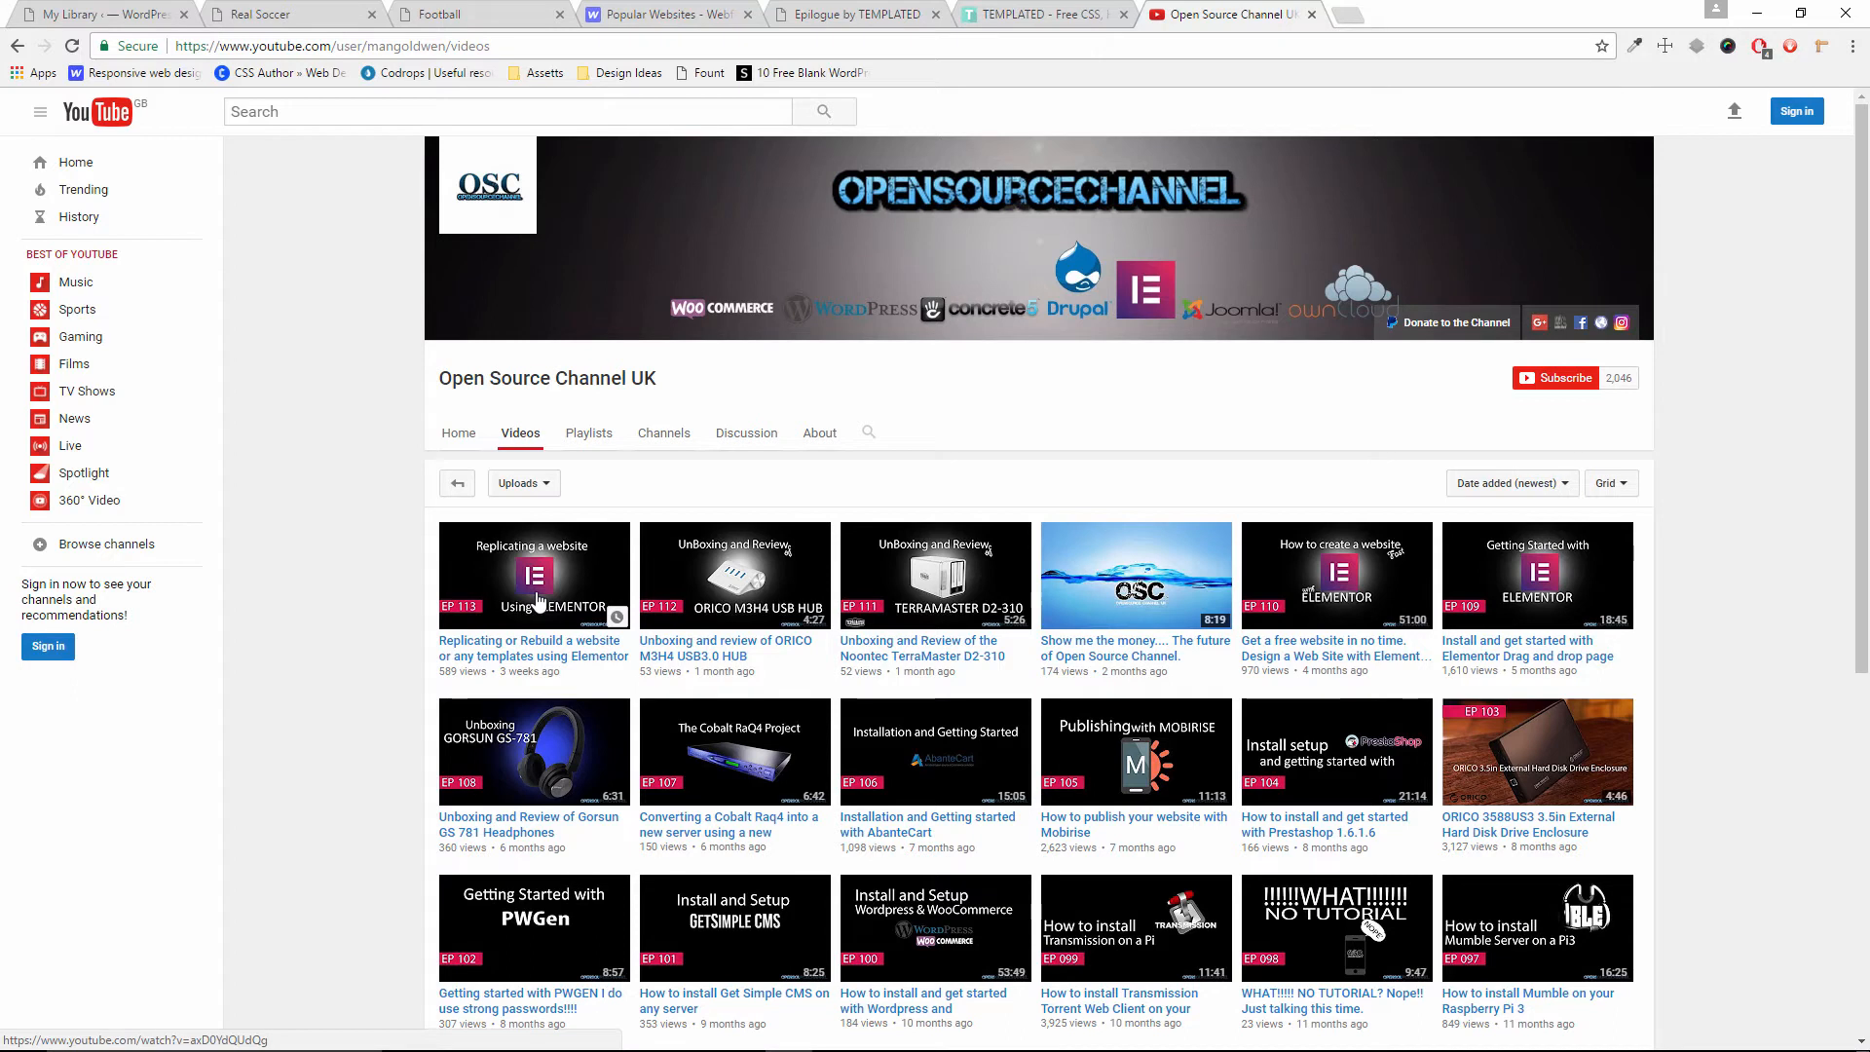
Open the video "Replicating or Rebuild a website or any templates using Elementor", pause it and examine the viewer comments
left_click(543, 647)
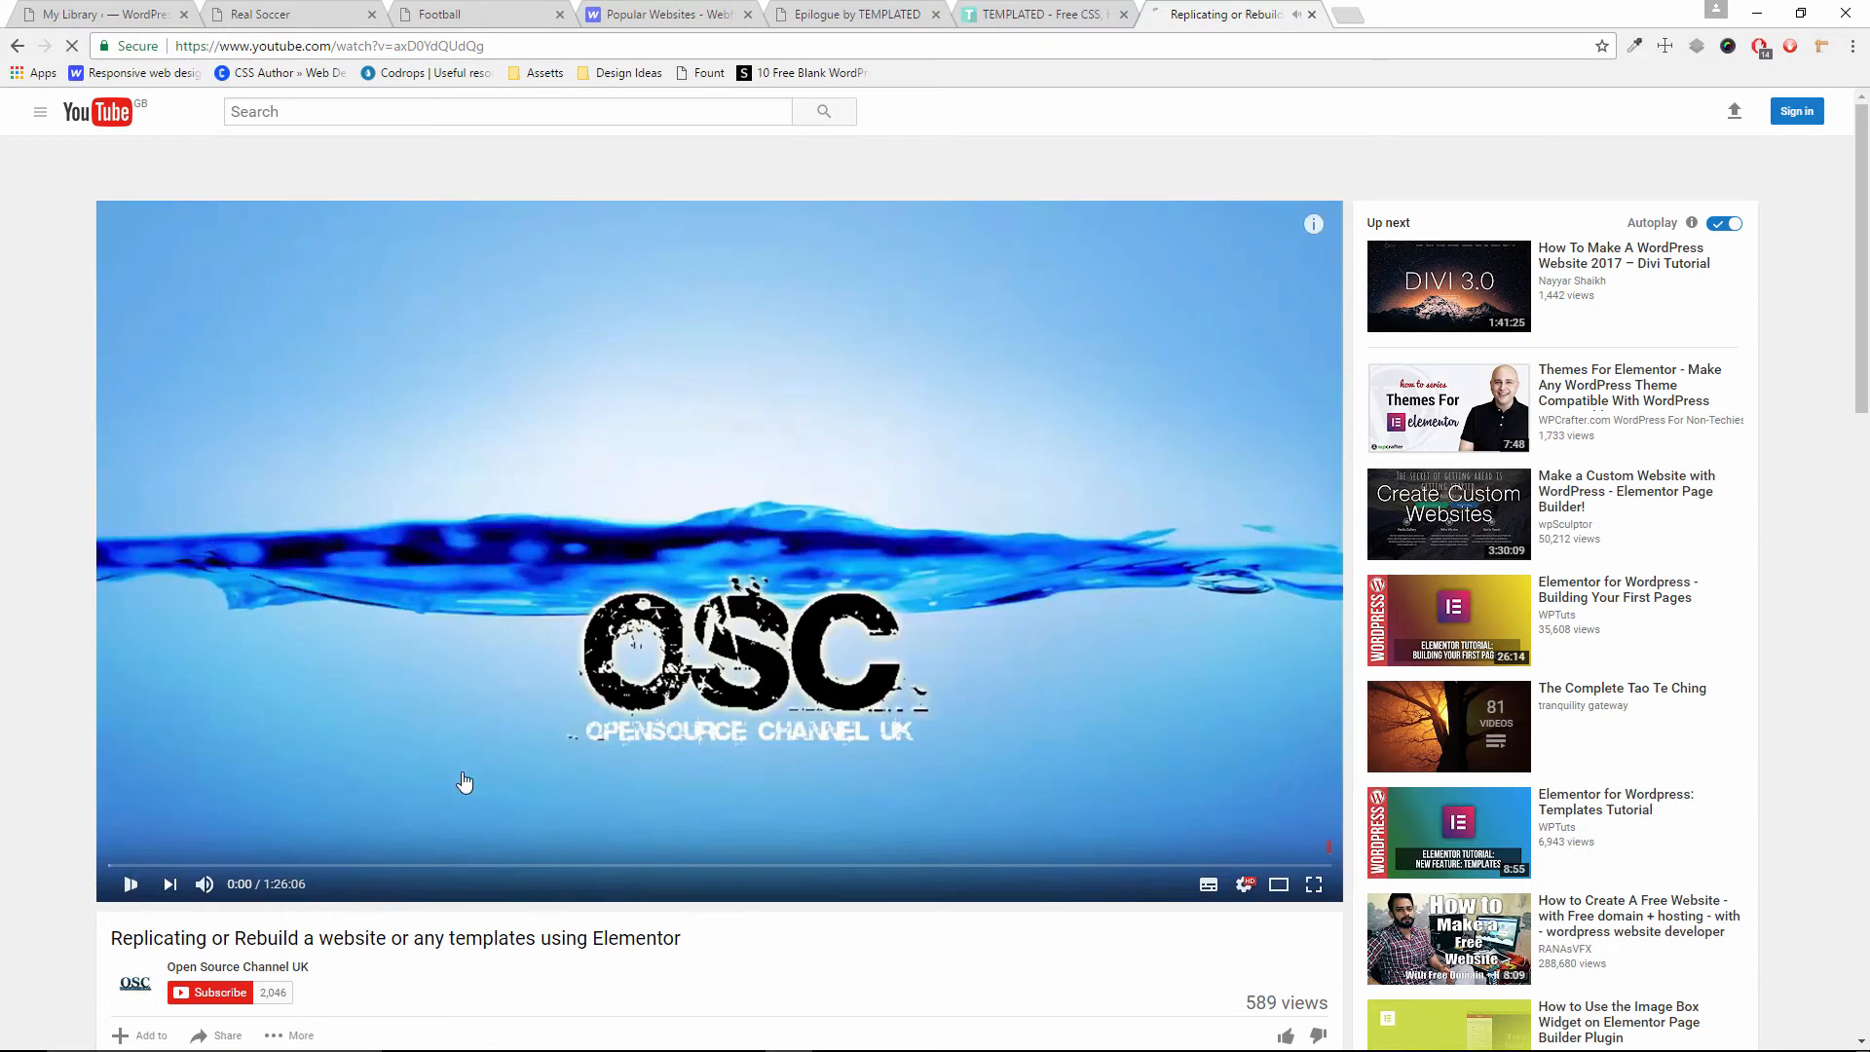
left_click(458, 780)
scroll(468, 775, "down", 7)
scroll(639, 495, "down", 3)
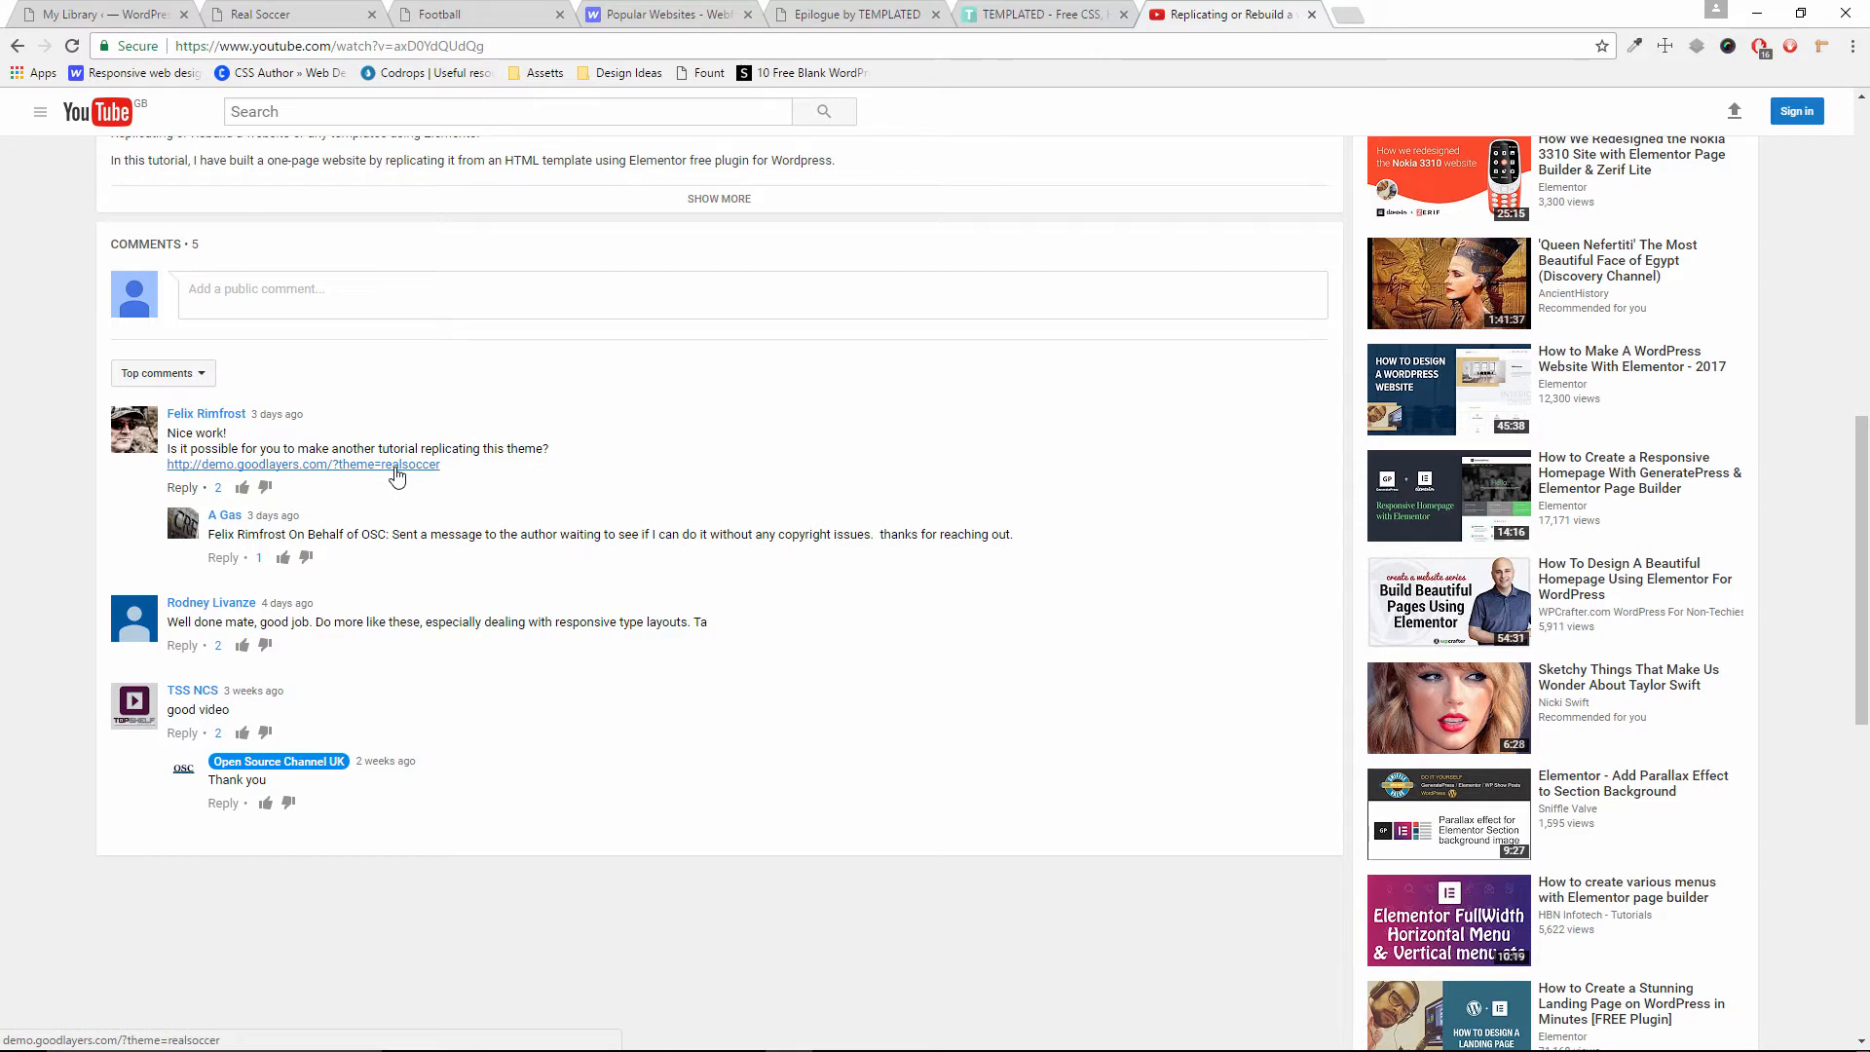
Switch to the Real Soccer demo site and load the theme's landing page at demo.goodlayers.com/?theme=realsoccer
left_click(356, 12)
left_click(458, 7)
left_click(319, 12)
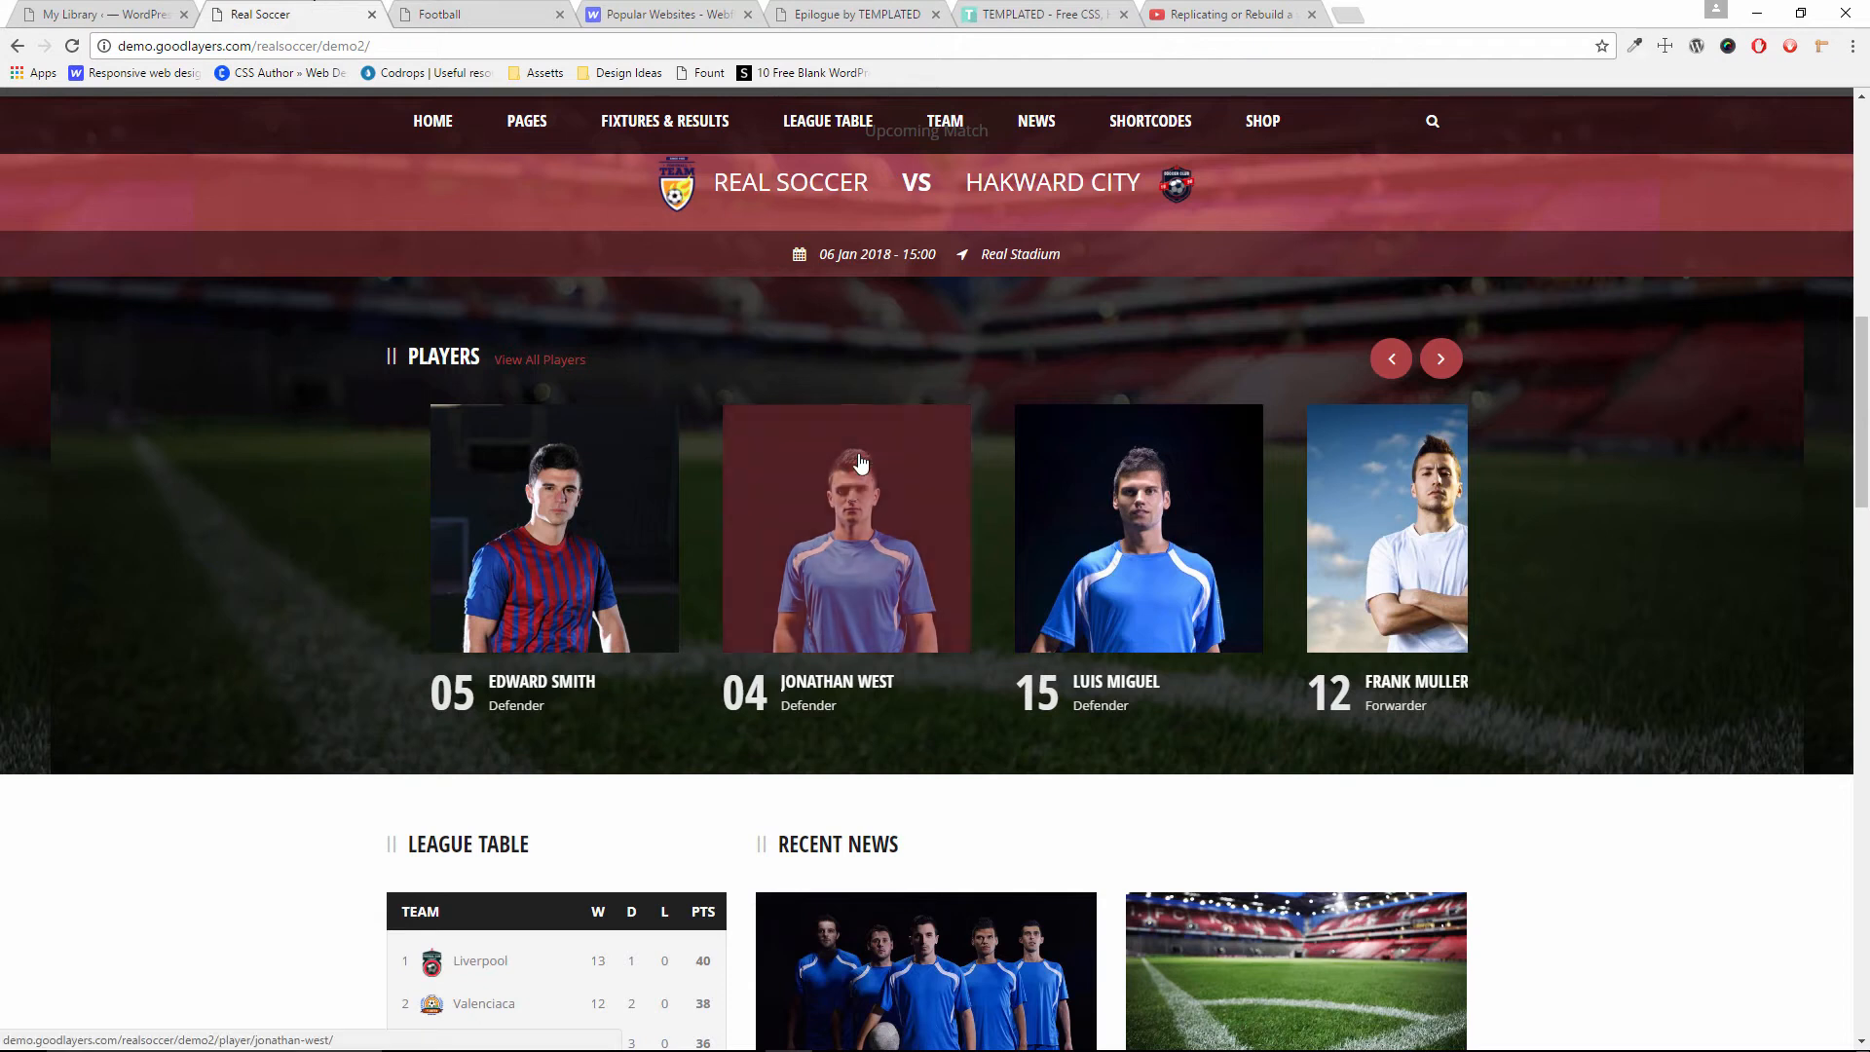
scroll(1510, 359, "up", 15)
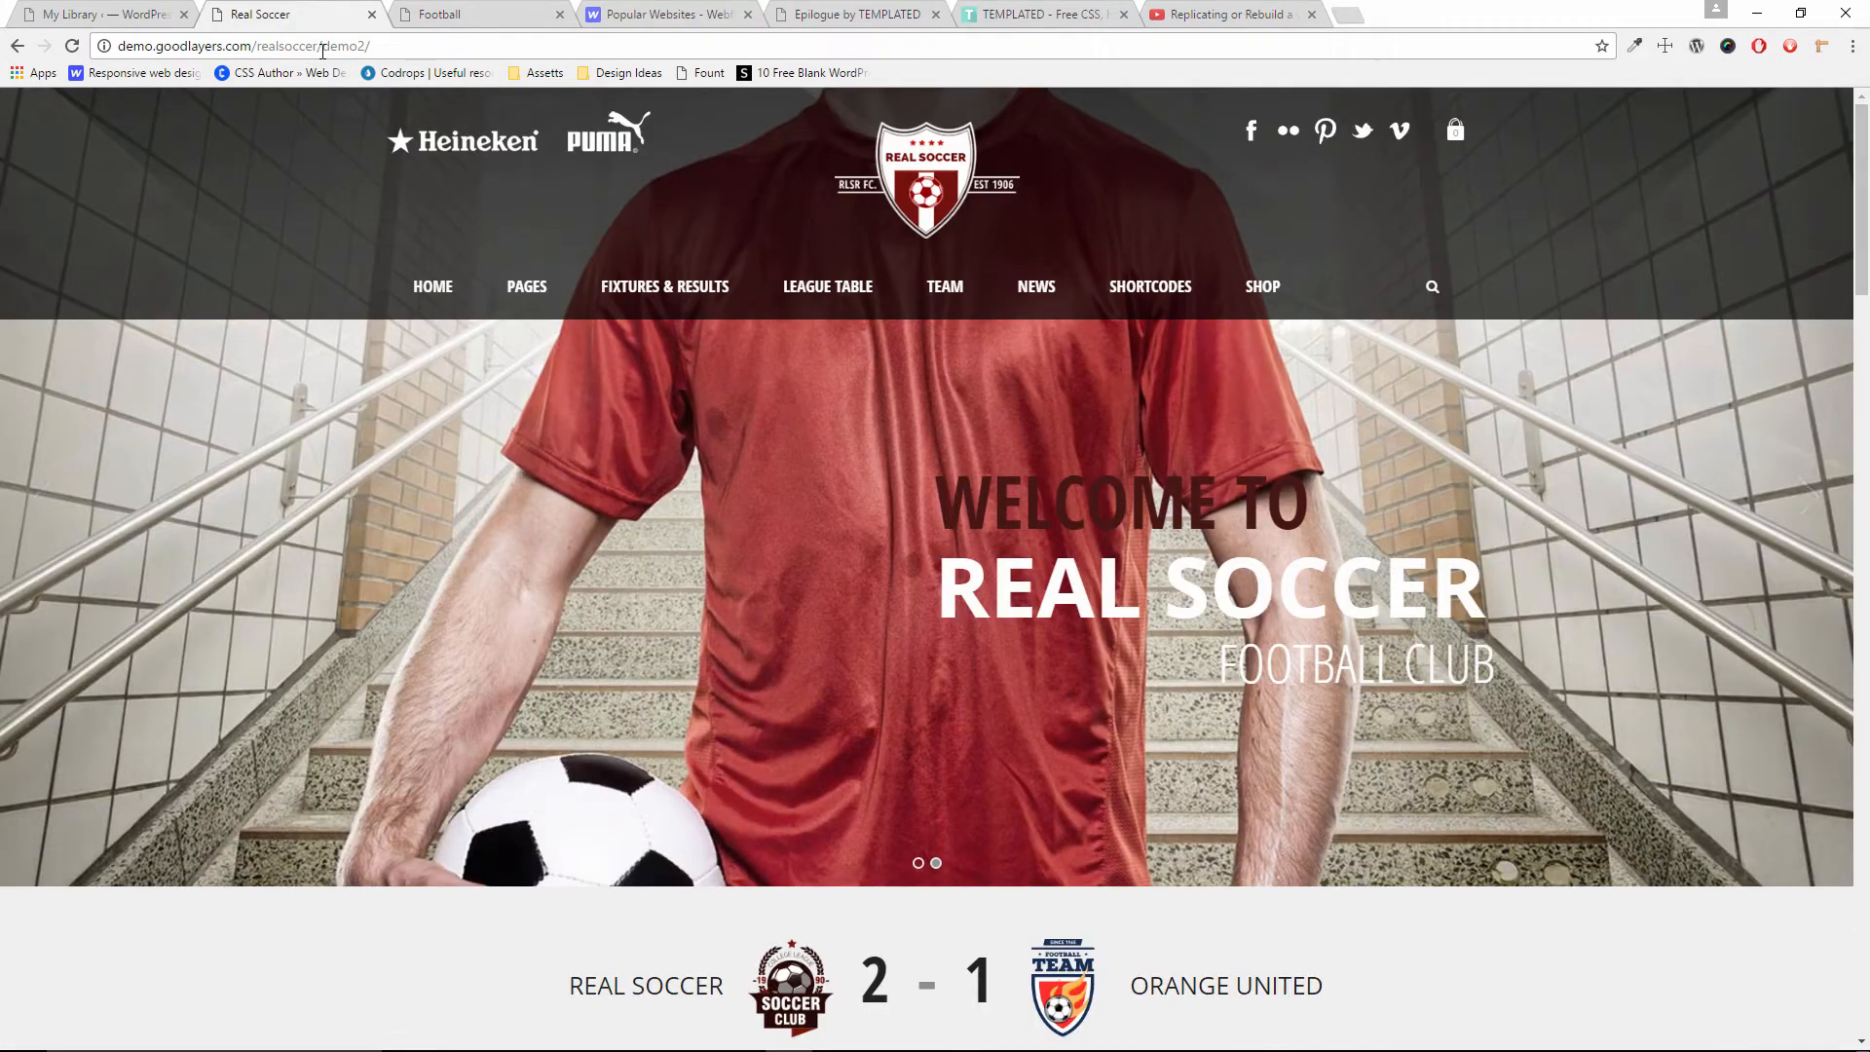
left_click_drag(326, 48, 389, 37)
key("BackSpace")
key("Return")
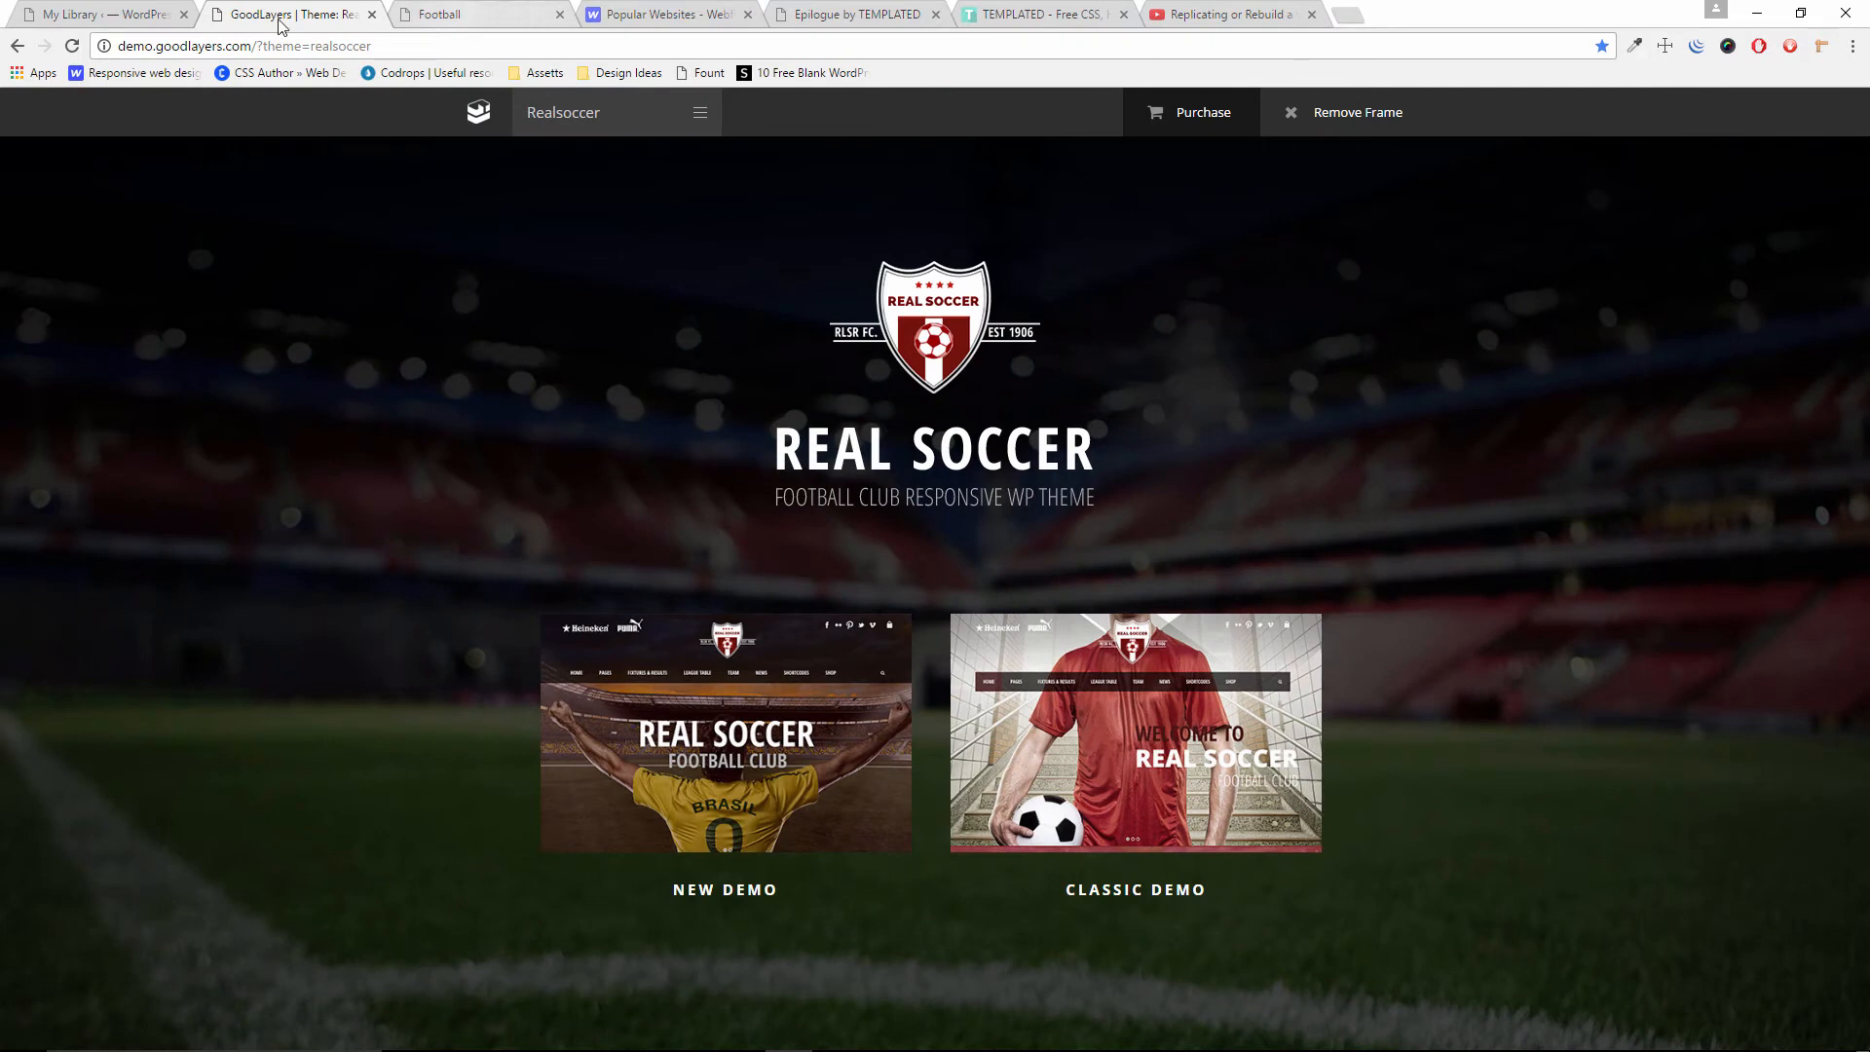
Open the Real Soccer New Demo without the GoodLayers frame, after rechecking the viewer's request in the video comments
left_click(1215, 11)
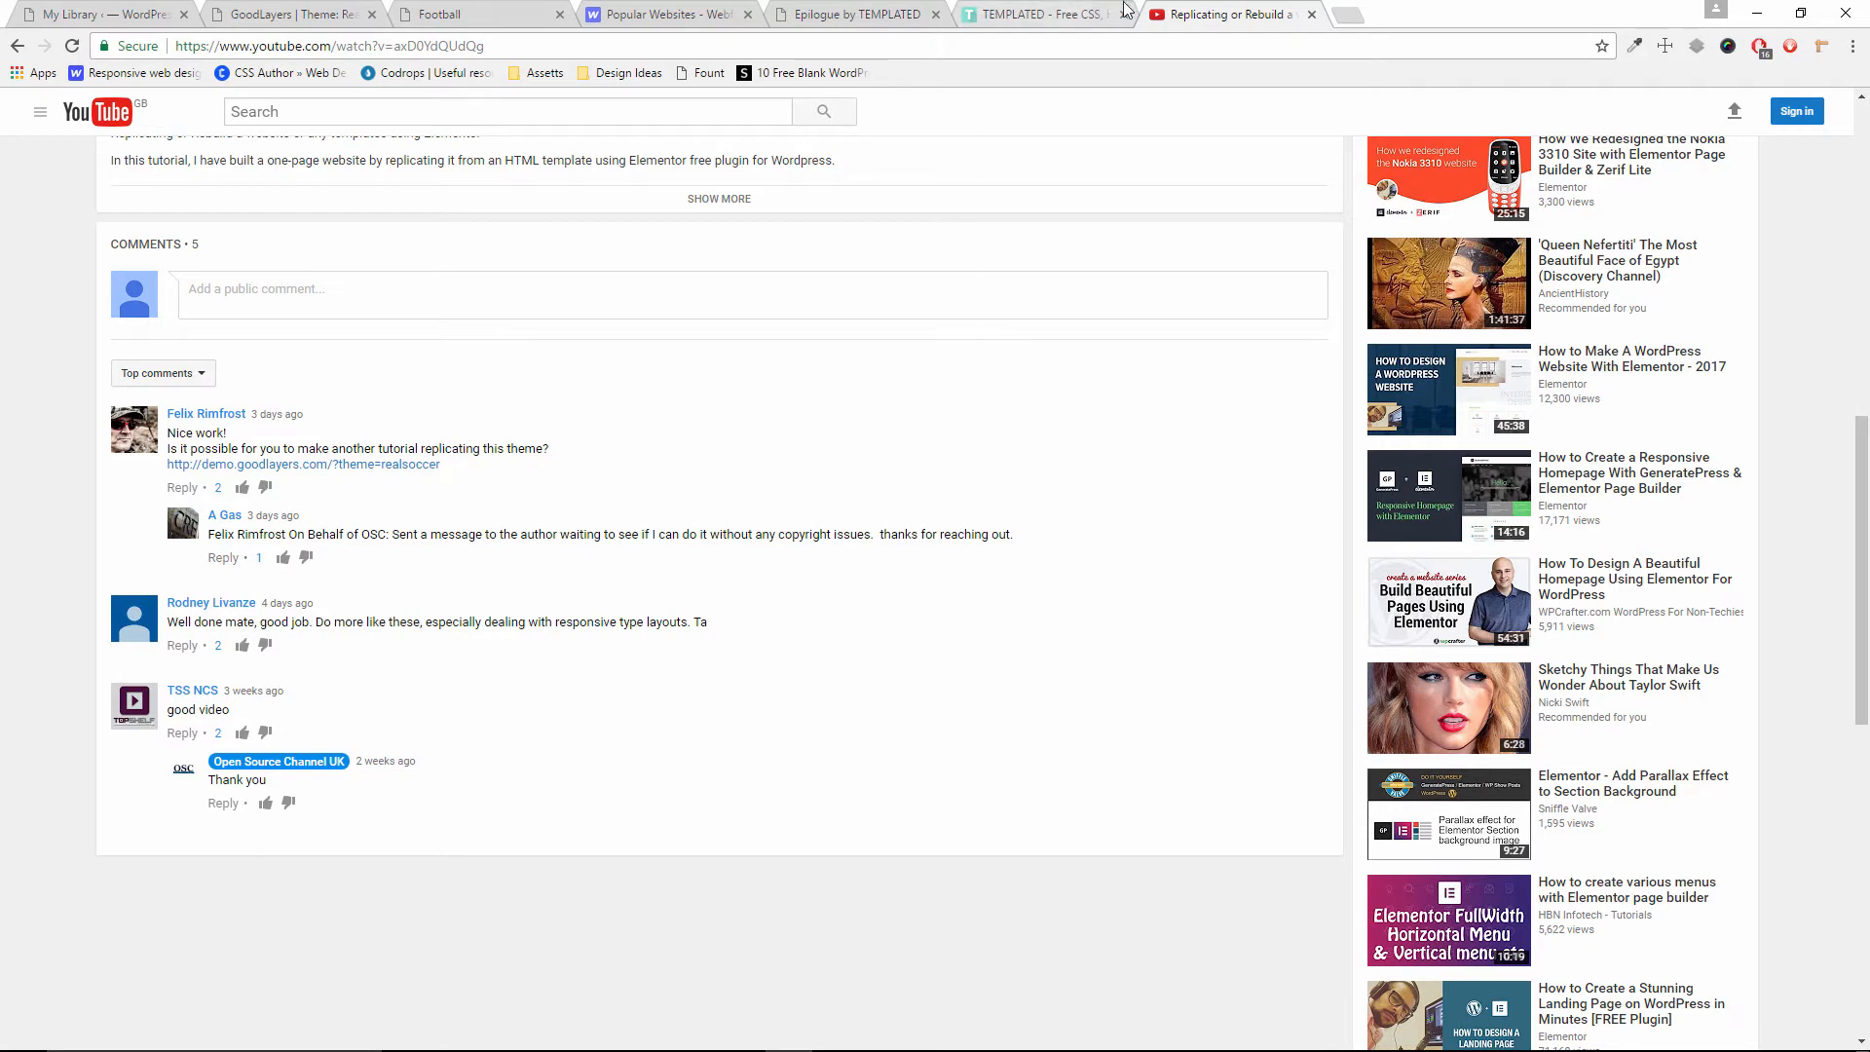
left_click(261, 14)
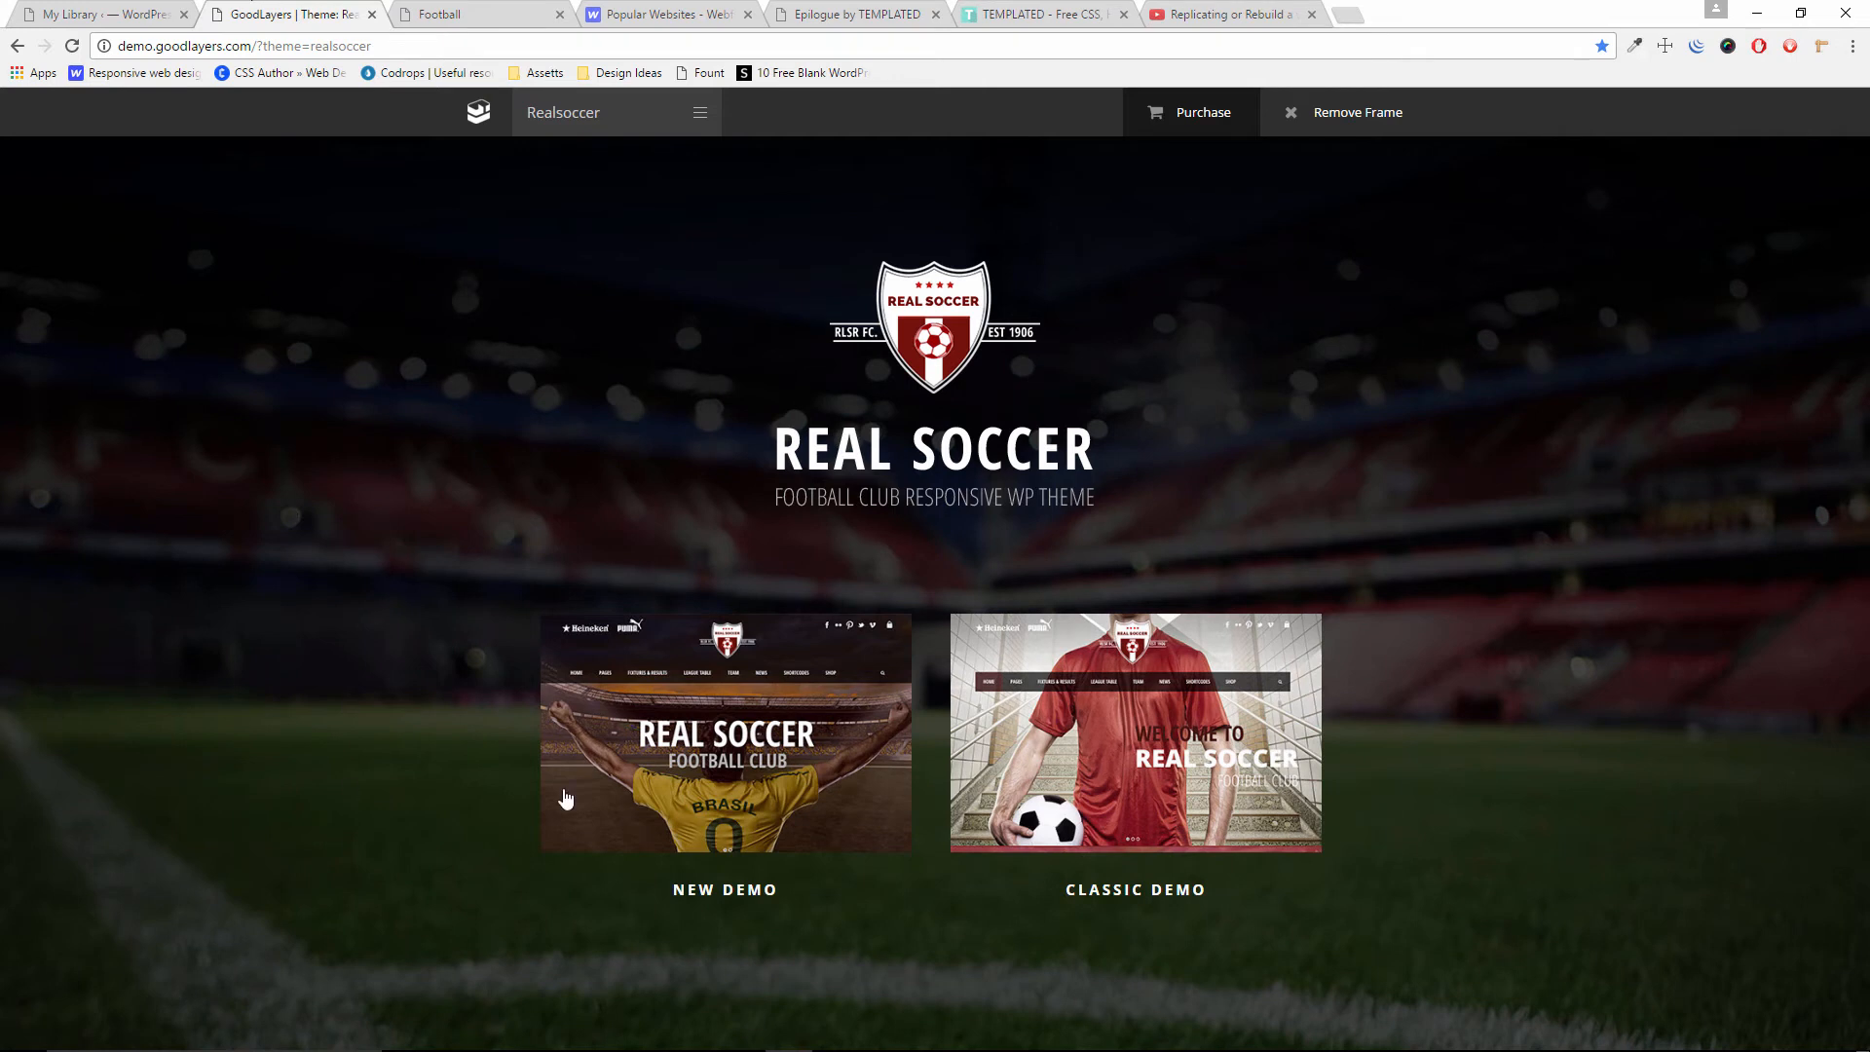
left_click(693, 797)
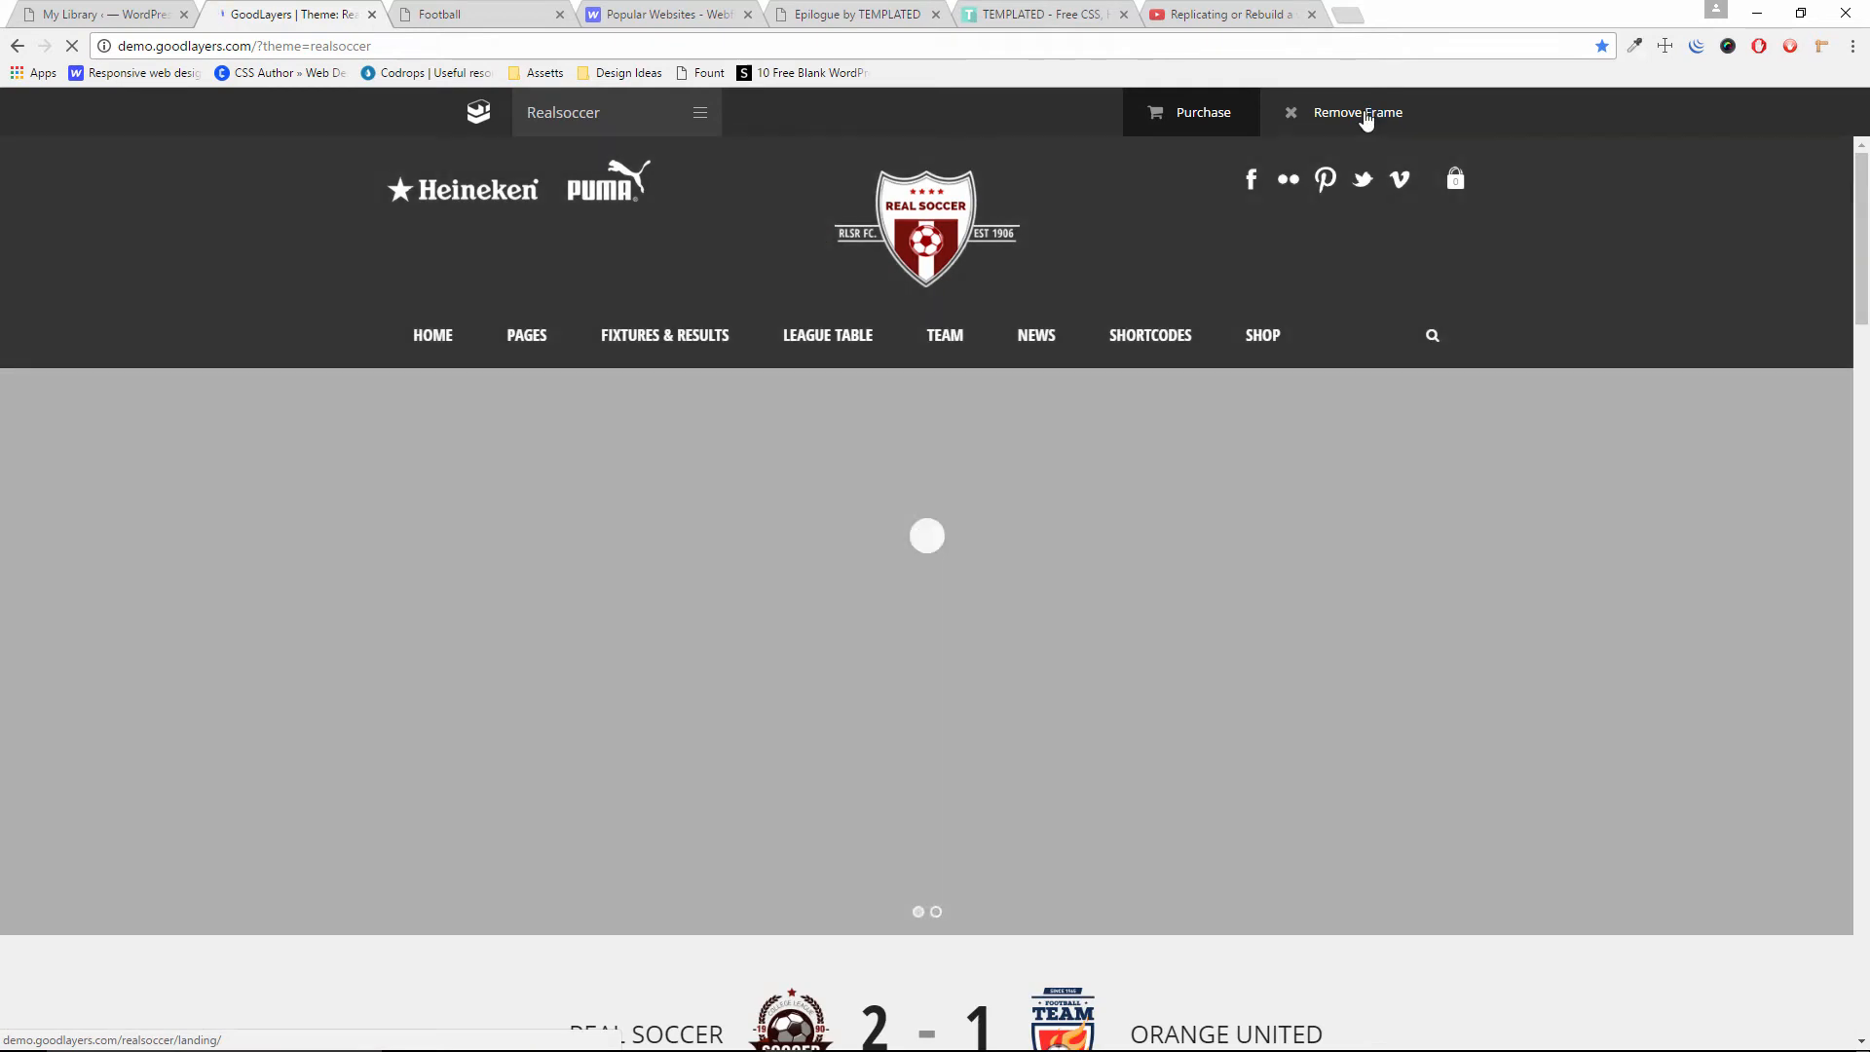
left_click(1367, 114)
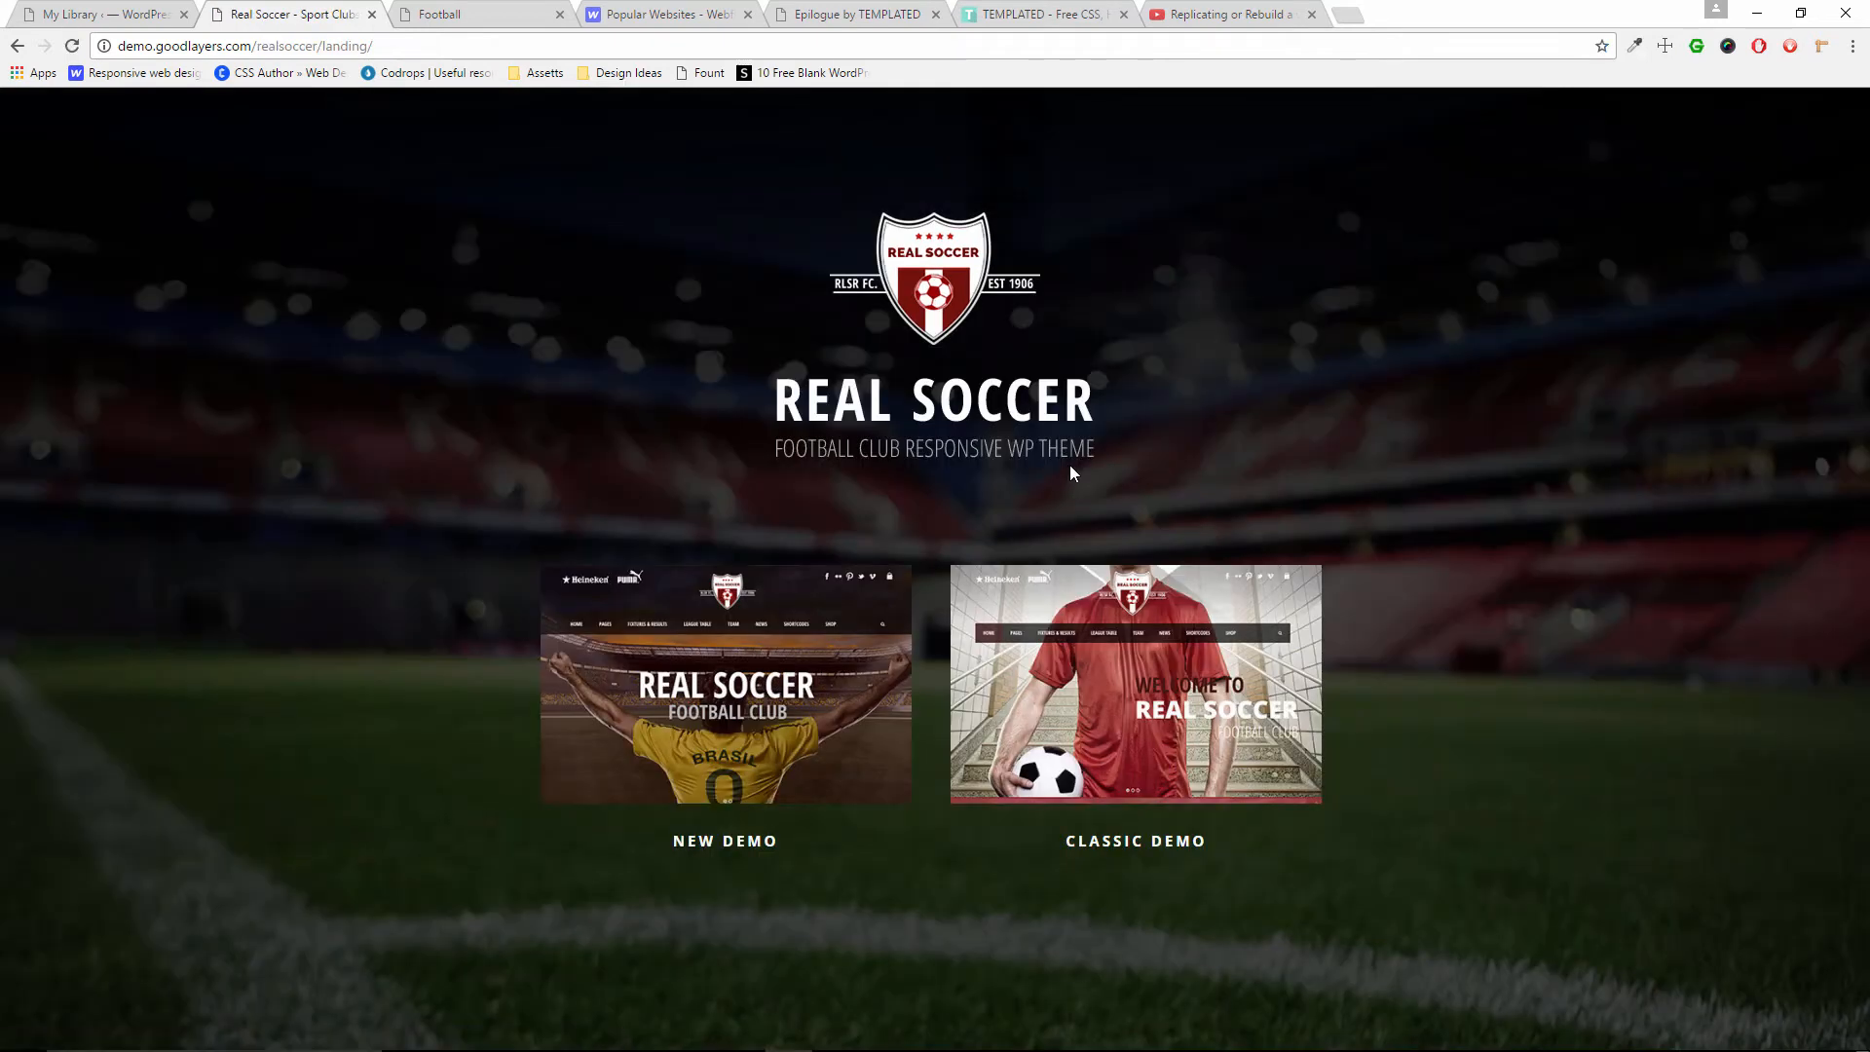
left_click(754, 688)
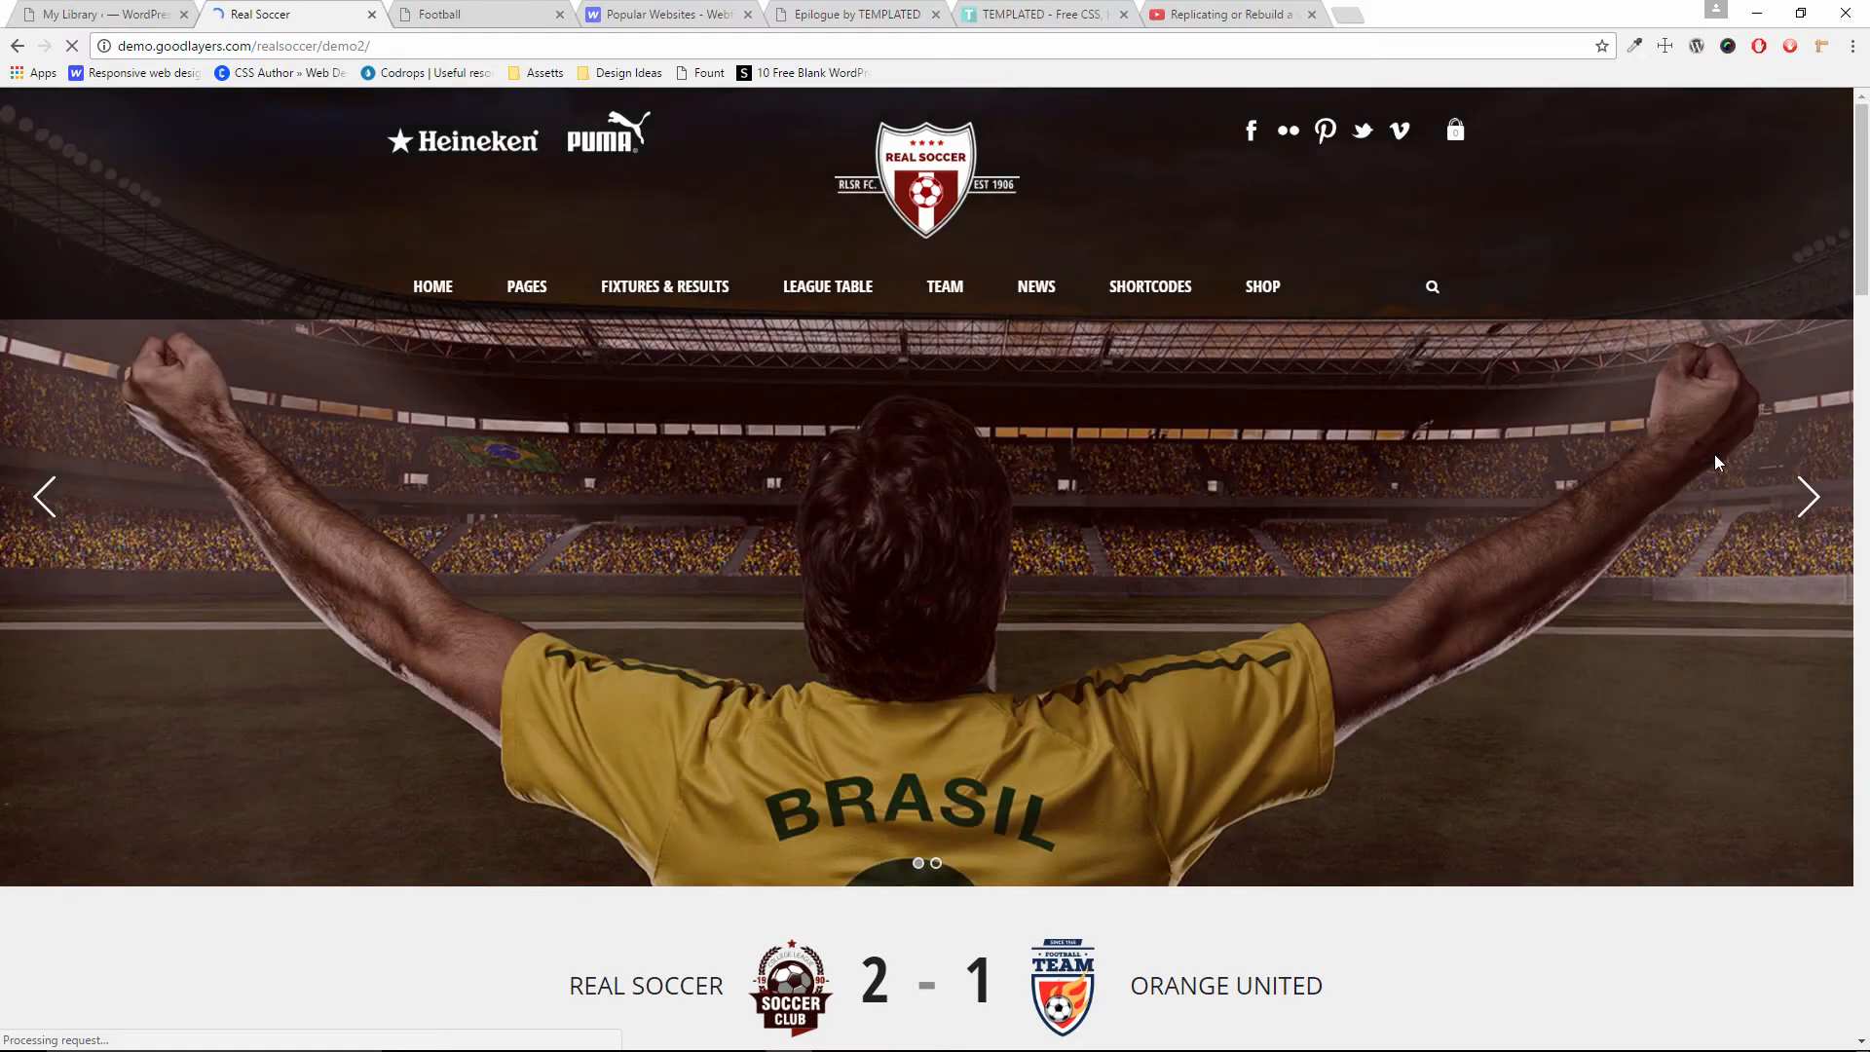
Examine the Real Soccer demo's home page from the slider down to the recent news, highlighting the league table rows
mouse_move(1863, 179)
left_mouse_down()
mouse_move(1863, 458)
mouse_move(1800, 920)
mouse_move(1864, 475)
mouse_move(1866, 164)
left_mouse_up()
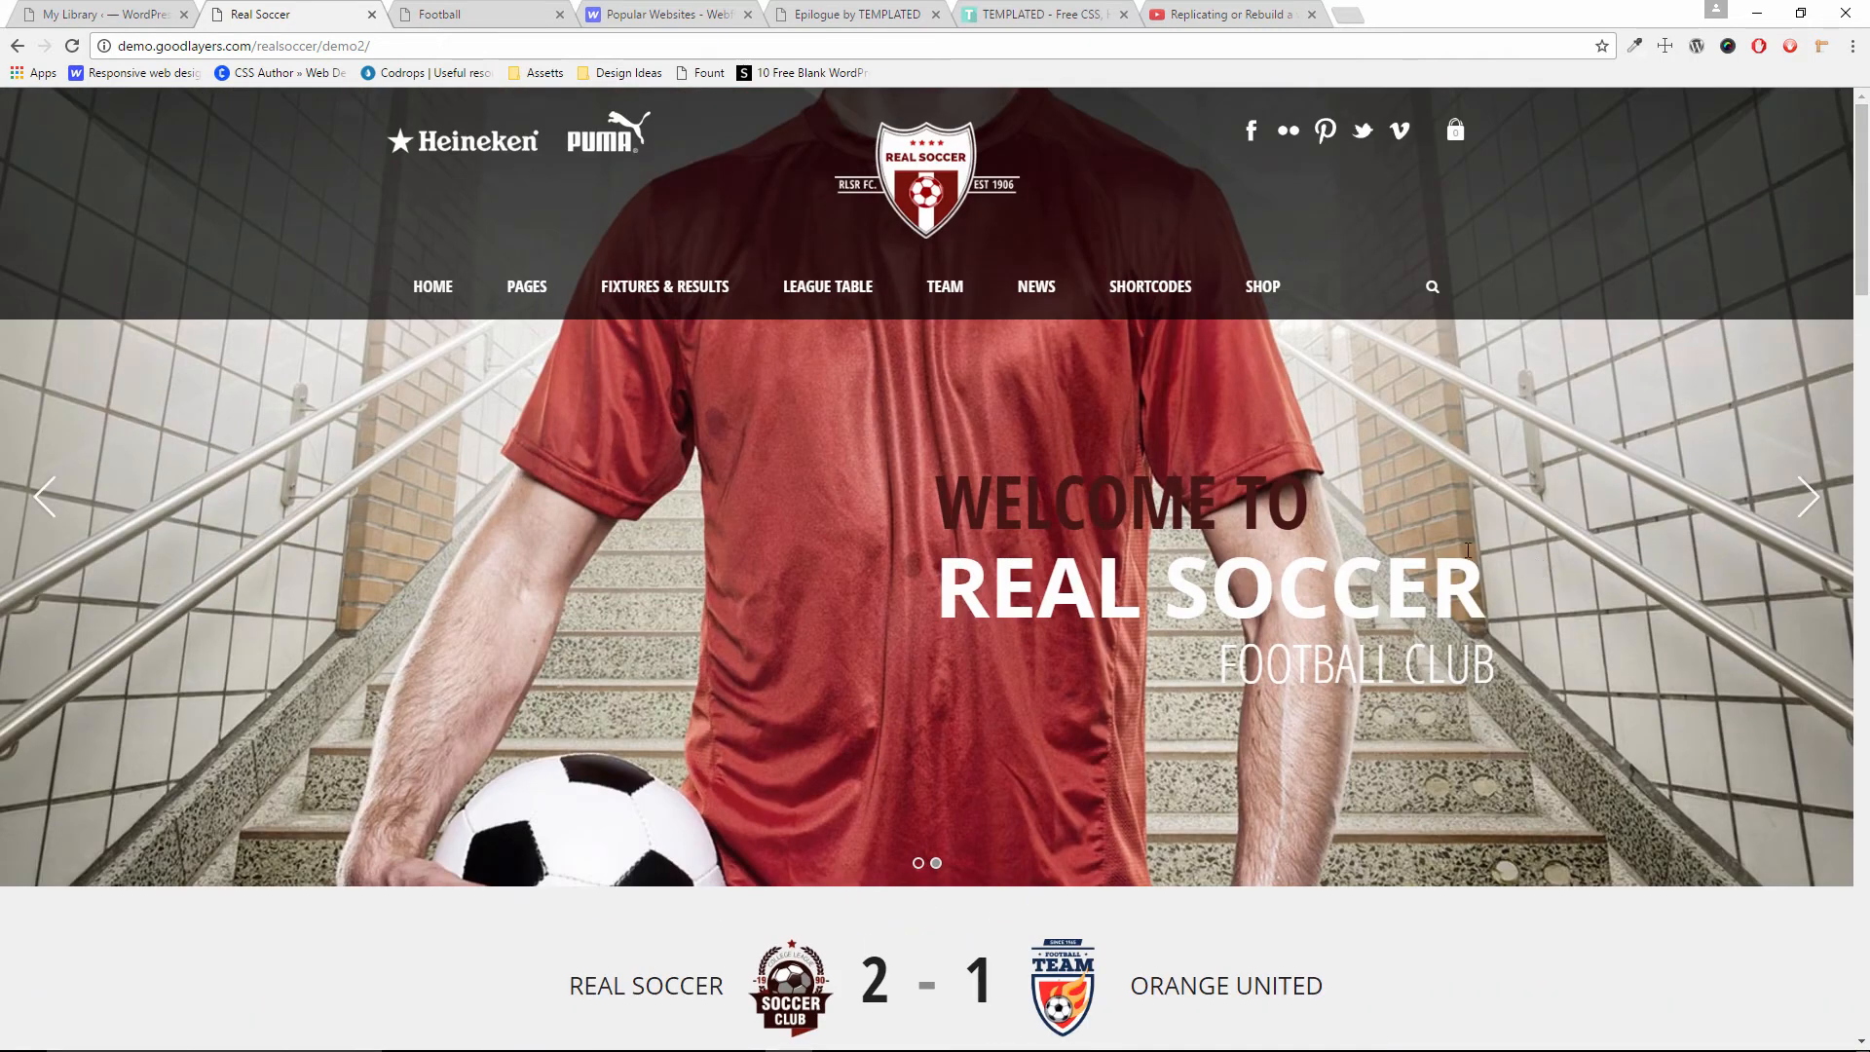
left_click_drag(1864, 275, 1867, 343)
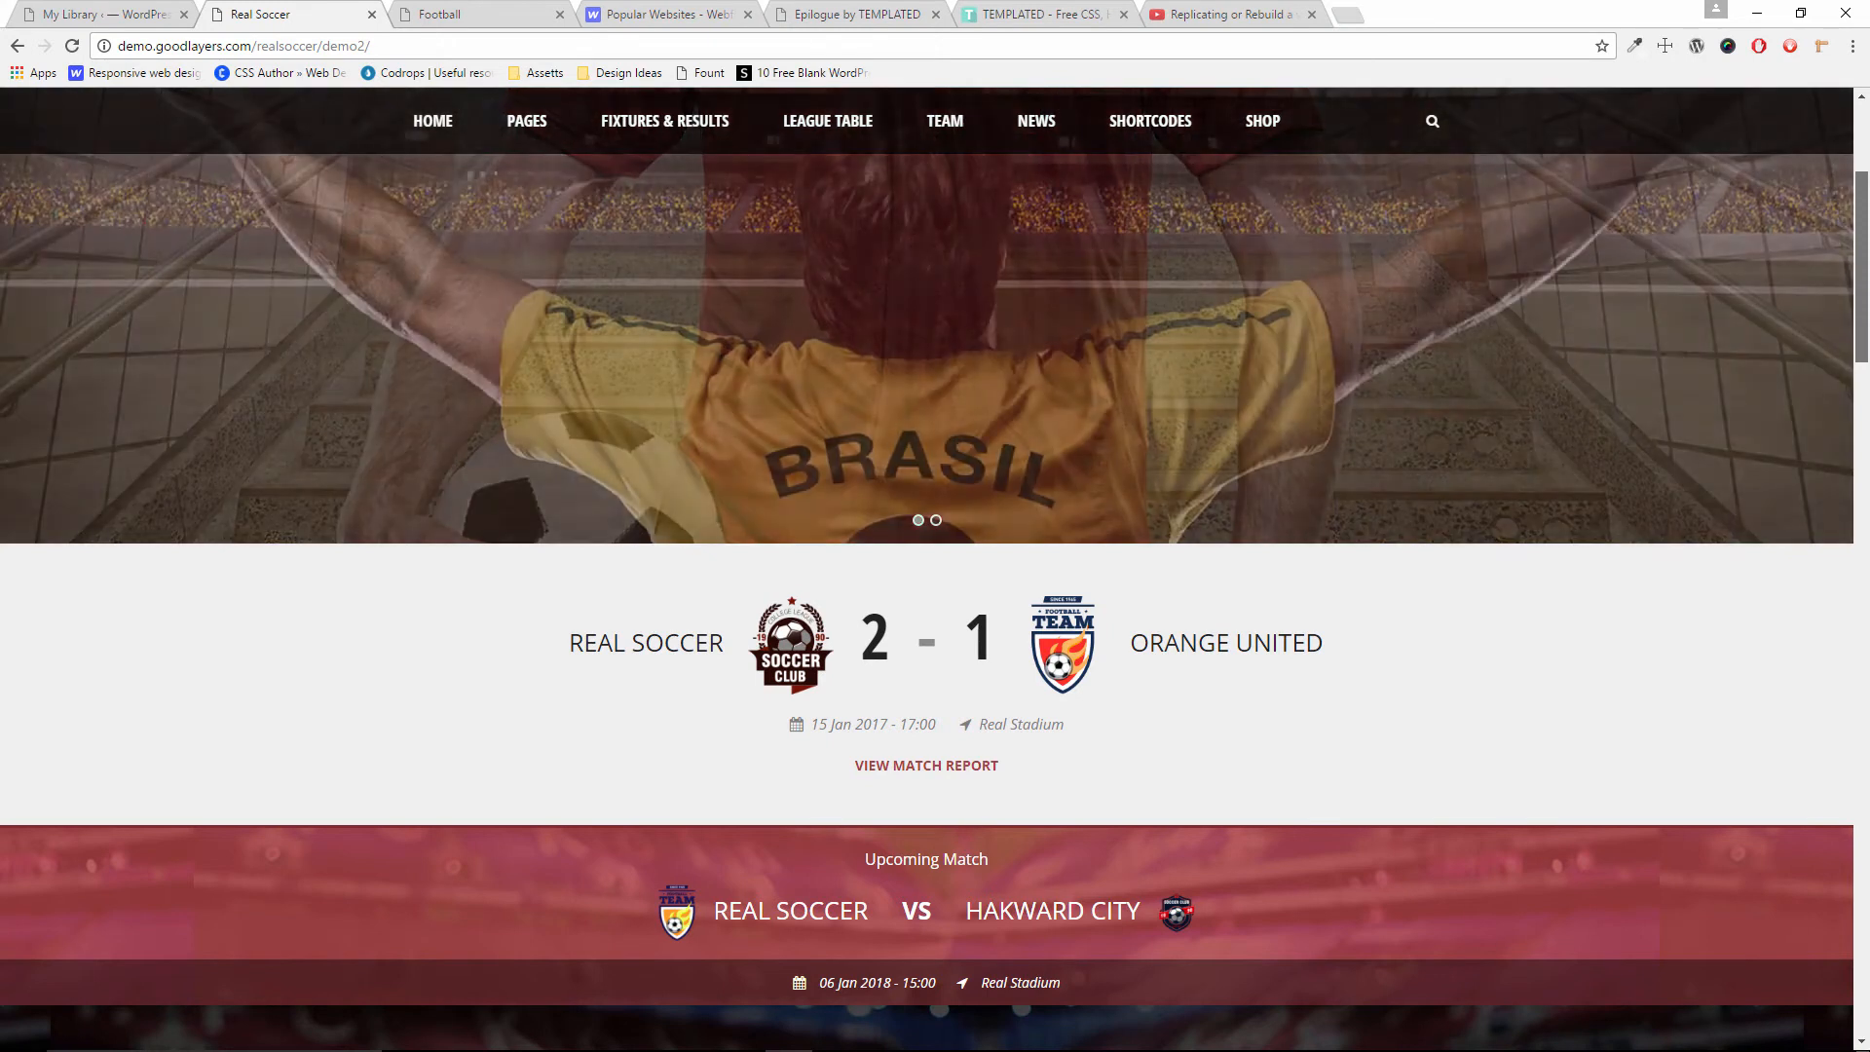
left_click_drag(1867, 341, 1826, 160)
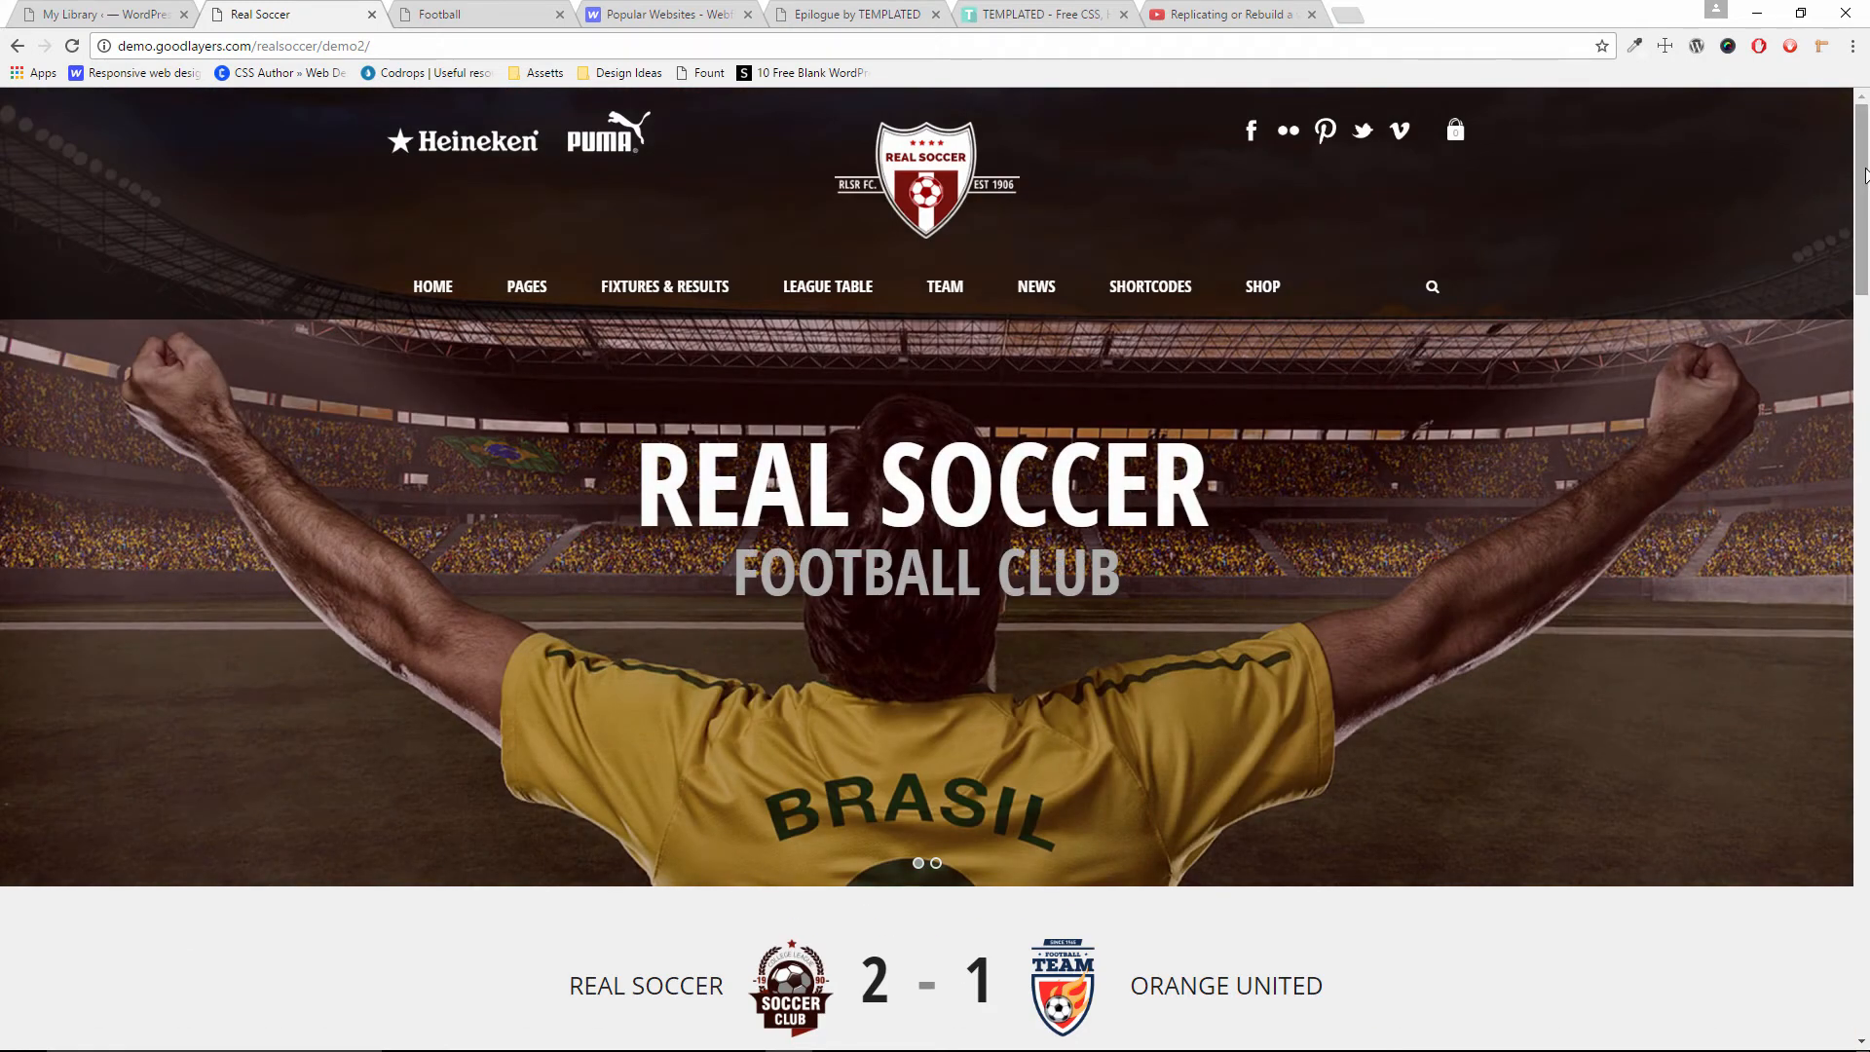
left_click_drag(1865, 174, 1863, 554)
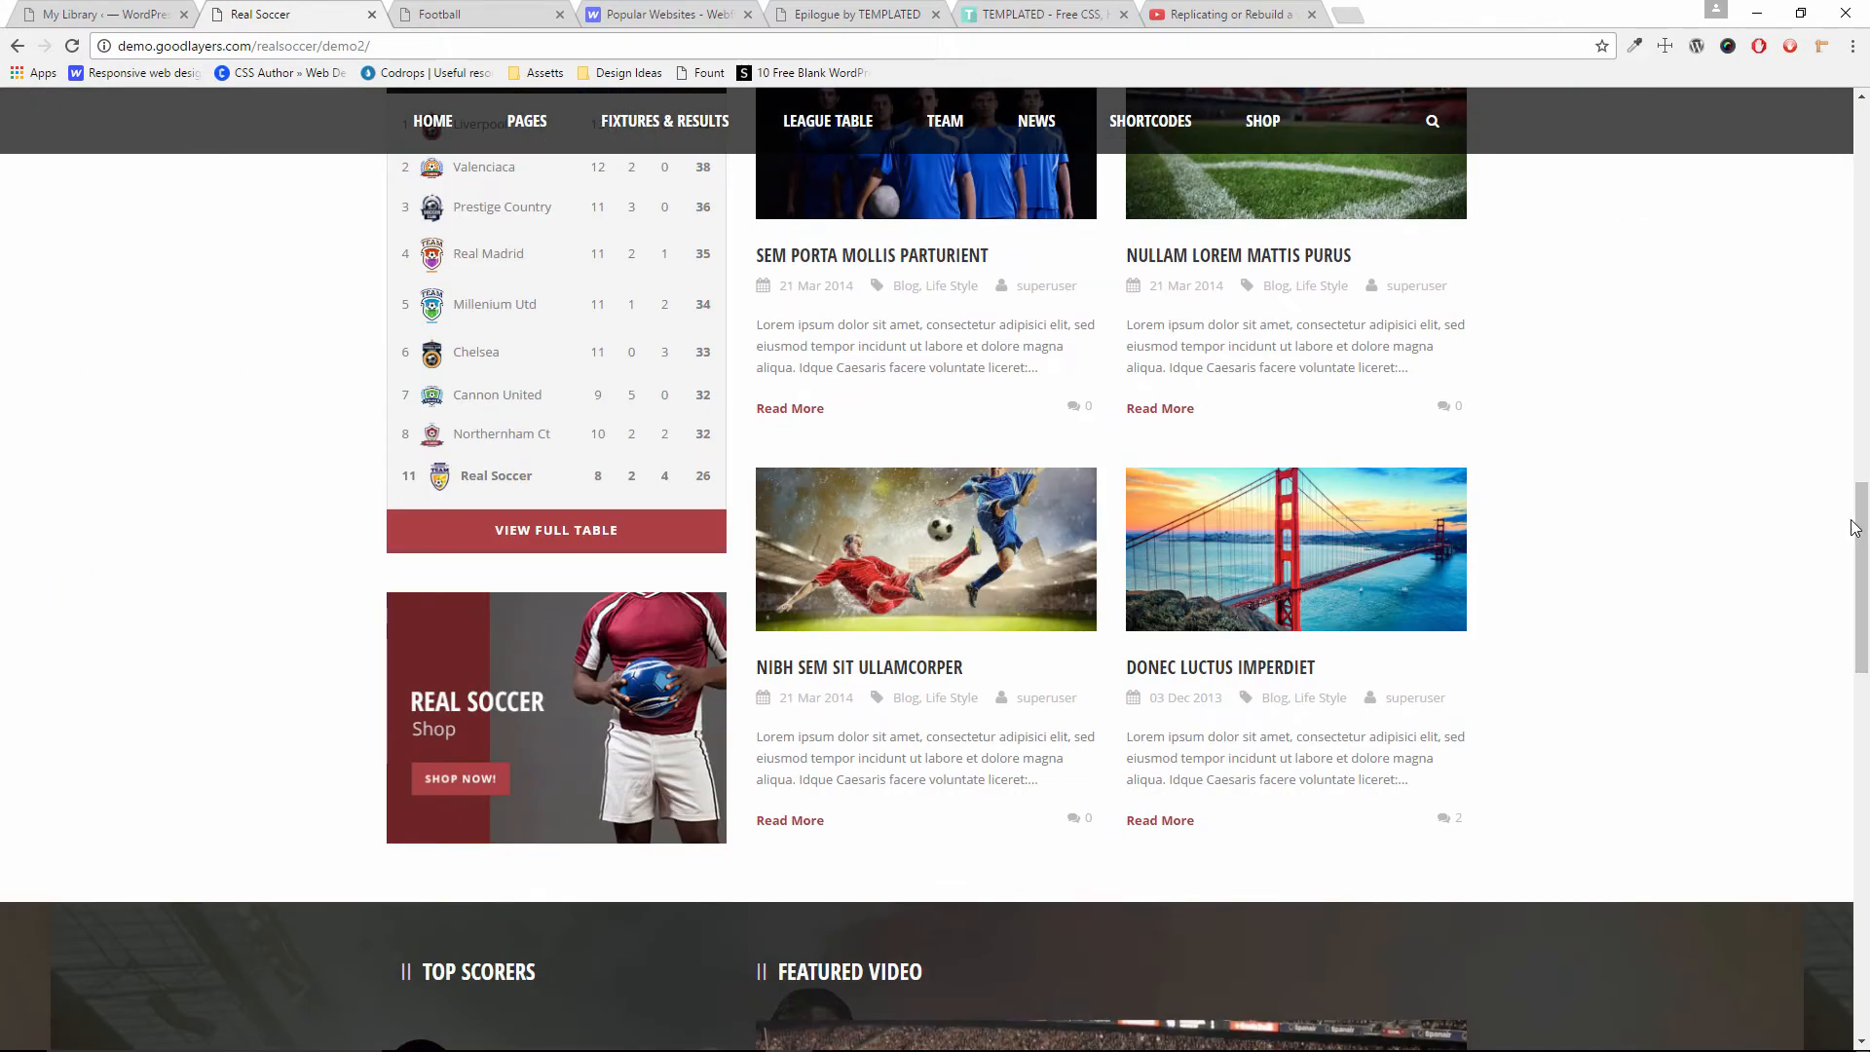
left_click_drag(1862, 527, 1866, 482)
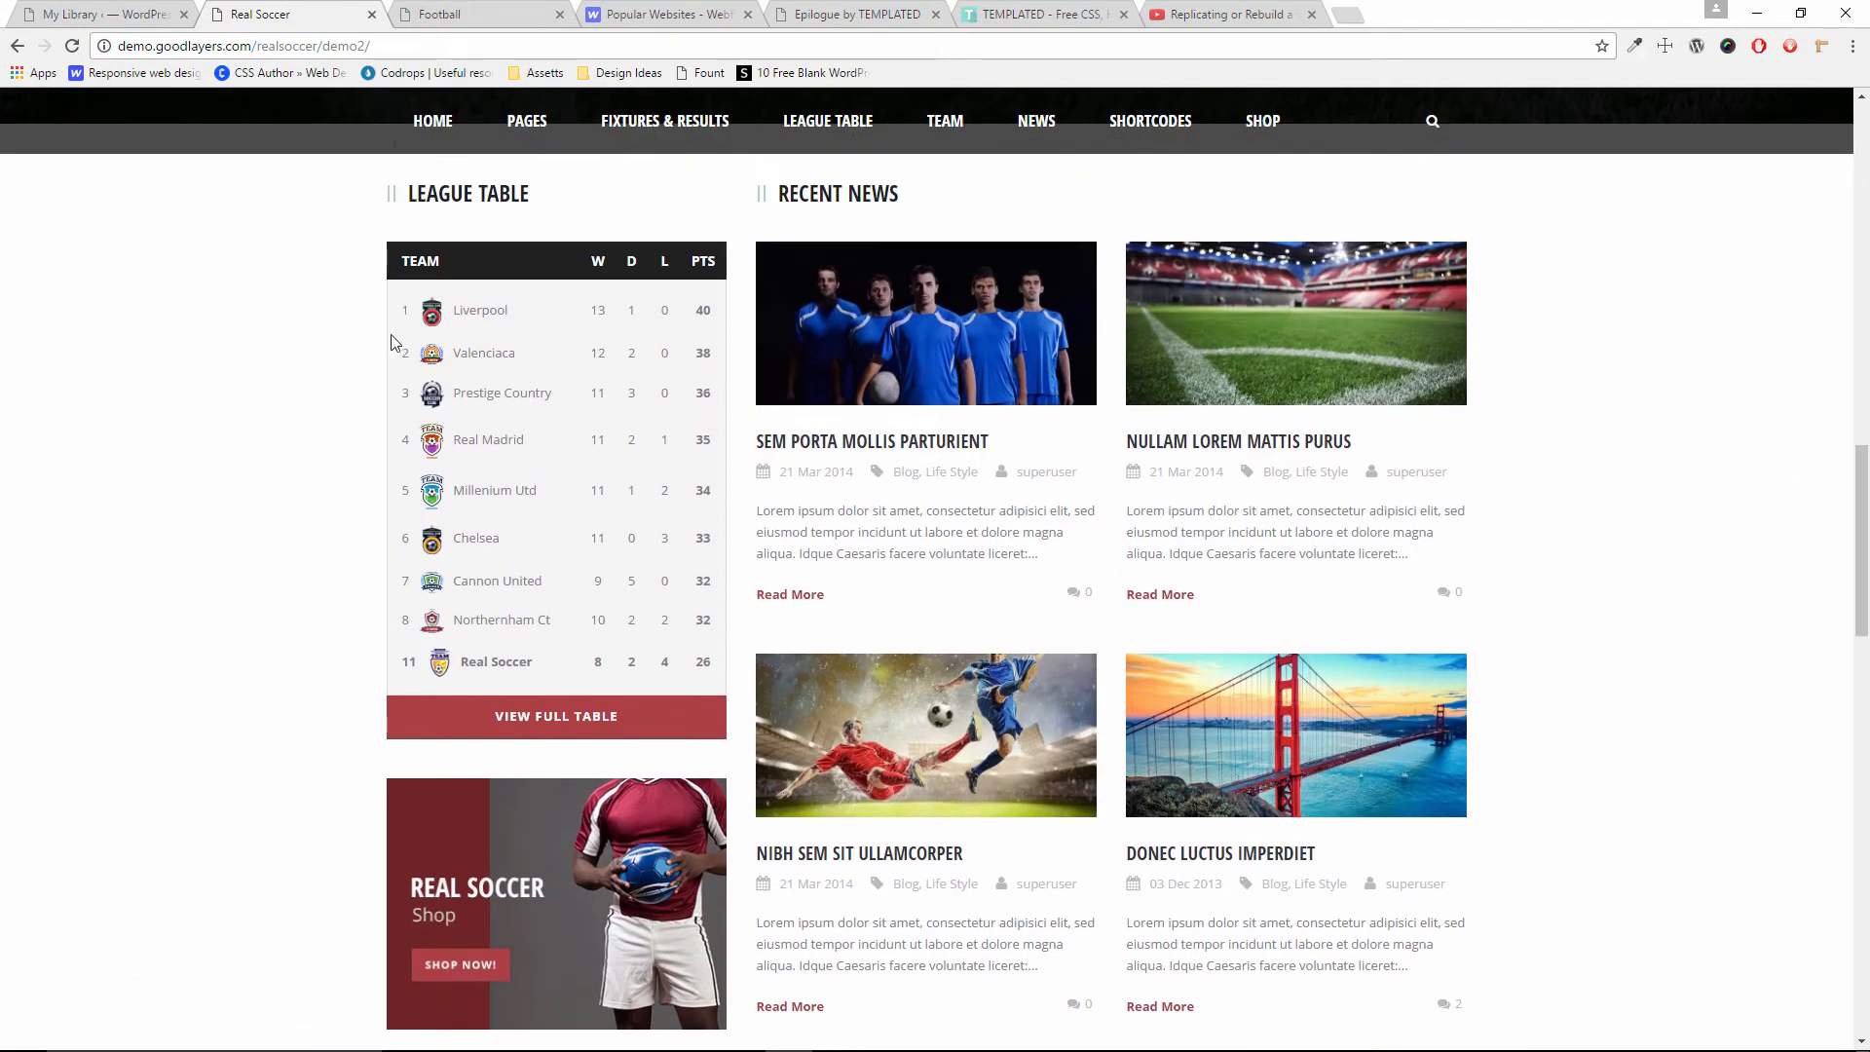
left_click_drag(410, 312, 721, 669)
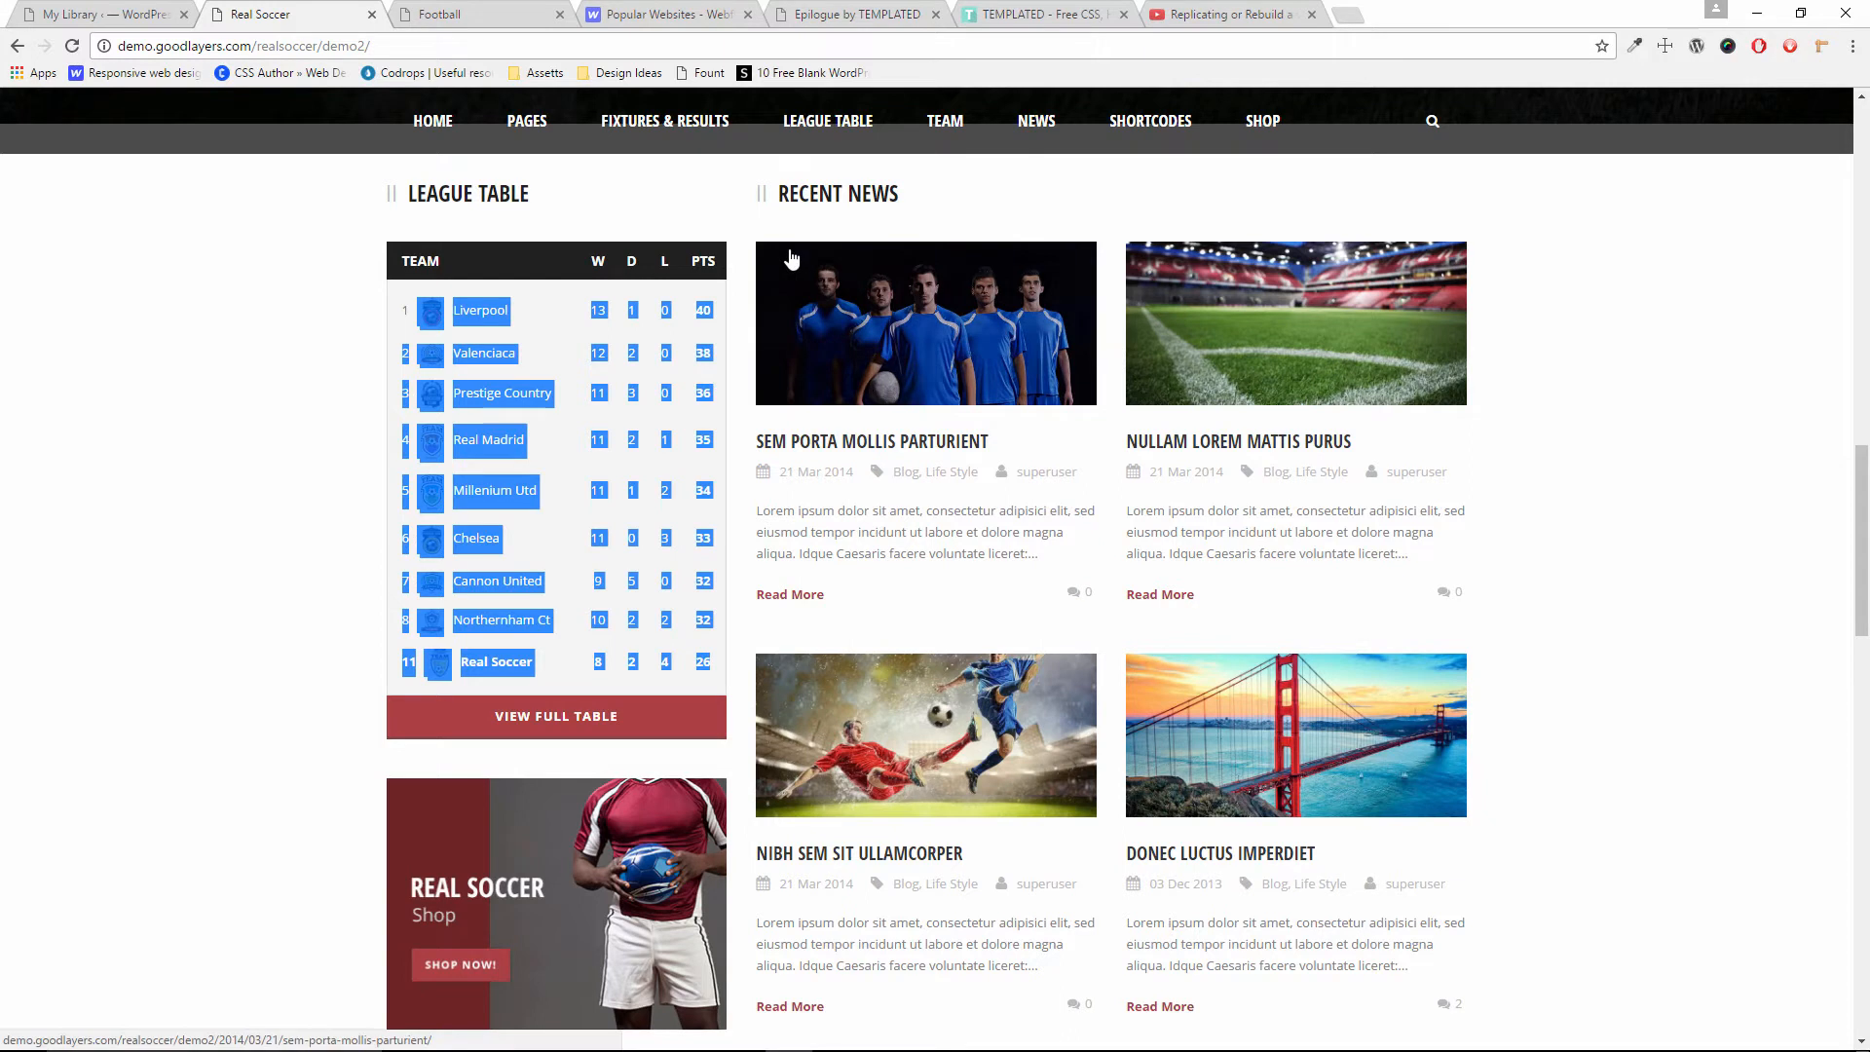
Examine the rebuilt Football page's header, hero image, match sections and players, highlighting the match score
left_click(500, 10)
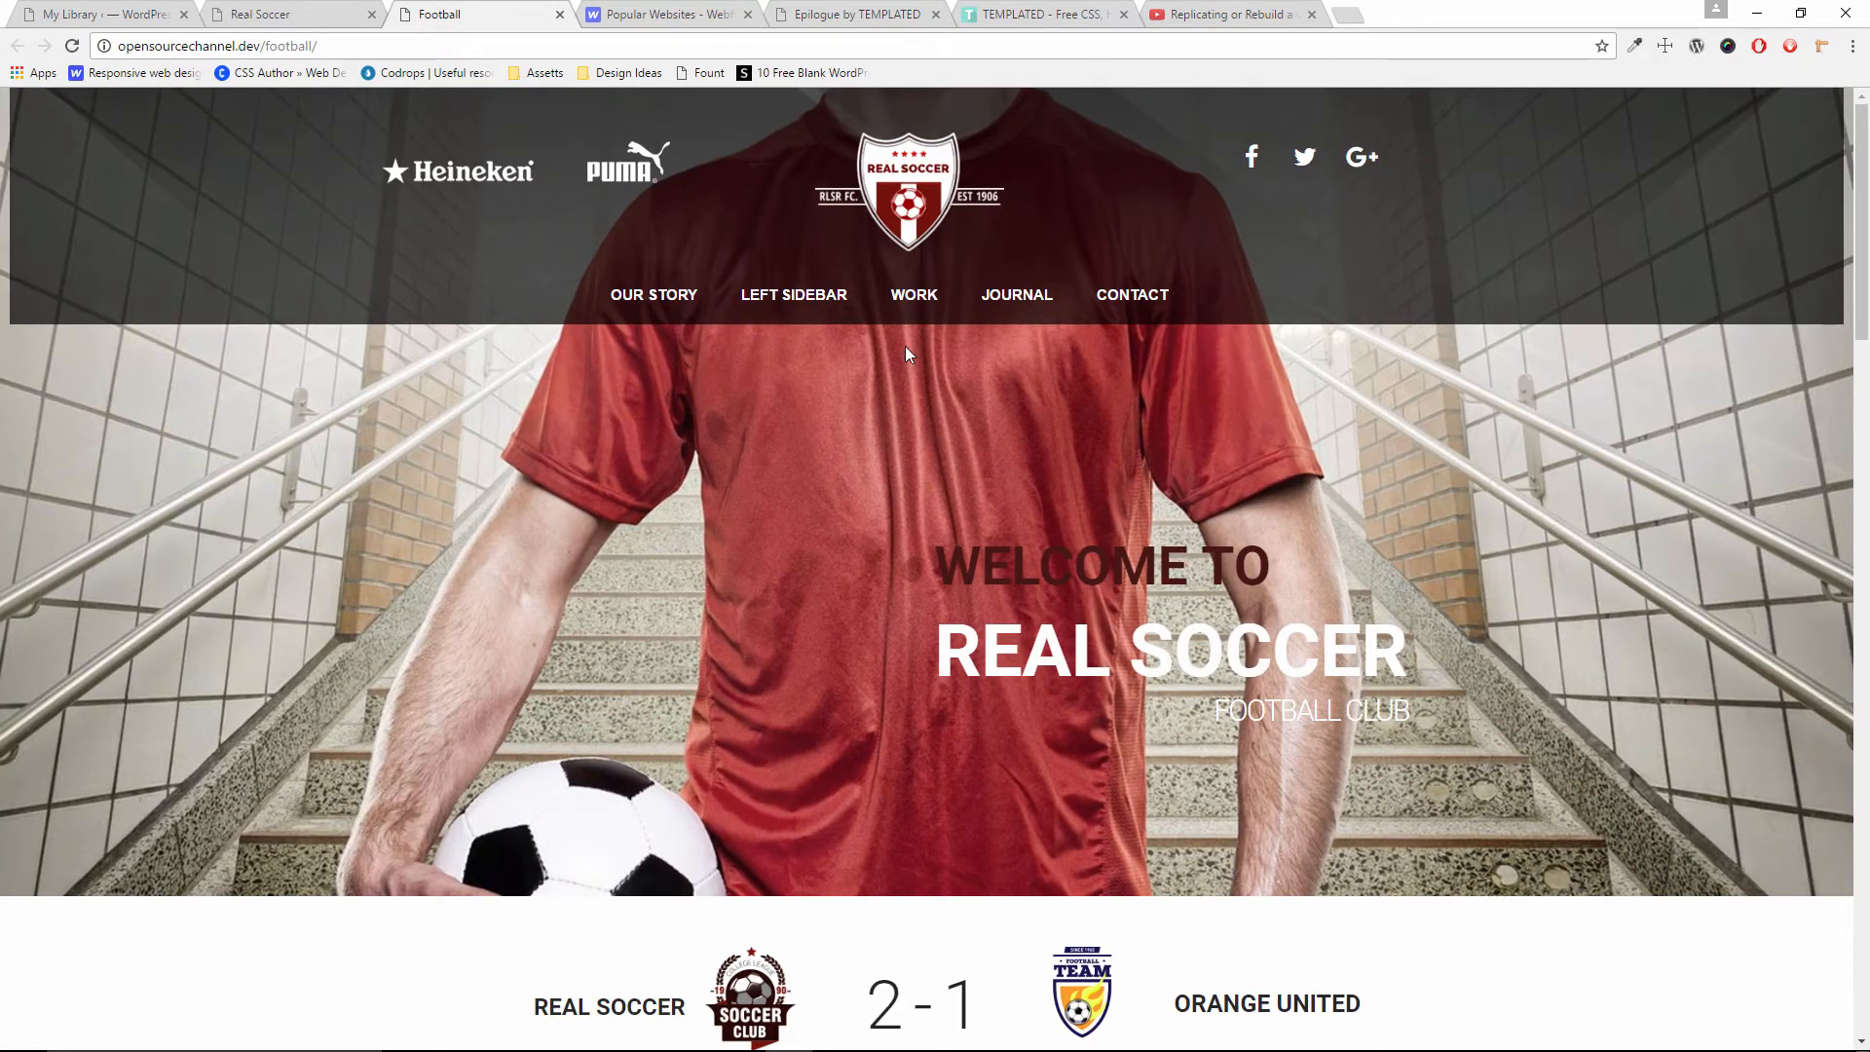
left_click_drag(1862, 308, 1868, 505)
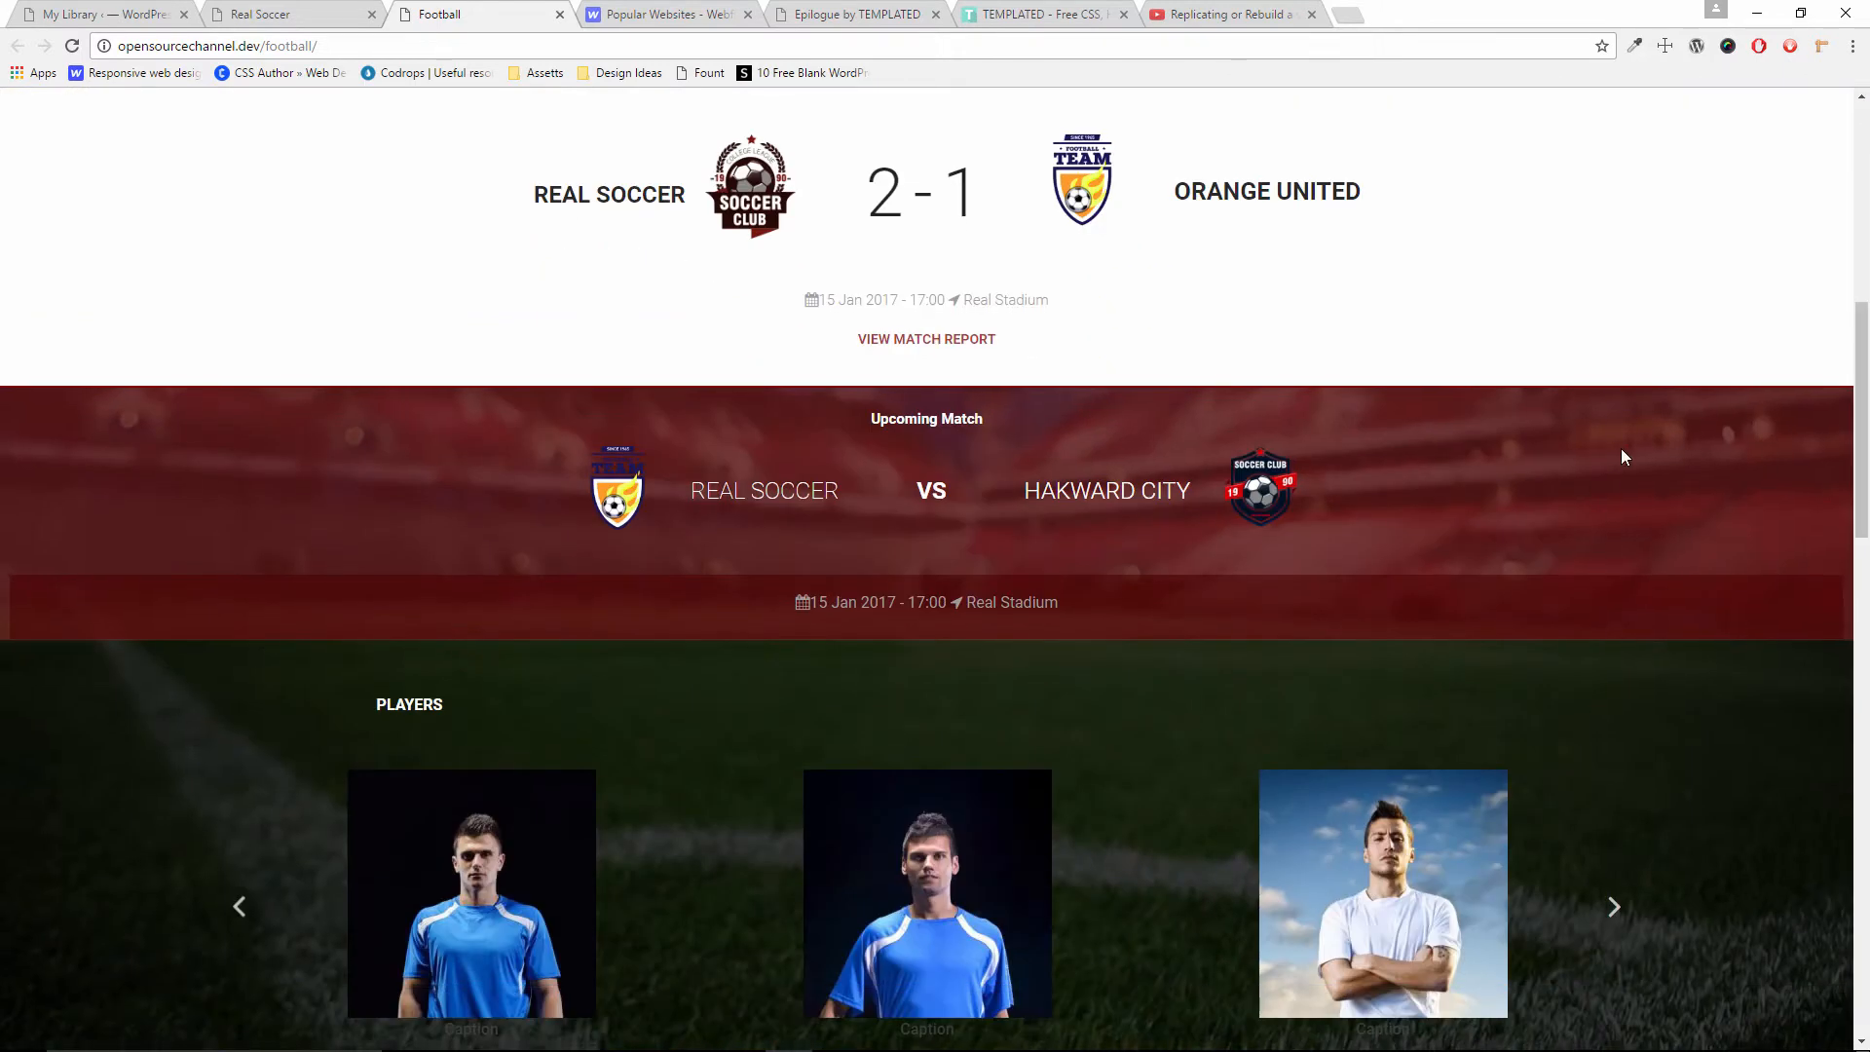
left_click_drag(869, 208, 1056, 258)
scroll(1048, 297, "up", 5)
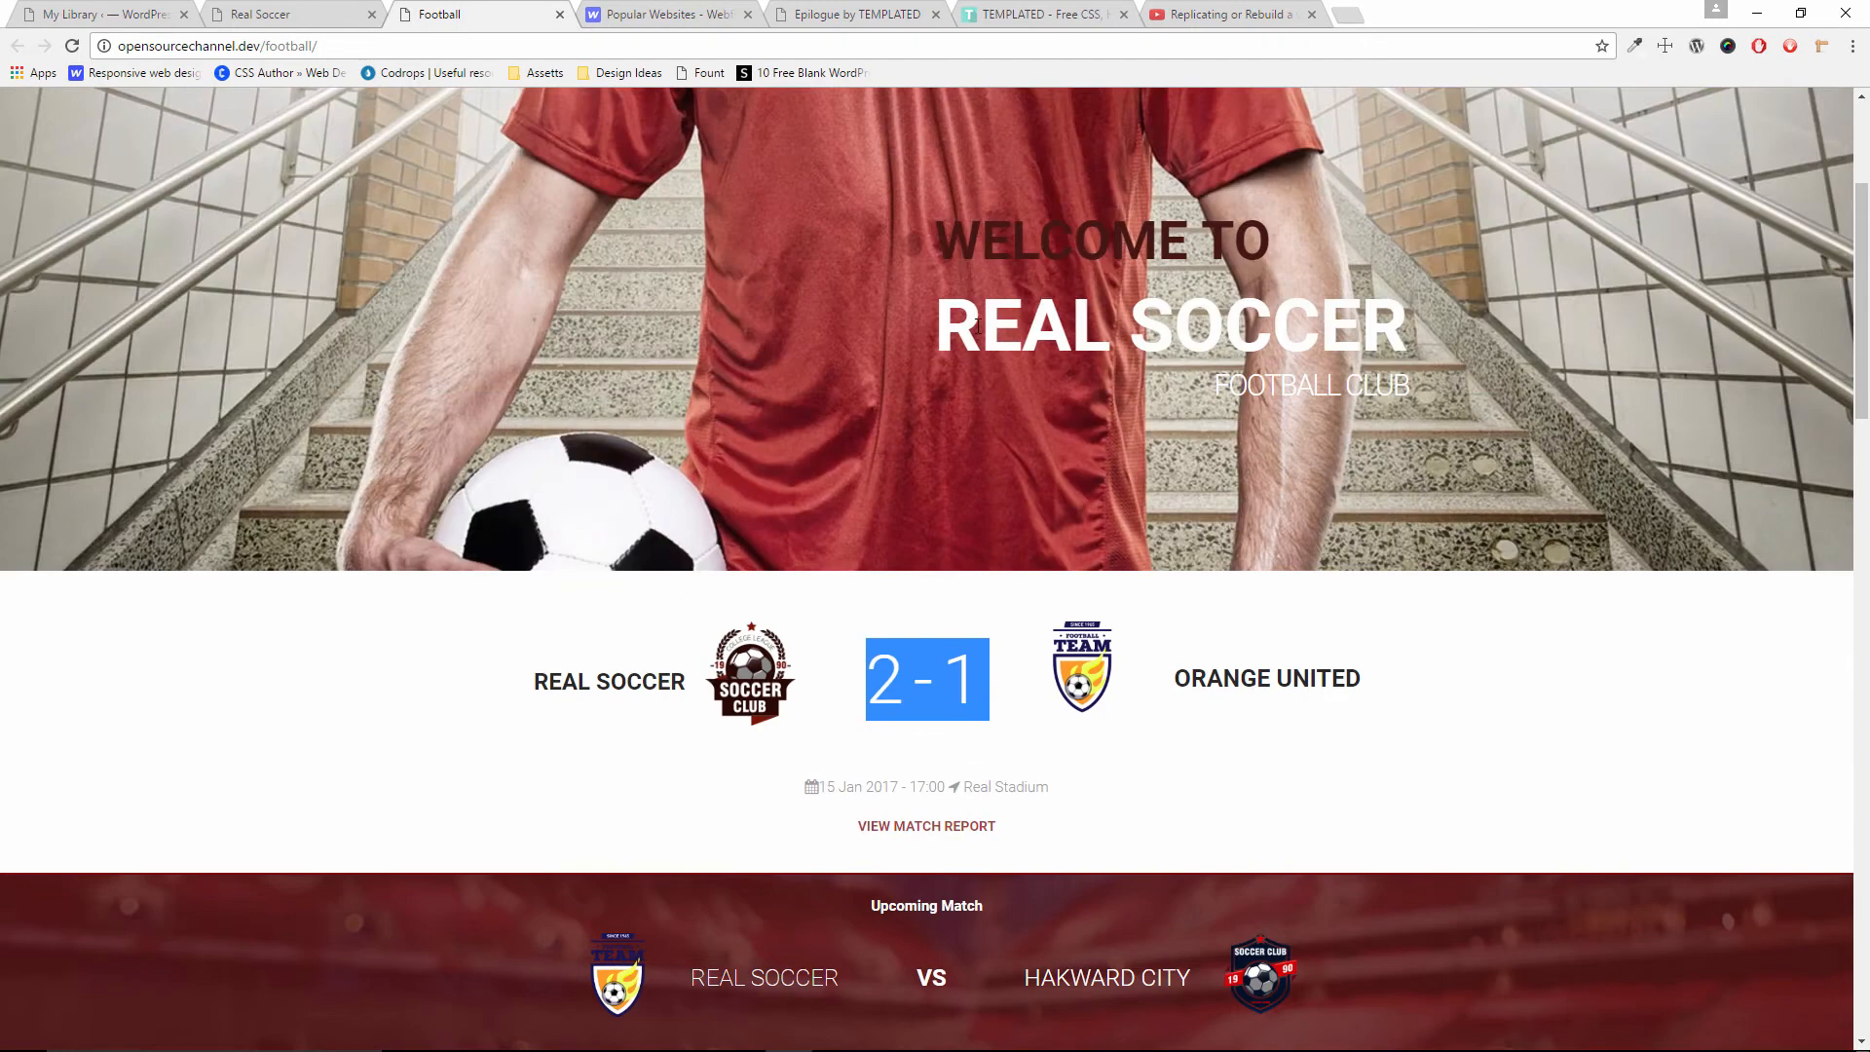
scroll(982, 322, "up", 3)
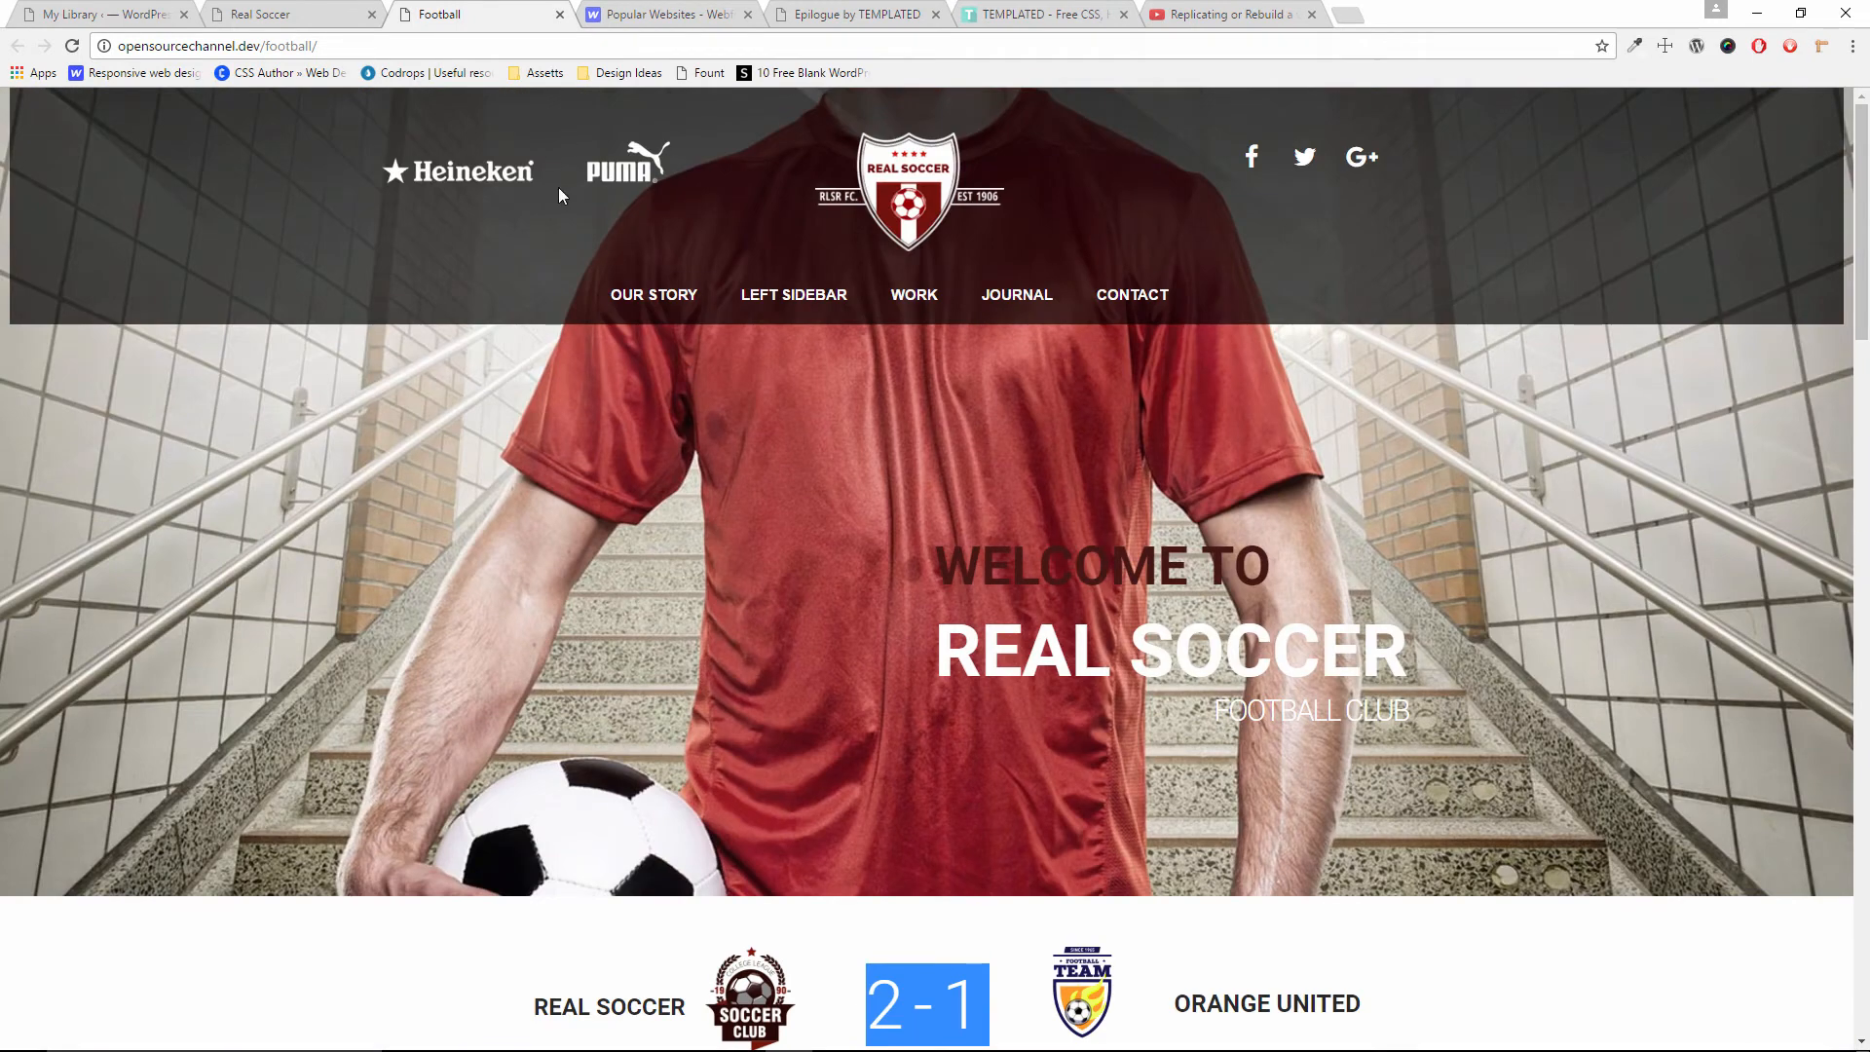
scroll(927, 702, "down", 3)
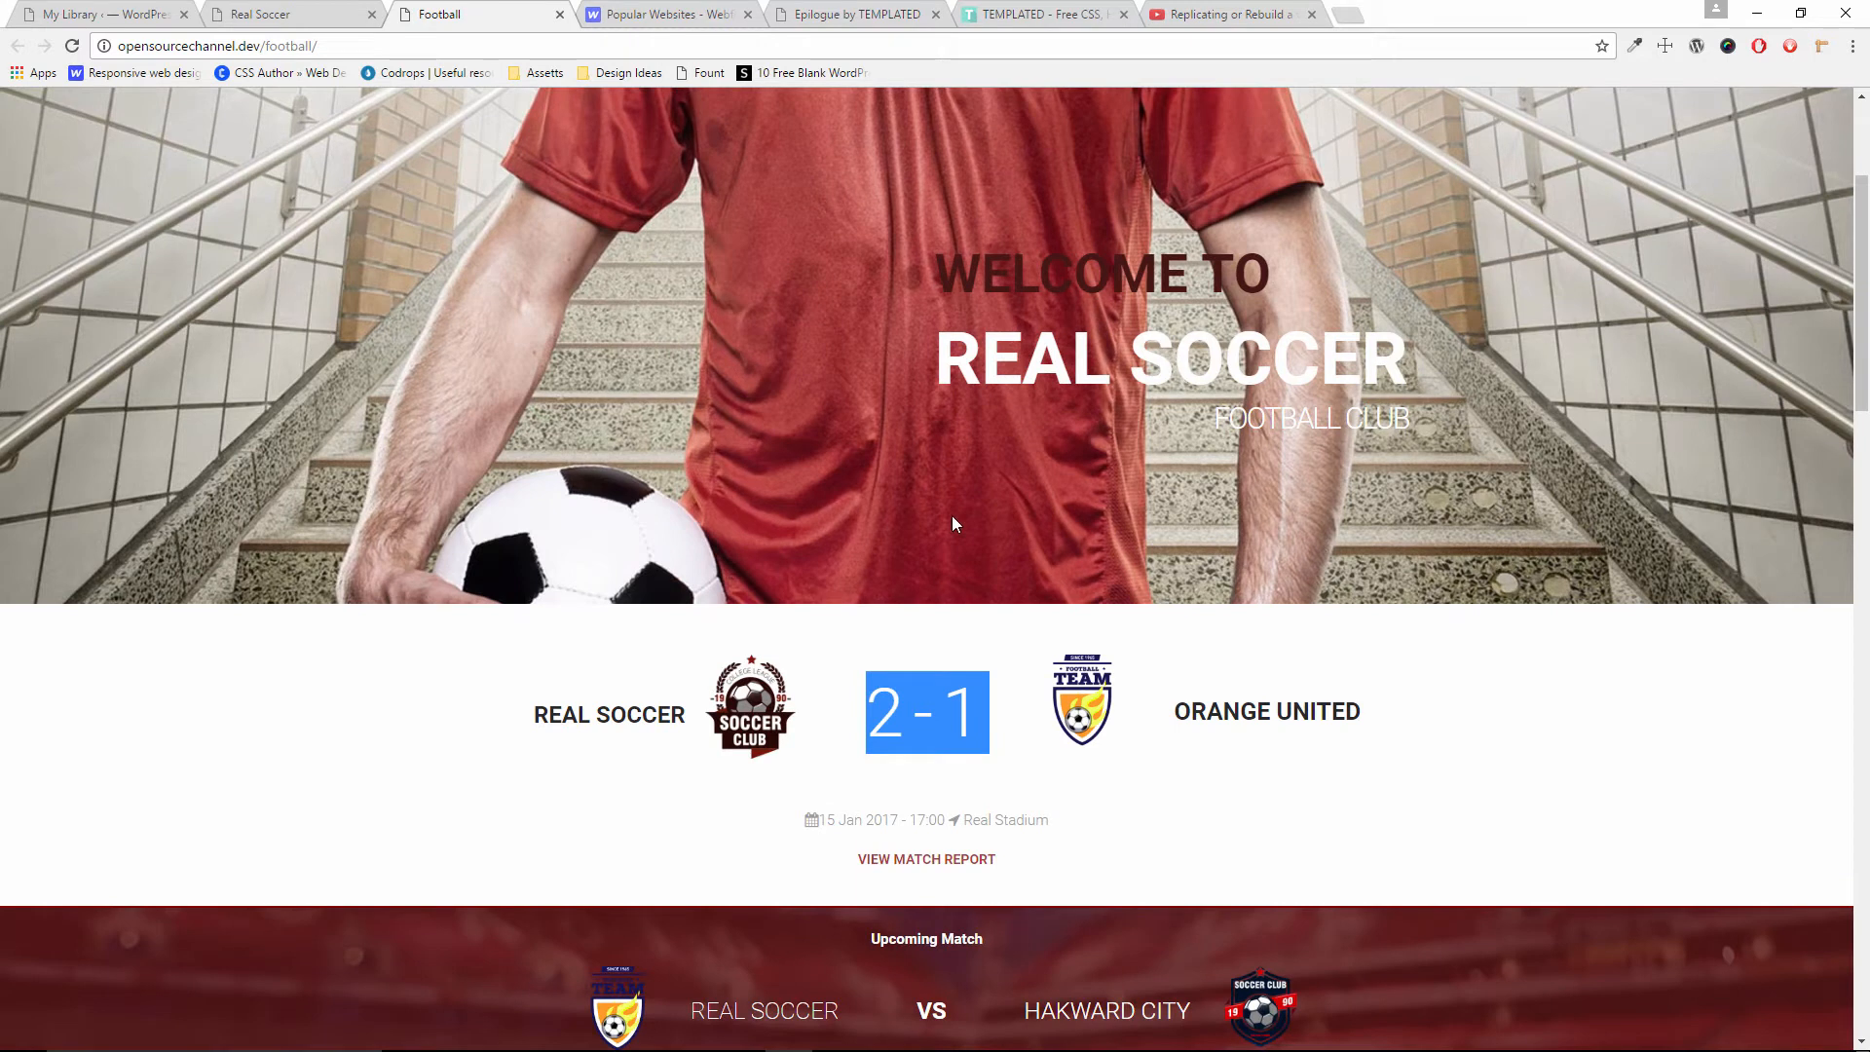
scroll(906, 504, "up", 2)
Return to the top of the Real Soccer demo's home page and show the second slide of its slider
left_click(258, 14)
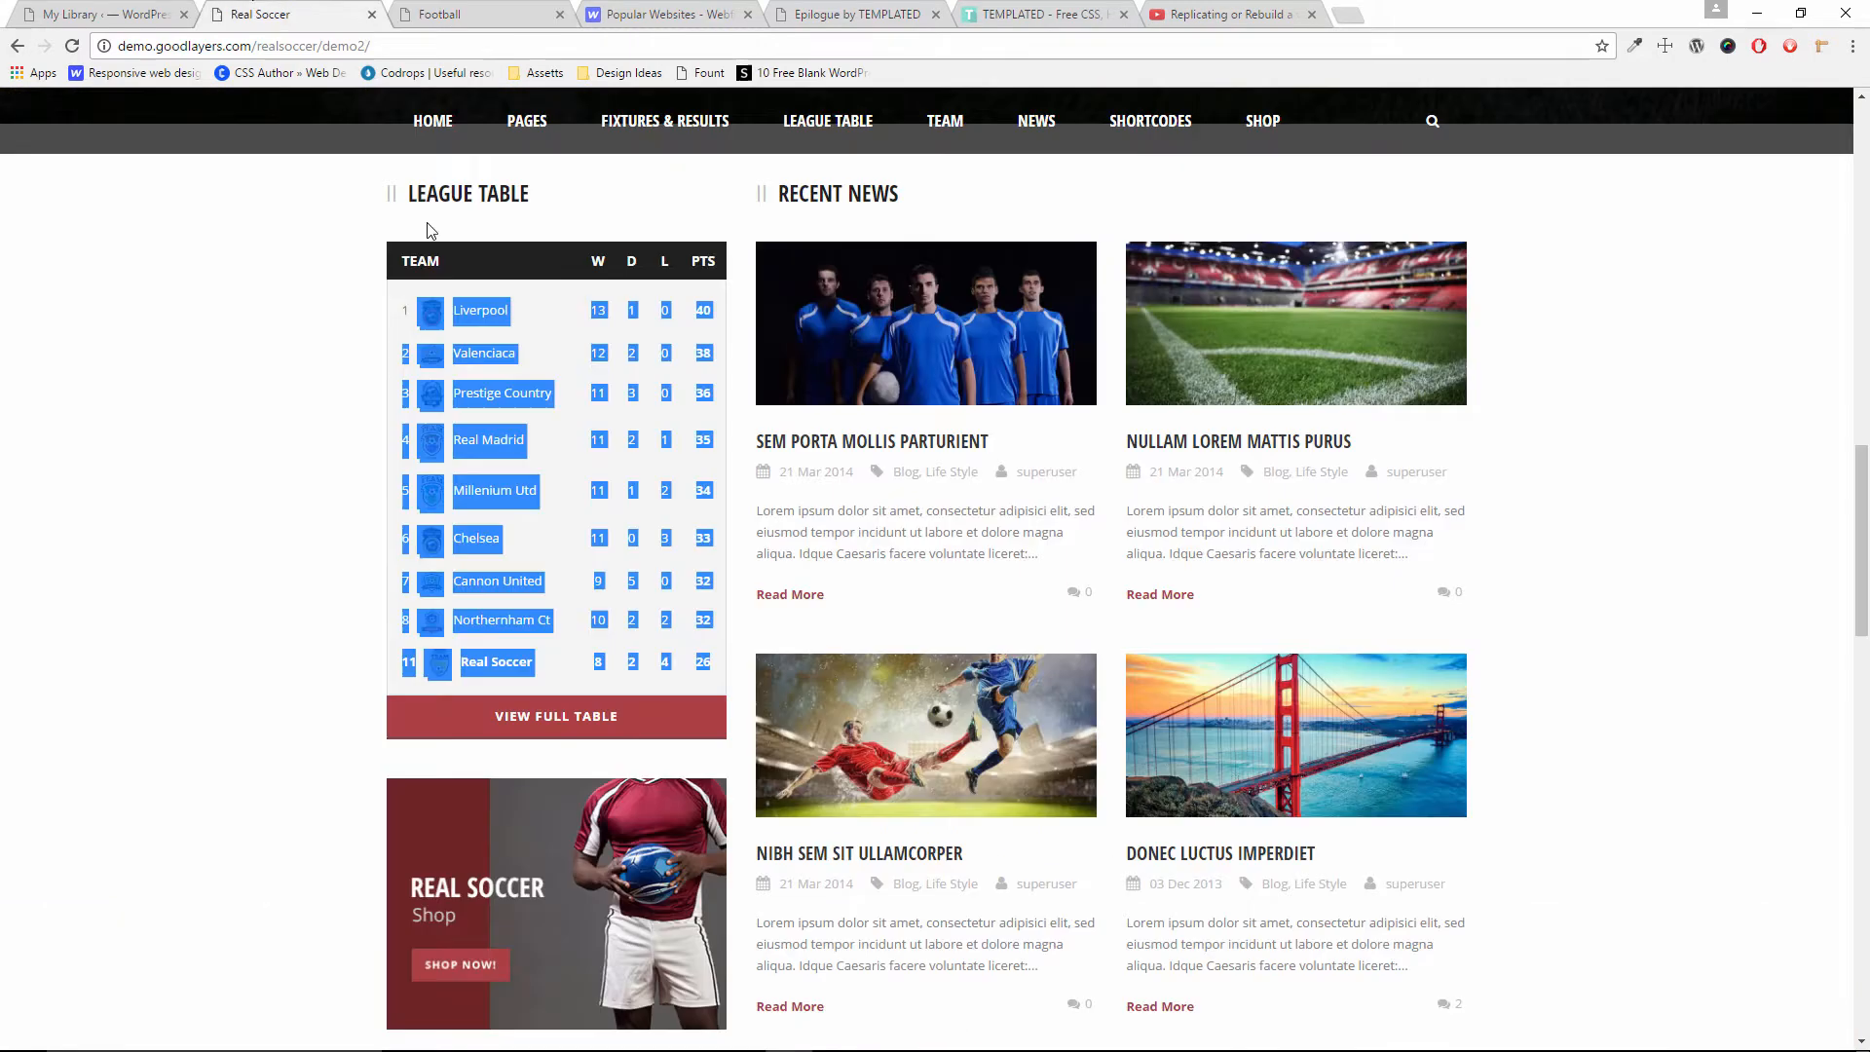
scroll(970, 555, "up", 7)
scroll(969, 555, "up", 12)
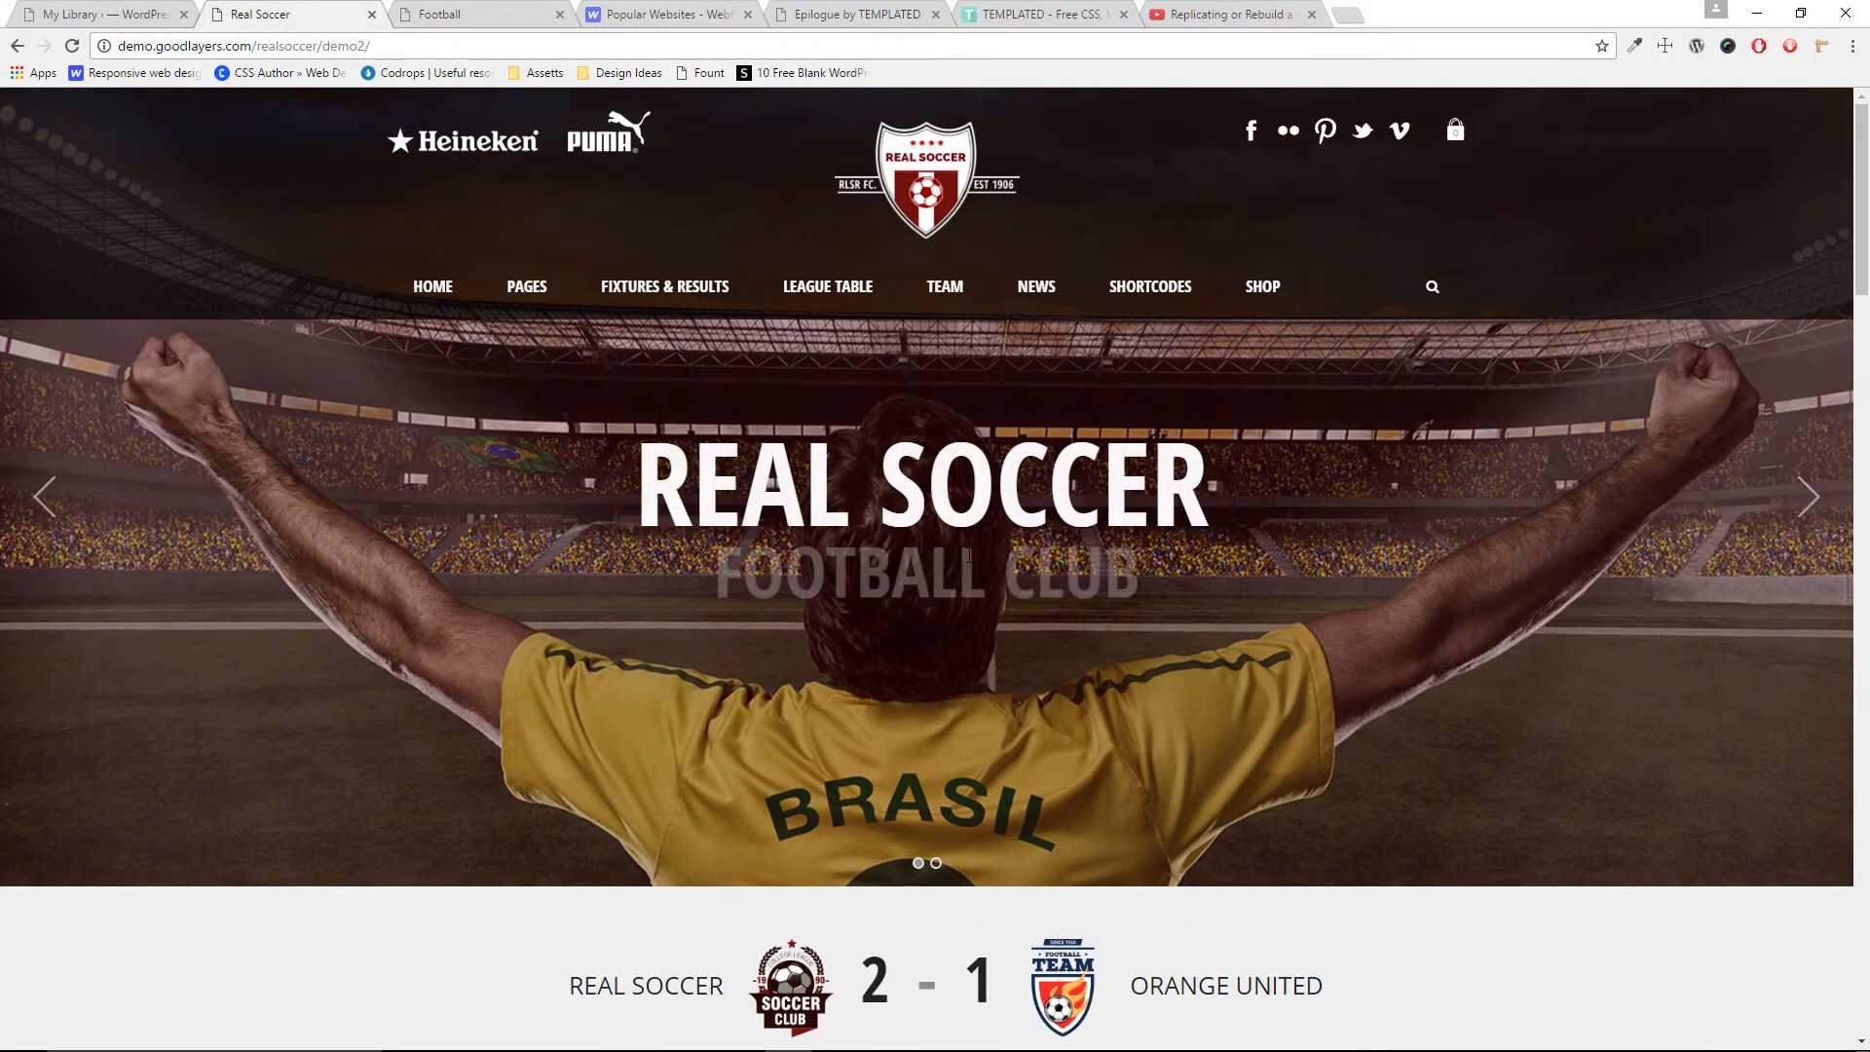
left_click(936, 864)
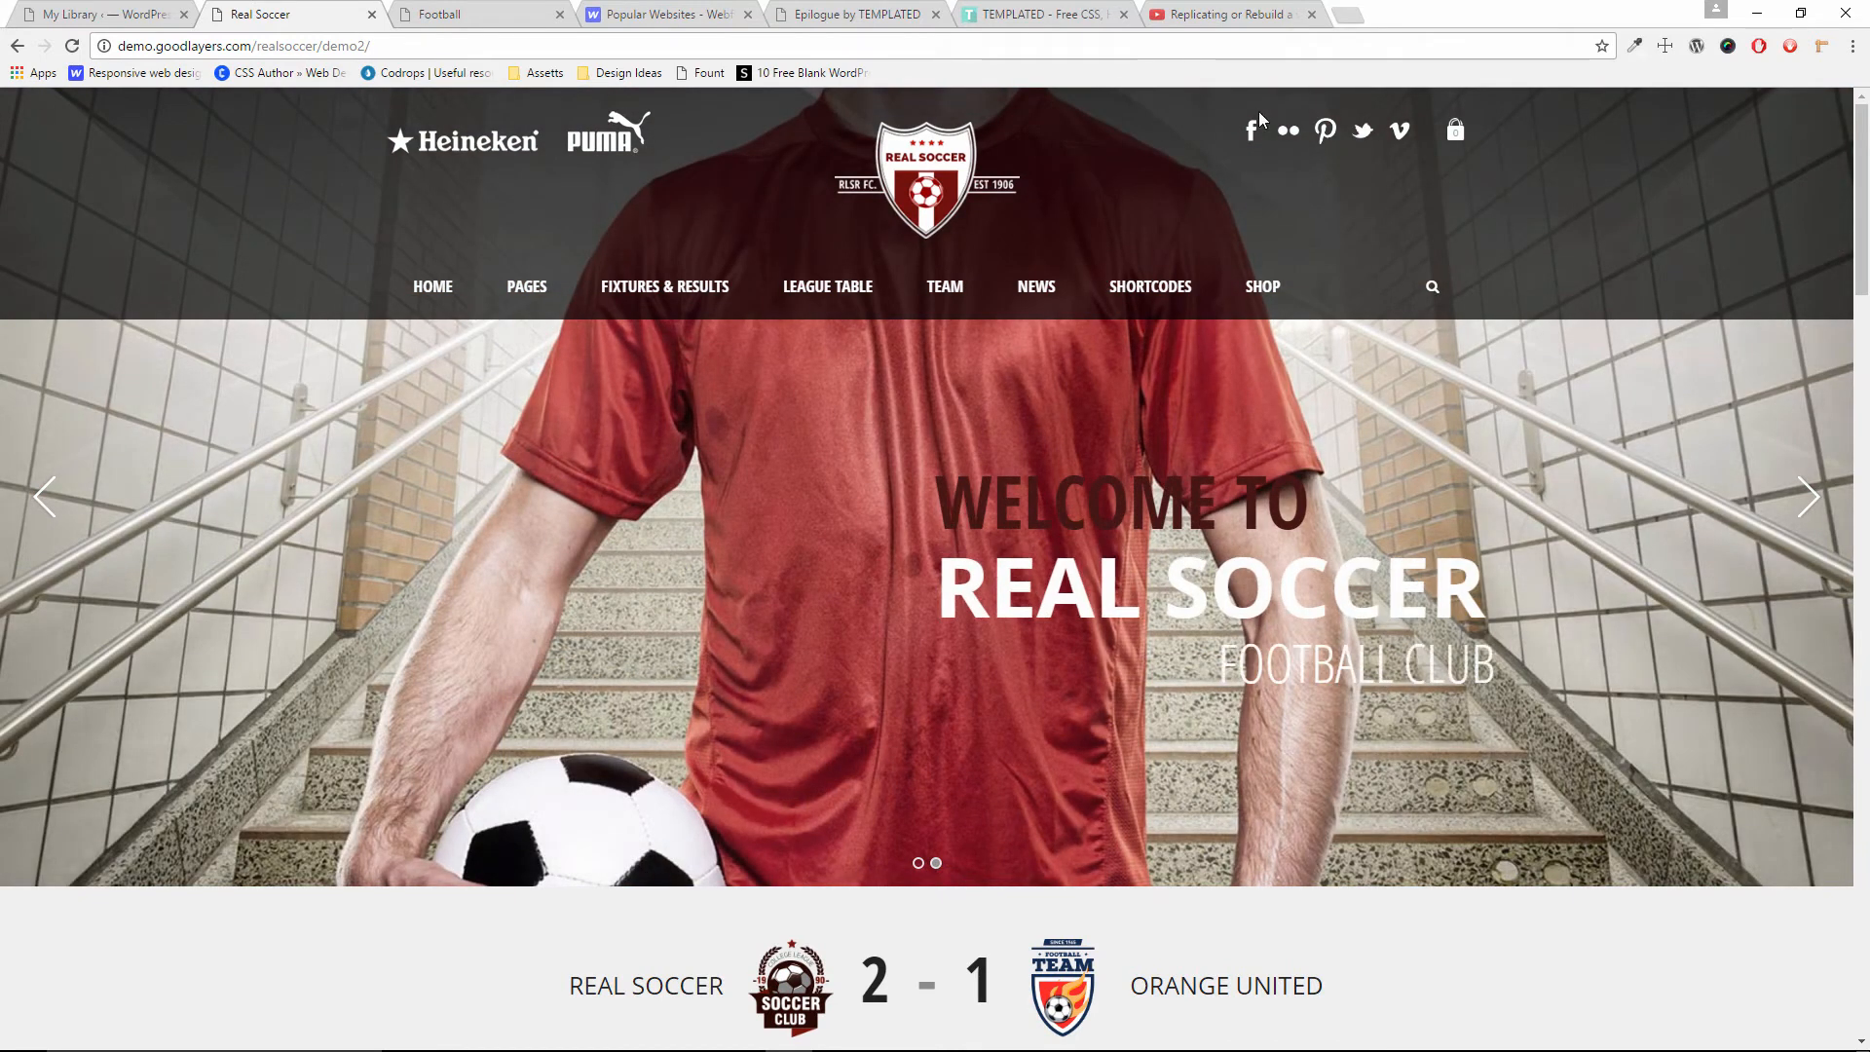
Review Elementor's License Setting page and general settings in the WordPress dashboard
left_click(86, 11)
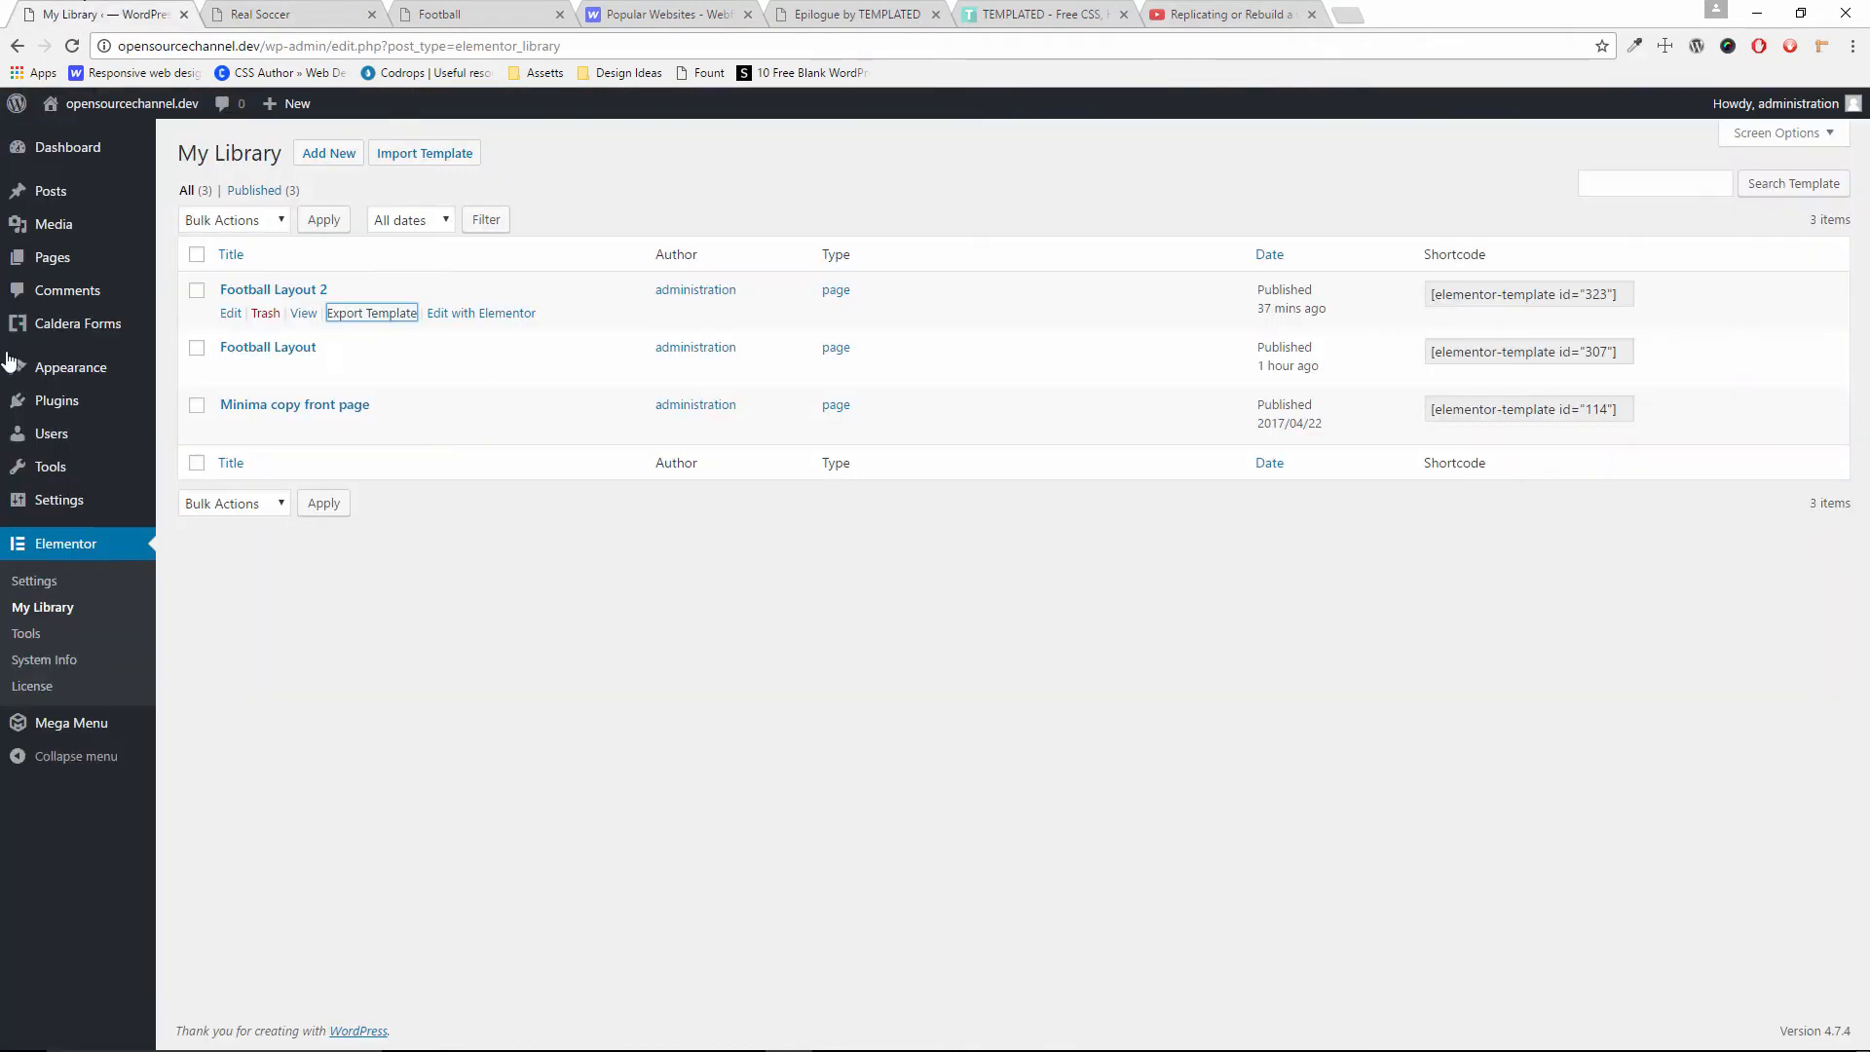
left_click(31, 687)
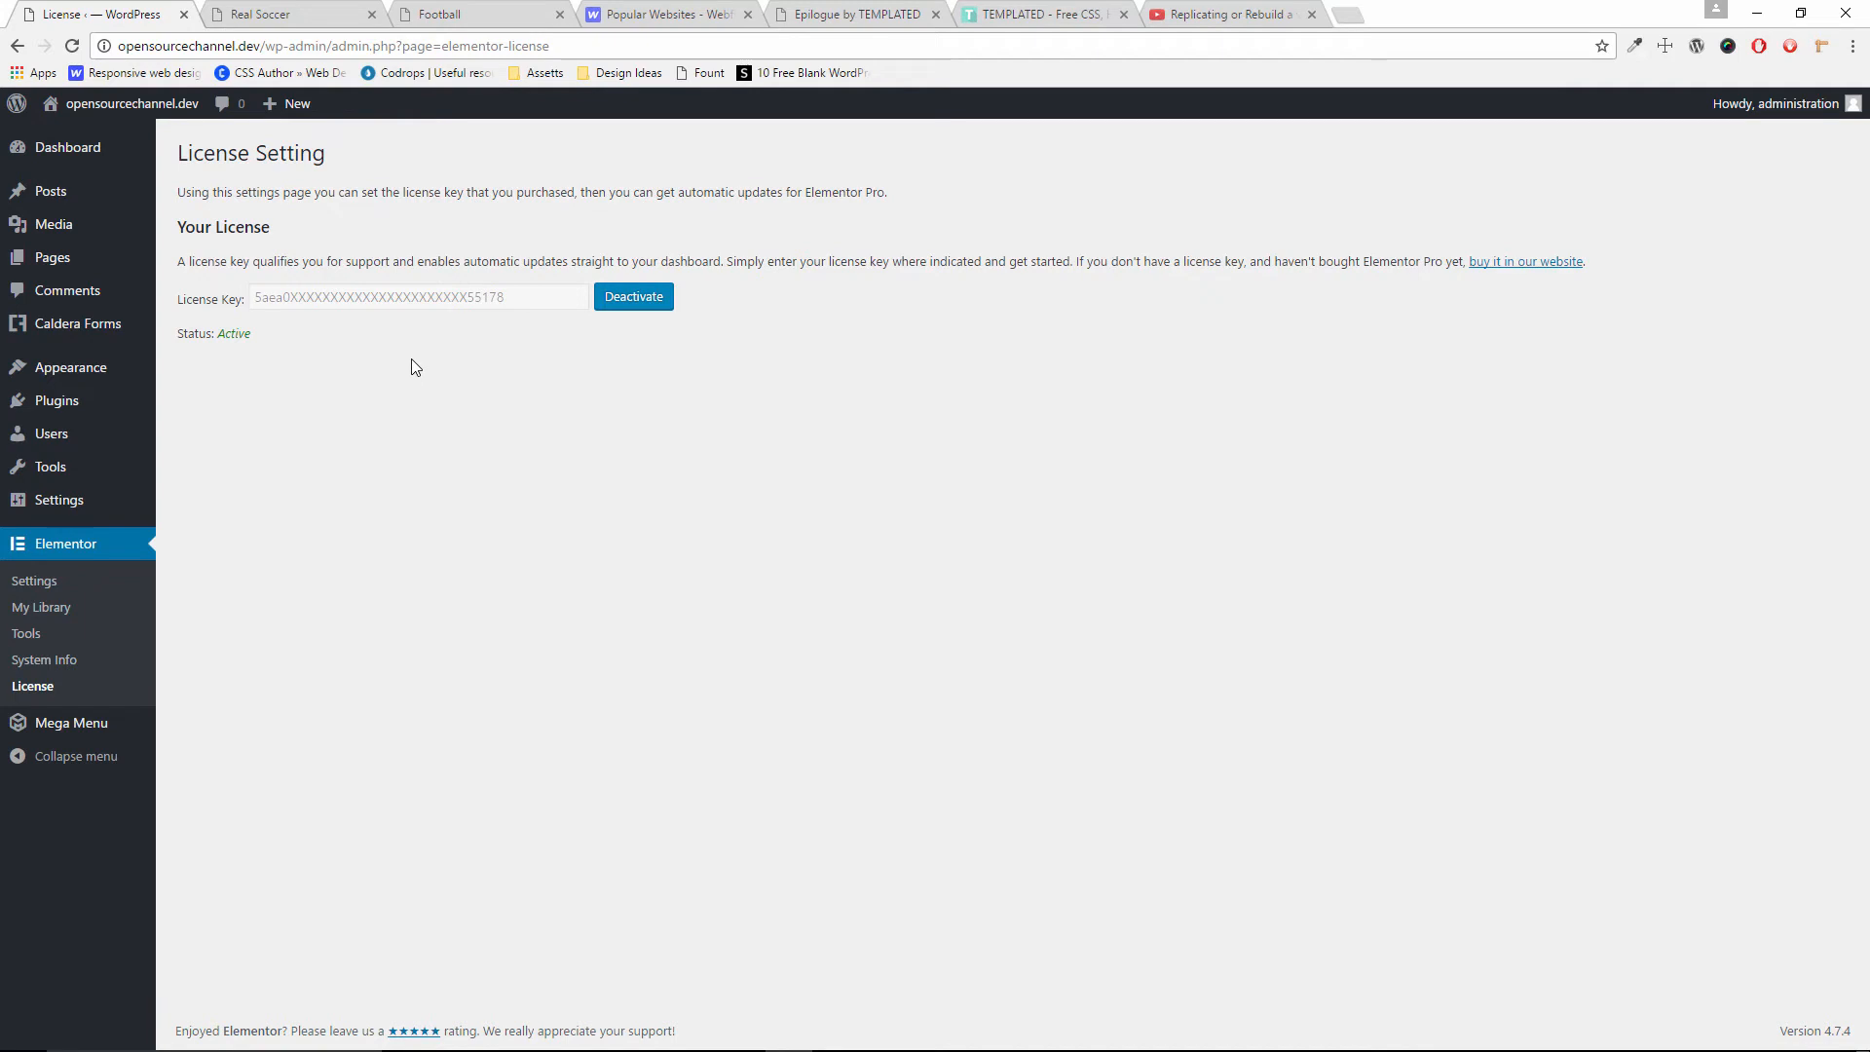
left_click_drag(261, 45, 104, 46)
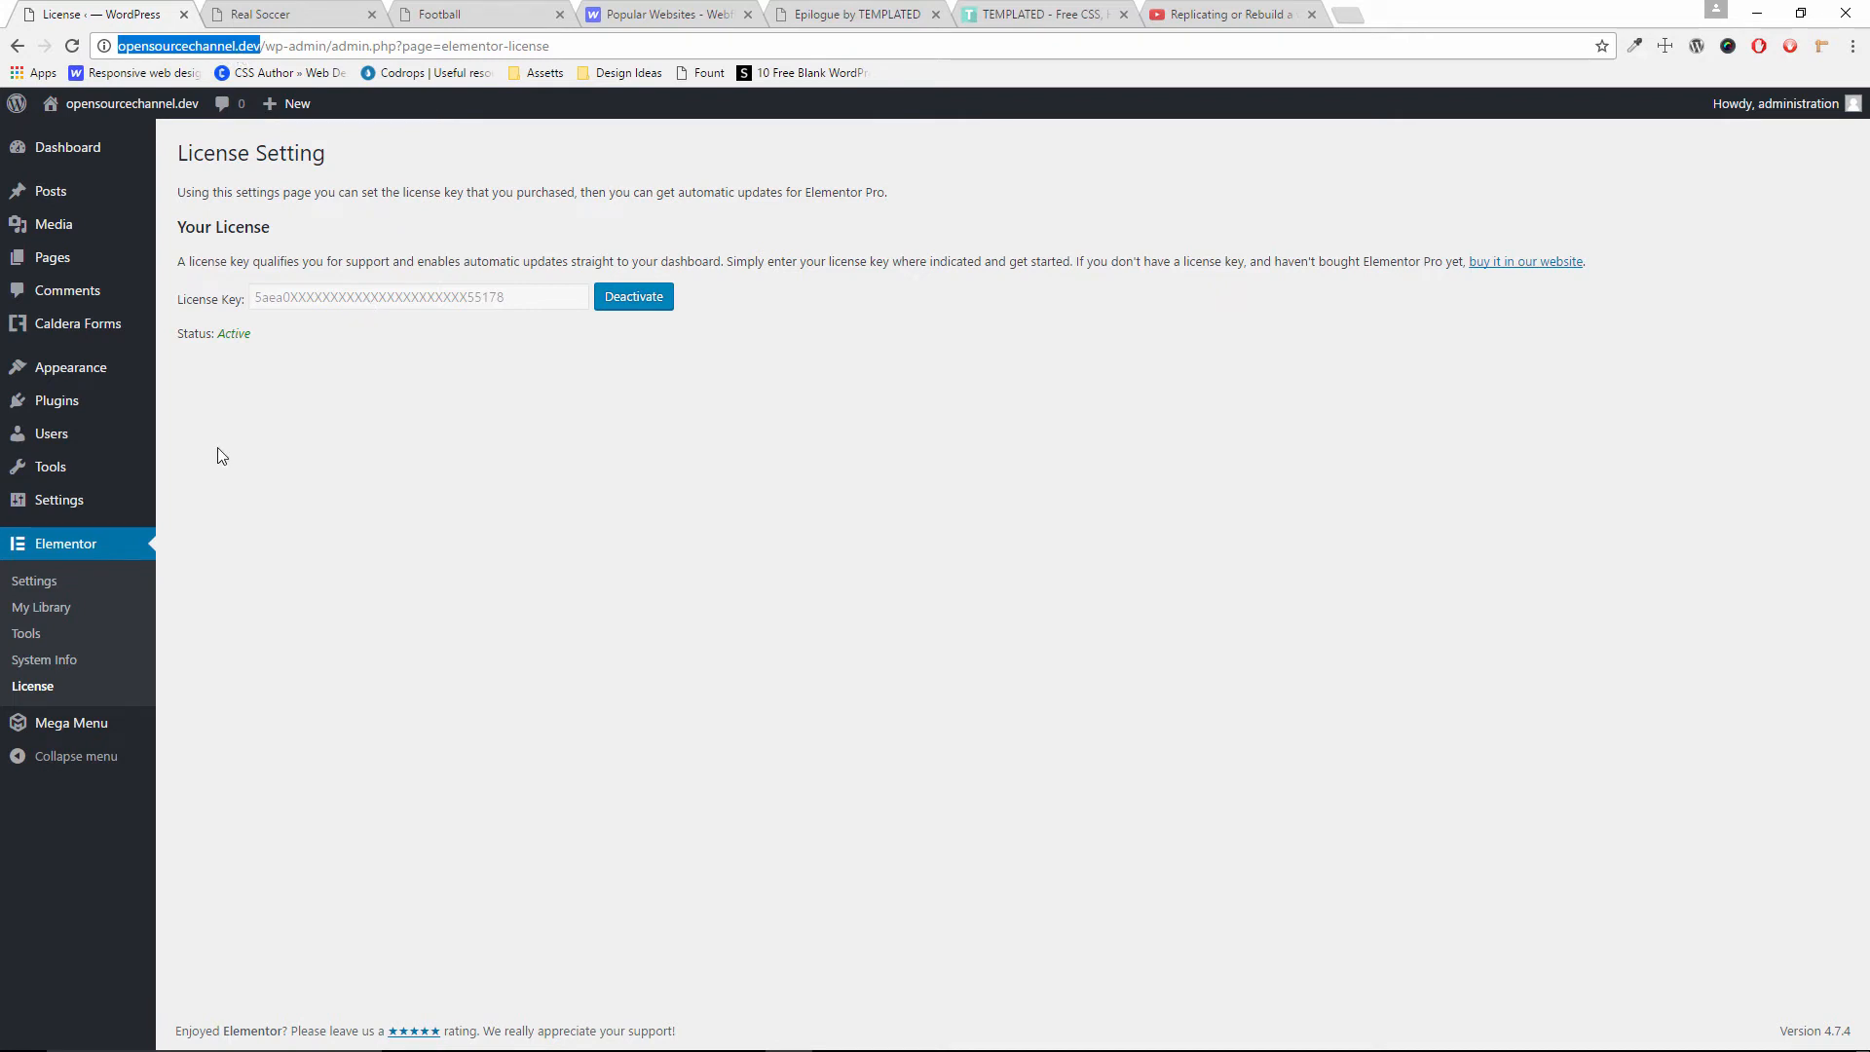
left_click(49, 583)
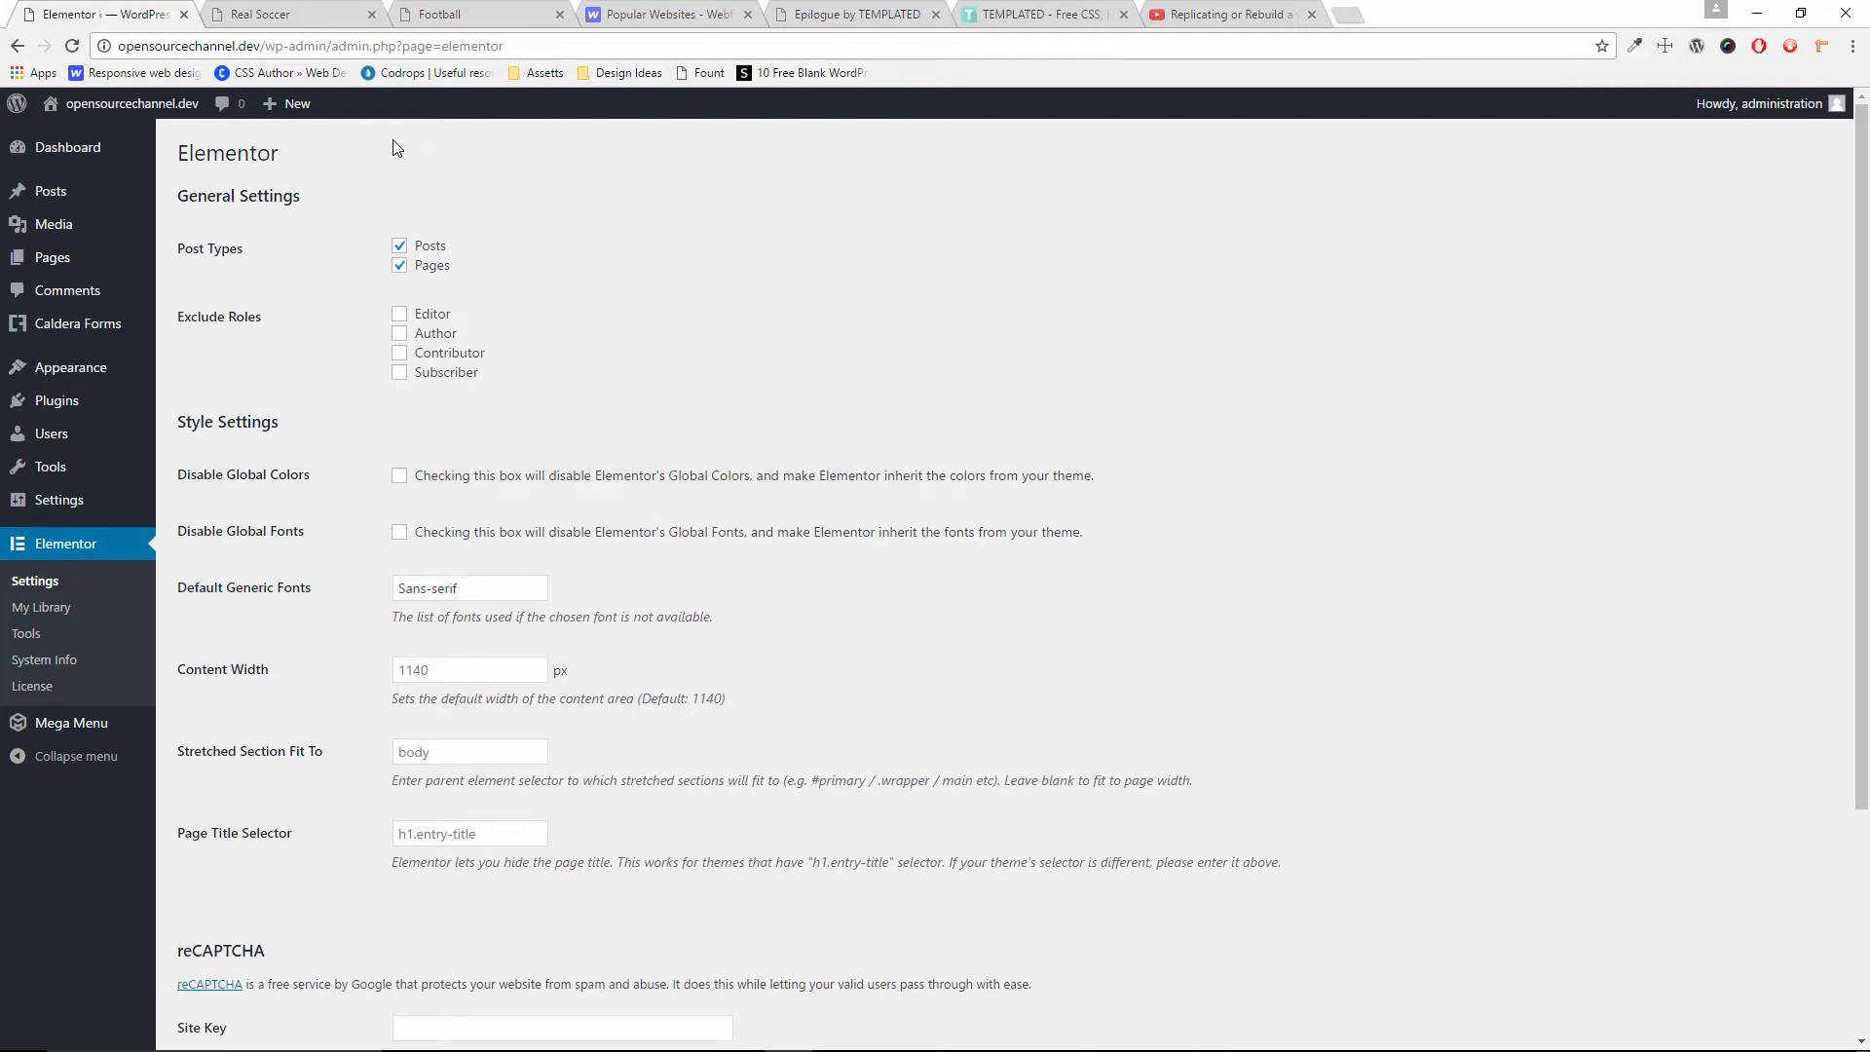
Compare the Real Soccer demo with the rebuilt Football page, from the header down to the league table and recent news
left_click(312, 8)
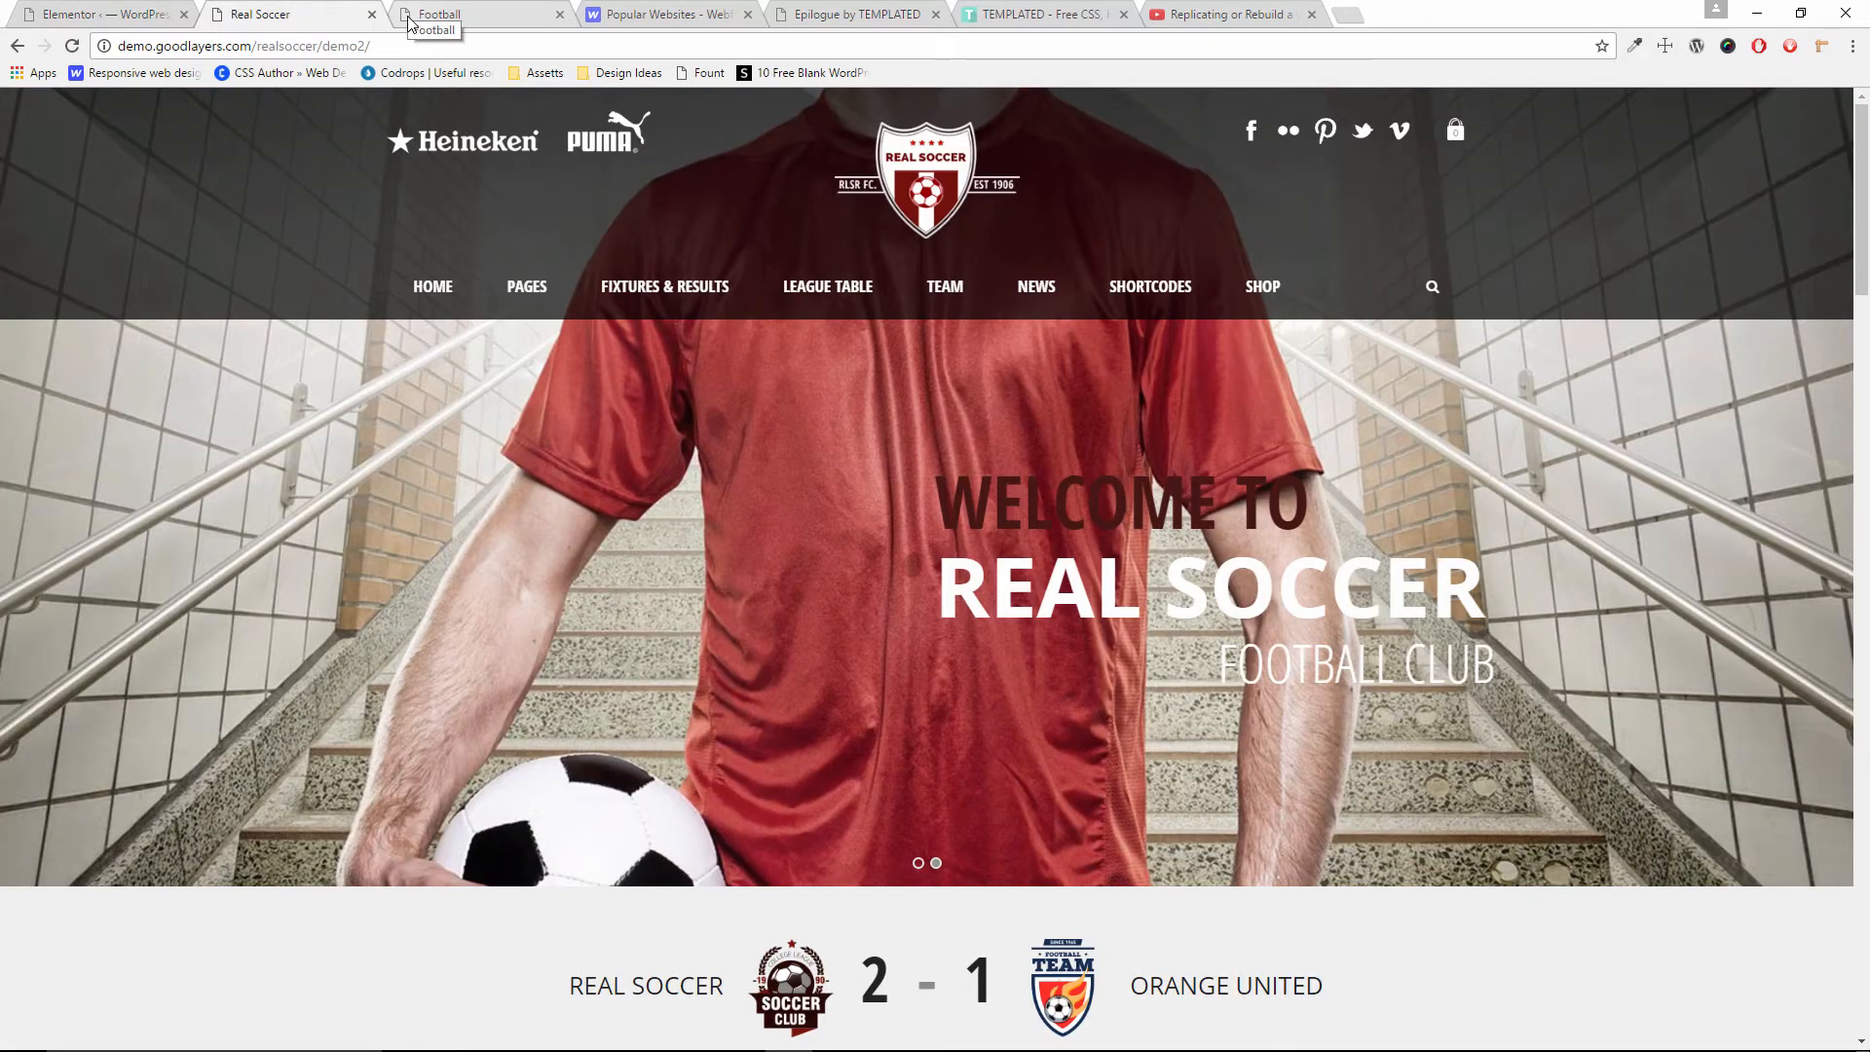
scroll(723, 570, "down", 1)
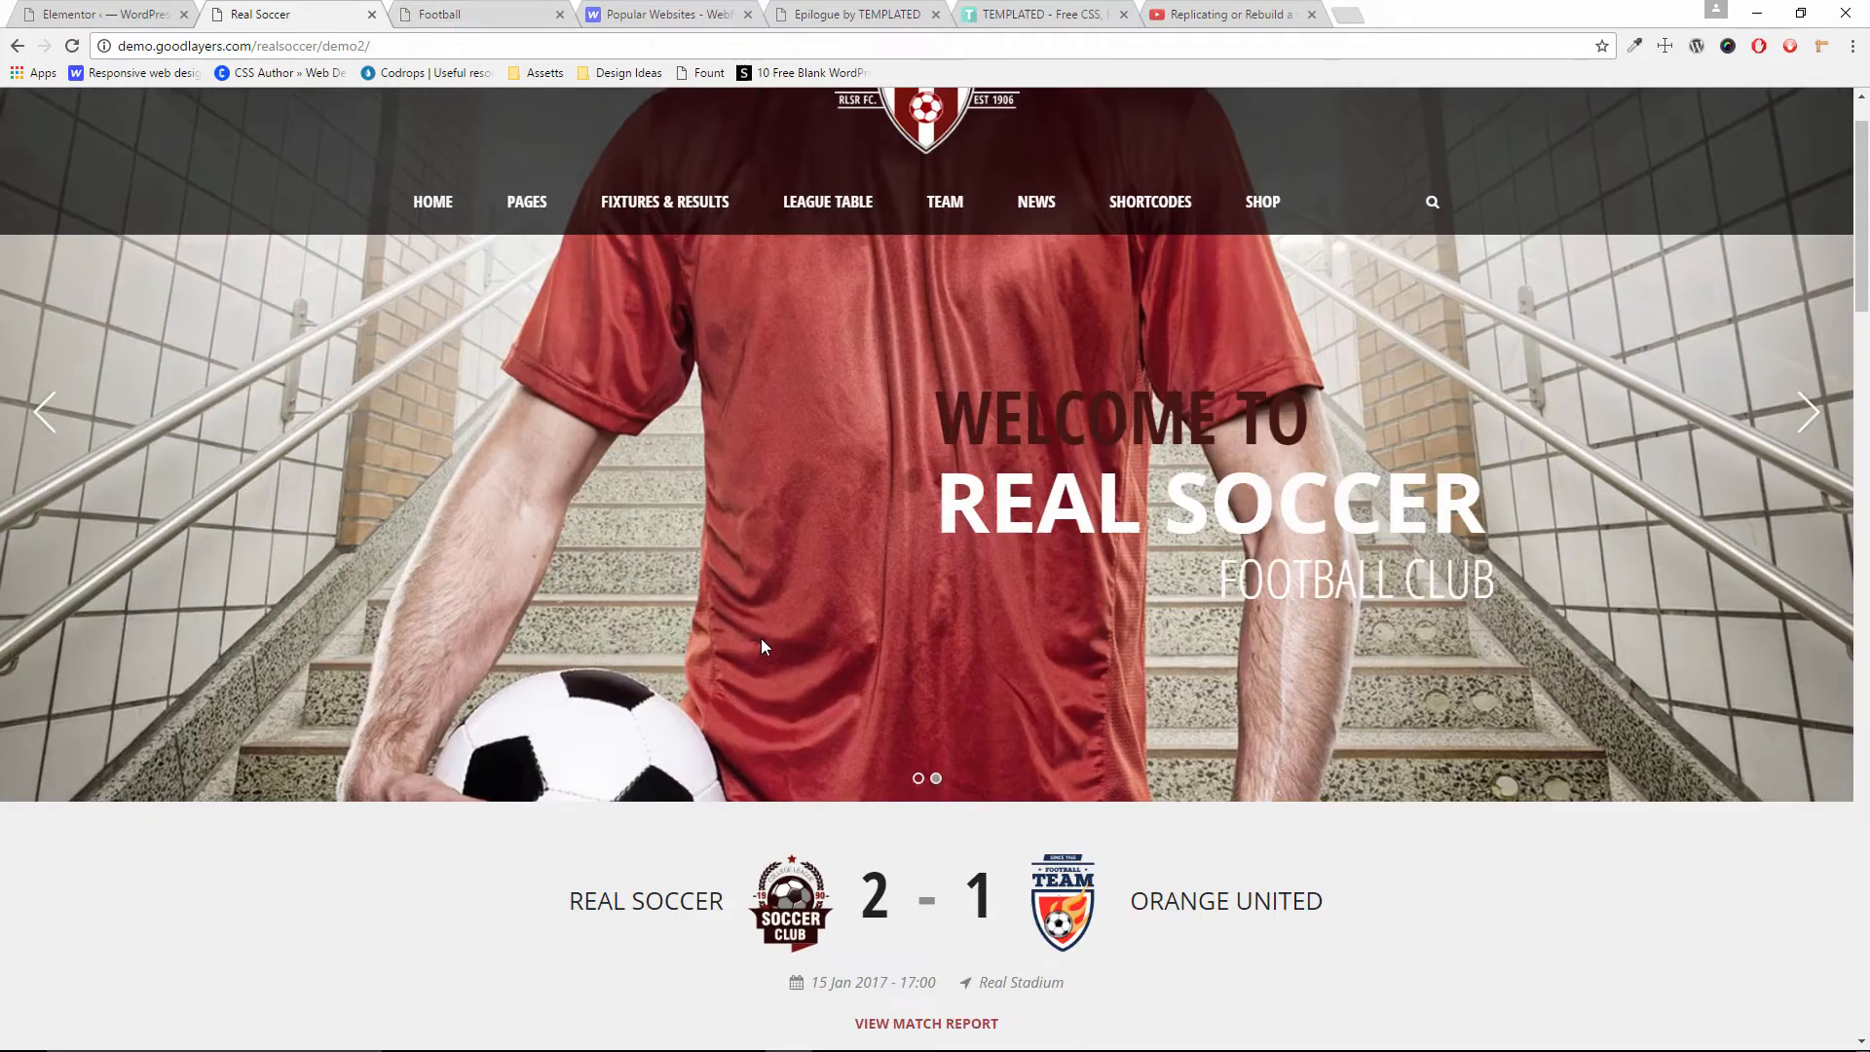
left_click(458, 14)
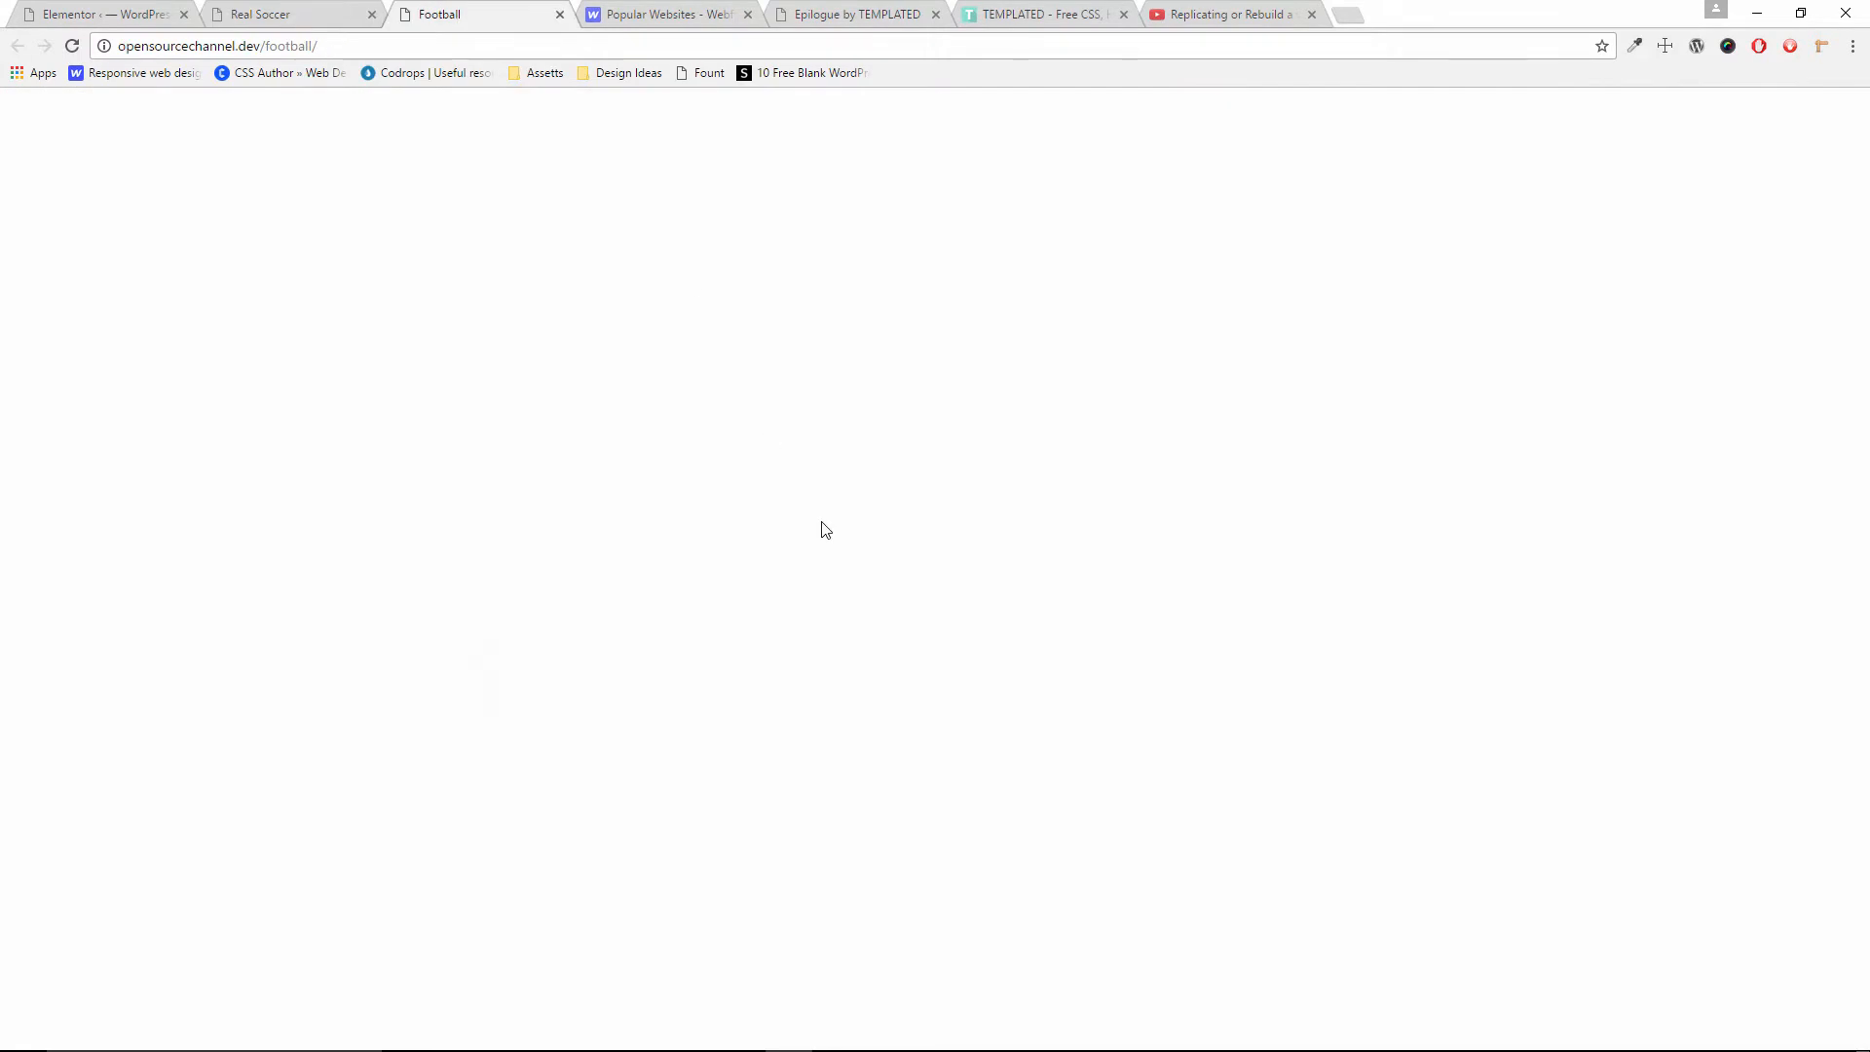
scroll(902, 535, "up", 3)
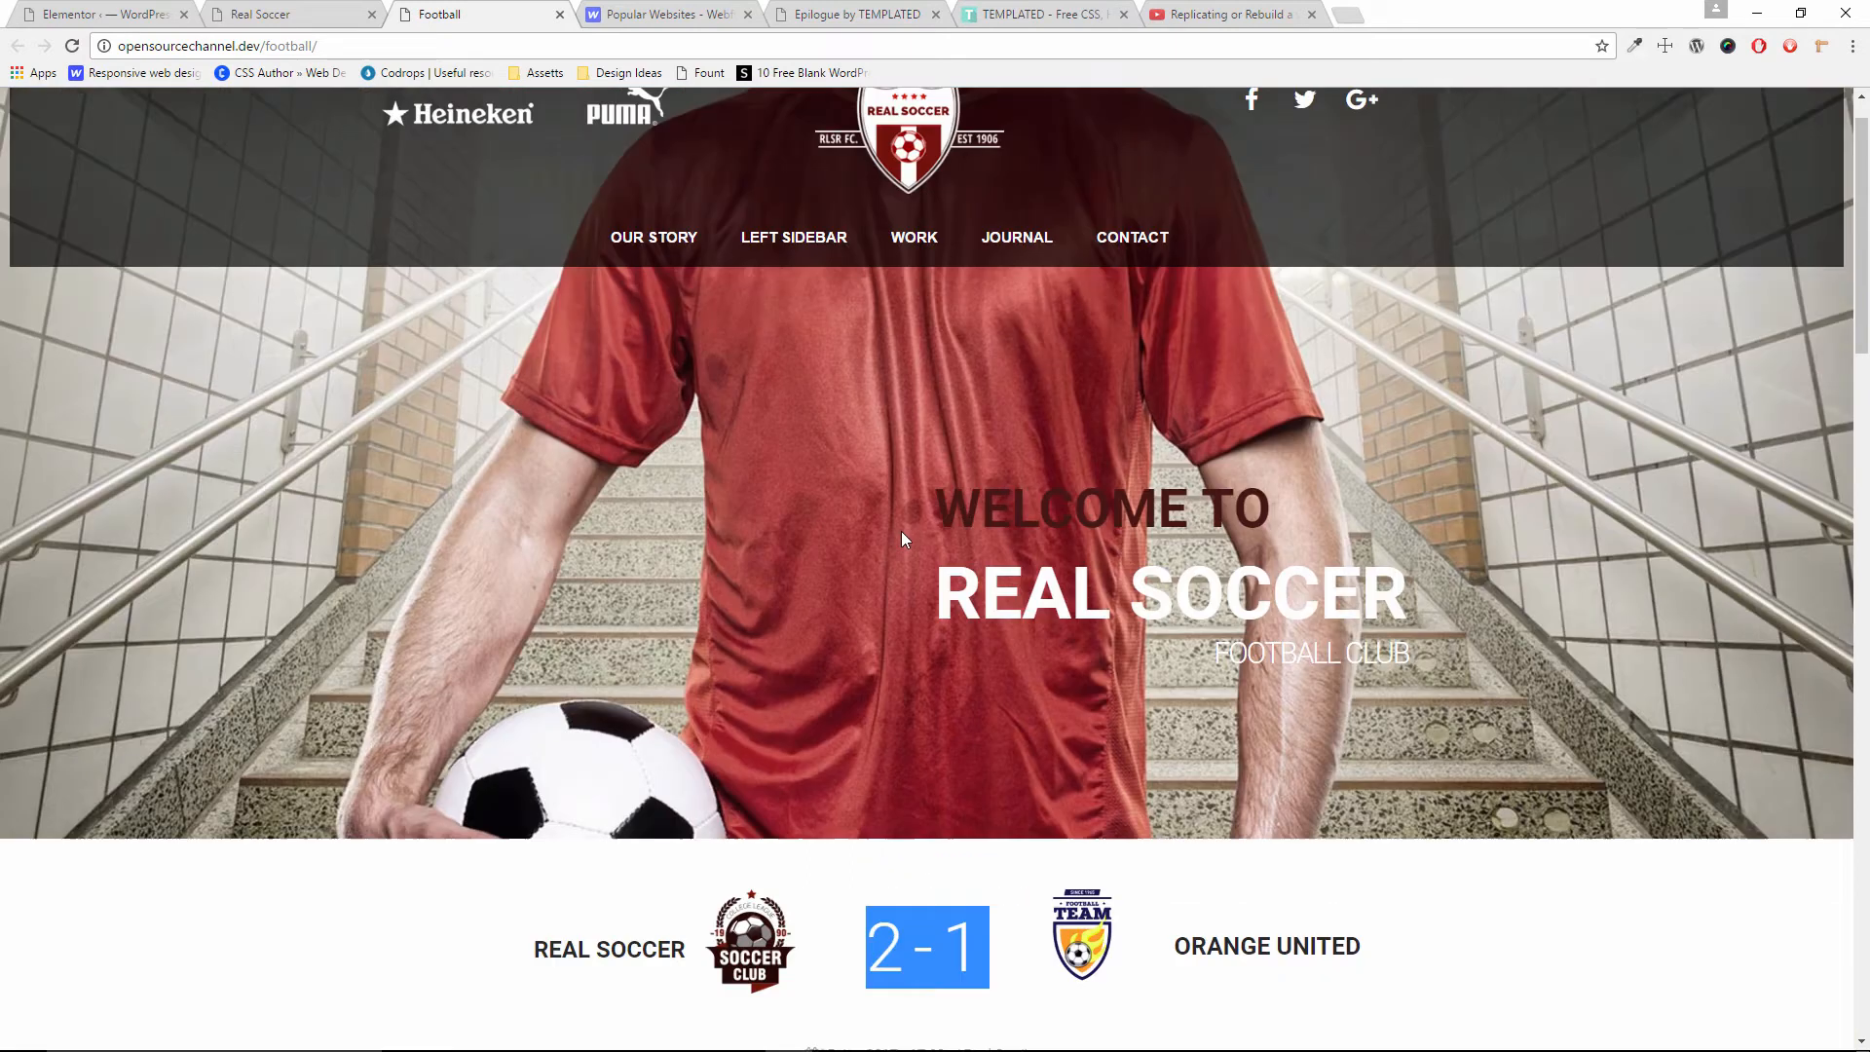
scroll(995, 576, "down", 9)
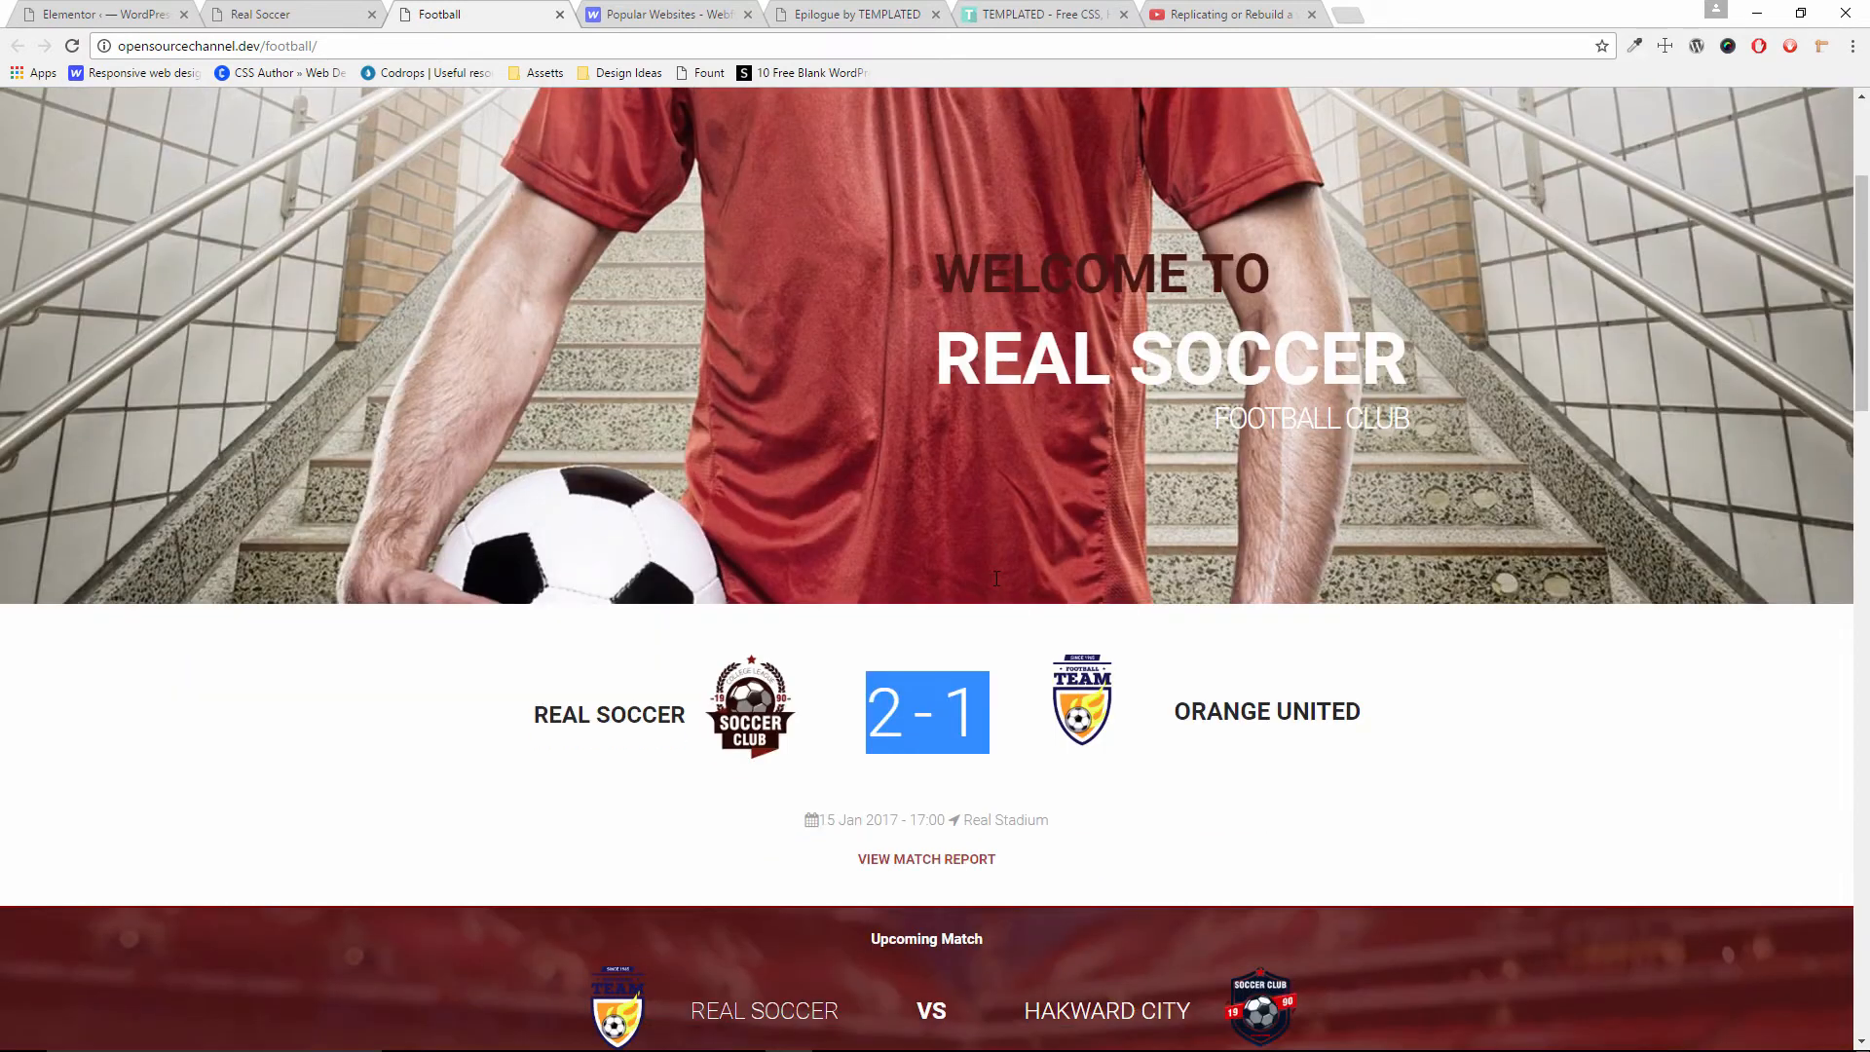
scroll(1012, 641, "down", 7)
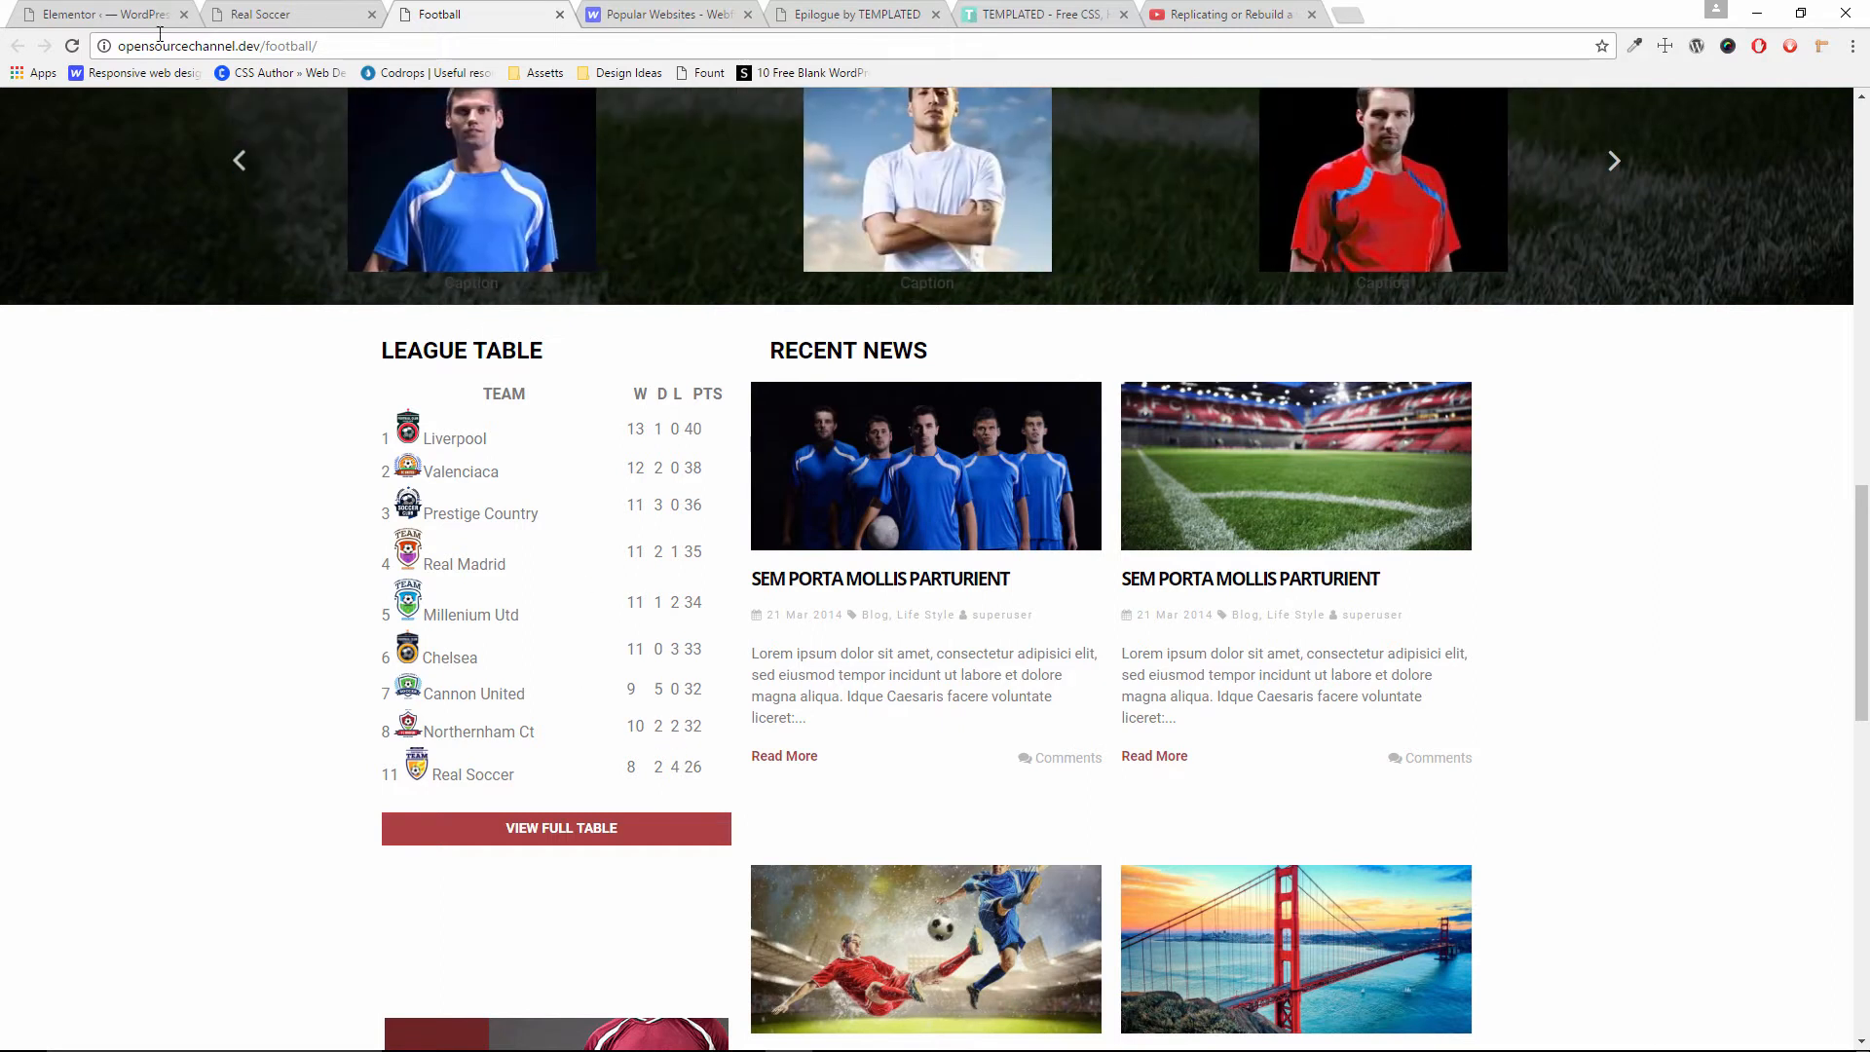
left_click(236, 12)
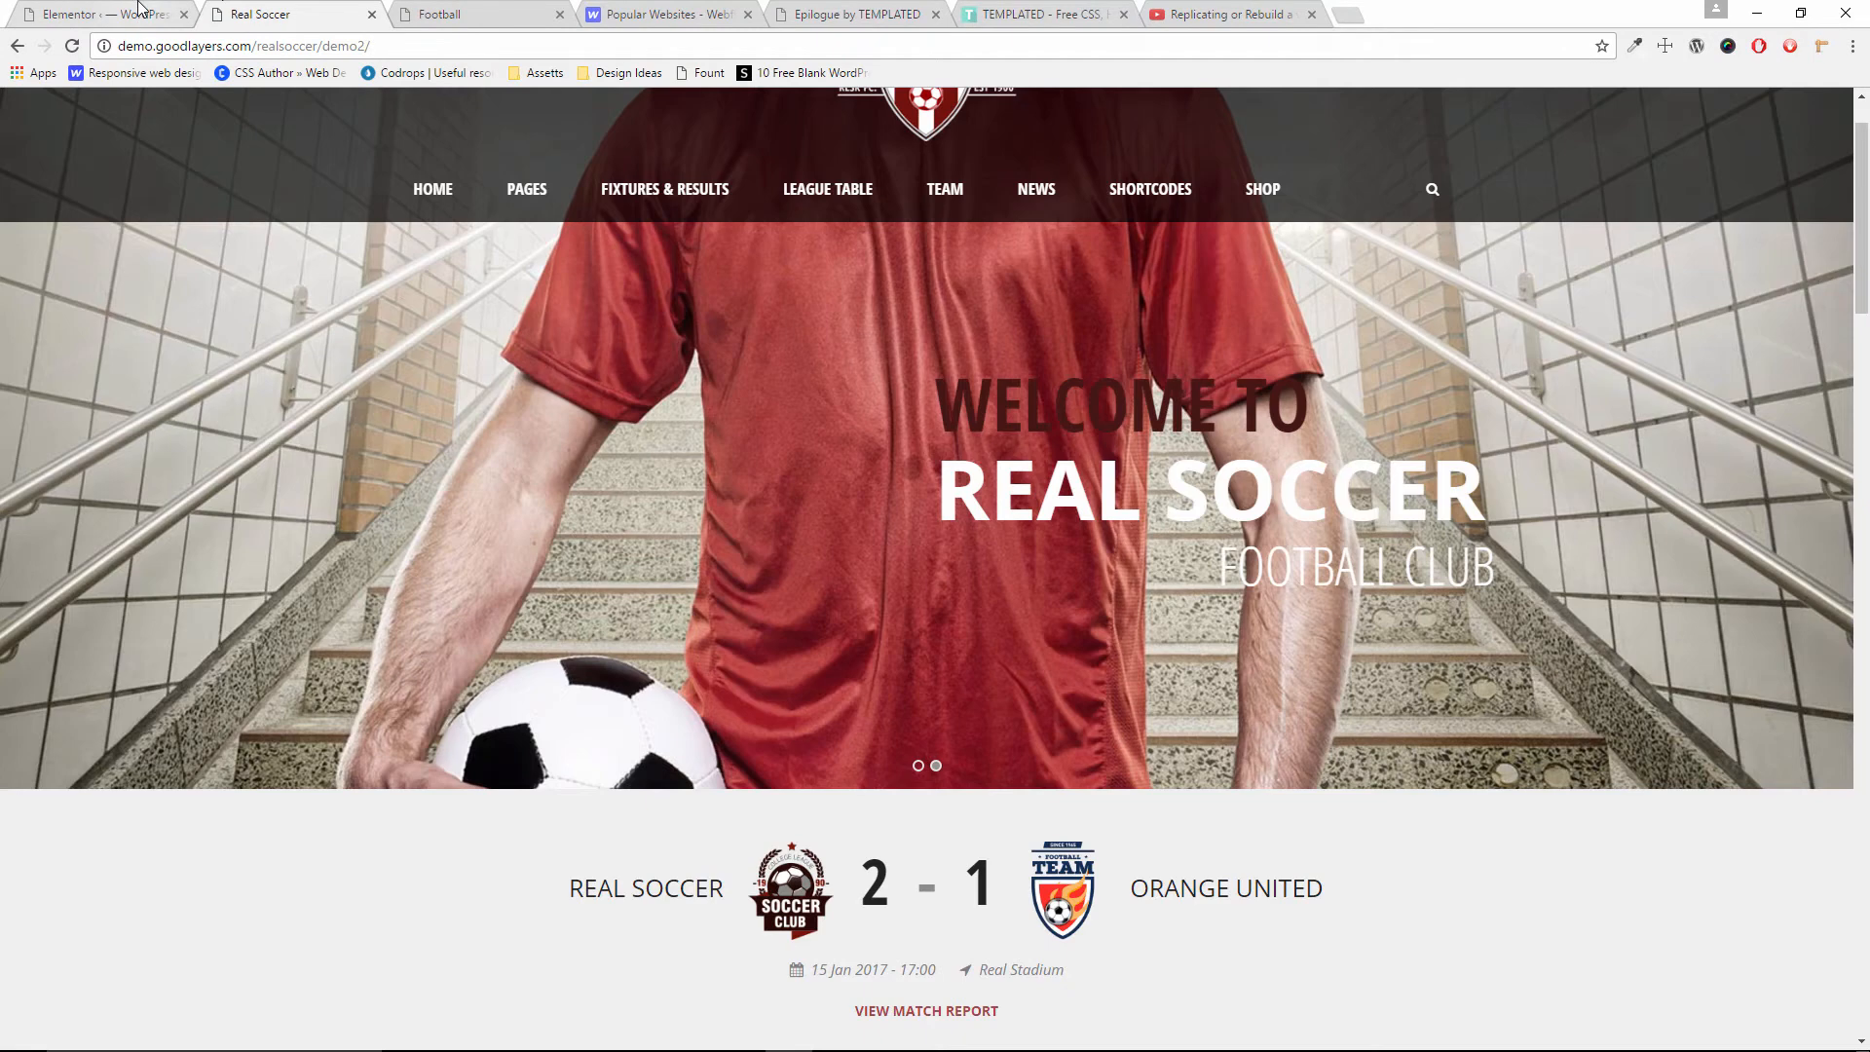
Open the Football page for editing with Elementor from the WordPress page list
left_click(140, 10)
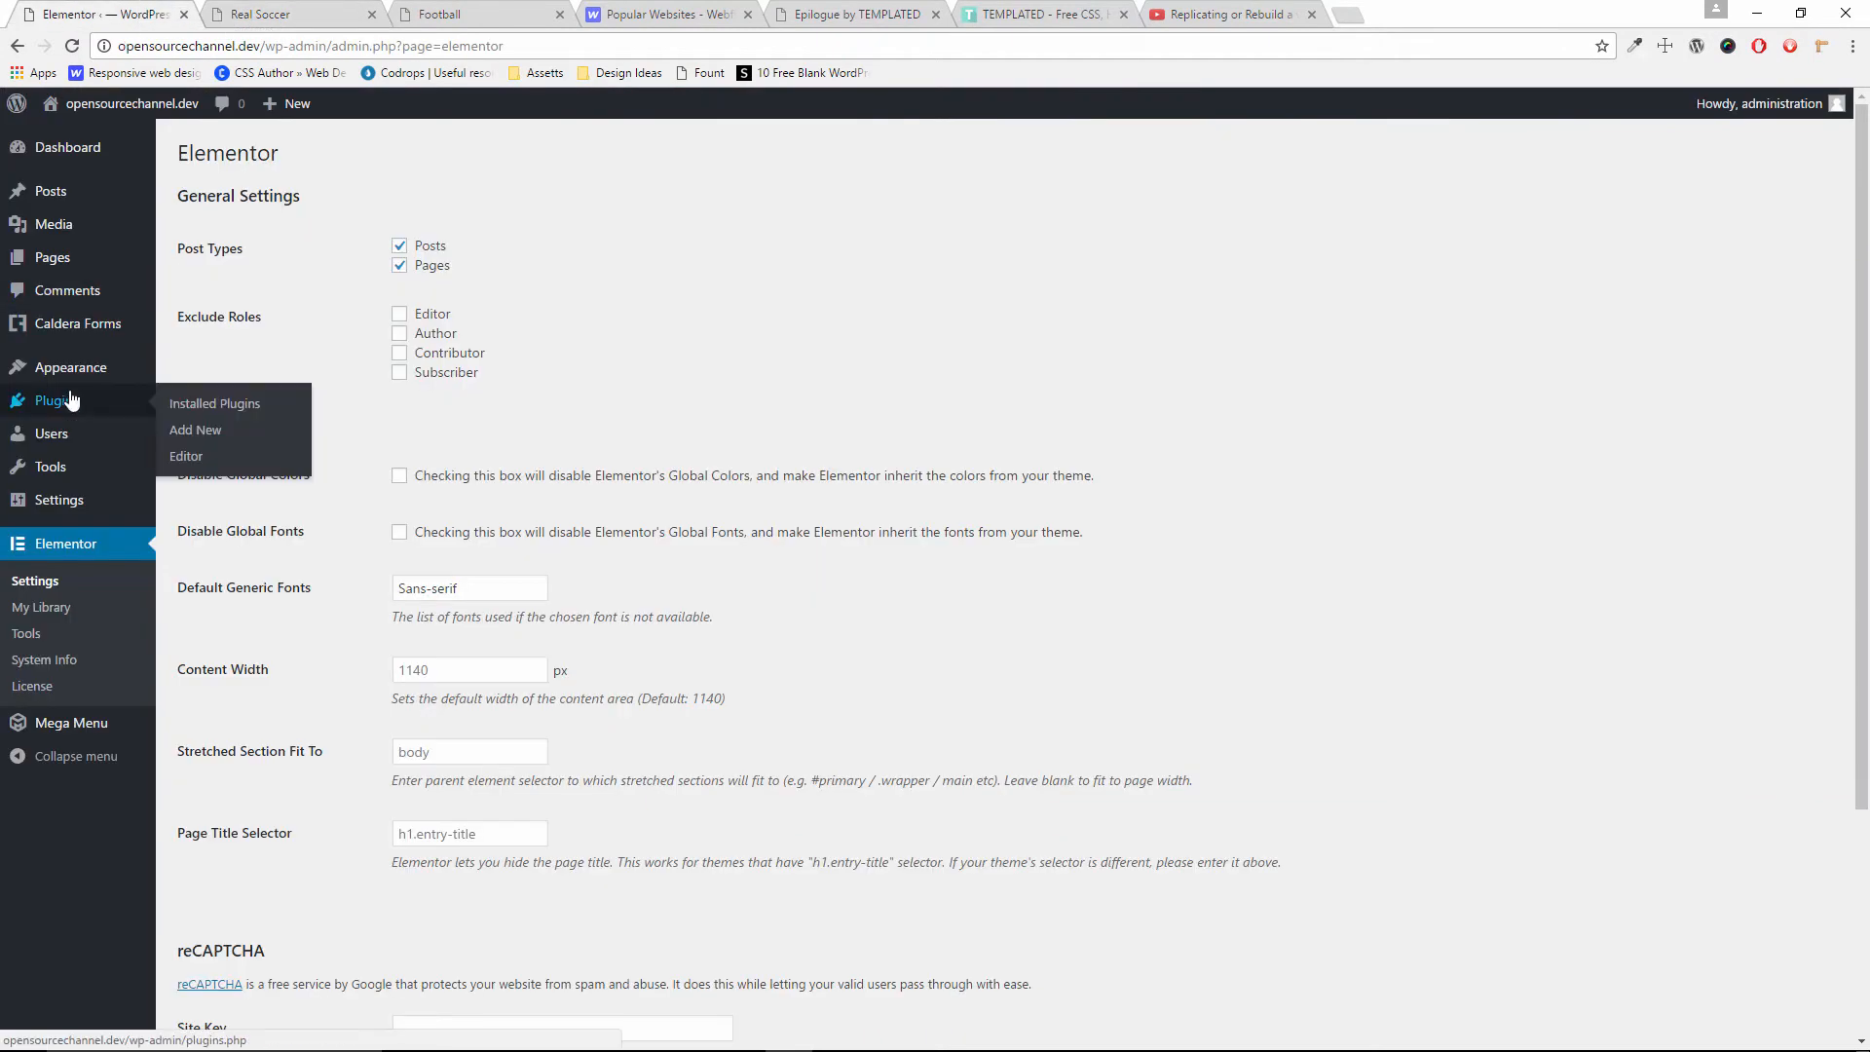
left_click(54, 261)
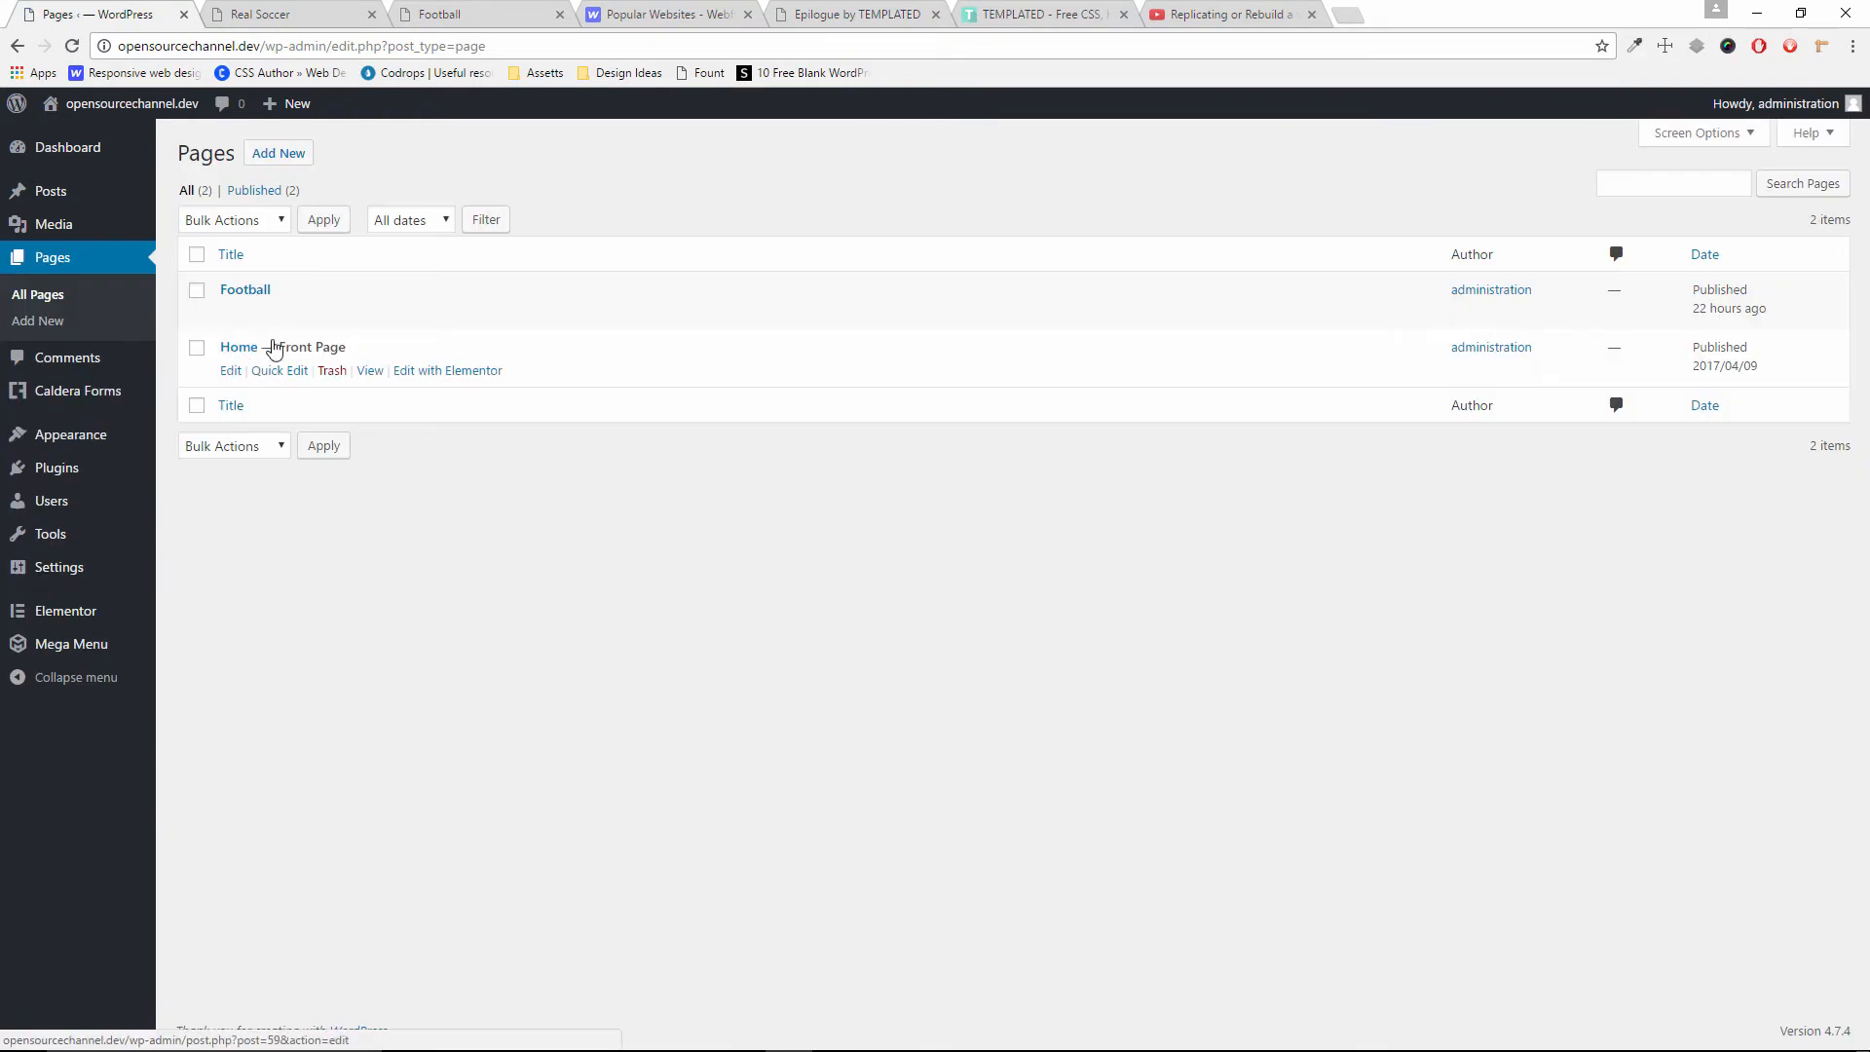
left_click(425, 314)
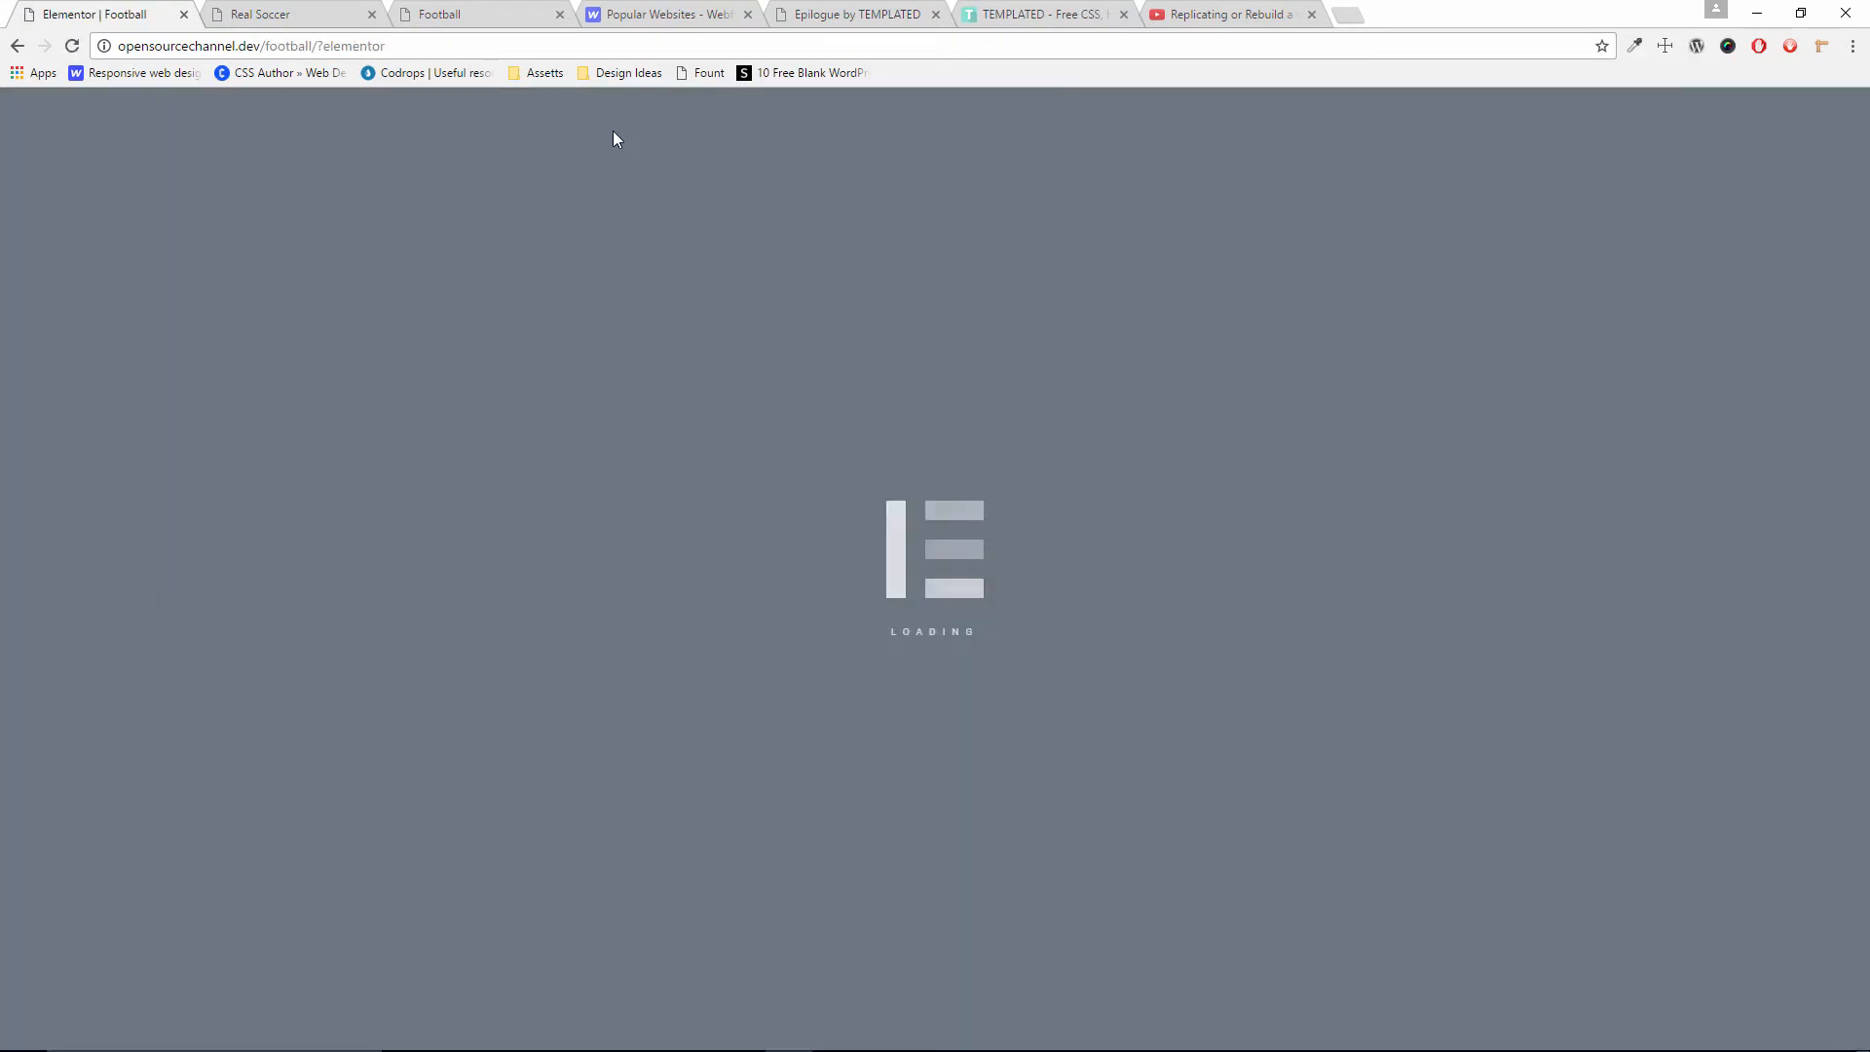
Enlarge the editing area of the league table's text widget and widen the table to fill it
scroll(602, 467, "down", 17)
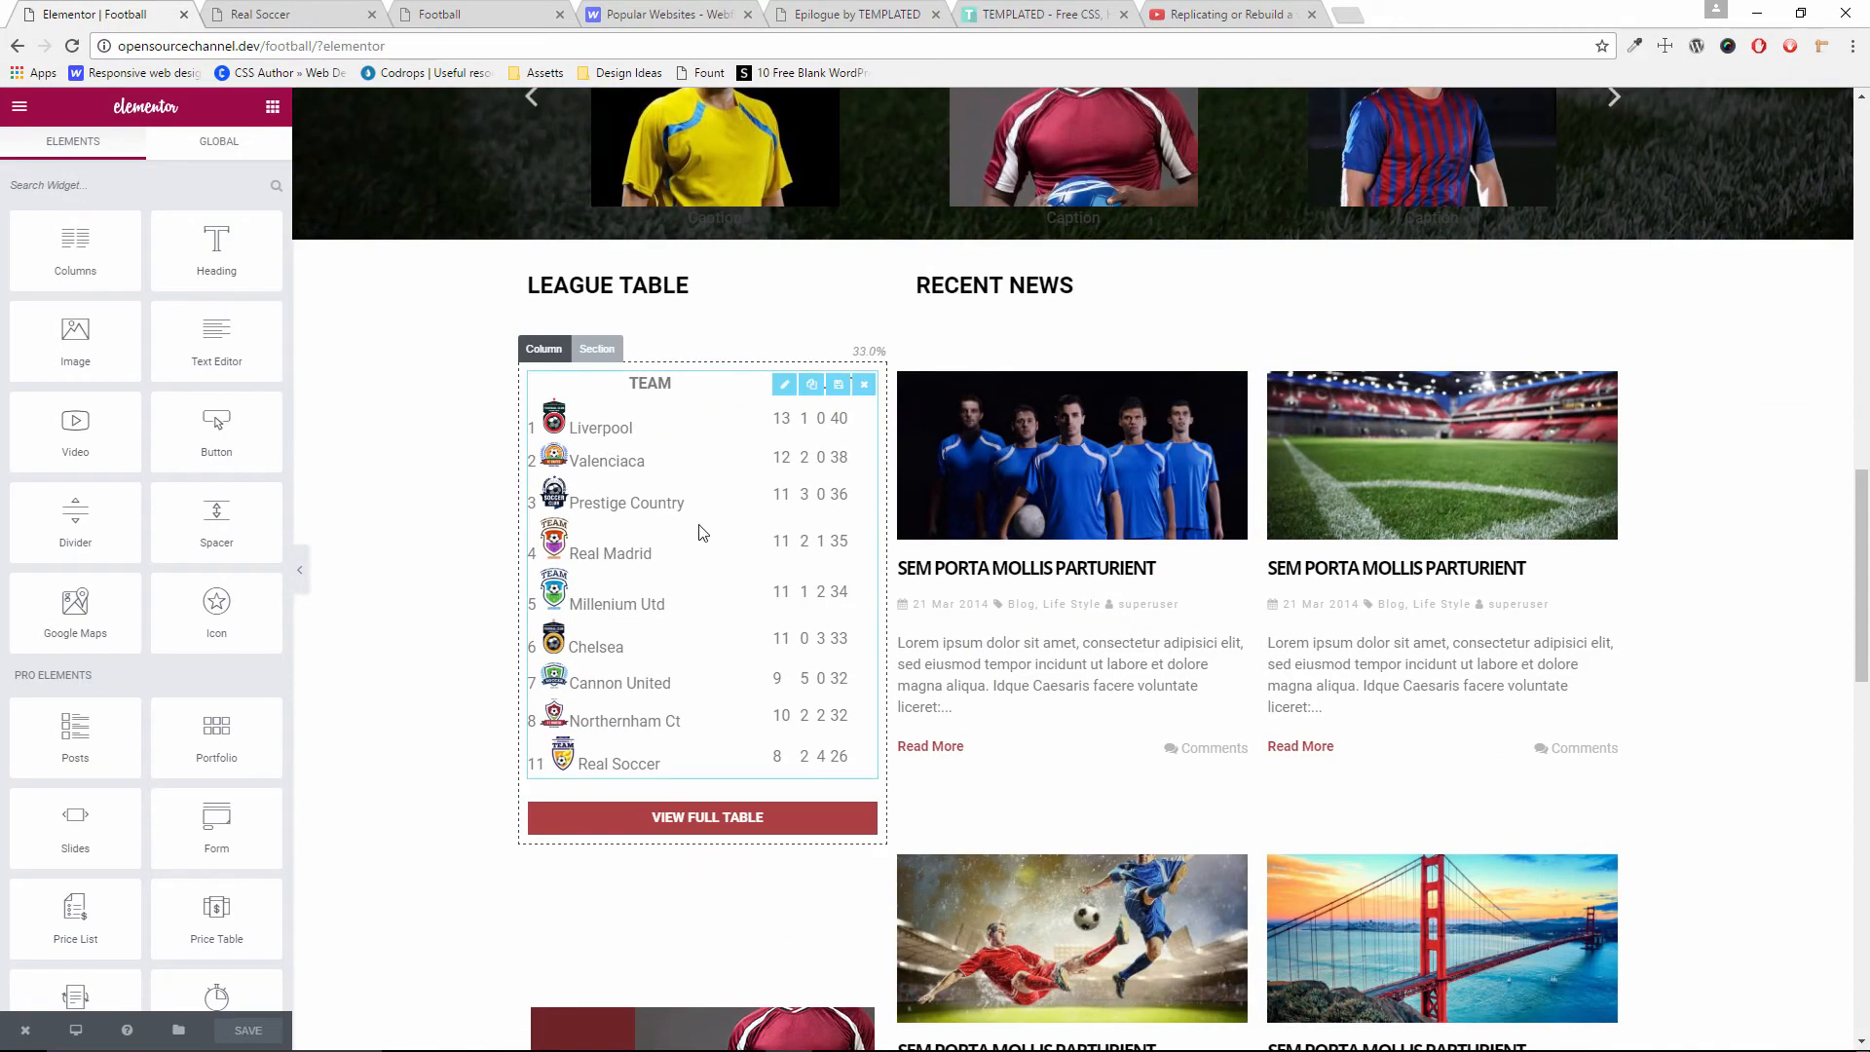
left_click(701, 531)
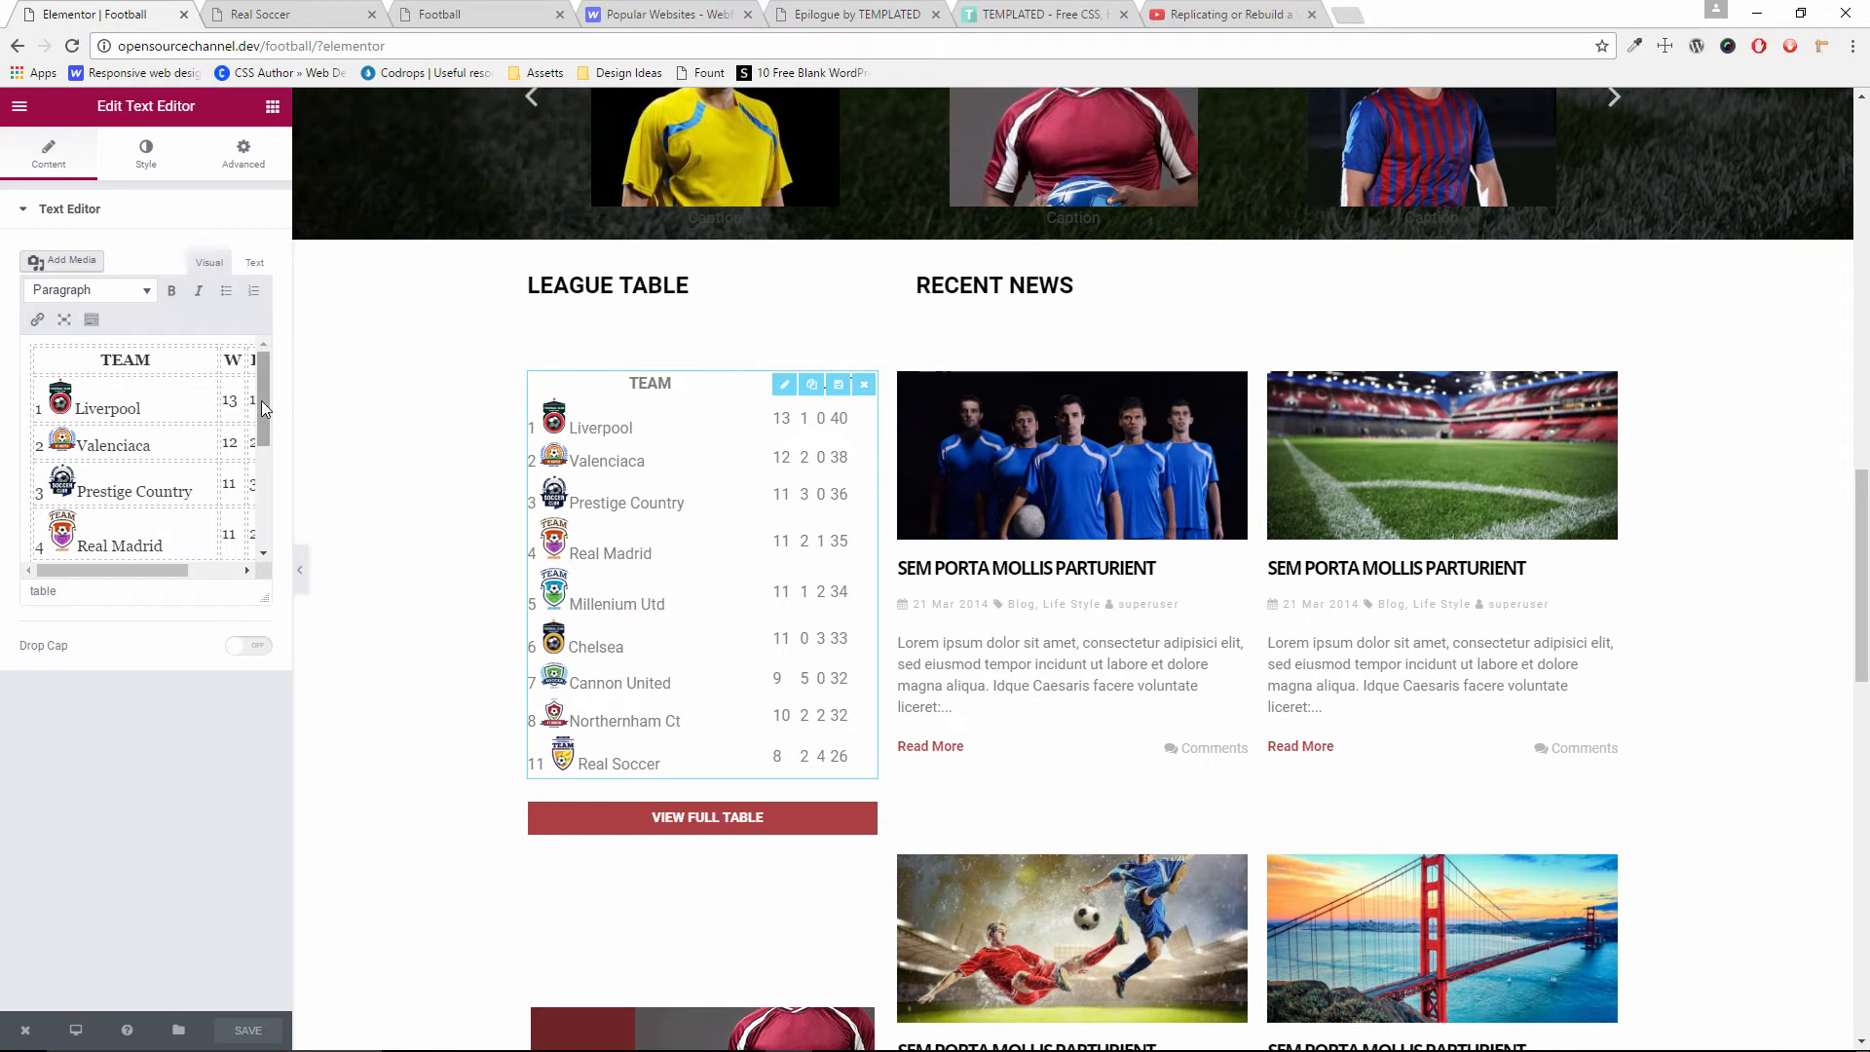
left_click_drag(287, 621, 498, 810)
left_click(327, 630)
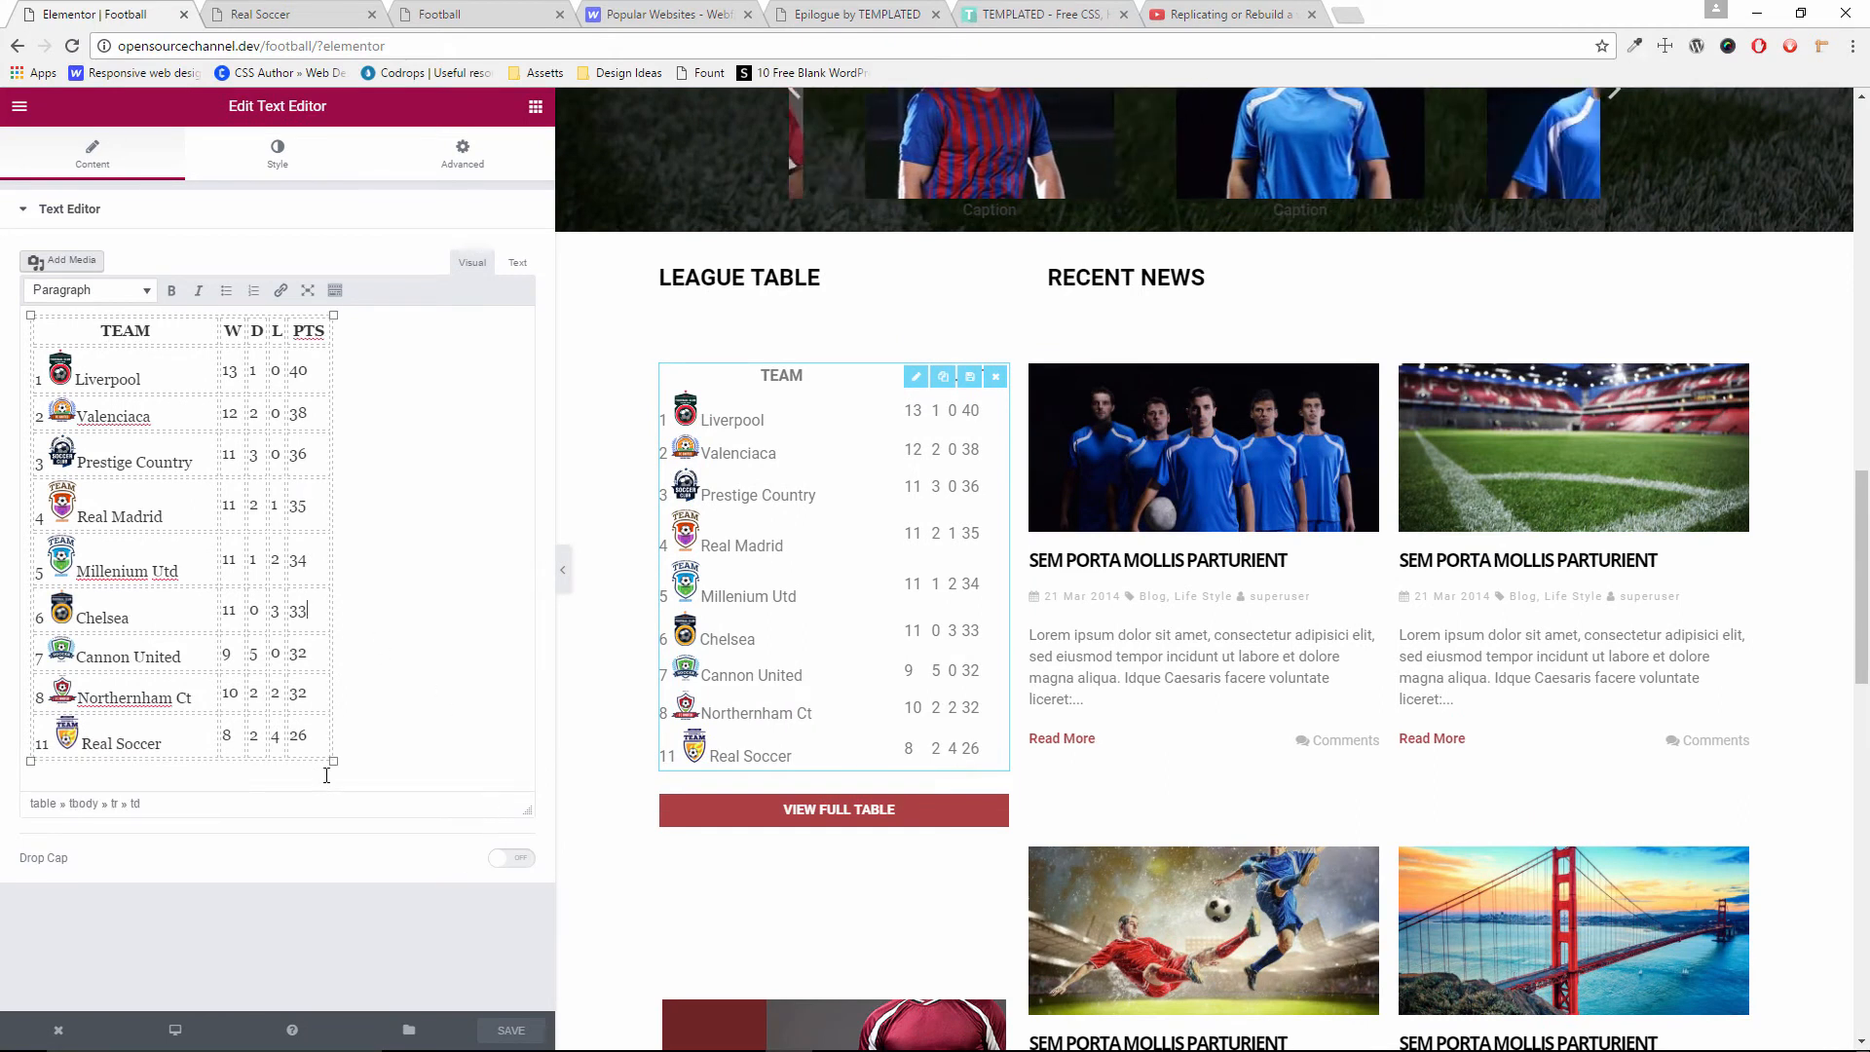
left_click_drag(333, 761, 557, 785)
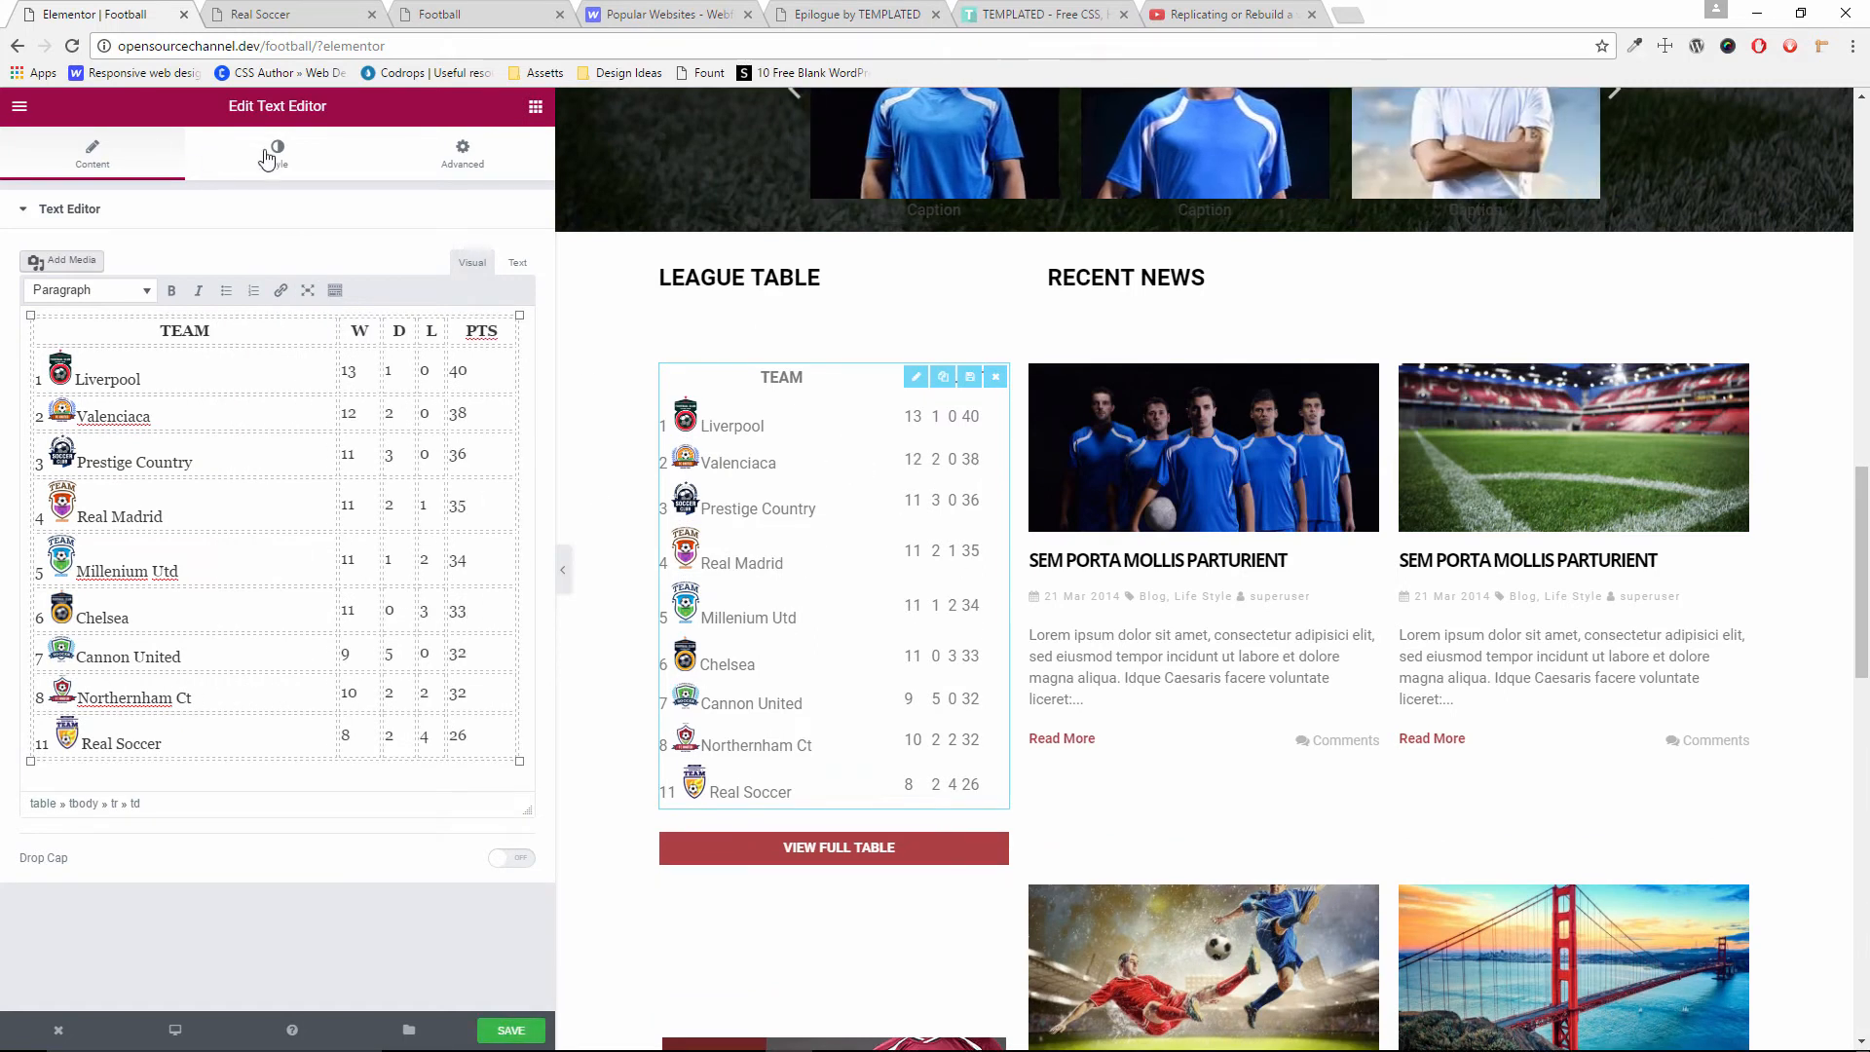
Check the text widget's style options, and view the league table styling in the original Real Soccer demo
left_click(281, 156)
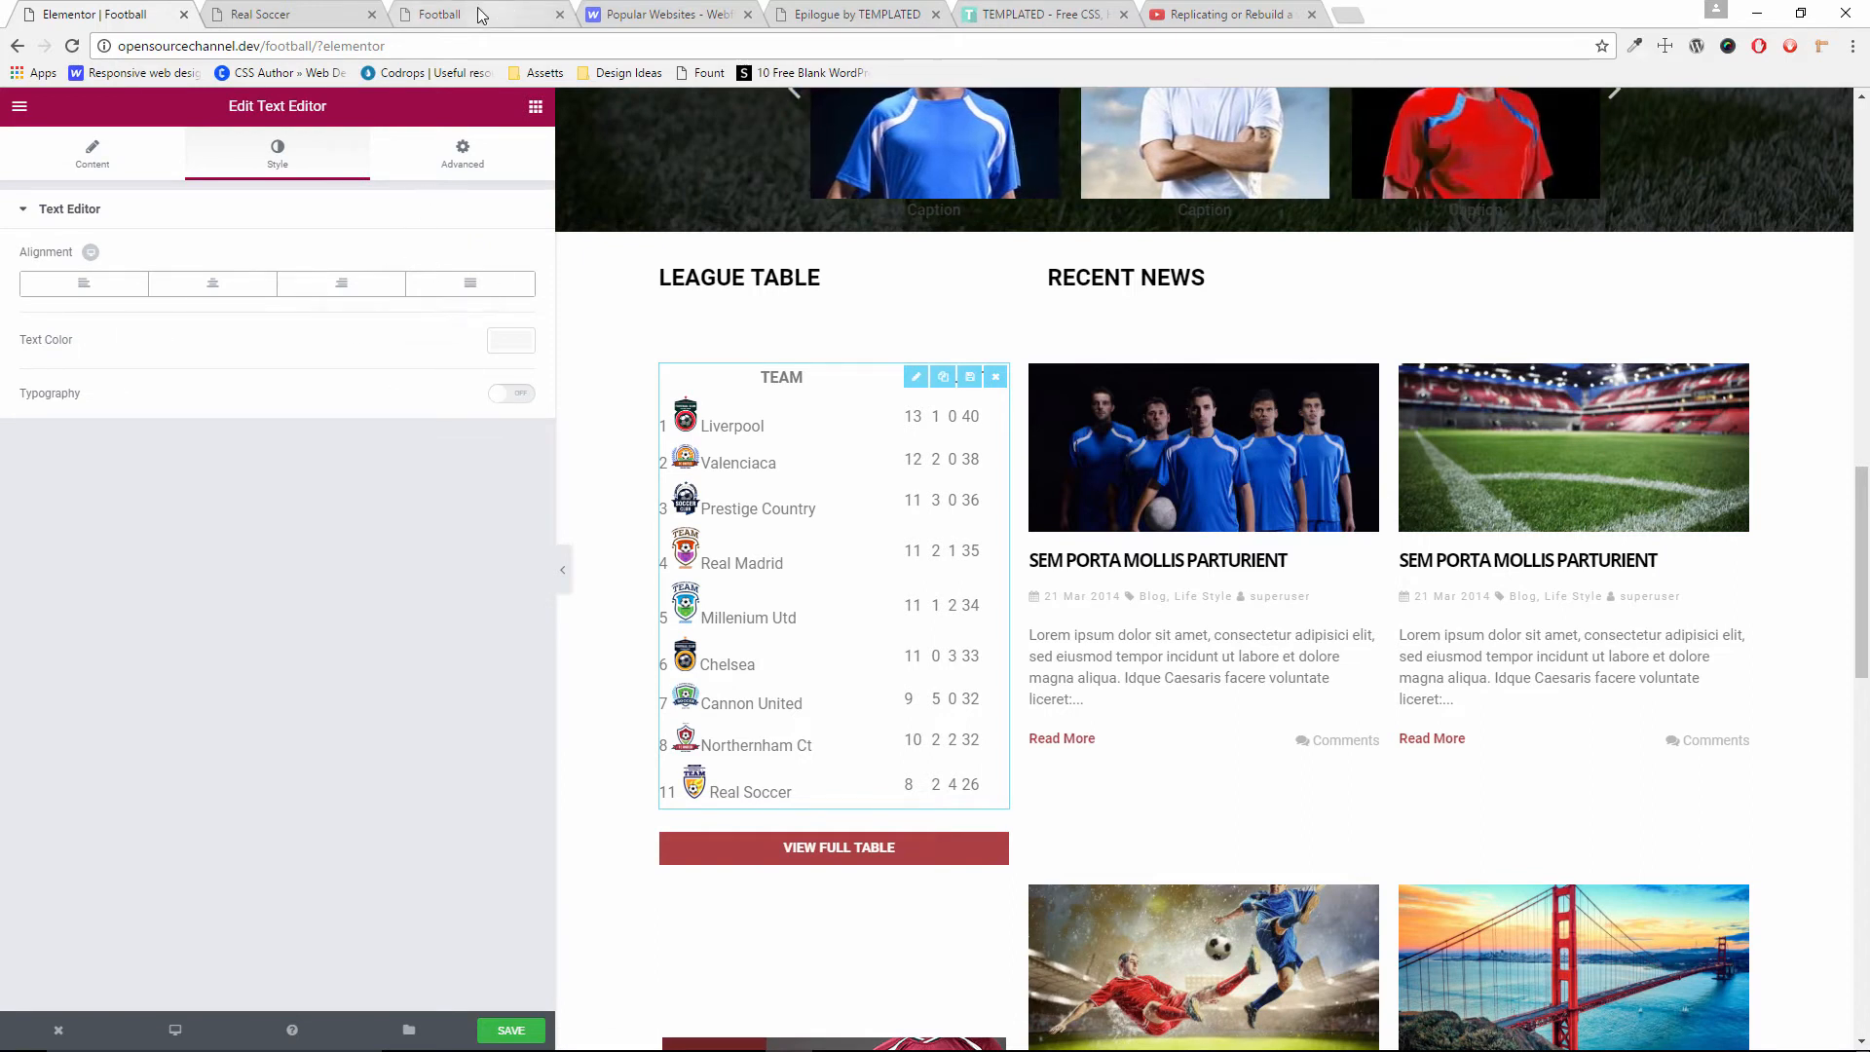
left_click(258, 15)
scroll(694, 427, "down", 10)
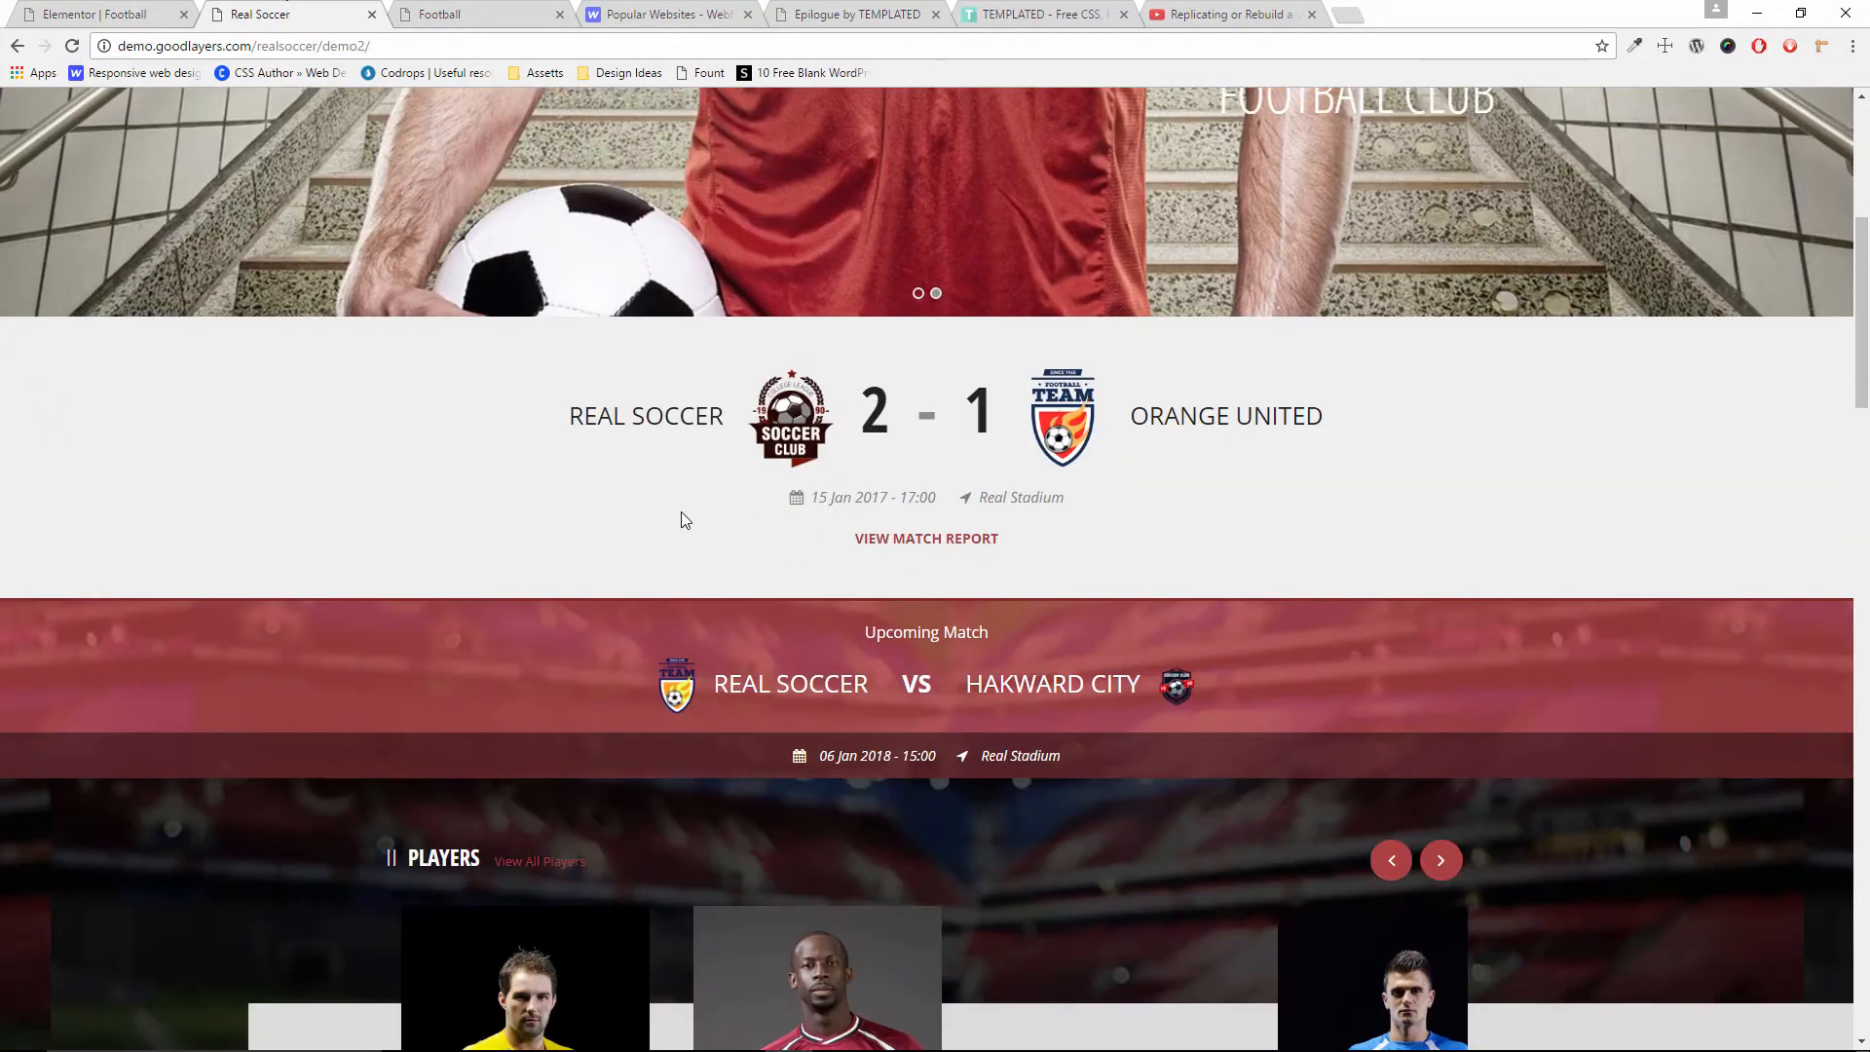
scroll(684, 521, "down", 5)
left_click(367, 412)
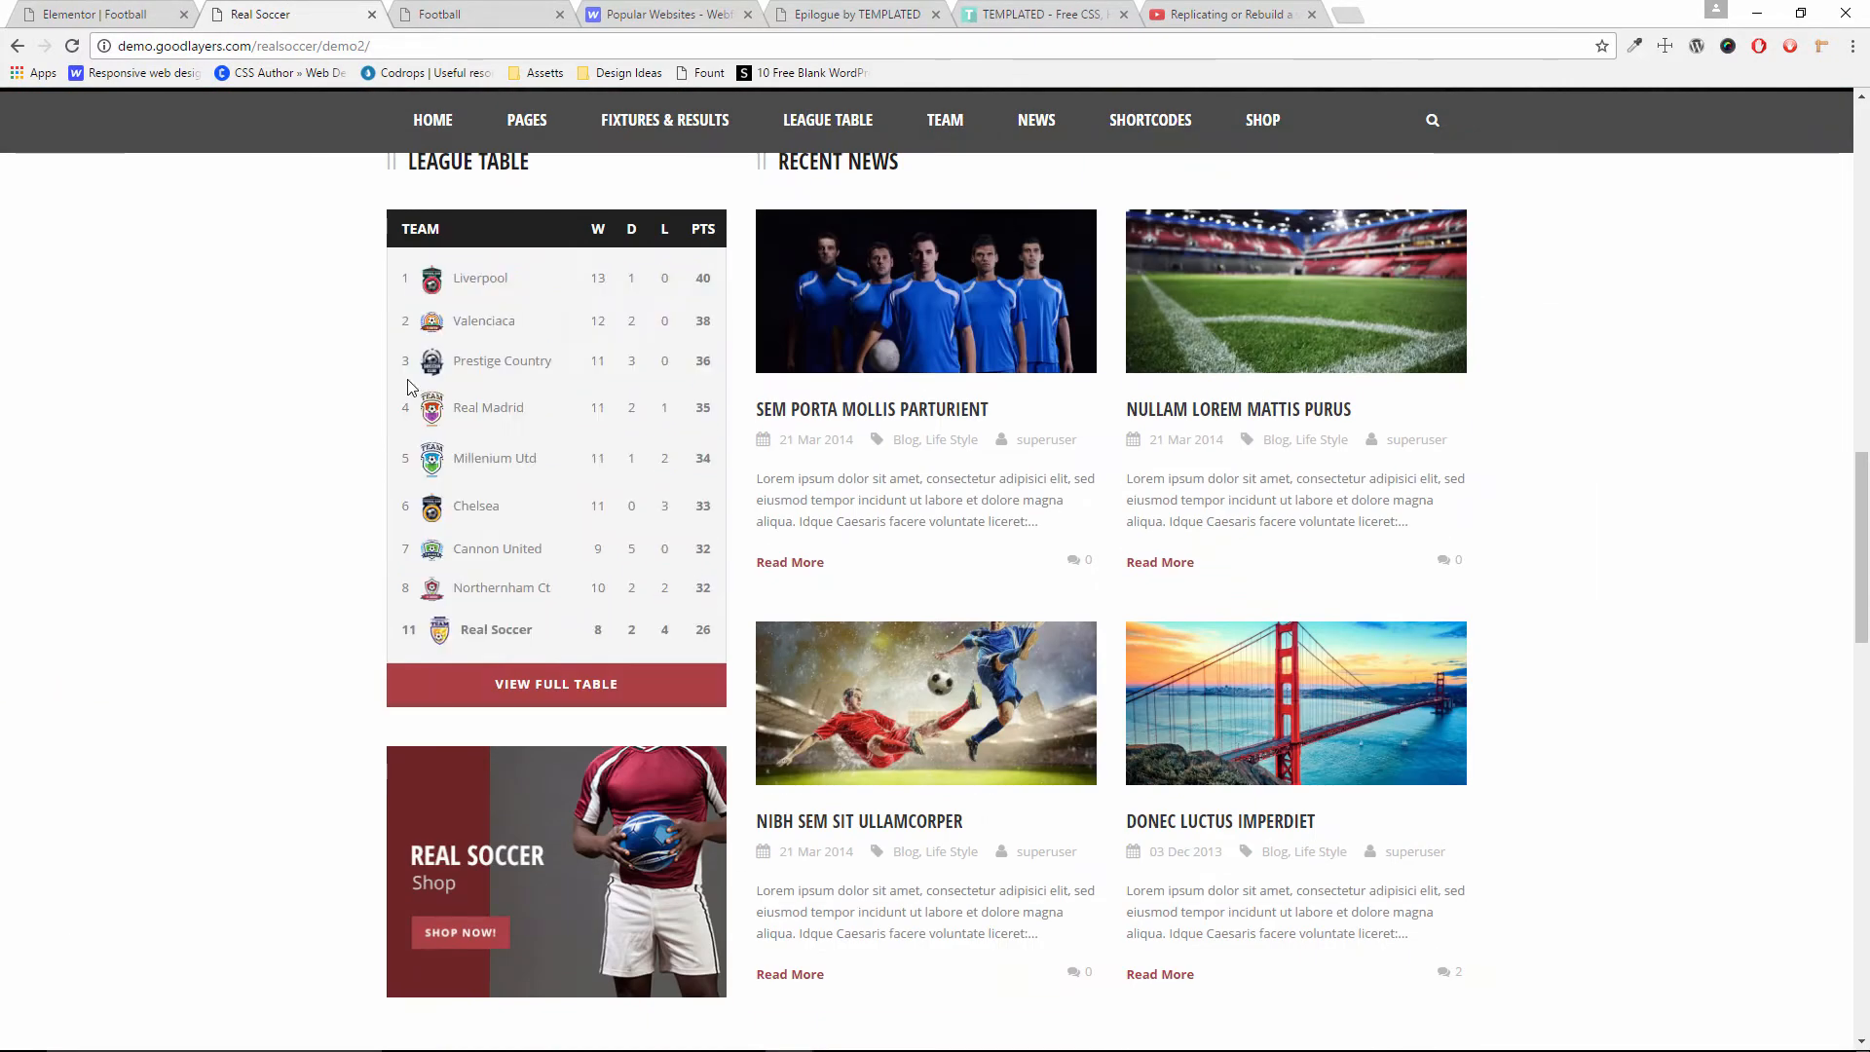
Set Prestige Country's points in the rebuilt page's league table to 37
left_click(93, 13)
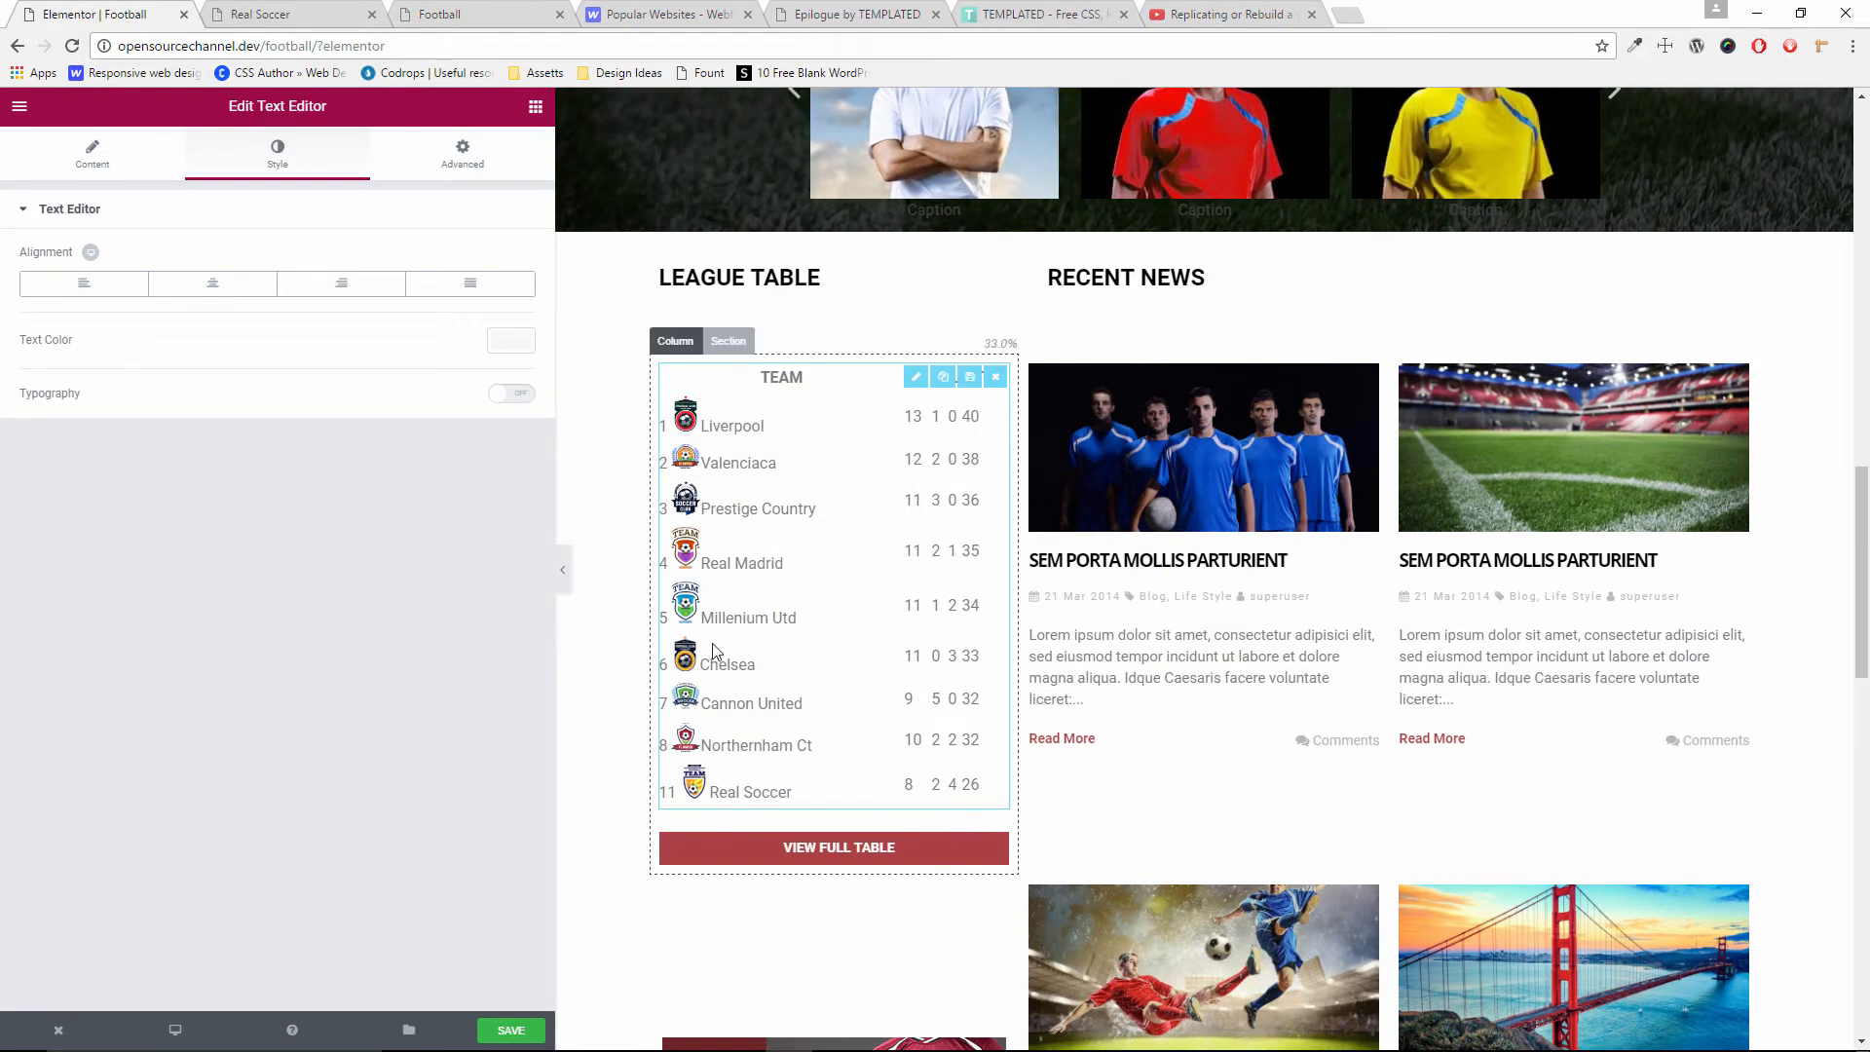
left_click(98, 165)
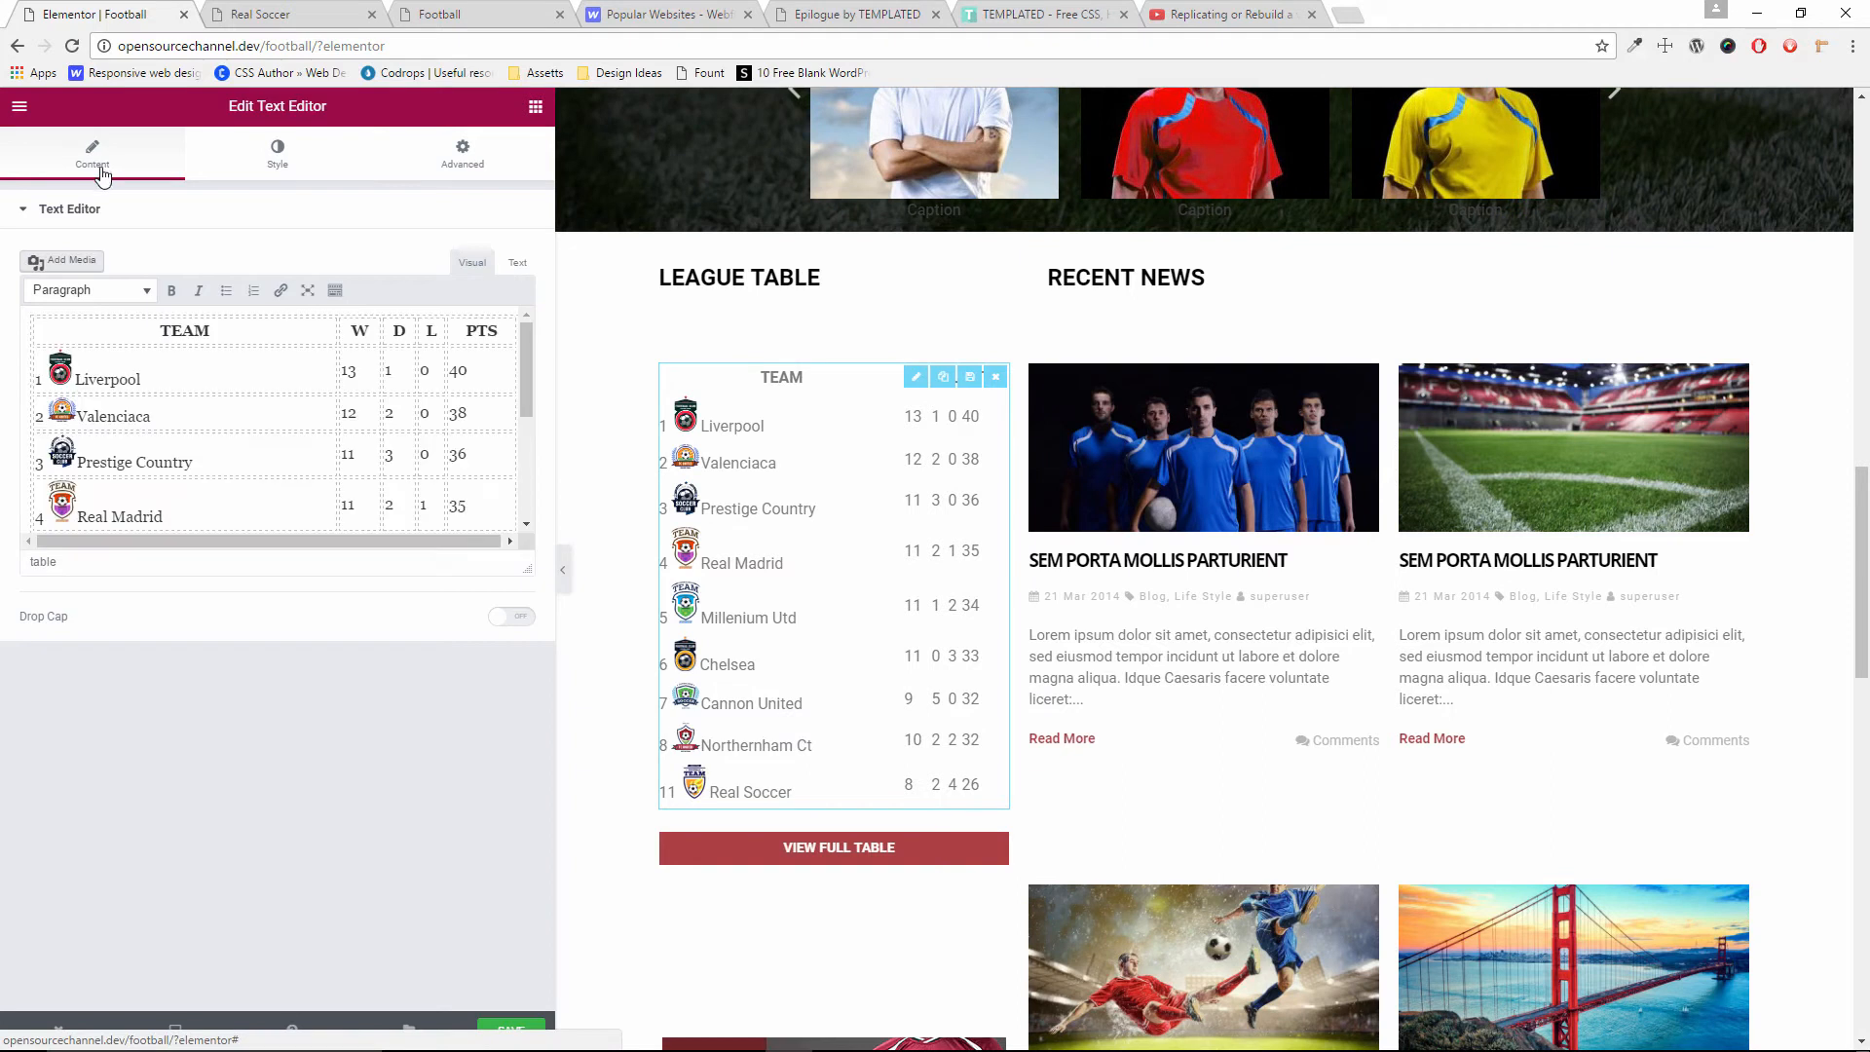
scroll(524, 387, "down", 1)
left_click(491, 379)
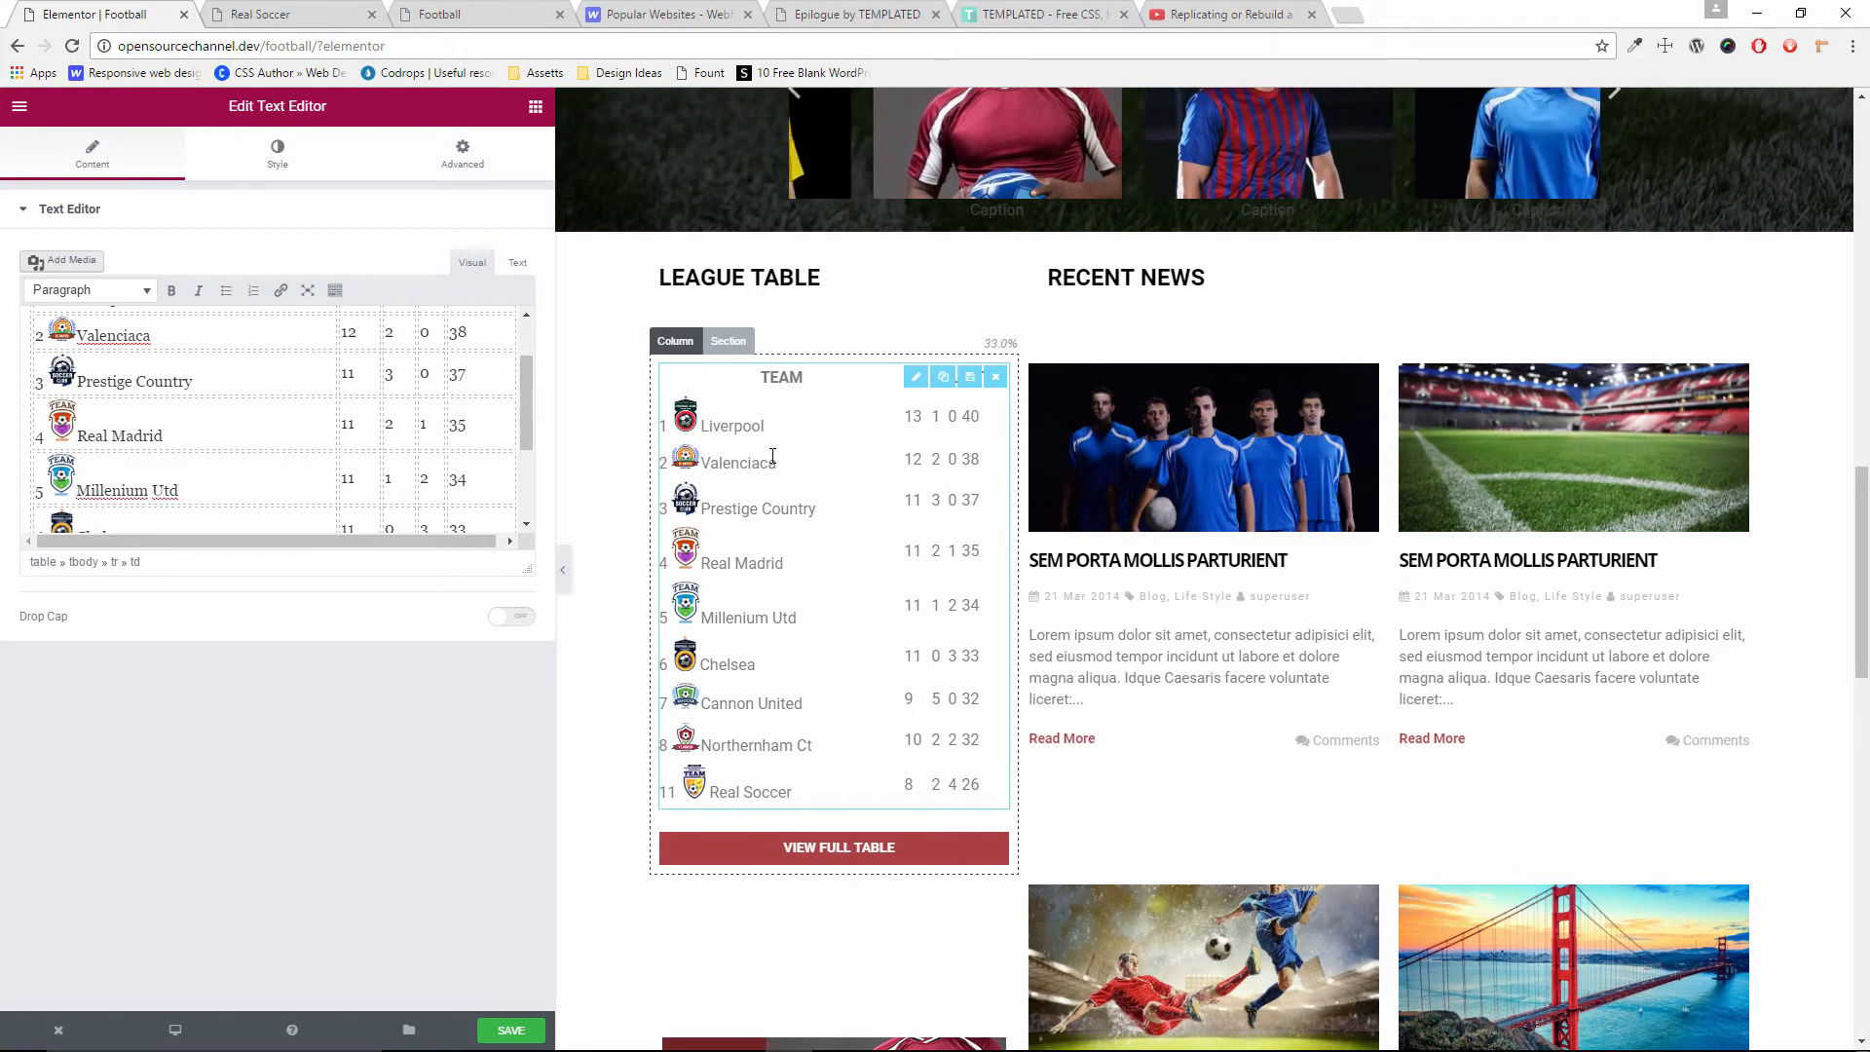
Compare the lower sections of the Real Soccer demo and the rebuilt Football page, and return to the demo's header
left_click(261, 14)
scroll(511, 458, "up", 9)
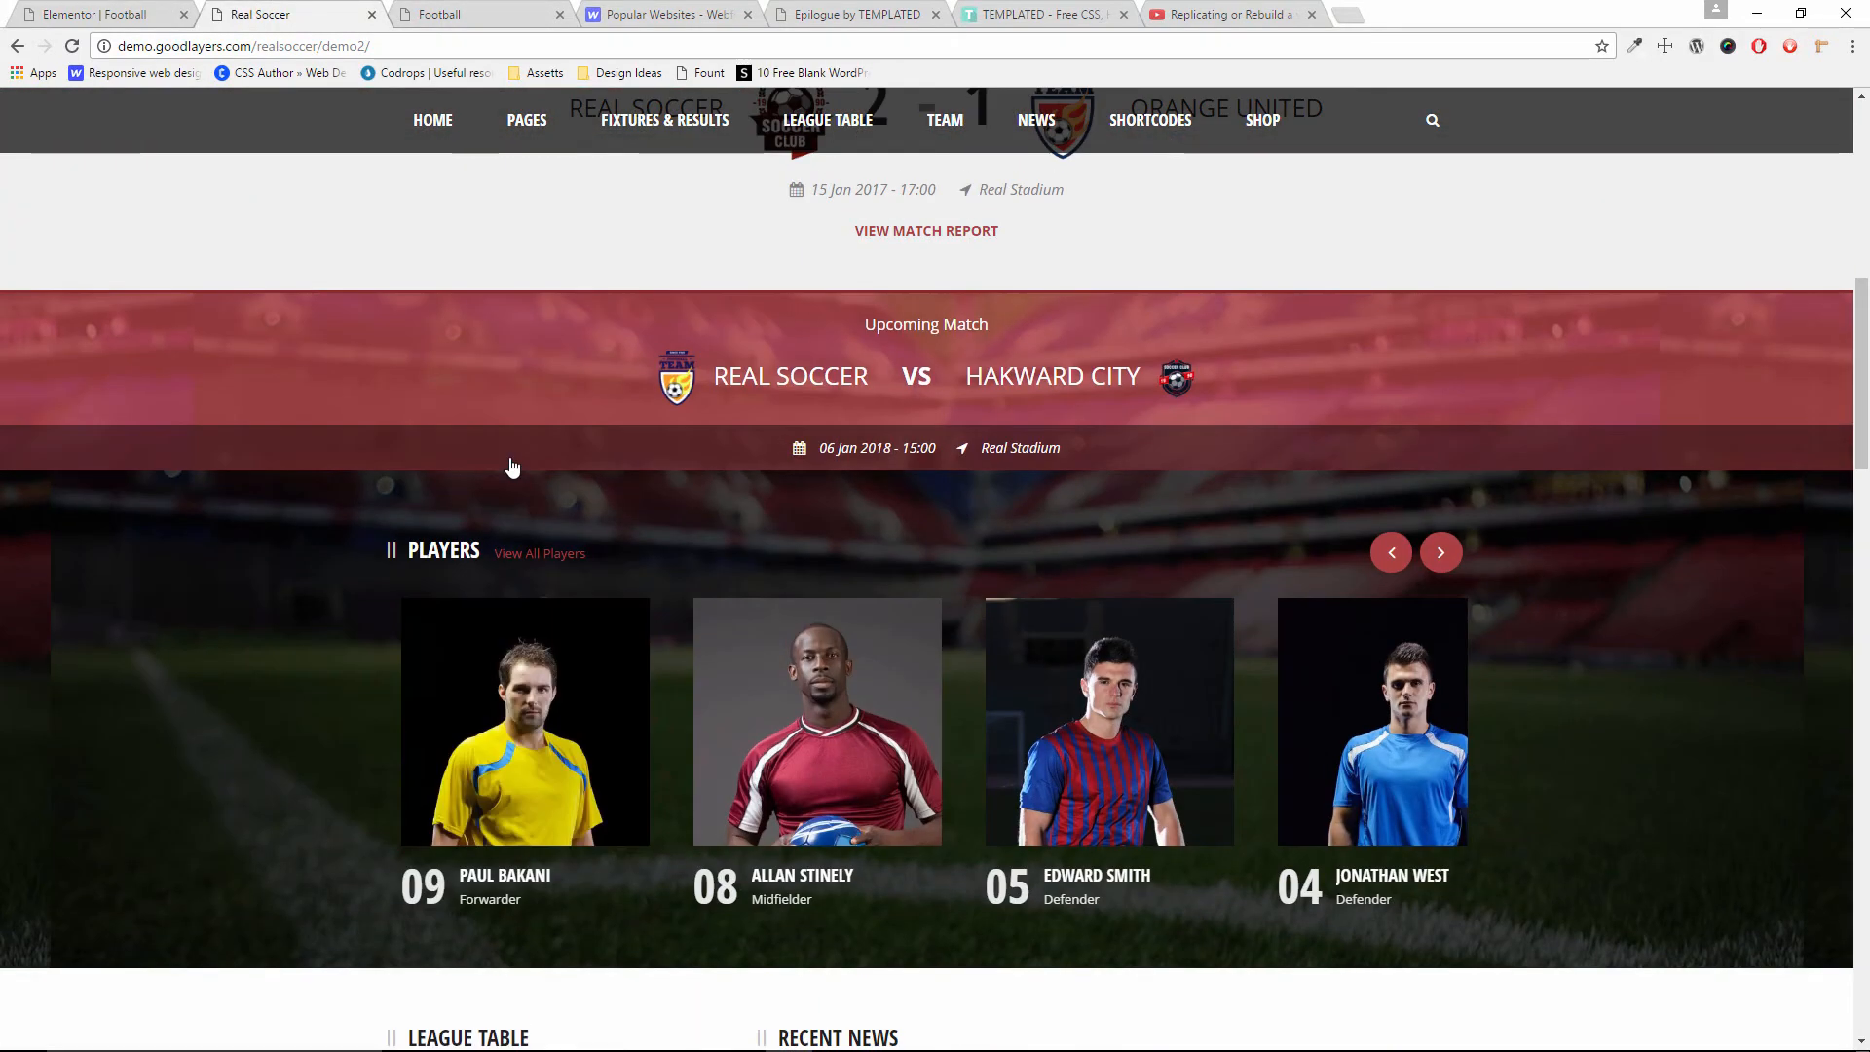
left_click(551, 8)
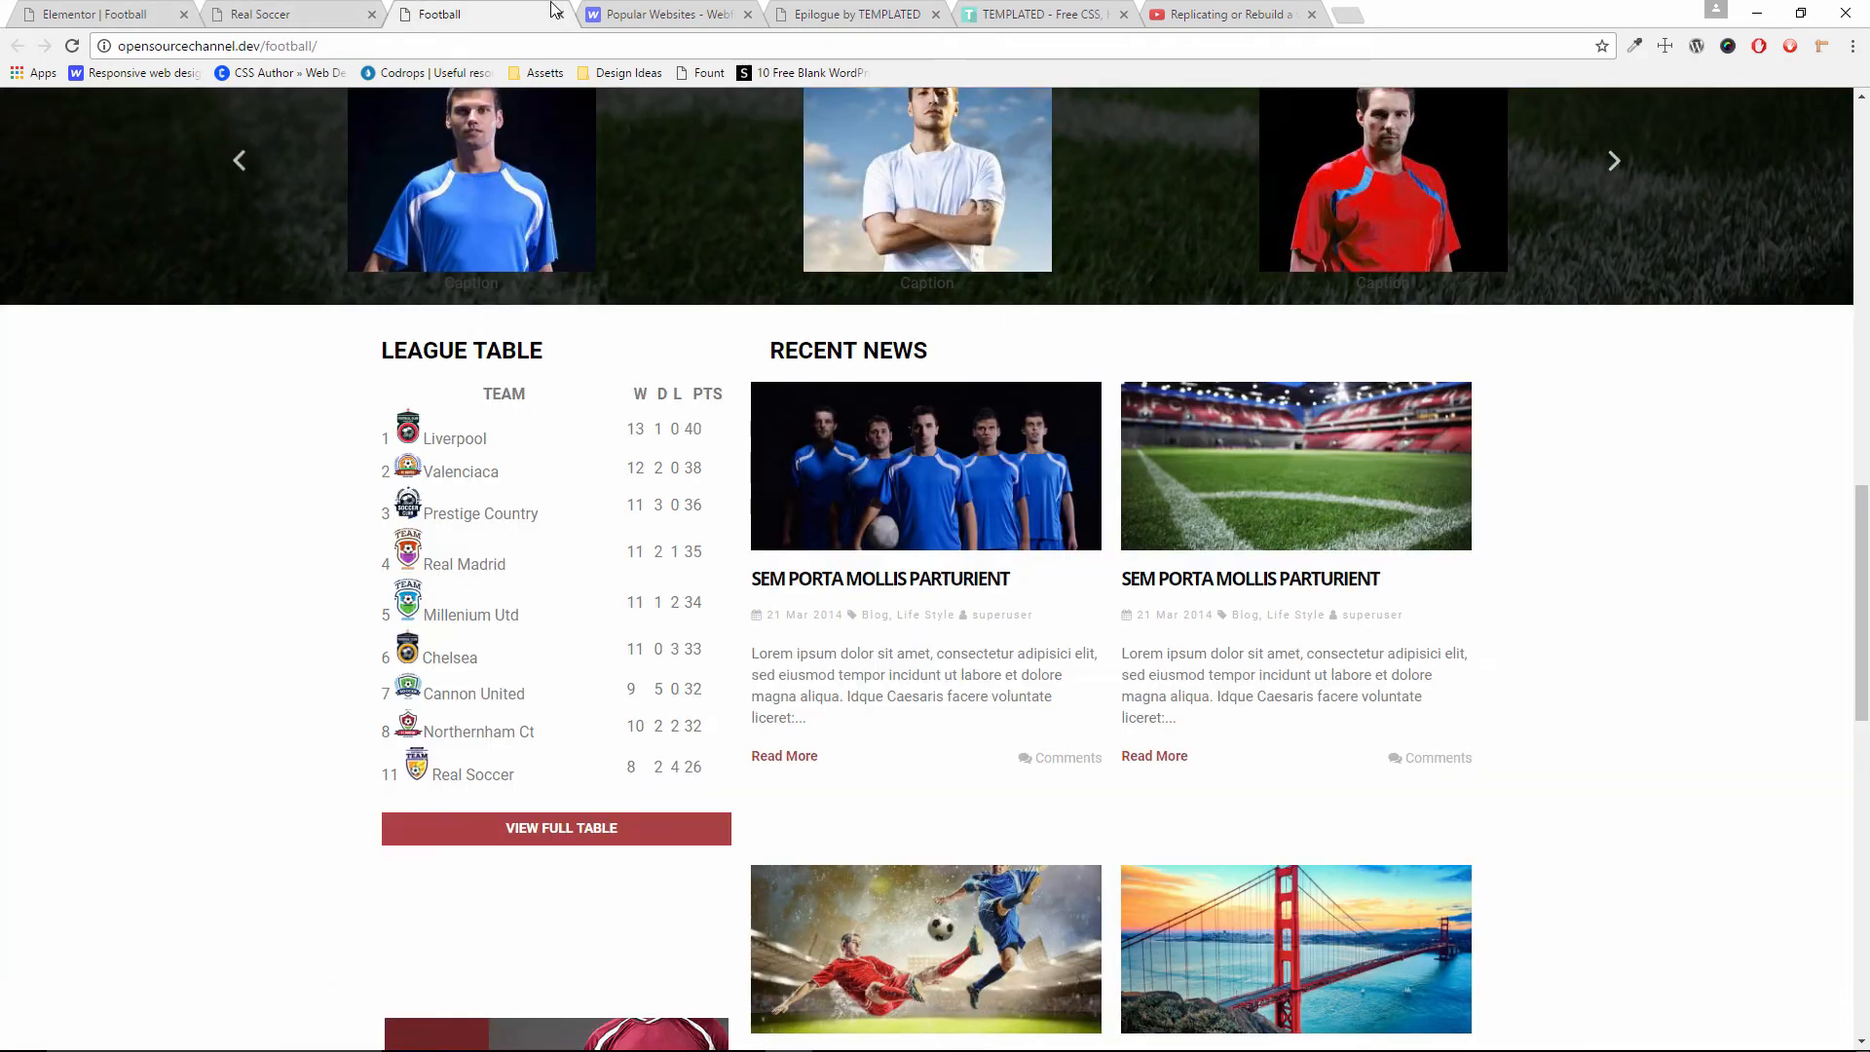
scroll(629, 470, "down", 13)
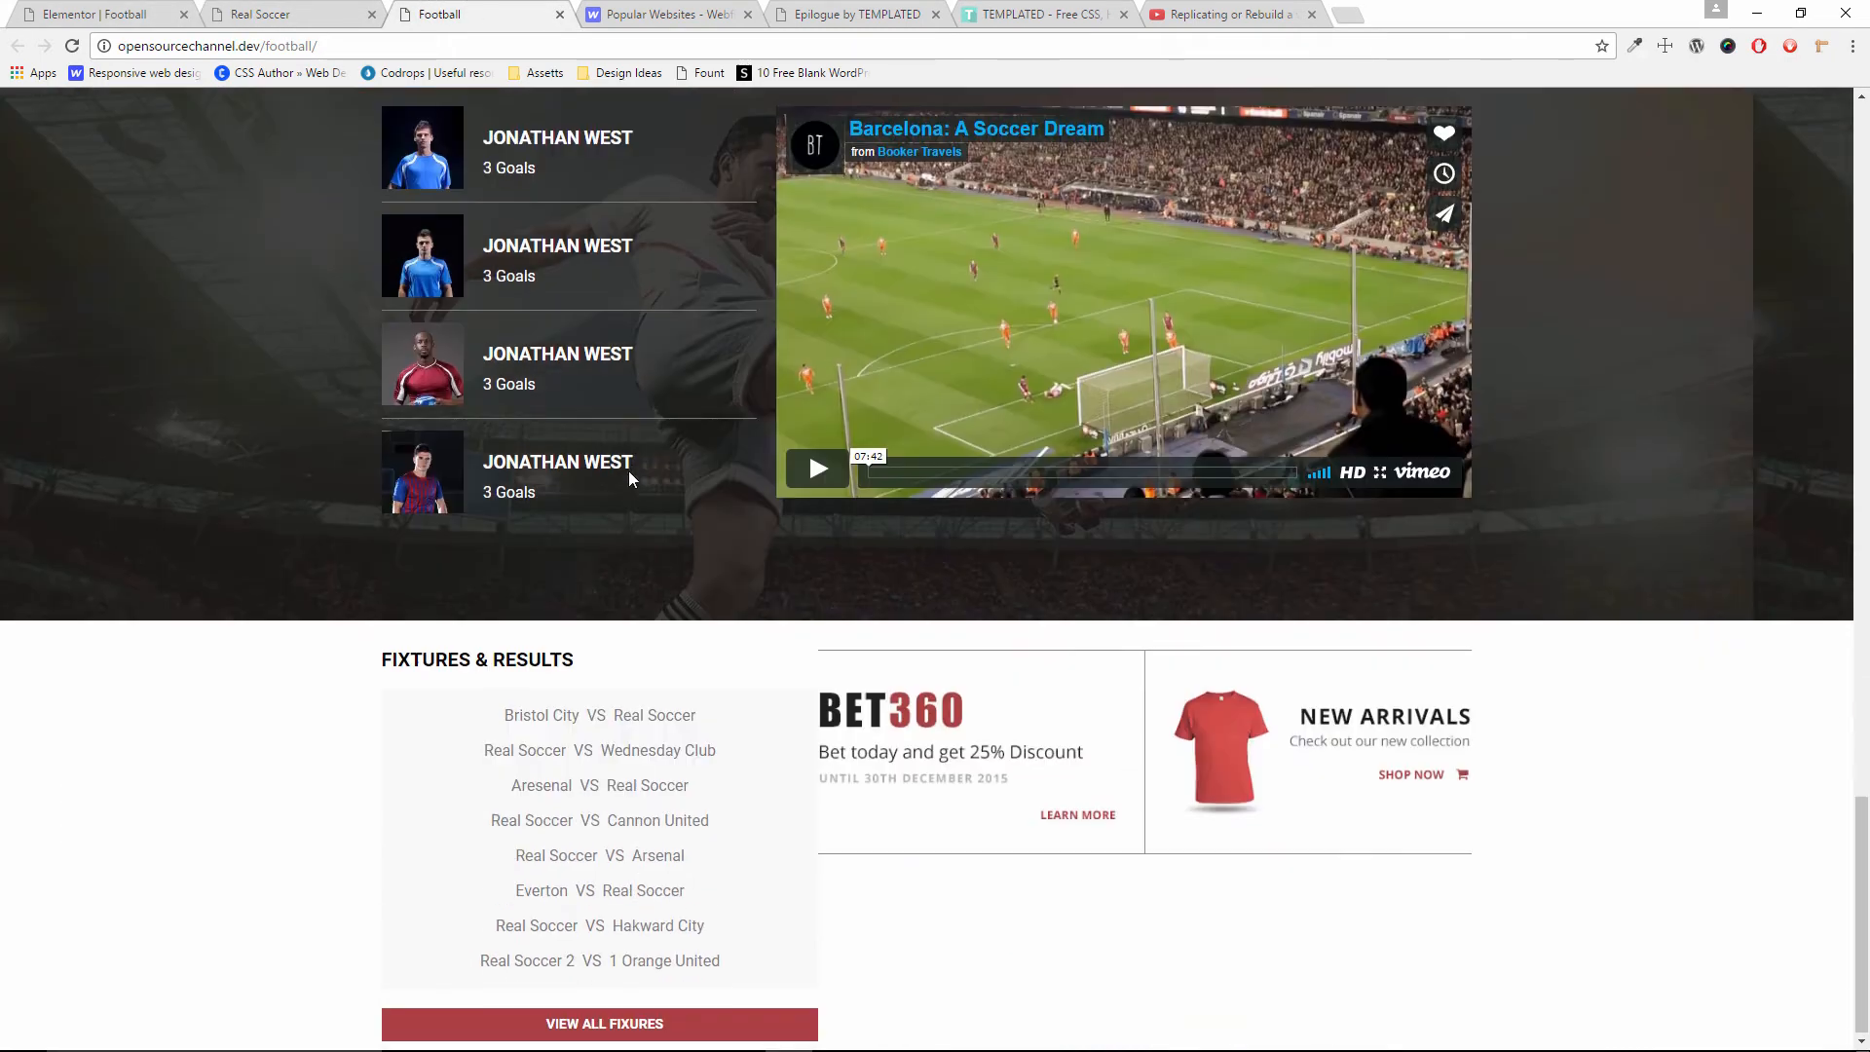
key("ctrl+shift+Tab")
scroll(679, 733, "down", 1)
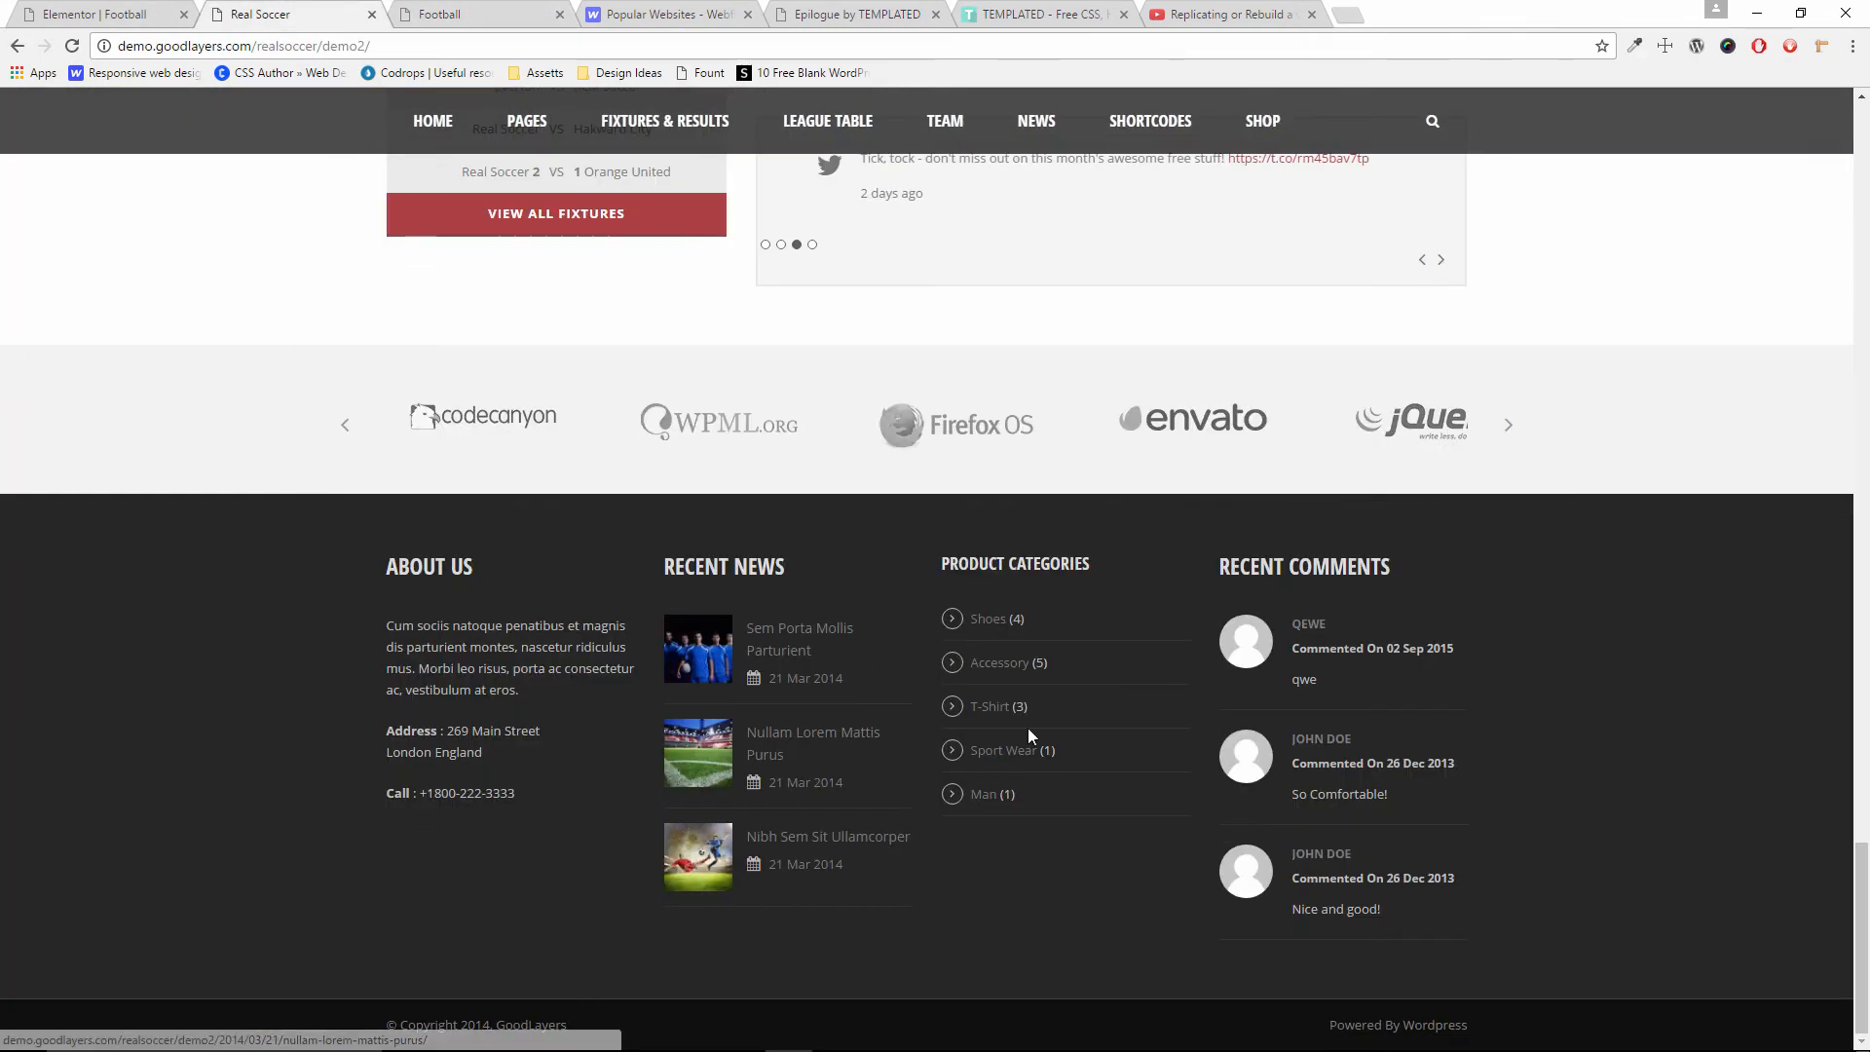
scroll(952, 755, "up", 20)
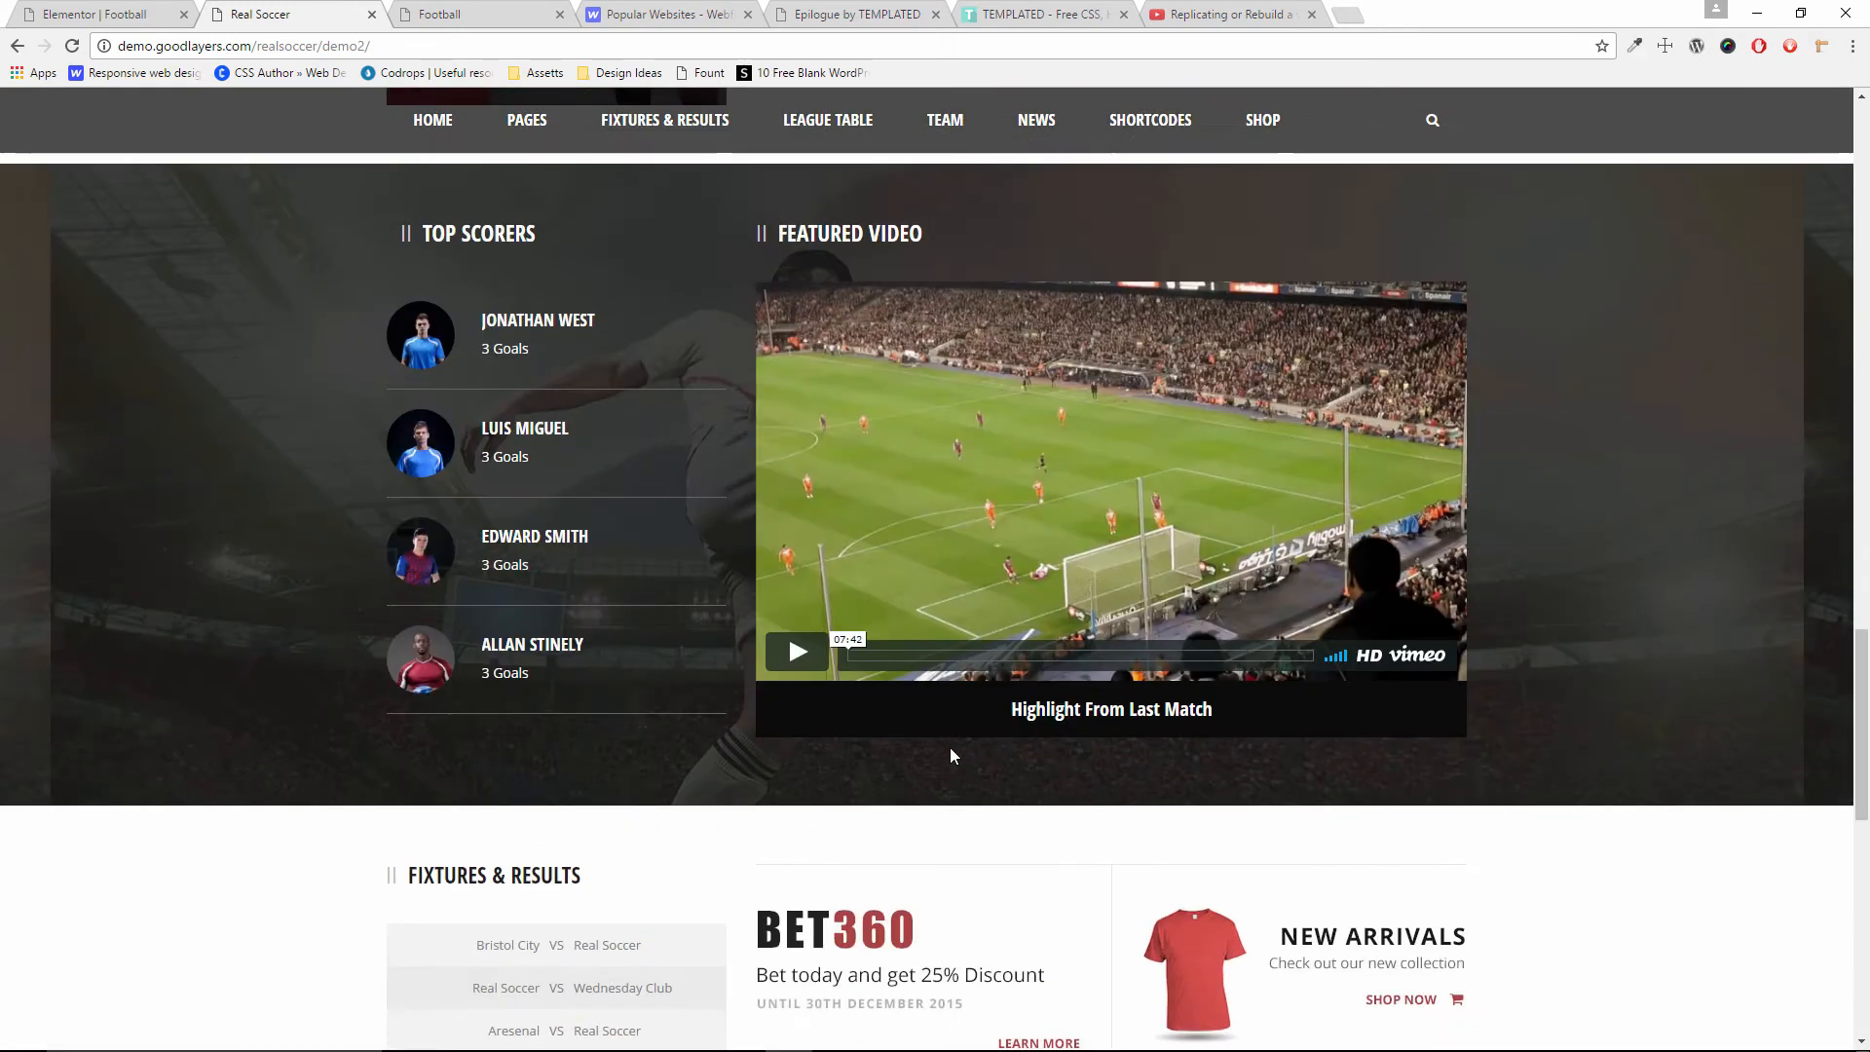
scroll(950, 747, "up", 15)
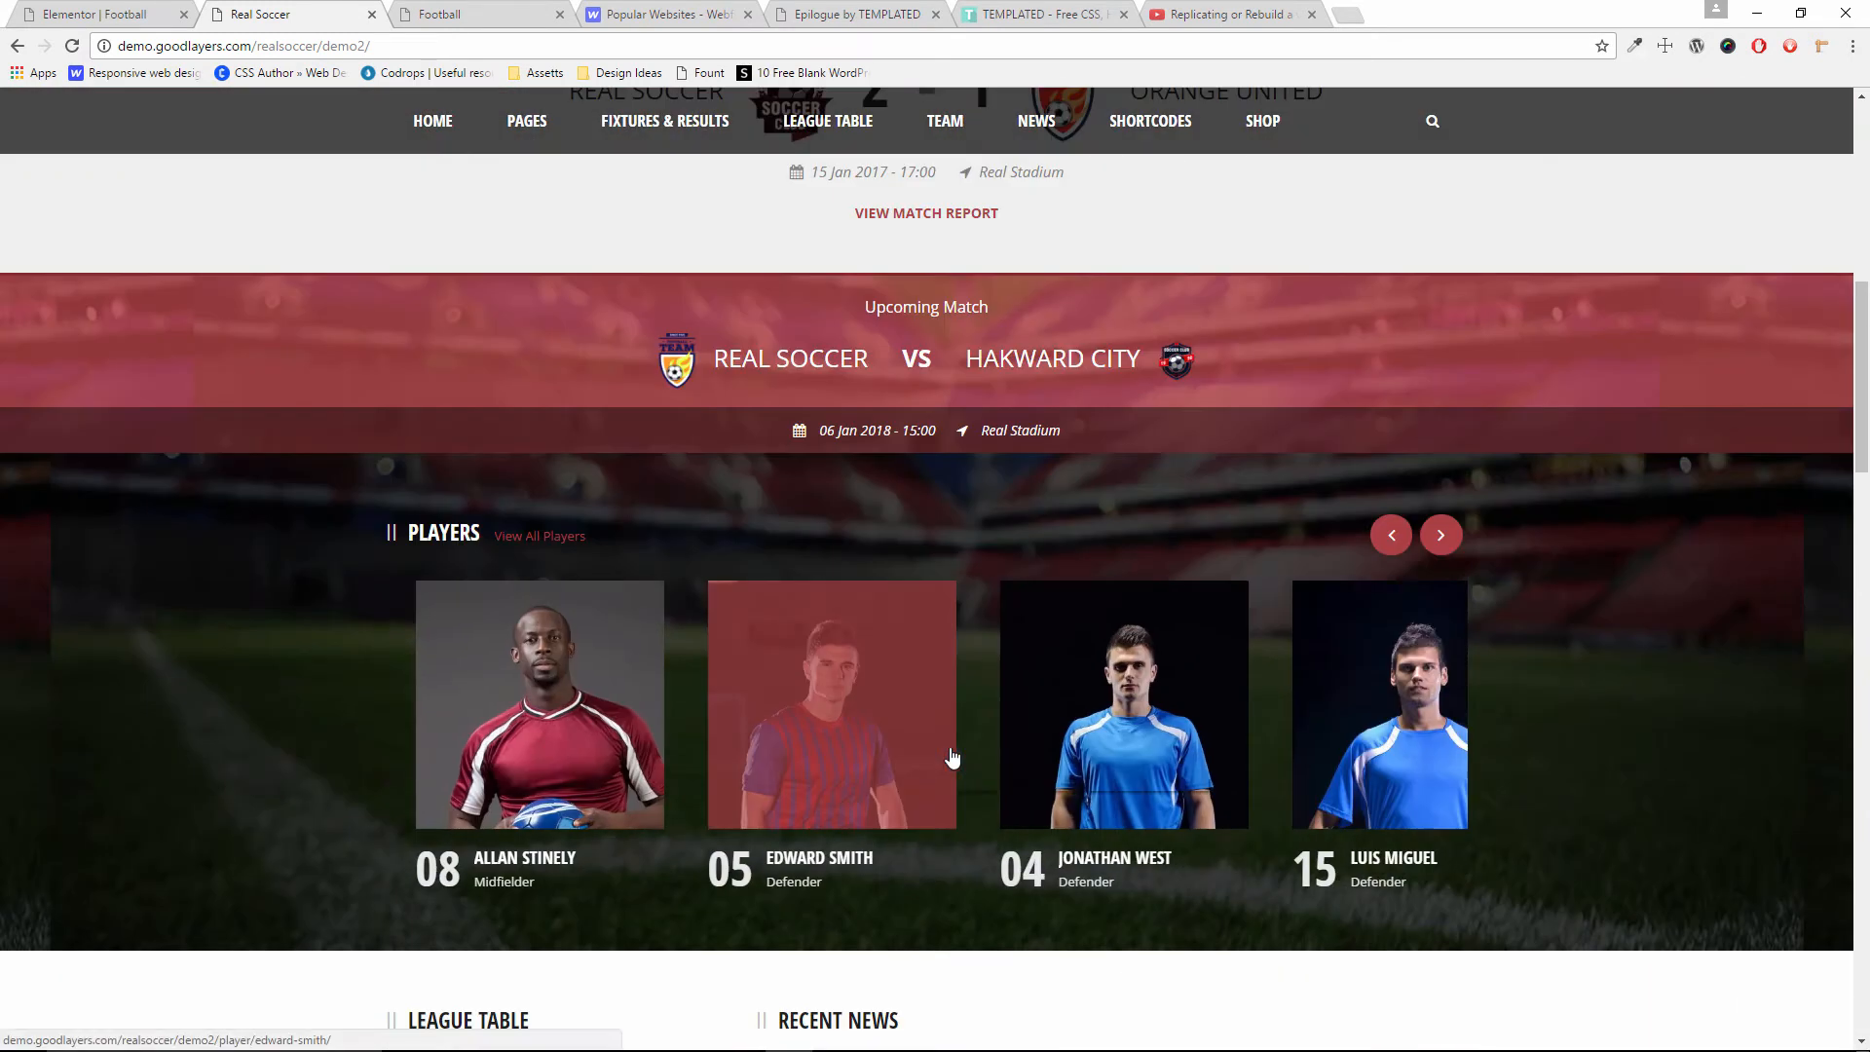
scroll(949, 746, "up", 1)
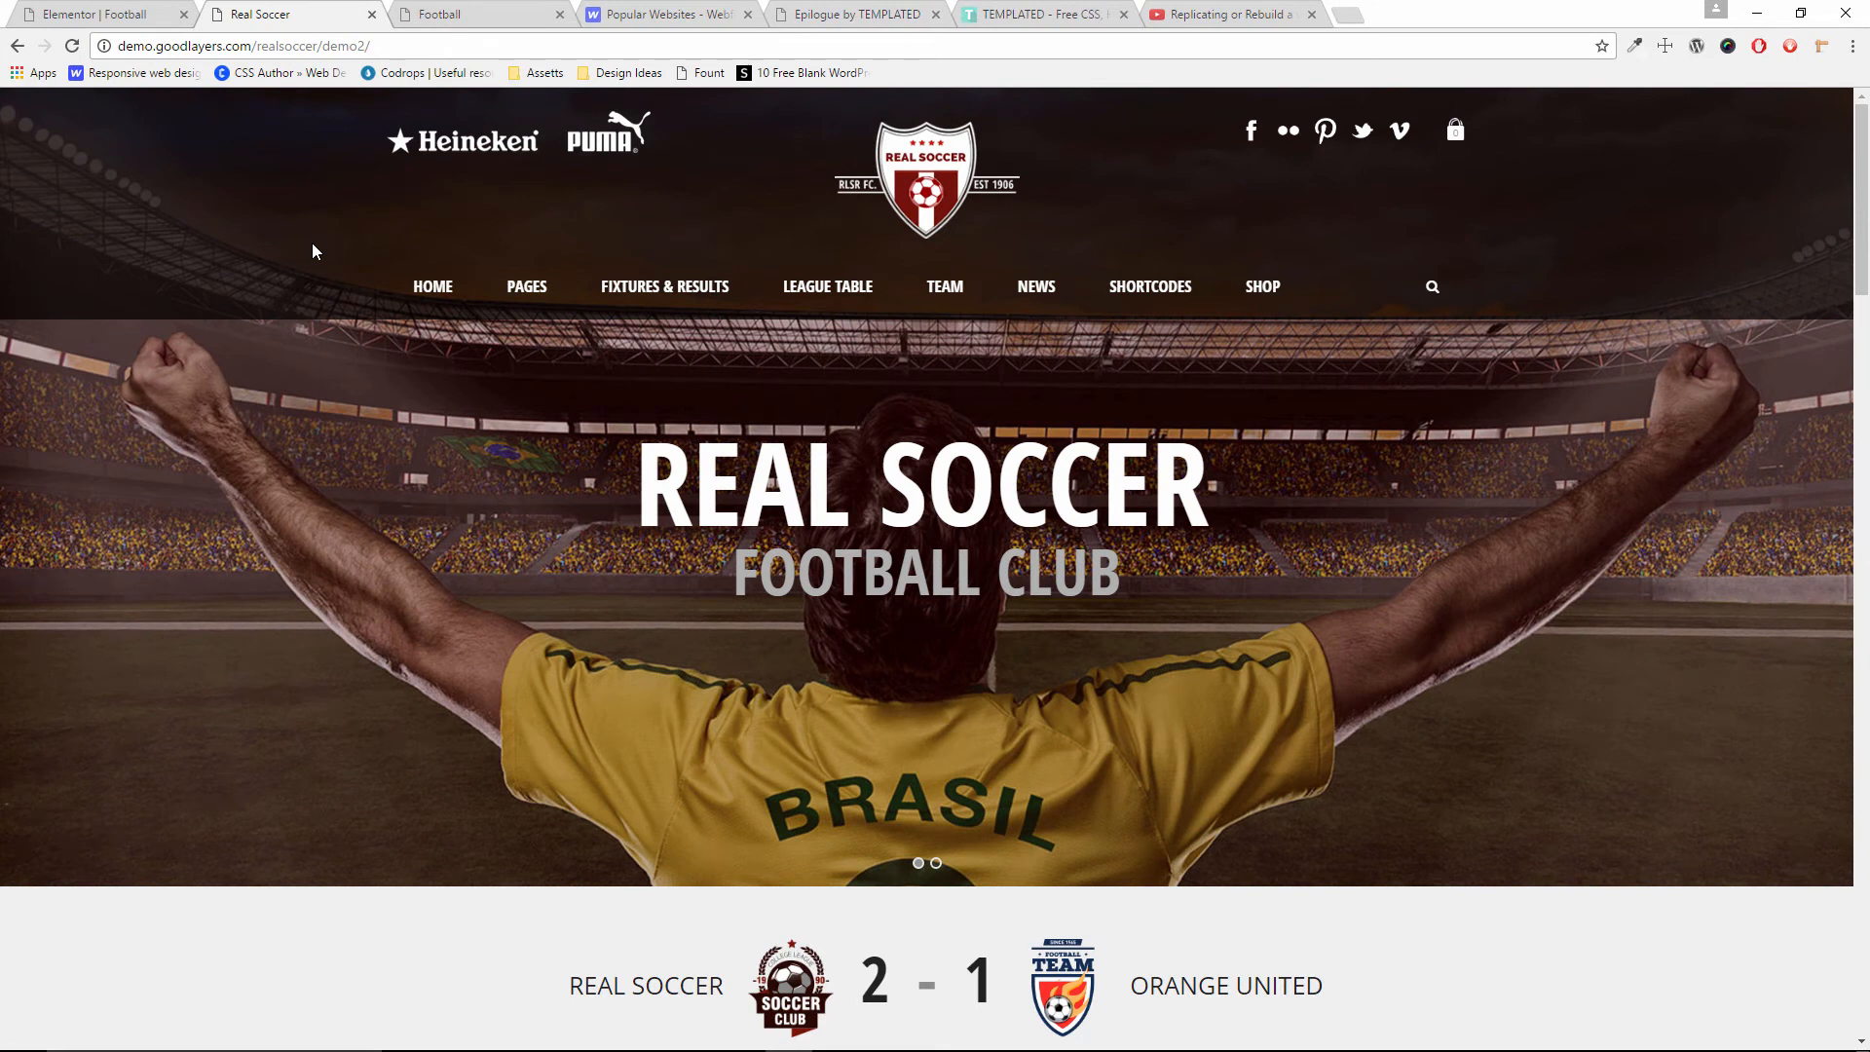
Open the Football folder on the desktop and look through its image assets
left_click(1762, 14)
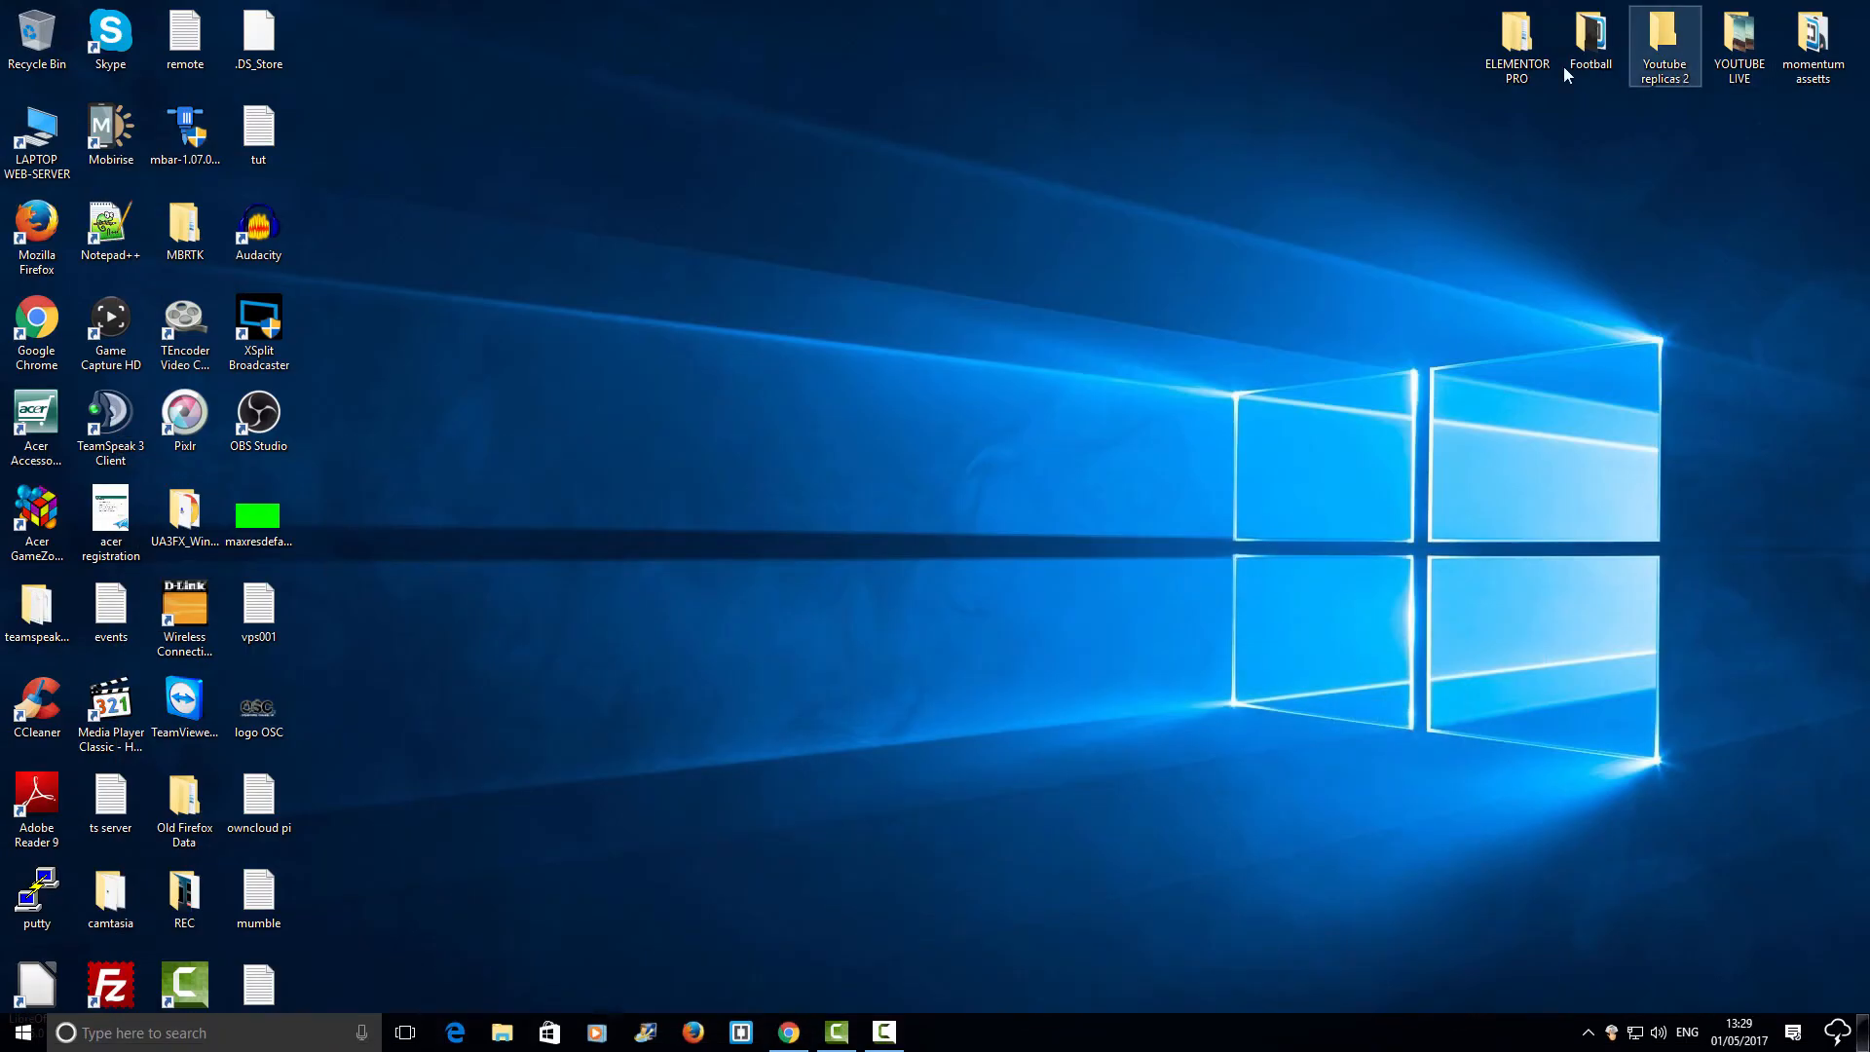
double_click(1596, 44)
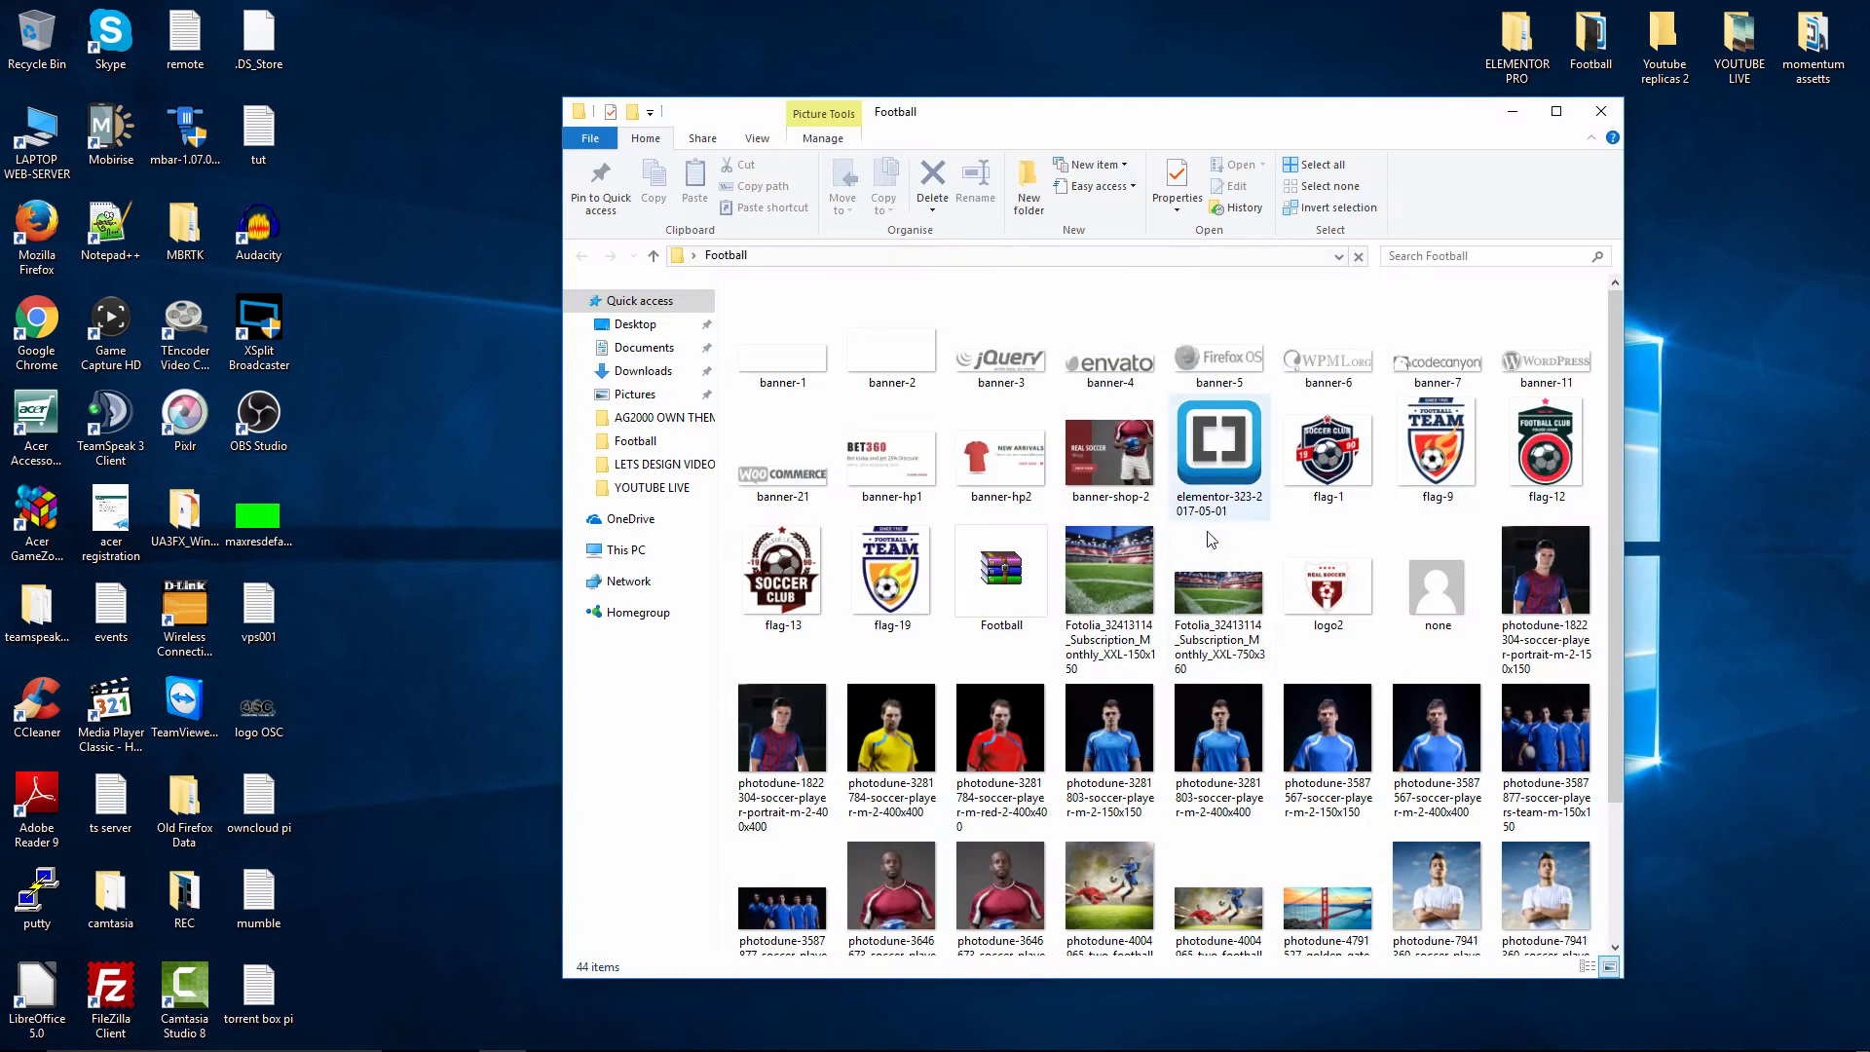
scroll(1269, 338, "down", 2)
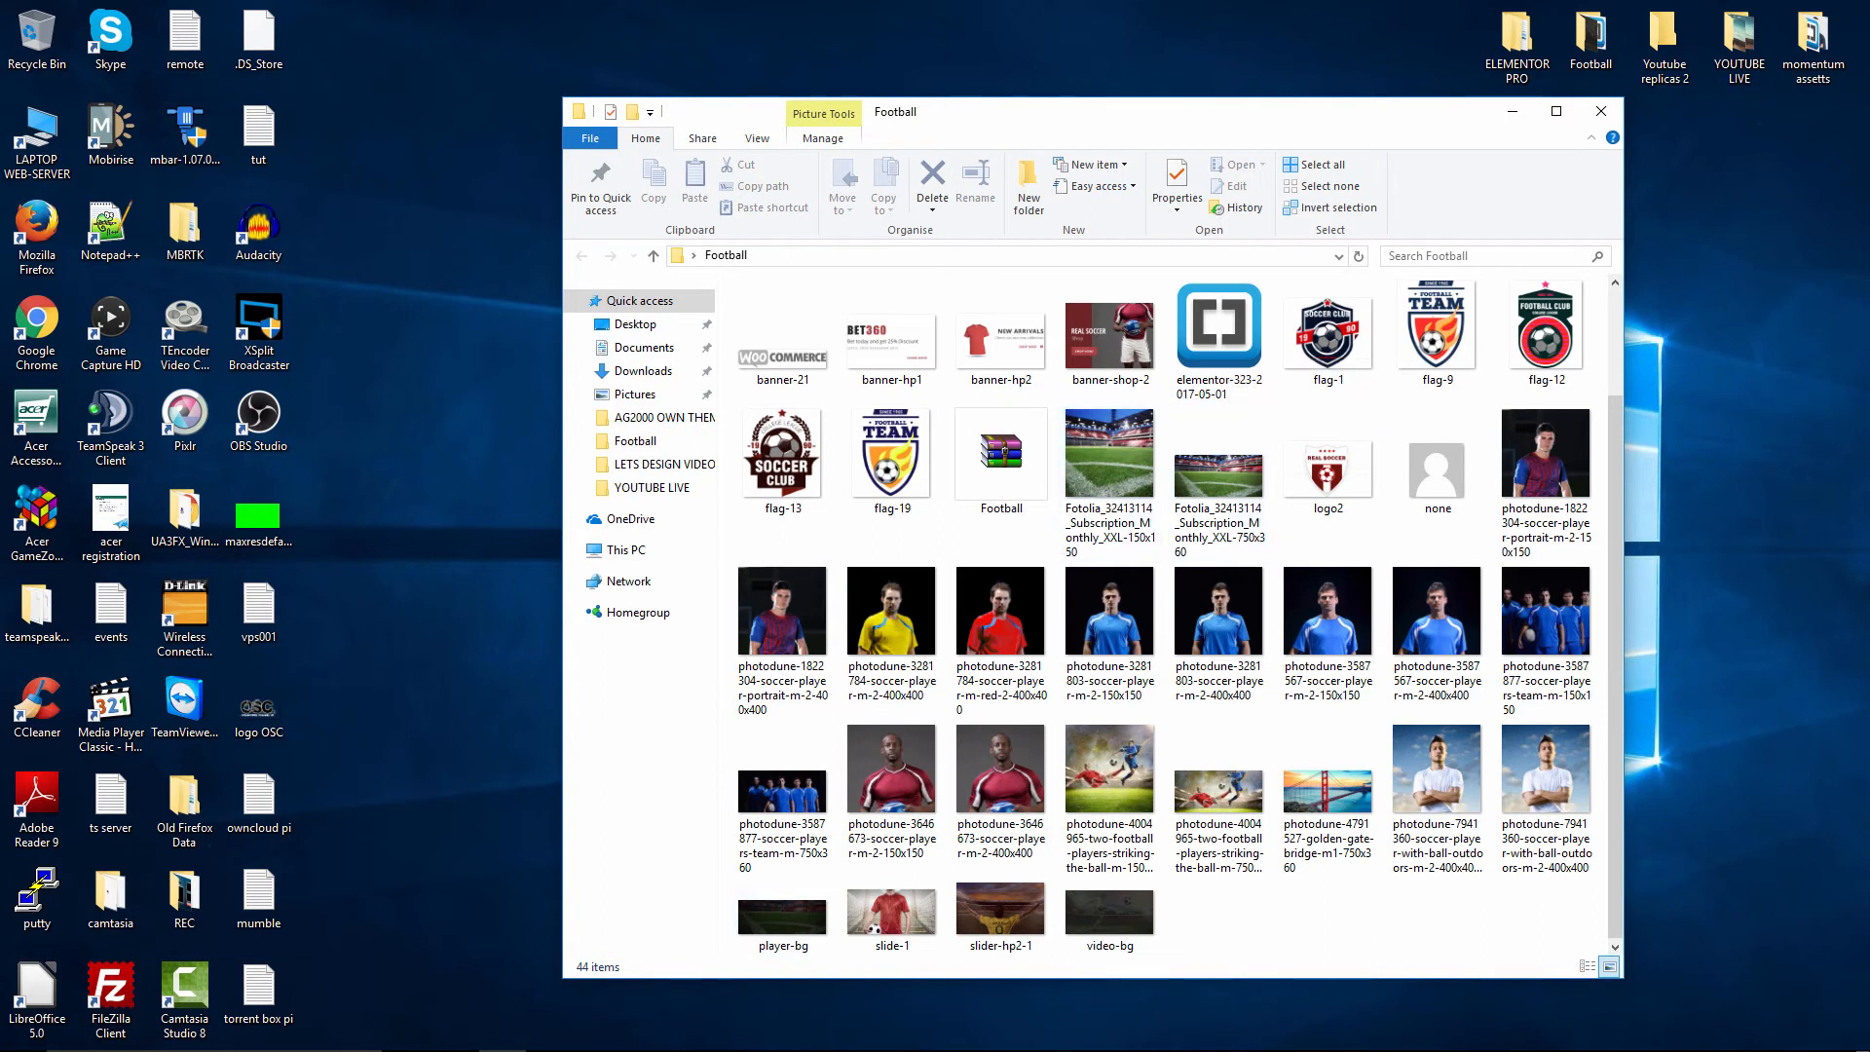
Return to the Football page in Elementor and view the saved layouts under My Templates in the template library
left_click(792, 1034)
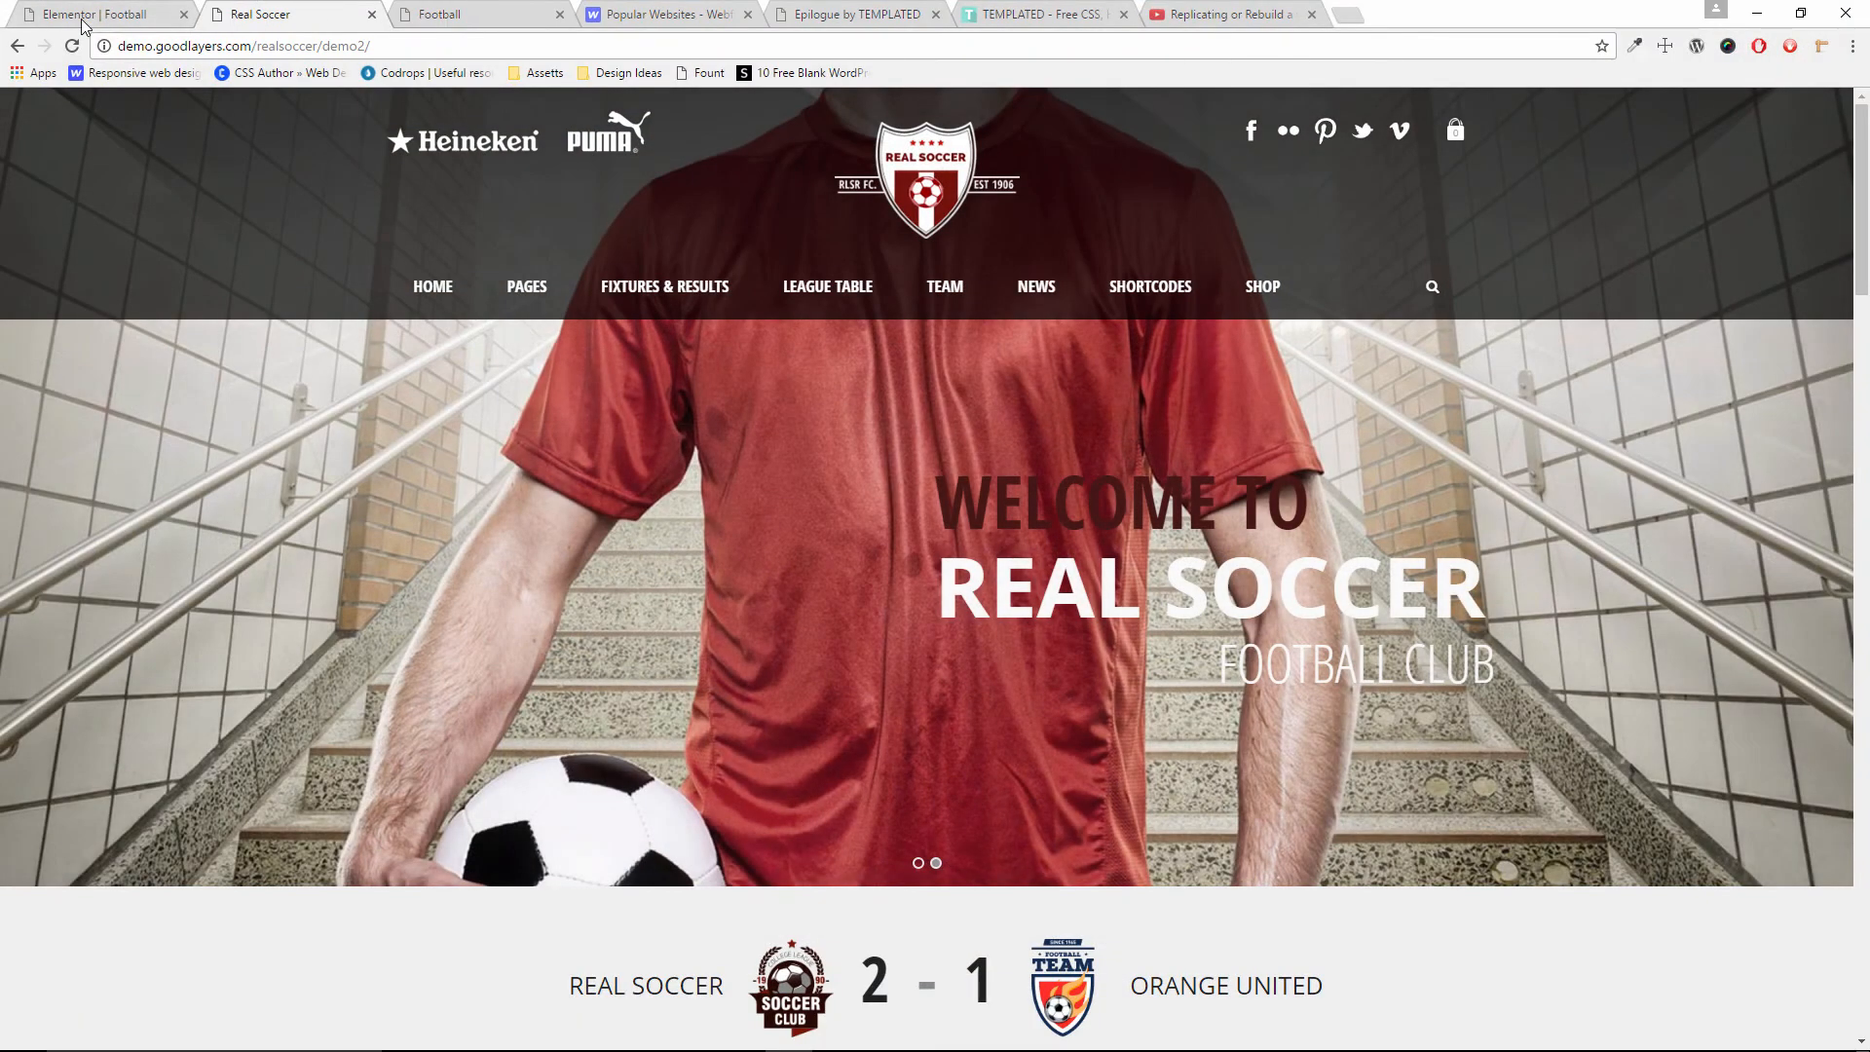
left_click(107, 10)
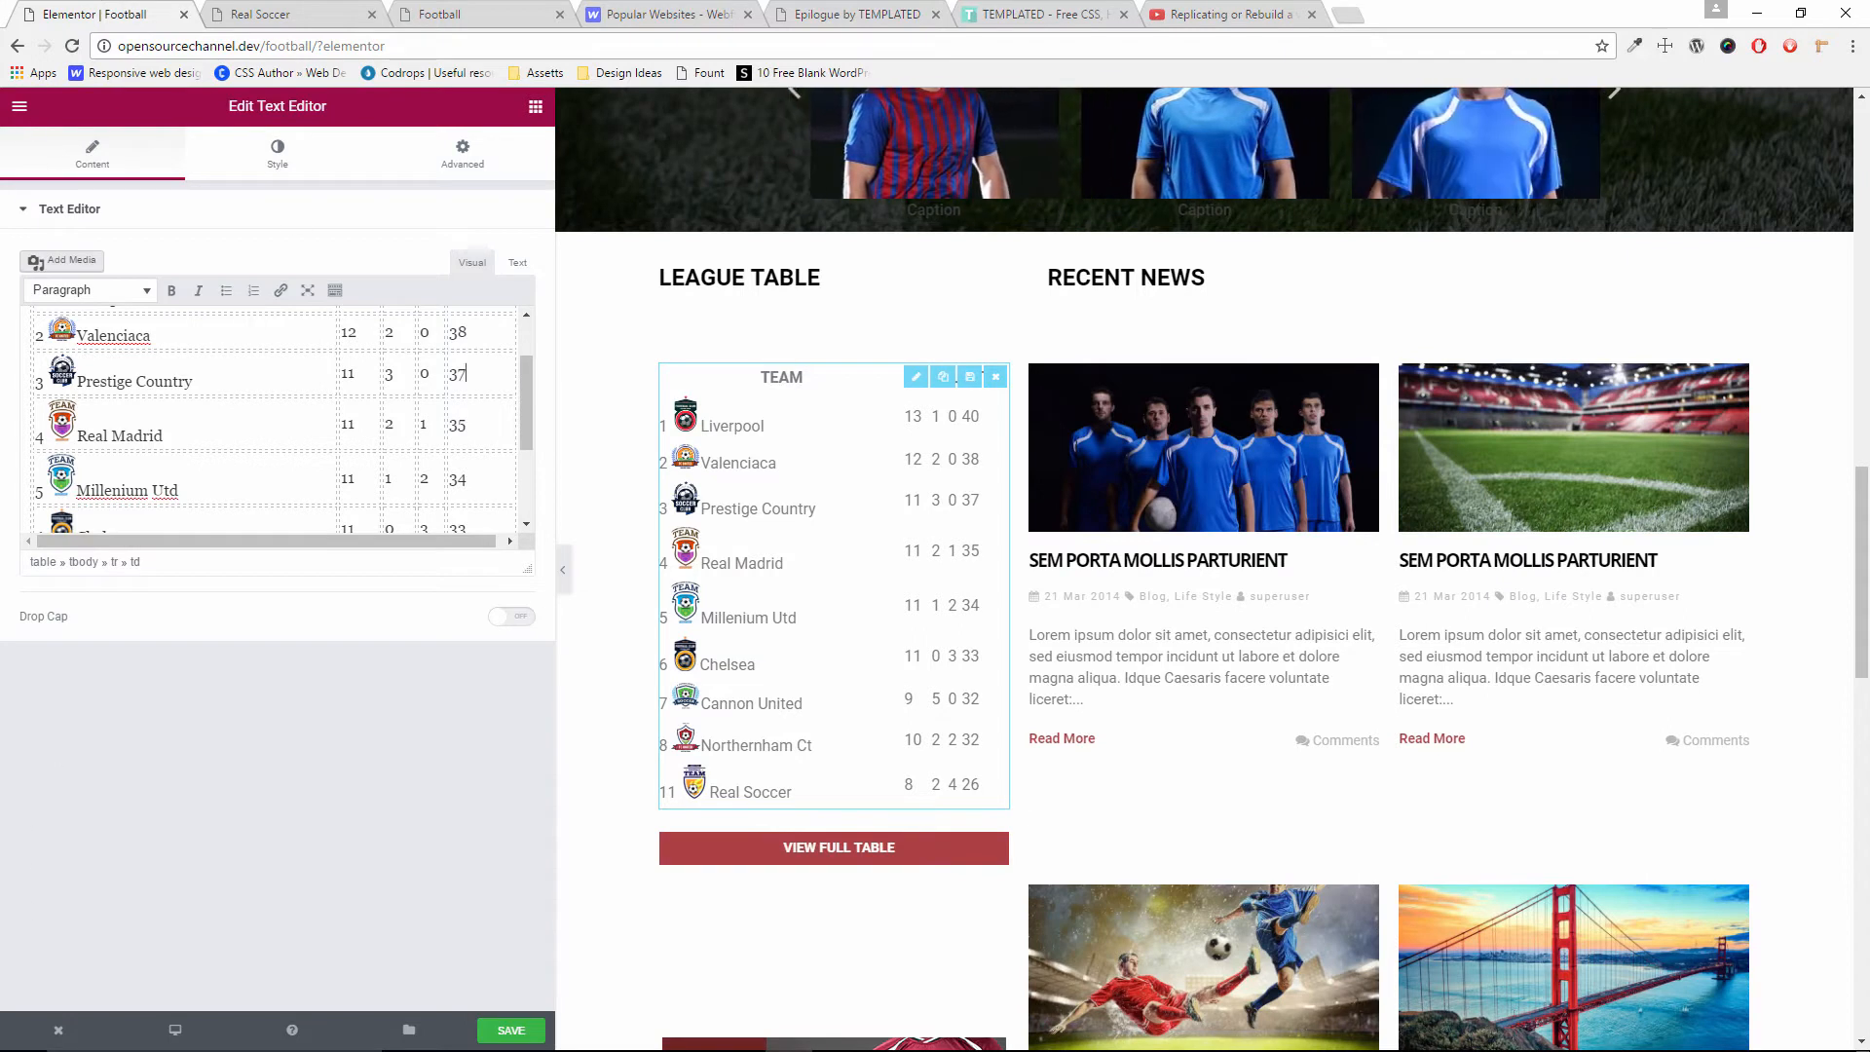
mouse_move(408, 1030)
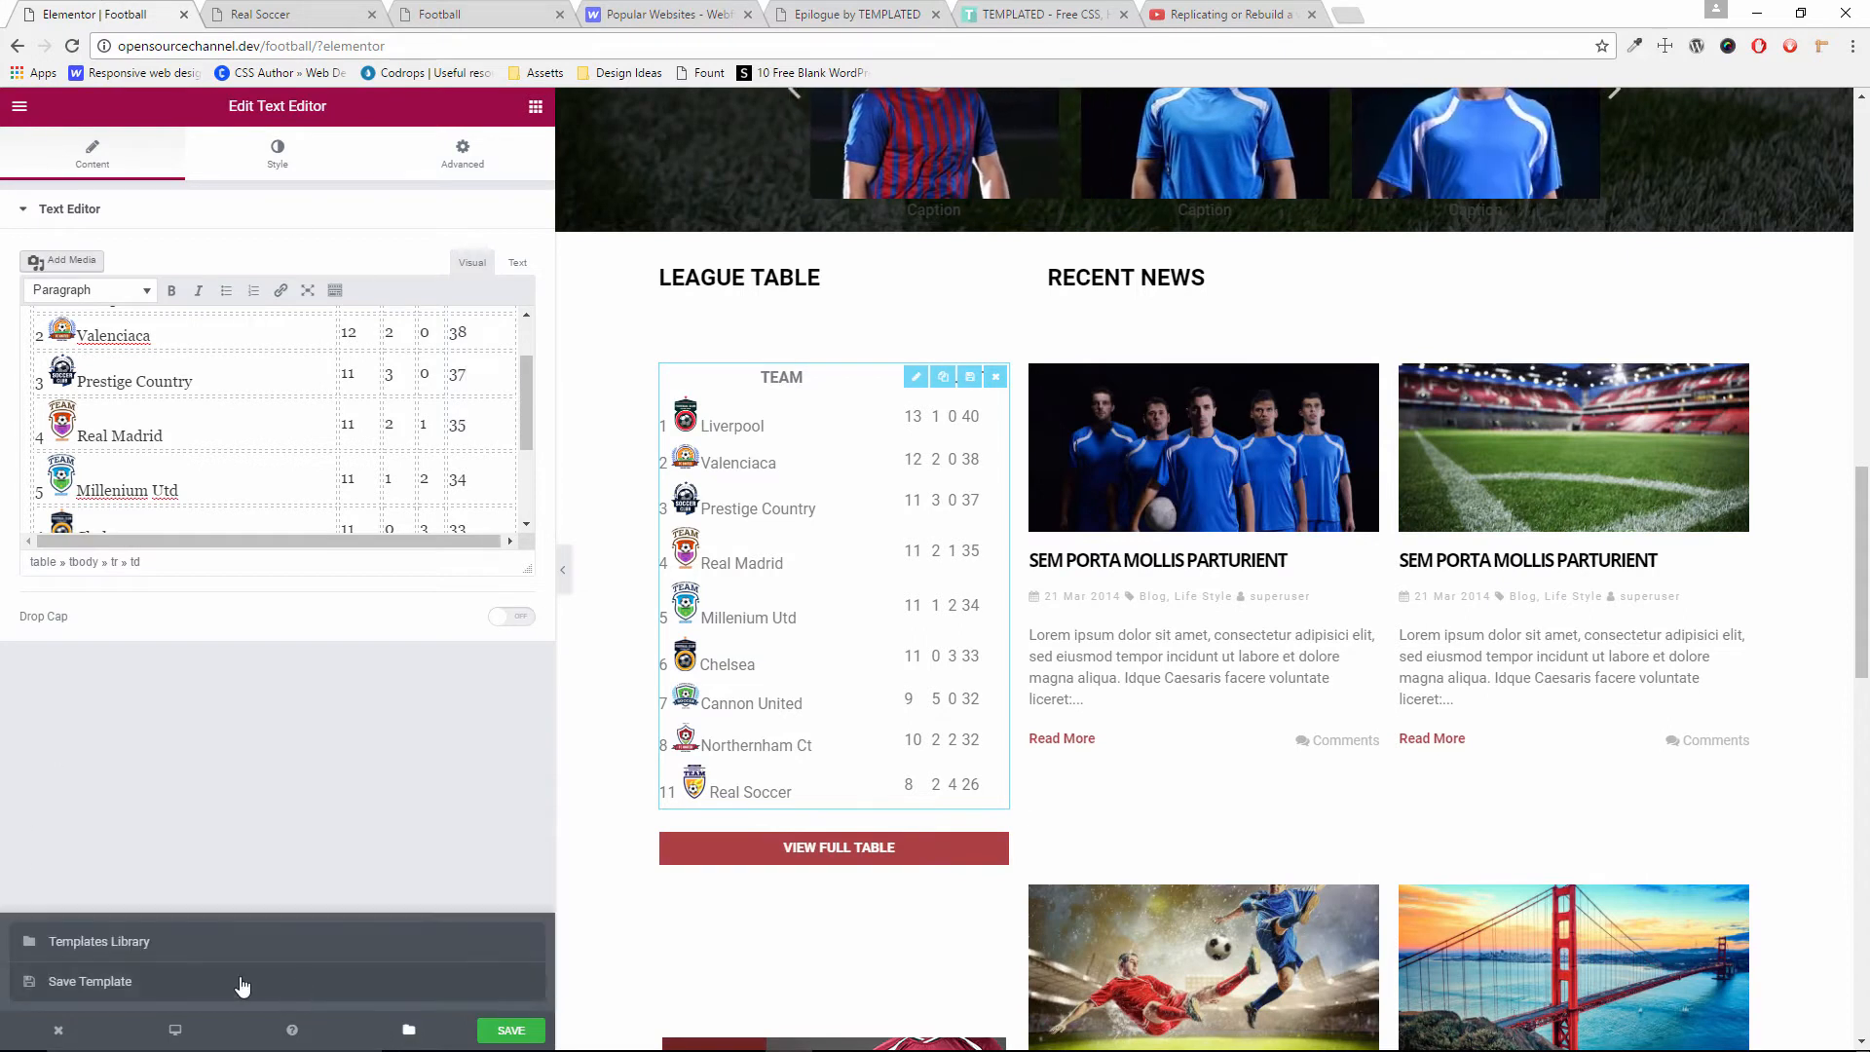
left_click(151, 943)
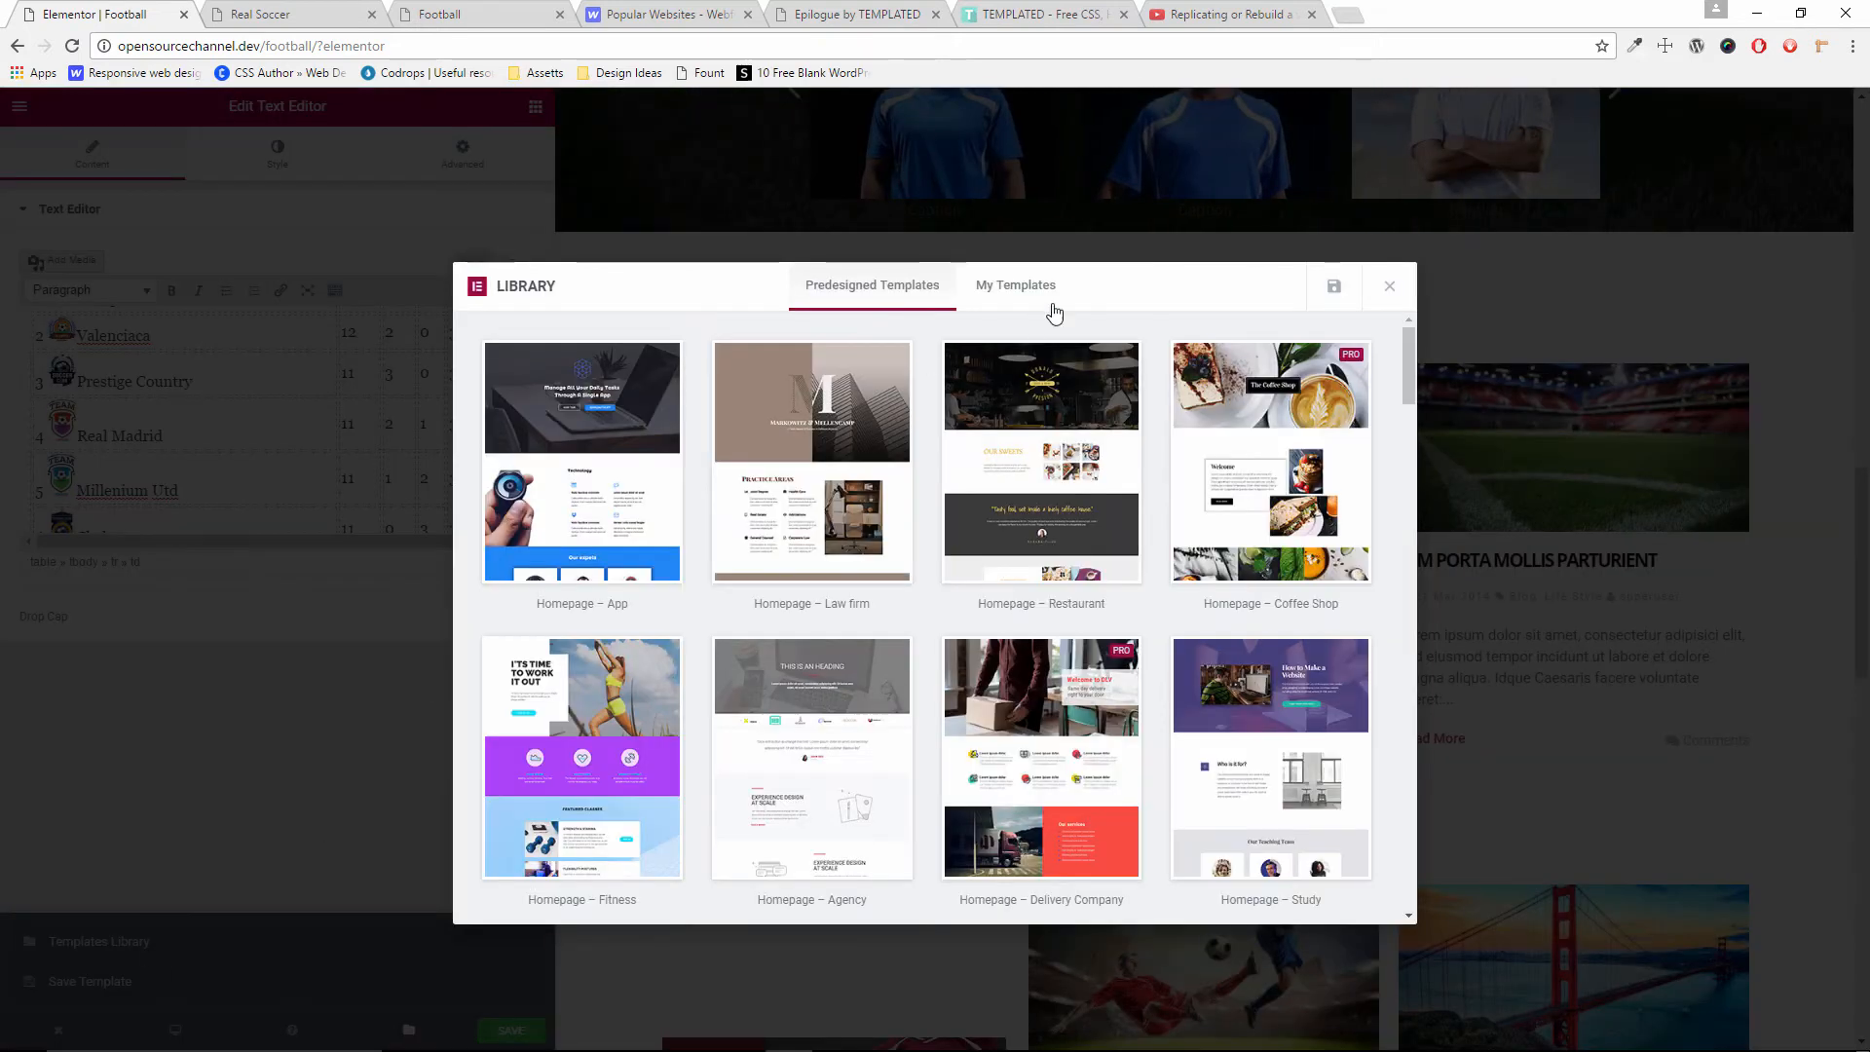
left_click(1013, 287)
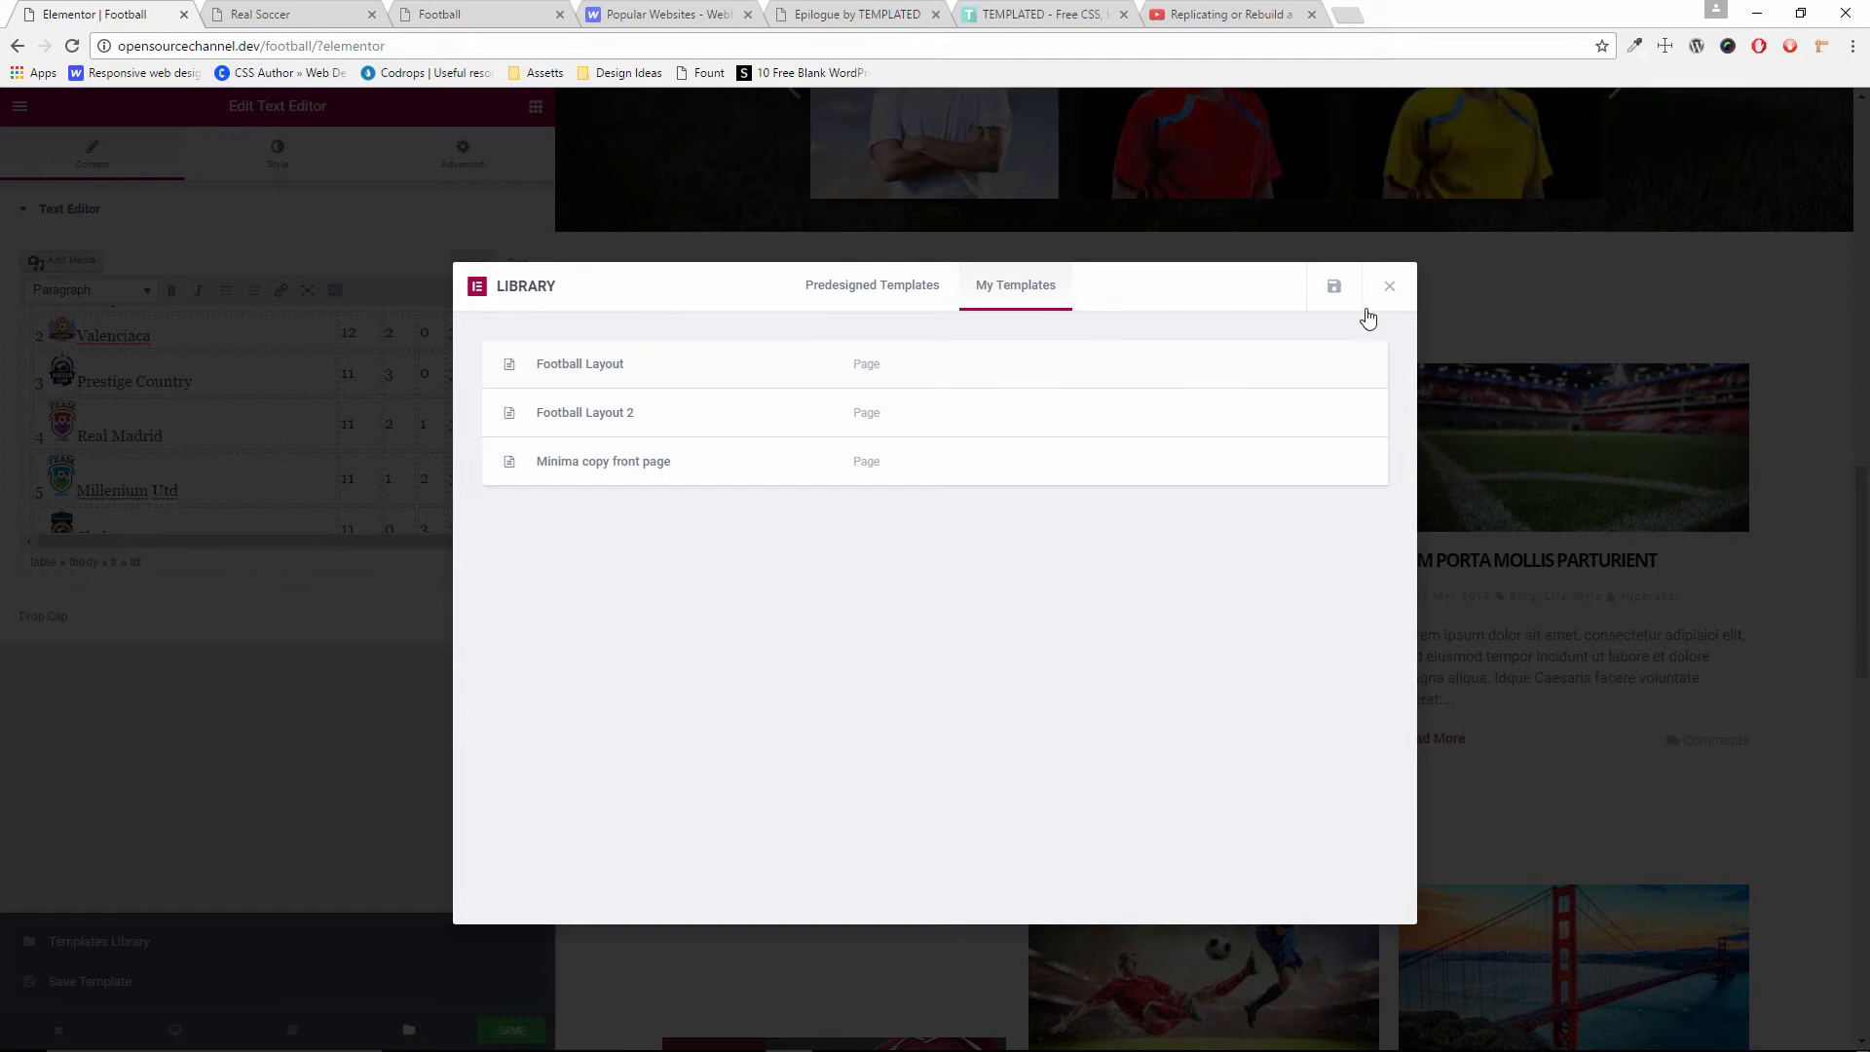
left_click(1389, 285)
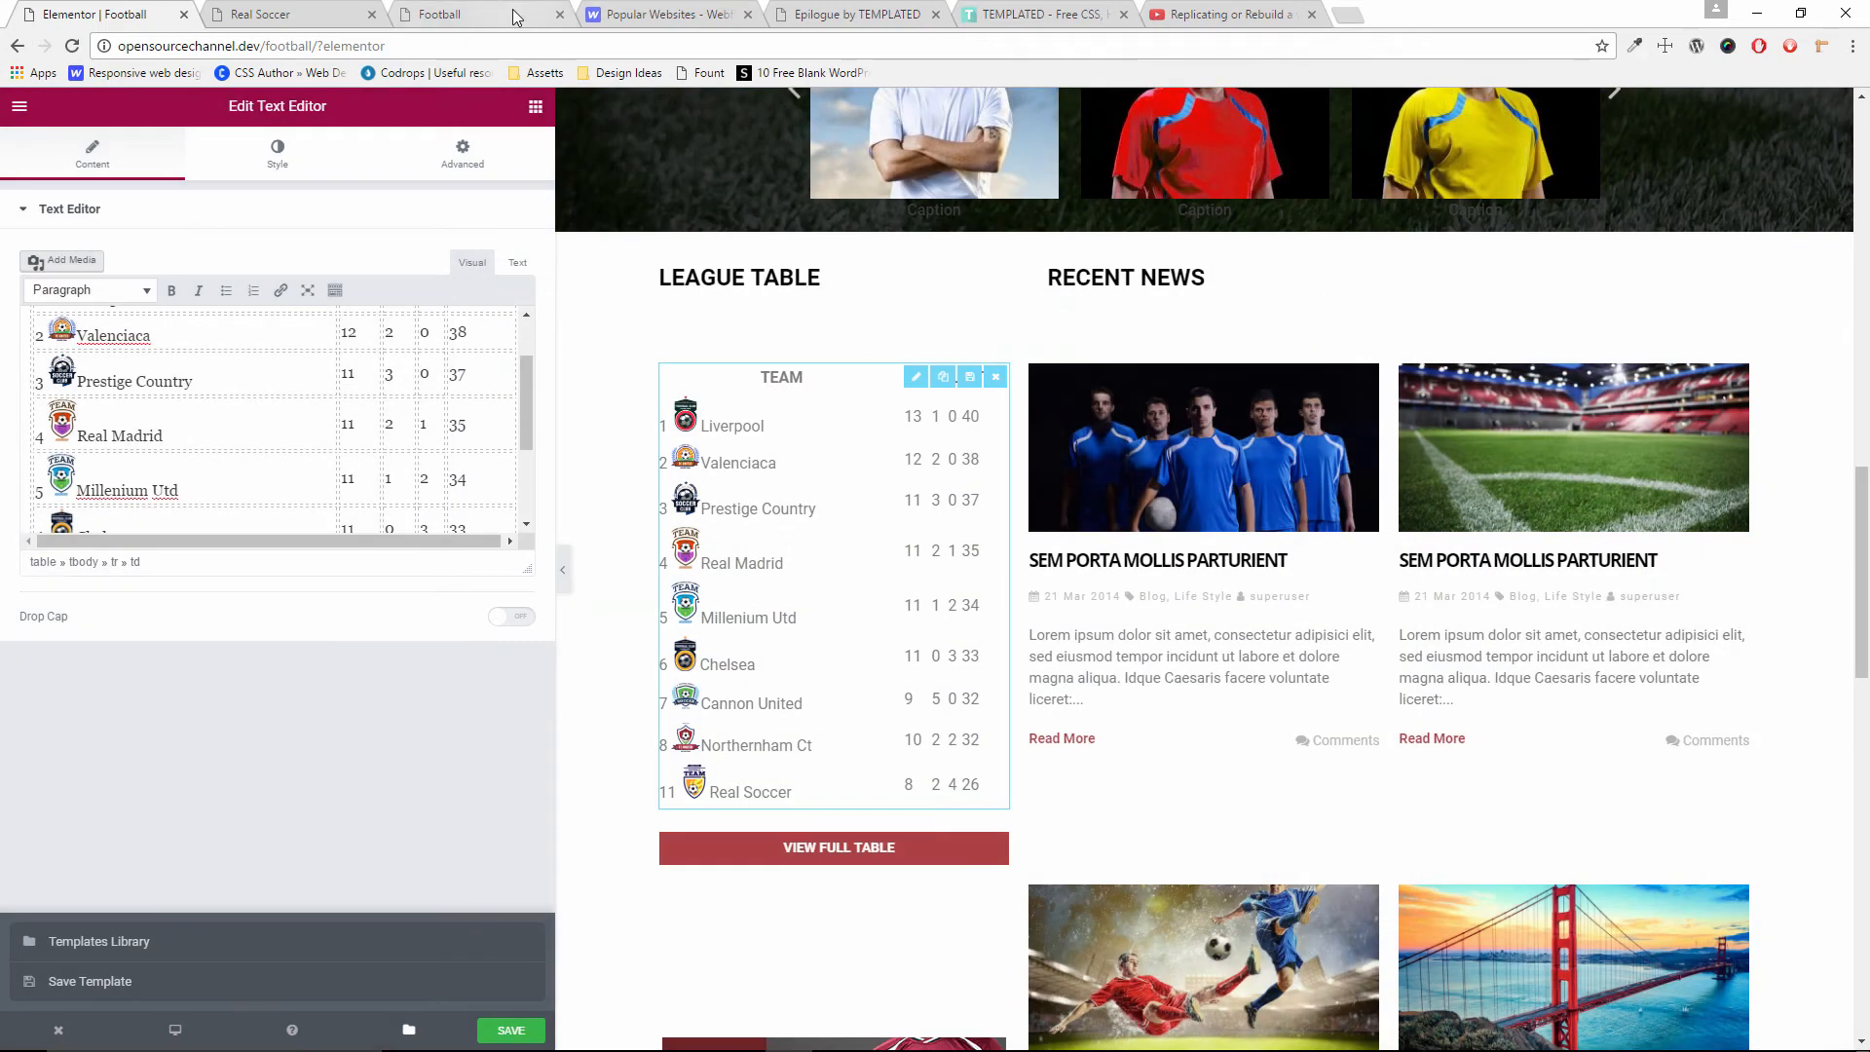
Close the Real Soccer demo and the Football page preview
left_click(358, 14)
left_click(370, 15)
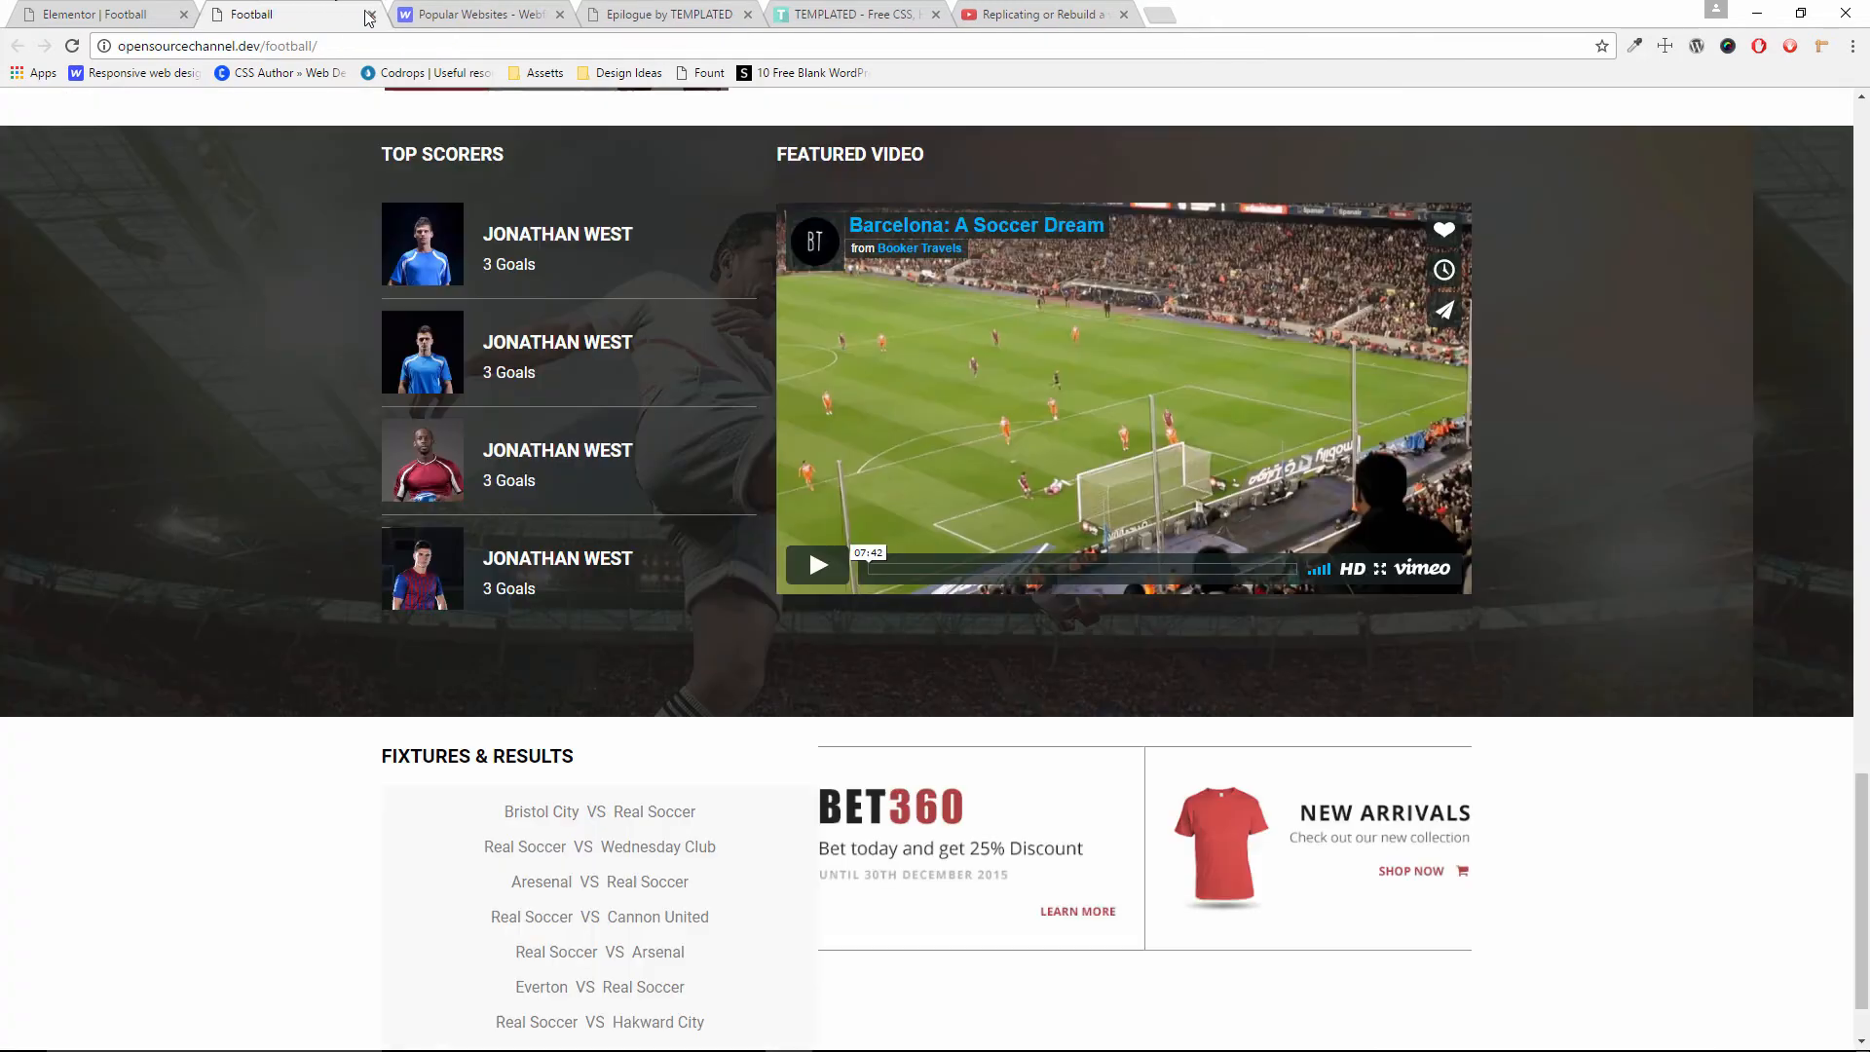
left_click(371, 14)
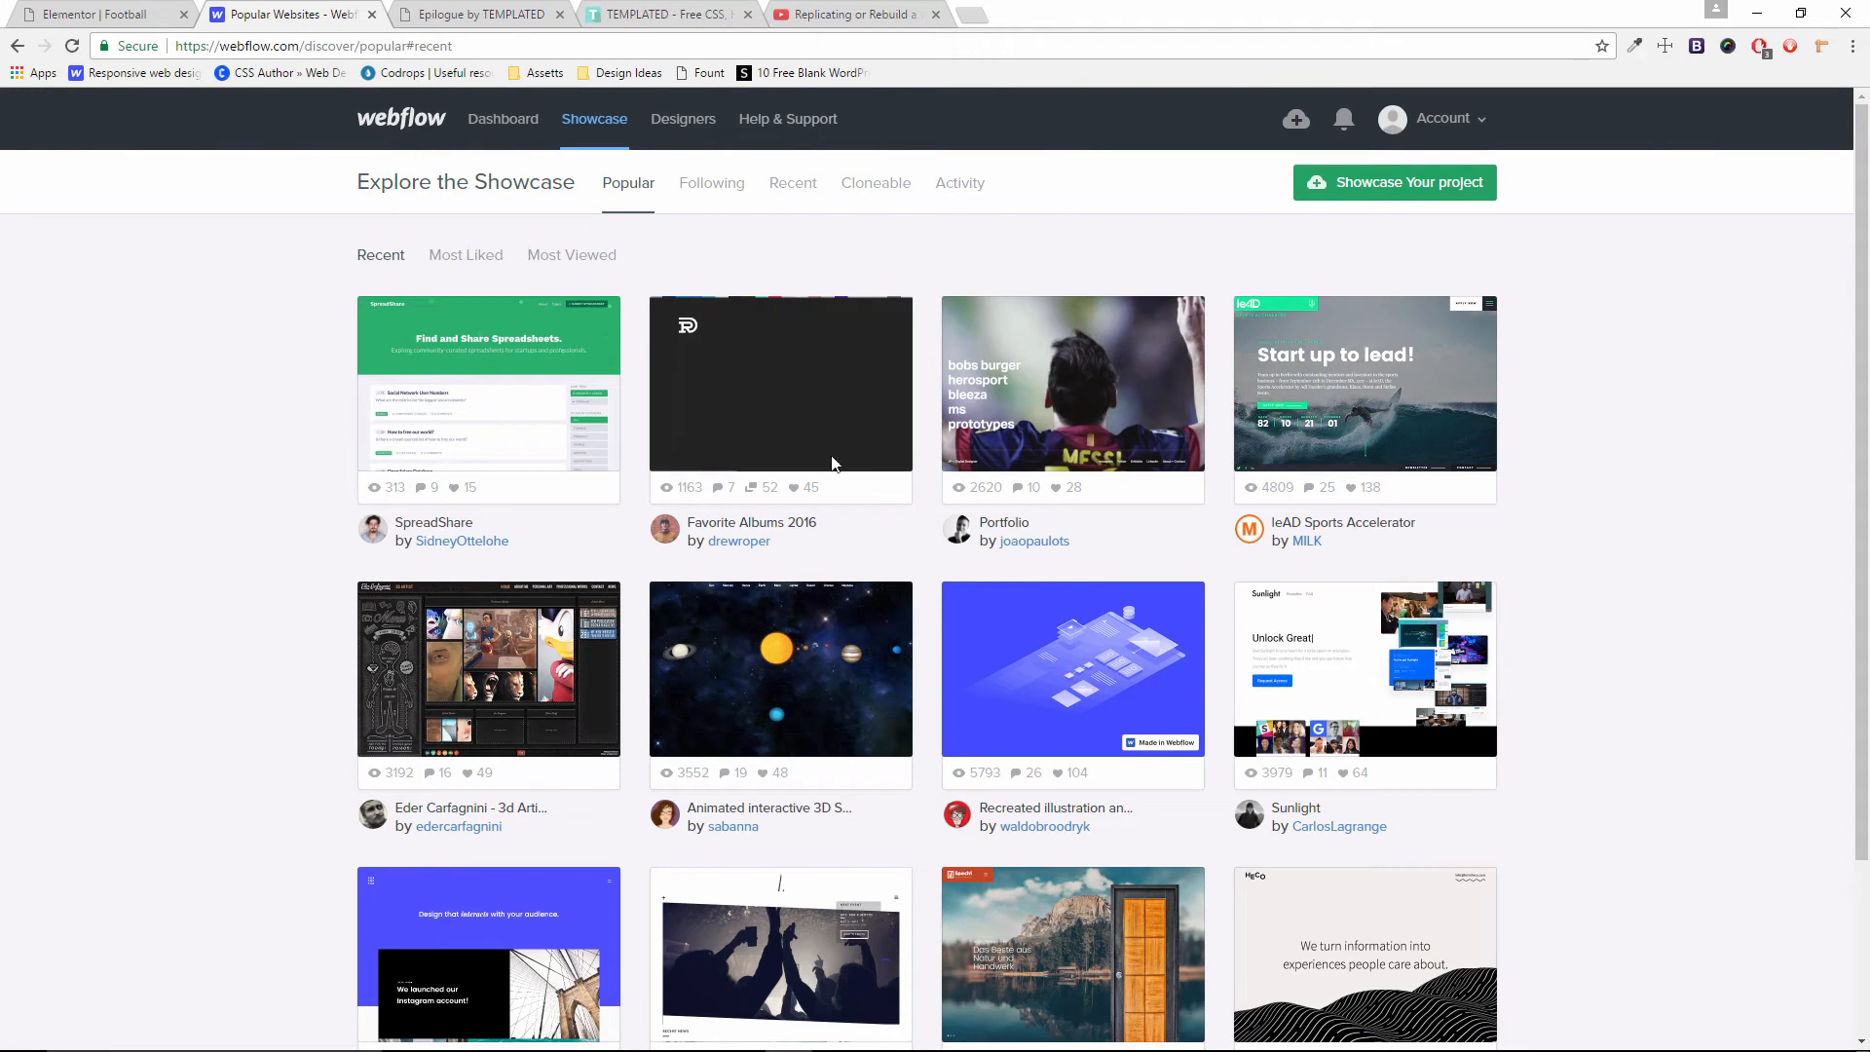
View Webflow's popular showcase alongside the Elementor editor, and close the showcase page
mouse_move(833, 464)
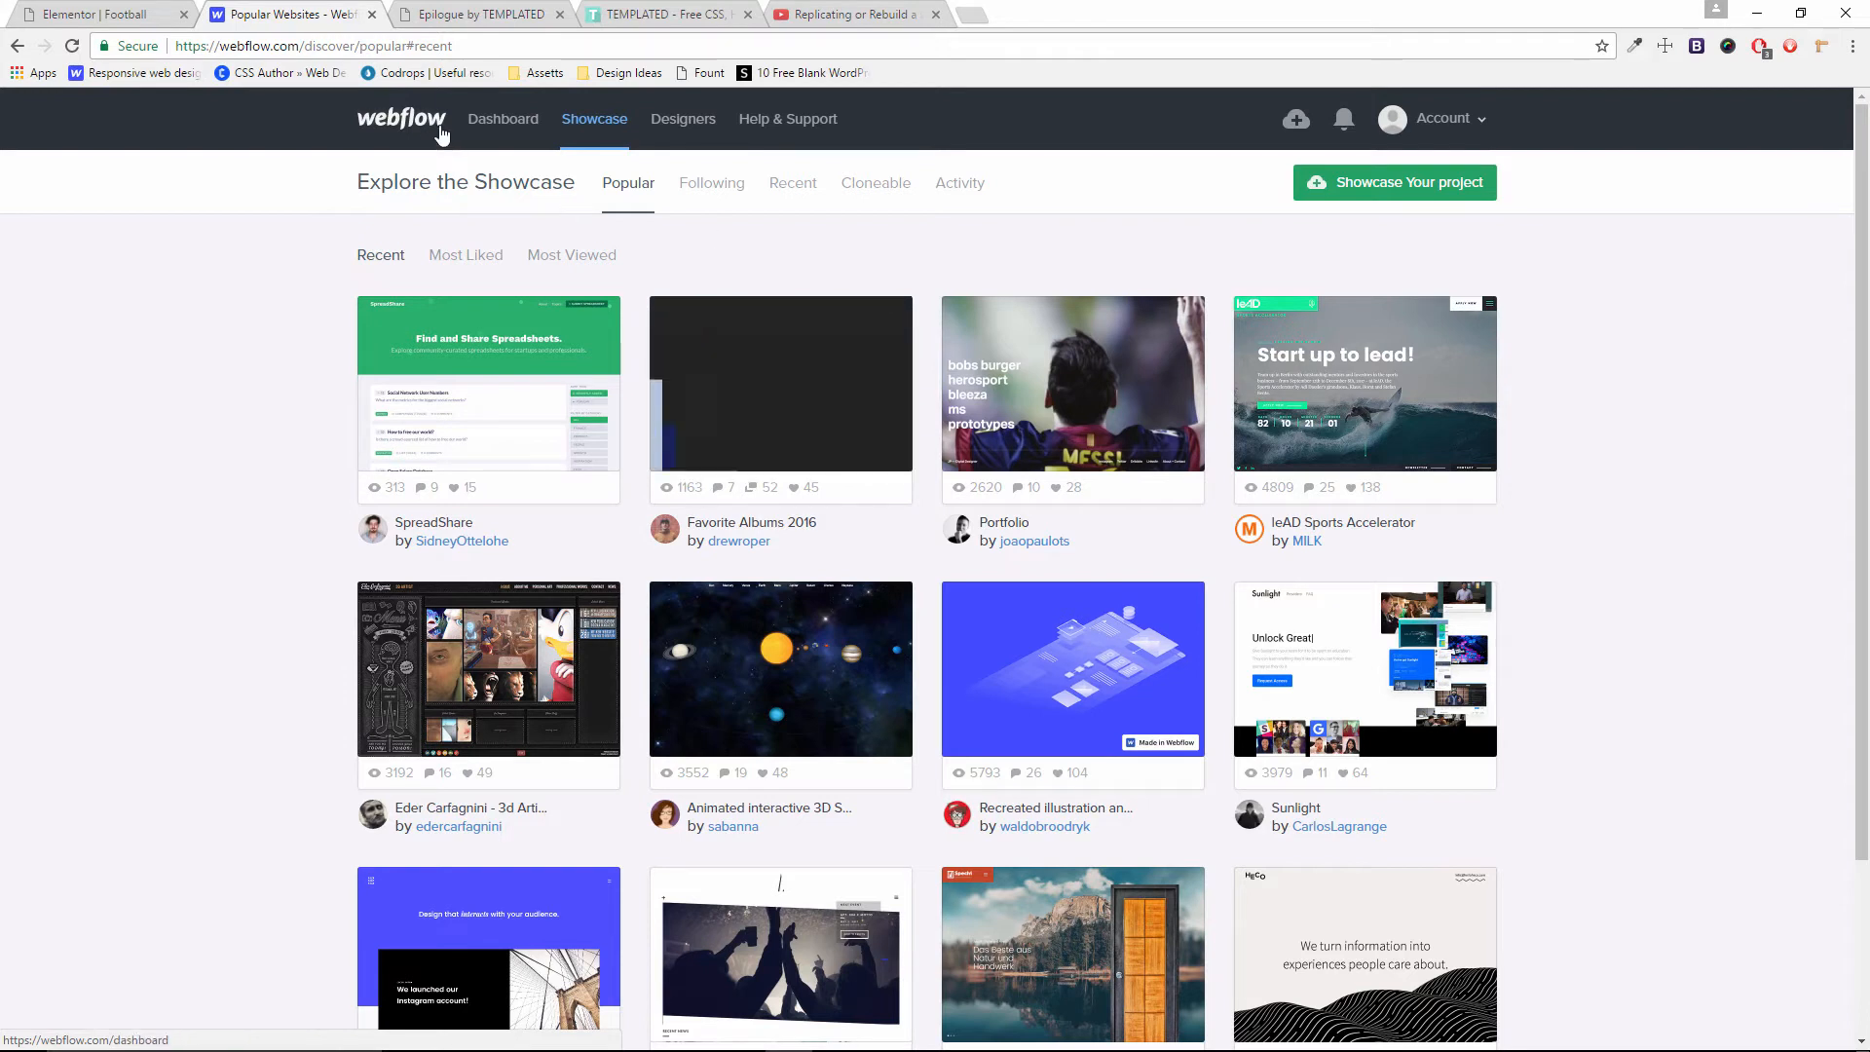
left_click(122, 12)
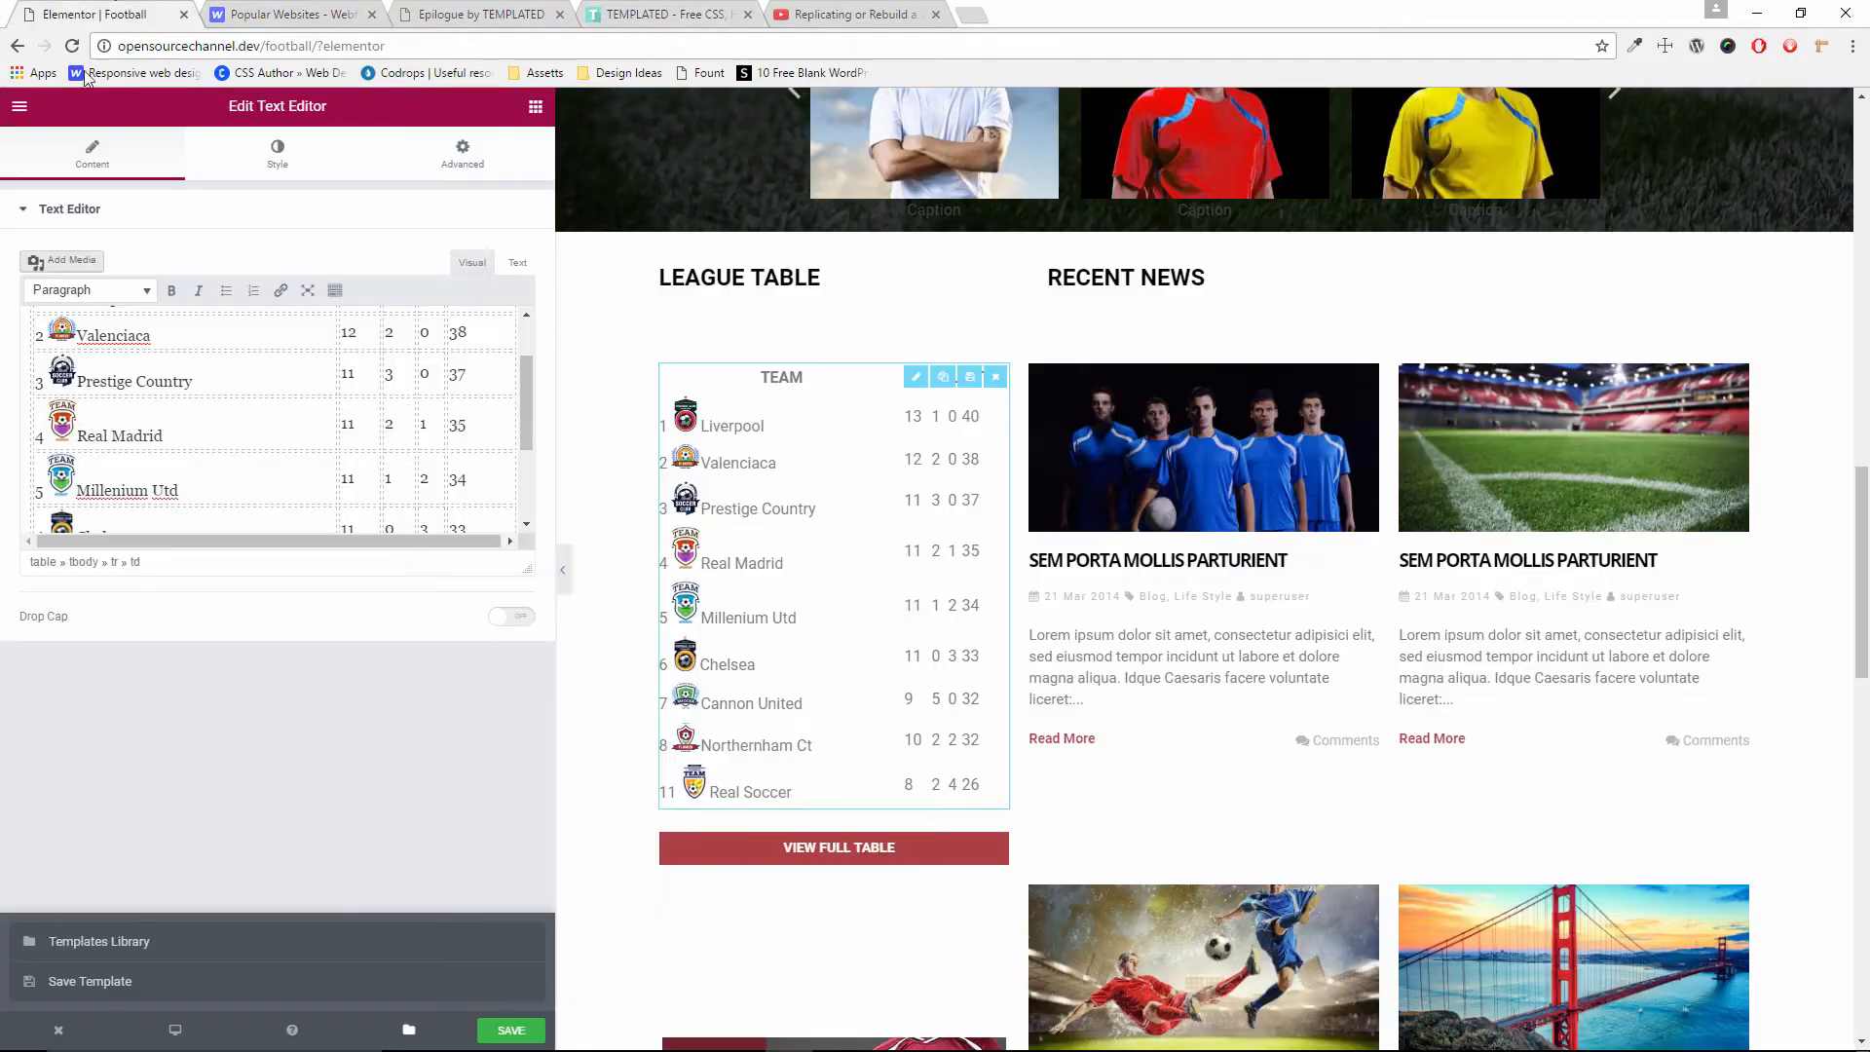
left_click(279, 12)
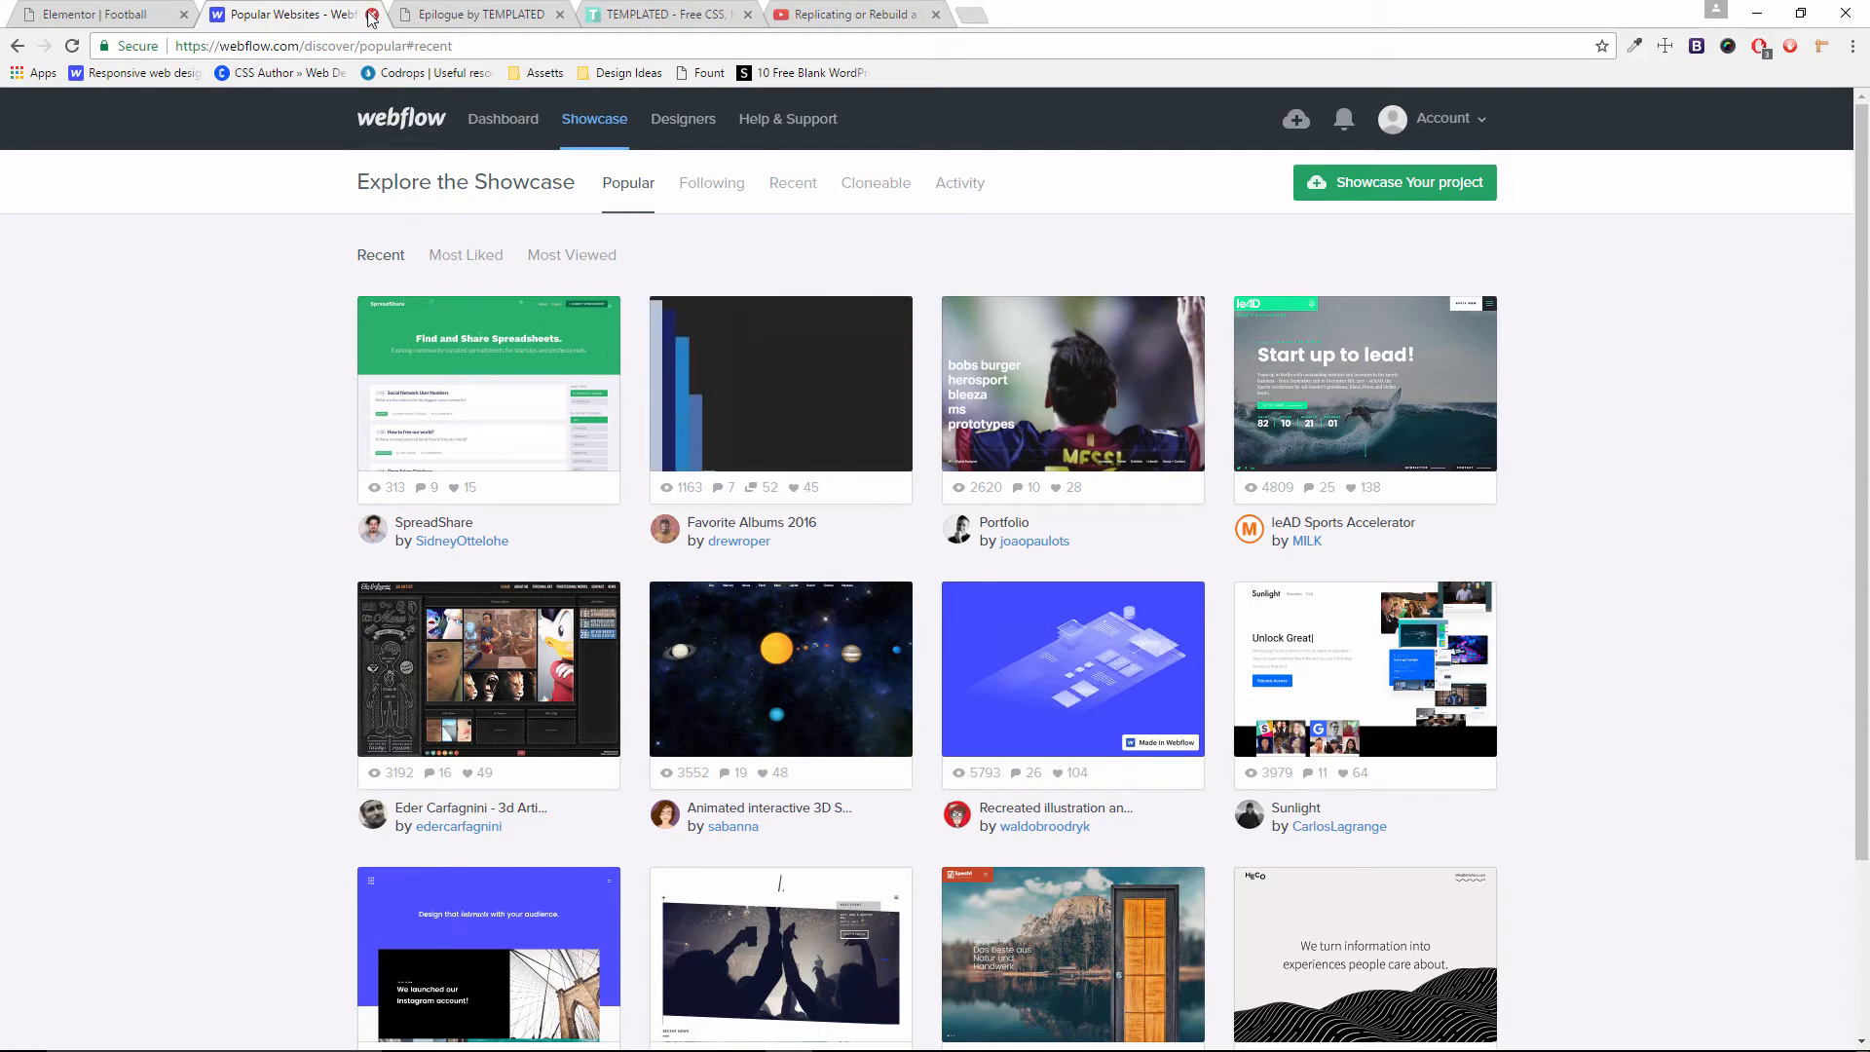
key("ctrl+w")
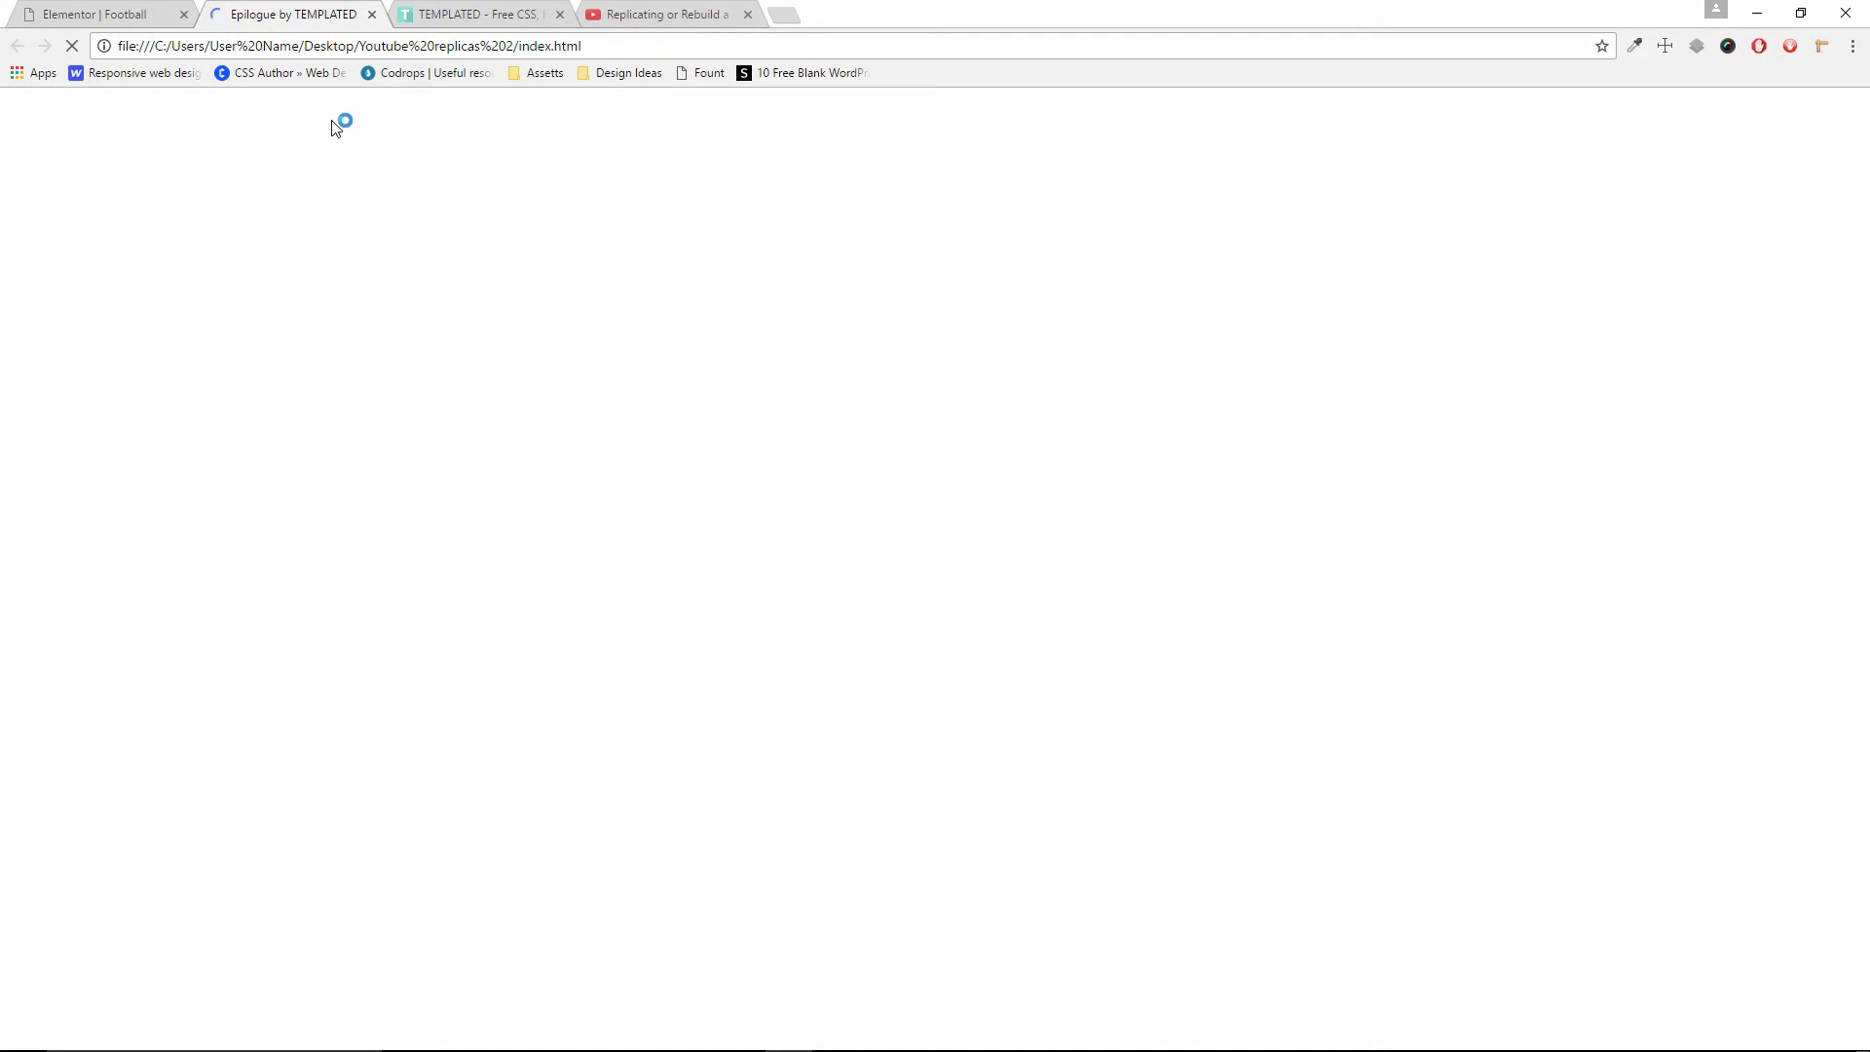
View the YouTube video page "Replicating or Rebuild a website or any templates using Elementor" and read through its comments
left_click(648, 14)
scroll(729, 526, "up", 6)
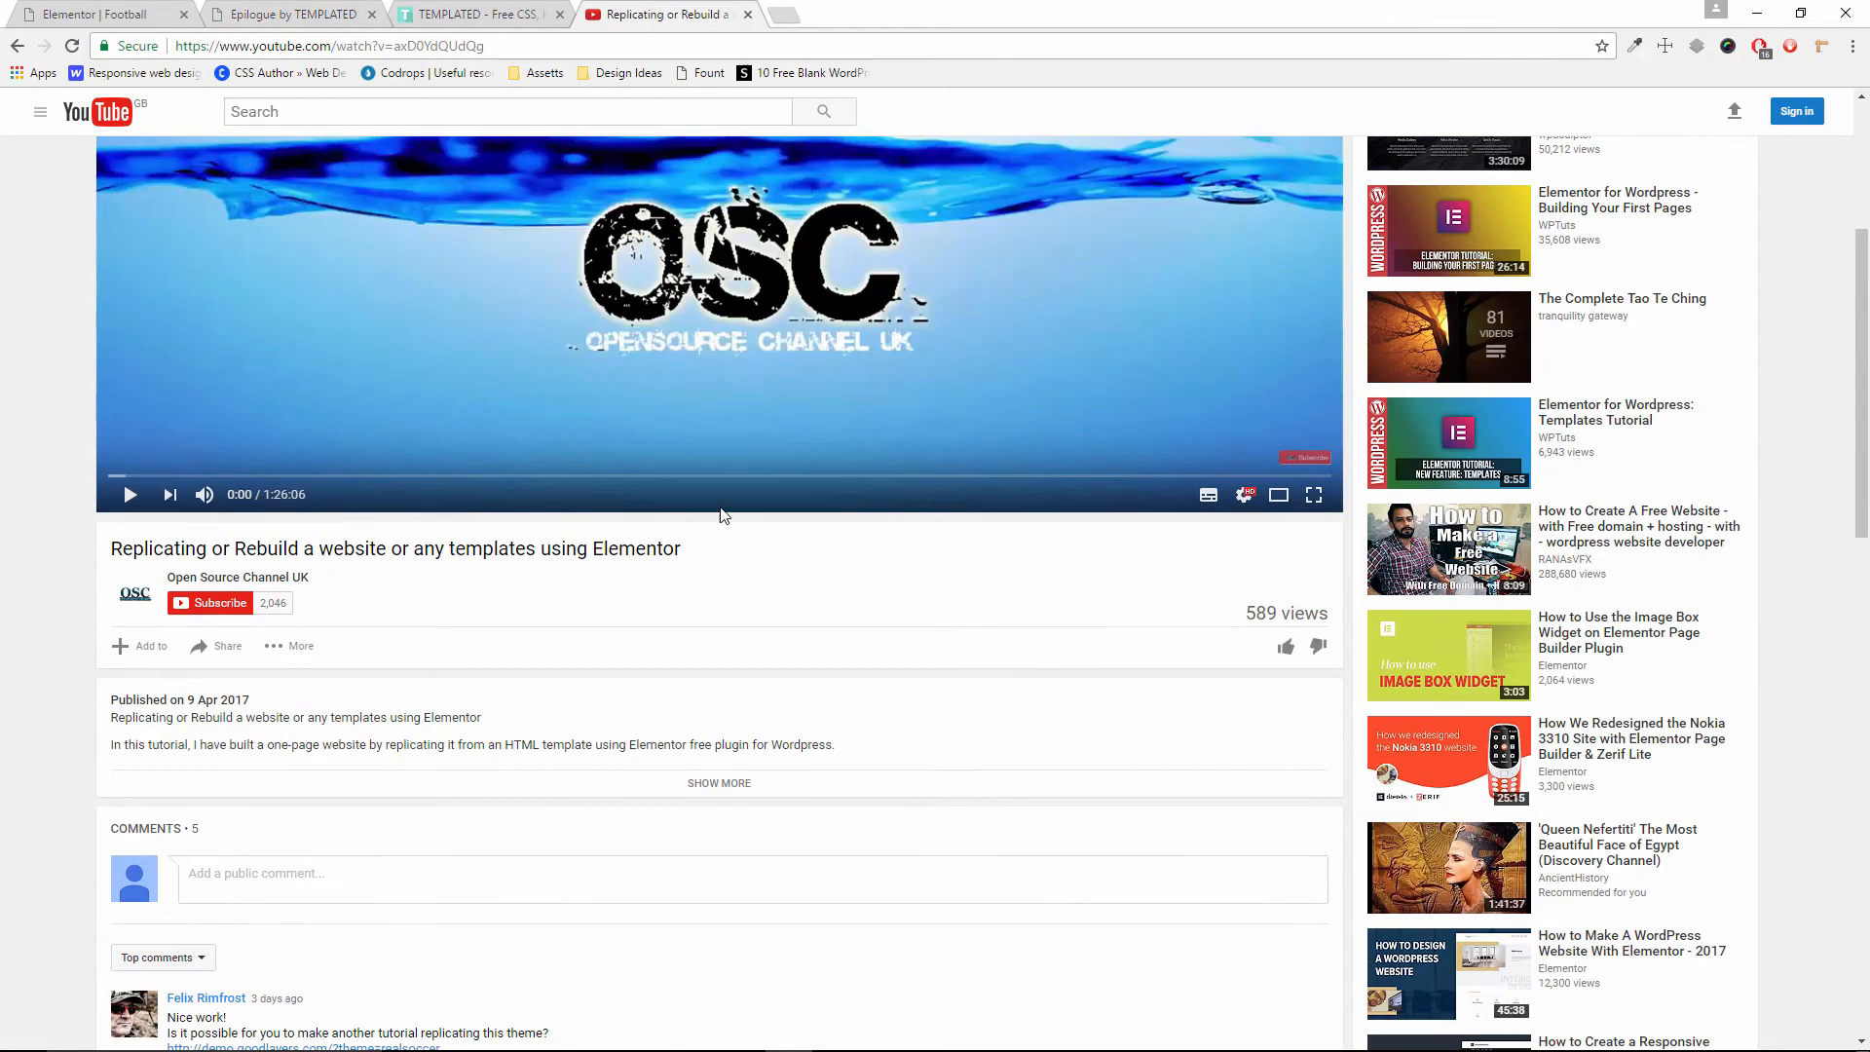
scroll(972, 625, "up", 4)
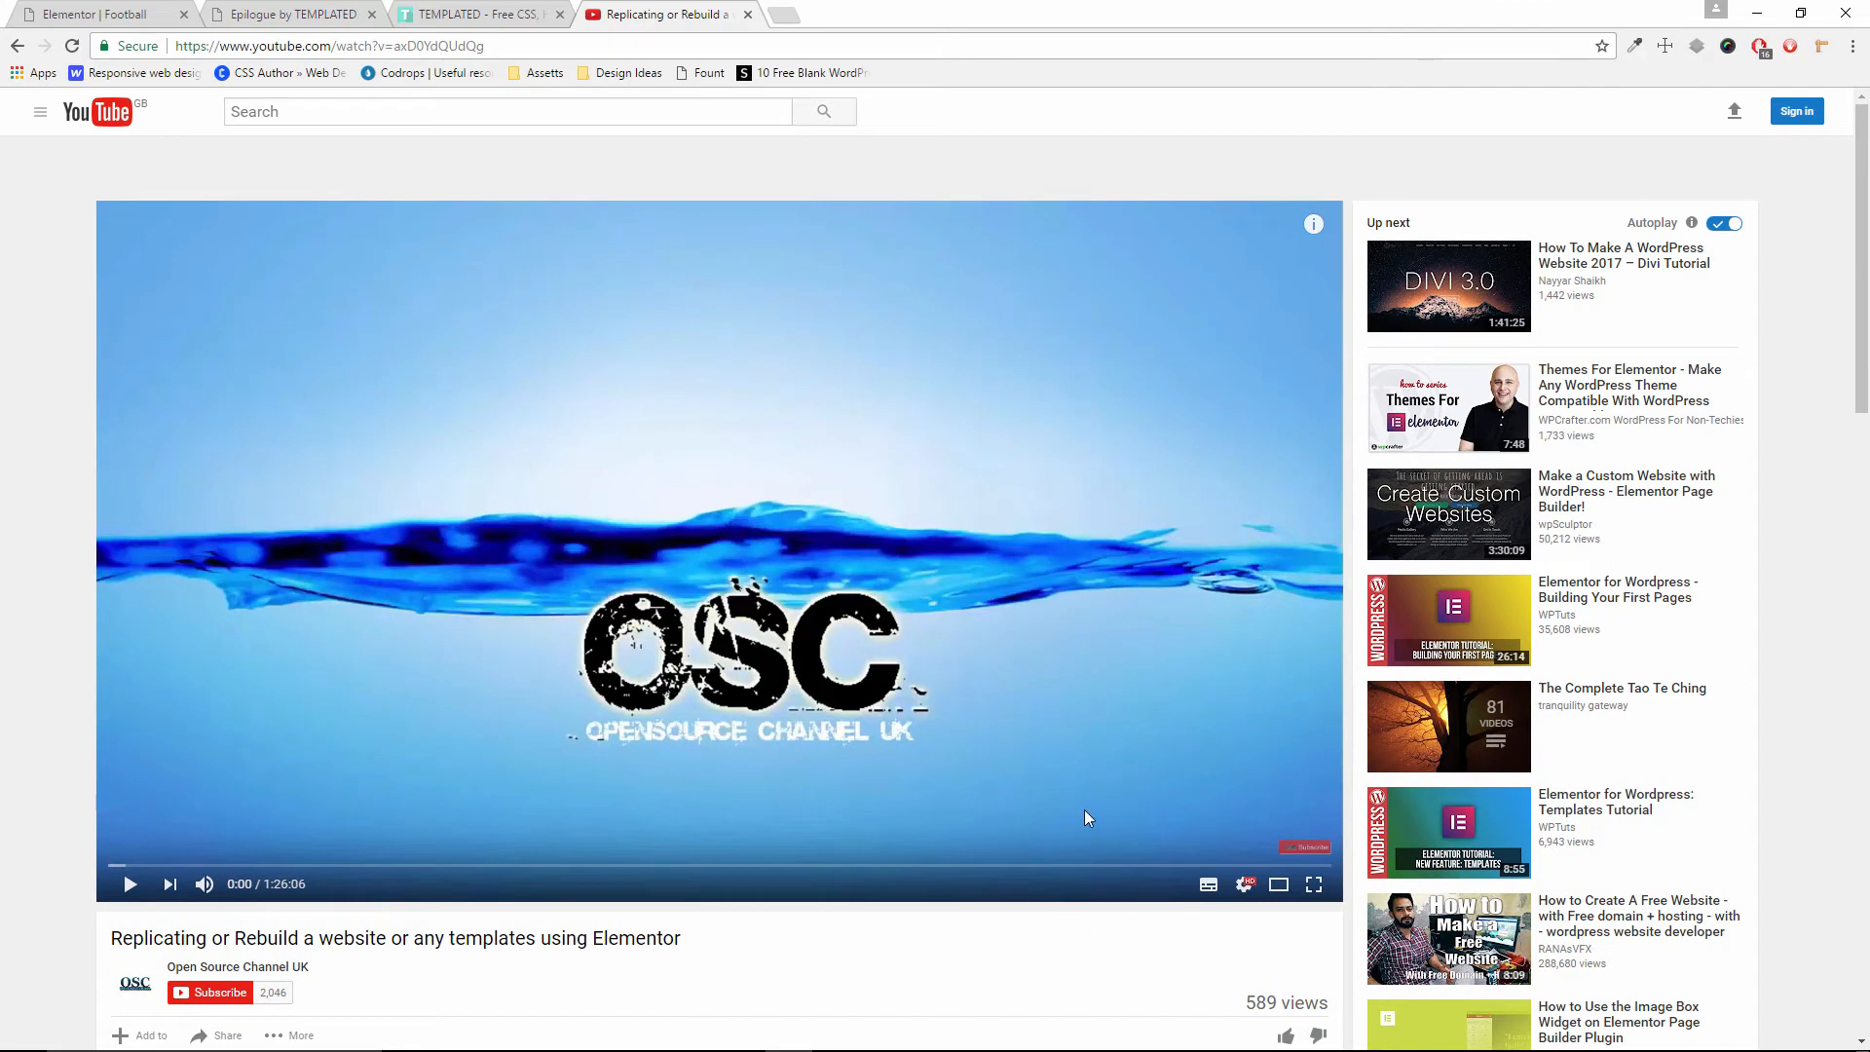
scroll(1077, 792, "down", 7)
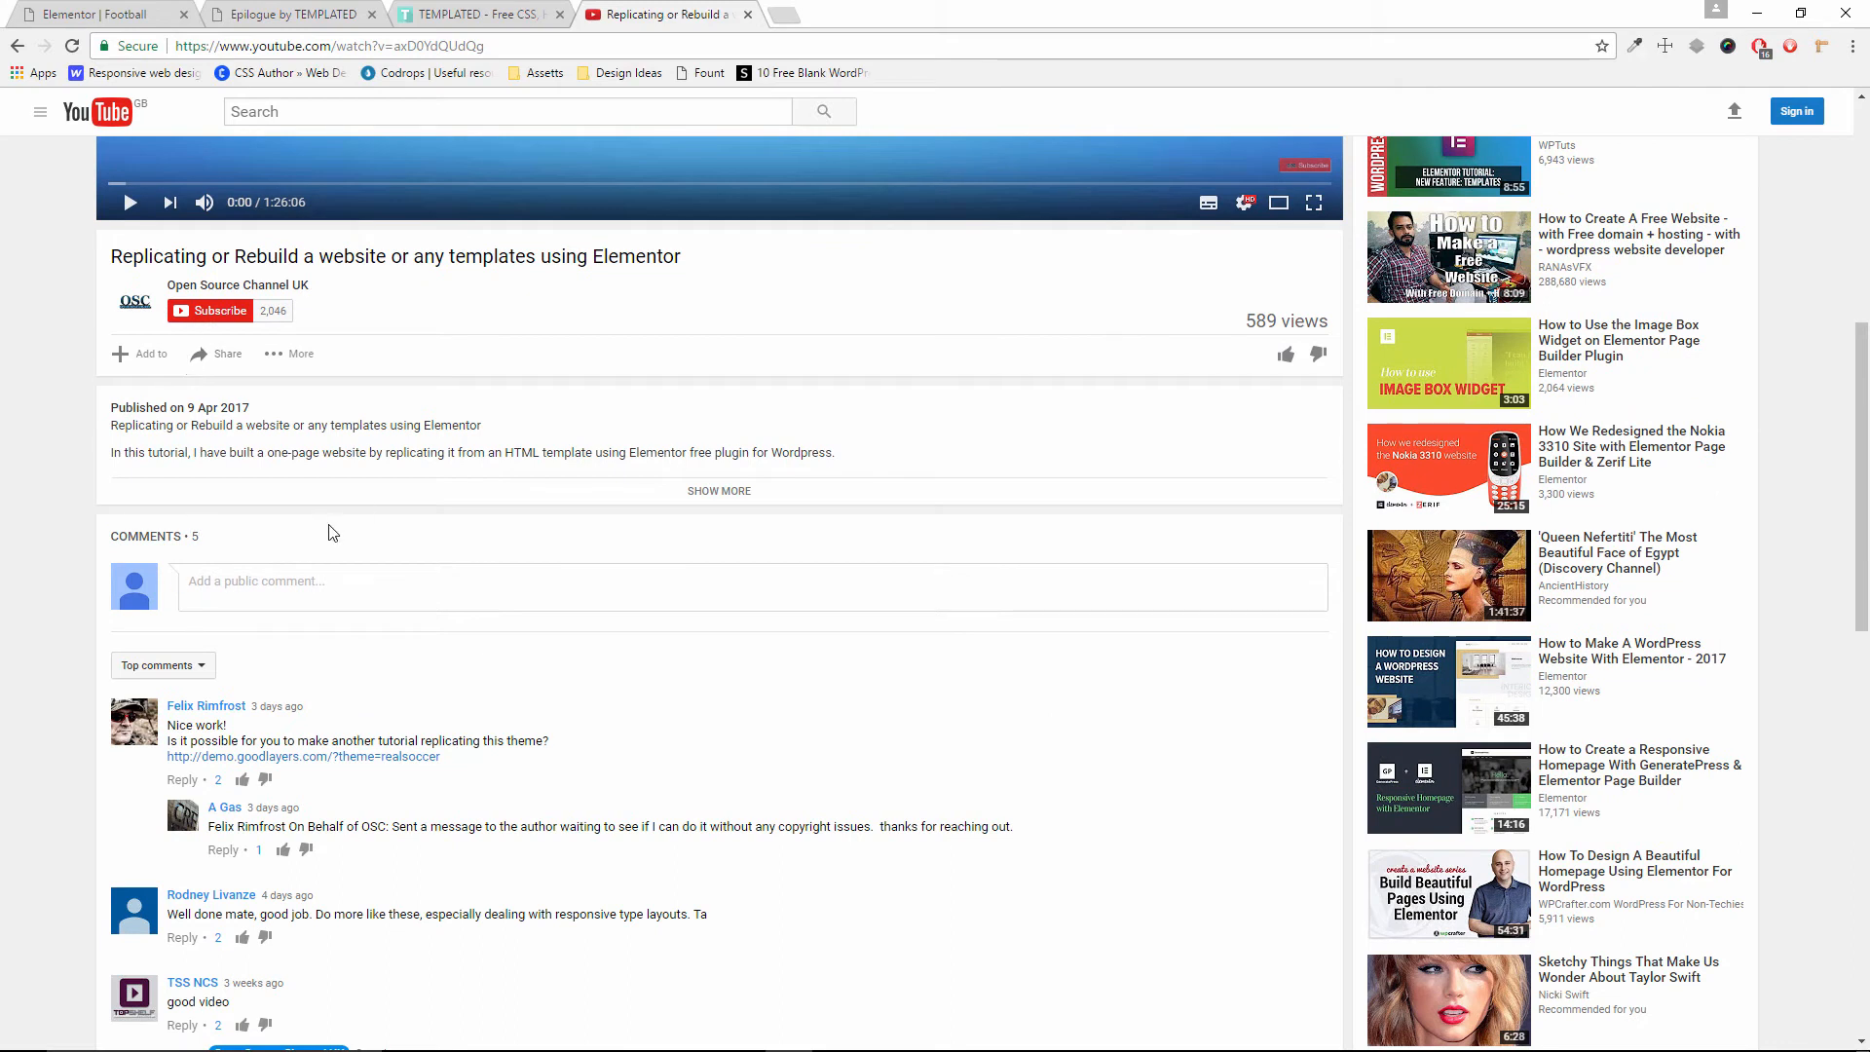
scroll(339, 545, "down", 4)
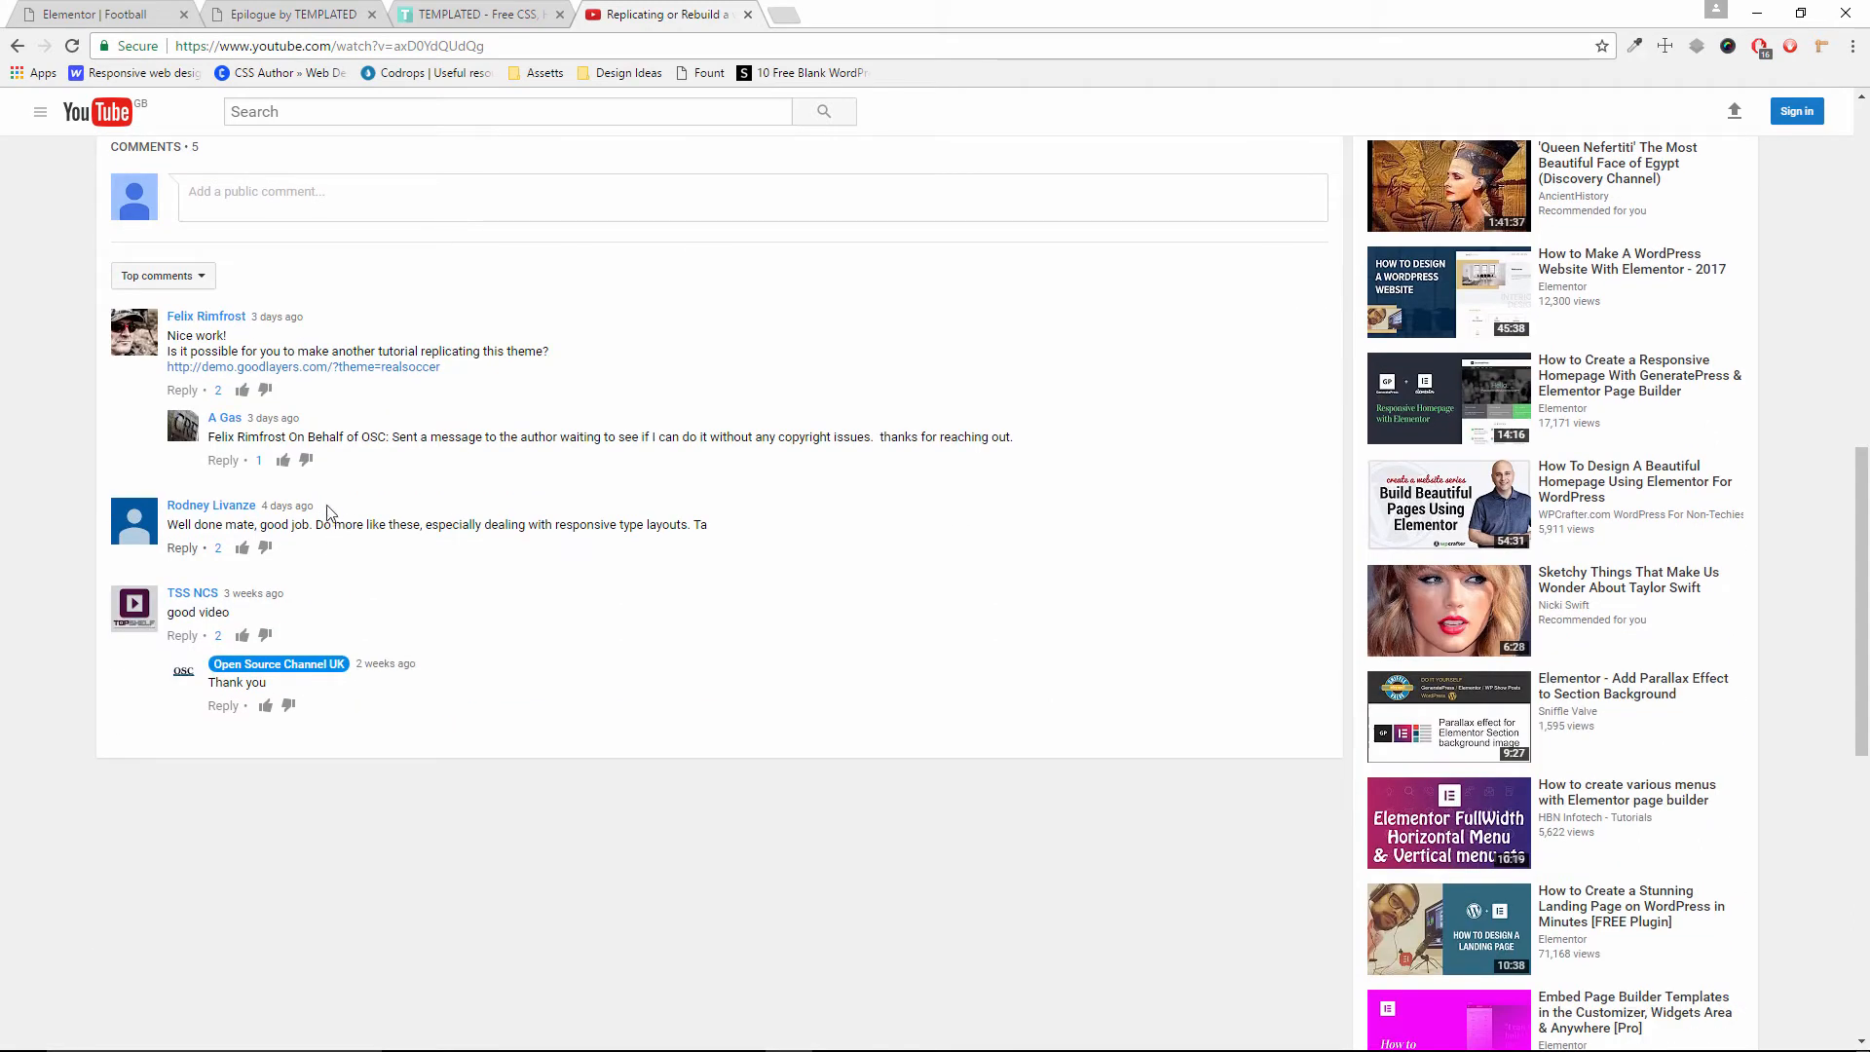
scroll(847, 487, "up", 11)
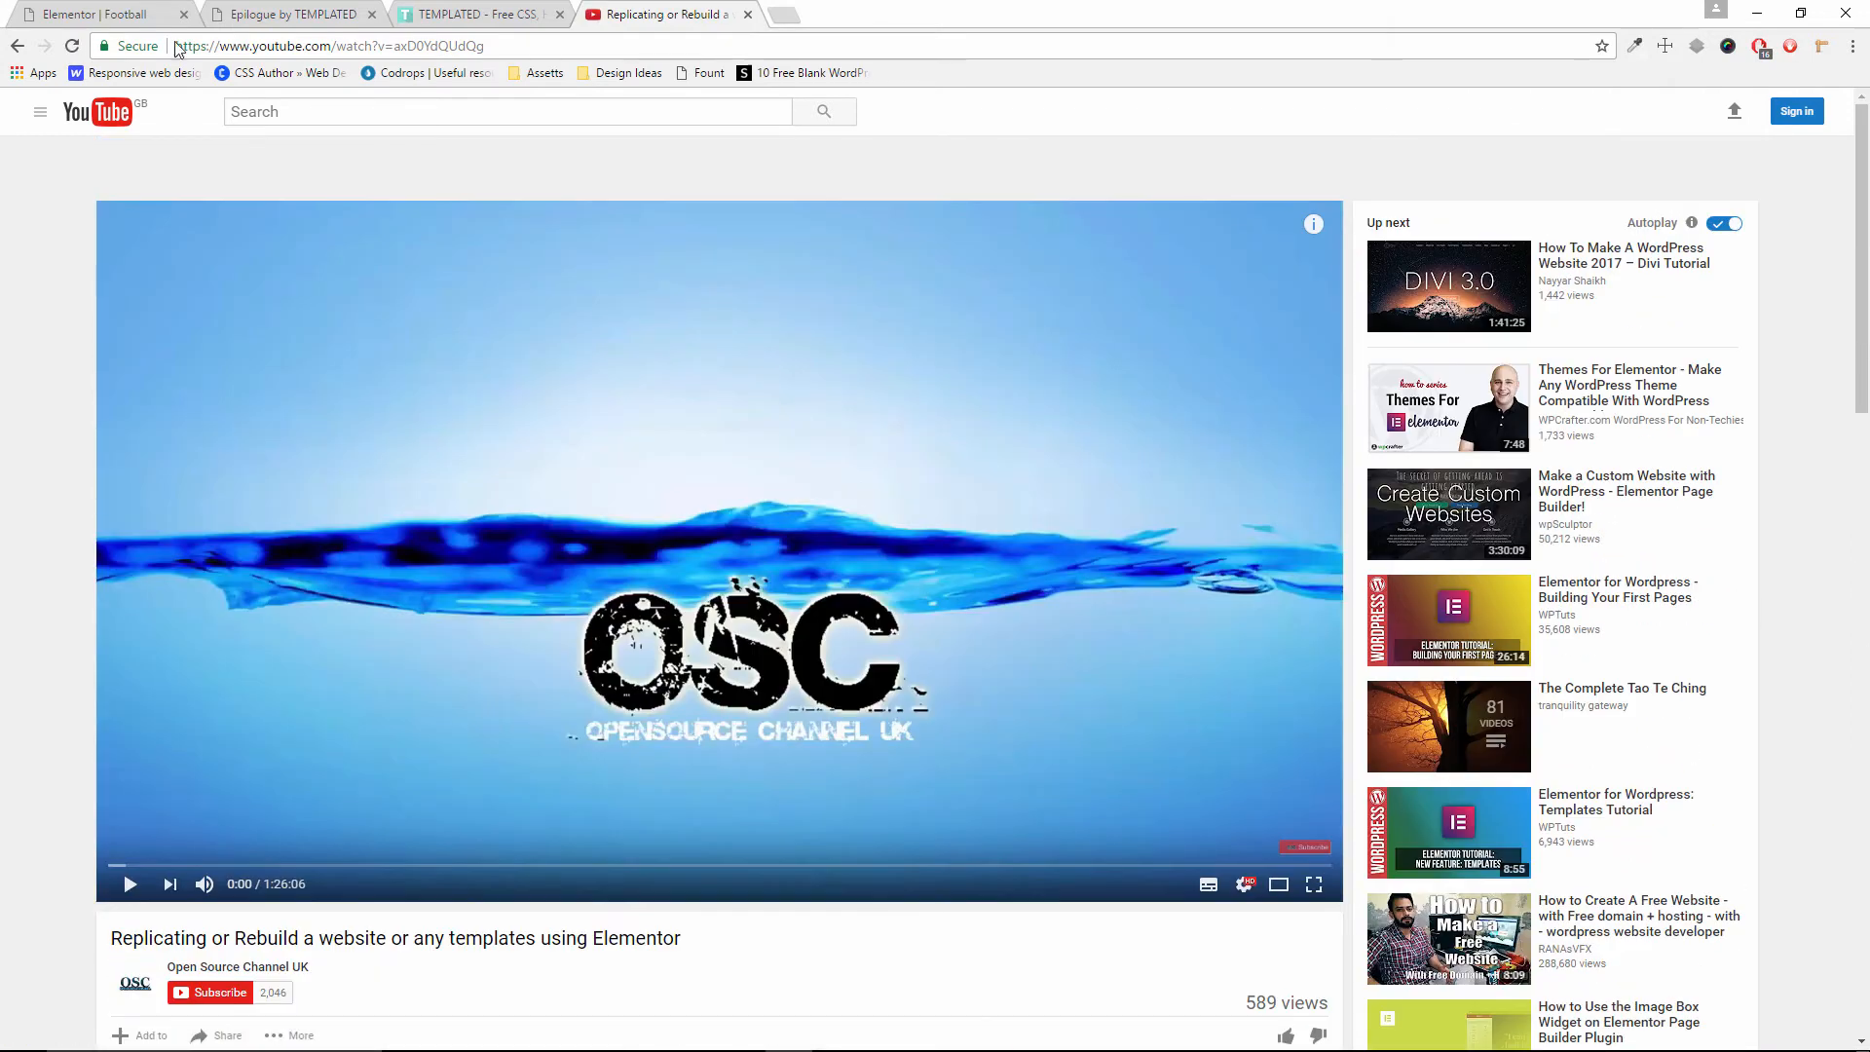
Check the TEMPLATED site, and look through the local Epilogue template page from its header to the lower sections
left_click(526, 13)
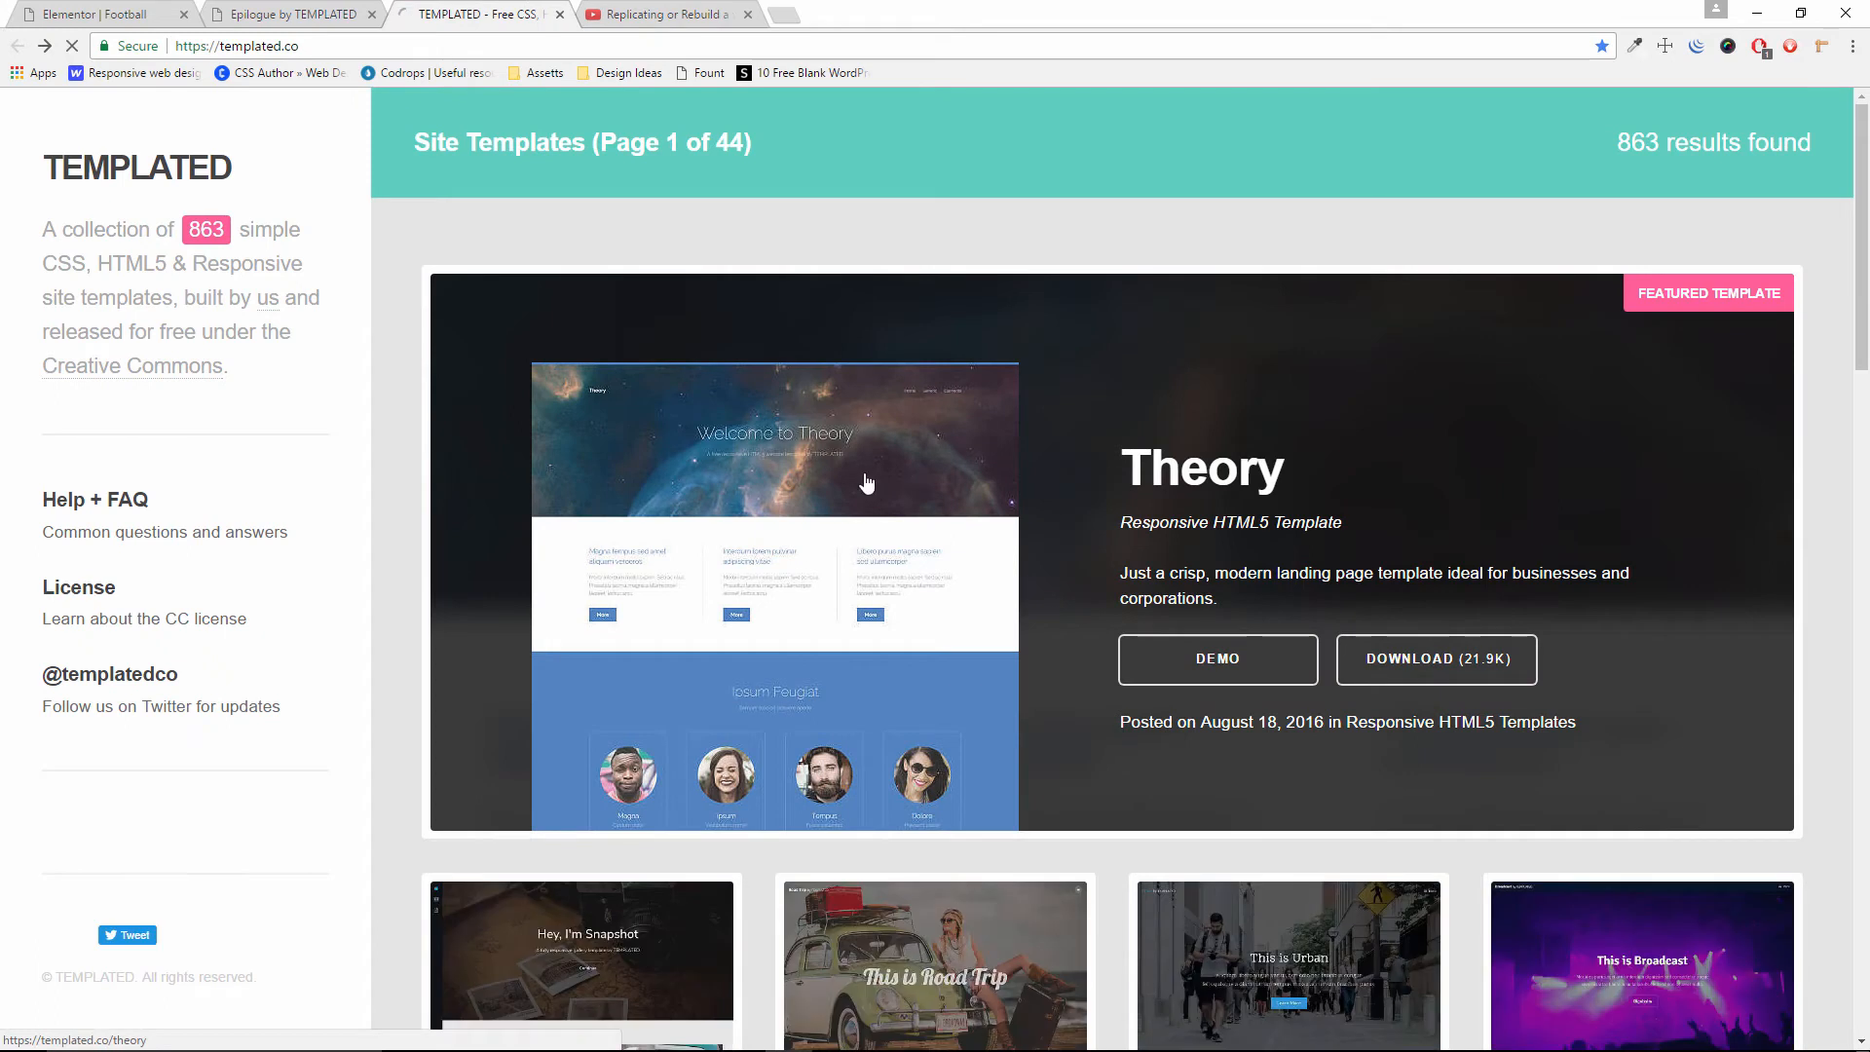
left_click(273, 12)
scroll(1019, 542, "down", 5)
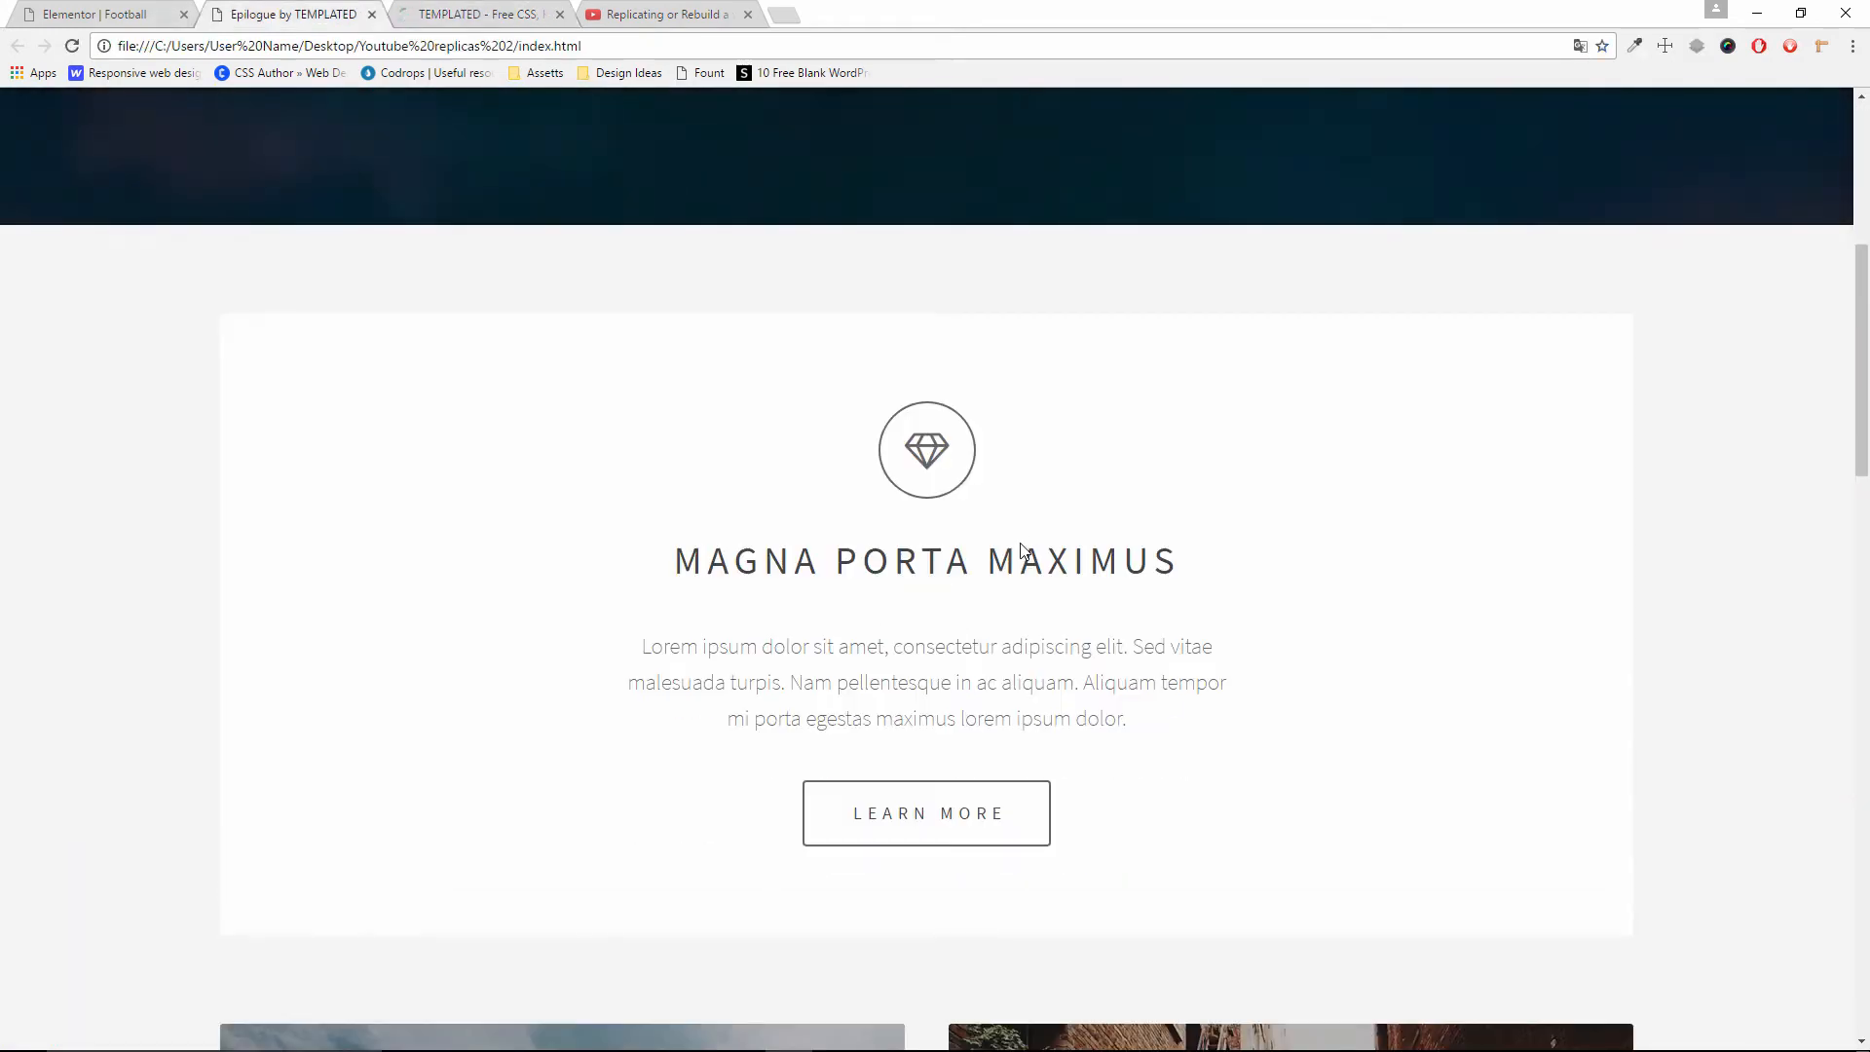
scroll(1020, 550, "down", 15)
scroll(1020, 551, "down", 7)
scroll(1018, 546, "up", 20)
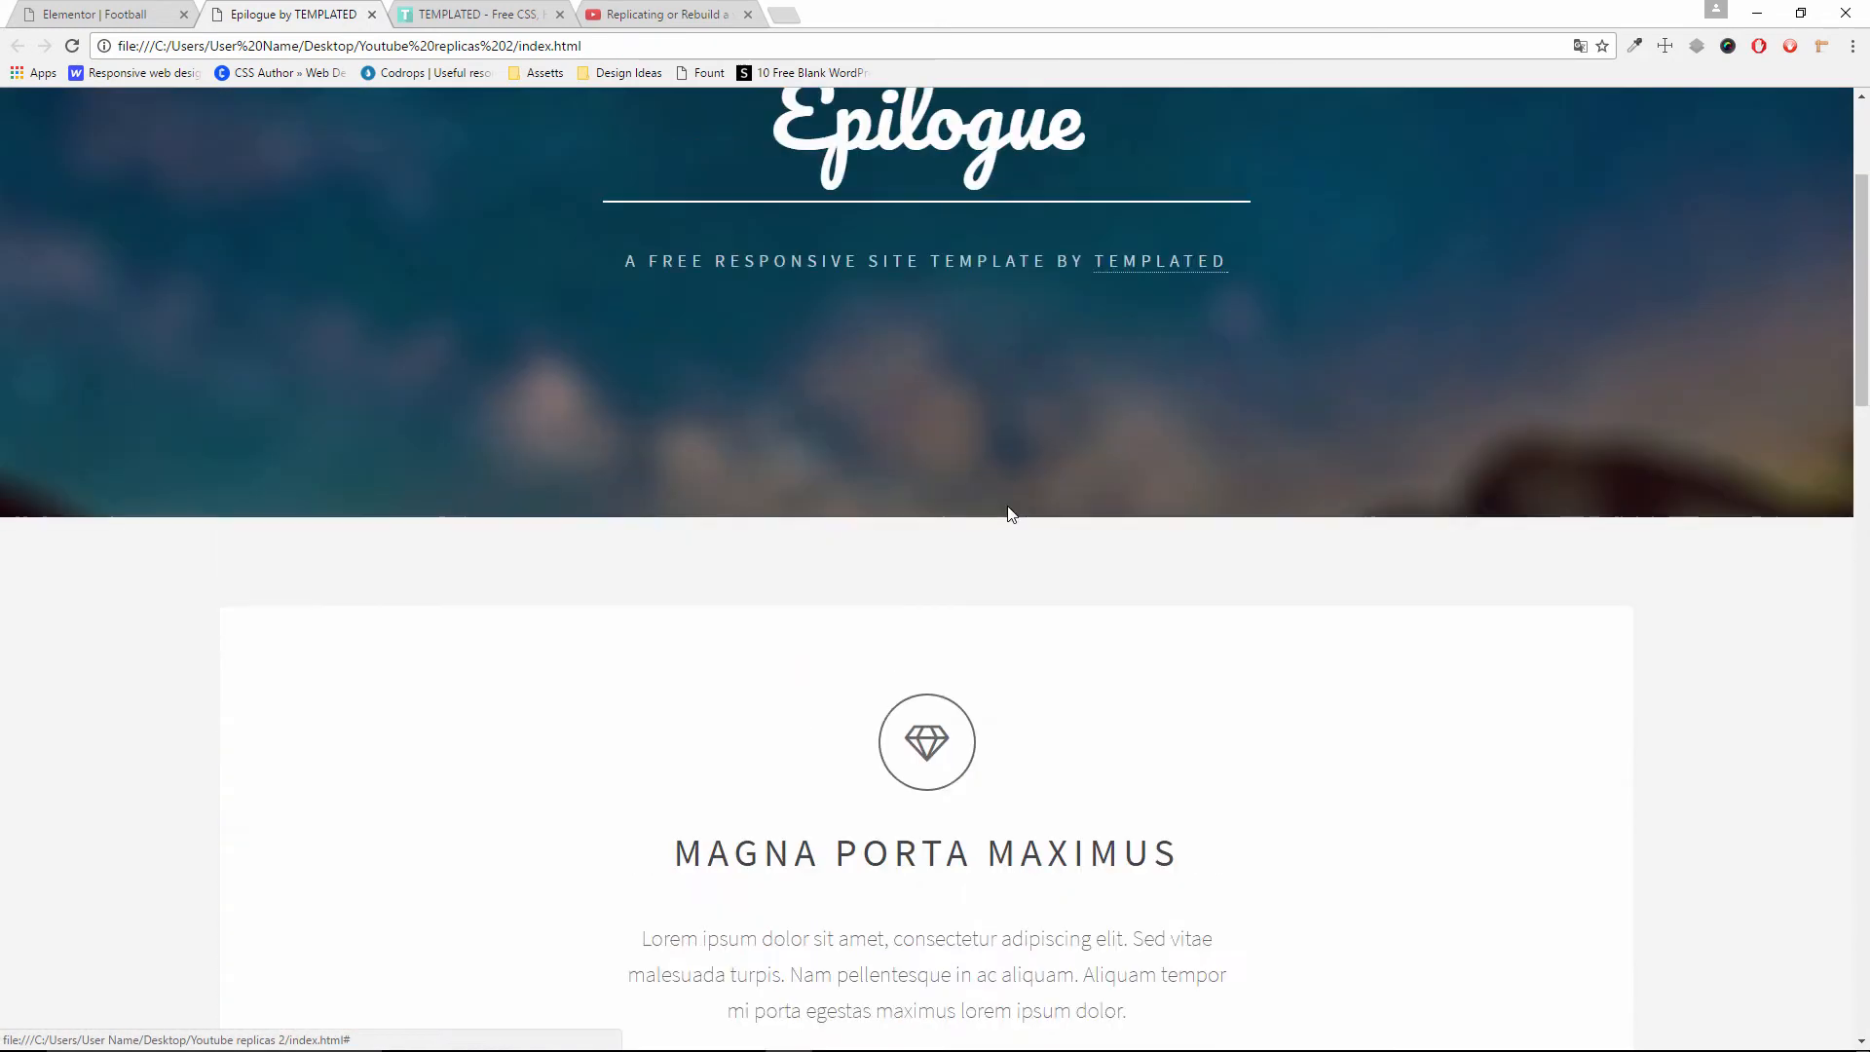
scroll(1009, 514, "up", 3)
Browse the TEMPLATED gallery to the Epilogue template's download entry, and return to the local Epilogue page
left_click(477, 13)
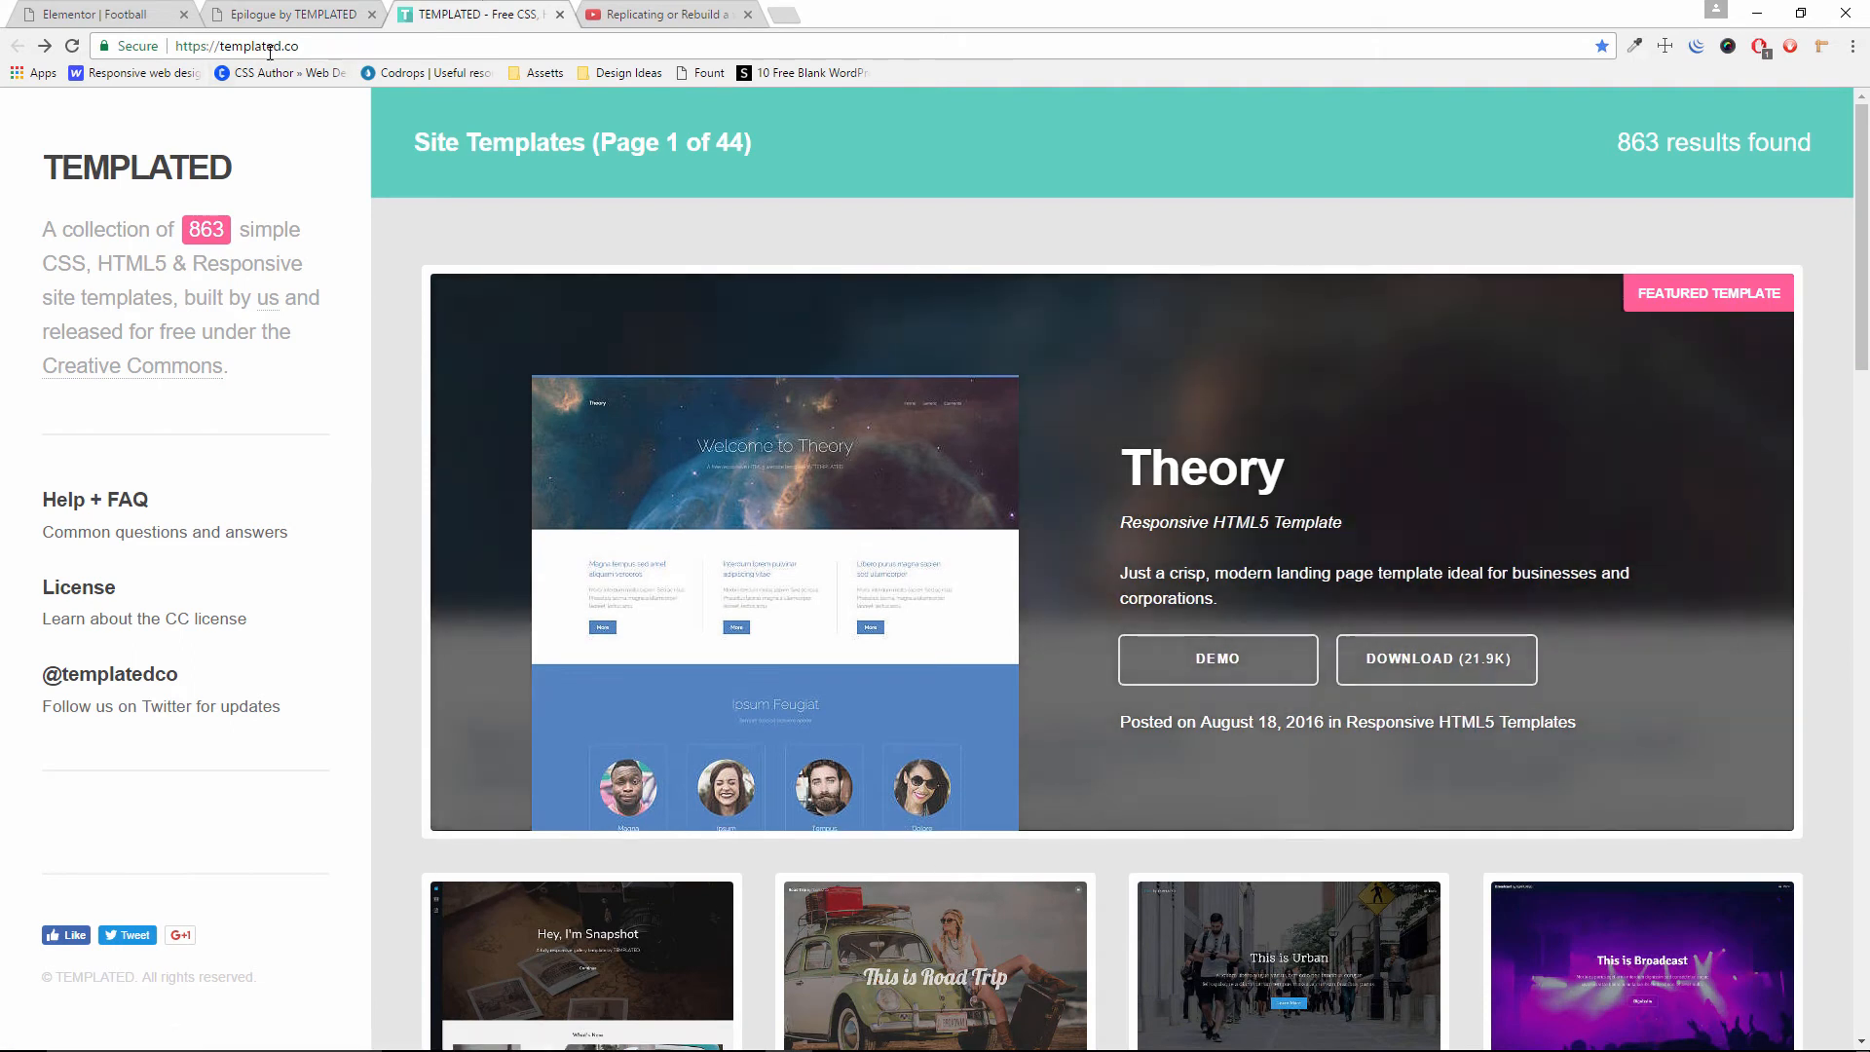
scroll(1086, 526, "down", 12)
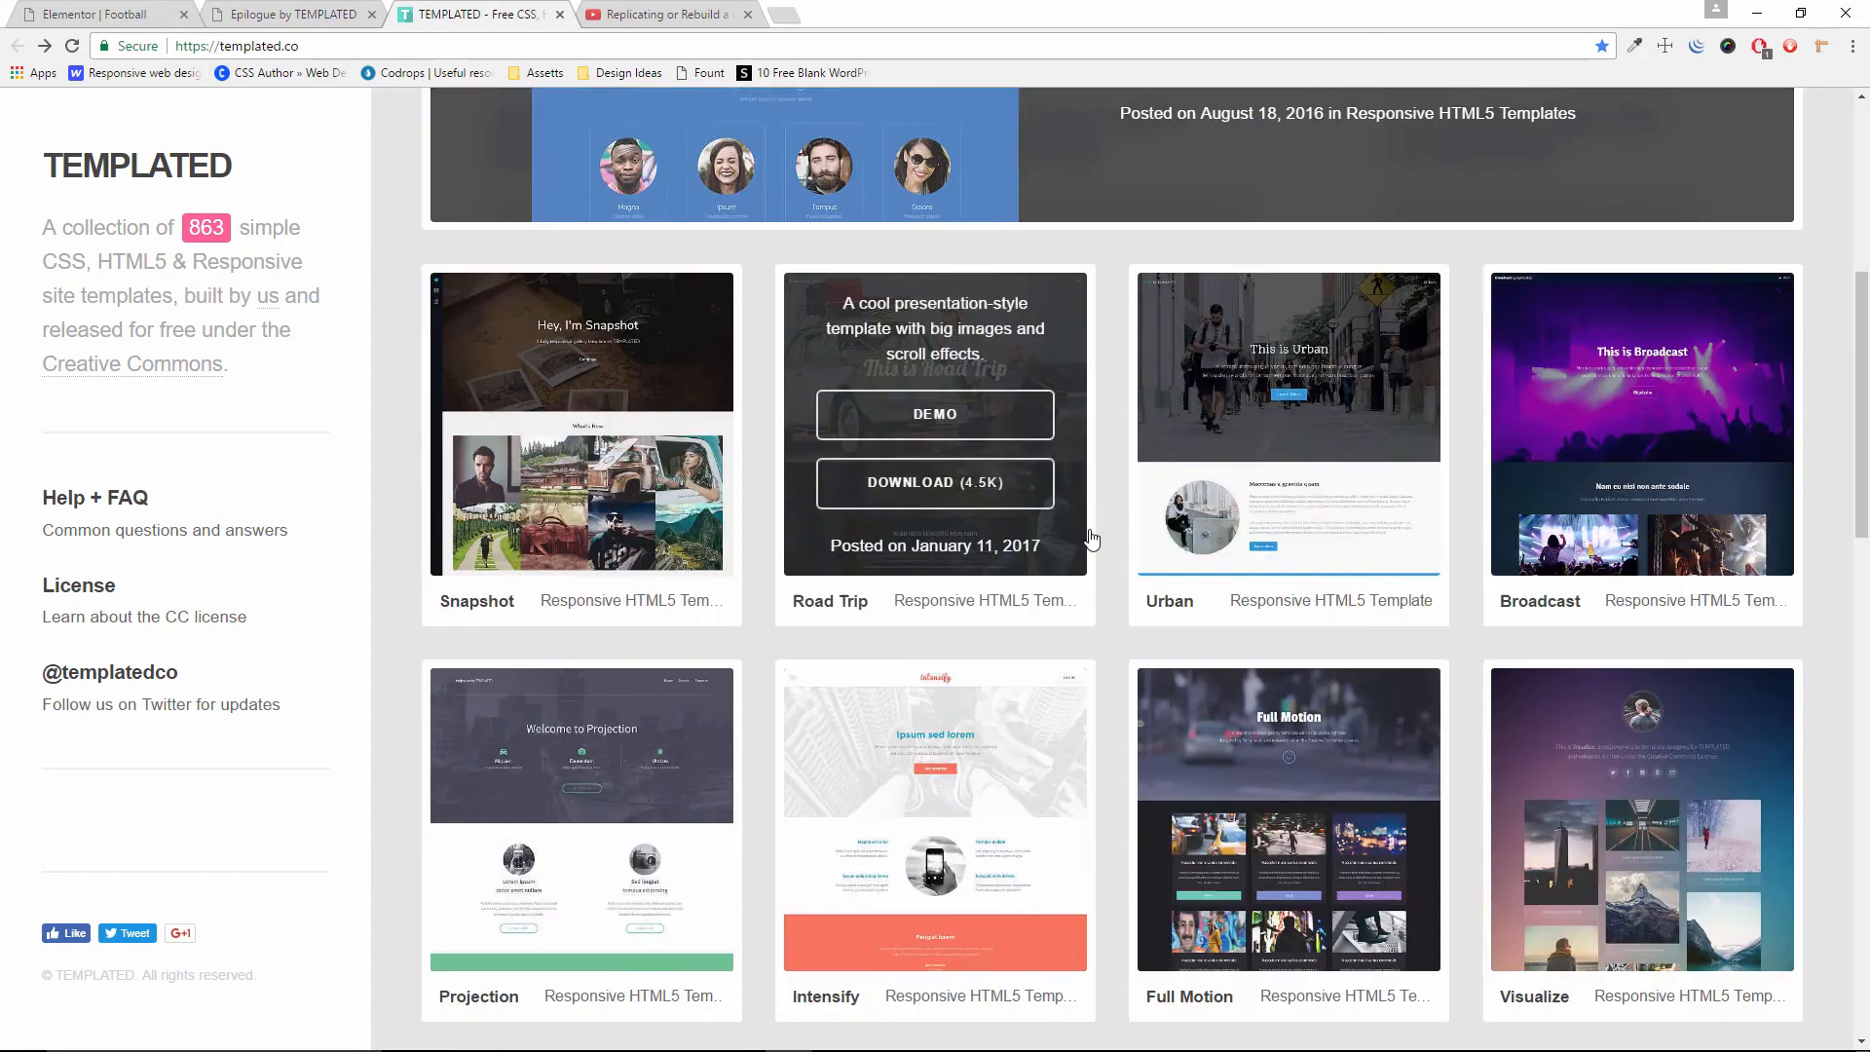
scroll(1252, 555, "down", 1)
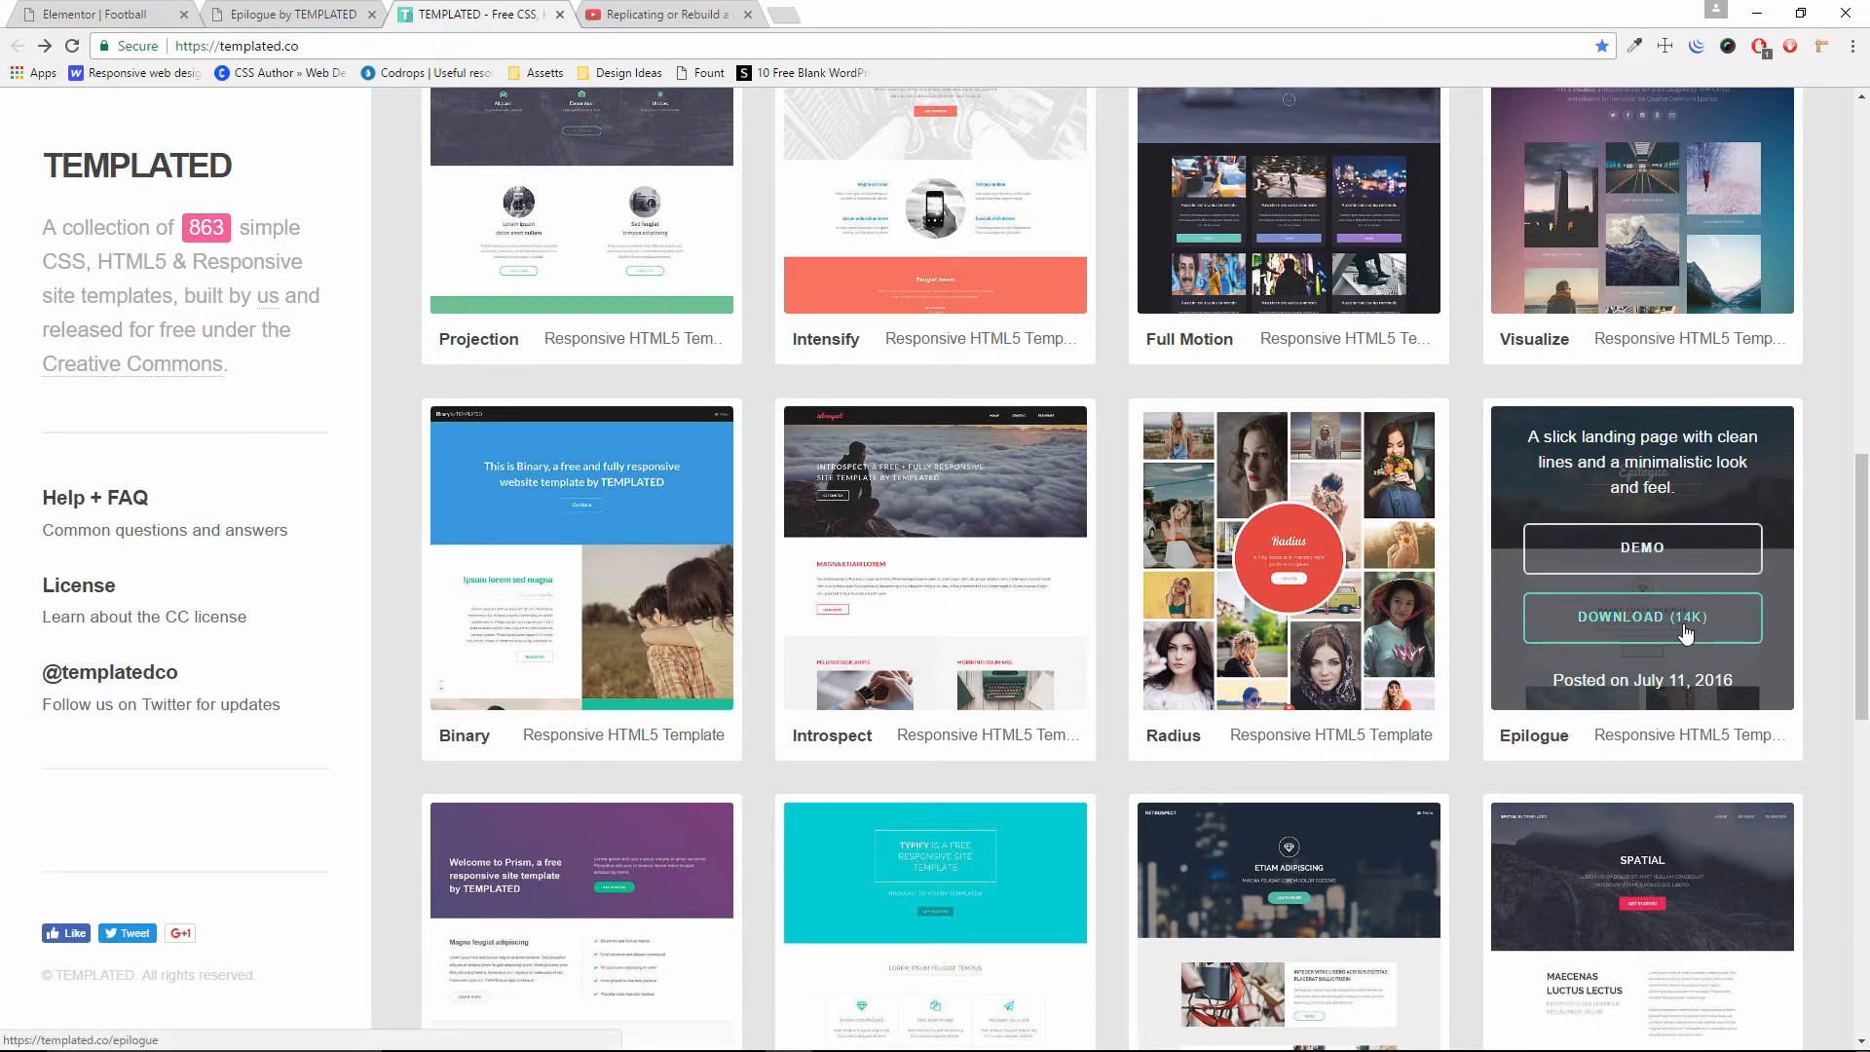
scroll(1646, 643, "up", 10)
scroll(1600, 649, "up", 3)
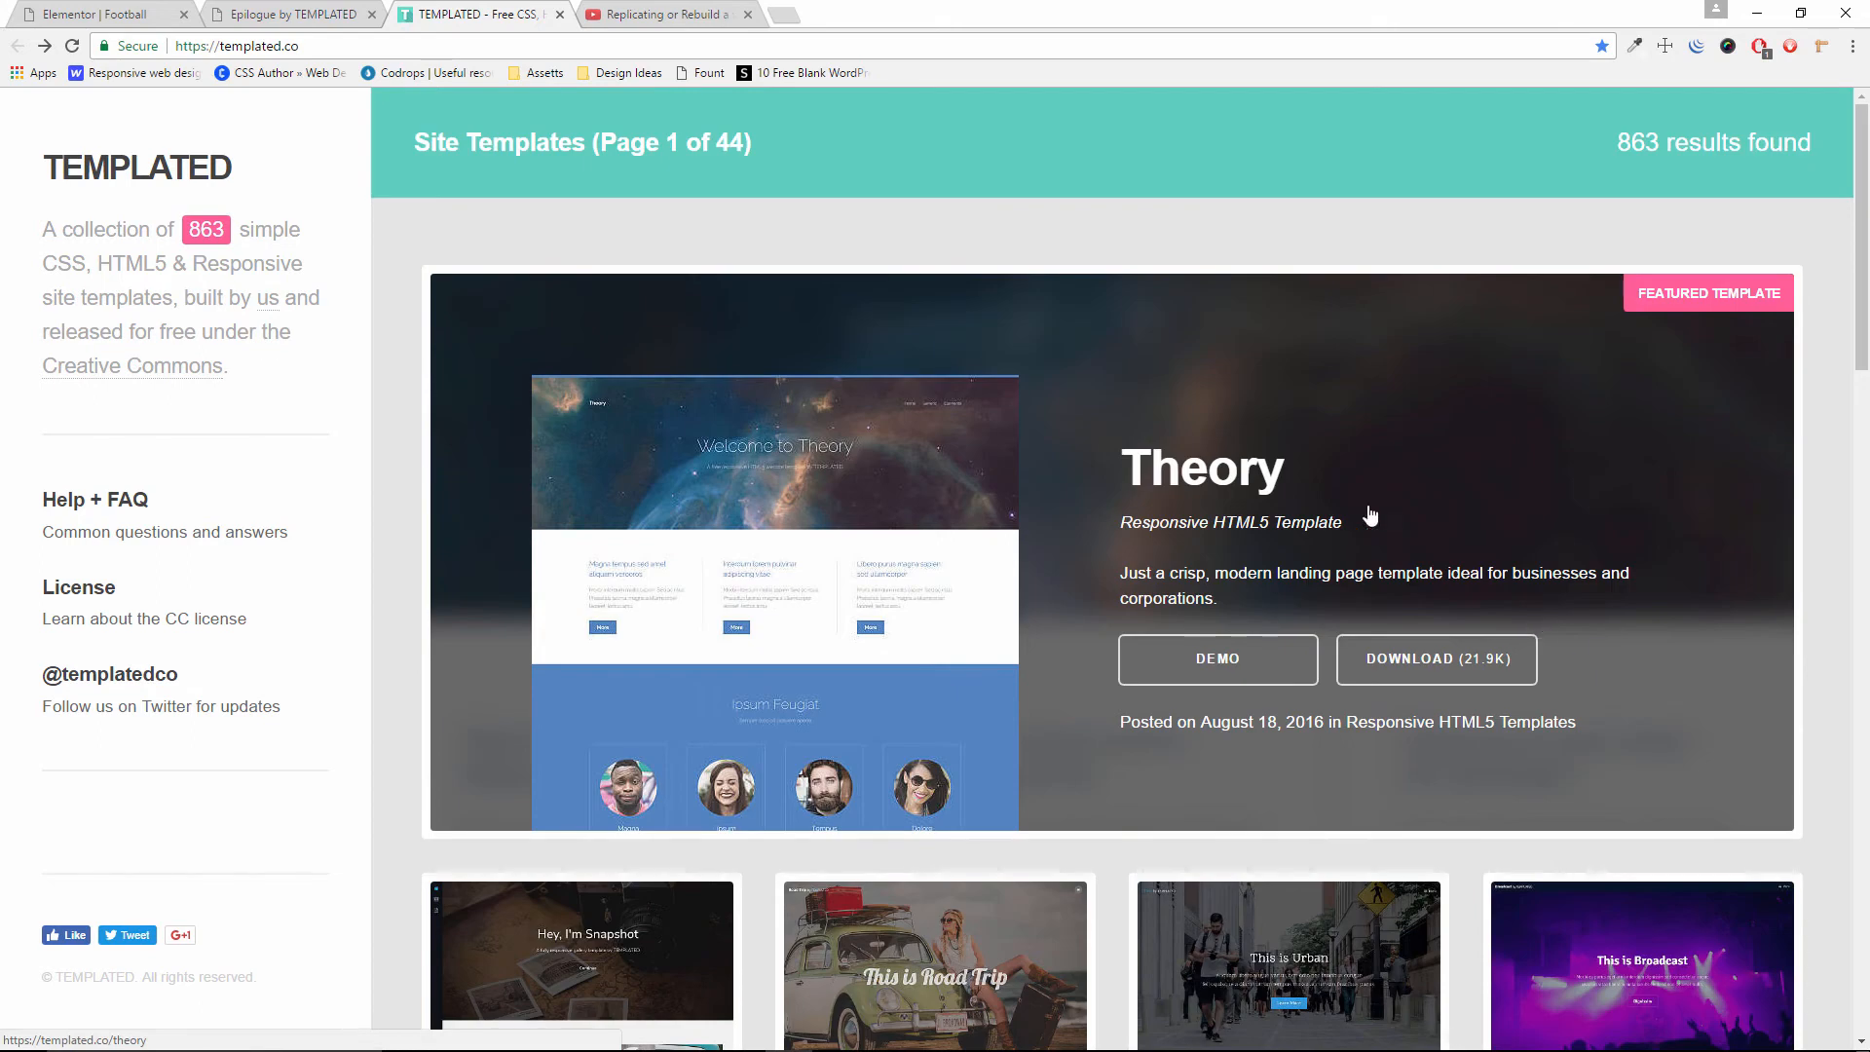
left_click(285, 10)
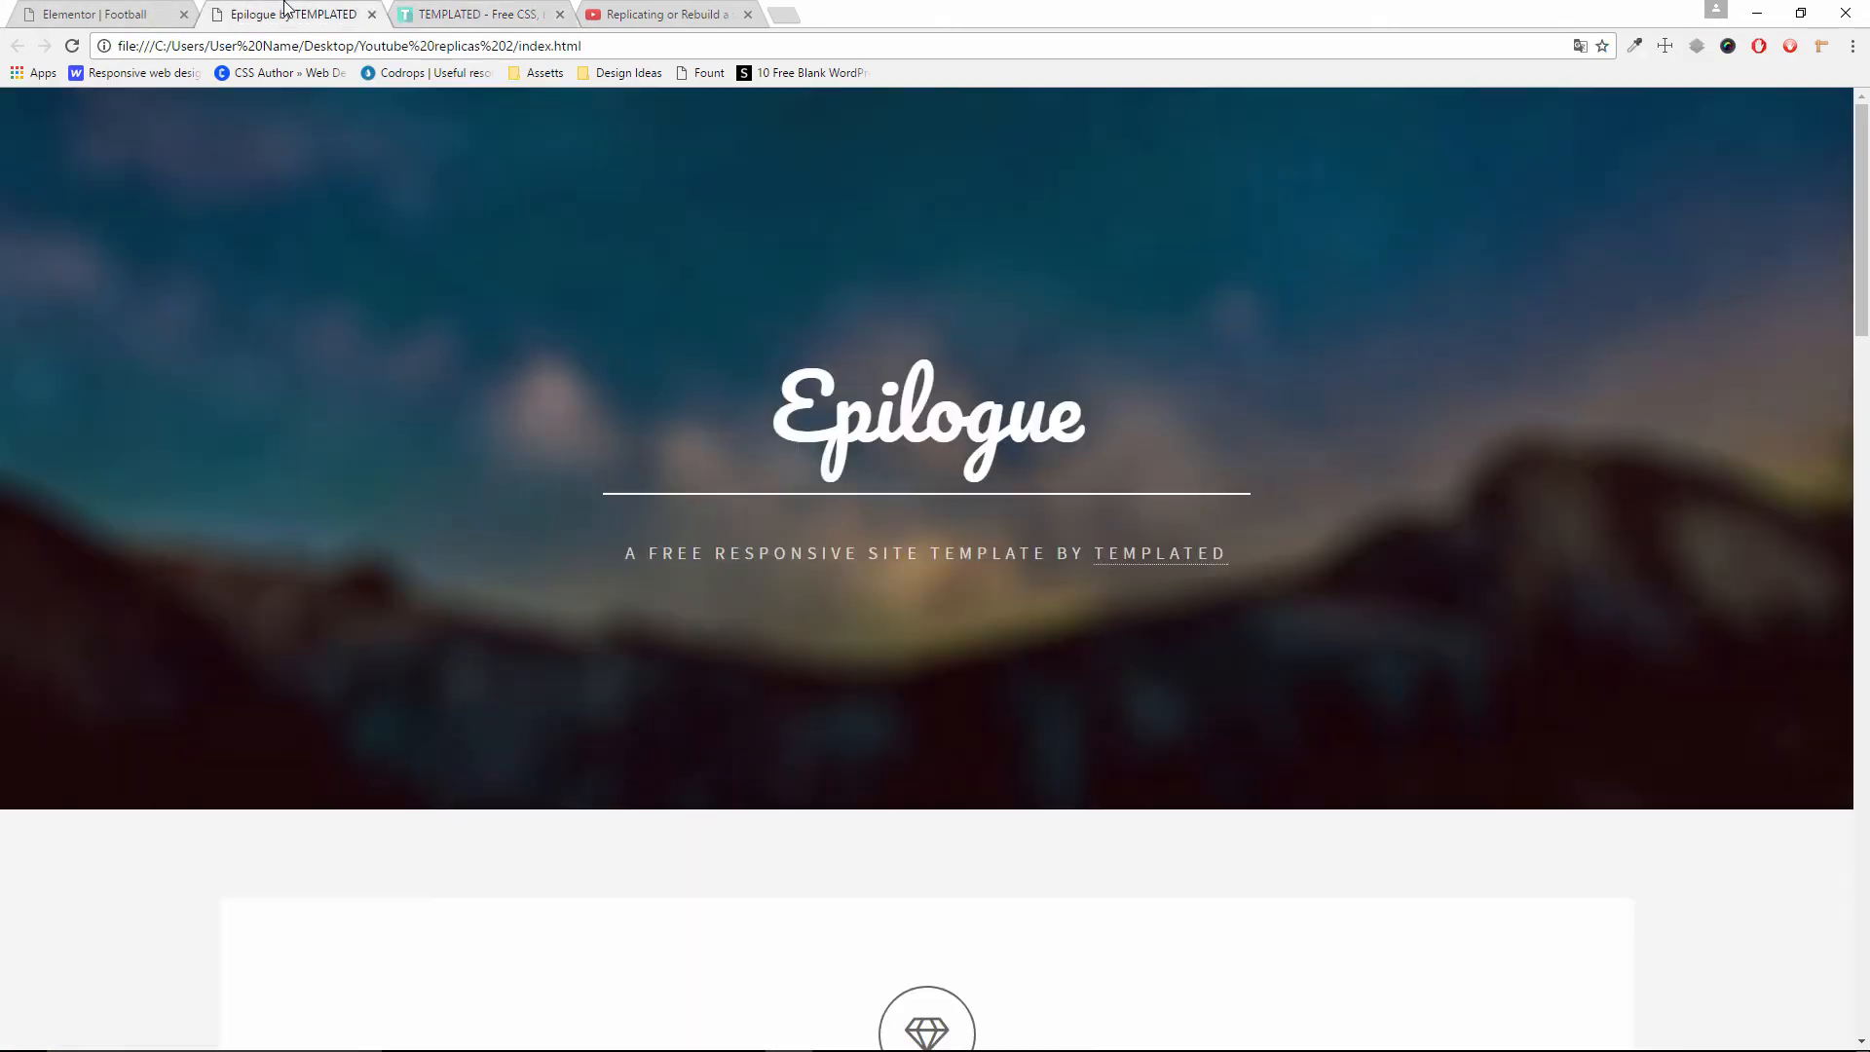
Look through the Elementor home page on elementor.com
left_click(133, 13)
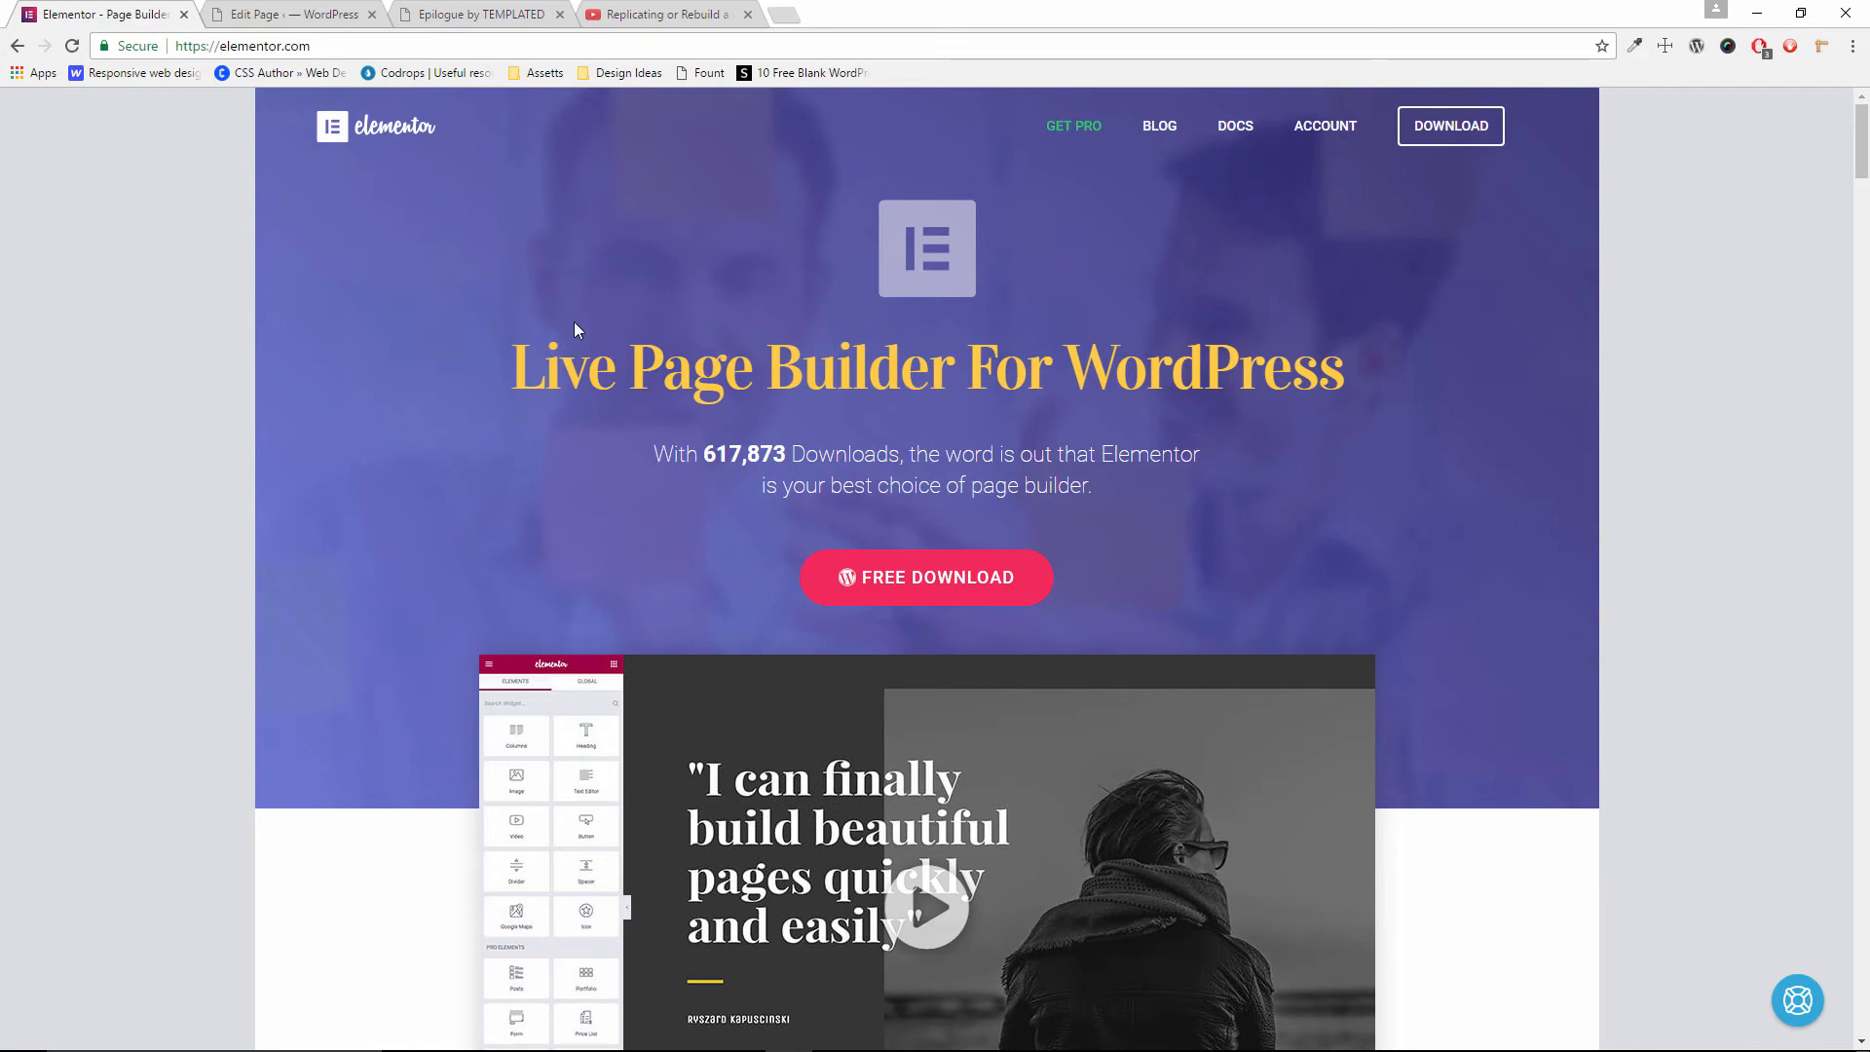
scroll(701, 495, "down", 15)
scroll(702, 500, "down", 20)
scroll(704, 516, "up", 20)
scroll(704, 517, "up", 10)
Open the Elementor Pro page and look through its features and Pro Templates down to the Exclusive Pro Widgets
left_click(1096, 128)
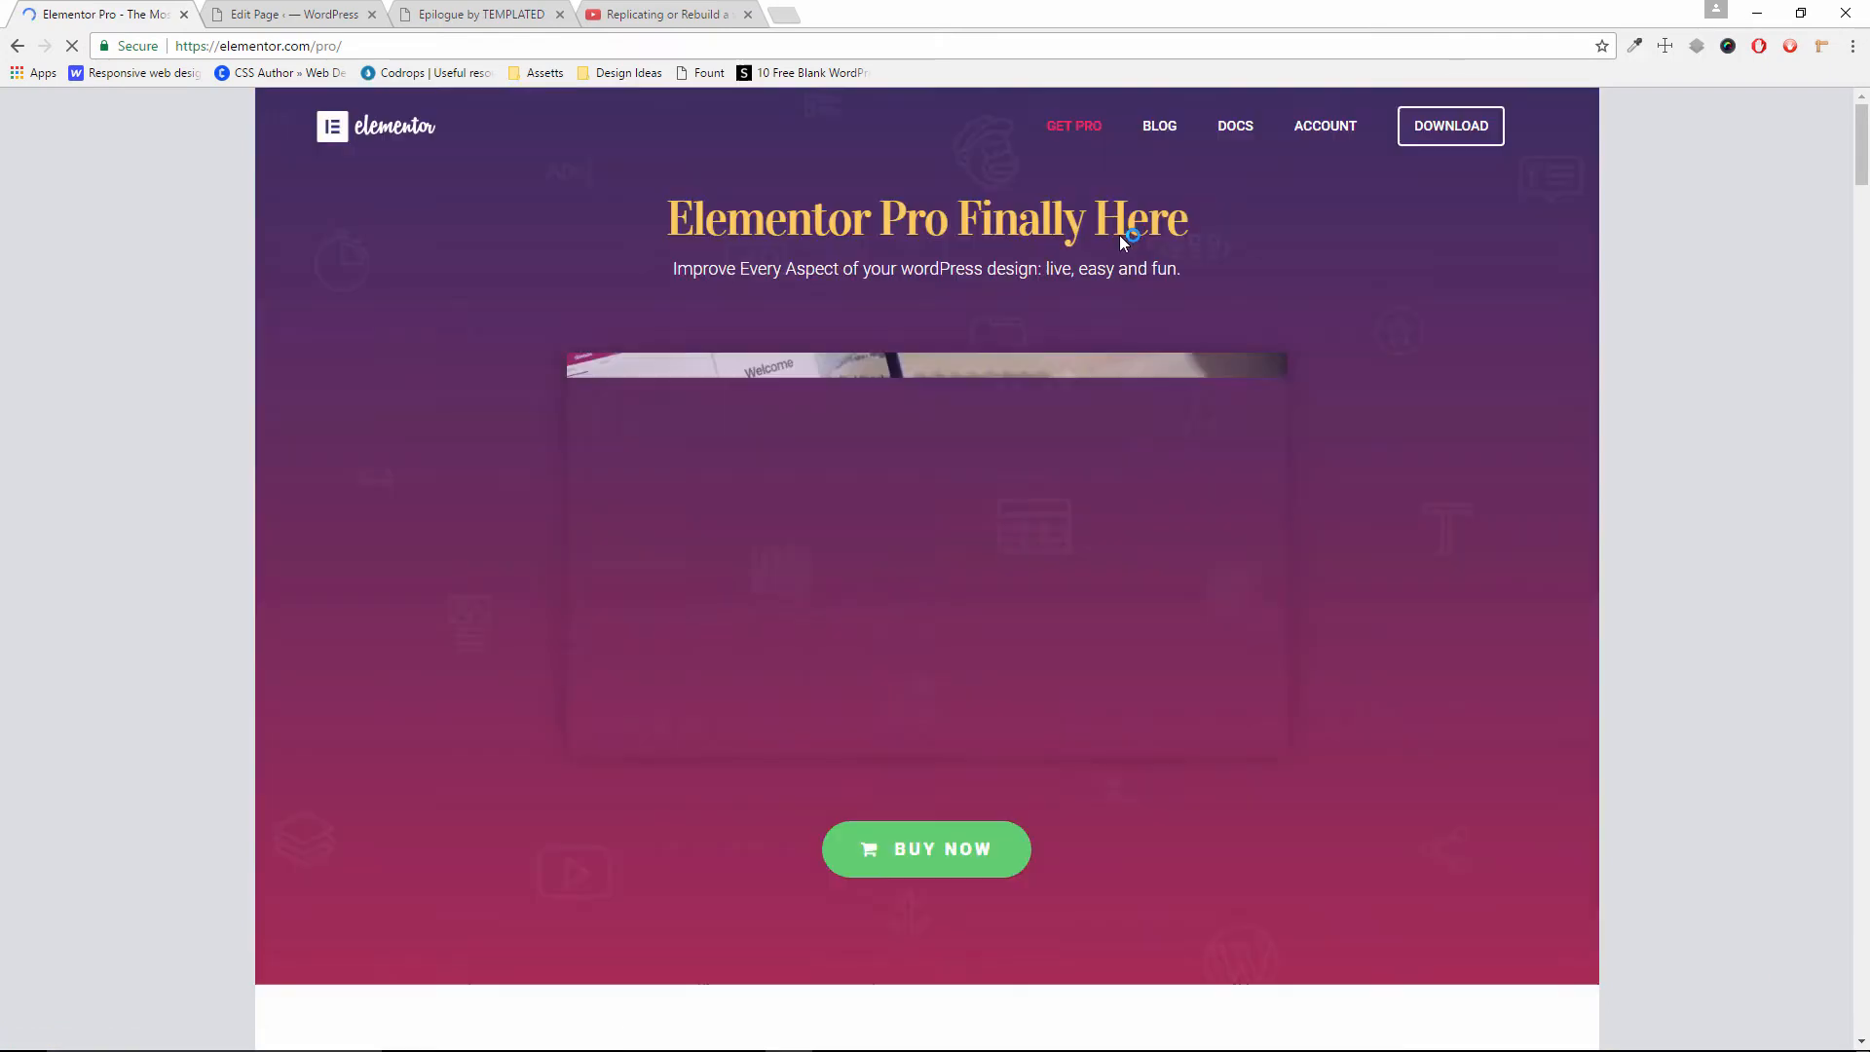
scroll(1405, 487, "down", 15)
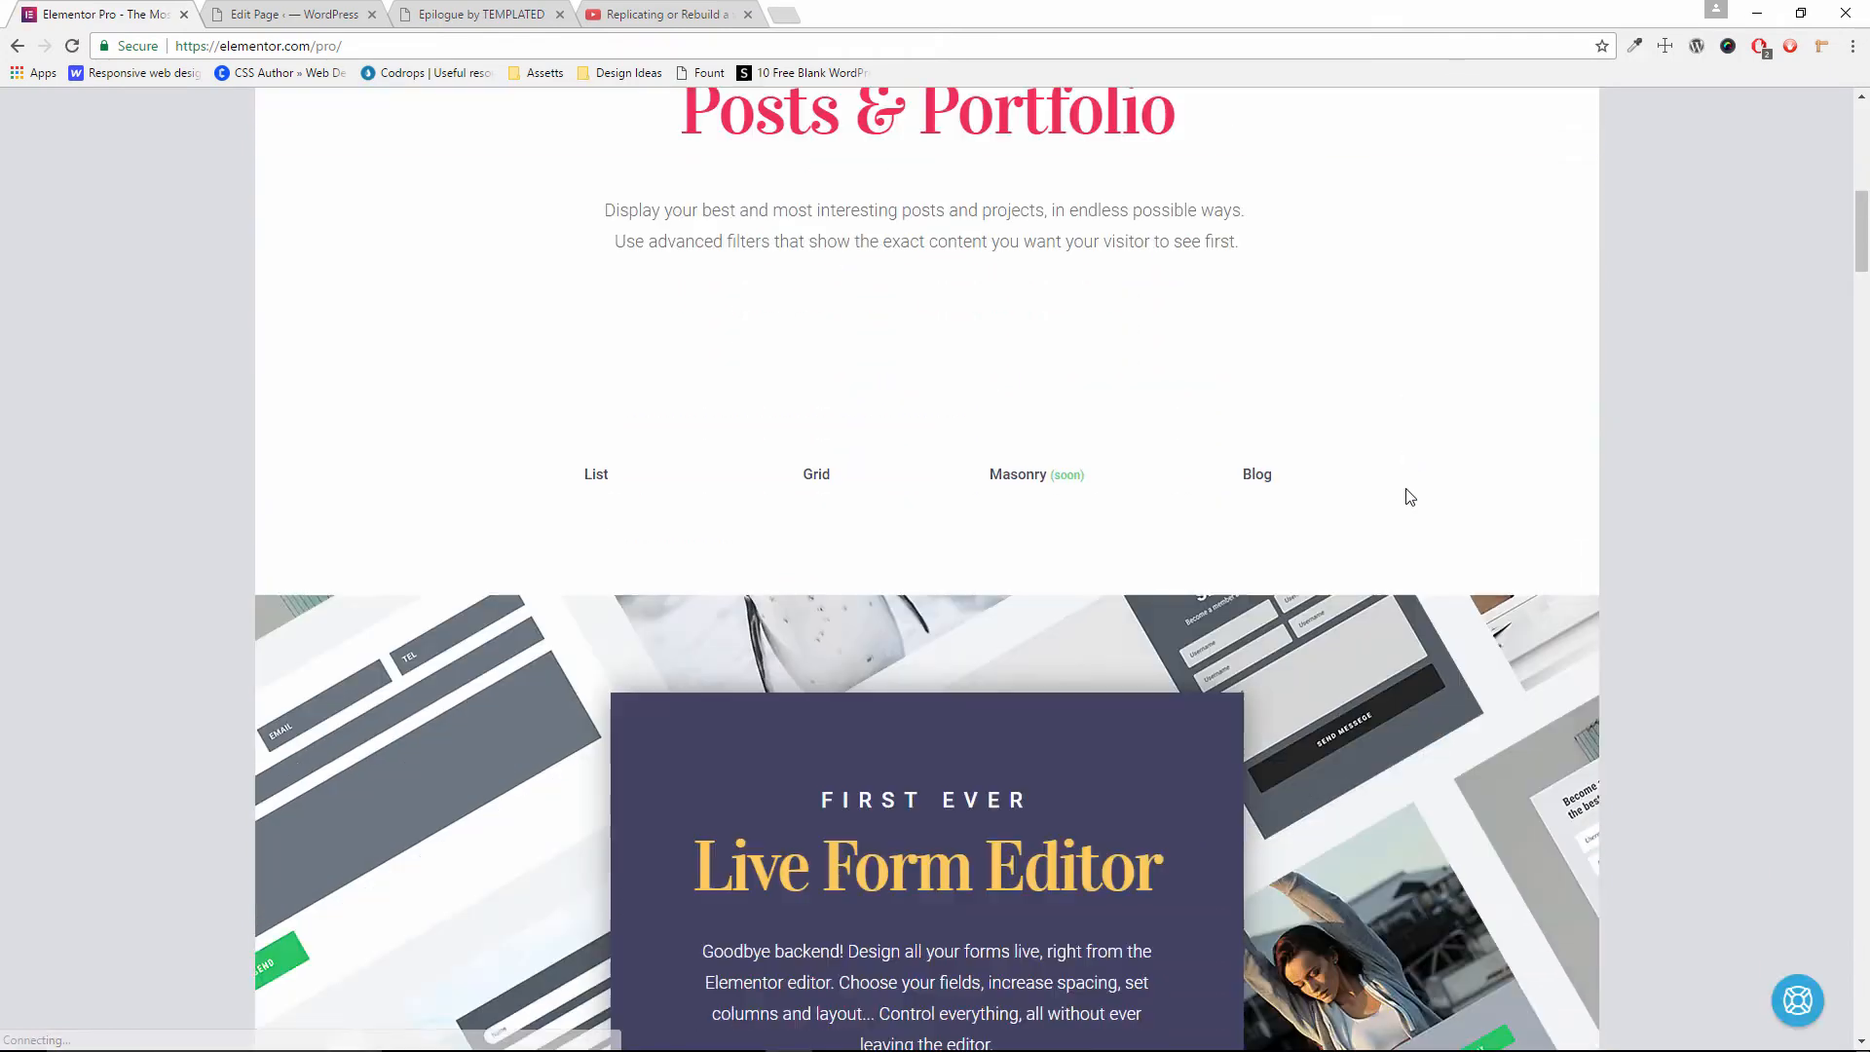
scroll(1401, 494, "down", 20)
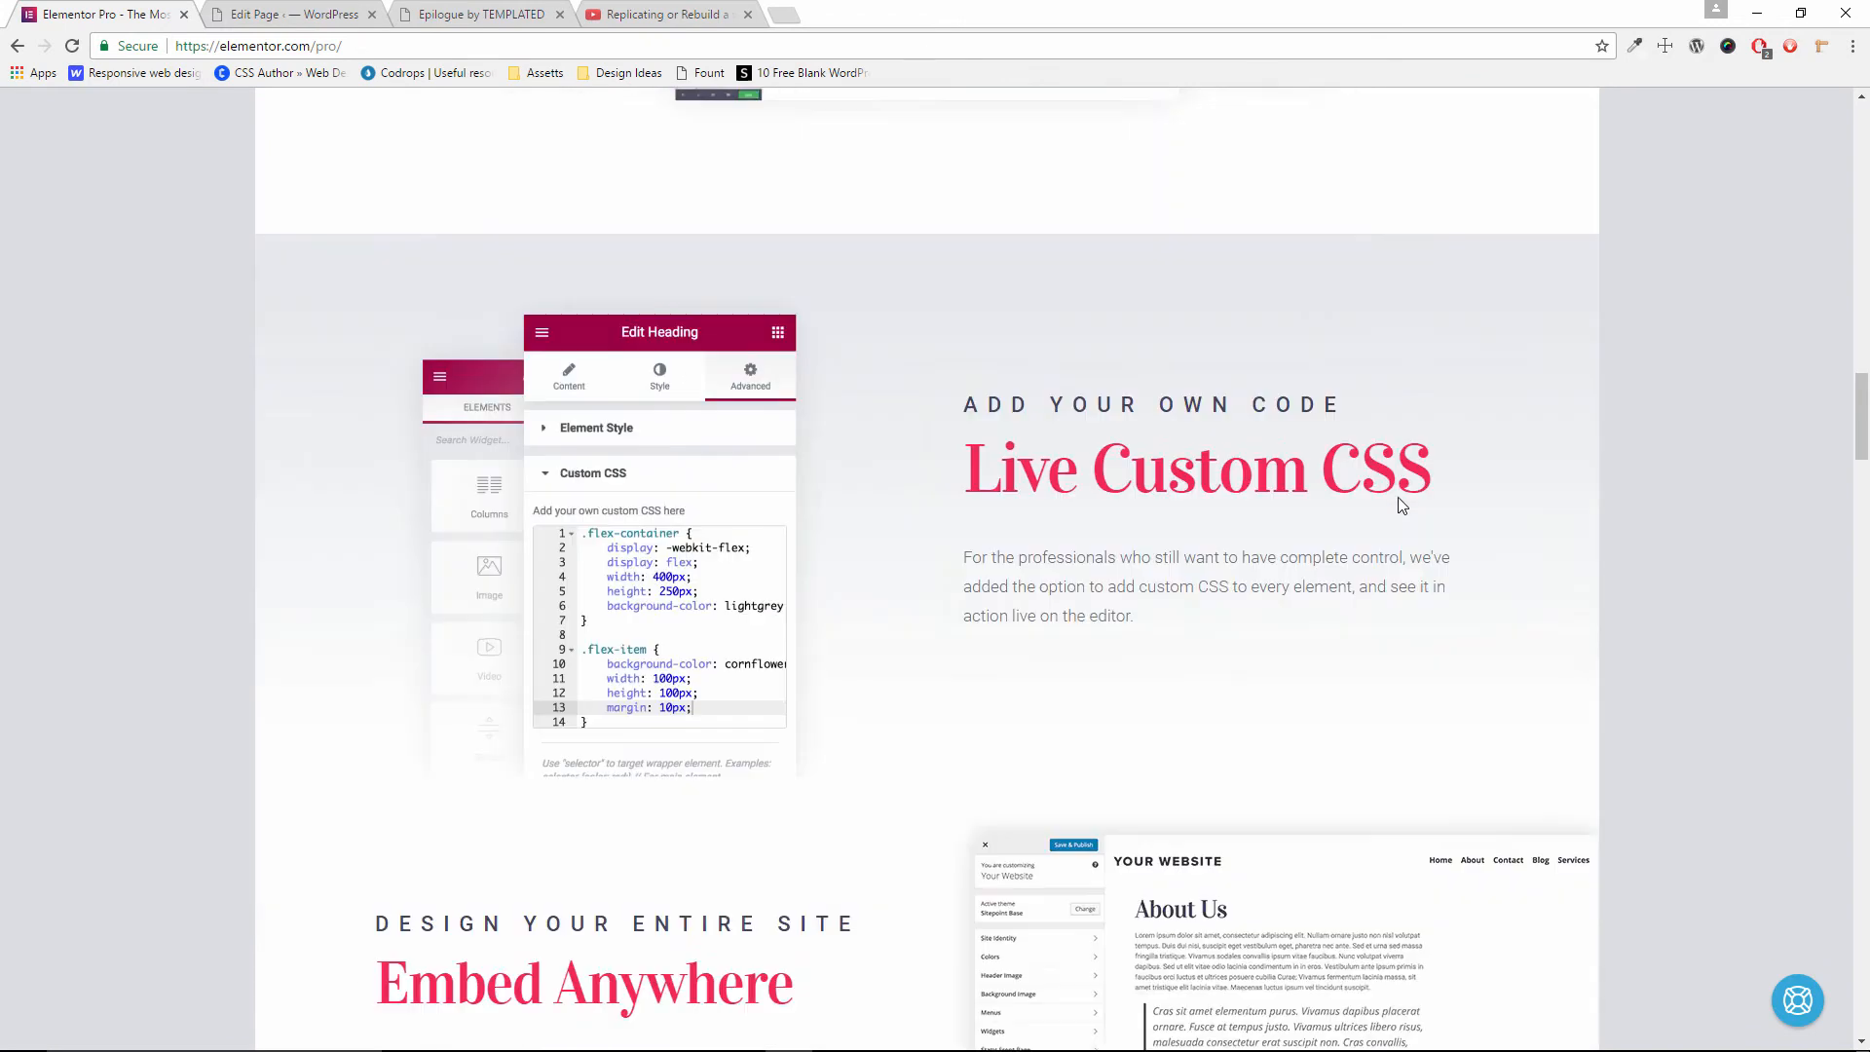
scroll(1399, 507, "down", 20)
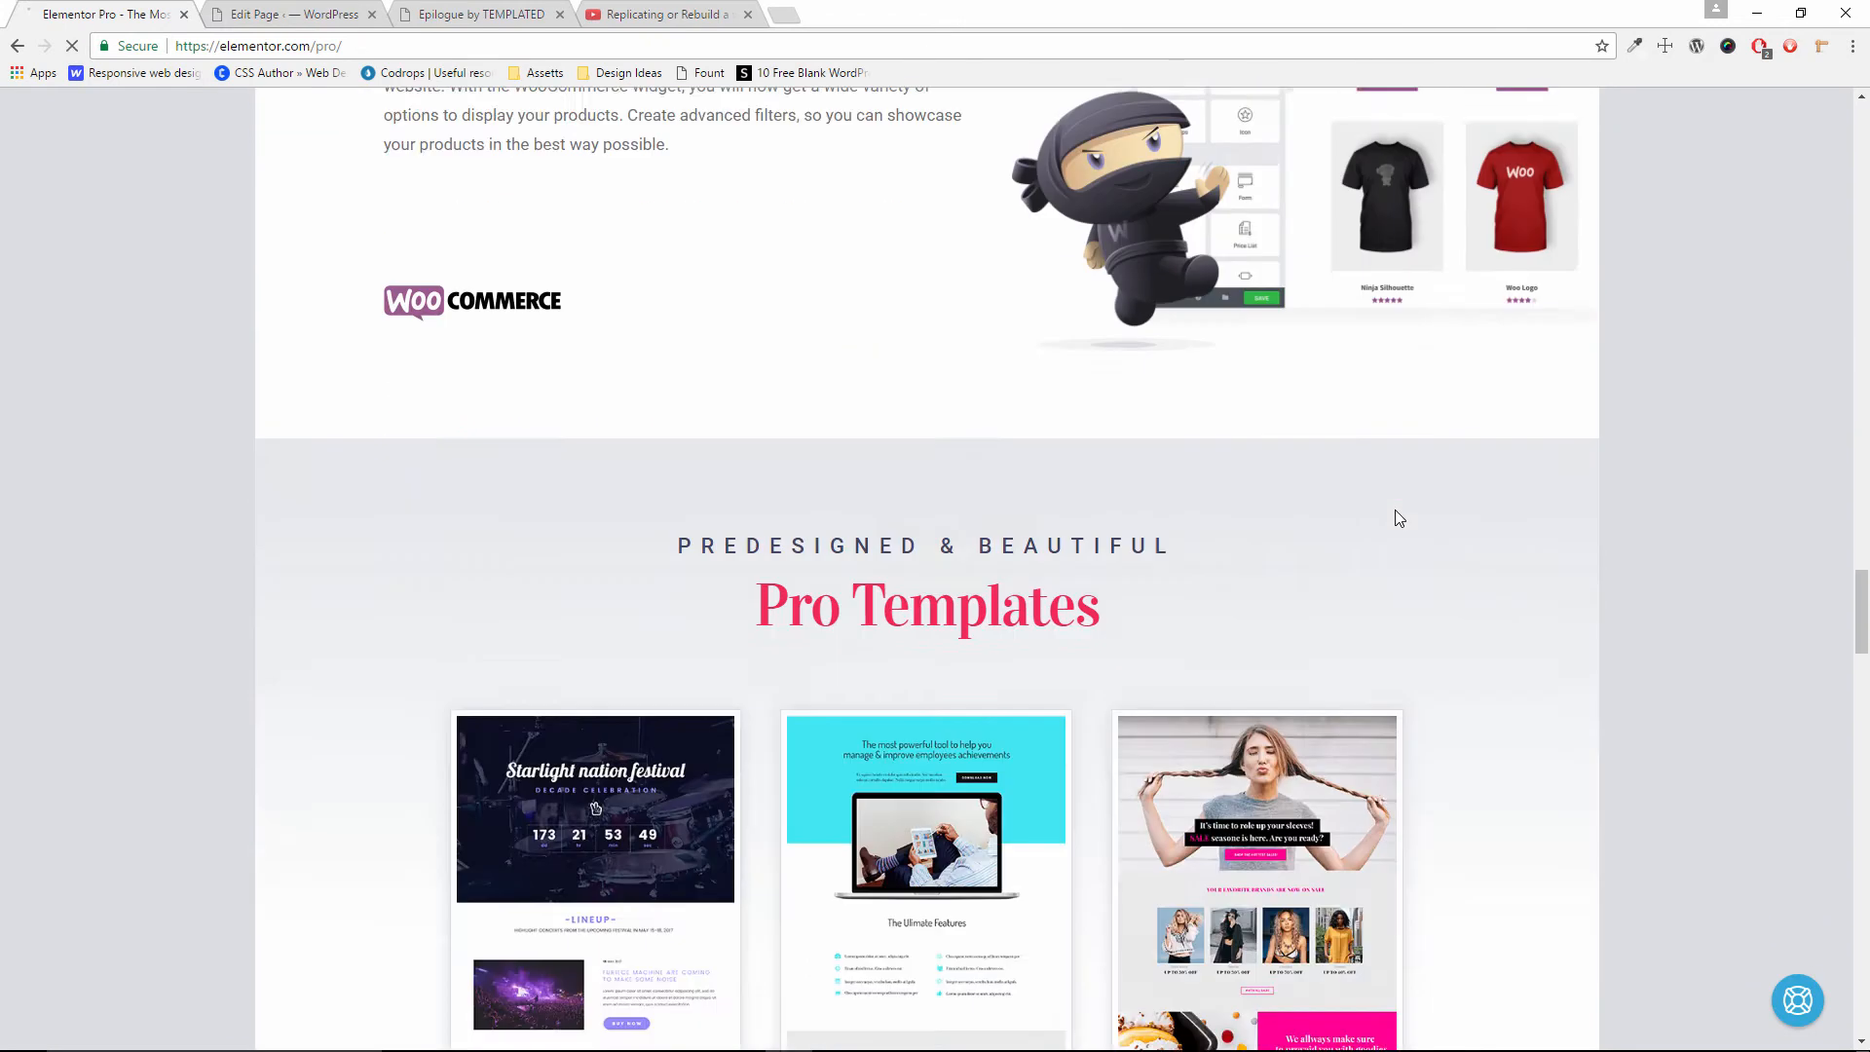
scroll(1395, 512, "down", 11)
scroll(1396, 521, "up", 5)
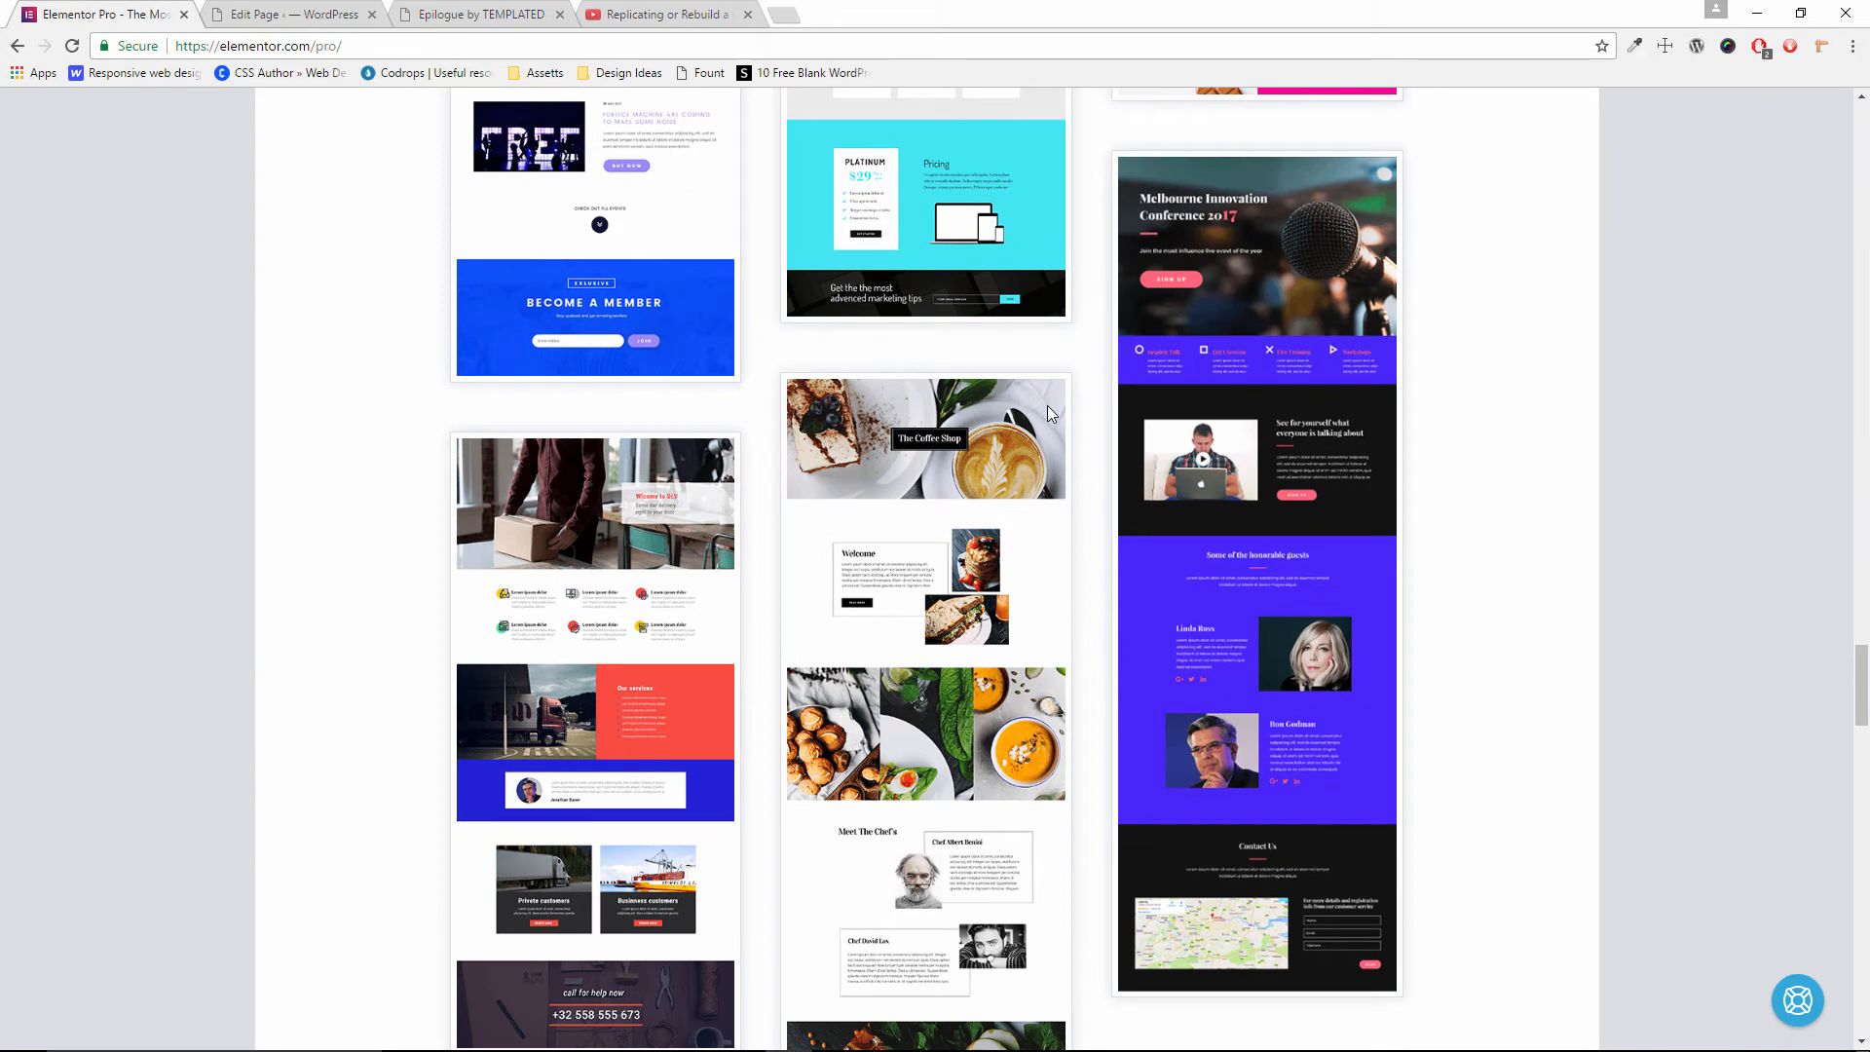
scroll(1052, 395, "down", 4)
scroll(1043, 370, "up", 5)
scroll(1286, 536, "down", 15)
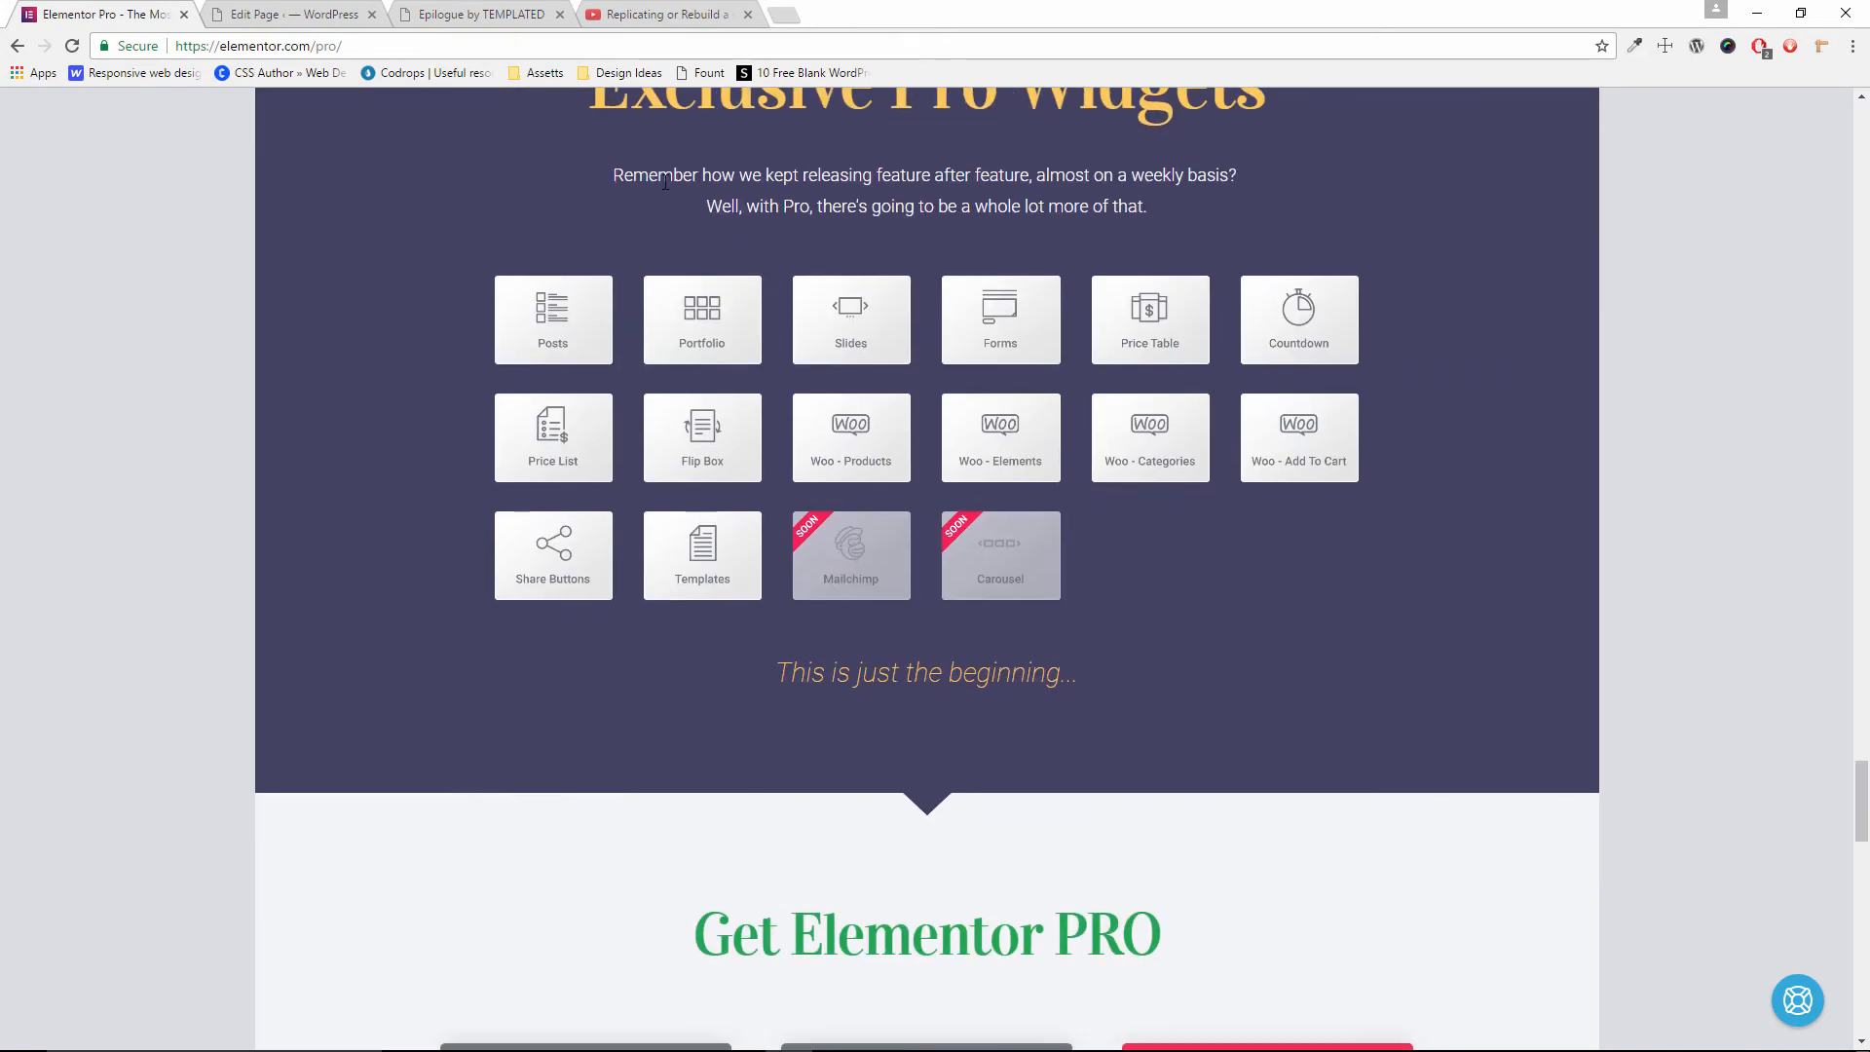
Review the Exclusive Pro Widgets and the Elementor Pro plans, highlighting the Business plan's site allowance and the Unlimited plan's price
scroll(890, 353, "up", 1)
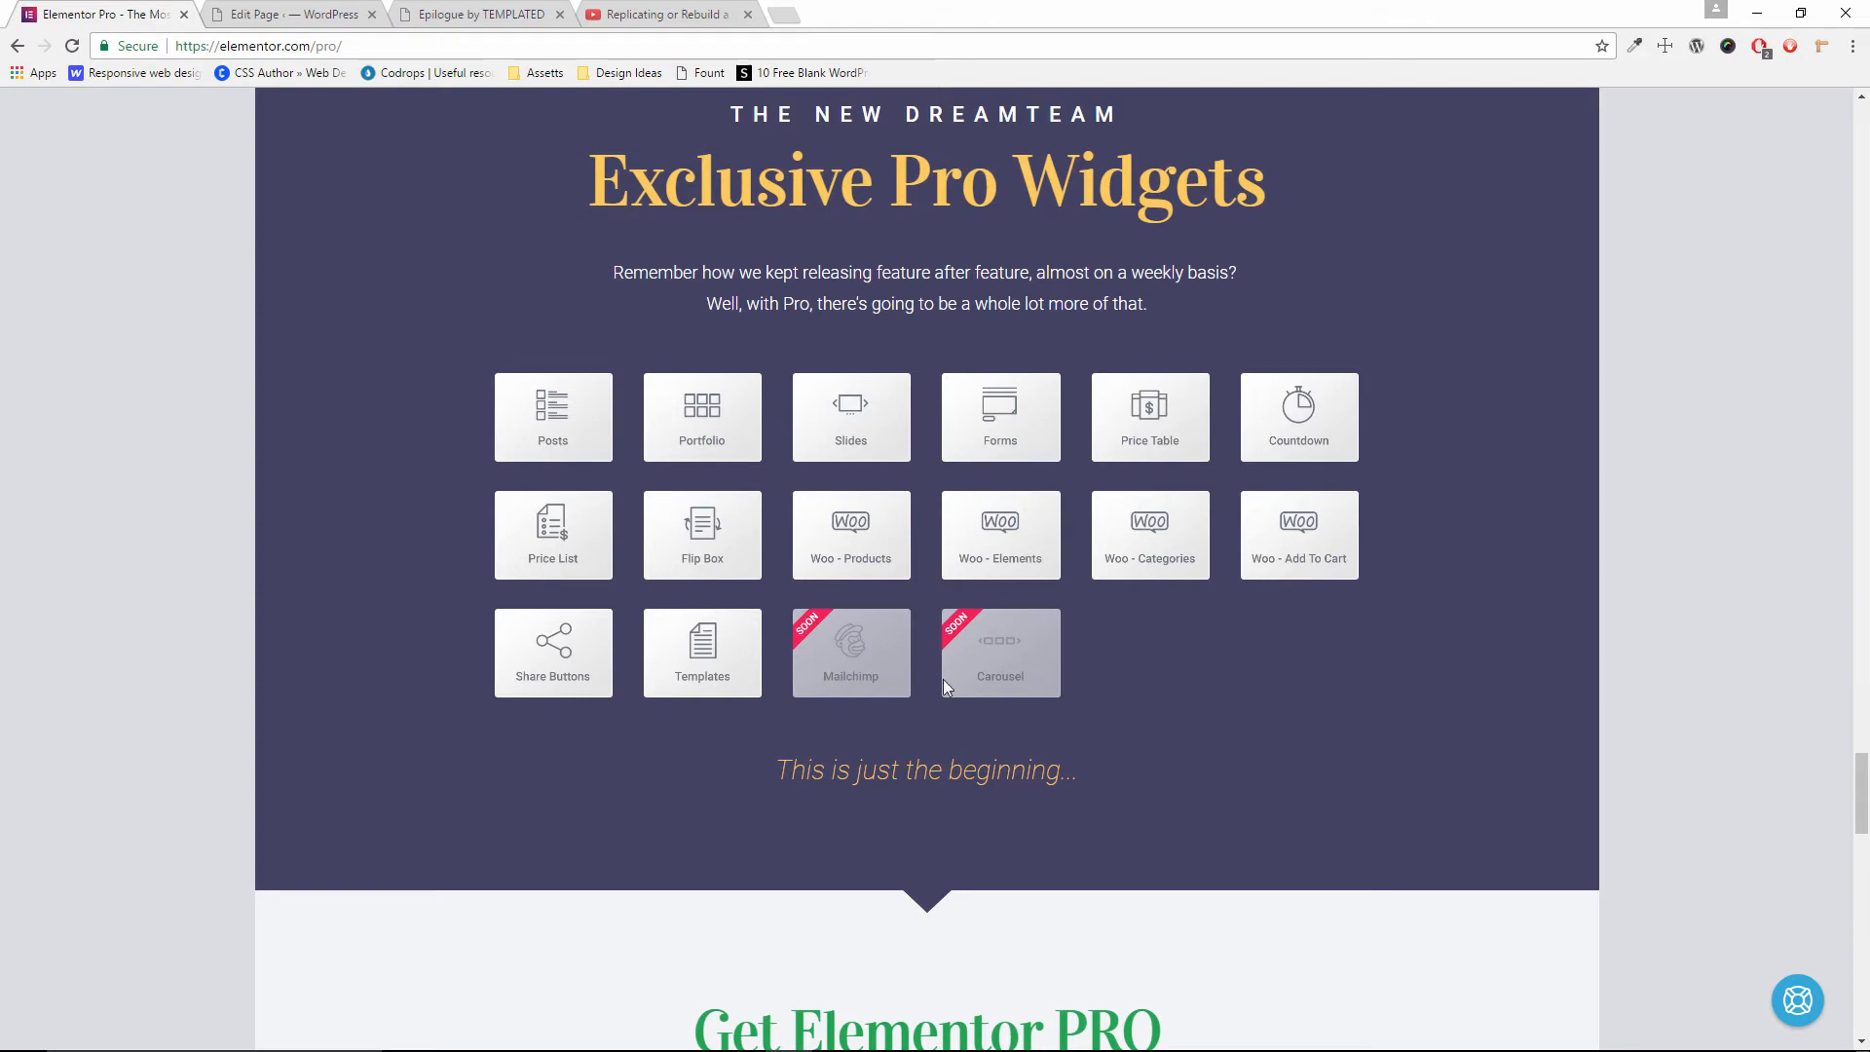
scroll(1282, 684, "down", 7)
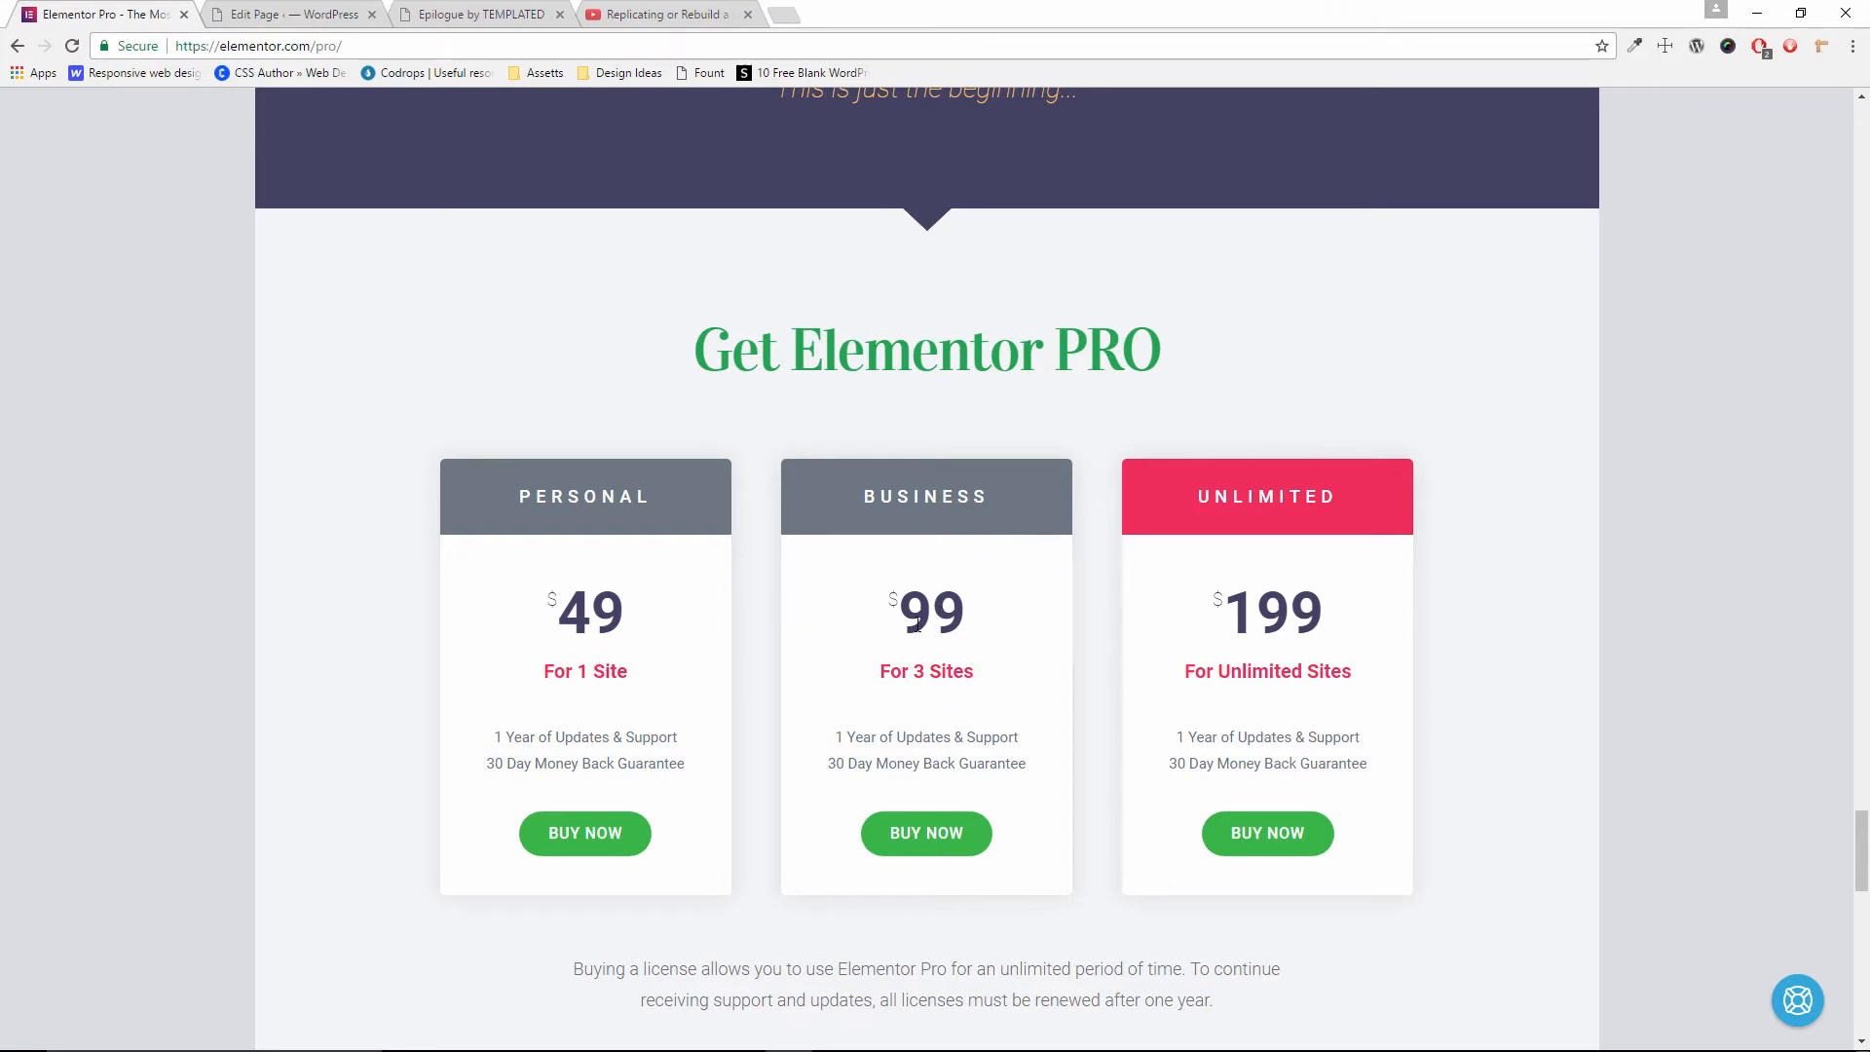
left_click_drag(890, 672, 978, 673)
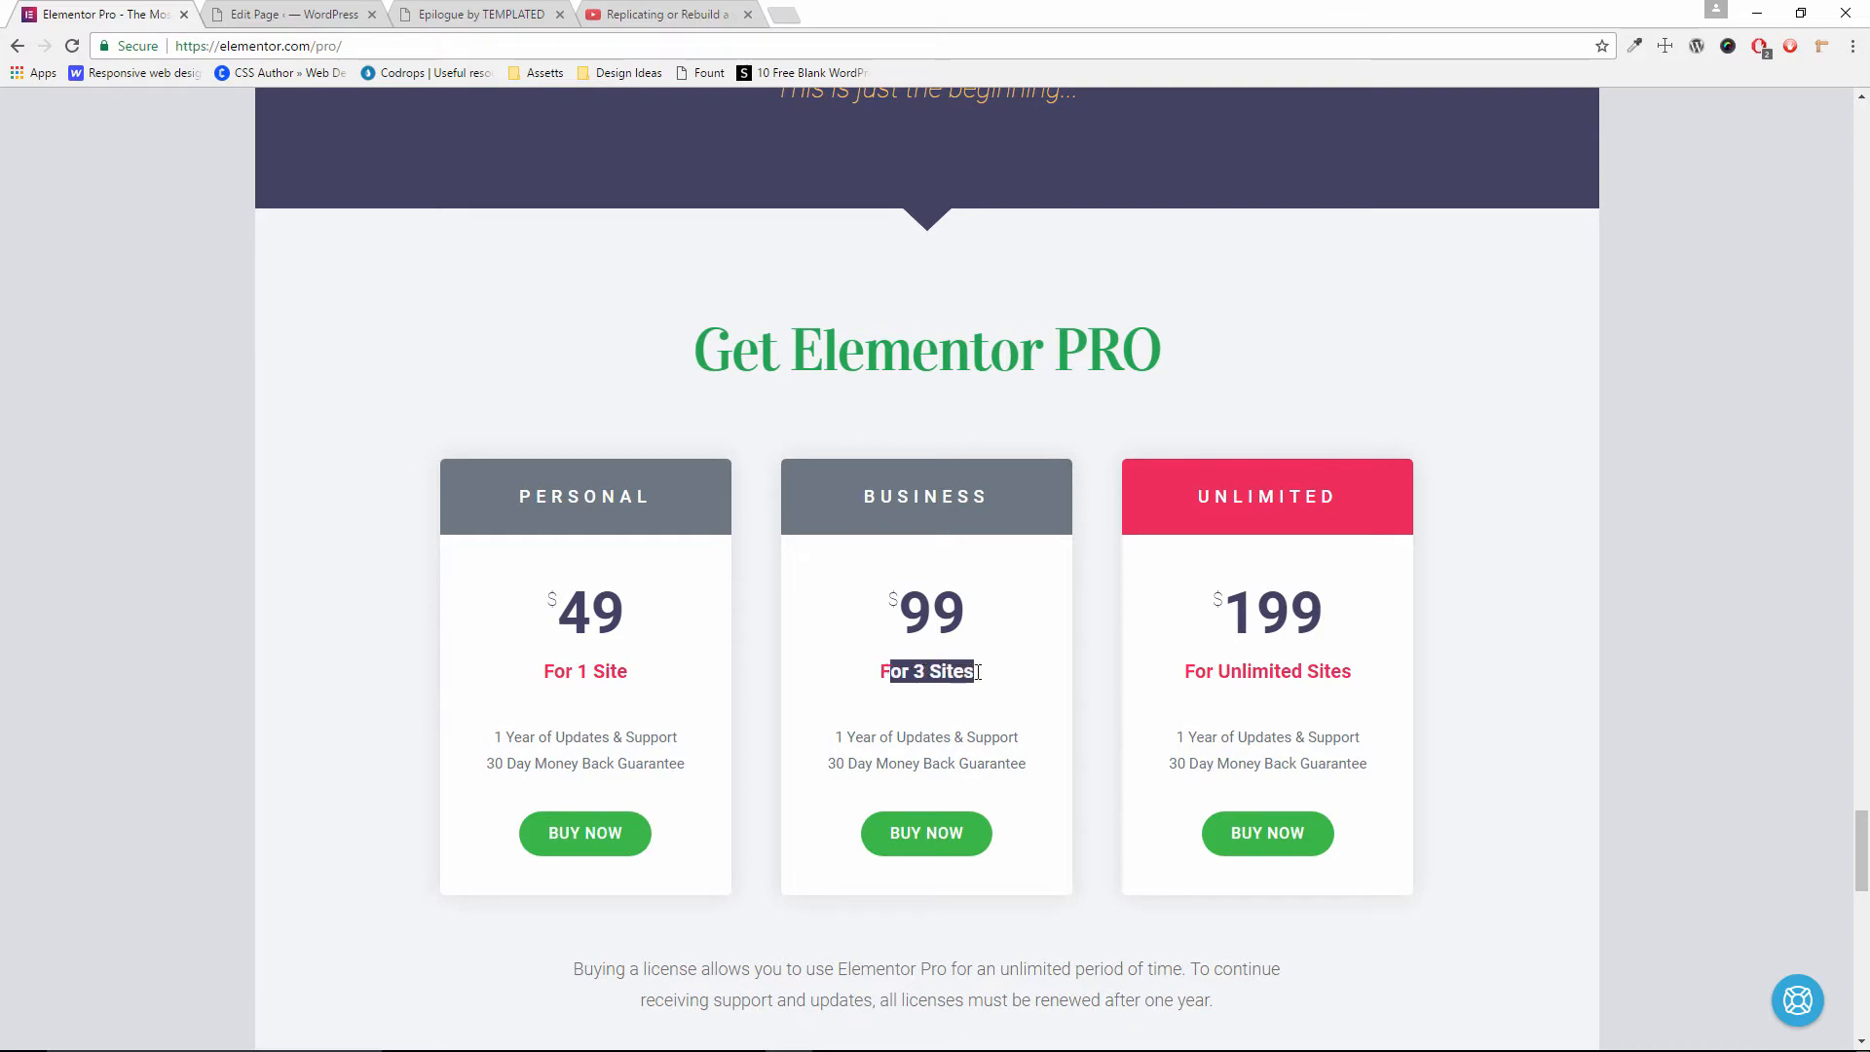
left_click_drag(1235, 606, 1341, 618)
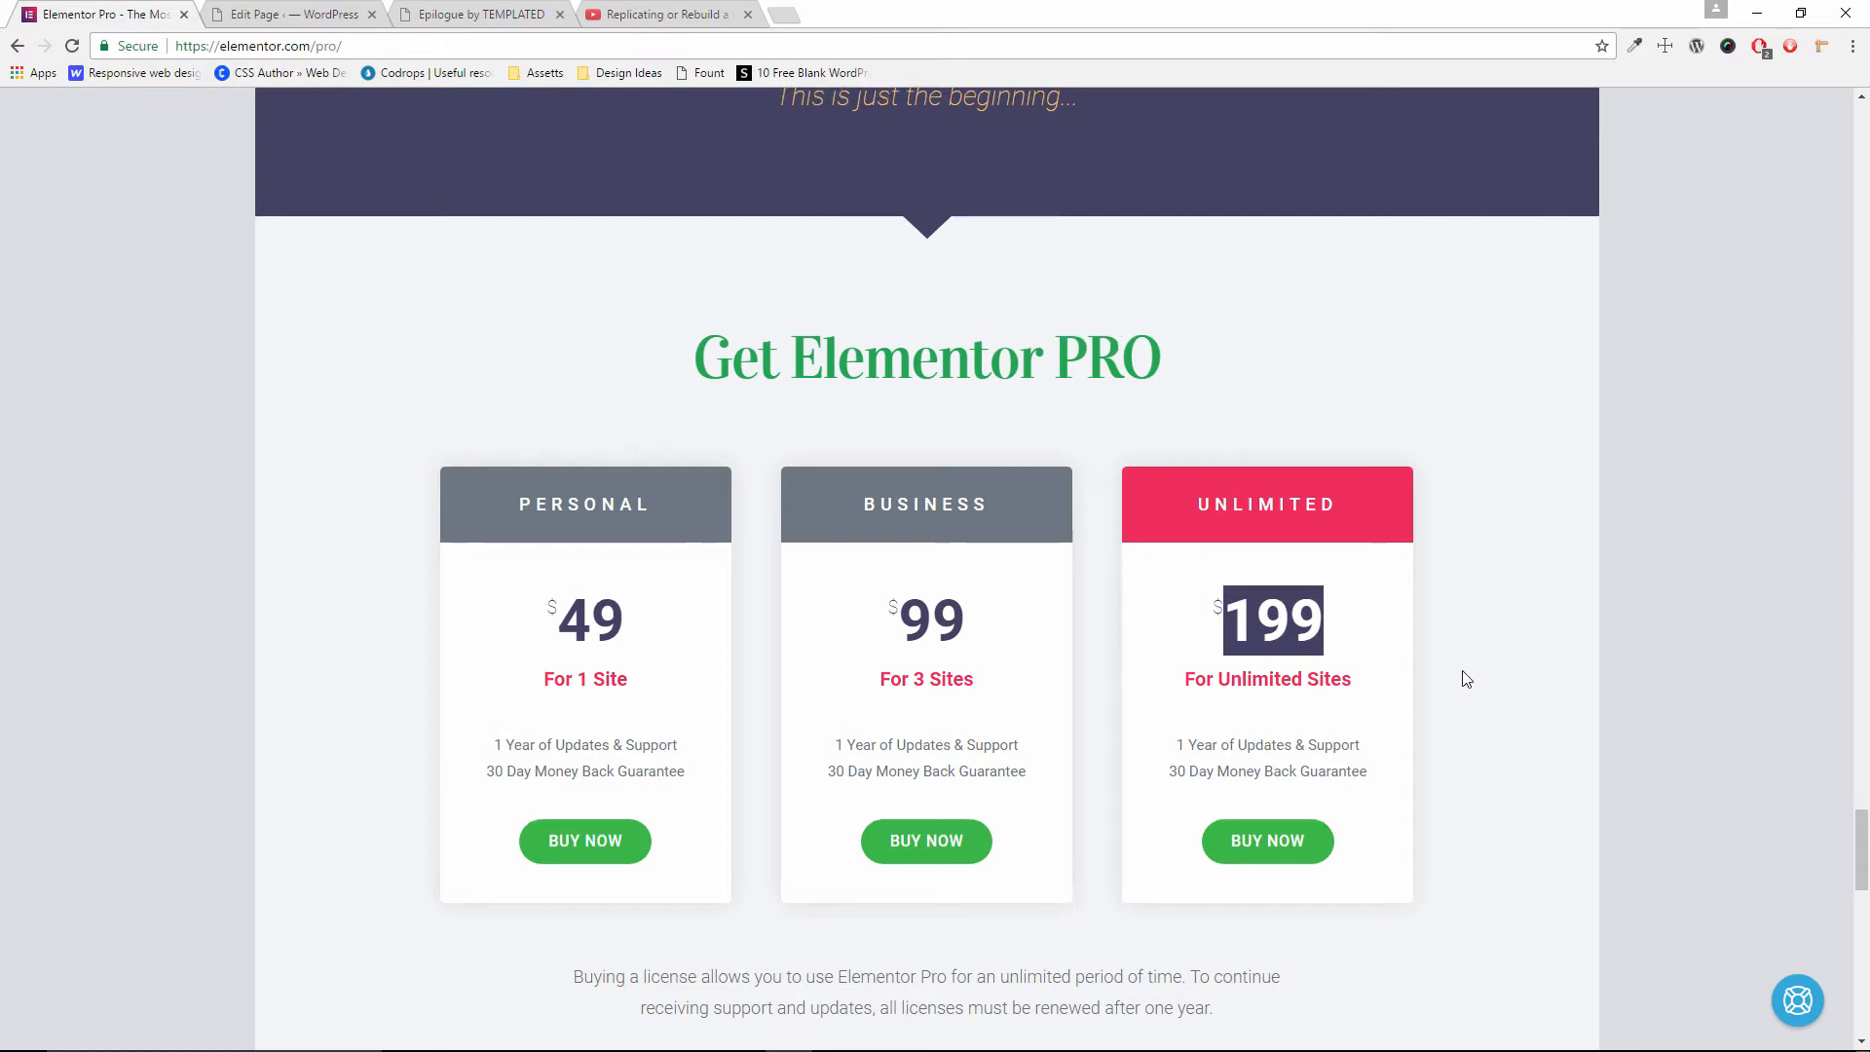
scroll(1462, 682, "up", 6)
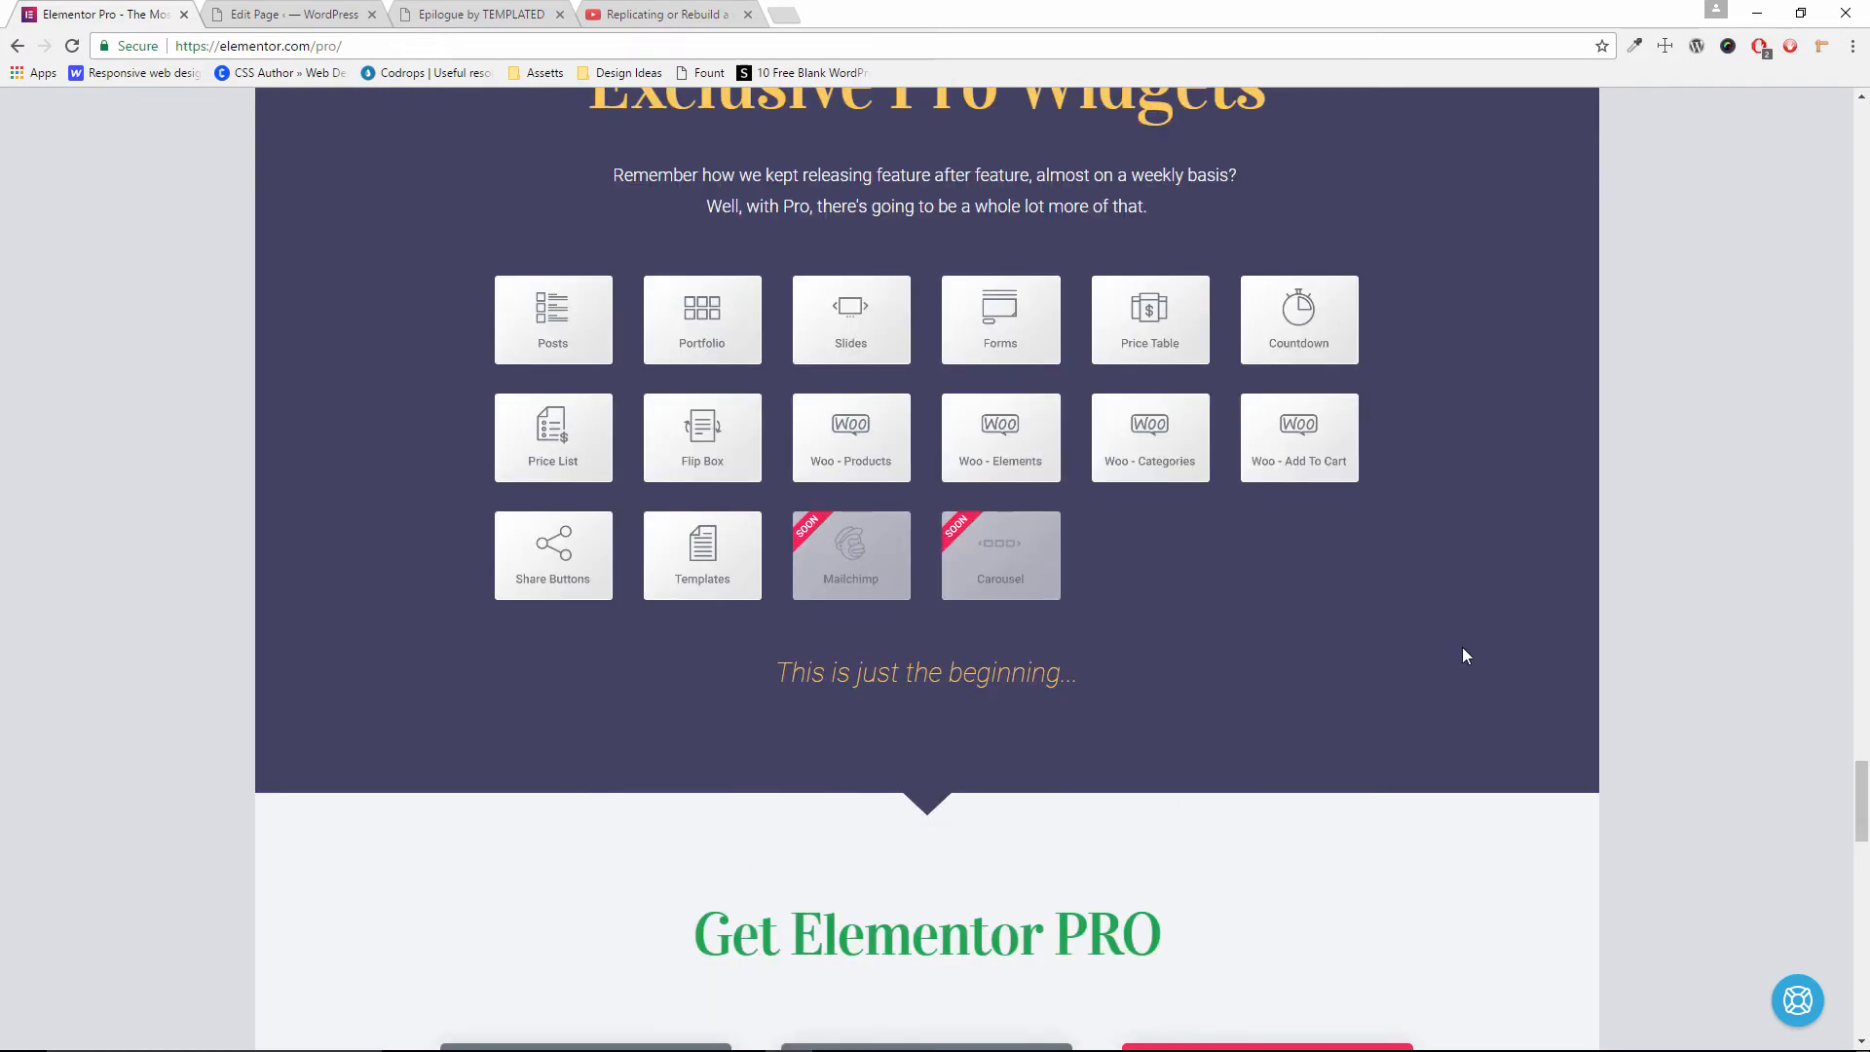
Close the Elementor Pro page and start a new page from the Football page's edit screen in WordPress
left_click(187, 14)
left_click(255, 15)
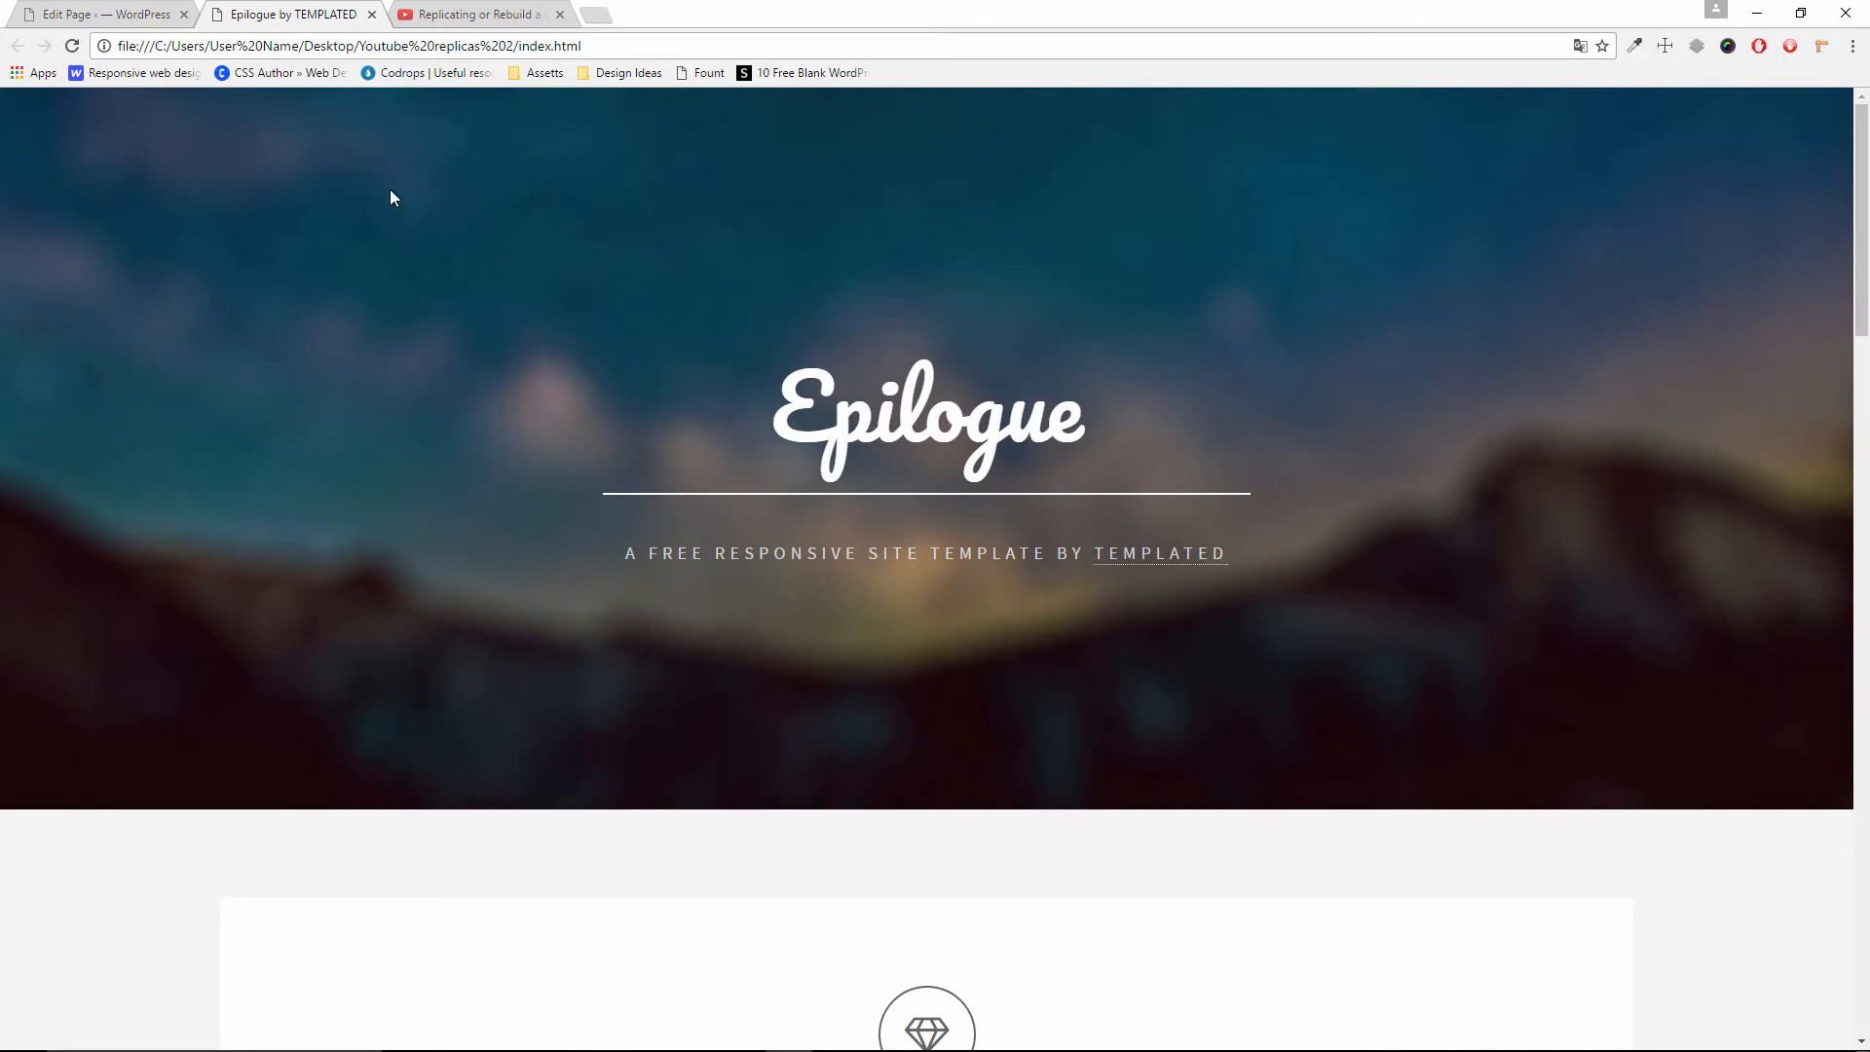
left_click(61, 9)
mouse_move(117, 209)
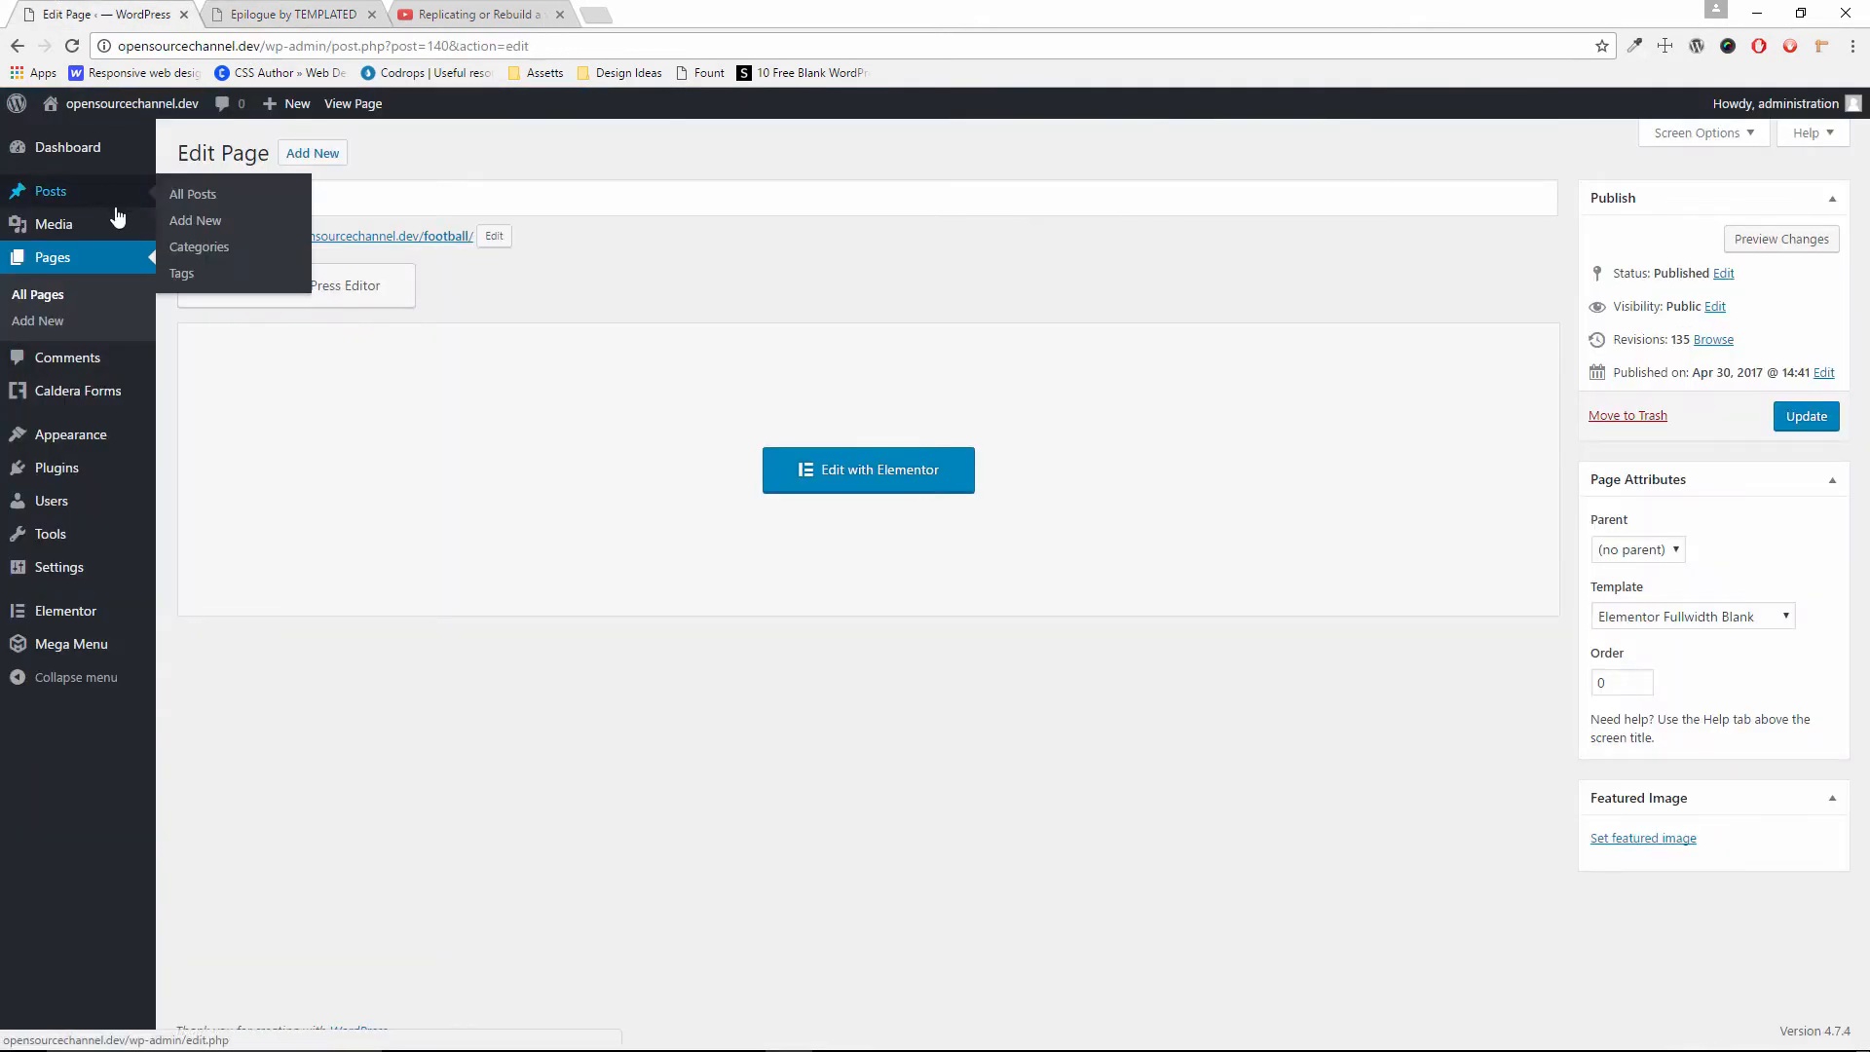
left_click(320, 166)
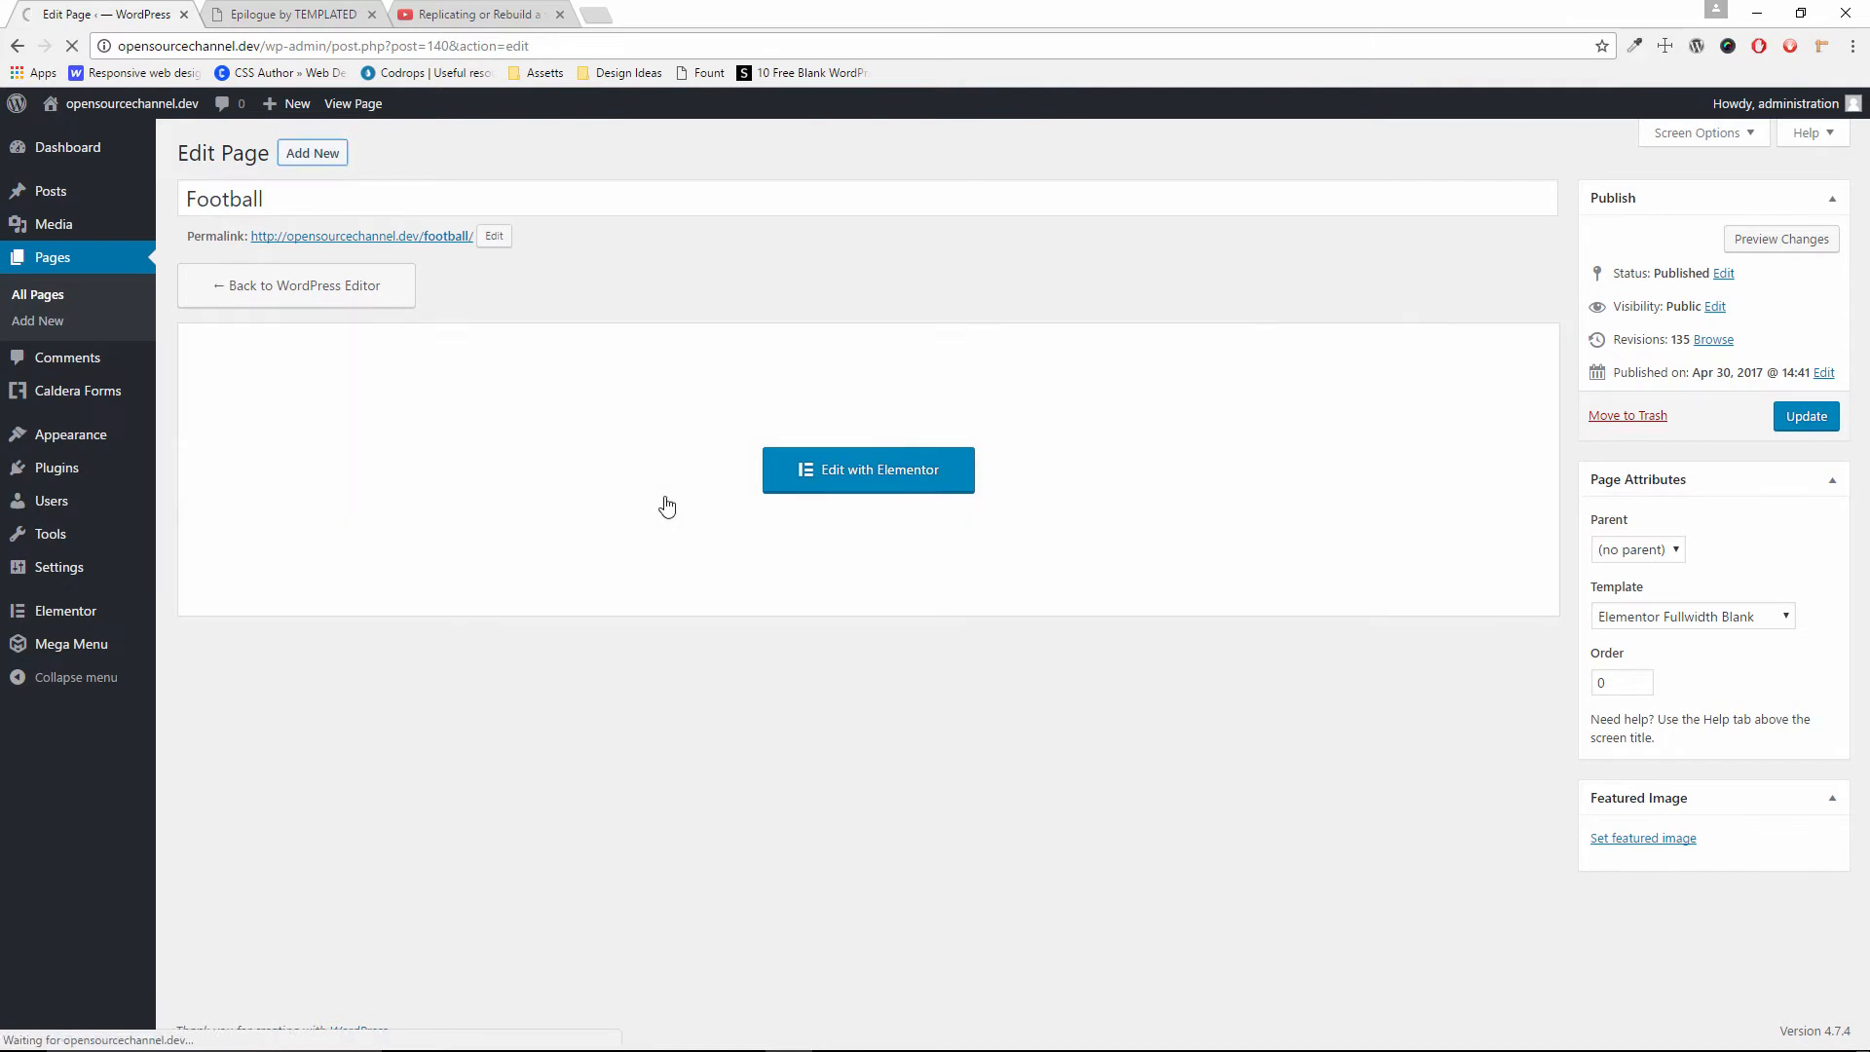
Copy the heading "Epilogue" from the template and paste it as the new page's title
key("ctrl+Tab")
left_click_drag(1091, 421, 814, 402)
key("ctrl+c")
key("ctrl+shift+Tab")
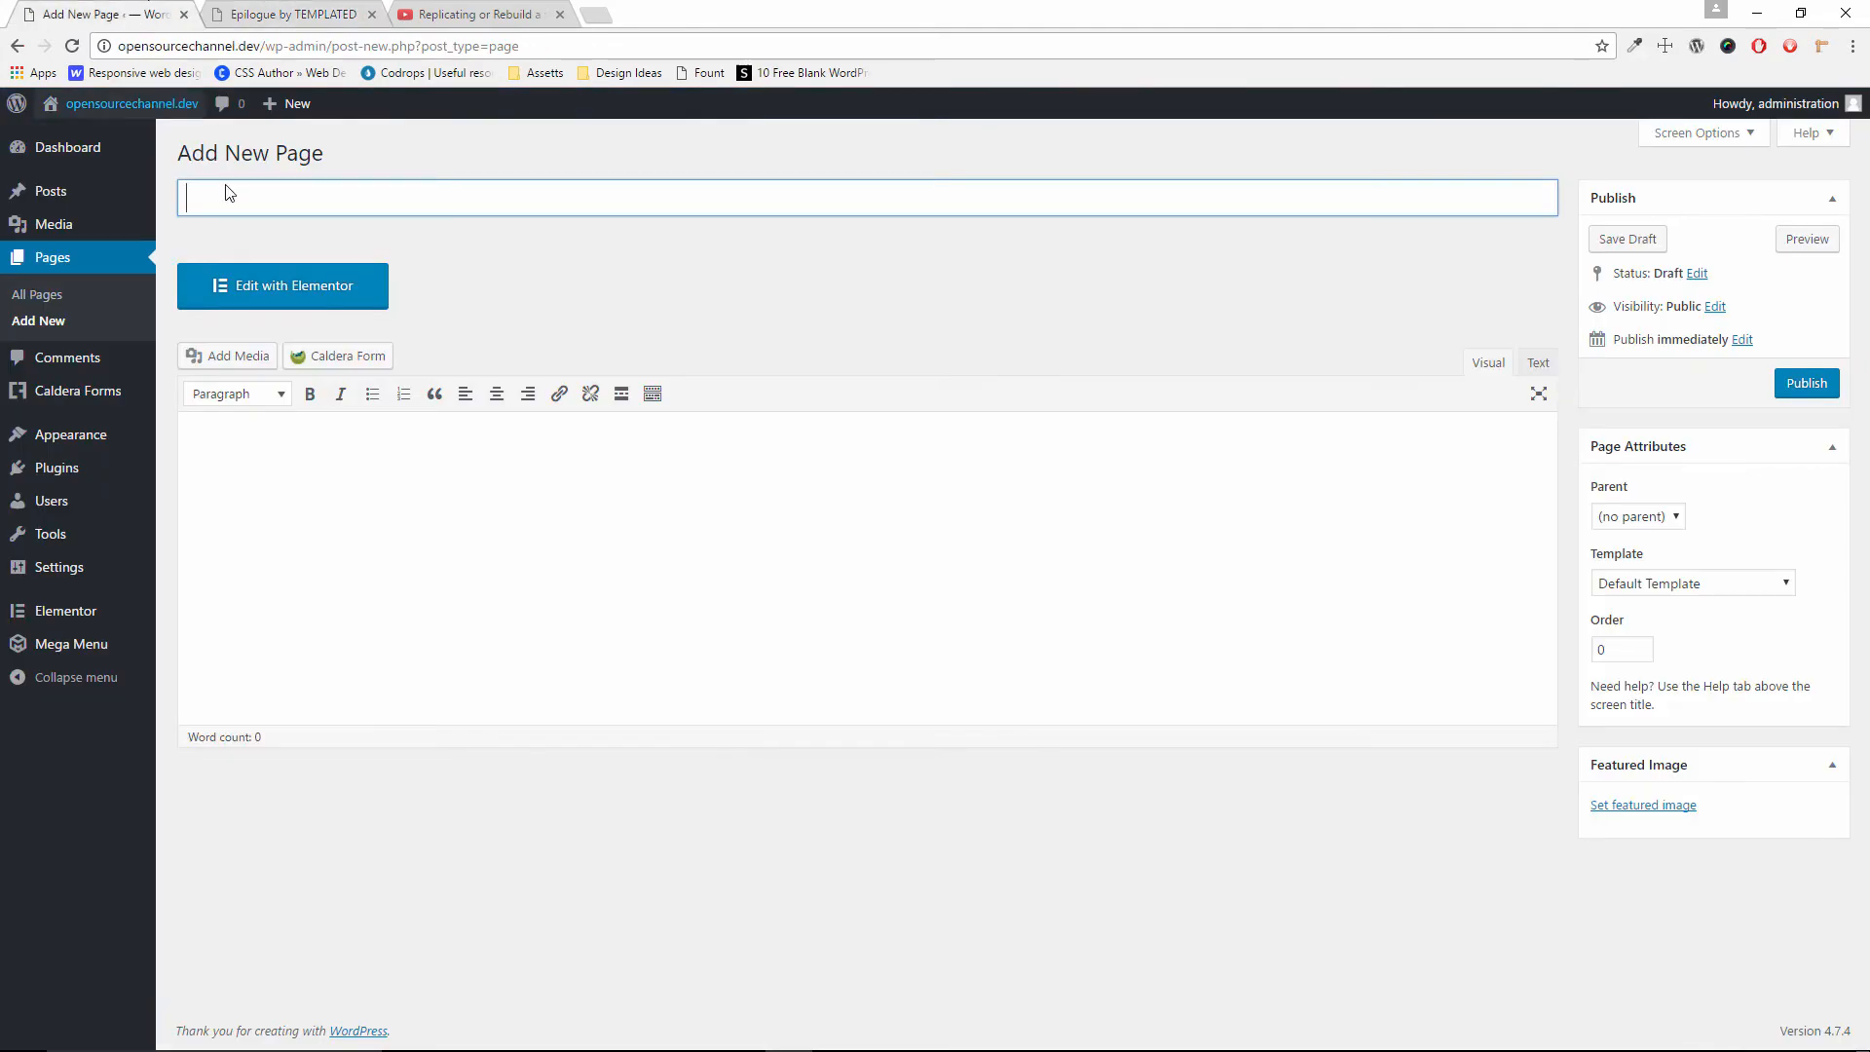
right_click(317, 200)
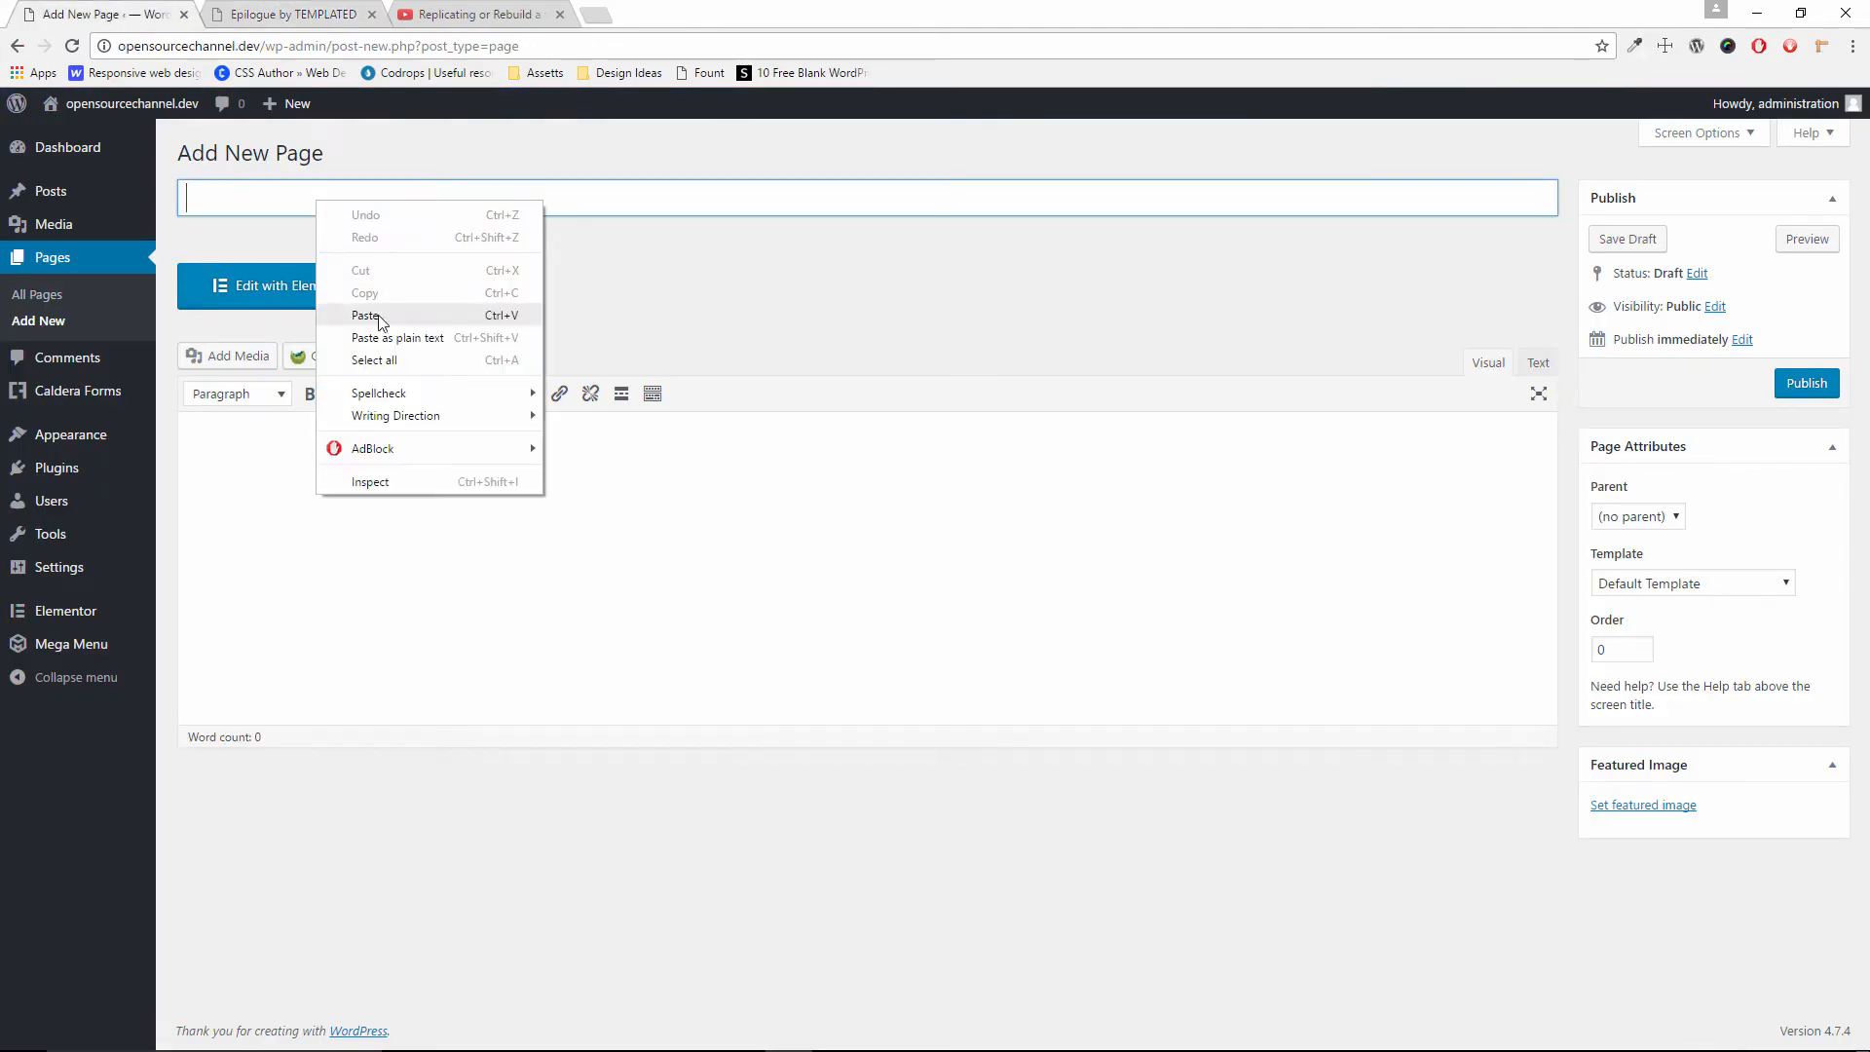
left_click(375, 314)
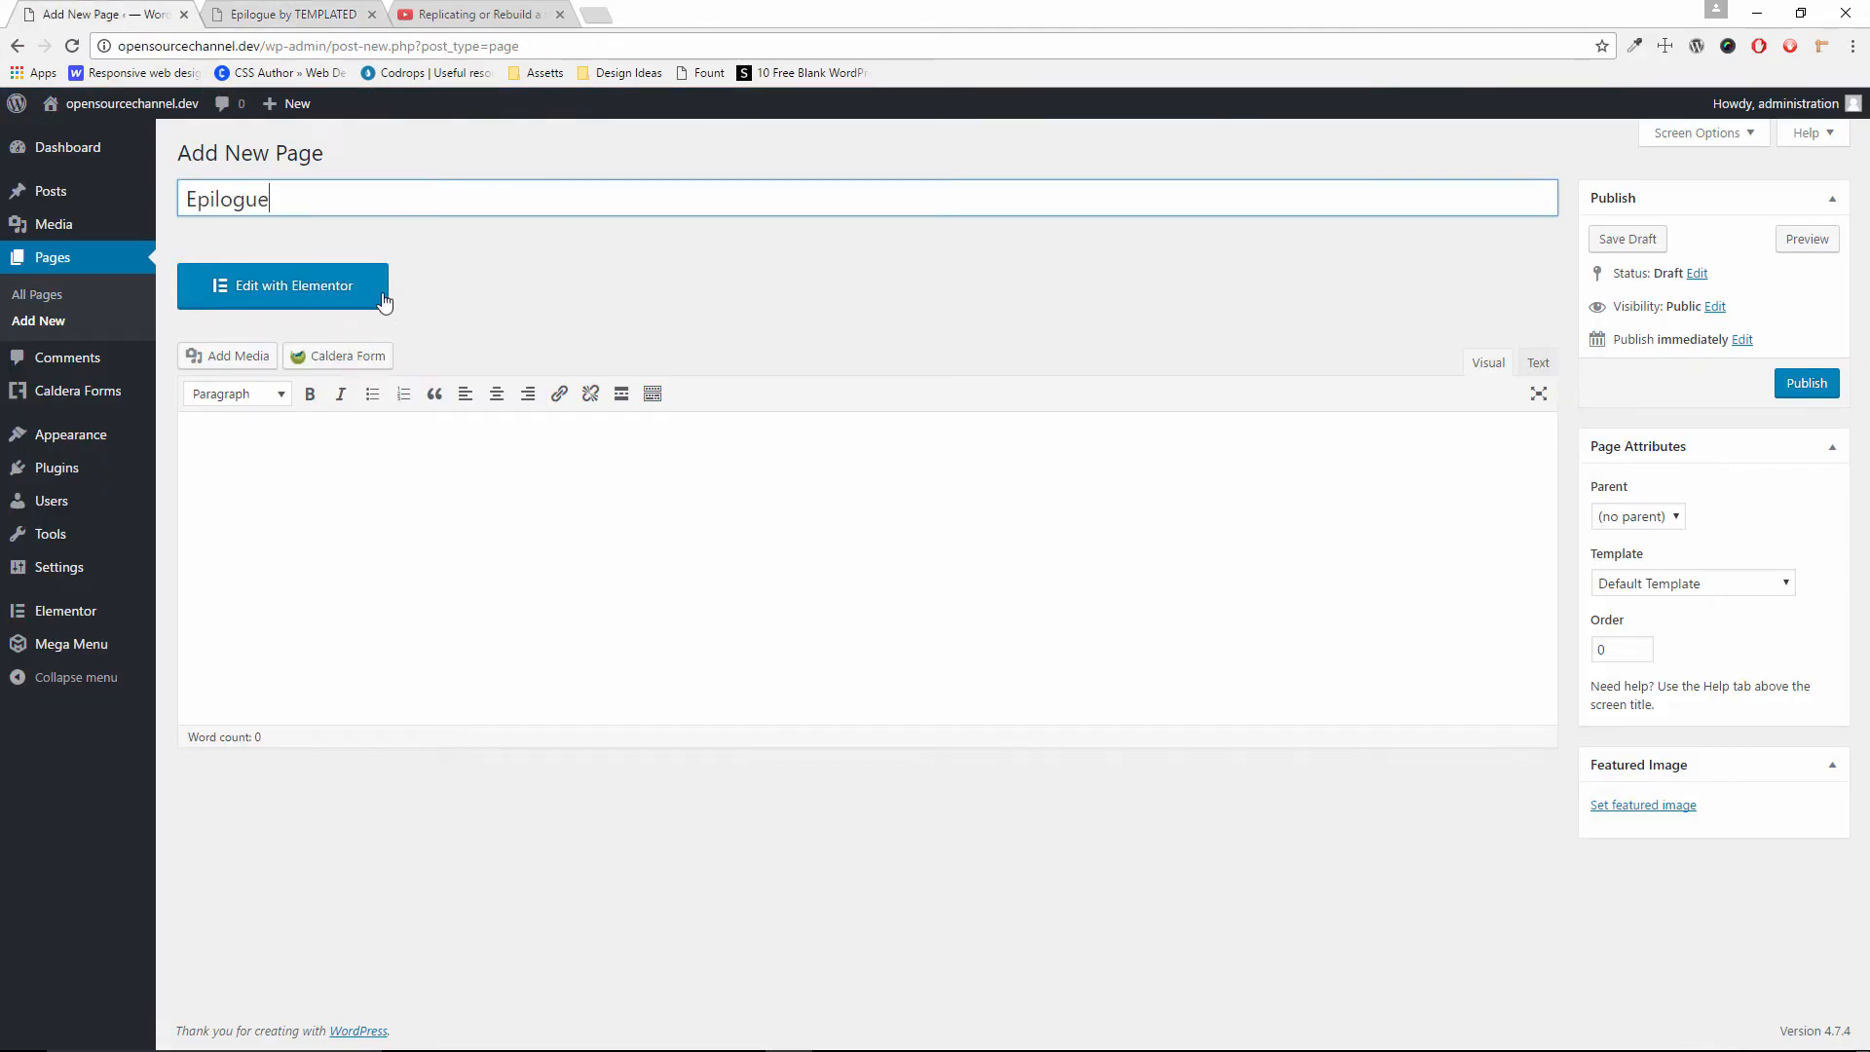
Set the Epilogue page's template to Elementor Fullwidth Blank
left_click(1645, 581)
left_click(1646, 582)
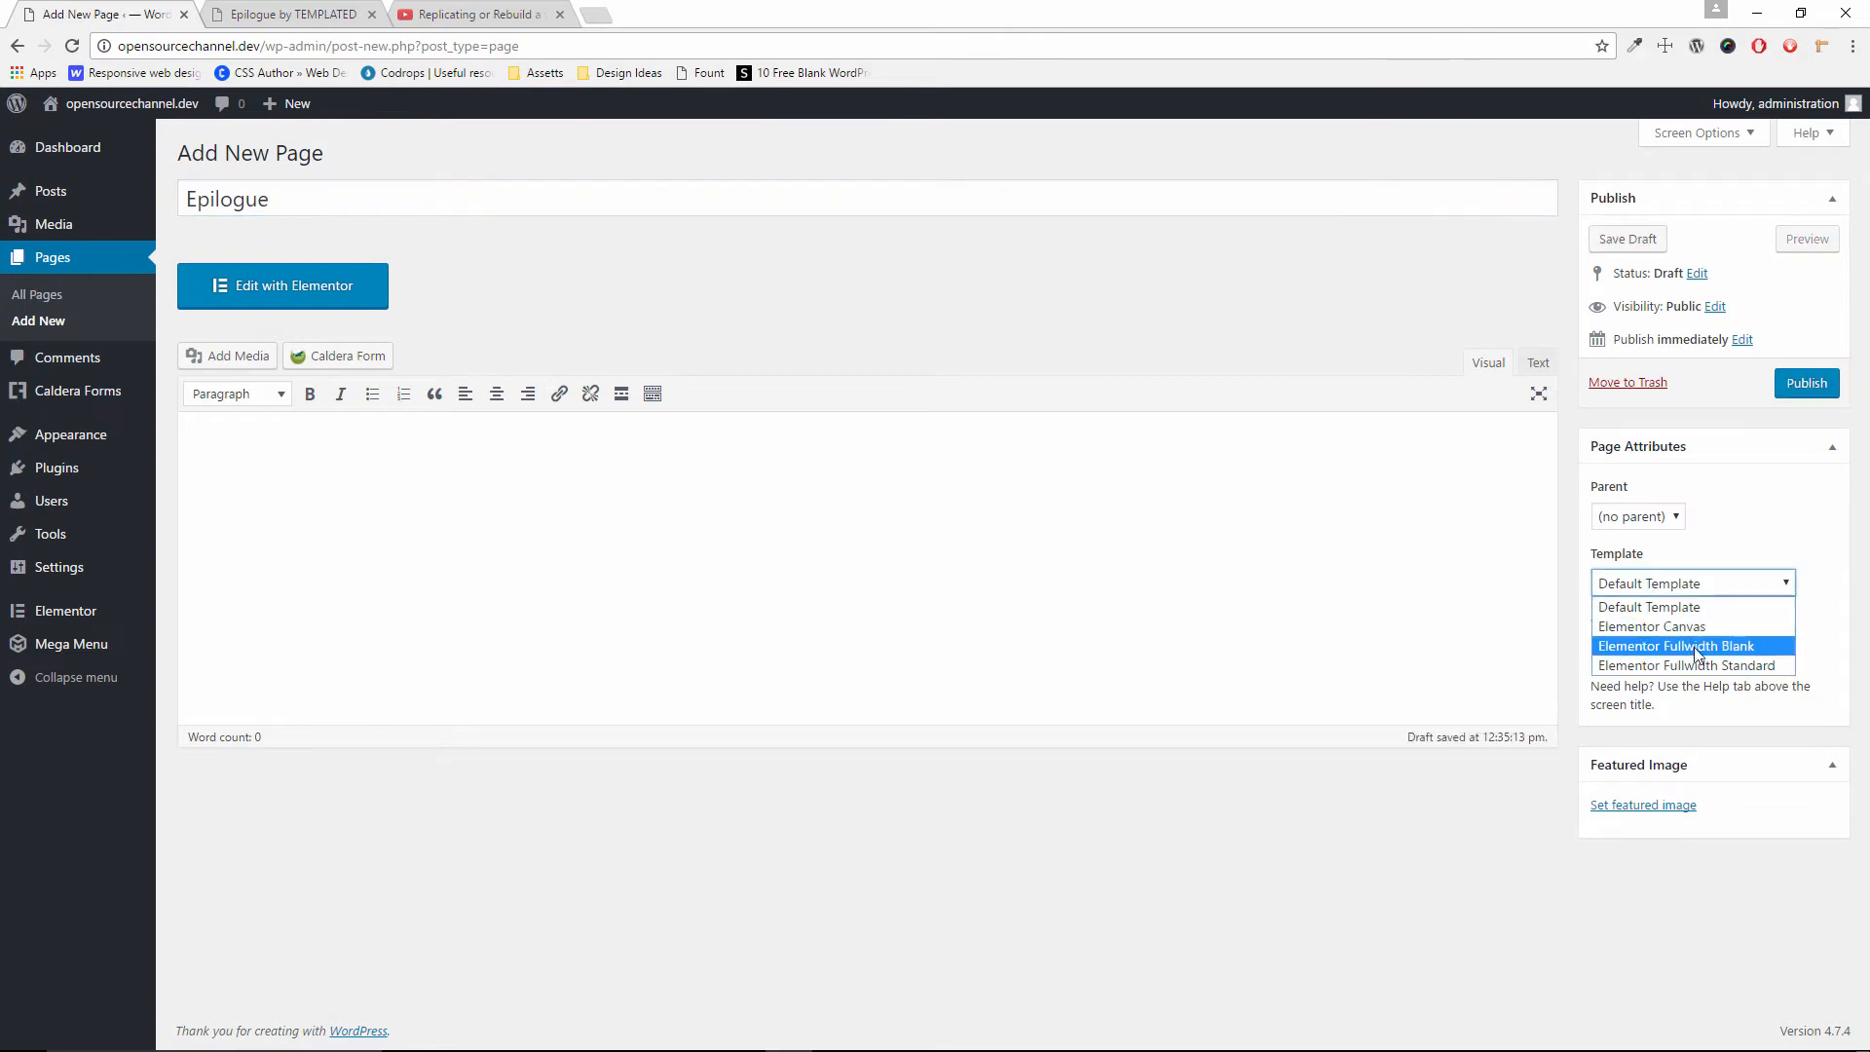
key("Down")
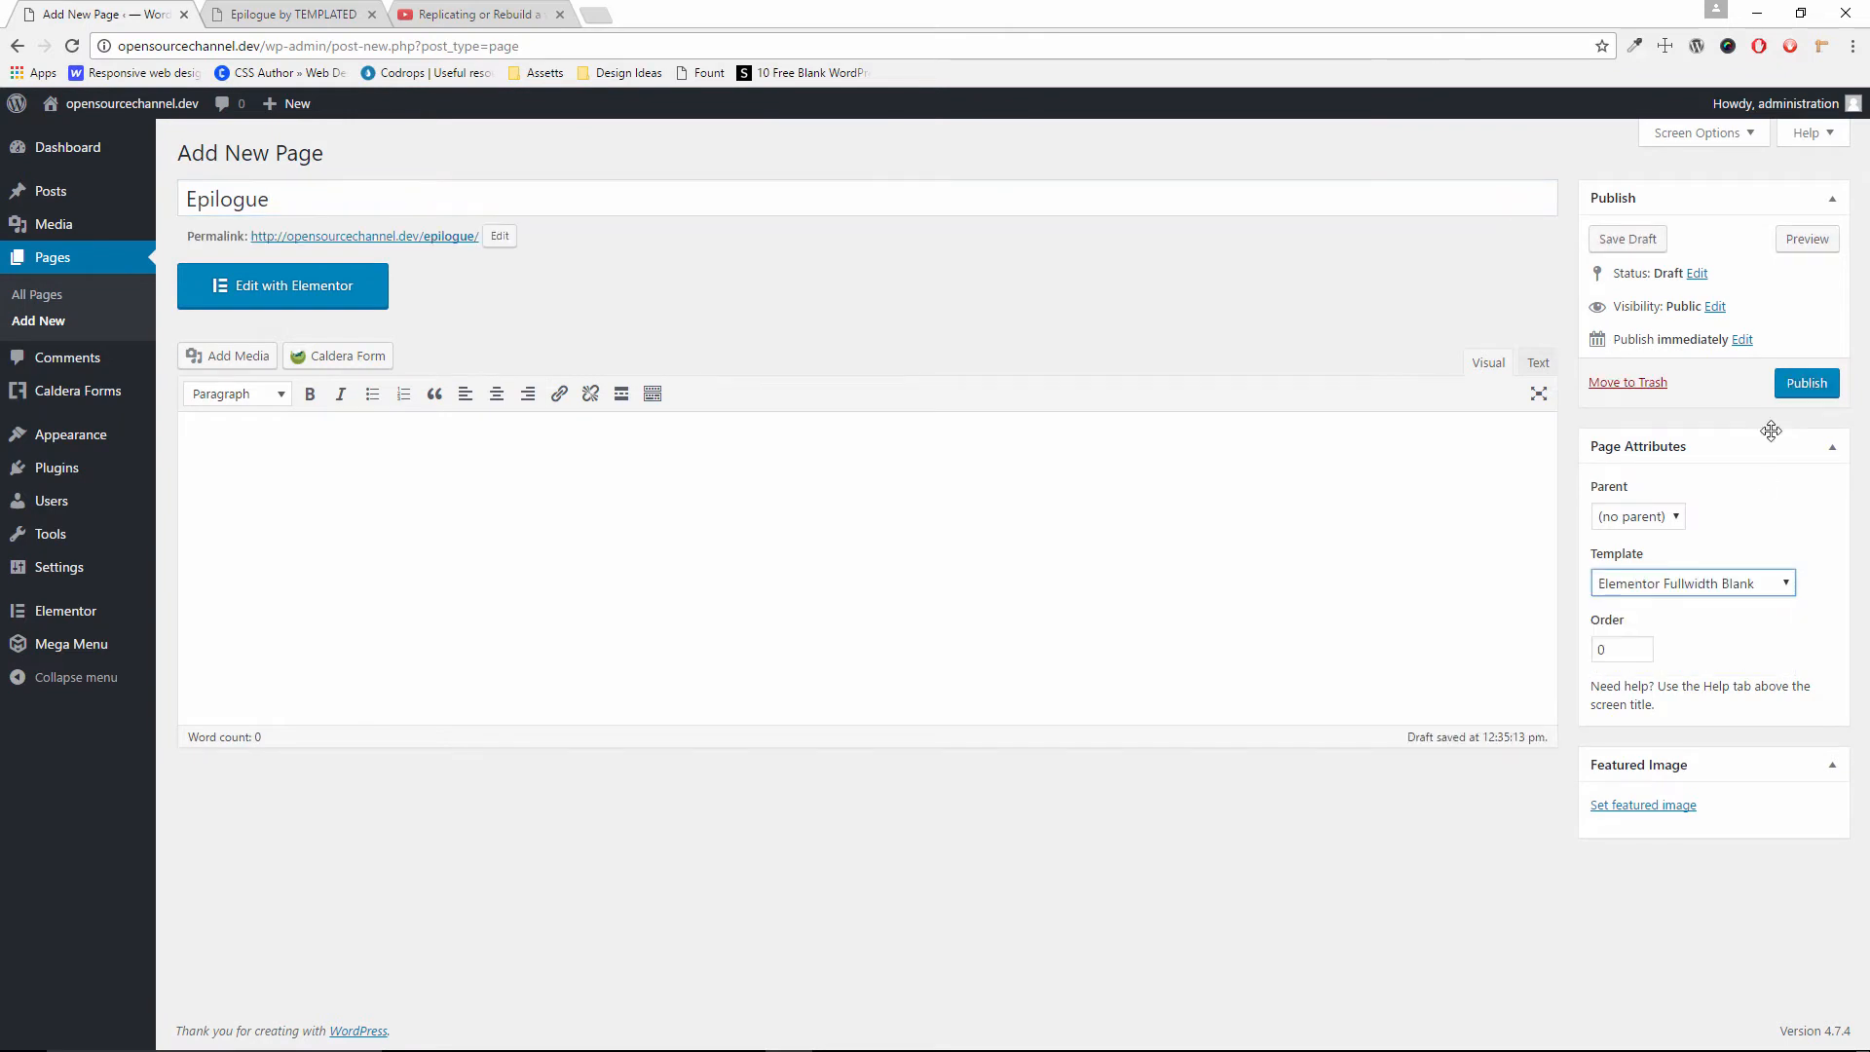
Publish the Epilogue page and open it in the Elementor editor
left_click(1803, 389)
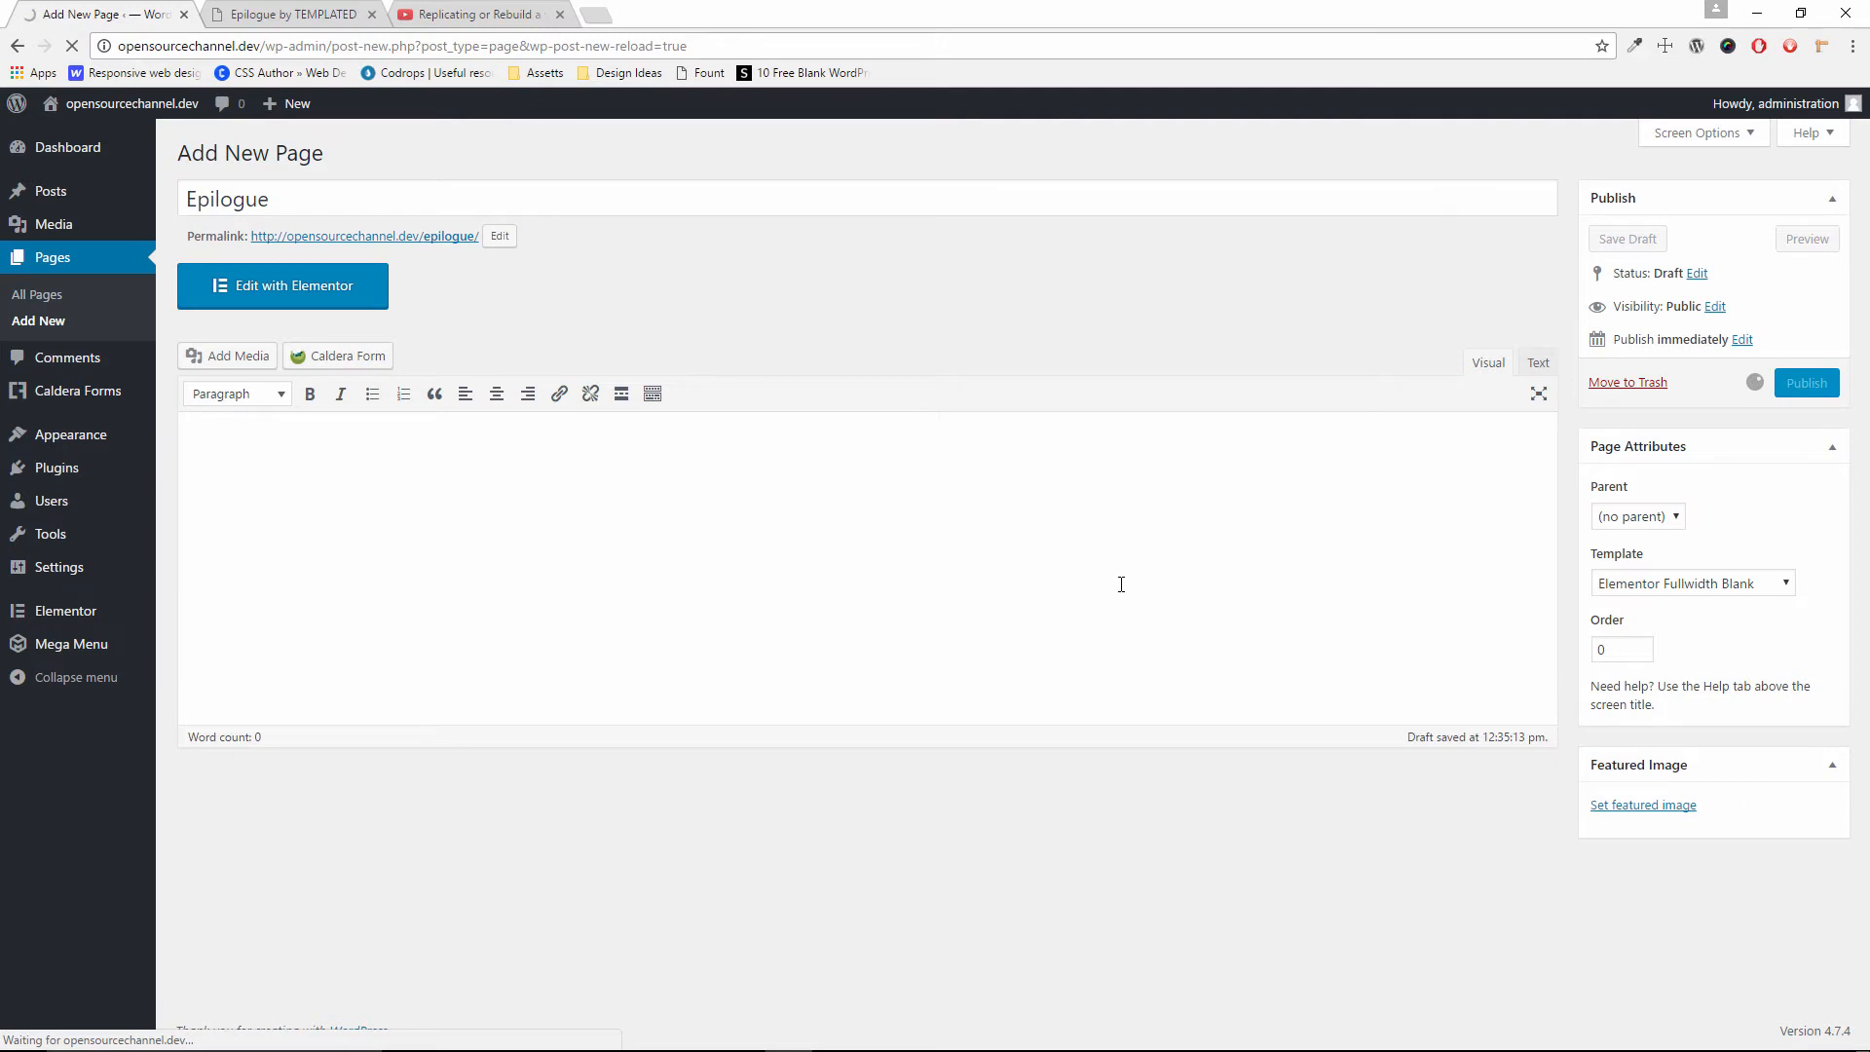
left_click(254, 339)
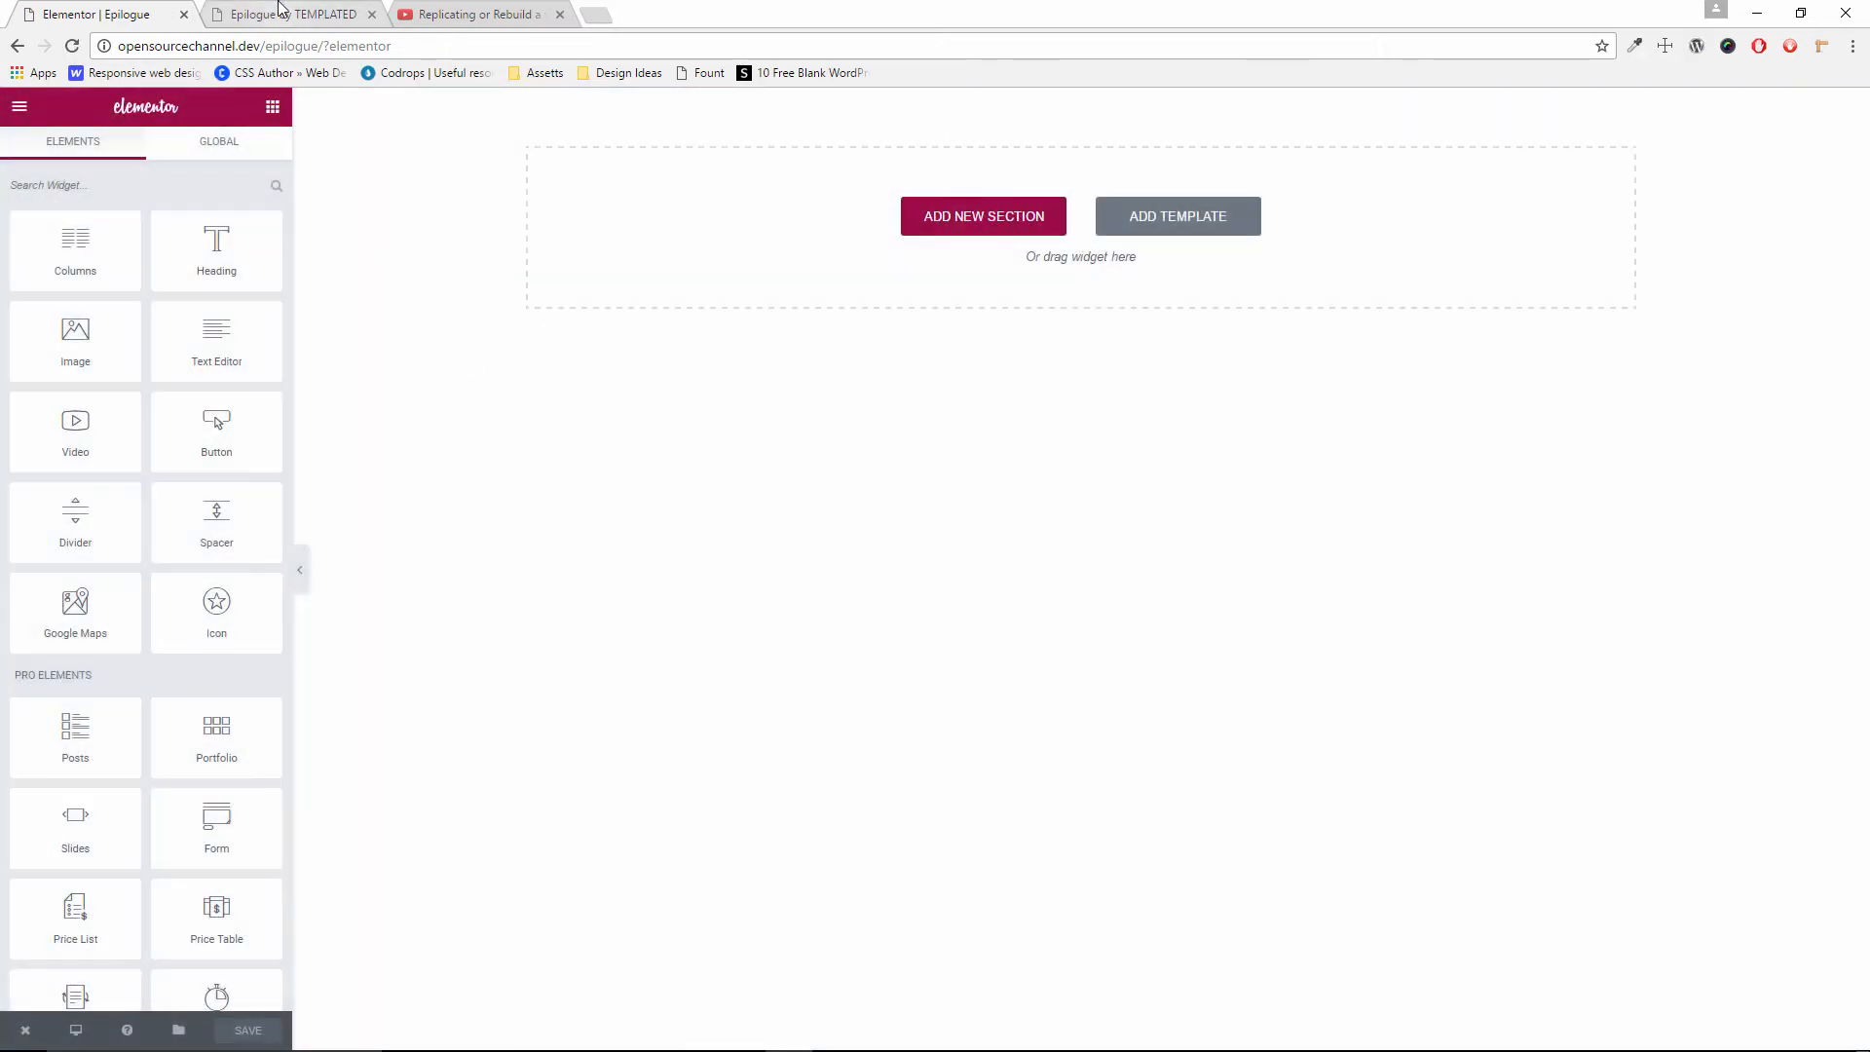
Examine the heading and tagline in the Epilogue template's header banner
left_click(307, 13)
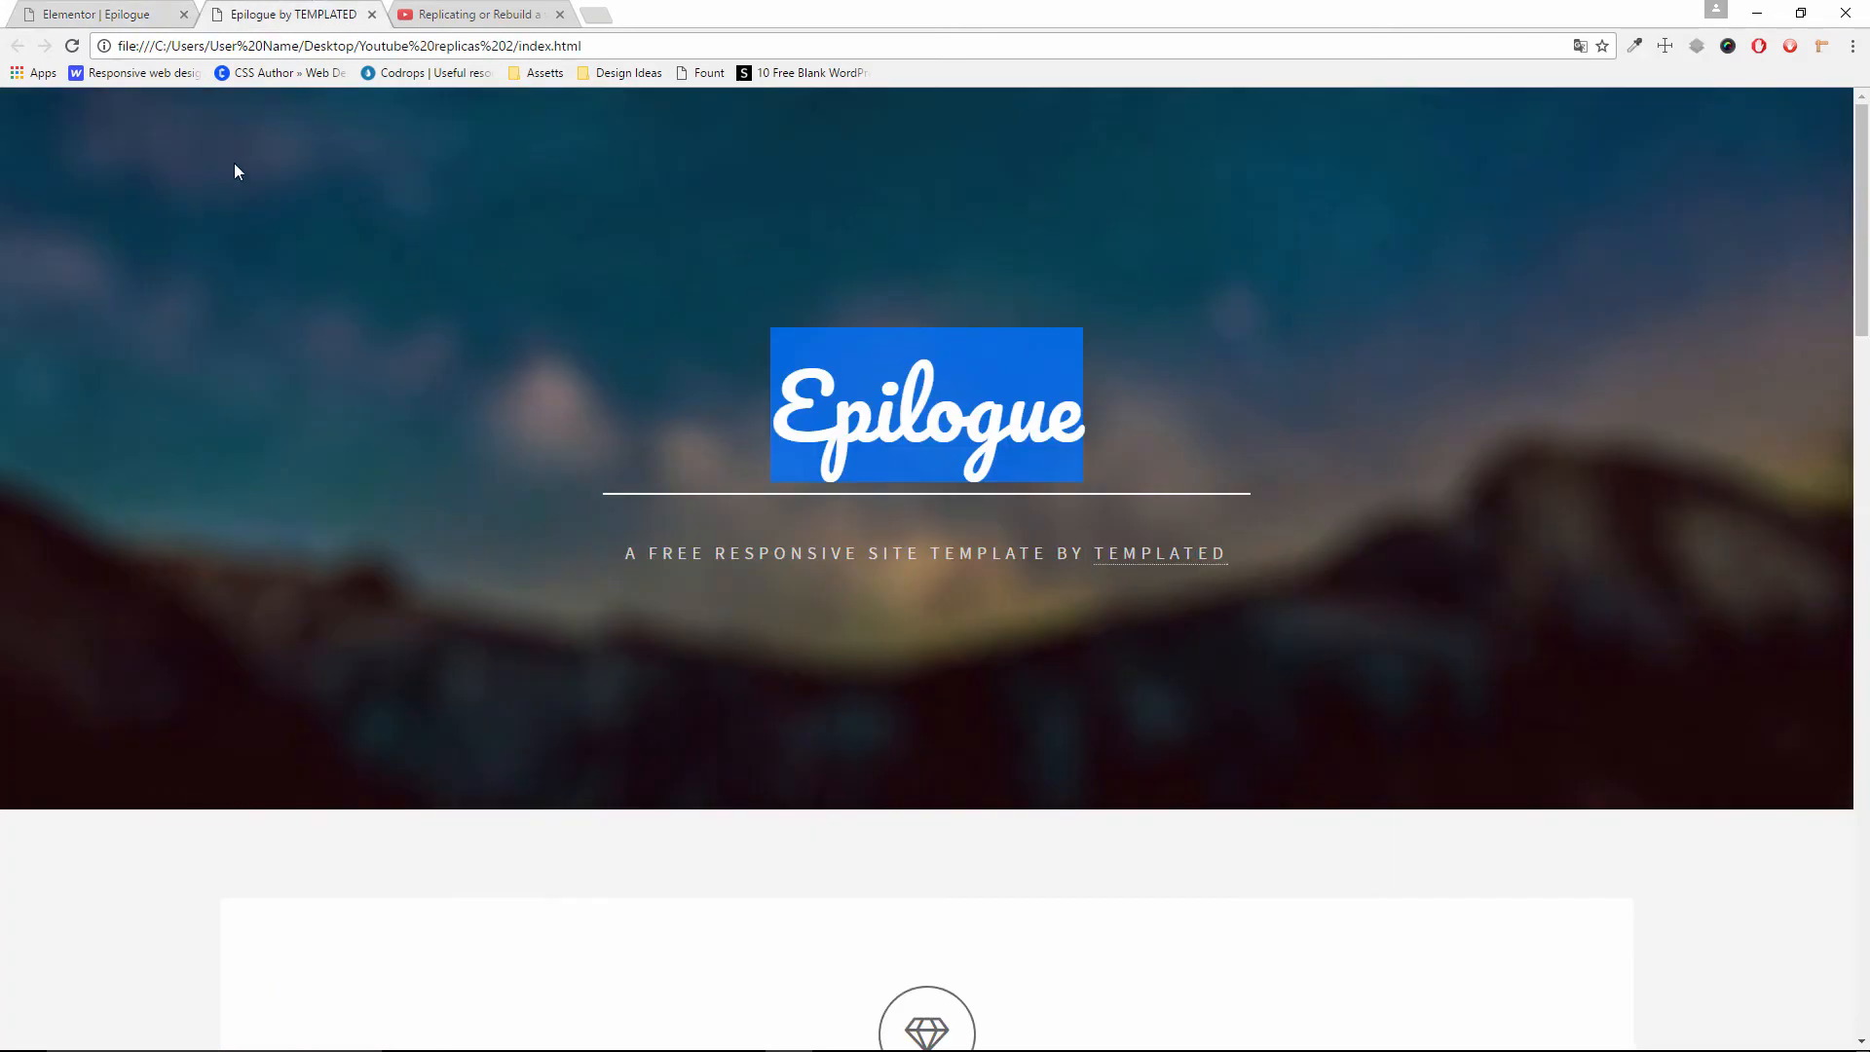
left_click(1187, 418)
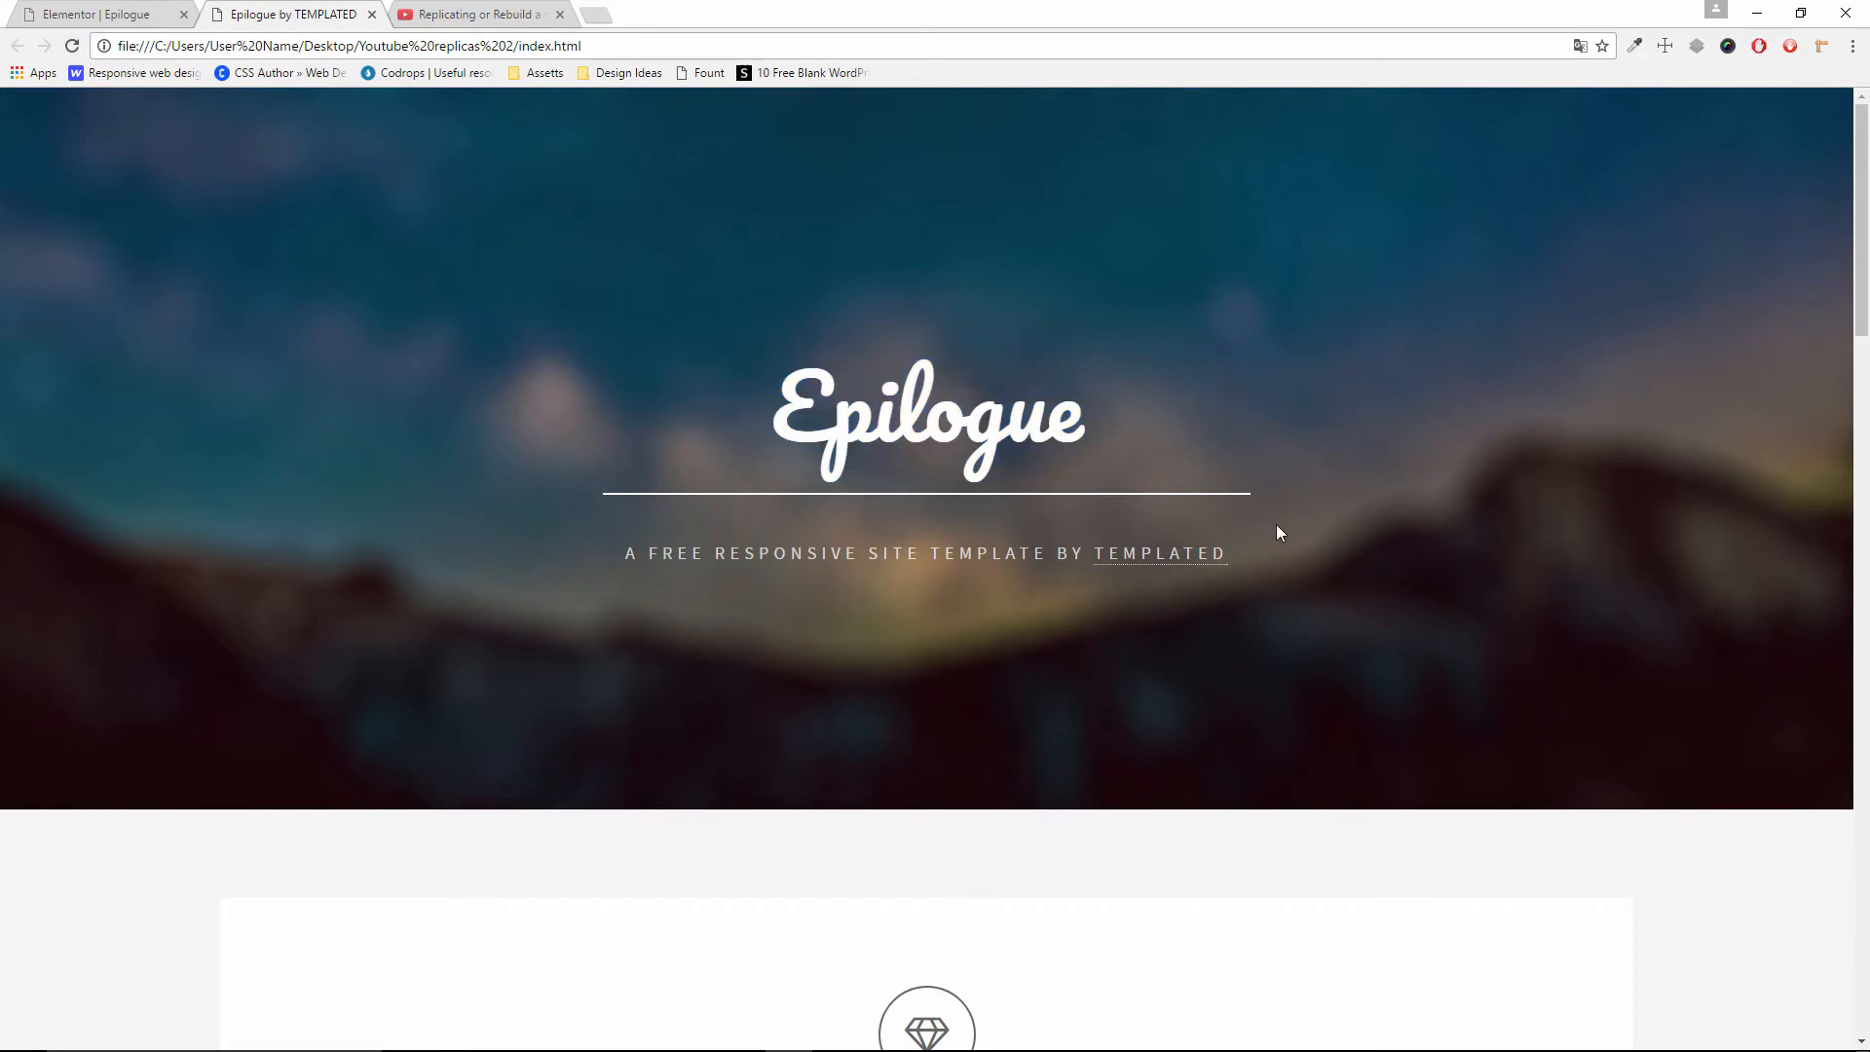
left_click_drag(625, 547, 1256, 579)
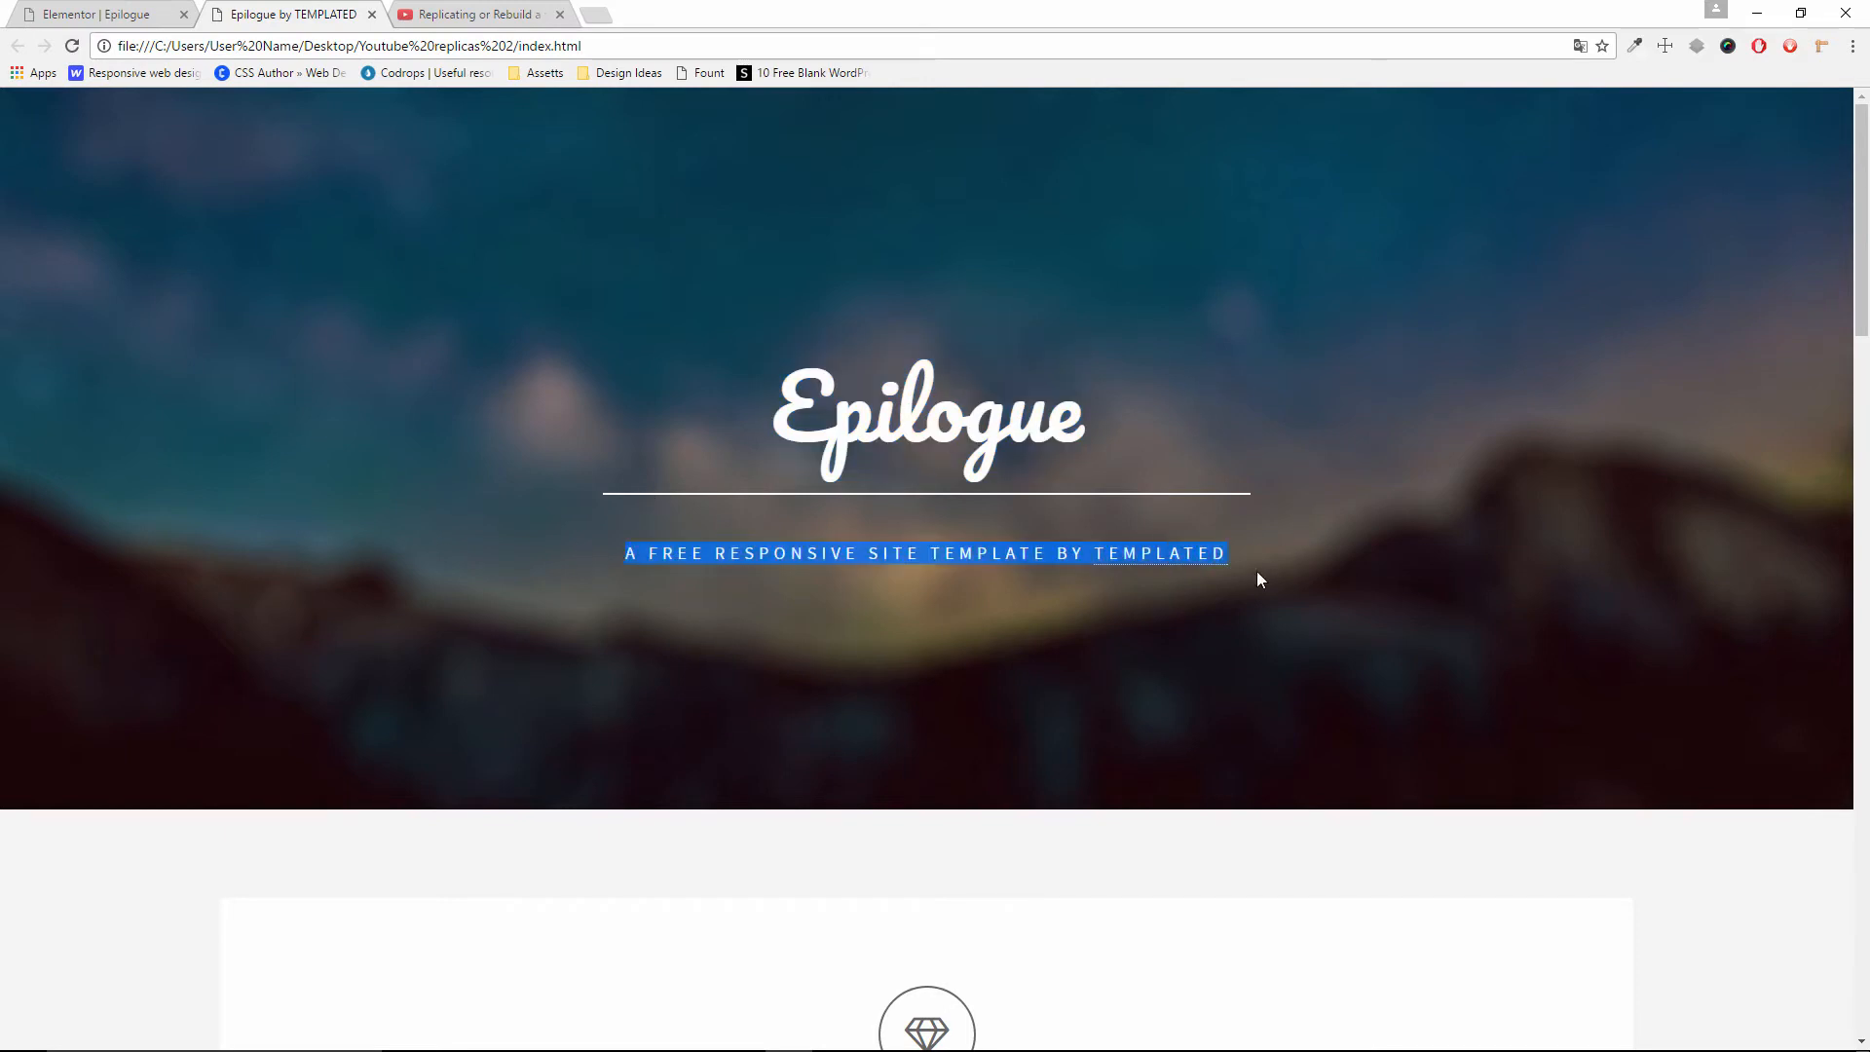
left_click(911, 393)
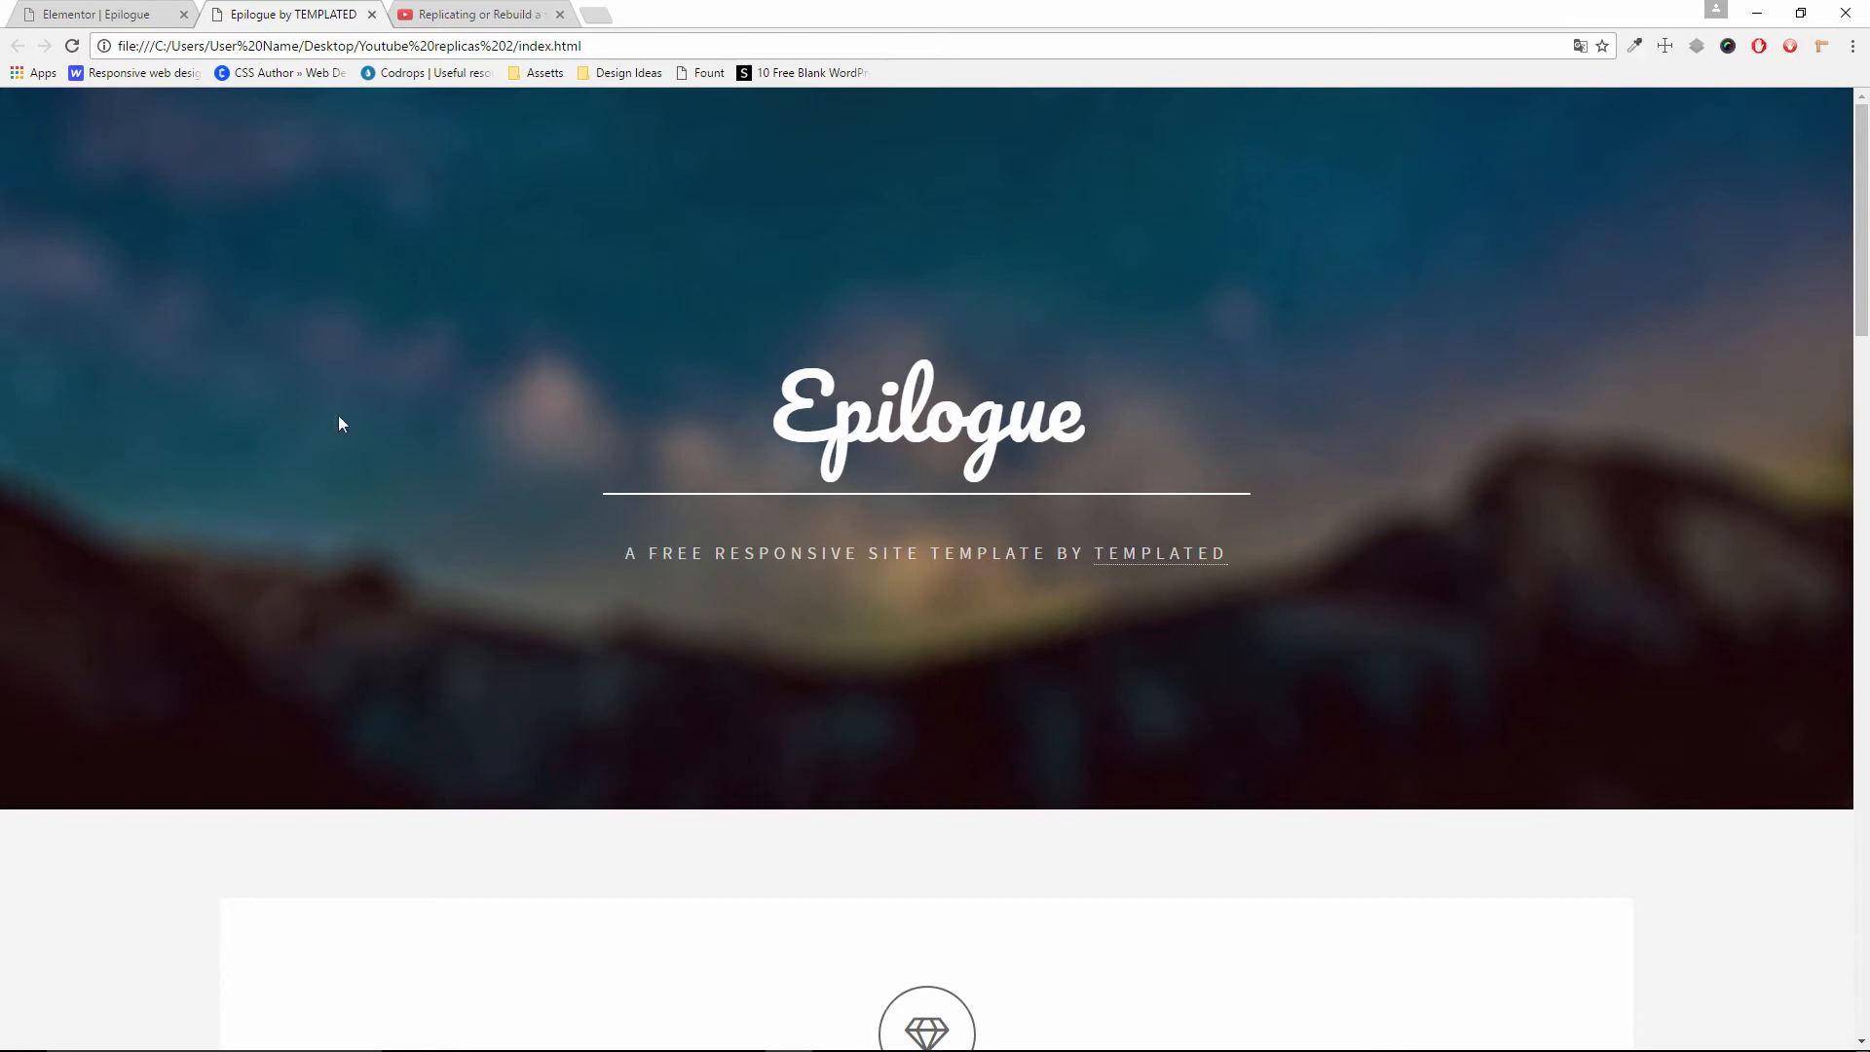
Add a new single-column section to the Epilogue page in Elementor
left_click(86, 10)
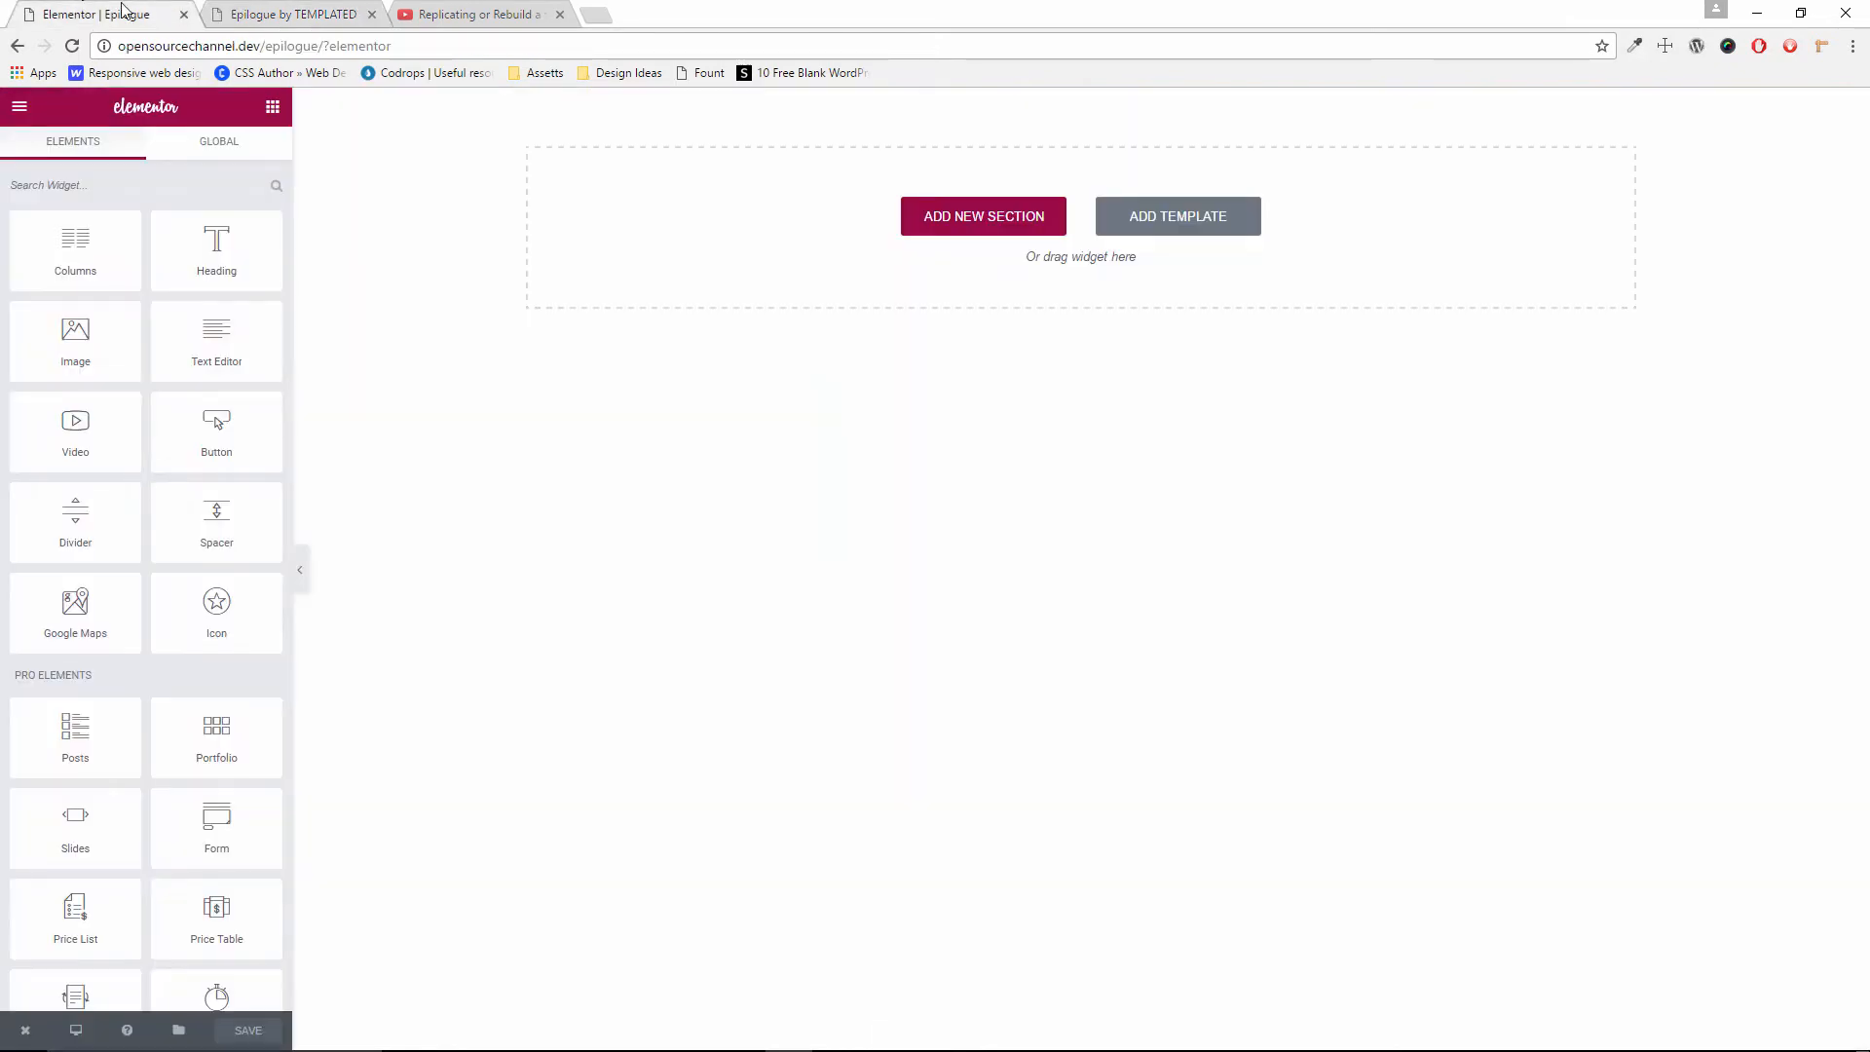
left_click(960, 232)
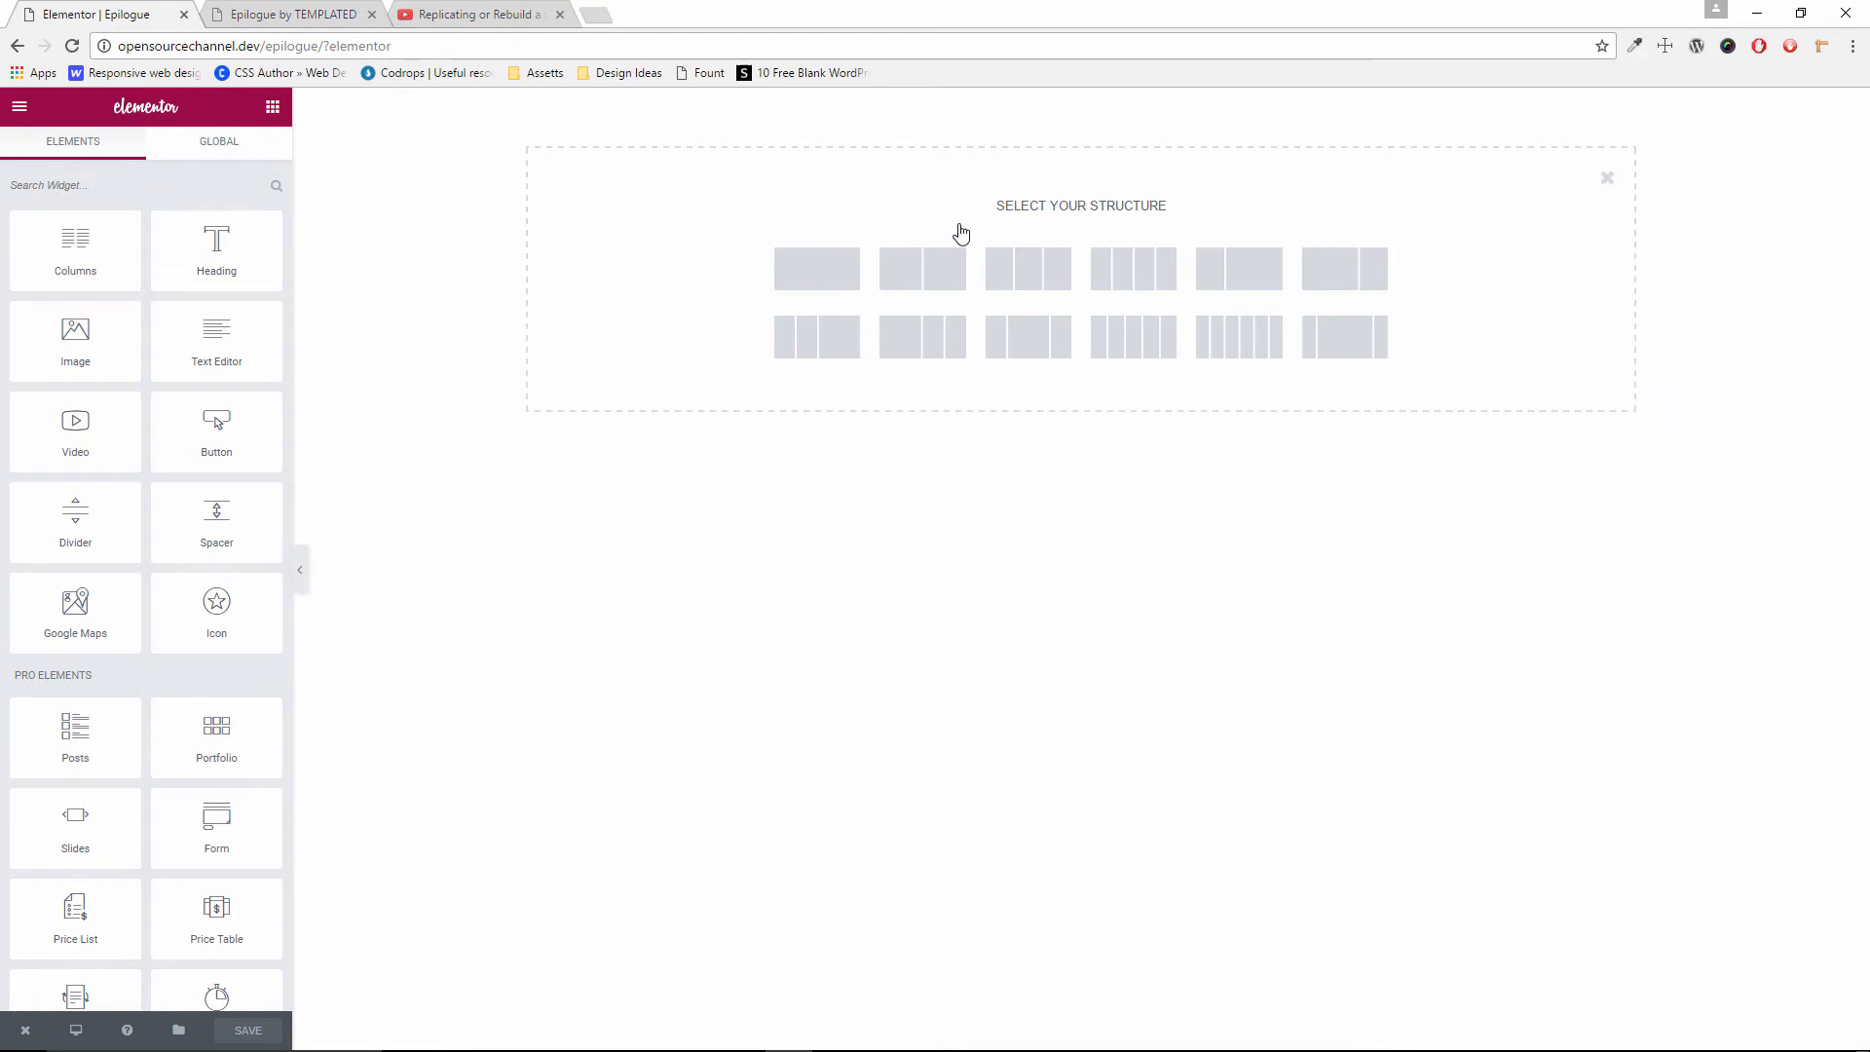
left_click(840, 284)
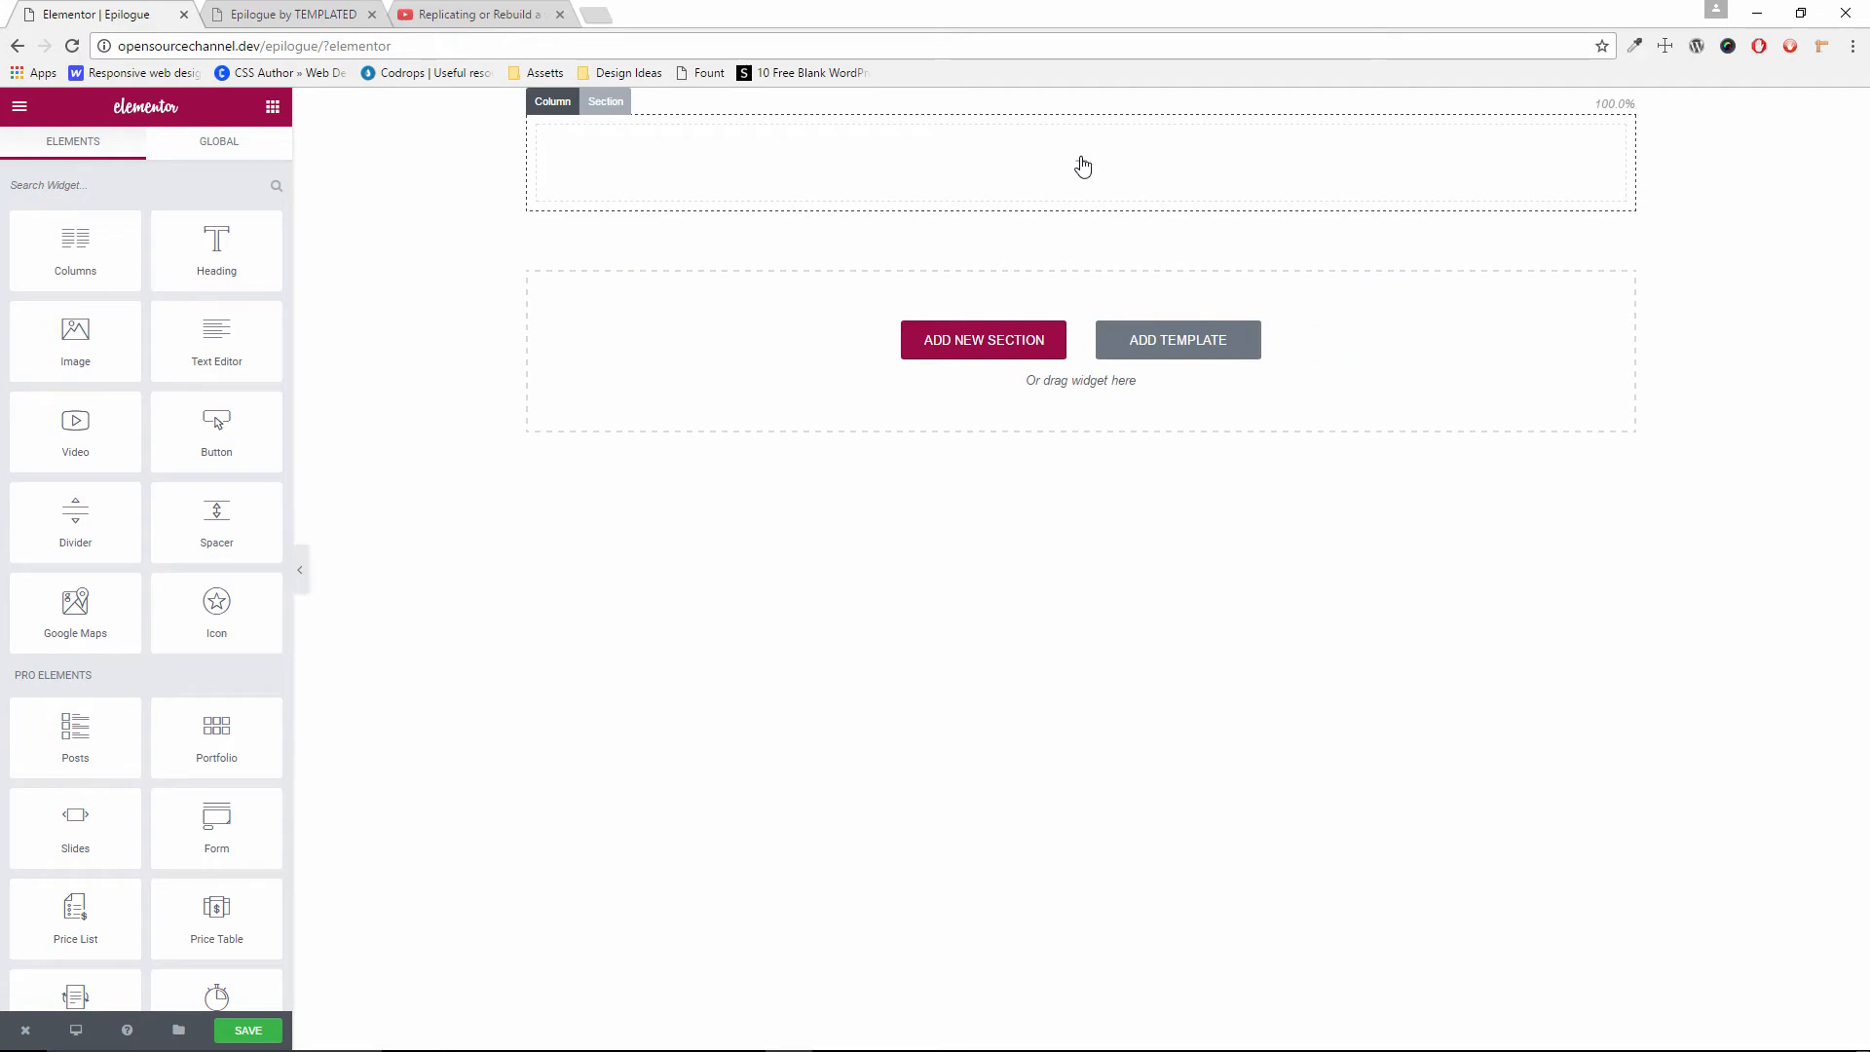
Stretch the new section to full width and set its content position to Middle
left_click(606, 103)
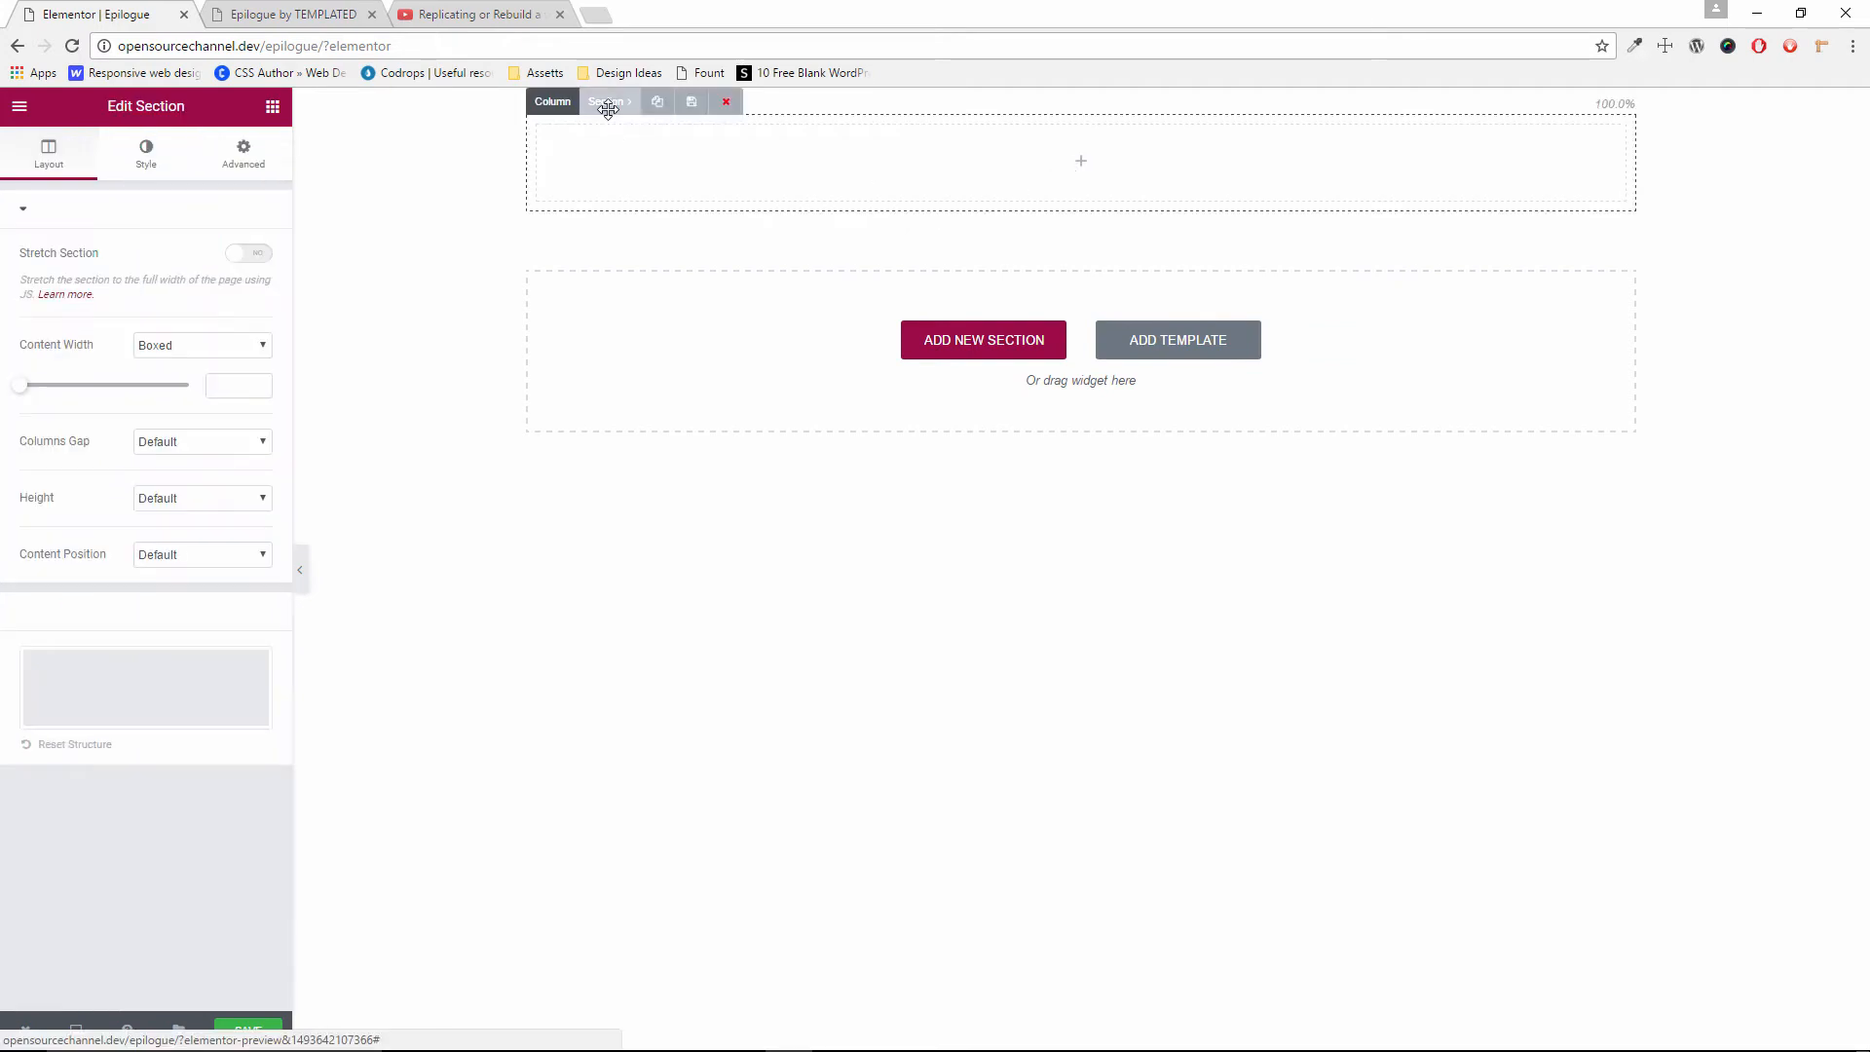
left_click(252, 257)
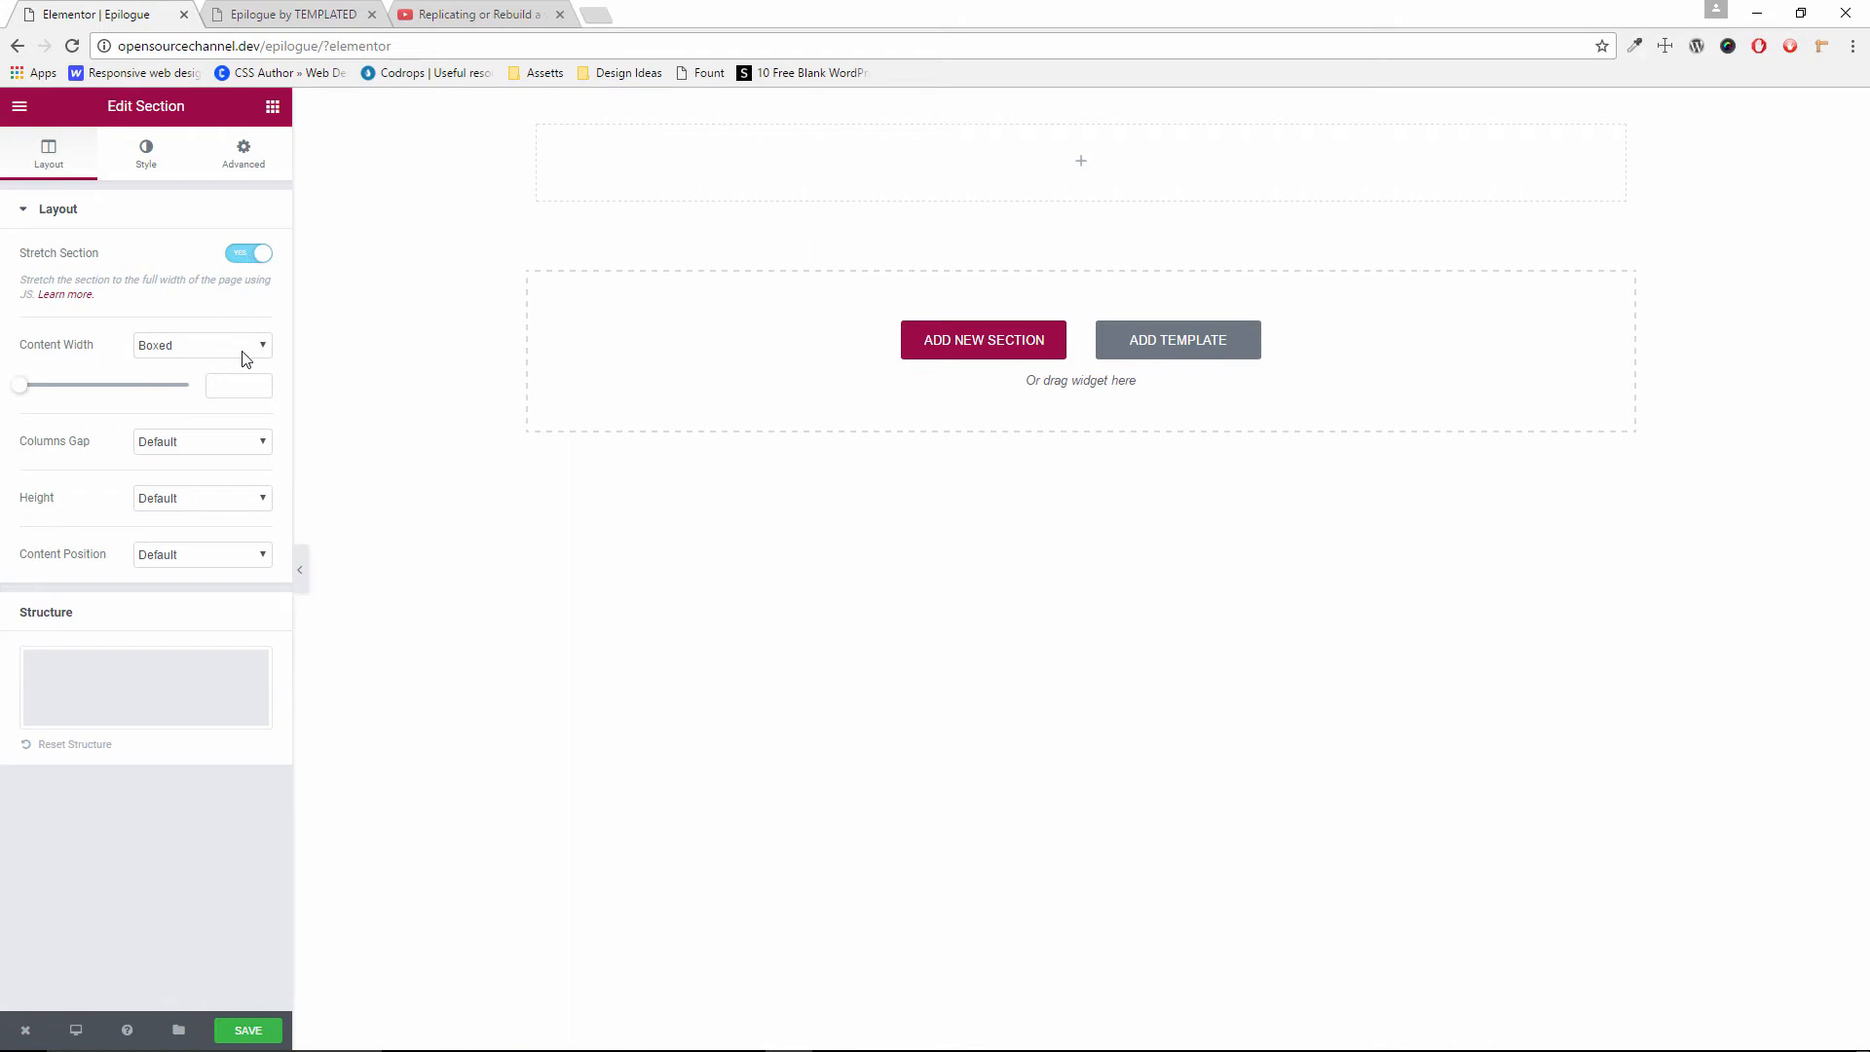
left_click(269, 8)
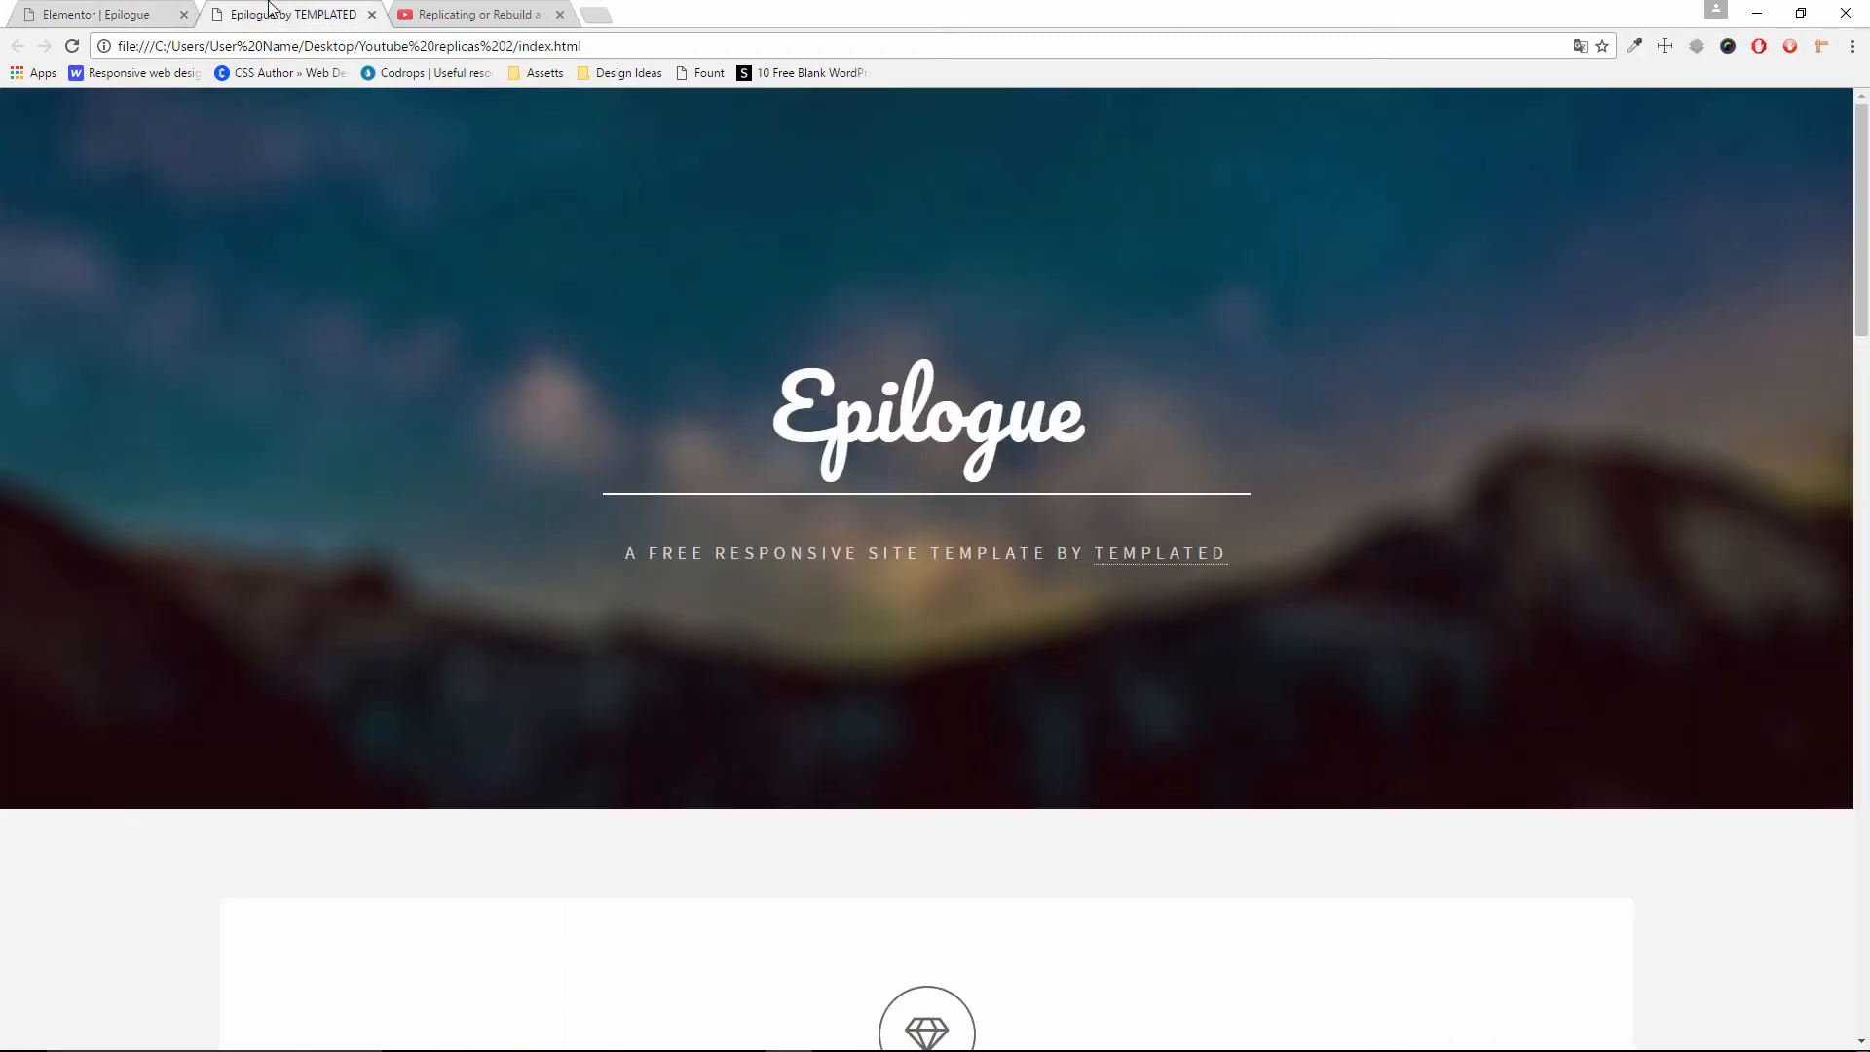
left_click(151, 8)
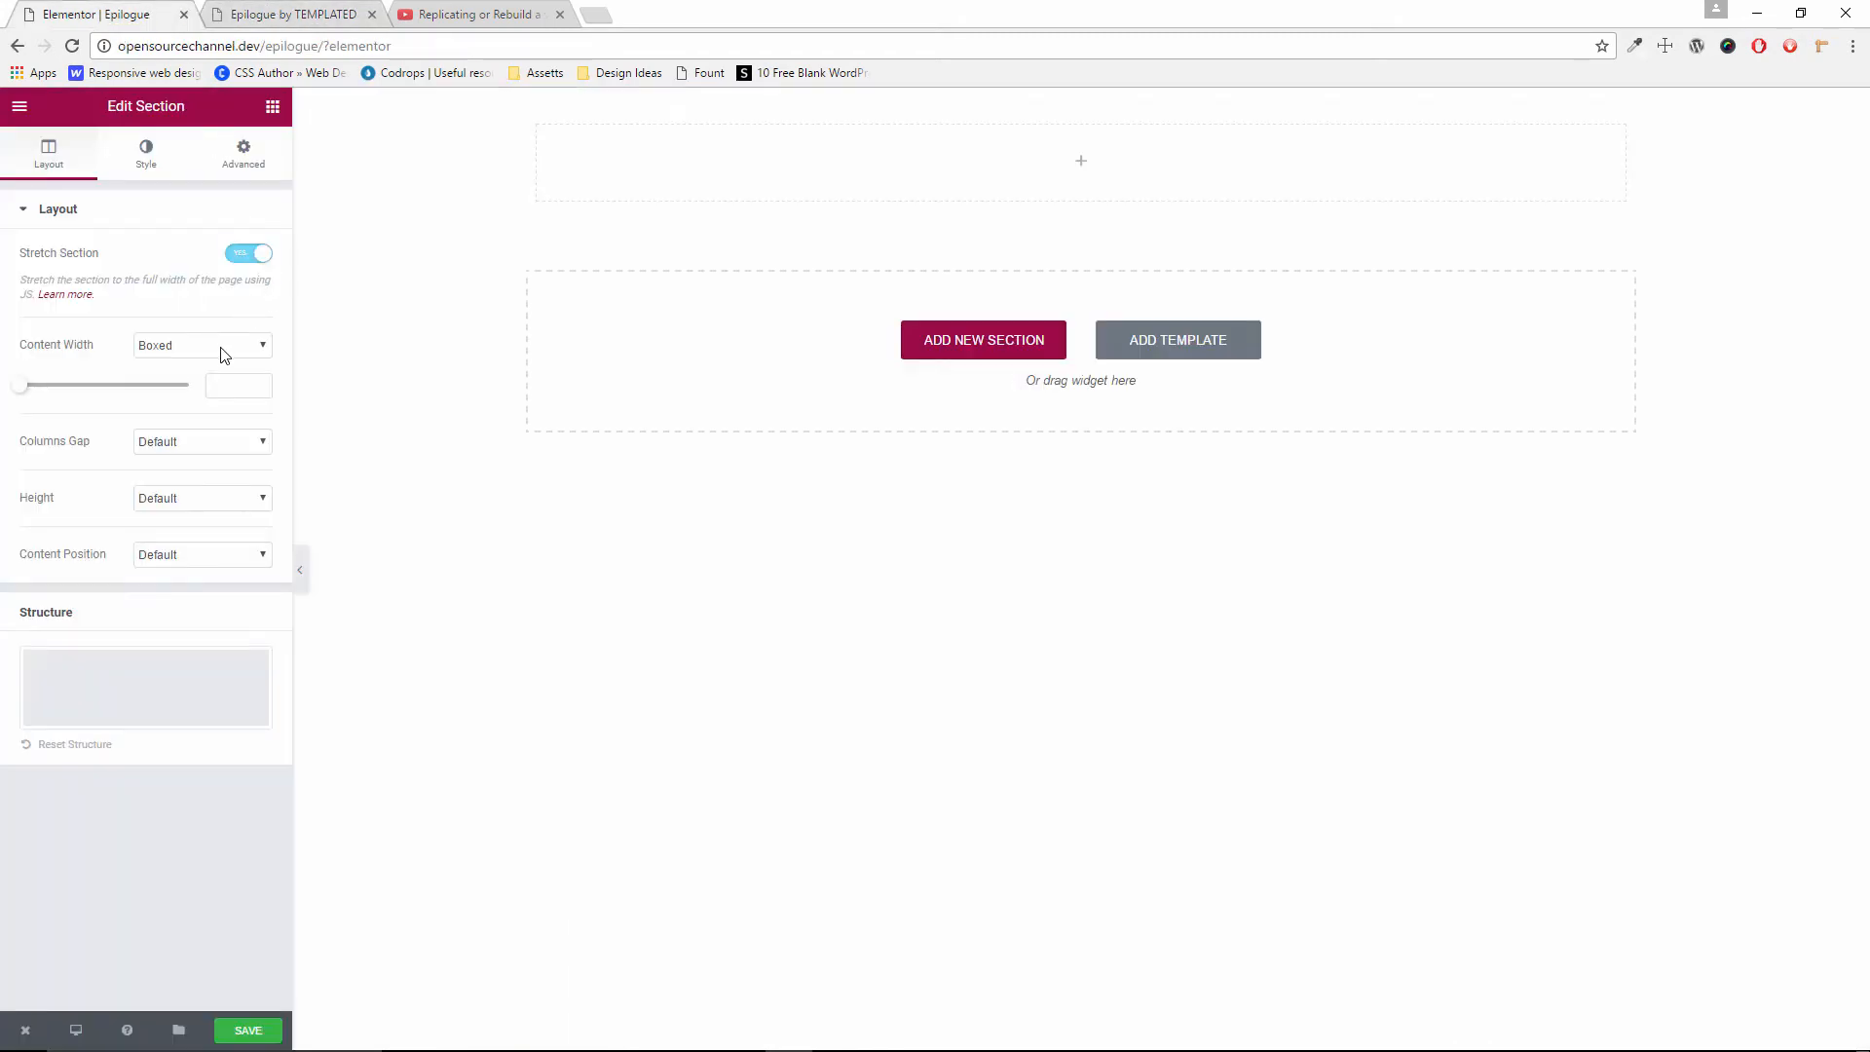
left_click(151, 555)
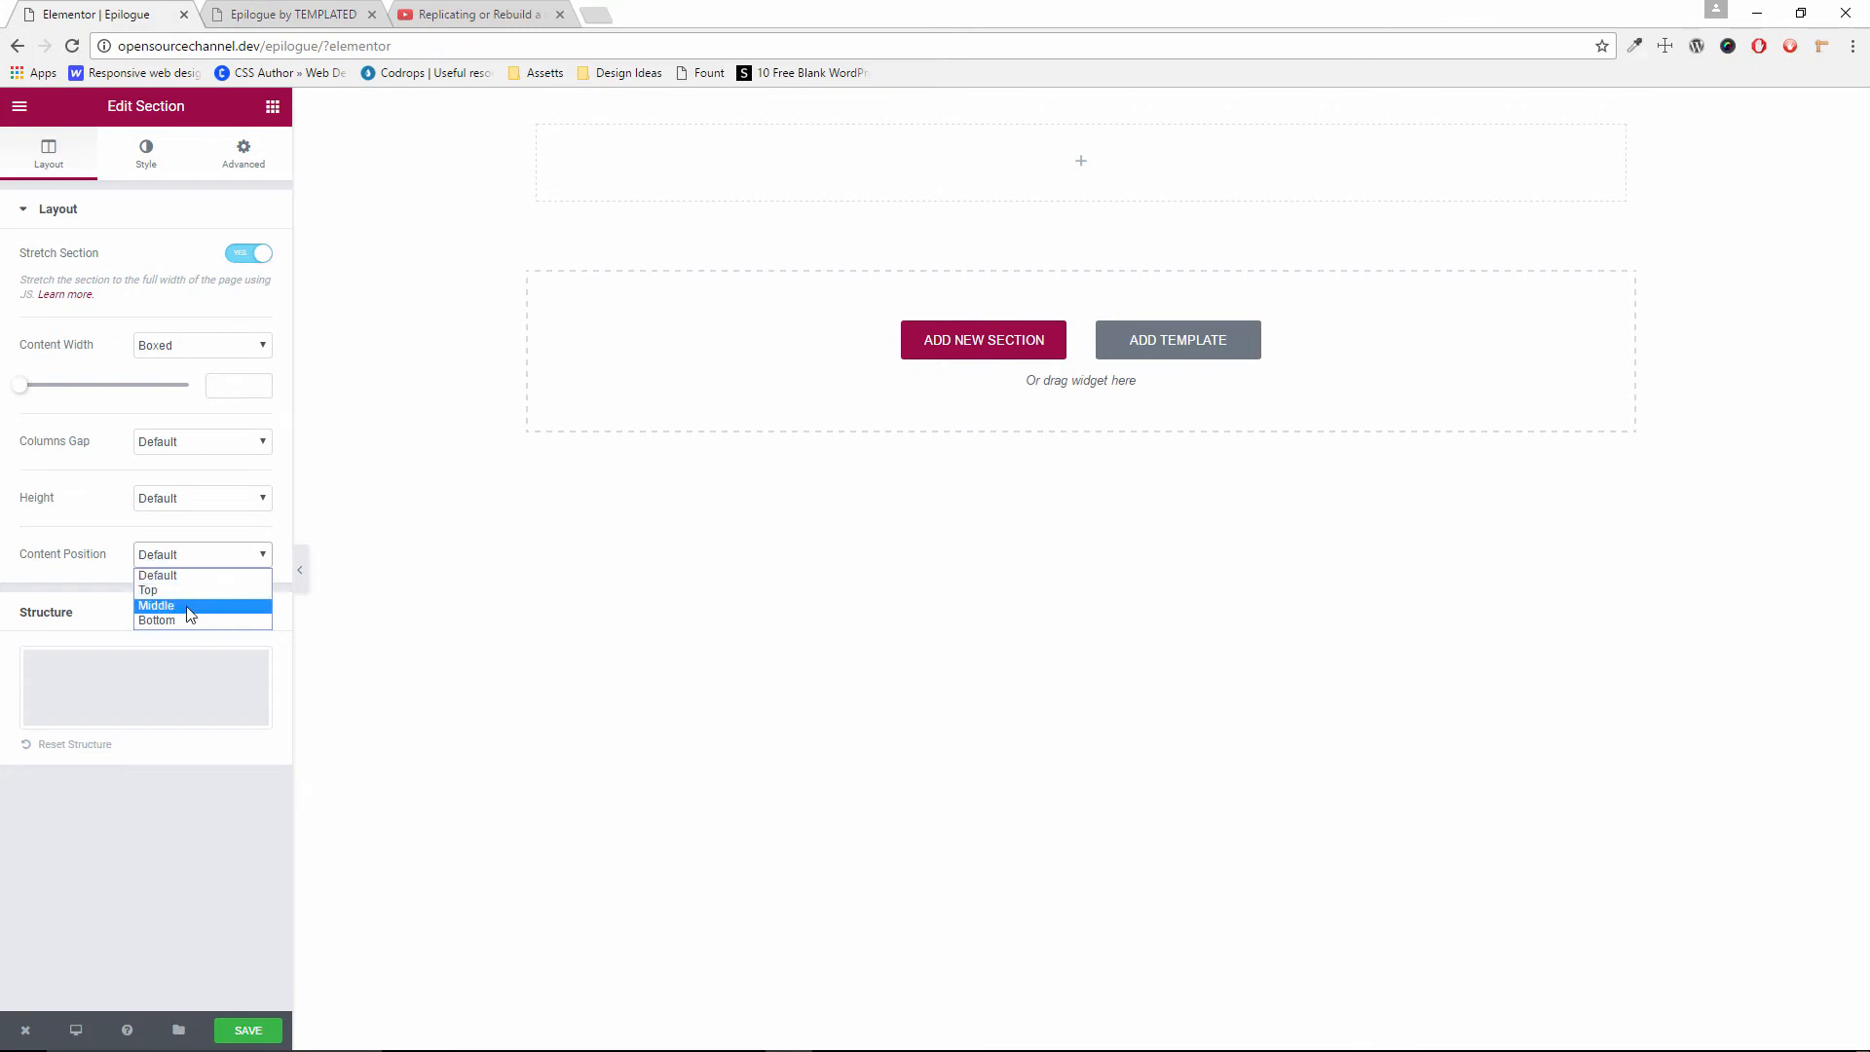
left_click(156, 606)
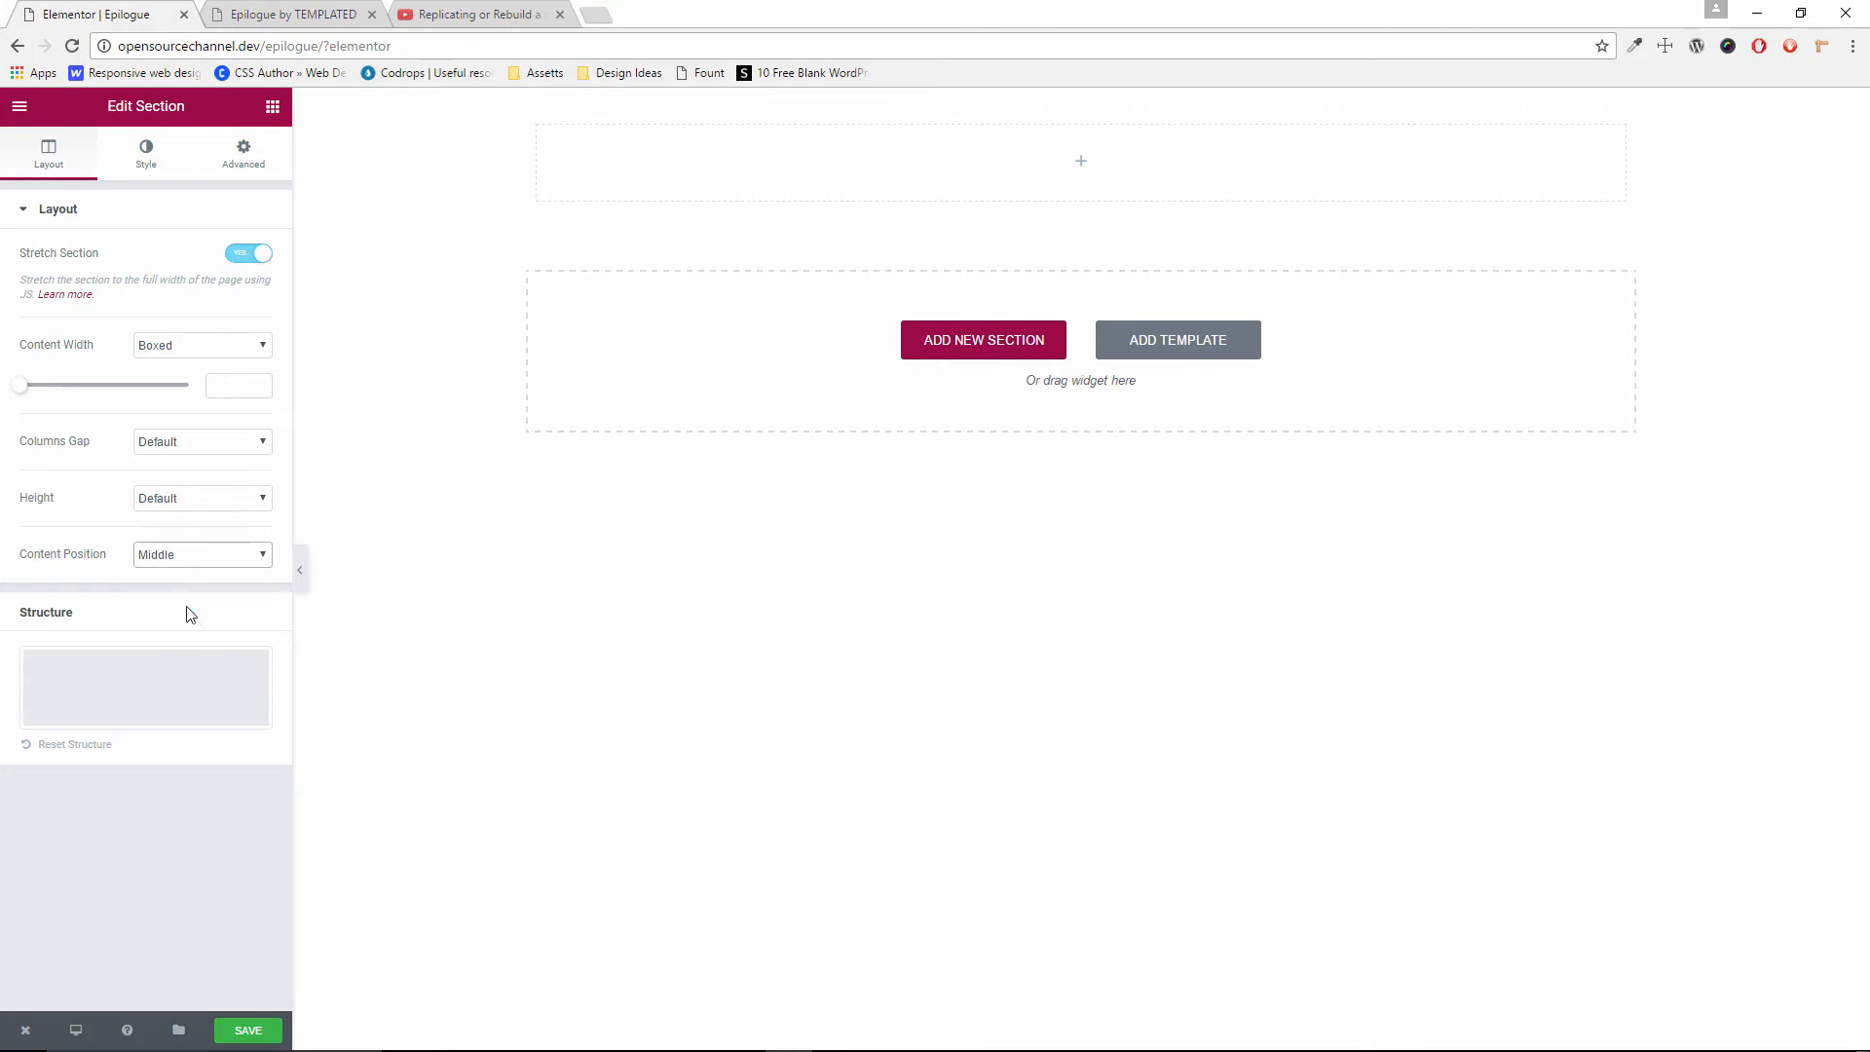
Set the section's background type to Classic and open the file upload for its background image
left_click(151, 158)
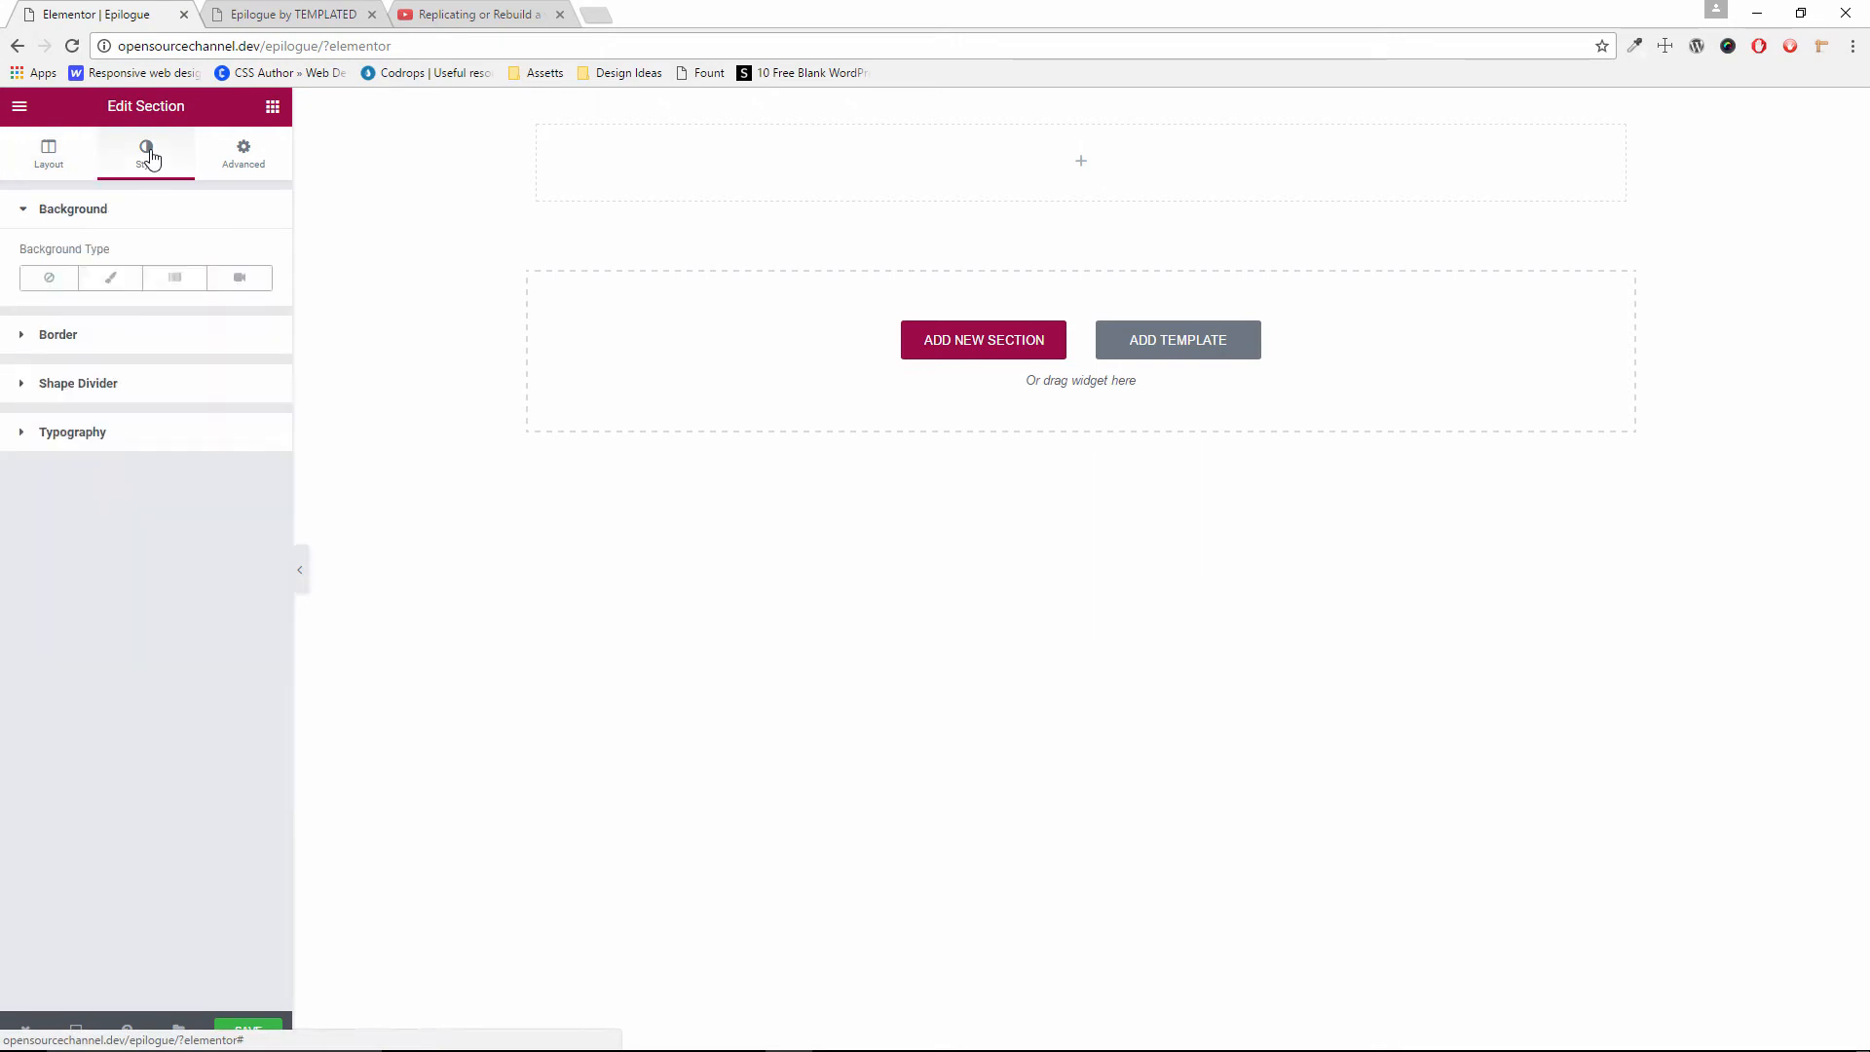
left_click(130, 280)
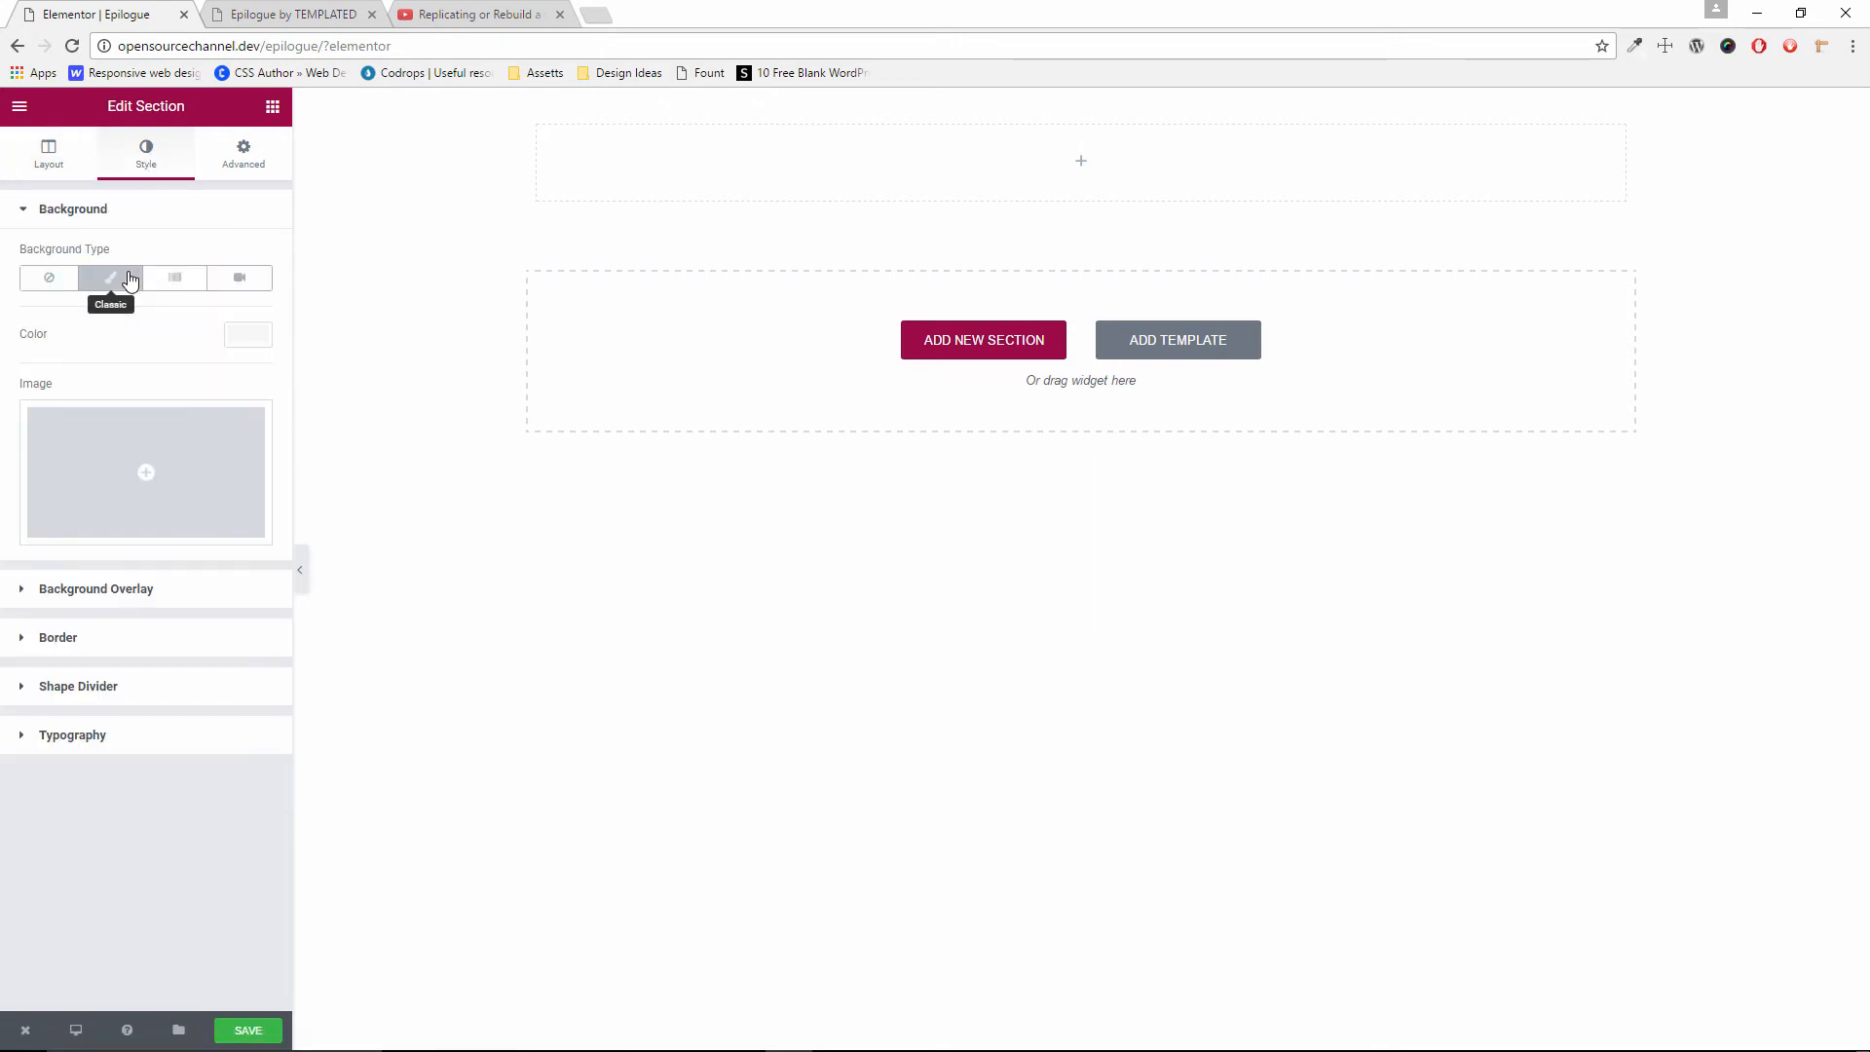
left_click(146, 477)
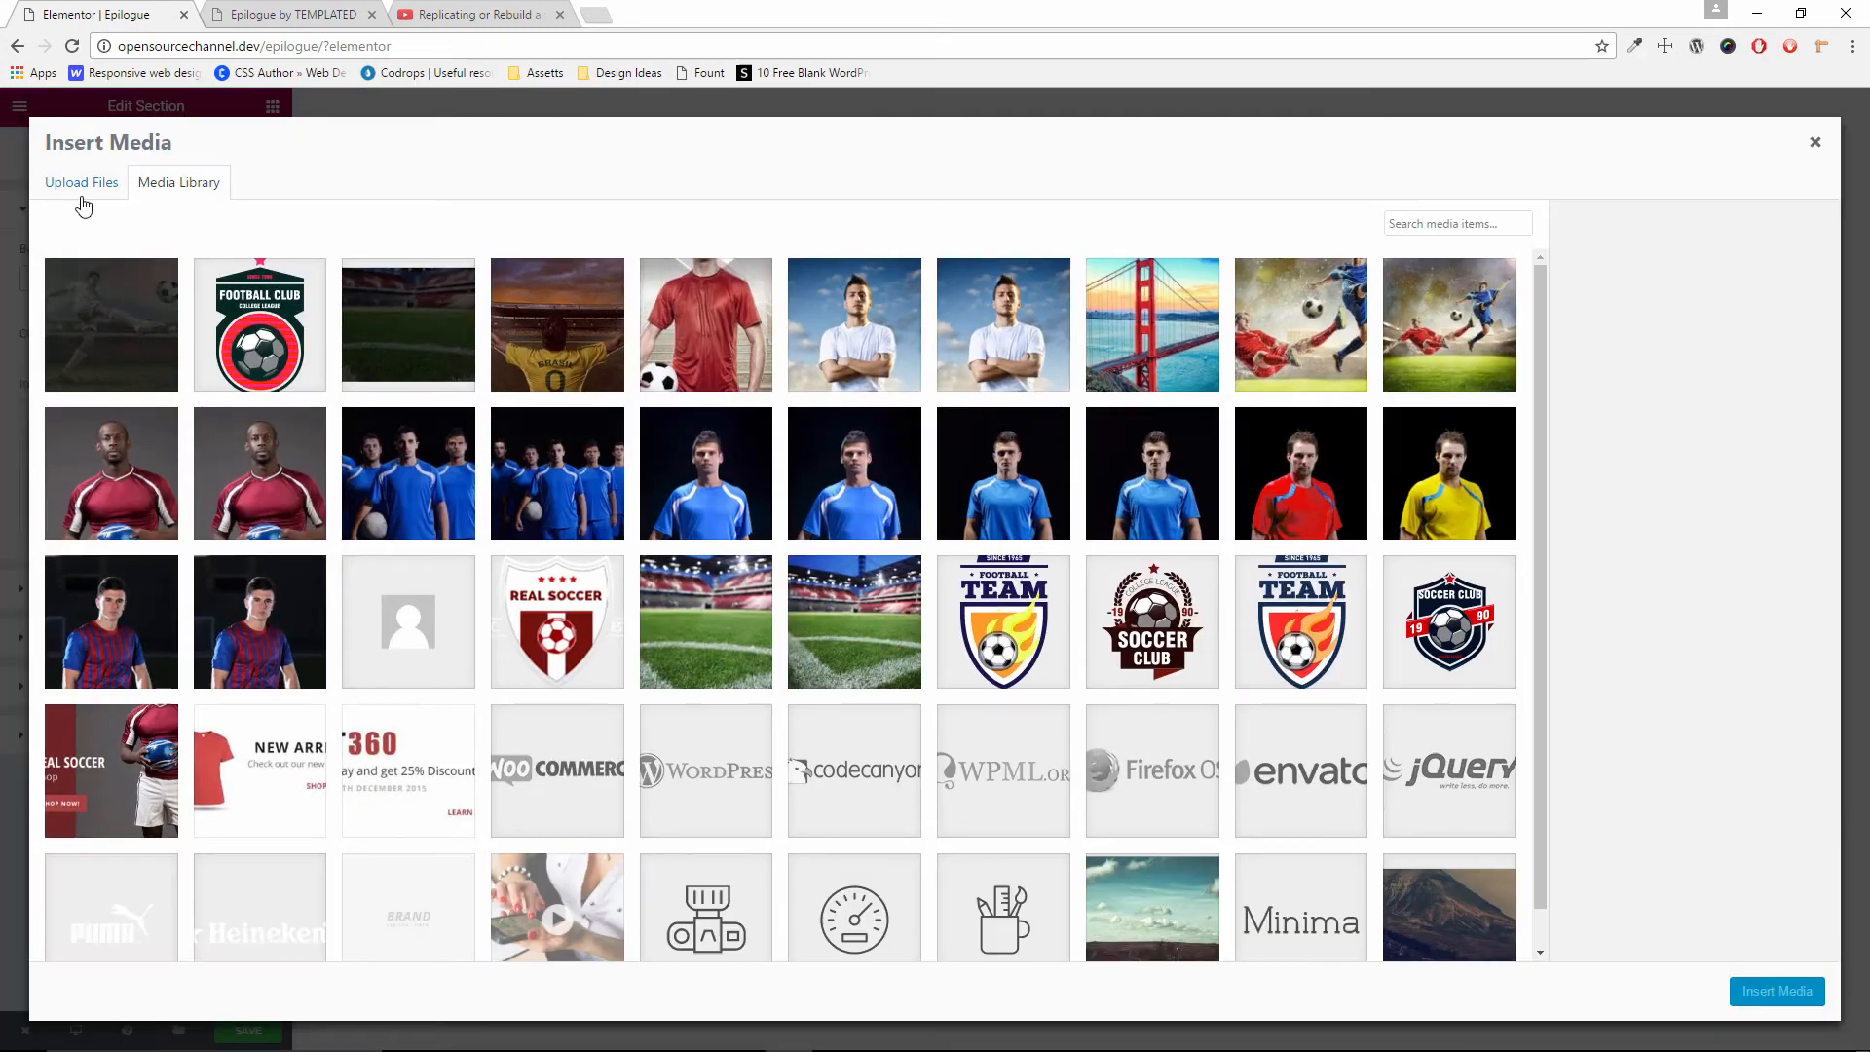
left_click(83, 191)
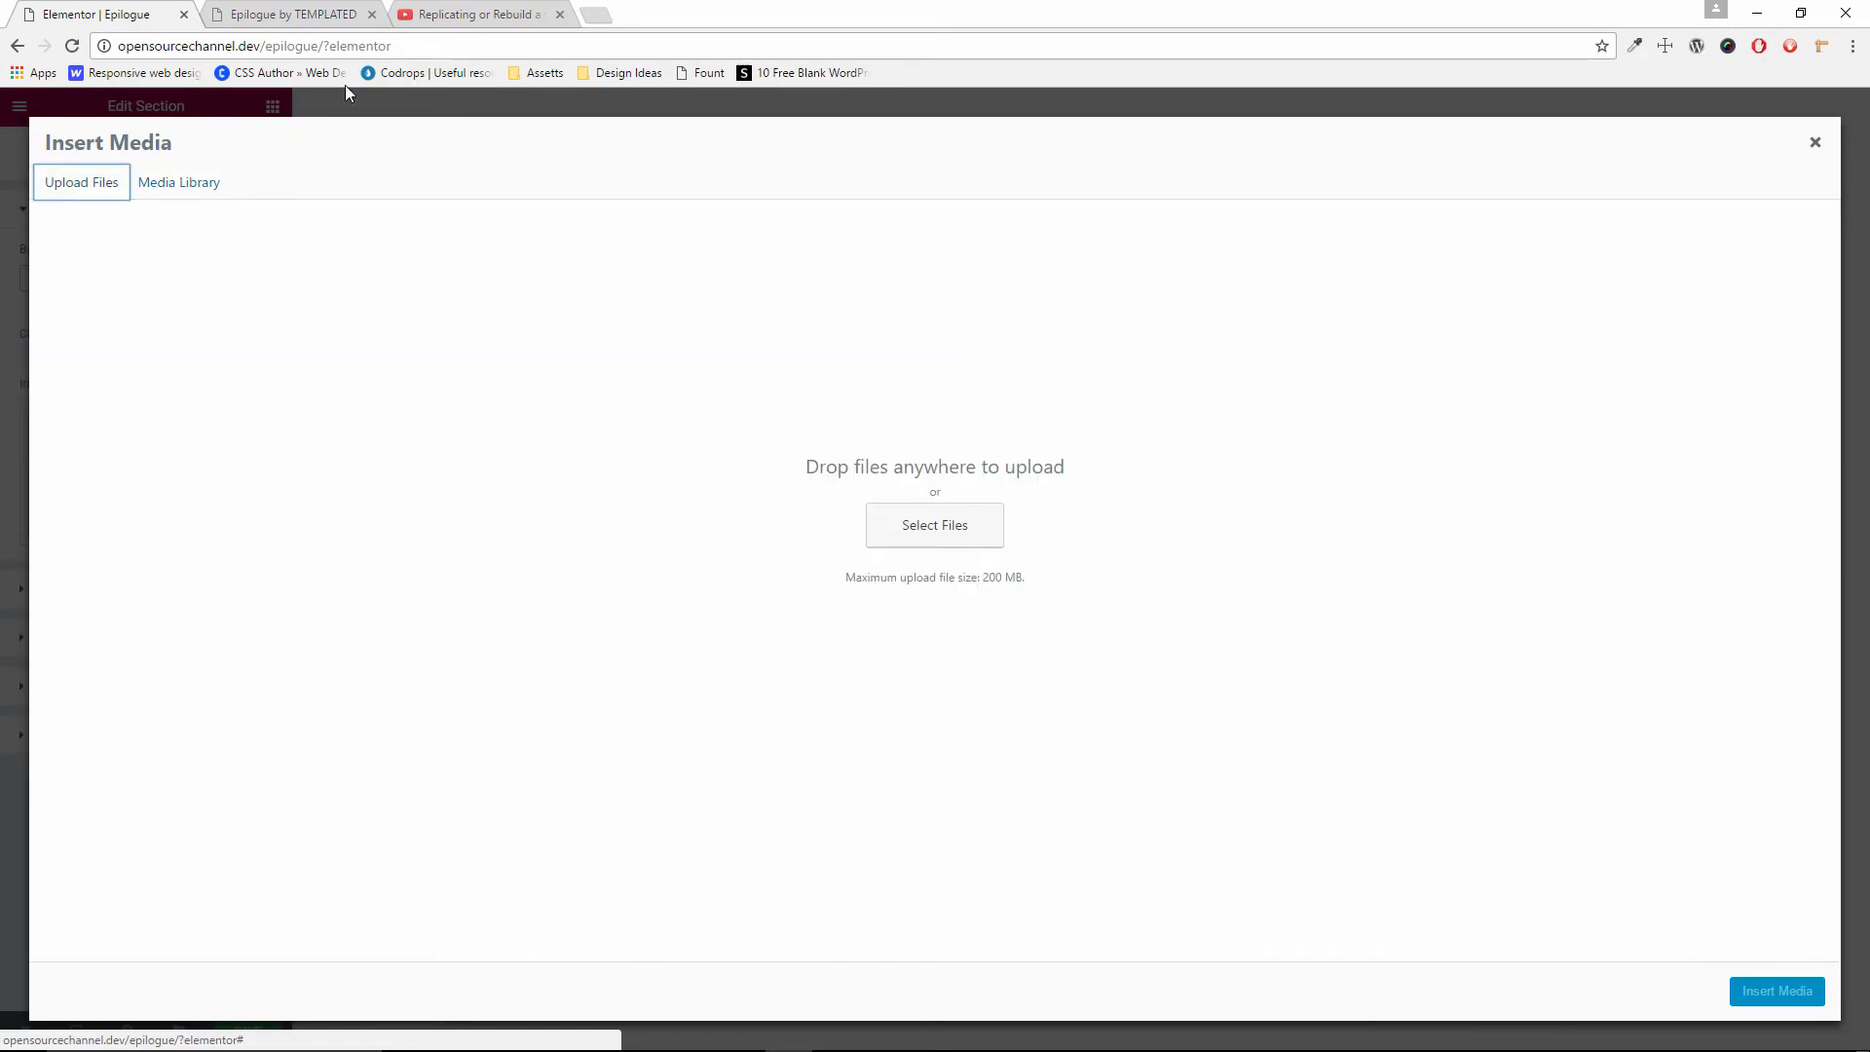
Switch to File Explorer and copy the path of the images folder inside the desktop folder Youtube replicas 2
left_click(1757, 12)
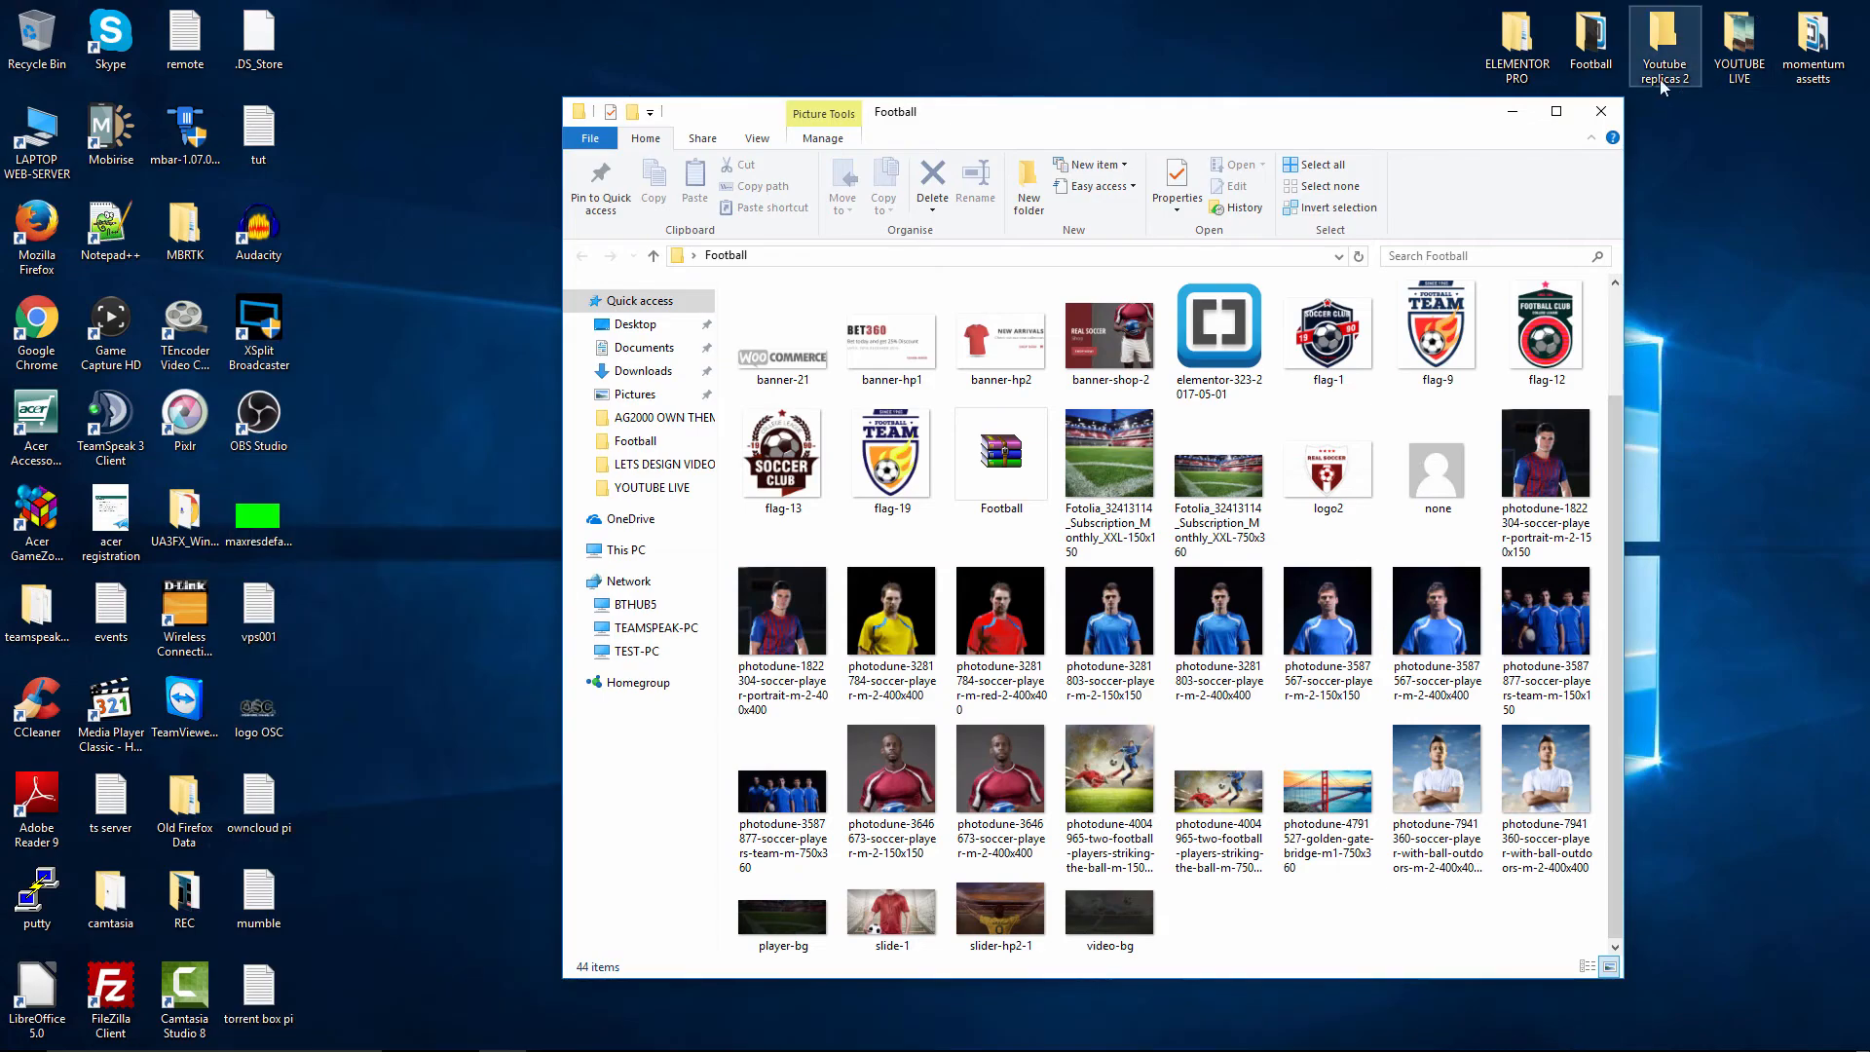
left_click(1662, 64)
double_click(1662, 64)
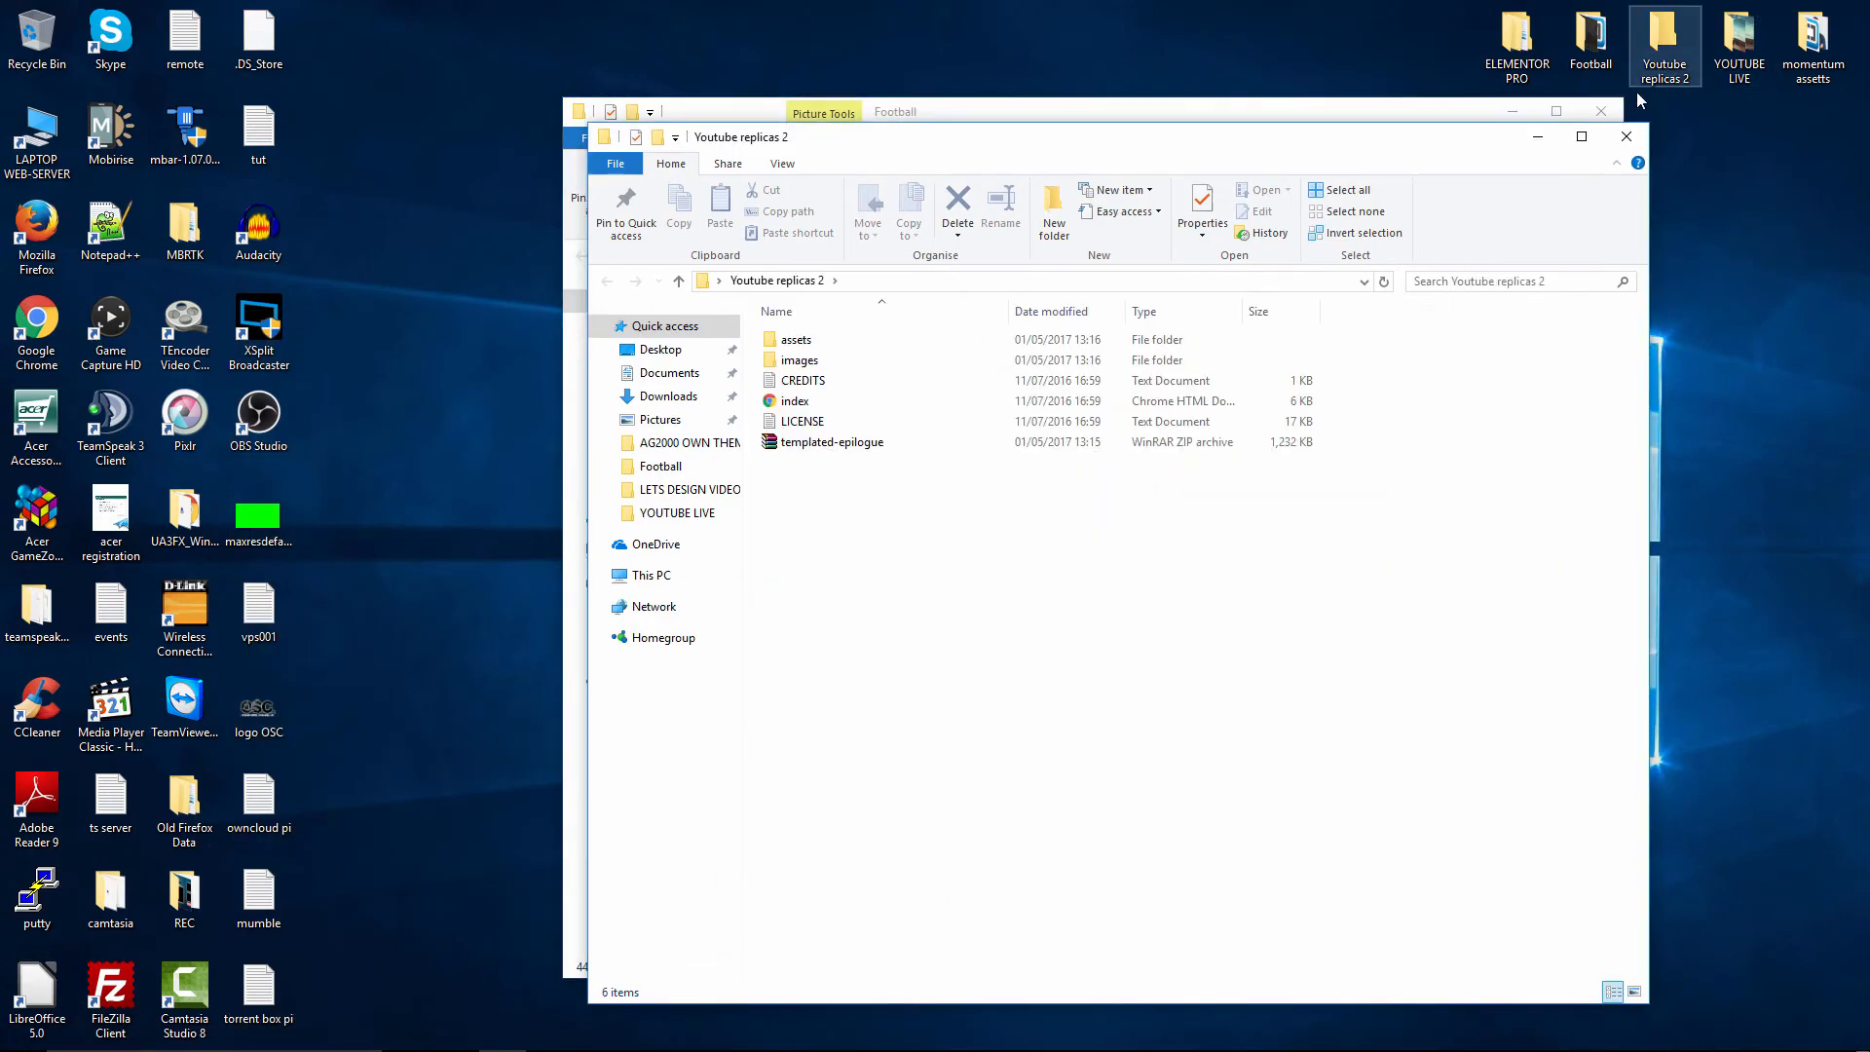
double_click(821, 362)
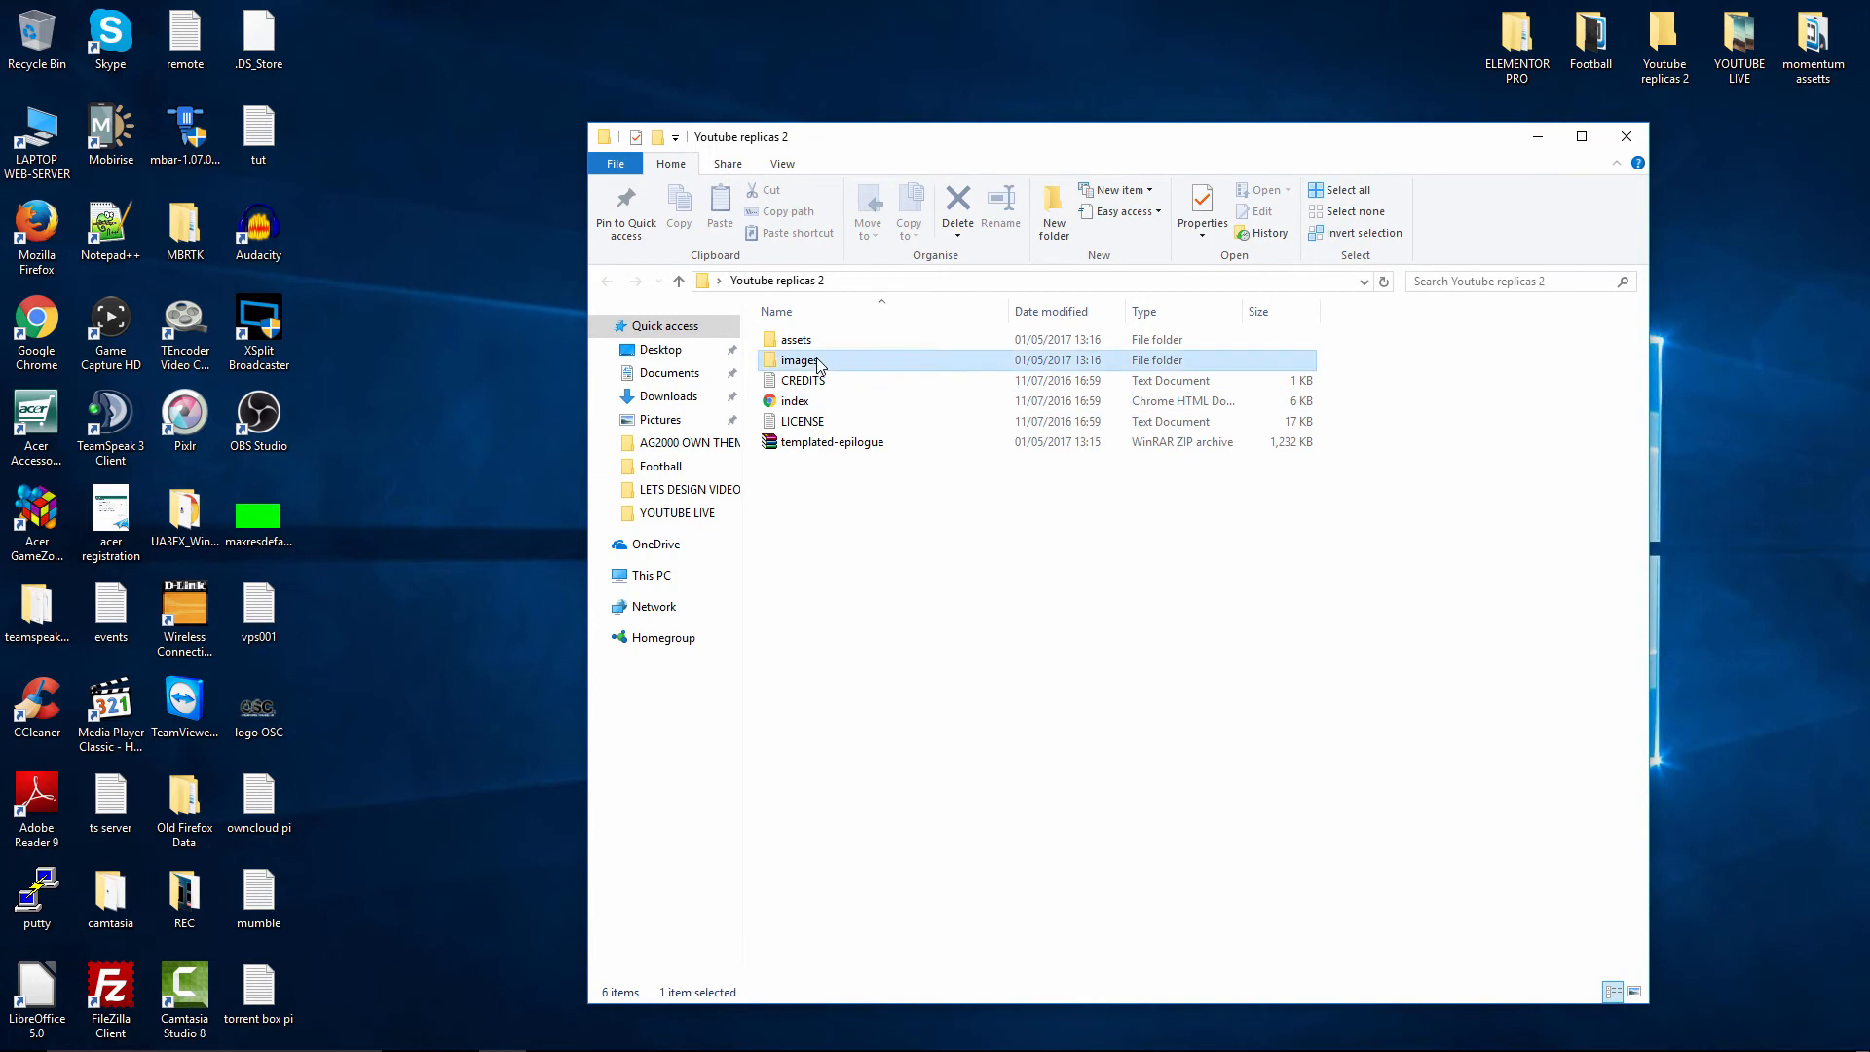
left_click(974, 281)
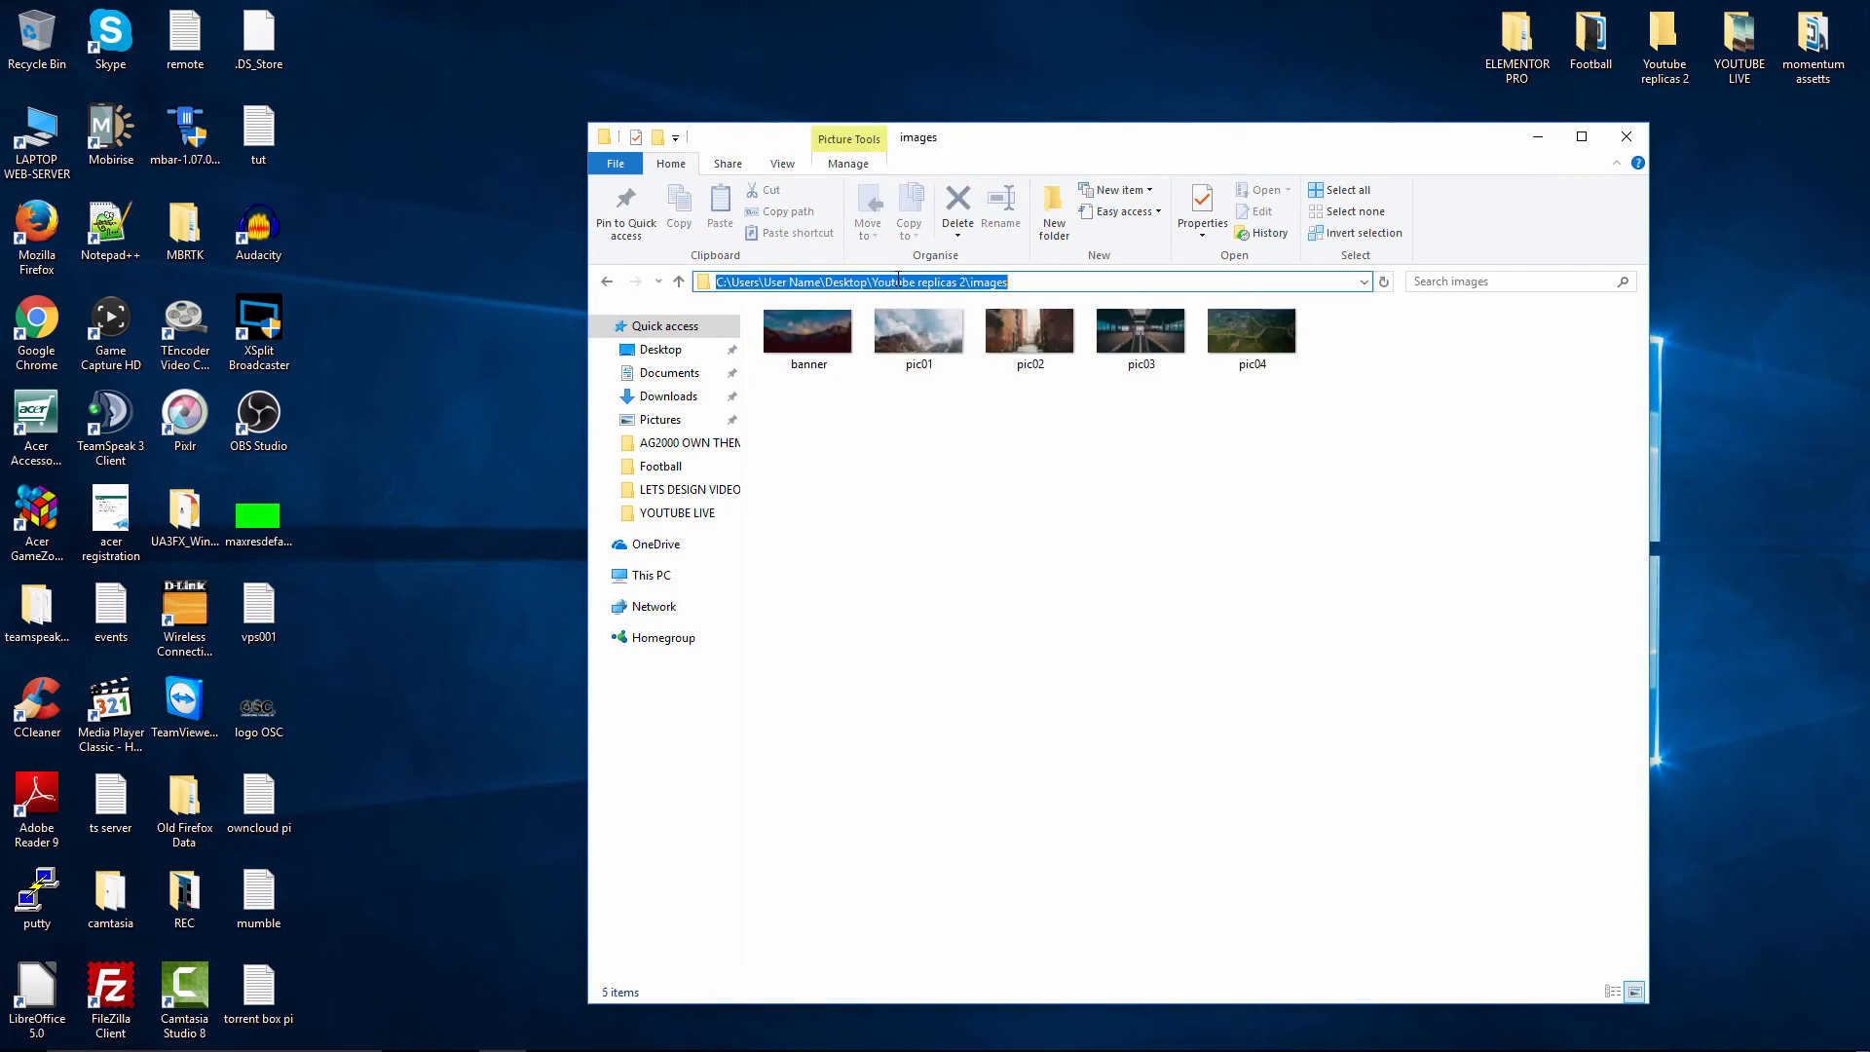
right_click(974, 281)
left_click(974, 337)
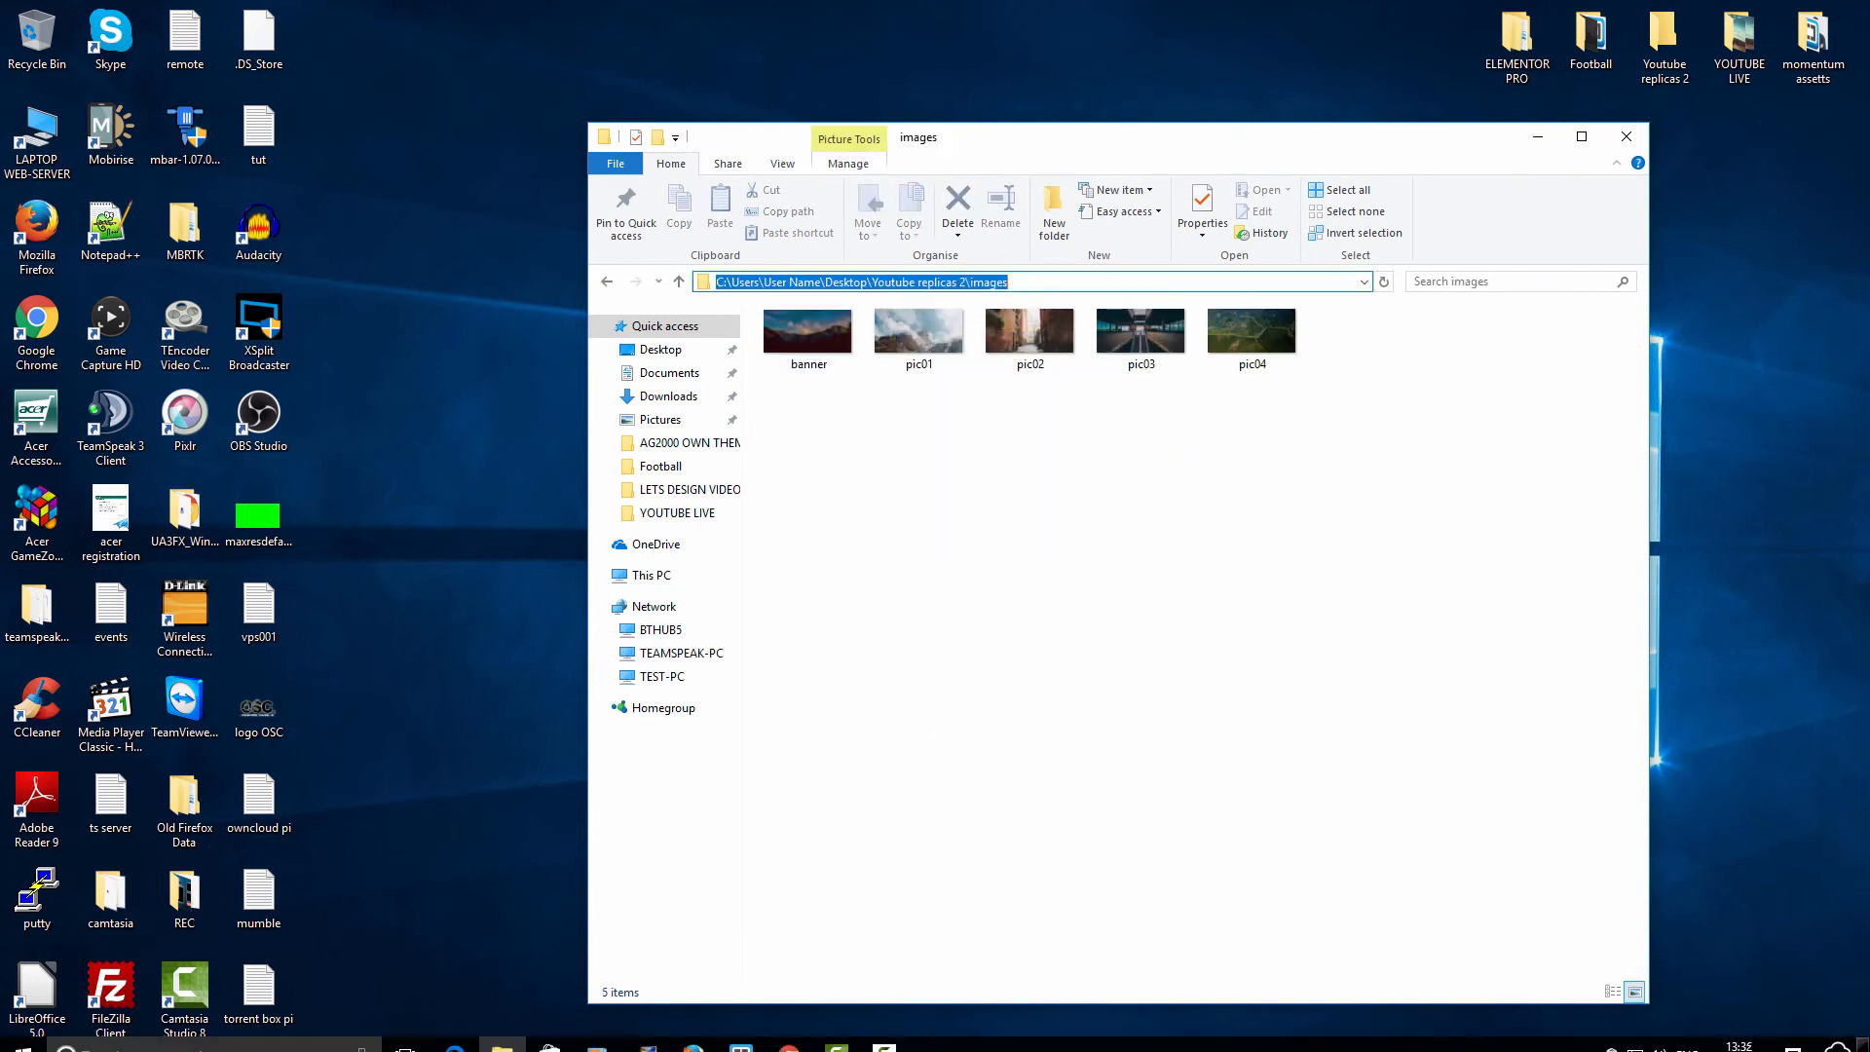
Upload the five template images, banner and pic01 to pic04, from the copied folder path to the media library
left_click(789, 1033)
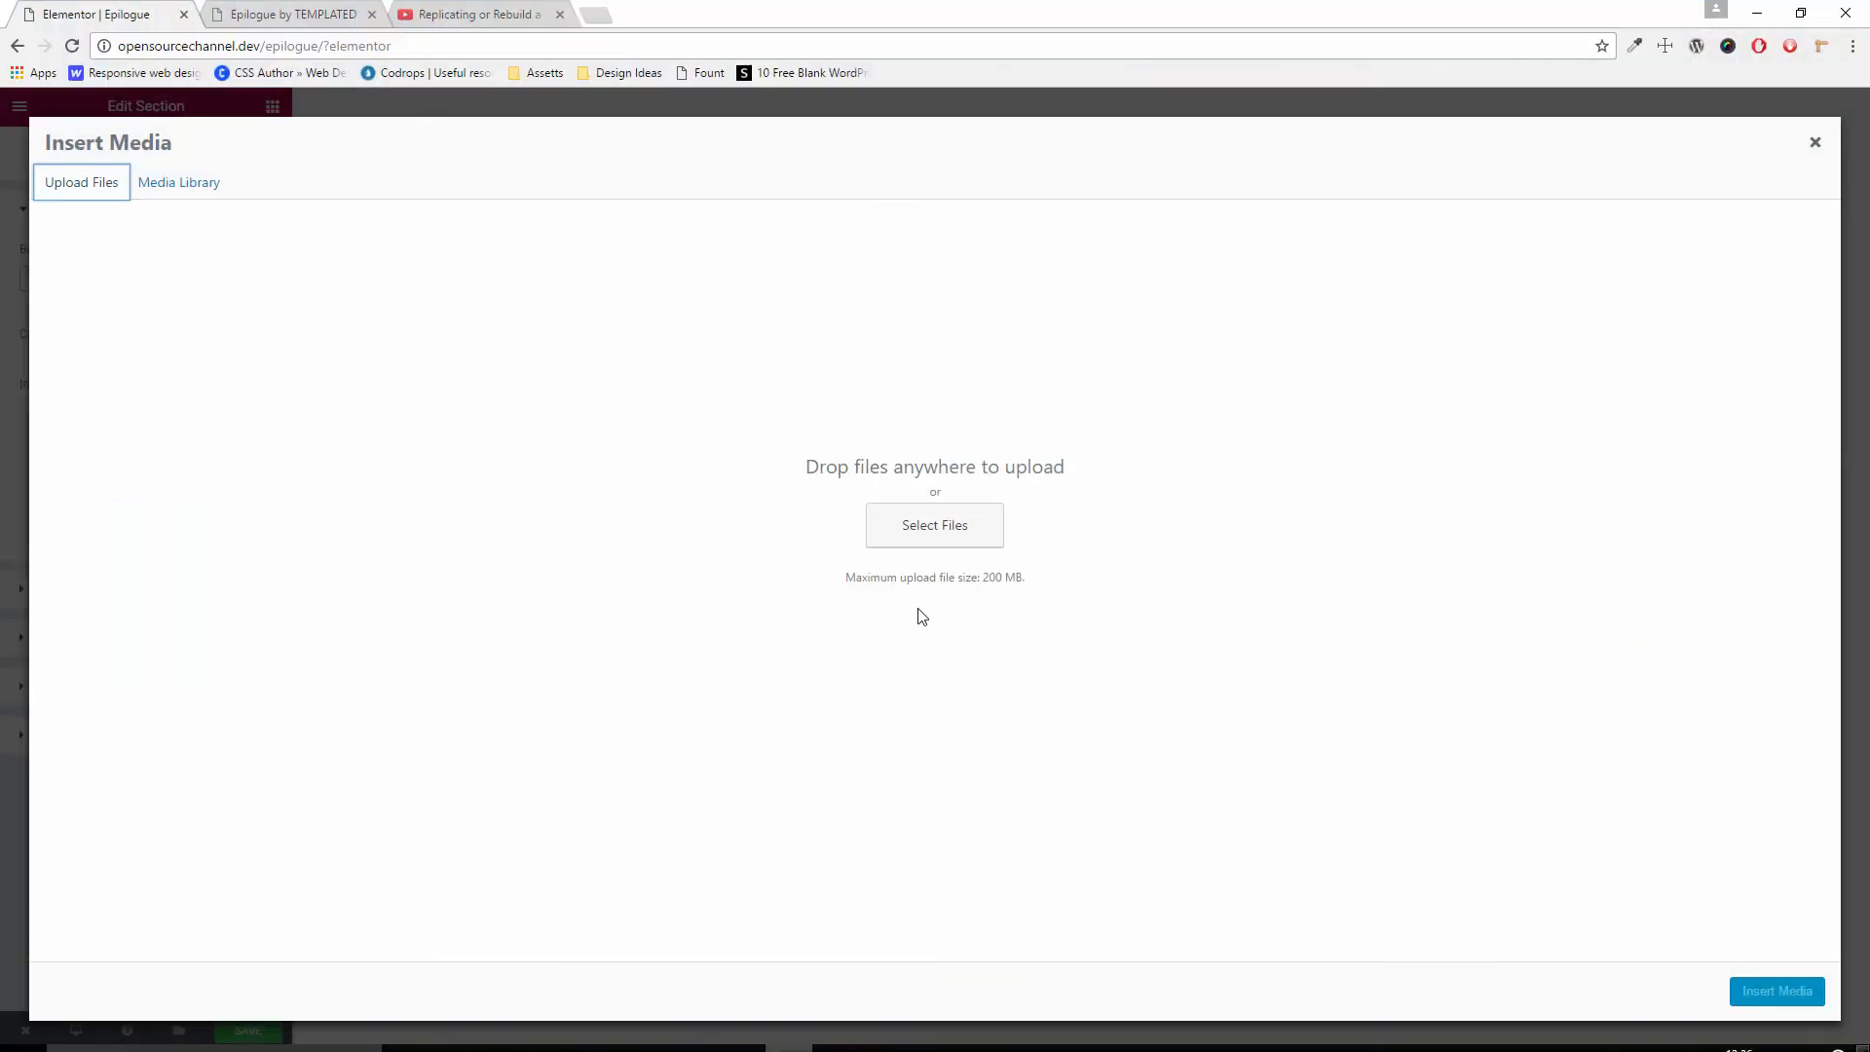
left_click(910, 548)
left_click(909, 546)
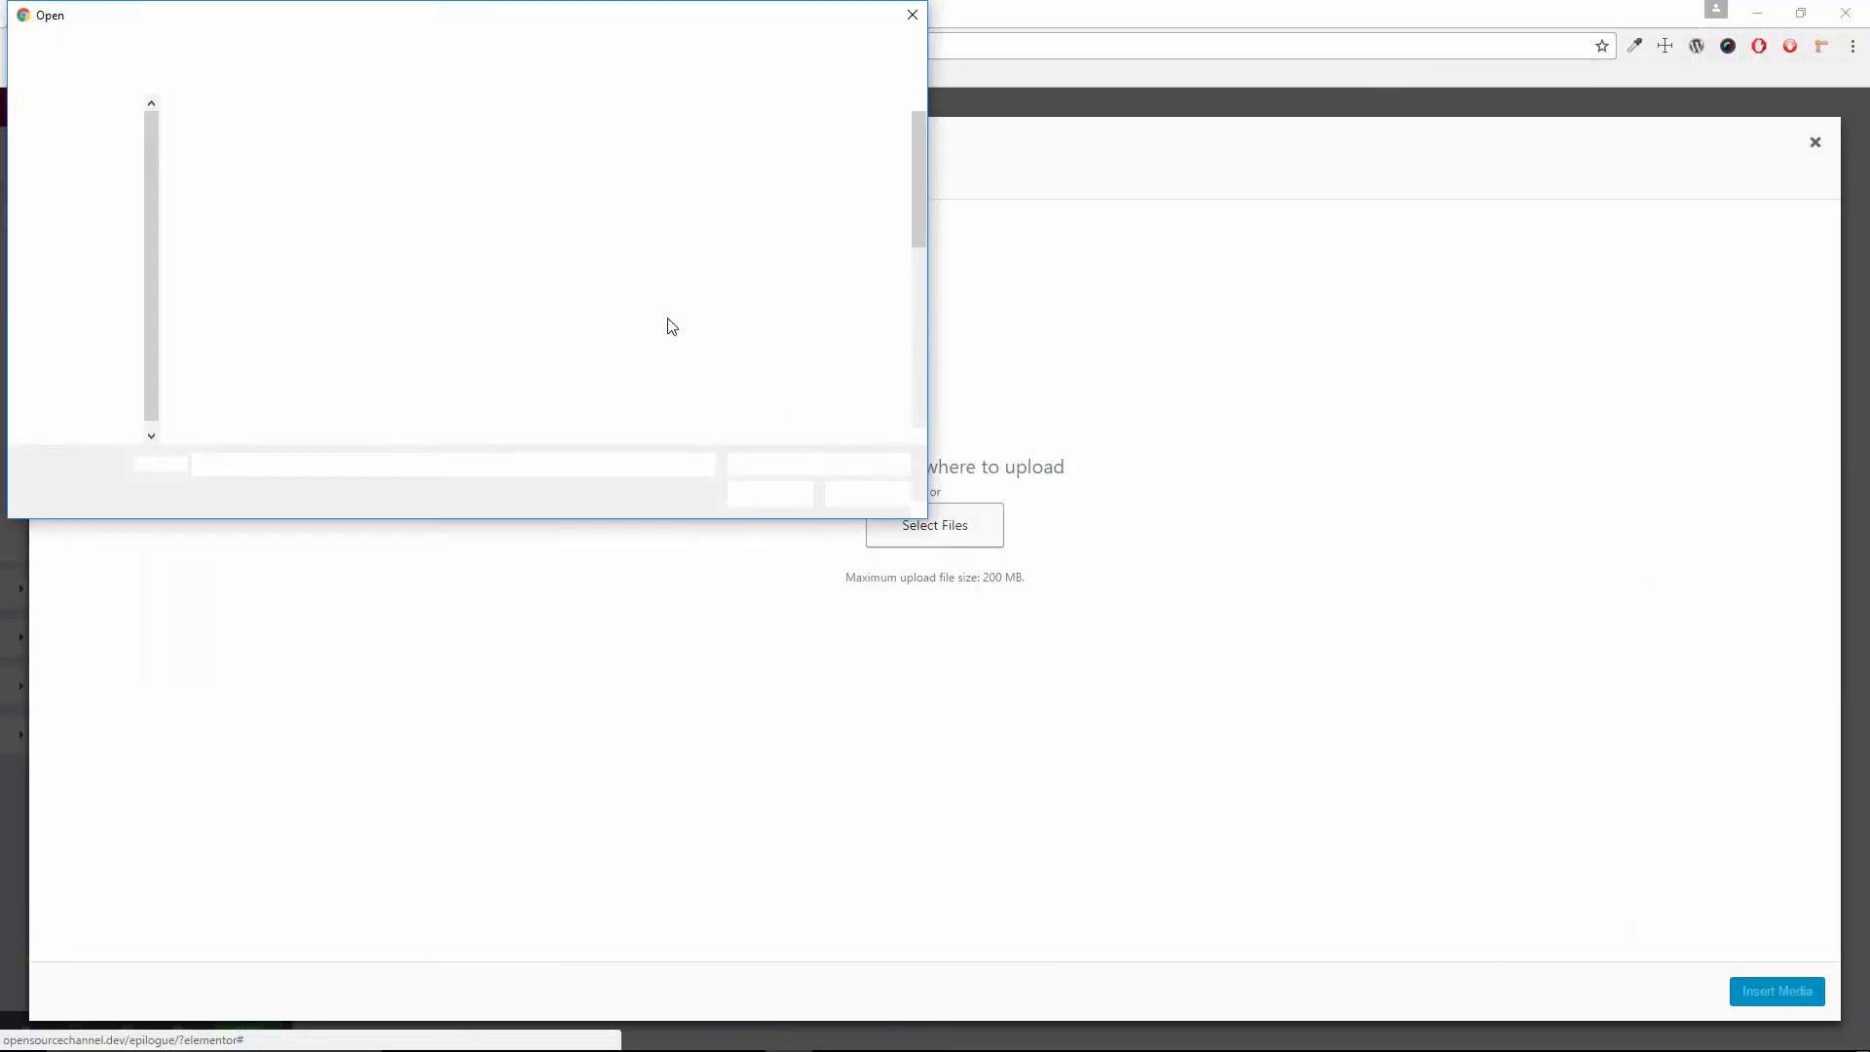
right_click(529, 470)
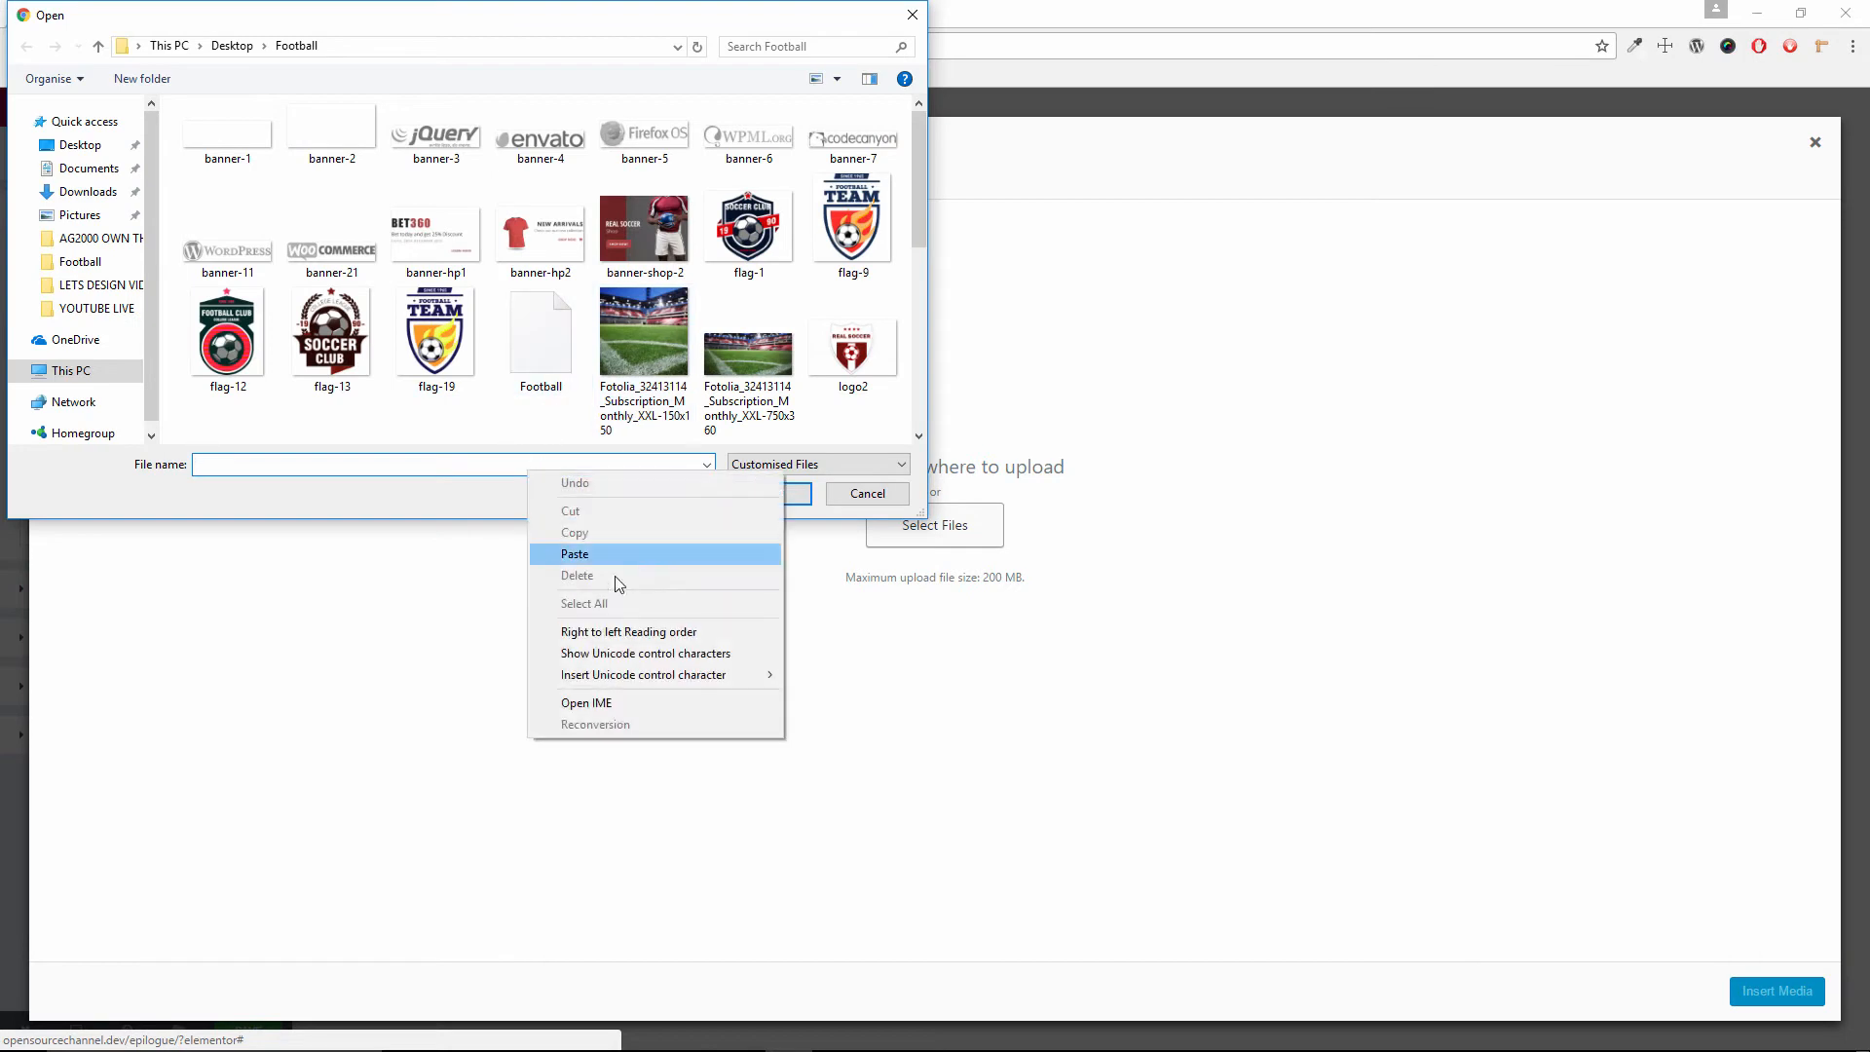
left_click(619, 551)
left_click(769, 494)
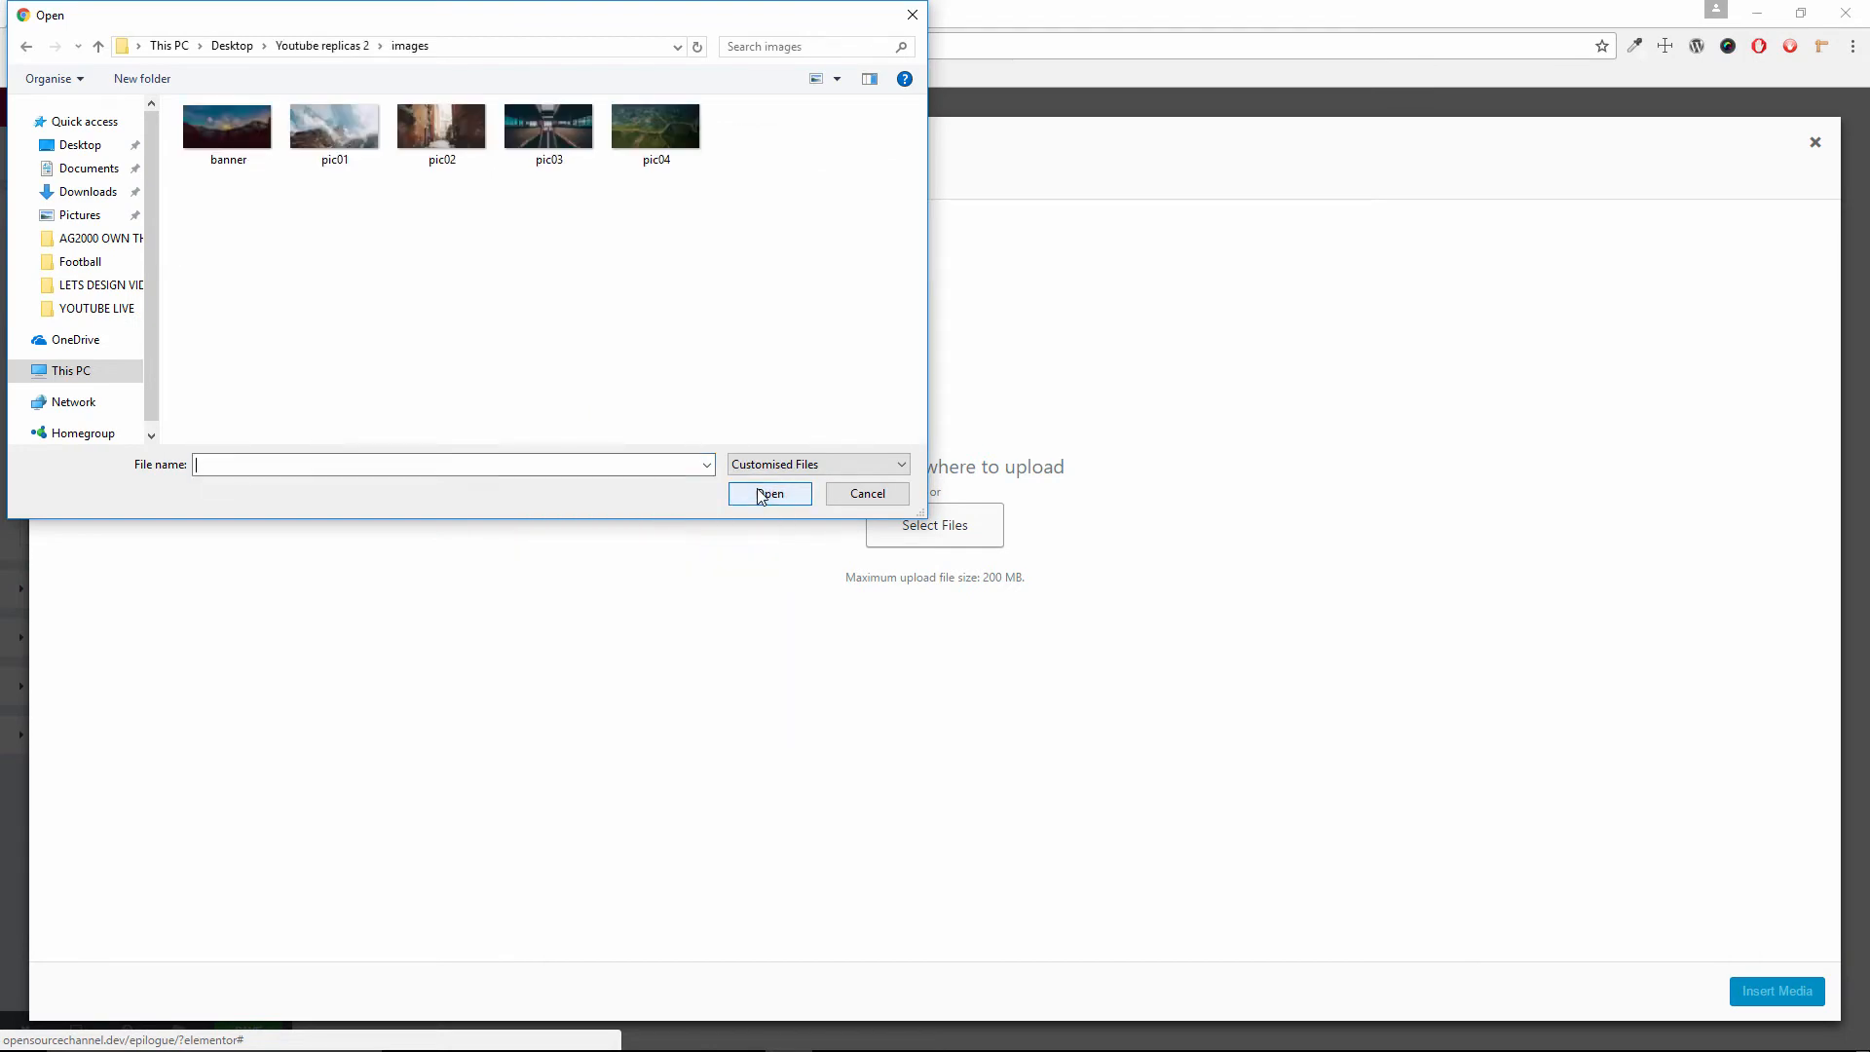
left_click_drag(779, 234, 226, 128)
left_click(795, 501)
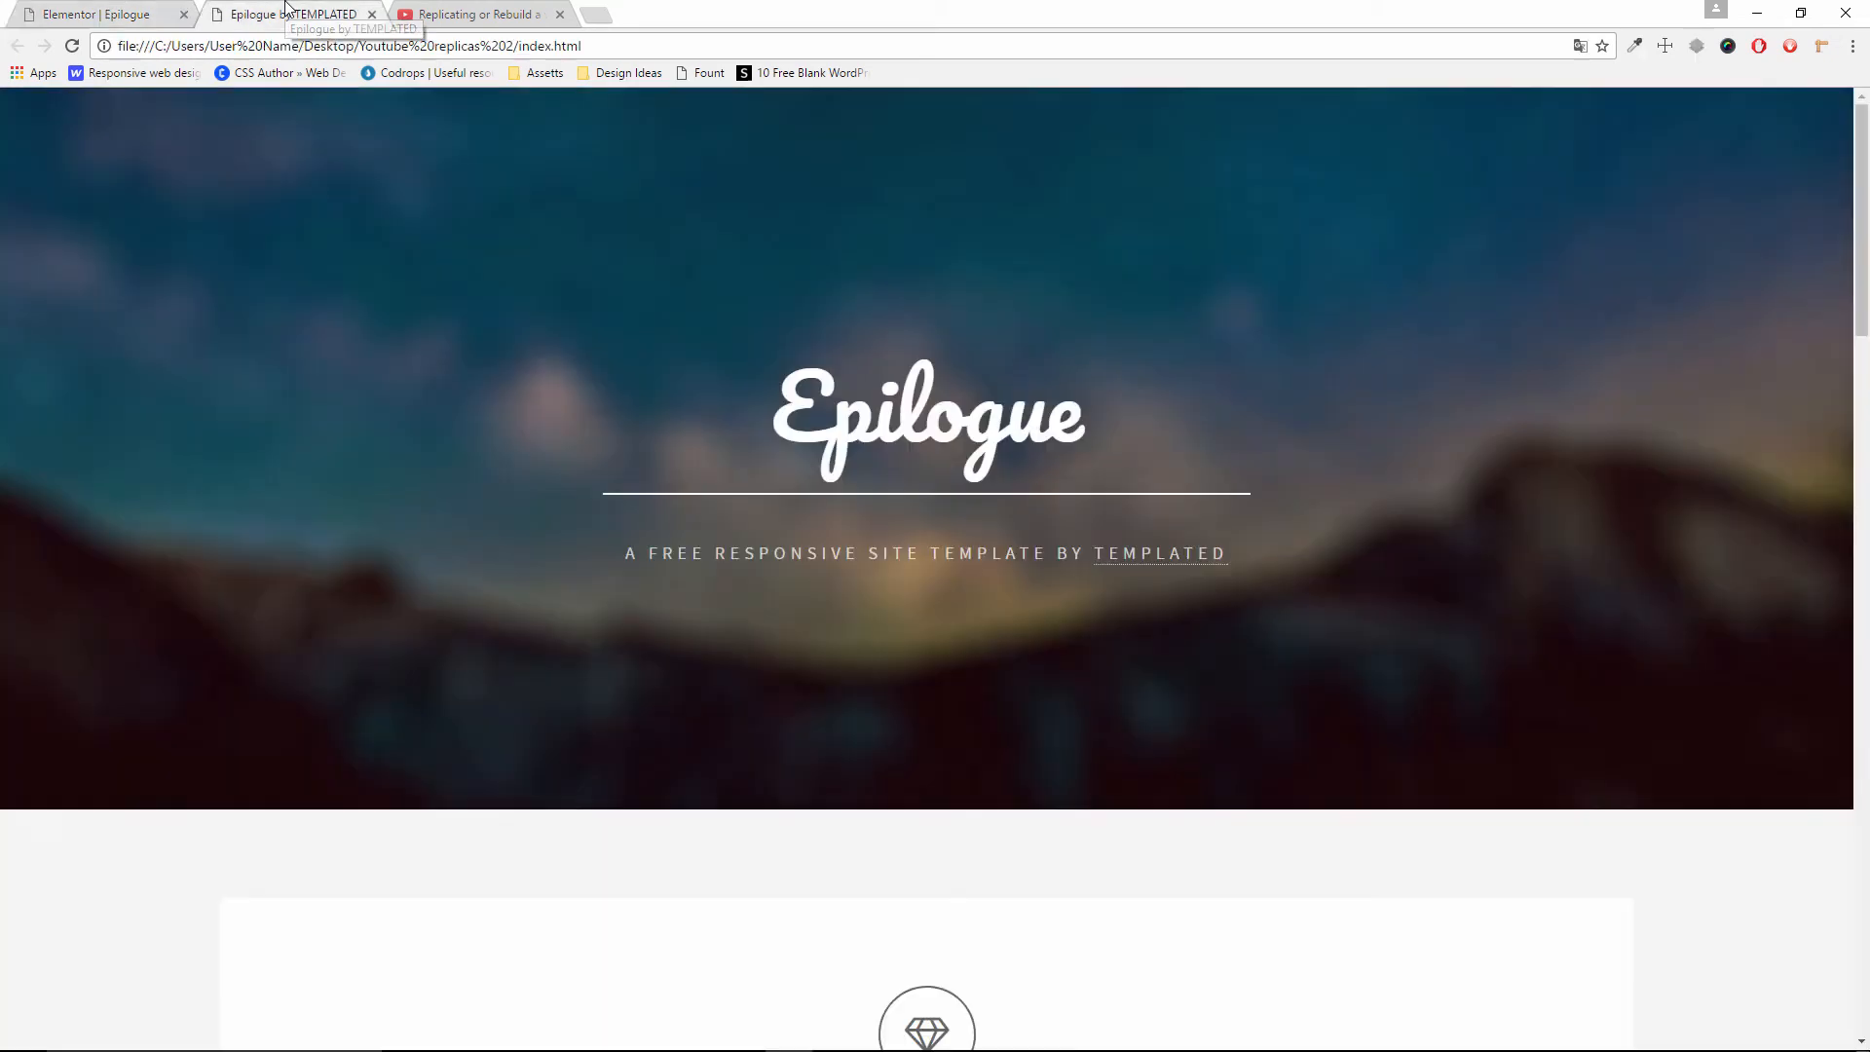
Insert banner.jpg from the media library as the section's background image
left_click(288, 10)
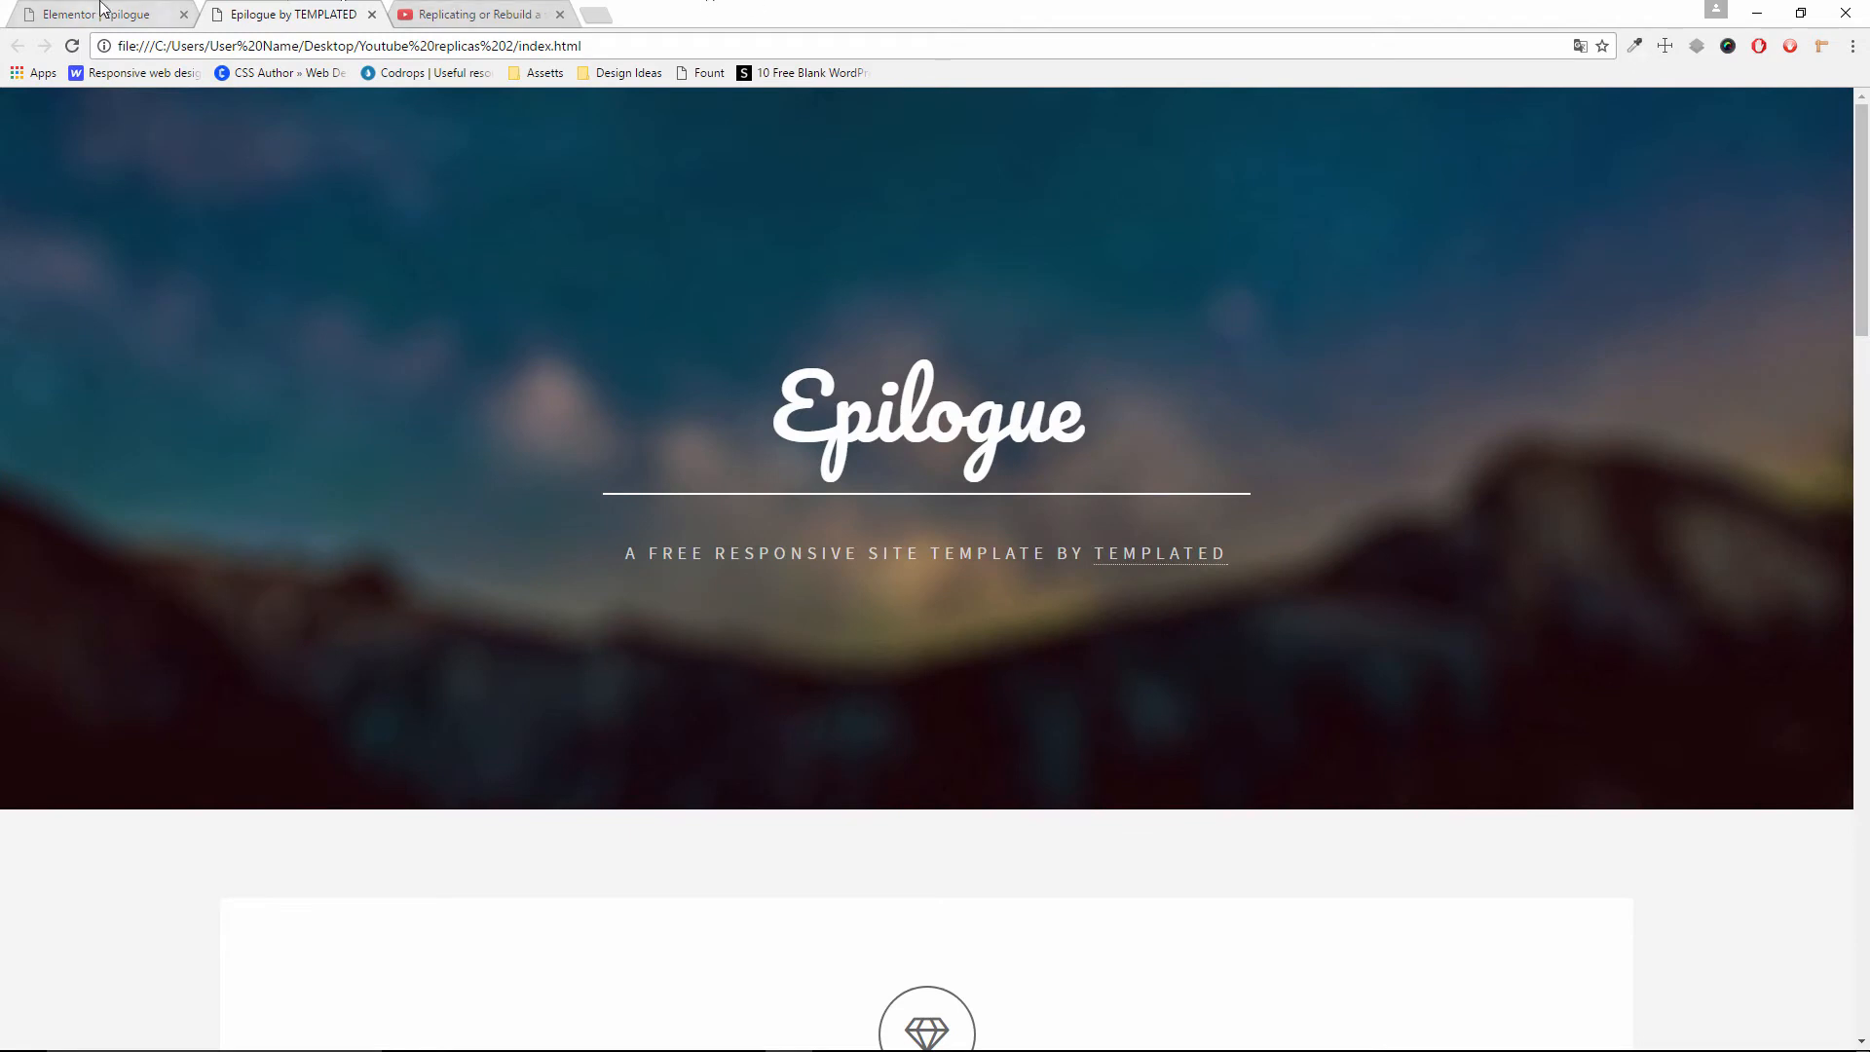
left_click(137, 16)
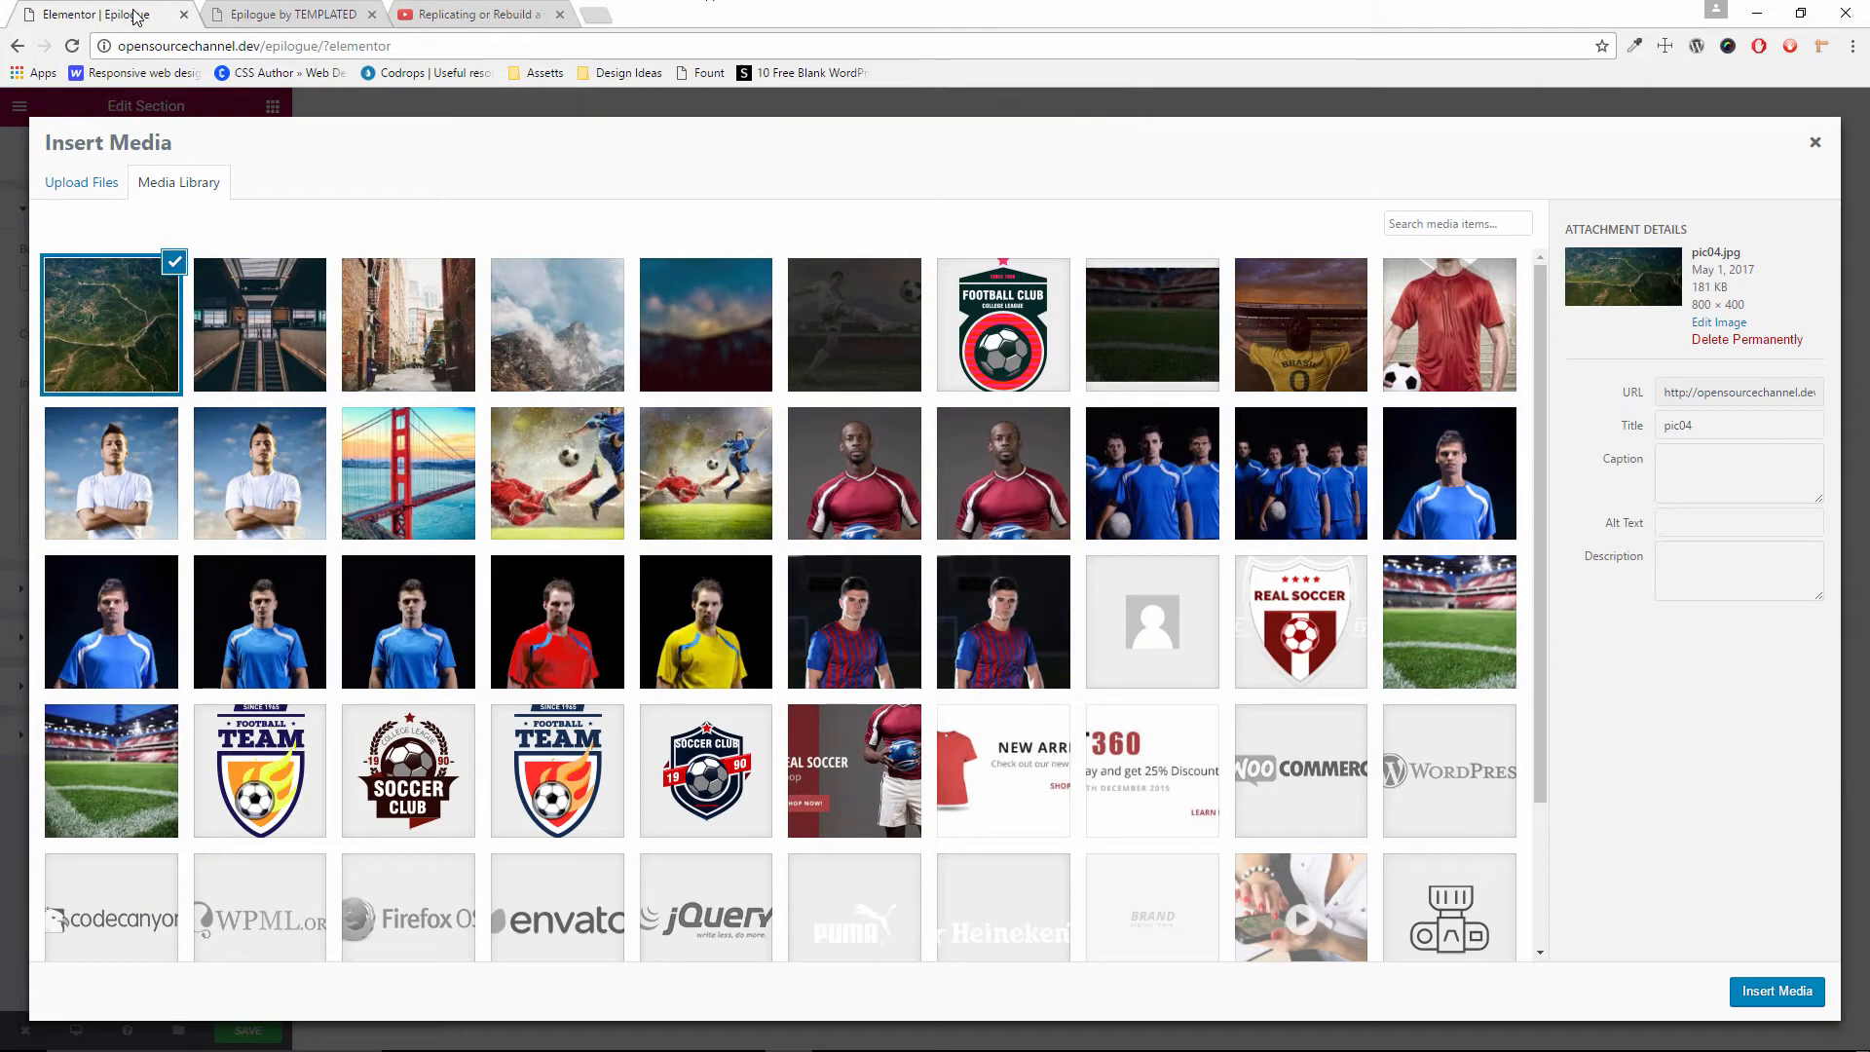
left_click(688, 353)
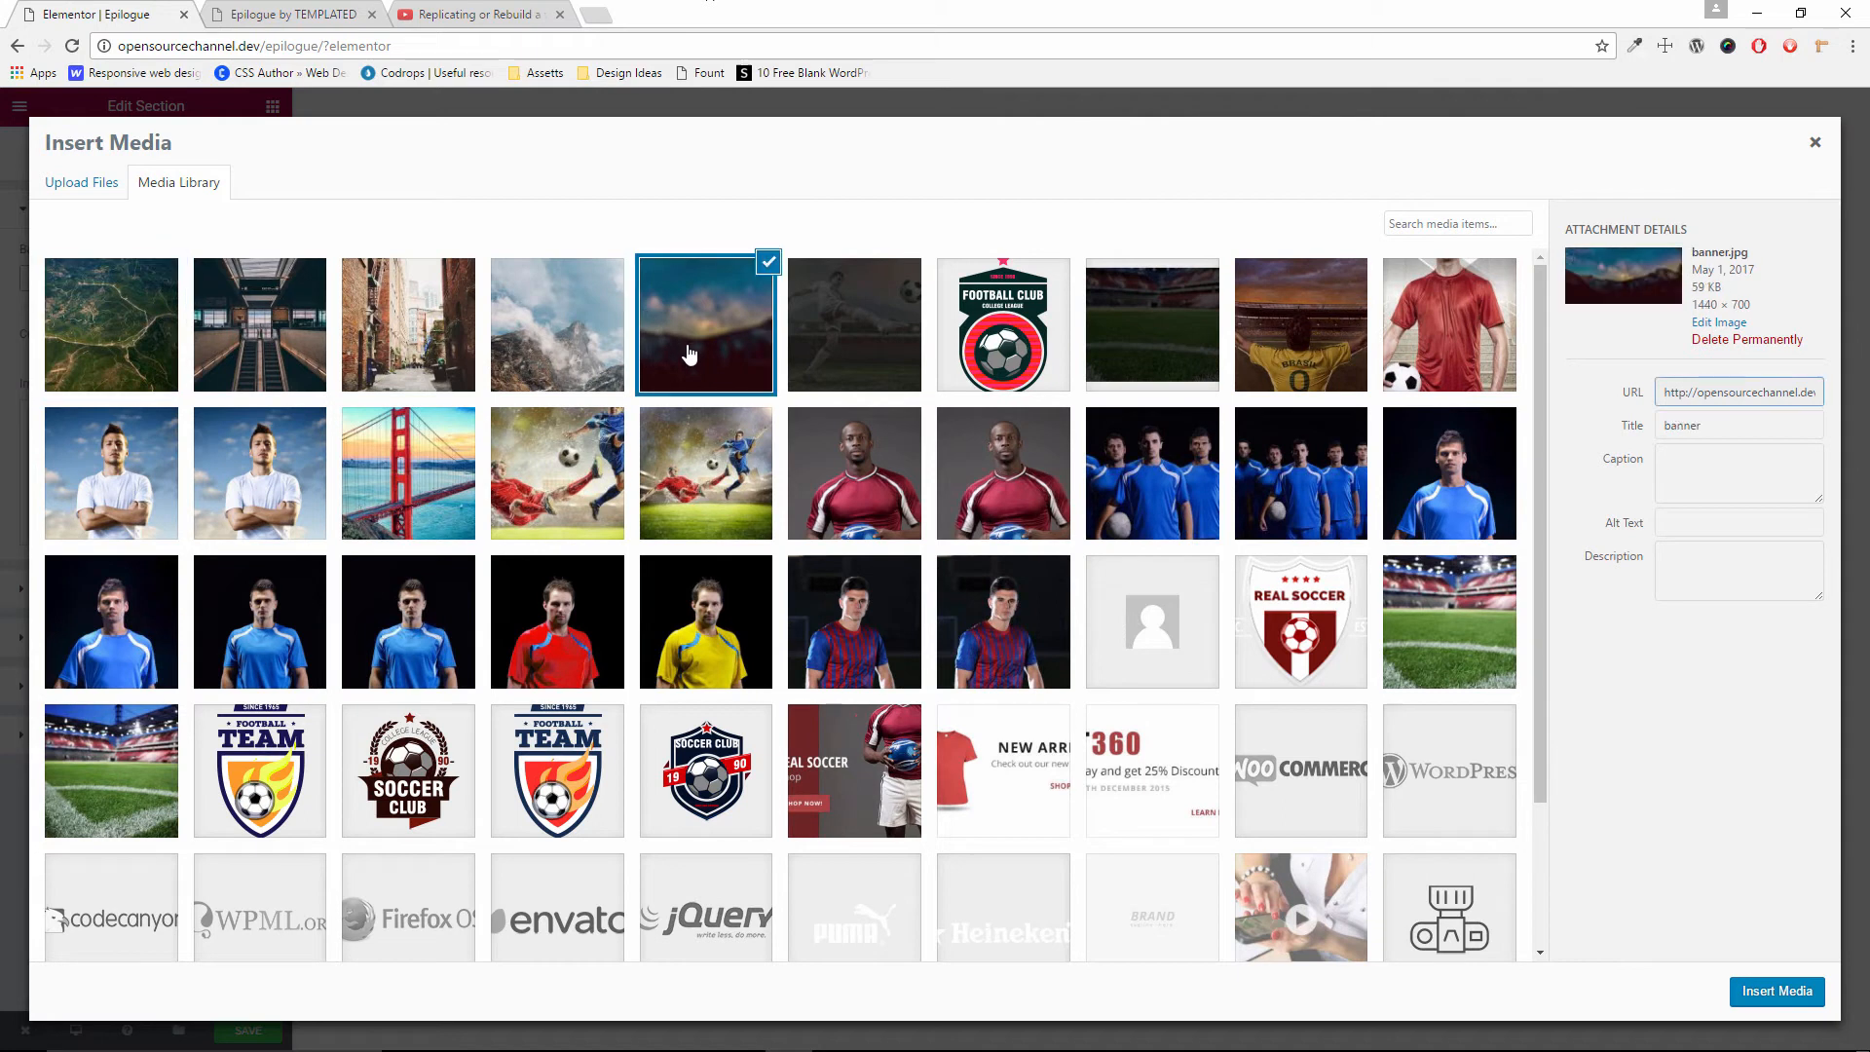
left_click(1768, 994)
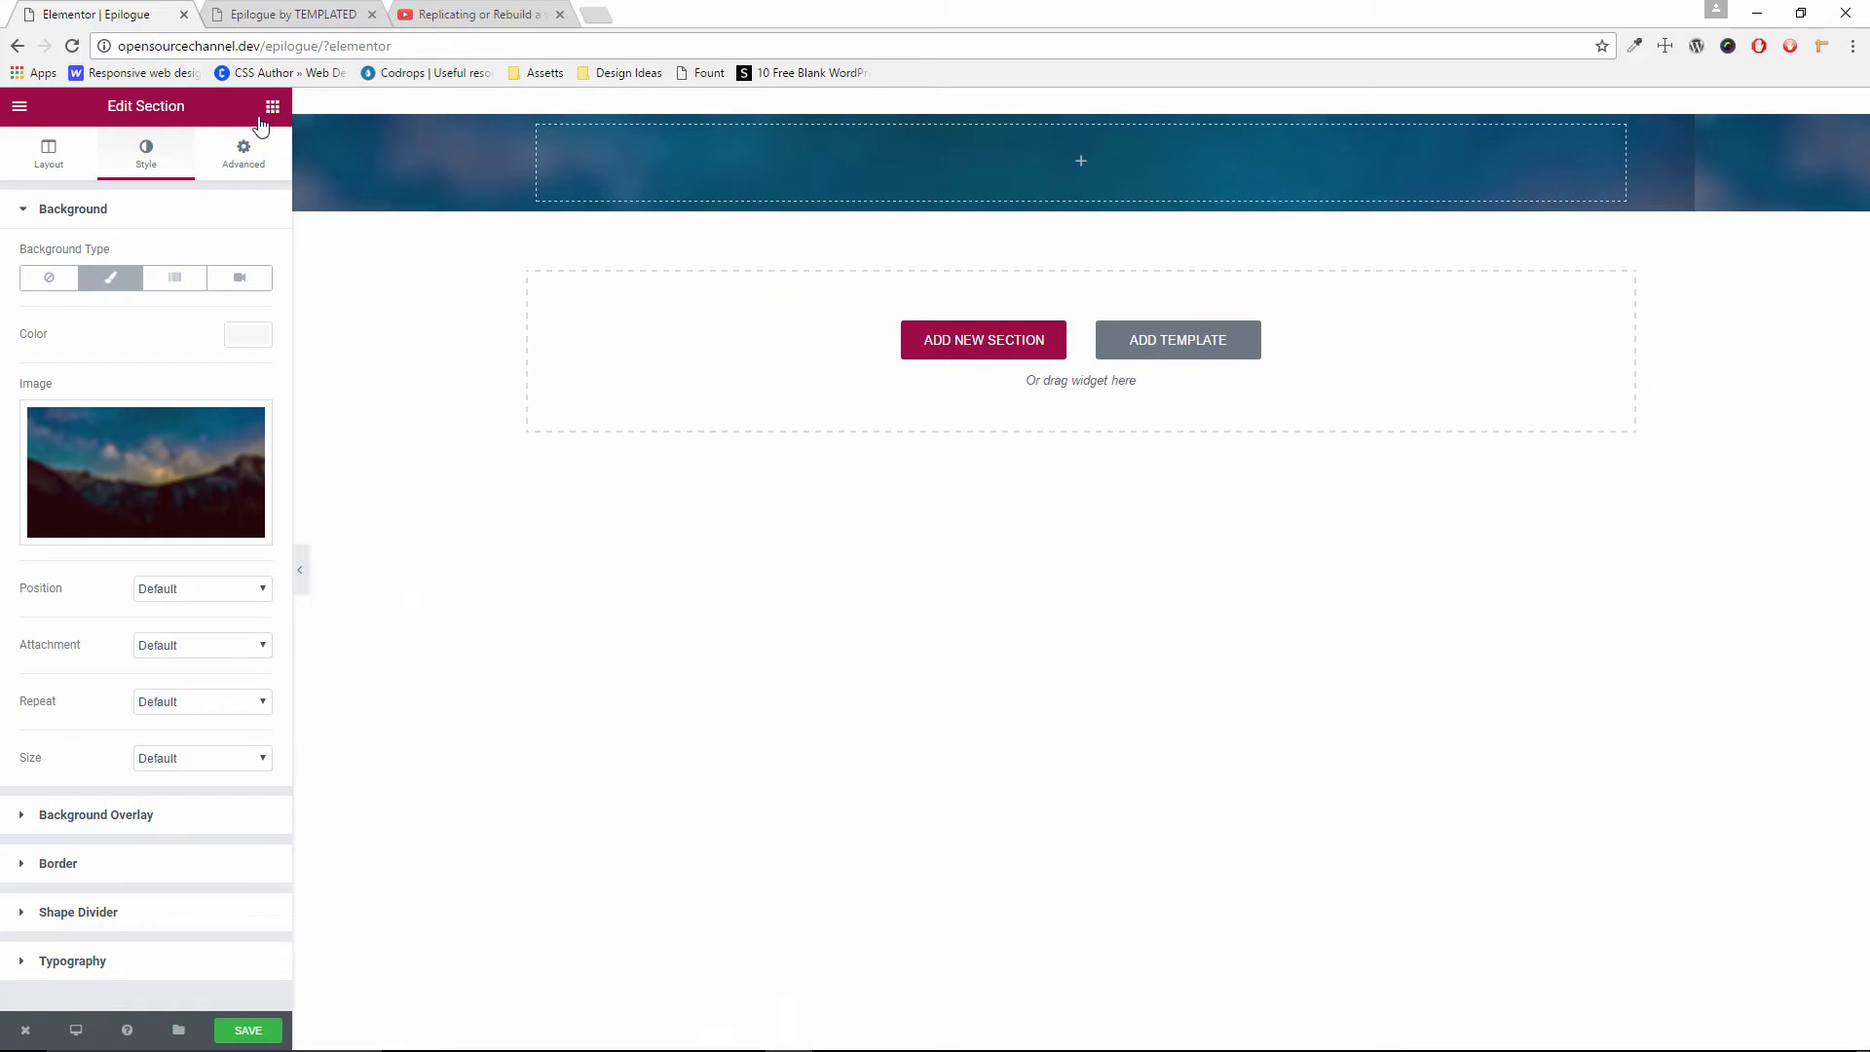
Measure the header banner area of the Epilogue template with the browser's dimension-measuring extension
left_click(297, 9)
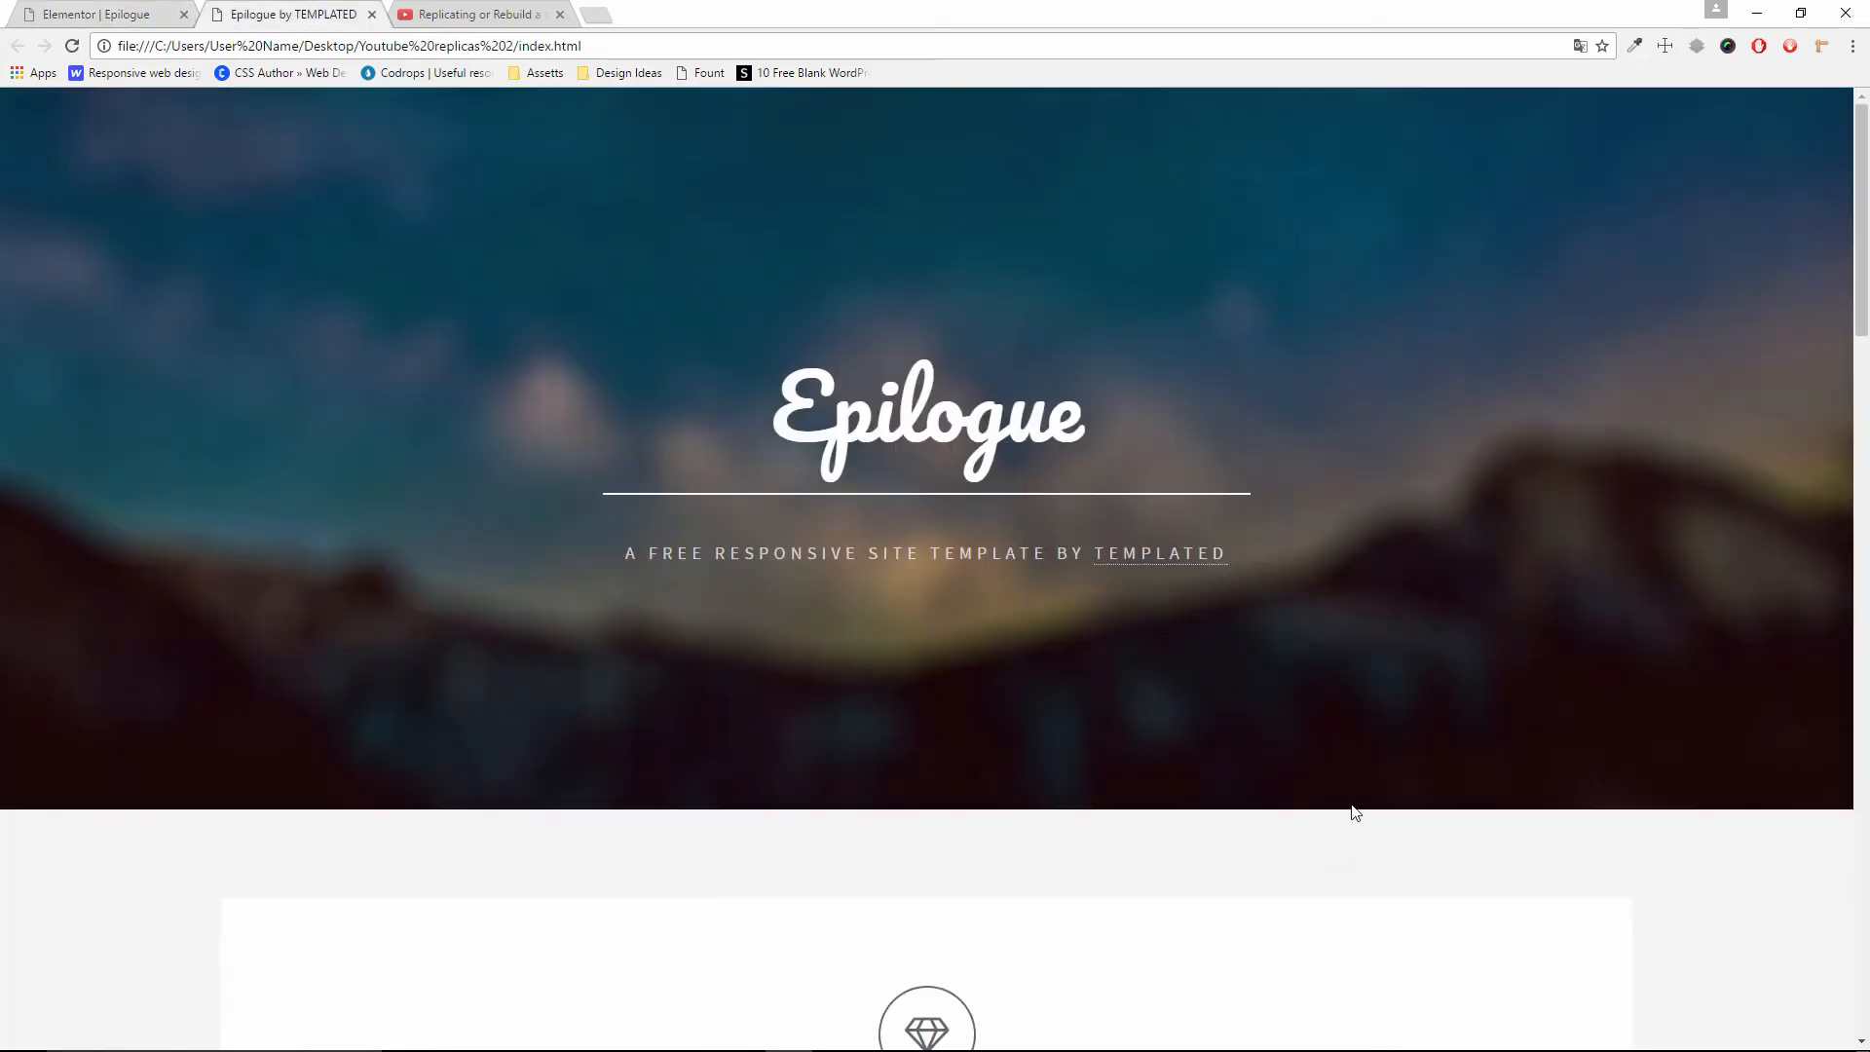
scroll(1349, 833, "down", 3)
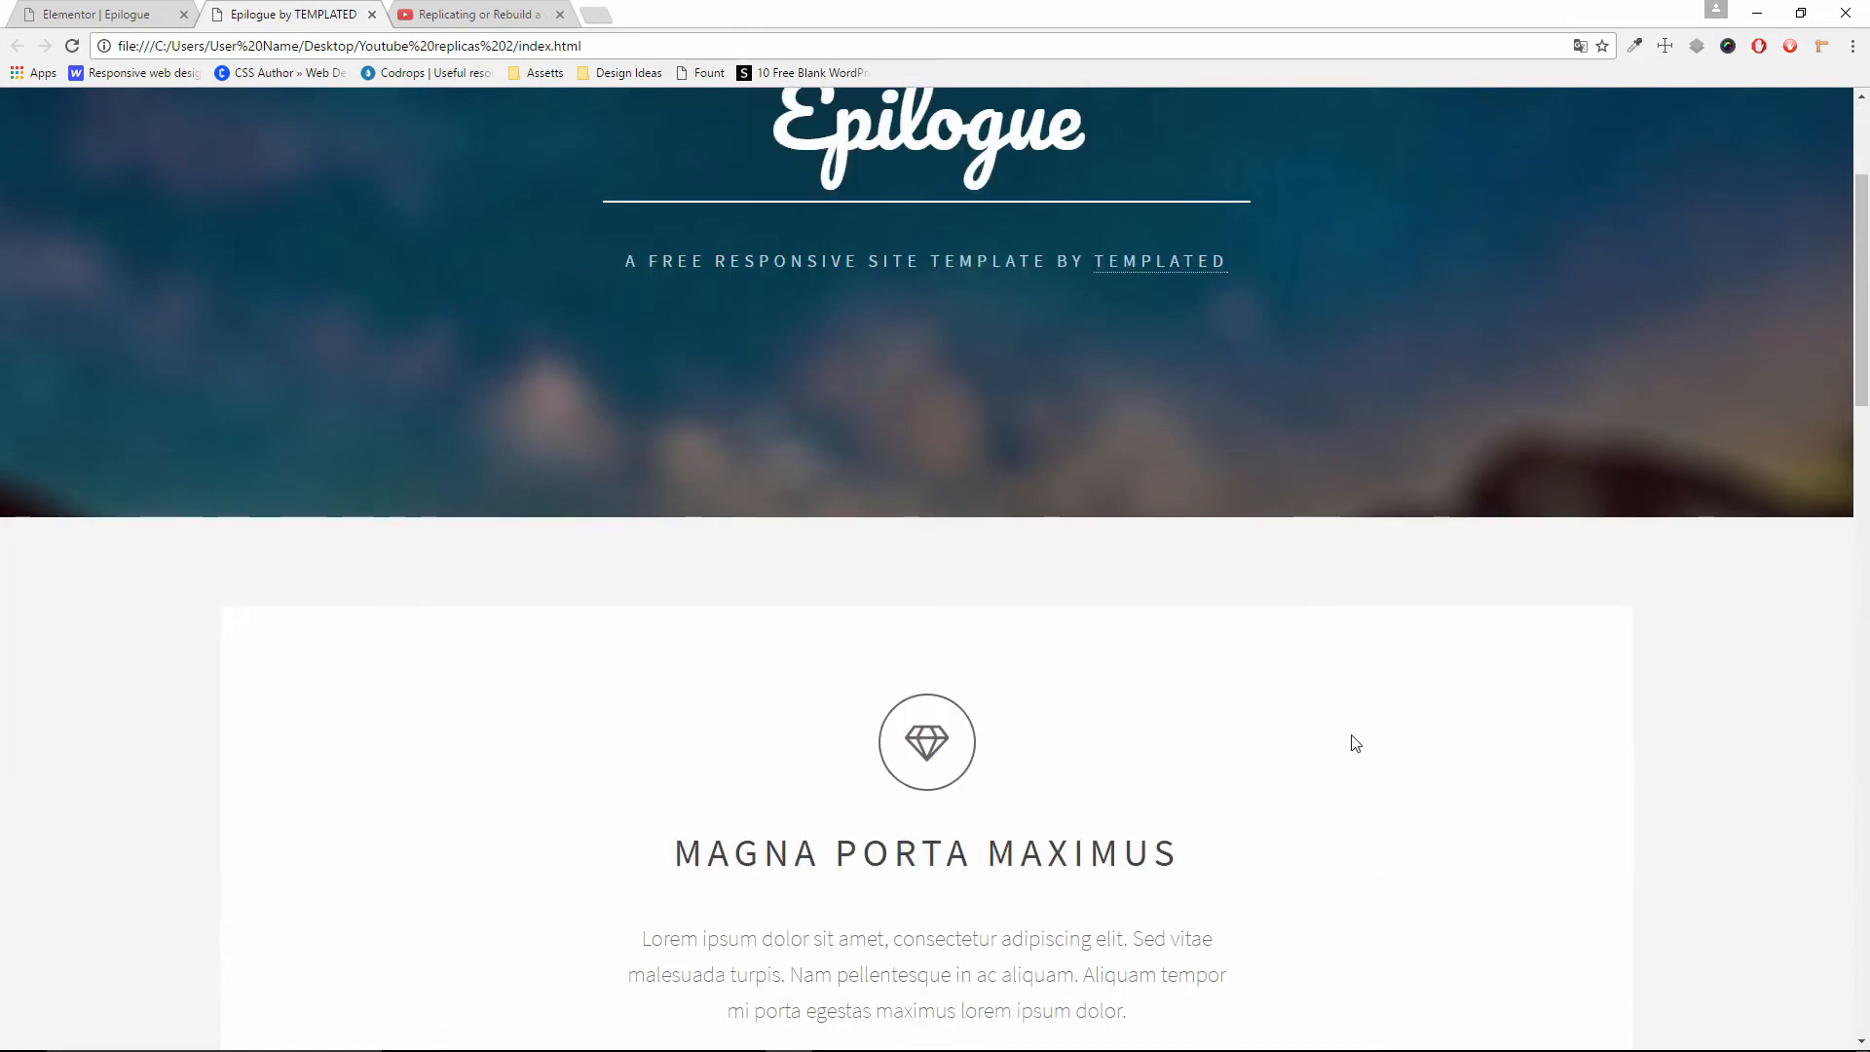
scroll(1379, 555, "up", 3)
key("alt+d")
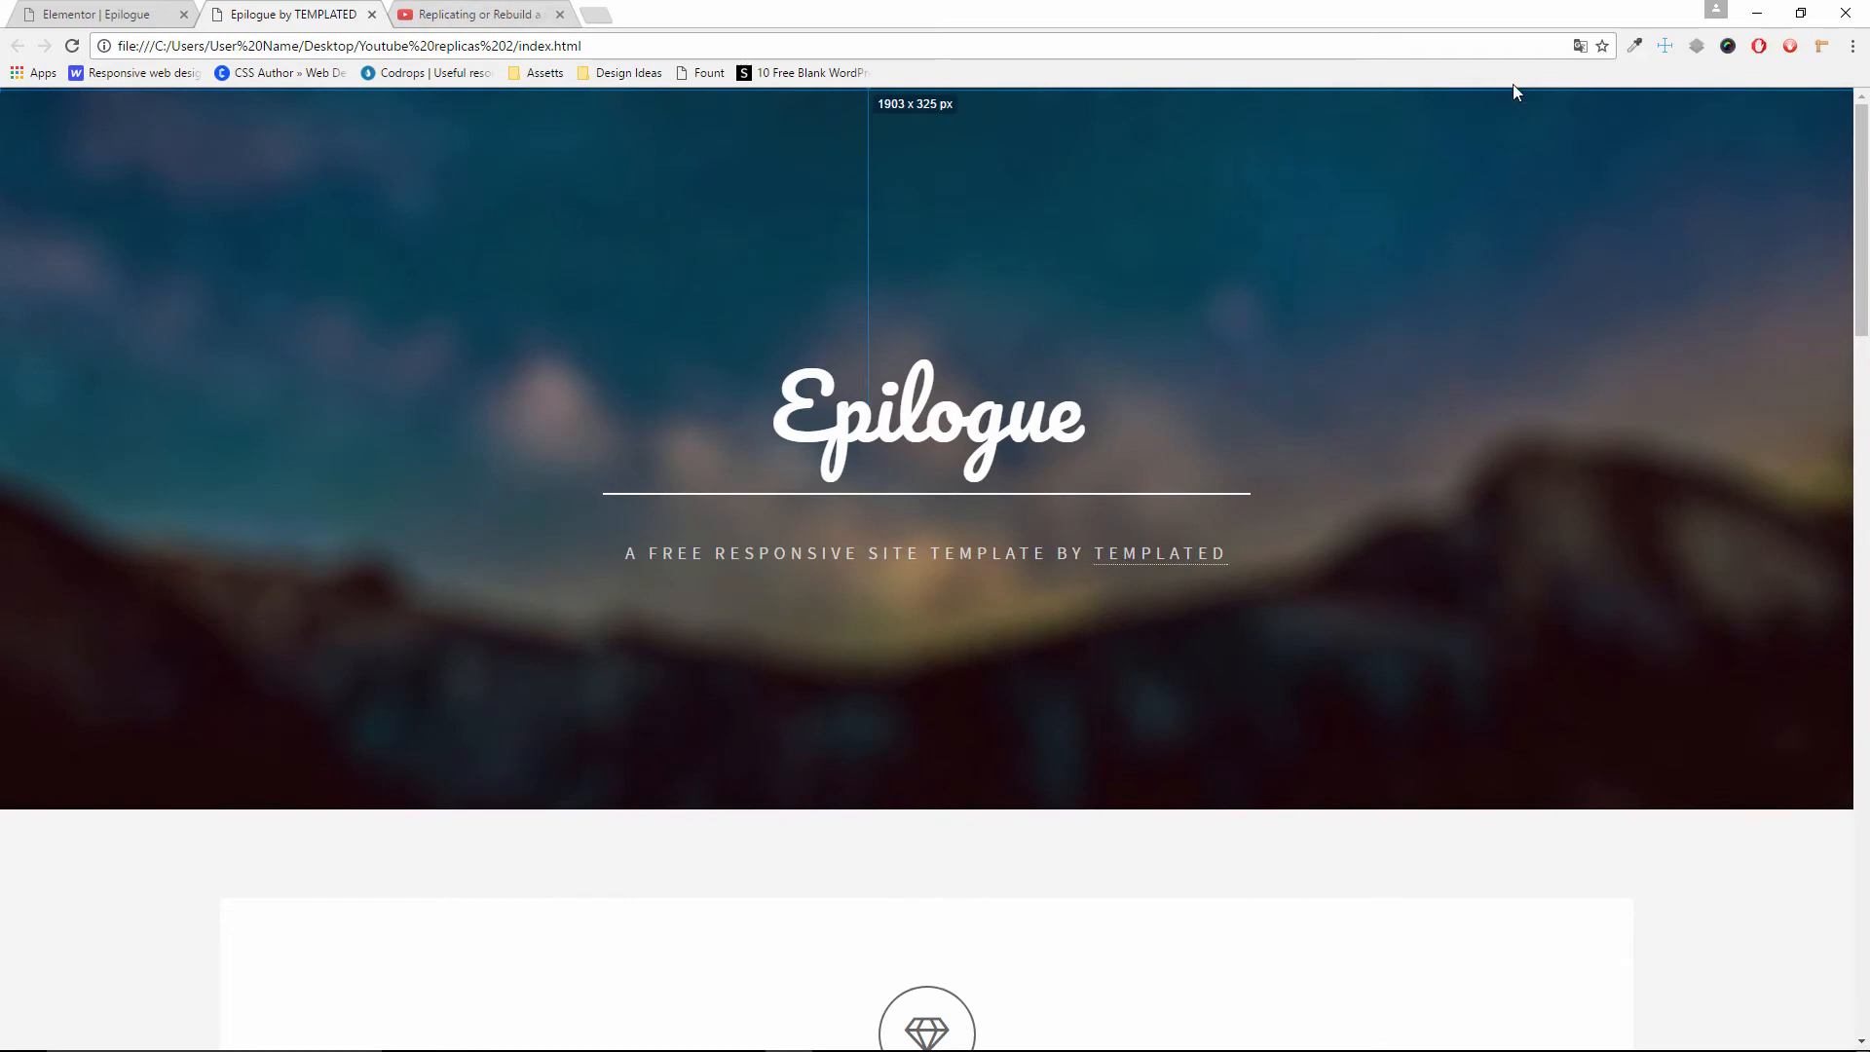
left_click(1666, 45)
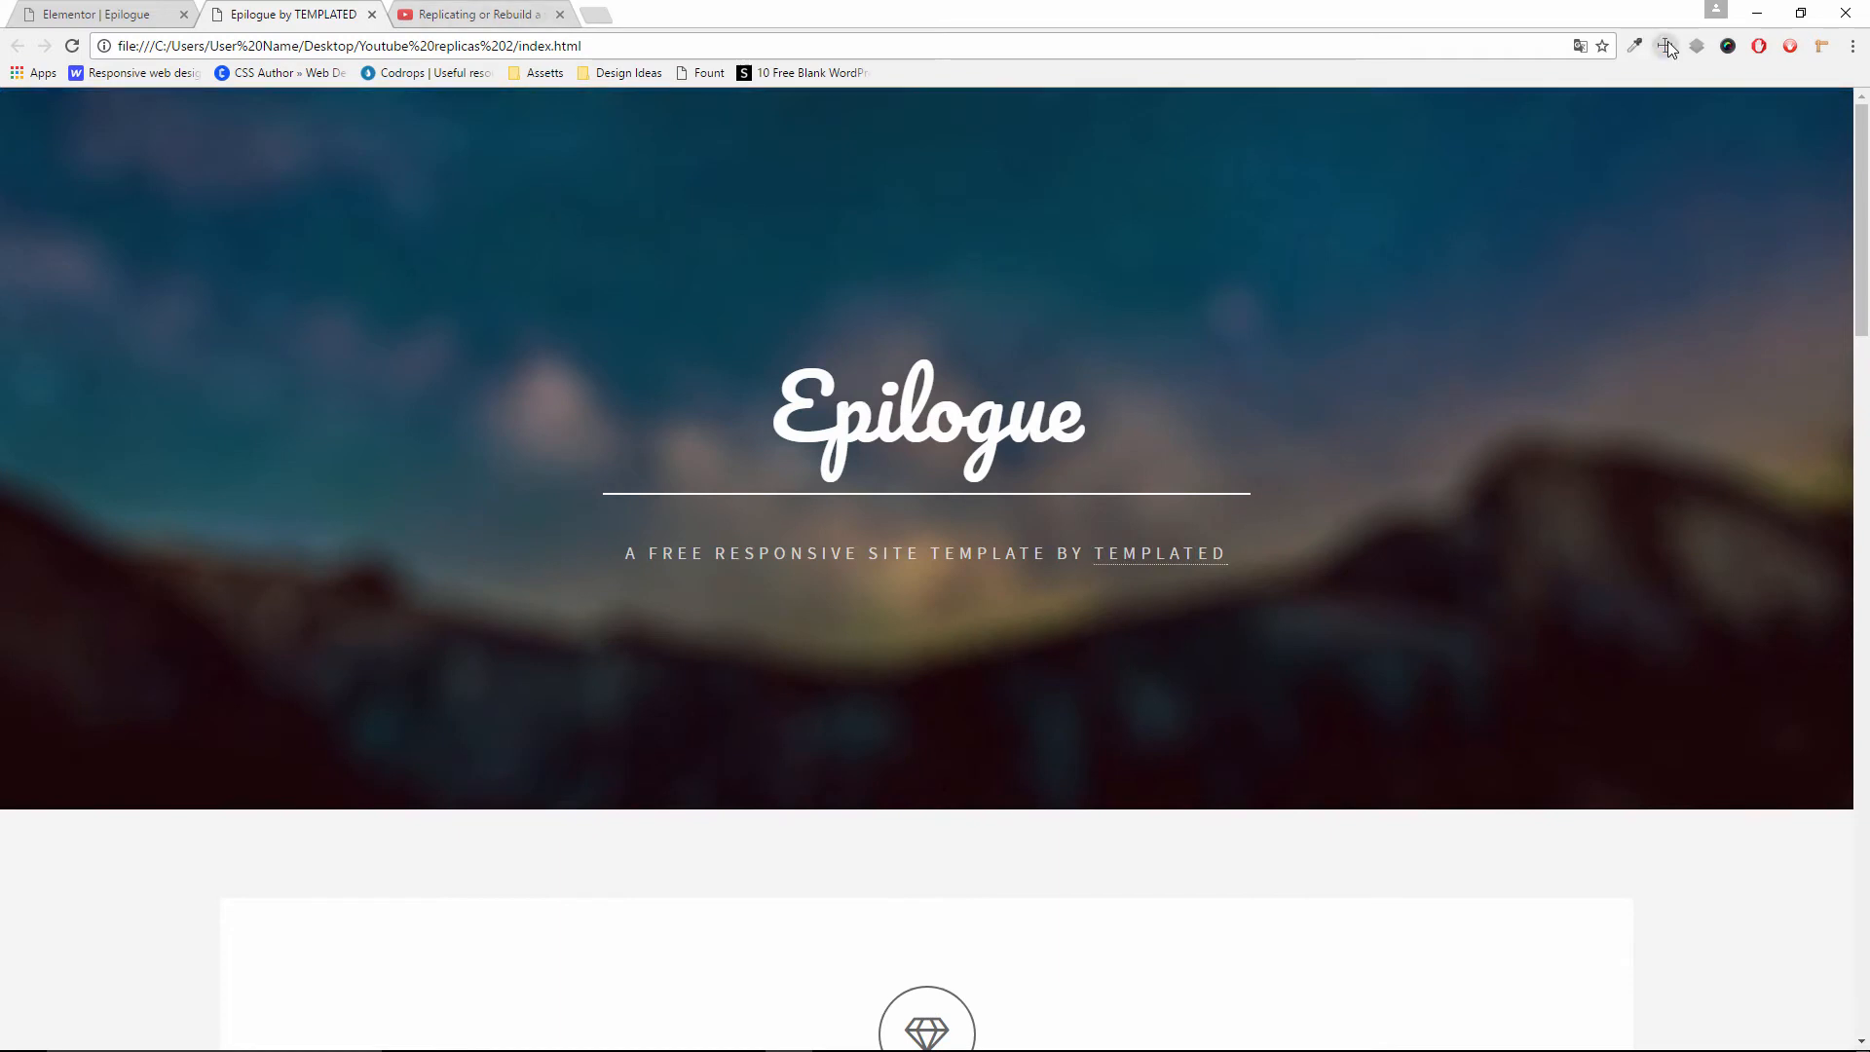
Return to the Elementor page and set the section's background image to Cover size, Scroll attachment and Center Center position
left_click(39, 15)
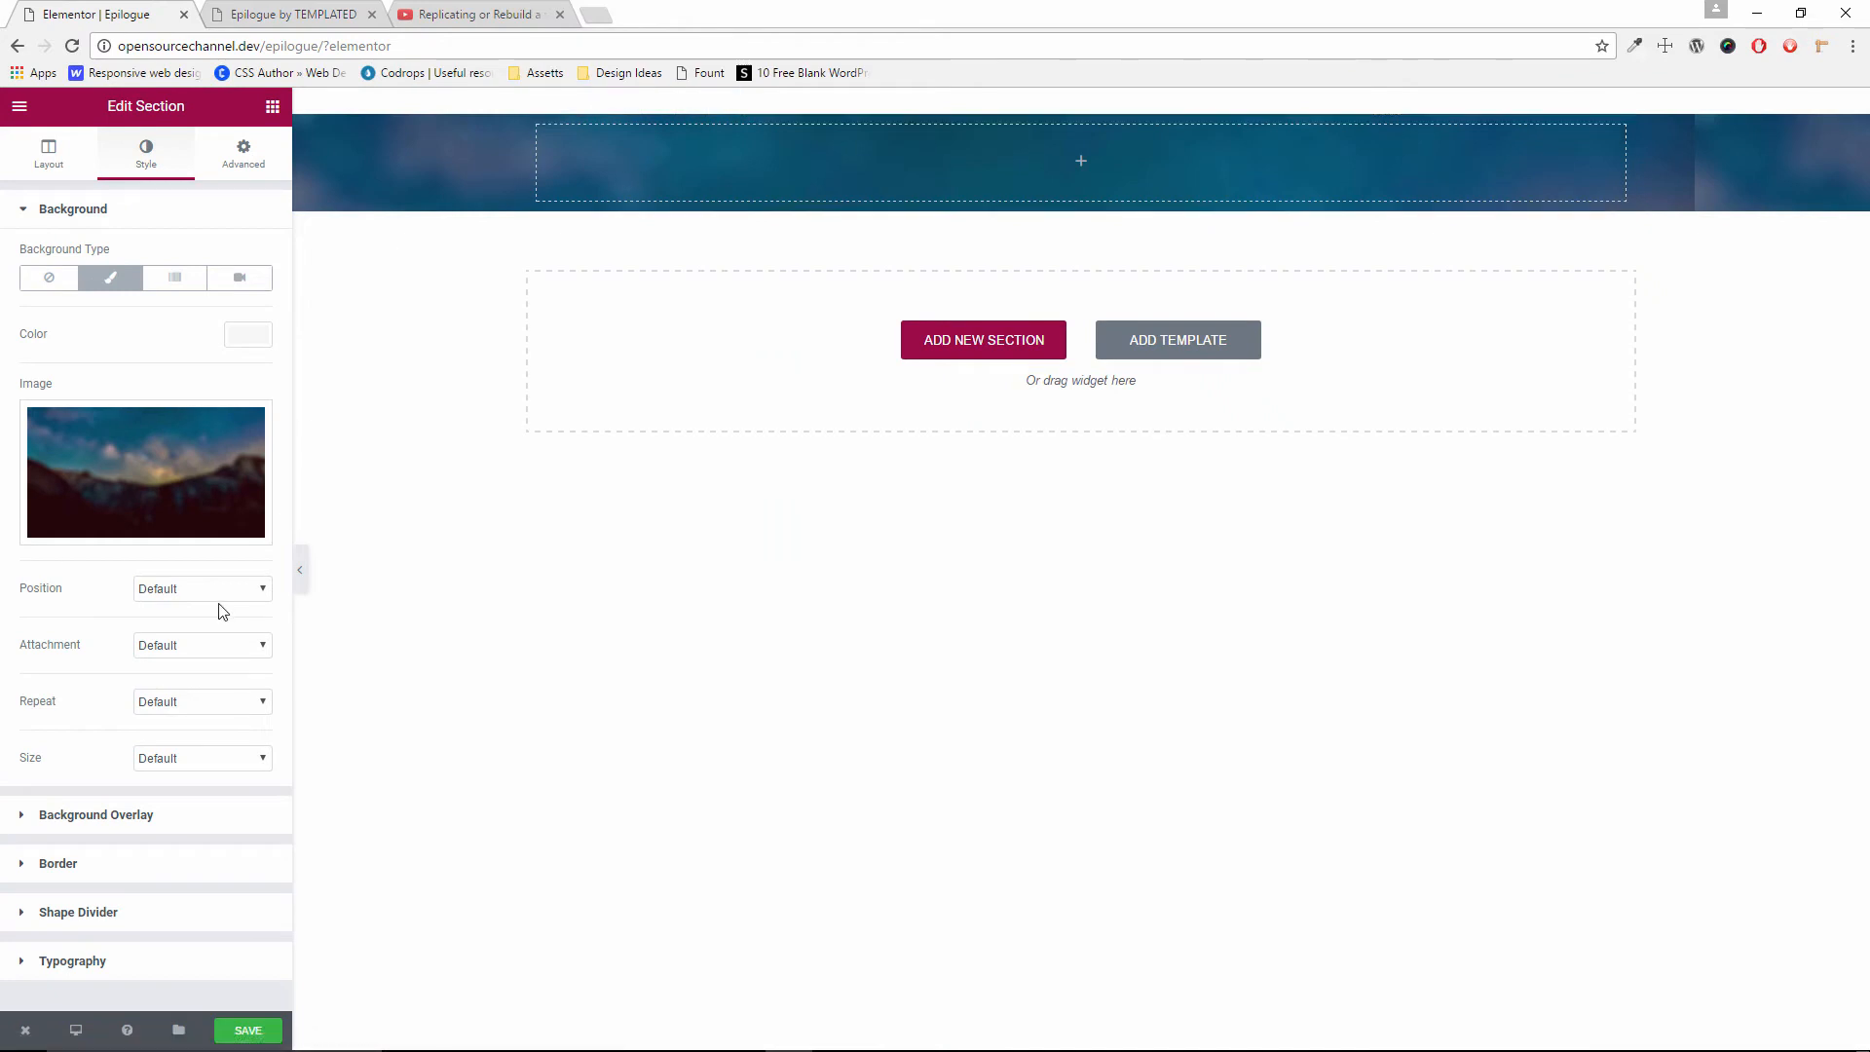
left_click(204, 759)
left_click(208, 809)
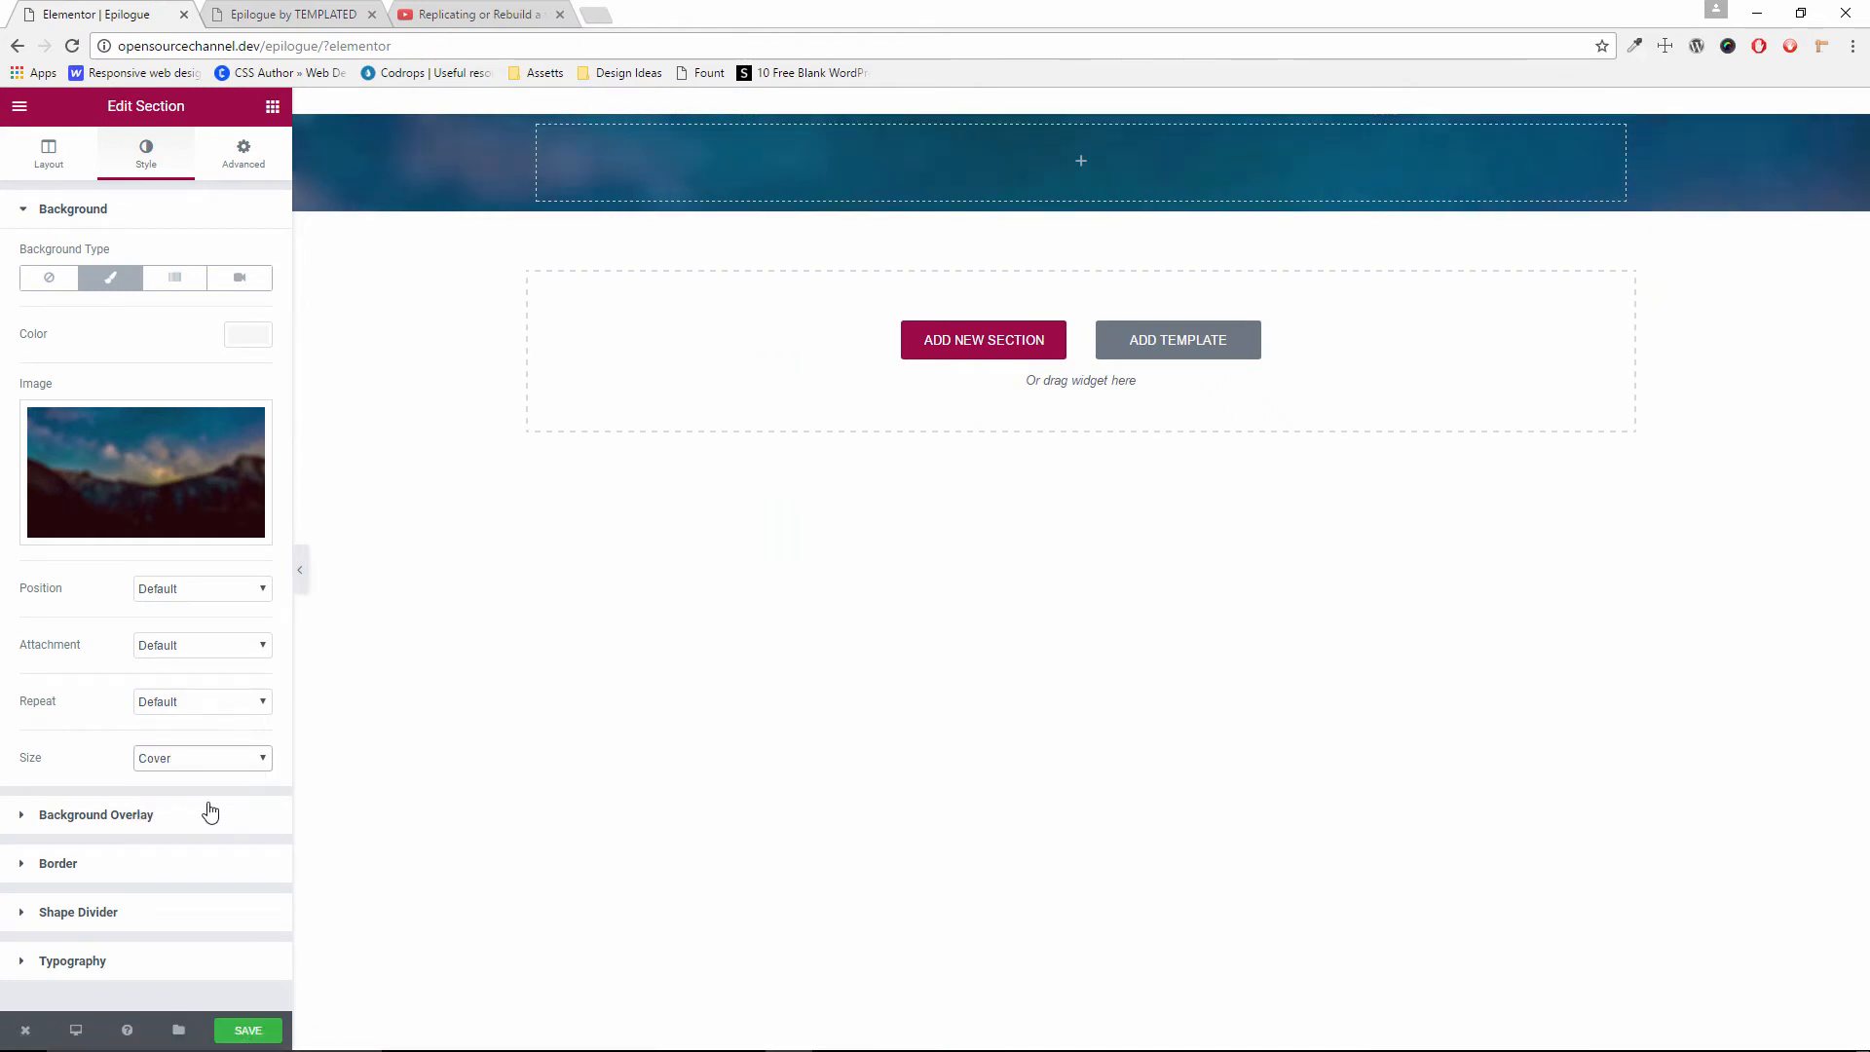
left_click(213, 700)
left_click(213, 700)
left_click(223, 647)
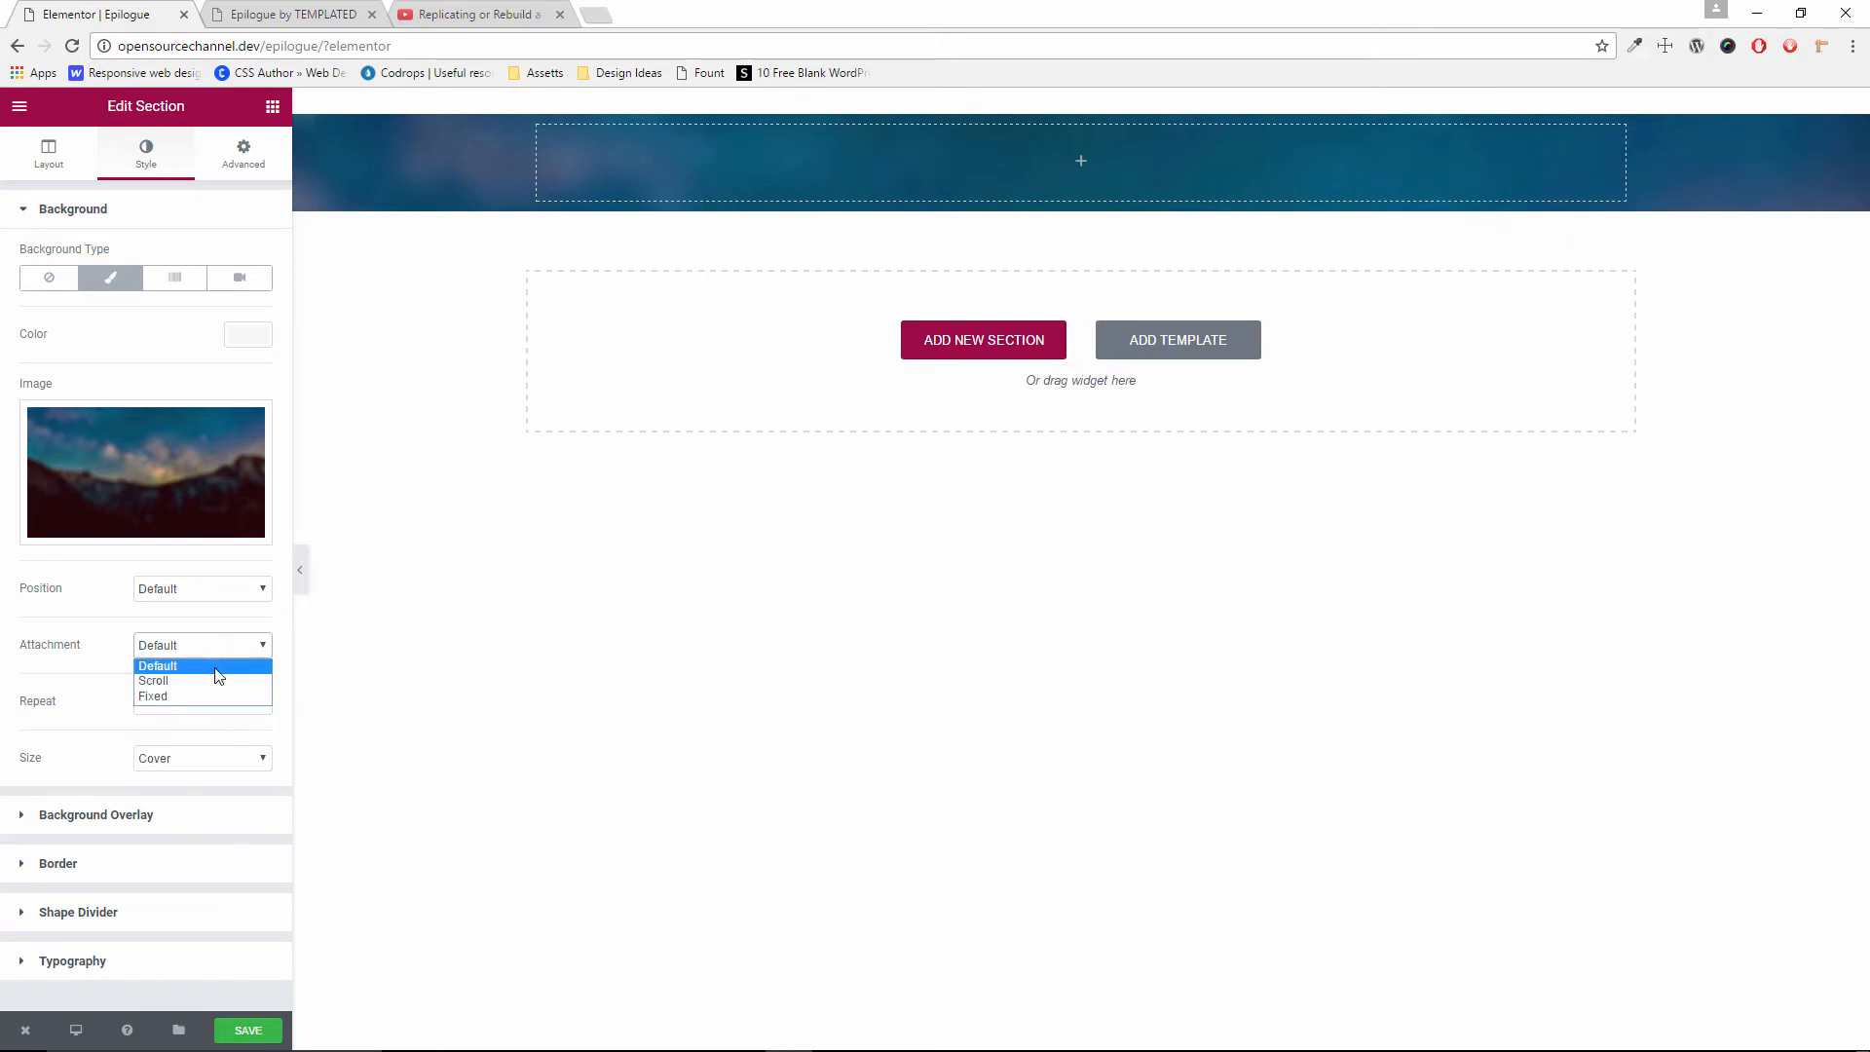
left_click(181, 684)
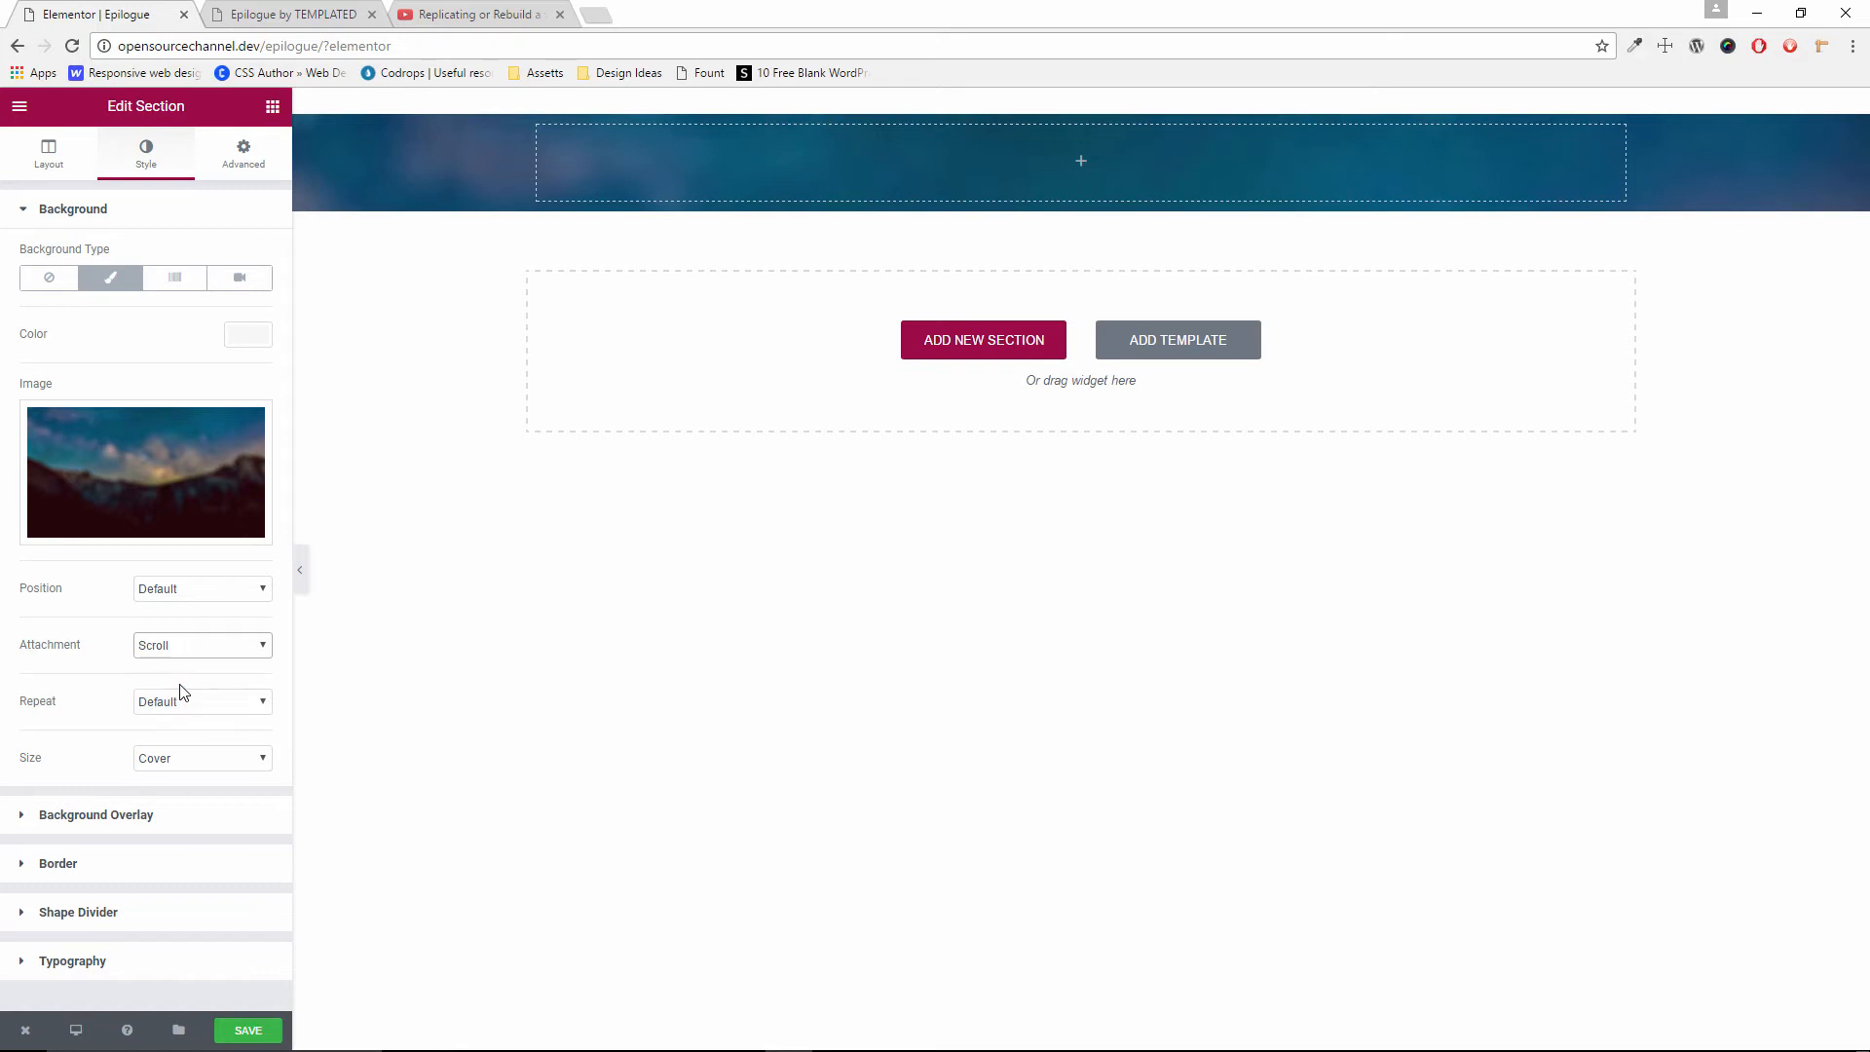
left_click(208, 589)
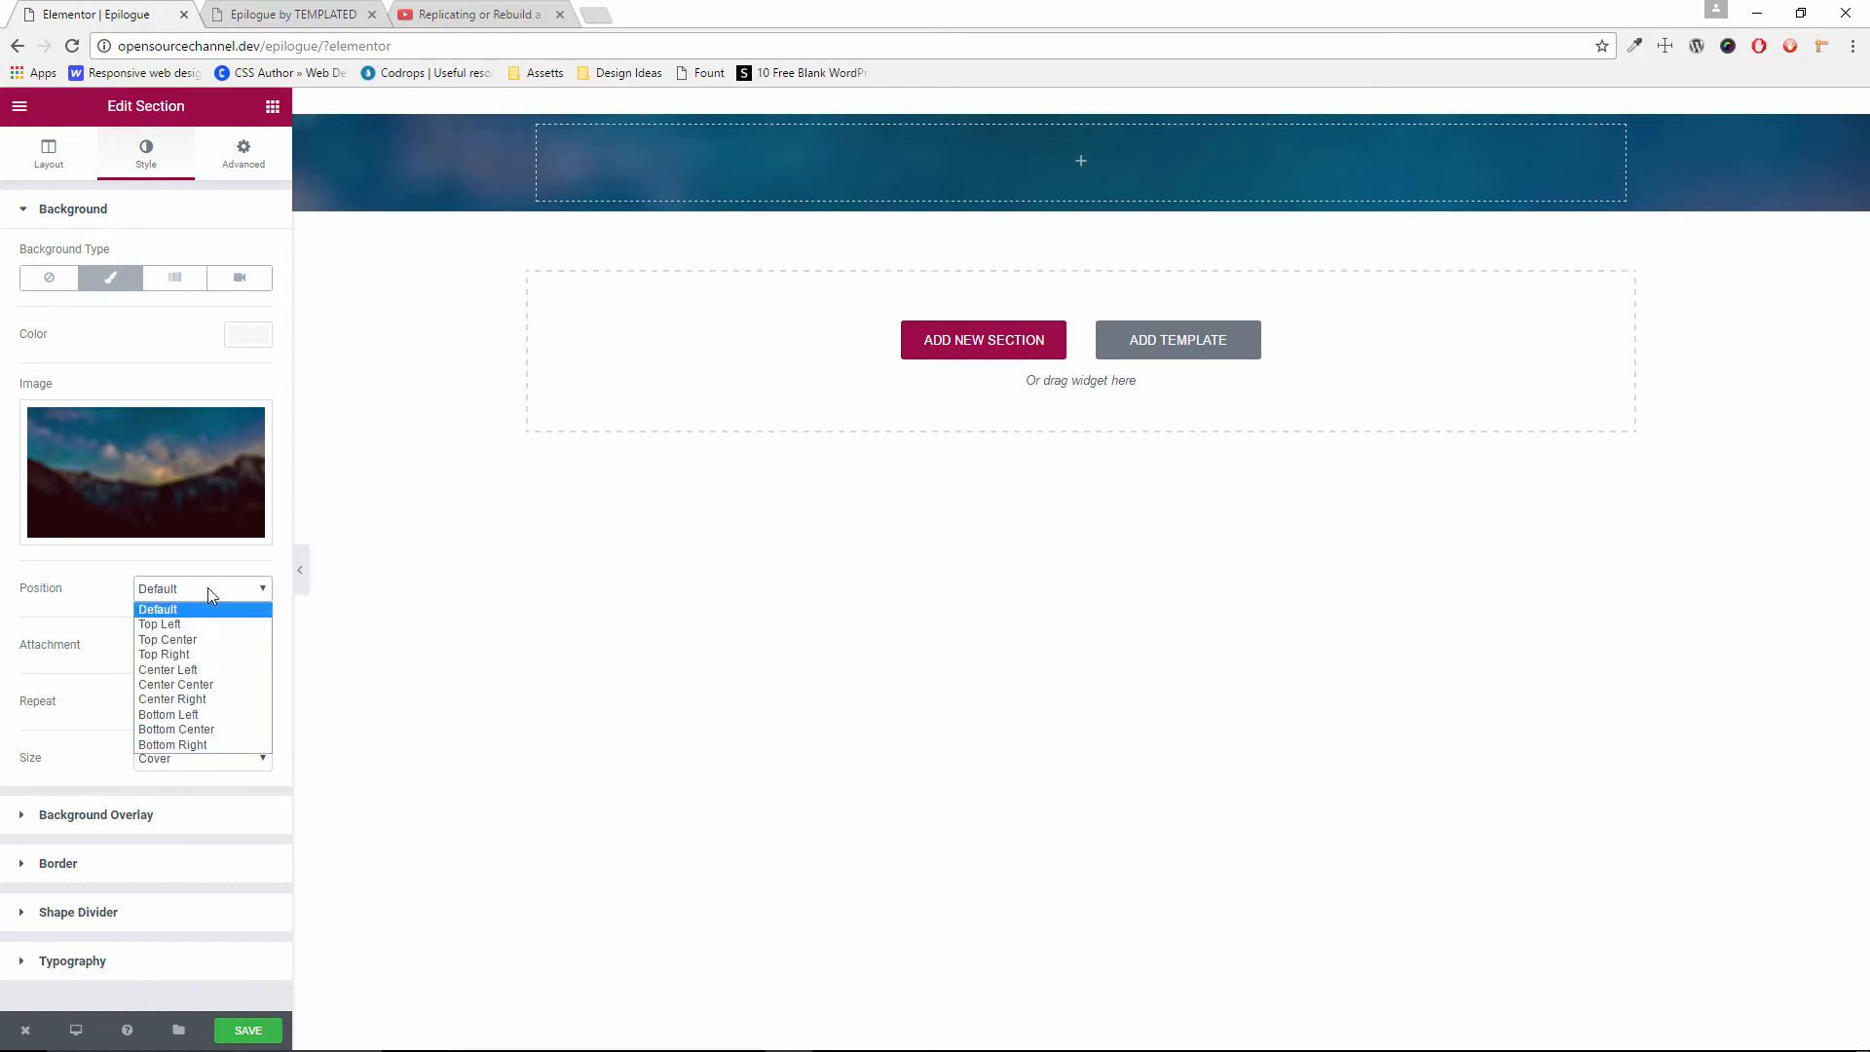
left_click(205, 686)
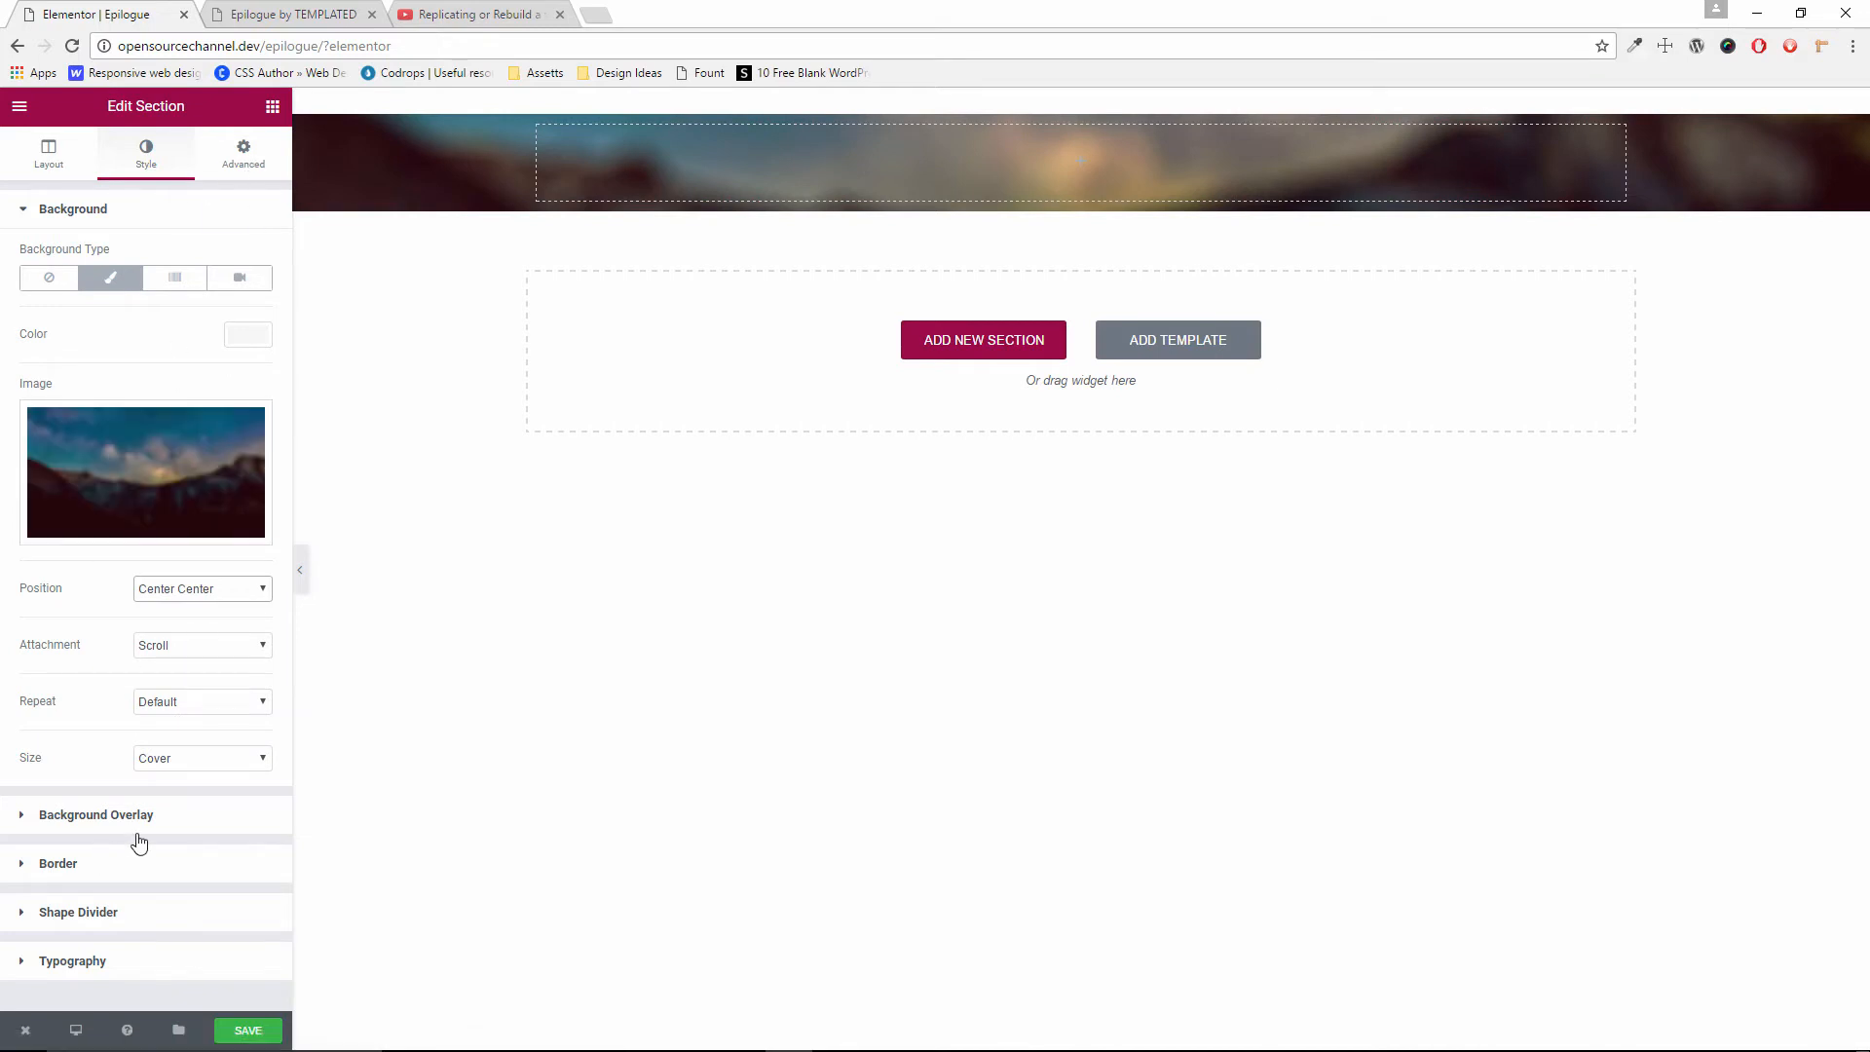
Keep the section's content width Boxed and reduce it to 500, trying out Full Width in between
left_click(70, 171)
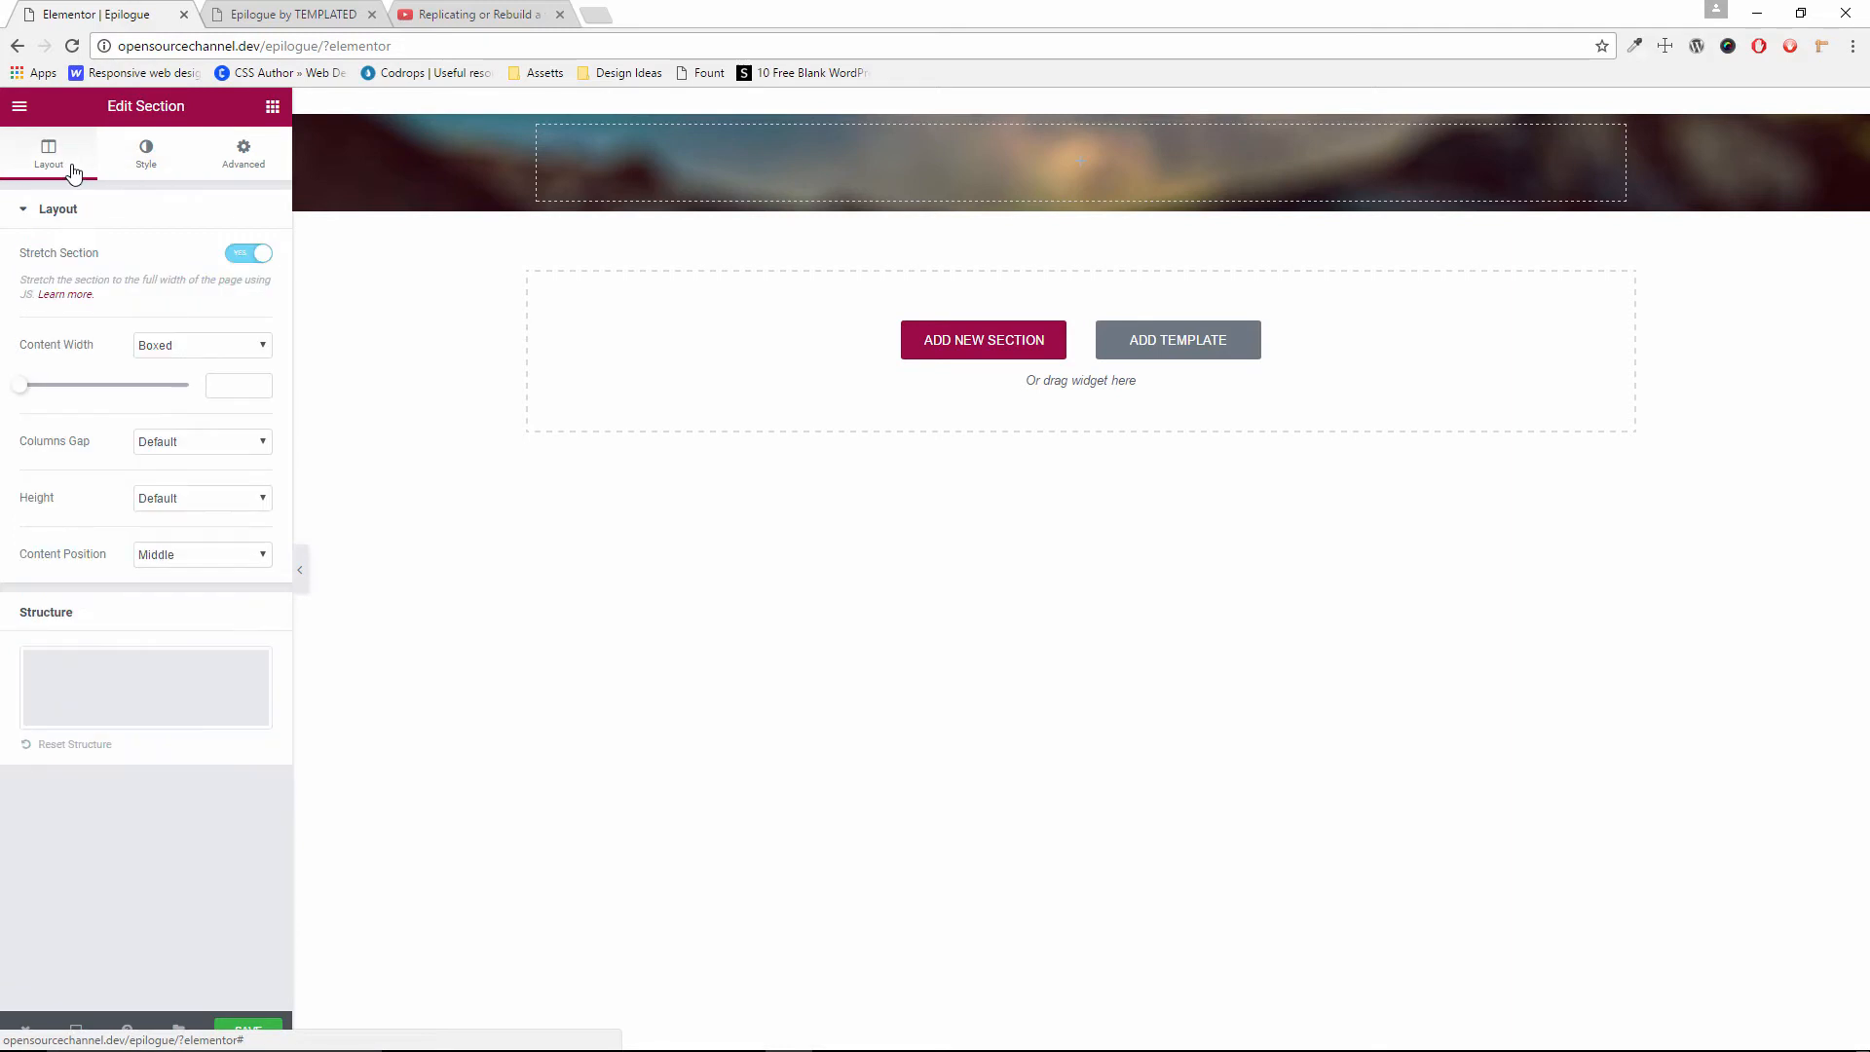
mouse_move(29, 388)
left_mouse_down()
mouse_move(62, 400)
mouse_move(11, 385)
left_mouse_up()
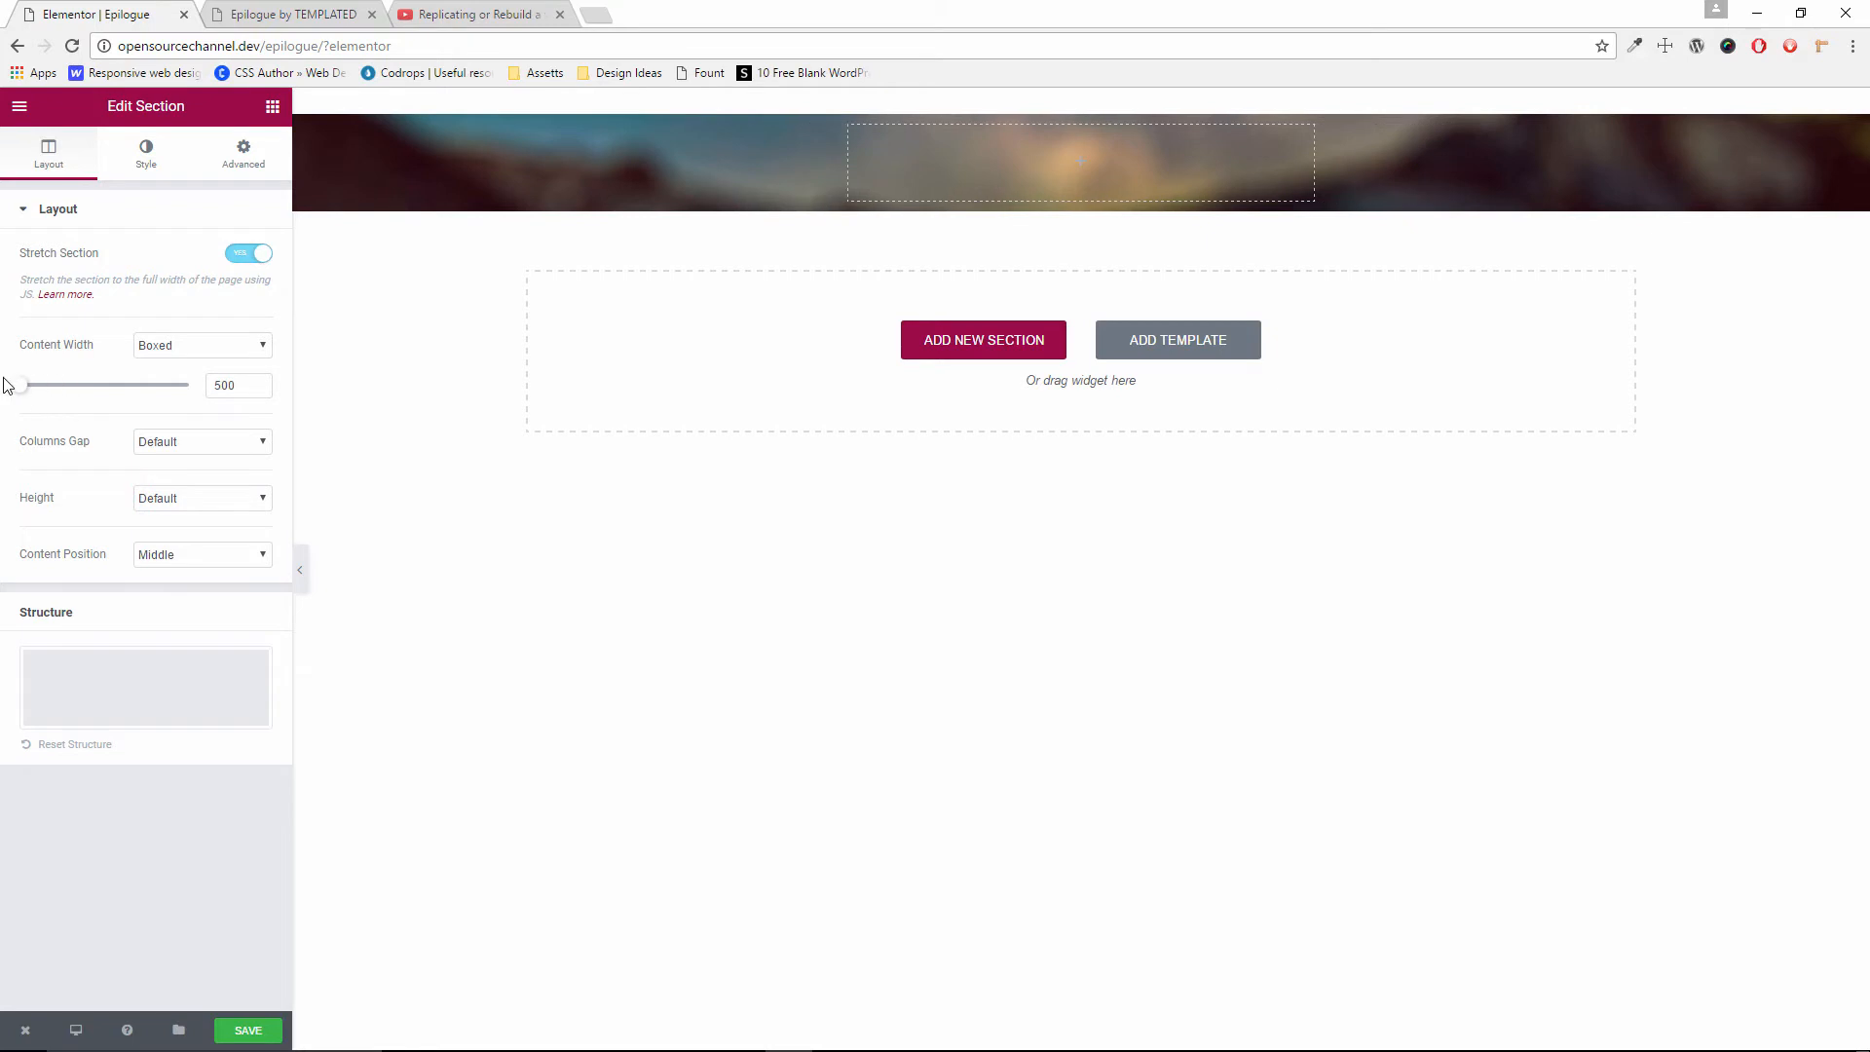
left_click(155, 347)
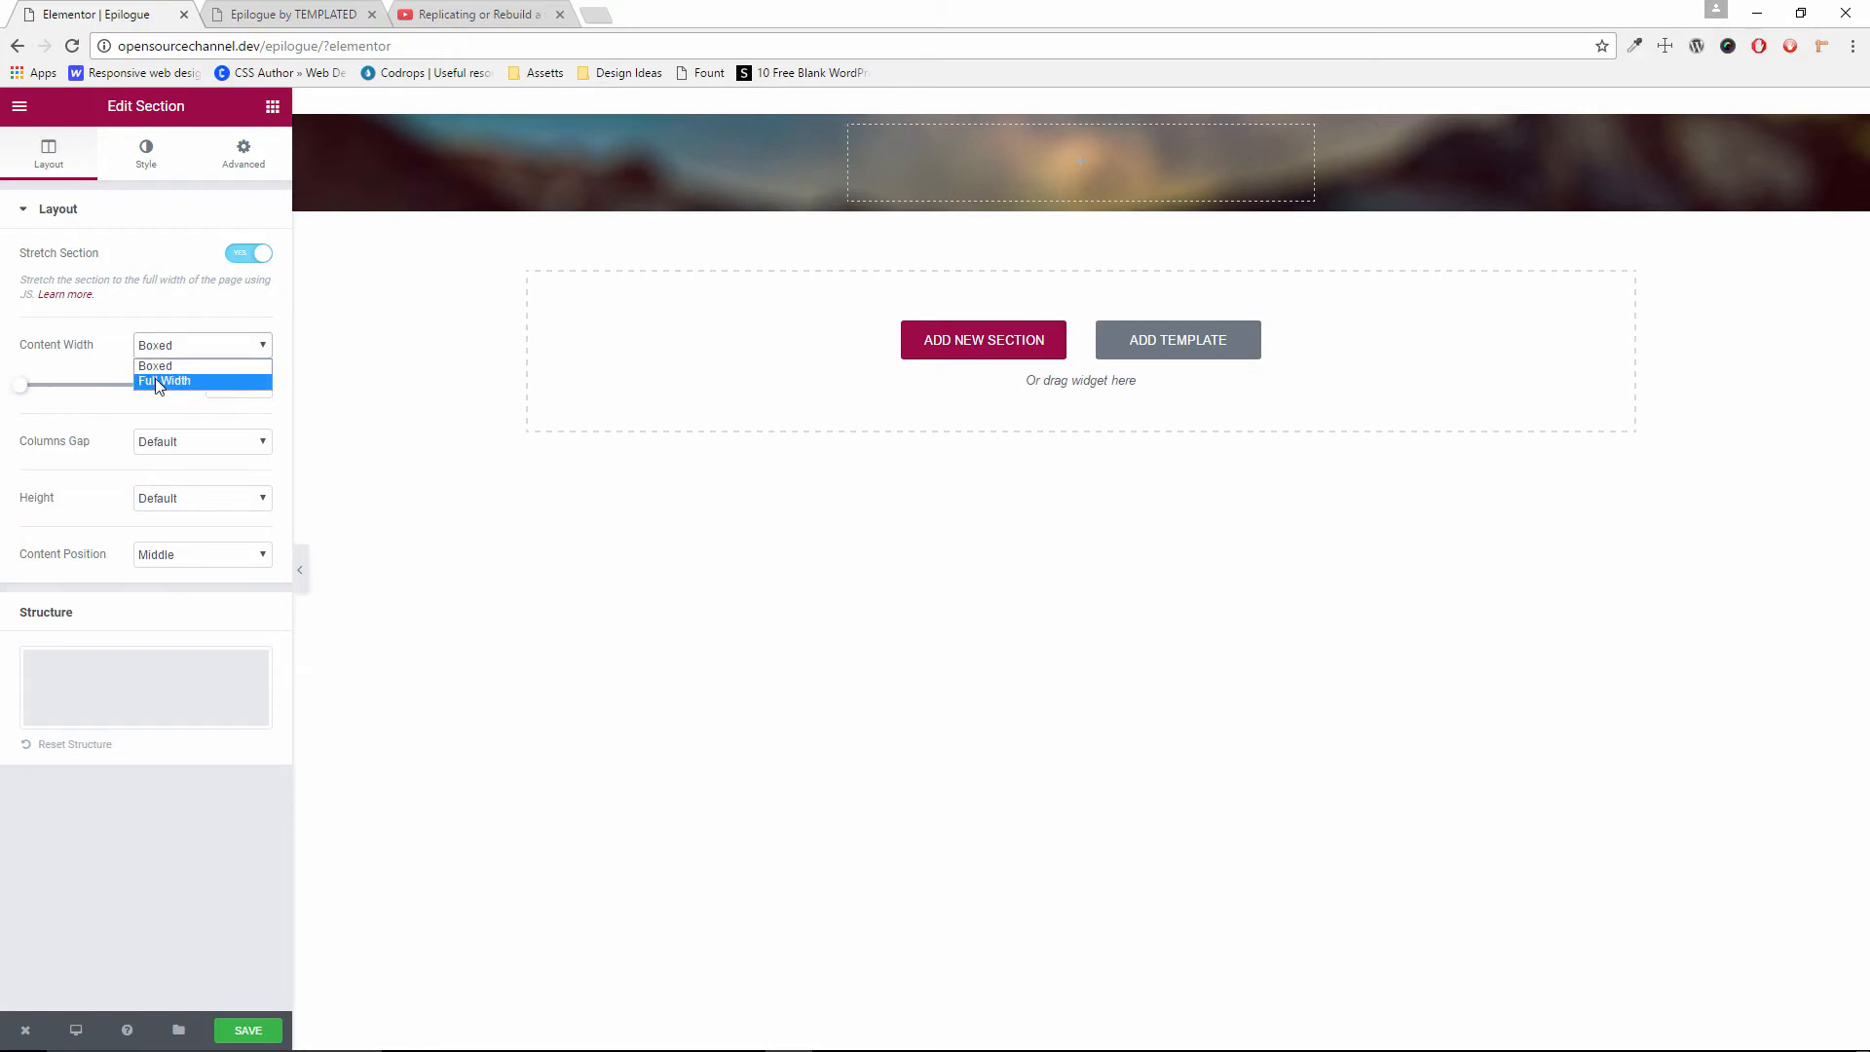
left_click(155, 379)
left_click(173, 349)
left_click(176, 362)
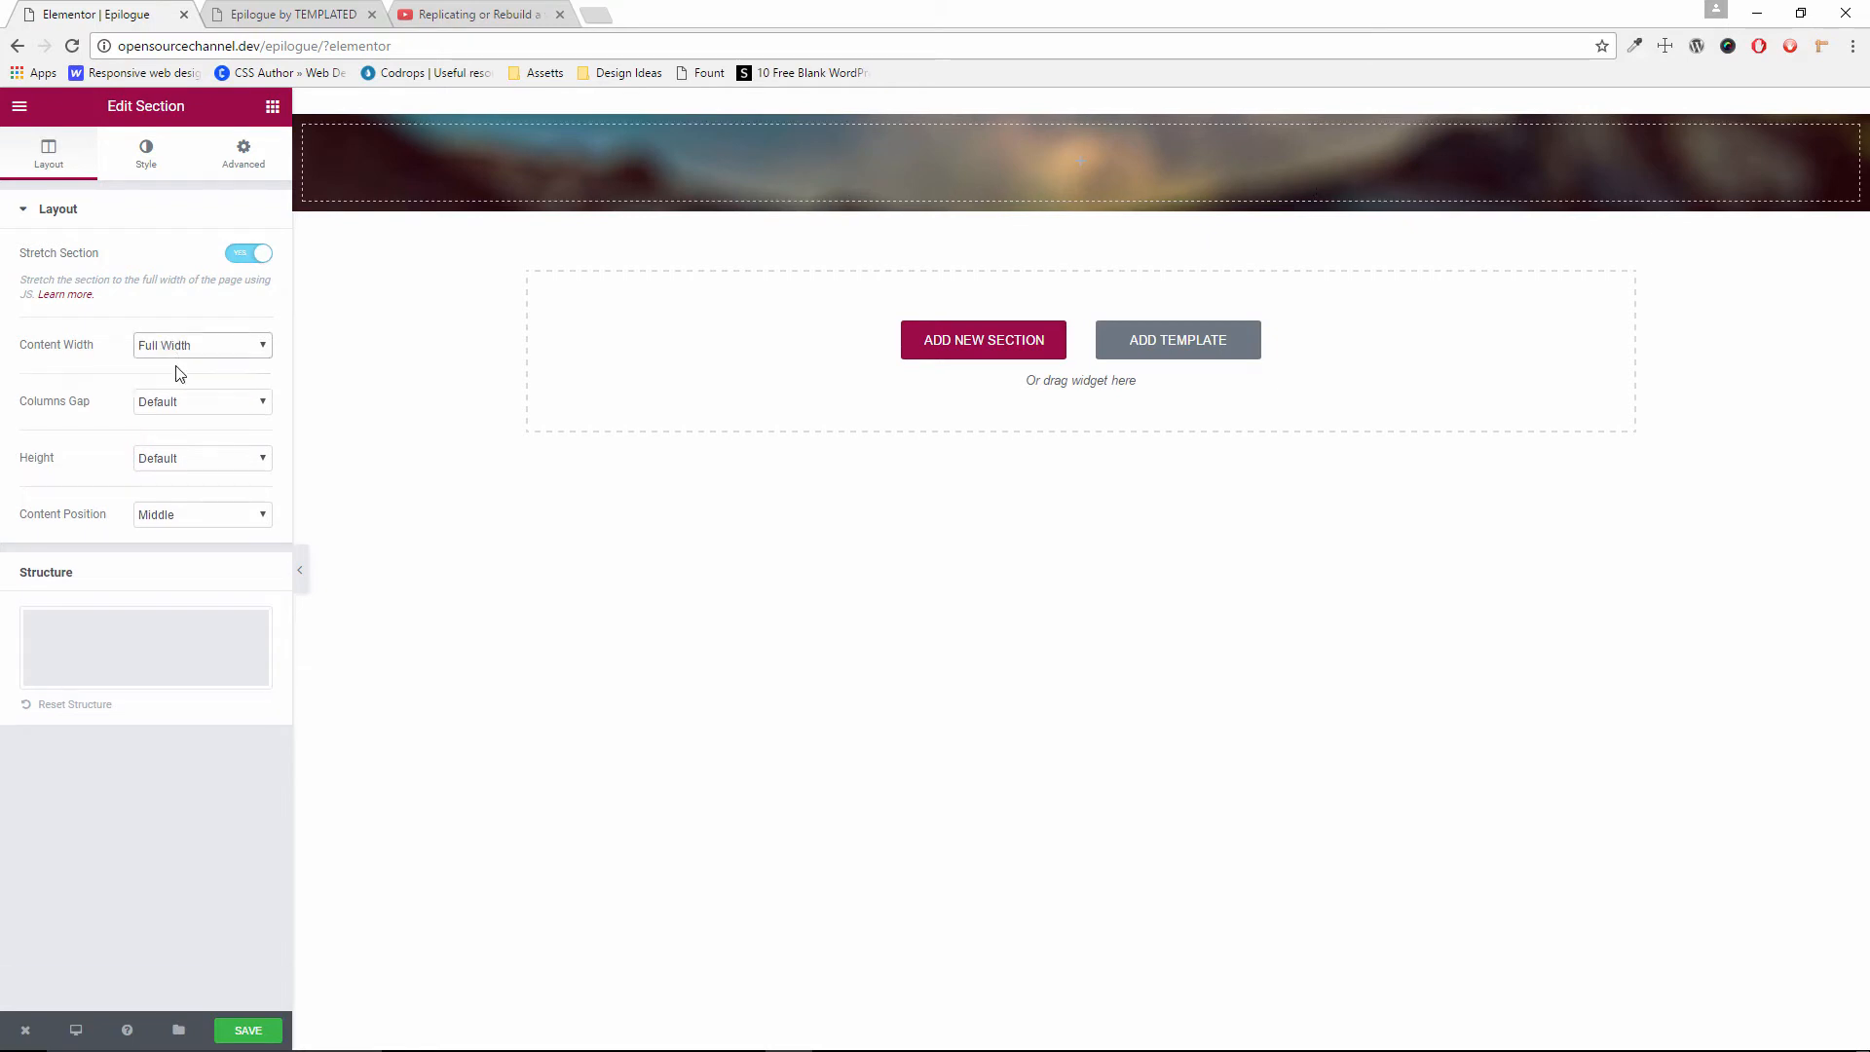
Look through the section's style and advanced settings and open its responsive options
left_click(156, 158)
left_click(230, 180)
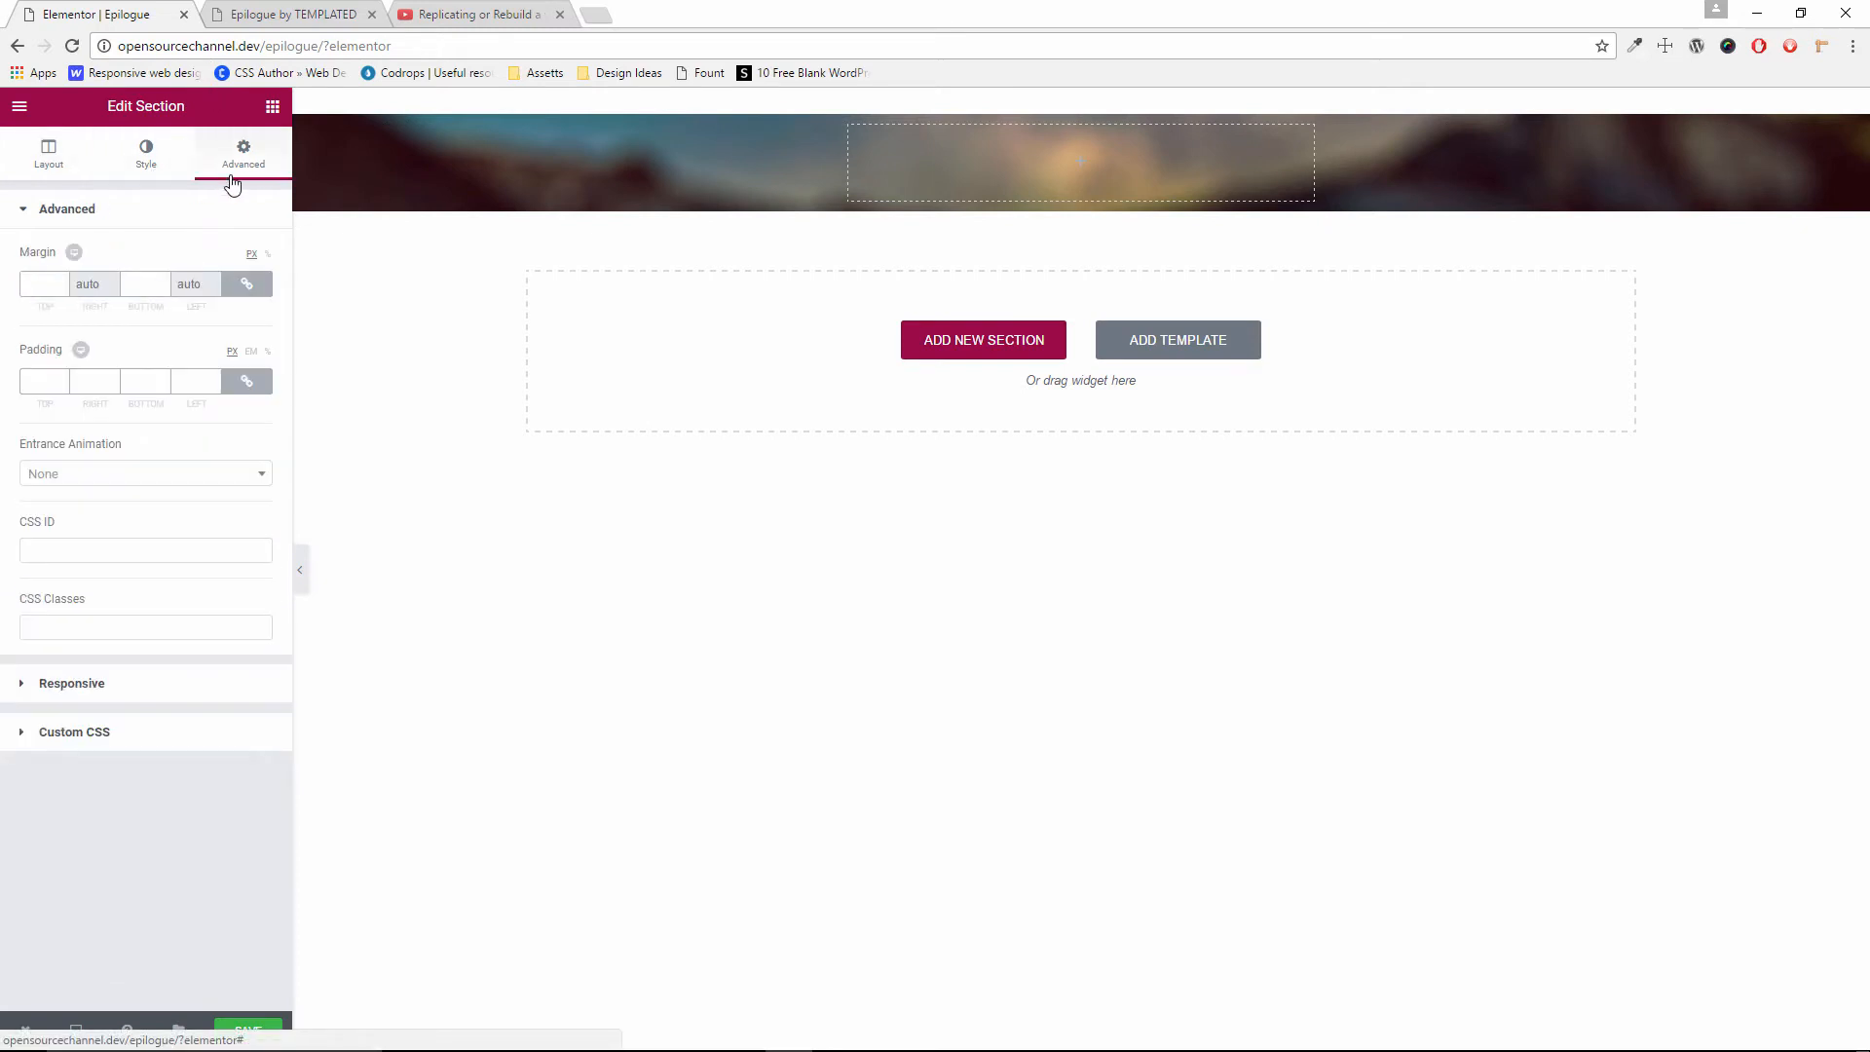
left_click(97, 690)
Read the viewer comment about responsive layouts under the YouTube video on replicating templates with Elementor
left_click(268, 14)
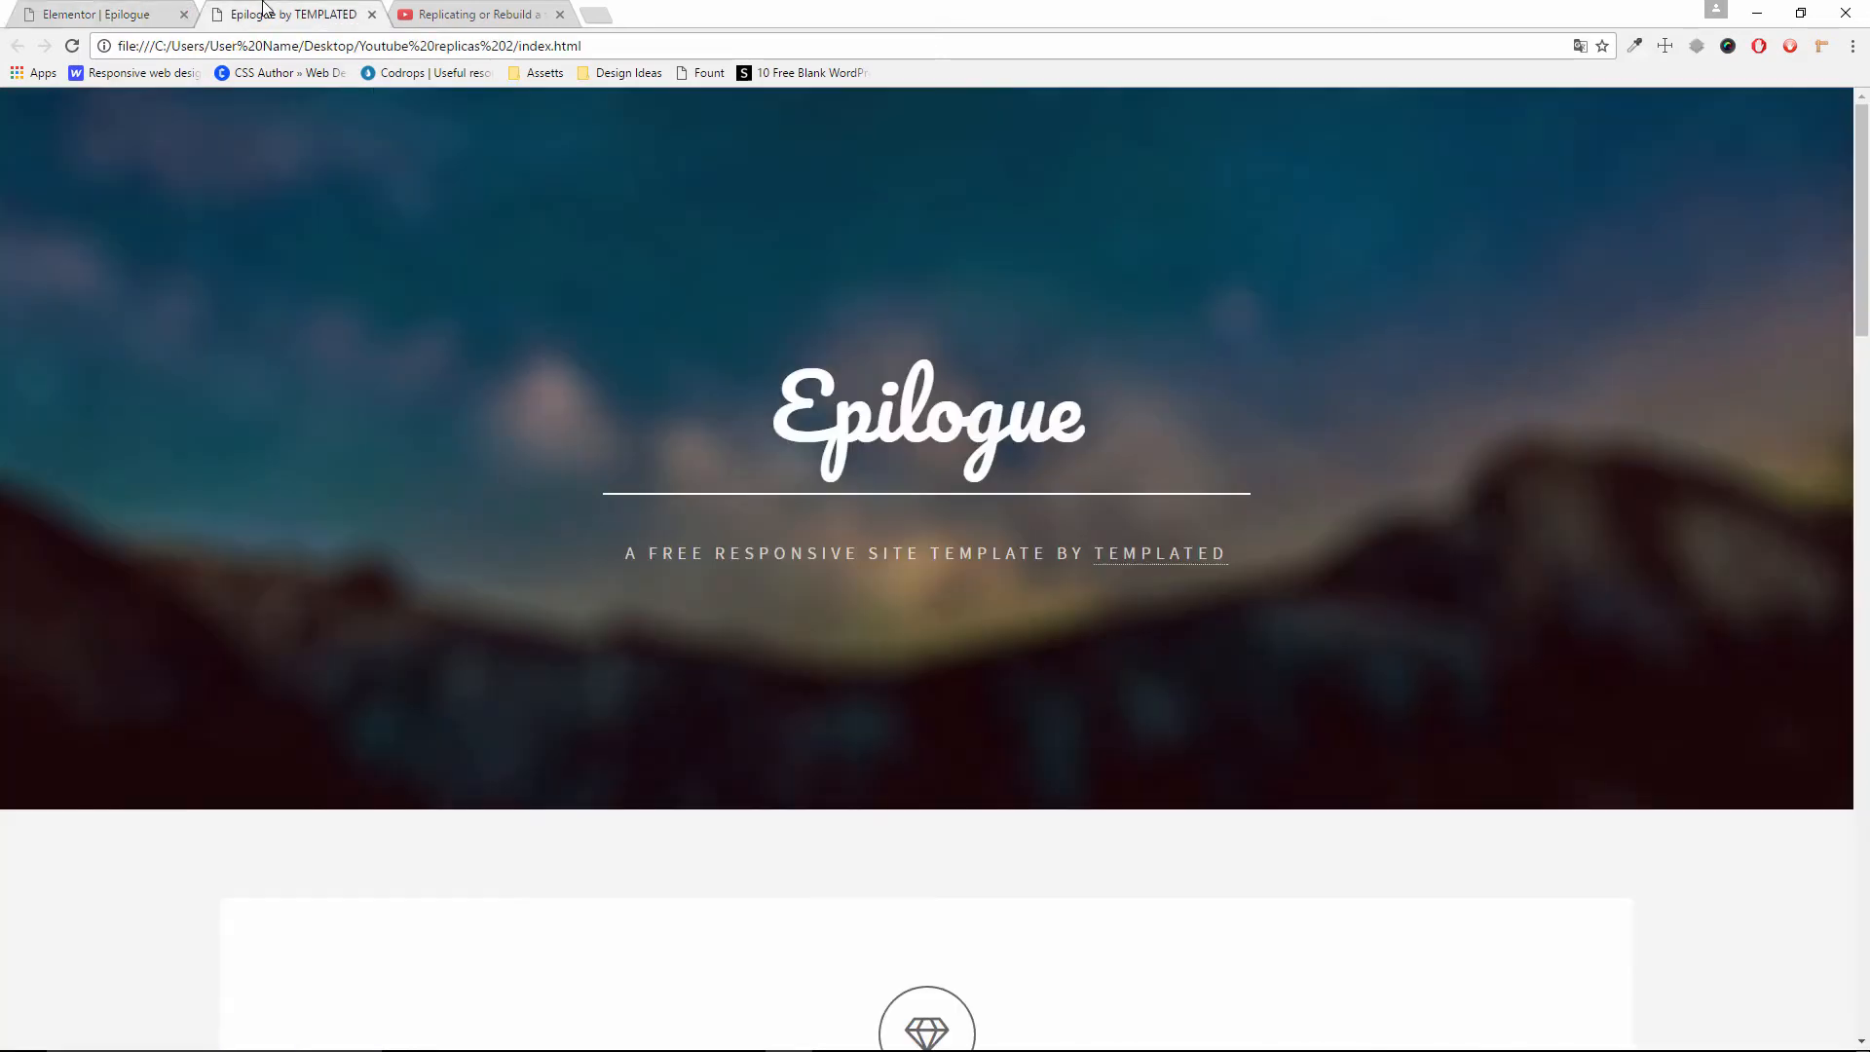
left_click(502, 11)
scroll(553, 577, "down", 12)
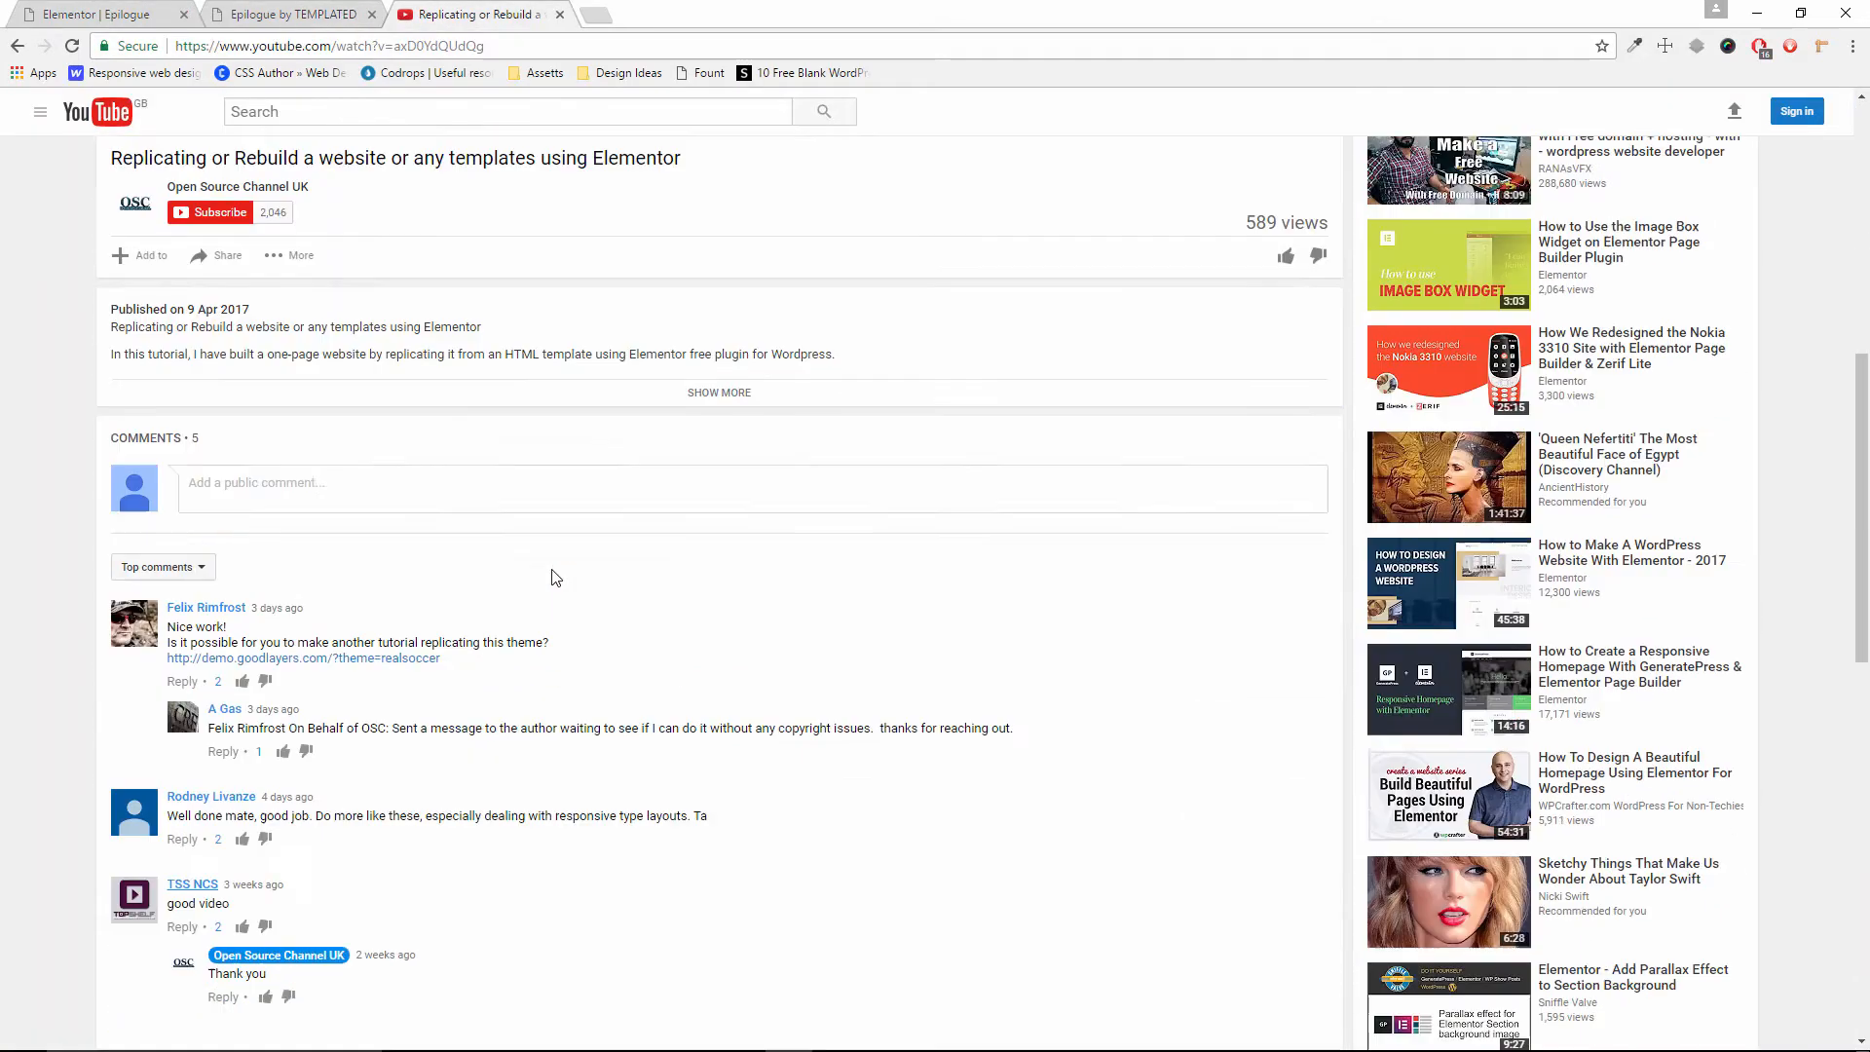
scroll(553, 576, "up", 1)
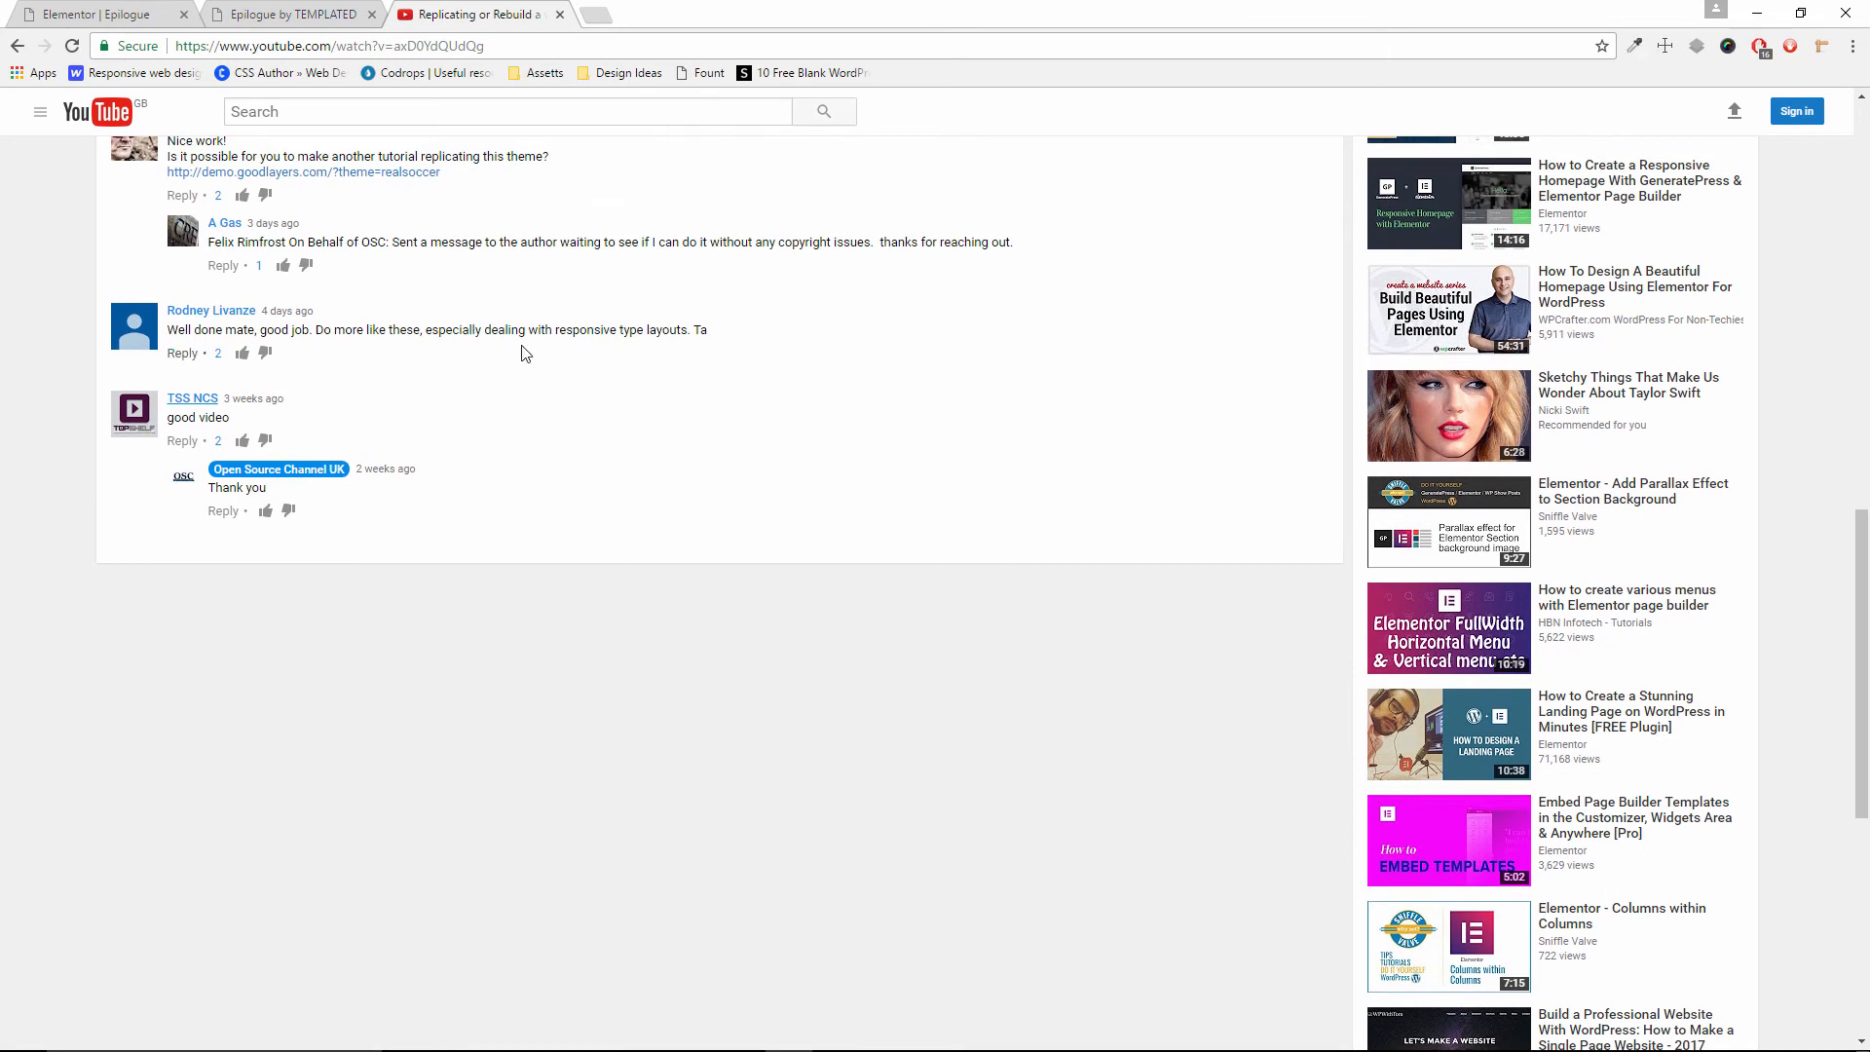
left_click_drag(526, 329, 712, 328)
left_click(641, 505)
Examine how the Epilogue template's layout adapts between a narrow and a maximized browser window
left_click(292, 13)
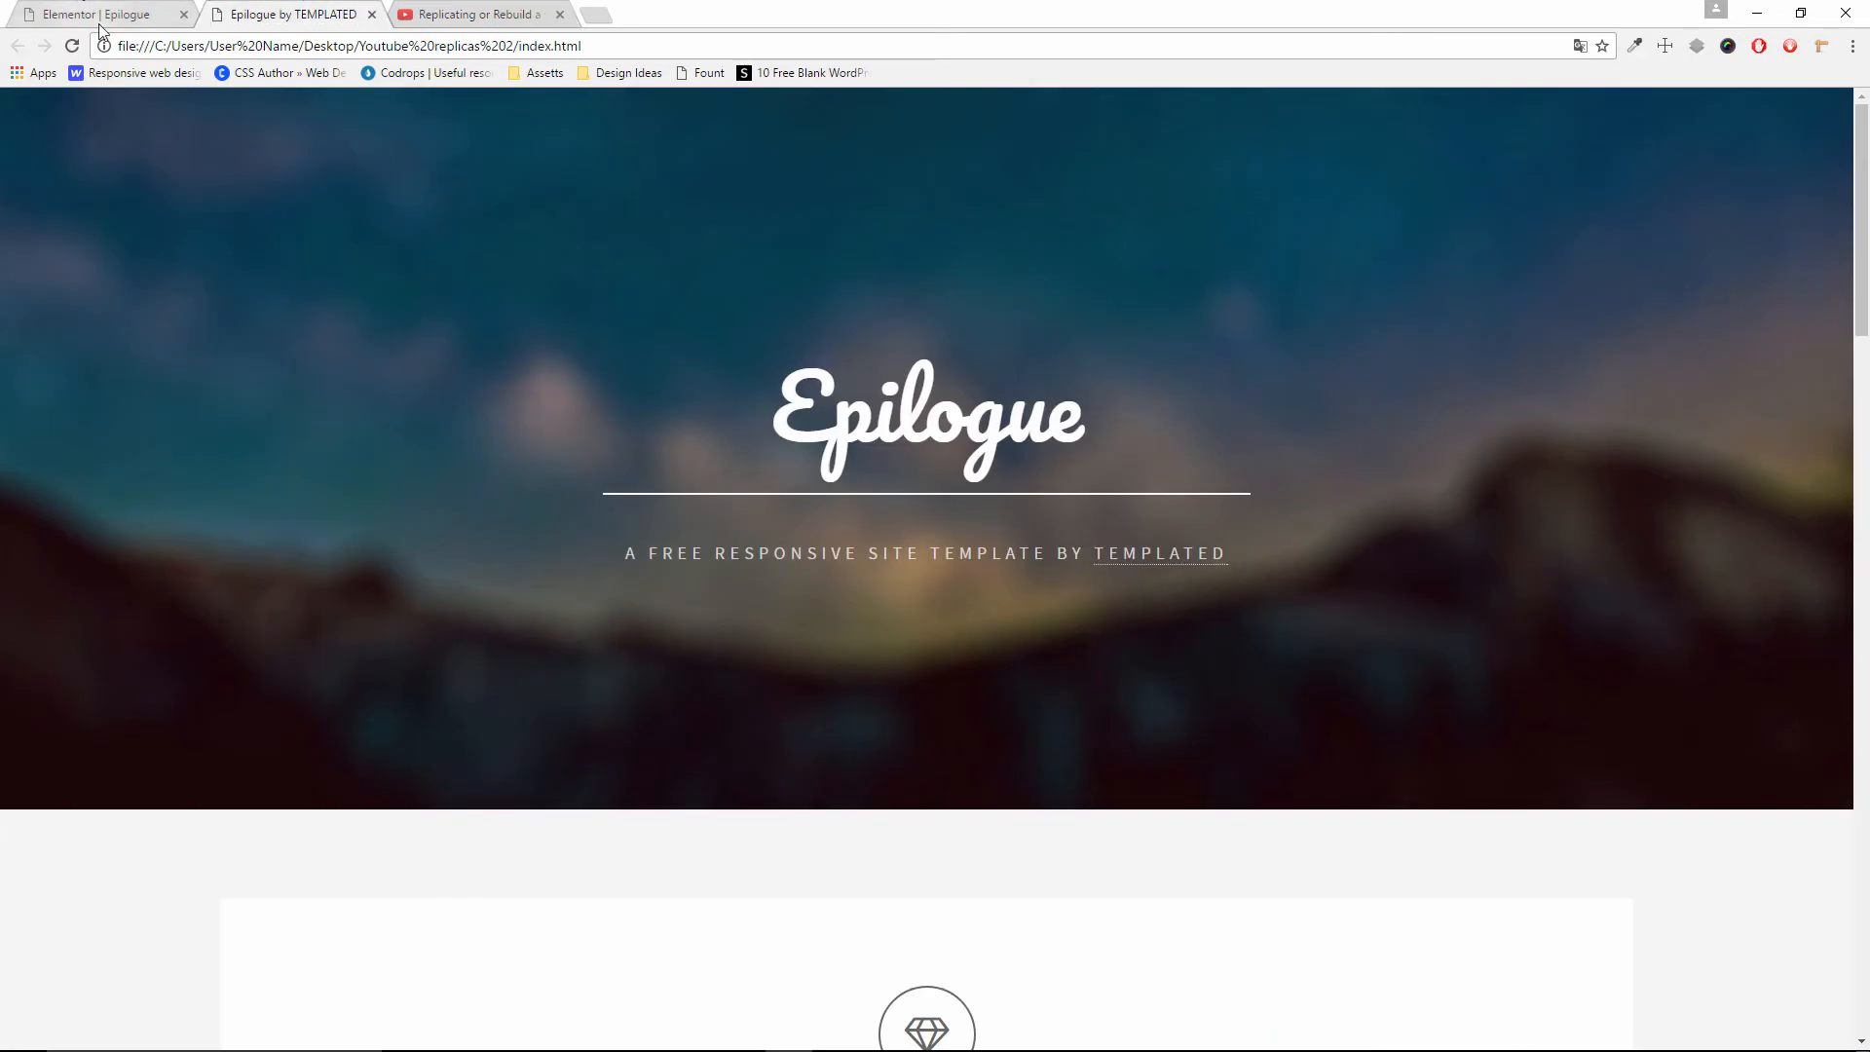
left_click(1813, 17)
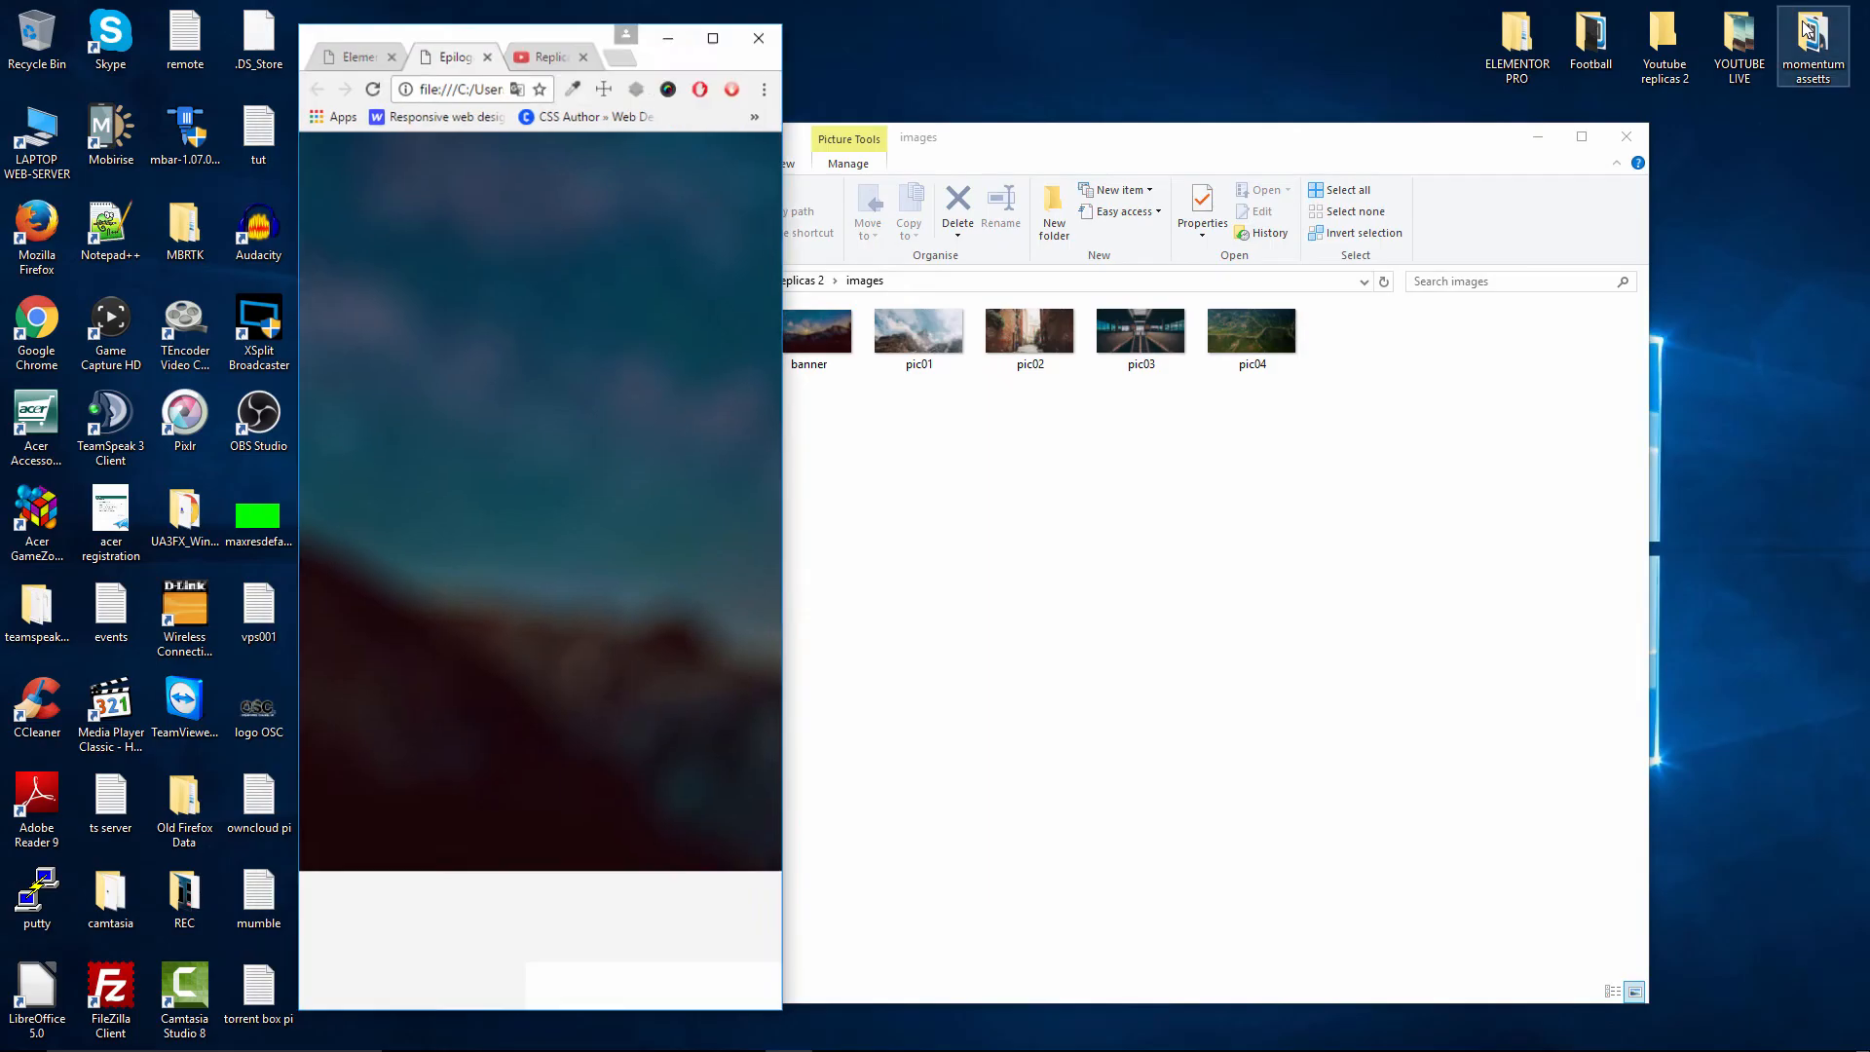
left_click_drag(789, 343, 755, 906)
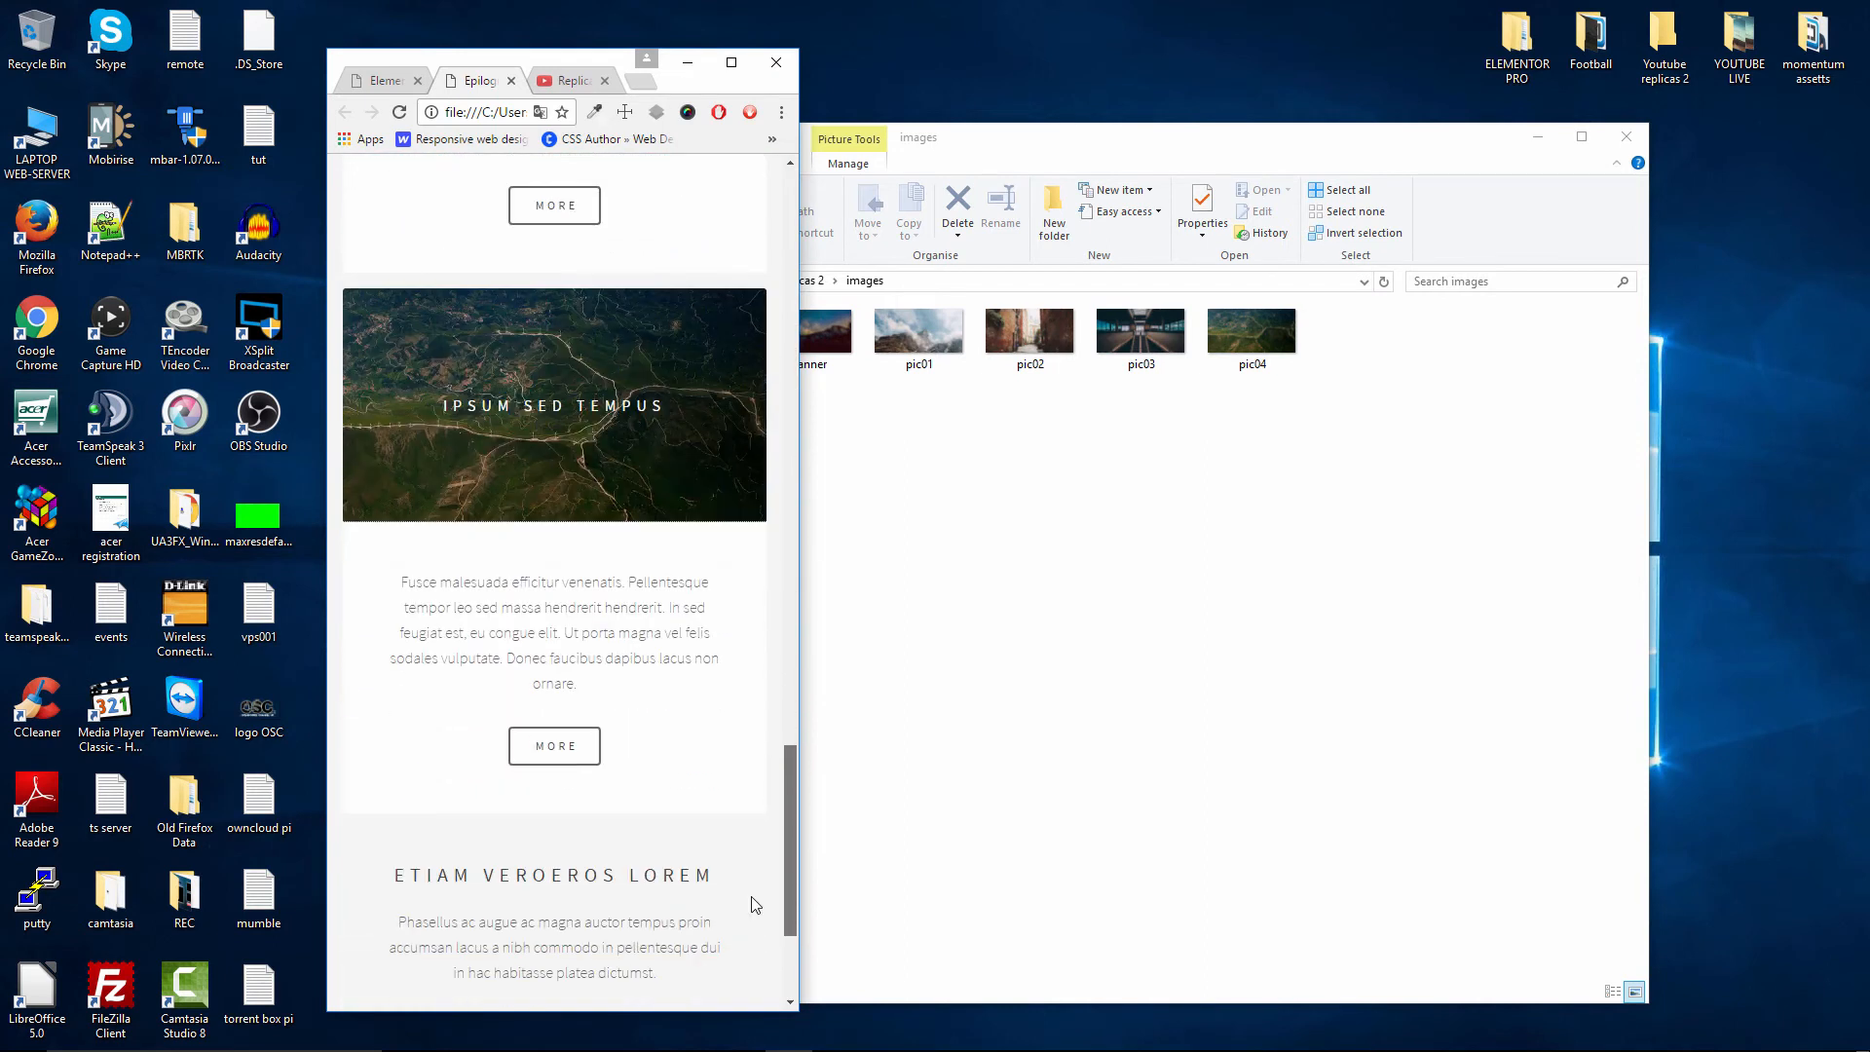
left_click(732, 64)
scroll(1208, 541, "up", 10)
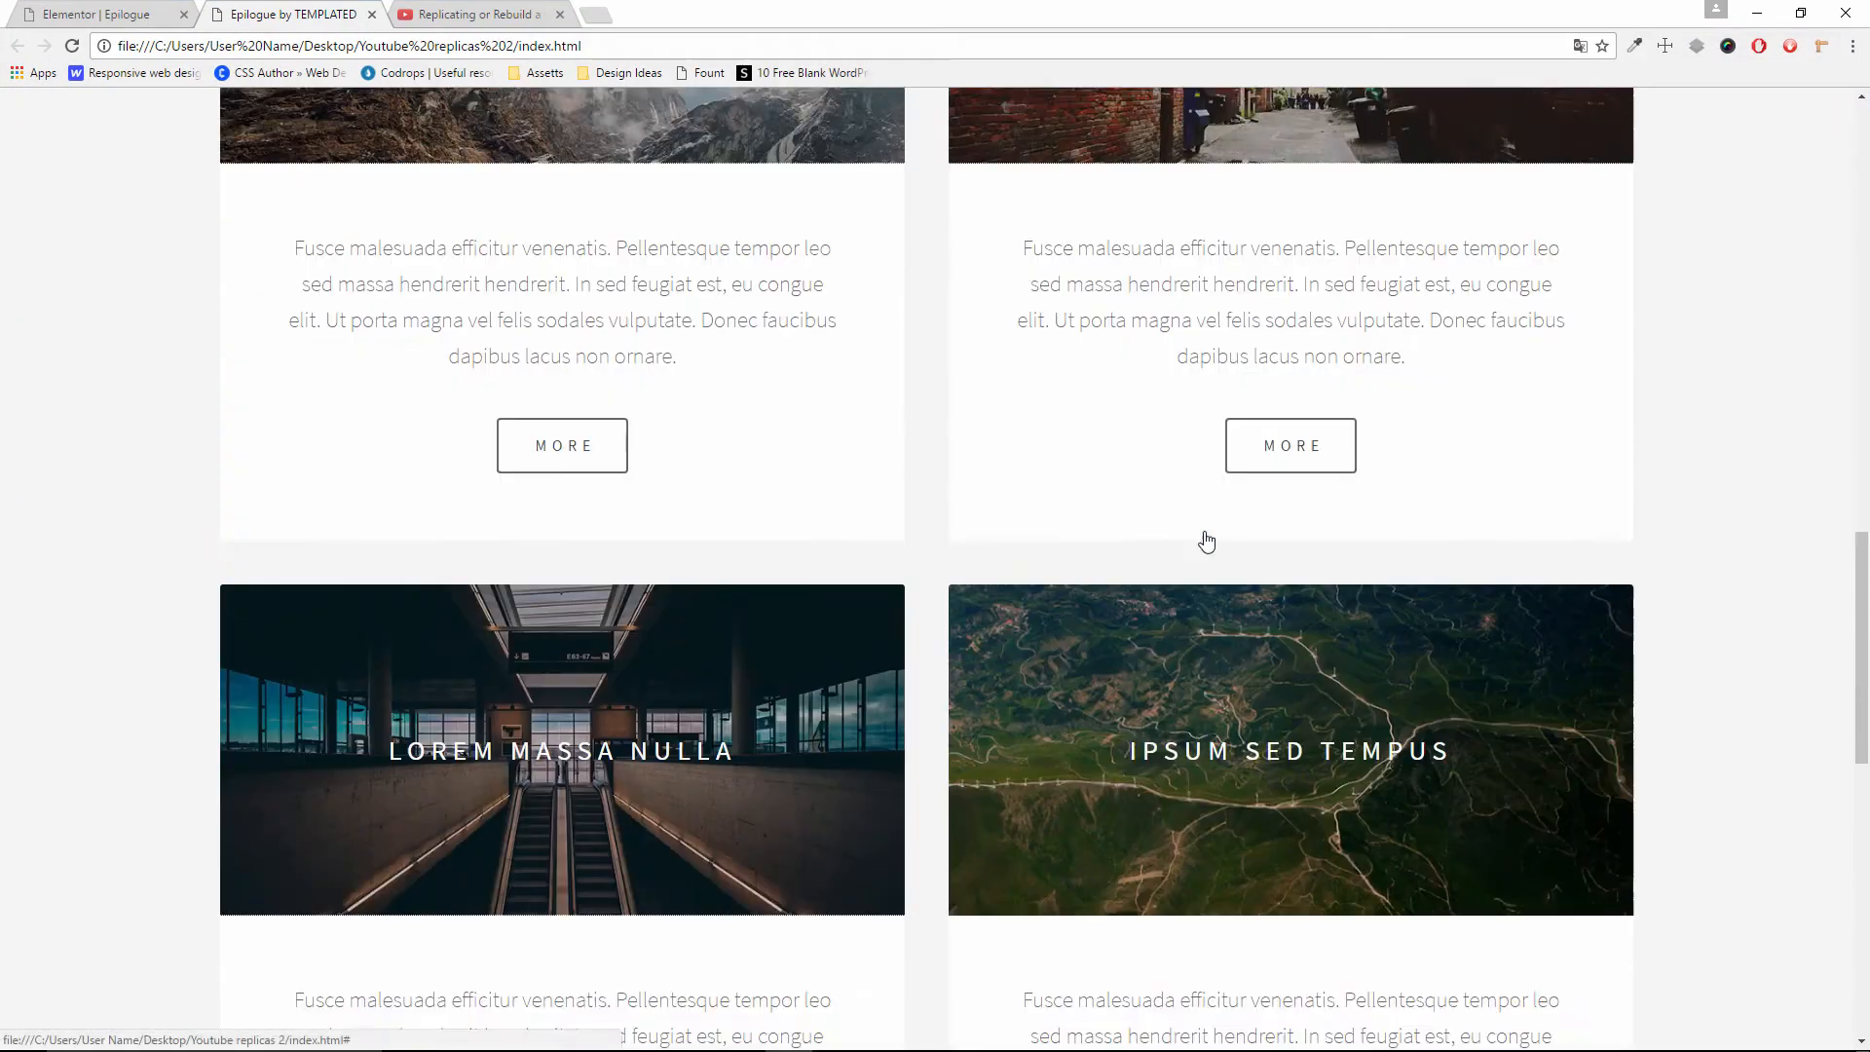
left_click(1799, 12)
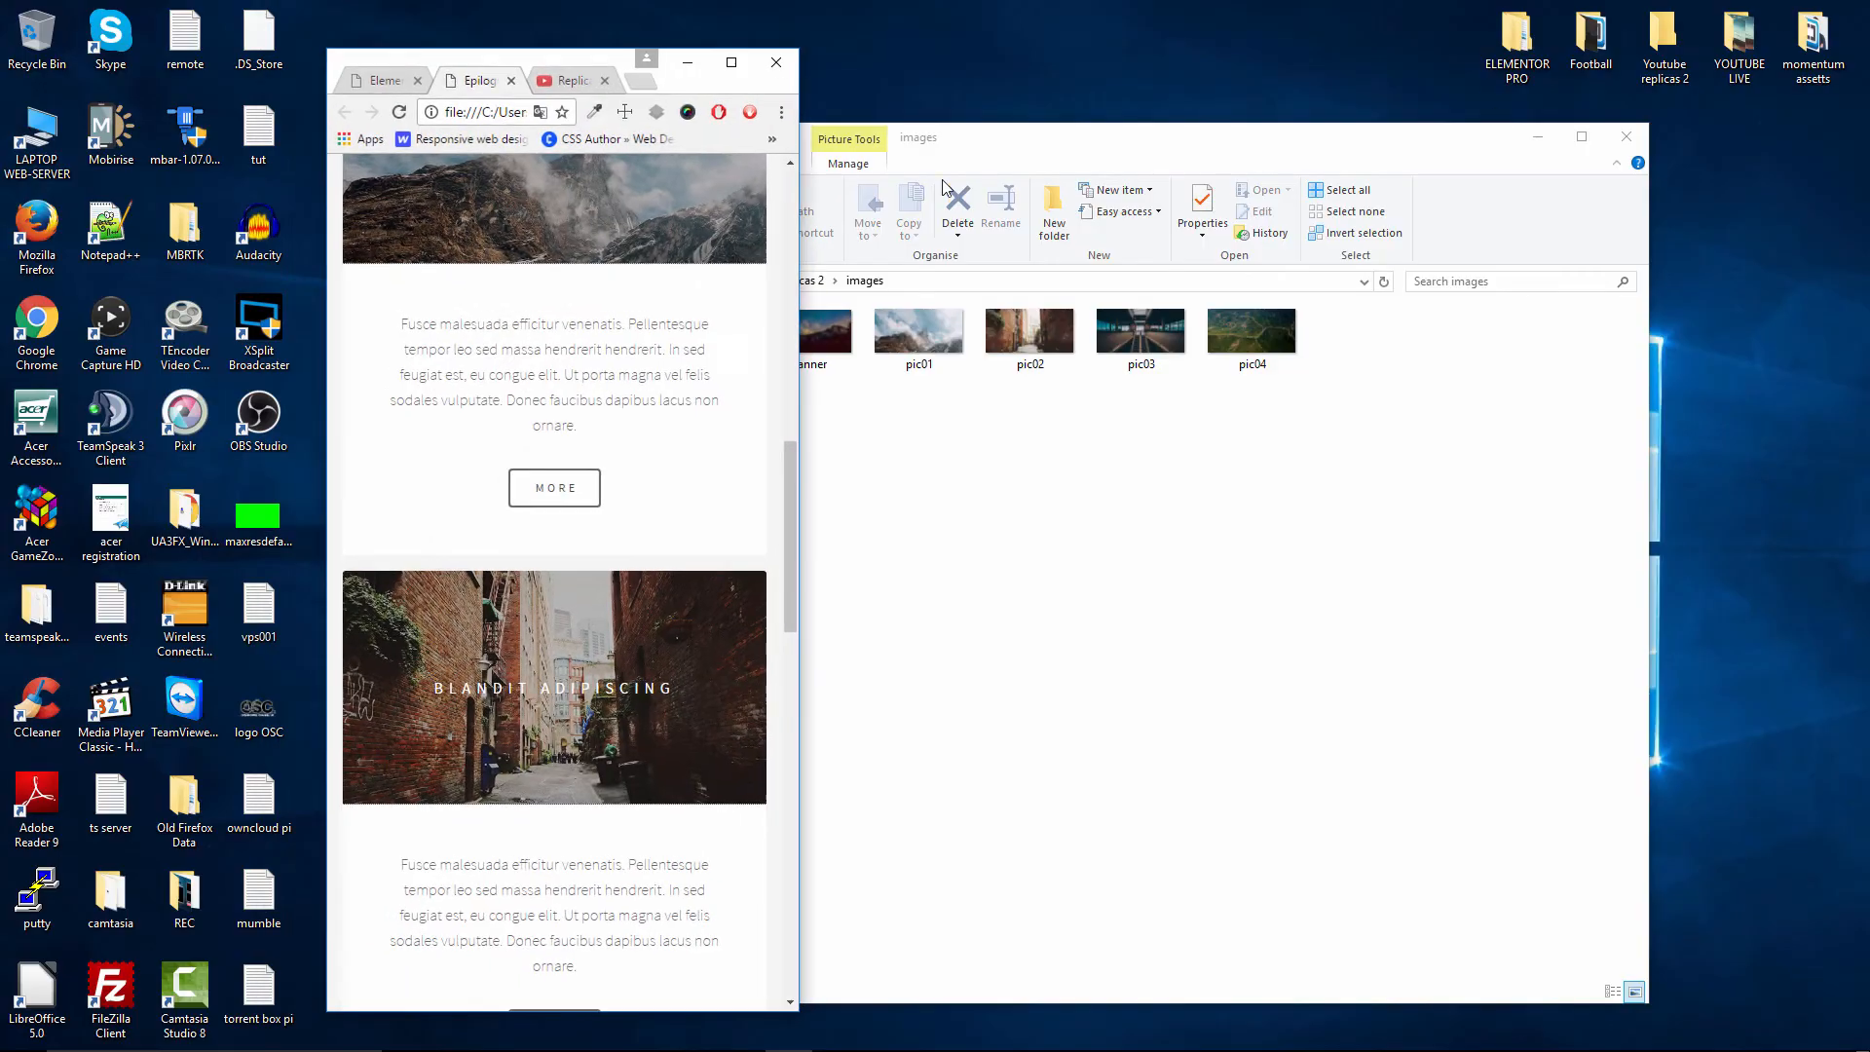
left_click(732, 63)
scroll(827, 688, "up", 12)
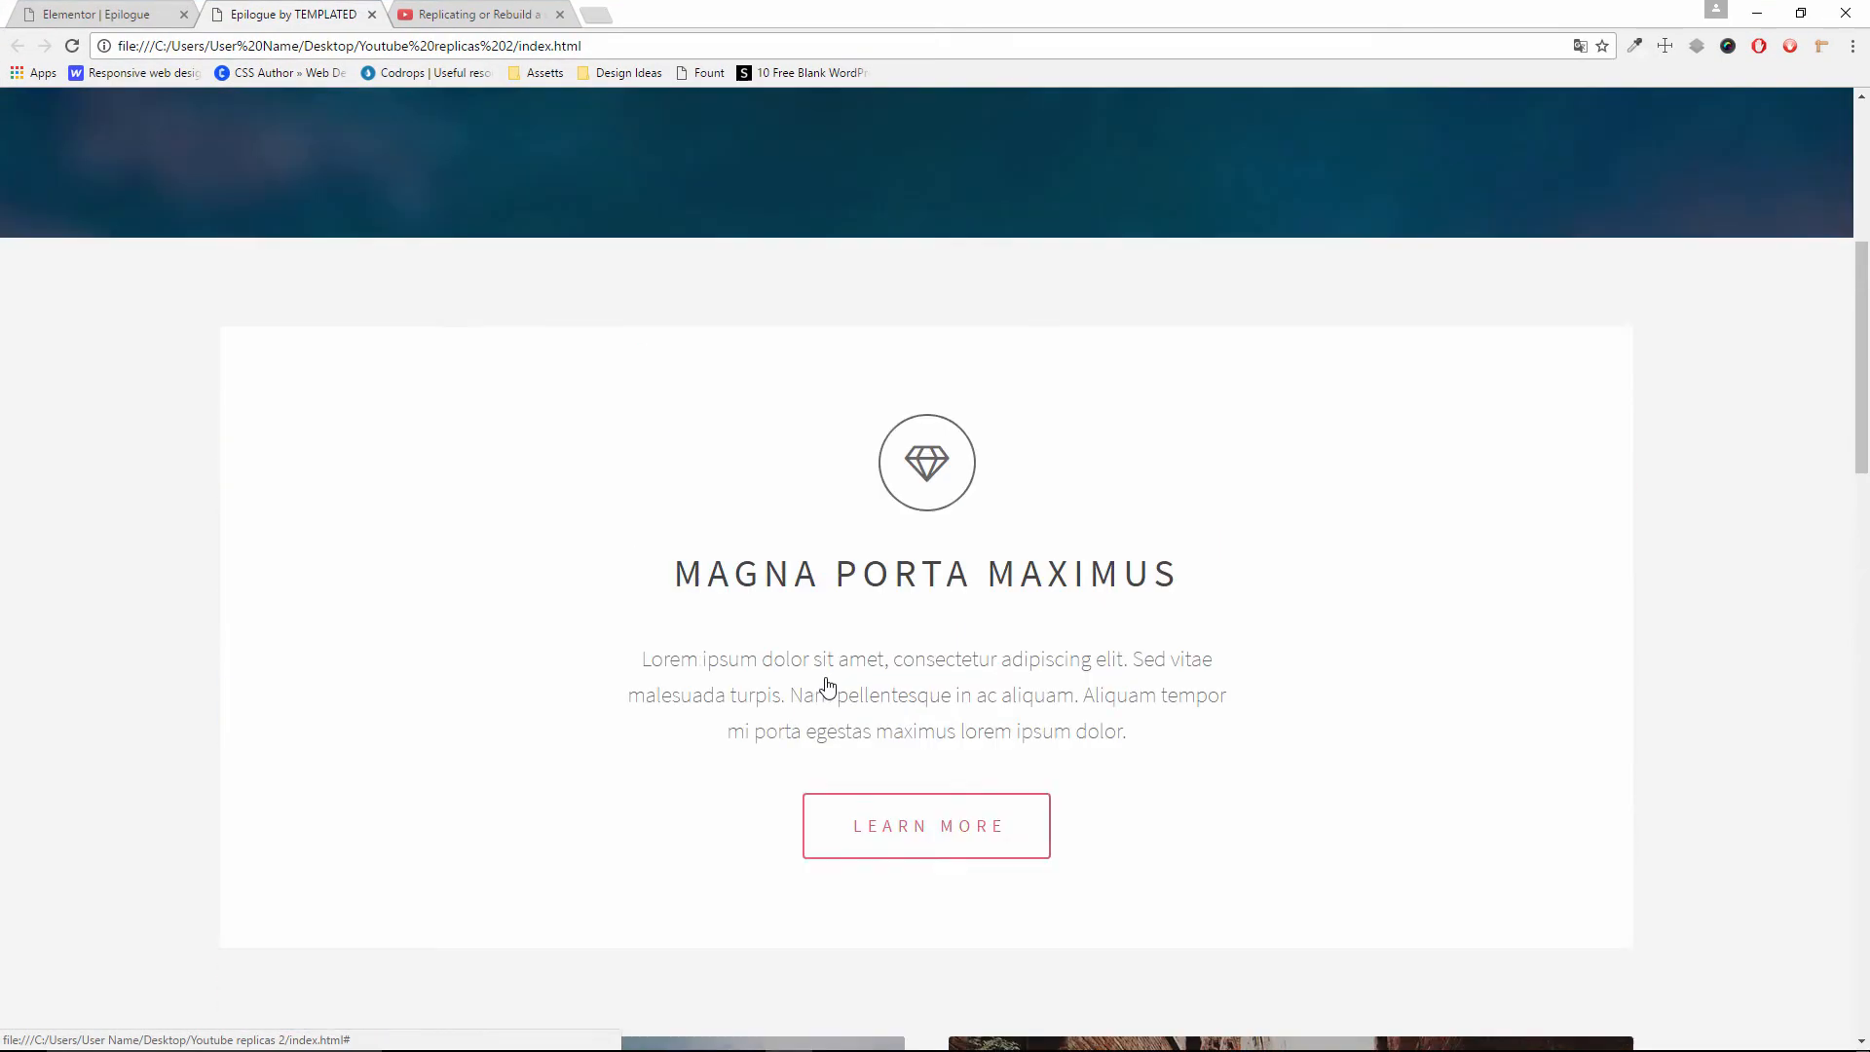
Back on the Elementor page, unlink the banner section's padding values and set its top padding to 350 px
left_click(146, 14)
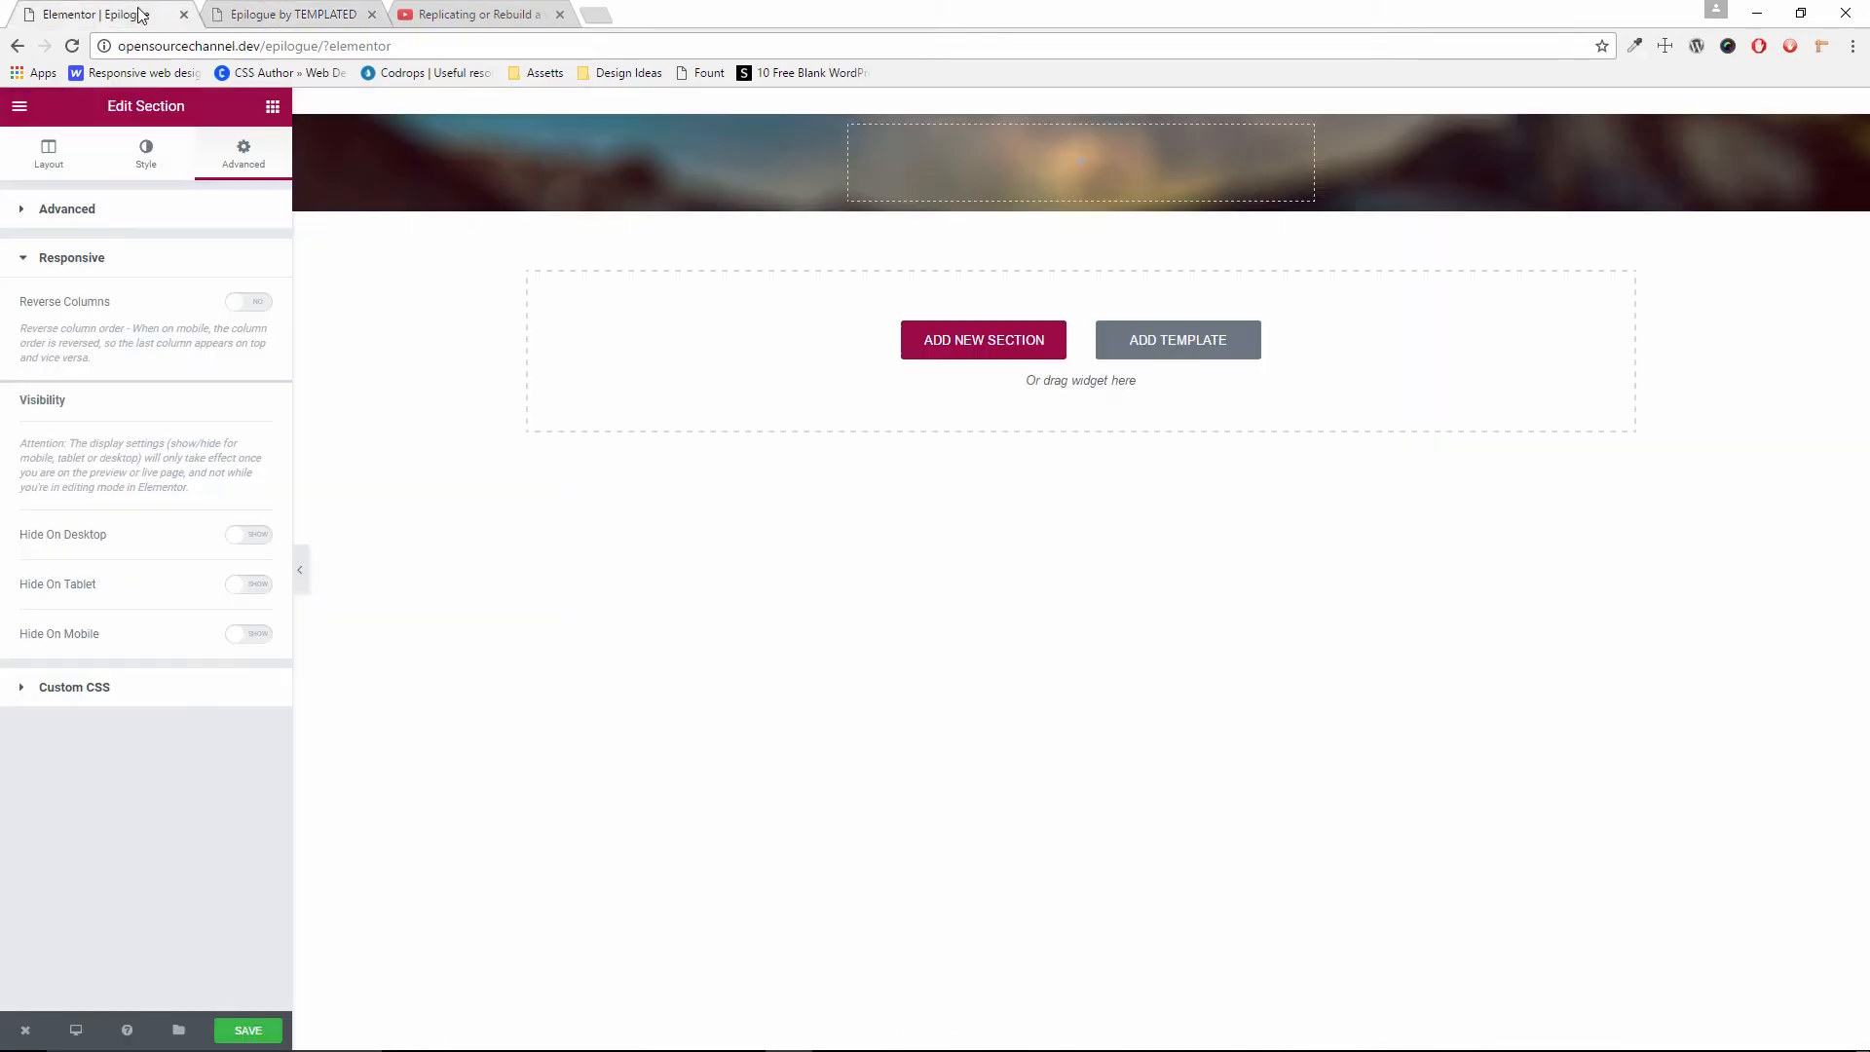
left_click(925, 174)
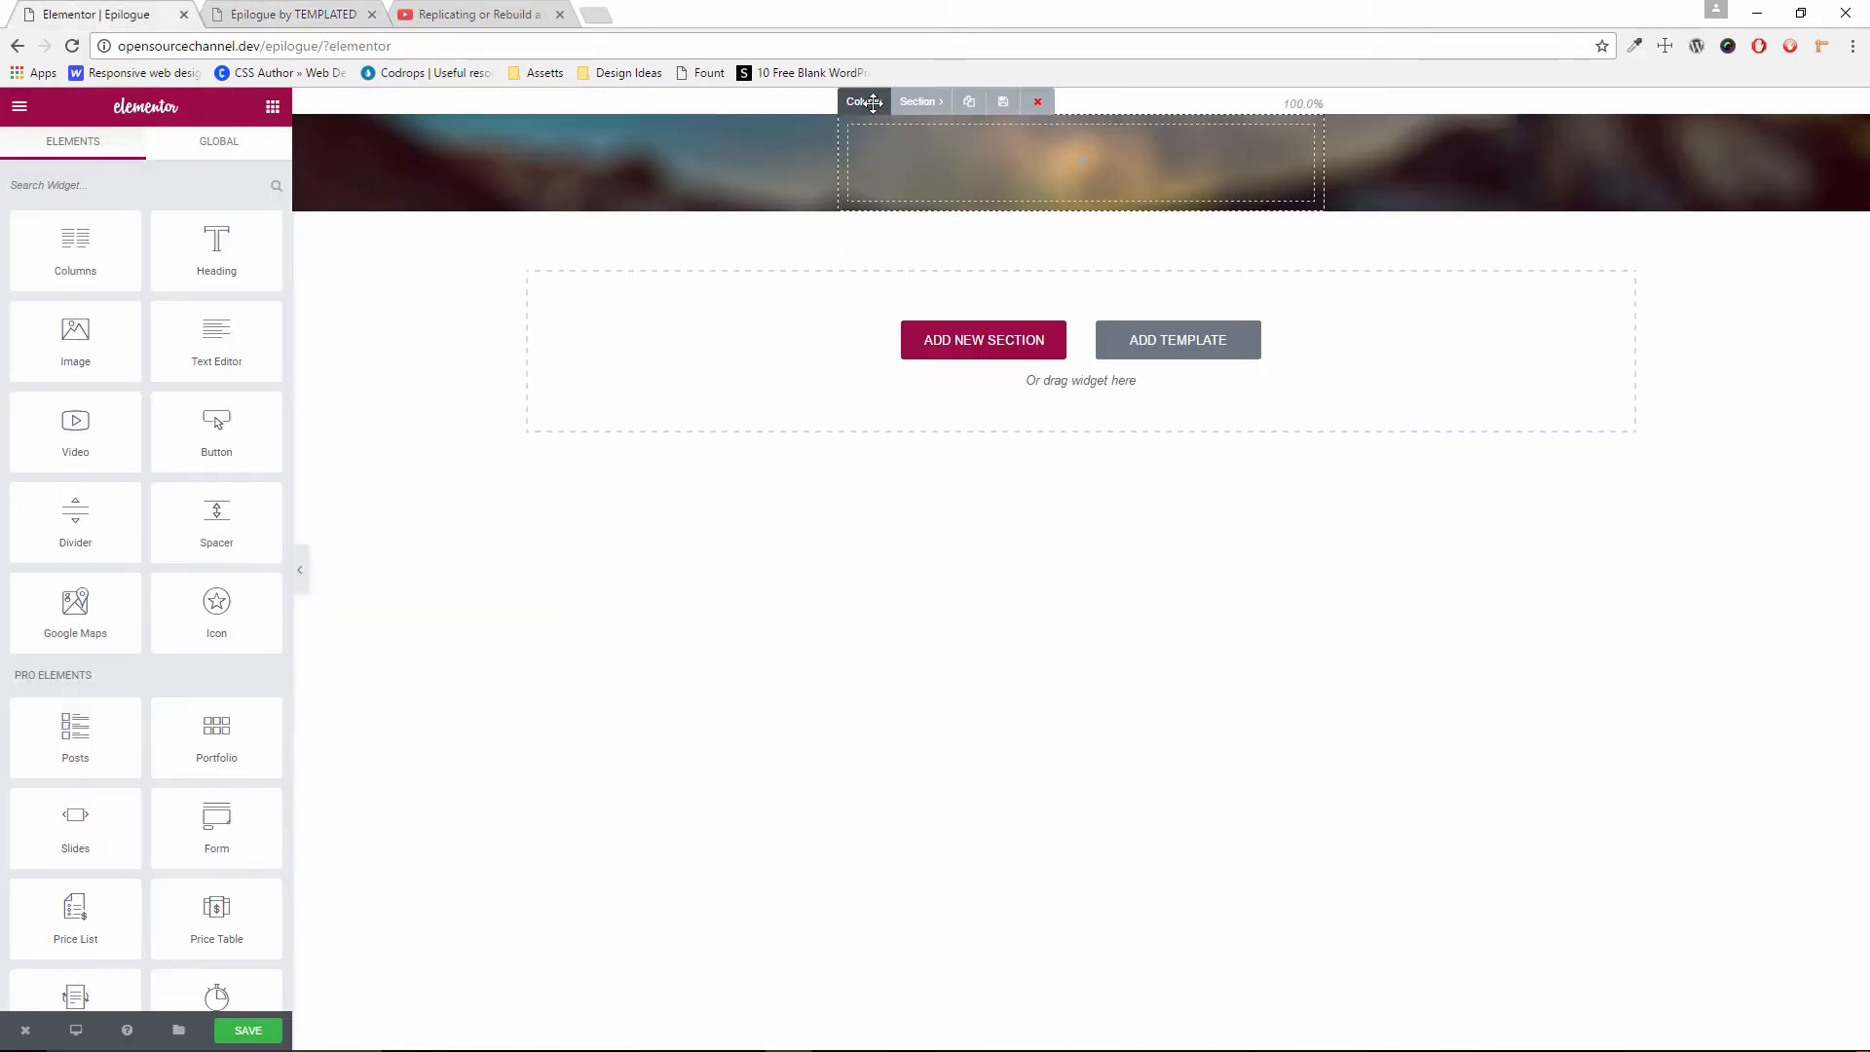
left_click(920, 103)
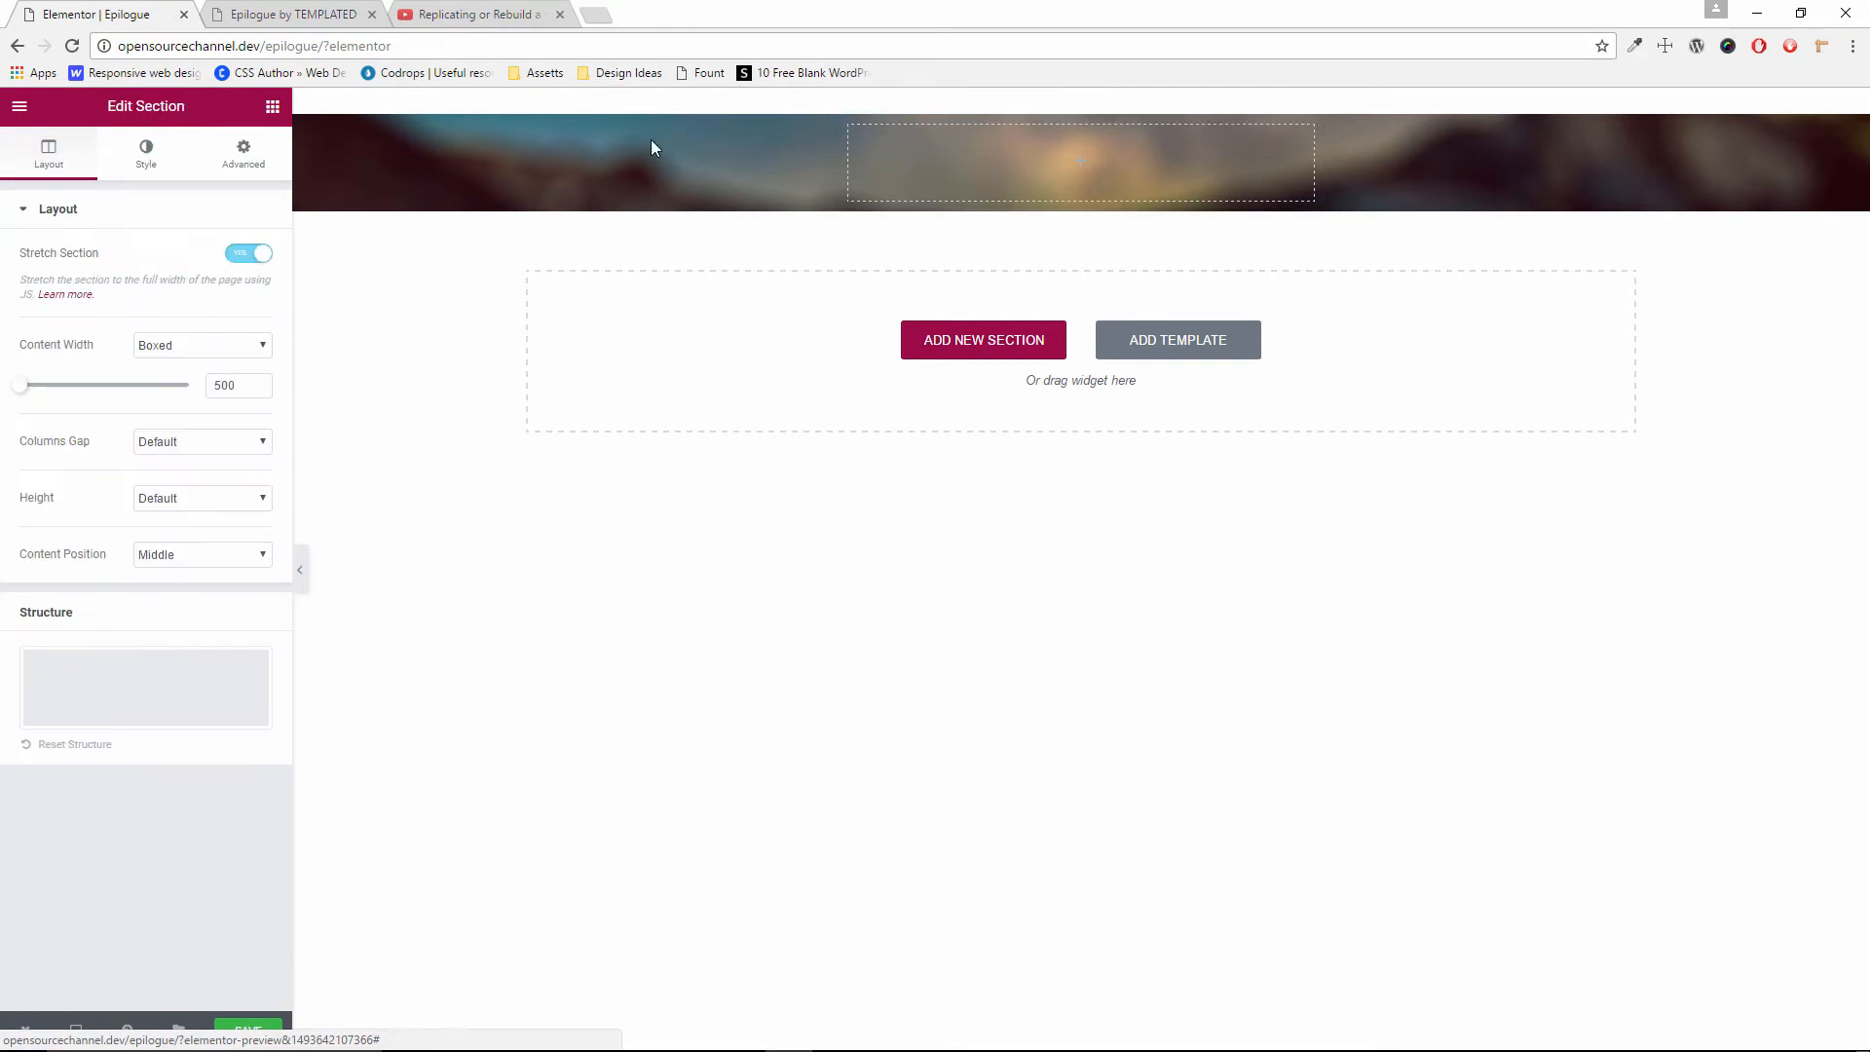
left_click(154, 152)
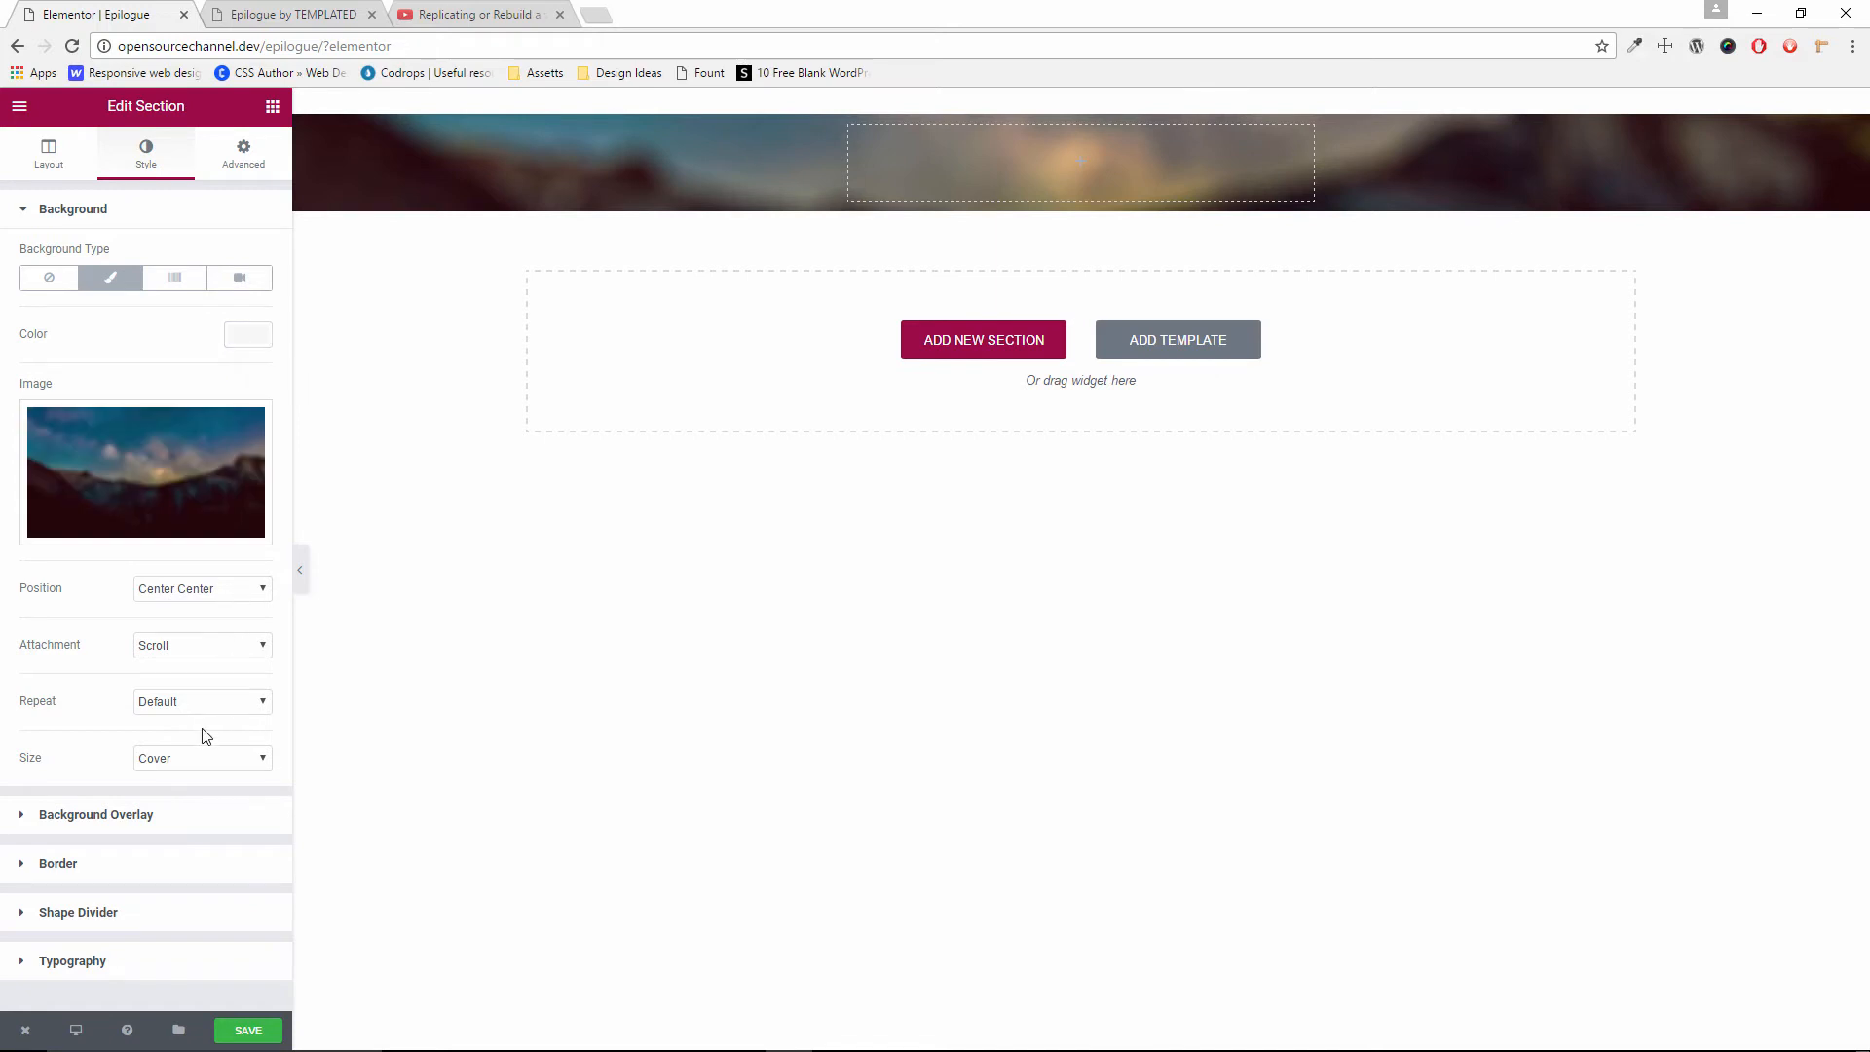
left_click(242, 148)
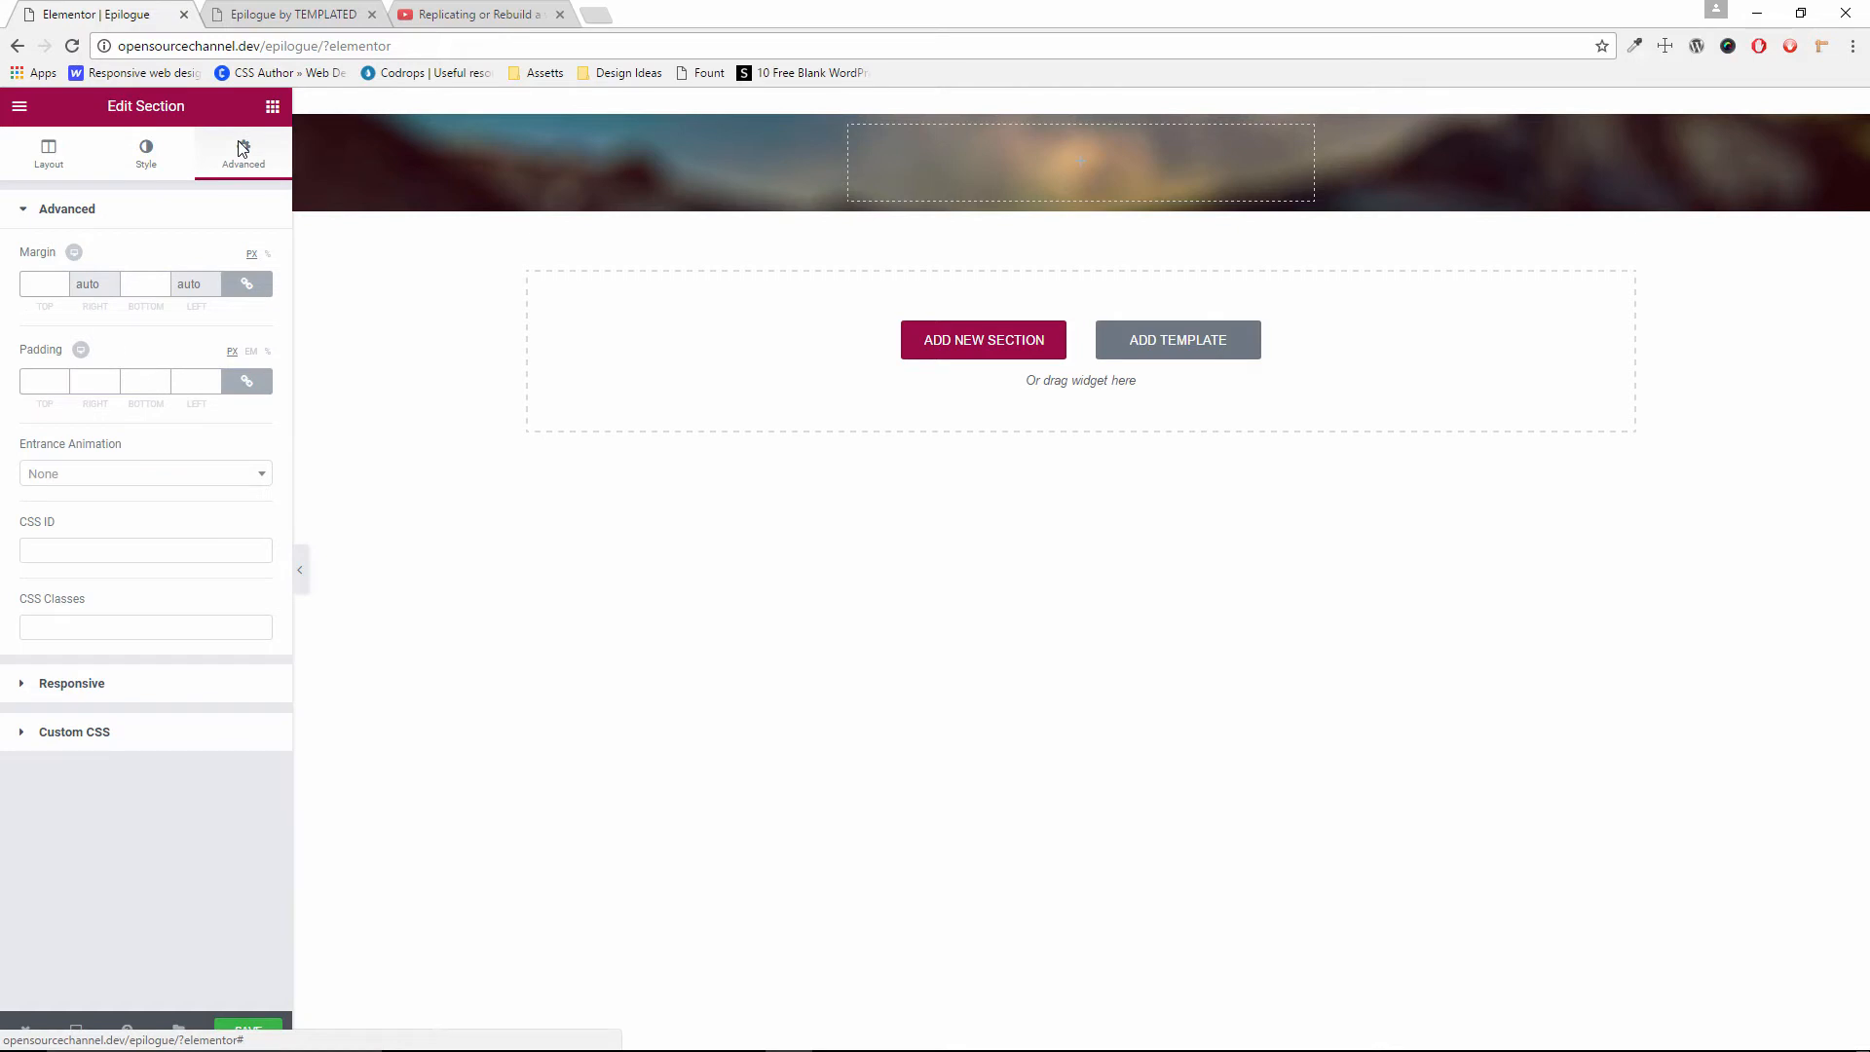
left_click(249, 384)
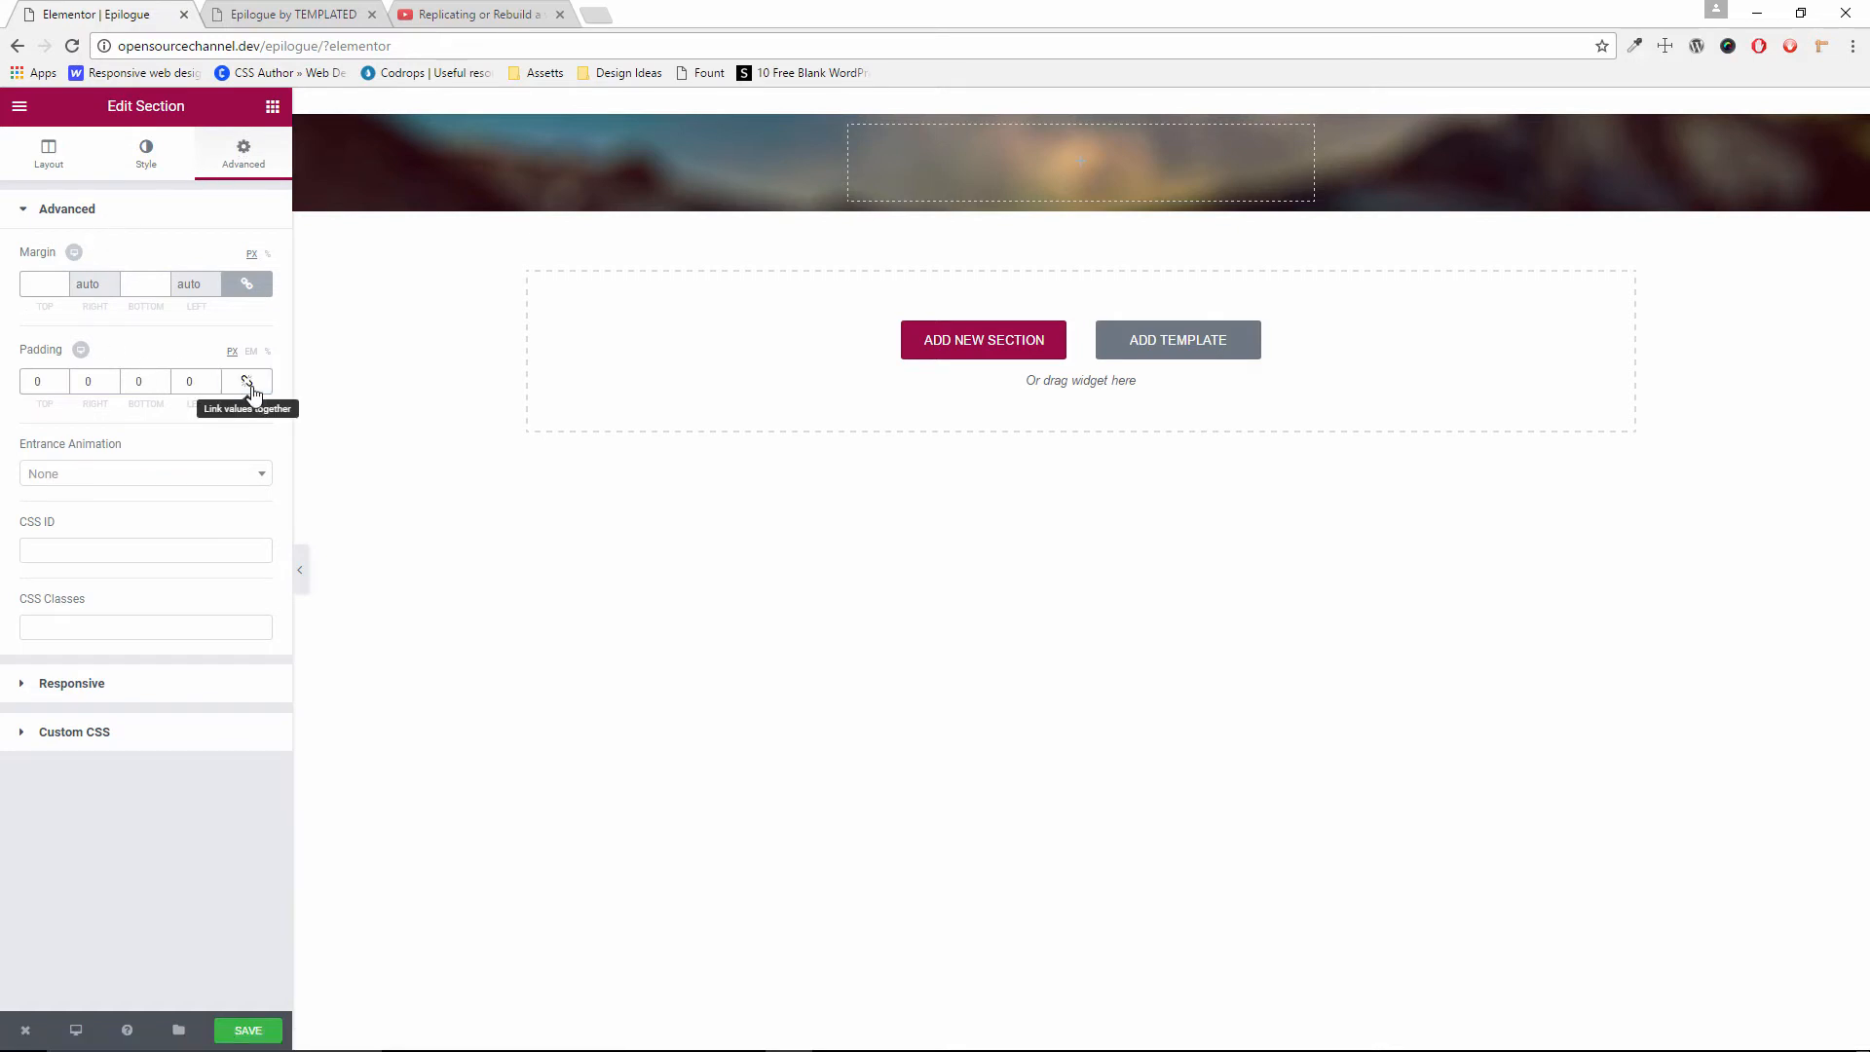
left_click(62, 381)
left_click_drag(62, 381, 63, 381)
double_click(36, 387)
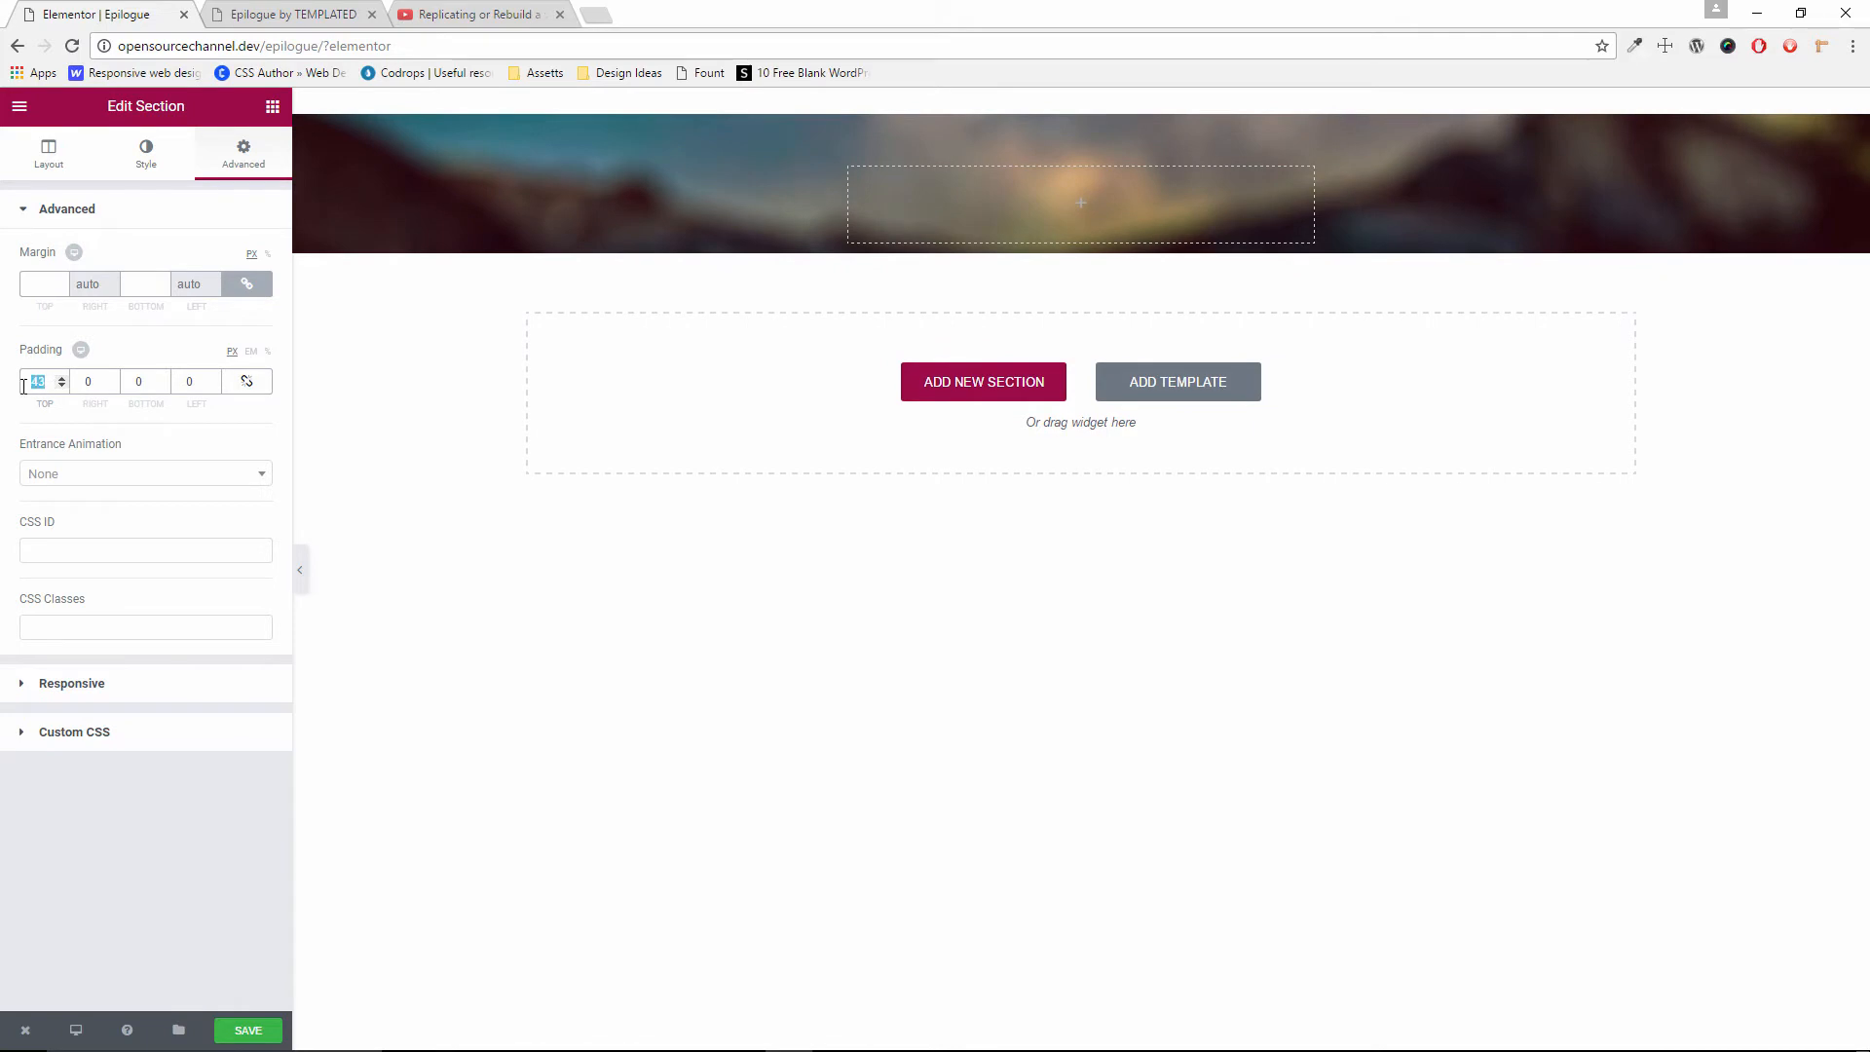
type("350")
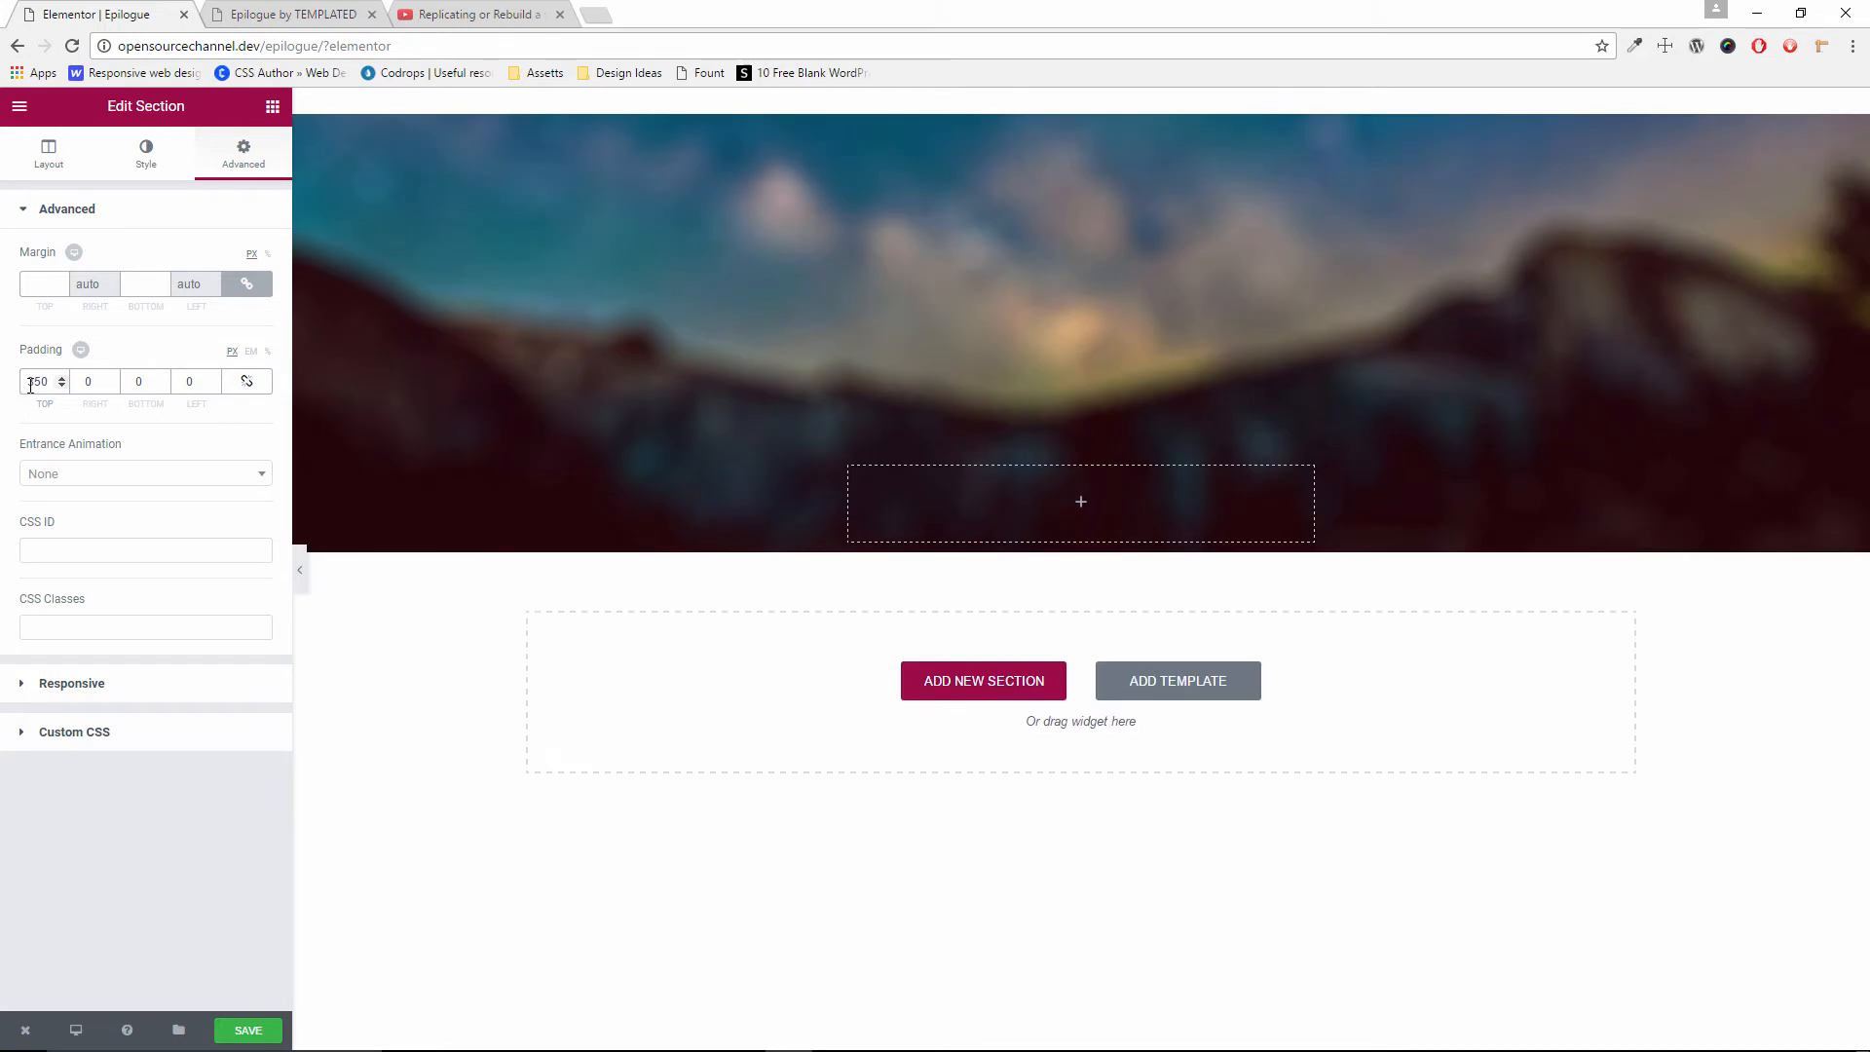
Set the banner section's bottom padding to 350 px and preview the section at full window width
double_click(147, 383)
type("350")
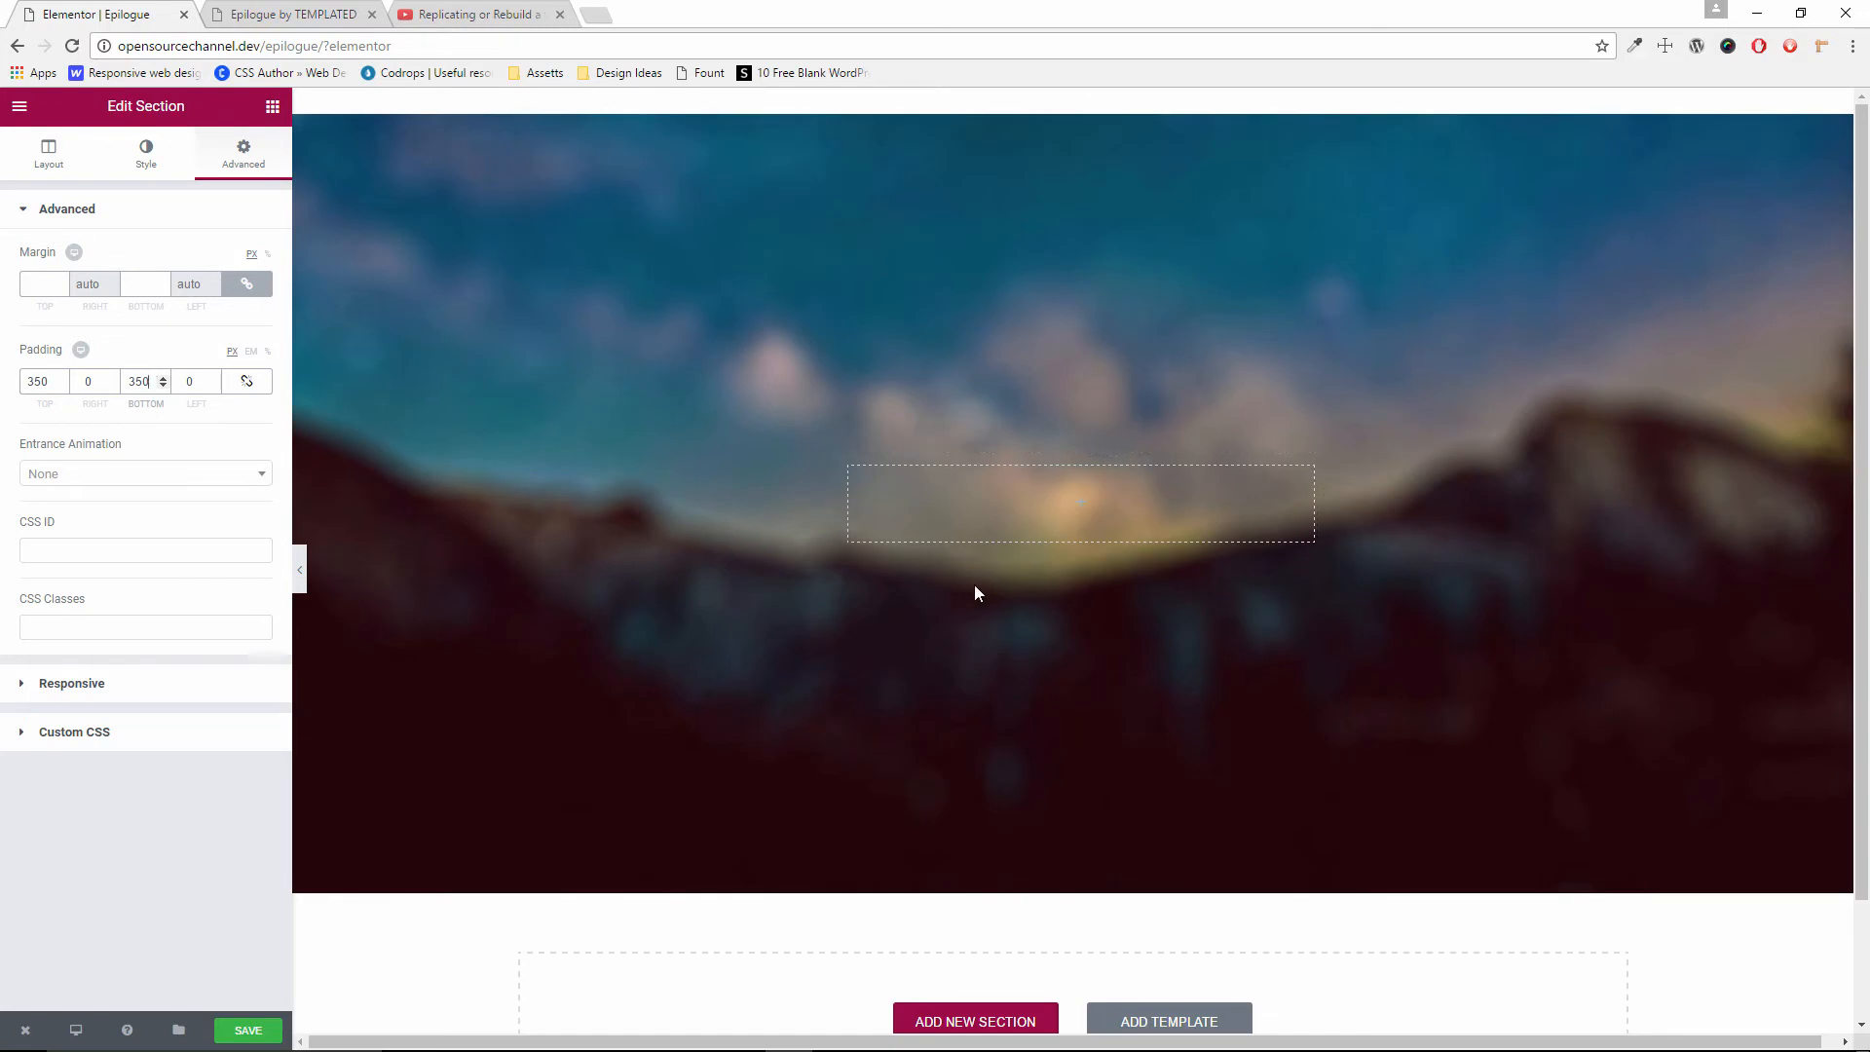
left_click(302, 573)
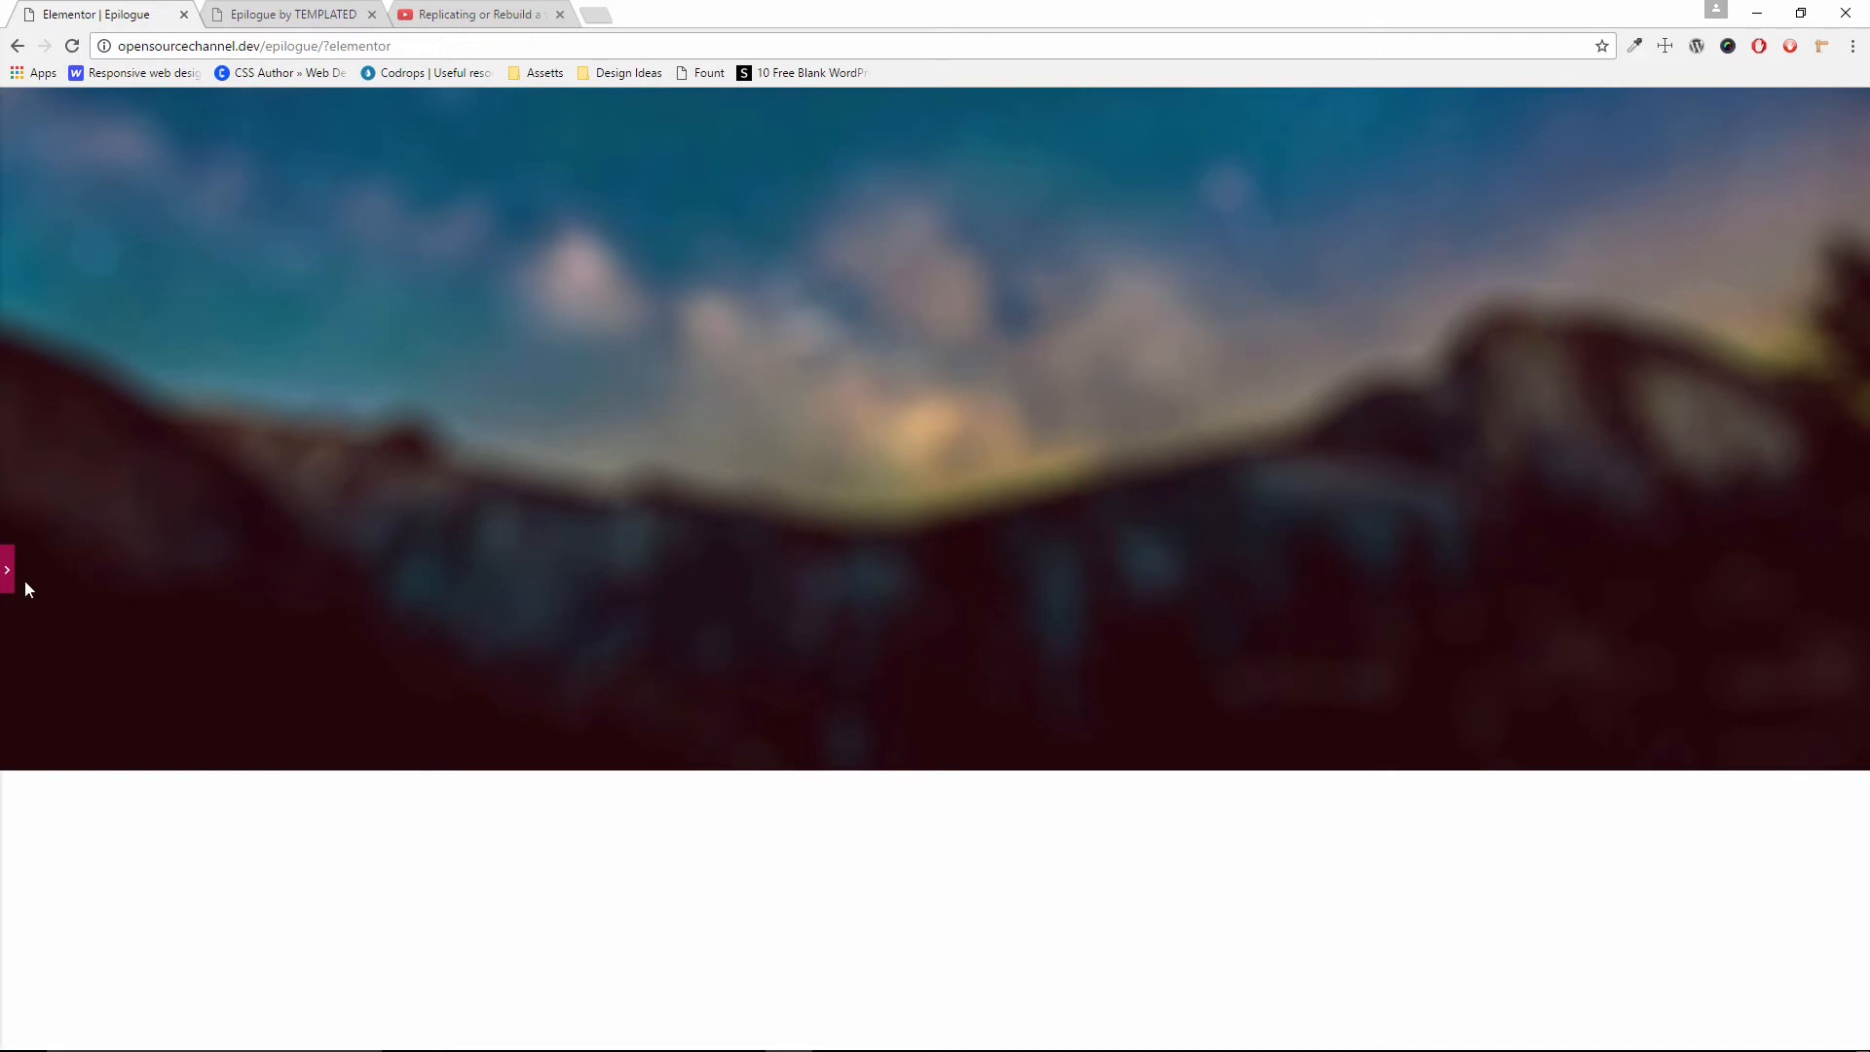
left_click(12, 591)
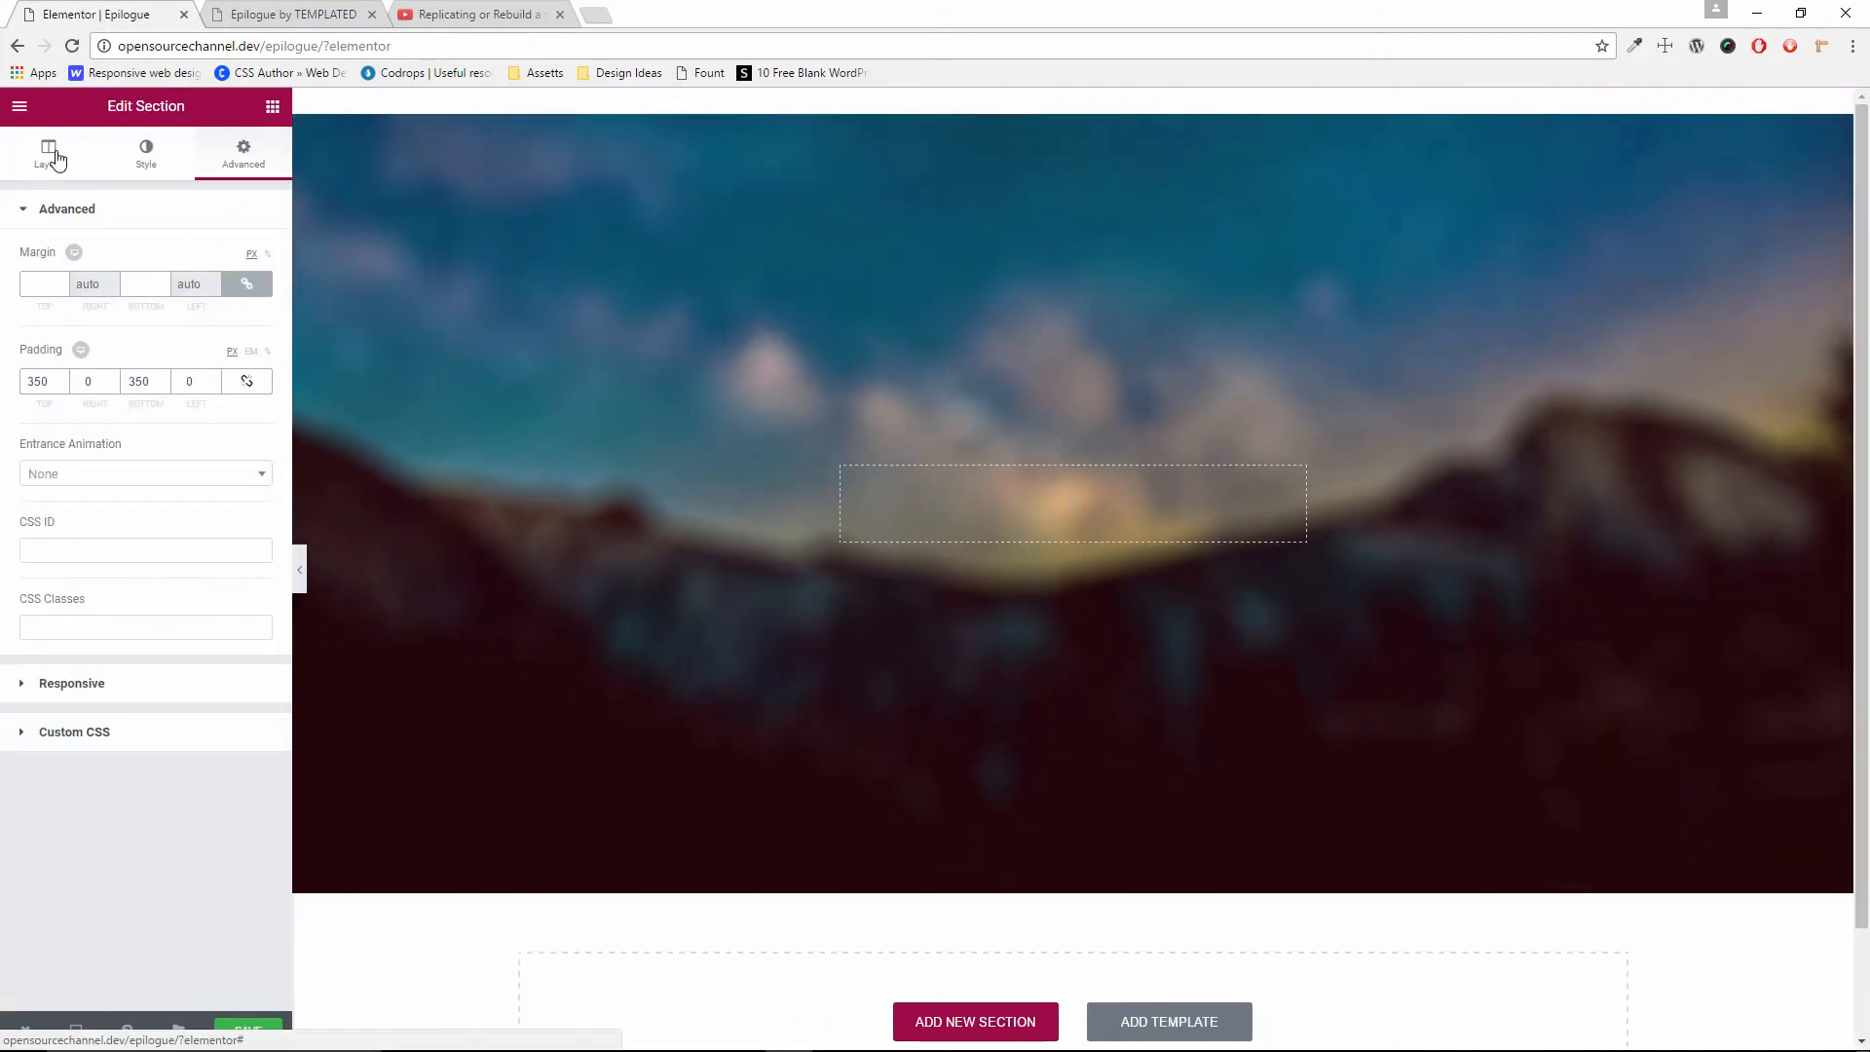
Check the title in the Epilogue template and add a Heading widget inside the banner section's column
left_click(54, 155)
left_click(273, 107)
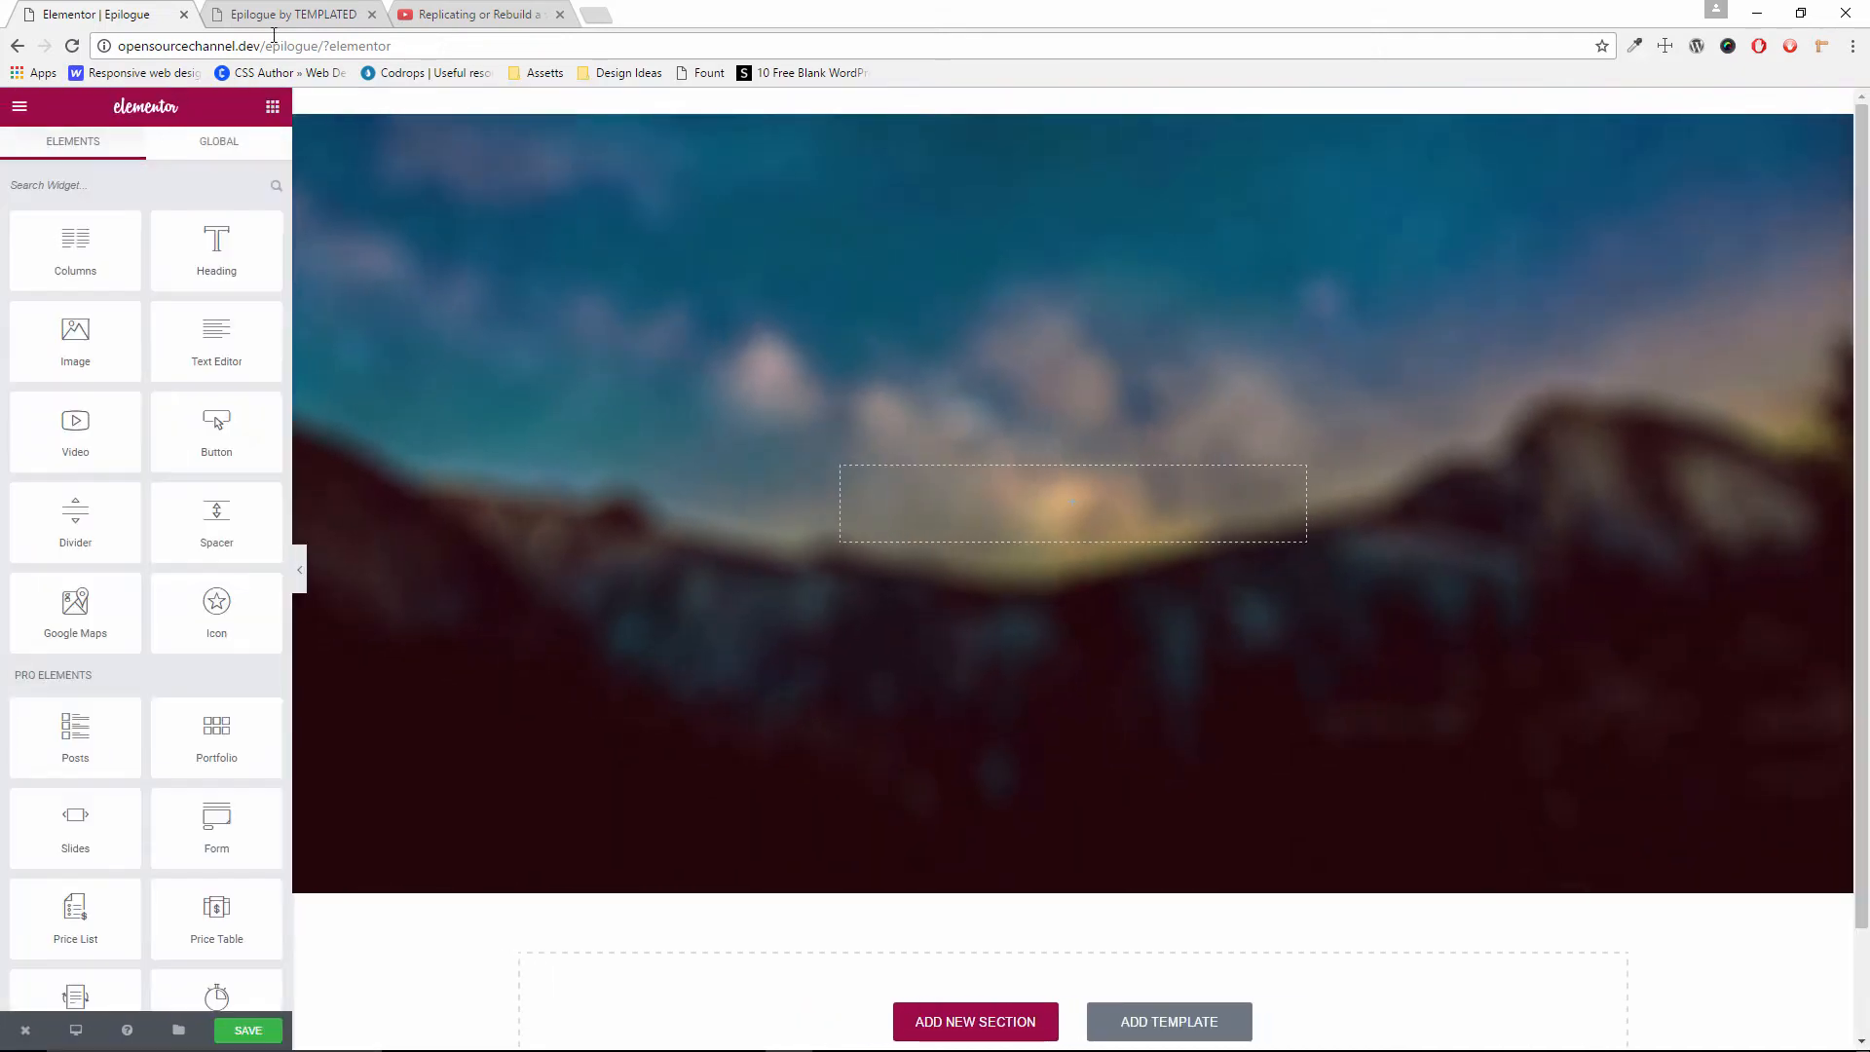
left_click(284, 20)
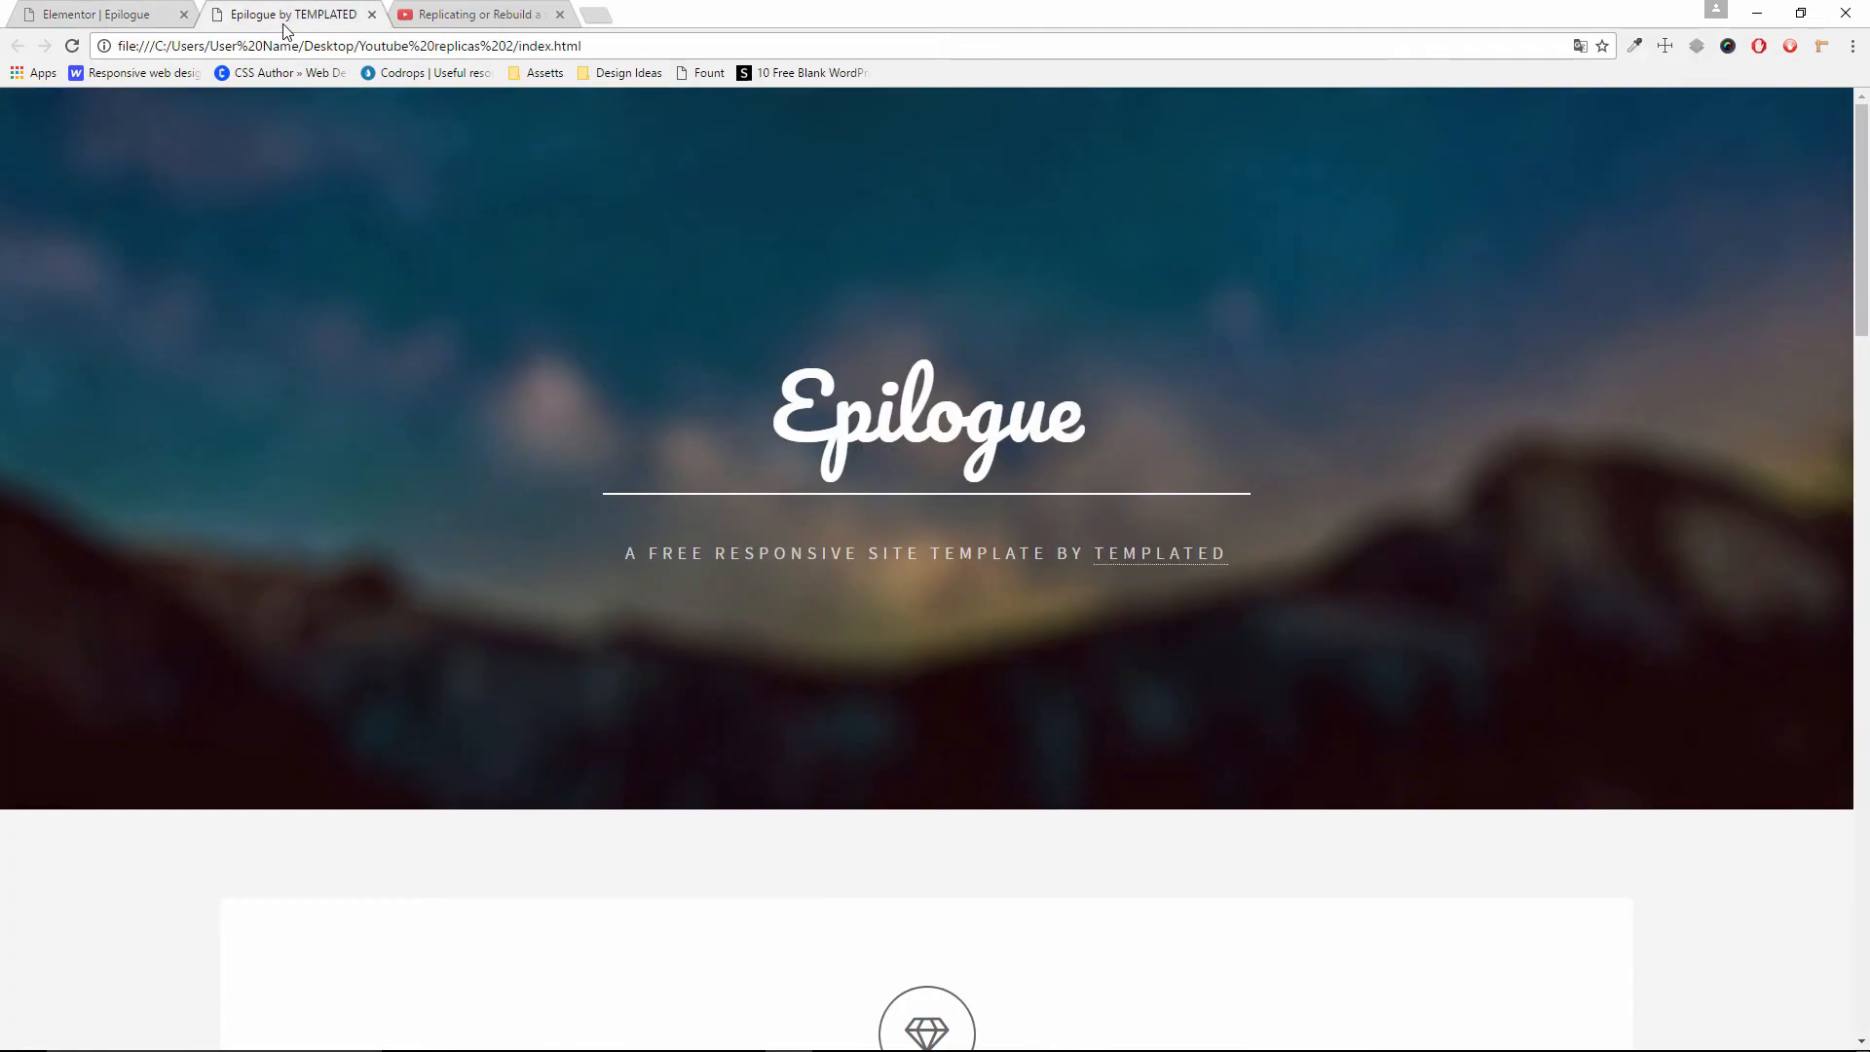
left_click(10, 14)
left_click_drag(217, 249, 1023, 509)
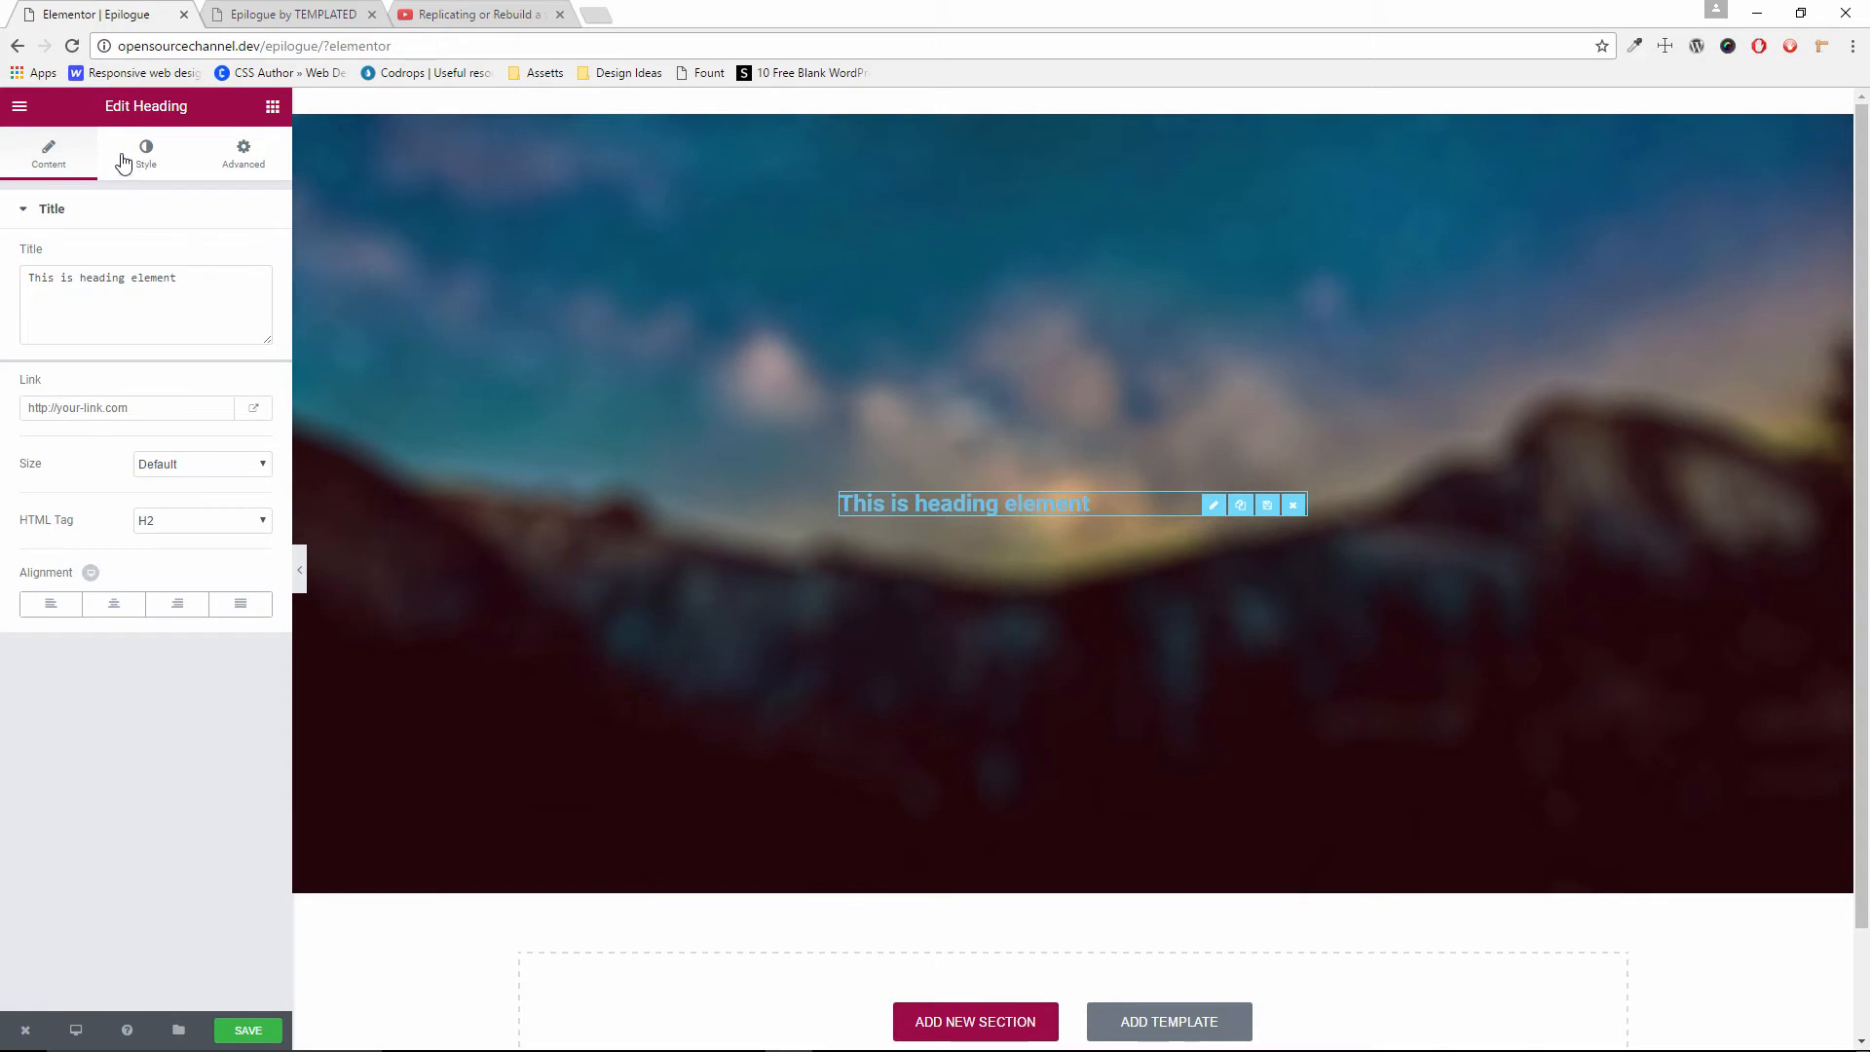
Set the banner section's boxed content width to 750 and center-align the heading inside it
left_click(921, 446)
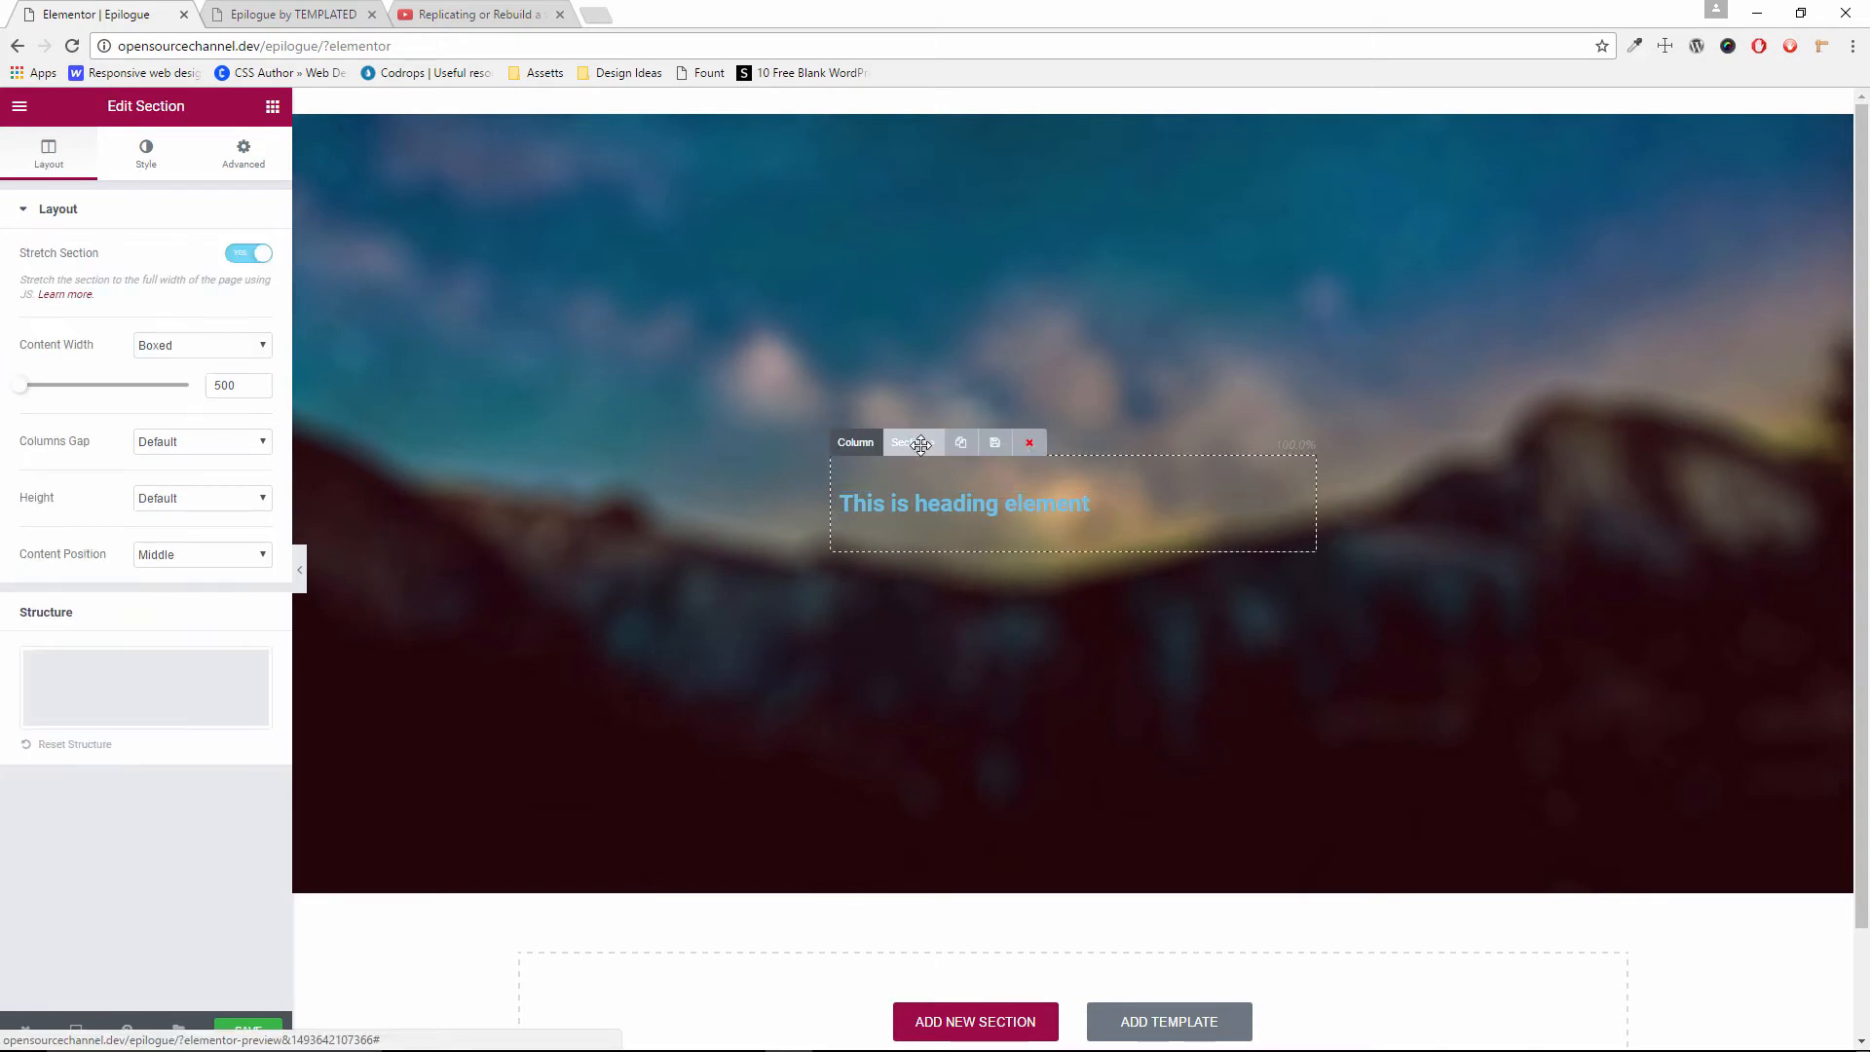
left_click_drag(28, 387, 98, 367)
double_click(226, 384)
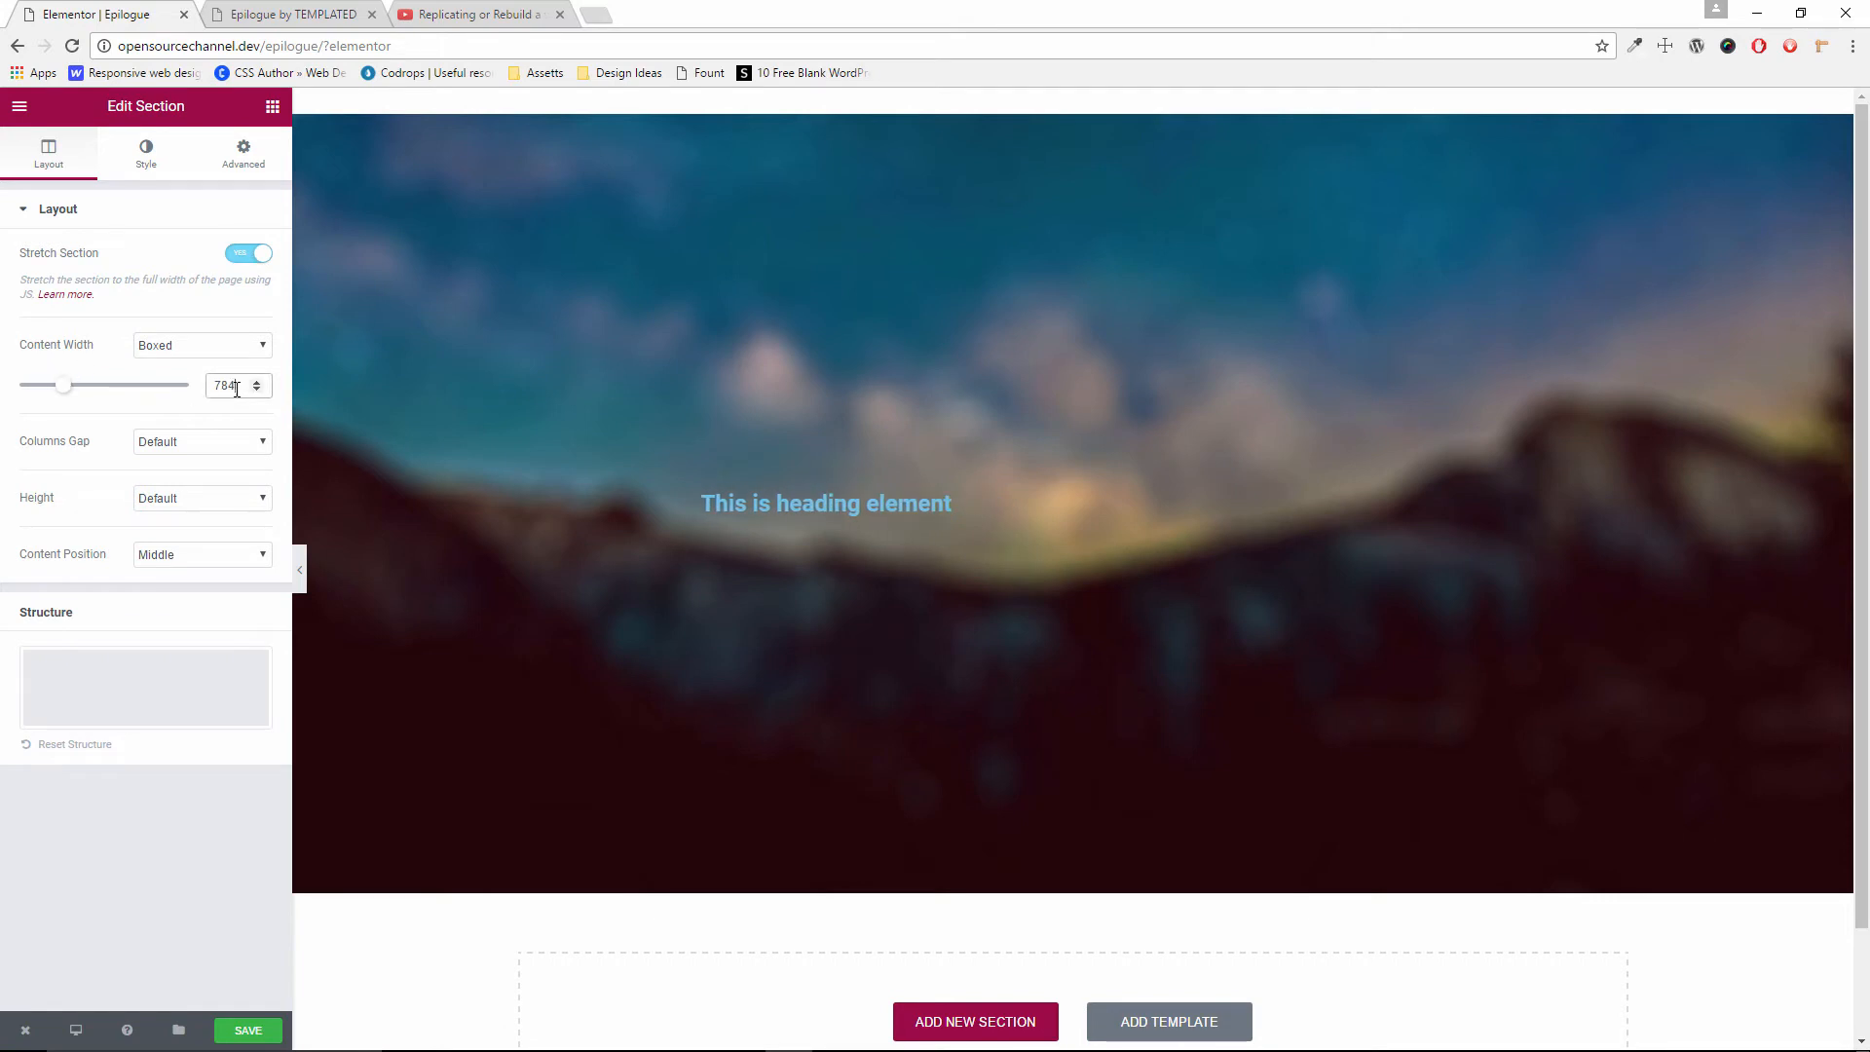
type("750")
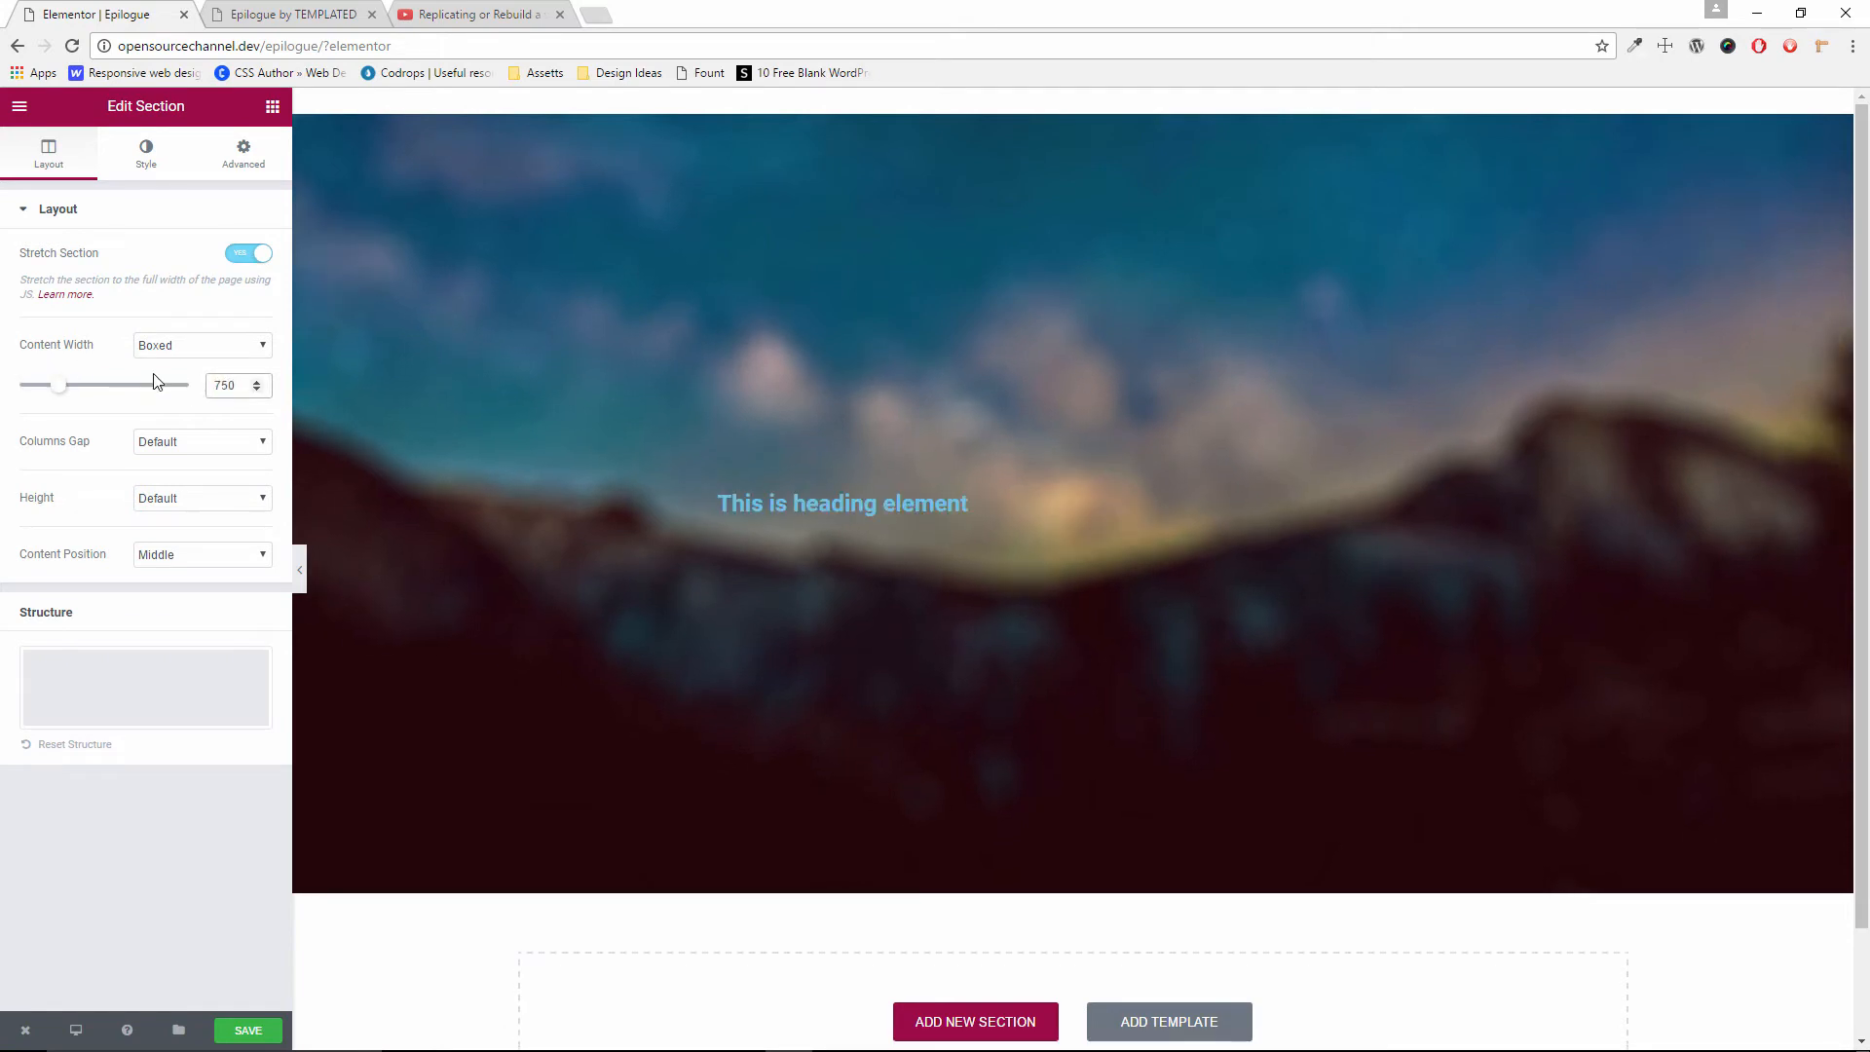
left_click(915, 487)
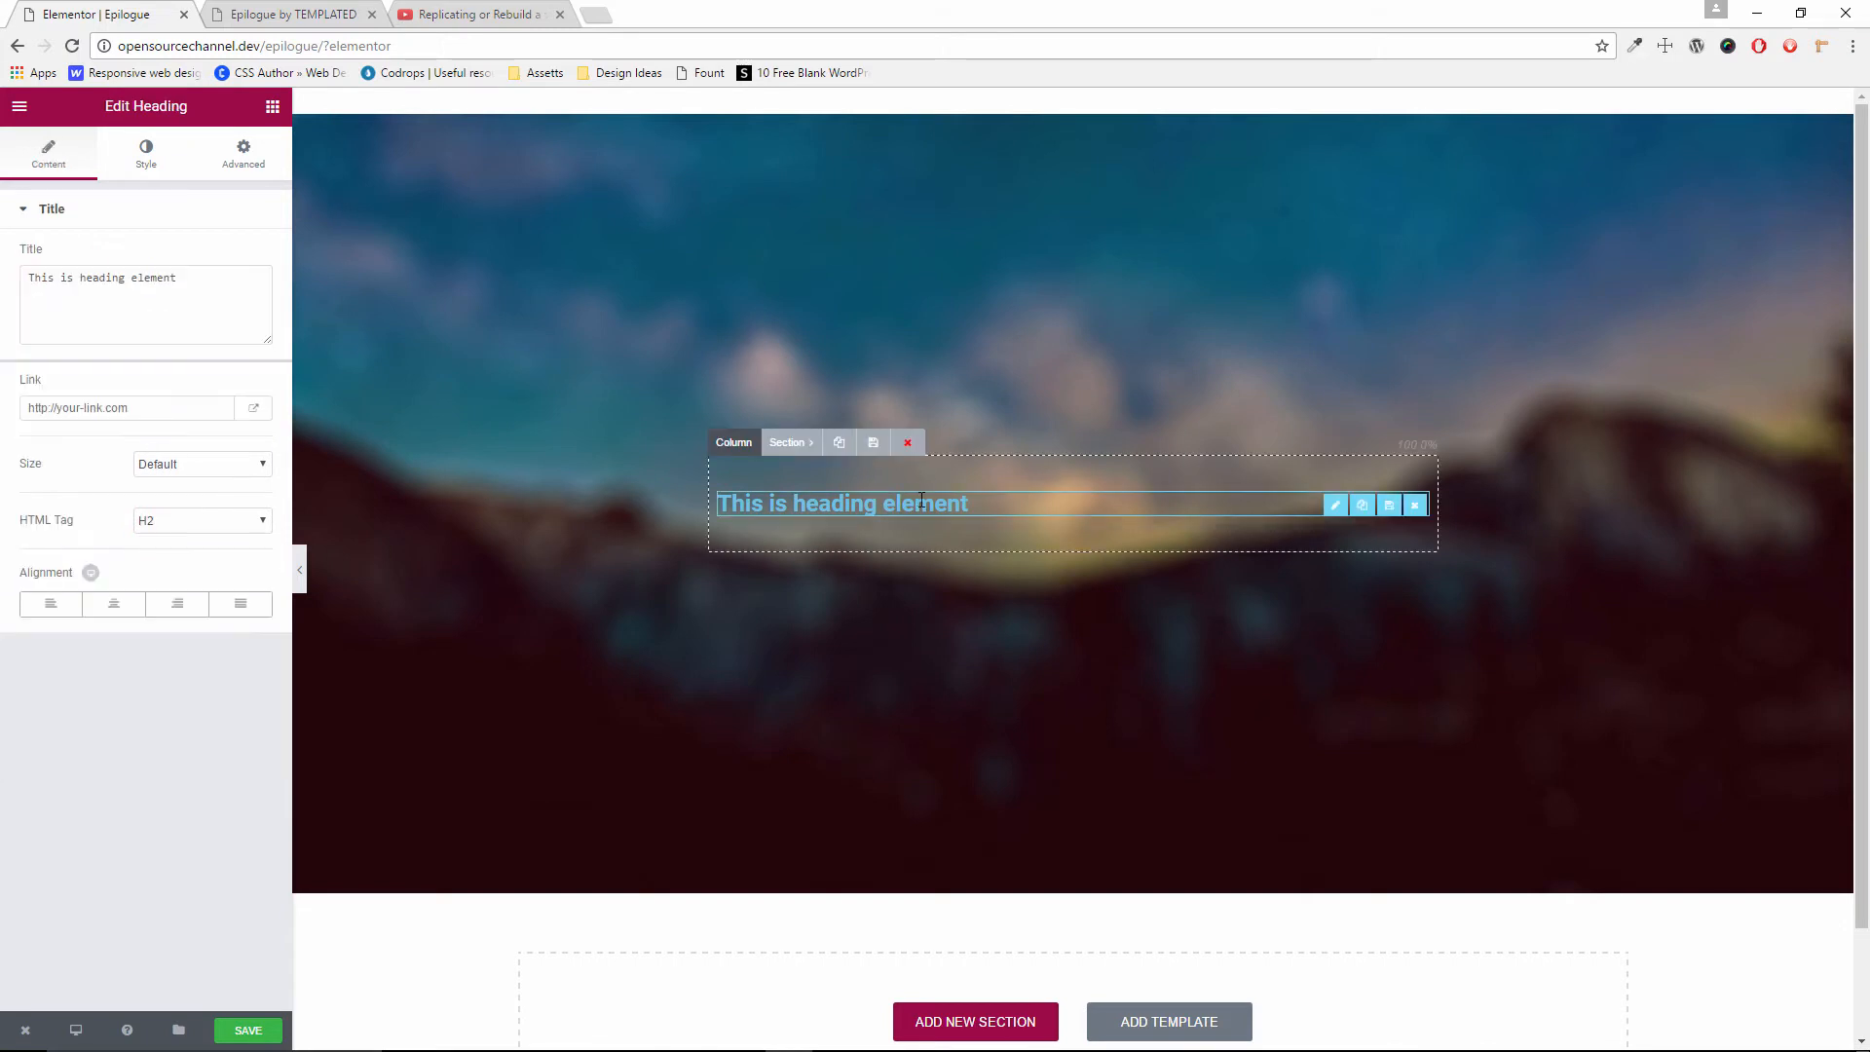
left_click(114, 605)
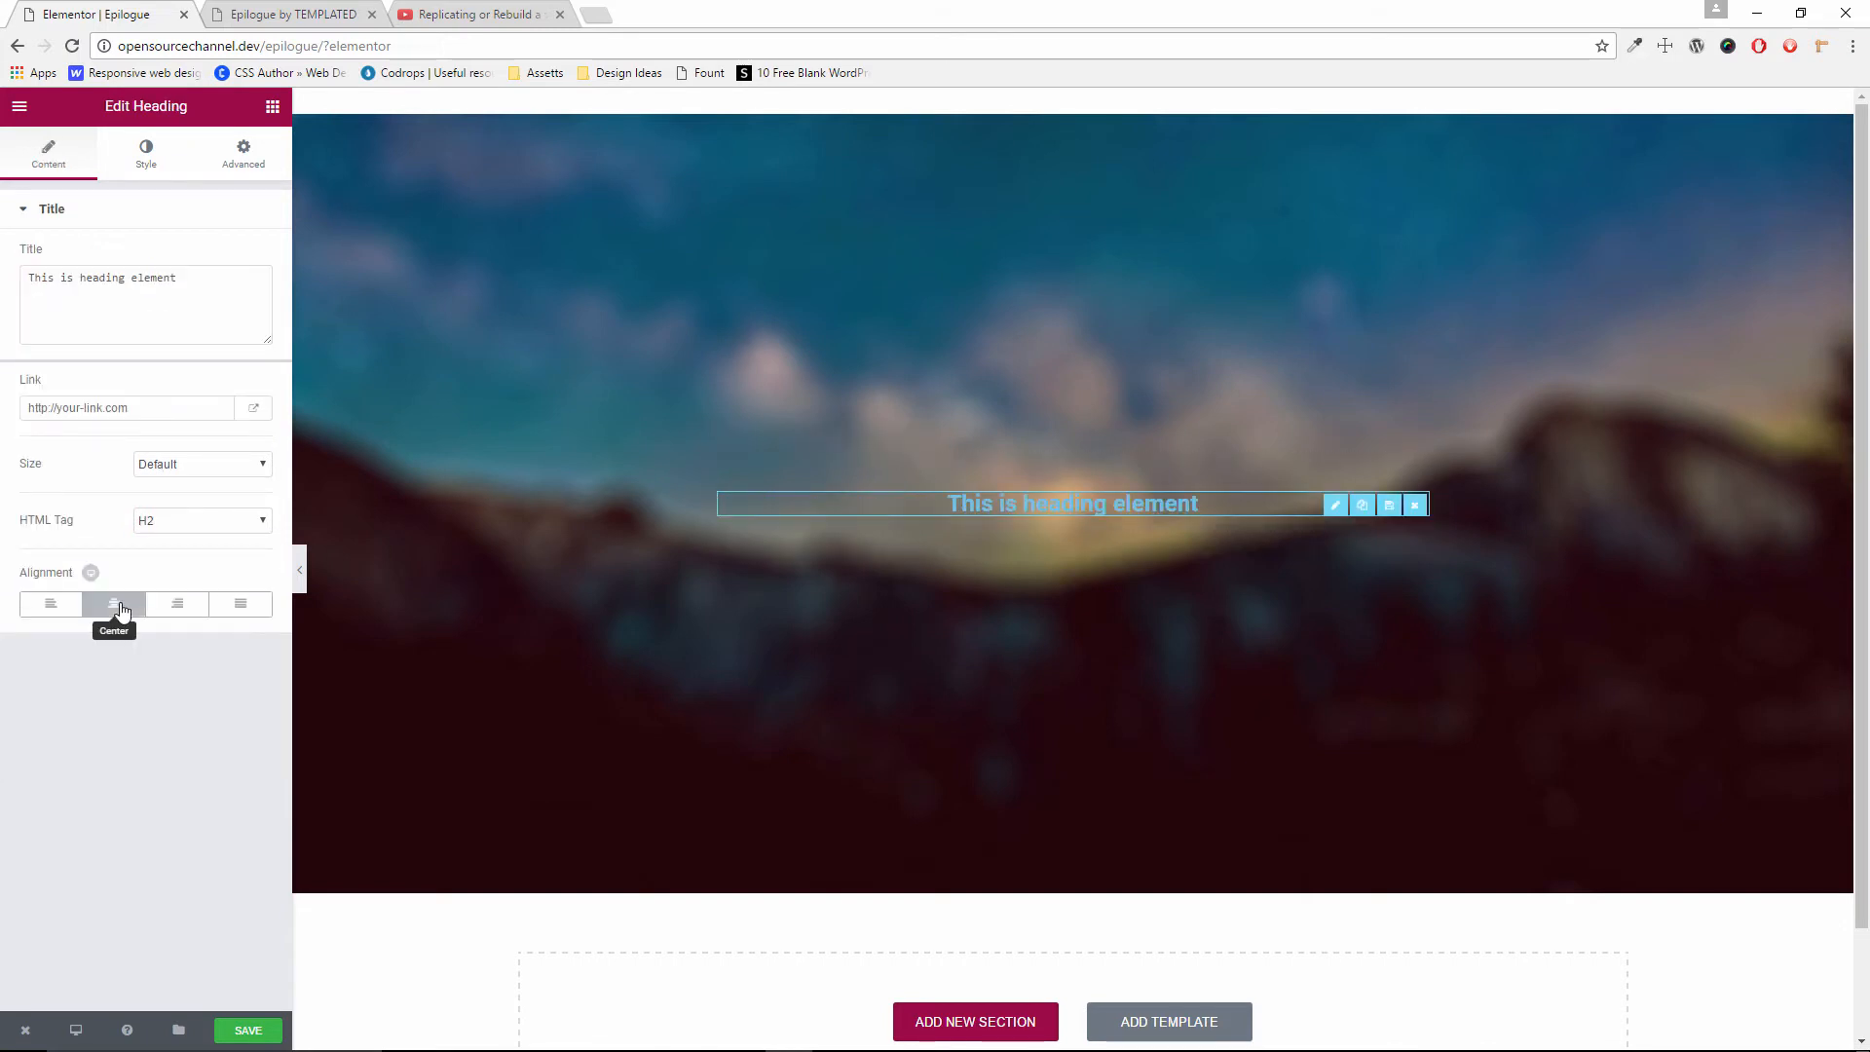
Identify the font family, size and weight of the title in the Epilogue template, and return to the Elementor page
left_click(314, 17)
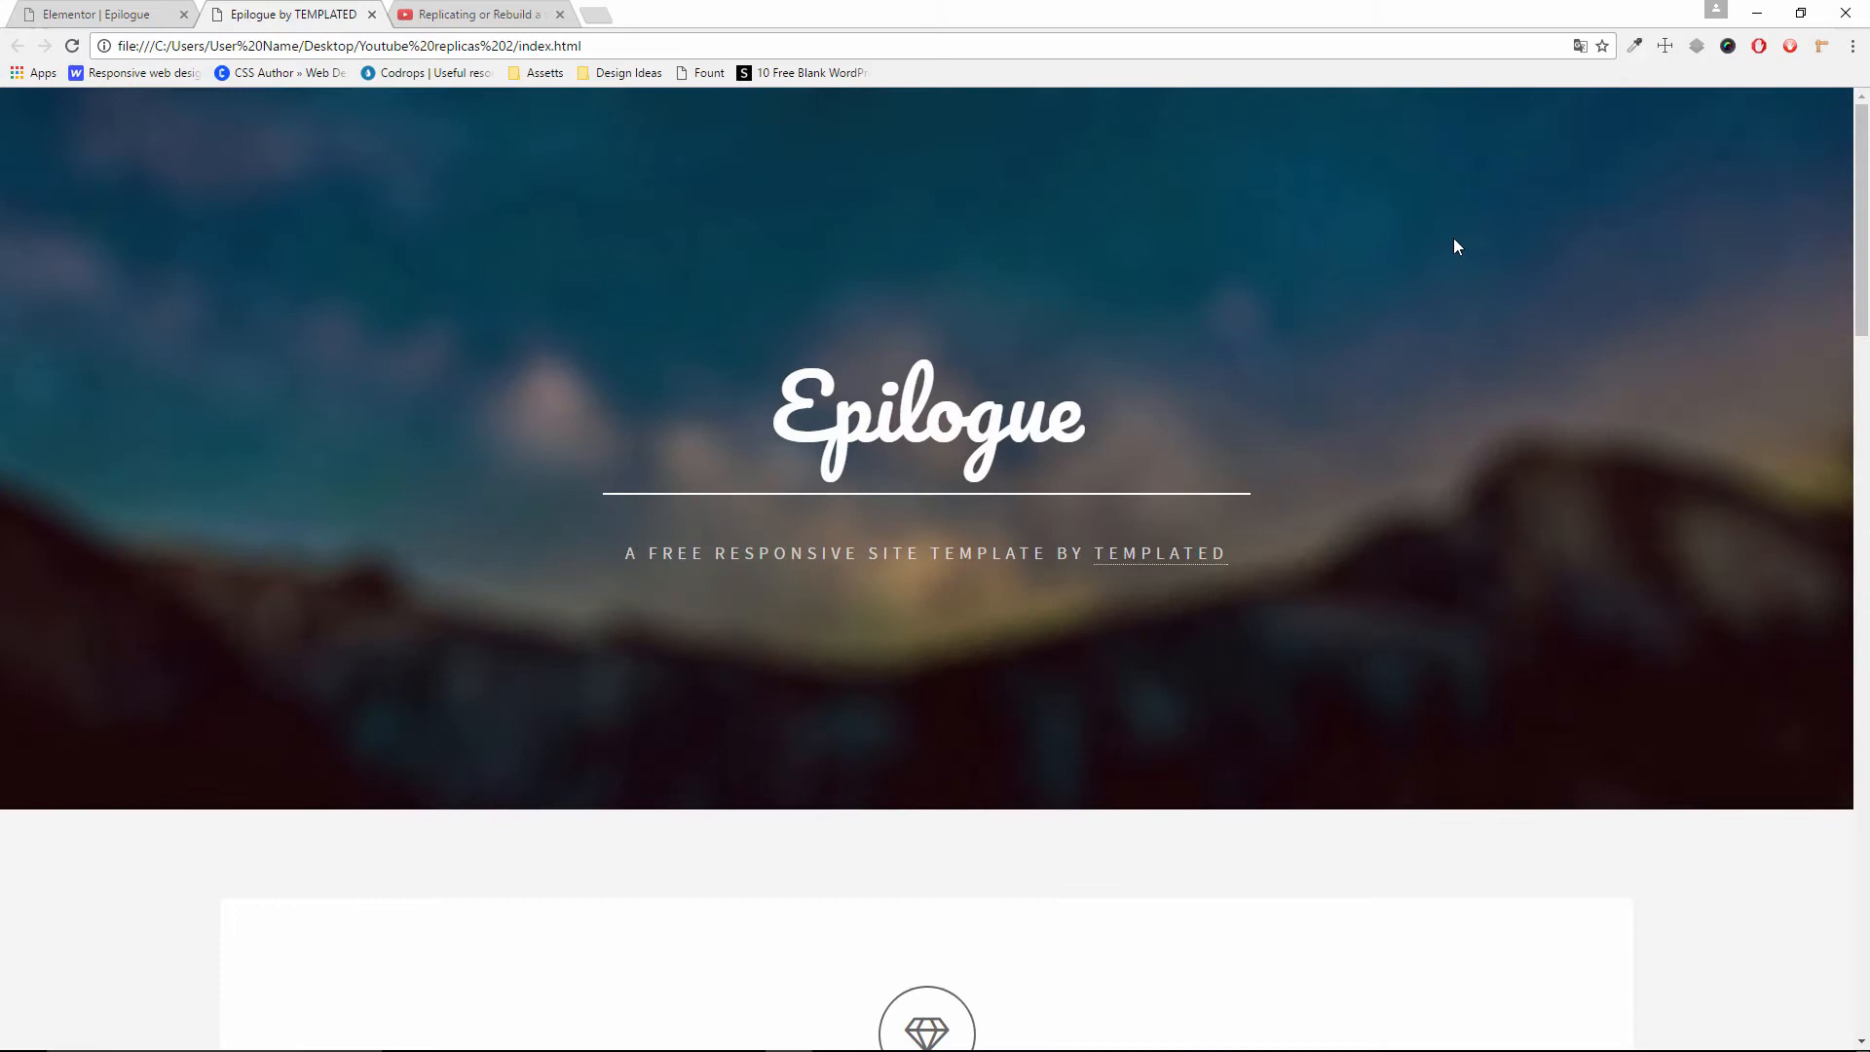
right_click(1650, 181)
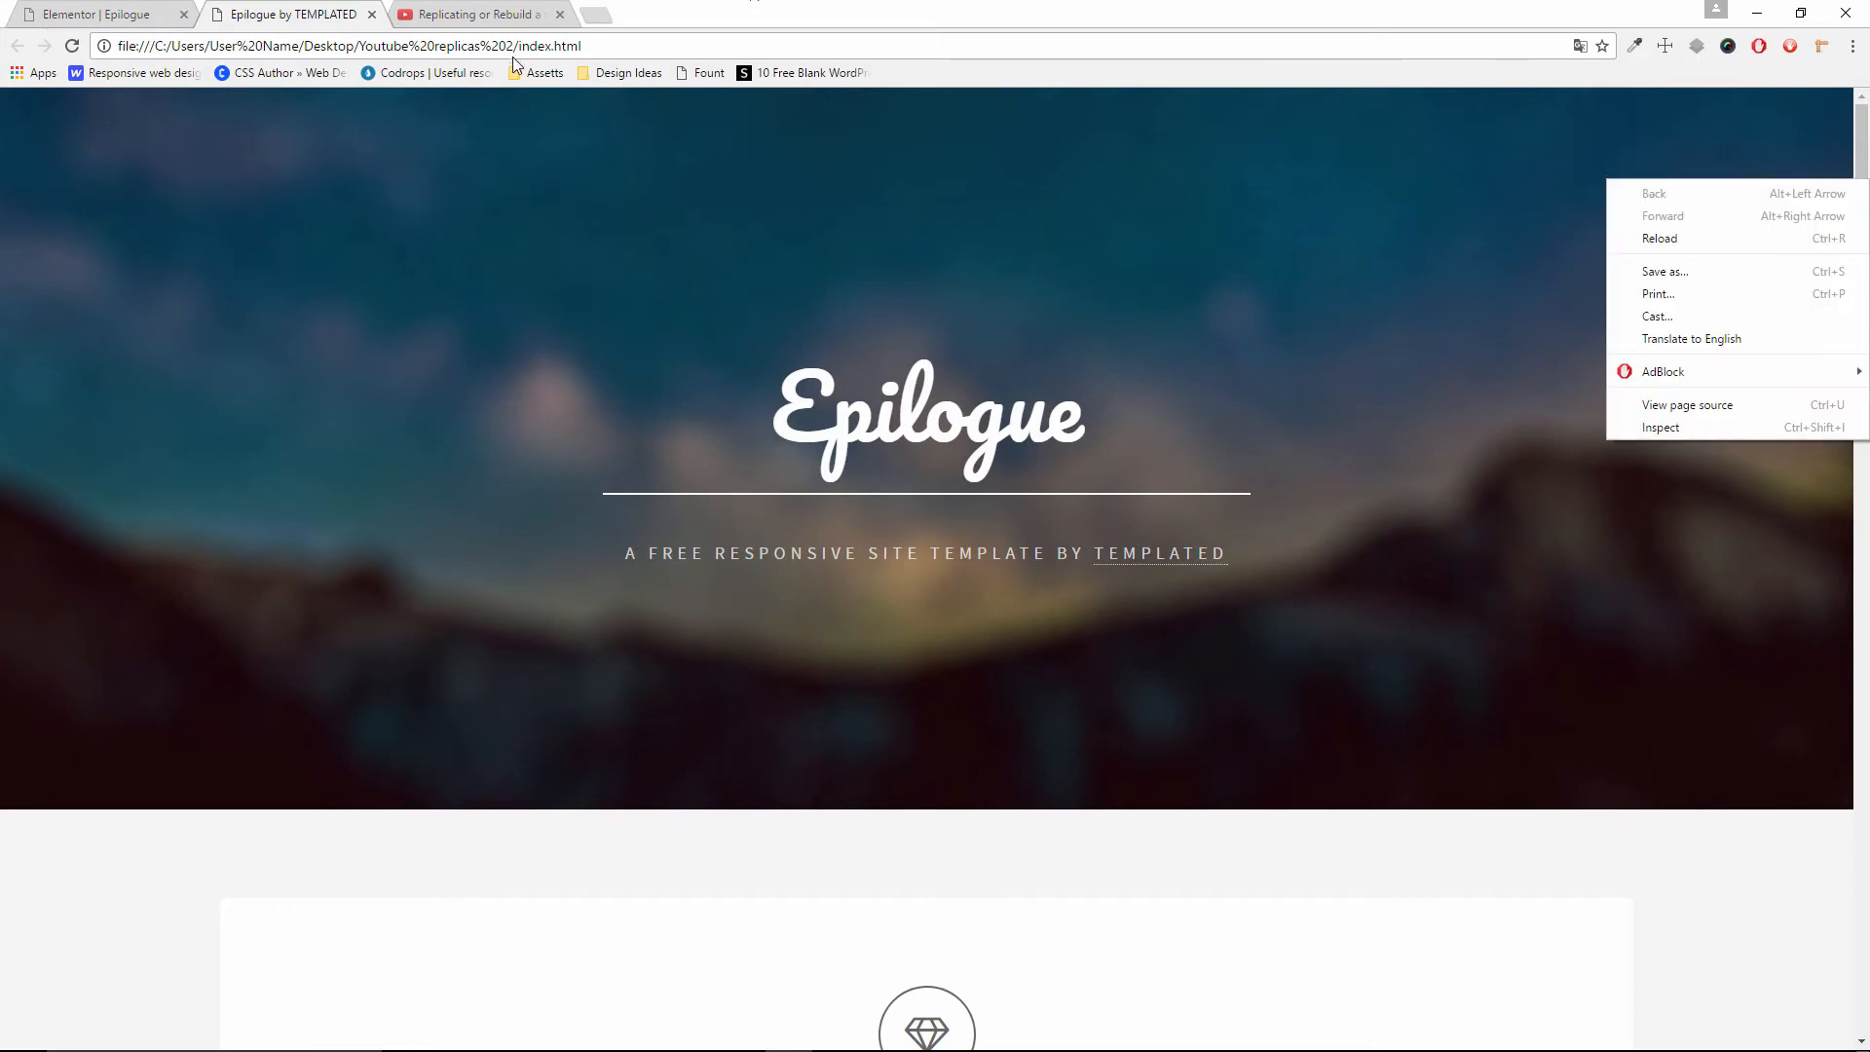
left_click(974, 81)
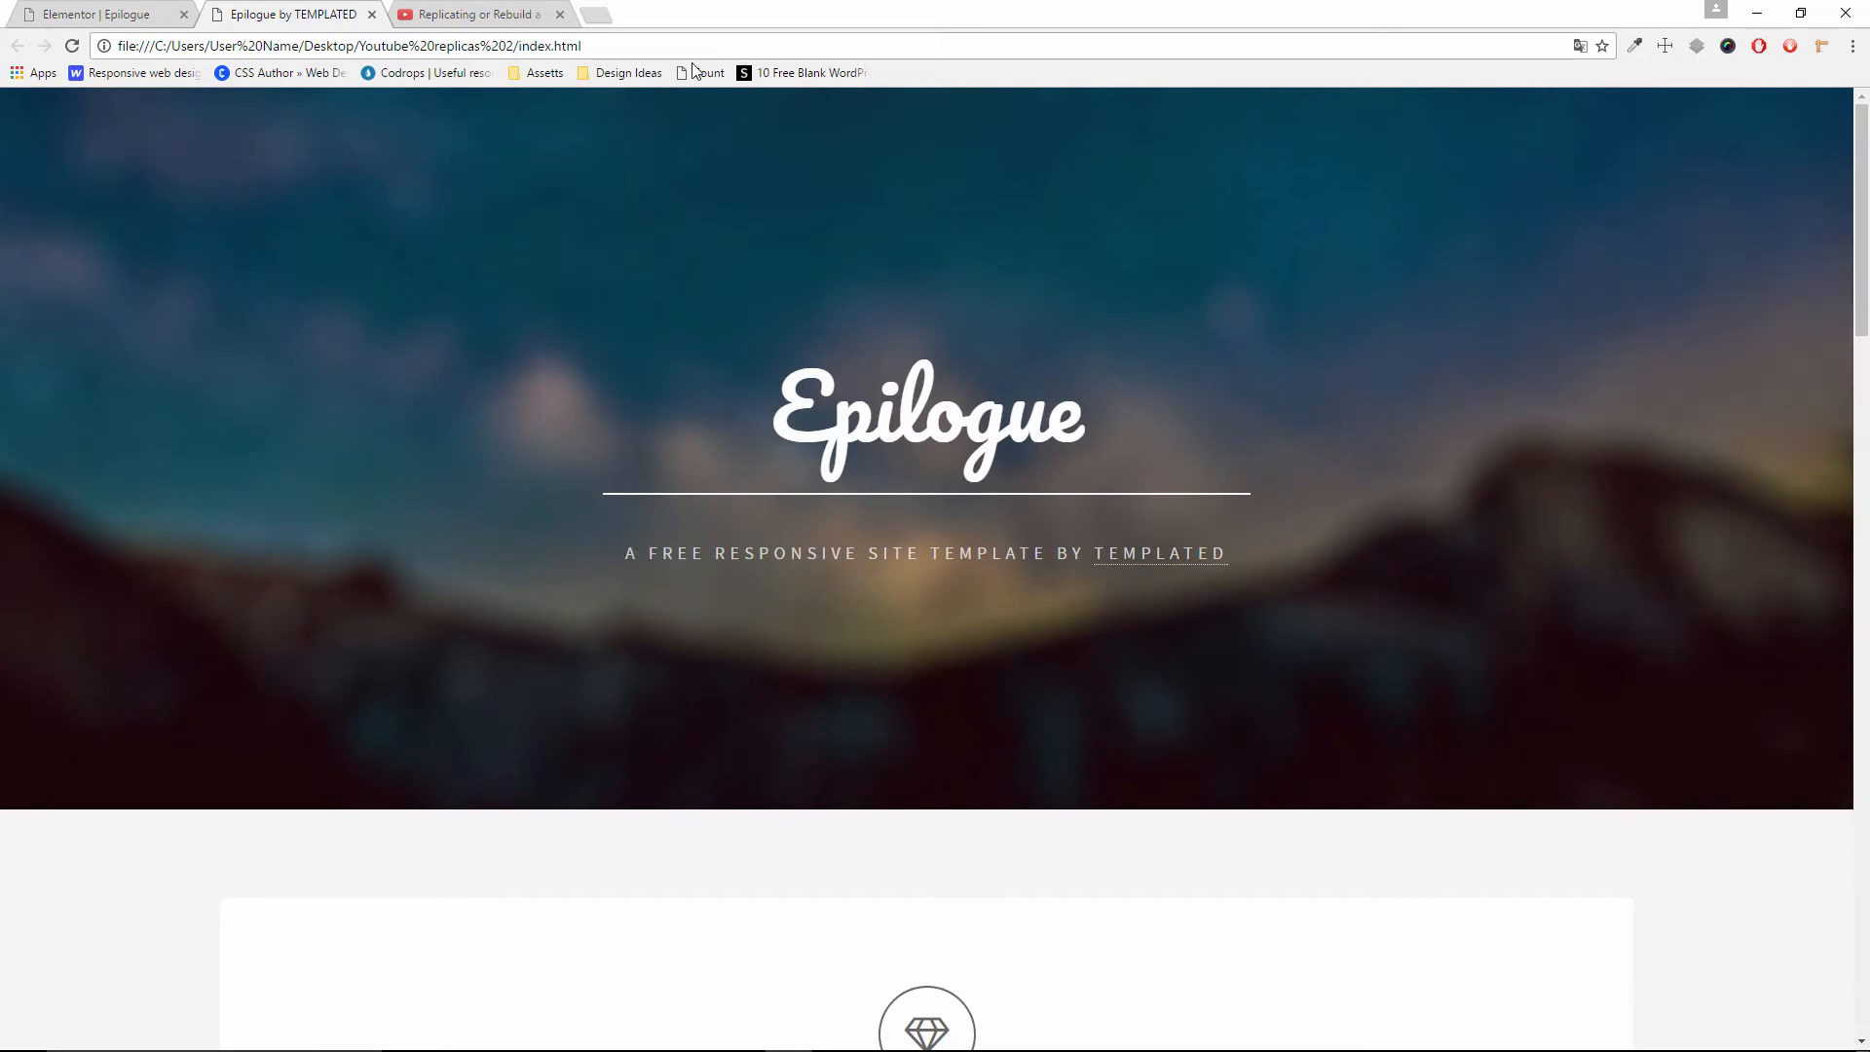
left_click(913, 429)
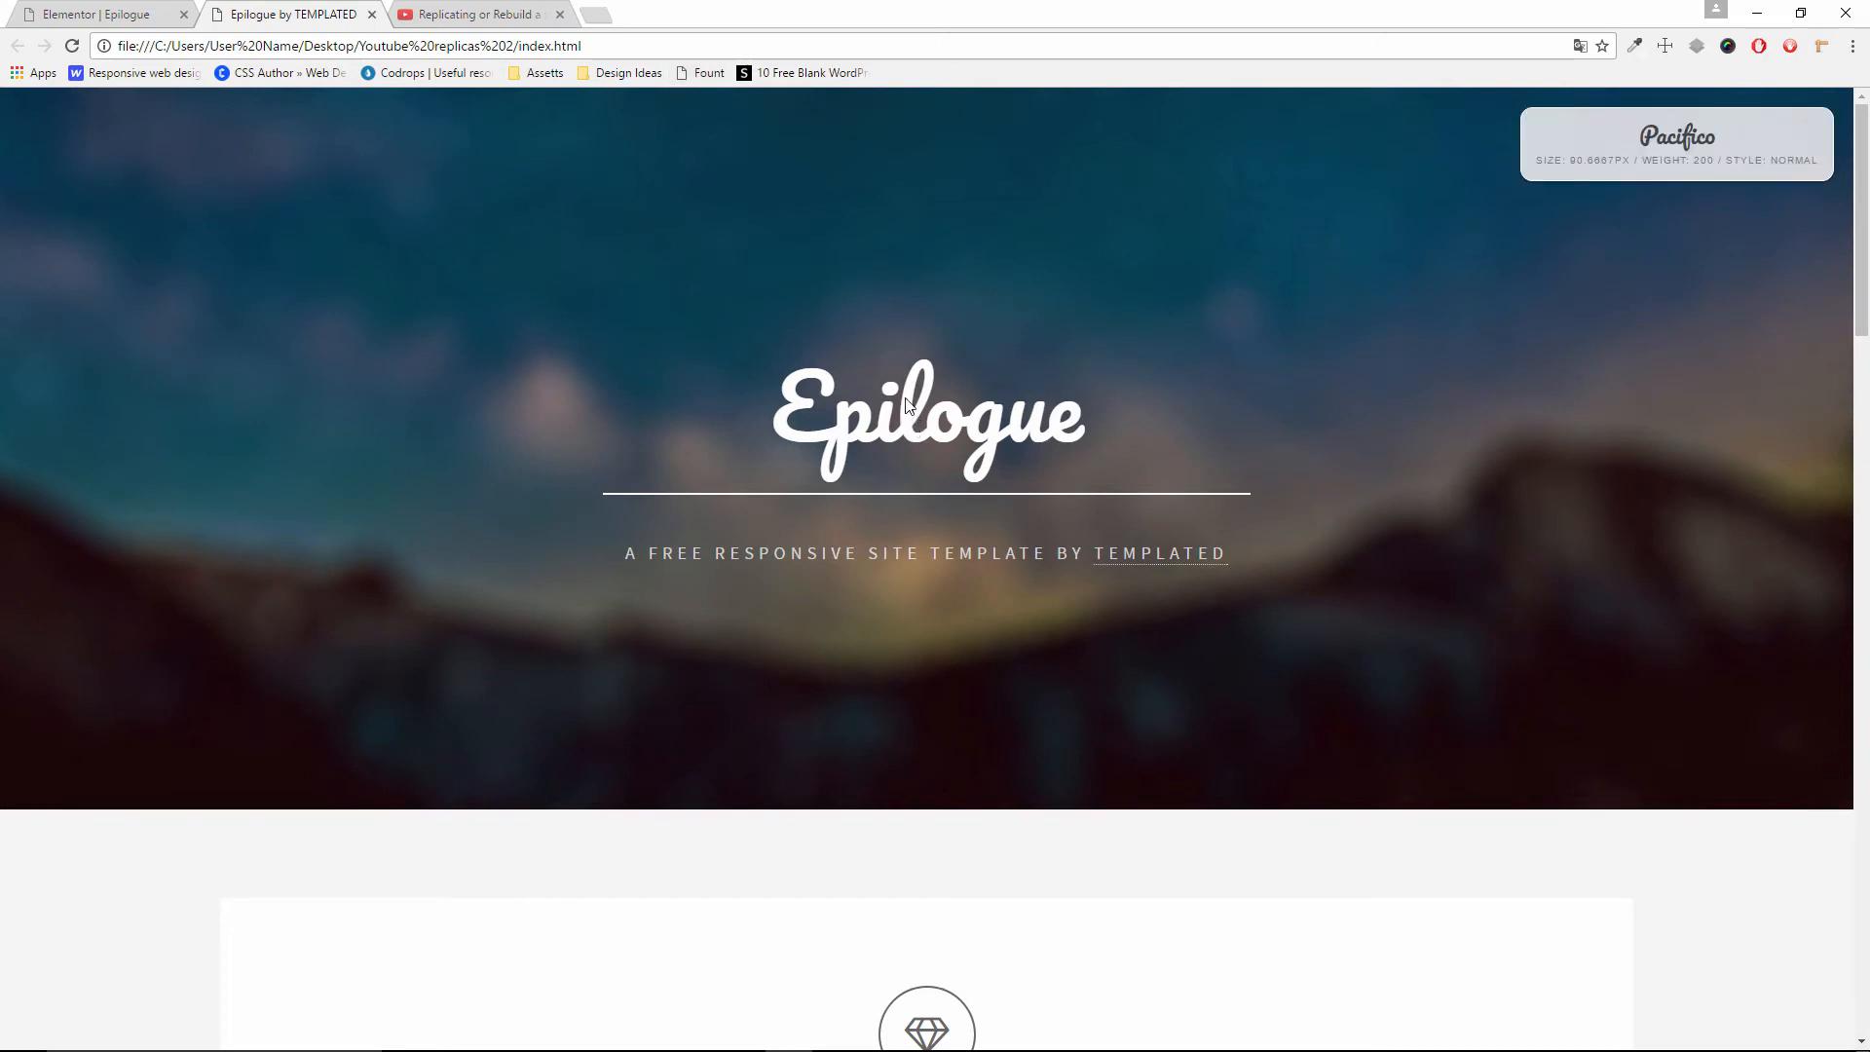
left_click(130, 19)
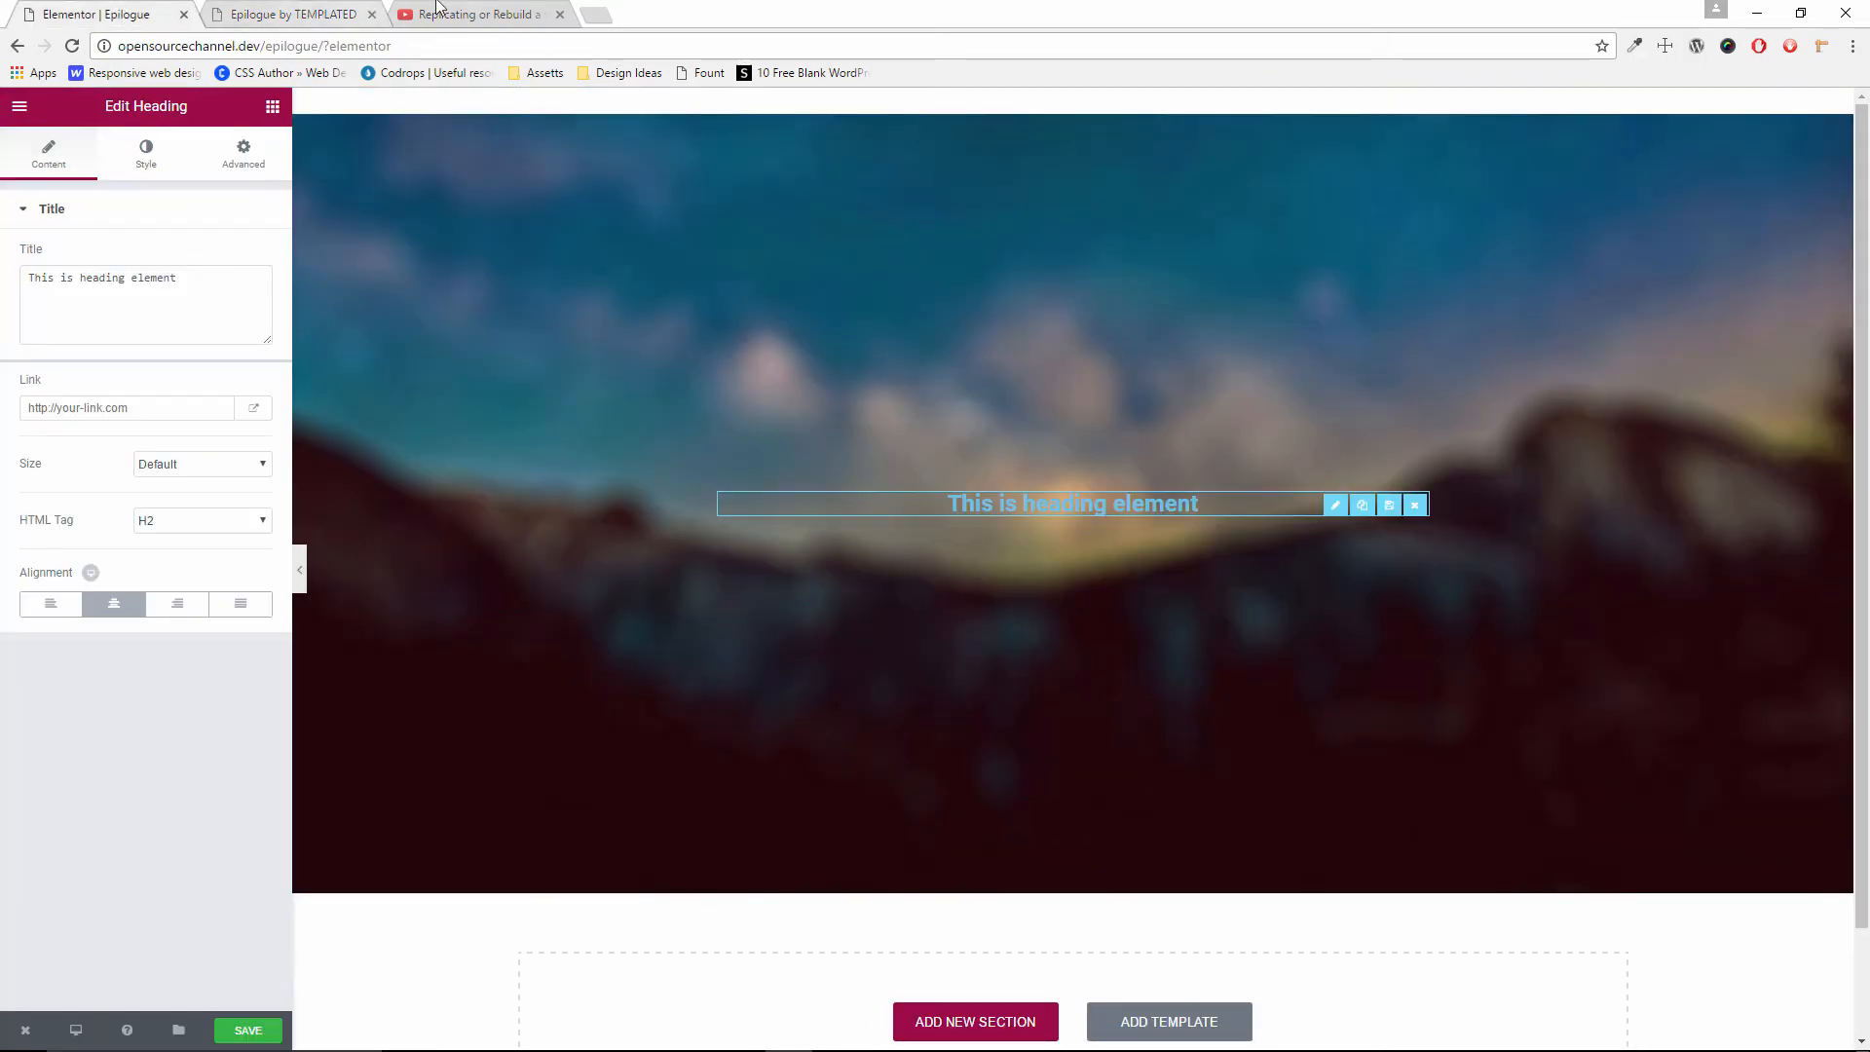
Copy the title text "Epilogue" from the template page and use it to replace the Heading widget's default title
left_click(317, 18)
mouse_move(1107, 436)
left_mouse_down()
mouse_move(833, 439)
mouse_move(1033, 436)
mouse_move(763, 408)
mouse_move(1089, 450)
left_mouse_up()
key("ctrl+c")
left_click(833, 439)
right_click(874, 436)
left_click(1071, 424)
left_click(797, 426)
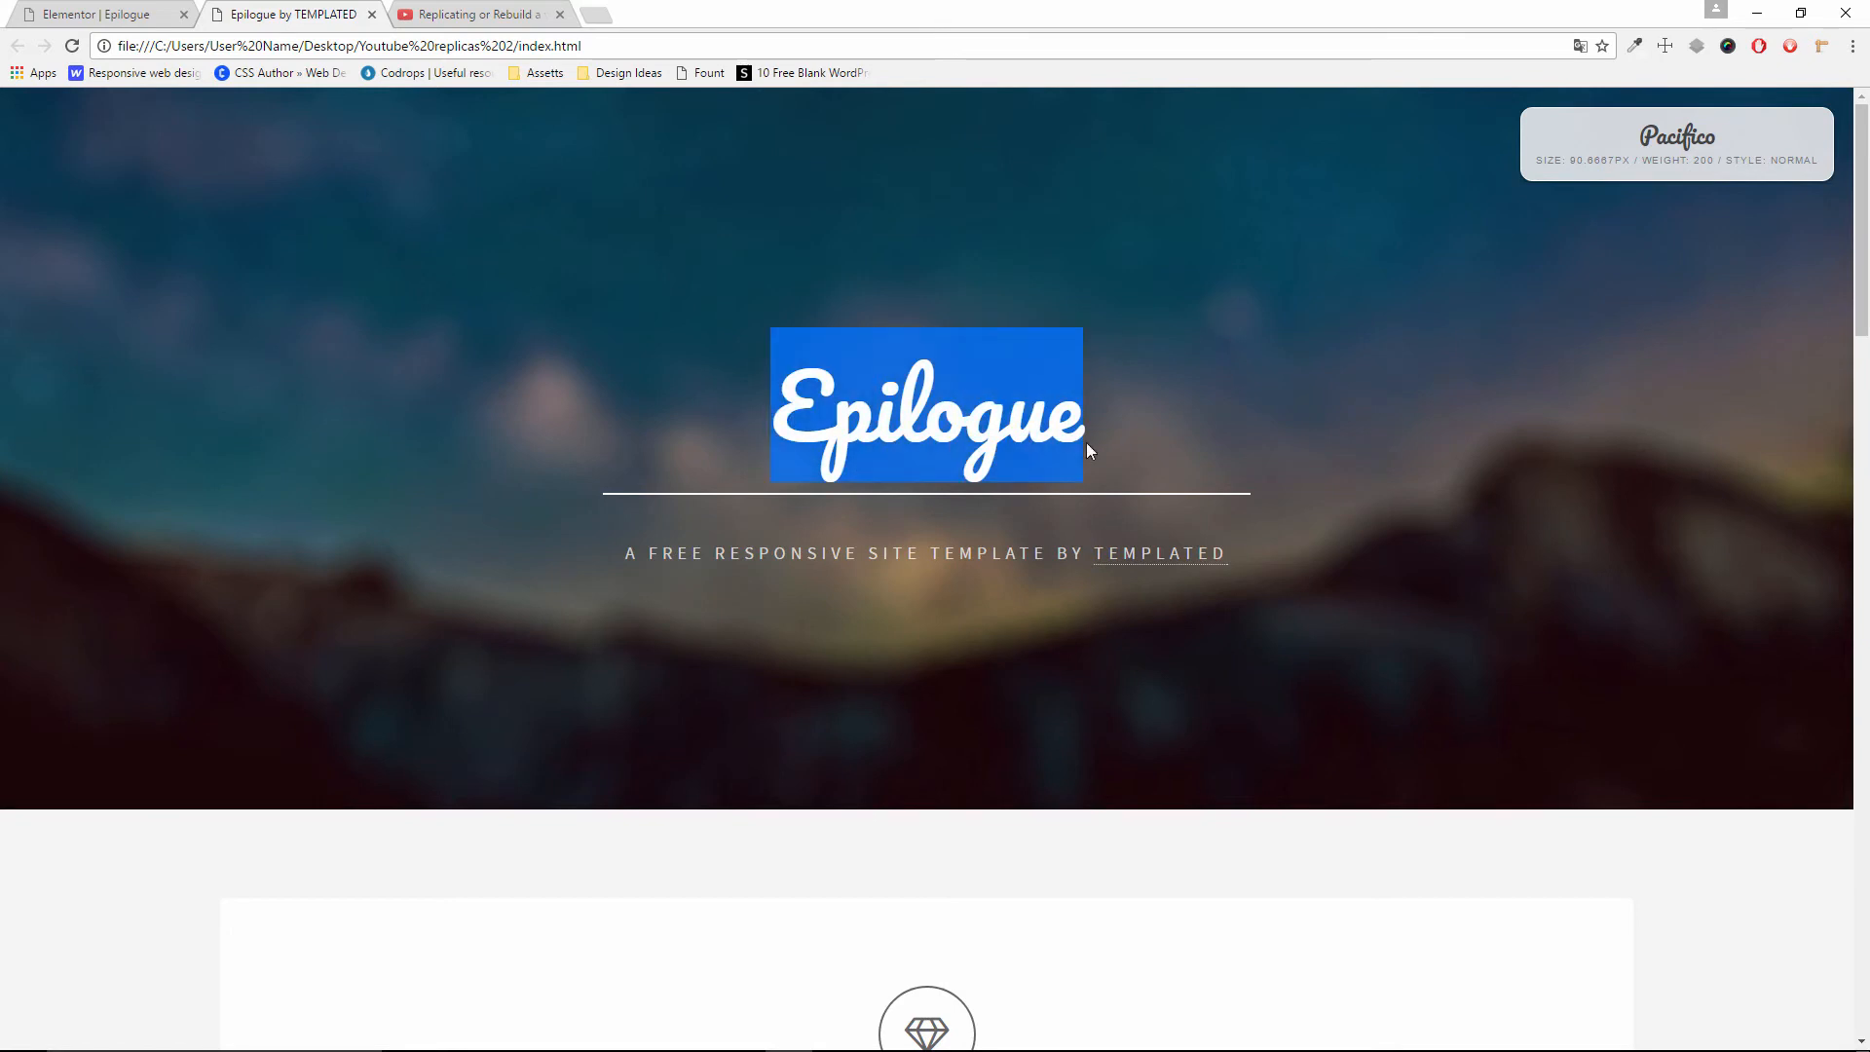
left_click(1089, 450)
left_click(95, 14)
left_click_drag(201, 275, 3, 268)
key("ctrl+v")
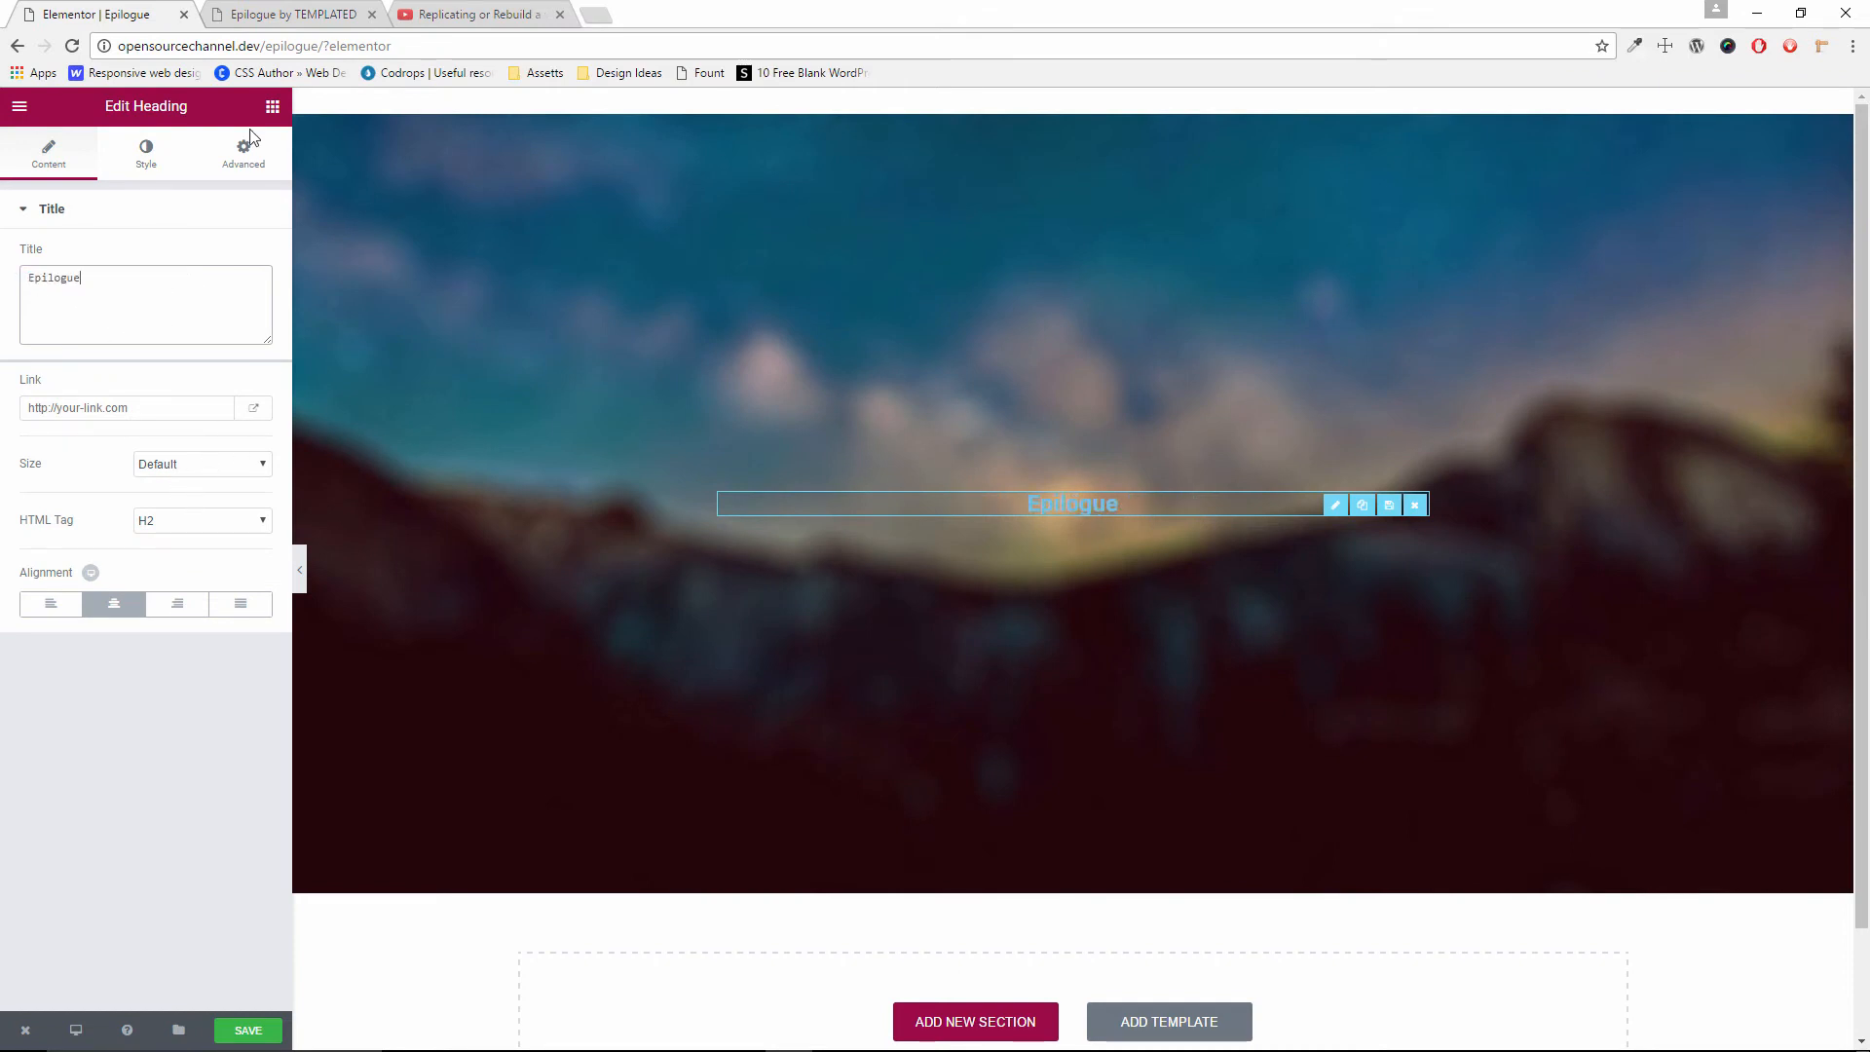
Set the Epilogue heading's text color to white
left_click(136, 159)
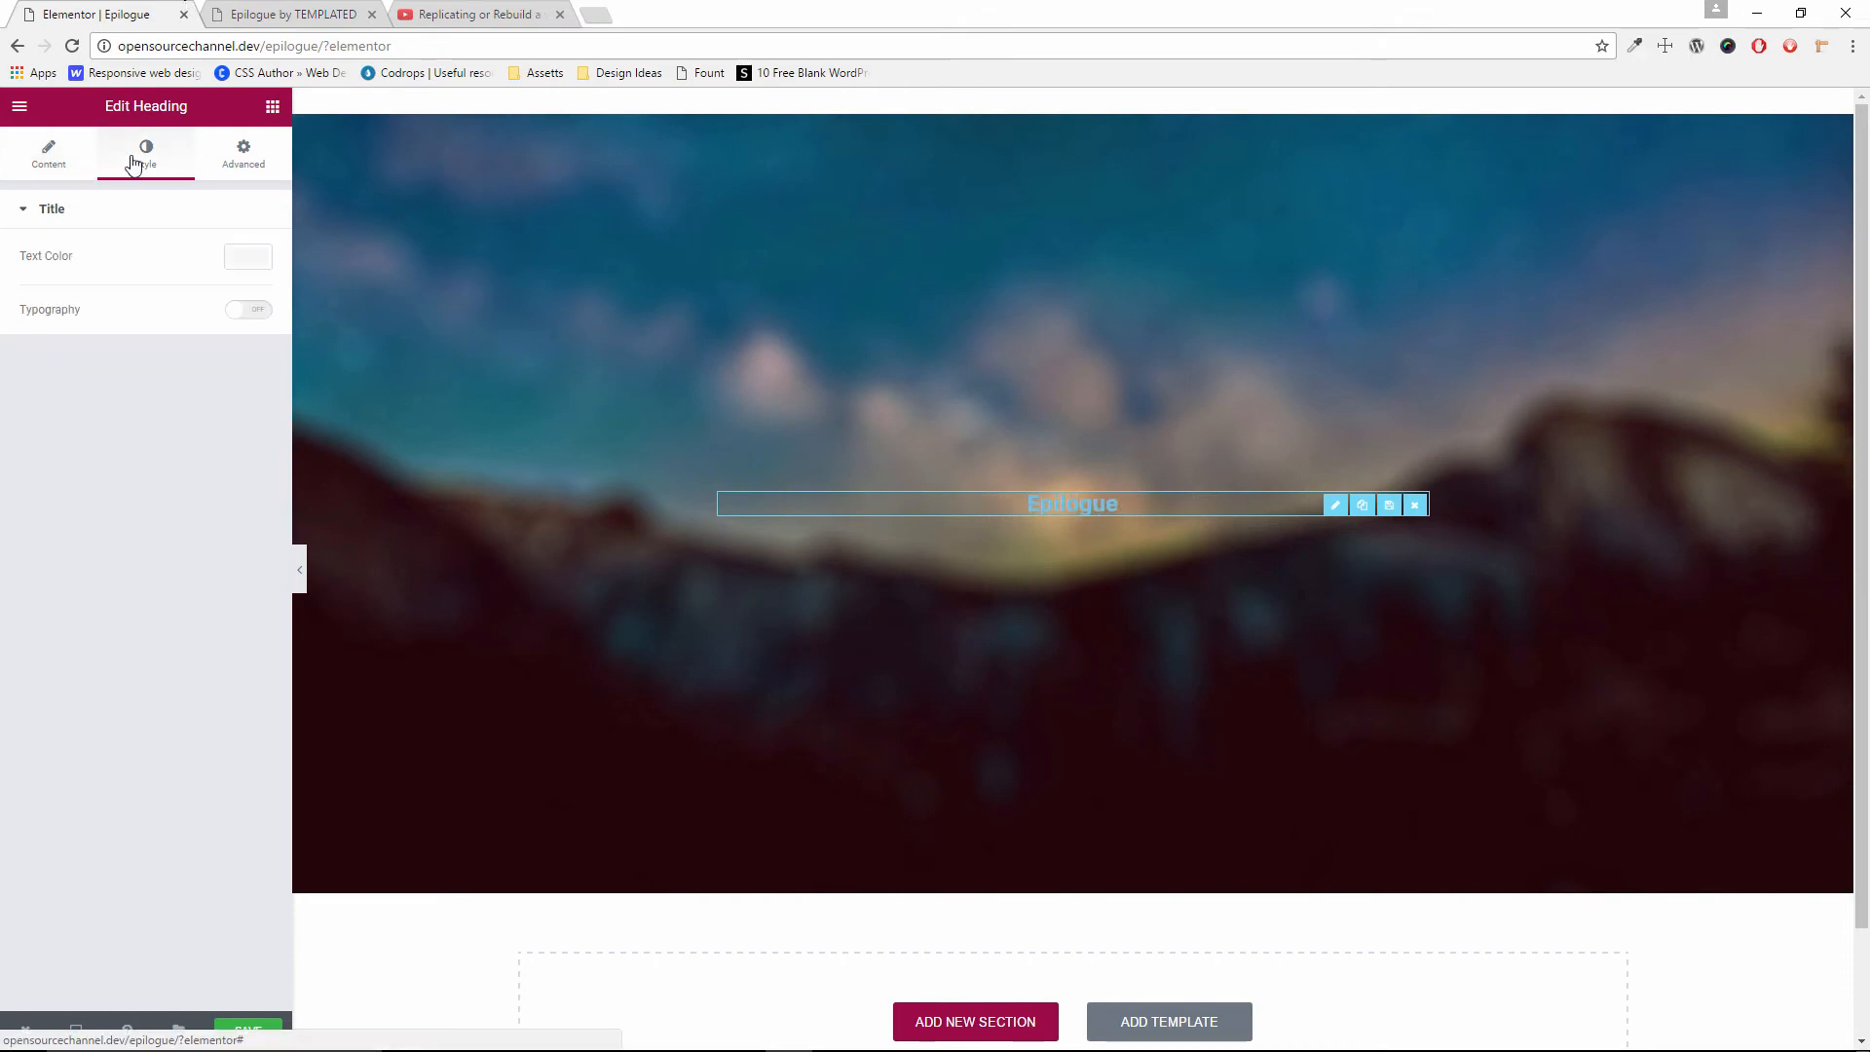
left_click(244, 258)
left_click(198, 494)
left_click(264, 266)
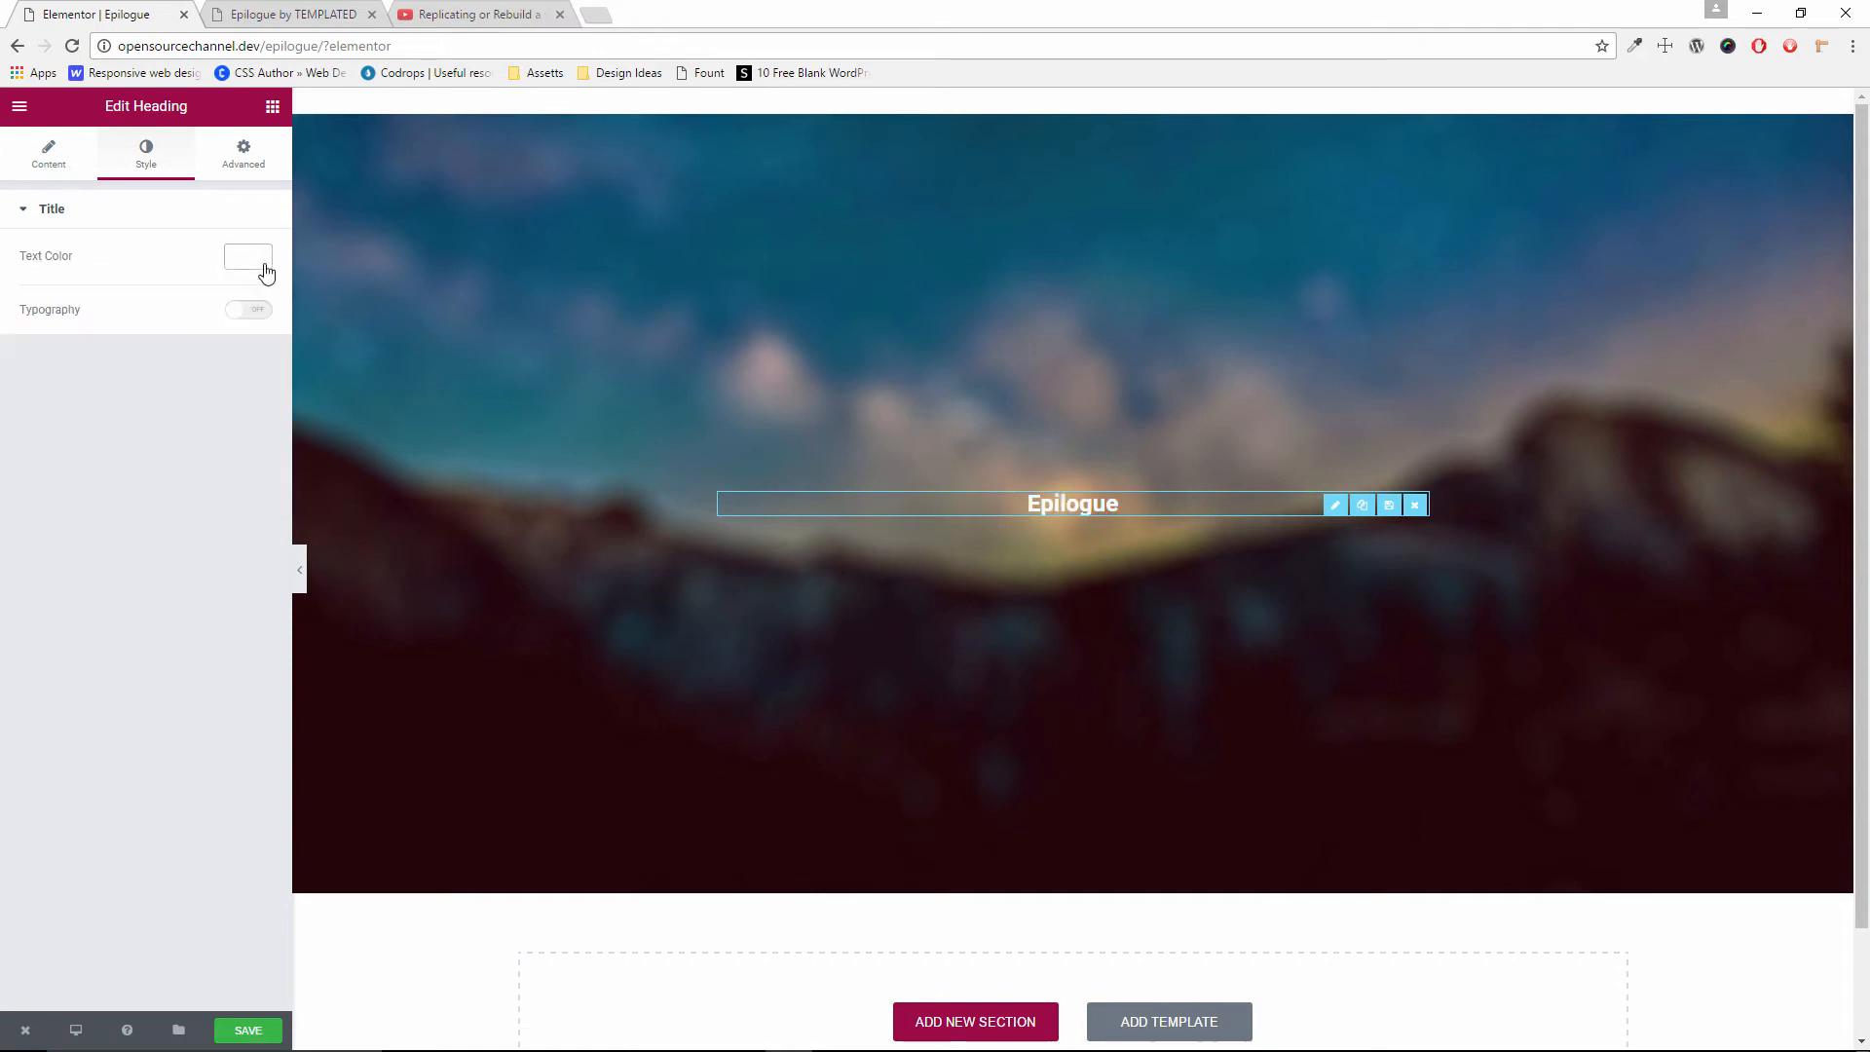
Enable custom typography for the heading and set its font family to Pacifico and size to 90 px
left_click(248, 312)
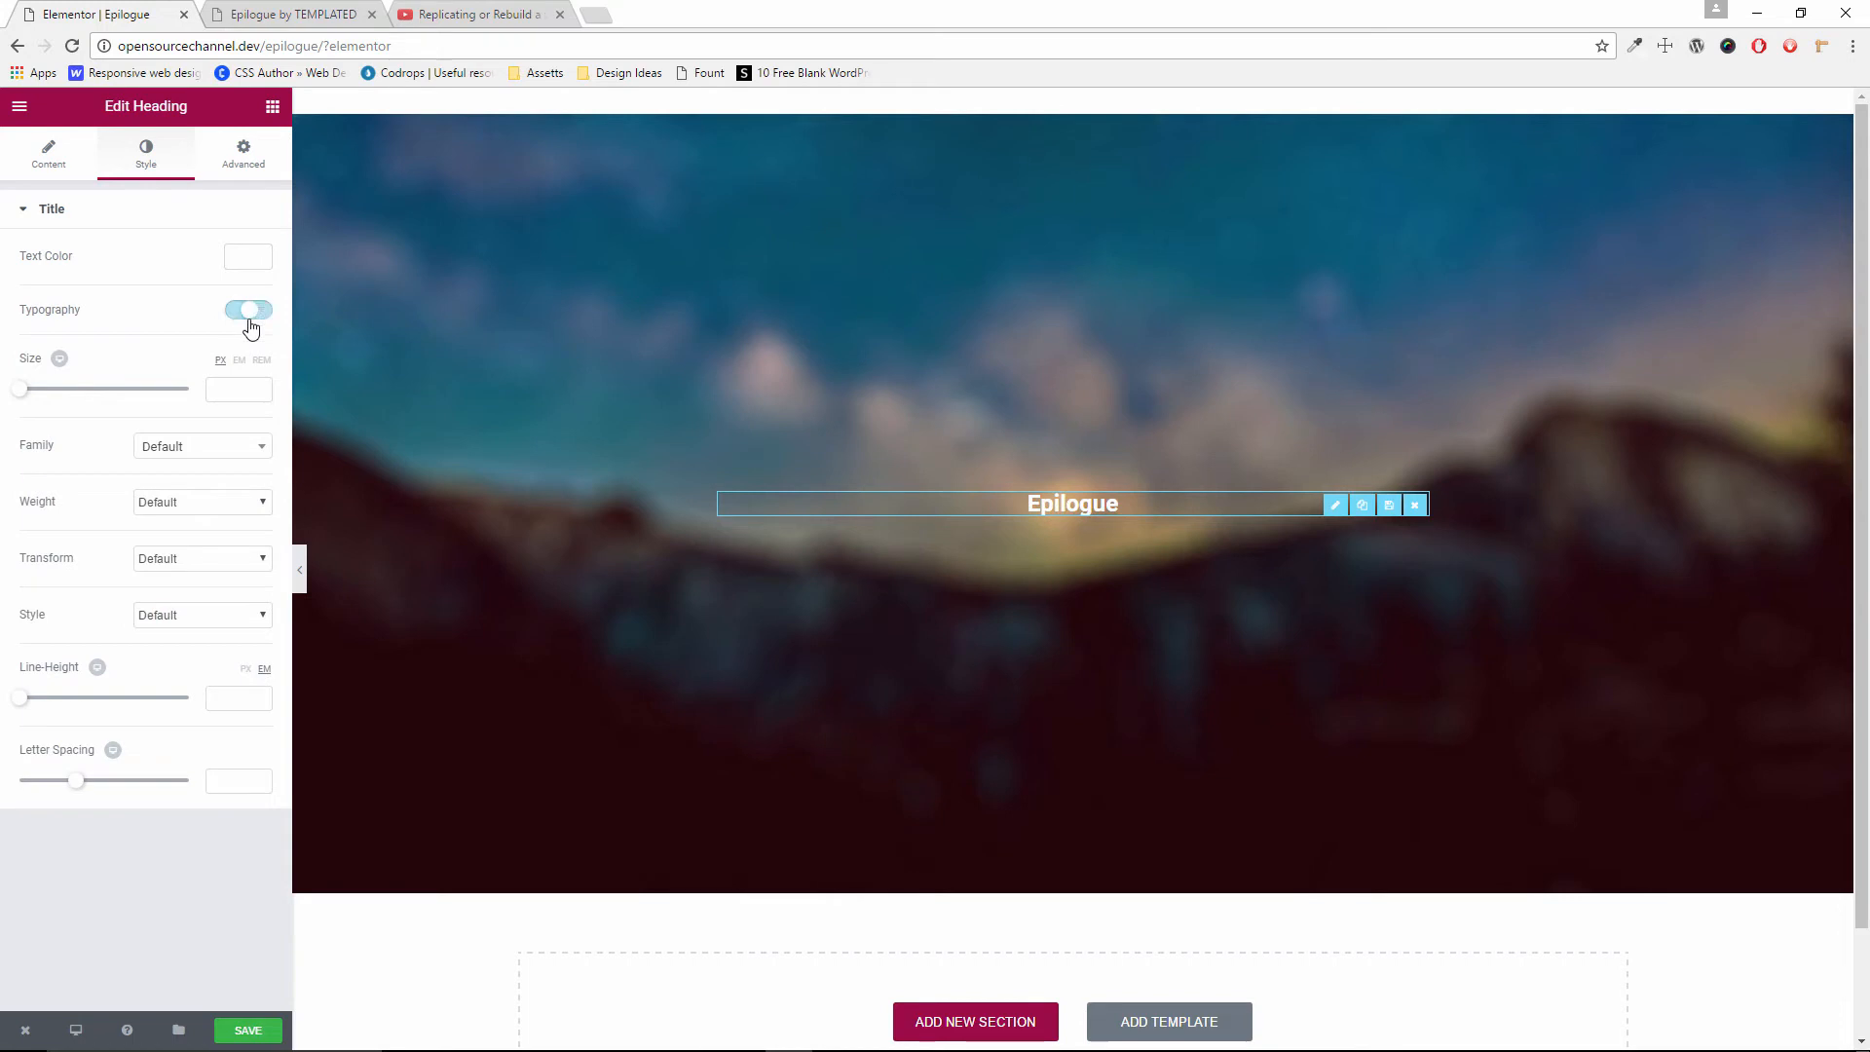
left_click(207, 450)
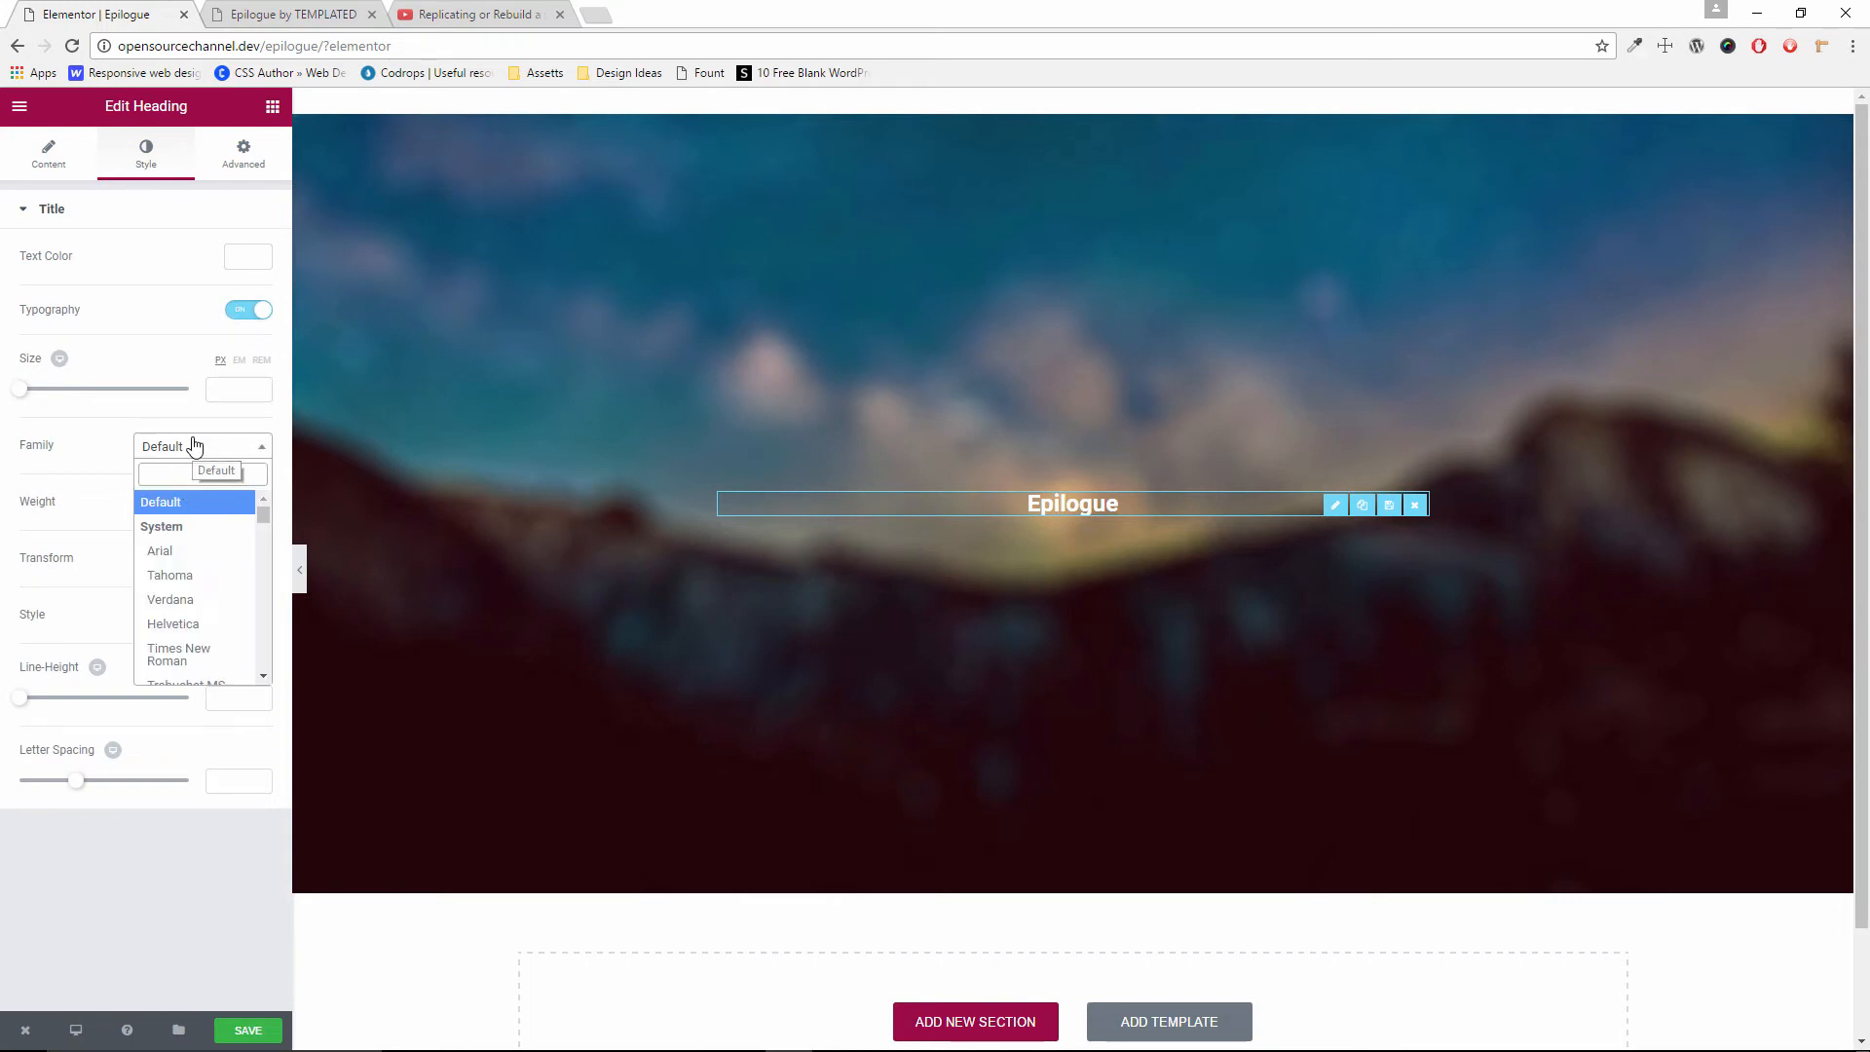
type("pac")
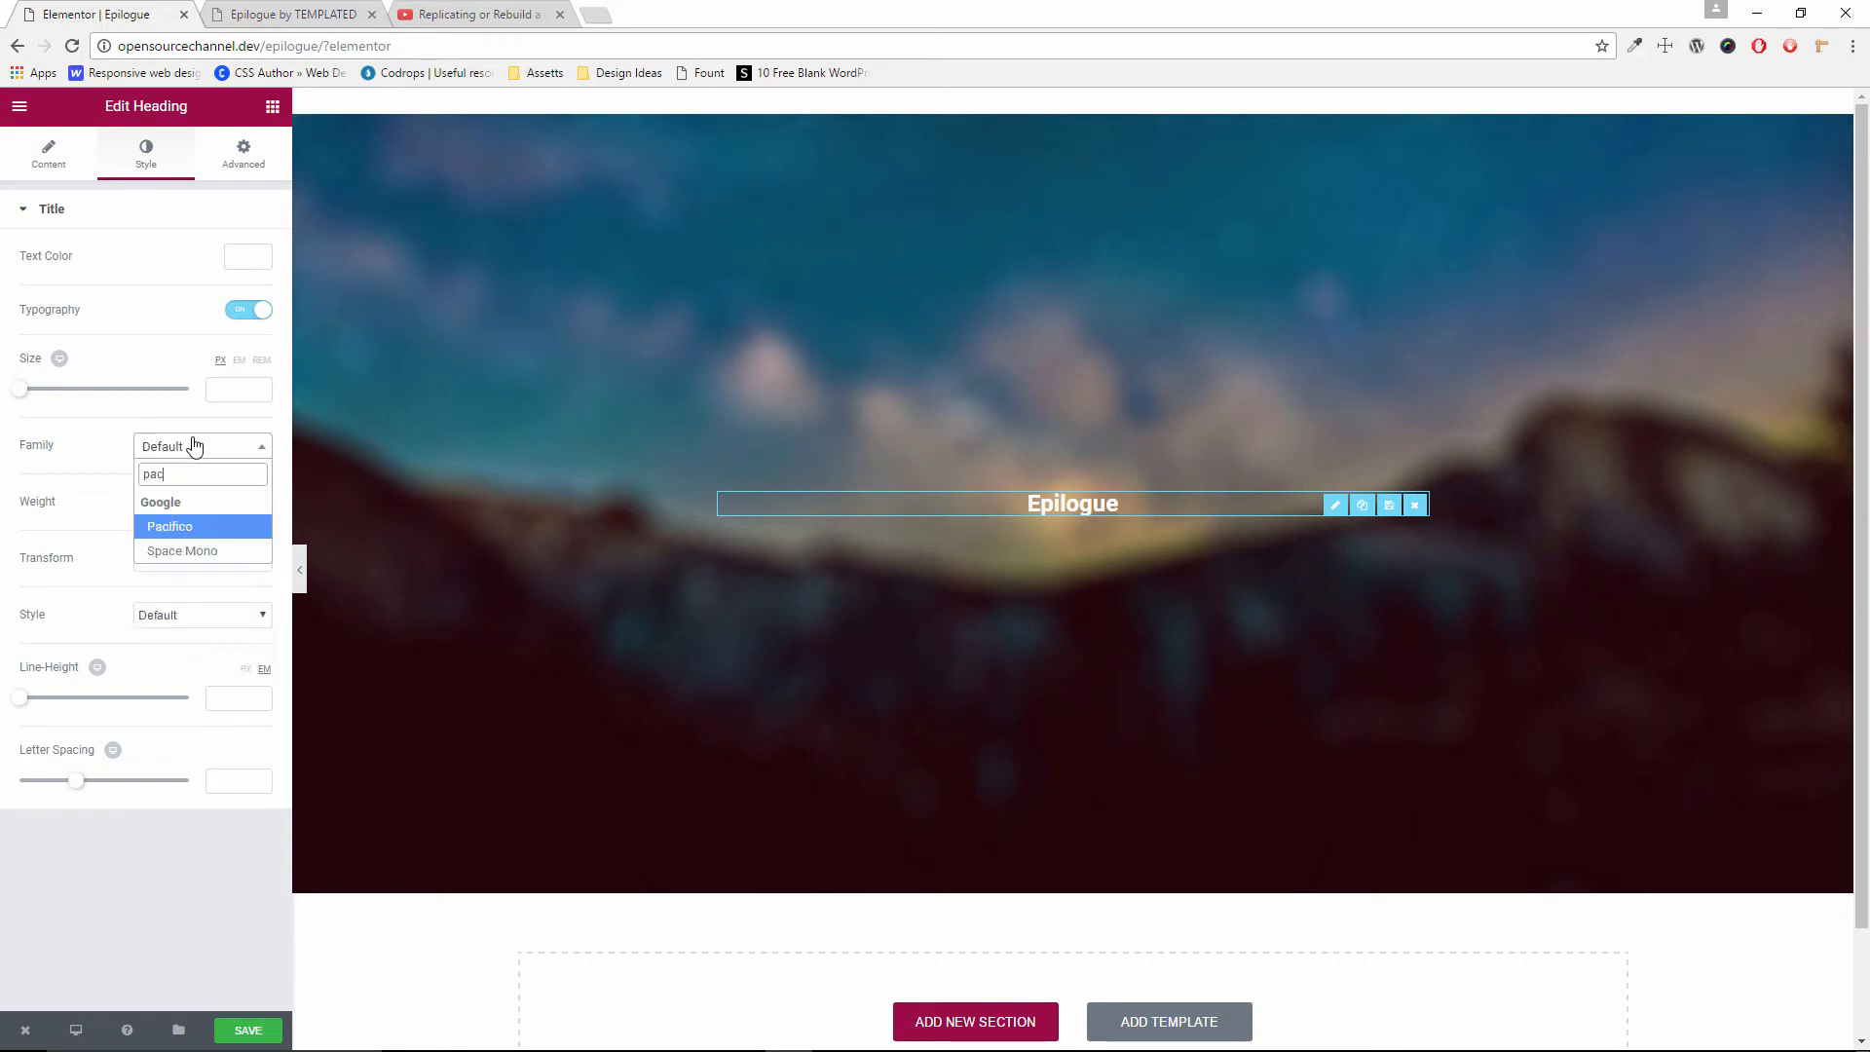
left_click(185, 527)
left_click(236, 390)
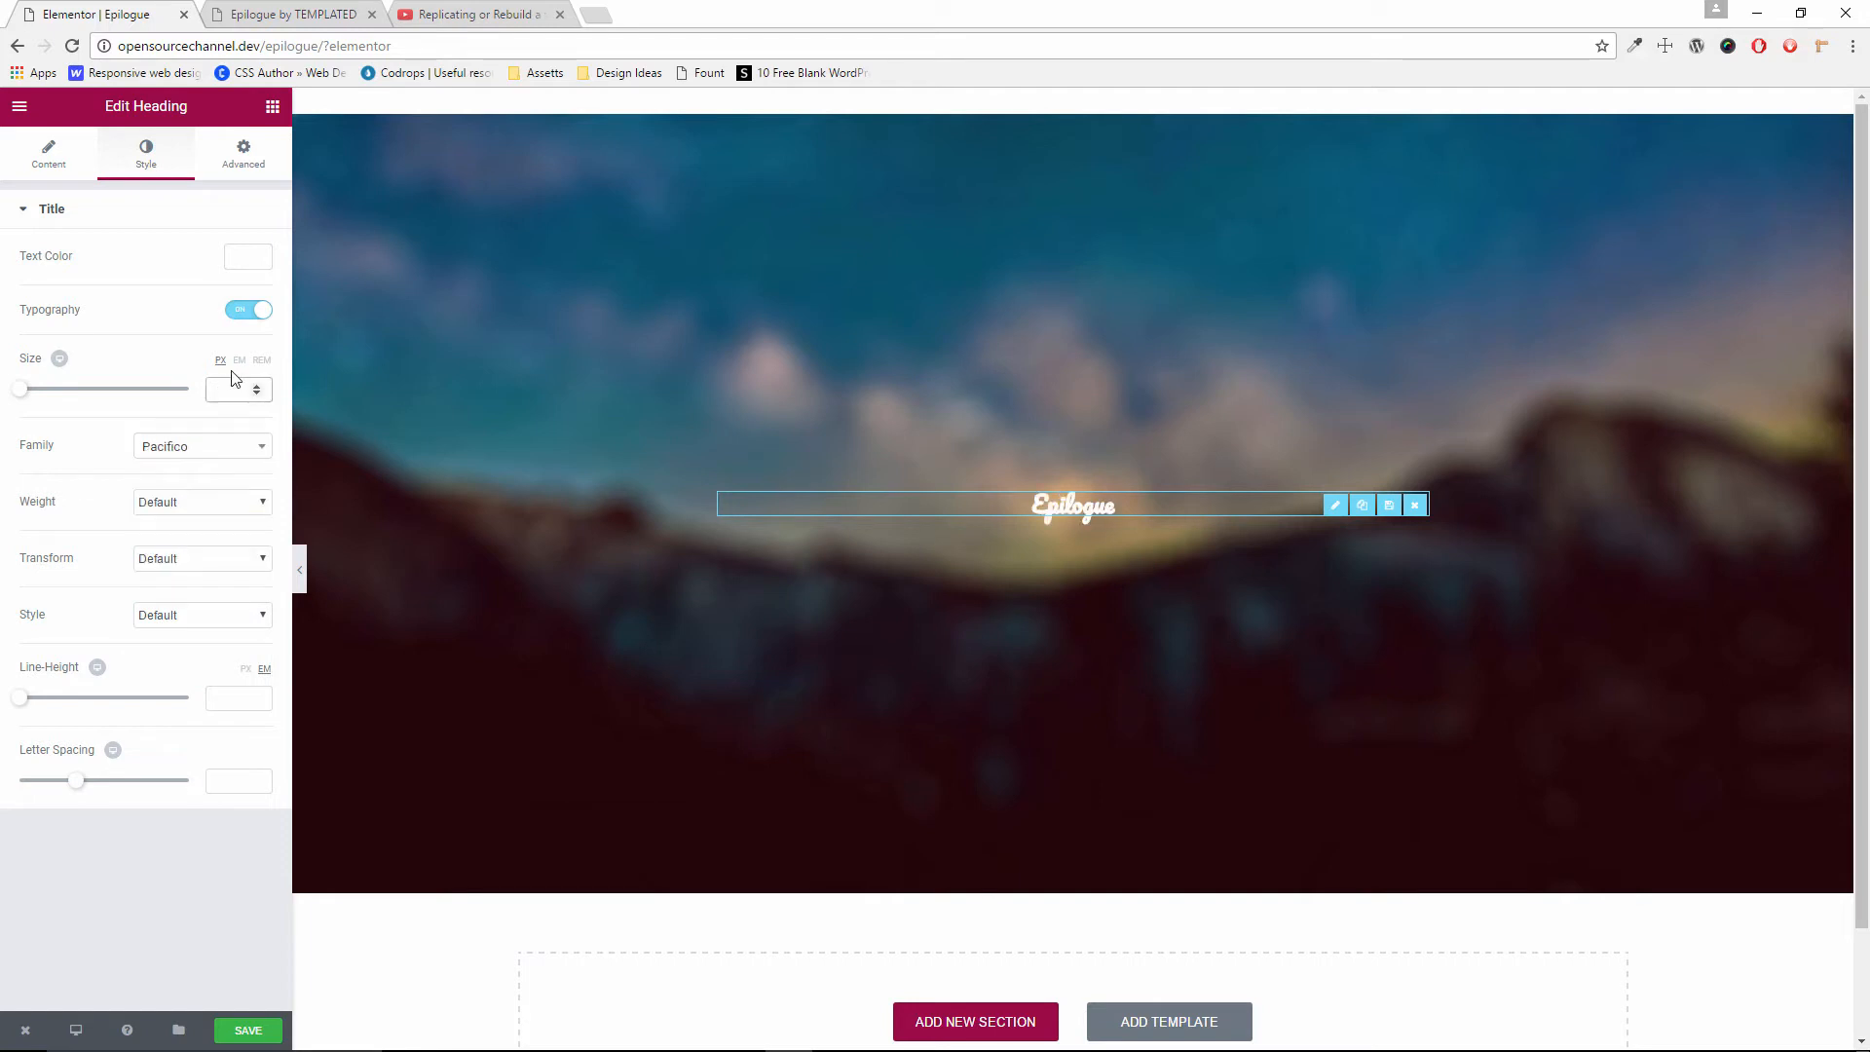
type("90")
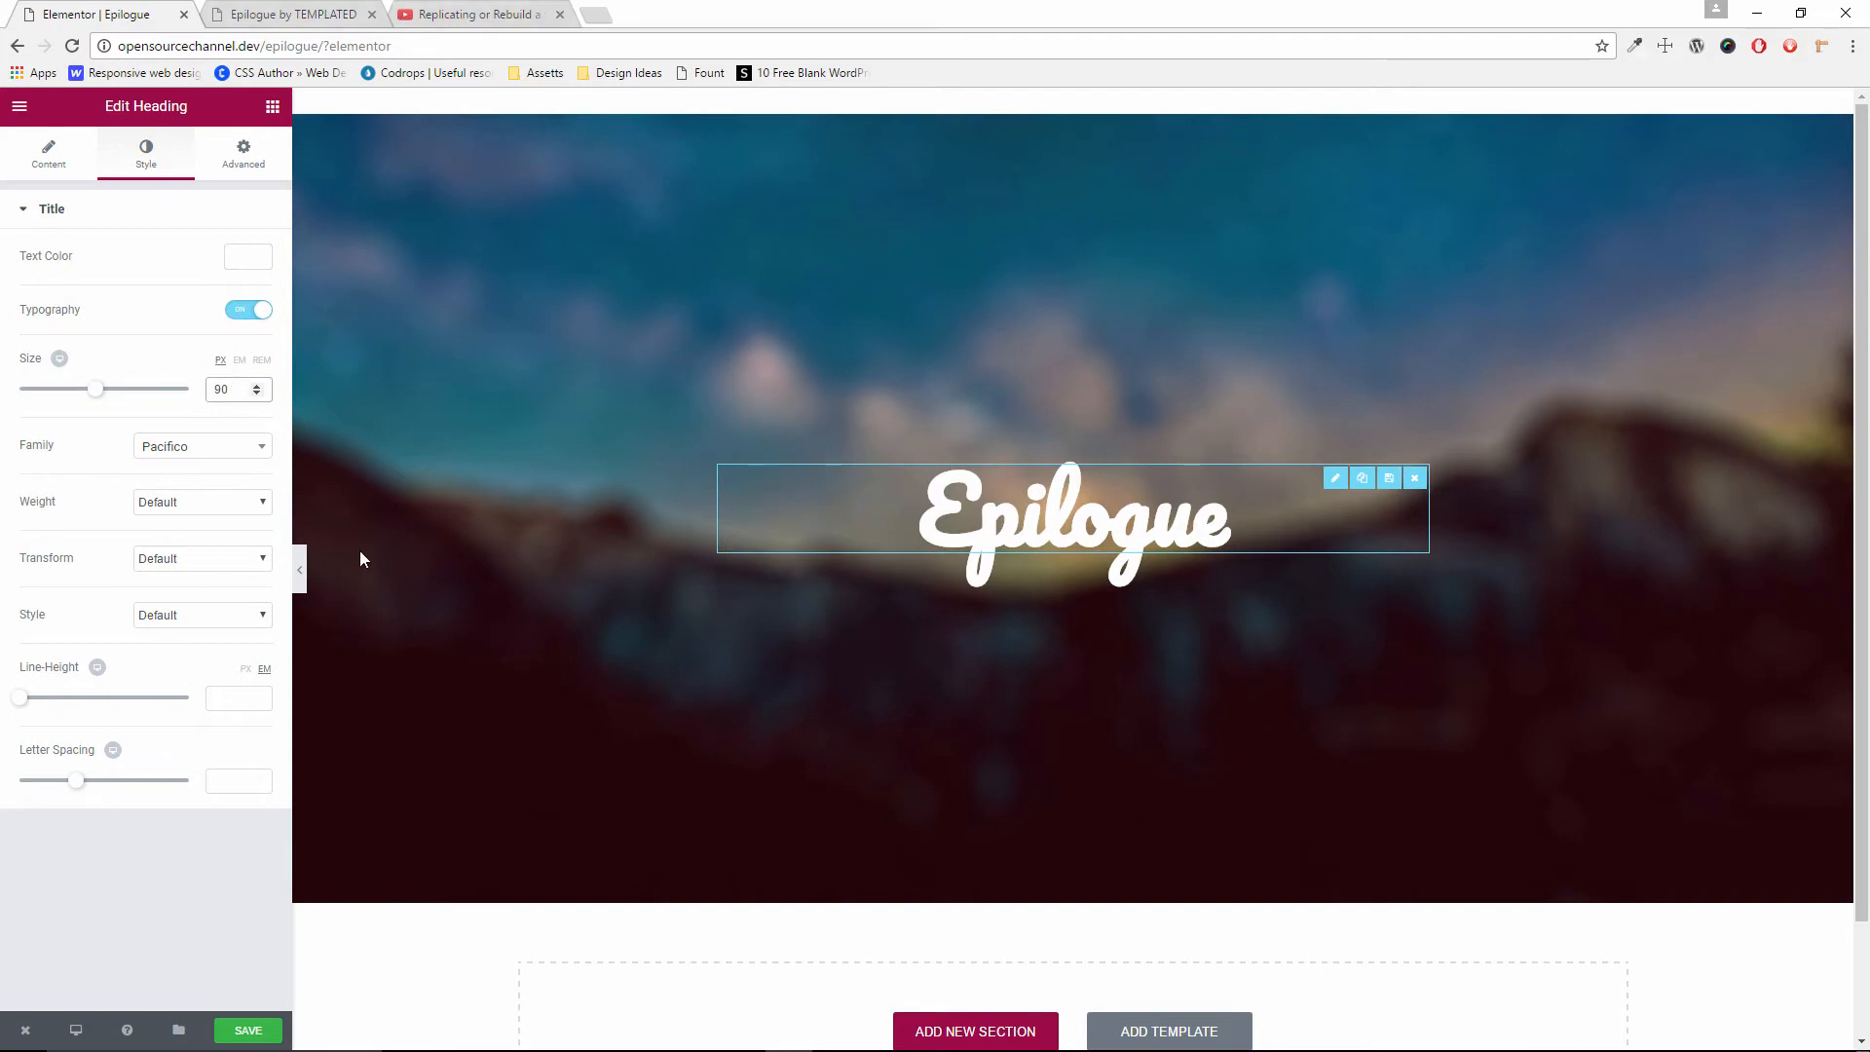
Compare the heading at full window width with the template's title and set its font weight to Normal
left_click(299, 573)
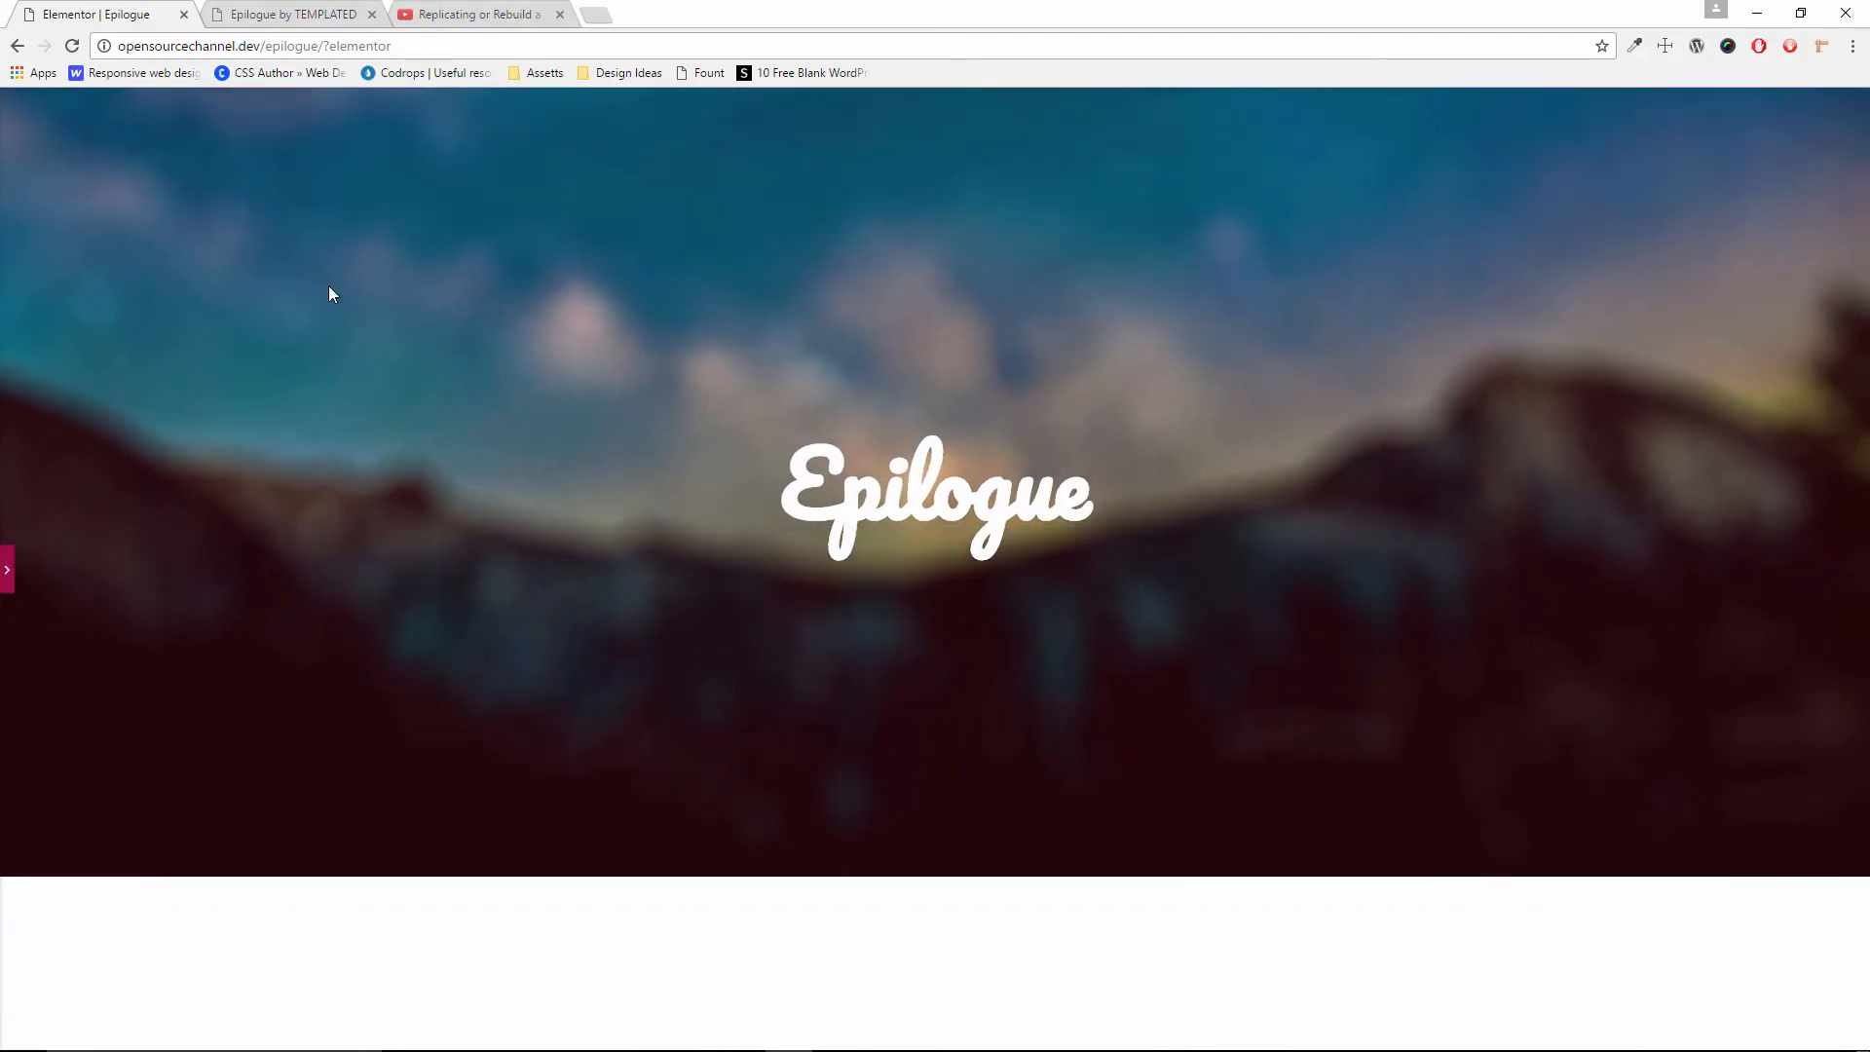
left_click(313, 12)
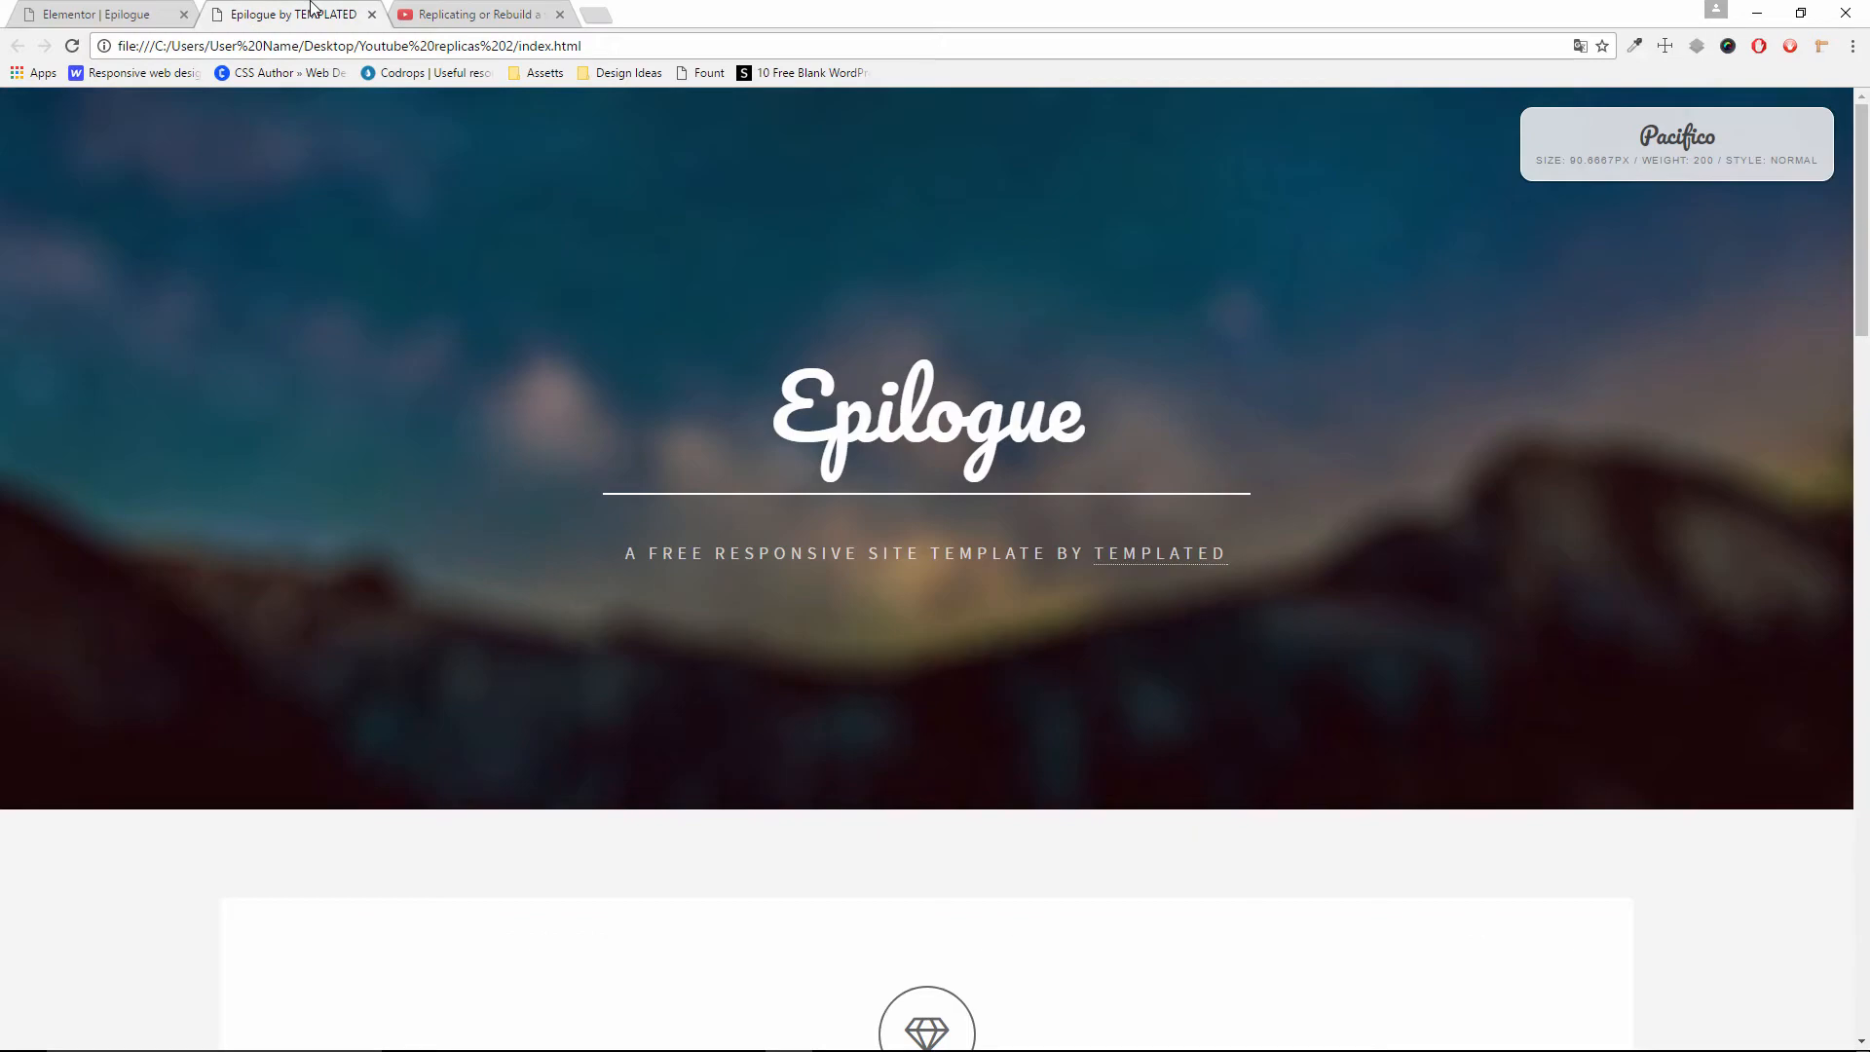
left_click(107, 16)
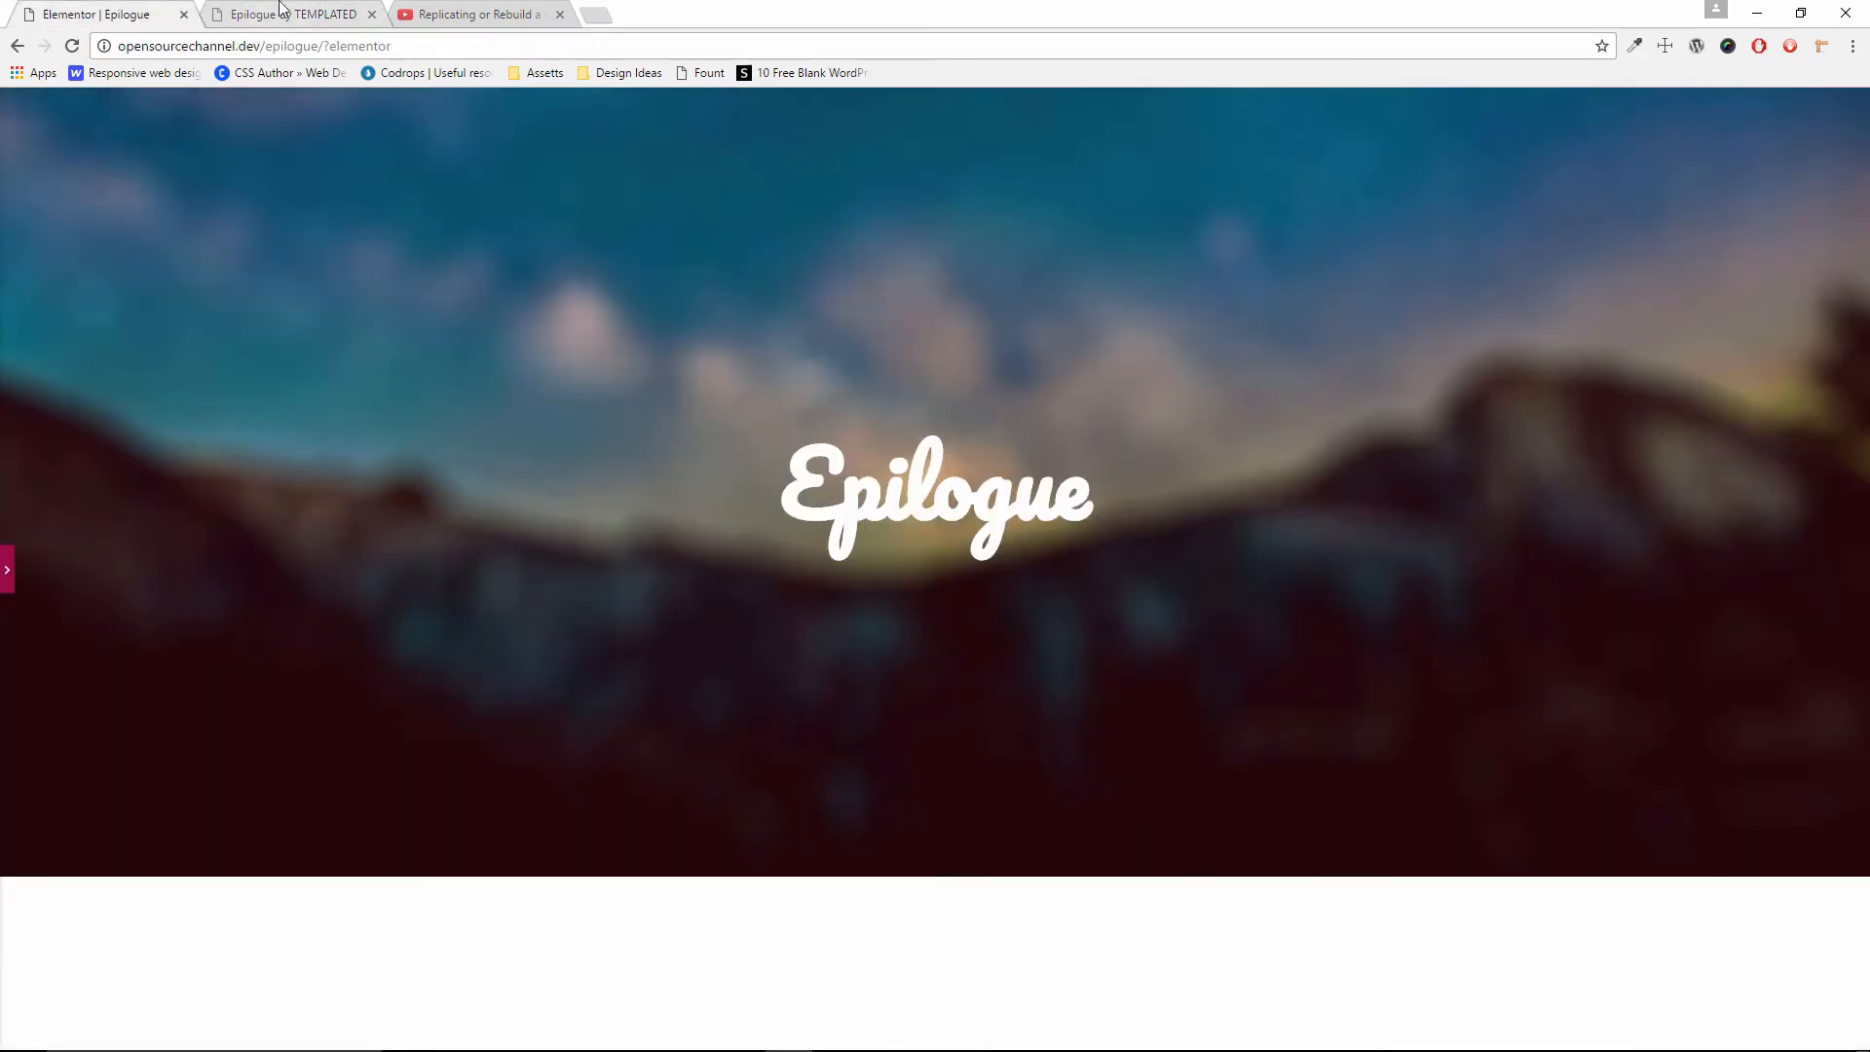
left_click(8, 577)
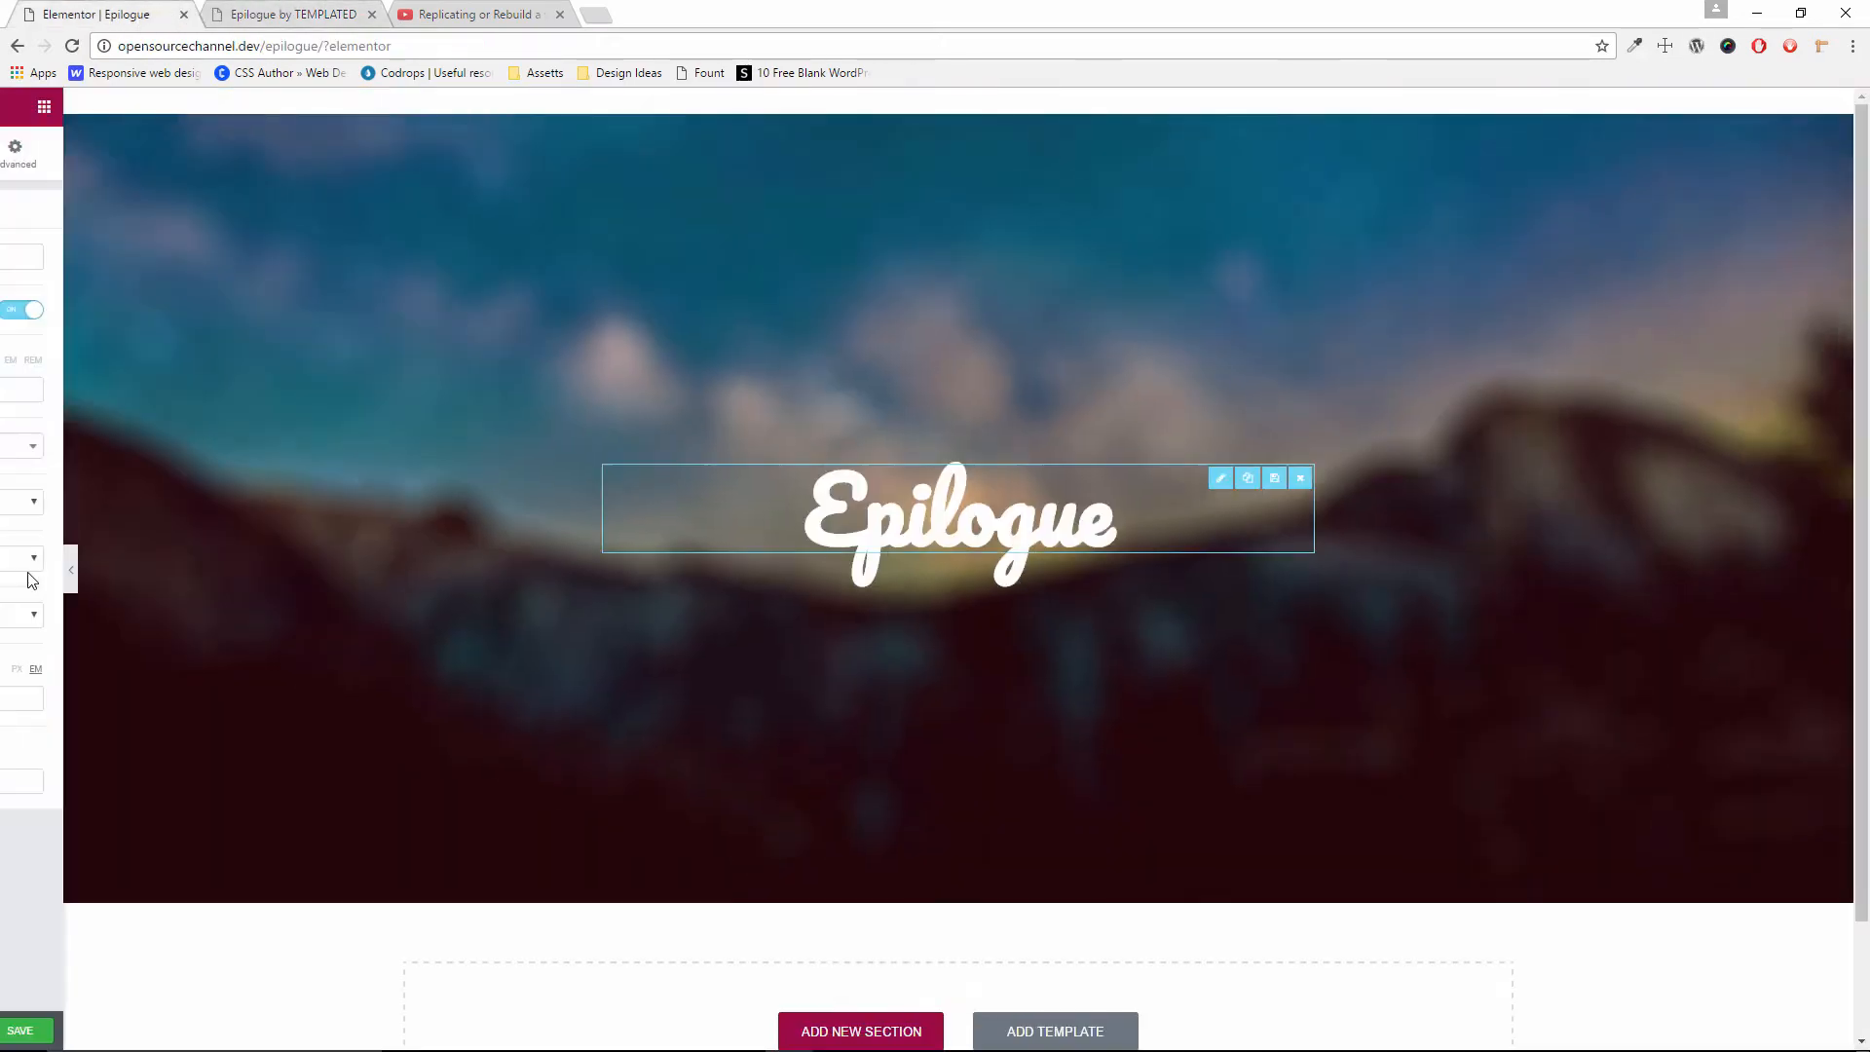
left_click(176, 504)
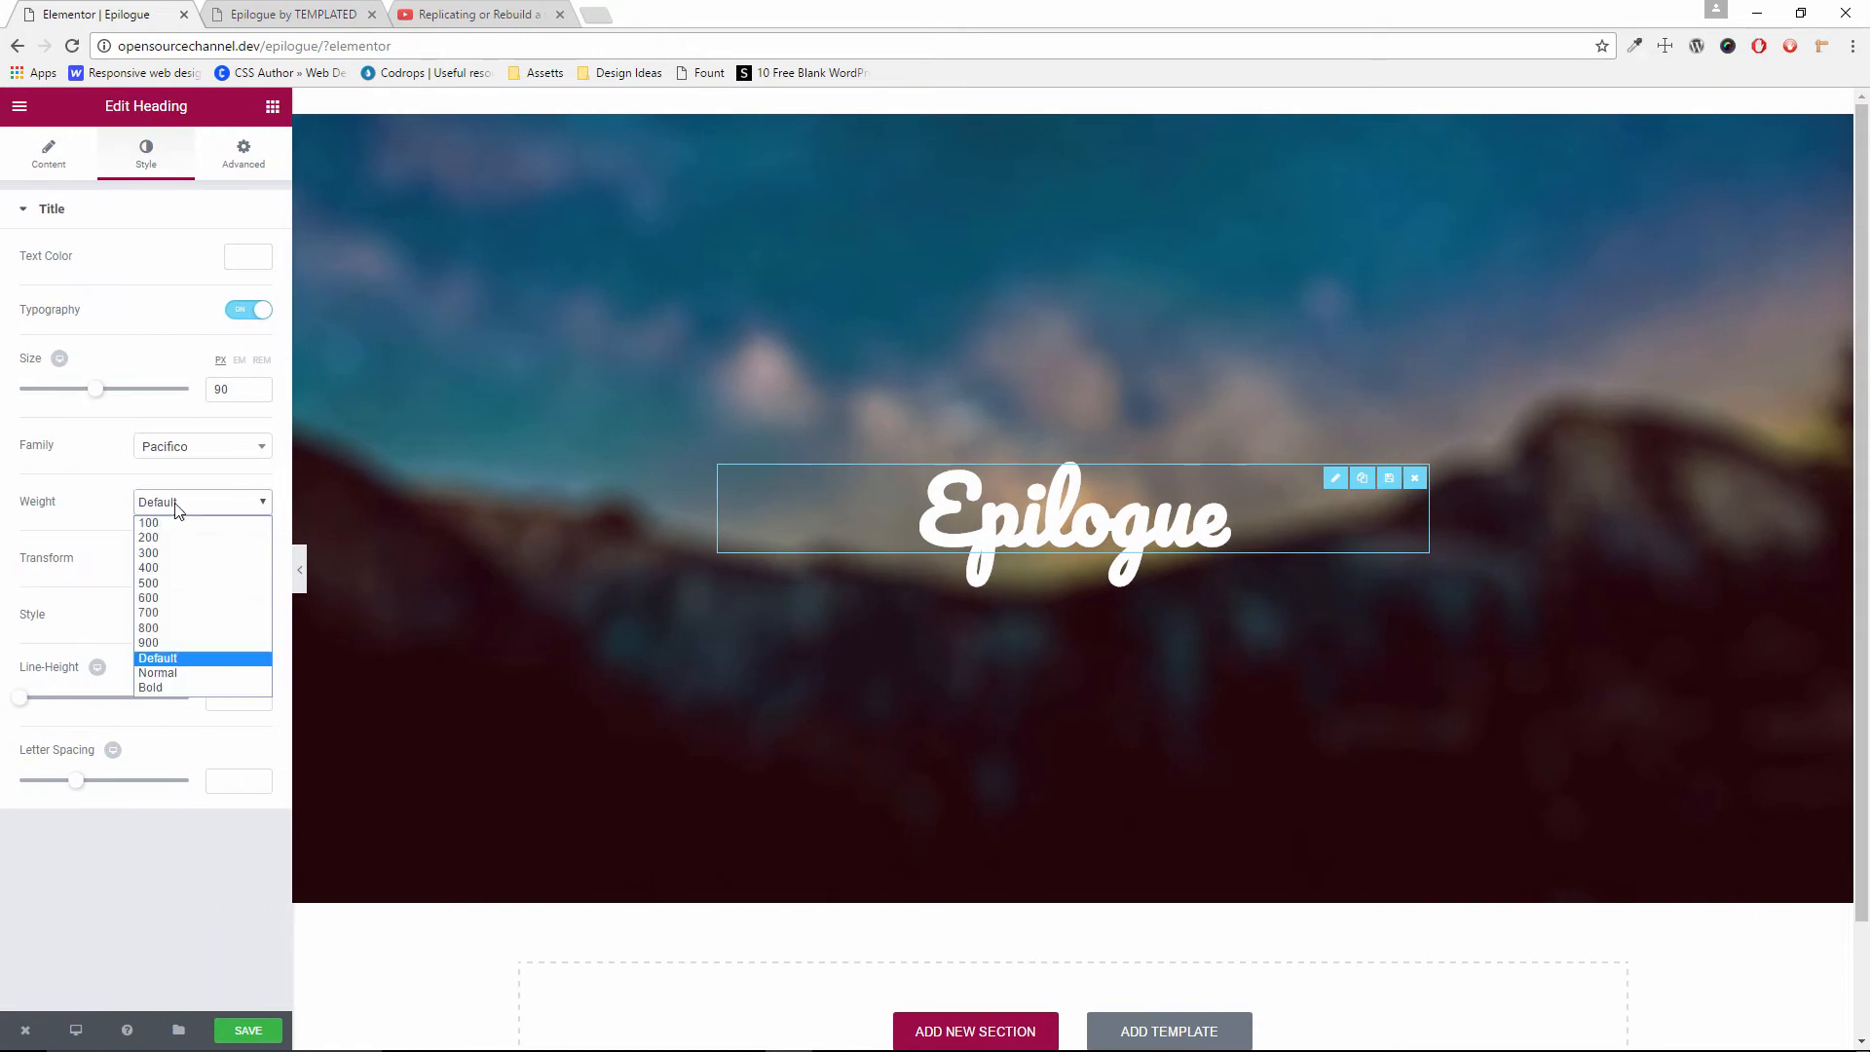
left_click(154, 673)
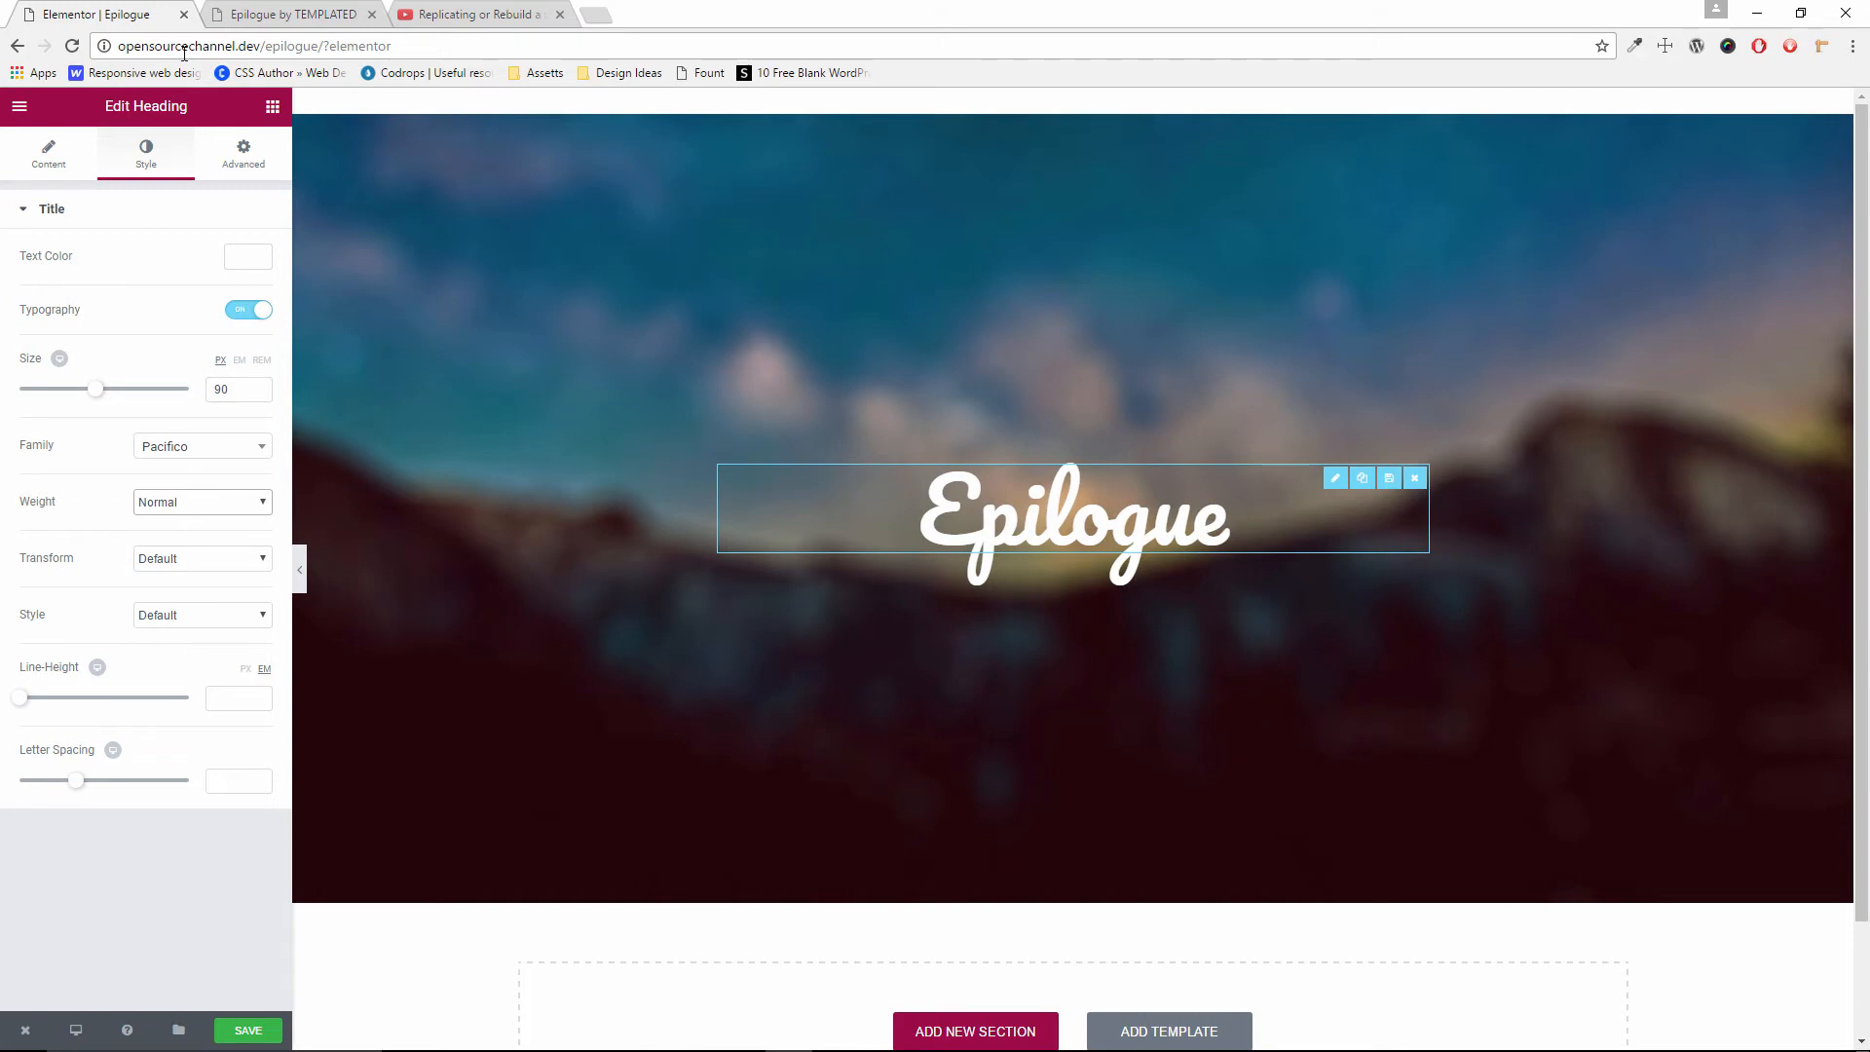
Add a Divider widget below the Epilogue heading, check the template's title underline, and set the divider's weight to 2
left_click(272, 106)
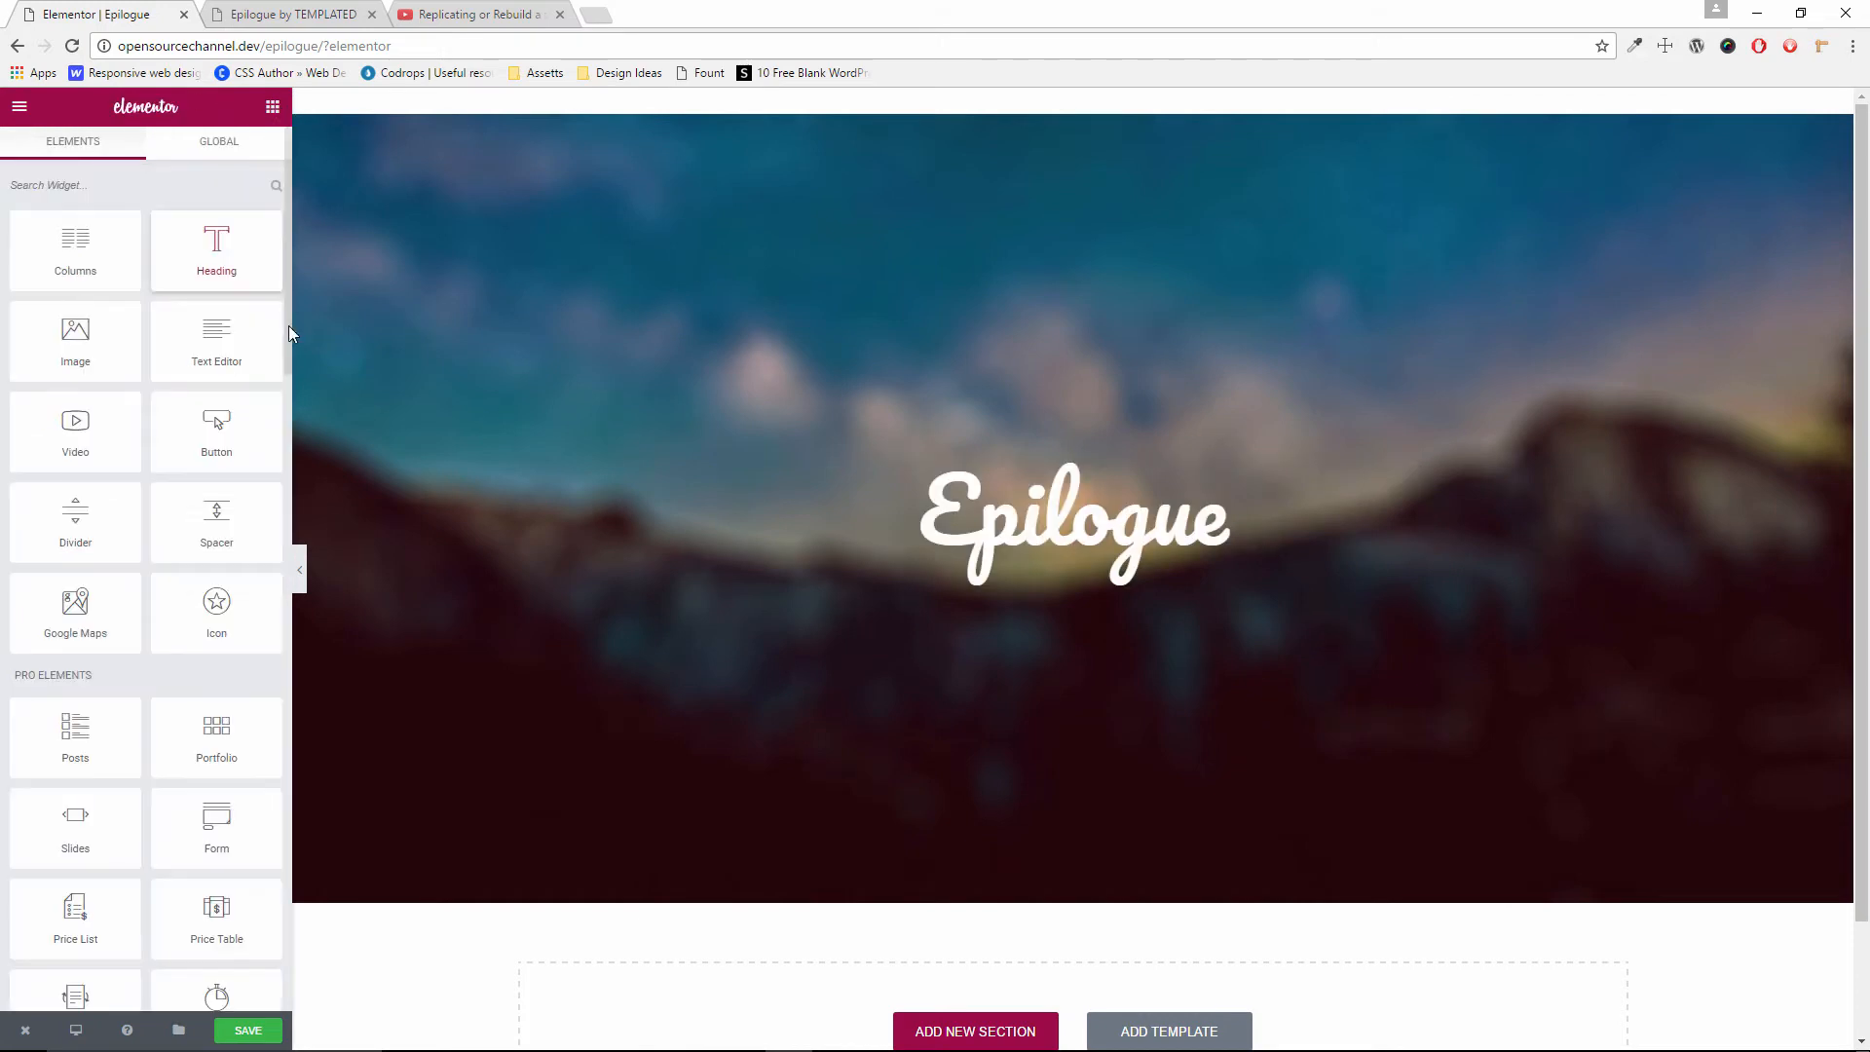
left_click_drag(117, 515, 1101, 575)
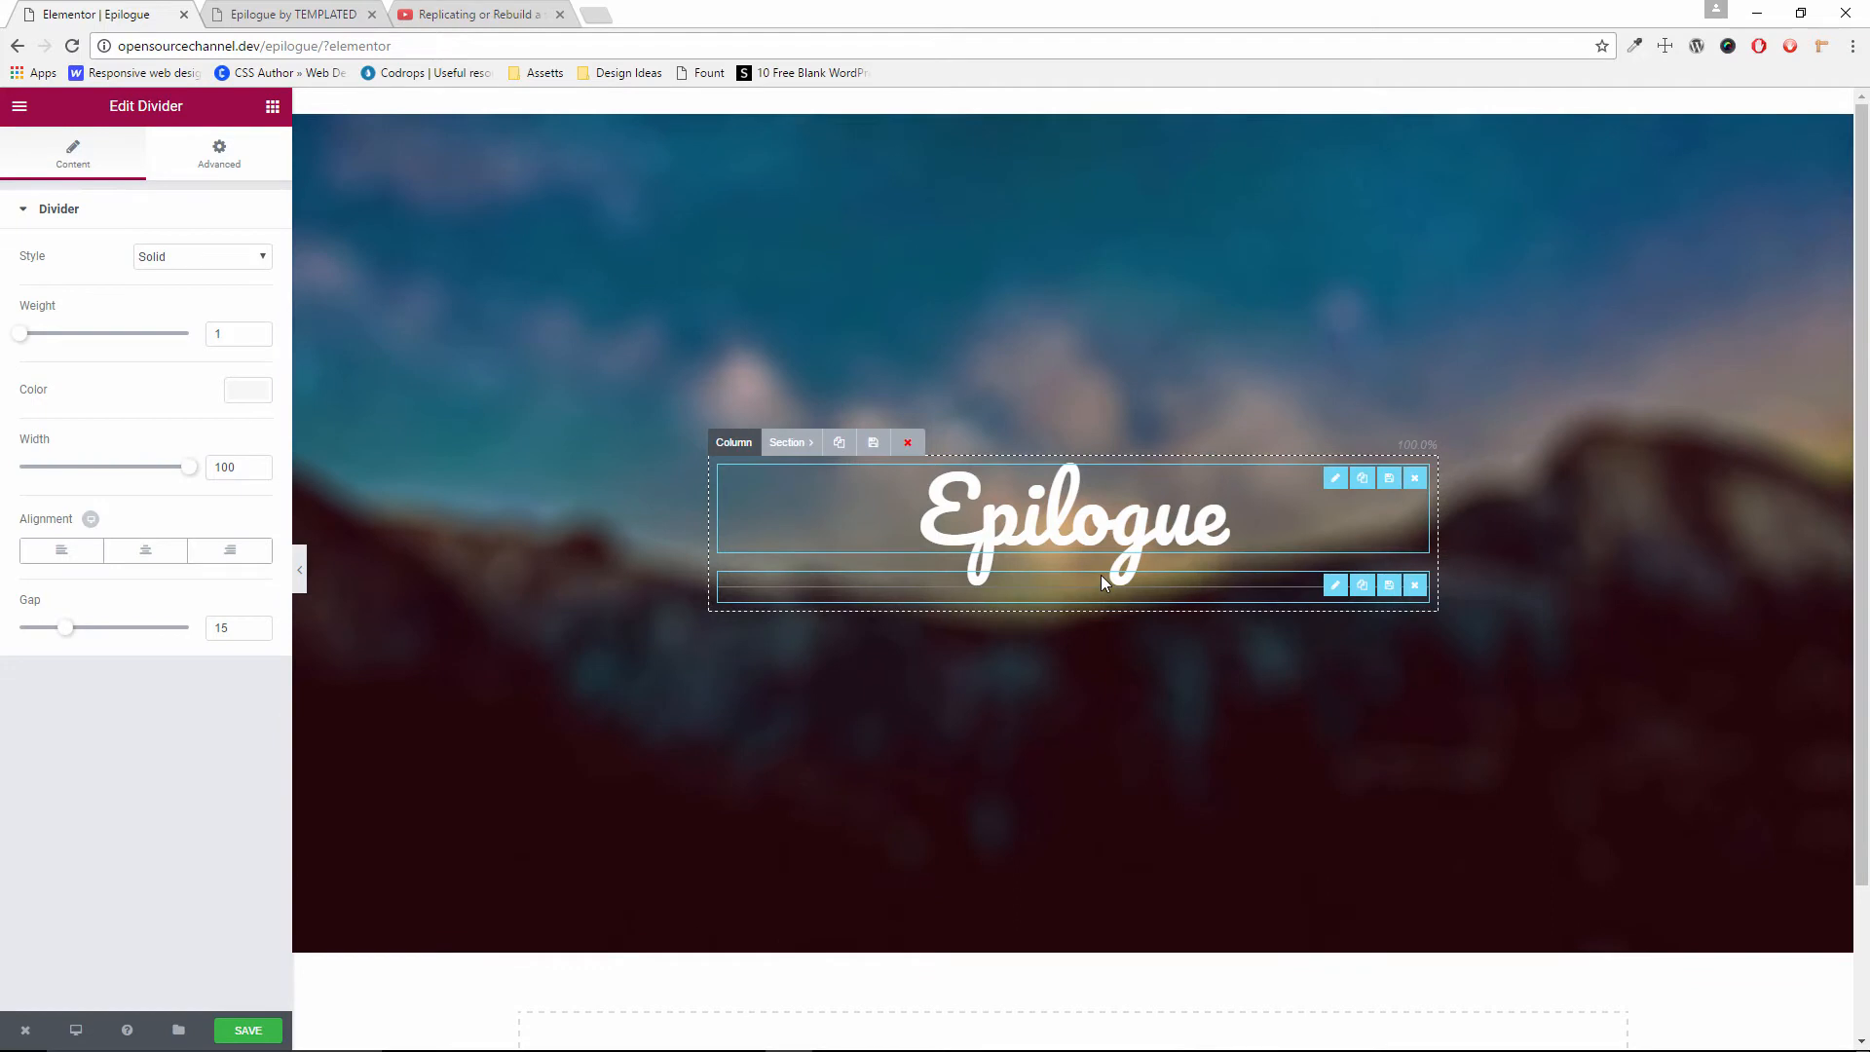
left_click(463, 12)
left_click(309, 11)
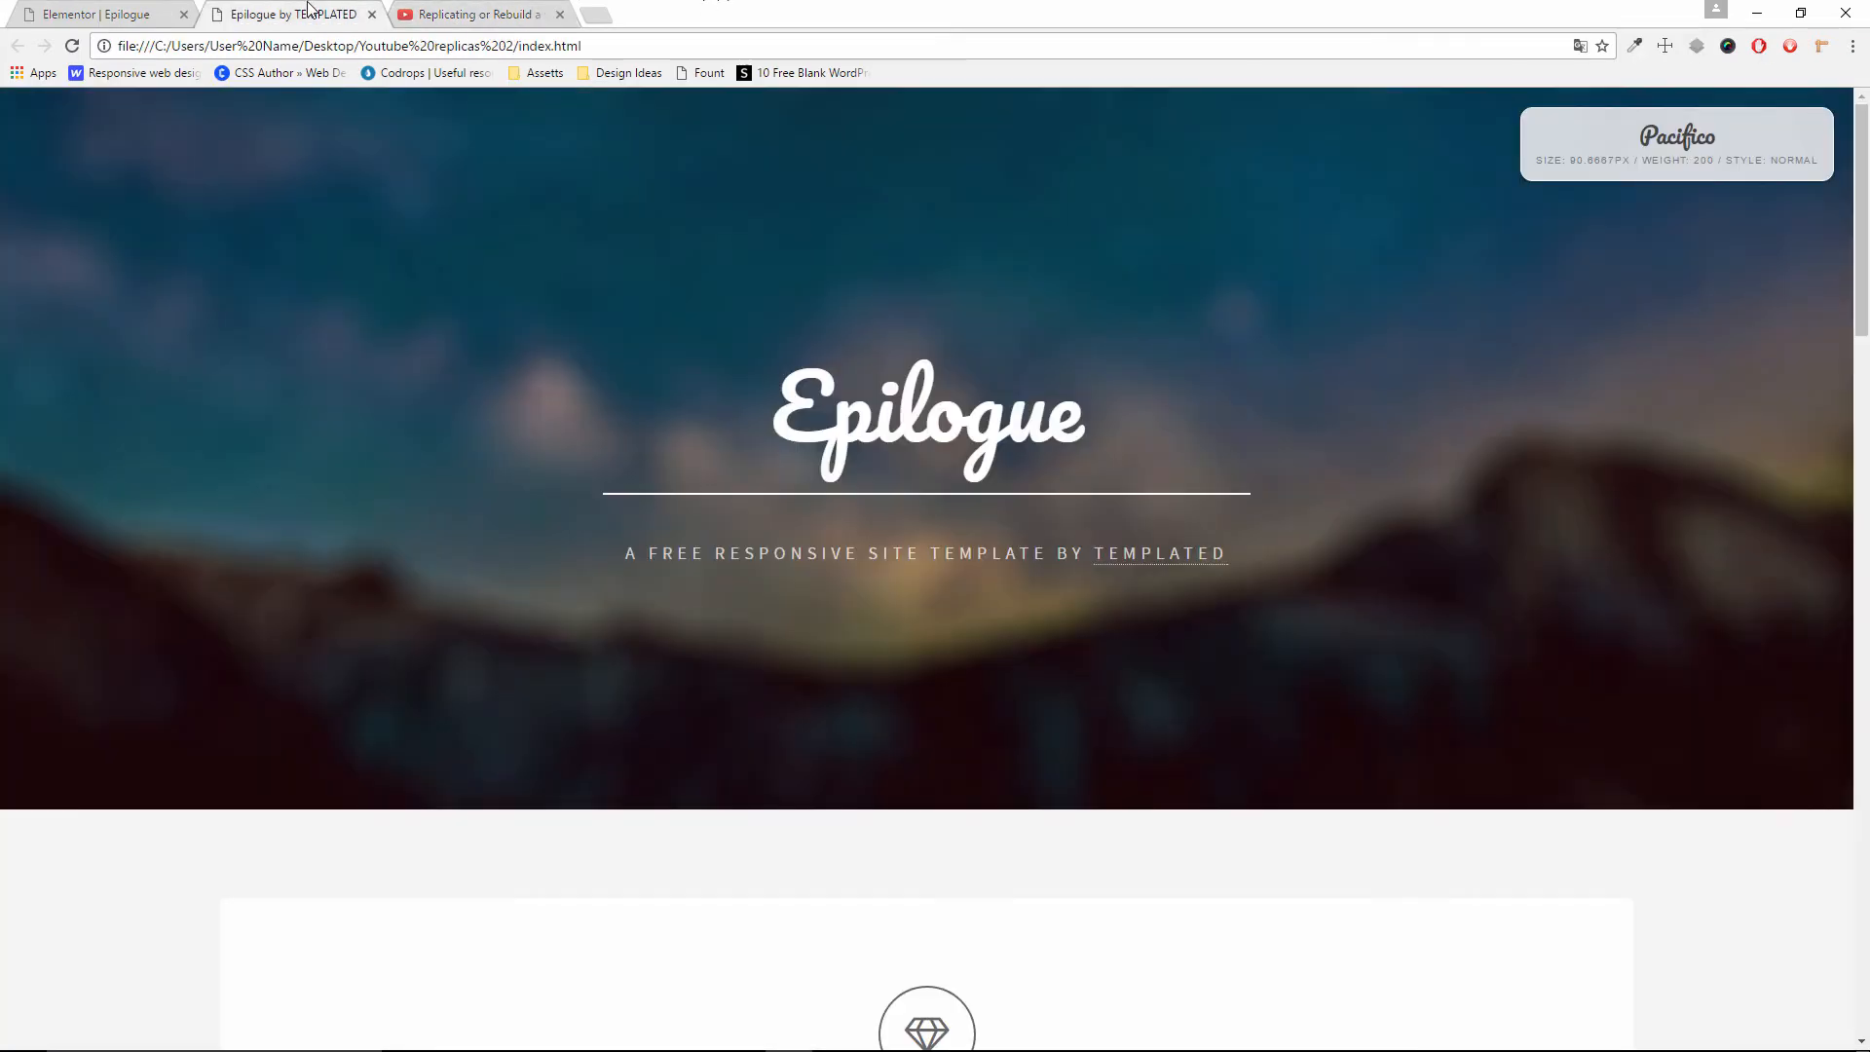
left_click(109, 12)
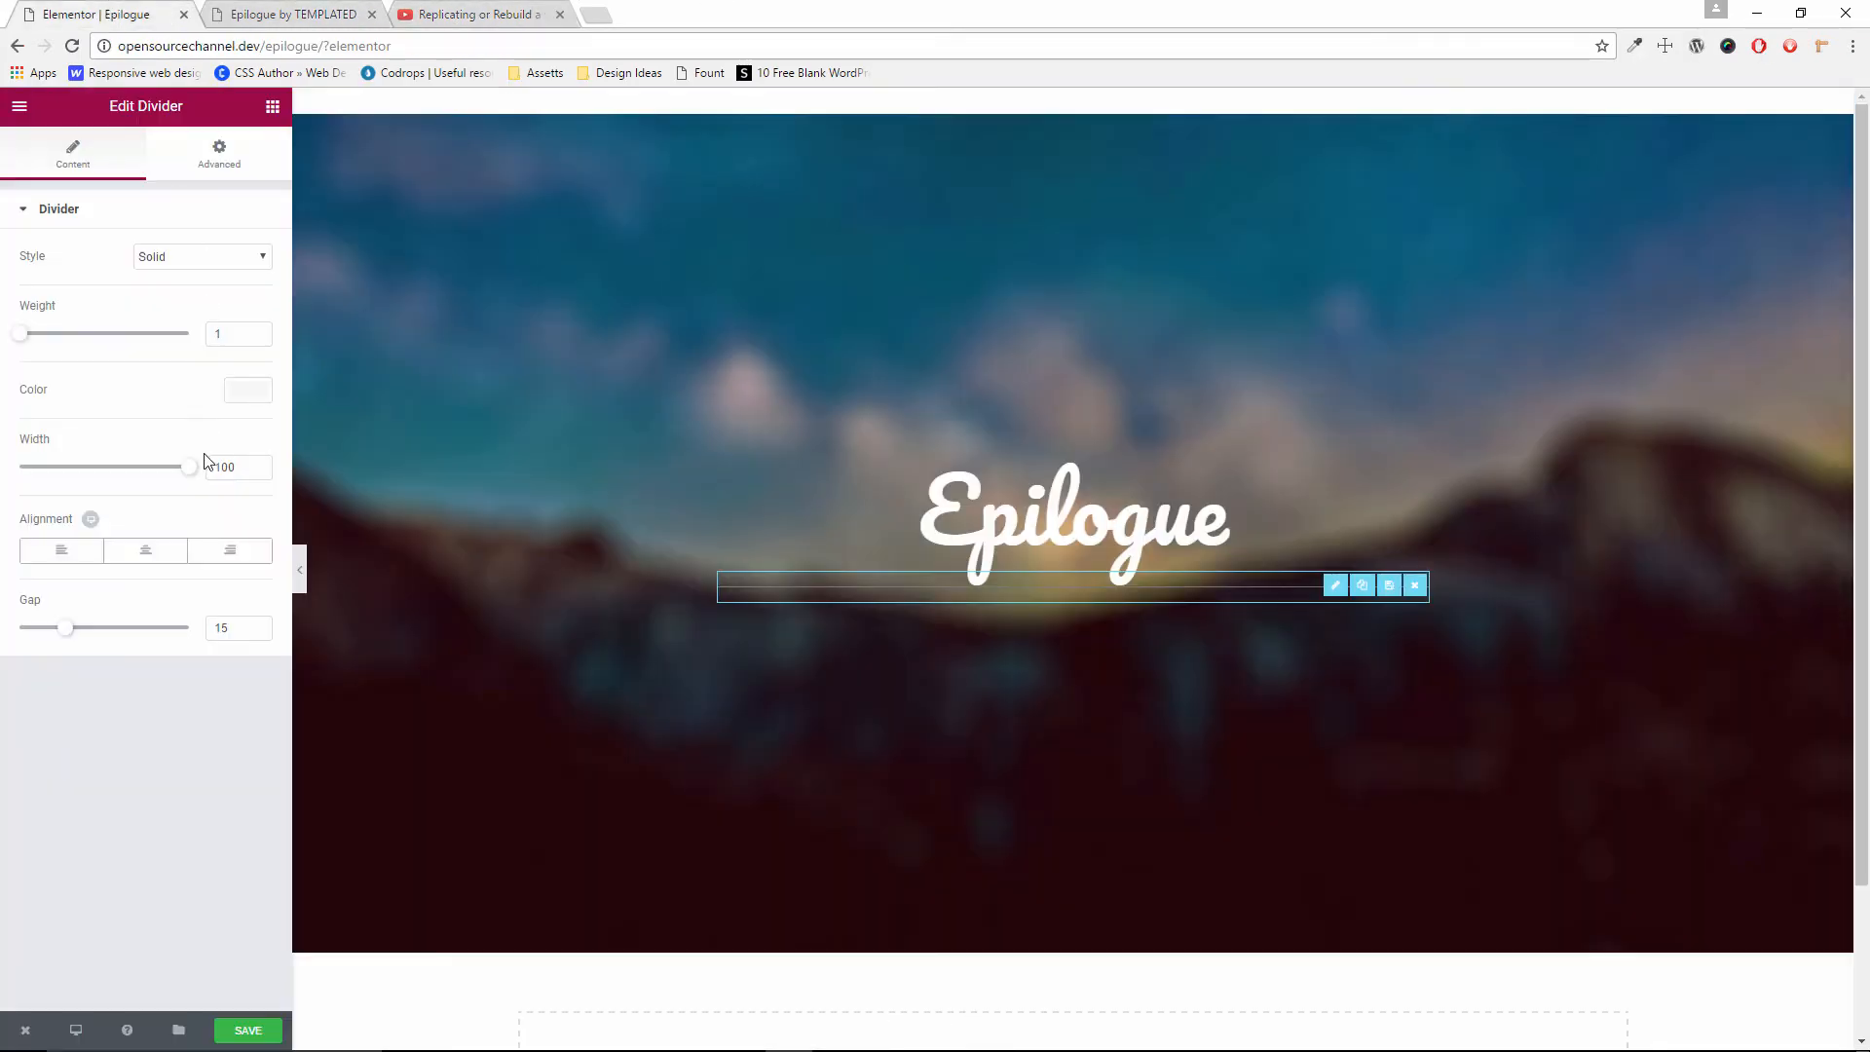
left_click(259, 332)
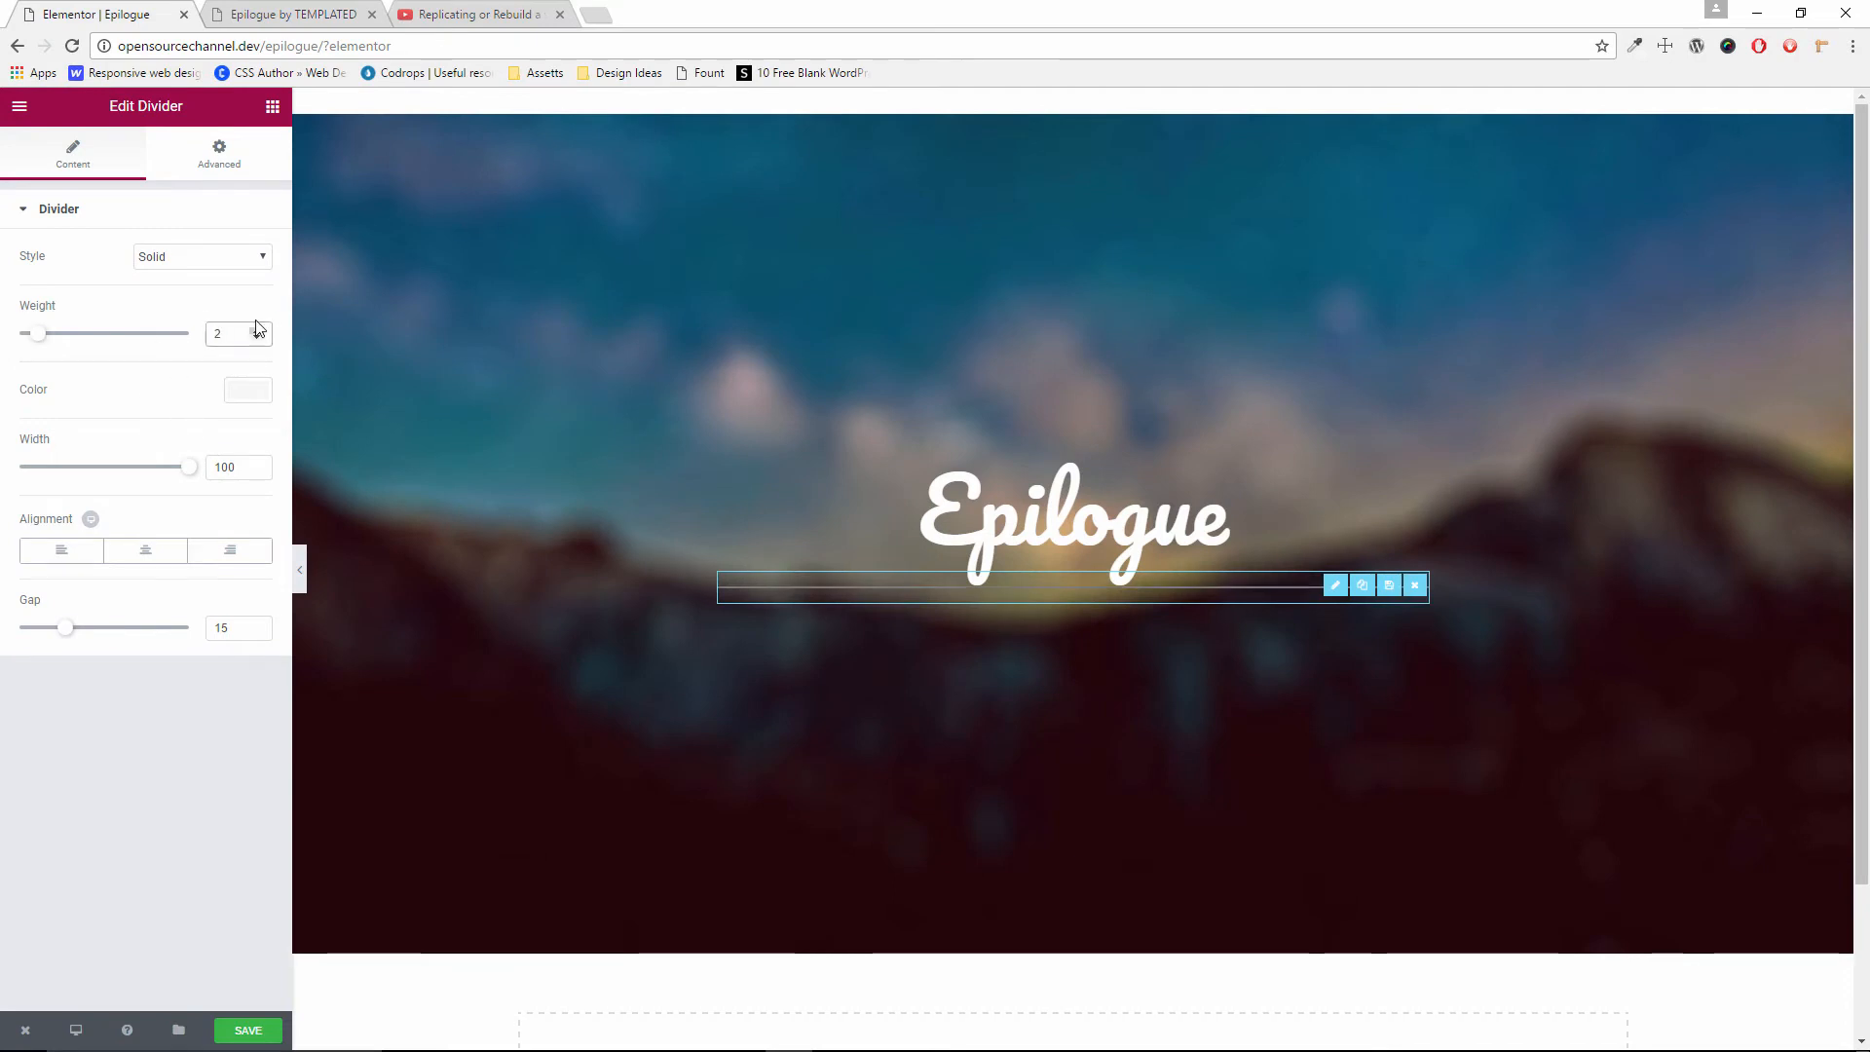
Set the divider's color to white (#ffffff) and compare it with the line under the template's title
left_click(248, 392)
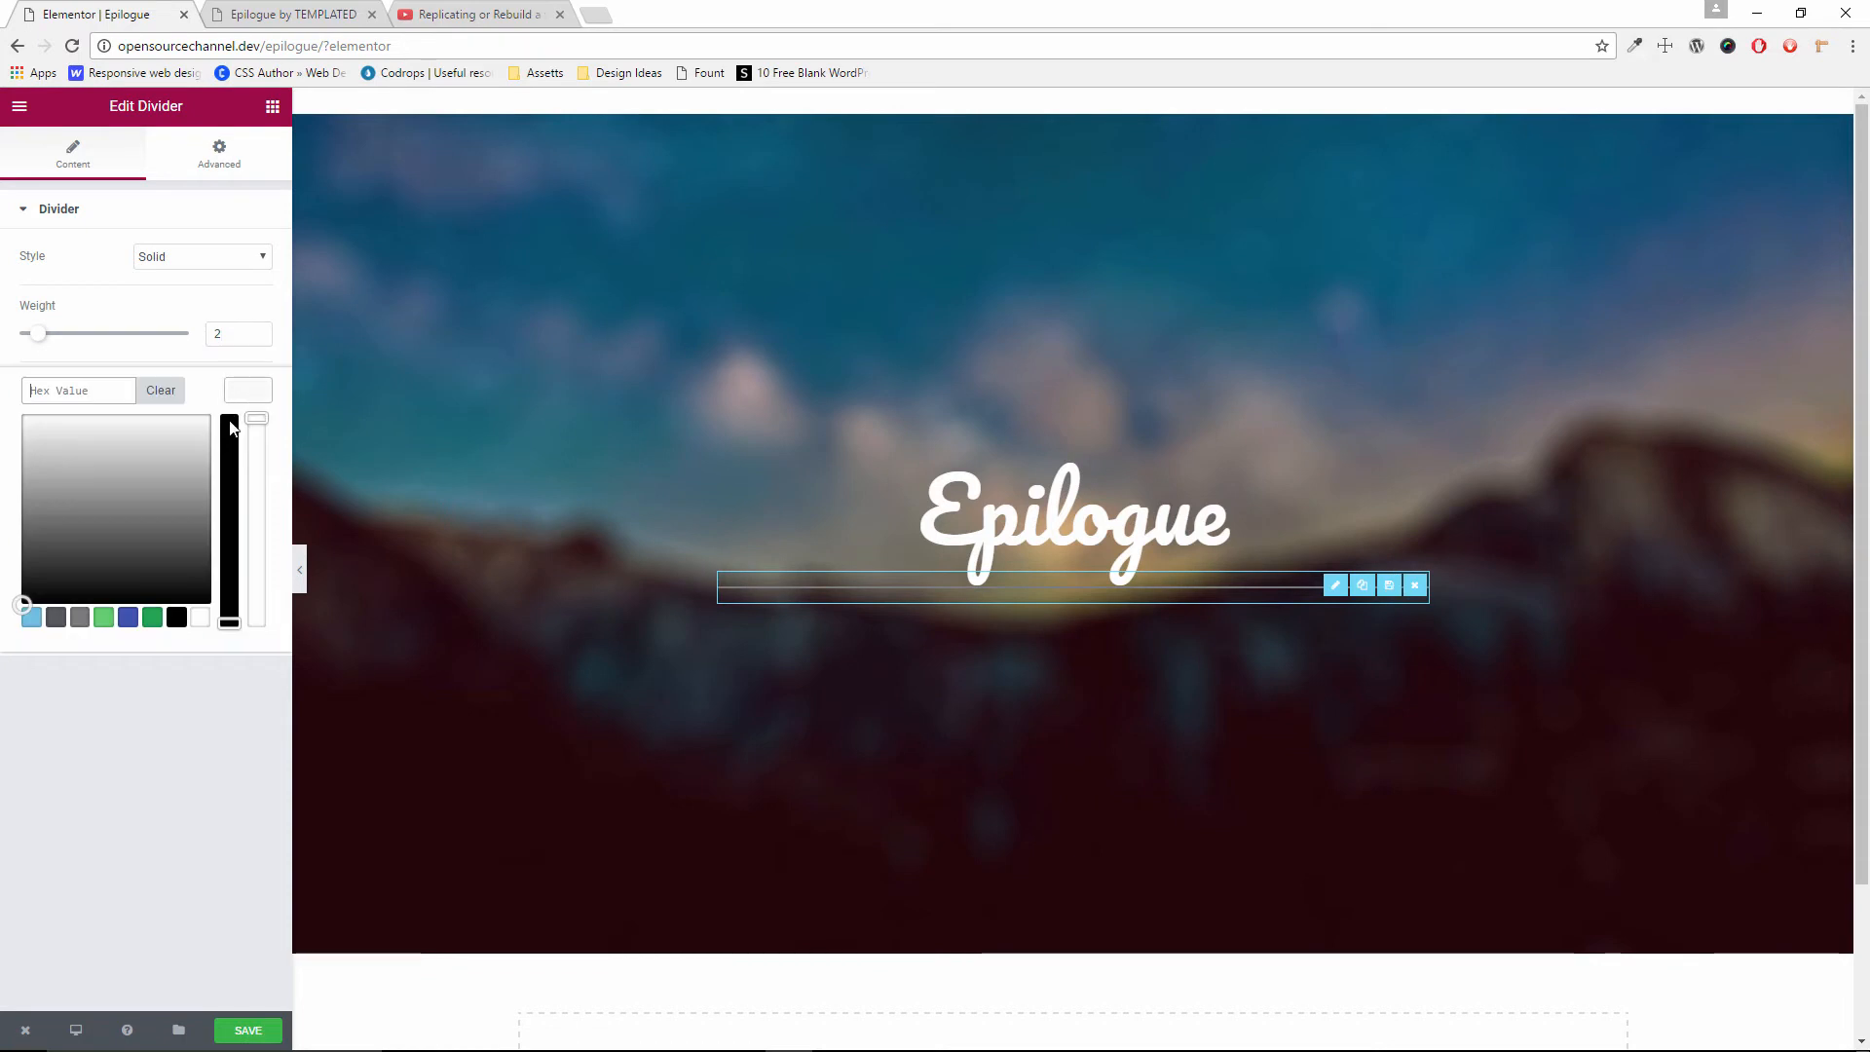
left_click(201, 617)
left_click(476, 7)
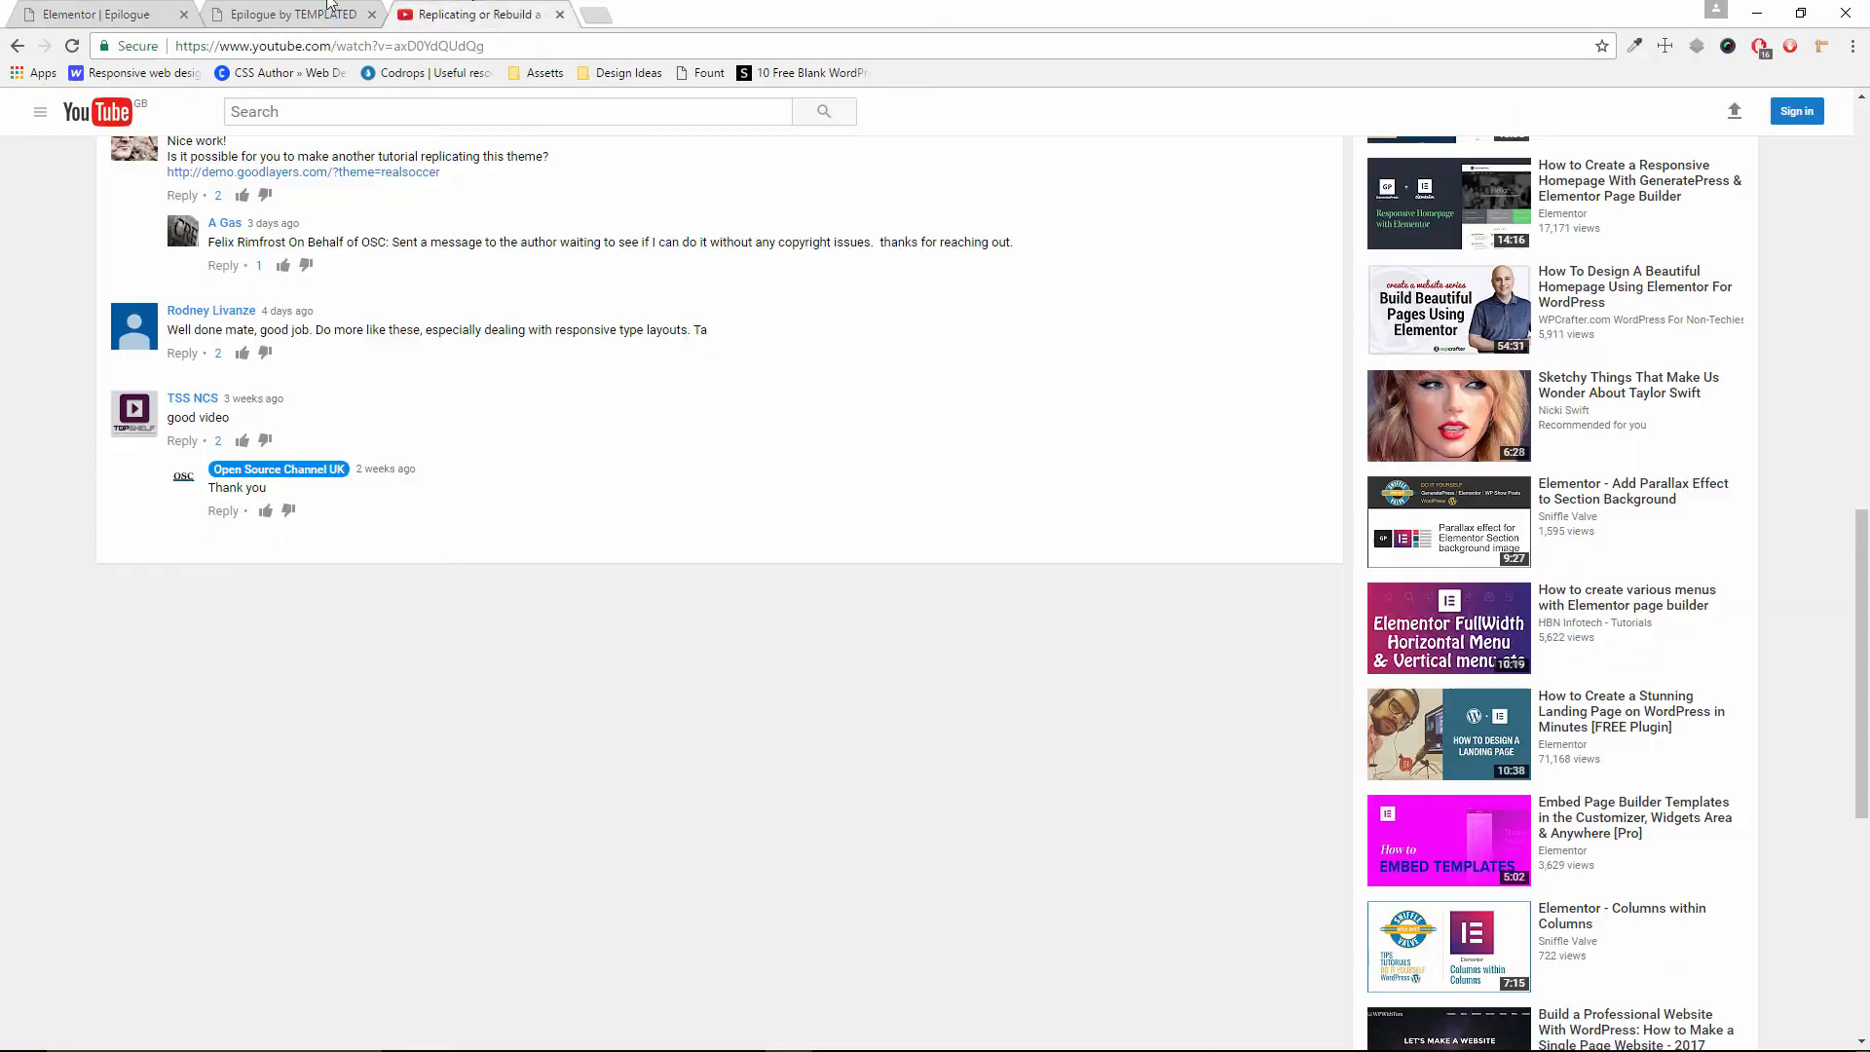
left_click(253, 8)
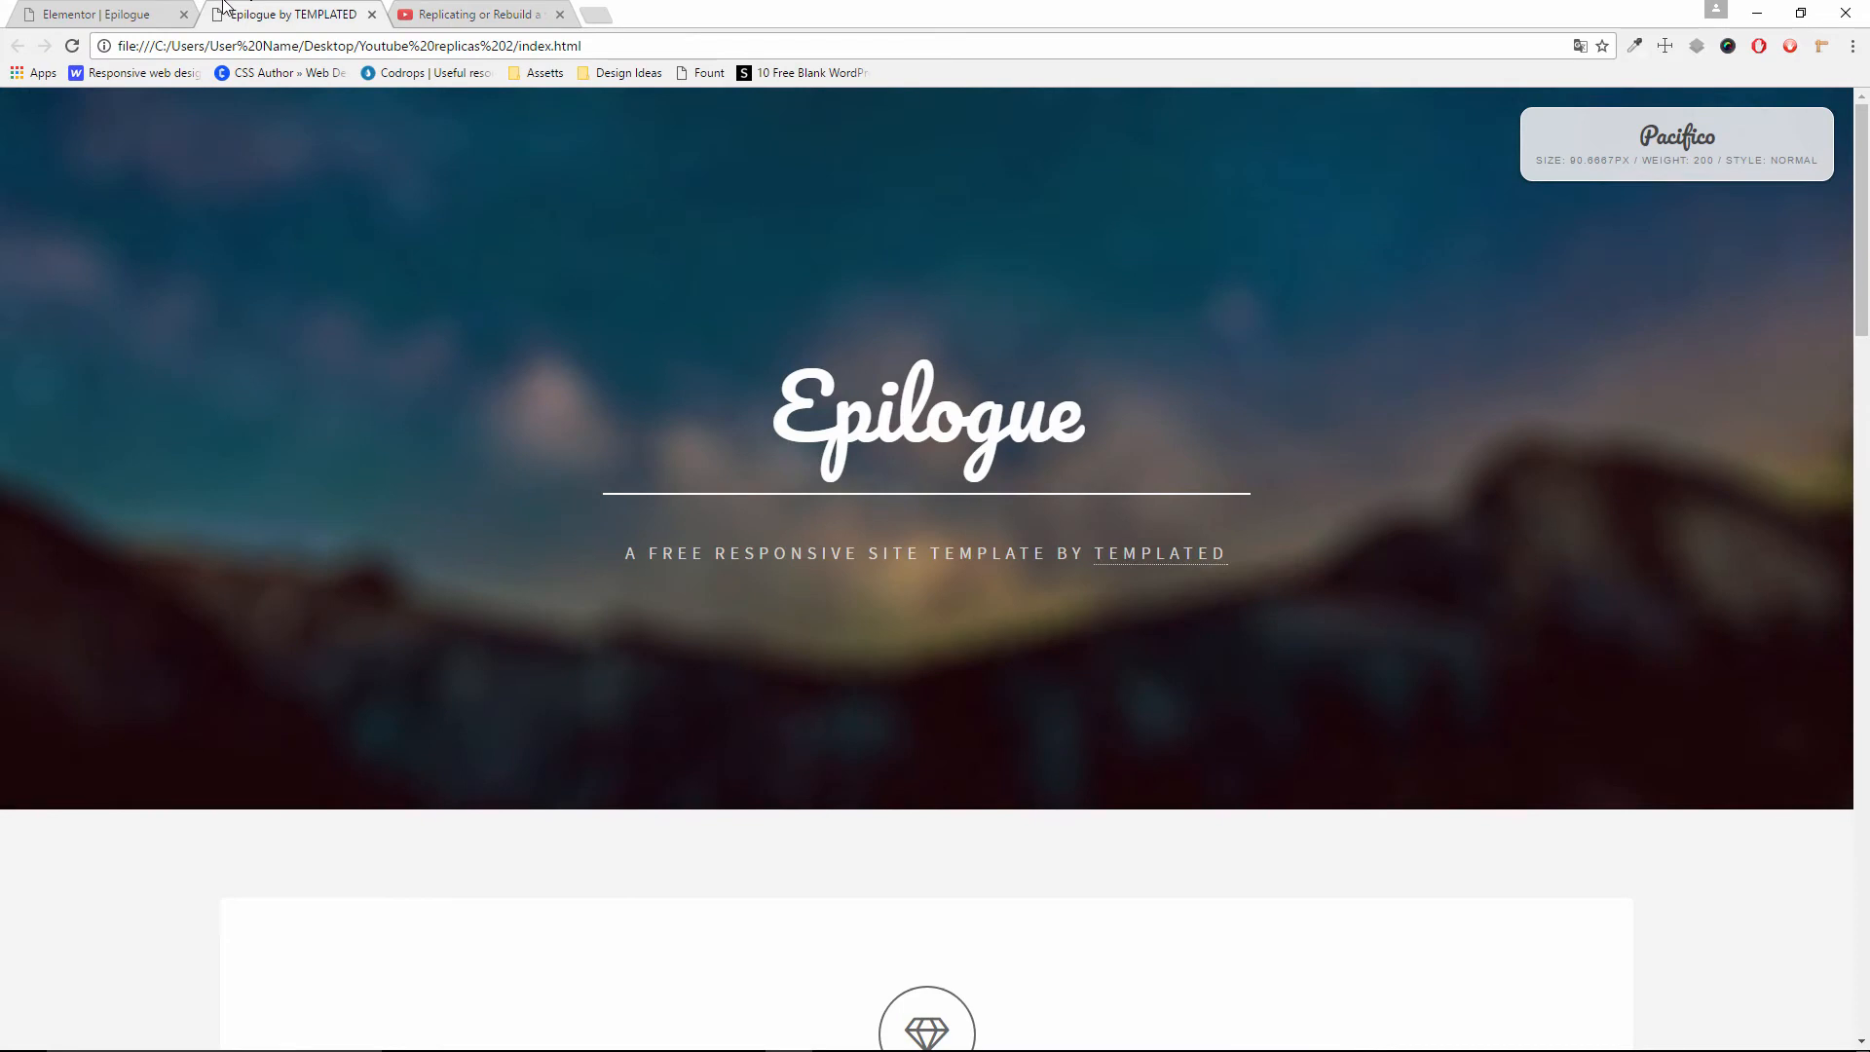
left_click(111, 9)
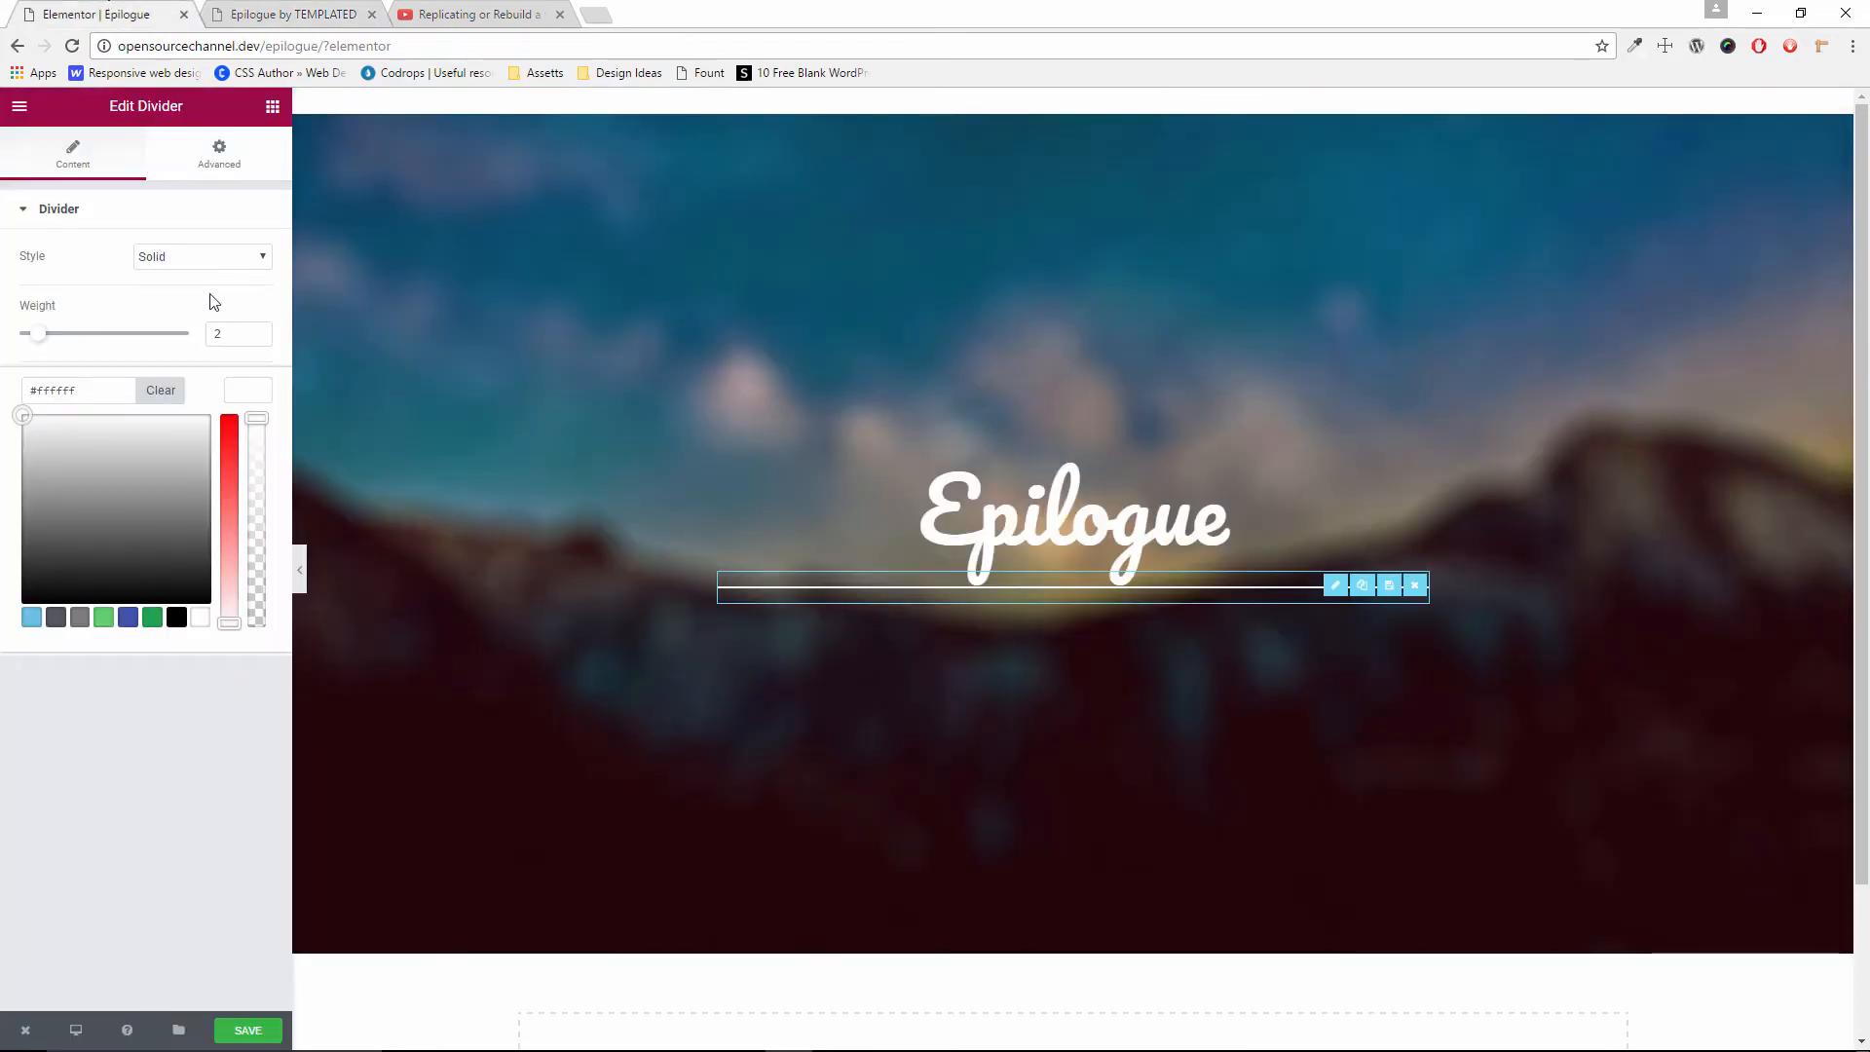
left_click(258, 398)
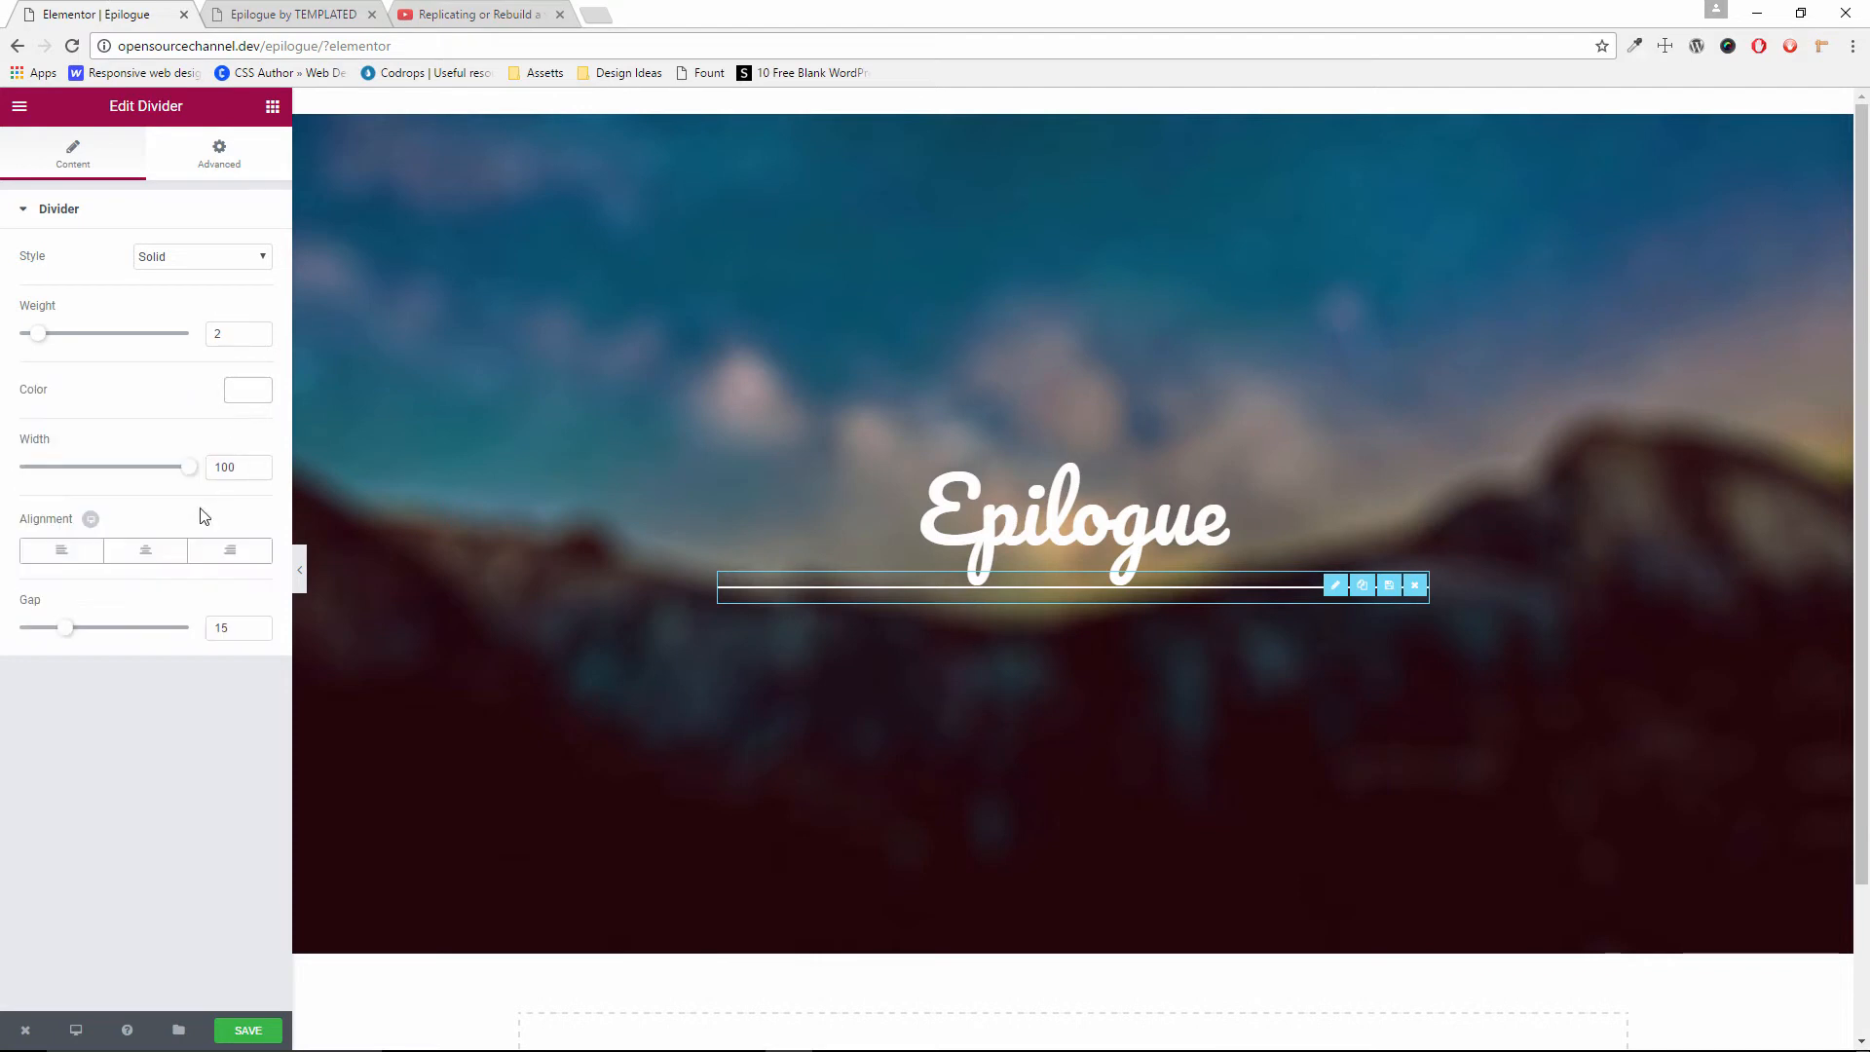
Set the divider's gap to 30 and add a Heading widget below the divider
left_click_drag(76, 636, 131, 648)
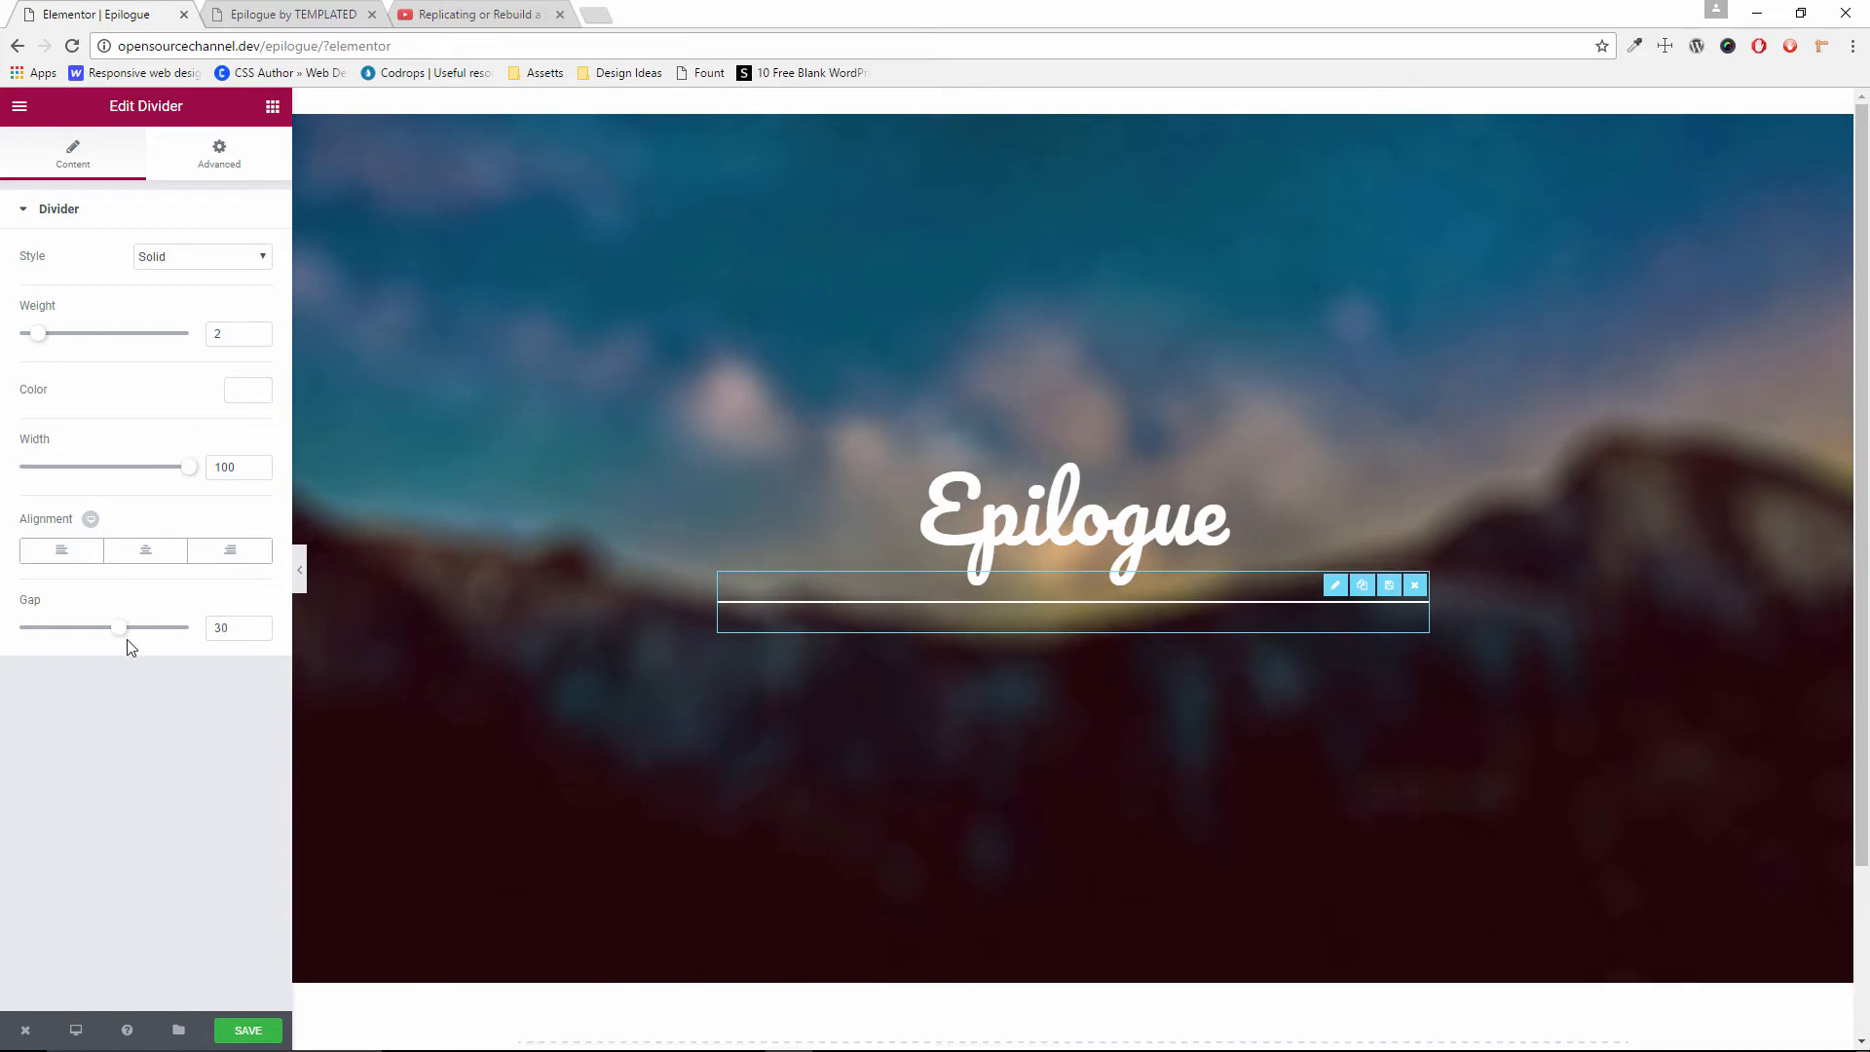
left_click(273, 107)
left_click_drag(233, 251, 1007, 628)
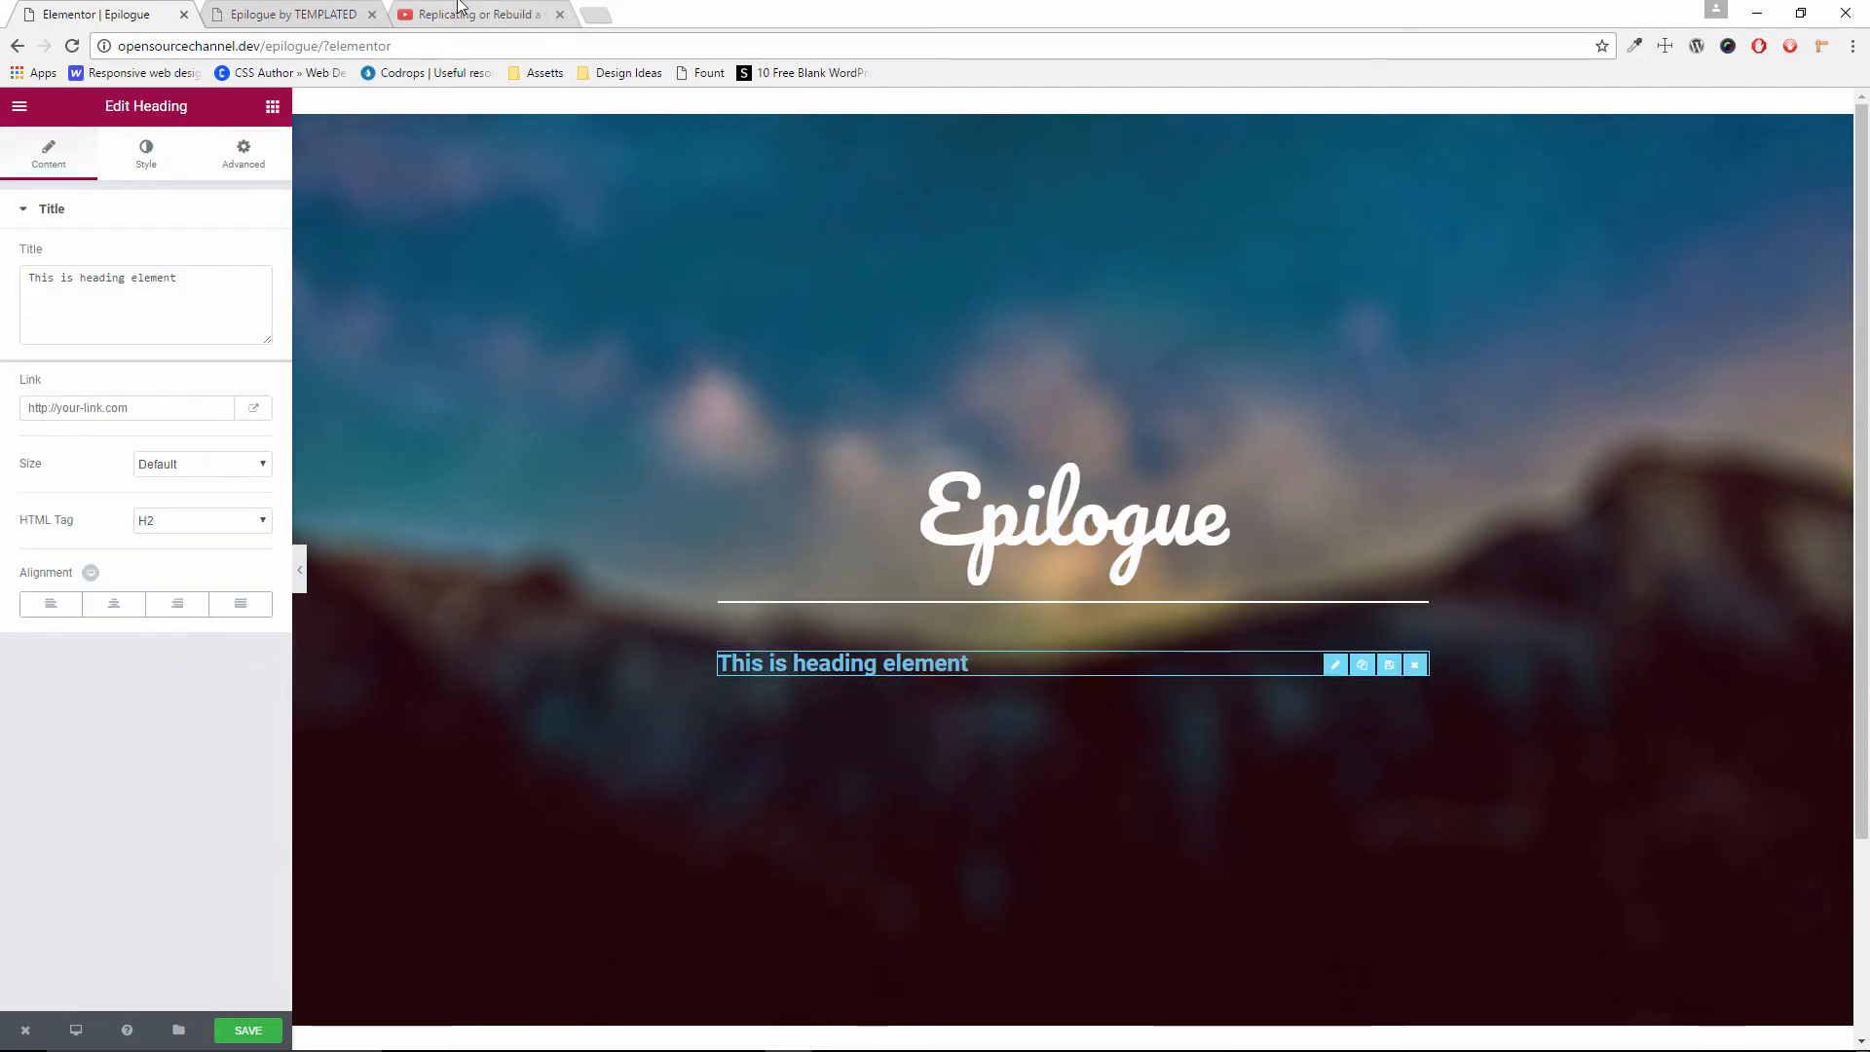
Examine the tagline beneath the Epilogue title on the template page and the extent of its text
key("ctrl+shift+Tab")
key("ctrl+shift+Tab")
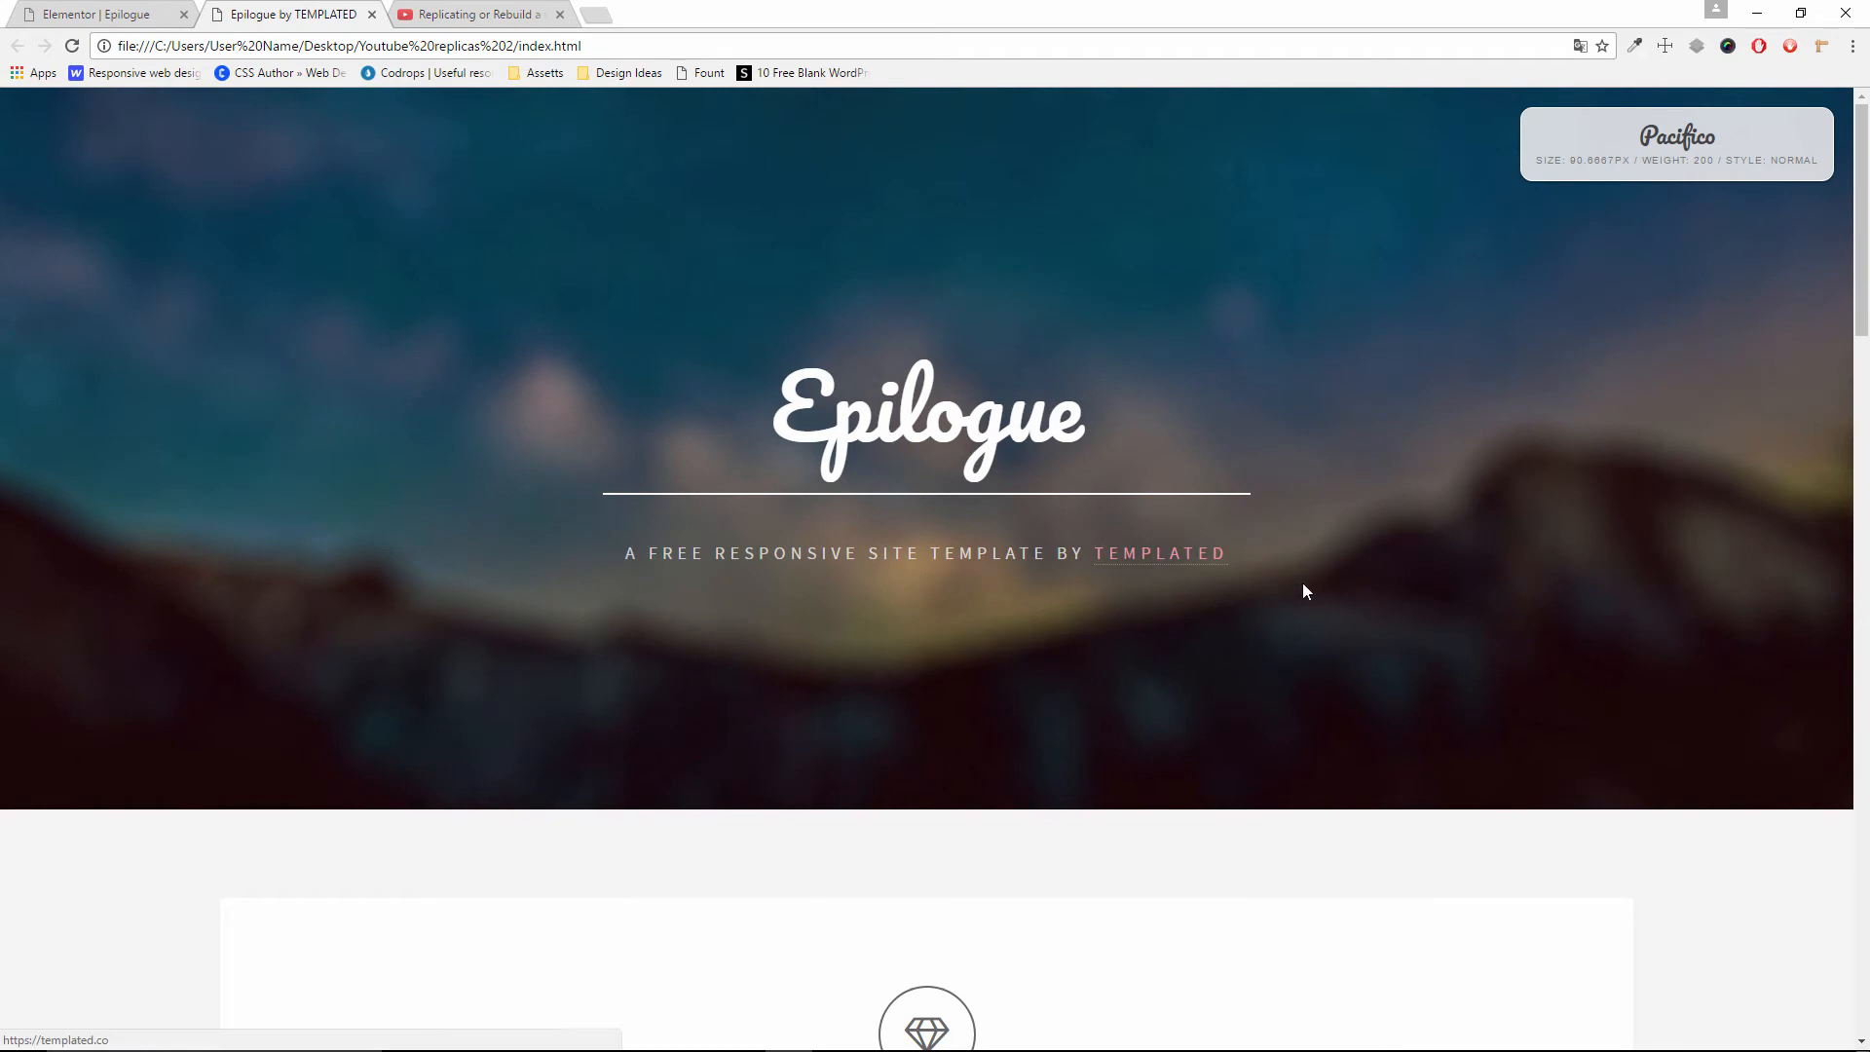
left_click_drag(625, 554, 760, 554)
left_click_drag(1056, 577, 1213, 565)
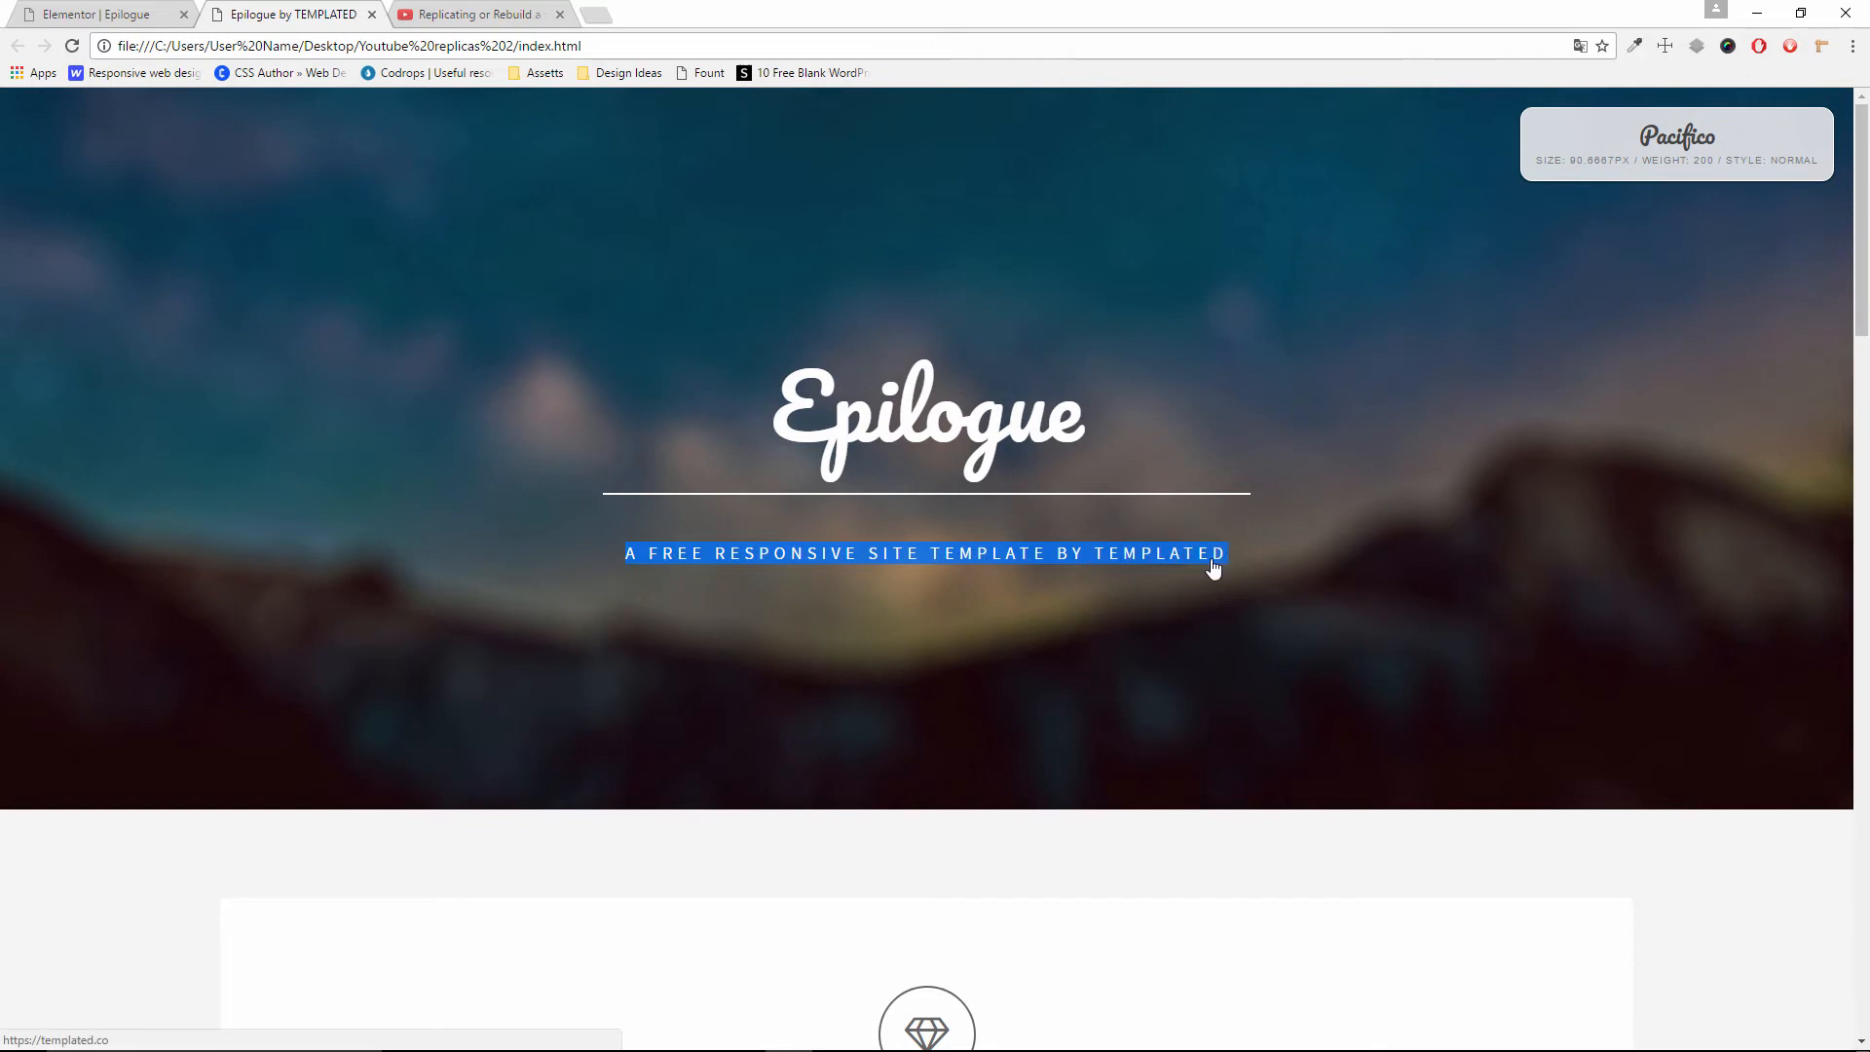
left_click(1071, 584)
left_click(129, 12)
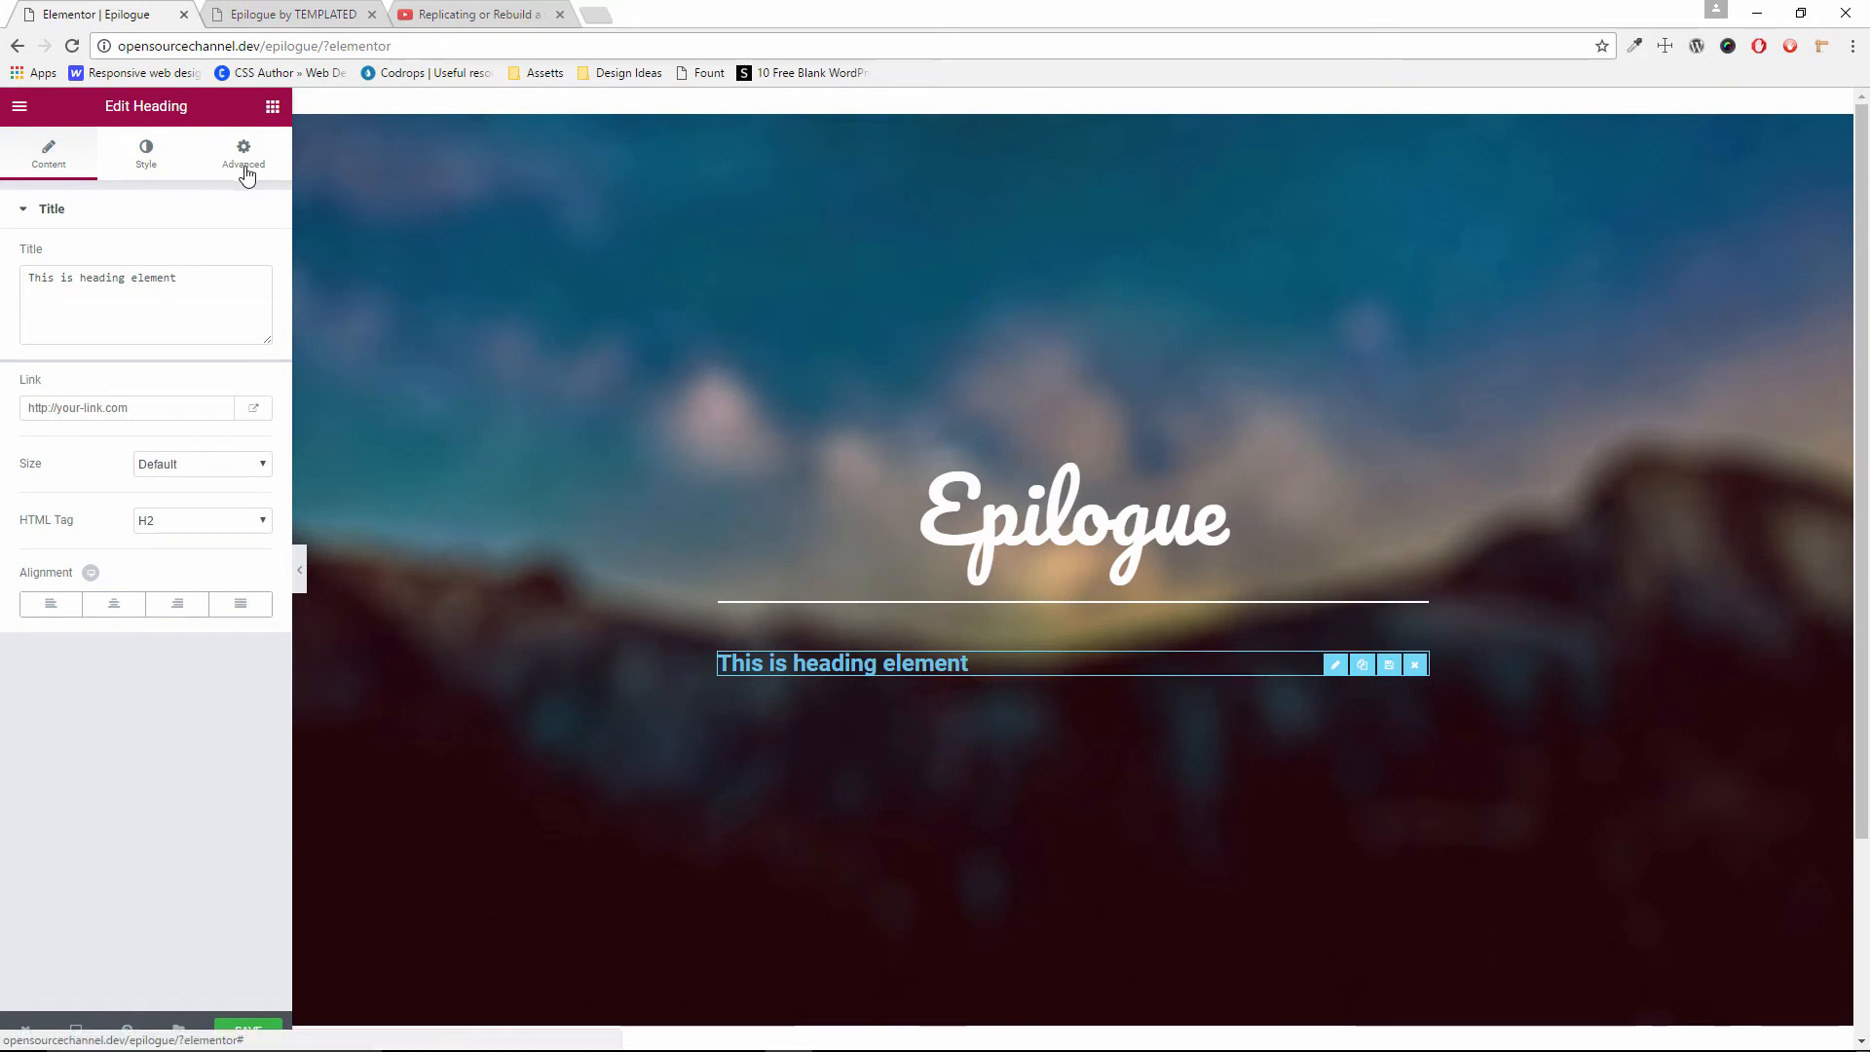
Delete the newly added Heading widget and place a Text Editor widget below the divider
left_click(1415, 664)
left_click(1038, 526)
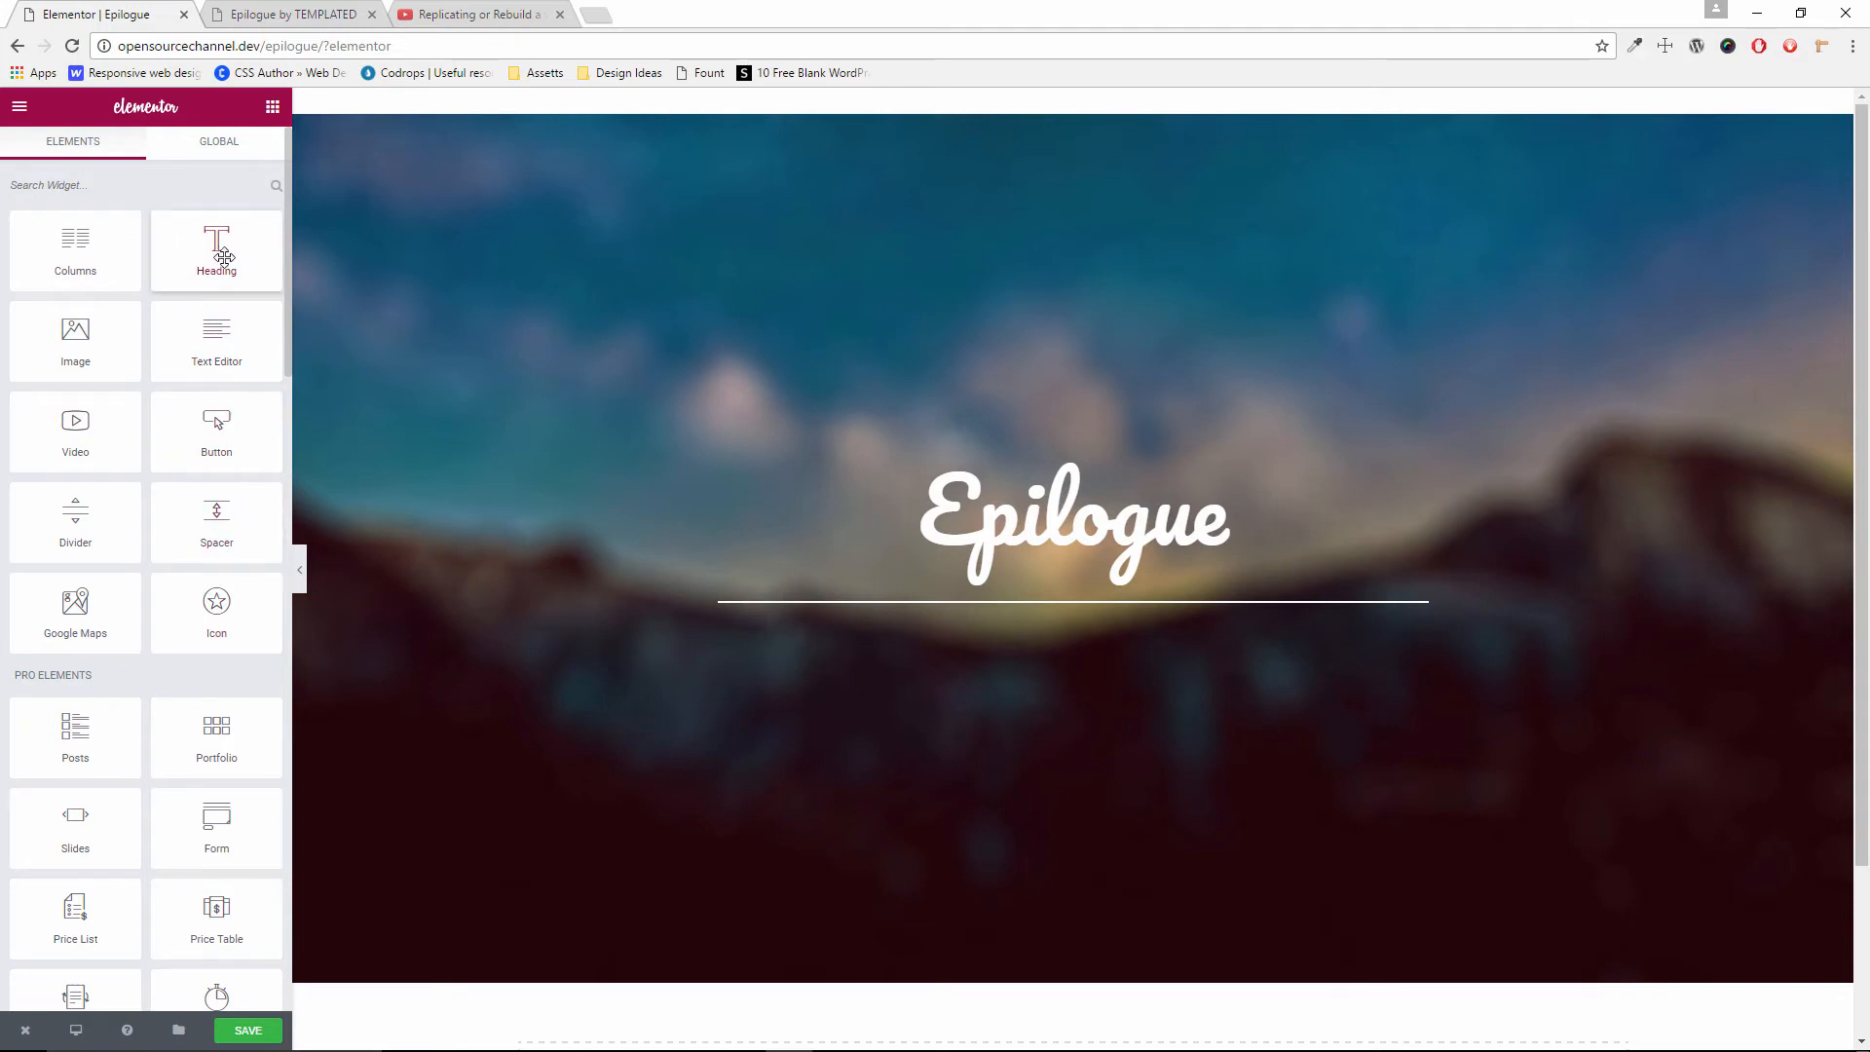
scroll(171, 570, "down", 2)
scroll(172, 570, "up", 2)
left_click_drag(229, 351, 929, 638)
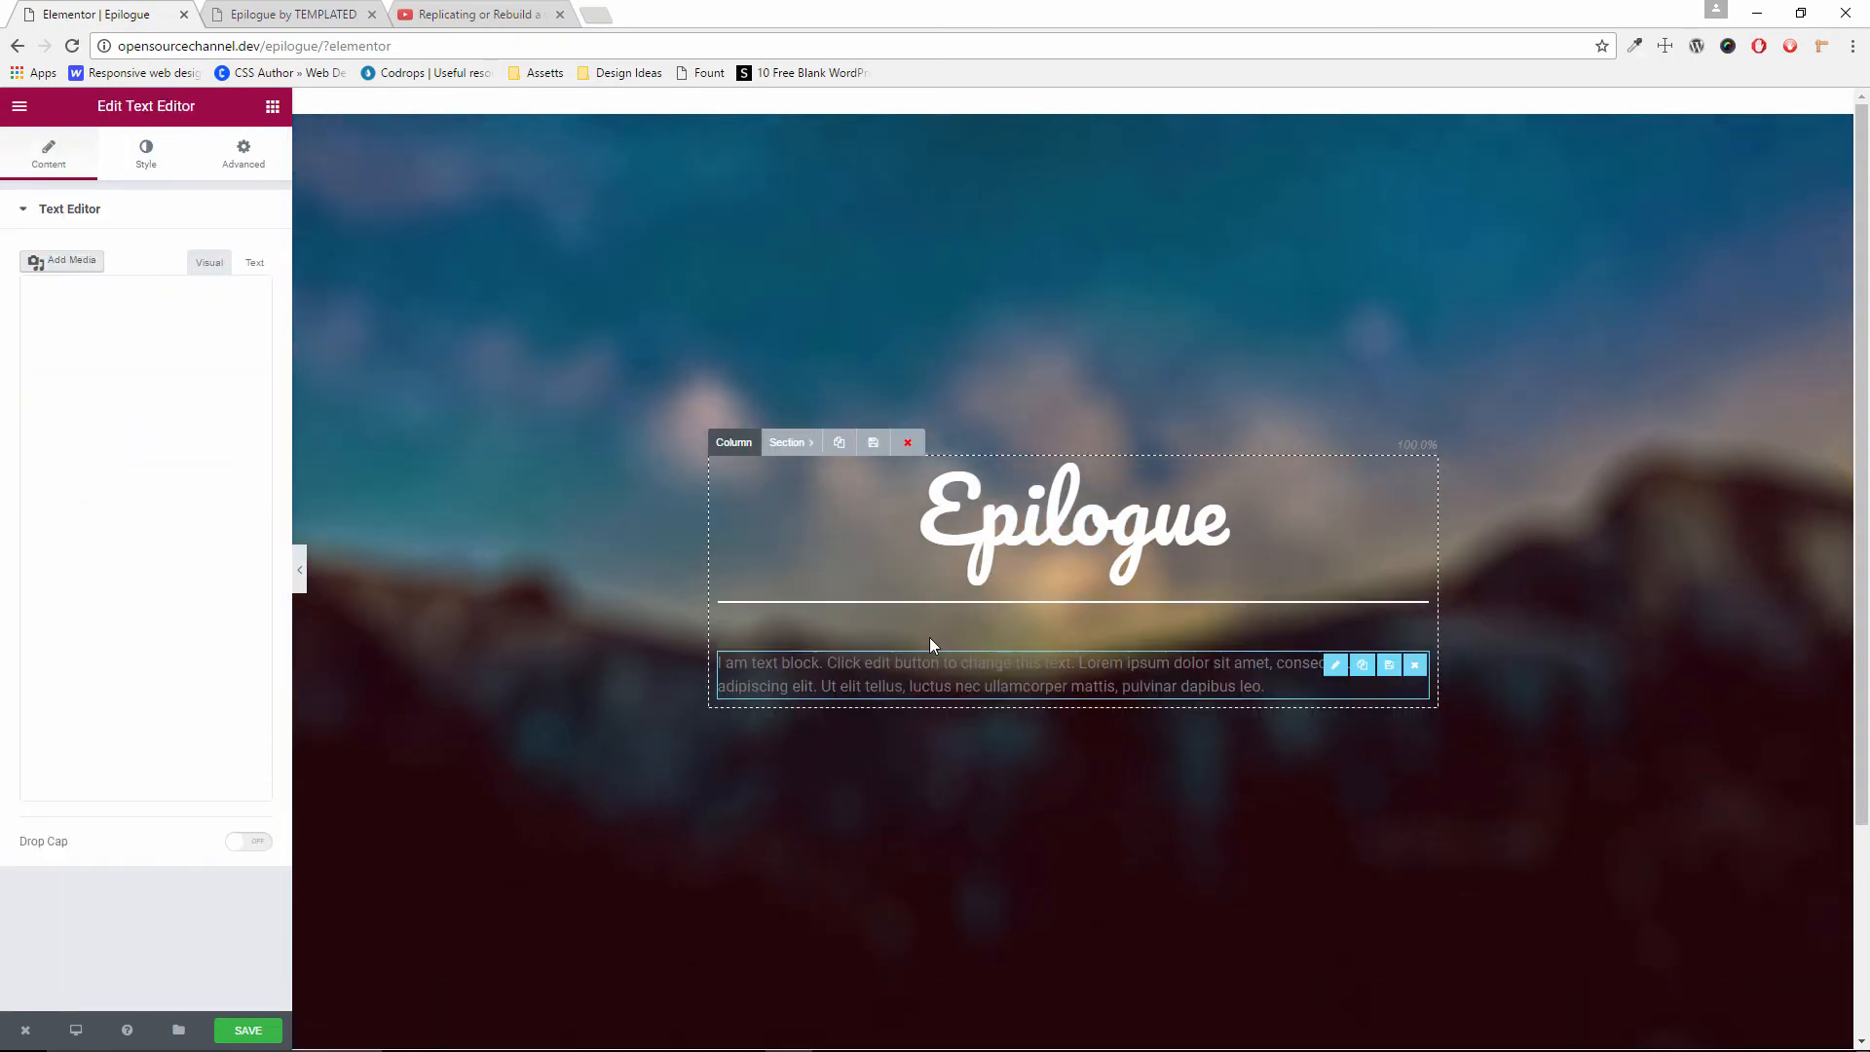
Replace the placeholder text in the Text Editor widget with "Epilogue"
key("ctrl+a")
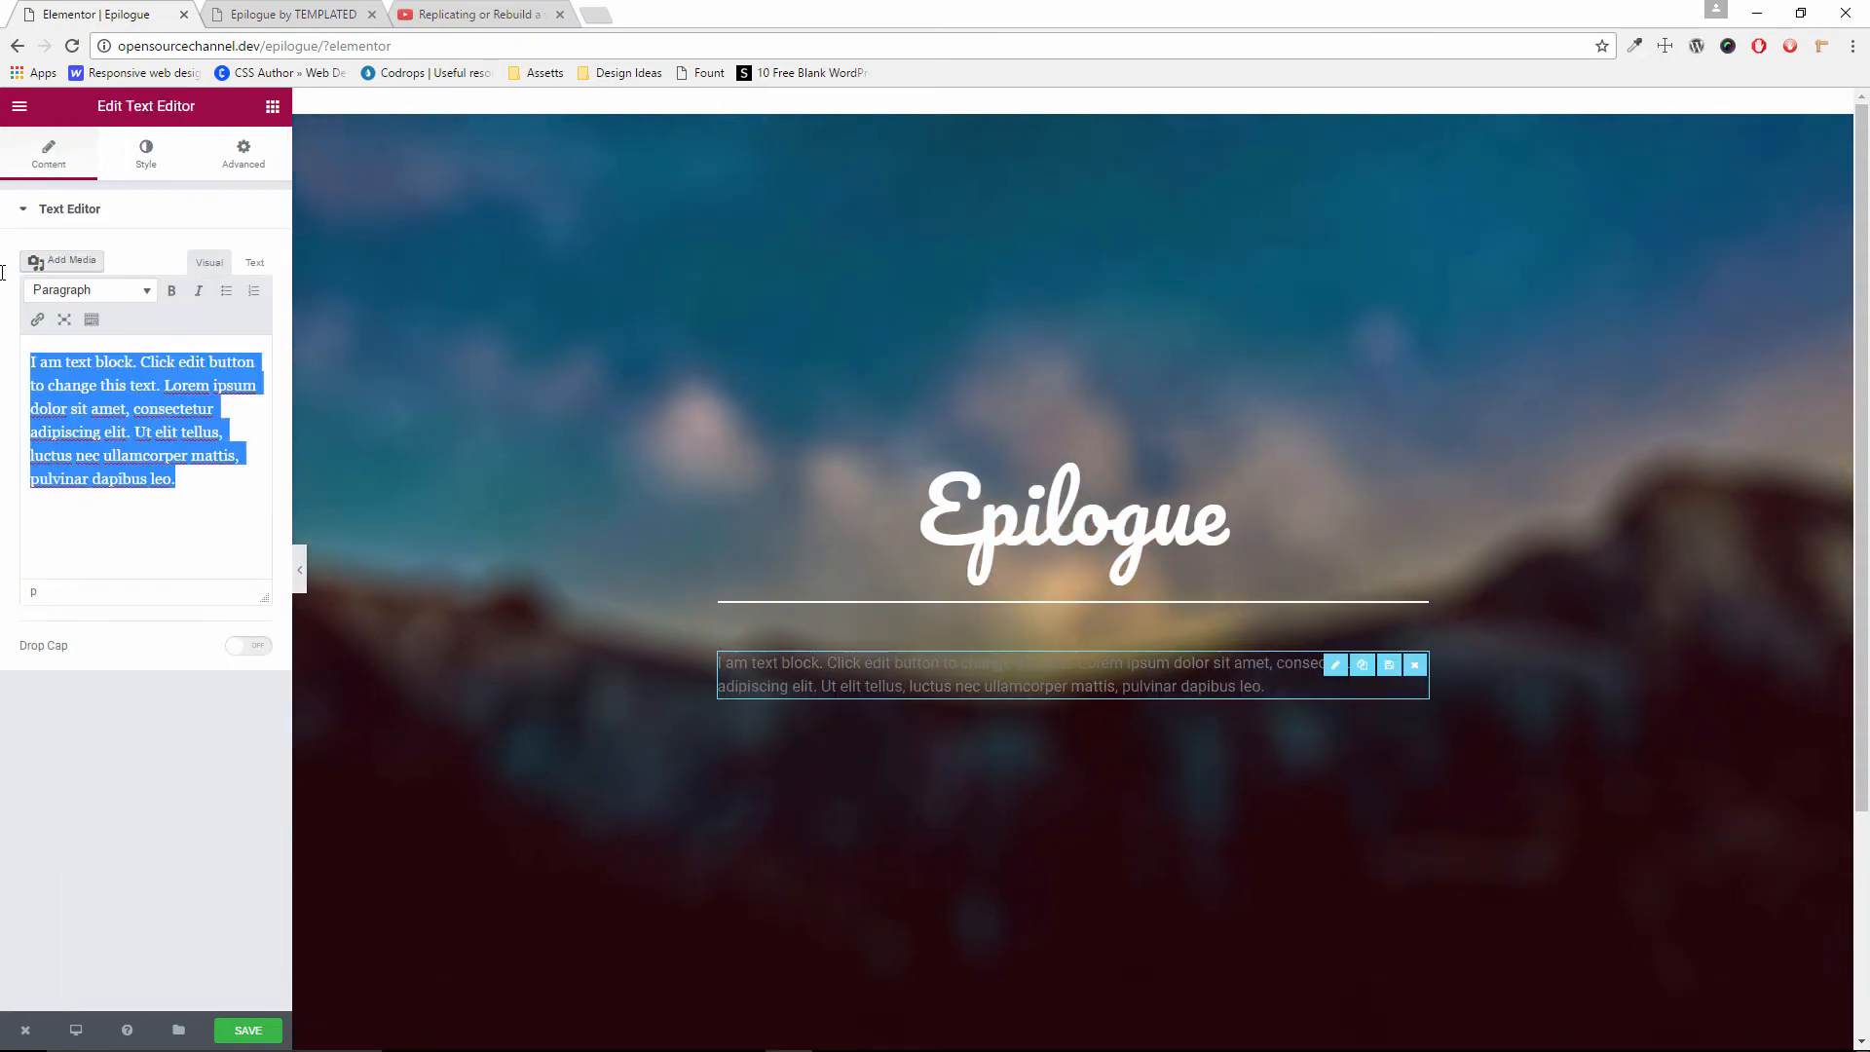
key("BackSpace")
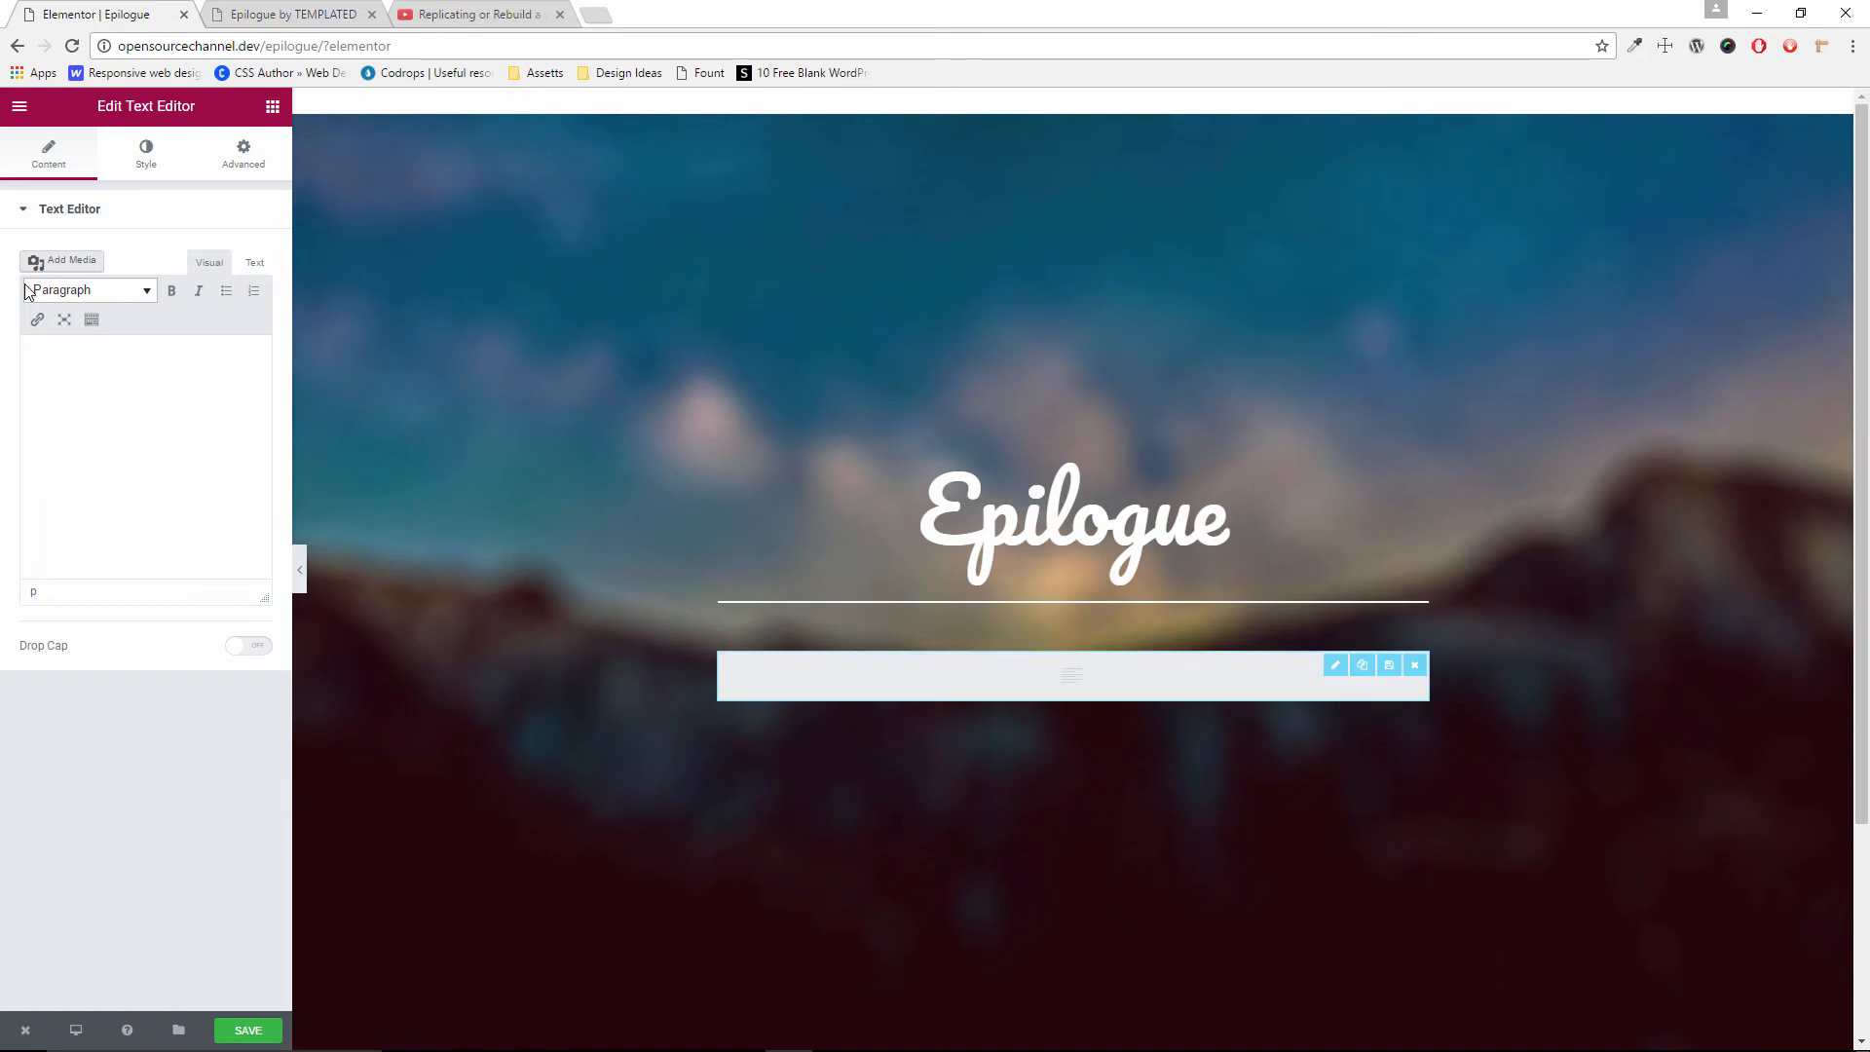
type("Epilogue")
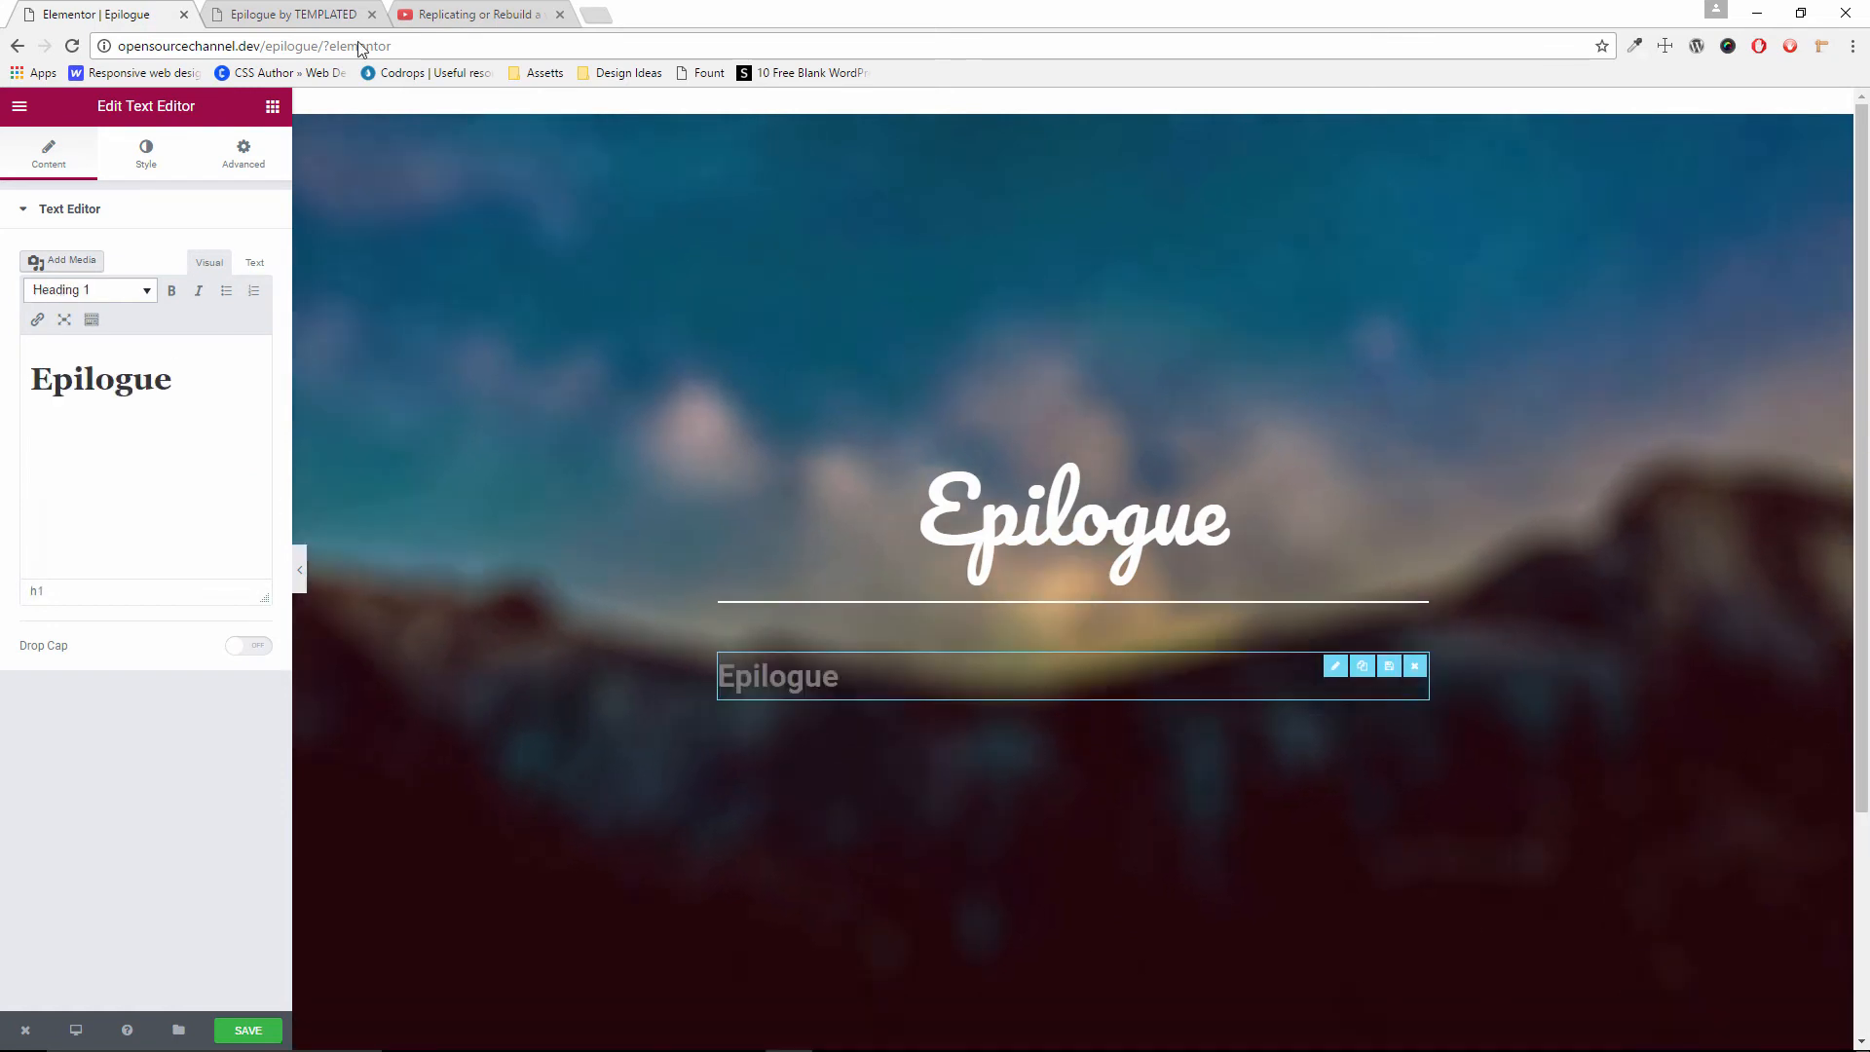
Copy the template's tagline and replace the text block's content with "A FREE RESPONSIVE SITE TEMPLATE BY TEMPLATED"
left_click(497, 11)
left_click(244, 19)
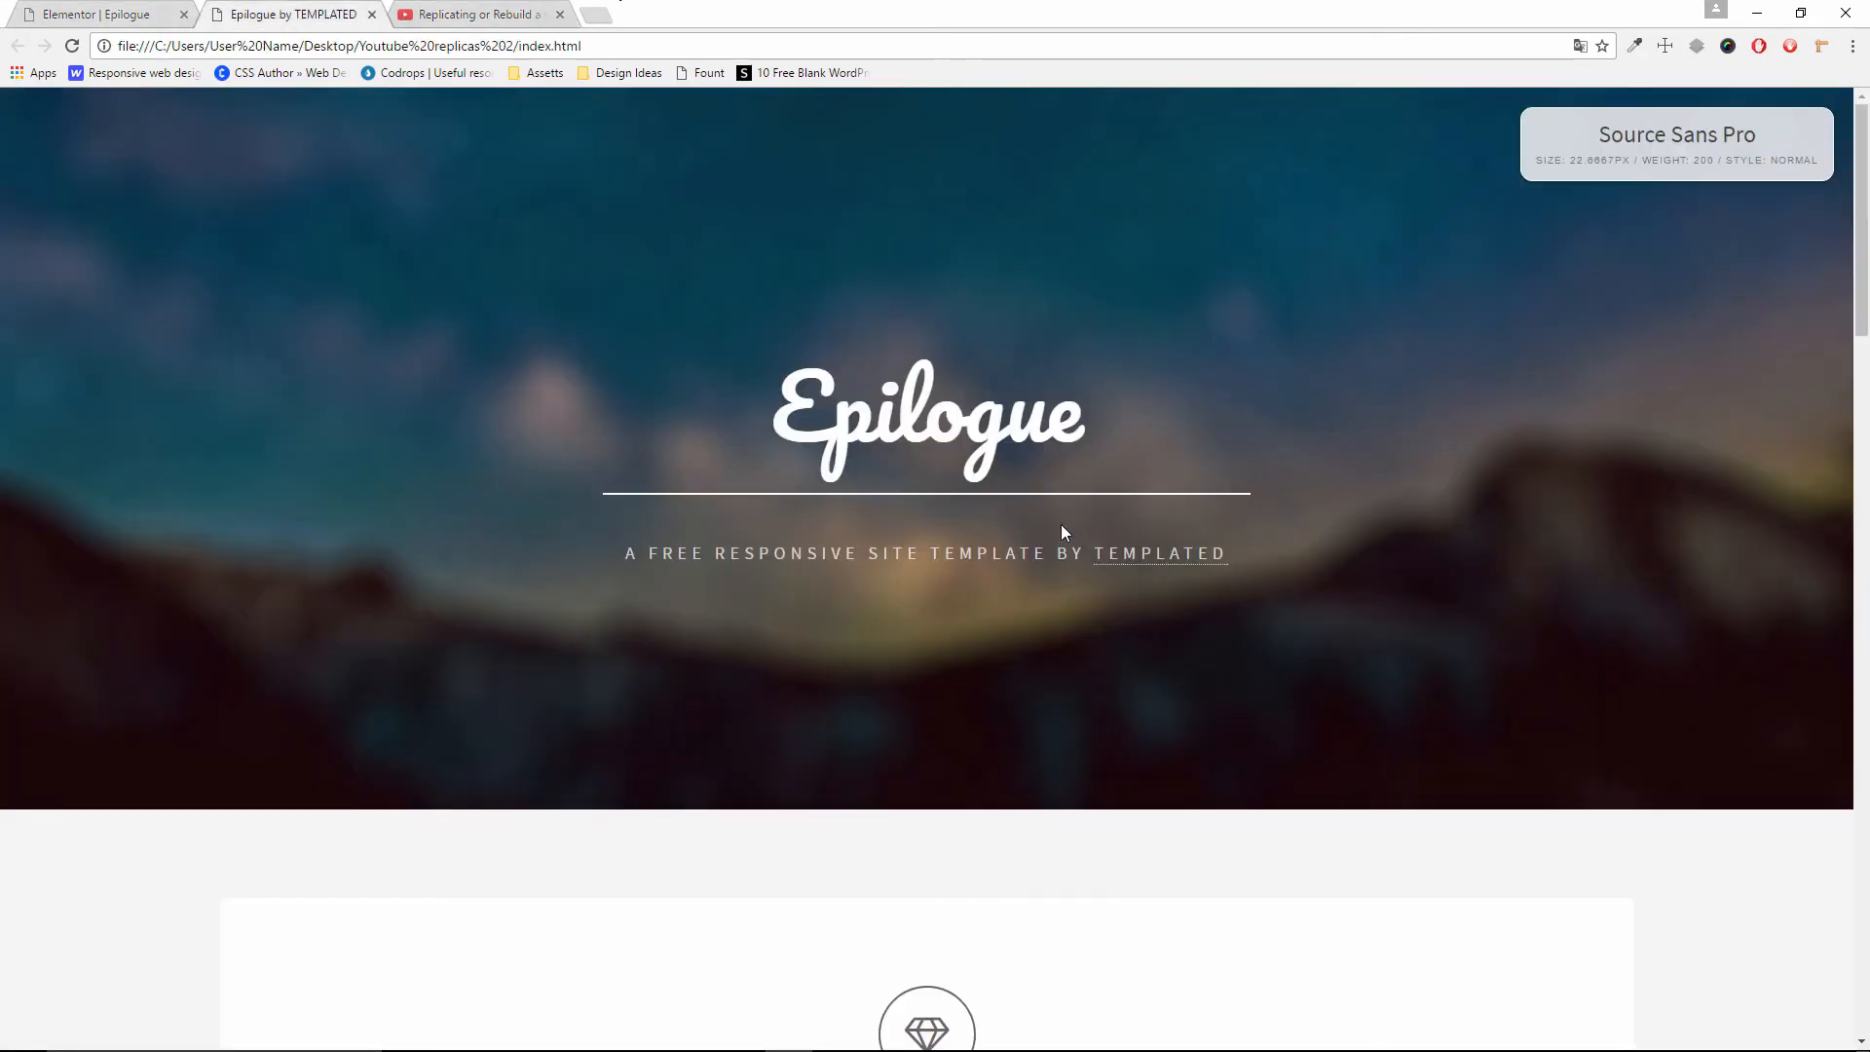
left_click_drag(1233, 551, 1193, 594)
left_click(643, 551)
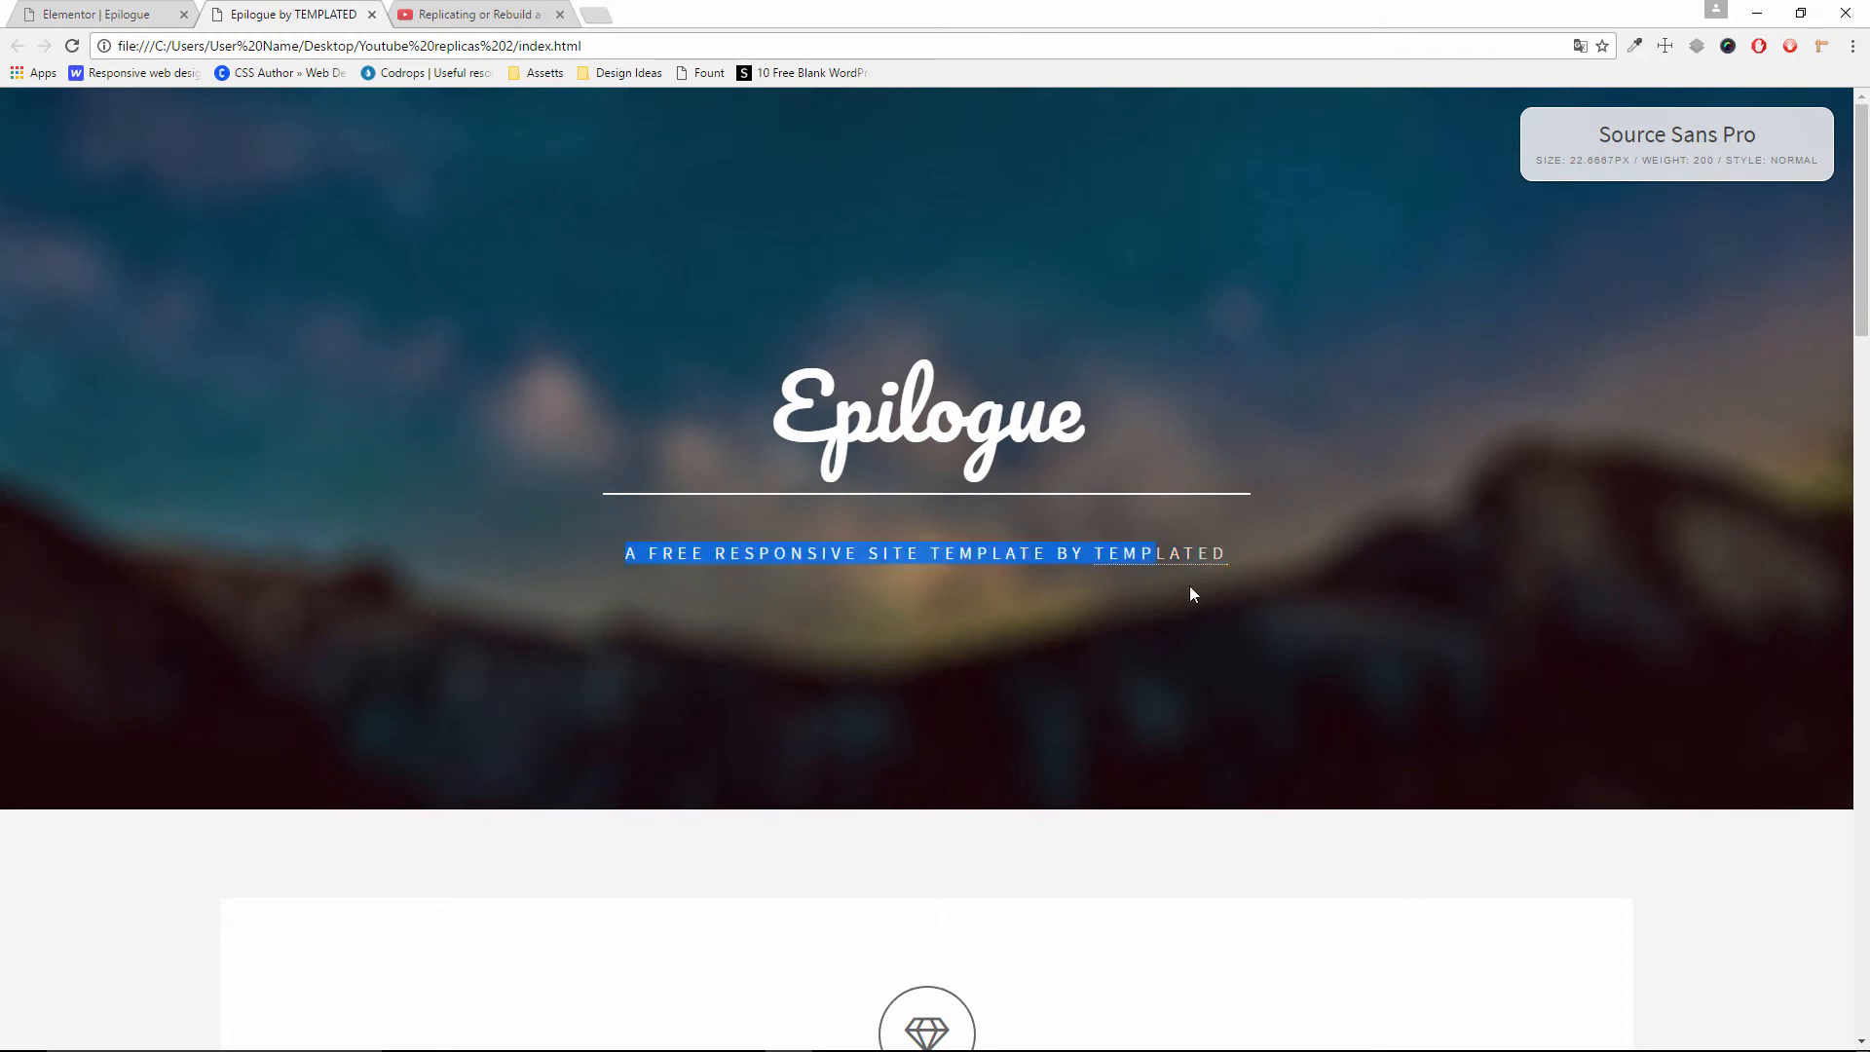
left_click(1266, 581)
left_click(98, 14)
left_click_drag(194, 377, 3, 365)
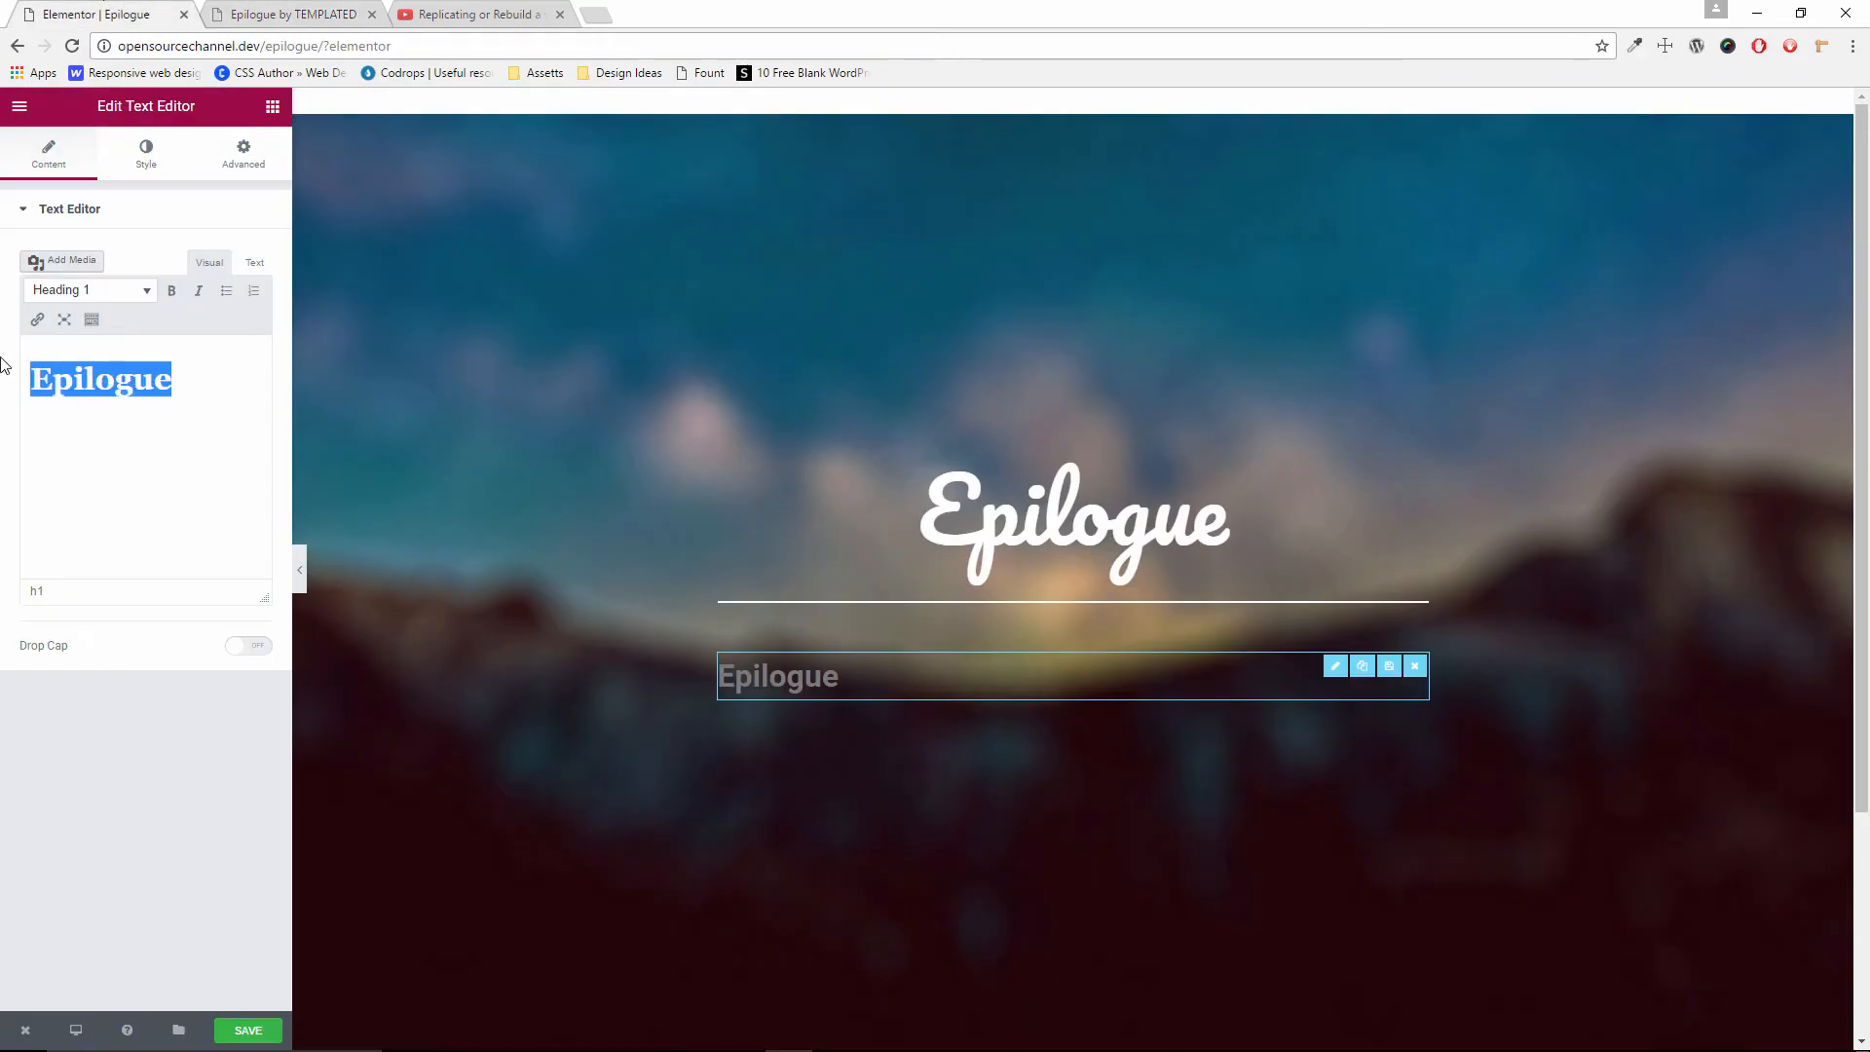
type("A FREE RESPONSIVE SITE TEMPLATE BY TEMPLATED")
Check the template's tagline, then center the text block's content and set its text color to white
left_click(265, 10)
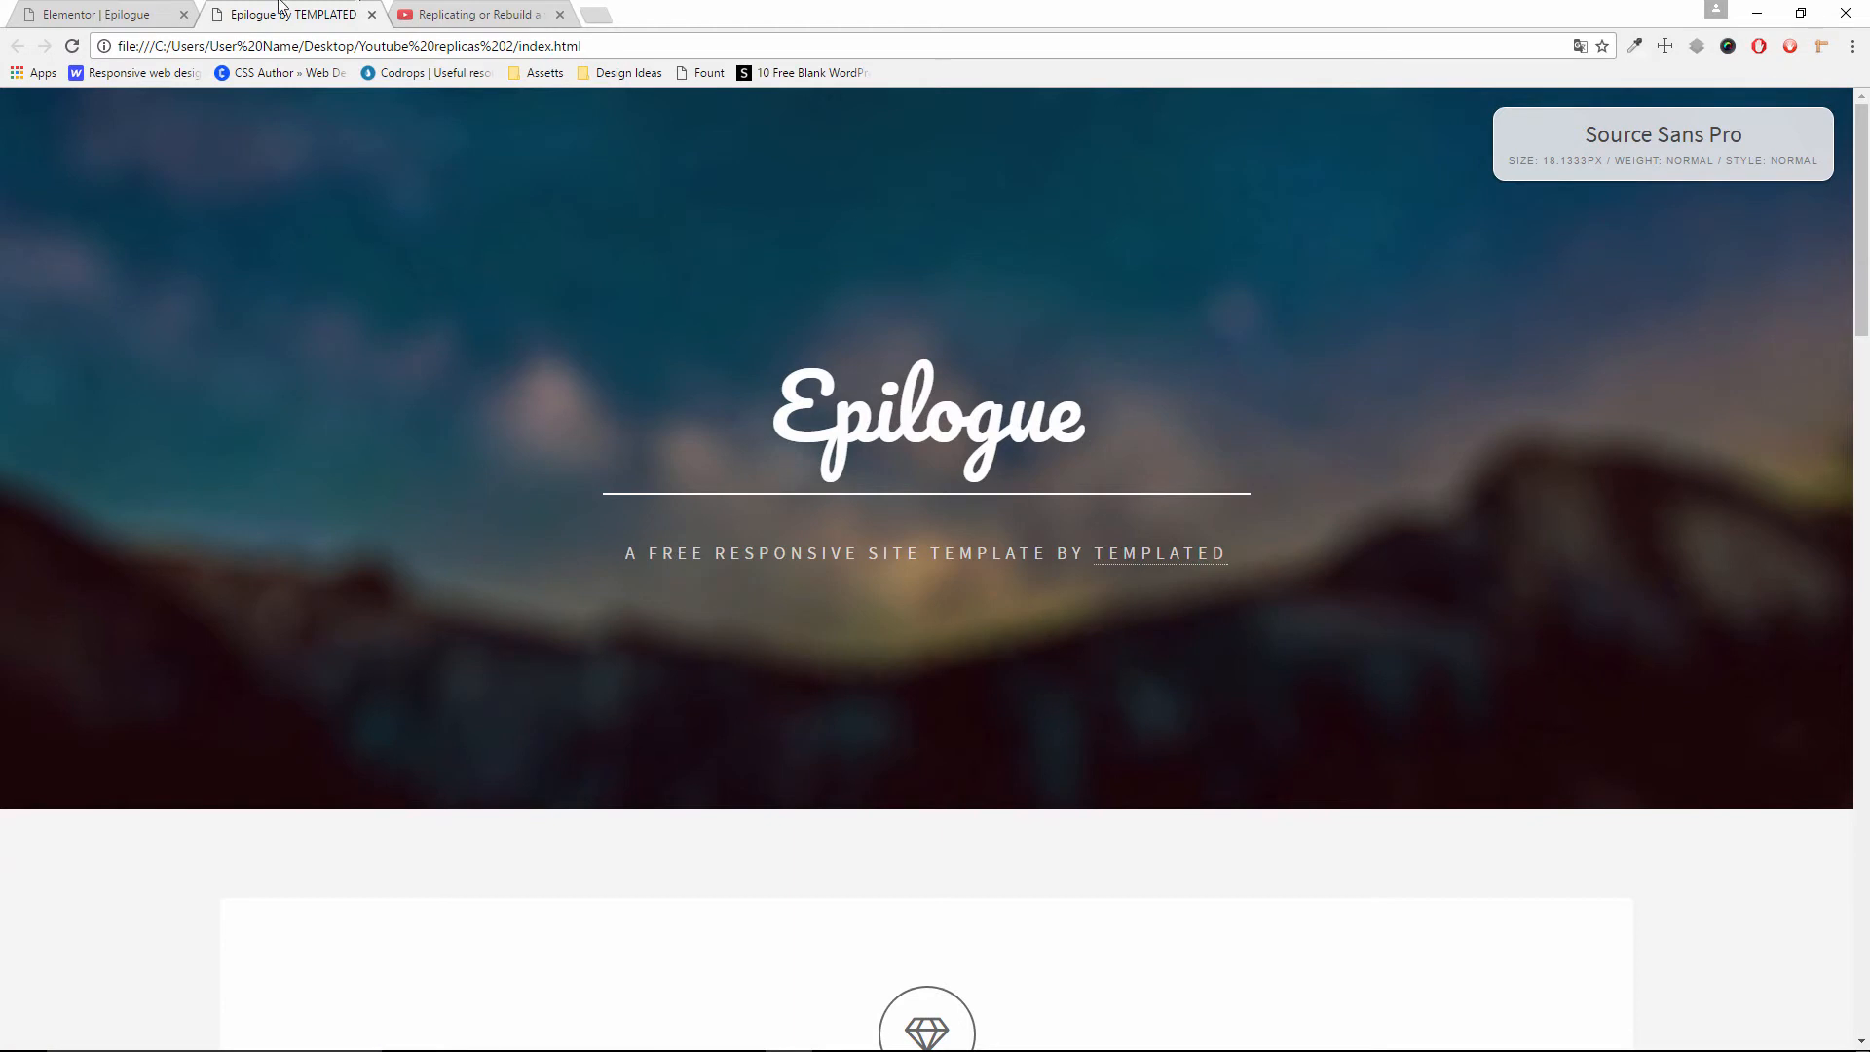
left_click(97, 13)
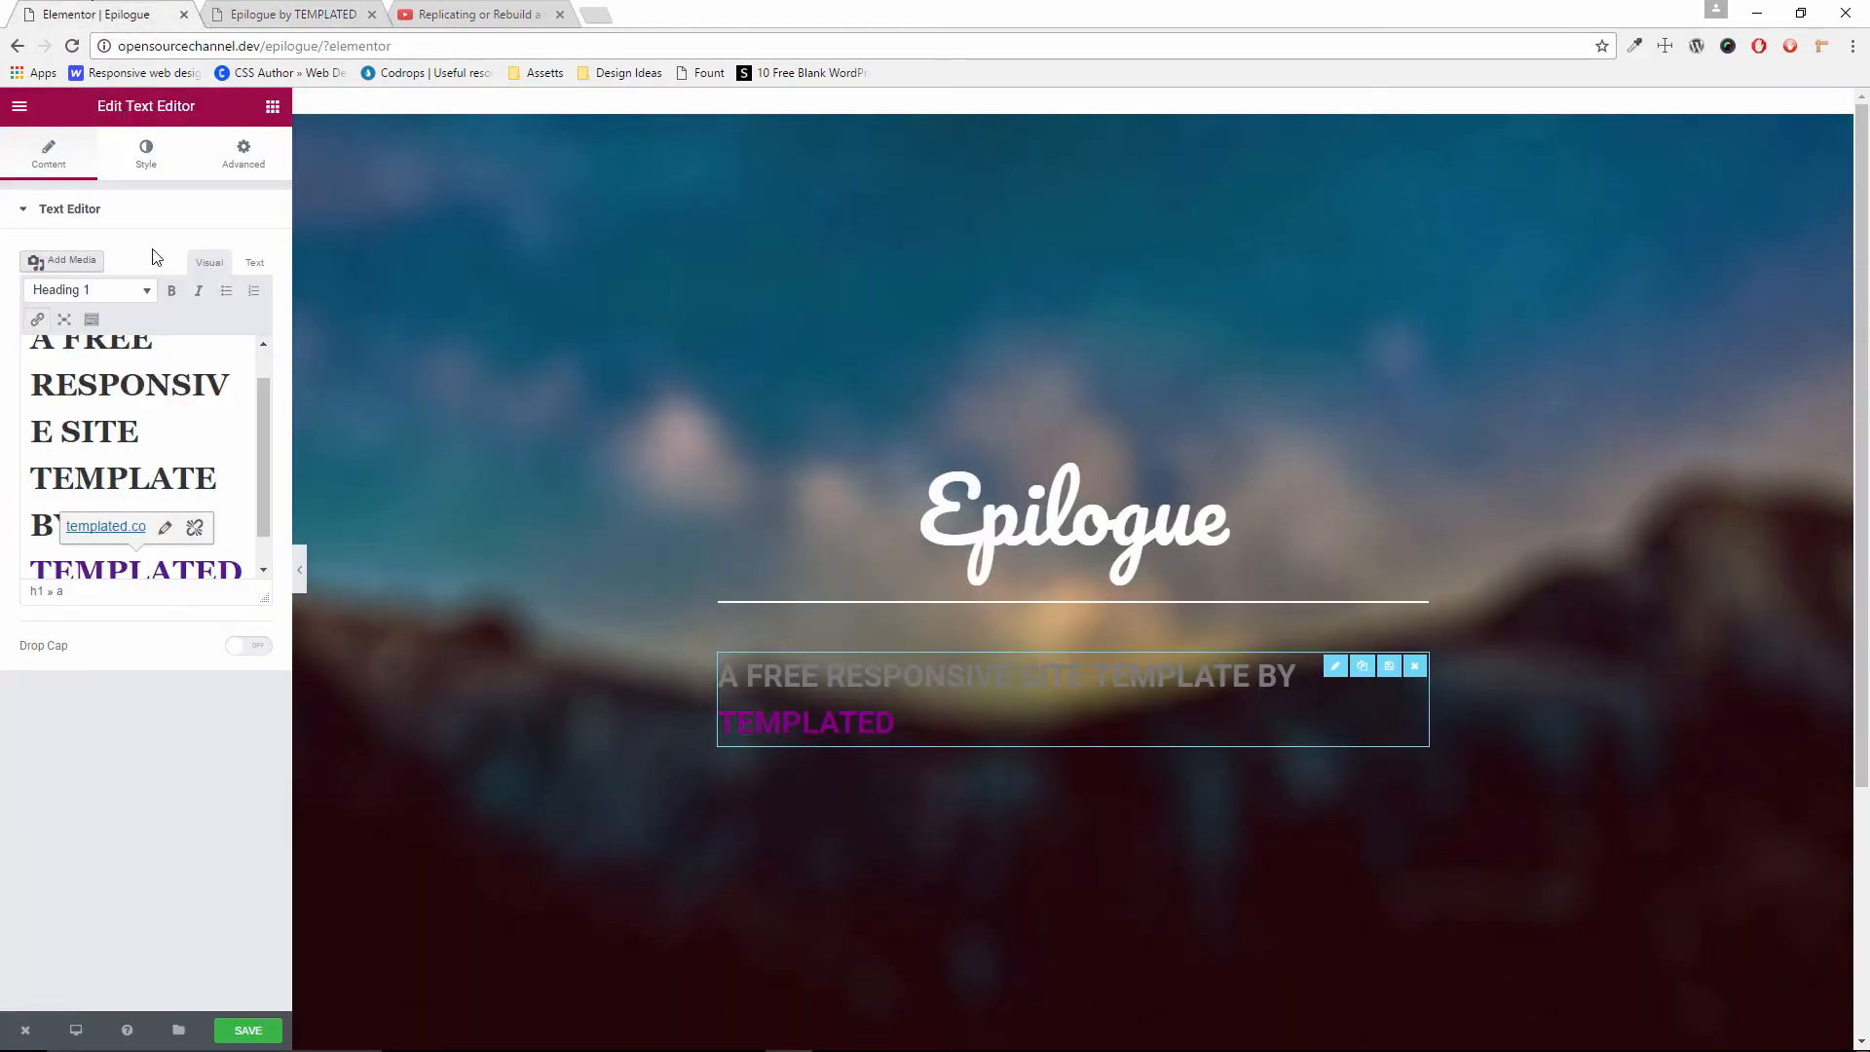
left_click(149, 164)
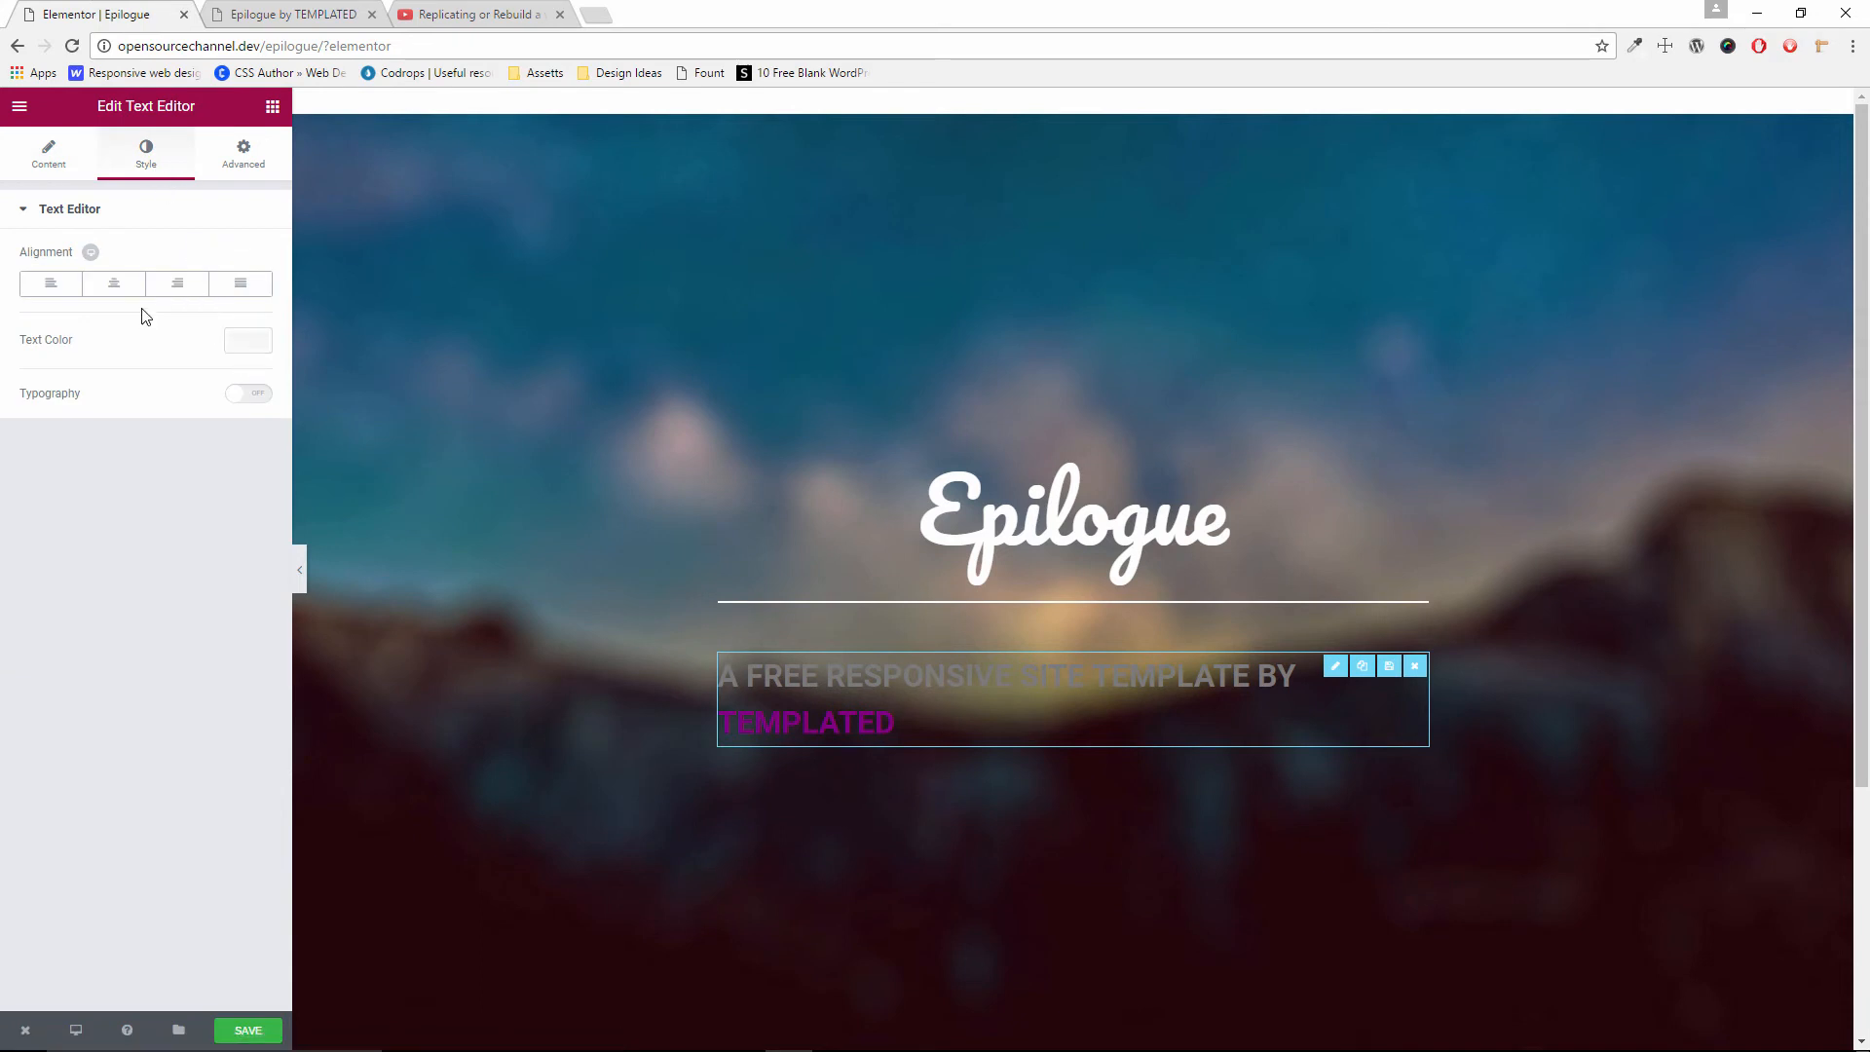
left_click(114, 283)
left_click(237, 343)
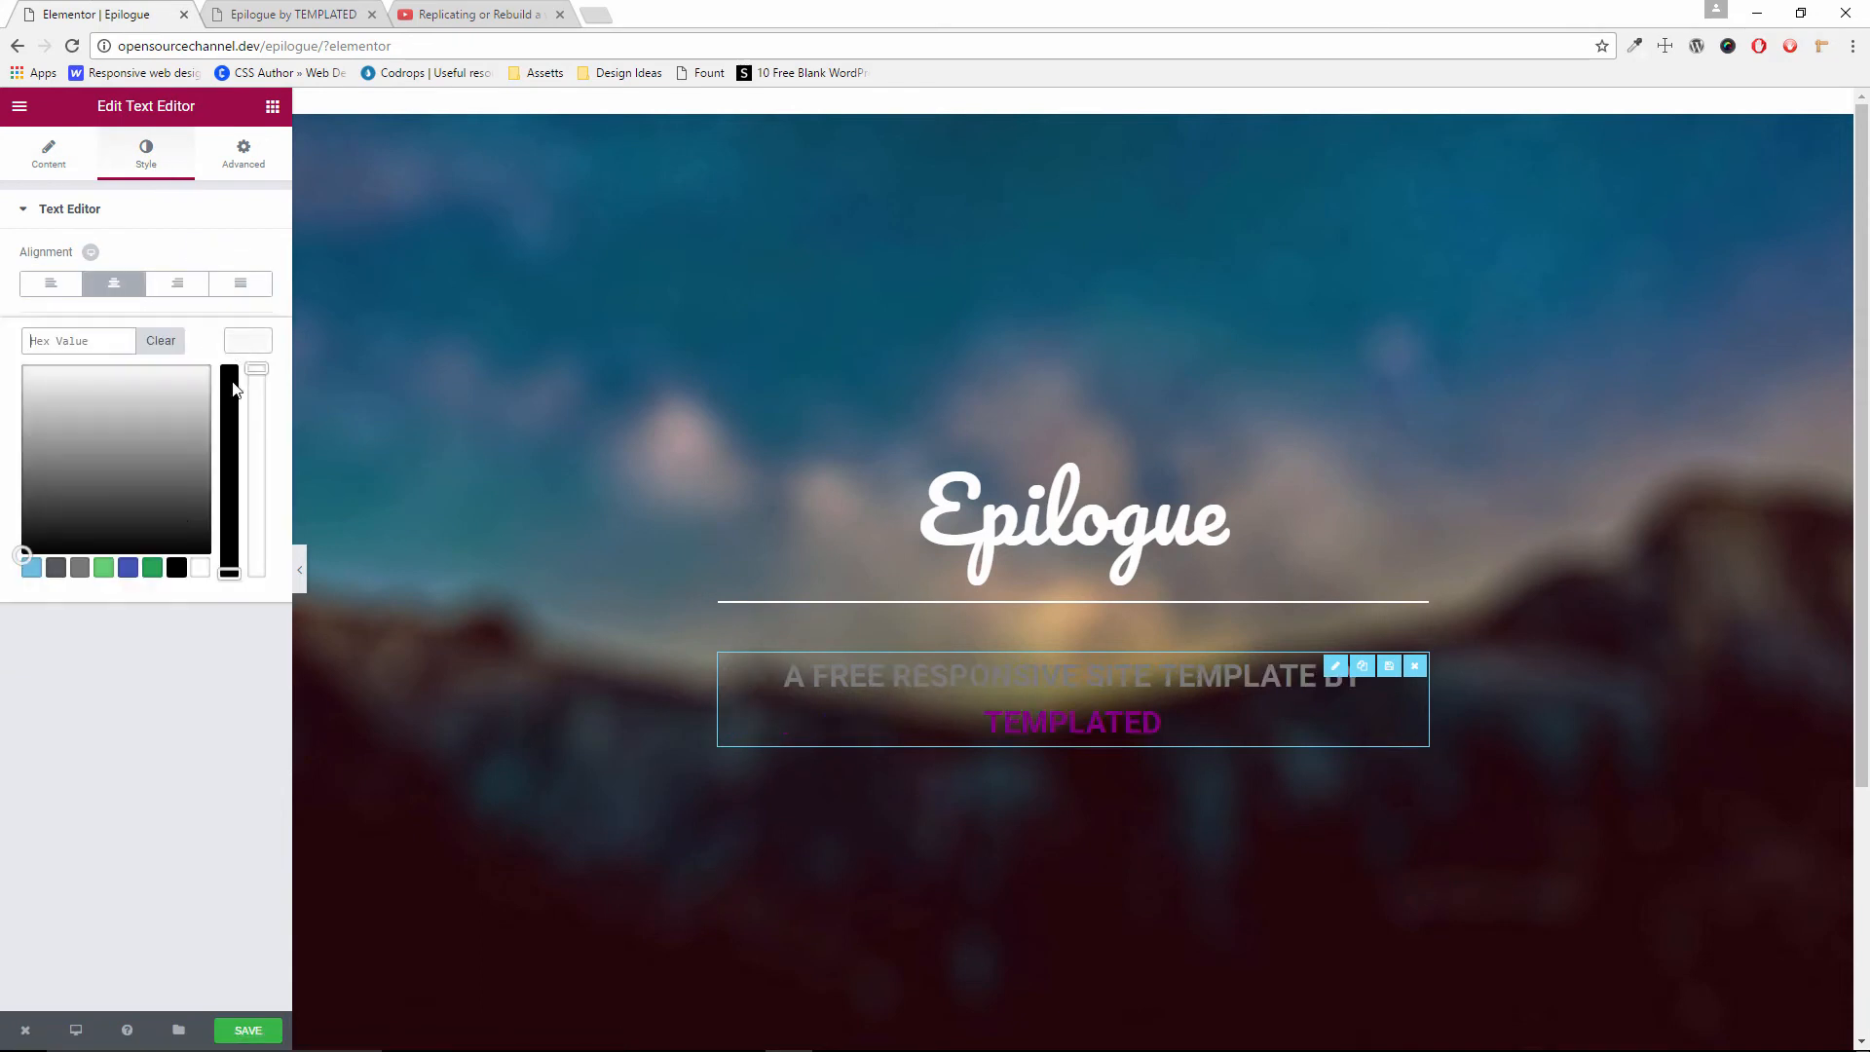
left_click(200, 567)
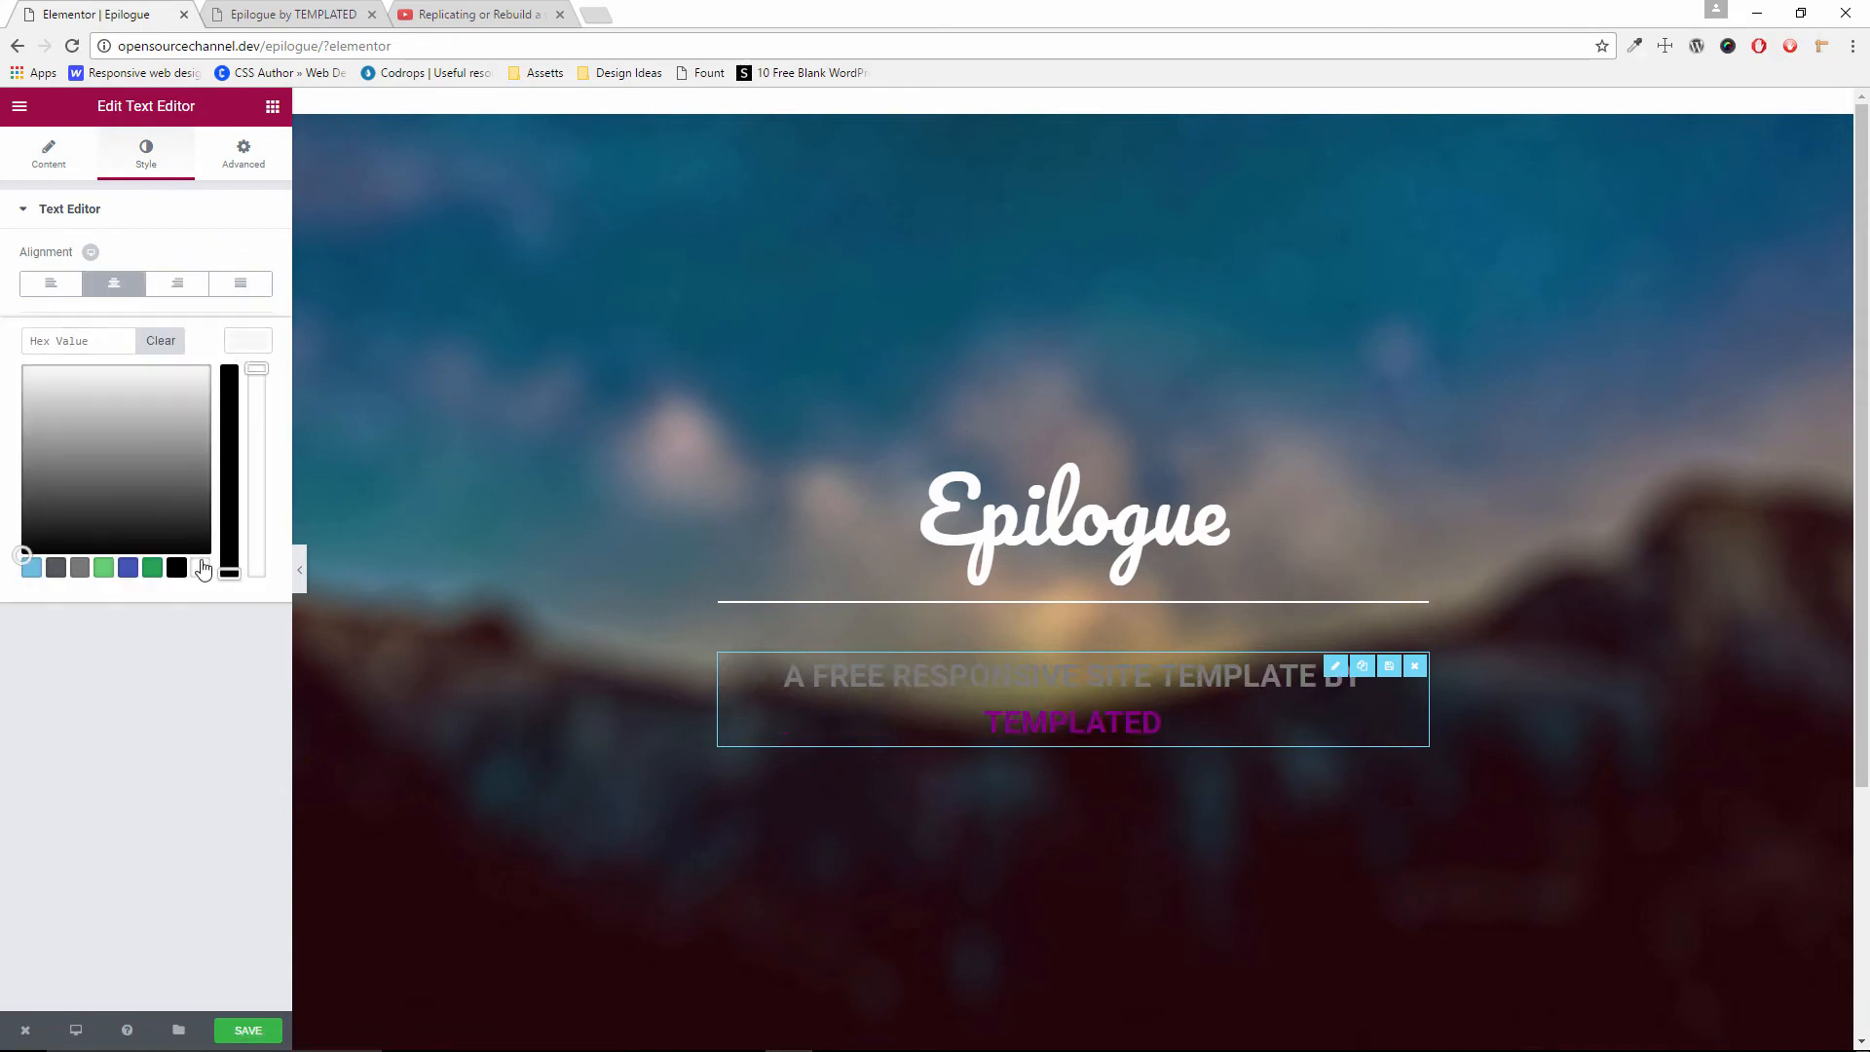
left_click(258, 336)
Enable custom typography for the tagline, set its size to 18 px and compare it with the template
left_click(251, 395)
left_click(229, 470)
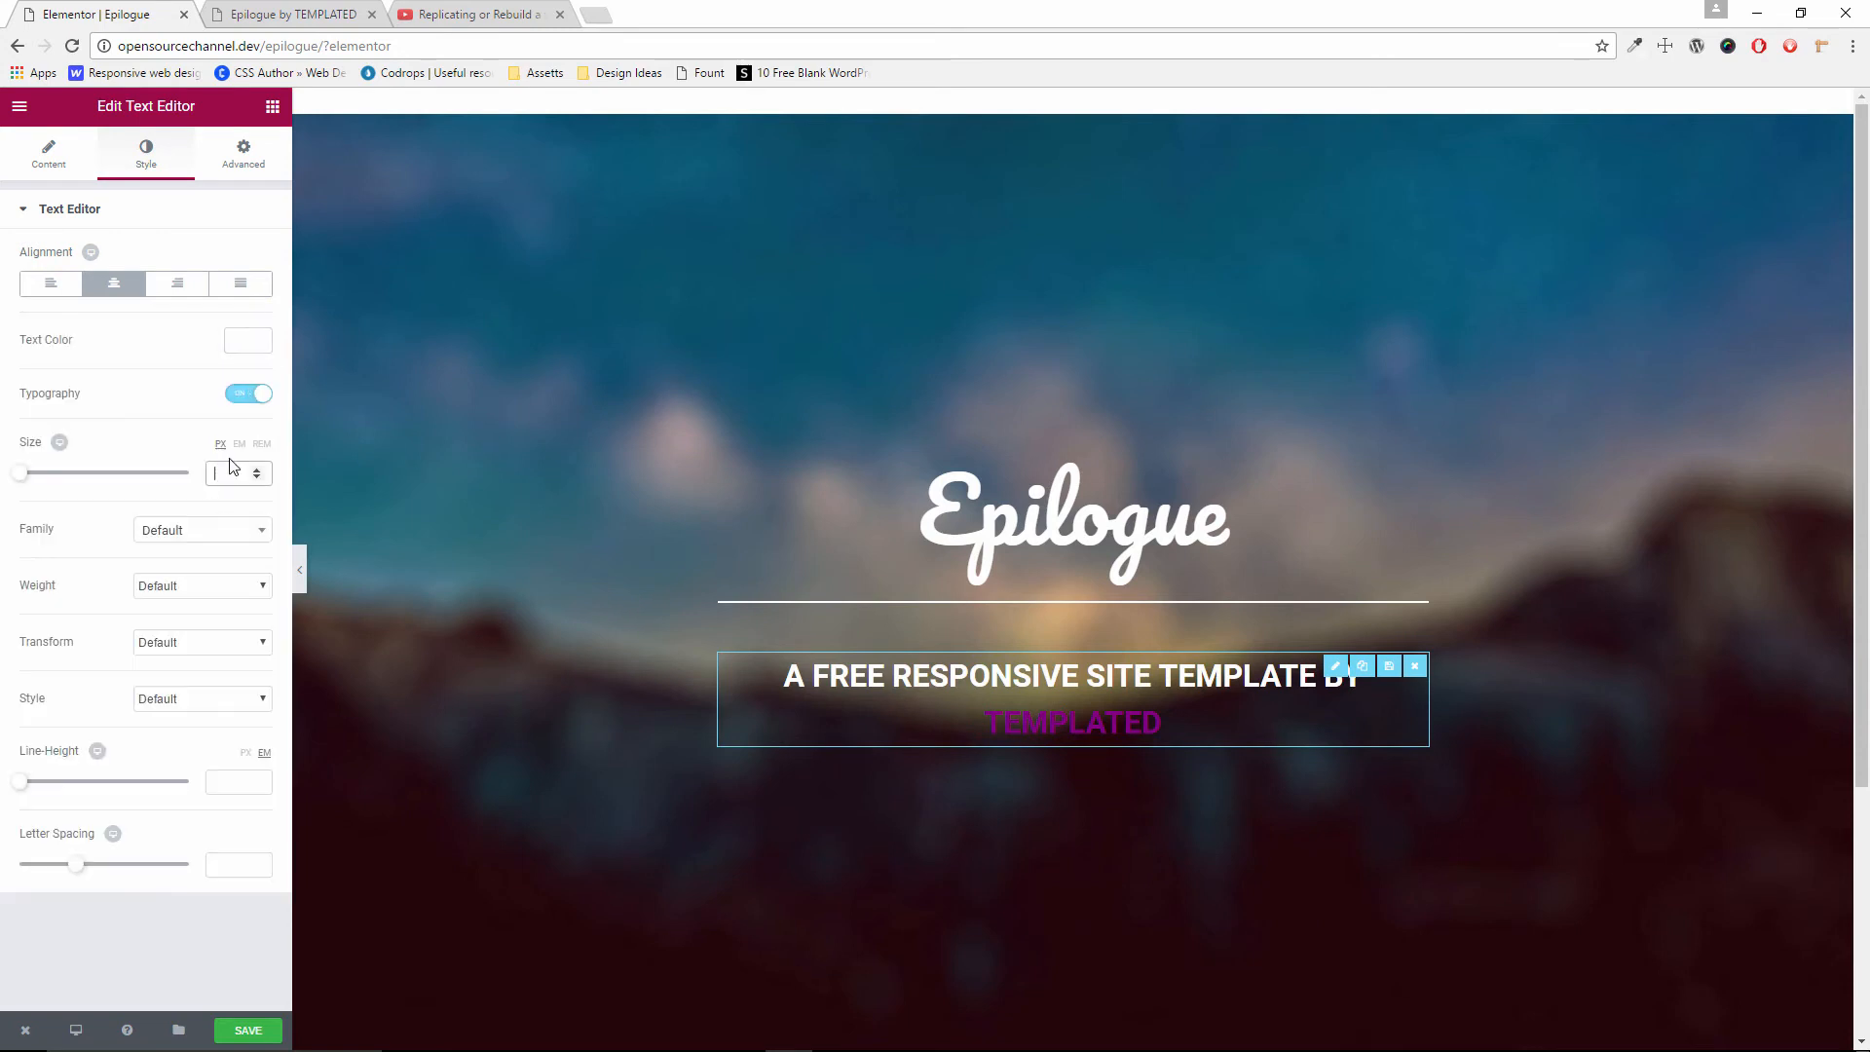
type("18")
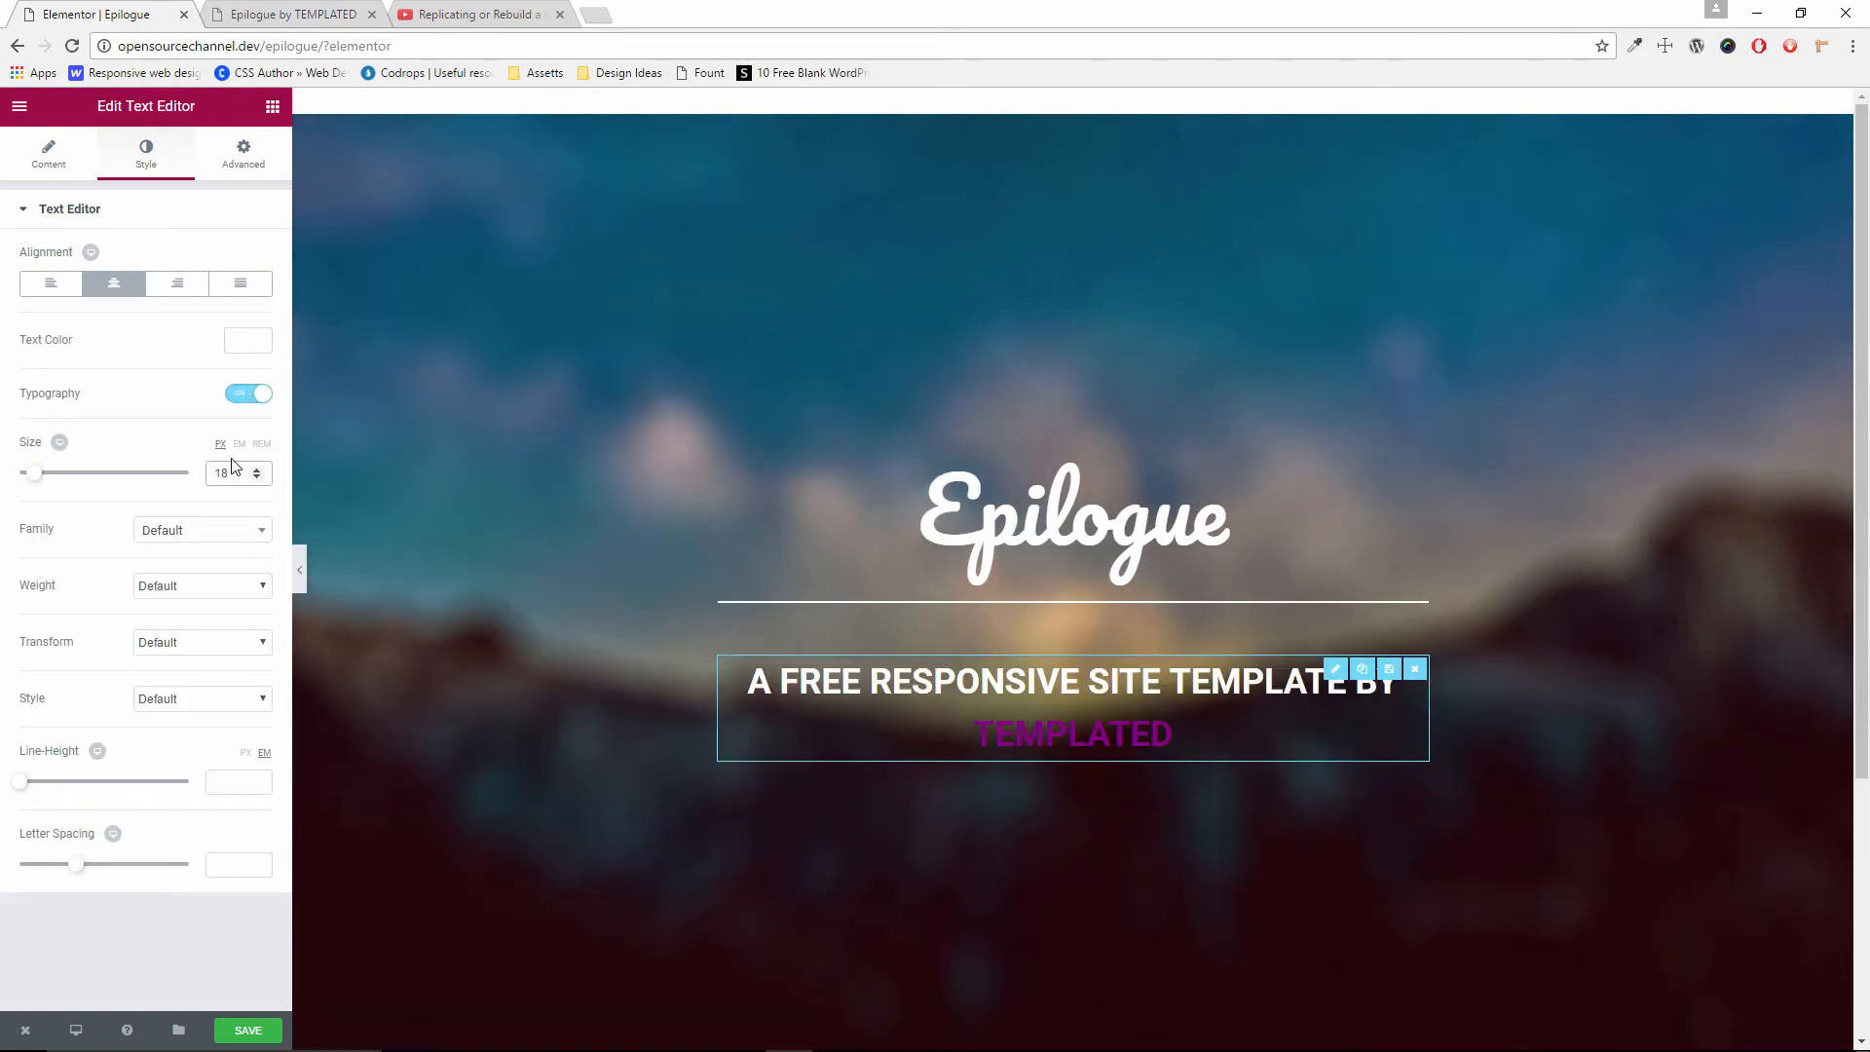
left_click(308, 13)
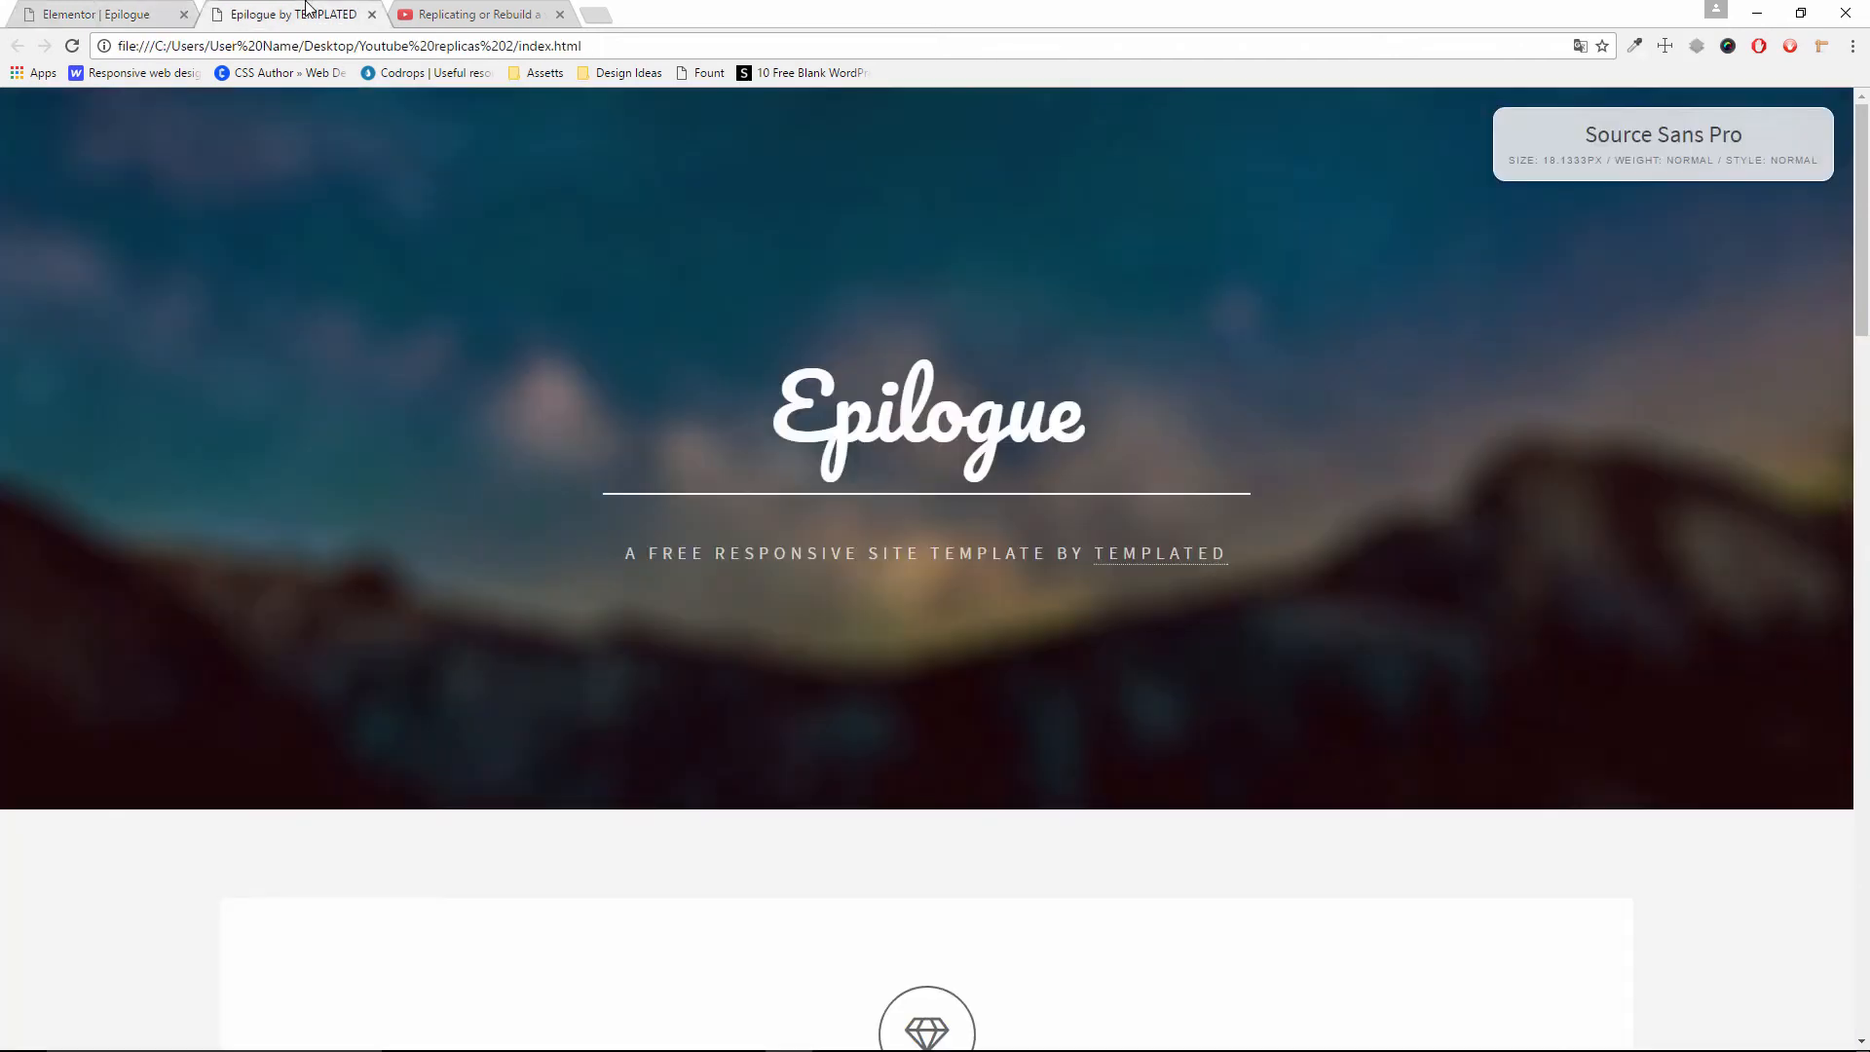
left_click(129, 12)
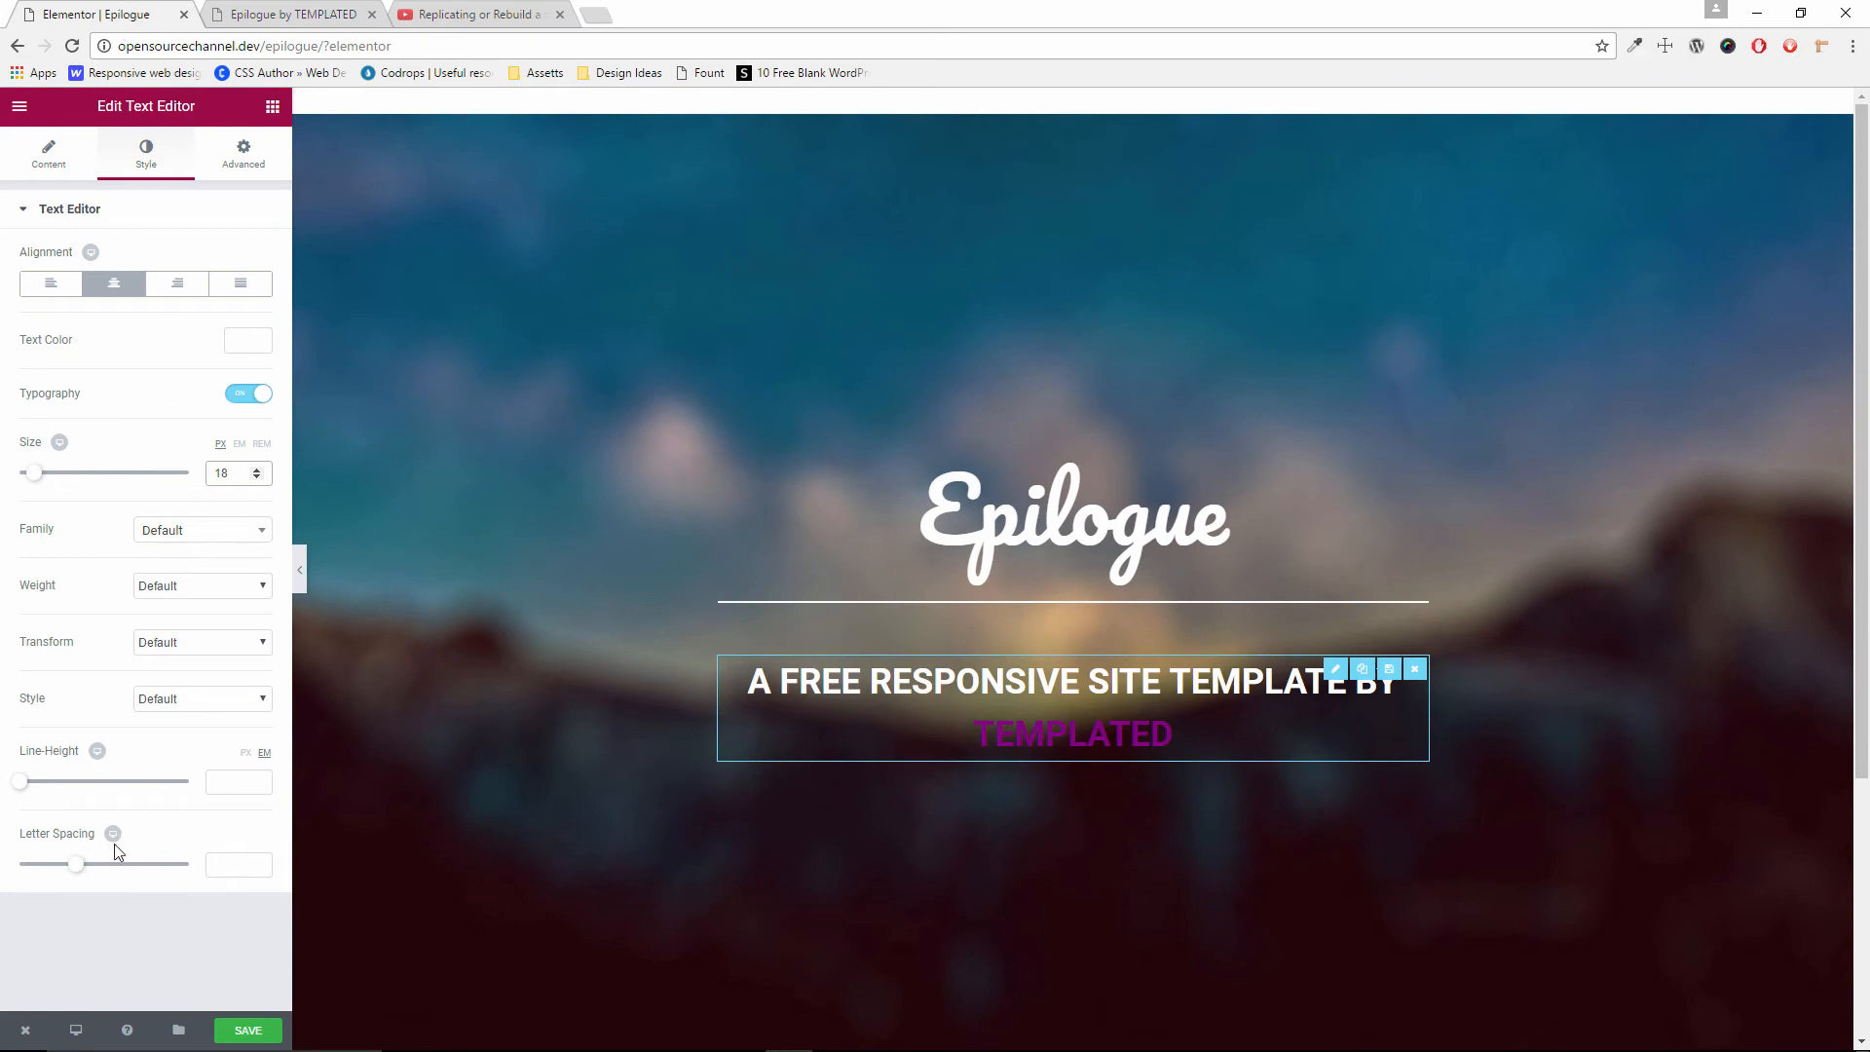
Set the tagline's letter spacing to -0.1 and its font family to Source Sans Pro, as in the template
left_click_drag(78, 877, 86, 861)
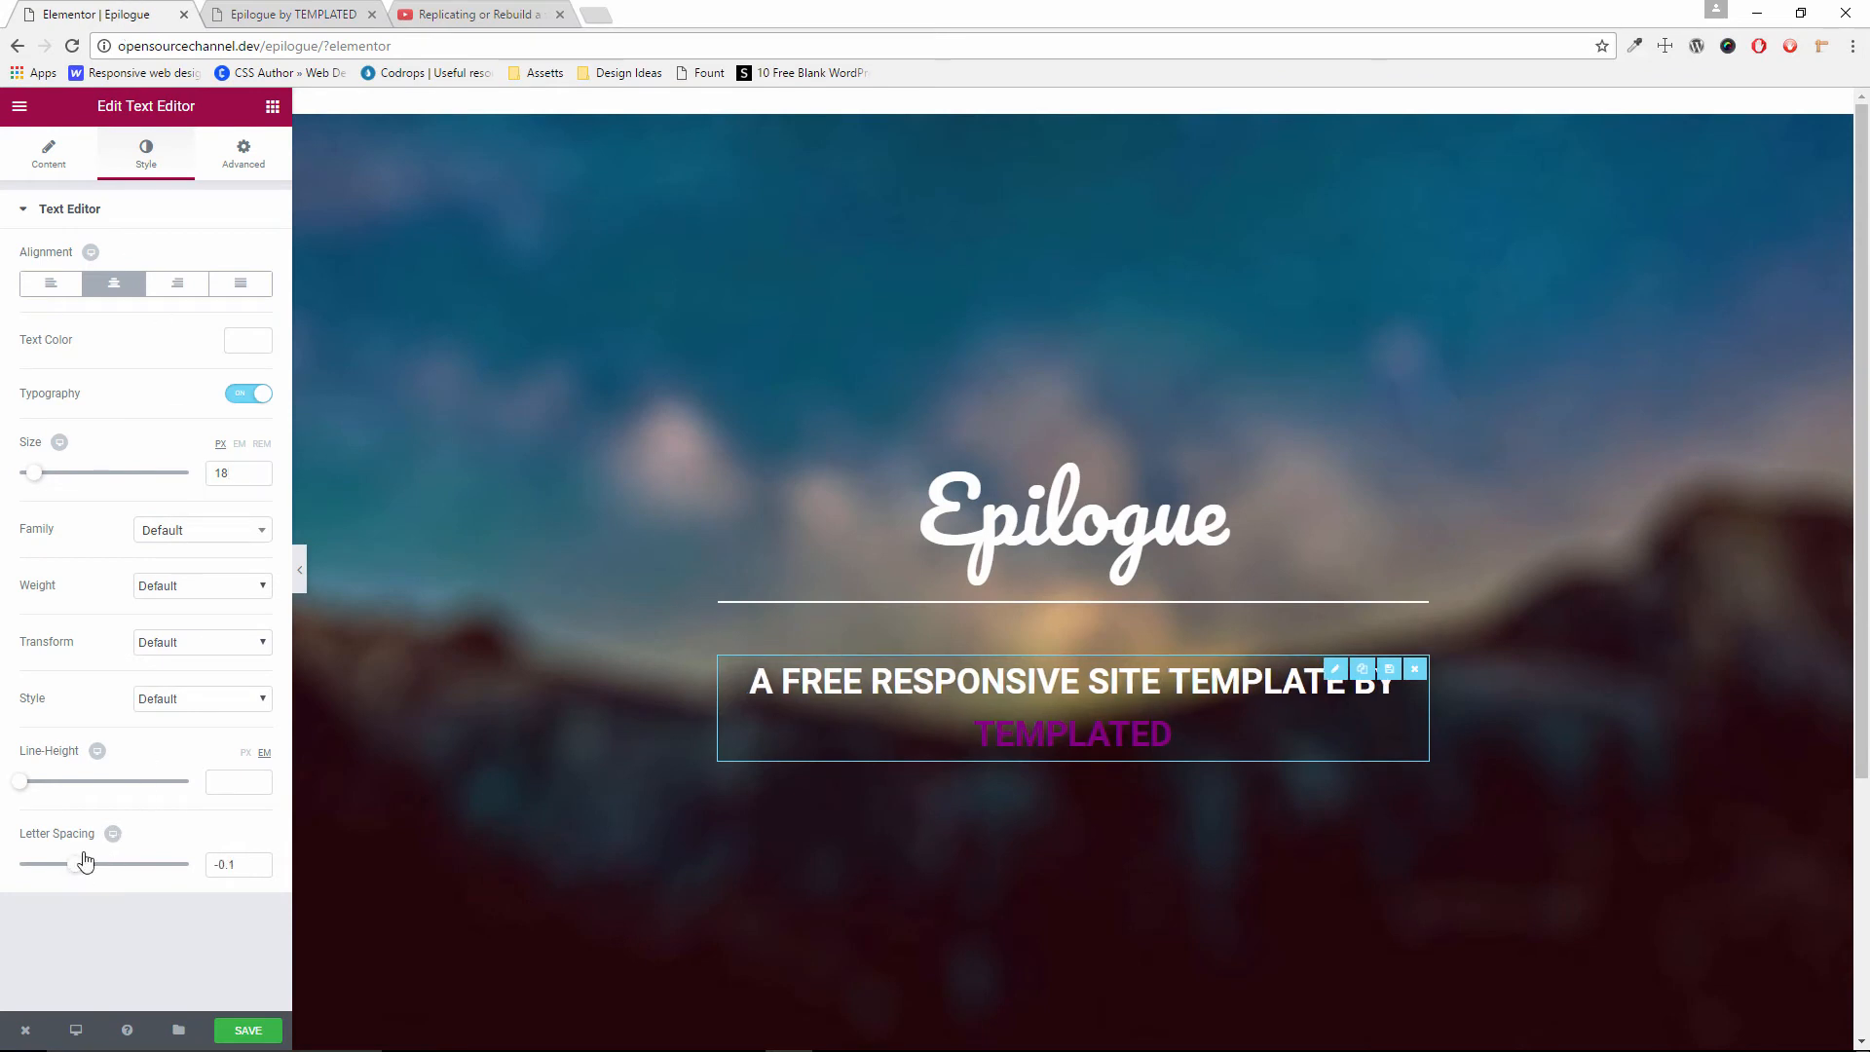
left_click(211, 536)
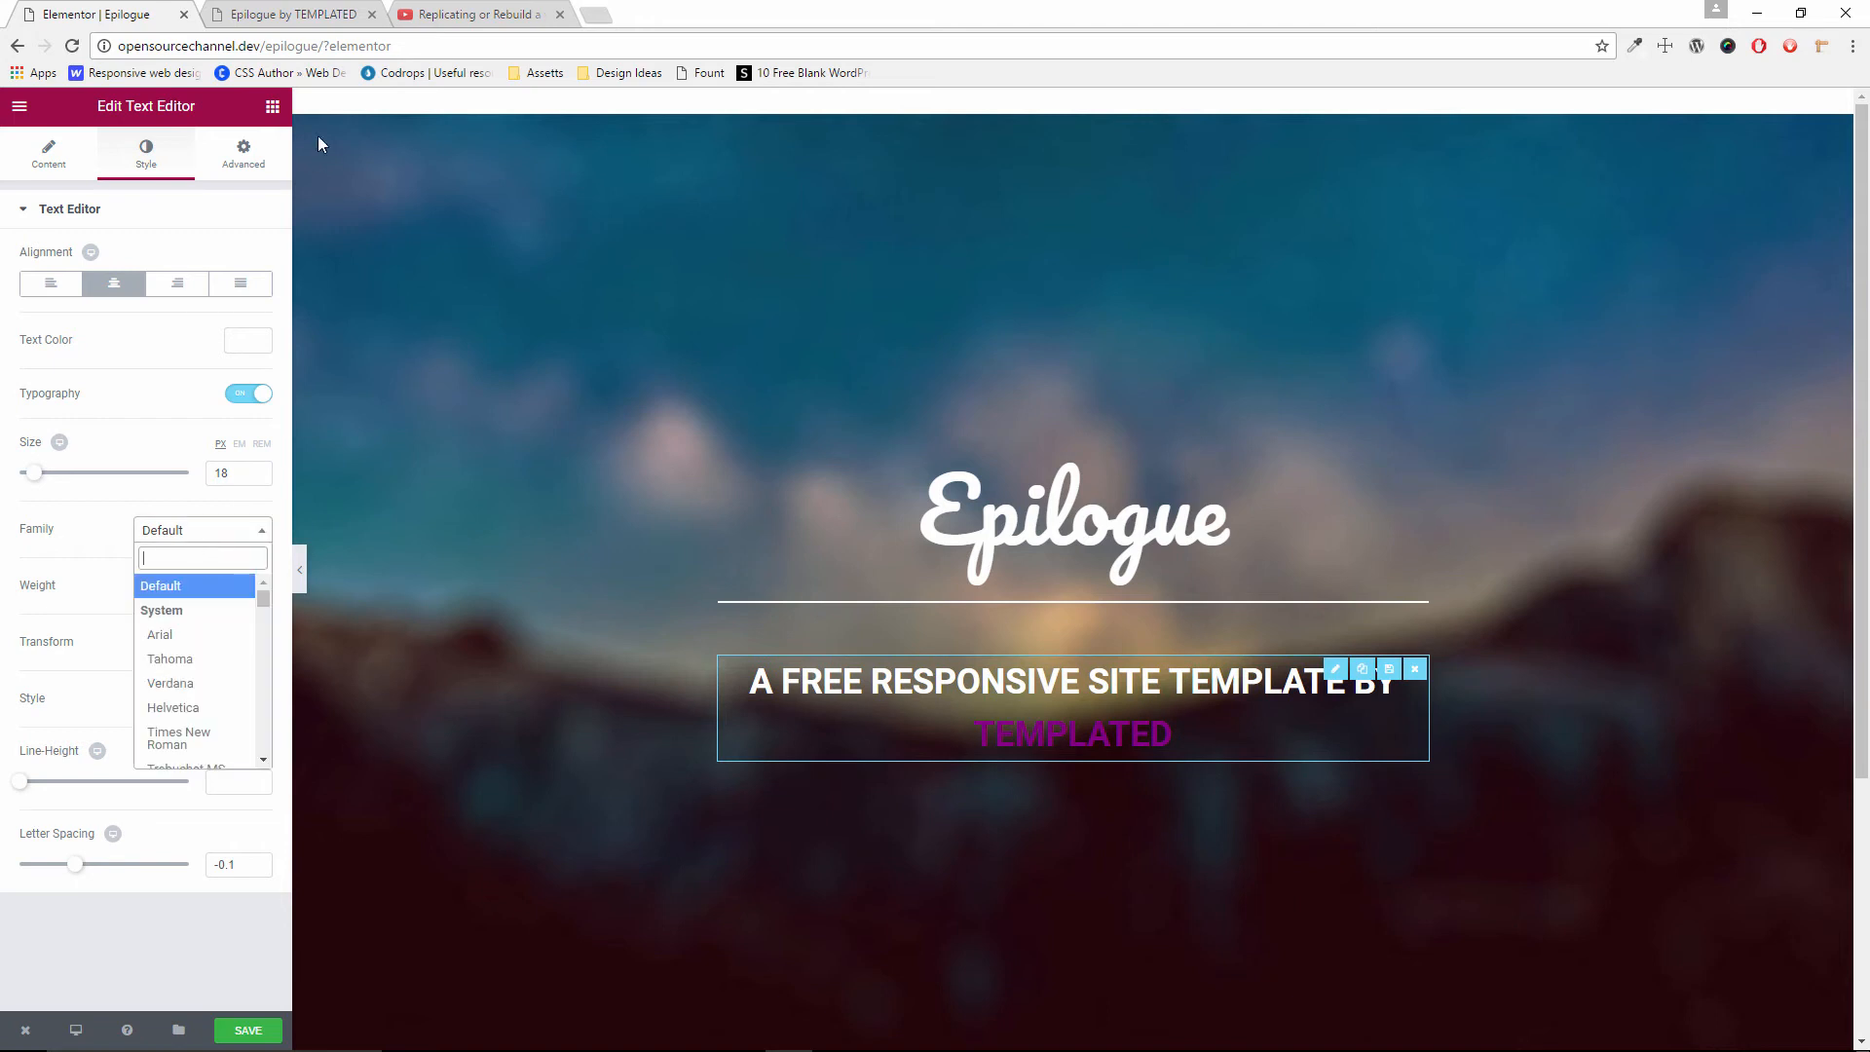
left_click(279, 11)
left_click(68, 10)
type("sour")
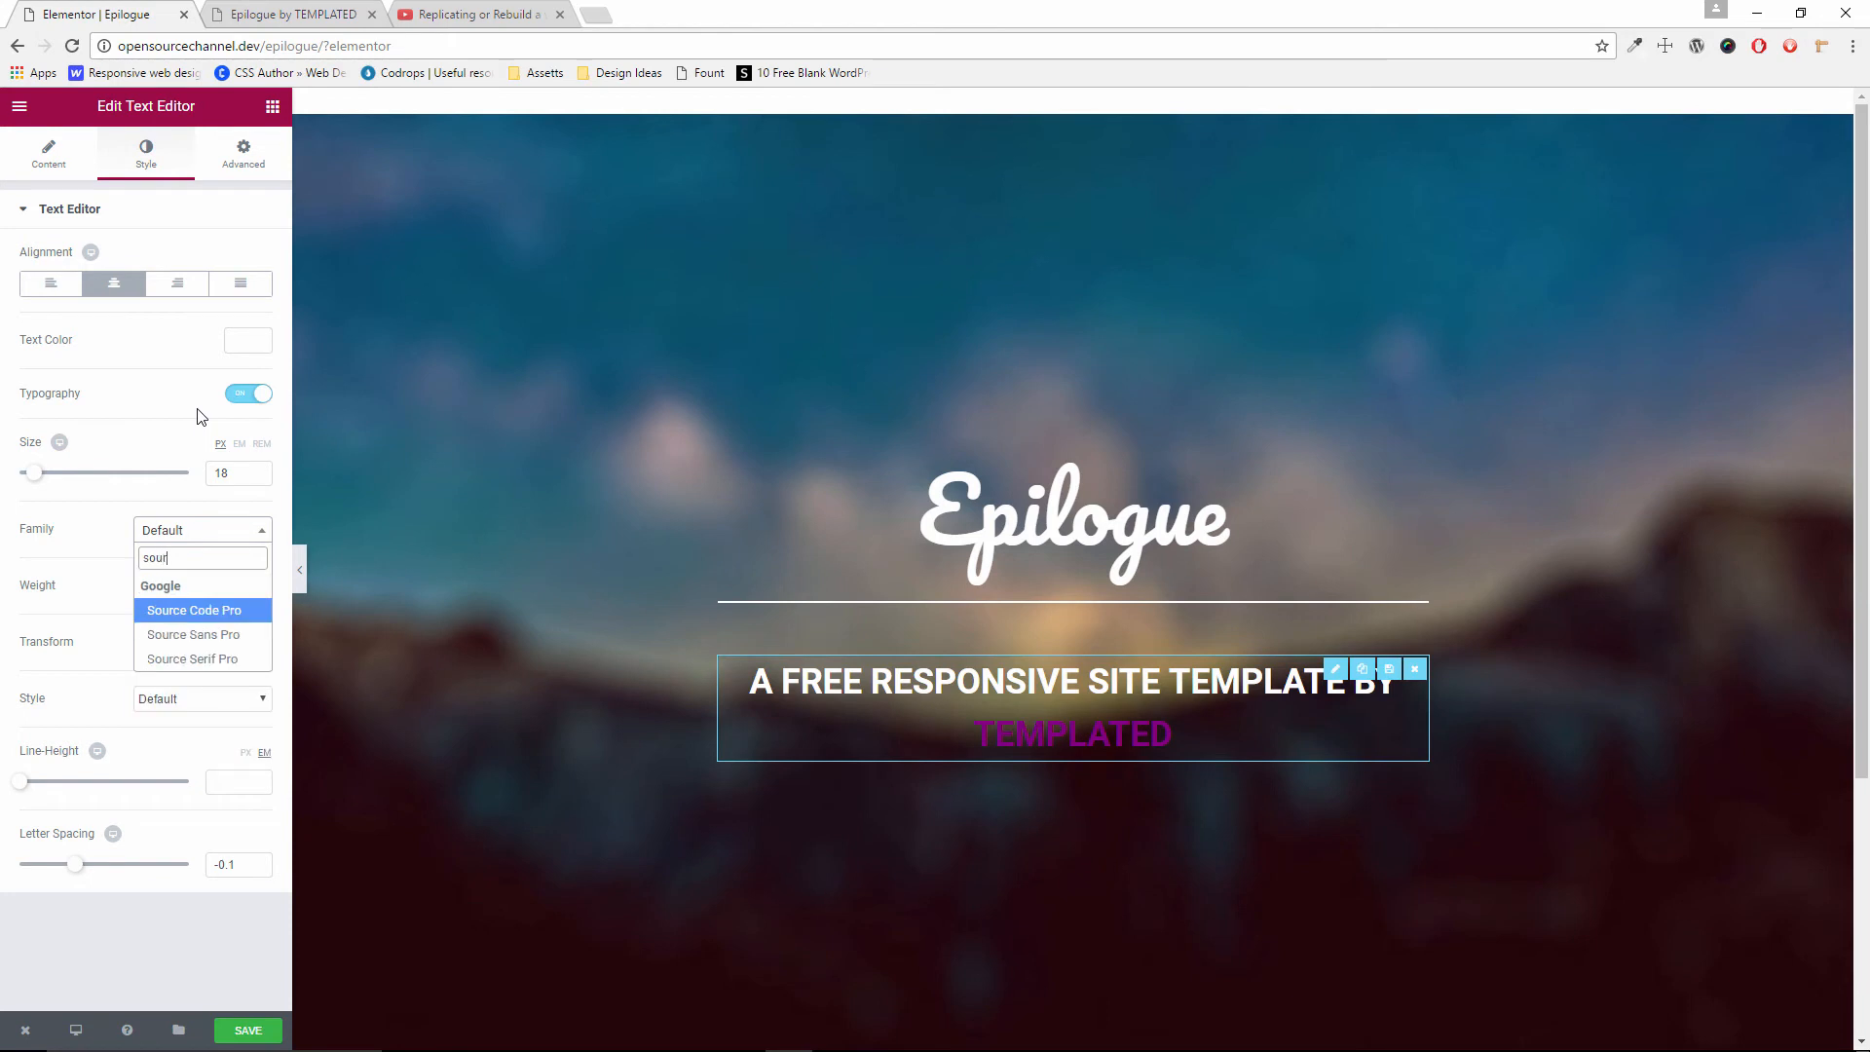
left_click(200, 635)
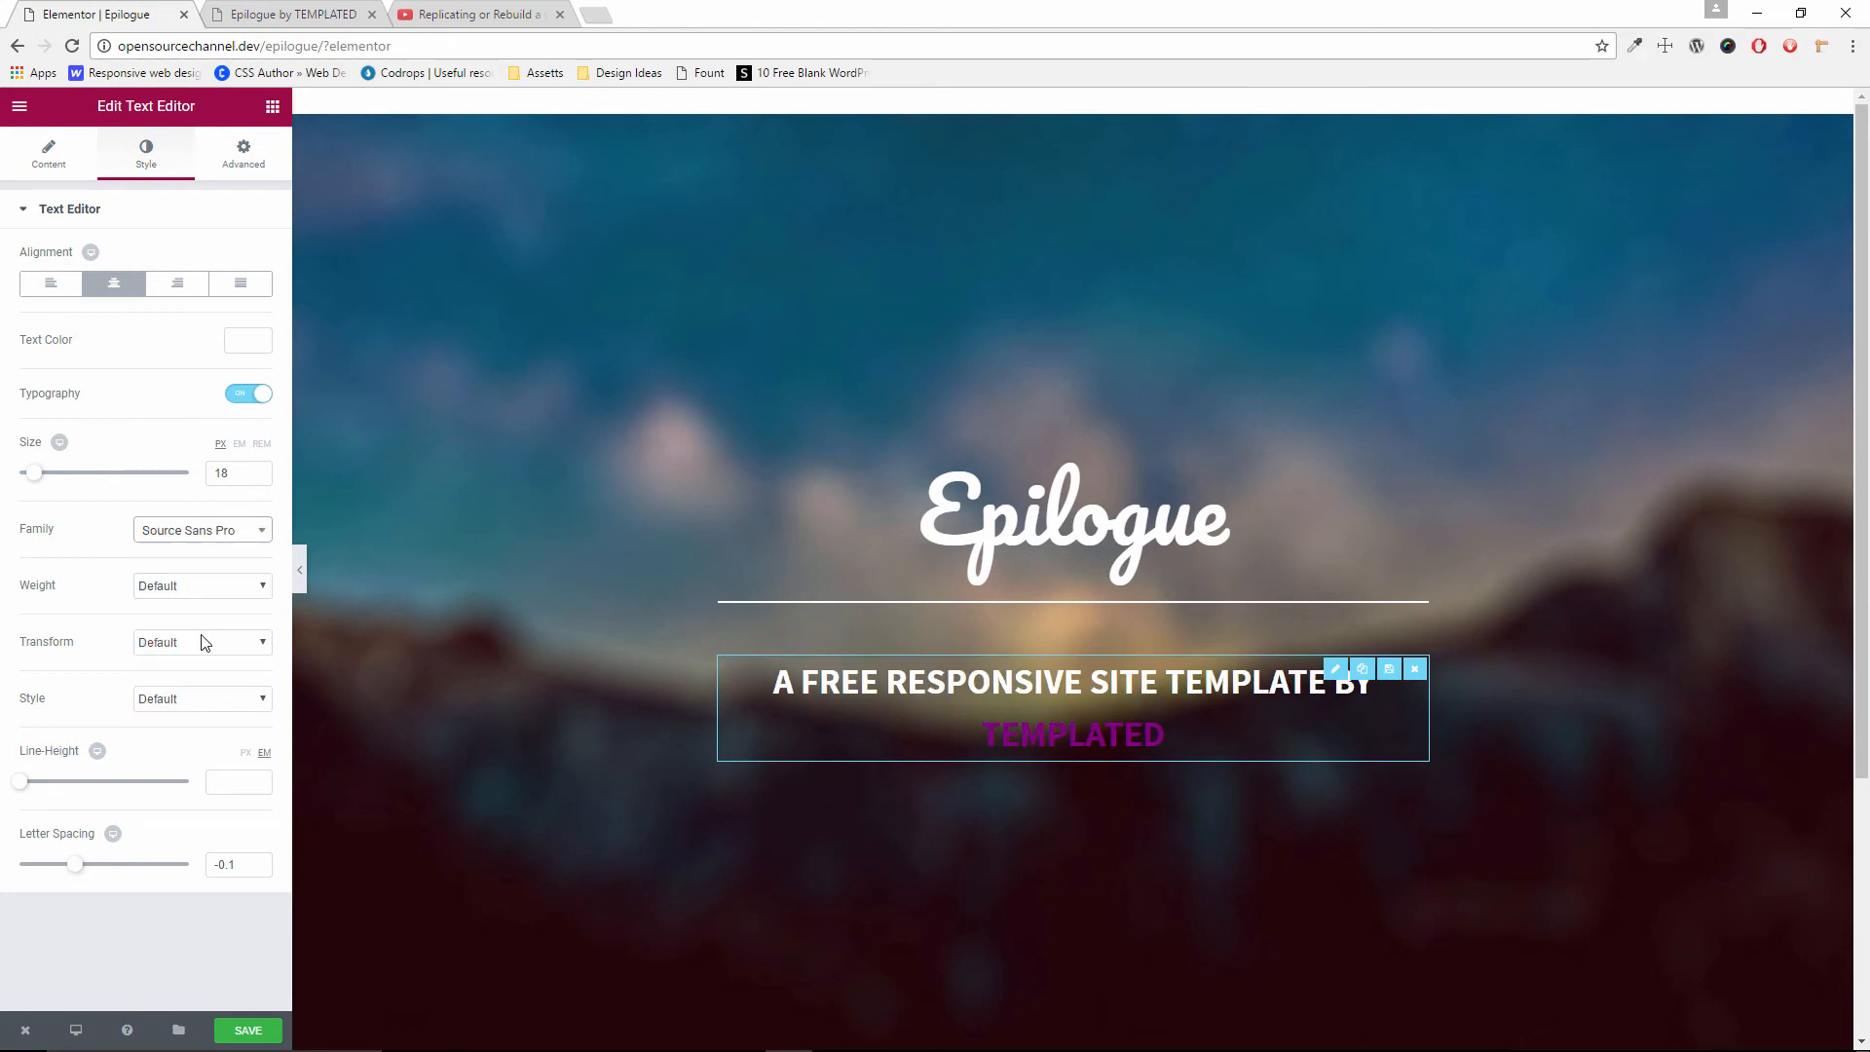
Reduce the tagline's font size to 12 px and compare it at full window width with the template's tagline
left_click(257, 478)
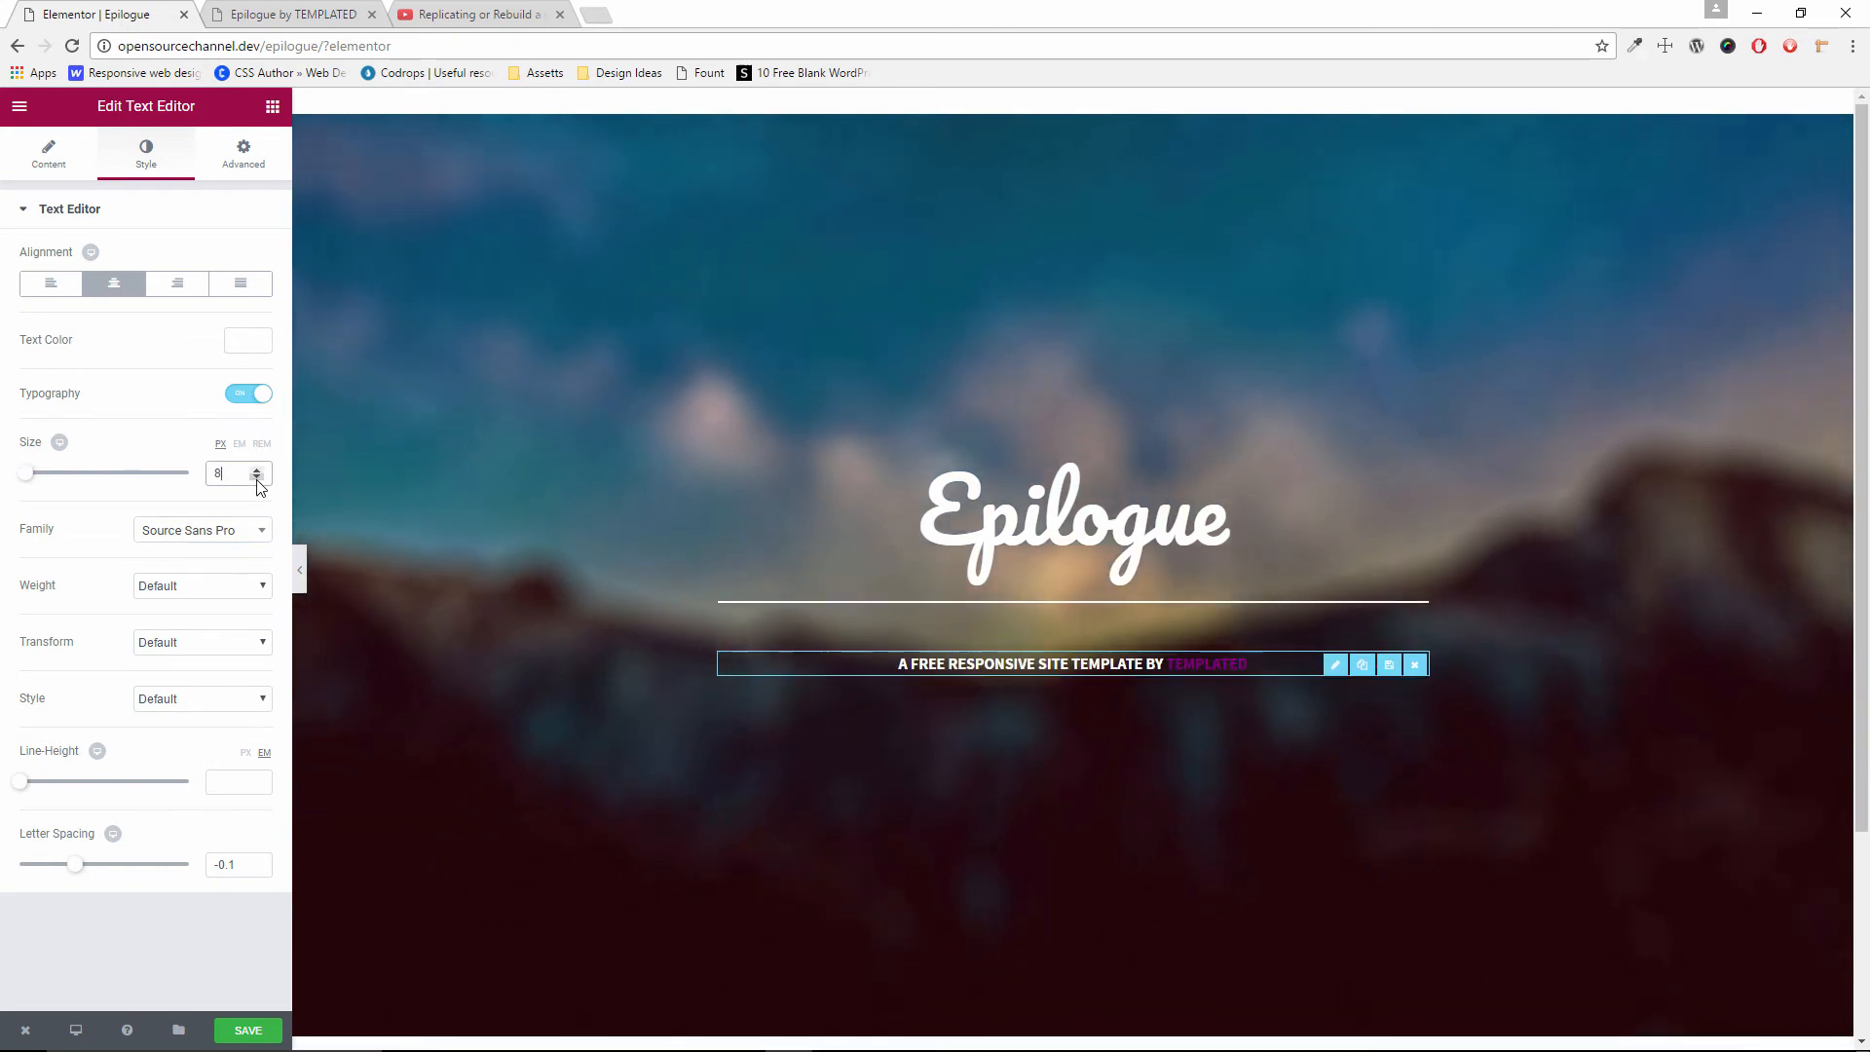
left_click(257, 469)
left_click(257, 468)
left_click(257, 469)
left_click(257, 468)
left_click(257, 469)
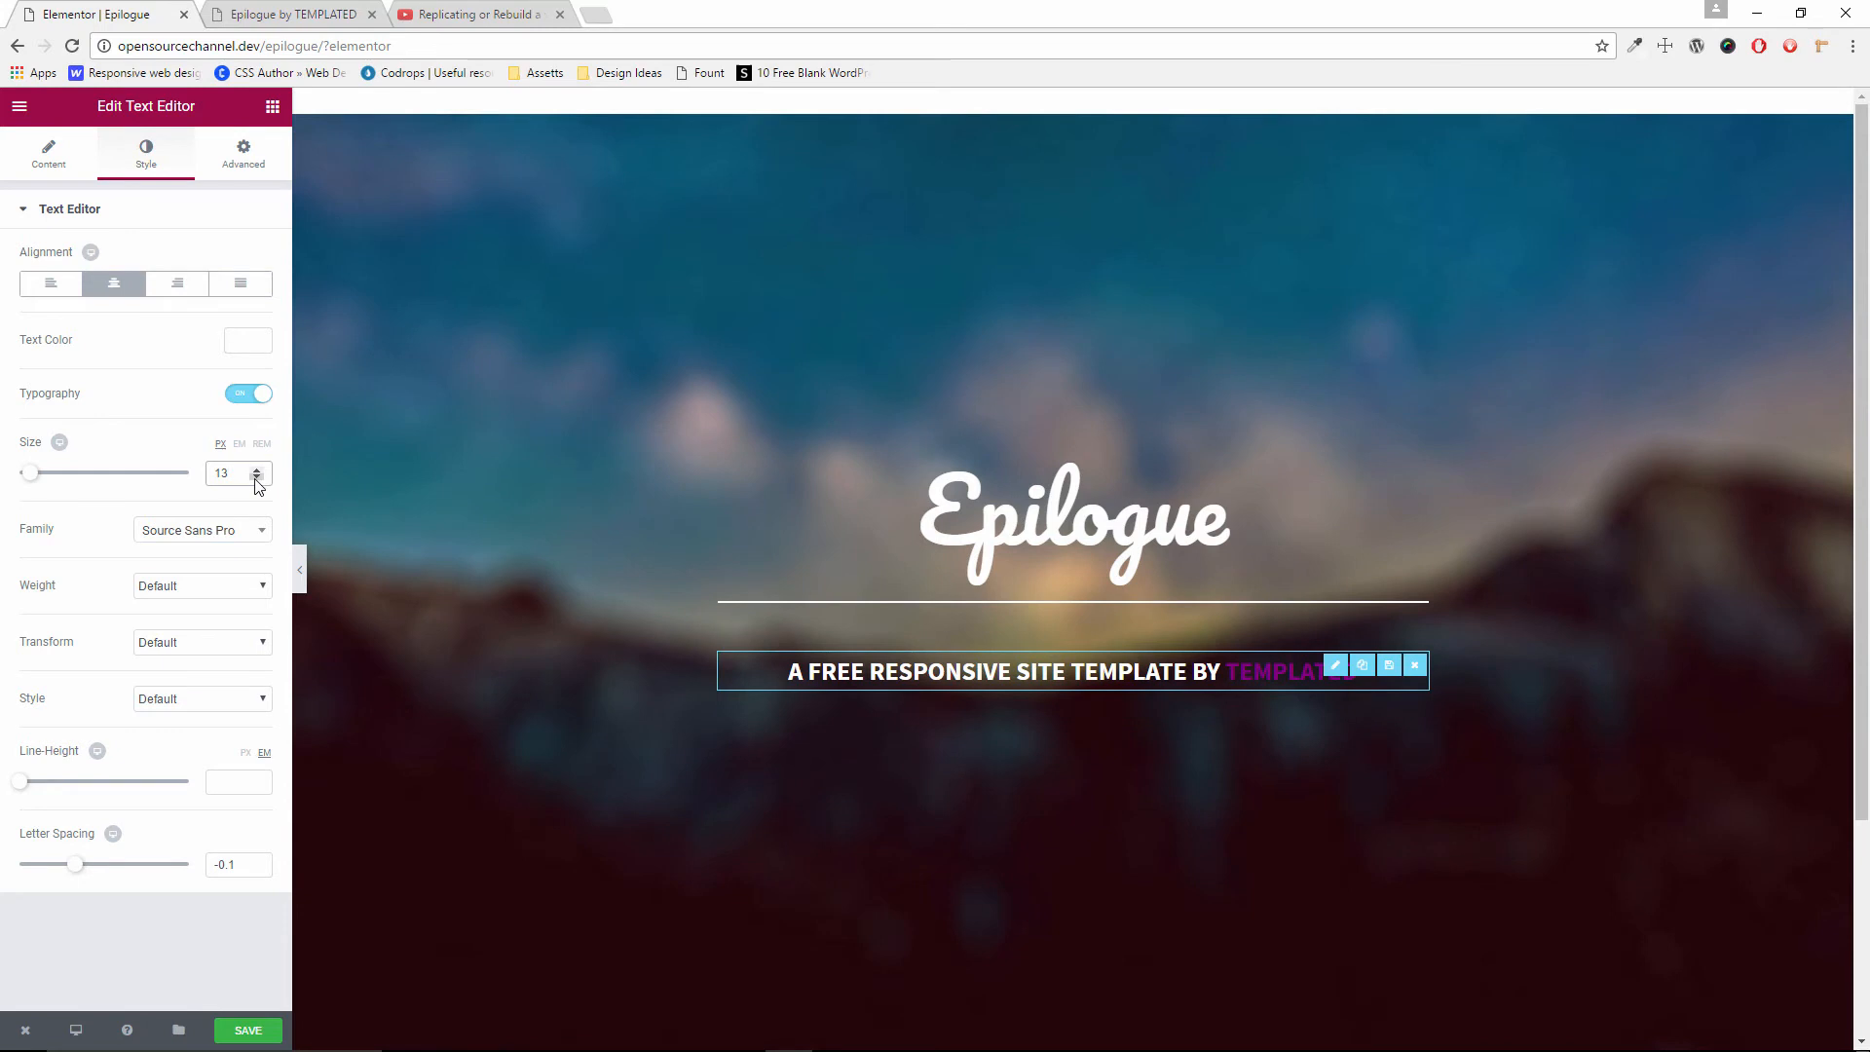
left_click(257, 477)
left_click(301, 570)
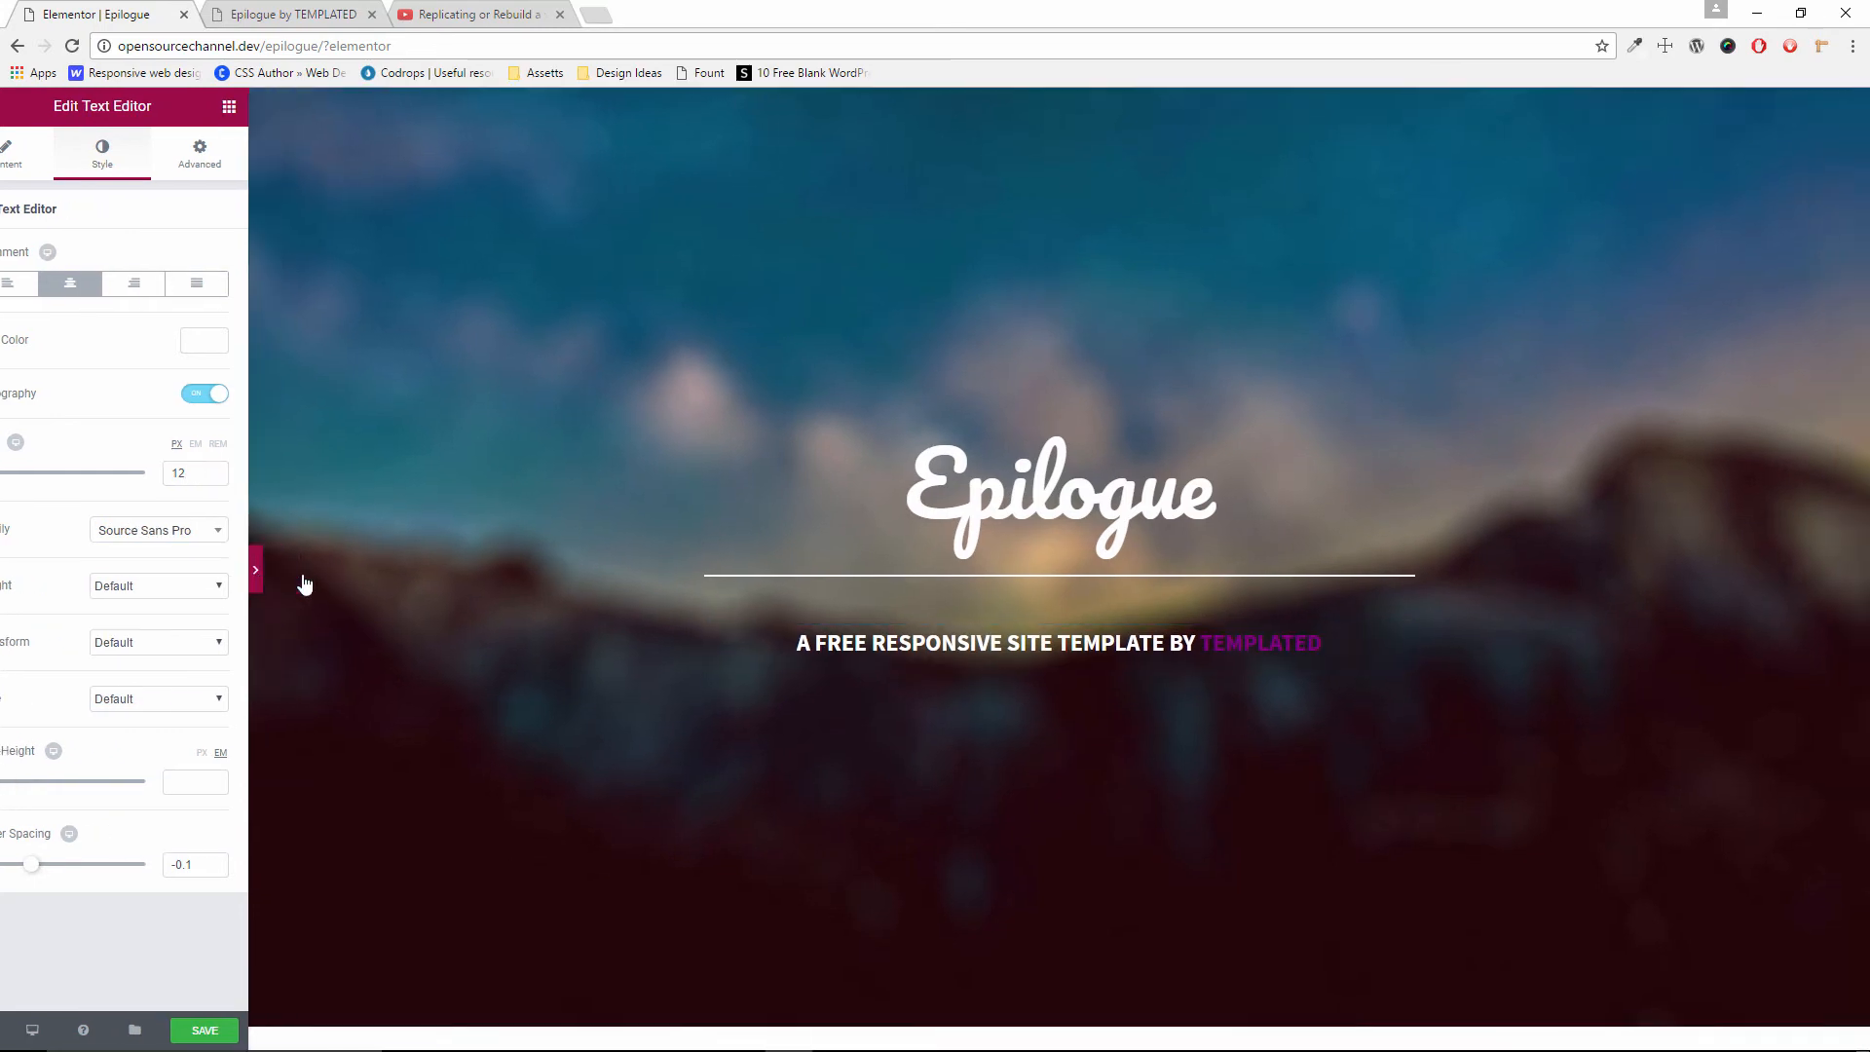
left_click(297, 13)
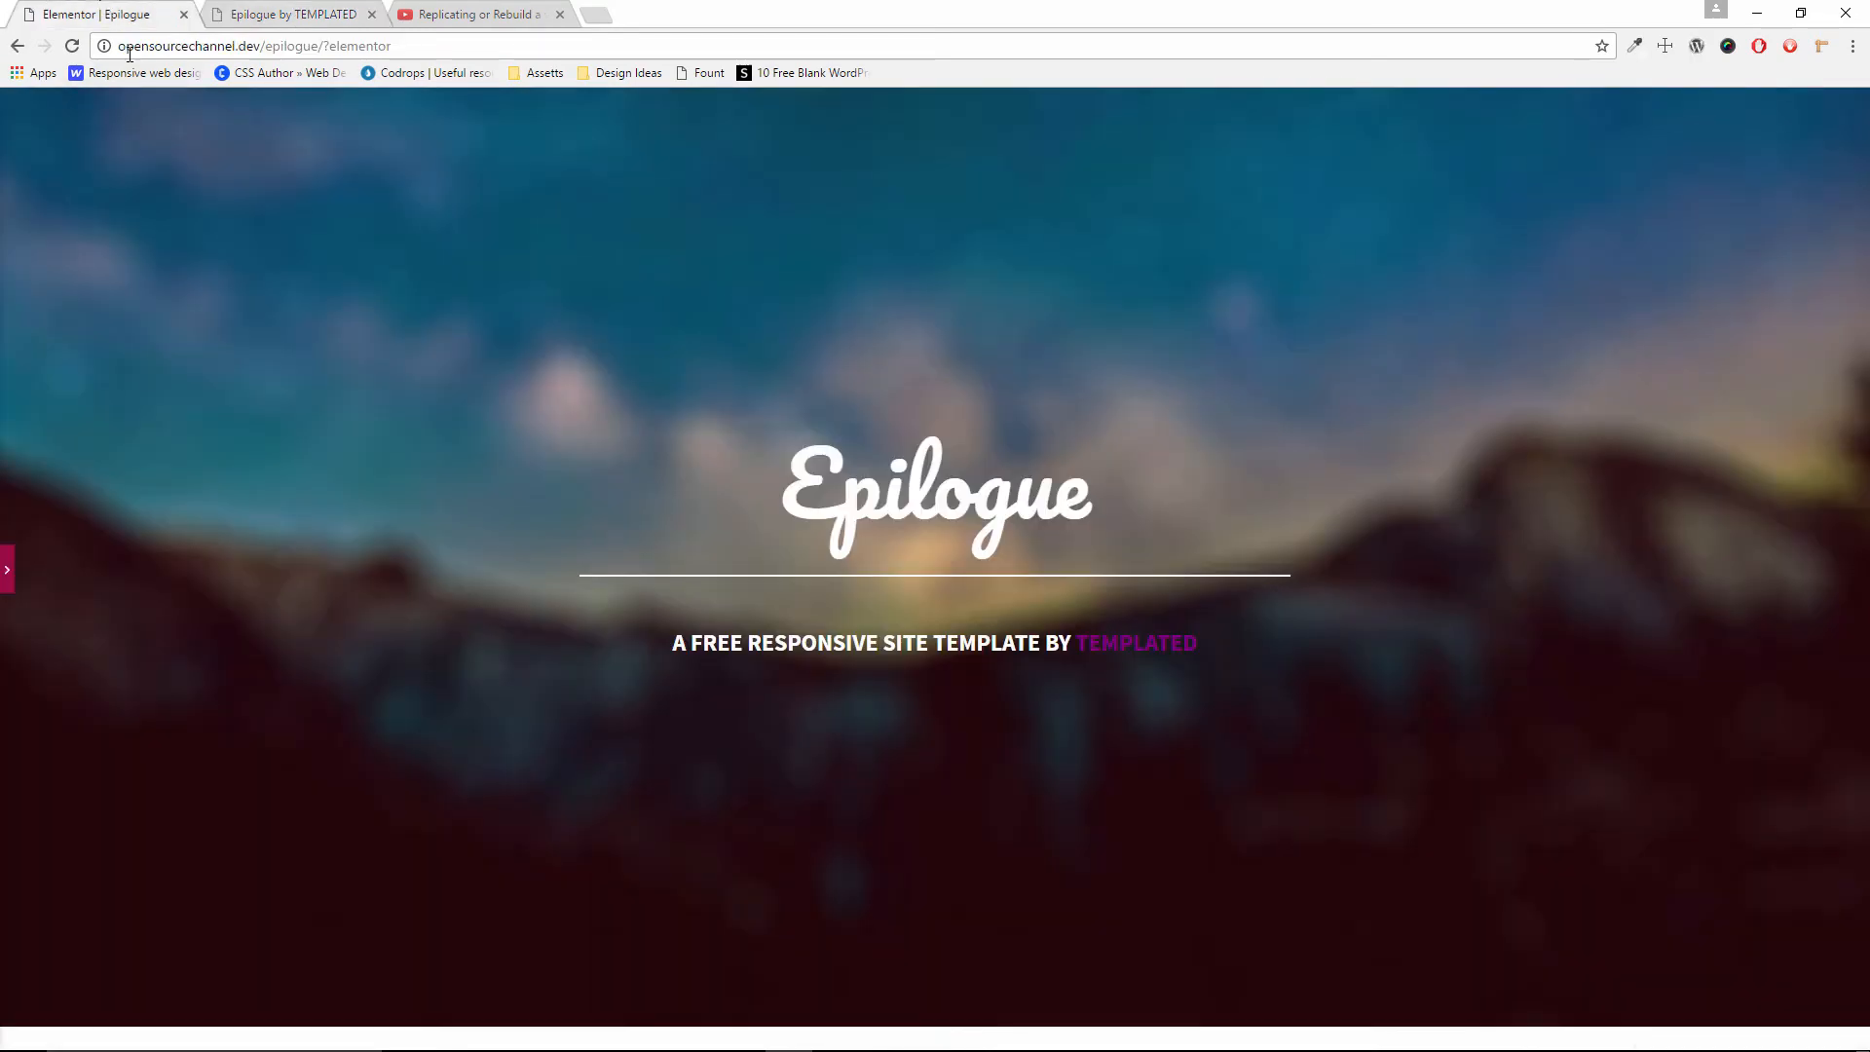
left_click(11, 571)
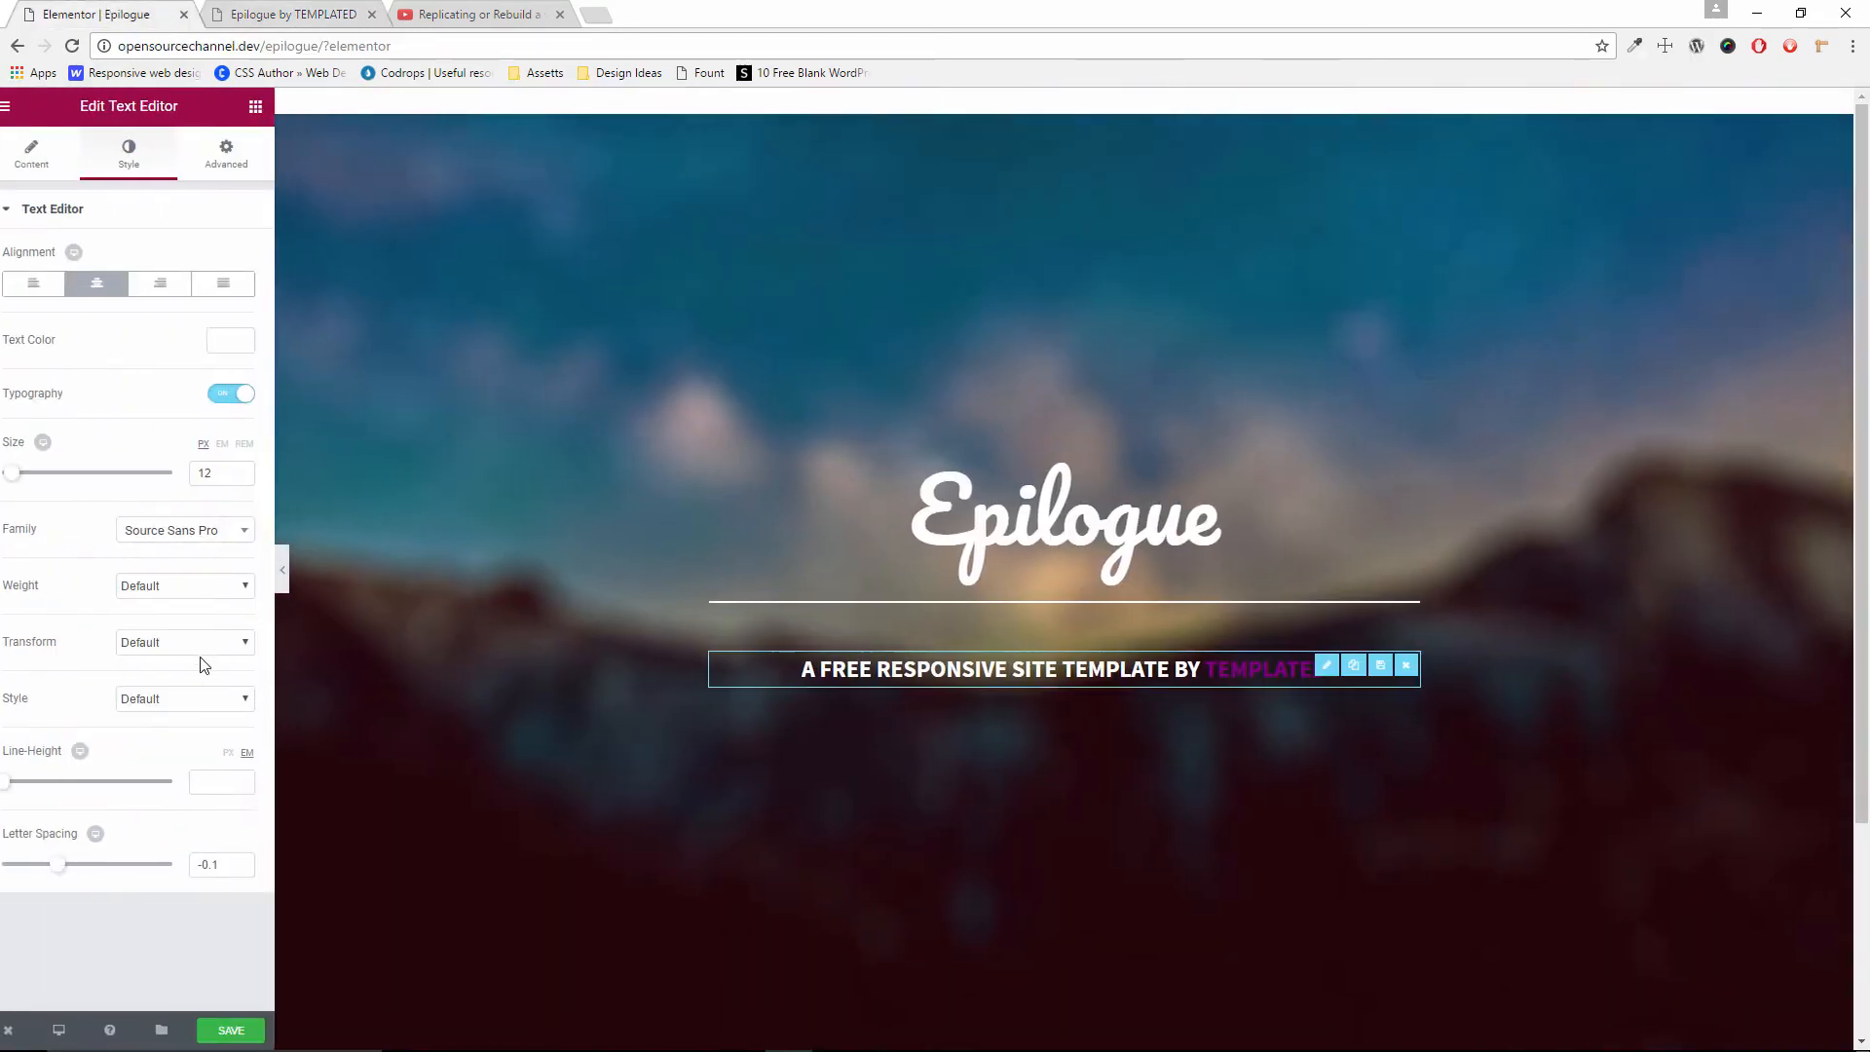
Set the tagline's font weight to Normal and go through its transform and style options
left_click(217, 589)
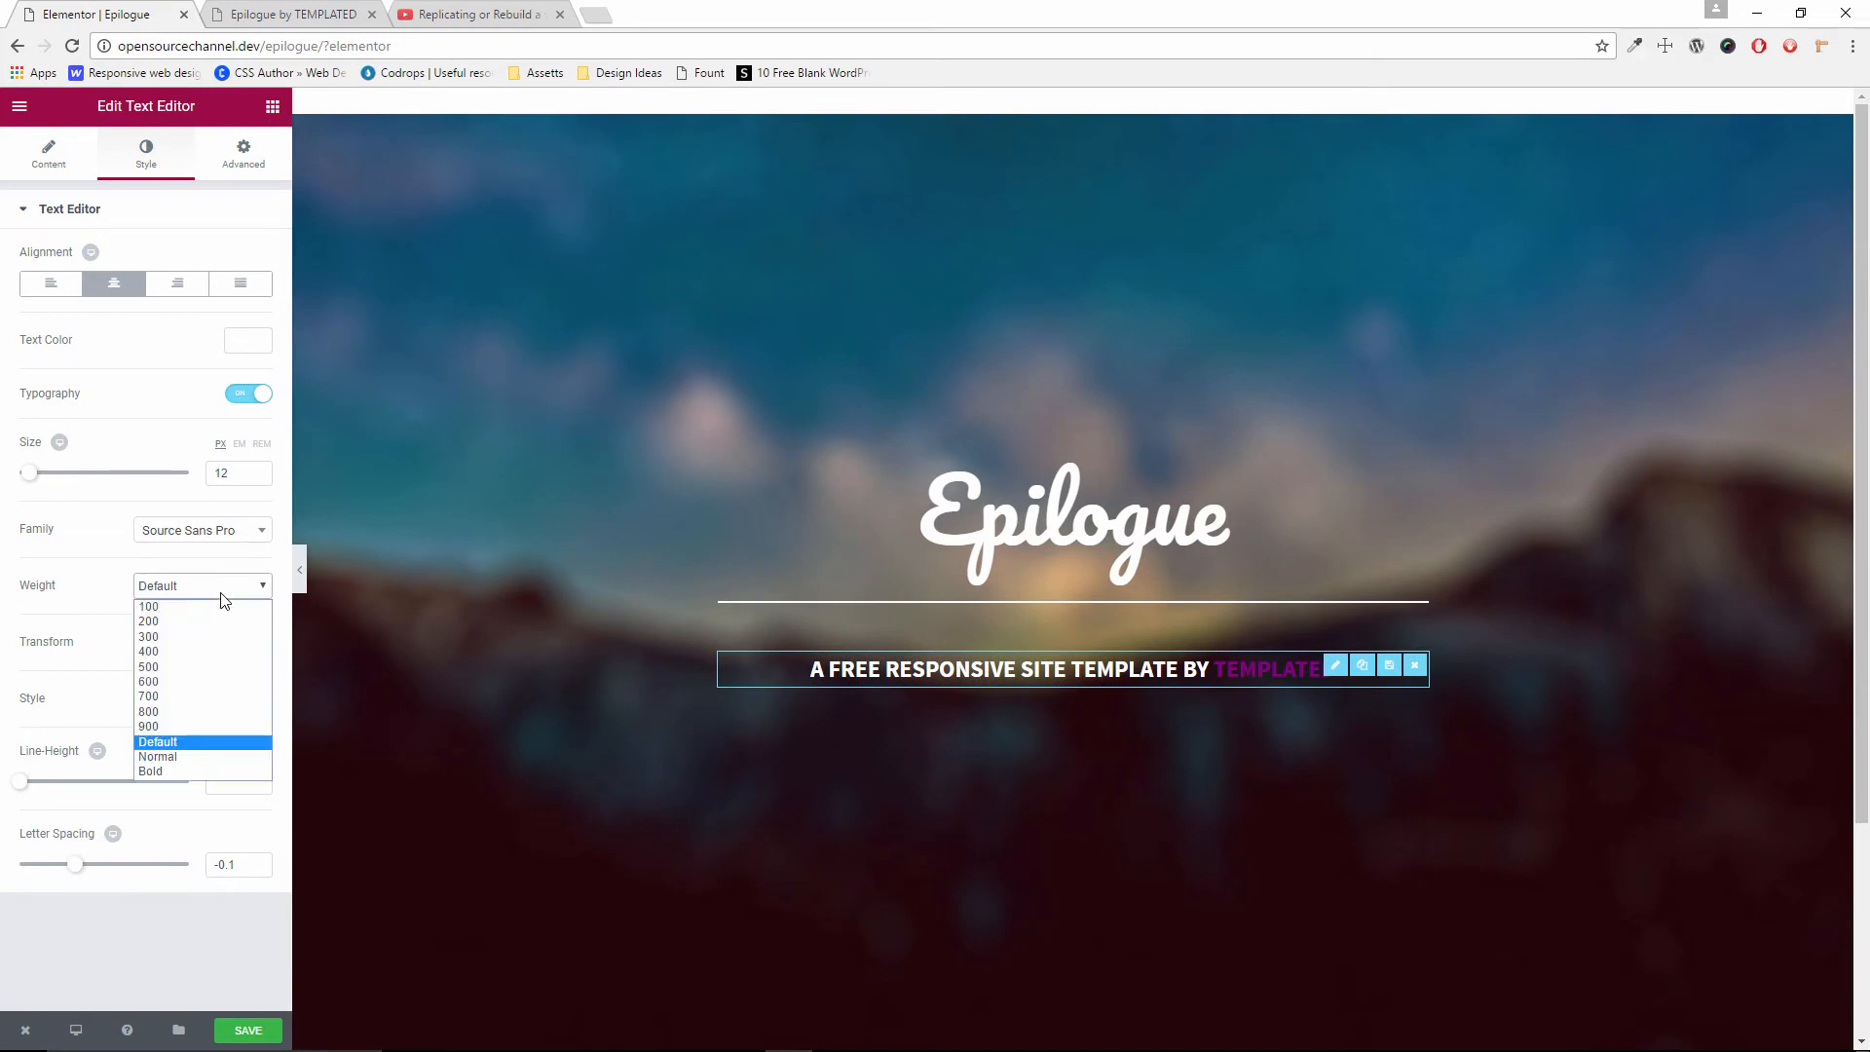
left_click(202, 767)
left_click(202, 644)
left_click(215, 733)
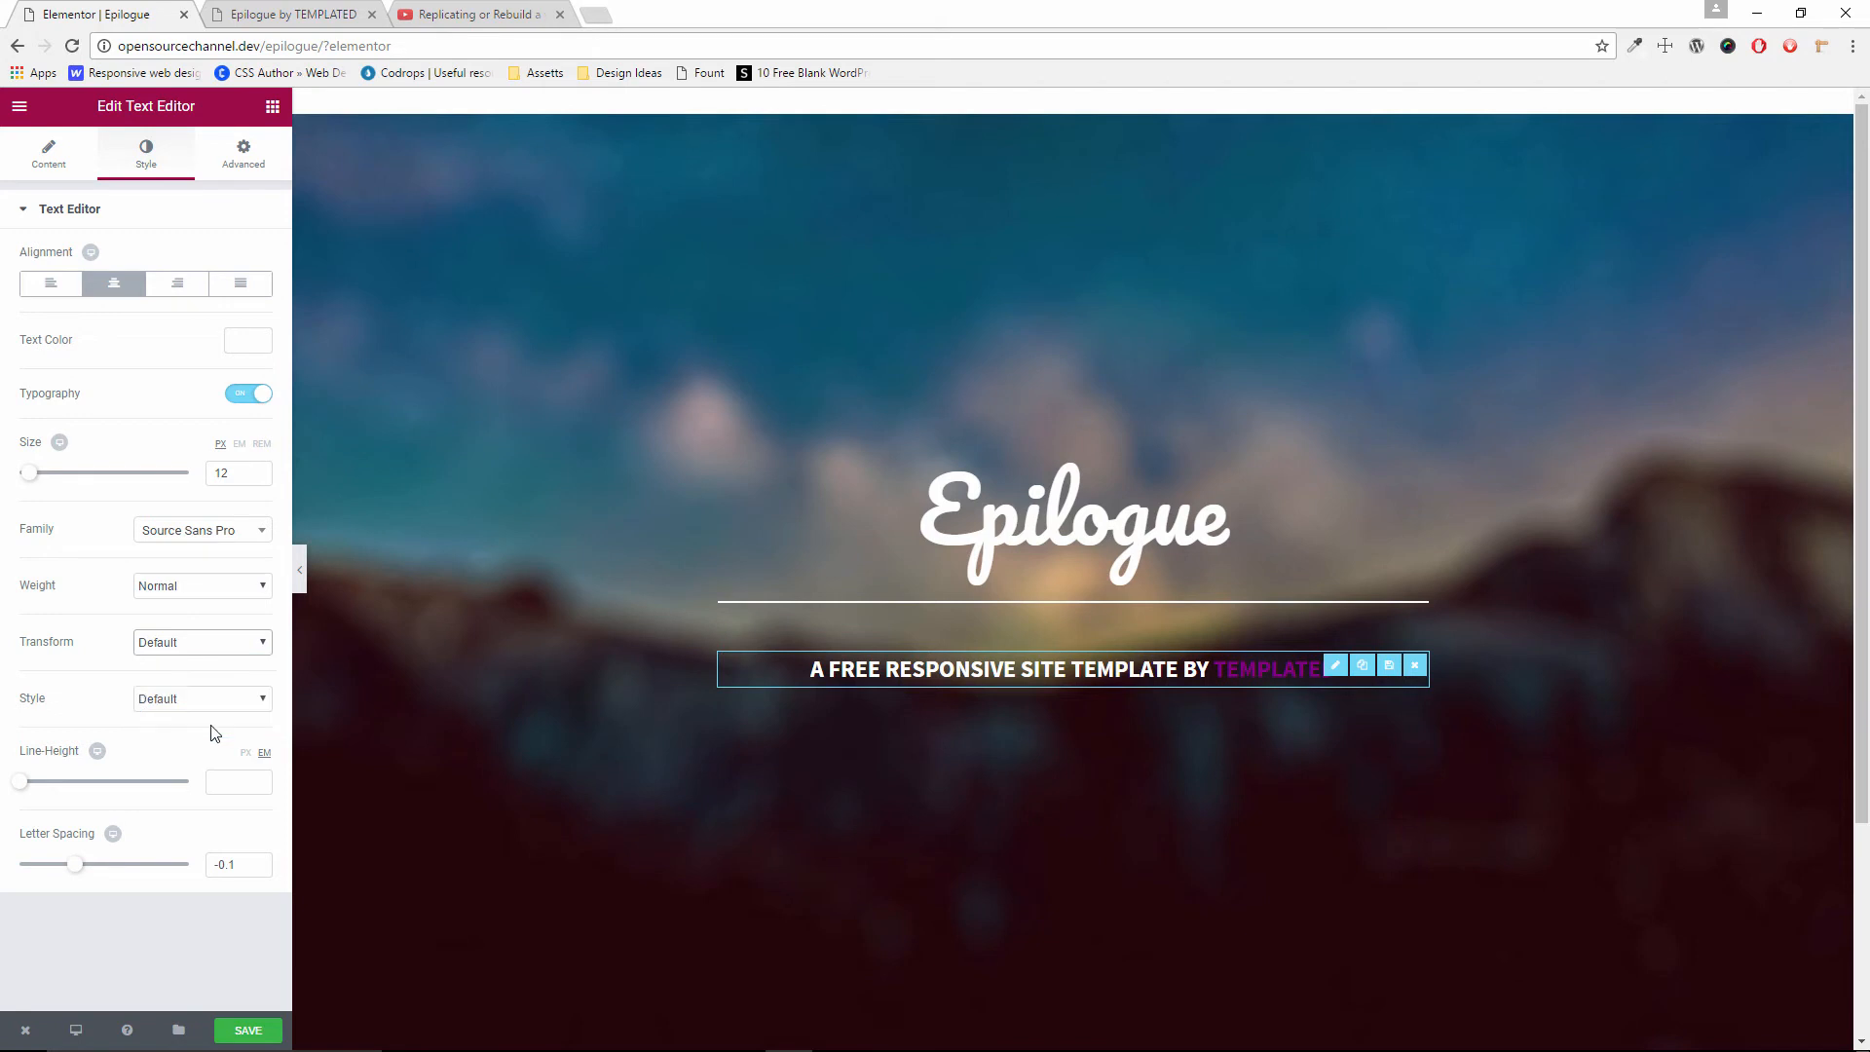
left_click(216, 701)
left_click(197, 732)
Copy the whole tagline text, clear the widget's content and paste the tagline back into the visual editor
left_click(54, 161)
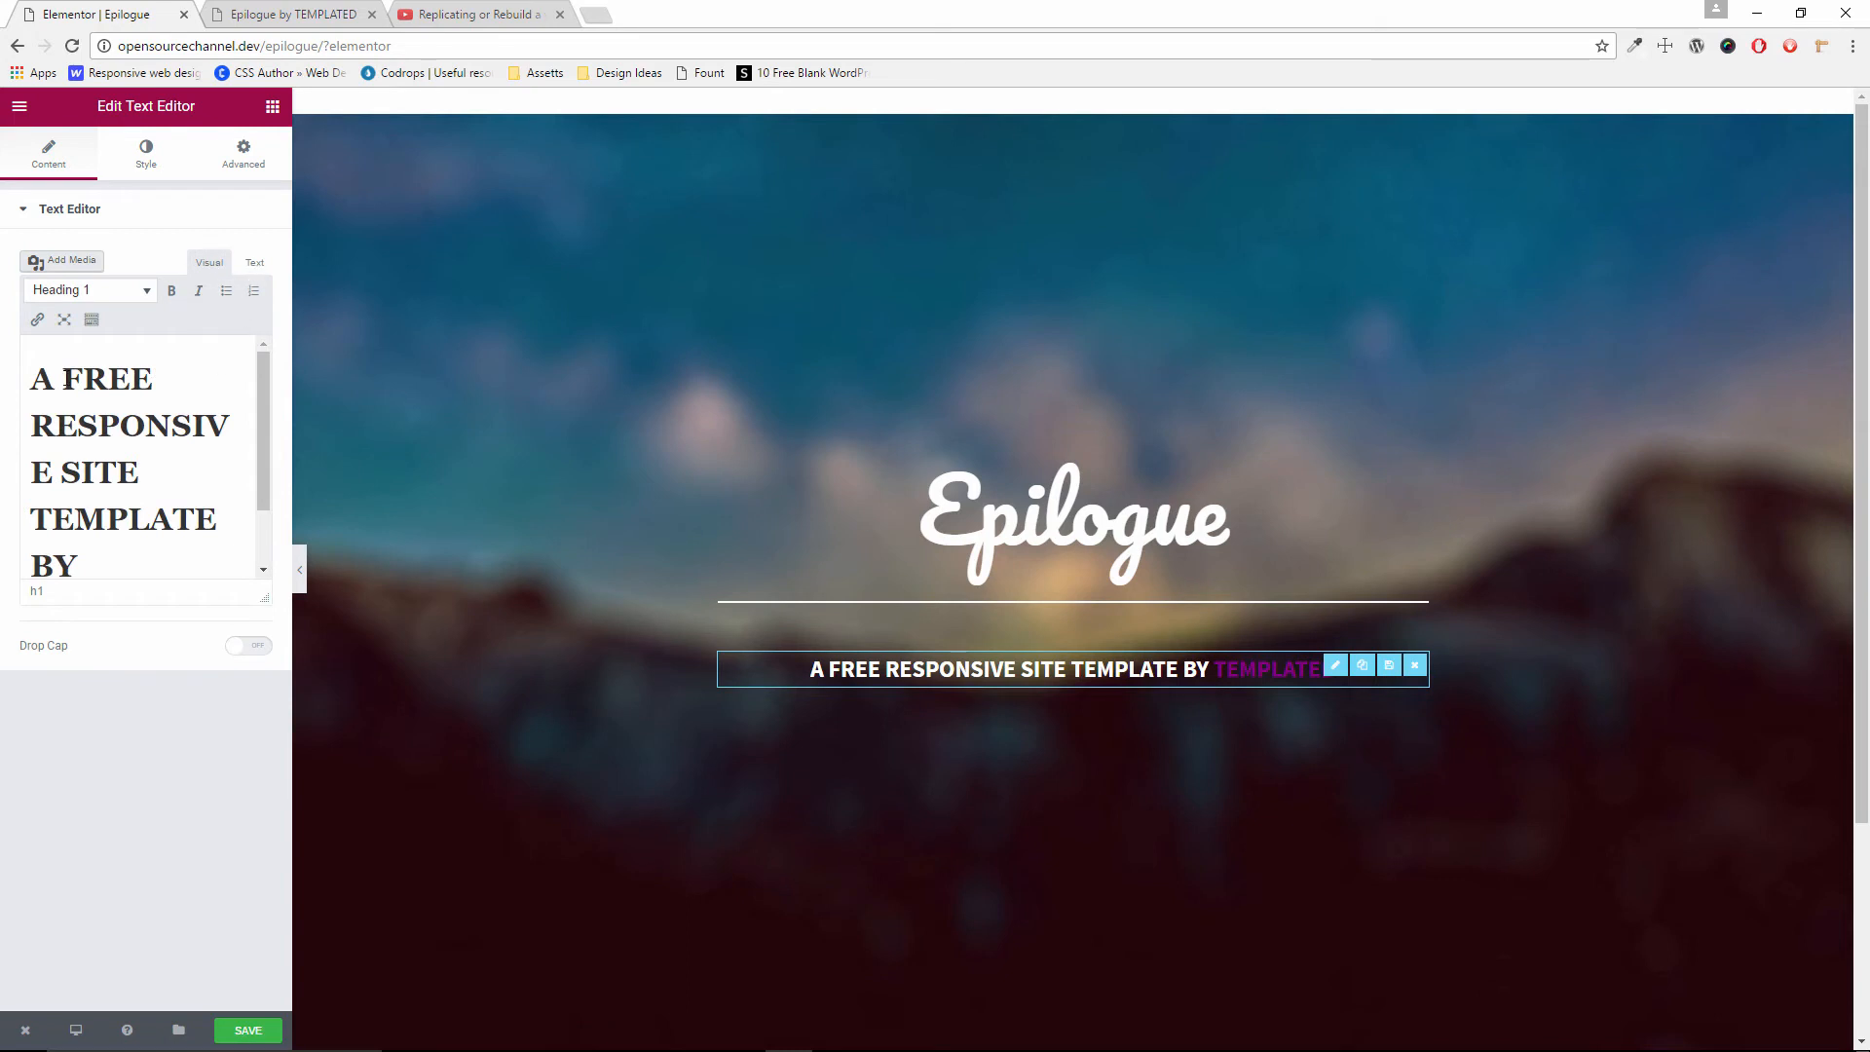
left_click_drag(31, 378, 277, 715)
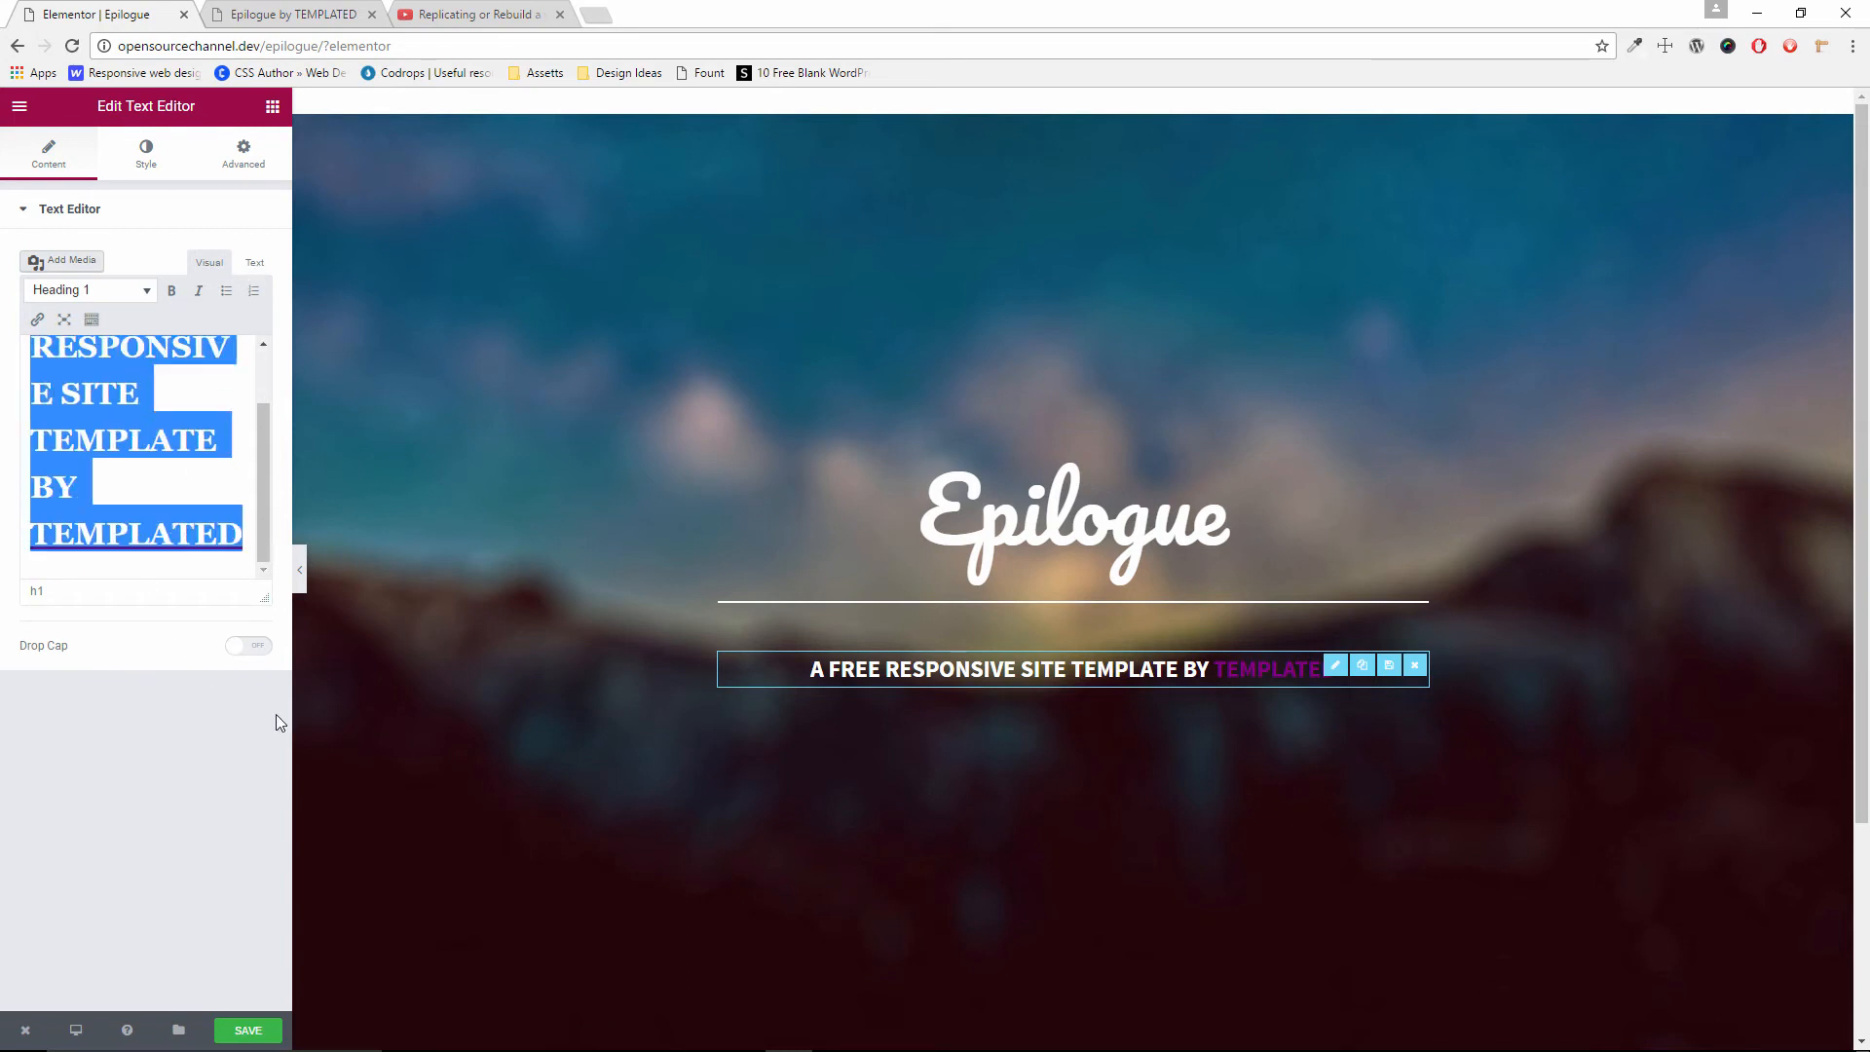
right_click(102, 441)
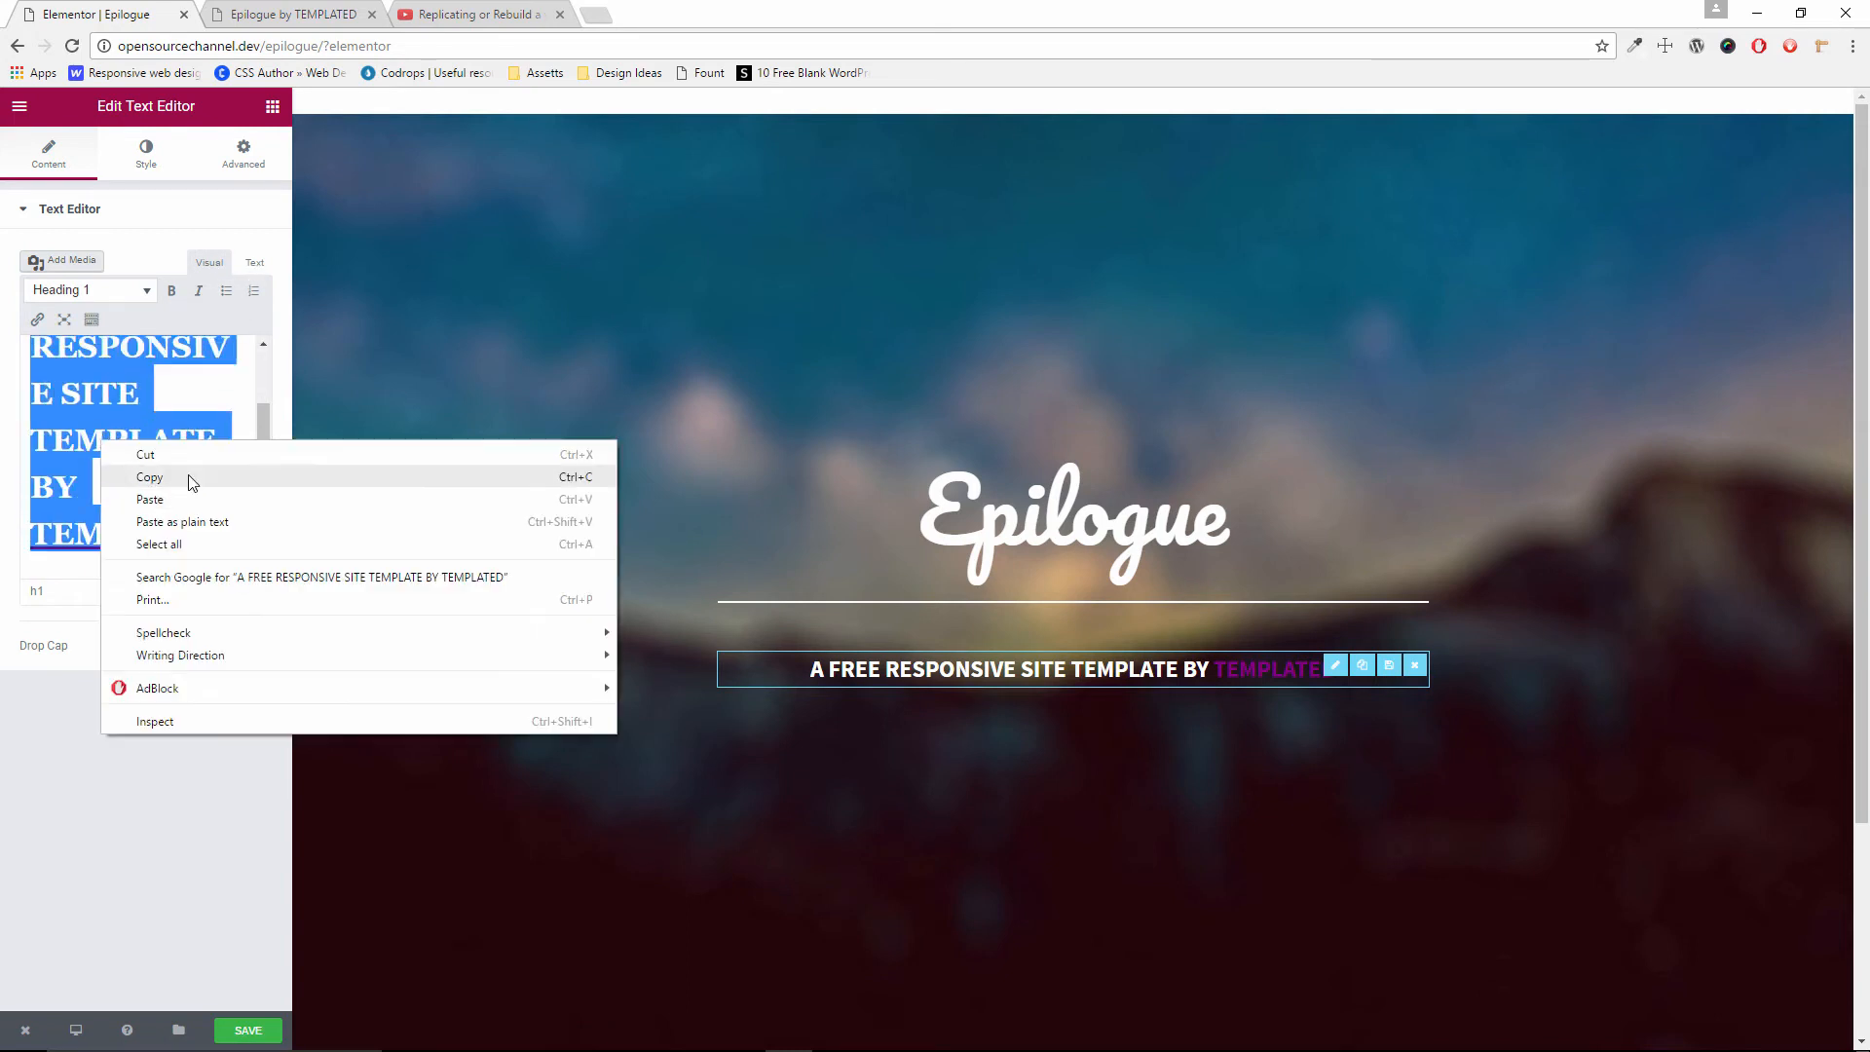
left_click(188, 480)
left_click(256, 263)
left_click(39, 367)
key("ctrl+a")
key("BackSpace")
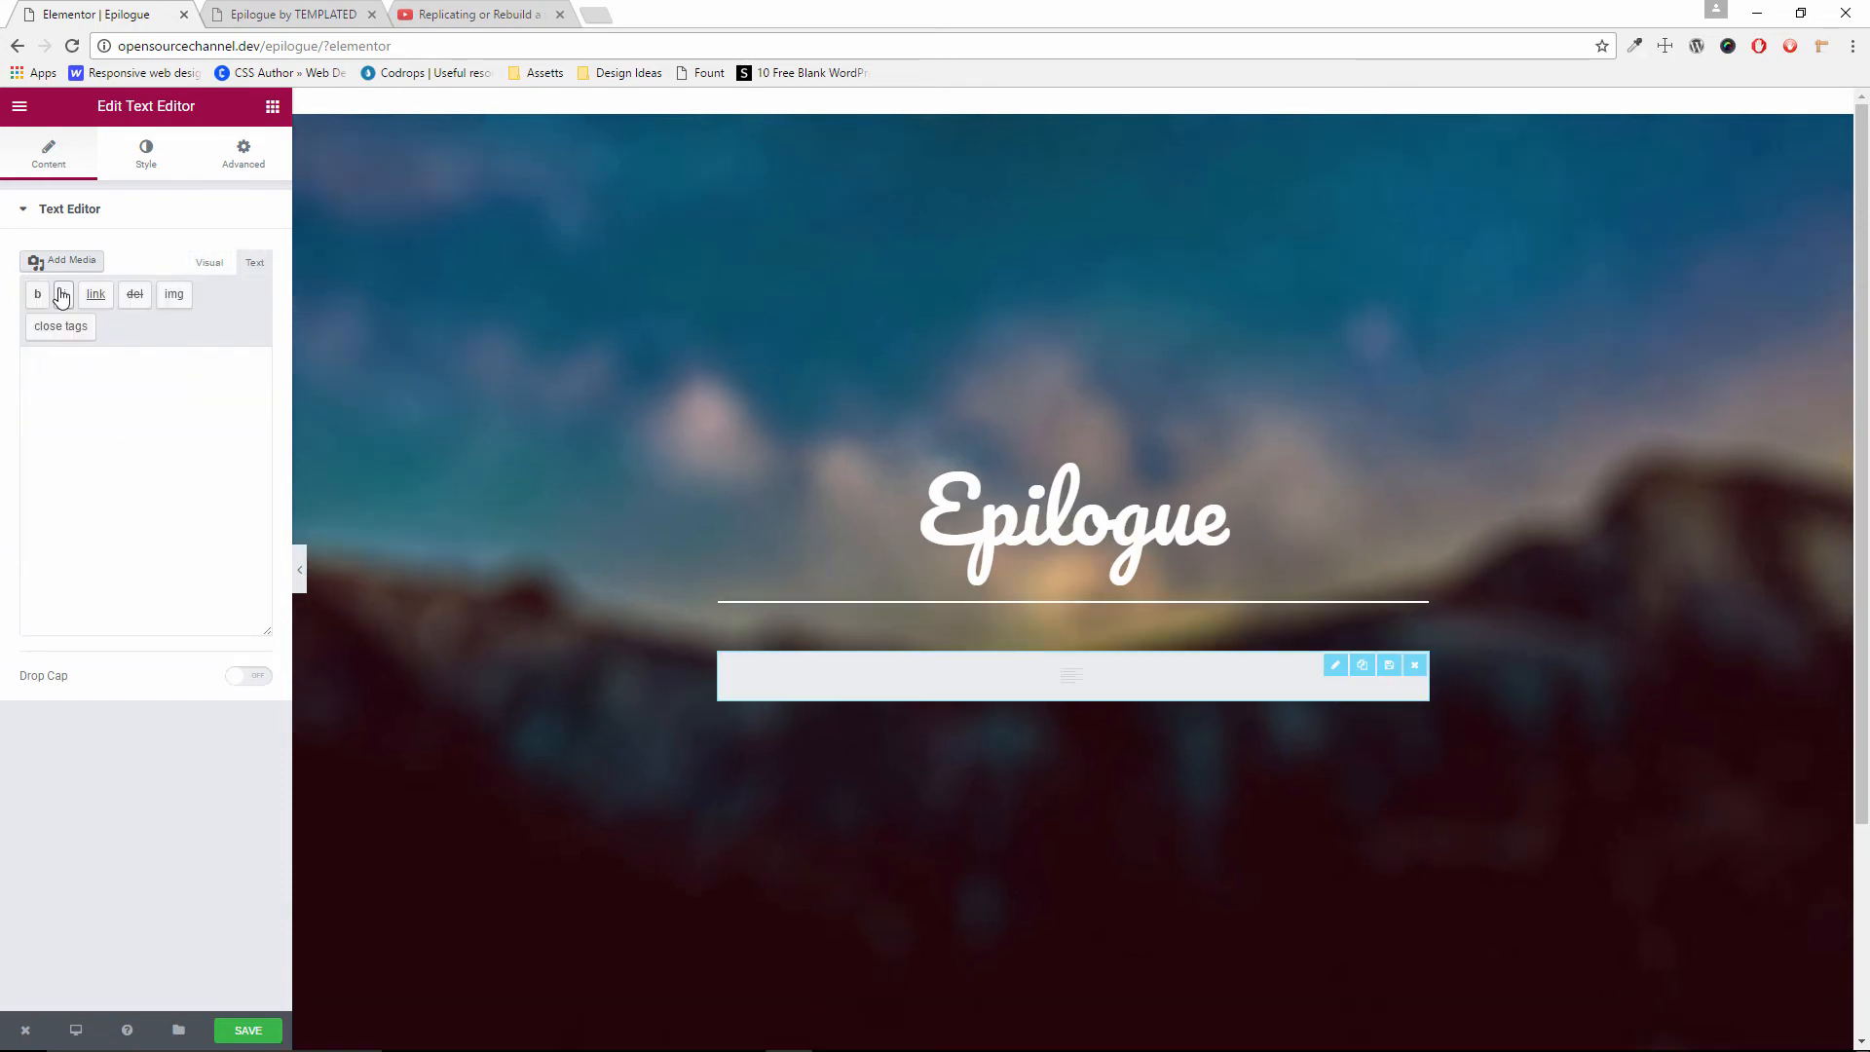
left_click(206, 262)
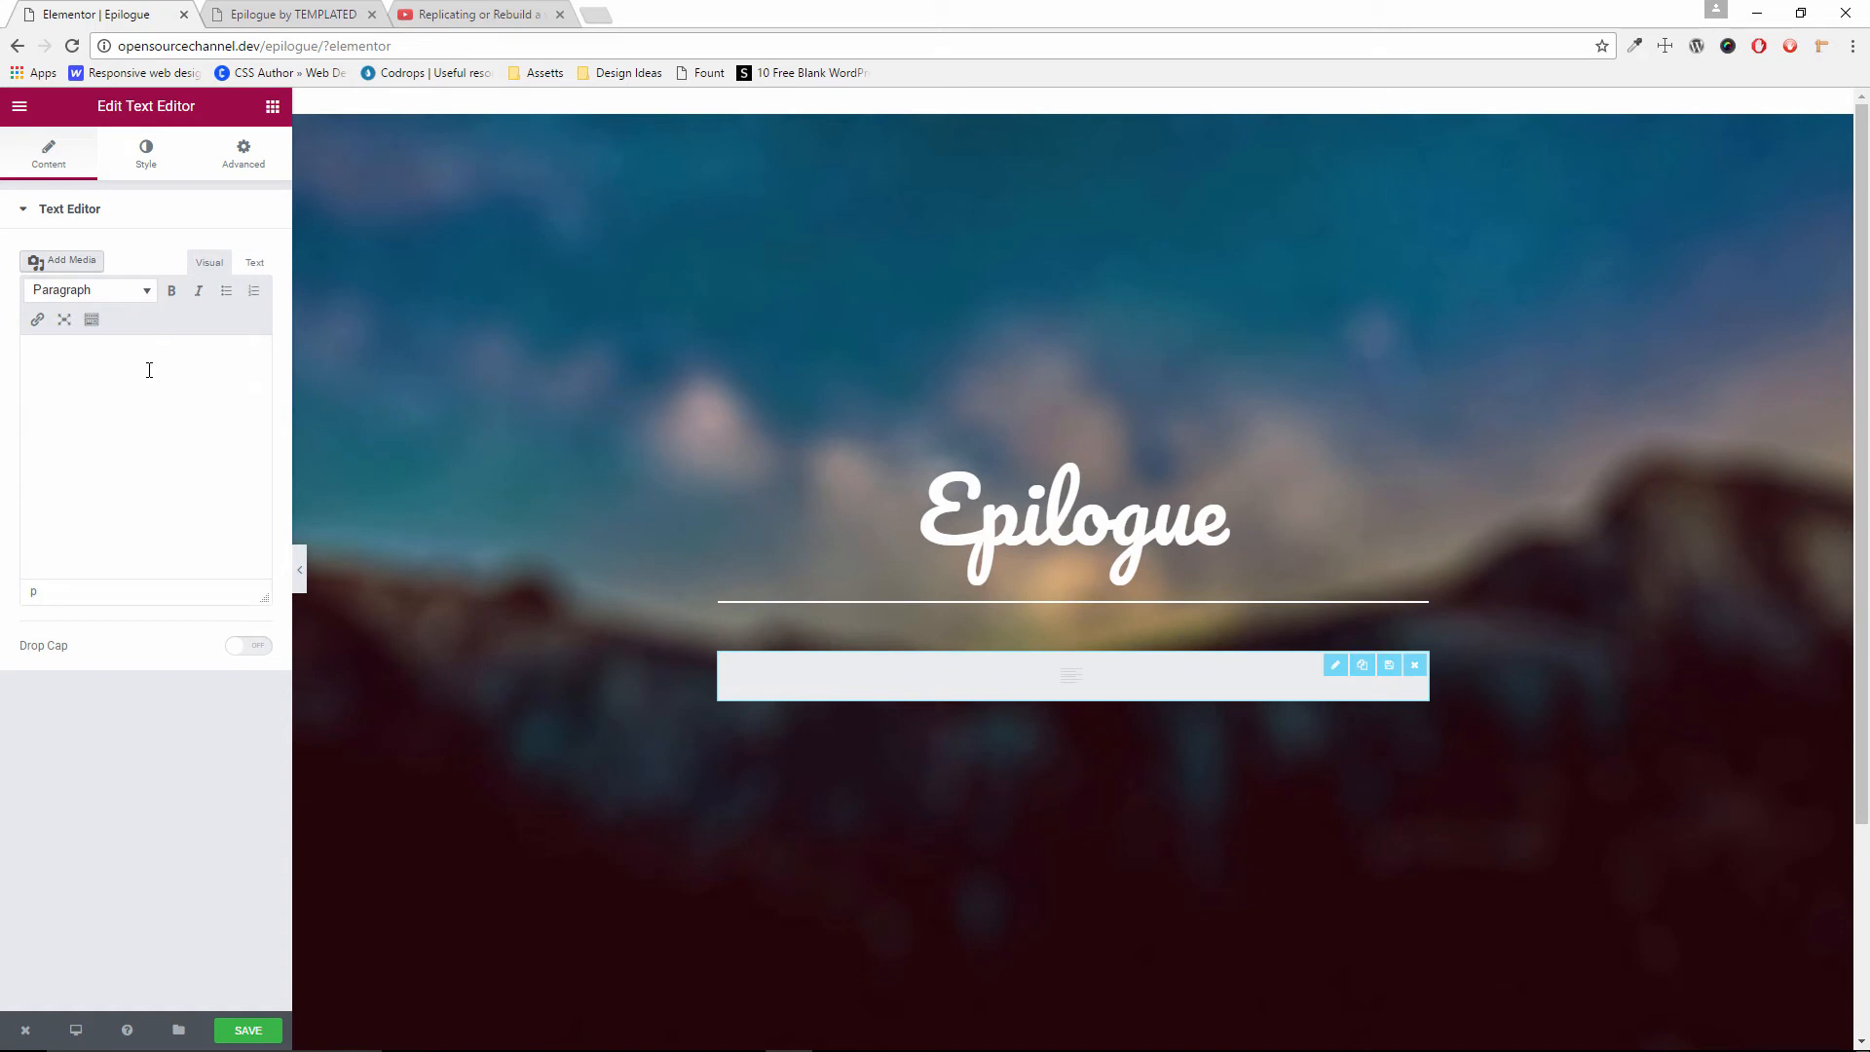
key("ctrl+v")
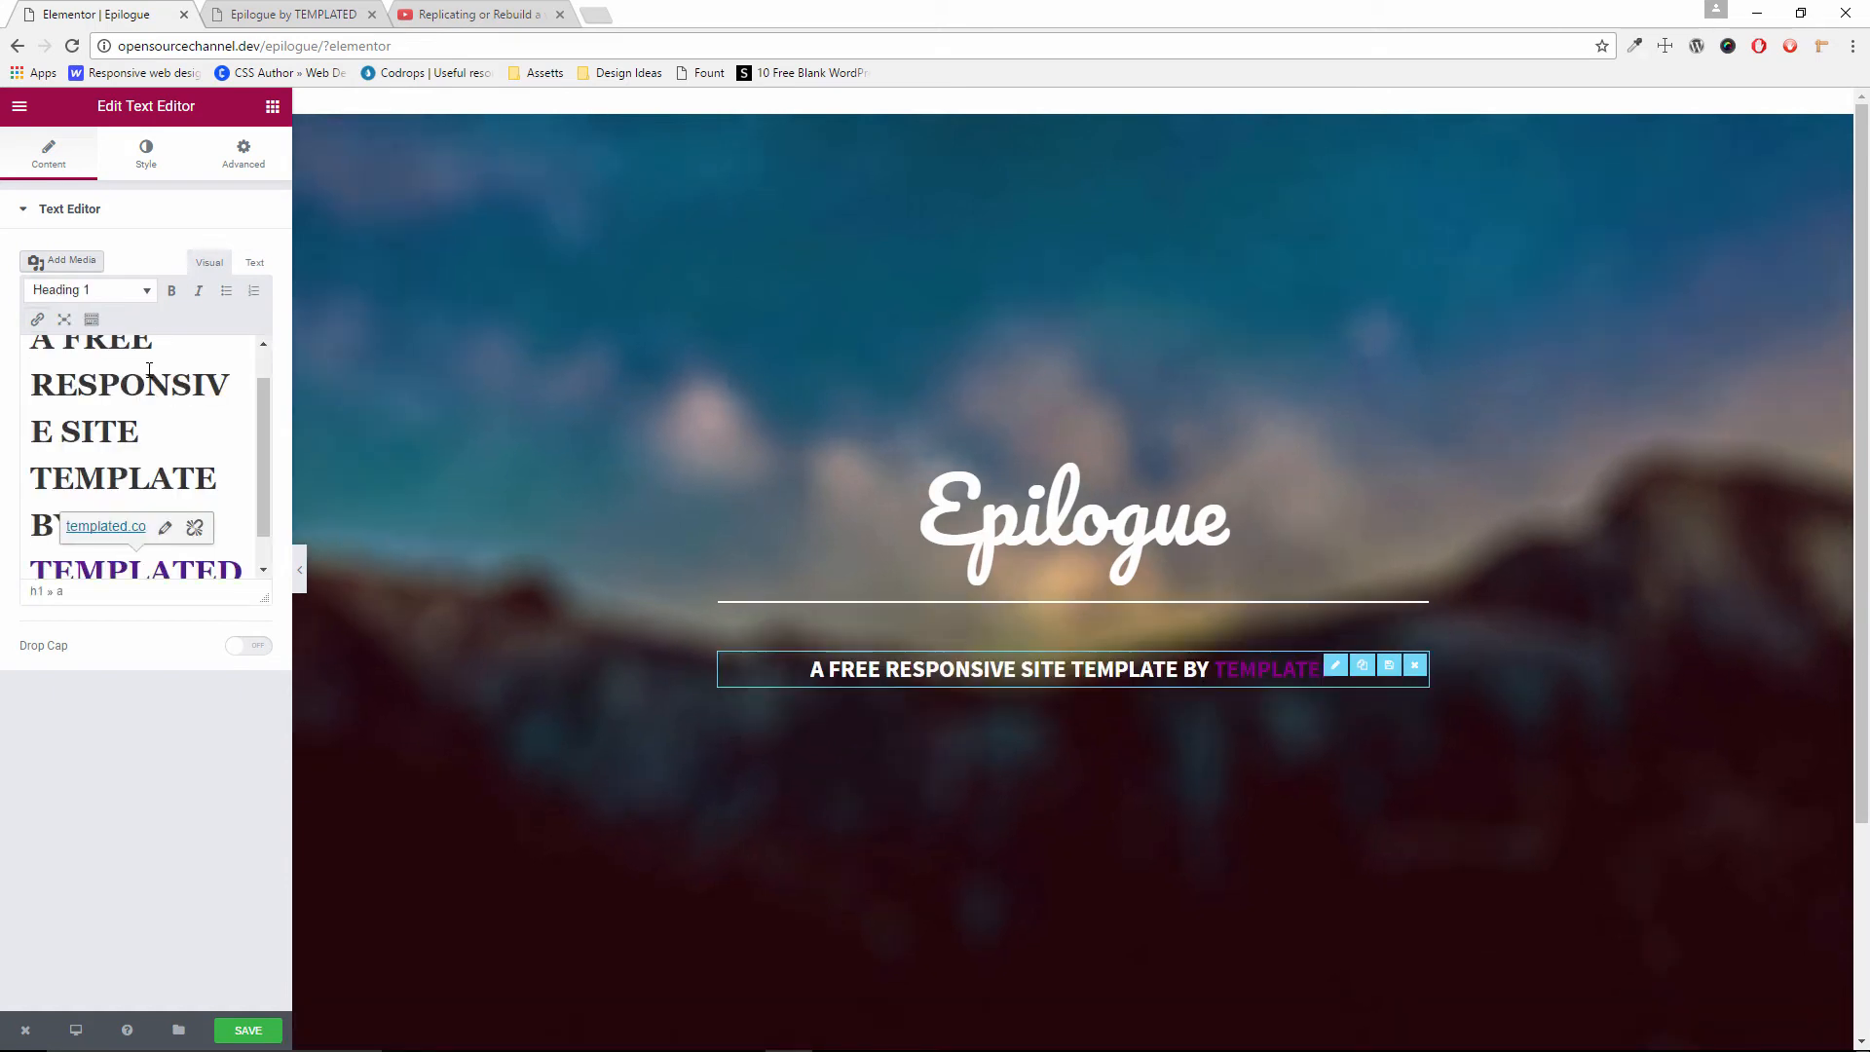
Replace the tagline's h1 and link markup with the plain text "A FREE RESPONSIVE SITE TEMPLATE BY TEMPLATED"
left_click(253, 261)
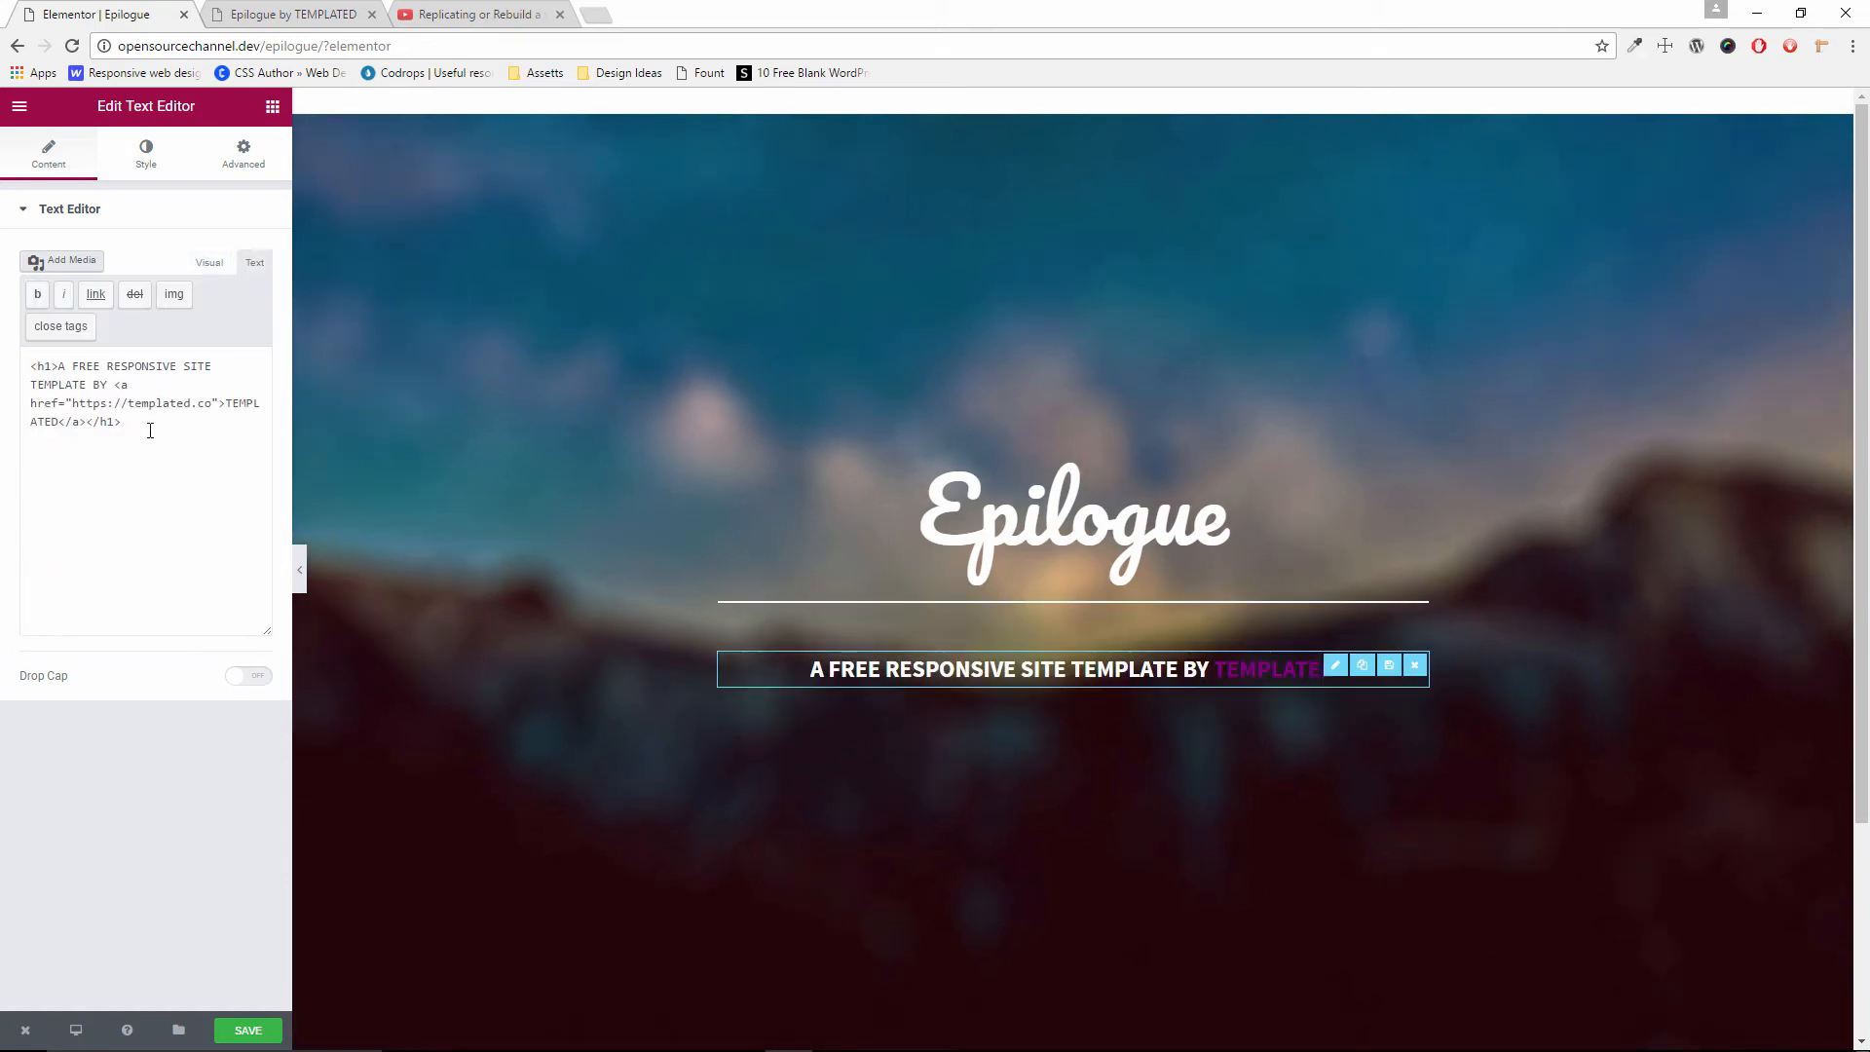
left_click_drag(157, 423, 2, 305)
key("ctrl+v")
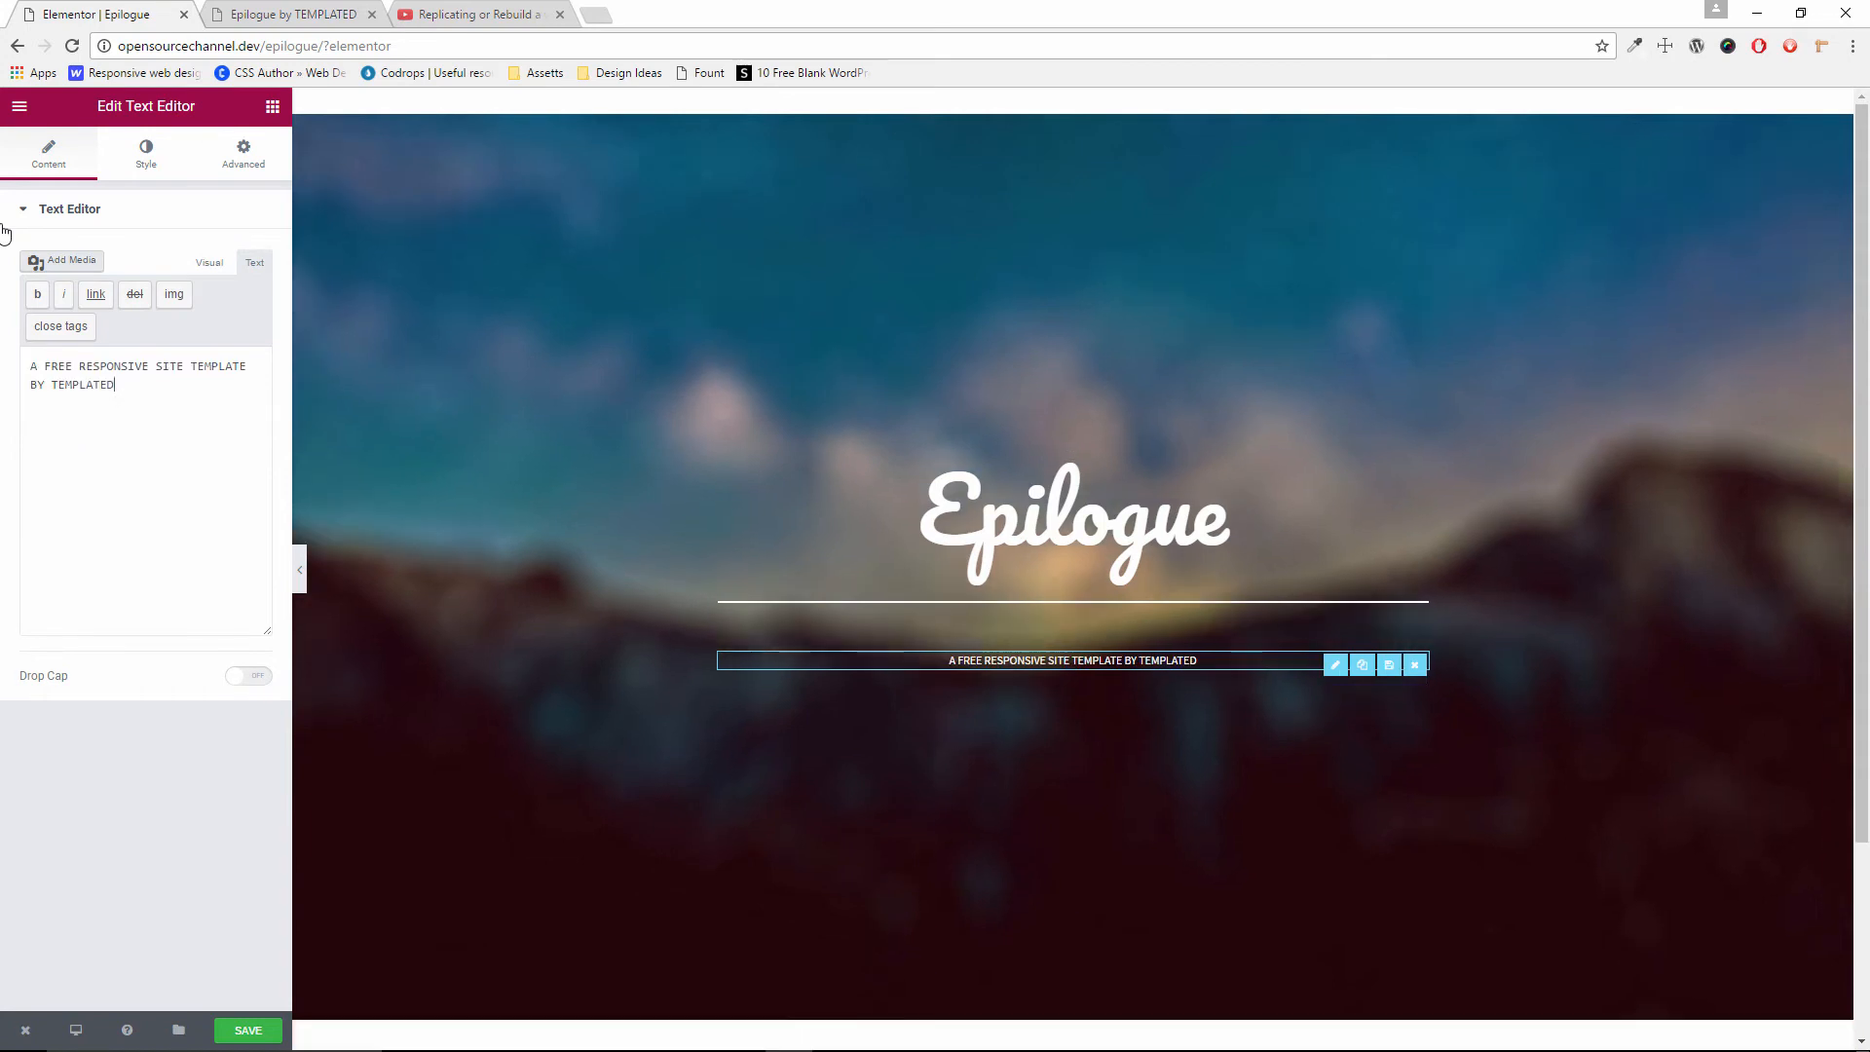
left_click(208, 262)
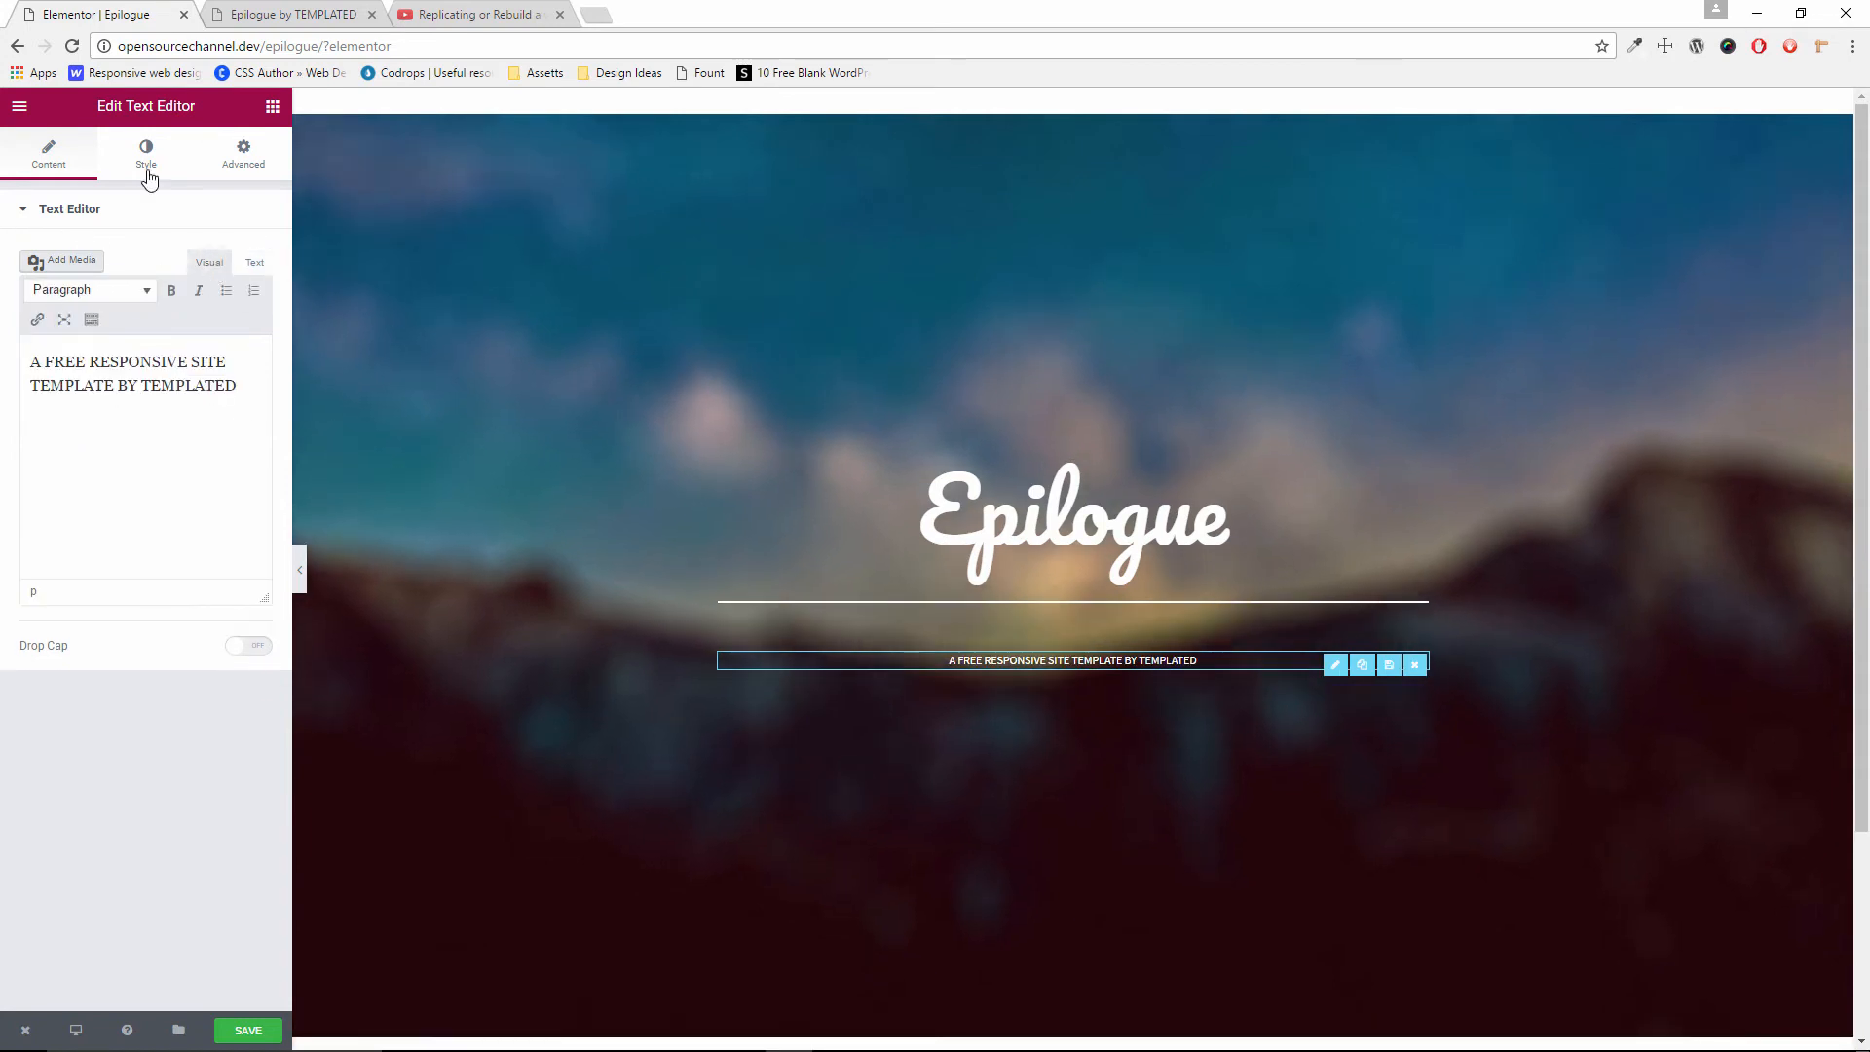
Set the tagline's font size to 18 px and its line height to 0.8 em, checking against the template
left_click(146, 156)
left_click(257, 470)
left_click(258, 475)
left_click(257, 475)
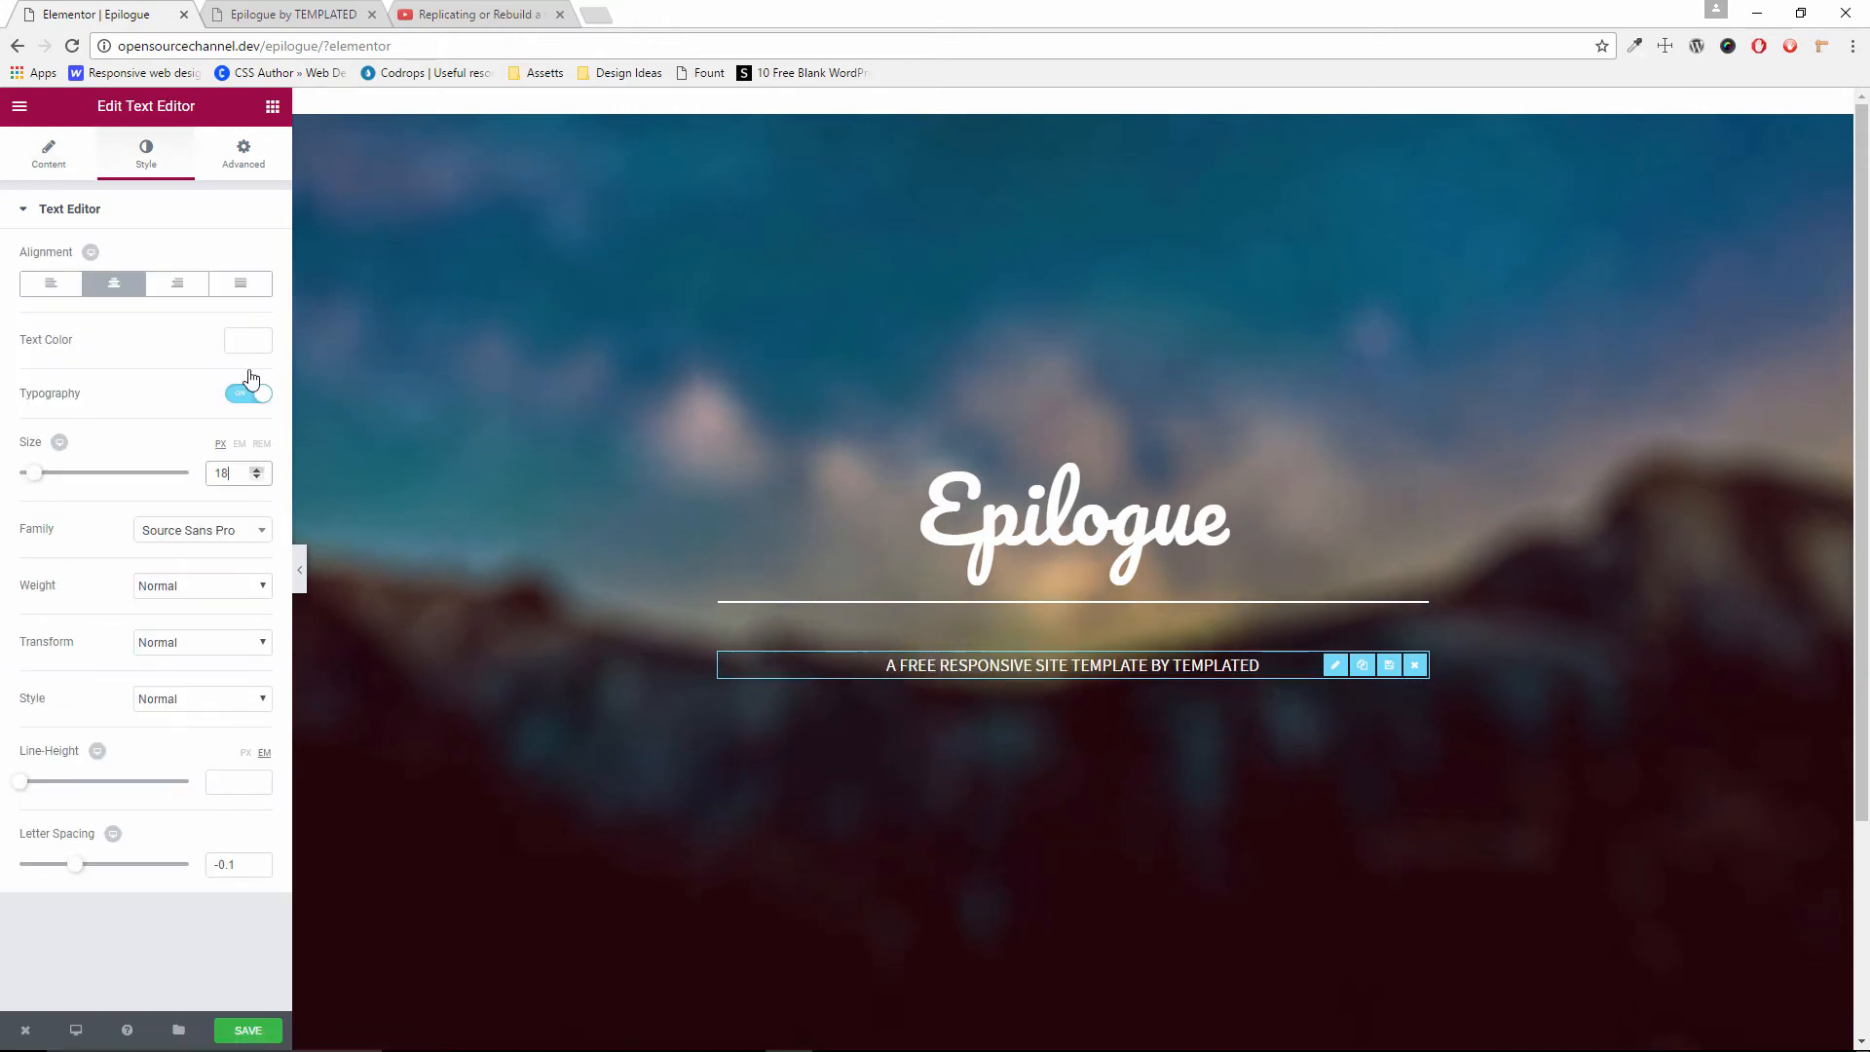
left_click(332, 11)
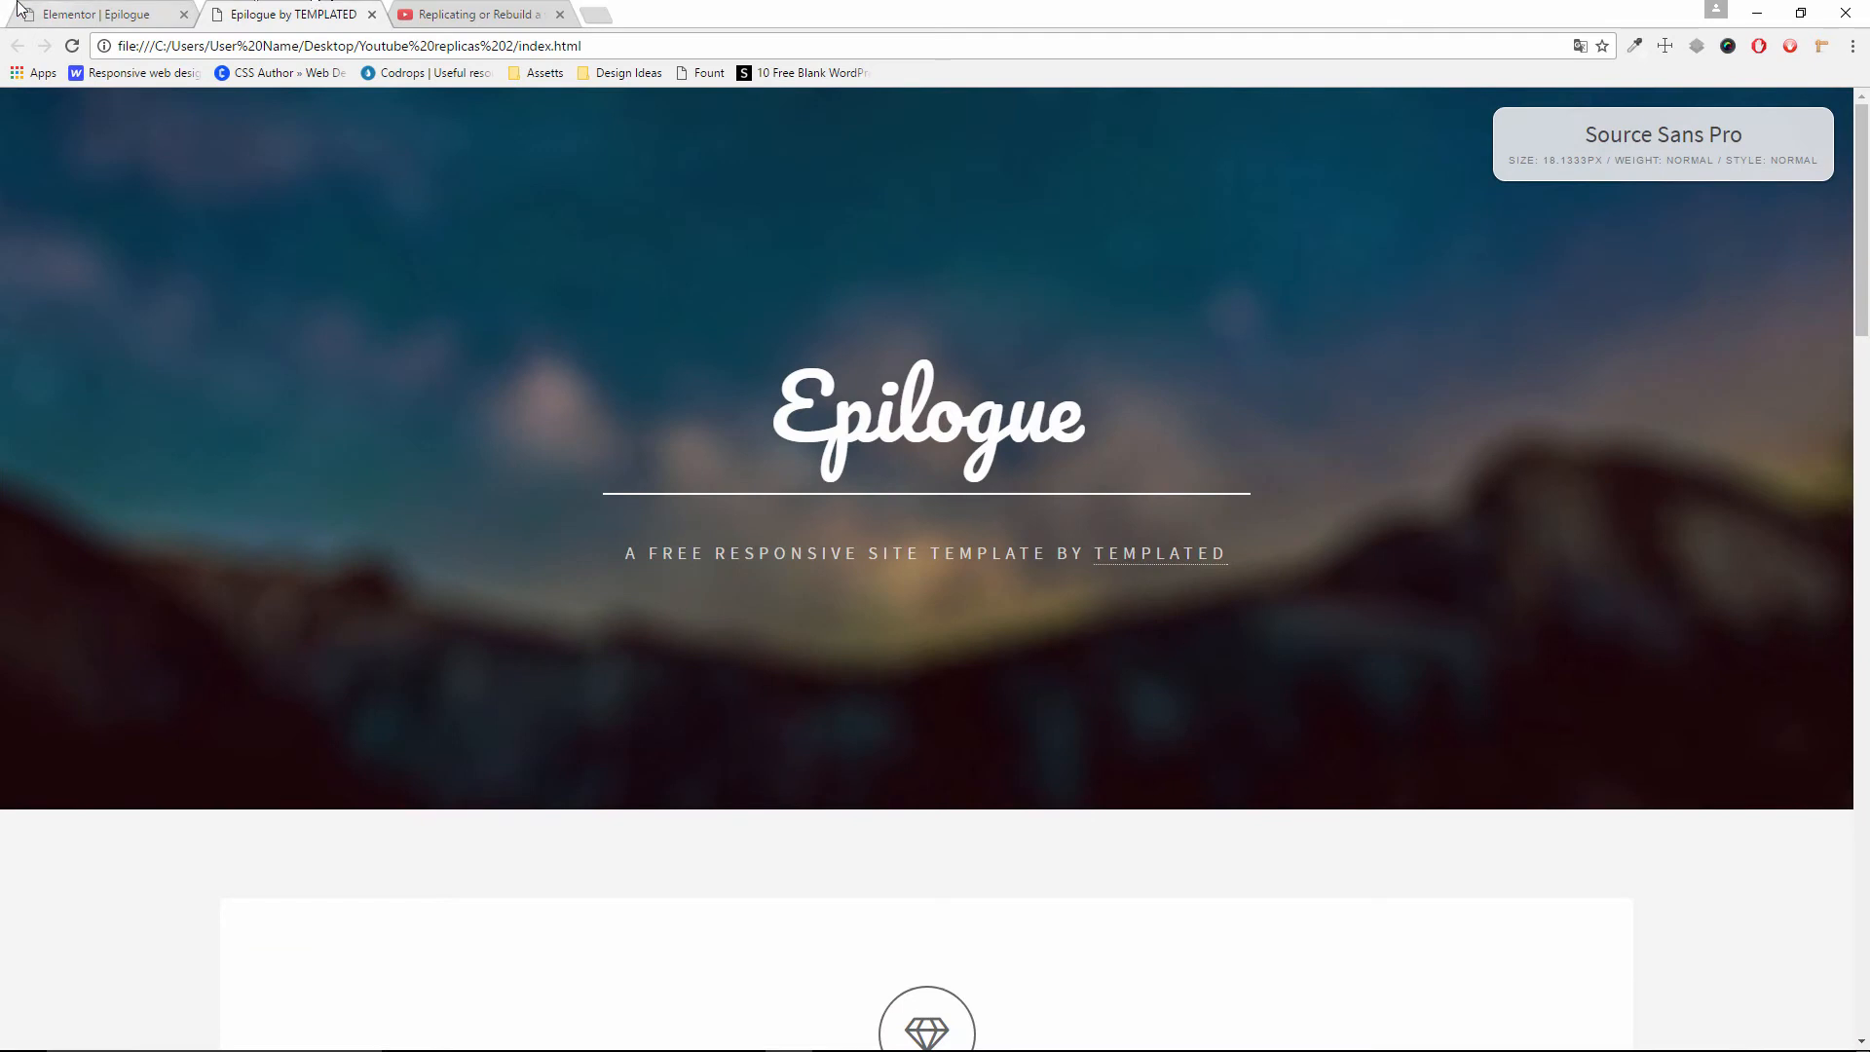
left_click(70, 11)
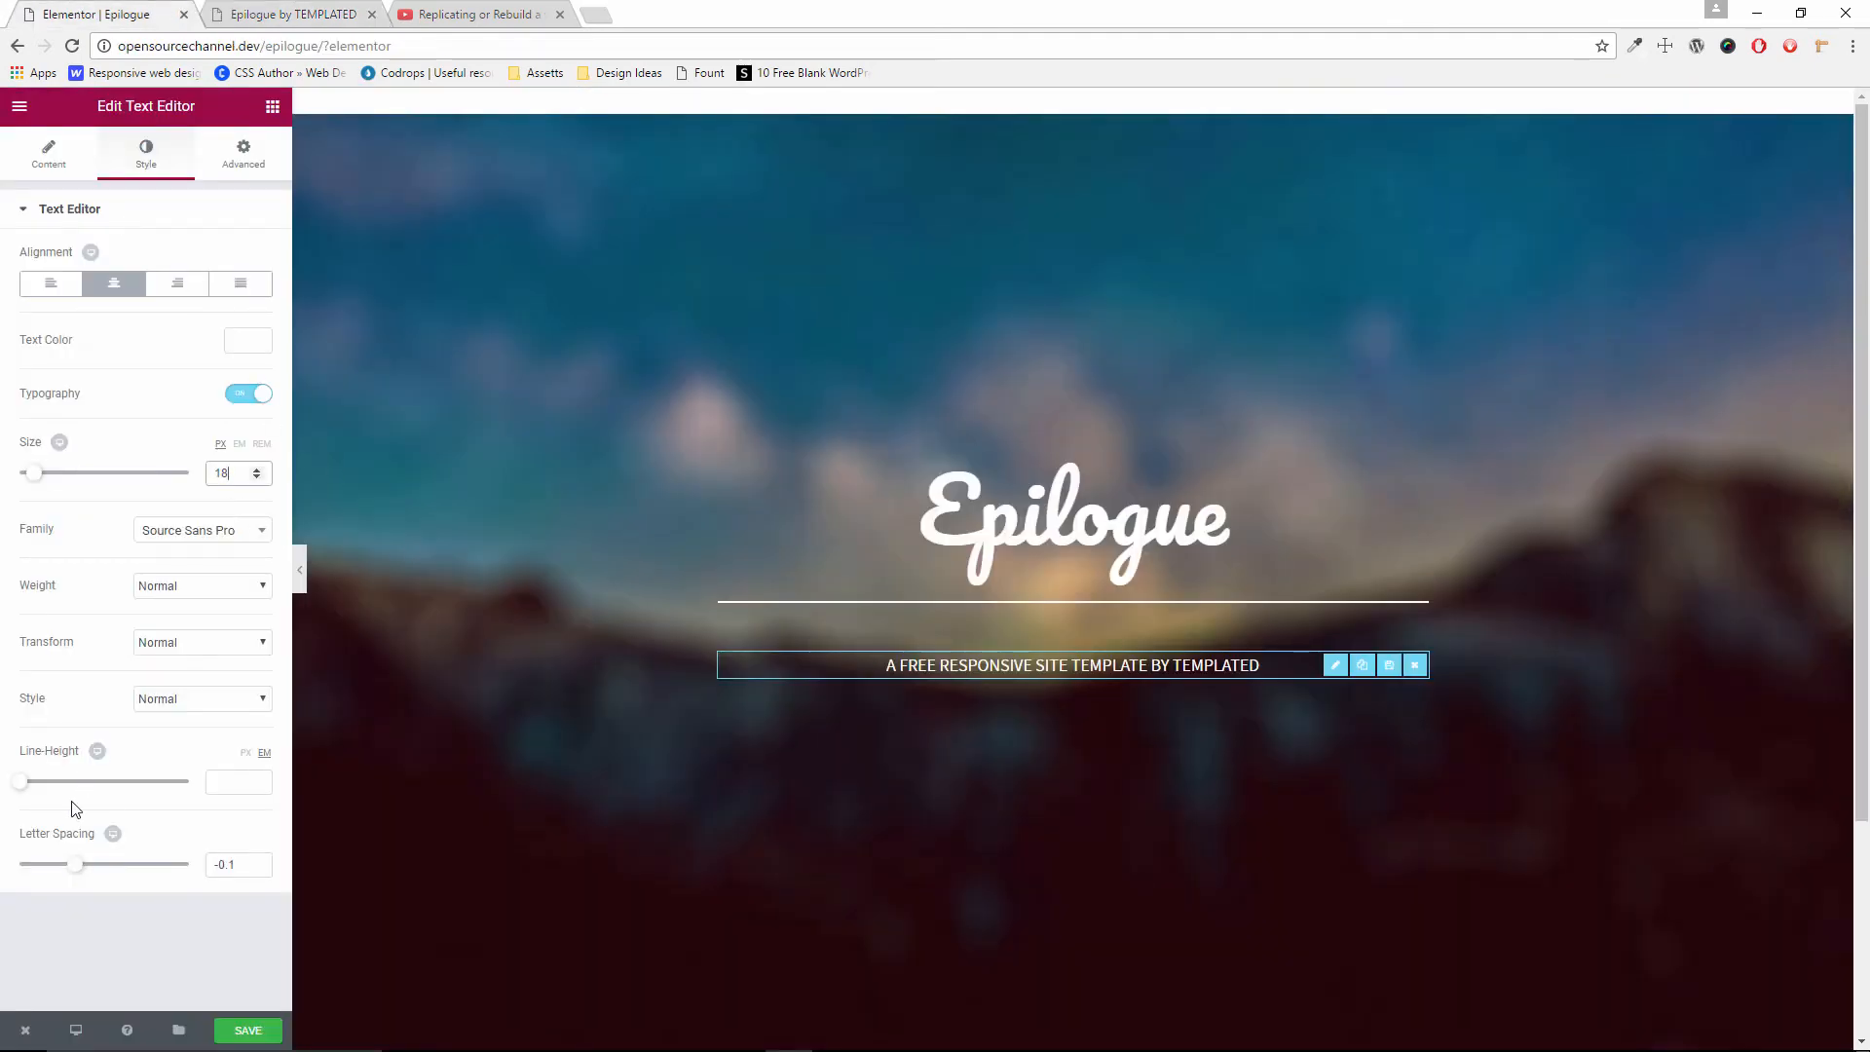
left_click_drag(29, 784, 39, 785)
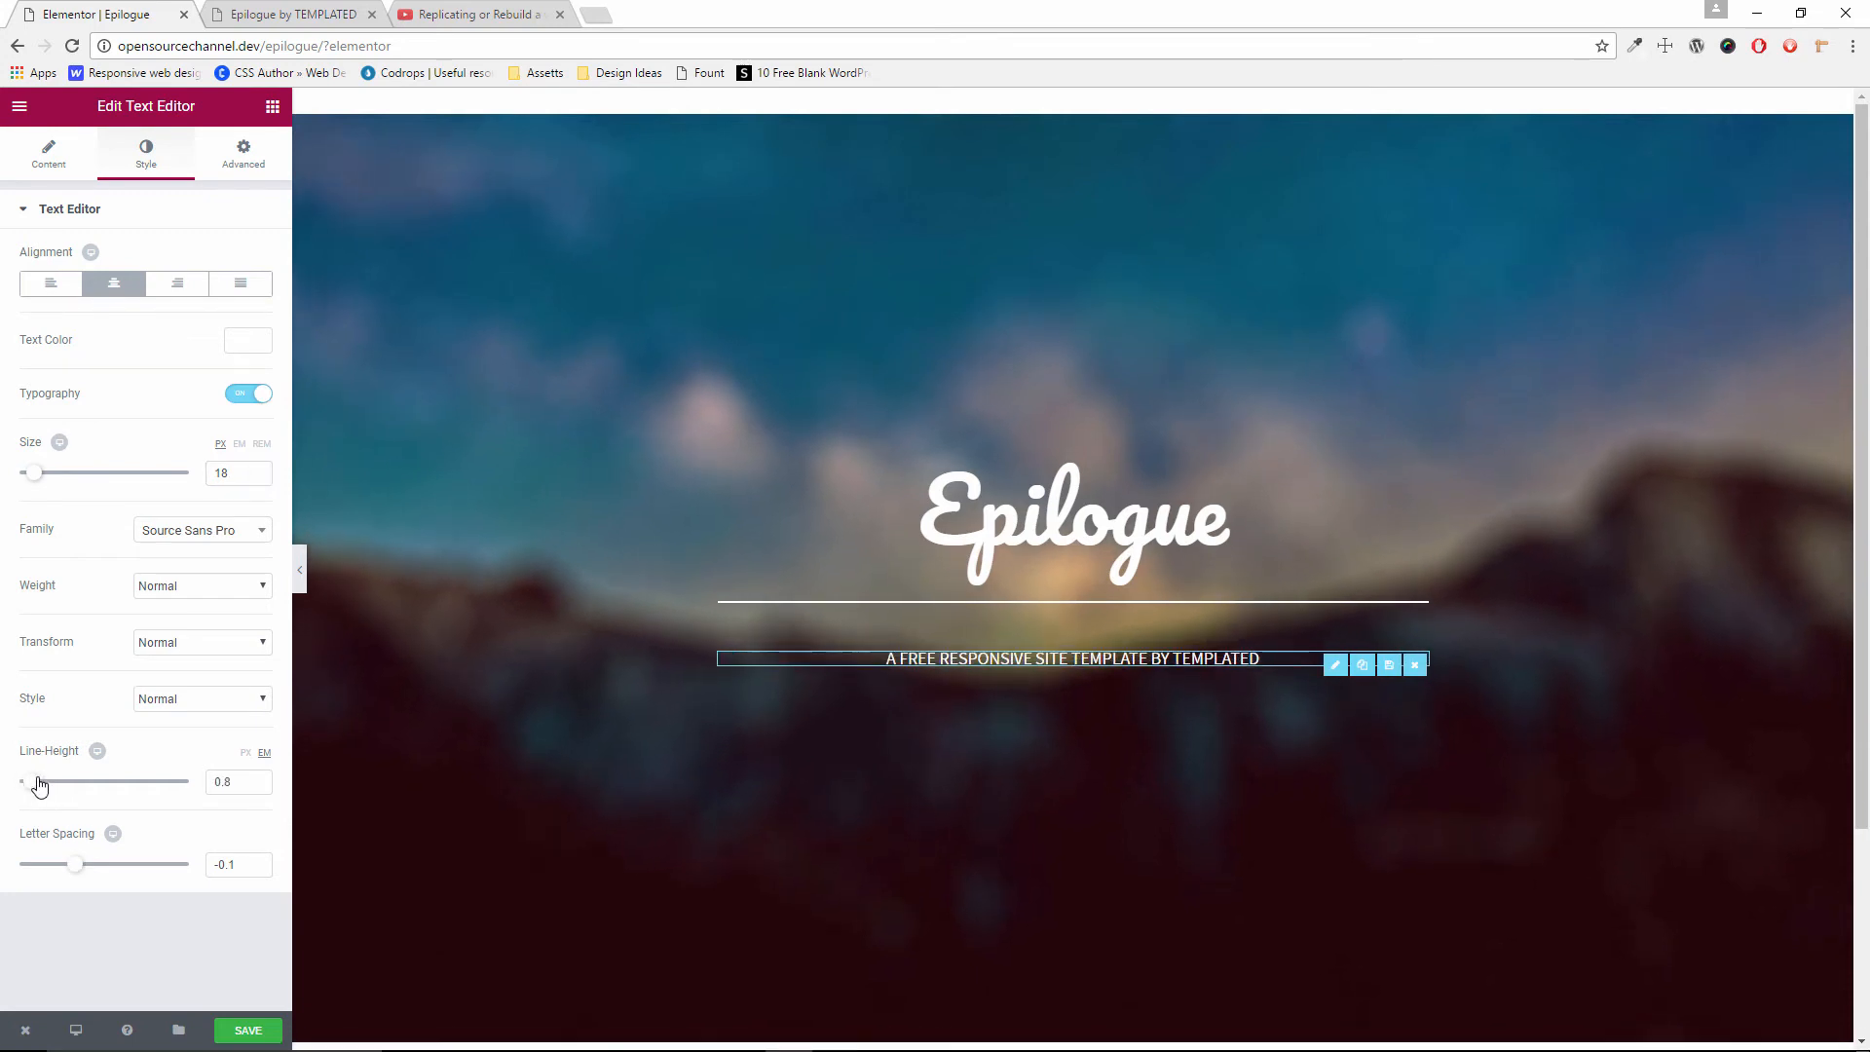
Try a top margin of -21 px on the tagline, compare with the template and reset the margin to 0
left_click(246, 158)
left_click(247, 283)
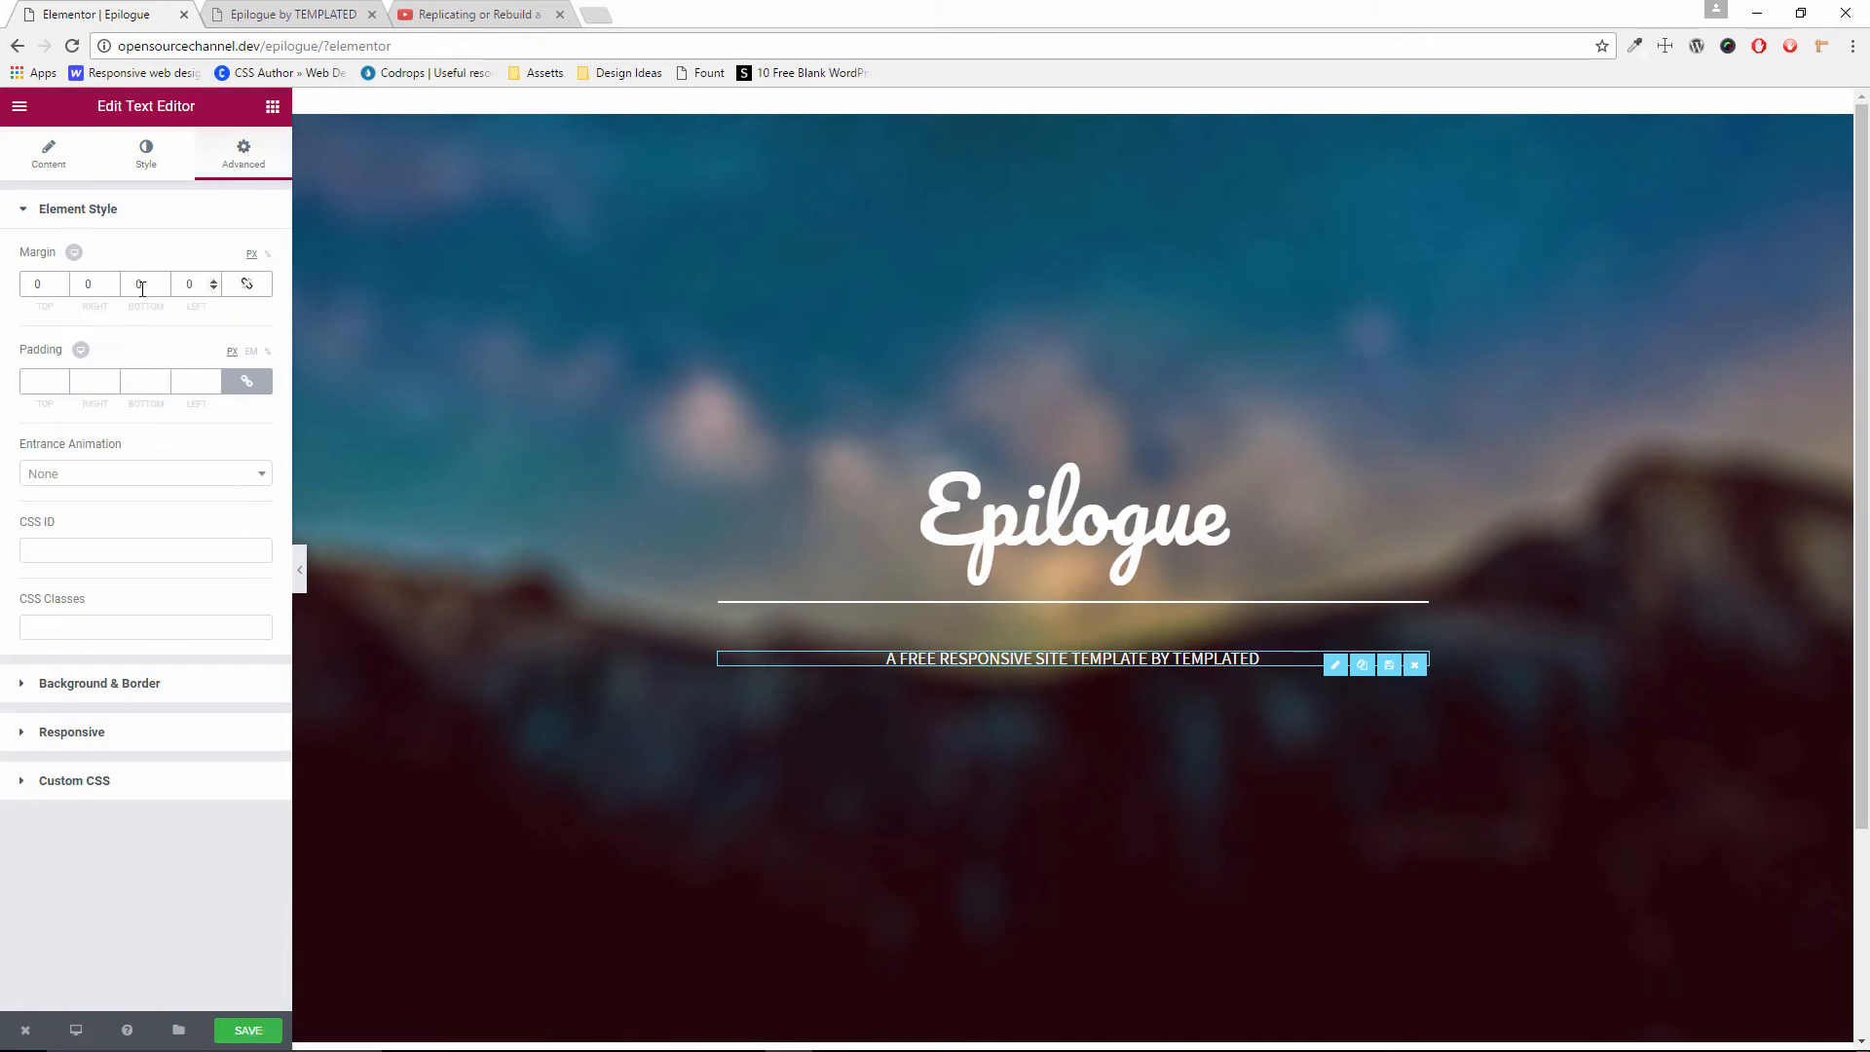
left_click_drag(62, 290, 62, 281)
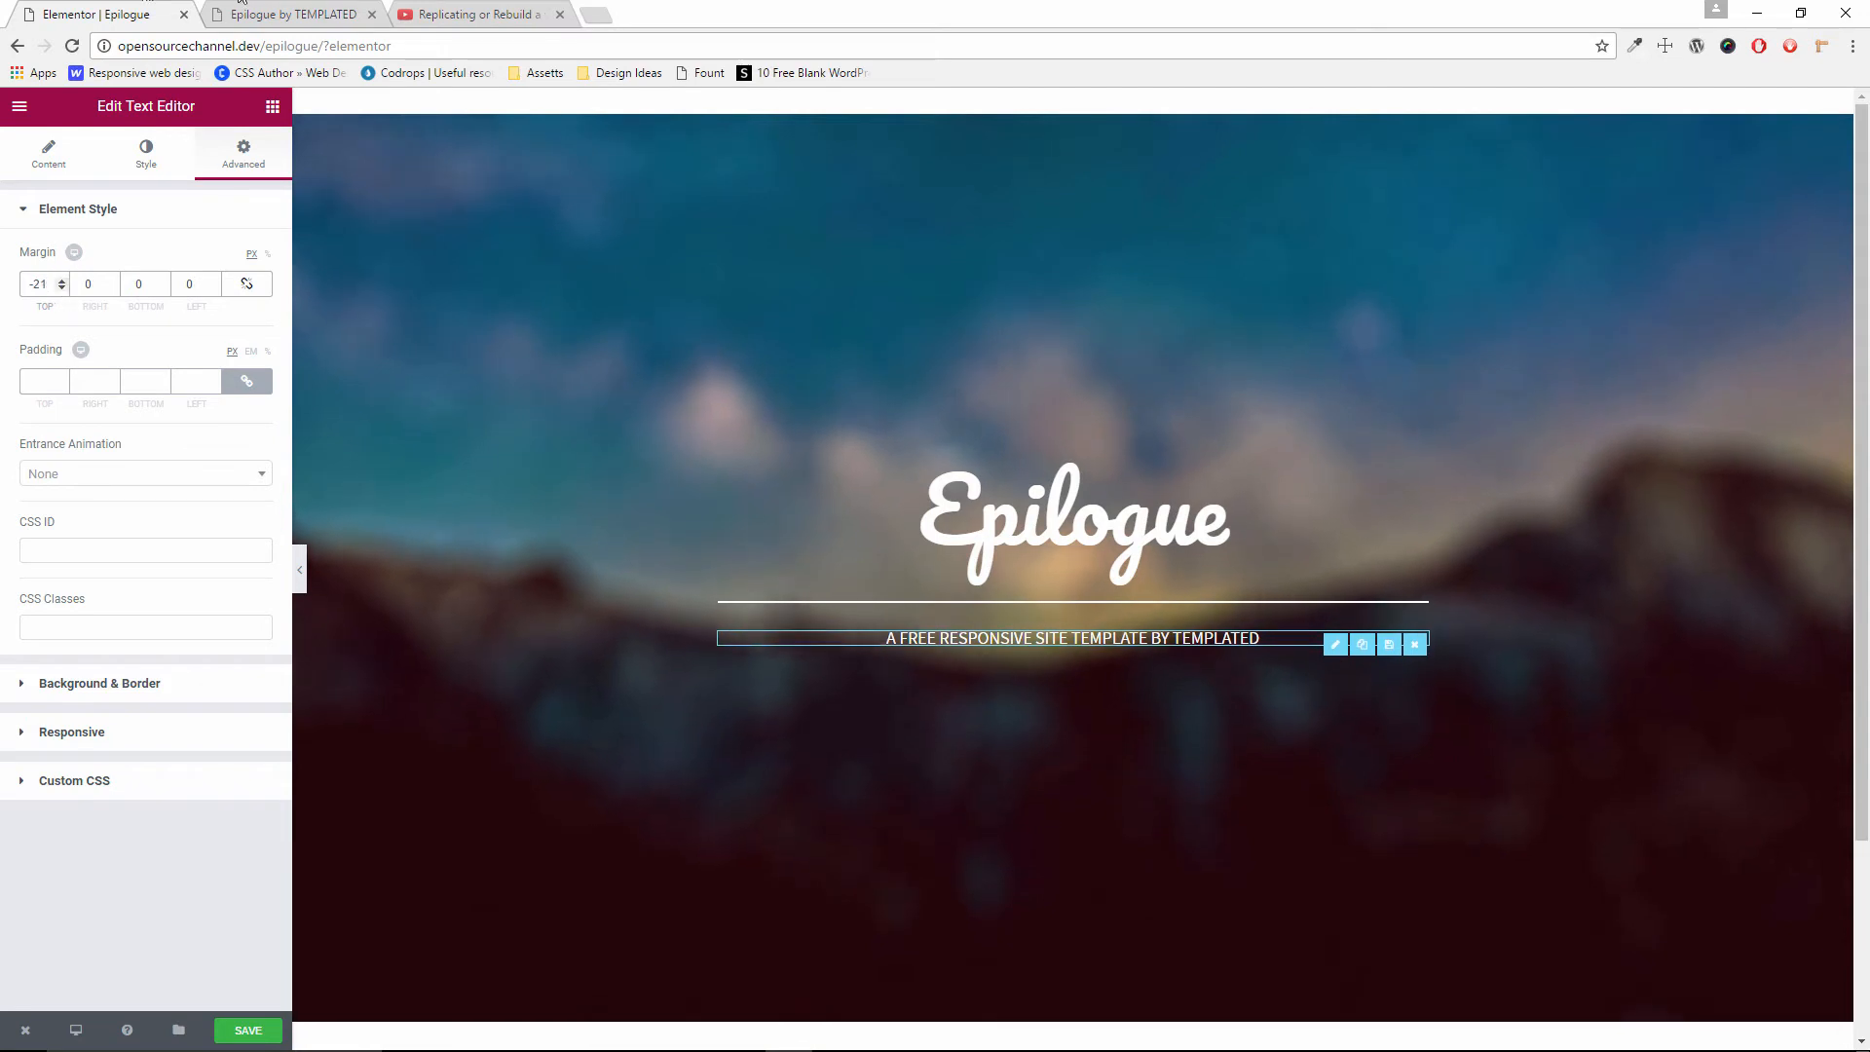
left_click(267, 10)
left_click(115, 12)
left_click_drag(60, 282, 60, 282)
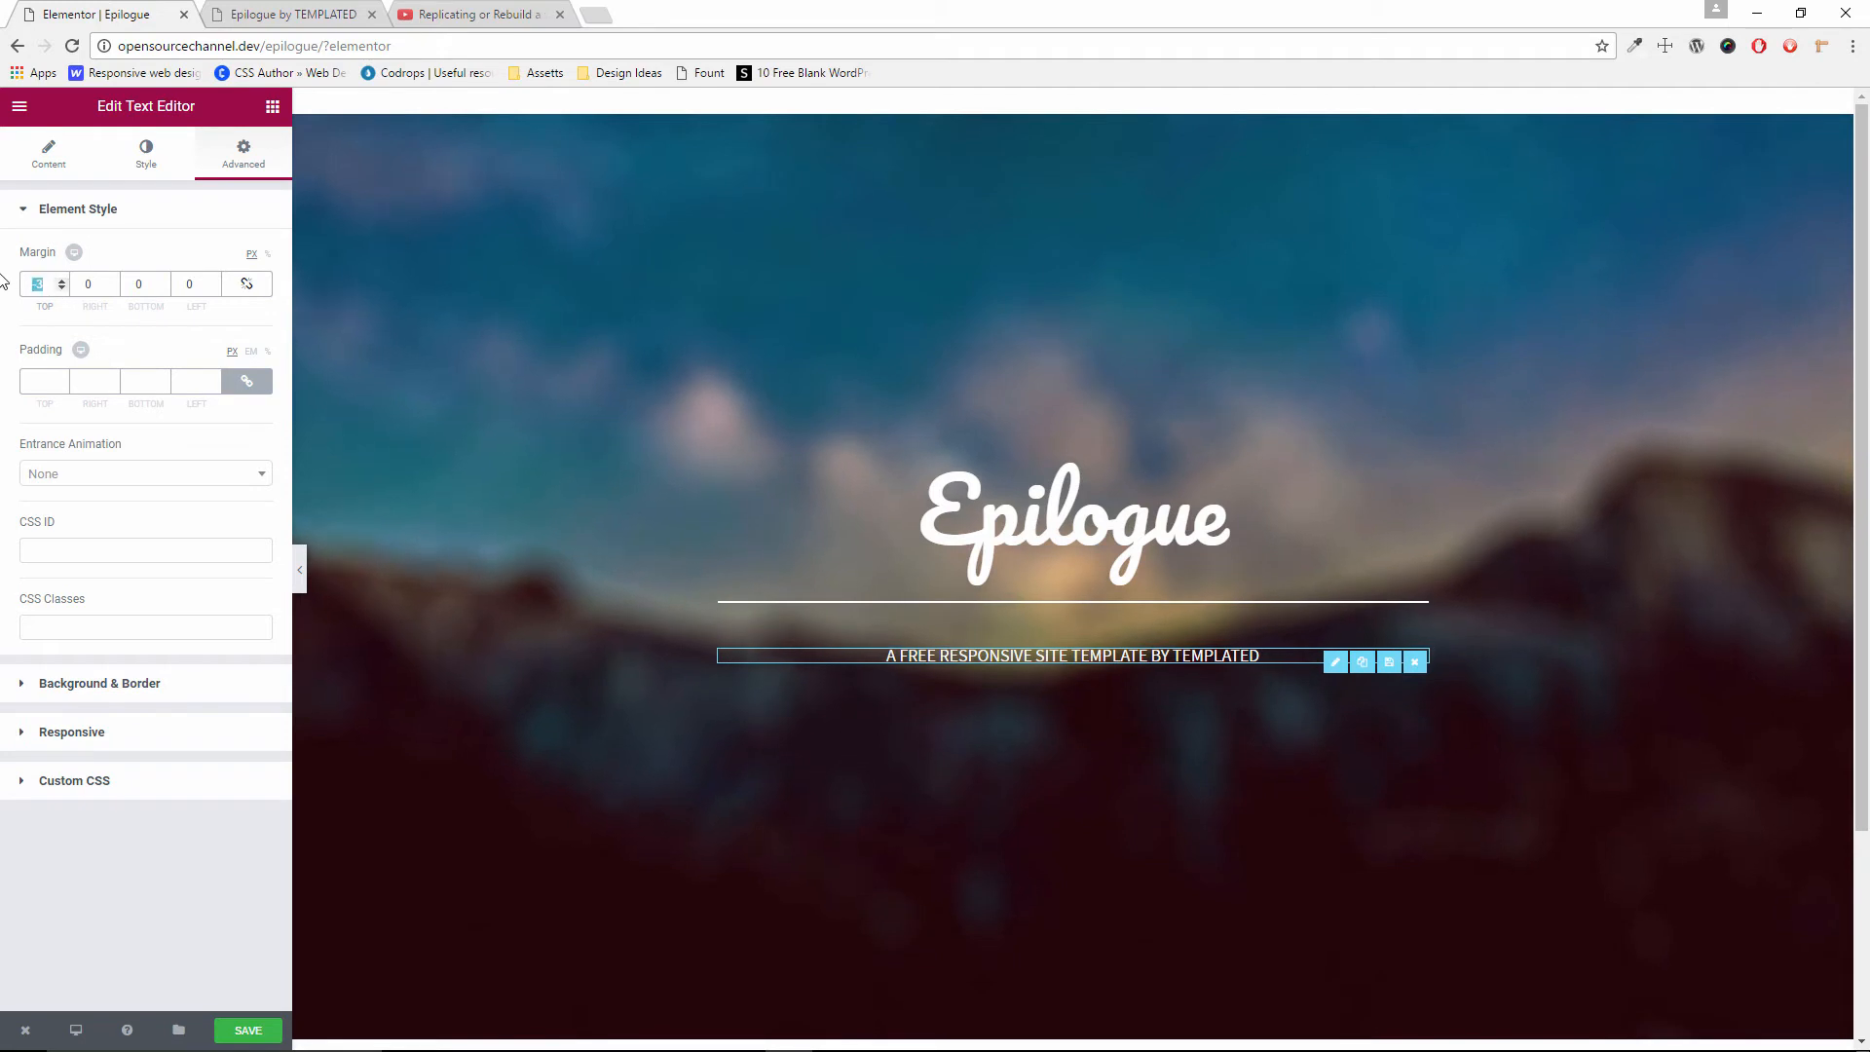
type("0")
Unlink the tagline's padding values, try a negative top padding and reset it to 0
left_click(244, 382)
left_click(67, 386)
left_click(65, 377)
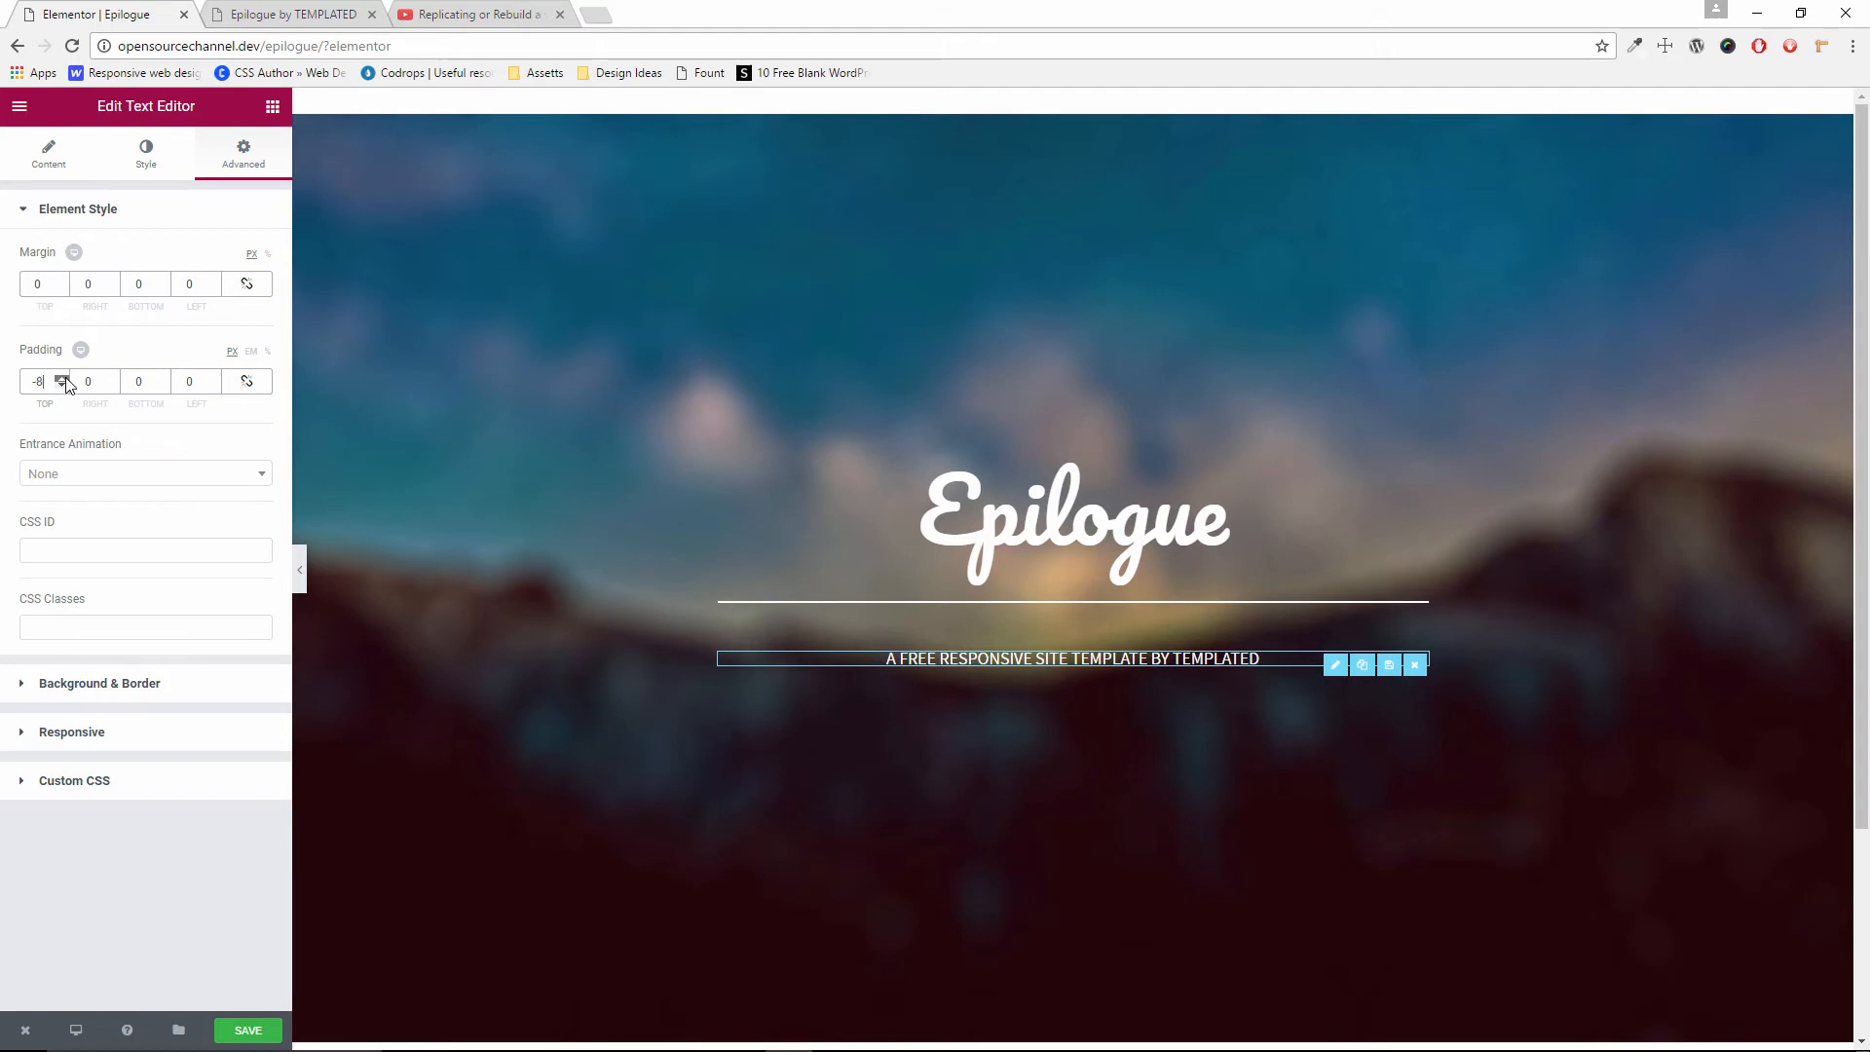
left_click_drag(66, 385, 60, 386)
type("0")
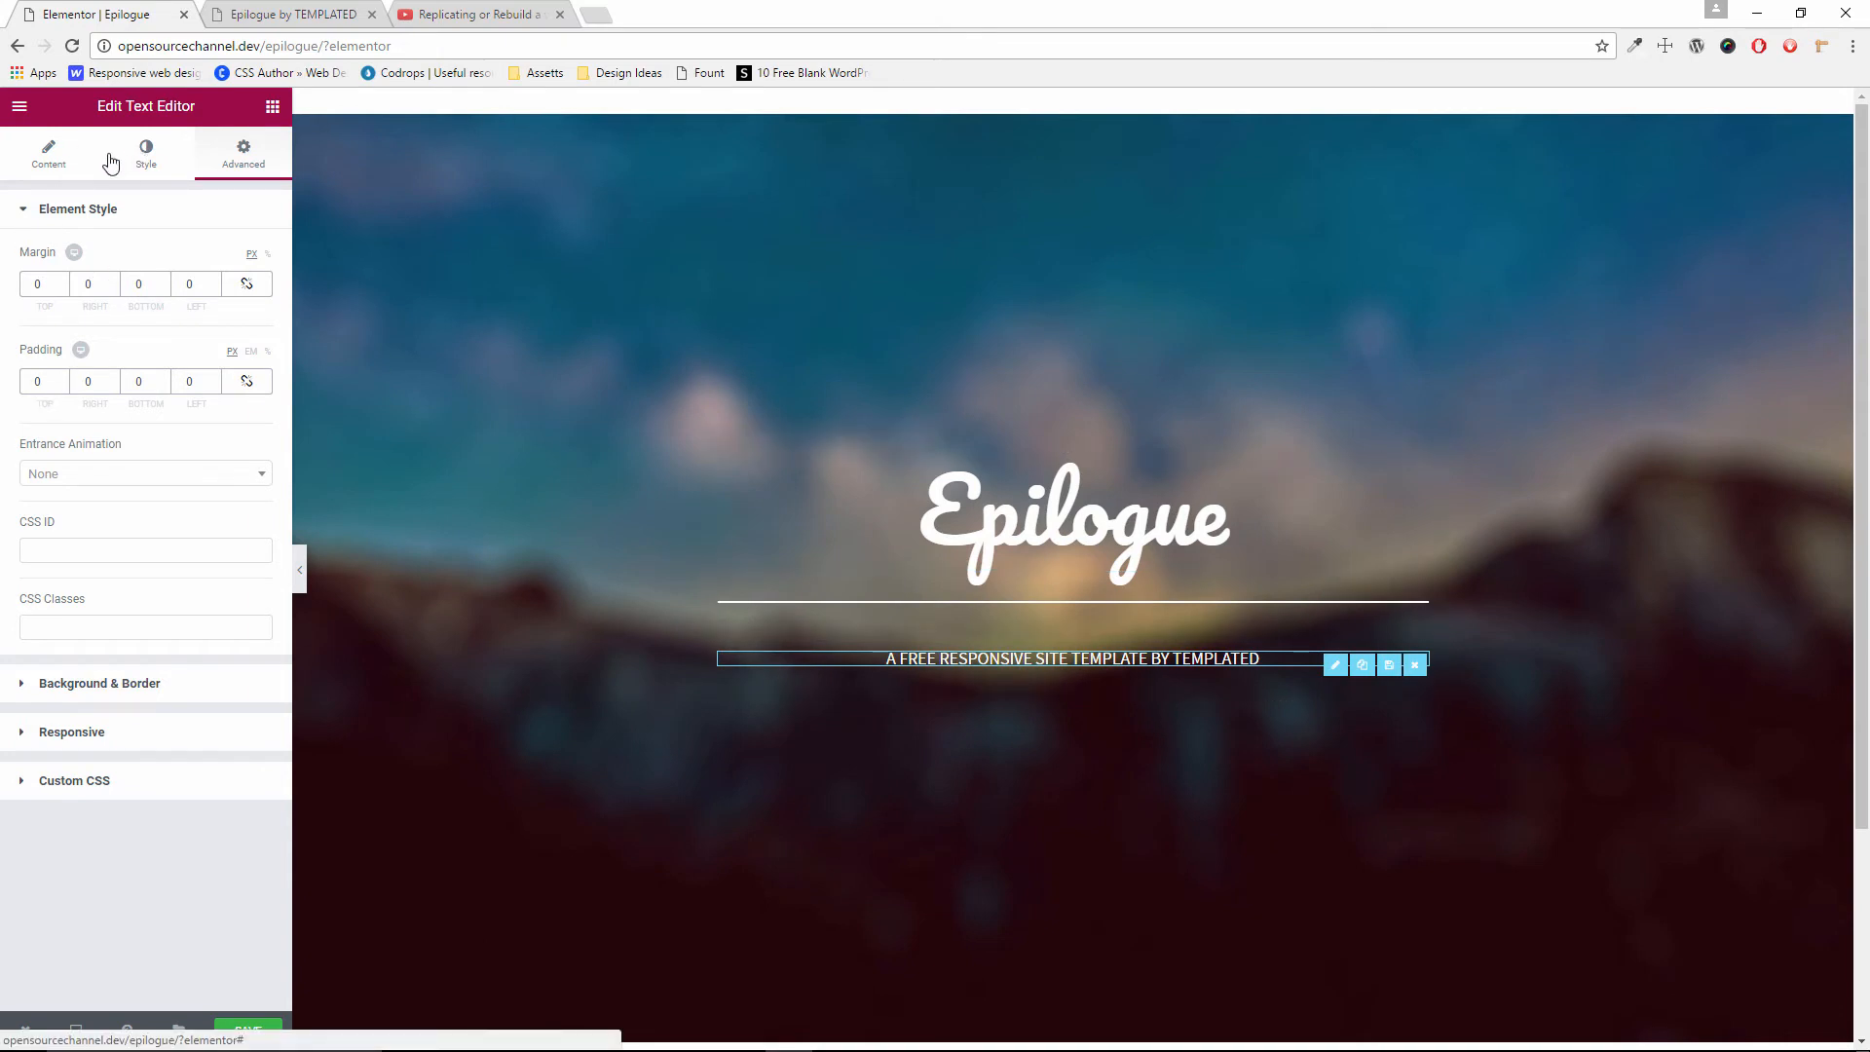
Reduce the gap of the divider under the Epilogue heading to 10
left_click(67, 162)
left_click(117, 161)
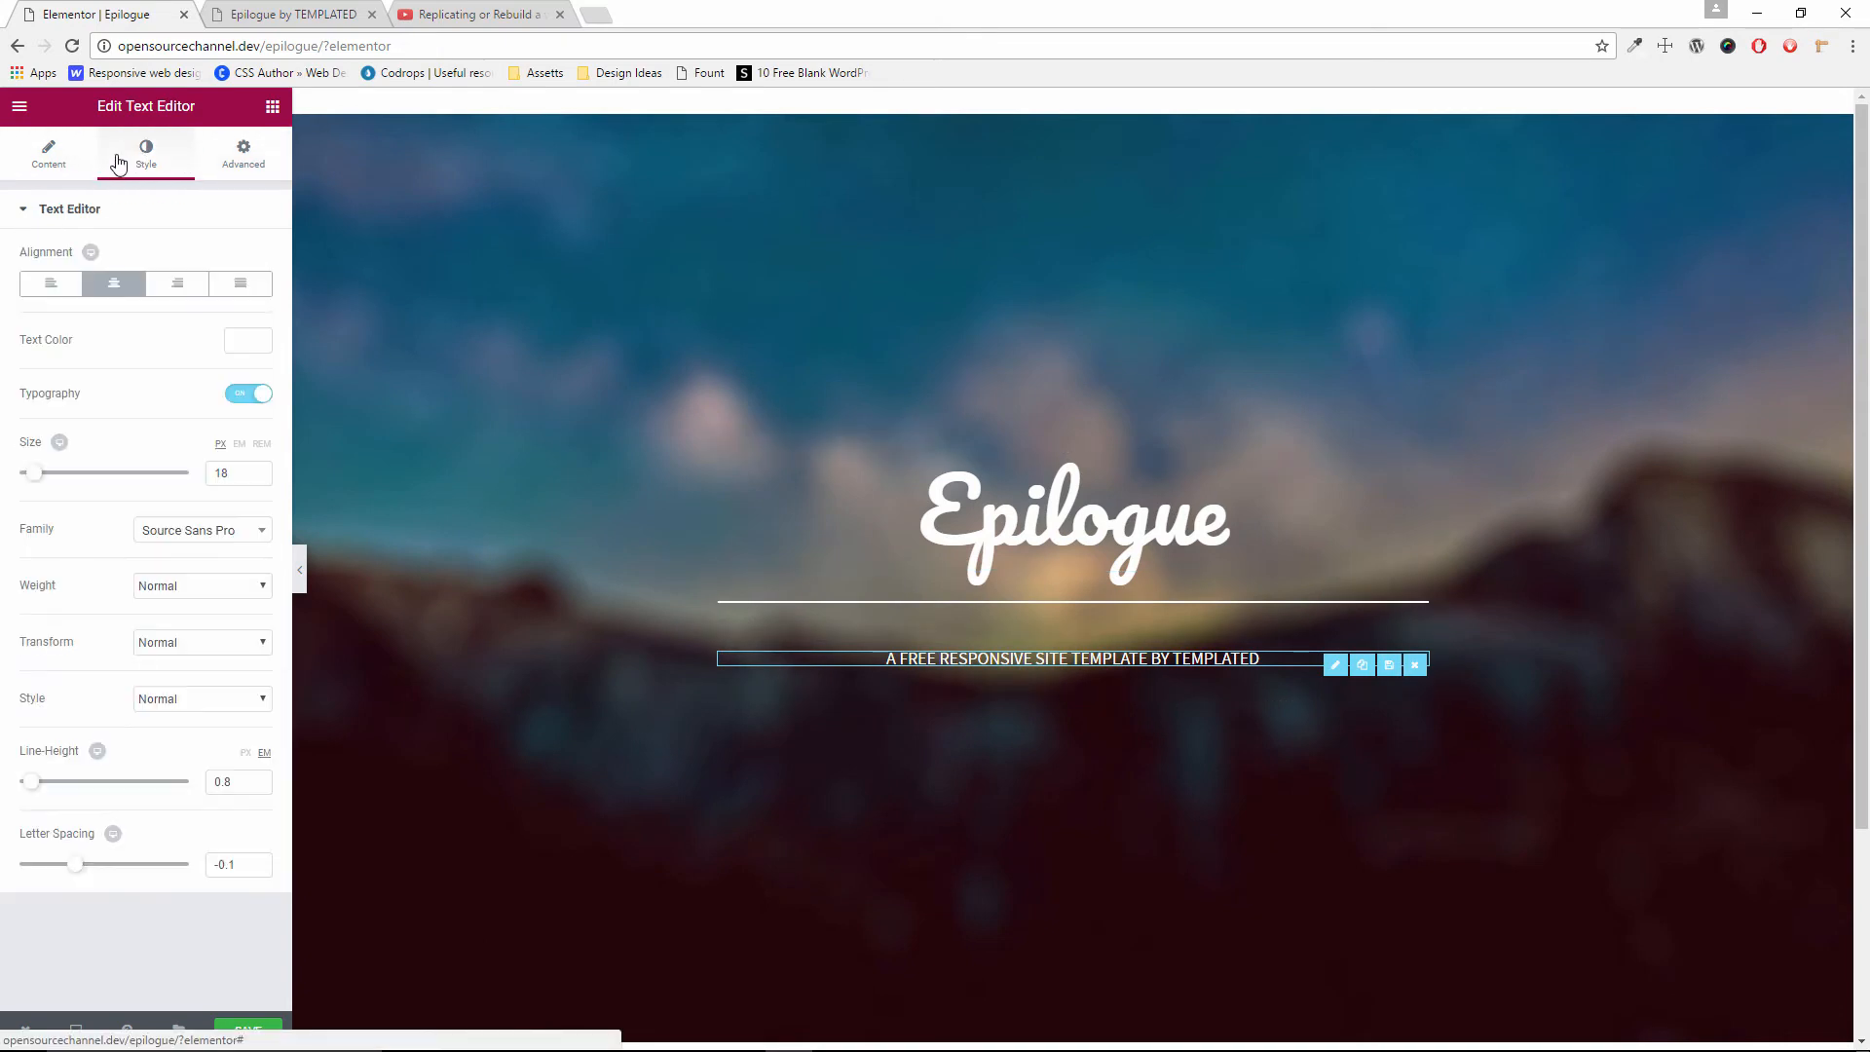
left_click(760, 622)
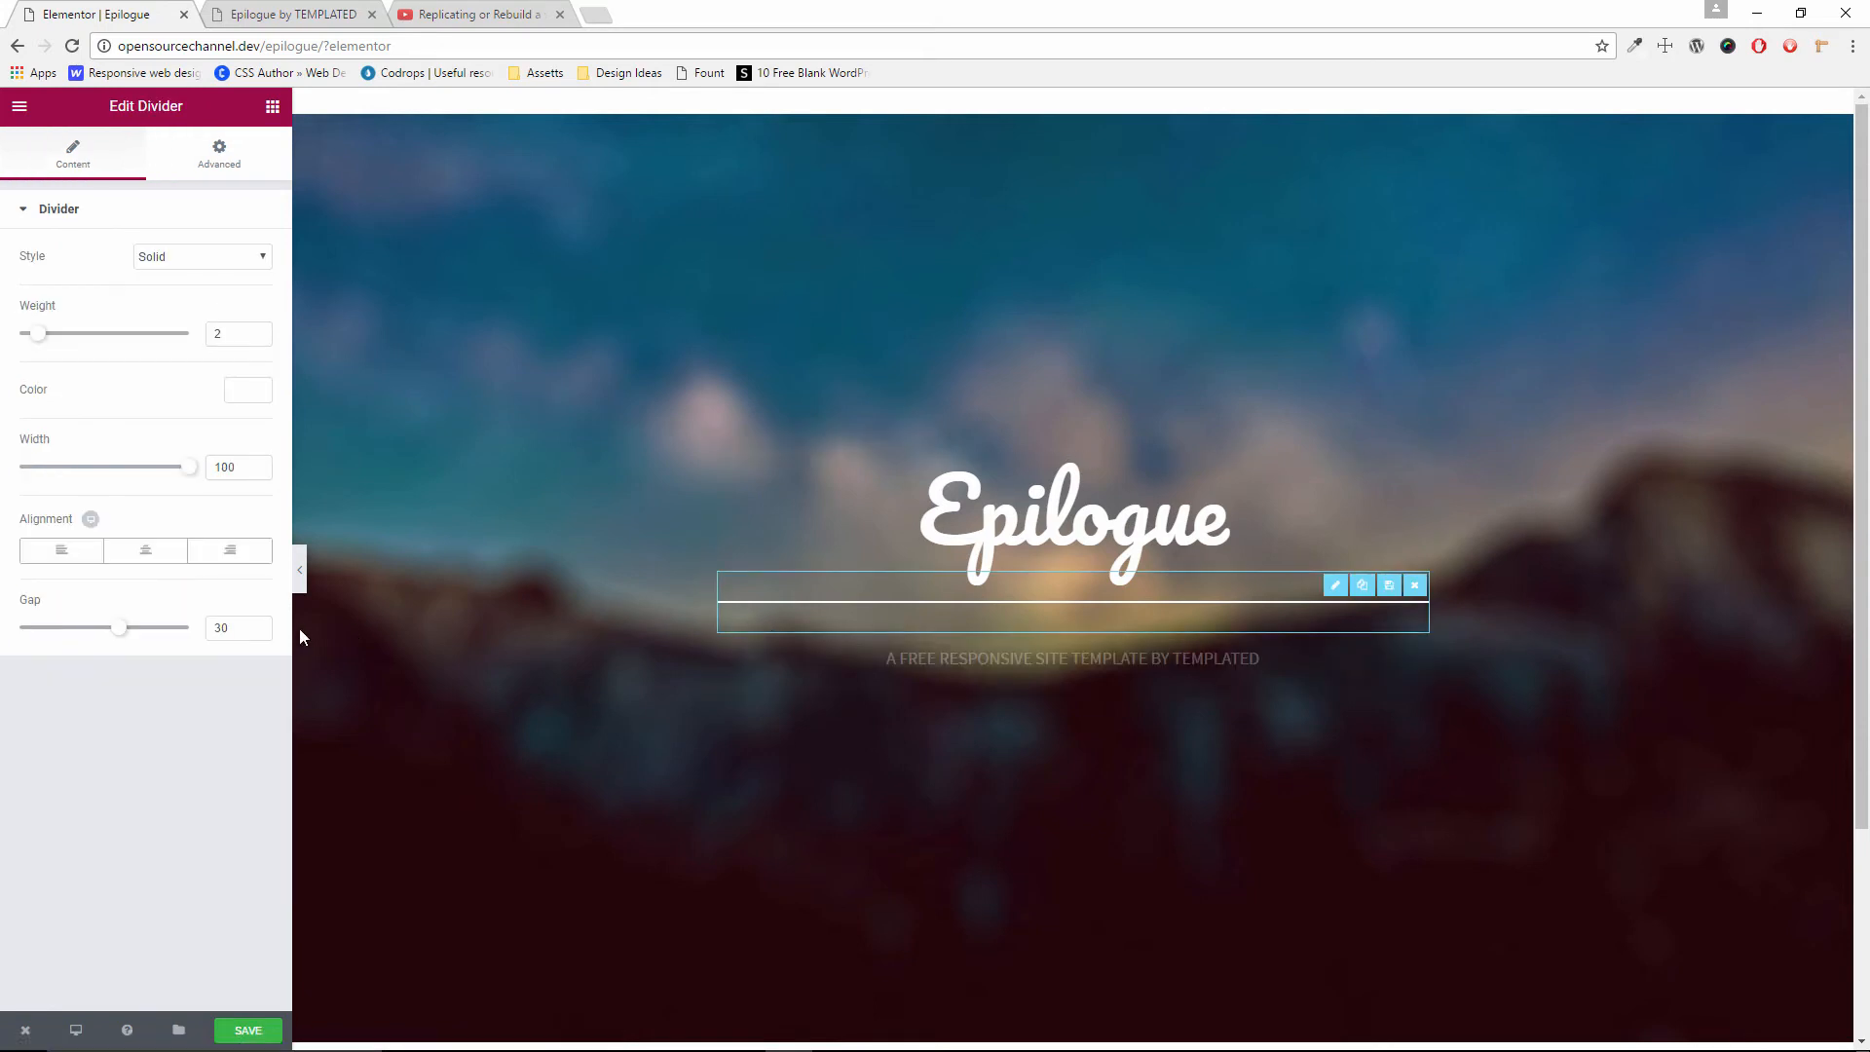
left_click_drag(121, 632, 49, 644)
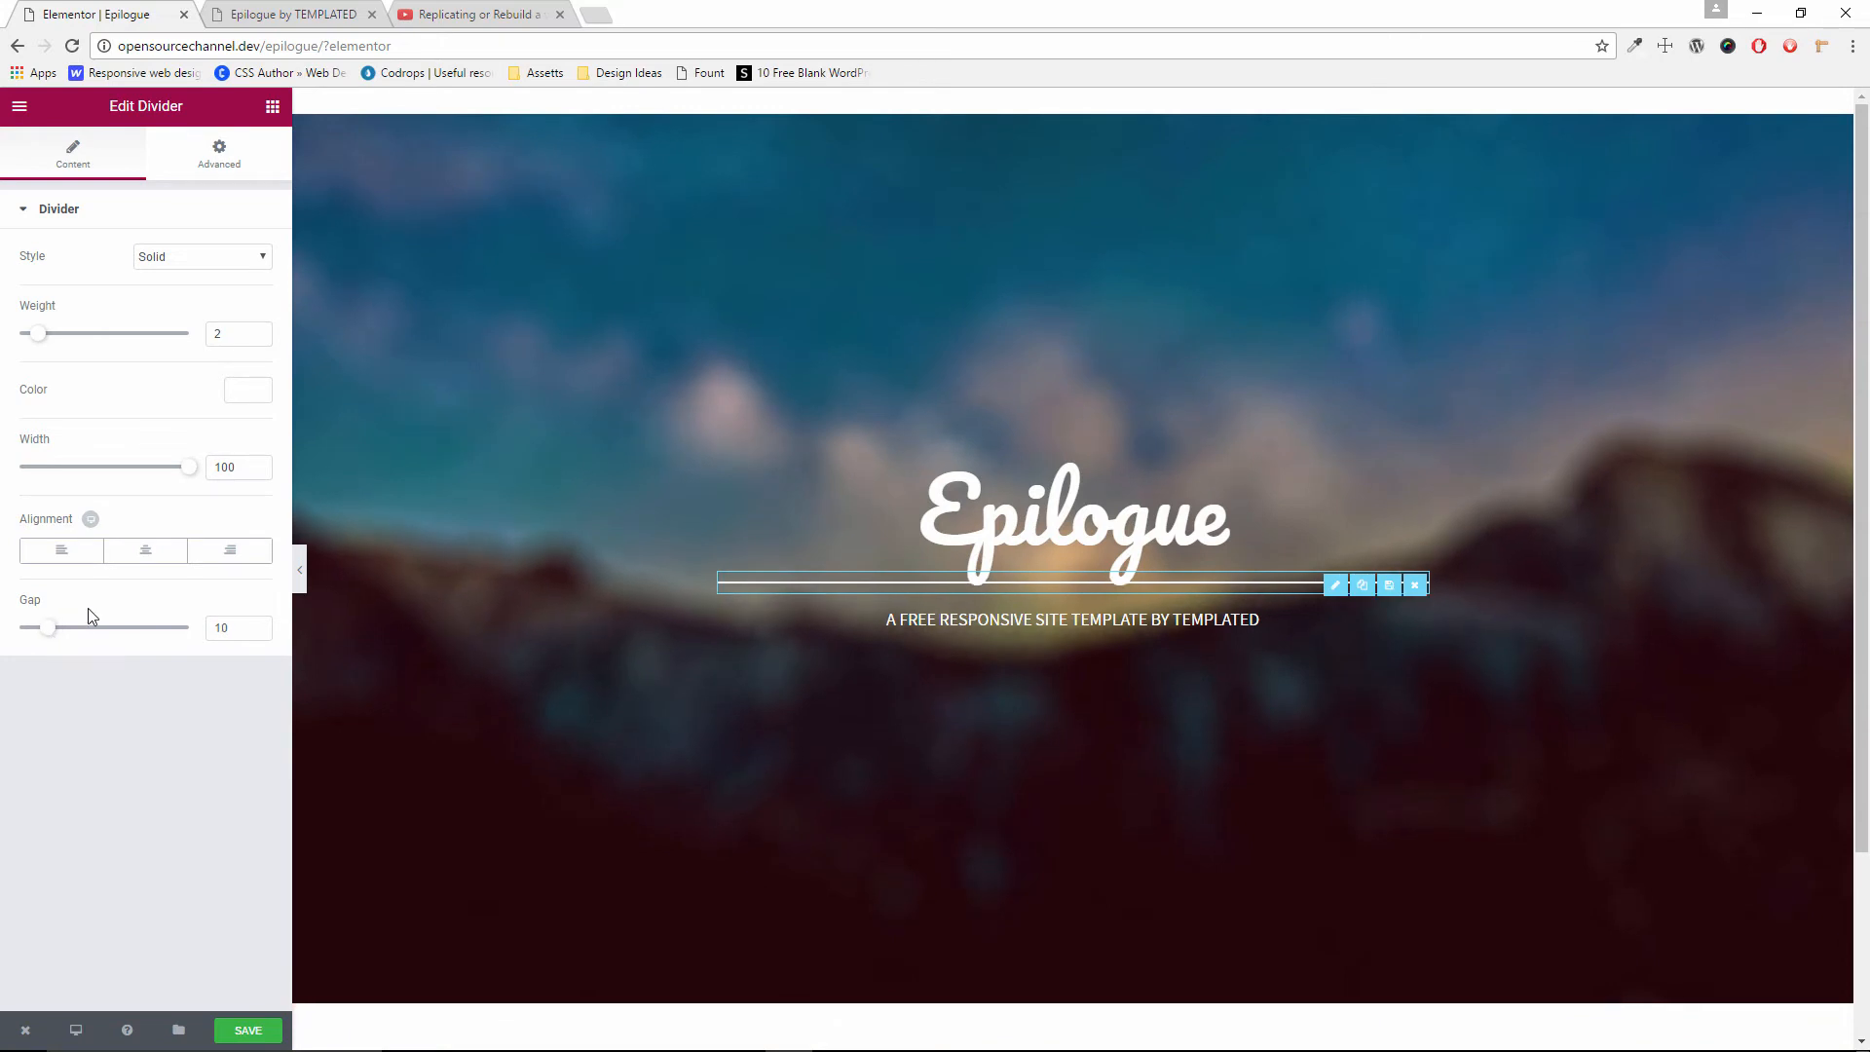
Try a positive top margin on the divider and reset it to 0
left_click(227, 173)
left_click(247, 283)
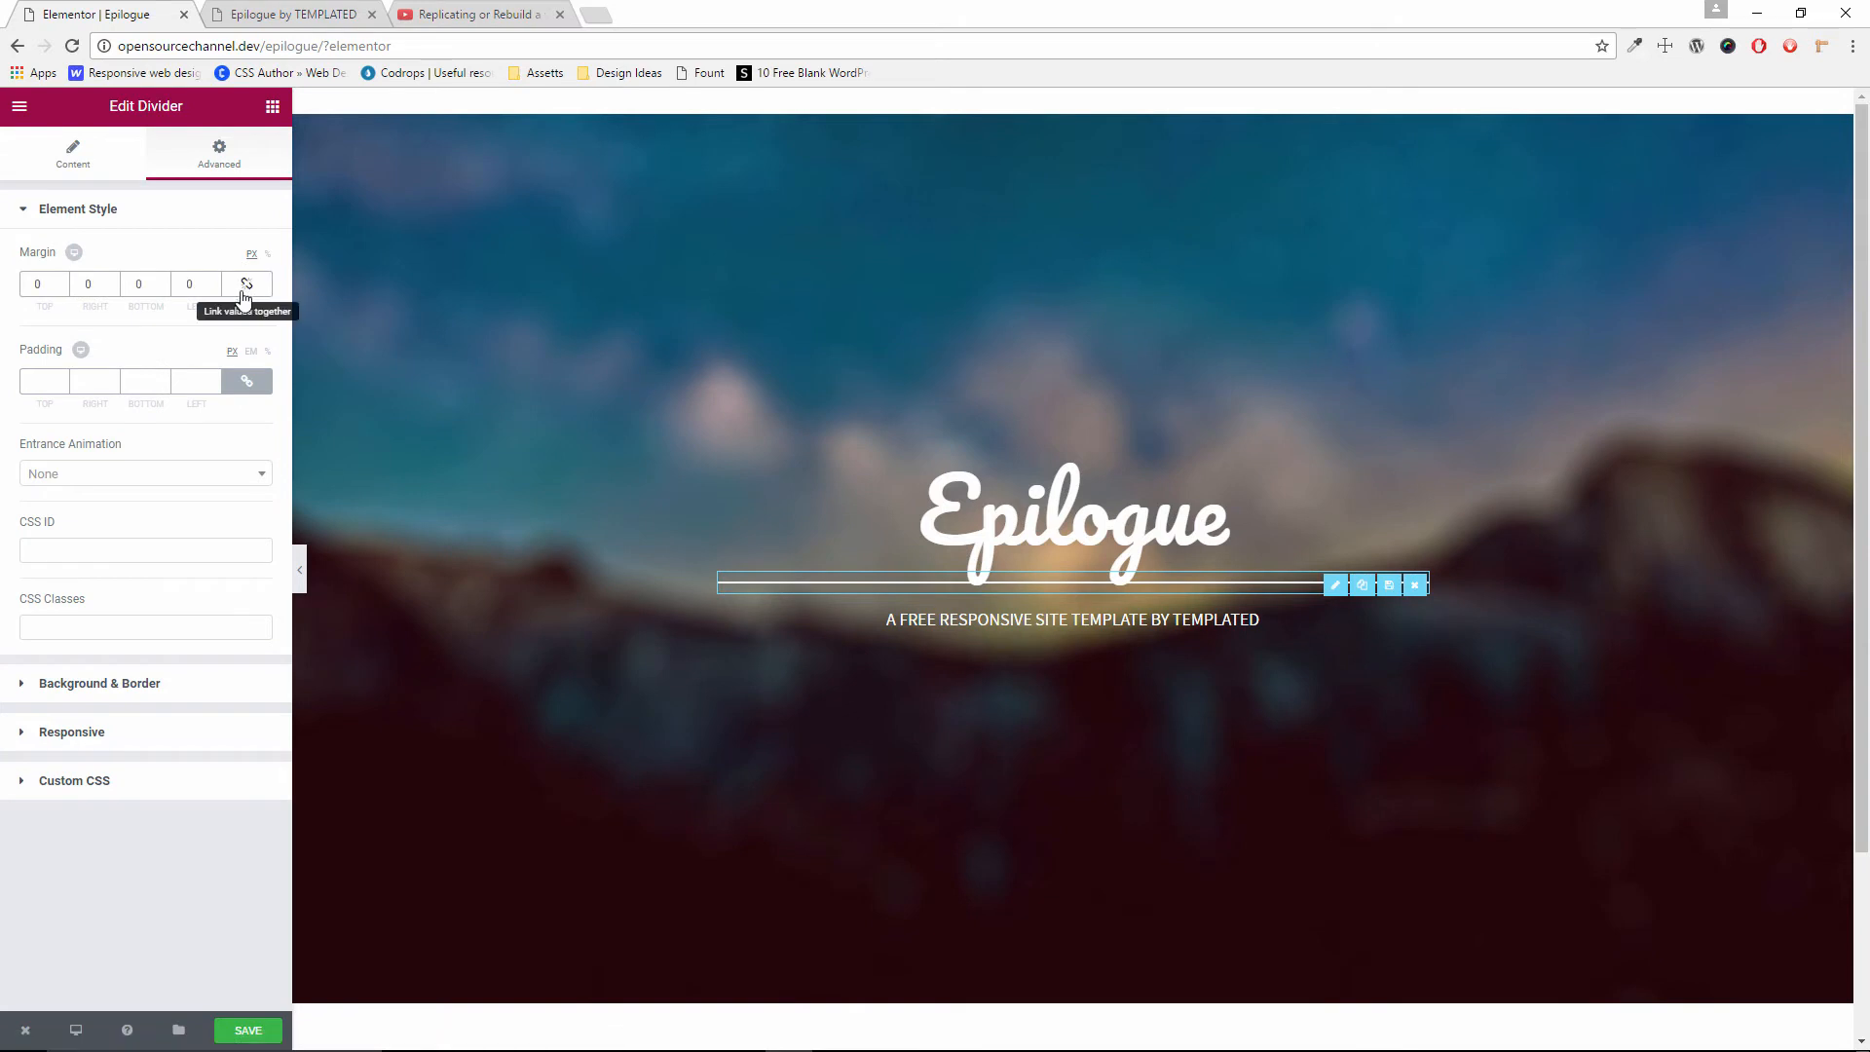
left_click(62, 282)
left_click(61, 281)
left_click(61, 282)
left_click(62, 282)
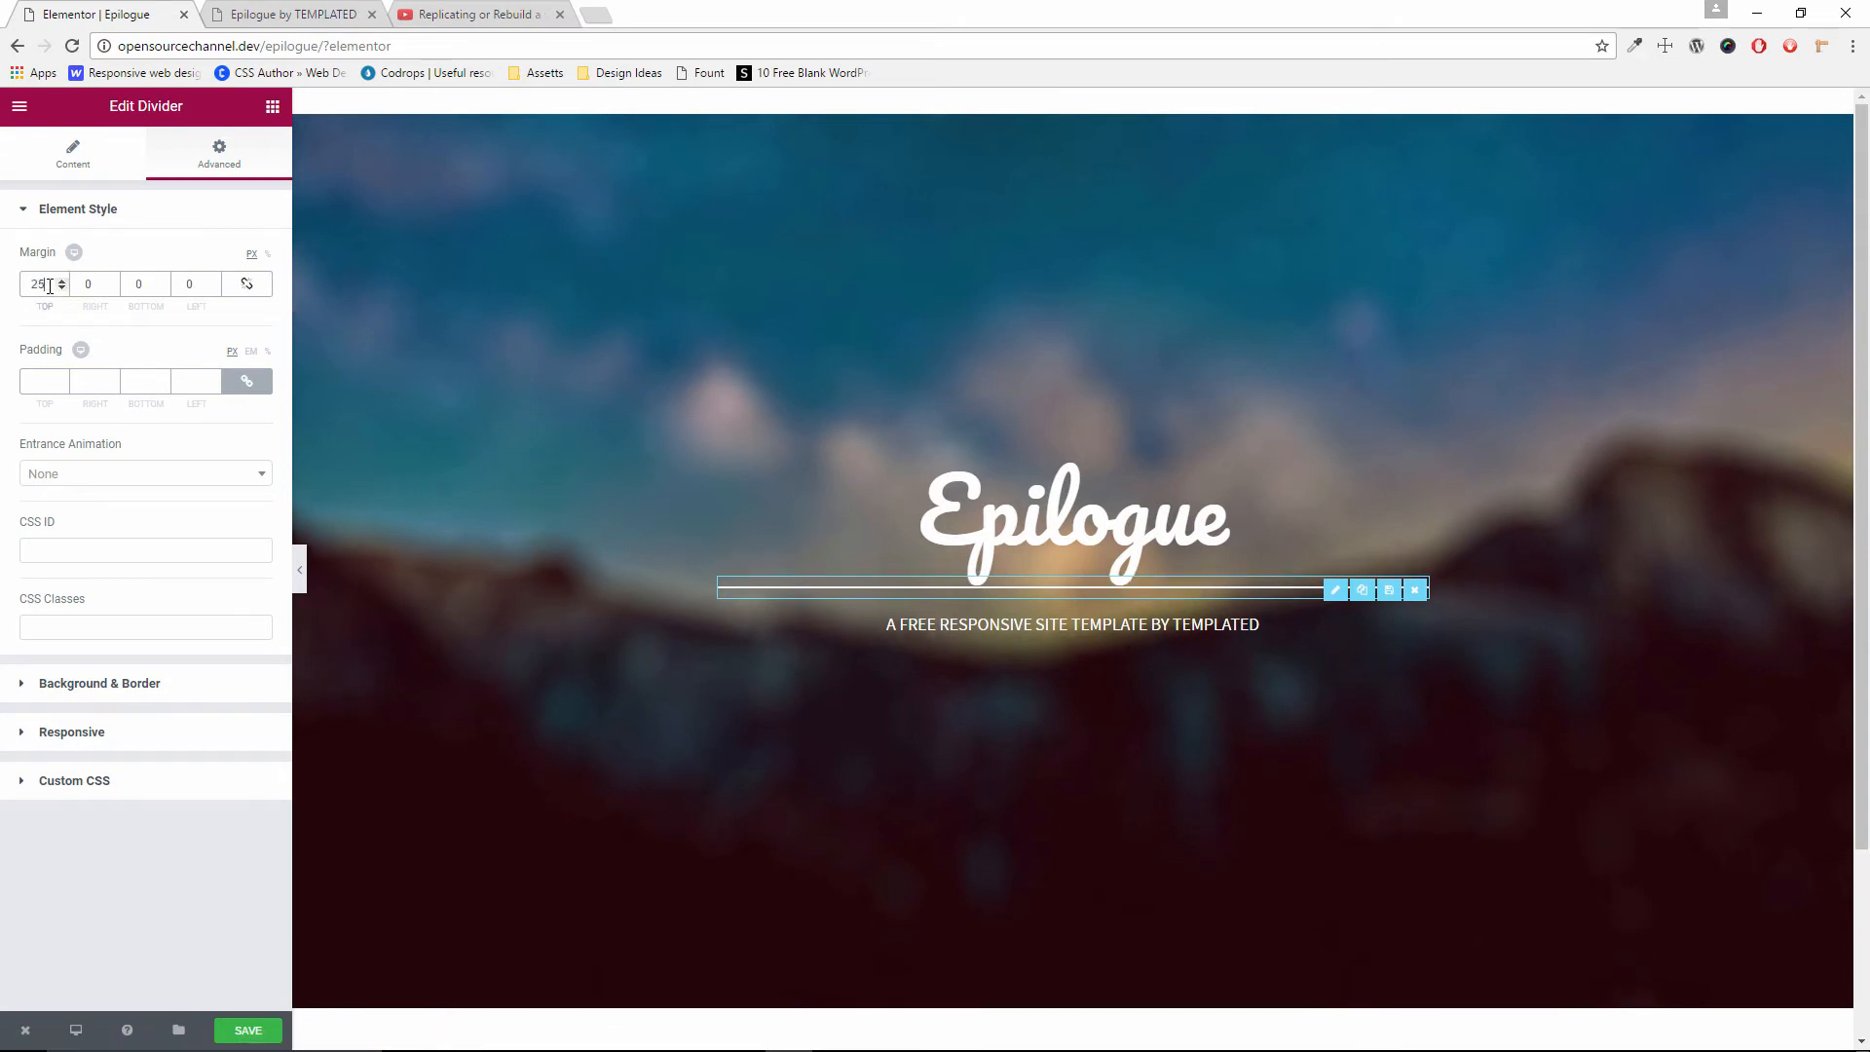
left_click_drag(50, 282, 3, 269)
type("0")
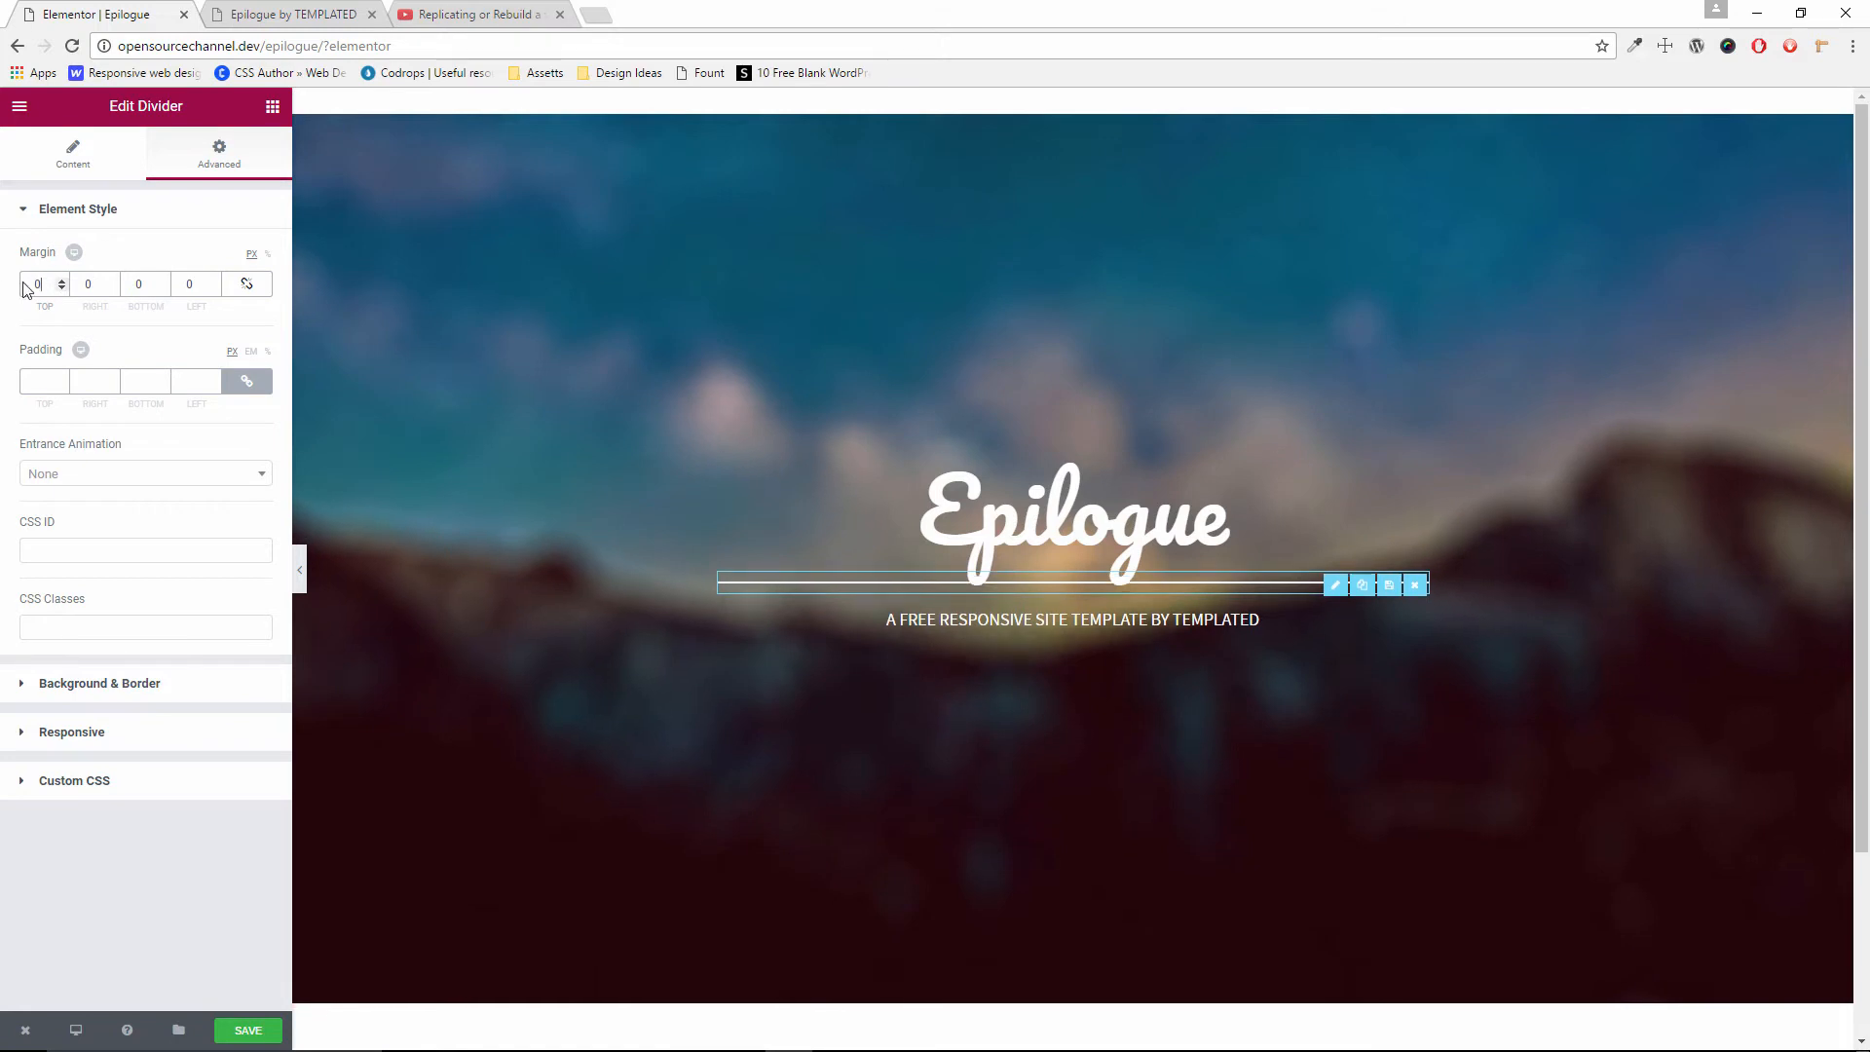
Unlink the divider's padding values, raise the top padding to 30 px and compare the spacing with the template
left_click(249, 385)
left_click(61, 381)
left_click(62, 378)
left_click(62, 378)
left_click(62, 378)
left_click(61, 387)
left_click(61, 386)
left_click(283, 12)
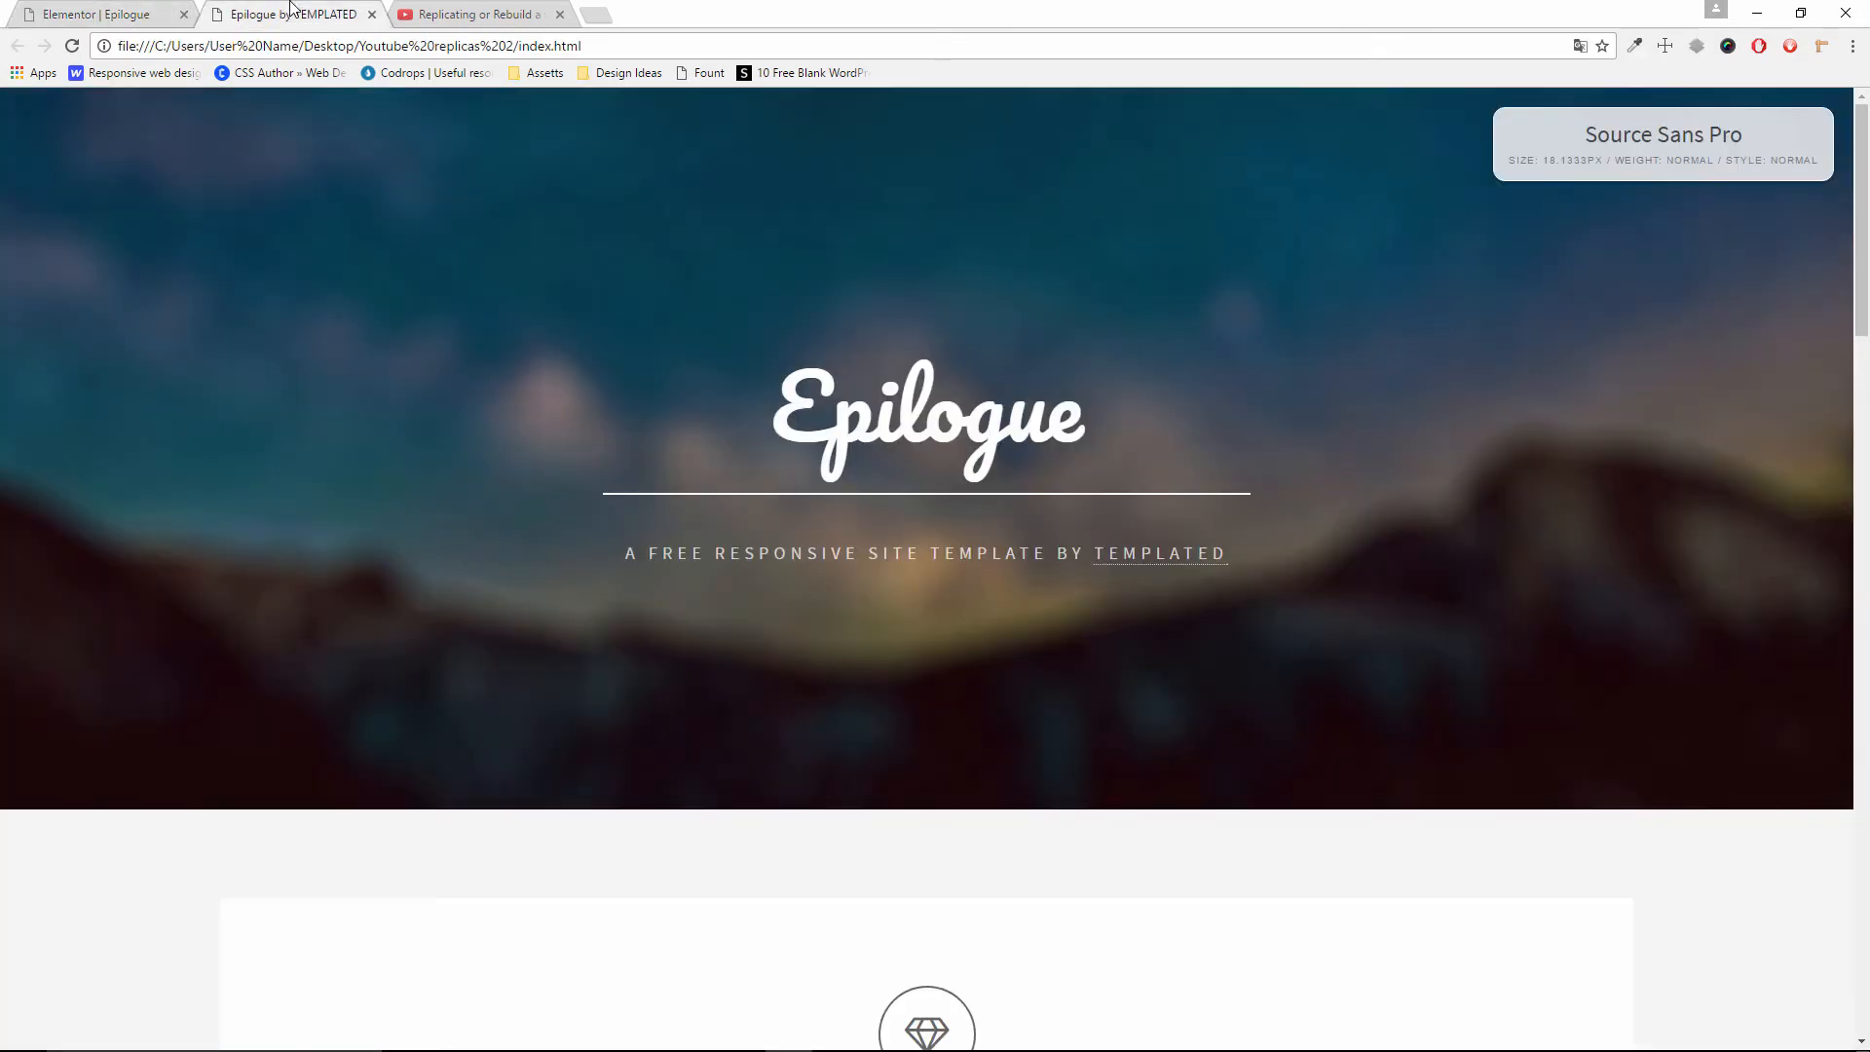
left_click(141, 12)
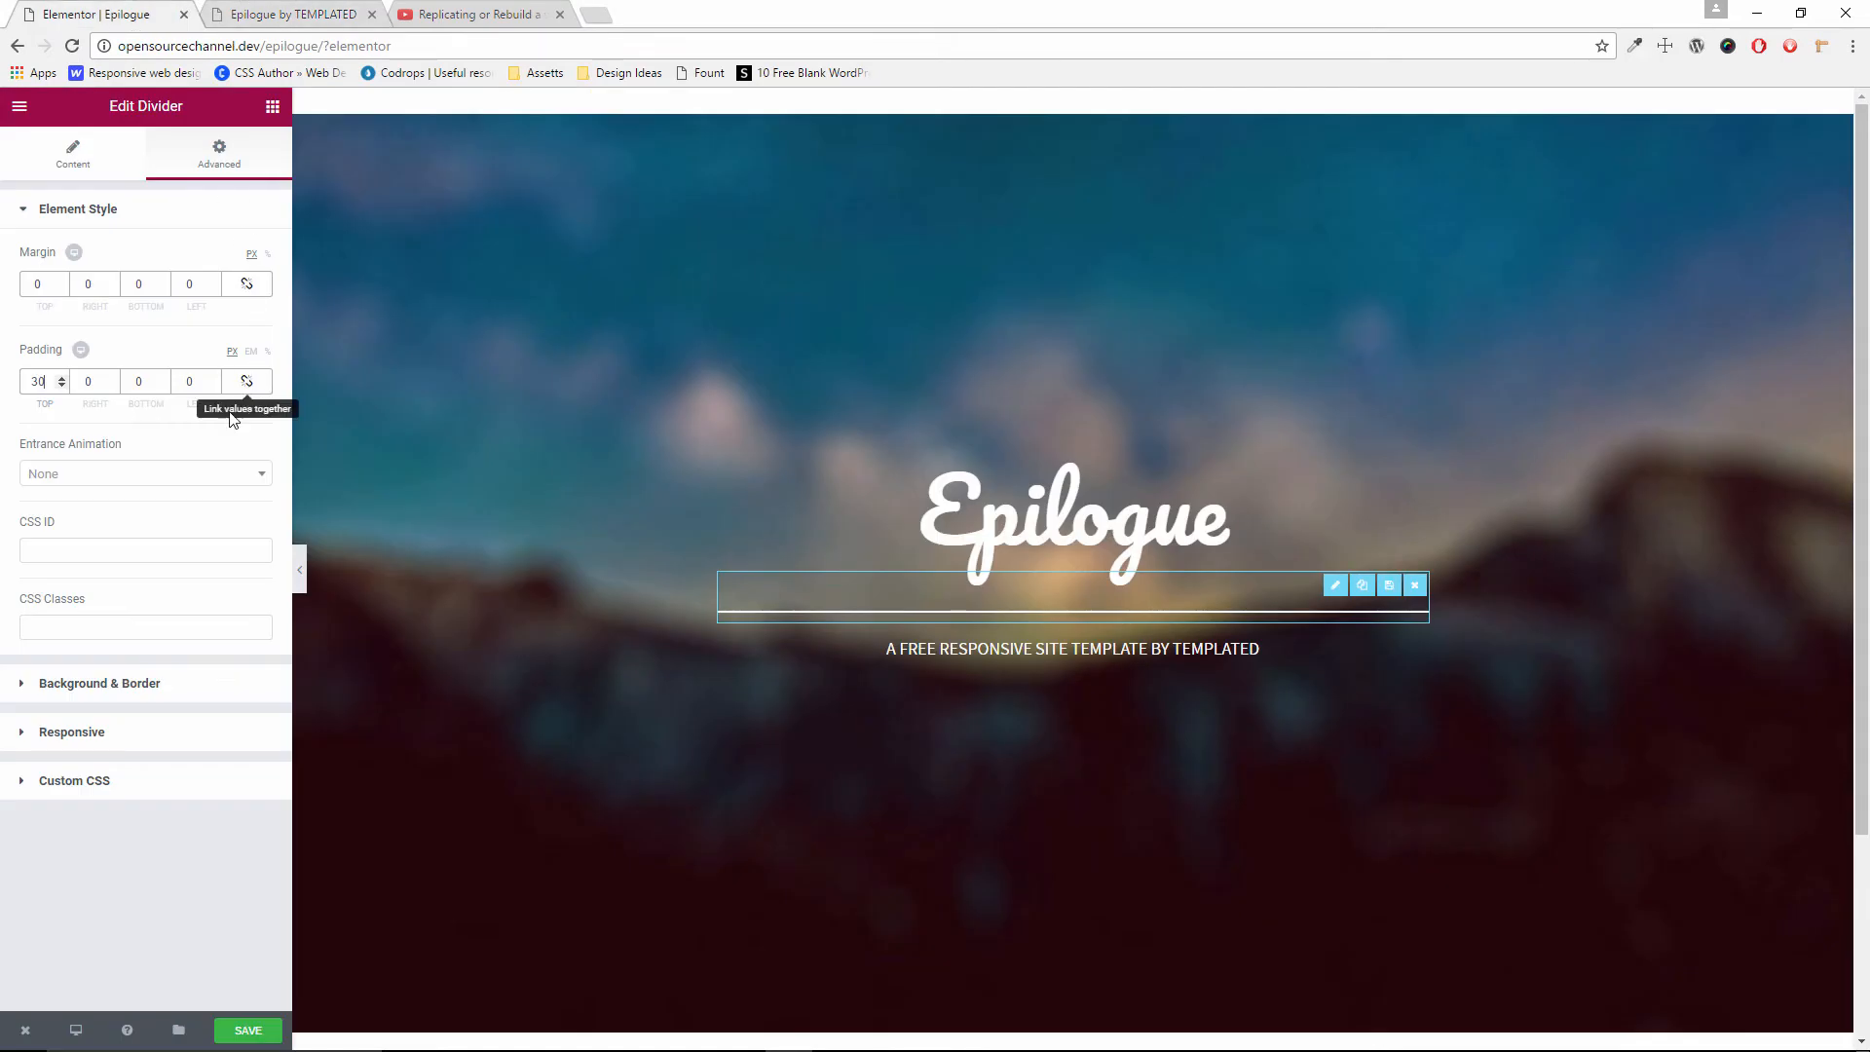
Reduce the divider's top padding to 19 px and compare the banner at full window width with the template
double_click(63, 384)
triple_click(63, 384)
triple_click(62, 385)
double_click(62, 385)
left_click(62, 384)
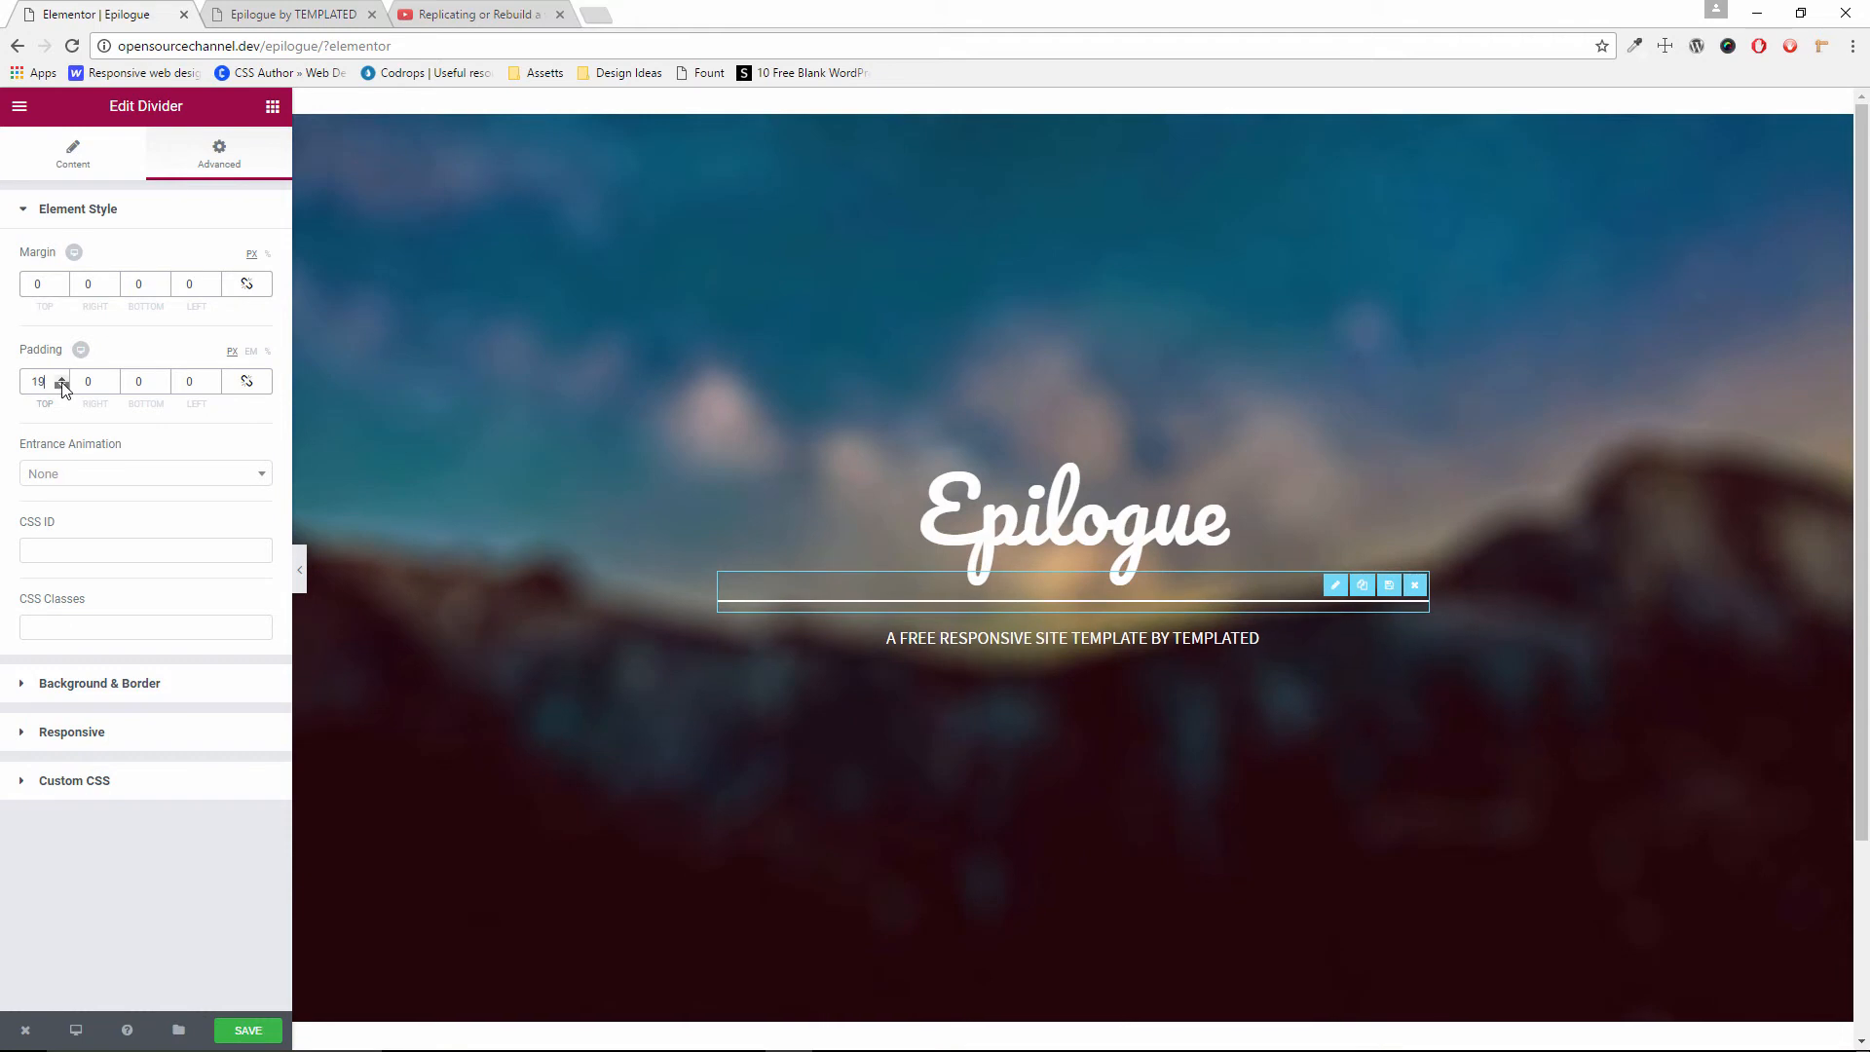
left_click(299, 569)
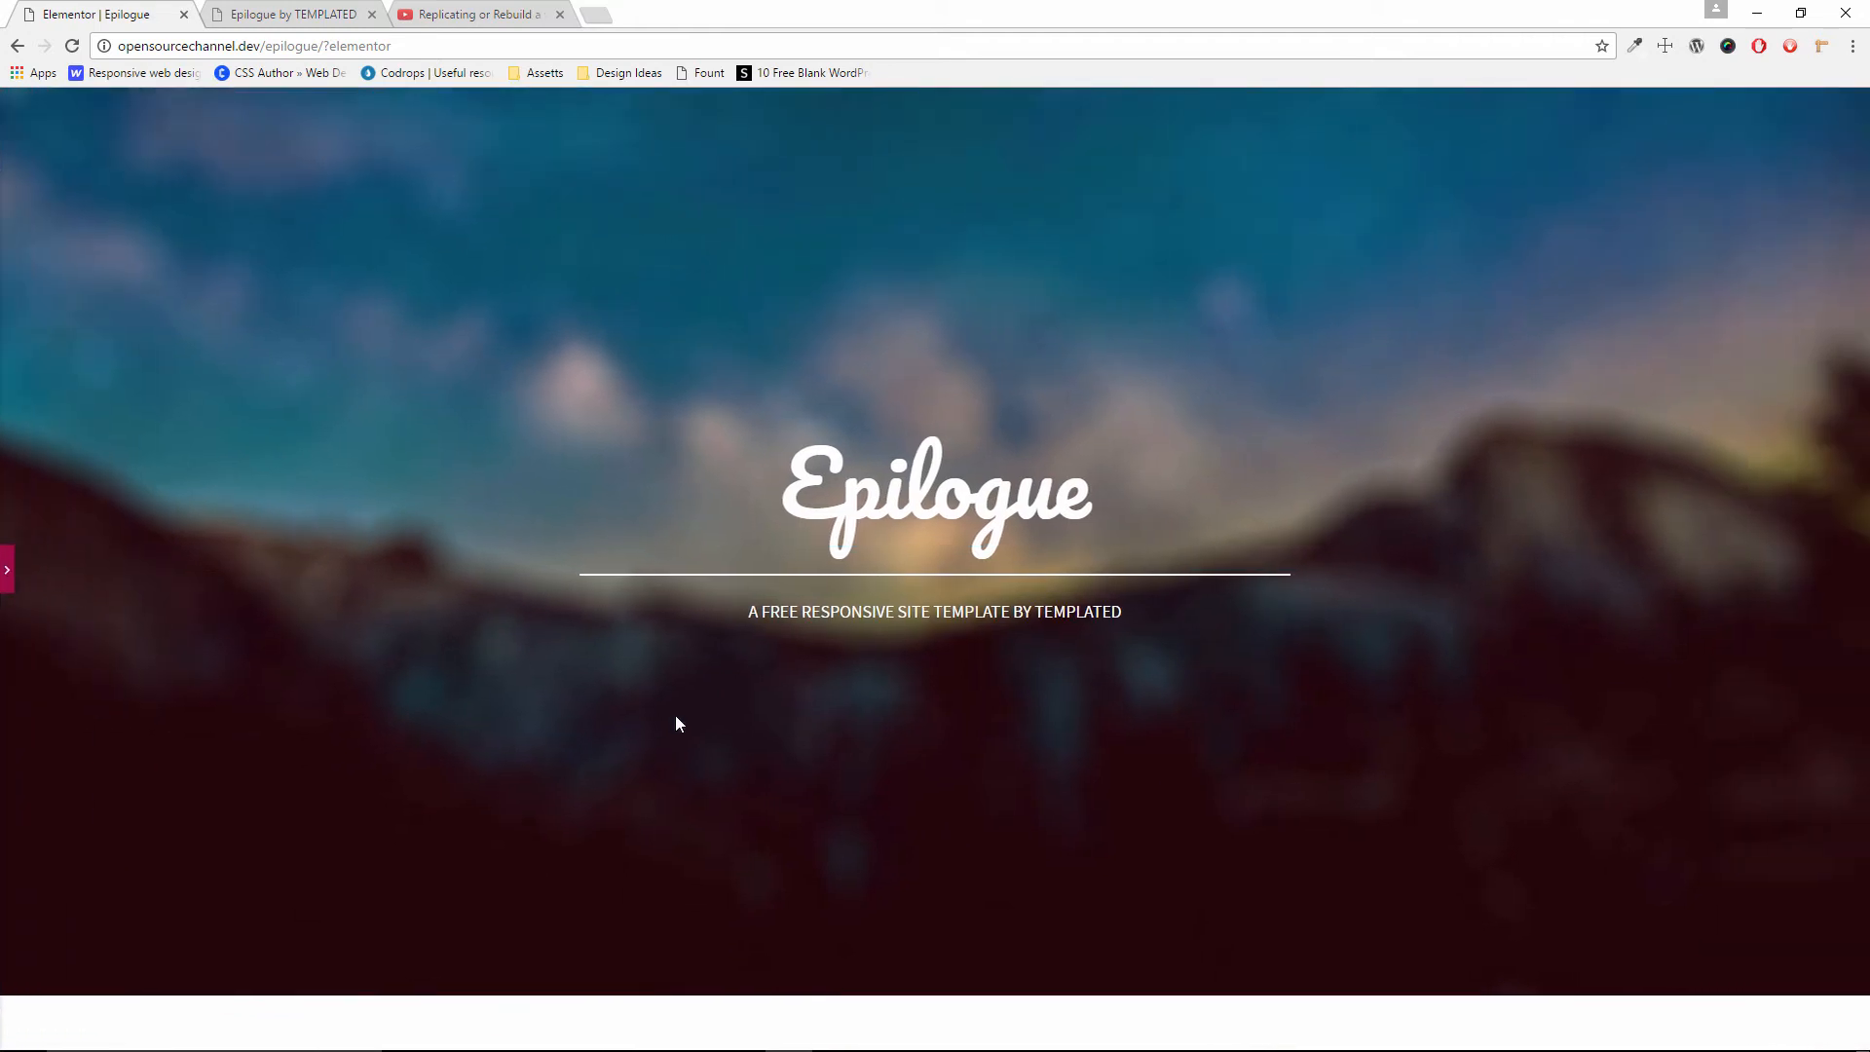
left_click(234, 12)
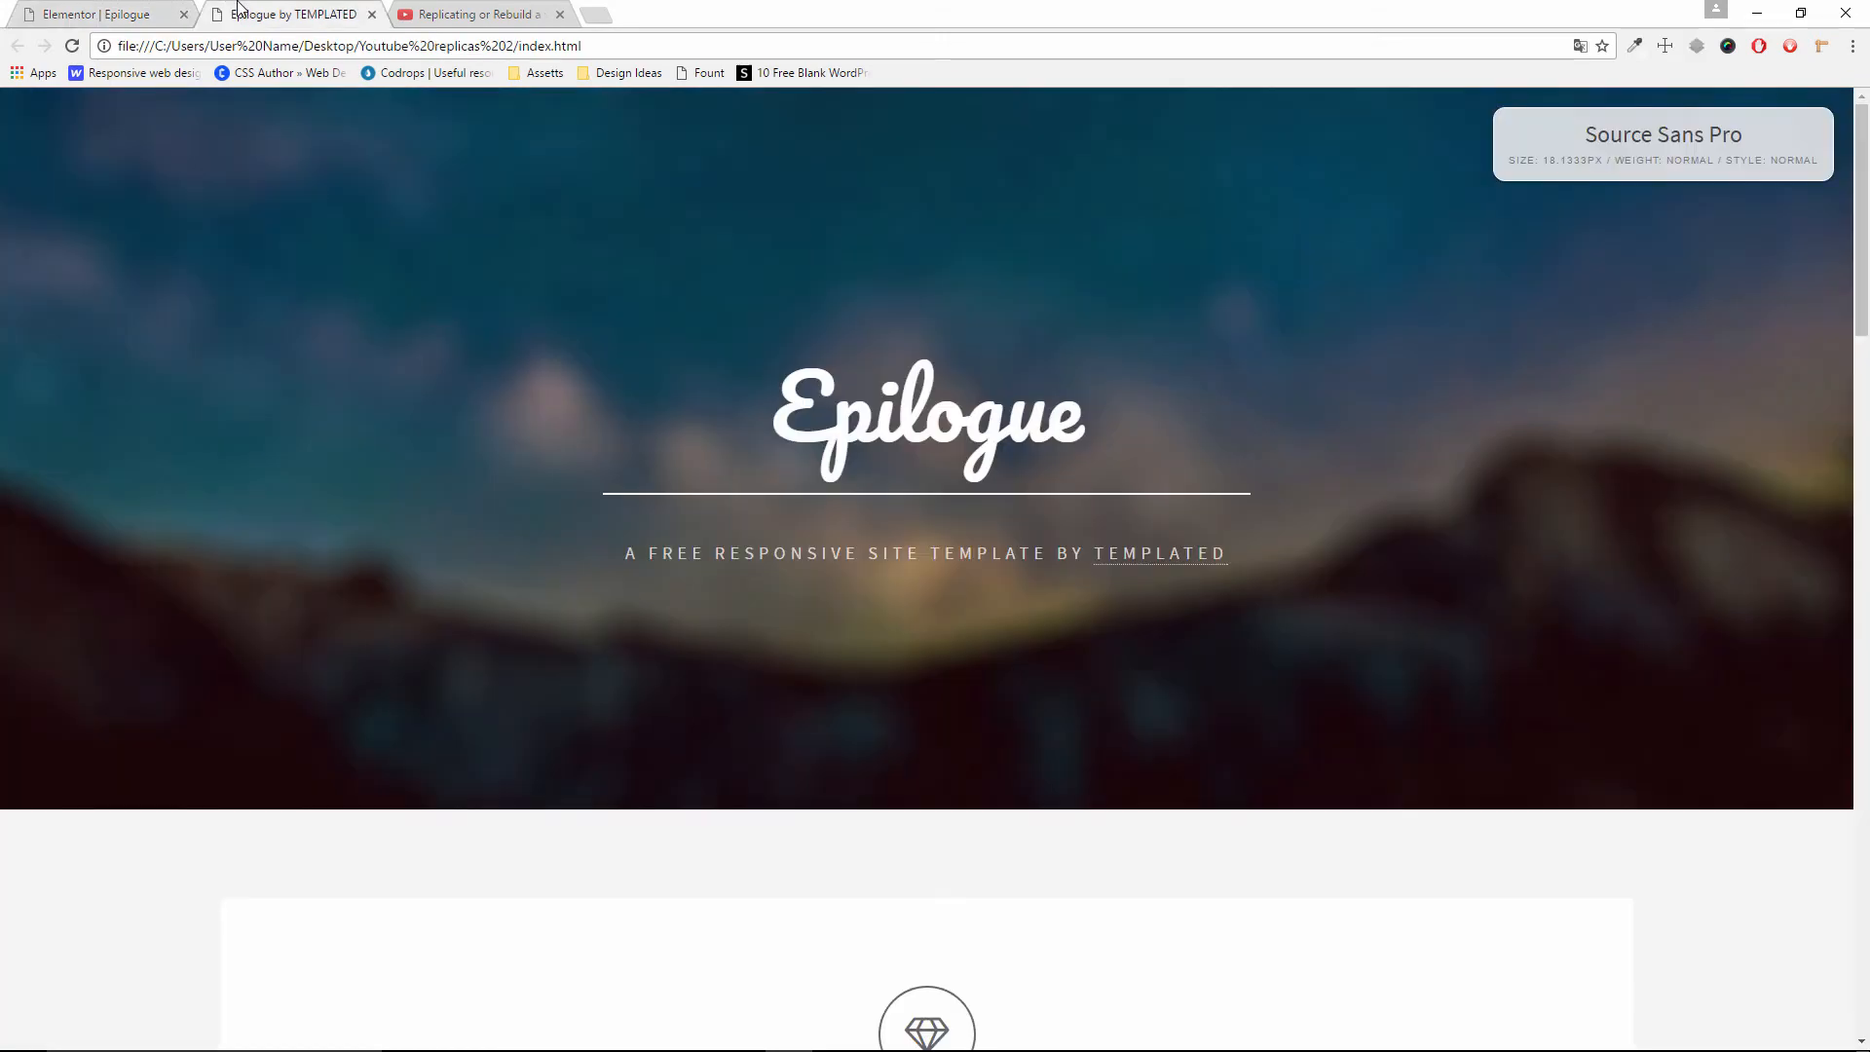
left_click(103, 16)
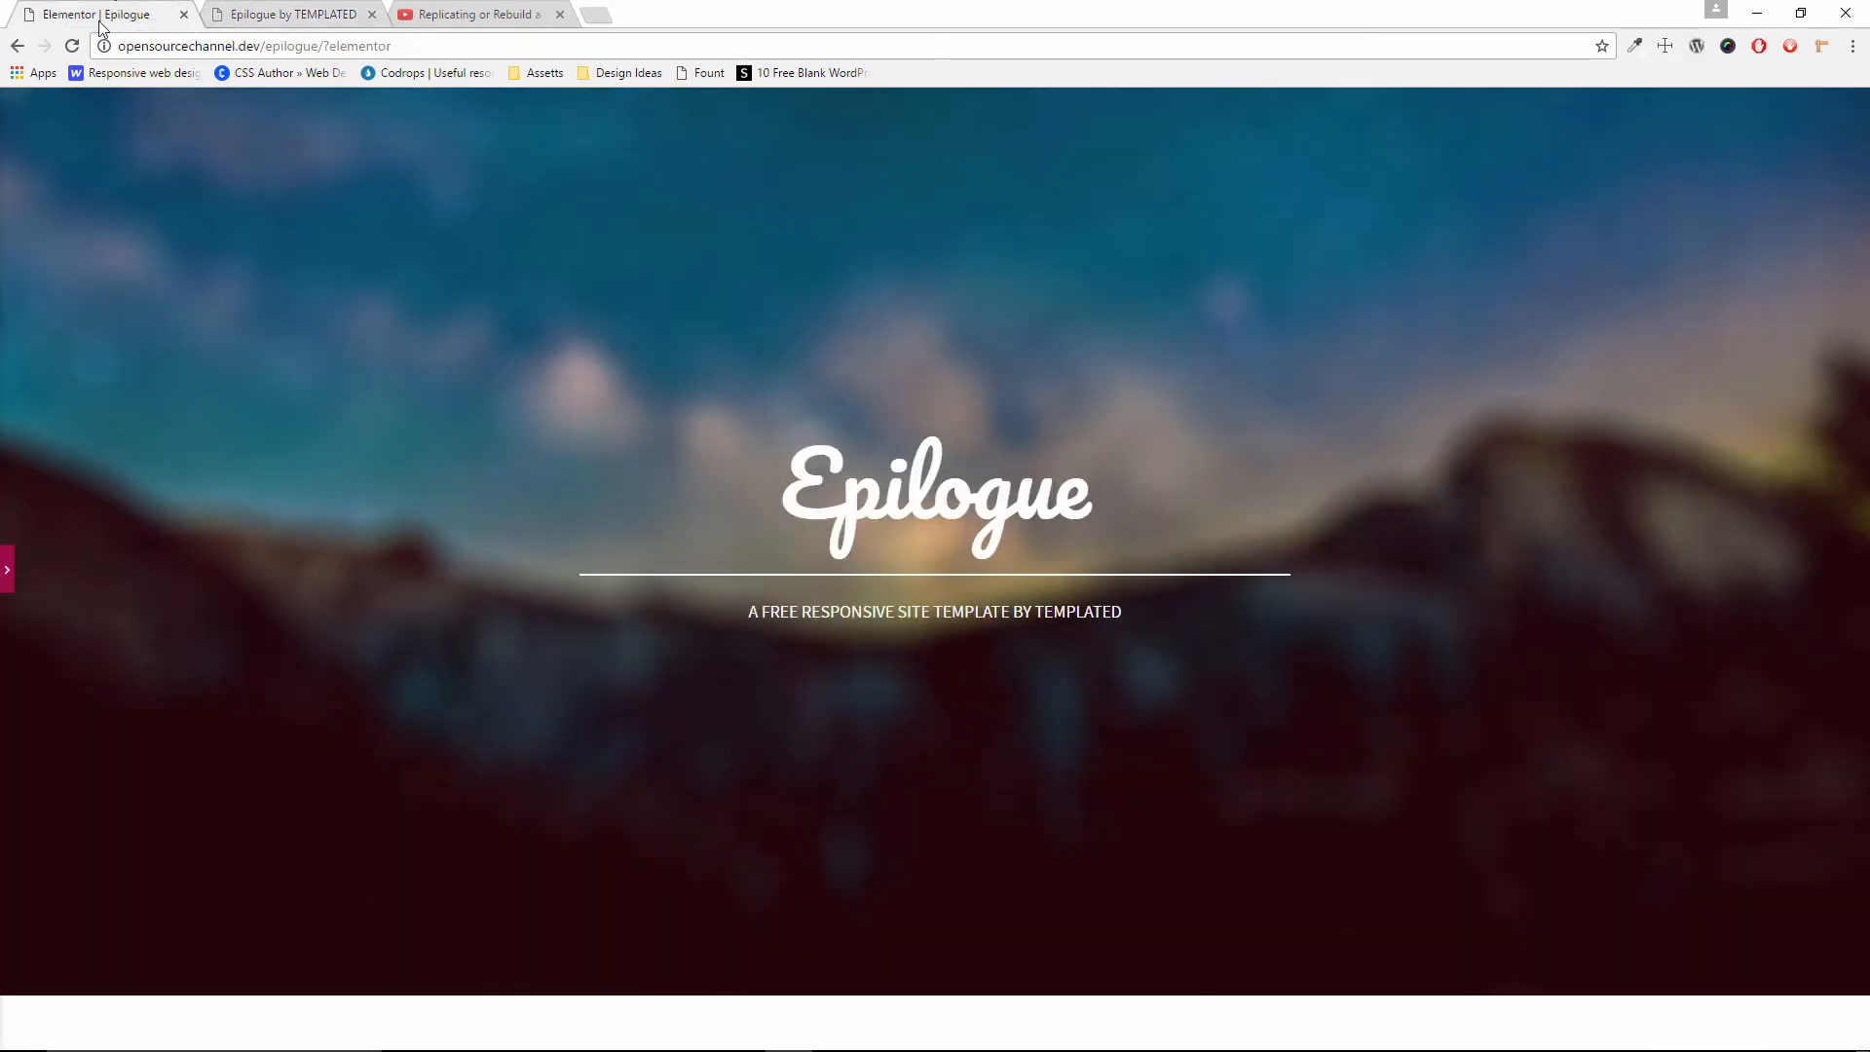
left_click(7, 565)
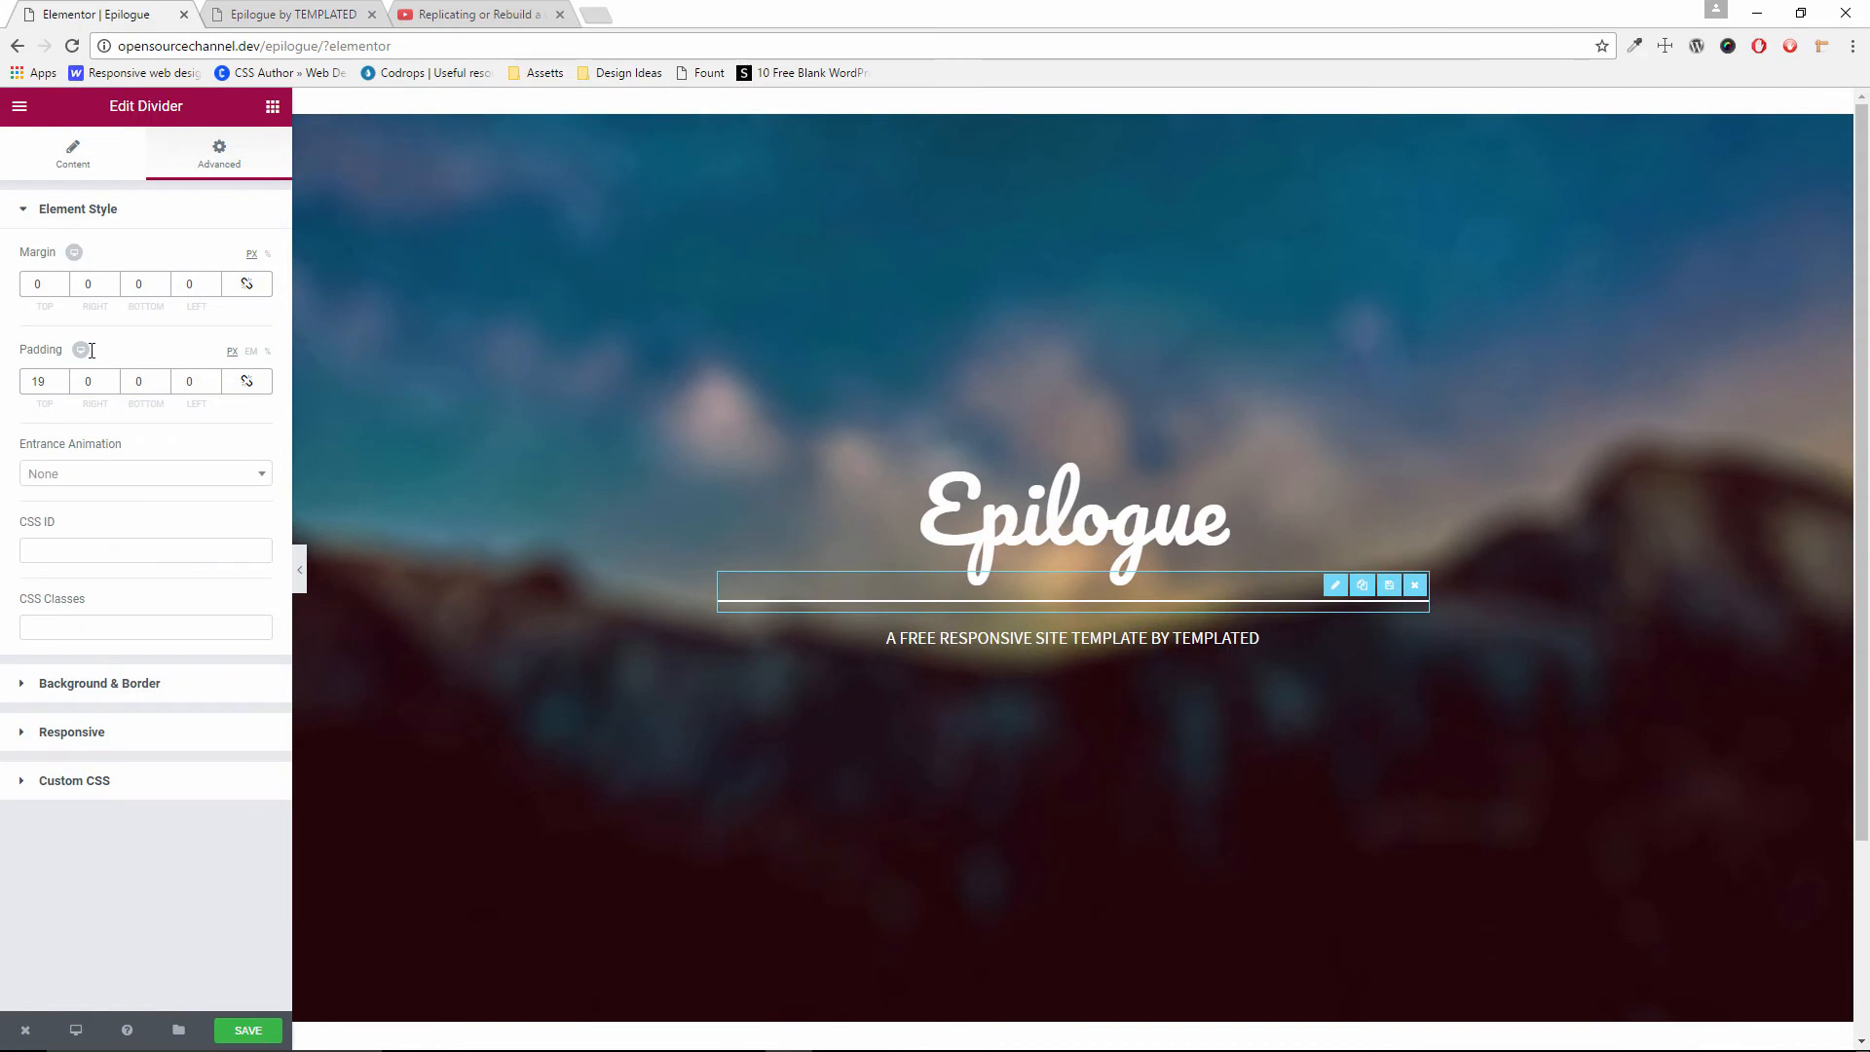
Link the word TEMPLATED in the banner's tagline text to "#" and open the tagline's style settings
left_click(83, 178)
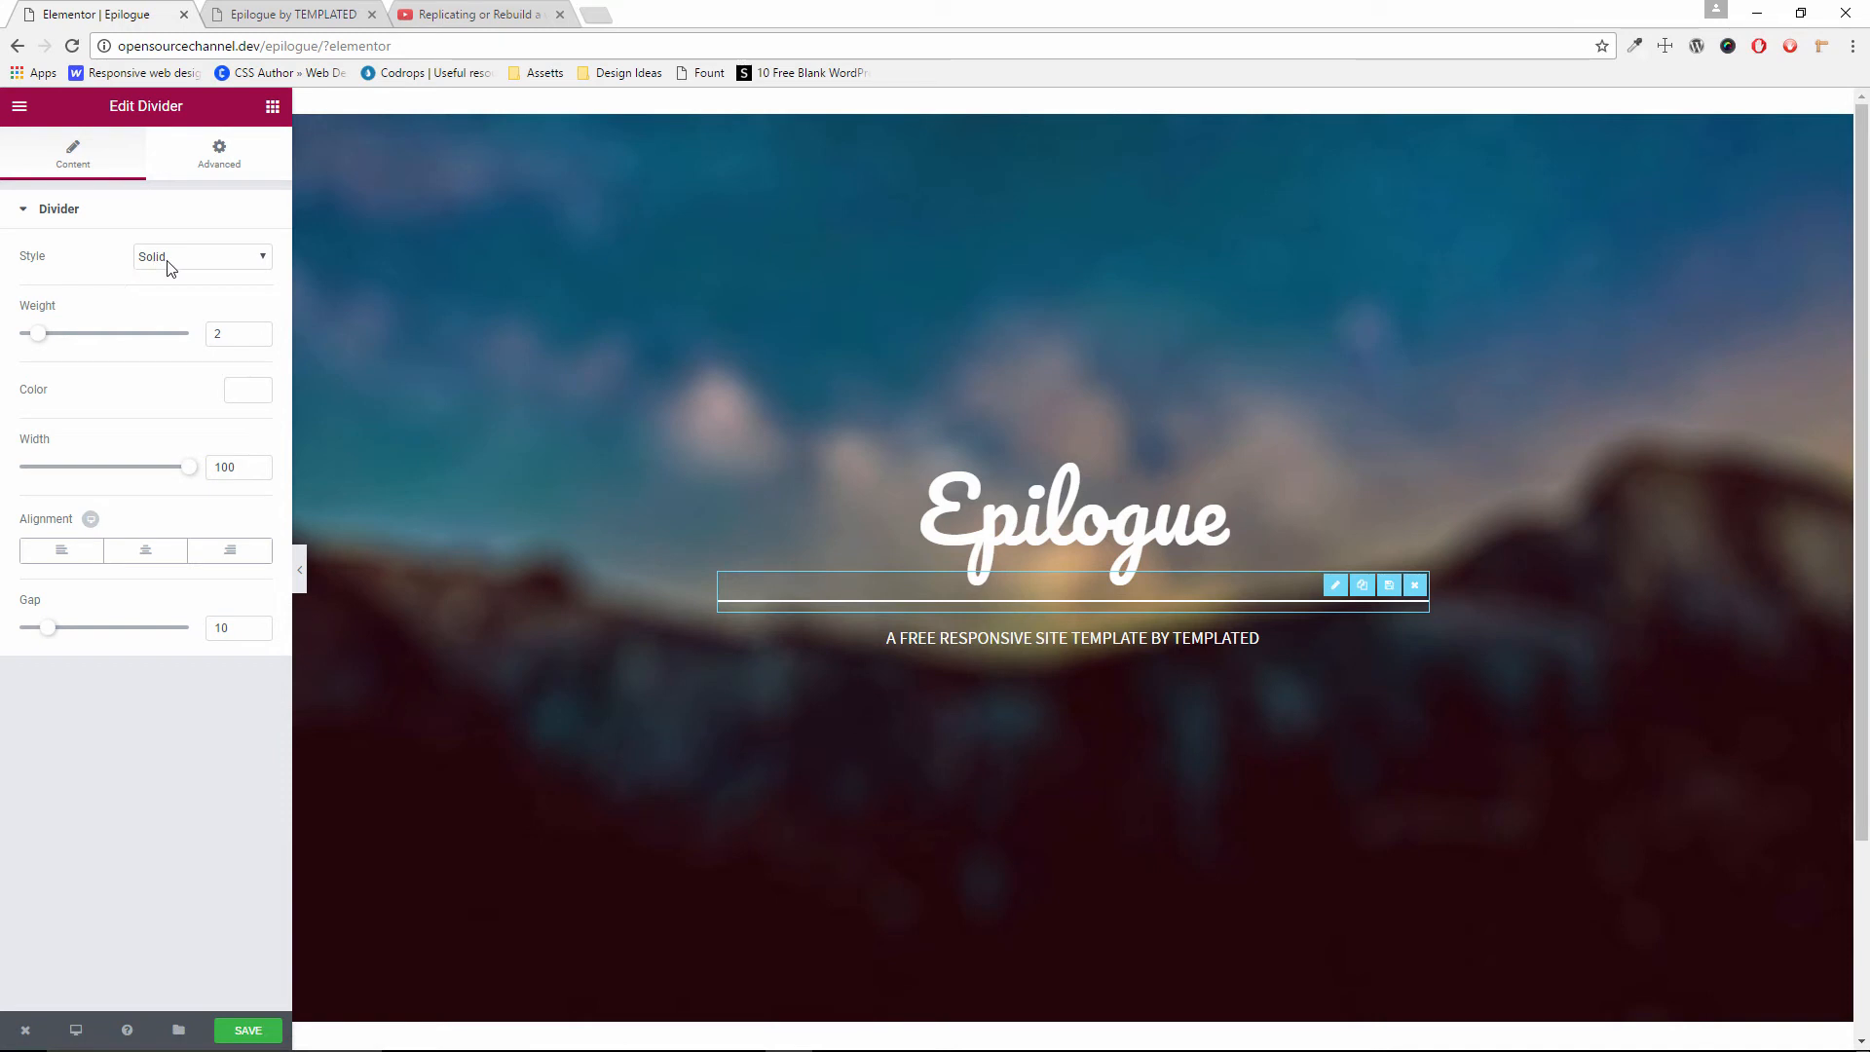
left_click(961, 638)
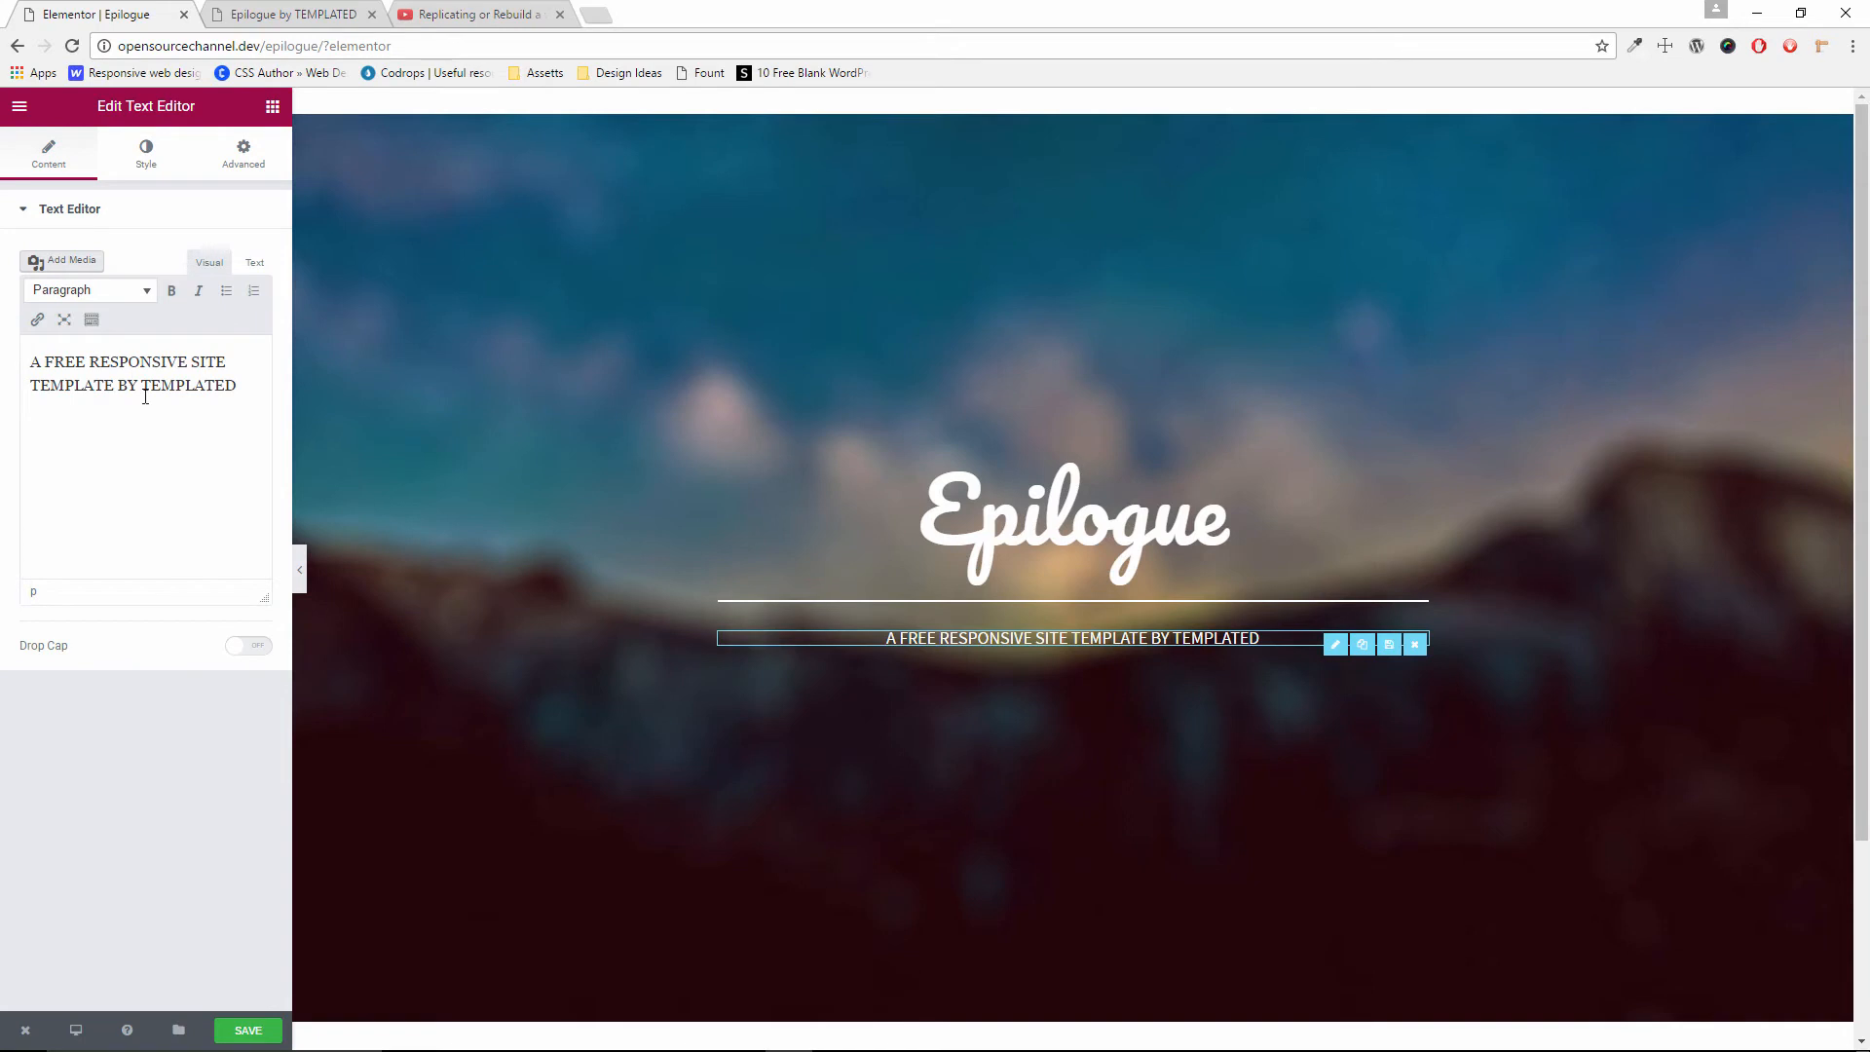
double_click(180, 387)
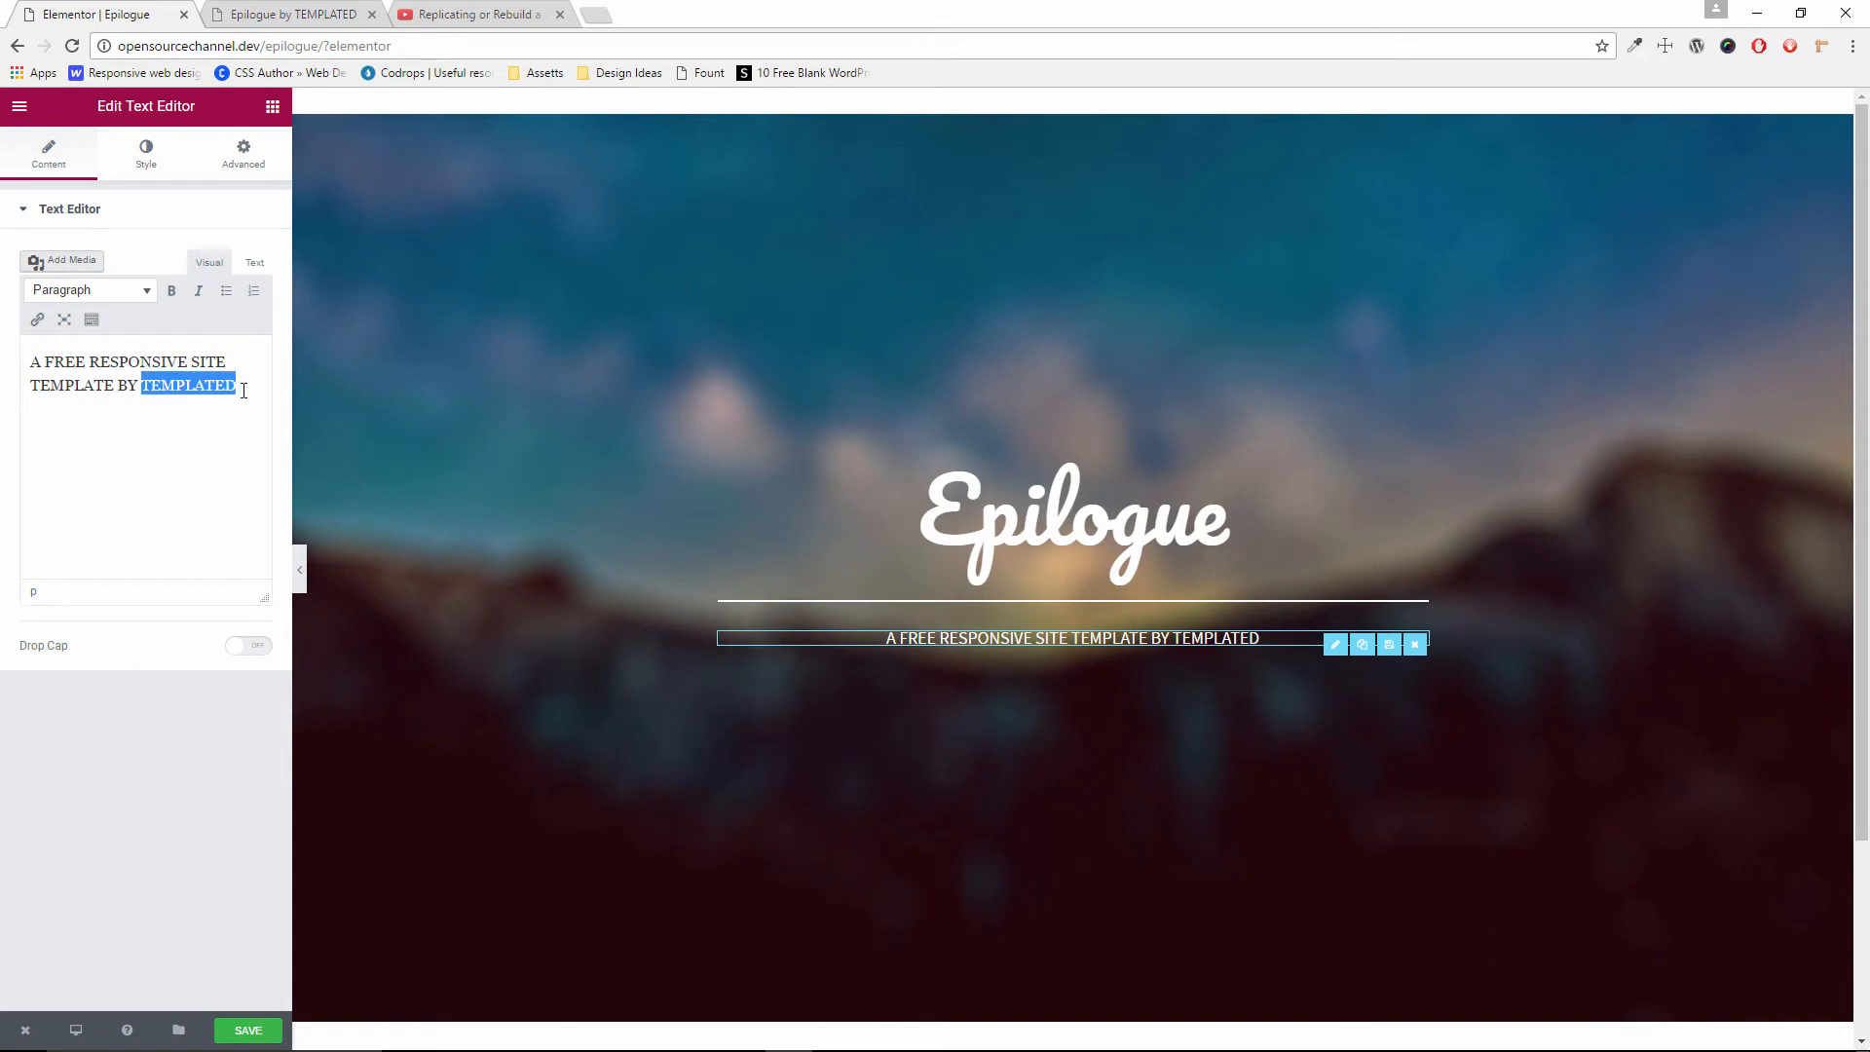
left_click(37, 322)
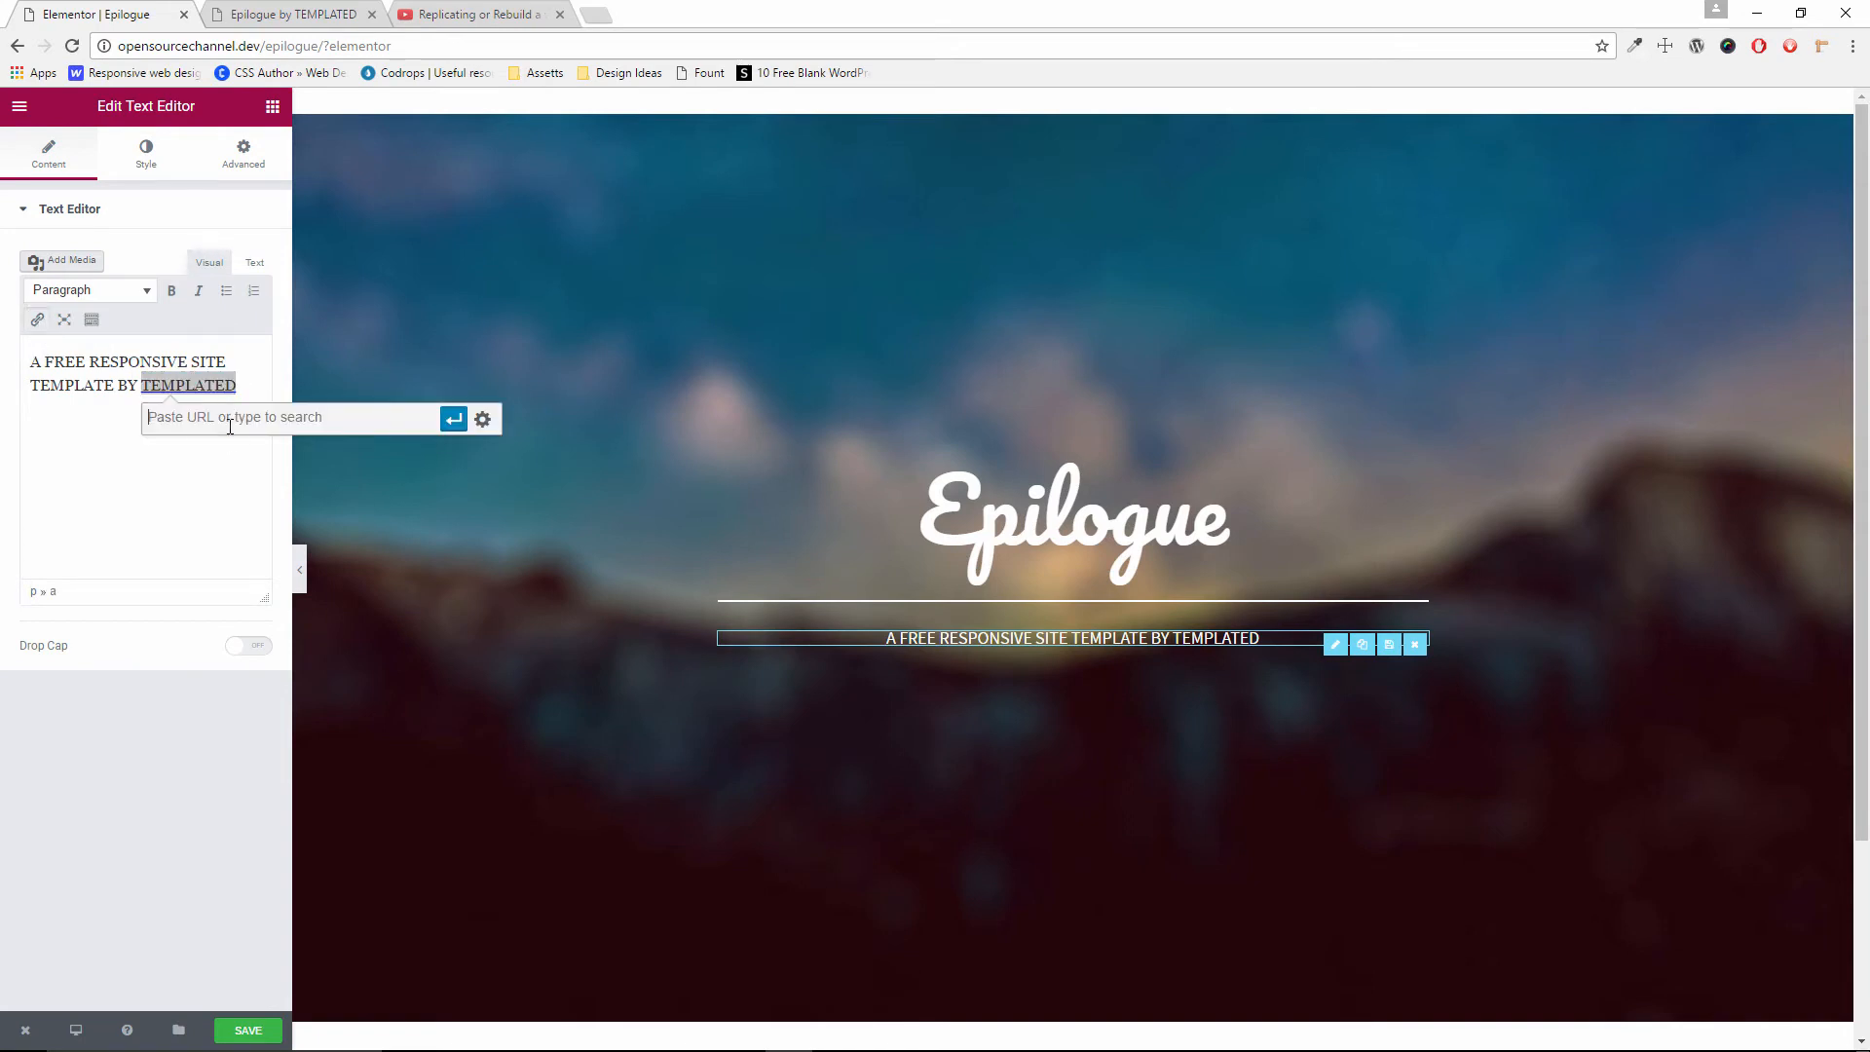
type("#")
left_click(453, 419)
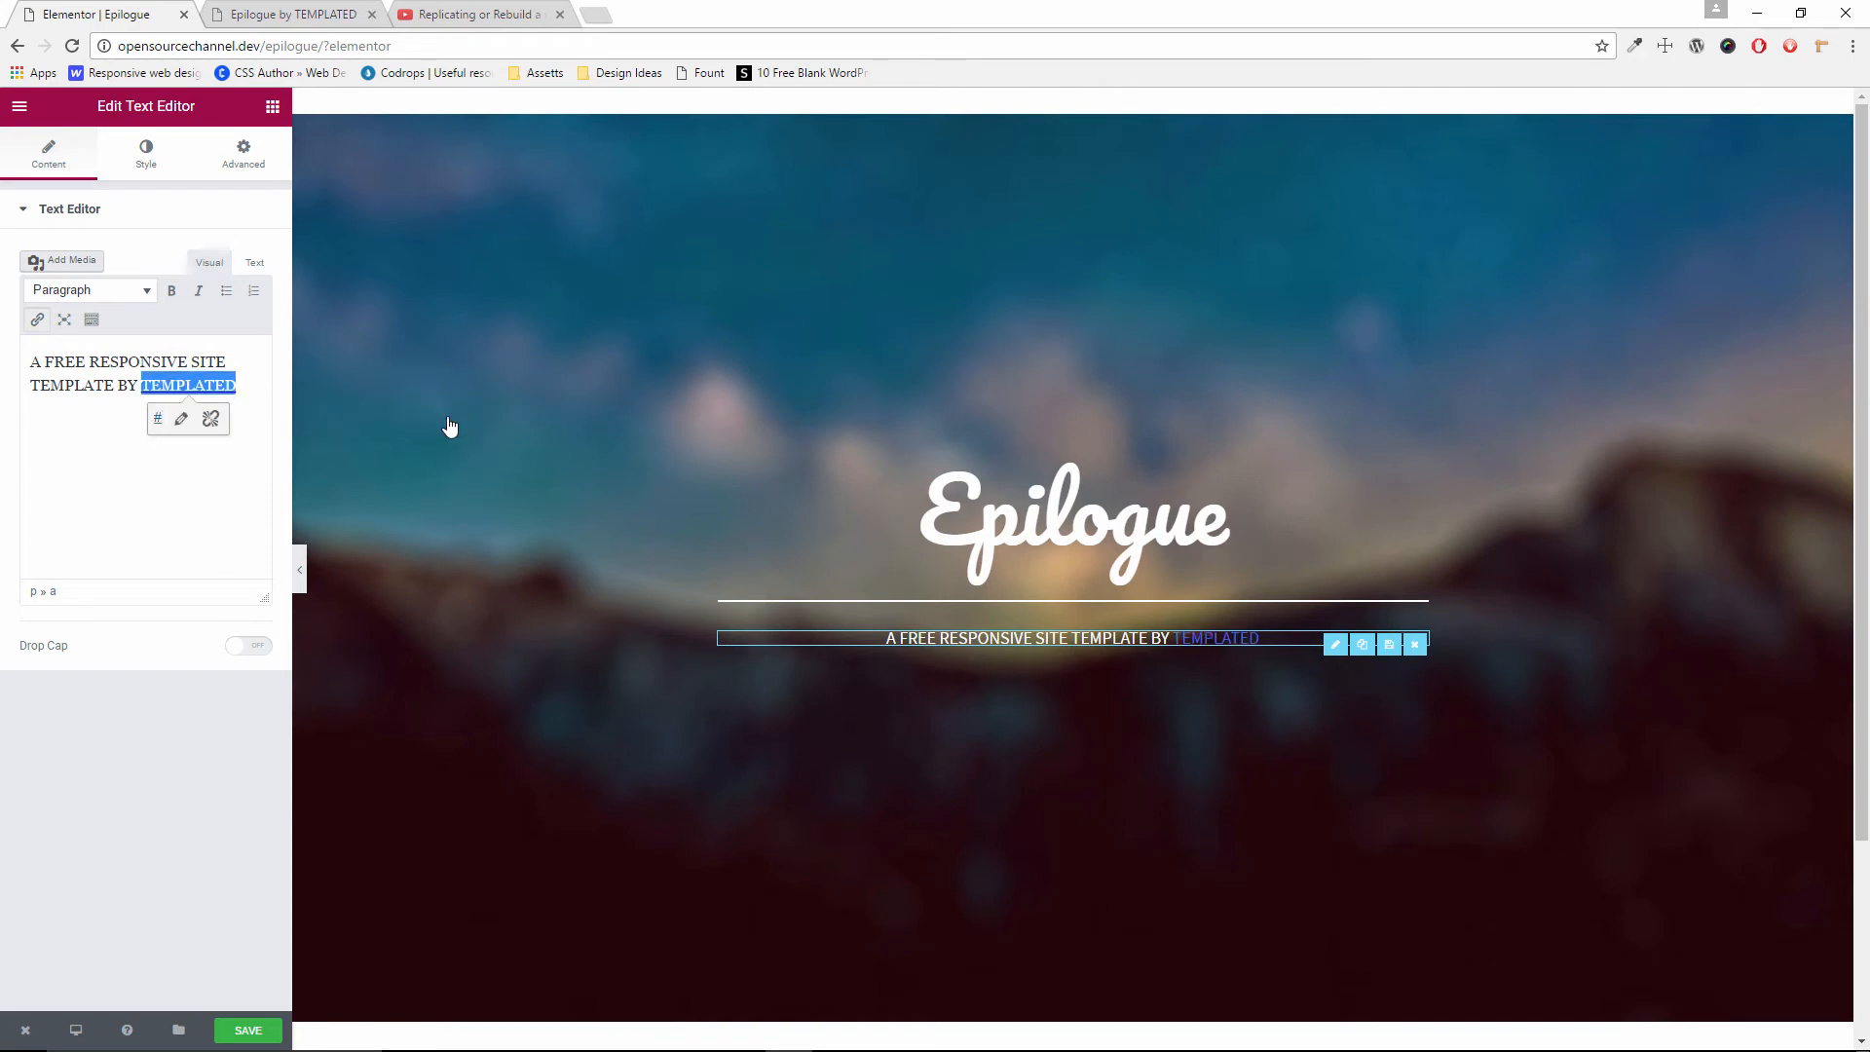
left_click(141, 154)
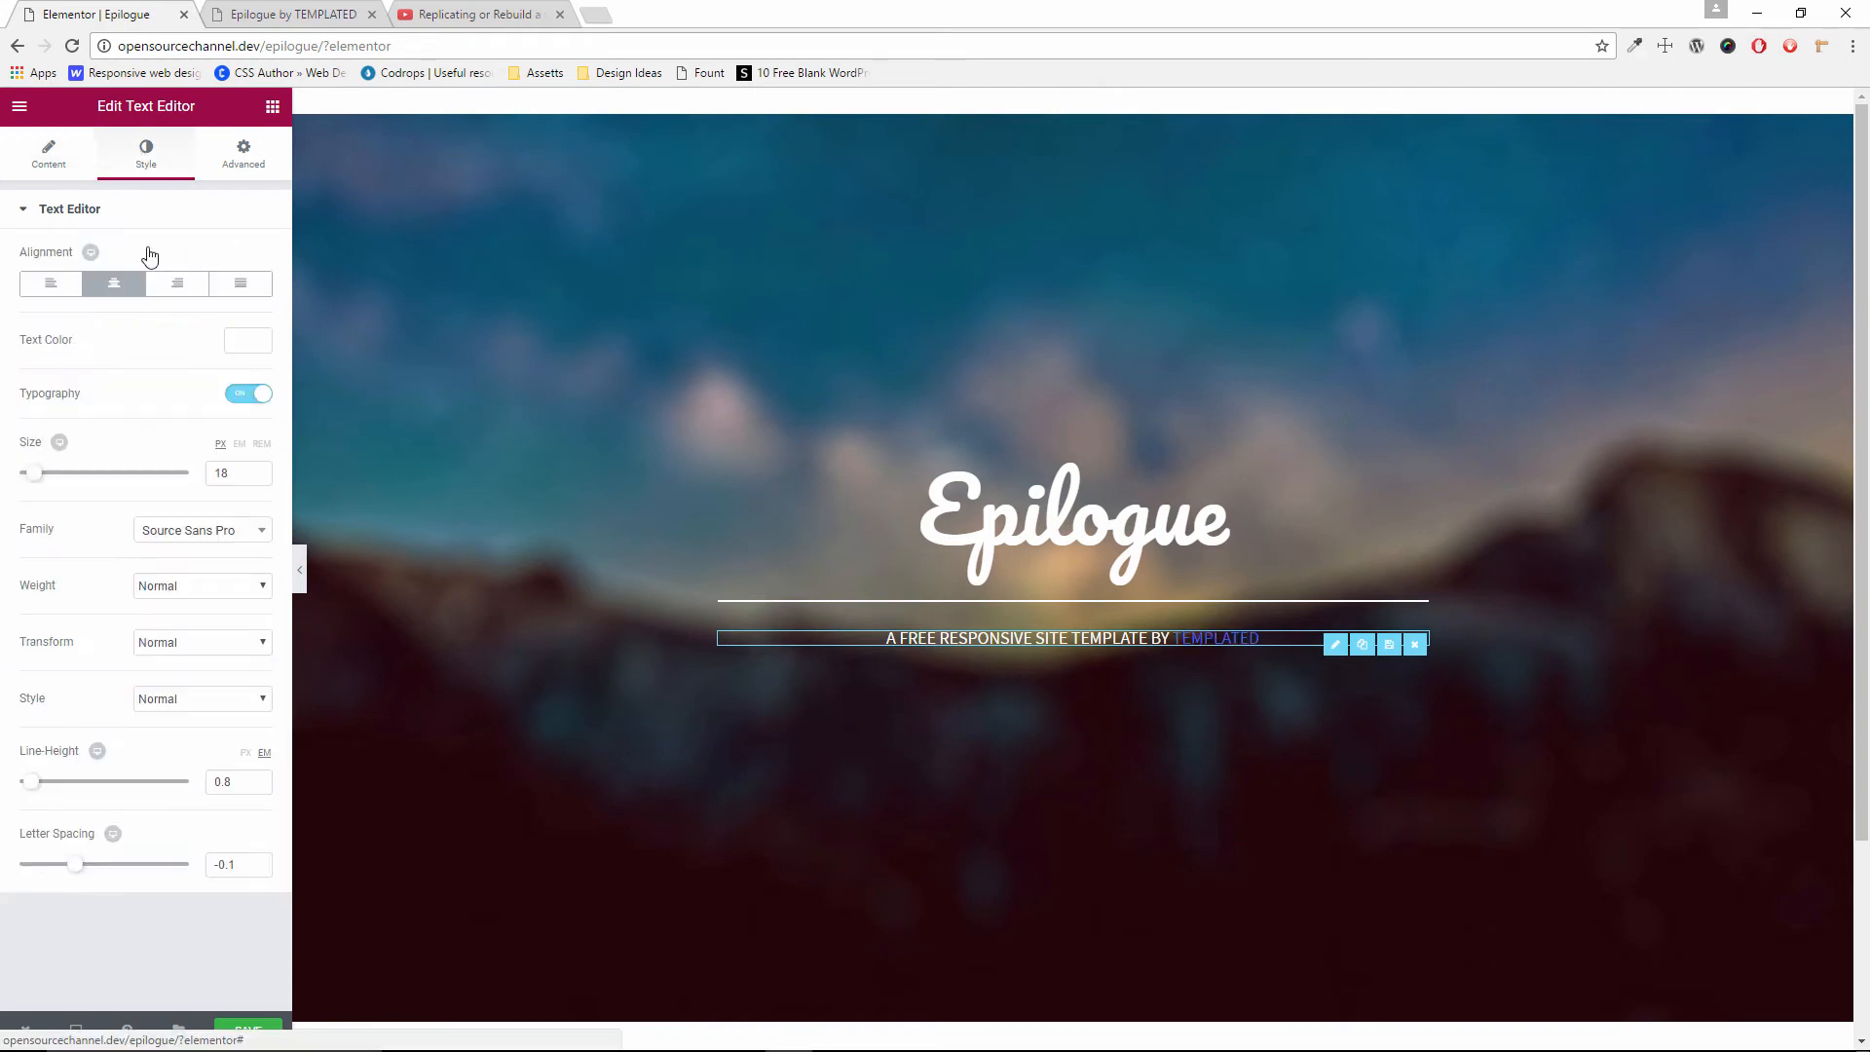
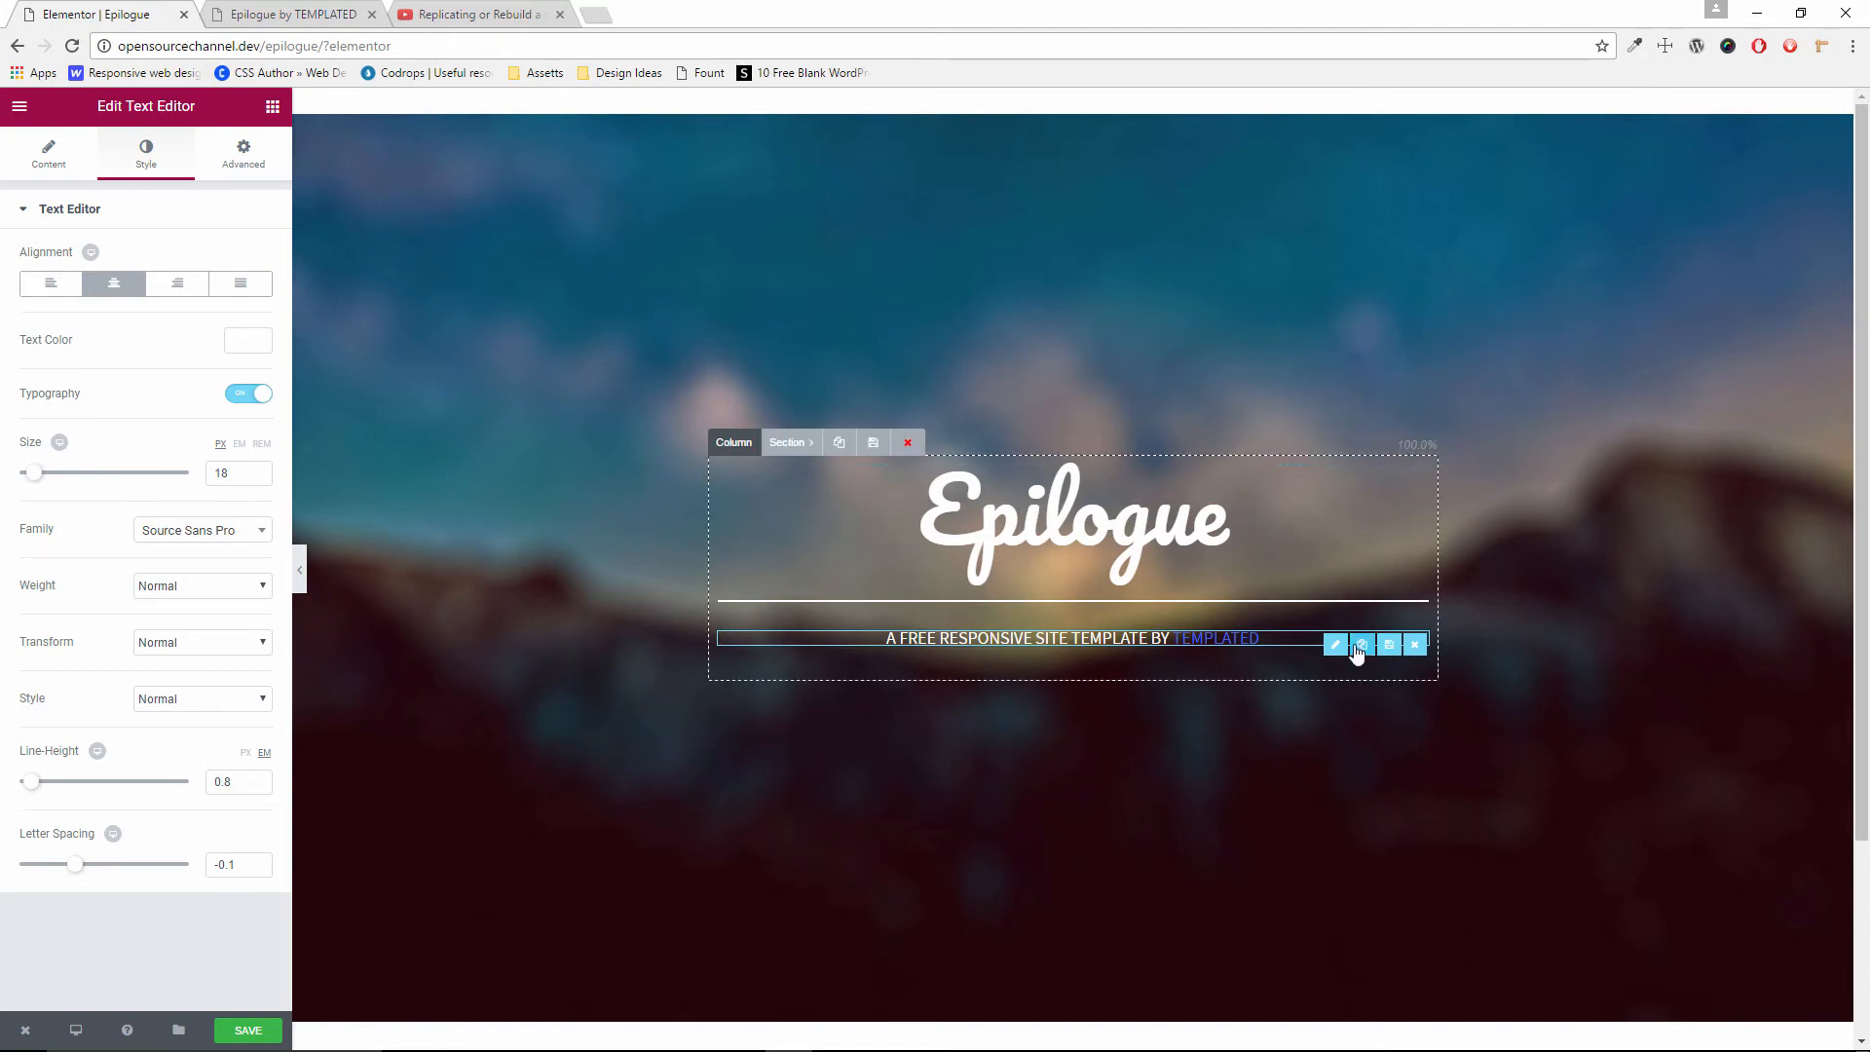
Examine the end of the Elementor page and the first content section below the banner in the template
scroll(1433, 684, "down", 2)
scroll(1432, 685, "down", 2)
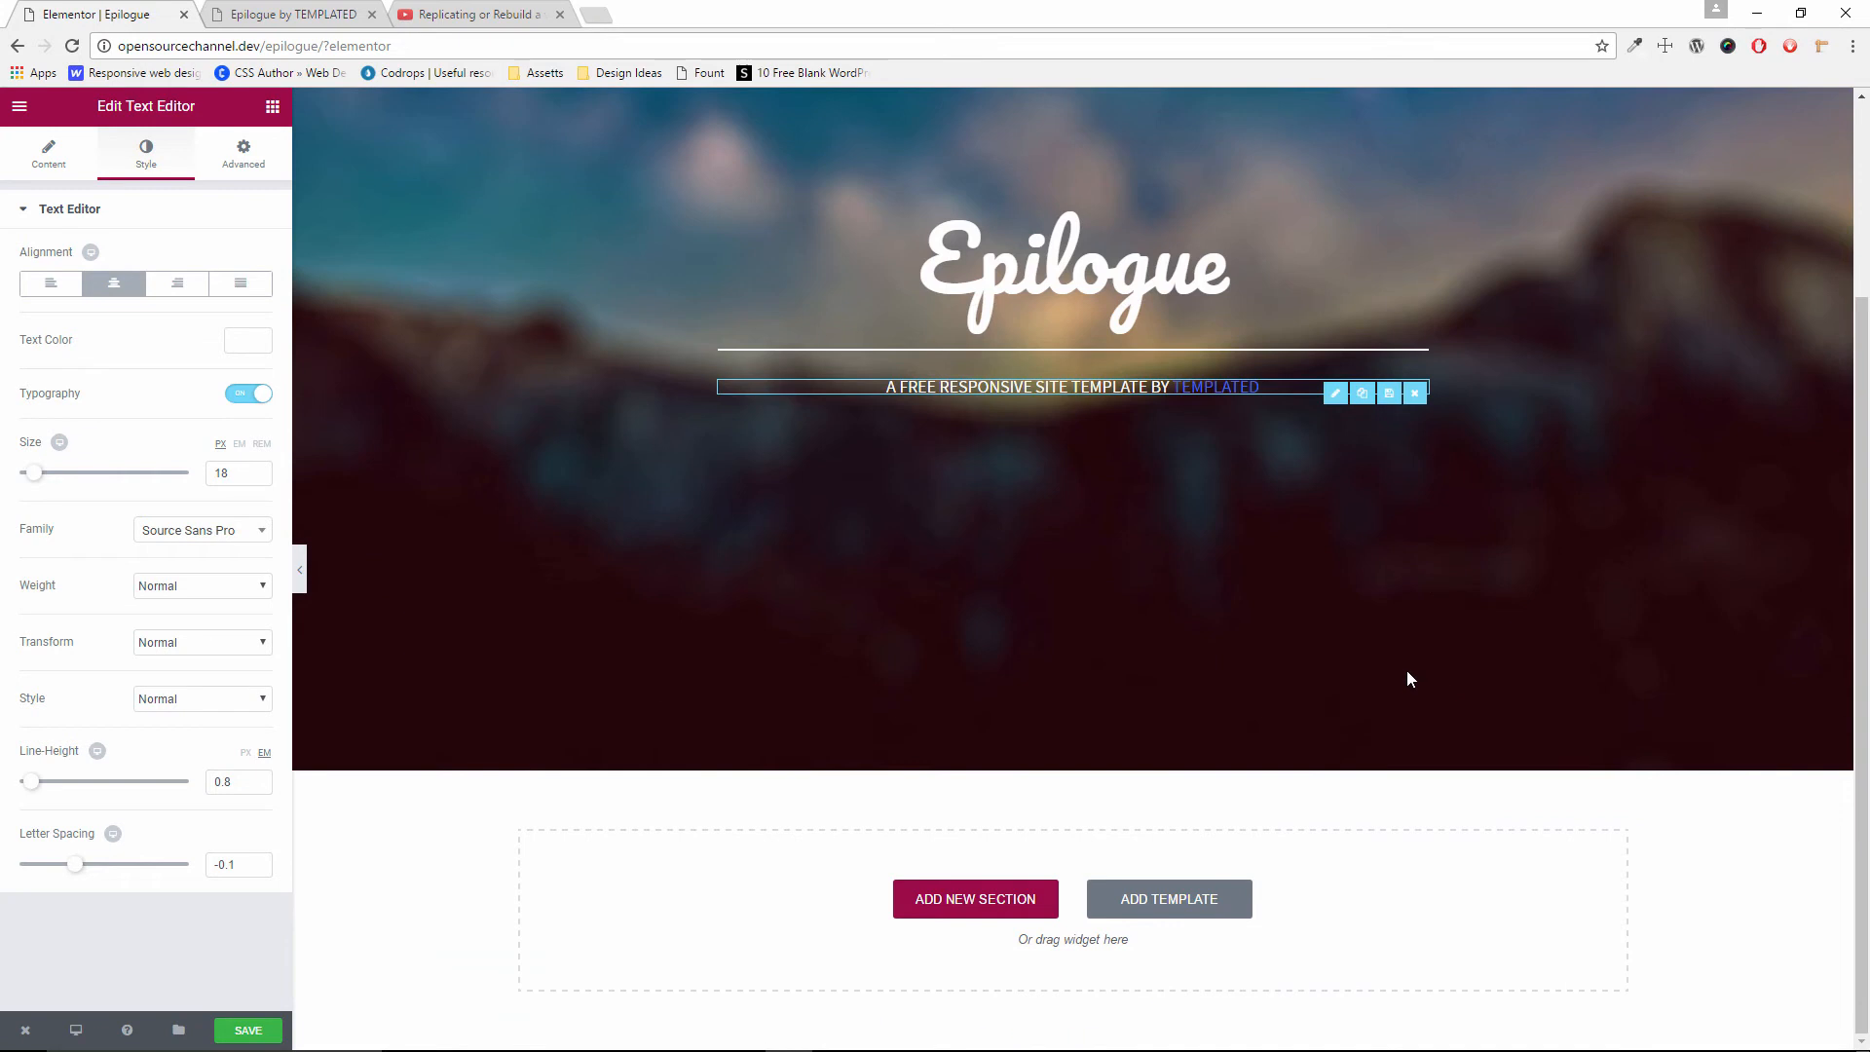
left_click(288, 6)
scroll(721, 673, "down", 4)
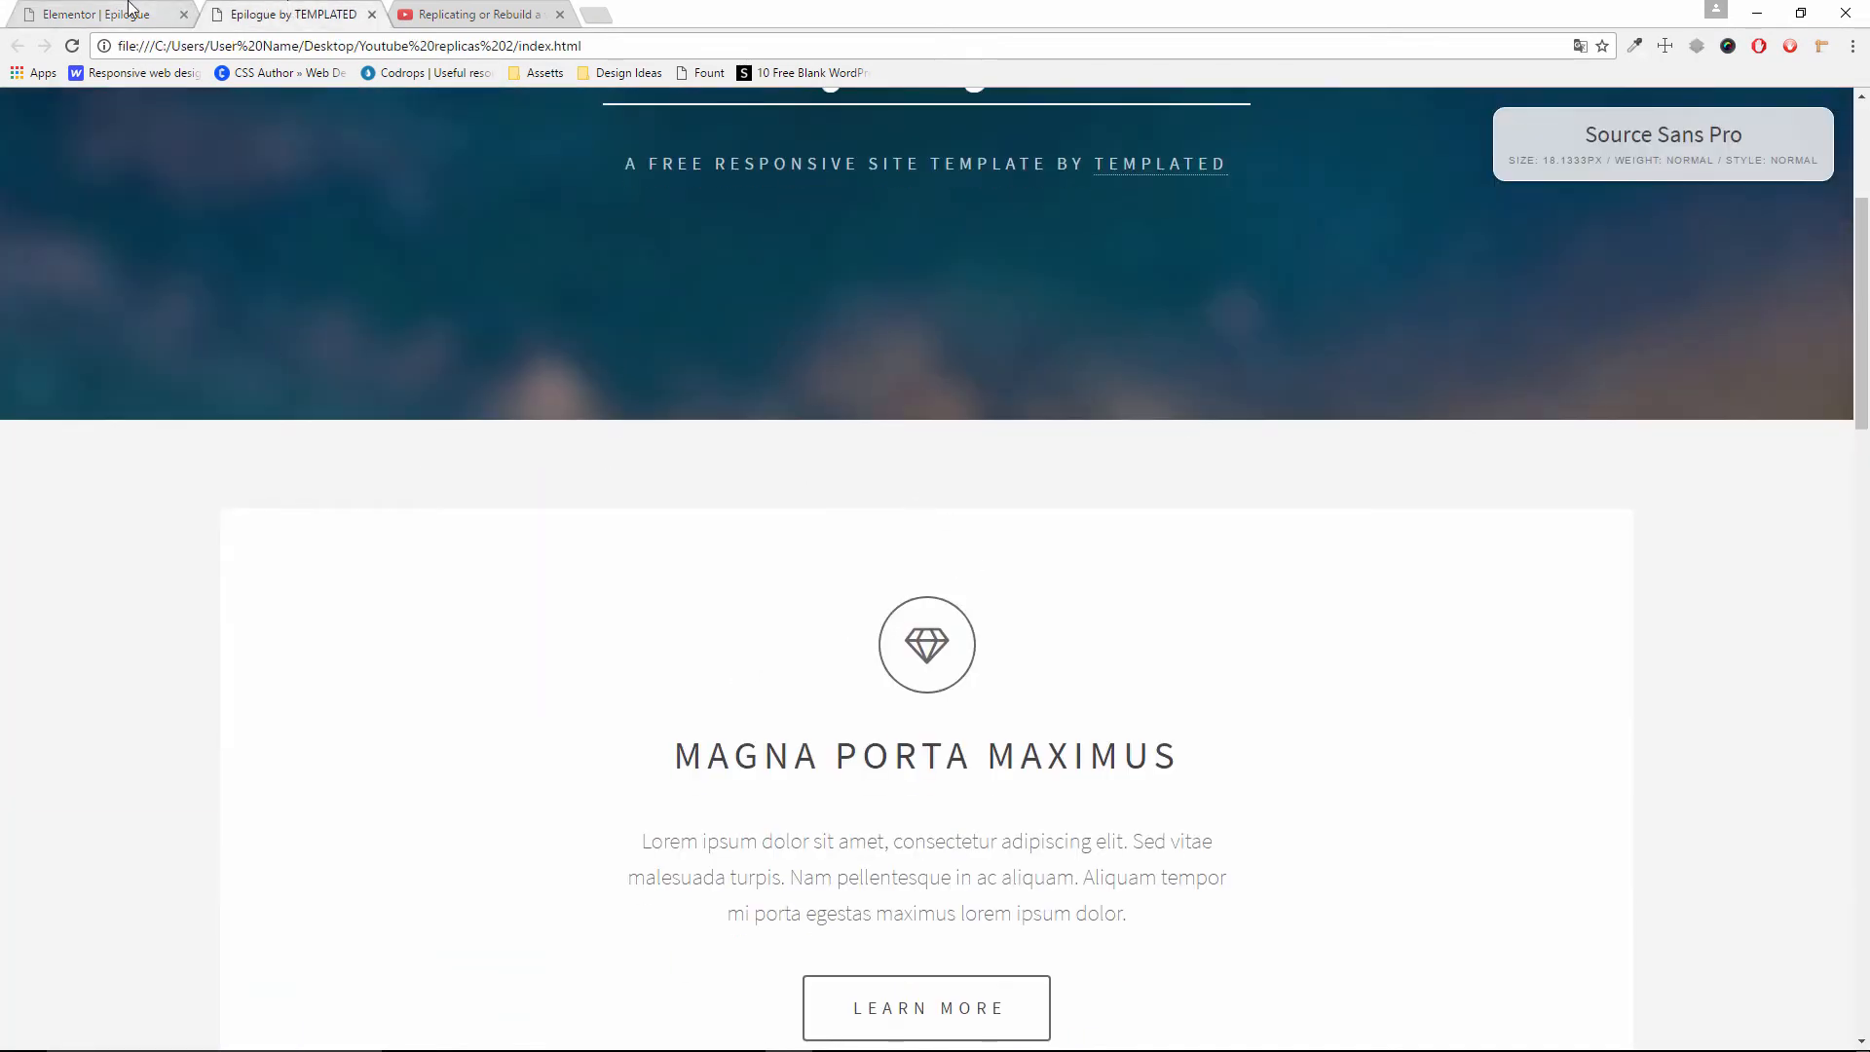
scroll(1605, 790, "down", 1)
scroll(1603, 796, "down", 5)
scroll(1598, 794, "up", 4)
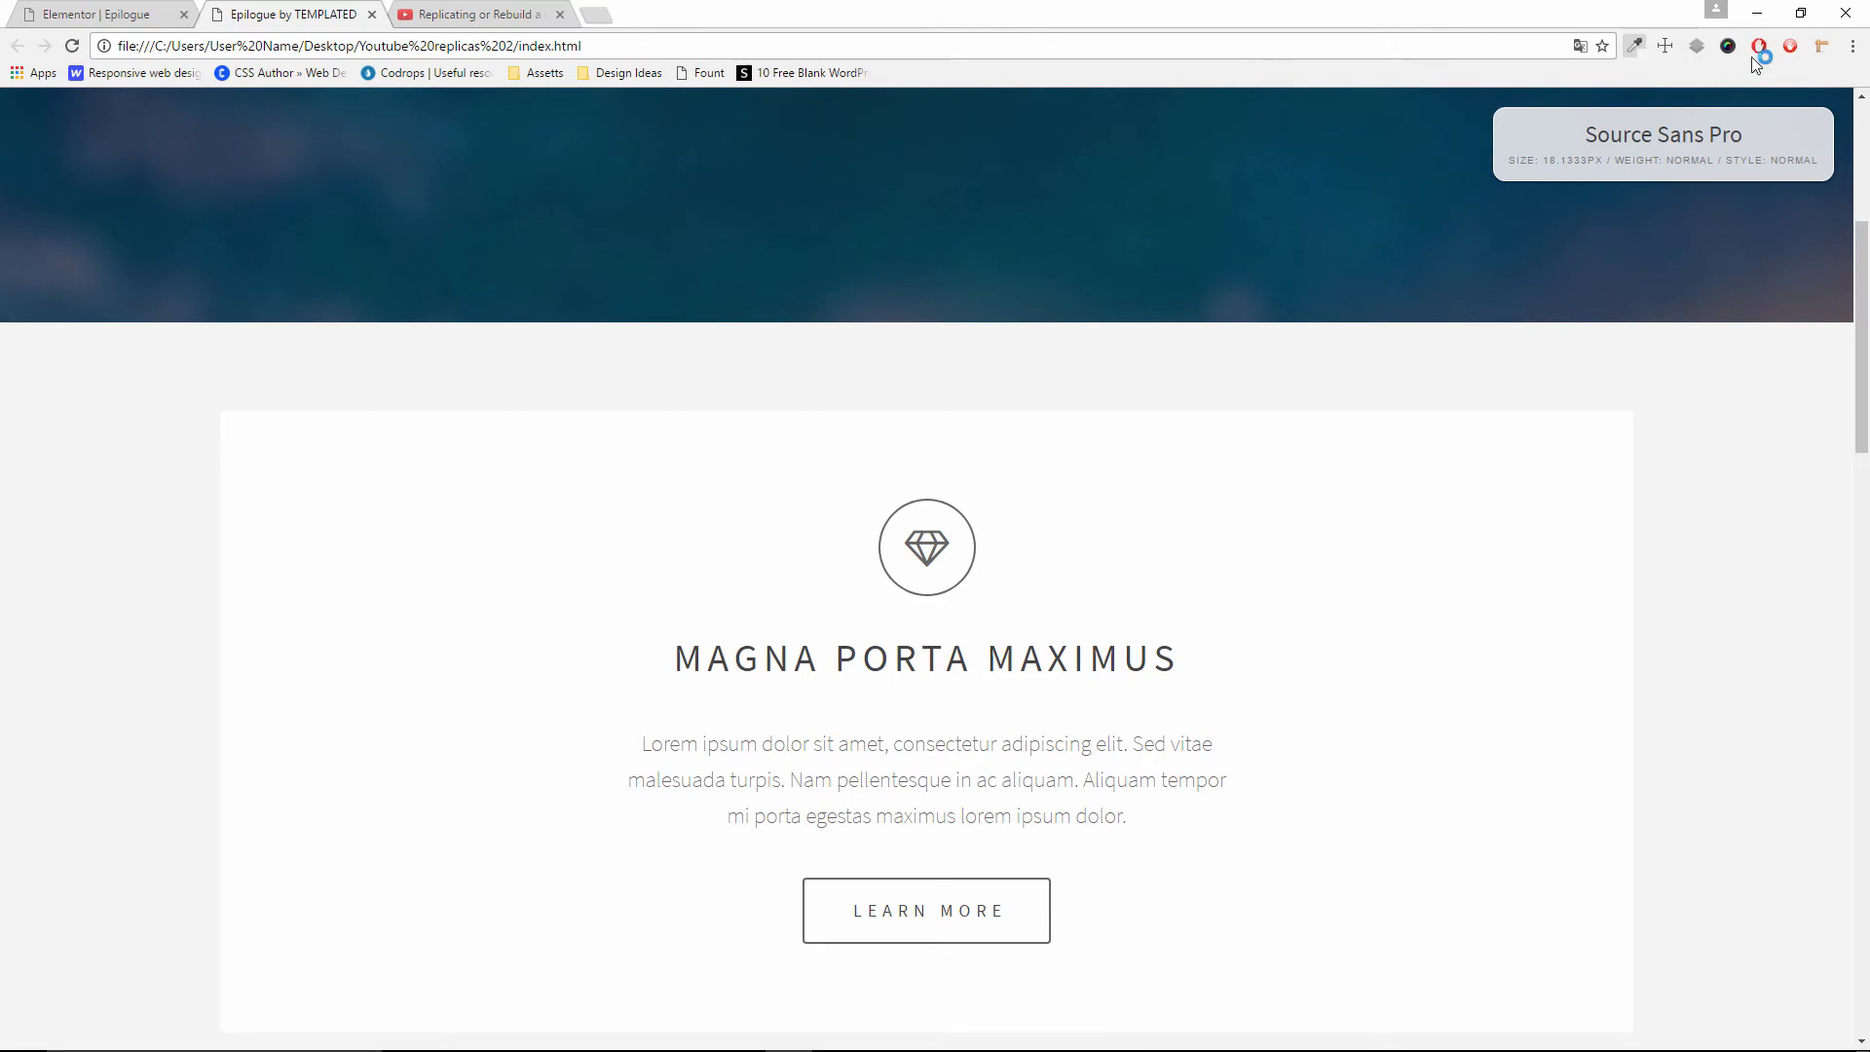
Reload the template page and try to sample the content section's background colour with the colour picker extension
left_click(1679, 55)
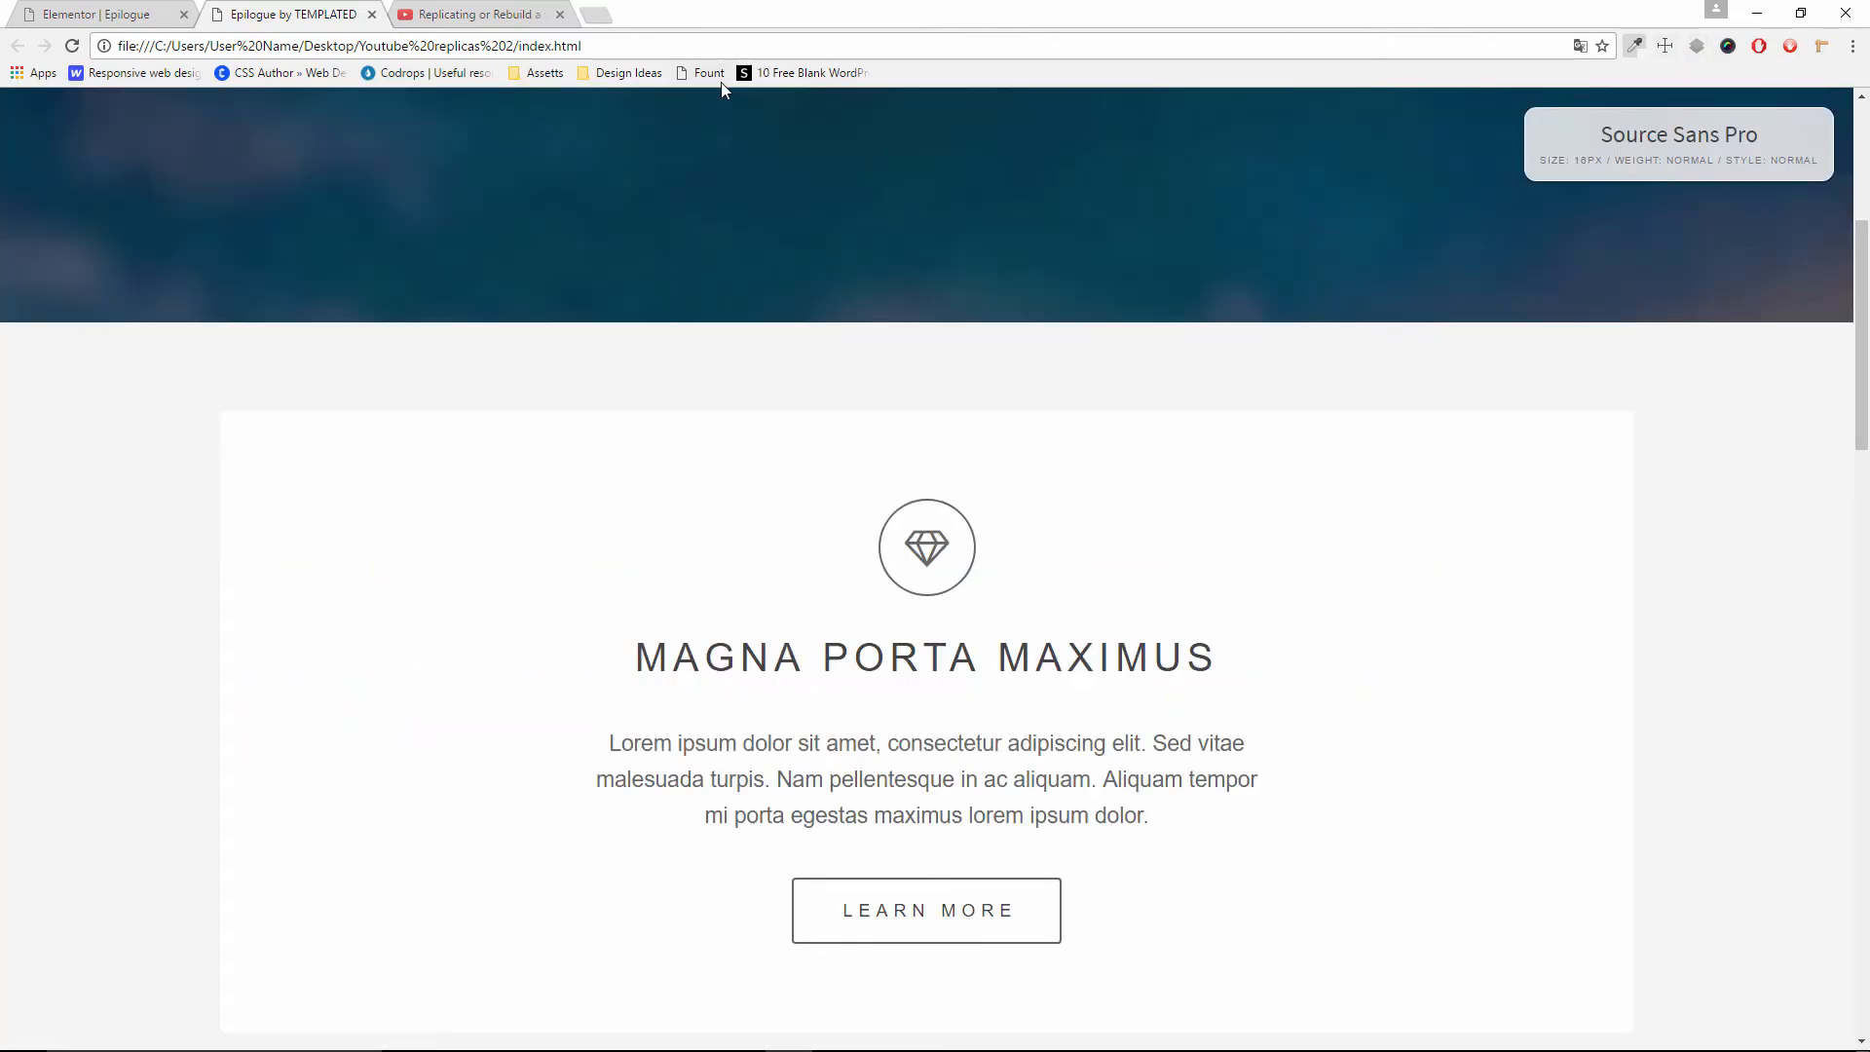
key("F5")
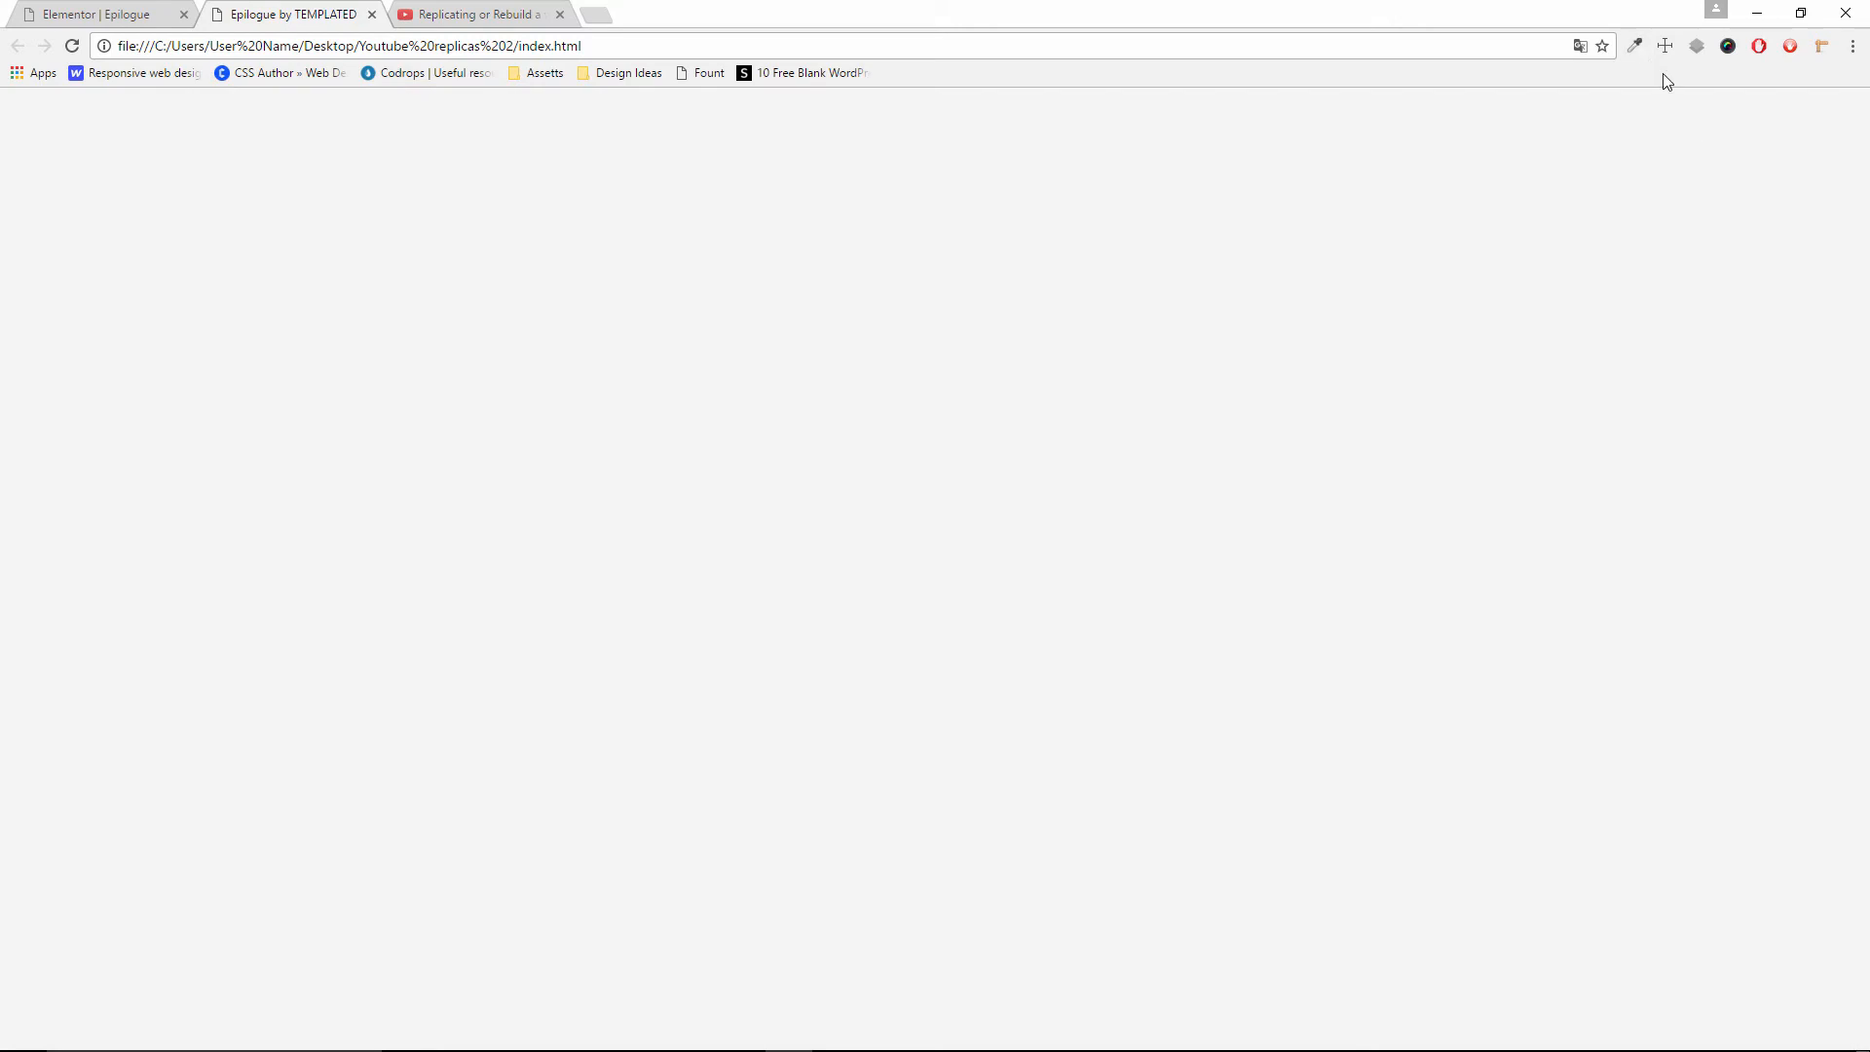
left_click(1635, 49)
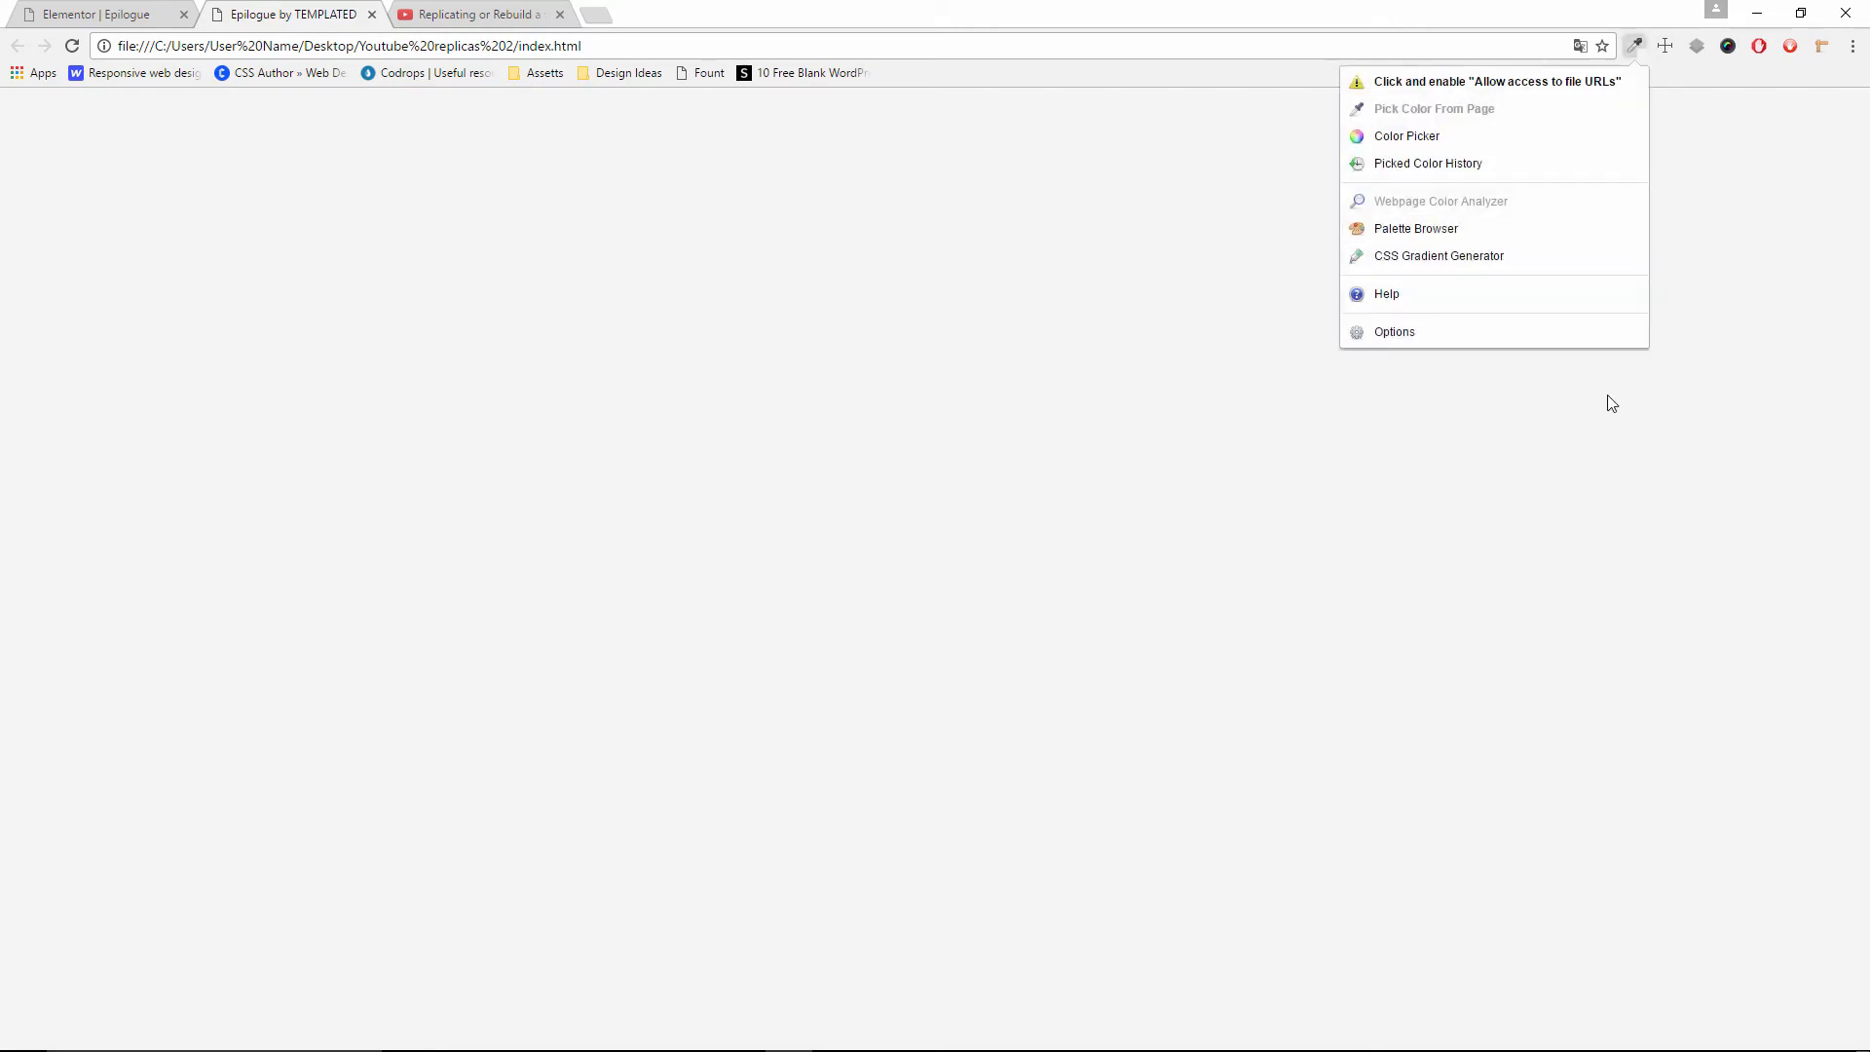
left_click(898, 376)
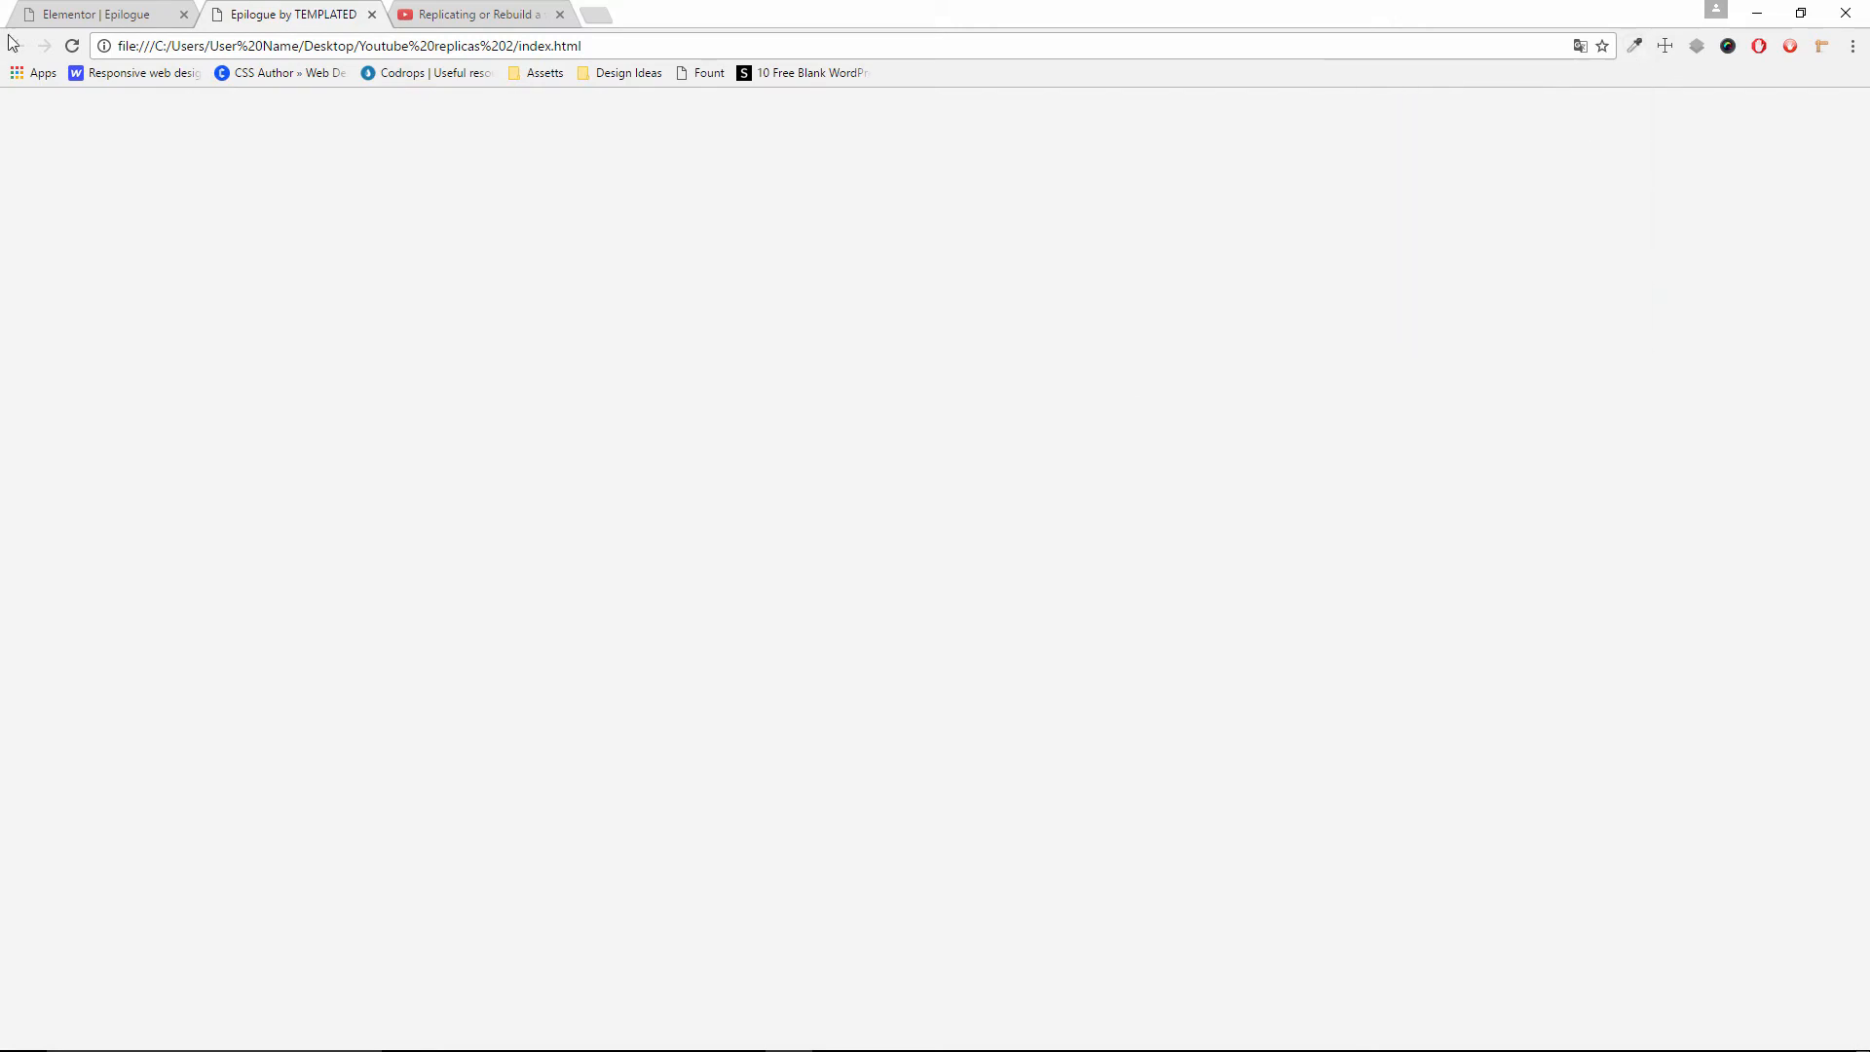
left_click(73, 46)
scroll(580, 614, "down", 4)
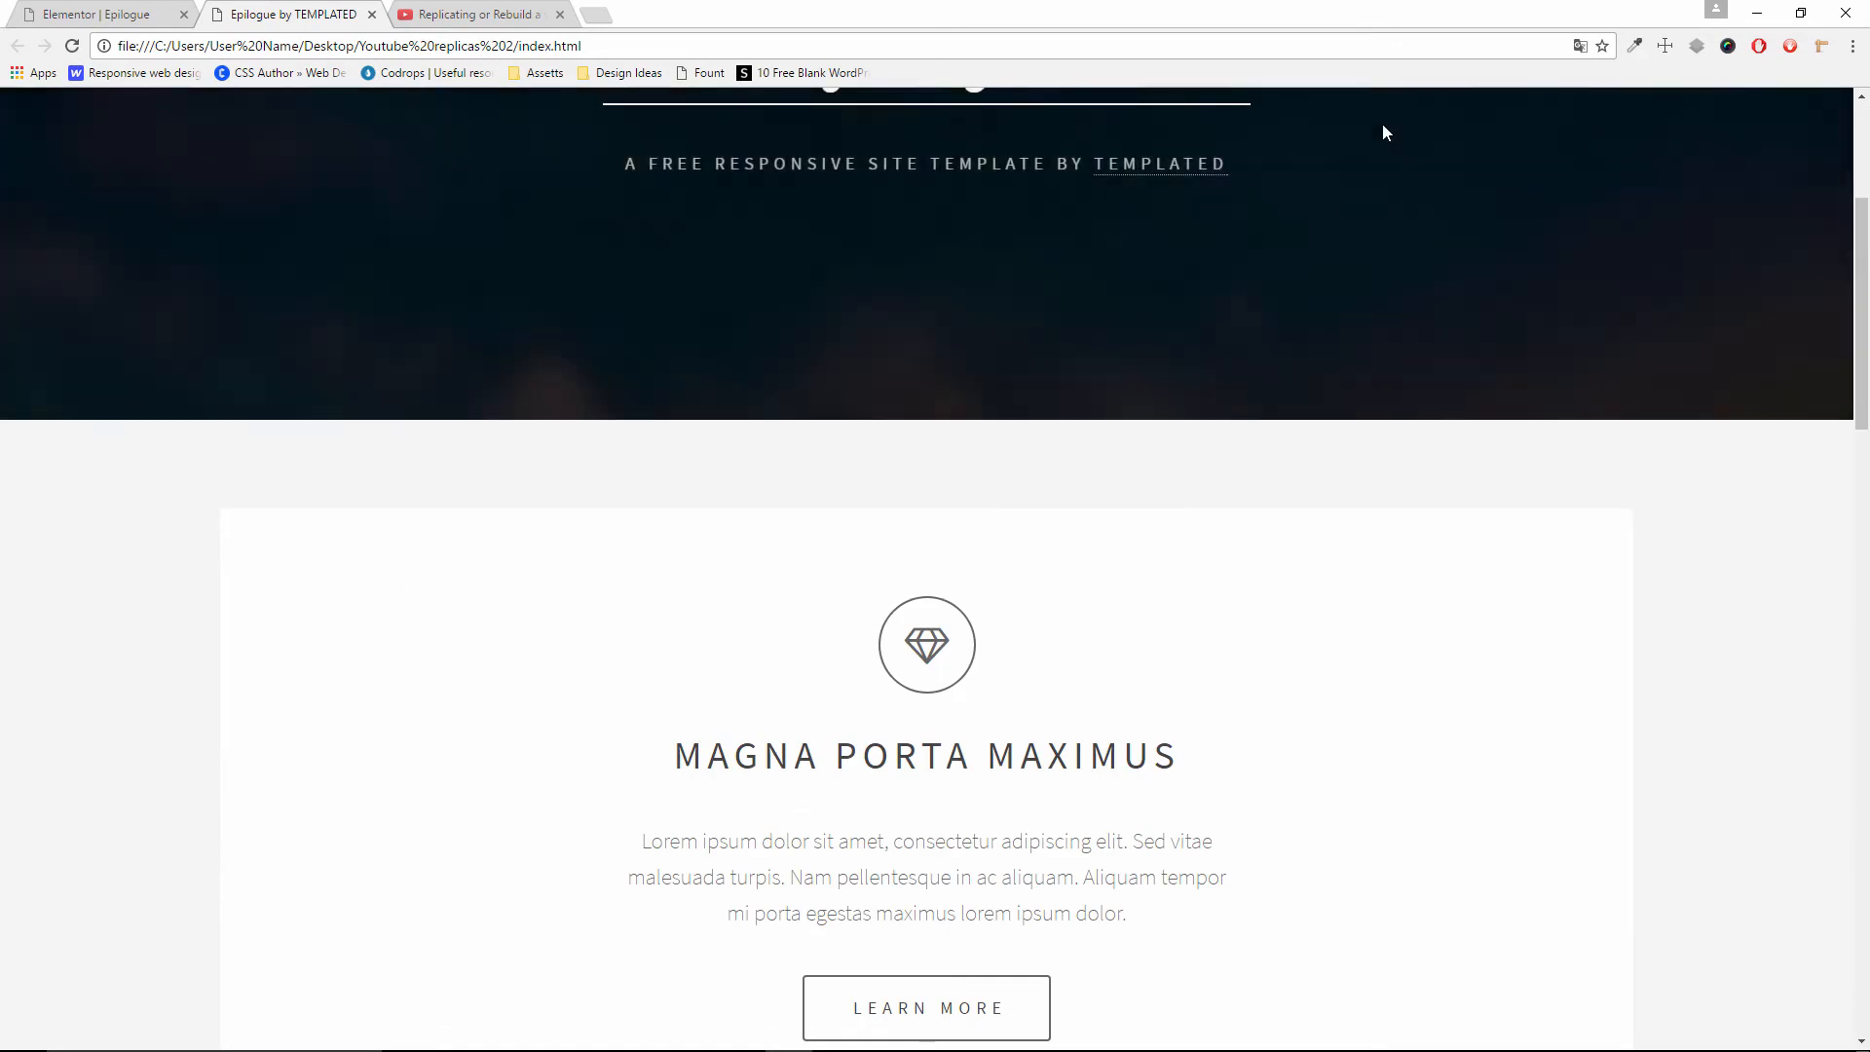
left_click(1635, 48)
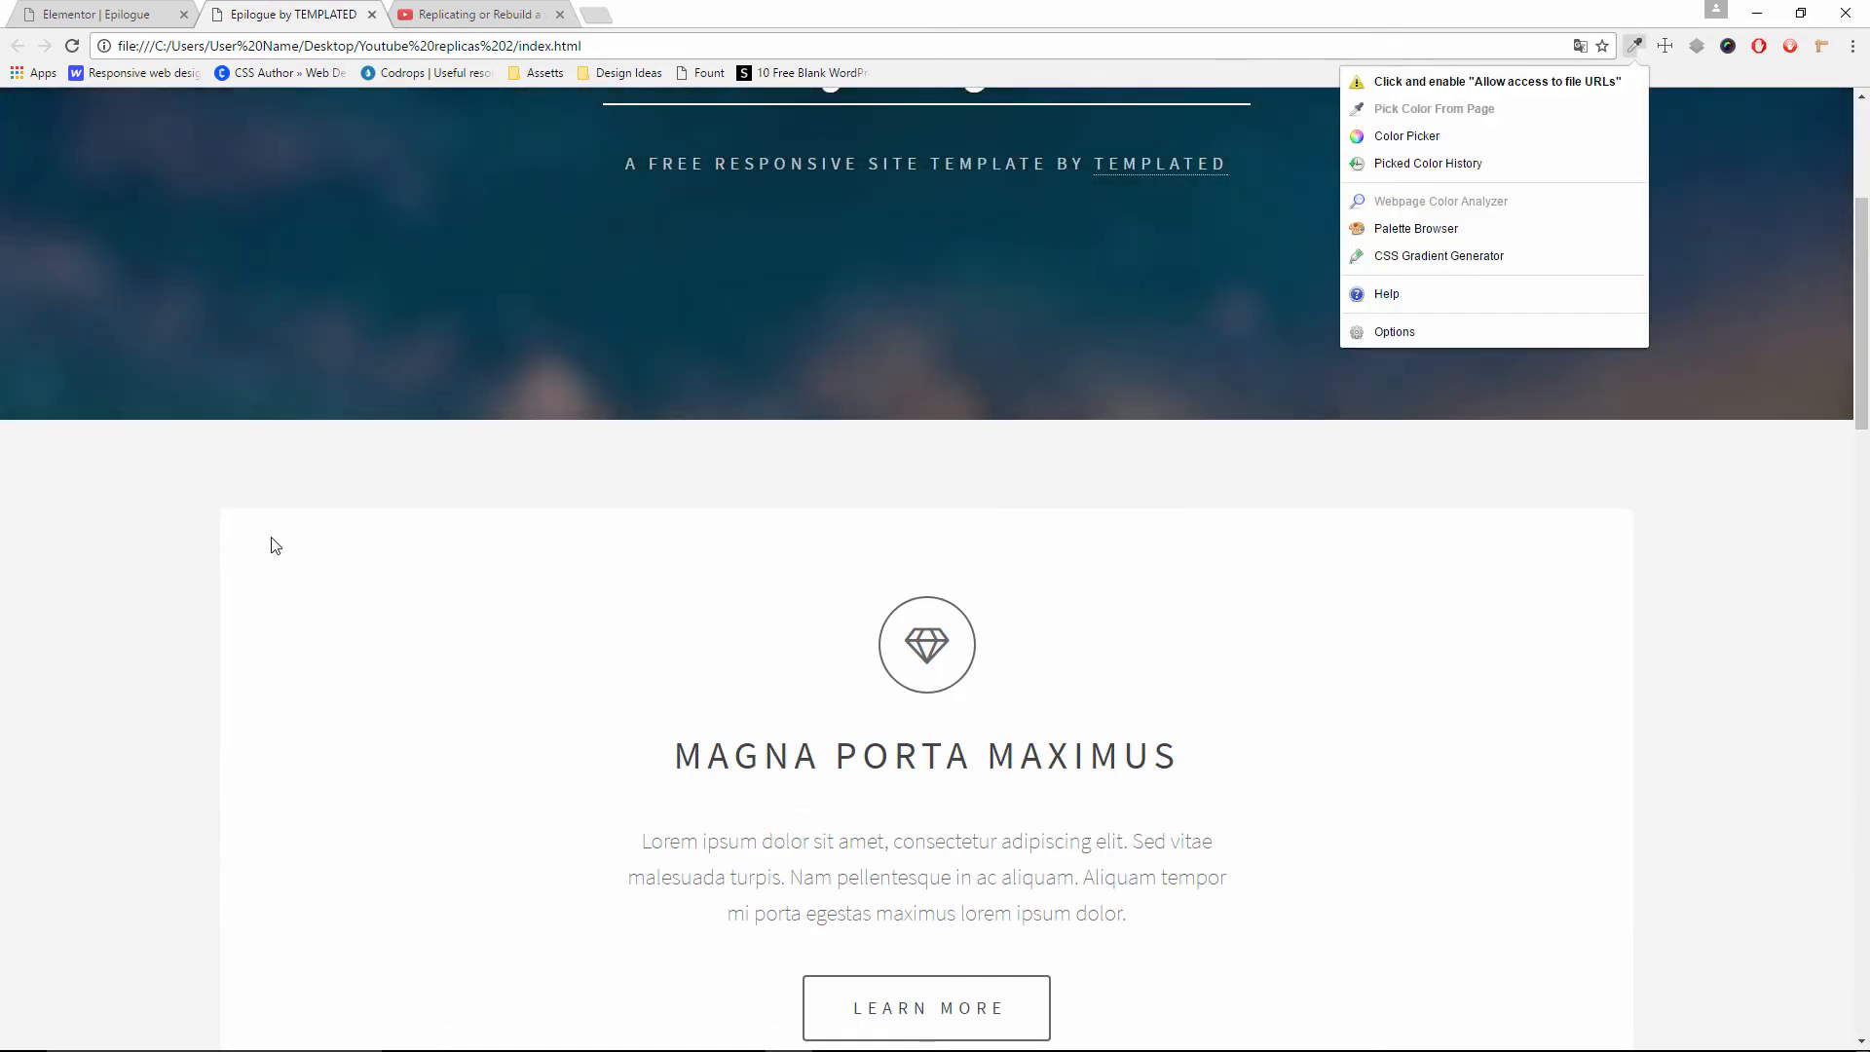
left_click(127, 495)
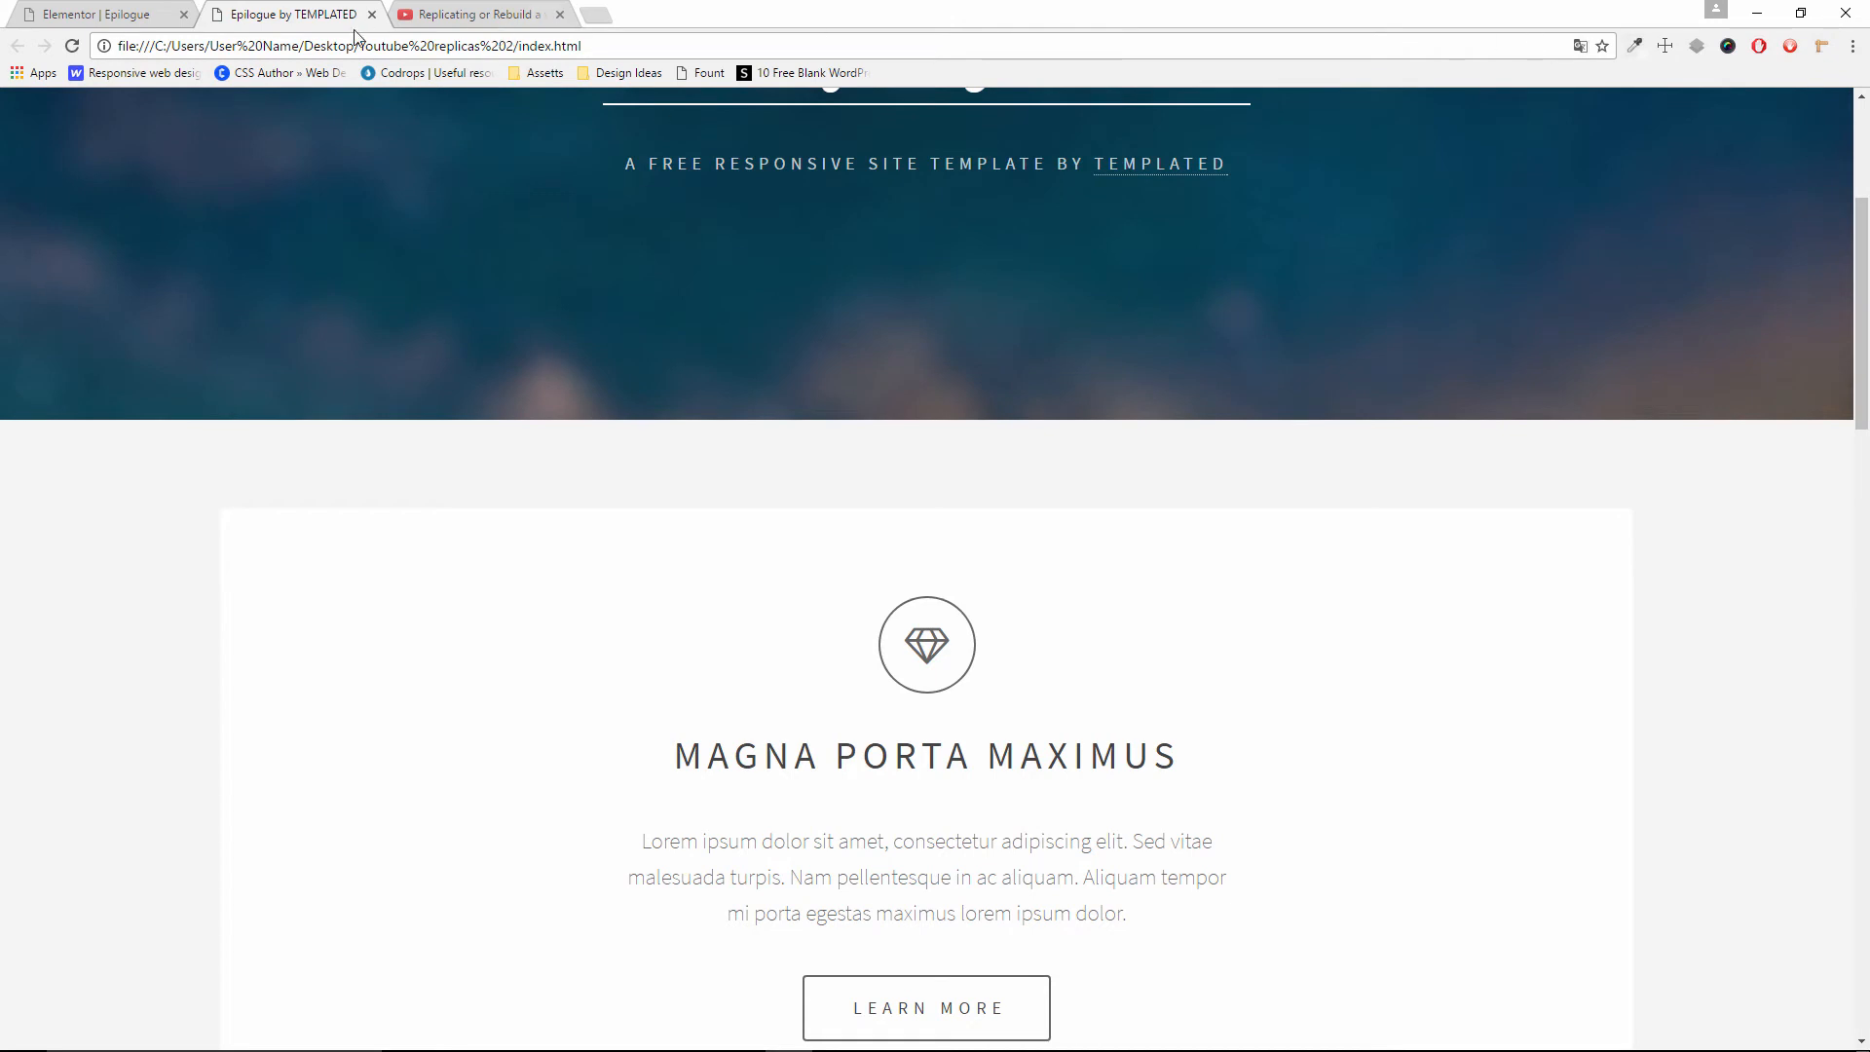
Replay the template's loading effect and give the Elementor banner section a Fade In entrance animation with Slow duration
left_click(73, 48)
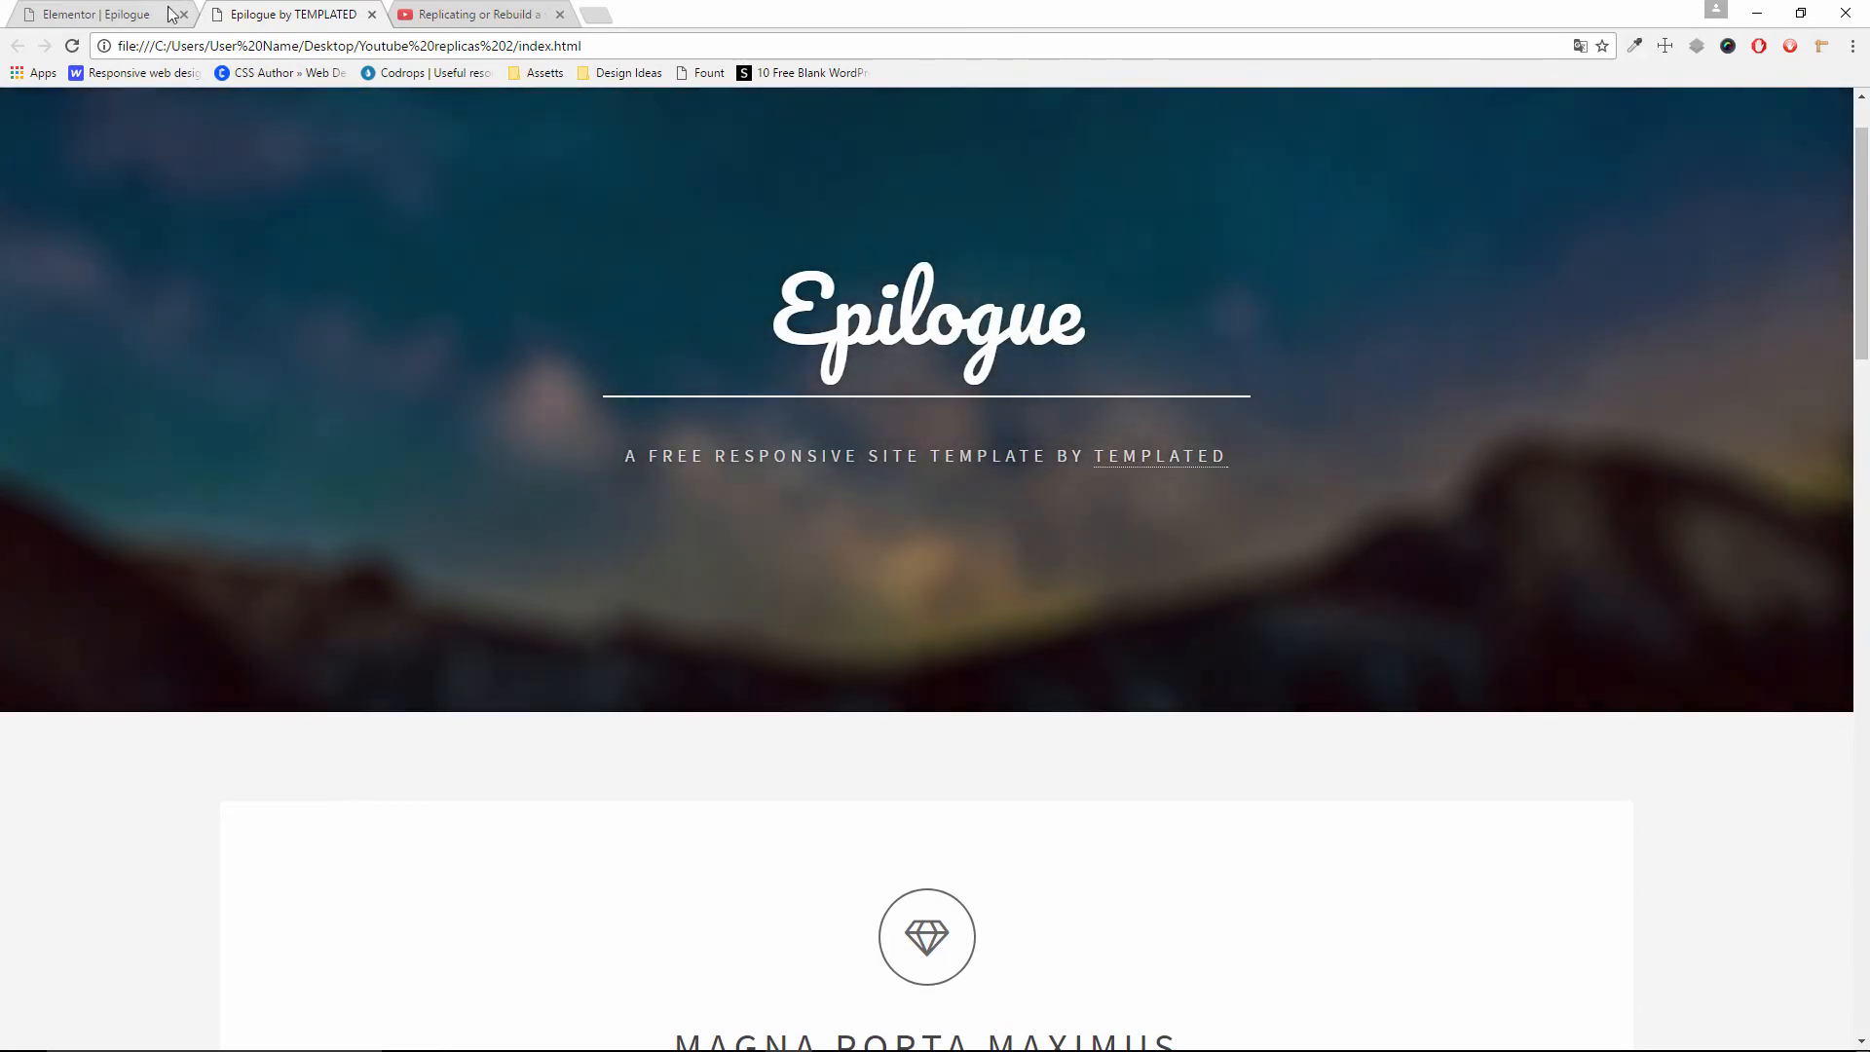
left_click(135, 16)
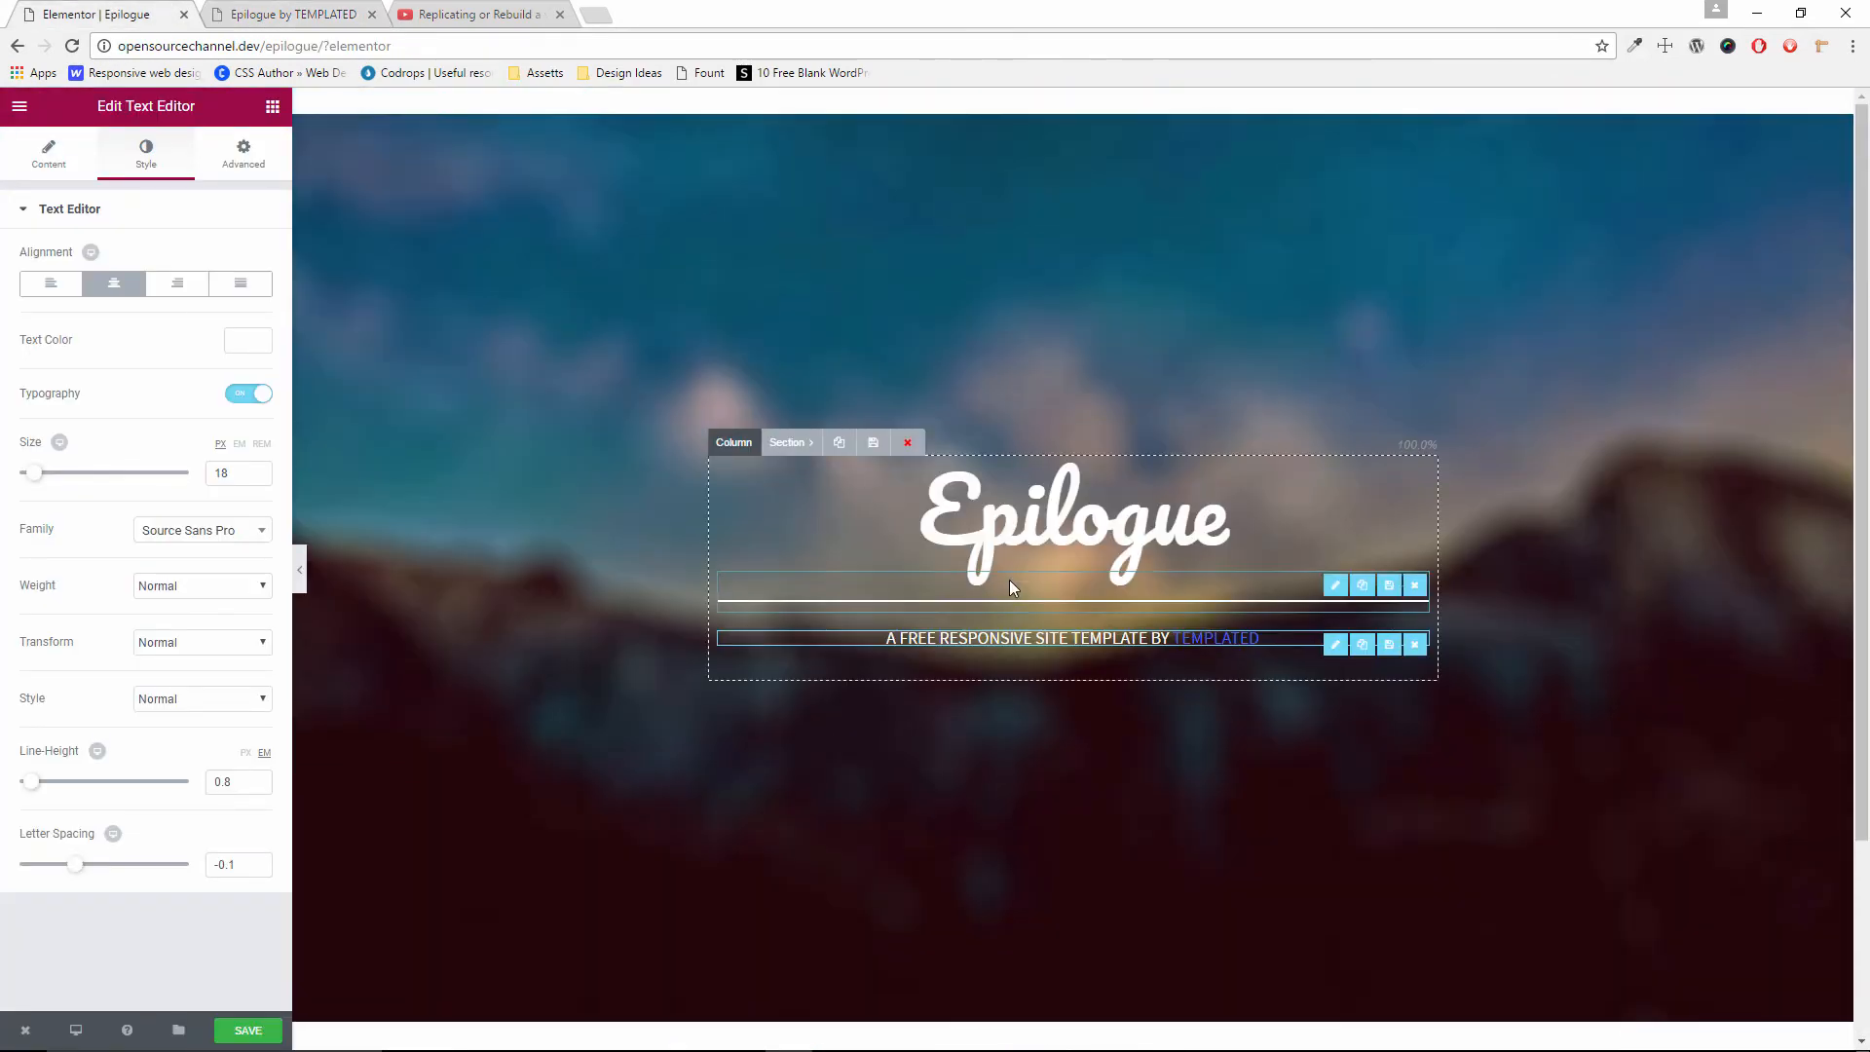
left_click(785, 445)
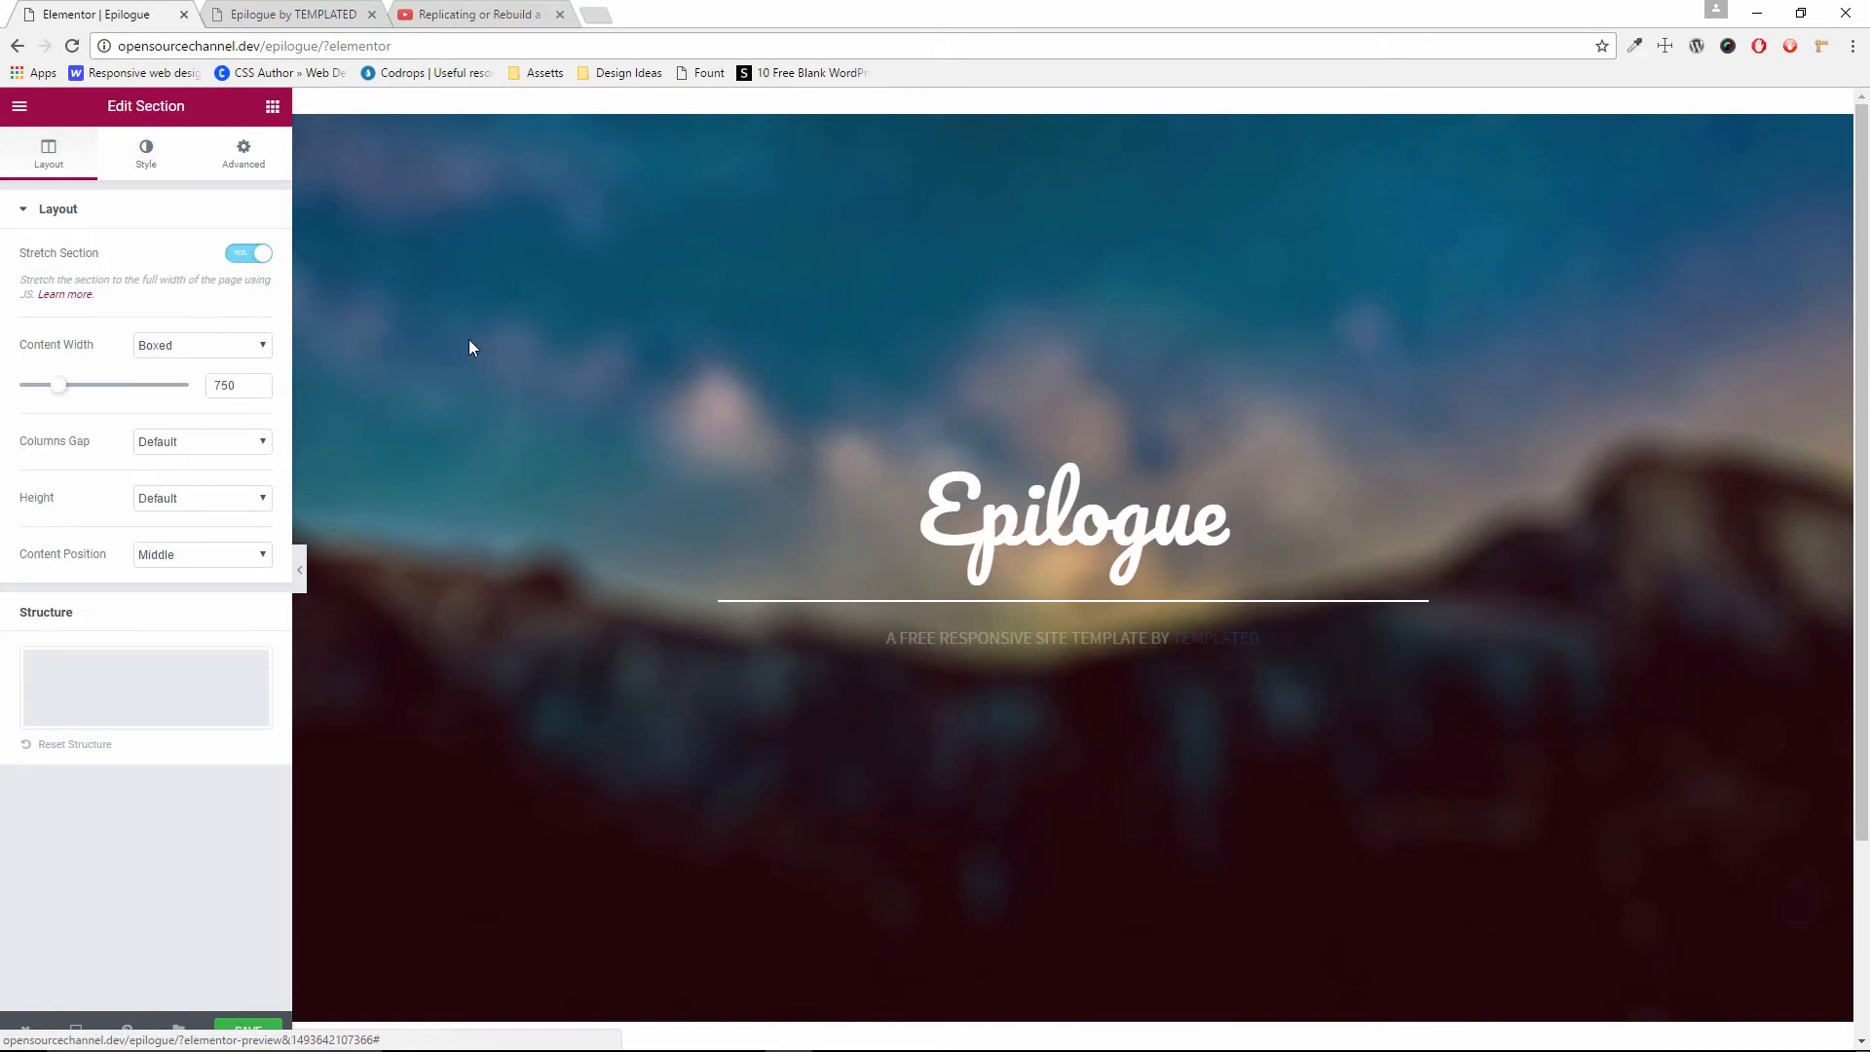
left_click(151, 161)
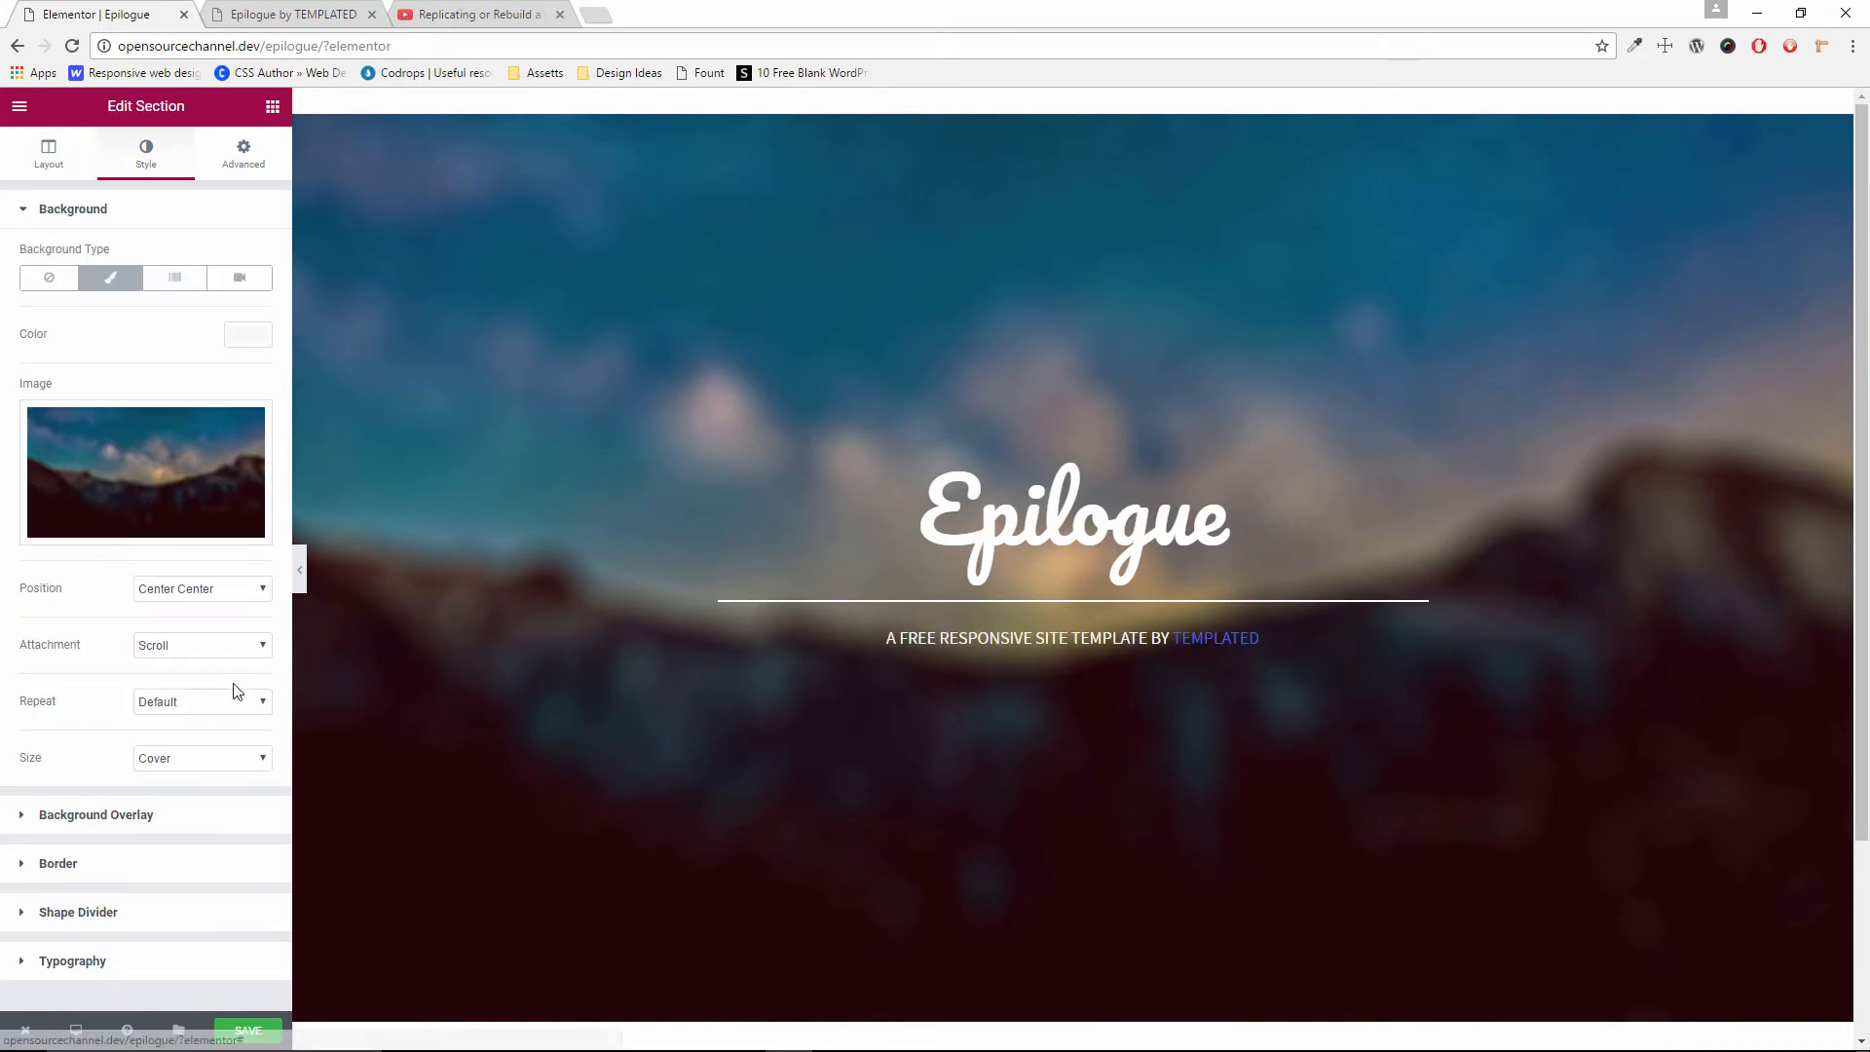
left_click(245, 161)
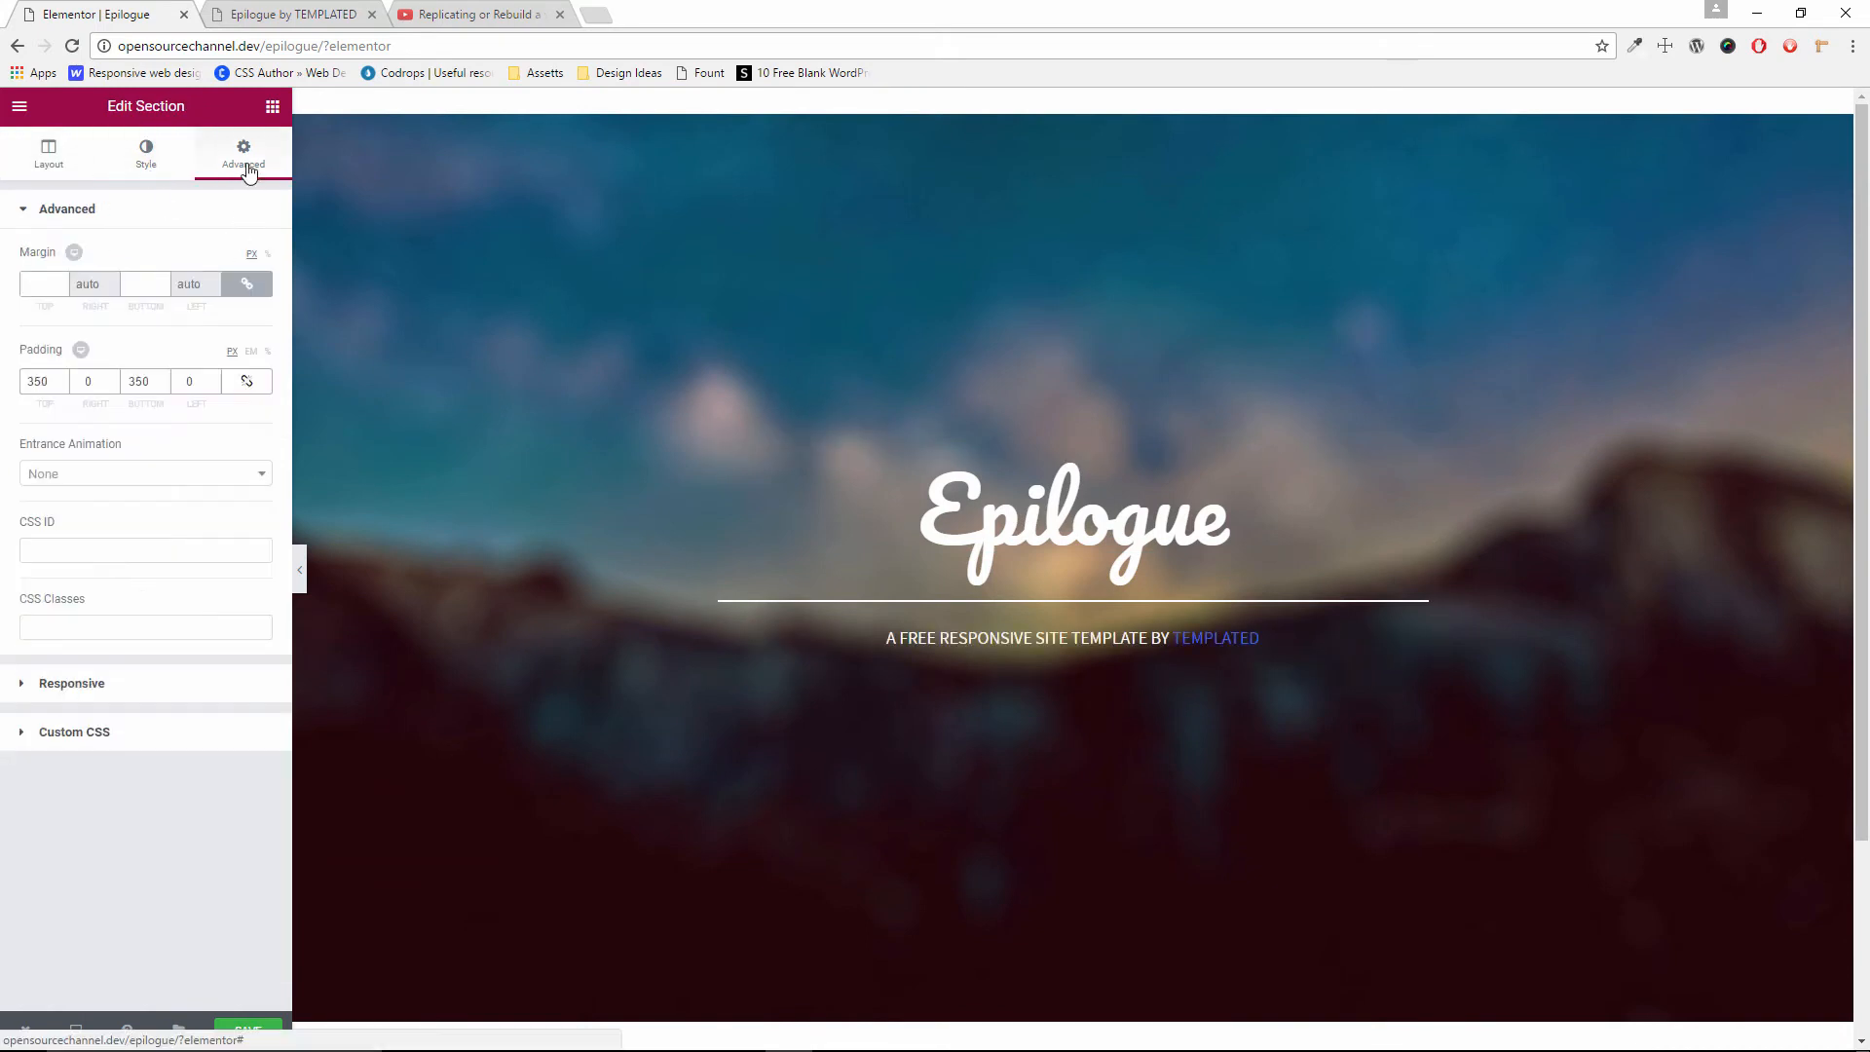
left_click(149, 477)
left_click(154, 553)
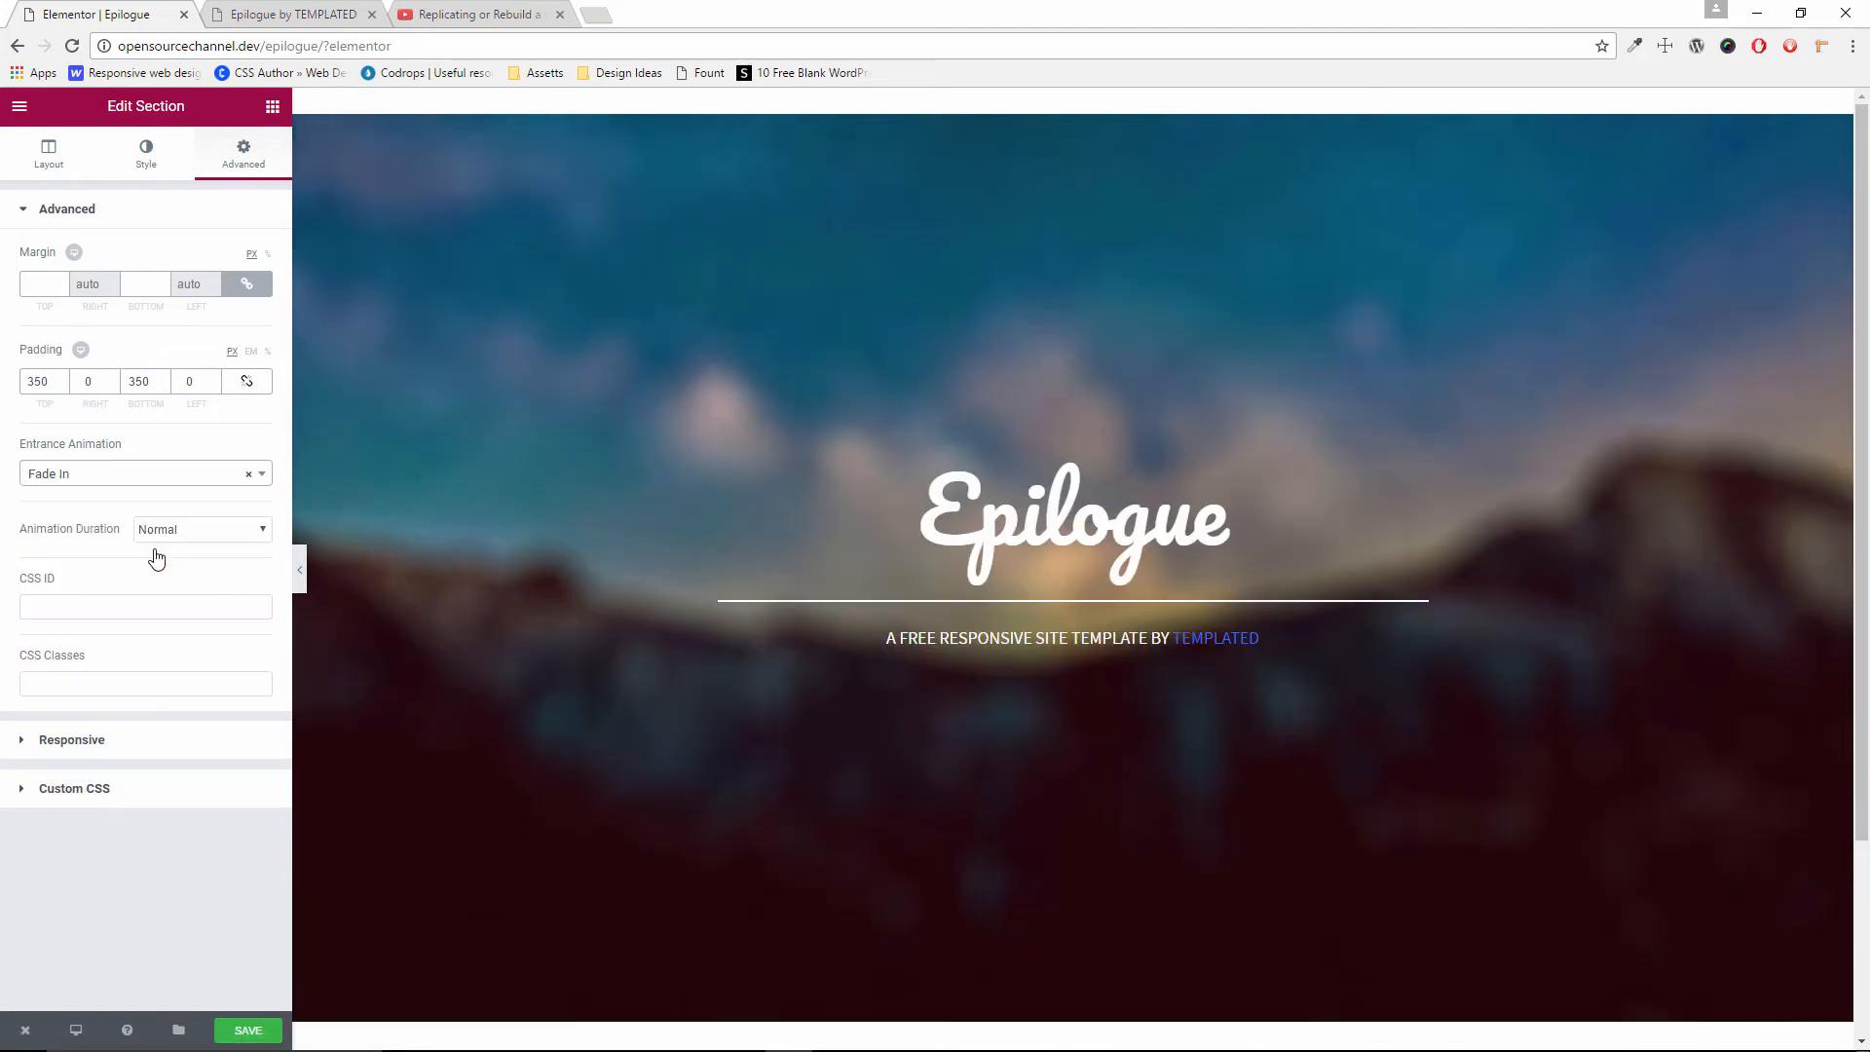
left_click(200, 535)
left_click(200, 546)
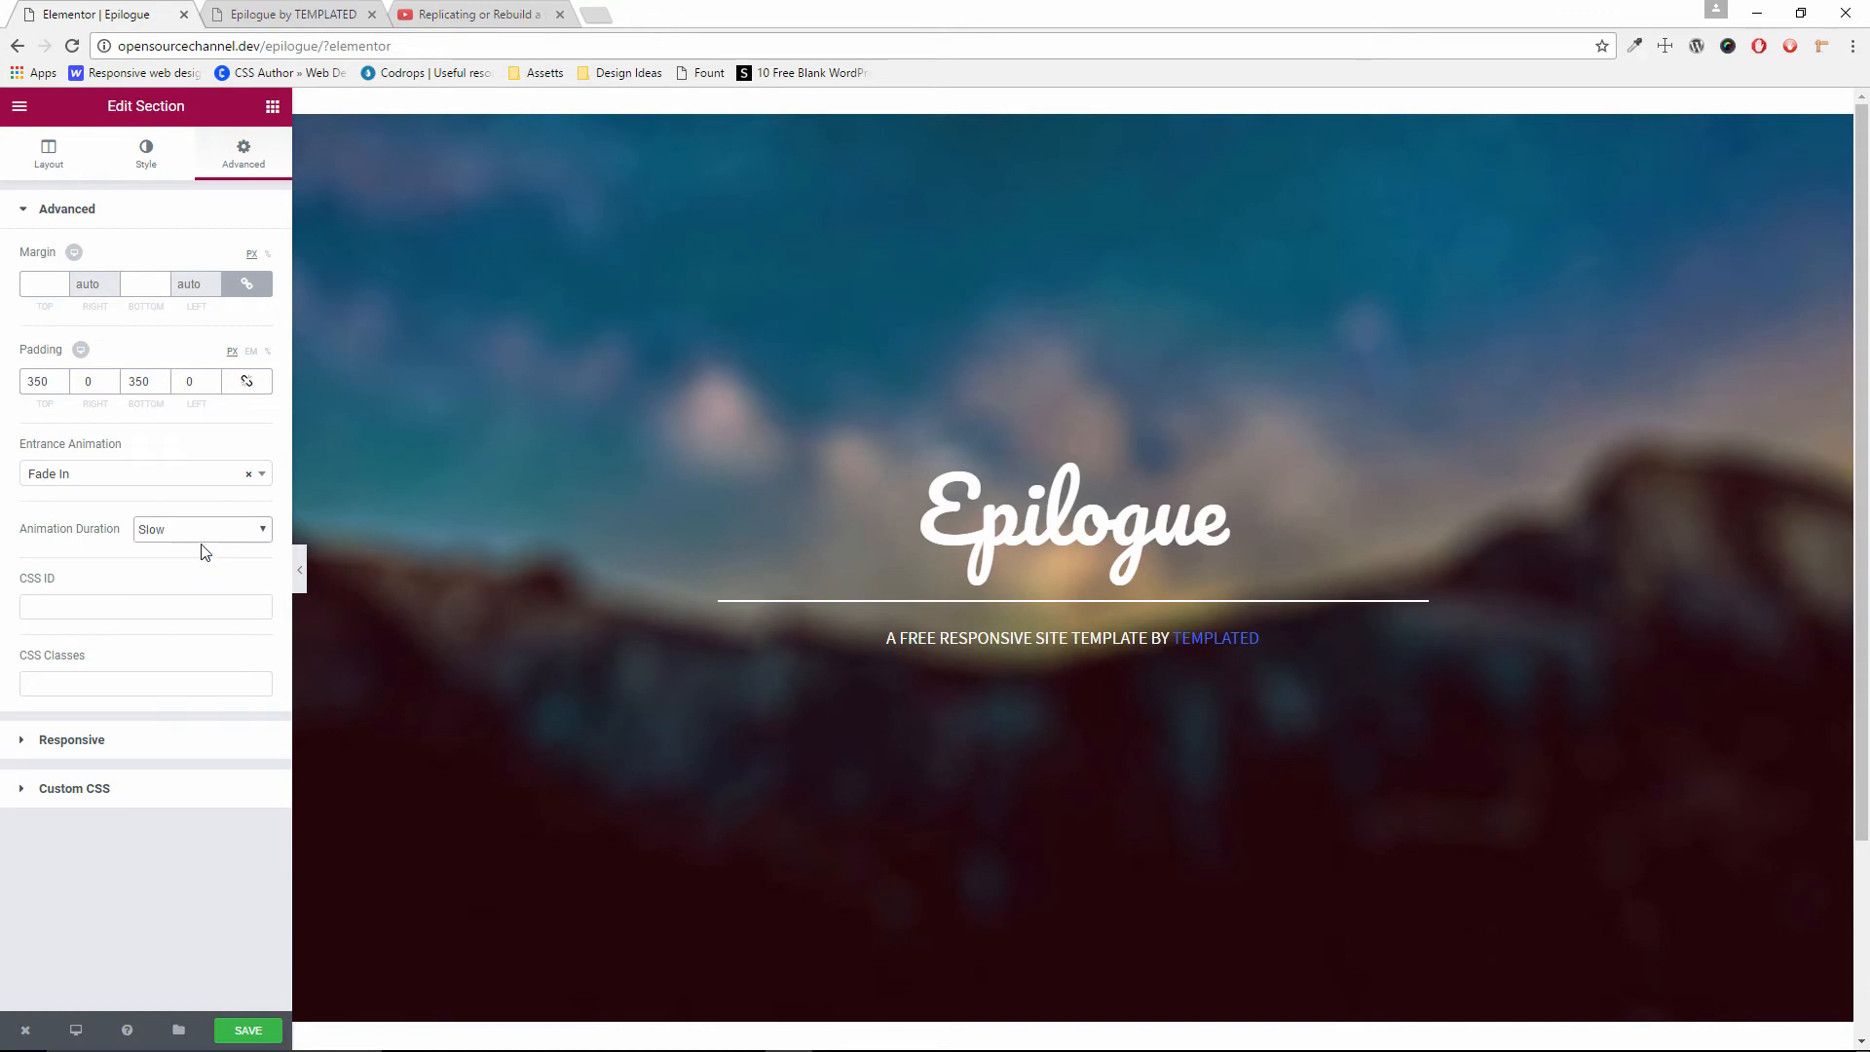
Give the Epilogue heading a Fade In entrance animation with Slow duration
left_click(1017, 513)
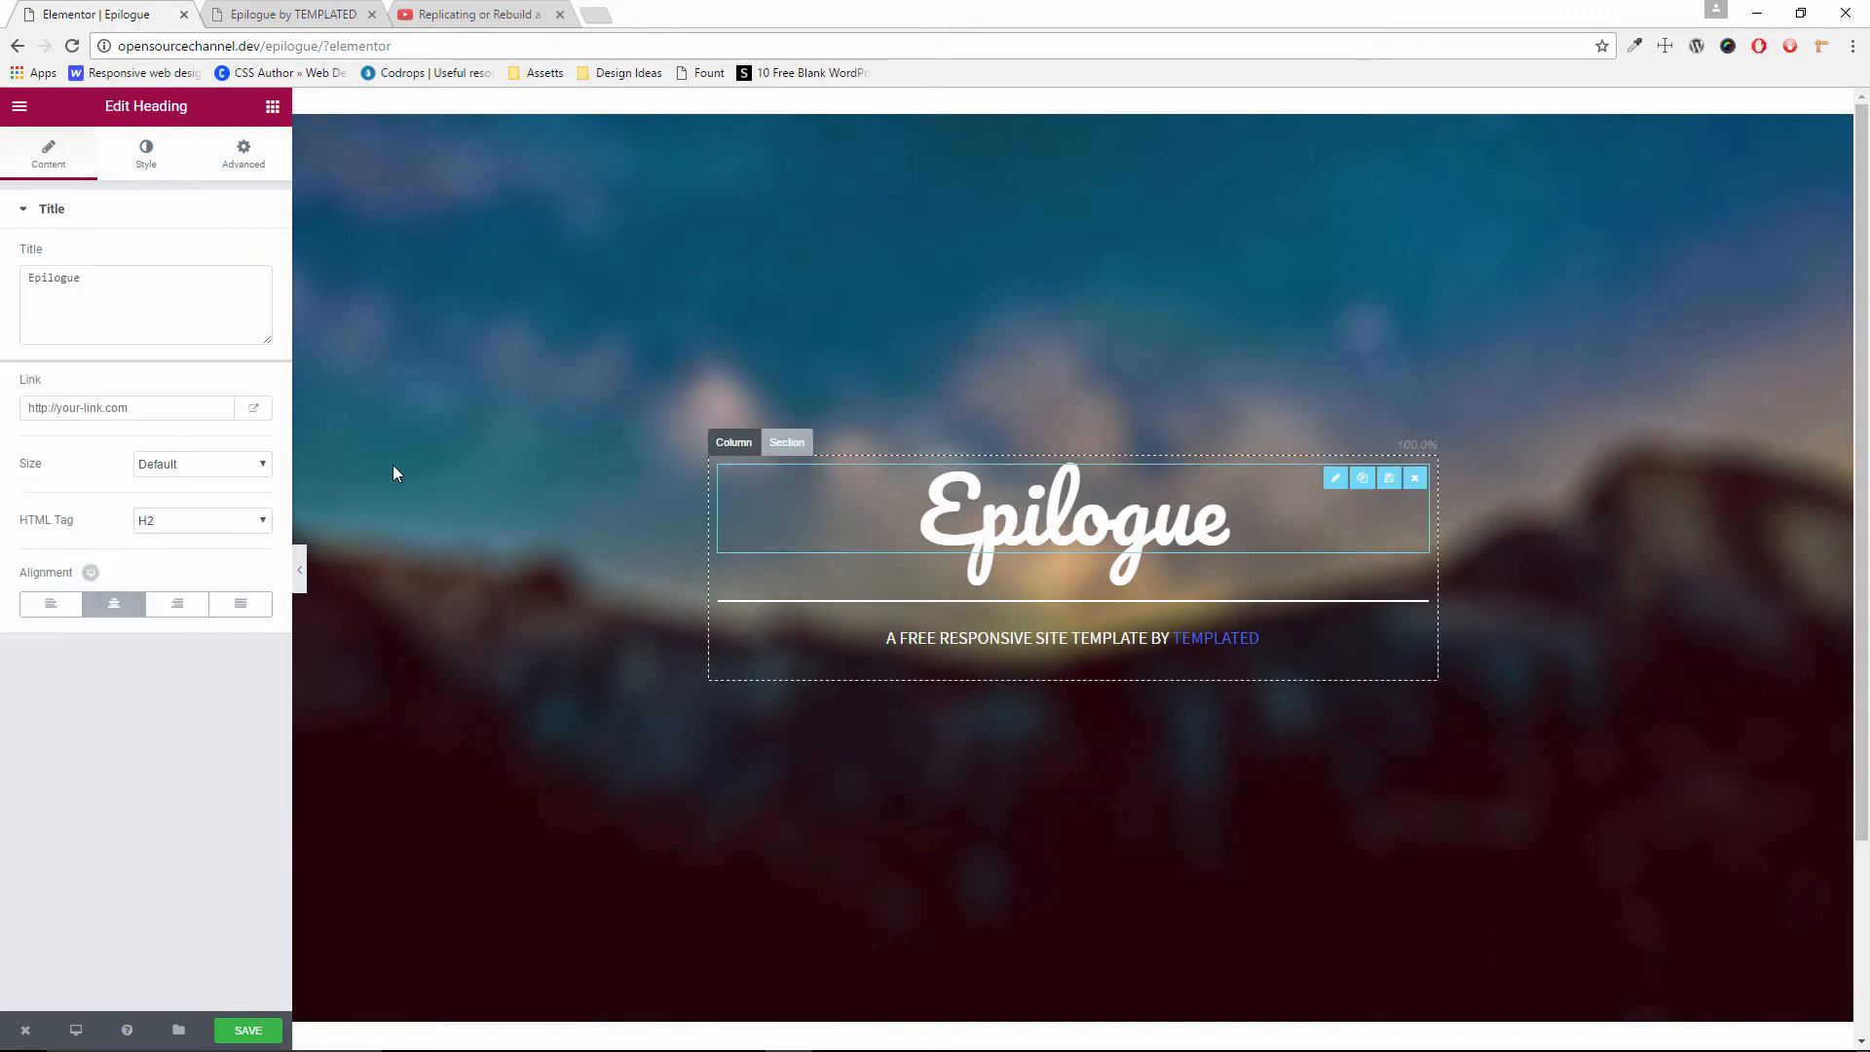
left_click(244, 154)
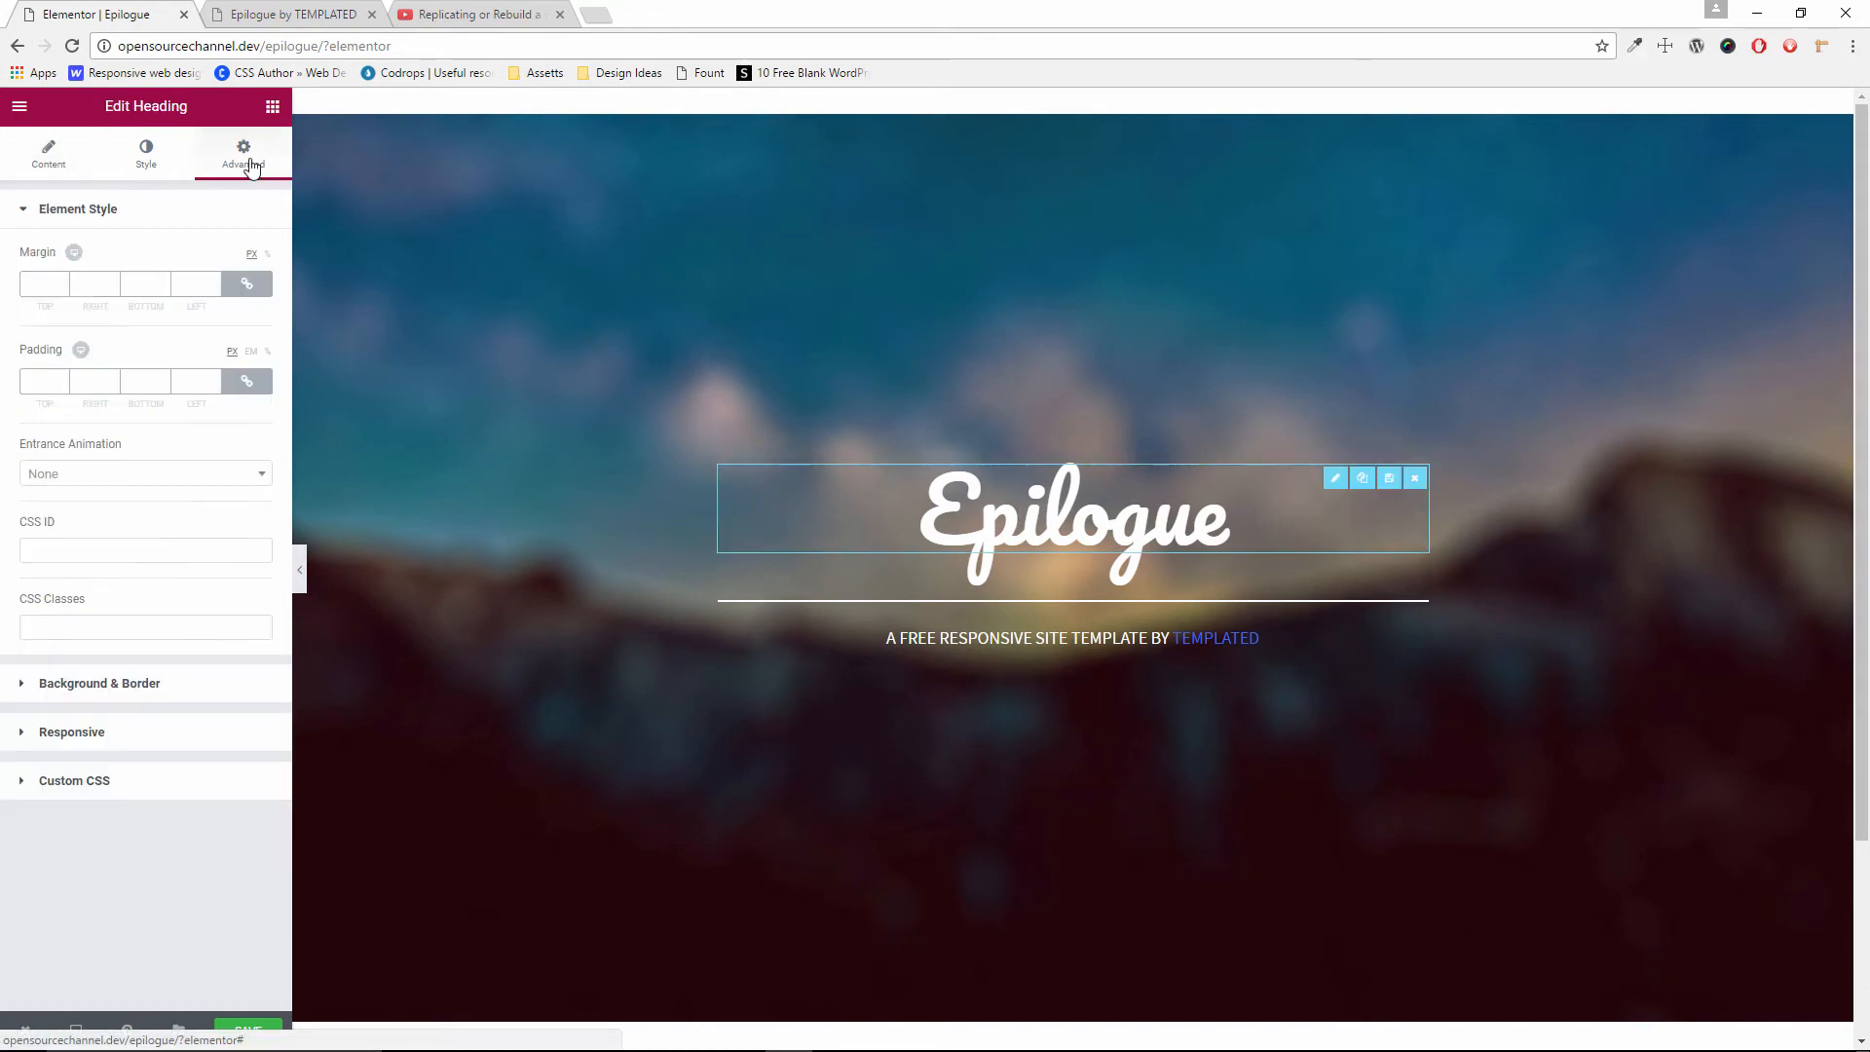
left_click(139, 477)
left_click(127, 551)
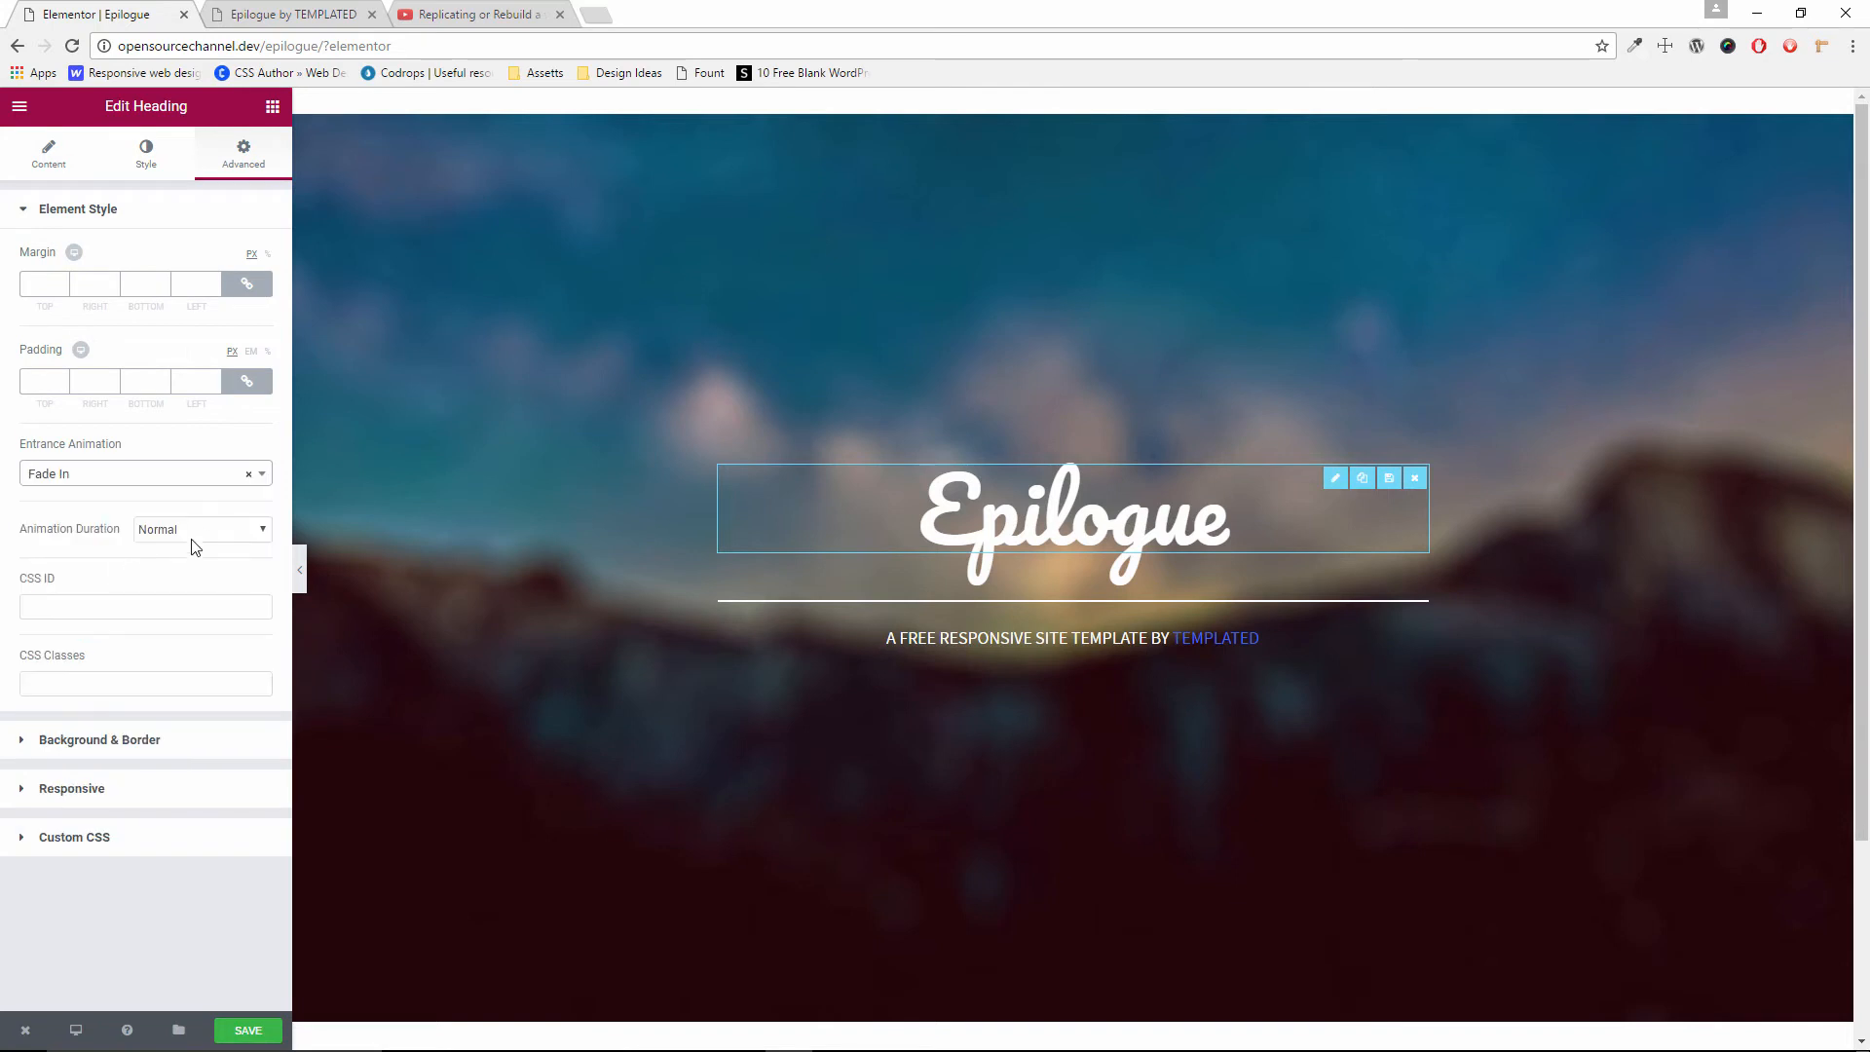
left_click(202, 533)
left_click(151, 581)
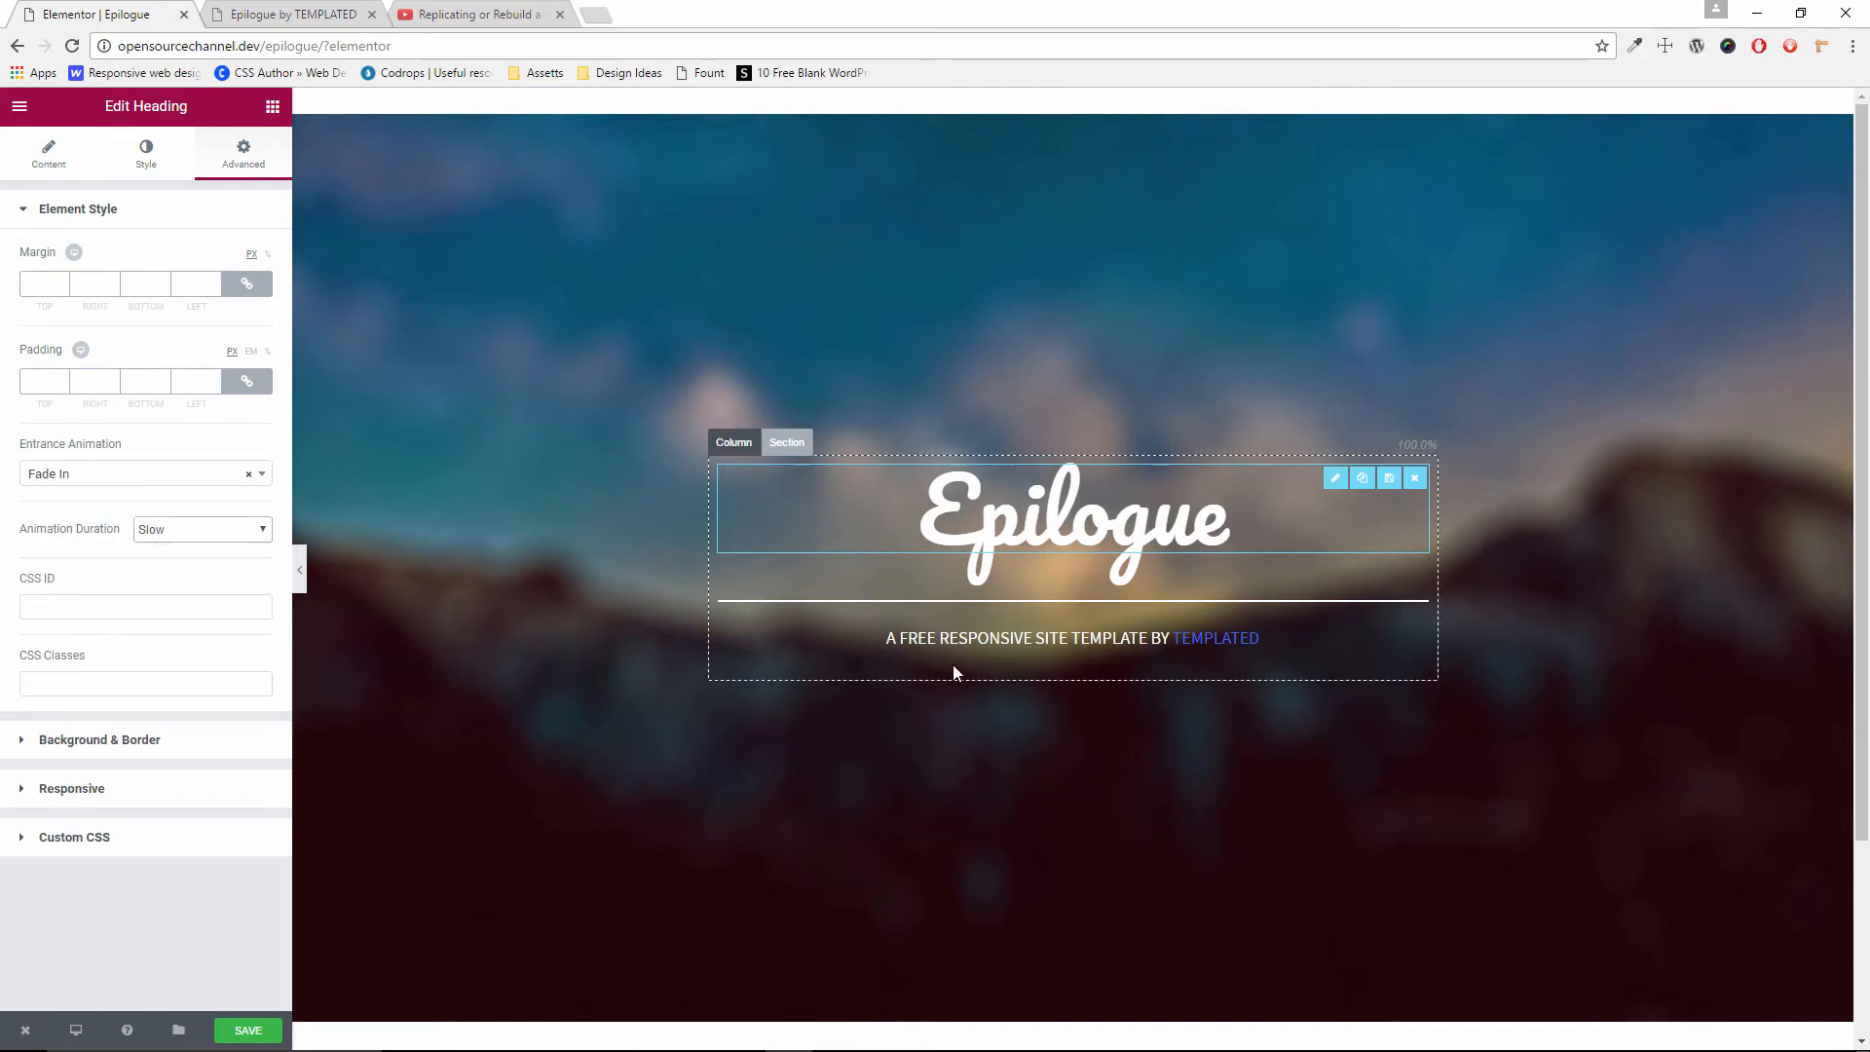
Give the tagline text under the divider a Fade In entrance animation with Slow duration
left_click(974, 638)
left_click(246, 161)
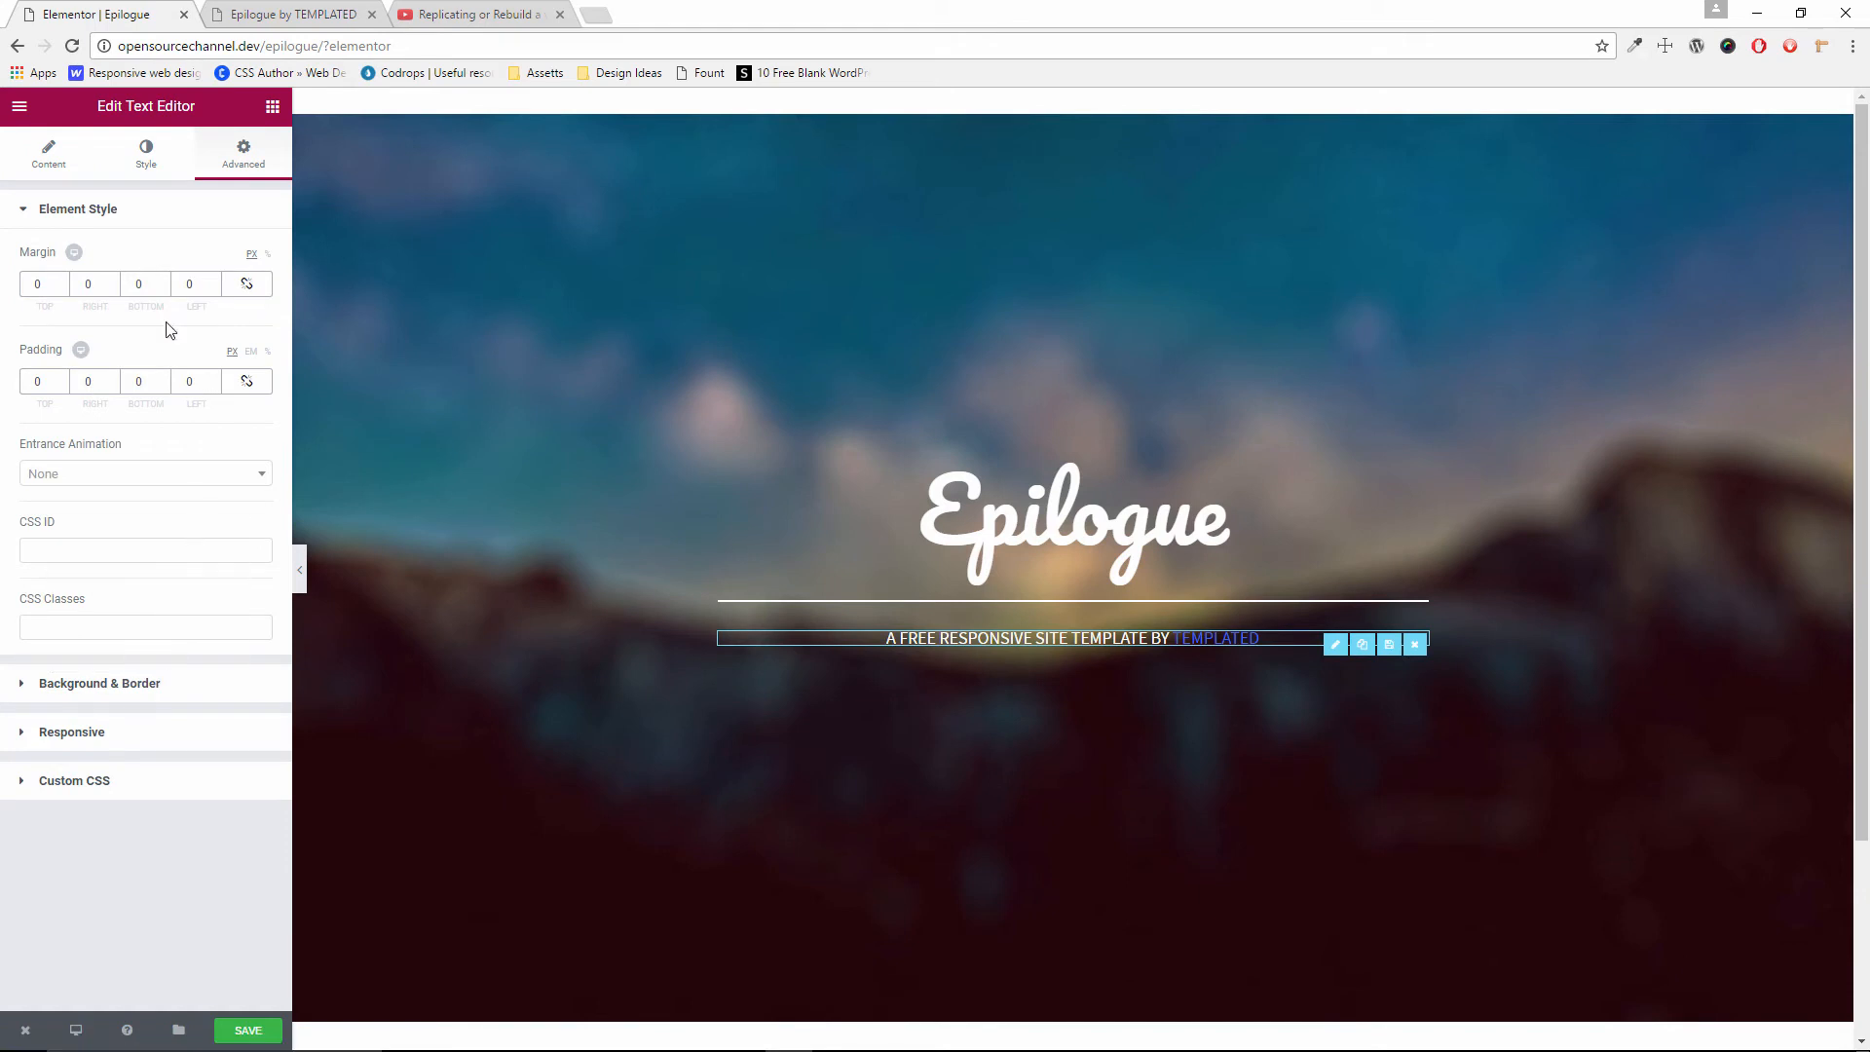
left_click(176, 476)
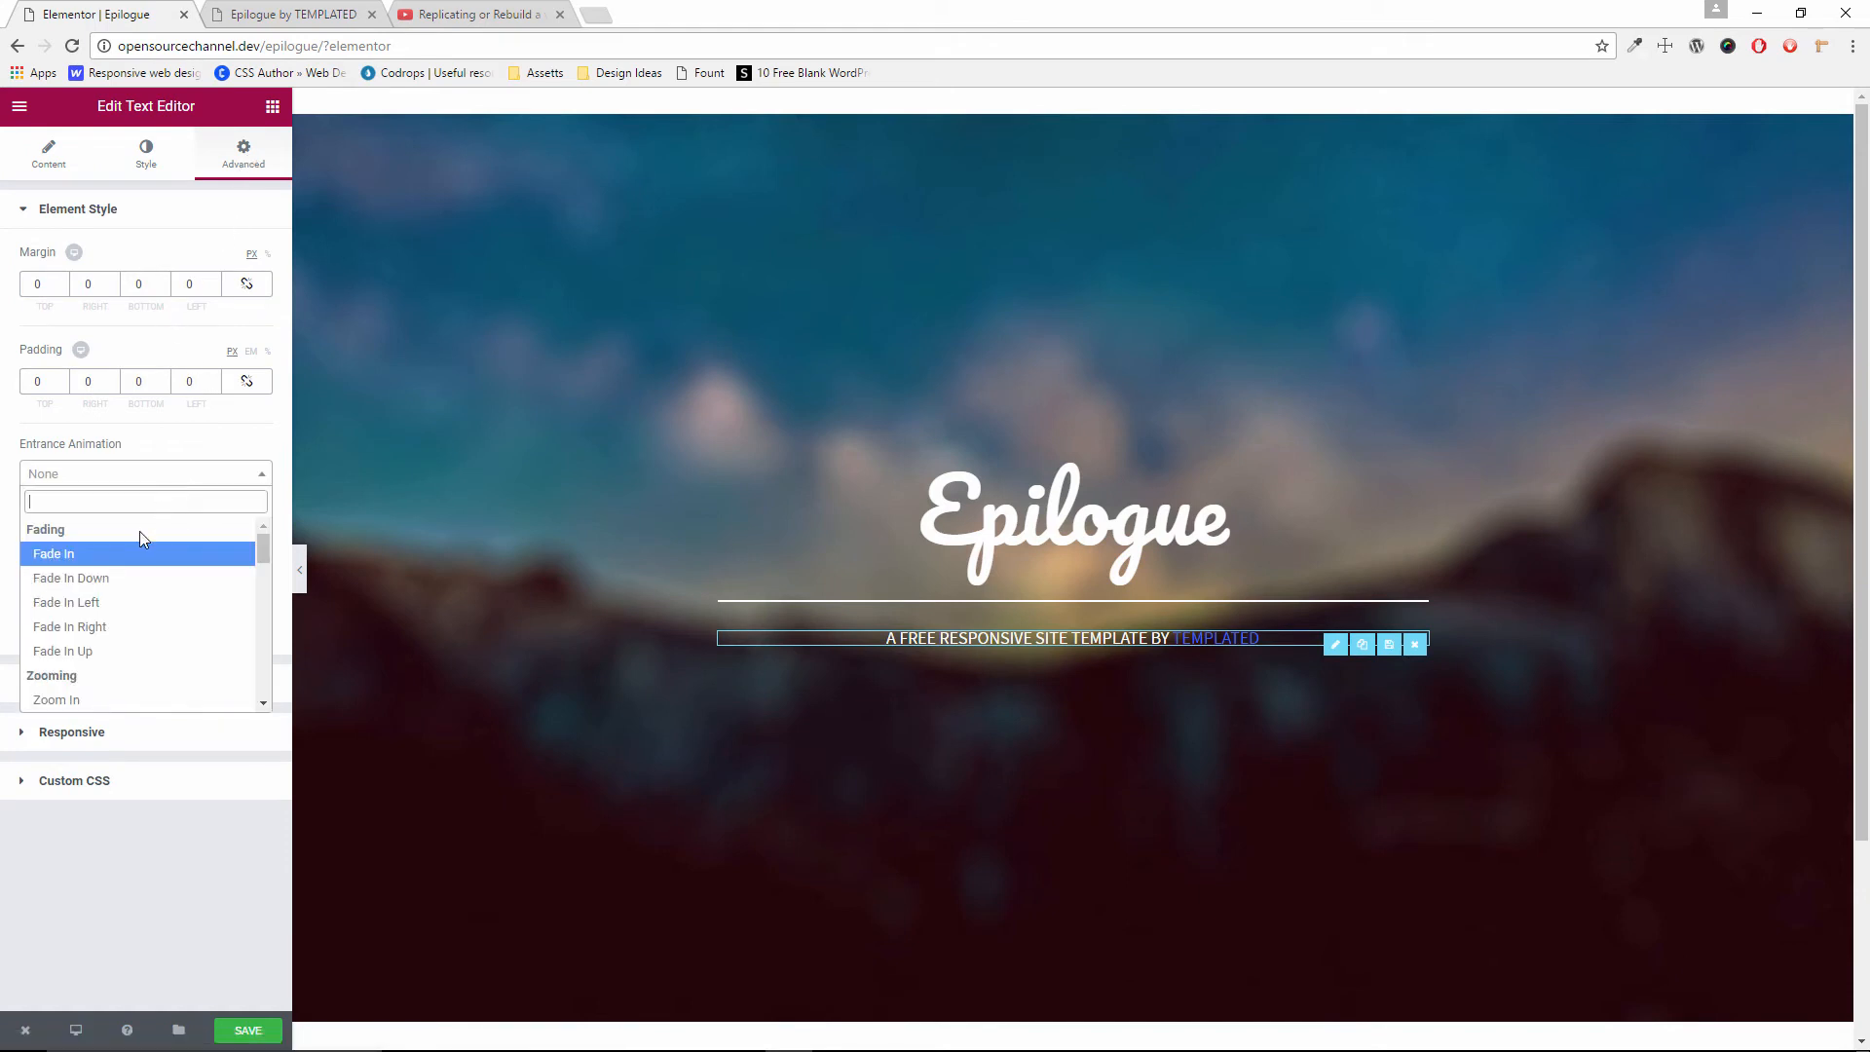
left_click(139, 555)
left_click(185, 529)
left_click(160, 551)
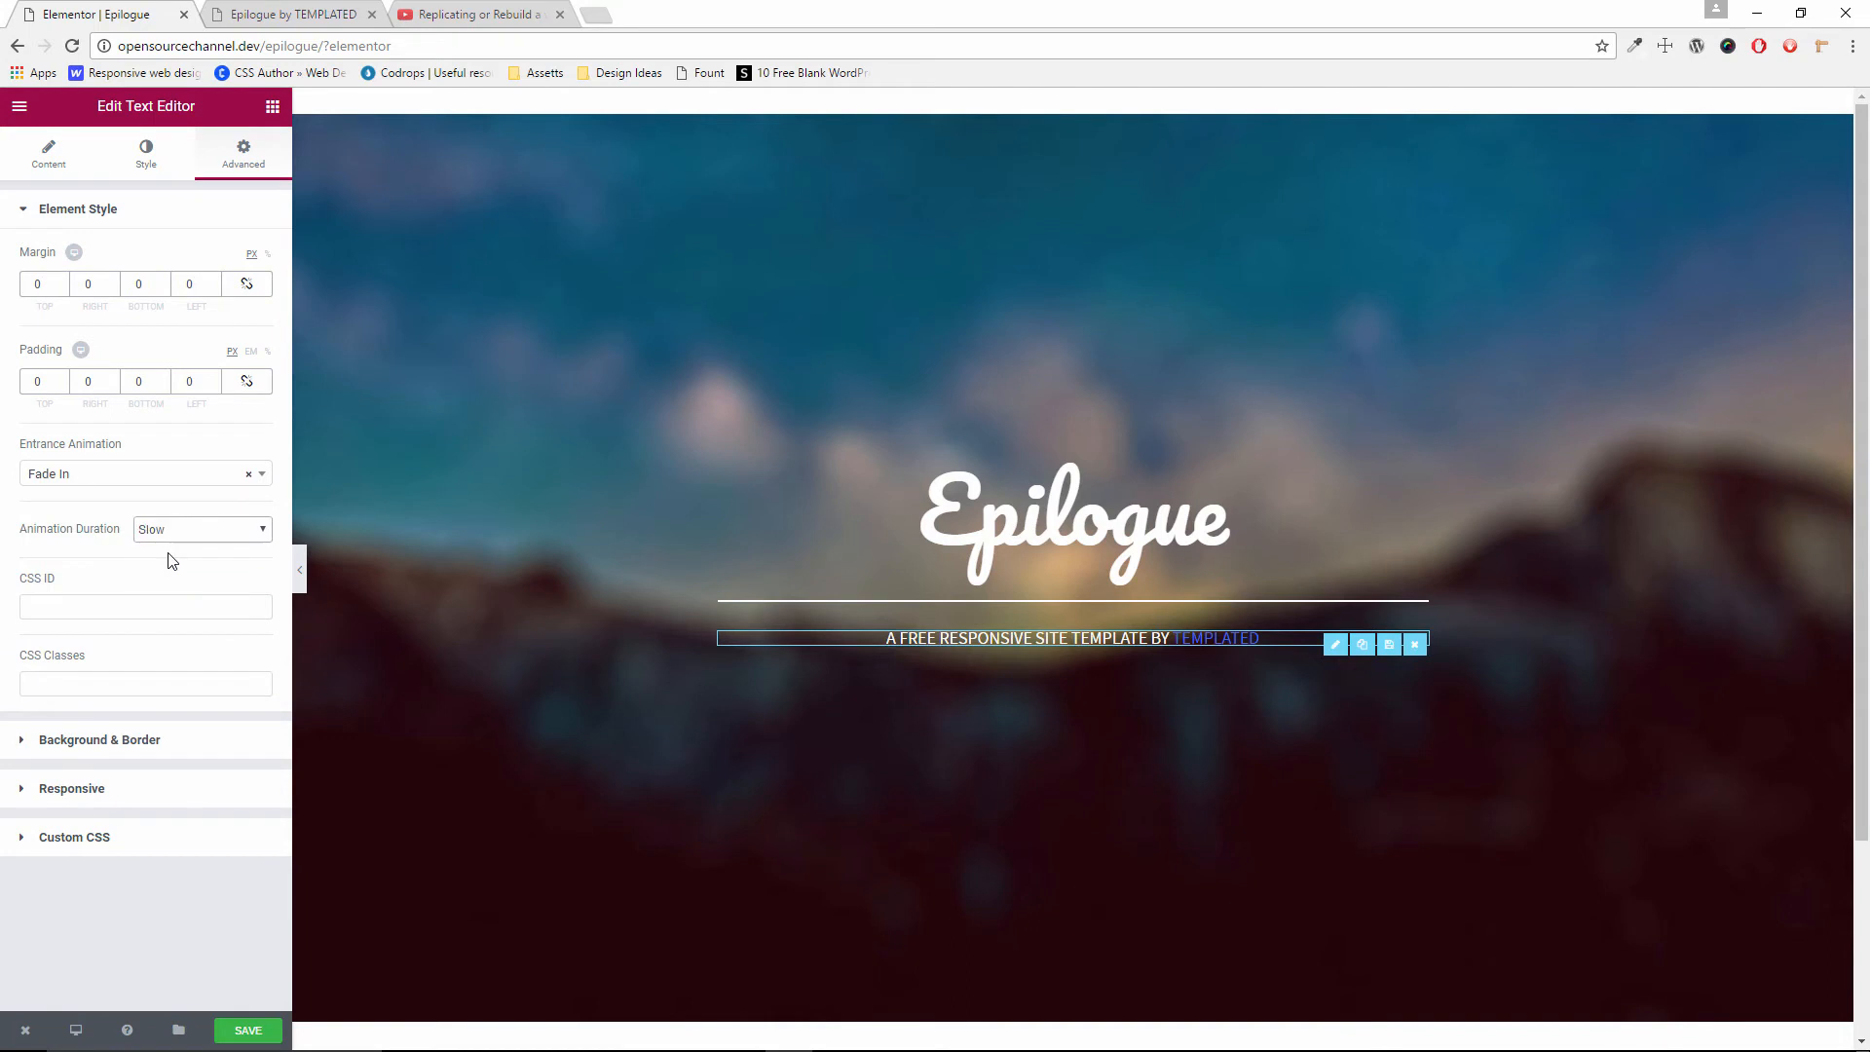
Give the divider a Fade In entrance animation with Slow duration and save the page
left_click(1095, 604)
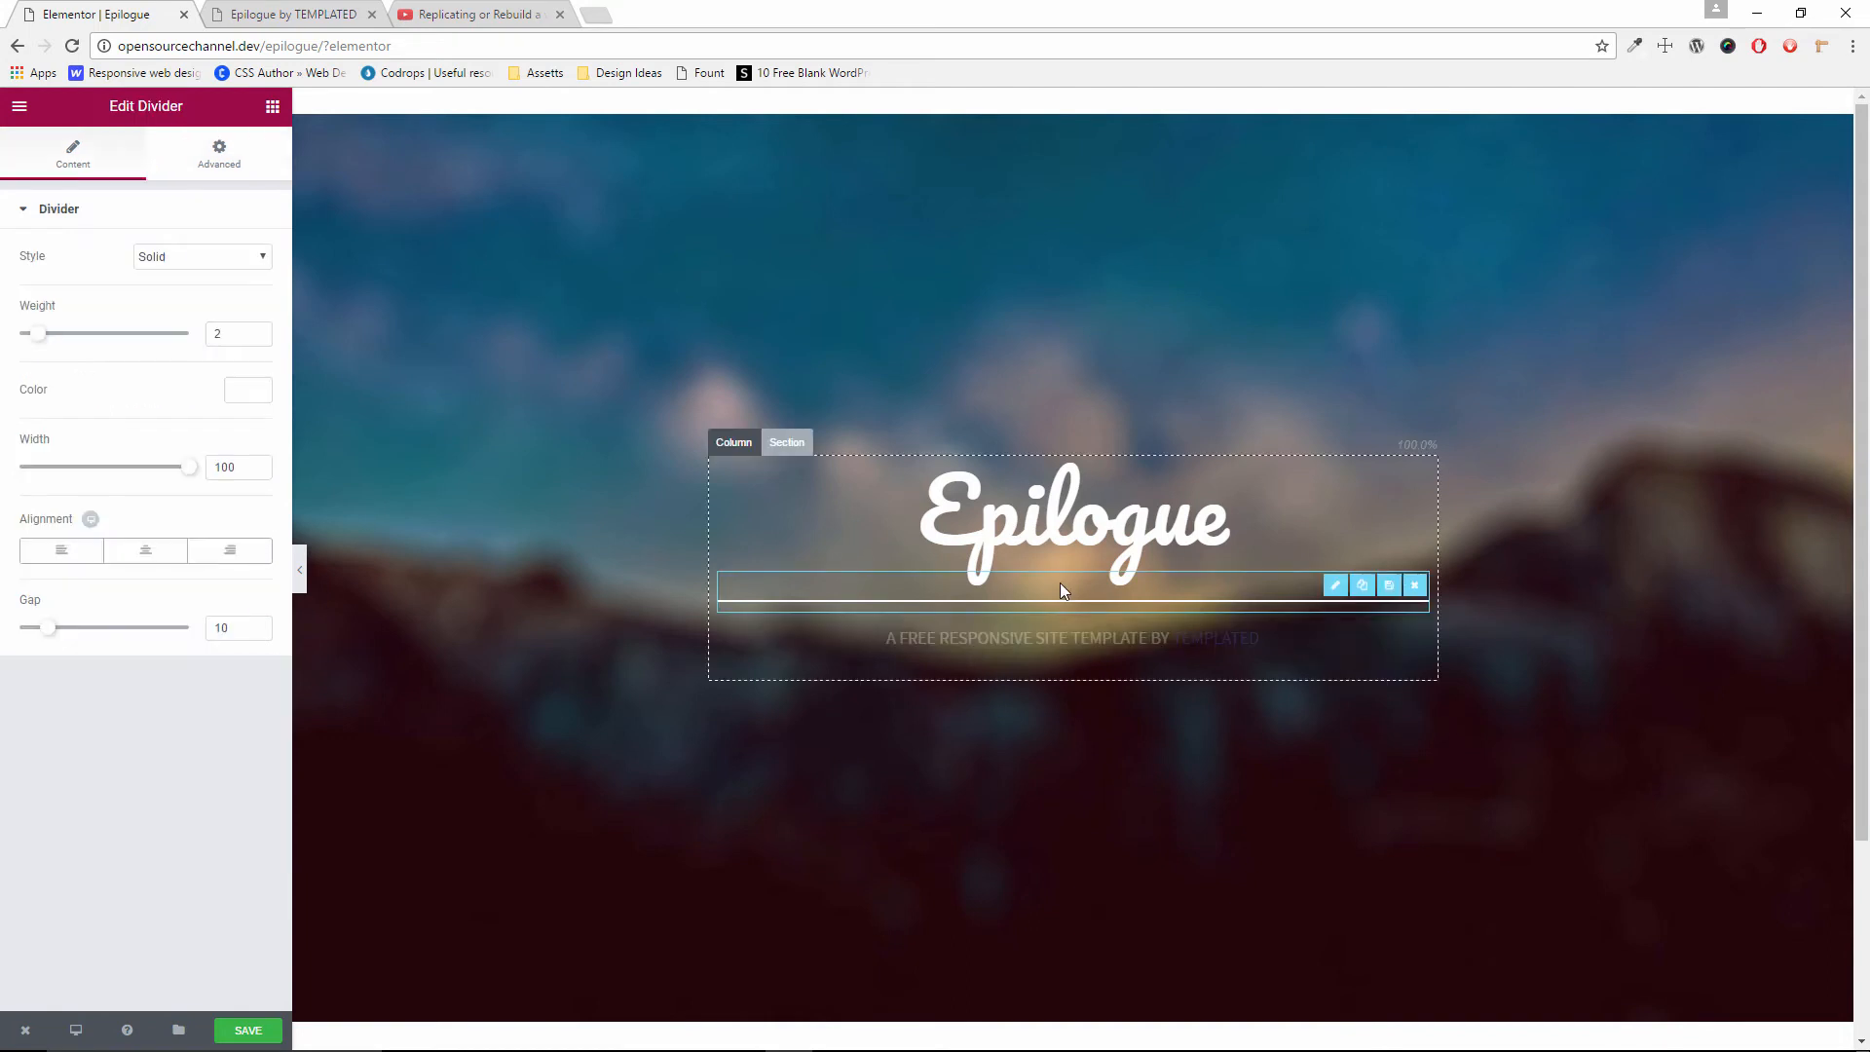
left_click(232, 166)
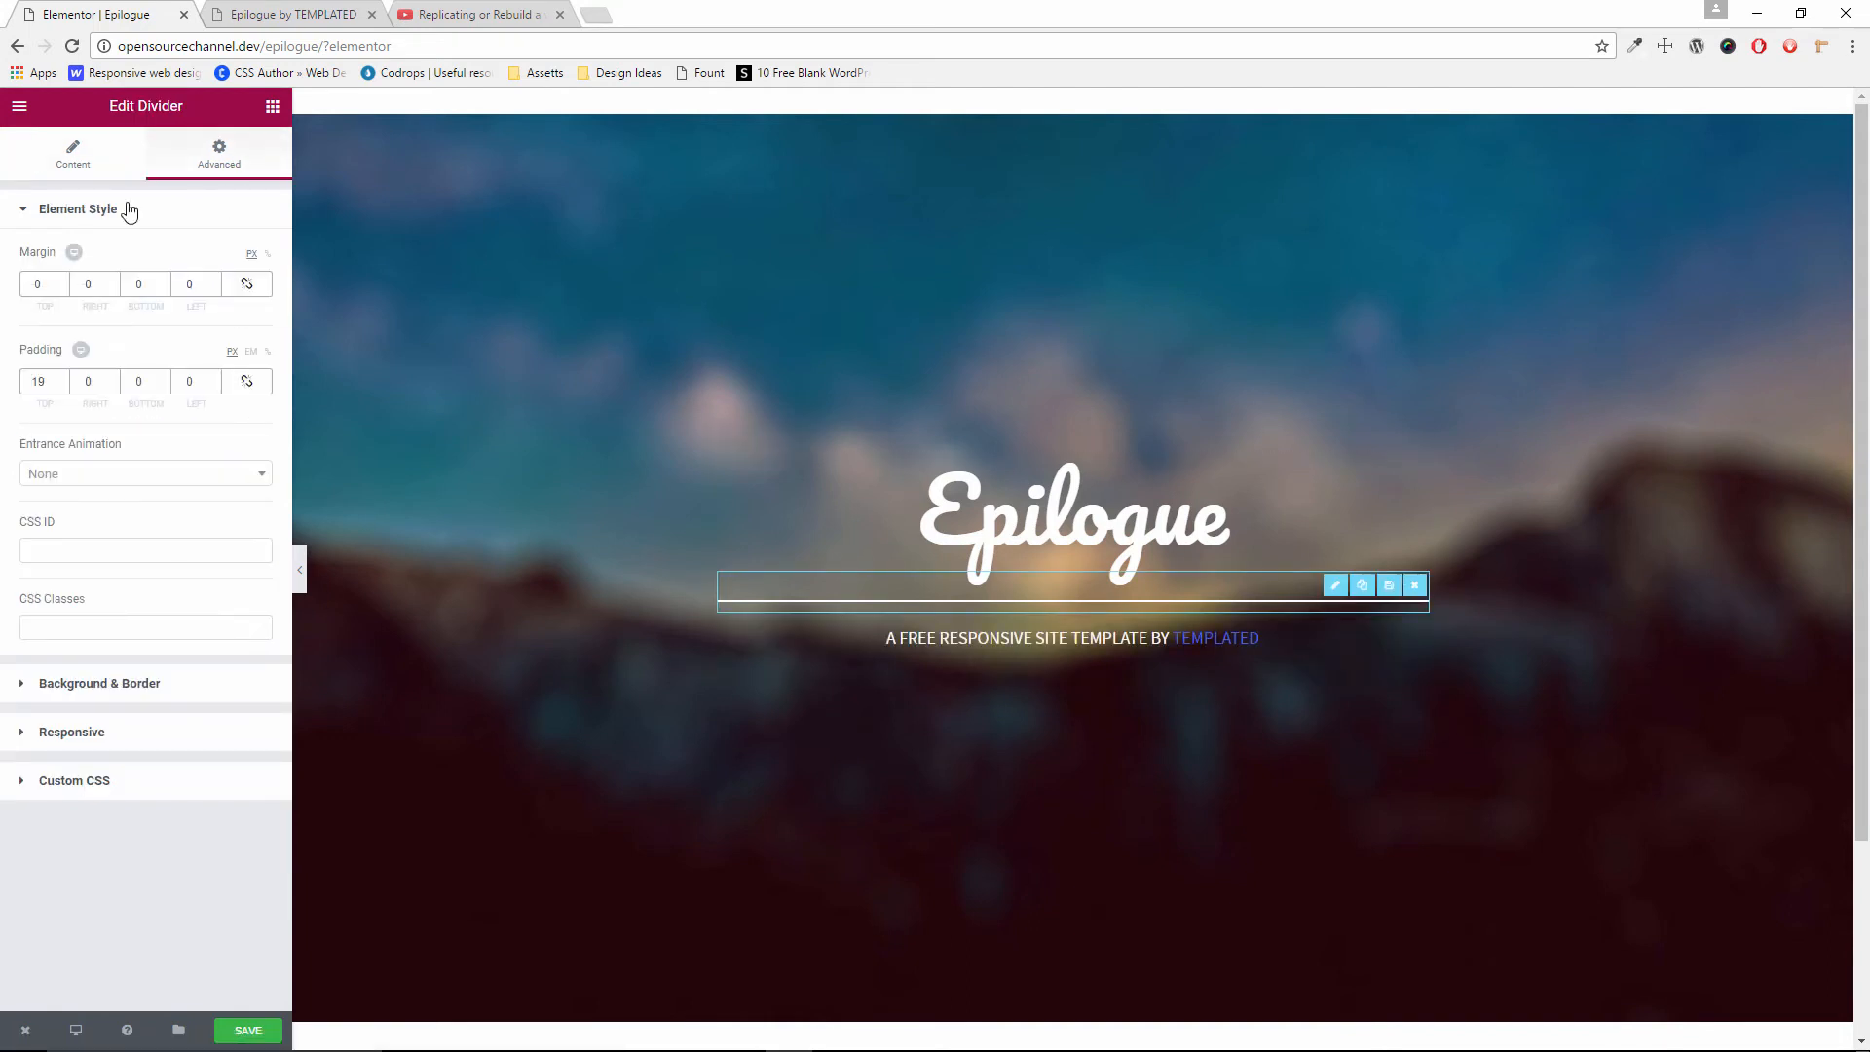
left_click(230, 477)
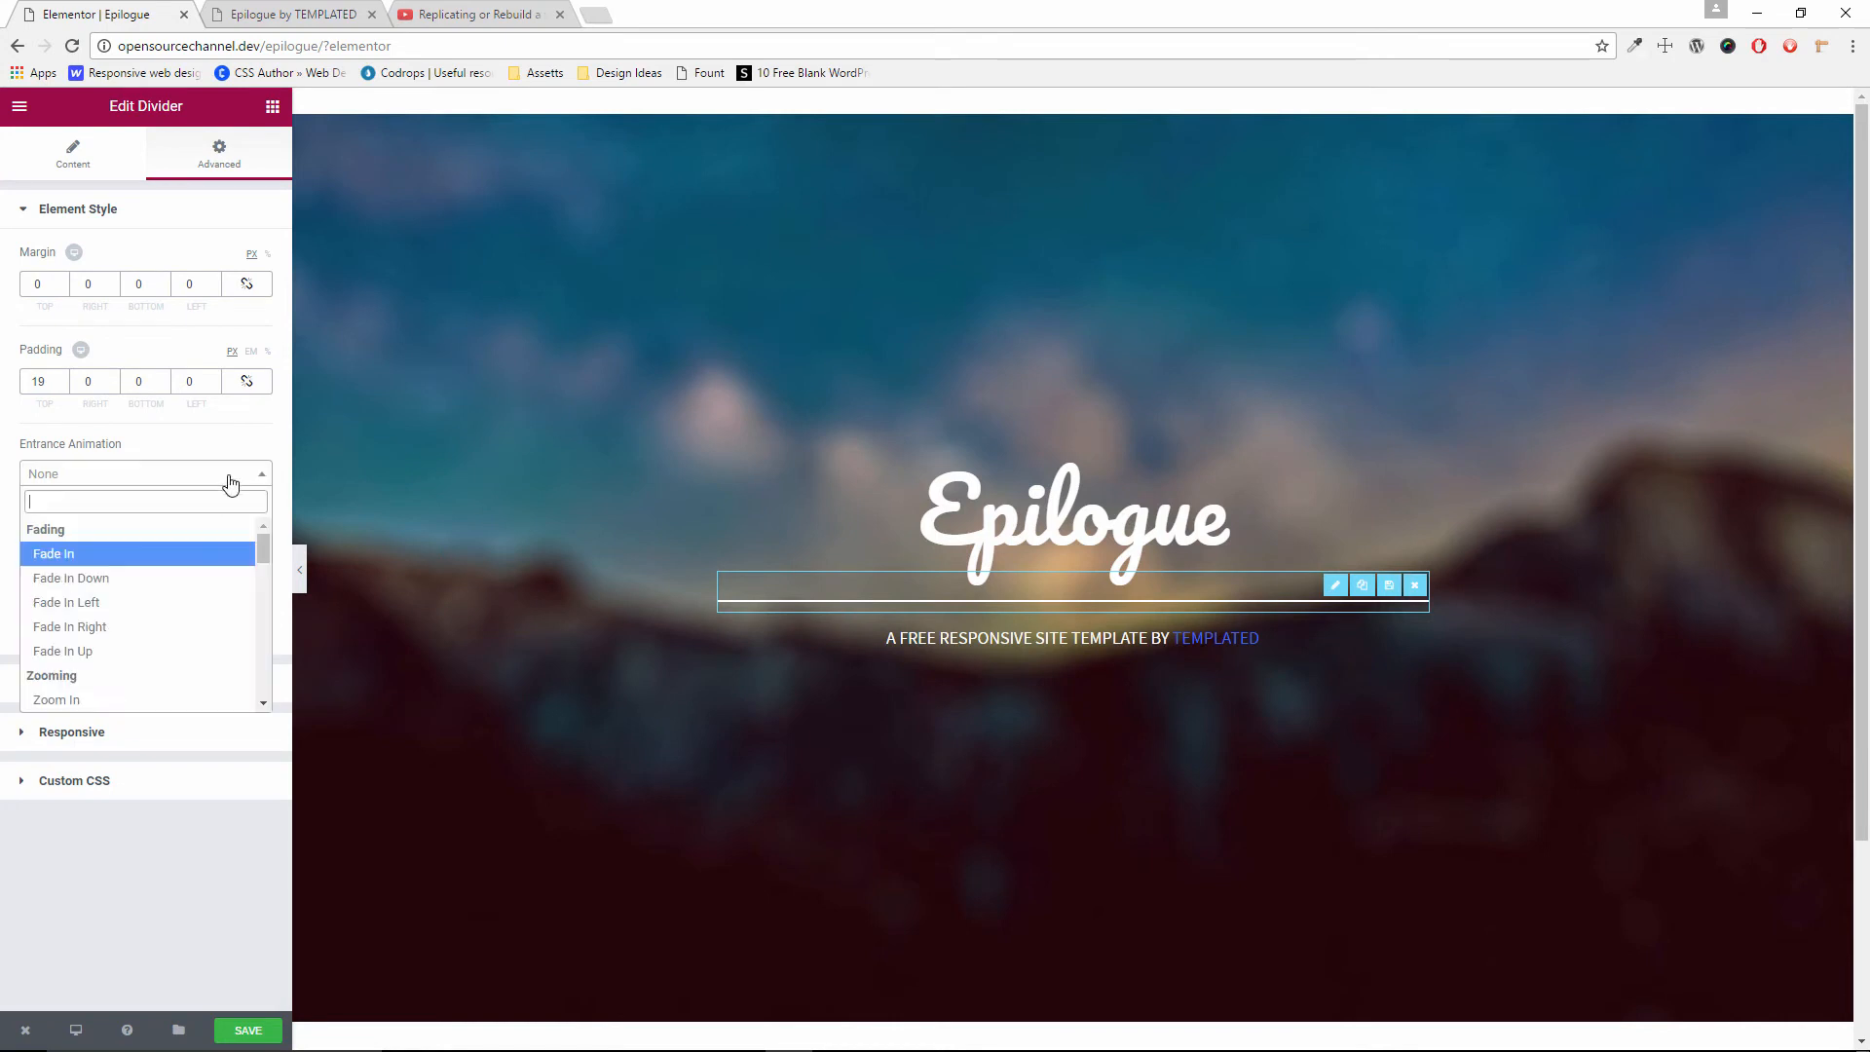
left_click(153, 558)
left_click(188, 535)
left_click(204, 552)
left_click(246, 1032)
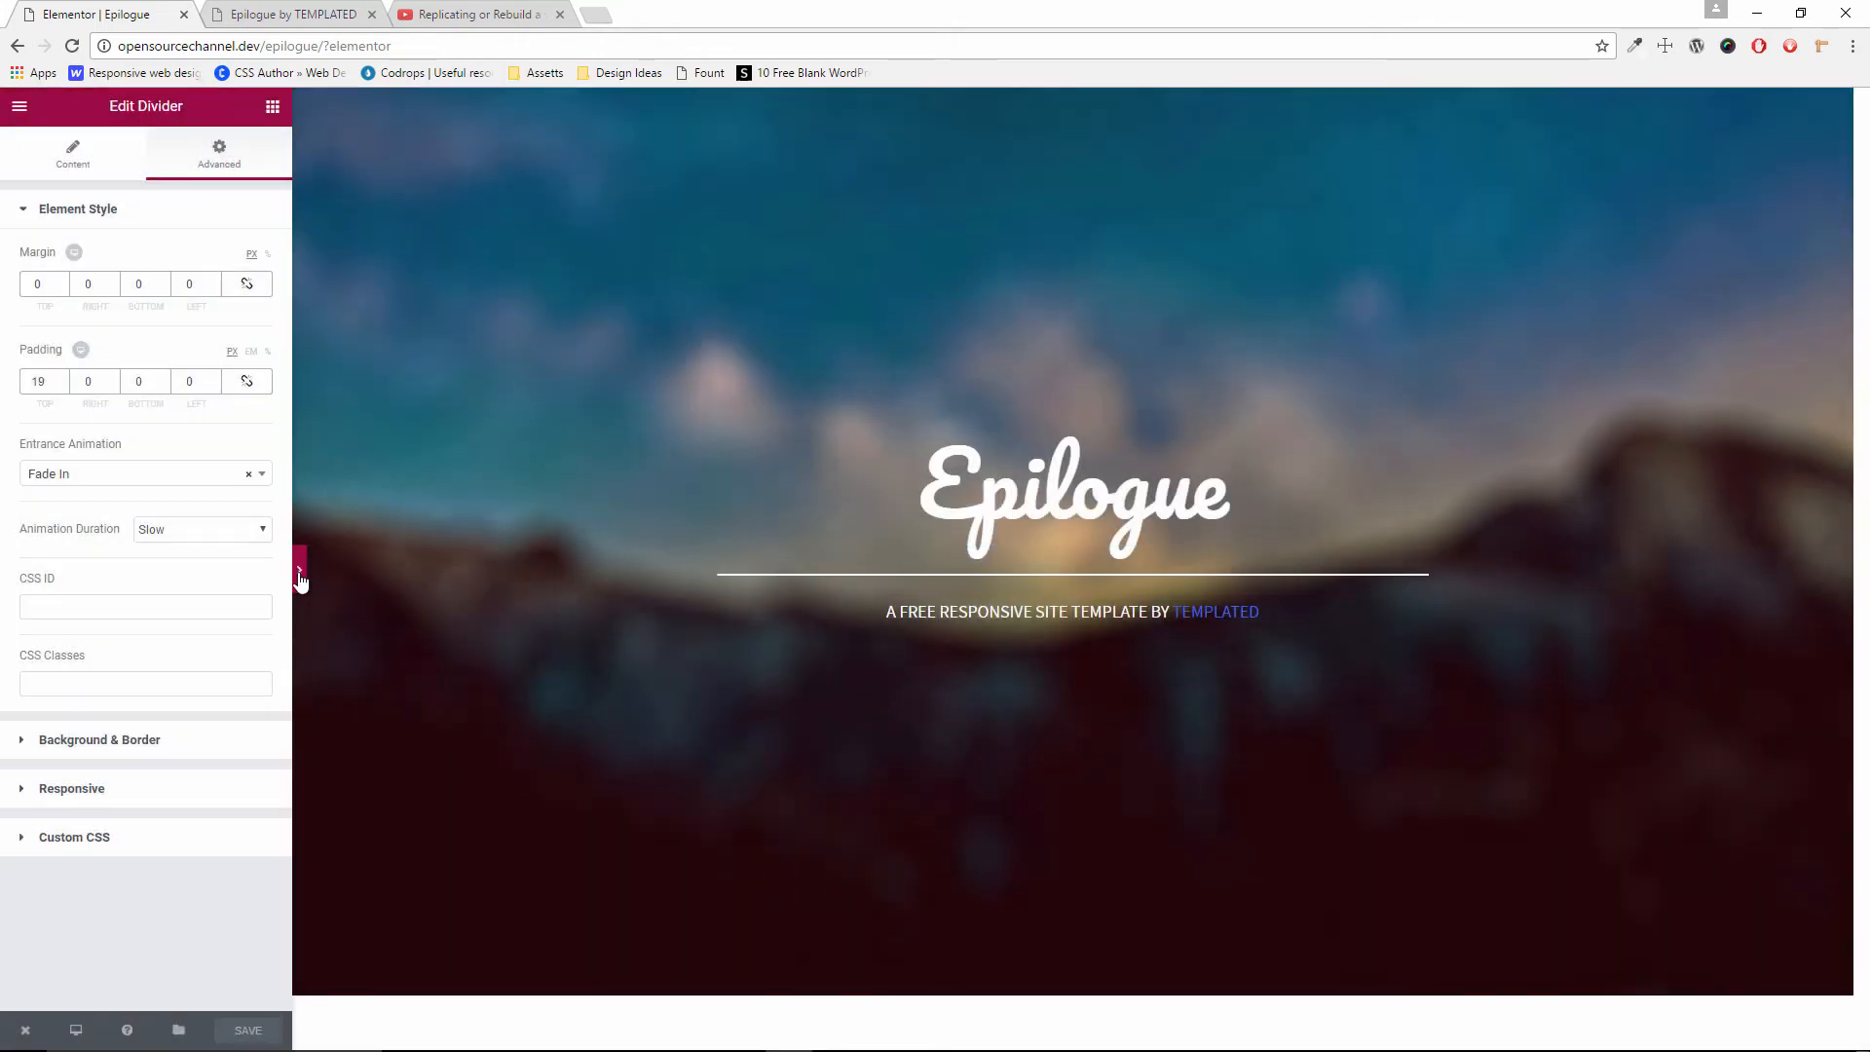
Hide the Elementor panel, copy the page address opensourcechannel.dev/epilogue and load it in a new tab to preview the live banner
left_click(298, 571)
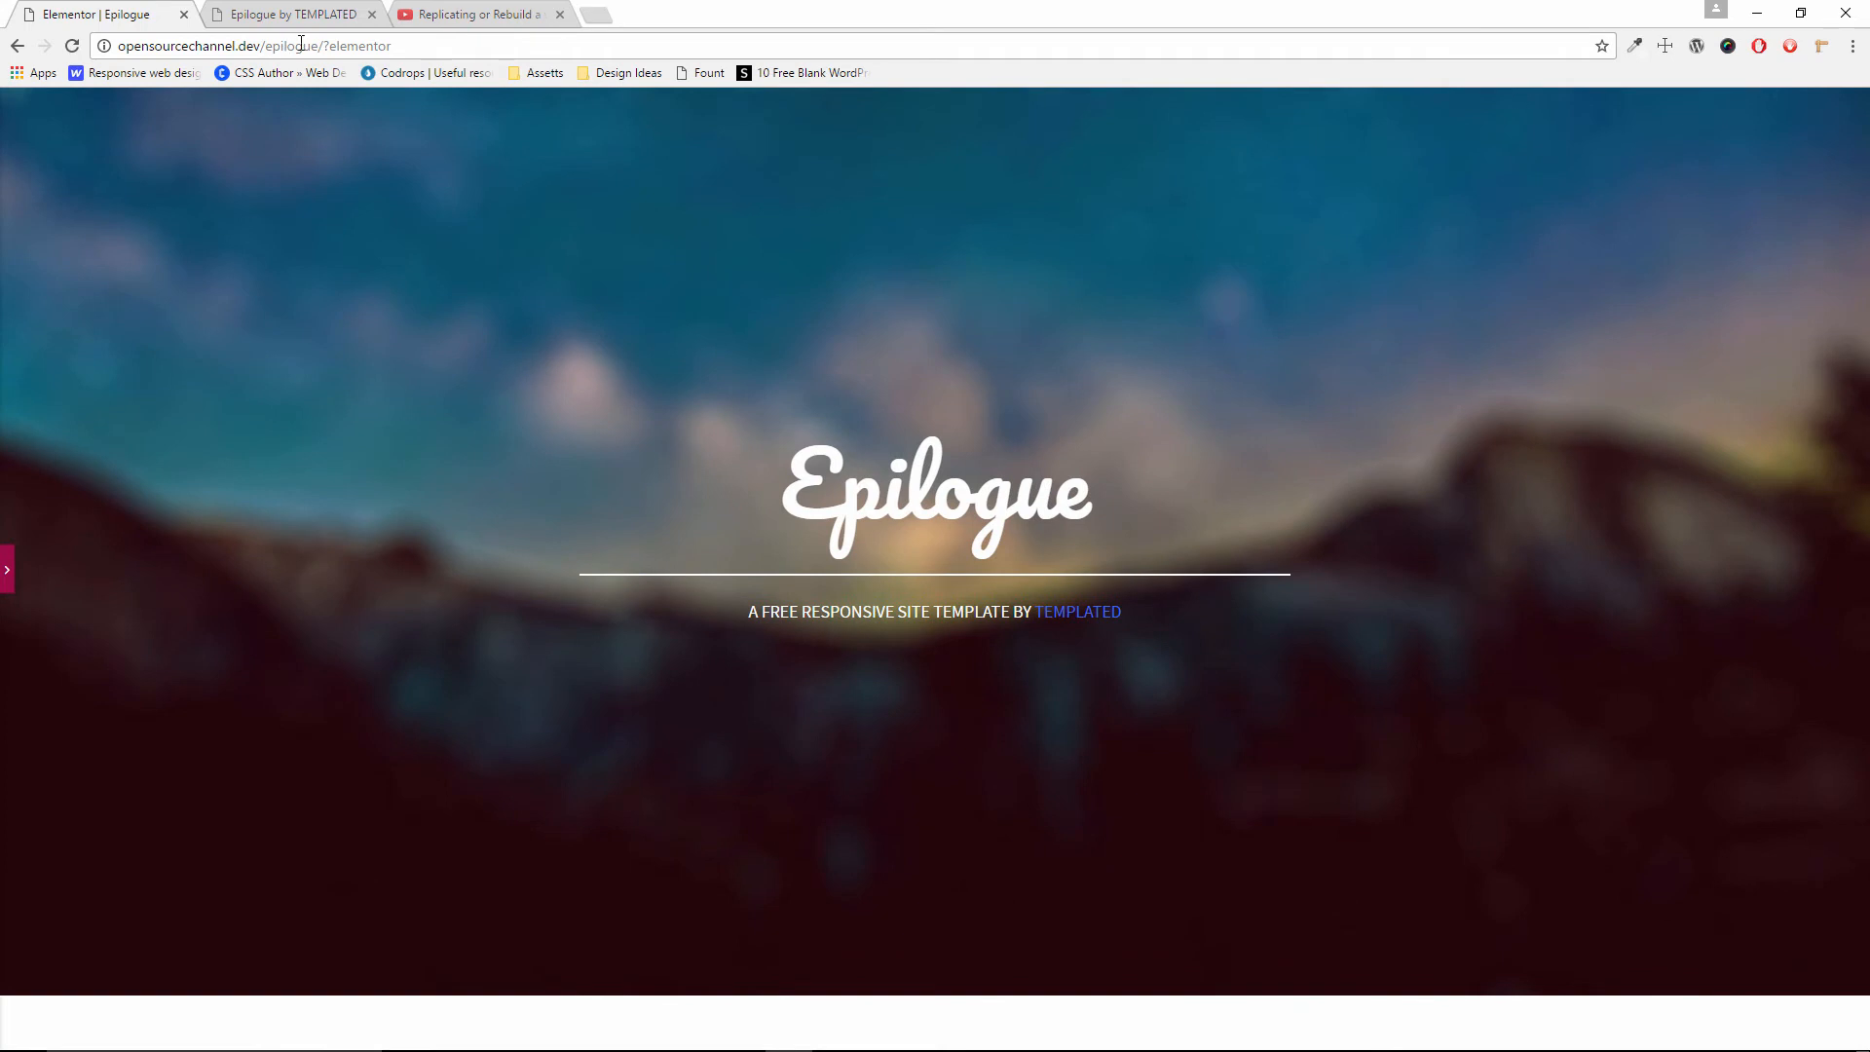
mouse_move(316, 43)
left_mouse_down()
mouse_move(115, 43)
mouse_move(312, 45)
left_mouse_up()
left_click(119, 42)
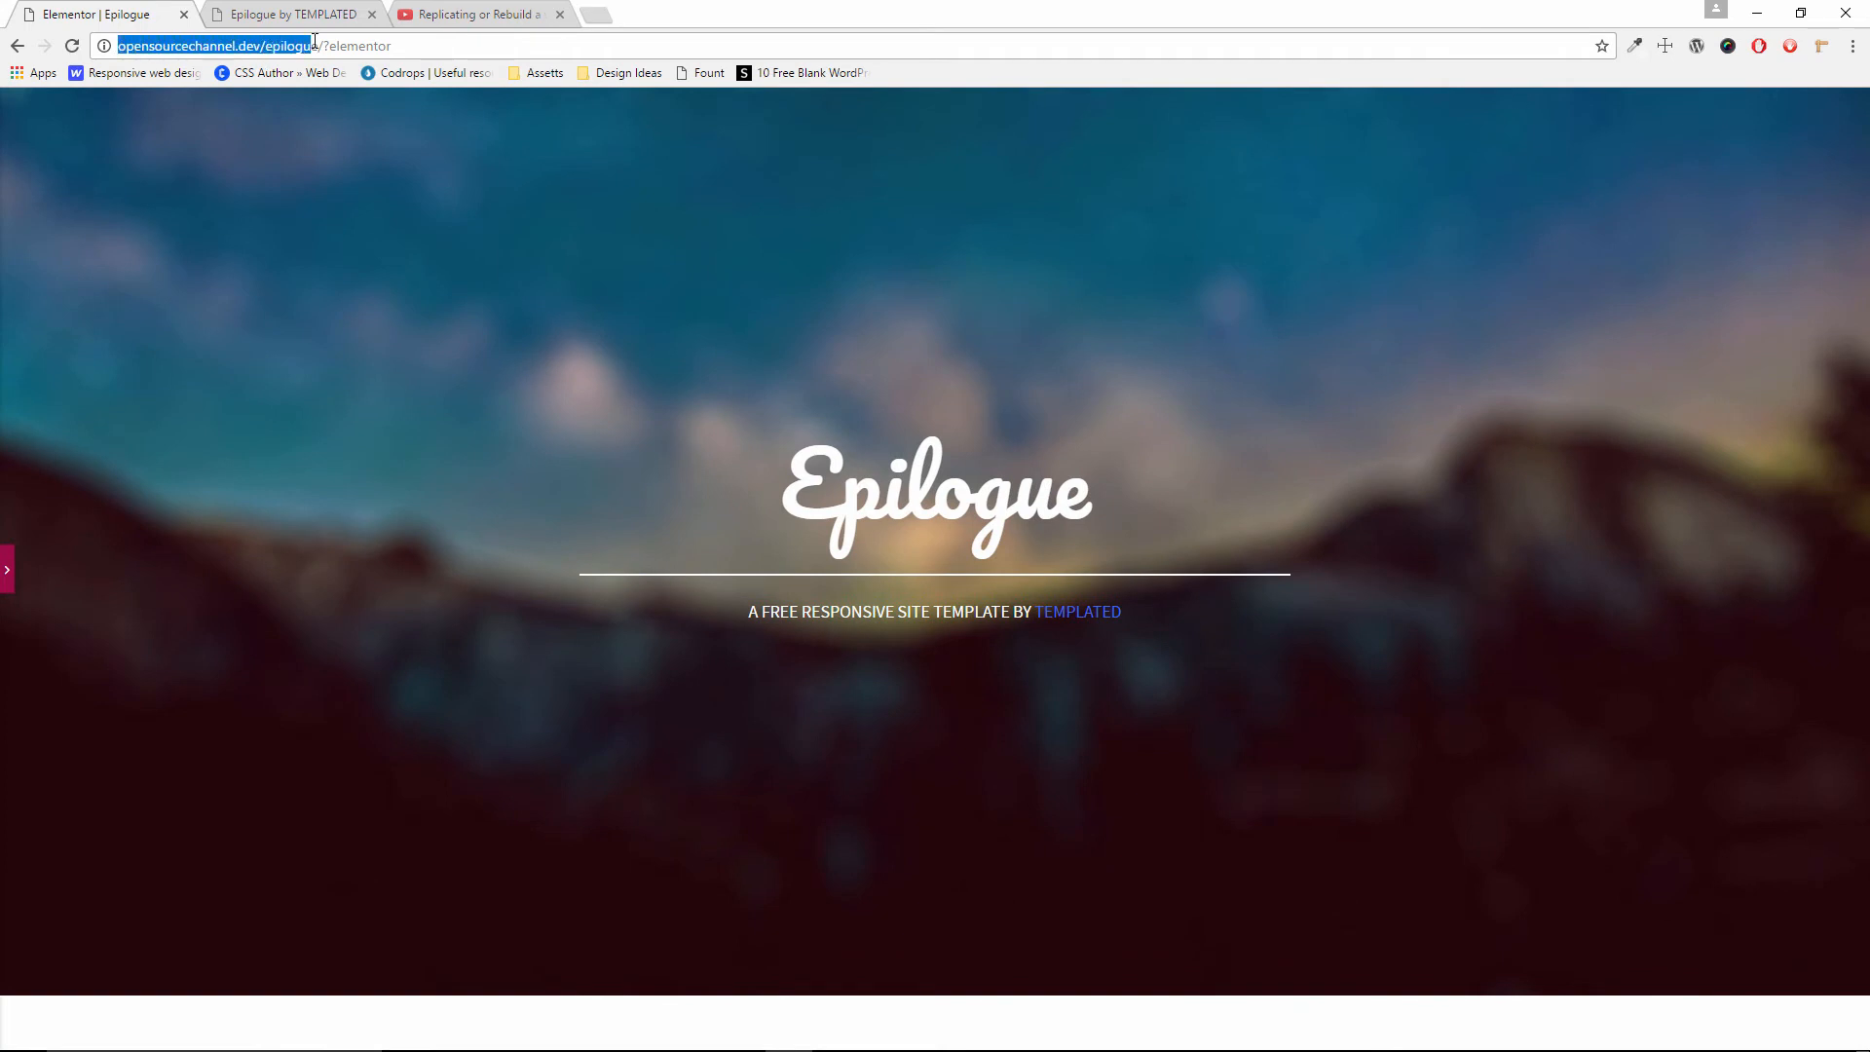
right_click(315, 48)
left_click(337, 115)
left_click(597, 14)
right_click(600, 46)
left_click(670, 148)
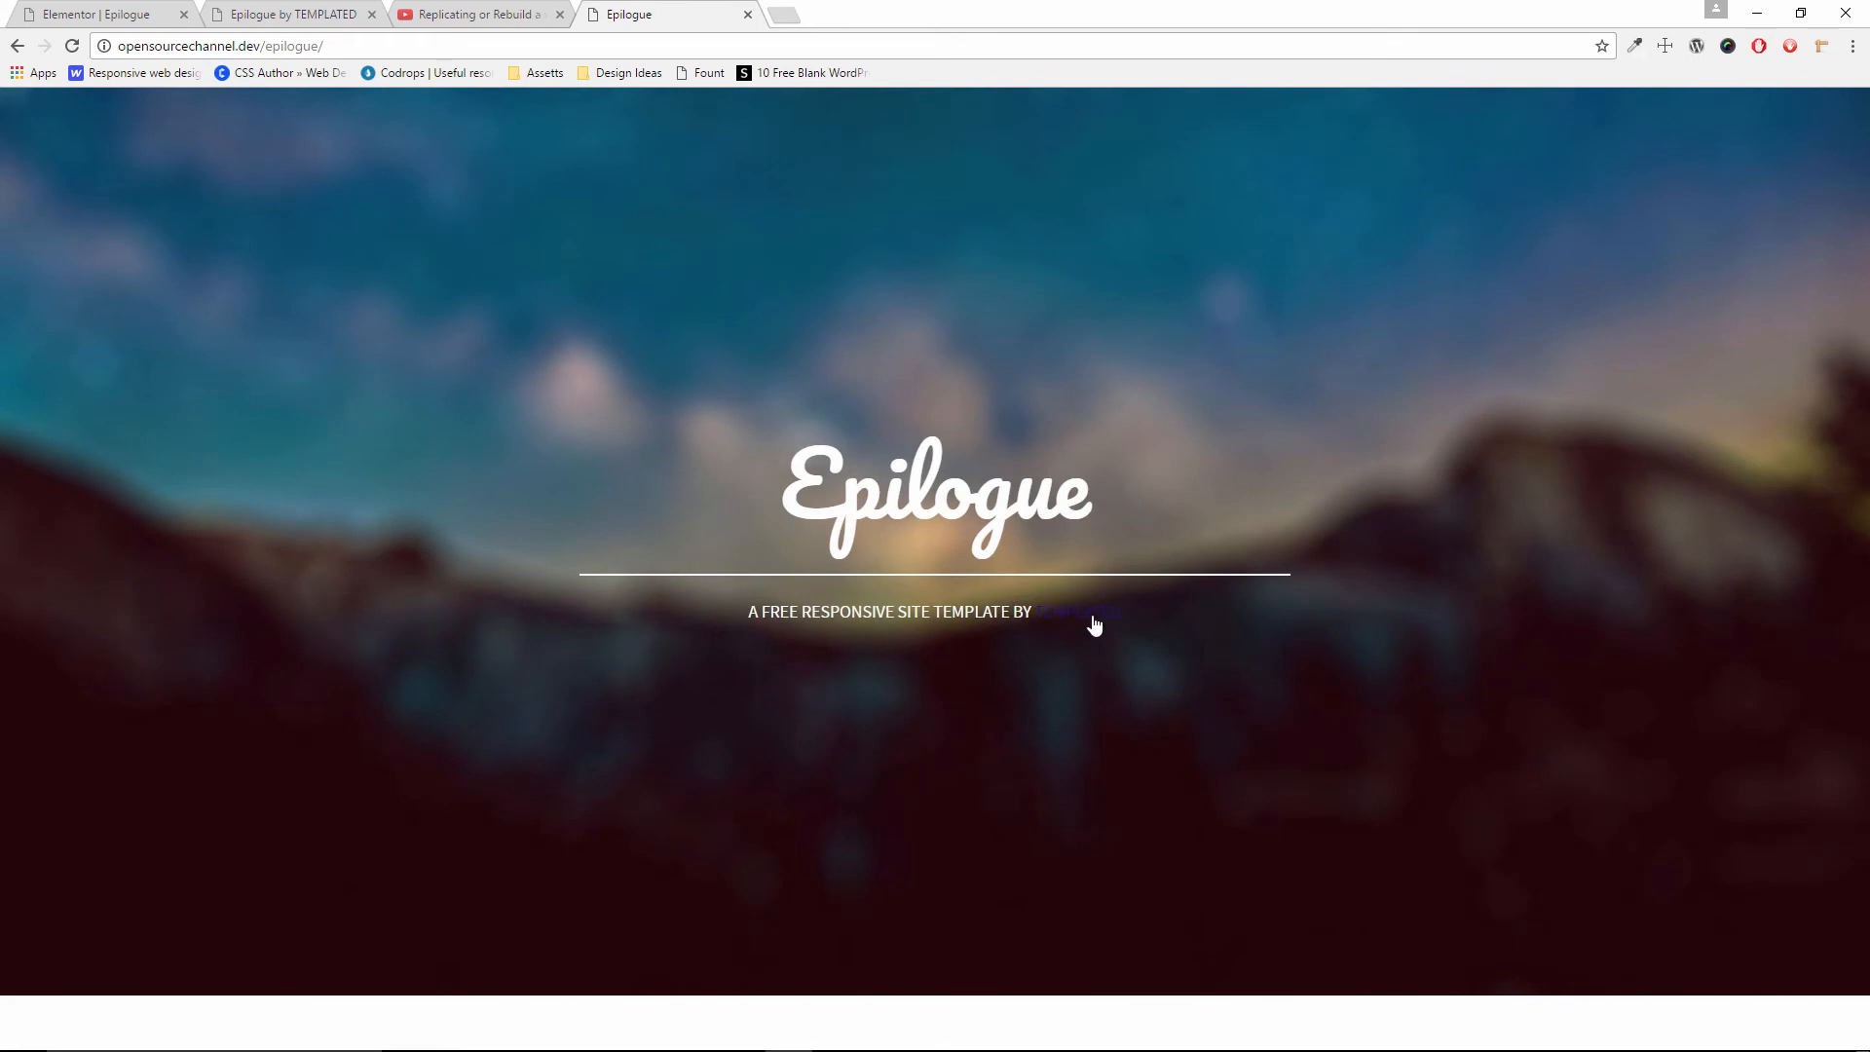
Return to the original template page and examine the background area below its banner
left_click(84, 11)
left_click(272, 21)
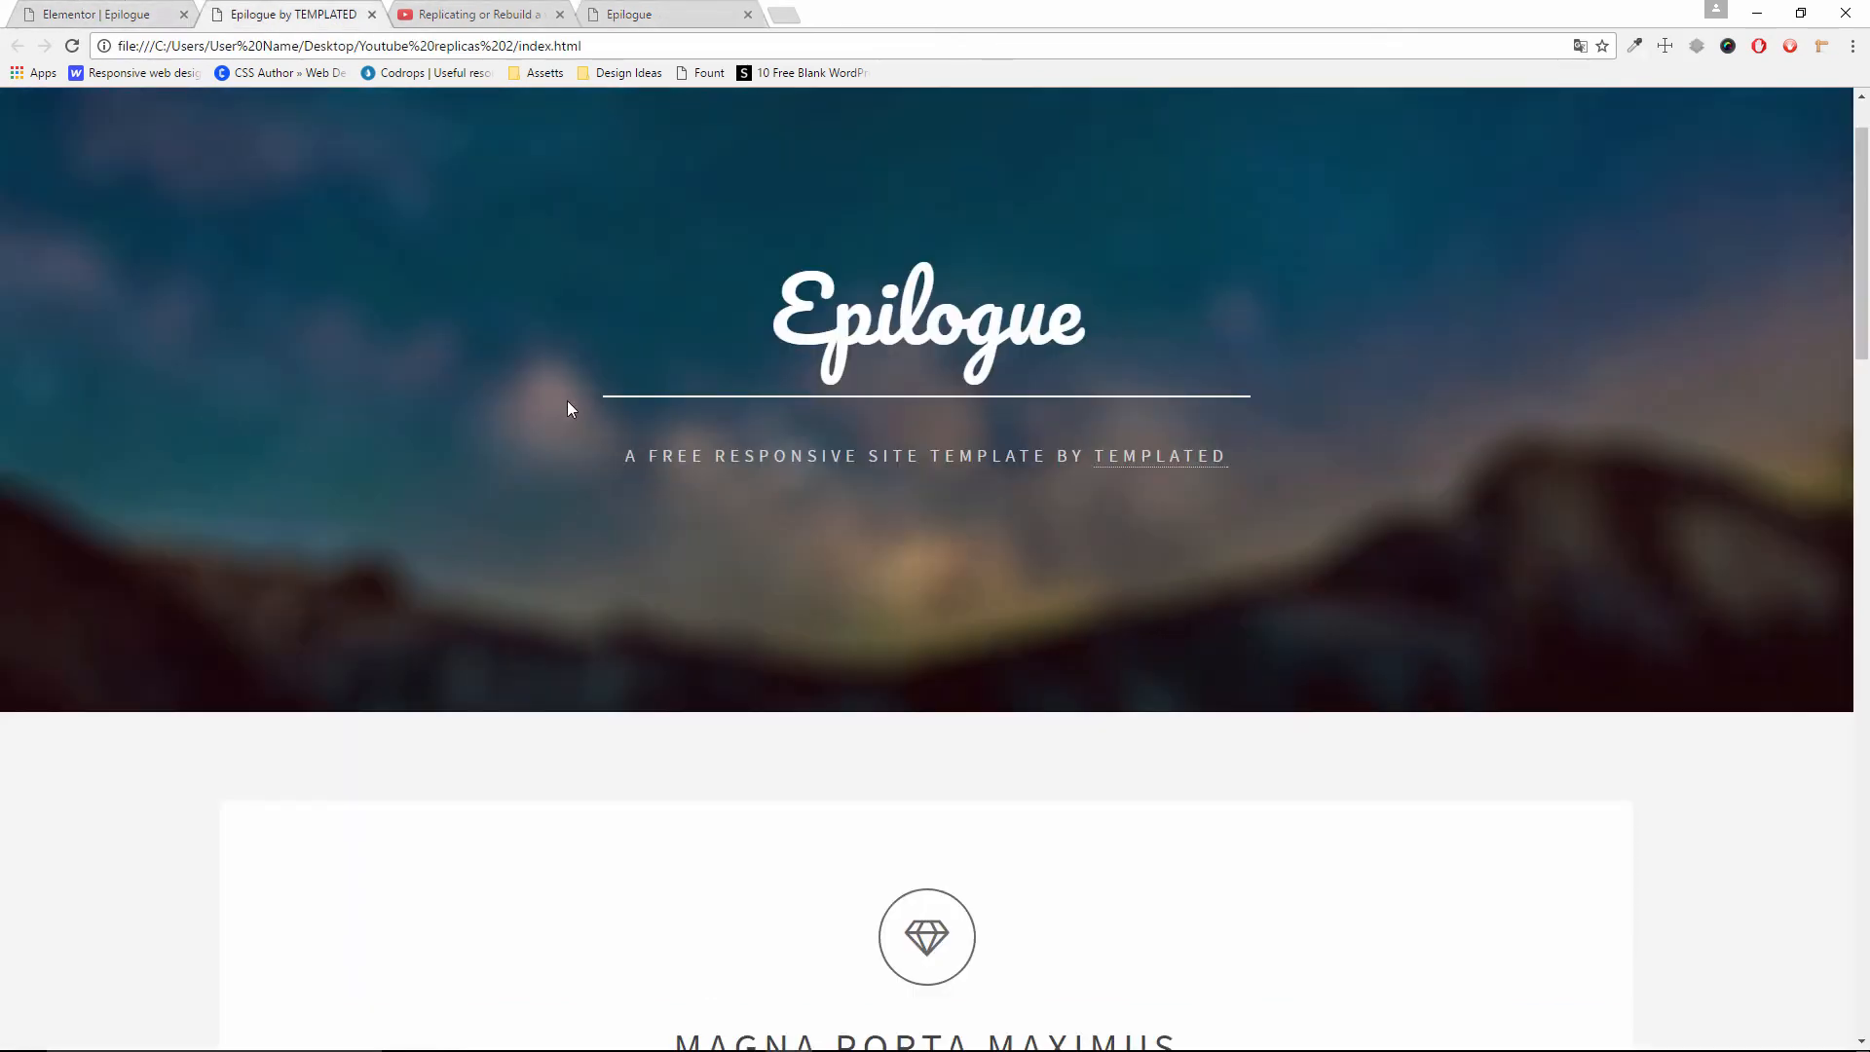
scroll(585, 429, "down", 2)
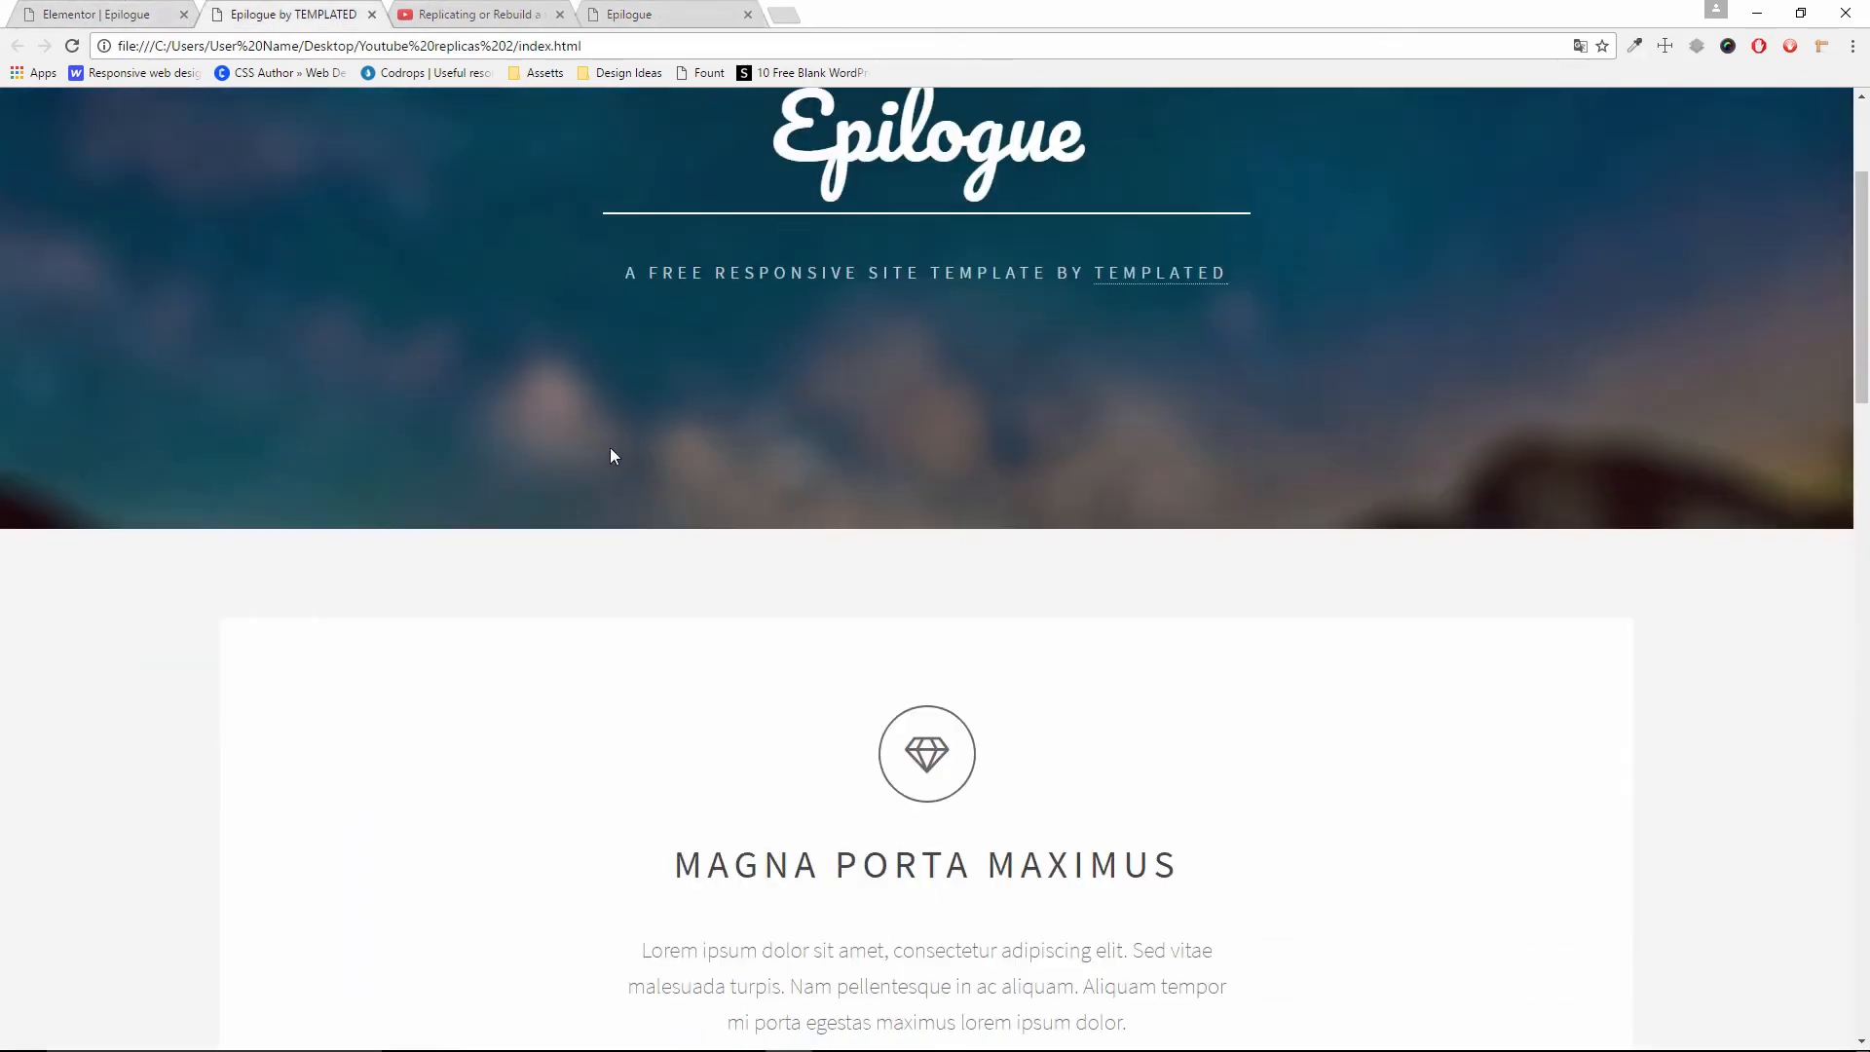
left_click(1635, 46)
left_click(150, 651)
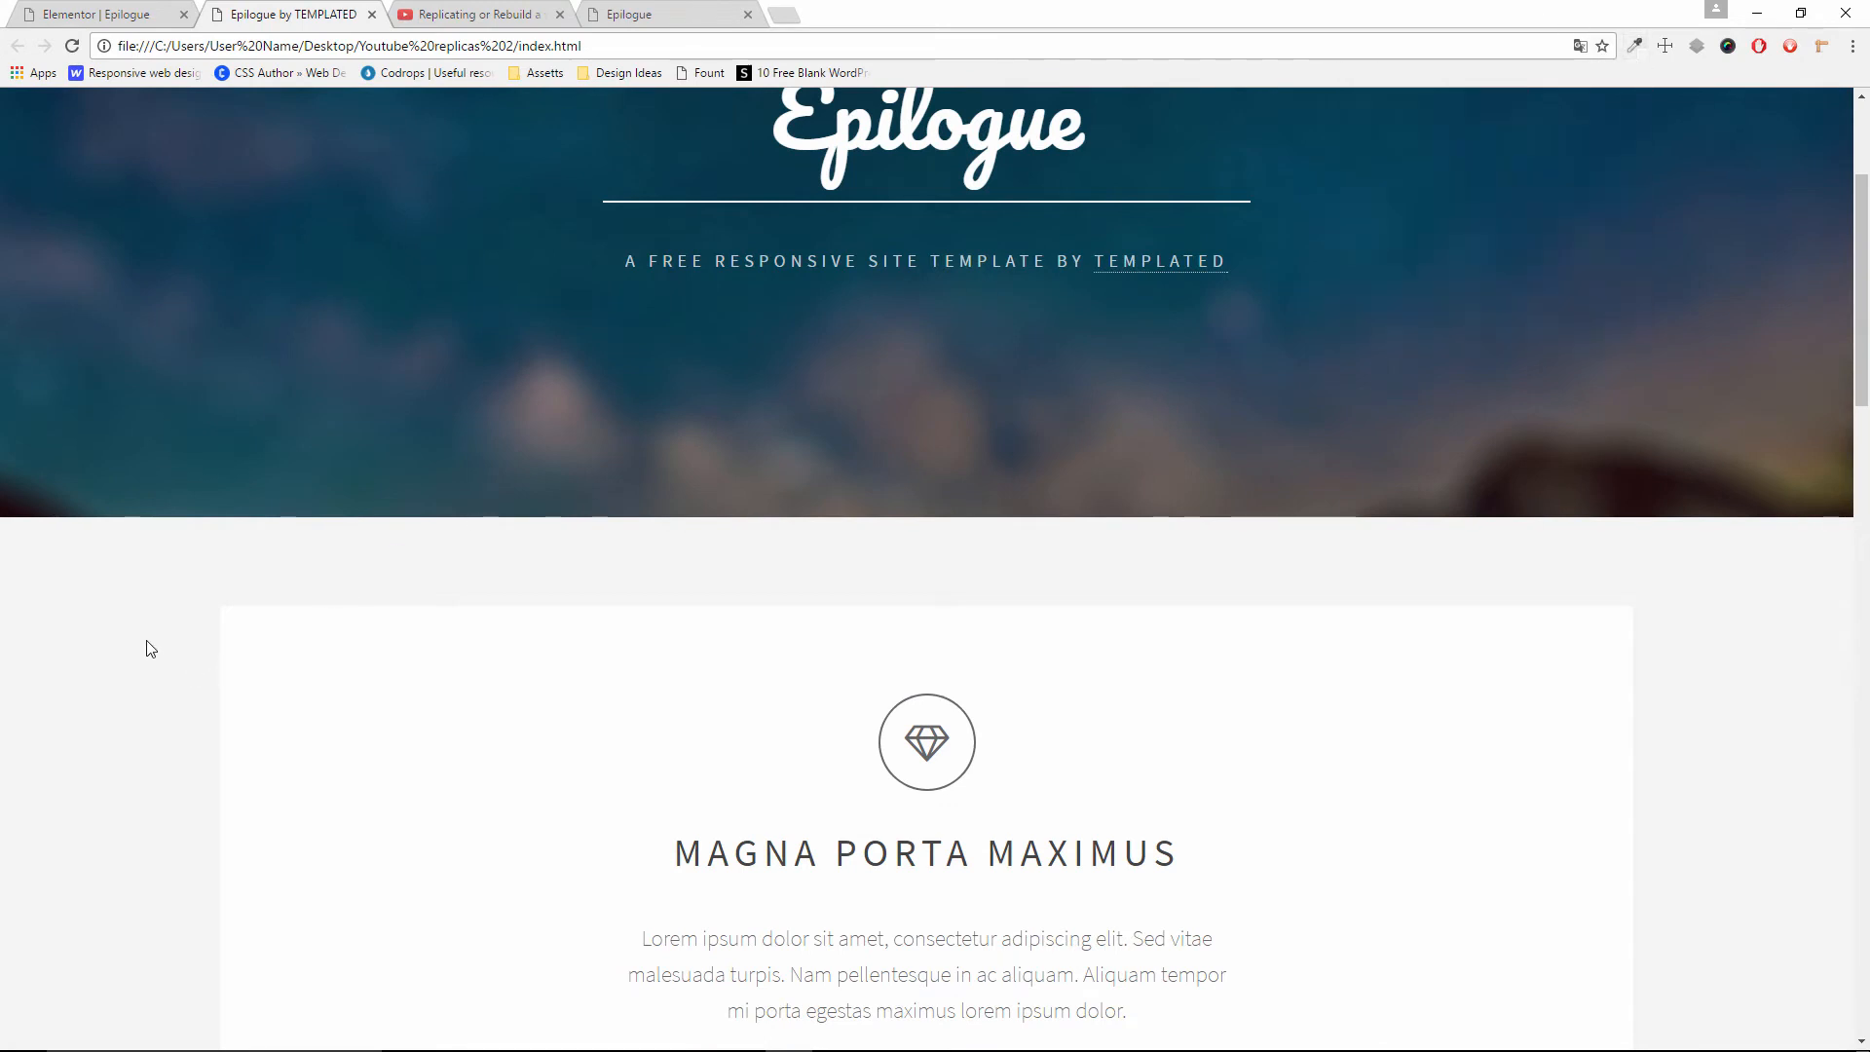
left_click(1634, 46)
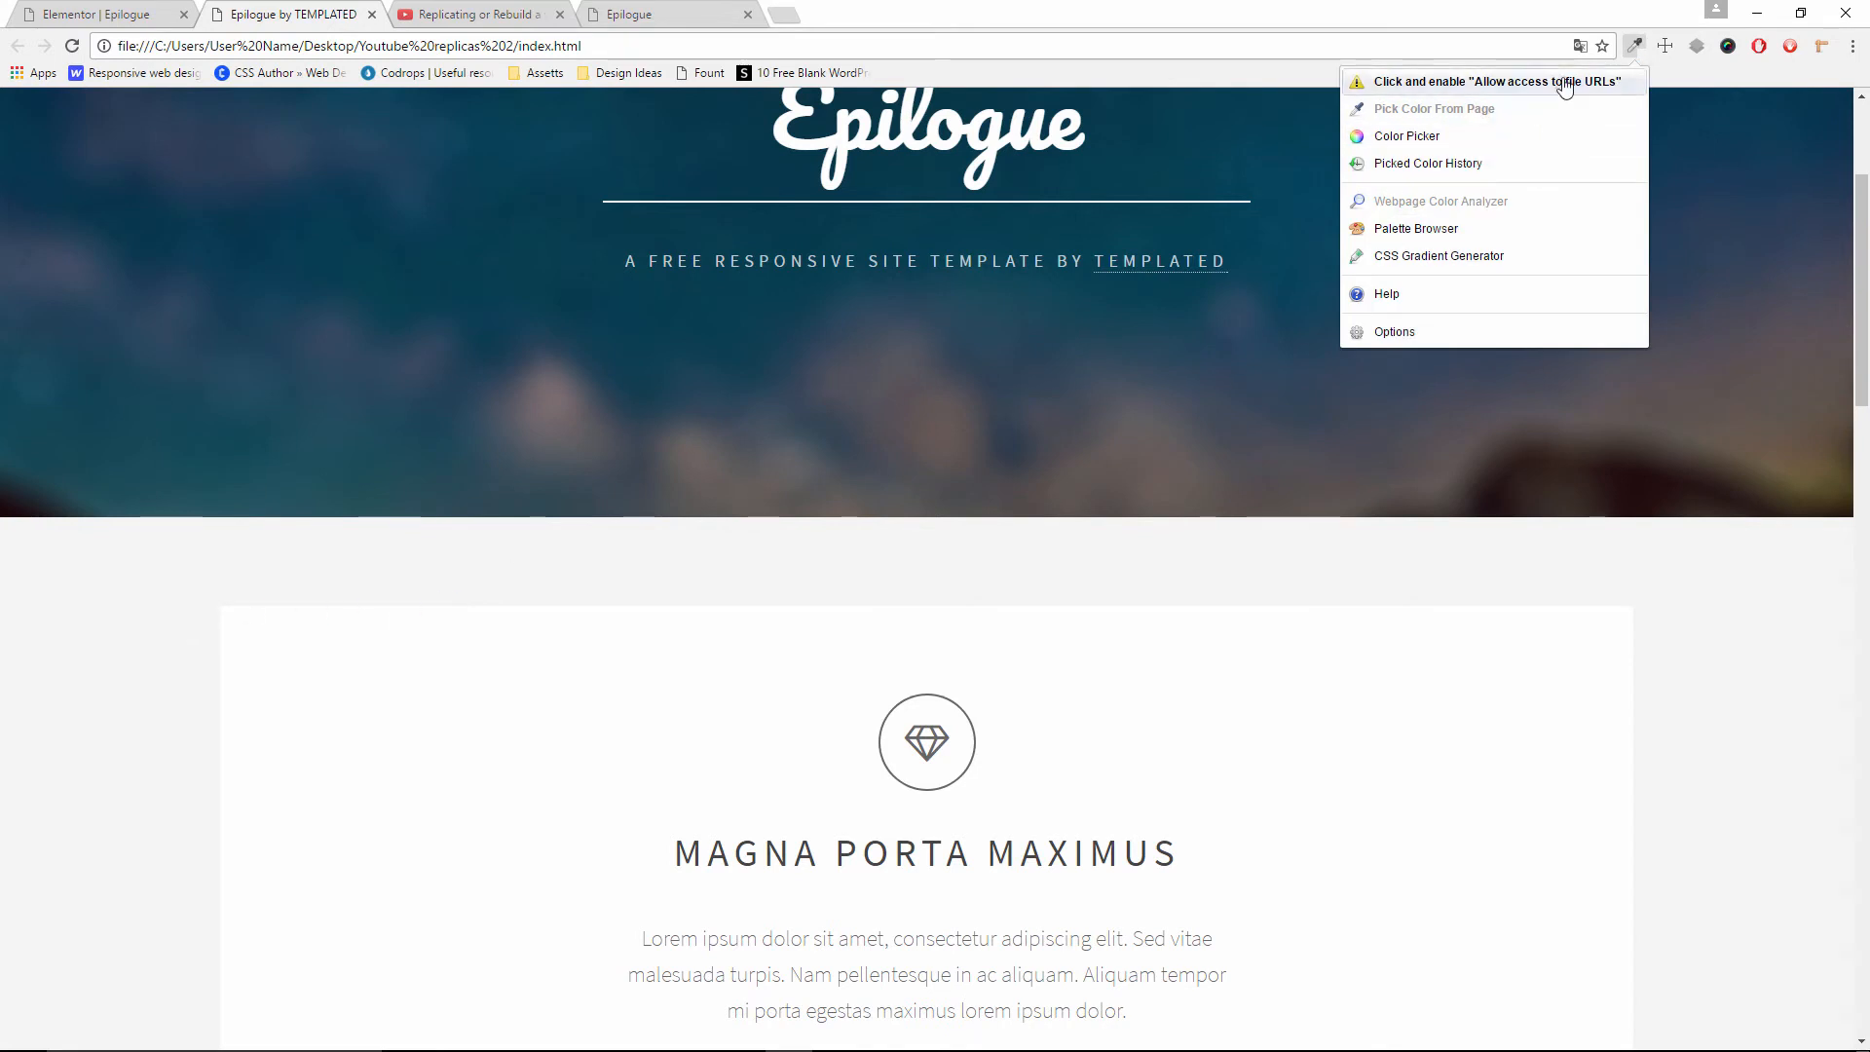
left_click(1497, 137)
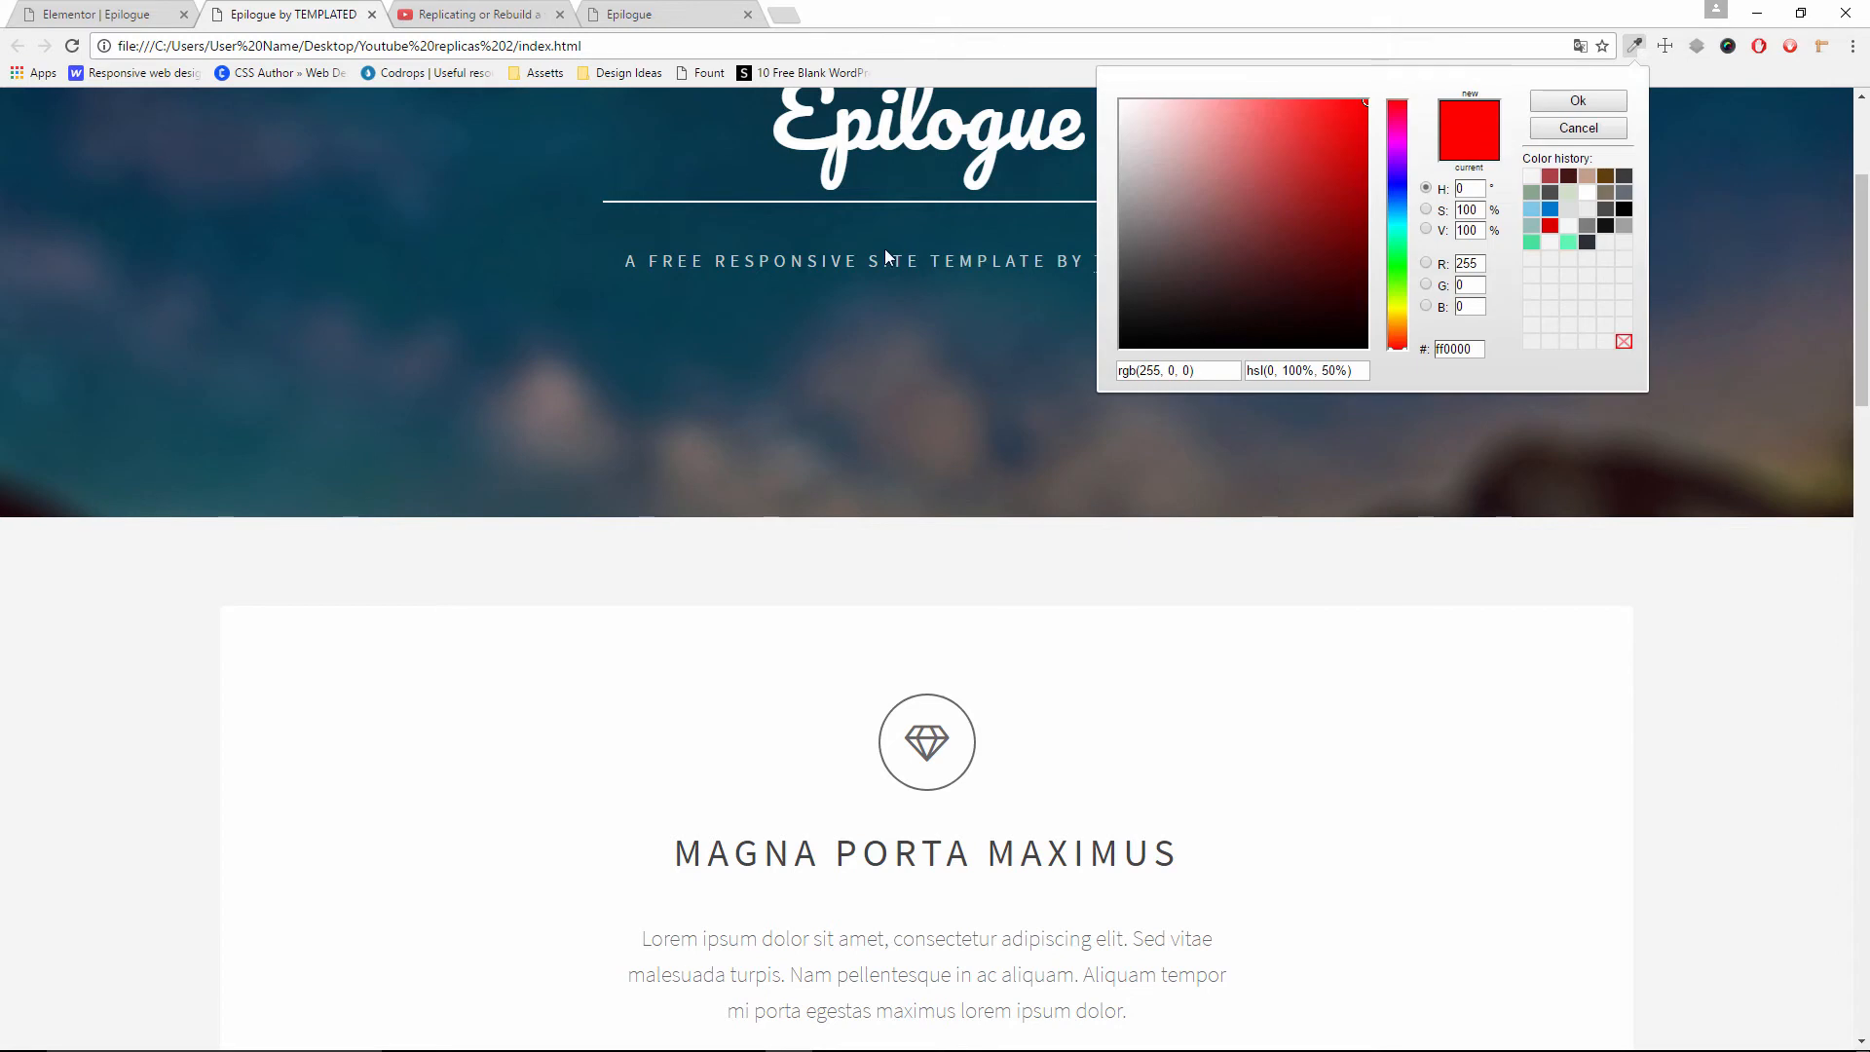
left_click(178, 604)
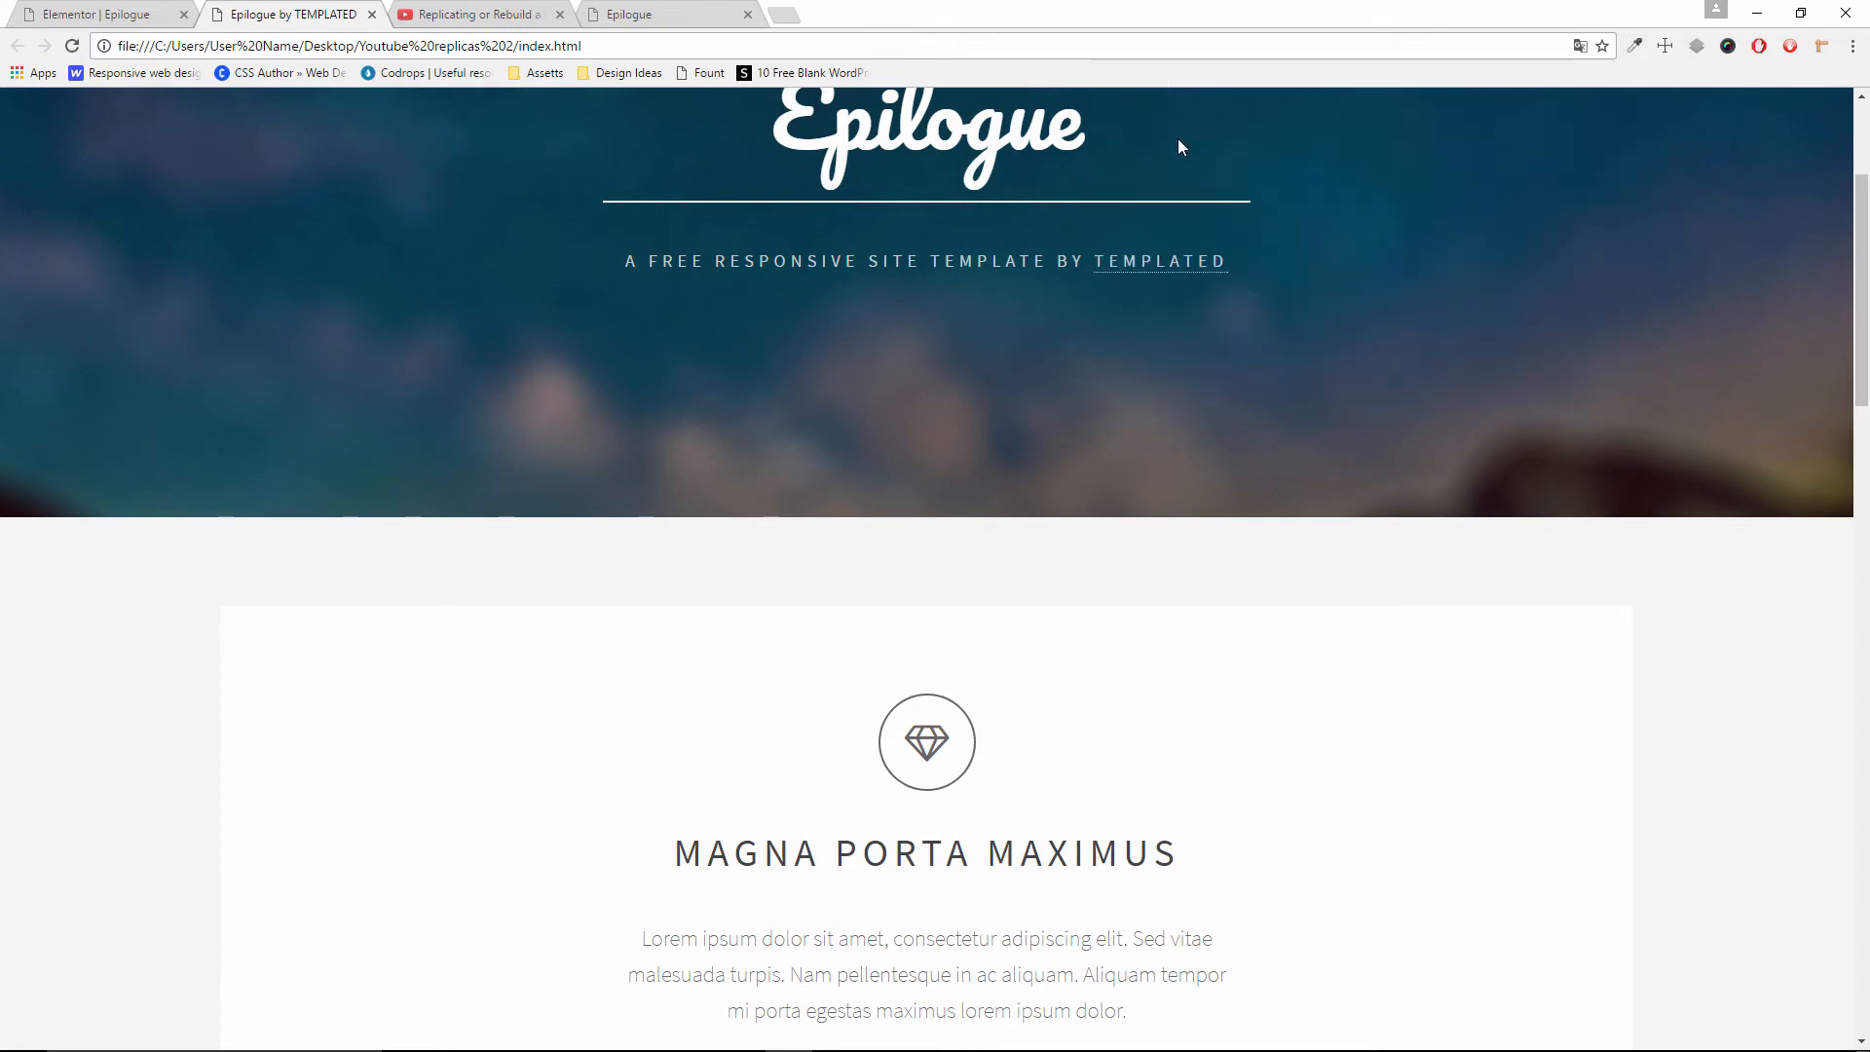
left_click(1635, 40)
left_click(1698, 700)
left_click(1637, 45)
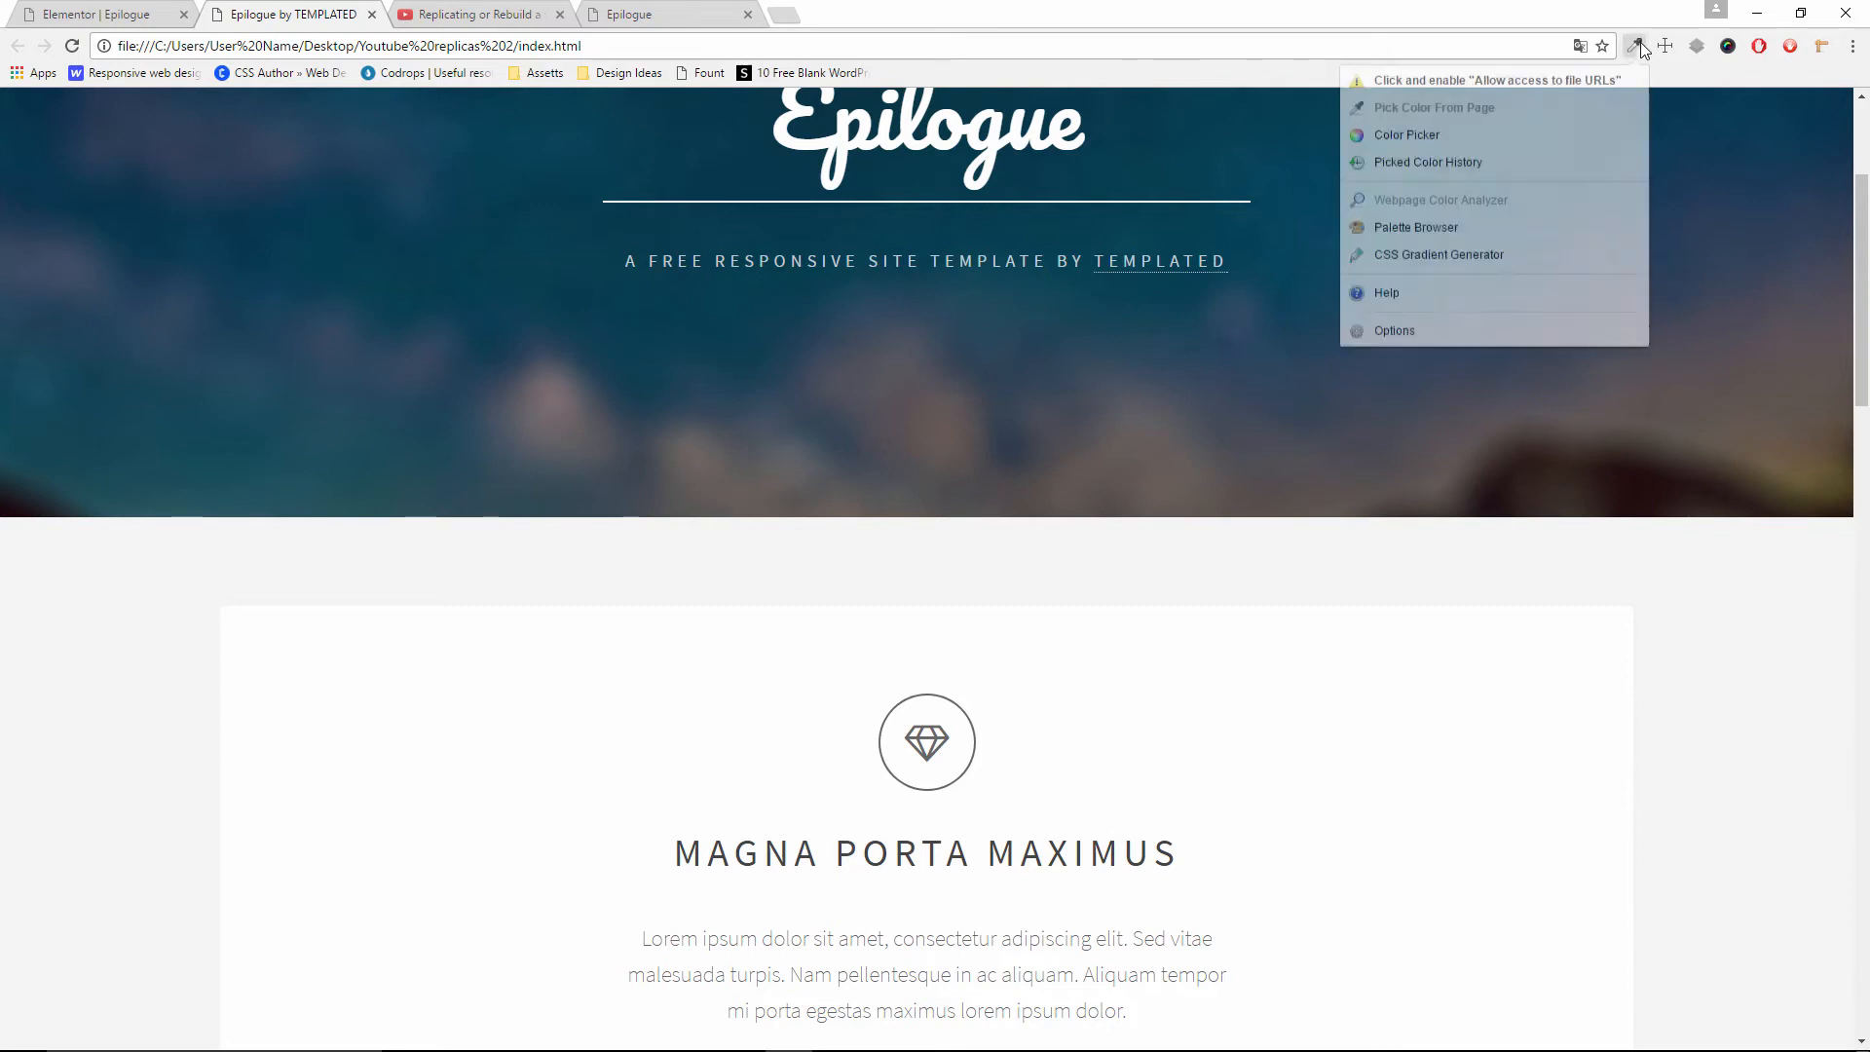
left_click(1488, 146)
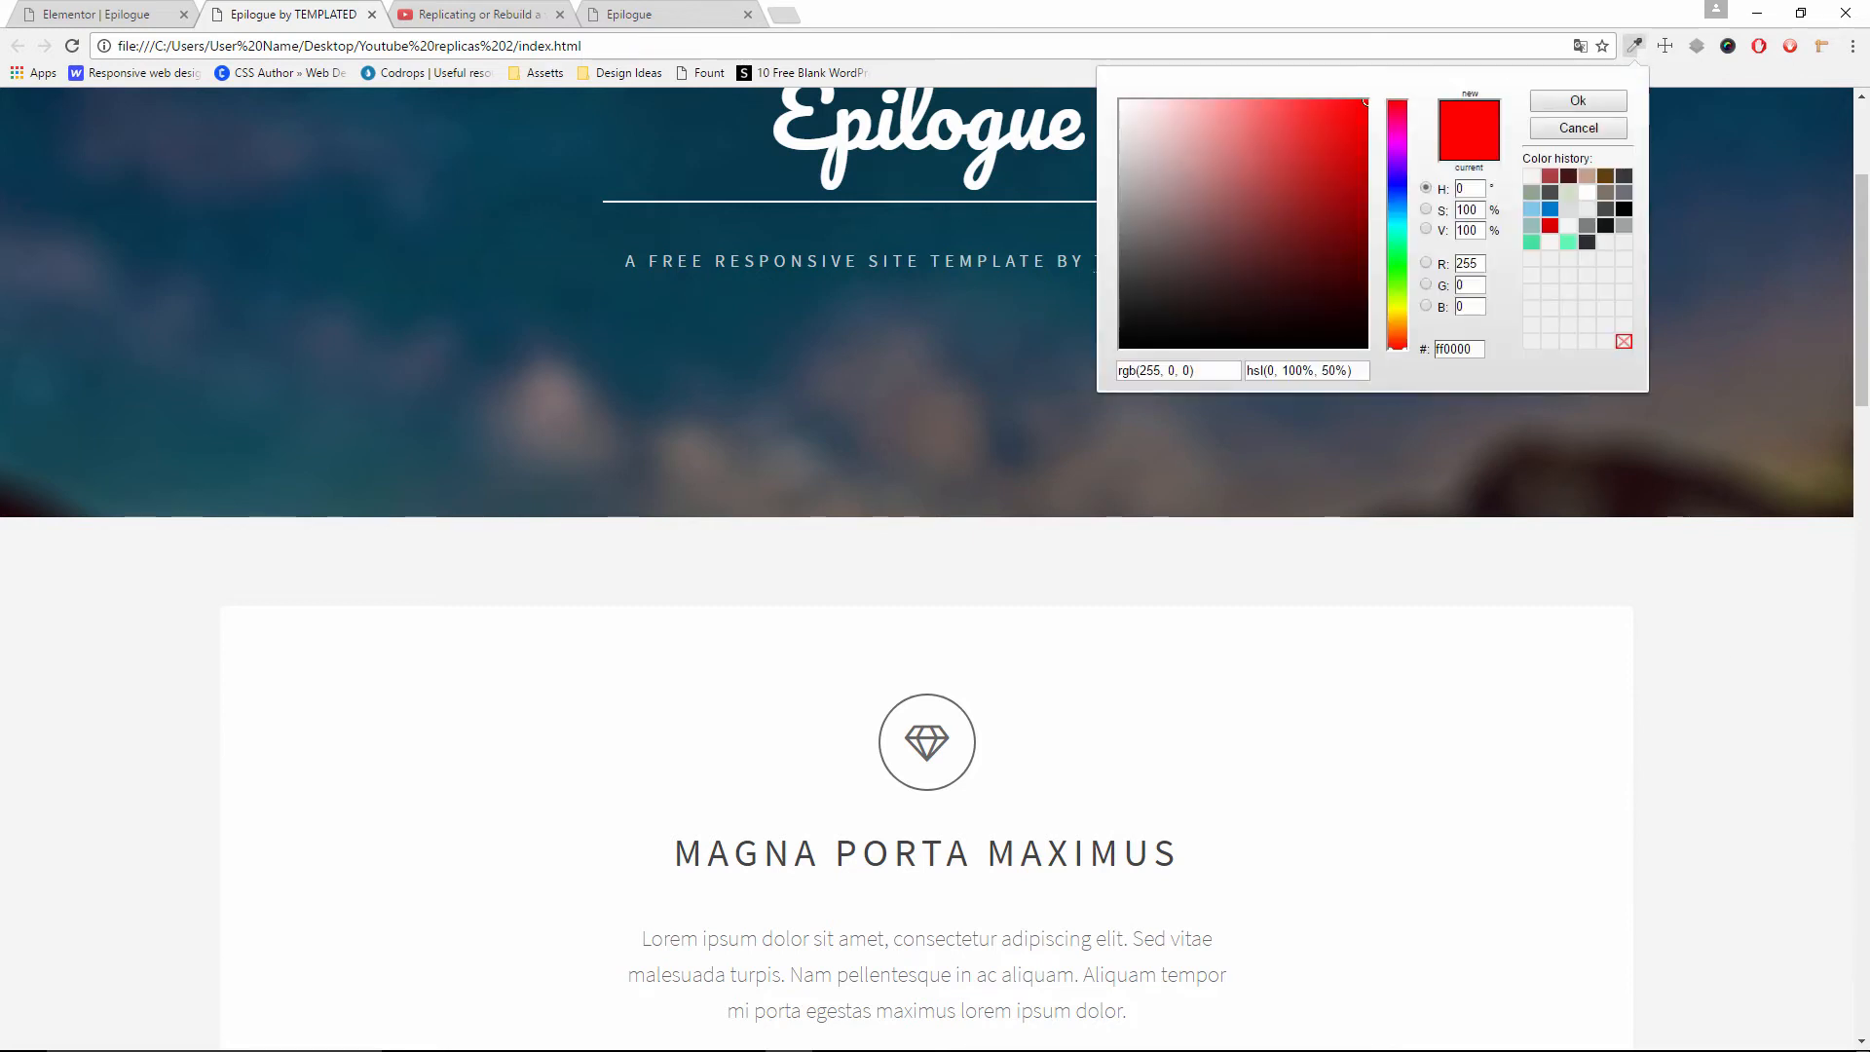
left_click(1499, 583)
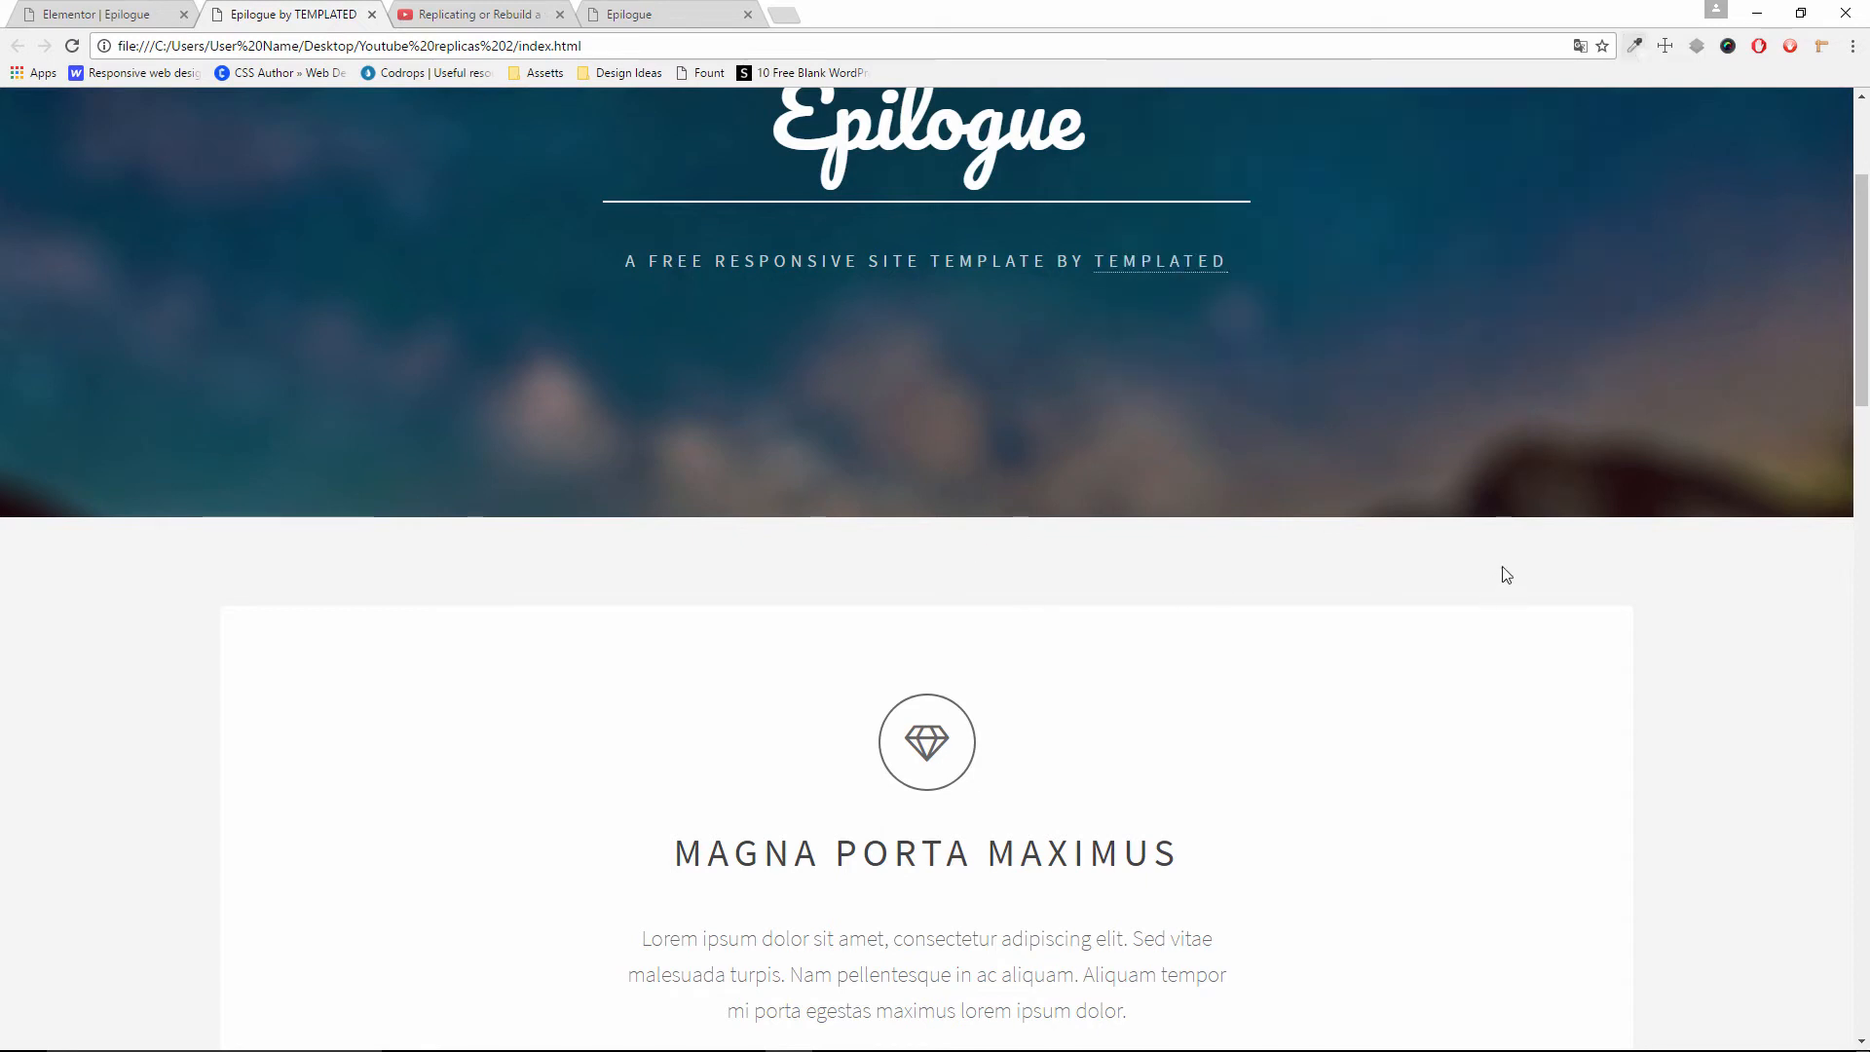
left_click(1634, 45)
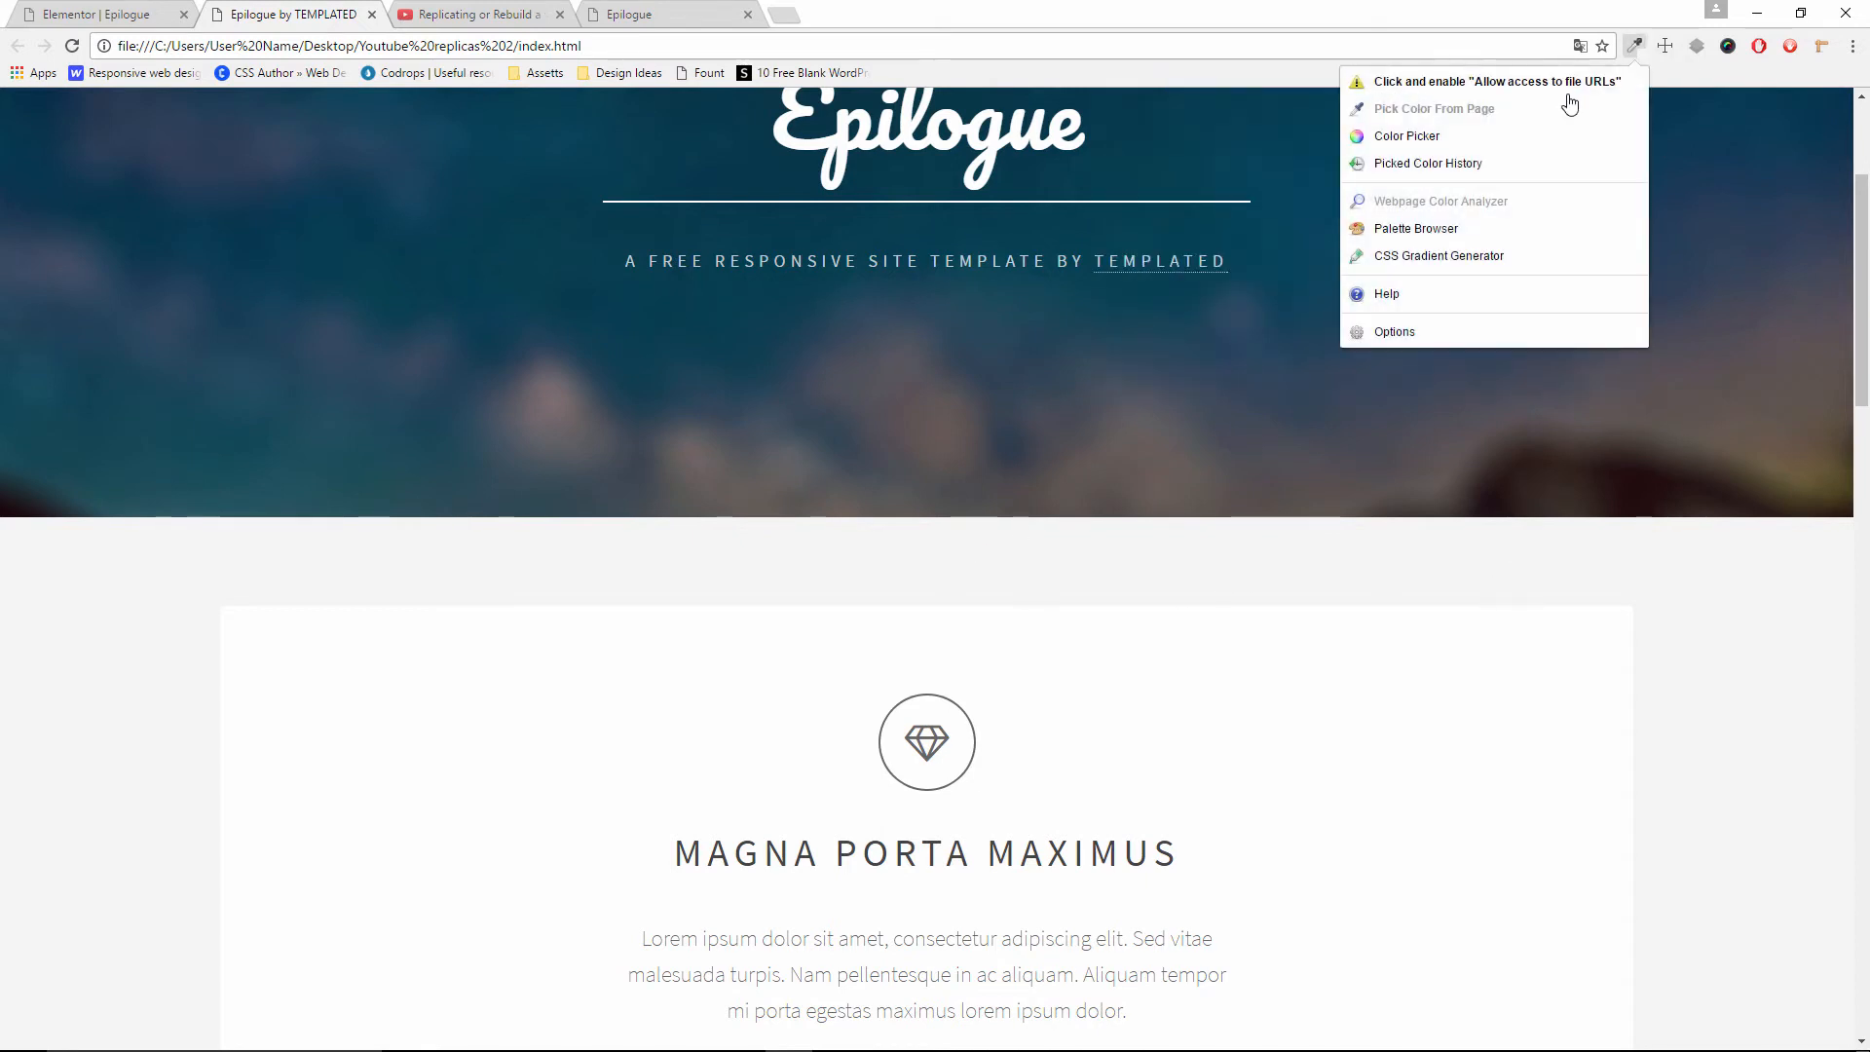
left_click(1457, 139)
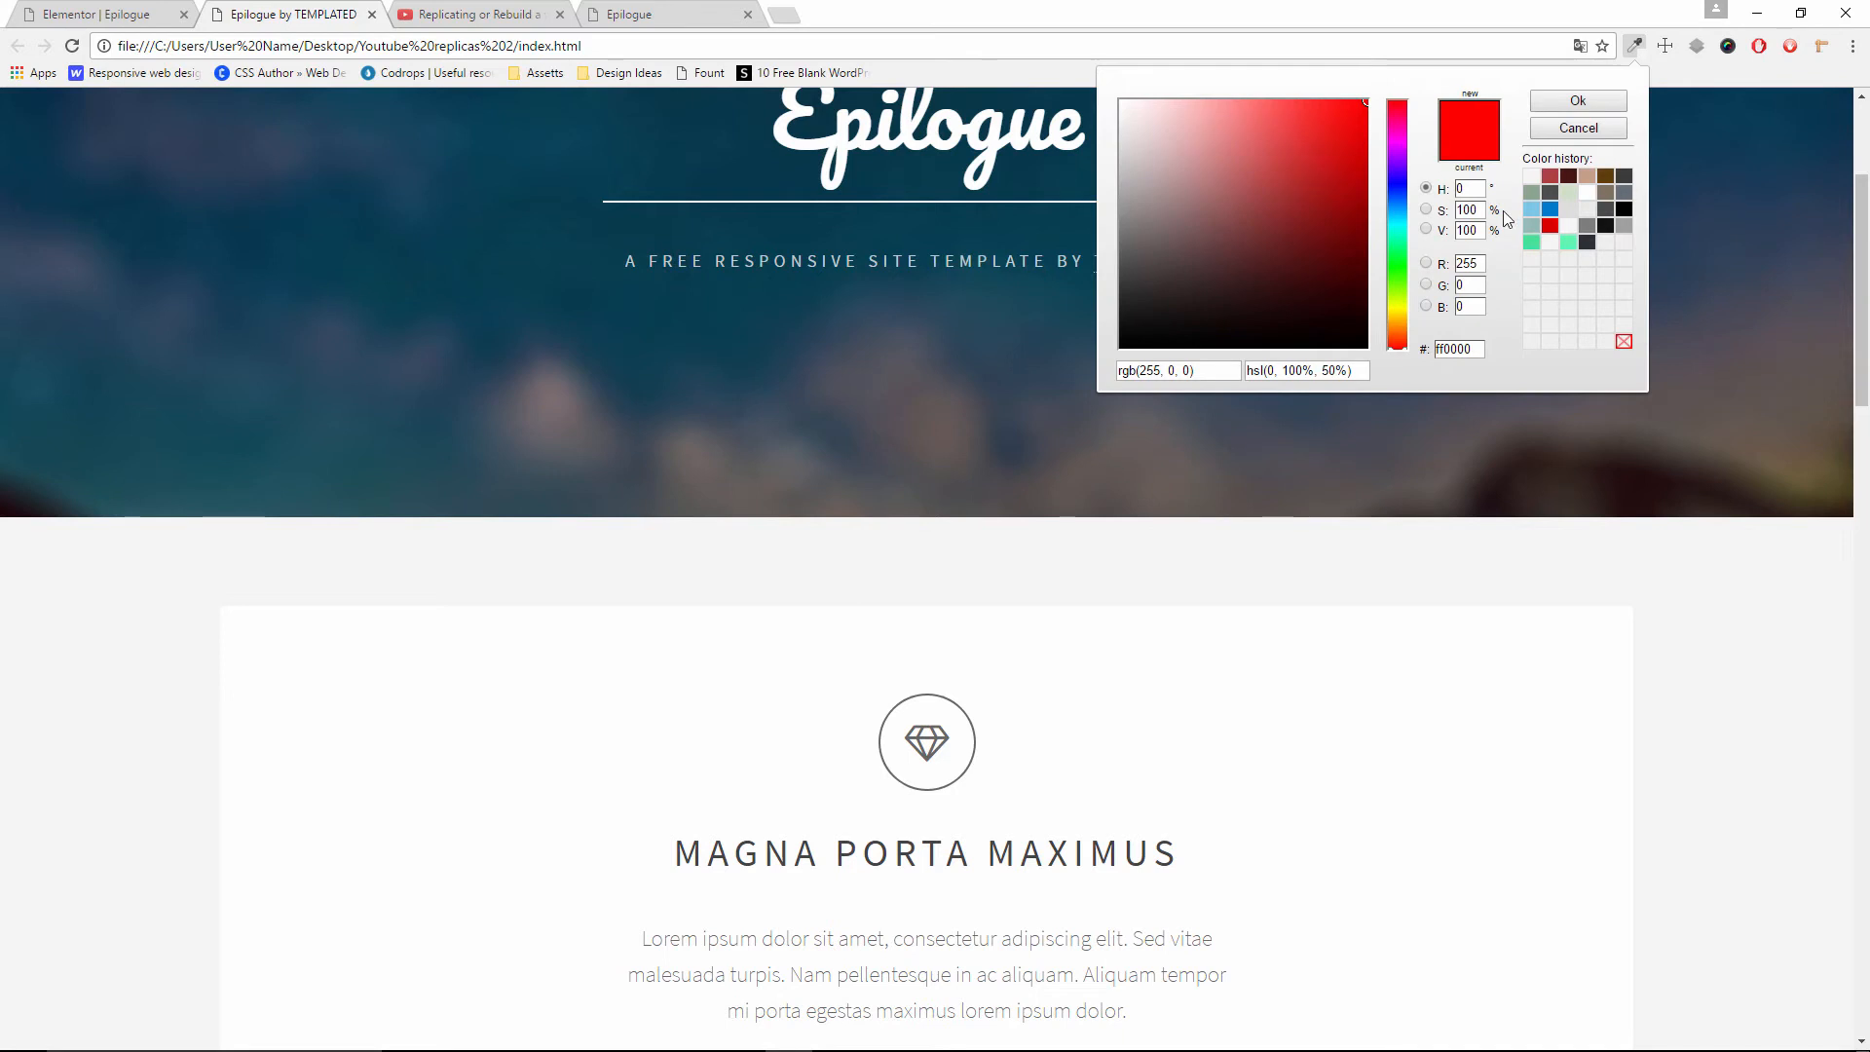
left_click_drag(1289, 231, 1136, 149)
left_click(1571, 126)
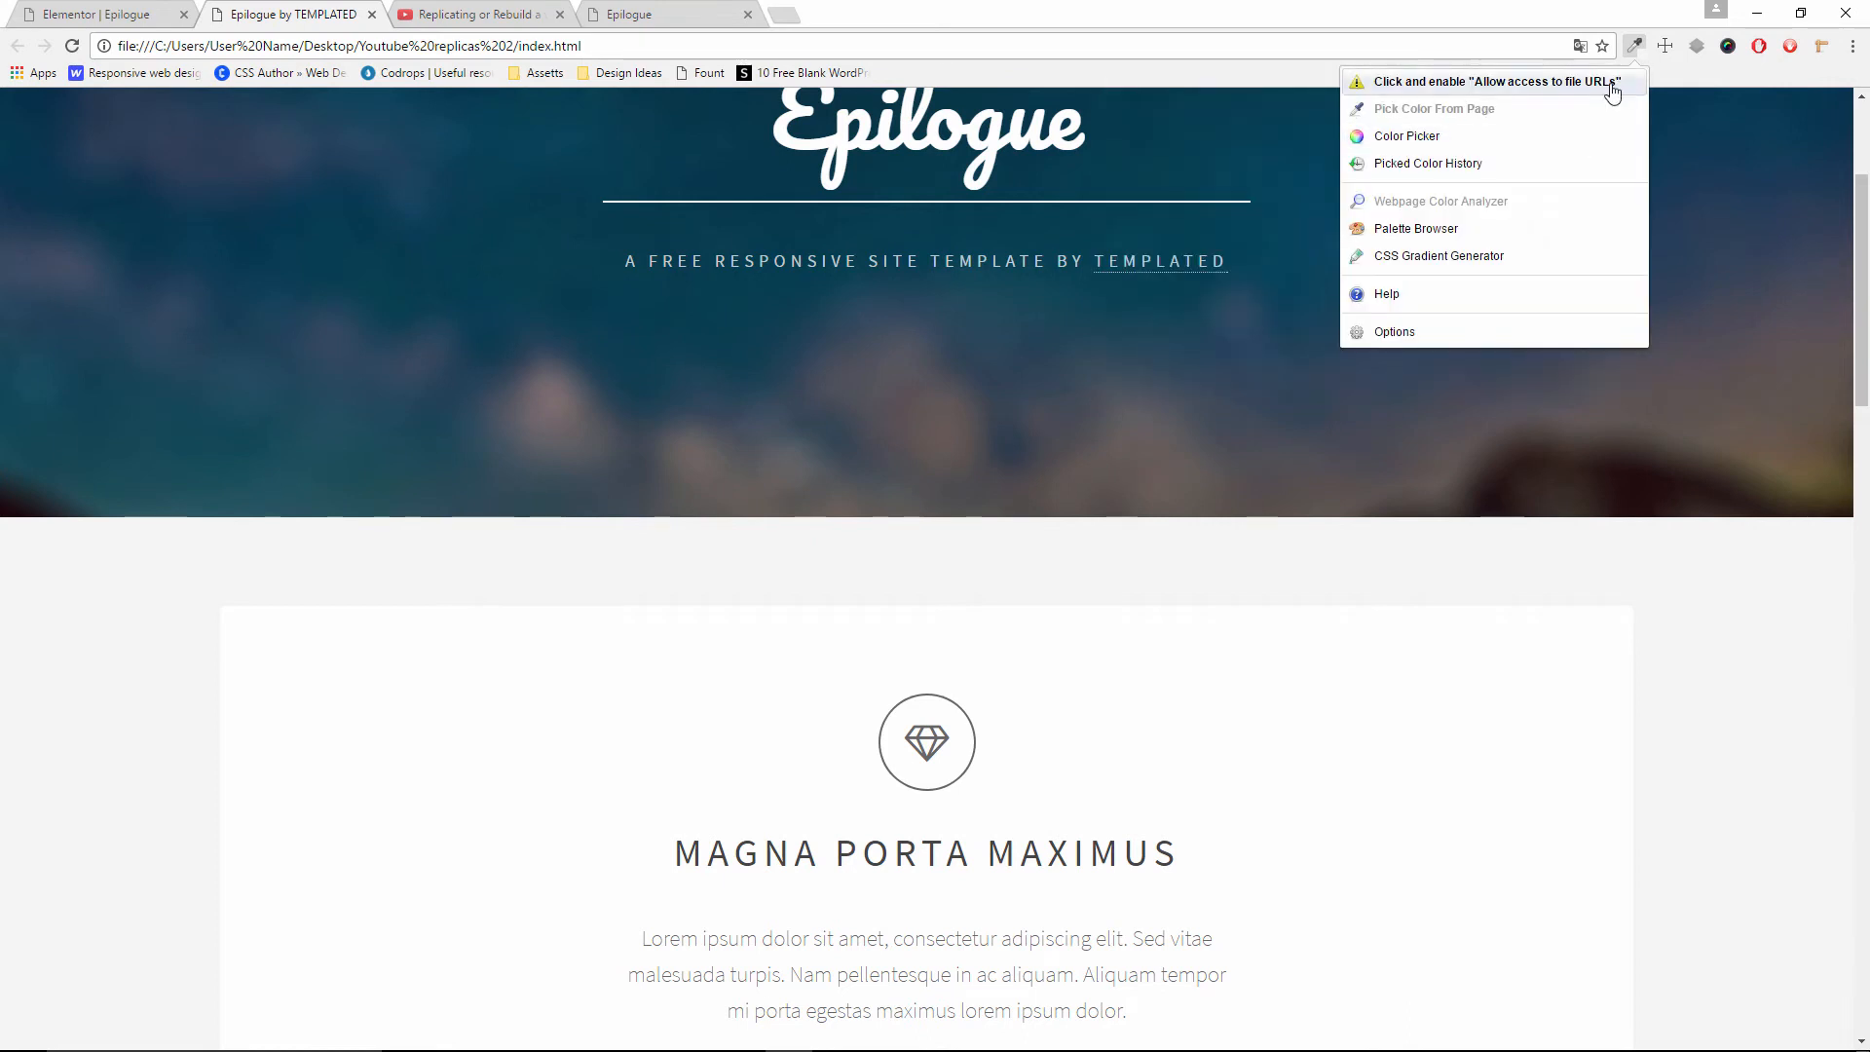
Allow ColorZilla access to file URLs in the extension settings, close the Extensions pages and reload the live Epilogue page
left_click(1492, 87)
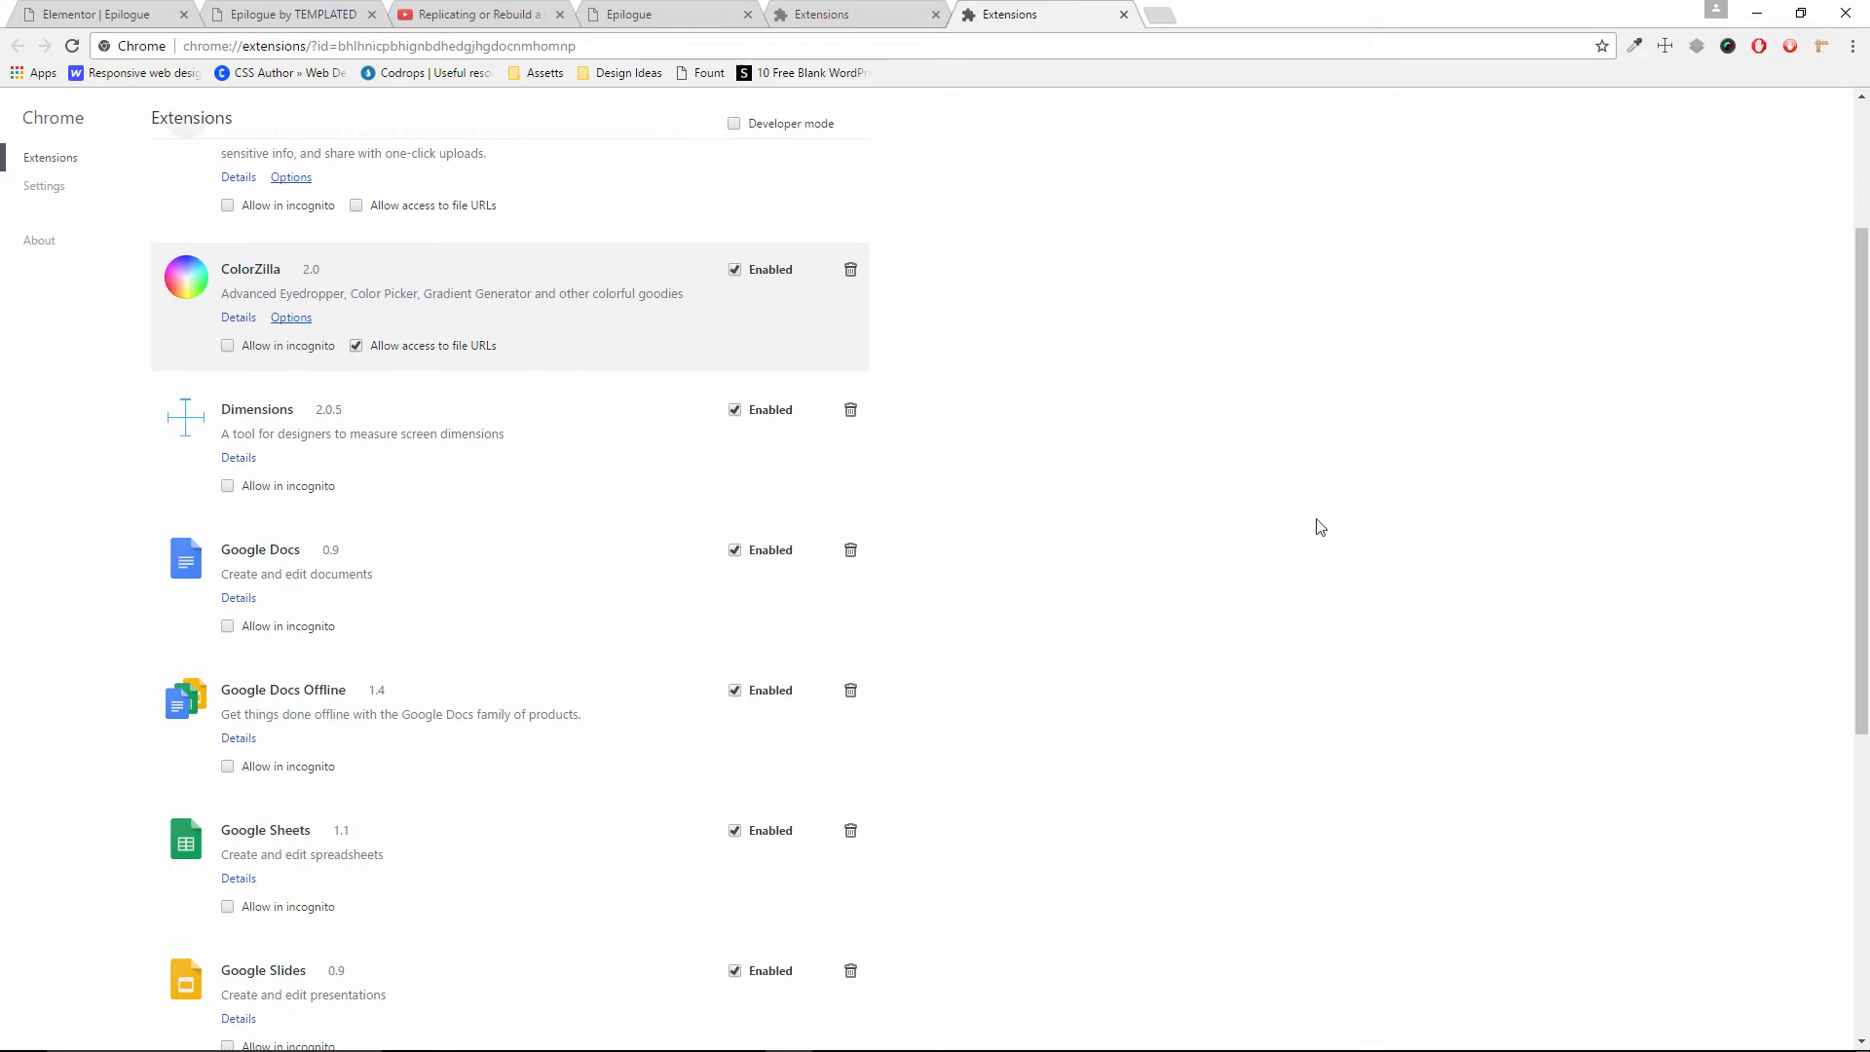
left_click(1124, 14)
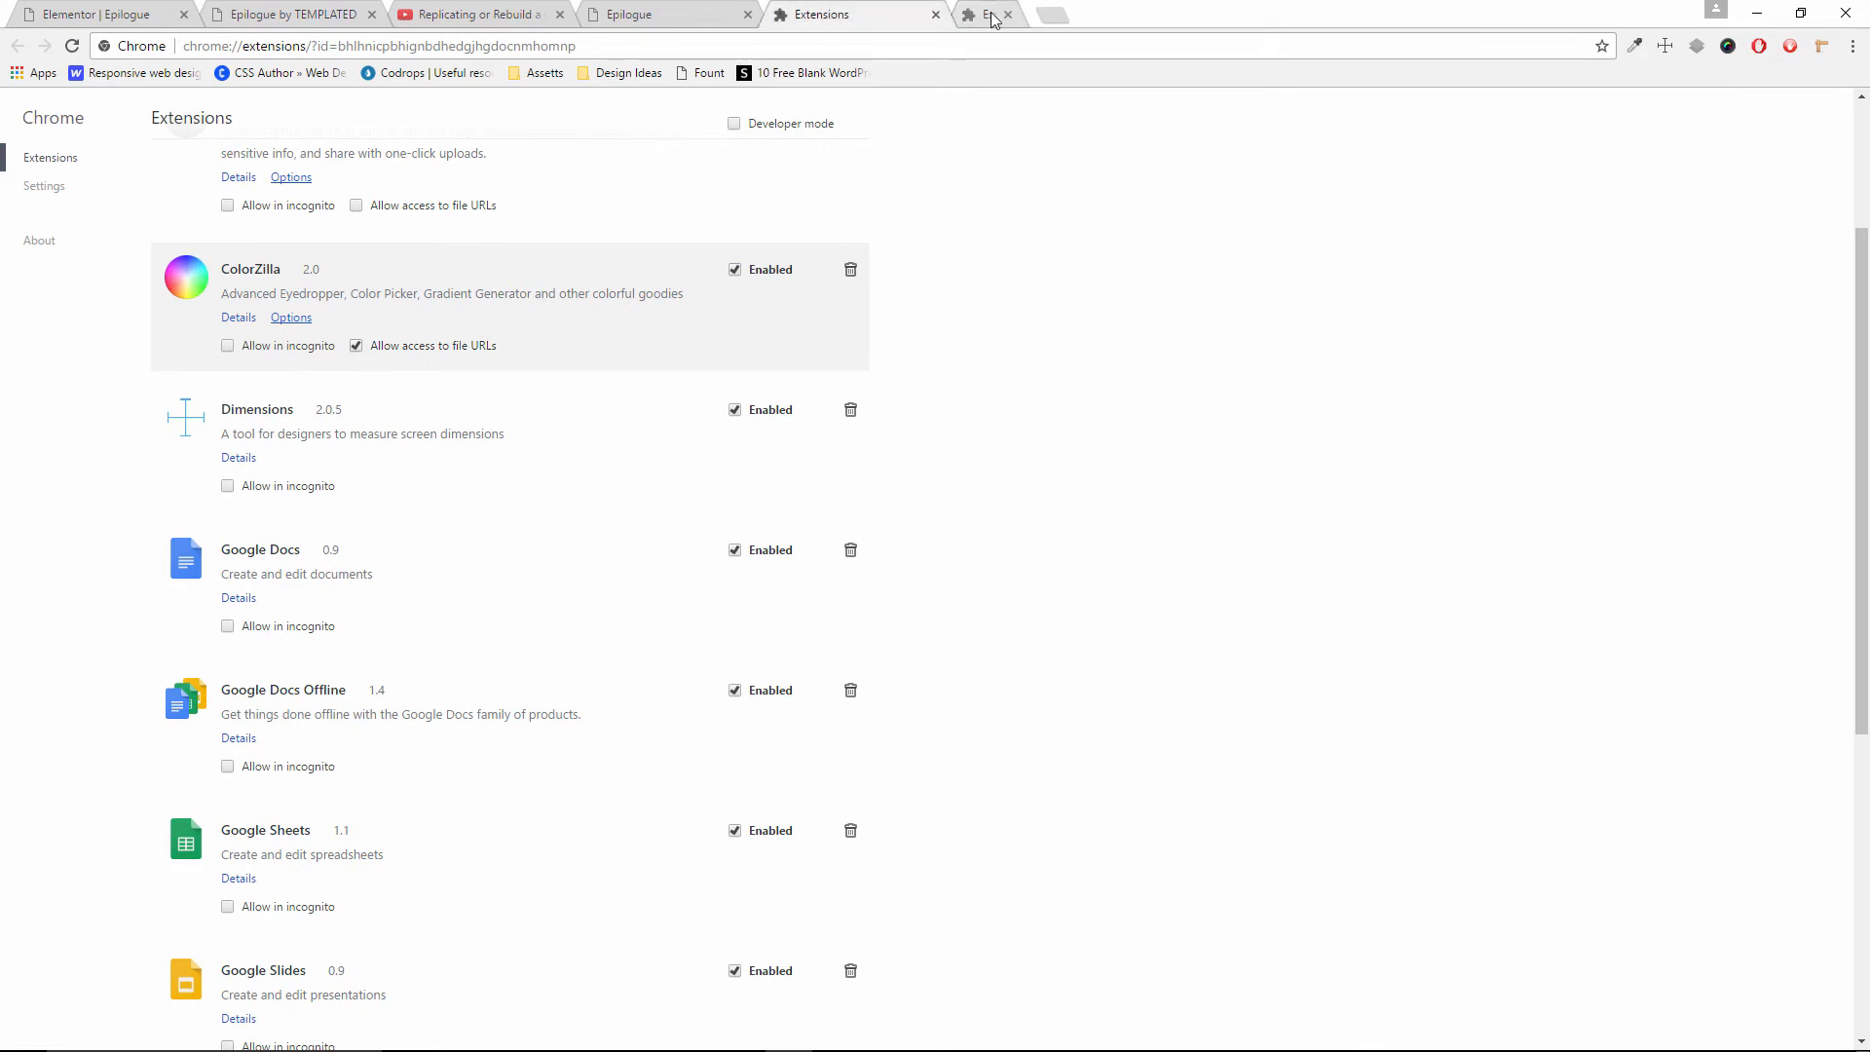
left_click(935, 14)
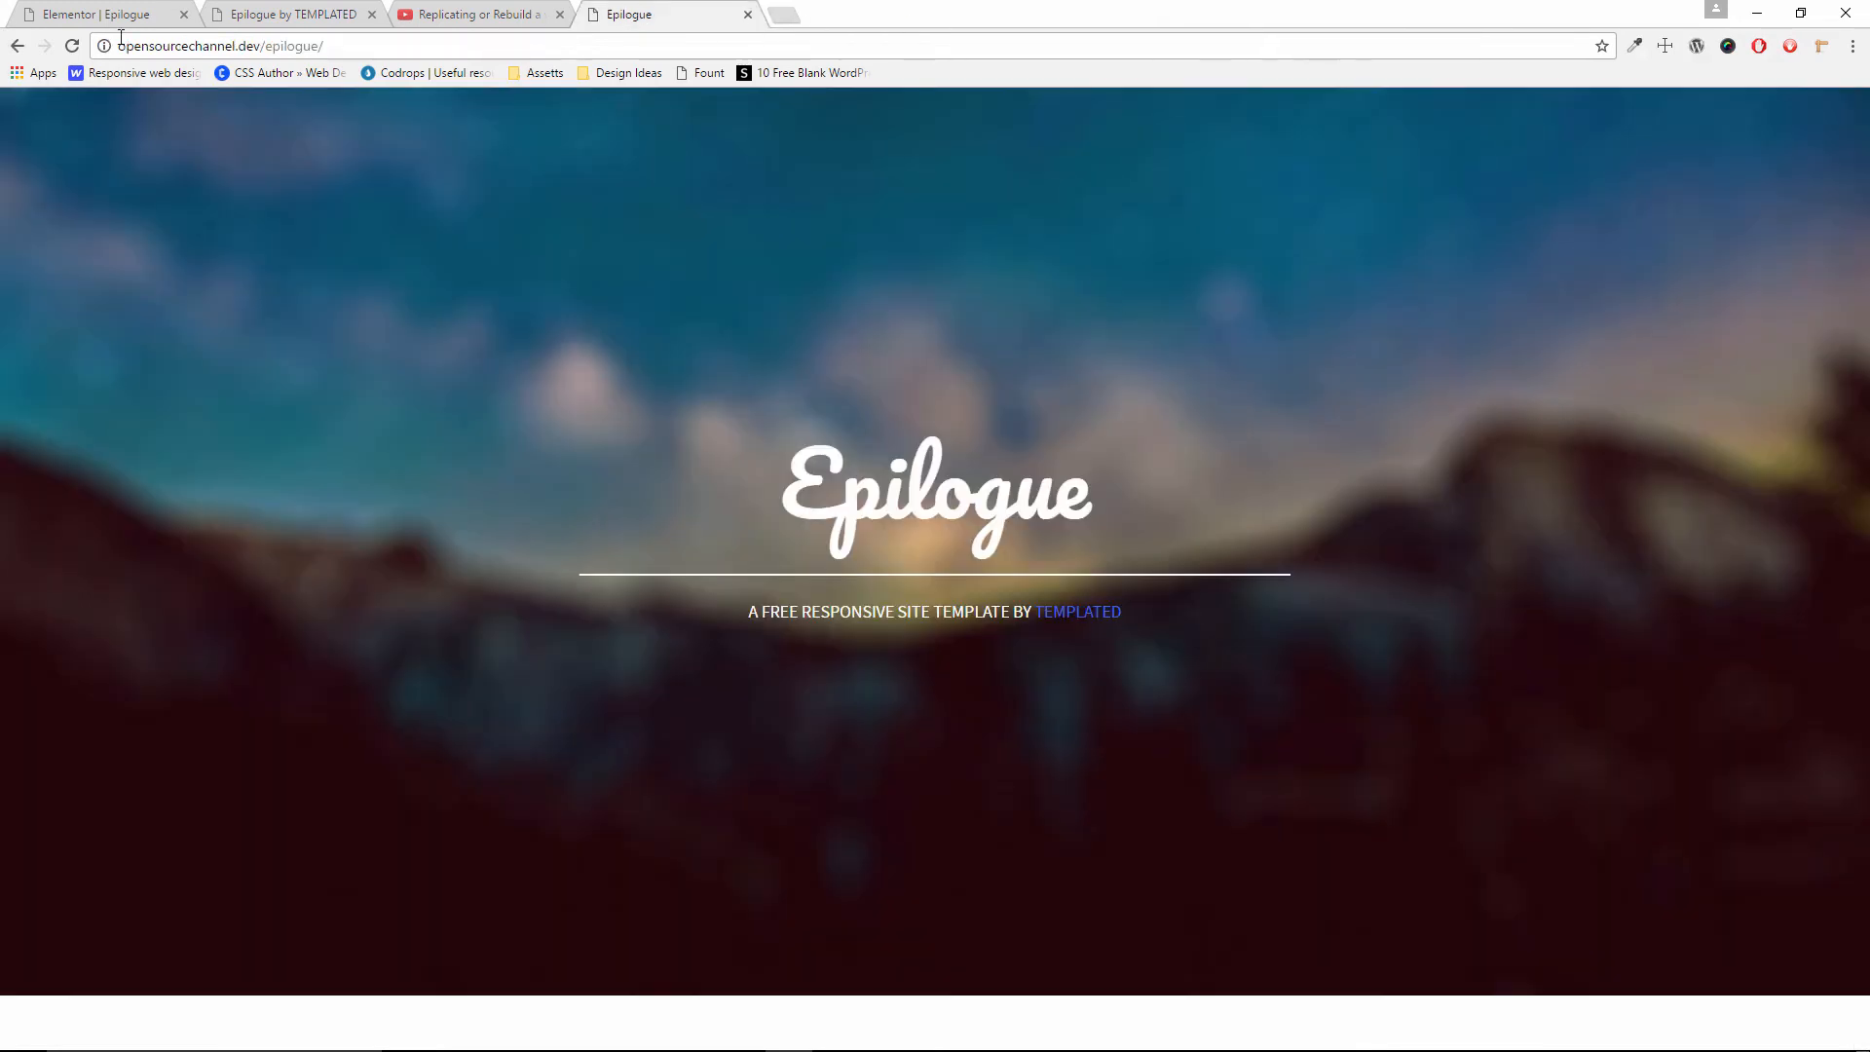
left_click(72, 49)
Sample the template's light grey background #F4F4F4 beside the white Magna Porta Maximus box with ColorZilla's page colour picker
left_click(460, 10)
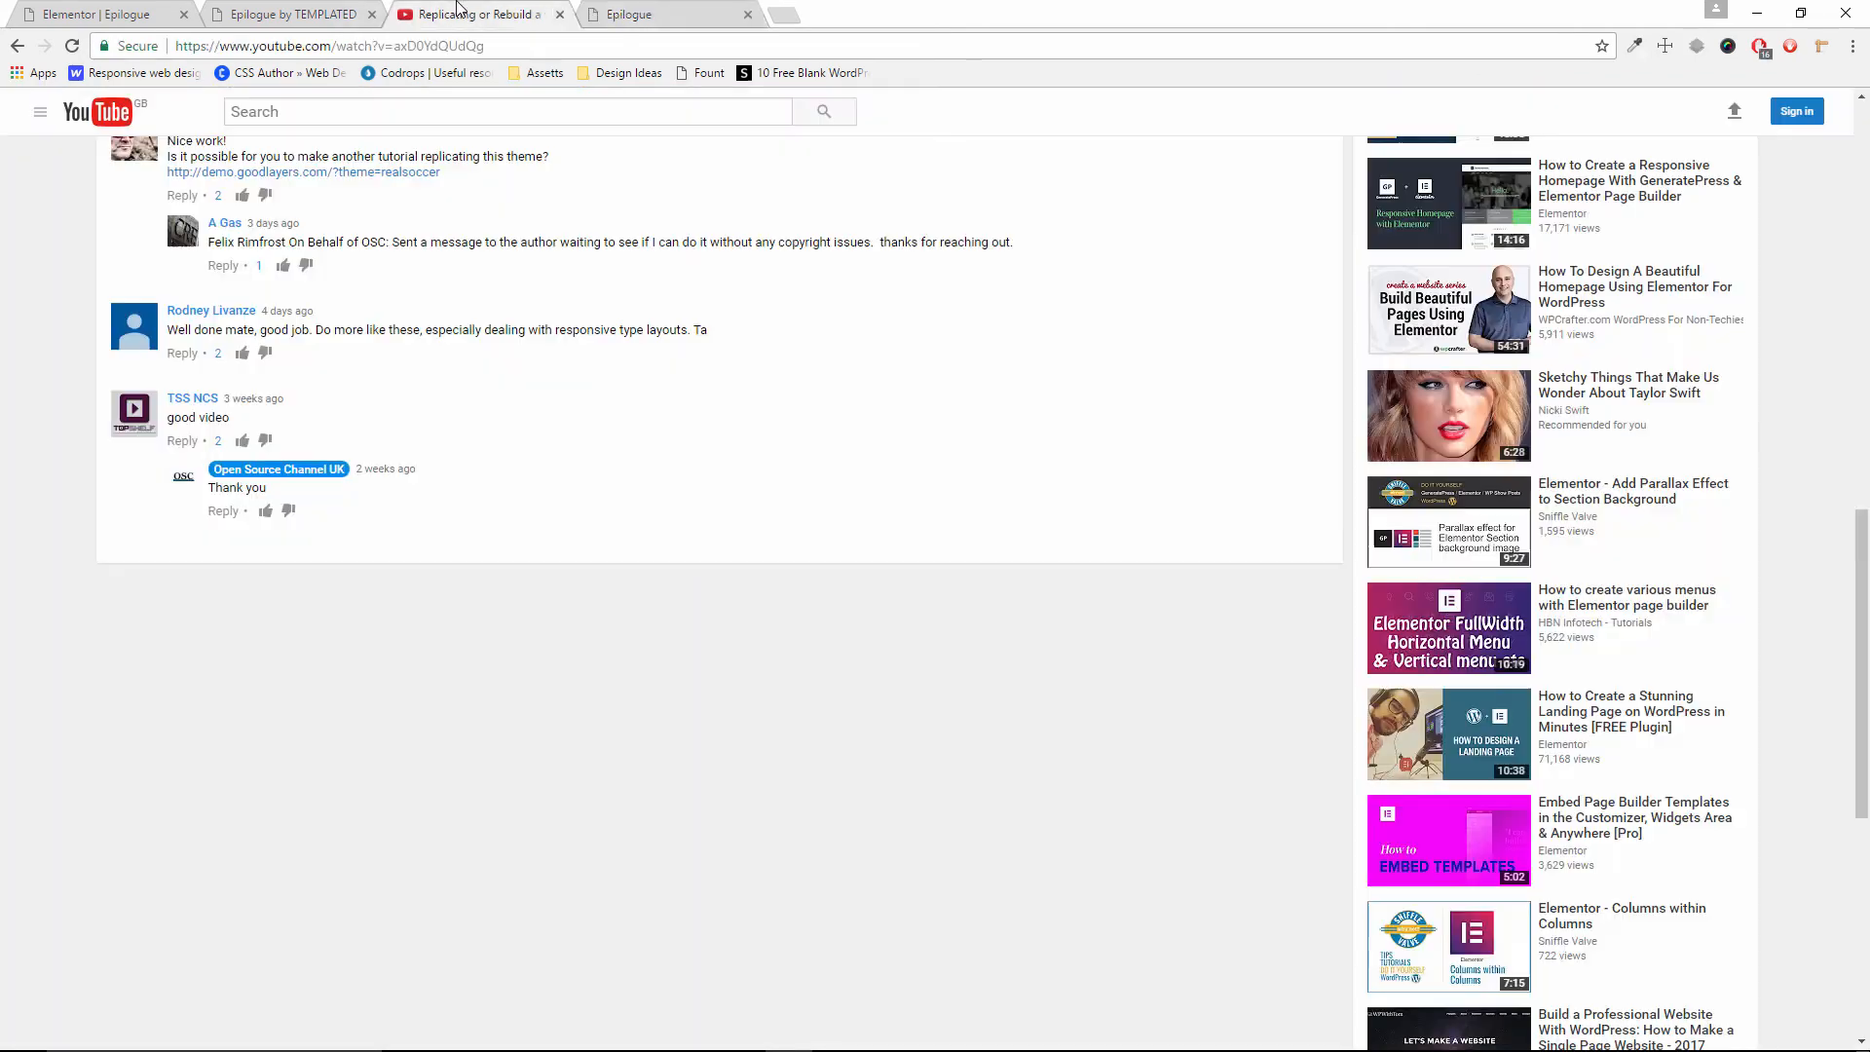
left_click(302, 10)
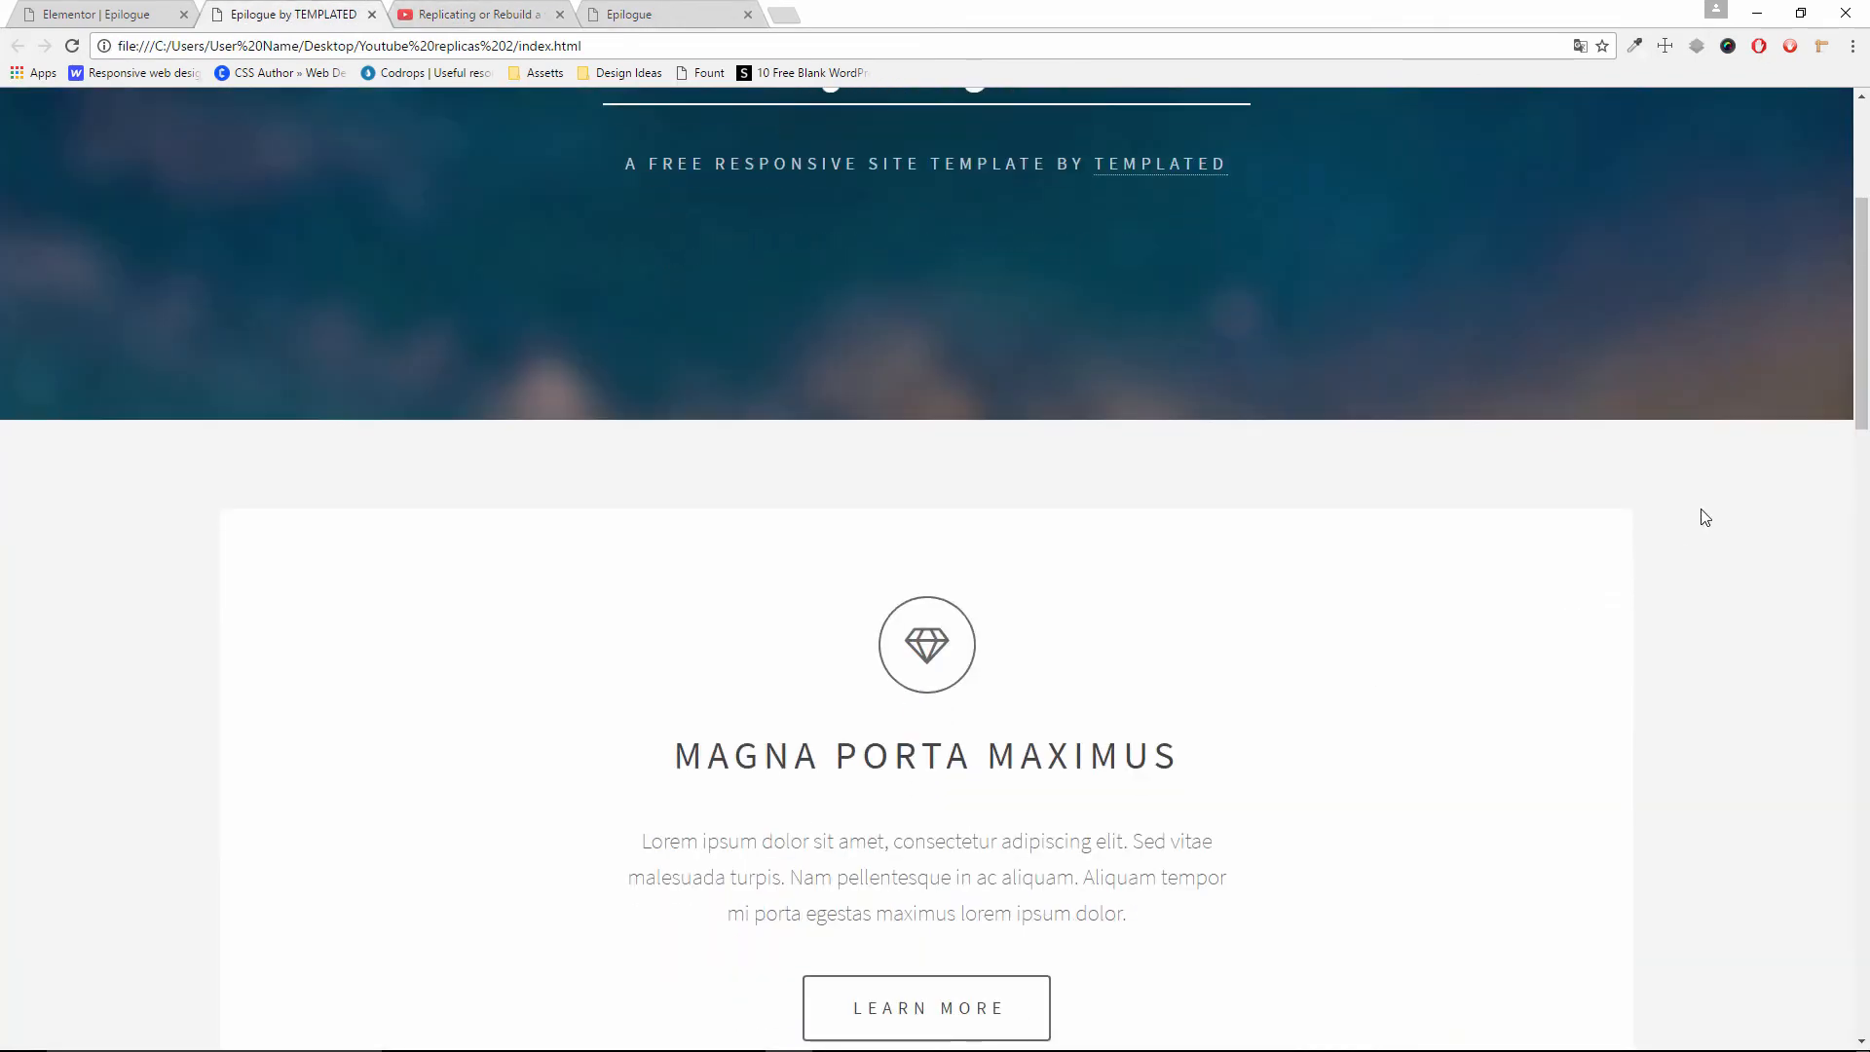
left_click(1636, 45)
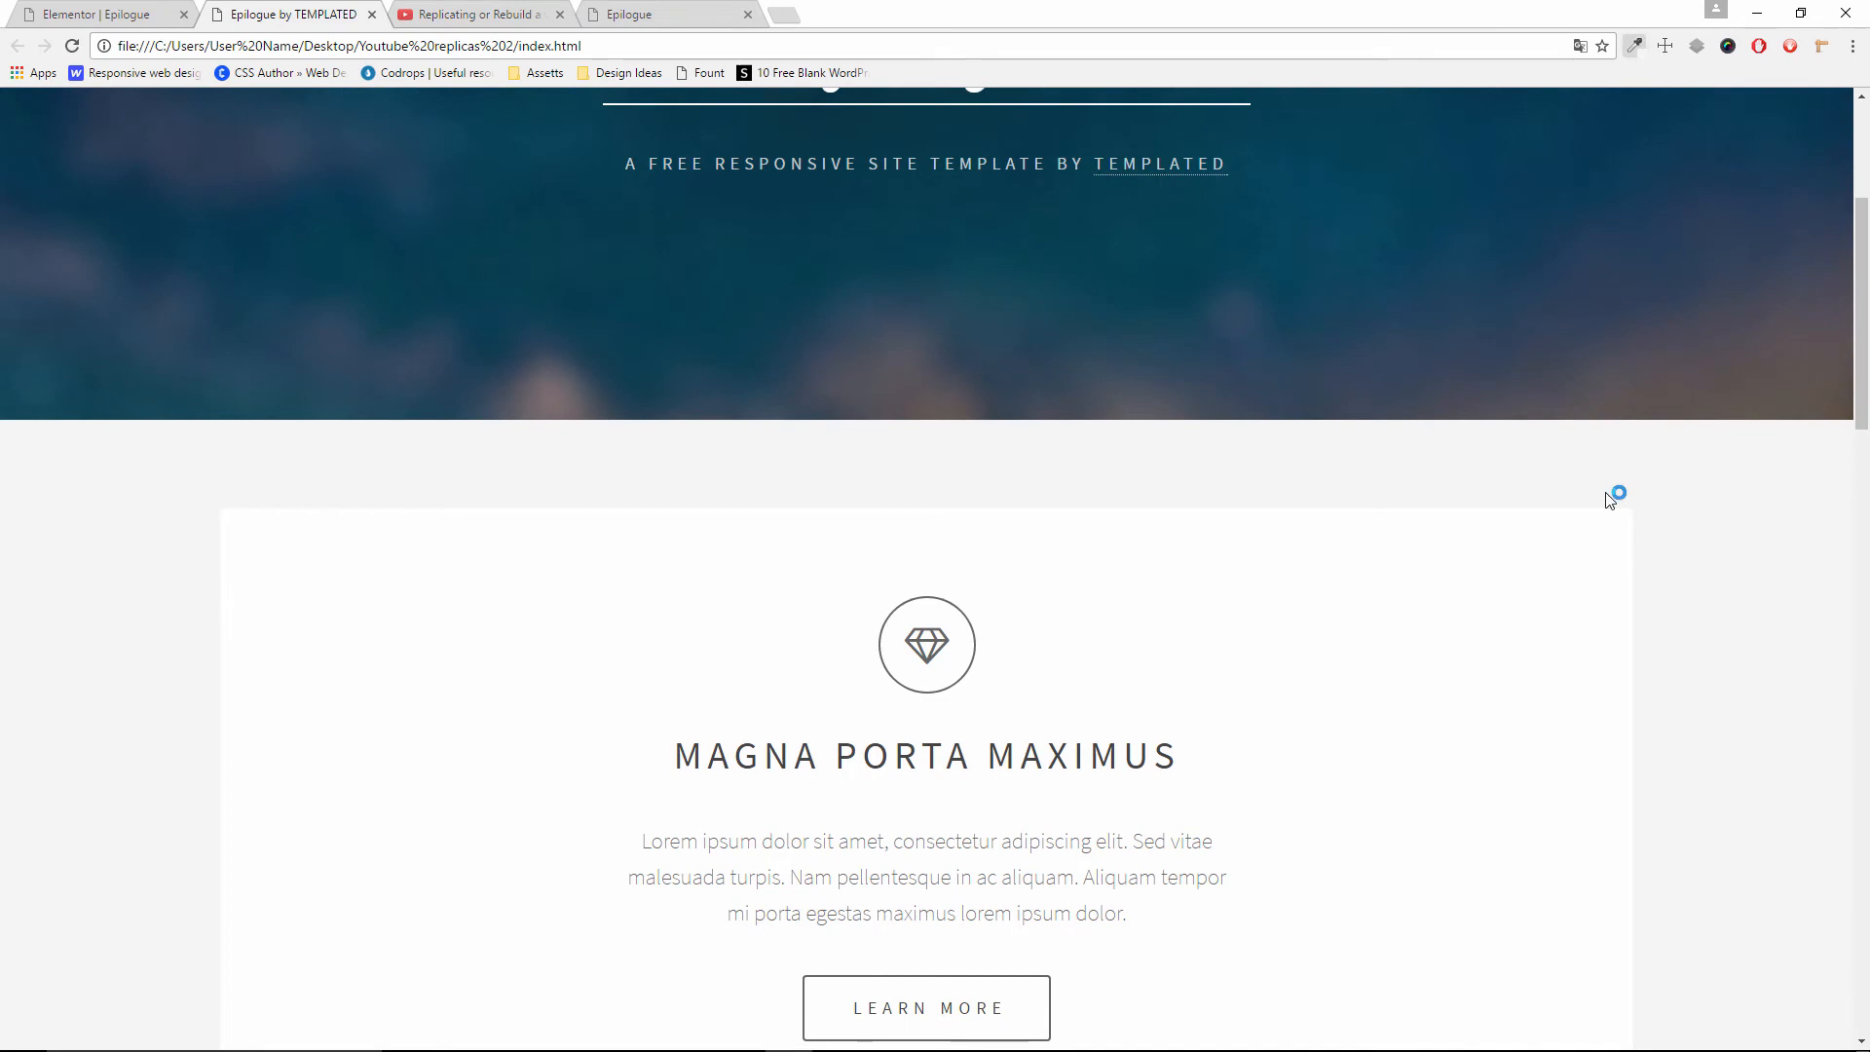
left_click(1675, 507)
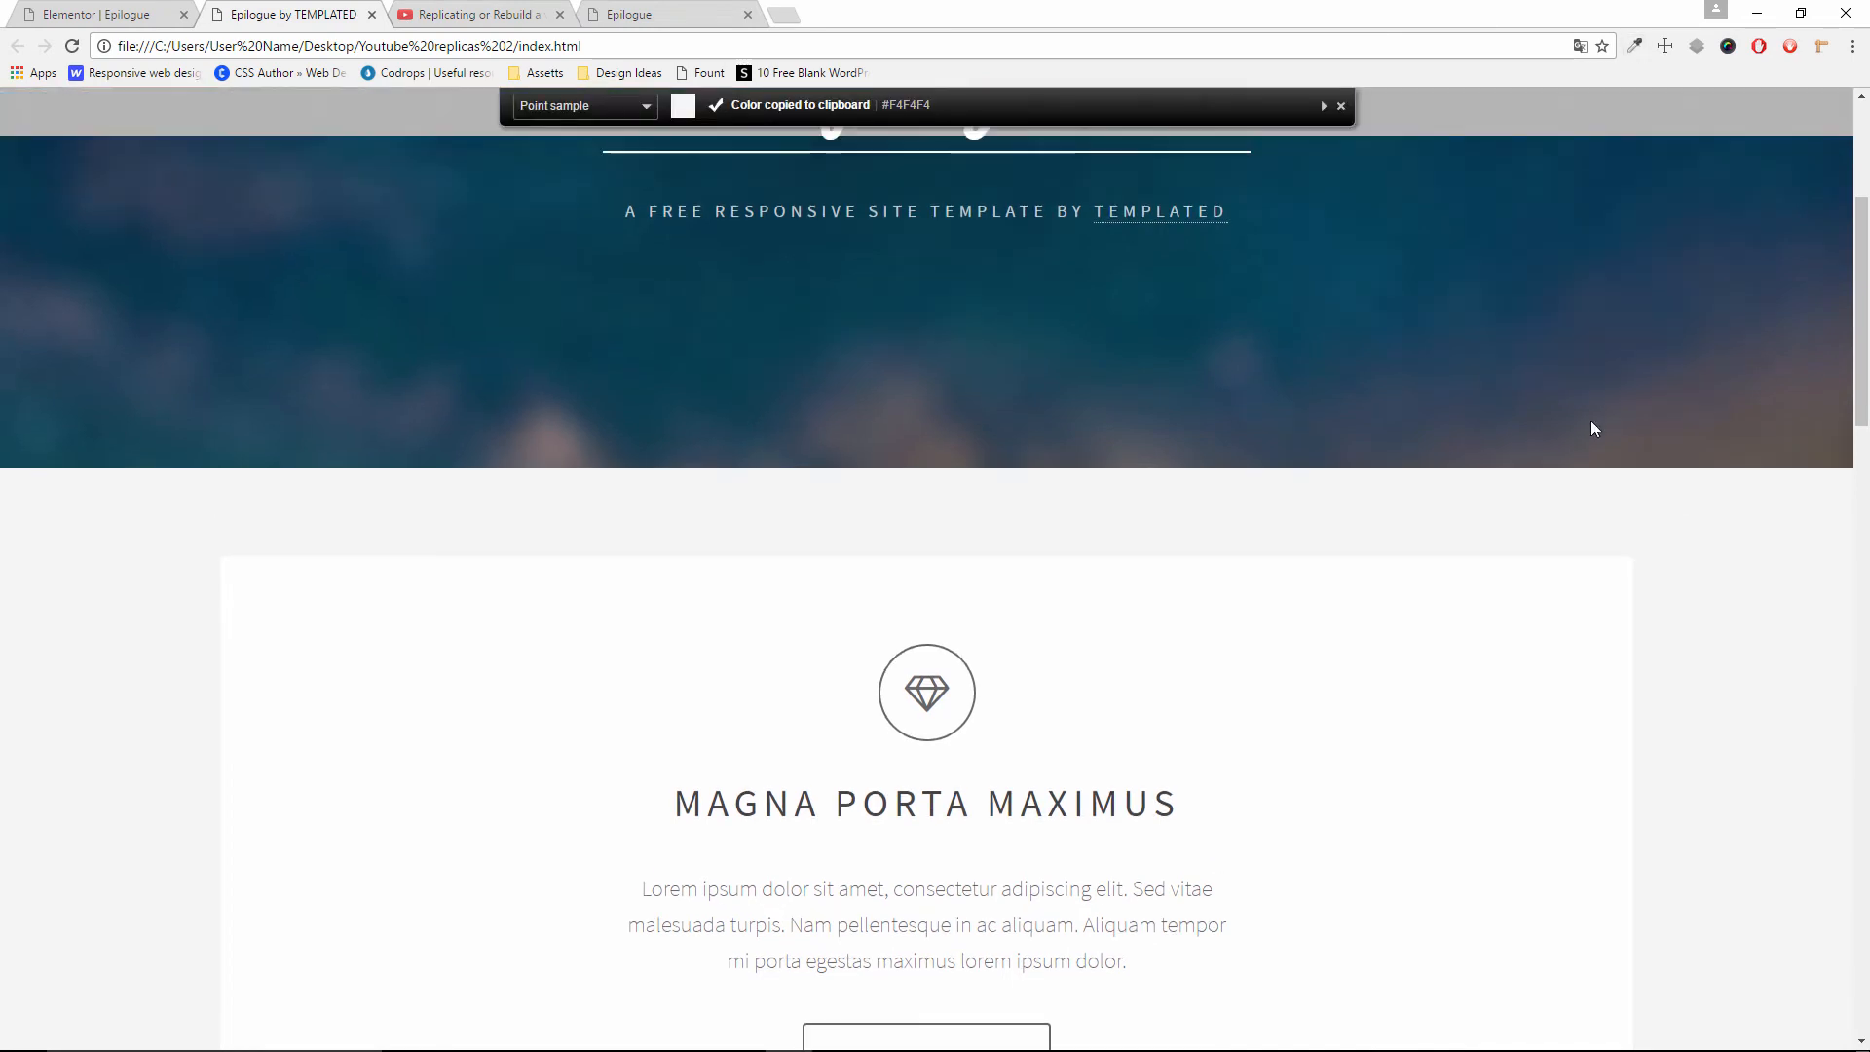
left_click_drag(955, 104, 910, 109)
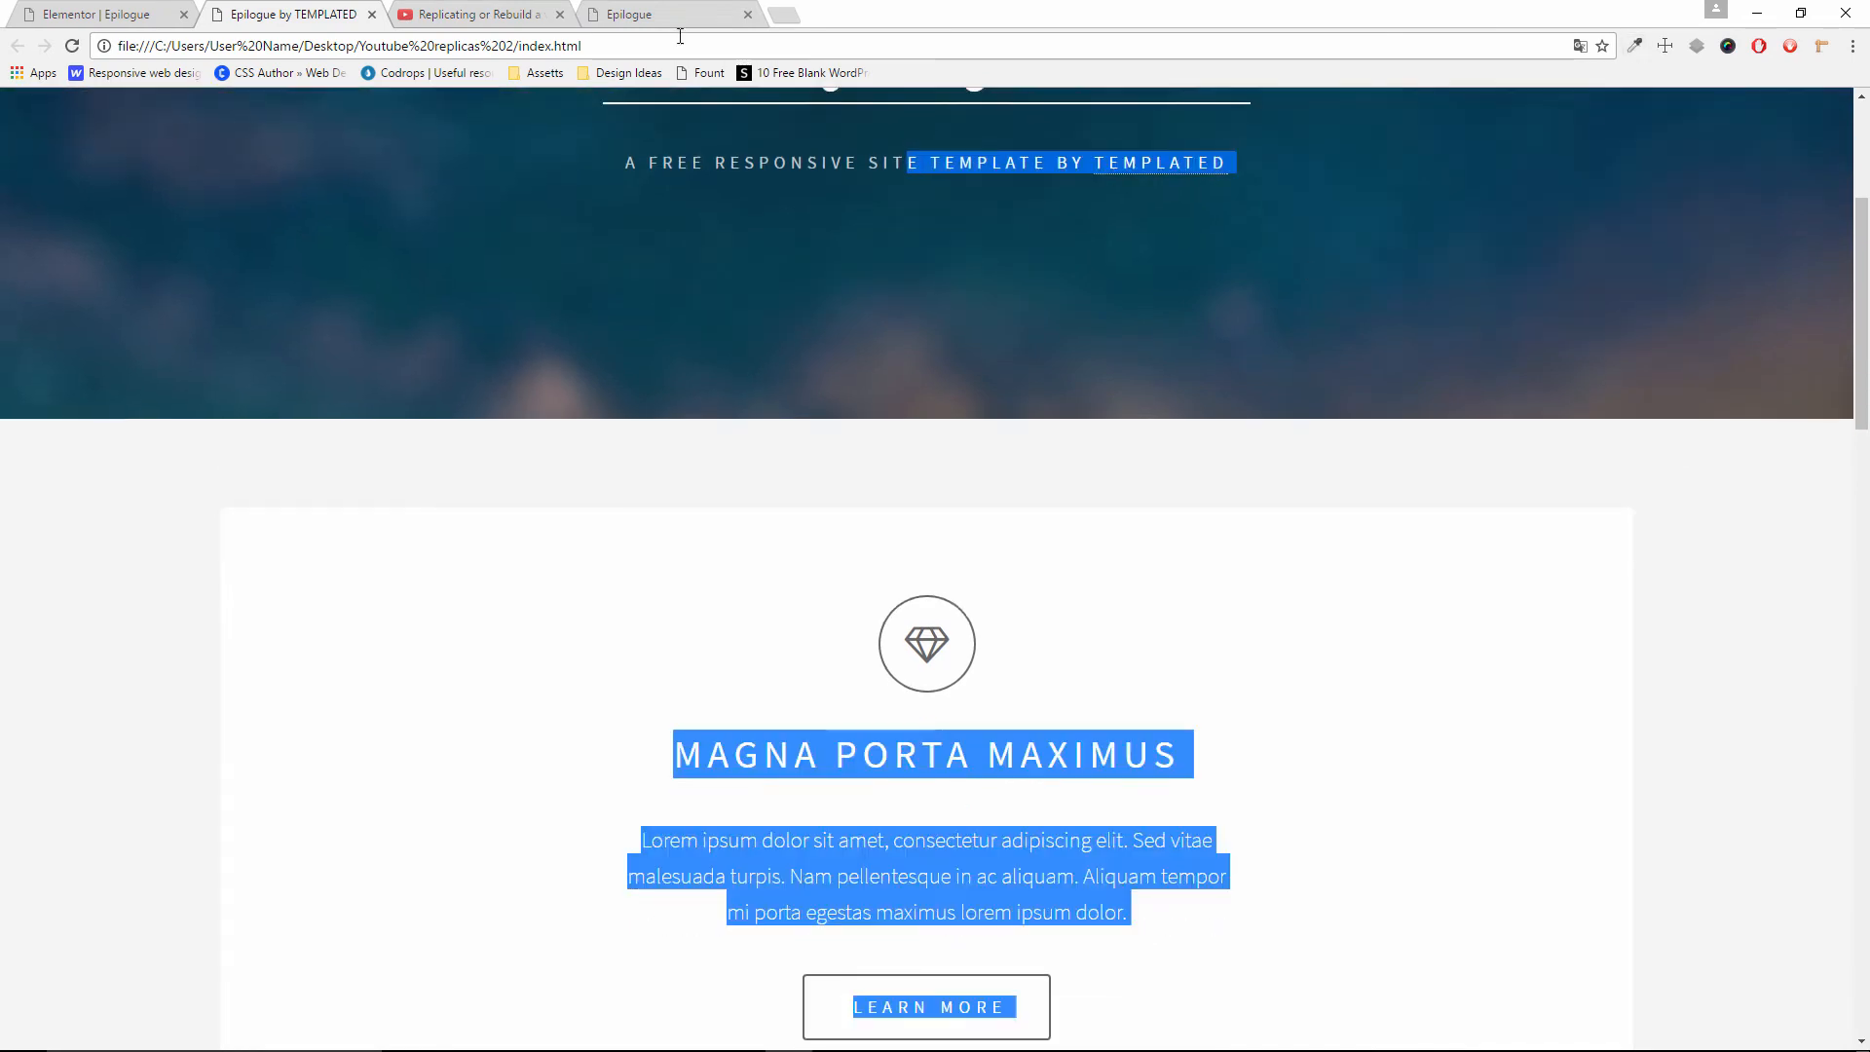
Return to the Elementor editor, show its panel again and add a new single-column section below the banner
left_click(463, 12)
left_click(98, 14)
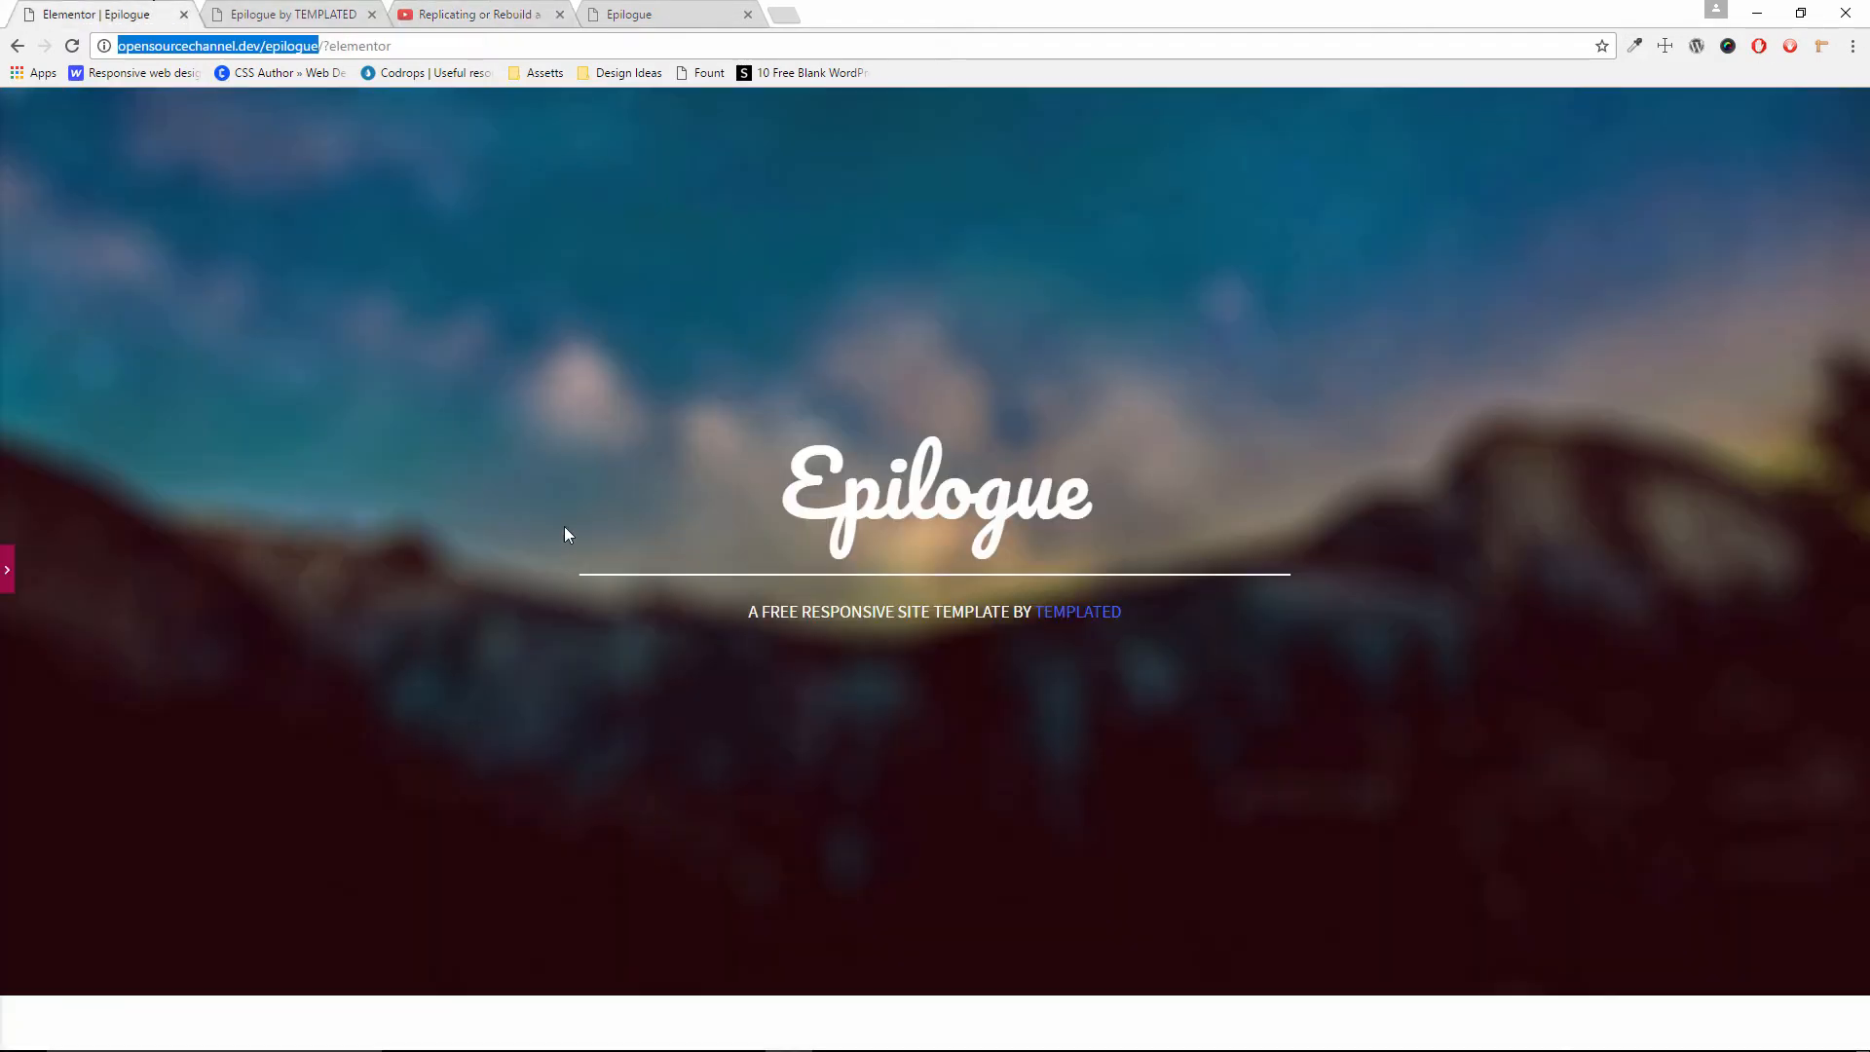
left_click(8, 569)
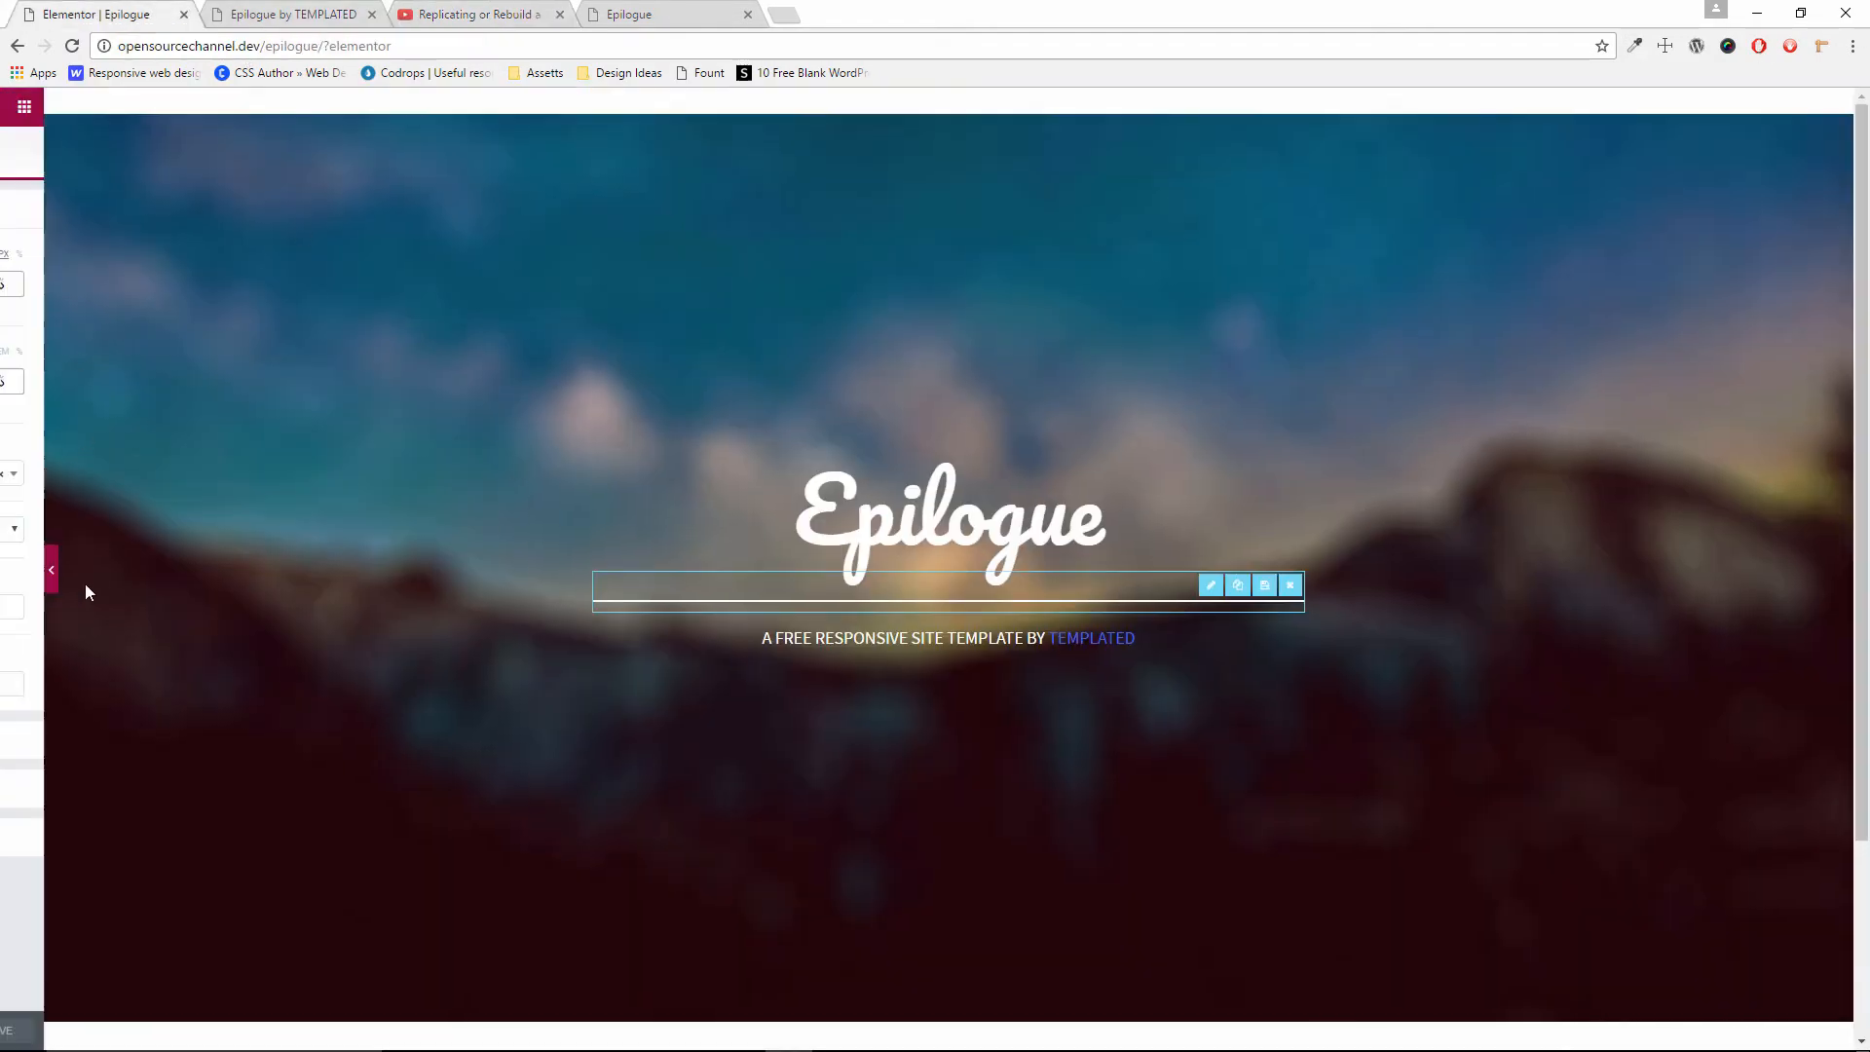
scroll(596, 604, "down", 3)
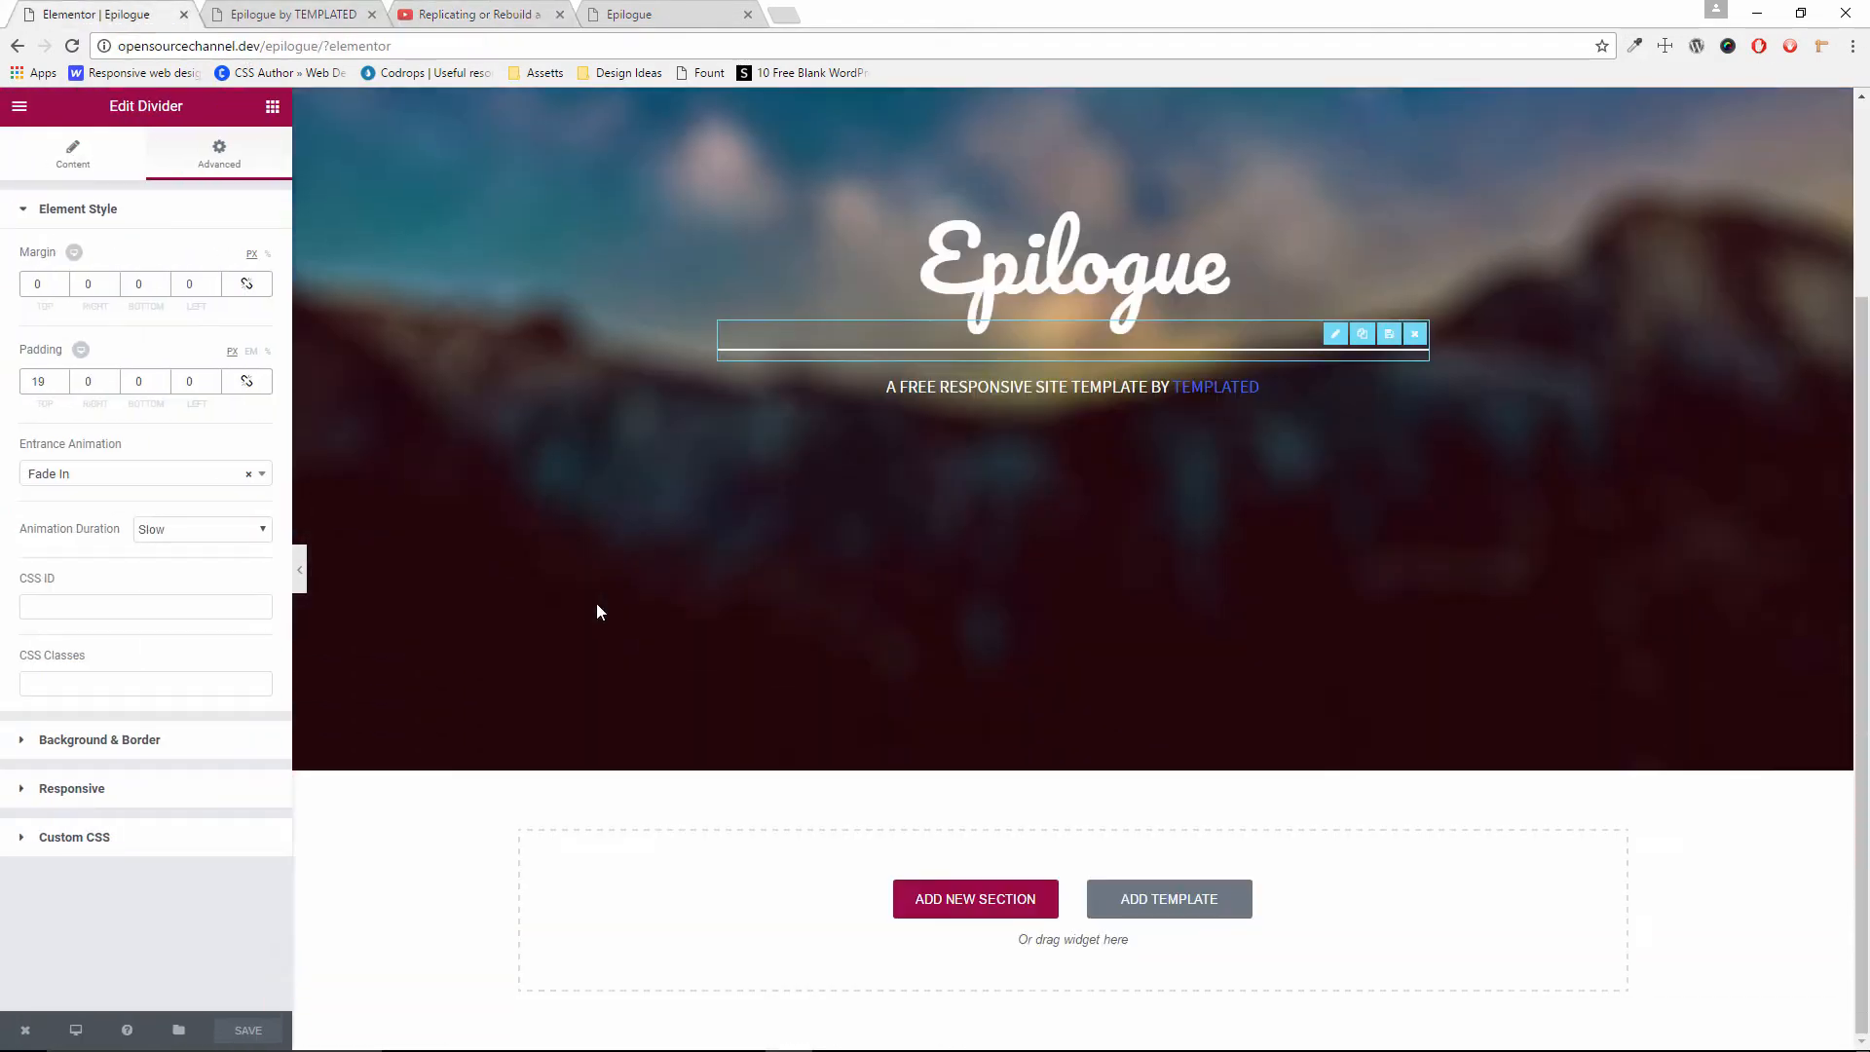
left_click(938, 907)
left_click(261, 12)
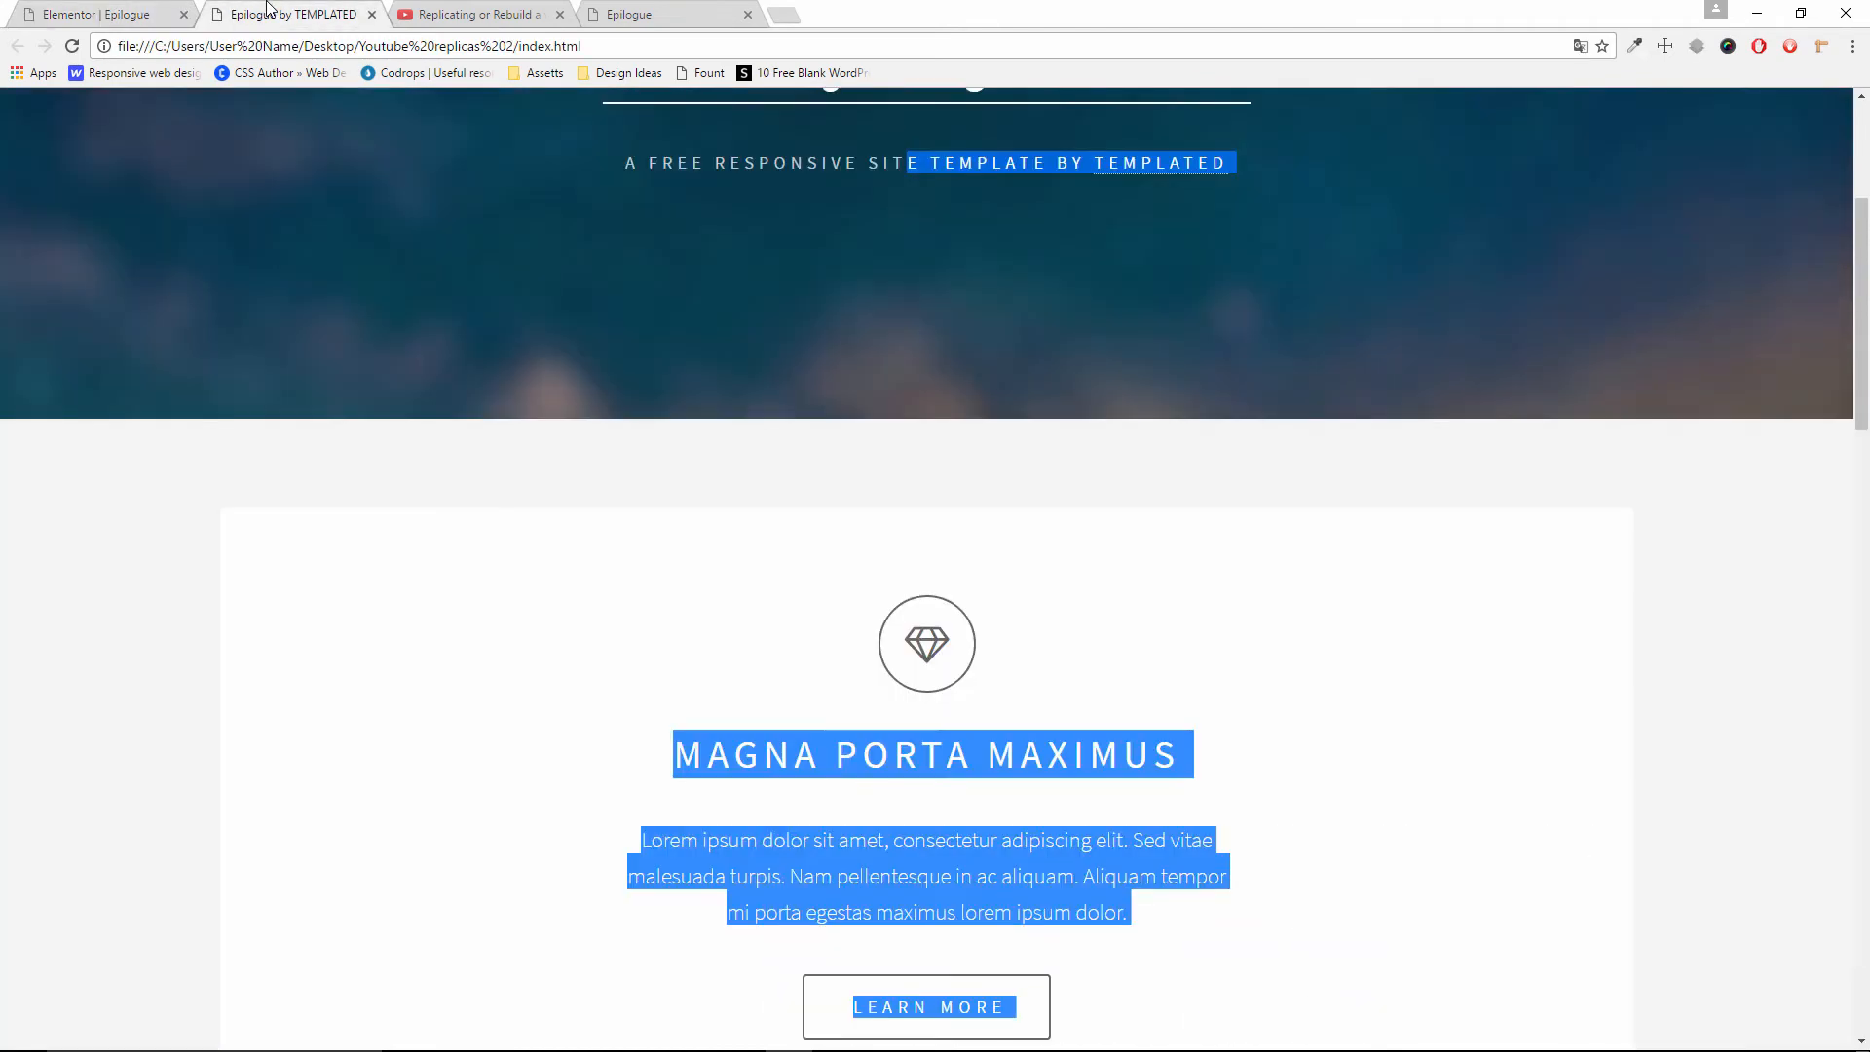
left_click(111, 10)
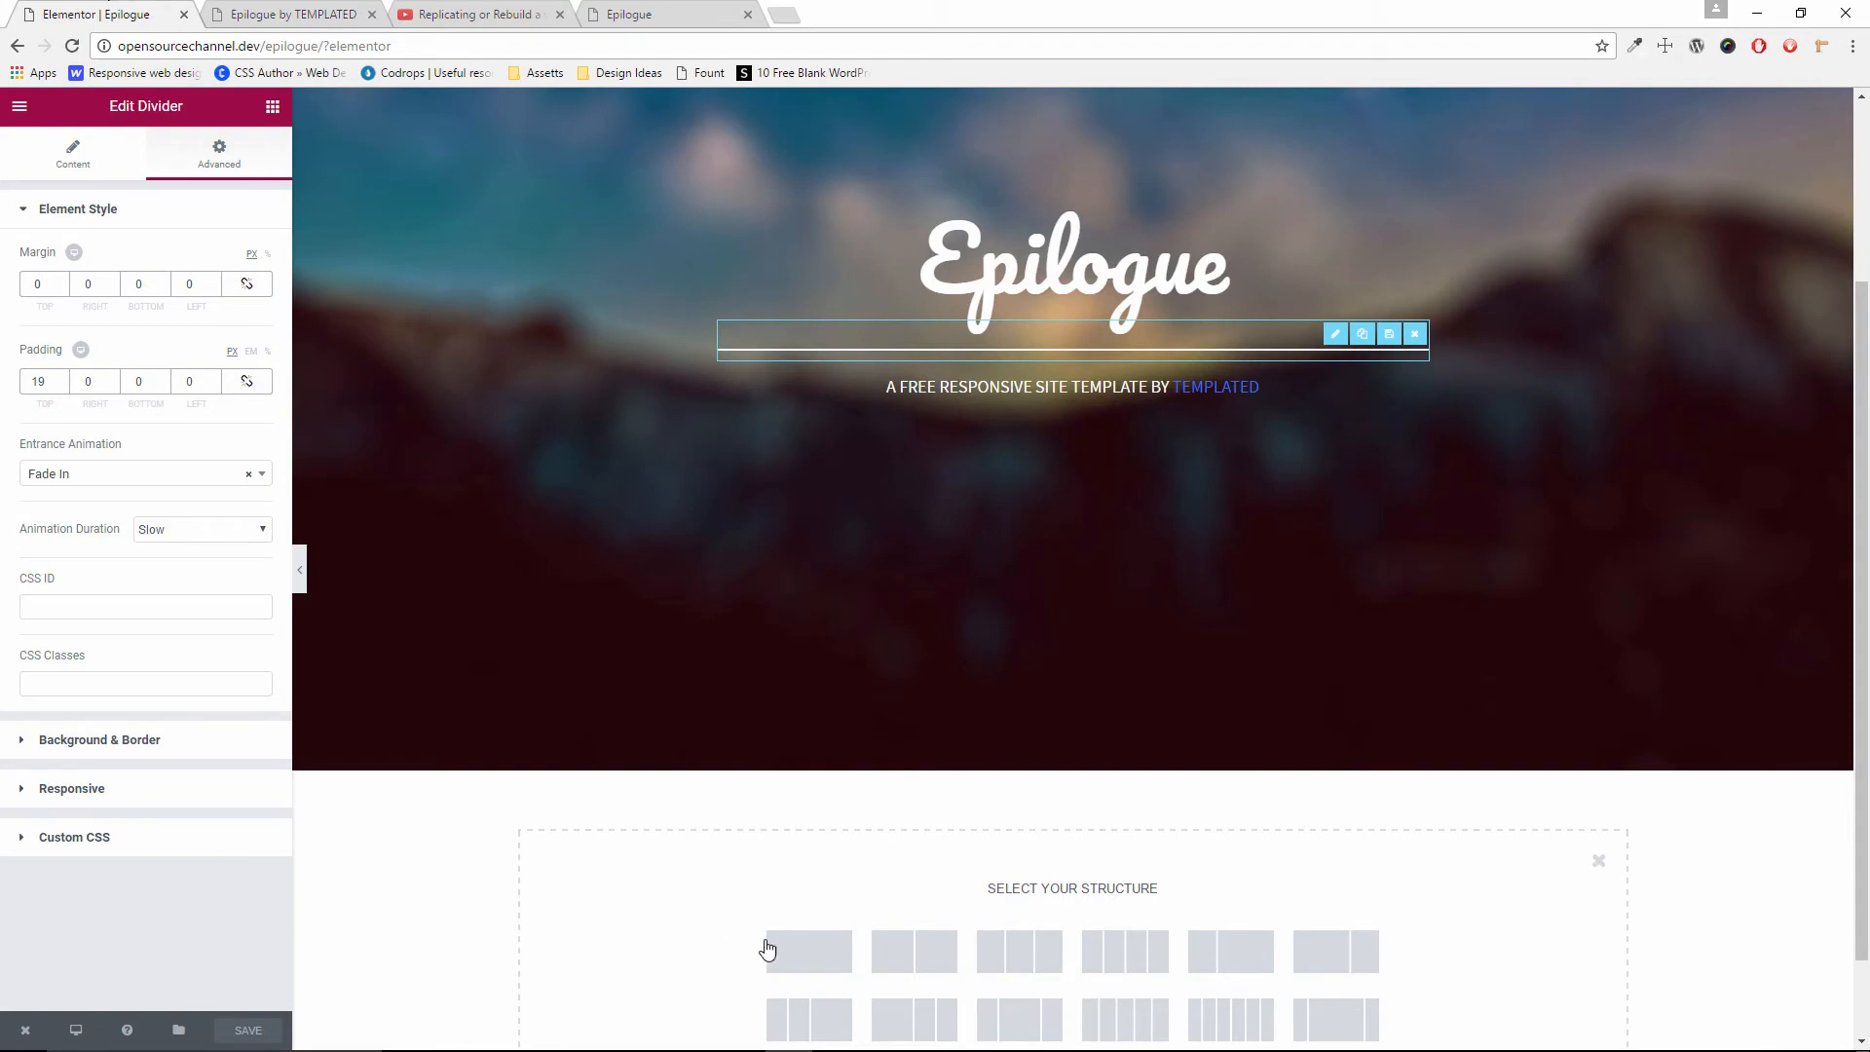
left_click(818, 947)
scroll(842, 930, "down", 1)
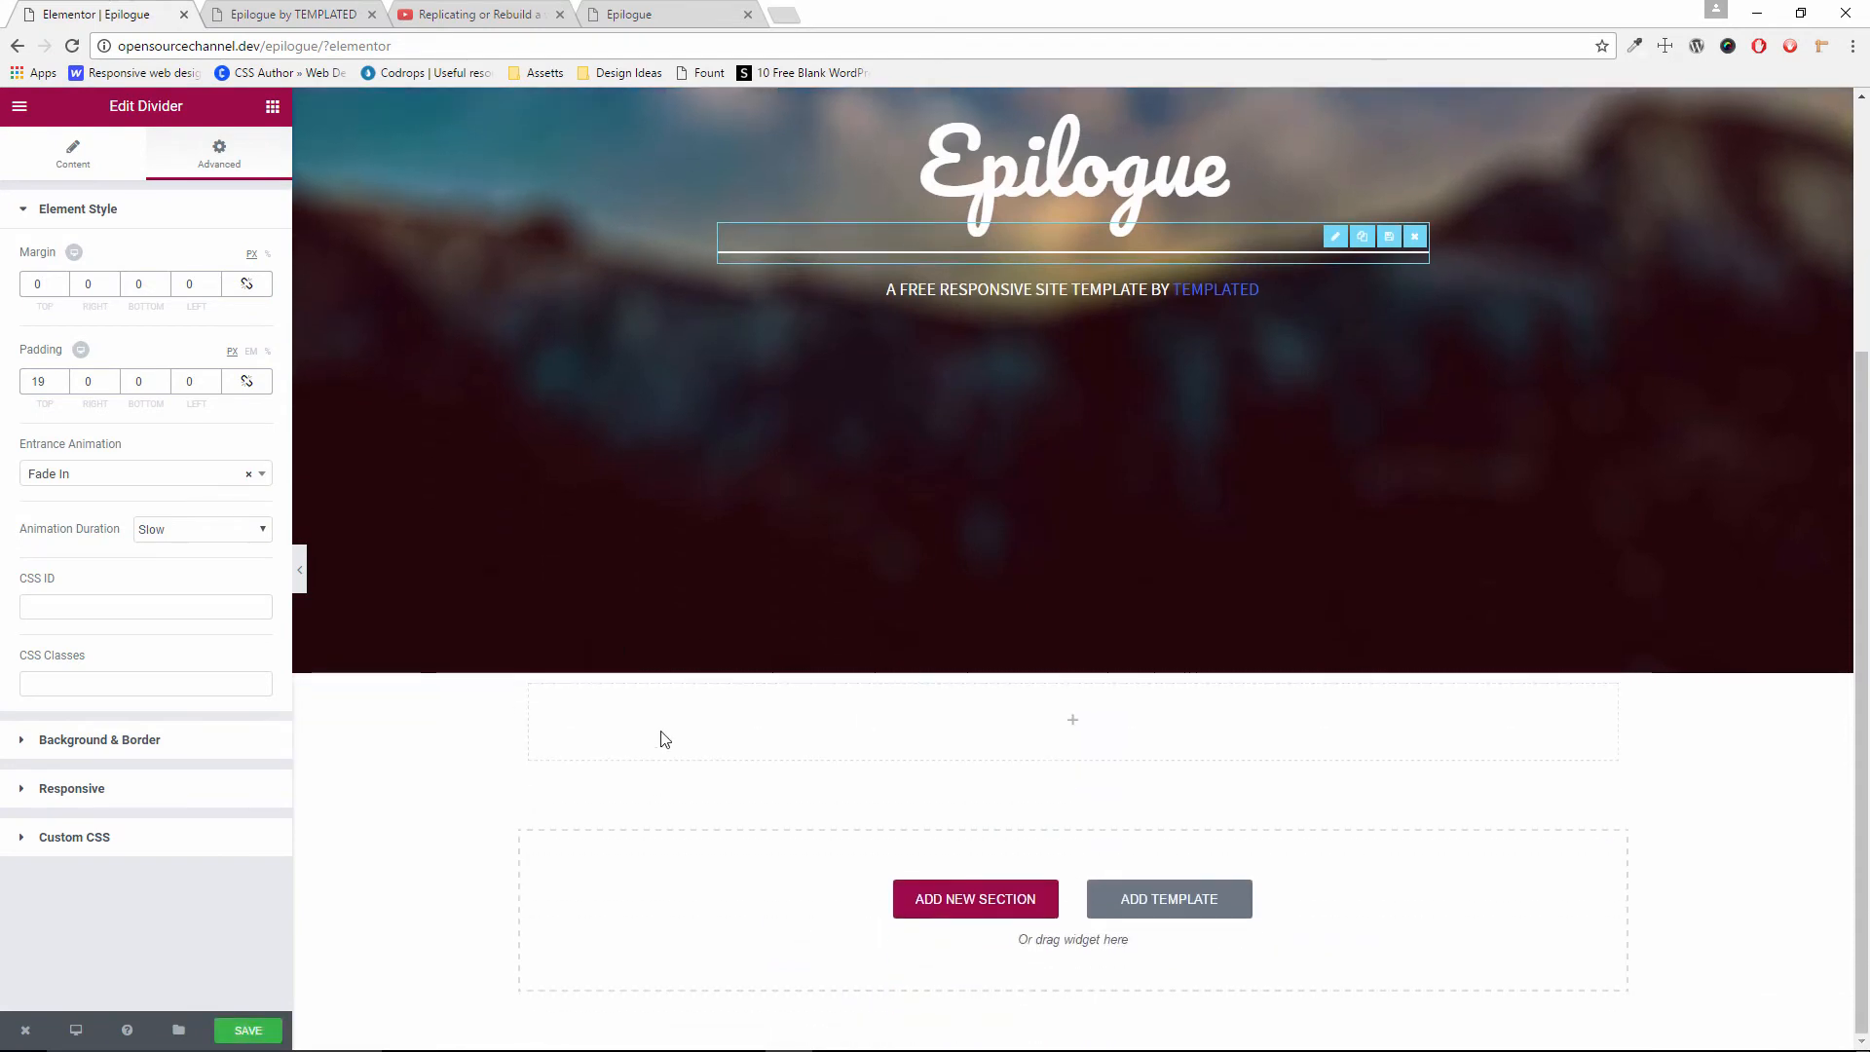
Give the new section below the banner a Classic background with the colour #F4F4F4
left_click(643, 739)
left_click(604, 661)
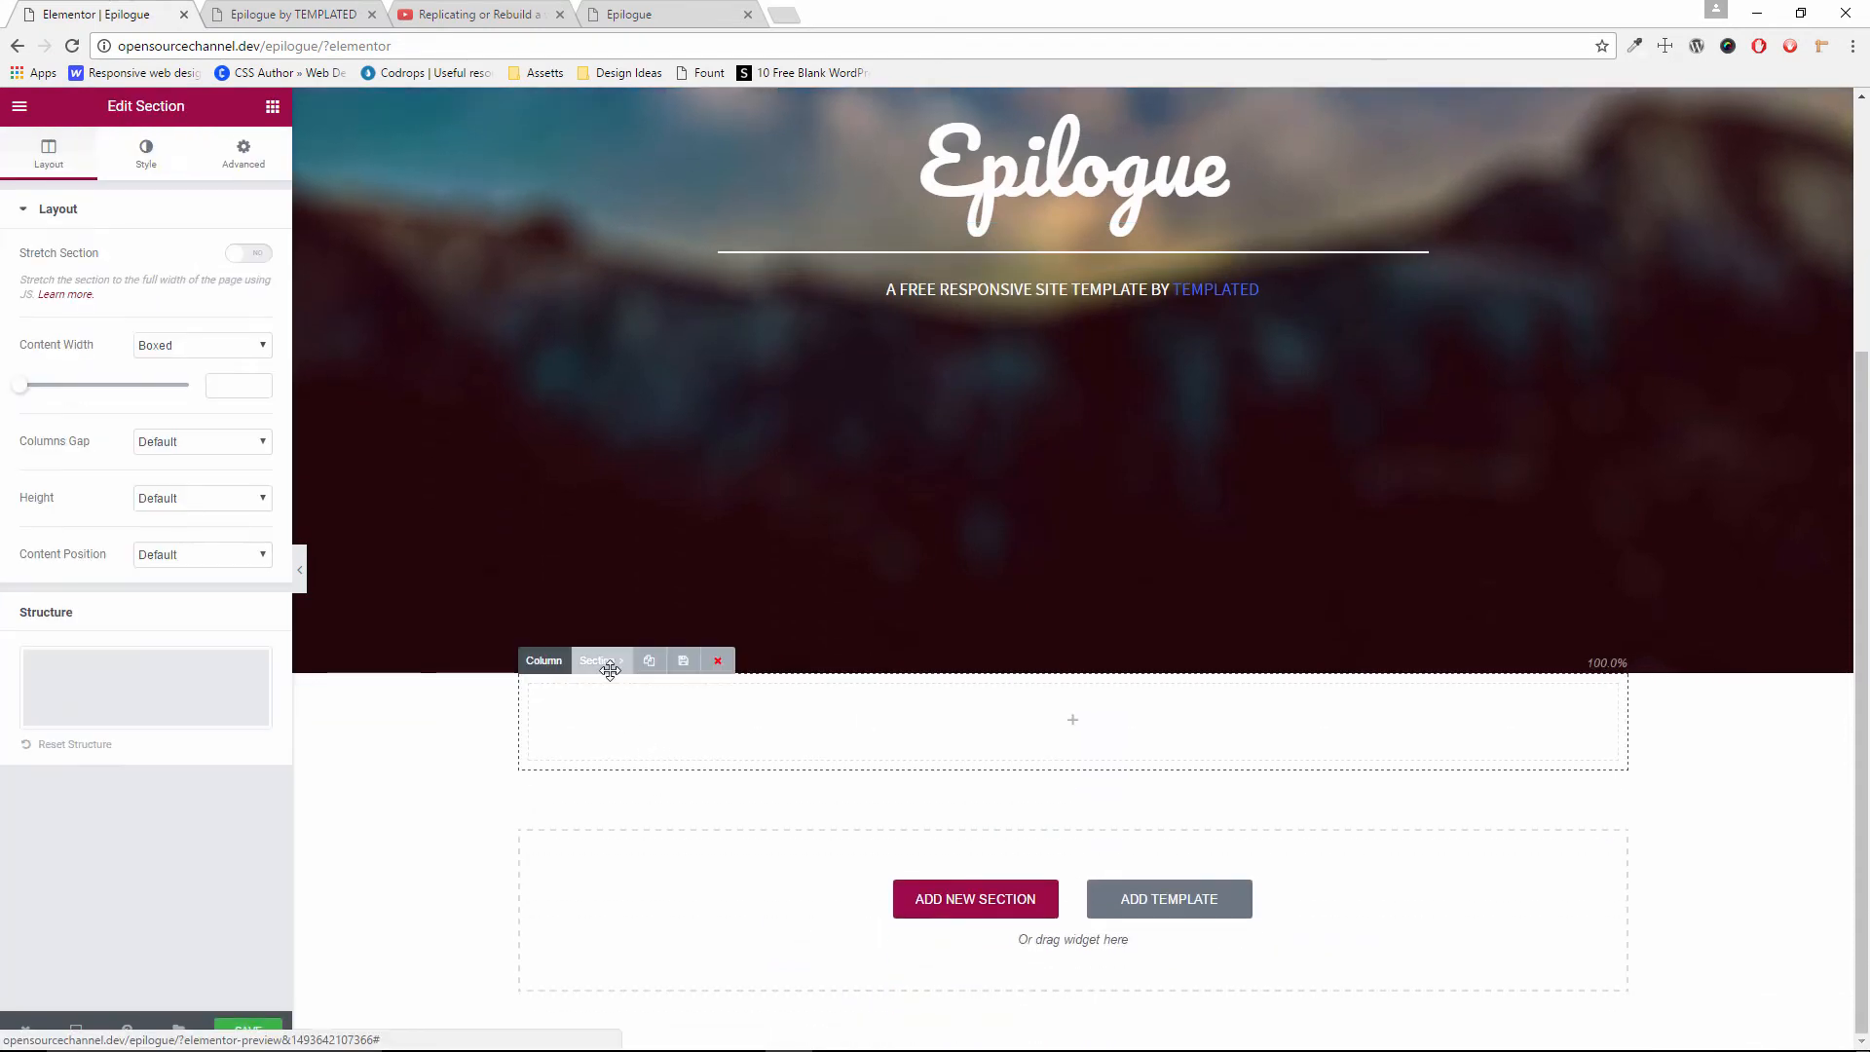
left_click(146, 161)
left_click(112, 283)
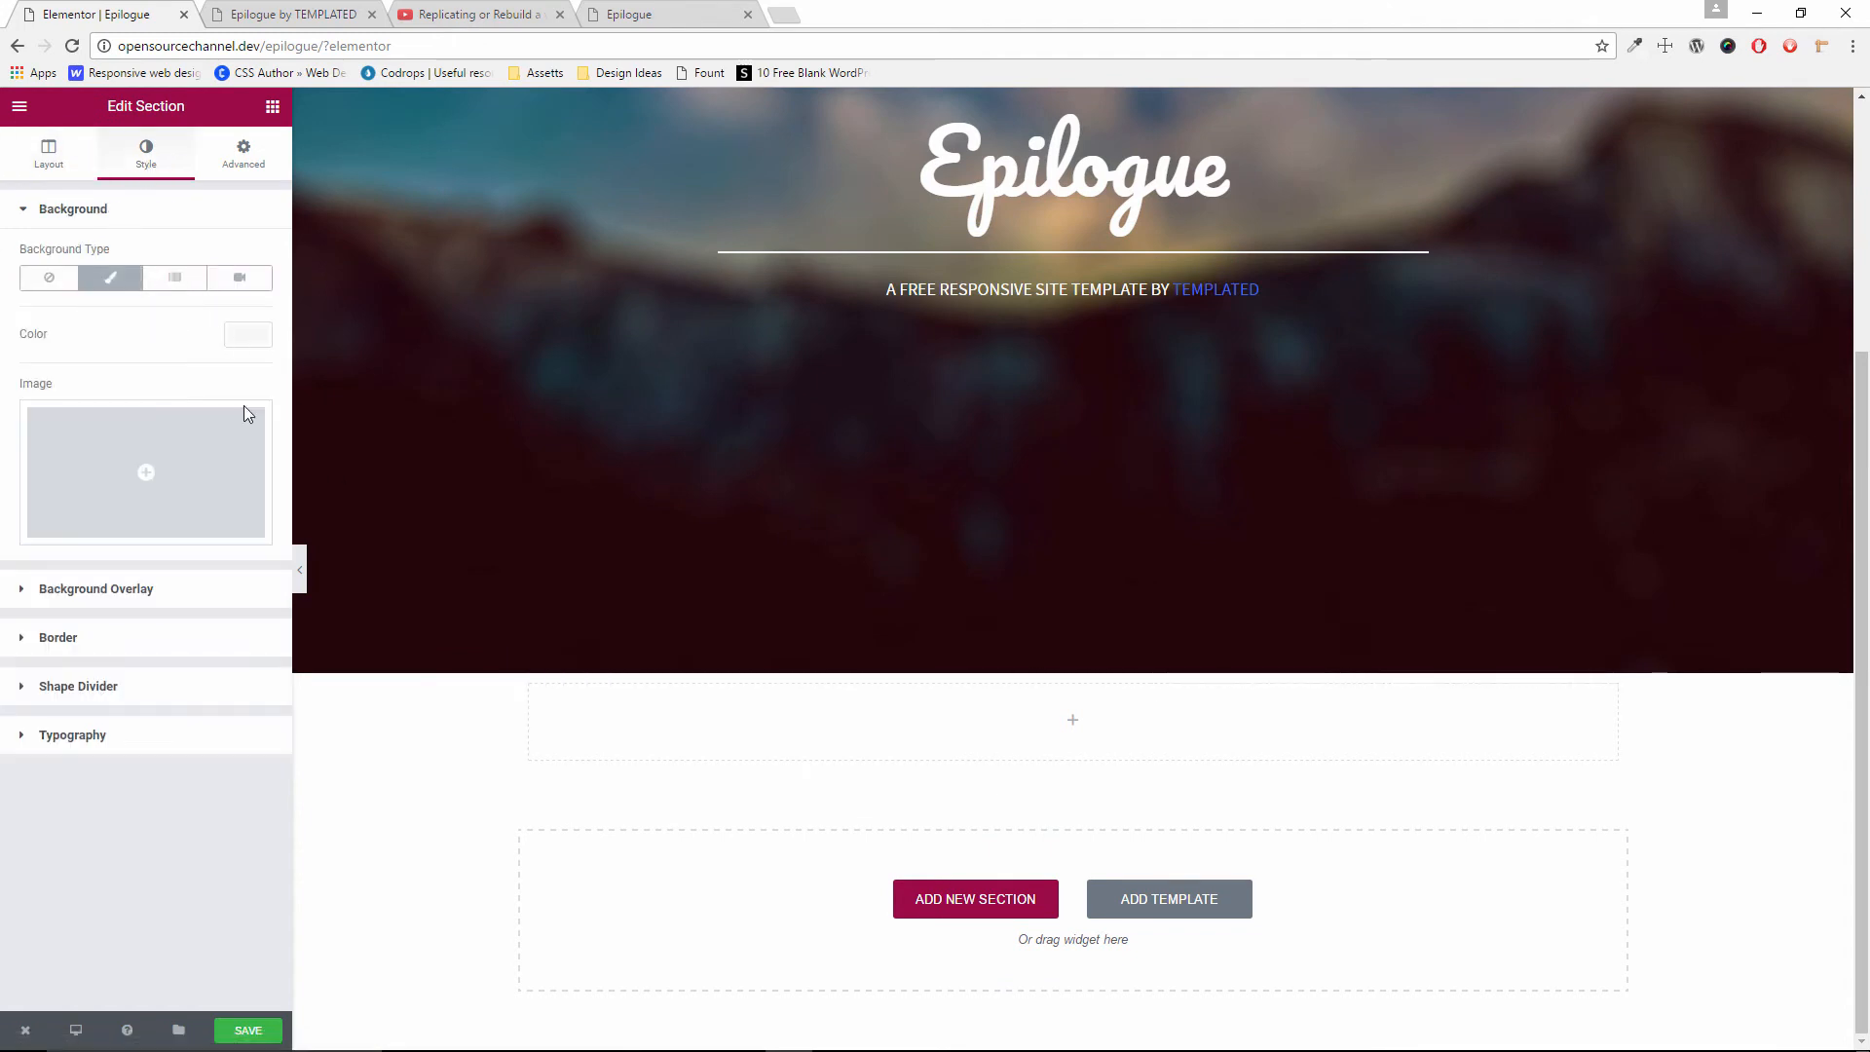
left_click(249, 337)
right_click(110, 333)
left_click(196, 446)
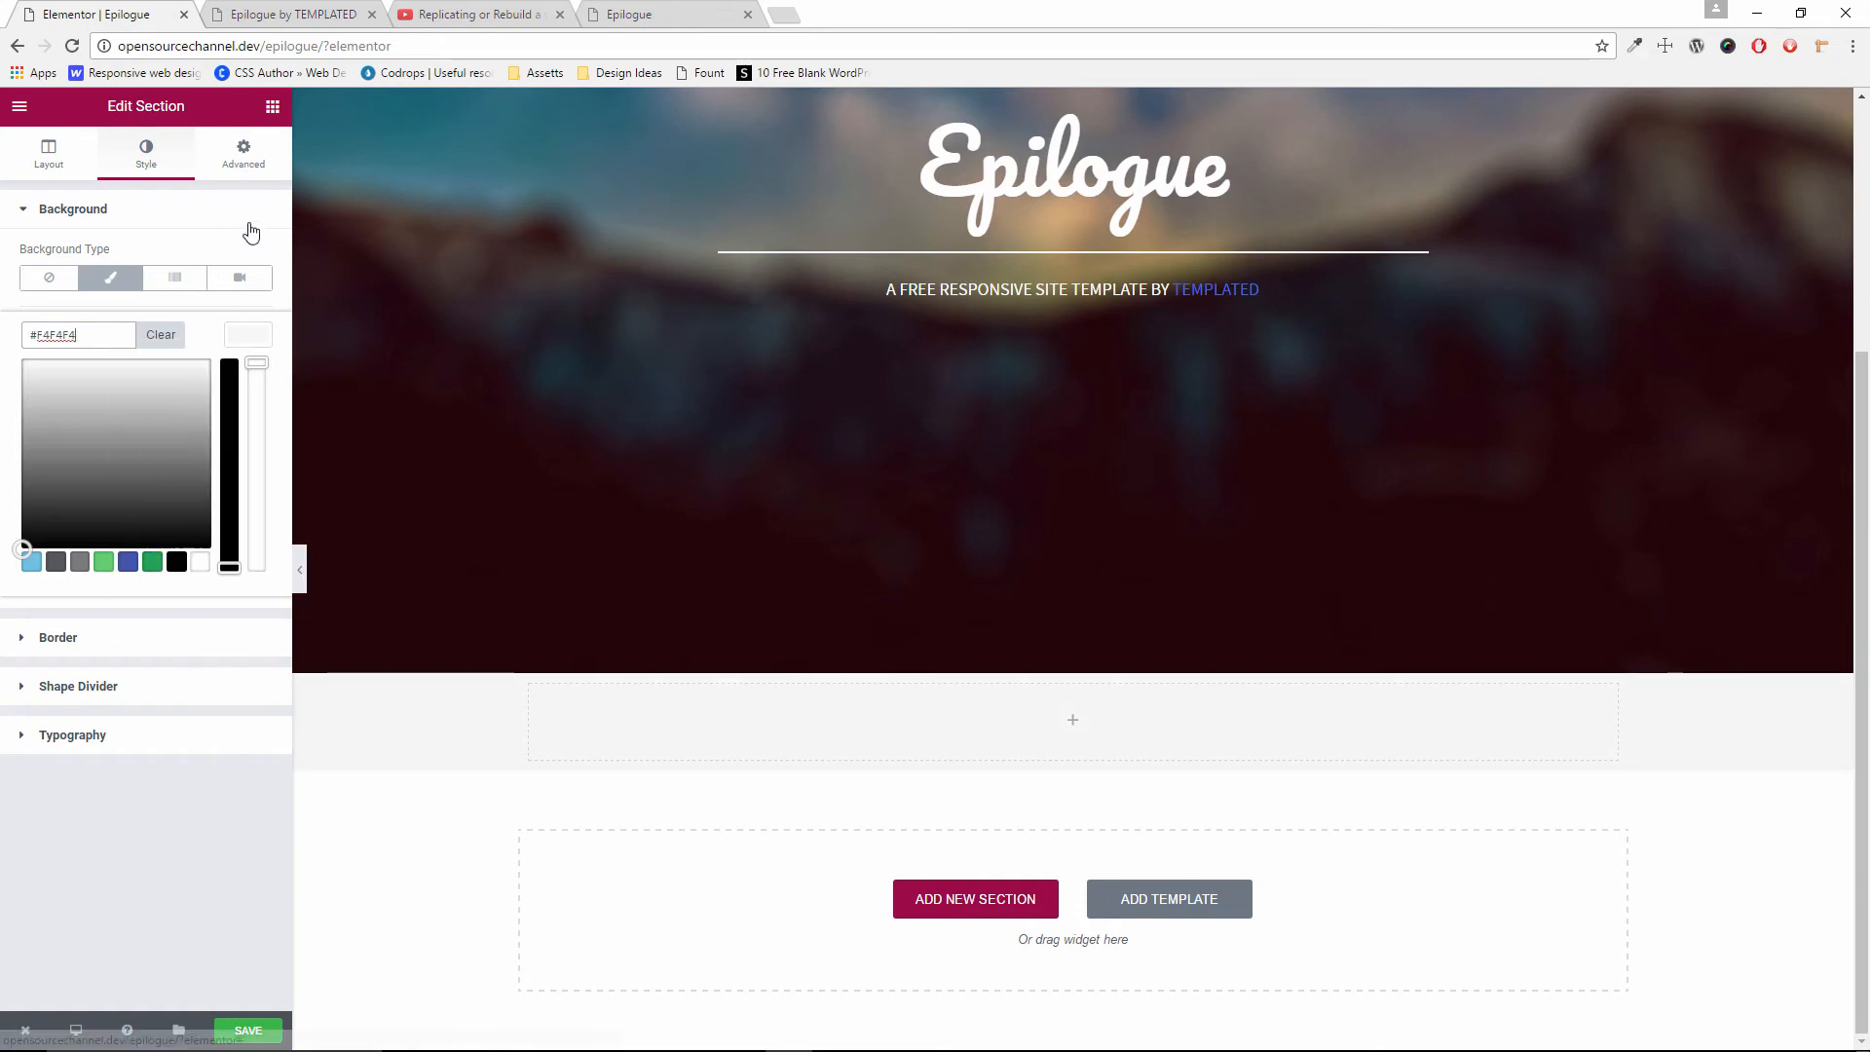
left_click(263, 341)
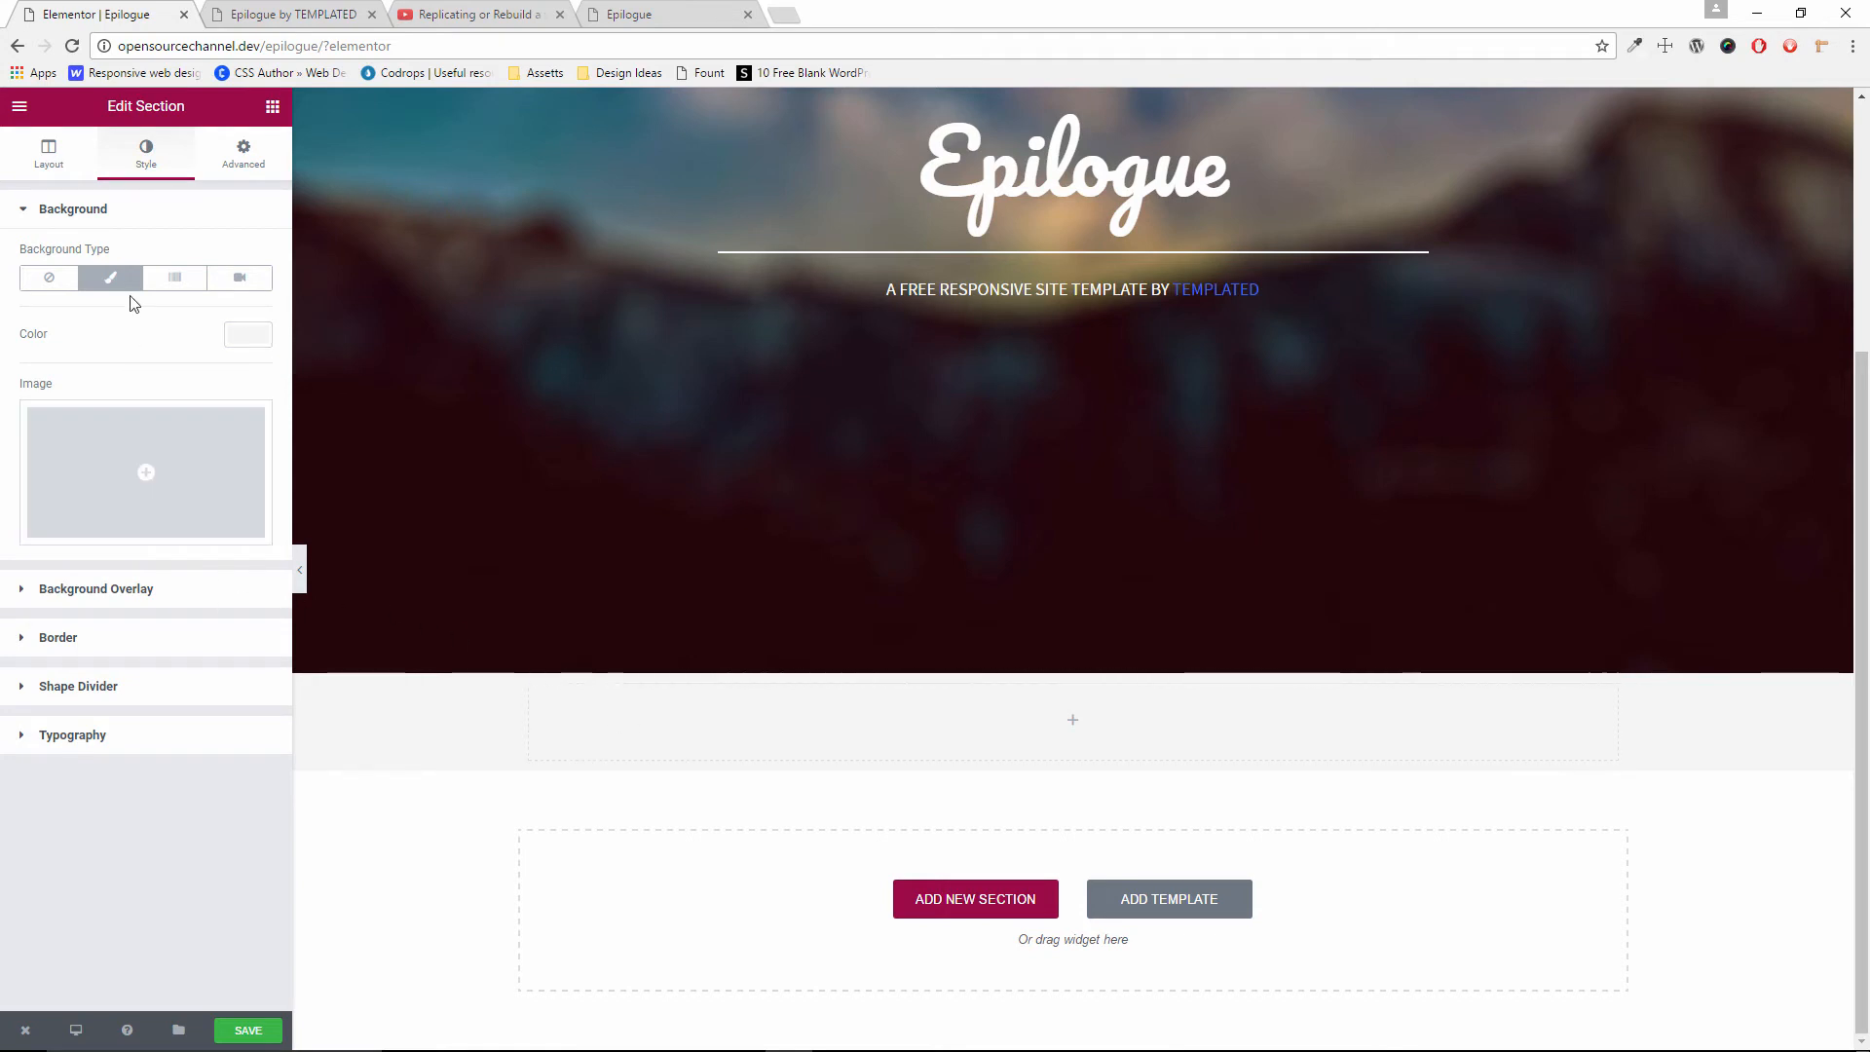
Set the new section's boxed content width to 750 and its height to Fit To Screen
left_click(48, 147)
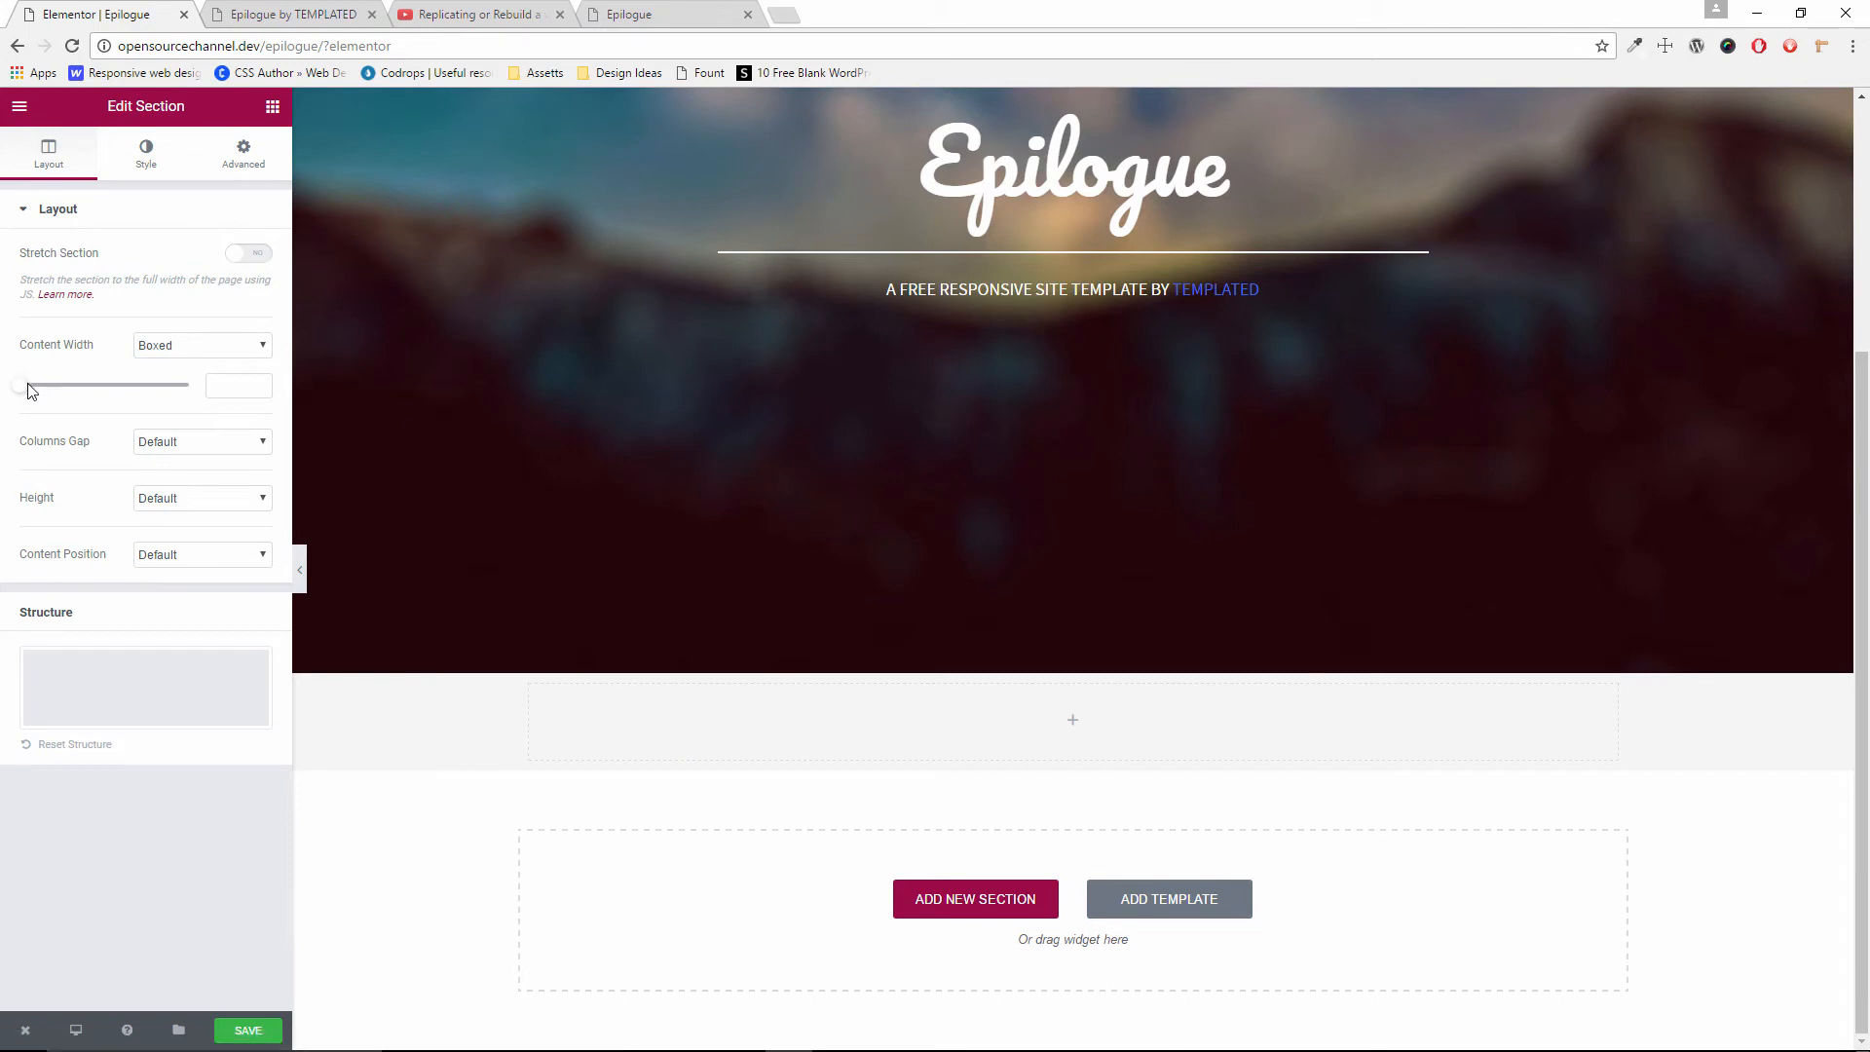
left_click_drag(41, 388, 76, 402)
double_click(229, 388)
type("750")
left_click(232, 492)
left_click(234, 516)
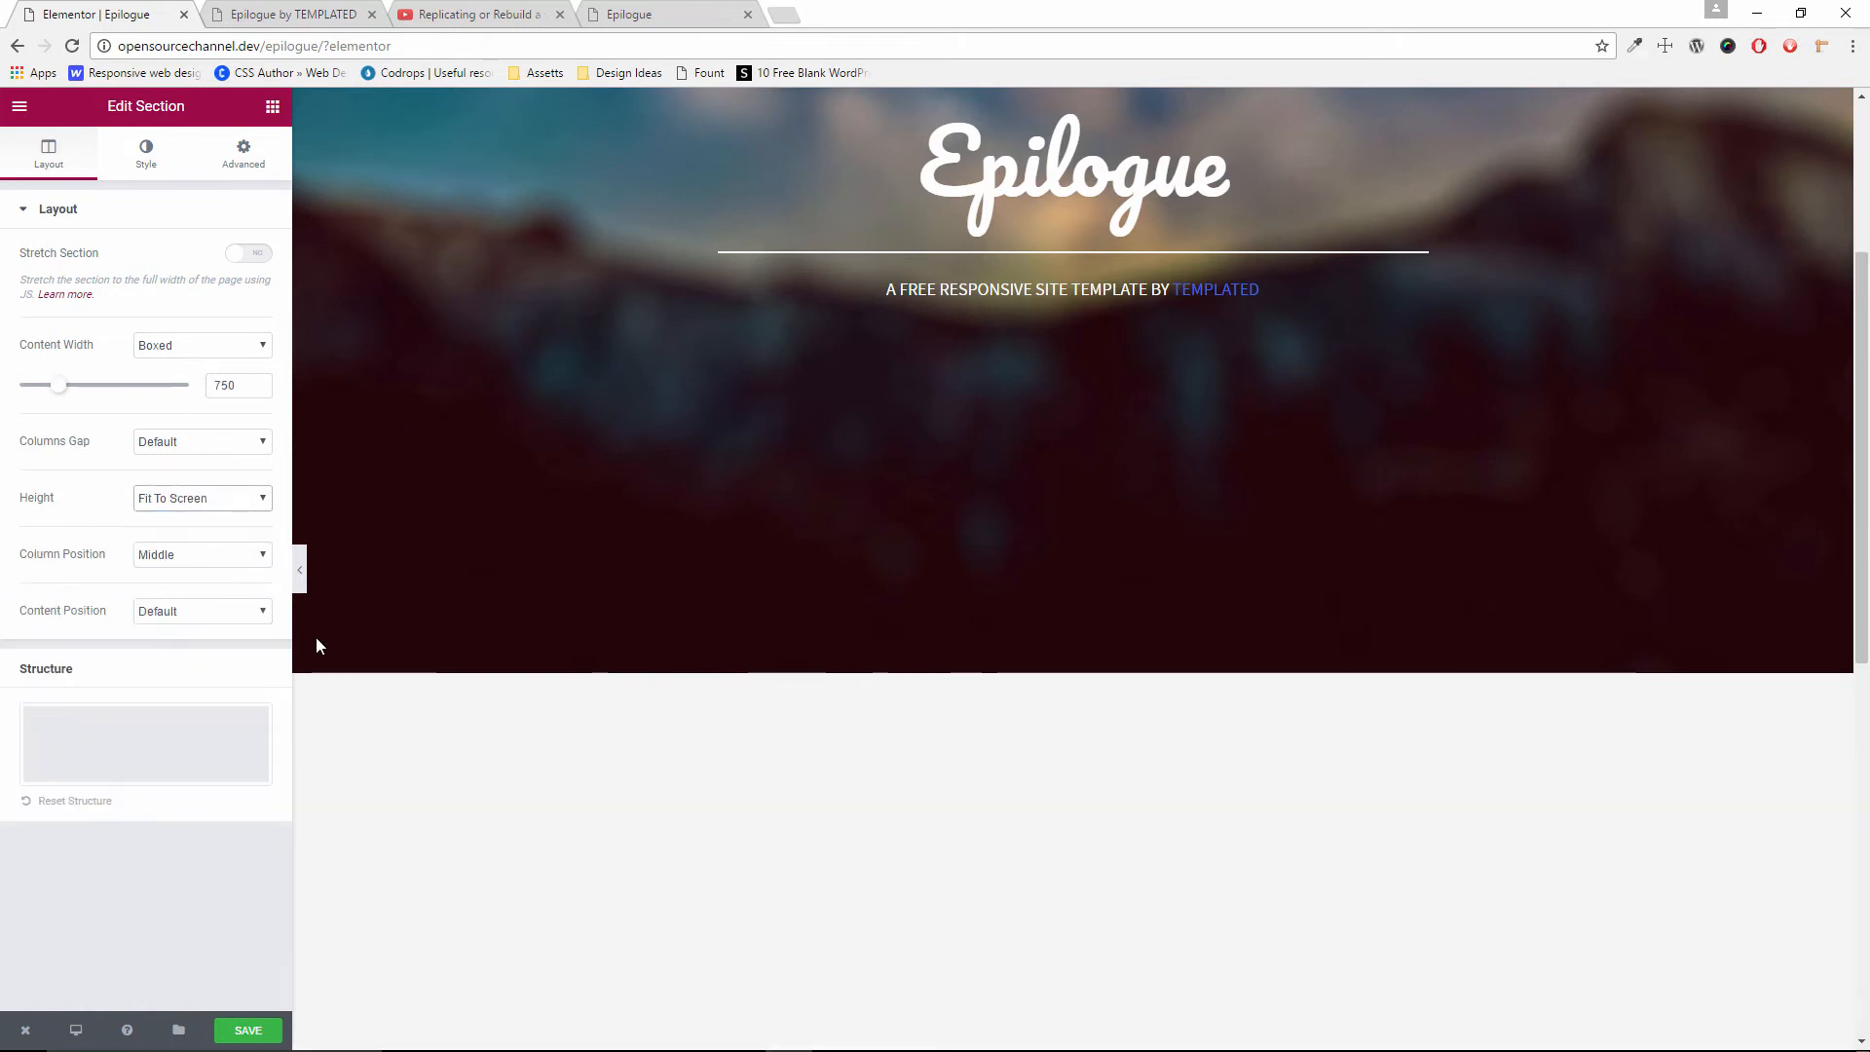
Change the height mode of the grey section below the banner to Min Height
scroll(593, 935, "down", 8)
scroll(594, 933, "up", 2)
scroll(595, 926, "up", 4)
left_click(193, 500)
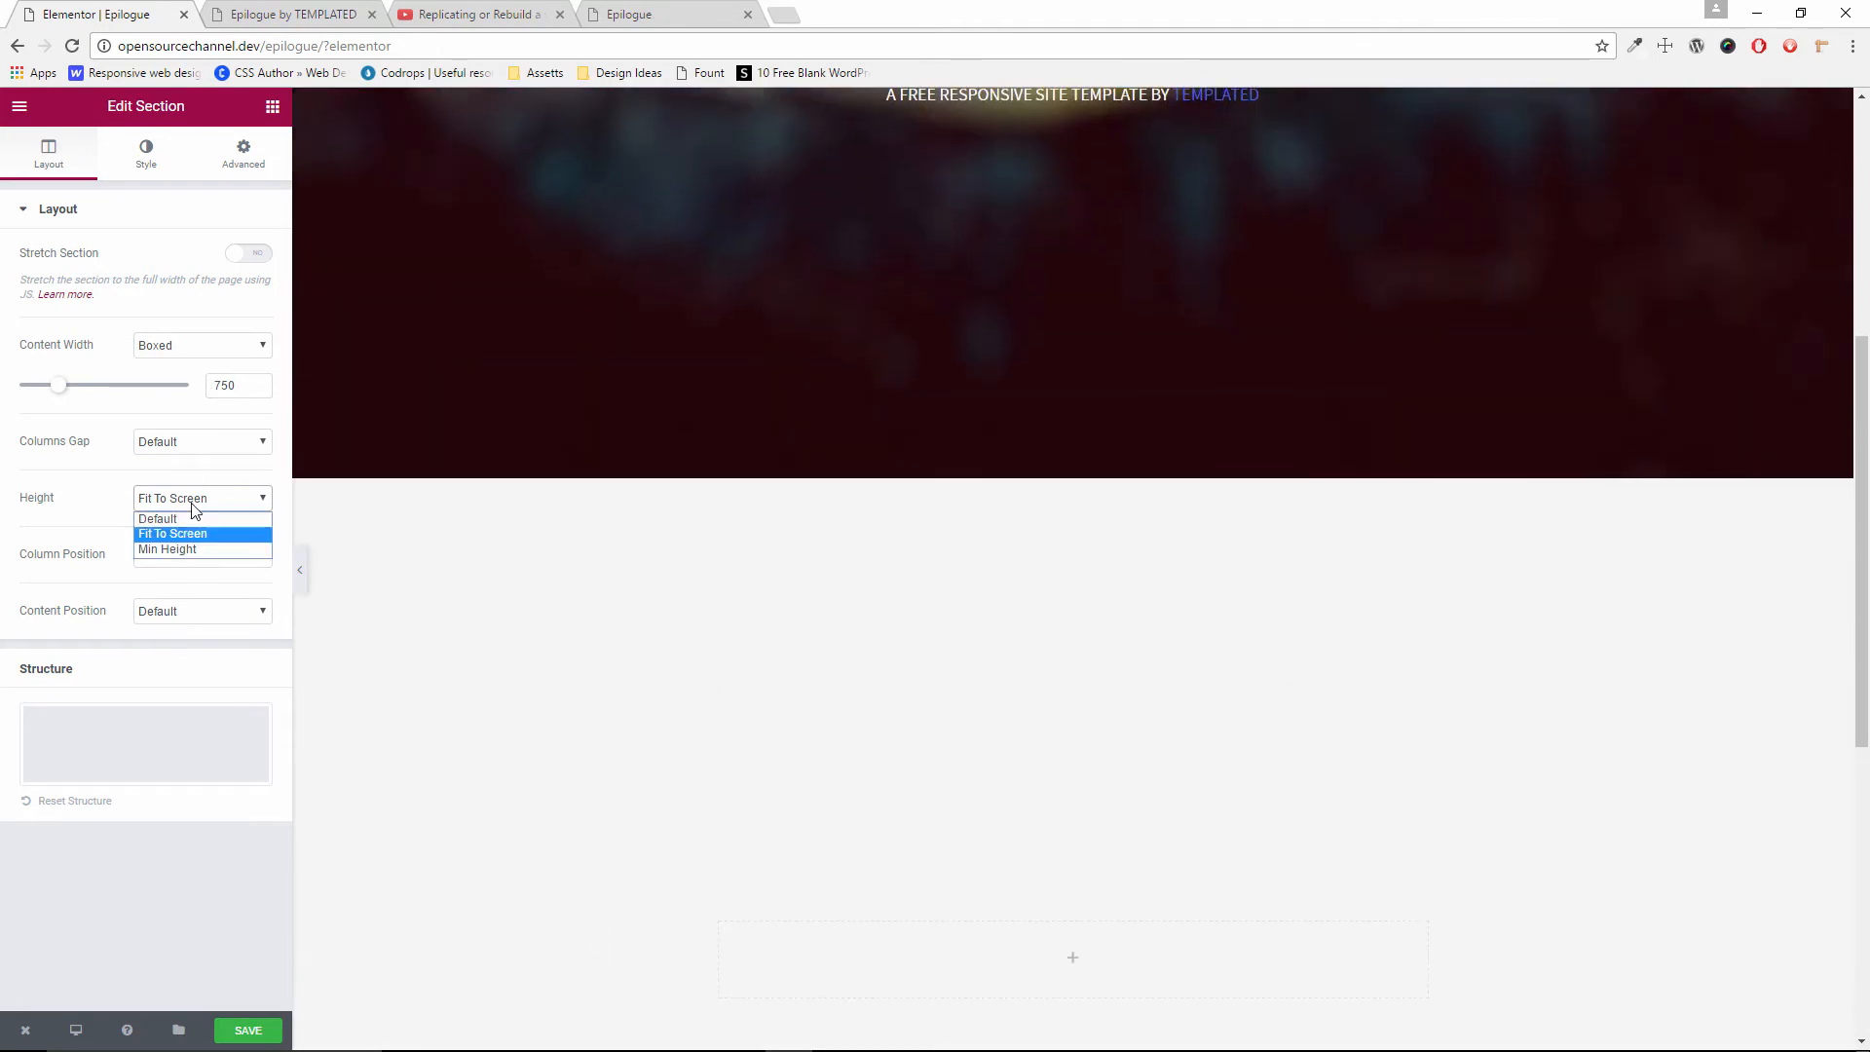
left_click(203, 551)
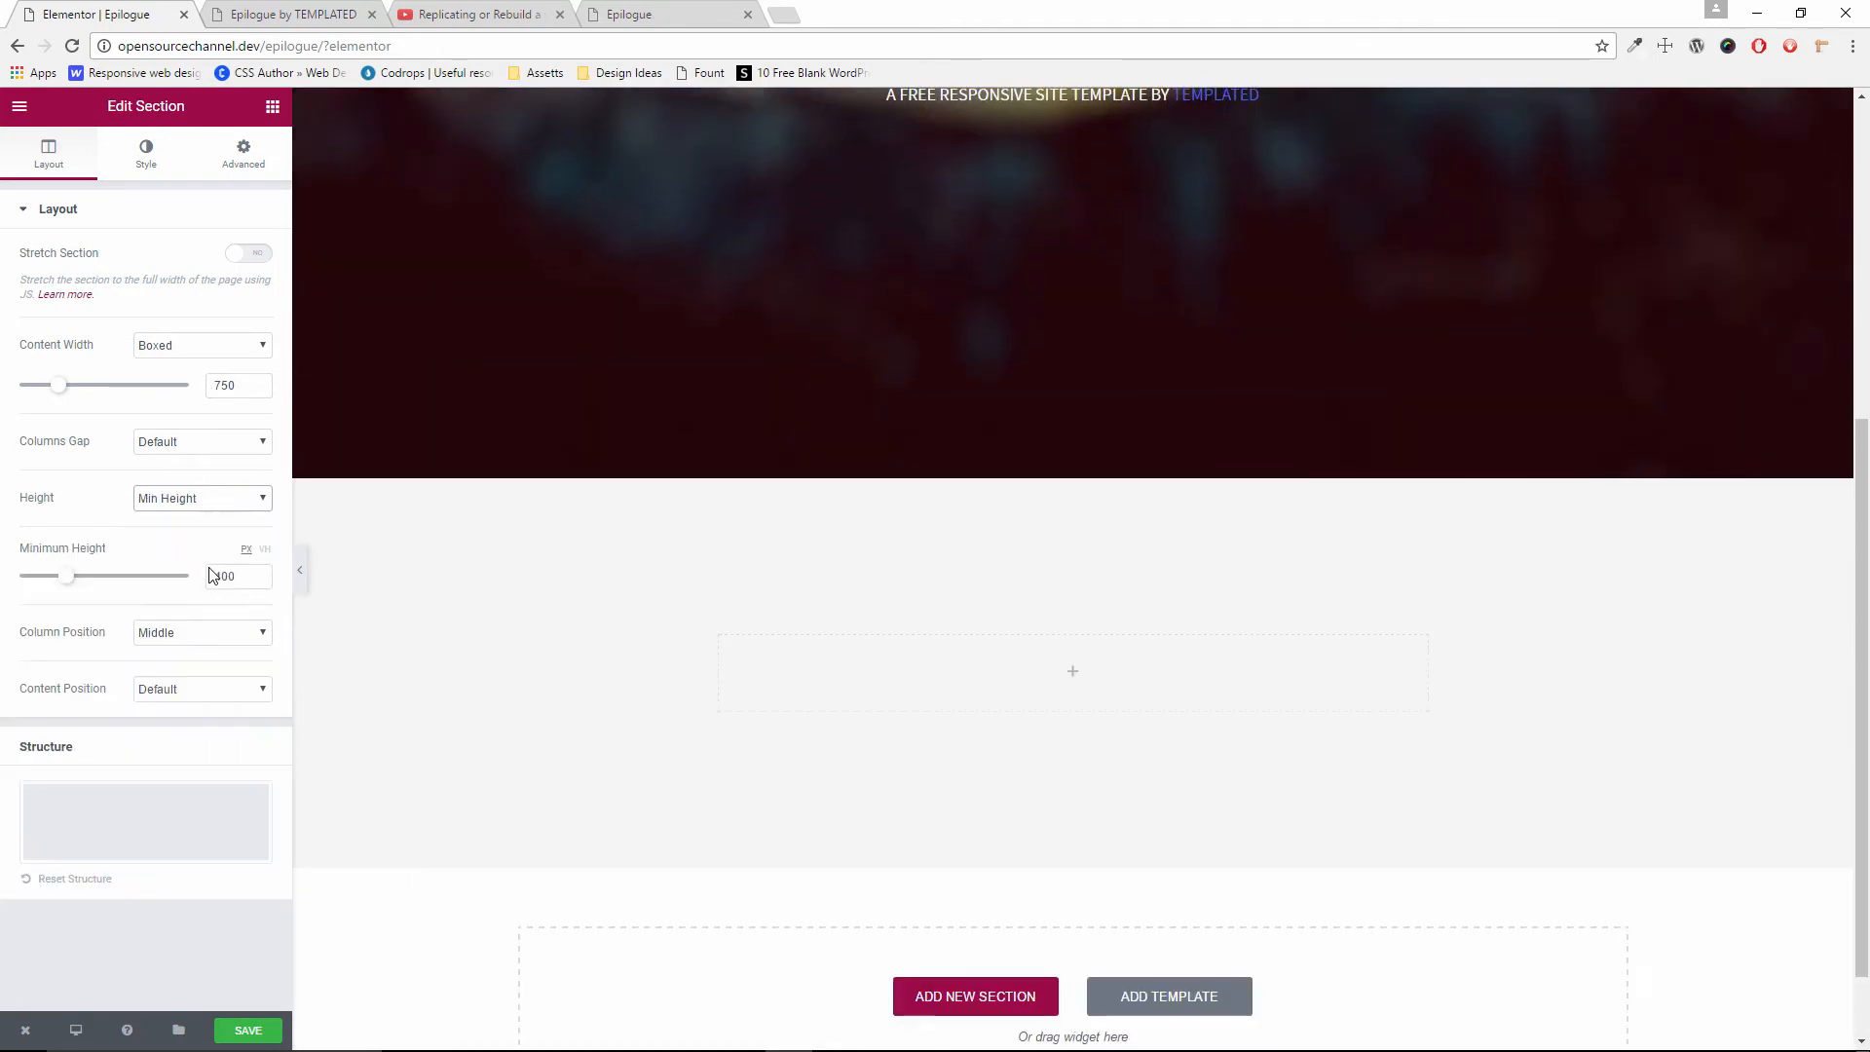
Measure the template's grey area around the Magna Porta Maximus box with the page dimensions tool
left_click(339, 14)
scroll(650, 763, "down", 4)
scroll(651, 763, "up", 1)
left_click(1666, 46)
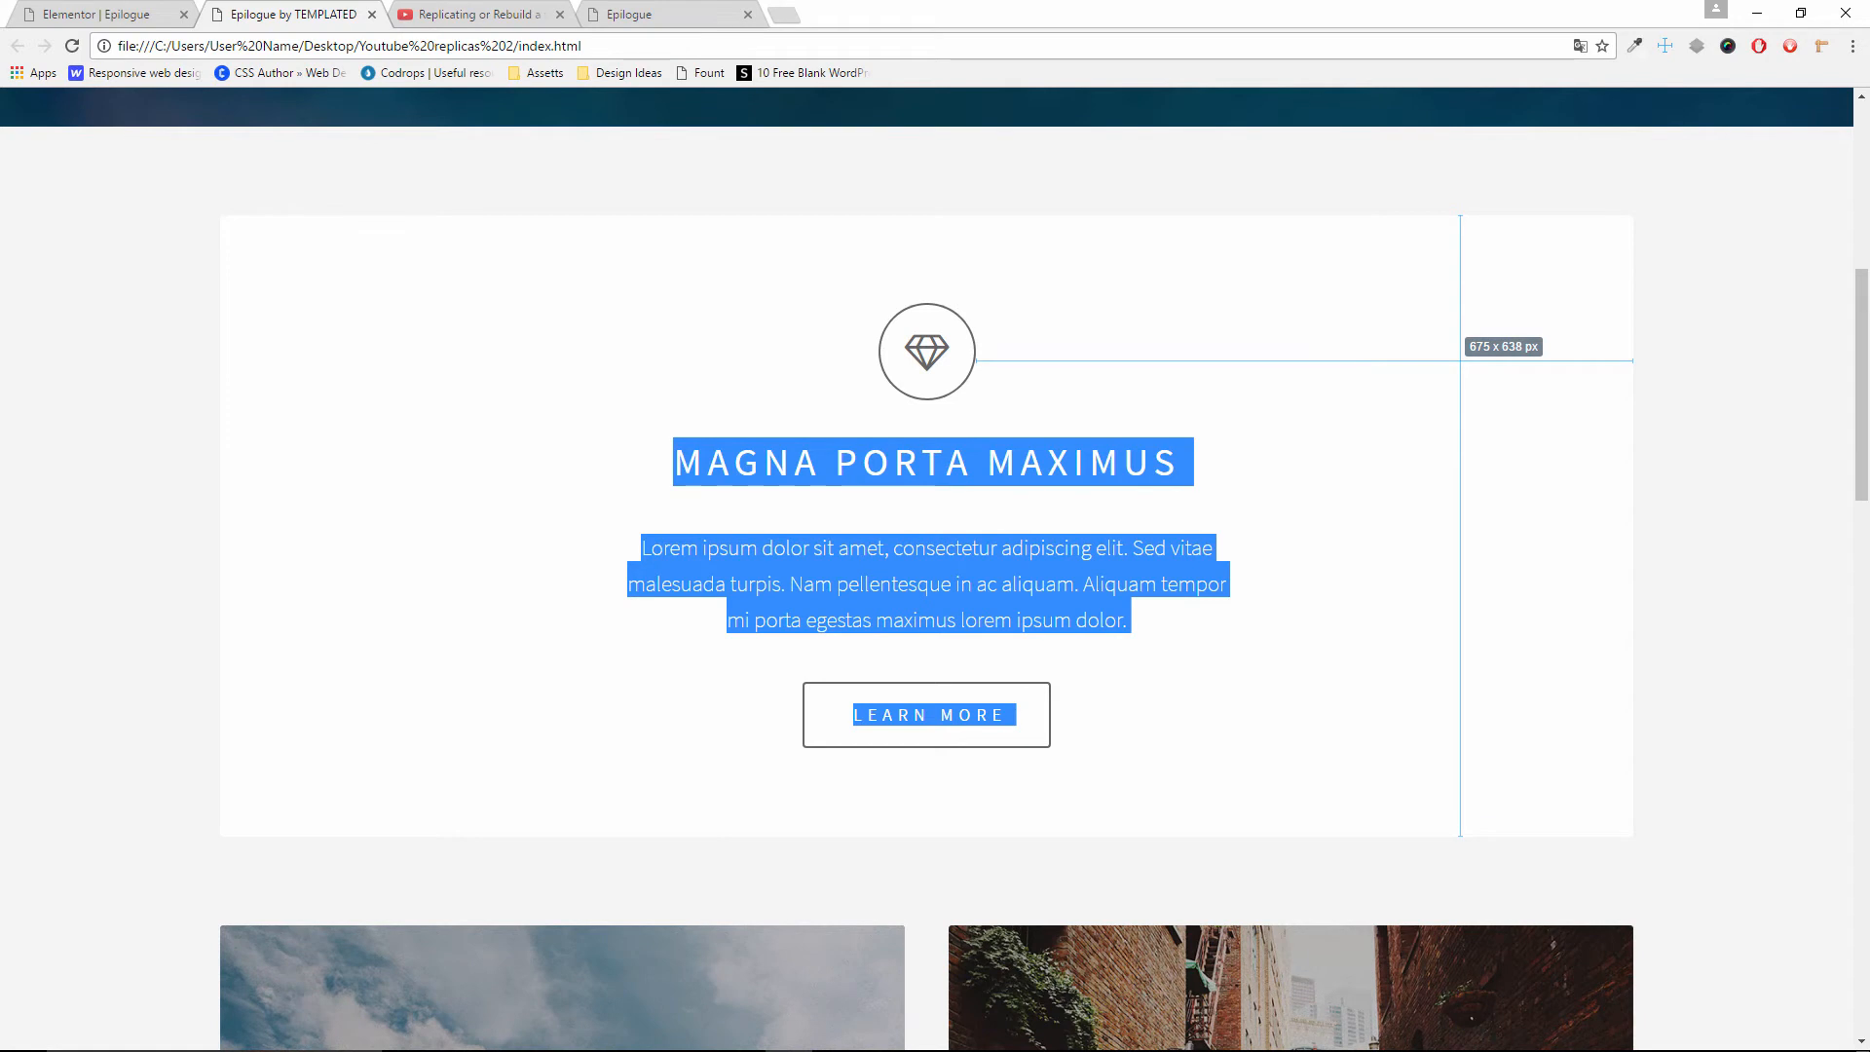
Return to the Elementor editor, set the grey section's minimum height to 720 and select its empty column
left_click(79, 15)
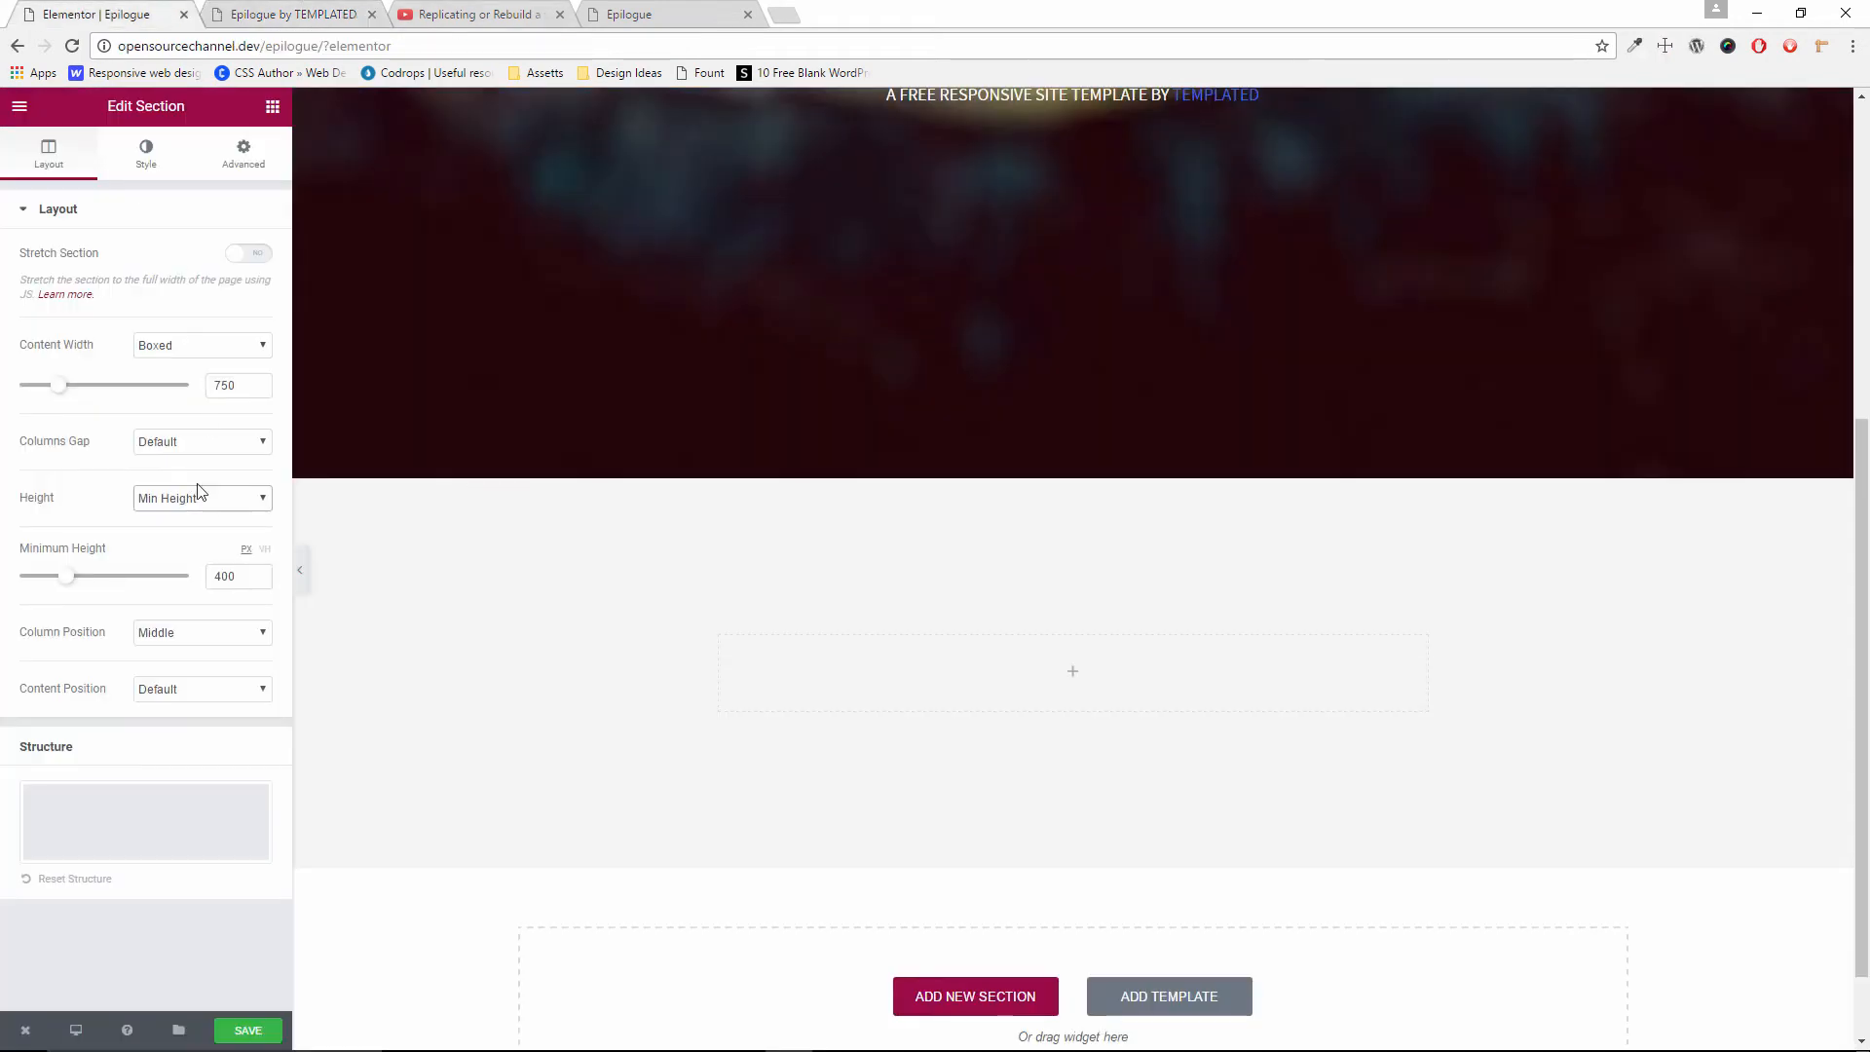
left_click_drag(240, 575, 14, 545)
type("720")
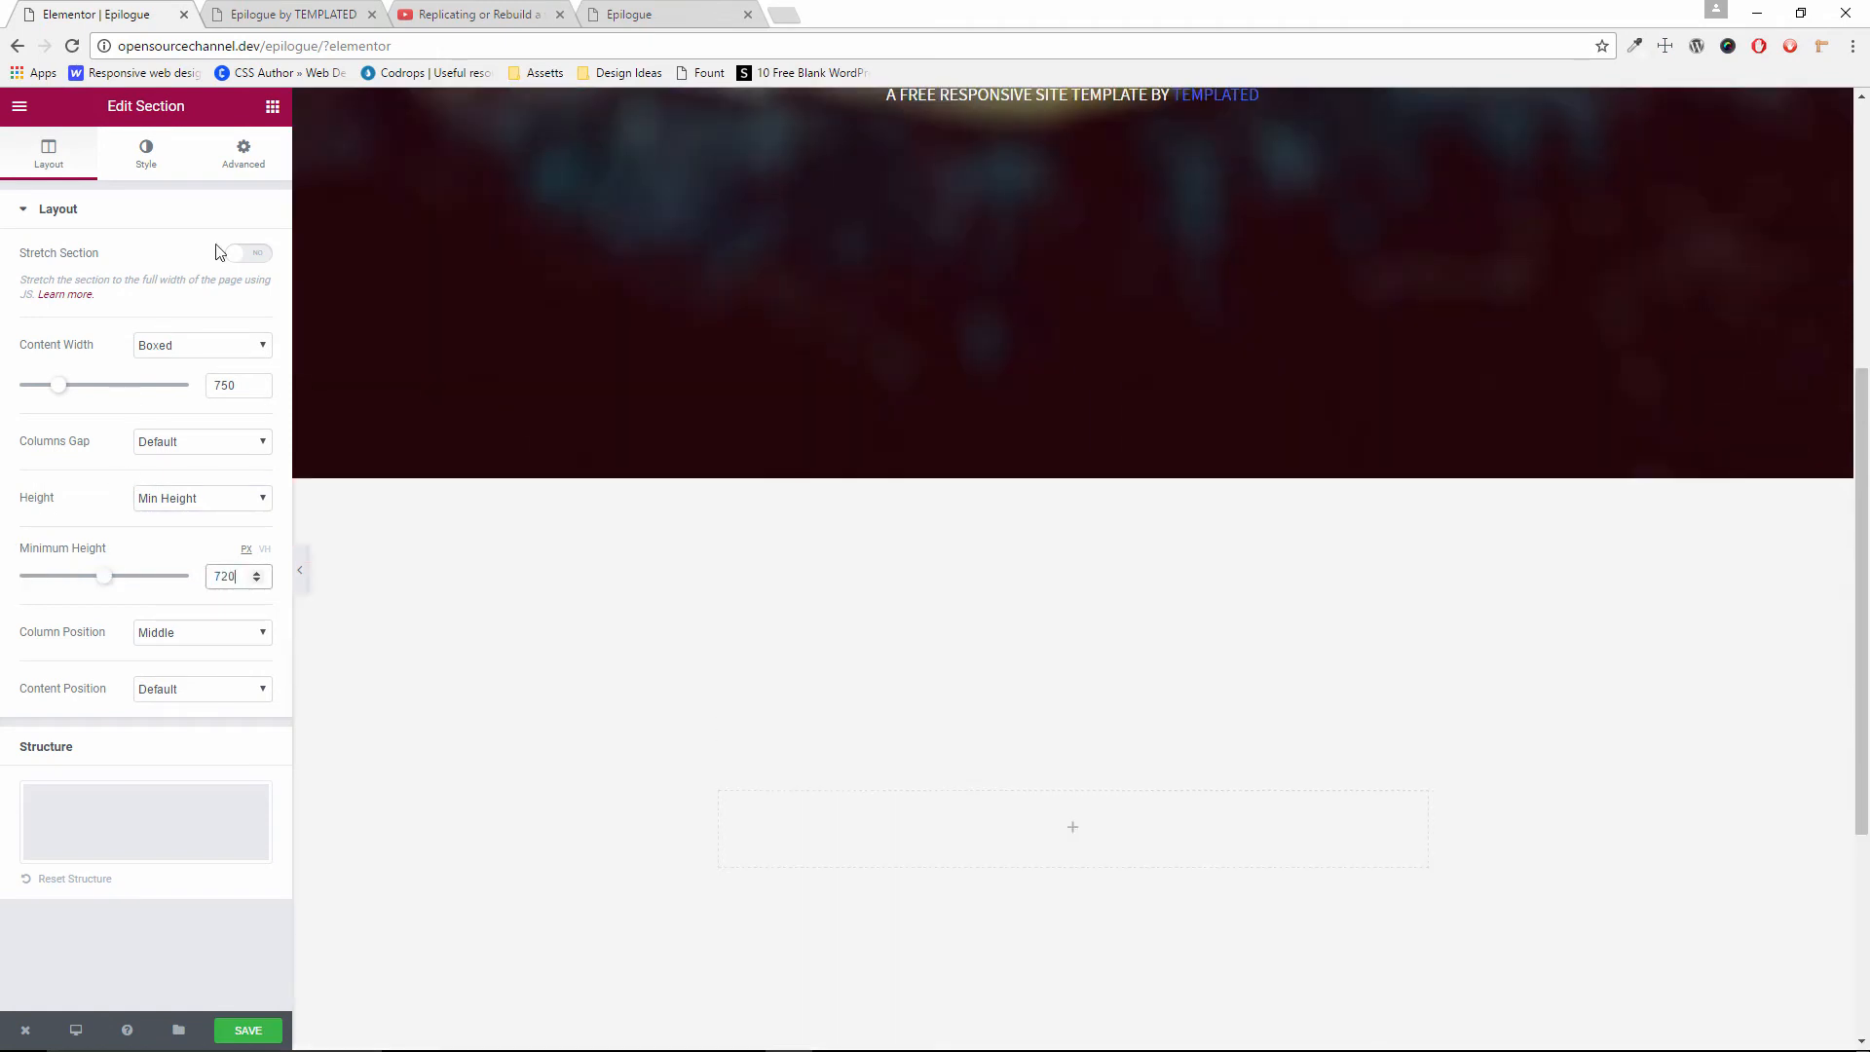
left_click(1034, 845)
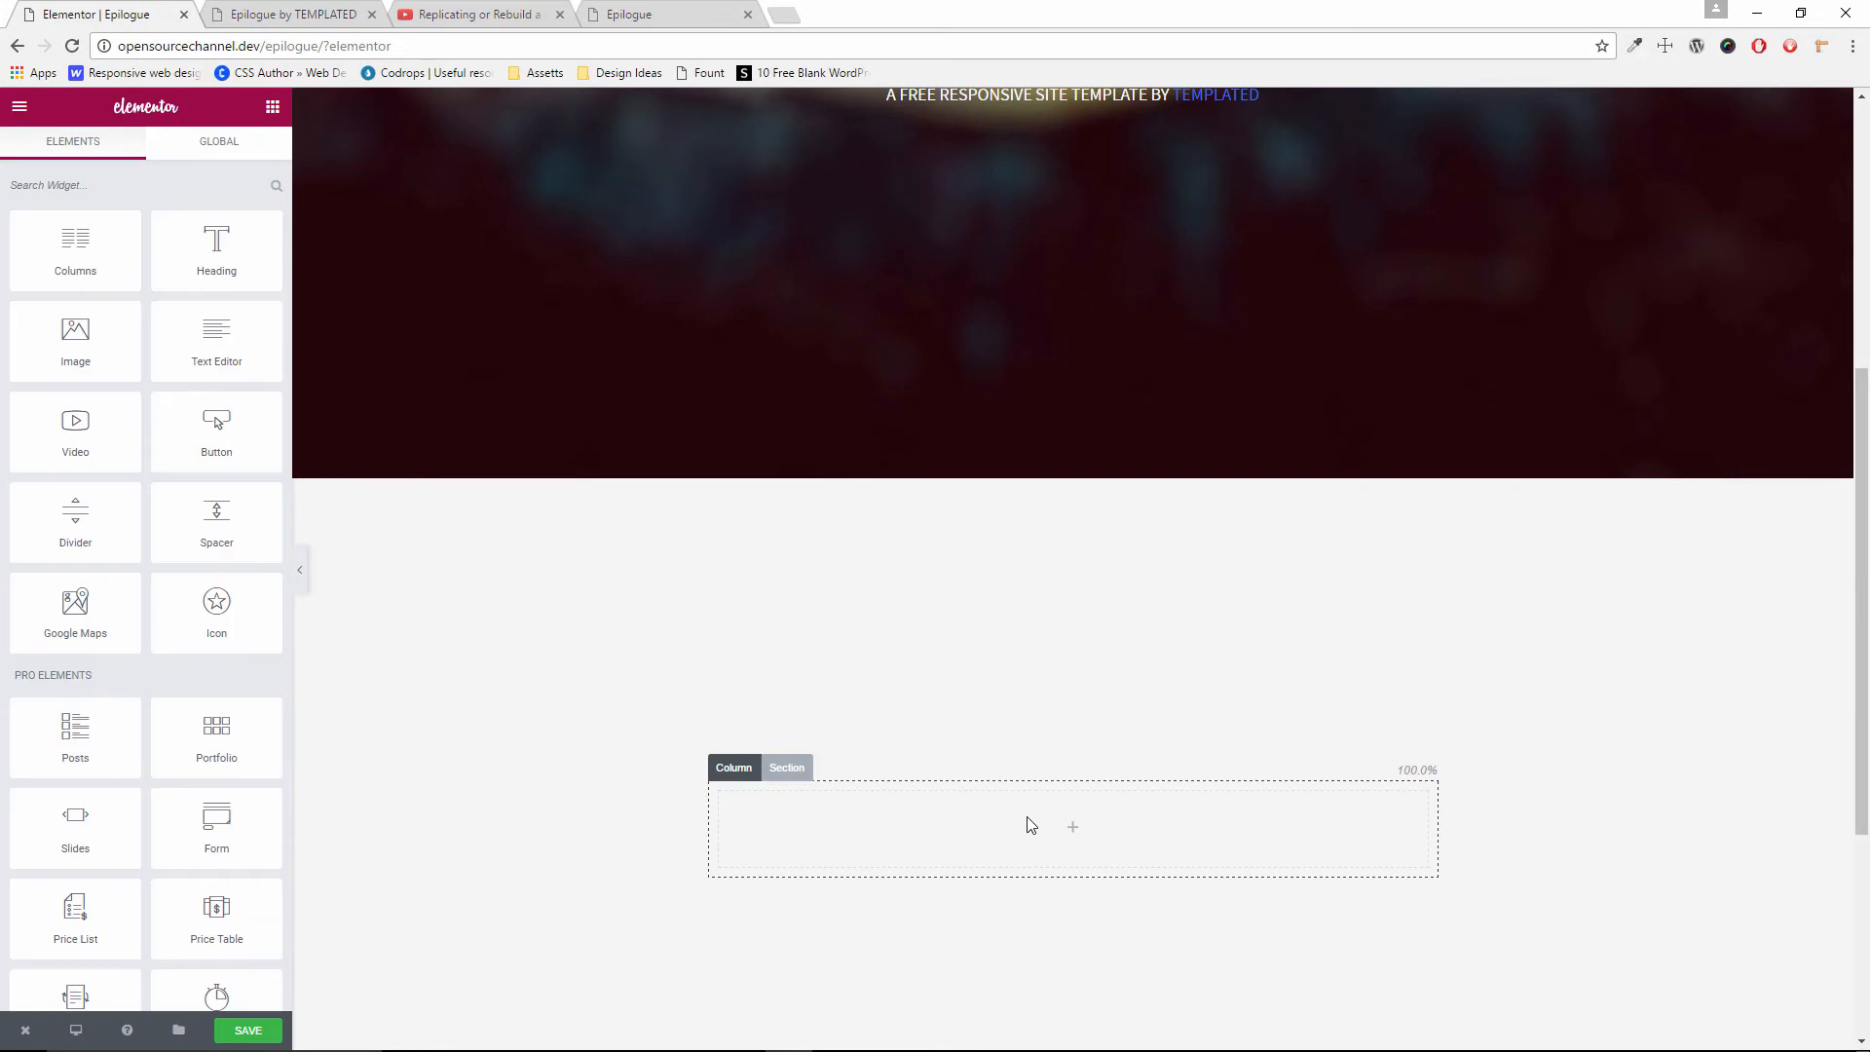
Turn off the dimensions tool on the template page and inspect the code of the circled diamond icon
left_click(295, 16)
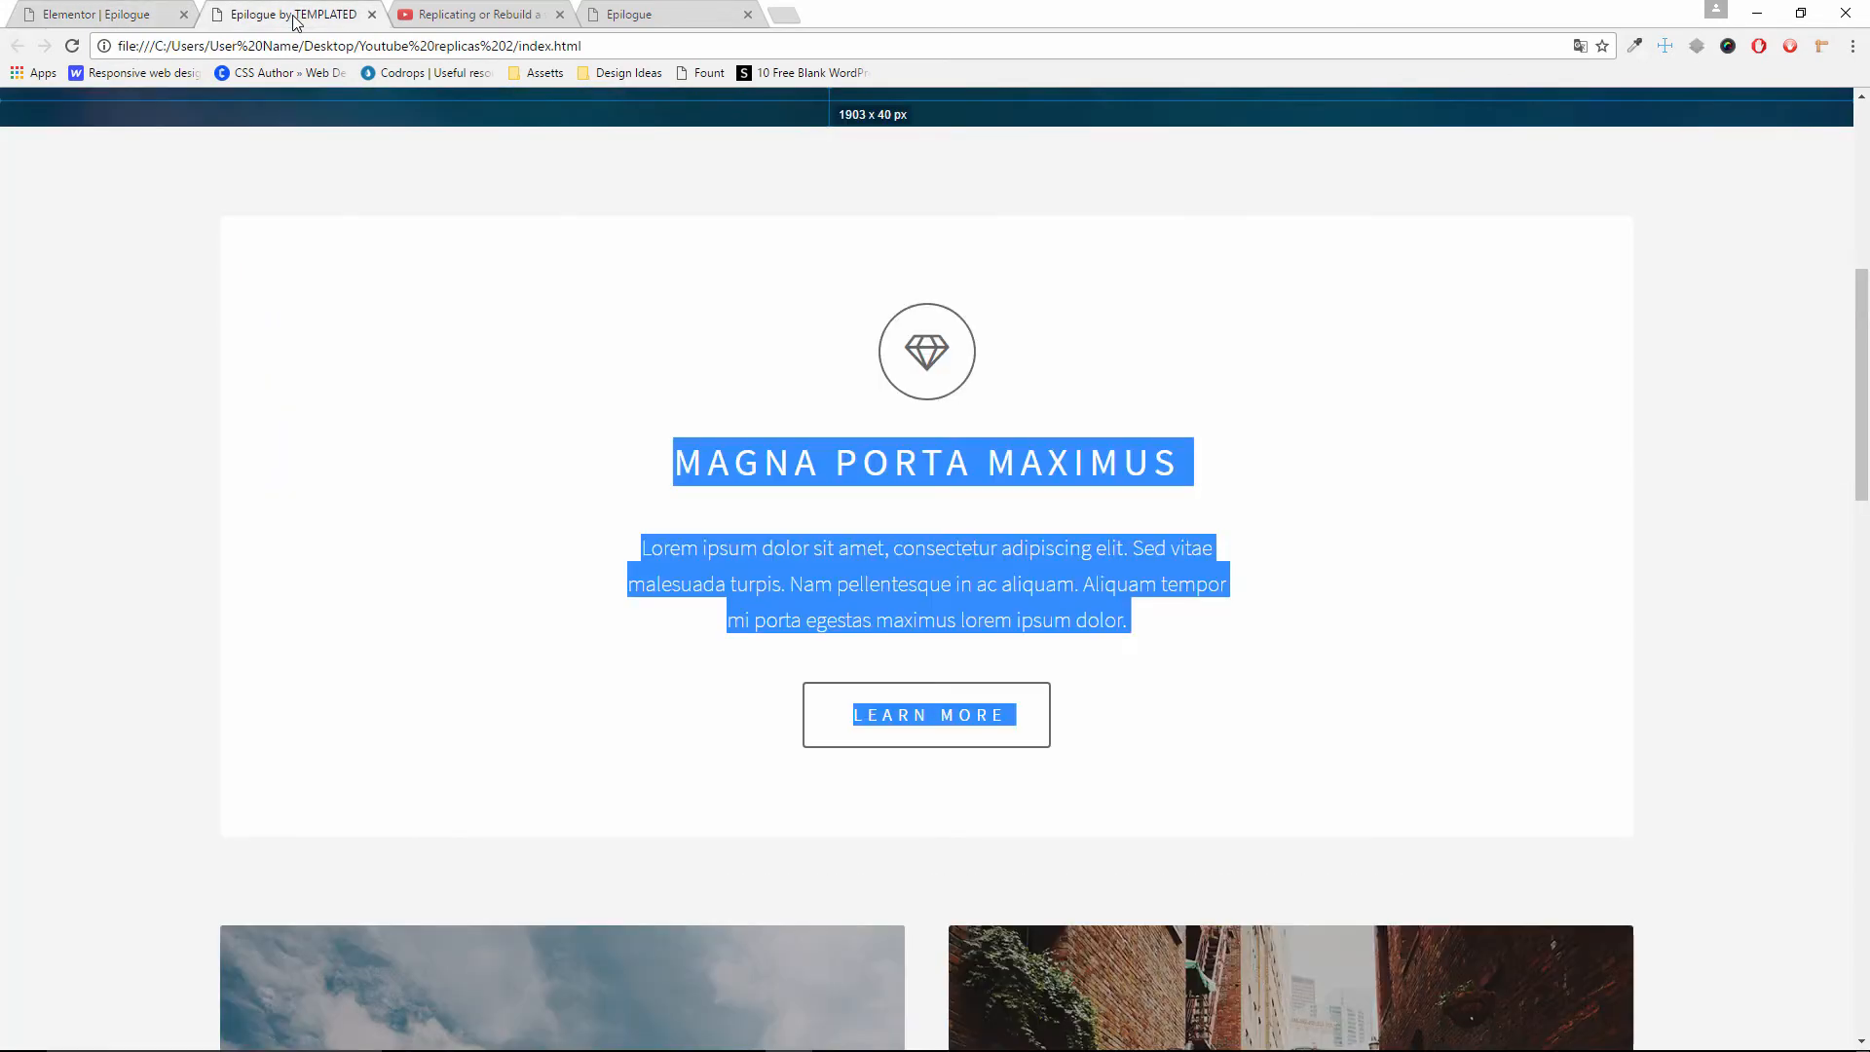
right_click(711, 256)
left_click(650, 271)
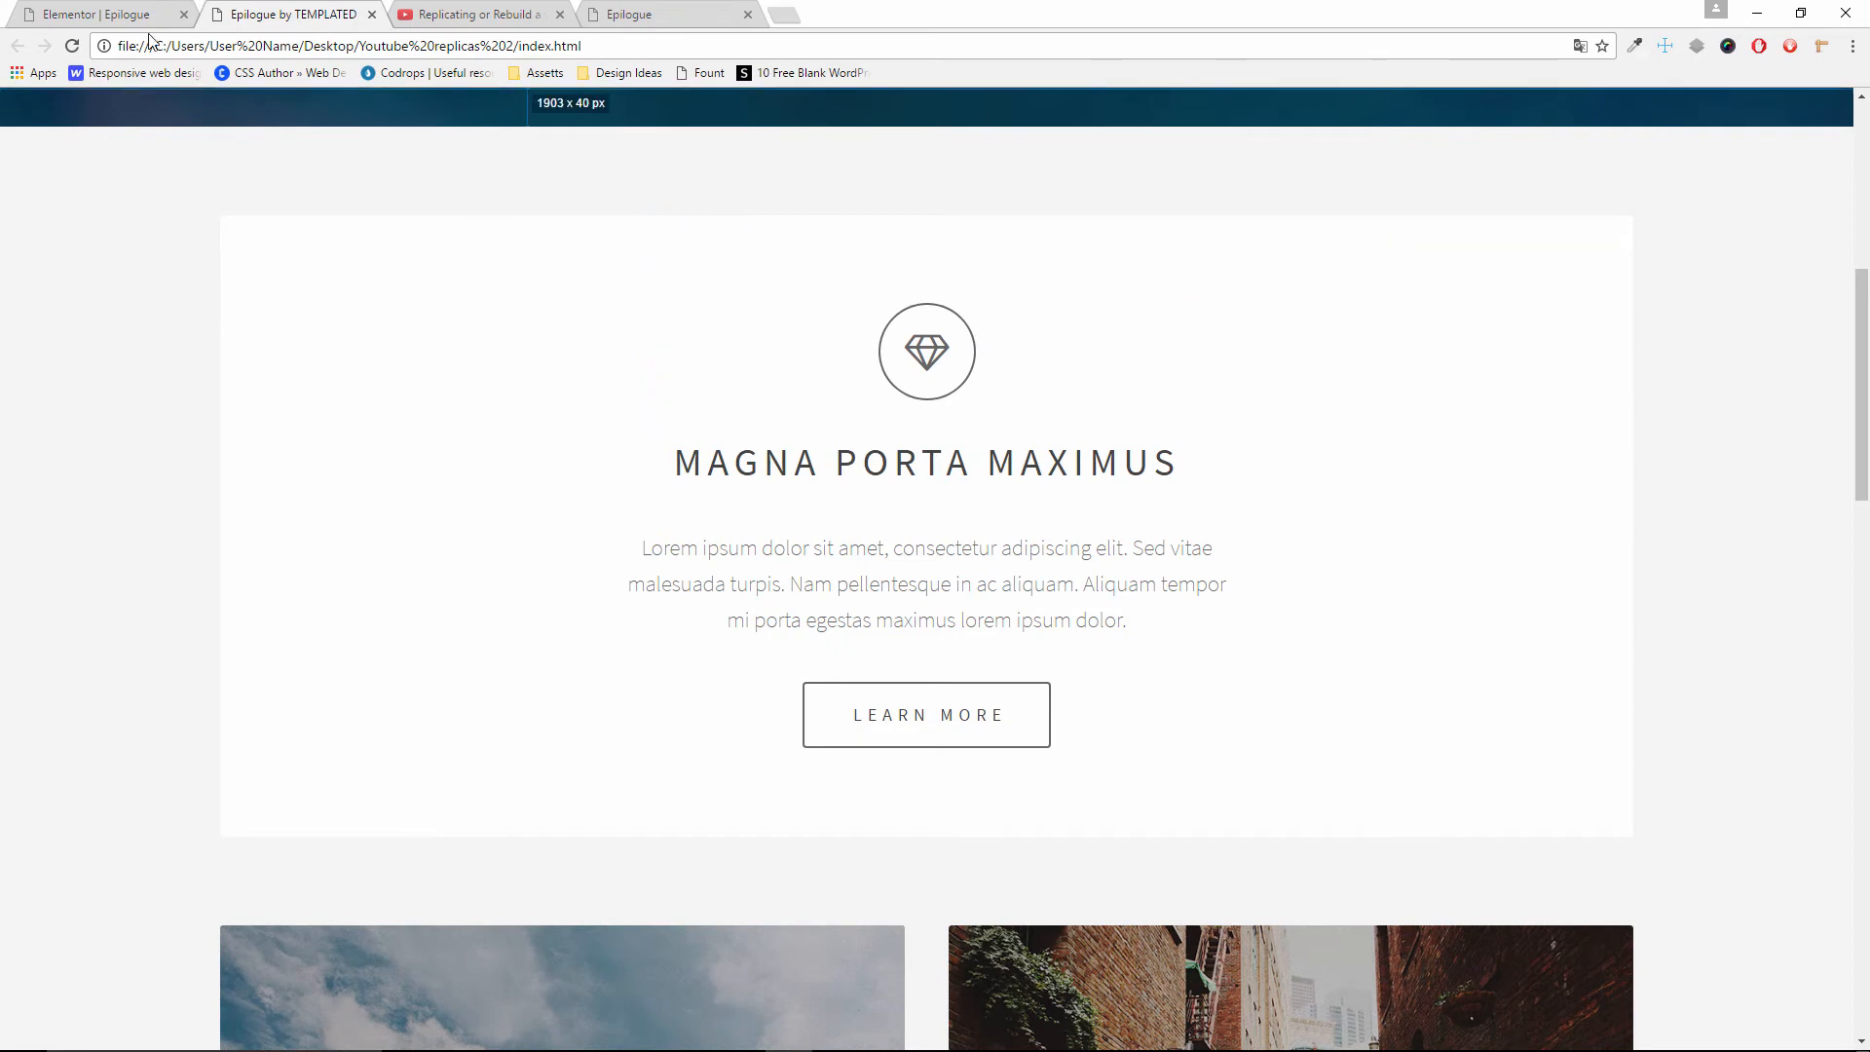
left_click(1665, 47)
left_click_drag(1027, 385, 1071, 443)
left_click(1048, 389)
right_click(940, 352)
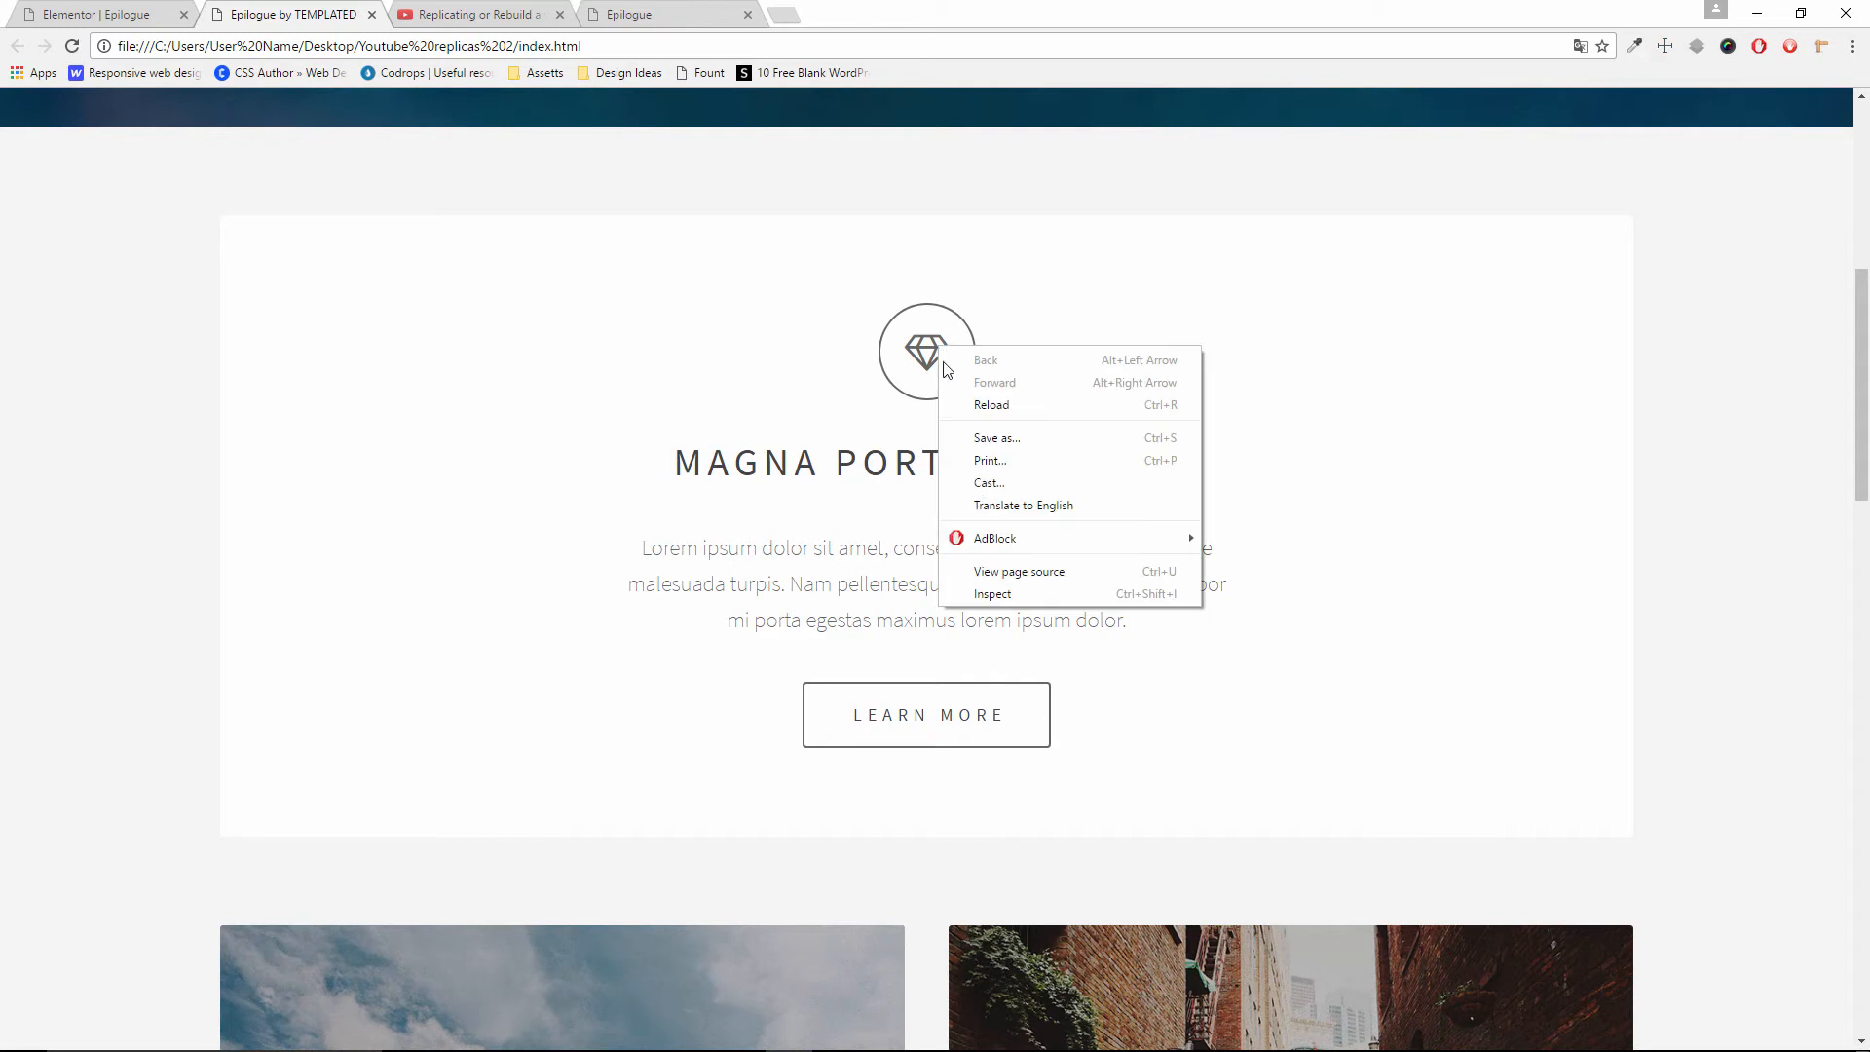
left_click(1027, 588)
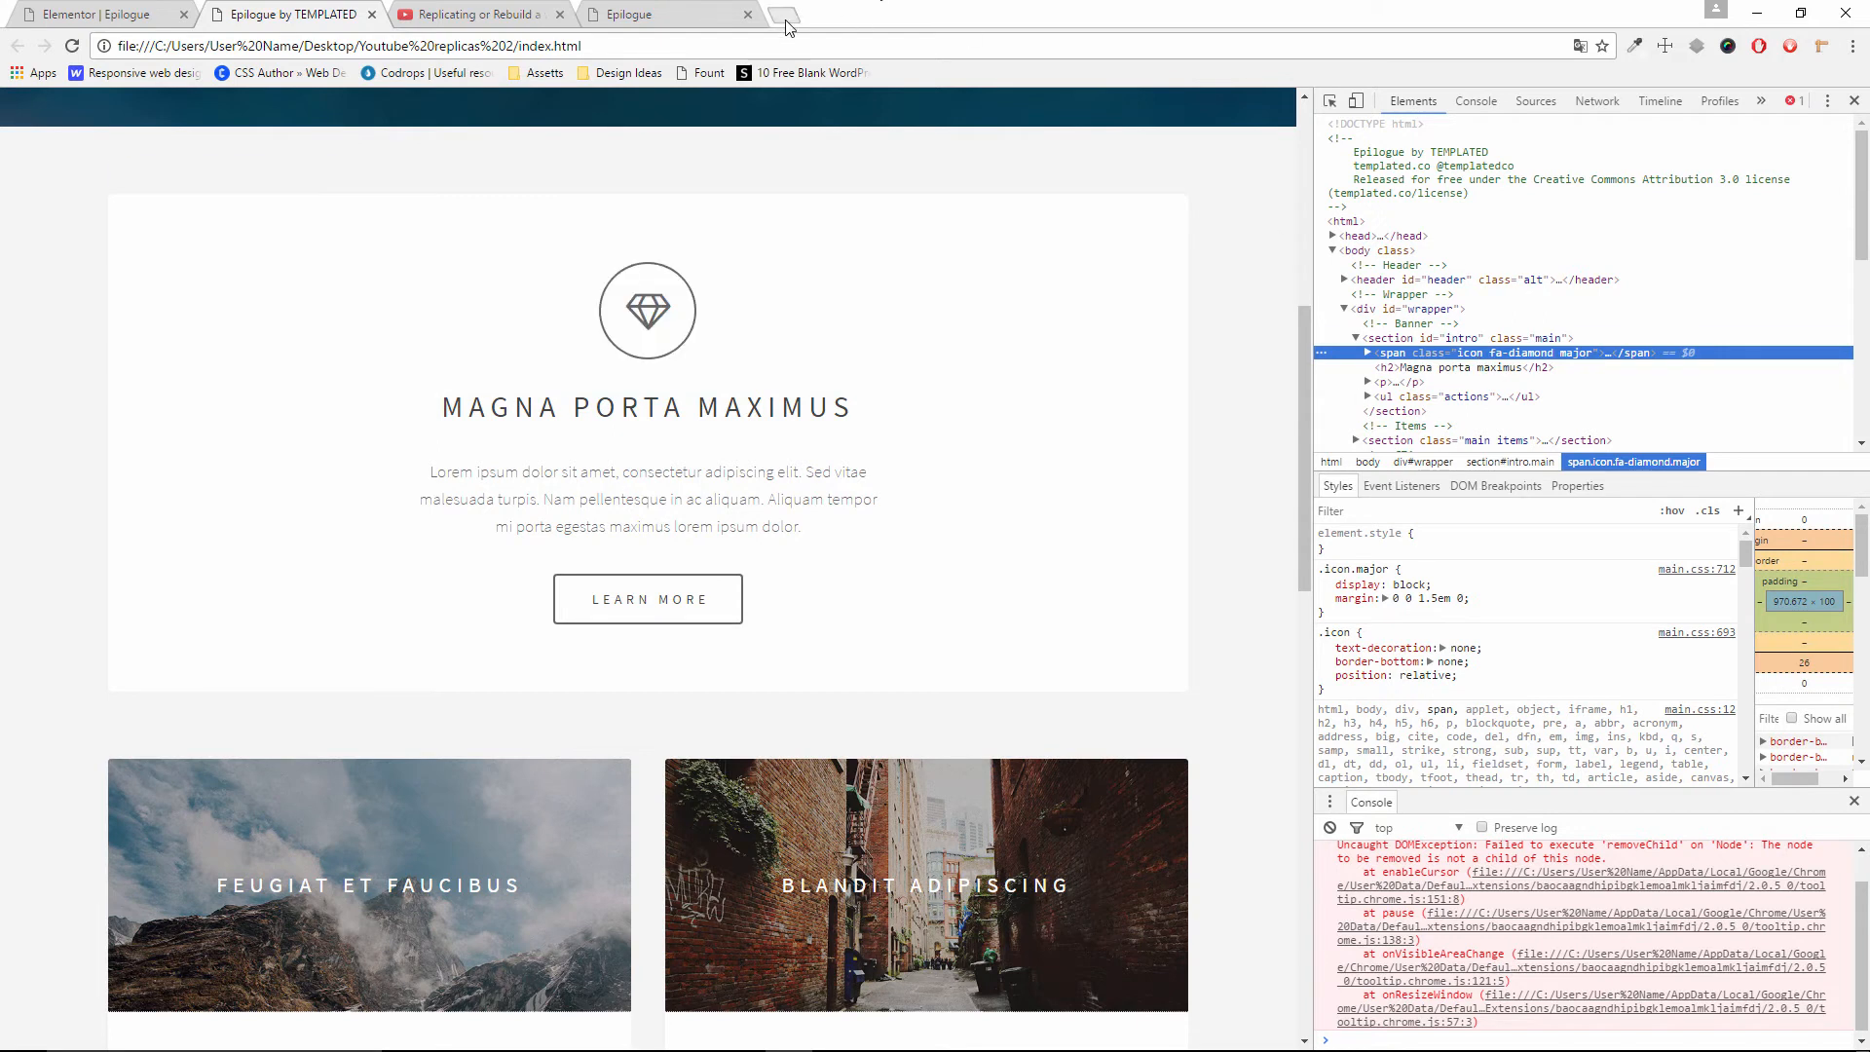
Open the bookmarked Font Awesome site in a new browser tab and compare it with the template's icon class
left_click(784, 16)
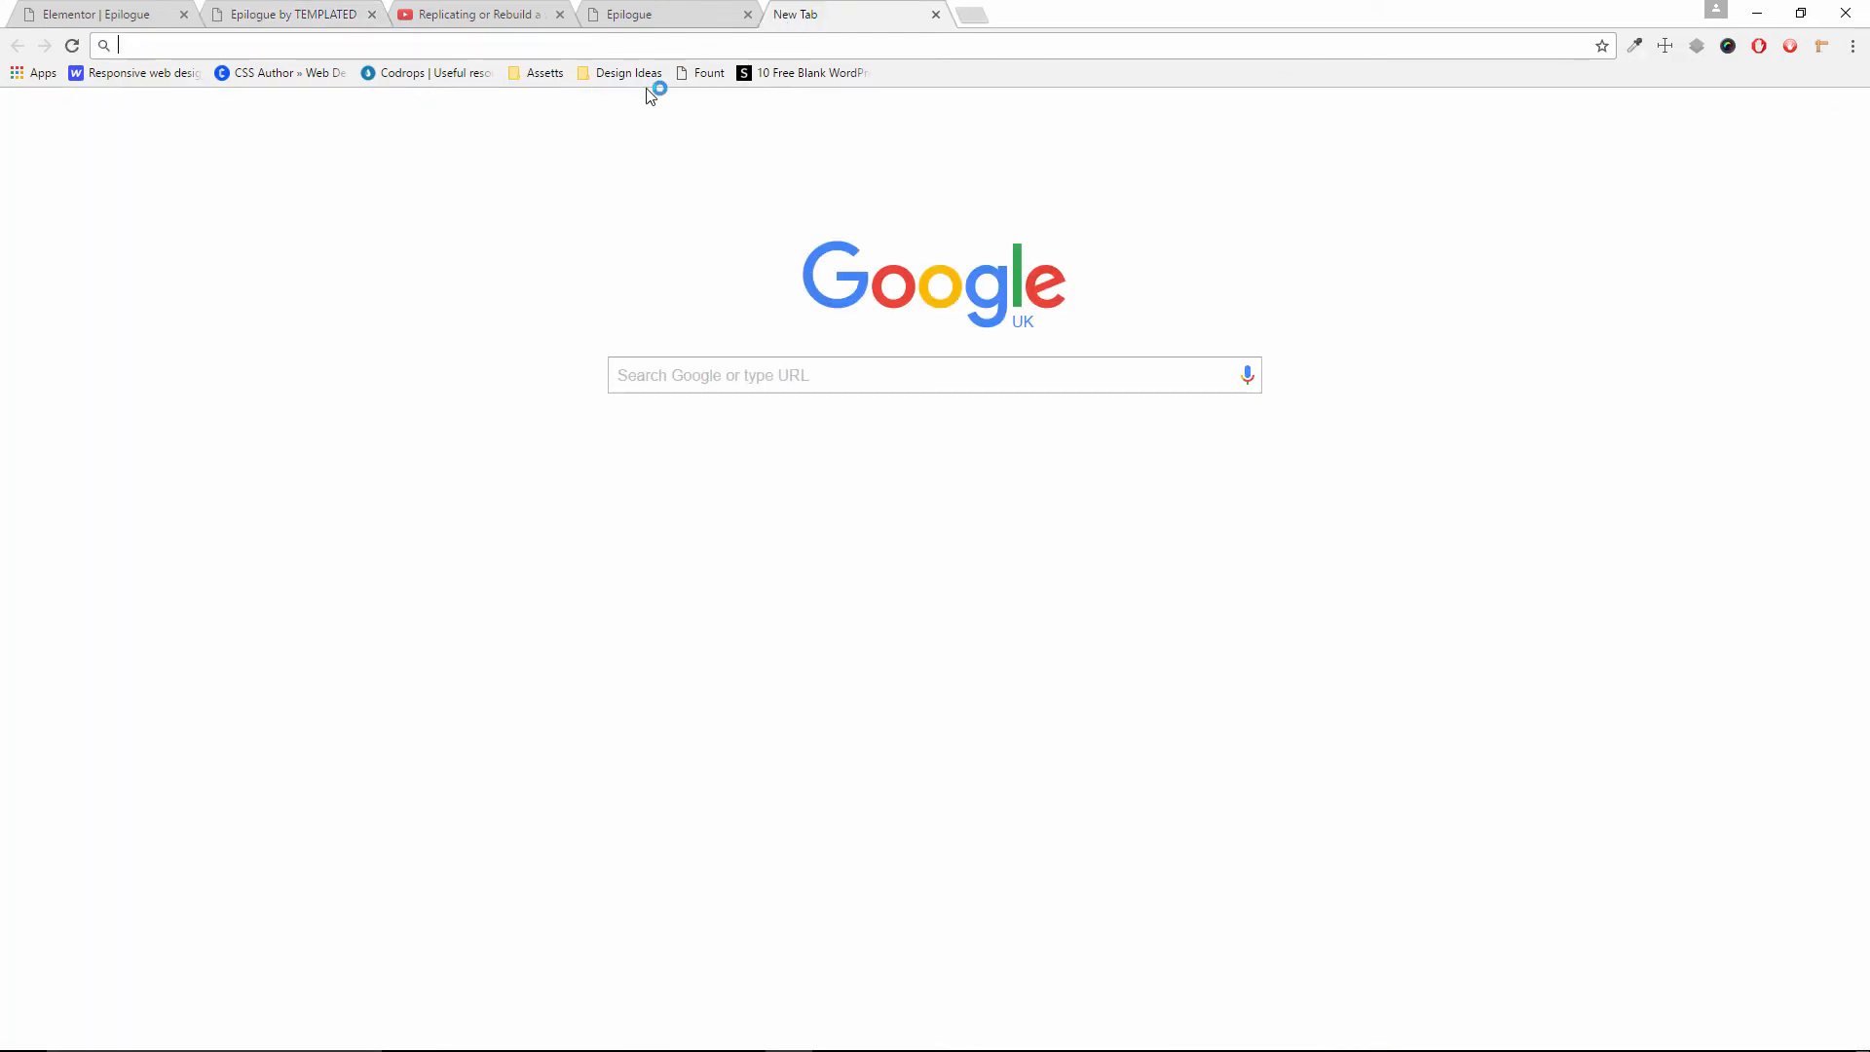
left_click(544, 74)
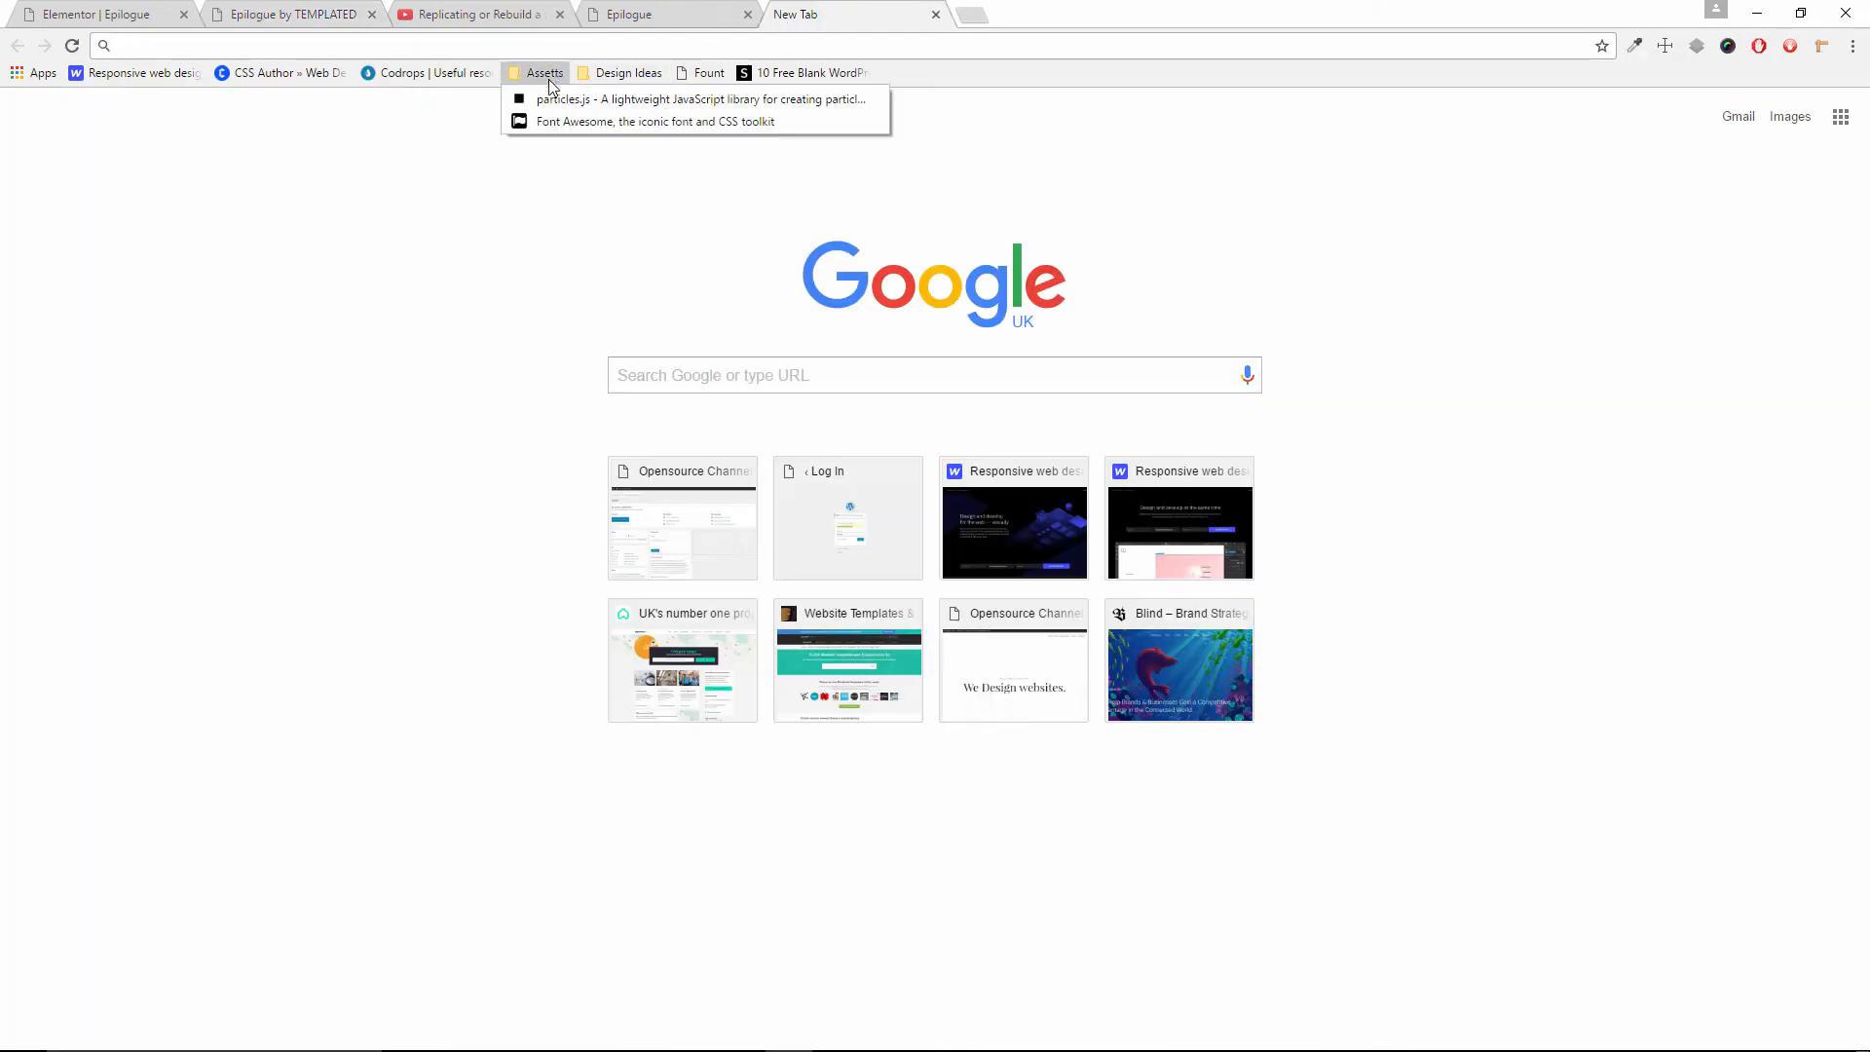
left_click(590, 121)
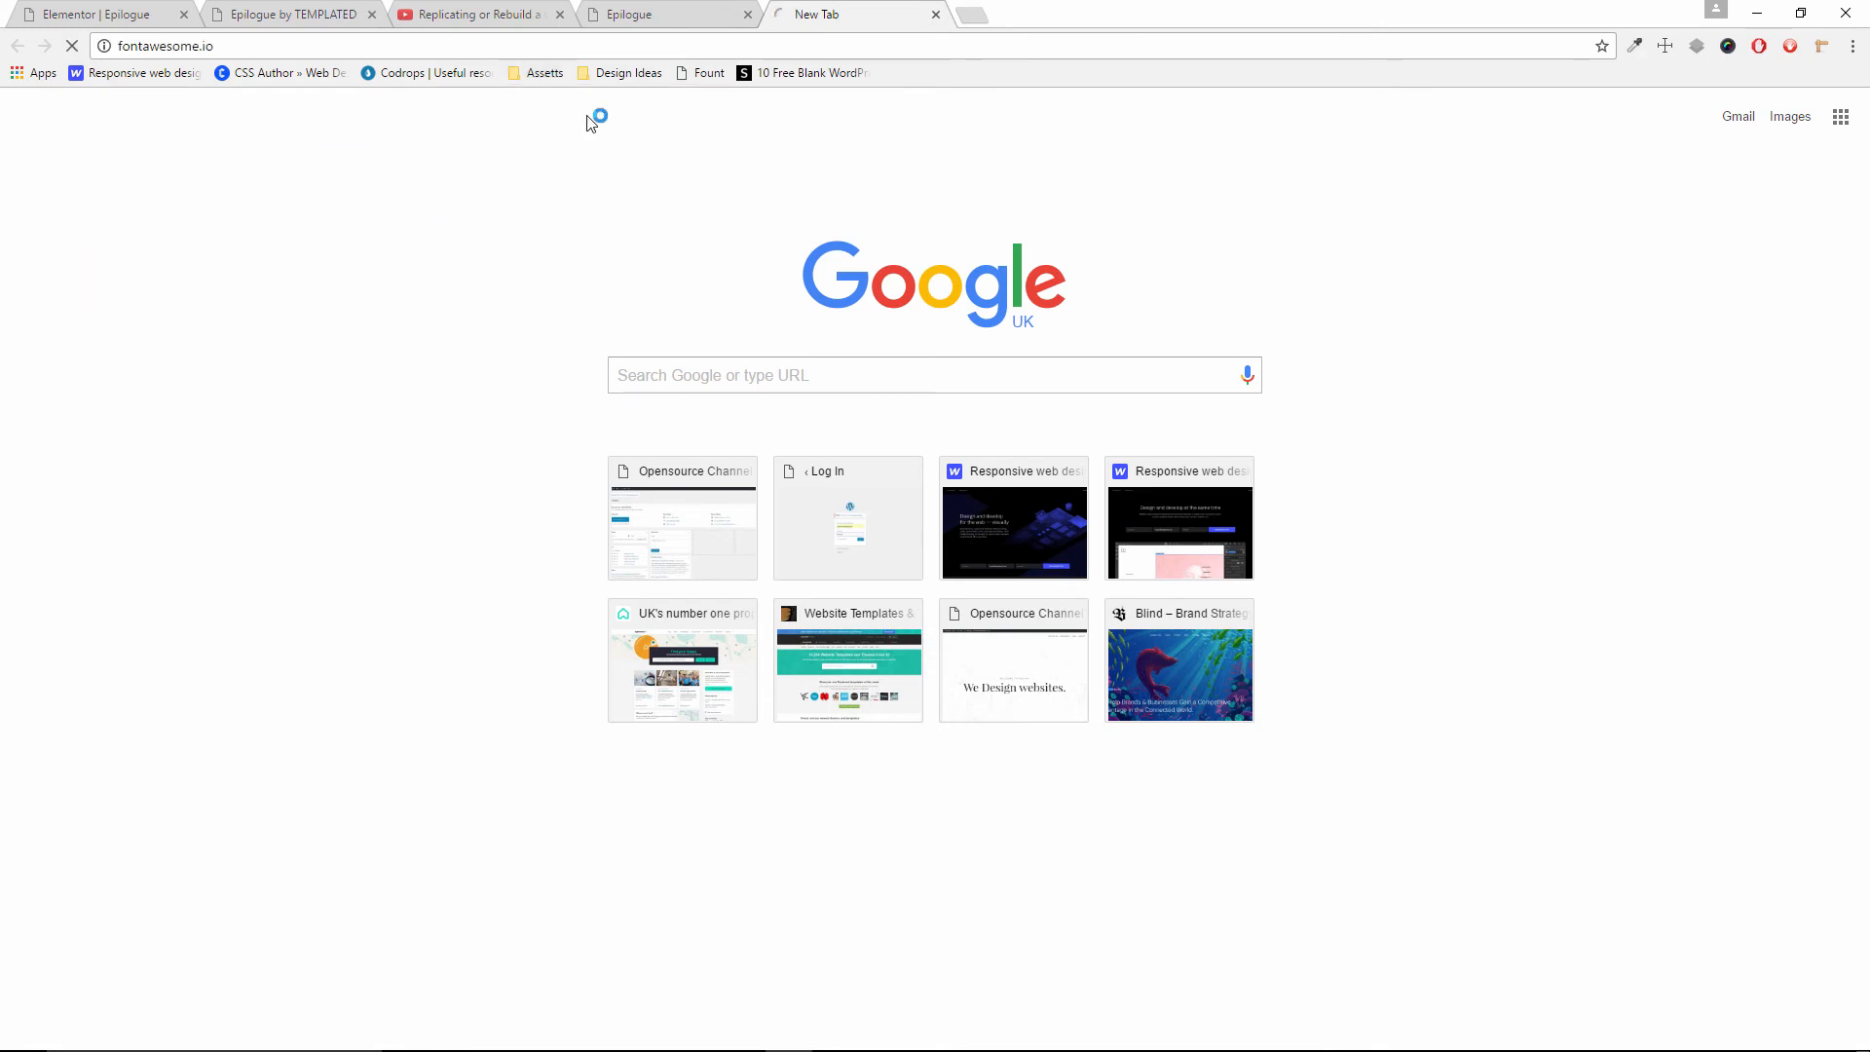
left_click(648, 12)
left_click(268, 13)
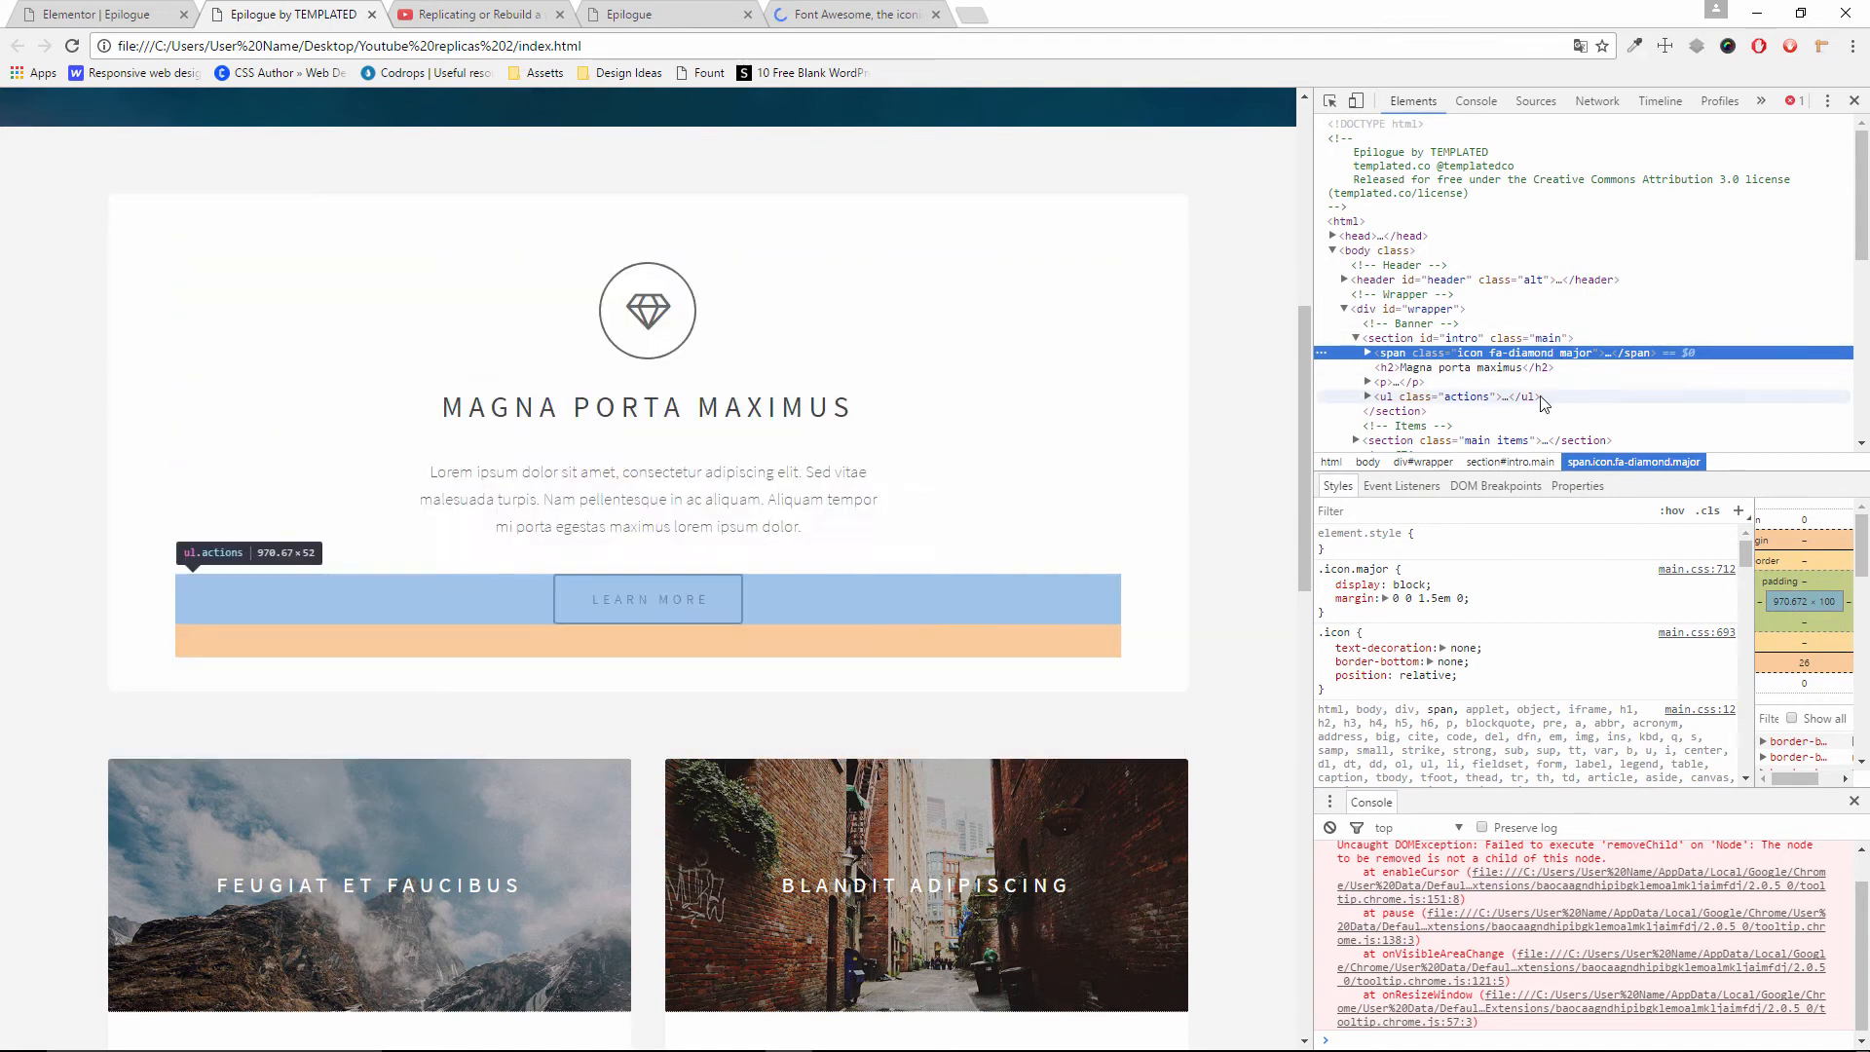
left_click(844, 13)
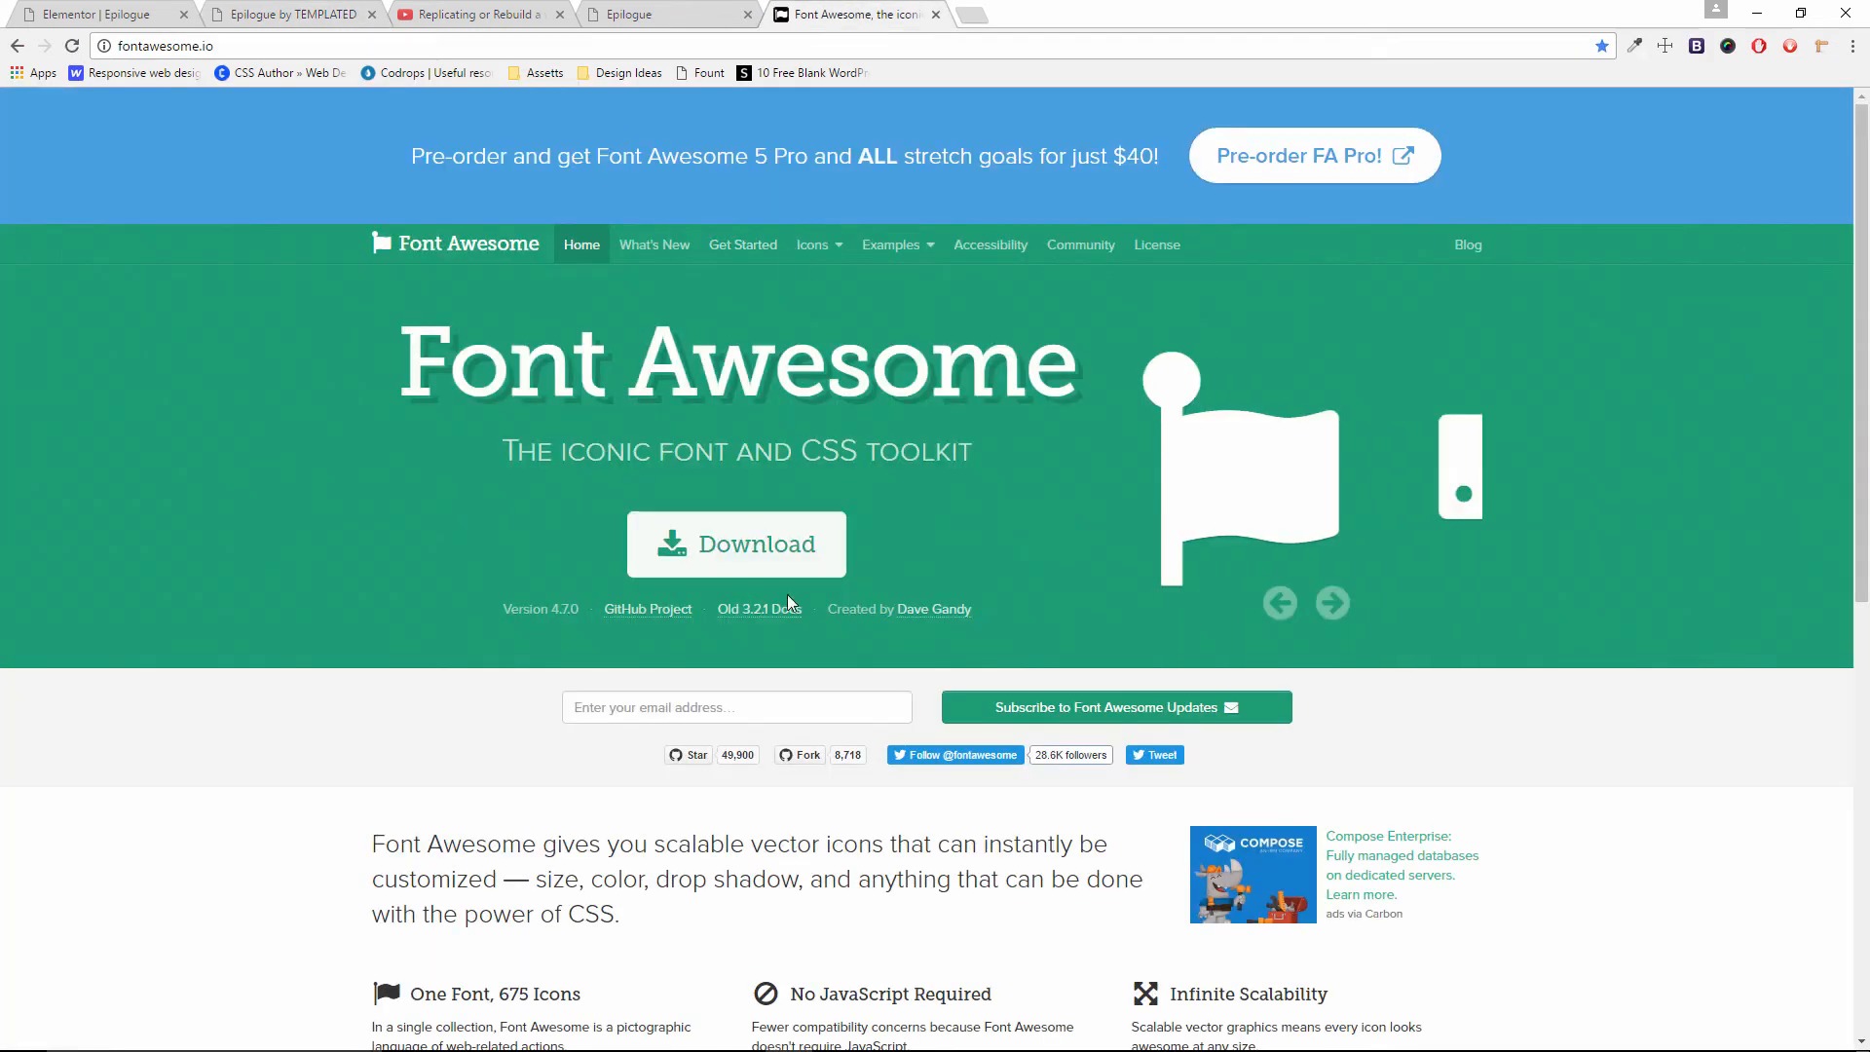
Search Font Awesome's icon list for "diamon" and open the diamond icon's page
left_click(815, 244)
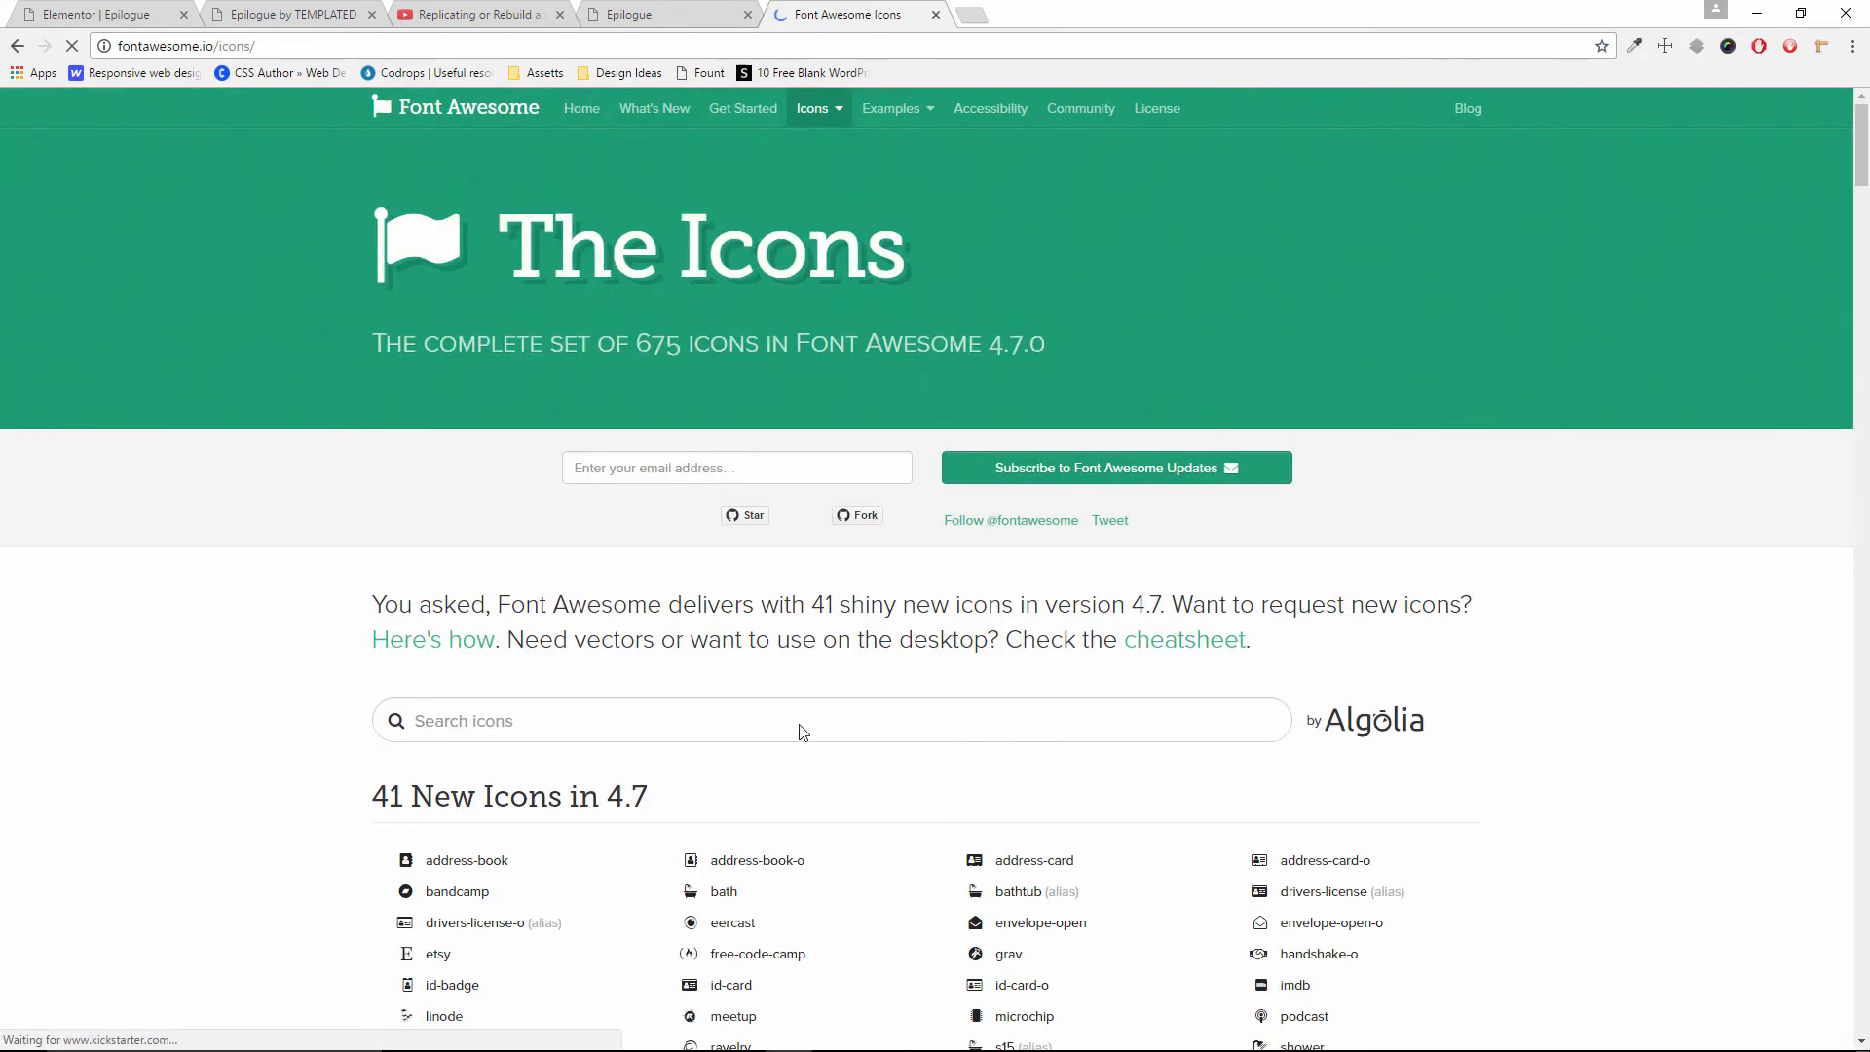
scroll(701, 526, "down", 3)
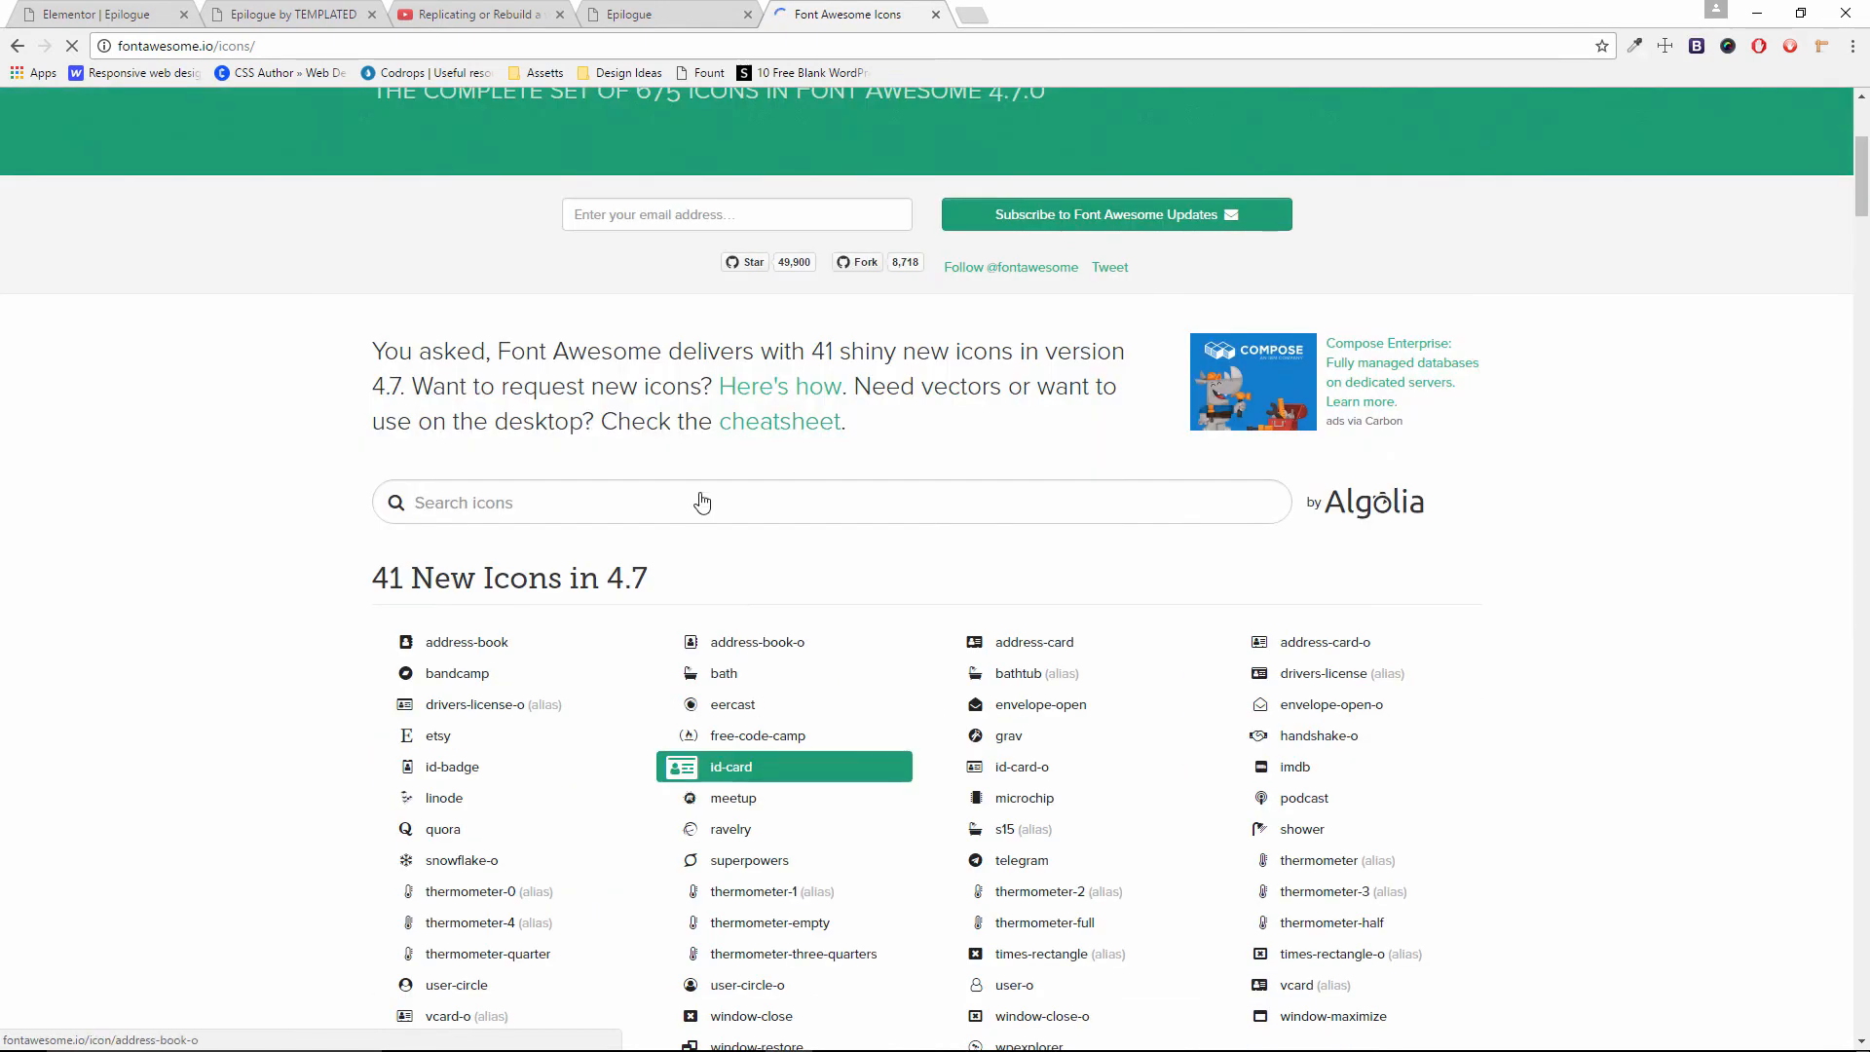
left_click(688, 506)
type("diamon")
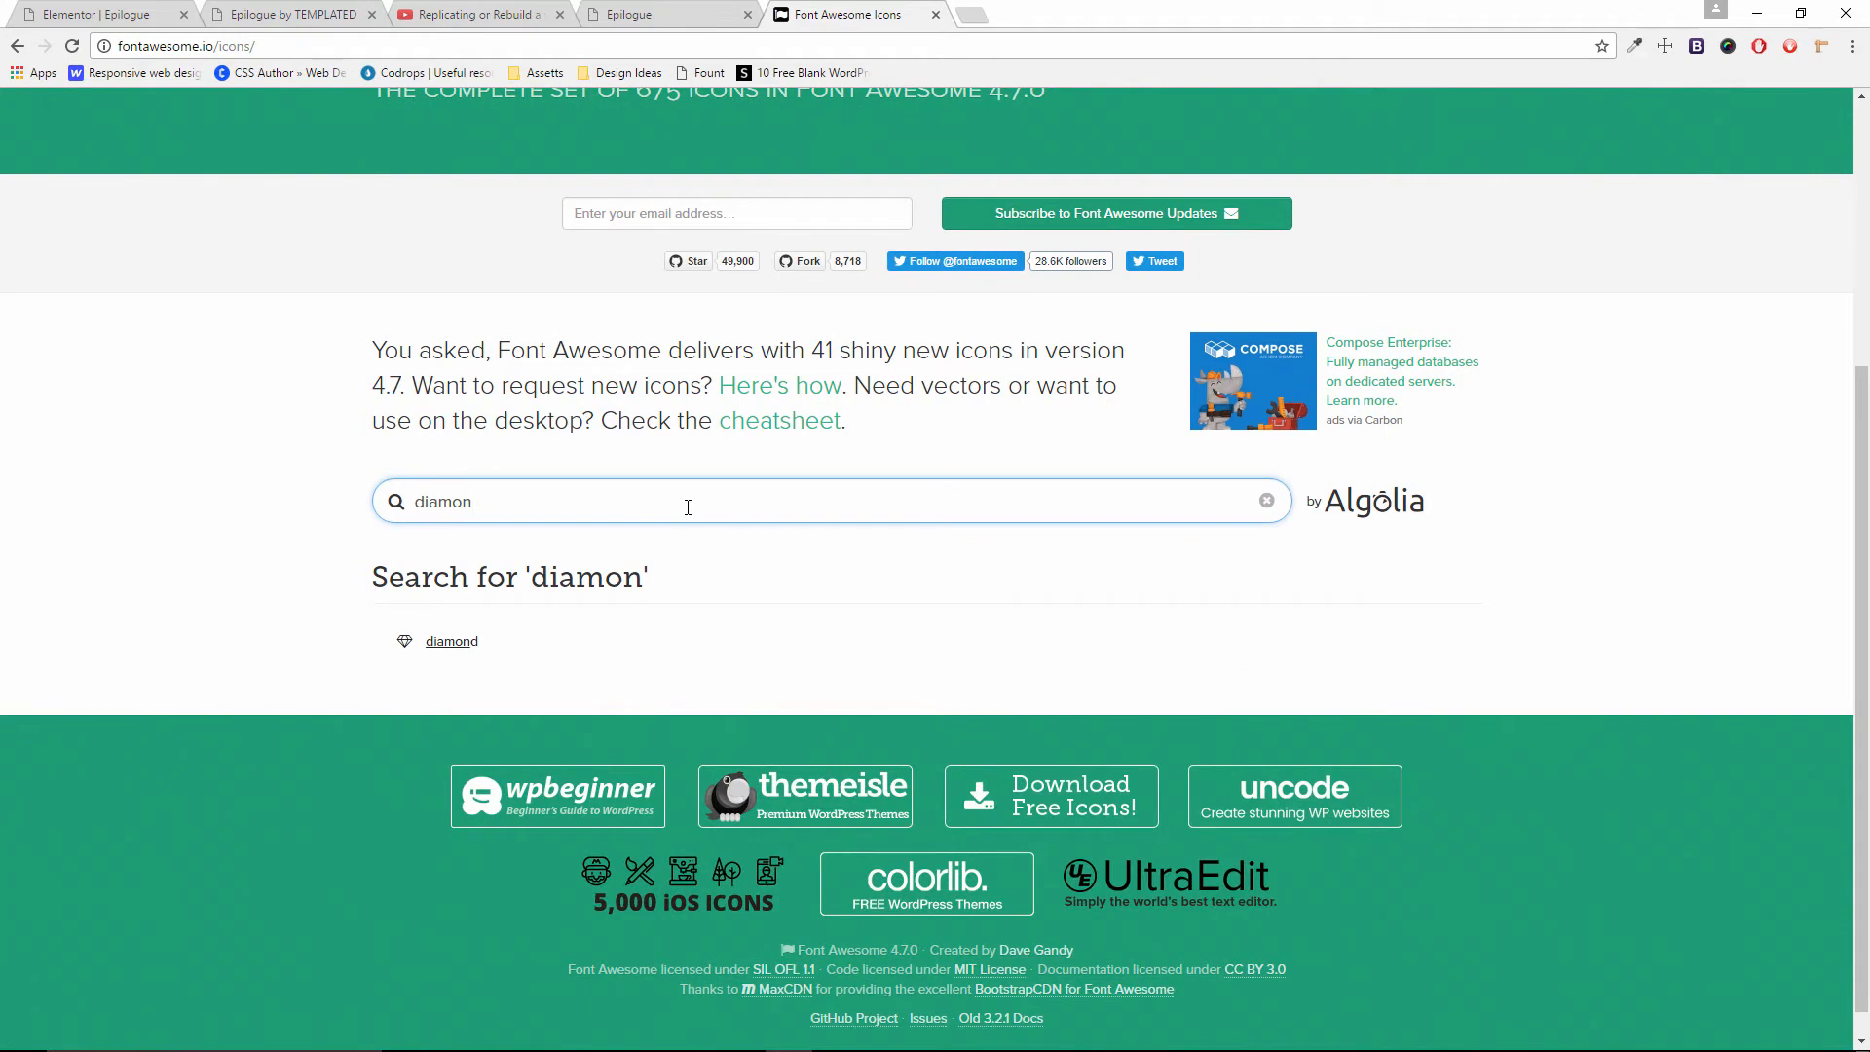
left_click(466, 640)
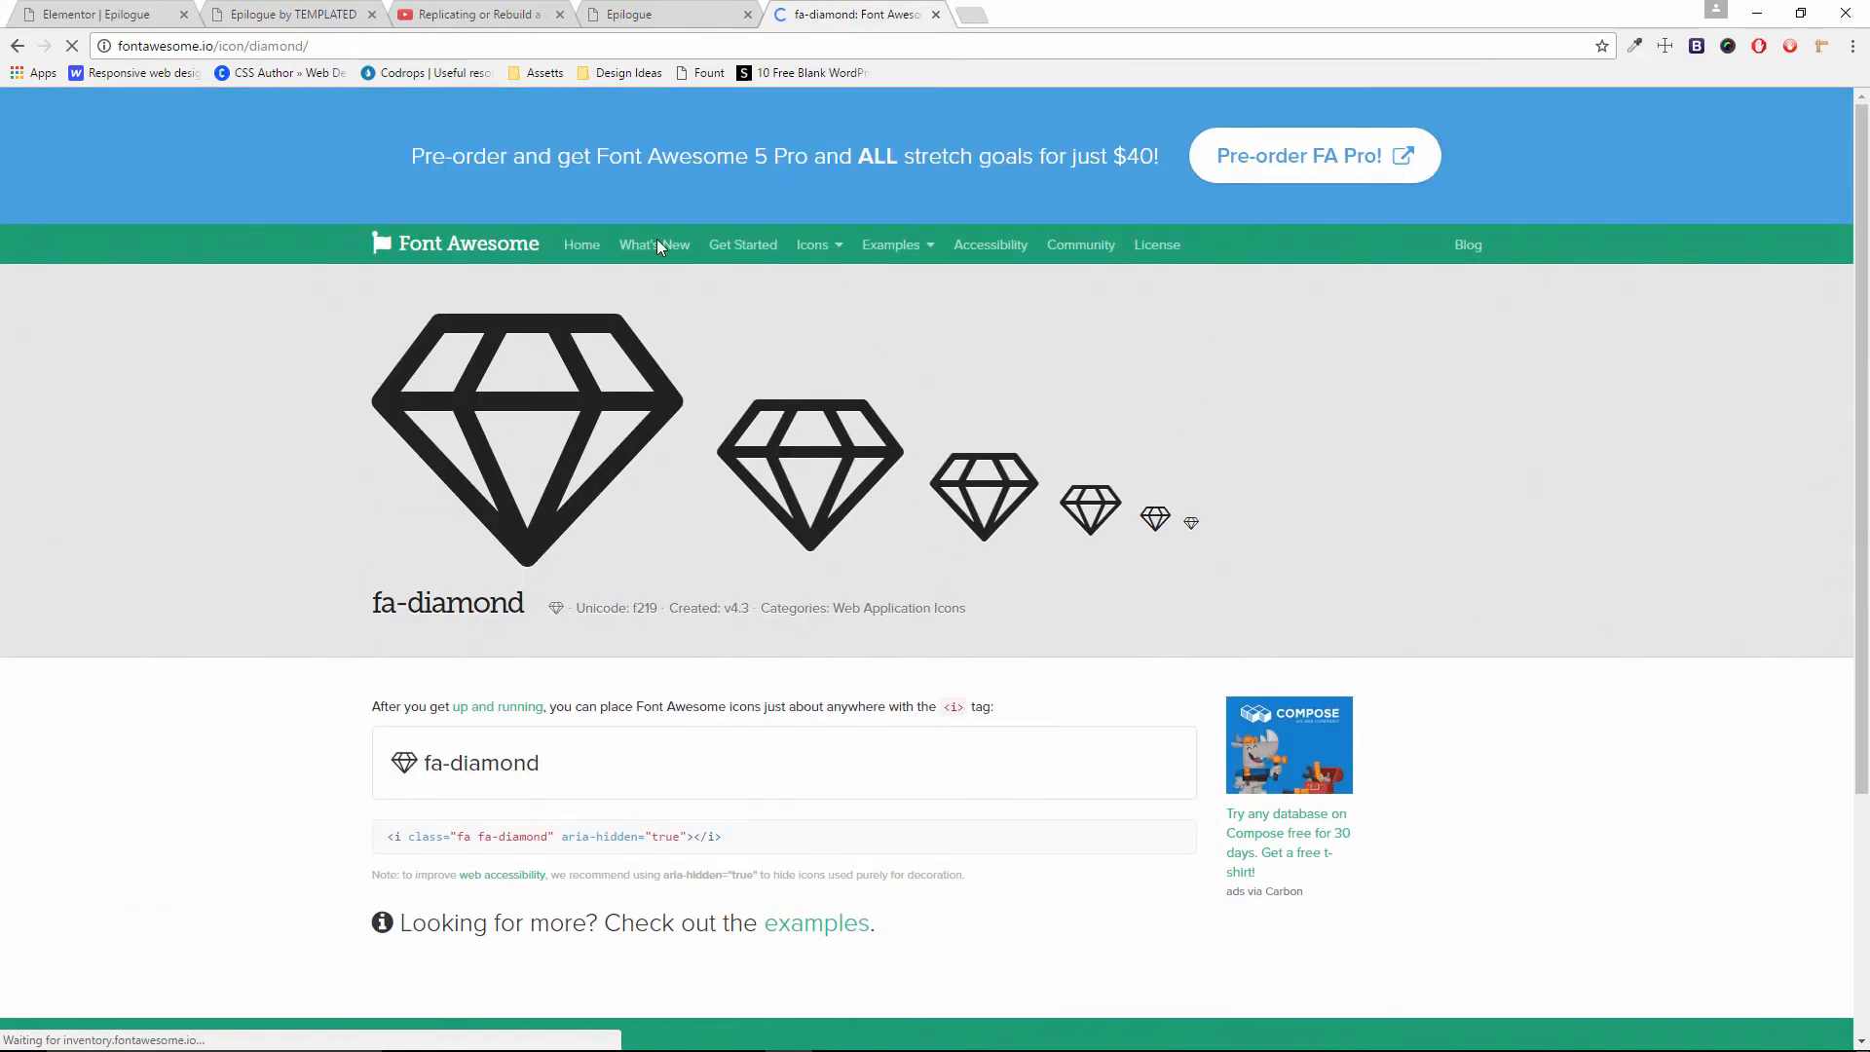
Copy the HTML snippet for the fa-diamond icon
left_click_drag(758, 843, 374, 824)
right_click(418, 829)
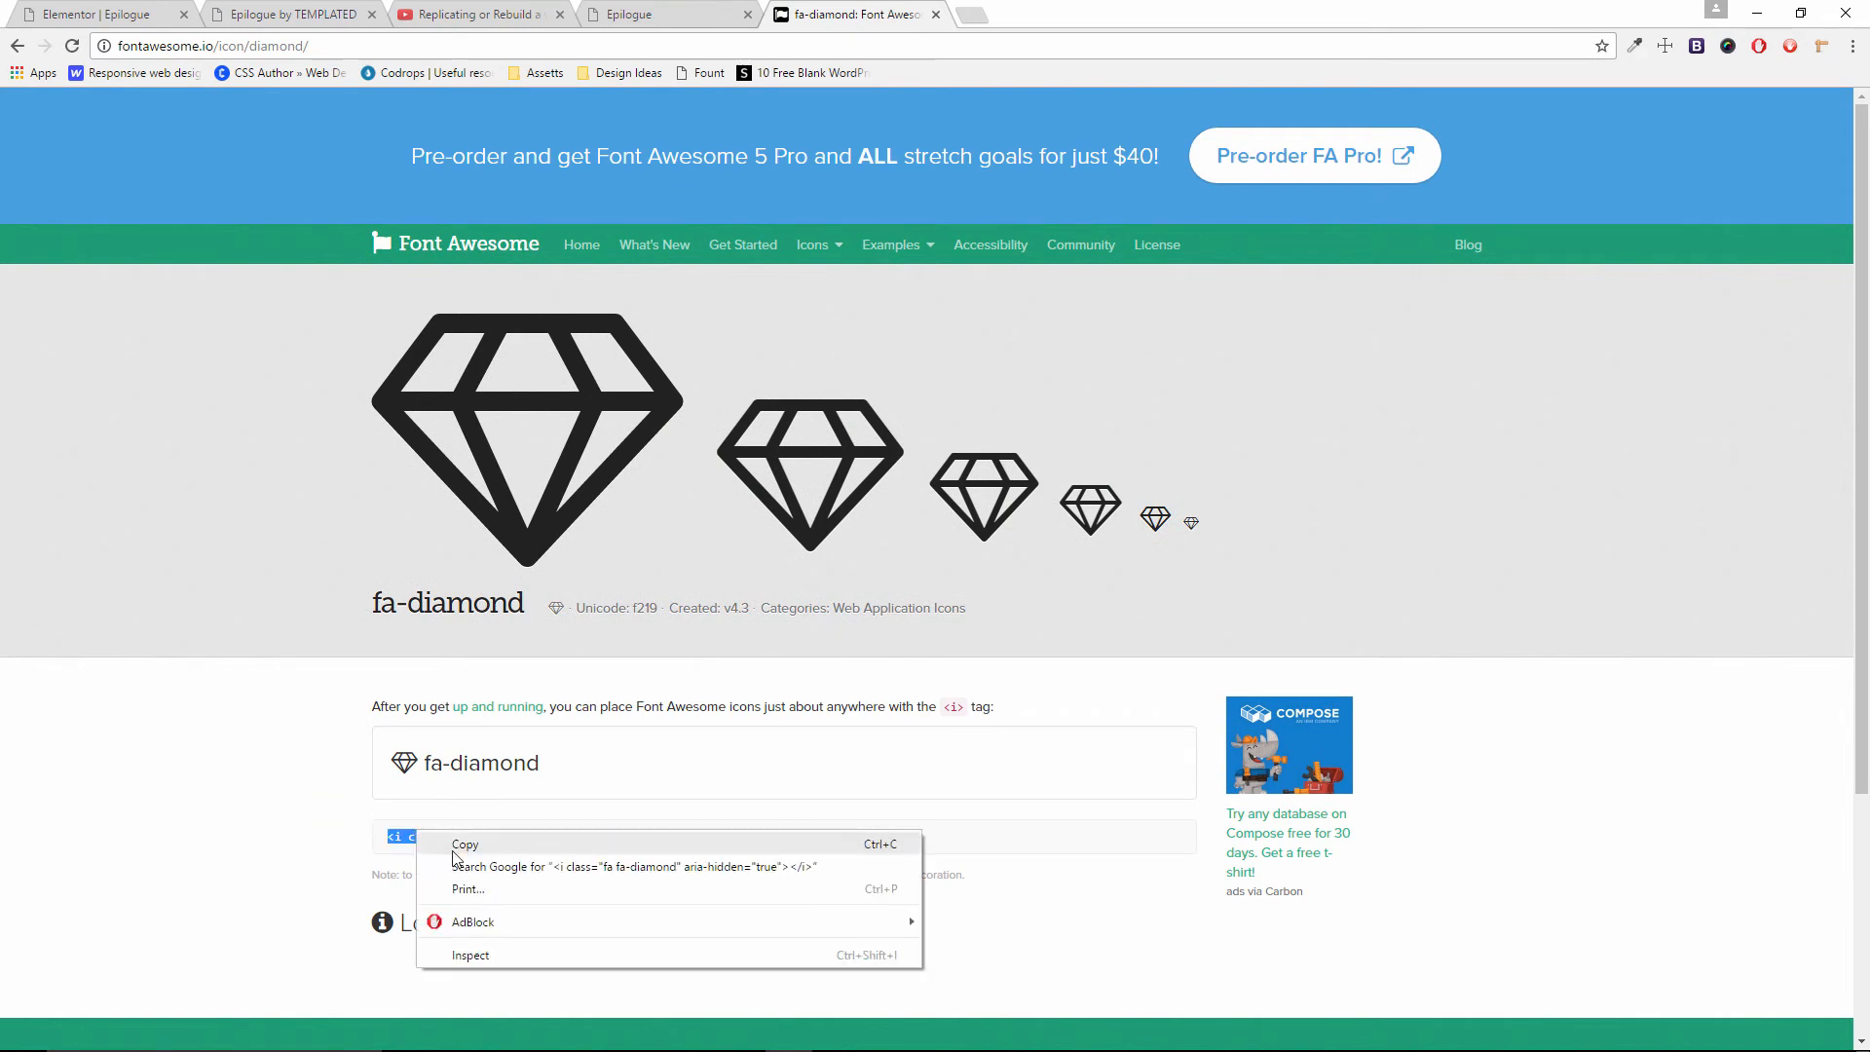
left_click(456, 843)
Back in Elementor, add an Icon widget to the grey section's empty column and set its icon to diamond
left_click(60, 8)
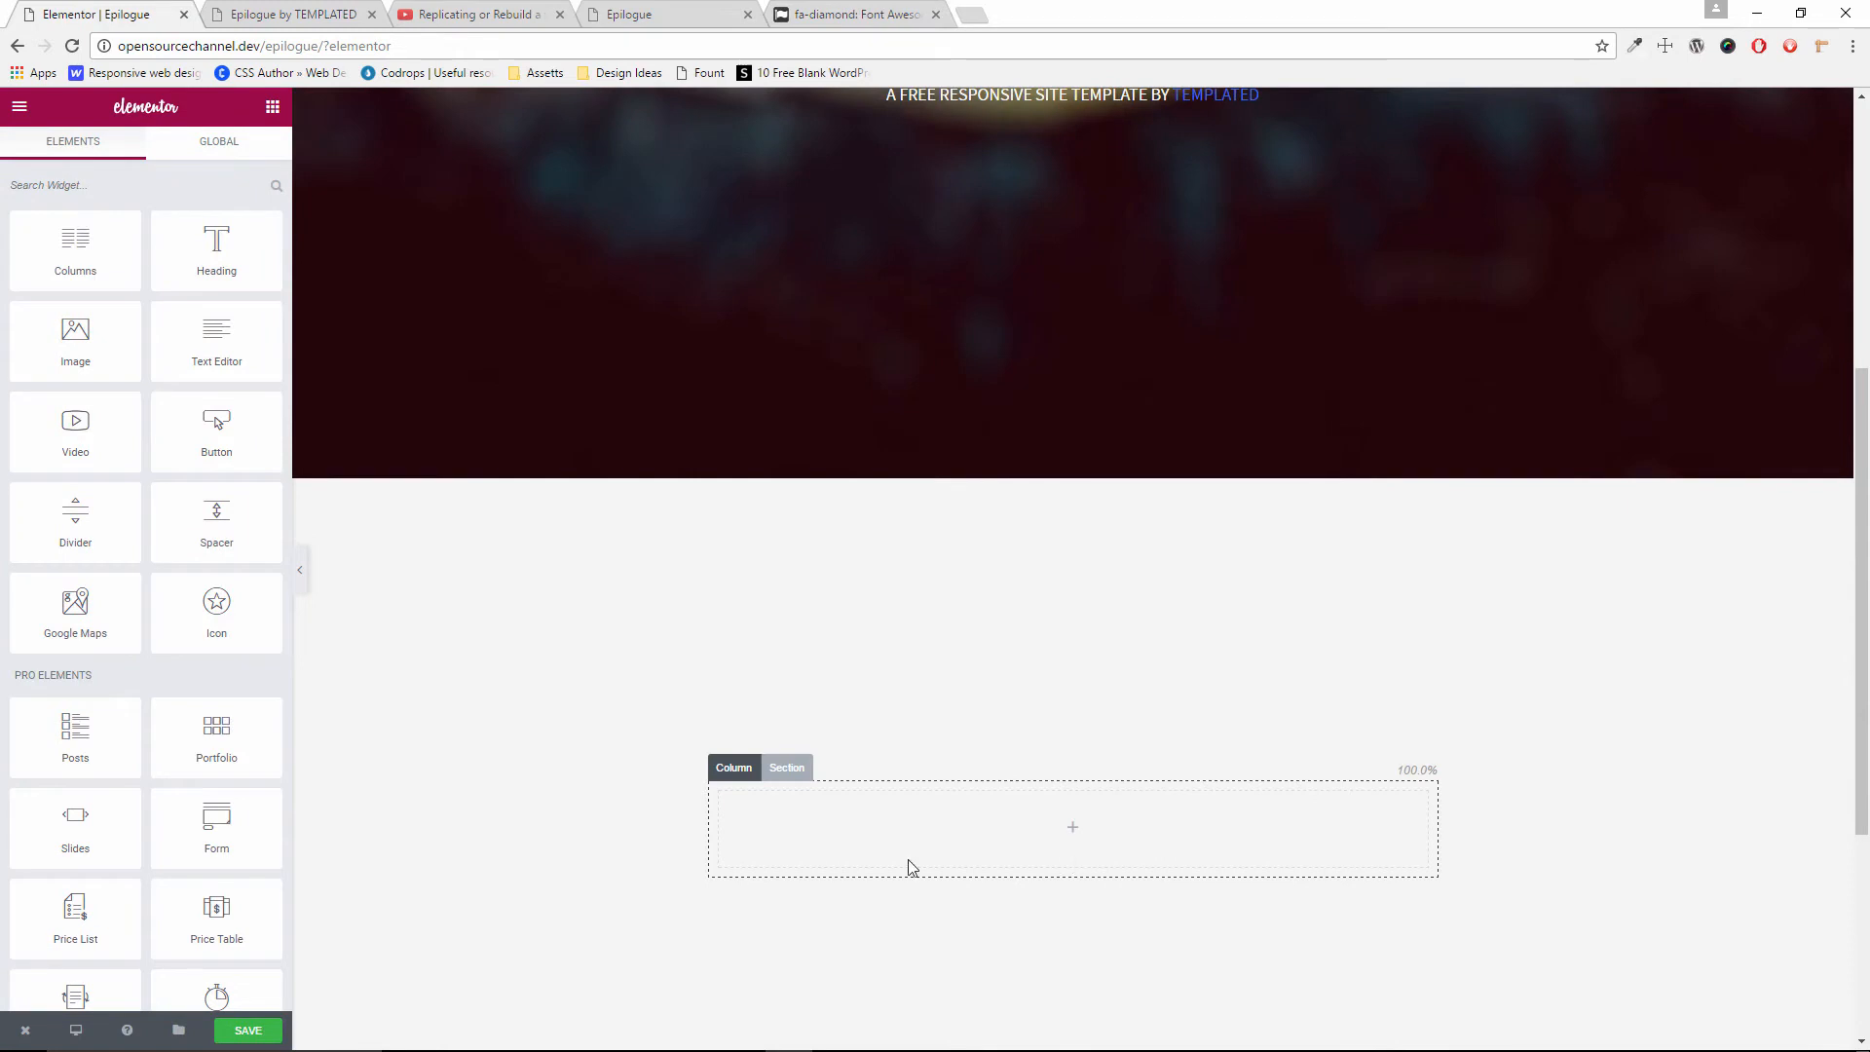
scroll(252, 800, "down", 6)
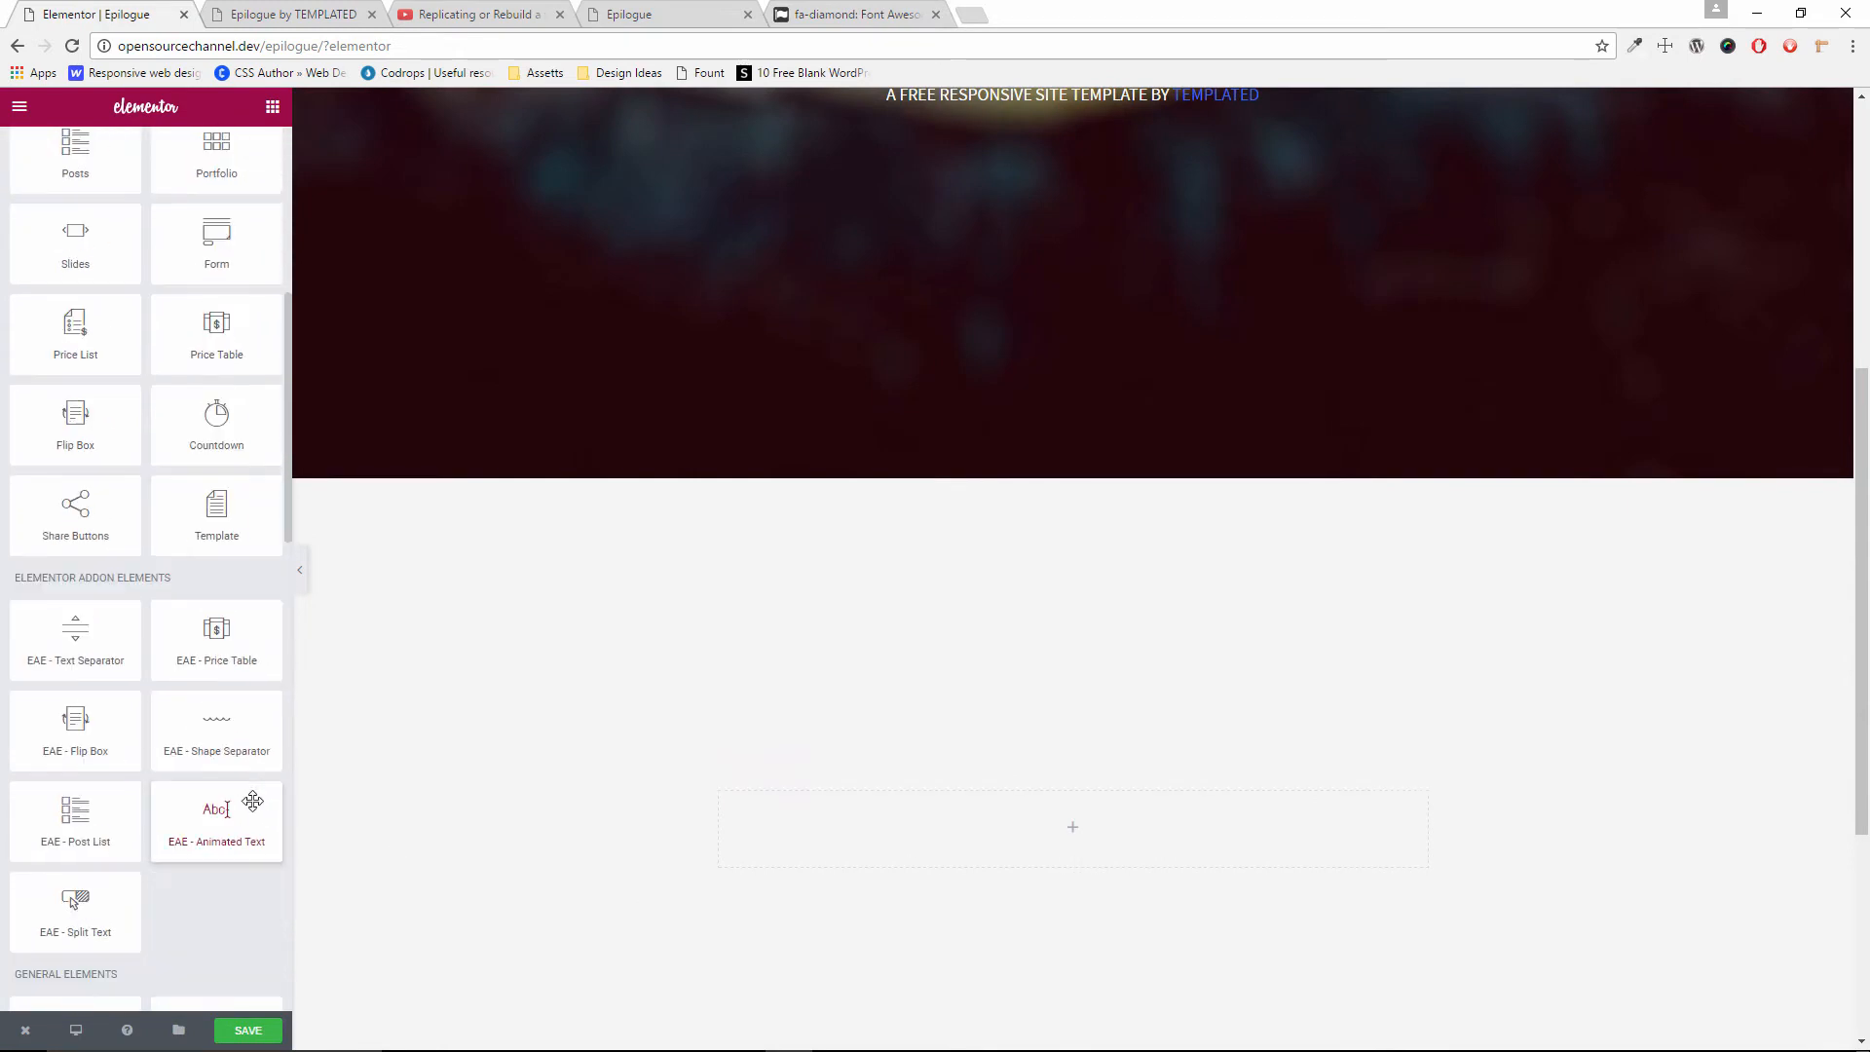
scroll(253, 800, "up", 2)
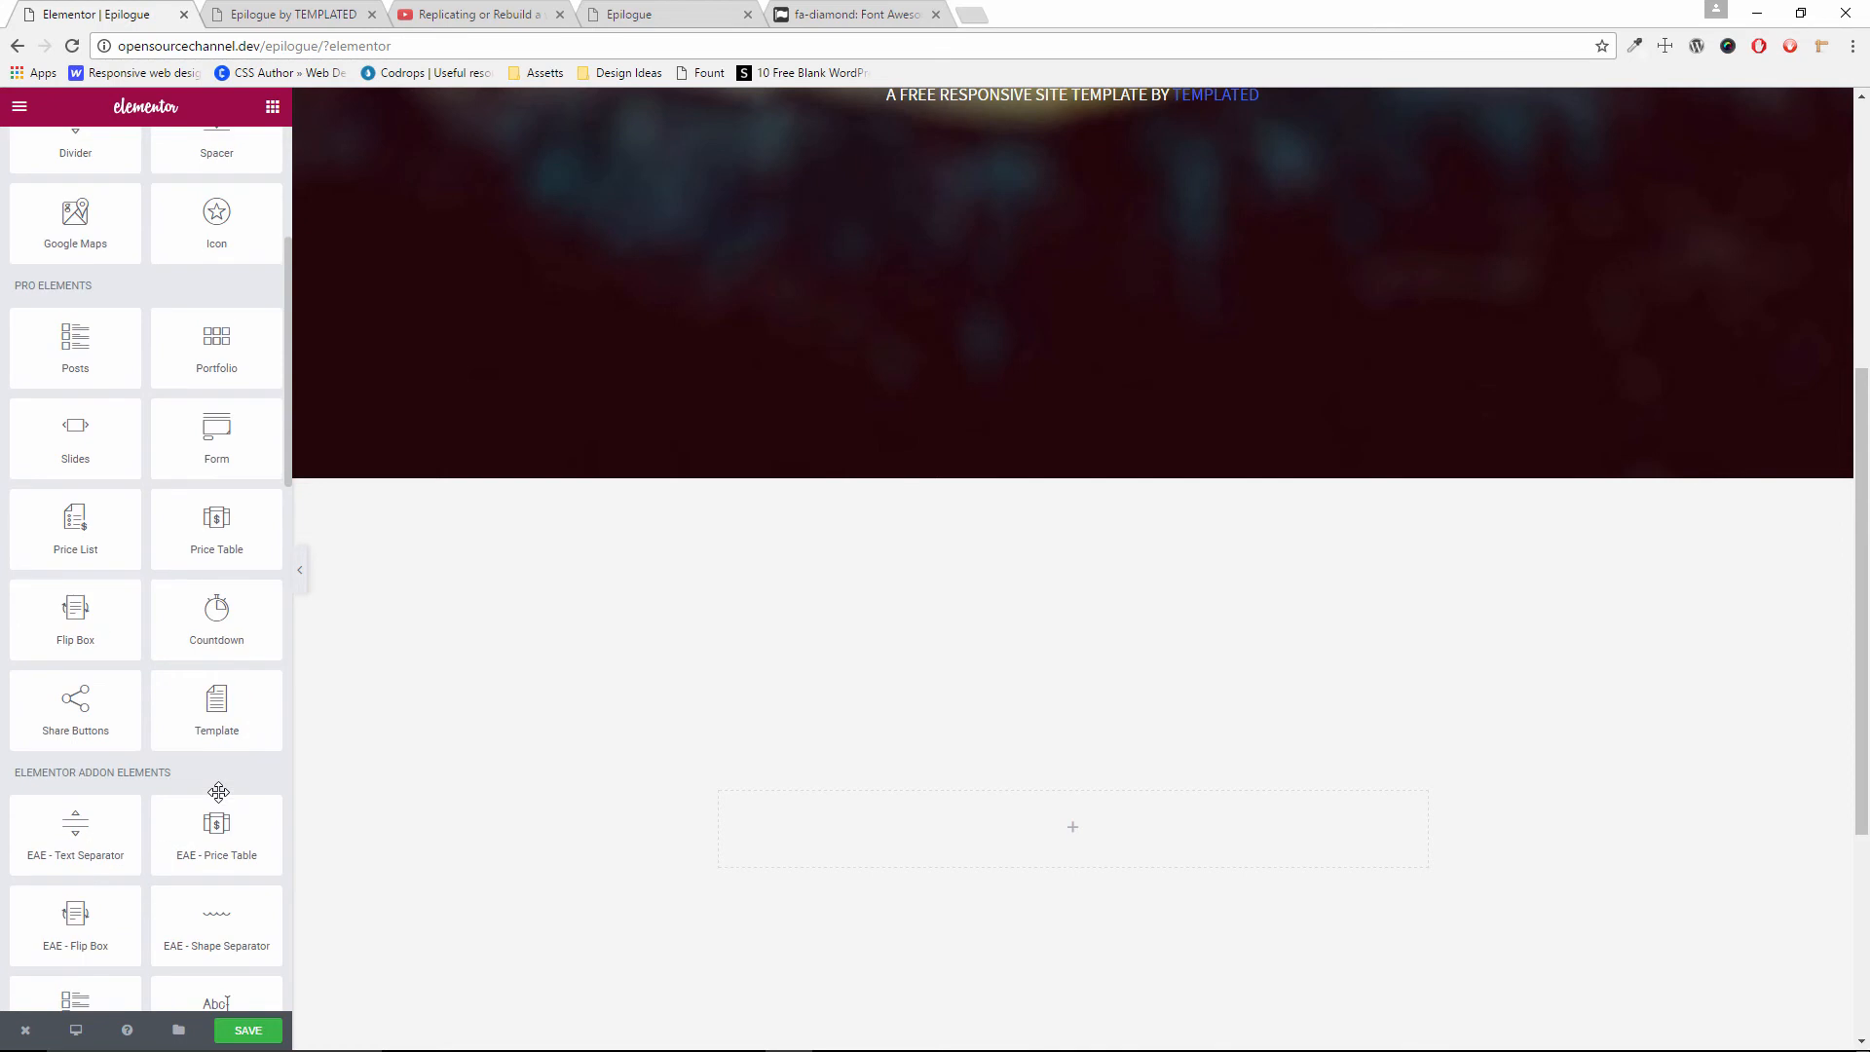
left_click_drag(198, 241, 1108, 850)
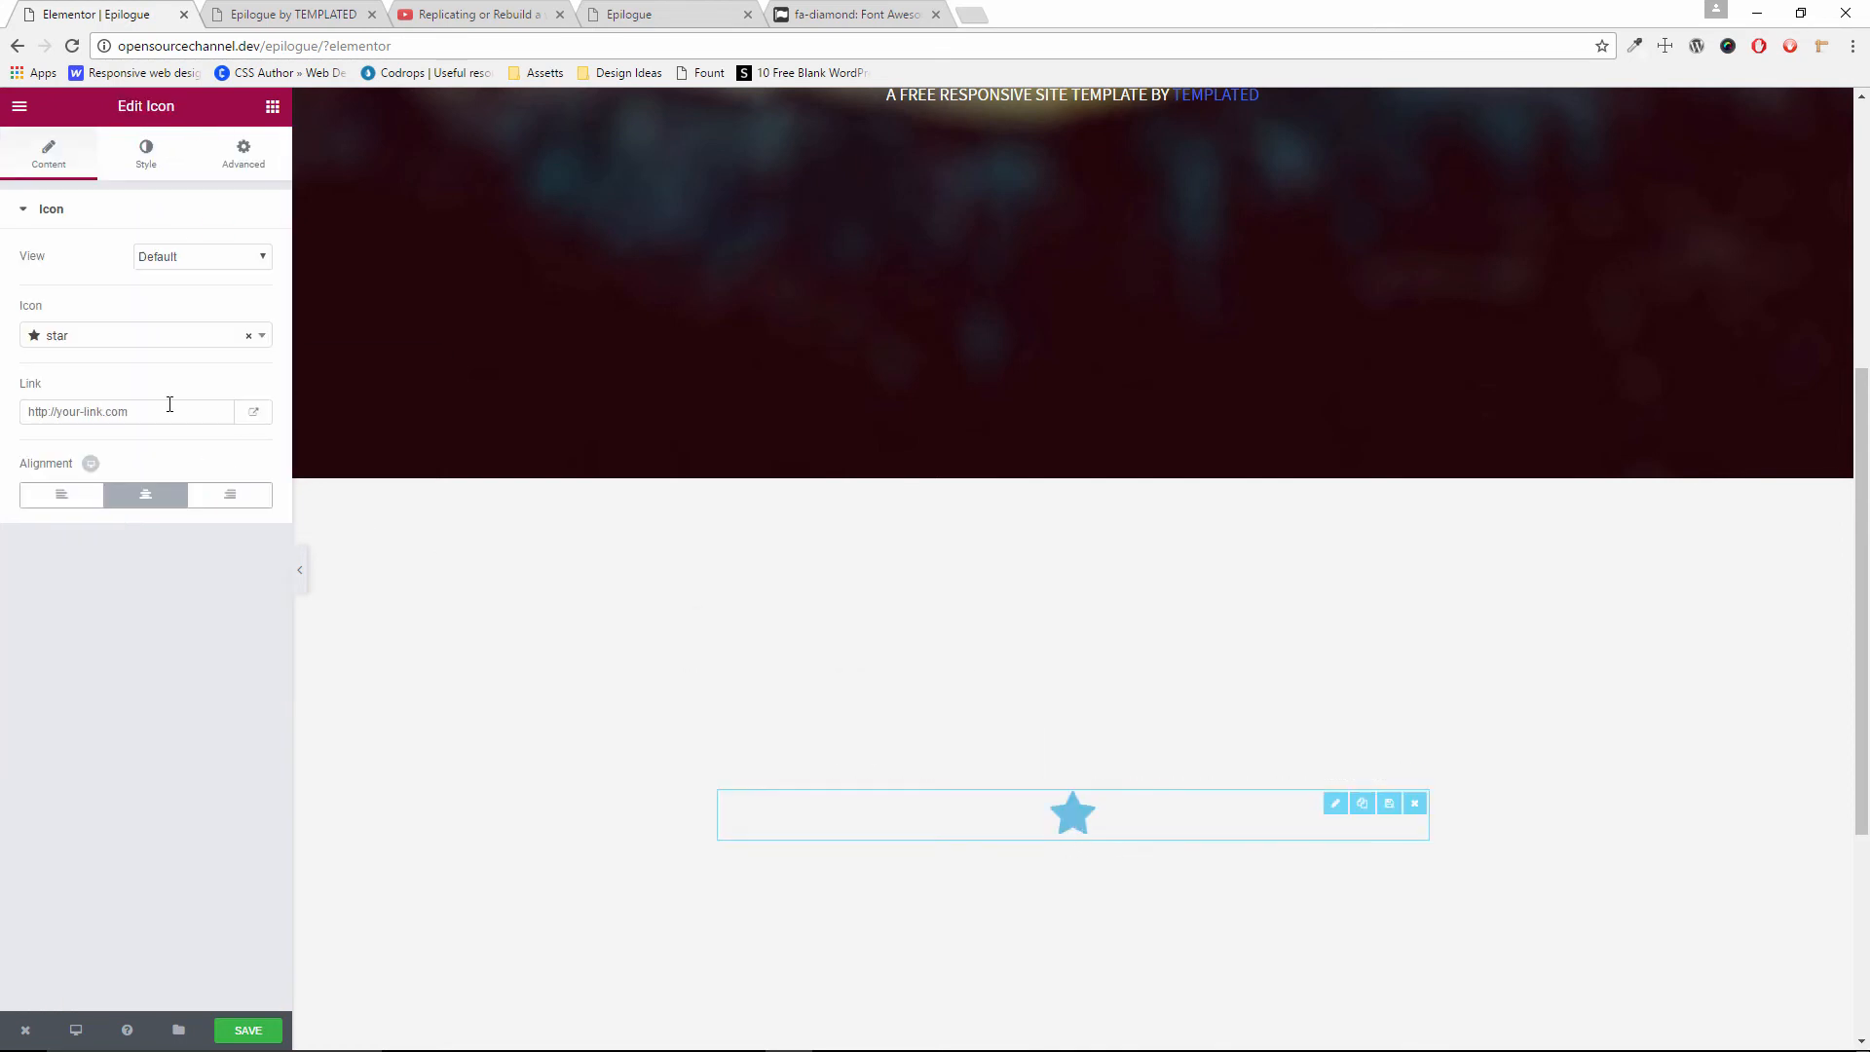
left_click(219, 336)
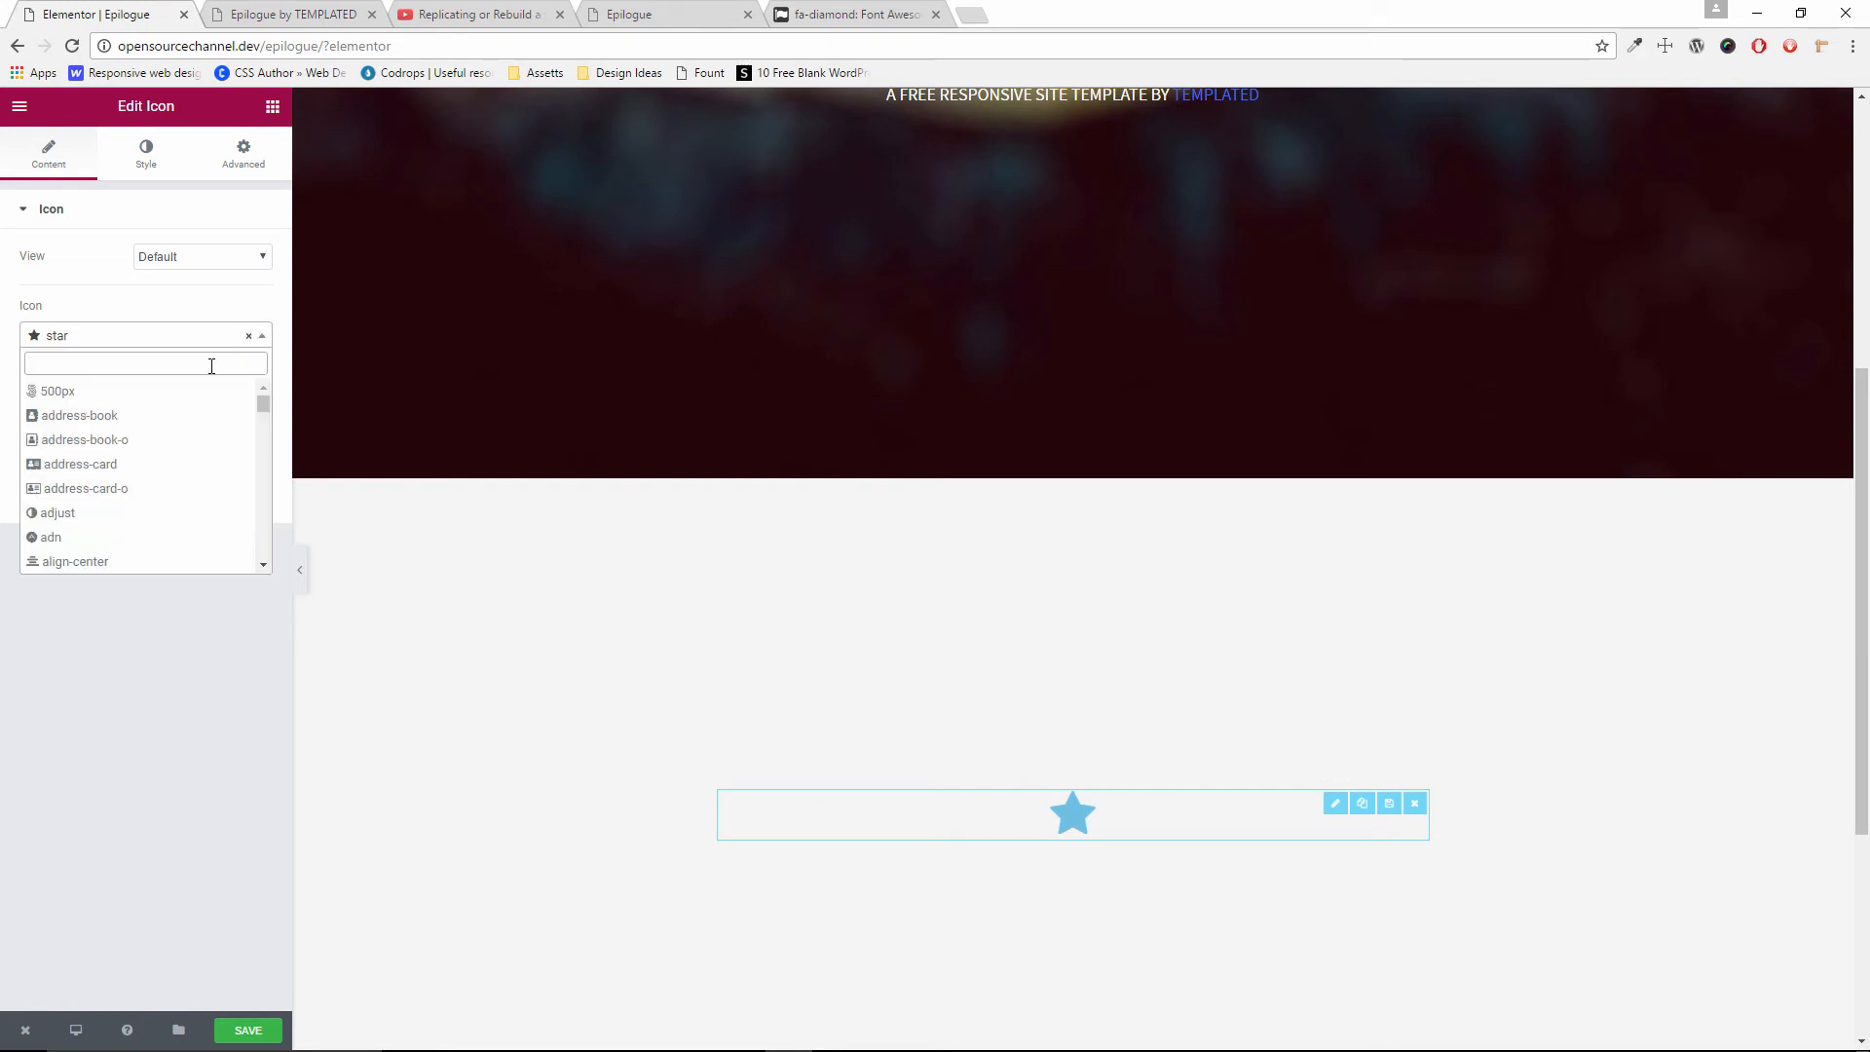
type("diamo")
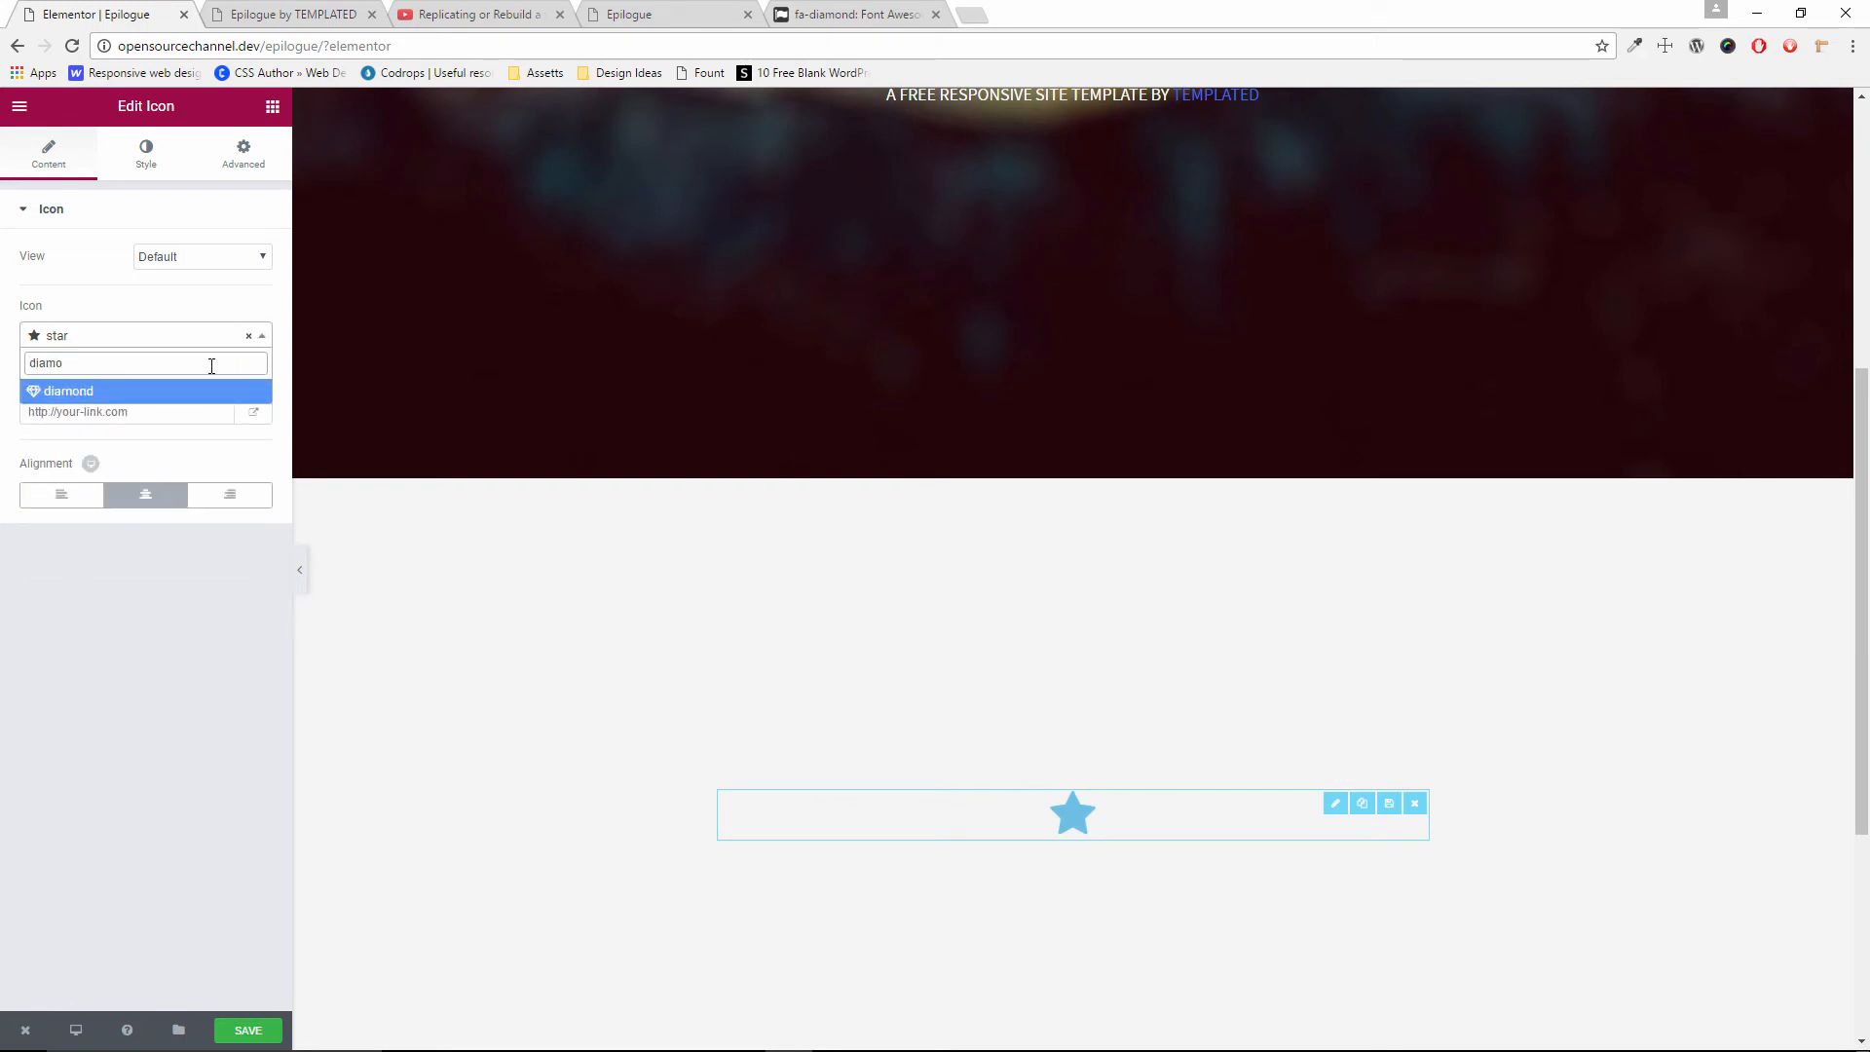
left_click(151, 392)
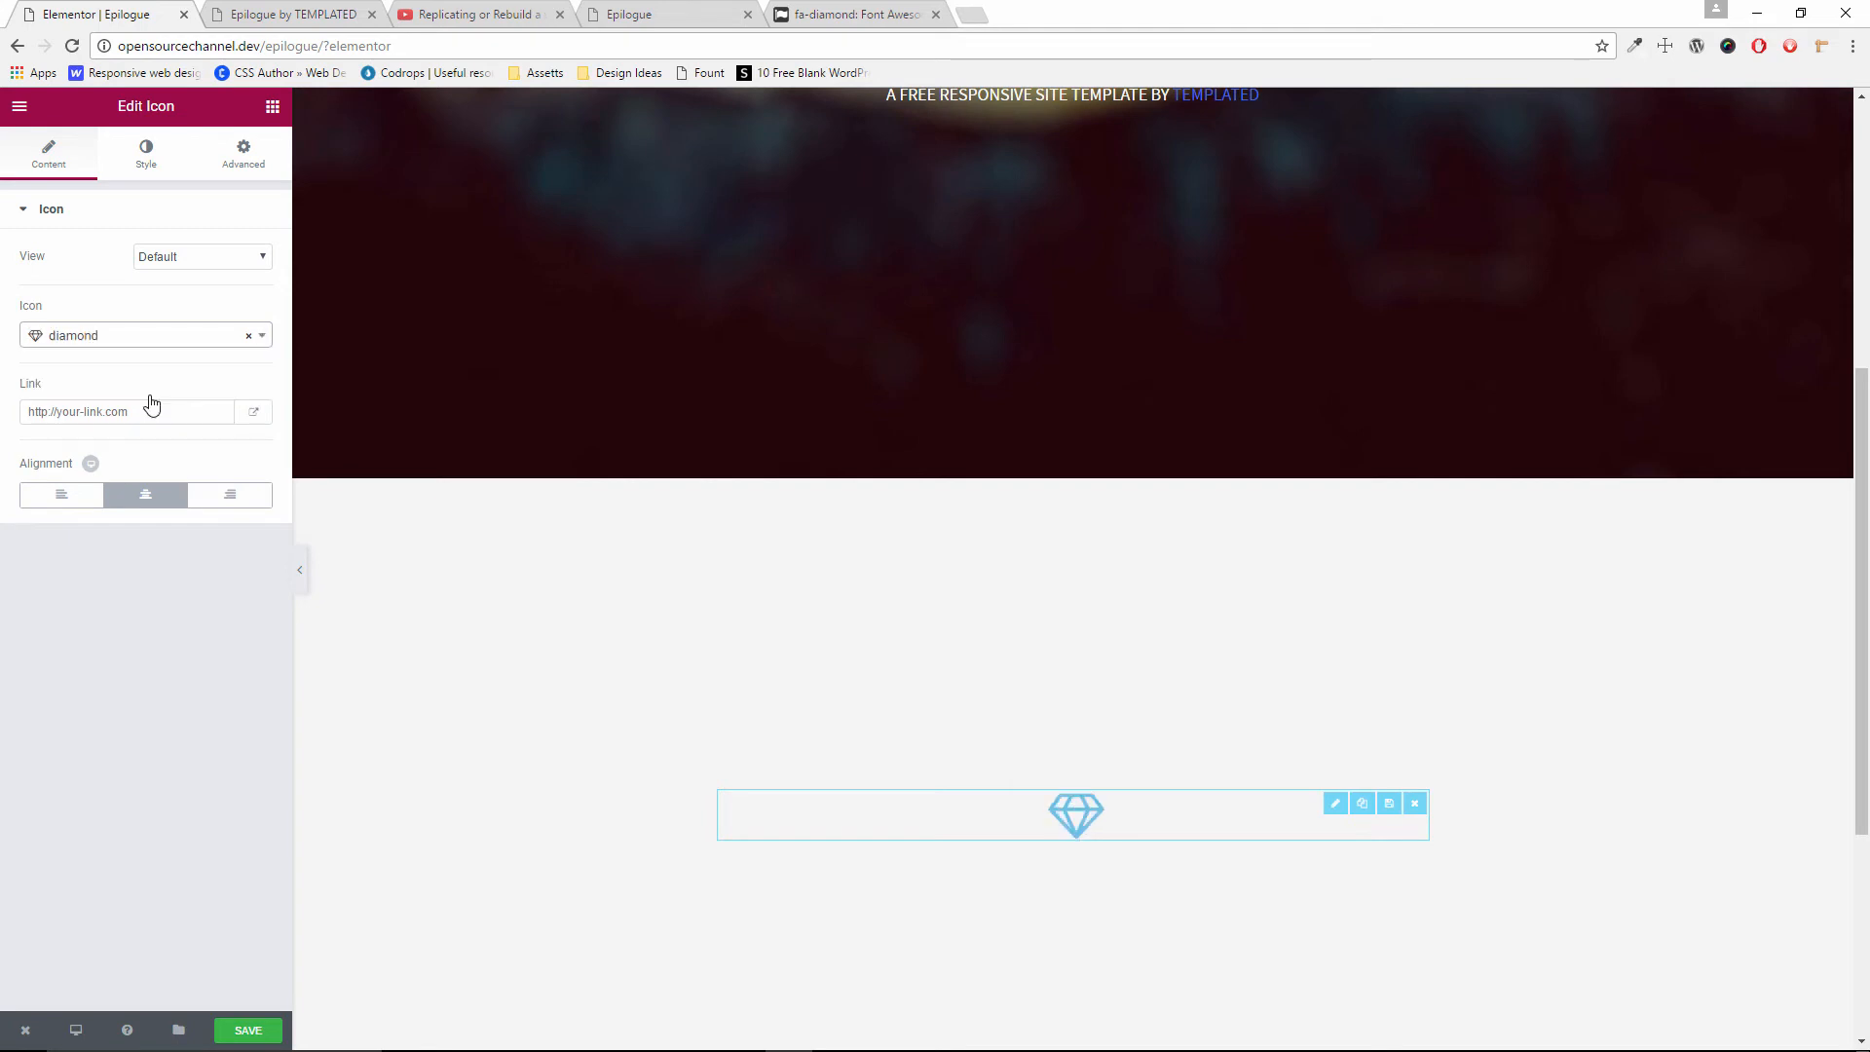
Check the available View options for the icon widget against the template's circled diamond icon
left_click(204, 259)
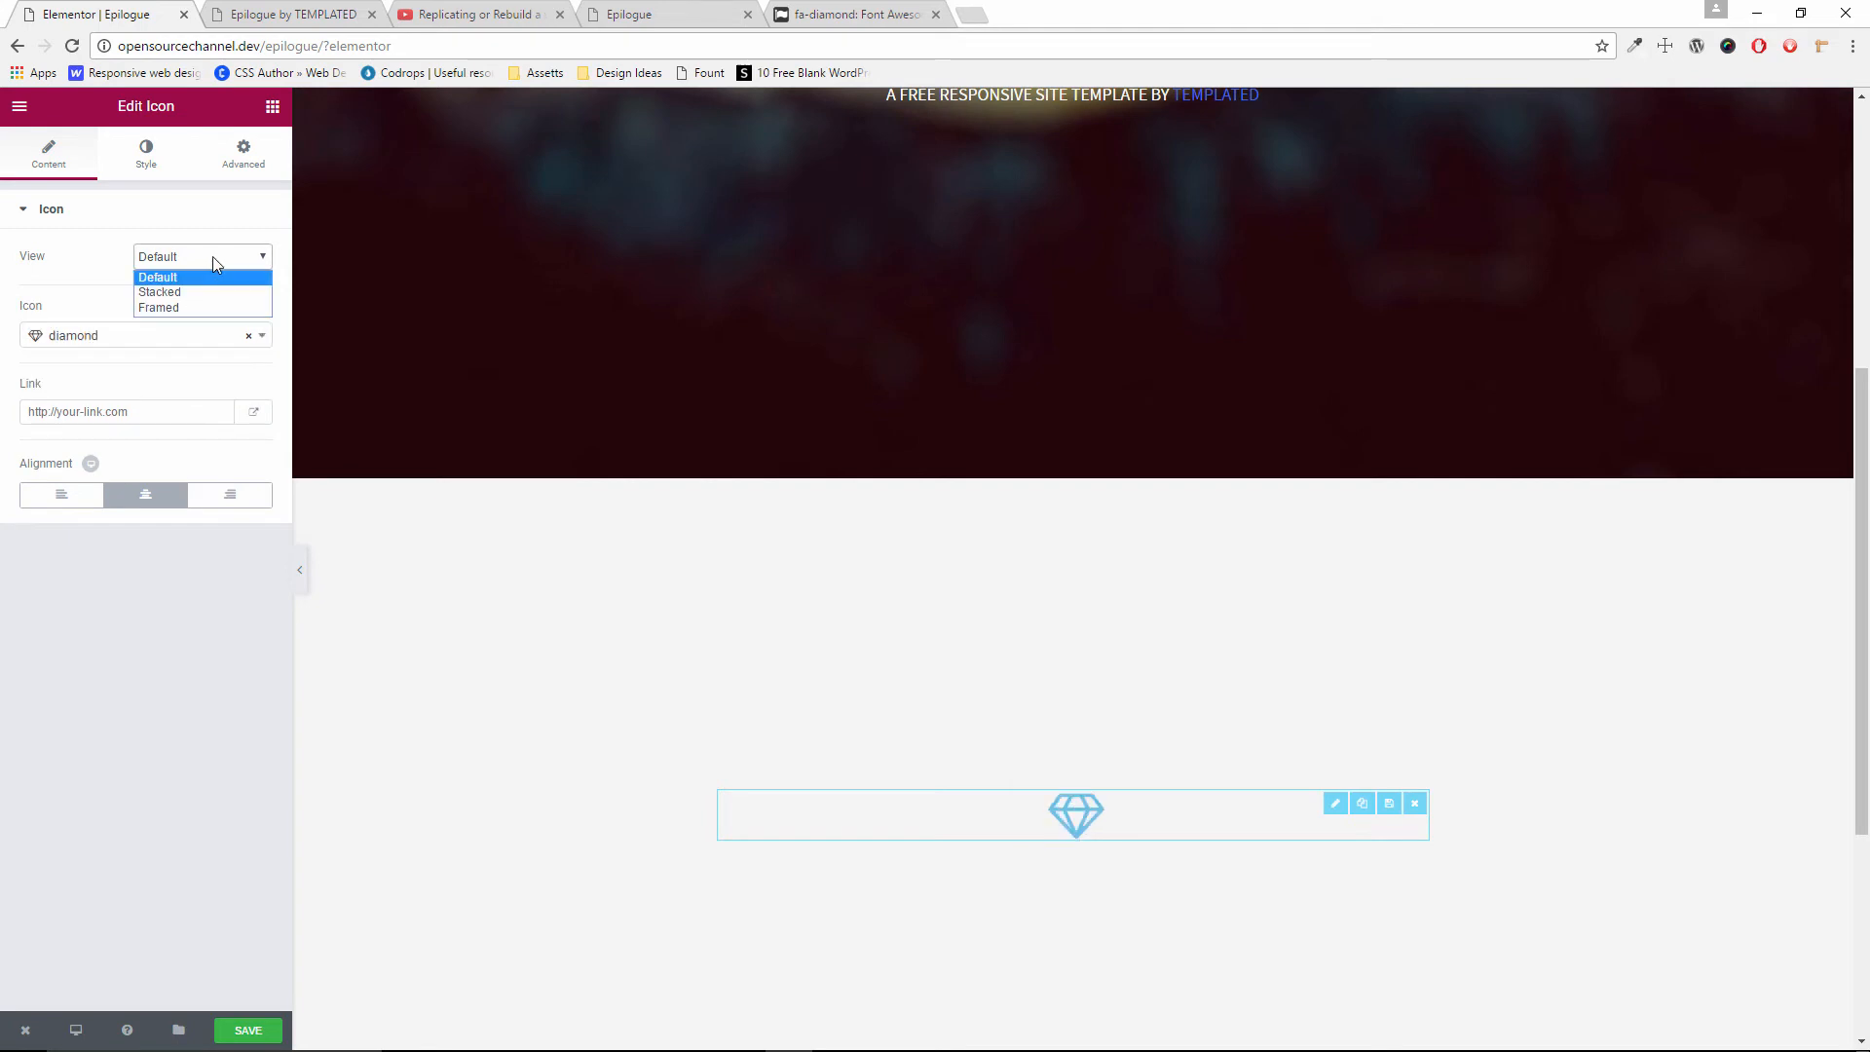
left_click(213, 255)
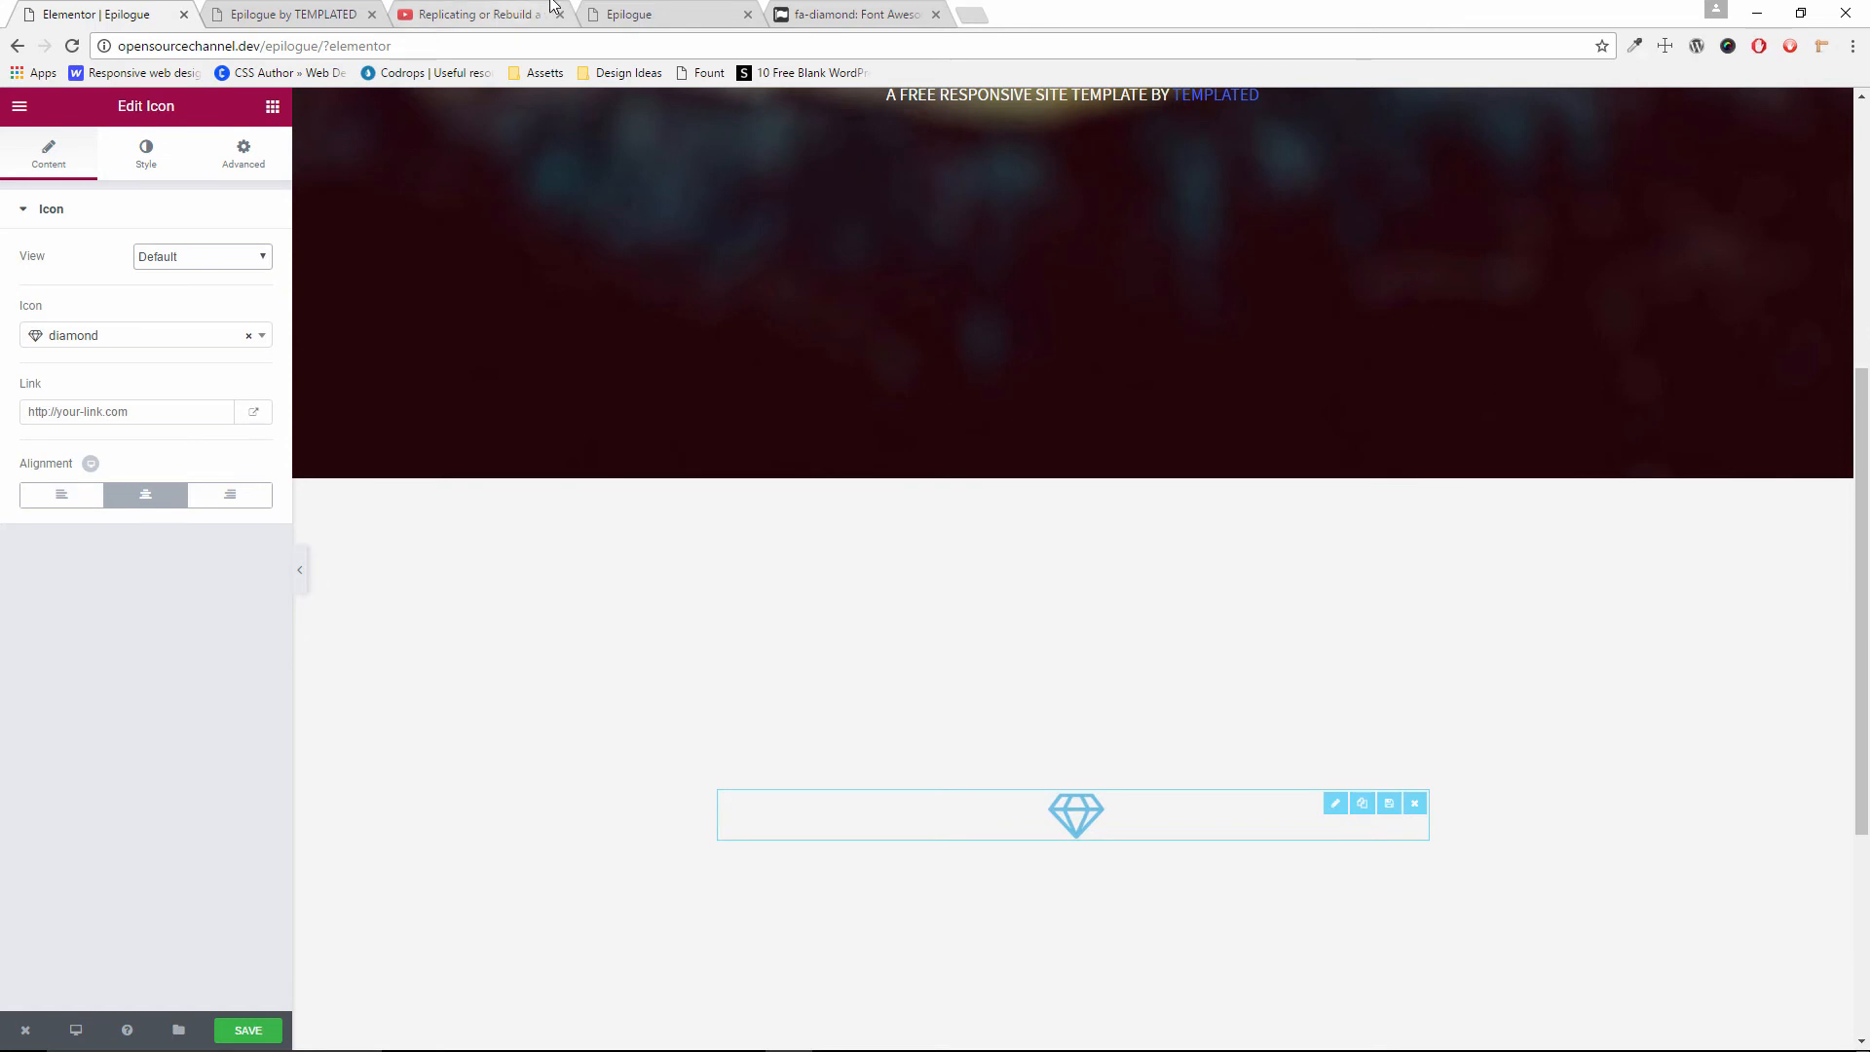
left_click(299, 9)
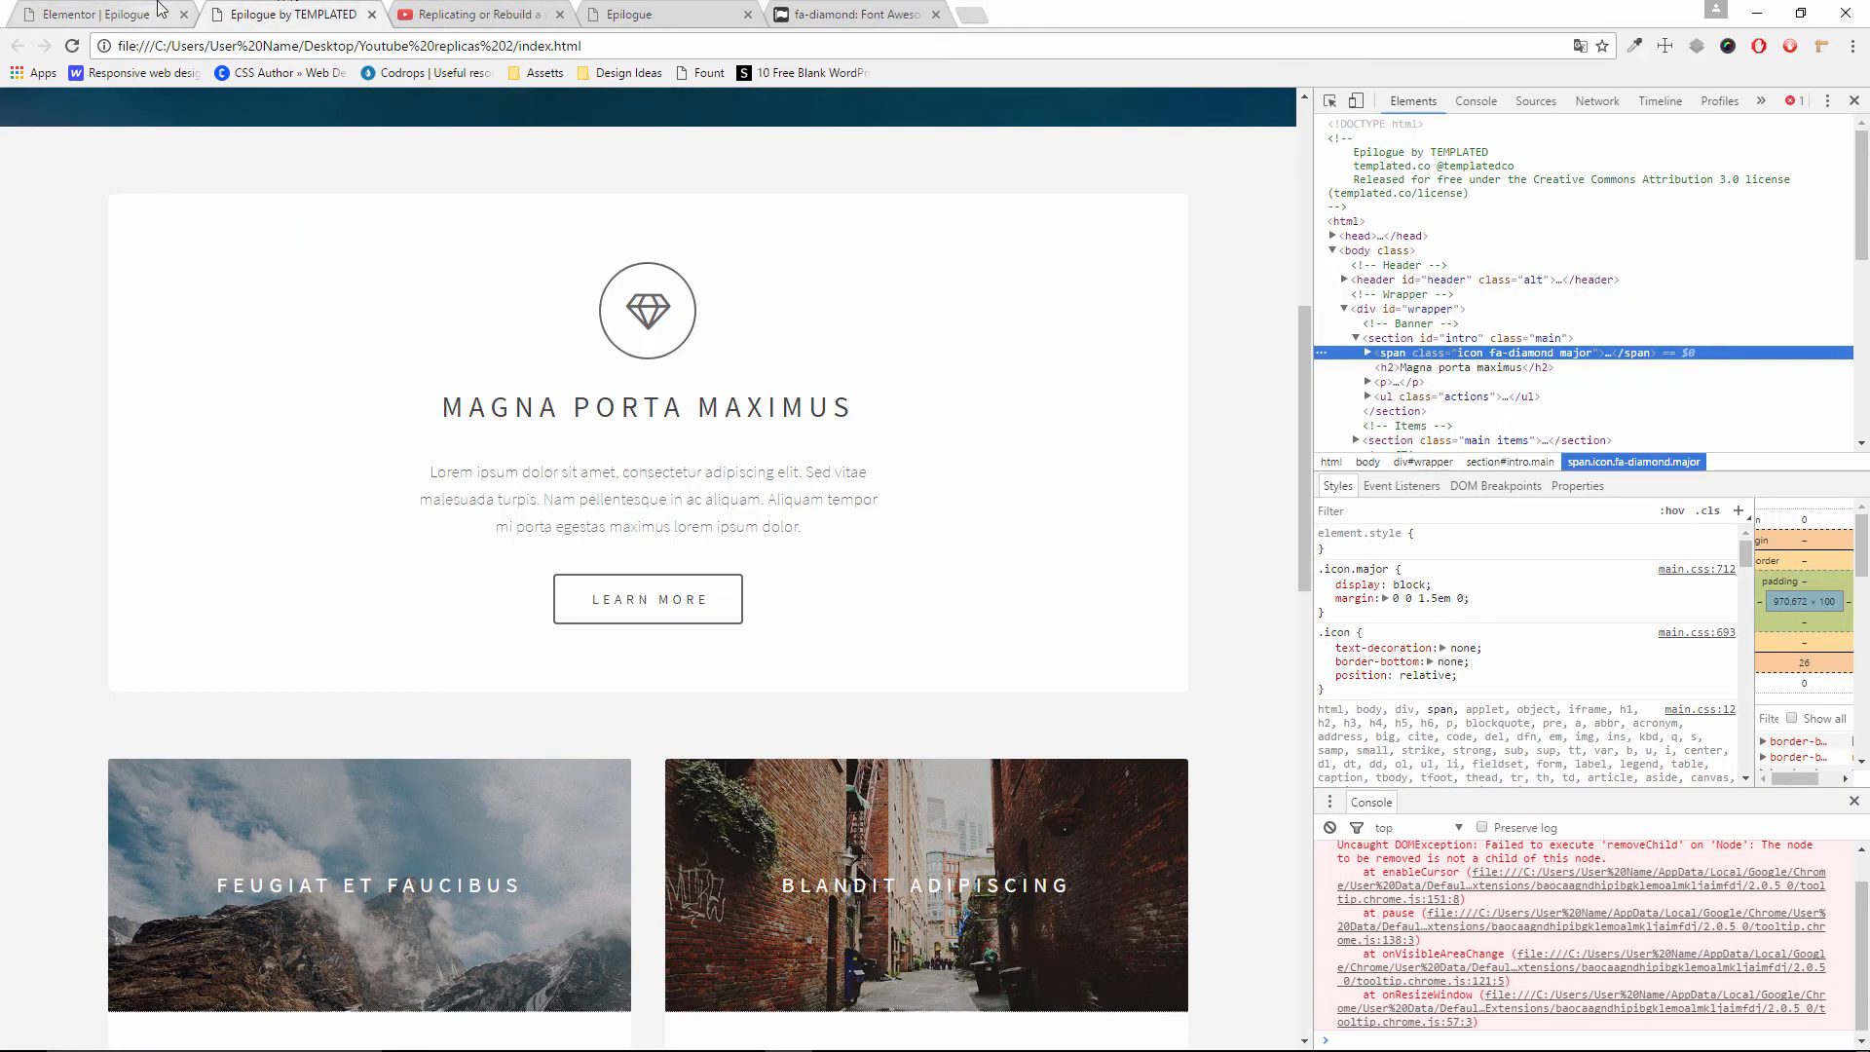
left_click(155, 12)
Set the diamond icon's primary colour to dark grey #494949
left_click(148, 156)
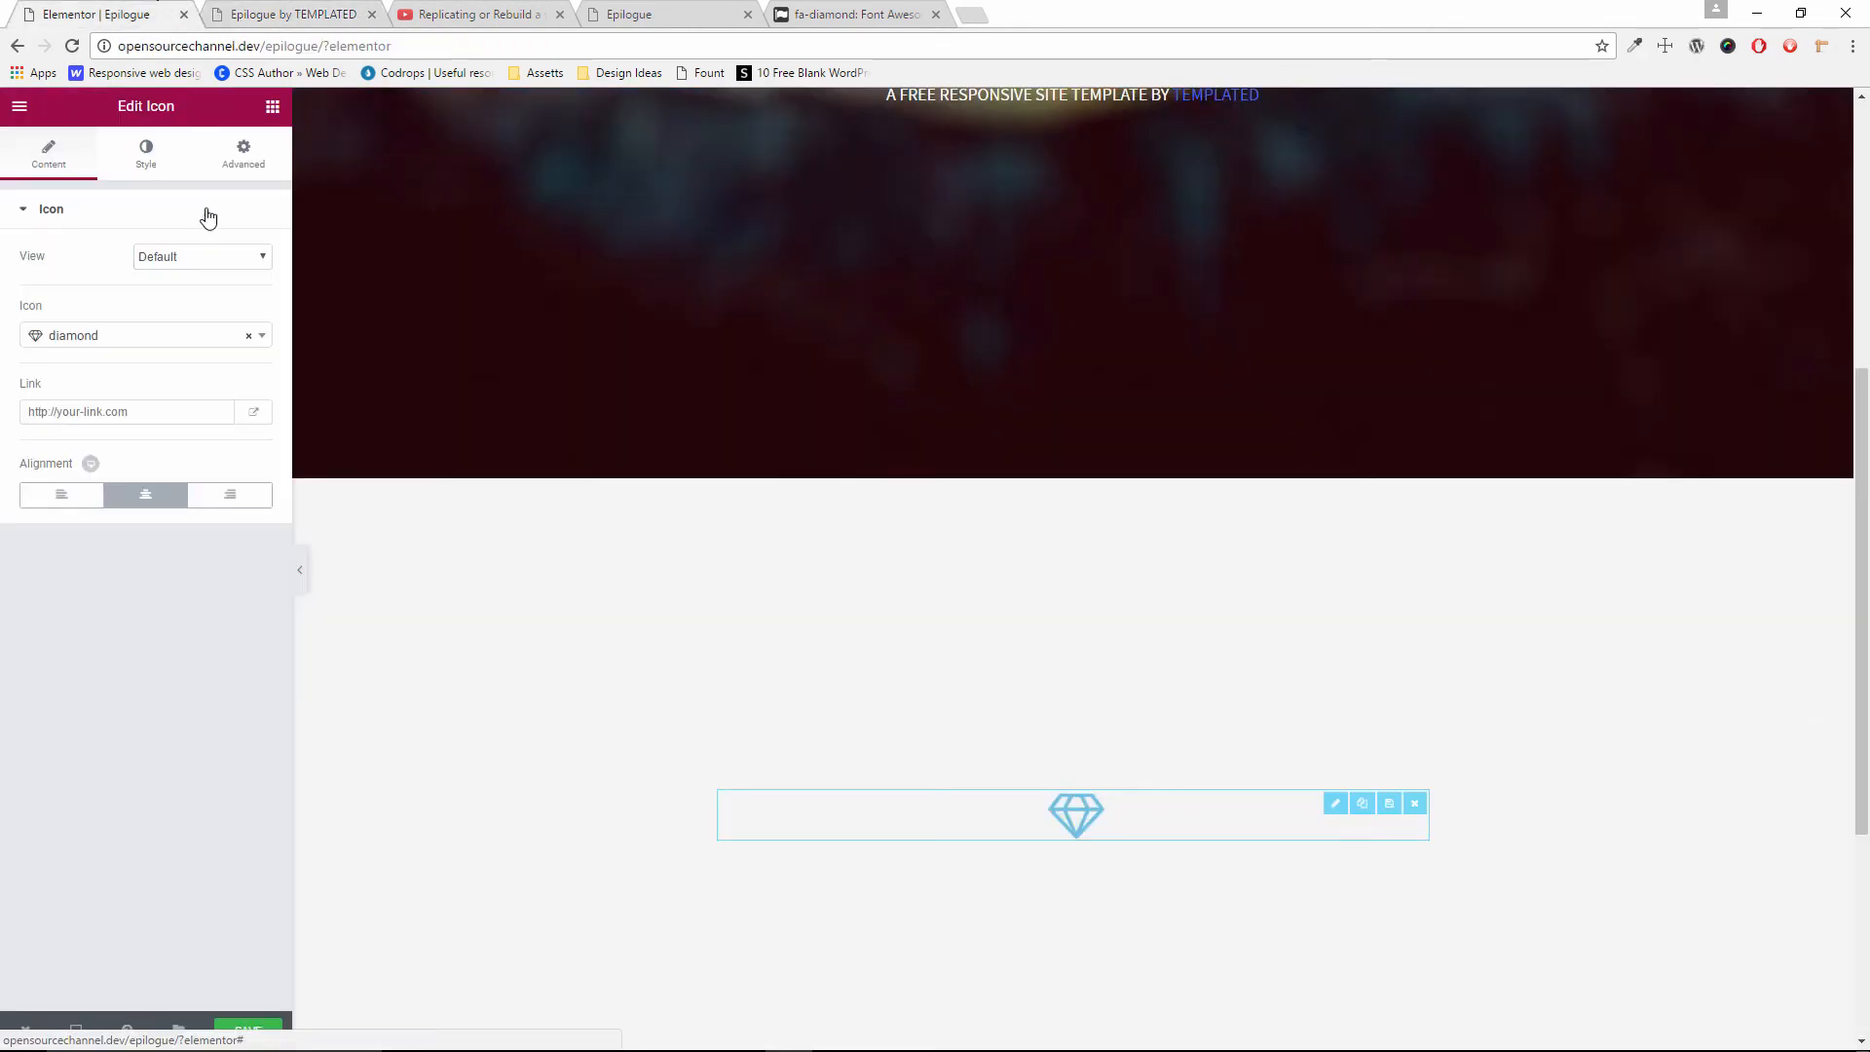
left_click(257, 258)
left_click_drag(140, 358, 5, 416)
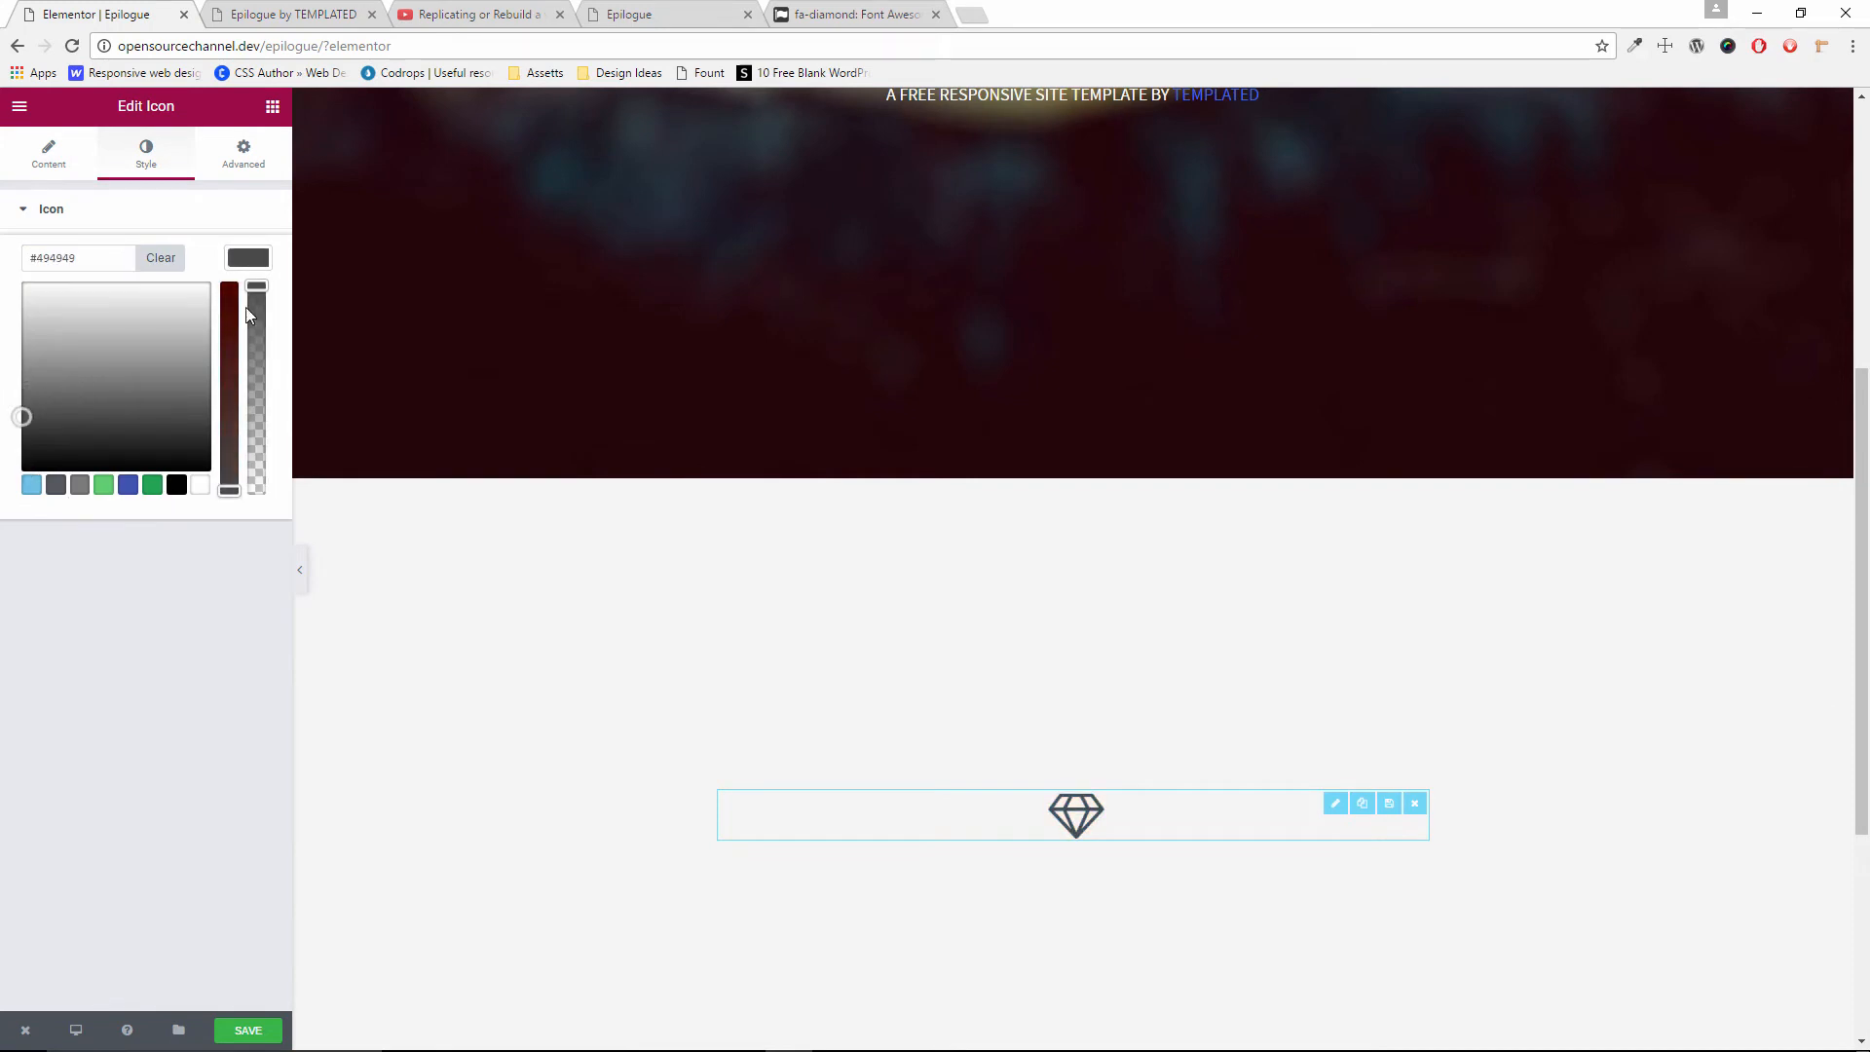
left_click(251, 268)
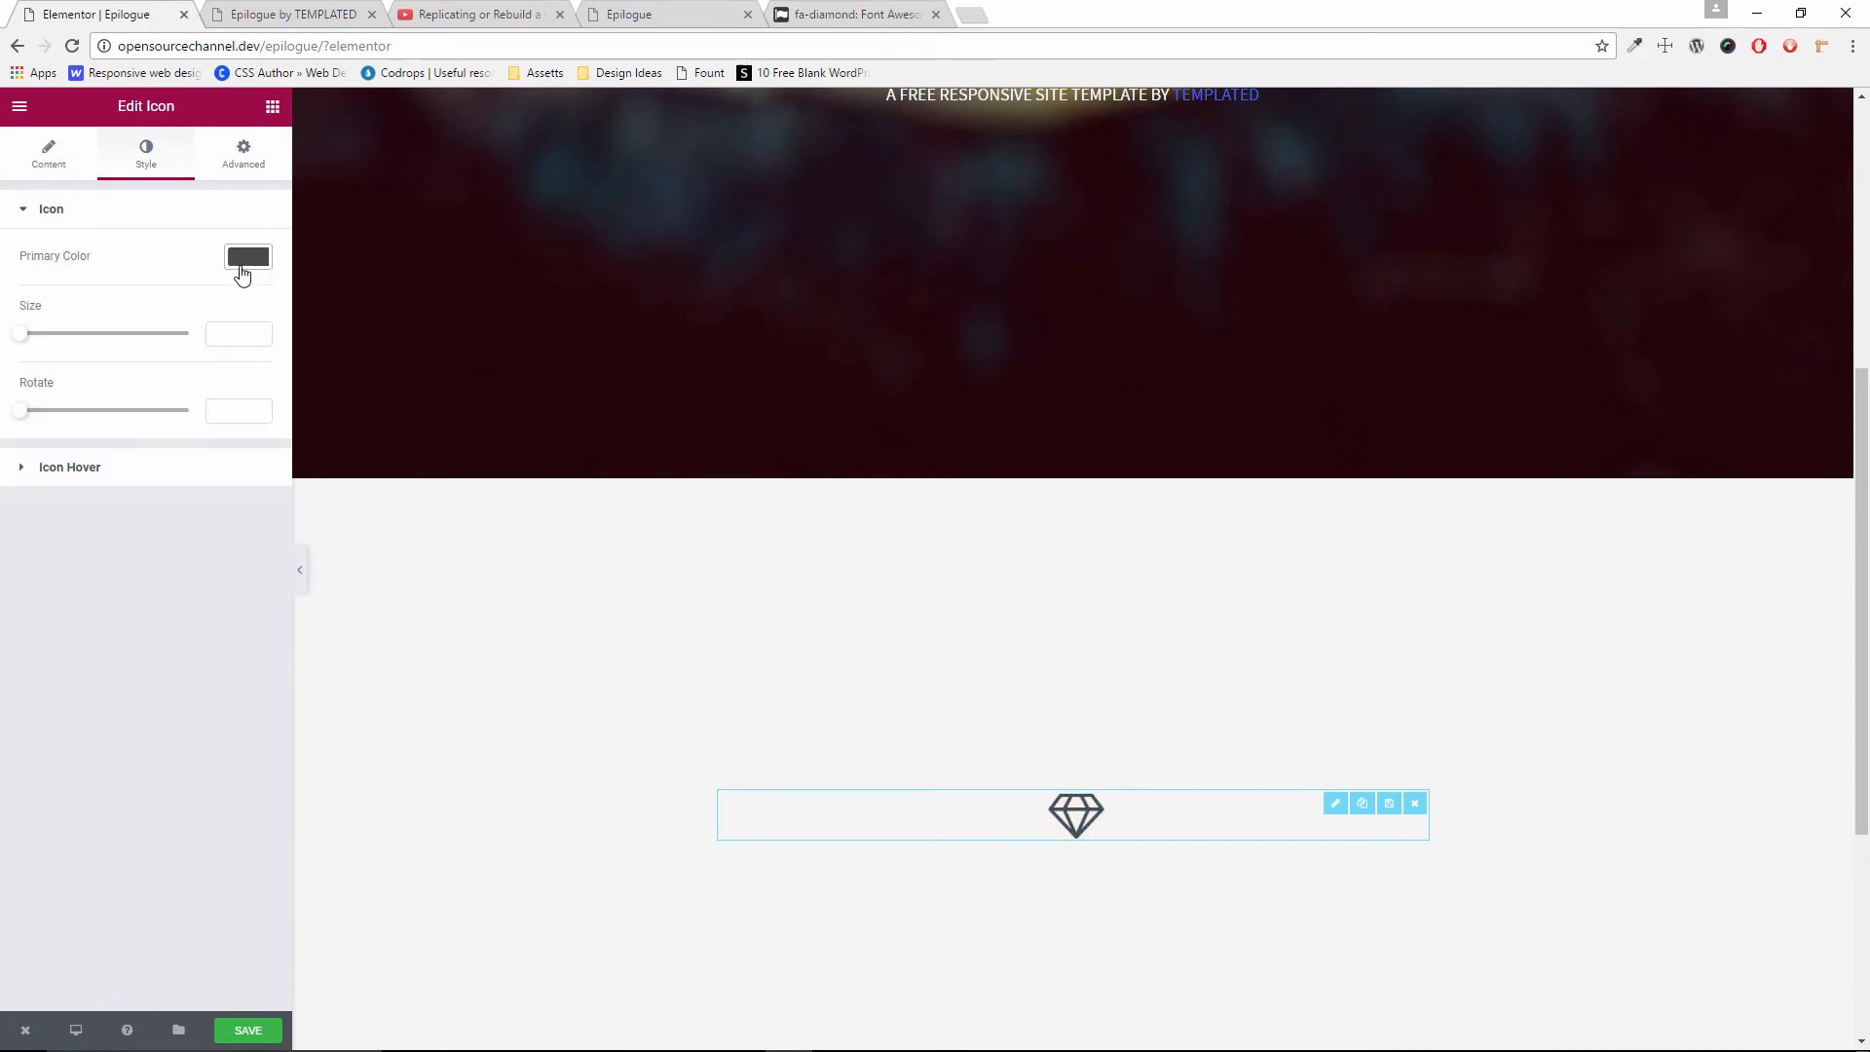
Compare the diamond icon with the template, review its view, hover and advanced settings, and open the grey section's layout settings
left_click(243, 8)
left_click(168, 10)
left_click(54, 154)
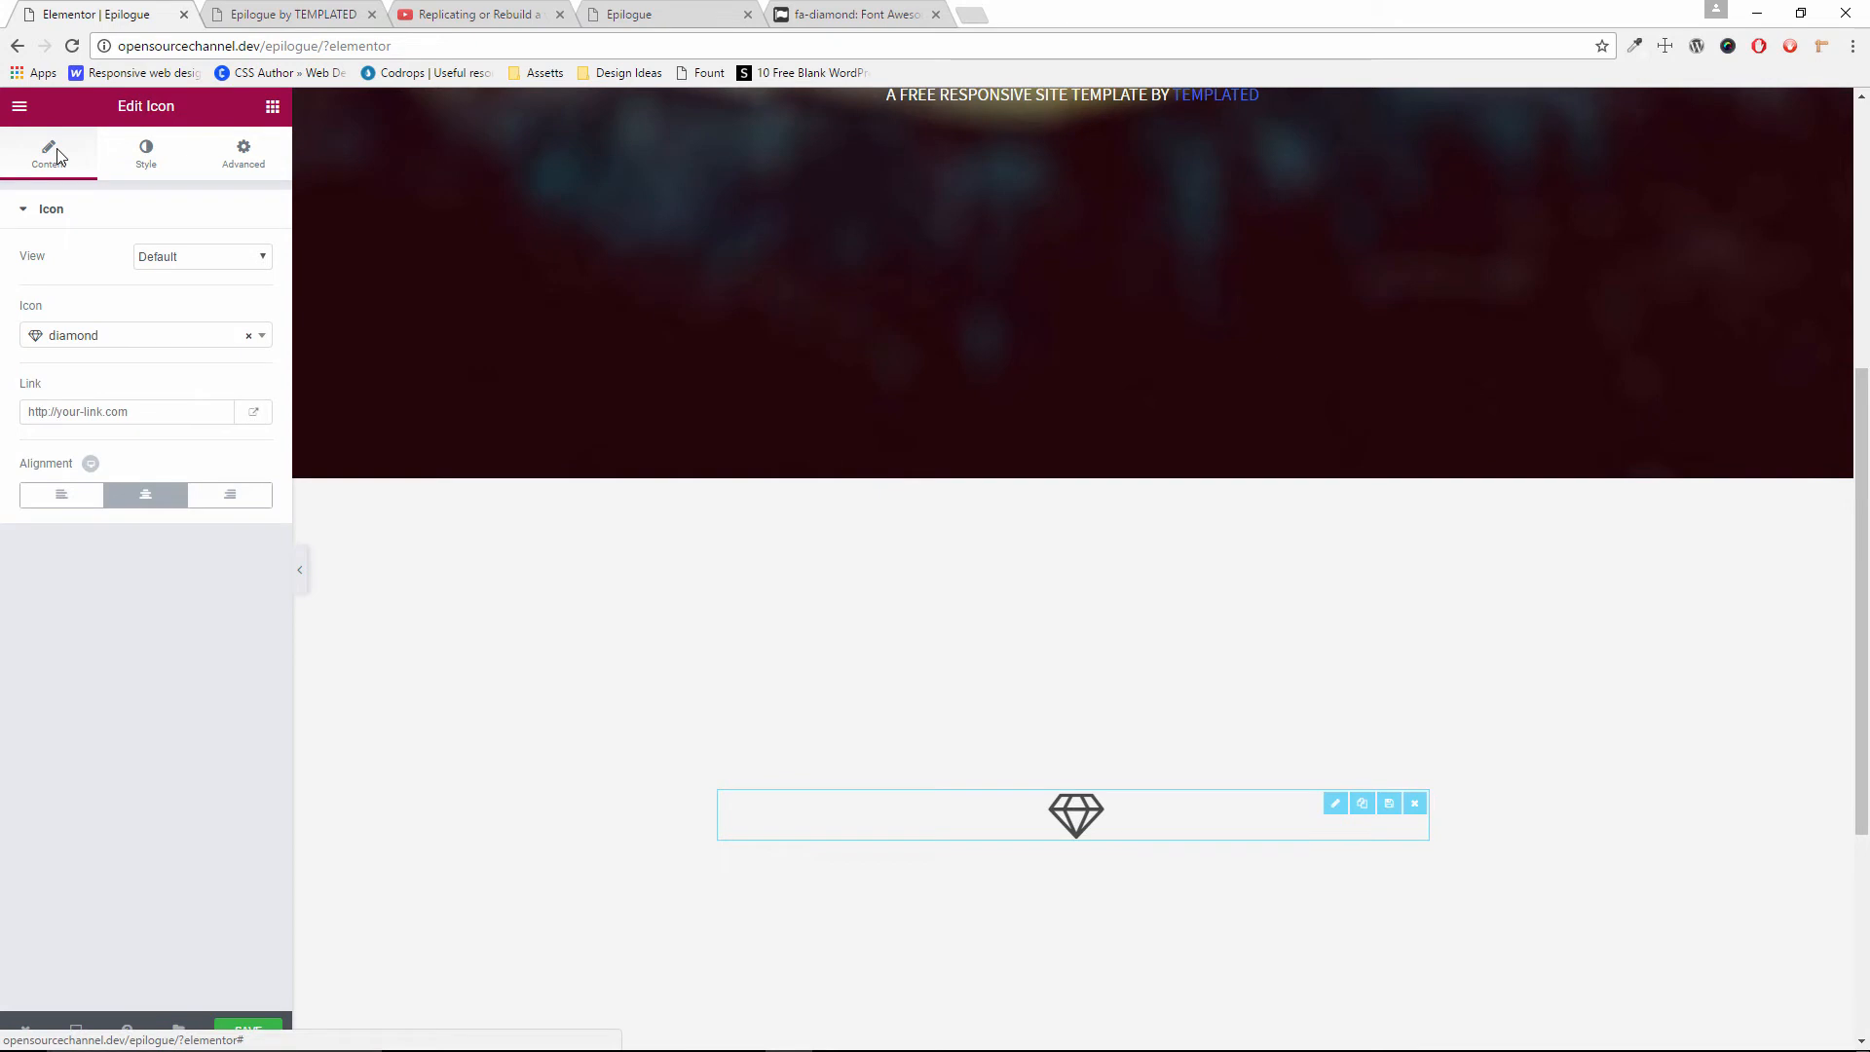
left_click(170, 261)
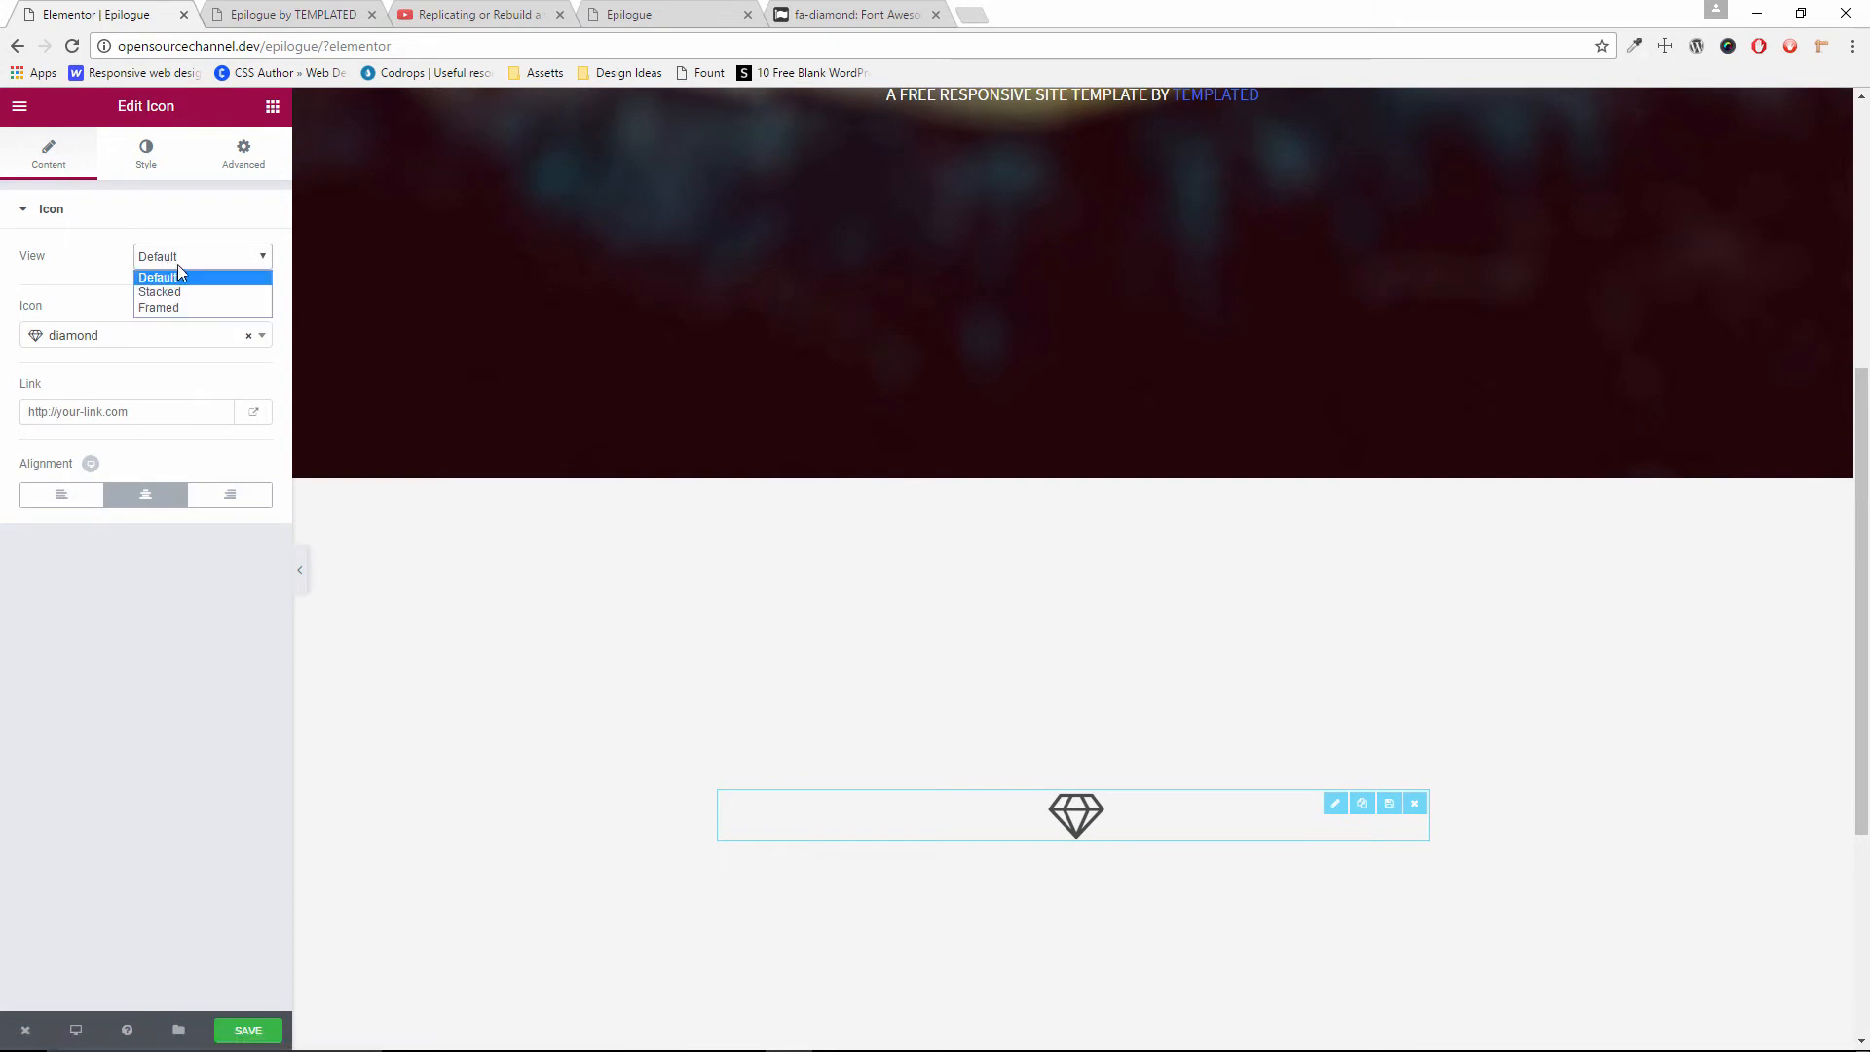
left_click(177, 265)
left_click(144, 168)
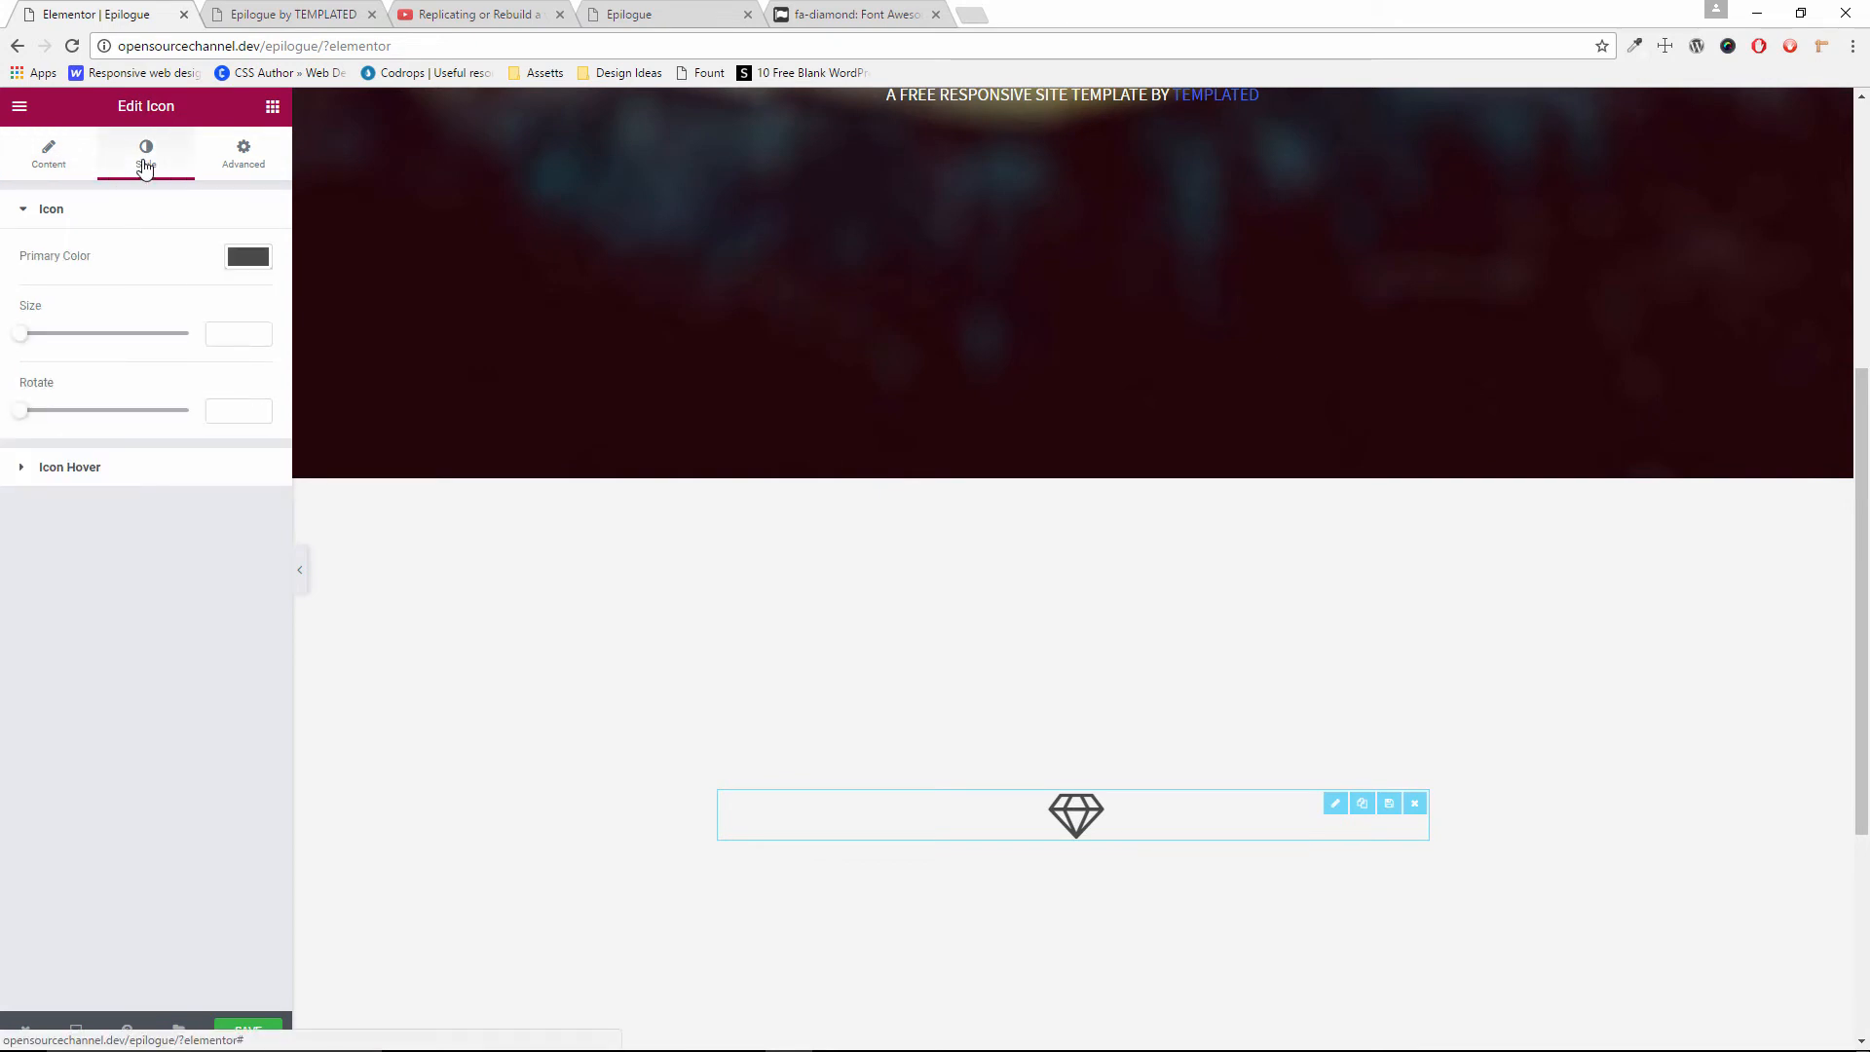
left_click(68, 467)
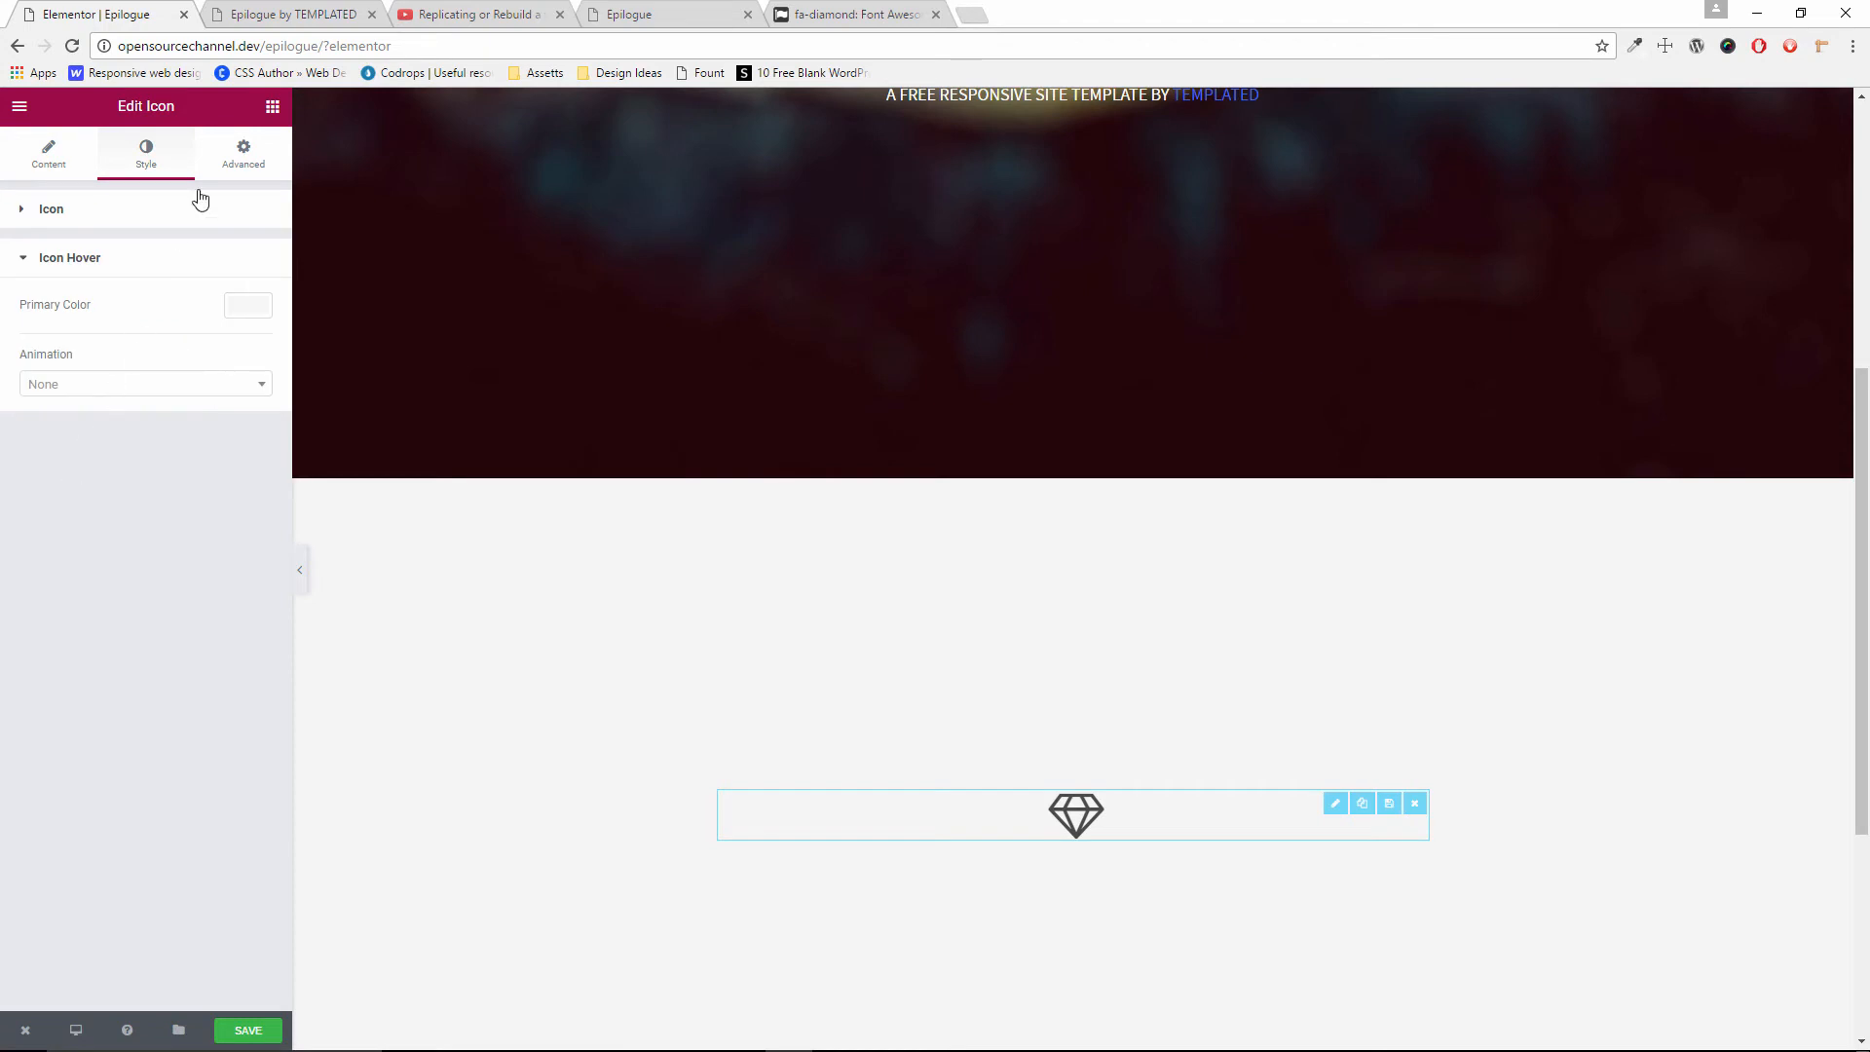
left_click(256, 158)
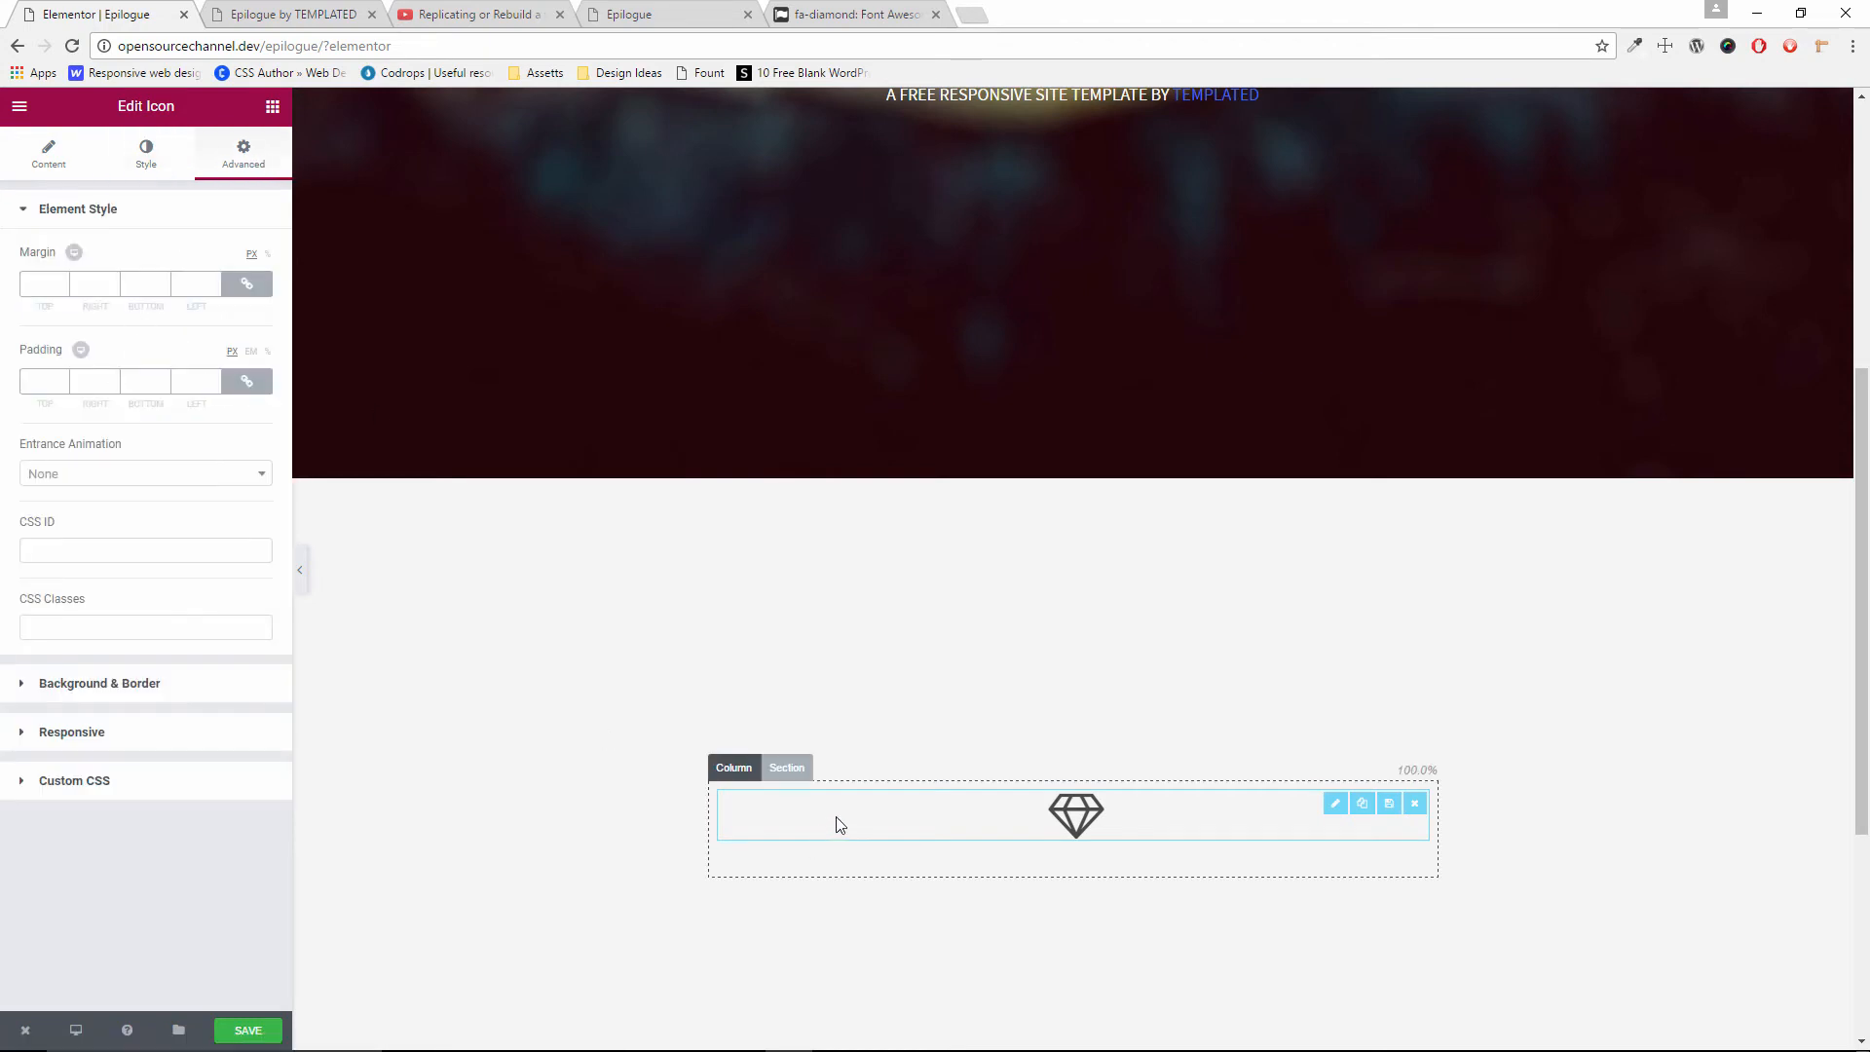
left_click(791, 768)
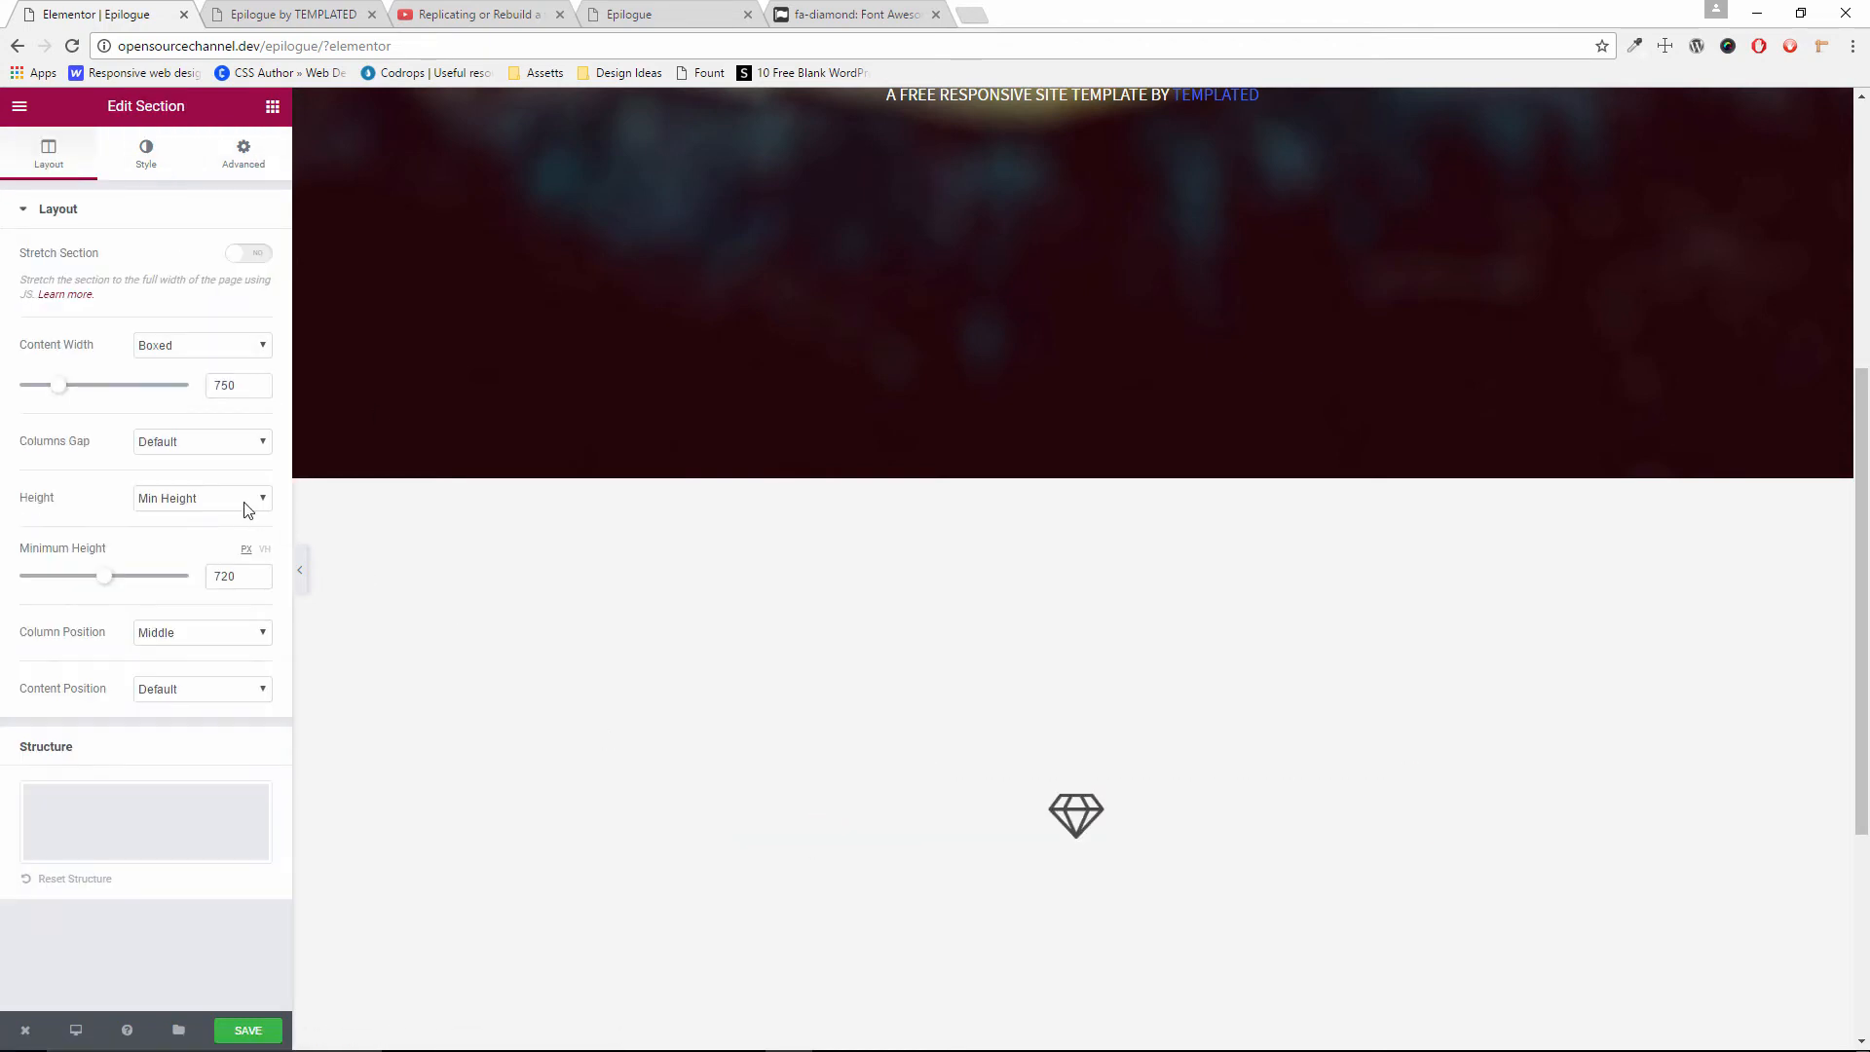
Set the outer section's column position to Top
left_click(220, 632)
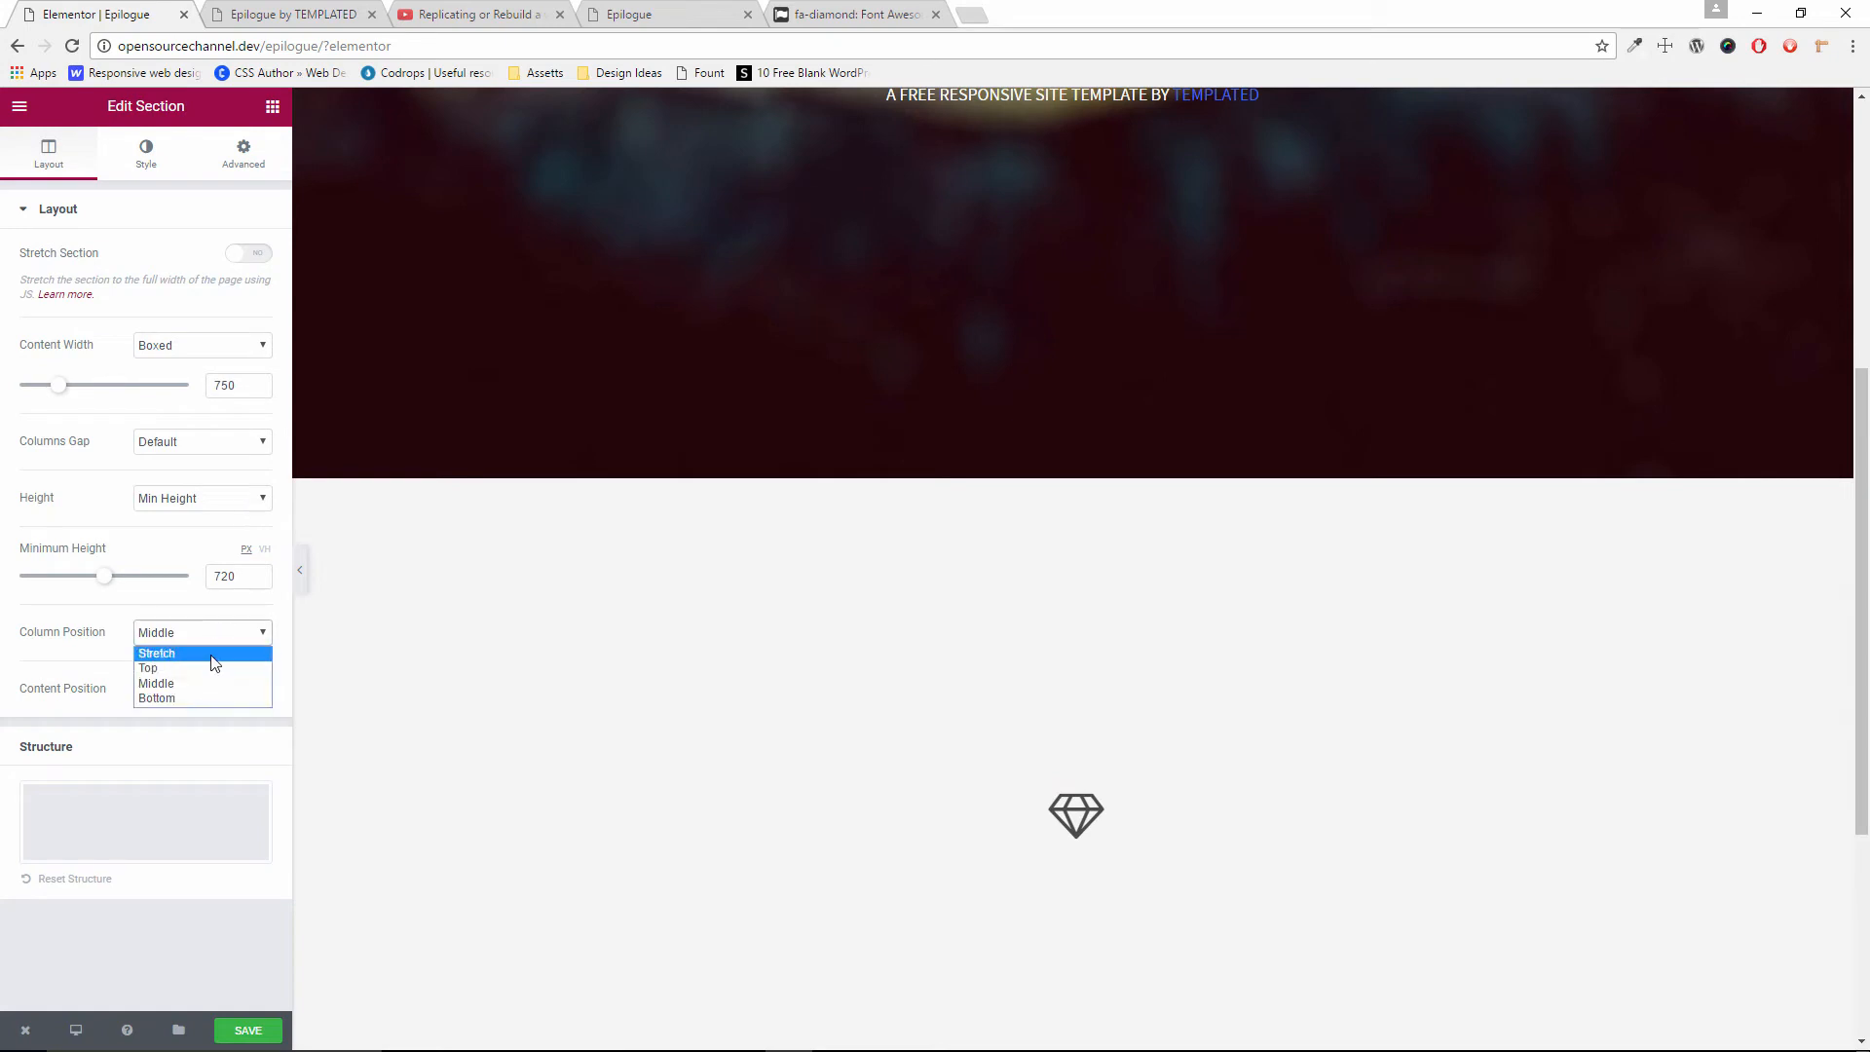
left_click(210, 674)
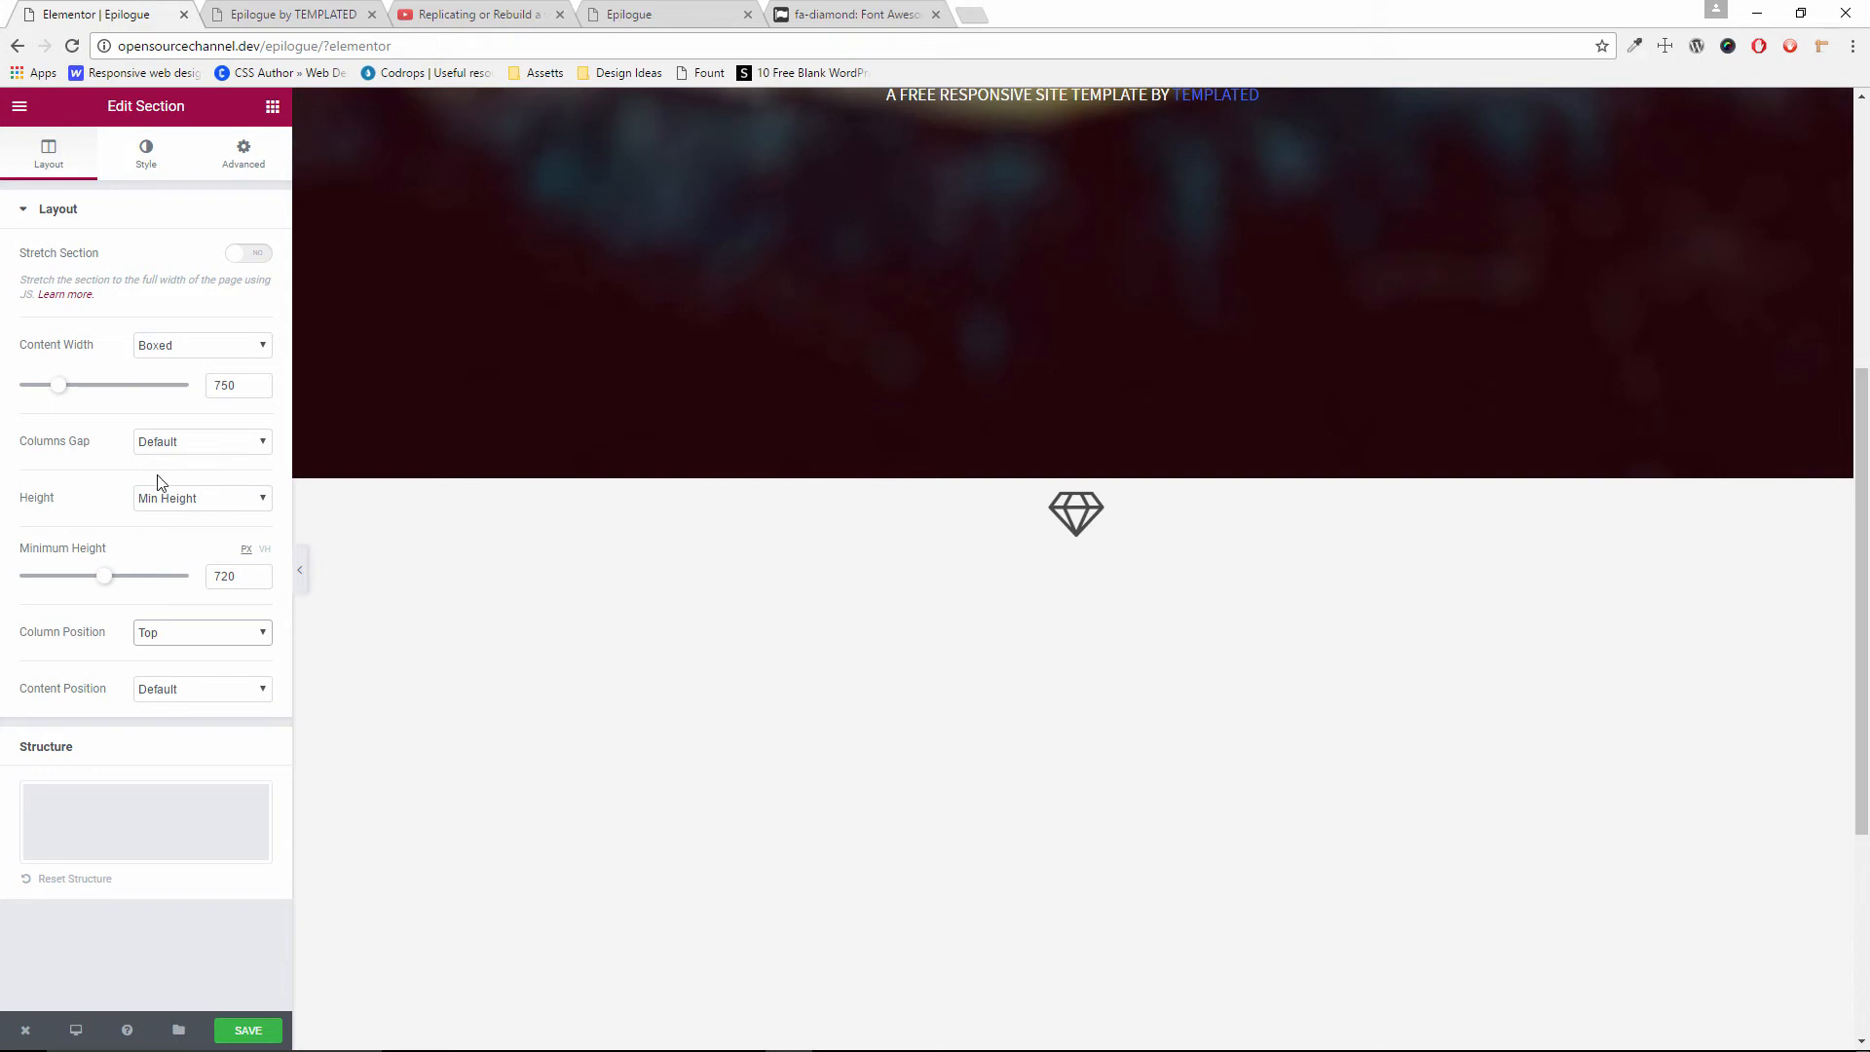
Try a 62 px top margin on the outer section with unlinked sides, comparing it with the reference page, and reset it to 0
left_click(246, 154)
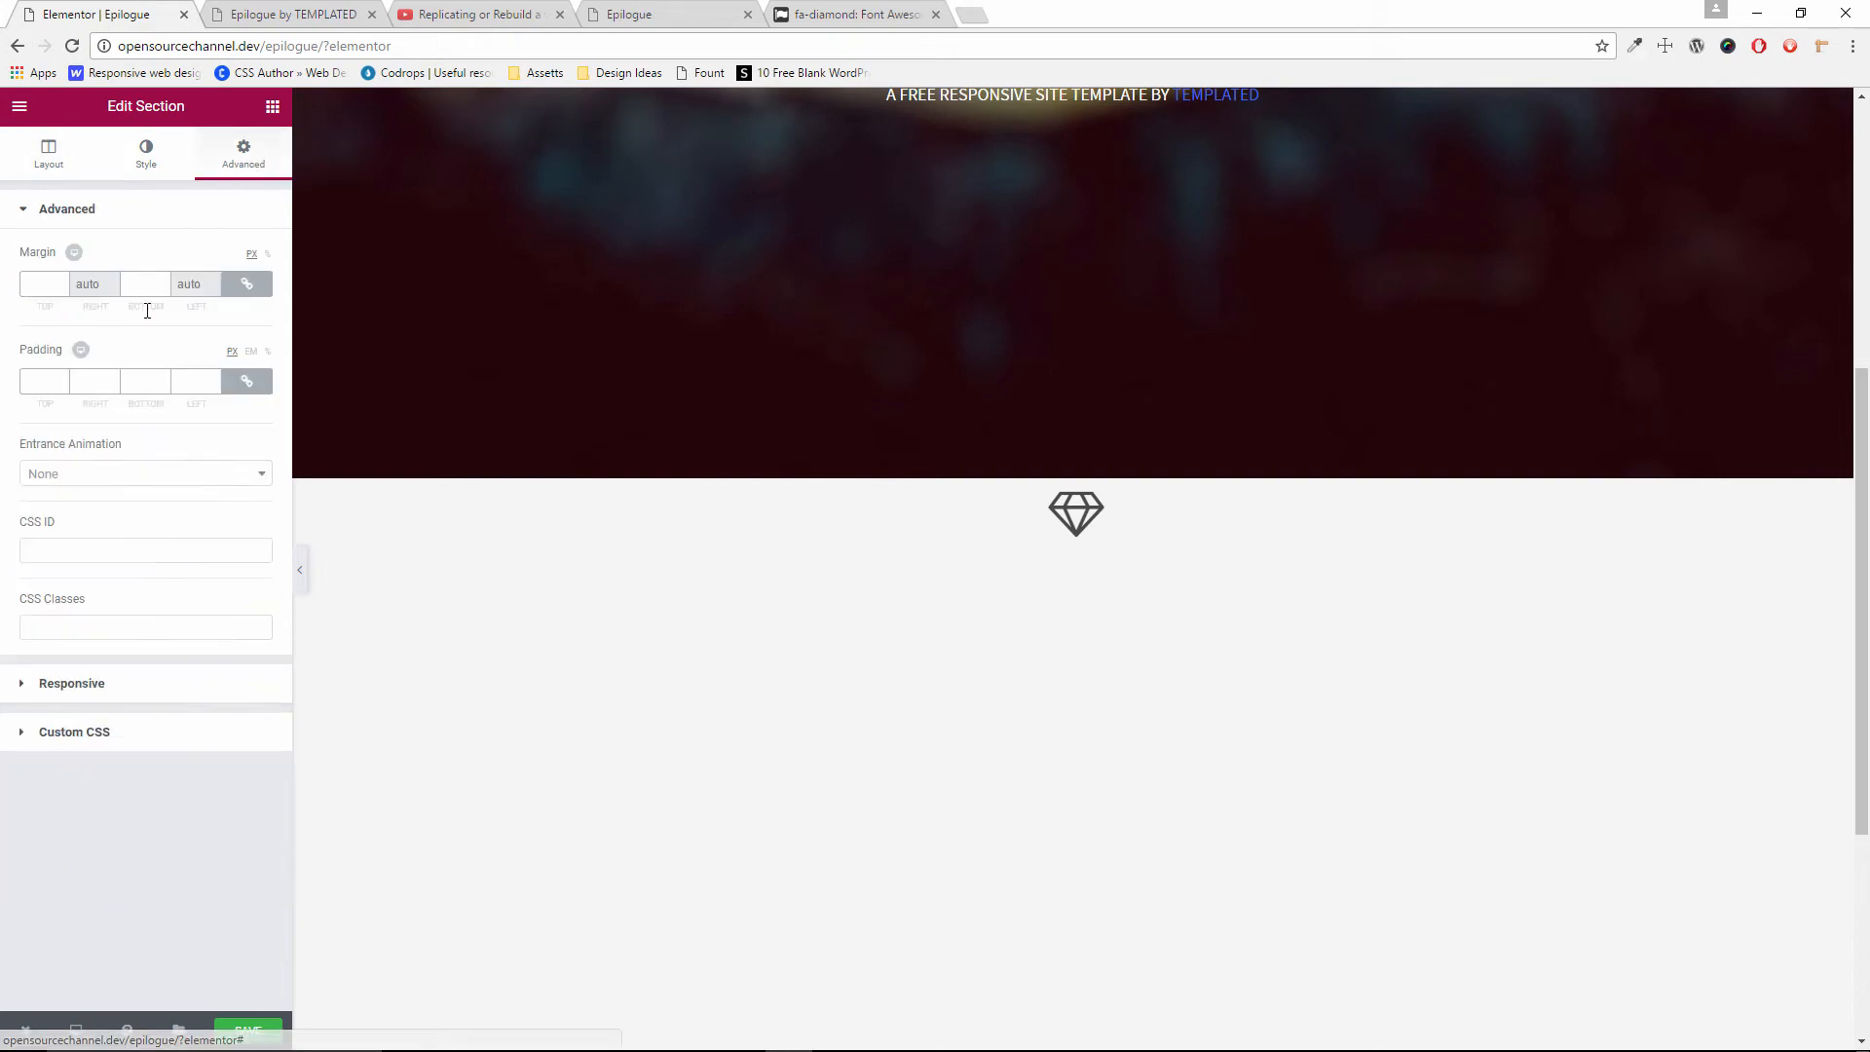
left_click(247, 287)
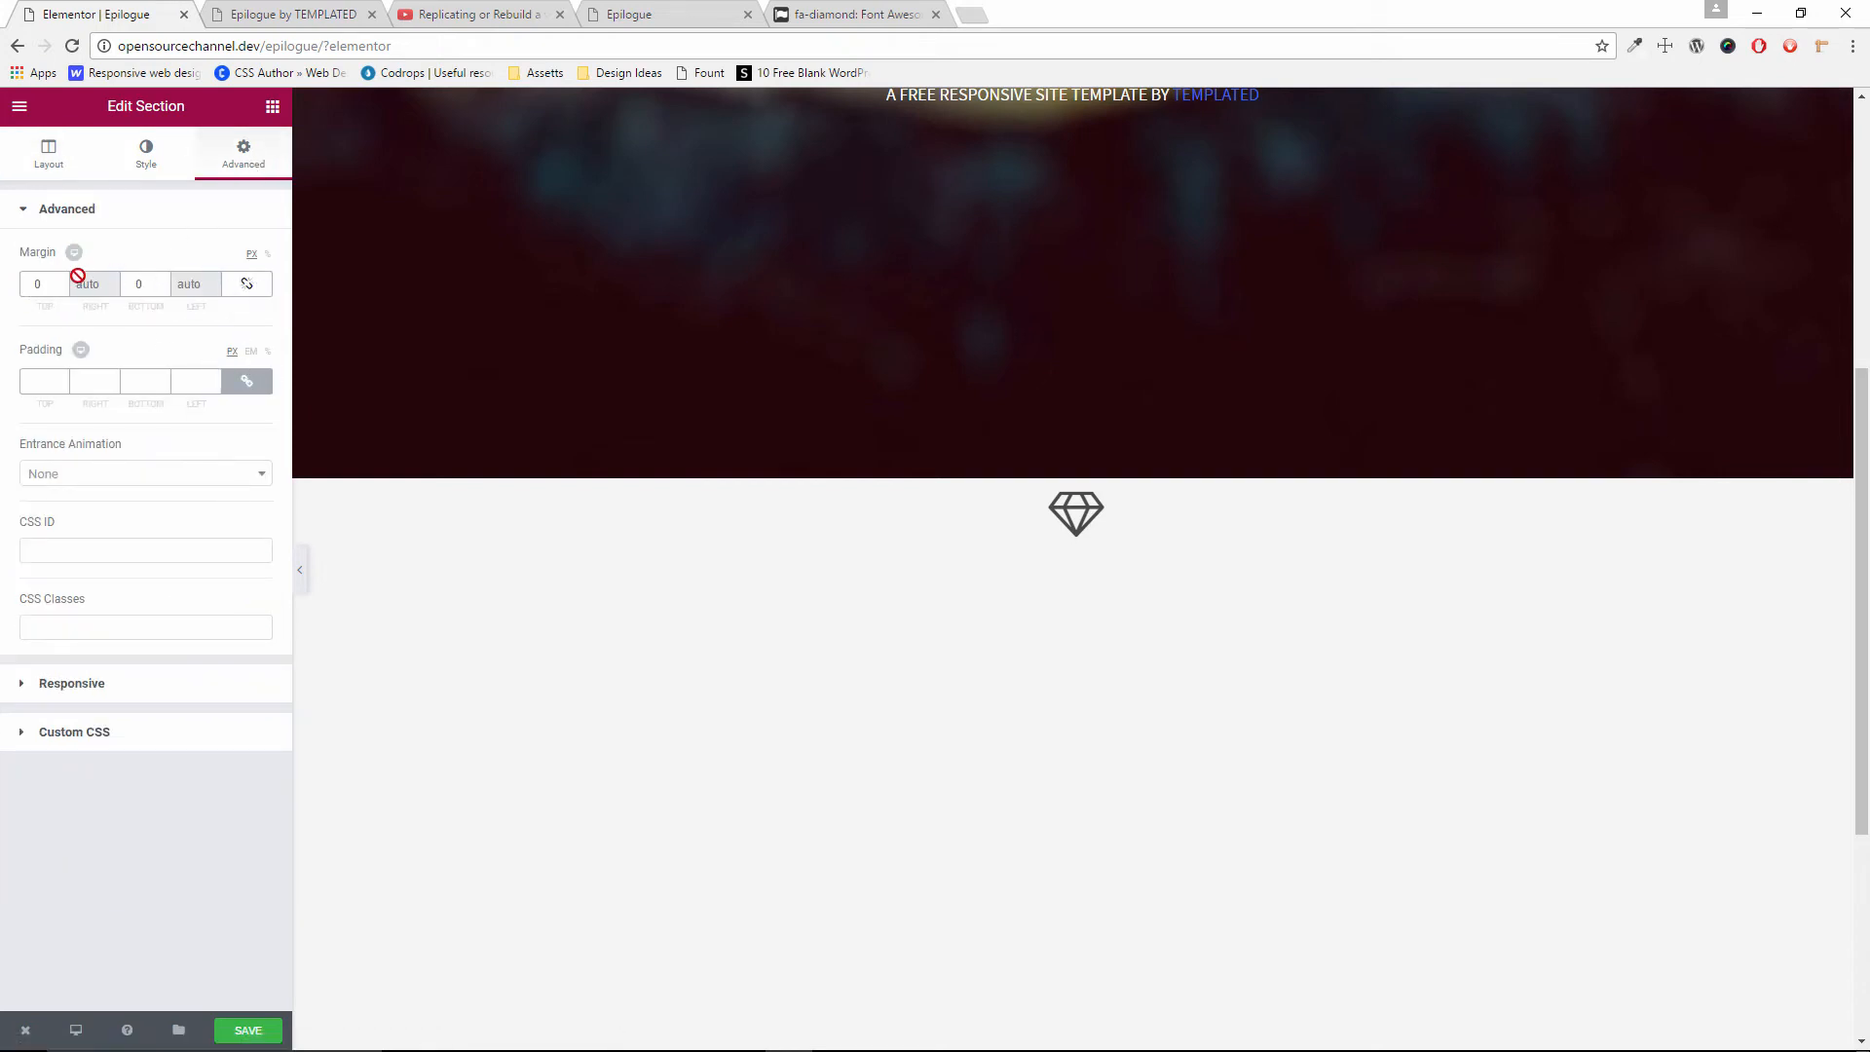
left_click(62, 281)
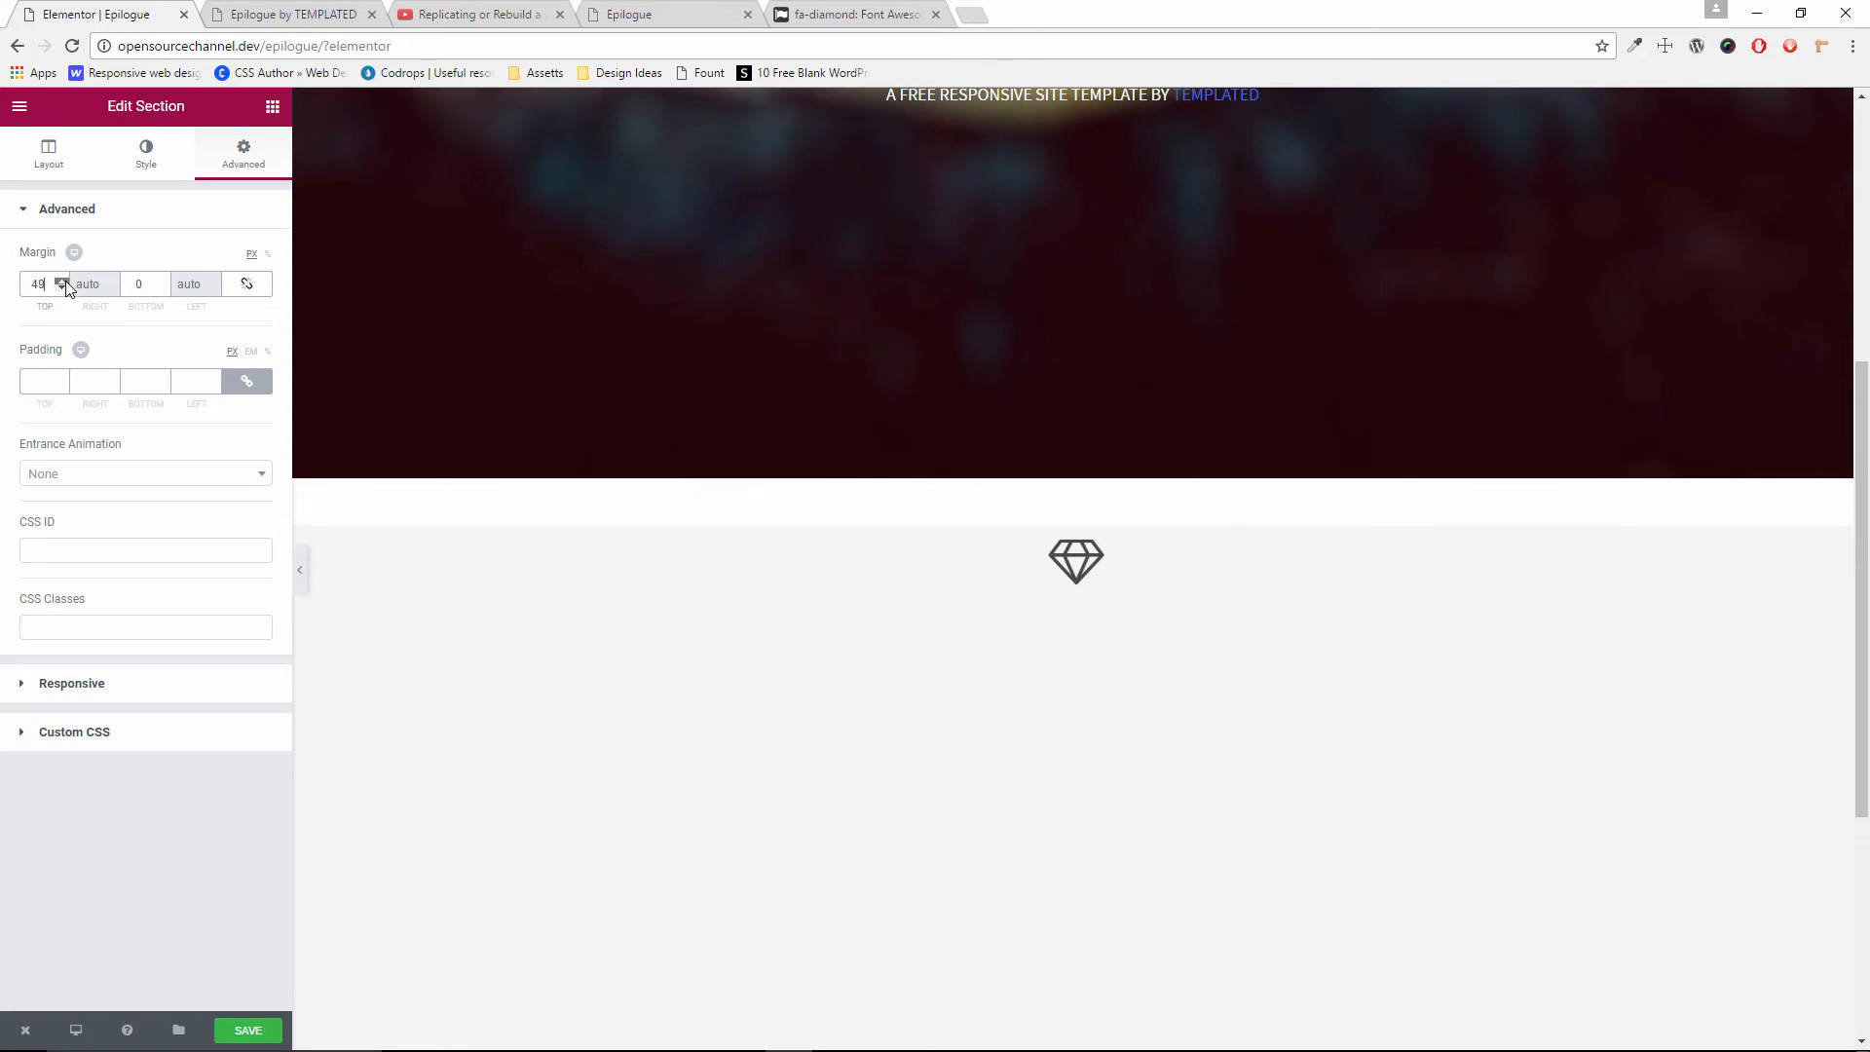
left_click(325, 12)
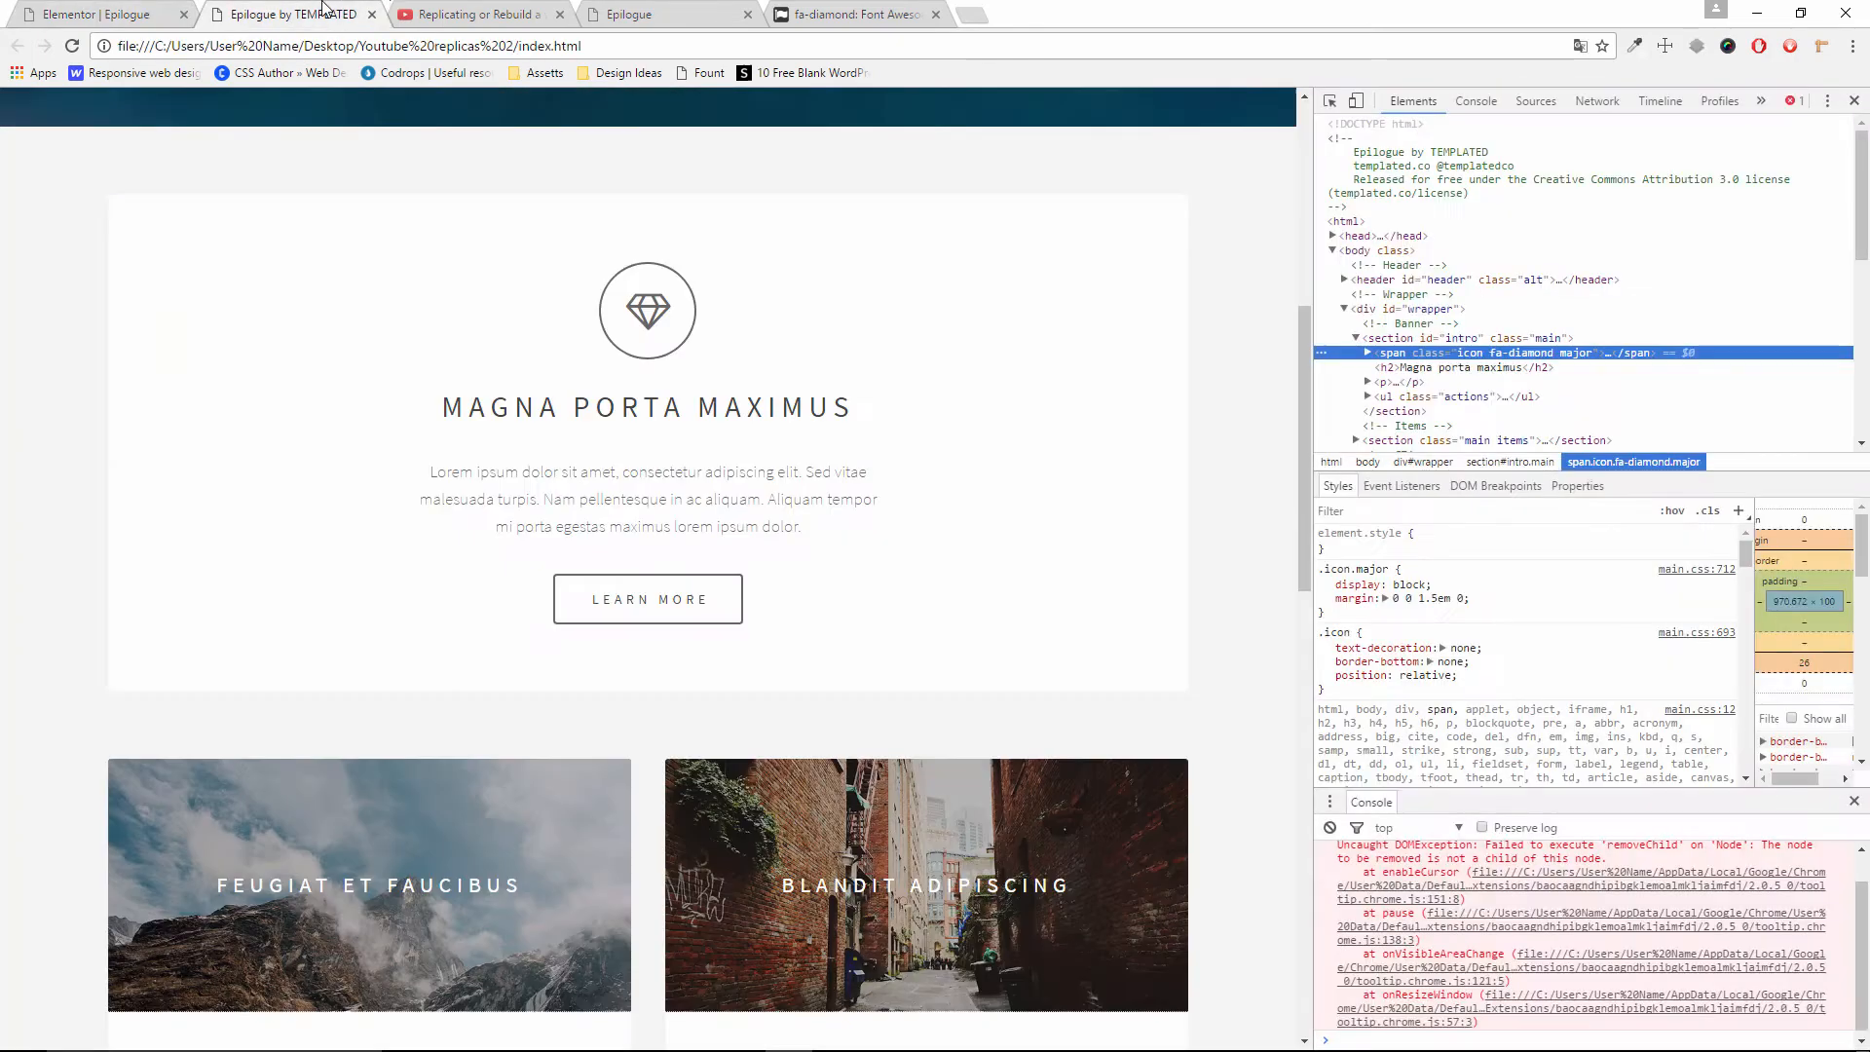
left_click(92, 13)
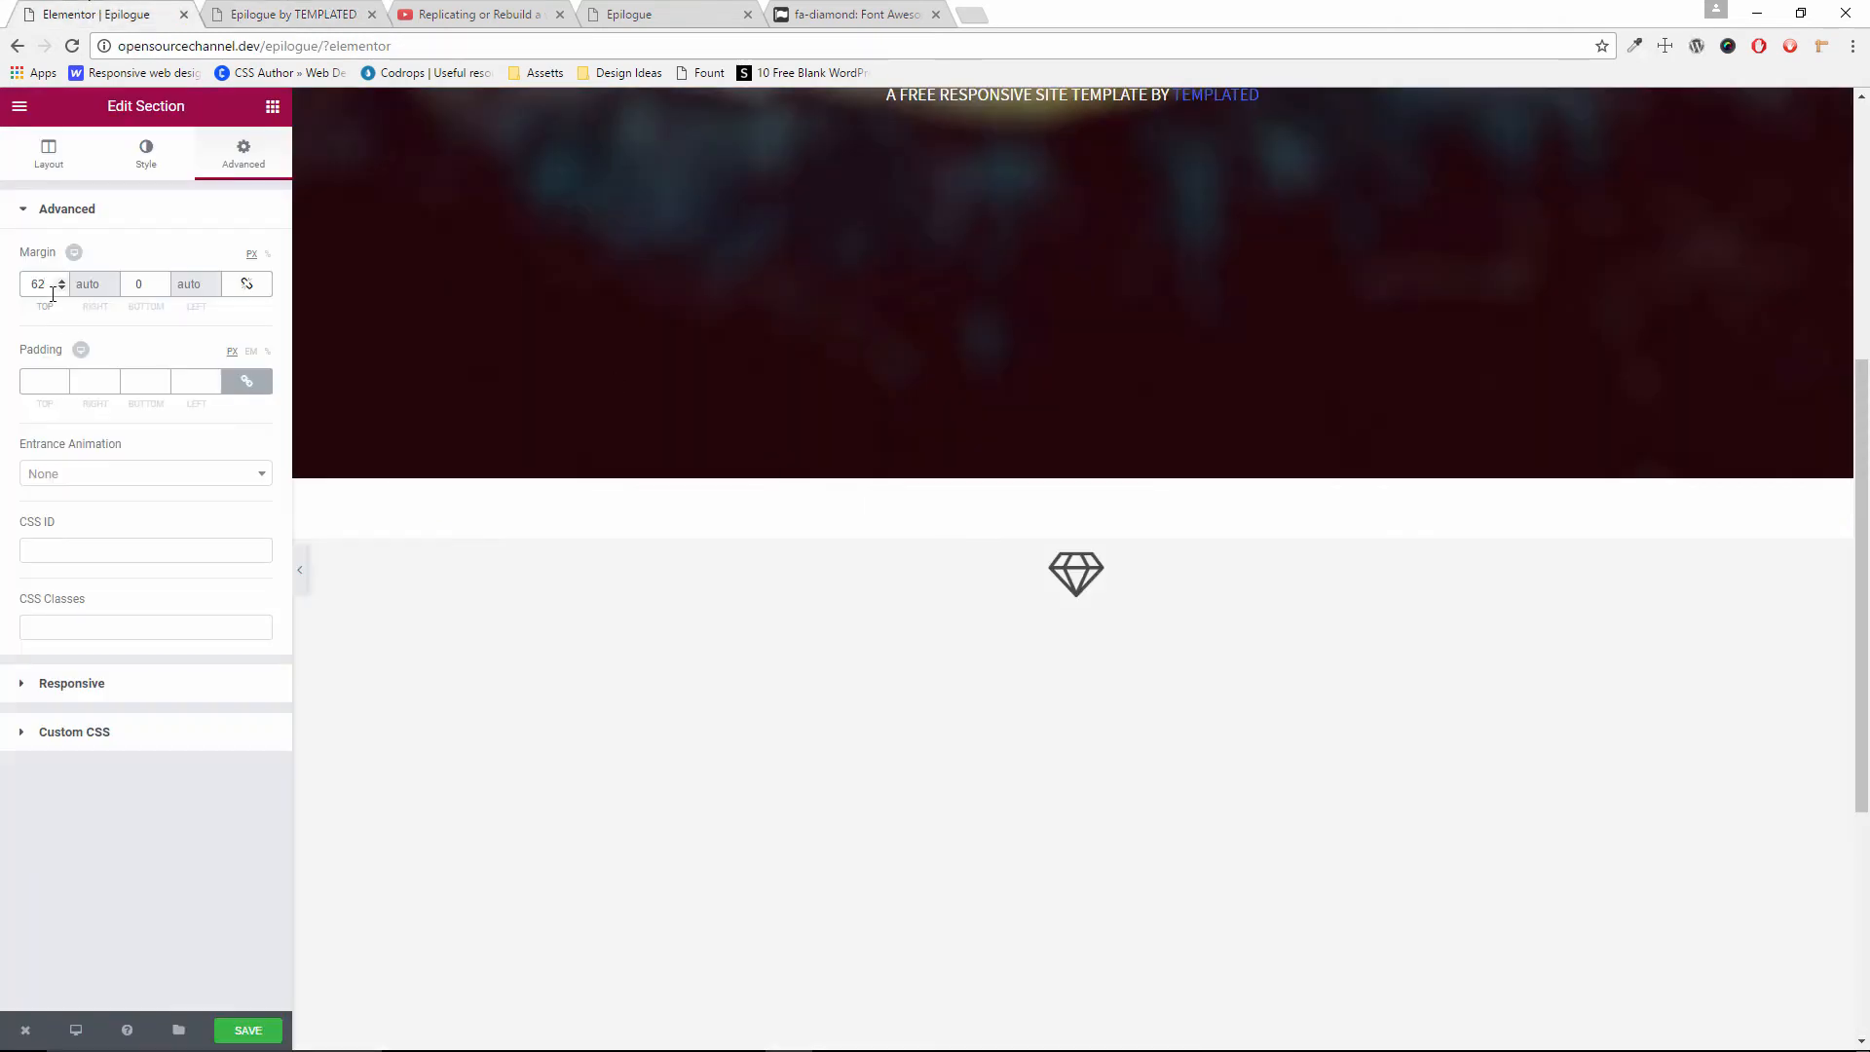
left_click_drag(46, 286, 3, 285)
type("0")
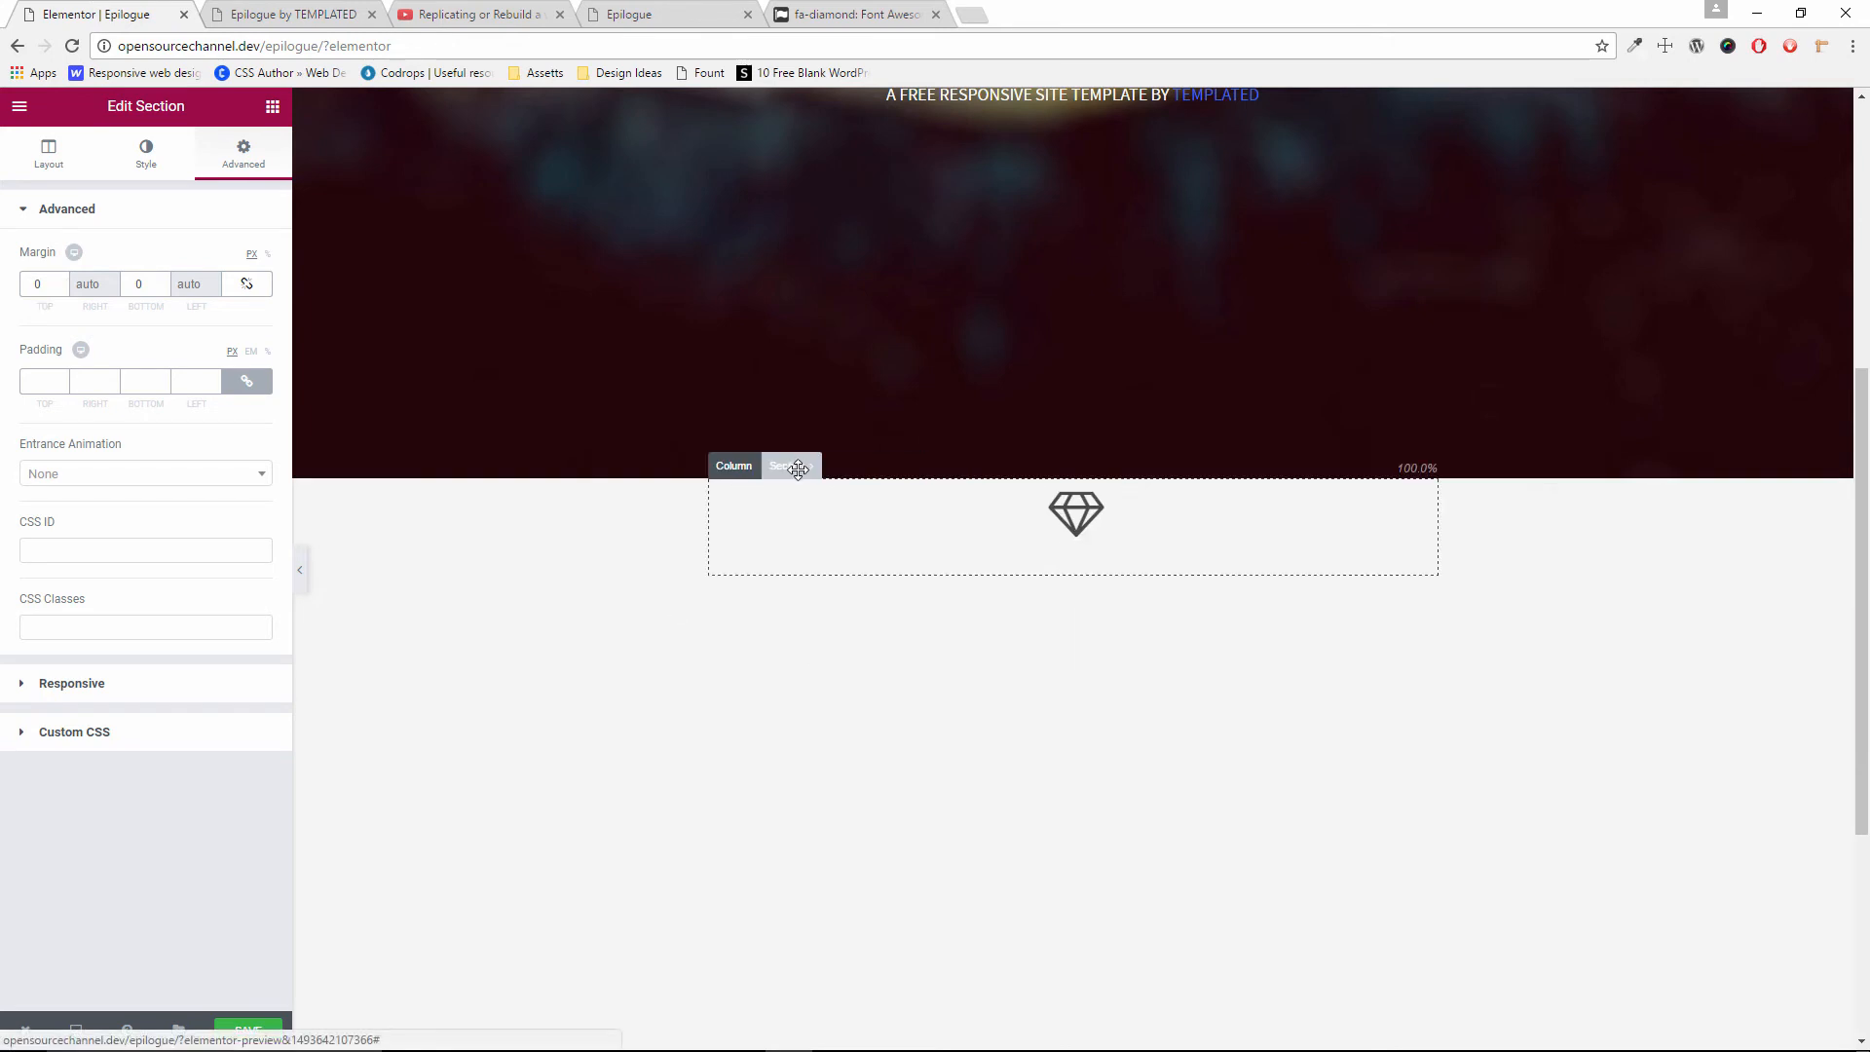
Insert a two-column inner section directly below the diamond icon
left_click(159, 167)
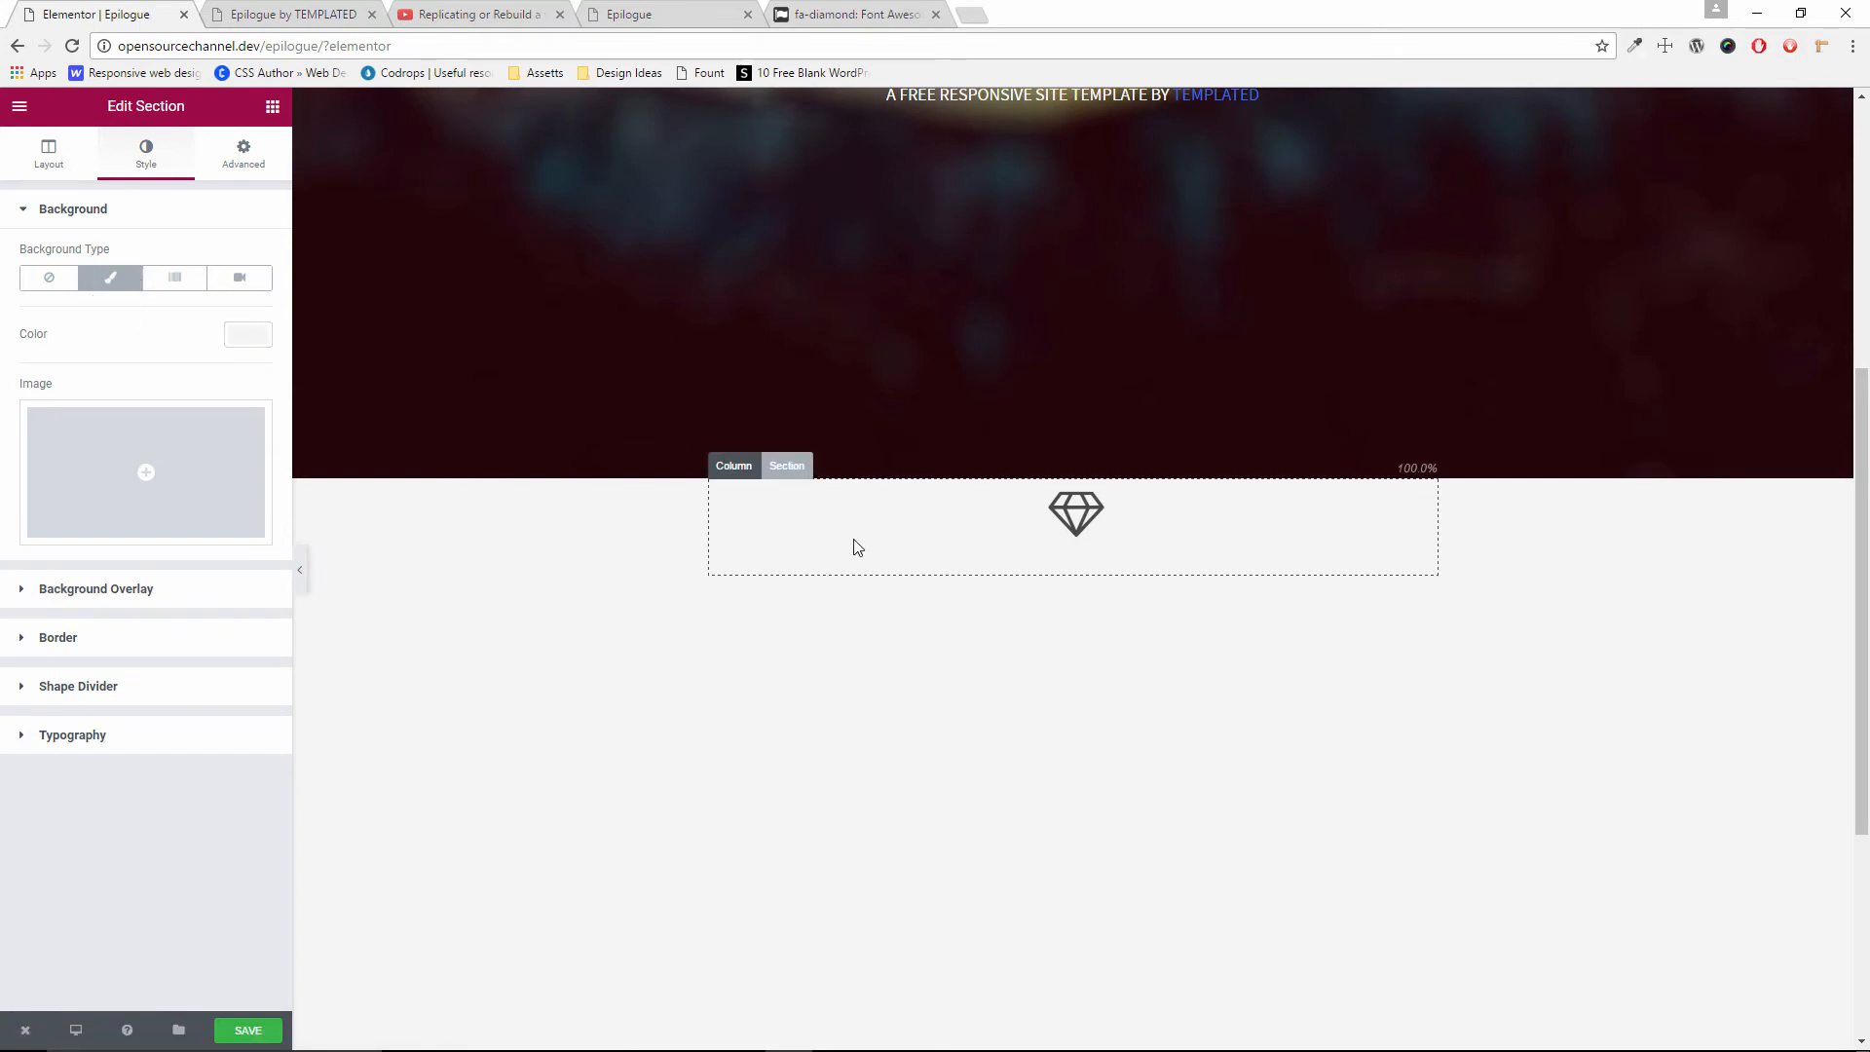
left_click(273, 108)
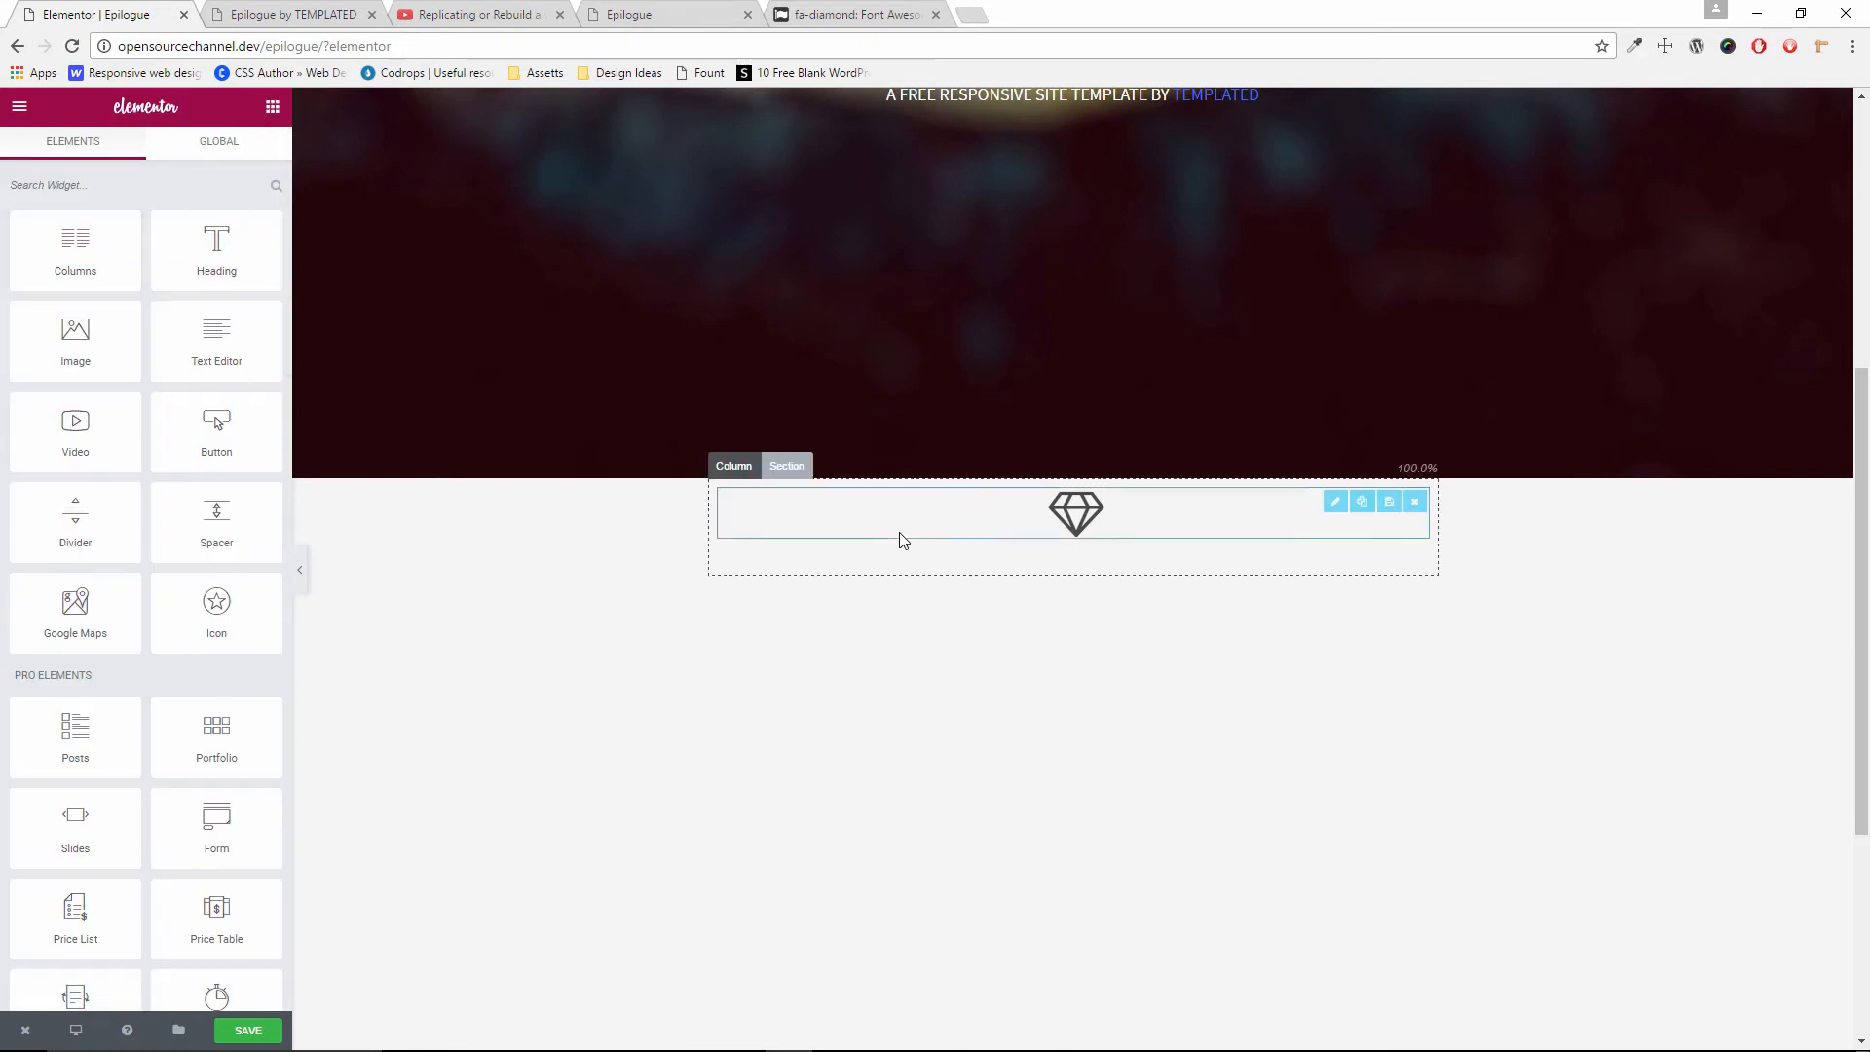
left_click_drag(75, 246, 1023, 541)
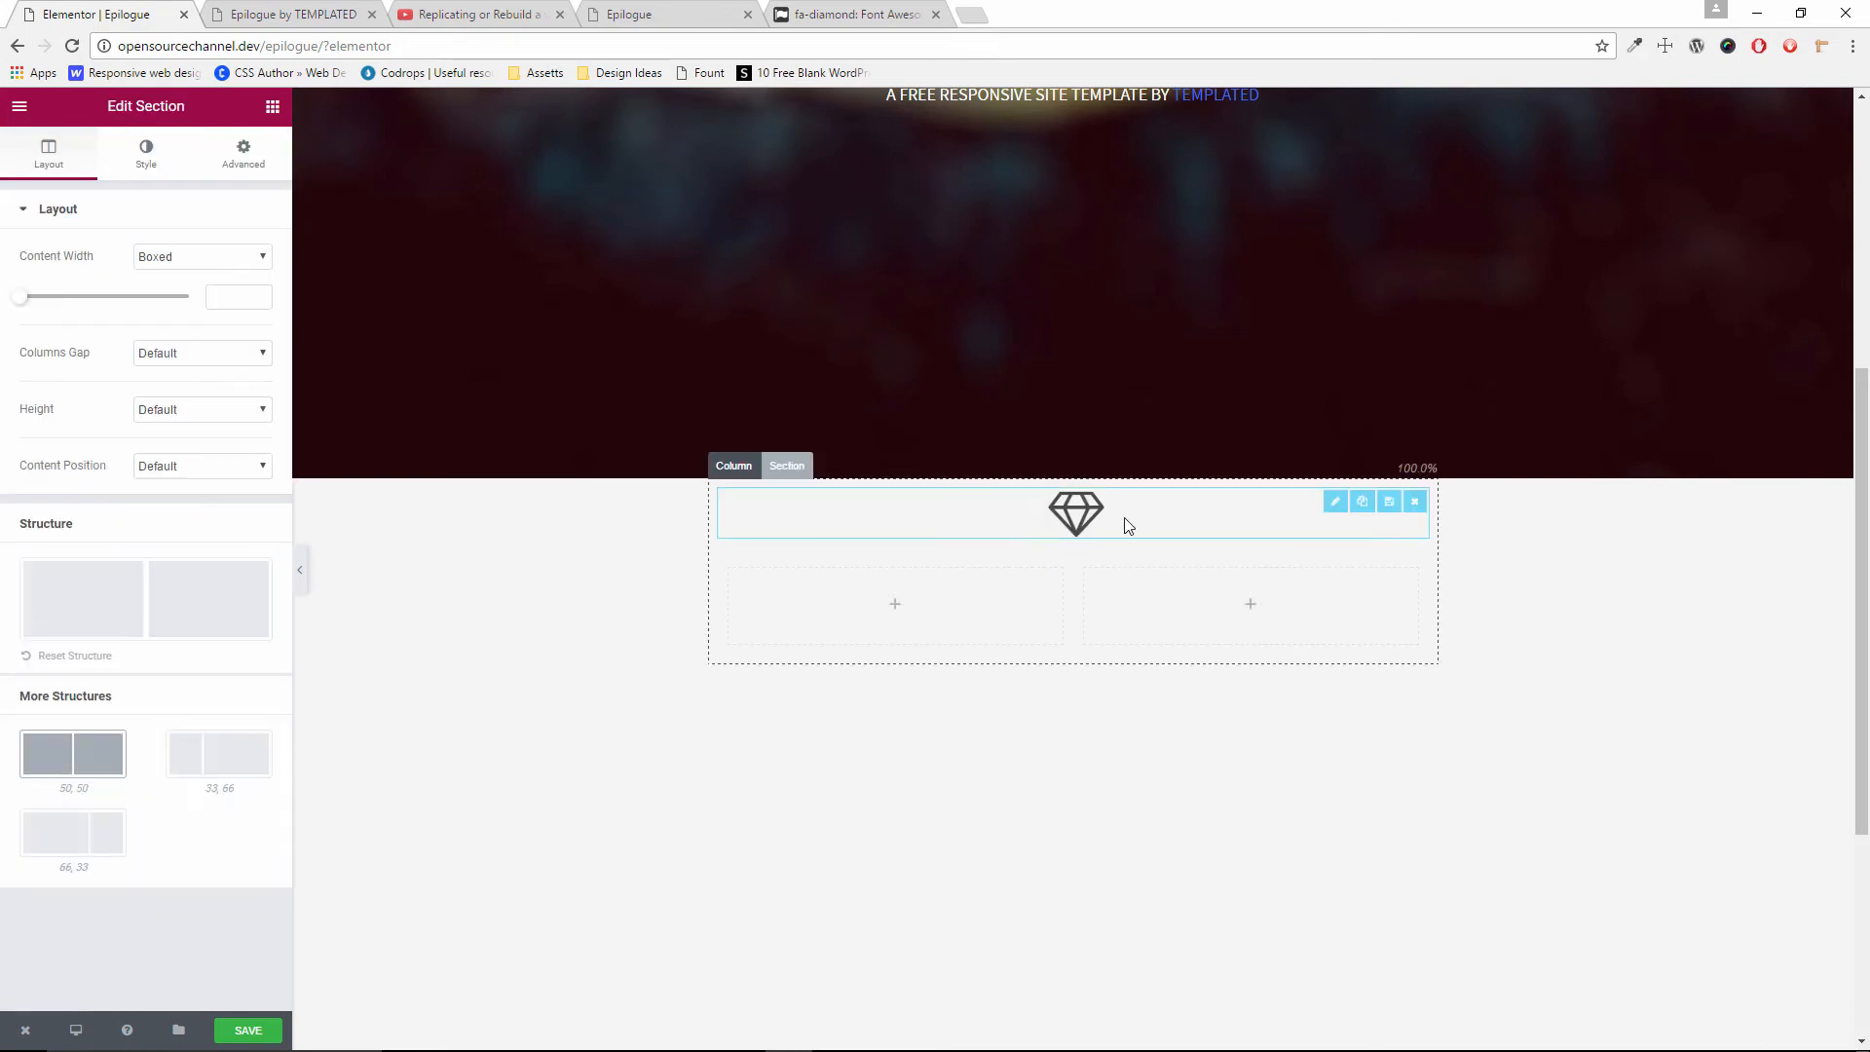
Delete one column of the inner section and move the diamond icon into the remaining column
left_click(933, 601)
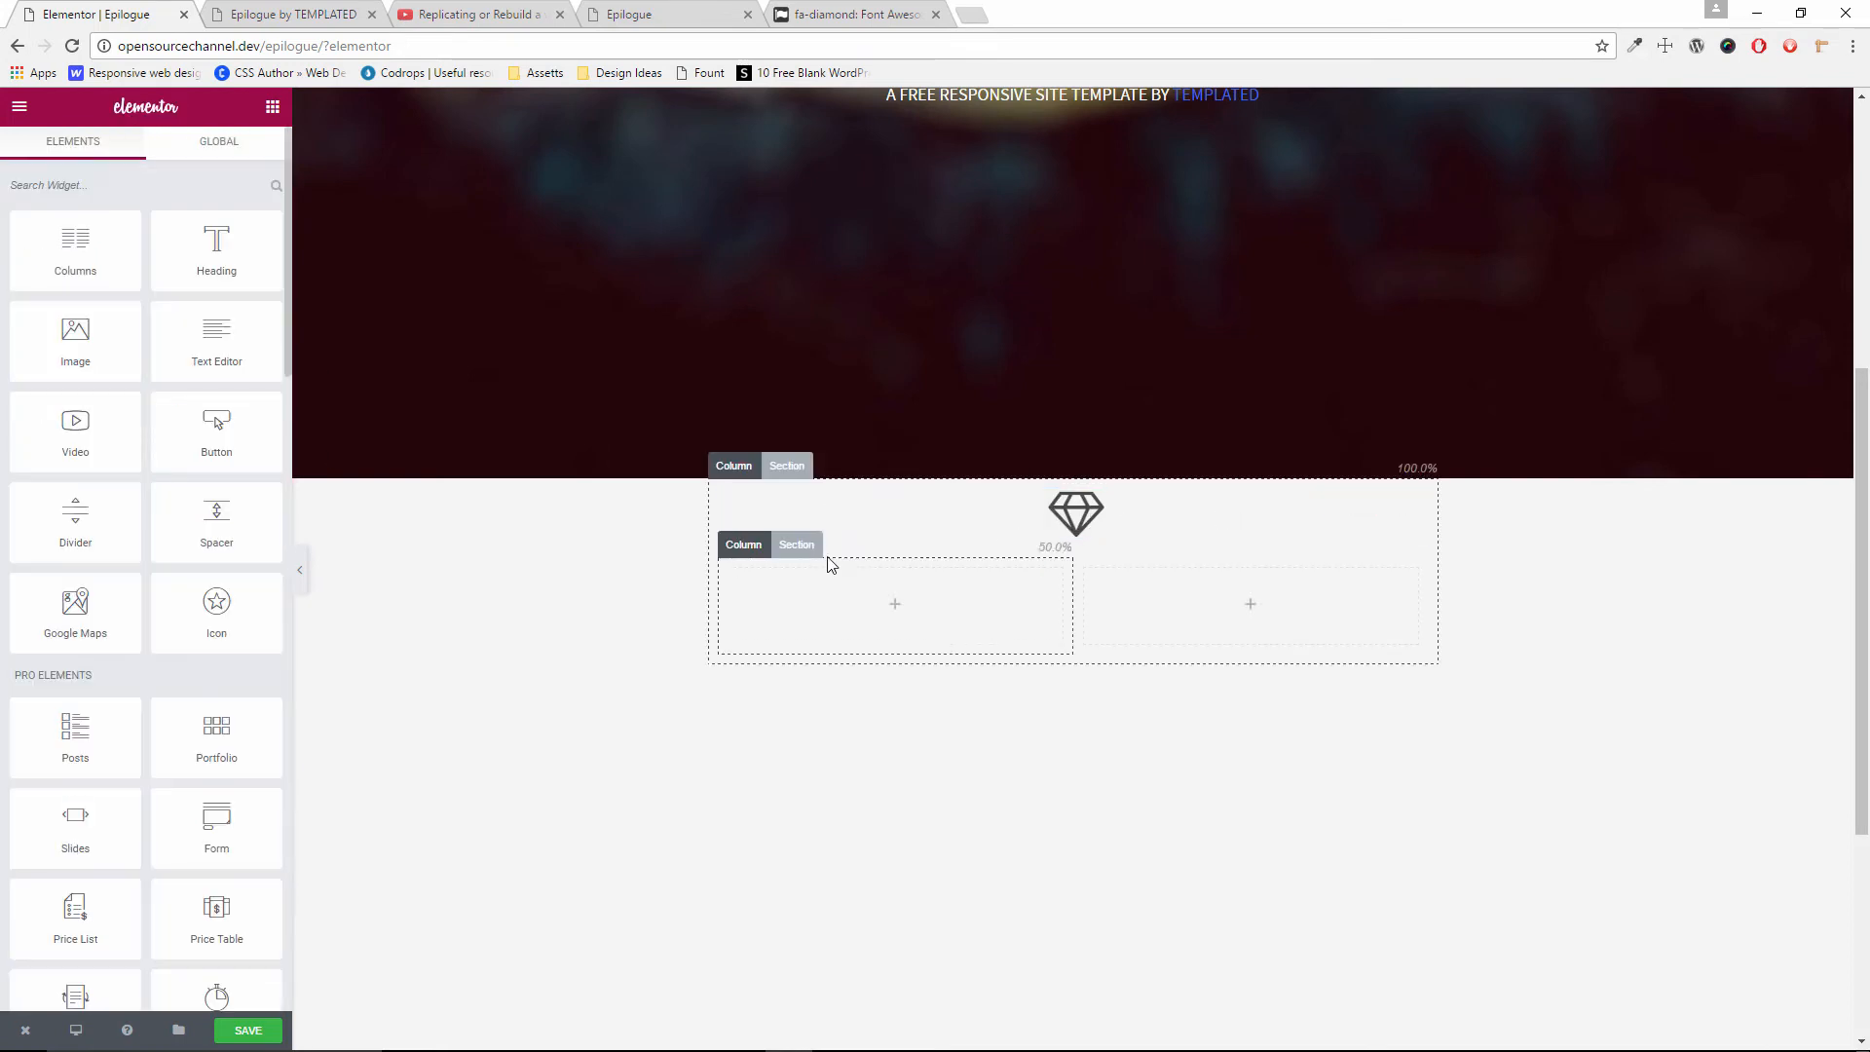
left_click(745, 545)
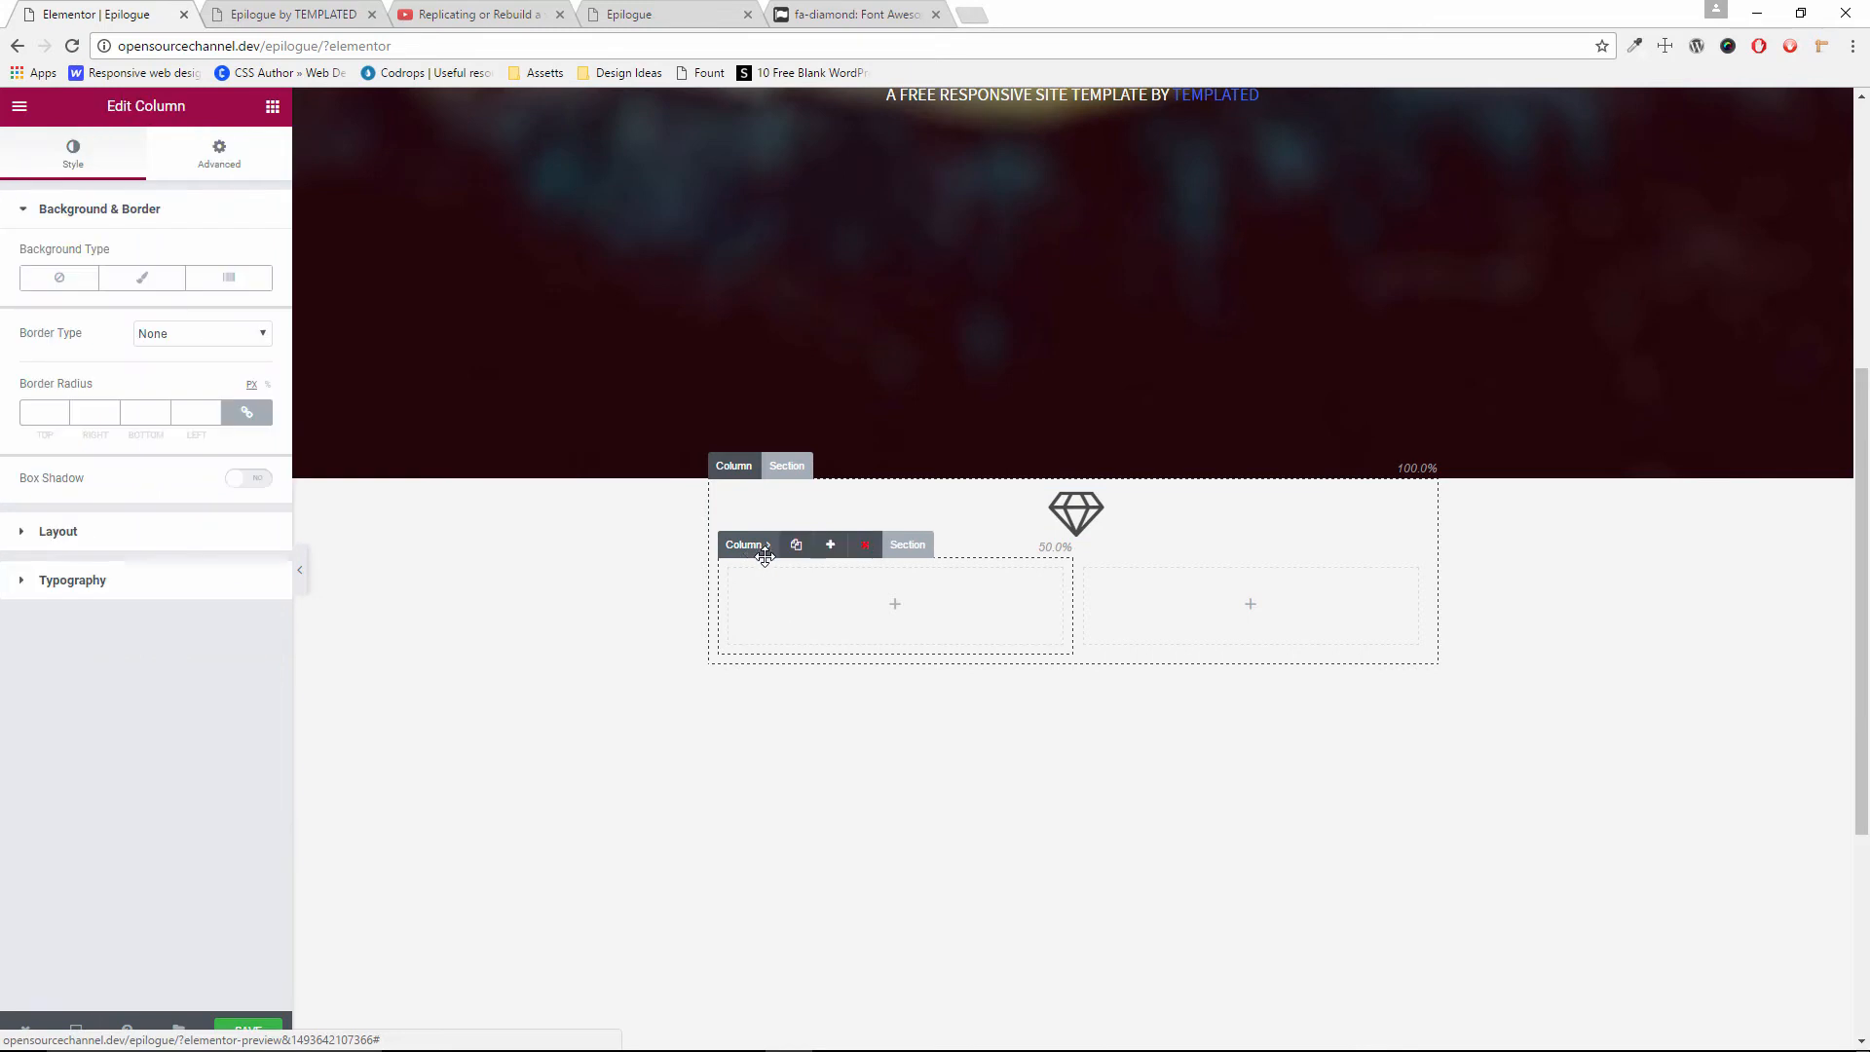
left_click(865, 548)
left_click(1087, 523)
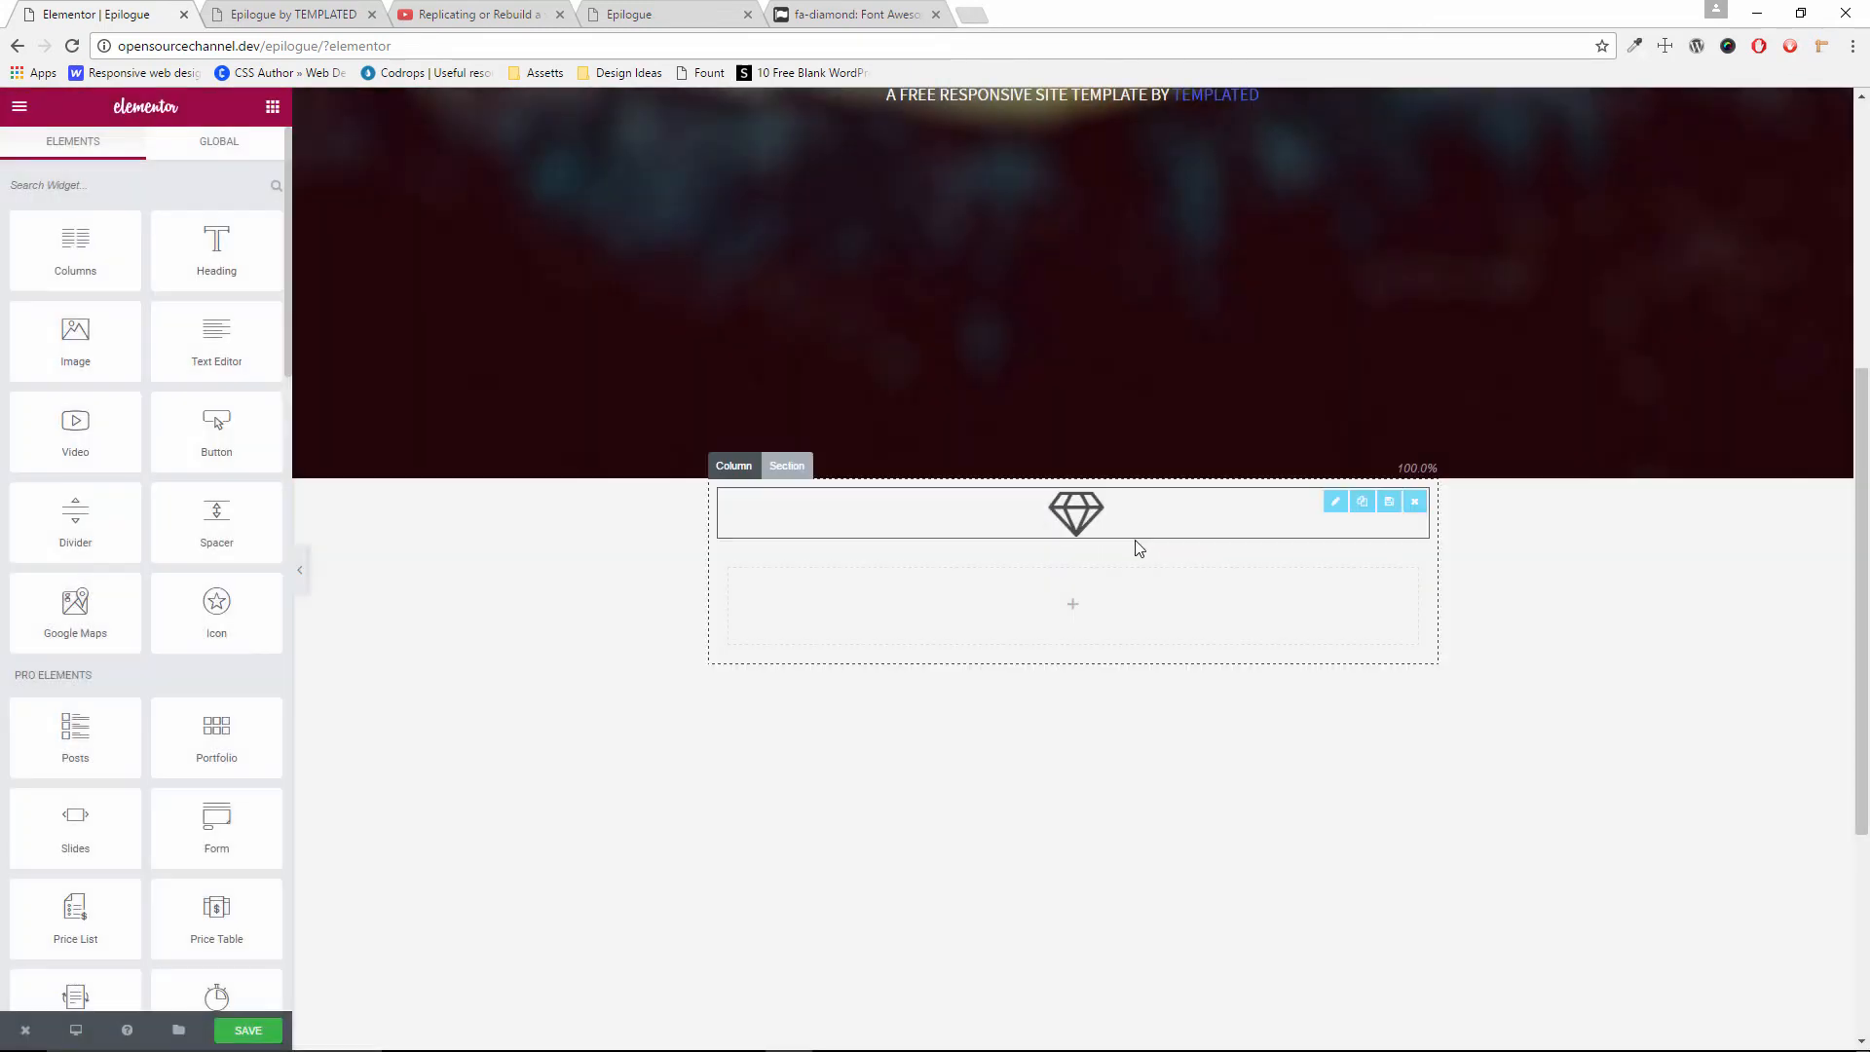
left_click_drag(1086, 519, 1087, 570)
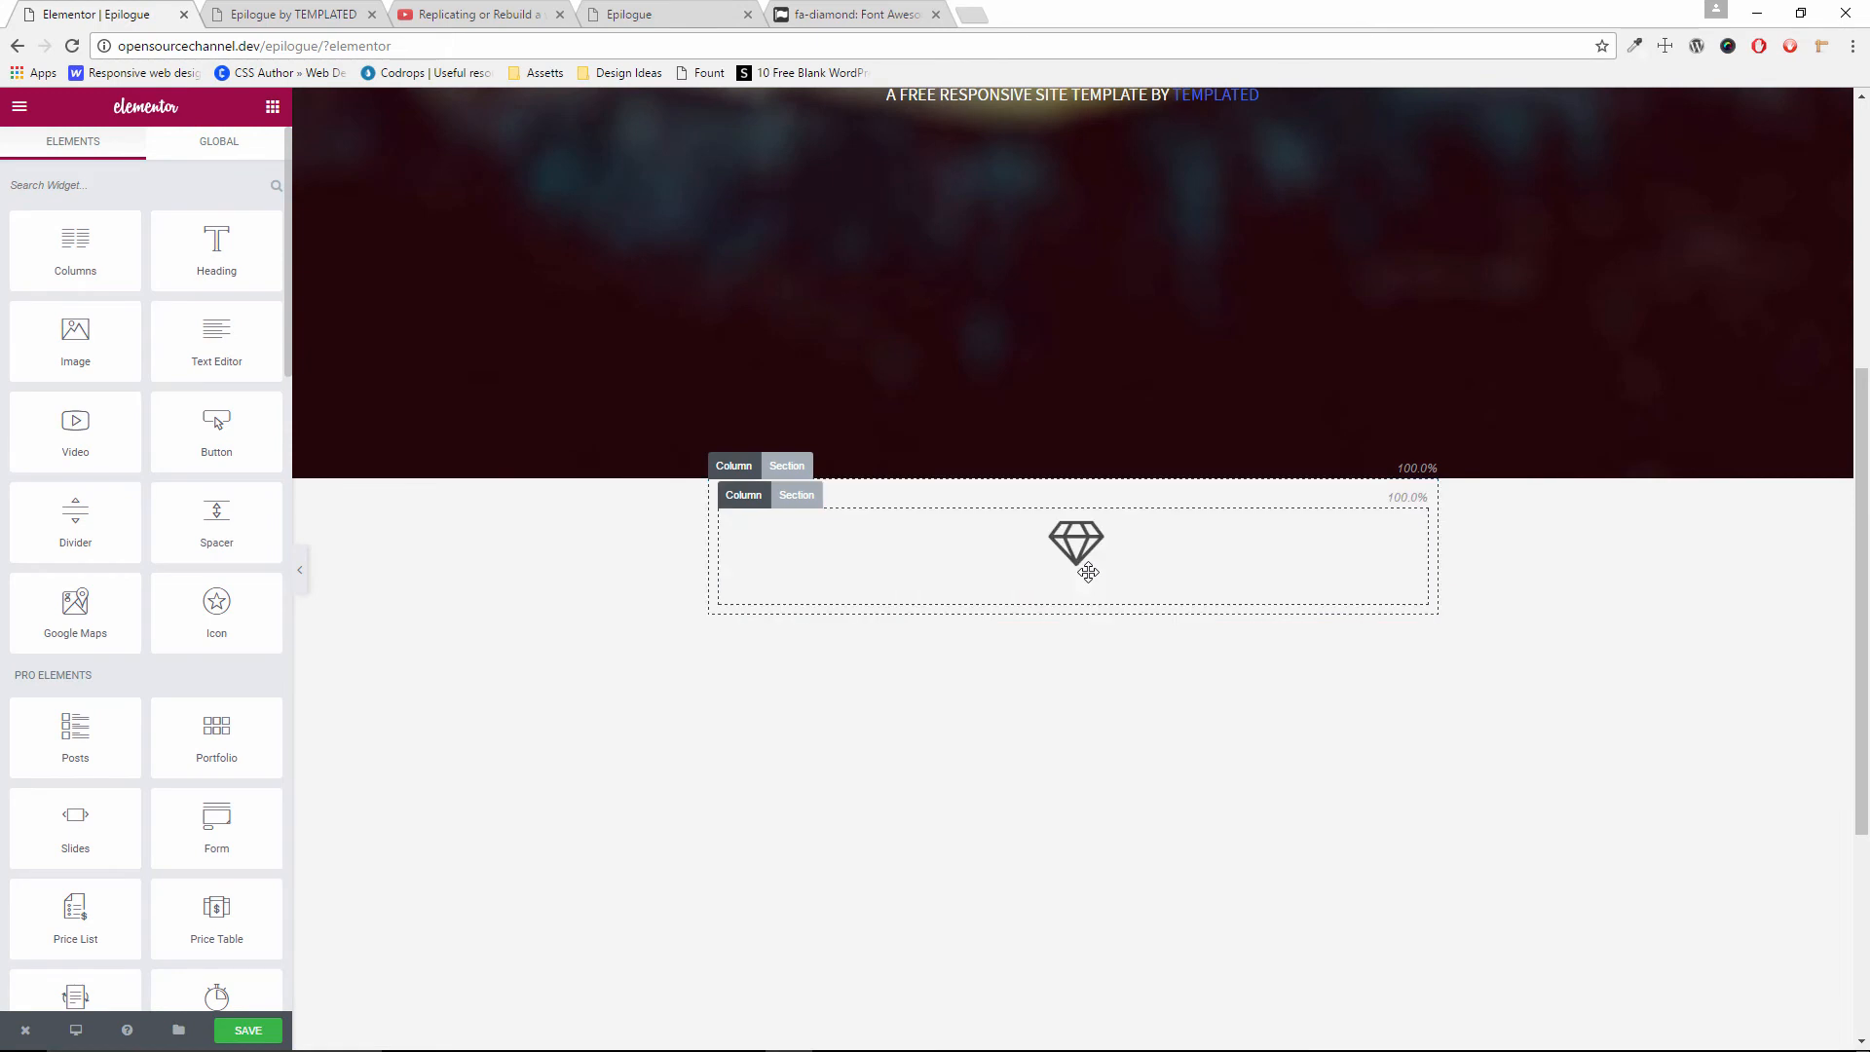
Give the inner section a classic background in white (#ffffff) and save the page
left_click(801, 495)
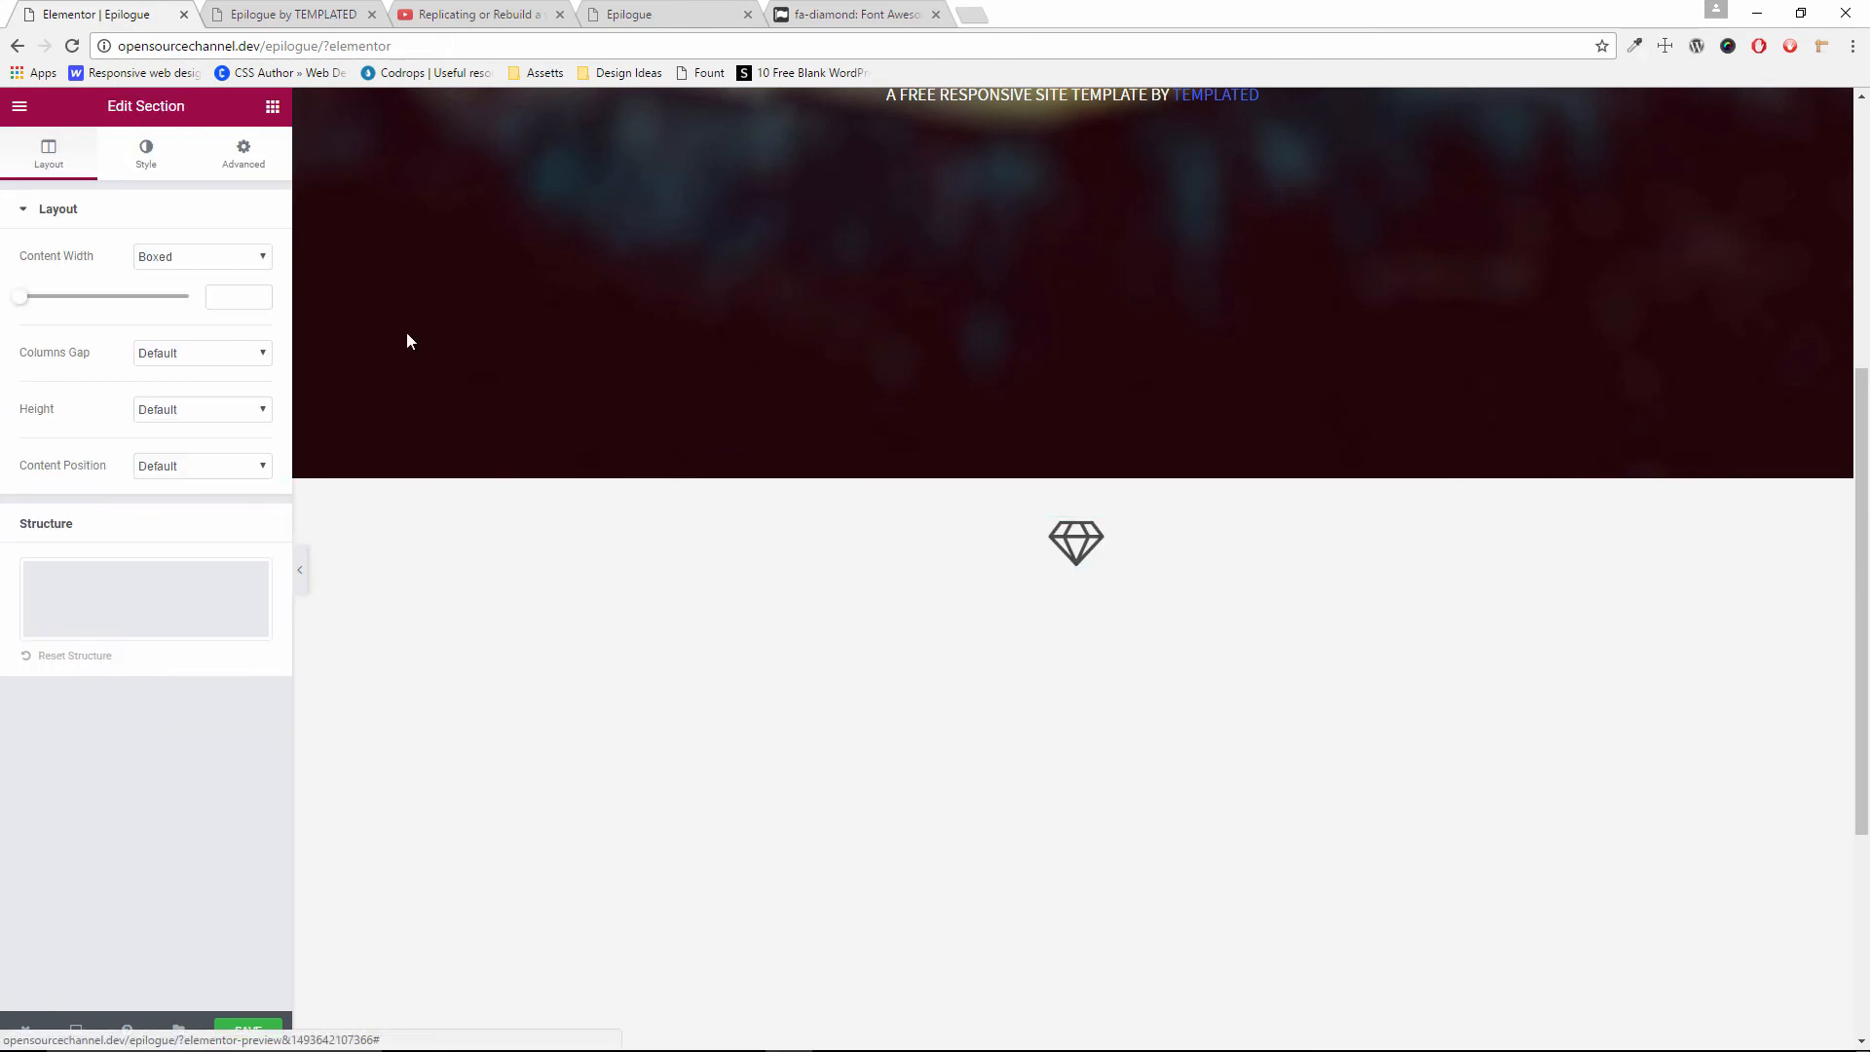
left_click(182, 261)
left_click(181, 261)
left_click(148, 159)
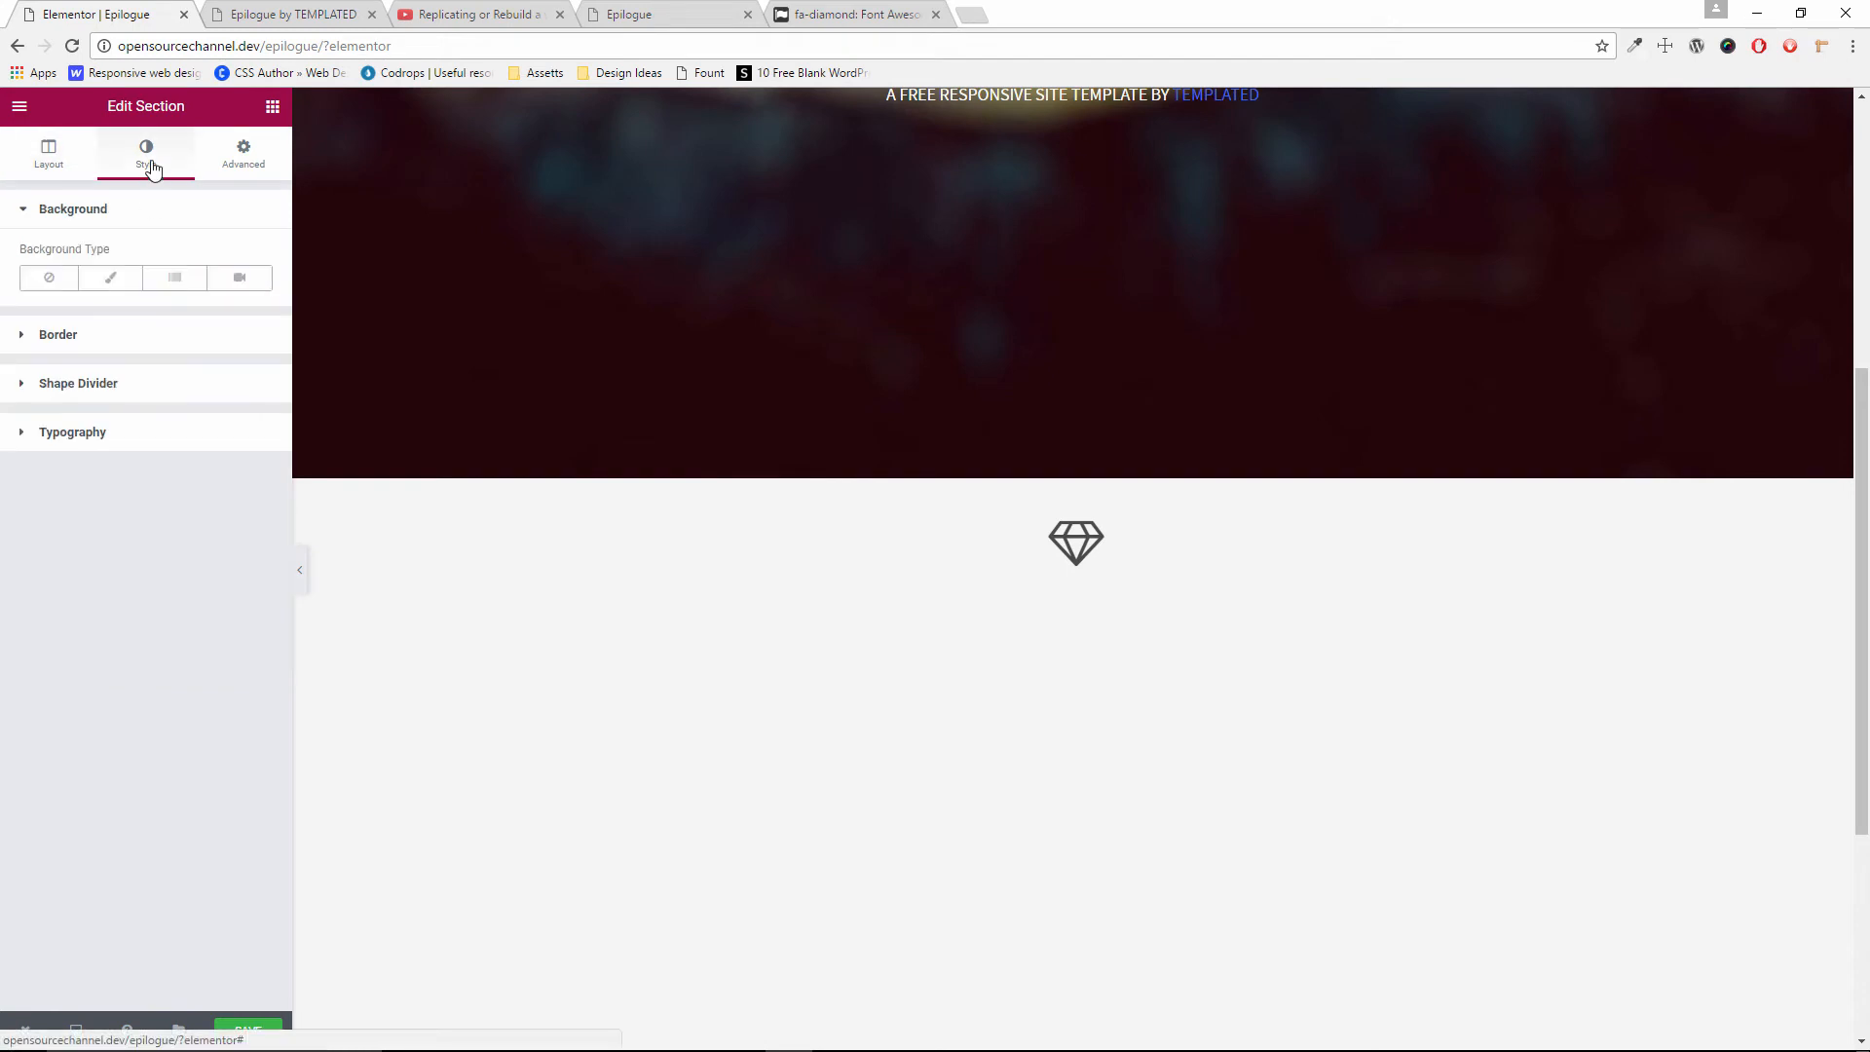
left_click(110, 278)
left_click(238, 344)
left_click_drag(146, 385, 5, 317)
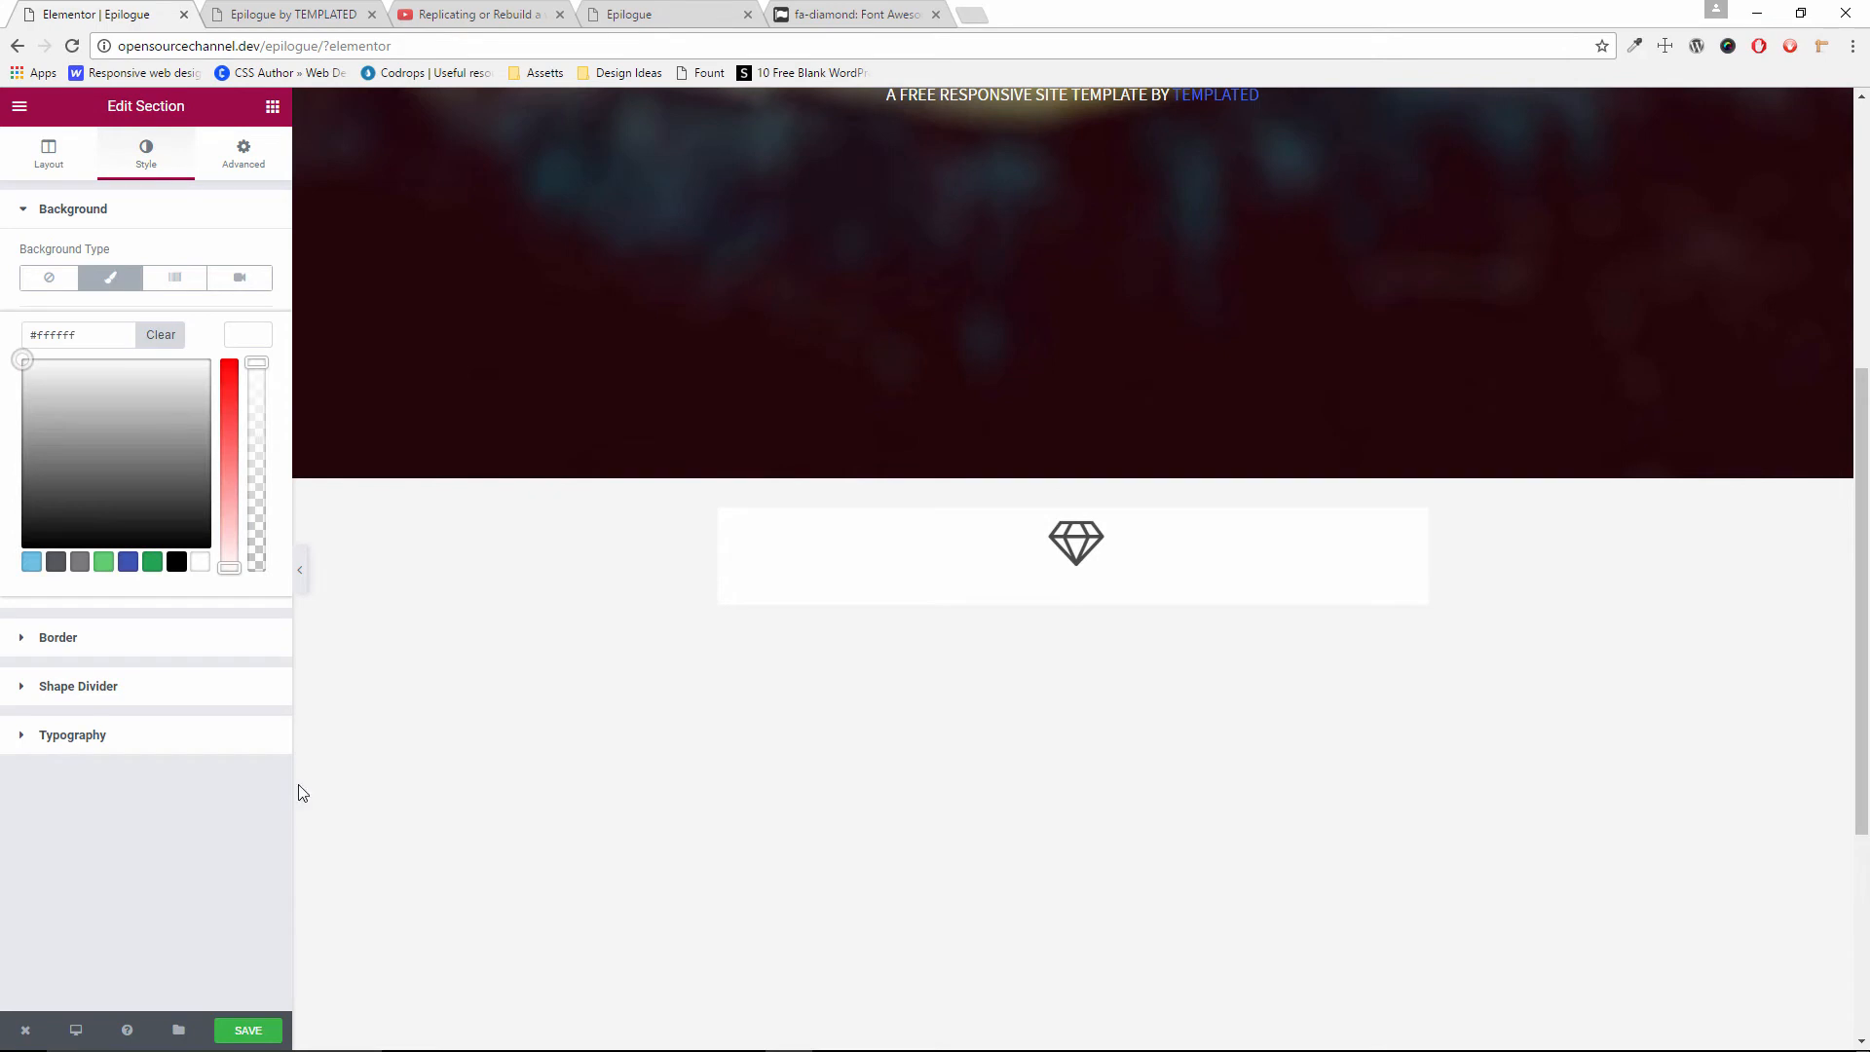
left_click(269, 1035)
Close the developer tools on the Epilogue reference page and measure the width of the white Magna Porta Maximus box
left_click(259, 11)
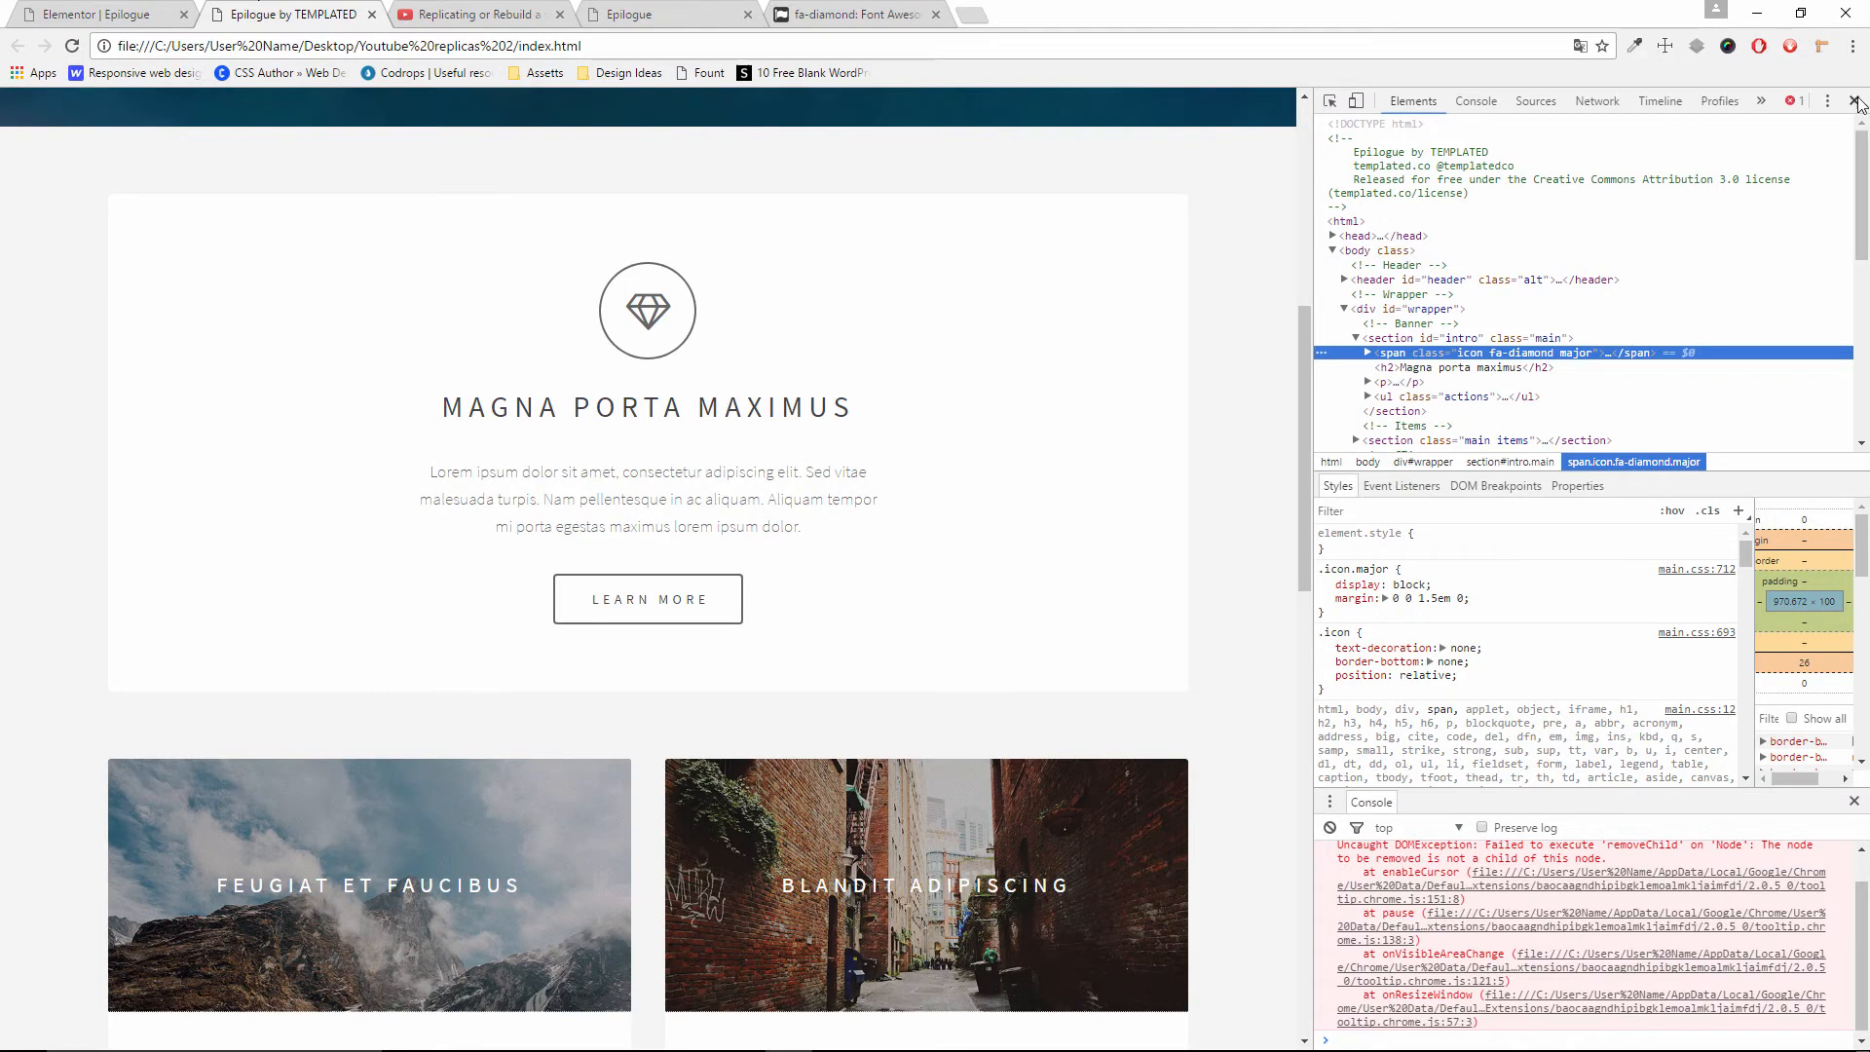
left_click(1853, 101)
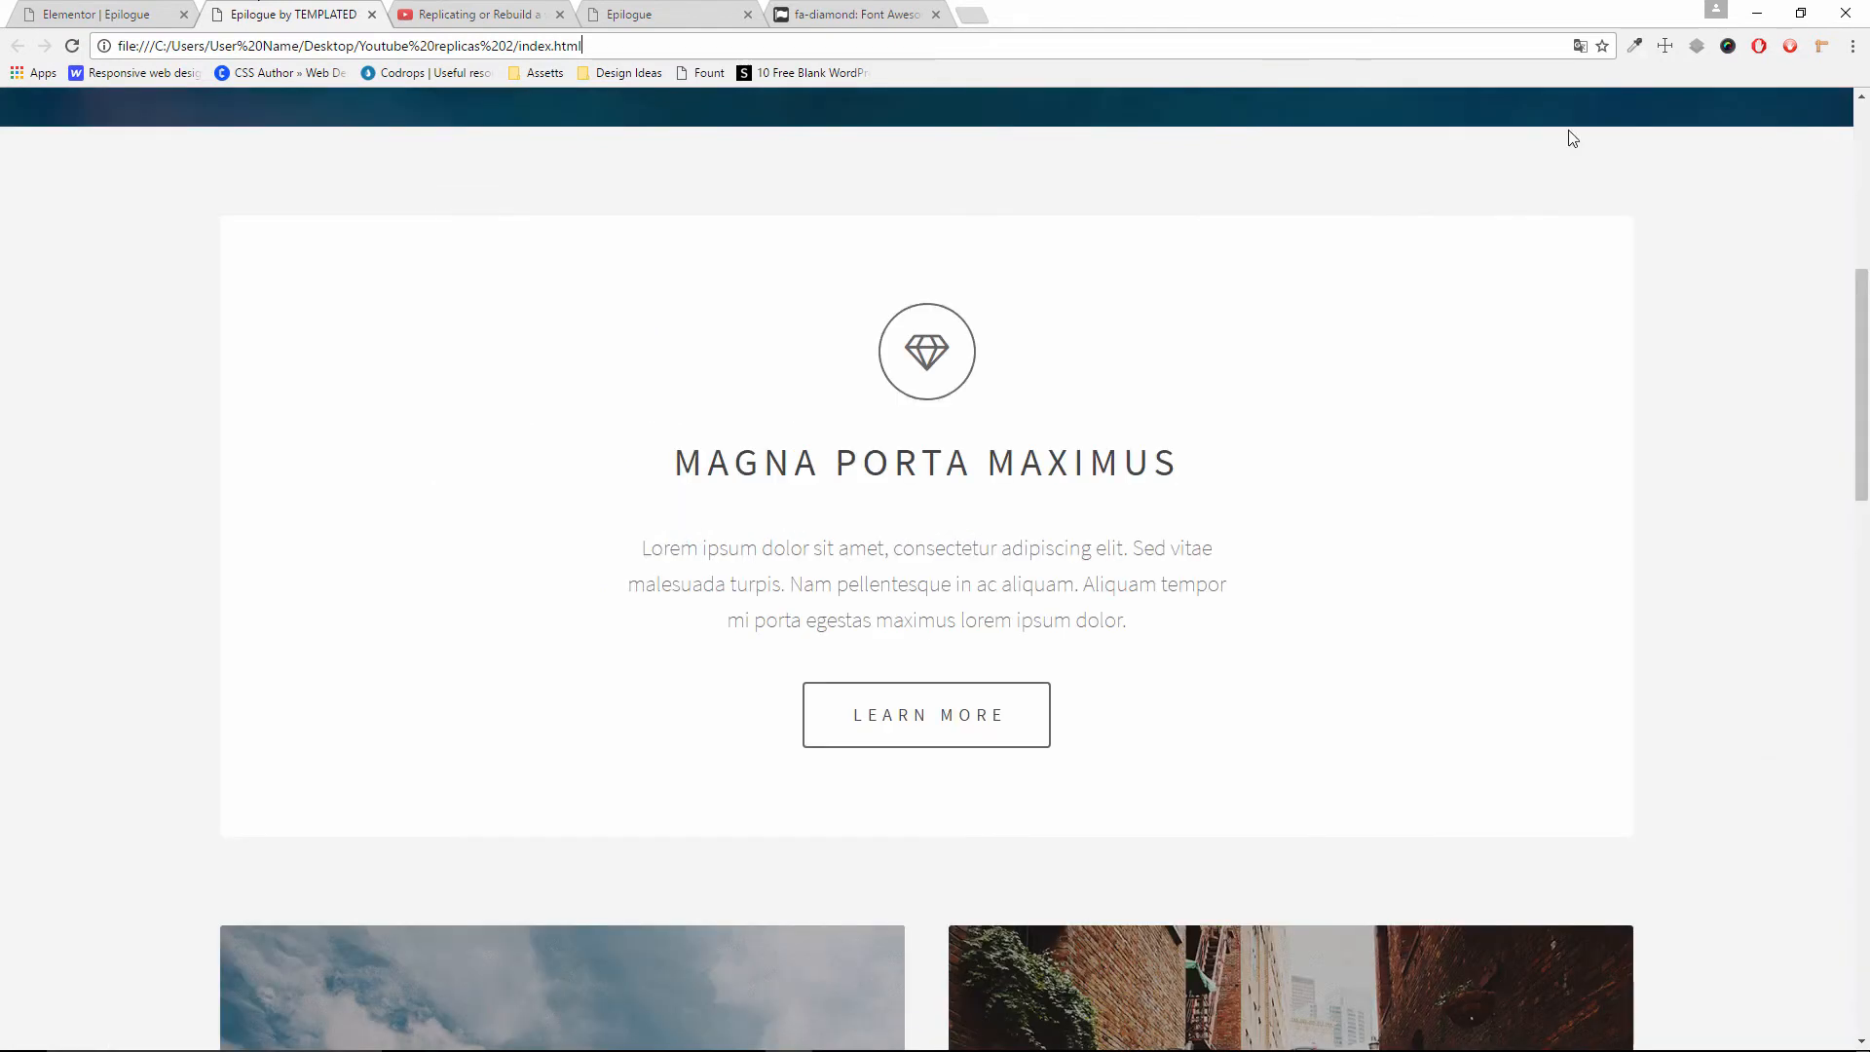
left_click(1659, 48)
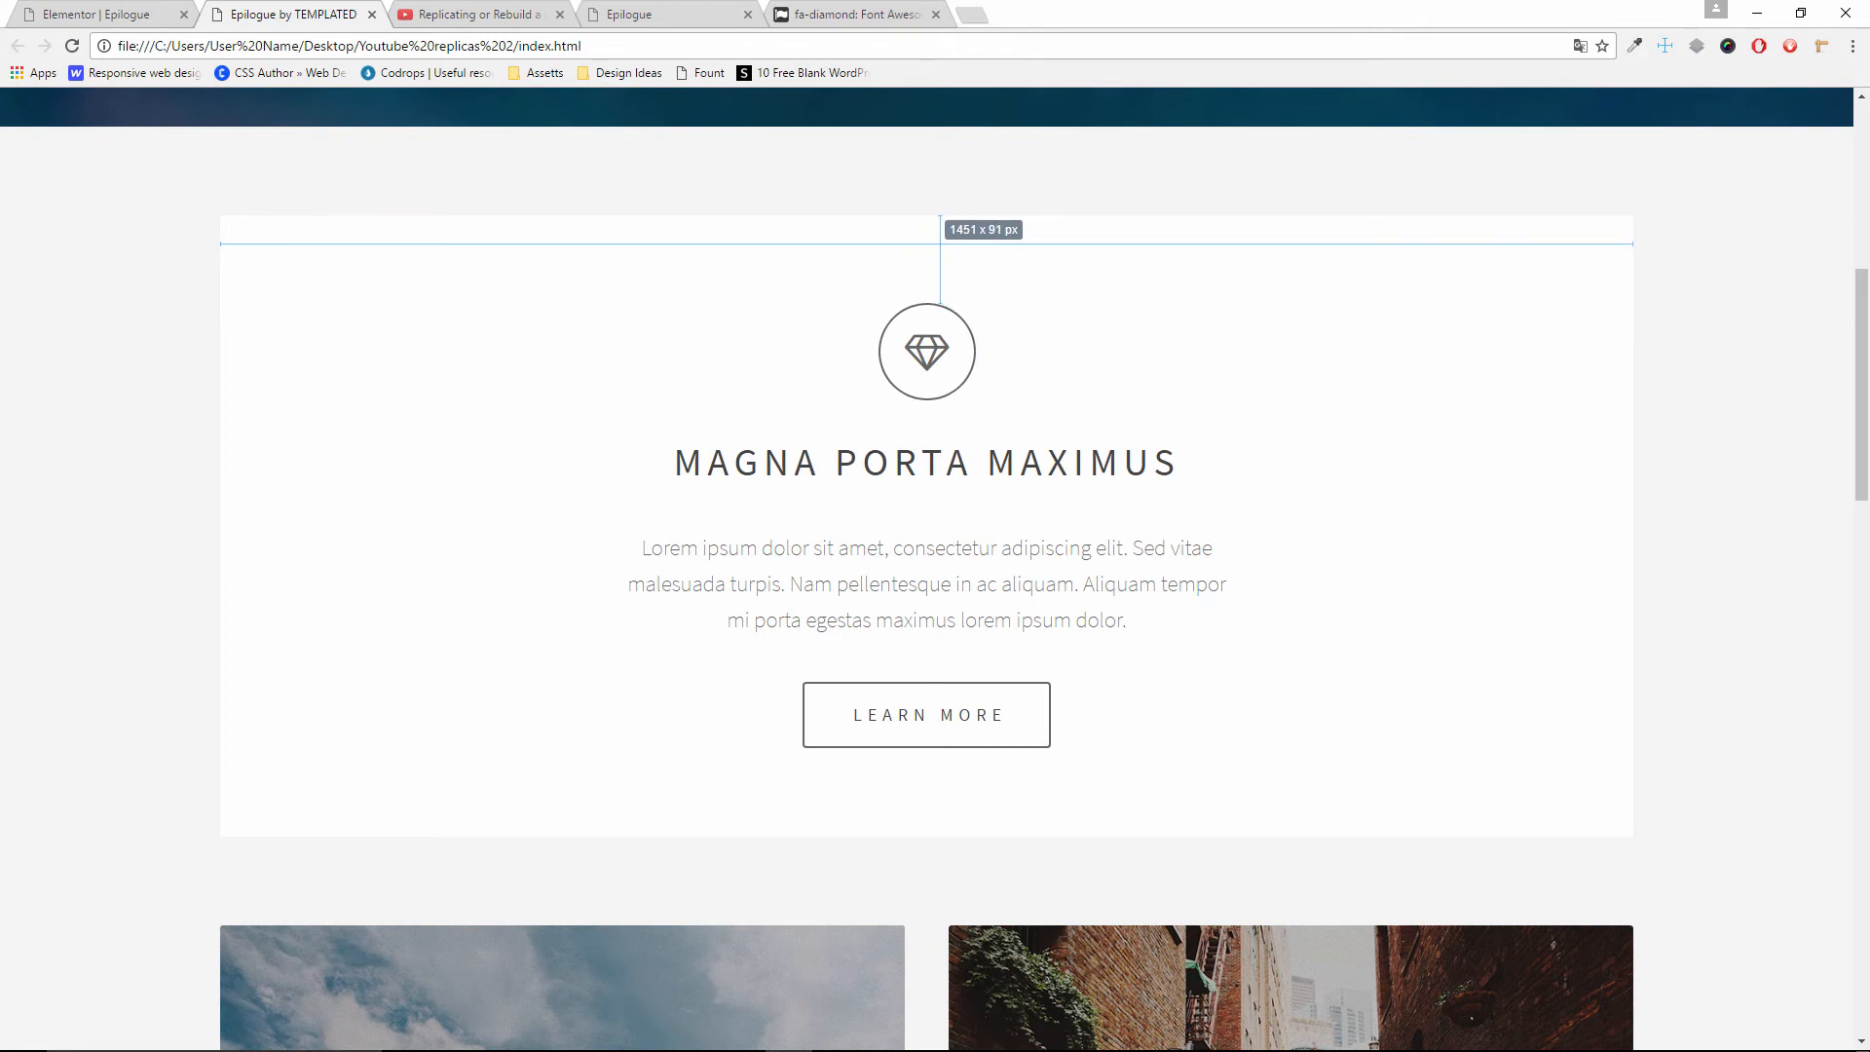
Set the outer section's boxed content width to 1451 in the Elementor page and preview it without the editing panel
left_click(78, 13)
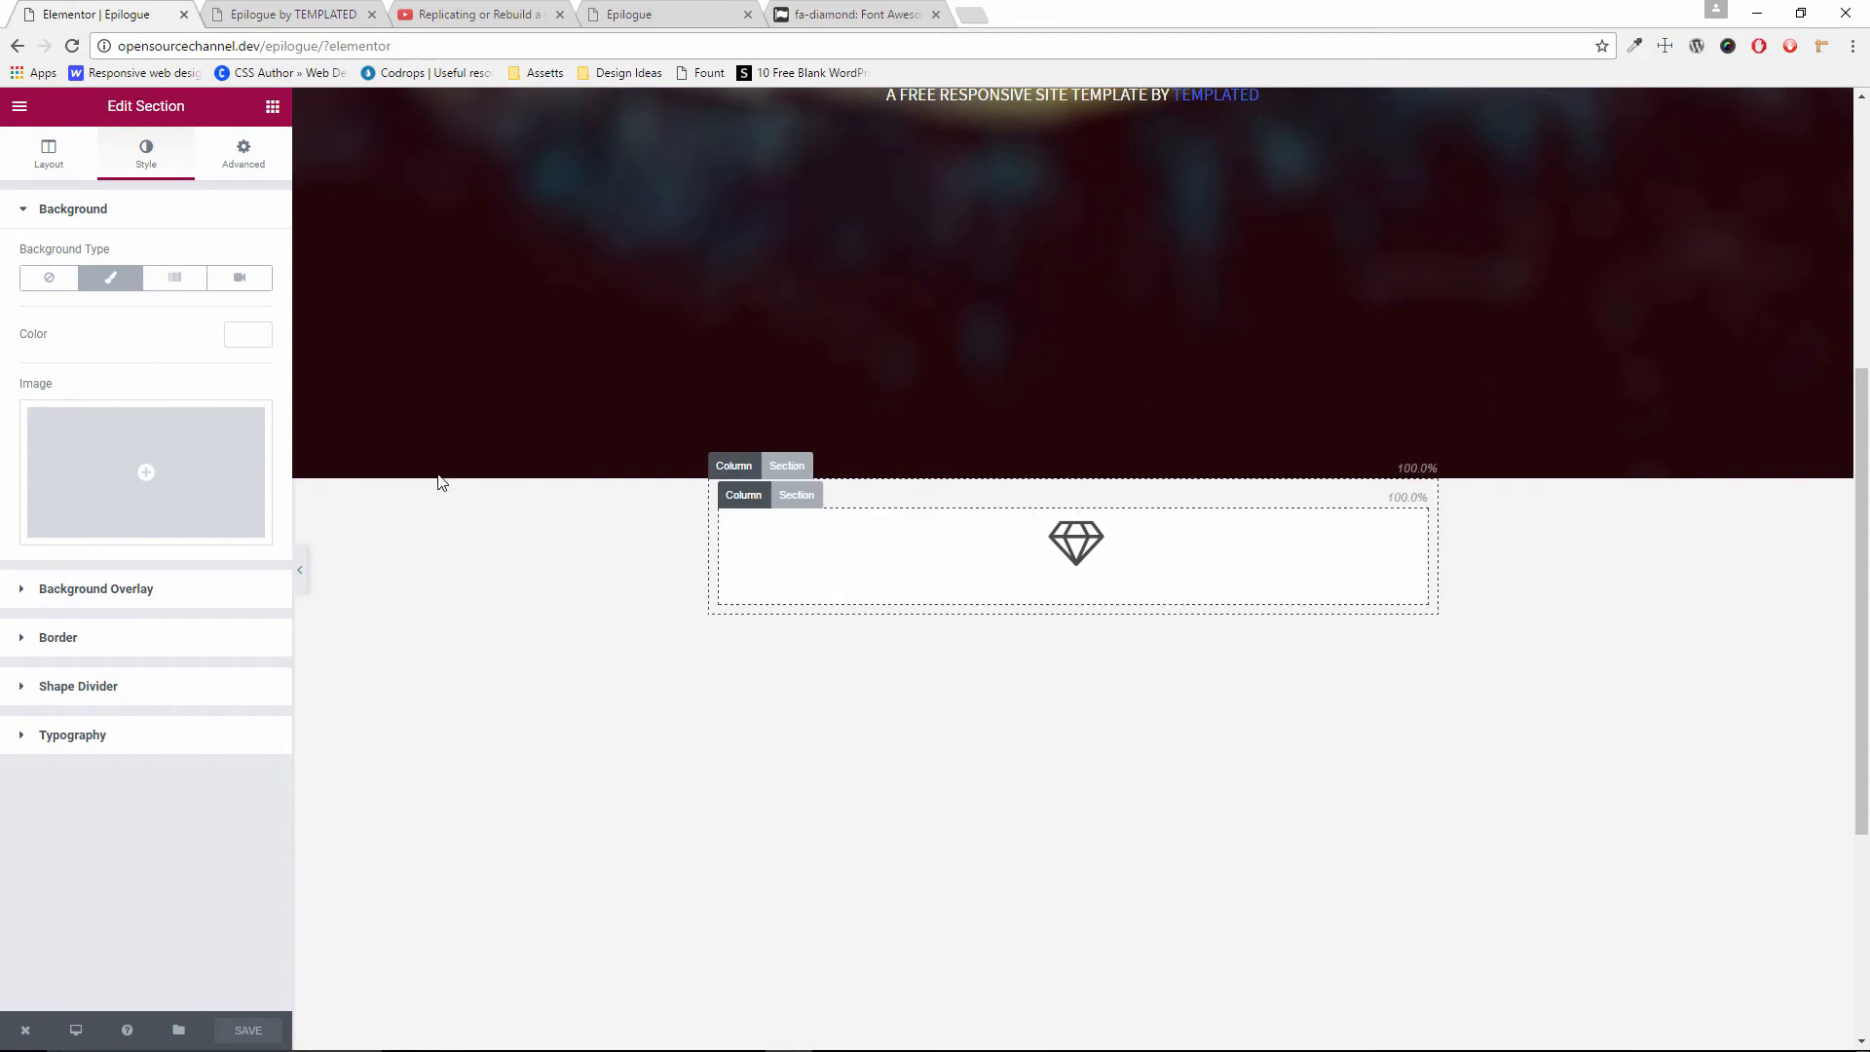
left_click(53, 156)
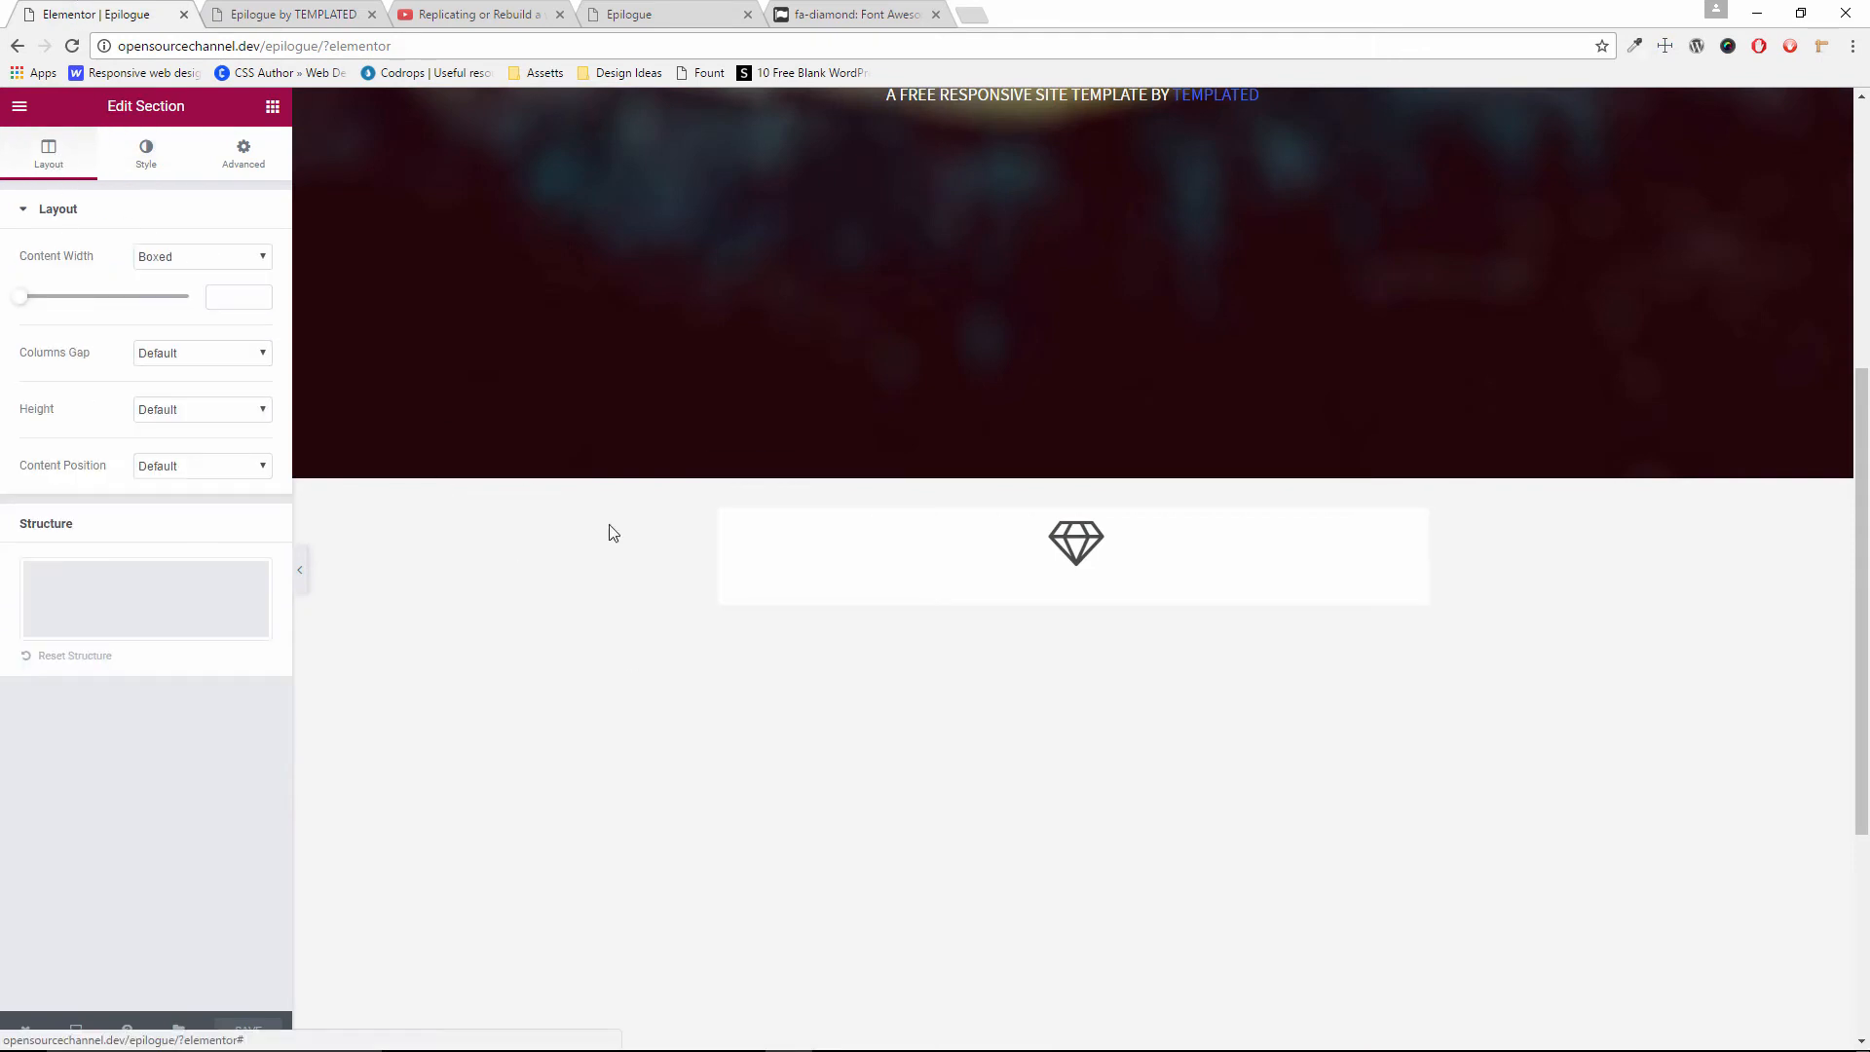
left_click(186, 258)
left_click(191, 291)
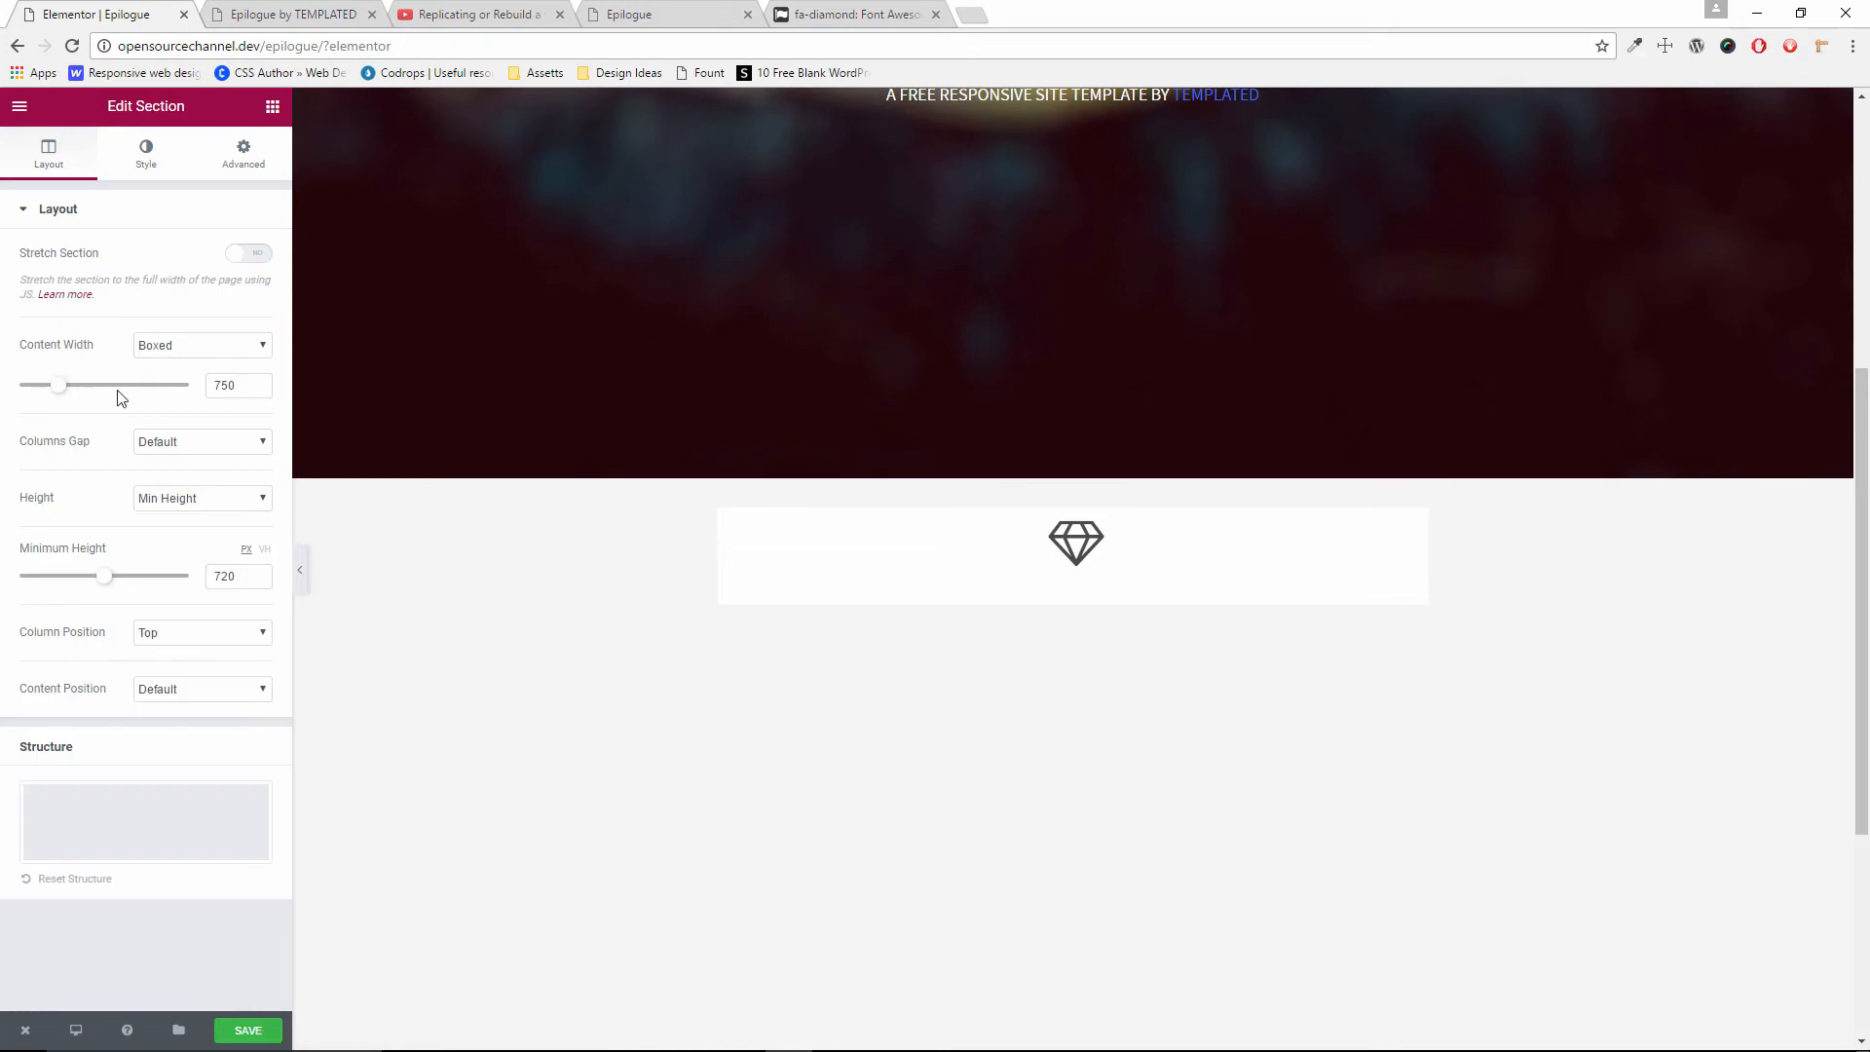
left_click_drag(244, 390, 203, 388)
type("1451")
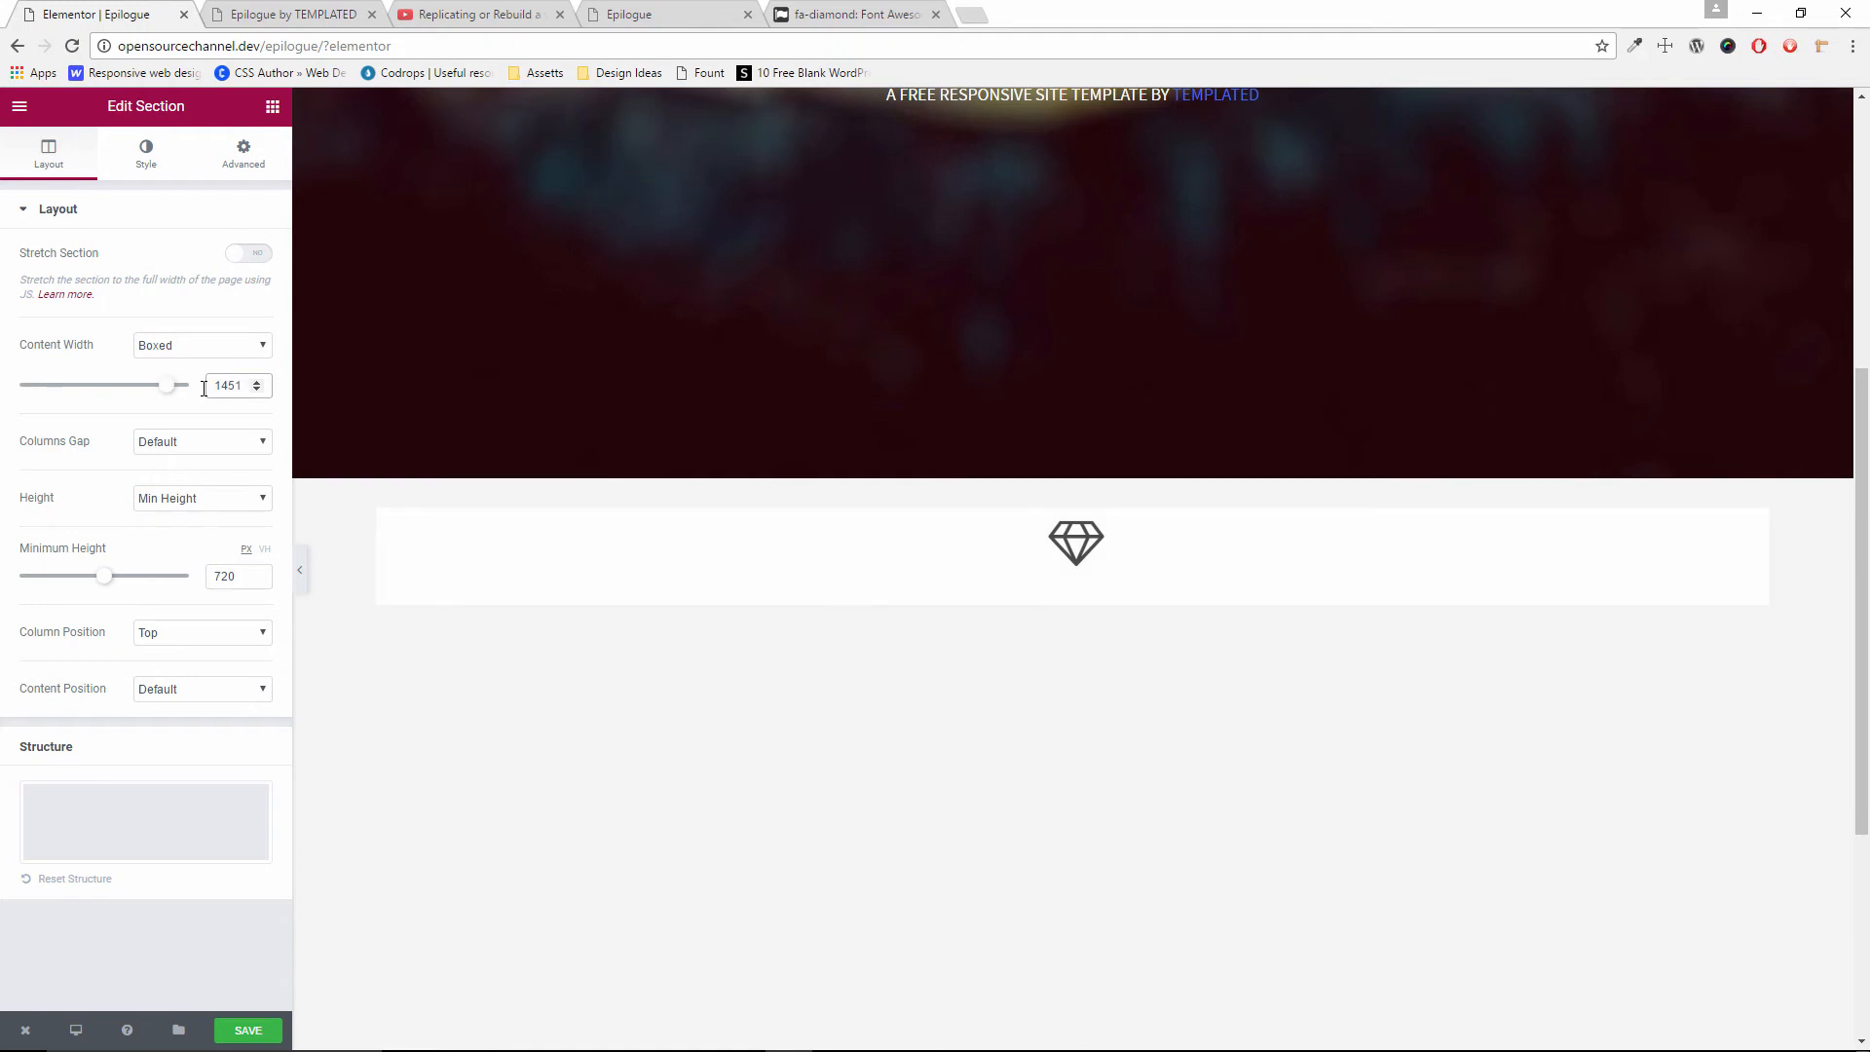
left_click(298, 575)
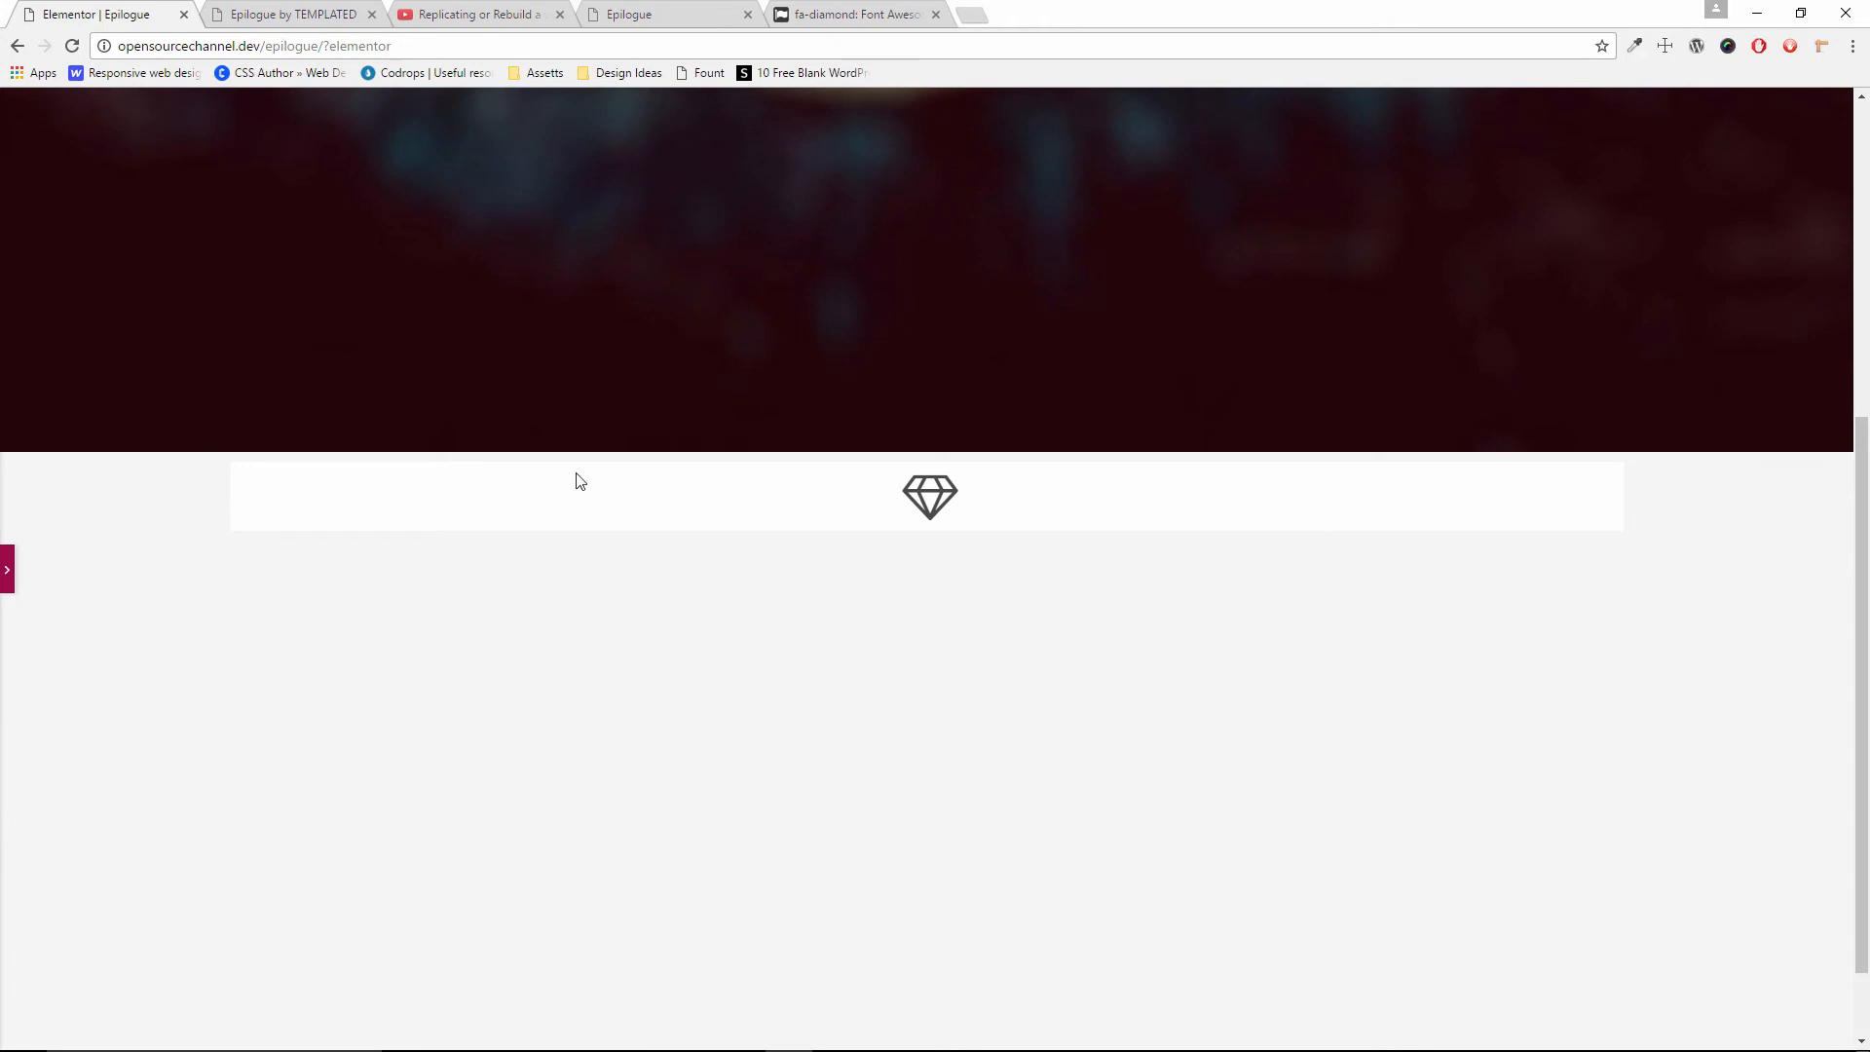
left_click(7, 569)
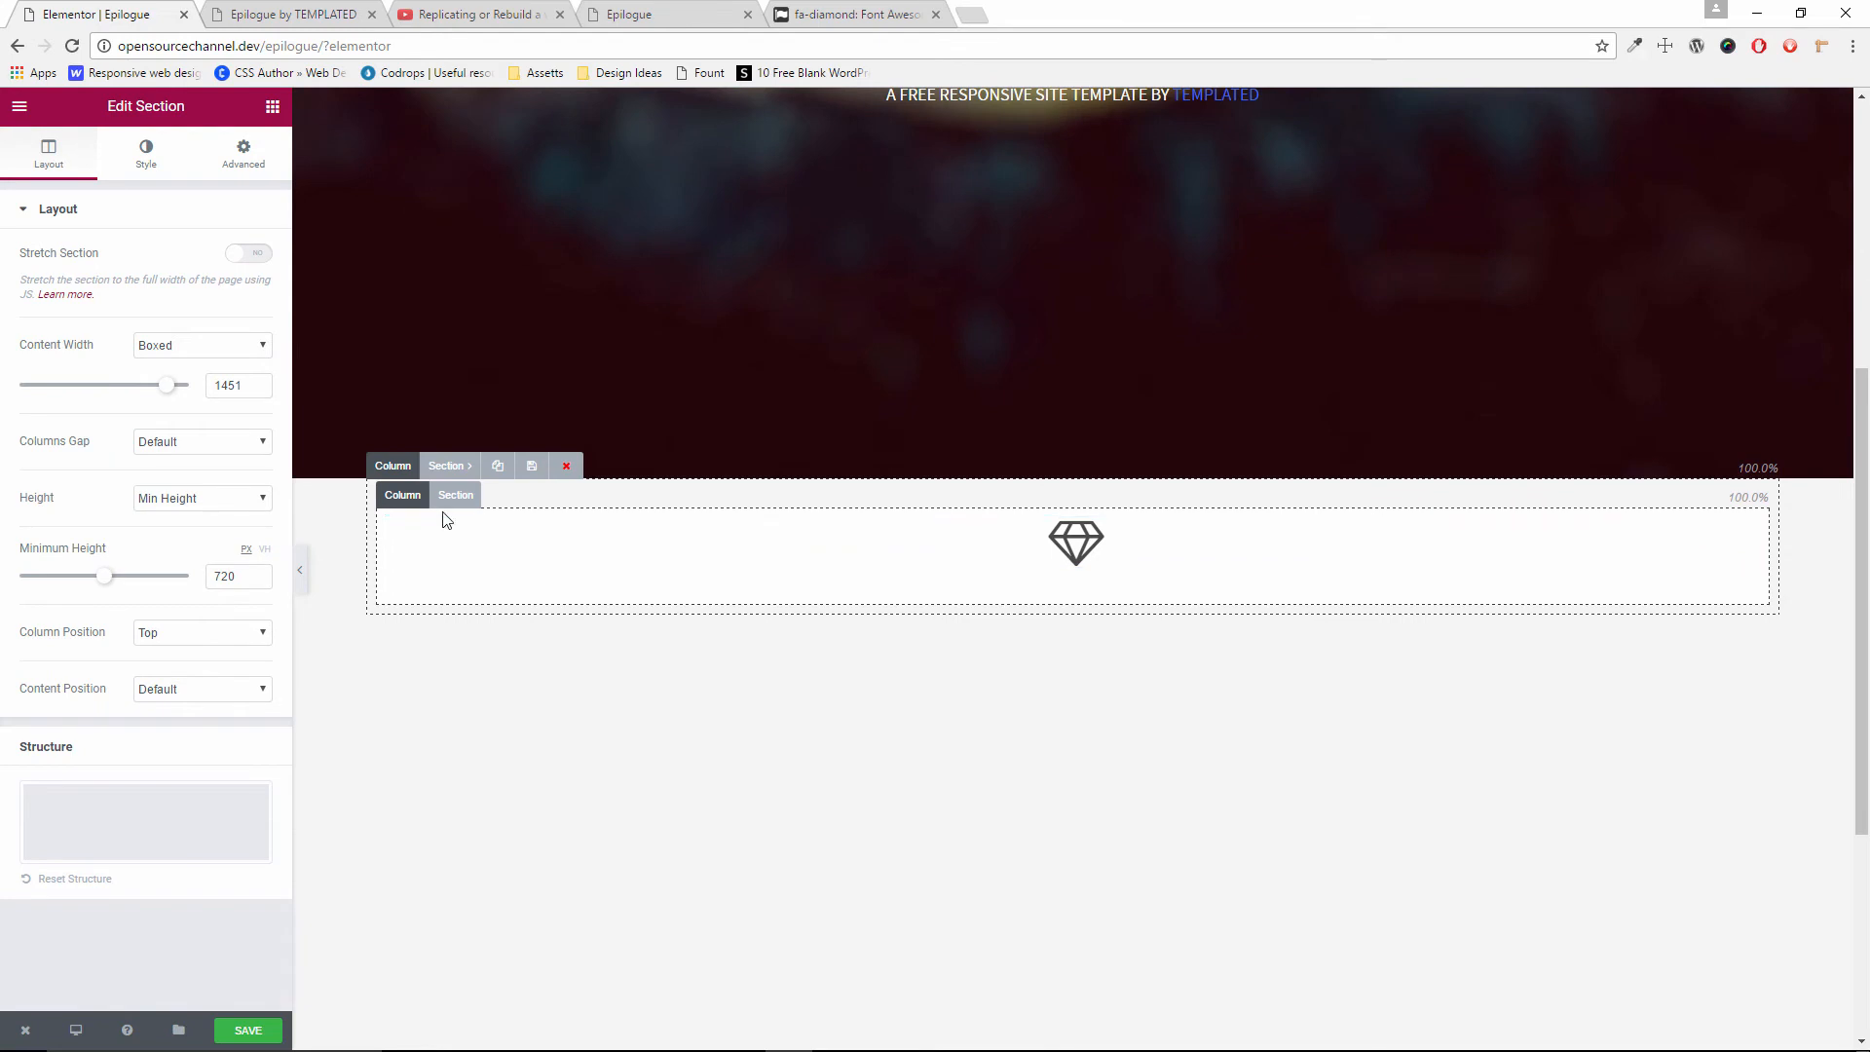
Try a top margin of 3 px on the outer section and reset it to 0
left_click(244, 159)
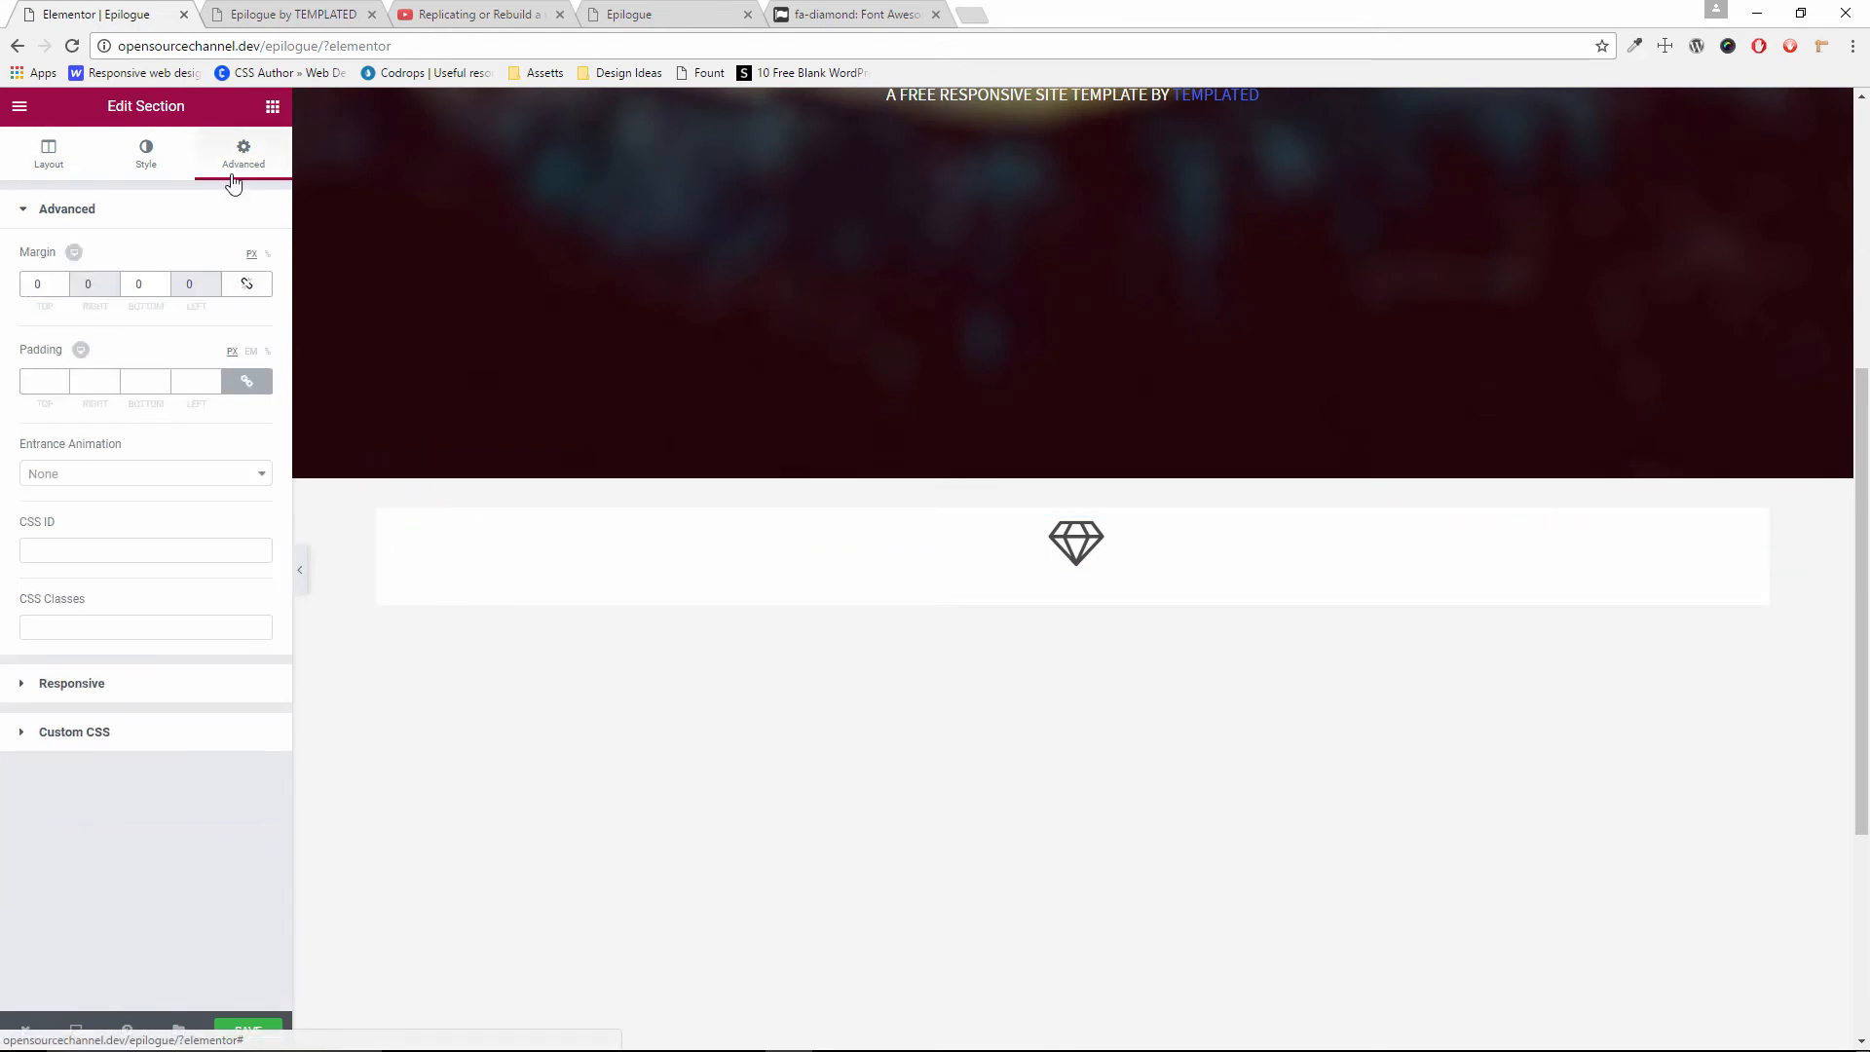
left_click_drag(60, 281, 61, 288)
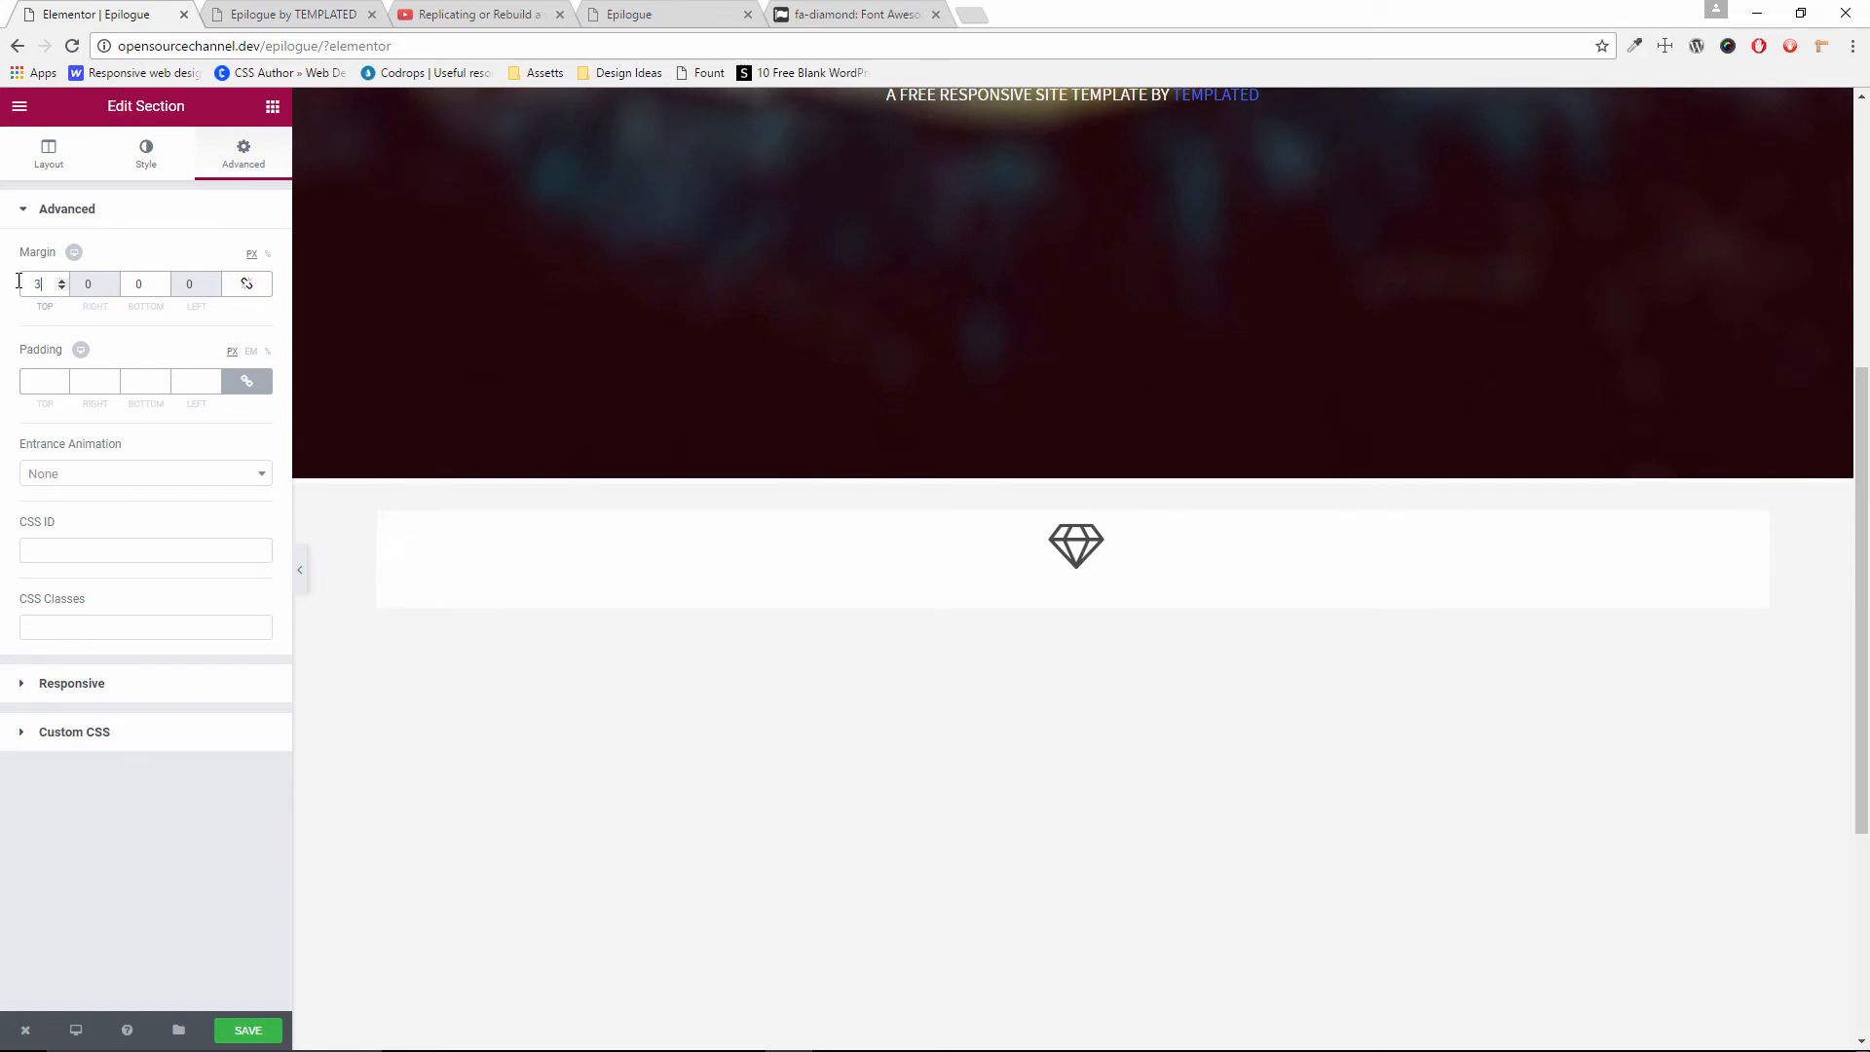
type("0")
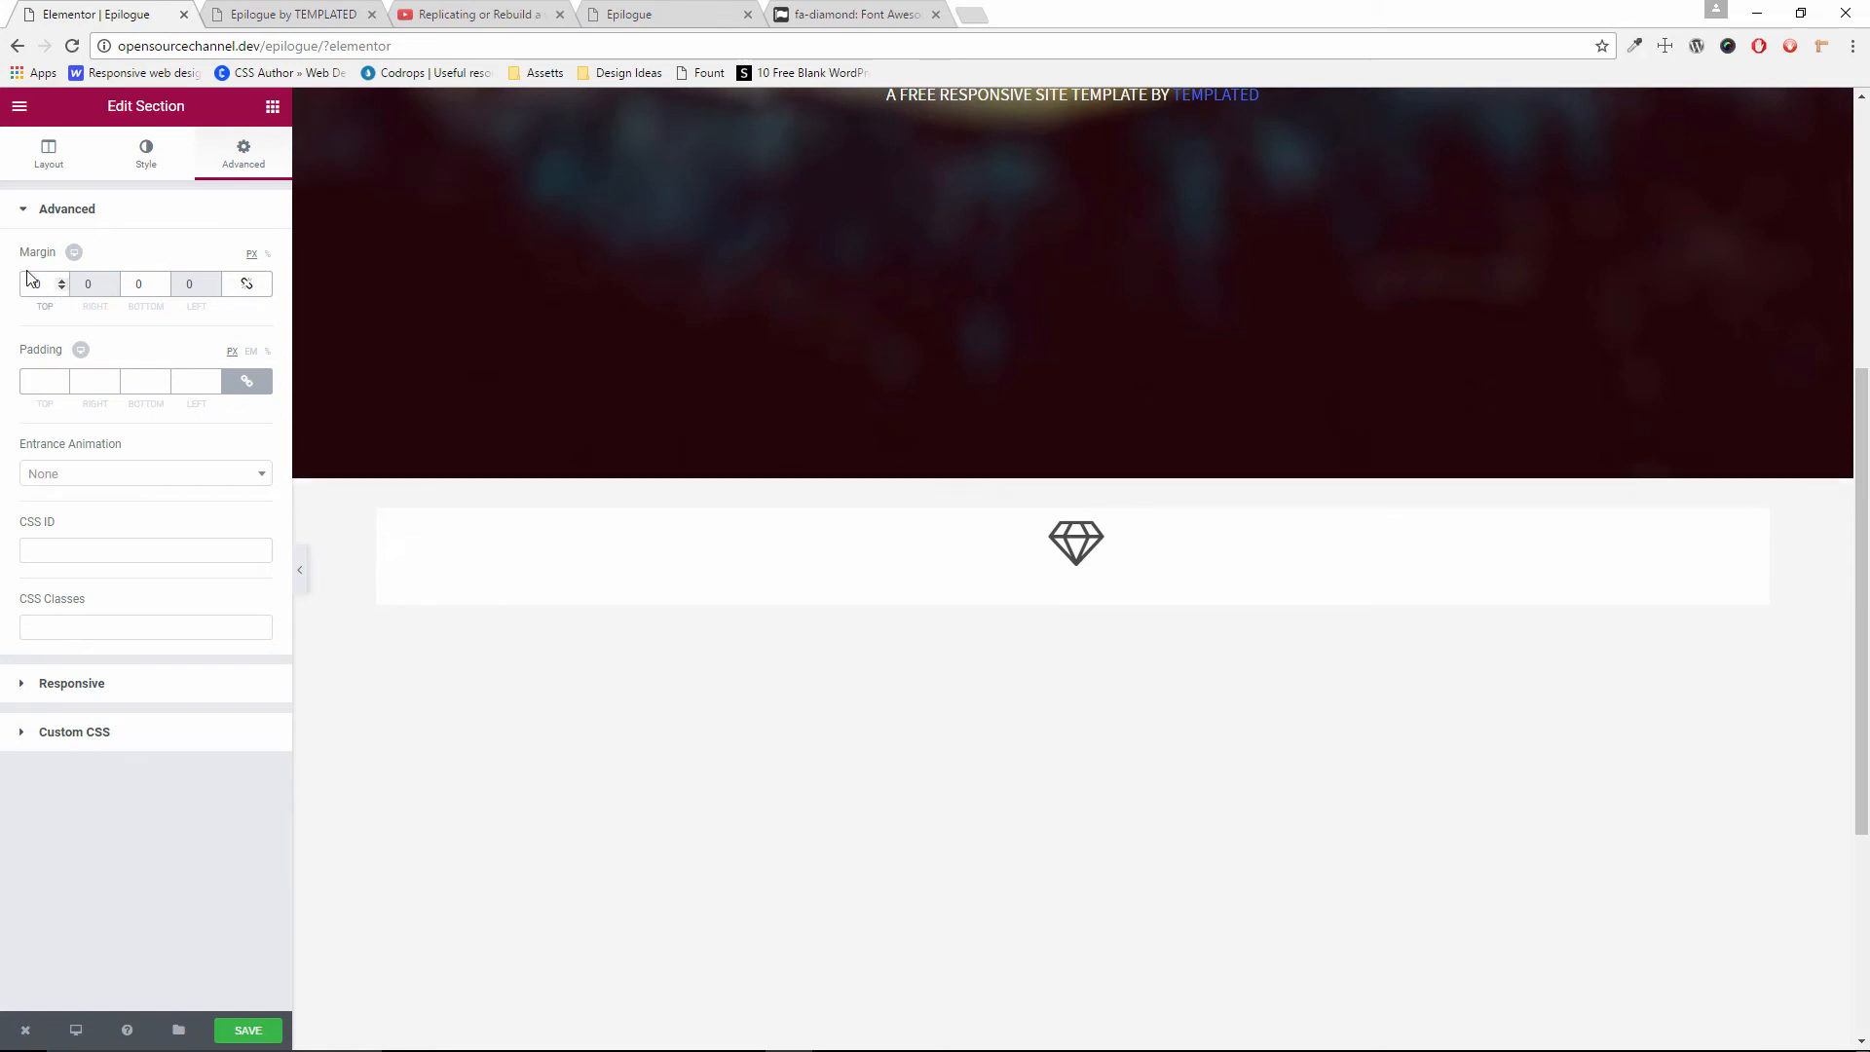
Set the inner section's top and bottom margins to 0 and unlink the margin values
left_click(682, 539)
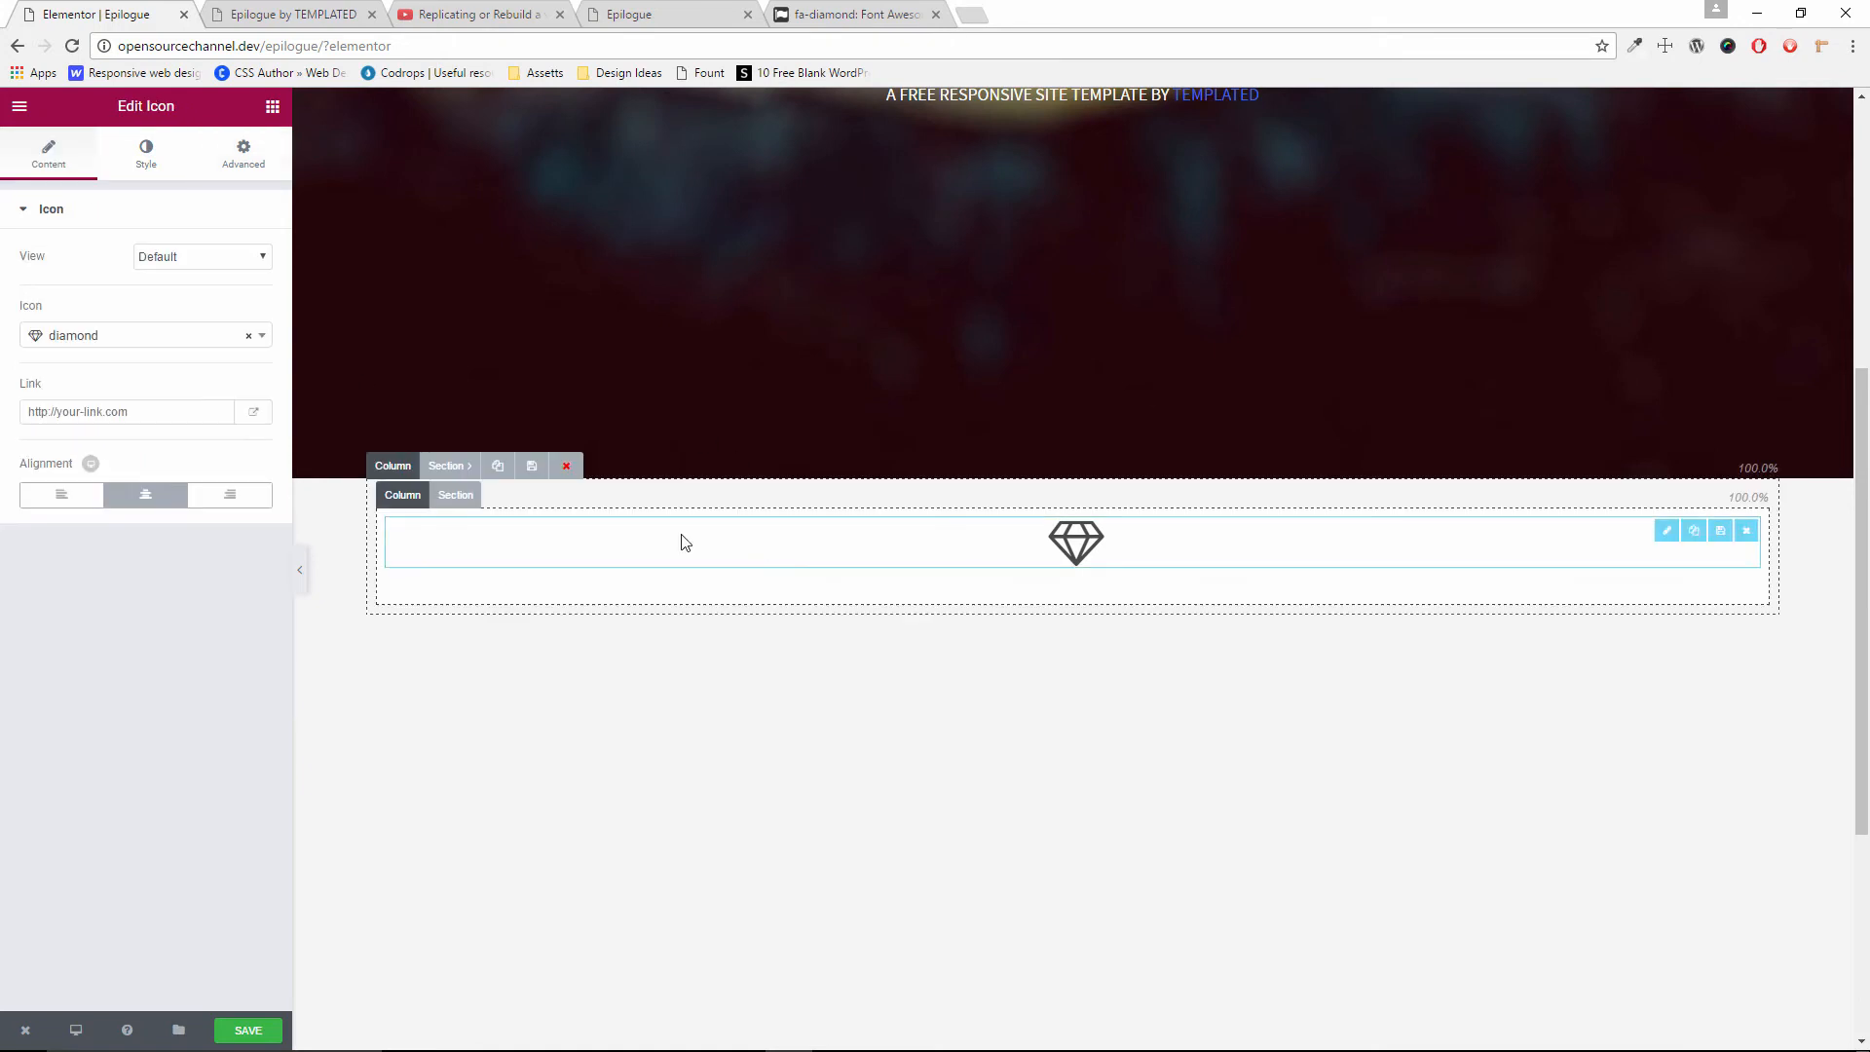
left_click(458, 494)
left_click(256, 168)
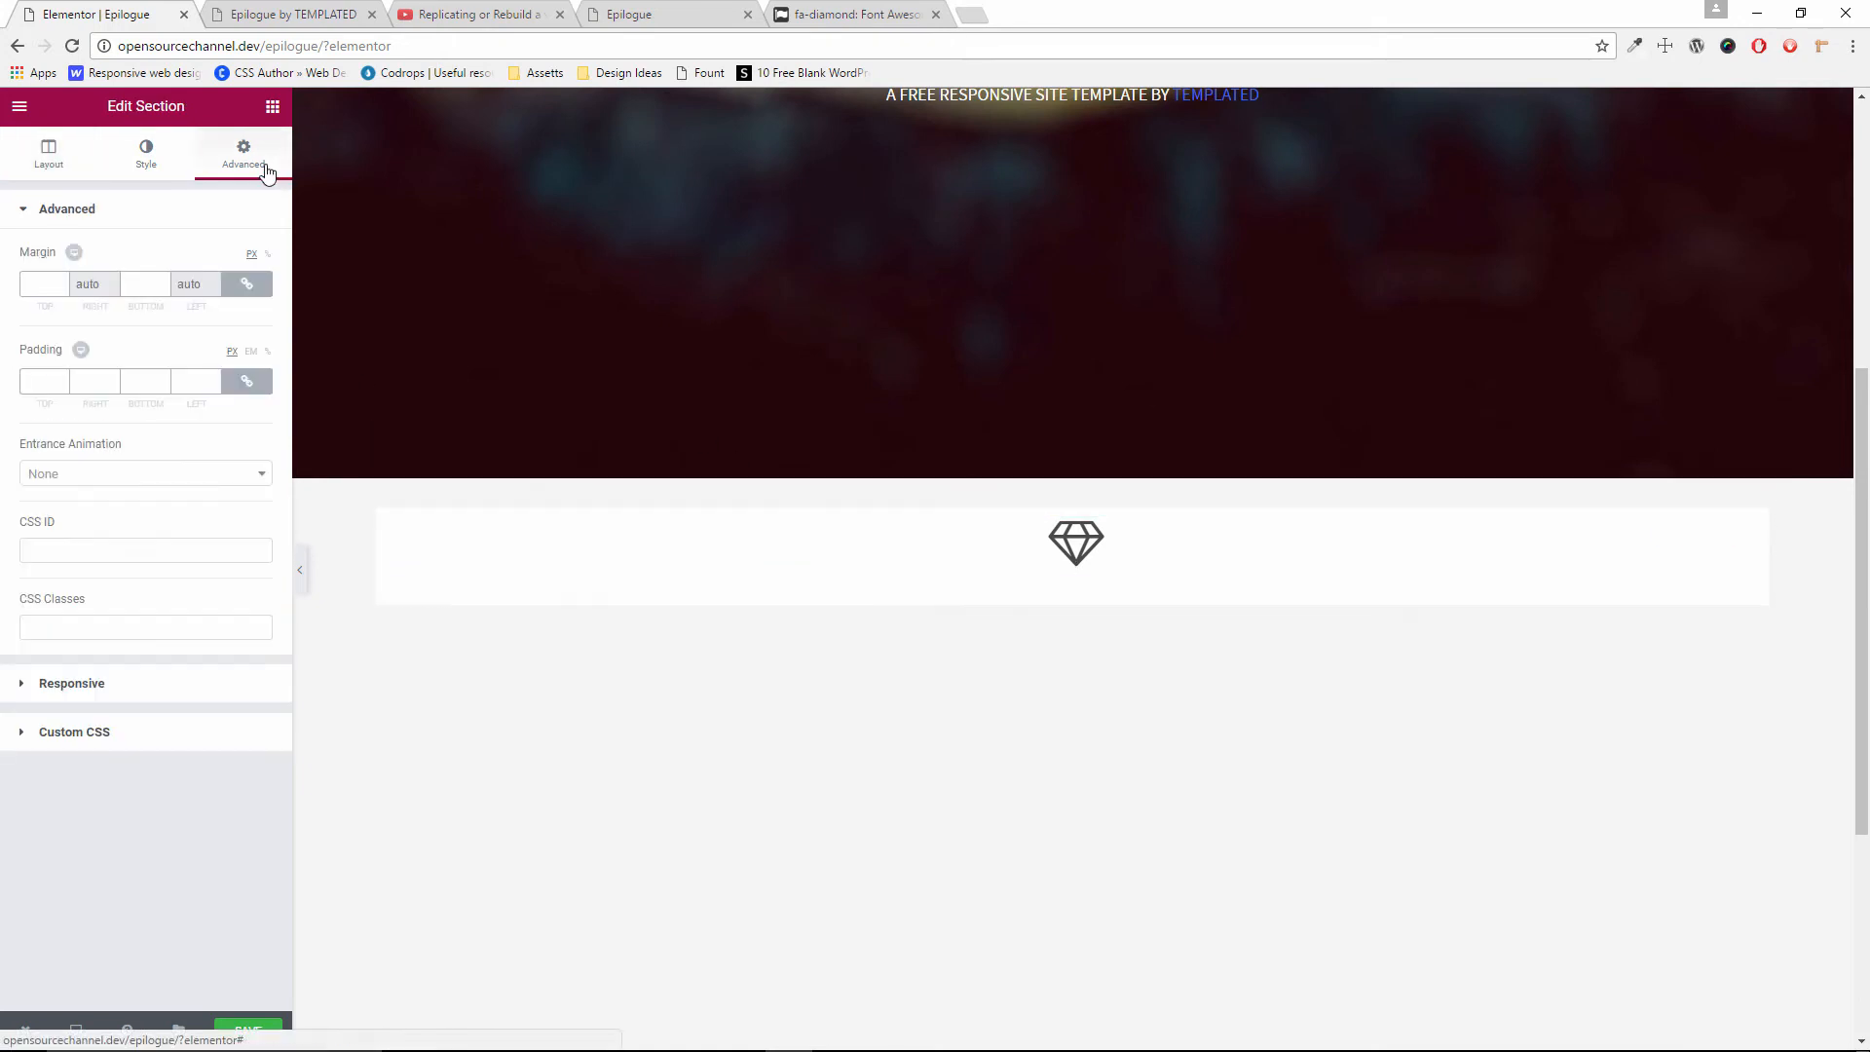
left_click(50, 286)
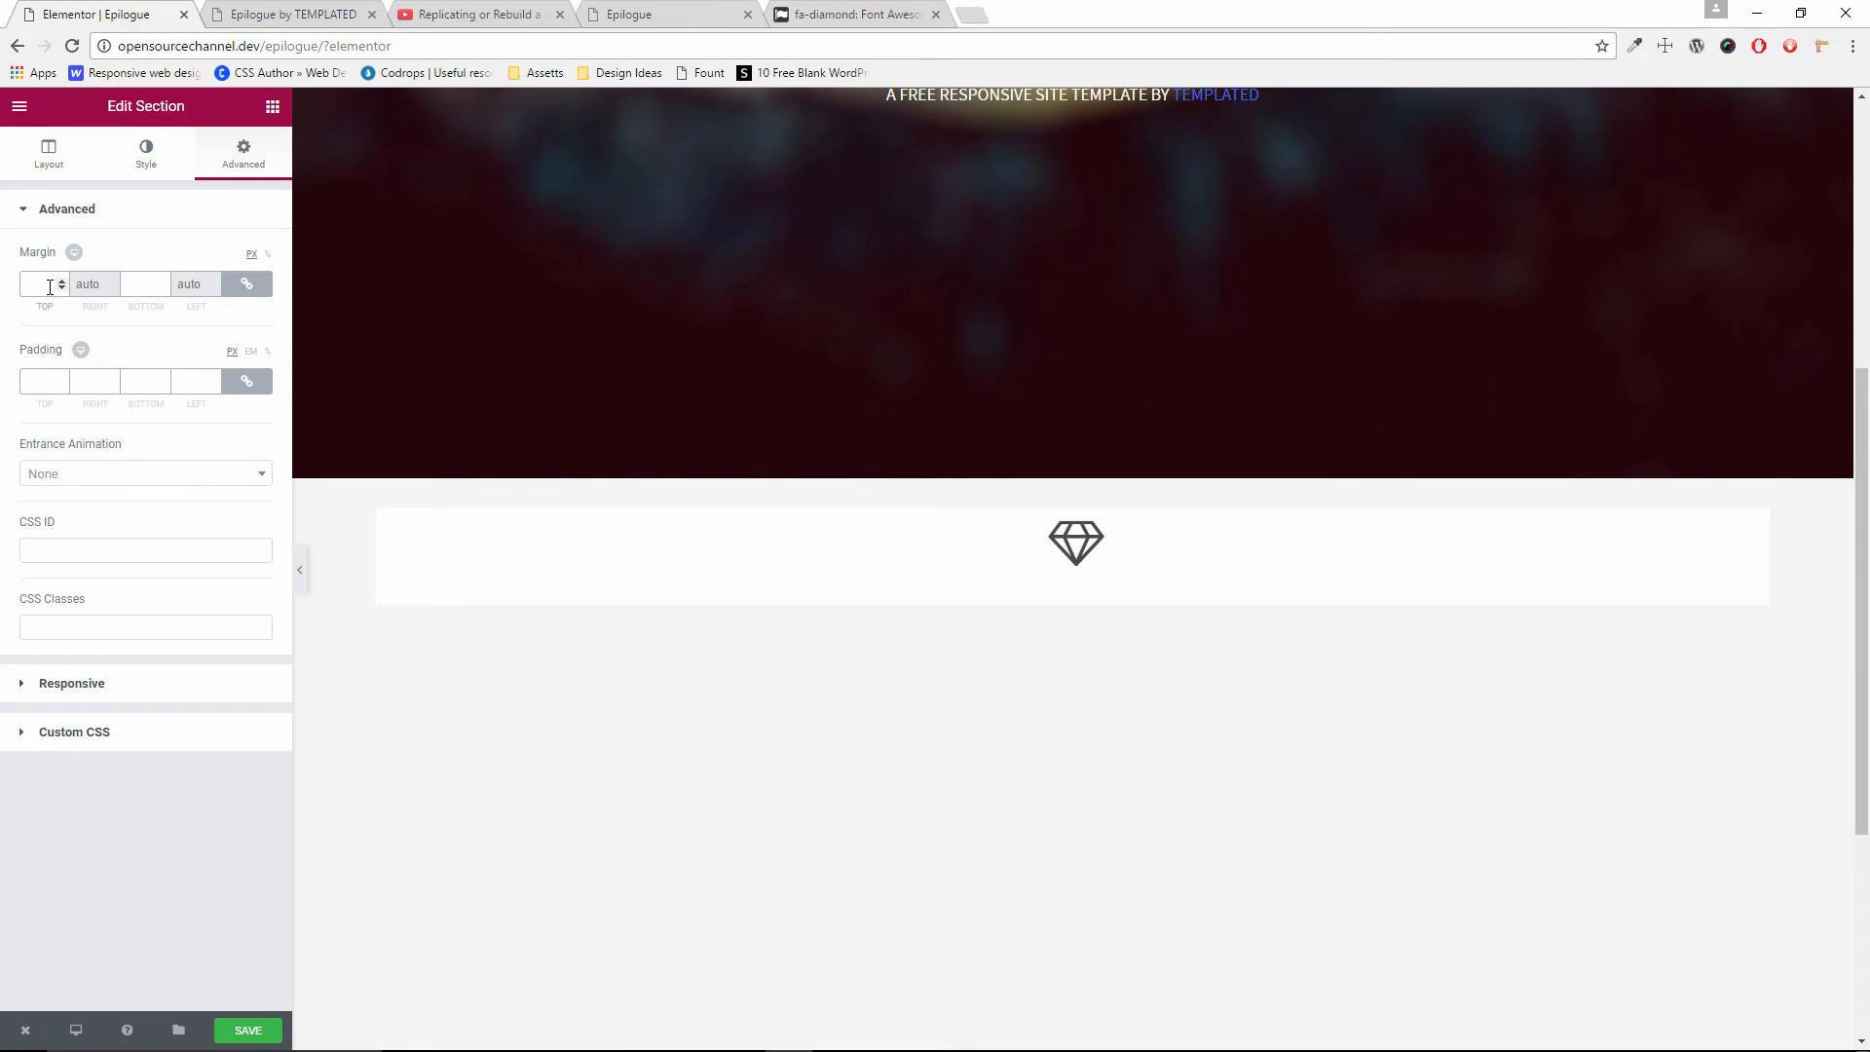
type("0")
left_click(261, 294)
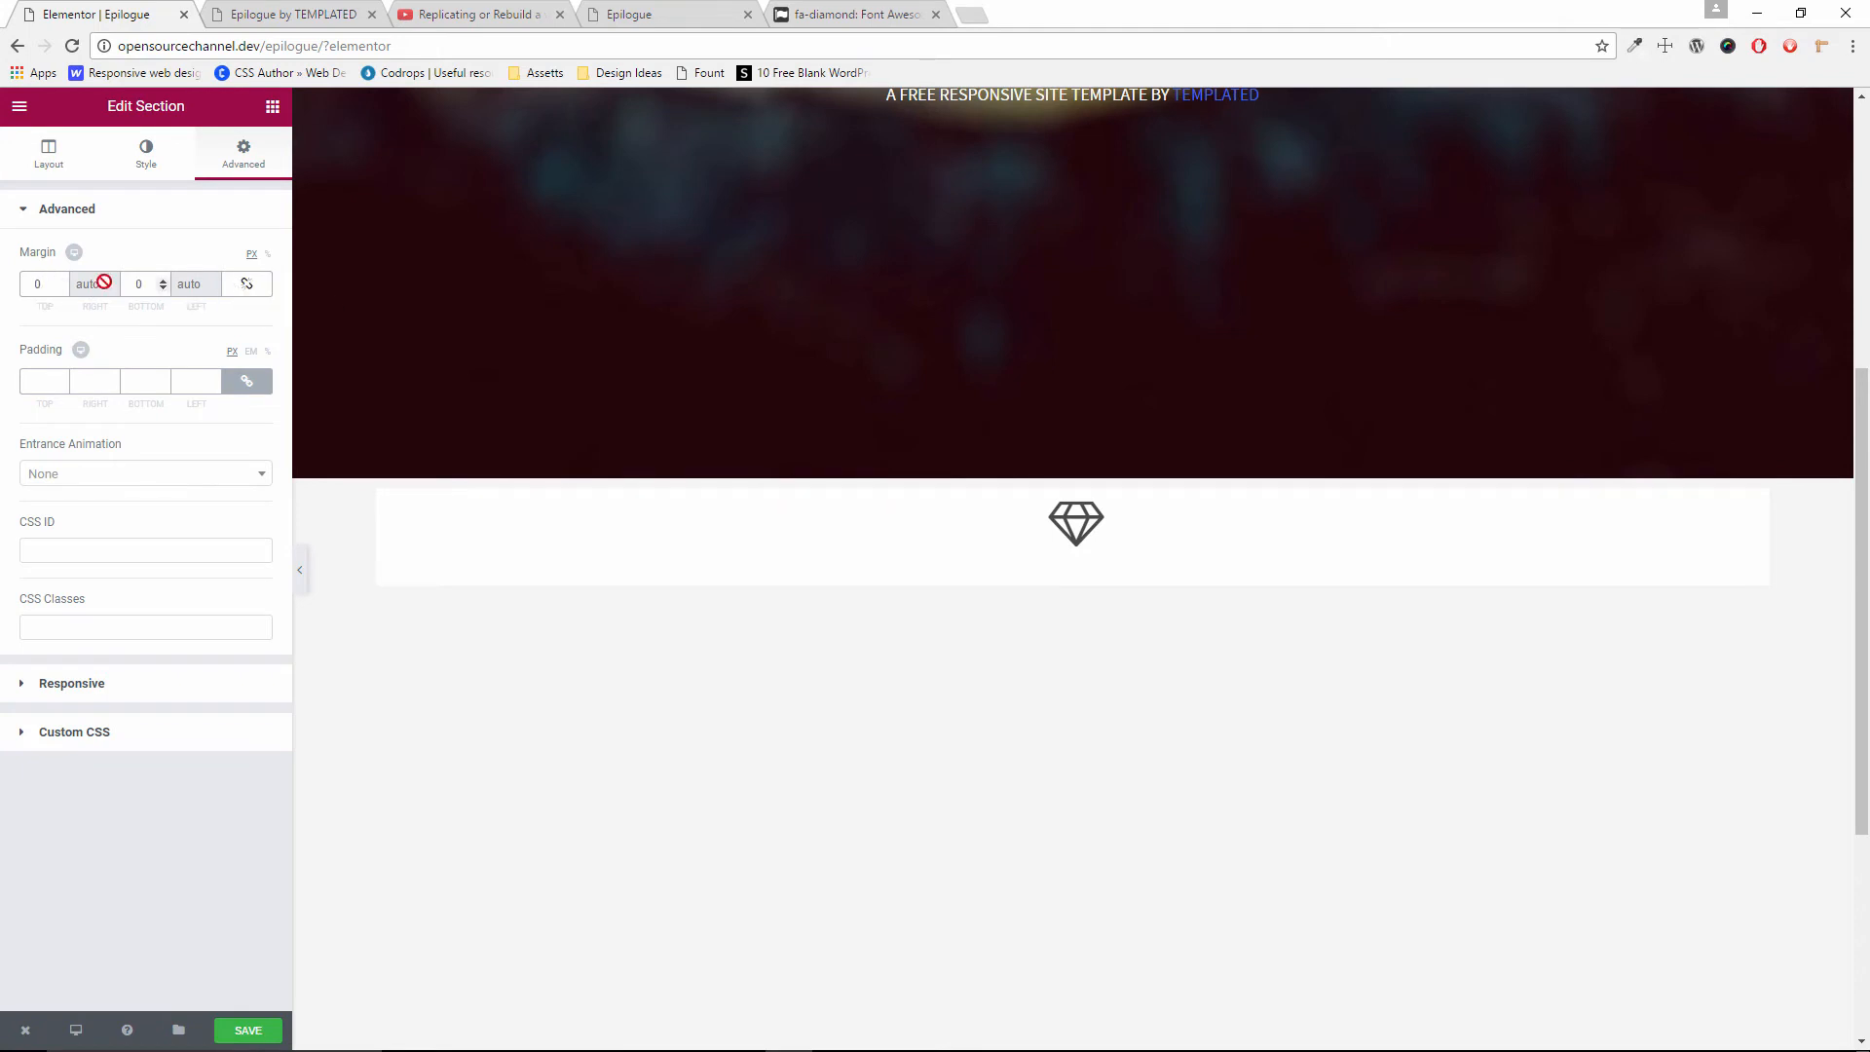
Measure the gap above the white box on the Epilogue reference page and set the inner section's top margin to 90 px in Elementor
left_click(823, 13)
left_click(239, 9)
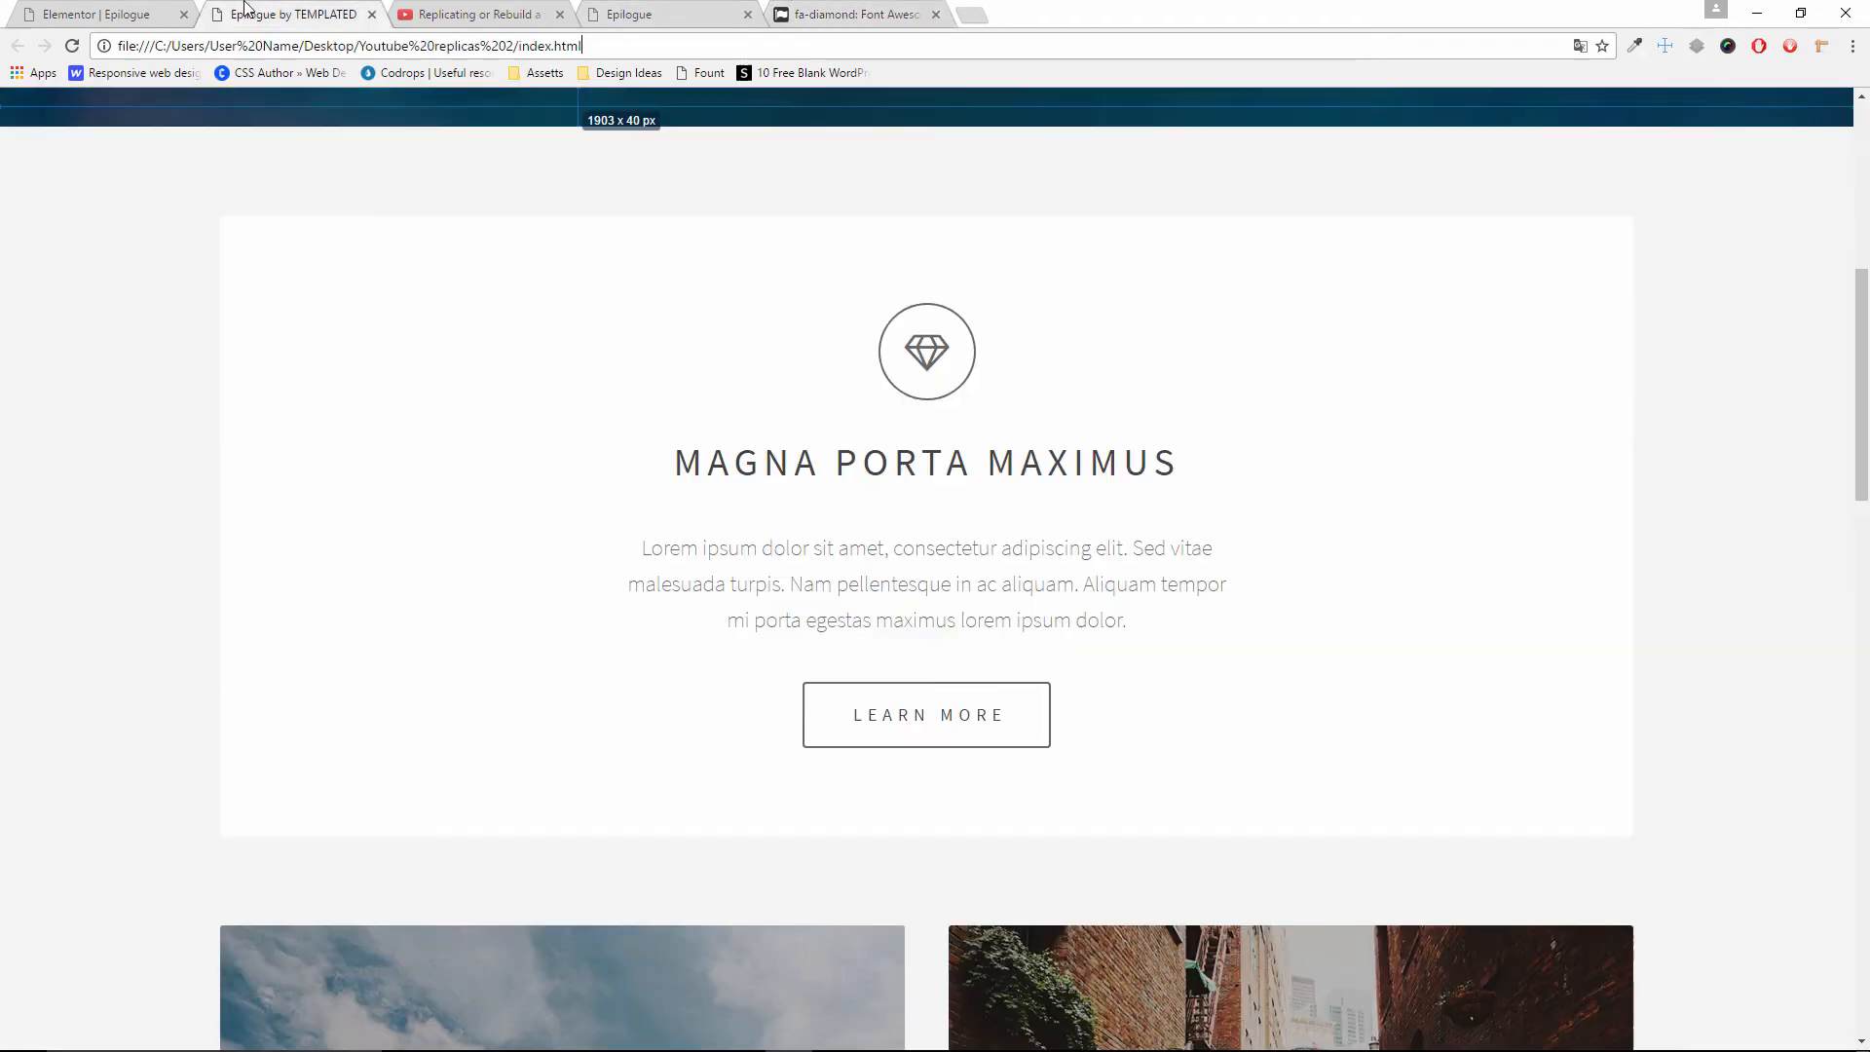
scroll(582, 187, "up", 3)
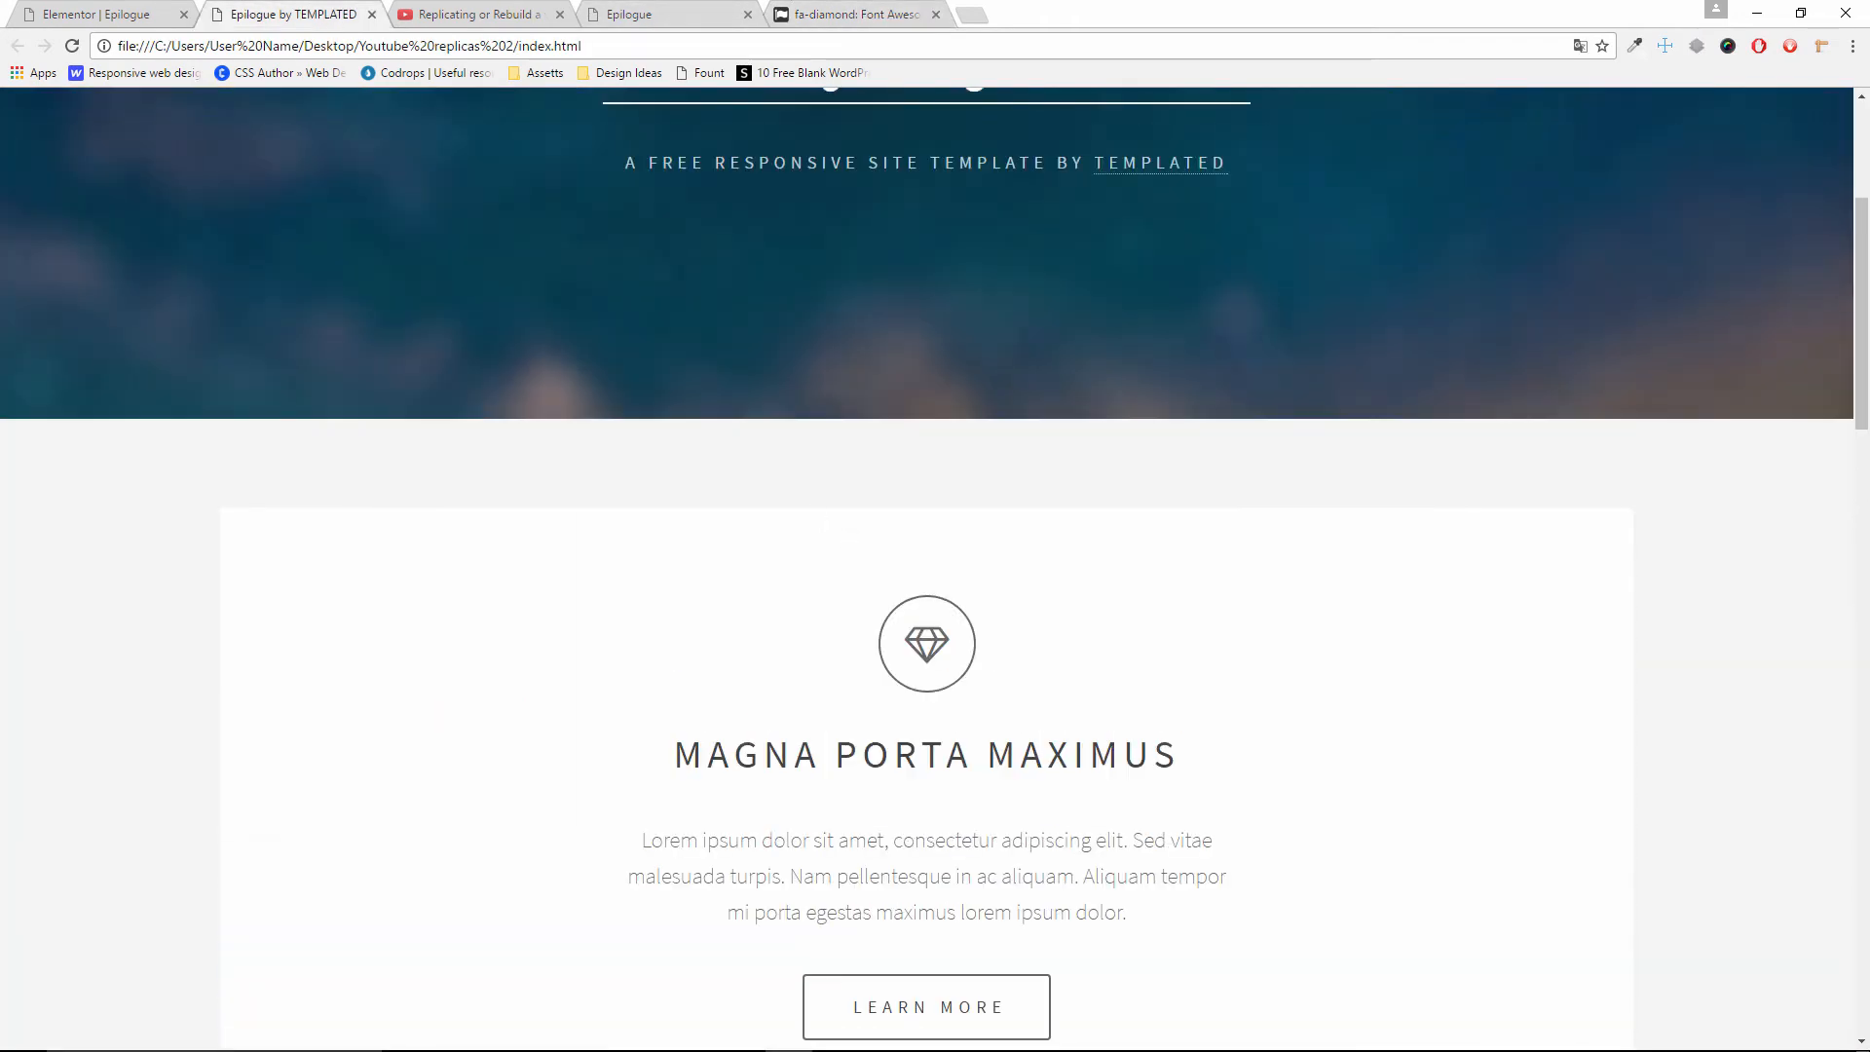
left_click(97, 14)
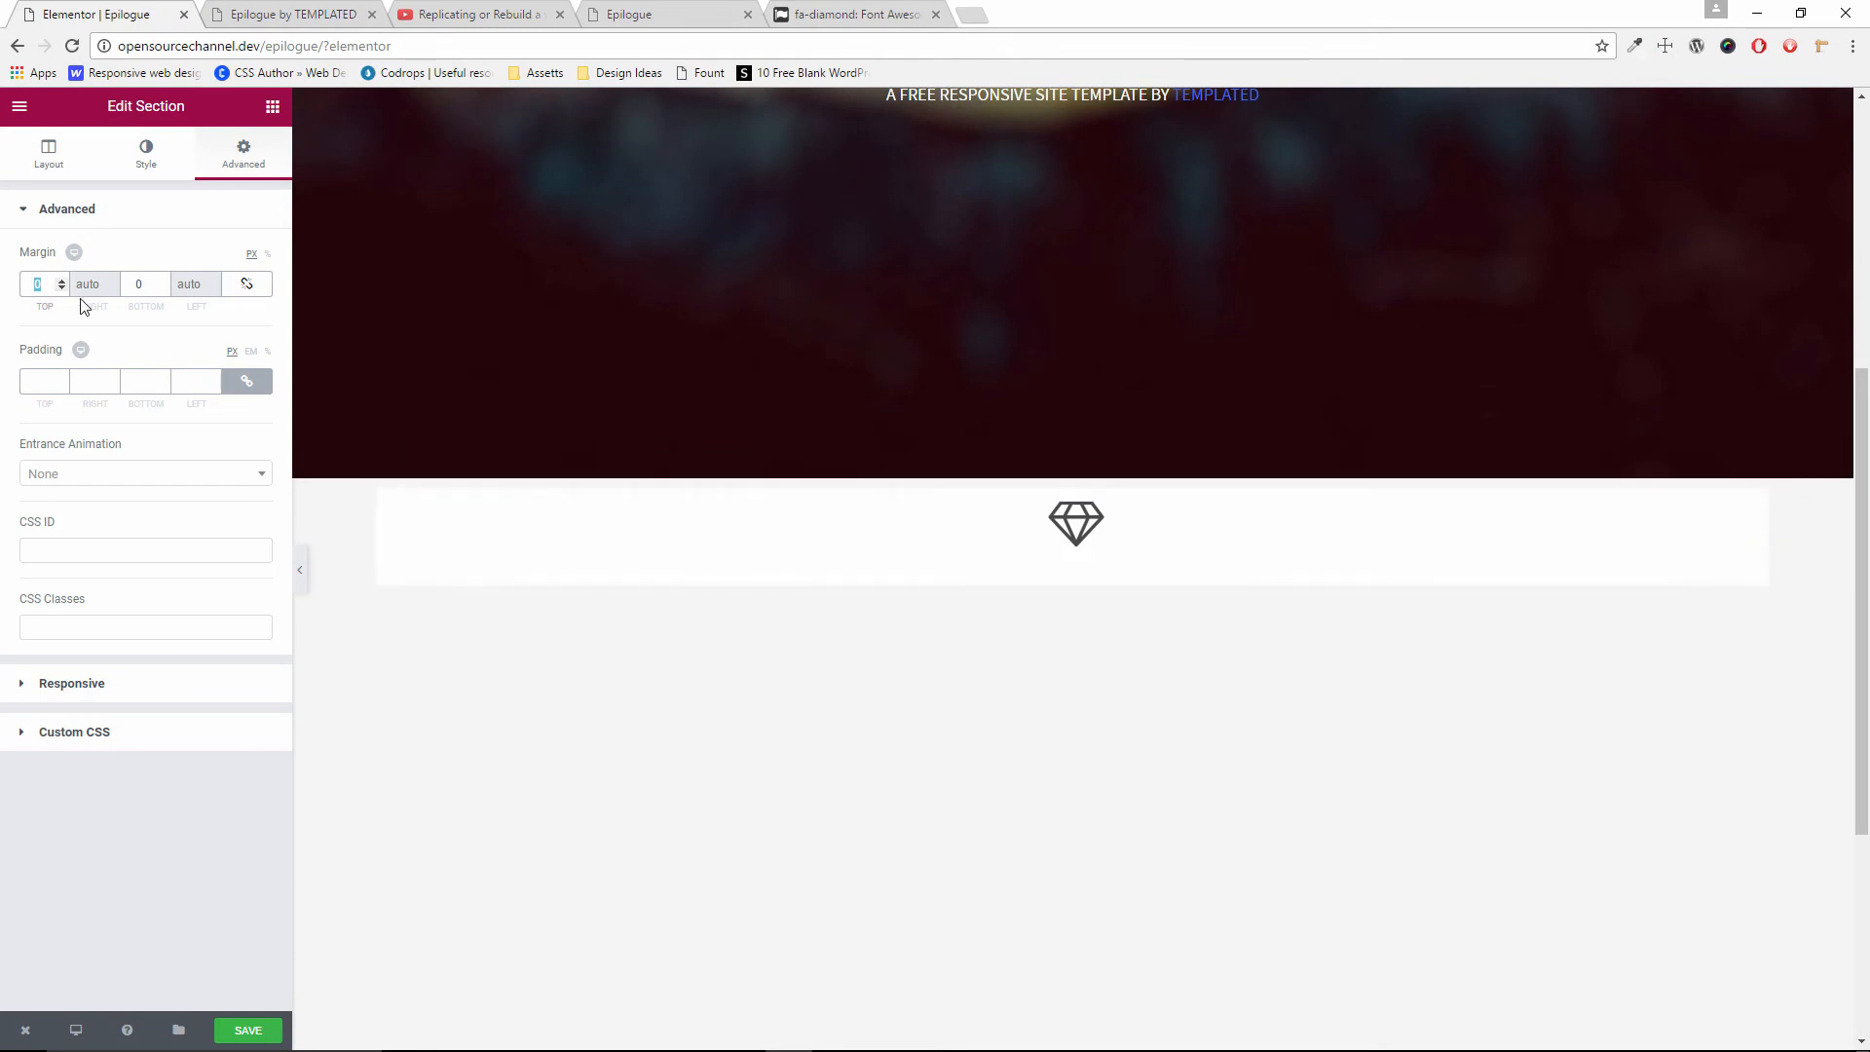
type("91")
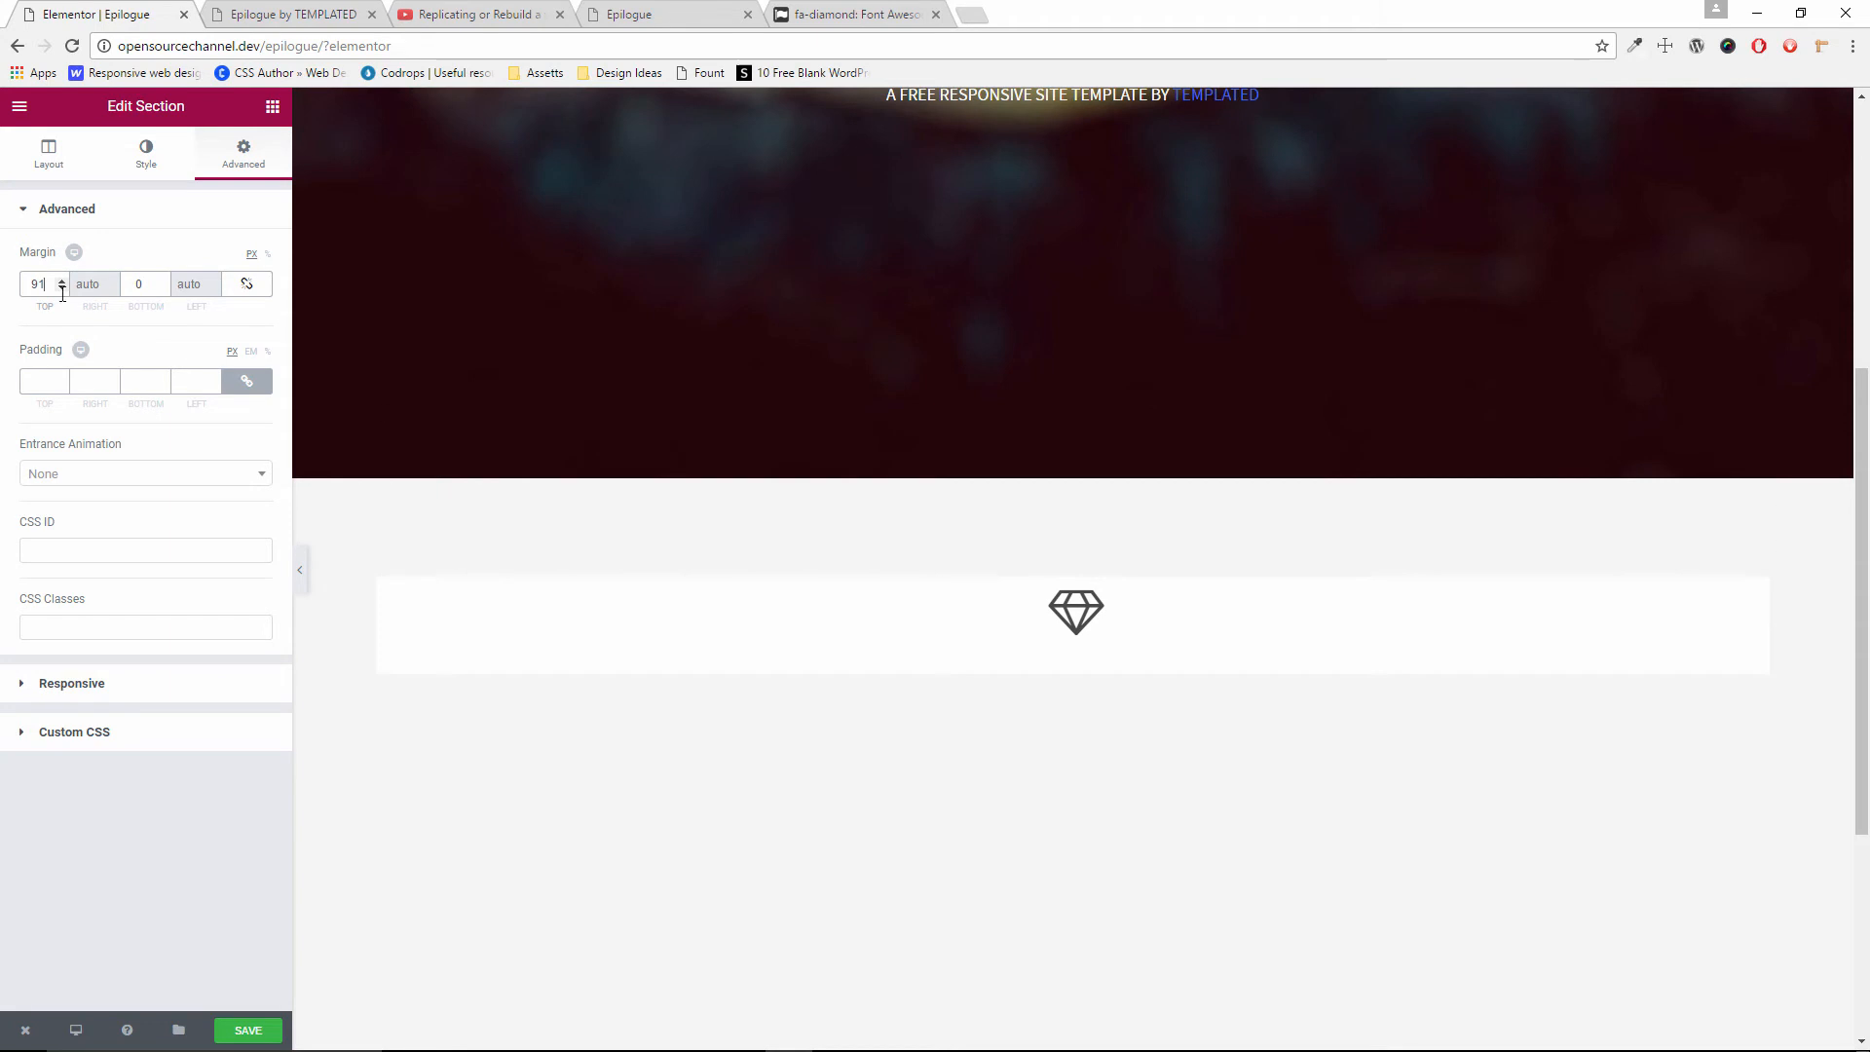
left_click(61, 290)
scroll(956, 734, "down", 3)
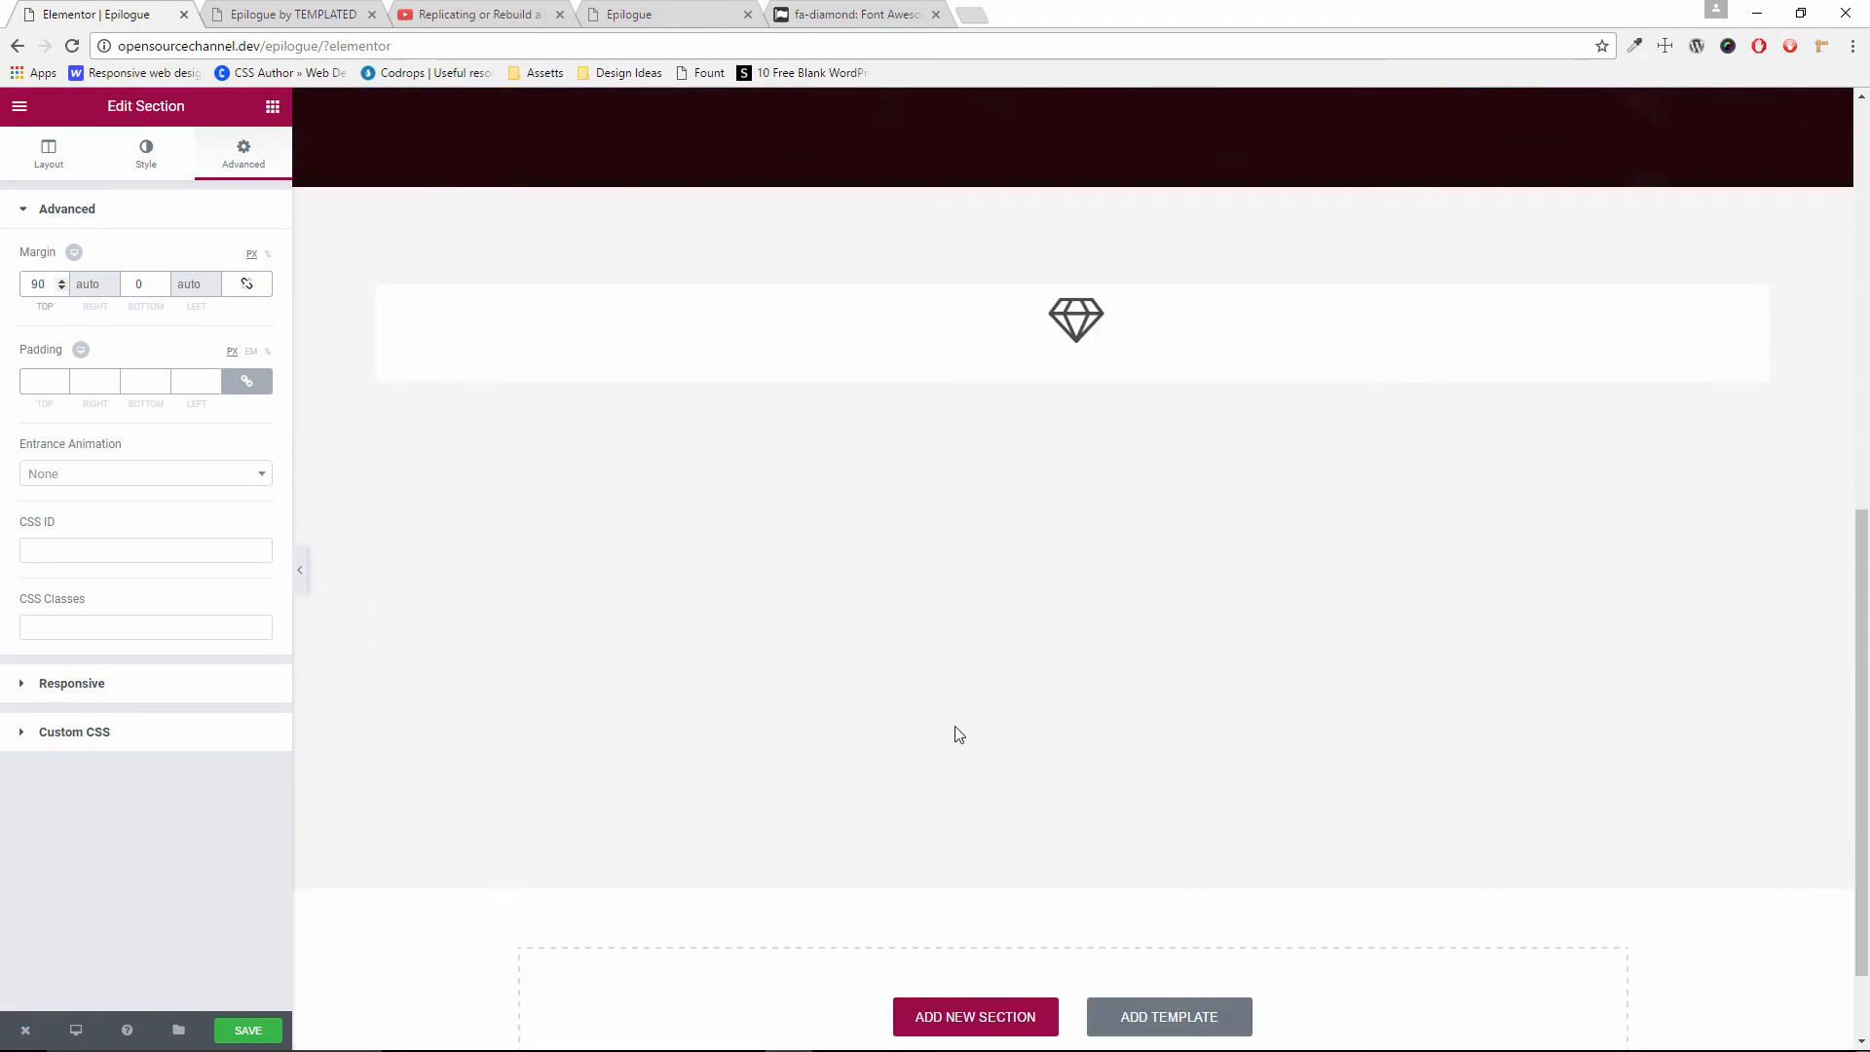
Check the white box on the reference page and set the inner section's height to Min Height in the Elementor page
left_click(251, 11)
scroll(347, 605, "down", 3)
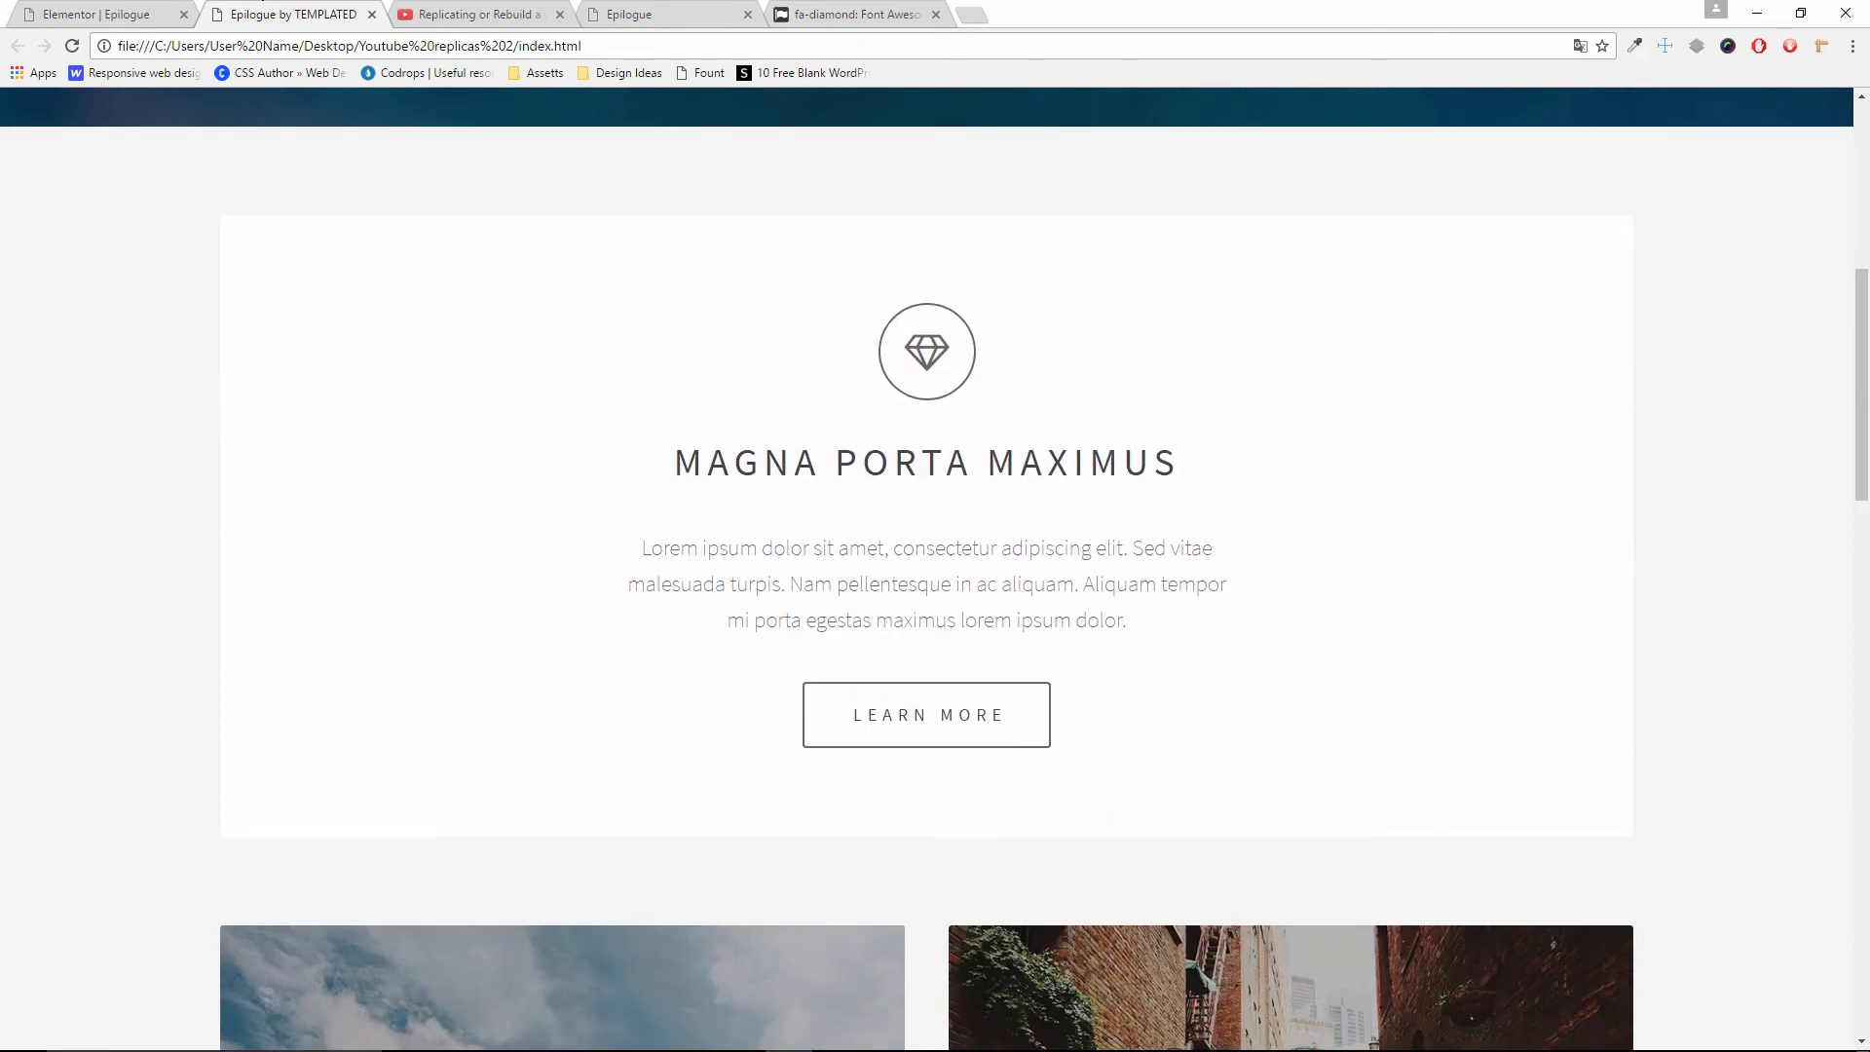
left_click(126, 13)
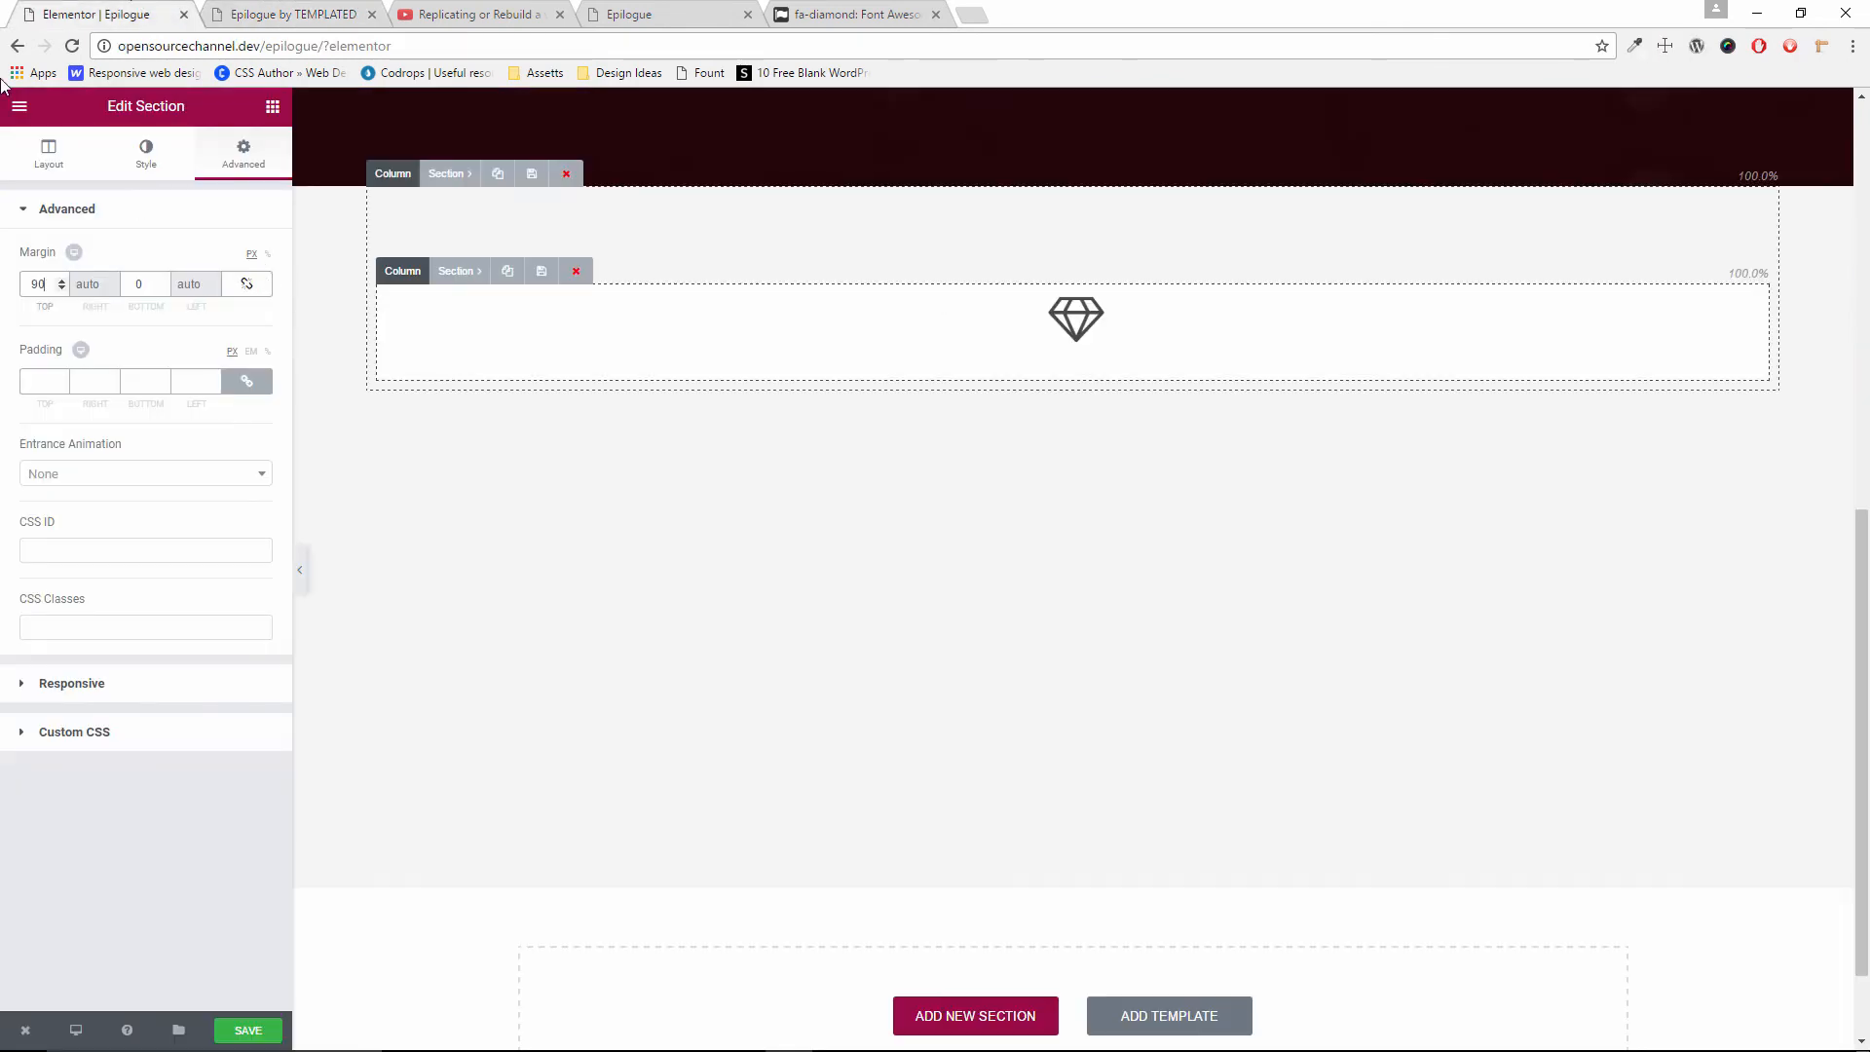
left_click(47, 168)
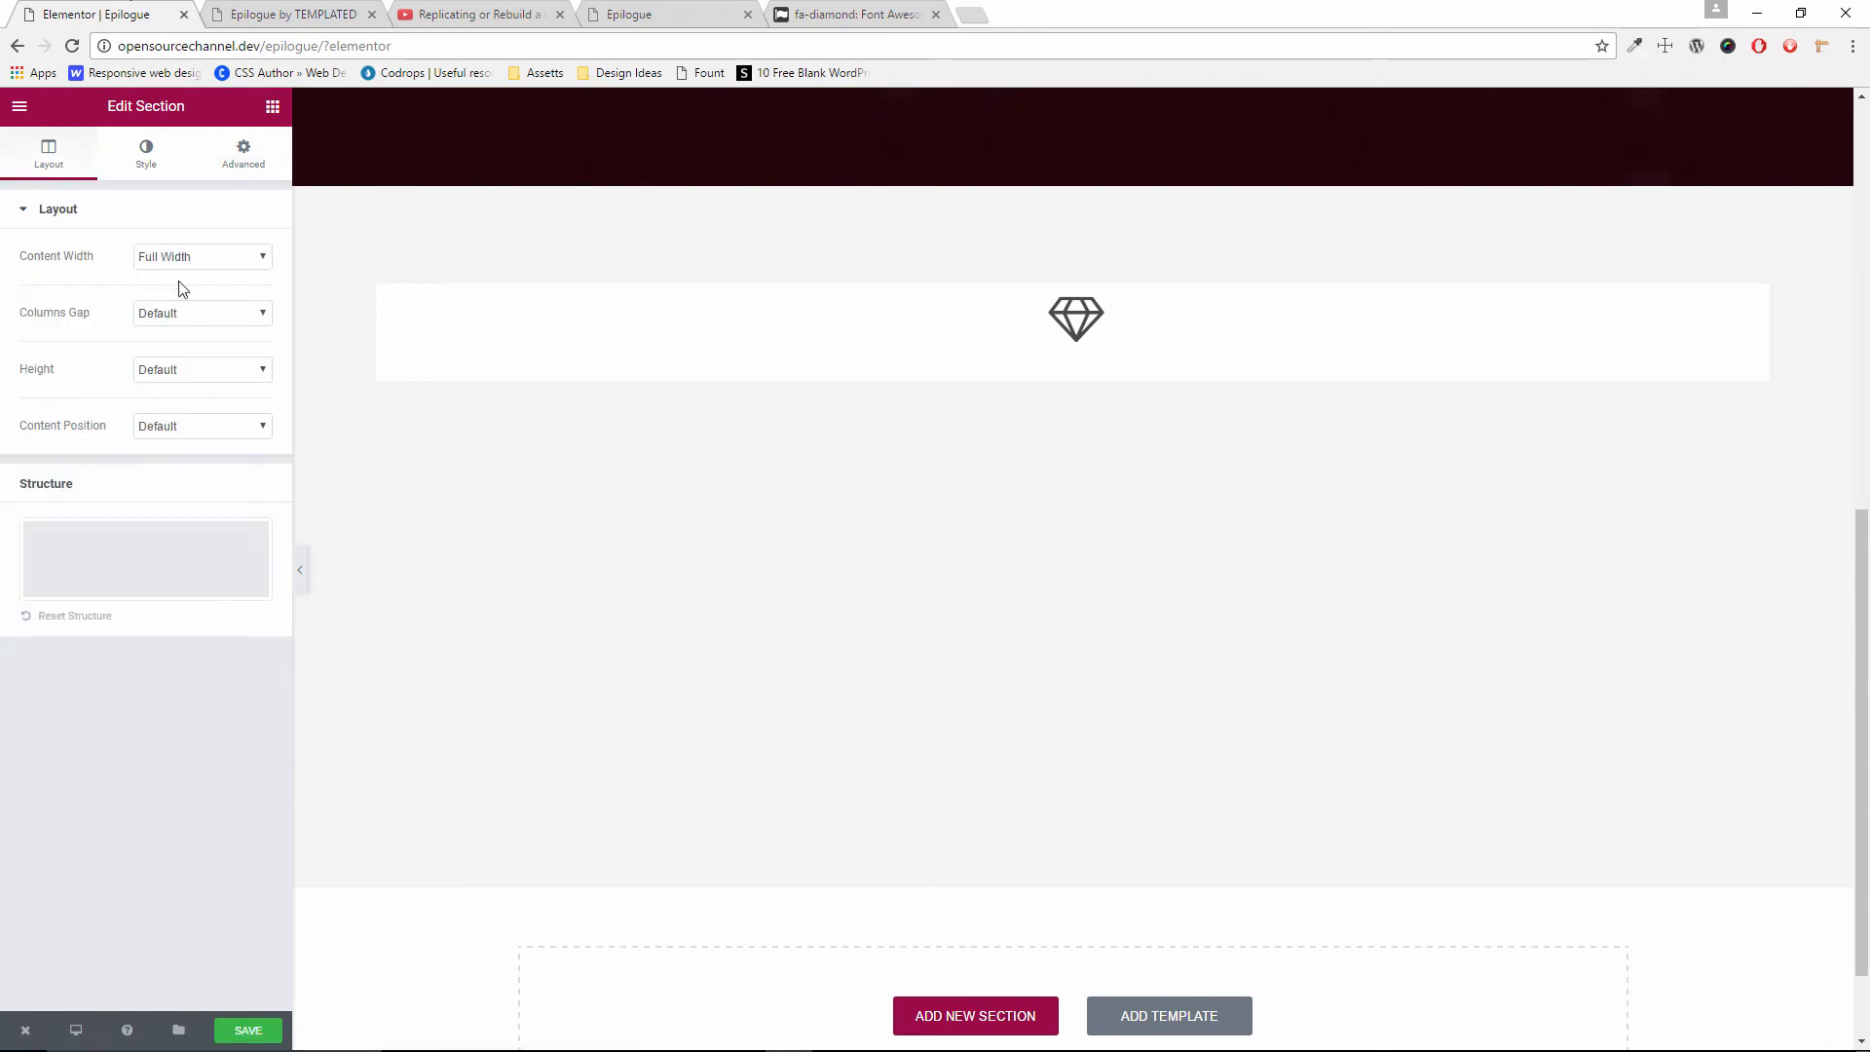
left_click(216, 261)
left_click(216, 263)
left_click(197, 309)
left_click(198, 313)
left_click(165, 374)
left_click(125, 402)
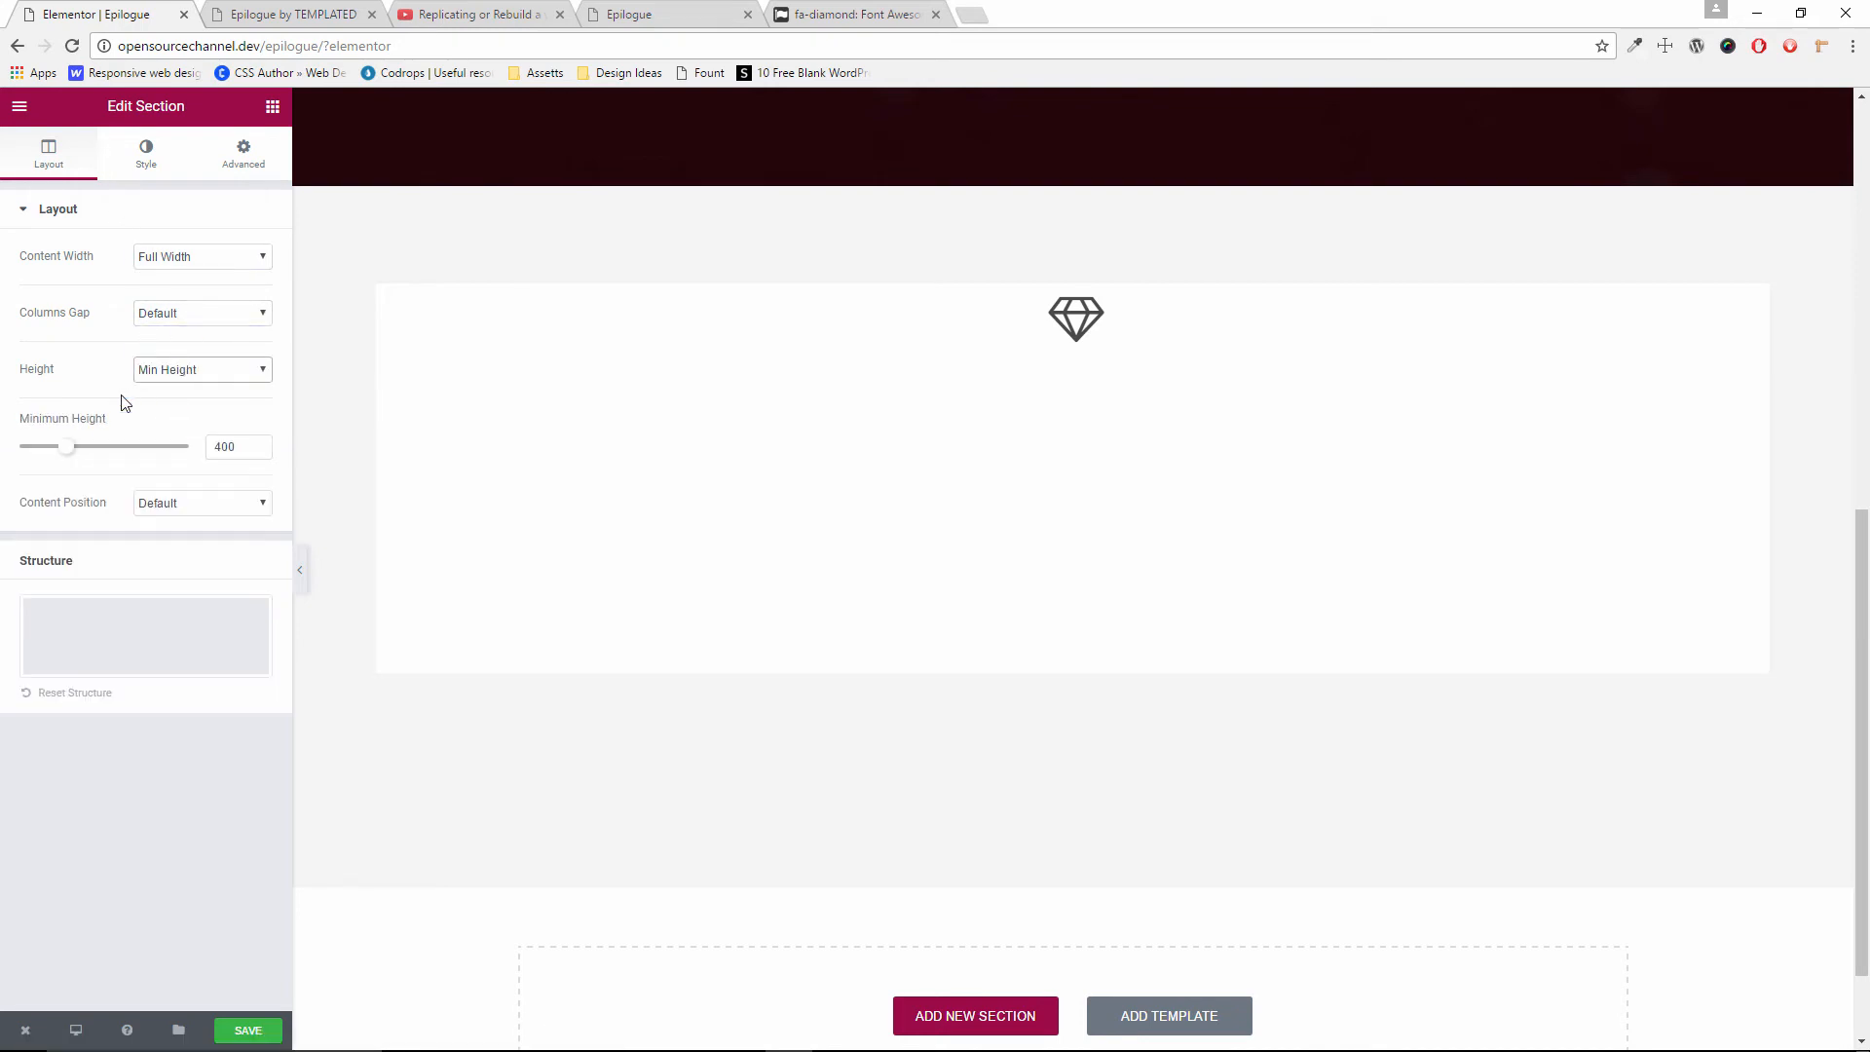
Measure the white box's height on the reference page and set the inner section's minimum height to 638
left_click(271, 8)
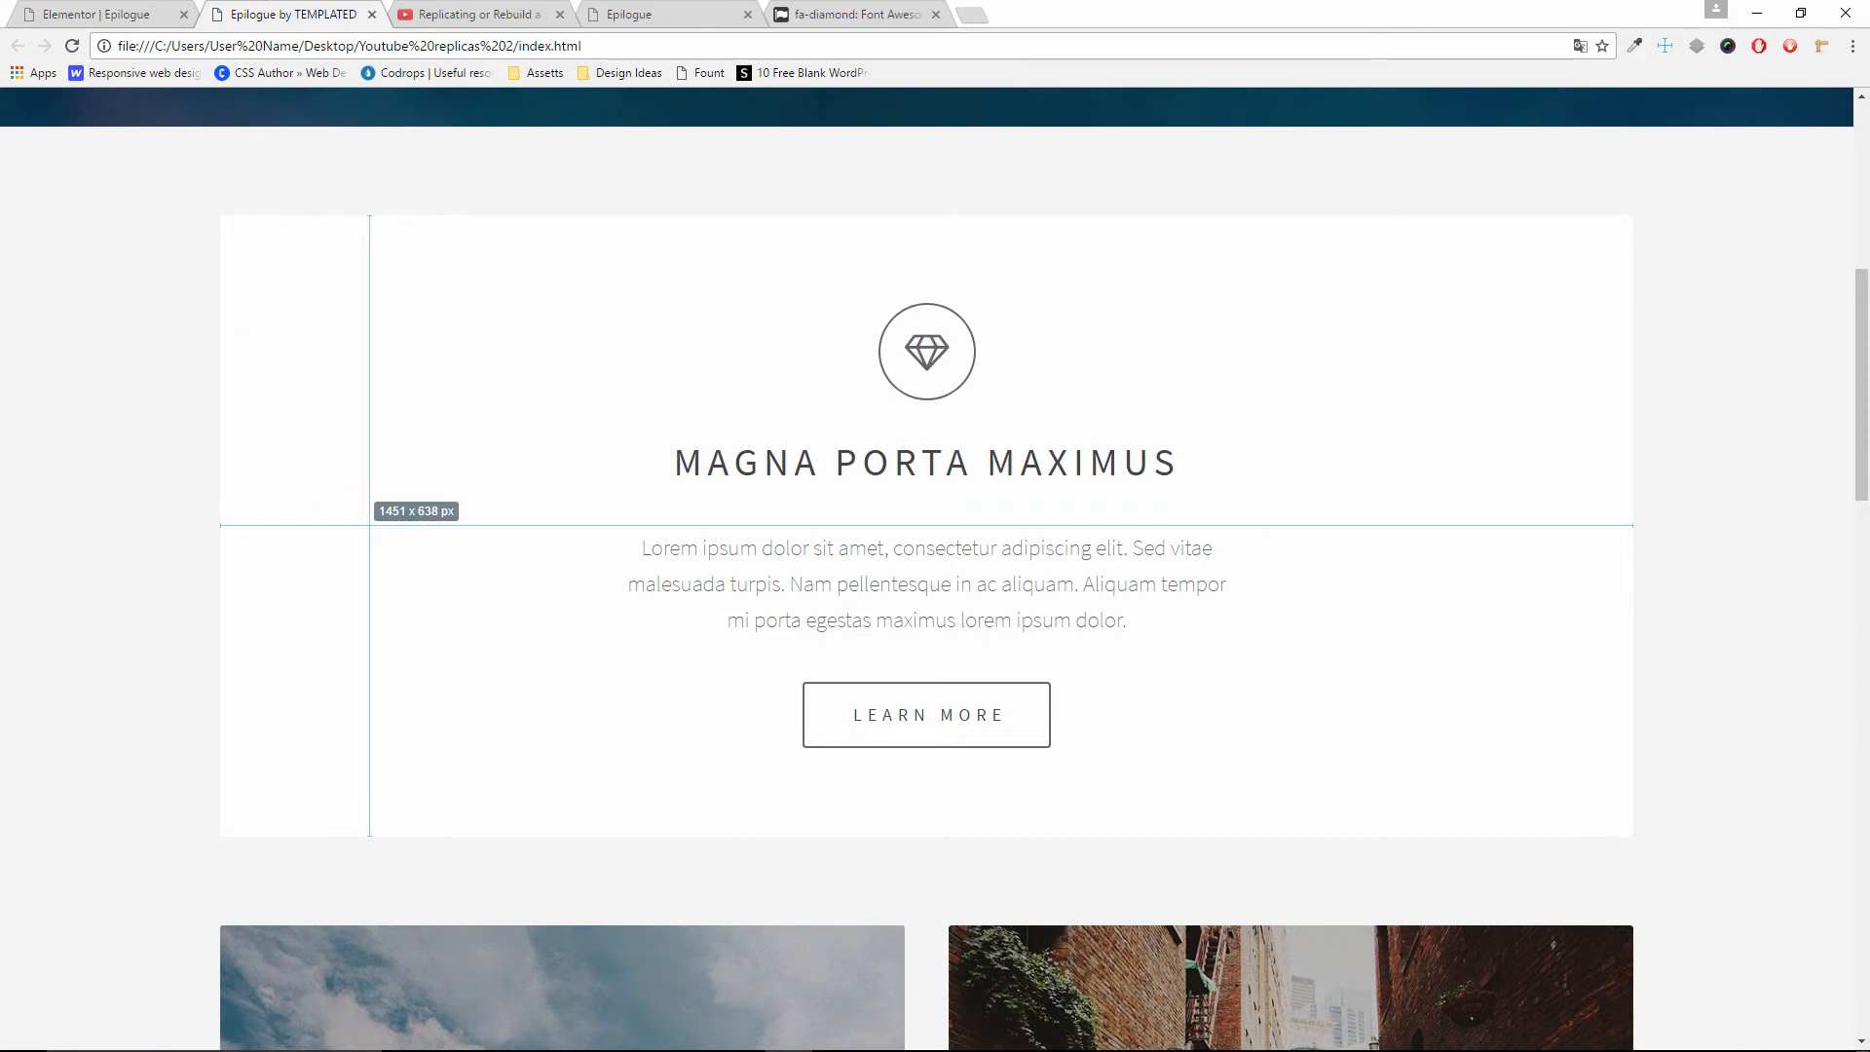
left_click(95, 14)
double_click(234, 447)
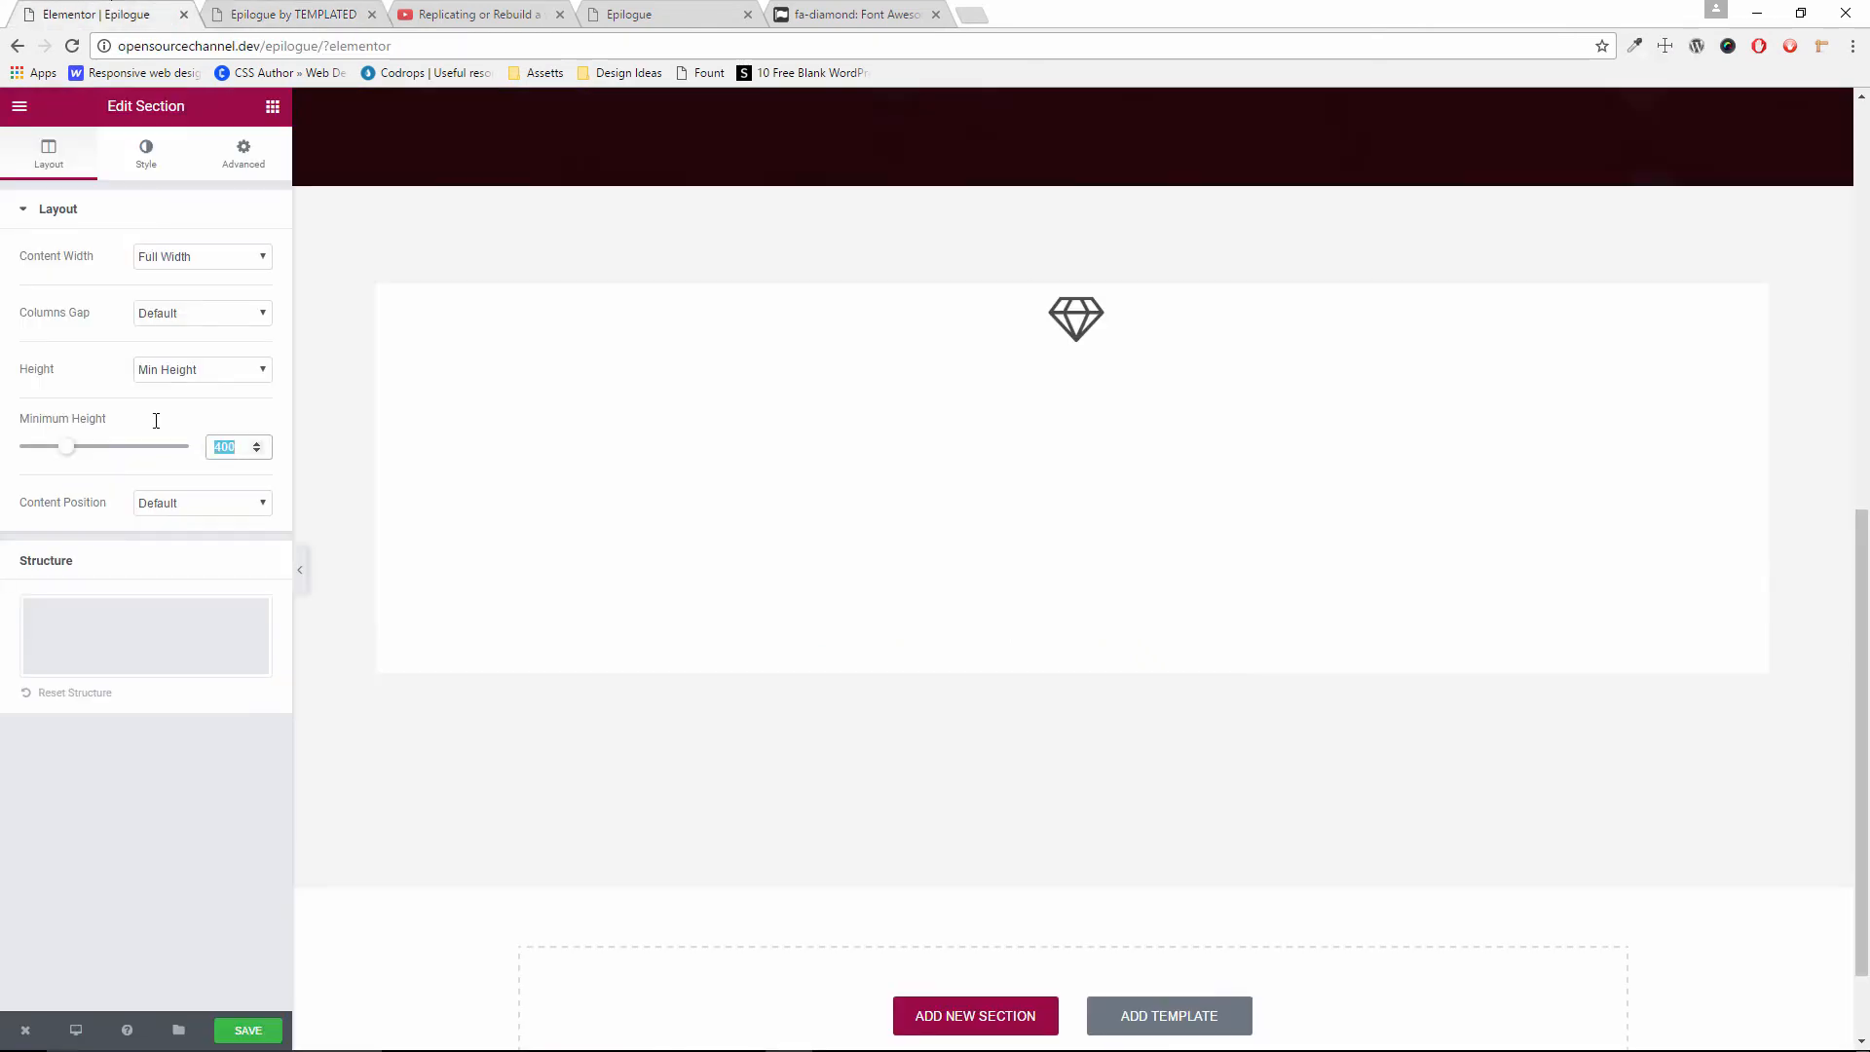
type("638")
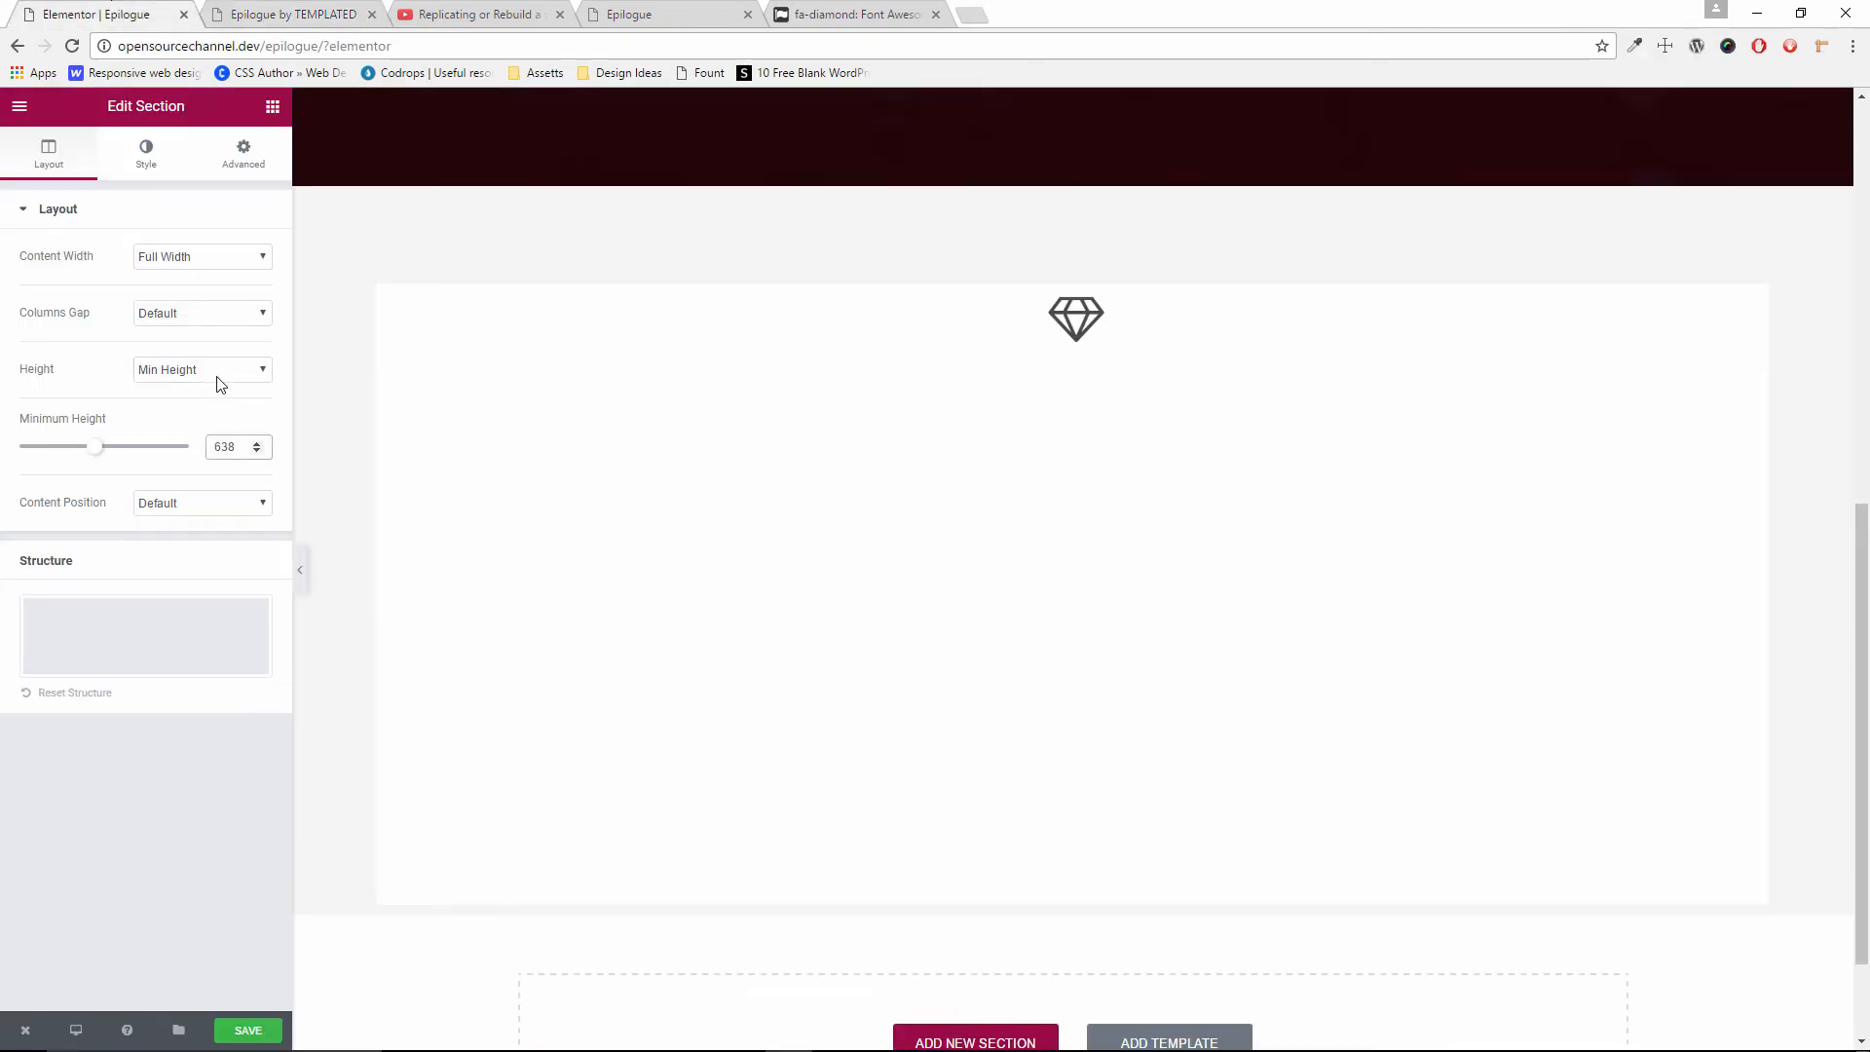
Check the icon's spacing on the reference page, then unlink the diamond icon's margins and set its top margin to 100 px
left_click(288, 14)
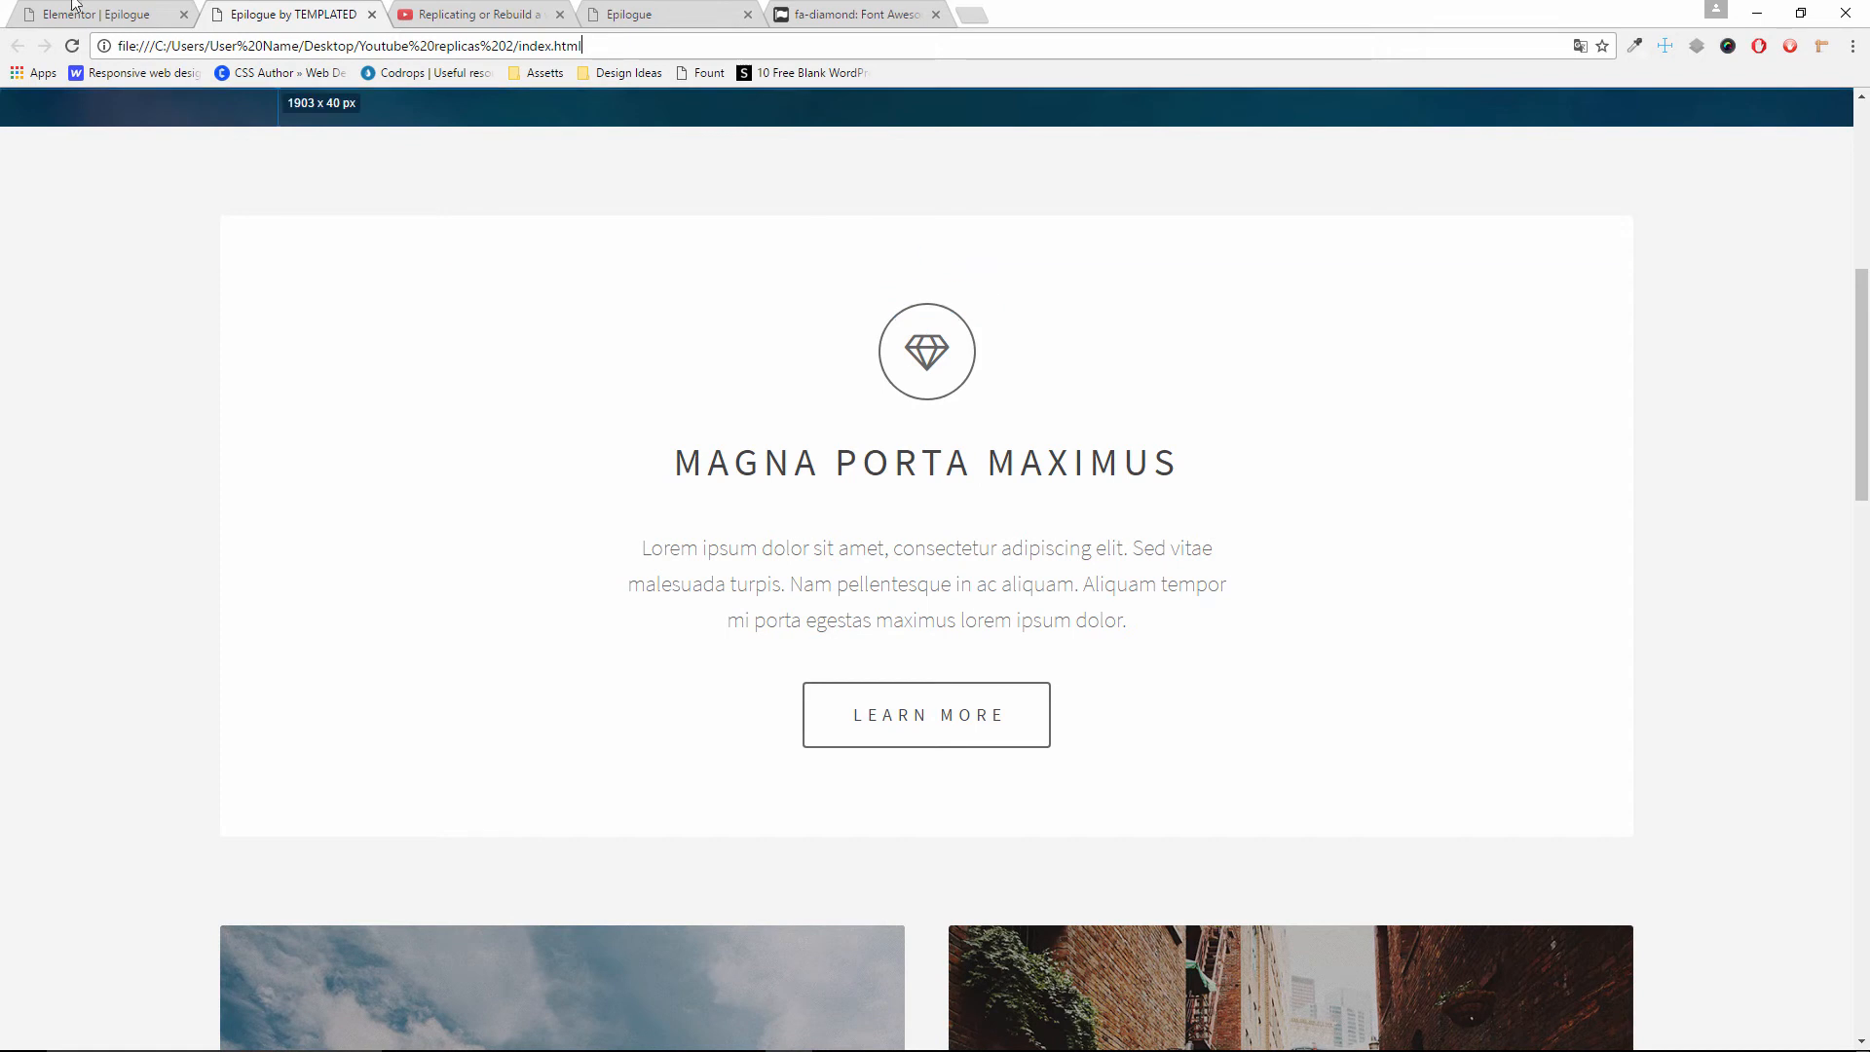
left_click(104, 10)
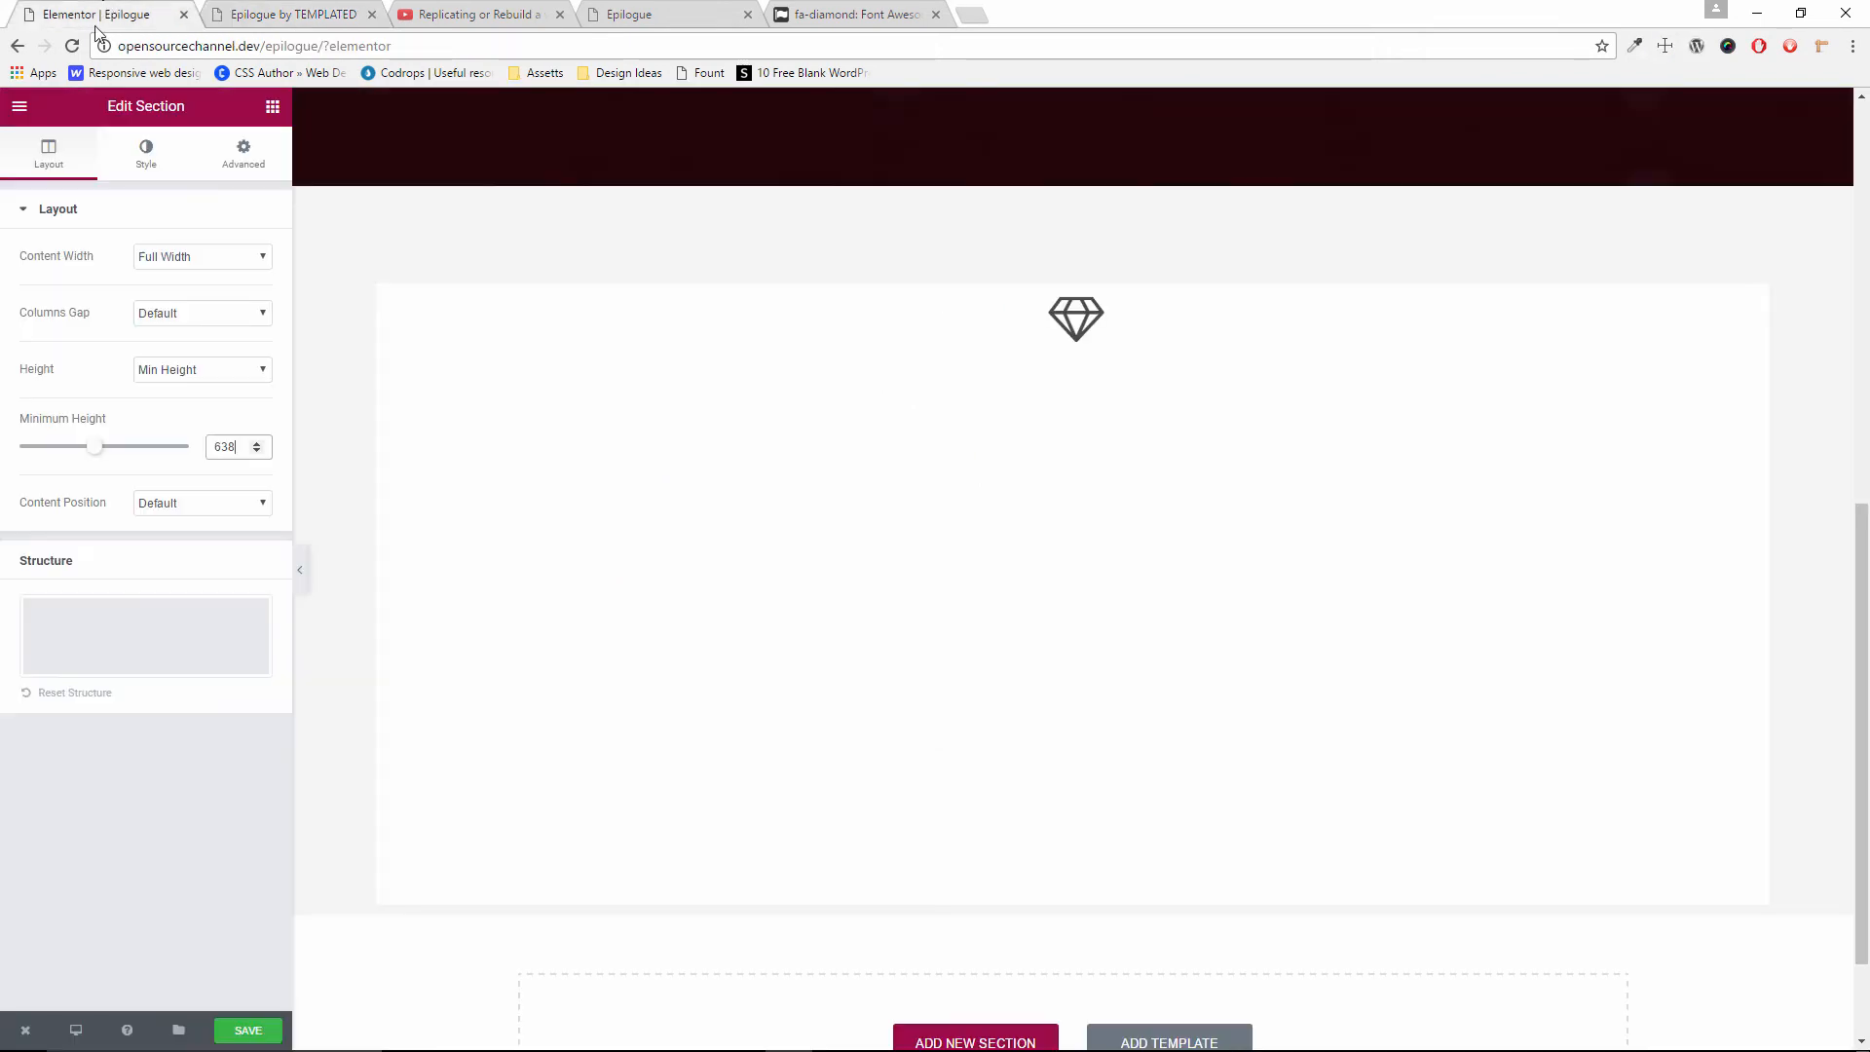
left_click(1074, 324)
left_click(146, 160)
left_click(255, 164)
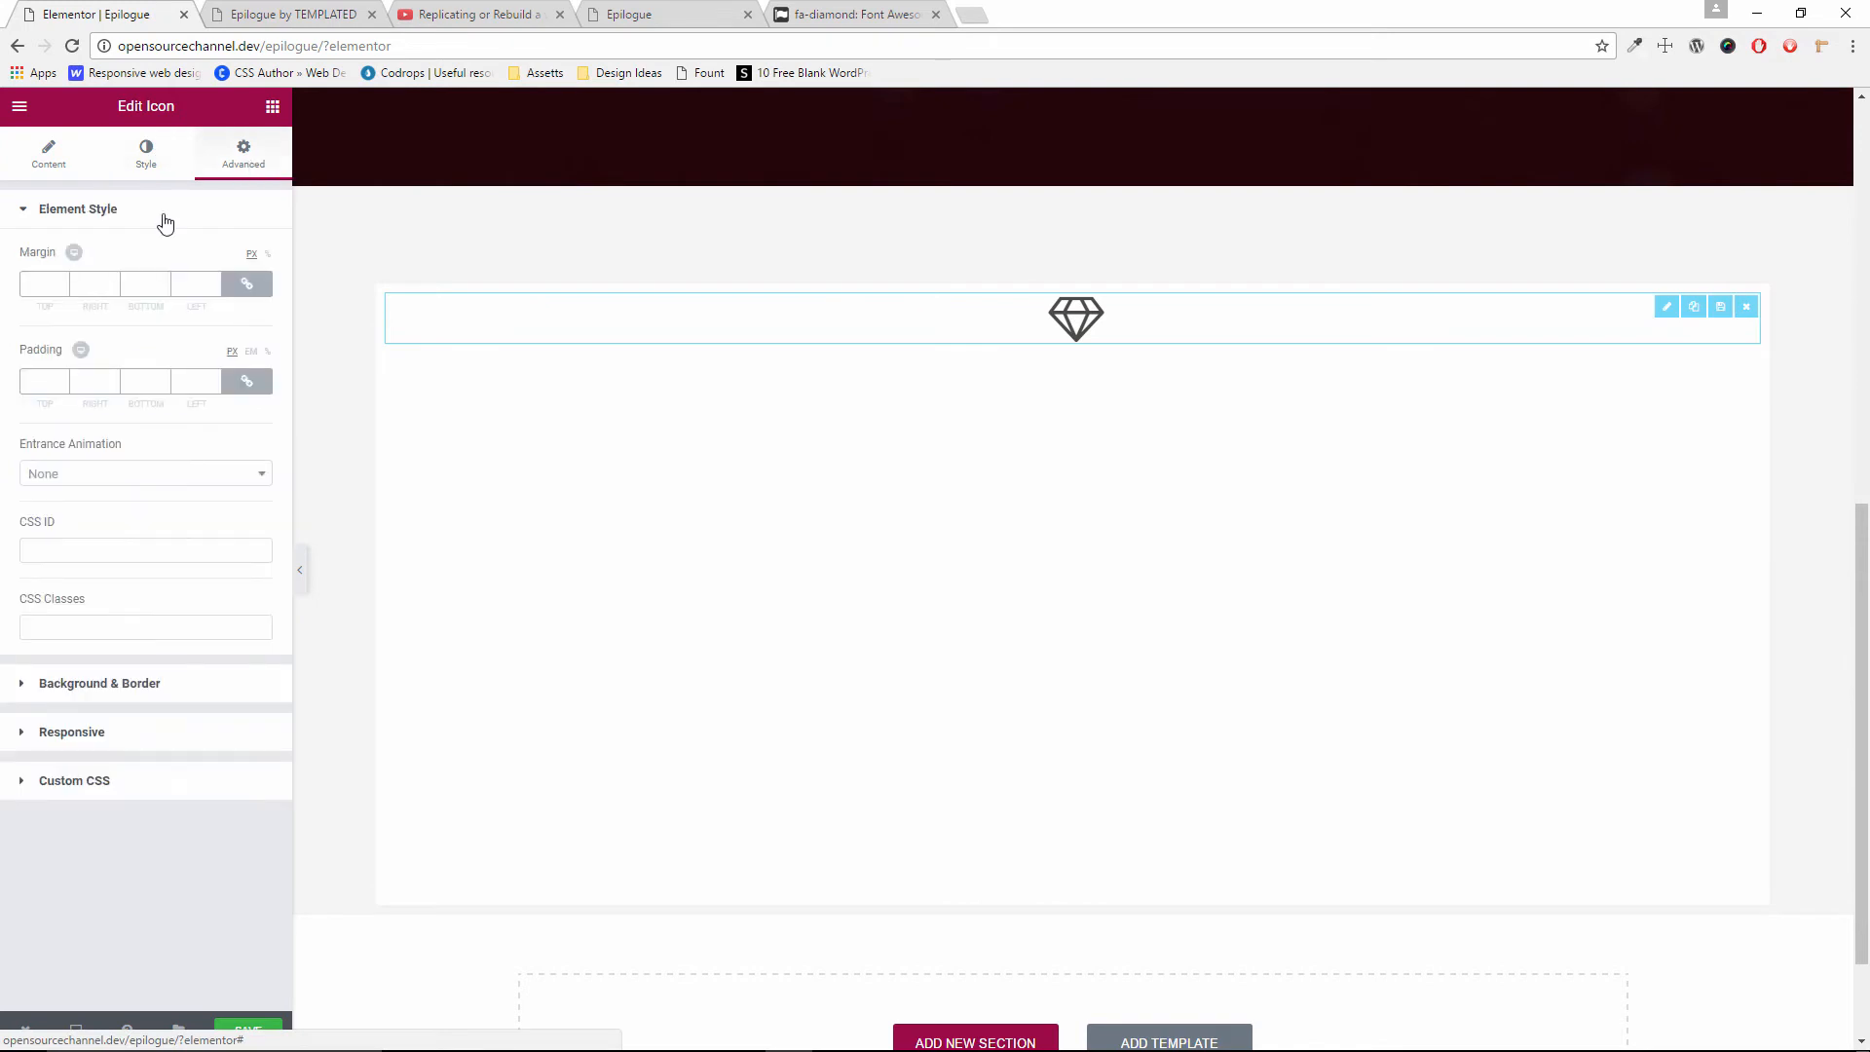
left_click(236, 295)
left_click(46, 288)
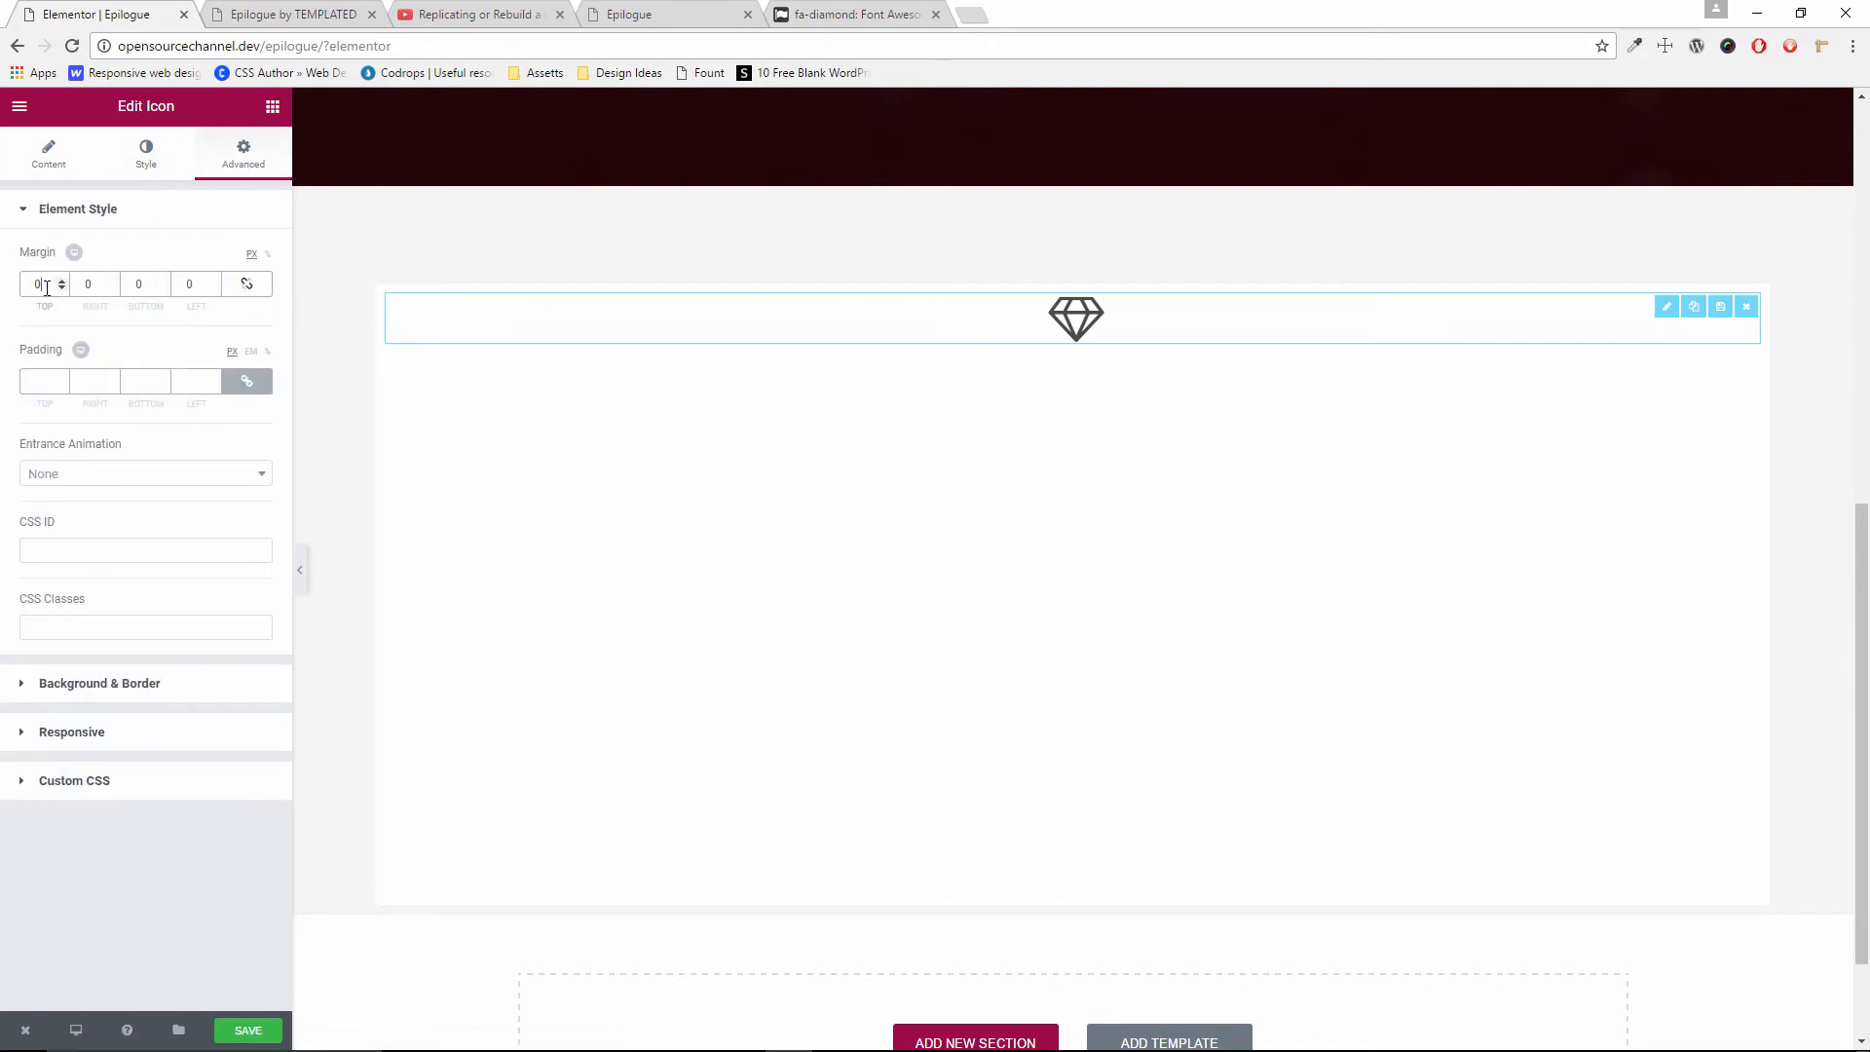
type("110")
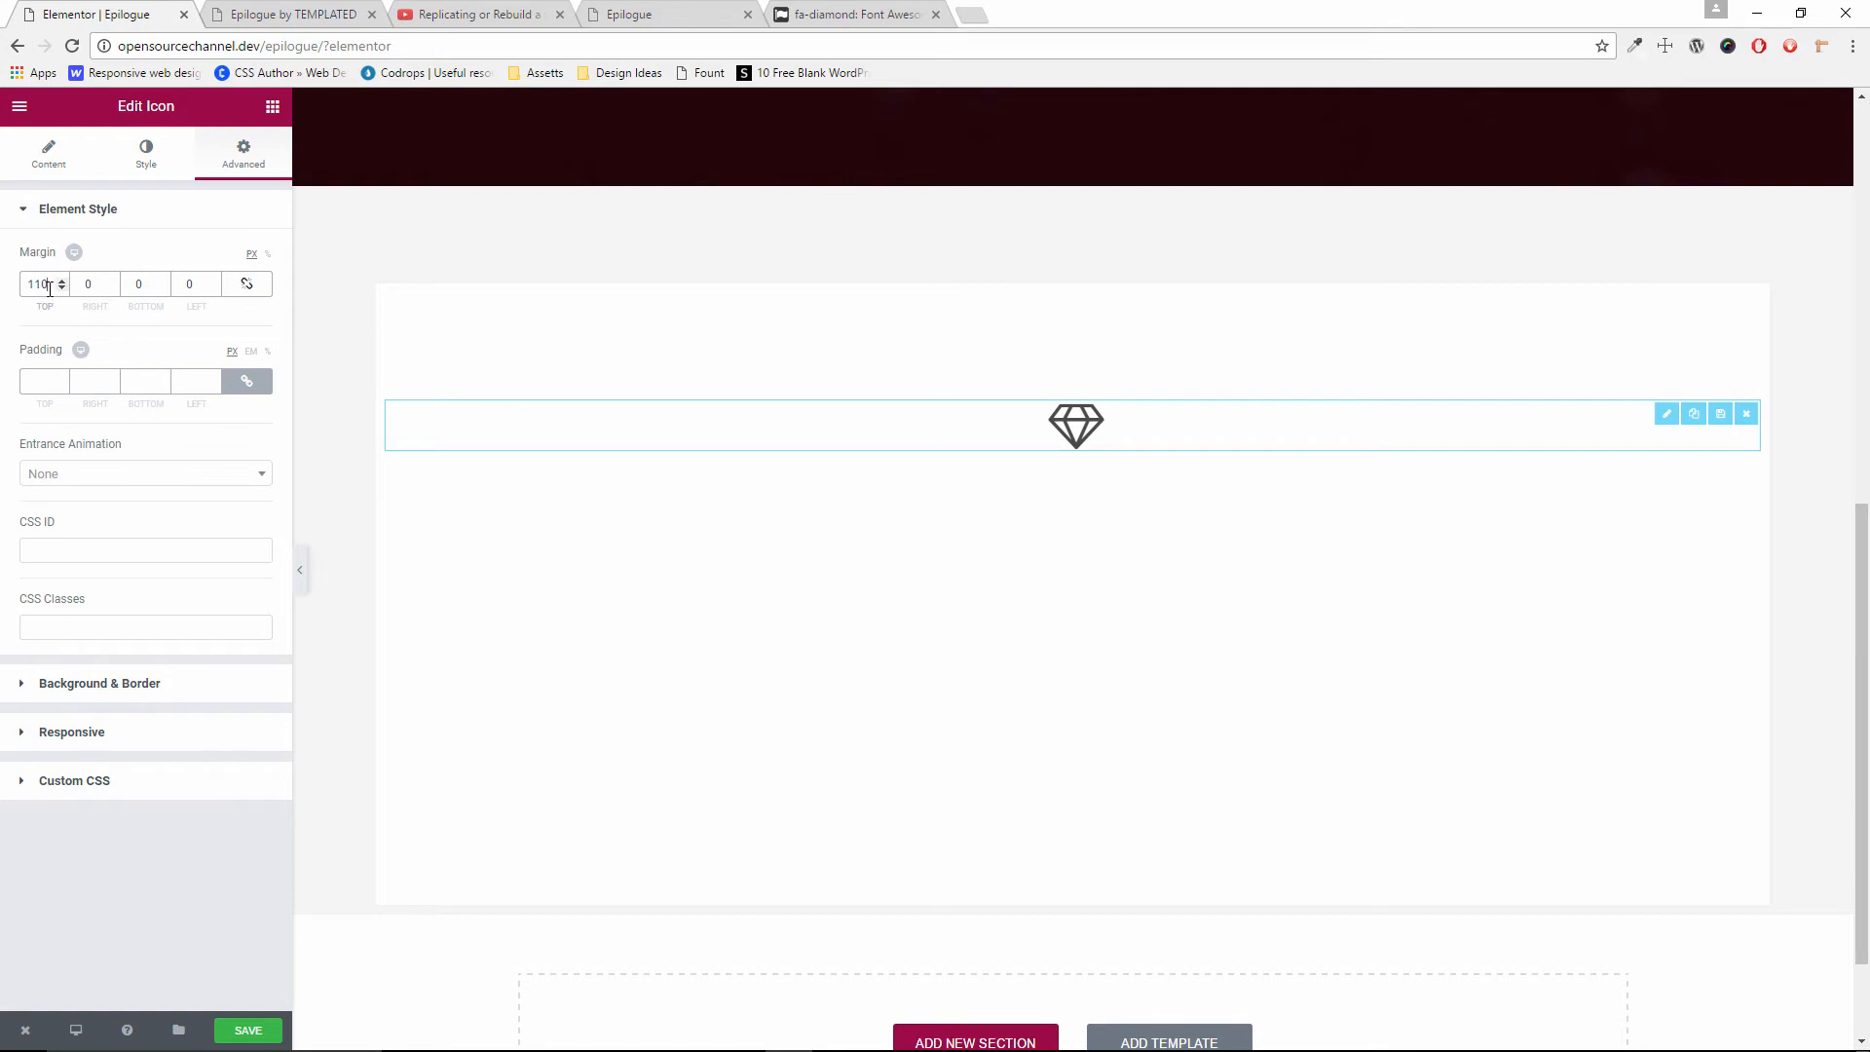
left_click(41, 290)
key("BackSpace")
type("0")
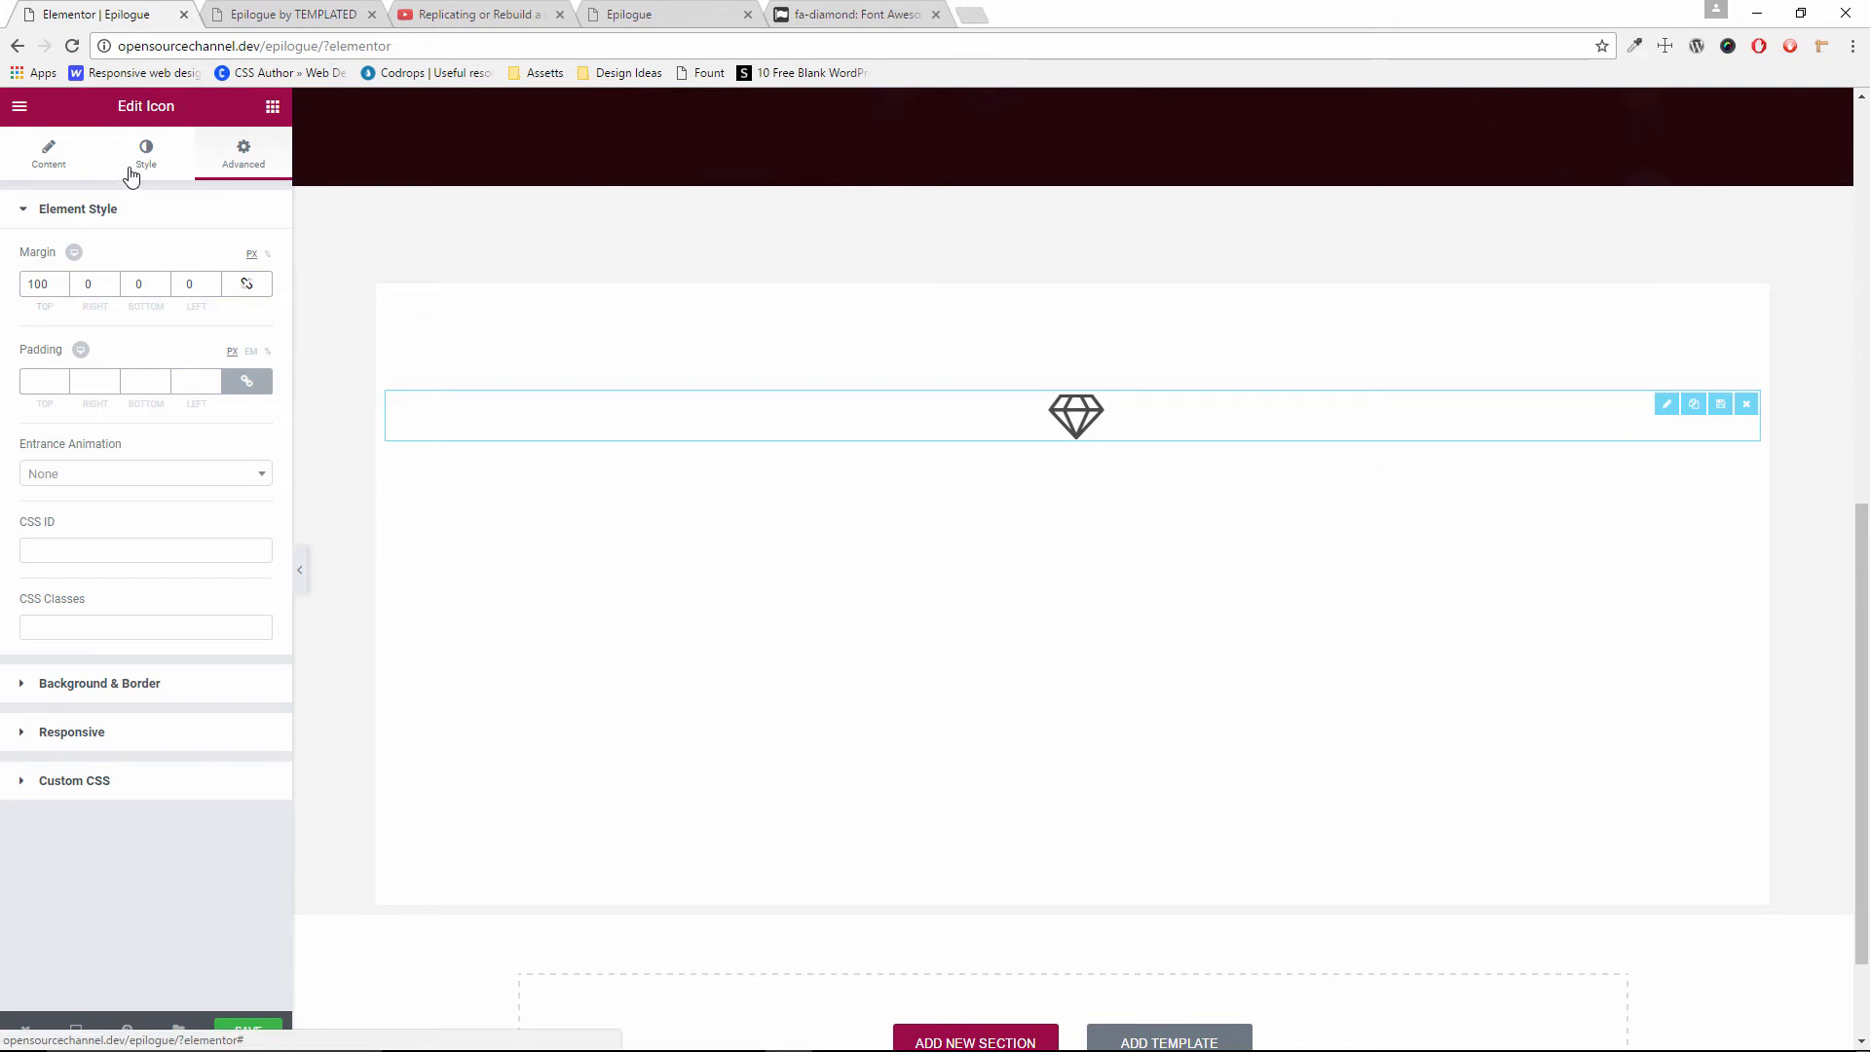
Give the diamond icon the Framed view and compare it with the icon on the reference page
left_click(46, 151)
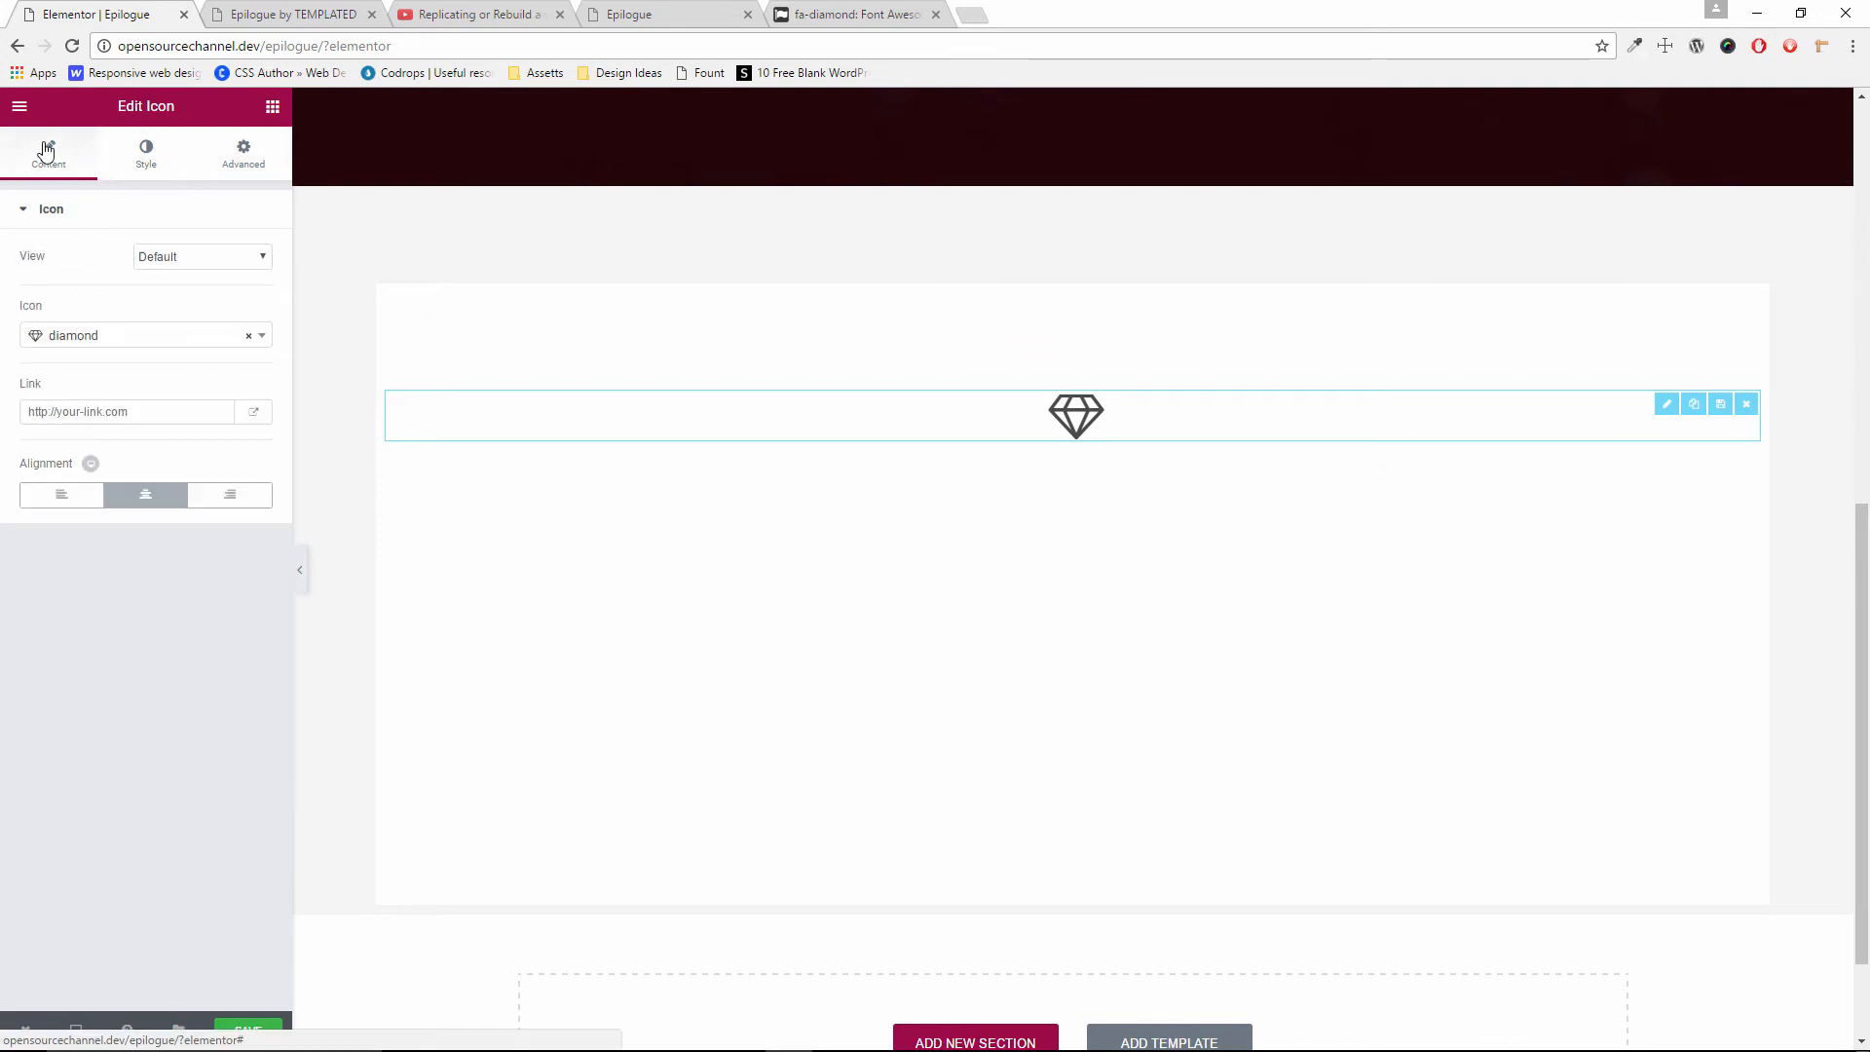
left_click(167, 261)
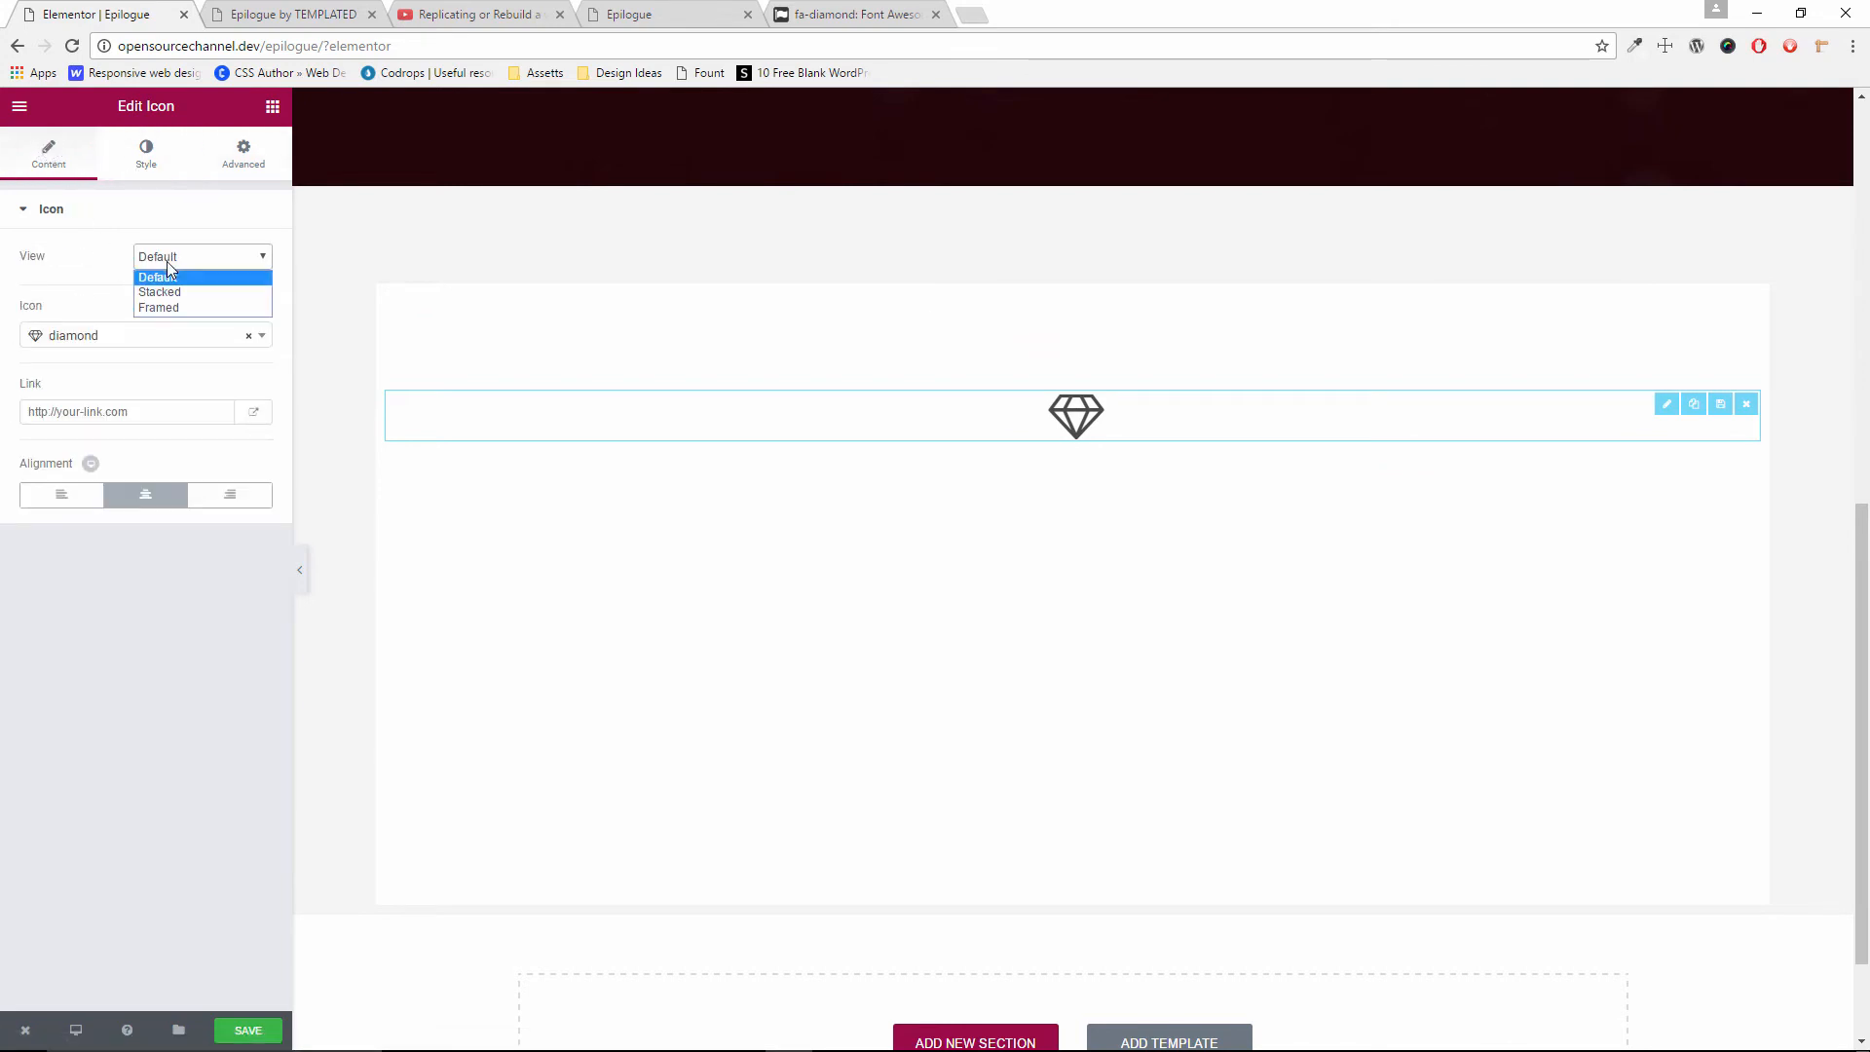
left_click(161, 310)
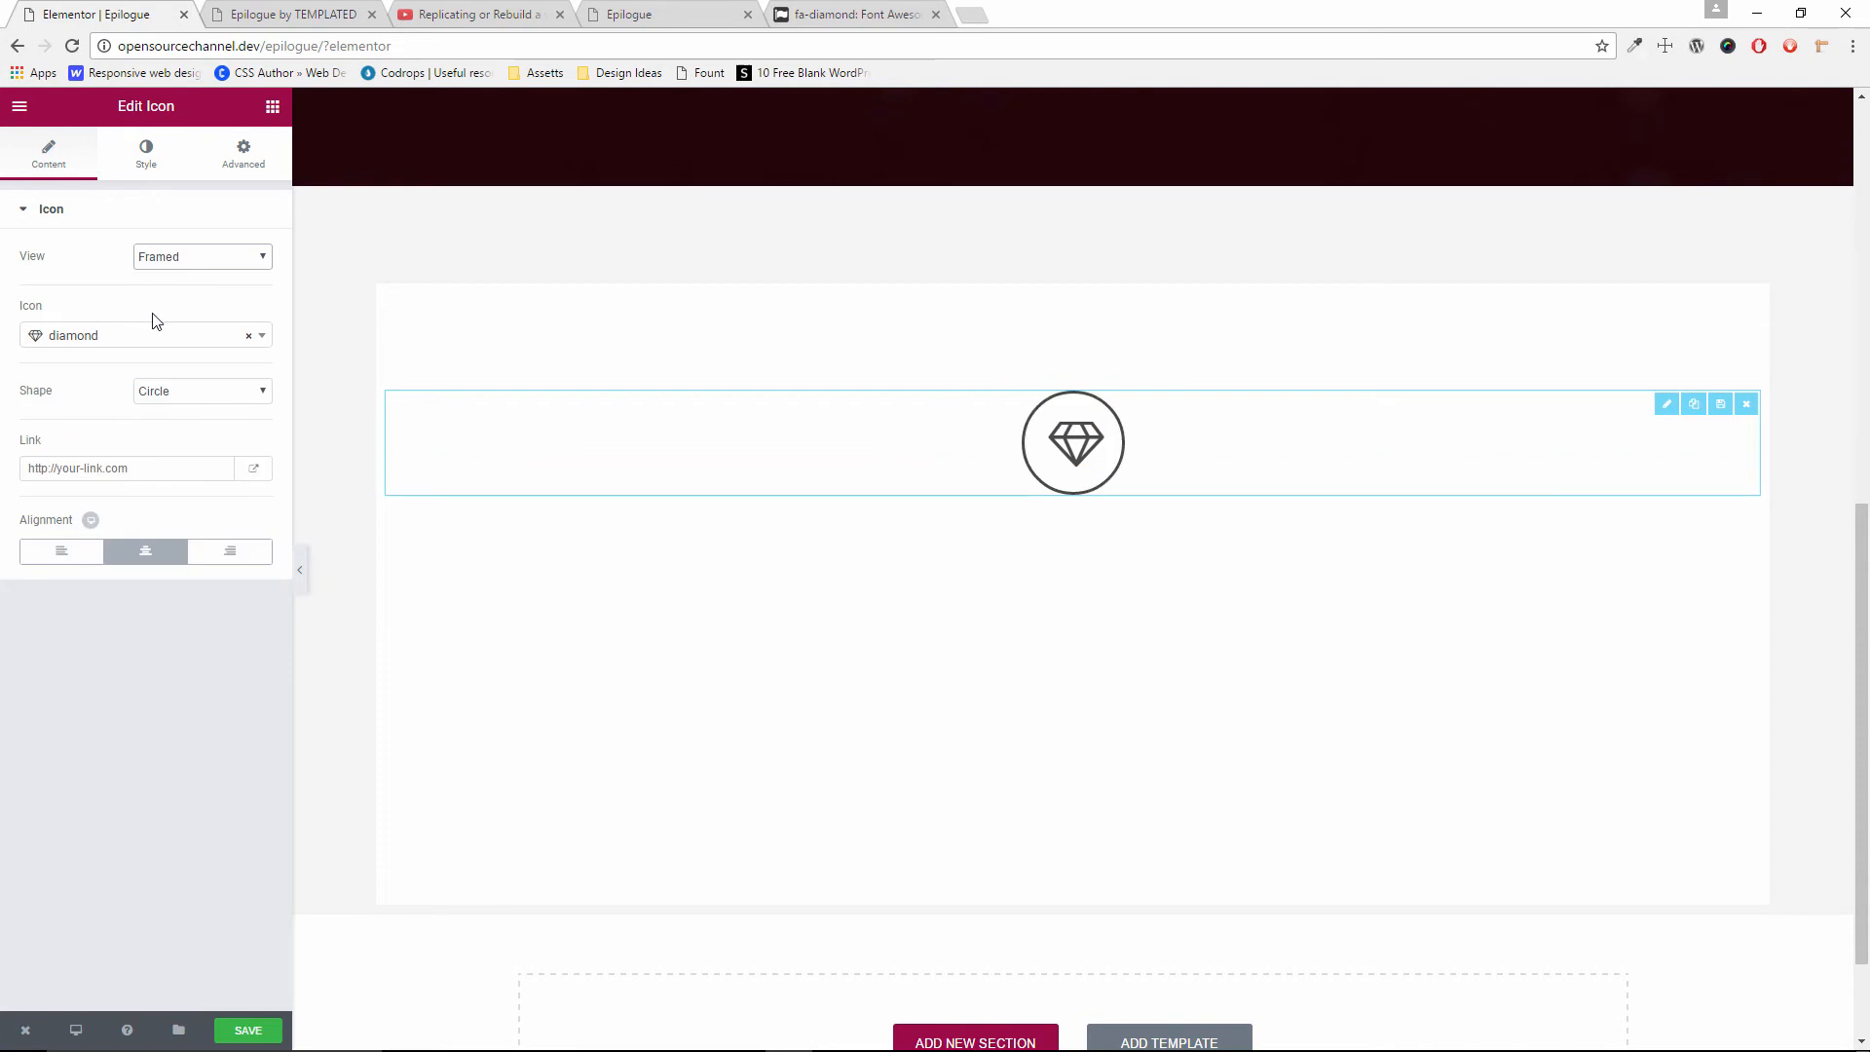
left_click(300, 12)
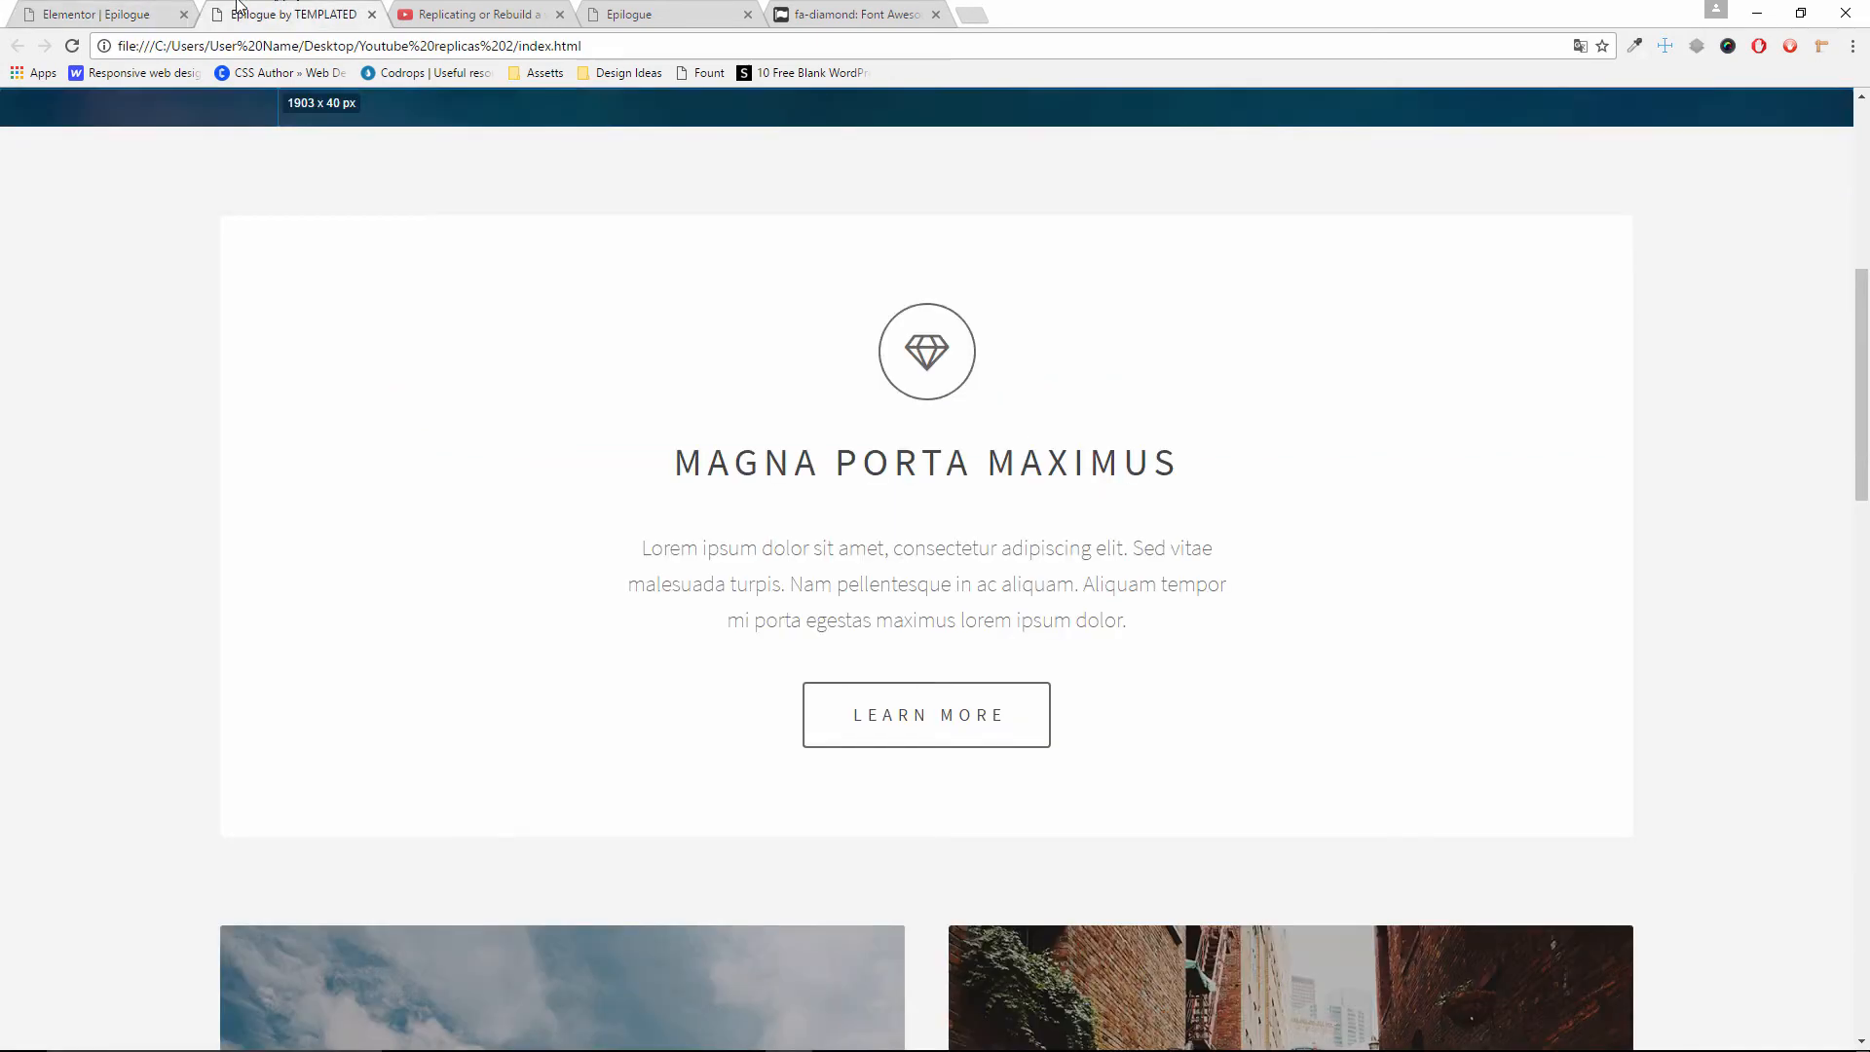
left_click(117, 9)
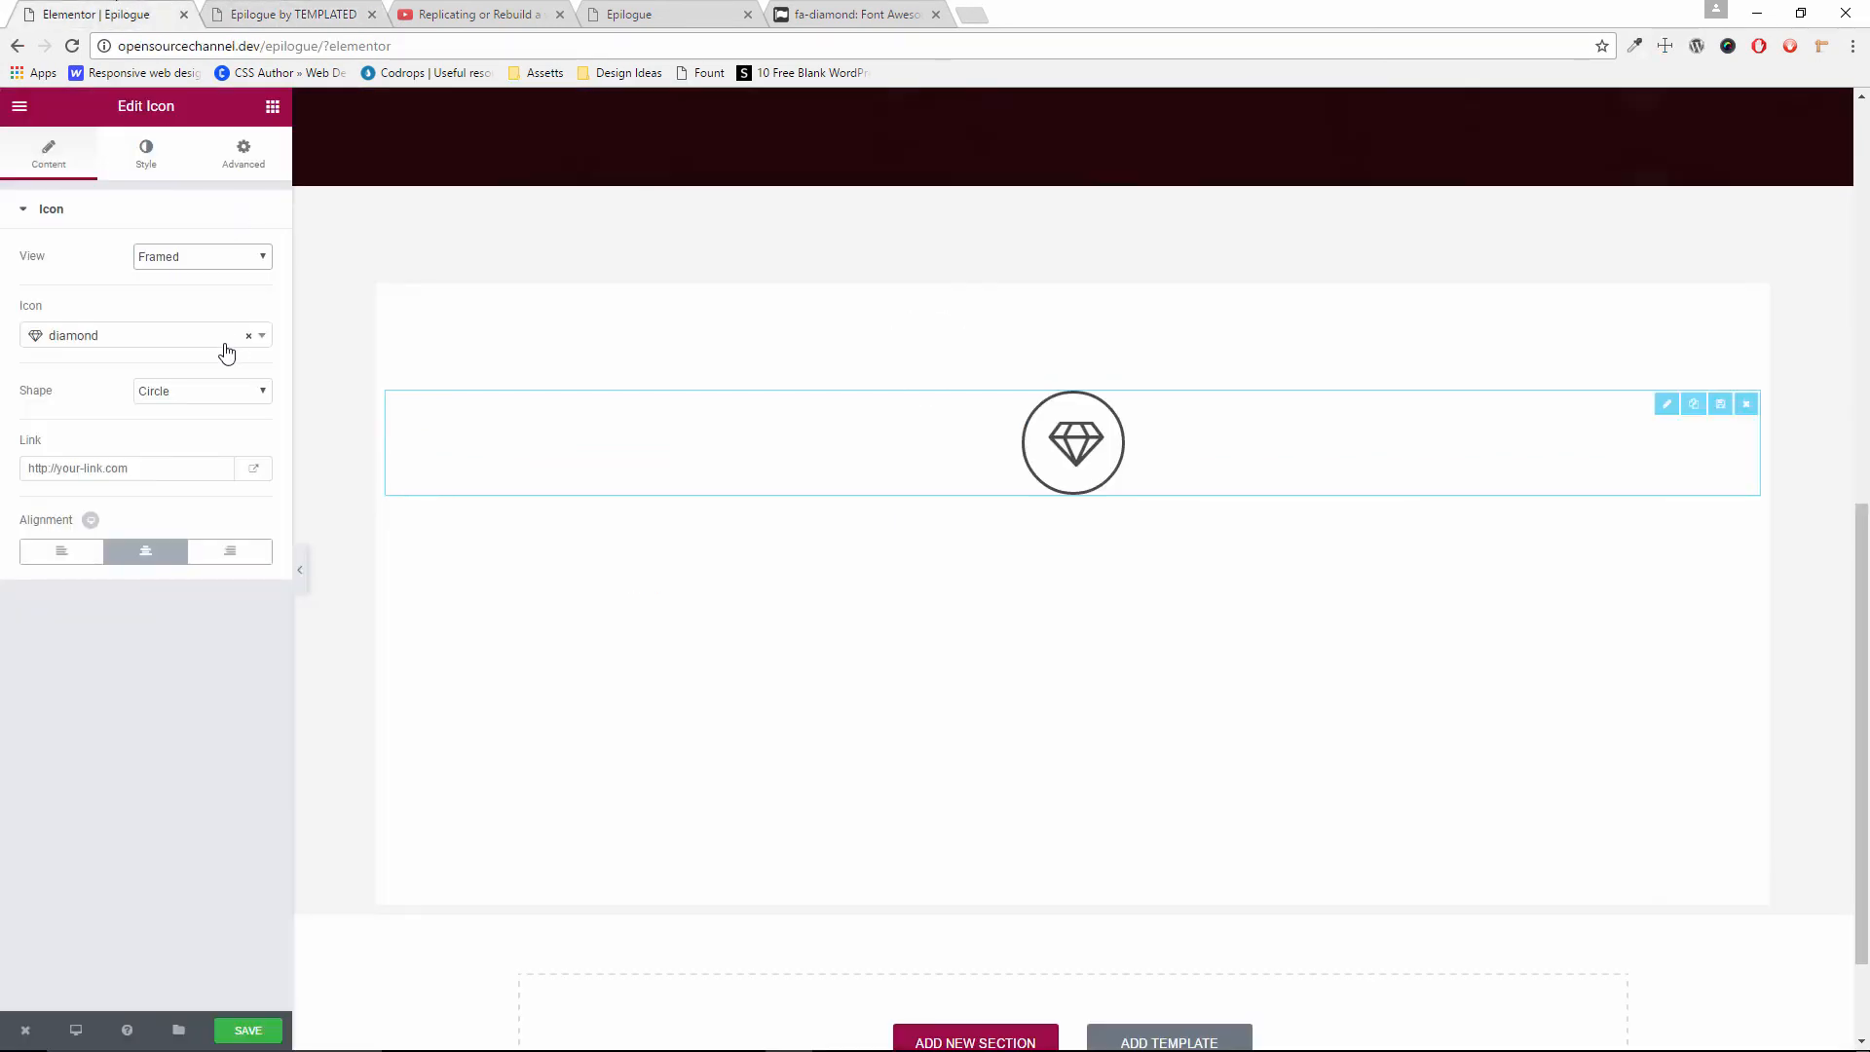
Set the diamond icon's size to 60 and its secondary color to #ffffff
left_click(149, 158)
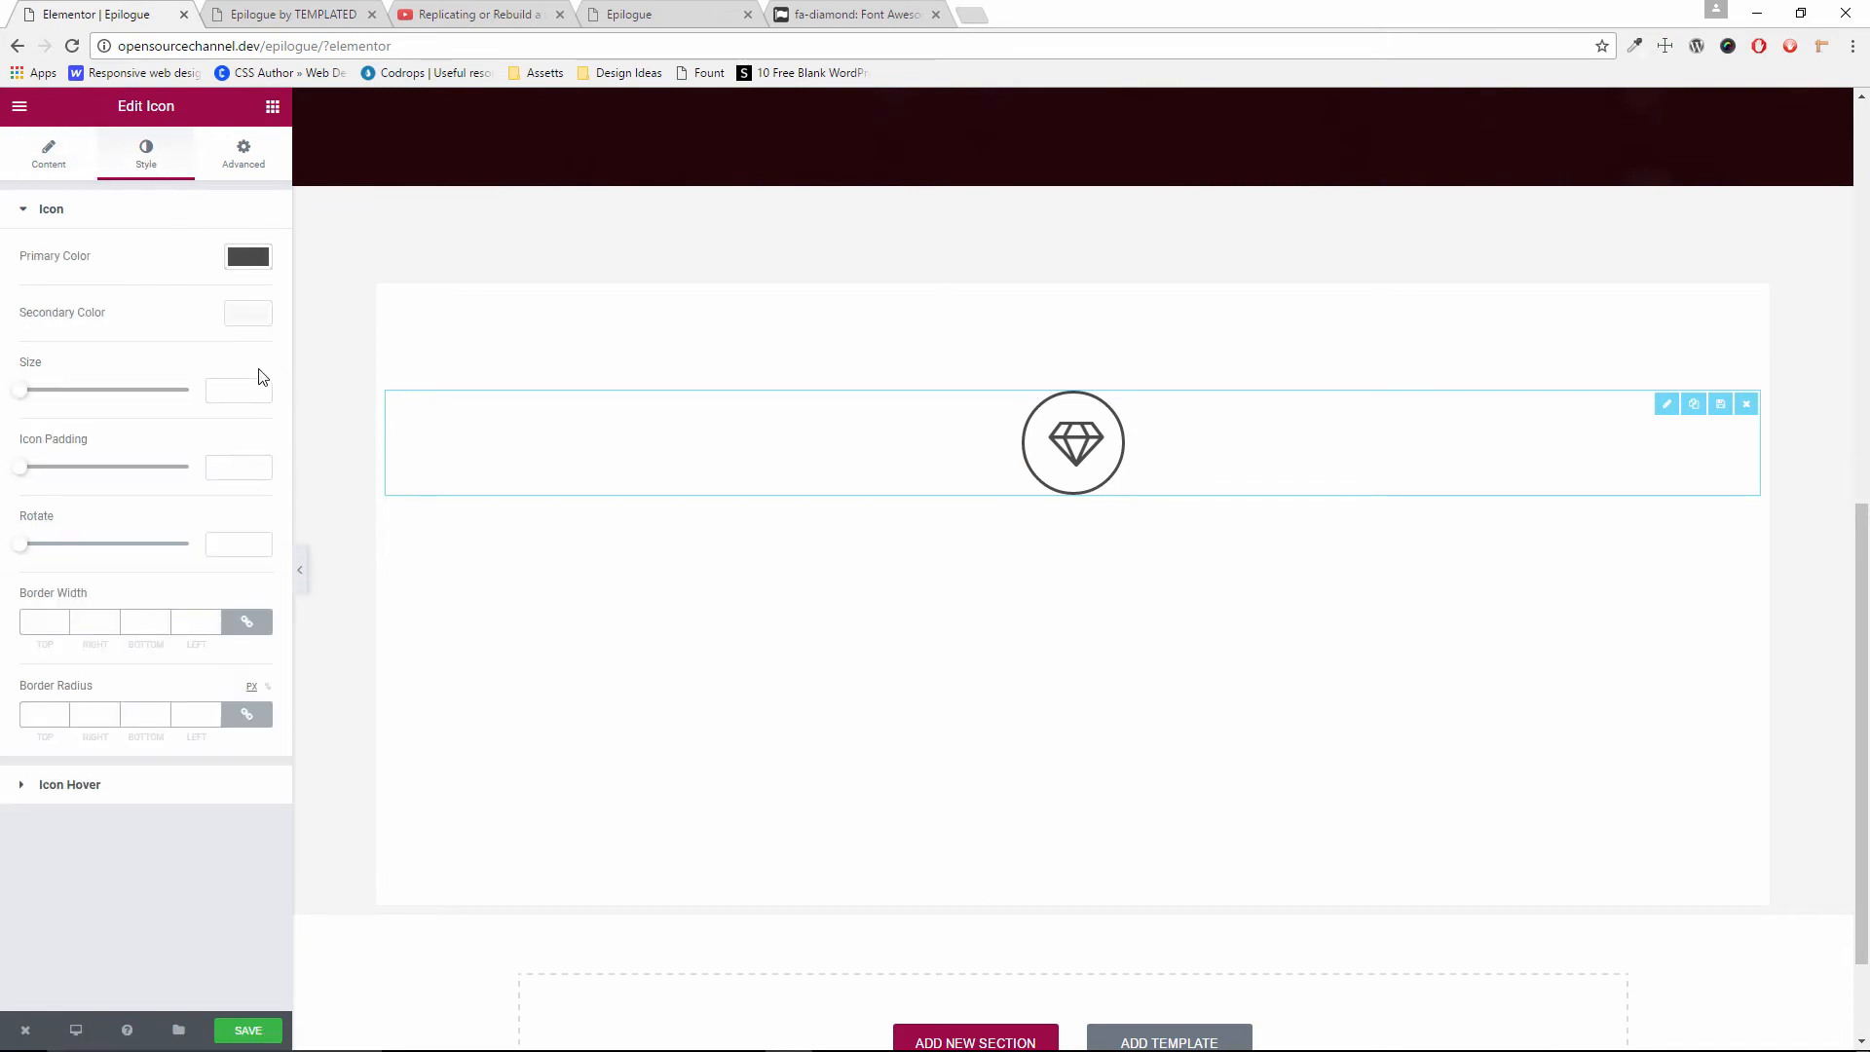
mouse_move(27, 393)
left_mouse_down()
mouse_move(62, 400)
mouse_move(6, 414)
mouse_move(55, 404)
left_mouse_up()
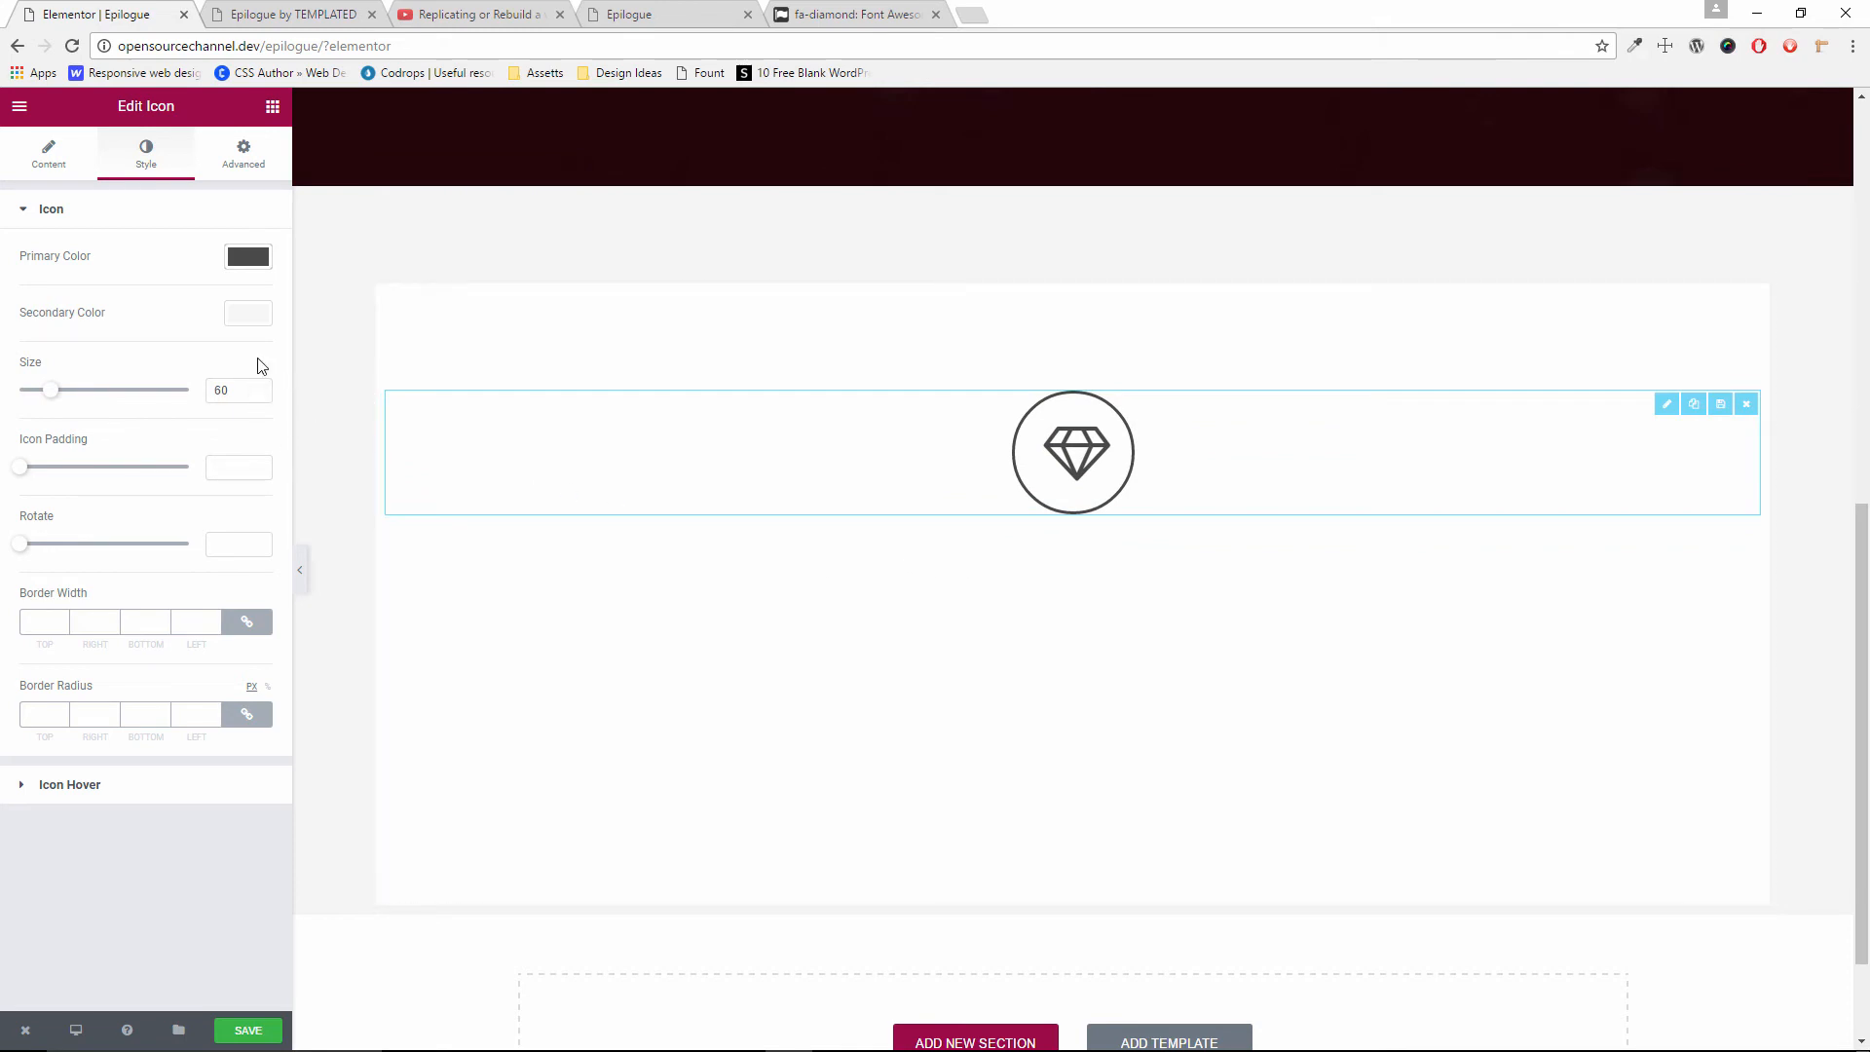
left_click(249, 330)
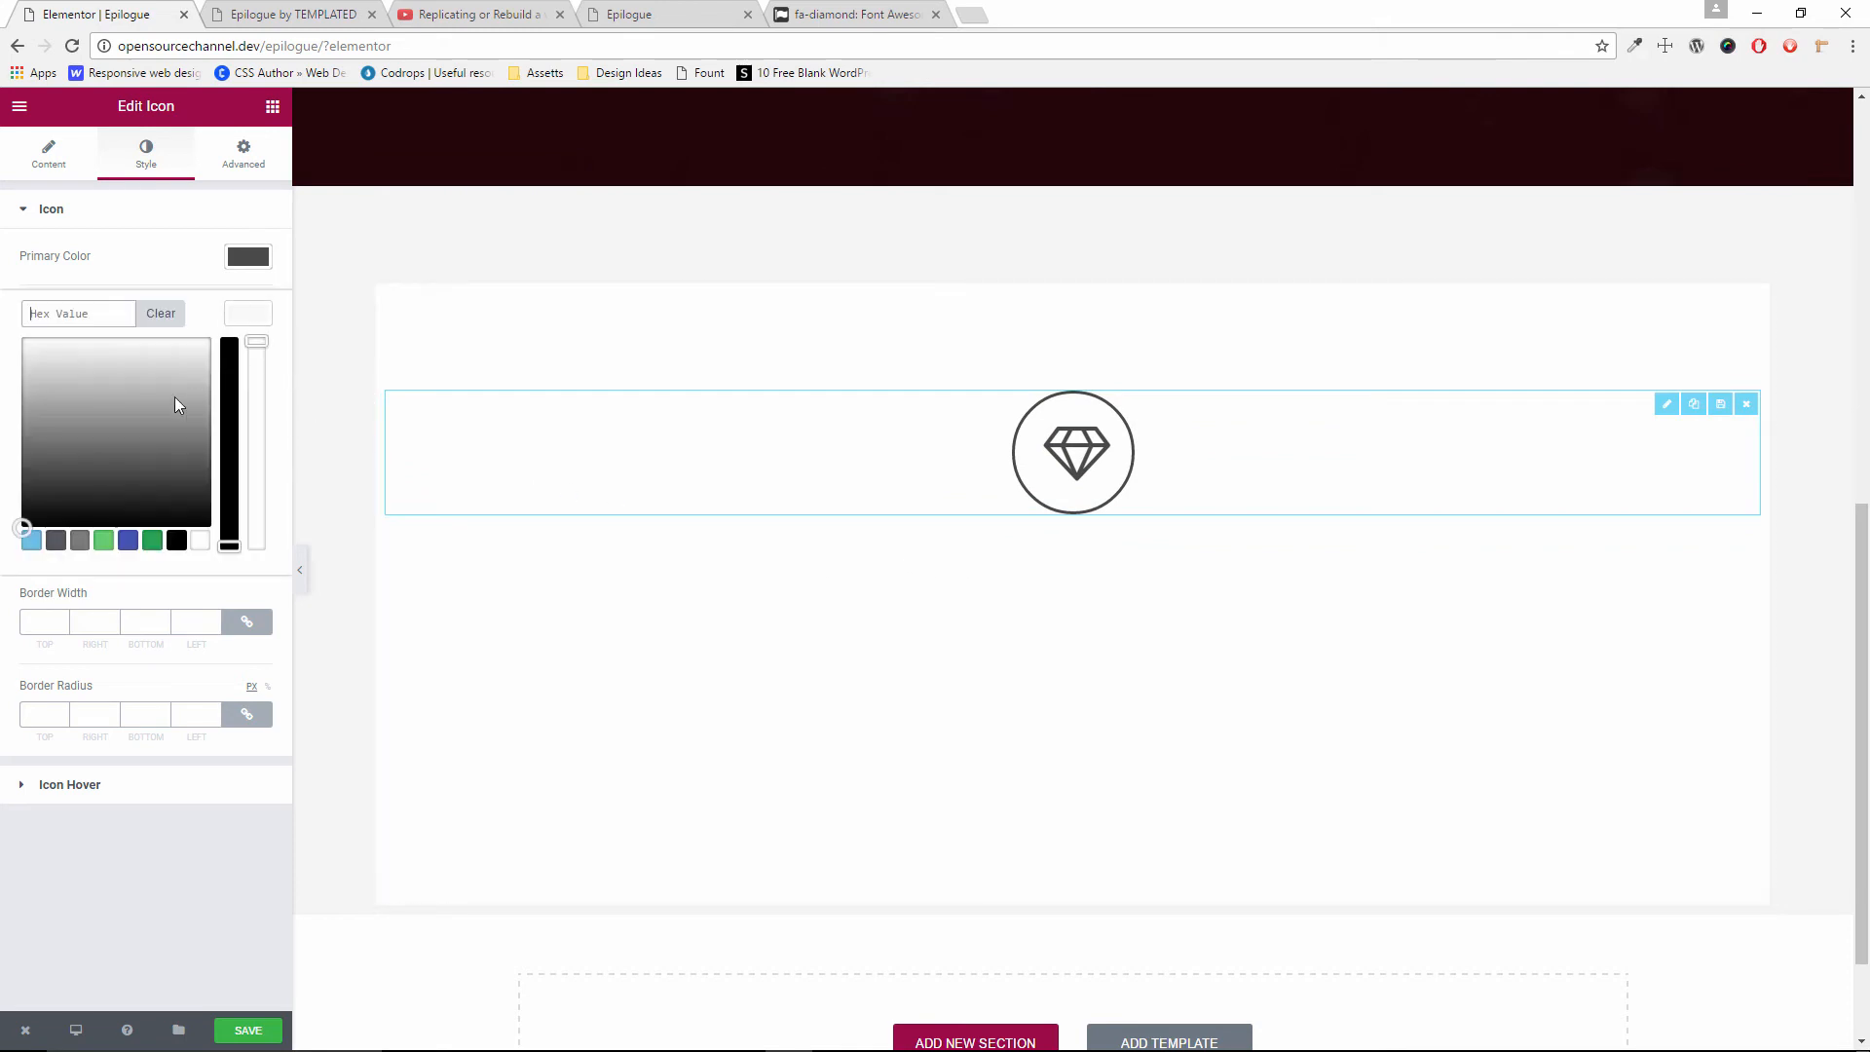
left_click(122, 376)
left_click_drag(100, 361, 3, 258)
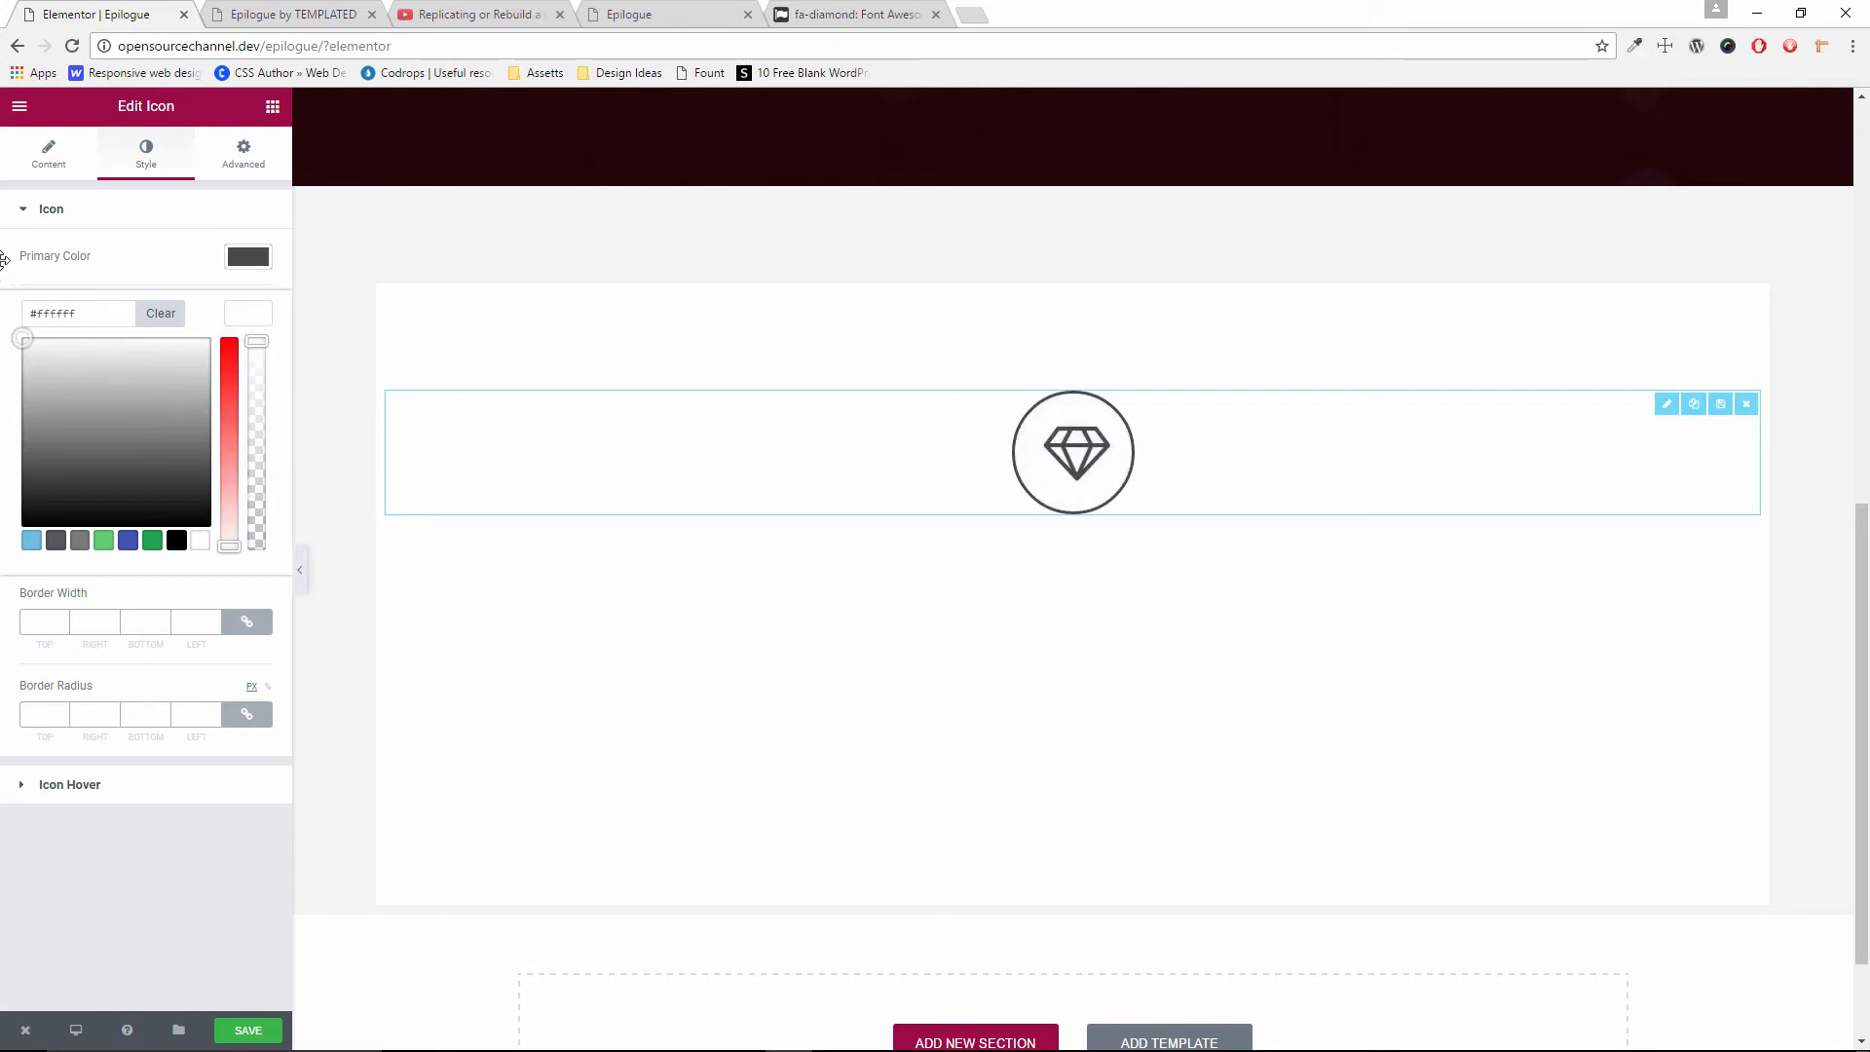
left_click(236, 156)
left_click(147, 156)
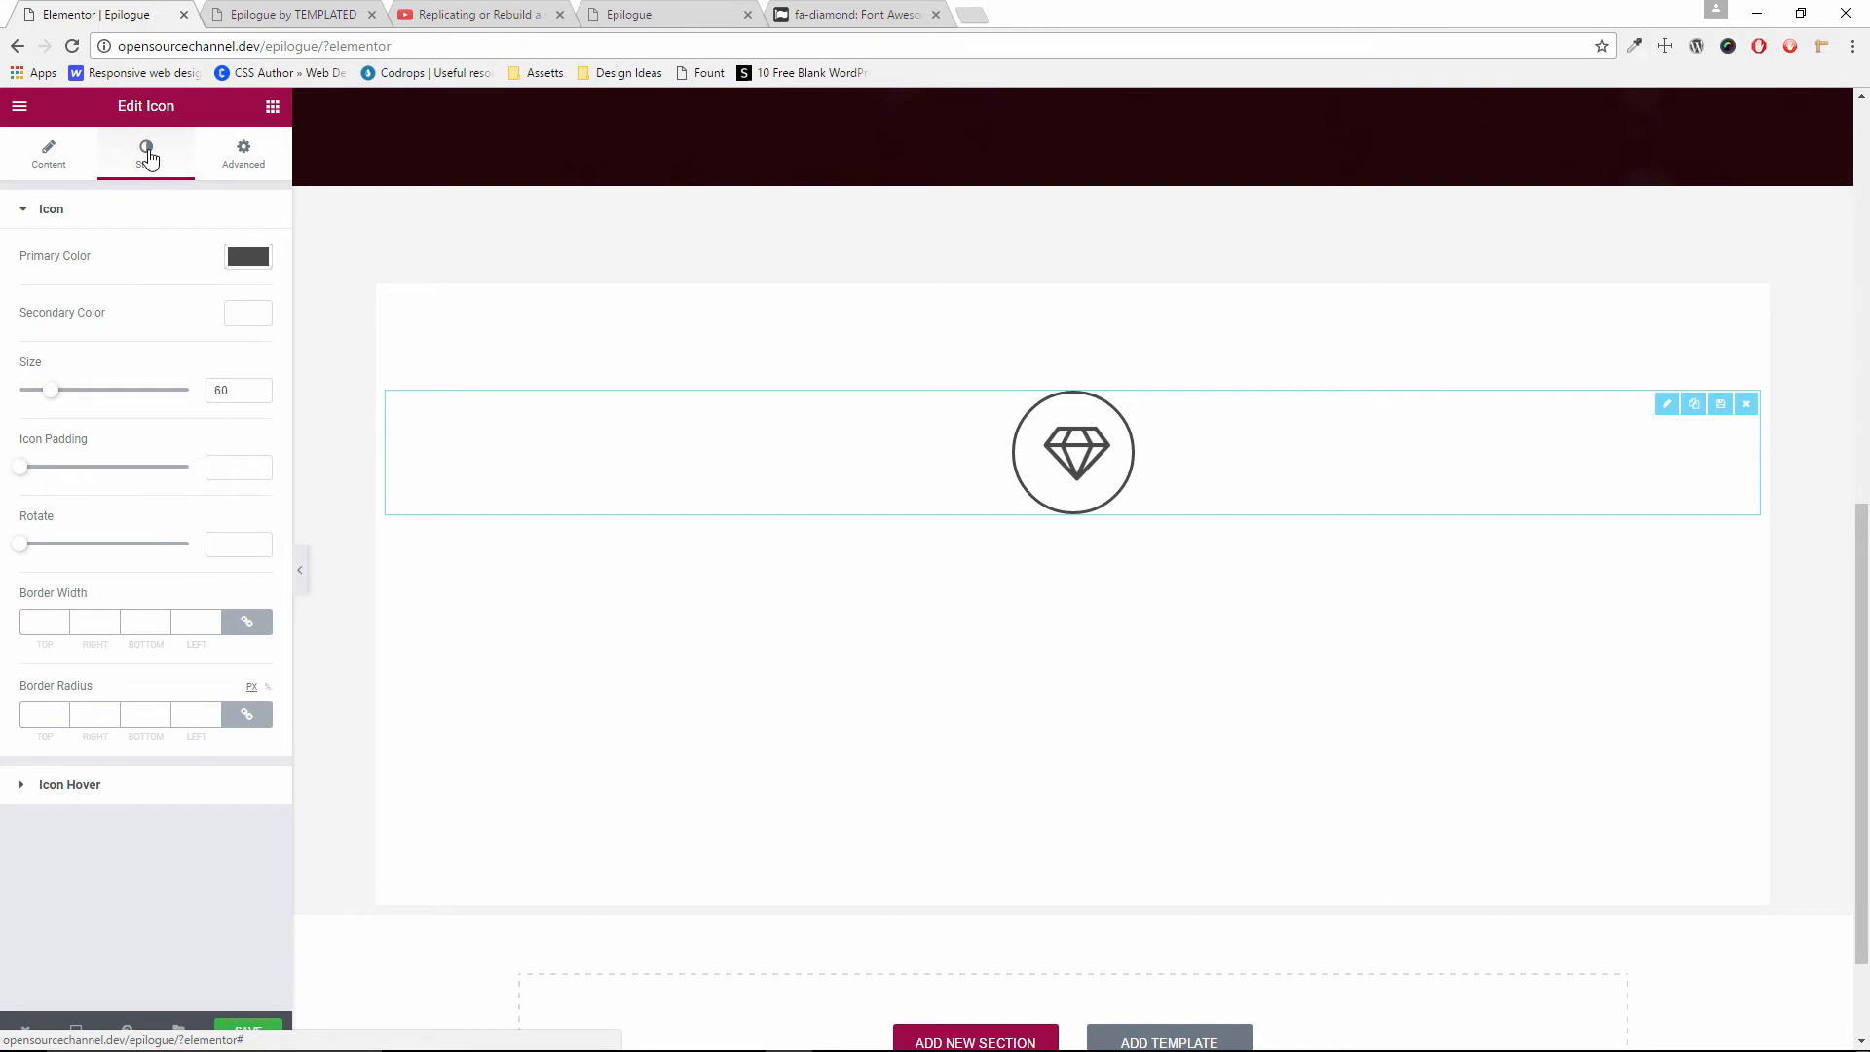
Set the diamond icon's rotation to 0 and its icon padding to 30, checking the framed icon on the reference page
left_click(89, 787)
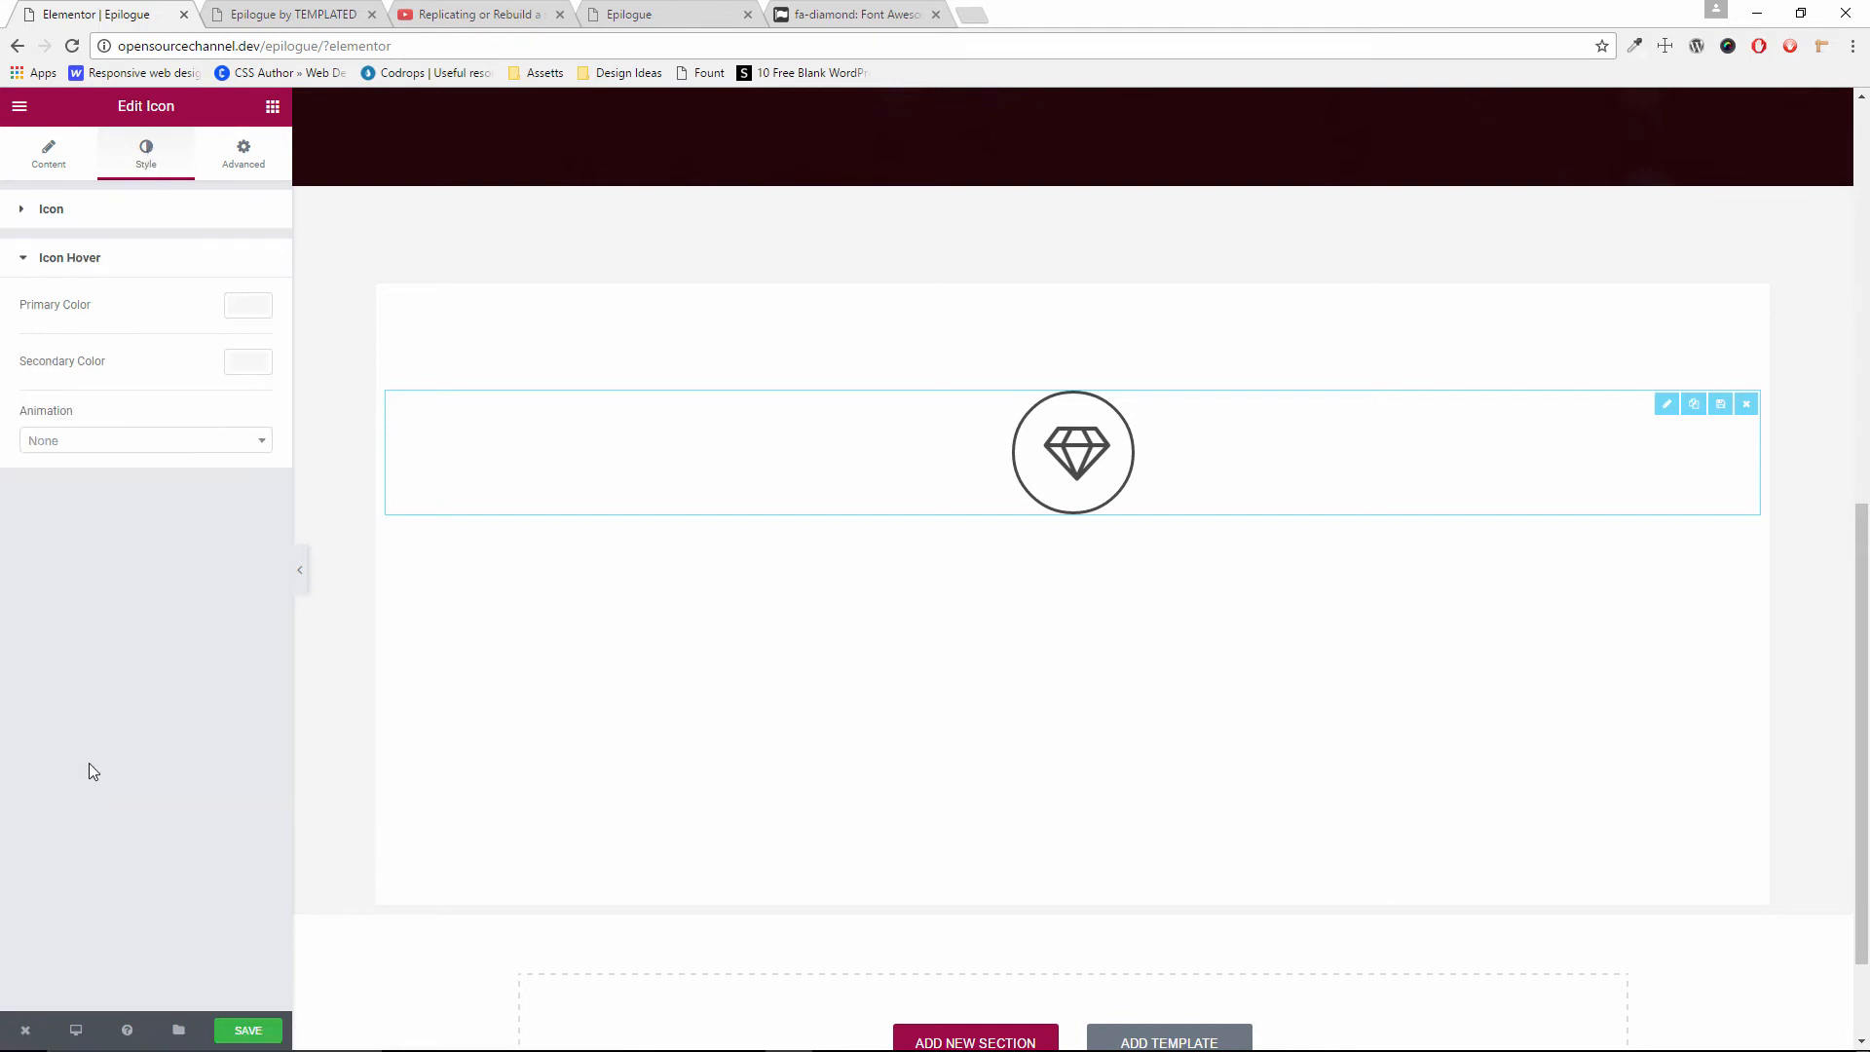
left_click(34, 209)
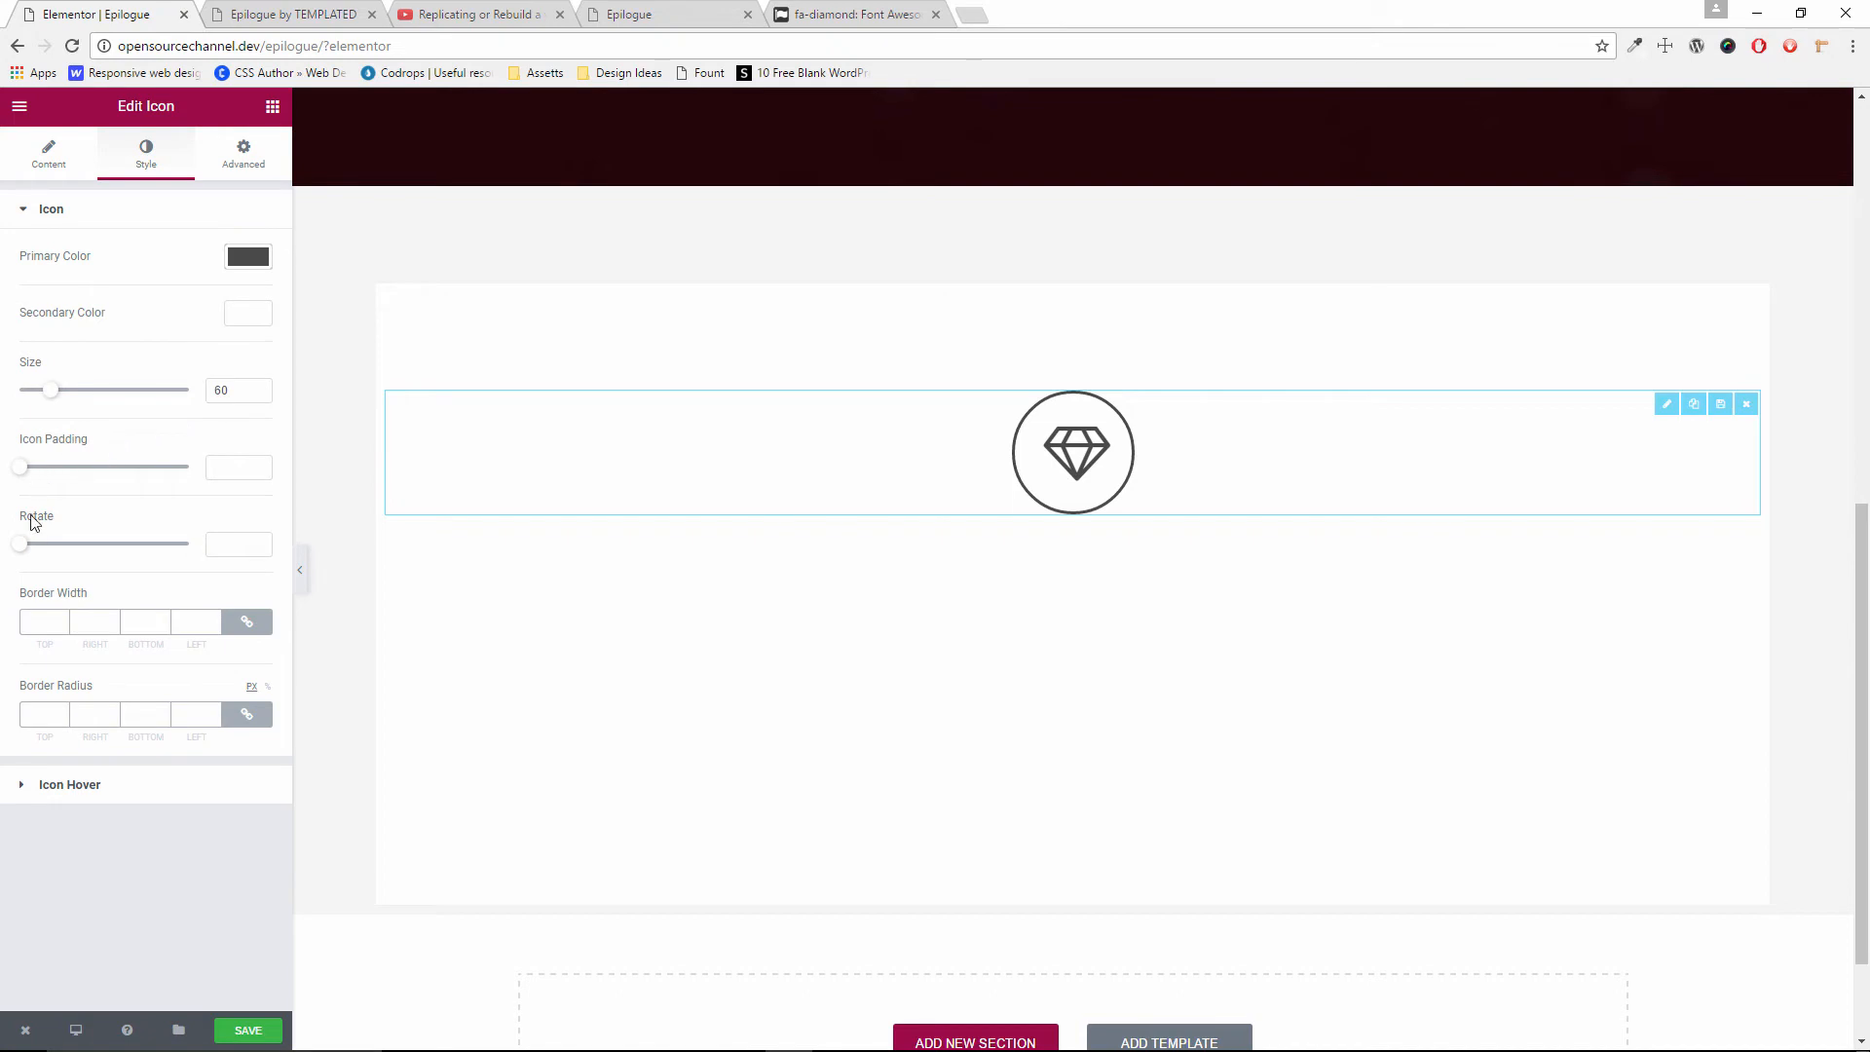
mouse_move(20, 544)
left_mouse_down()
mouse_move(33, 553)
mouse_move(14, 565)
left_mouse_up()
left_click_drag(20, 471, 74, 490)
left_click(277, 8)
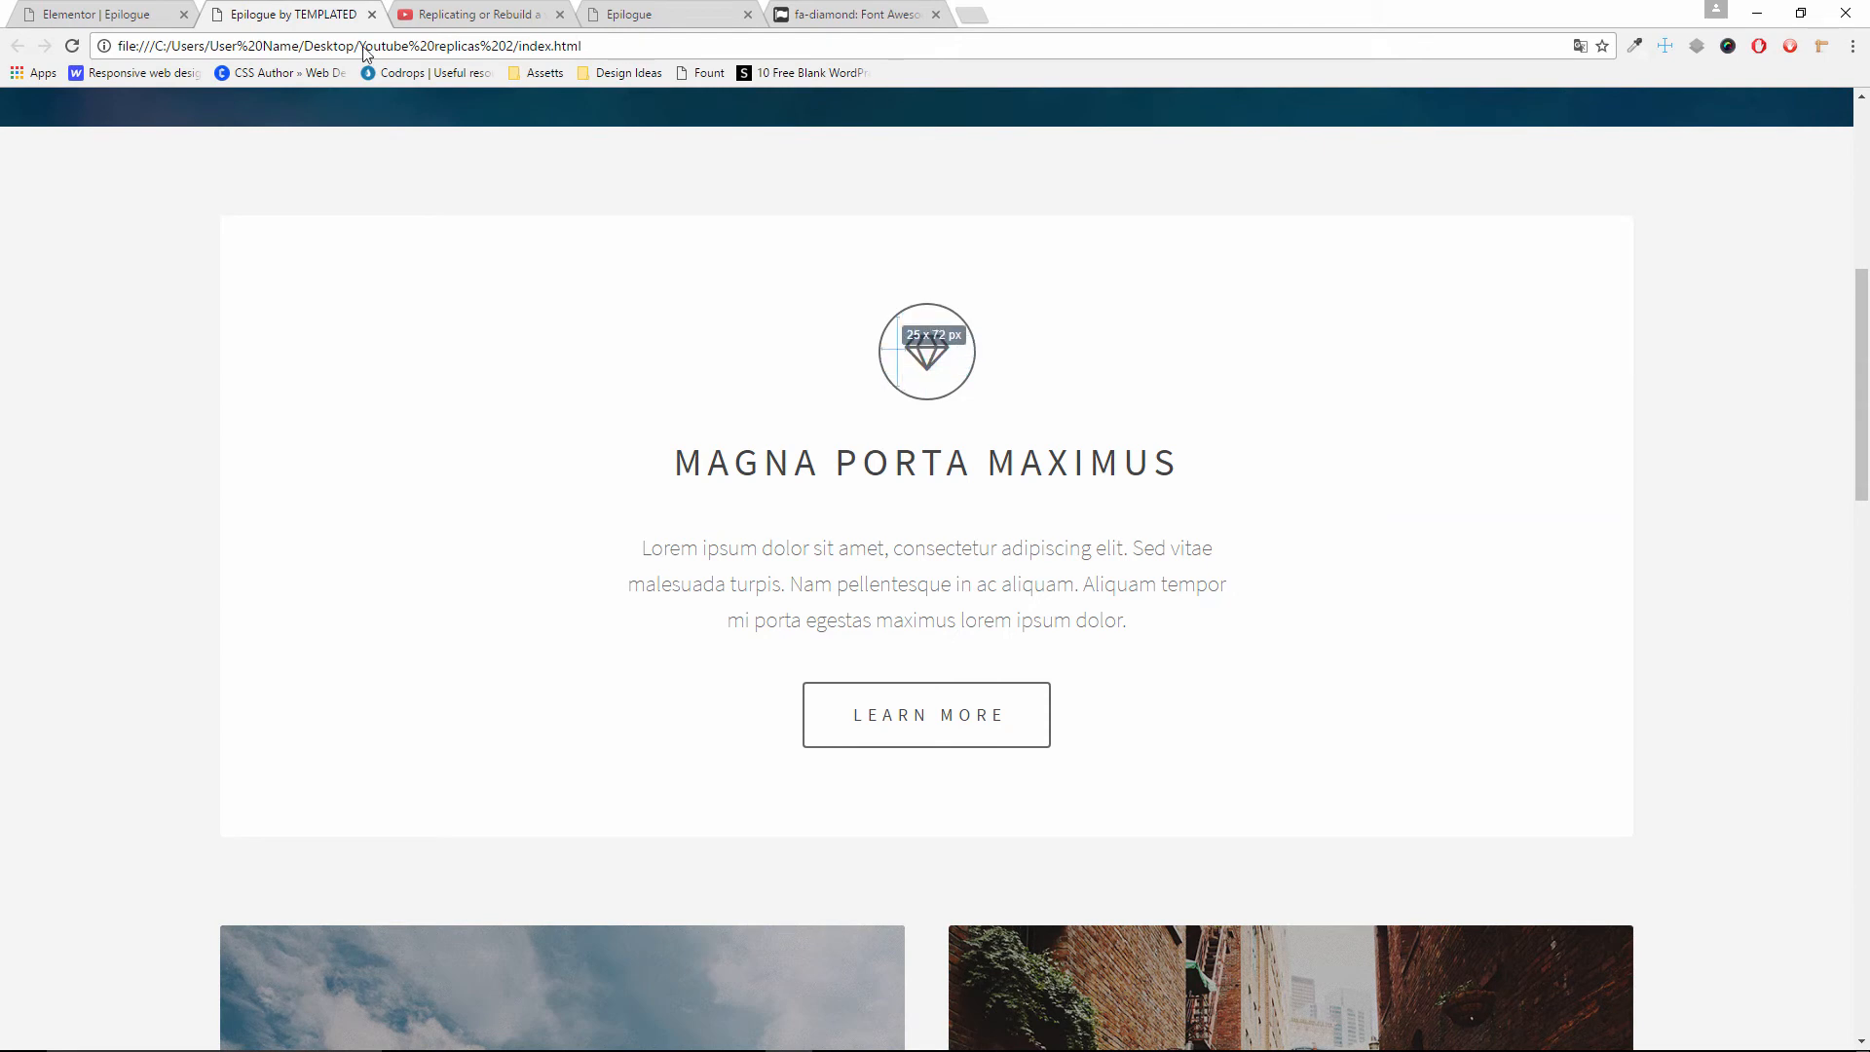
left_click(114, 10)
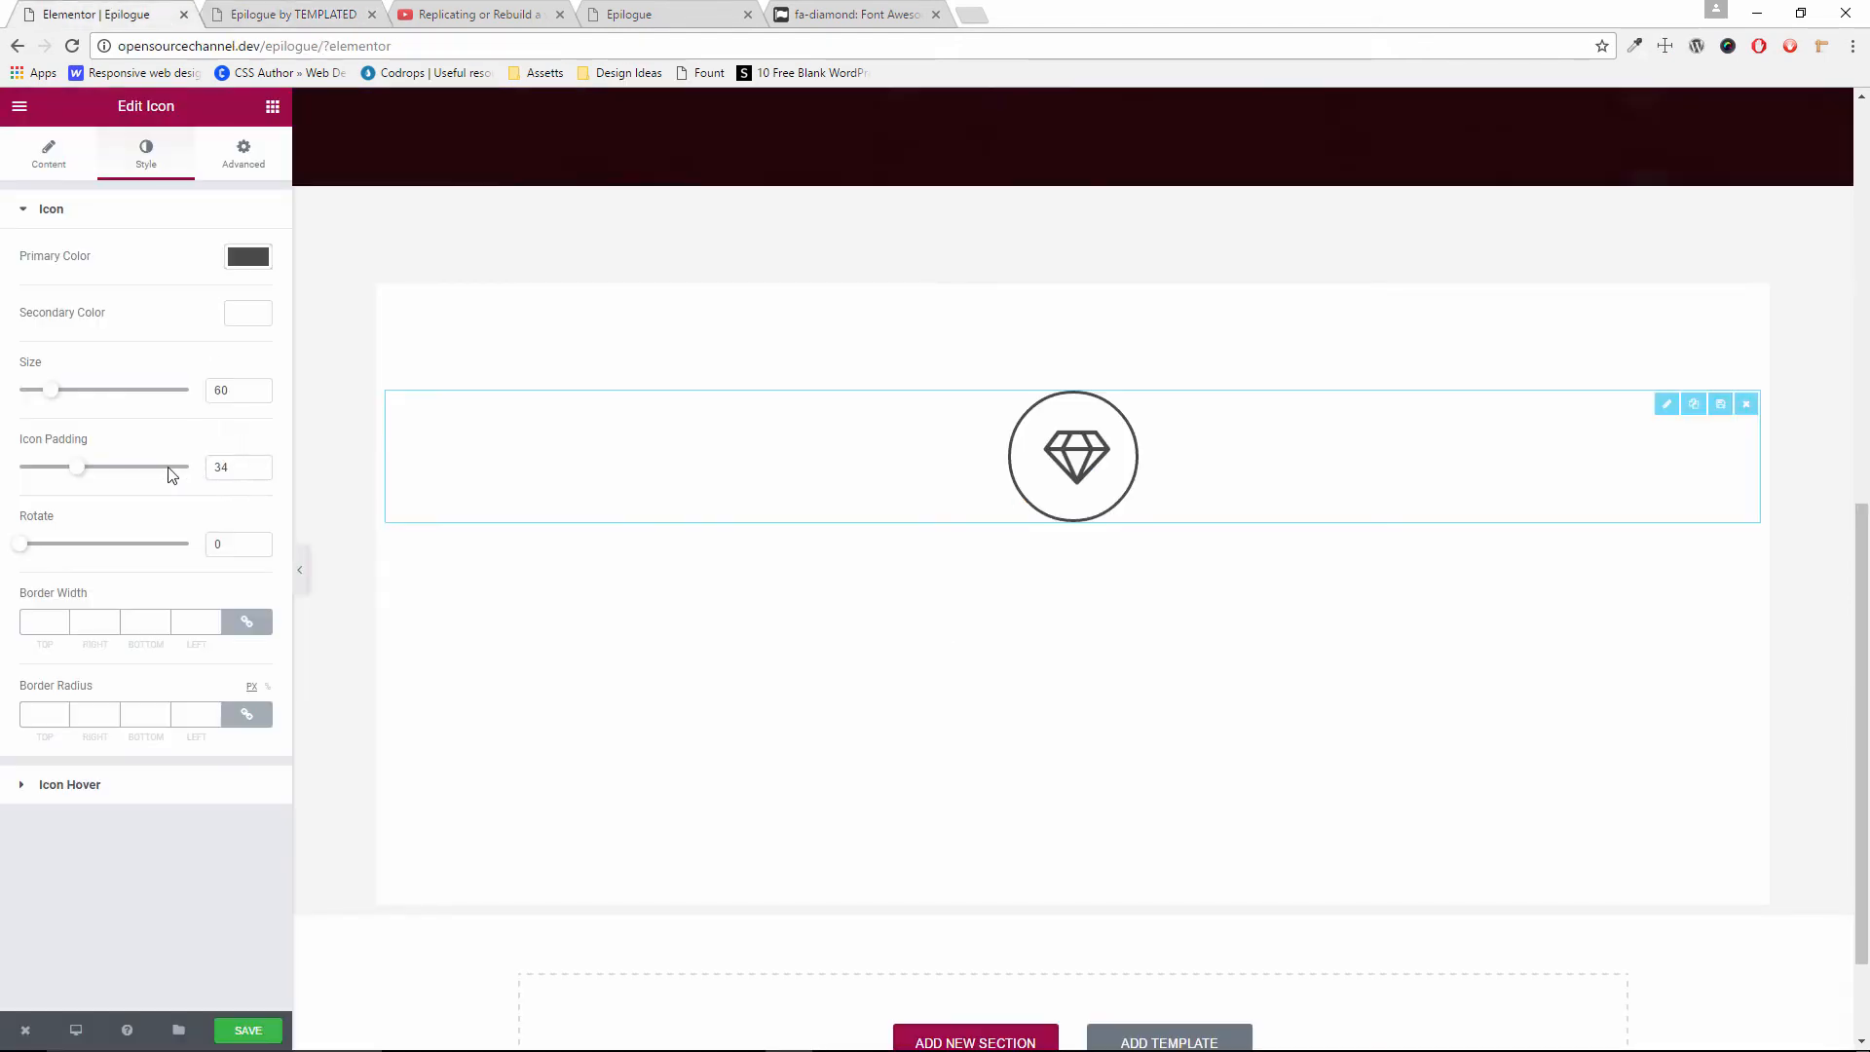
left_click_drag(84, 473, 71, 476)
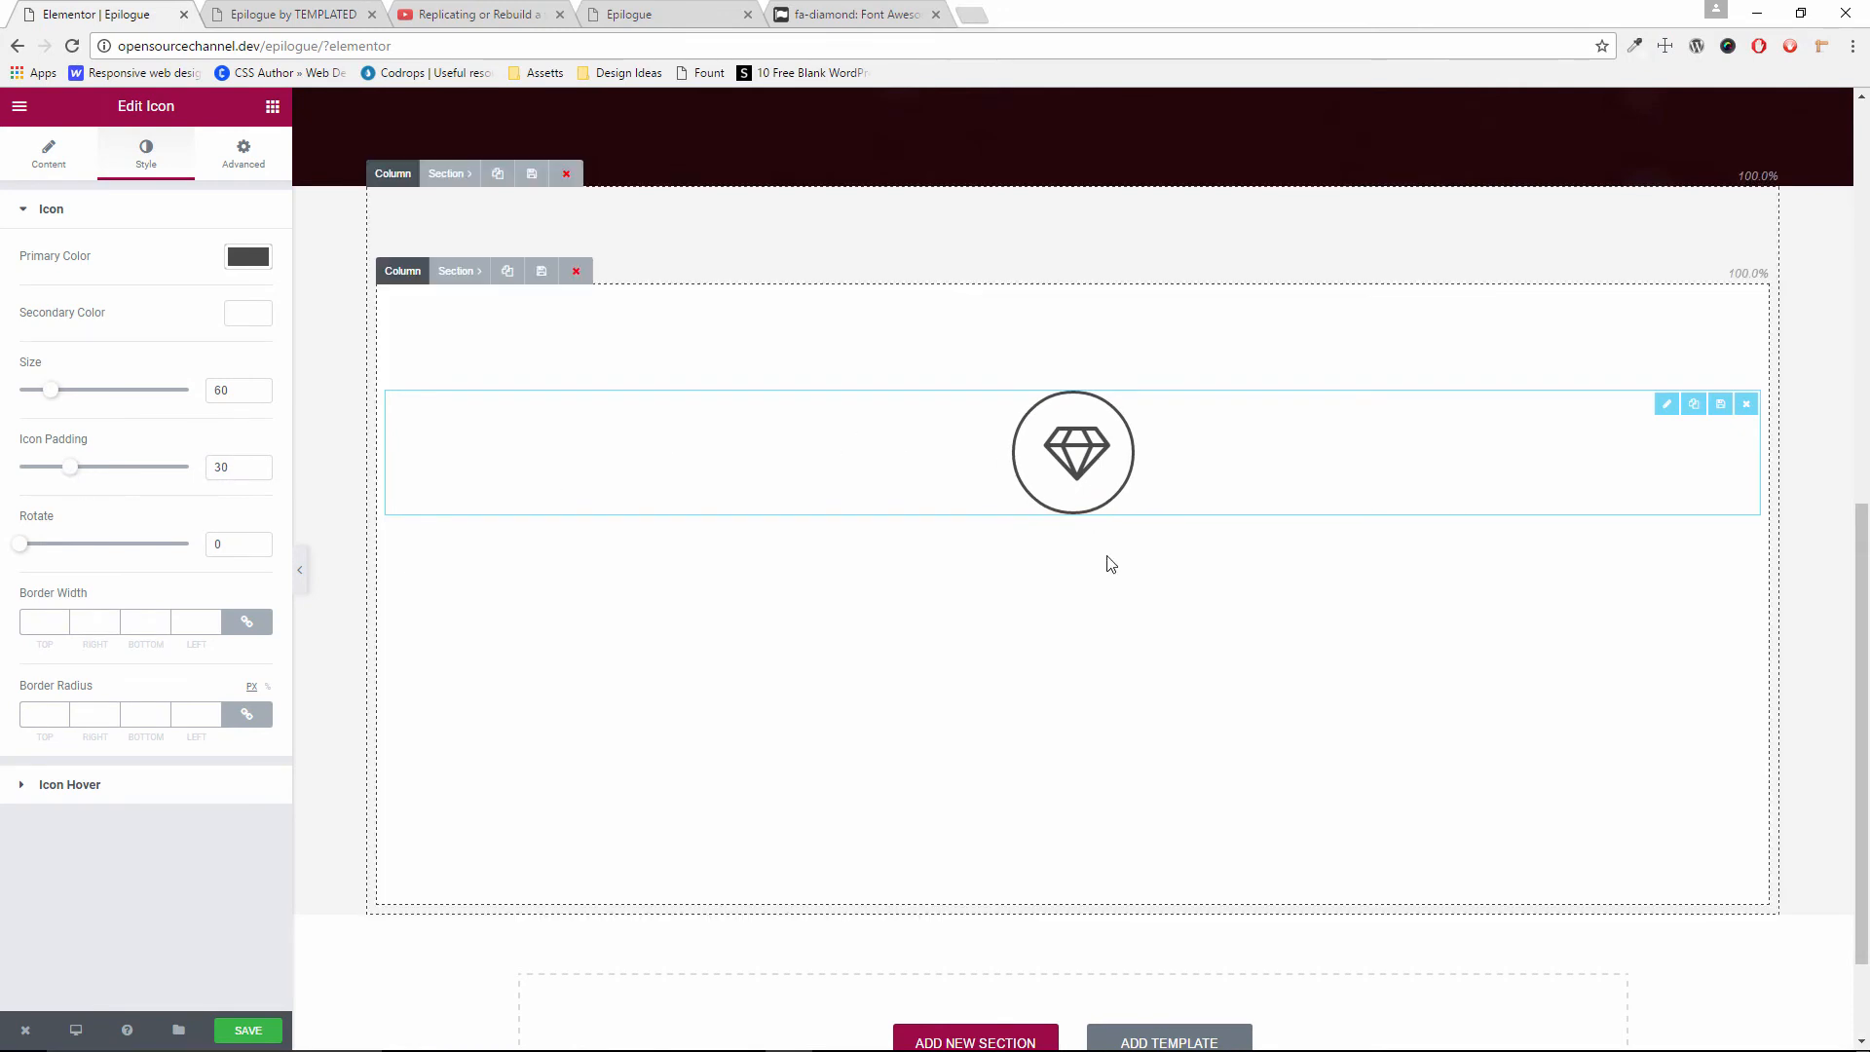
Turn off the measuring overlay on the reference page and copy its "Magna Porta Maximus" heading text
left_click(292, 14)
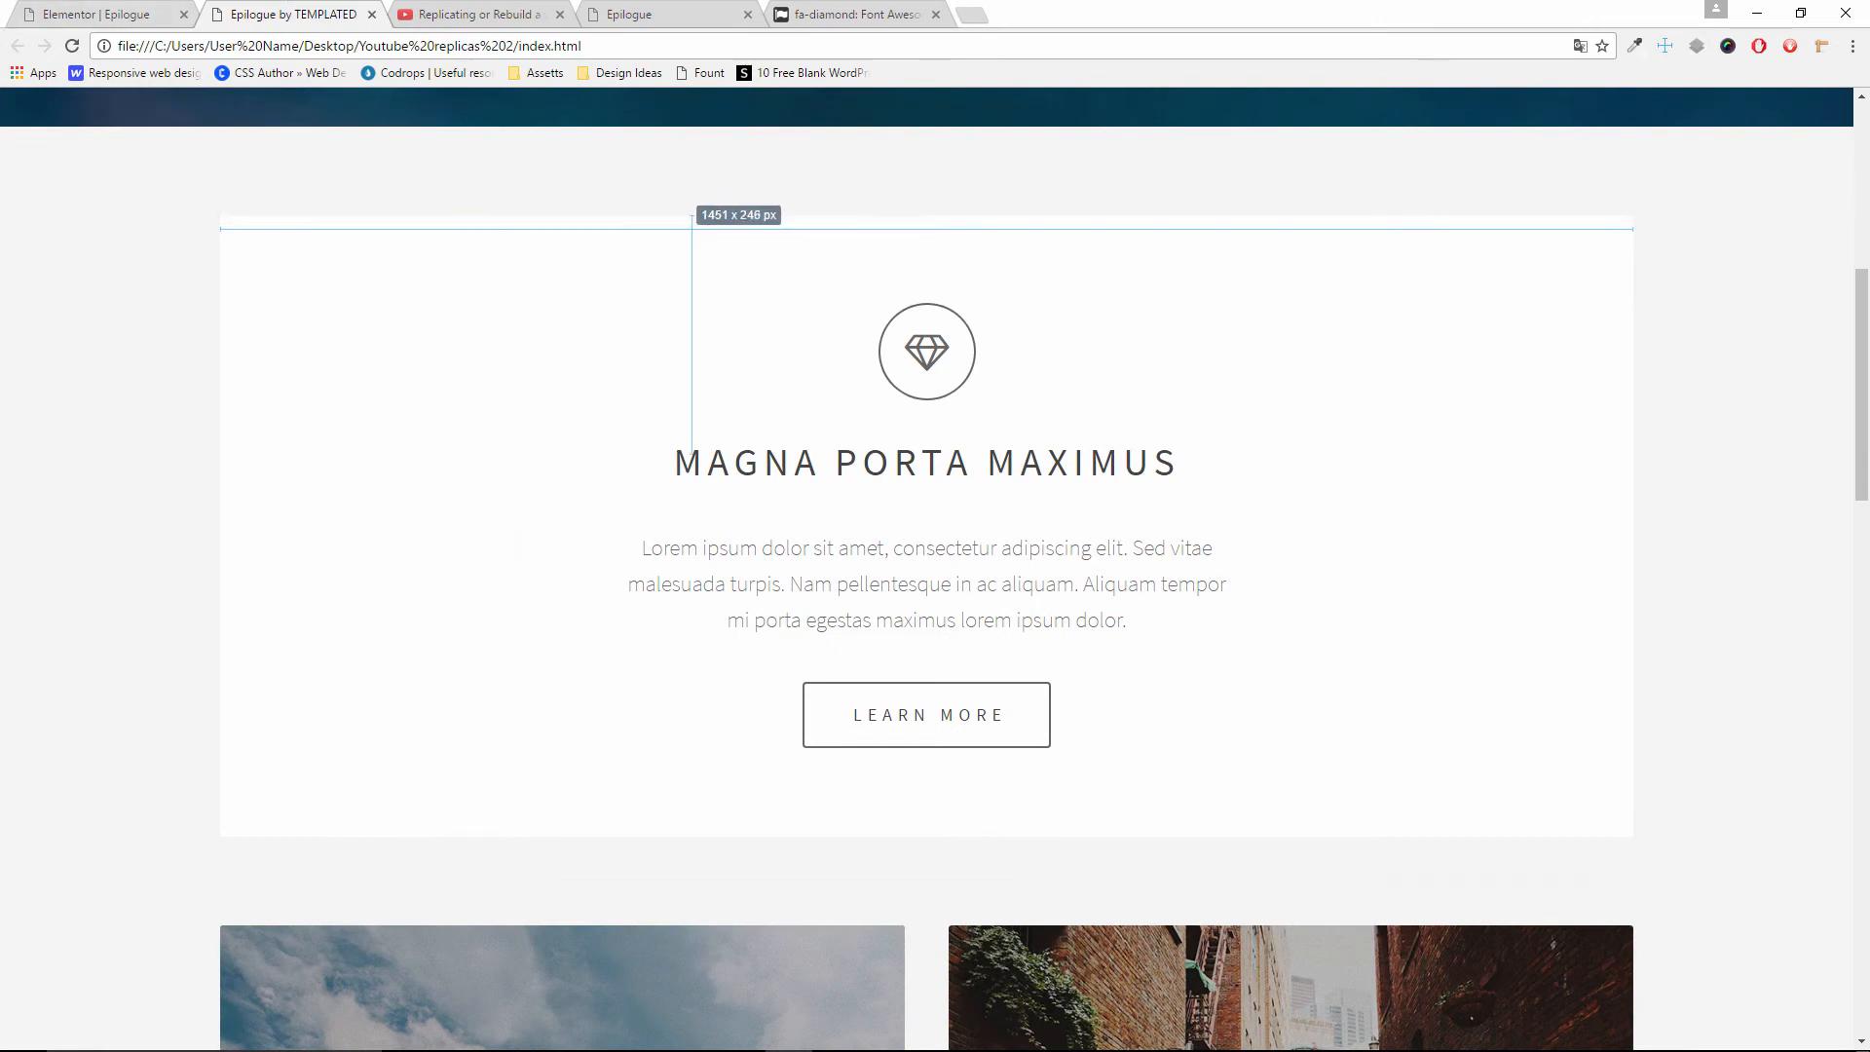
right_click(1057, 223)
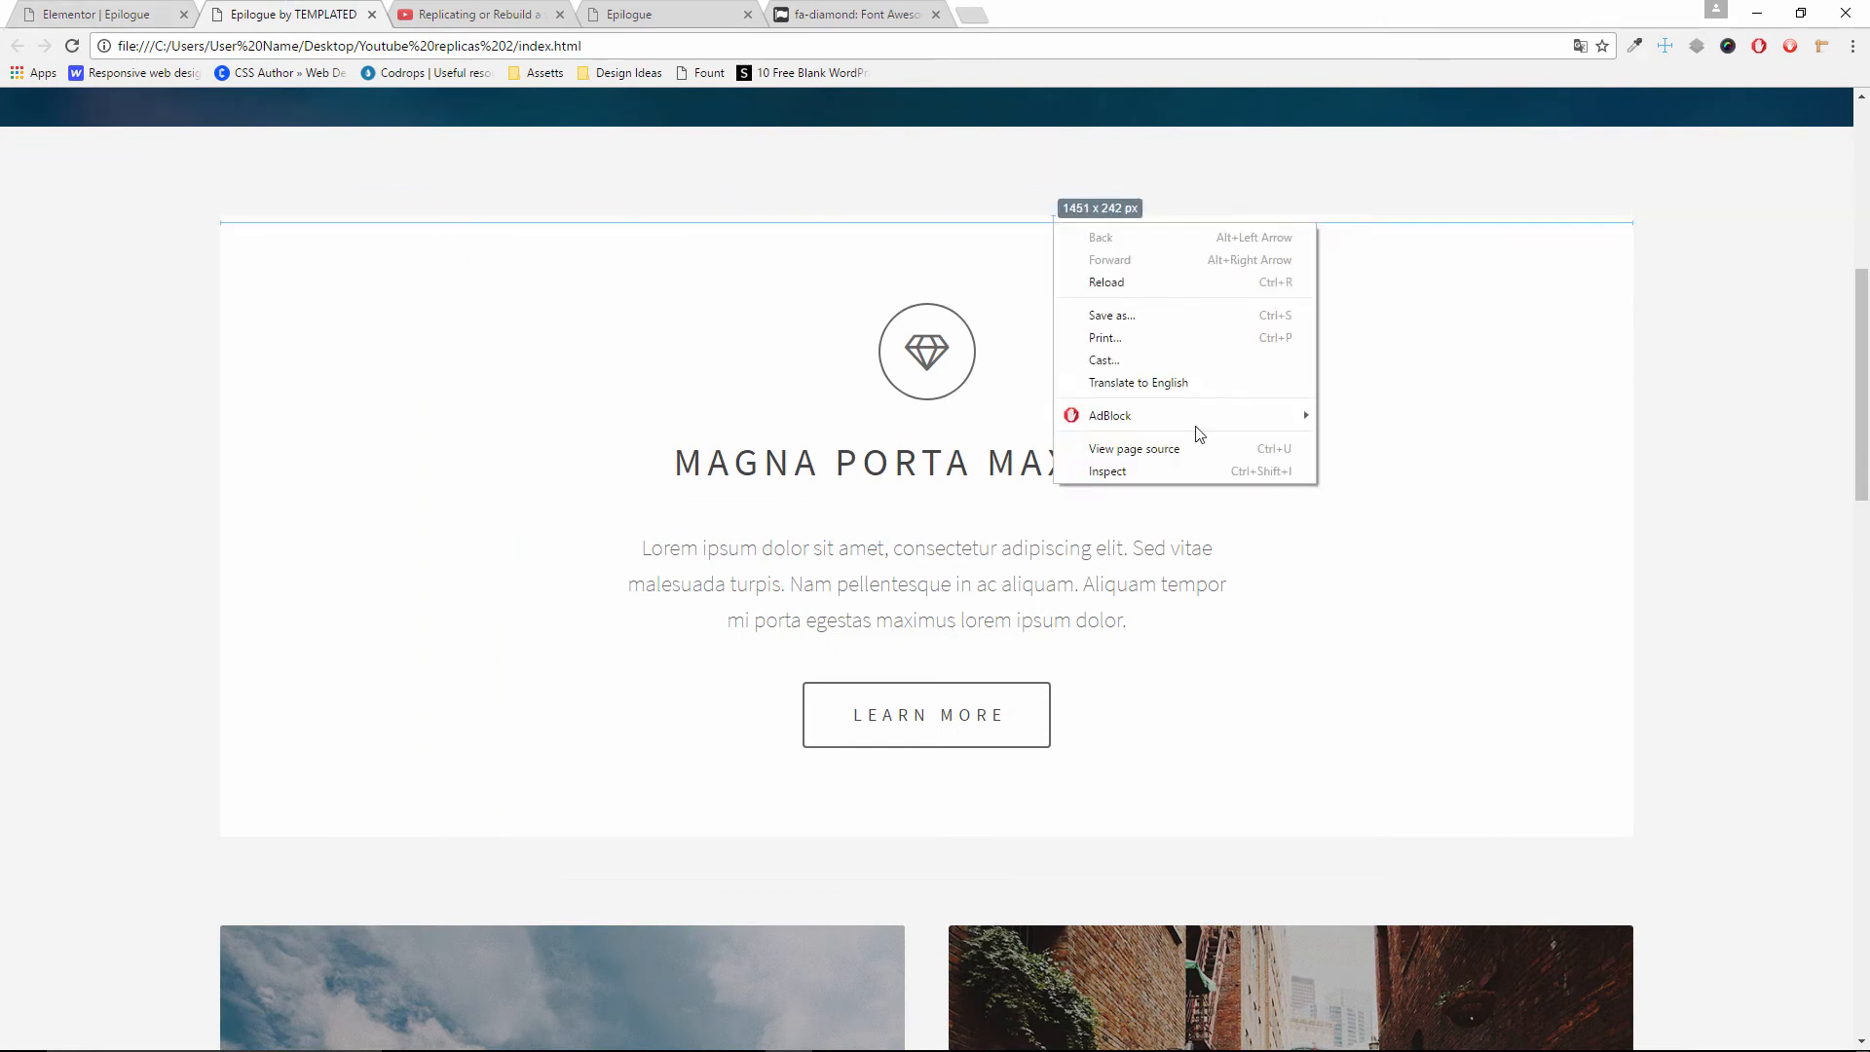
left_click(1670, 45)
left_click(1670, 46)
left_click_drag(1183, 462, 687, 456)
right_click(695, 473)
left_click(736, 468)
left_click(58, 14)
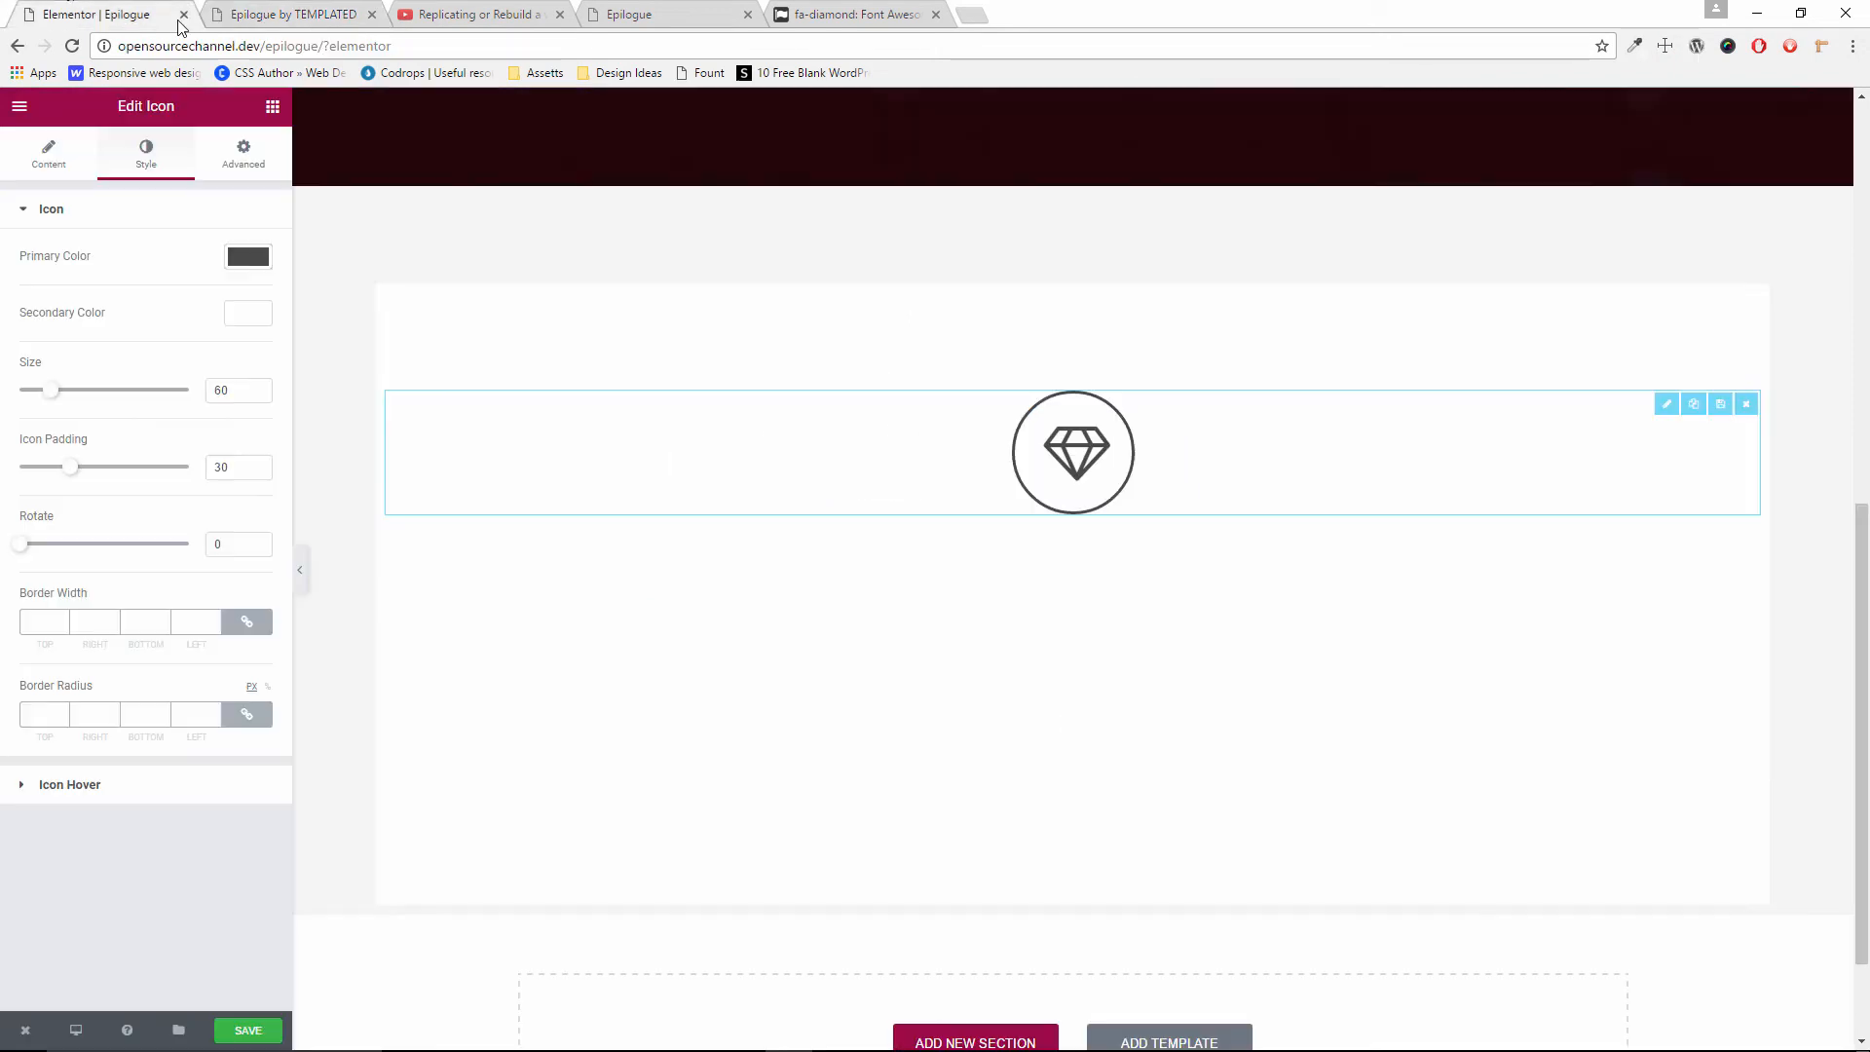
Add a centered Heading widget beneath the diamond icon and replace its title with the copied "MAGNA PORTA MAXIMUS" text
left_click(275, 115)
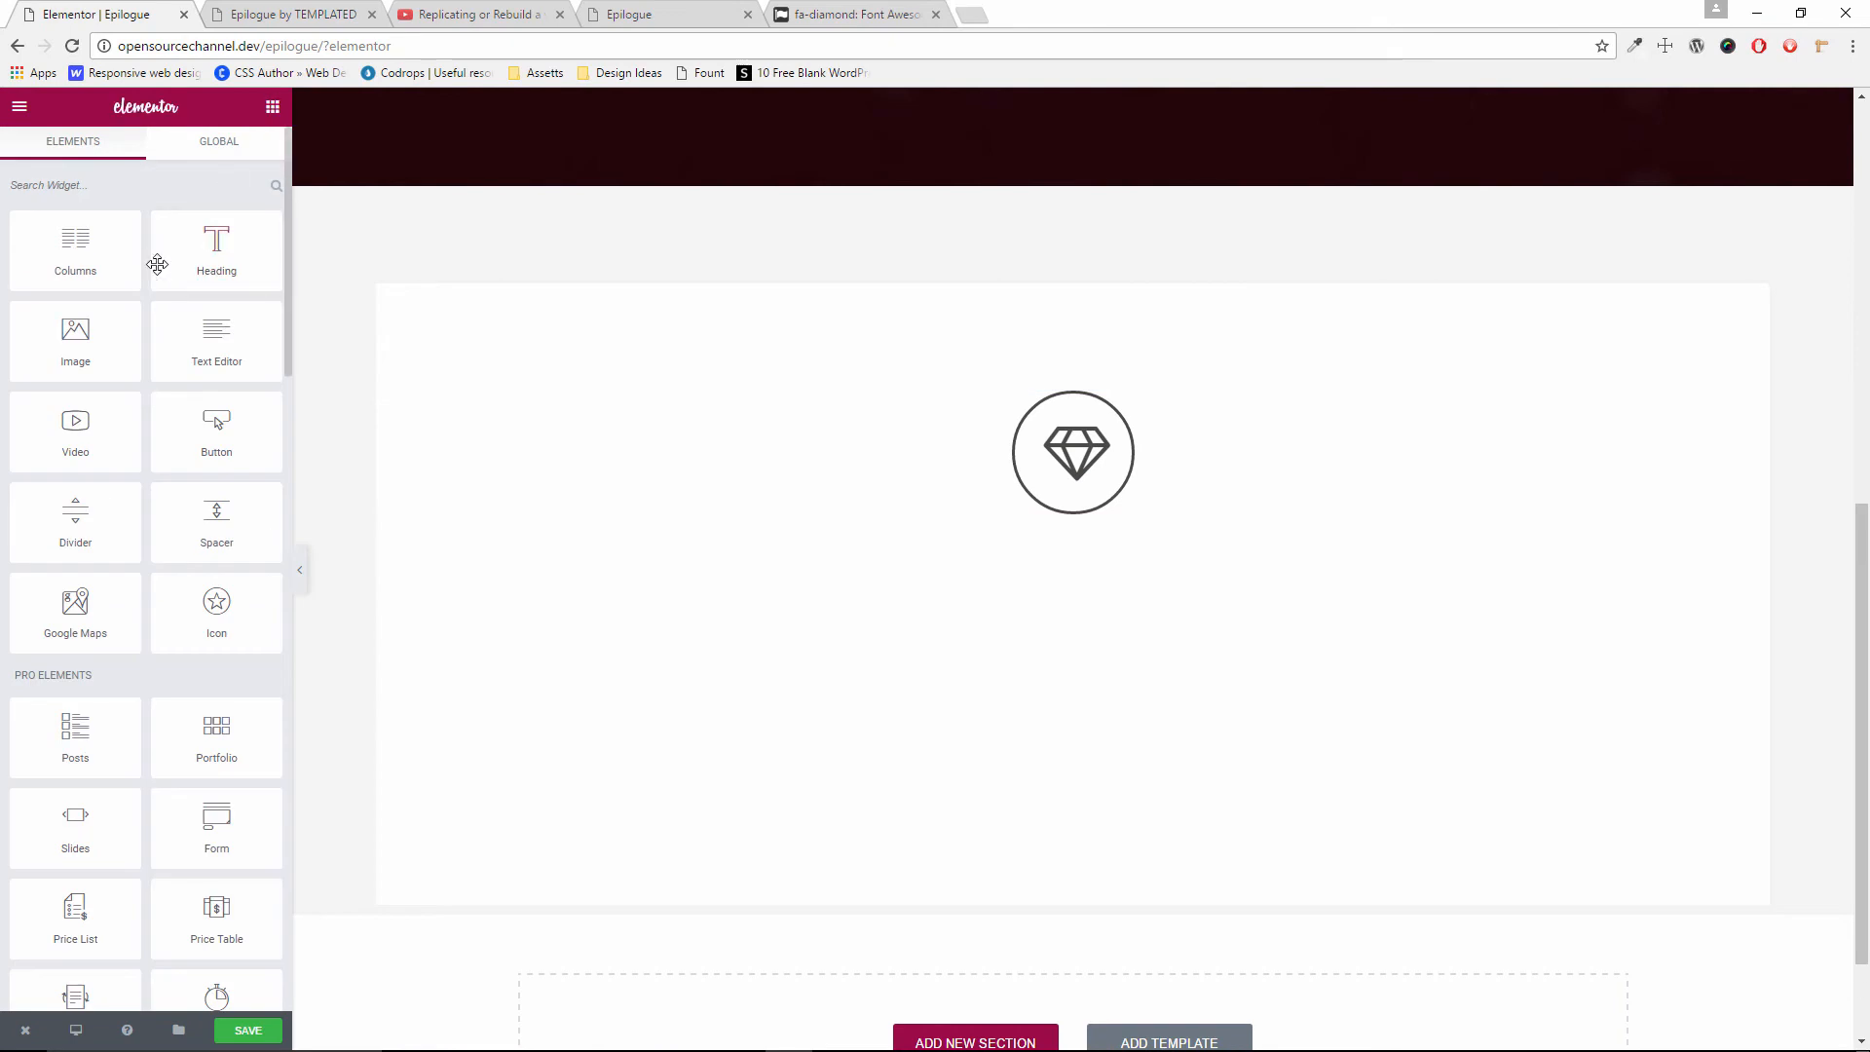
left_click_drag(287, 336, 1126, 514)
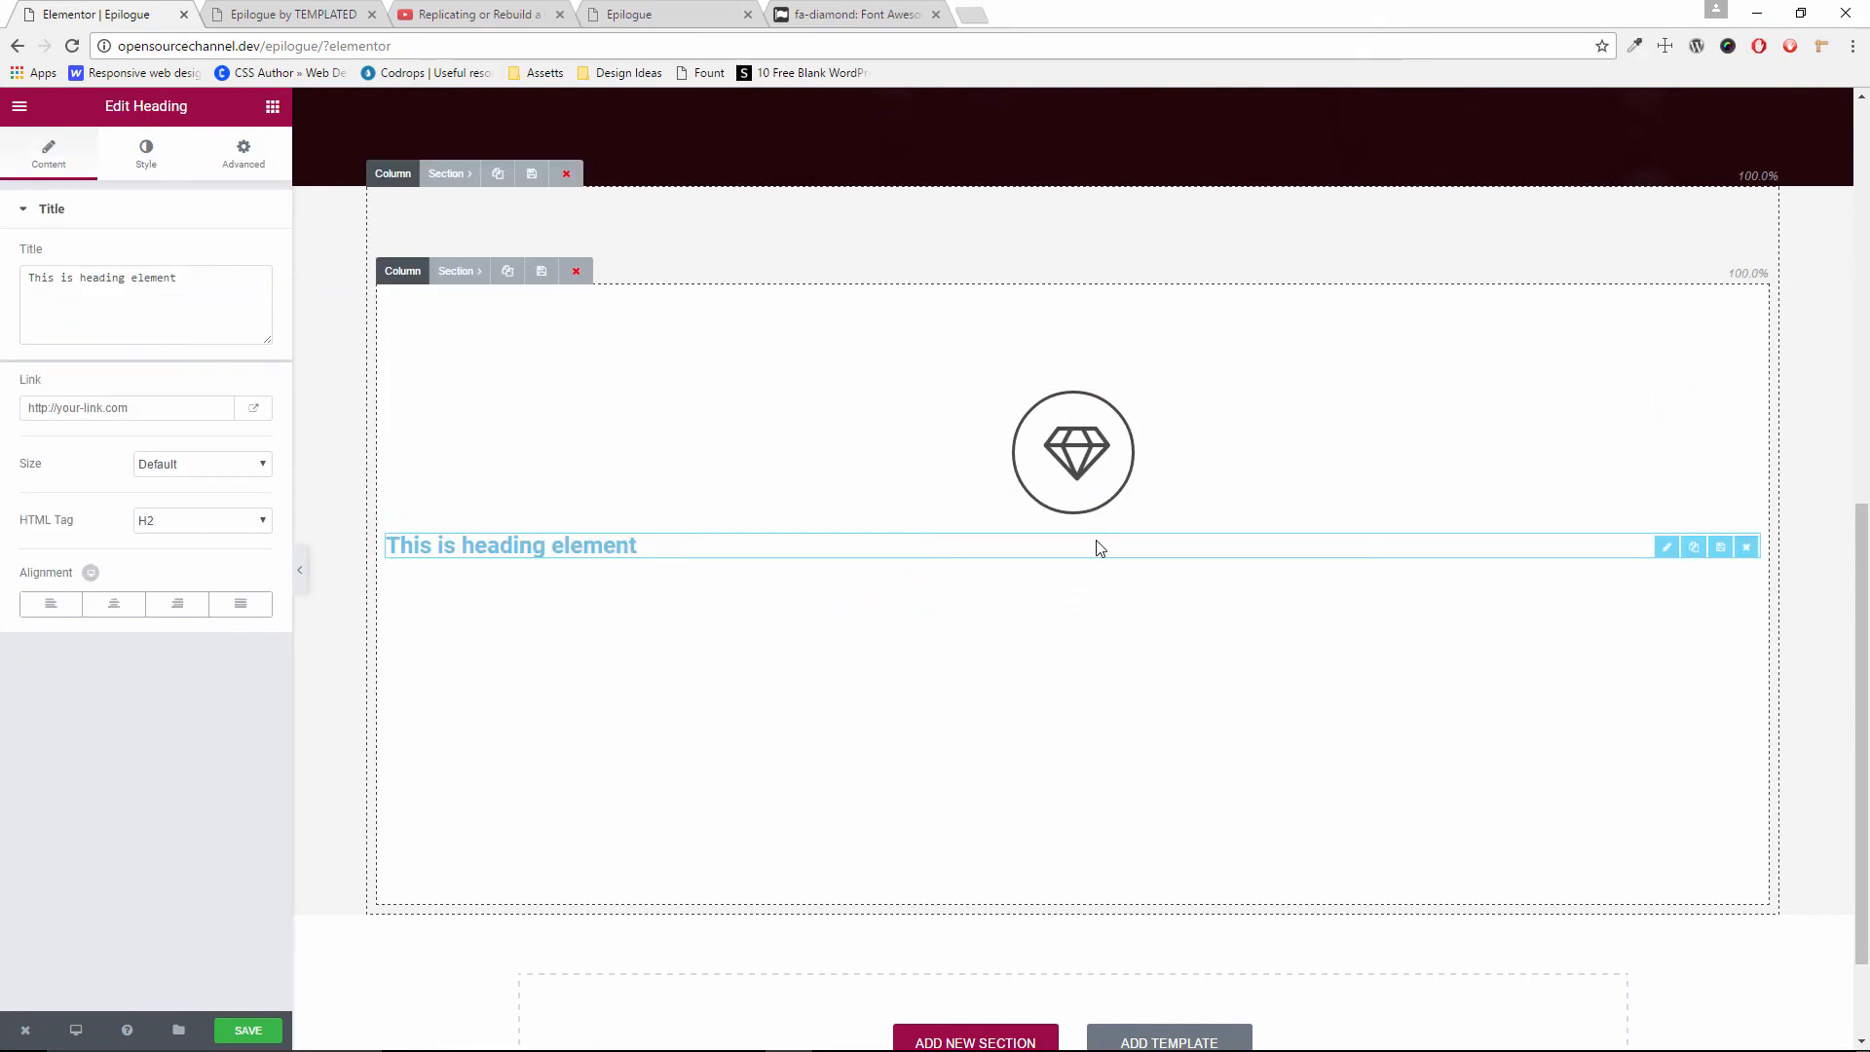
left_click(114, 604)
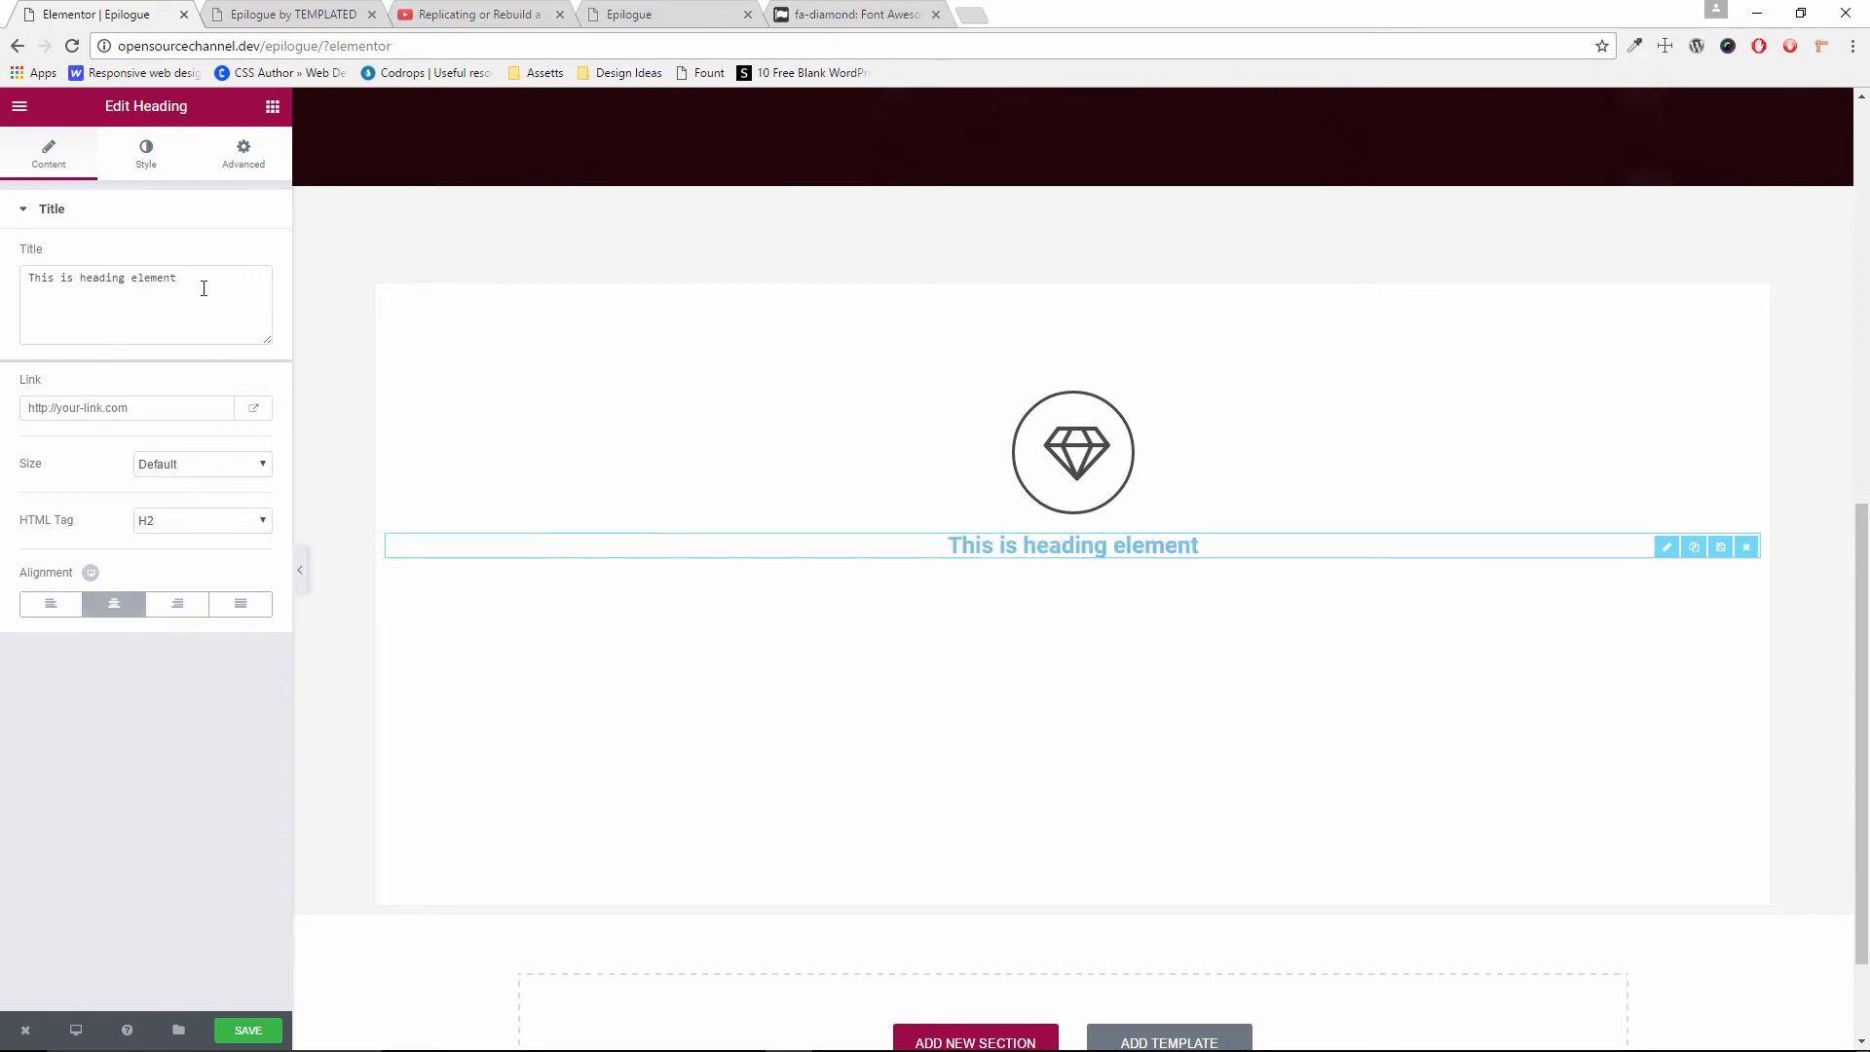
triple_click(199, 284)
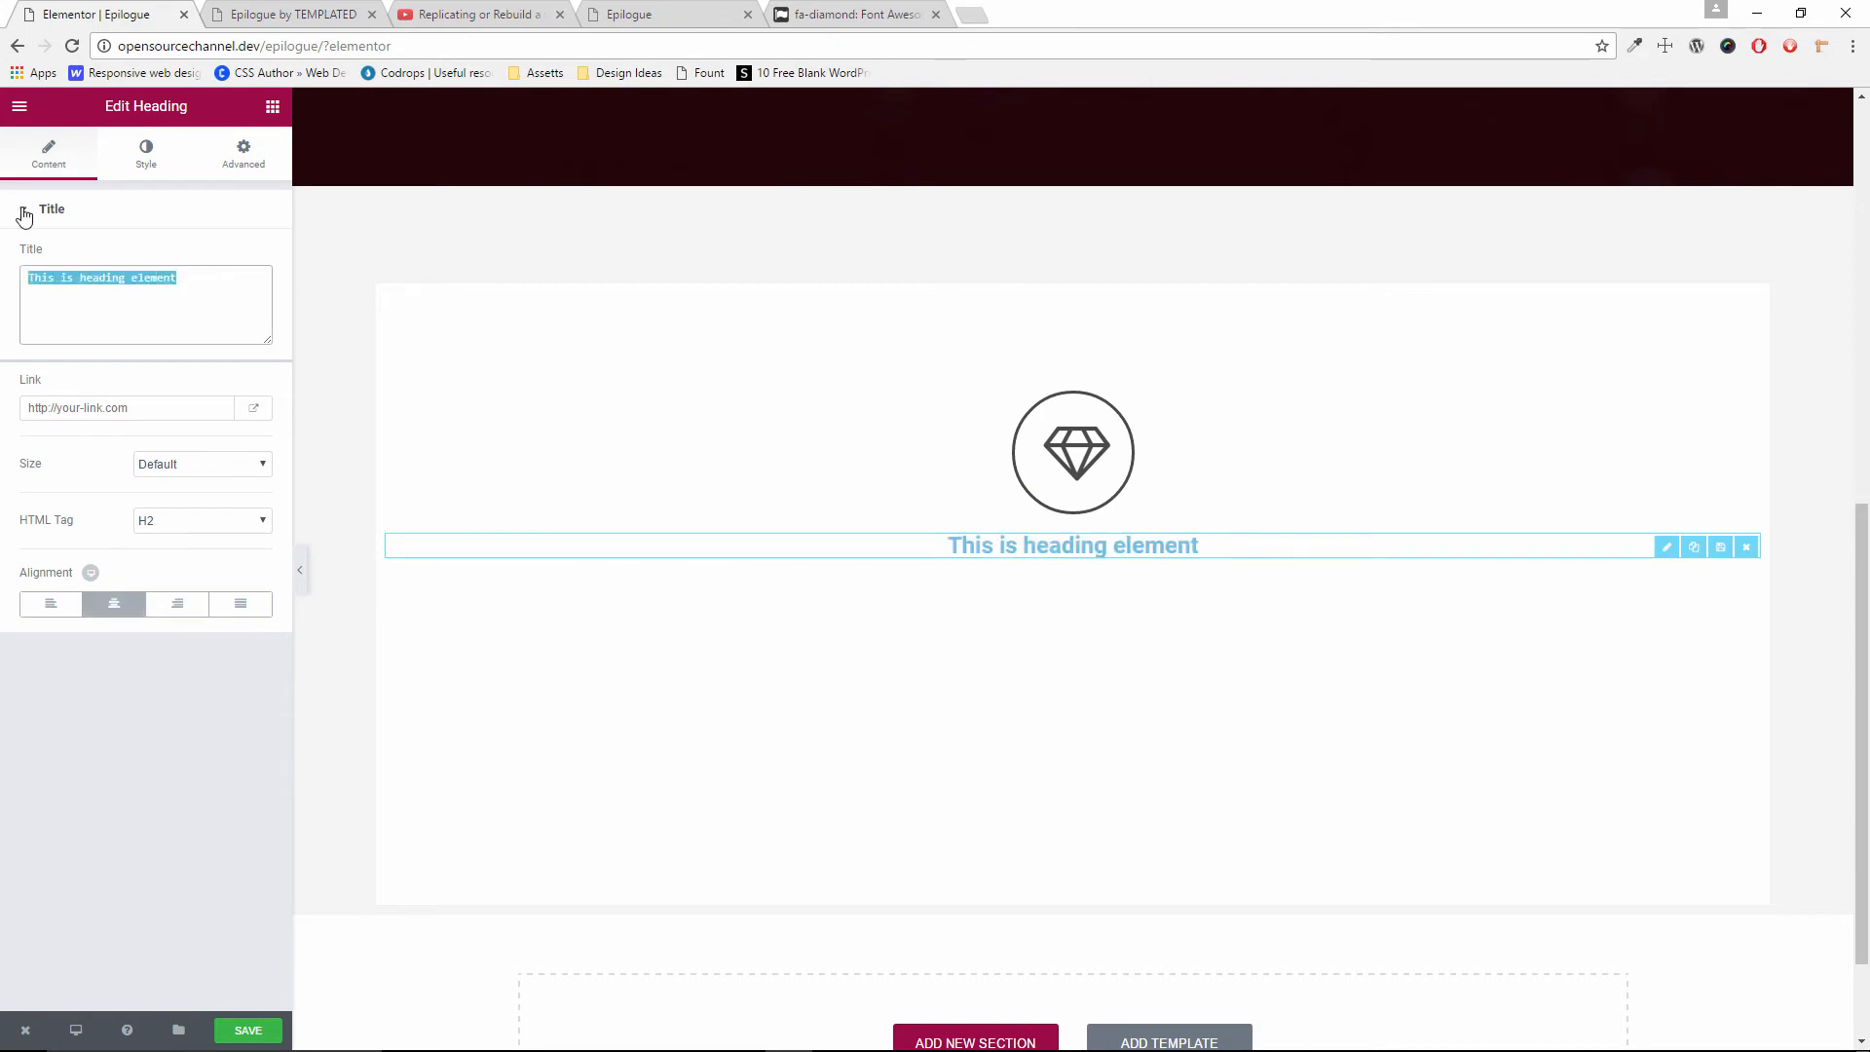
key("ctrl+v")
Sample the heading's color on the reference page and set the new heading's text color to #444444
left_click(166, 146)
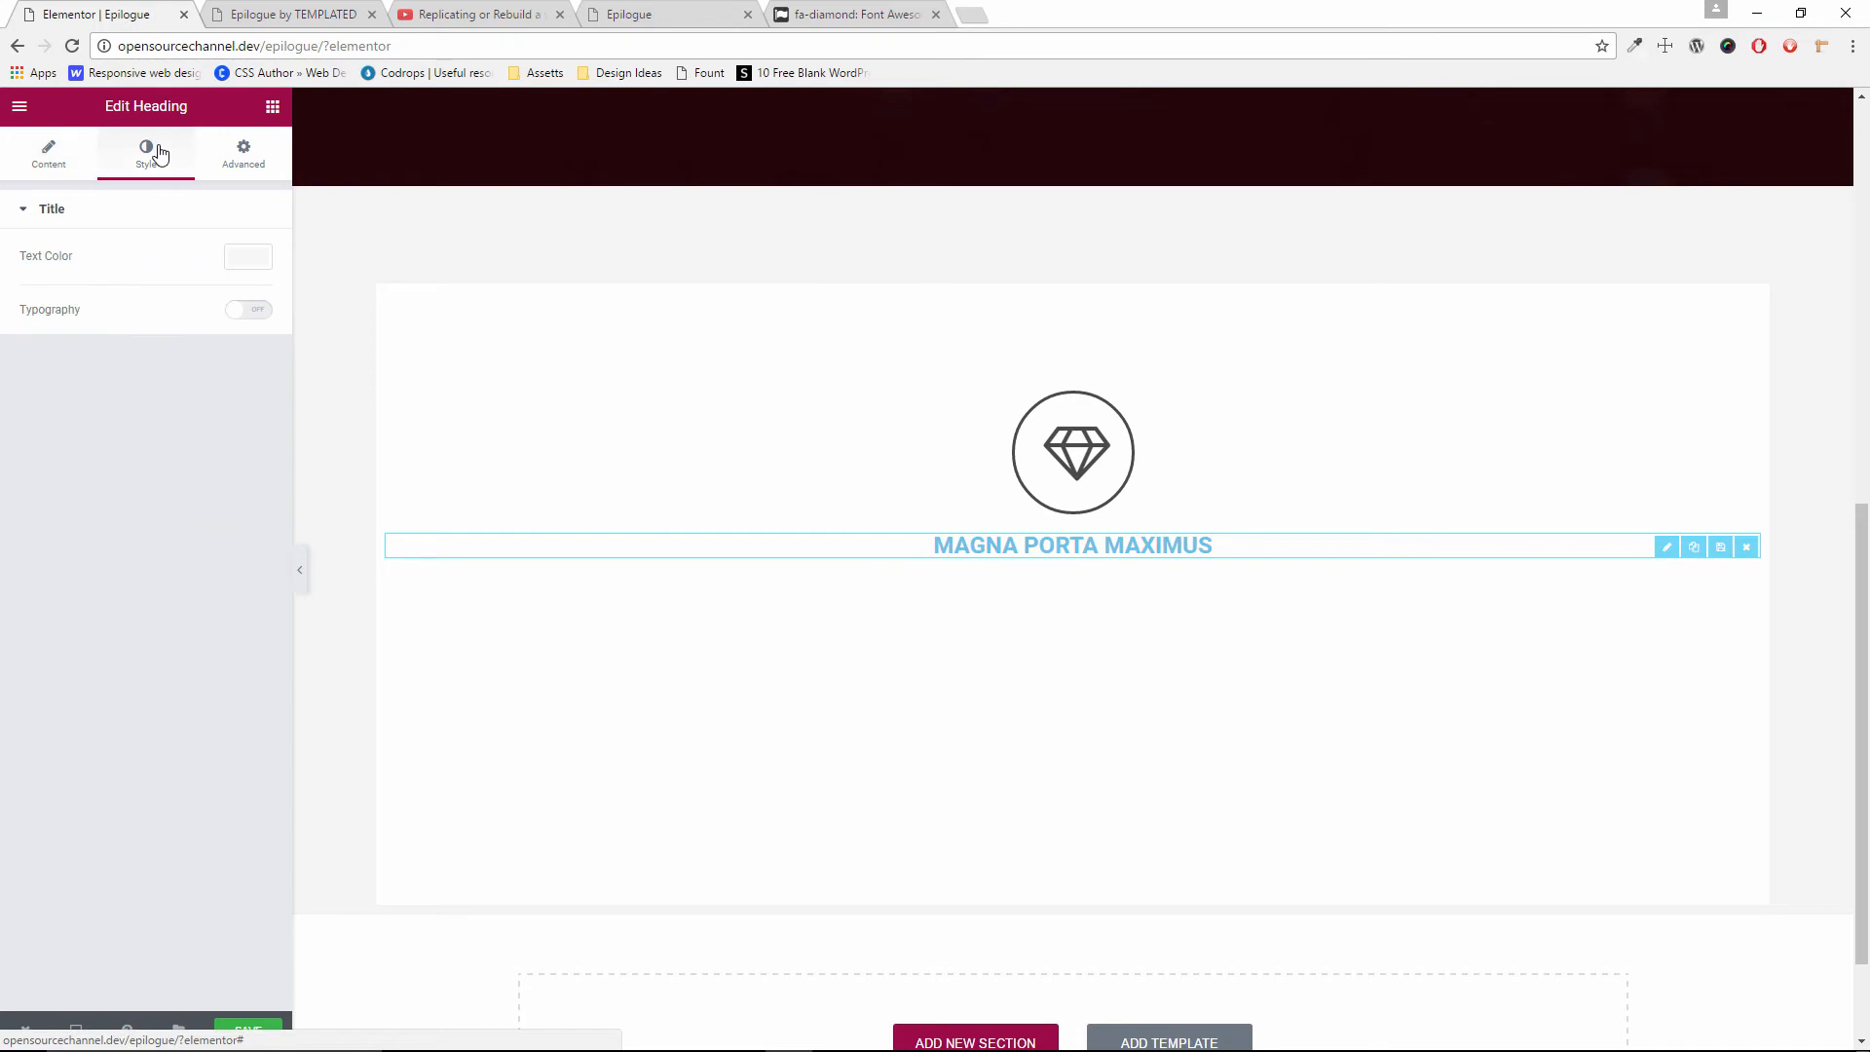
left_click(252, 255)
left_click(293, 14)
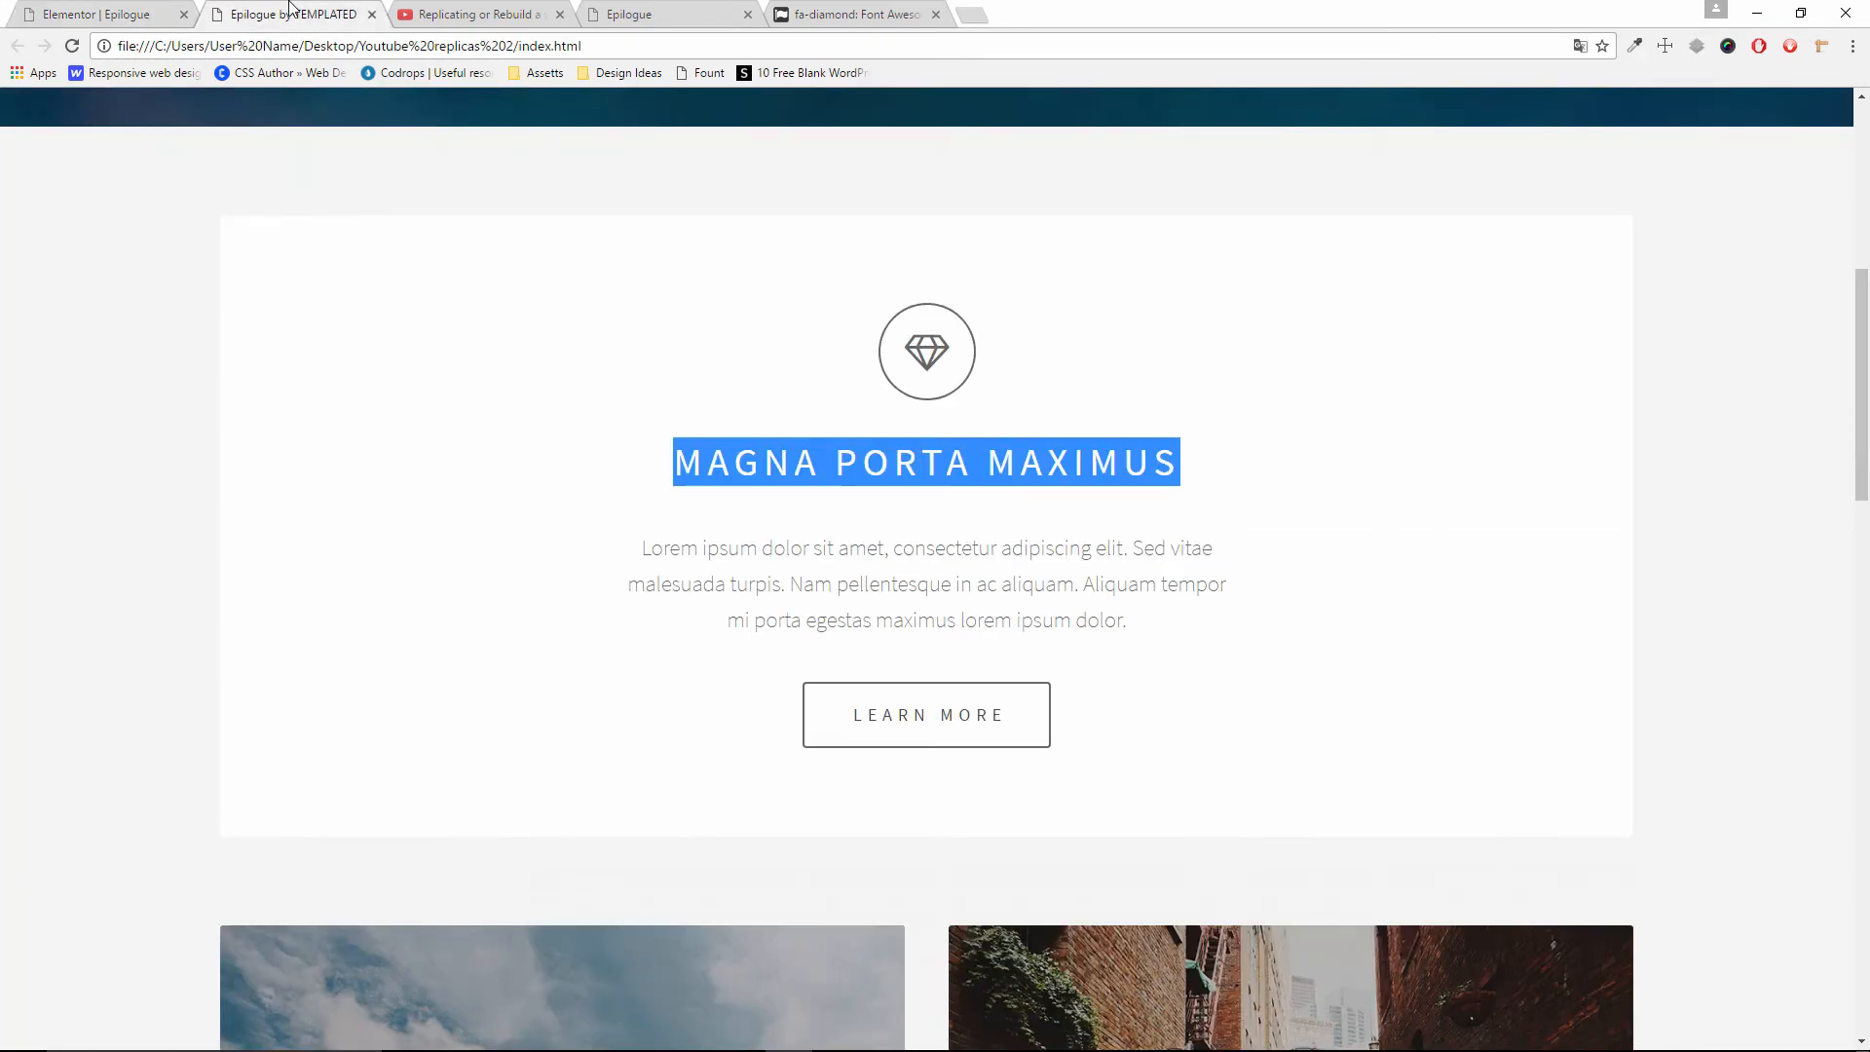
left_click(1240, 510)
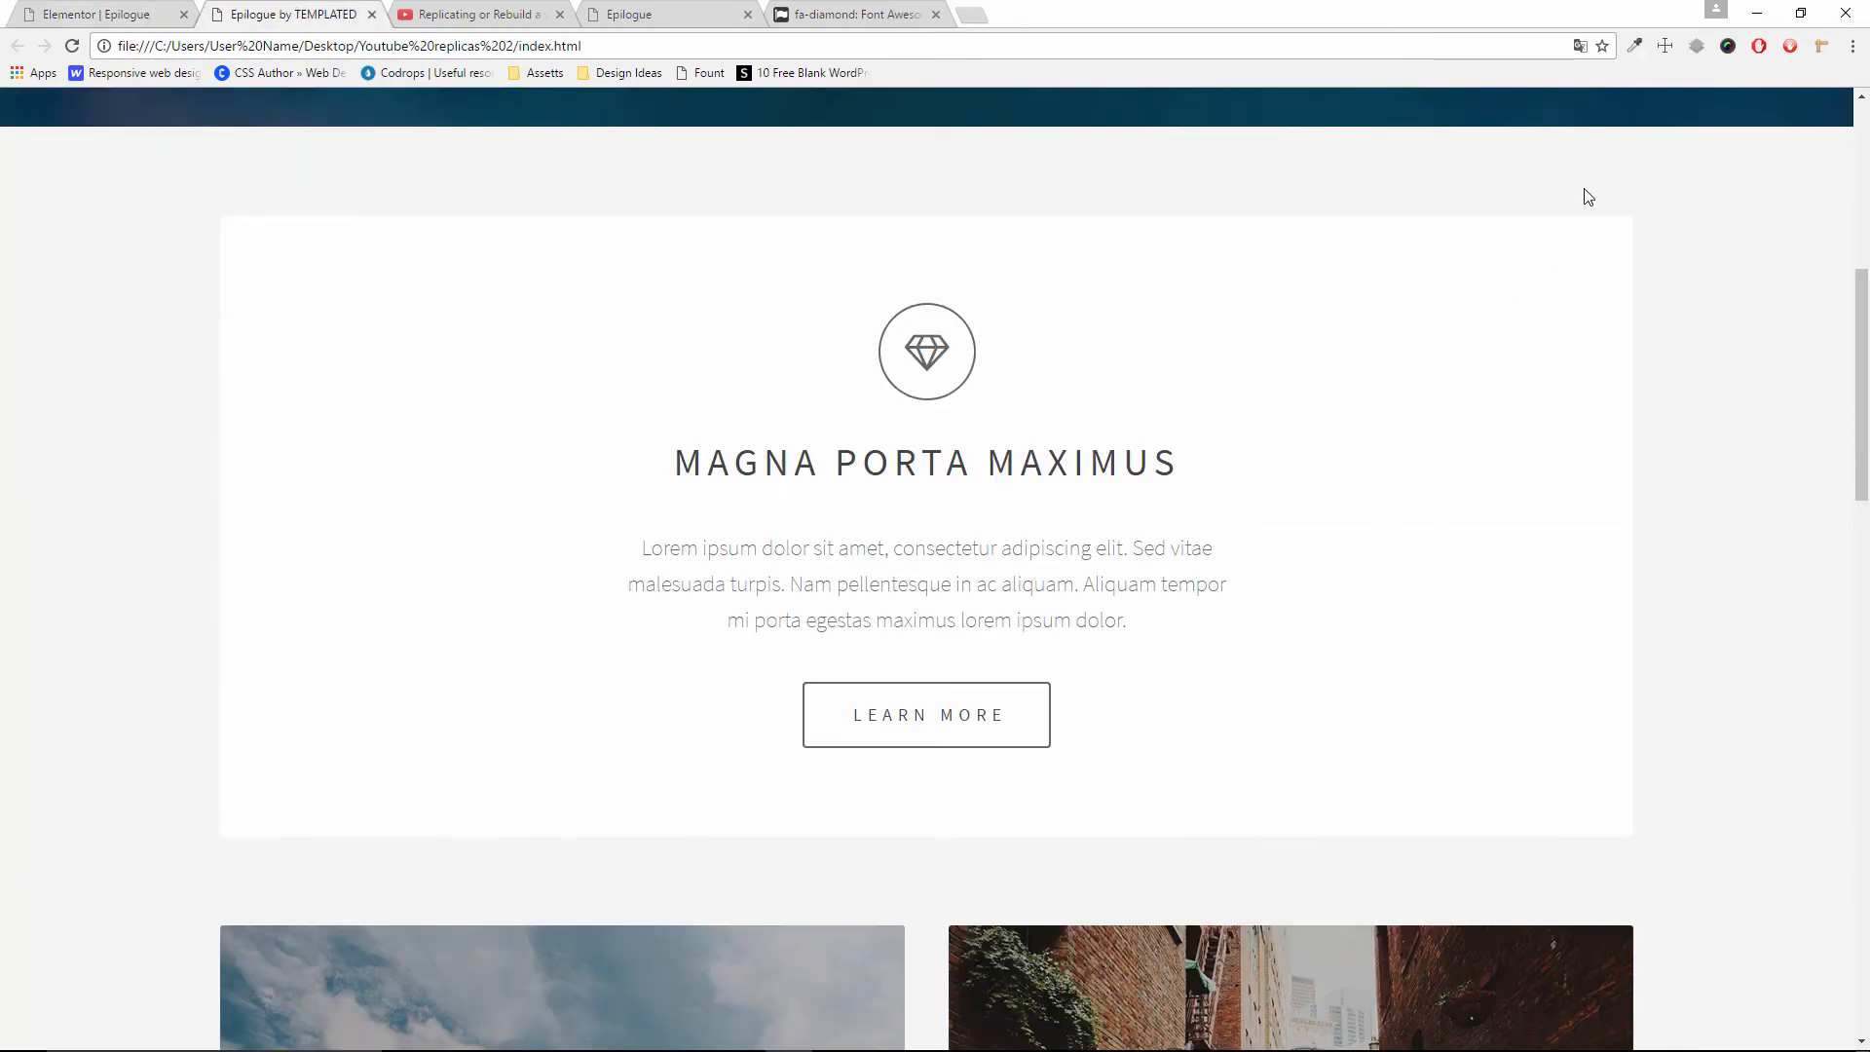
left_click(1633, 43)
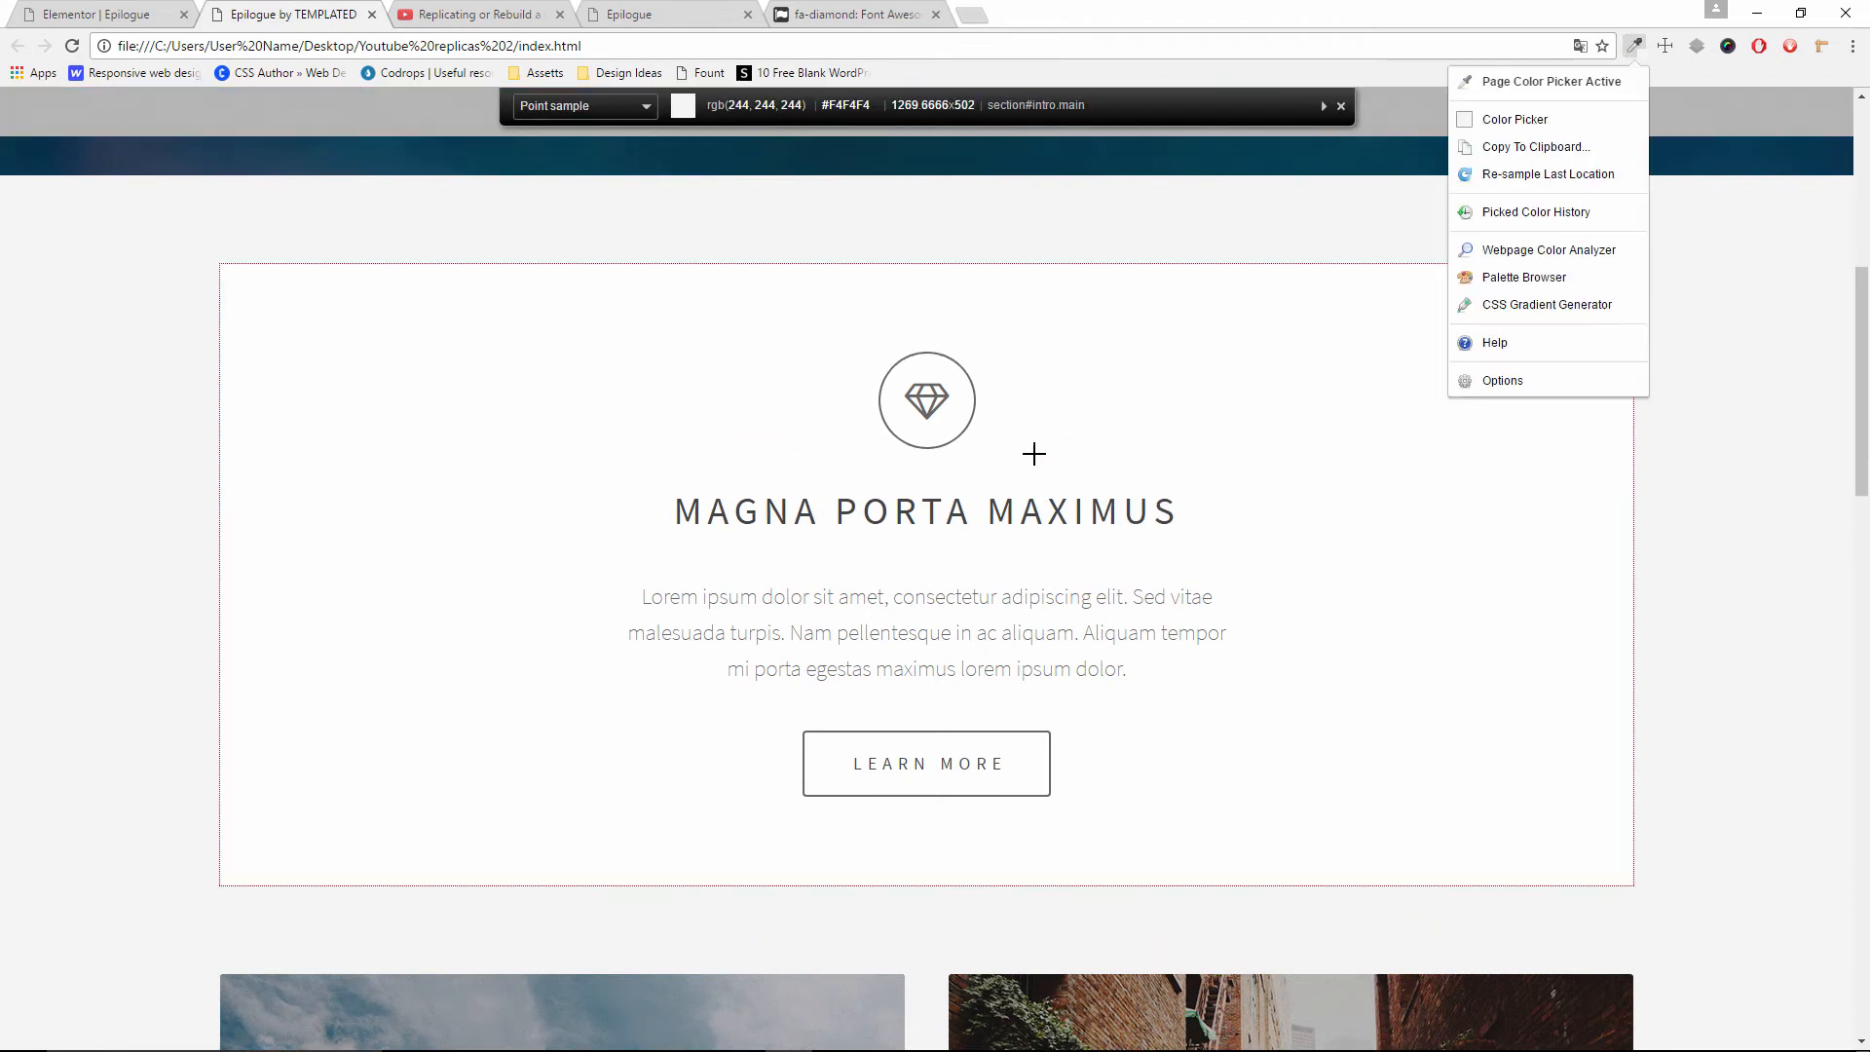
left_click(1036, 514)
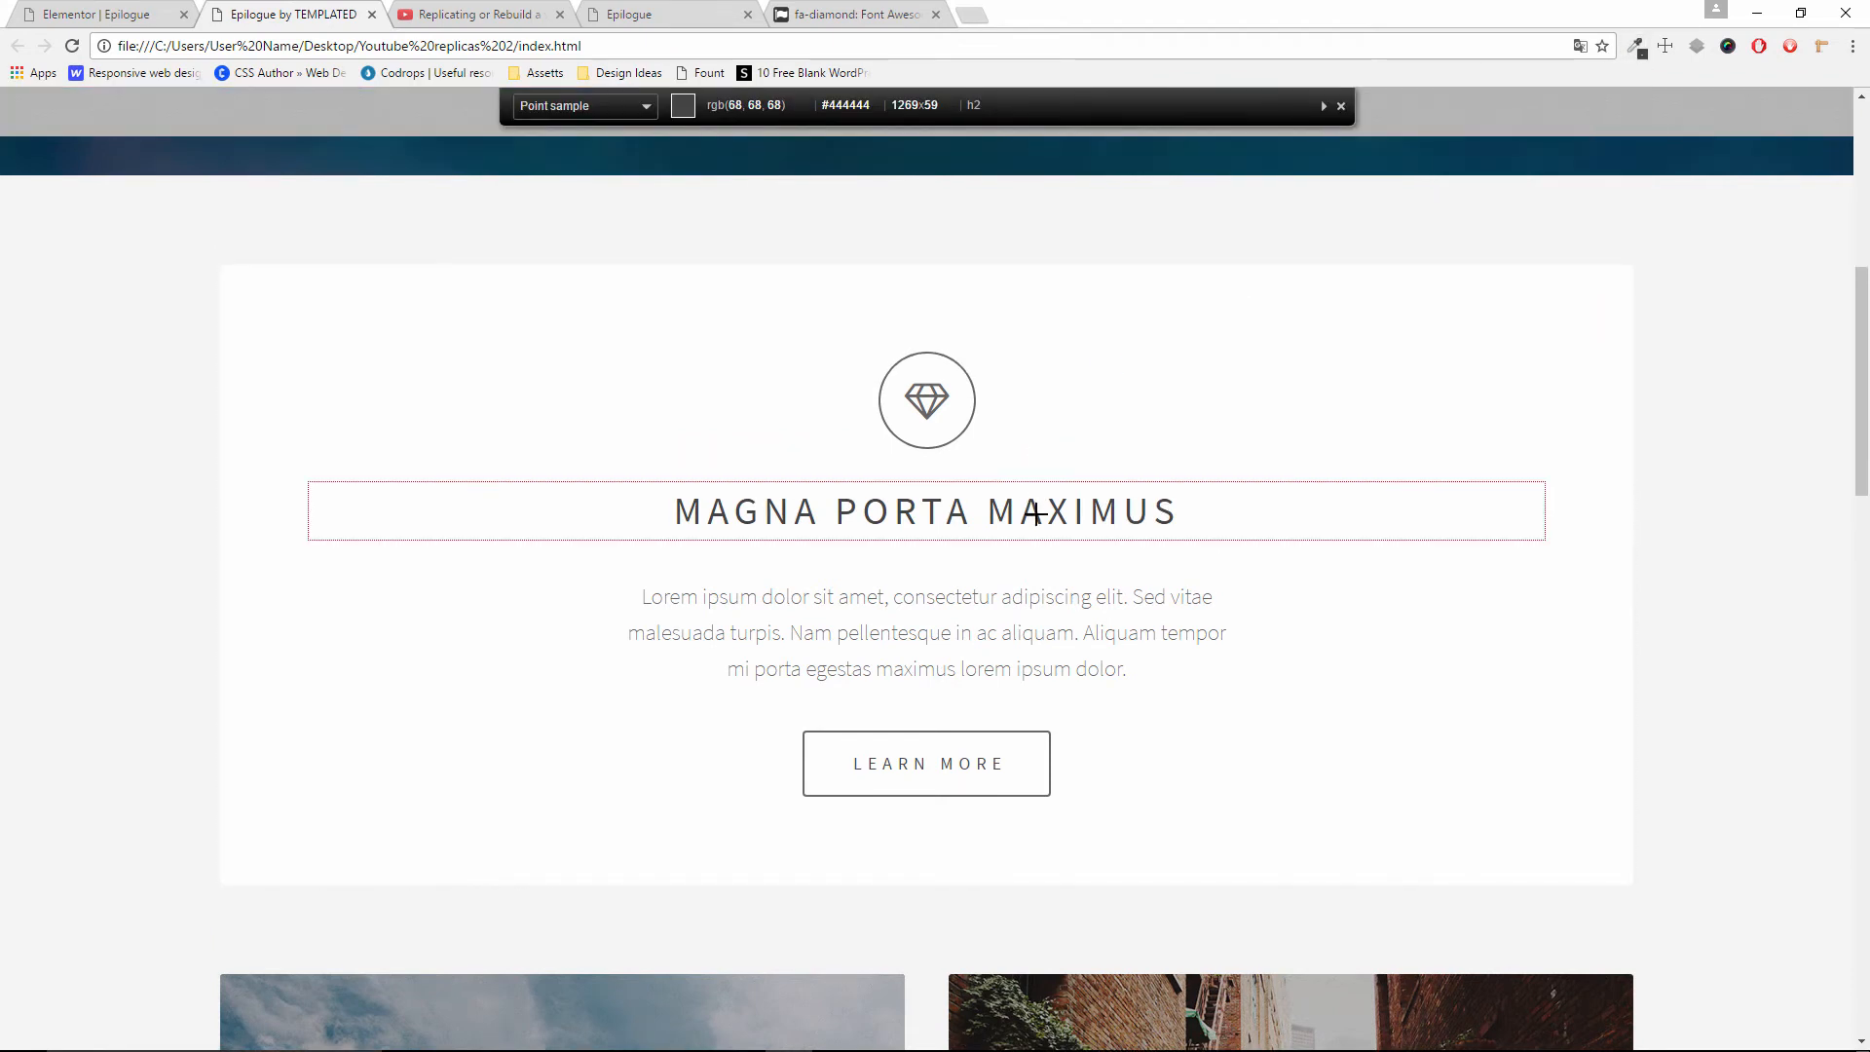
left_click(1036, 514)
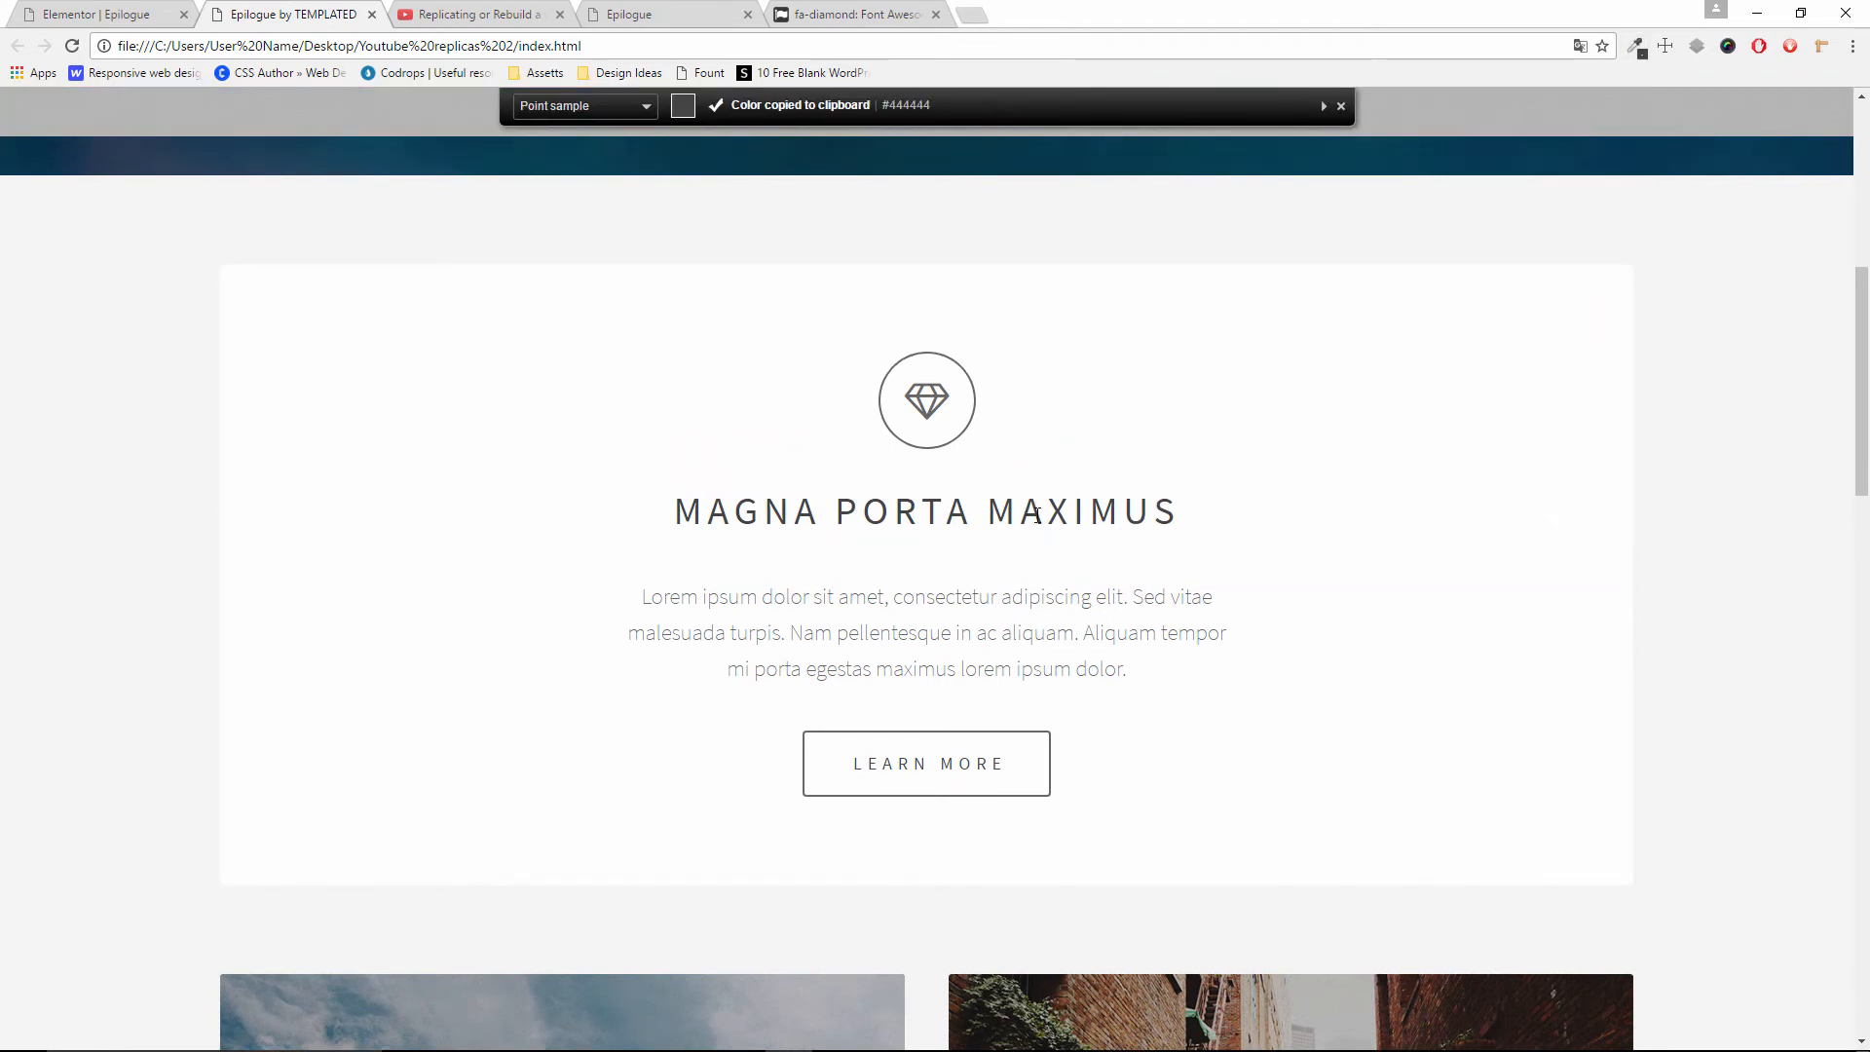
left_click(101, 9)
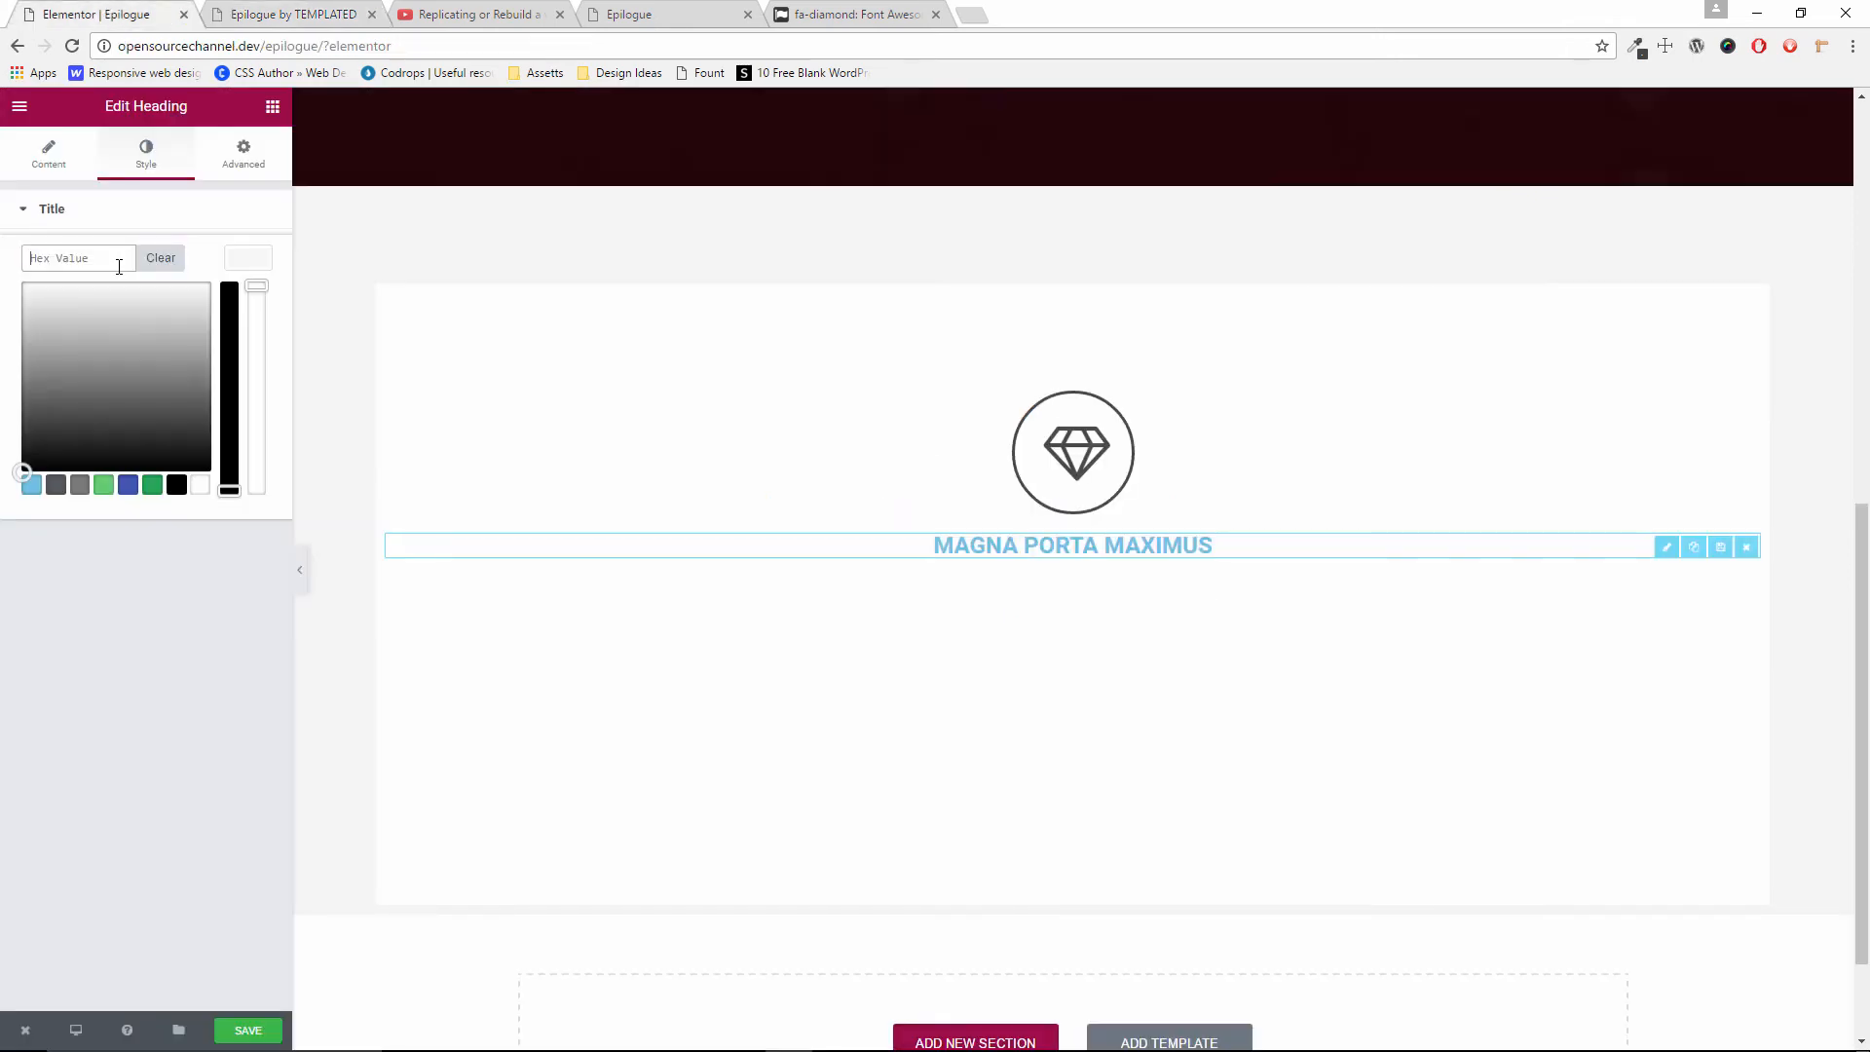
key("ctrl+v")
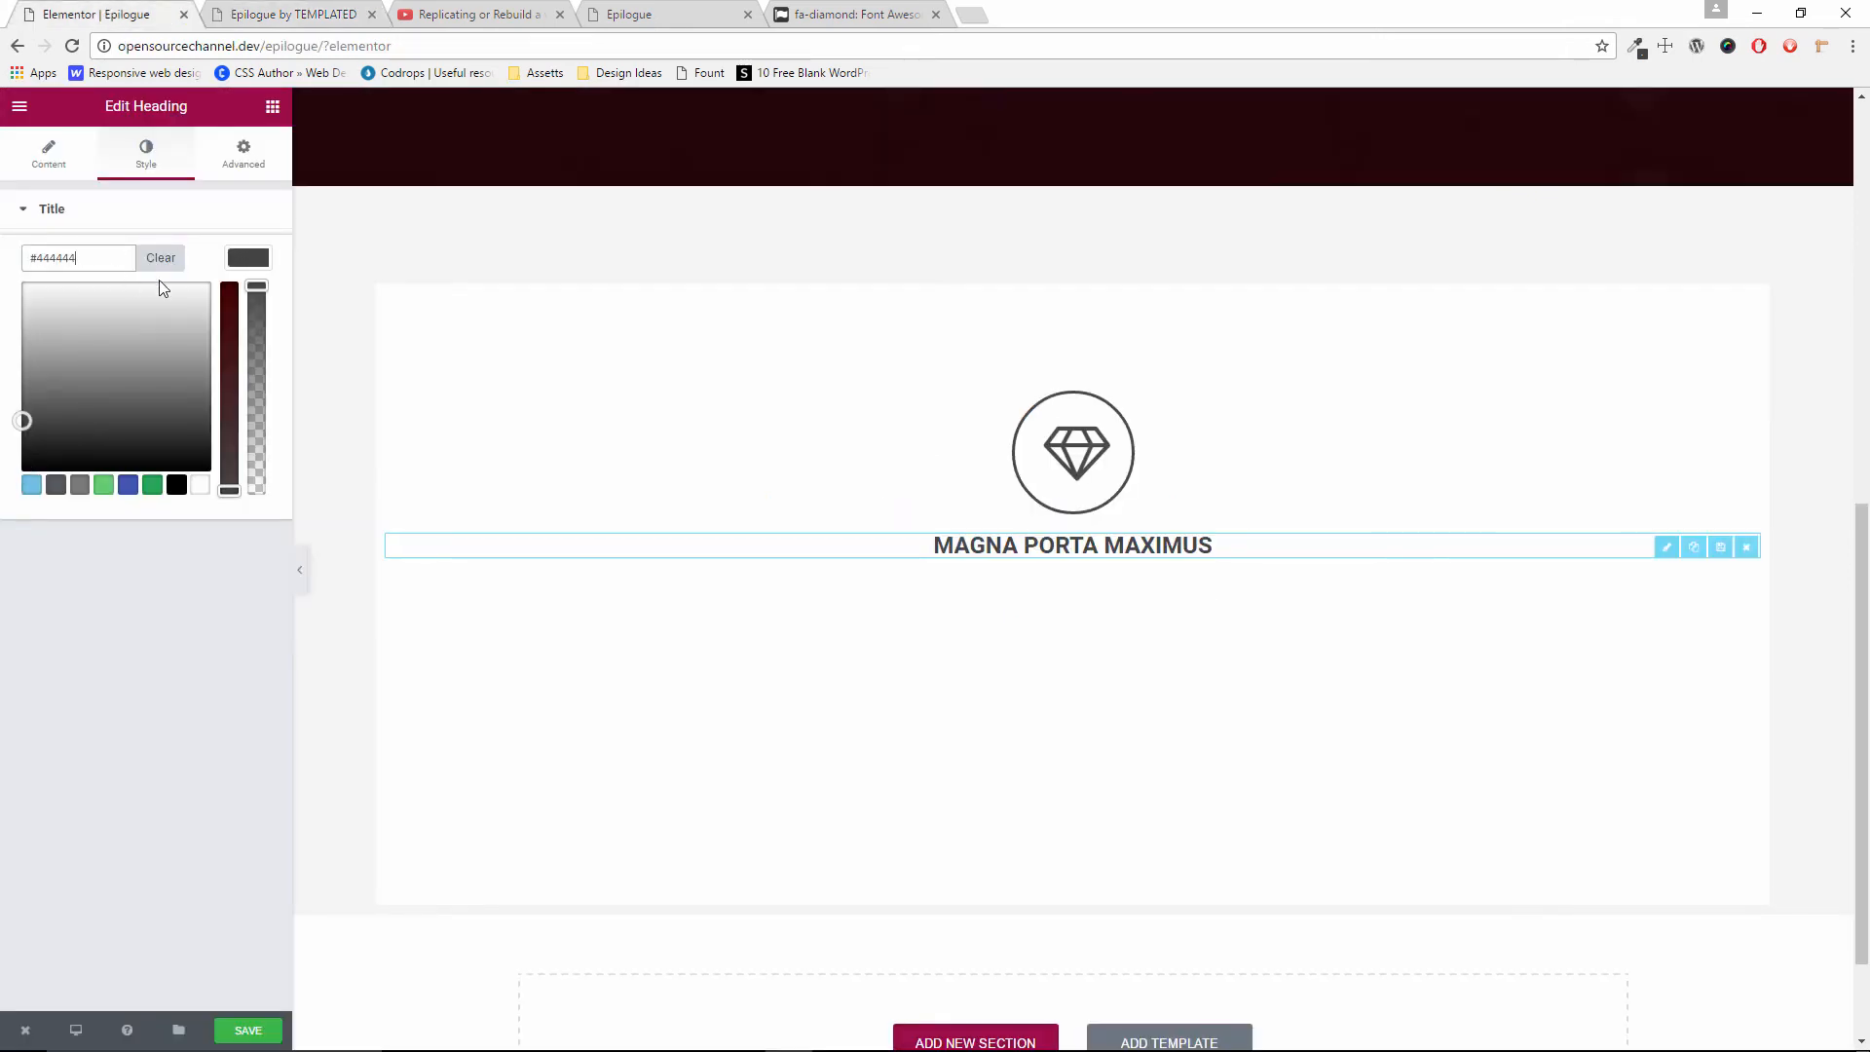
Identify the reference heading's font, then enable custom typography for the new heading and set its size to 39 px
left_click(326, 13)
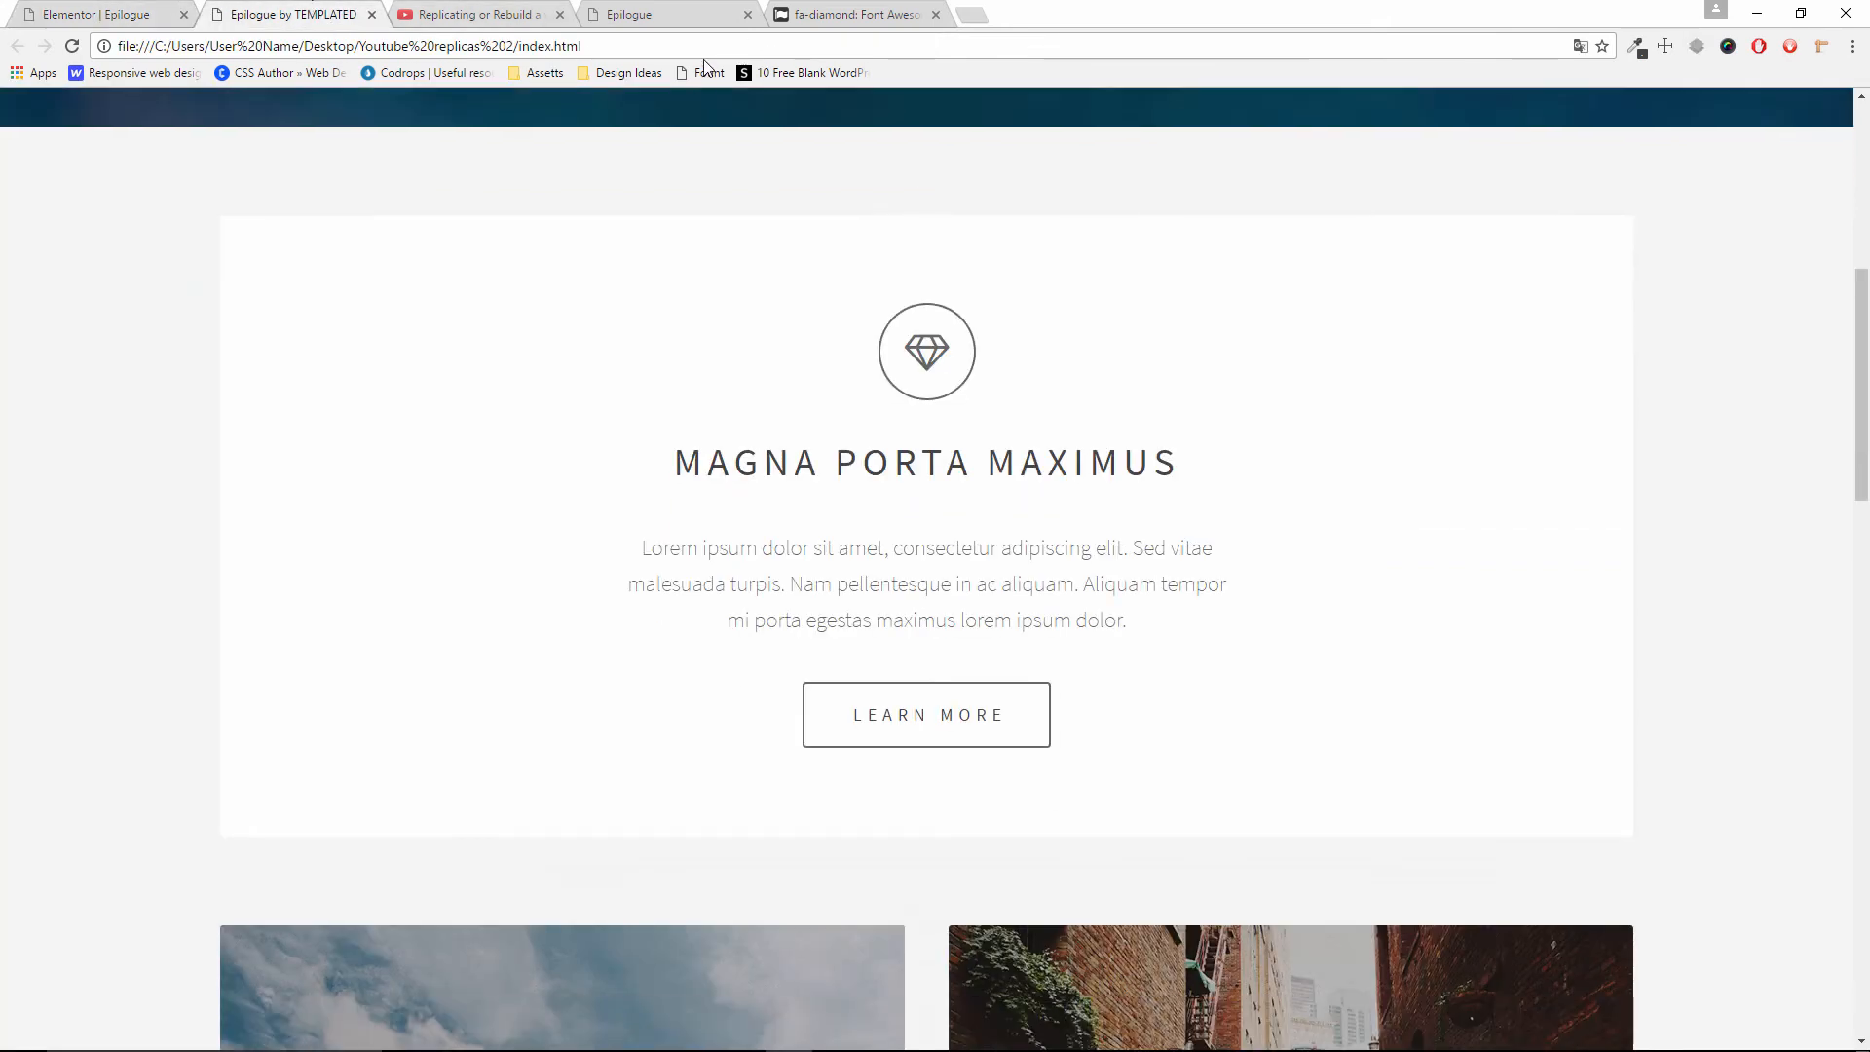
left_click(955, 458)
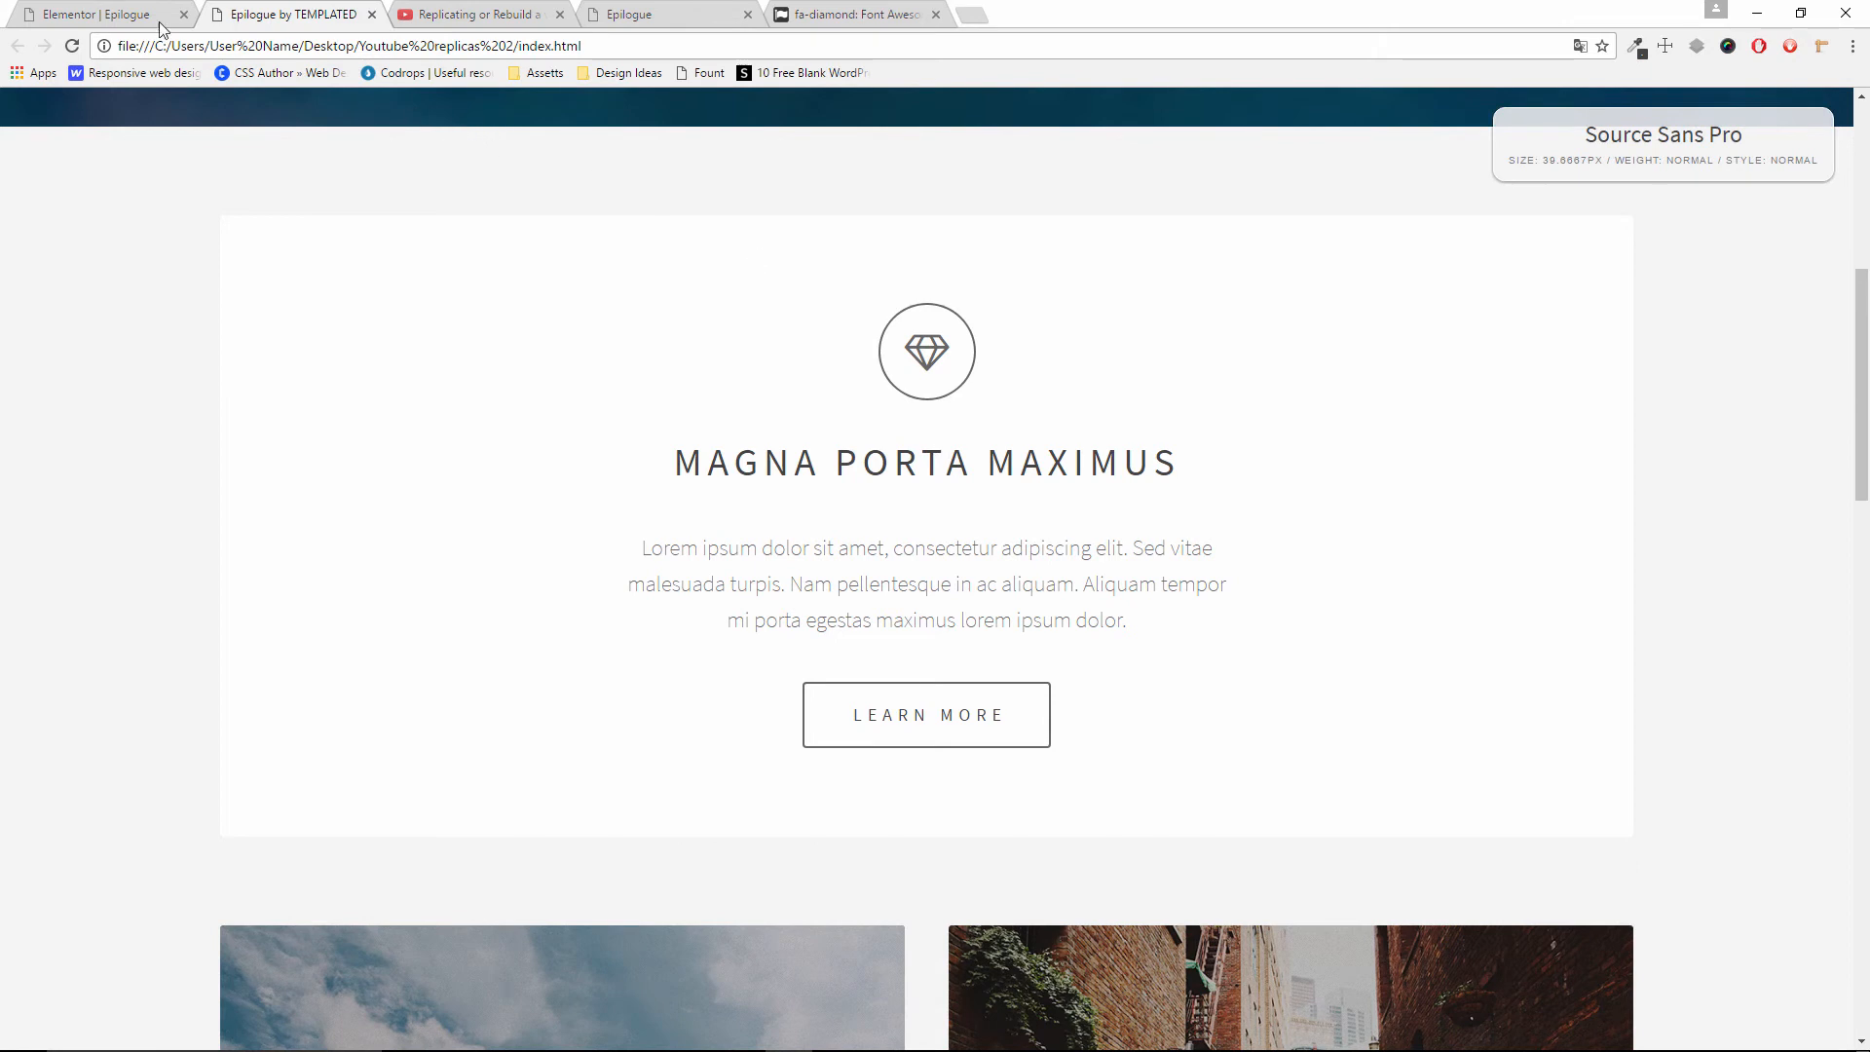
left_click(112, 21)
left_click(251, 258)
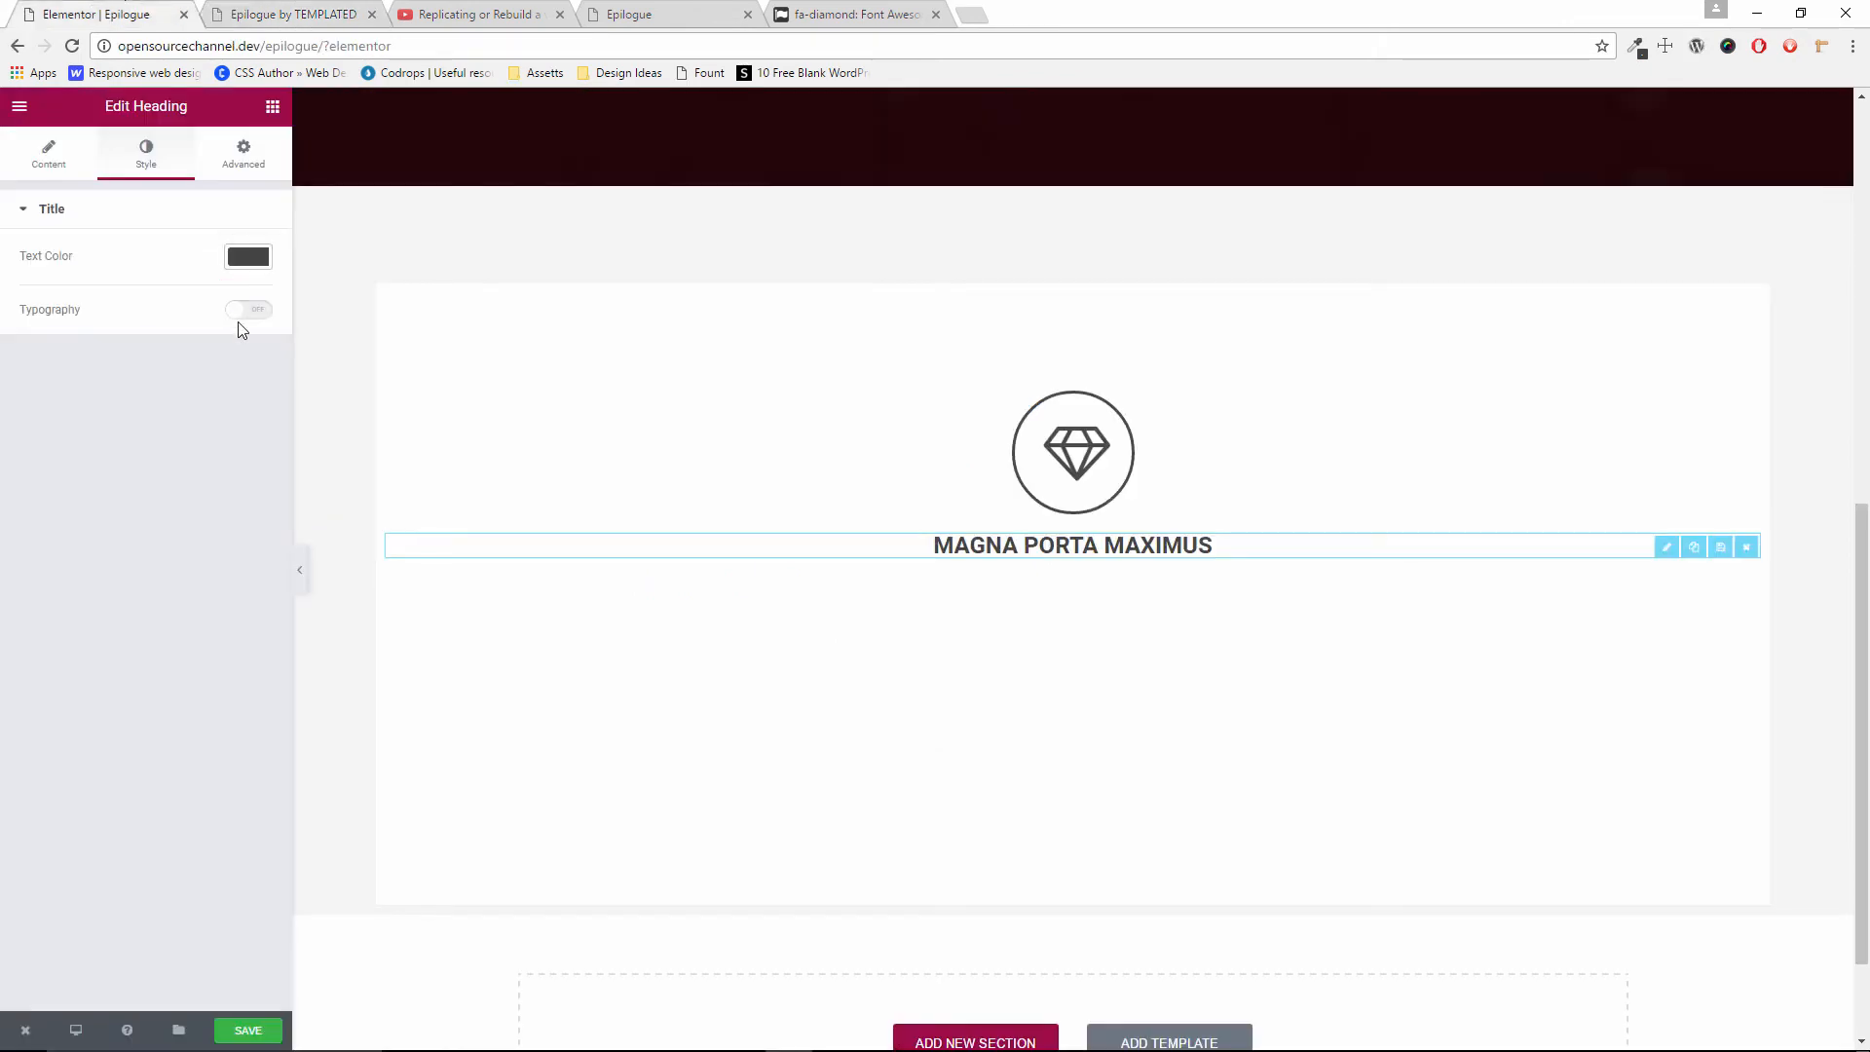
left_click(245, 311)
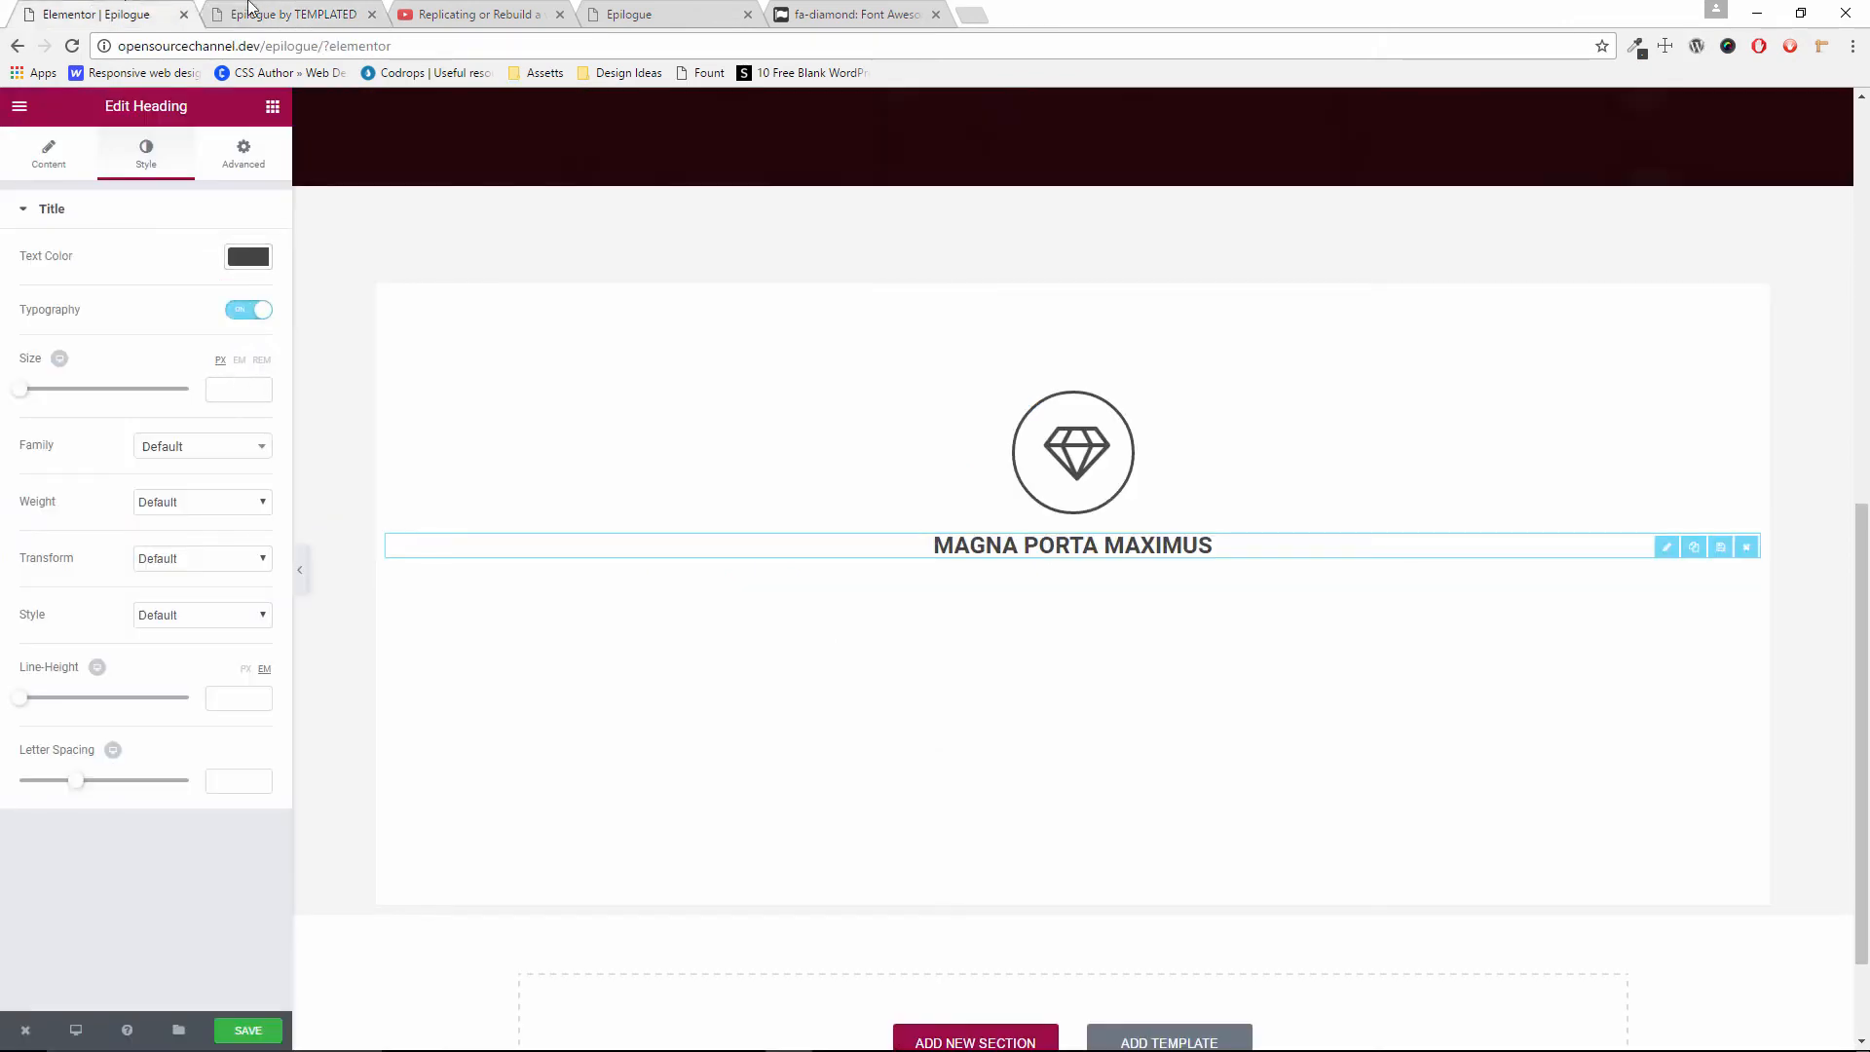
left_click(266, 8)
left_click(97, 14)
left_click(255, 389)
type("39")
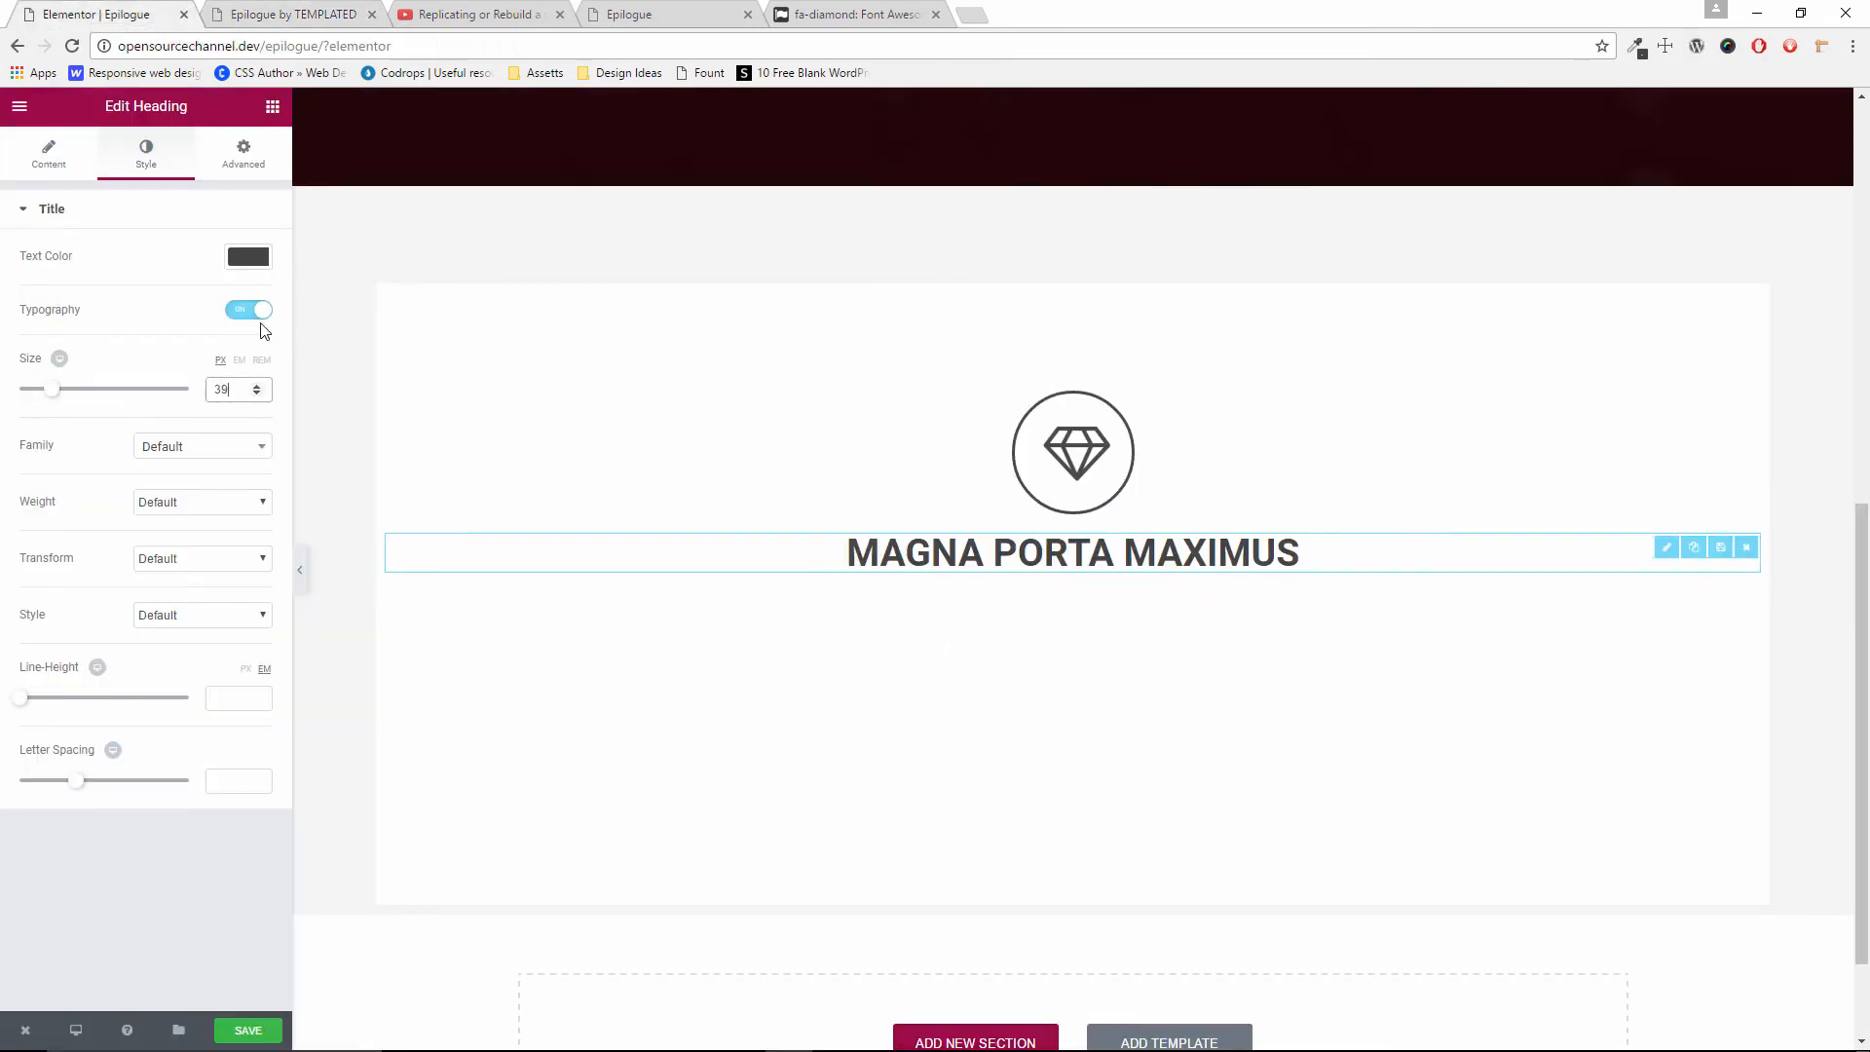
Set the heading's font family to Source Sans Pro
left_click(207, 448)
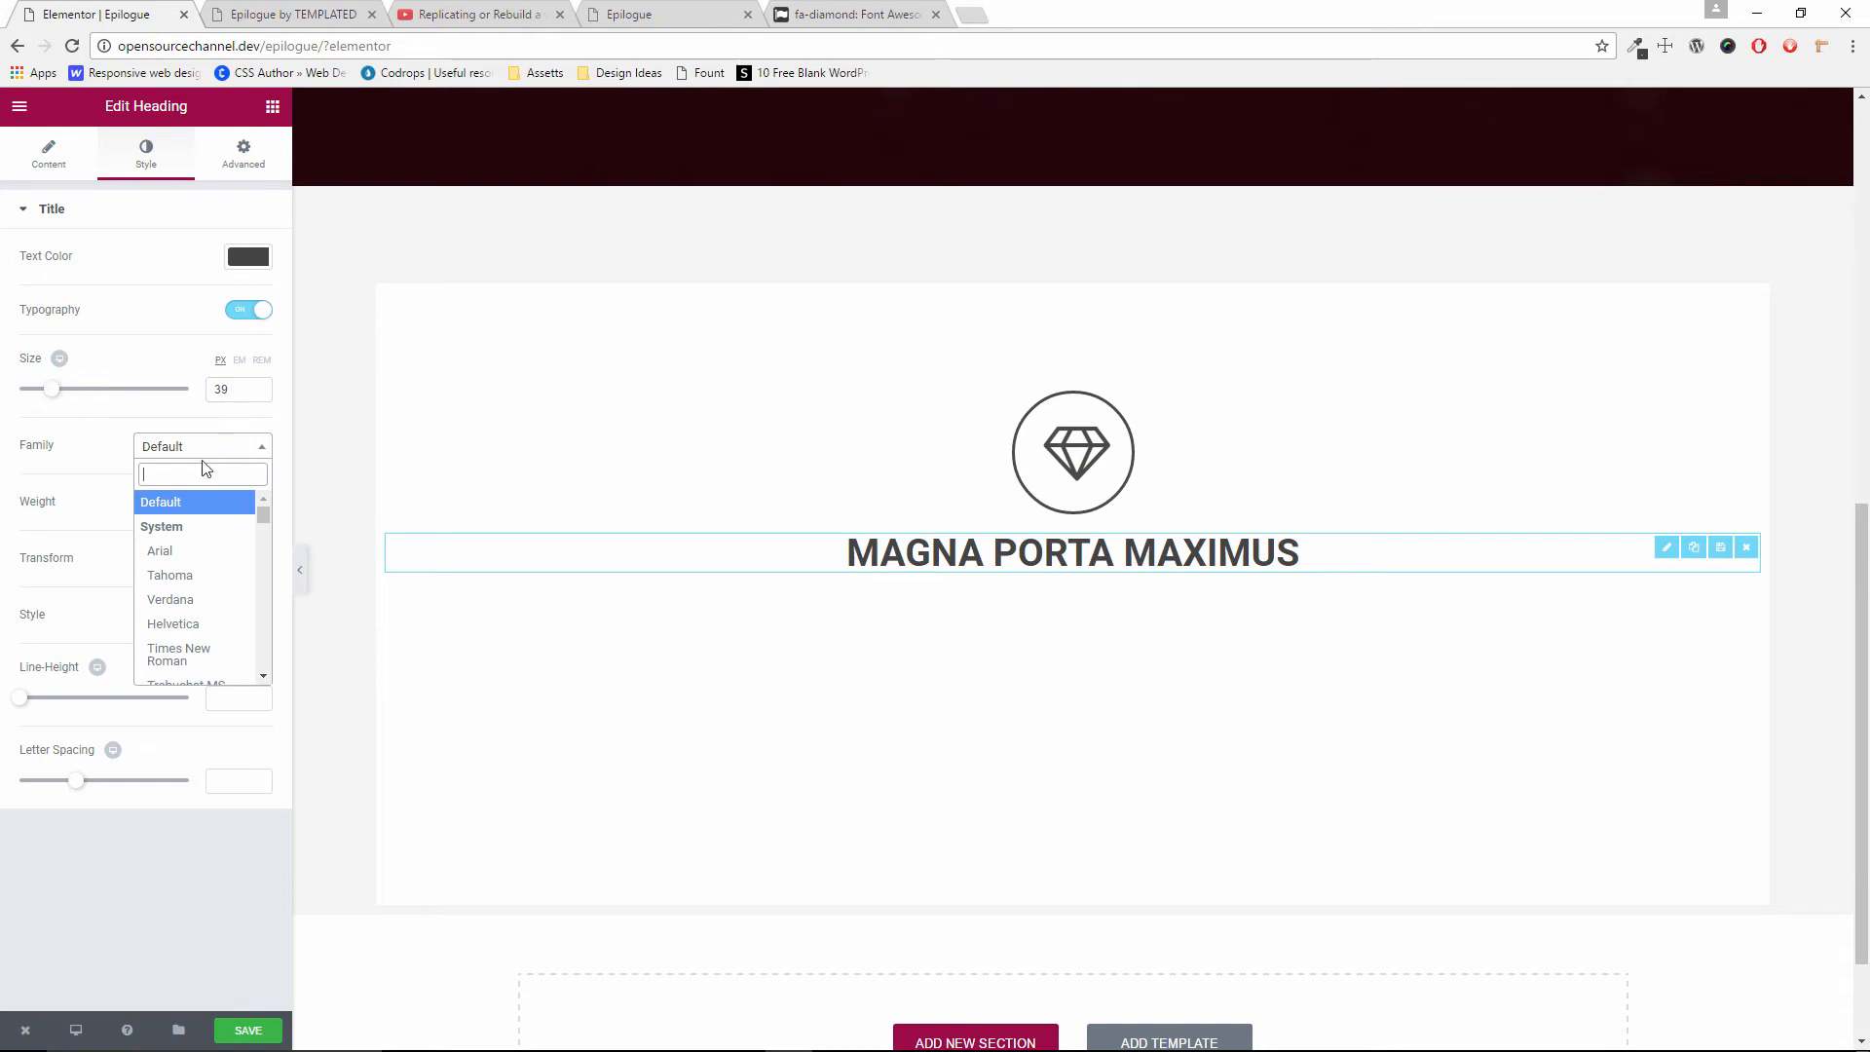
type("so")
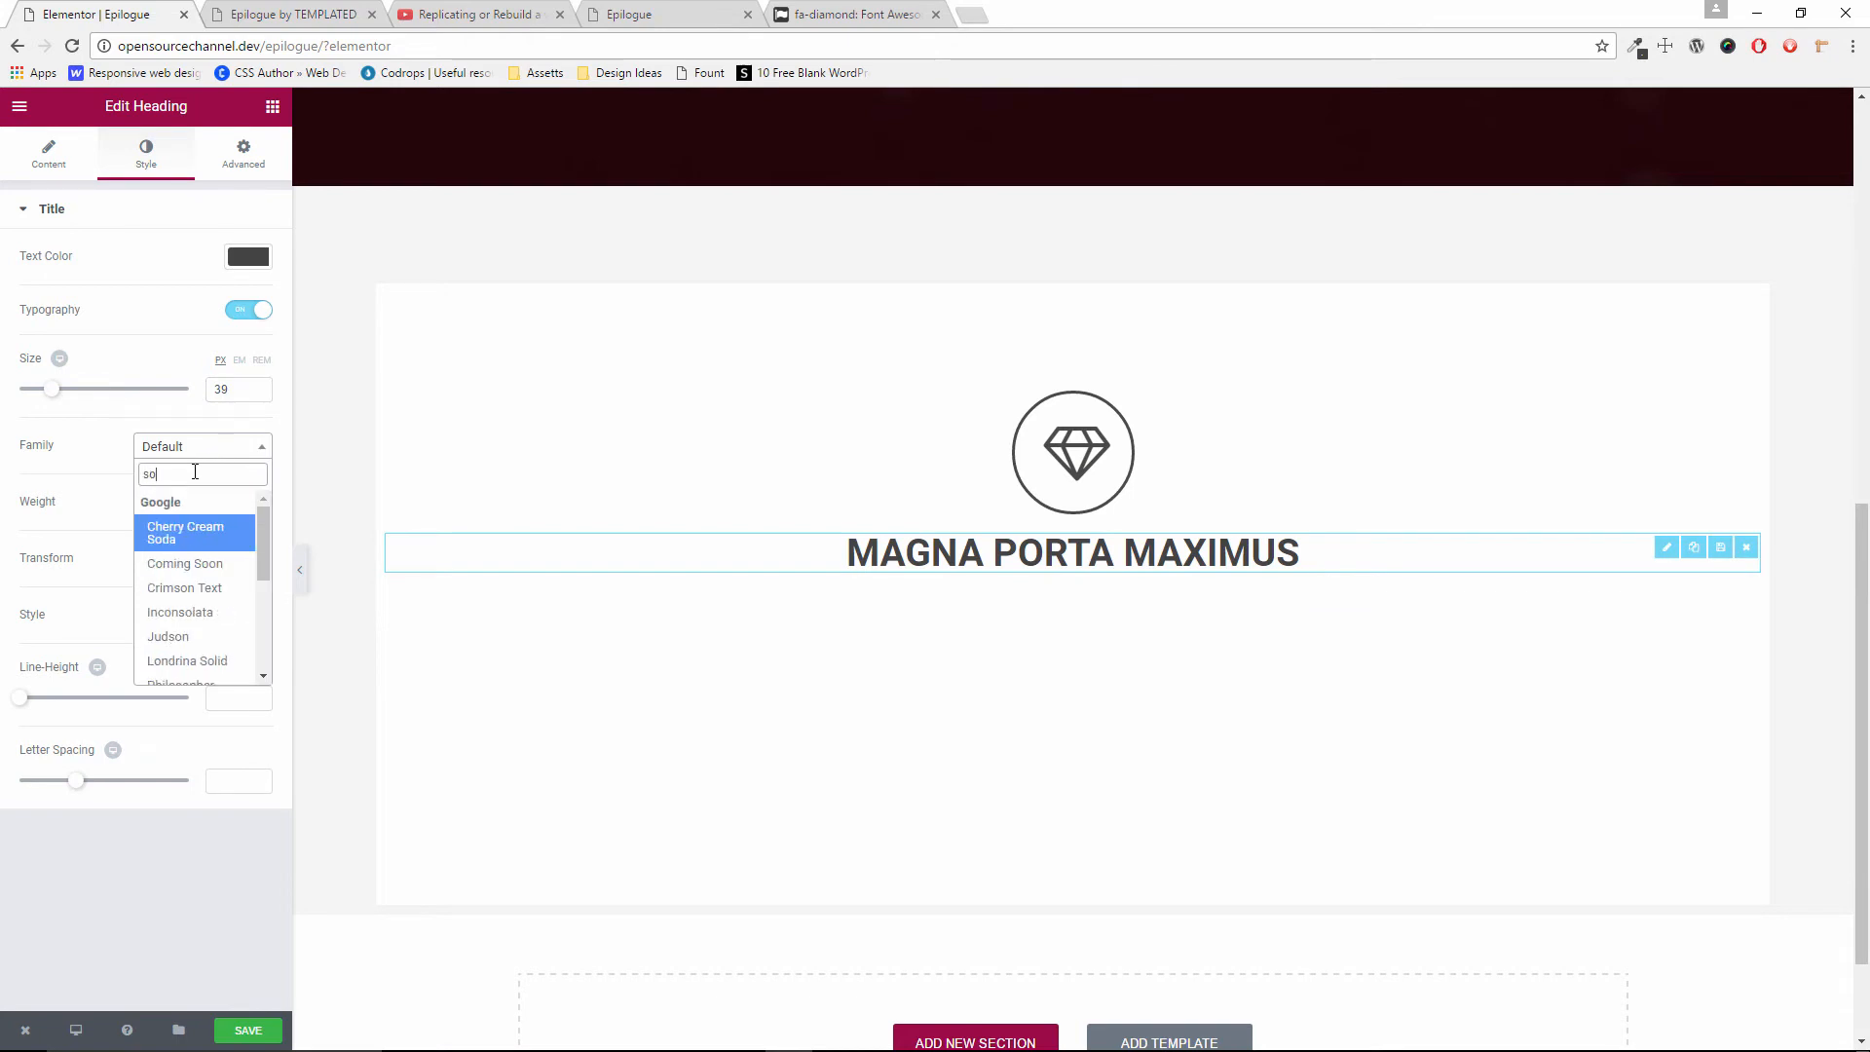
type("u")
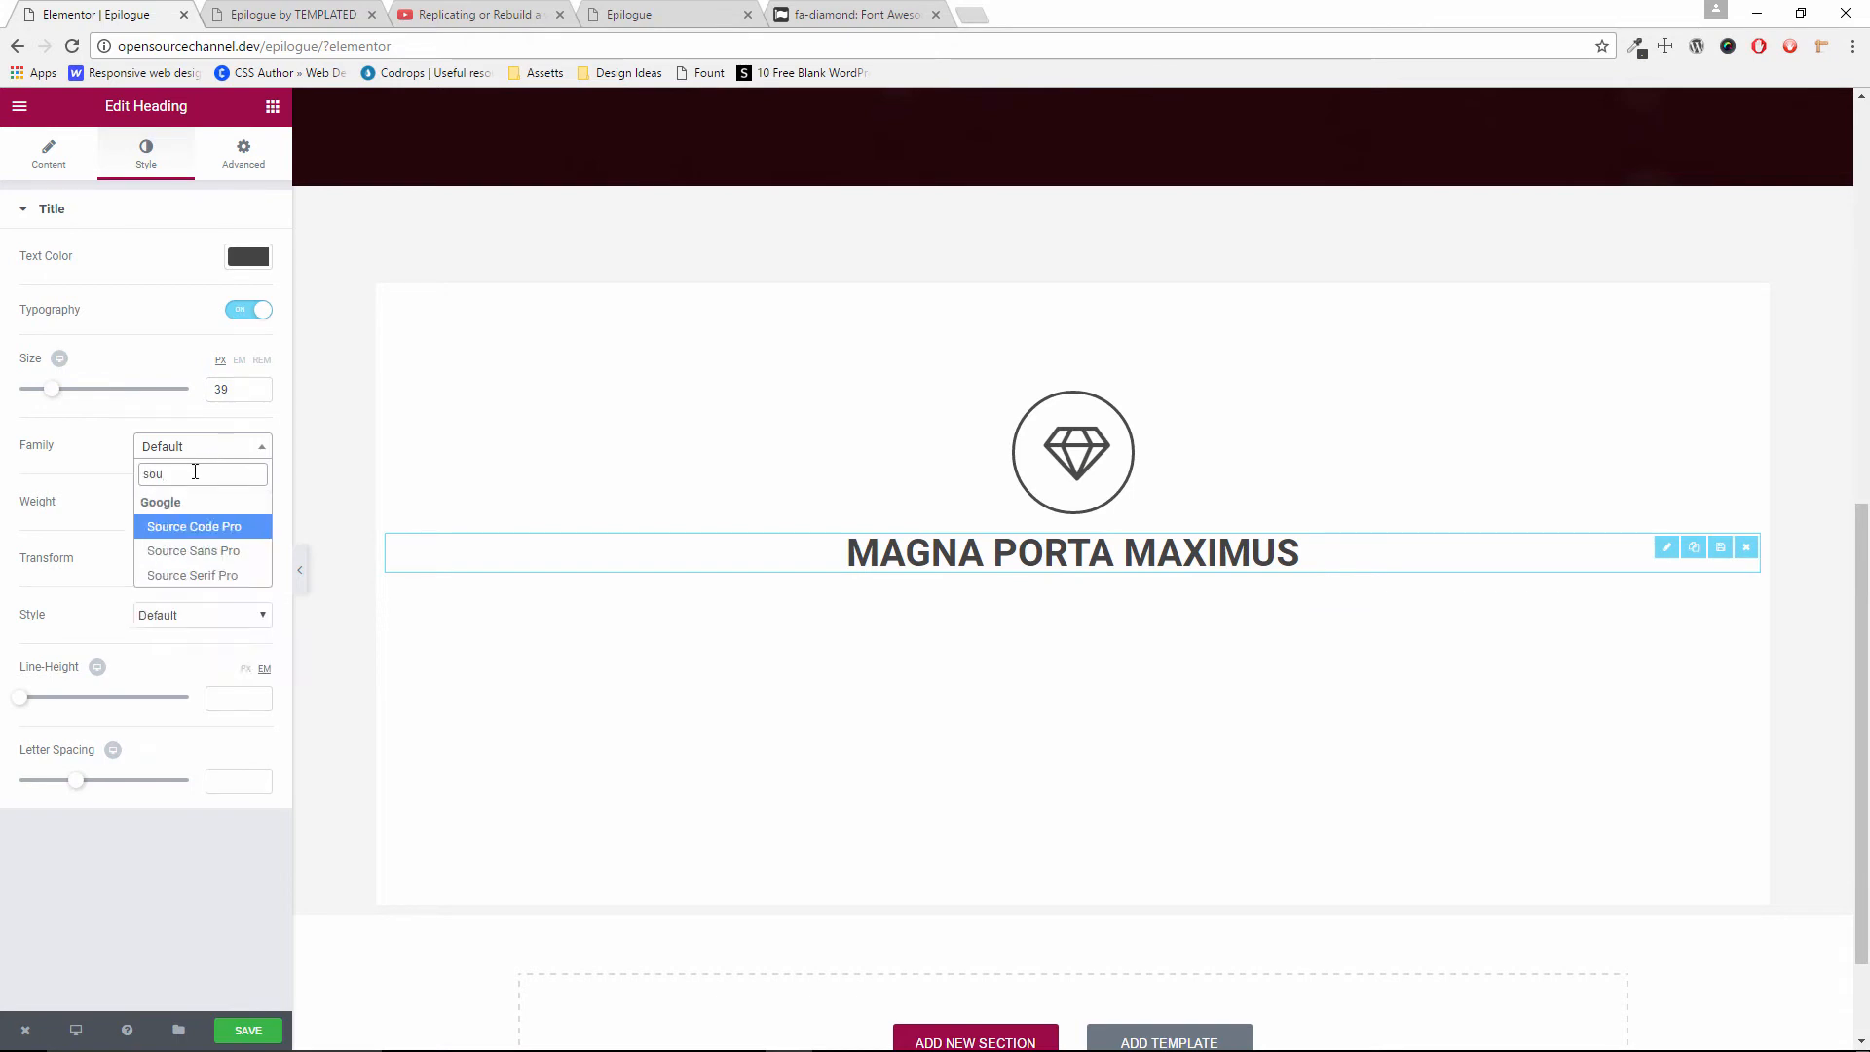
left_click(174, 551)
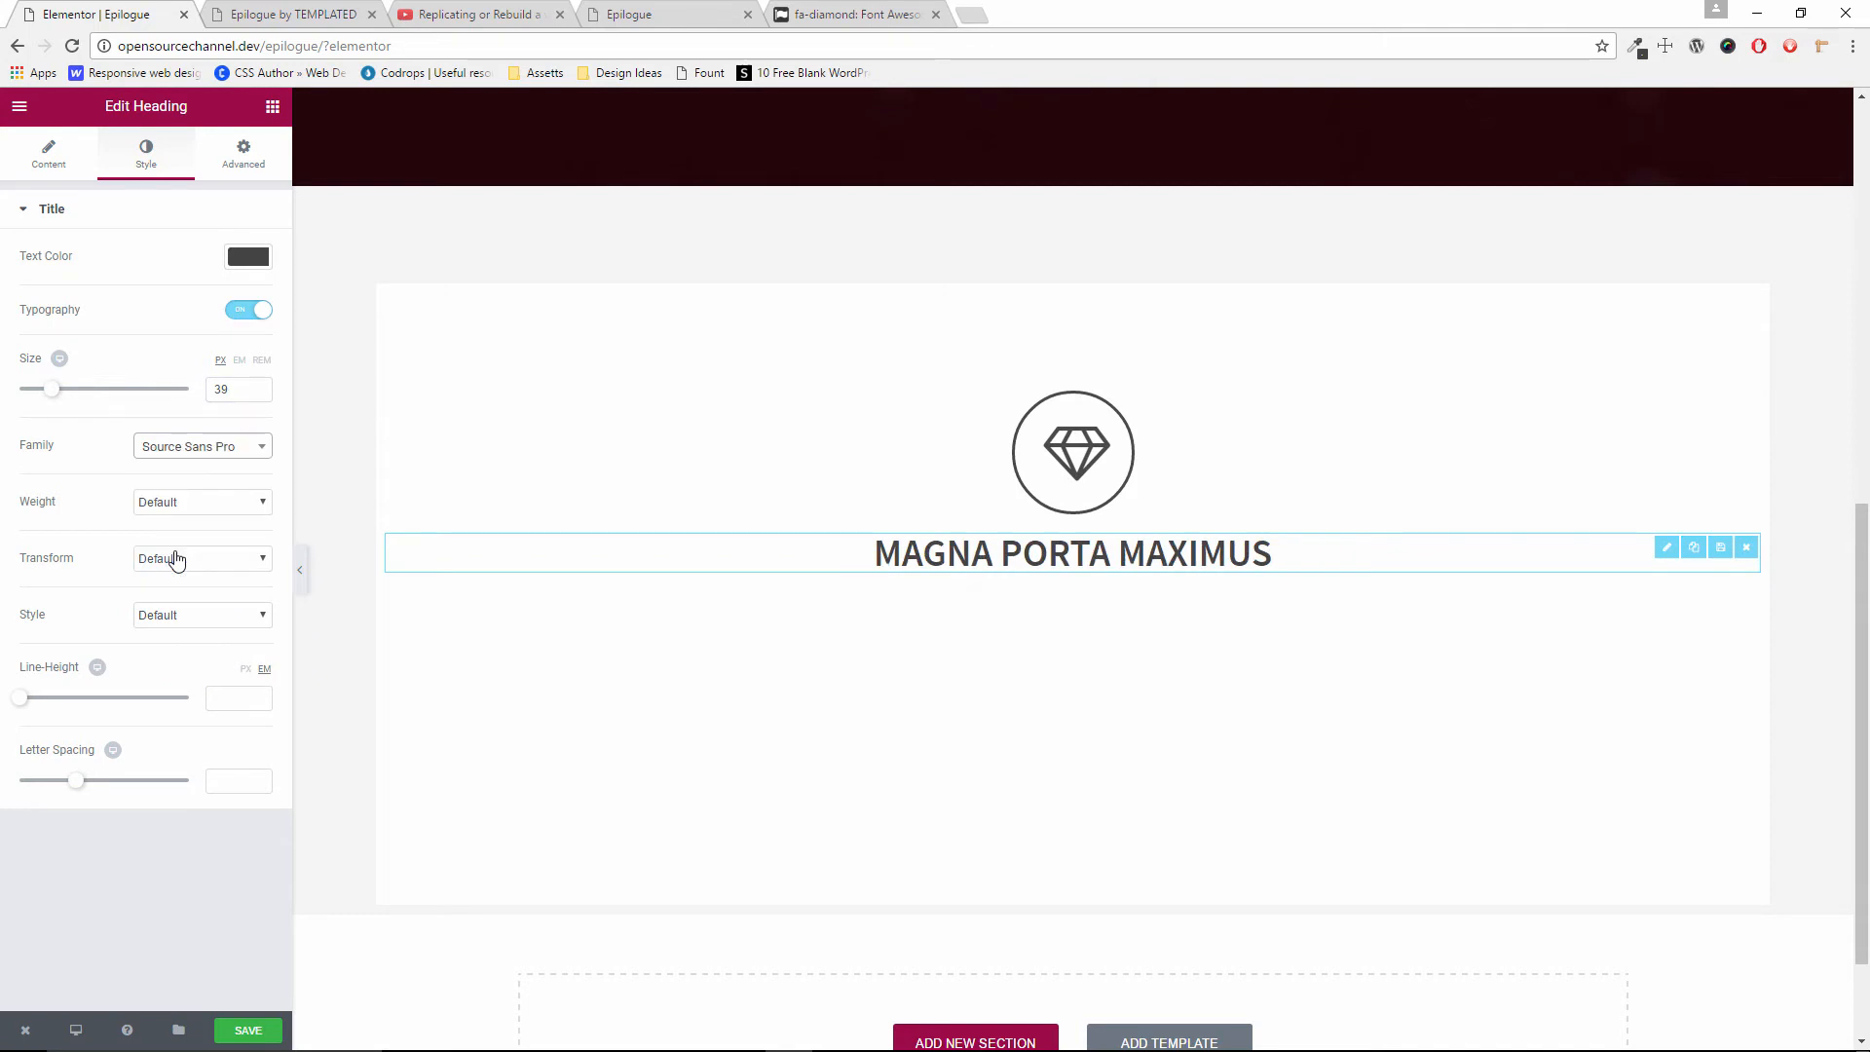
Set the heading's font weight and style to Normal, checking the reference heading's font details
left_click(204, 507)
left_click(203, 477)
left_click(297, 11)
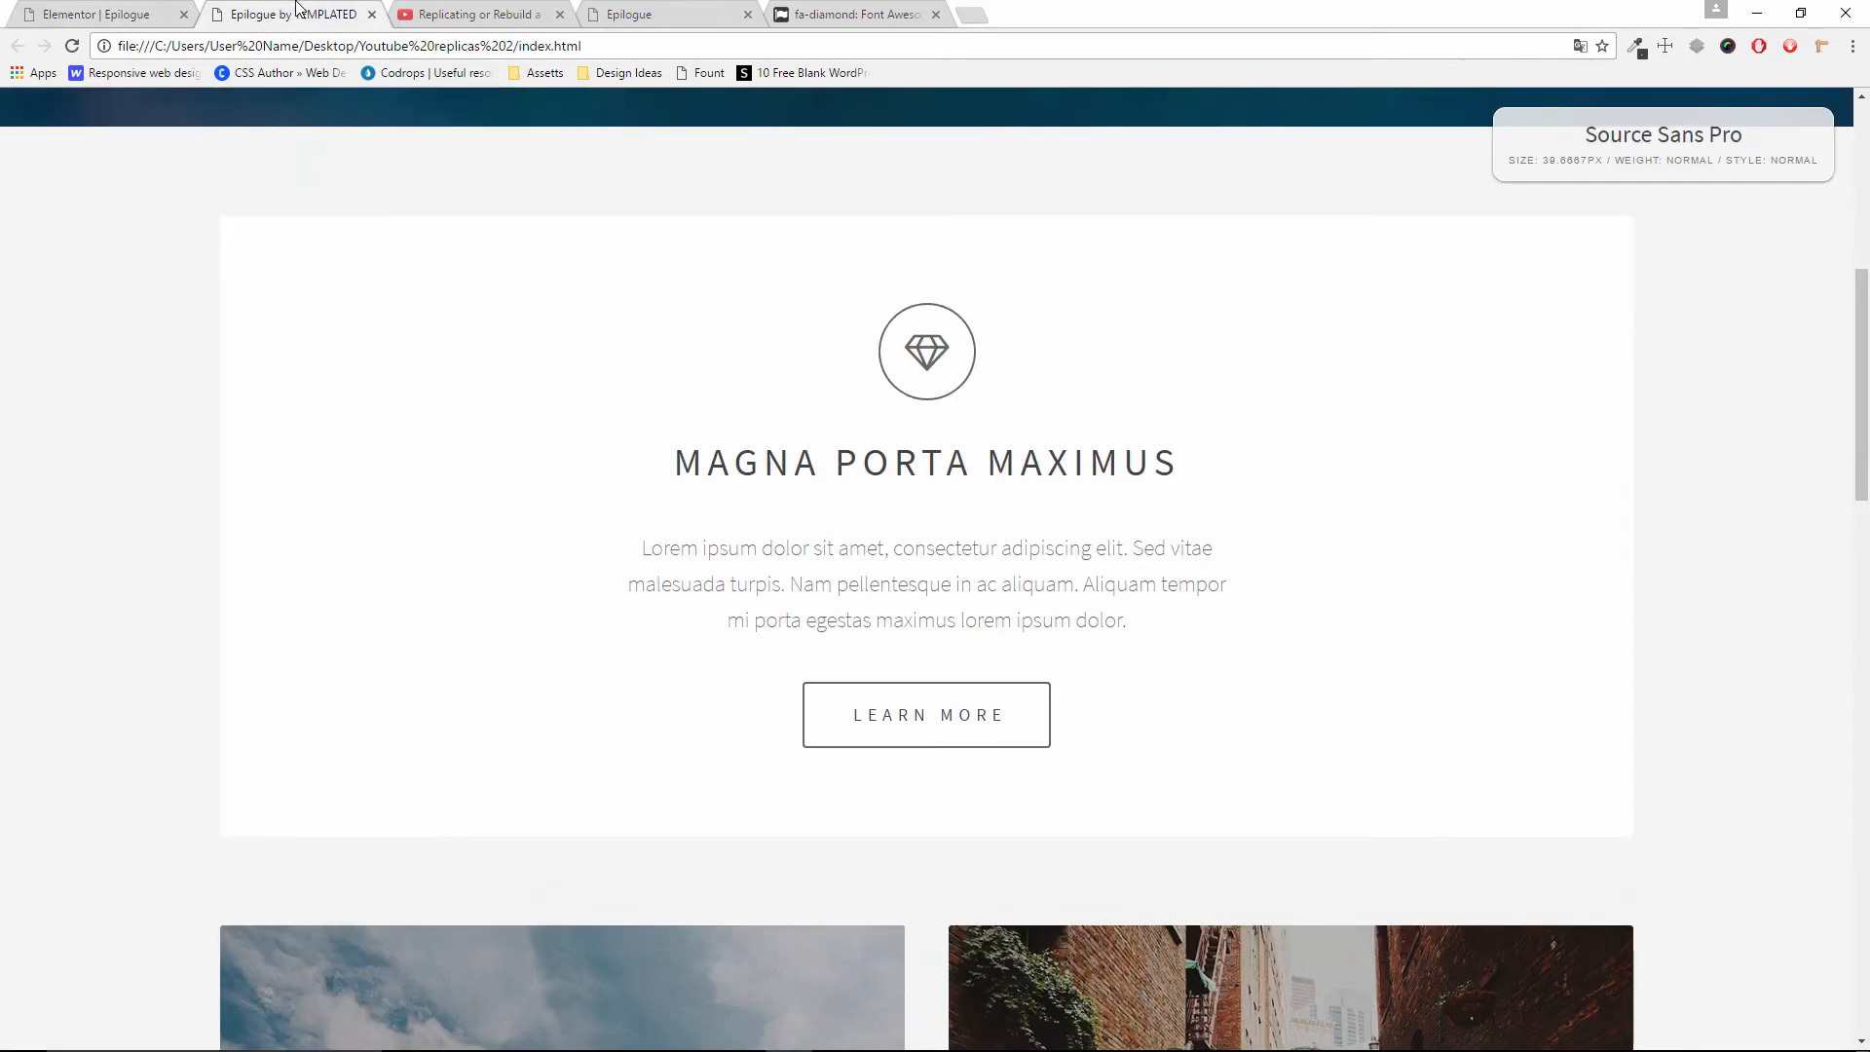
left_click(107, 10)
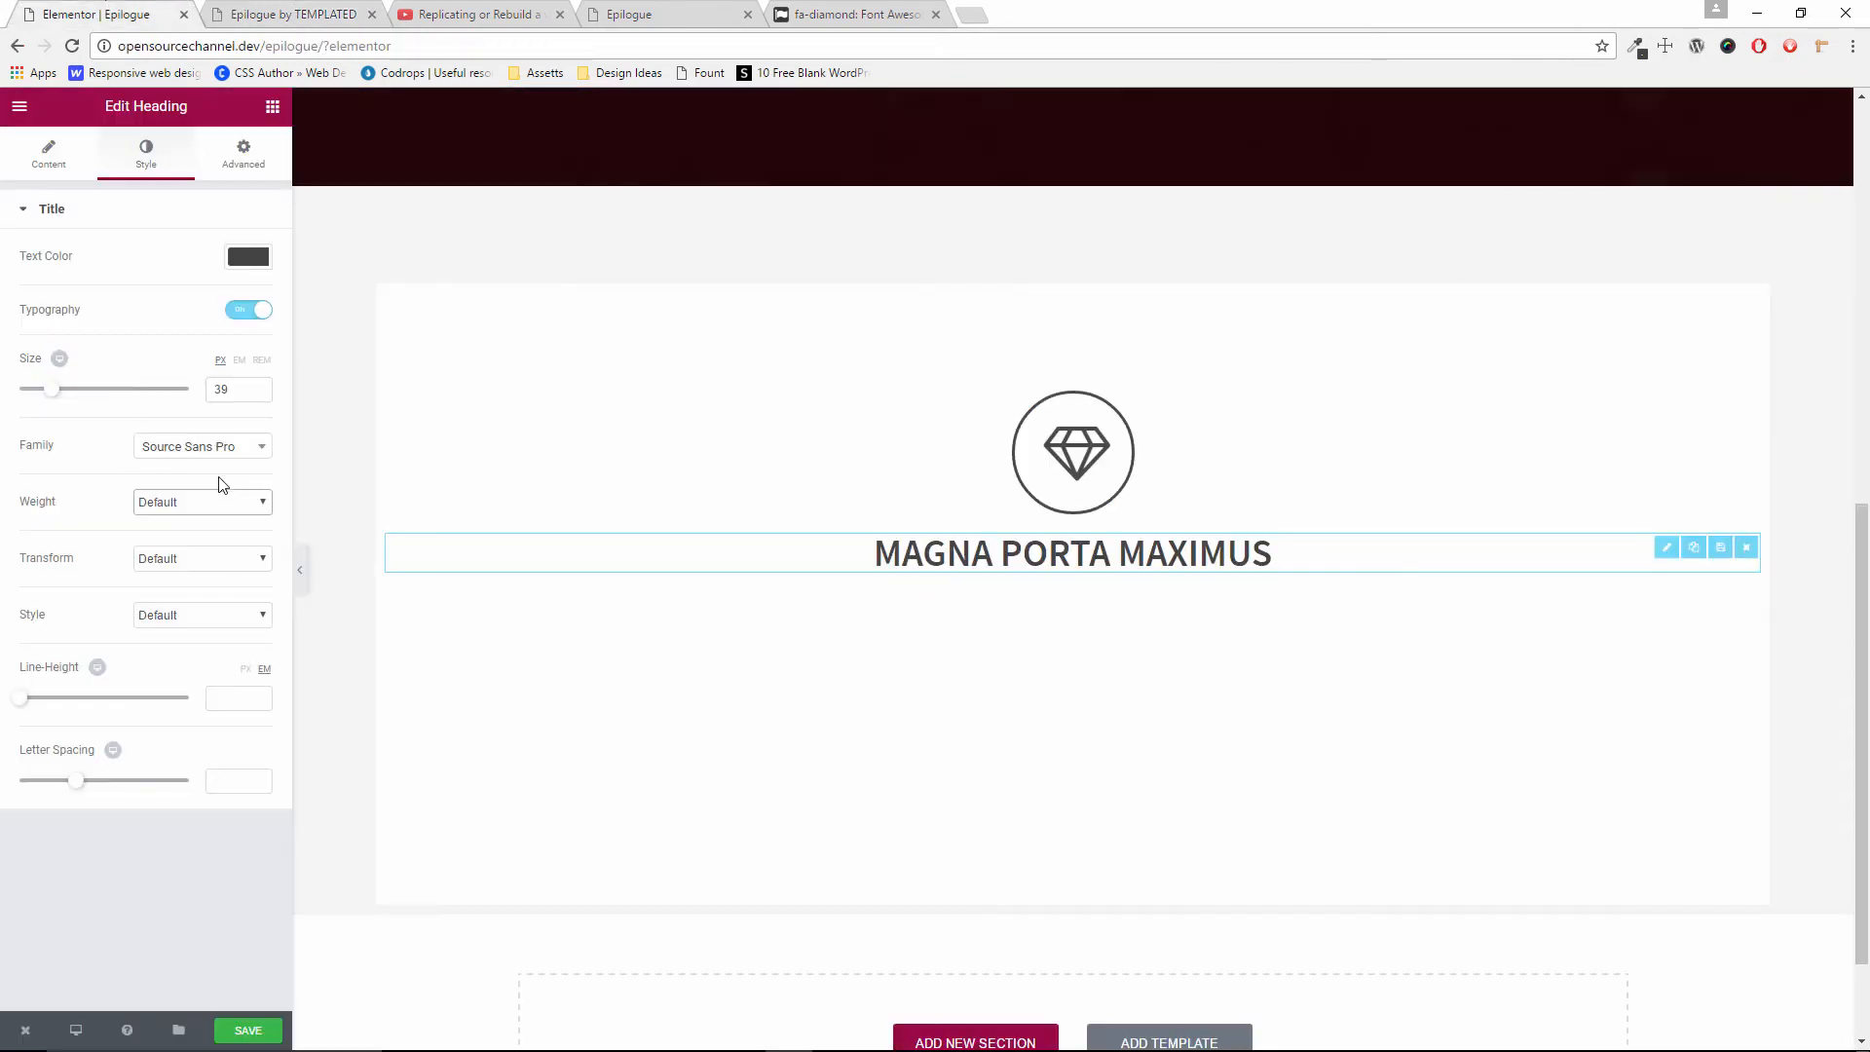
left_click(214, 501)
left_click(179, 672)
left_click(204, 559)
left_click(205, 559)
left_click(192, 616)
left_click(179, 647)
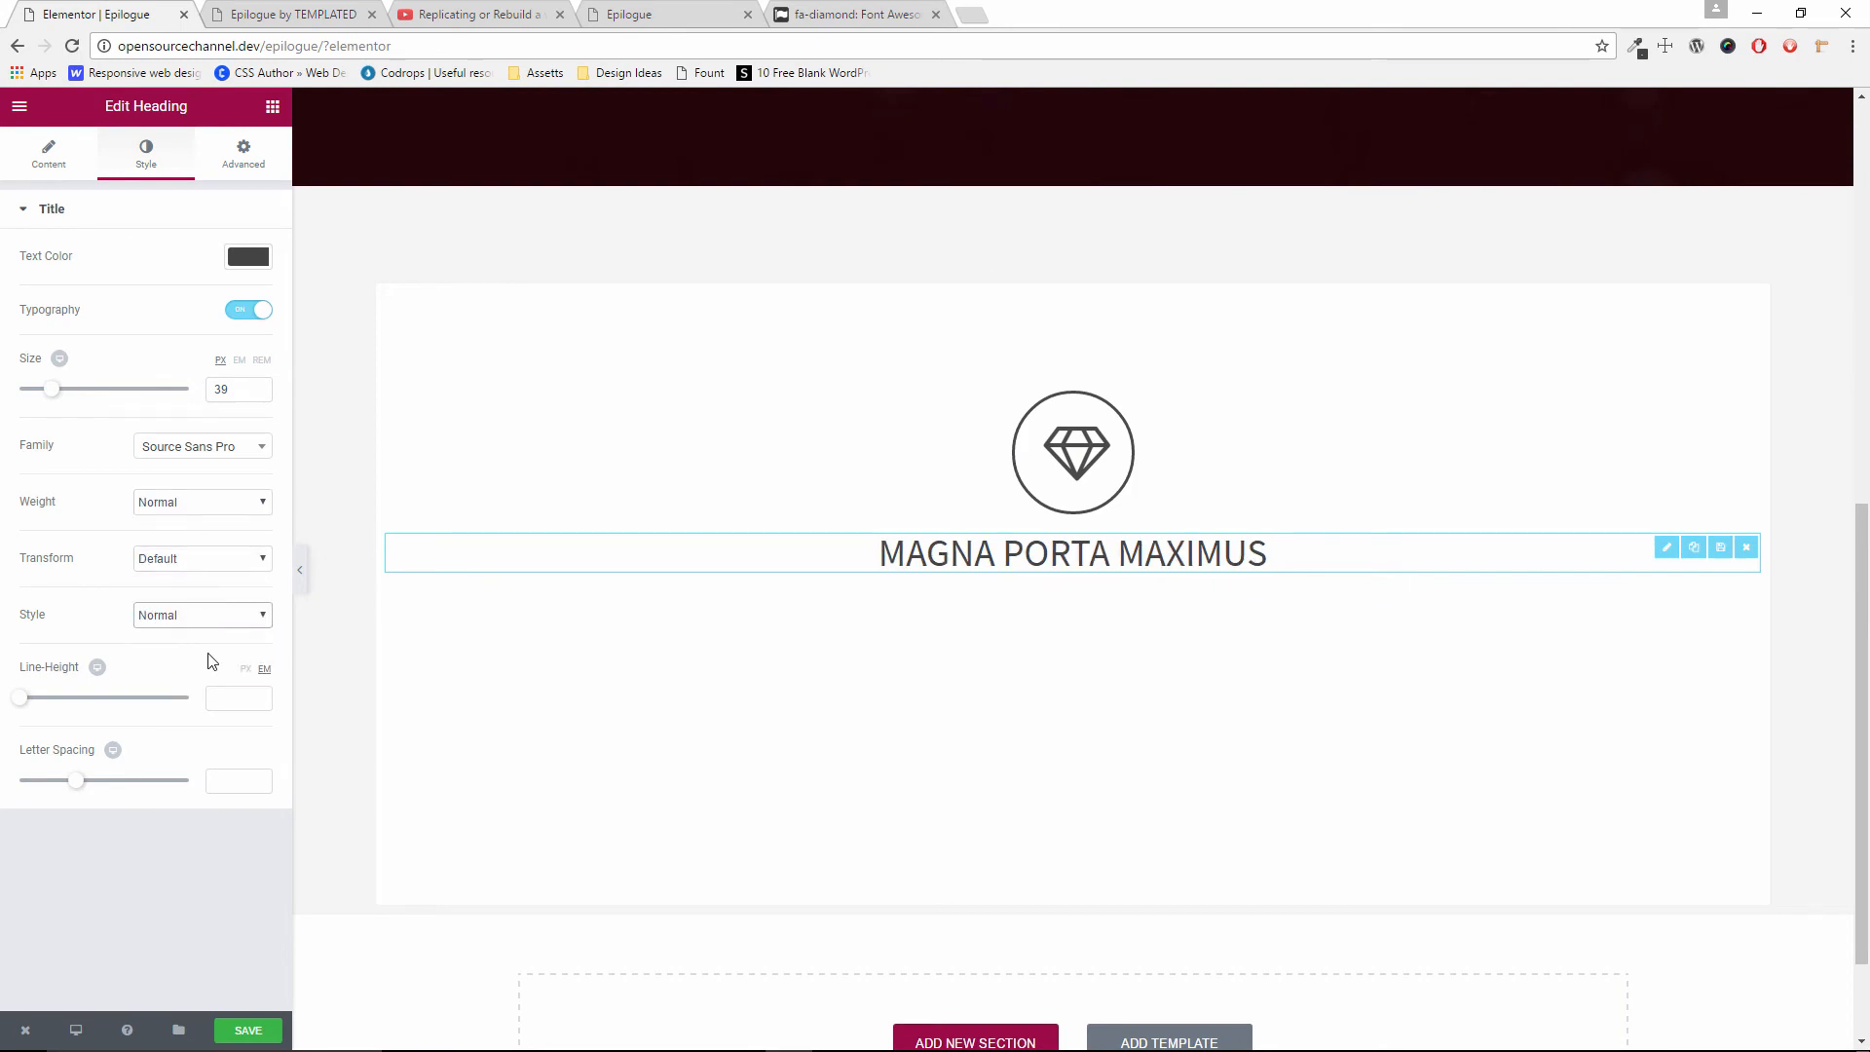
Identify the paragraph's font on the reference page, then add a Text Editor widget beneath the heading
left_click(285, 10)
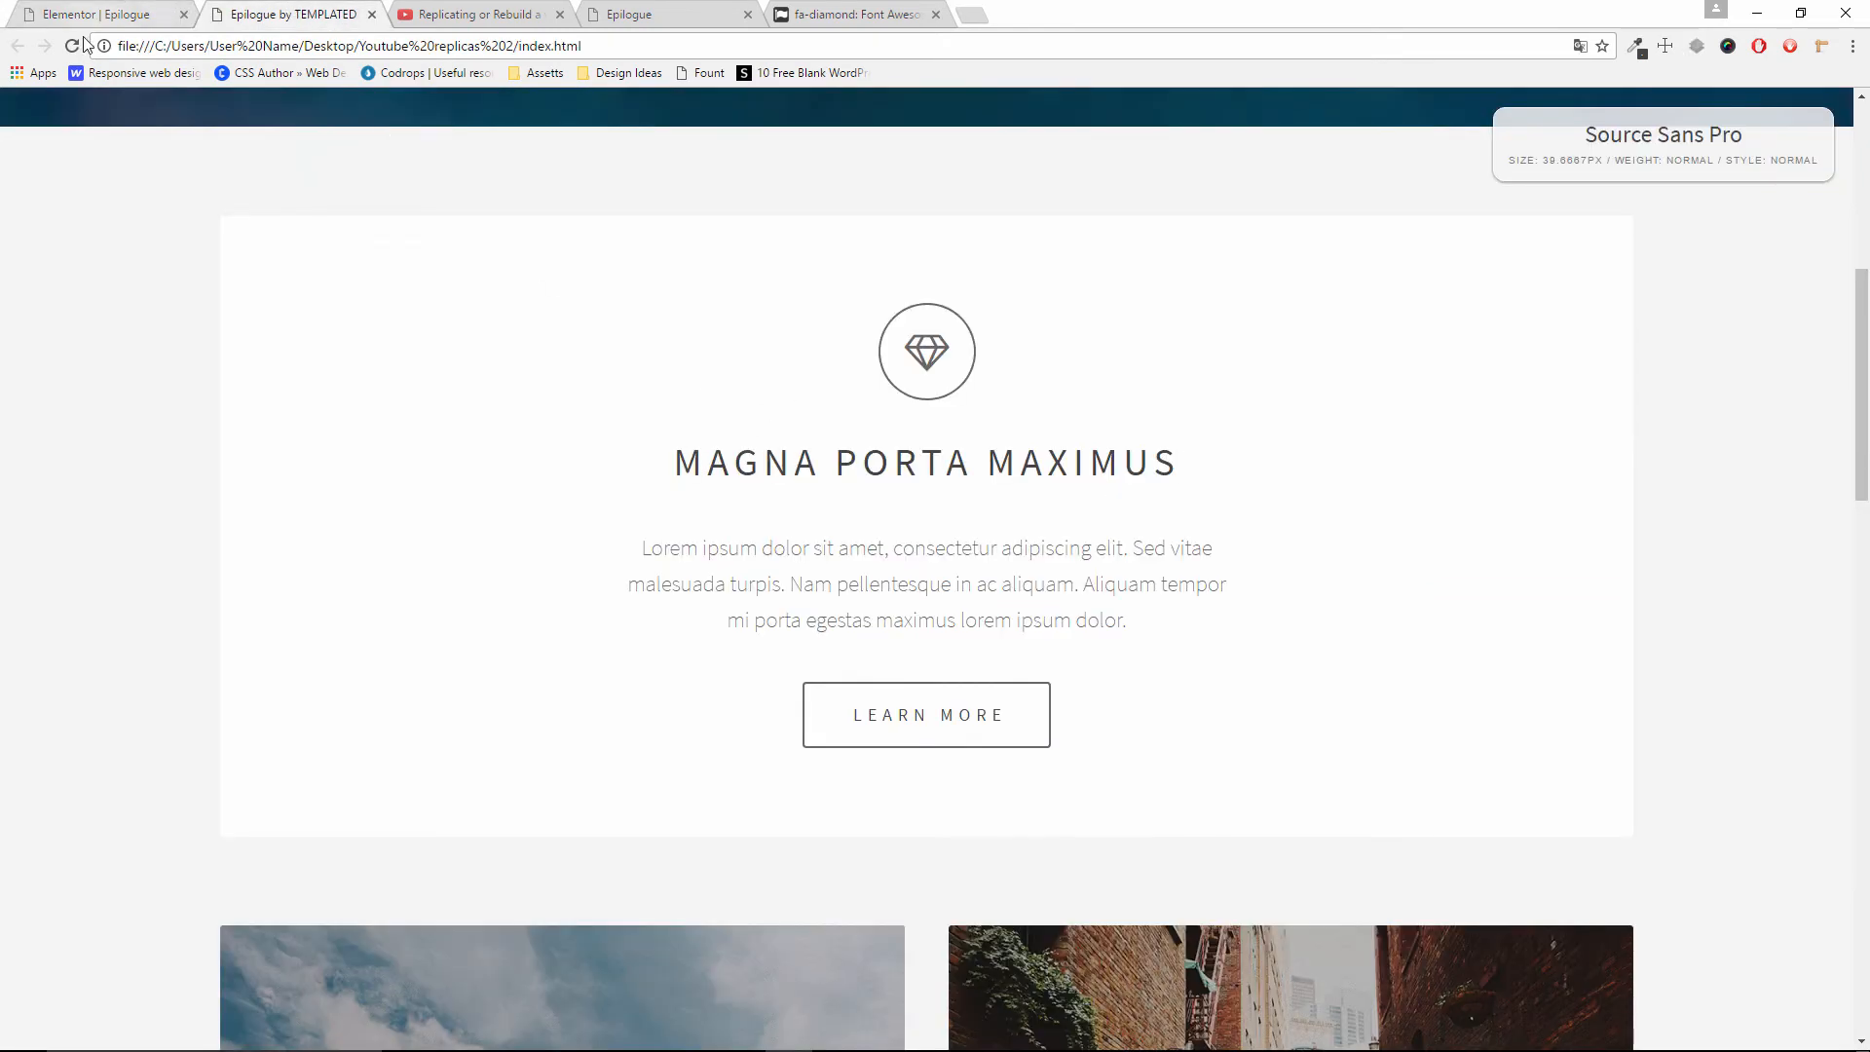
left_click(1059, 549)
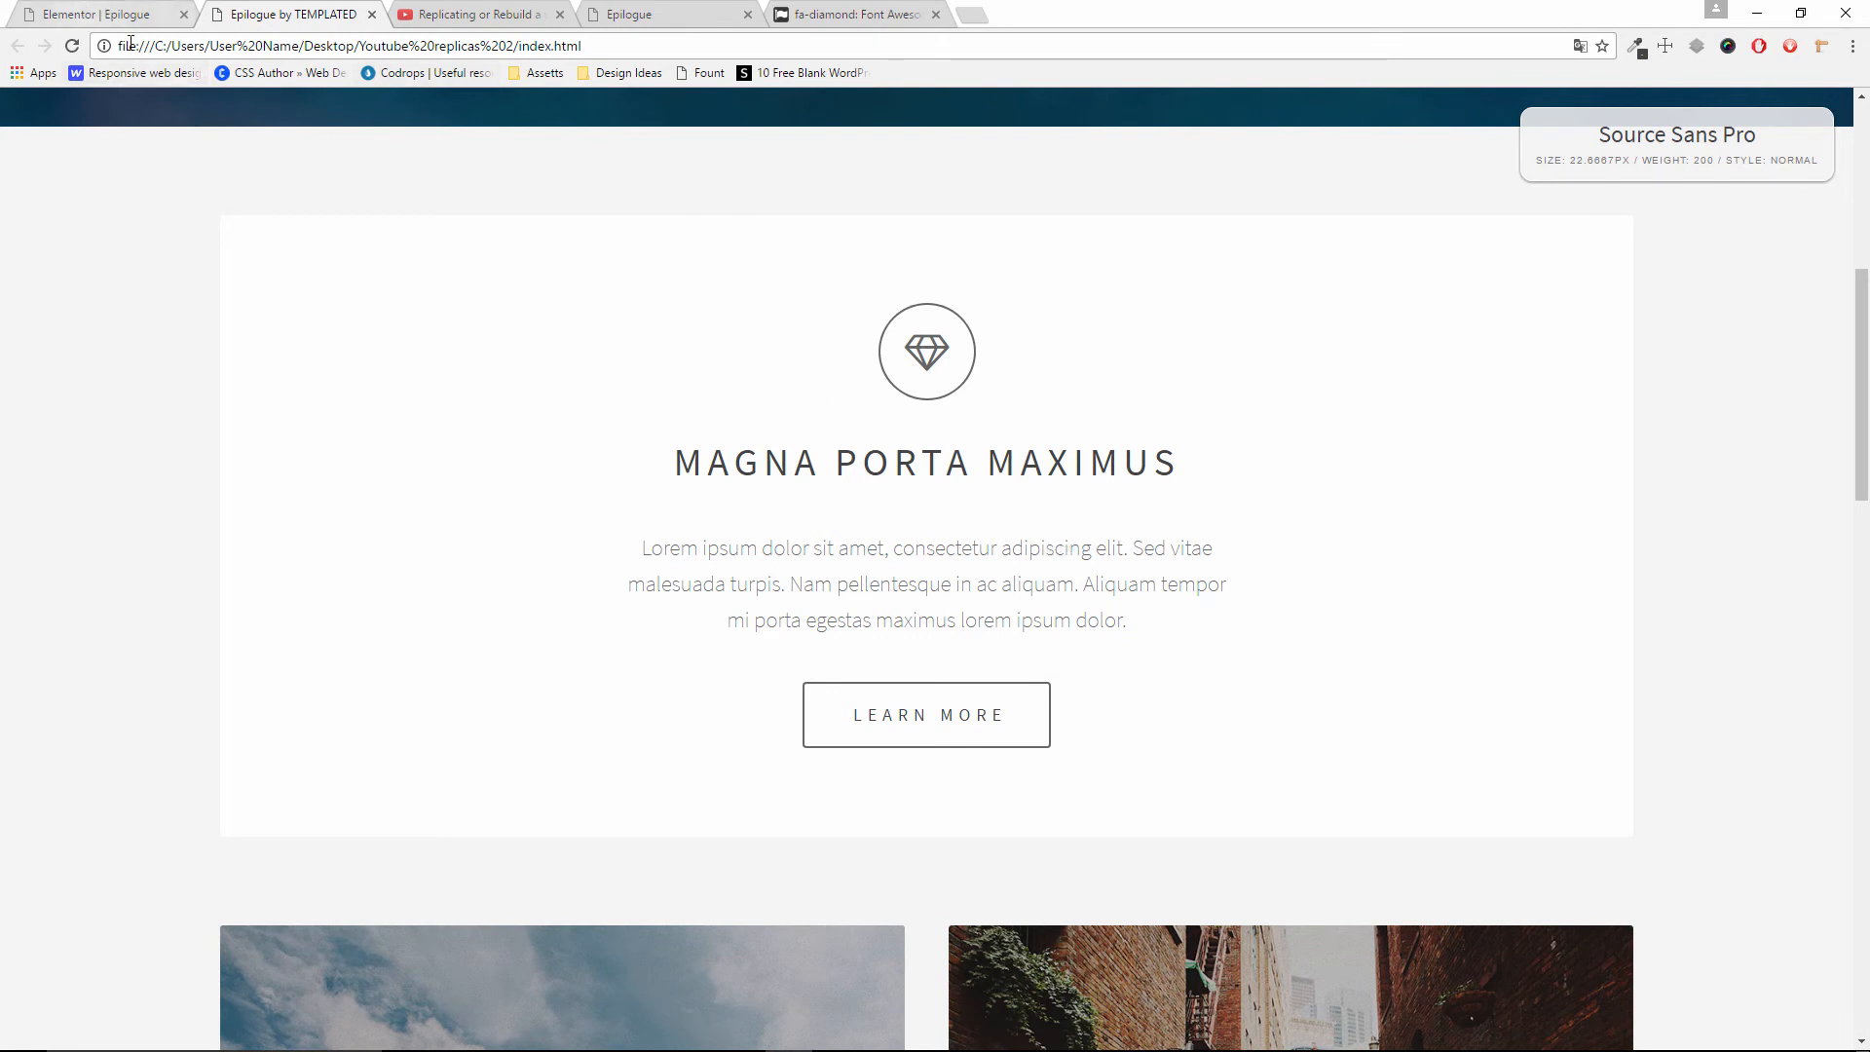
left_click(172, 12)
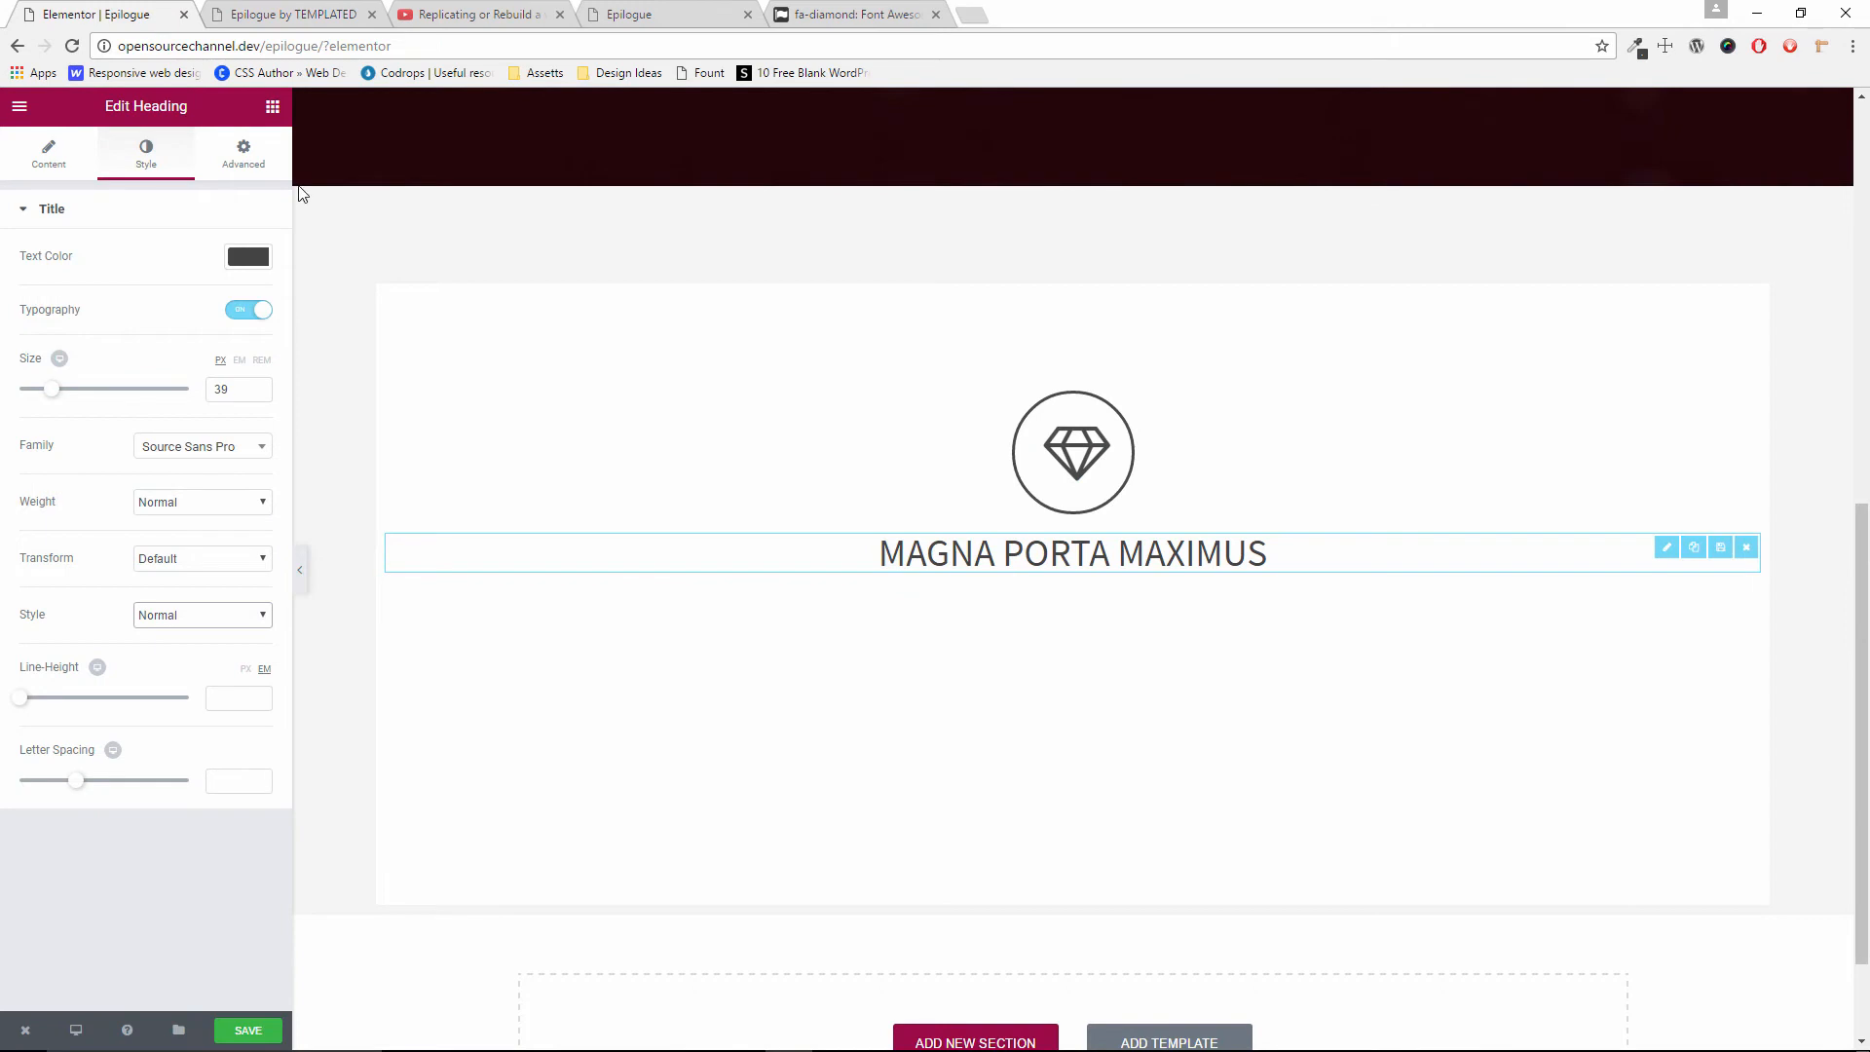
left_click(273, 107)
left_click_drag(244, 380, 1074, 575)
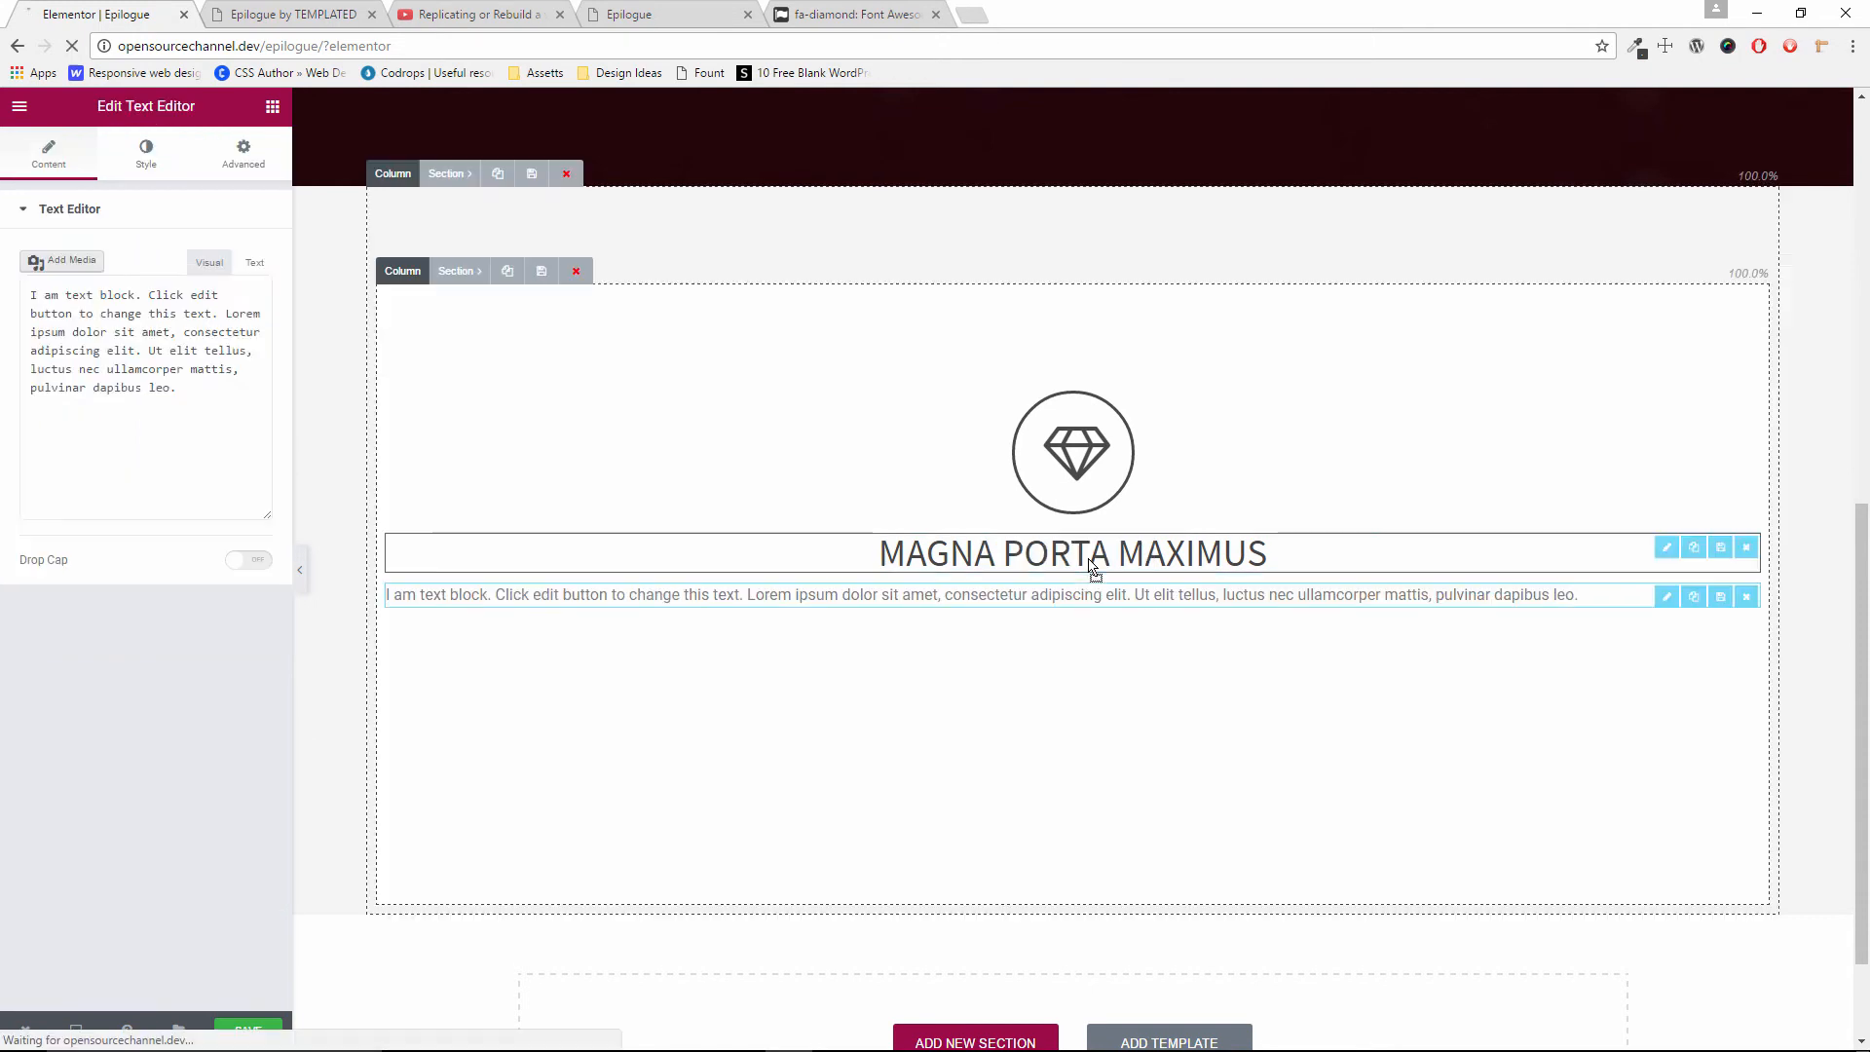
Copy the lorem ipsum paragraph from the reference page and replace the new text block's placeholder text with it
left_click(275, 13)
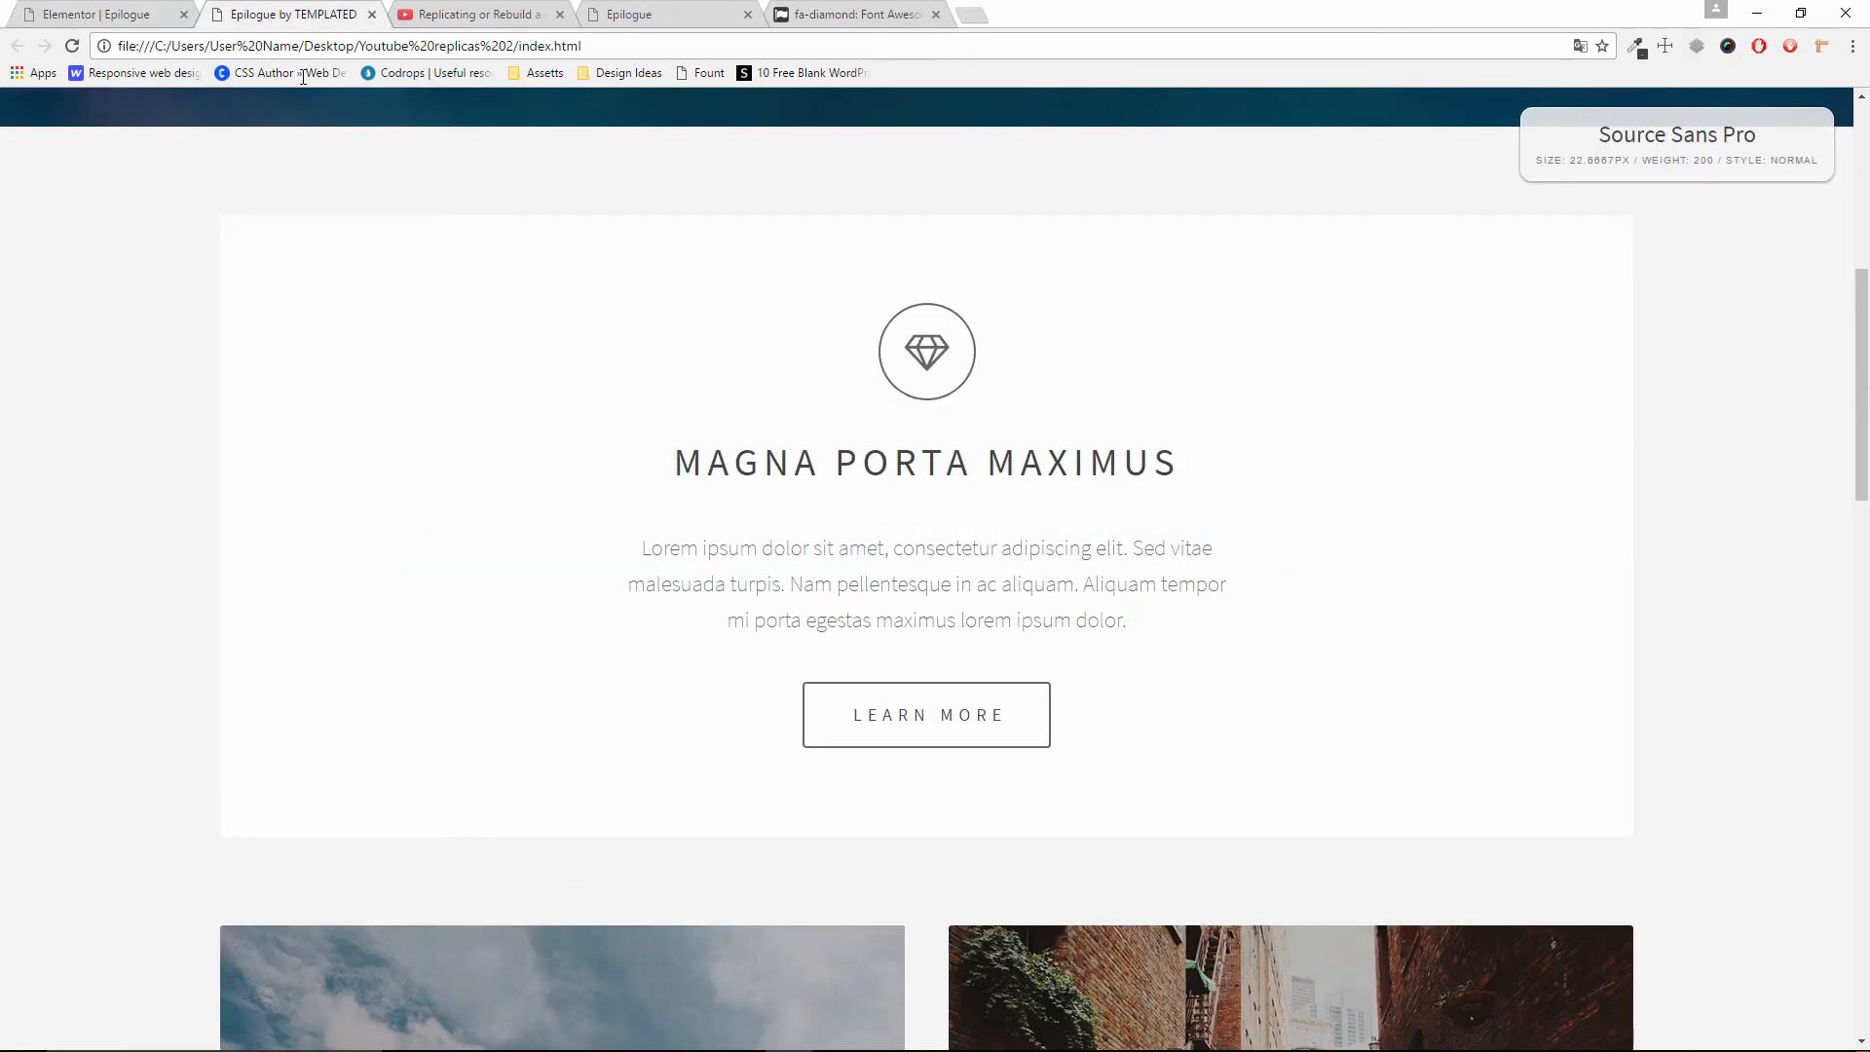
left_click(1537, 142)
triple_click(1023, 669)
key("ctrl+c")
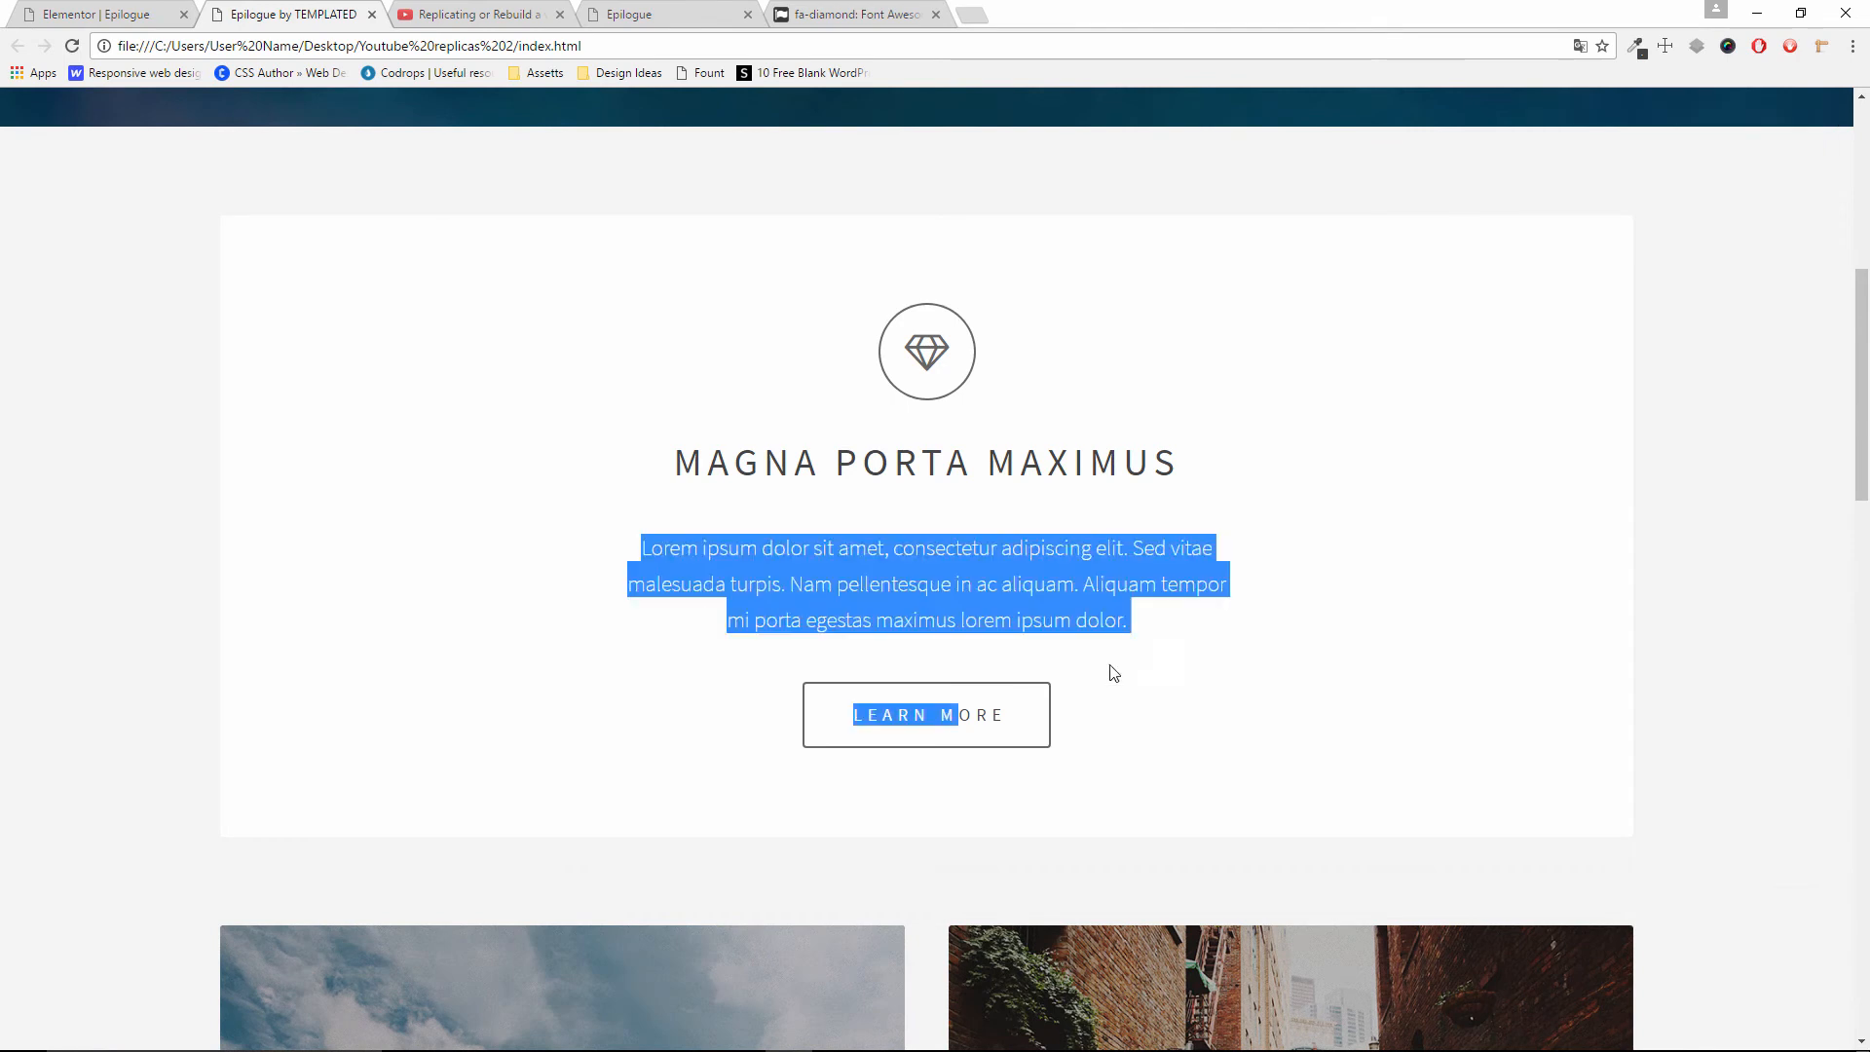
right_click(1043, 575)
left_click(1067, 589)
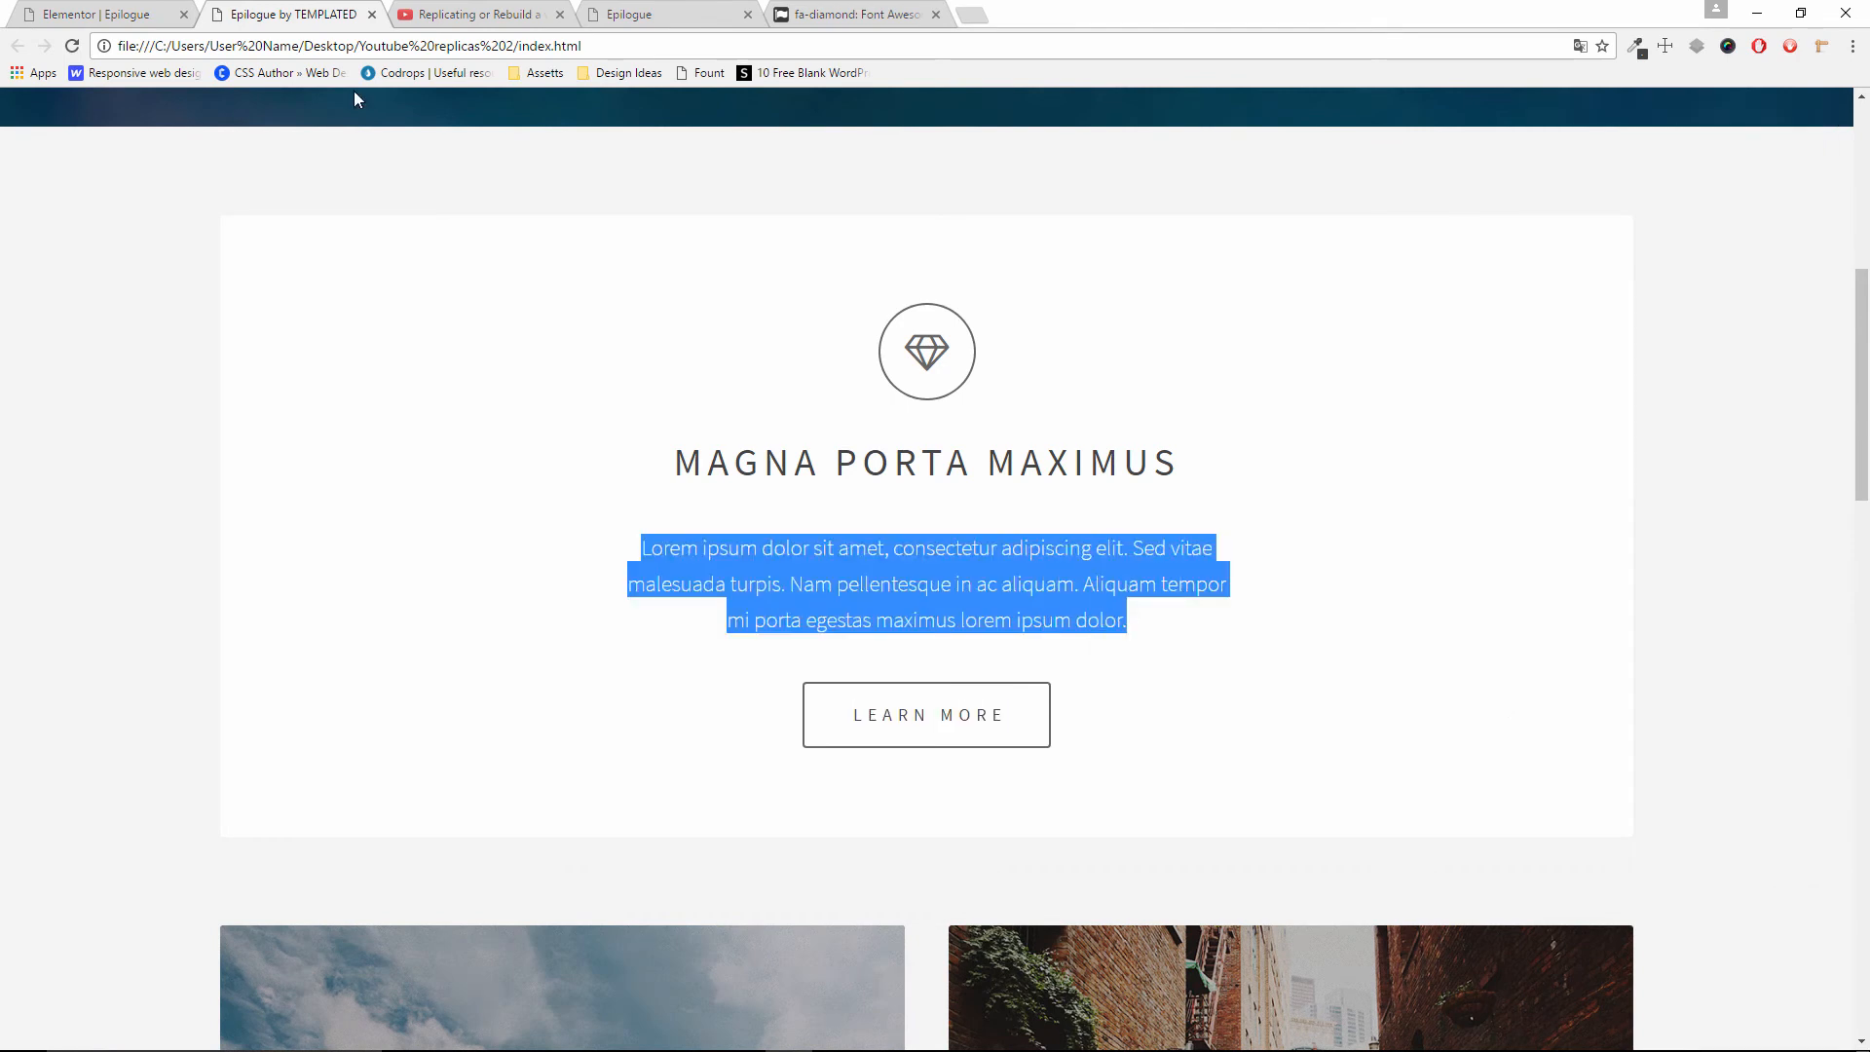
left_click(96, 14)
left_click_drag(220, 477, 3, 224)
key("ctrl+v")
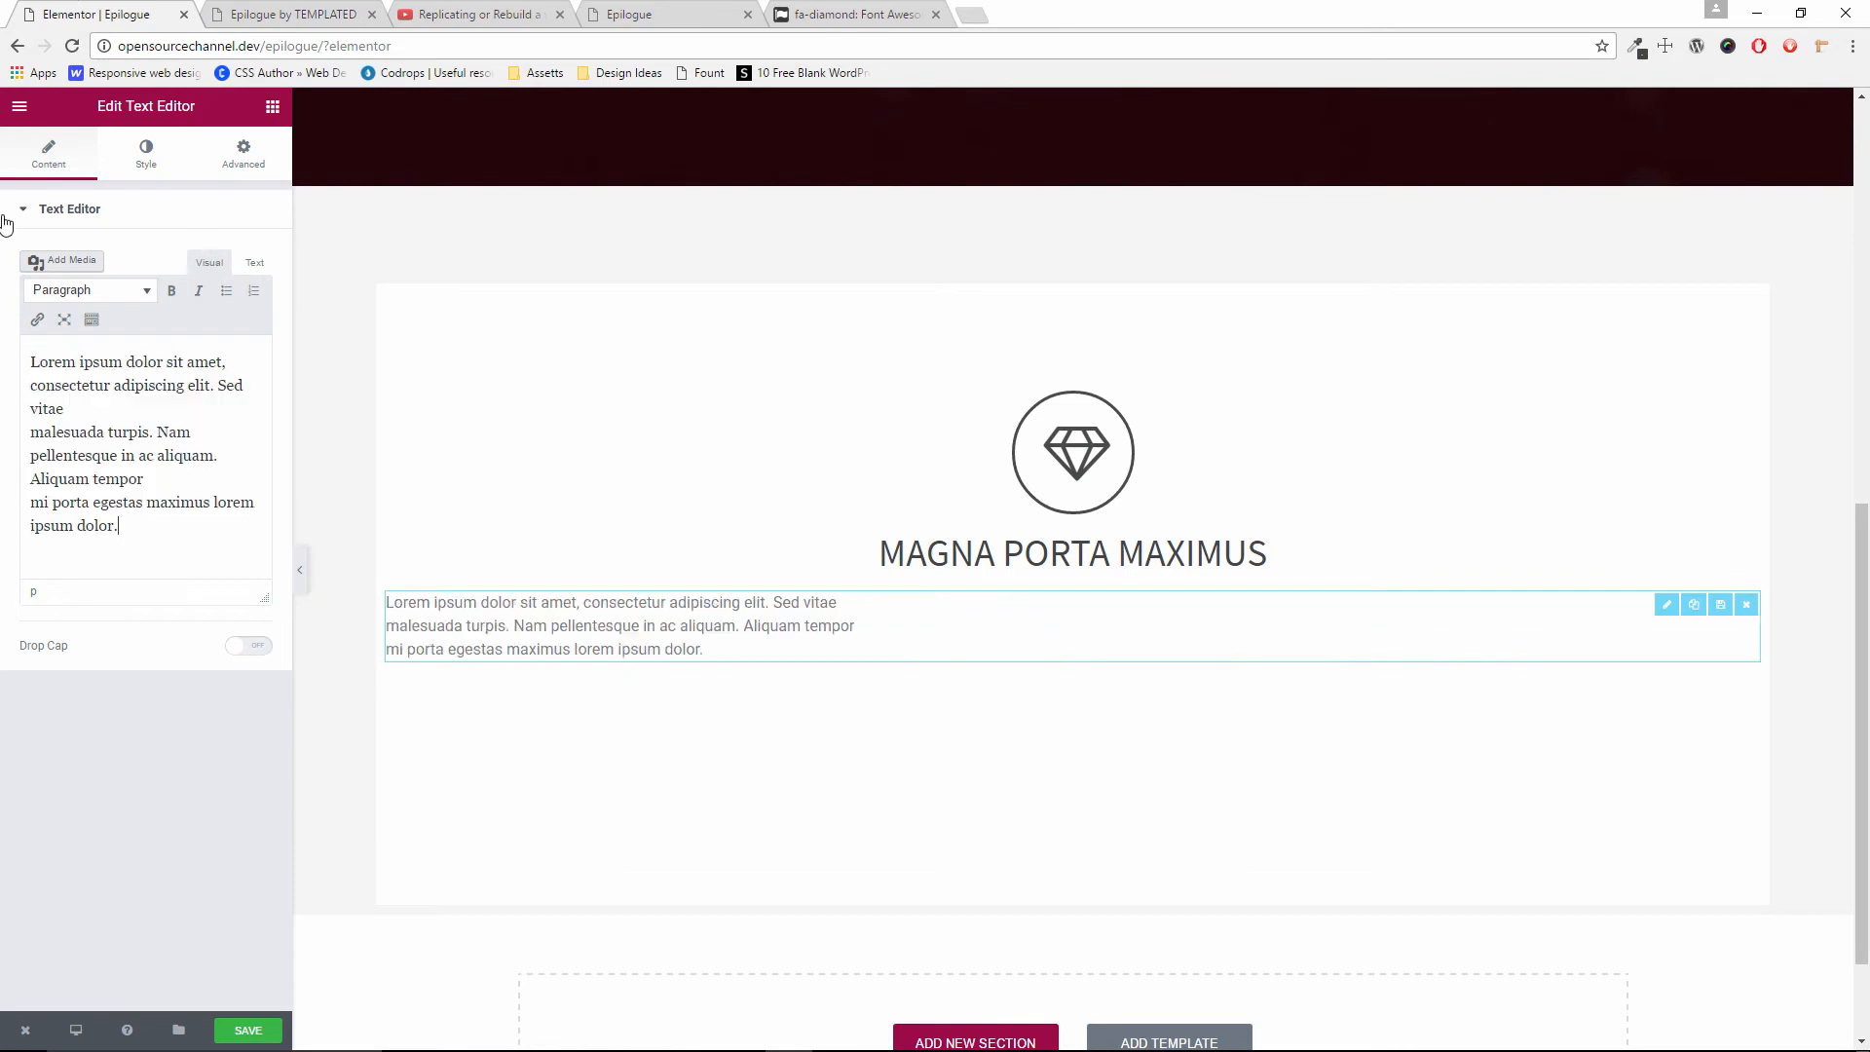
Check the pasted paragraph's plain source text, and centre-align the paragraph
left_click(253, 265)
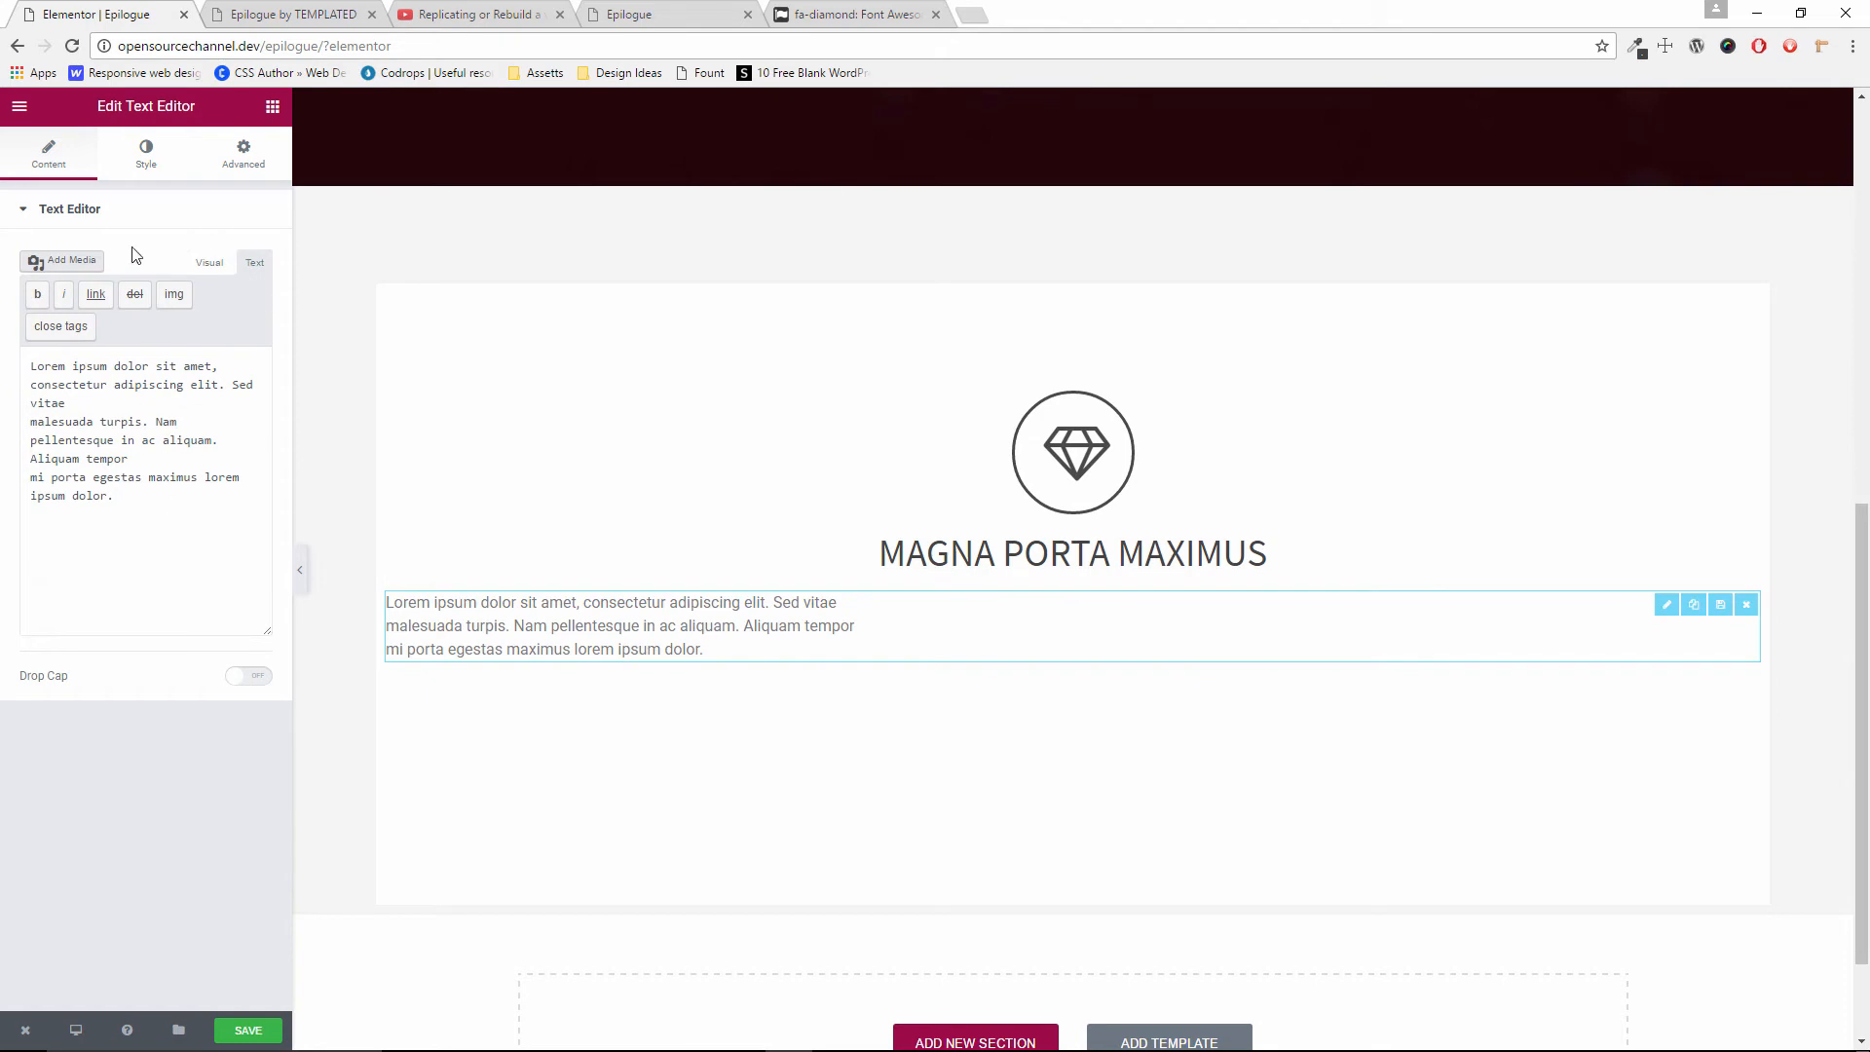
left_click(210, 262)
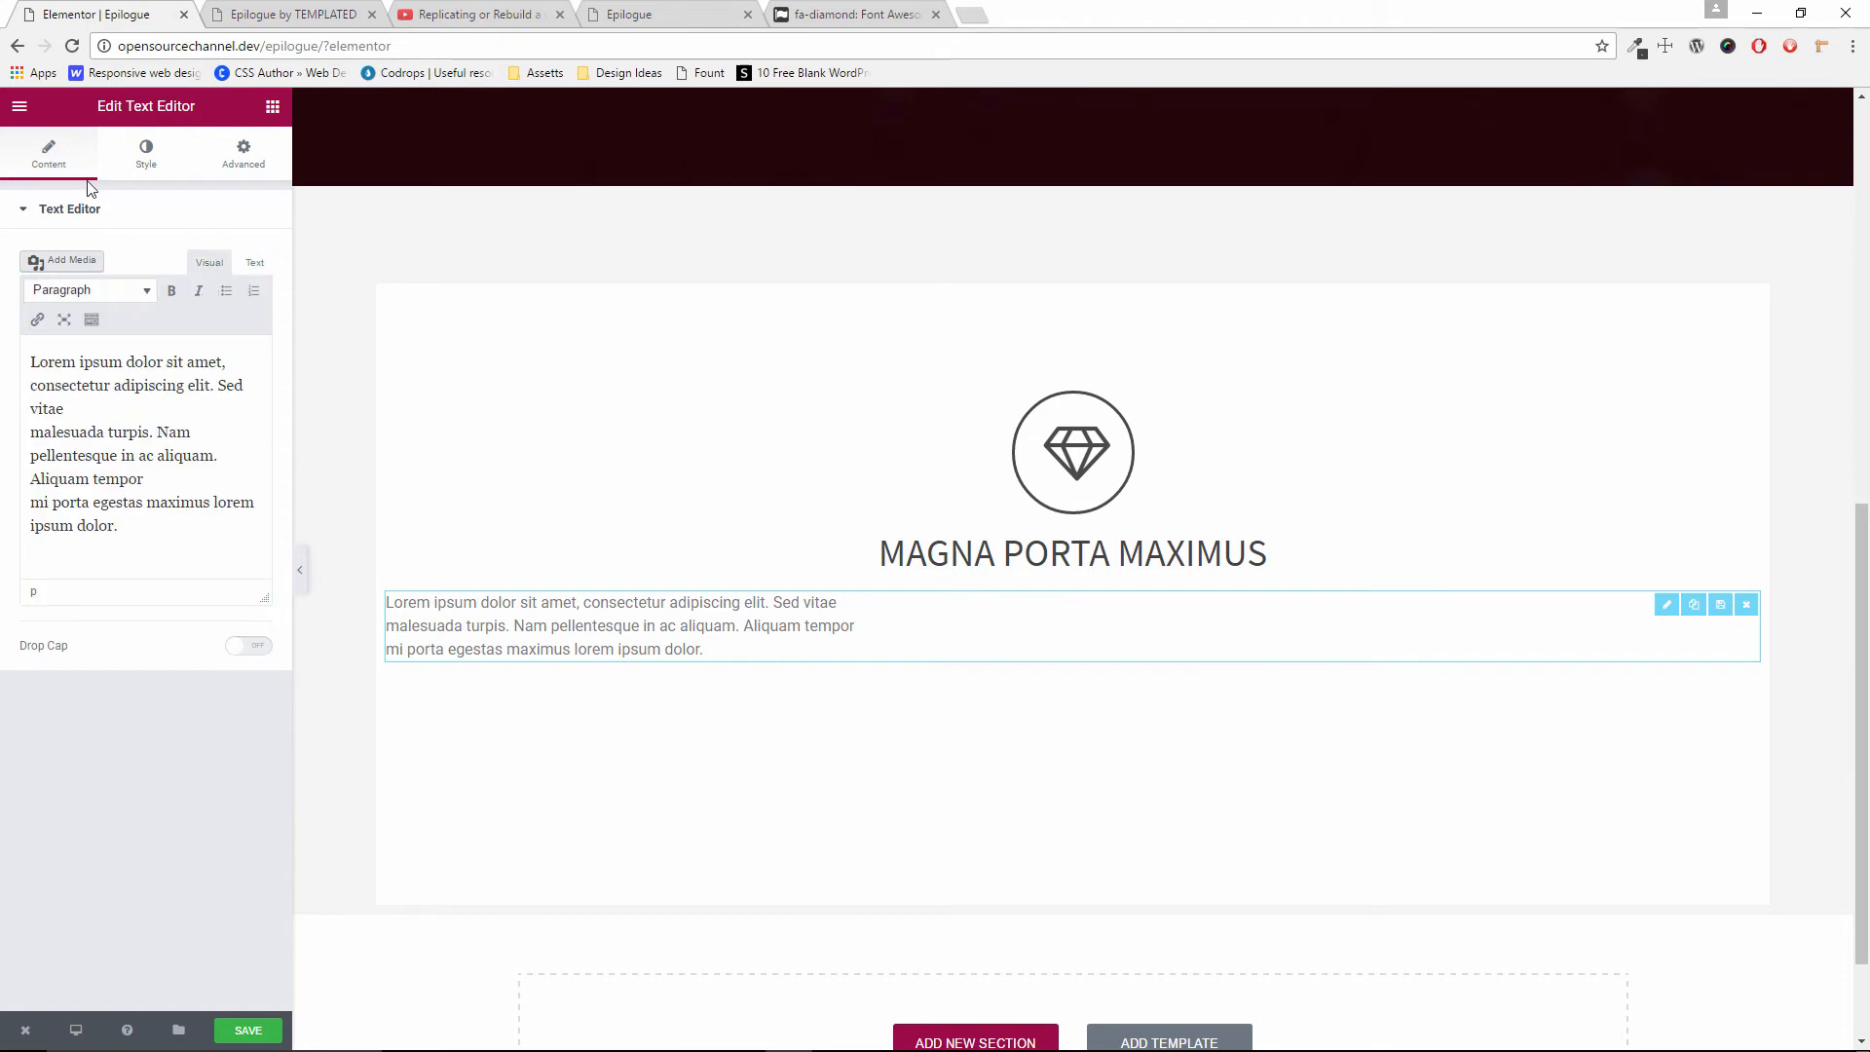
left_click(146, 158)
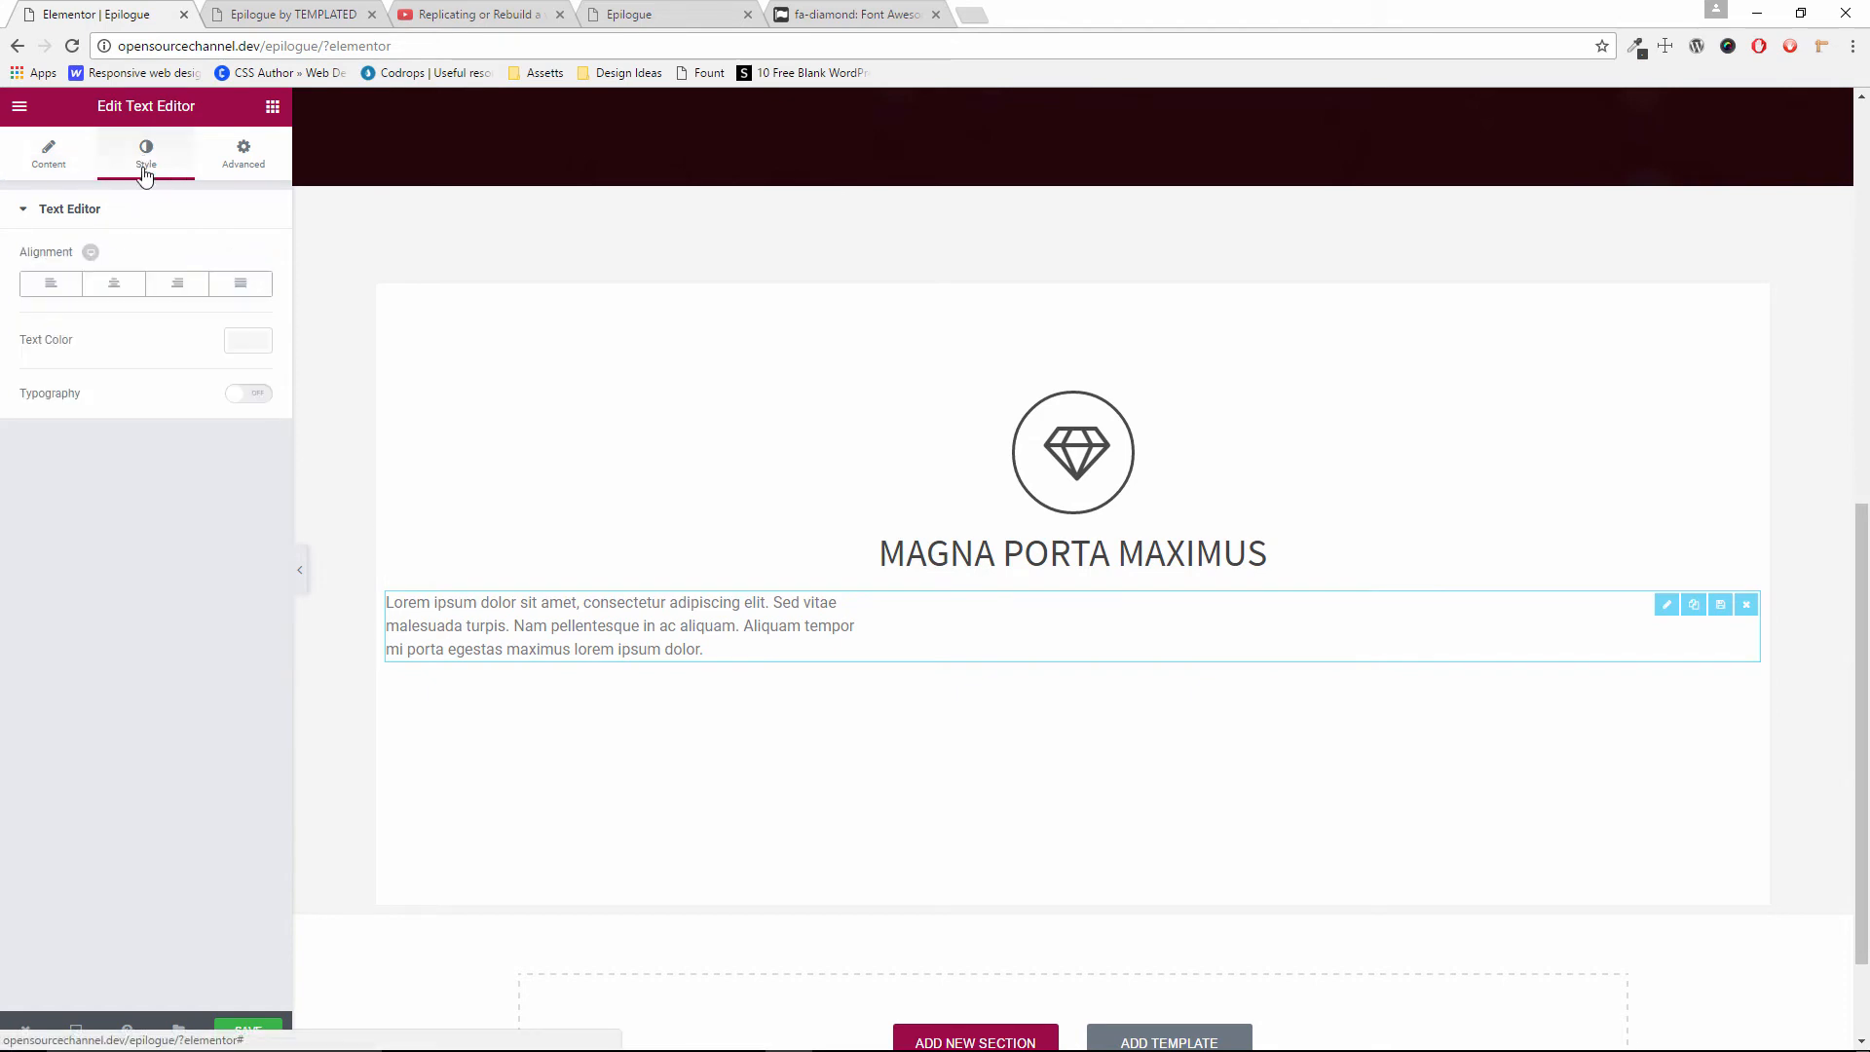
left_click(114, 284)
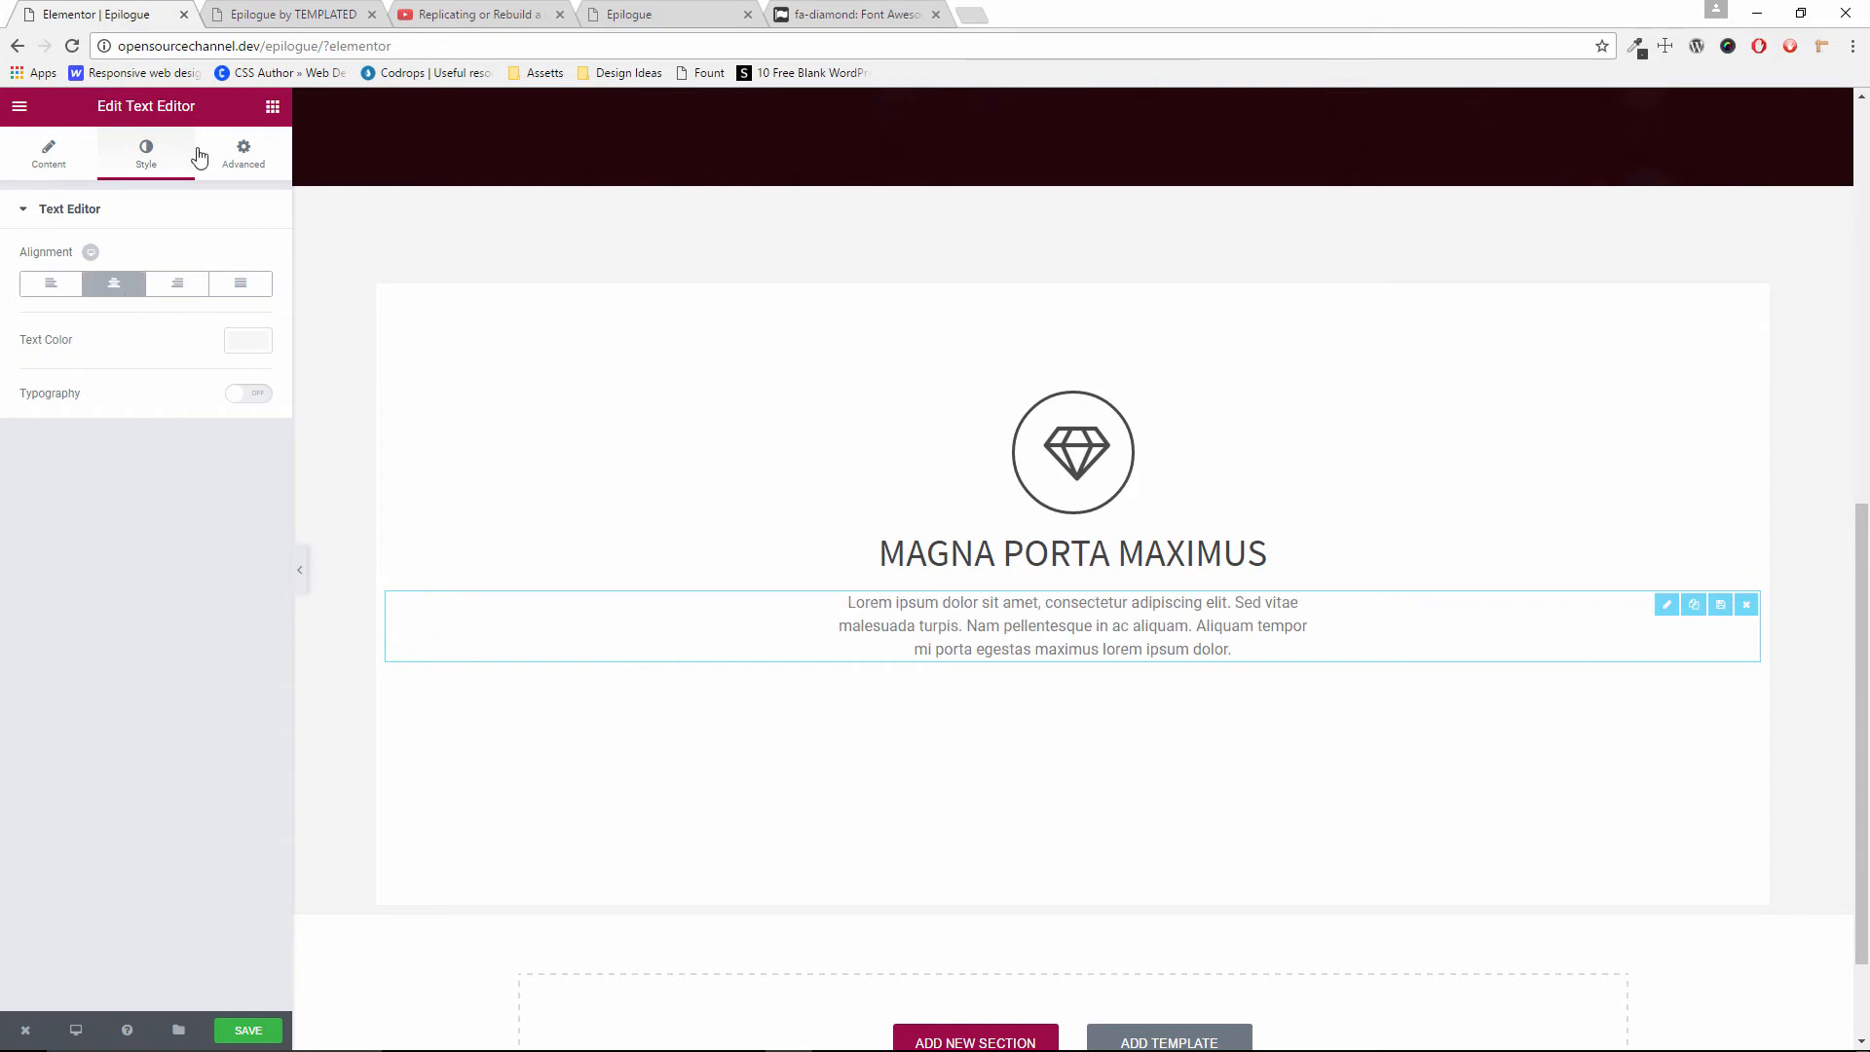
Compare the paragraph with the reference page and set its text color to #444444
left_click(245, 10)
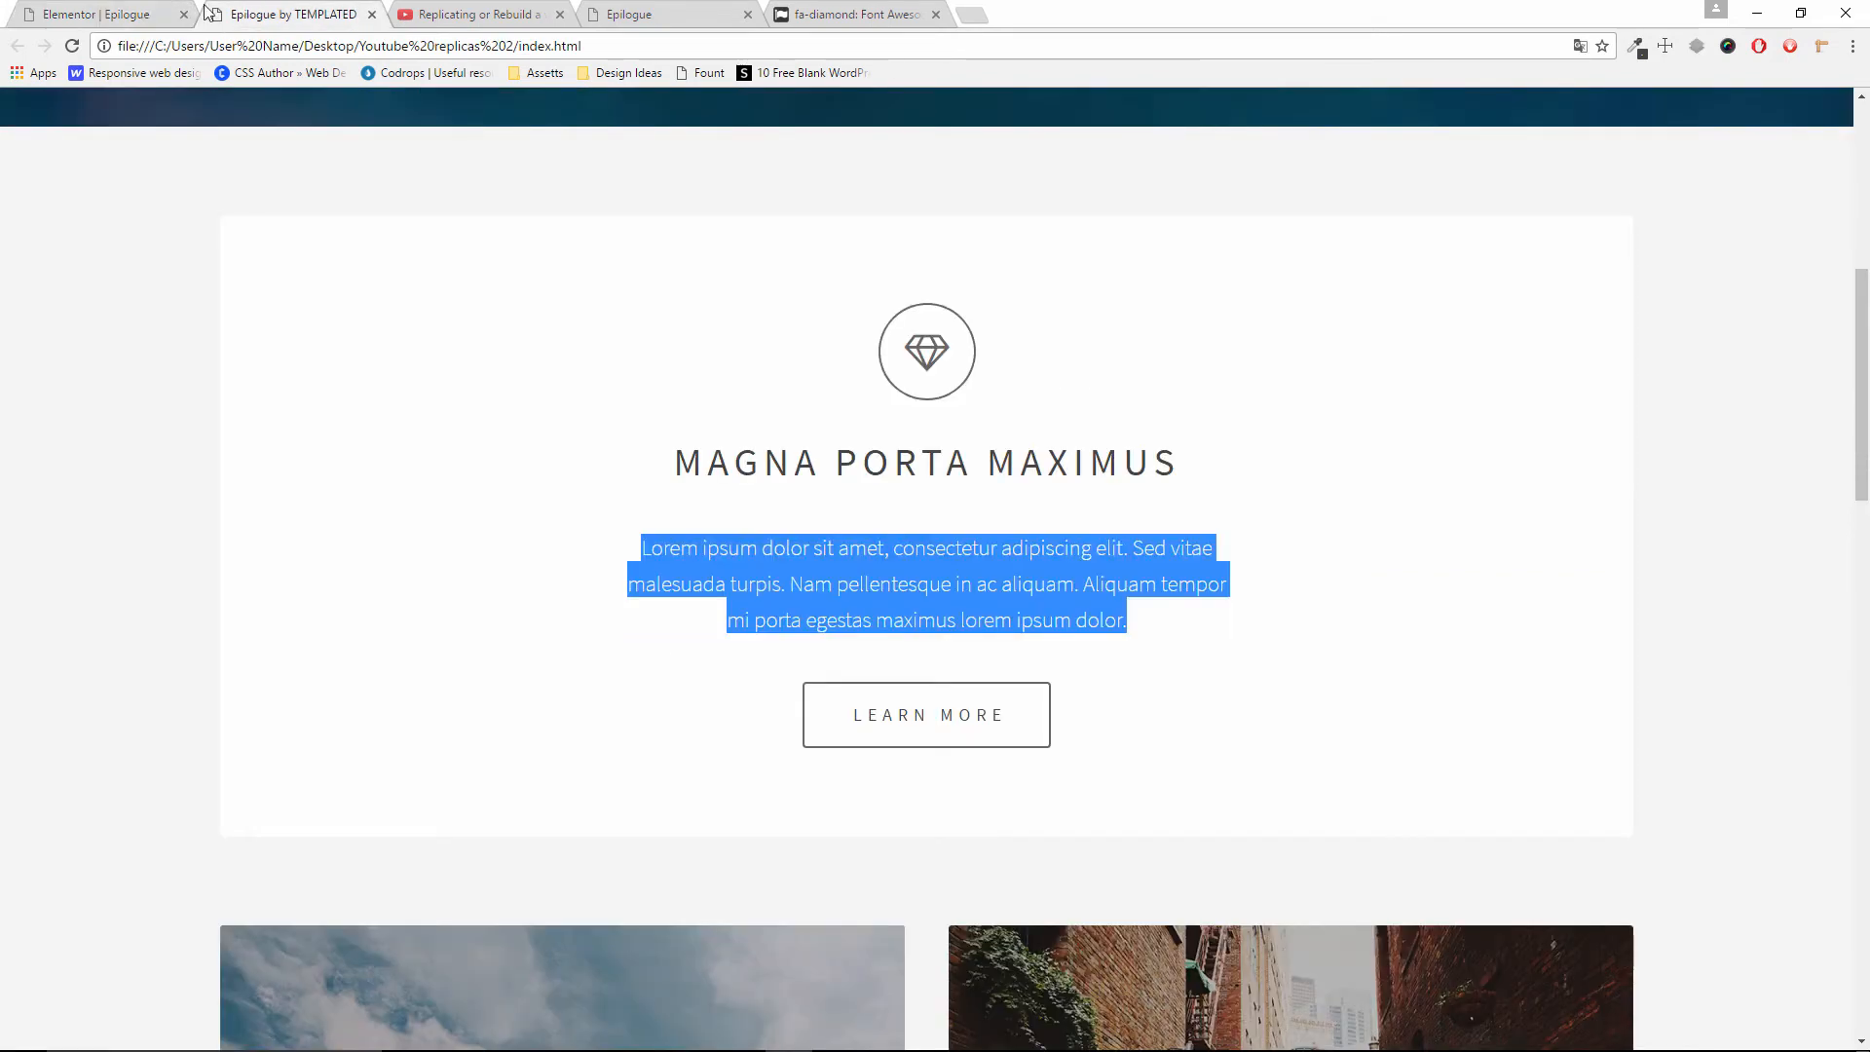
left_click(124, 8)
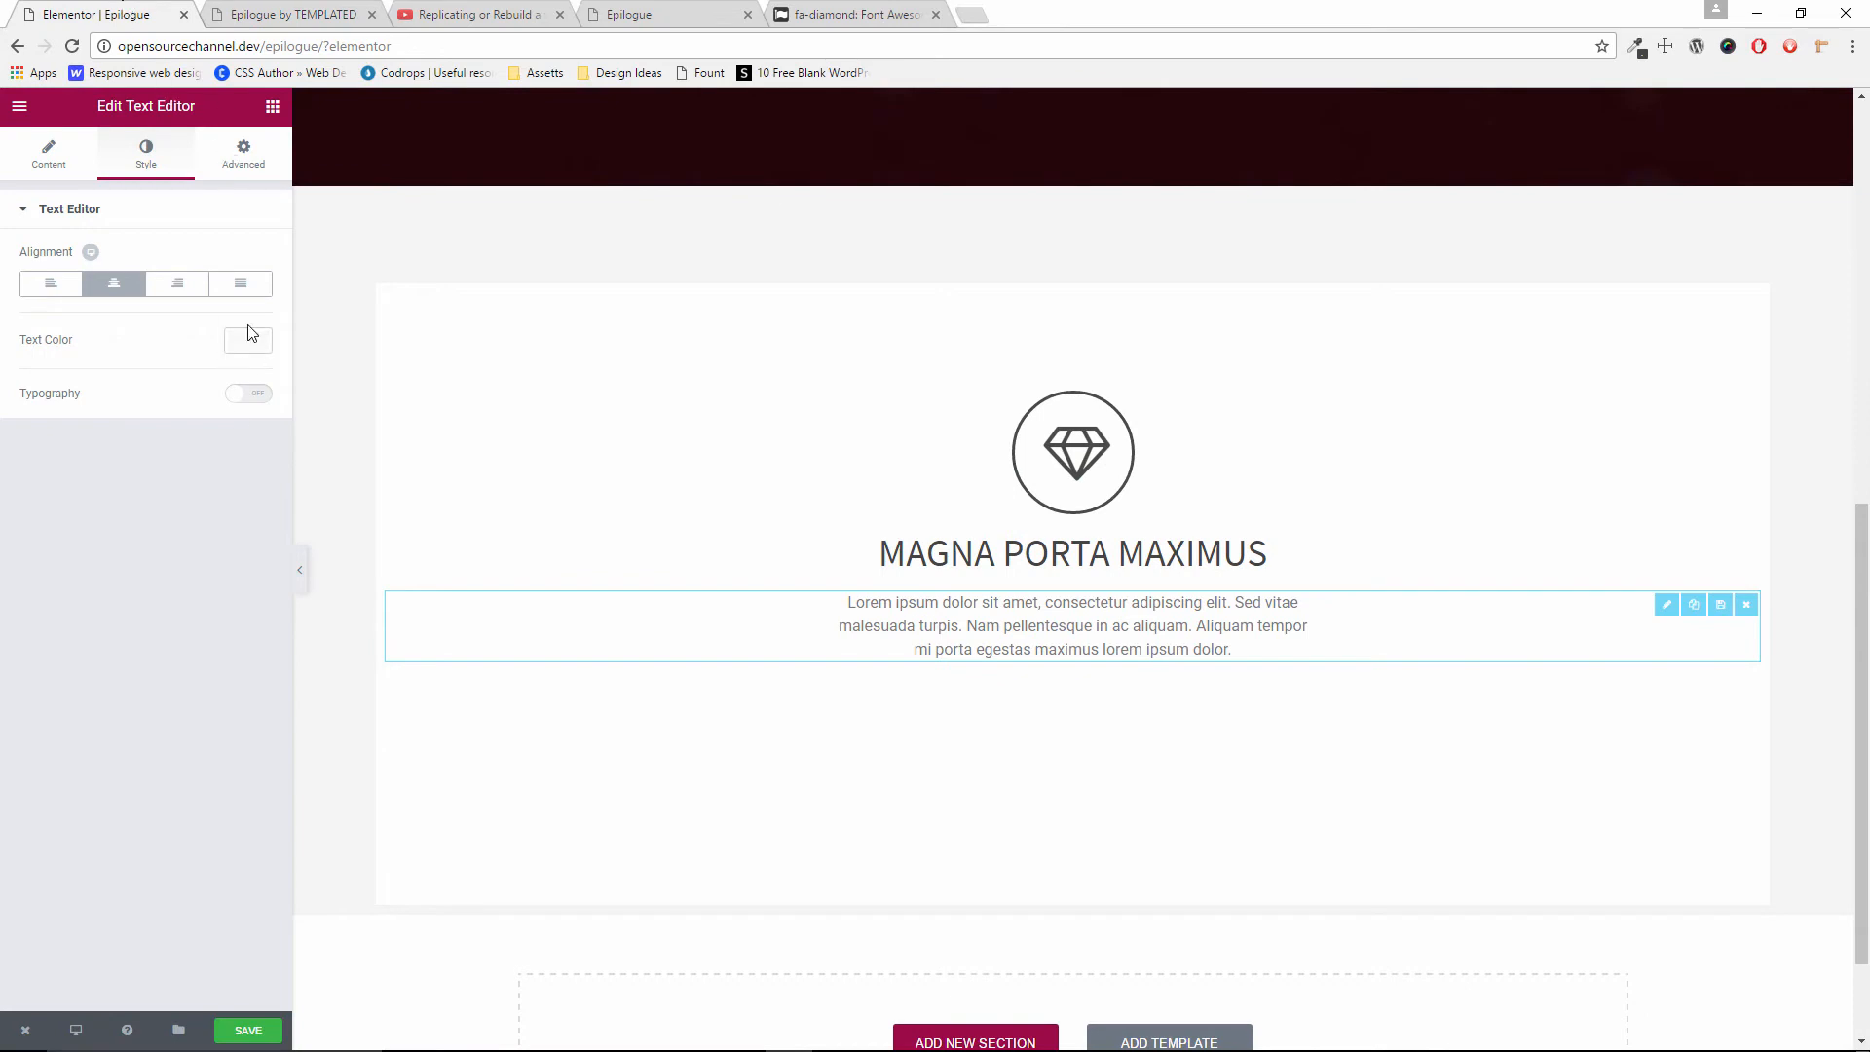
left_click(242, 17)
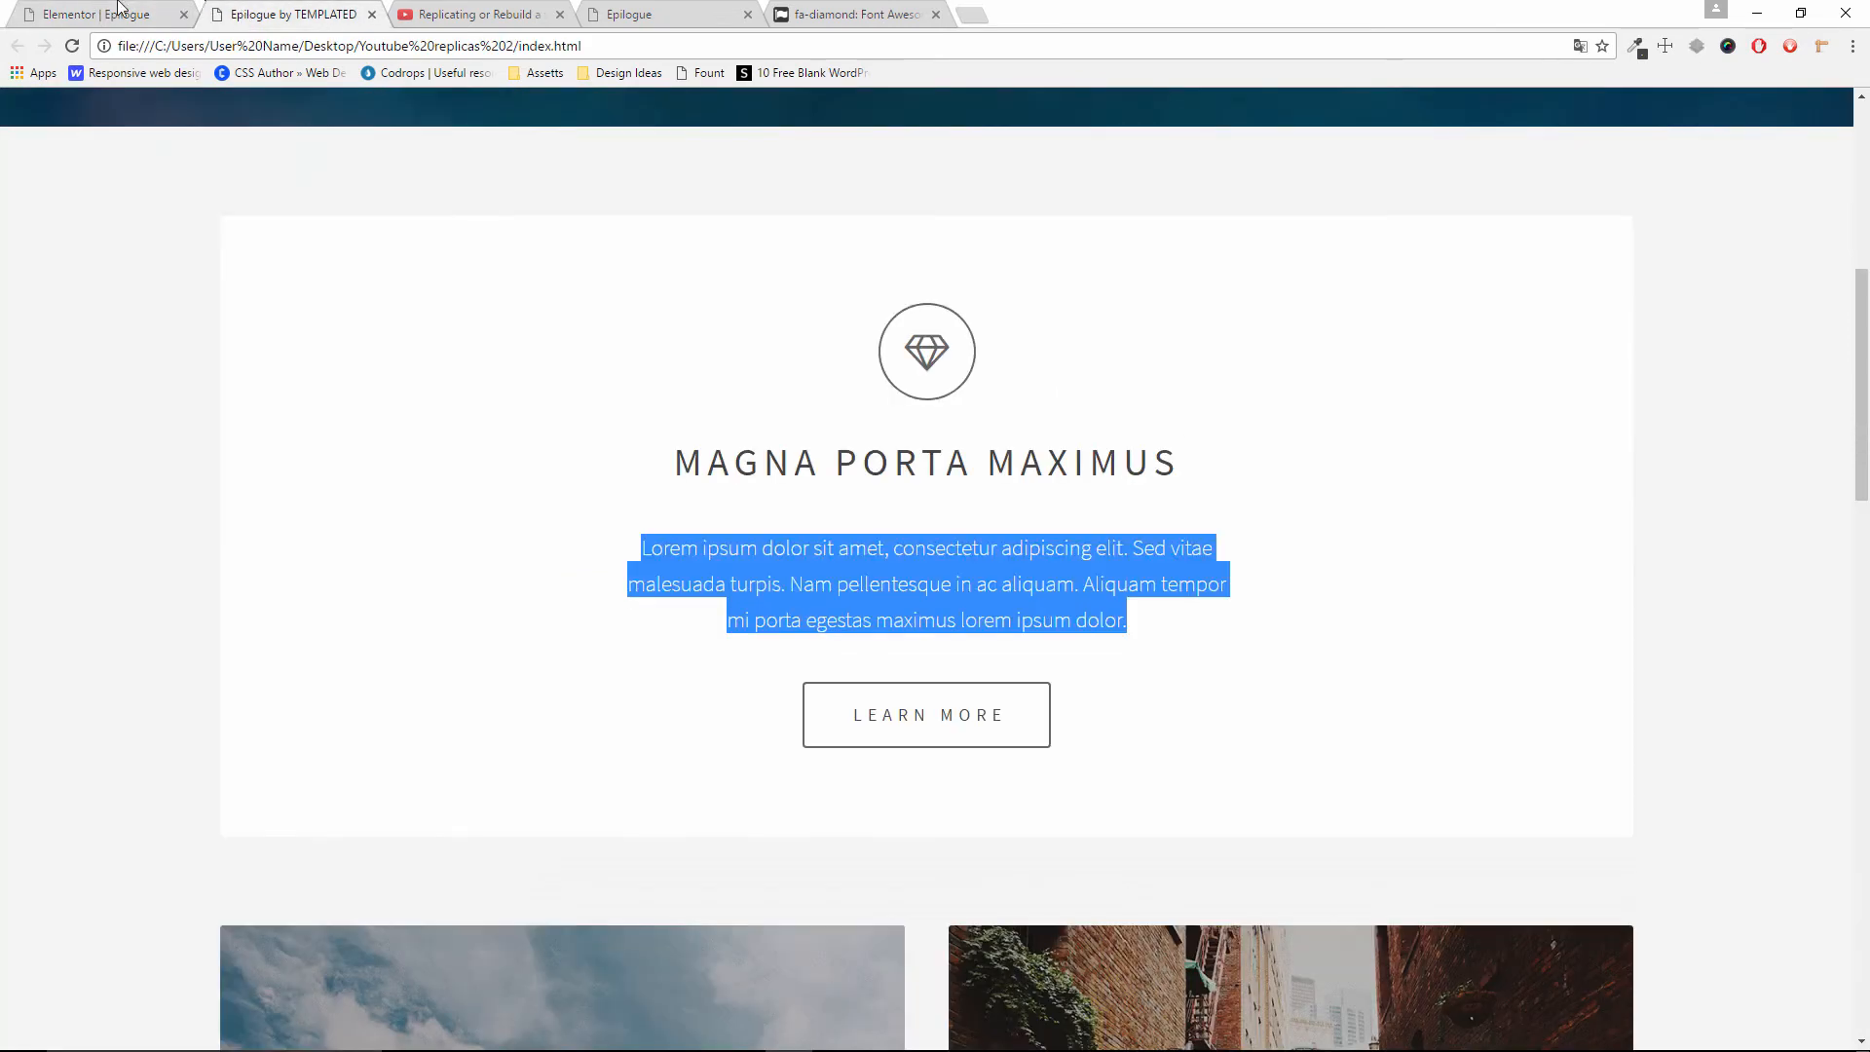
left_click(122, 8)
left_click(226, 342)
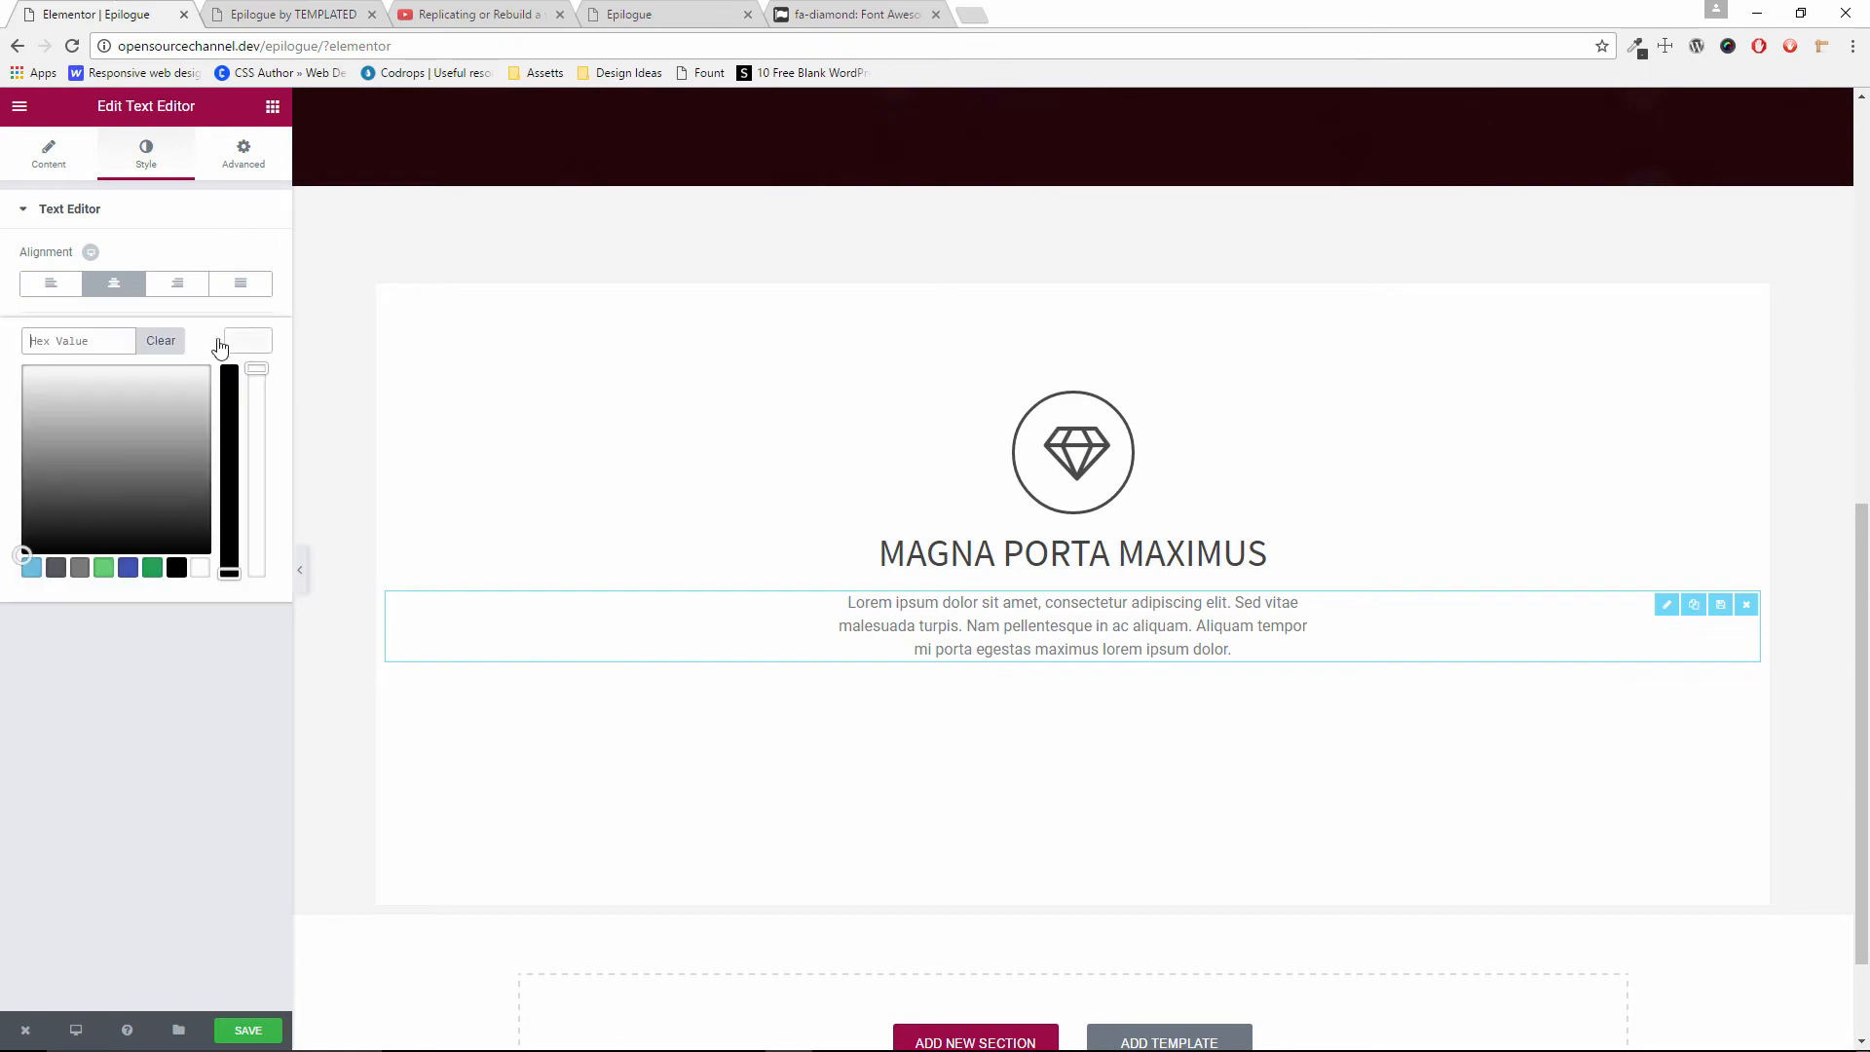
right_click(107, 341)
left_click(87, 339)
type("444444")
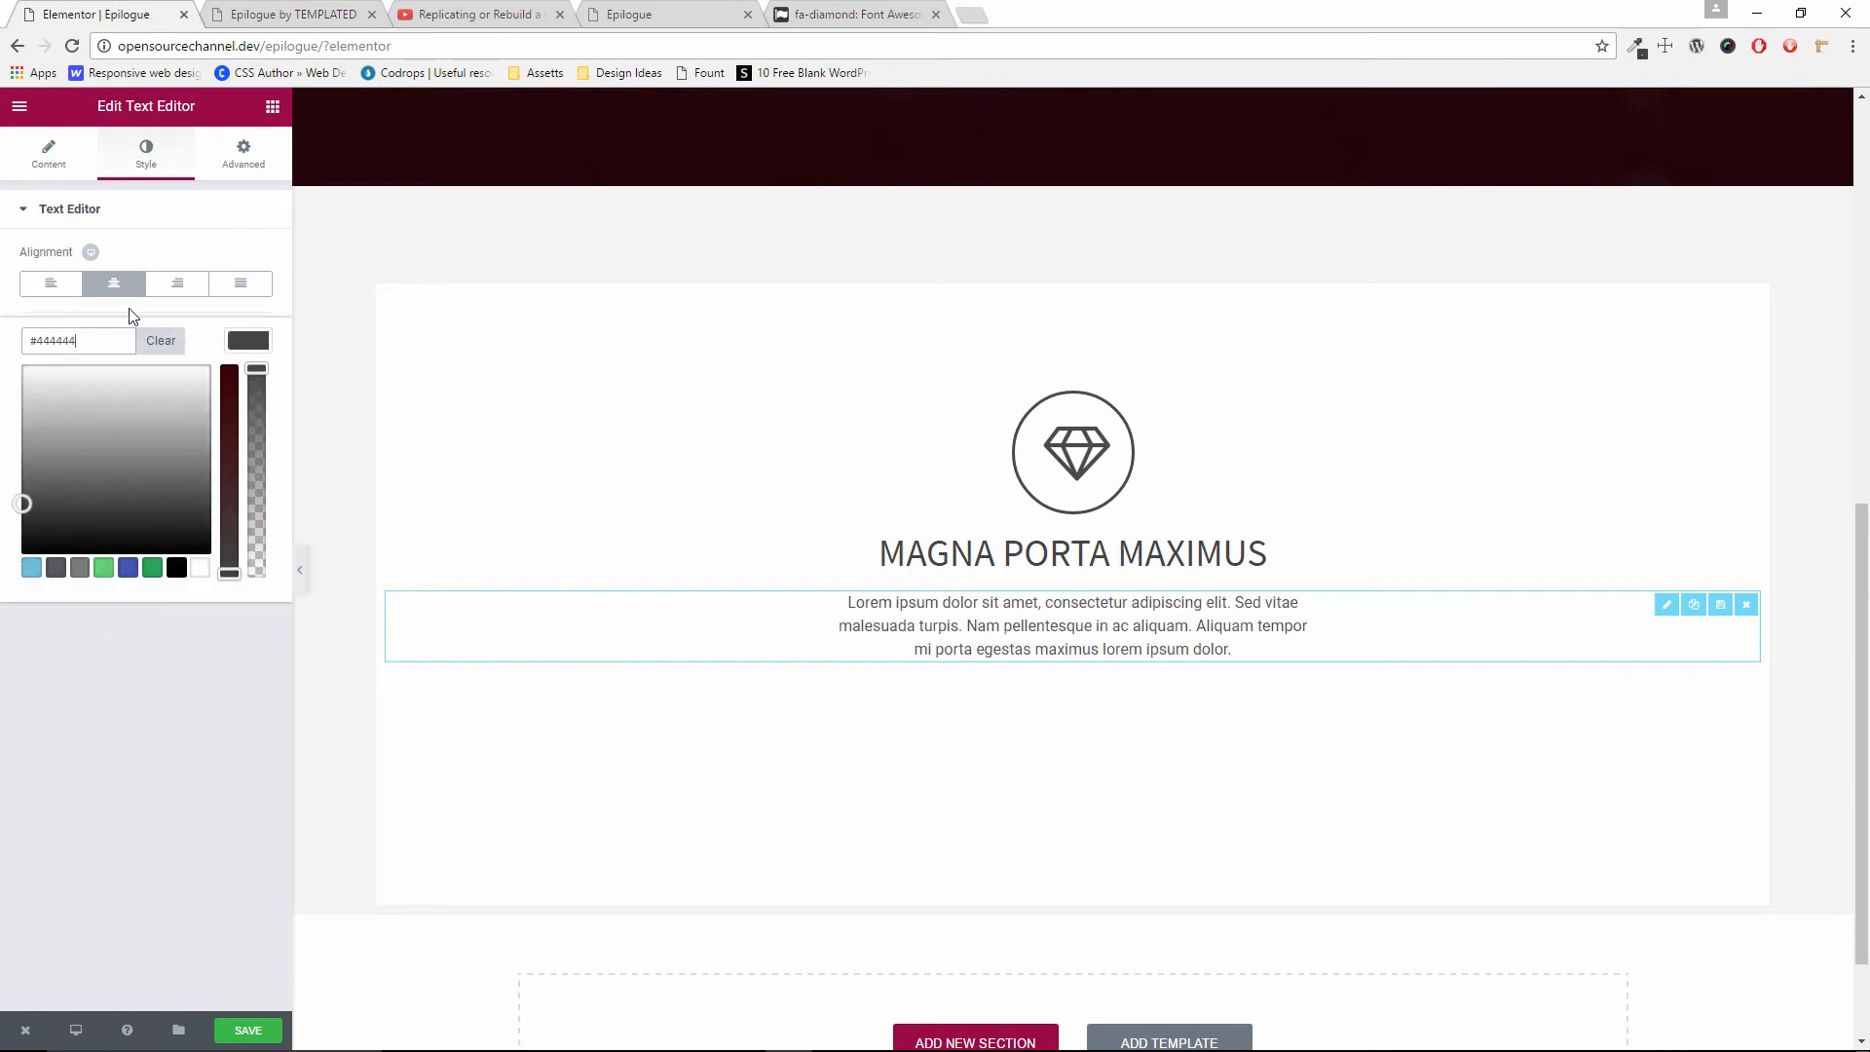
left_click(255, 341)
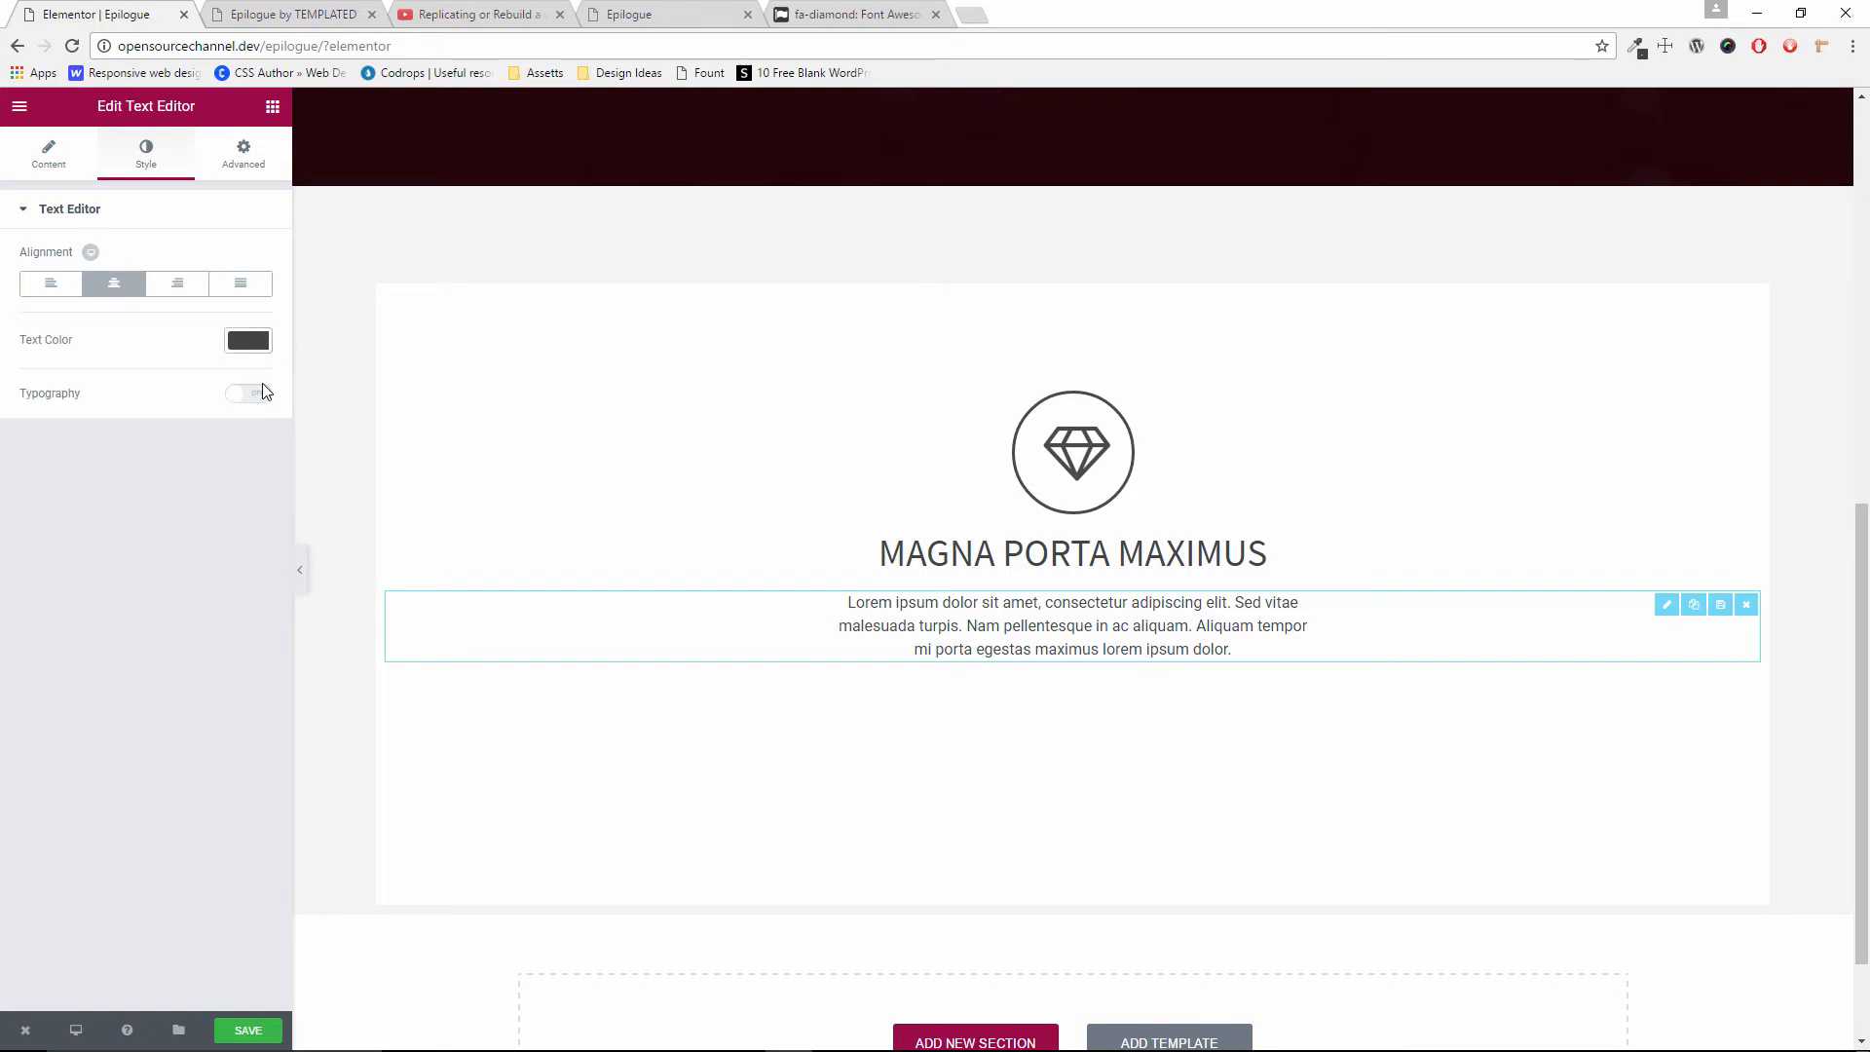
Enable custom typography for the paragraph and identify the reference paragraph's font details
left_click(259, 393)
left_click(273, 13)
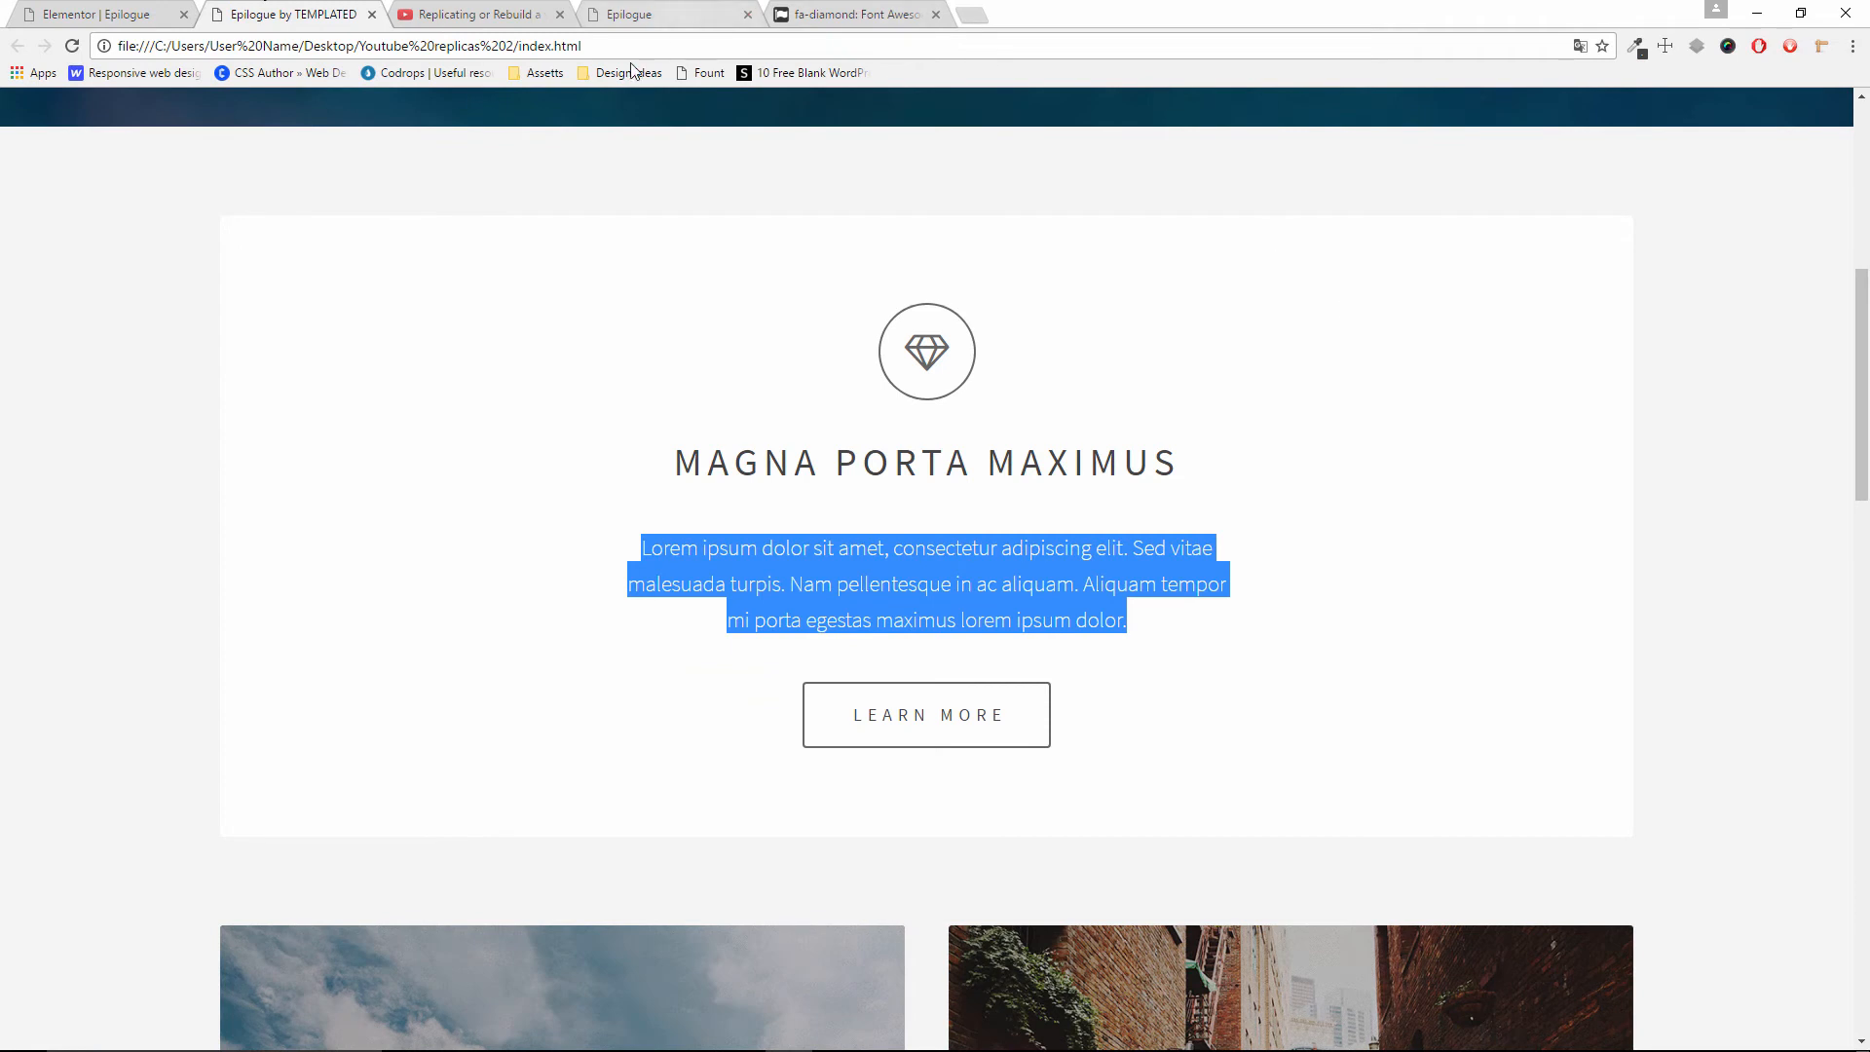
left_click(716, 70)
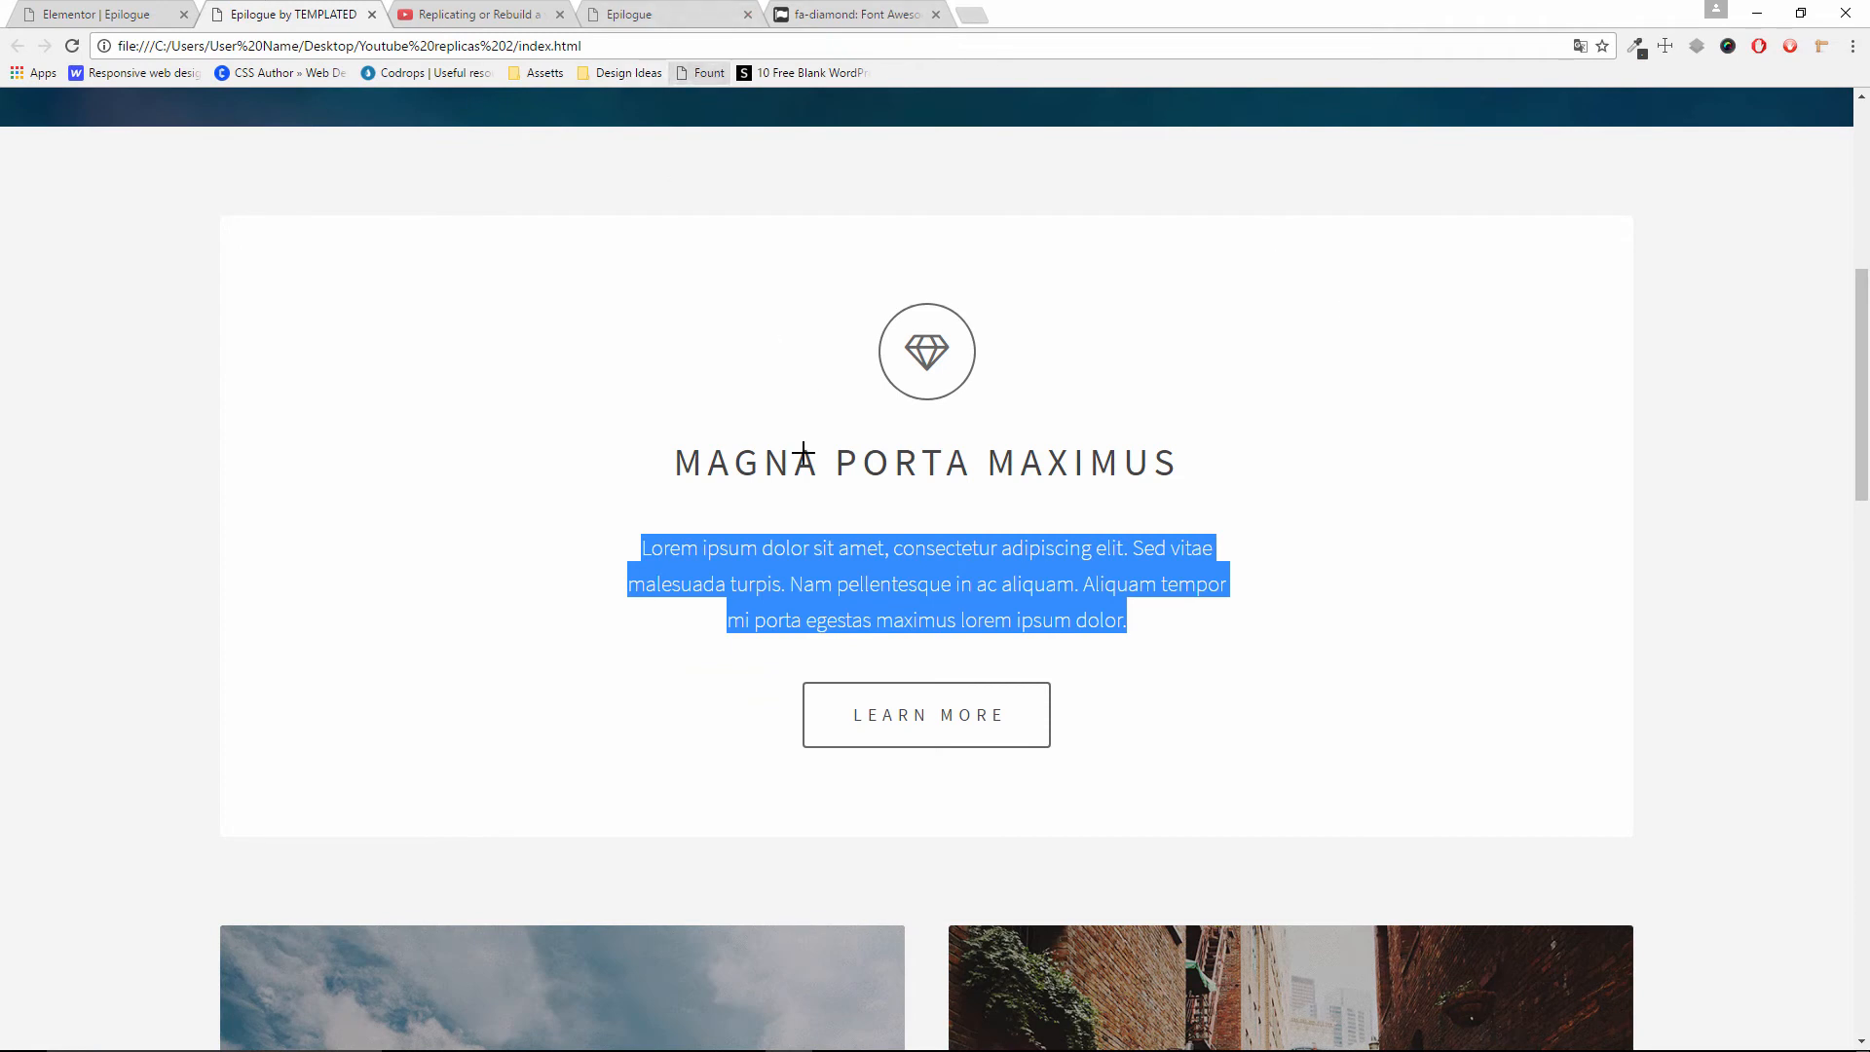
left_click(815, 547)
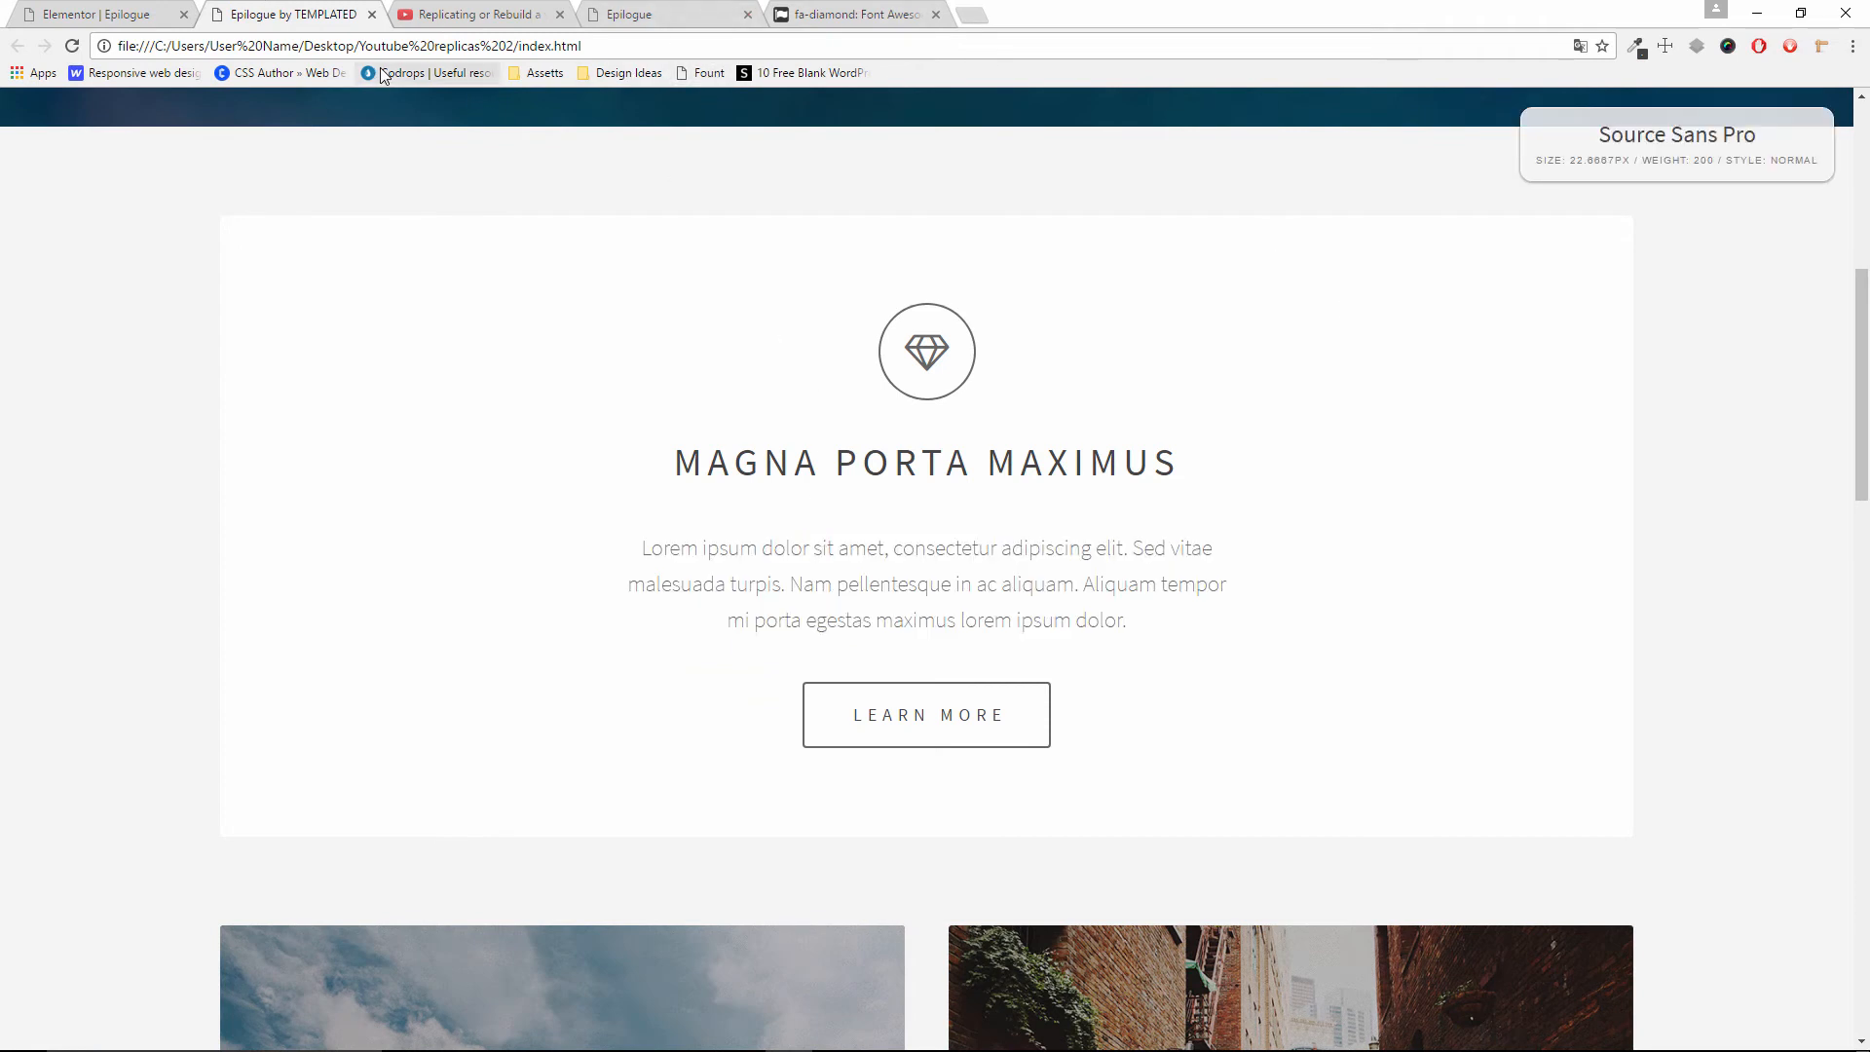
left_click(109, 12)
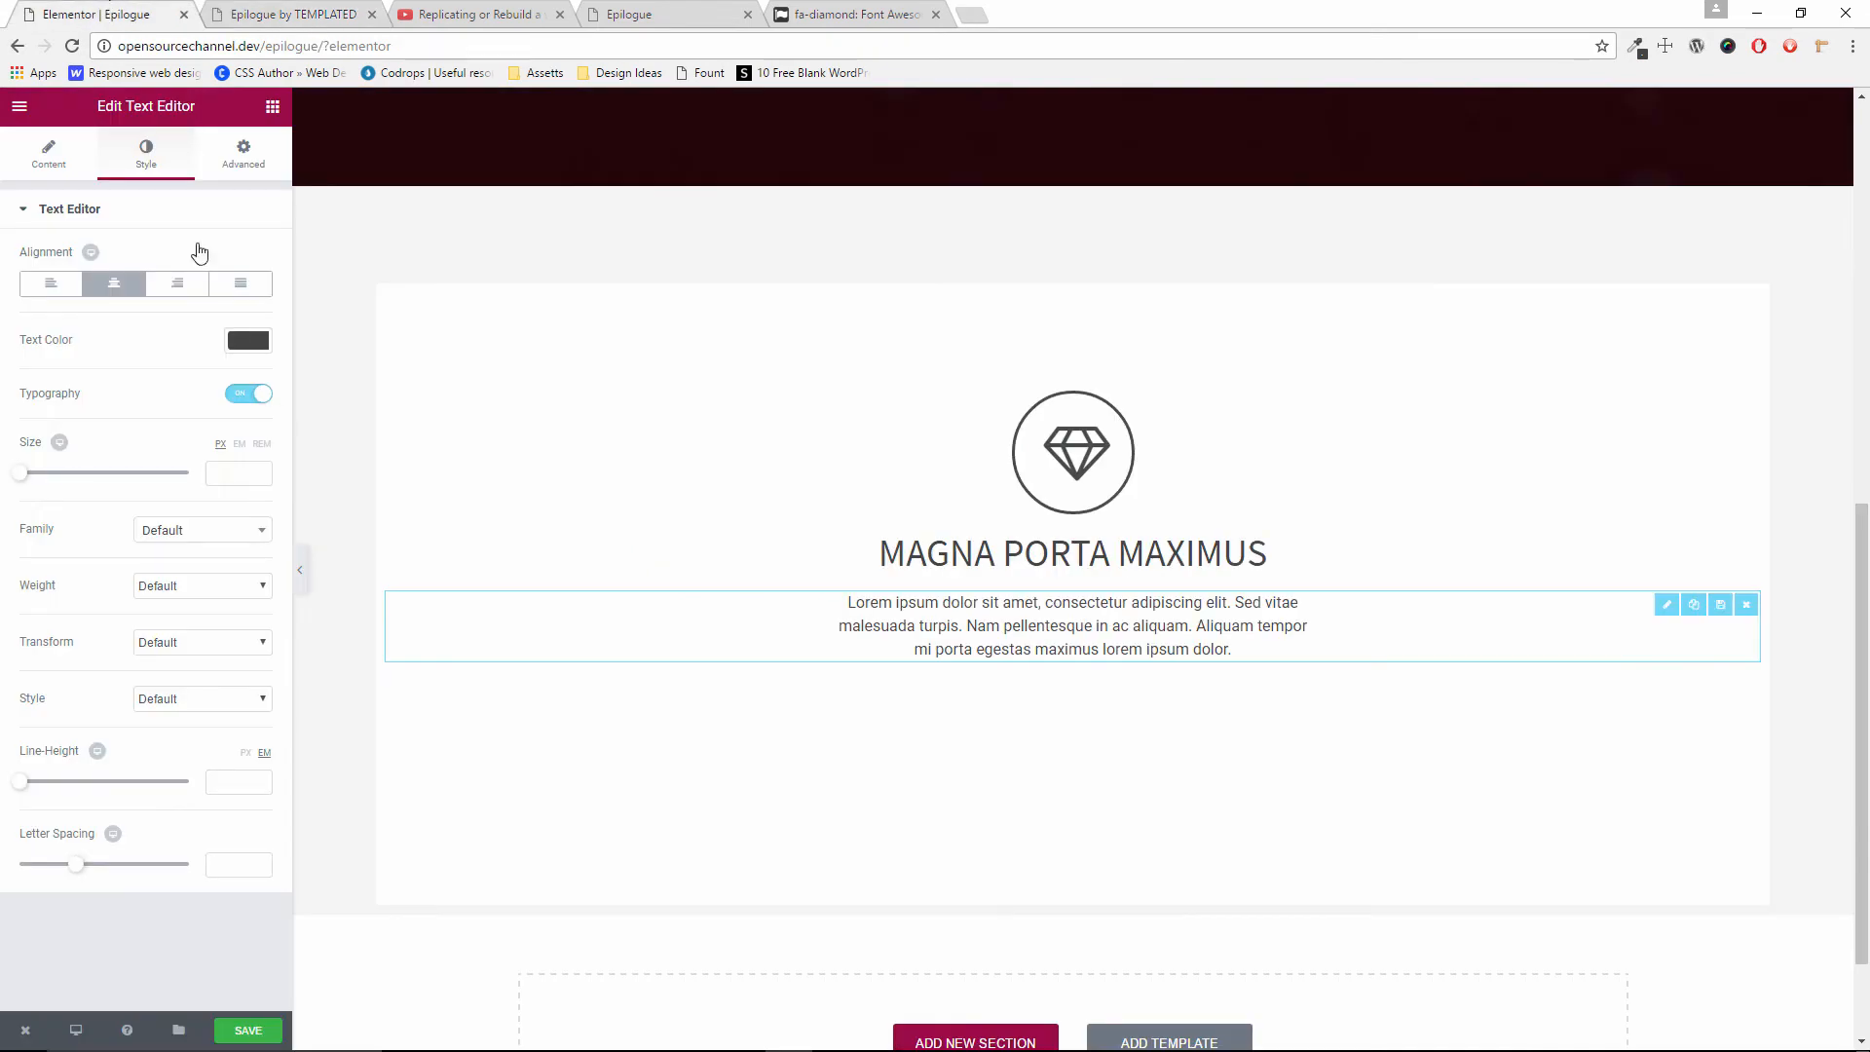
Set the paragraph's font size to 22 px and its family to Source Sans Pro
left_click(219, 479)
type("22")
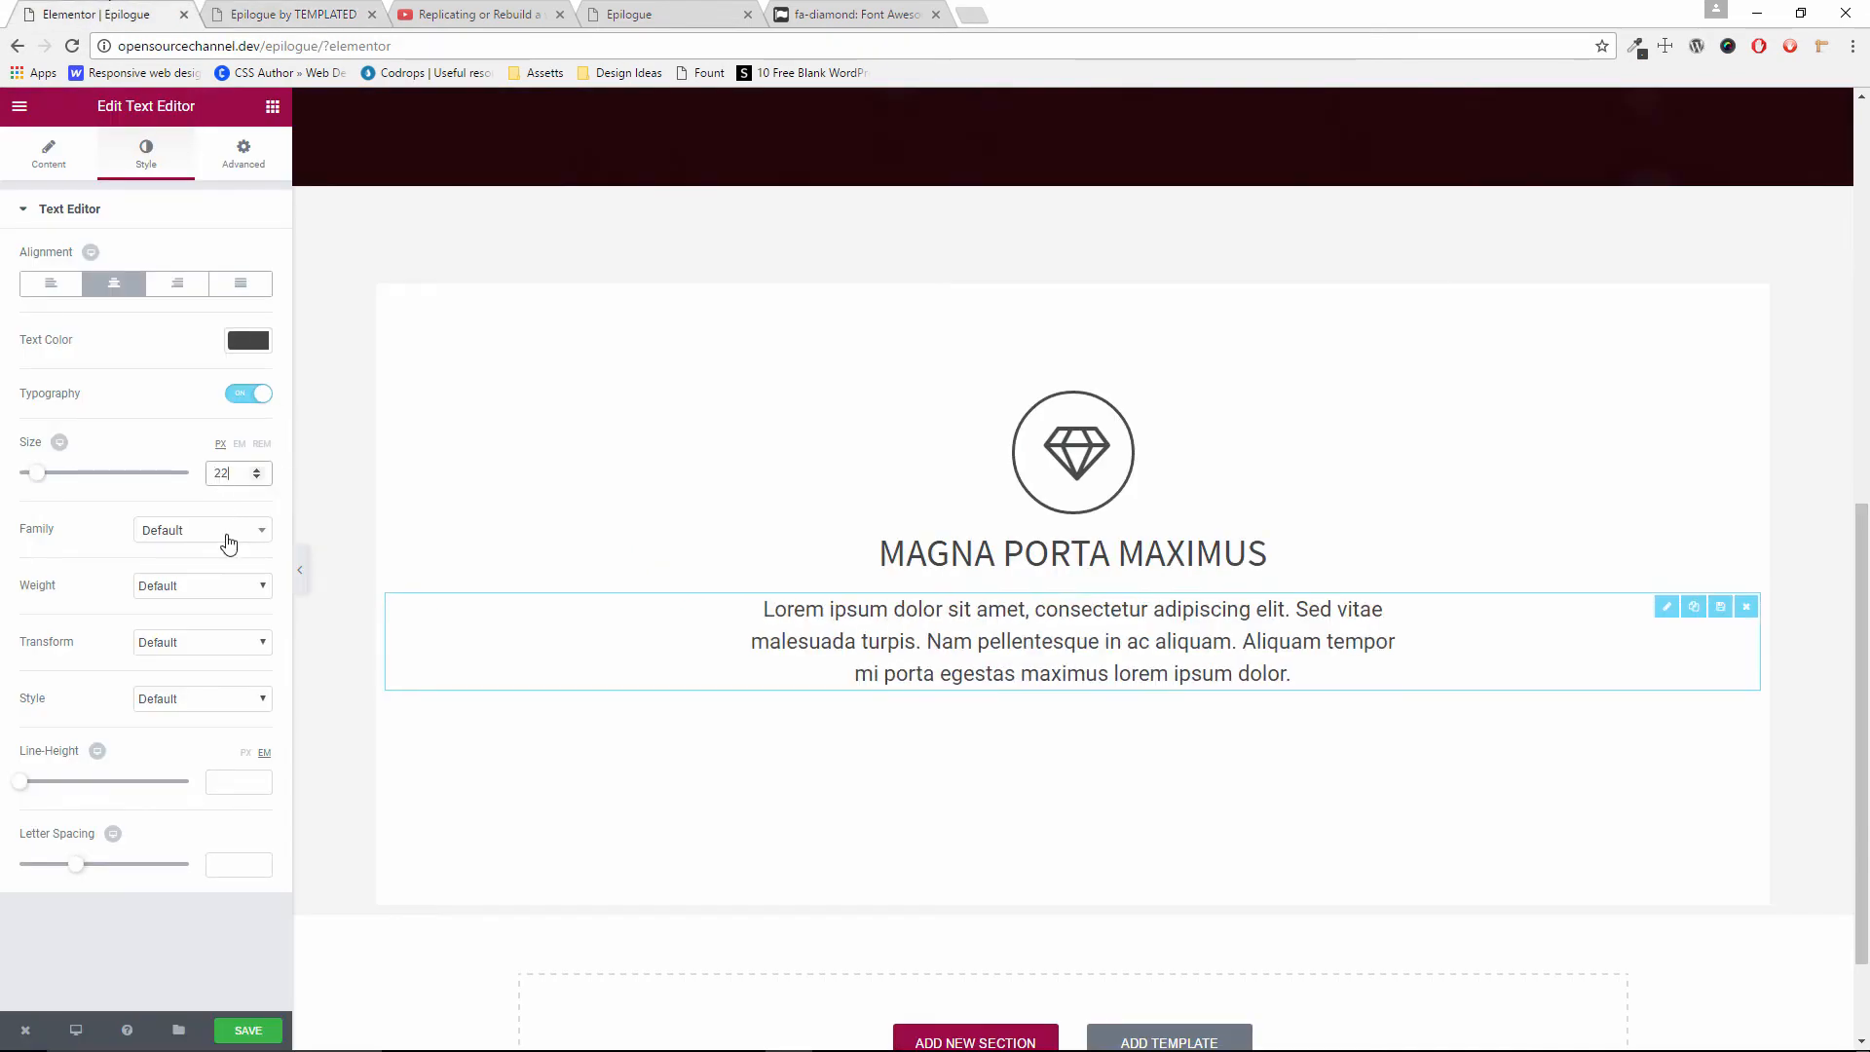
left_click(220, 536)
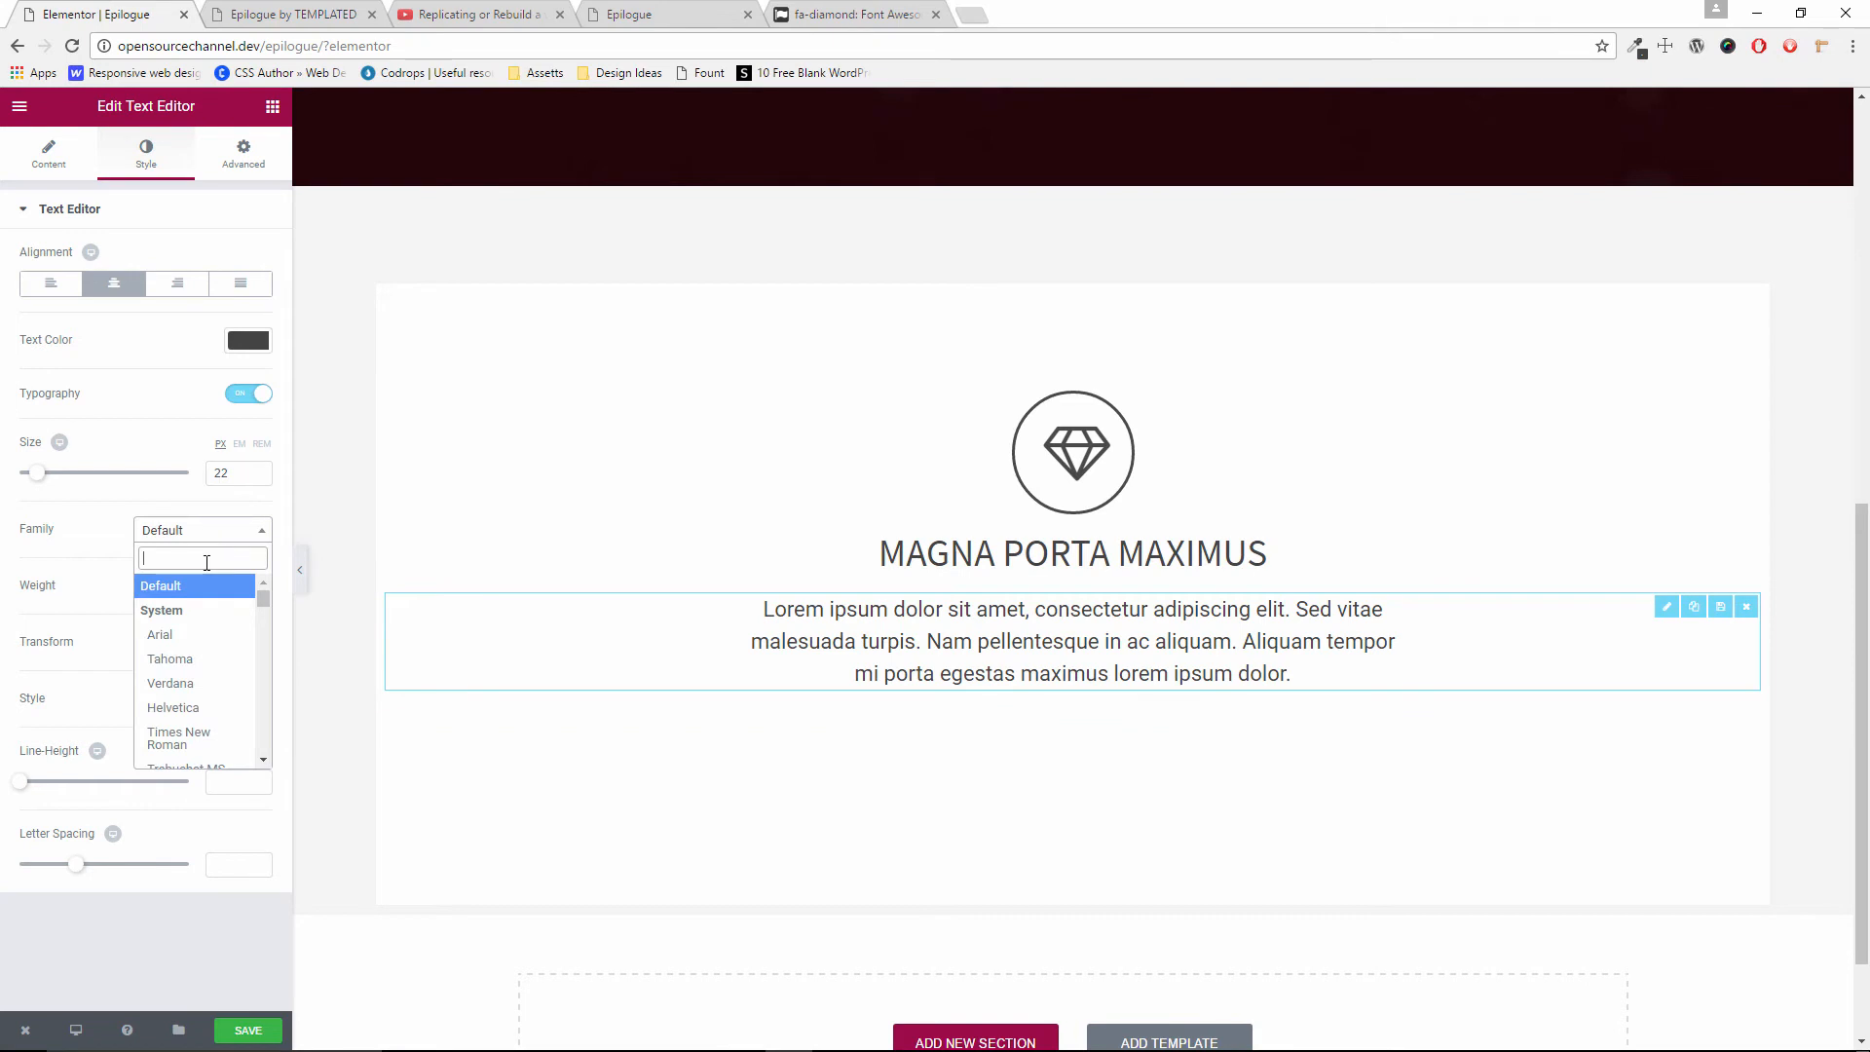
type("sou")
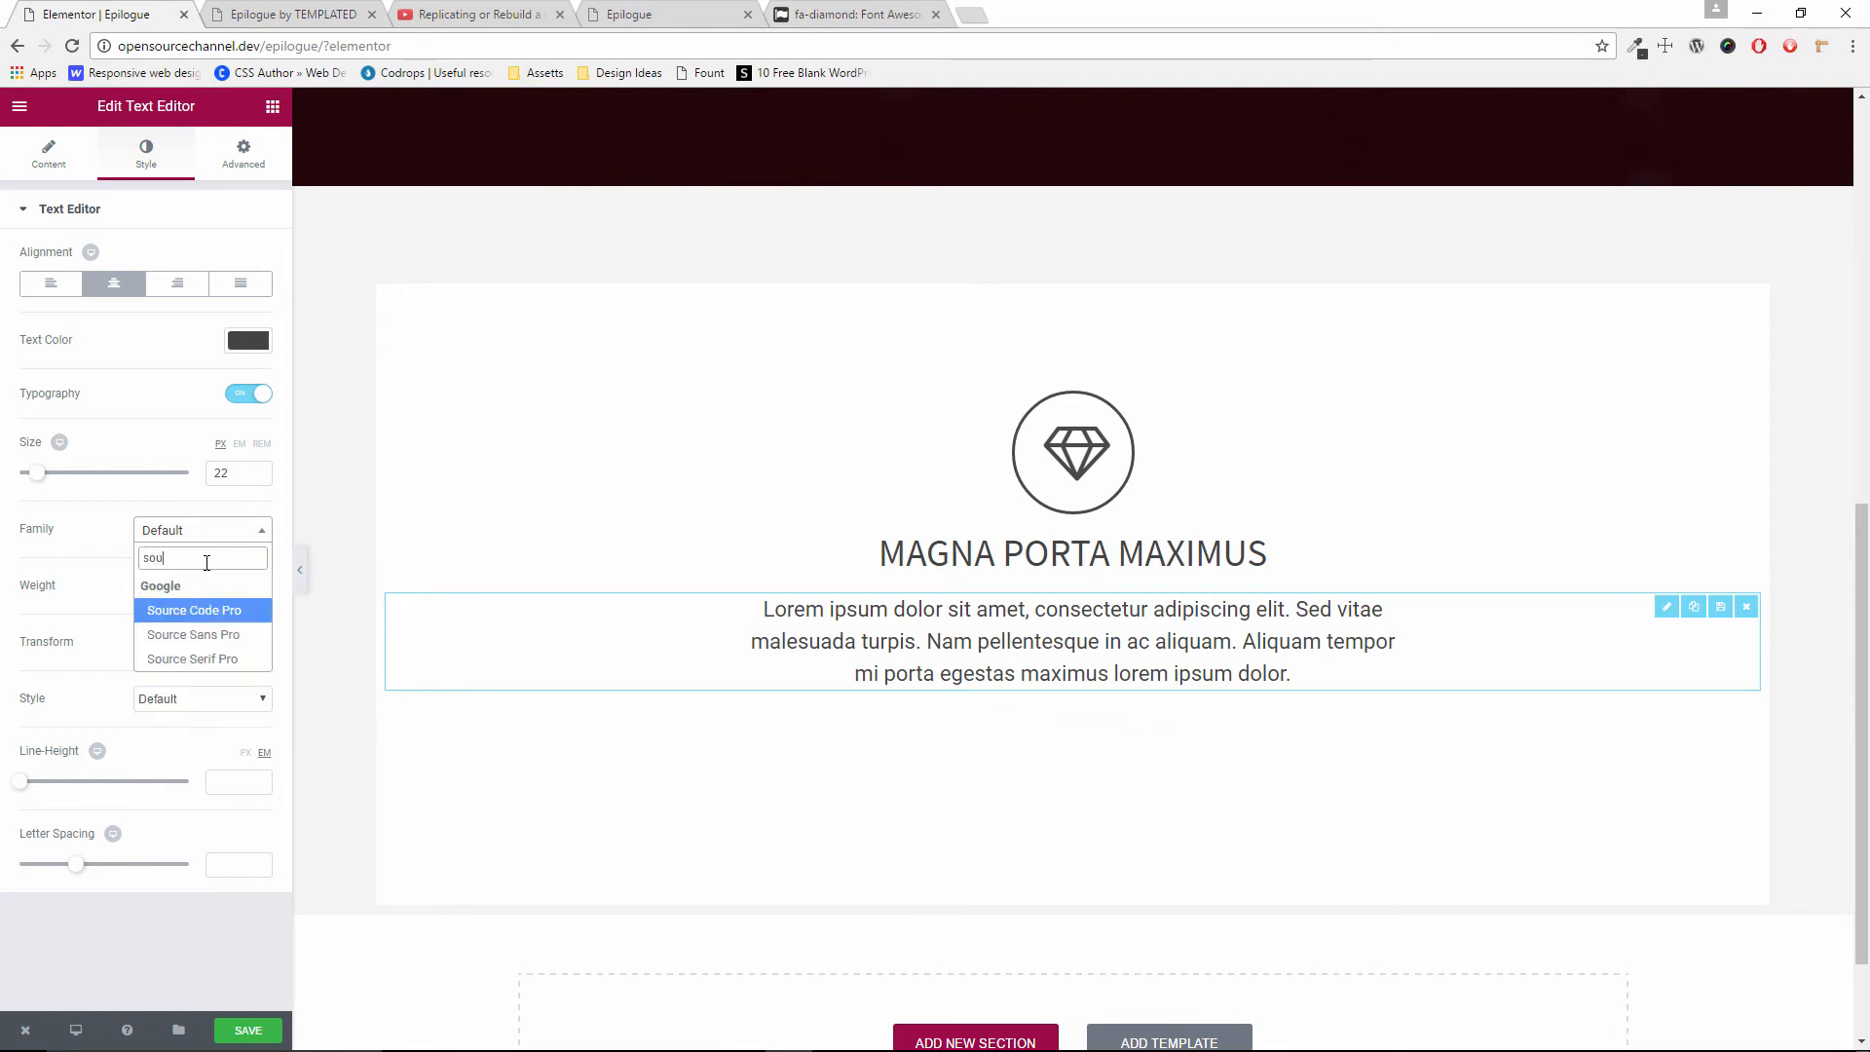
left_click(214, 634)
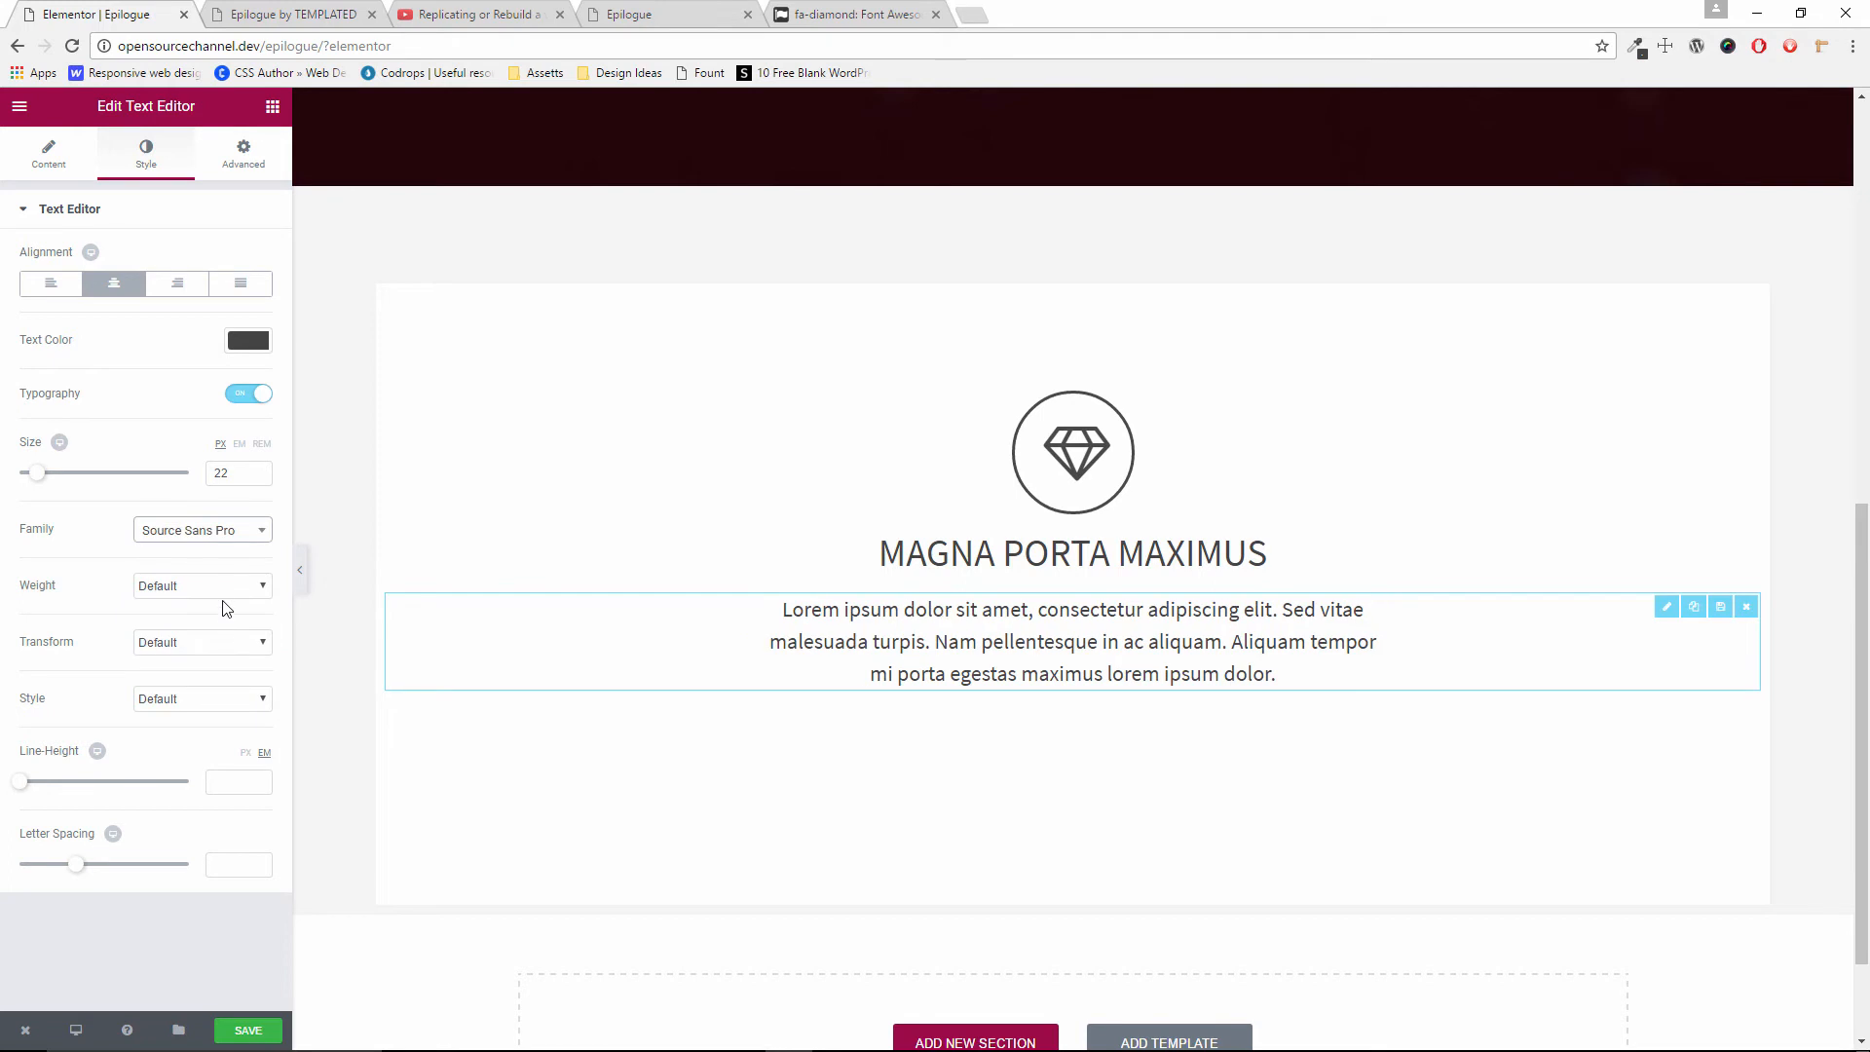
Set the paragraph's font weight to 200 and its style to Normal, checking against the reference font details
left_click(224, 588)
left_click(204, 622)
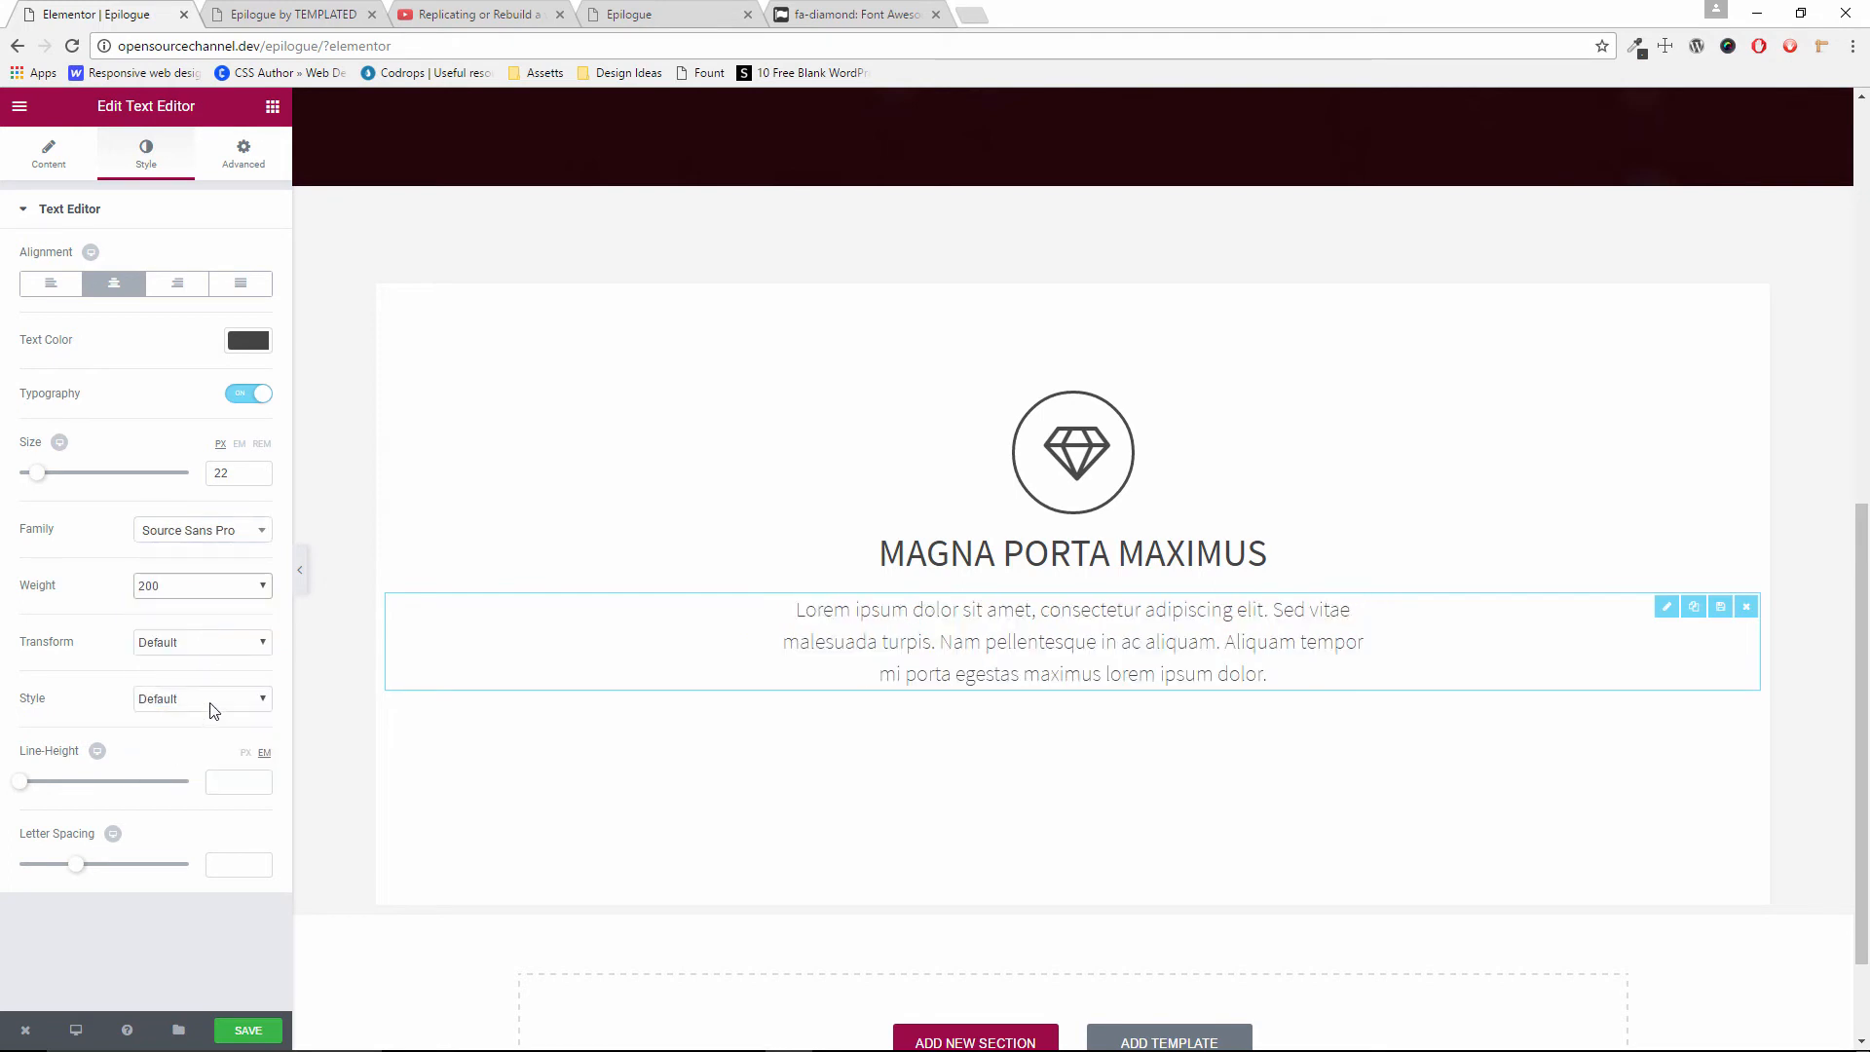
left_click(292, 14)
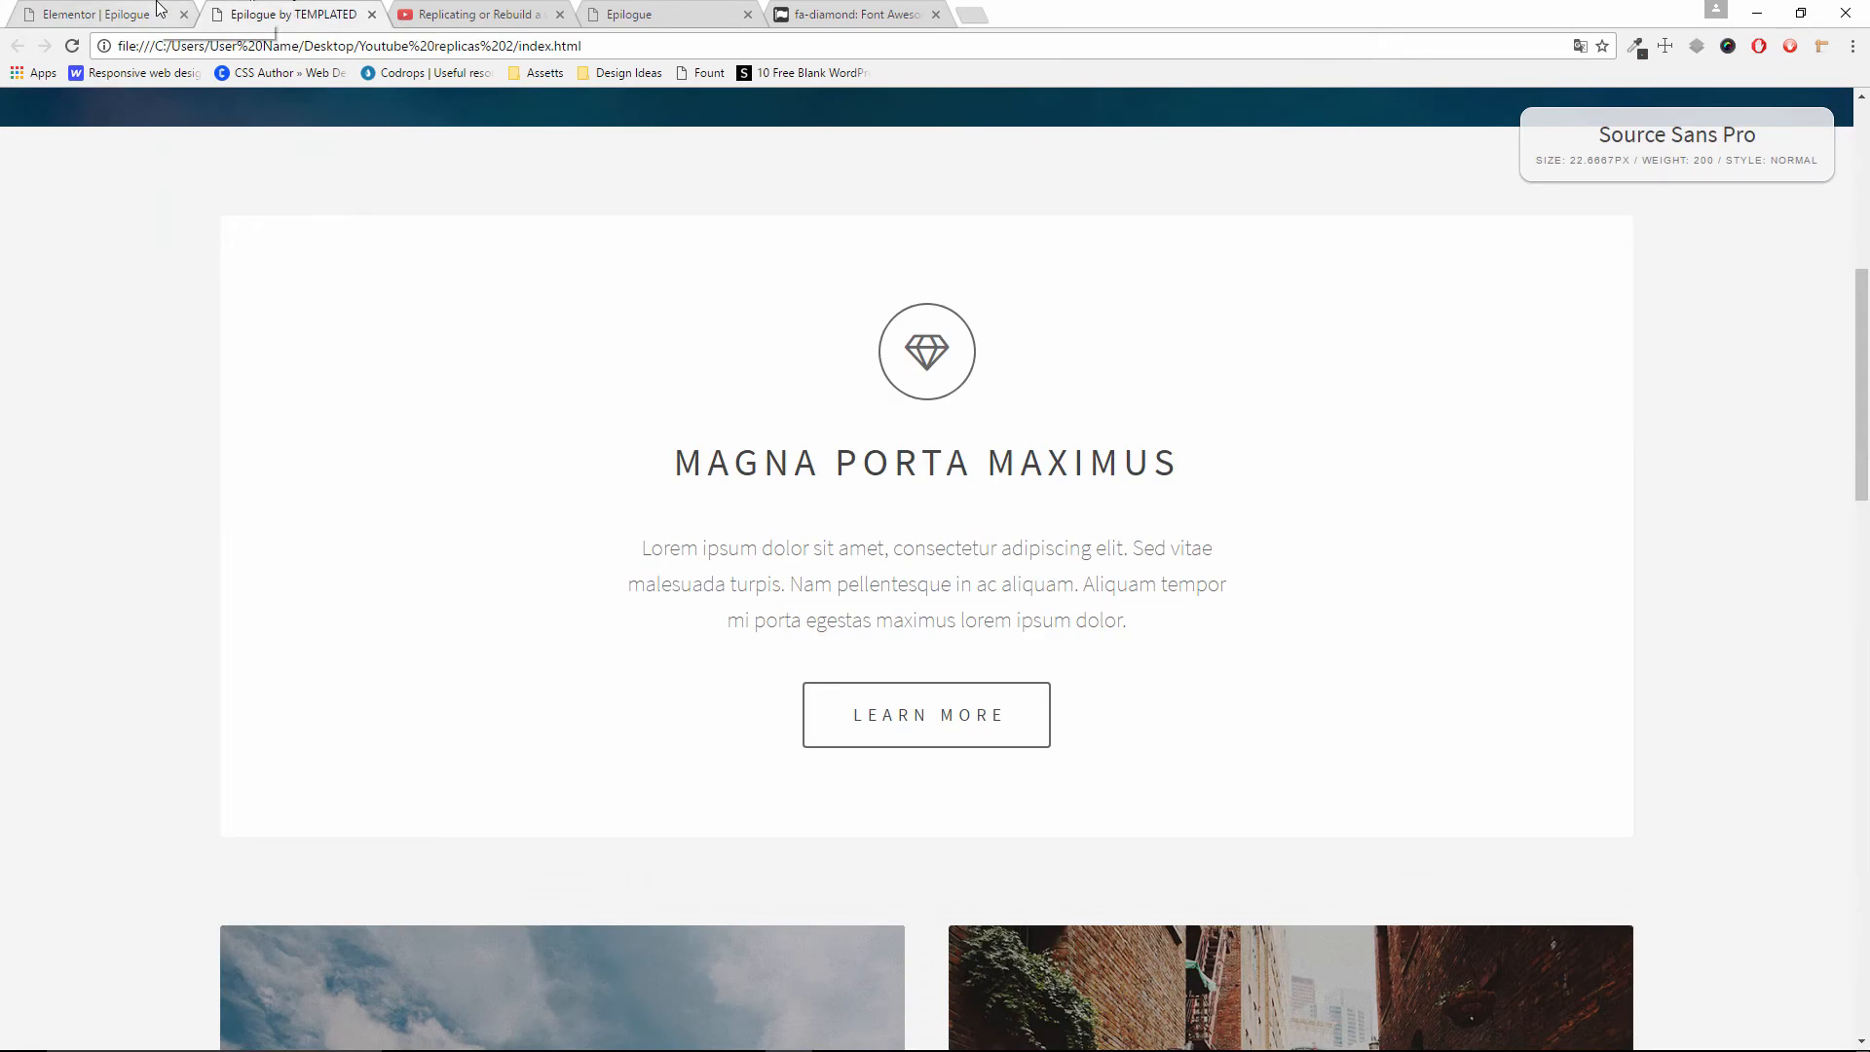
left_click(136, 11)
left_click(219, 708)
left_click(195, 731)
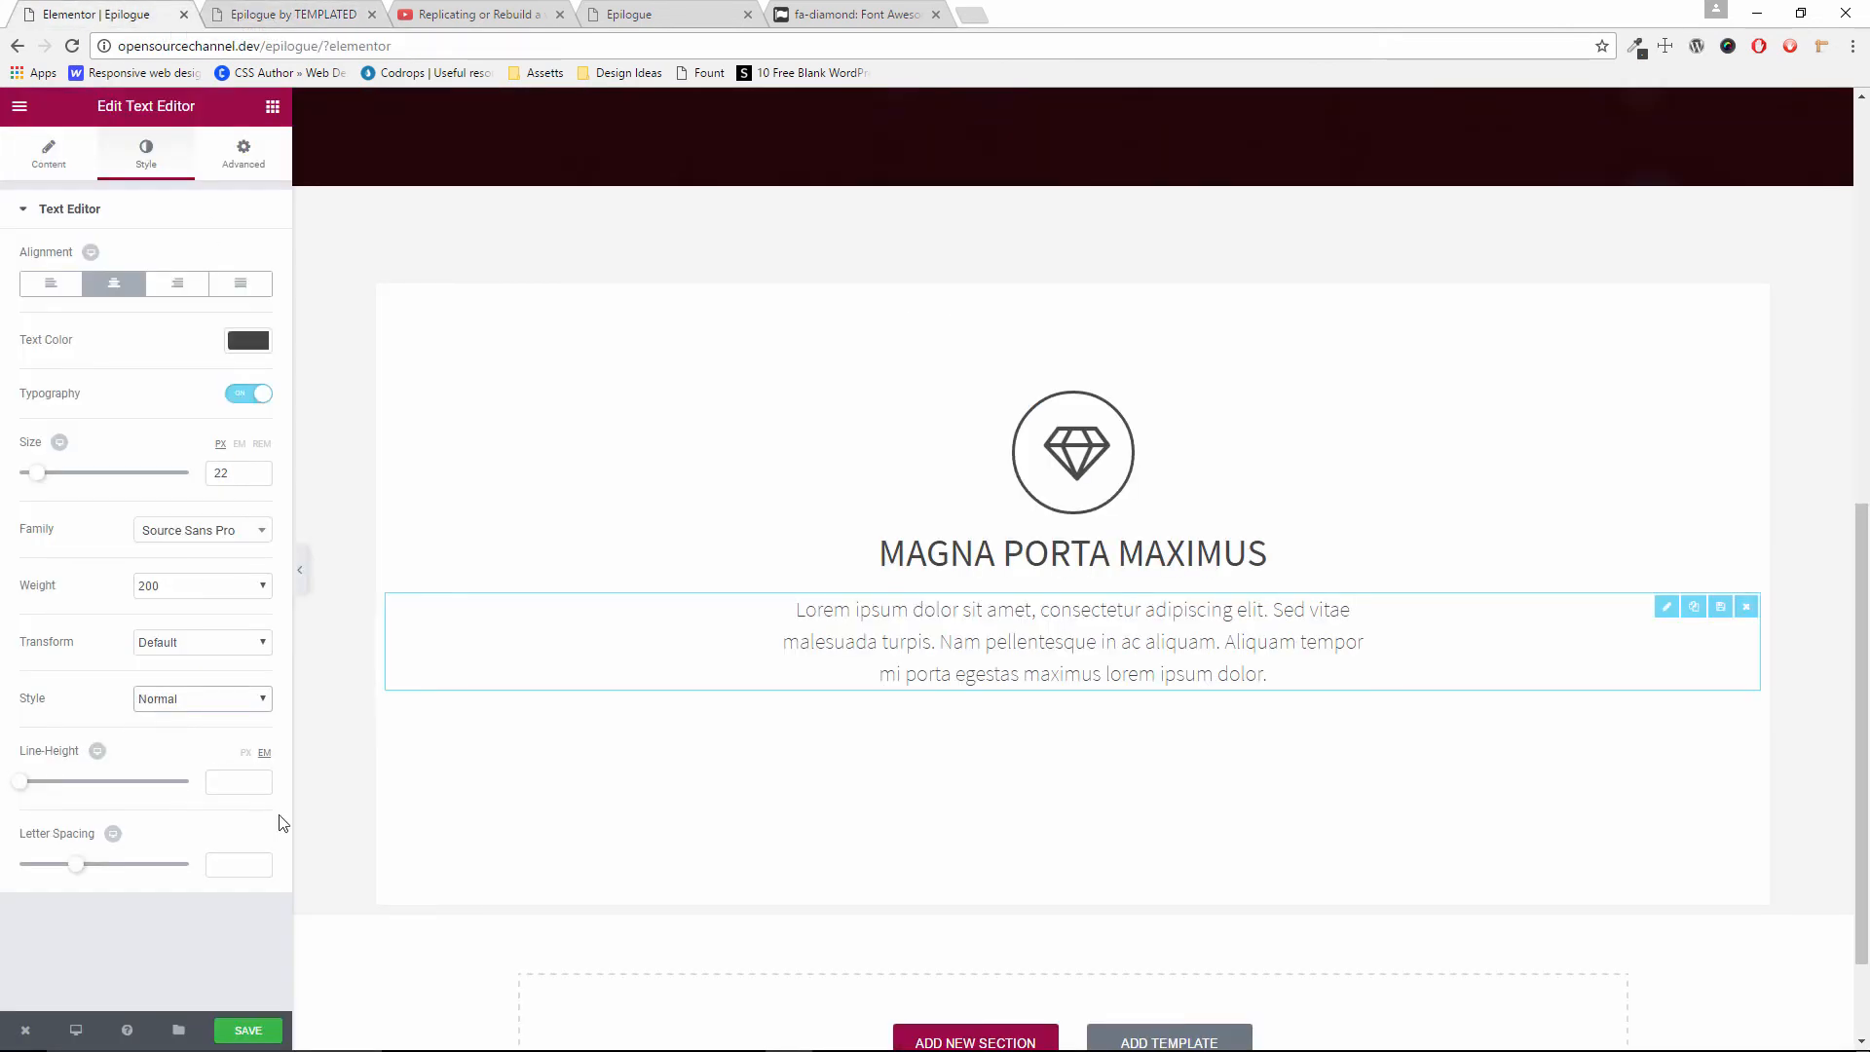
Compare the full-width preview of the intro box with the reference page, checking the spacing around the heading and paragraph
left_click(305, 12)
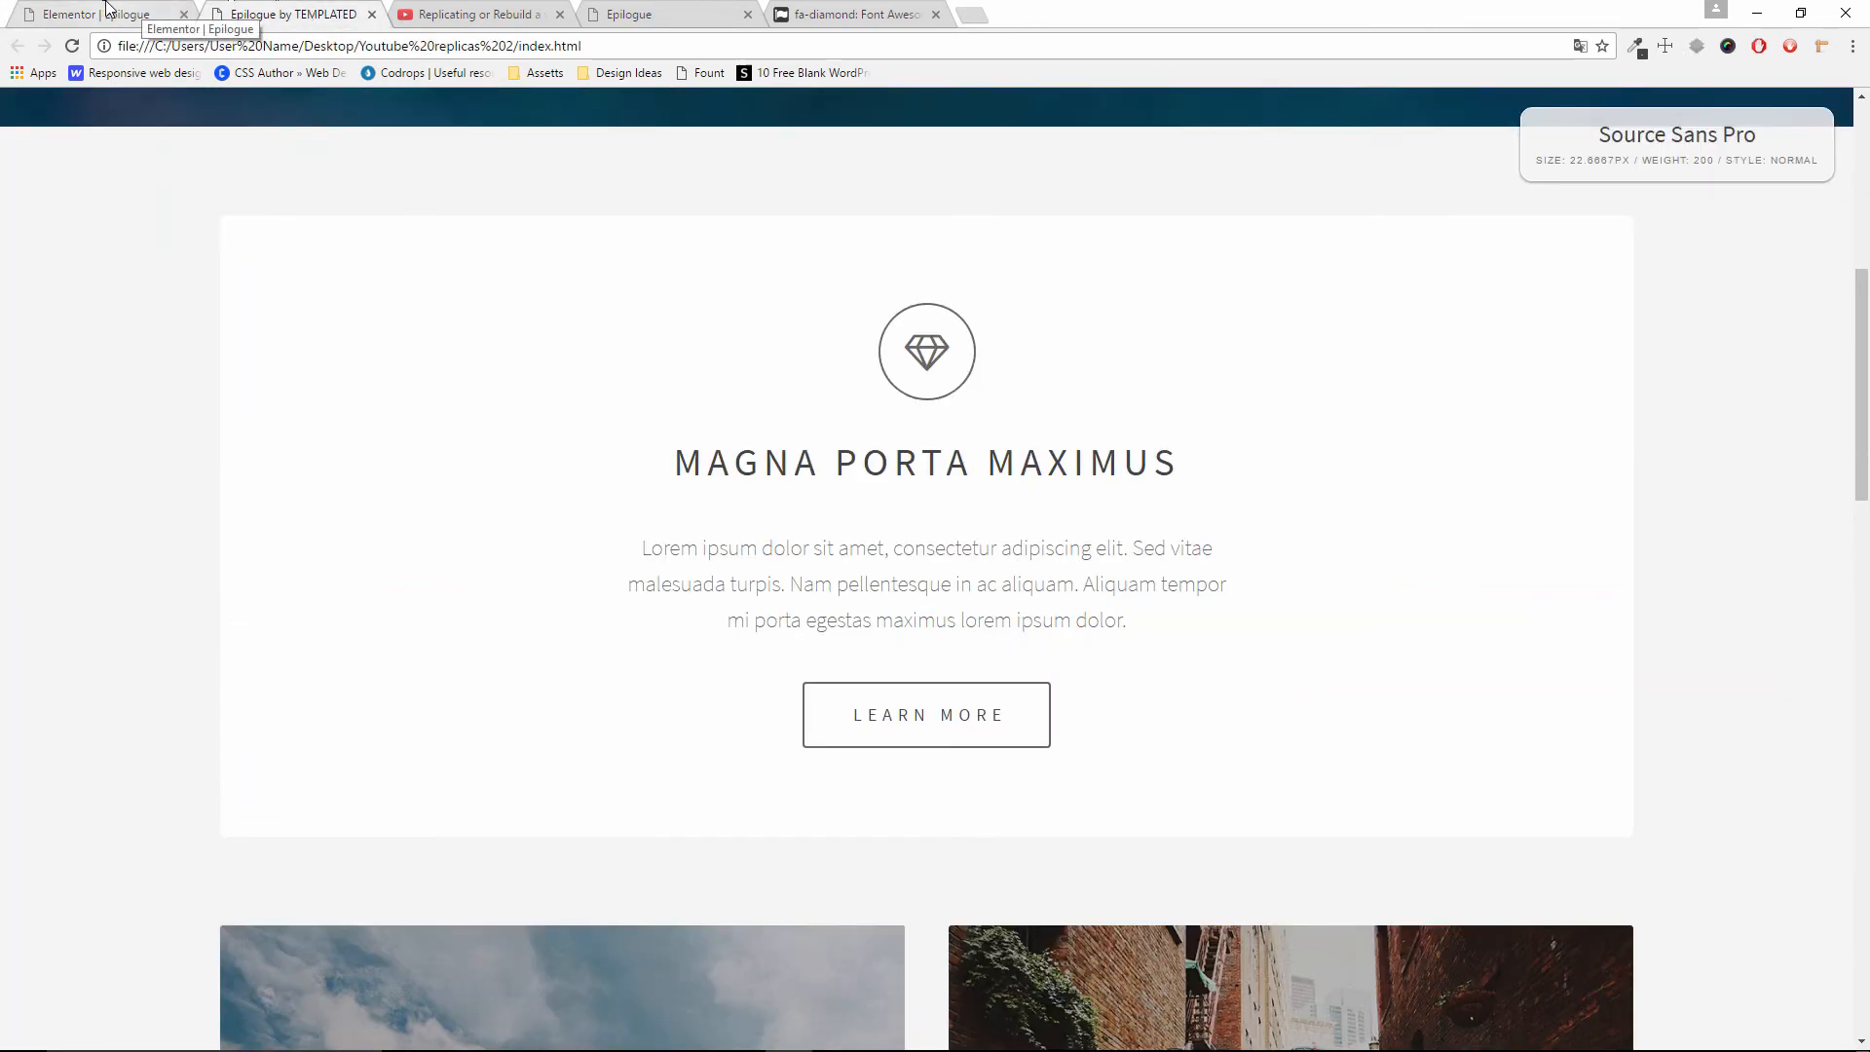
left_click(108, 8)
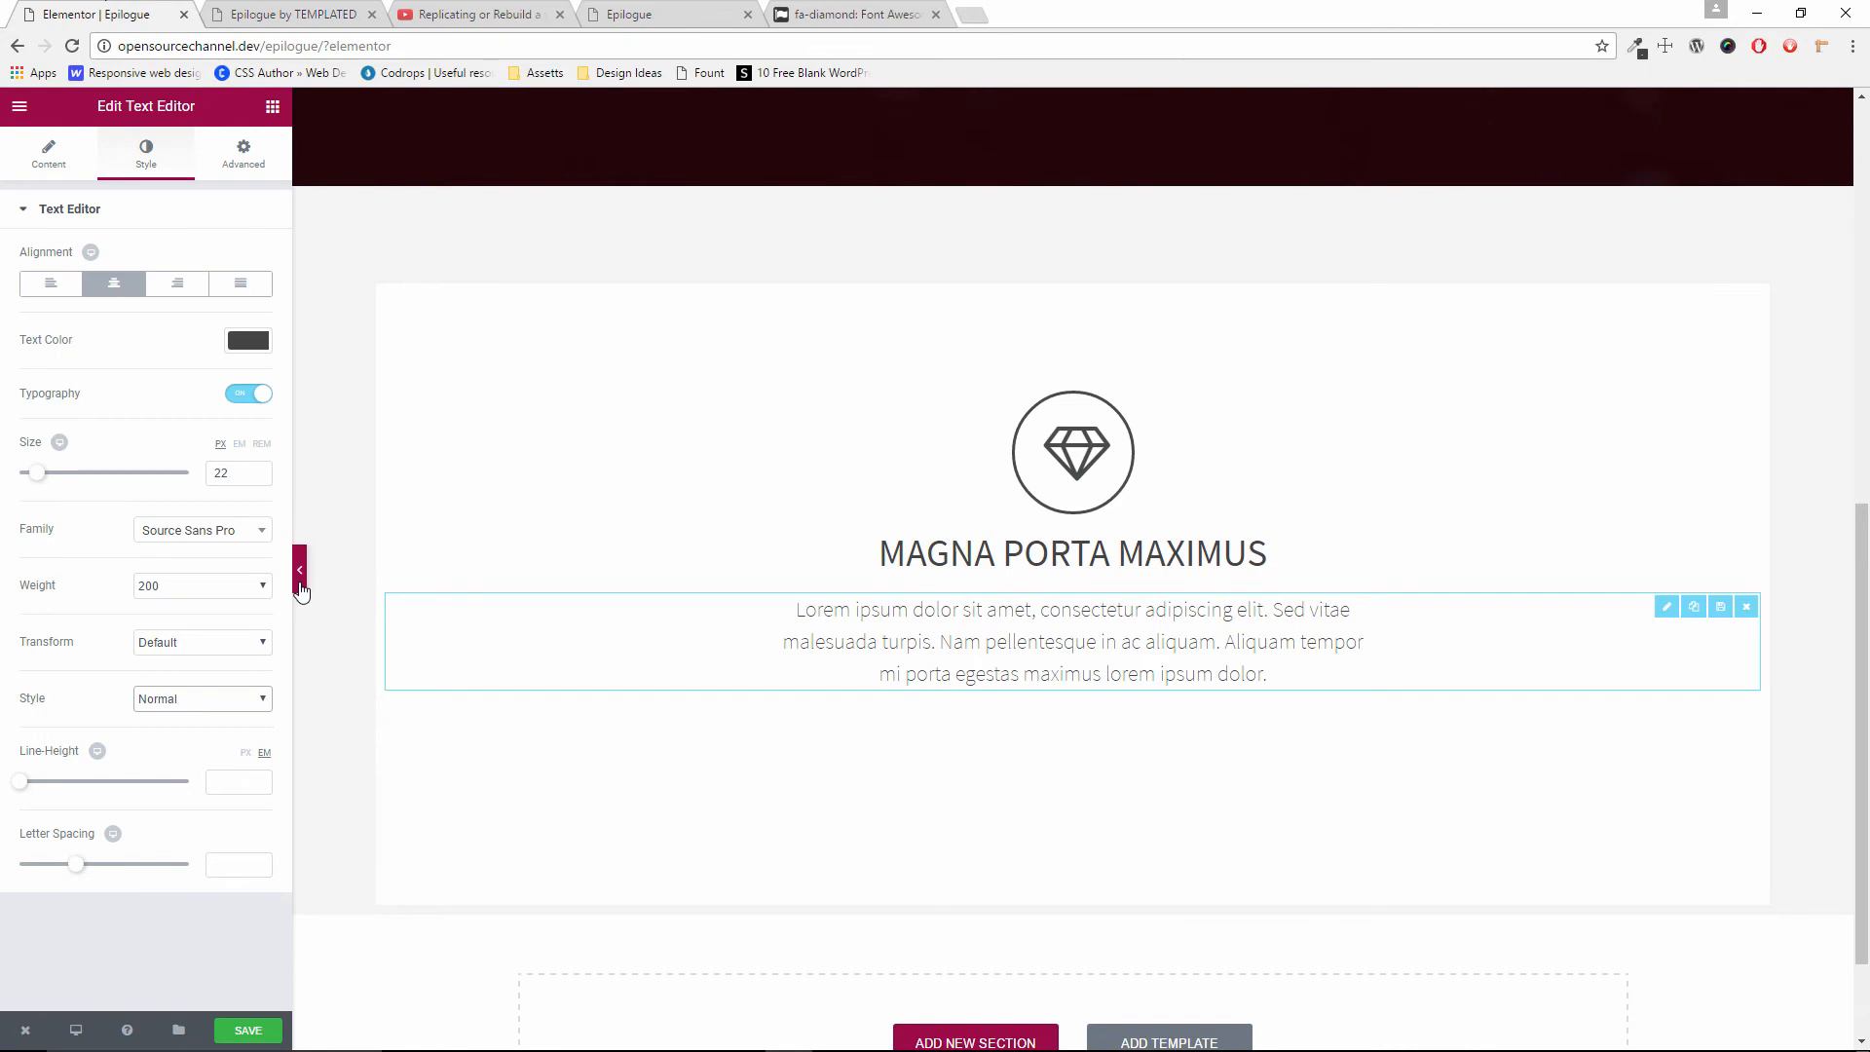
left_click(300, 569)
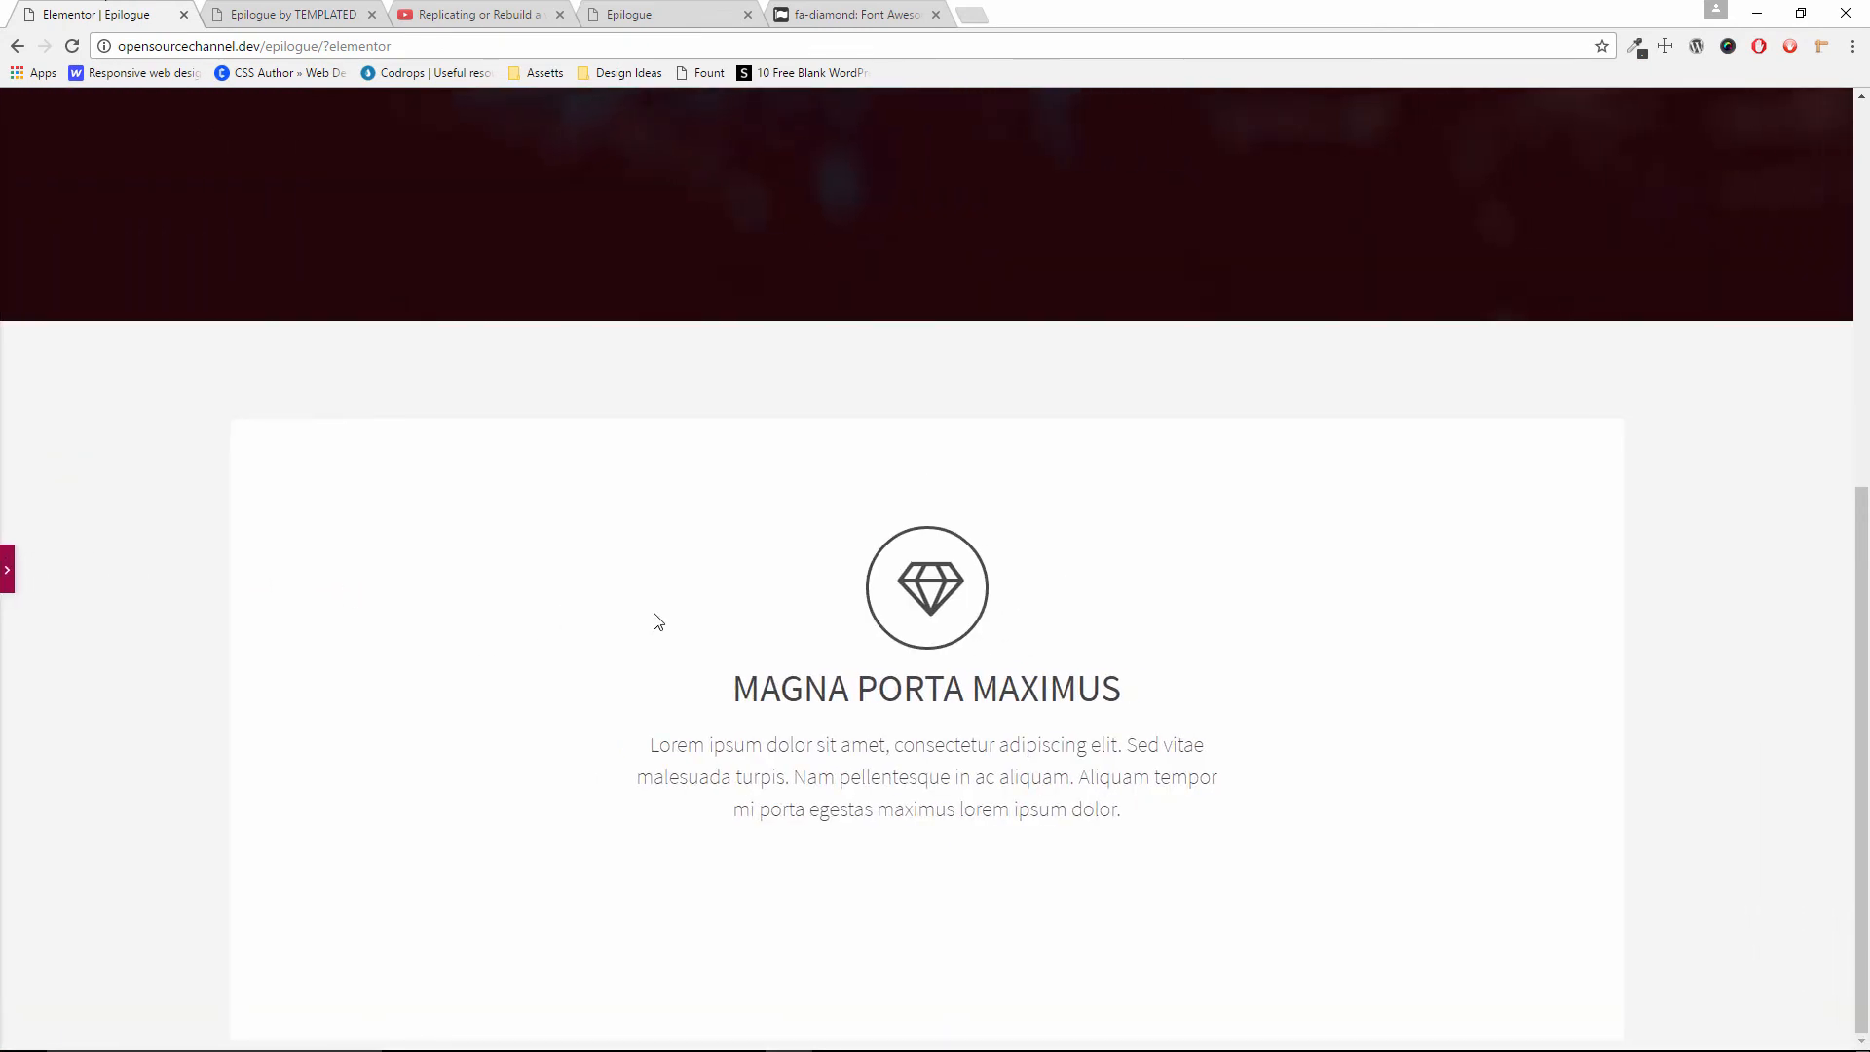
left_click(278, 9)
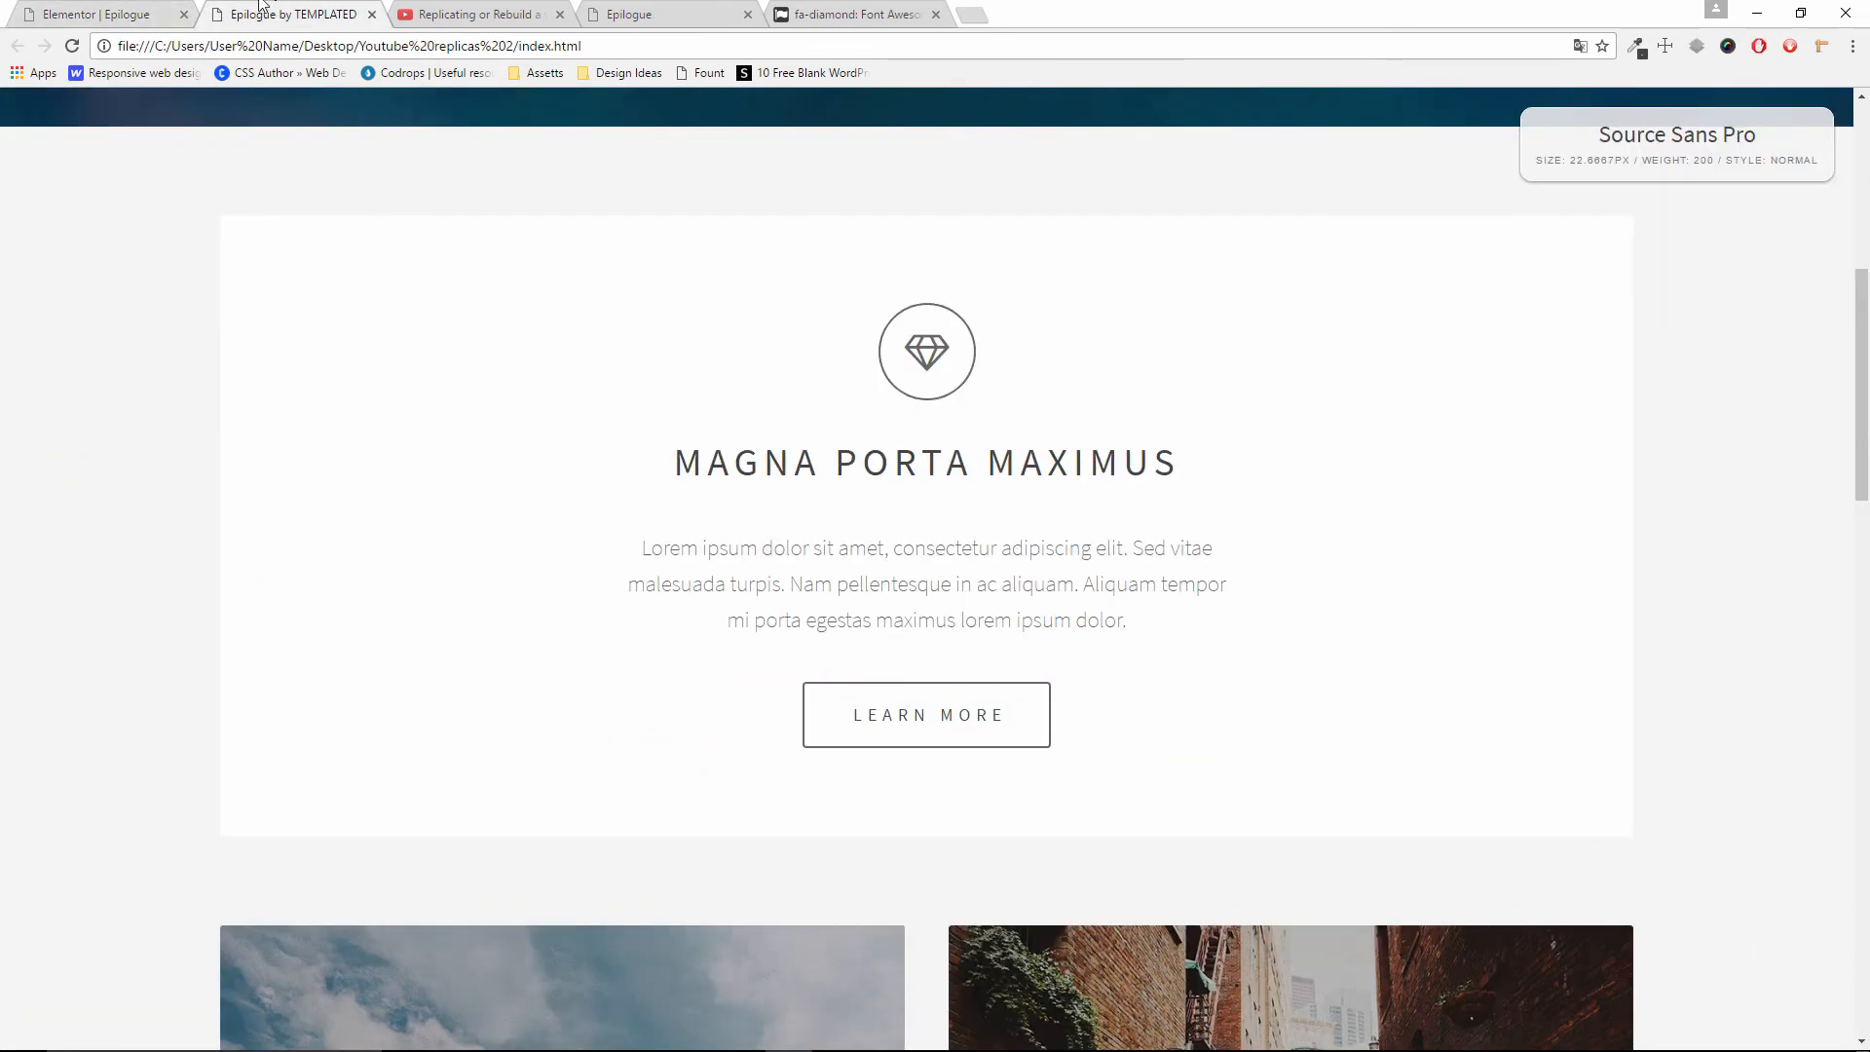
left_click(132, 12)
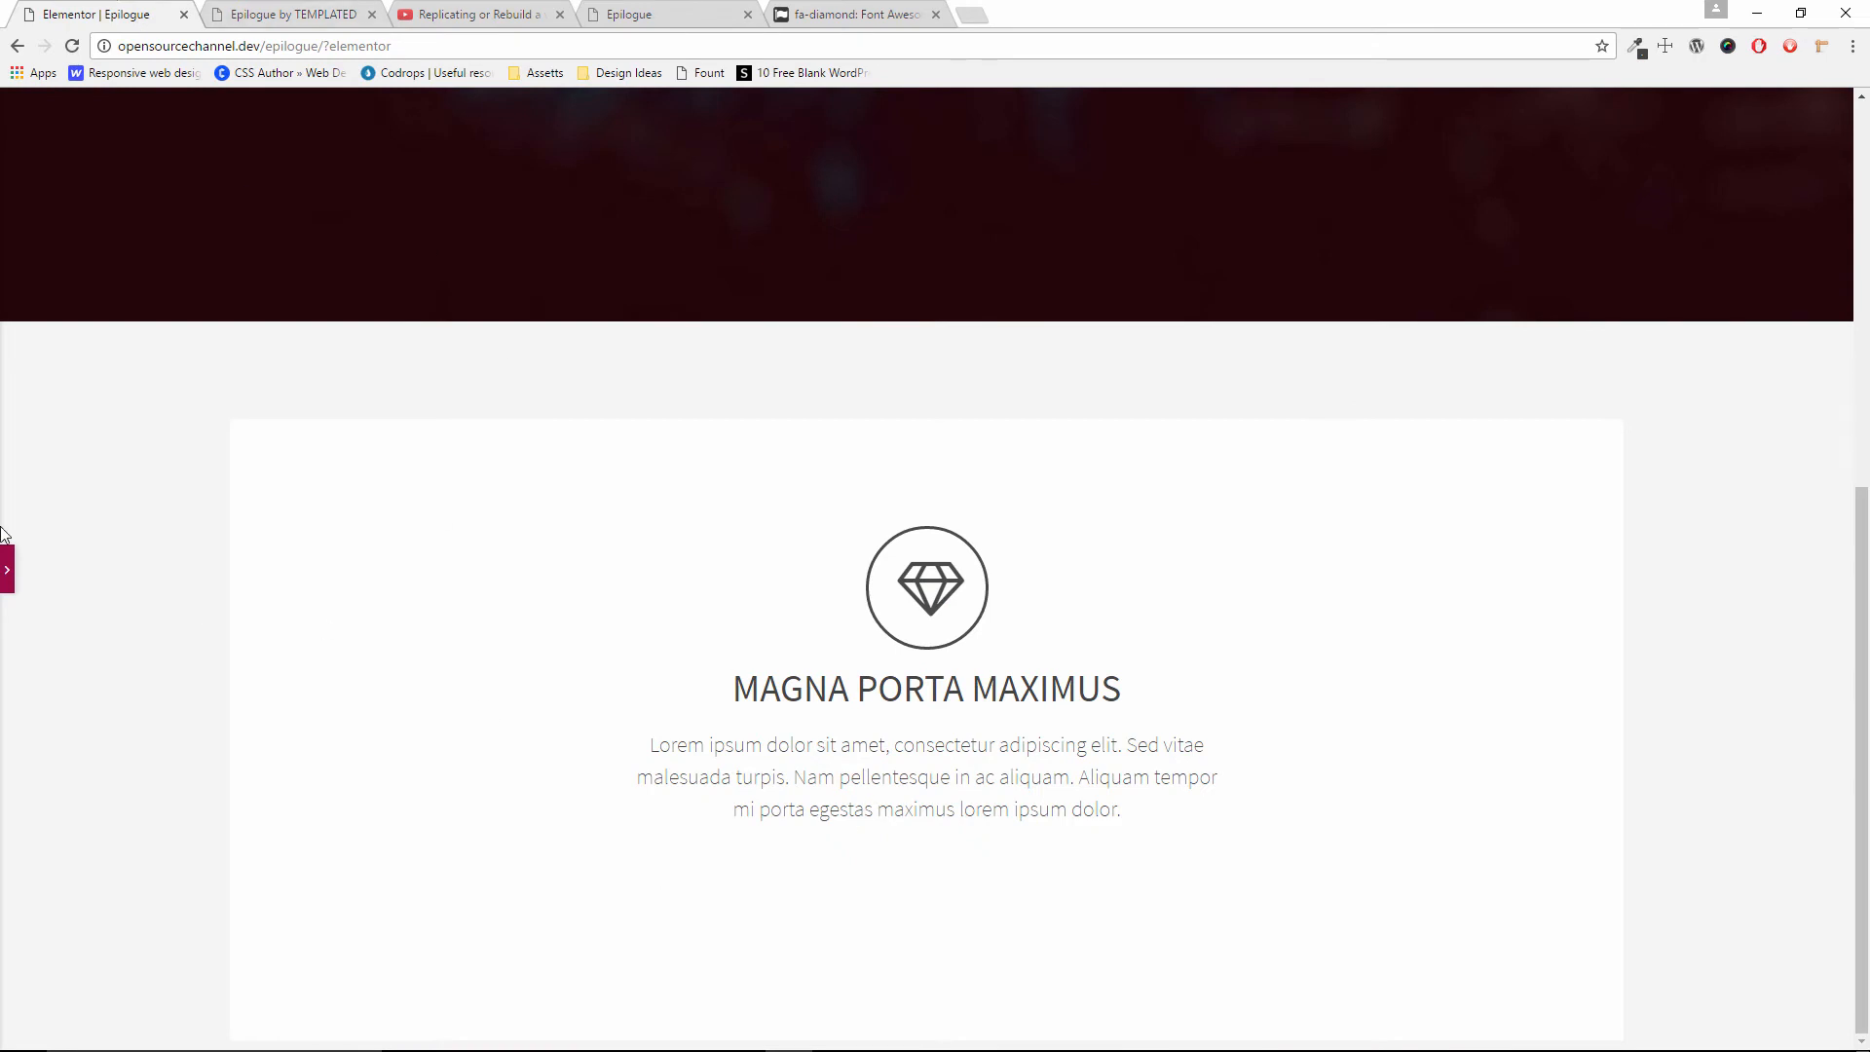
left_click(7, 575)
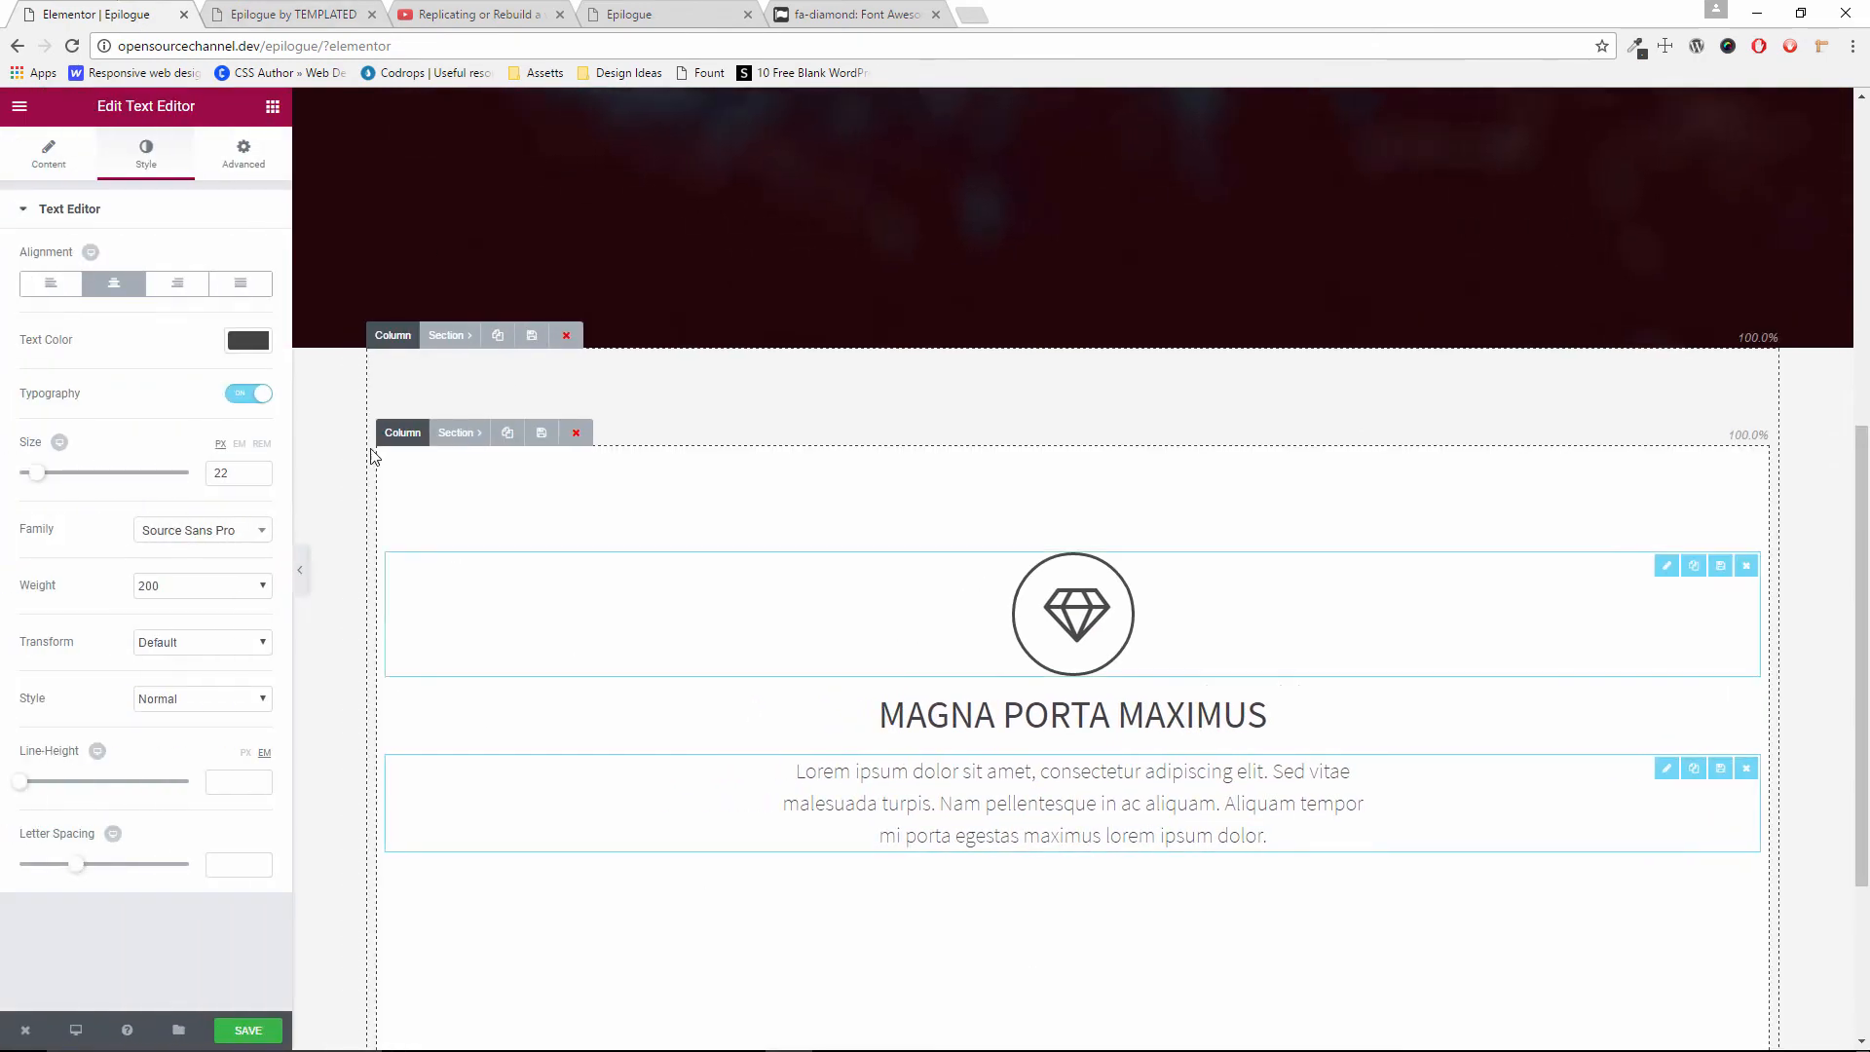
Unlink the paragraph's margin and padding sides, keeping all margins at 0 and setting the top padding to 1
left_click(239, 168)
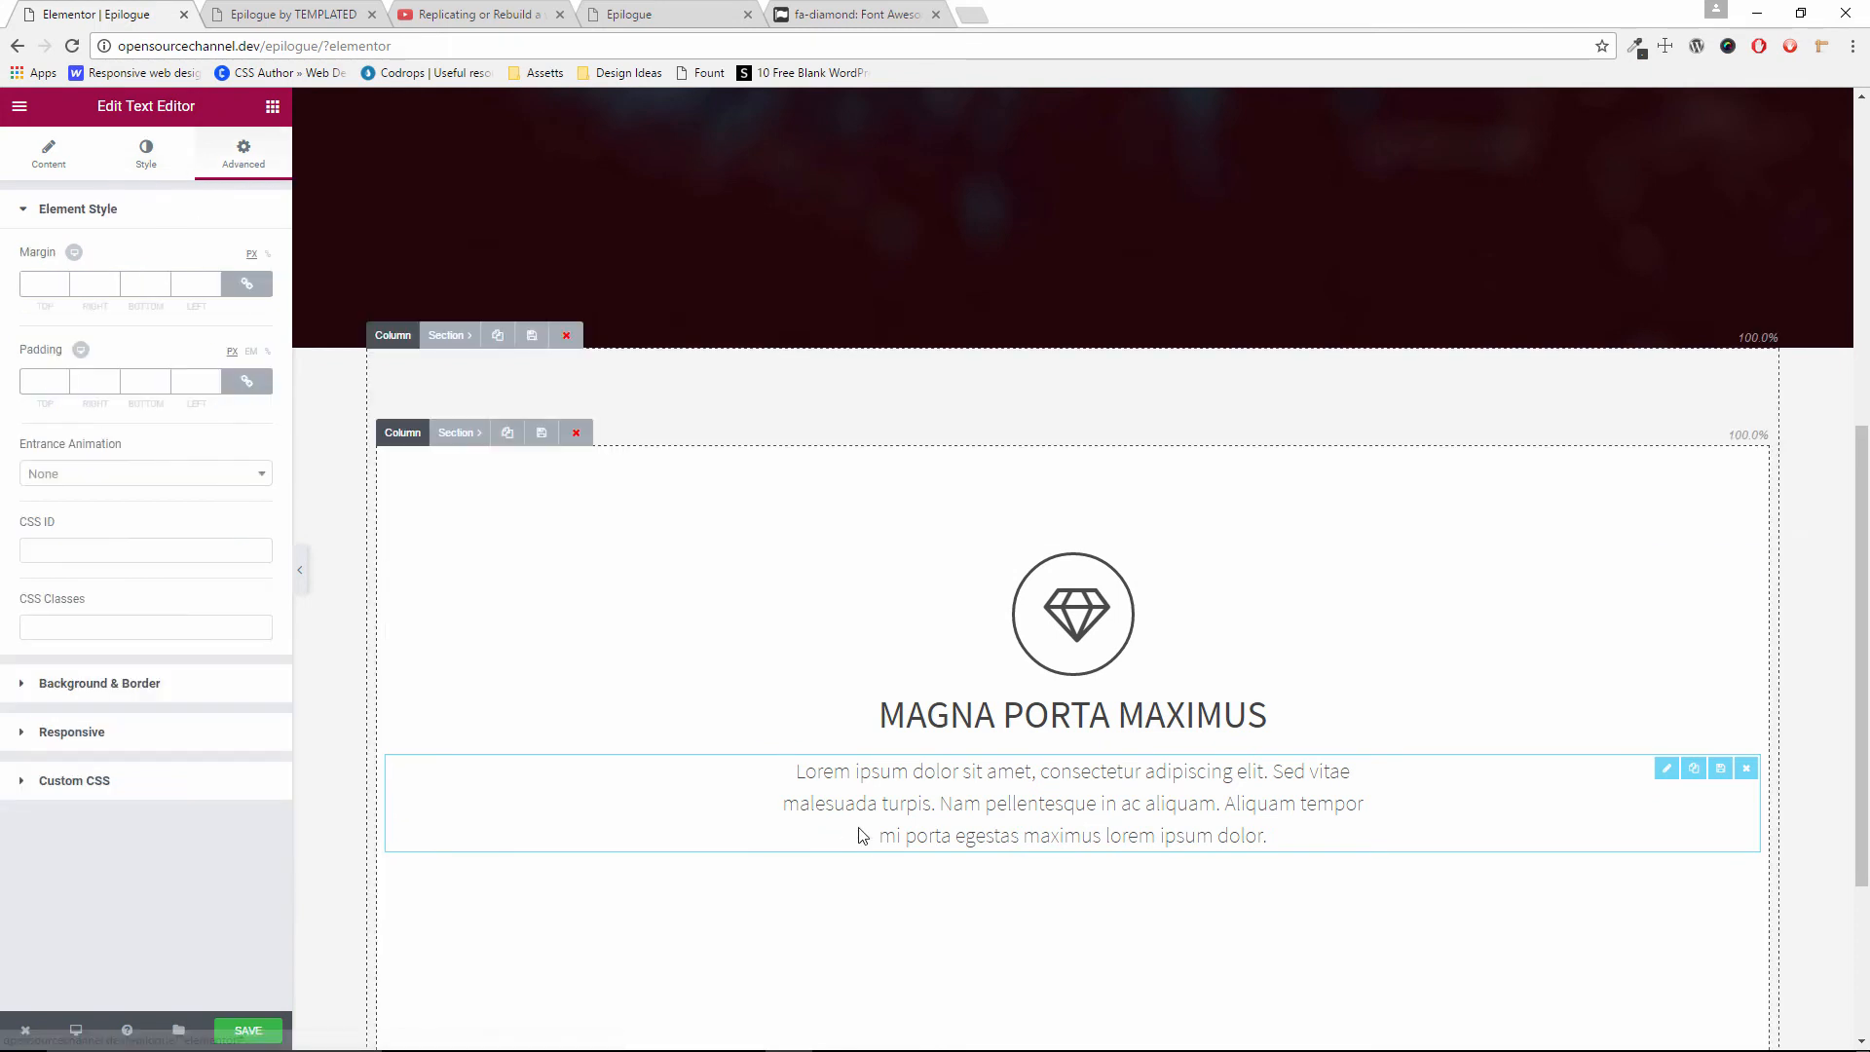
left_click(247, 285)
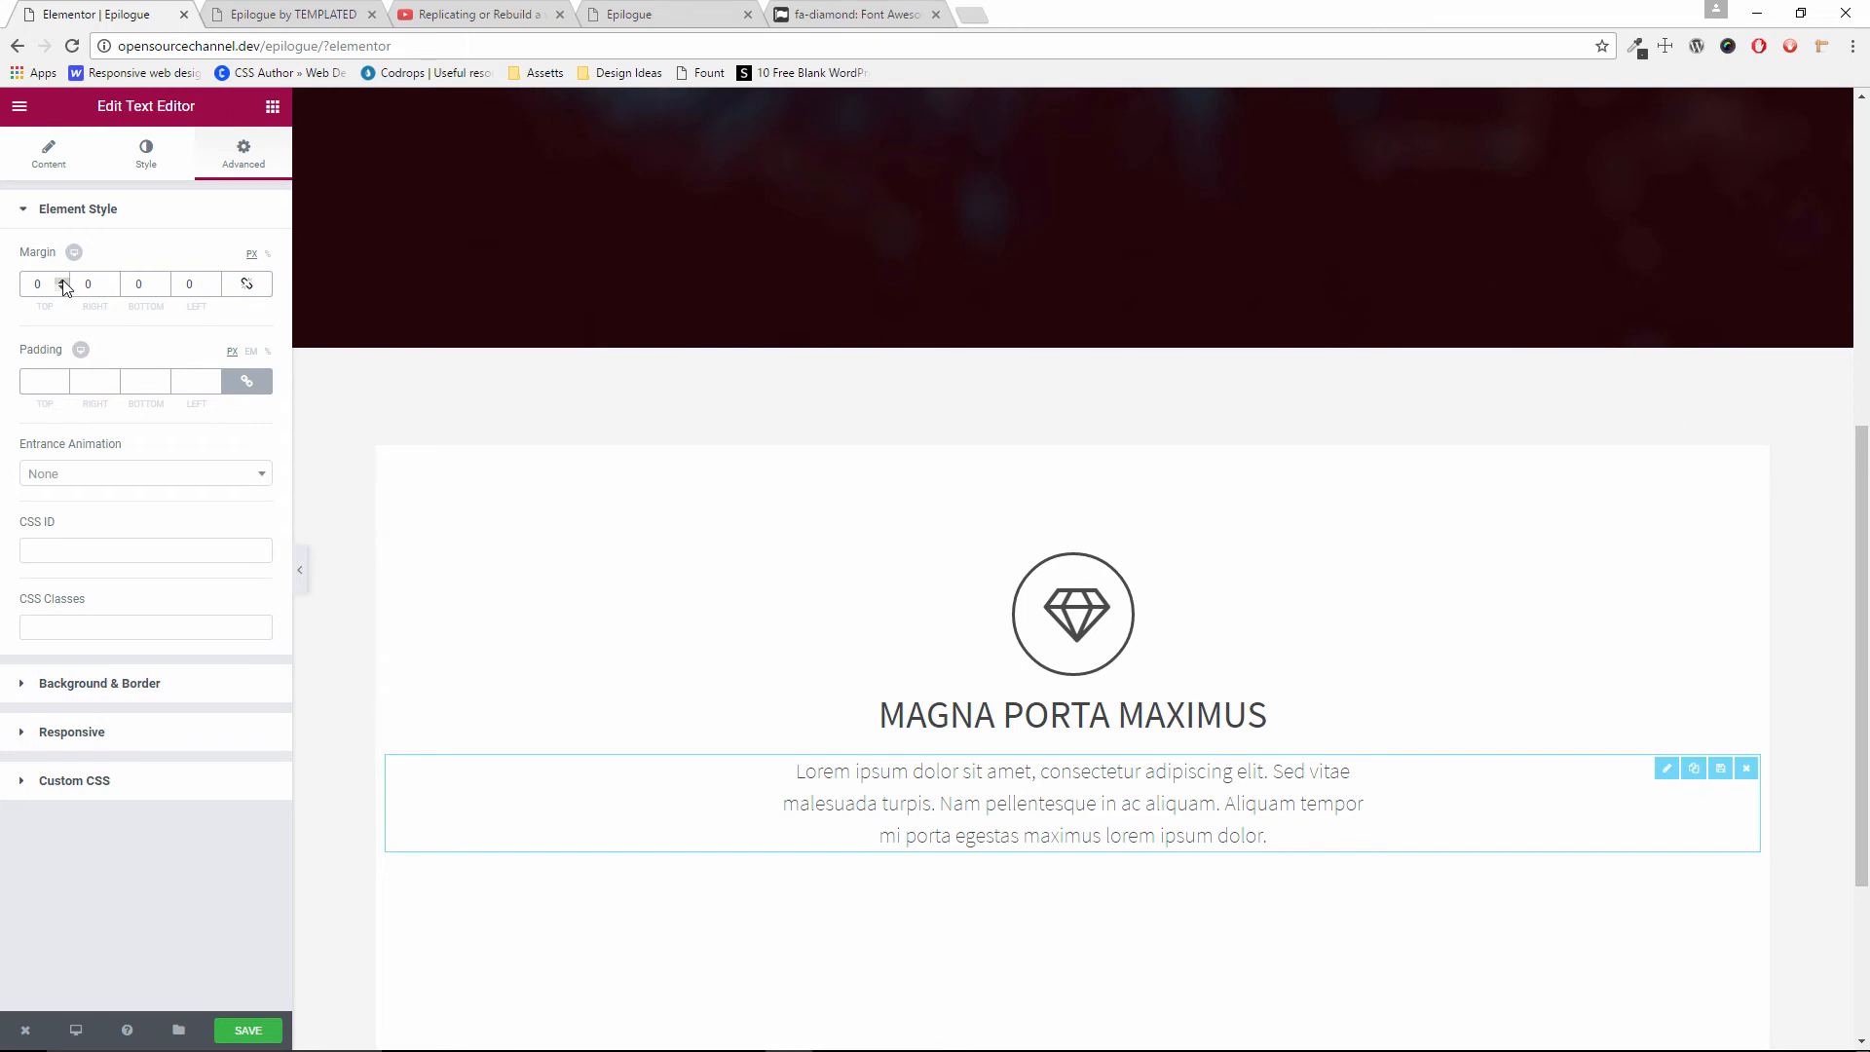
left_click_drag(50, 284, 3, 280)
type("0")
left_click(247, 381)
left_click(61, 378)
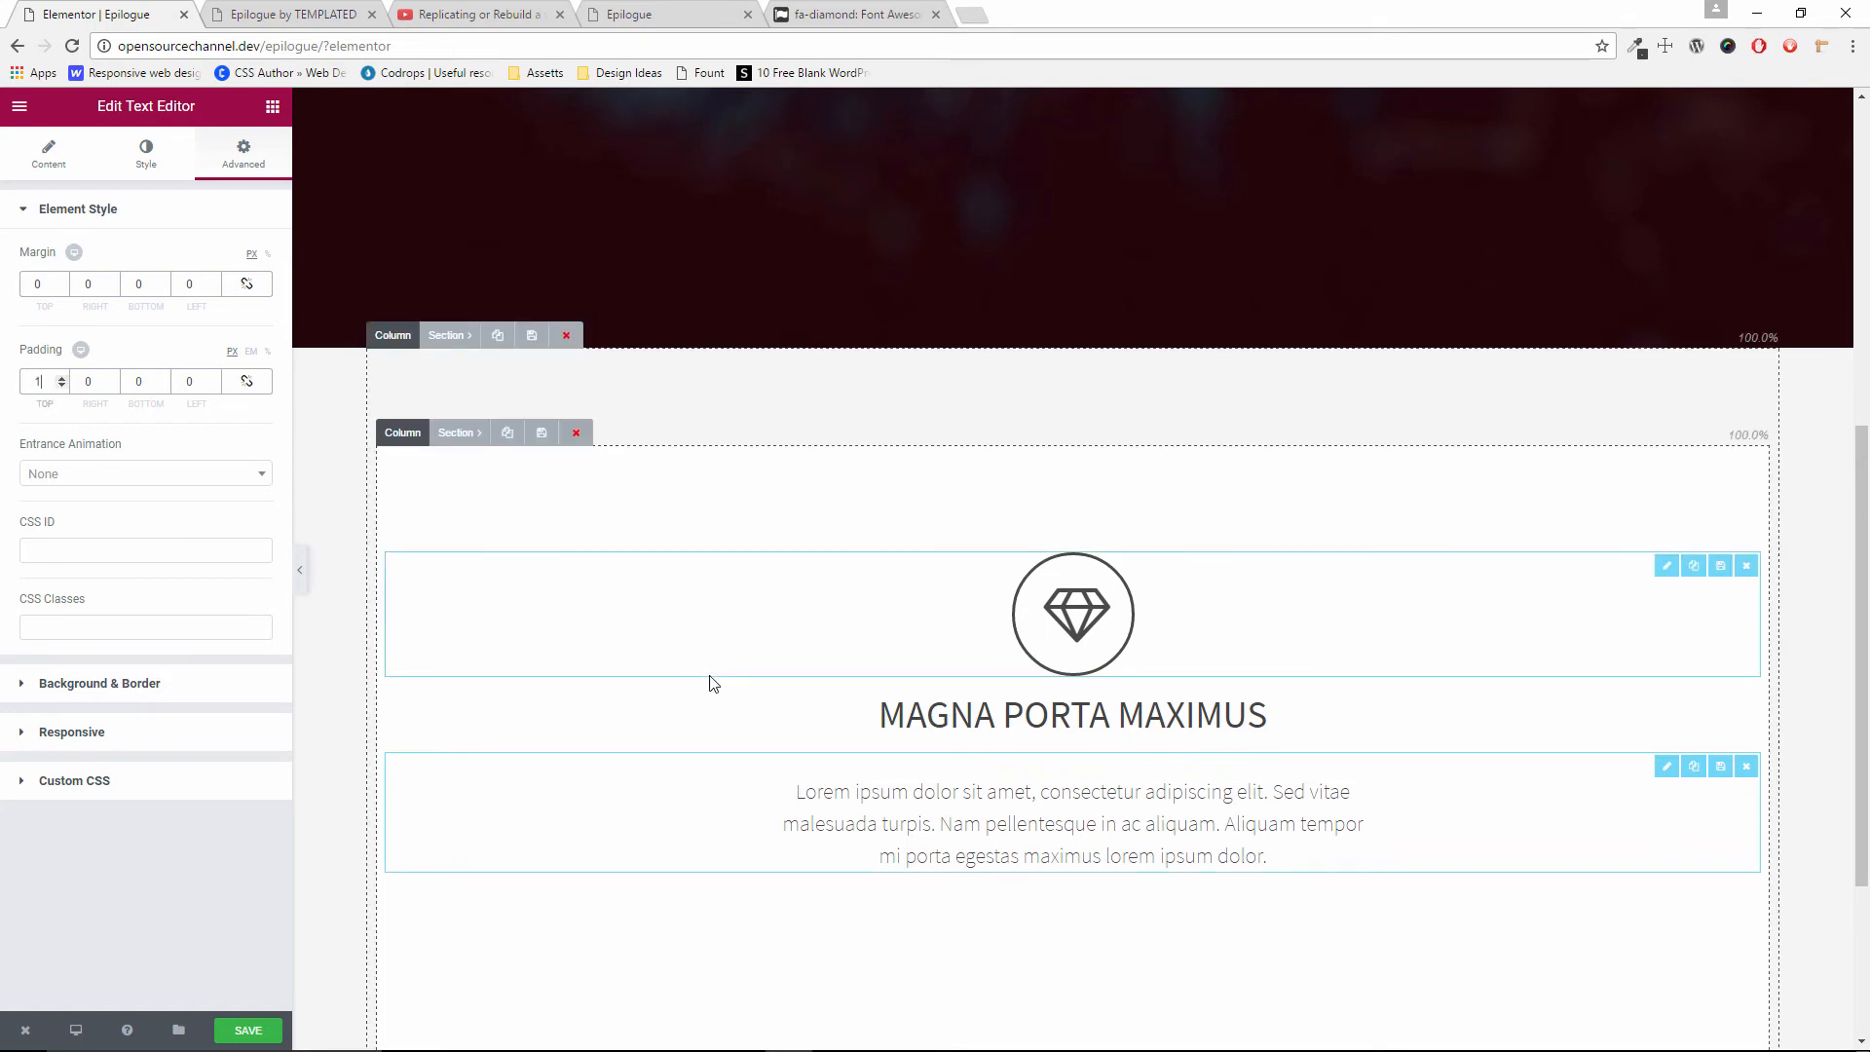
scroll(814, 726, "down", 2)
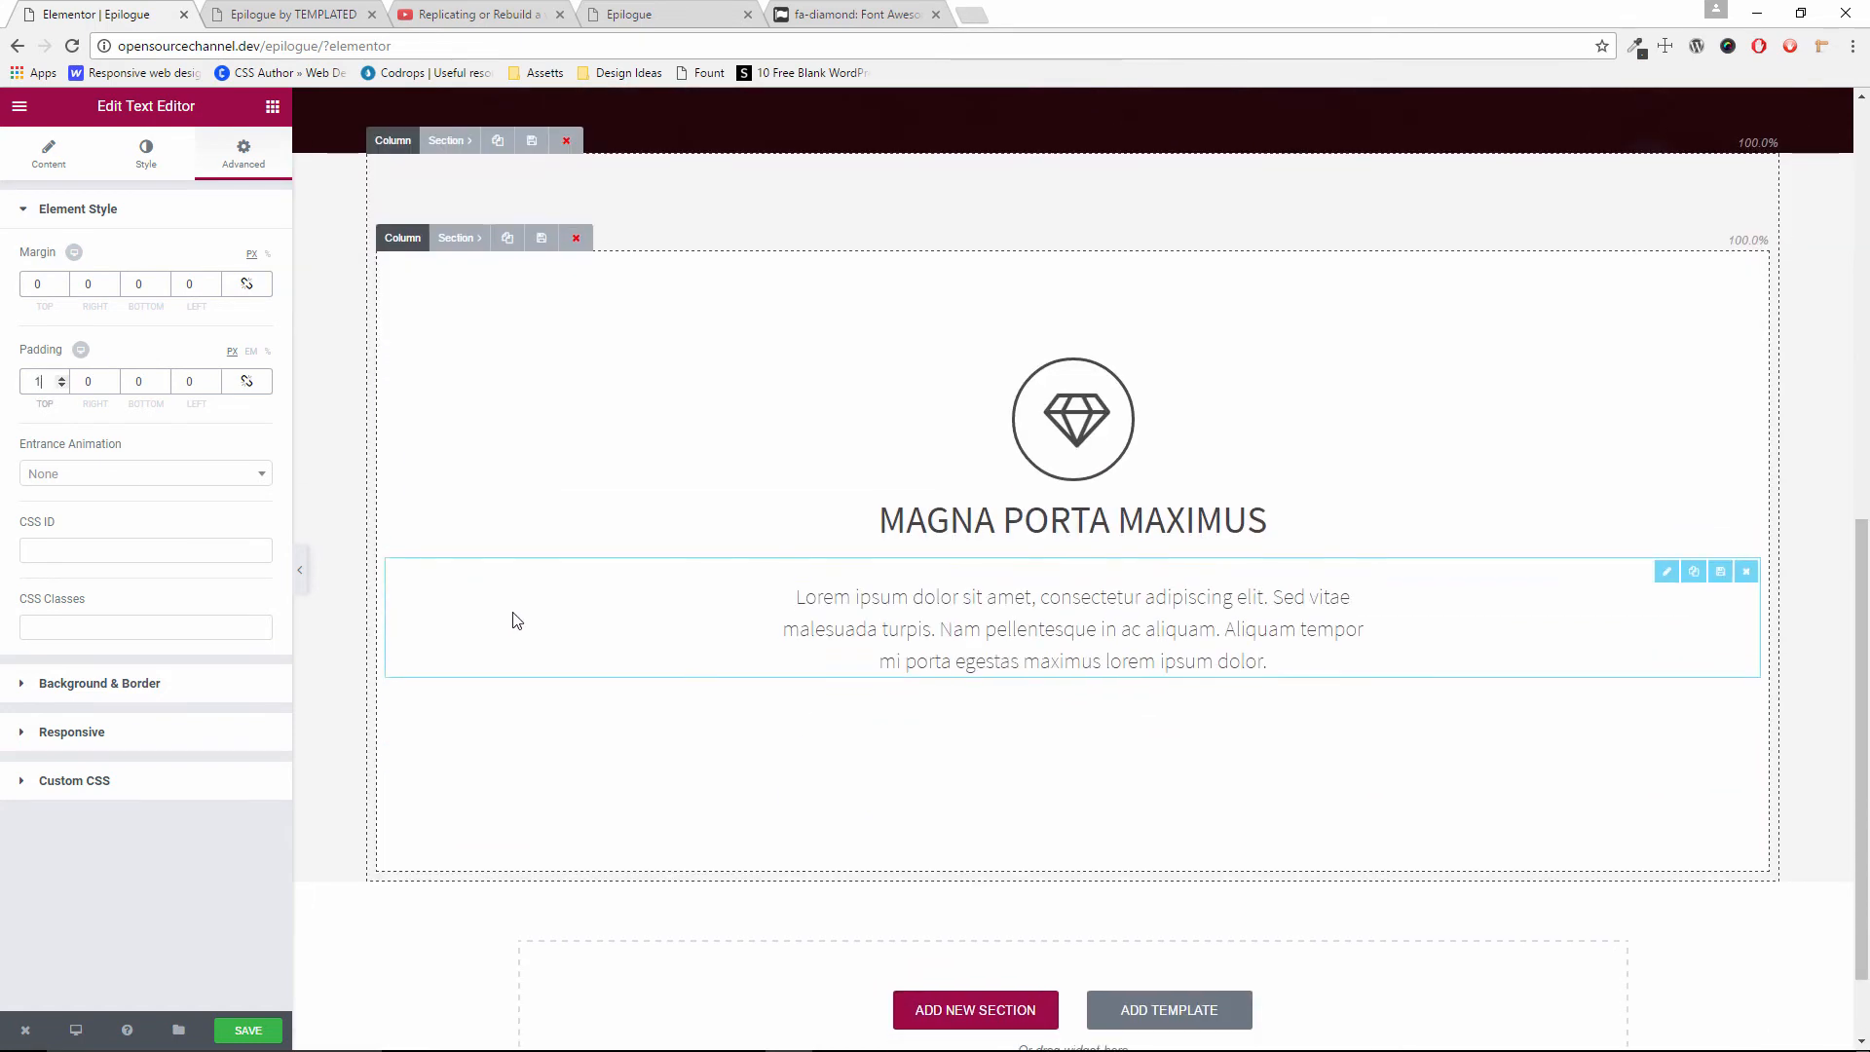
Check the reference's Learn More button, then add a Button widget beneath the paragraph and centre-align it
left_click(329, 16)
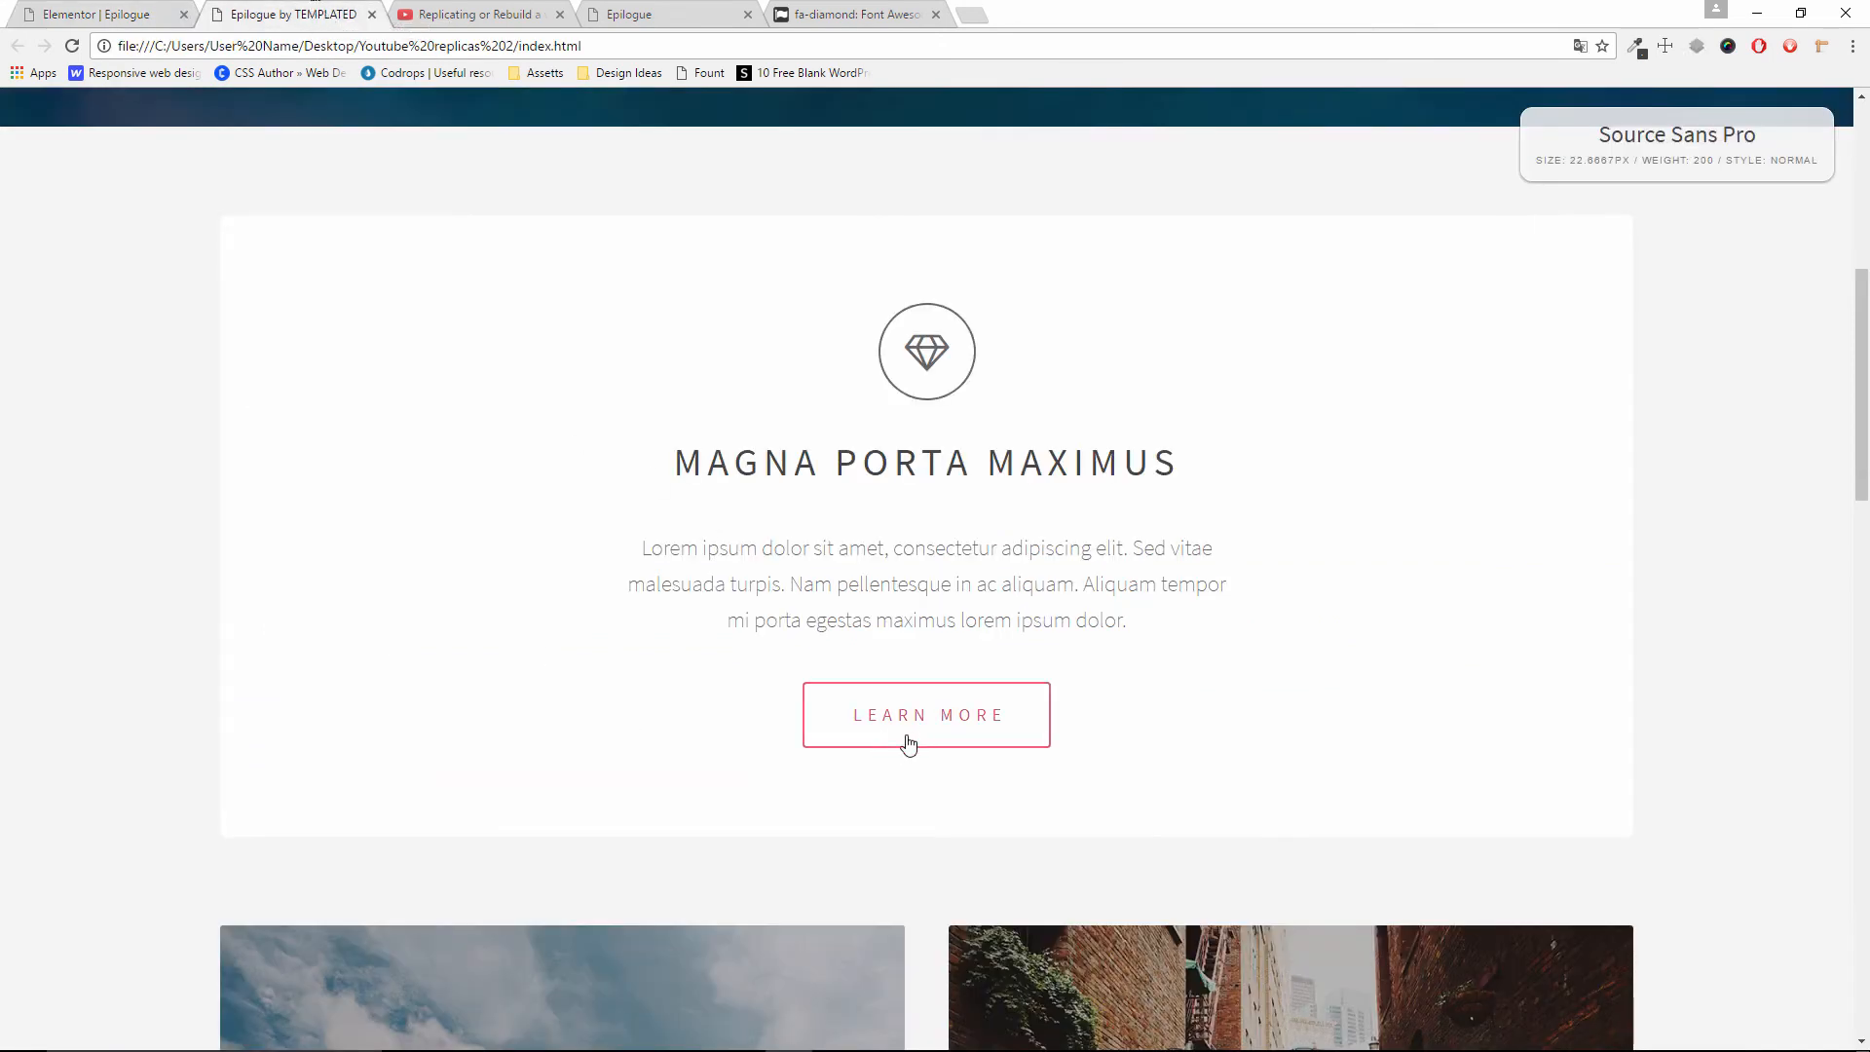
left_click(76, 14)
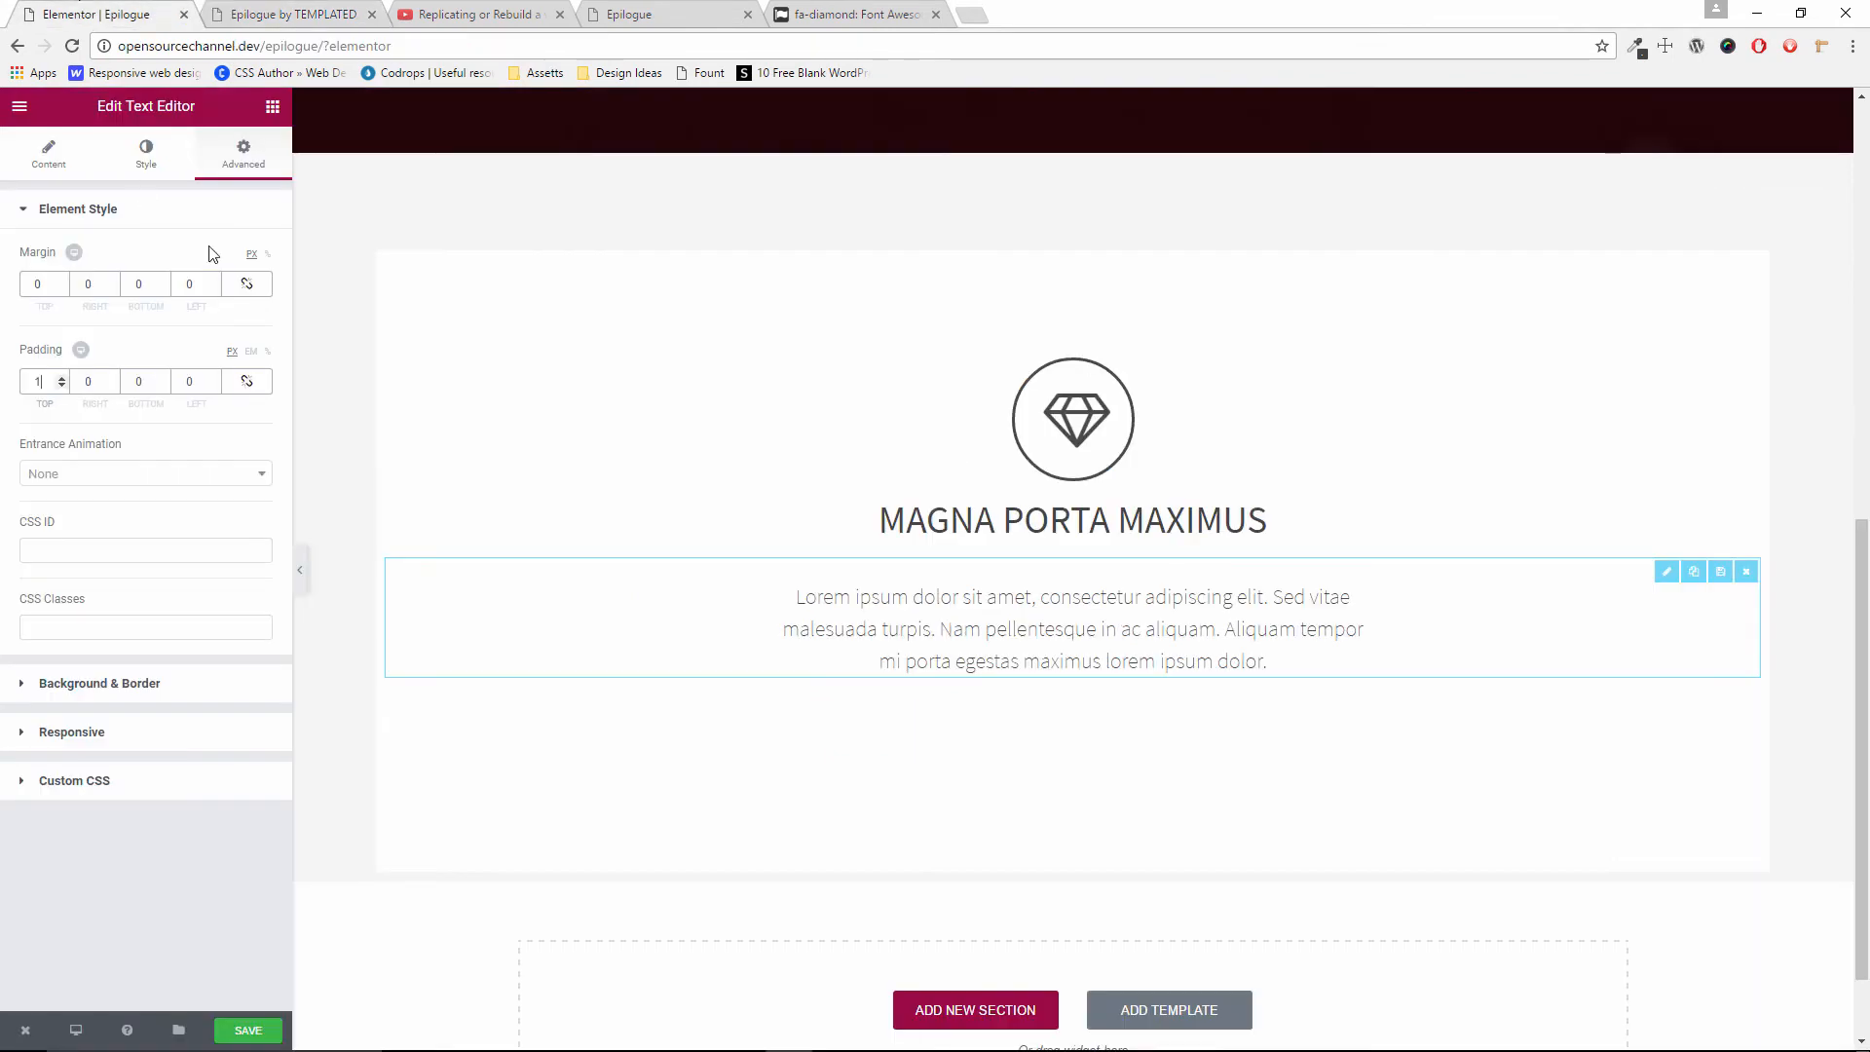
left_click(272, 107)
left_click_drag(238, 425, 1059, 679)
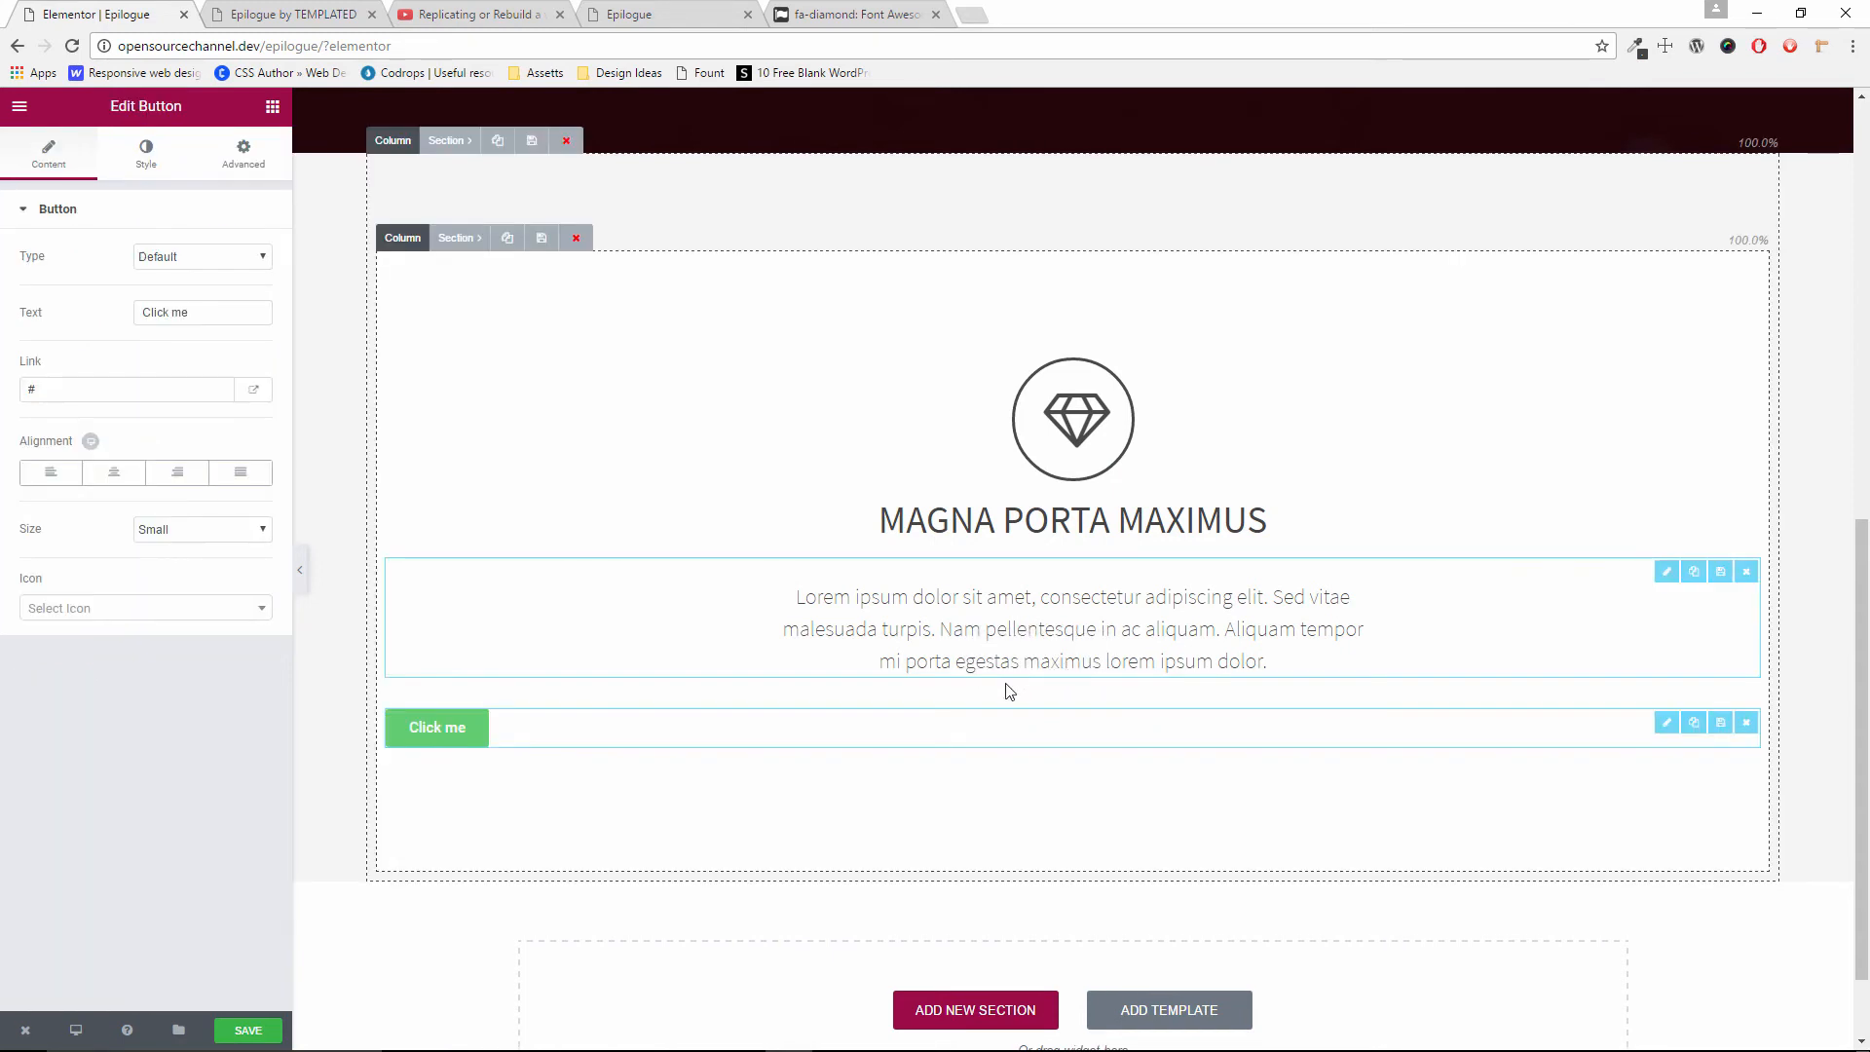
left_click(114, 471)
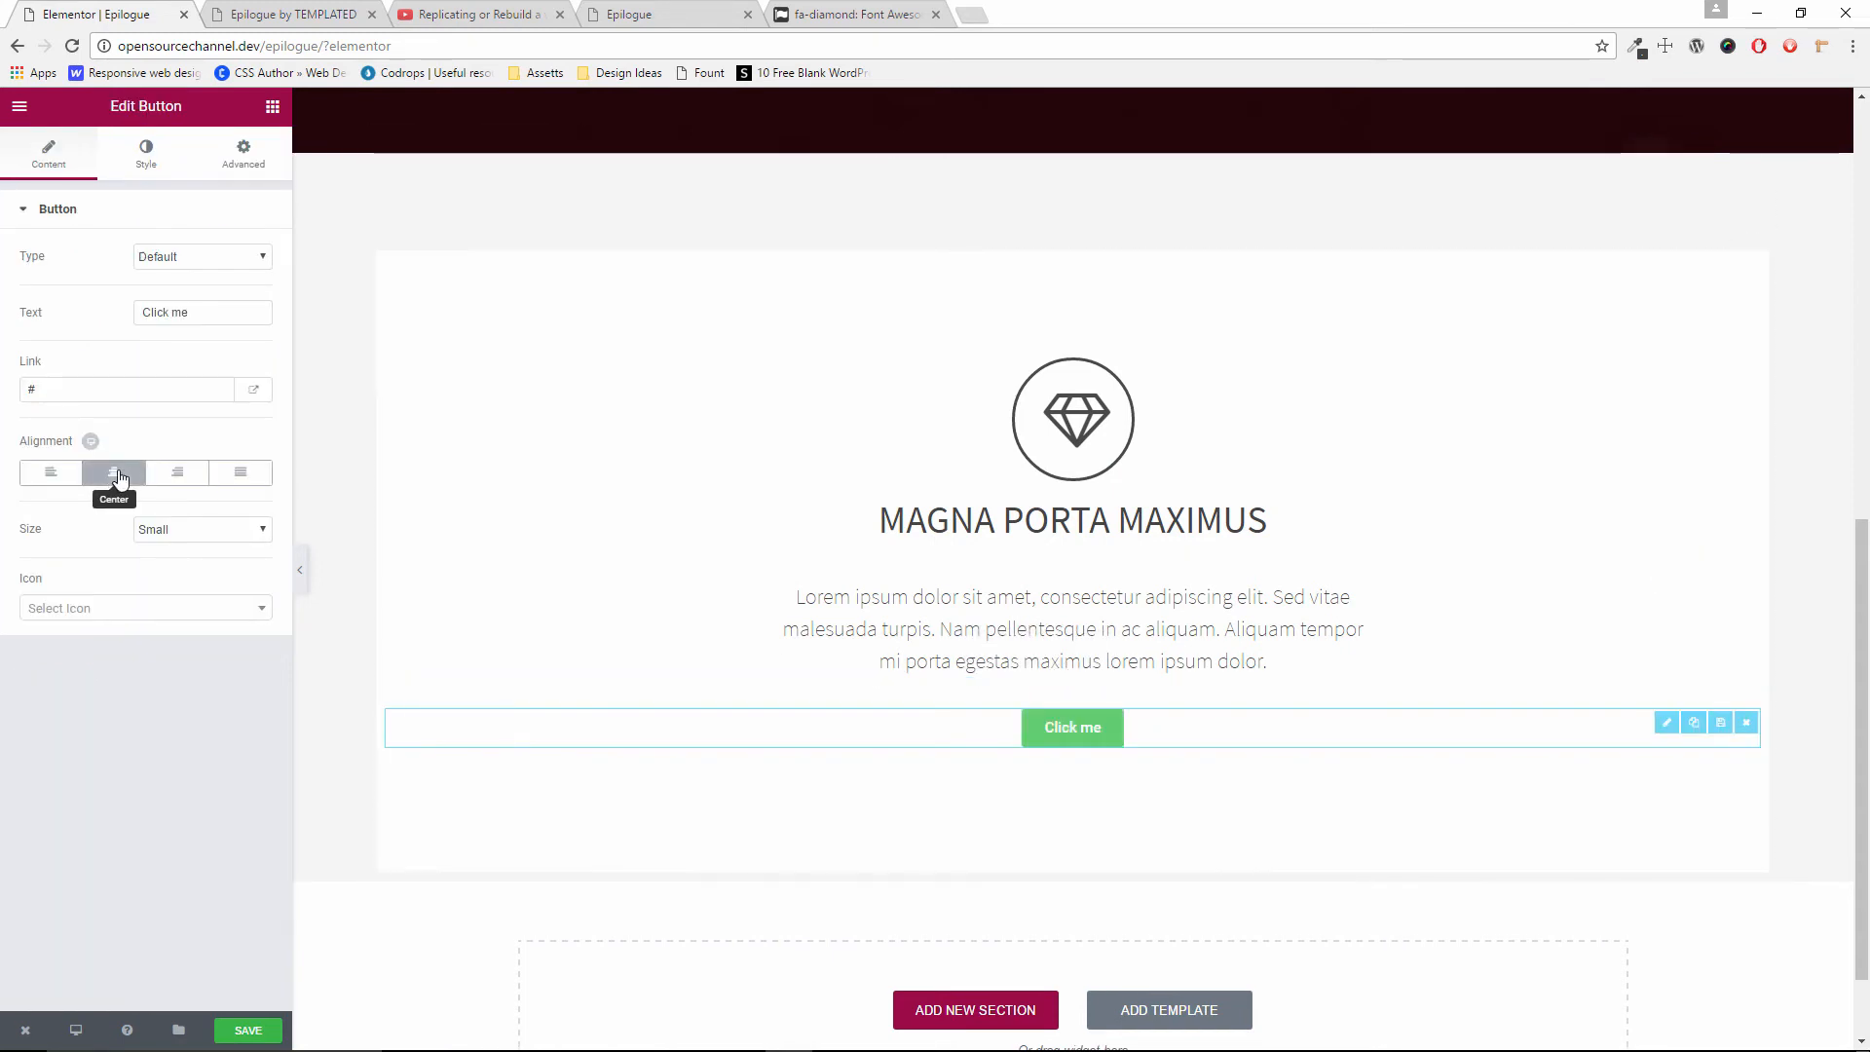
Check the font details of the reference's Learn More button, then set the new button's text to LEARN MORE
left_click(251, 9)
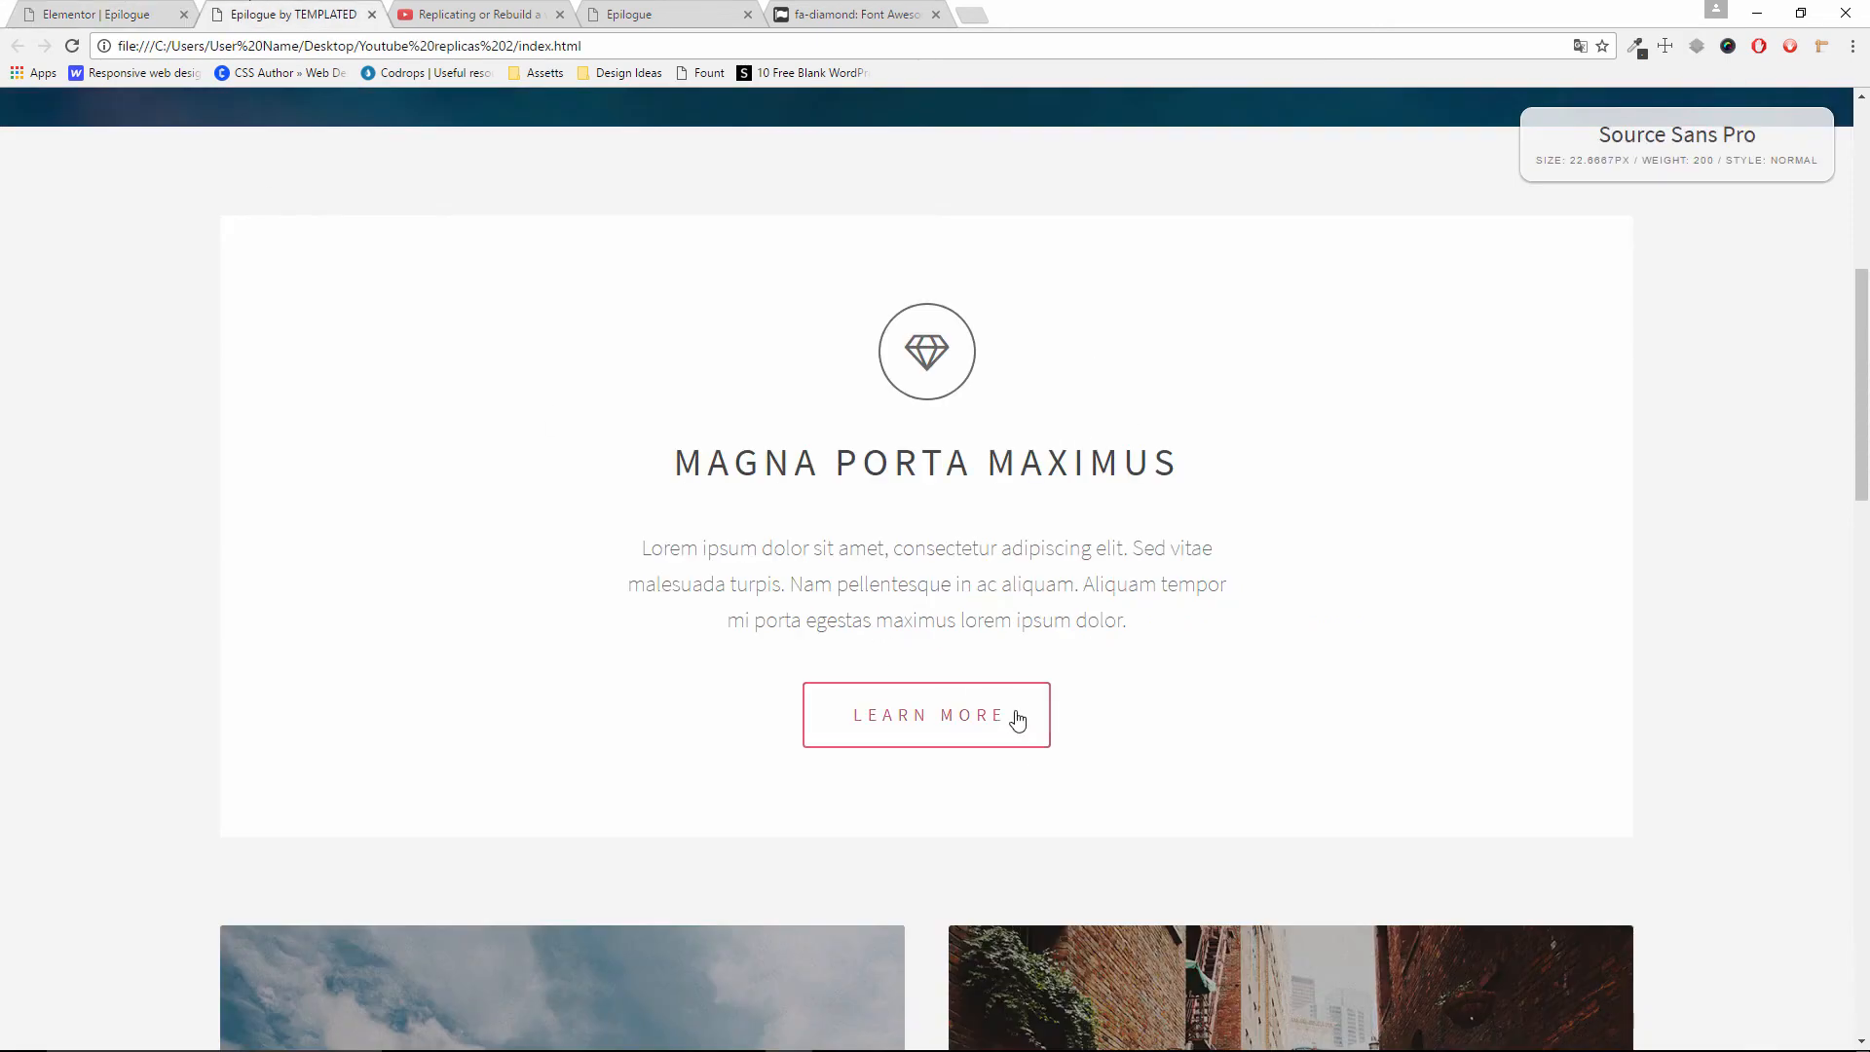
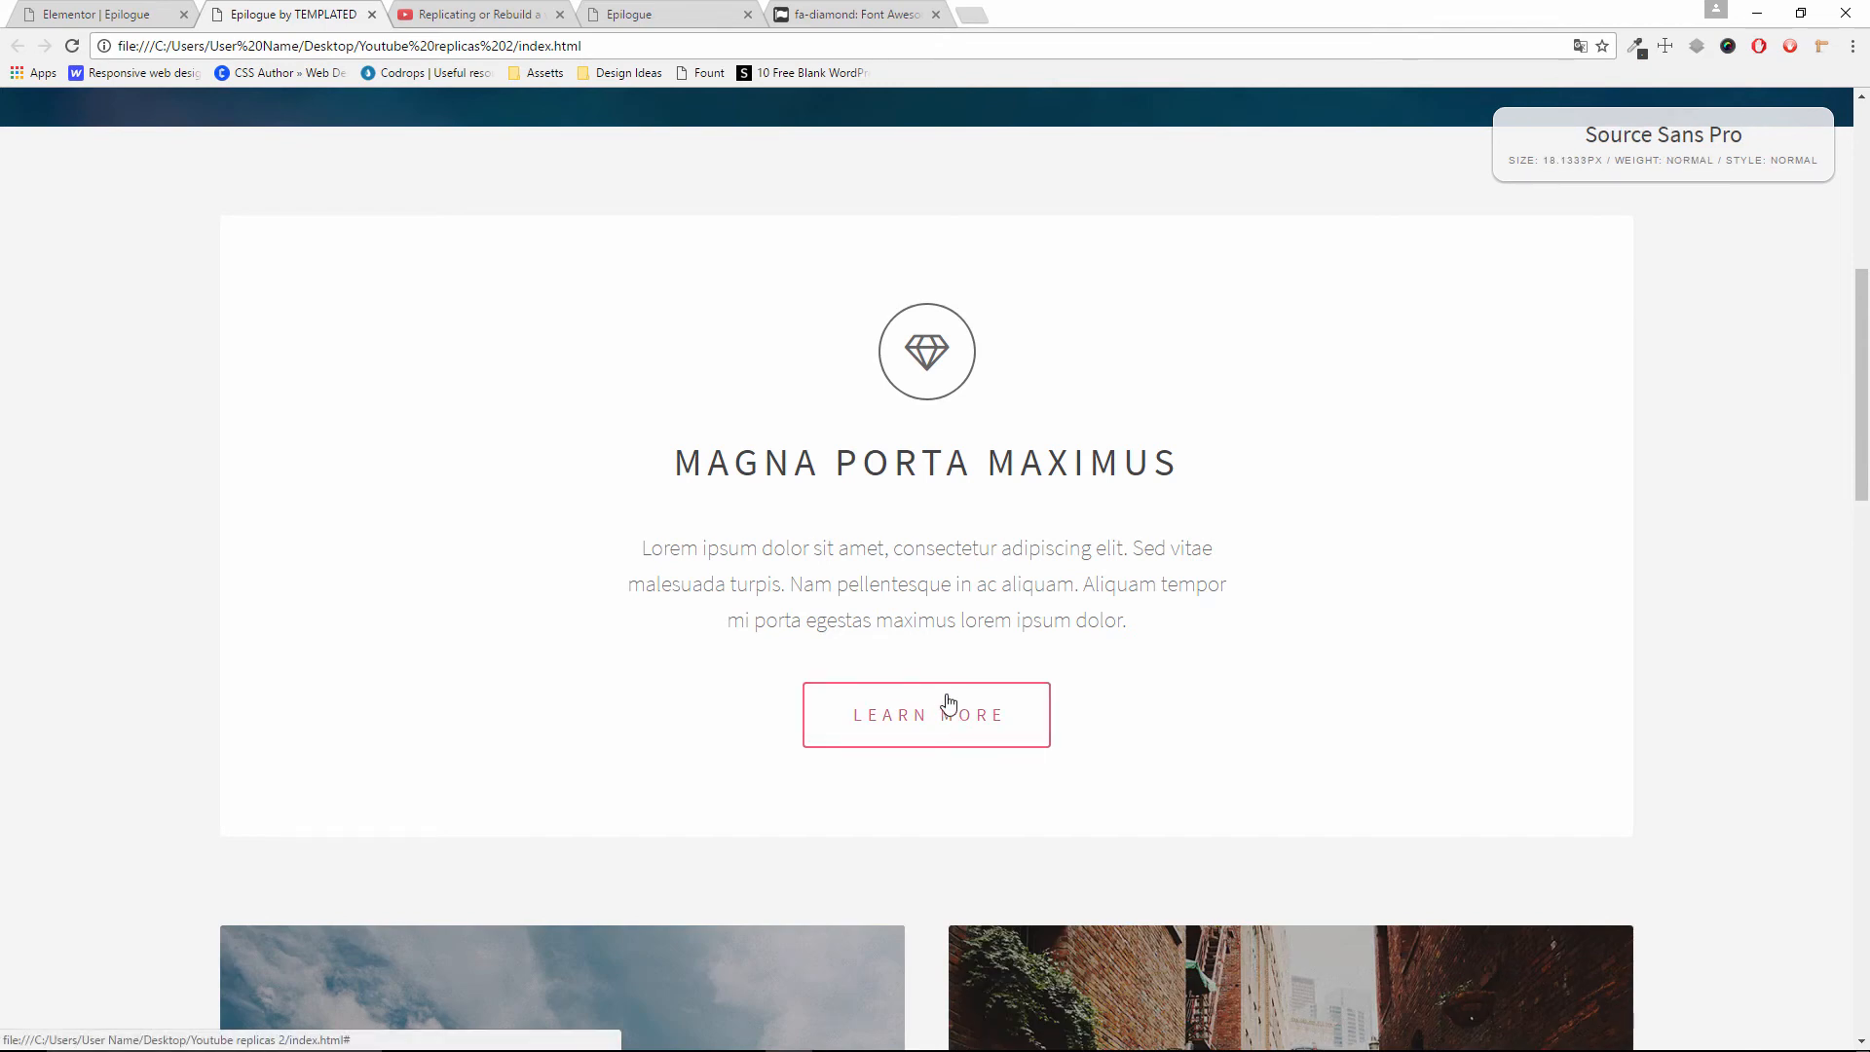
left_click(1501, 133)
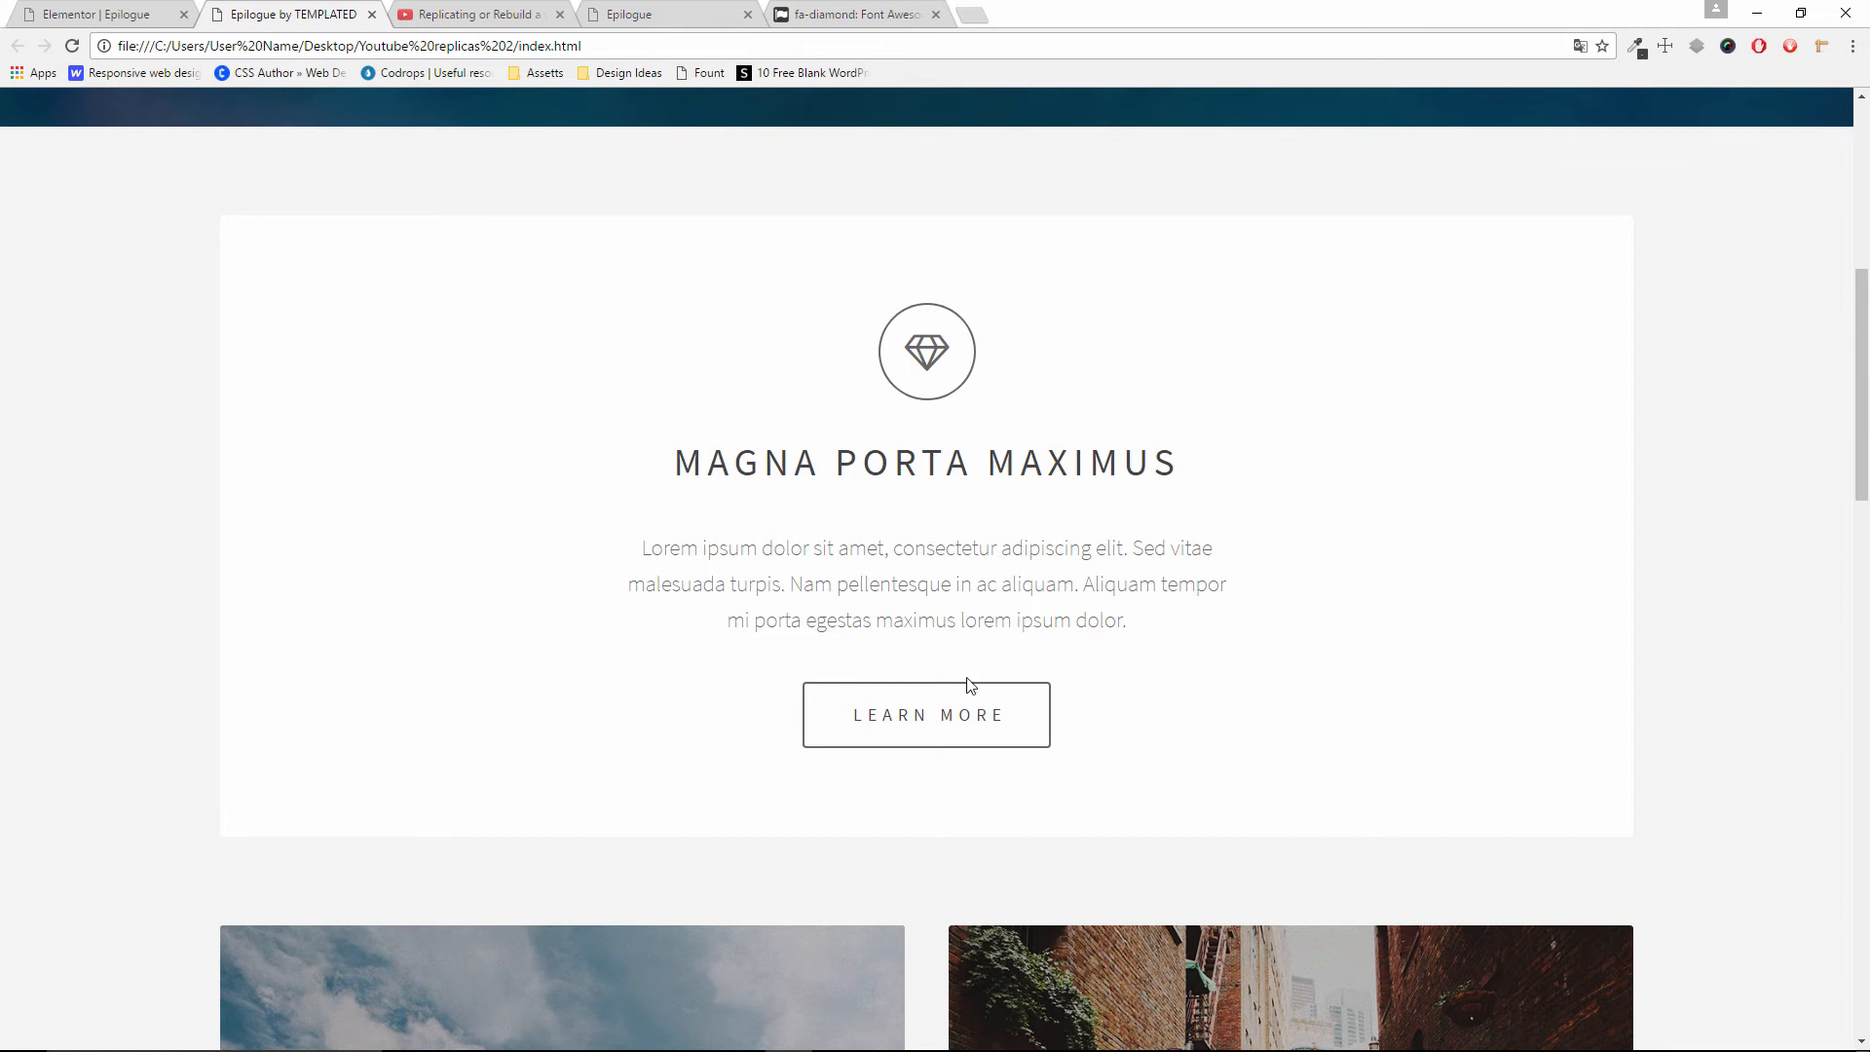
left_click(126, 8)
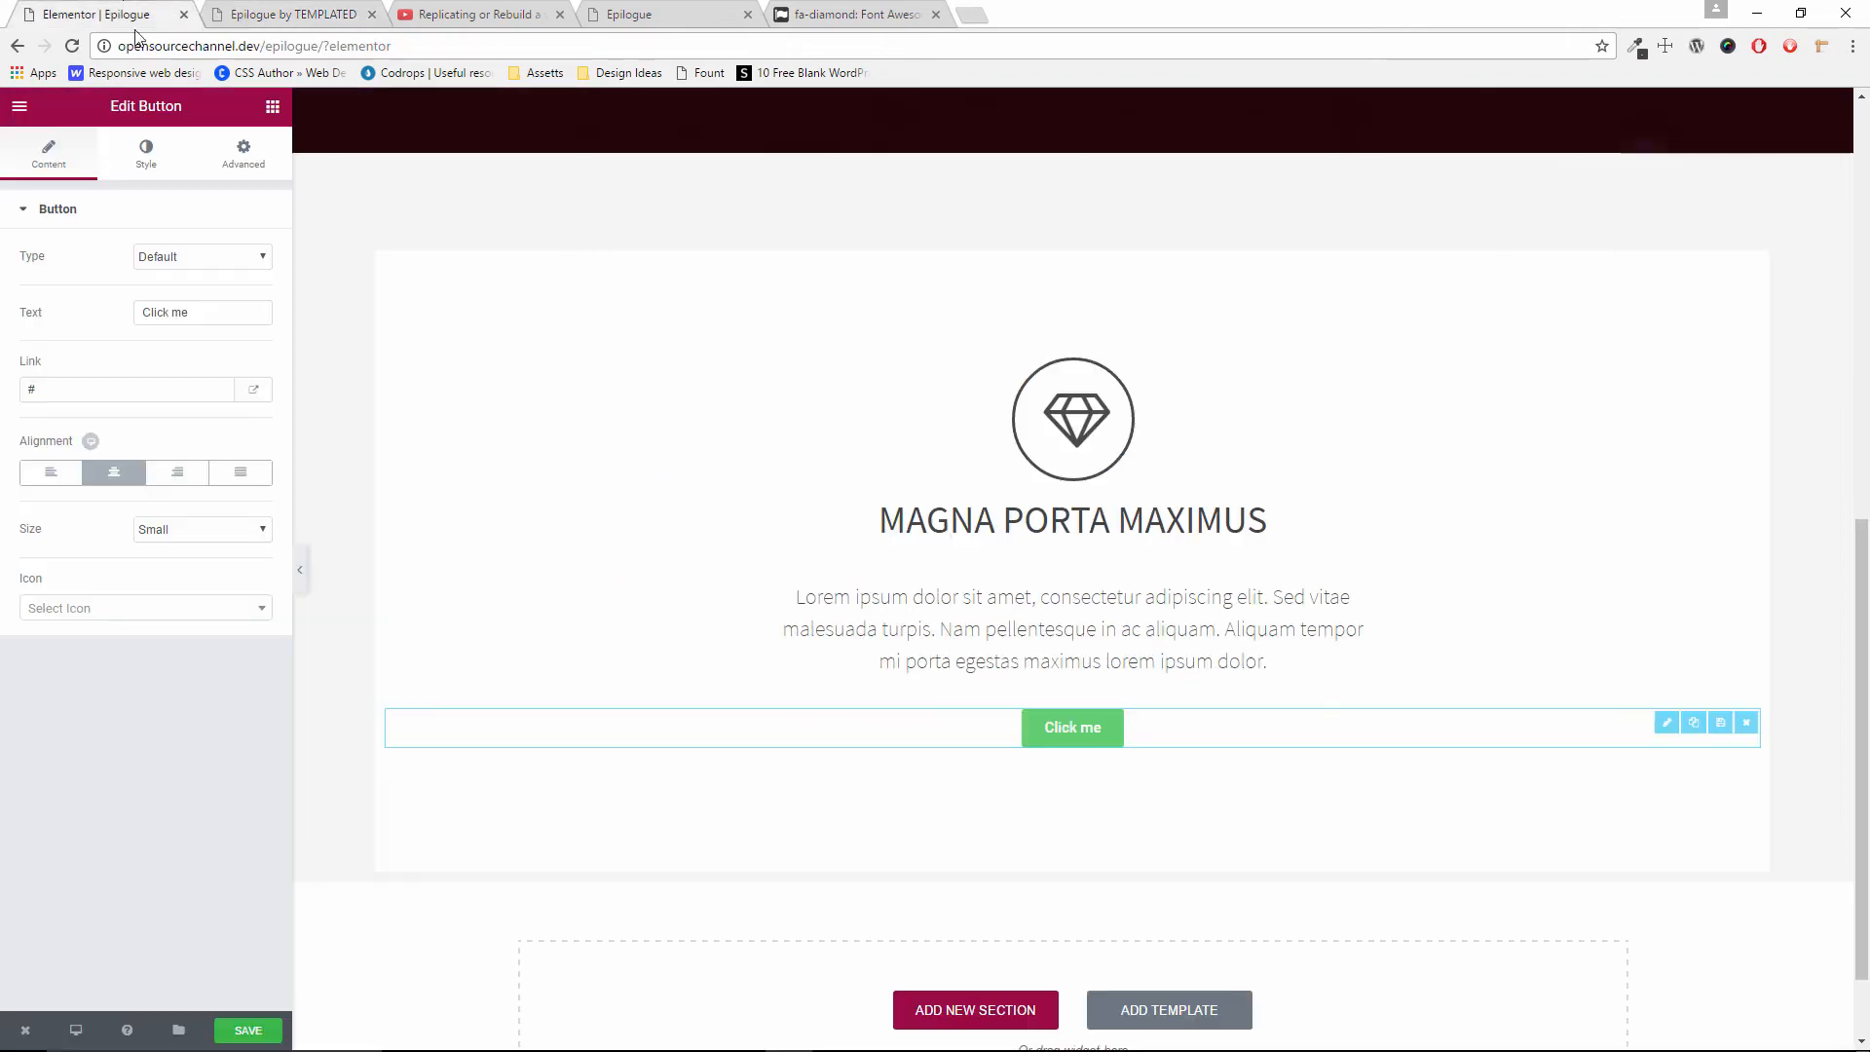
left_click_drag(199, 313, 74, 274)
type("LEA")
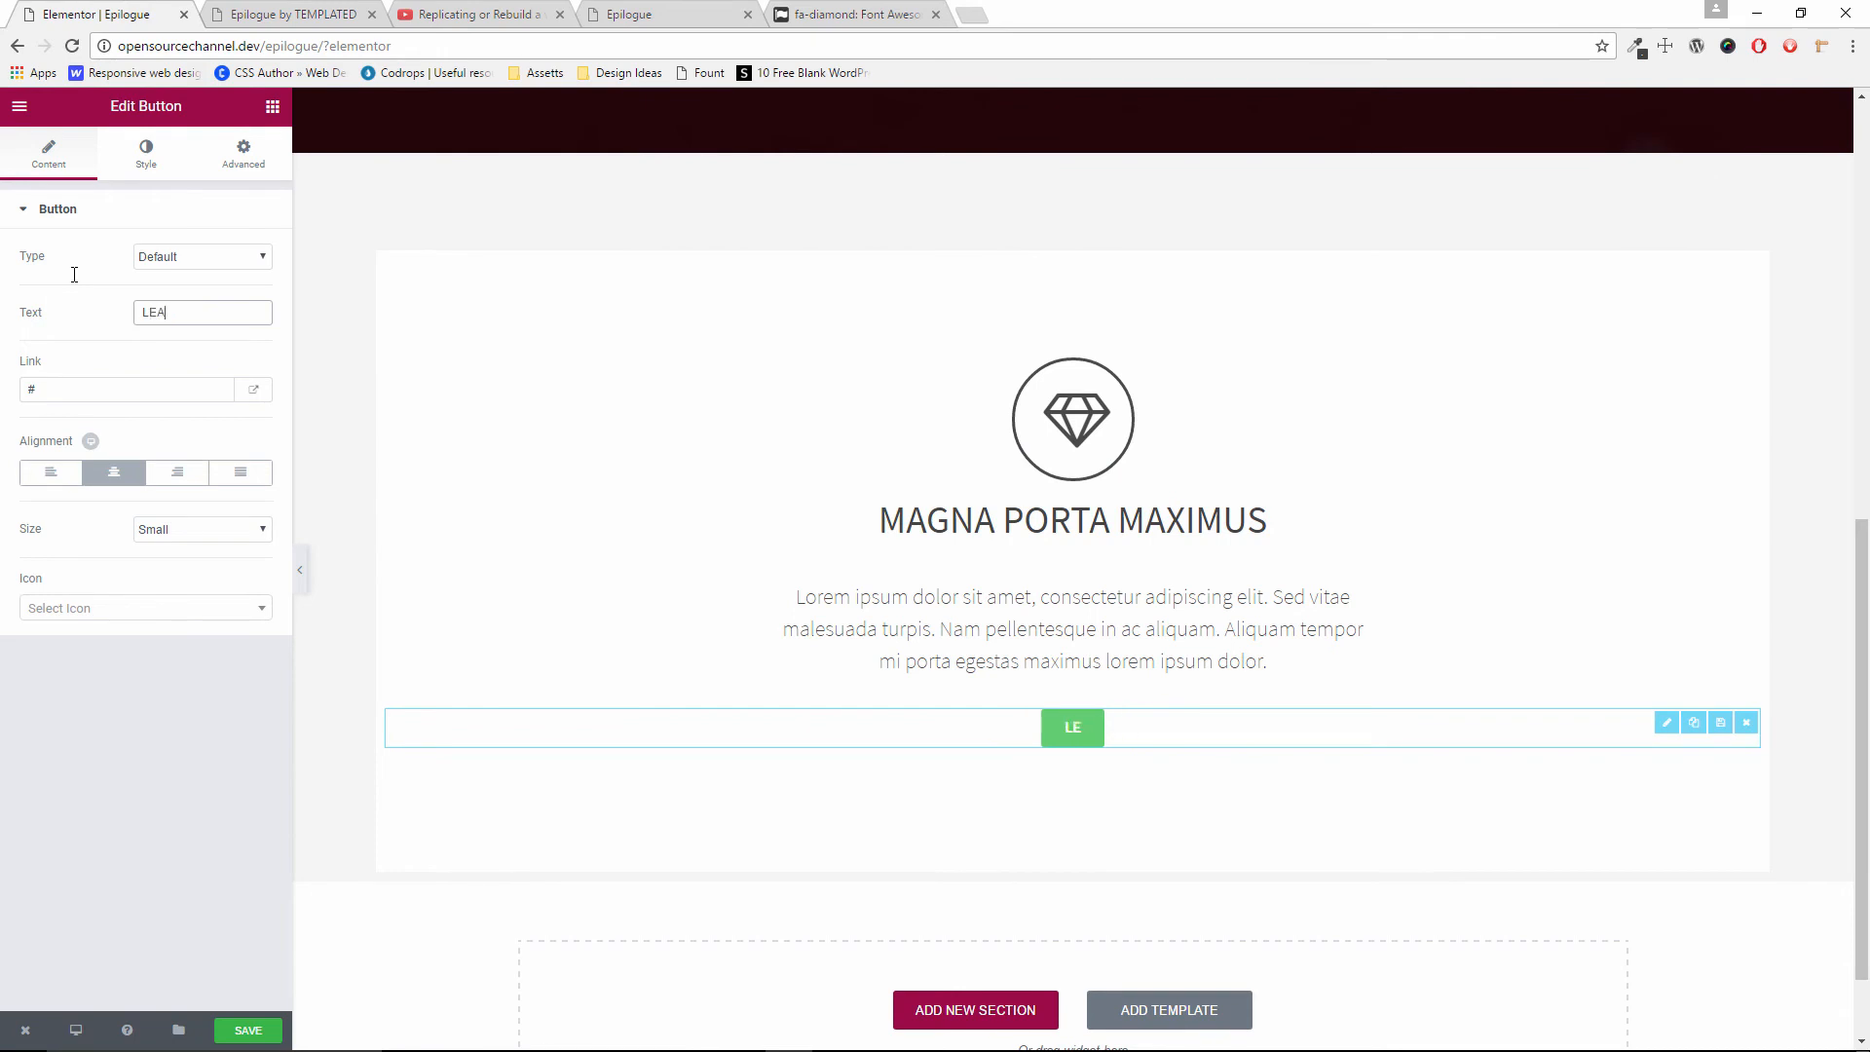
type("RN MORE")
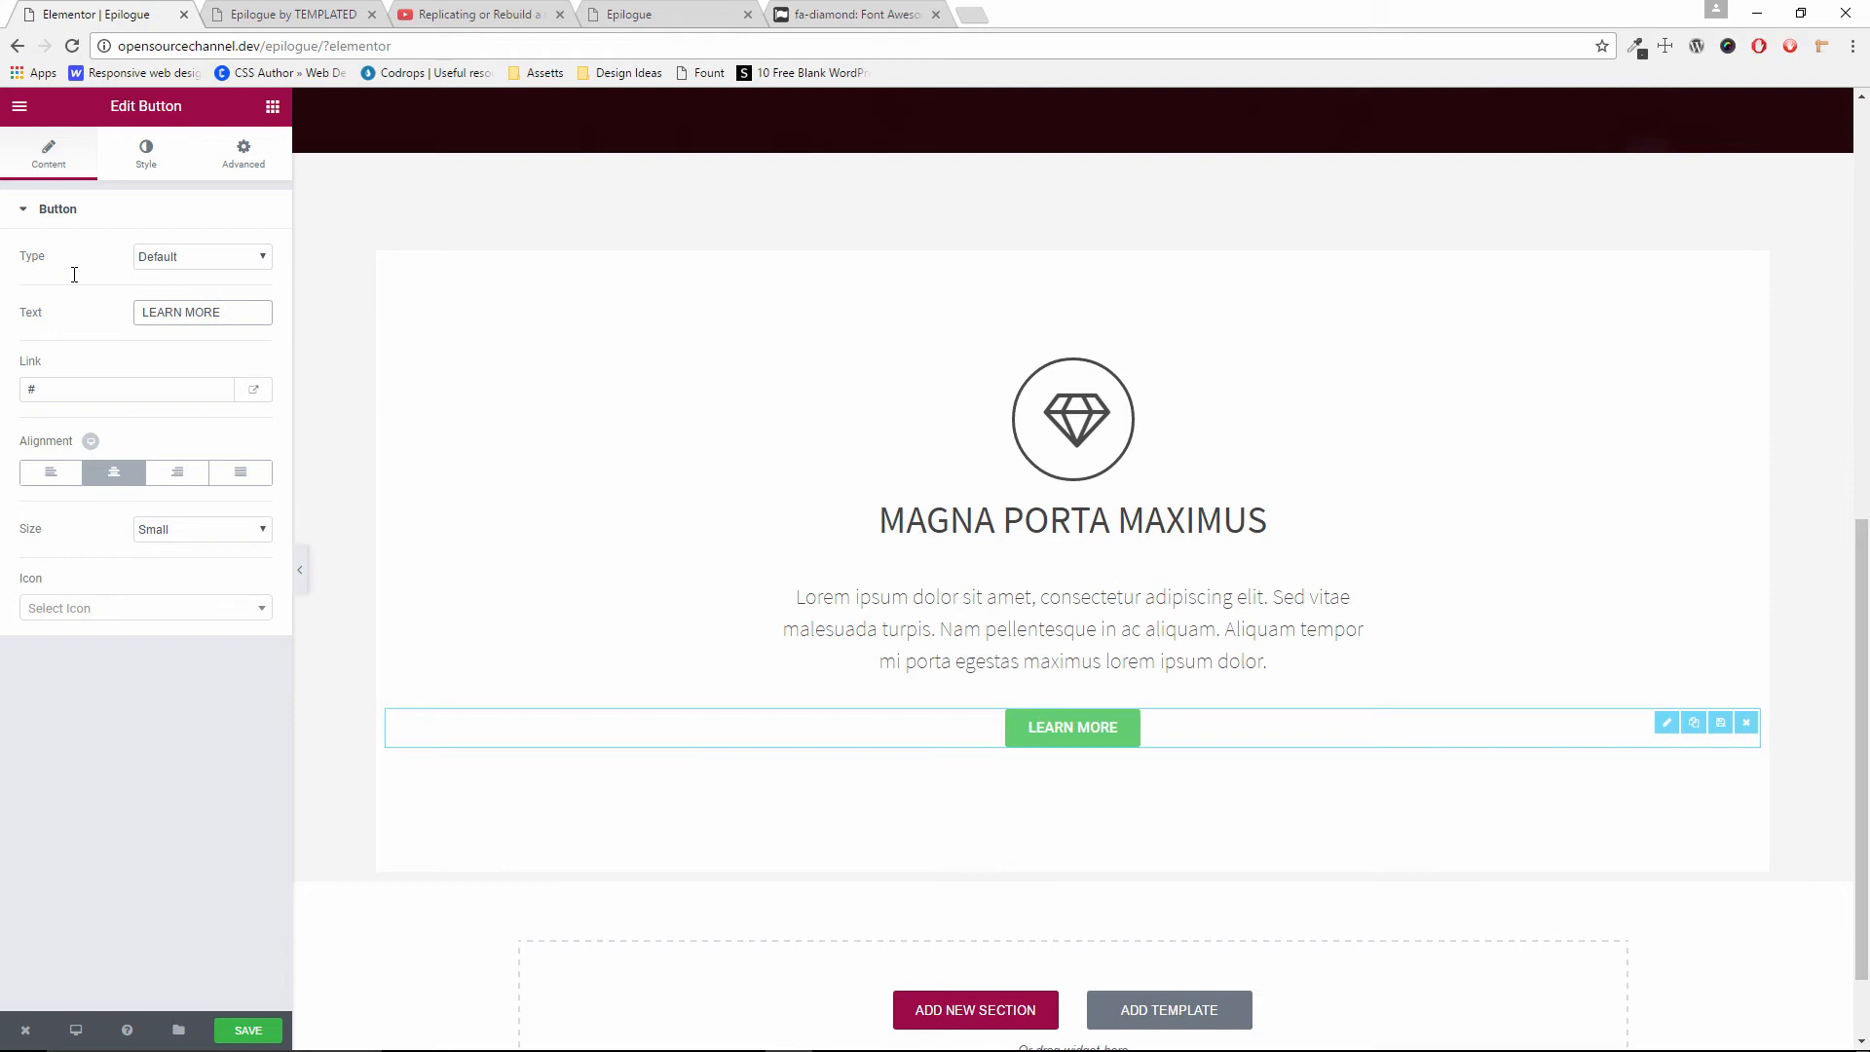
Keep the button's type at Default and set its size to Large
left_click(203, 257)
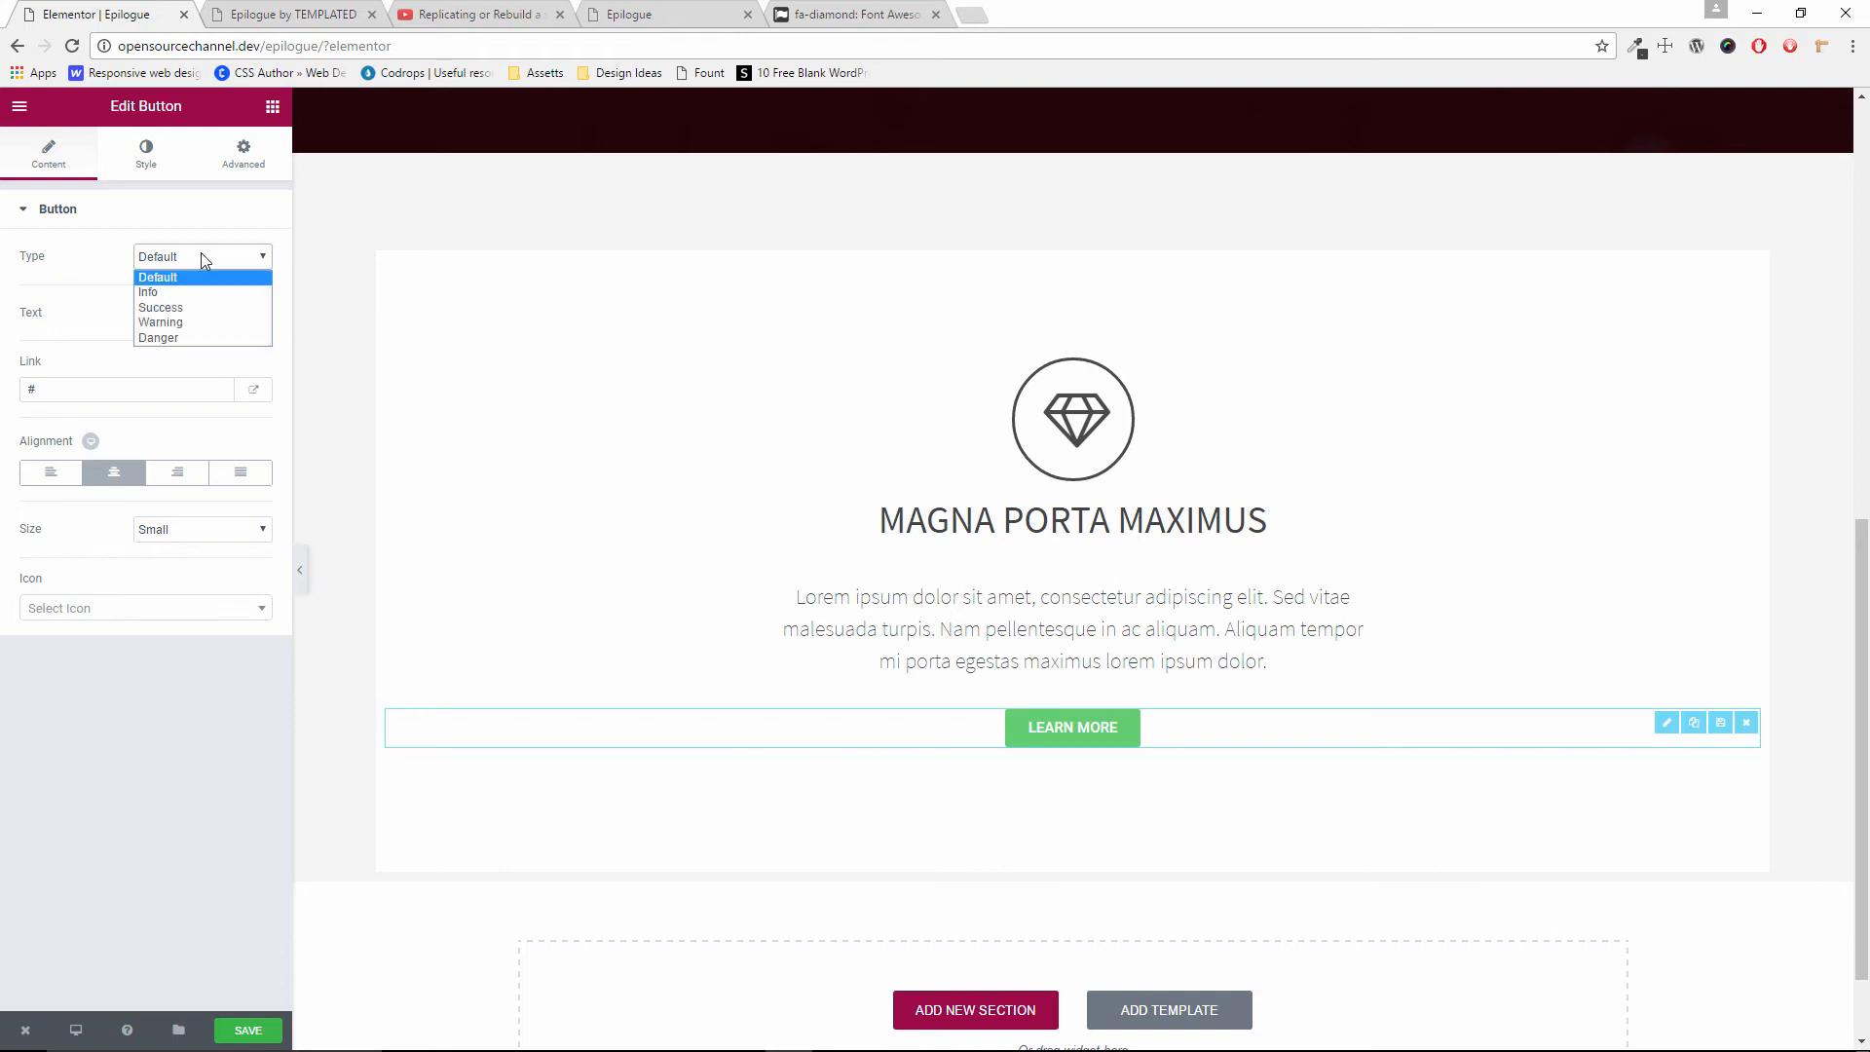
left_click(202, 257)
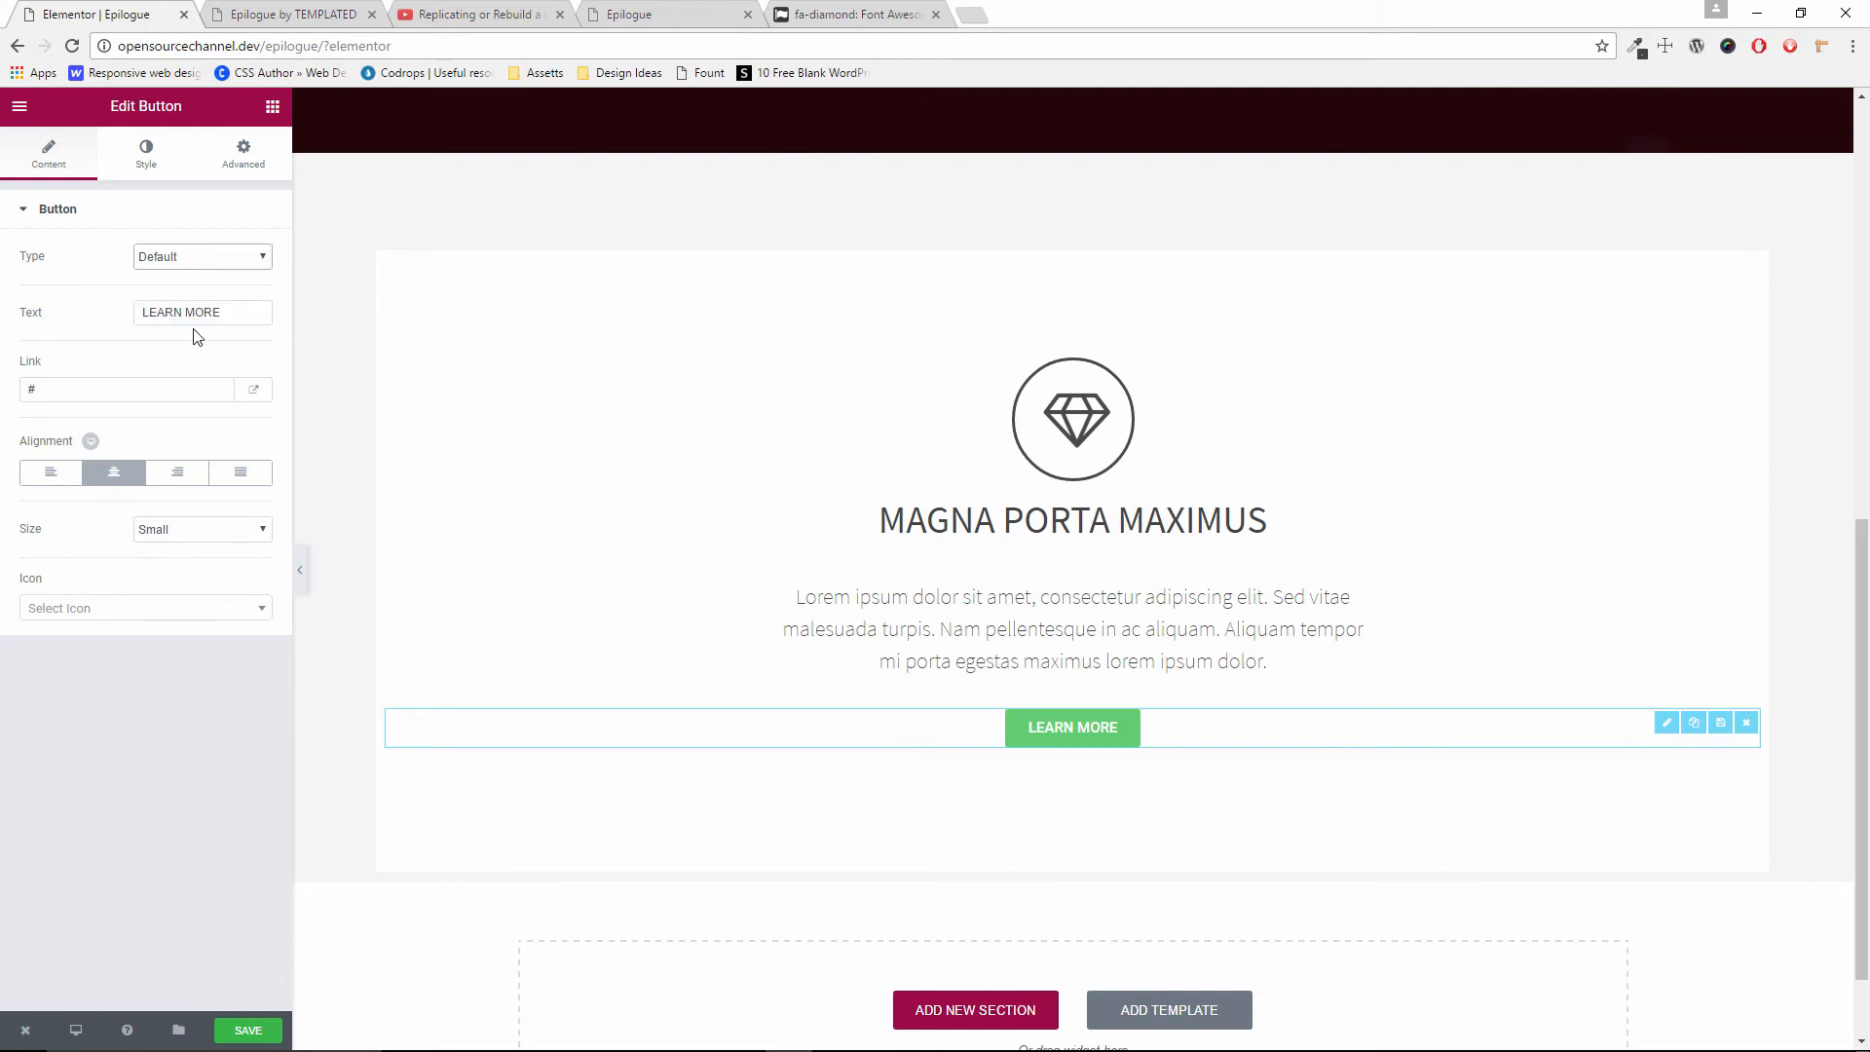
left_click(198, 537)
left_click(186, 598)
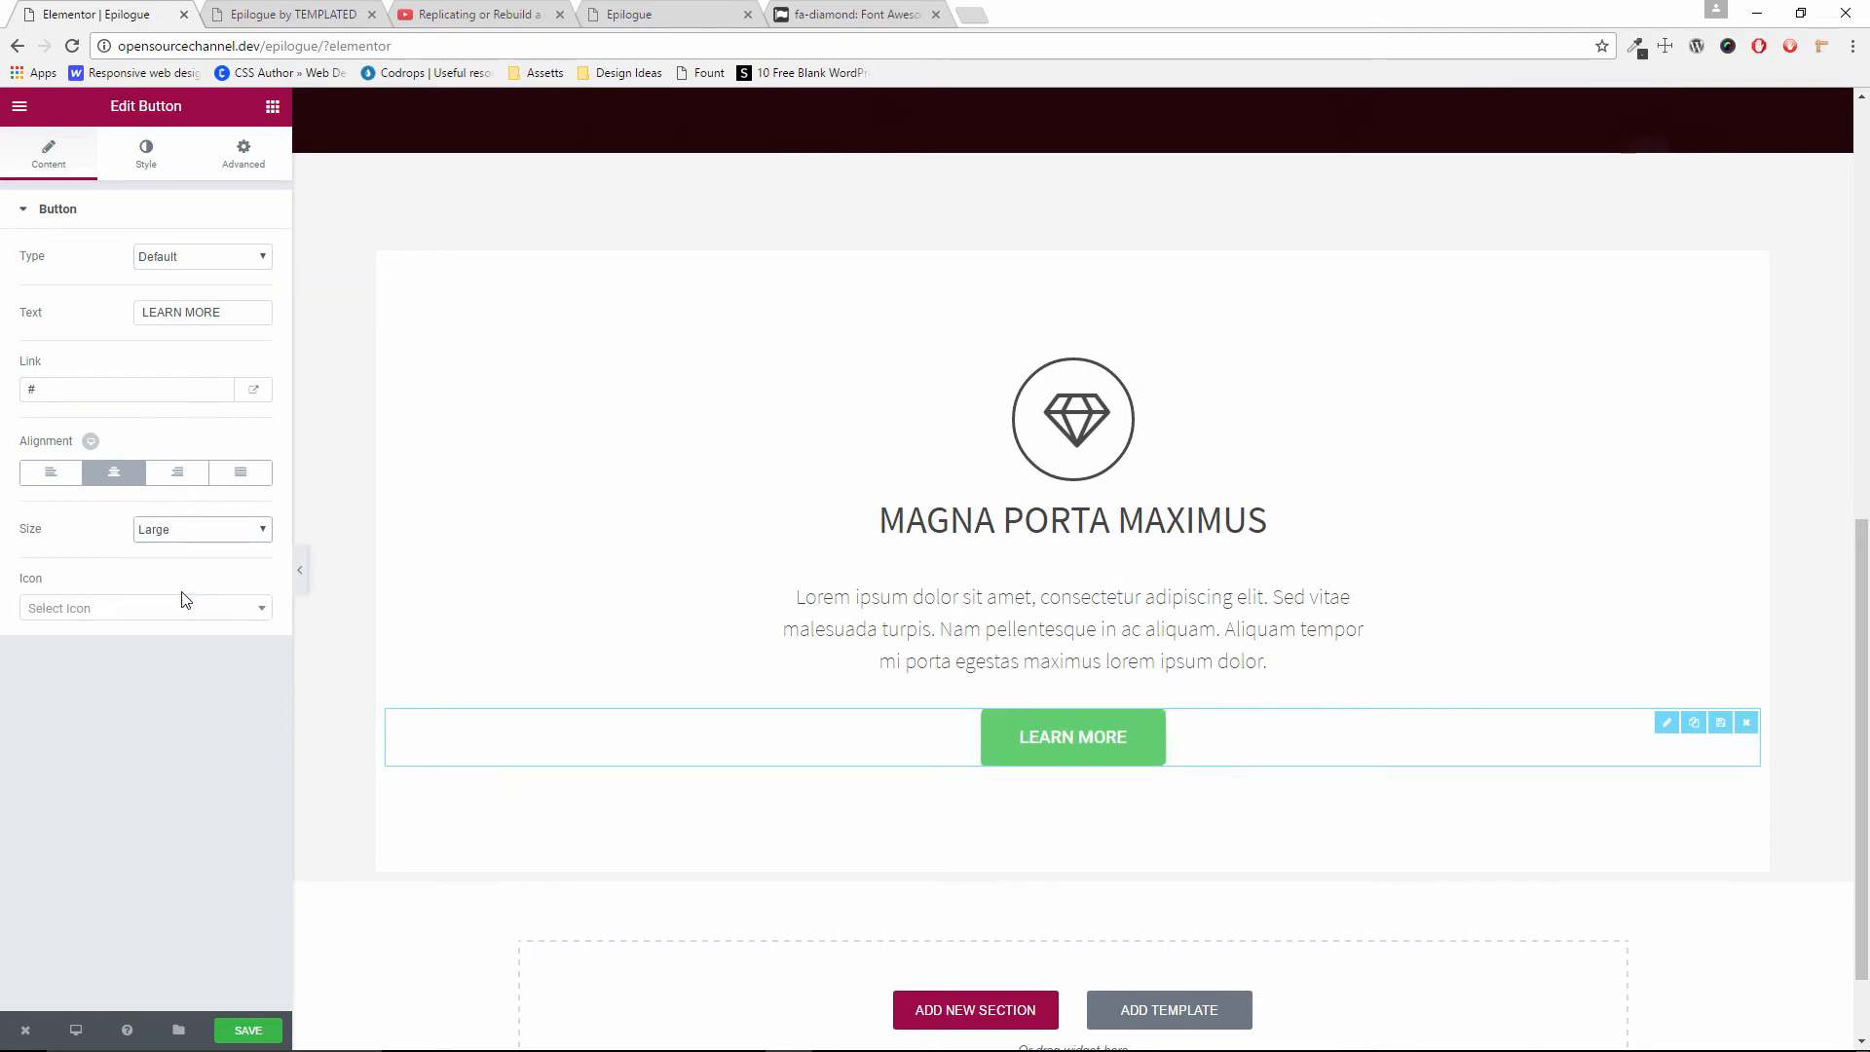
Set the button's normal text colour to black (#000000), checking it against the reference button
left_click(151, 172)
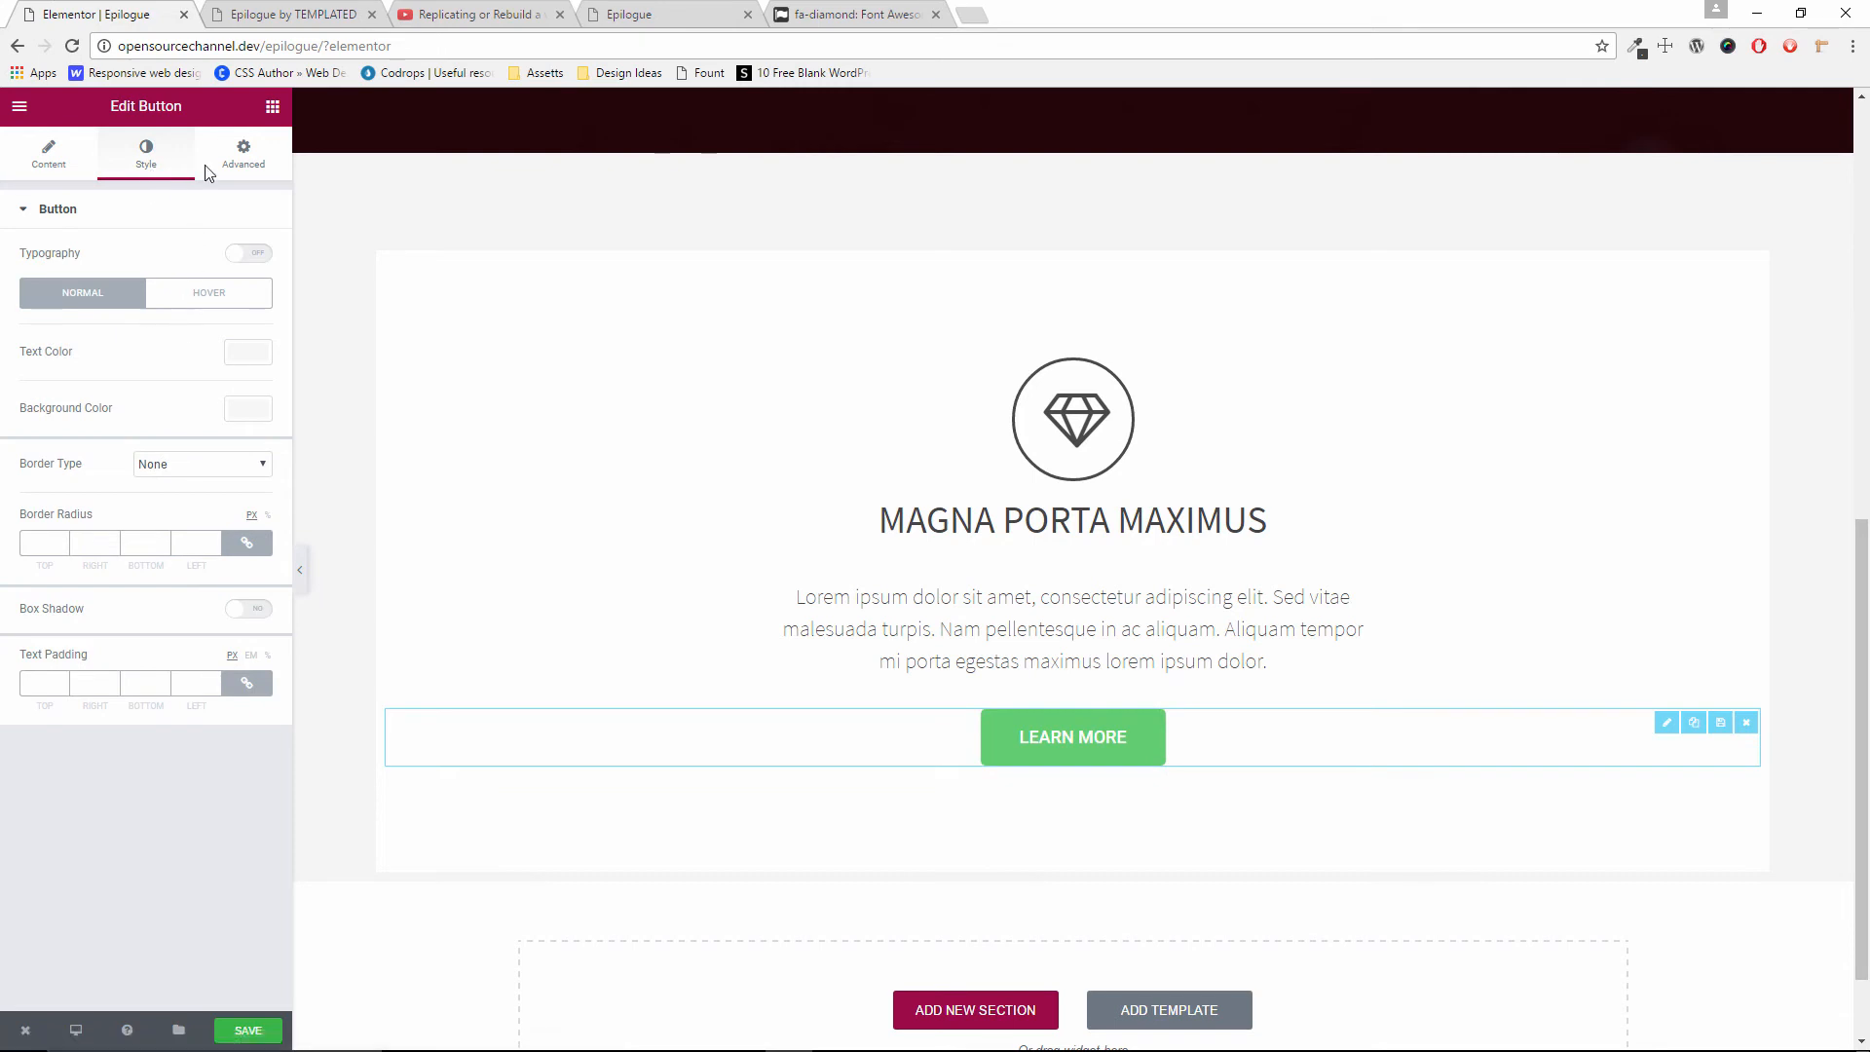
left_click(268, 8)
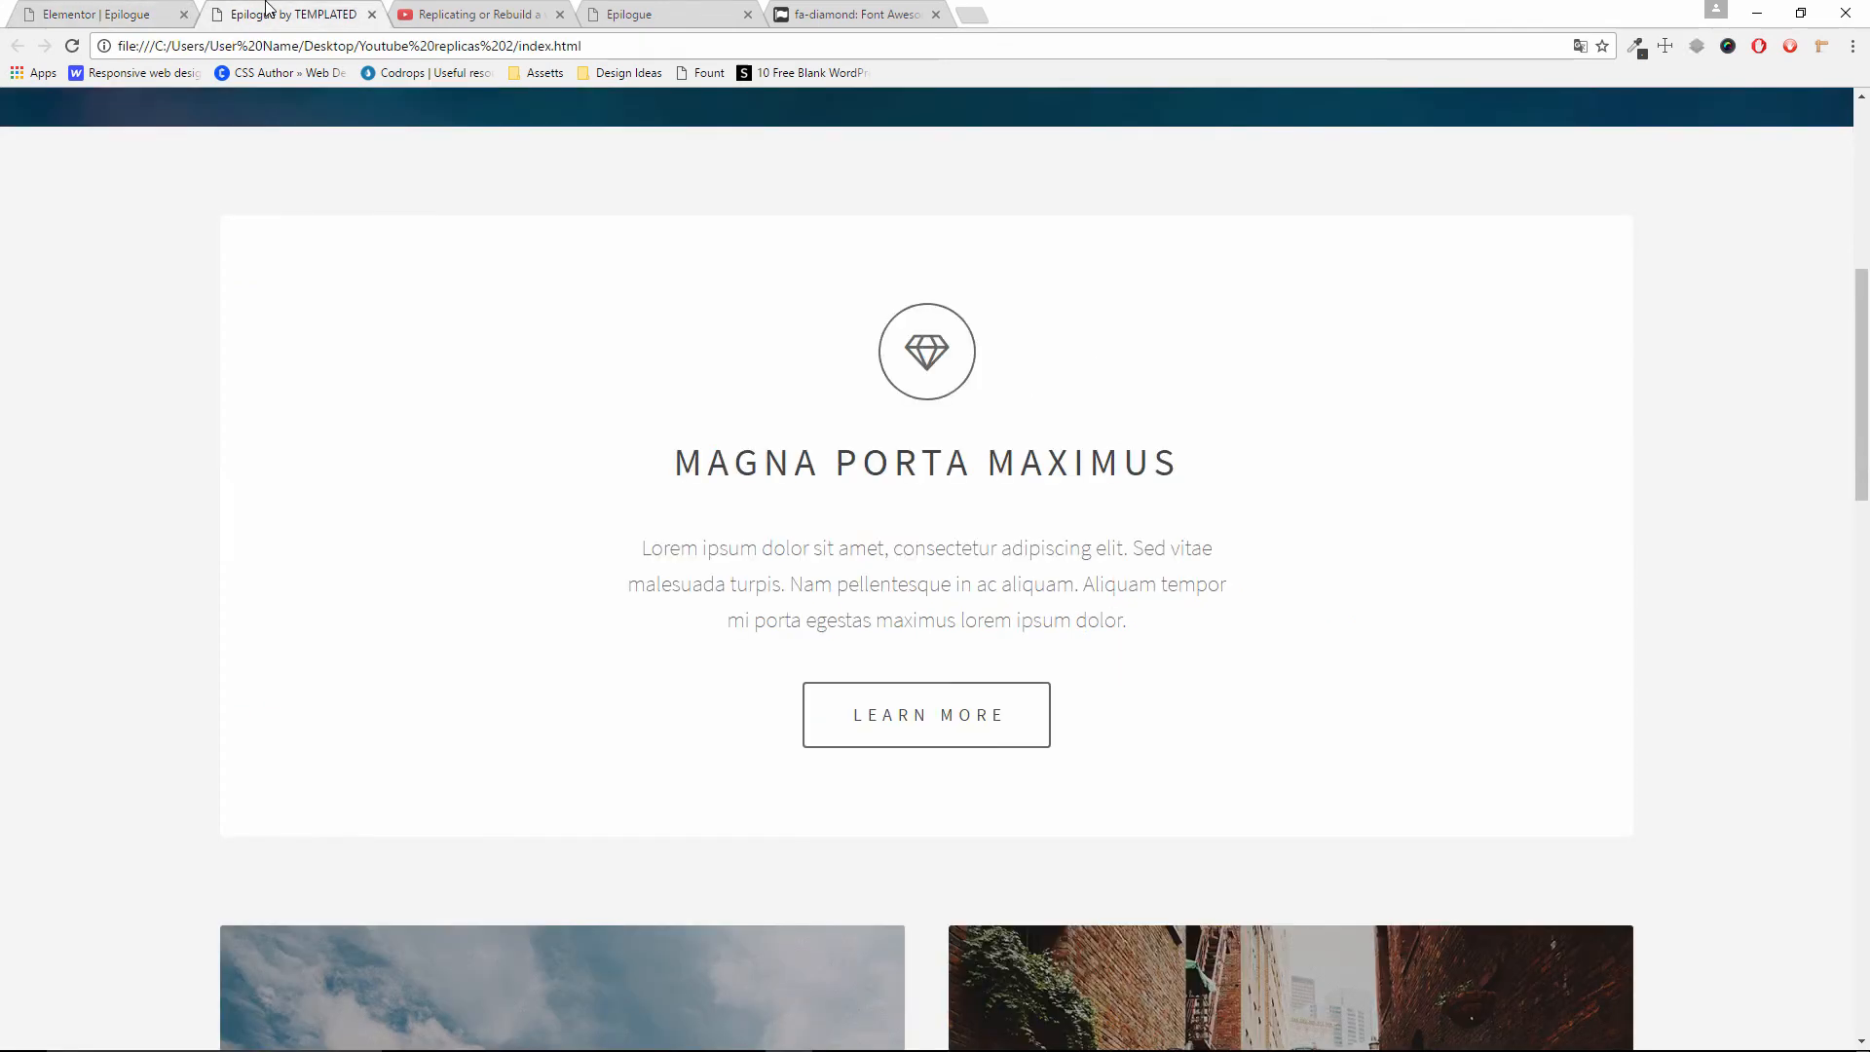
left_click(78, 8)
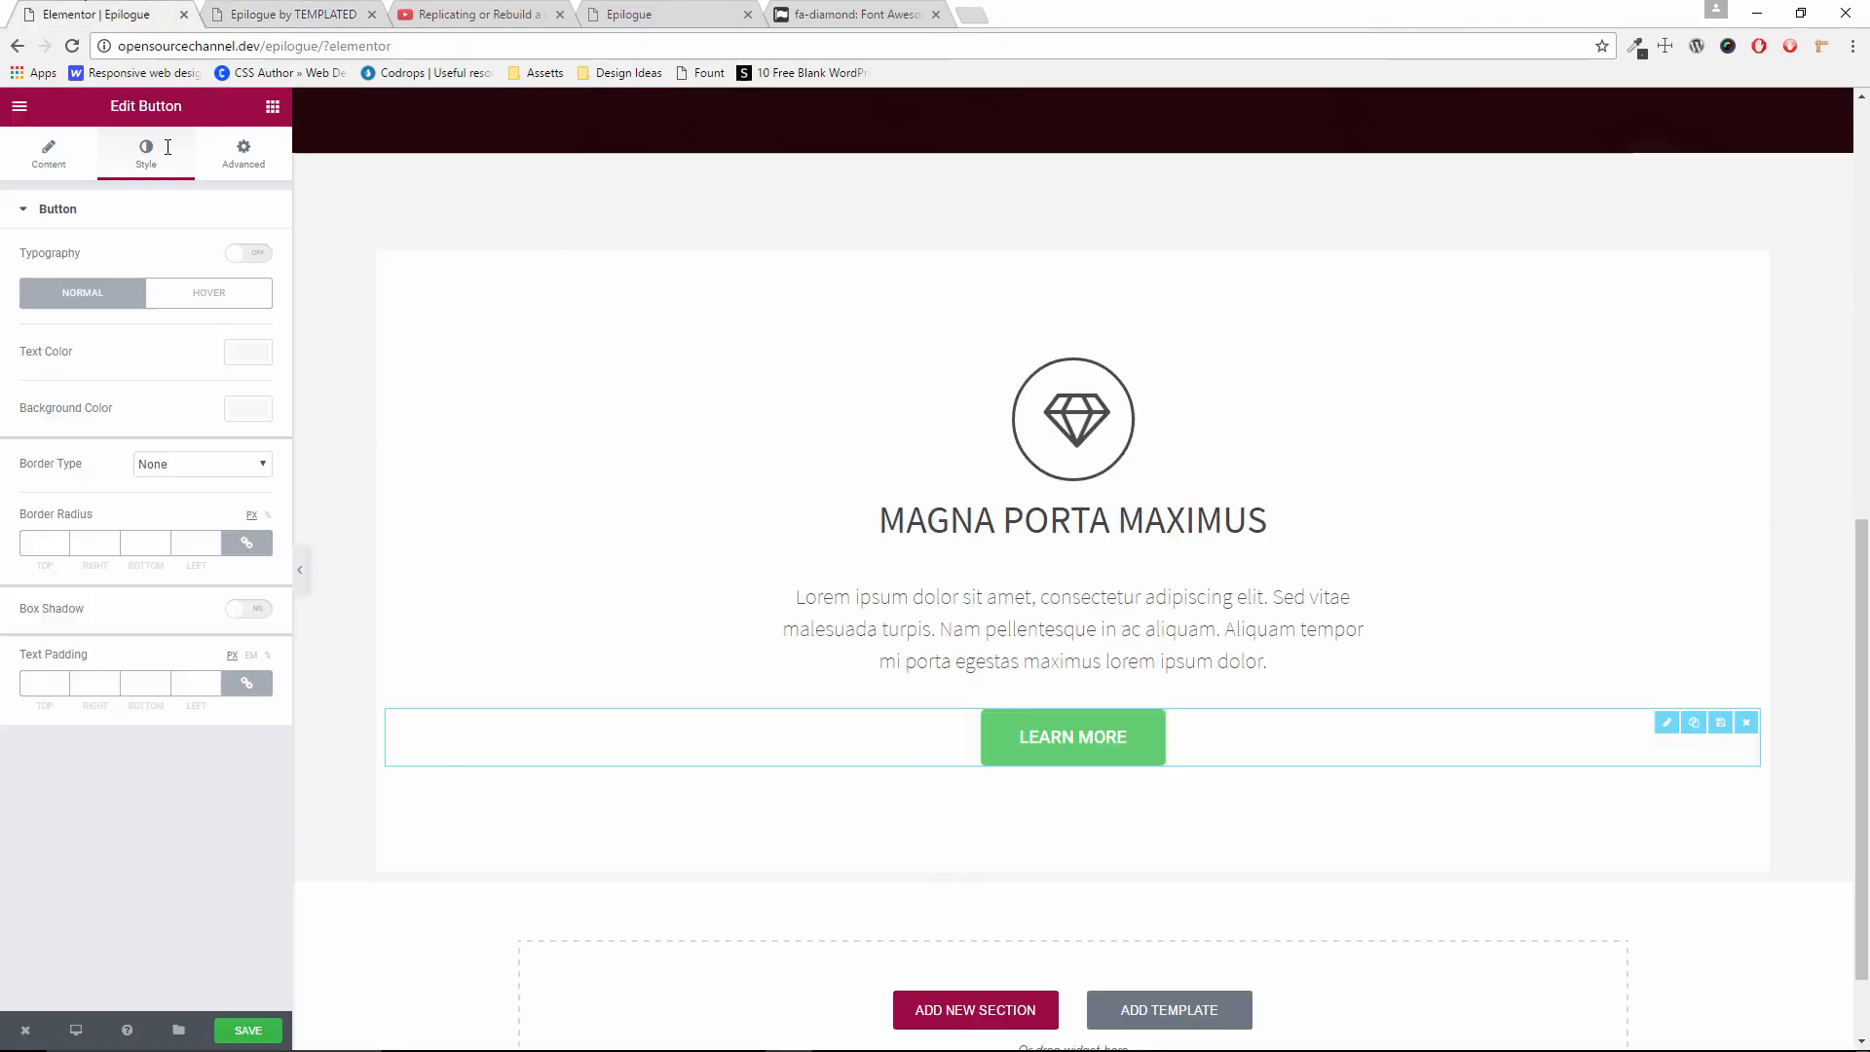
left_click(250, 355)
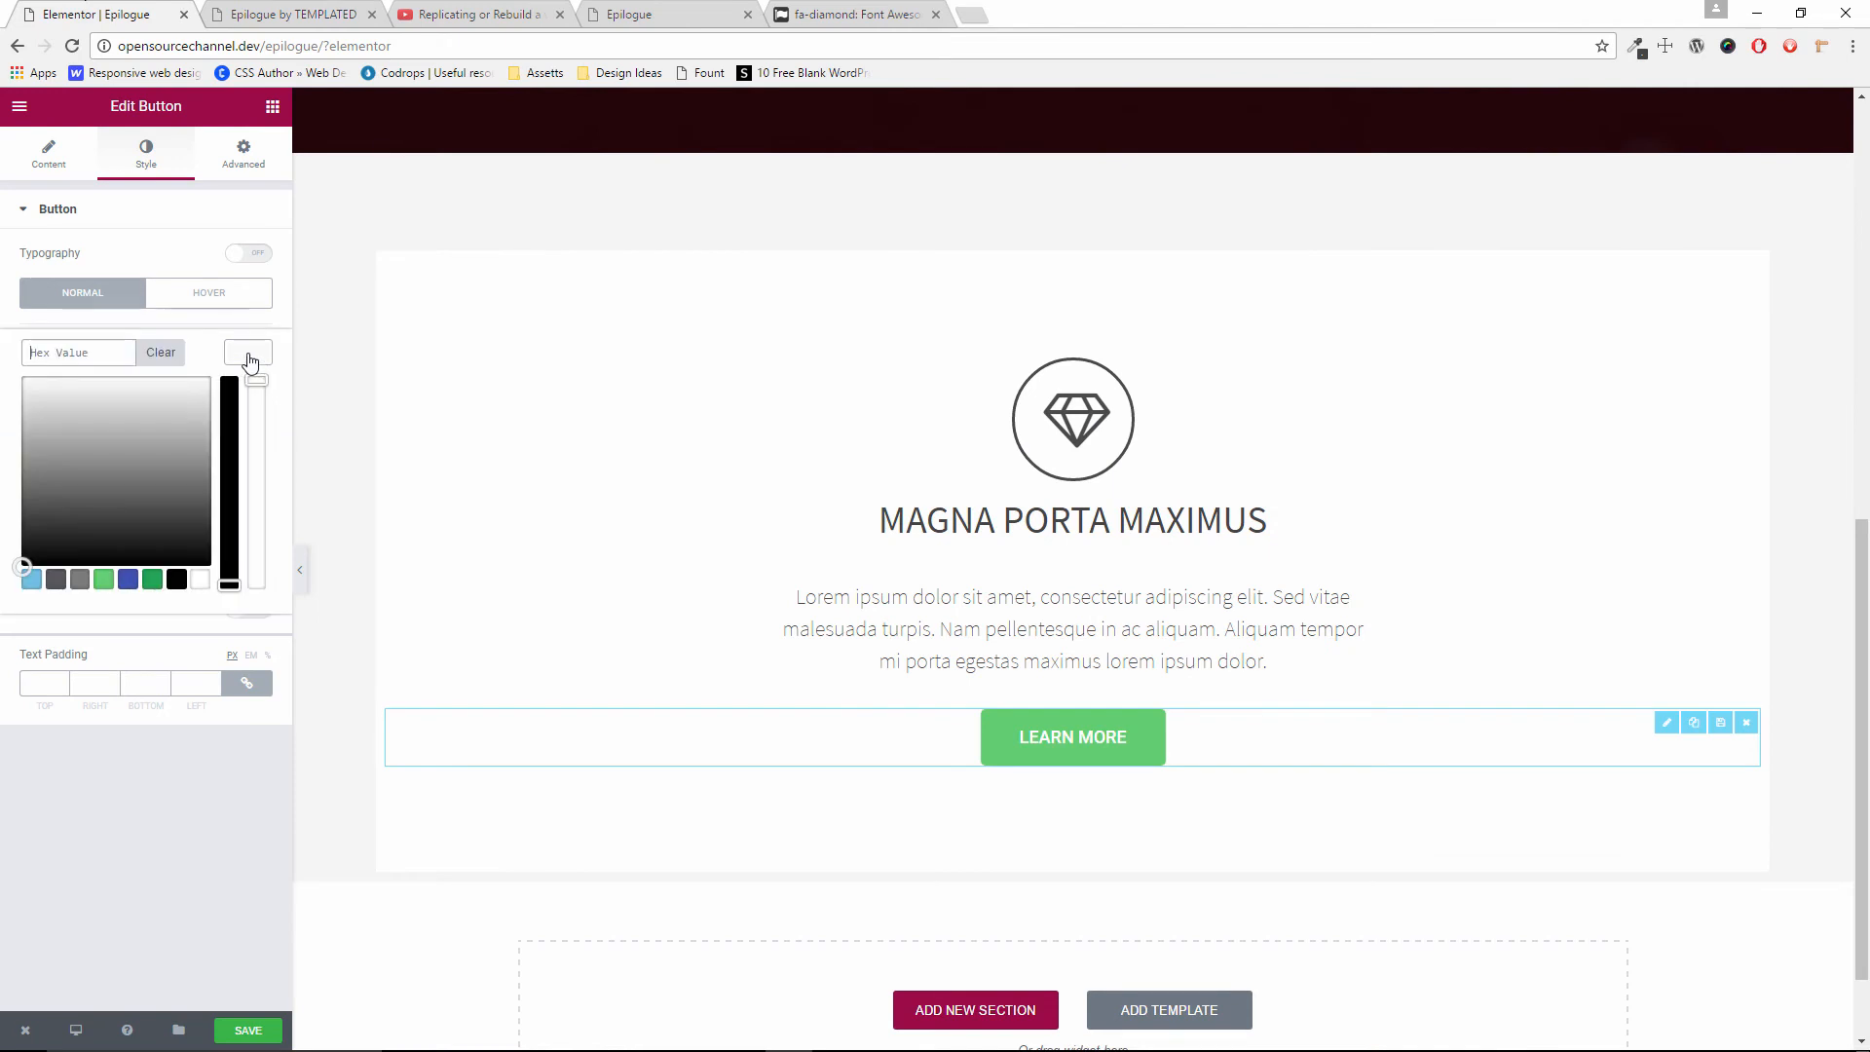
left_click(177, 579)
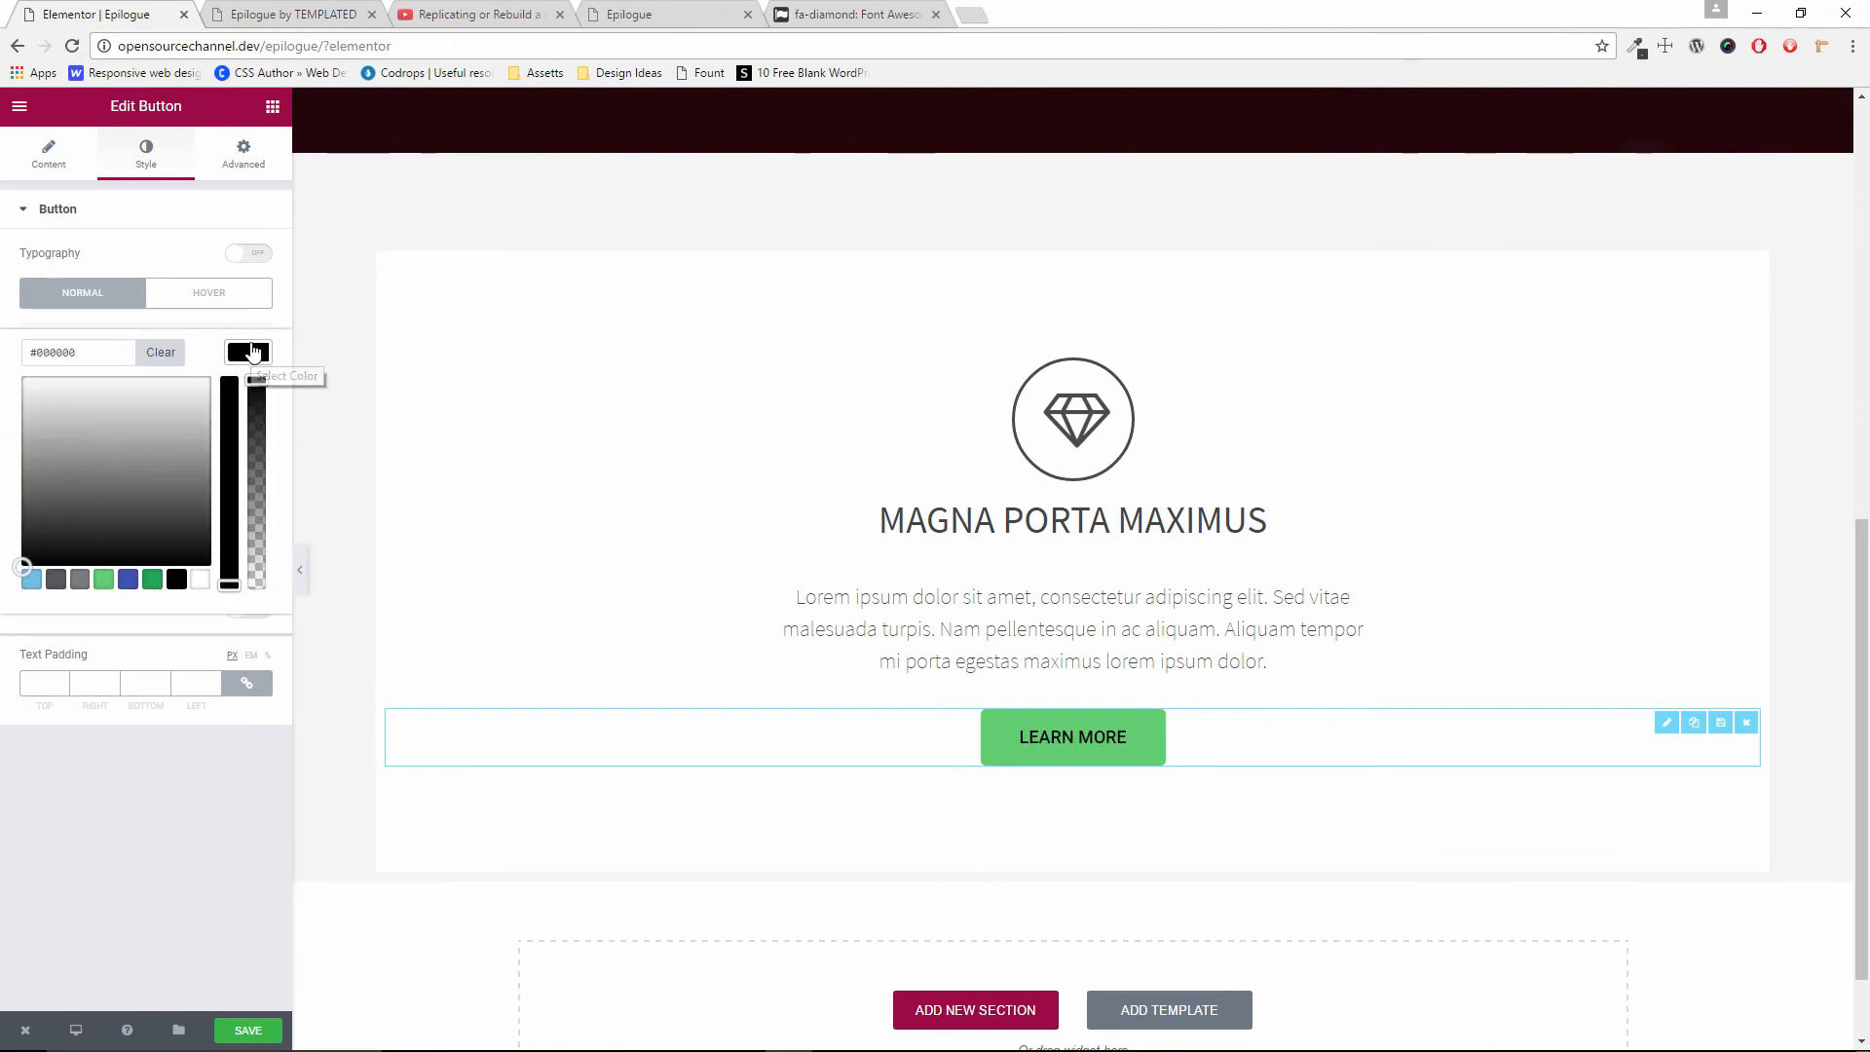
left_click(250, 353)
Make the button's background colour fully transparent
left_click(247, 413)
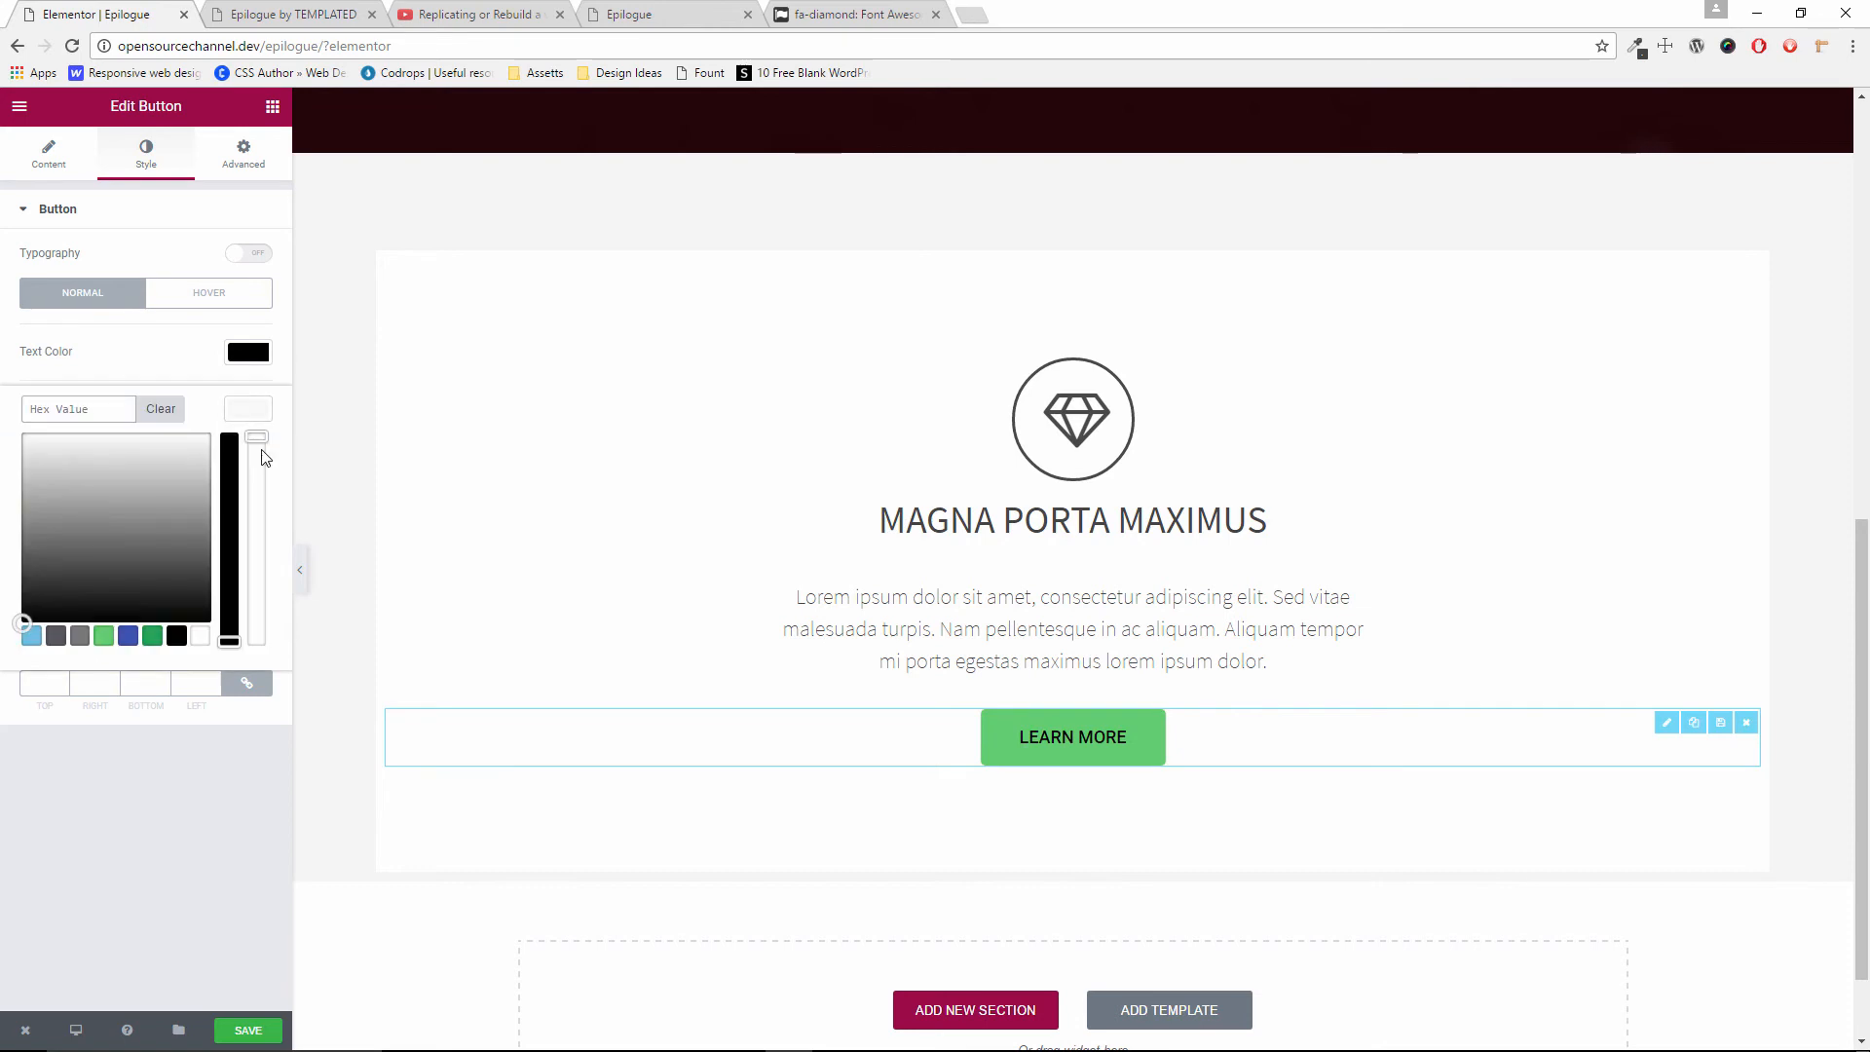
left_click_drag(256, 436, 271, 740)
left_click(271, 746)
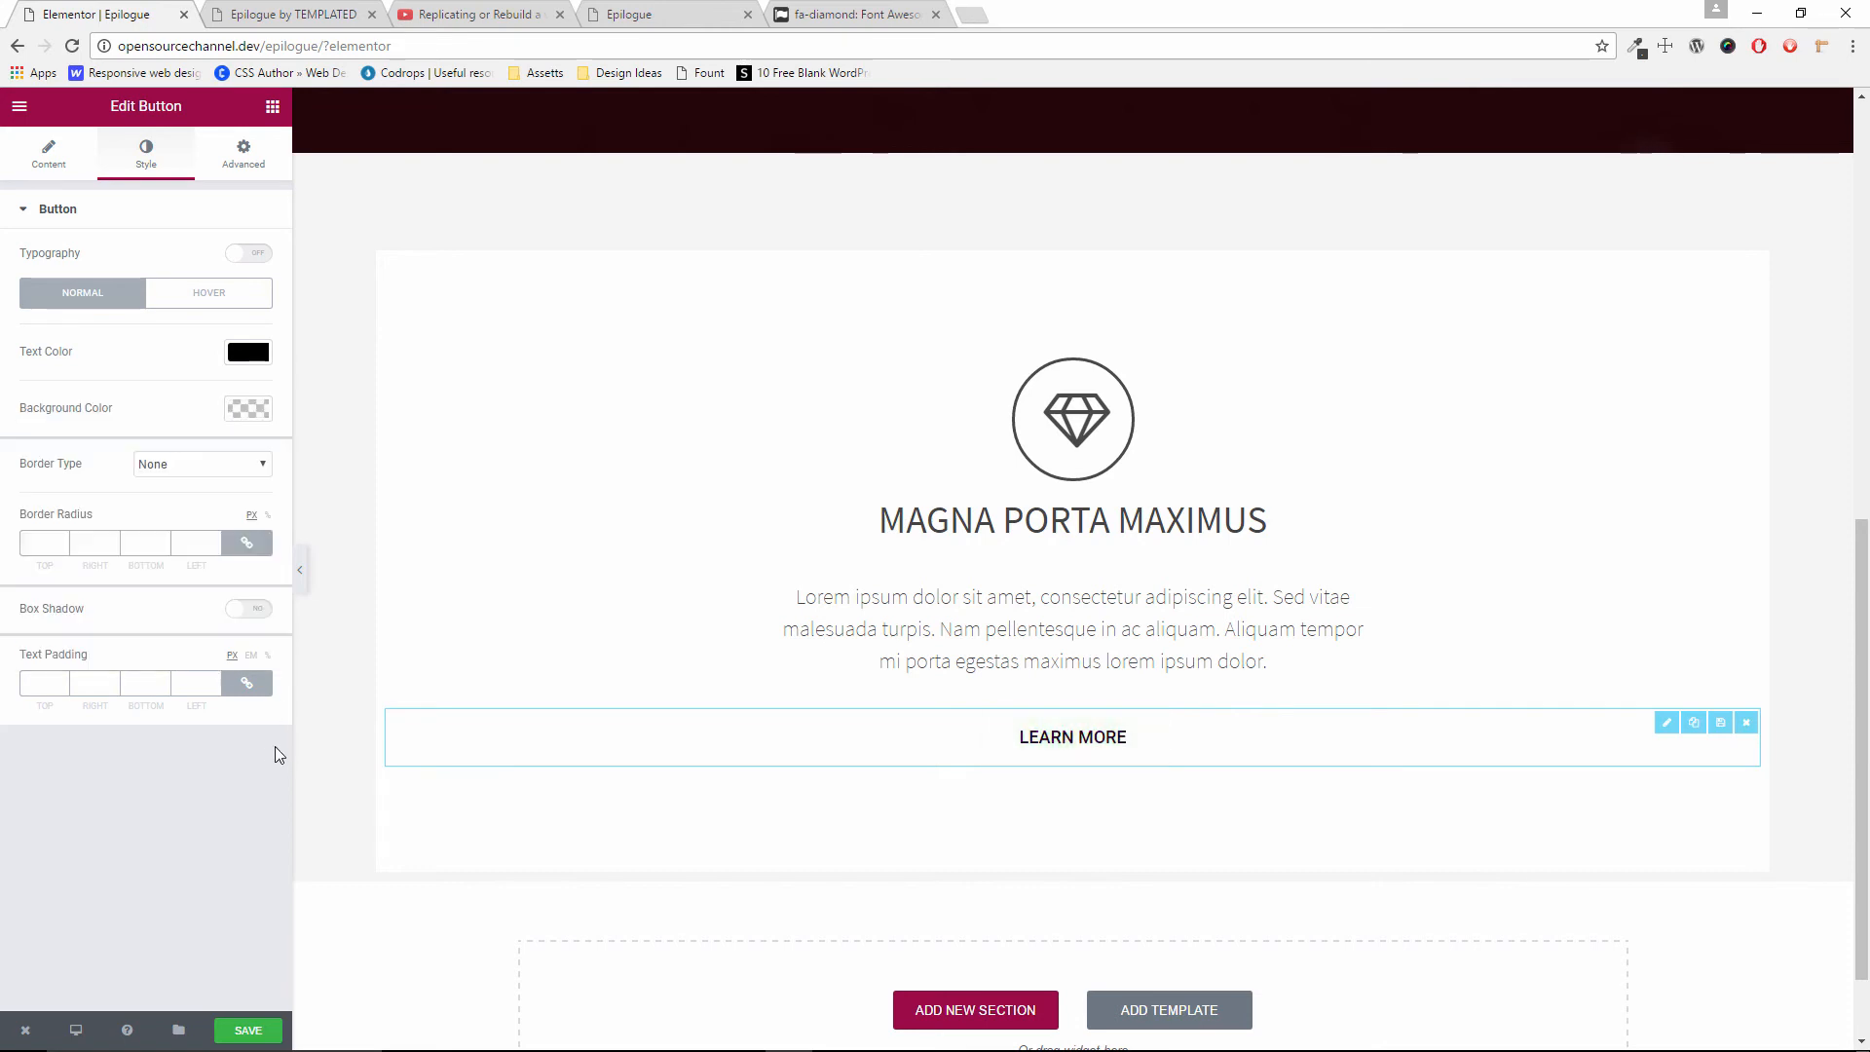
Give the button a Solid border with a width of 2 on all sides, comparing it with the reference button's outline
left_click(239, 465)
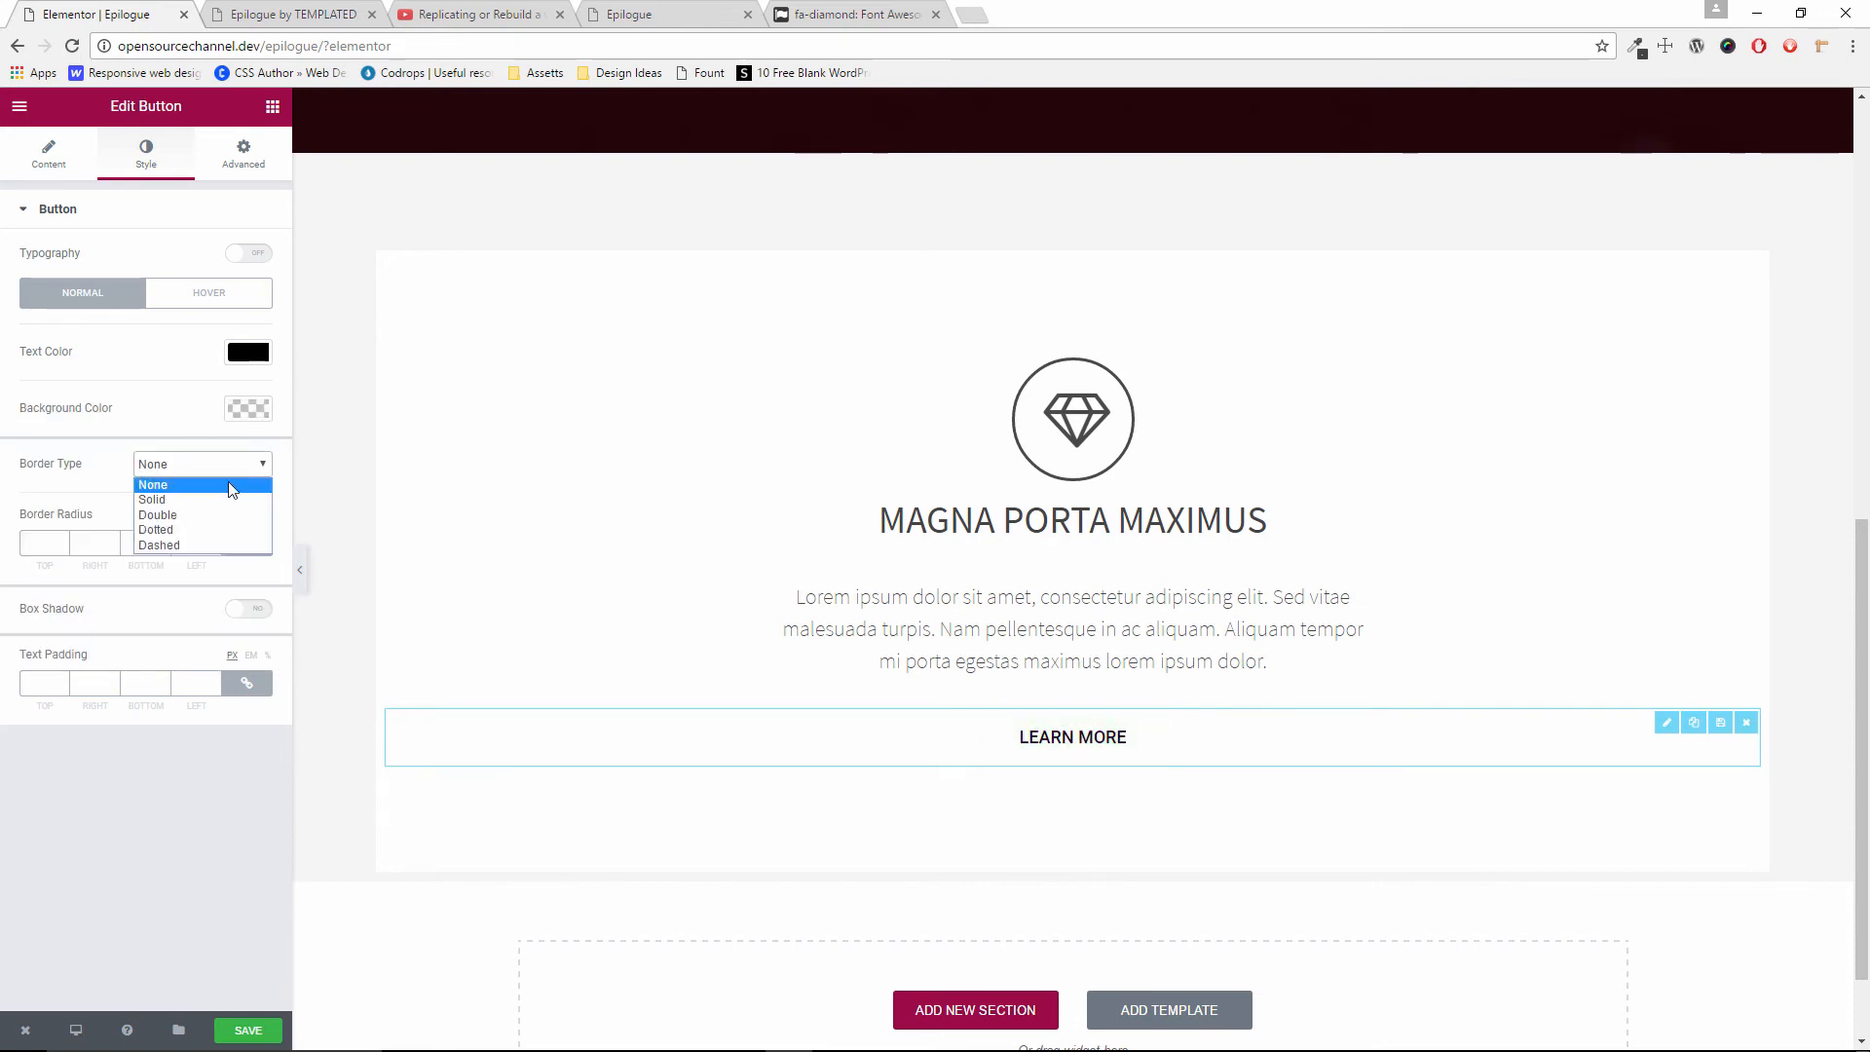
left_click(234, 498)
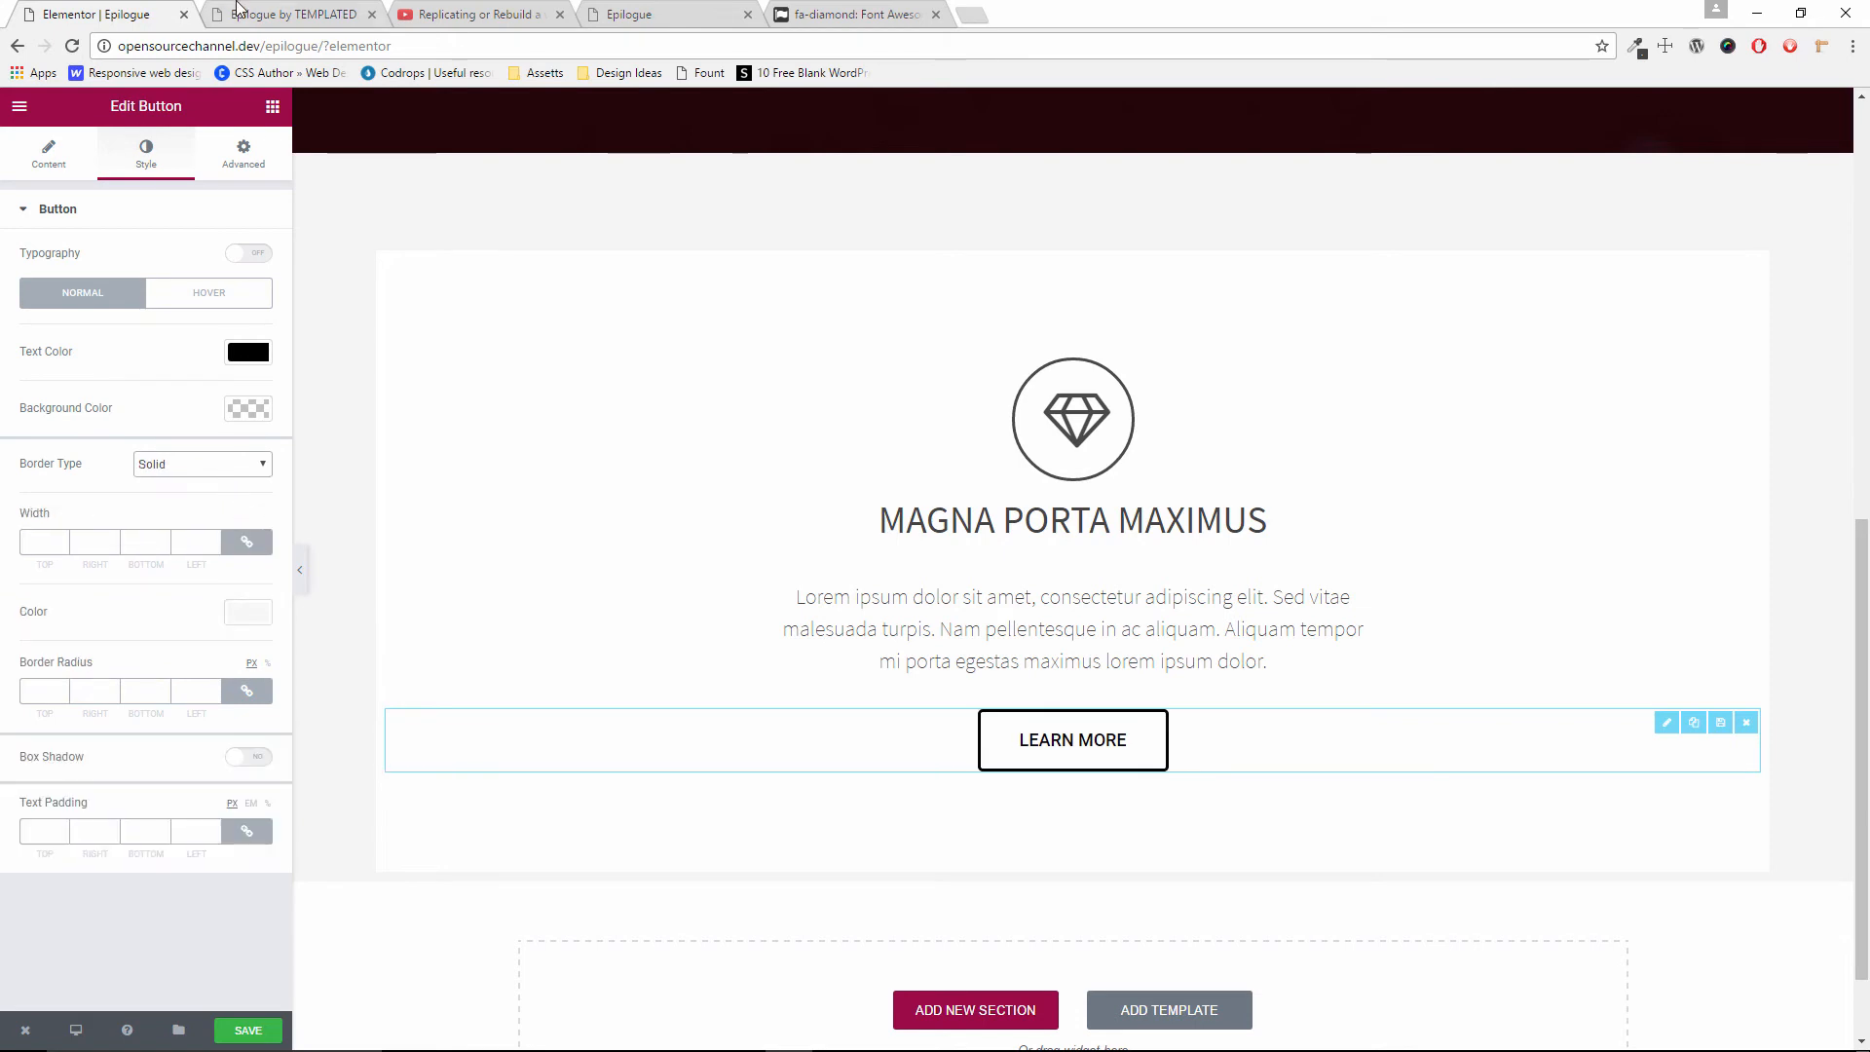
left_click(239, 11)
left_click(97, 13)
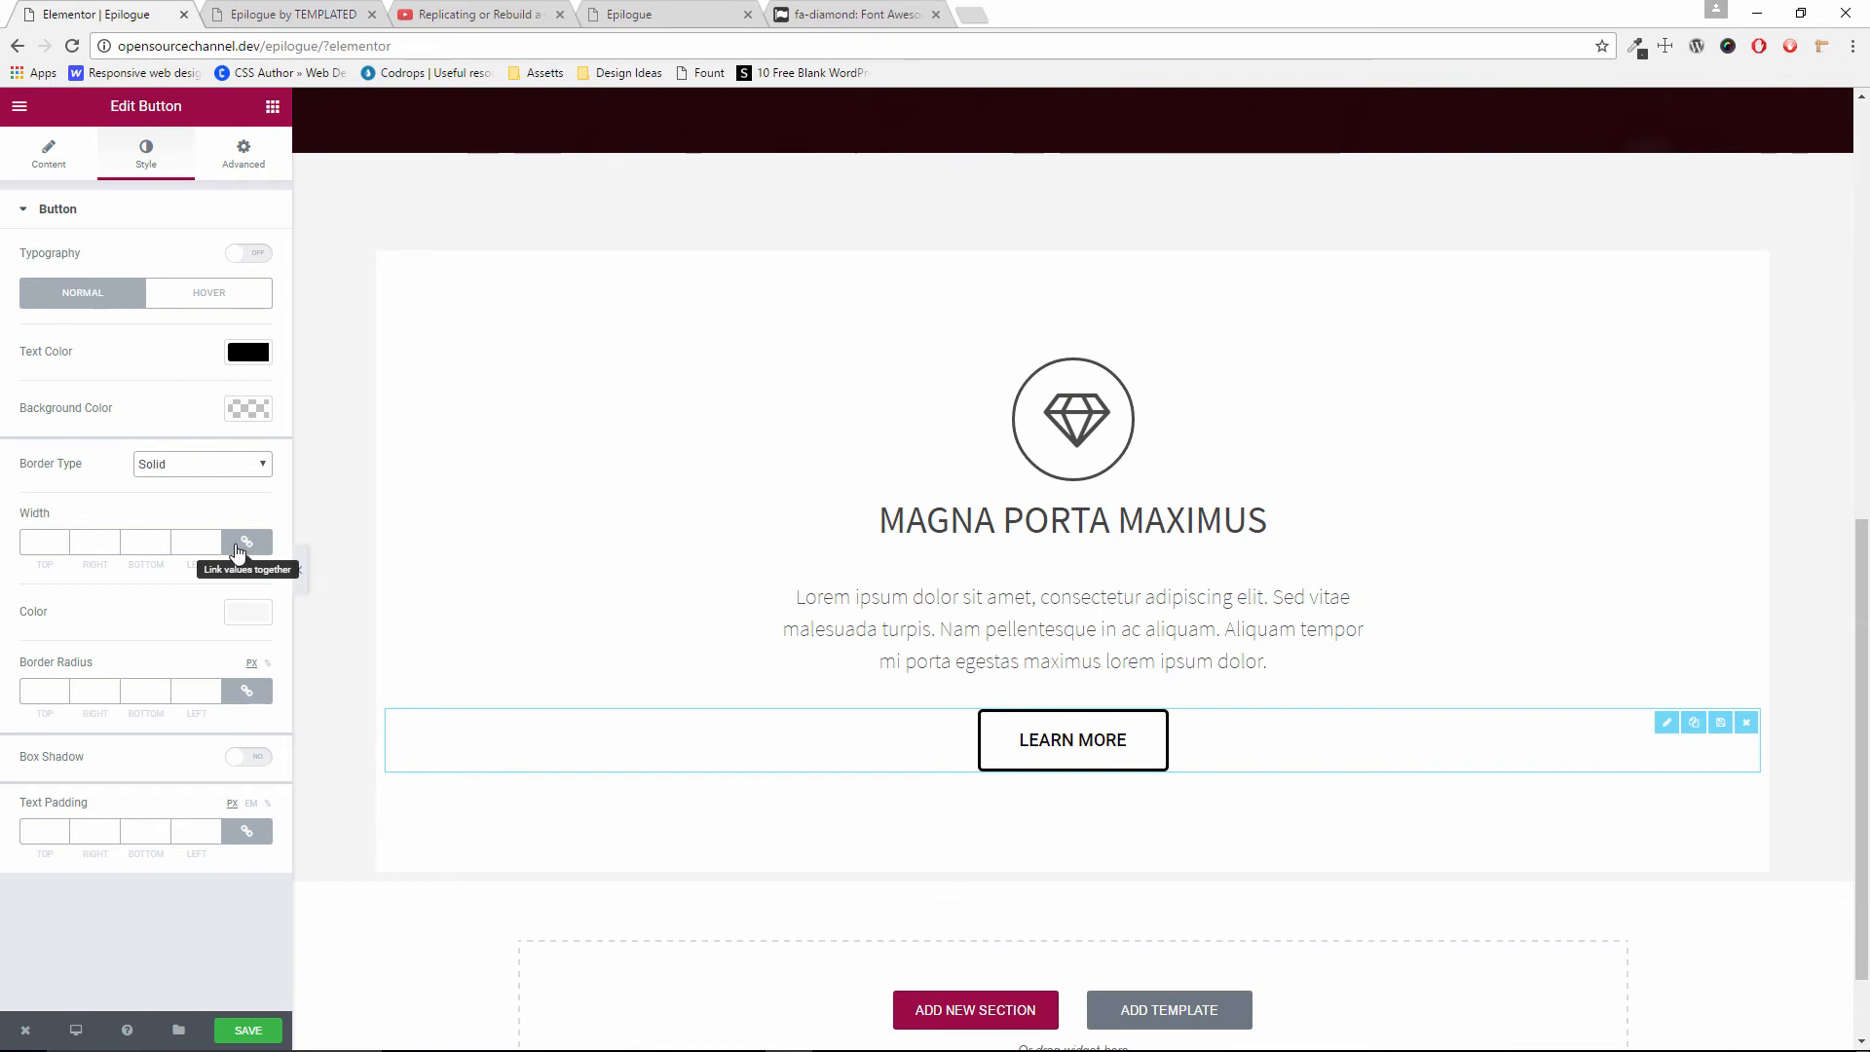
left_click(61, 541)
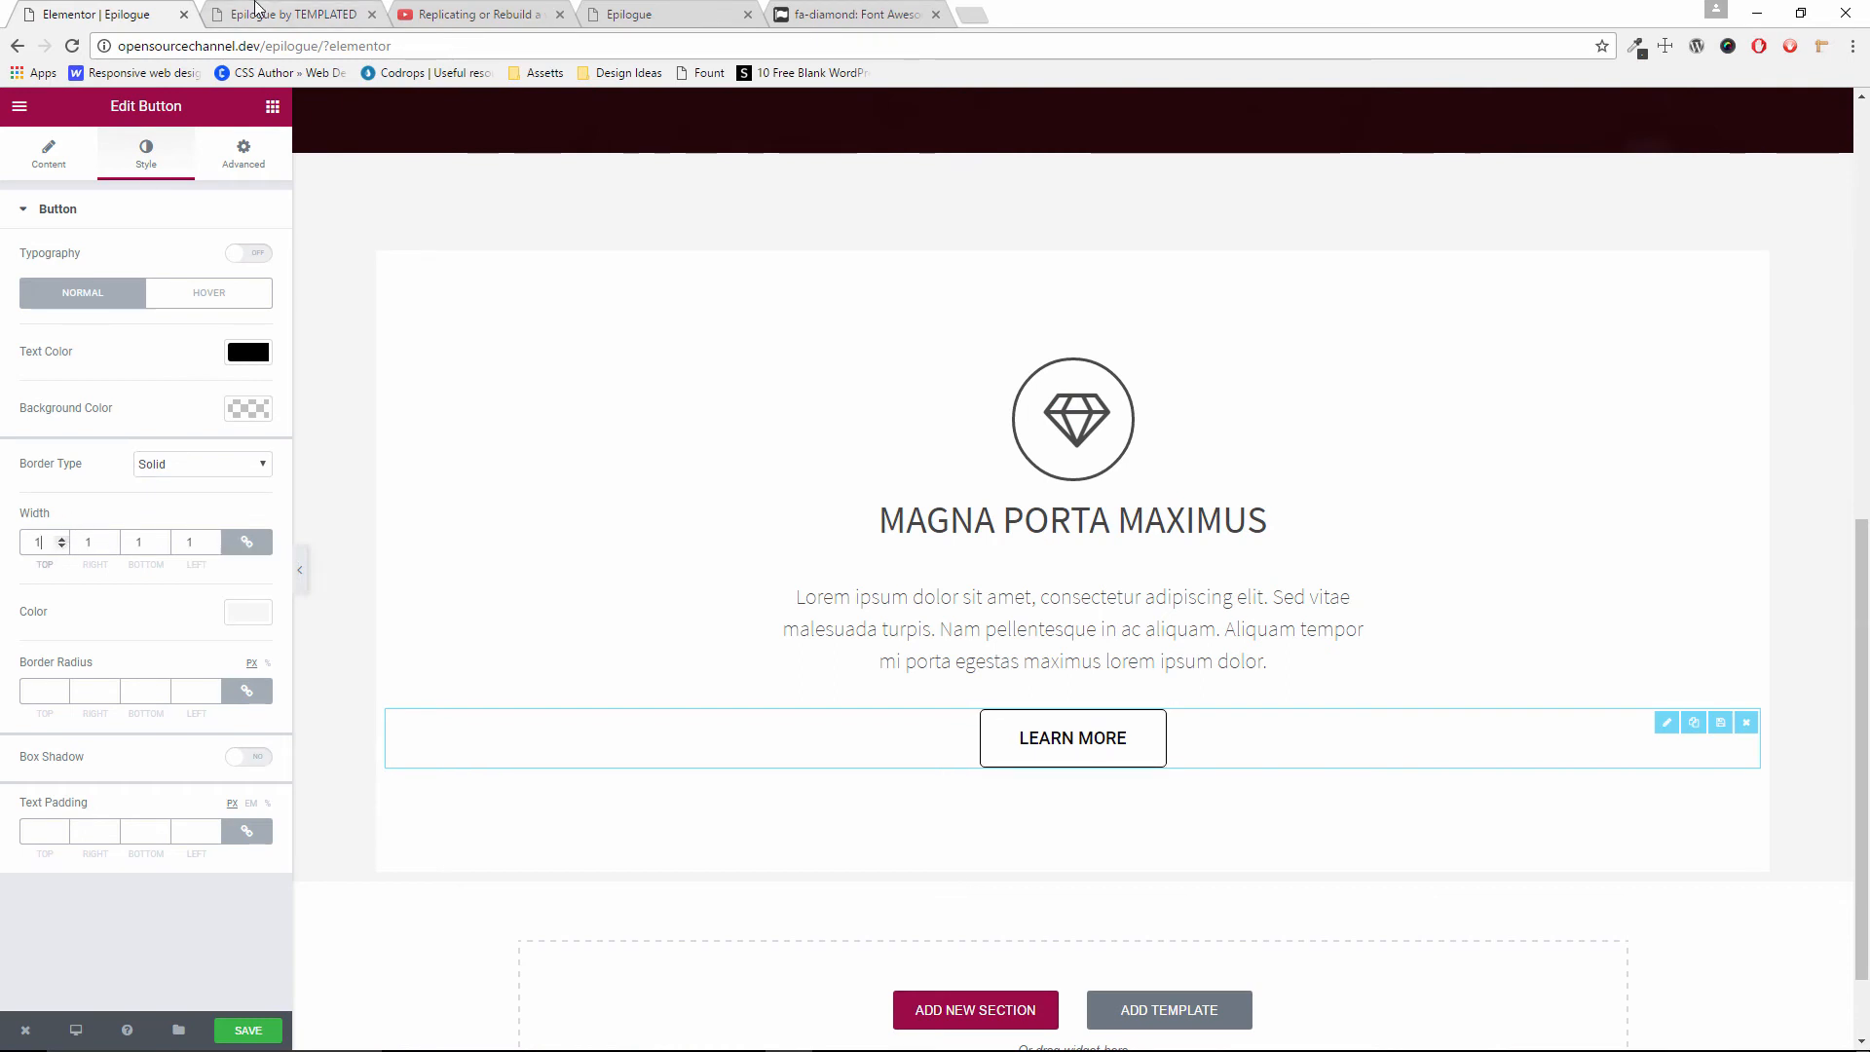
left_click(257, 8)
left_click(28, 13)
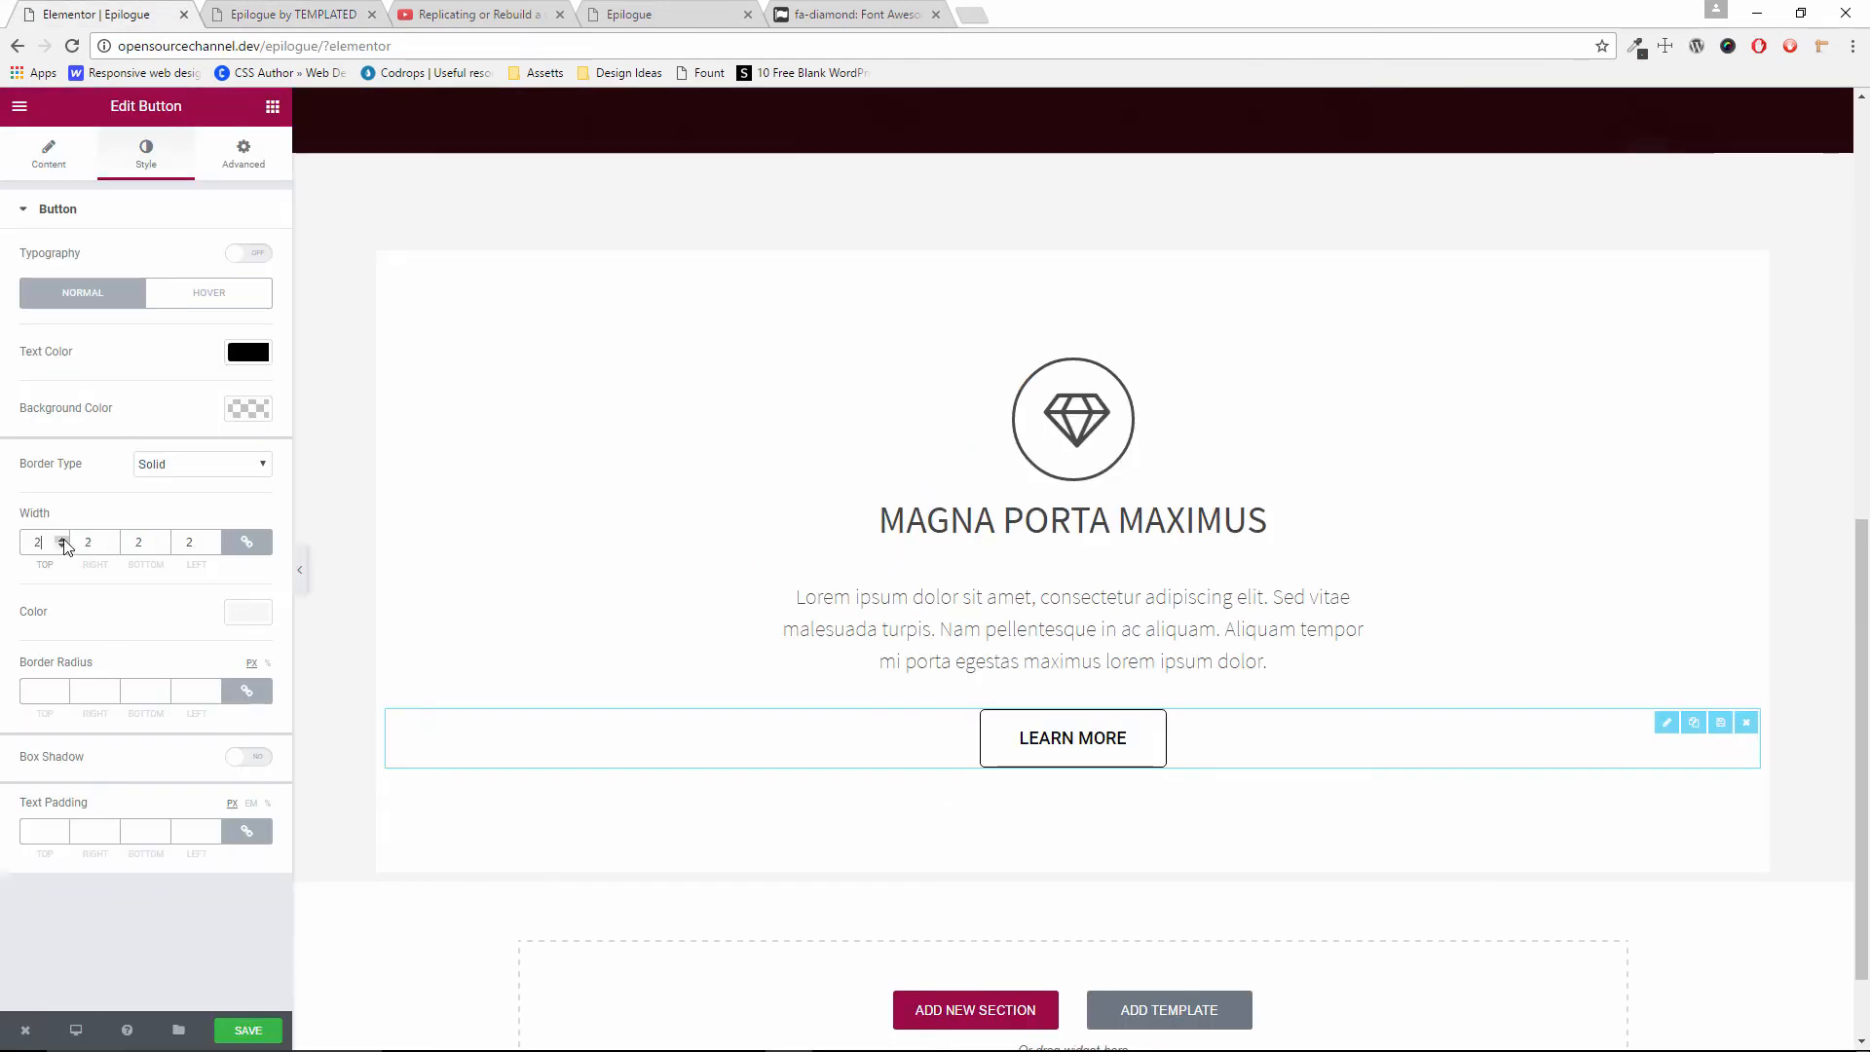
Set the button's border colour to #444444
left_click(255, 614)
left_click(115, 620)
type("44444")
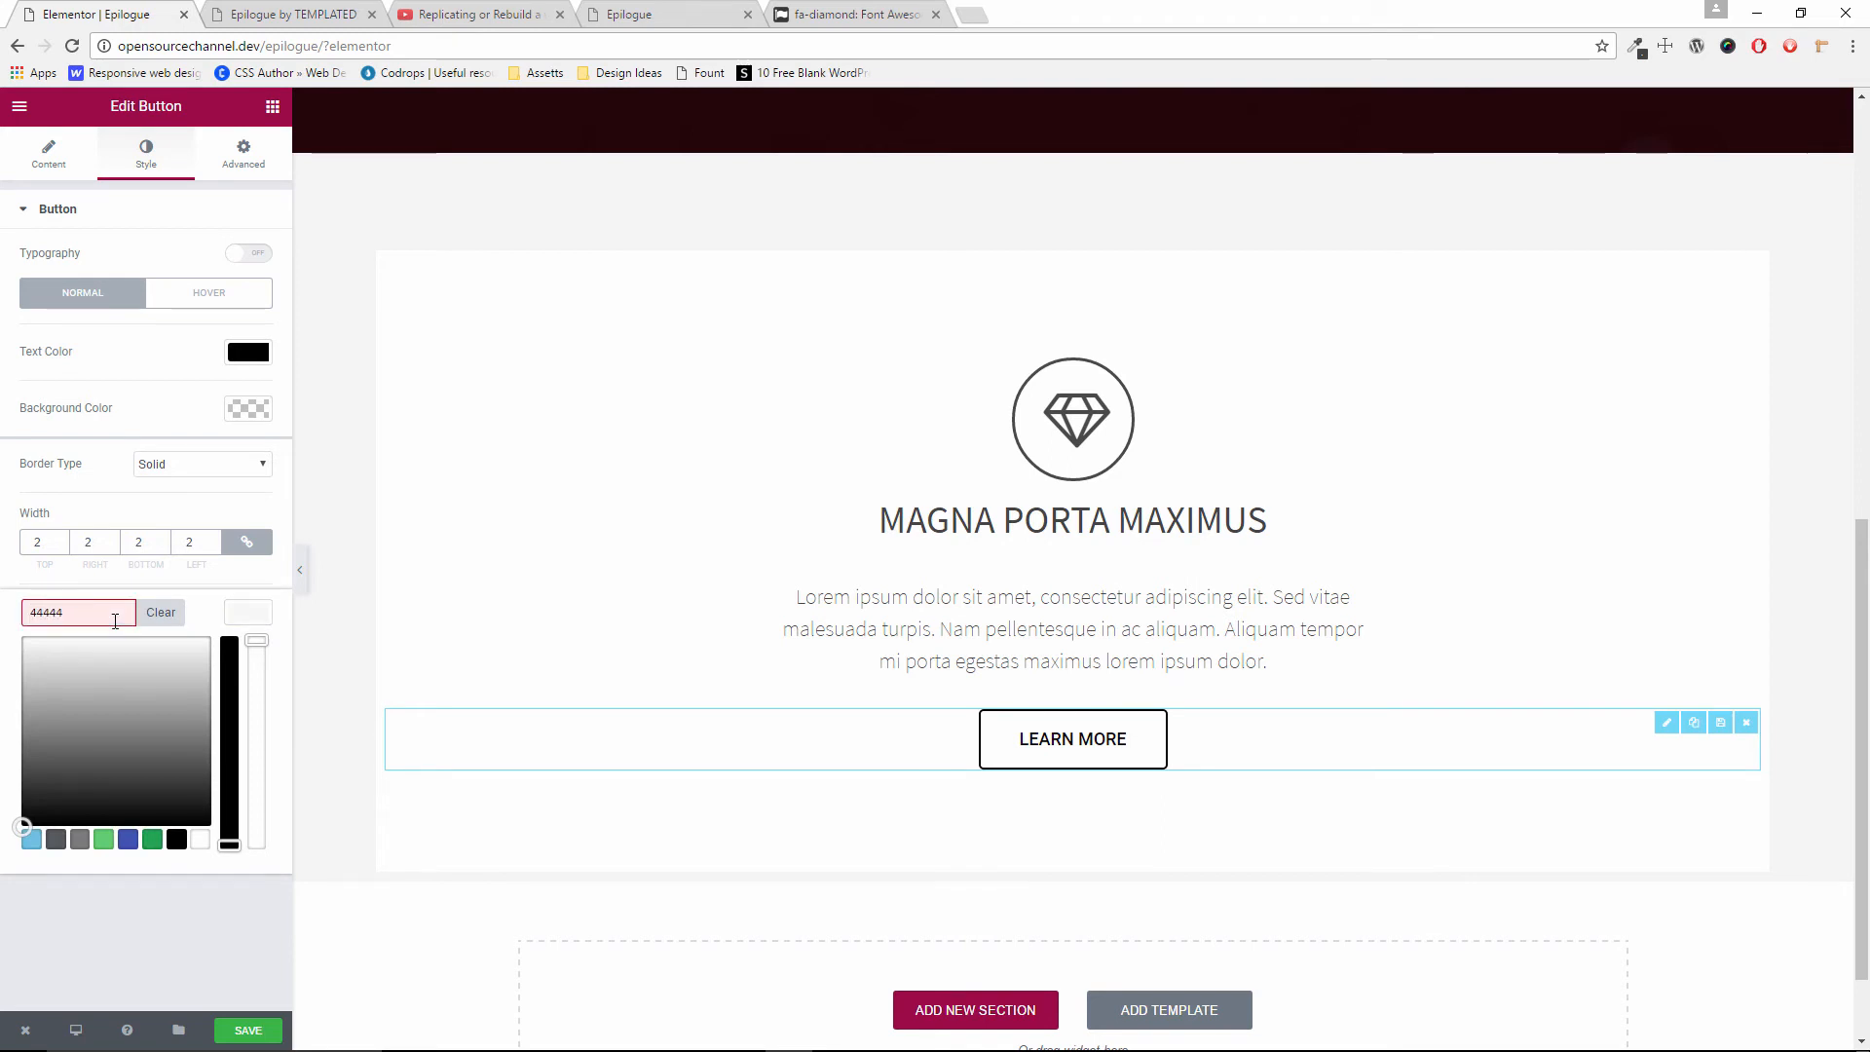
type("4")
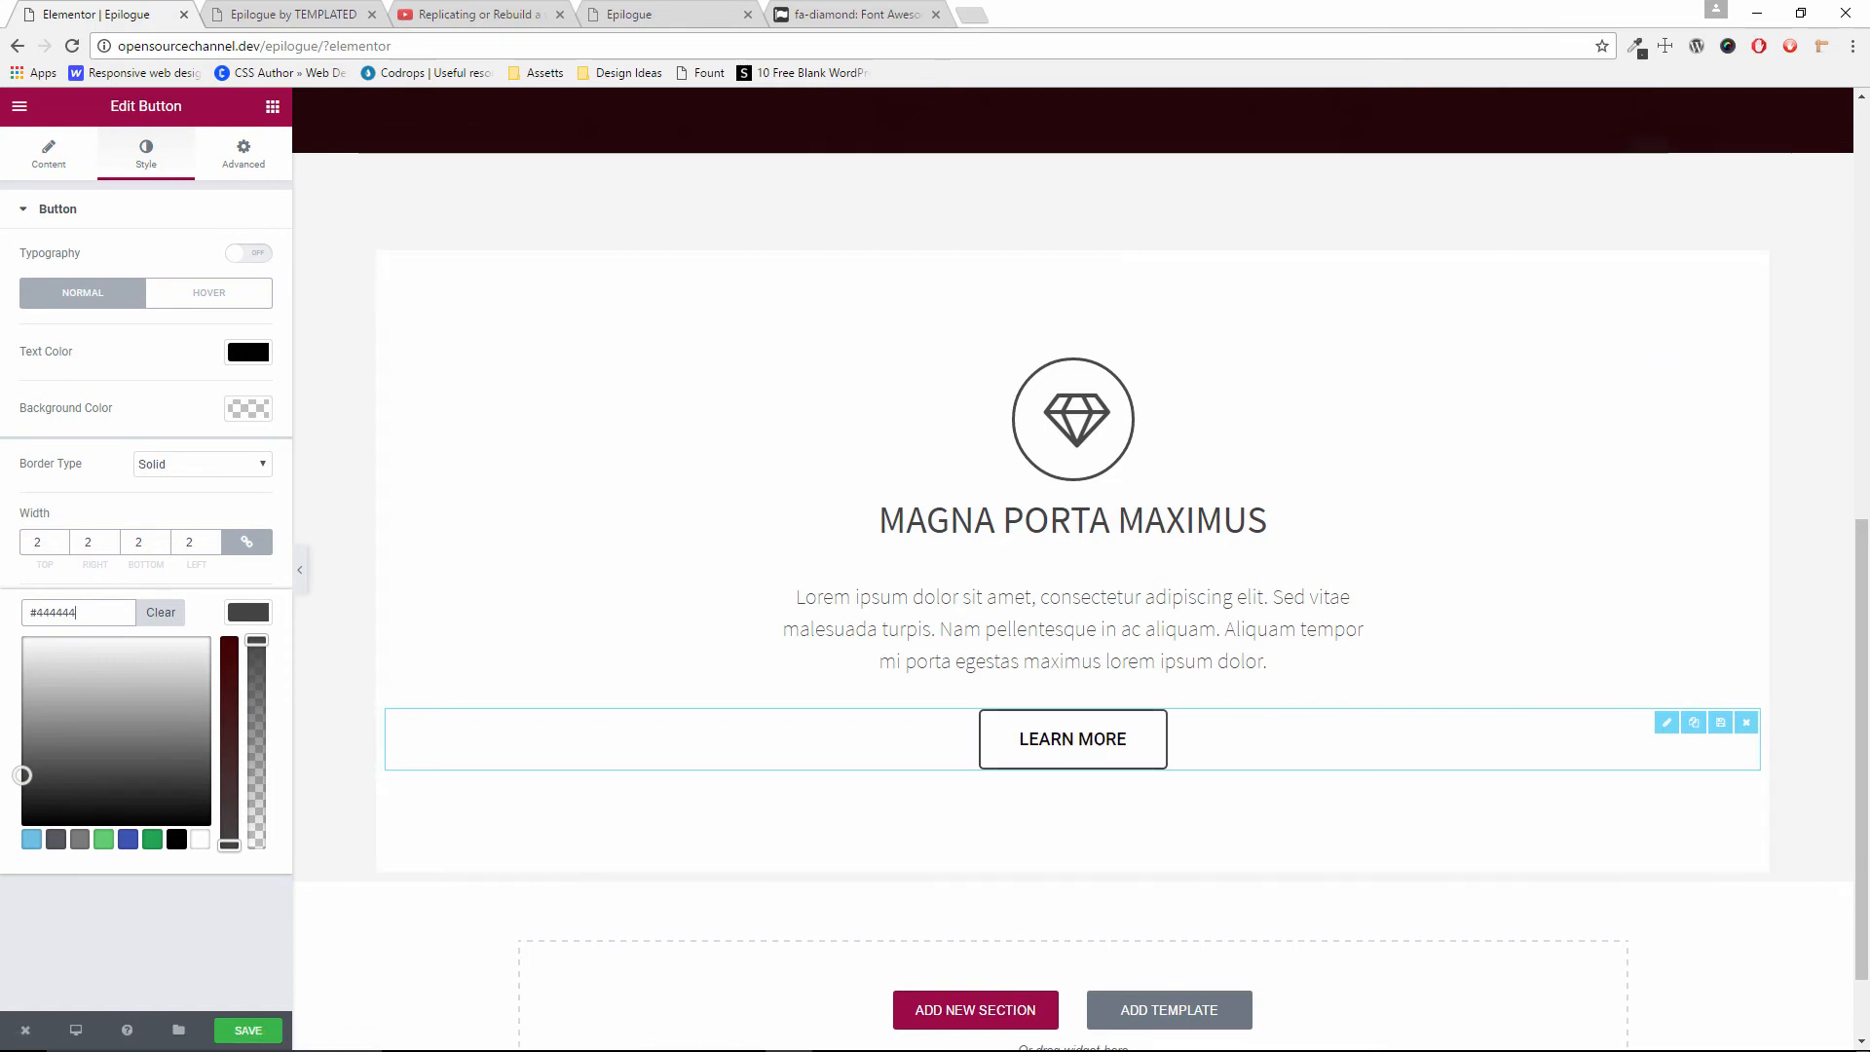
Measure the reference's Learn More button with the dimensions extension and compare it with the rebuilt button and its size and style settings
left_click(289, 14)
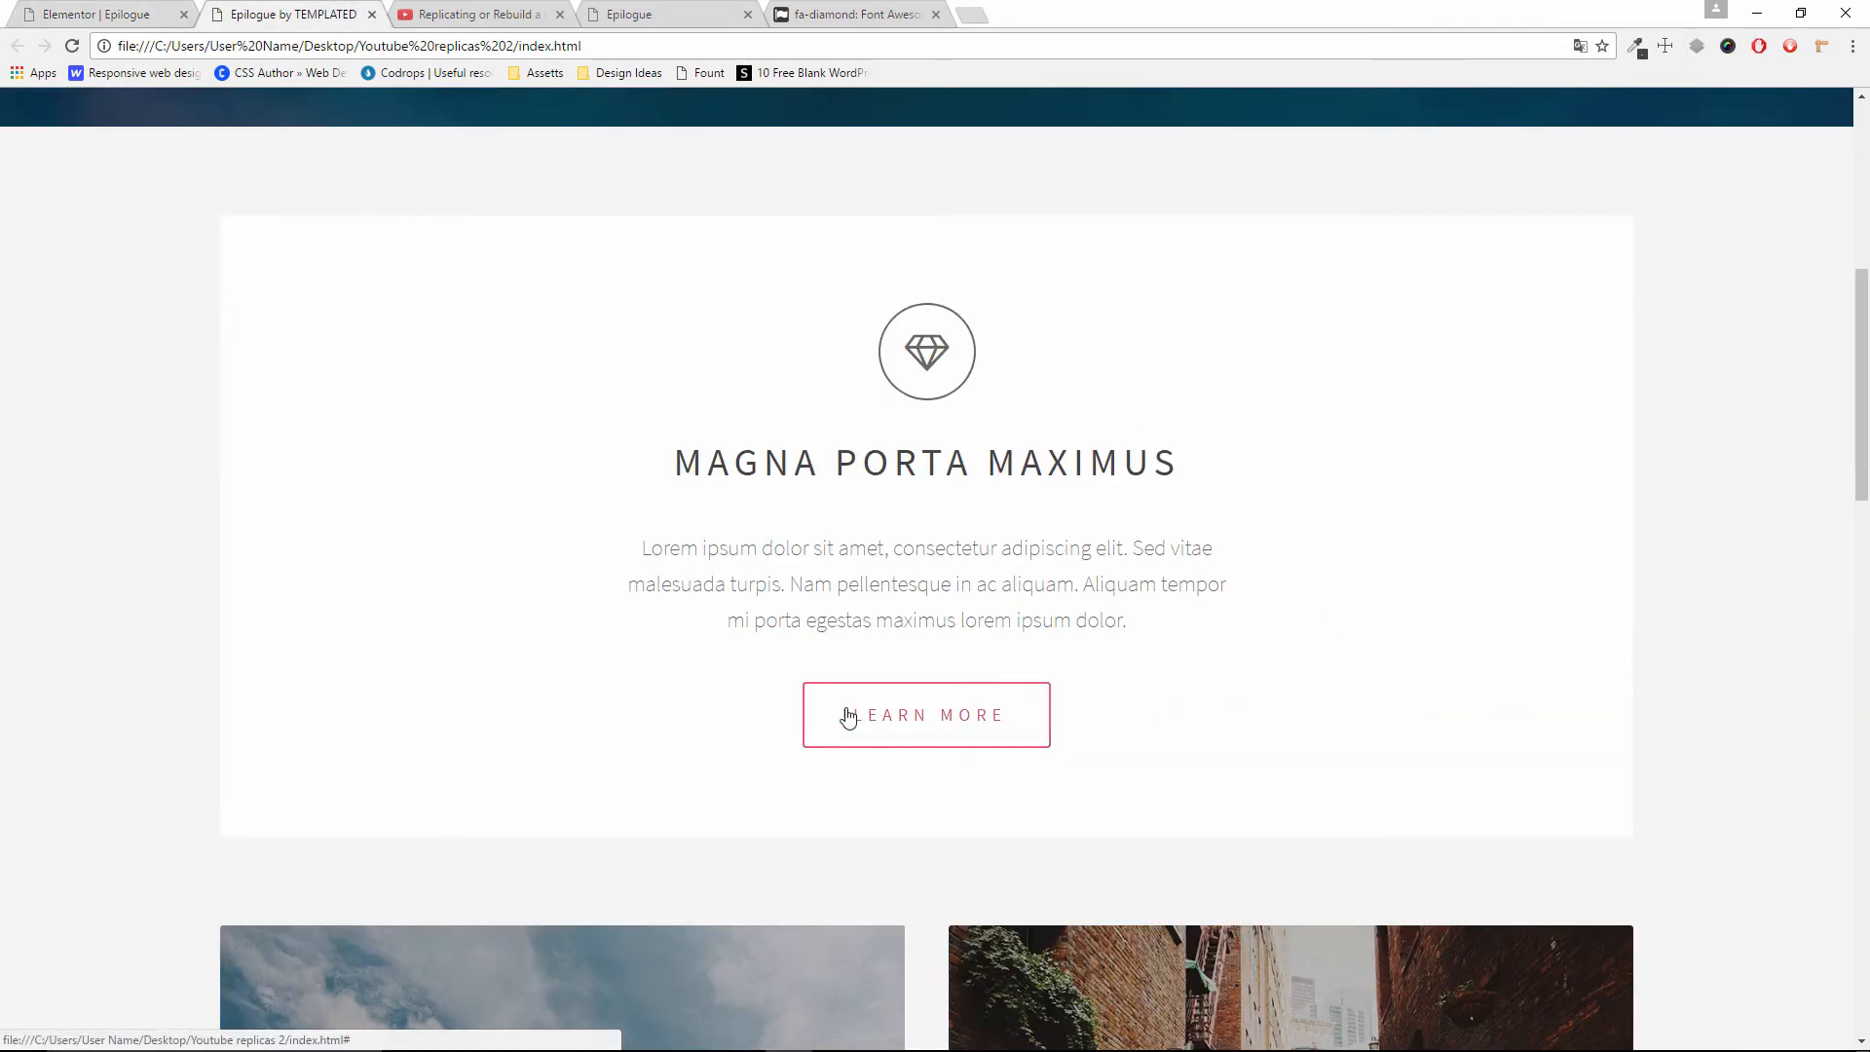
left_click(1668, 49)
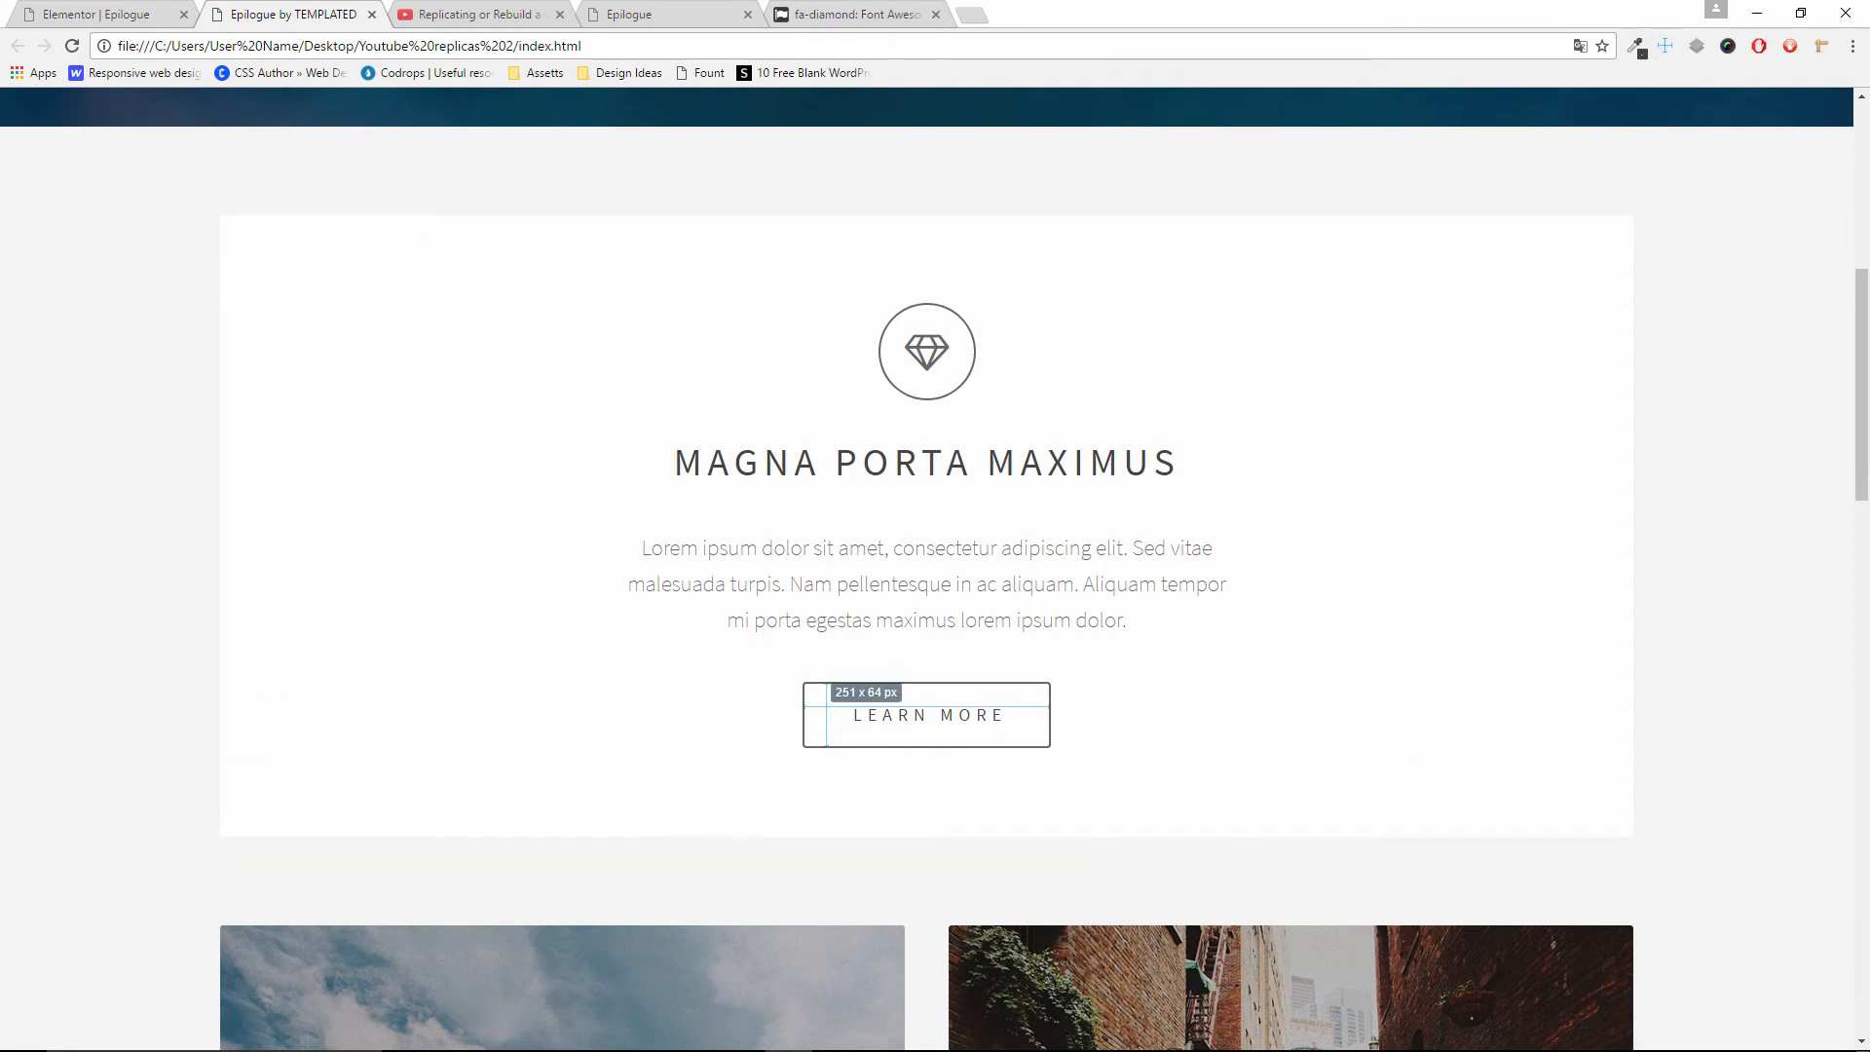
left_click(57, 10)
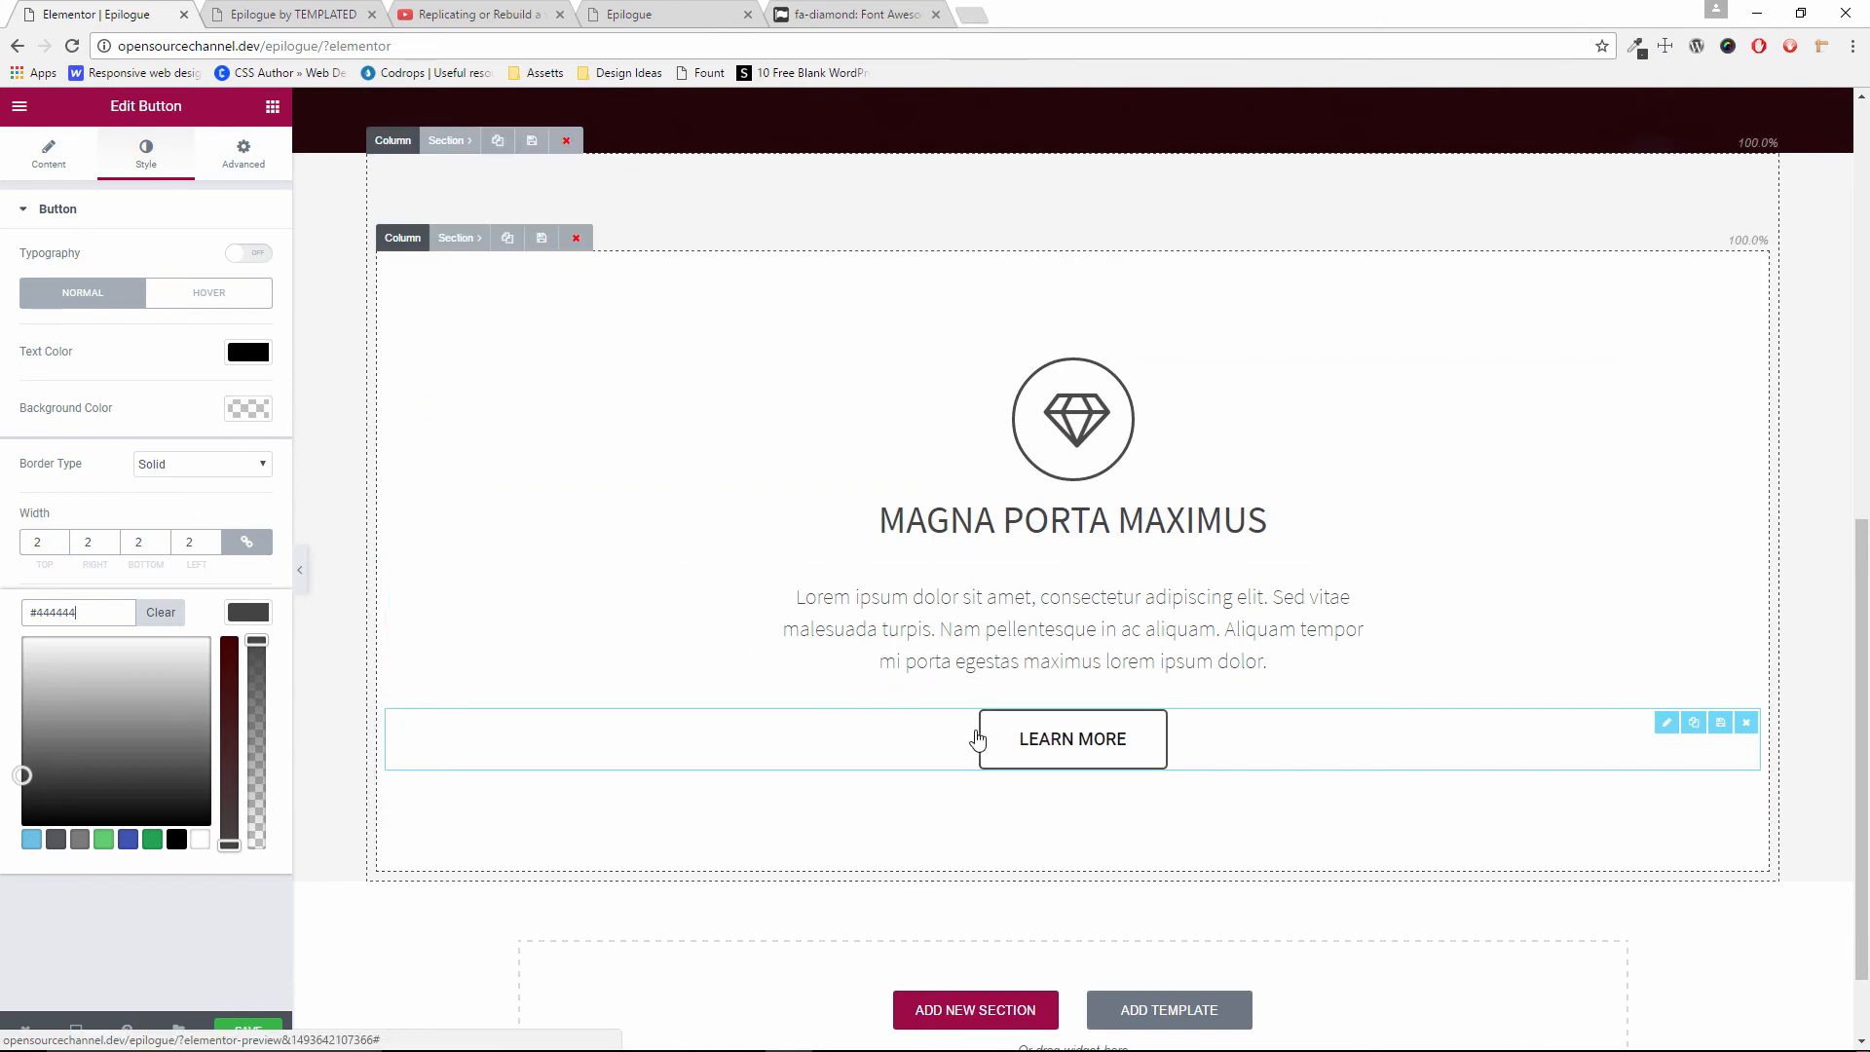
left_click(258, 614)
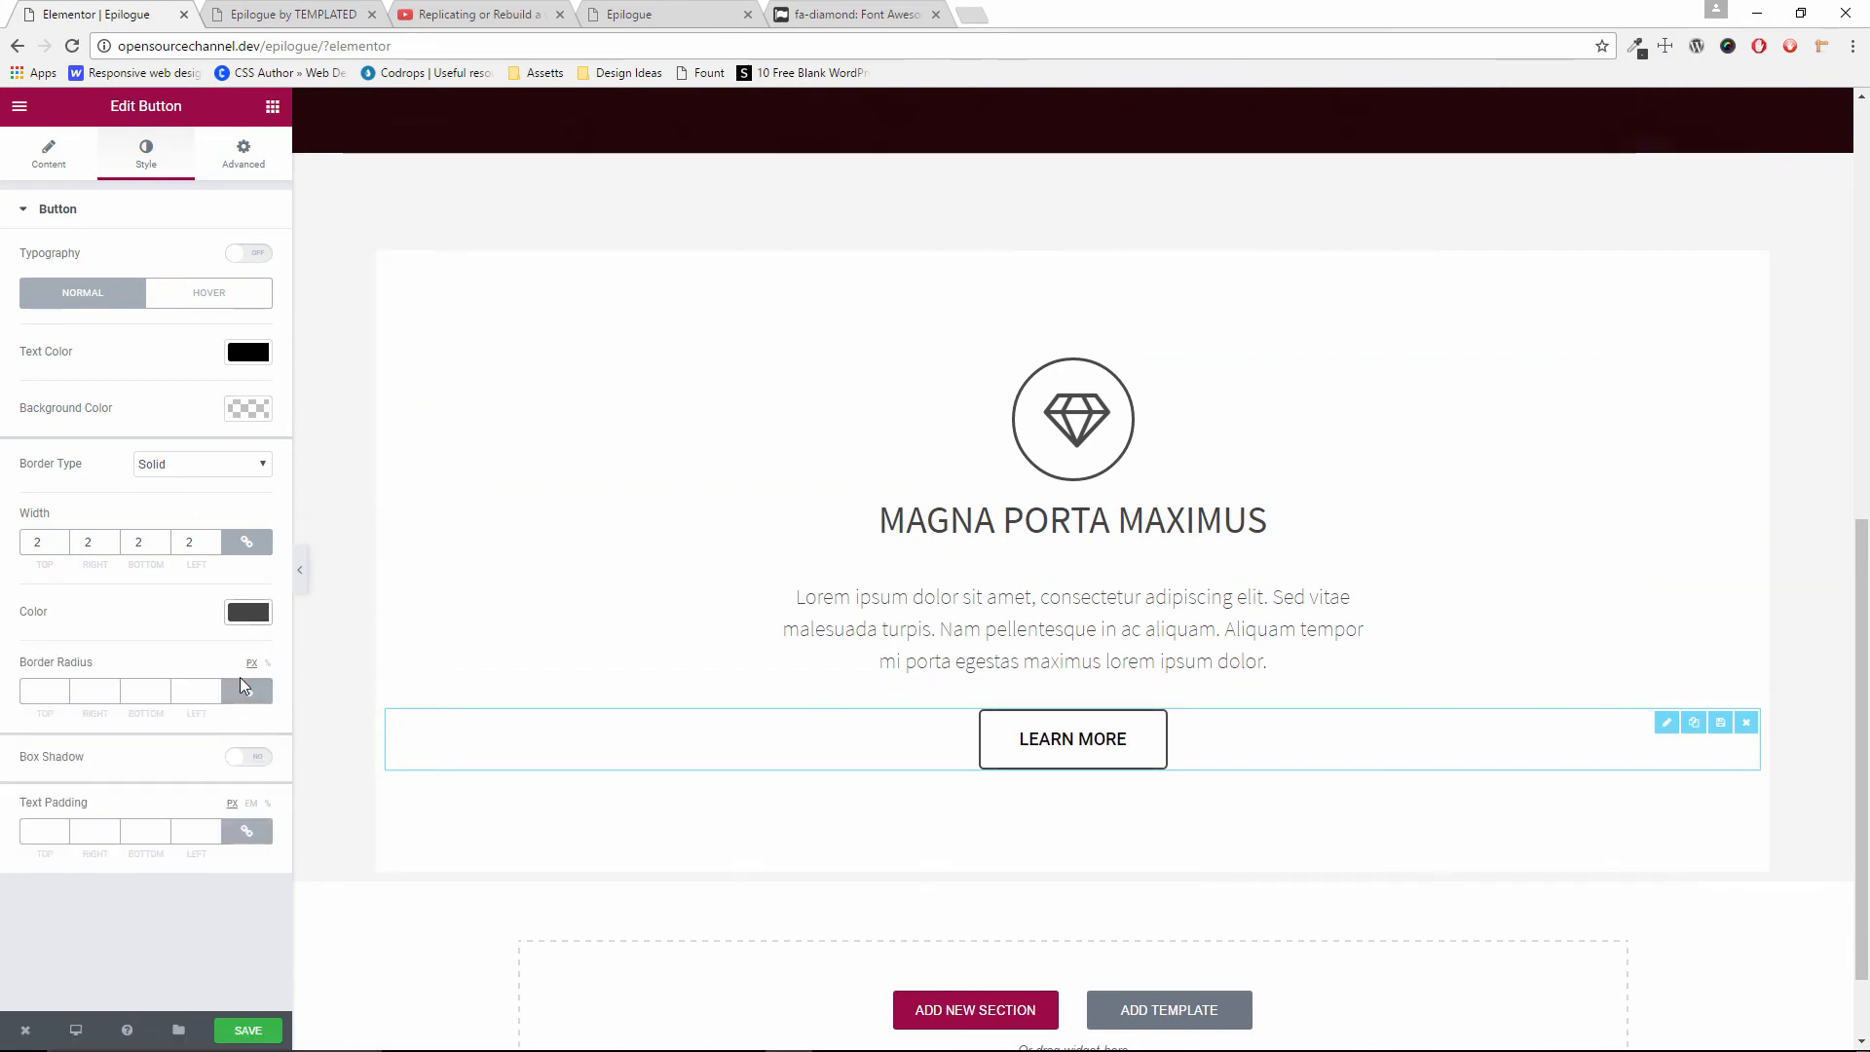
left_click(60, 170)
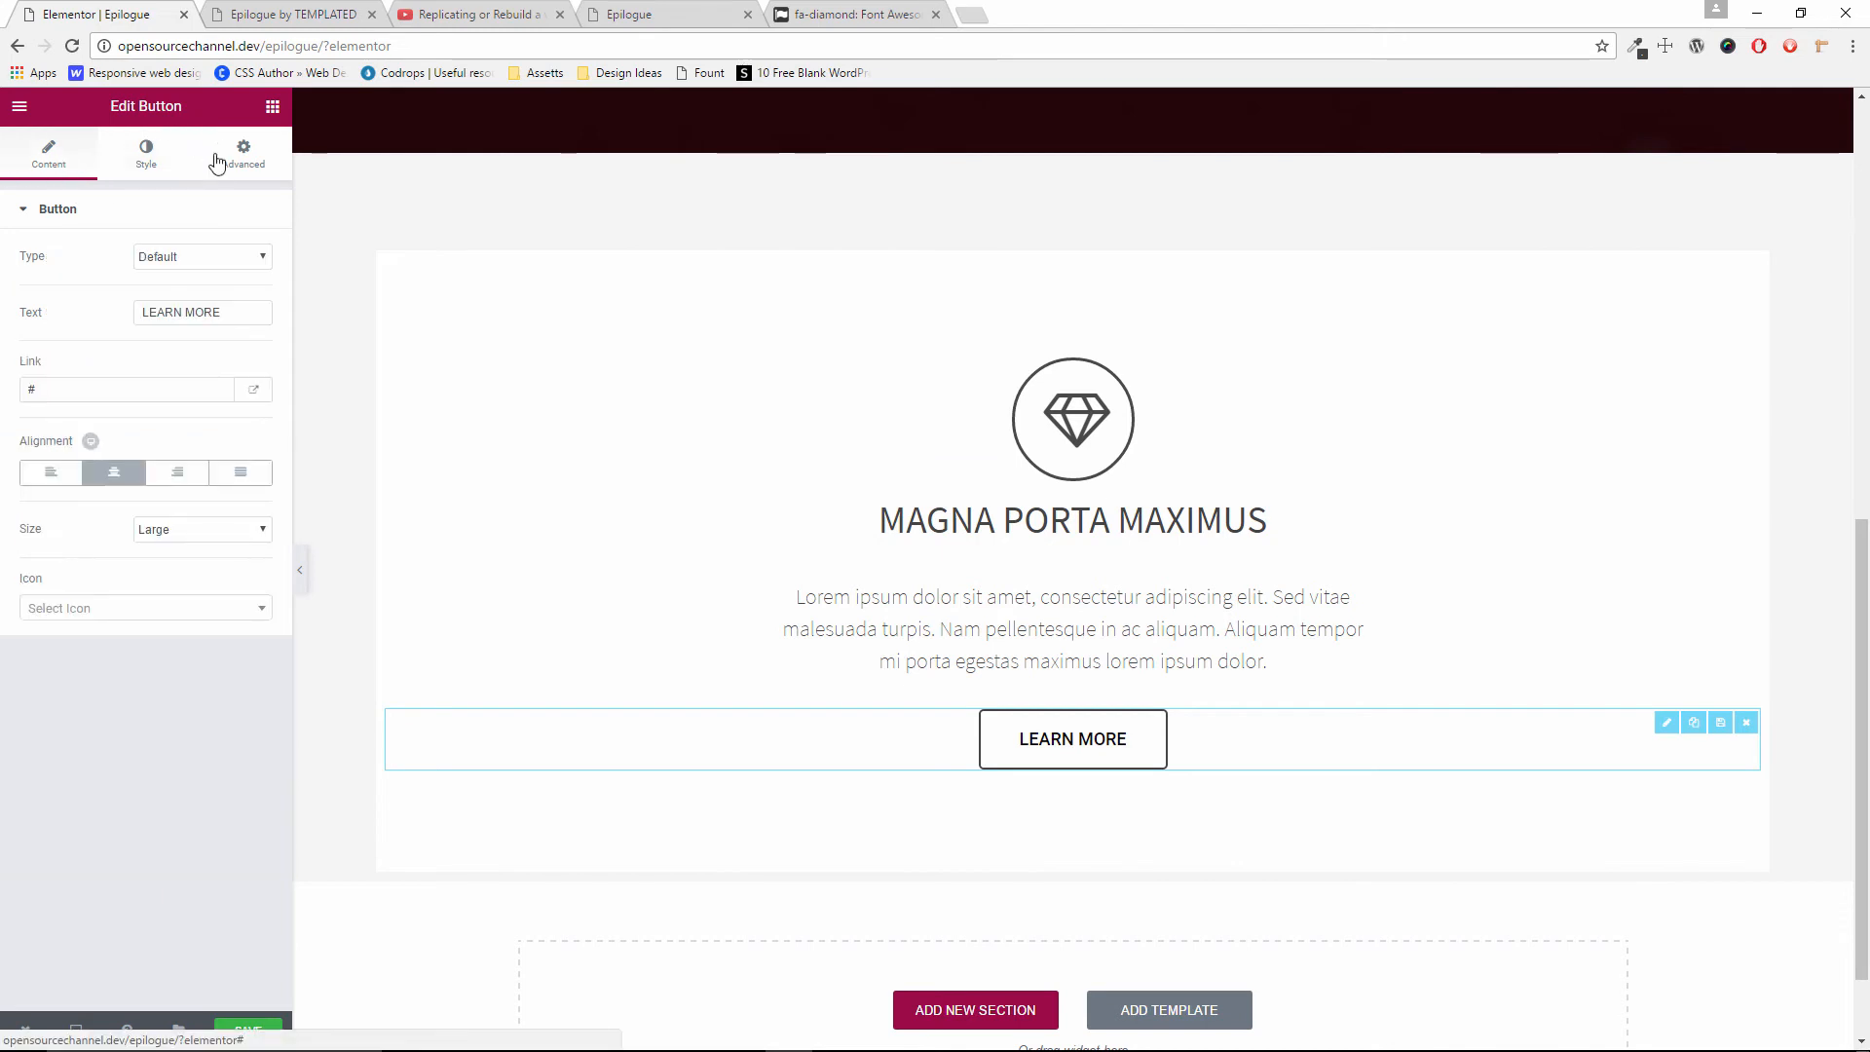
left_click(159, 157)
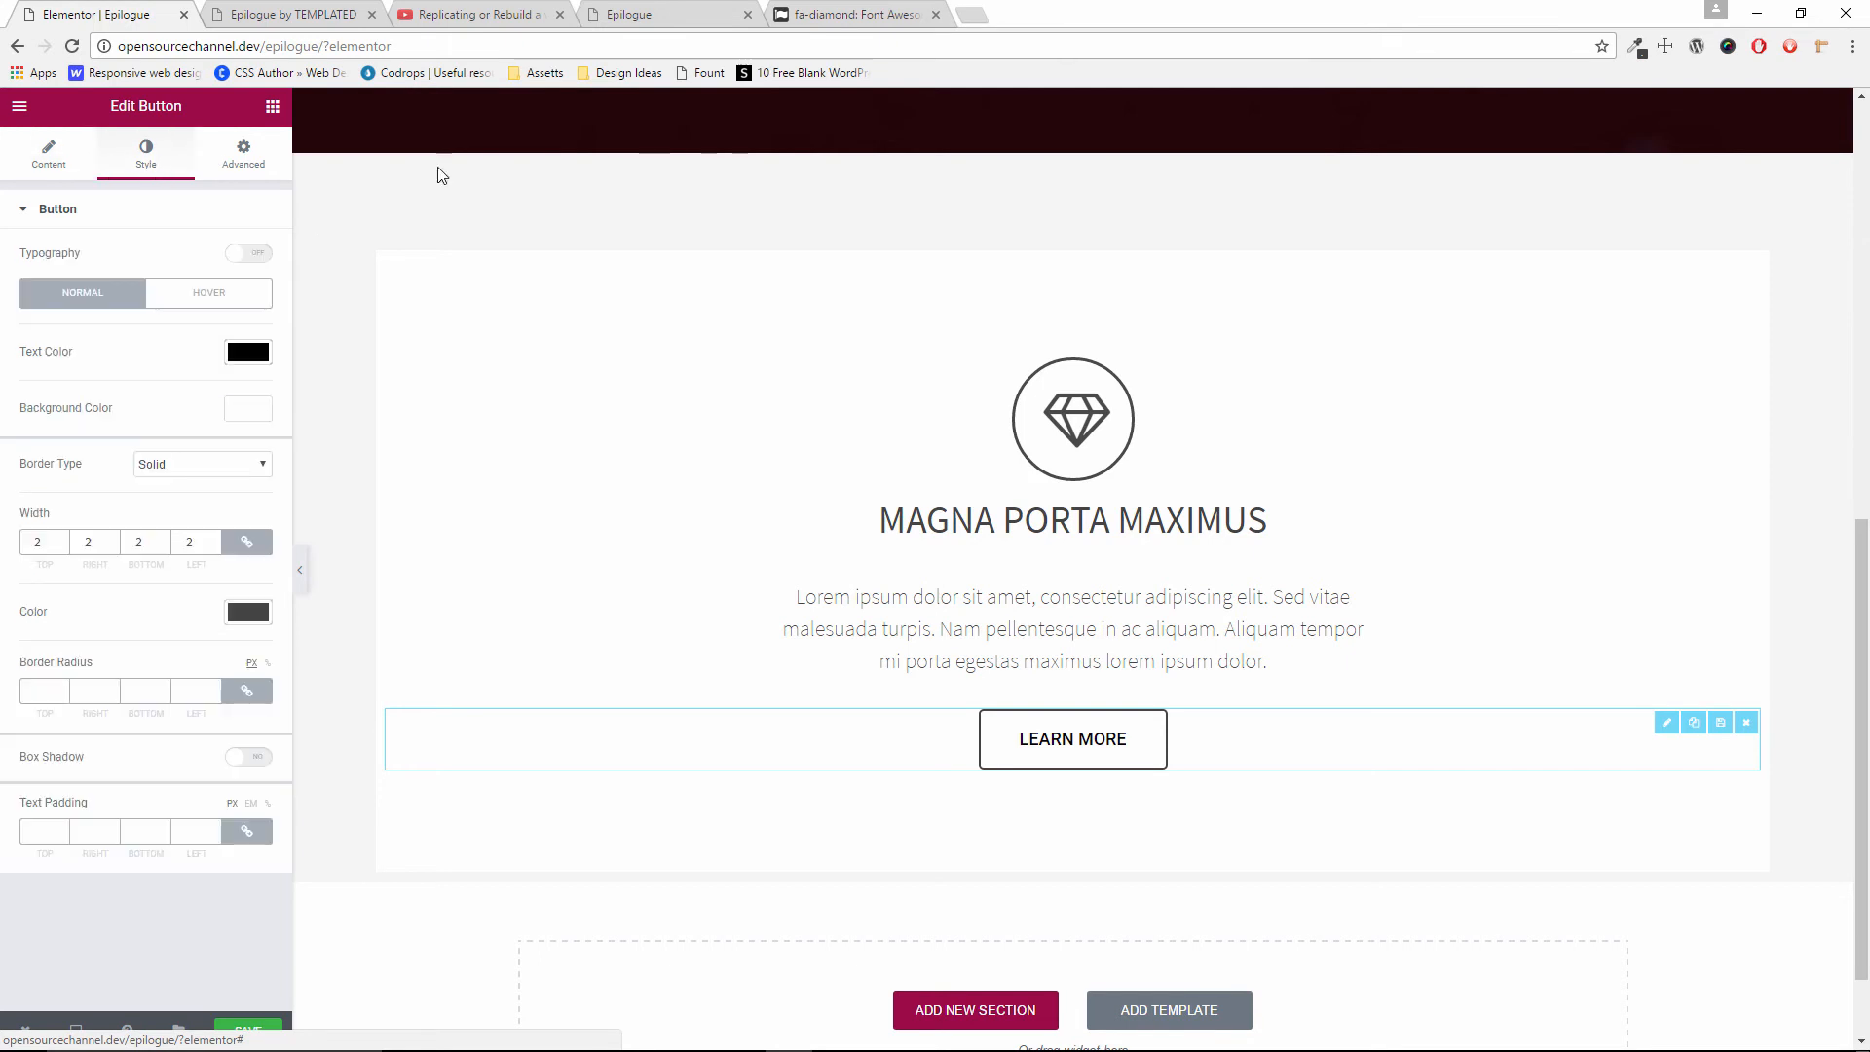
left_click(321, 14)
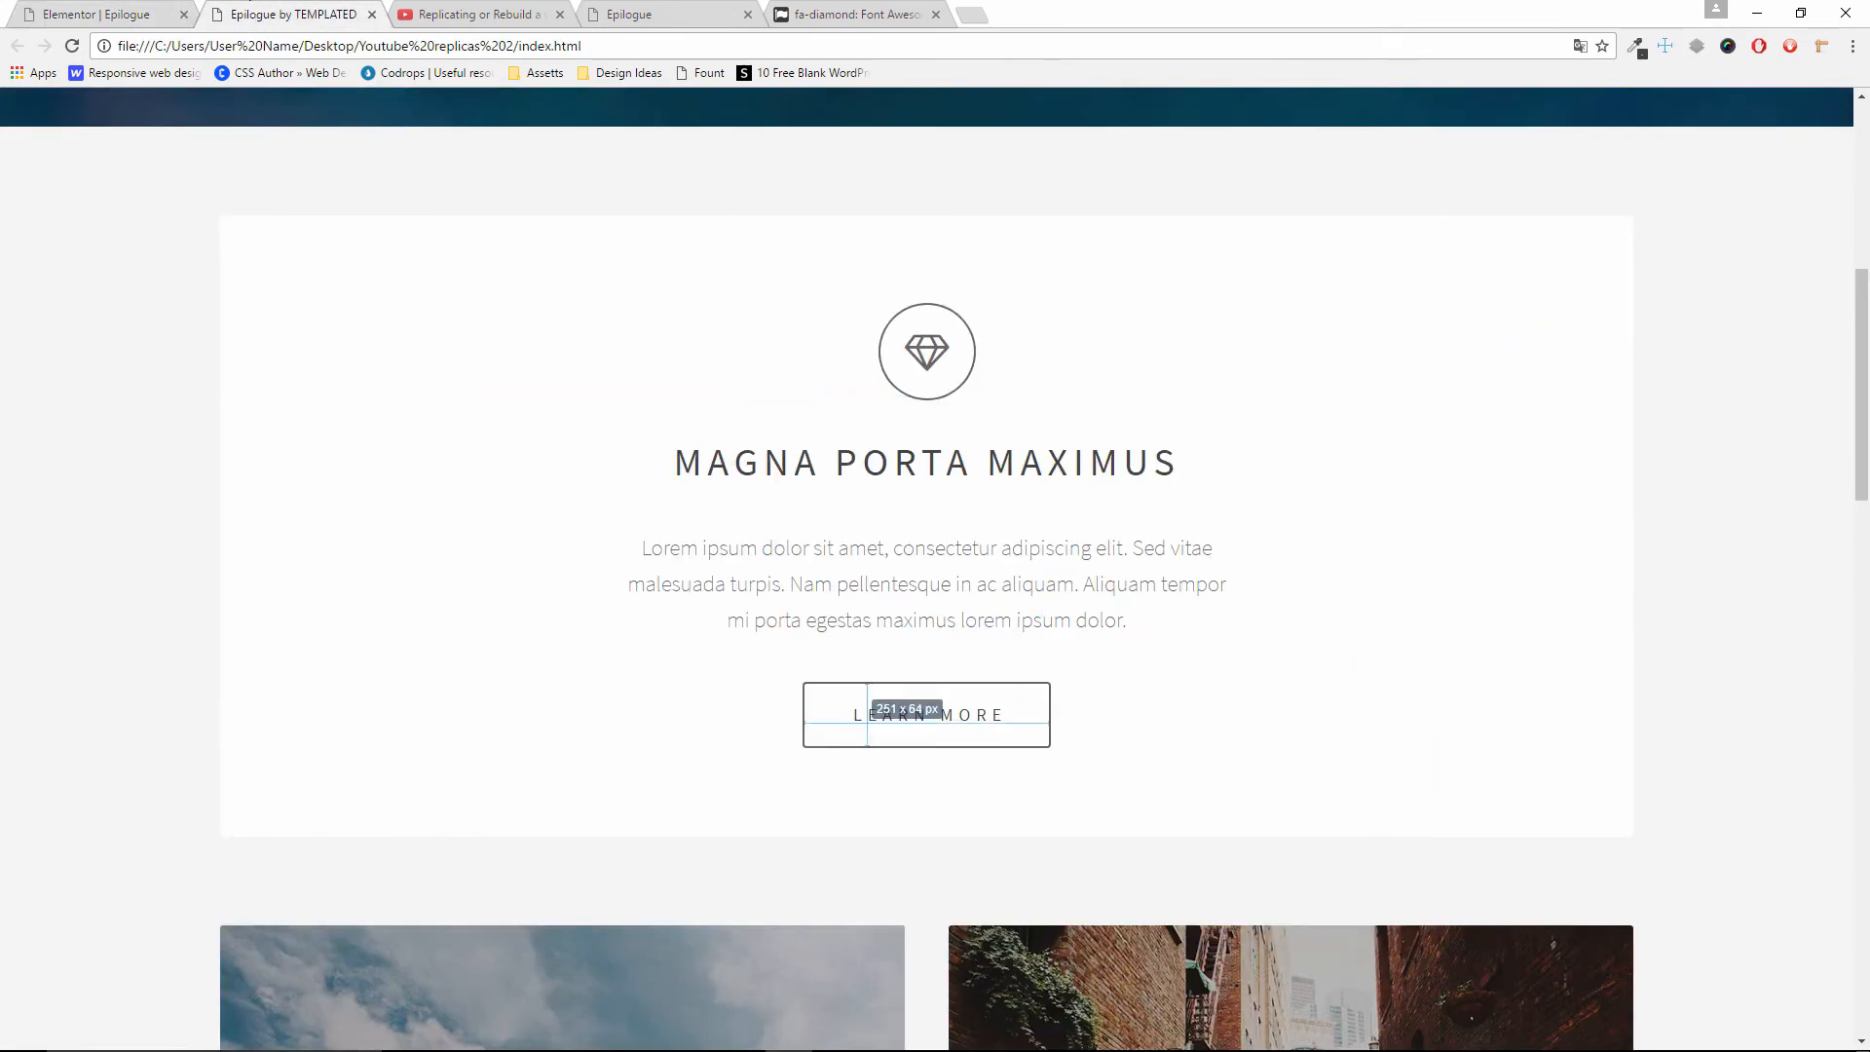
left_click(1666, 47)
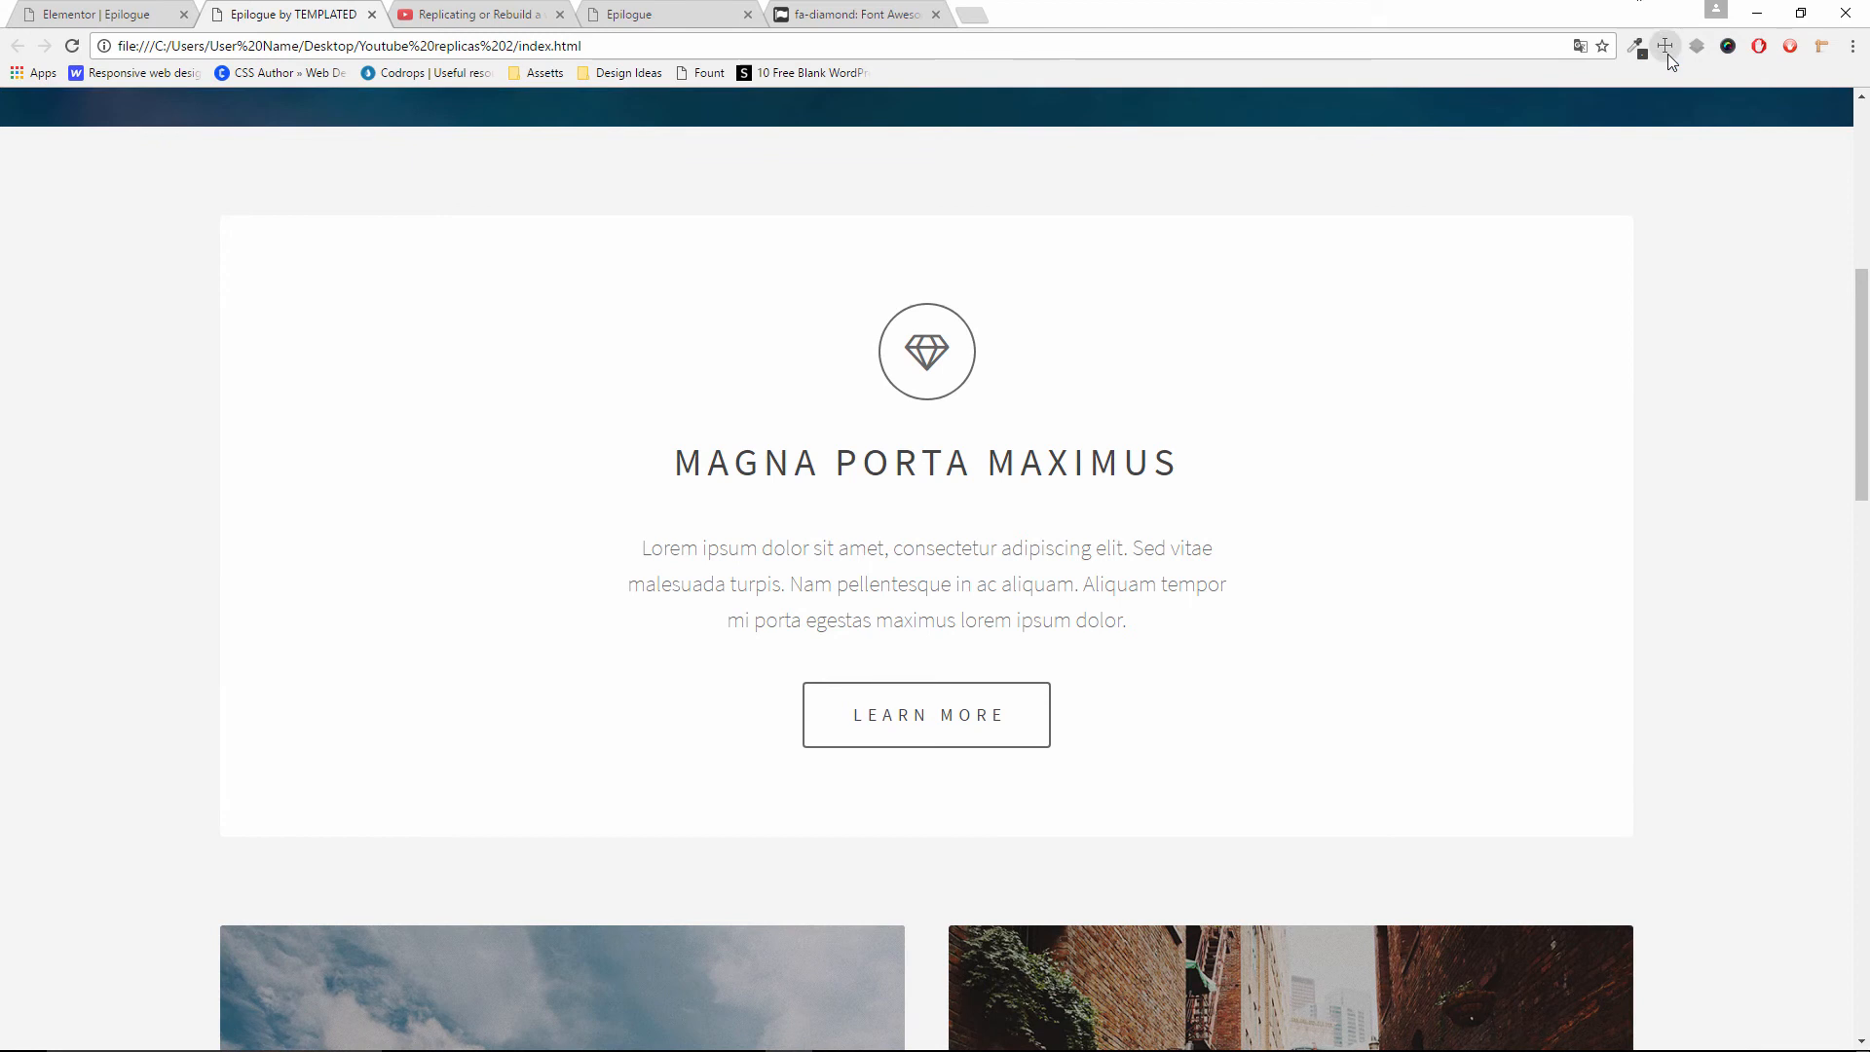
Inspect the reference's Learn More button in the developer tools, examining its CSS rules for padding, height, border and colour
left_click(995, 740)
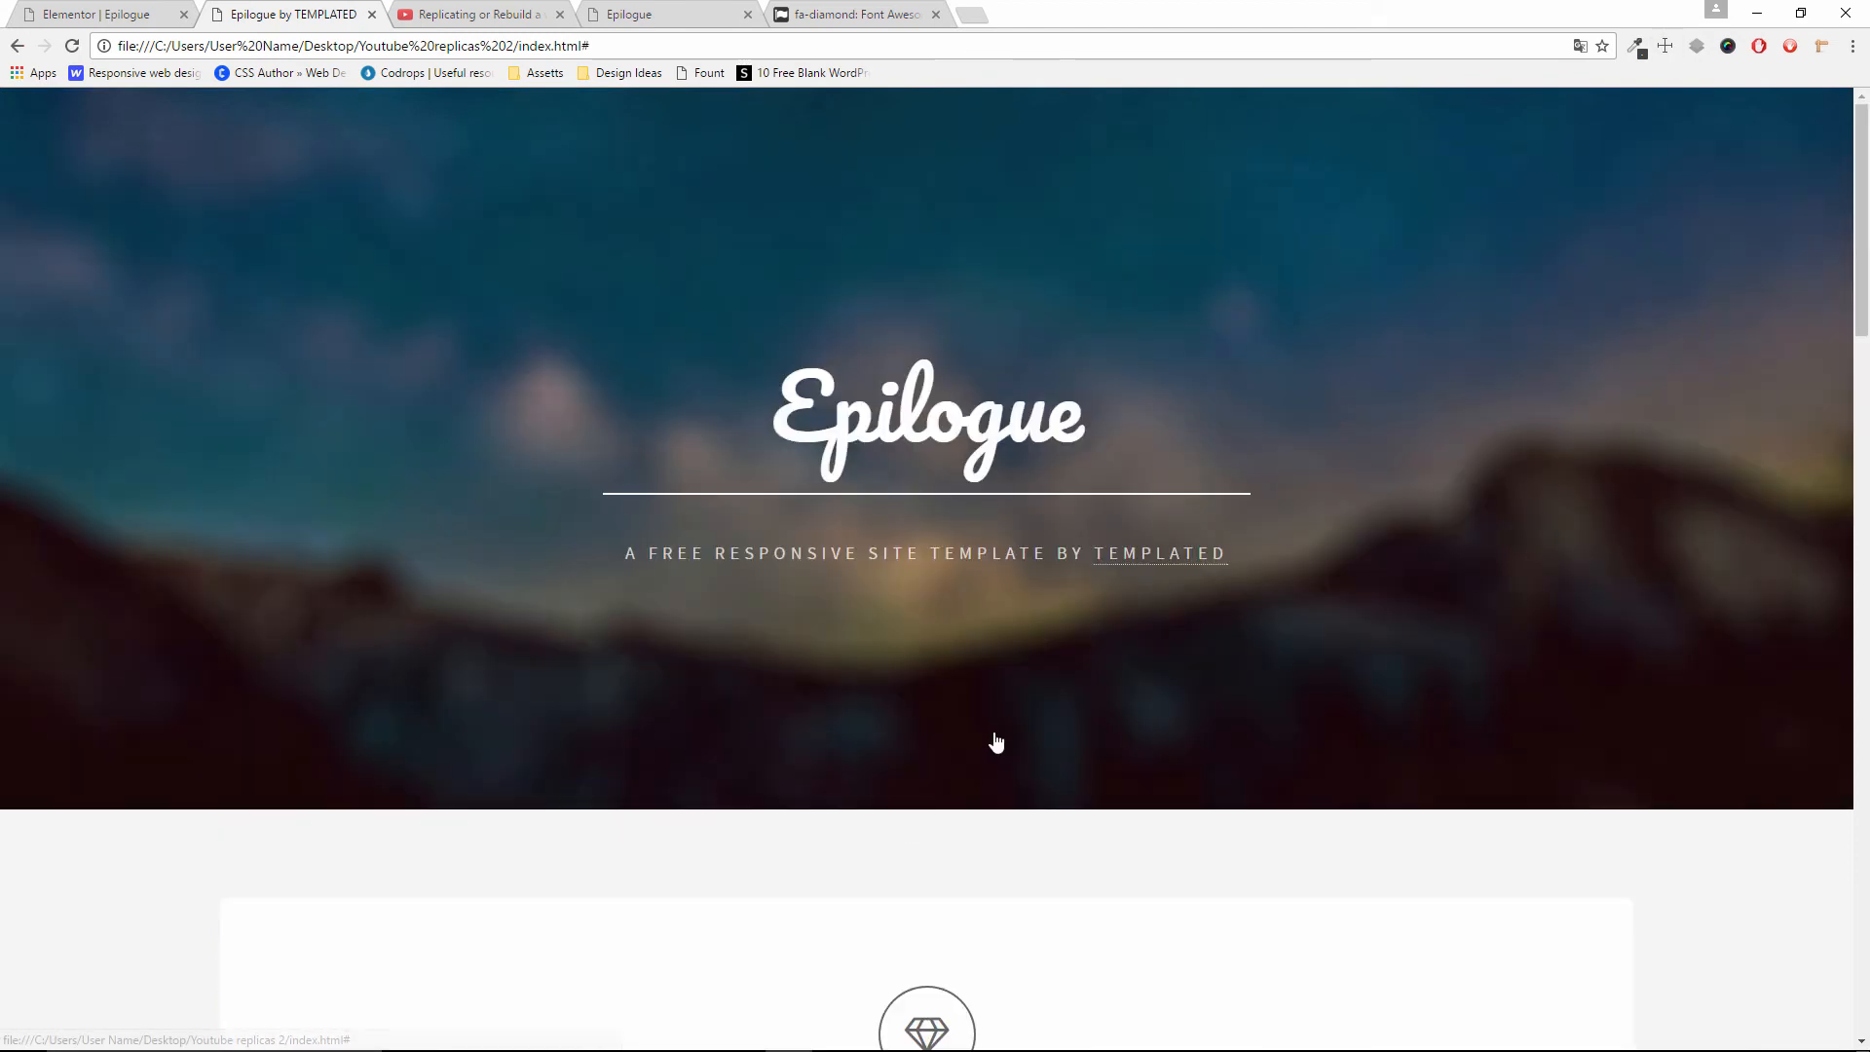
scroll(995, 740, "down", 7)
right_click(995, 740)
left_click(1076, 887)
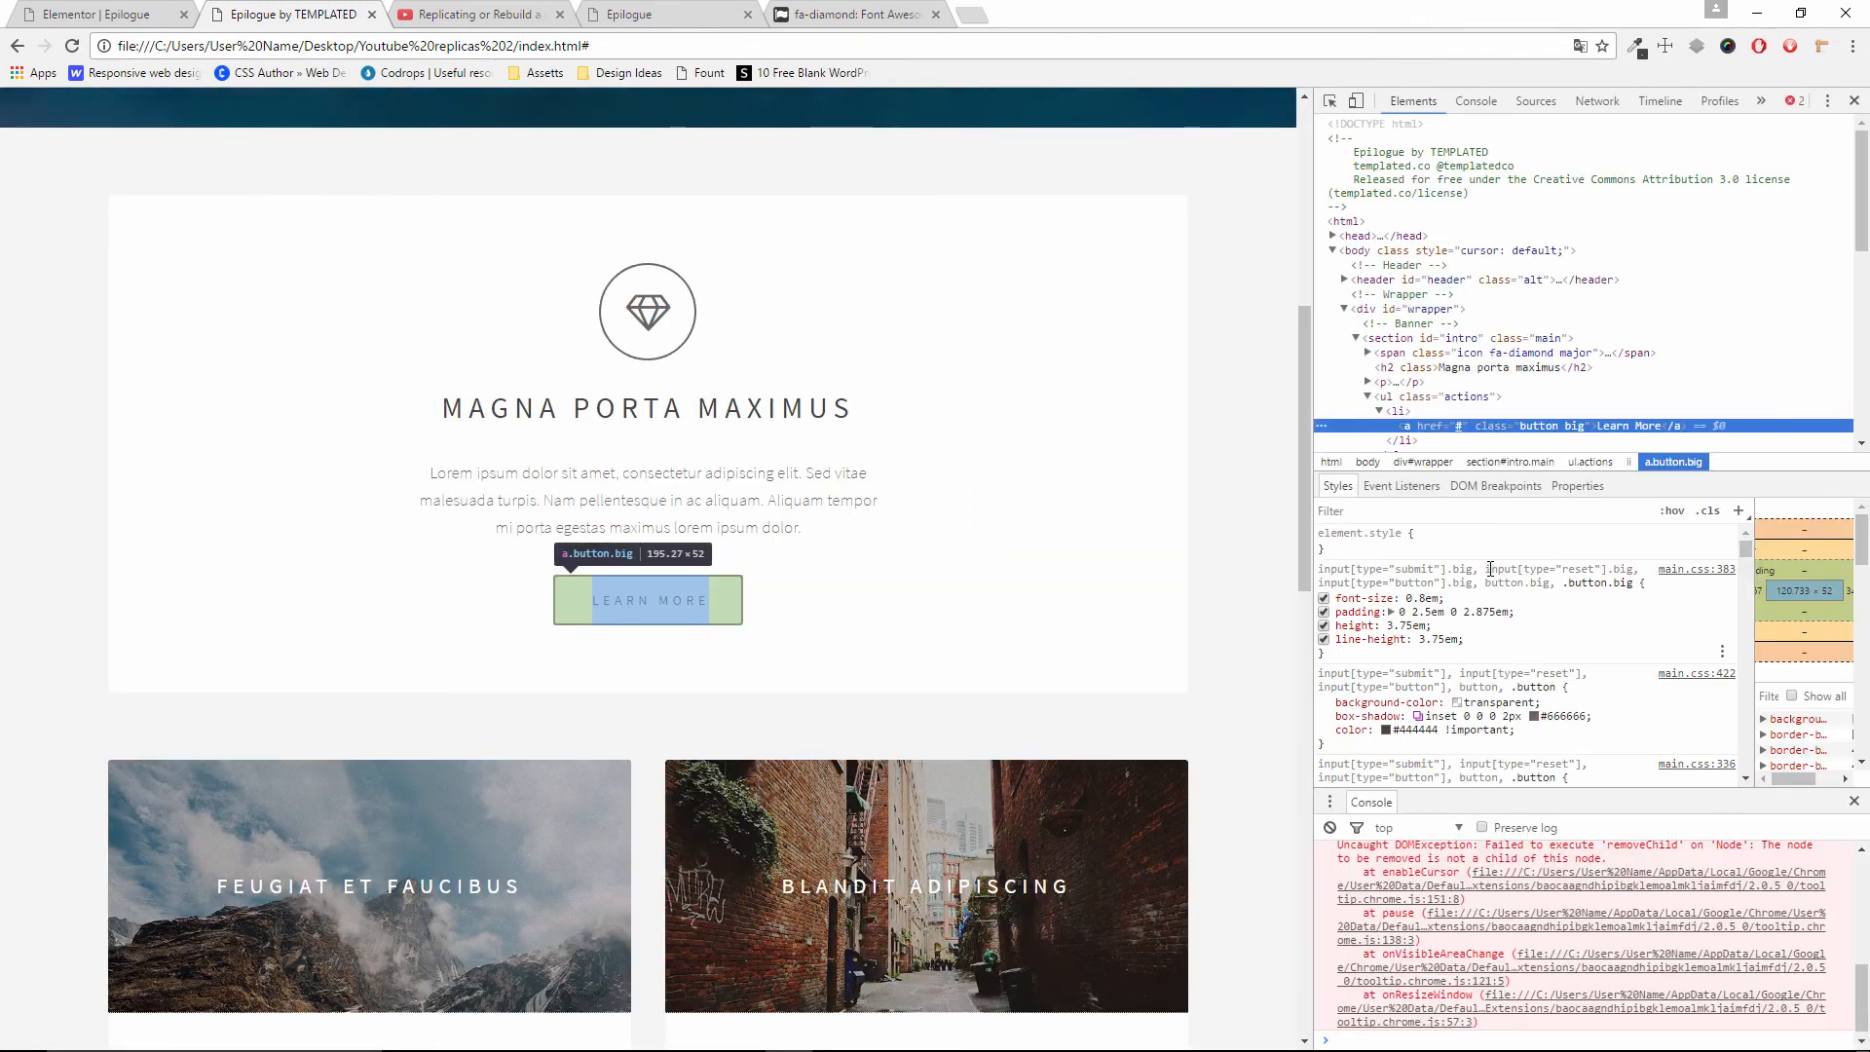
scroll(1489, 575, "down", 4)
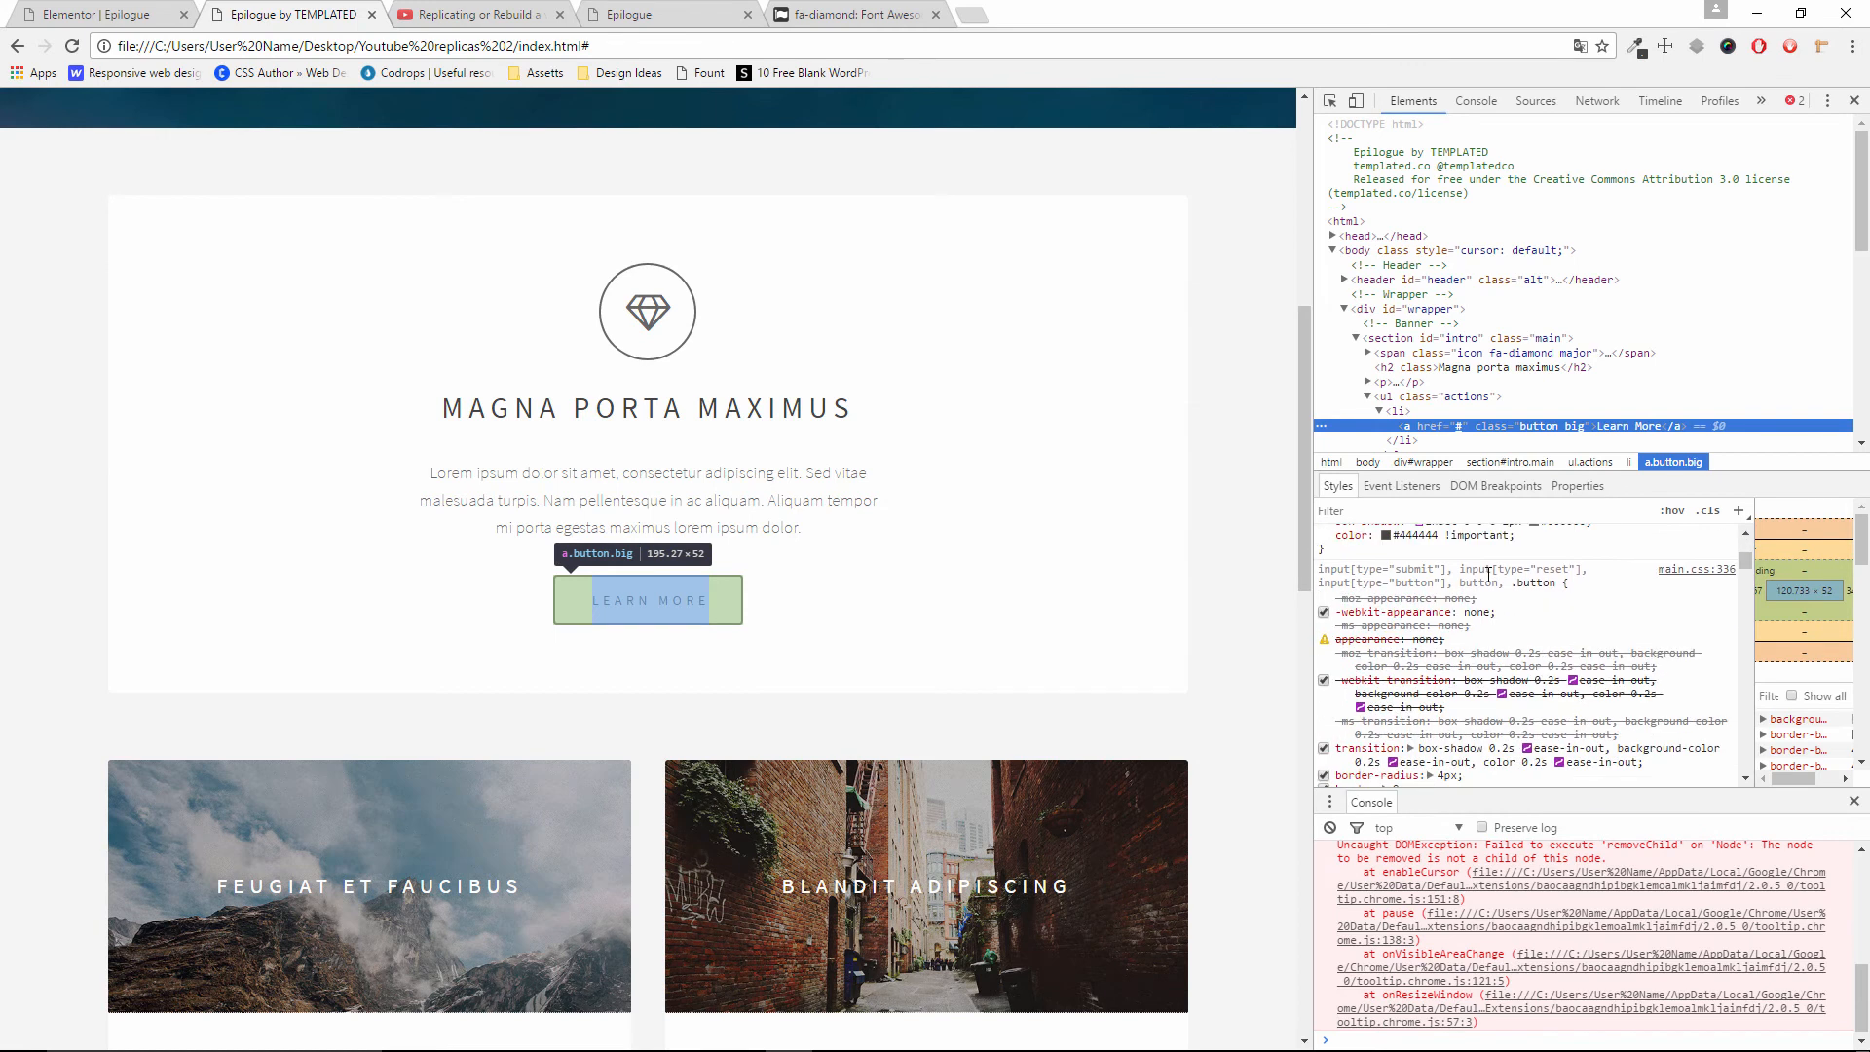
scroll(1489, 575, "up", 1)
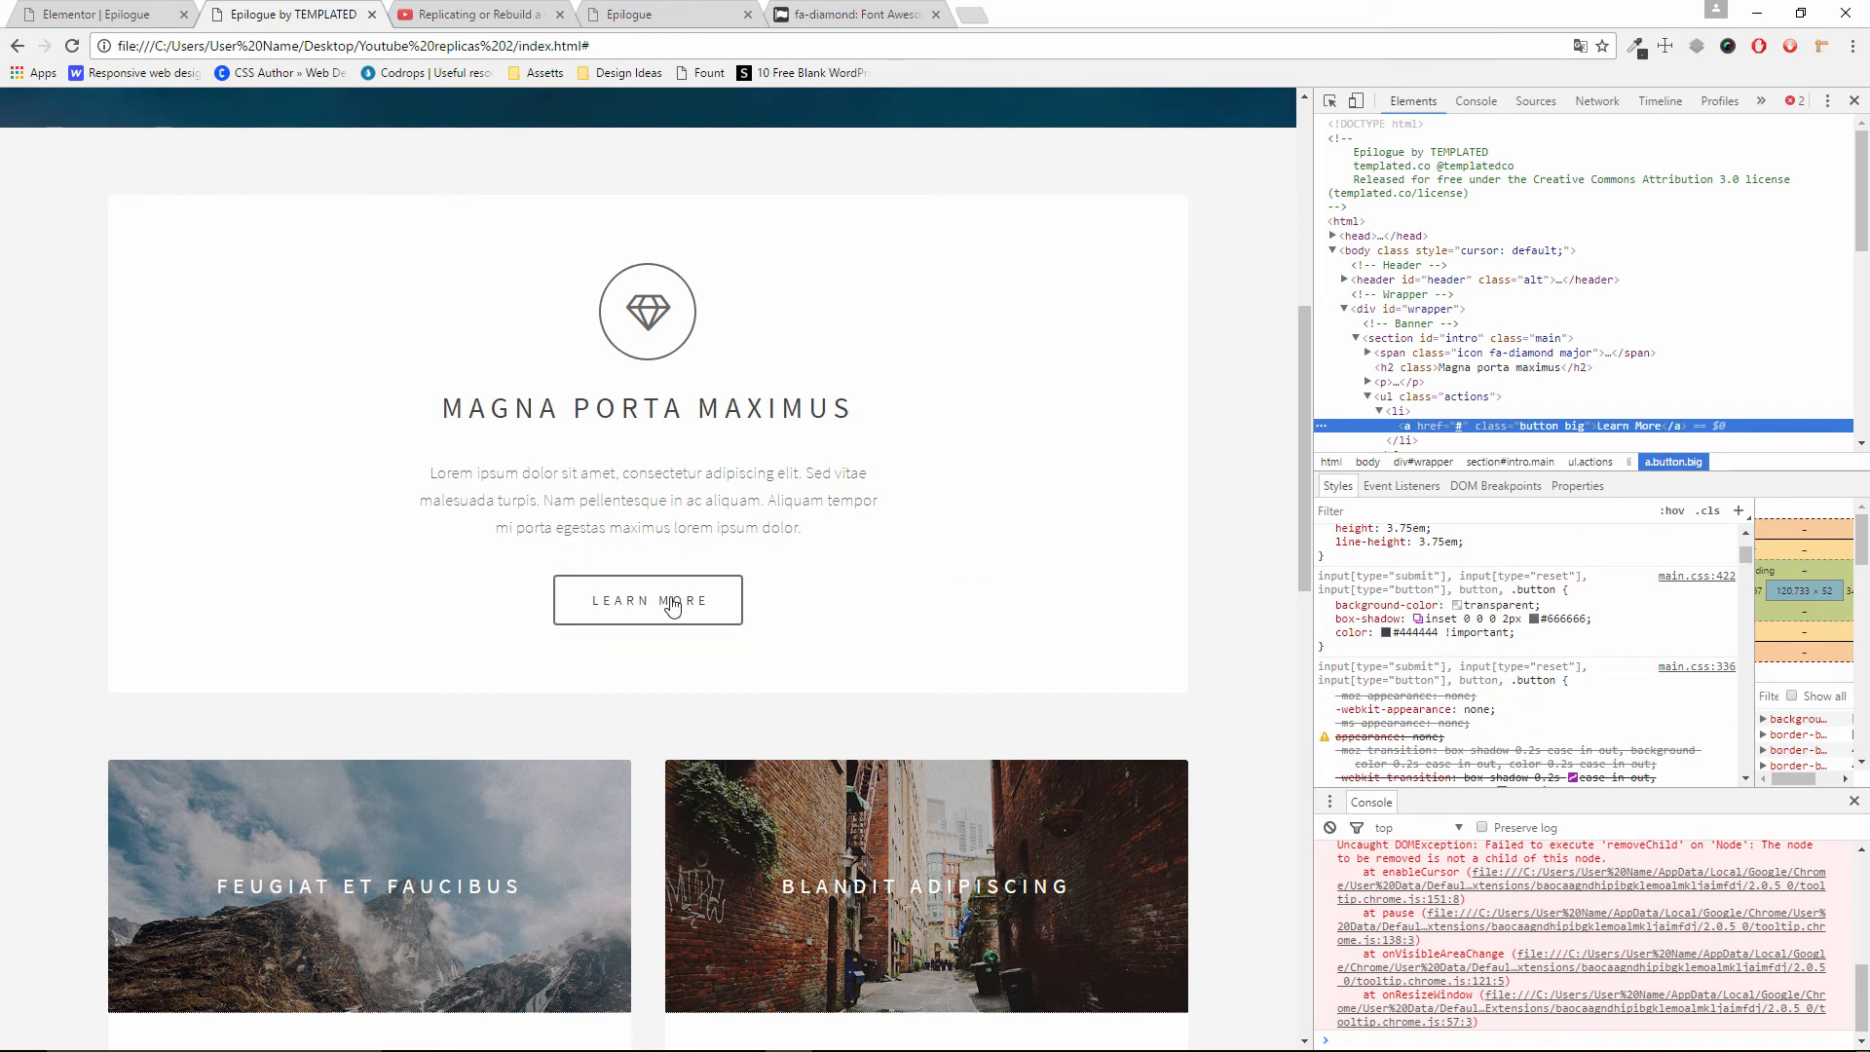
Inspect the reference's Learn More button again, widening the box-model pane to examine its padding, border and computed values
right_click(724, 610)
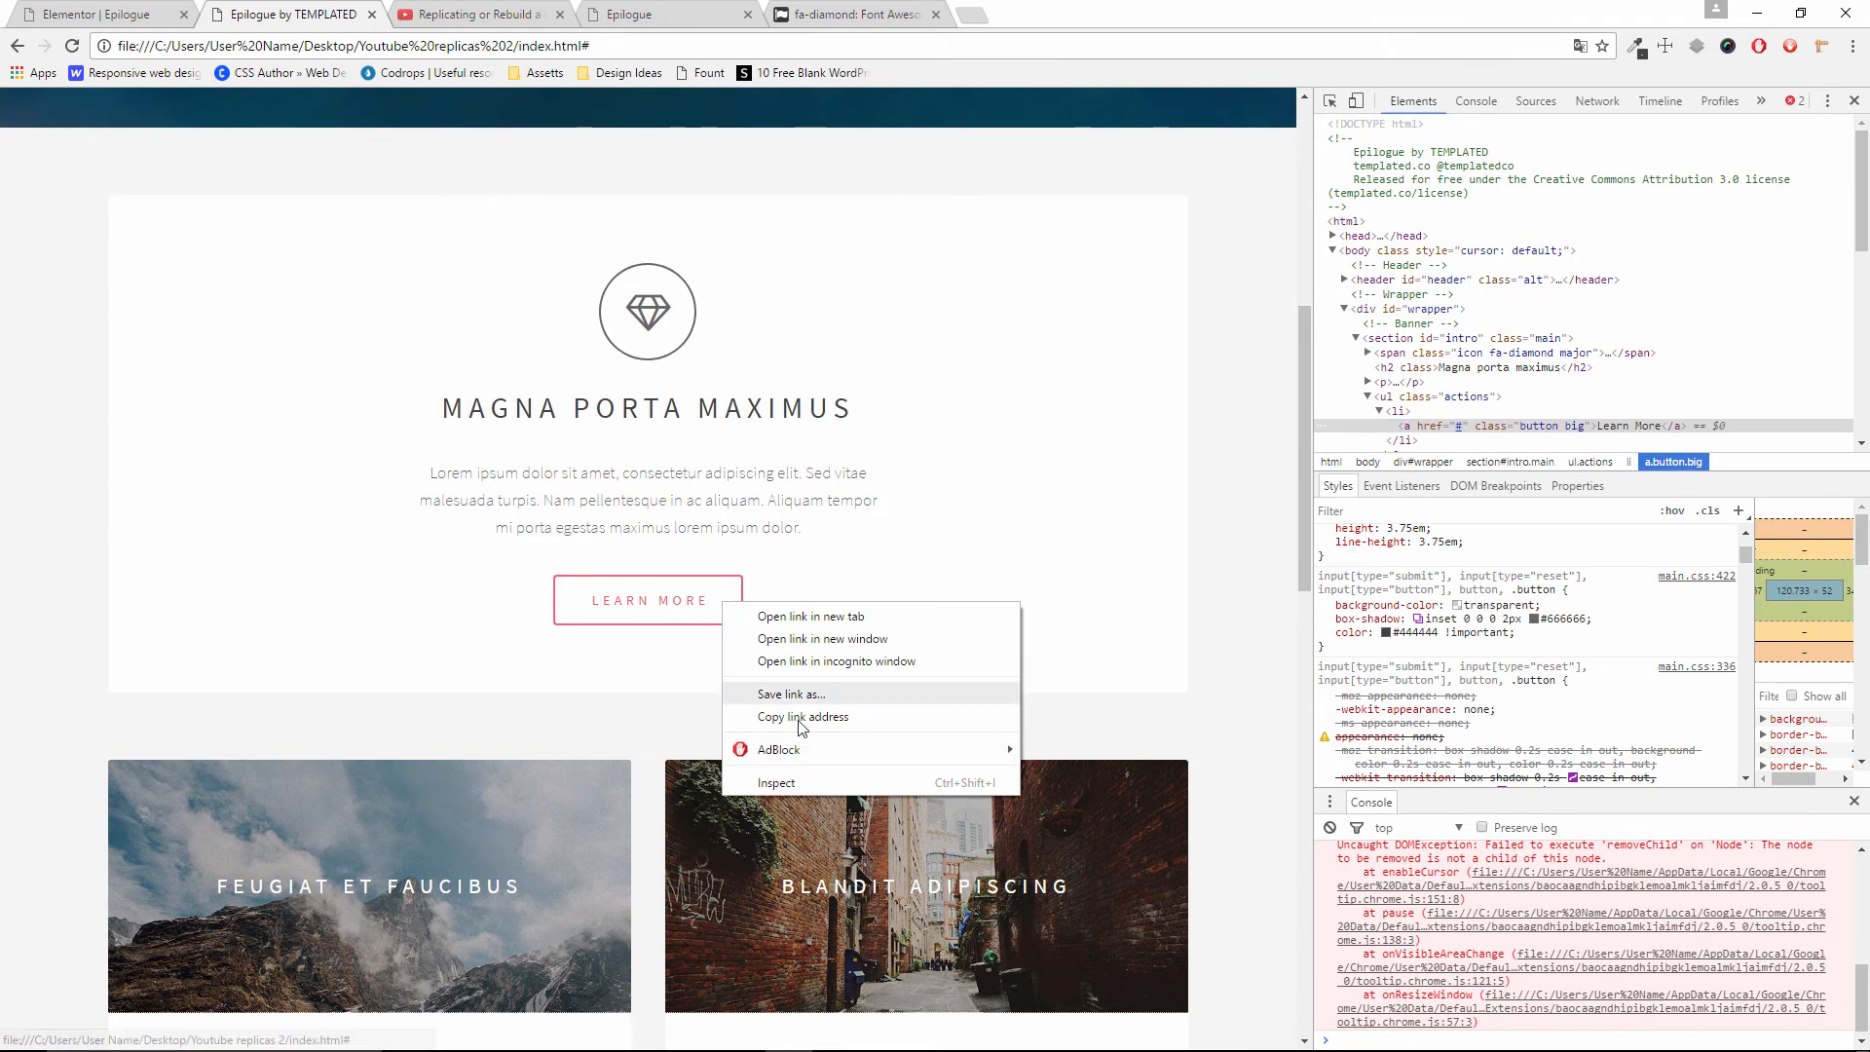
left_click(789, 789)
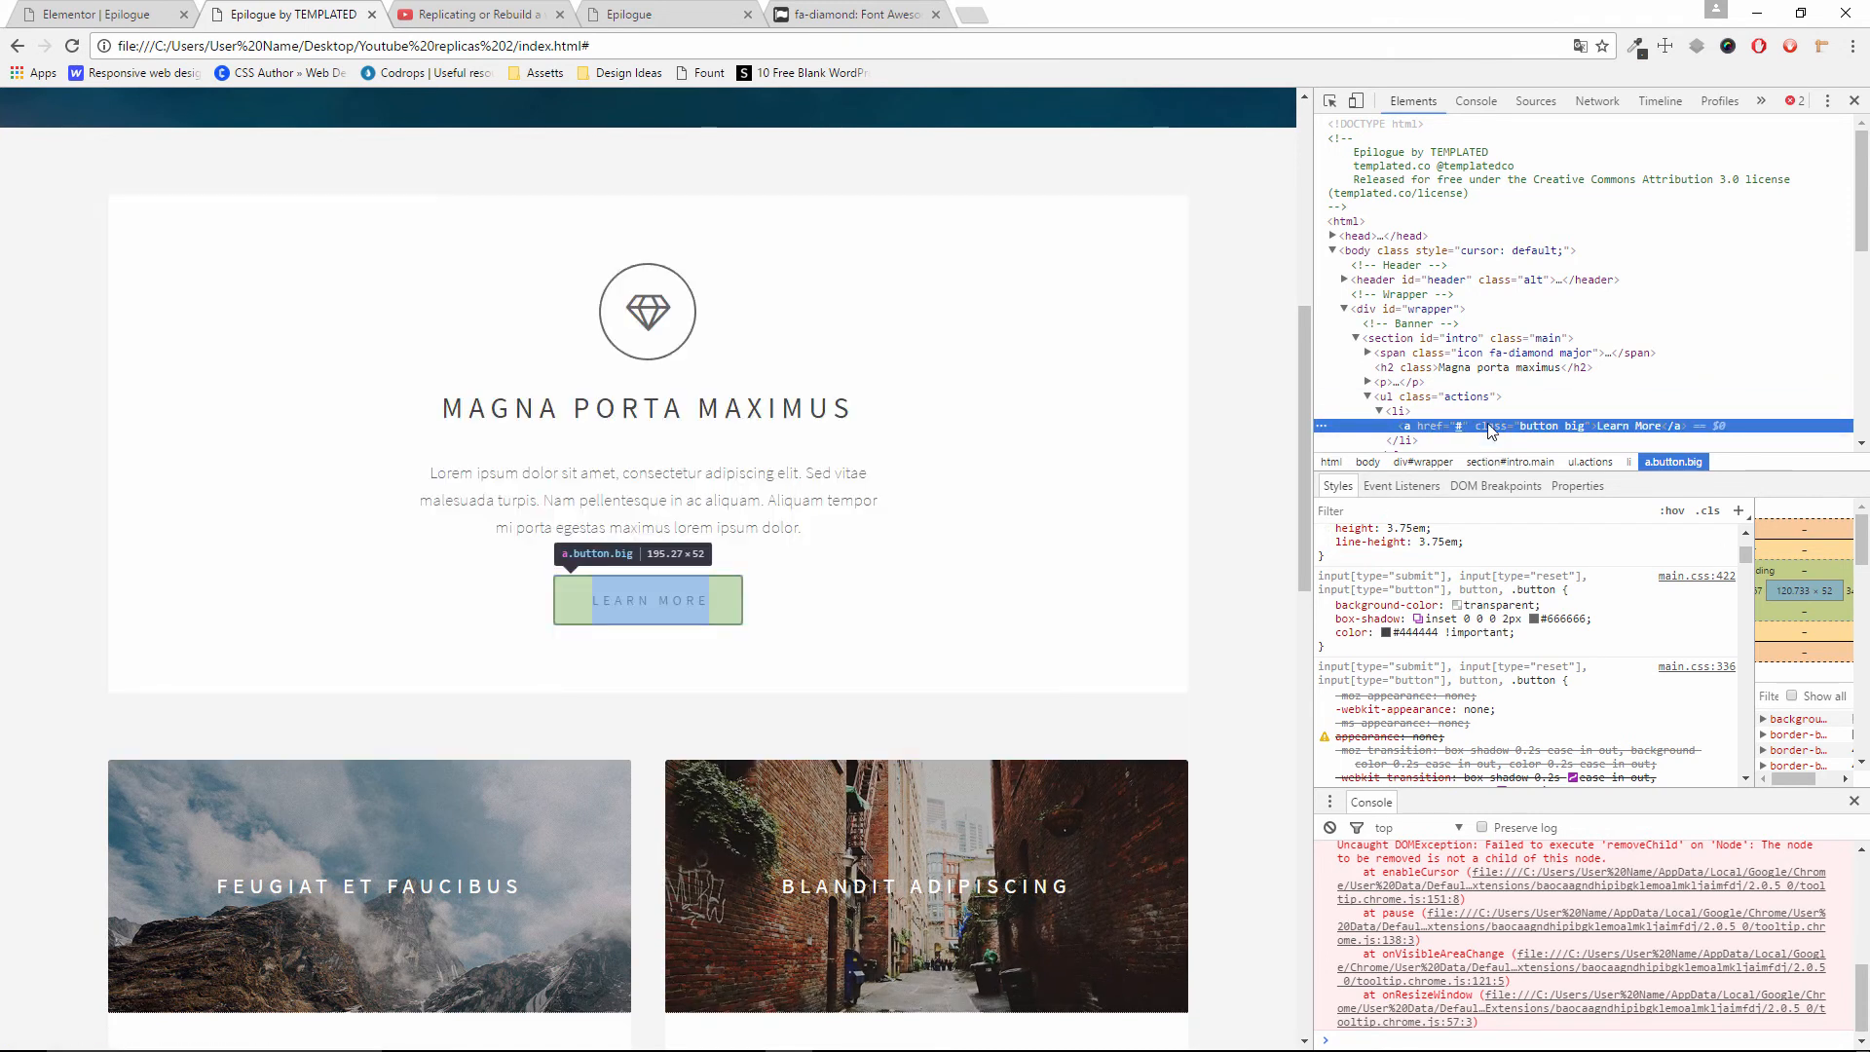
scroll(1487, 428, "down", 2)
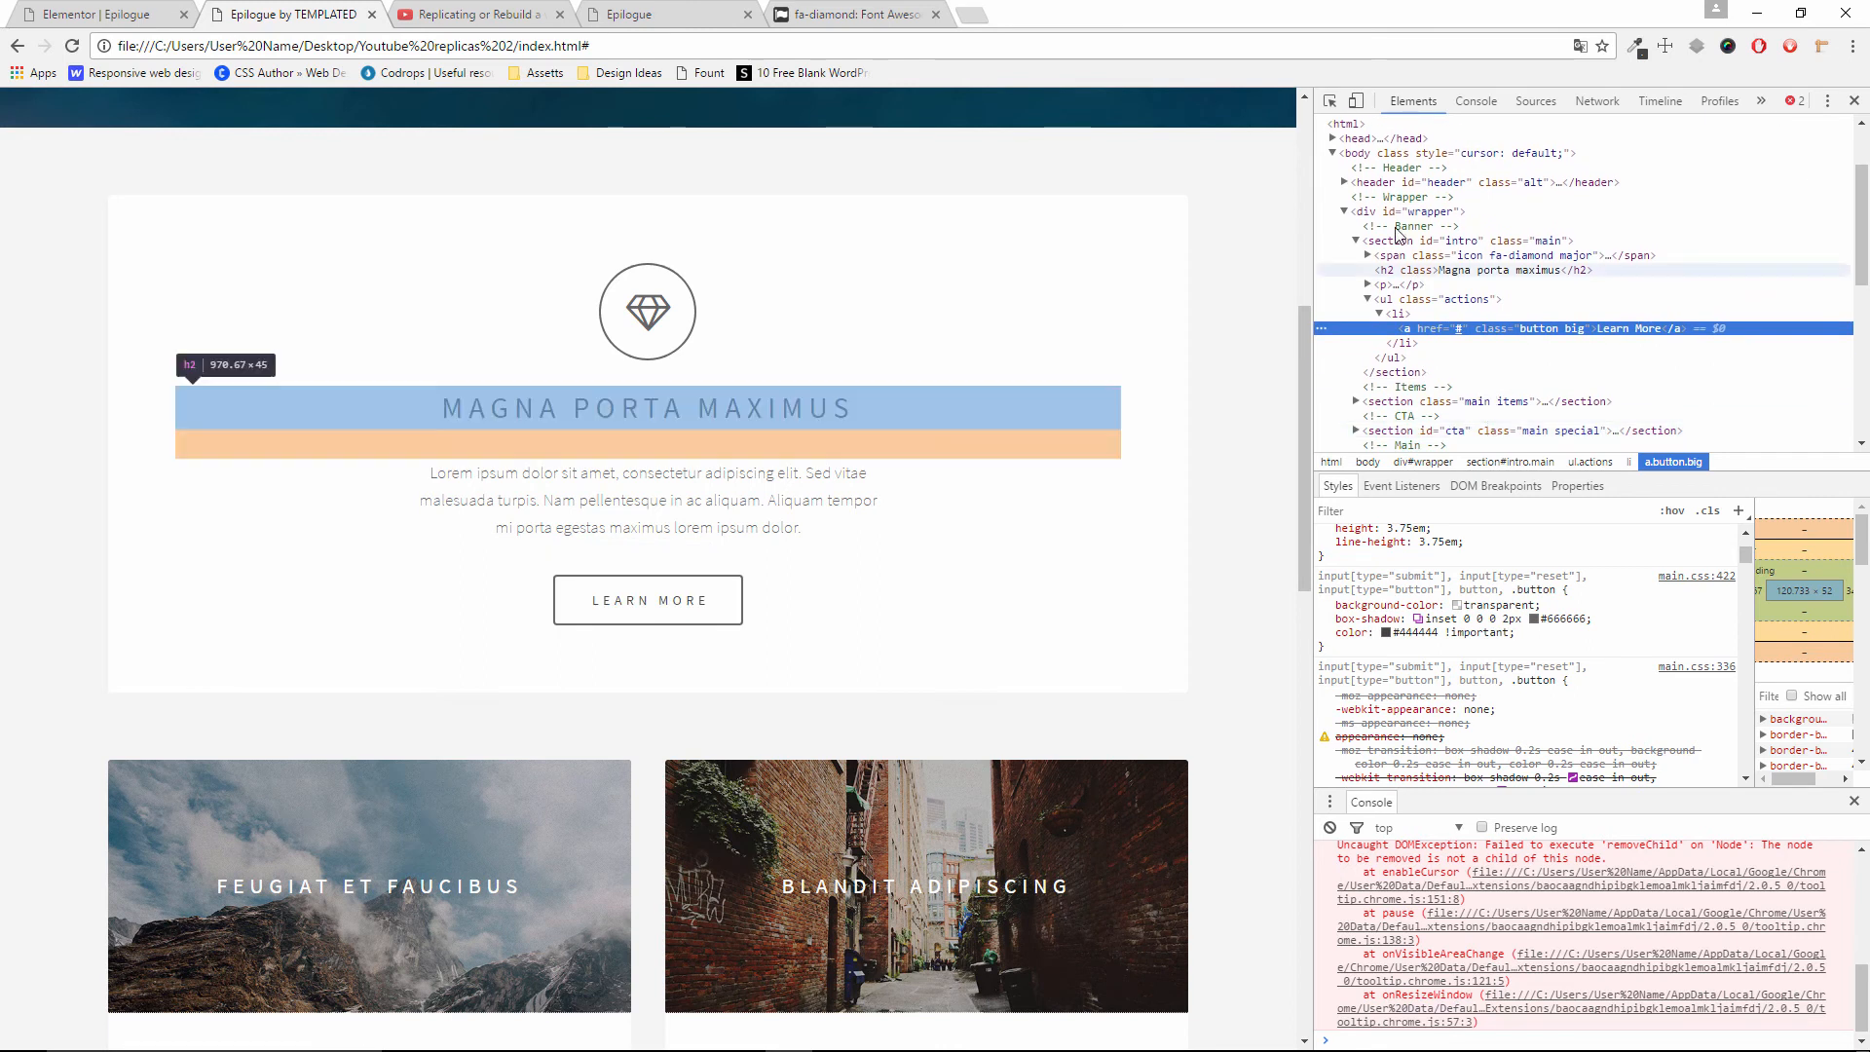
scroll(1510, 624, "down", 5)
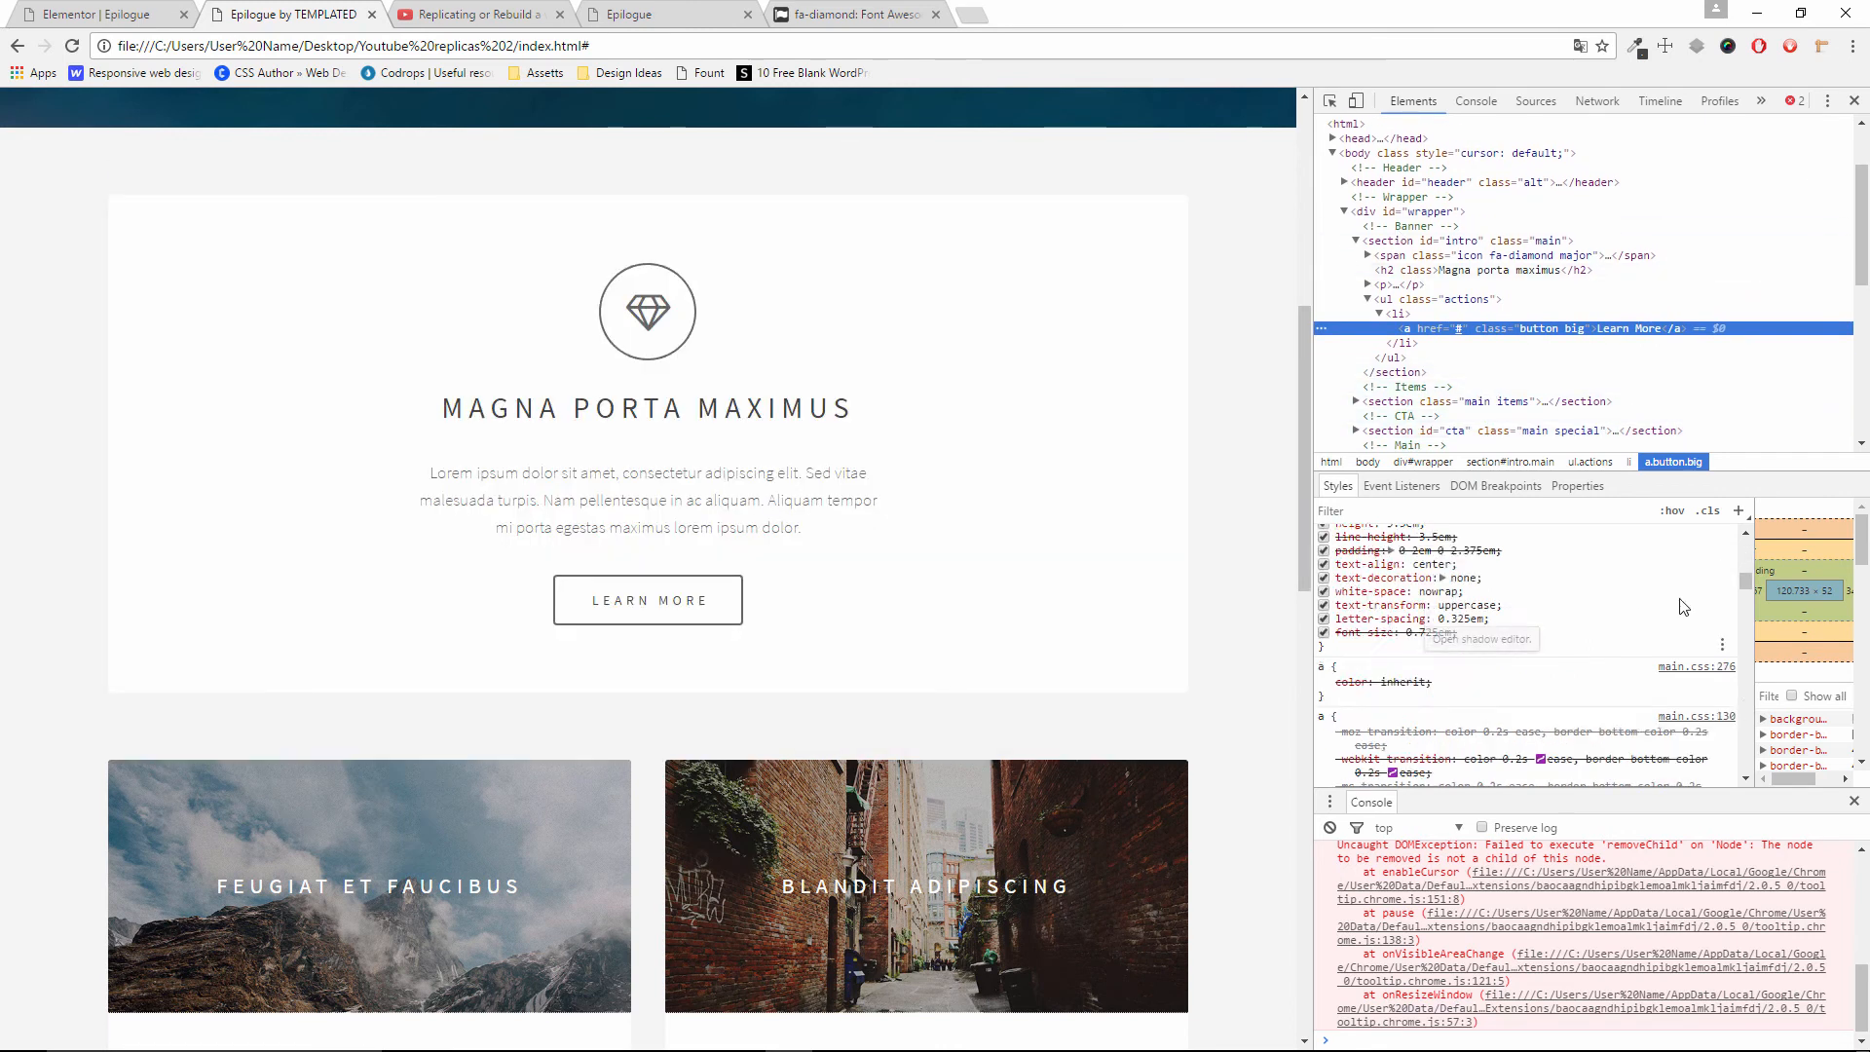
left_click_drag(1749, 593, 1594, 643)
left_click_drag(1862, 584, 1858, 494)
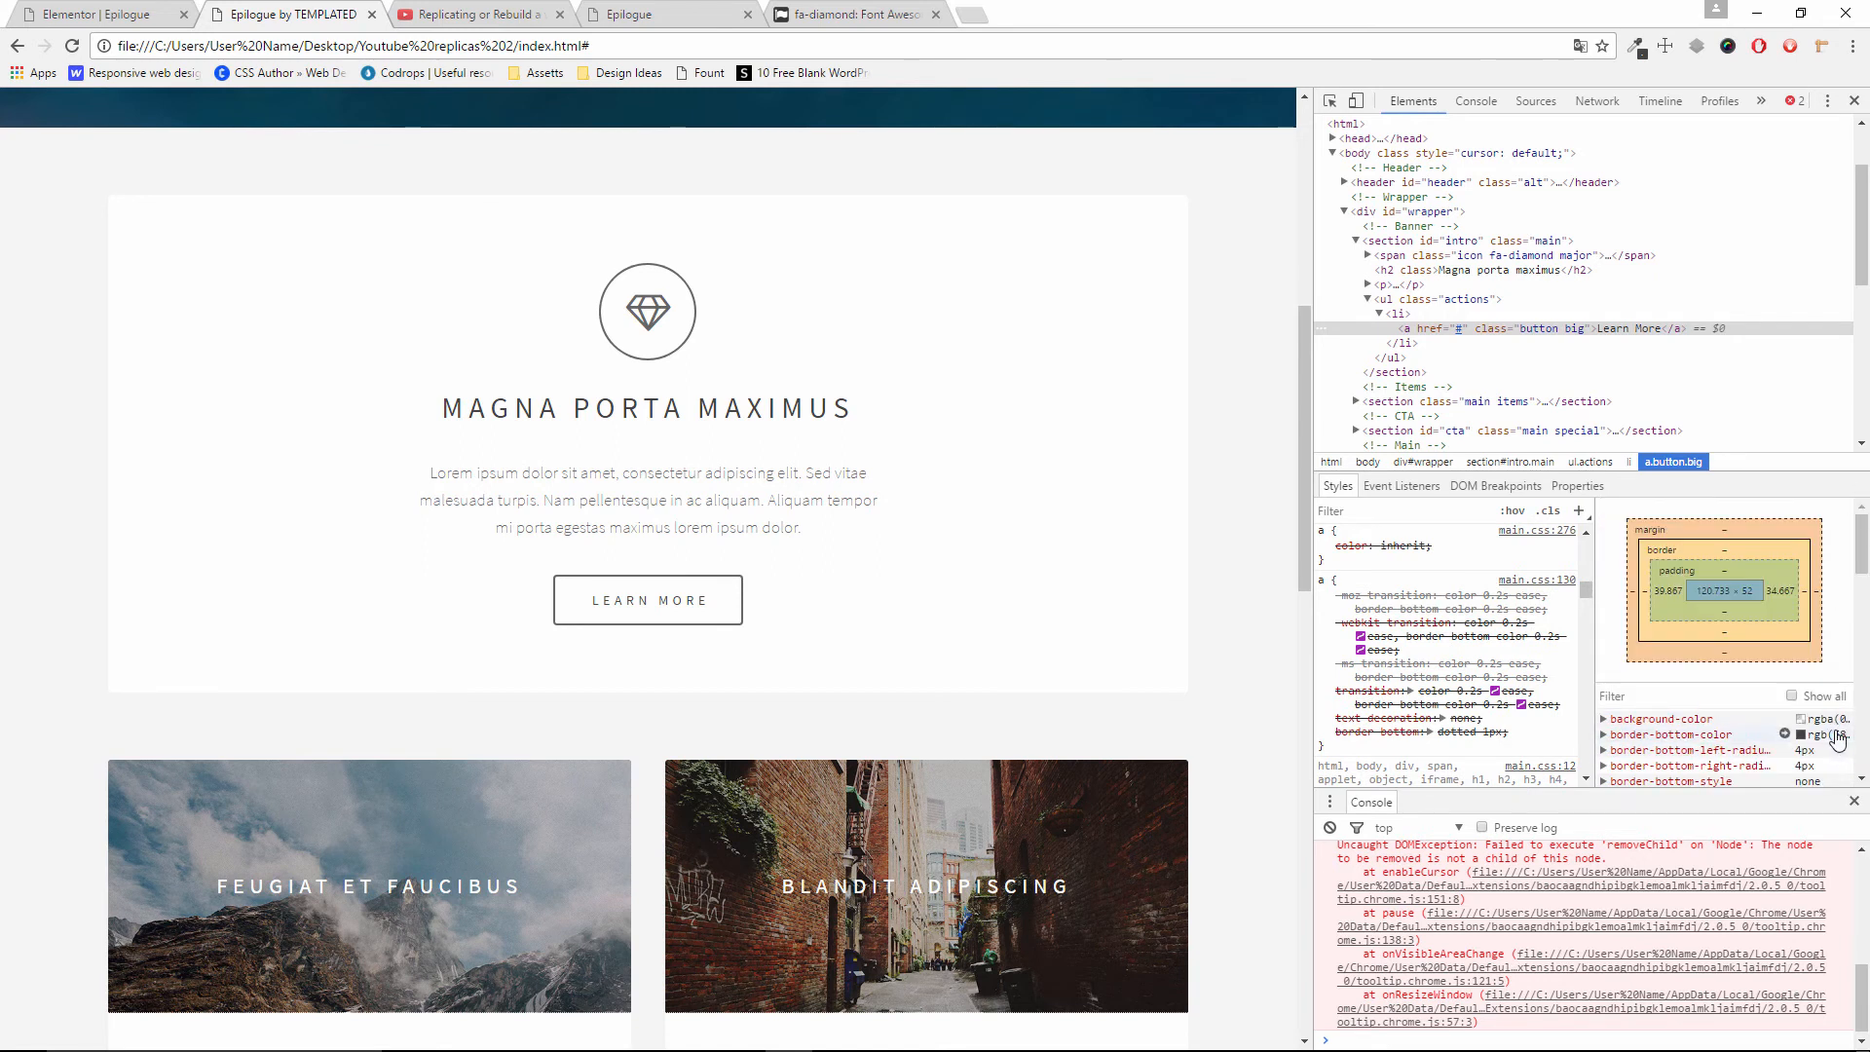
right_click(730, 584)
left_click(816, 764)
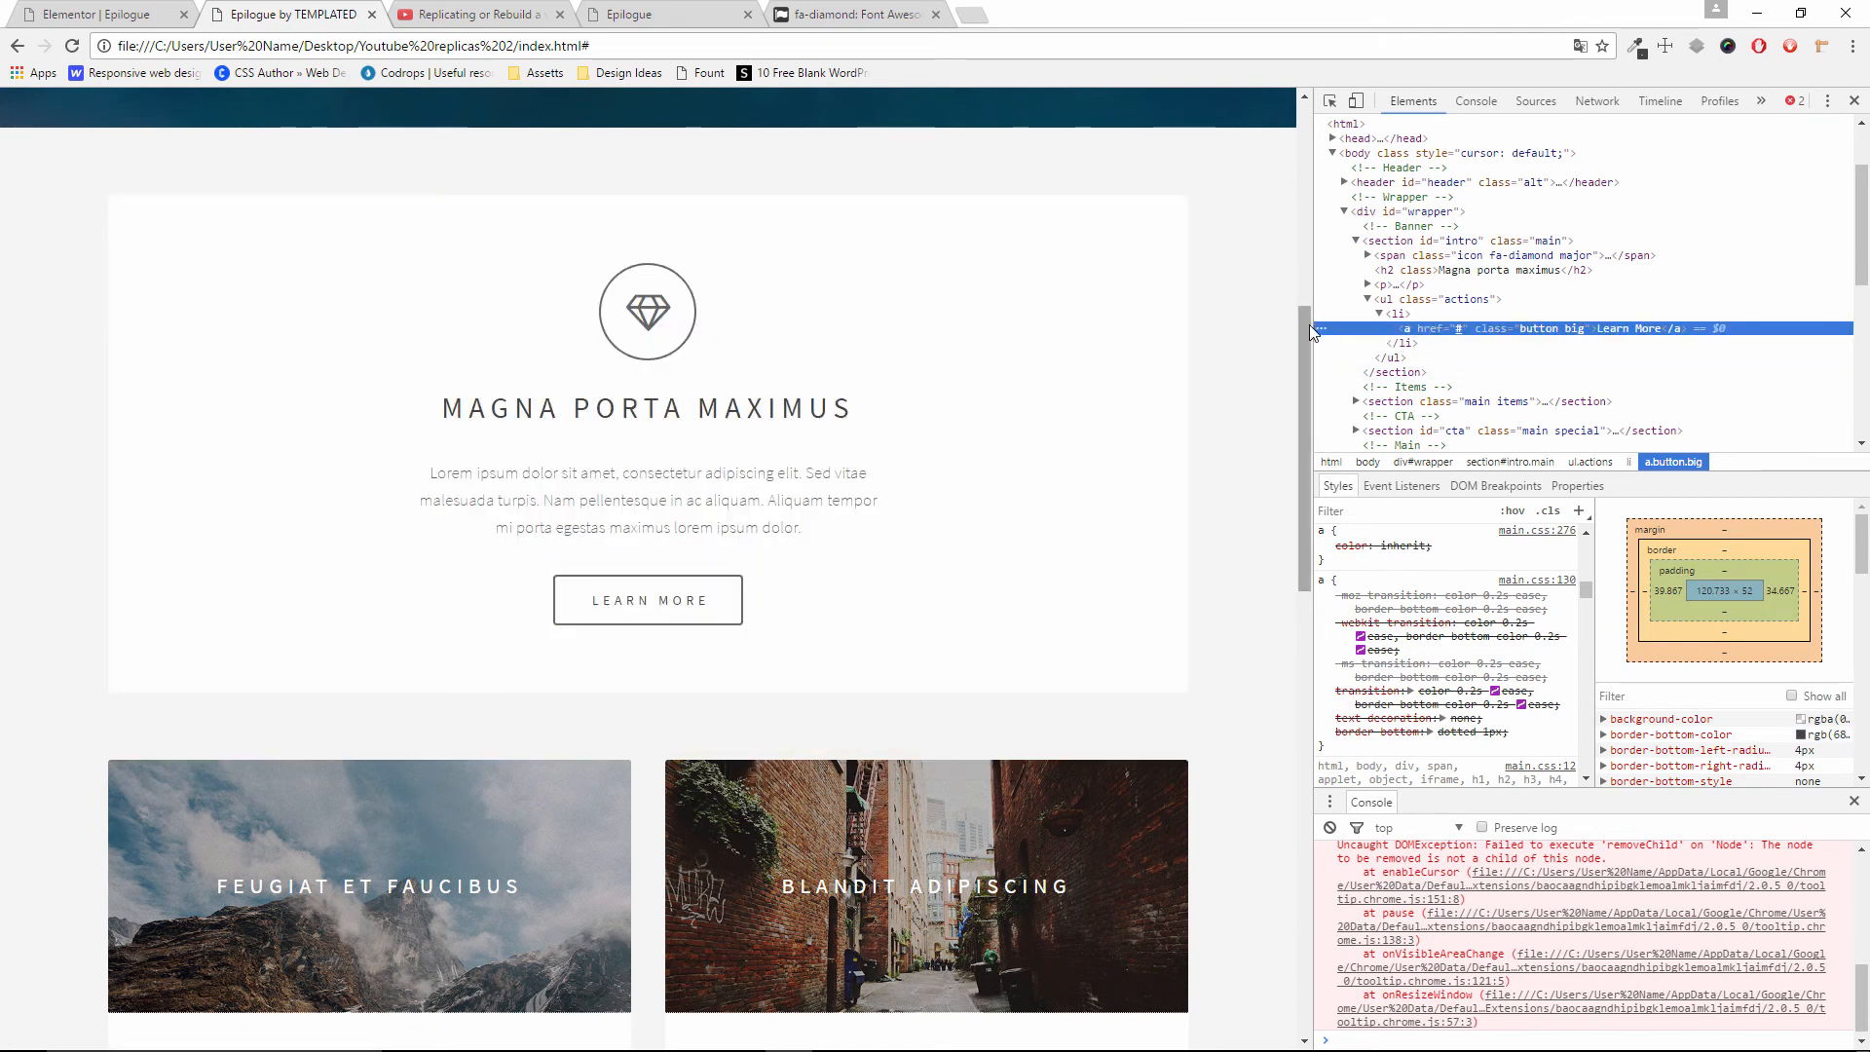
Expand the inspected link element and look through its remaining and inherited CSS rules for an outline definition
left_click(1322, 330)
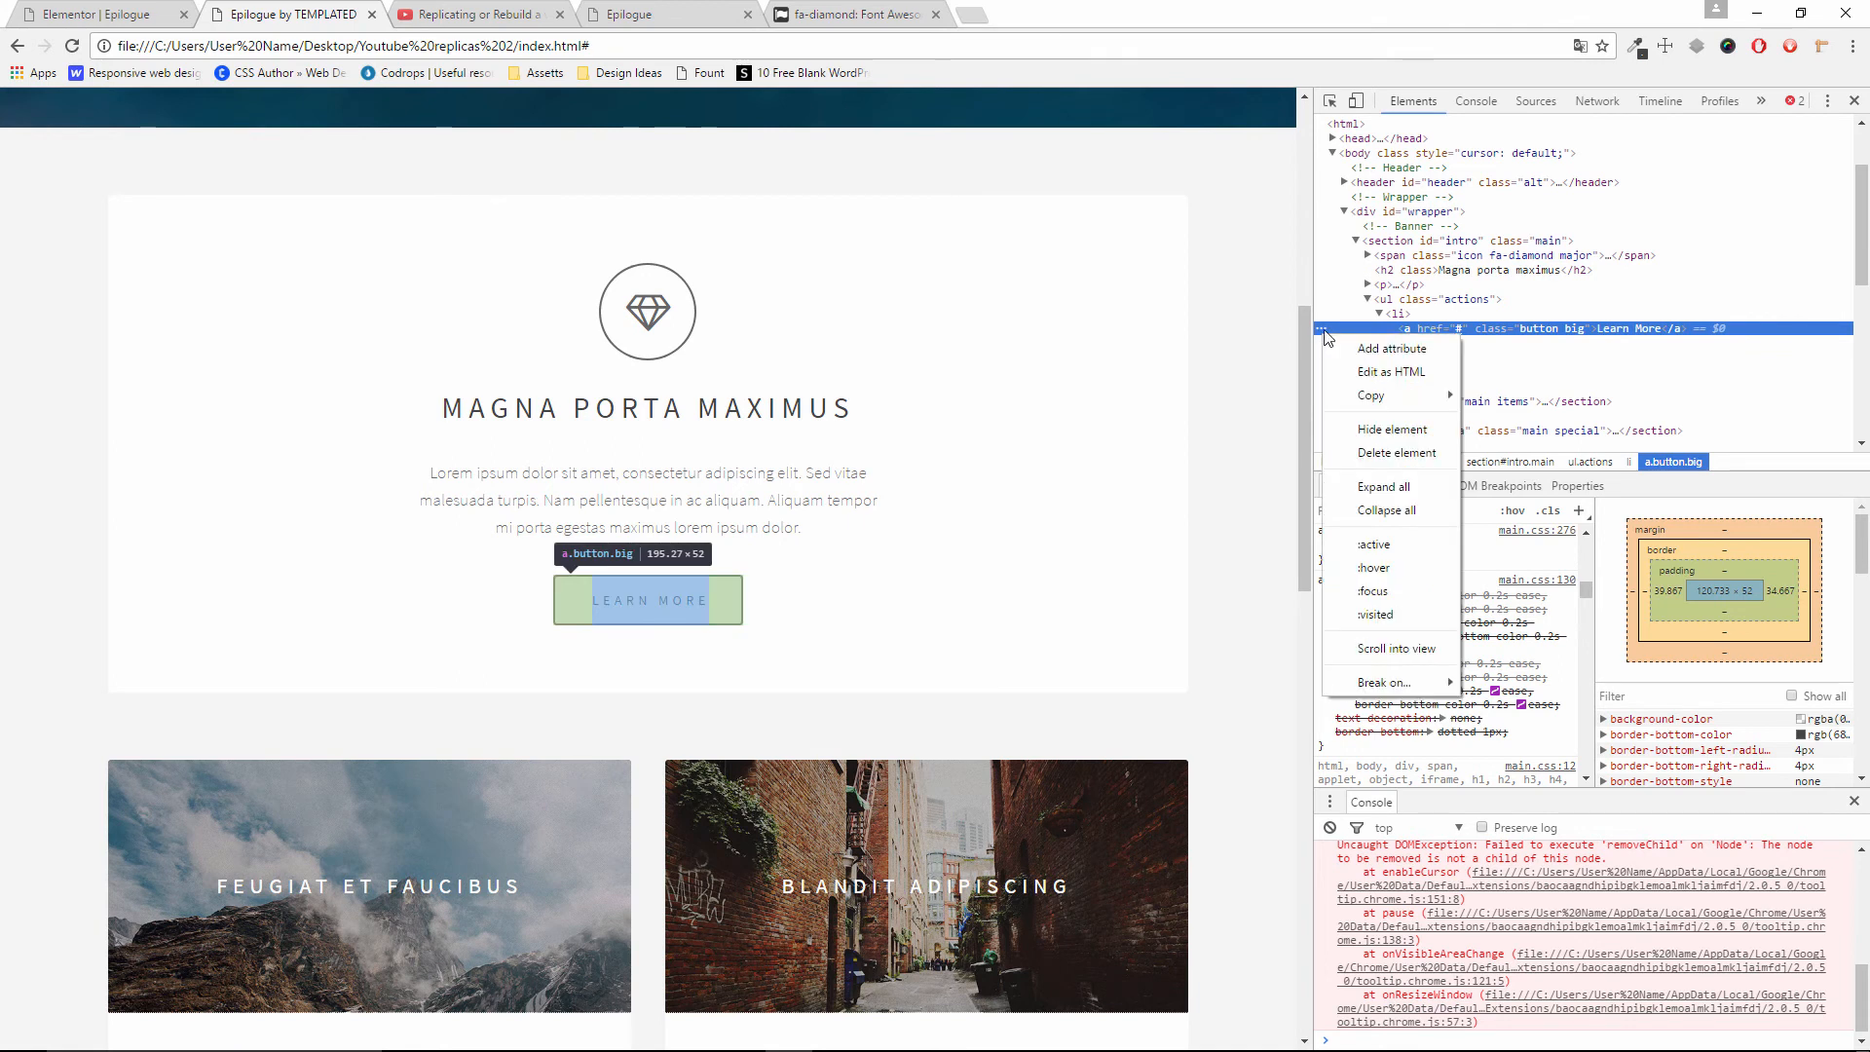
right_click(1327, 329)
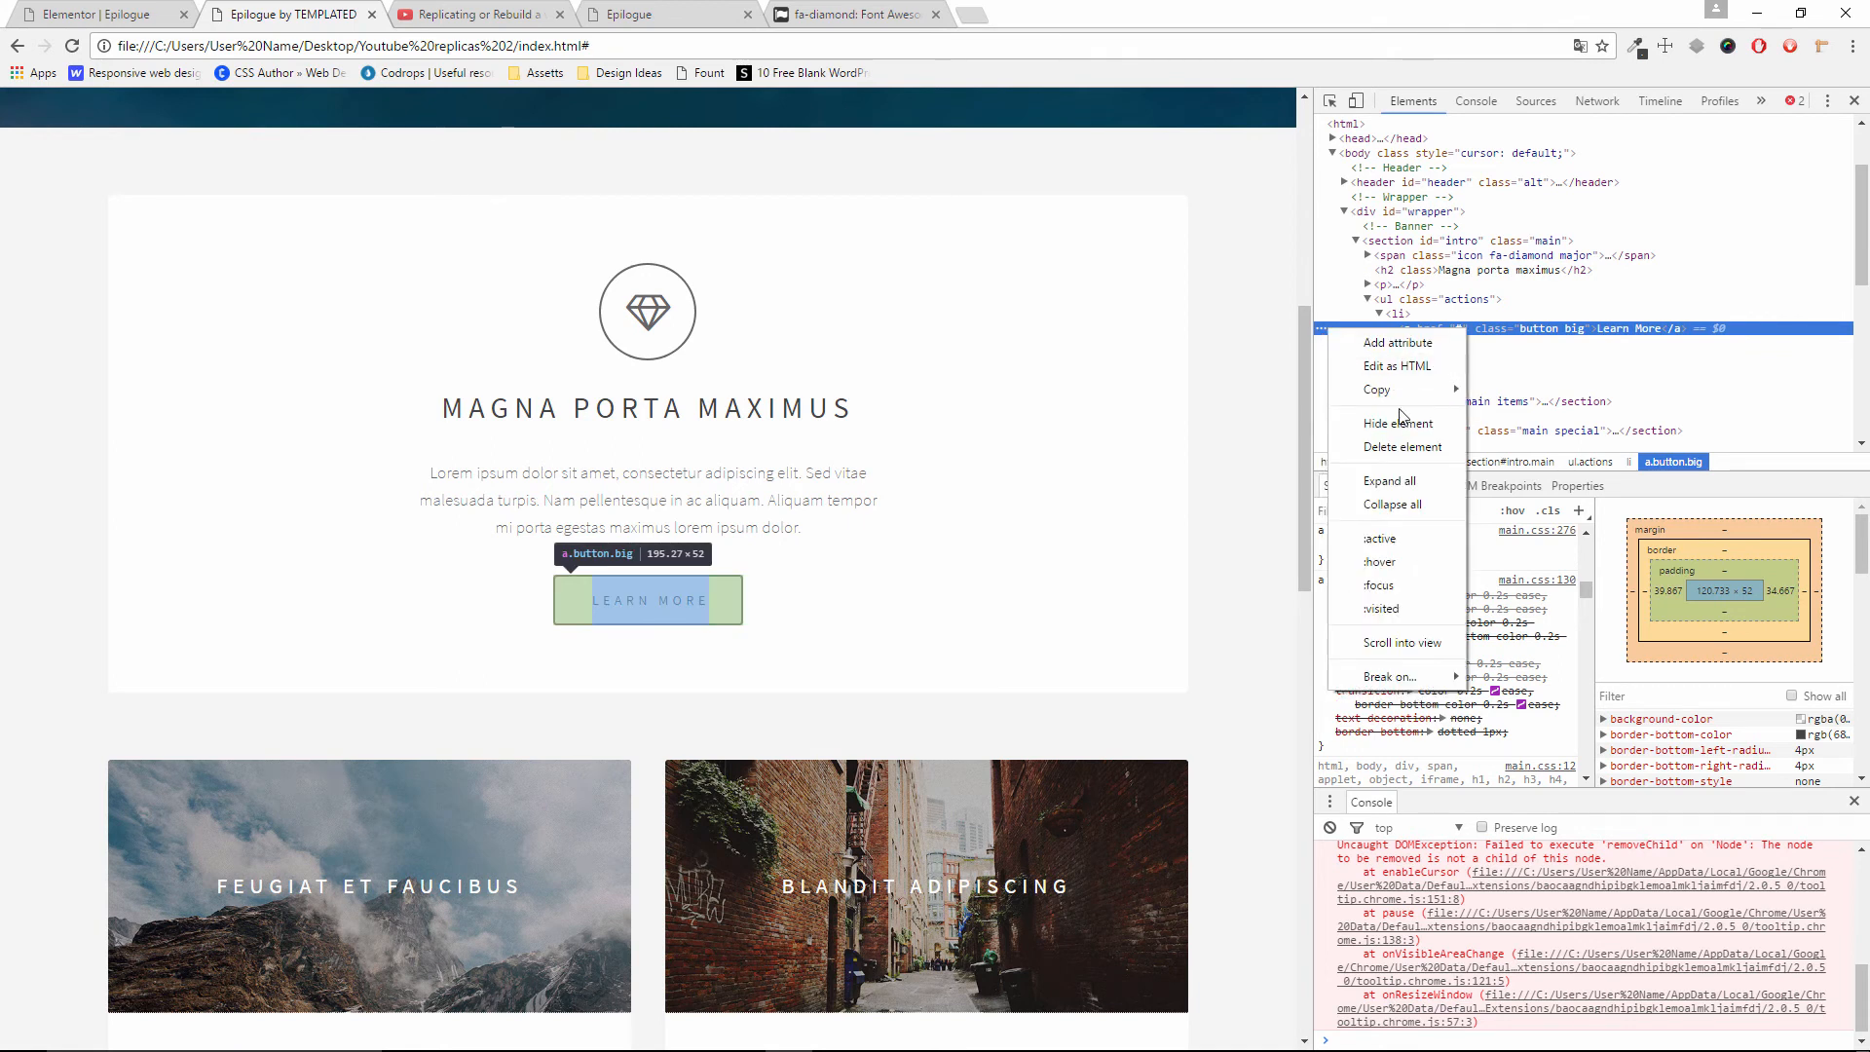
left_click(1404, 482)
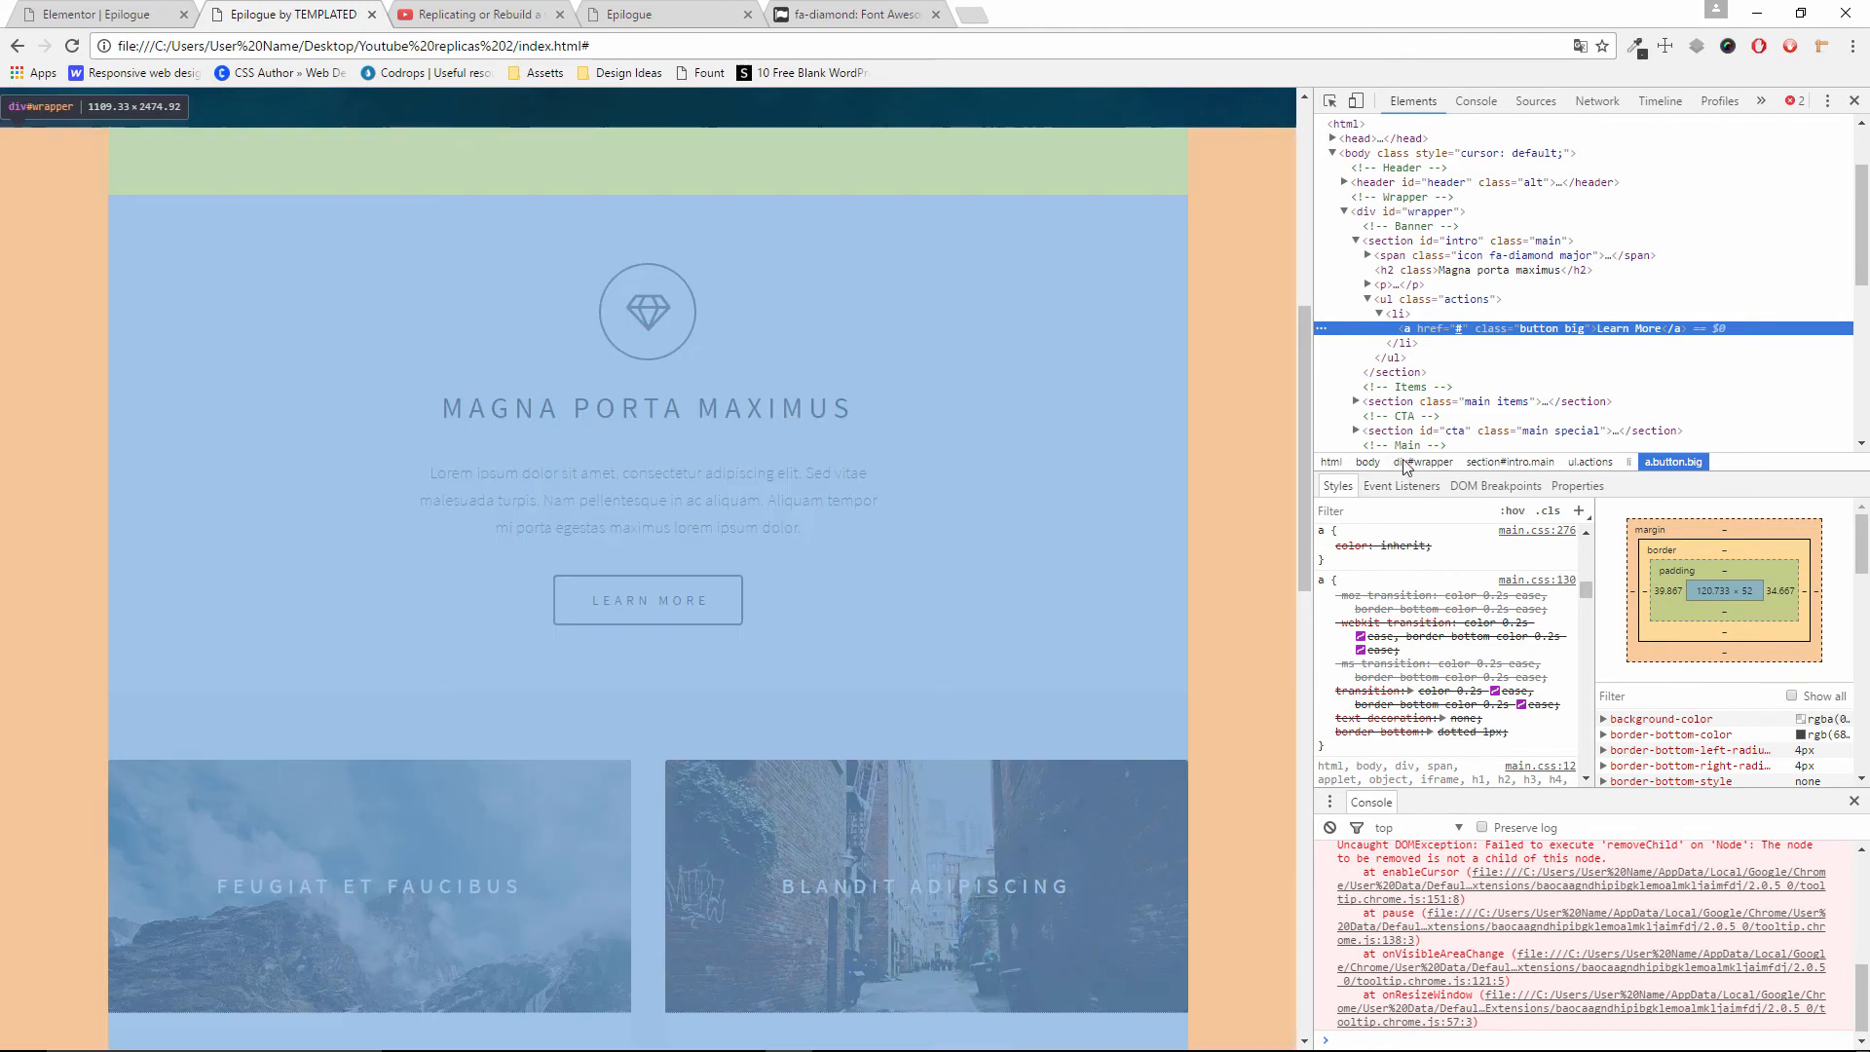
scroll(1443, 555, "down", 2)
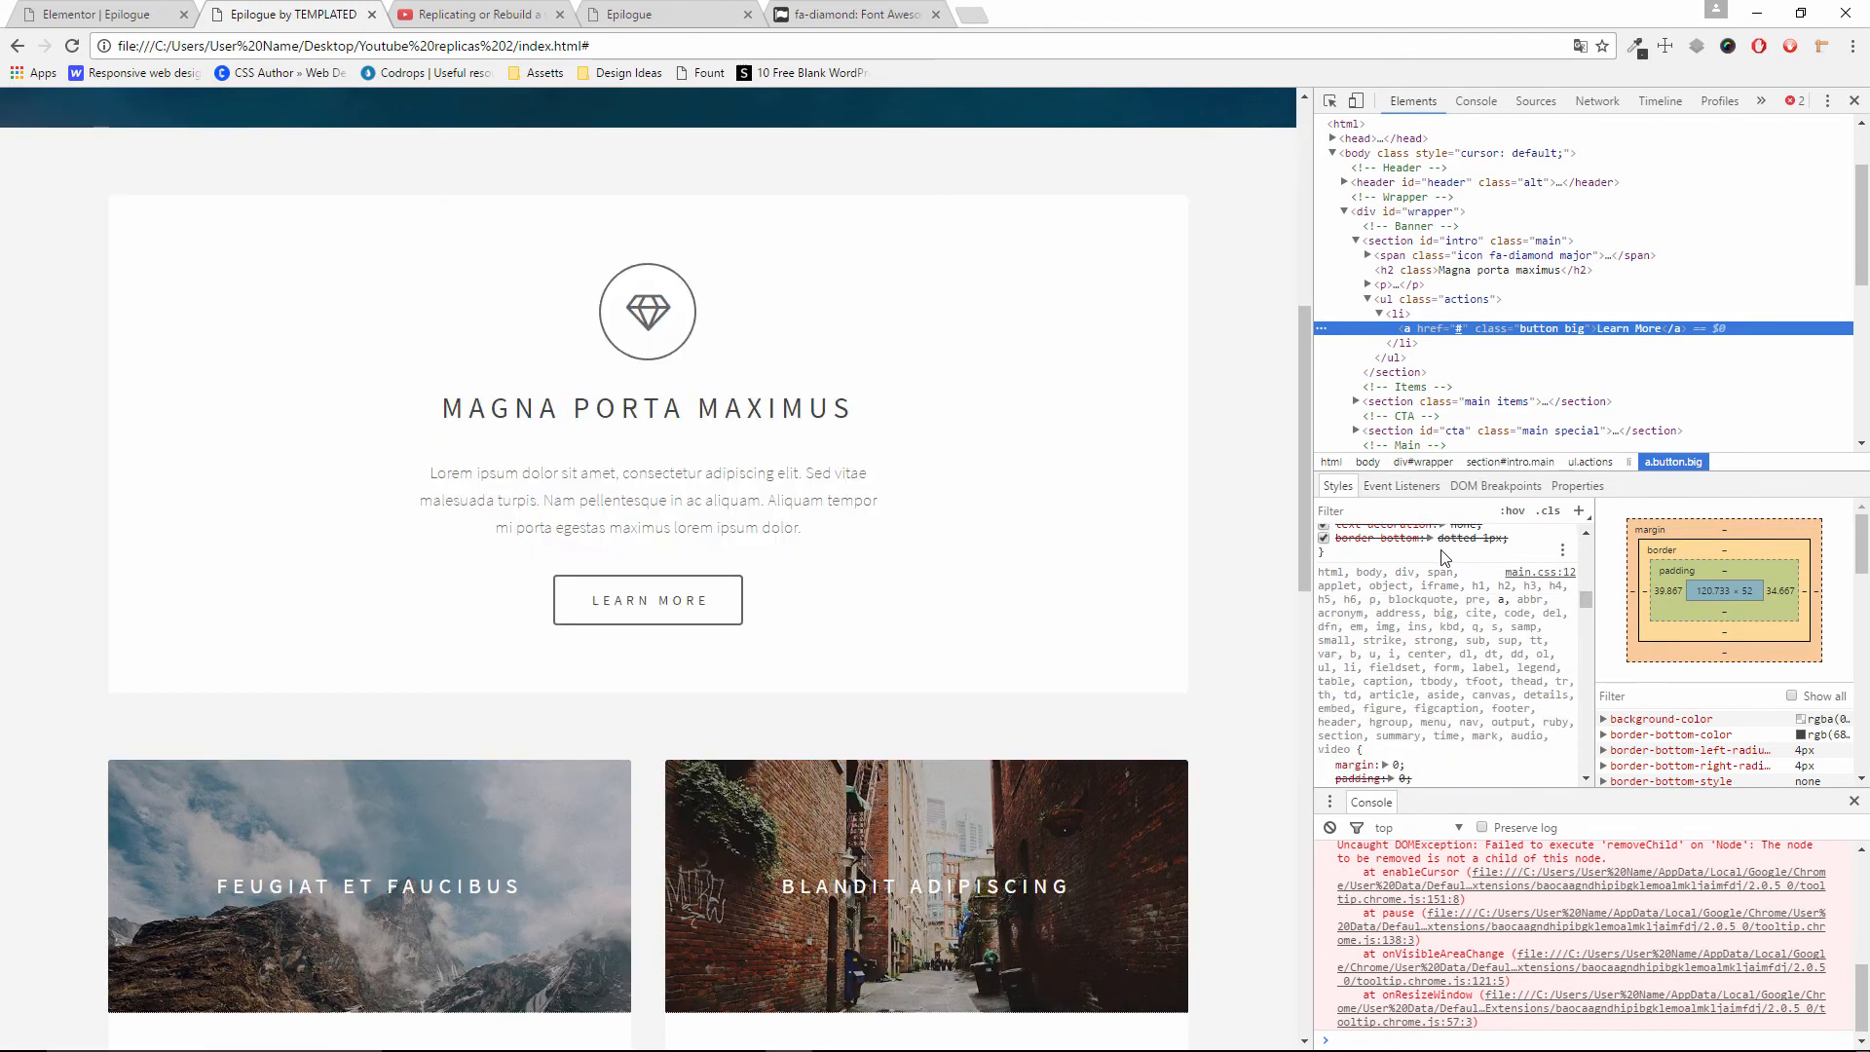
scroll(1443, 555, "down", 1)
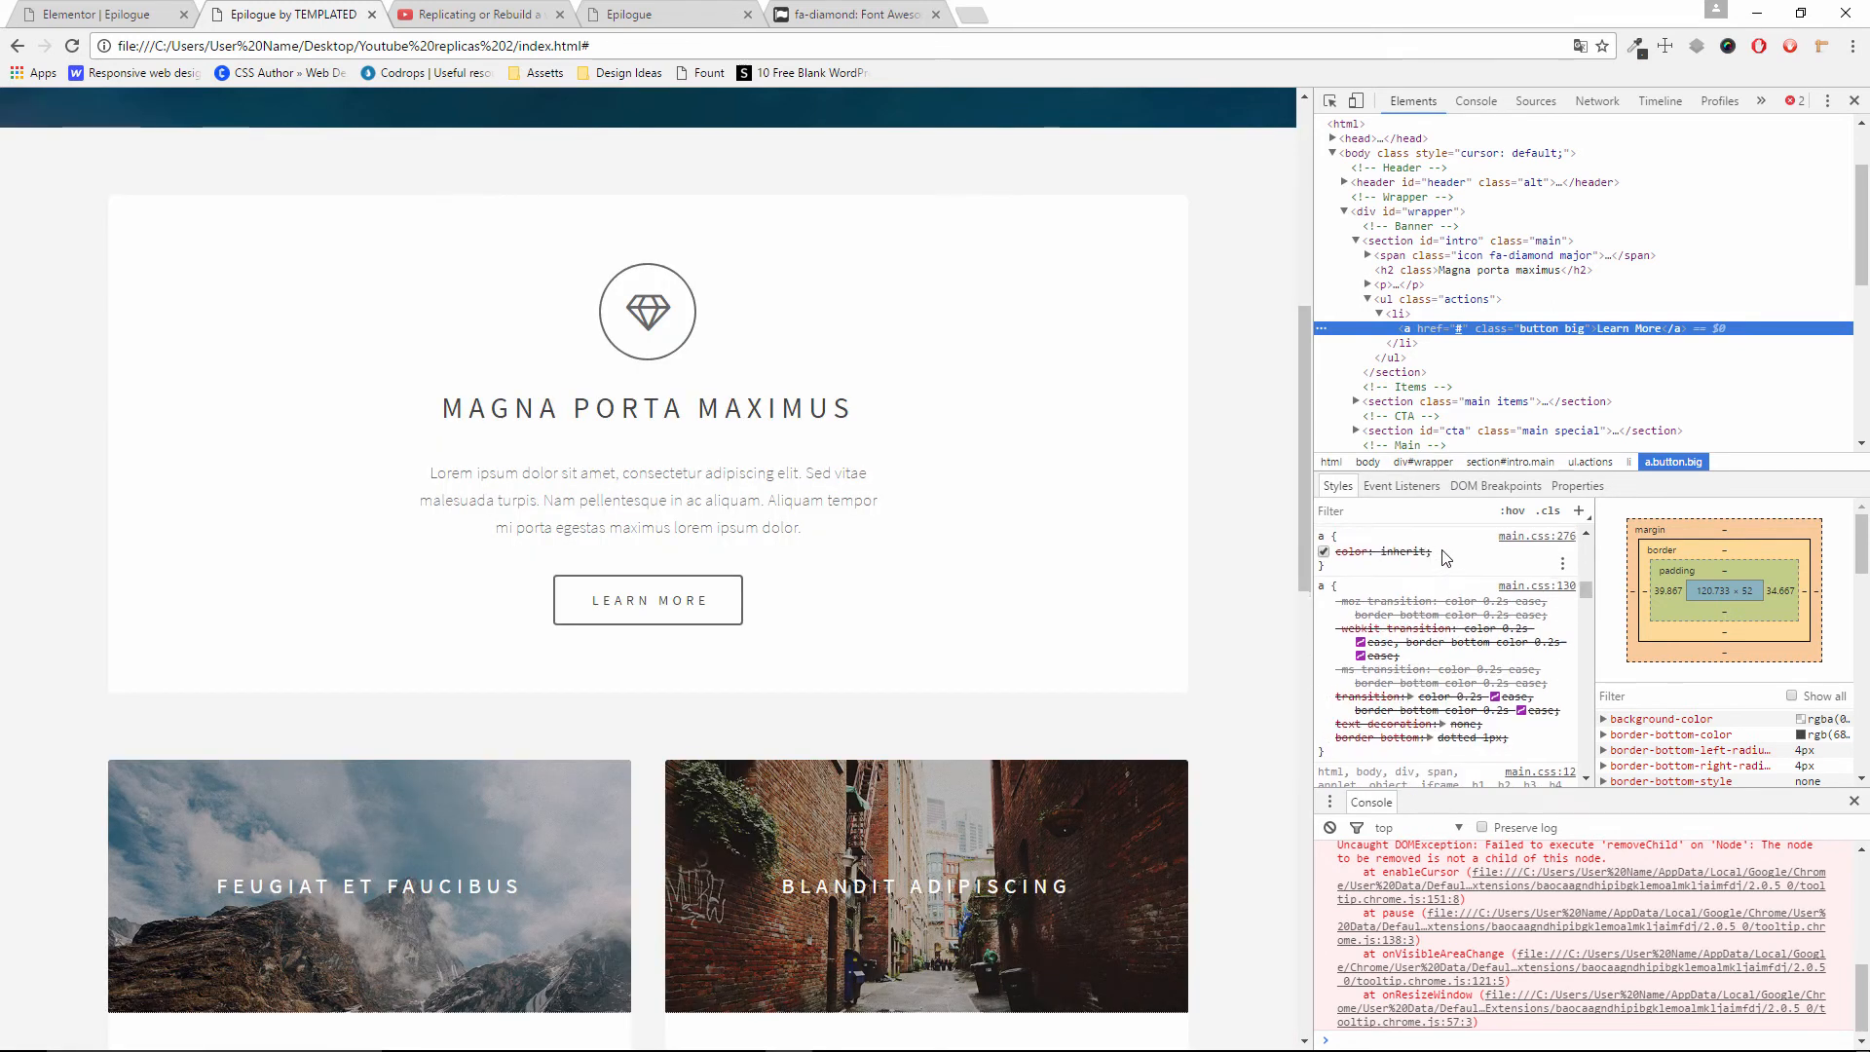
scroll(1444, 551, "down", 5)
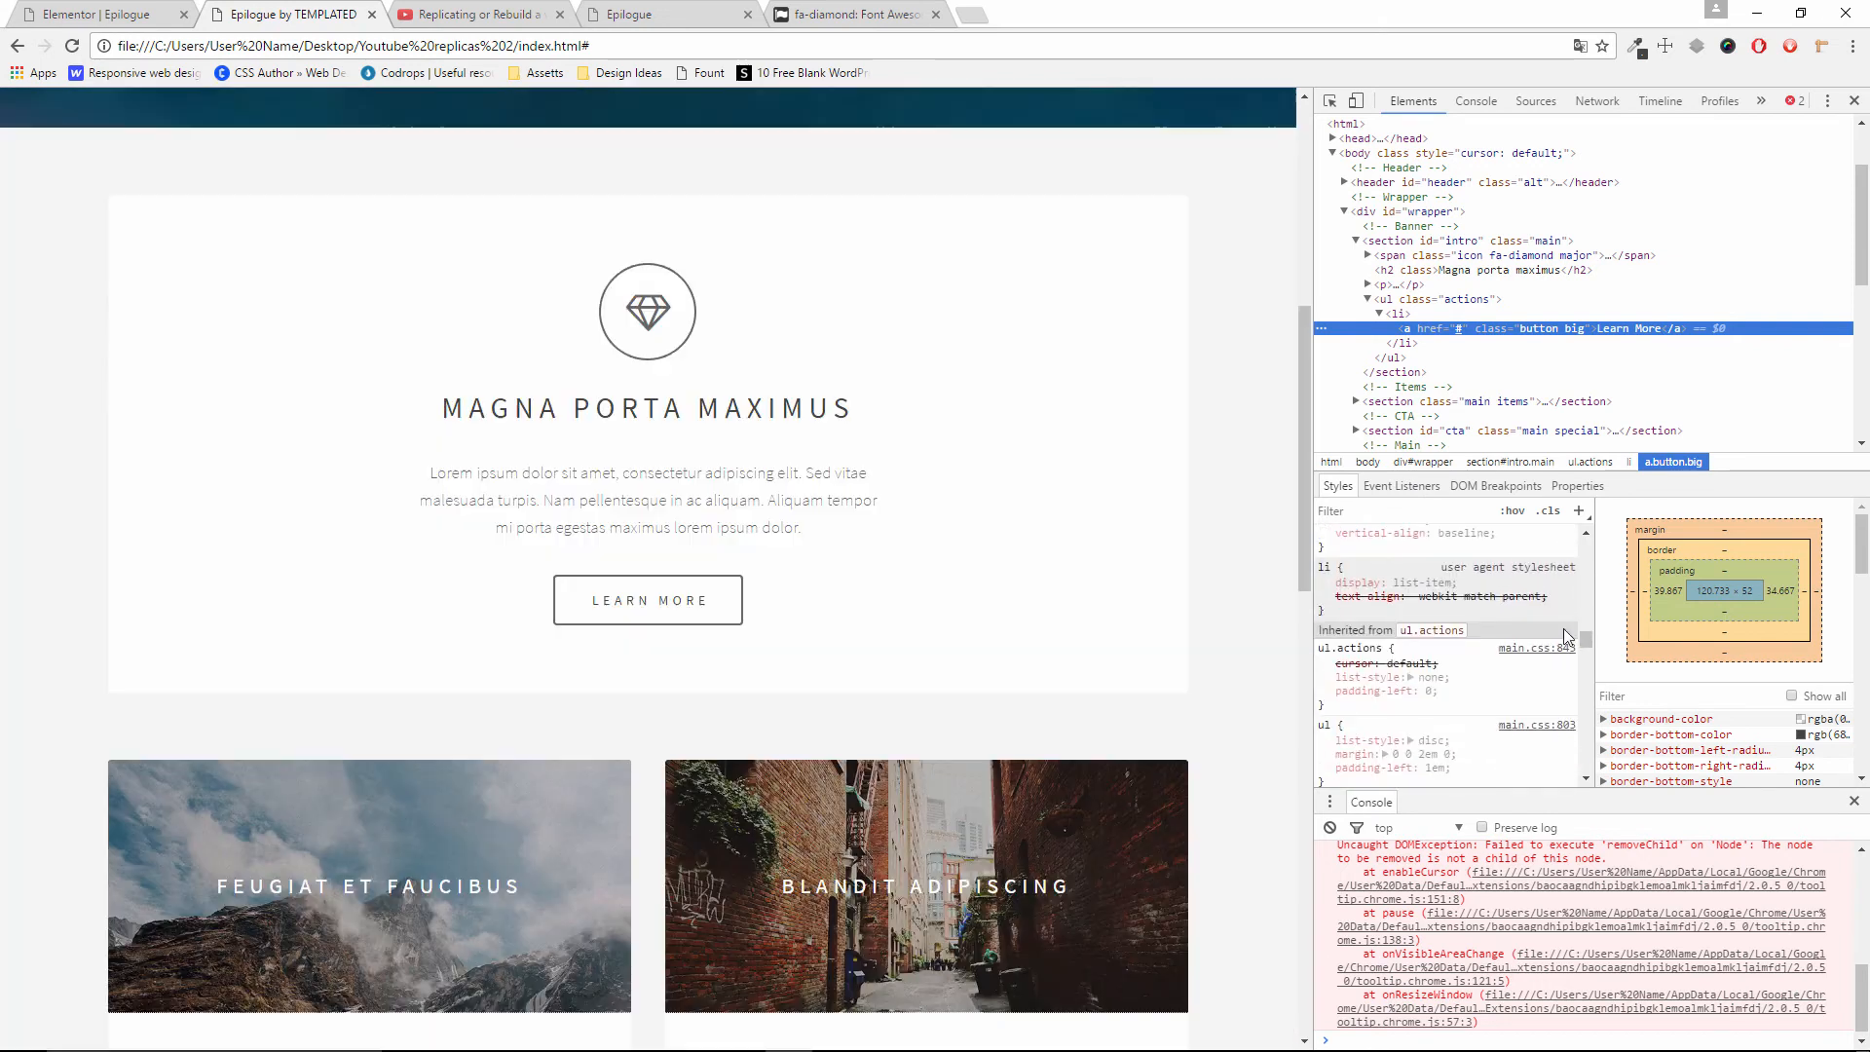
left_click_drag(1586, 640, 1623, 534)
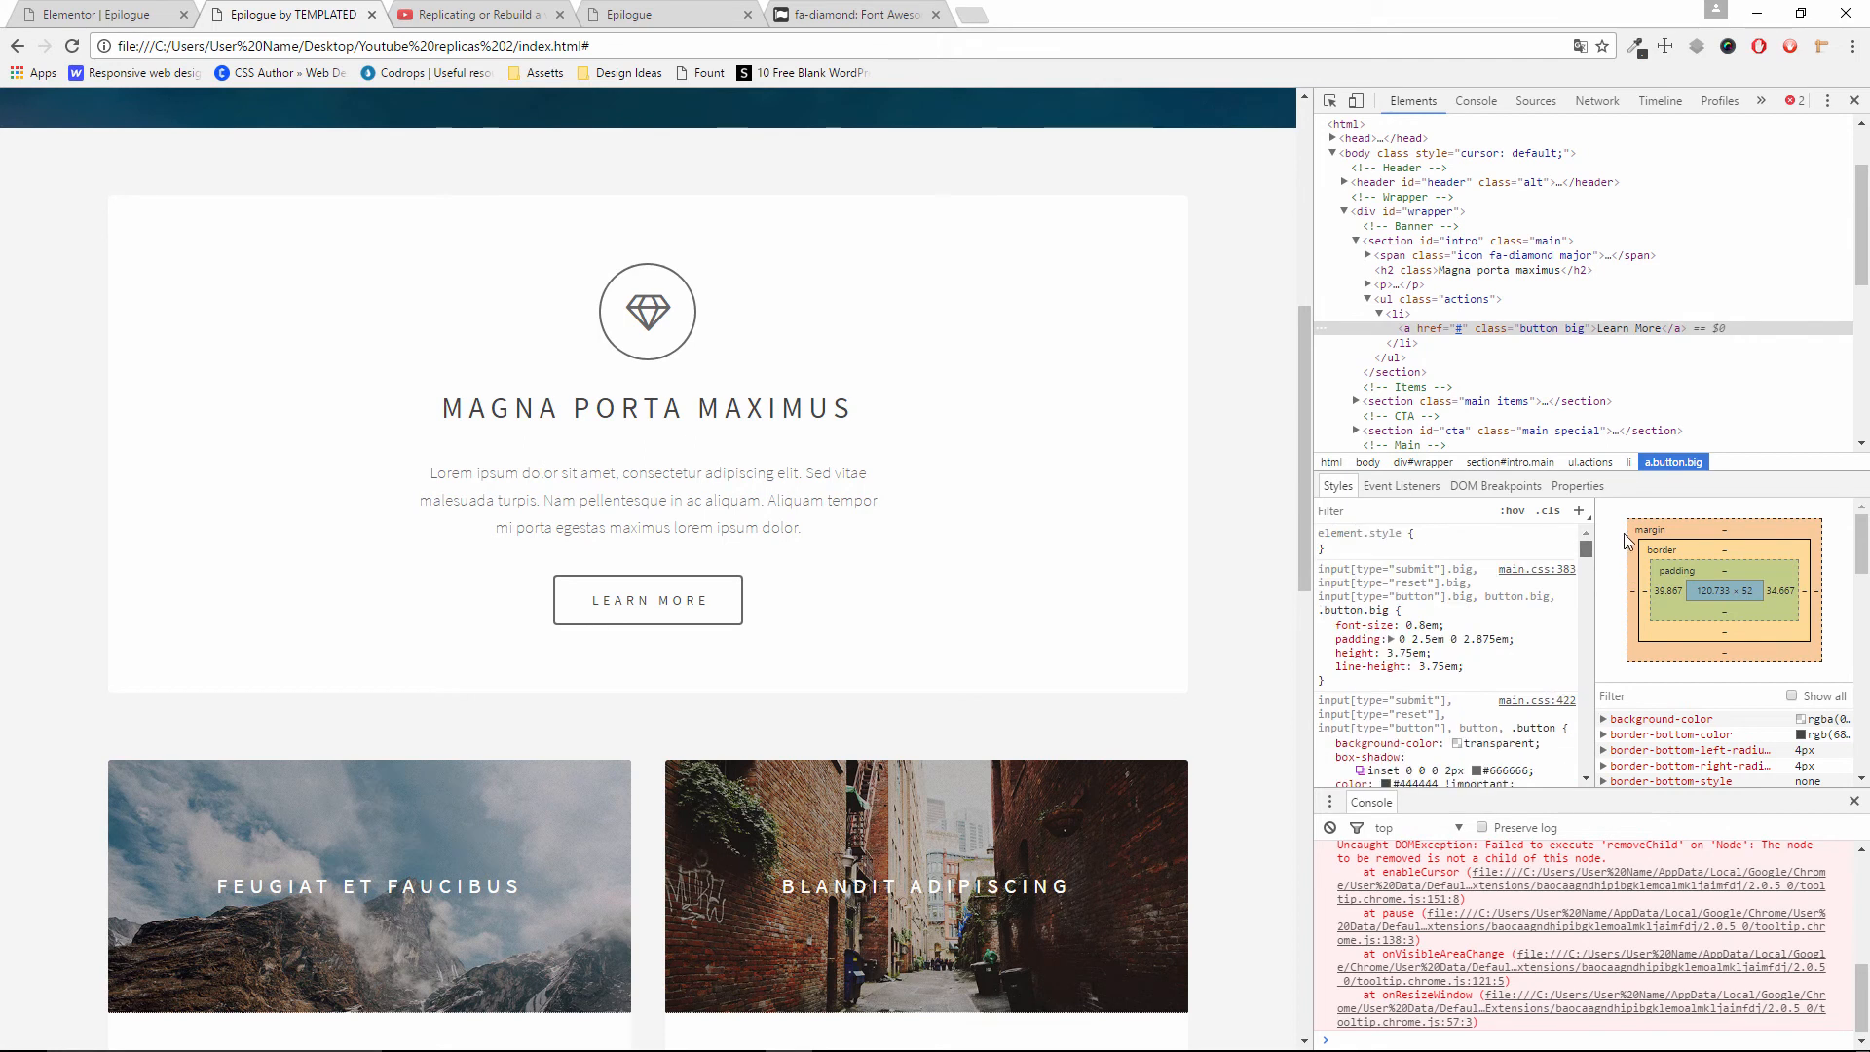
Go back to the reference's Learn More button and examine its hover look and its font-size, padding and height rules
left_click(737, 631)
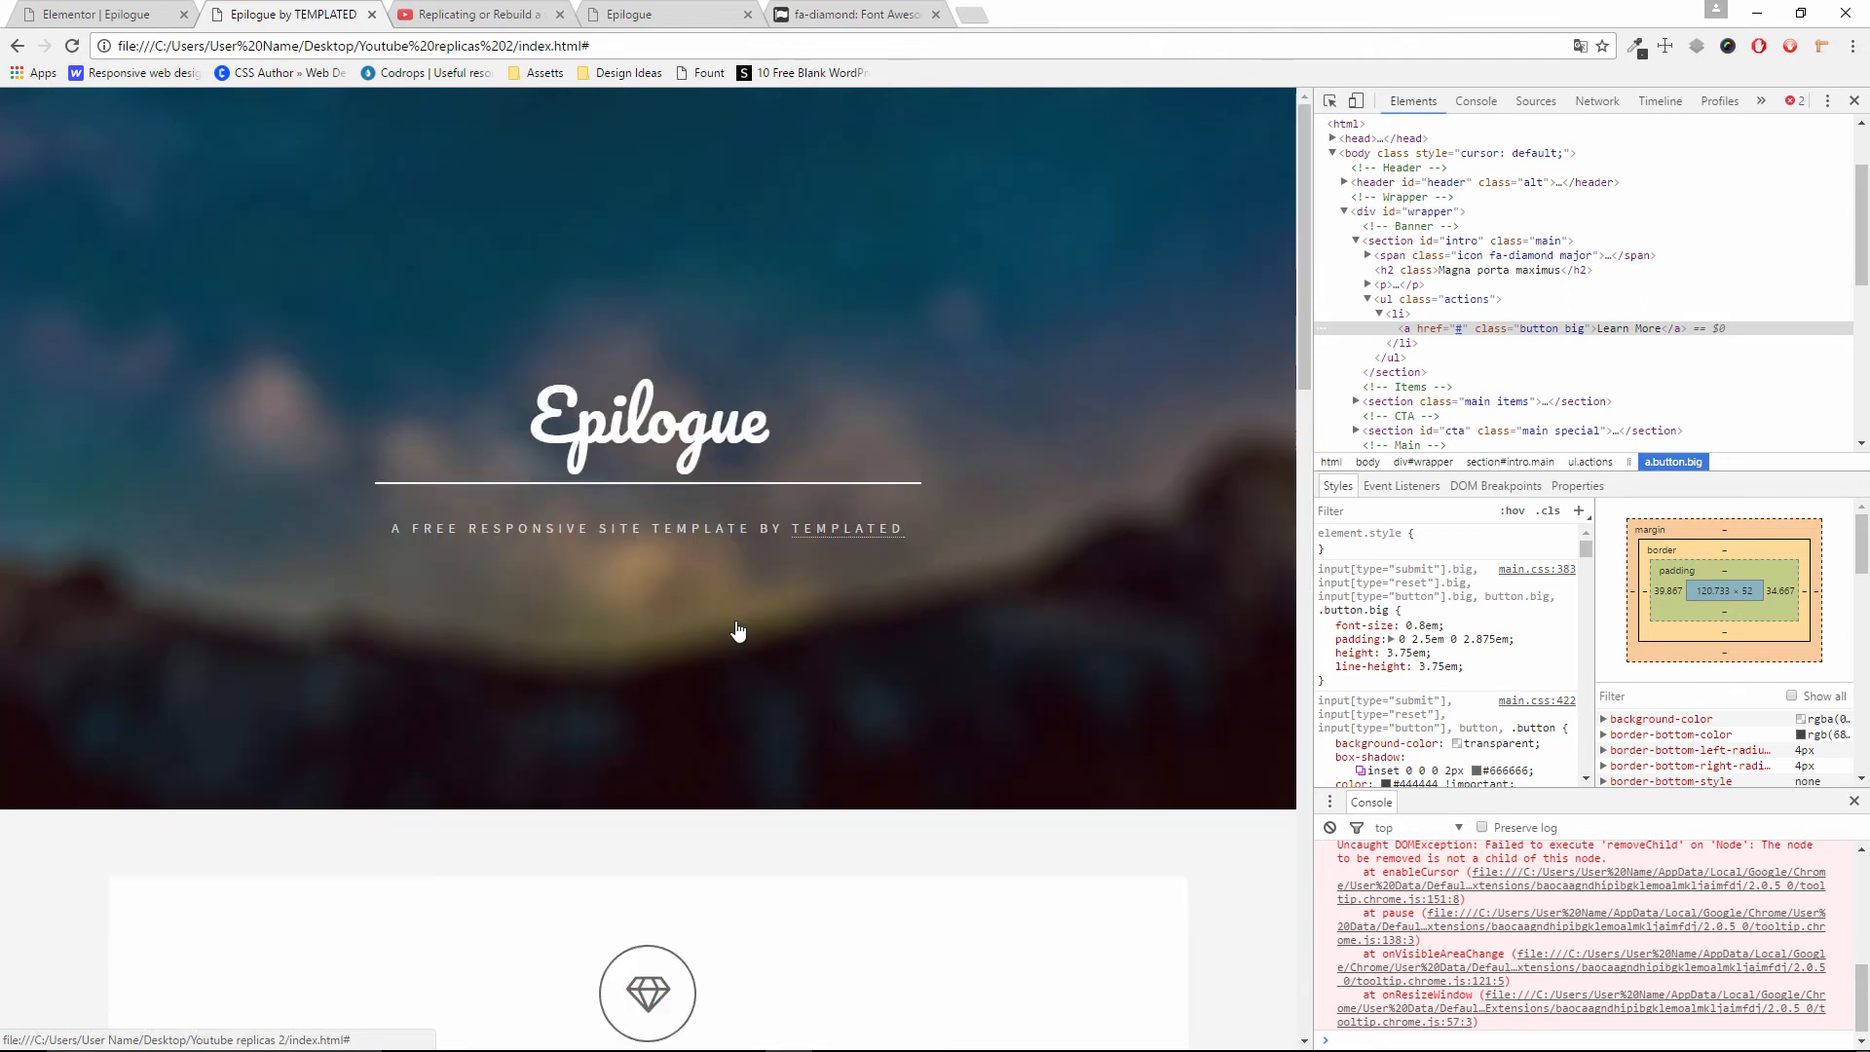
scroll(739, 623, "down", 2)
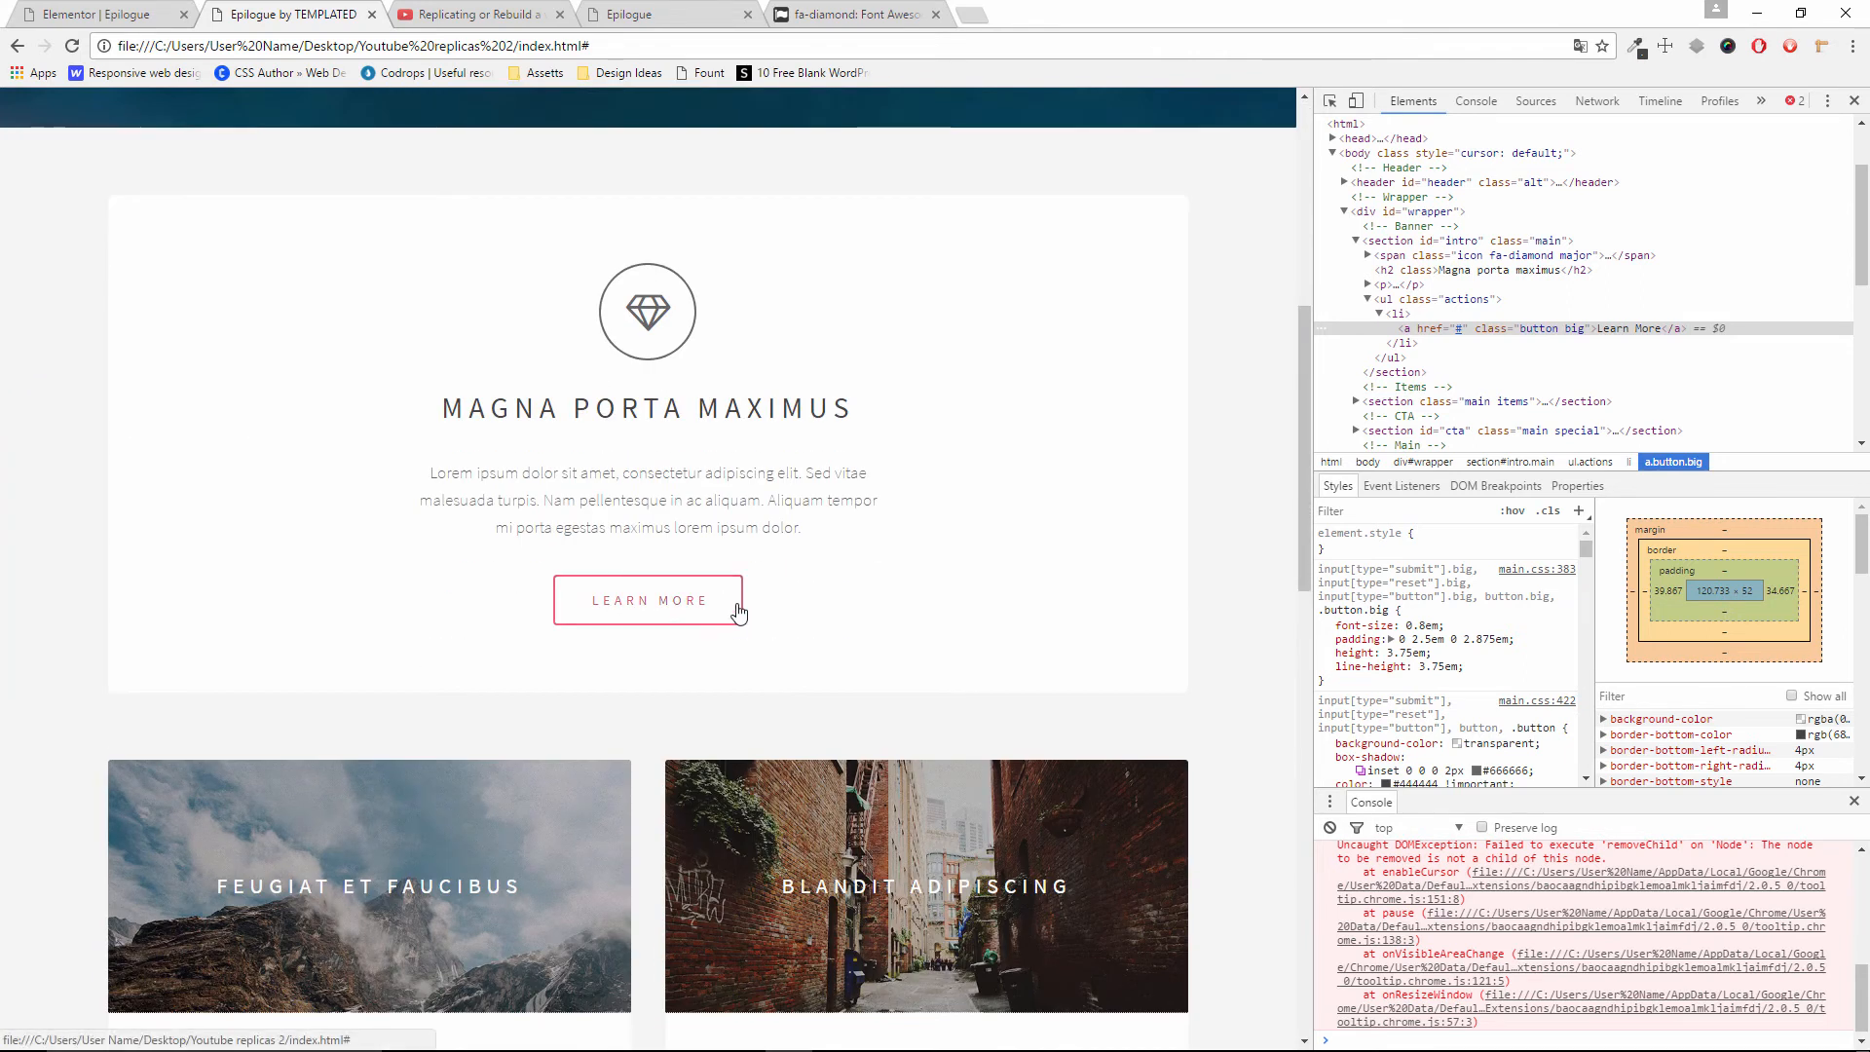
right_click(737, 611)
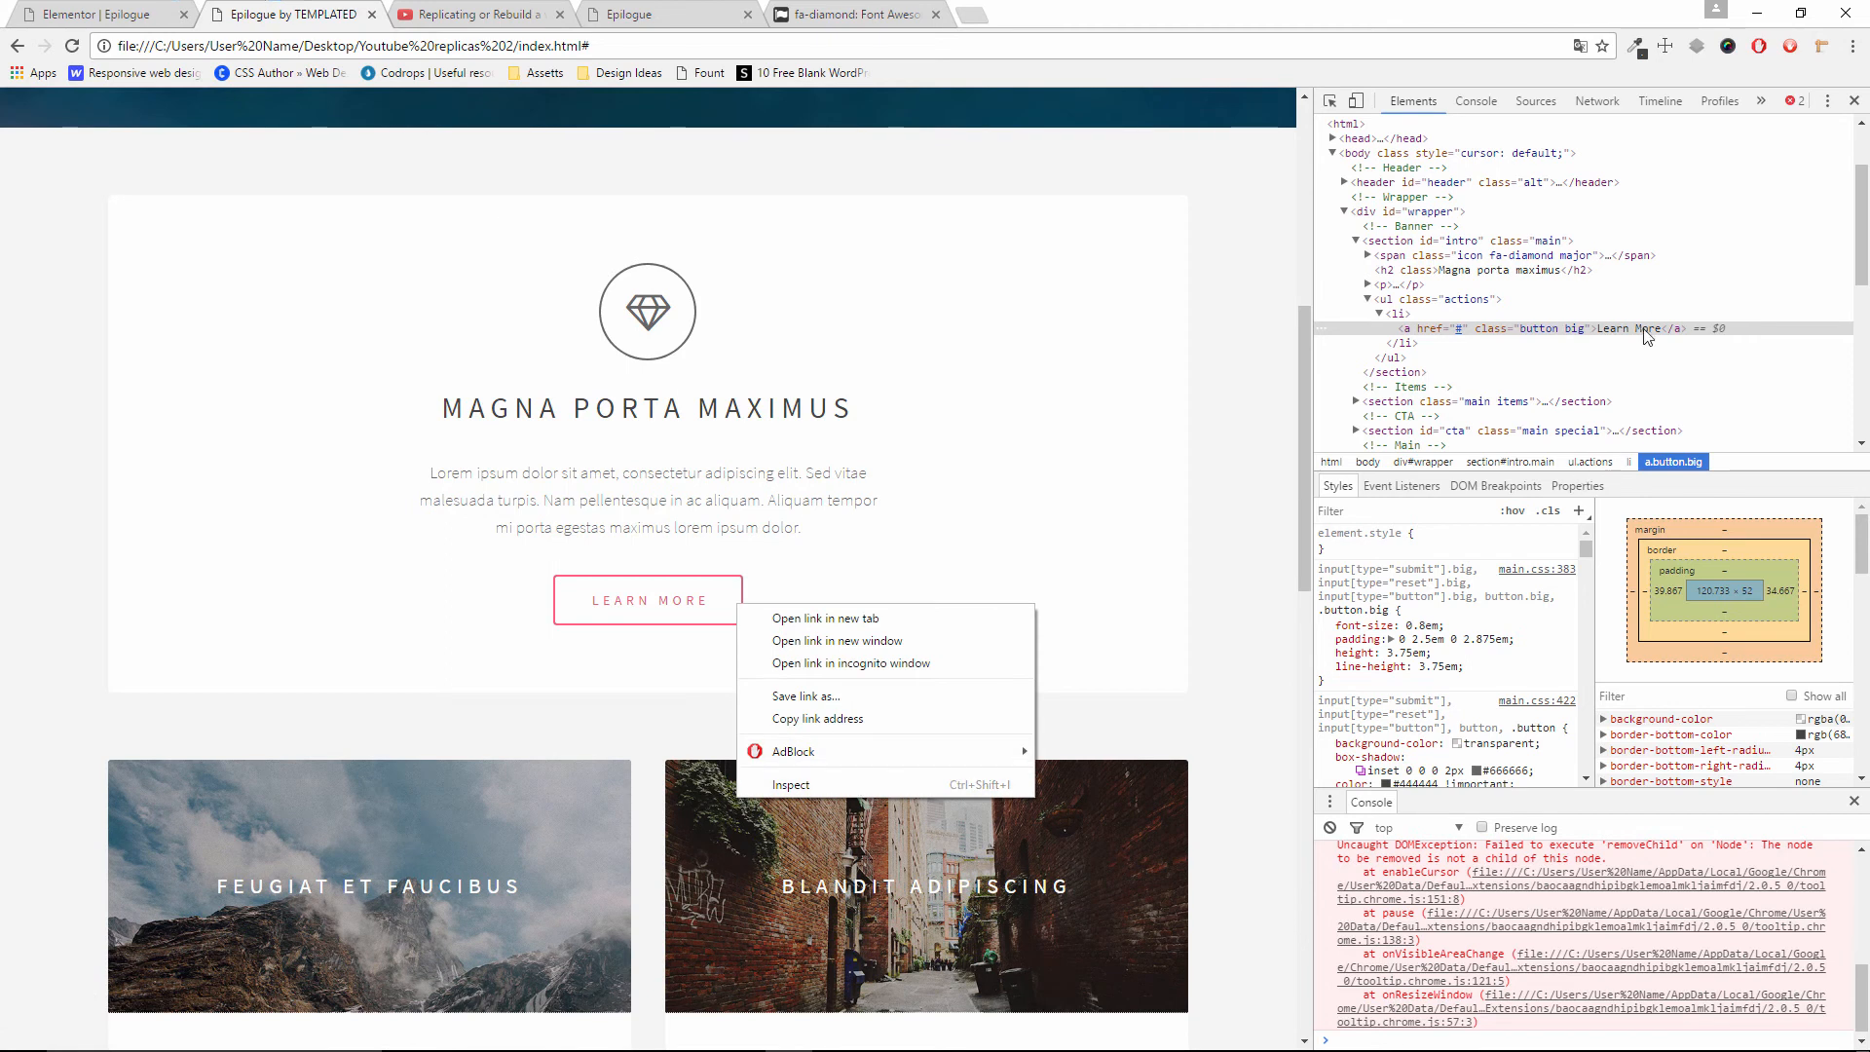
left_click(1605, 366)
scroll(1605, 366, "down", 2)
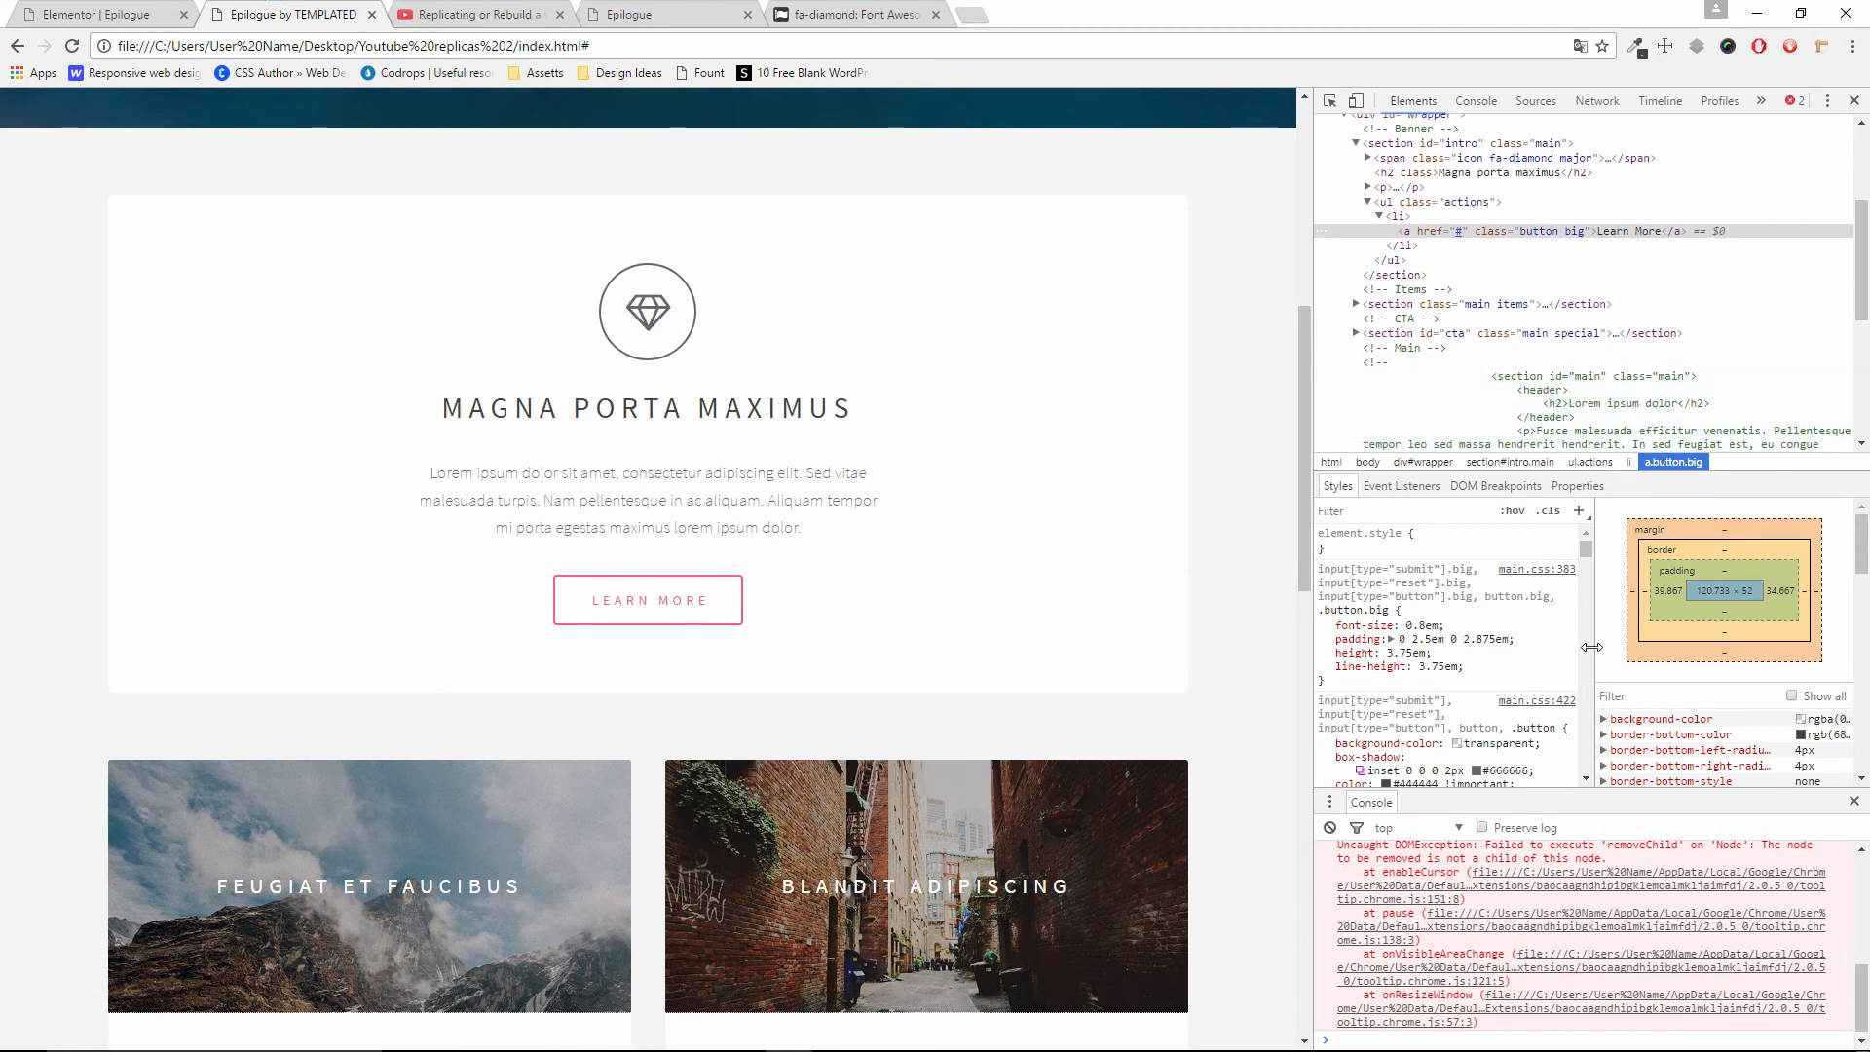
scroll(1631, 865, "down", 1)
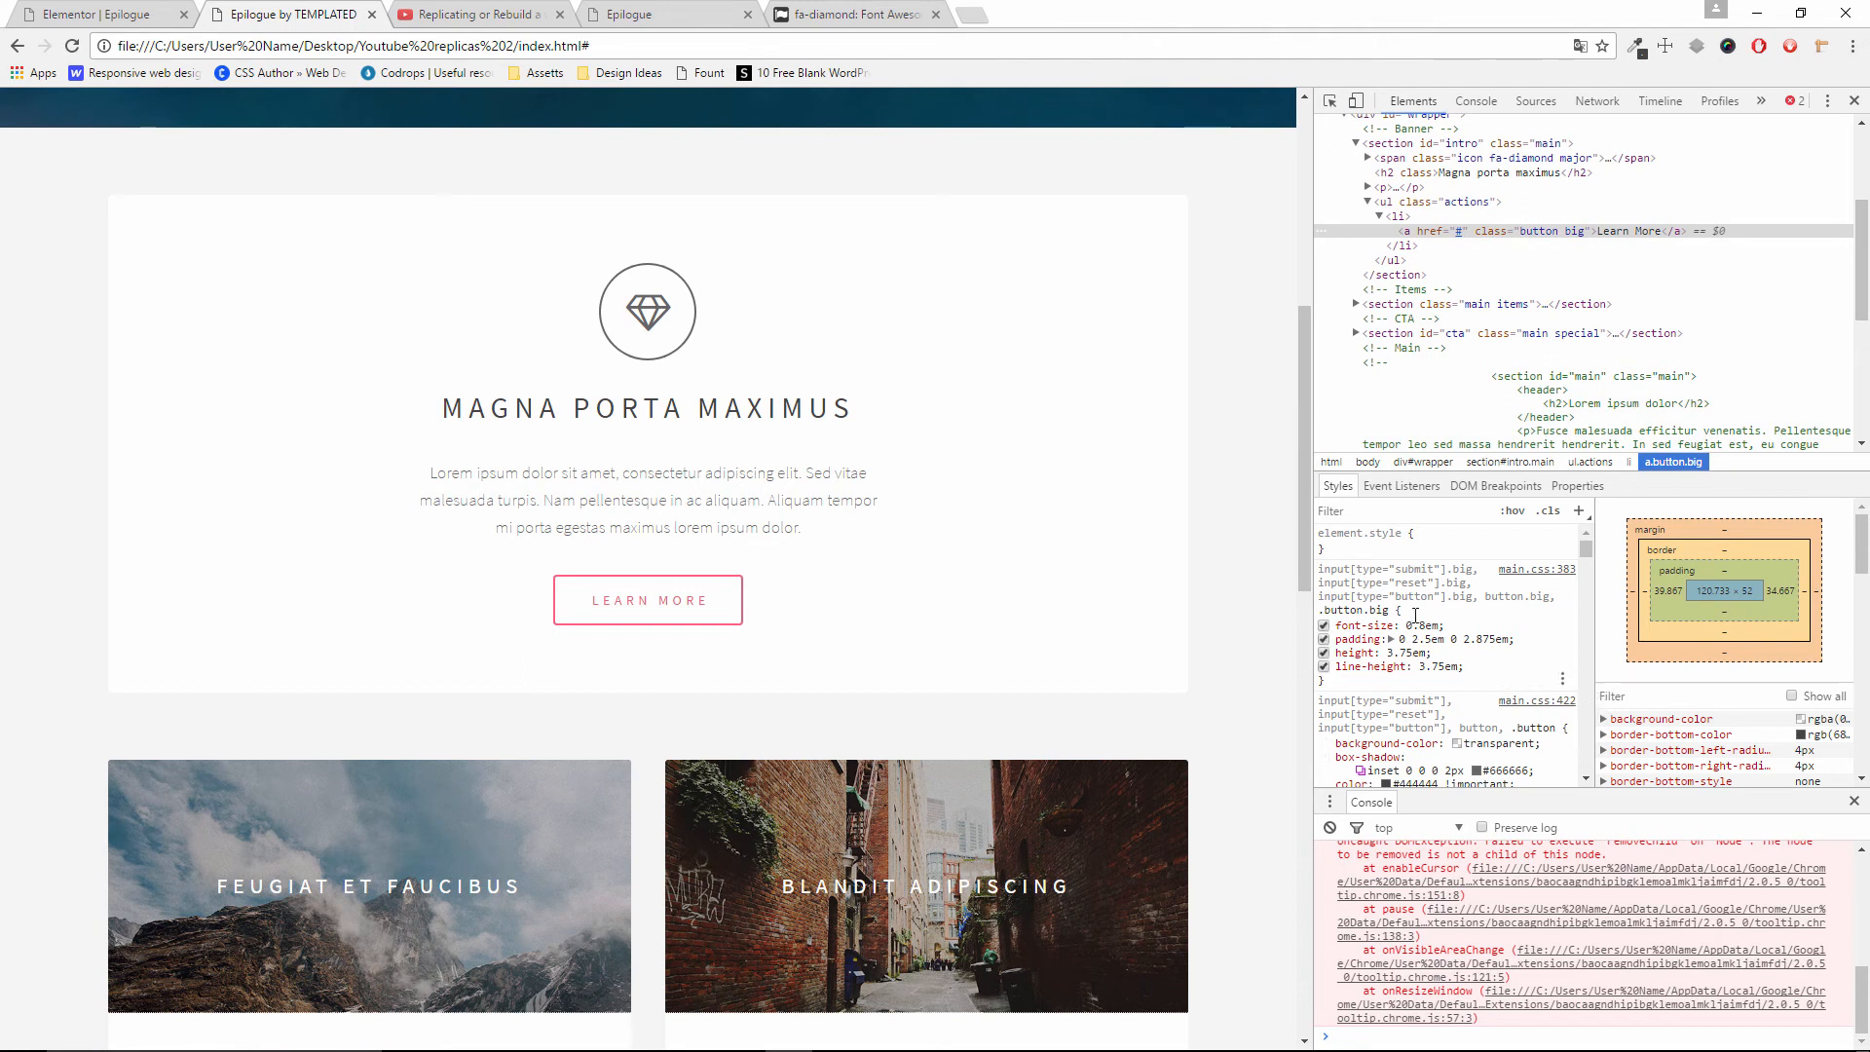
Toggle the box-shadow and colour declarations of the reference button off and on to check which one draws its outline
left_click_drag(1586, 543, 1590, 553)
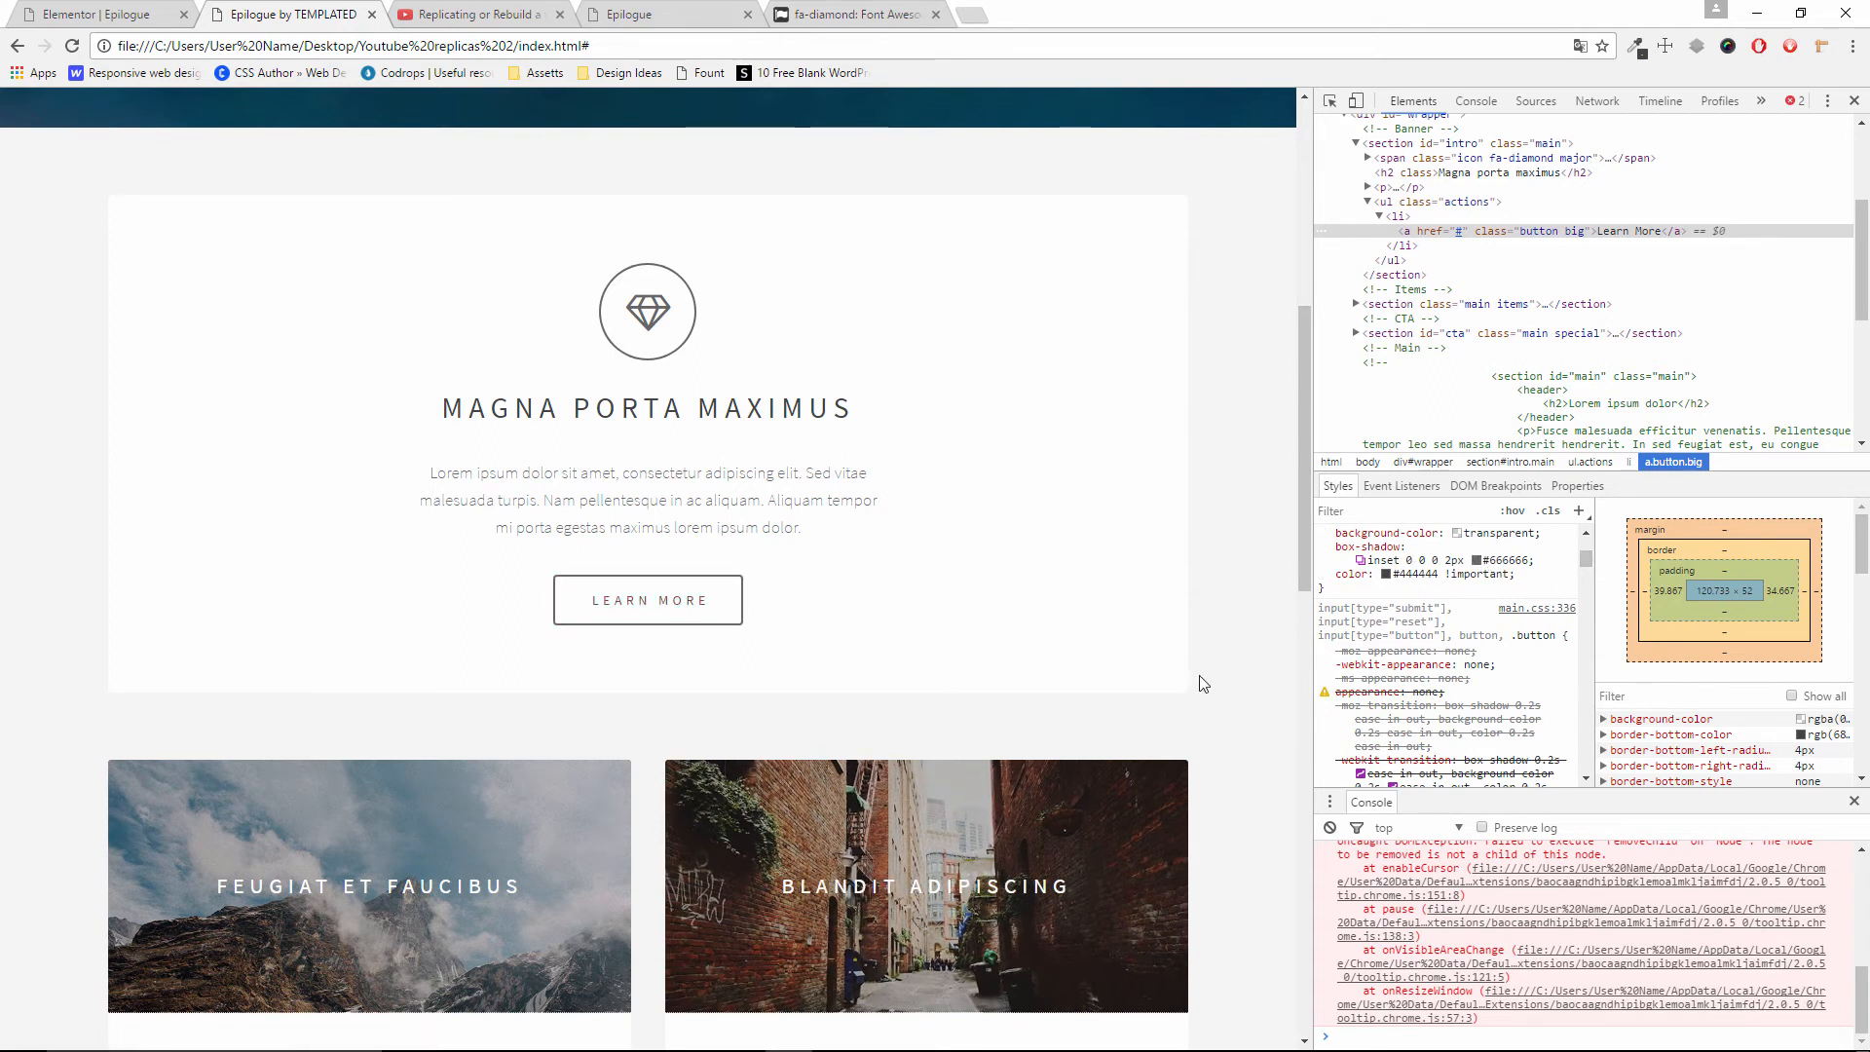
left_click(1324, 548)
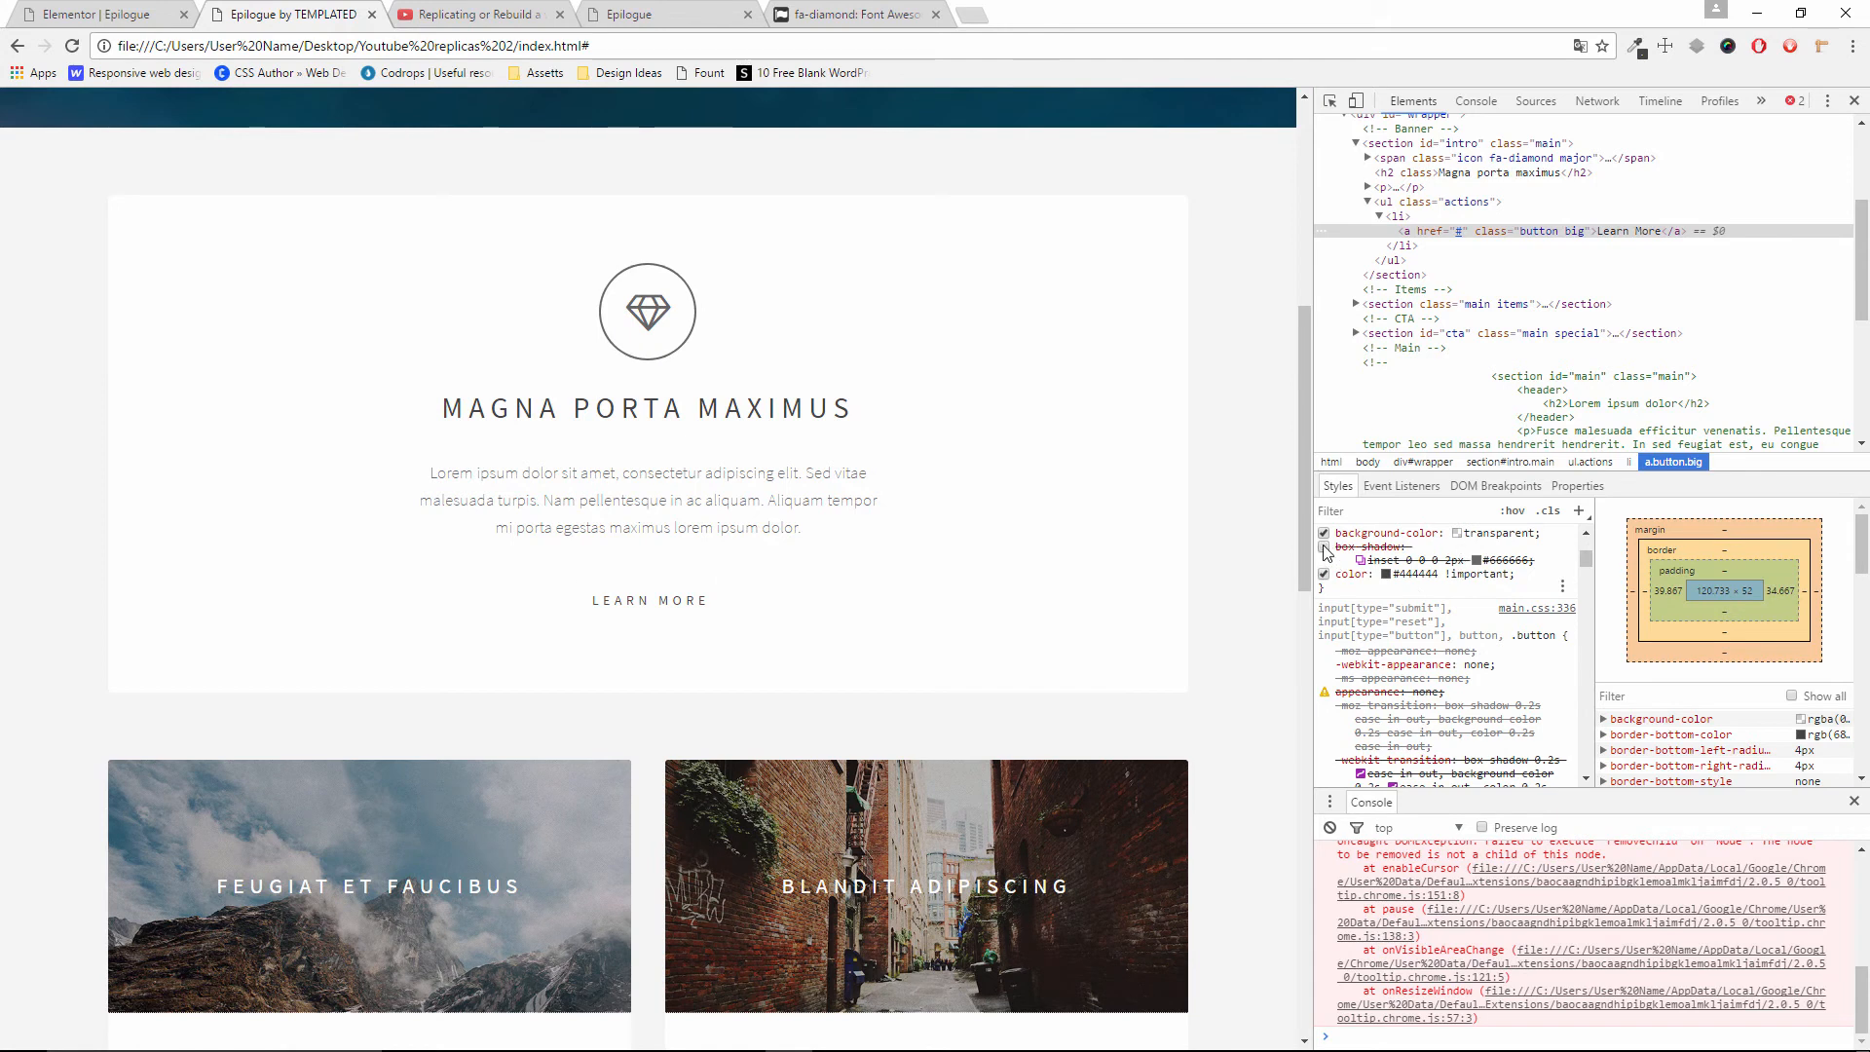
left_click(1324, 547)
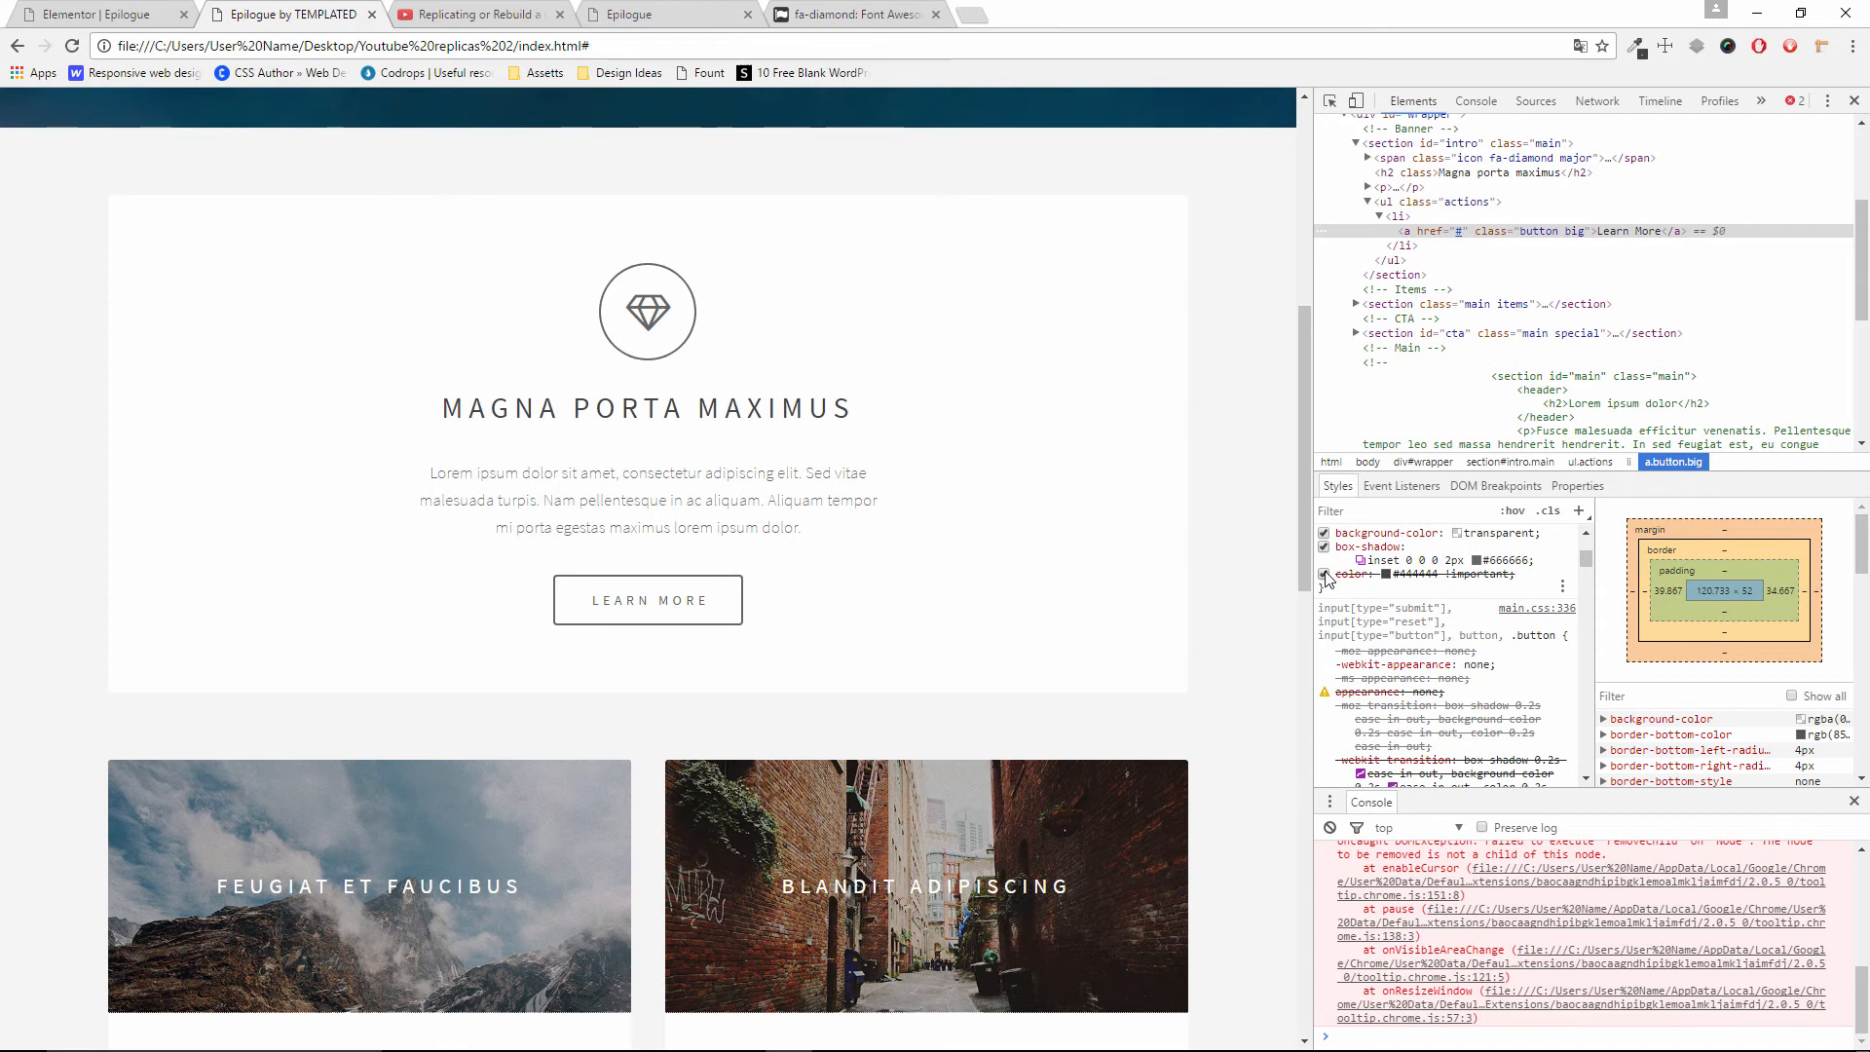
scroll(711, 608, "down", 1)
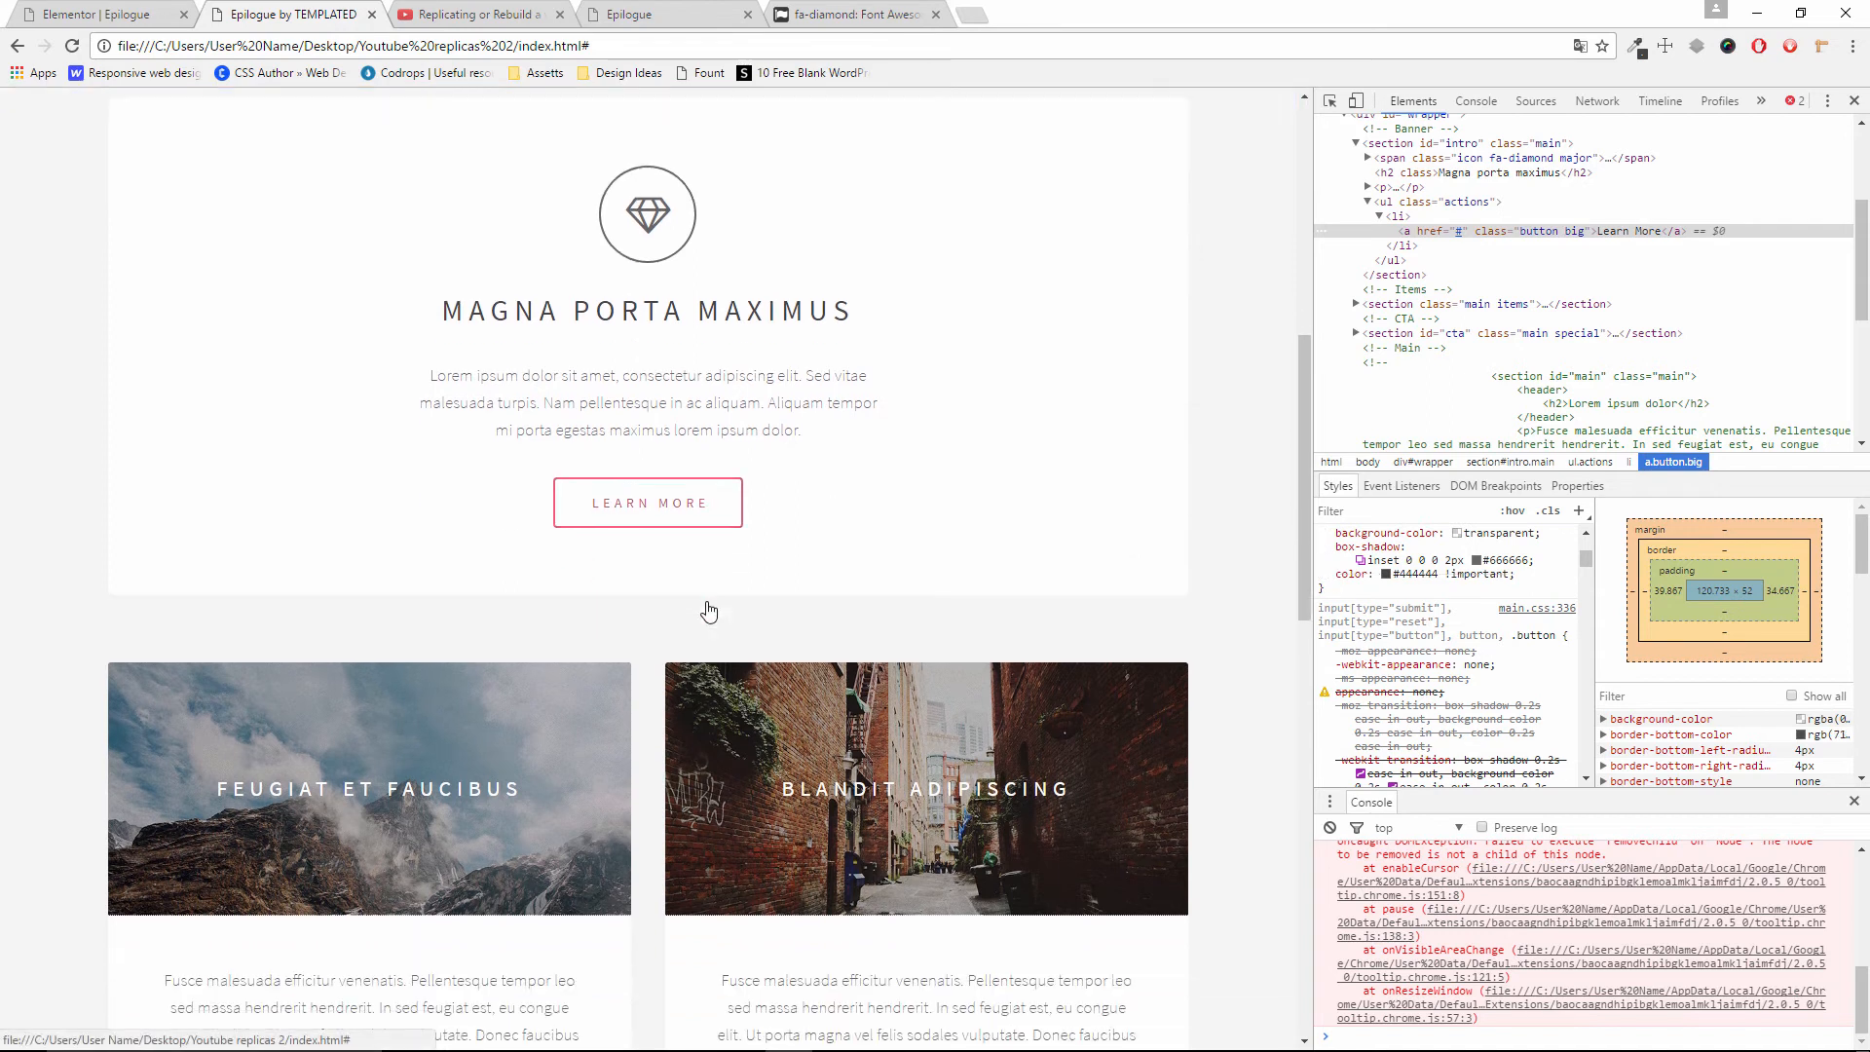
Switch to the Elementor editor, set the button's border colour to #666666 and save the page
left_click(84, 5)
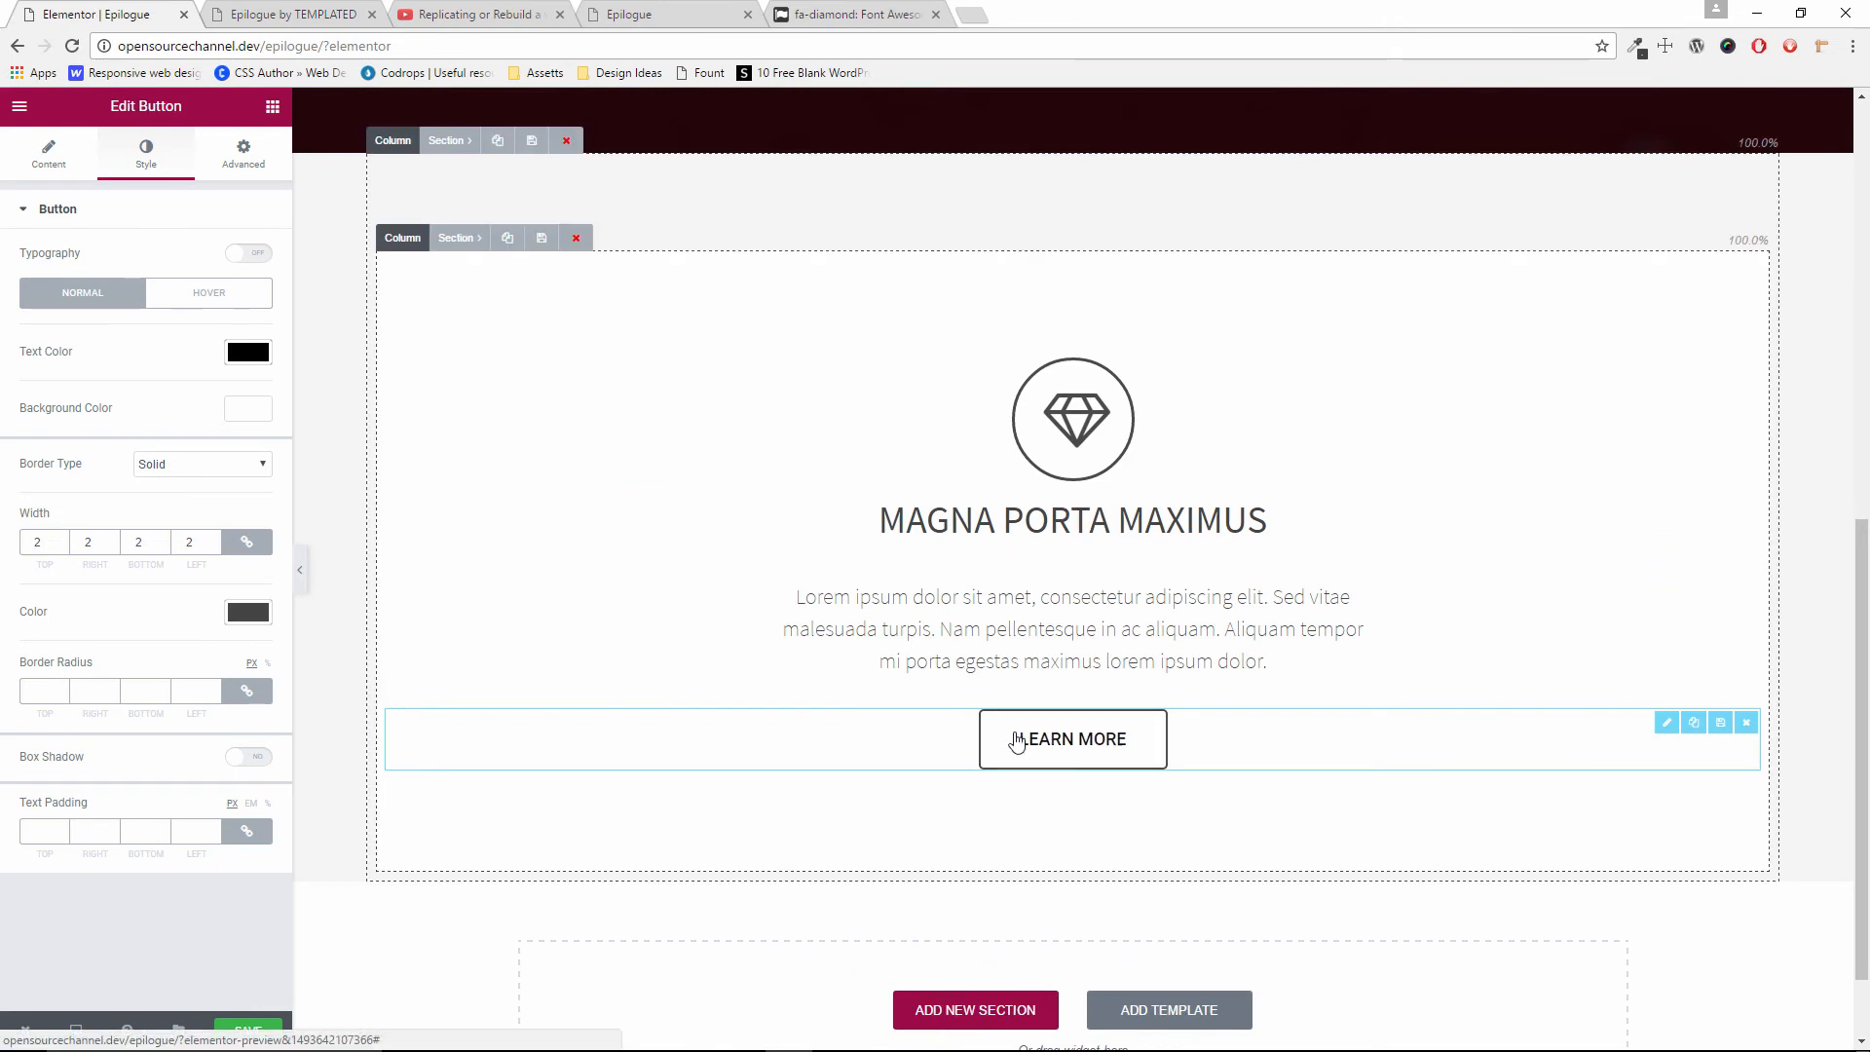
left_click(248, 613)
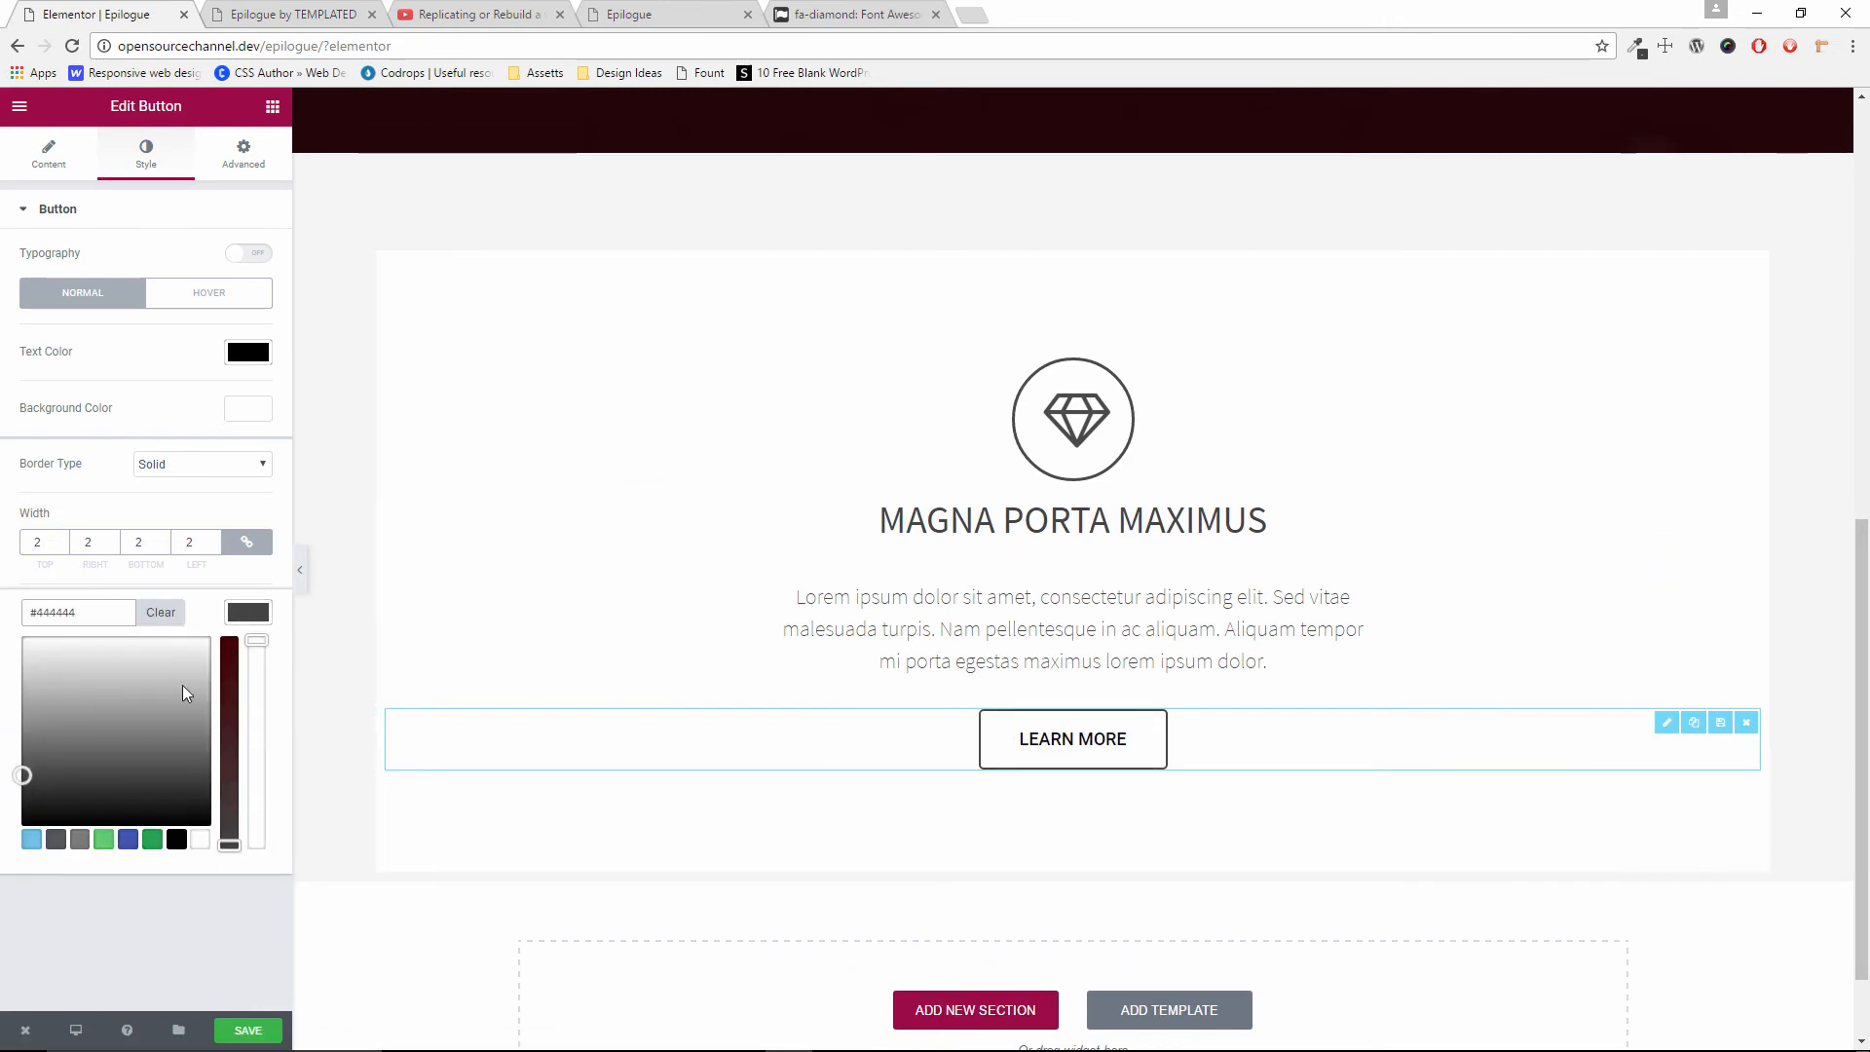
left_click_drag(101, 620, 3, 551)
type("#666666")
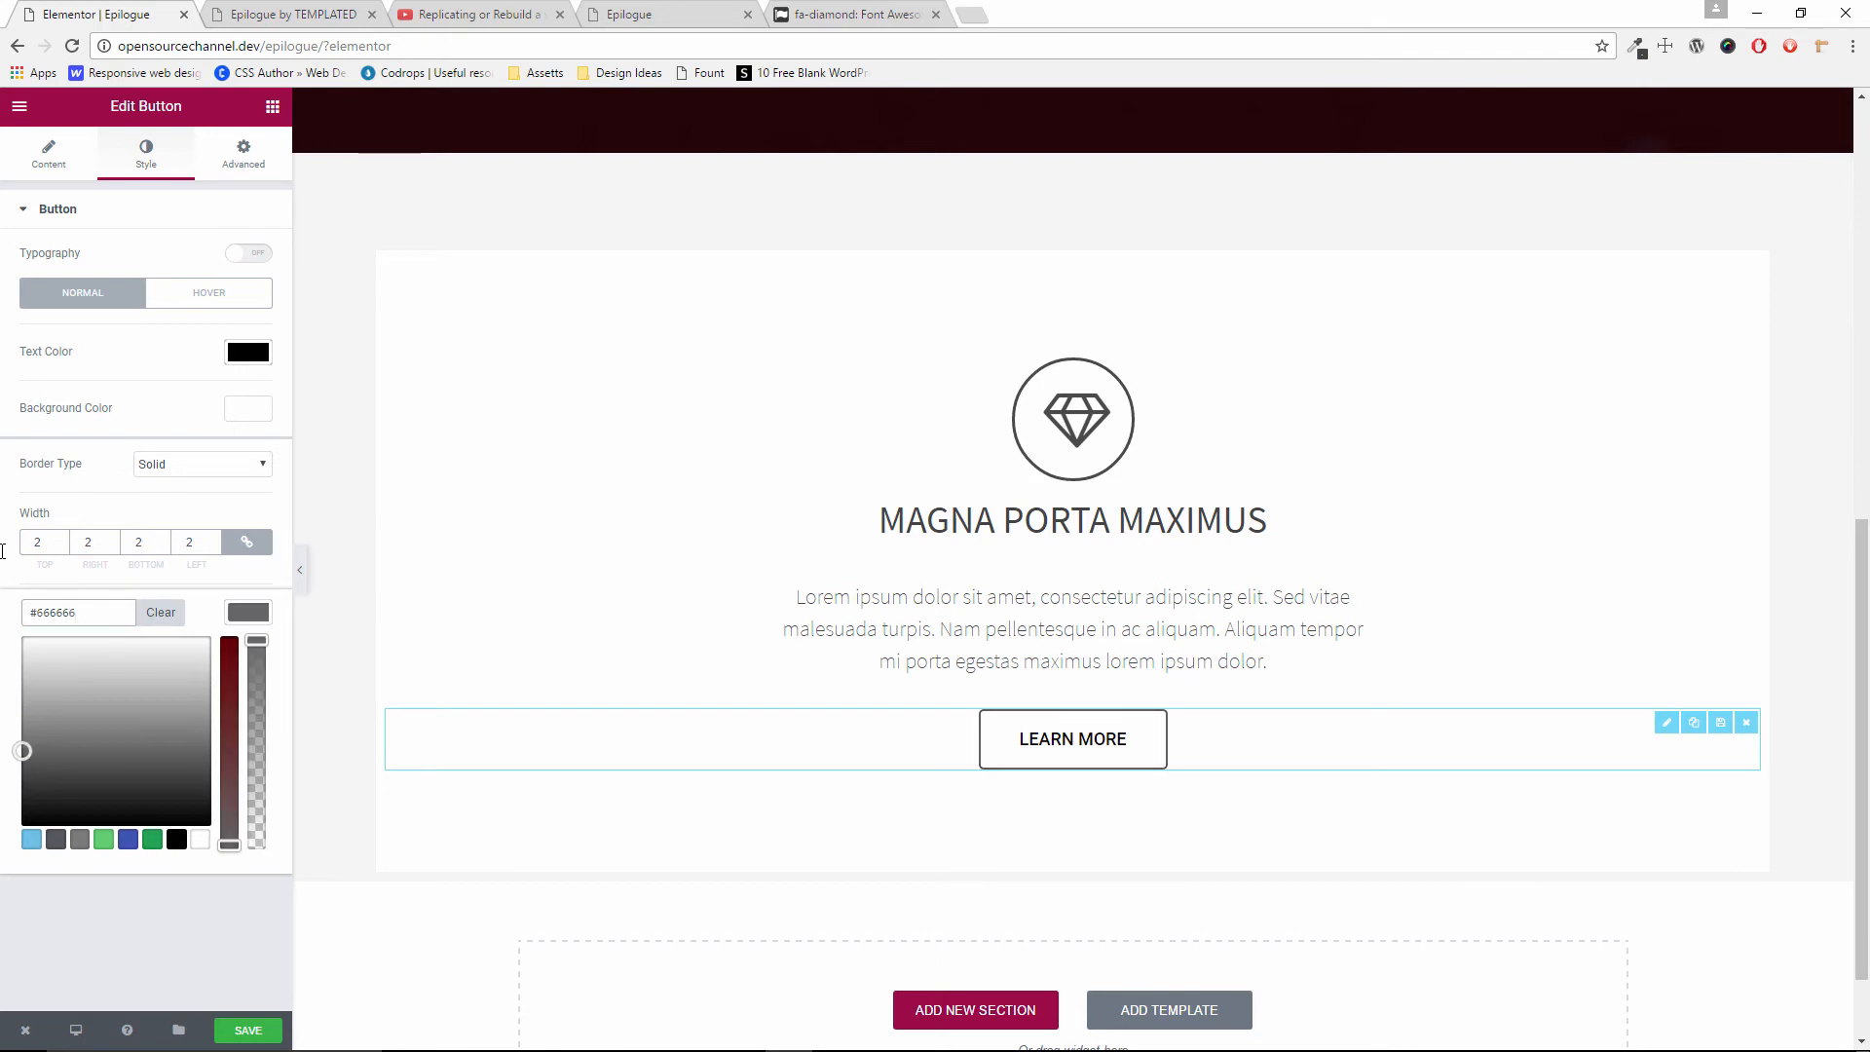
left_click(314, 955)
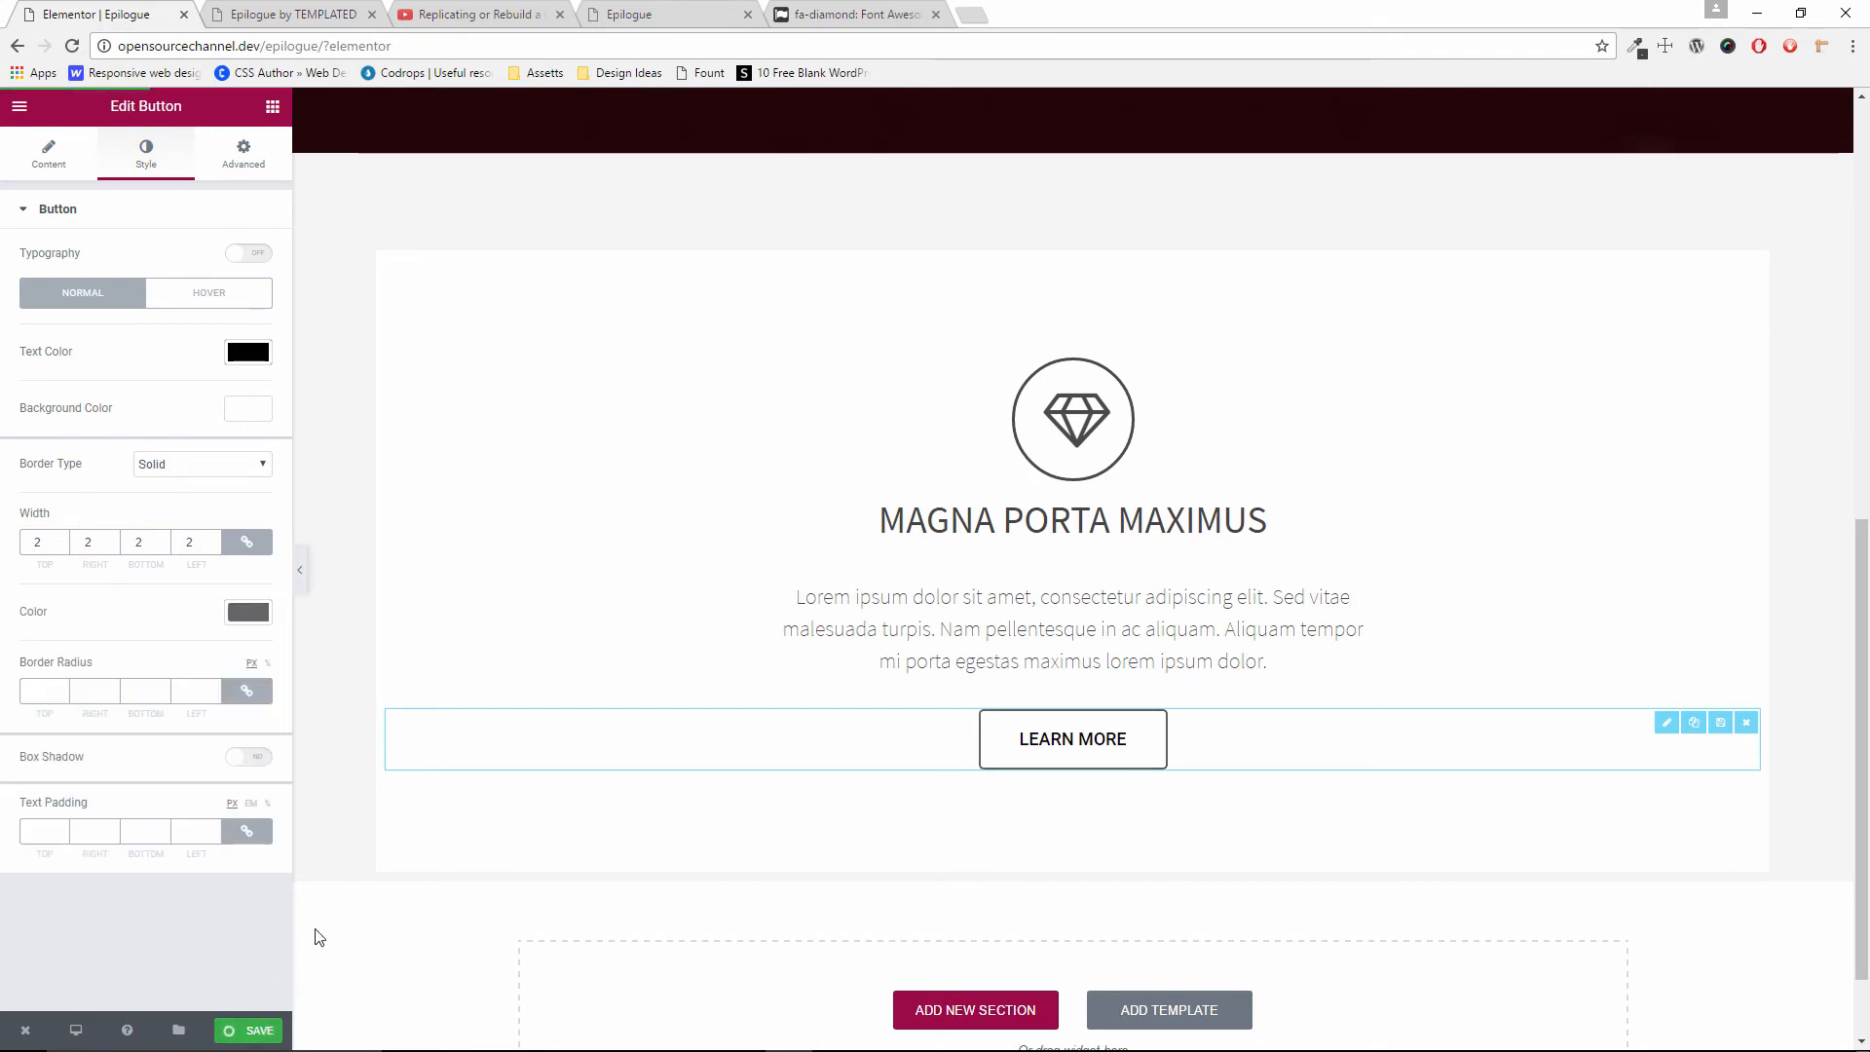
key("ctrl+s")
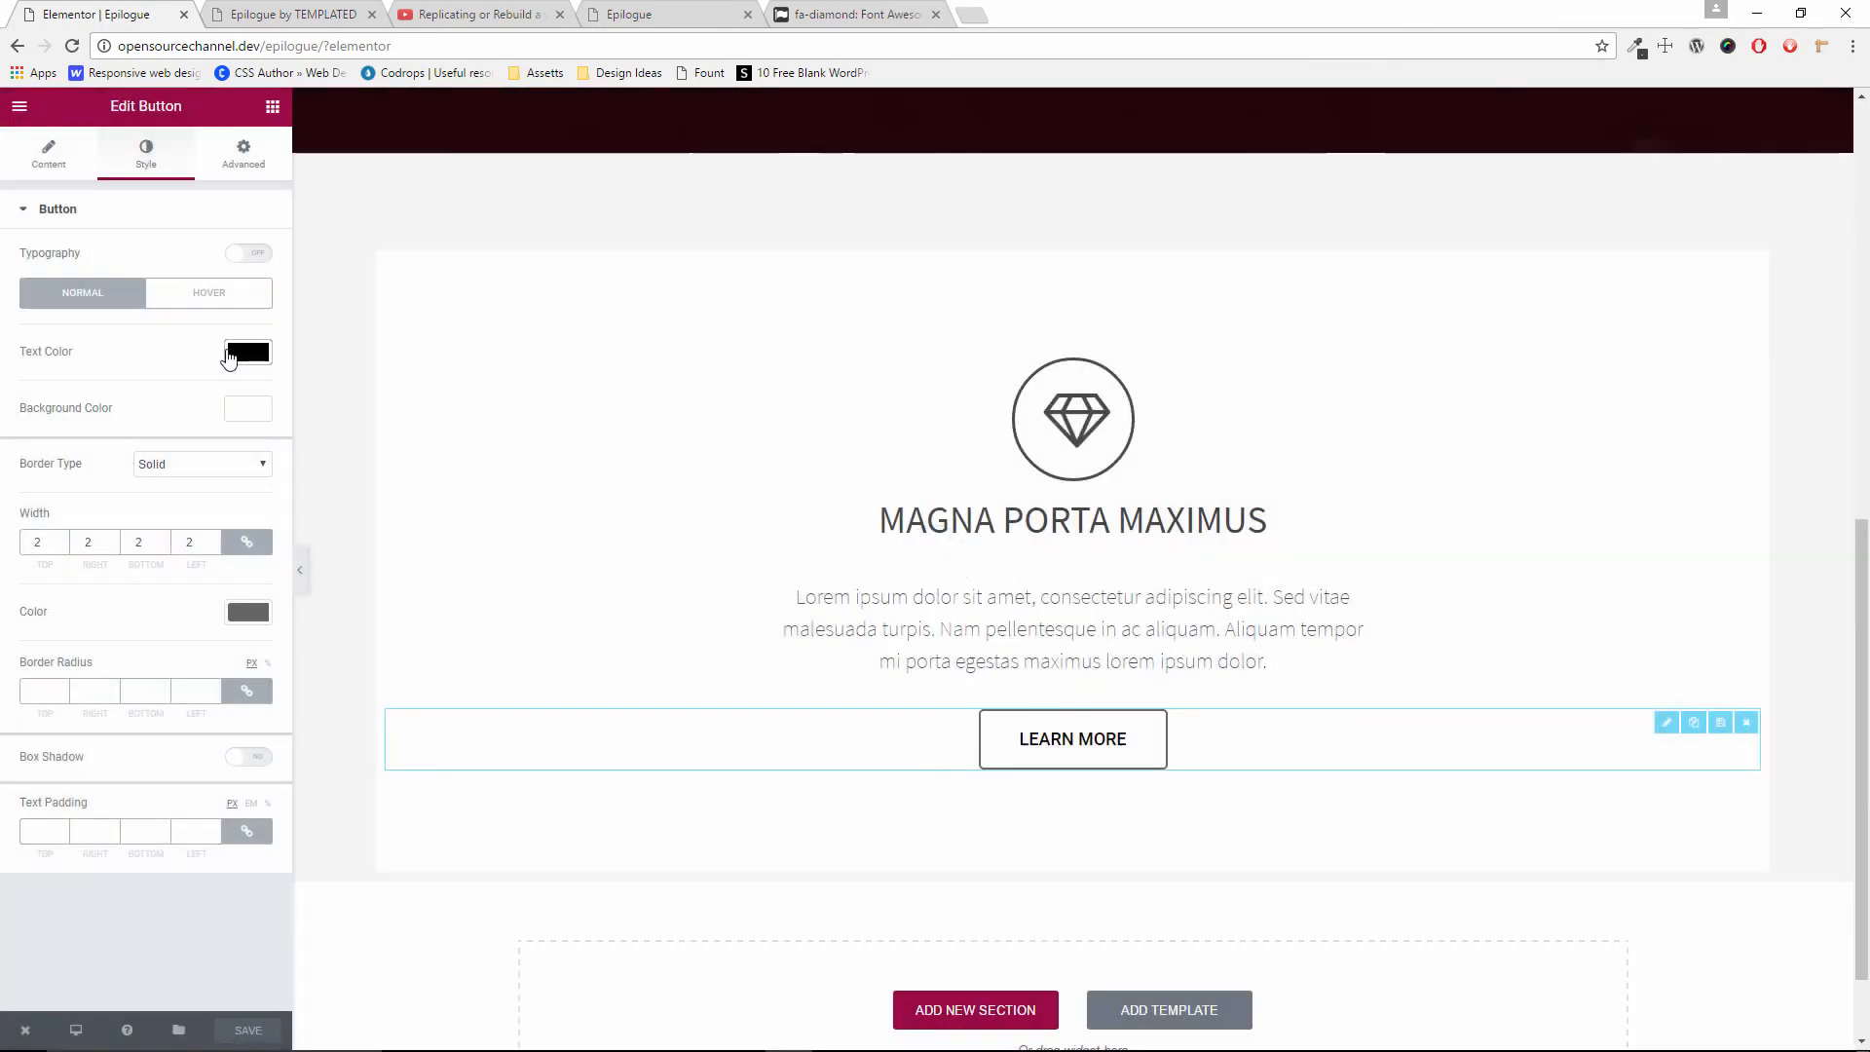
Set the Learn More button's normal text colour to #444444
left_click(230, 352)
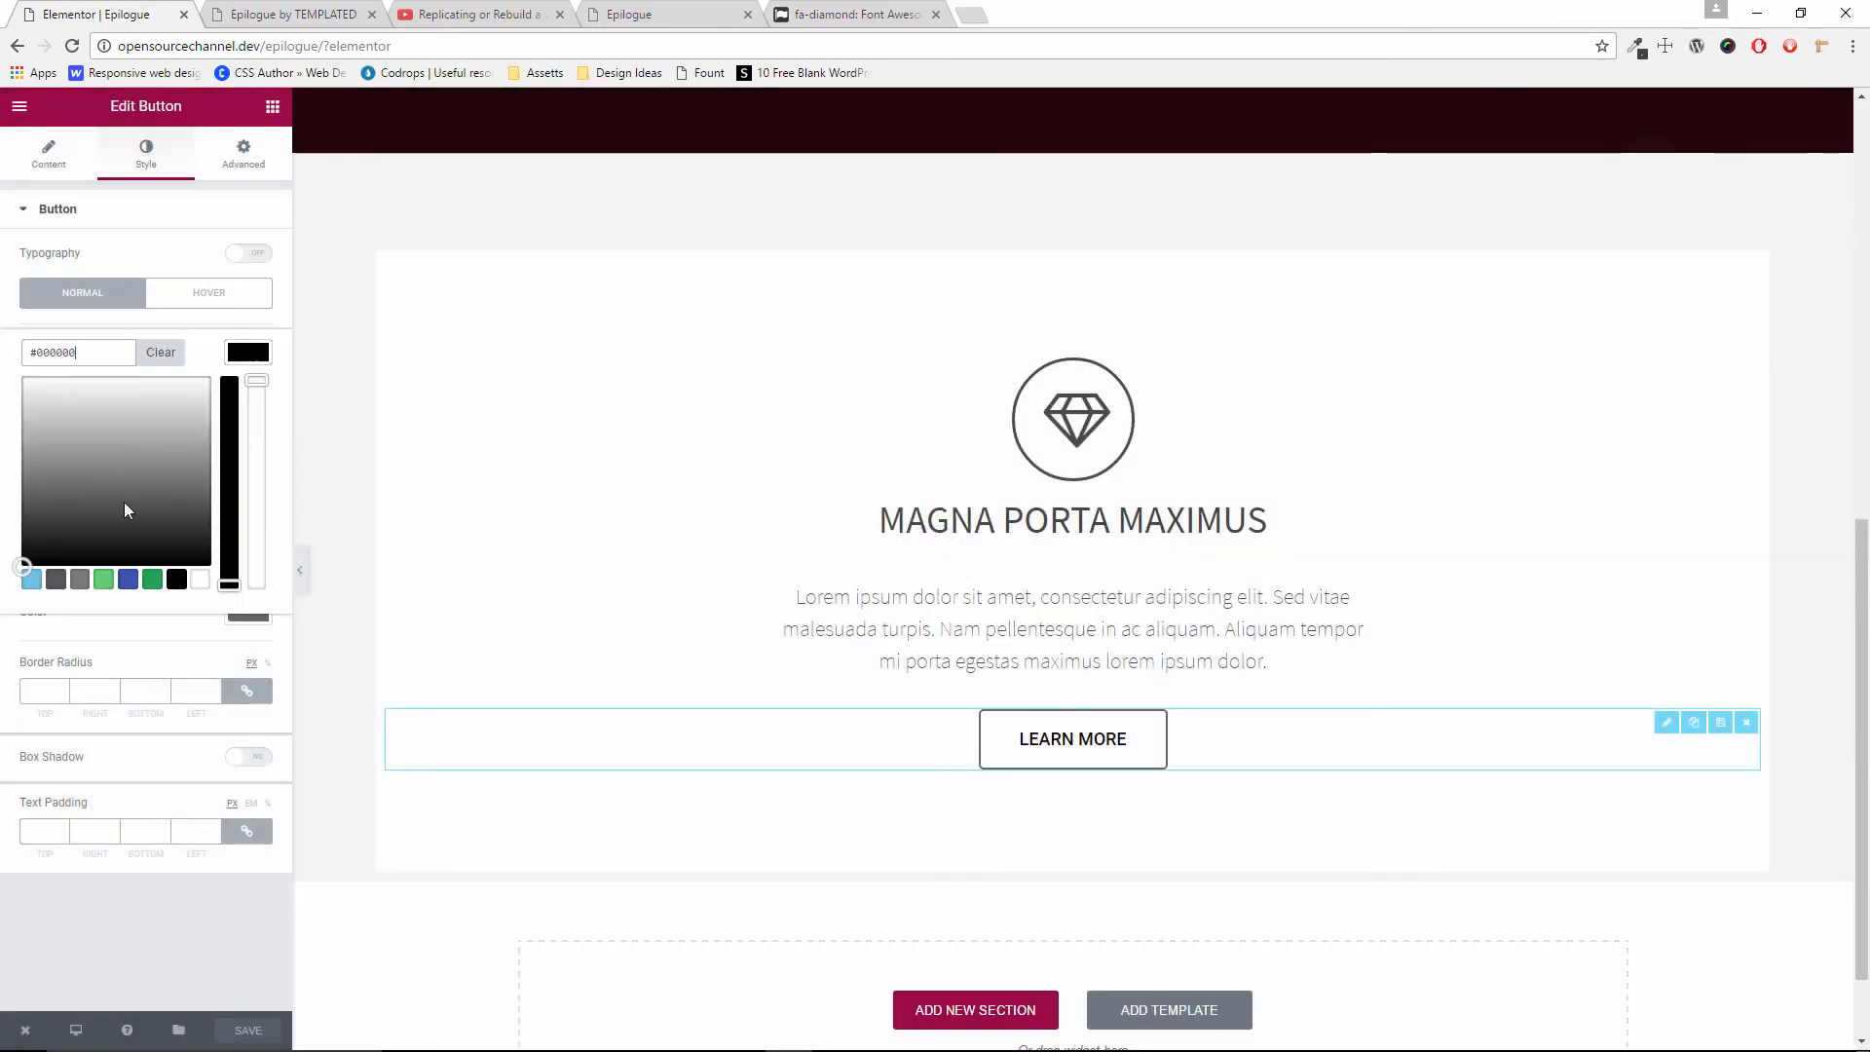
left_click_drag(75, 352, 3, 304)
type("#444444")
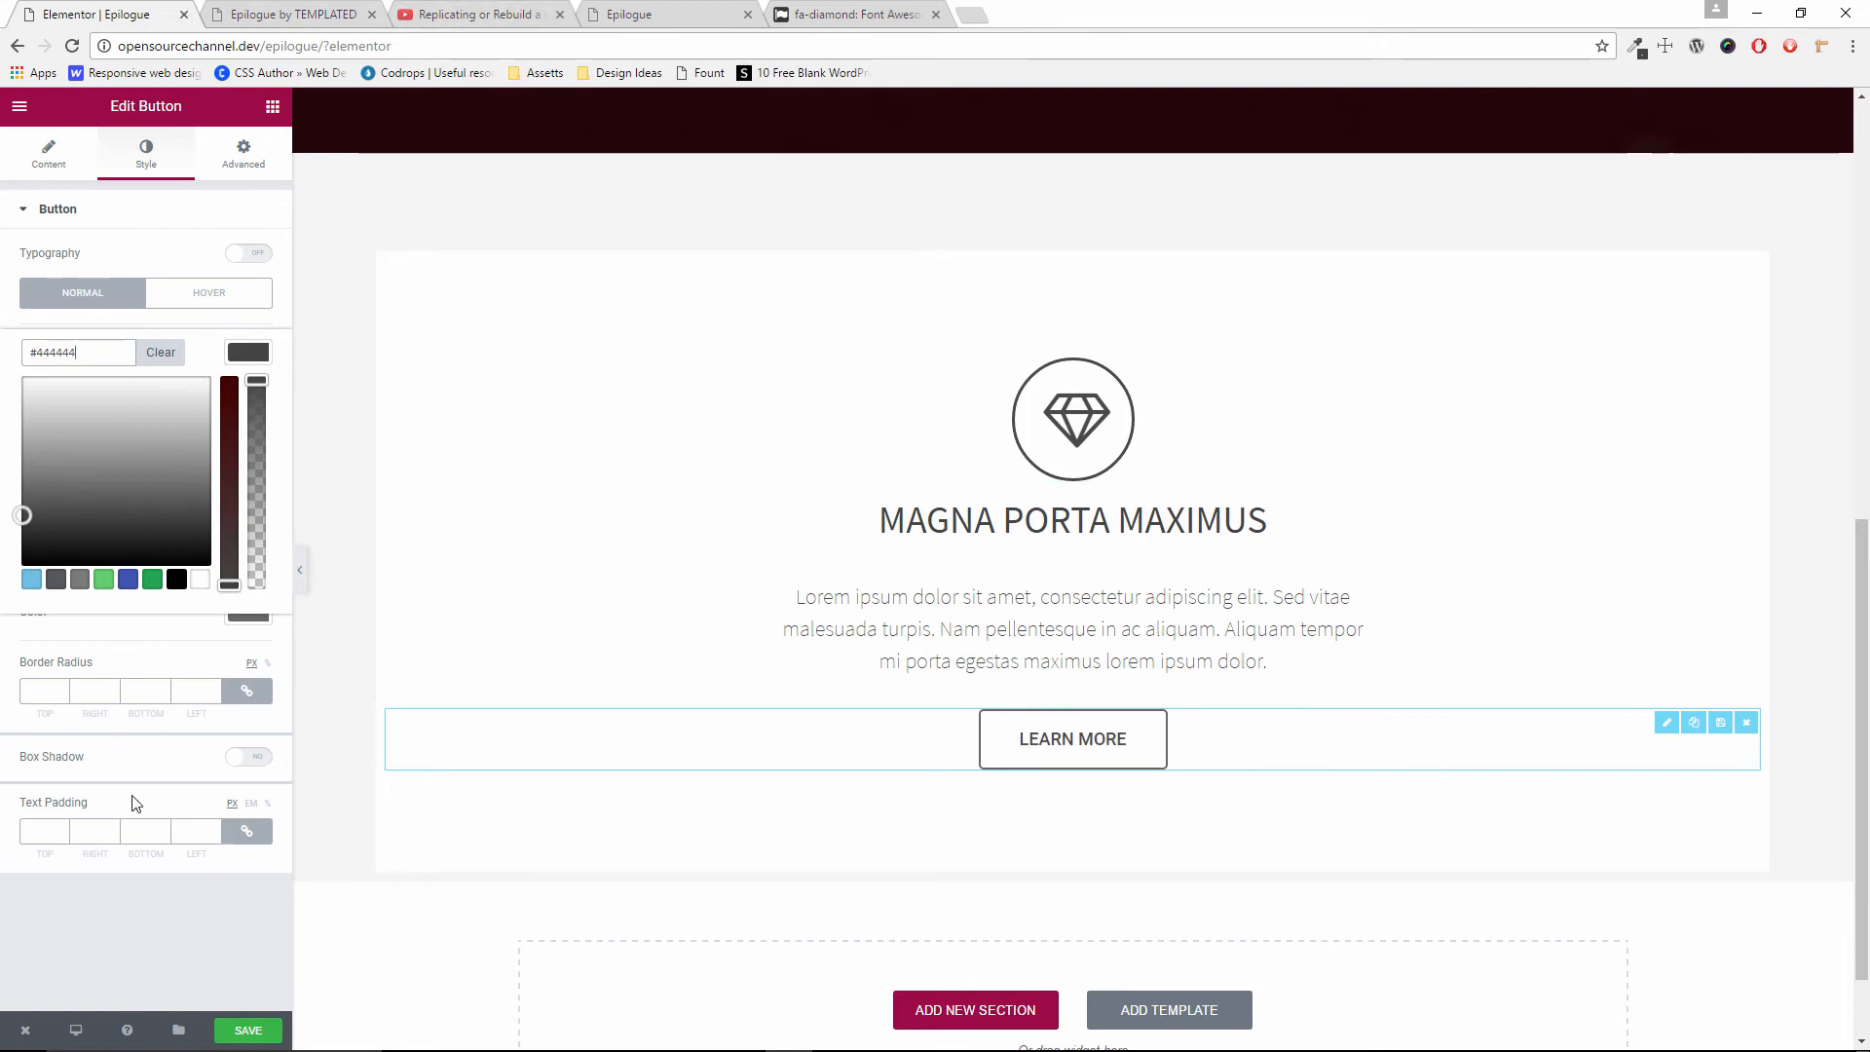
Enable the button's box shadow and set its blur to 5, checking the reference button for comparison
left_click(237, 759)
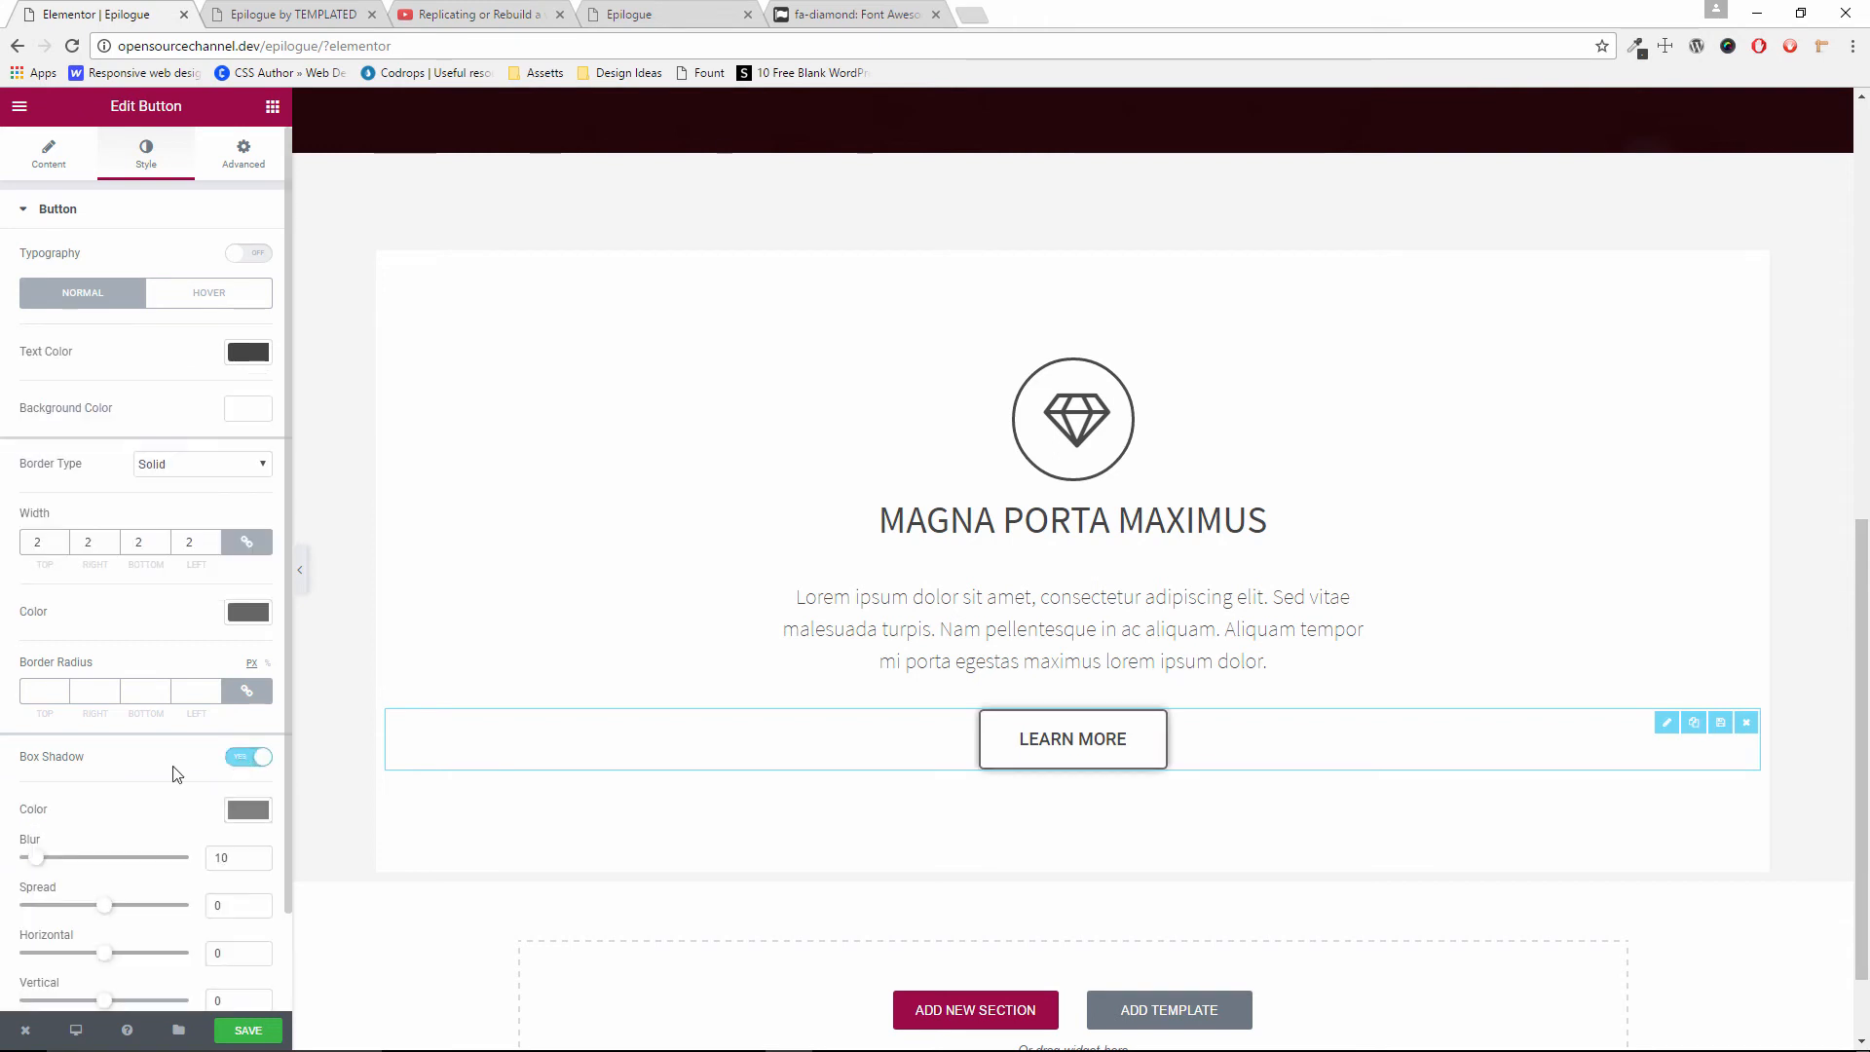
scroll(180, 769, "down", 1)
left_click(247, 12)
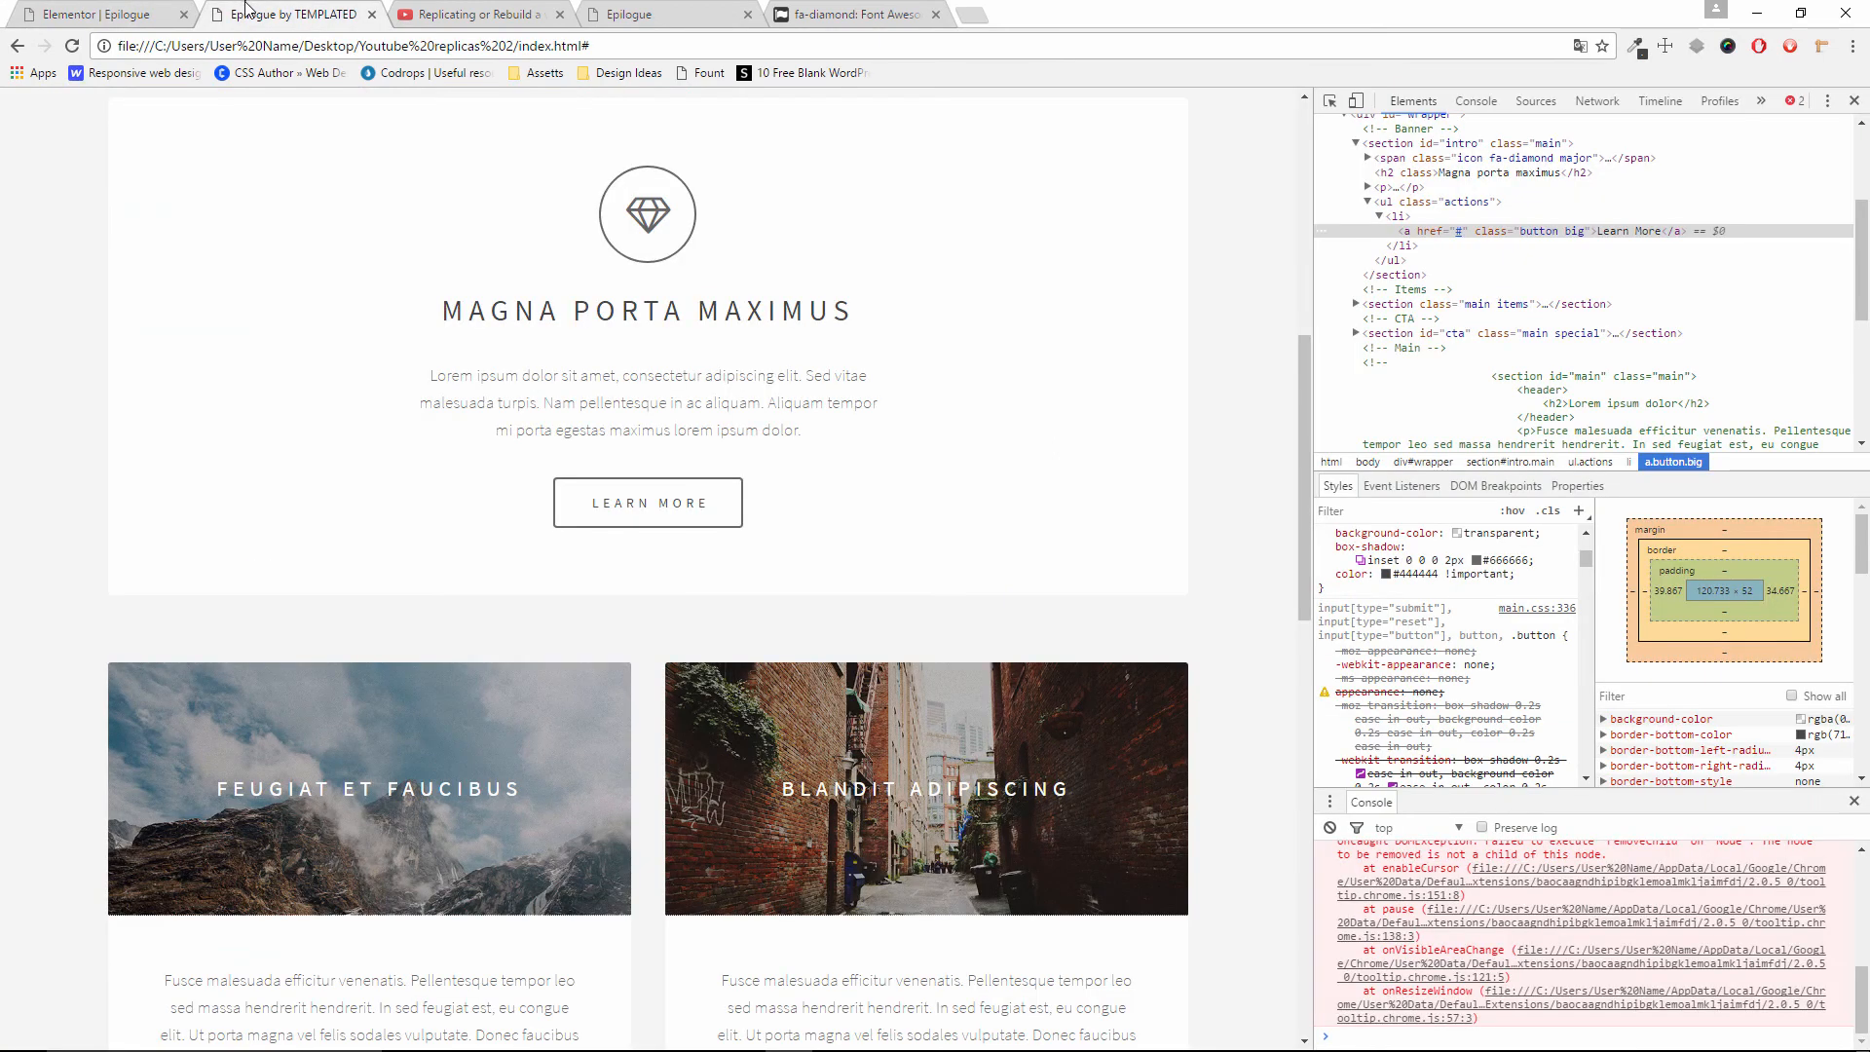
left_click(98, 14)
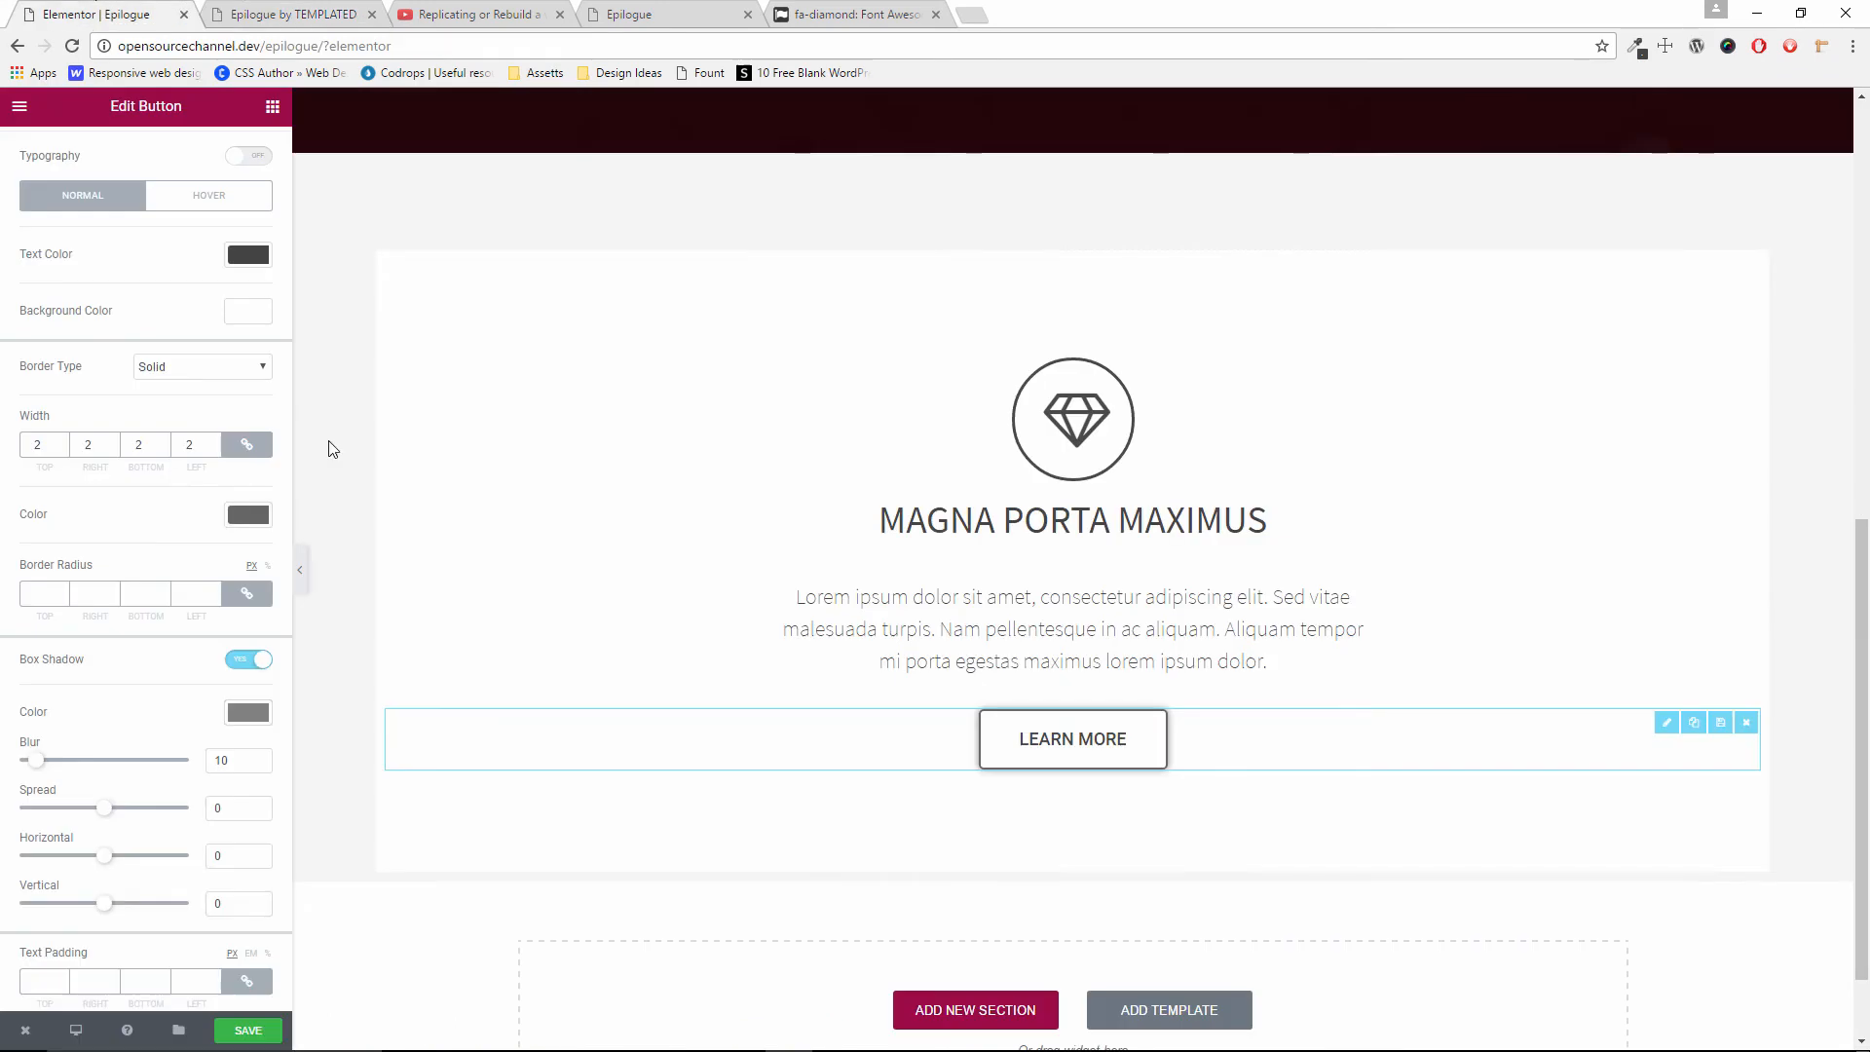
scroll(205, 780, "down", 1)
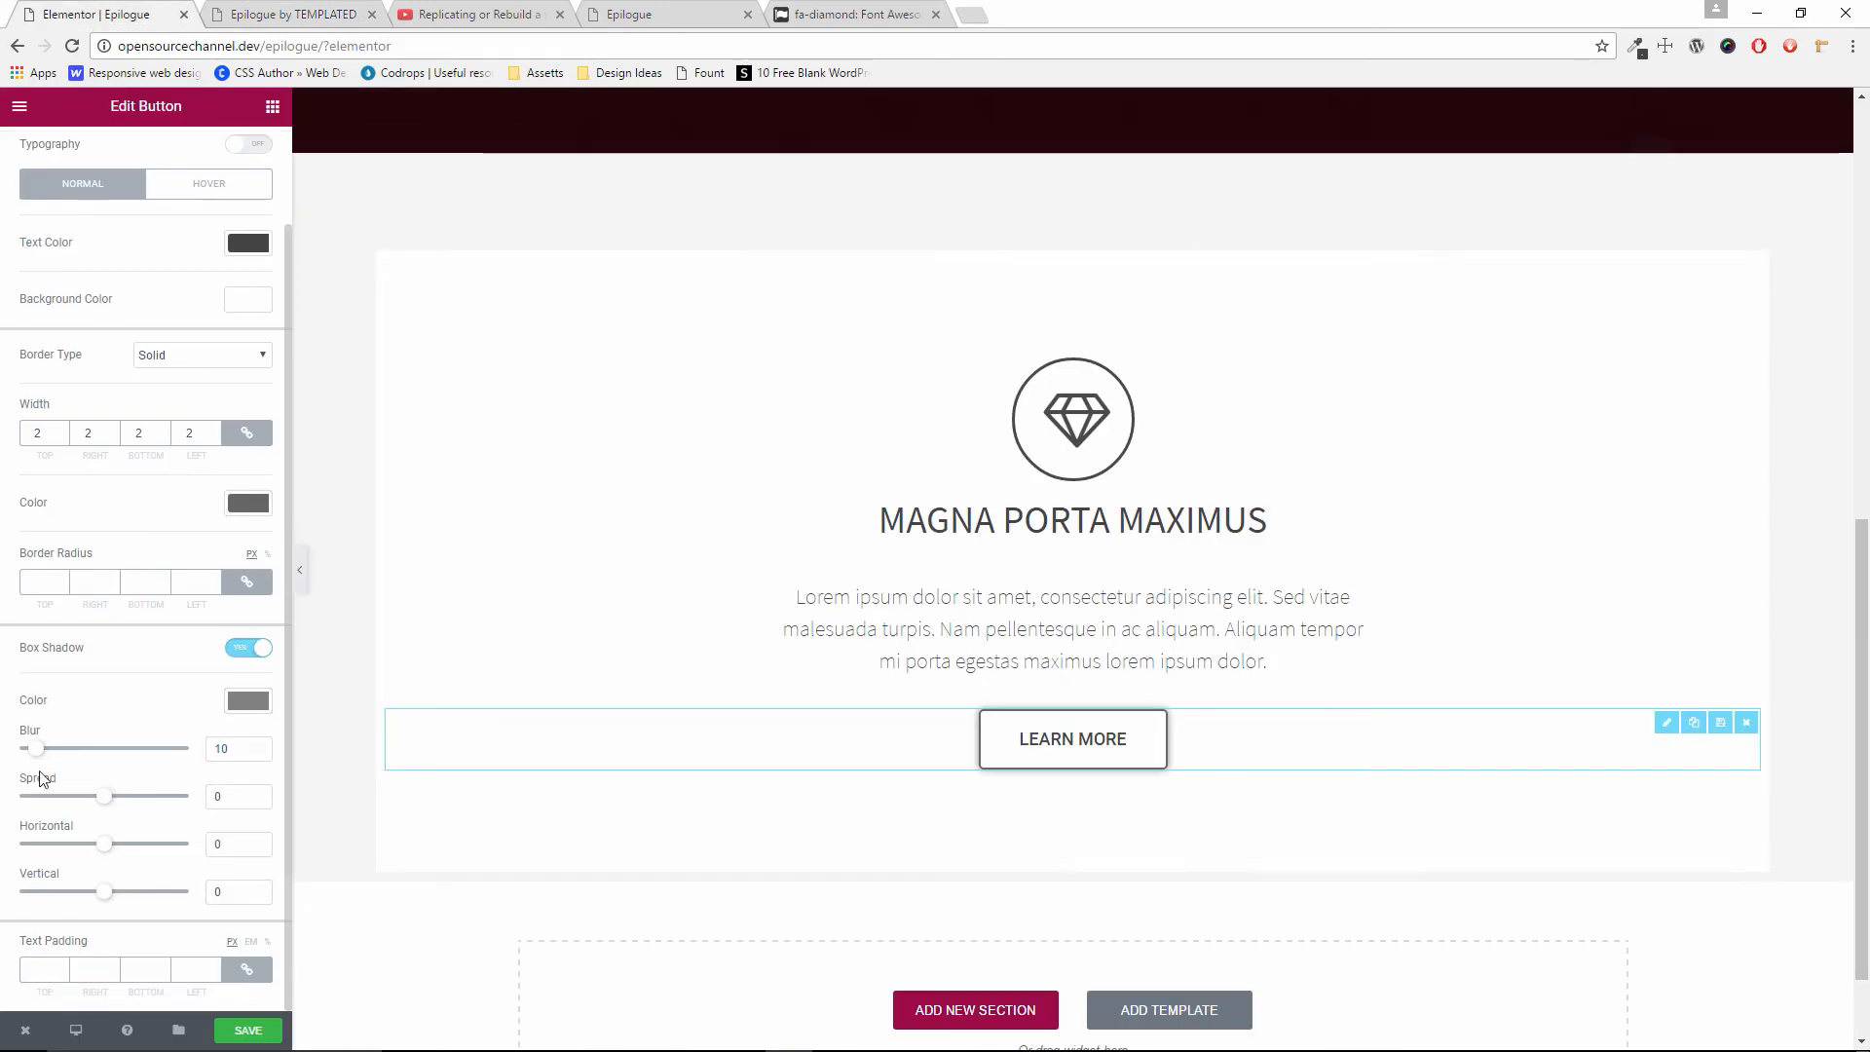
left_click_drag(29, 757, 55, 740)
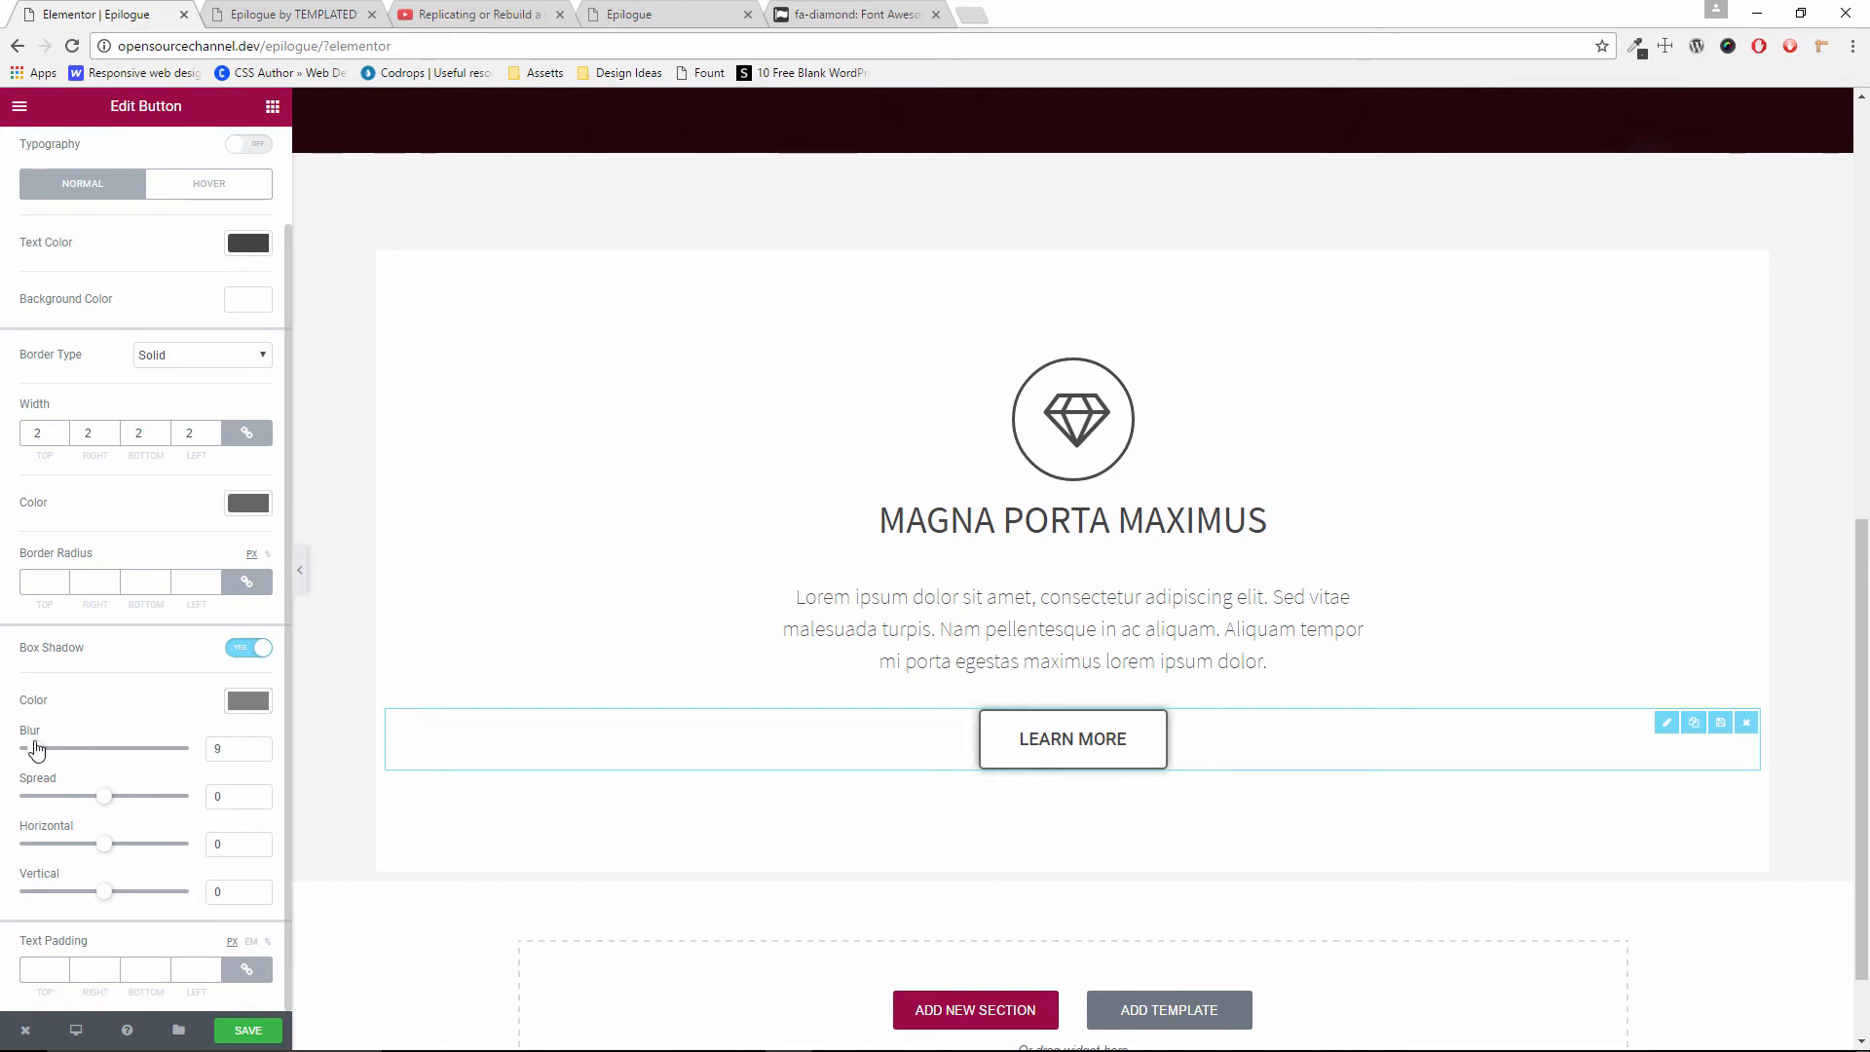
left_click(257, 754)
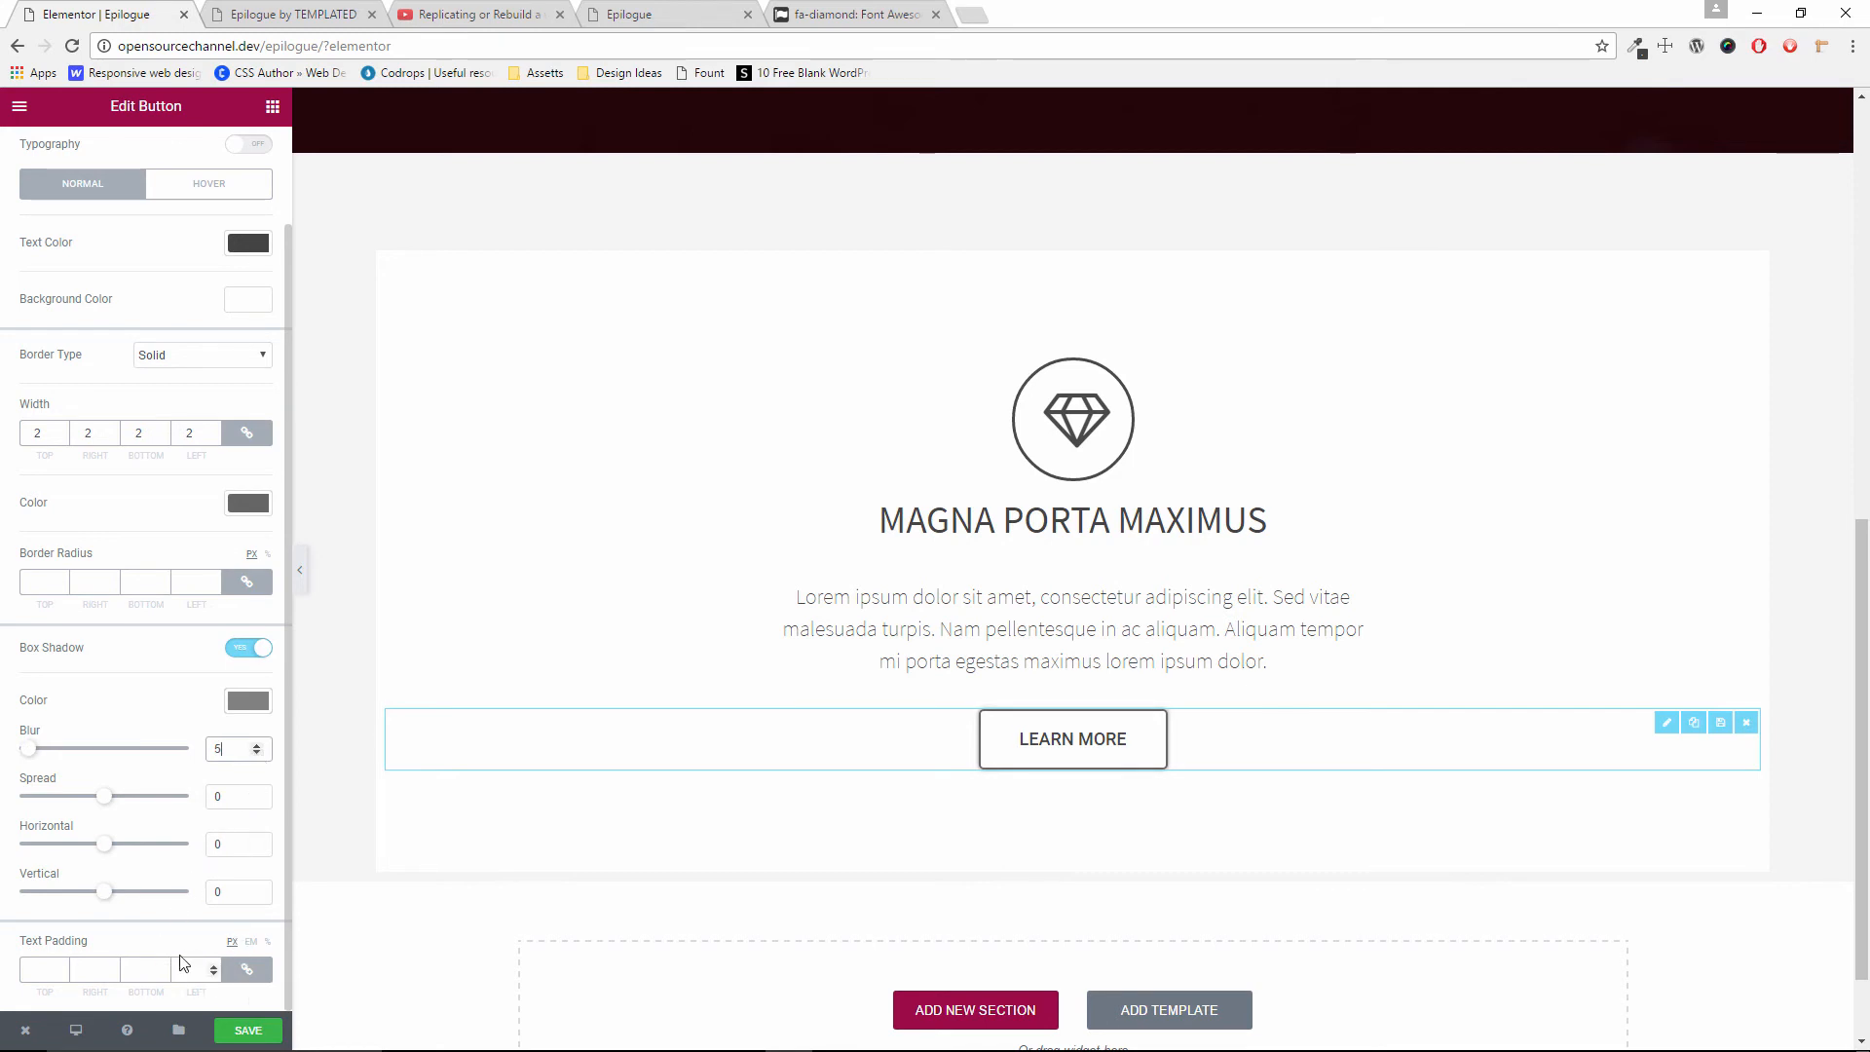
Set the Learn More button's text padding to 16 px top and bottom and 40 px right and left, with the values unlinked
left_click(62, 967)
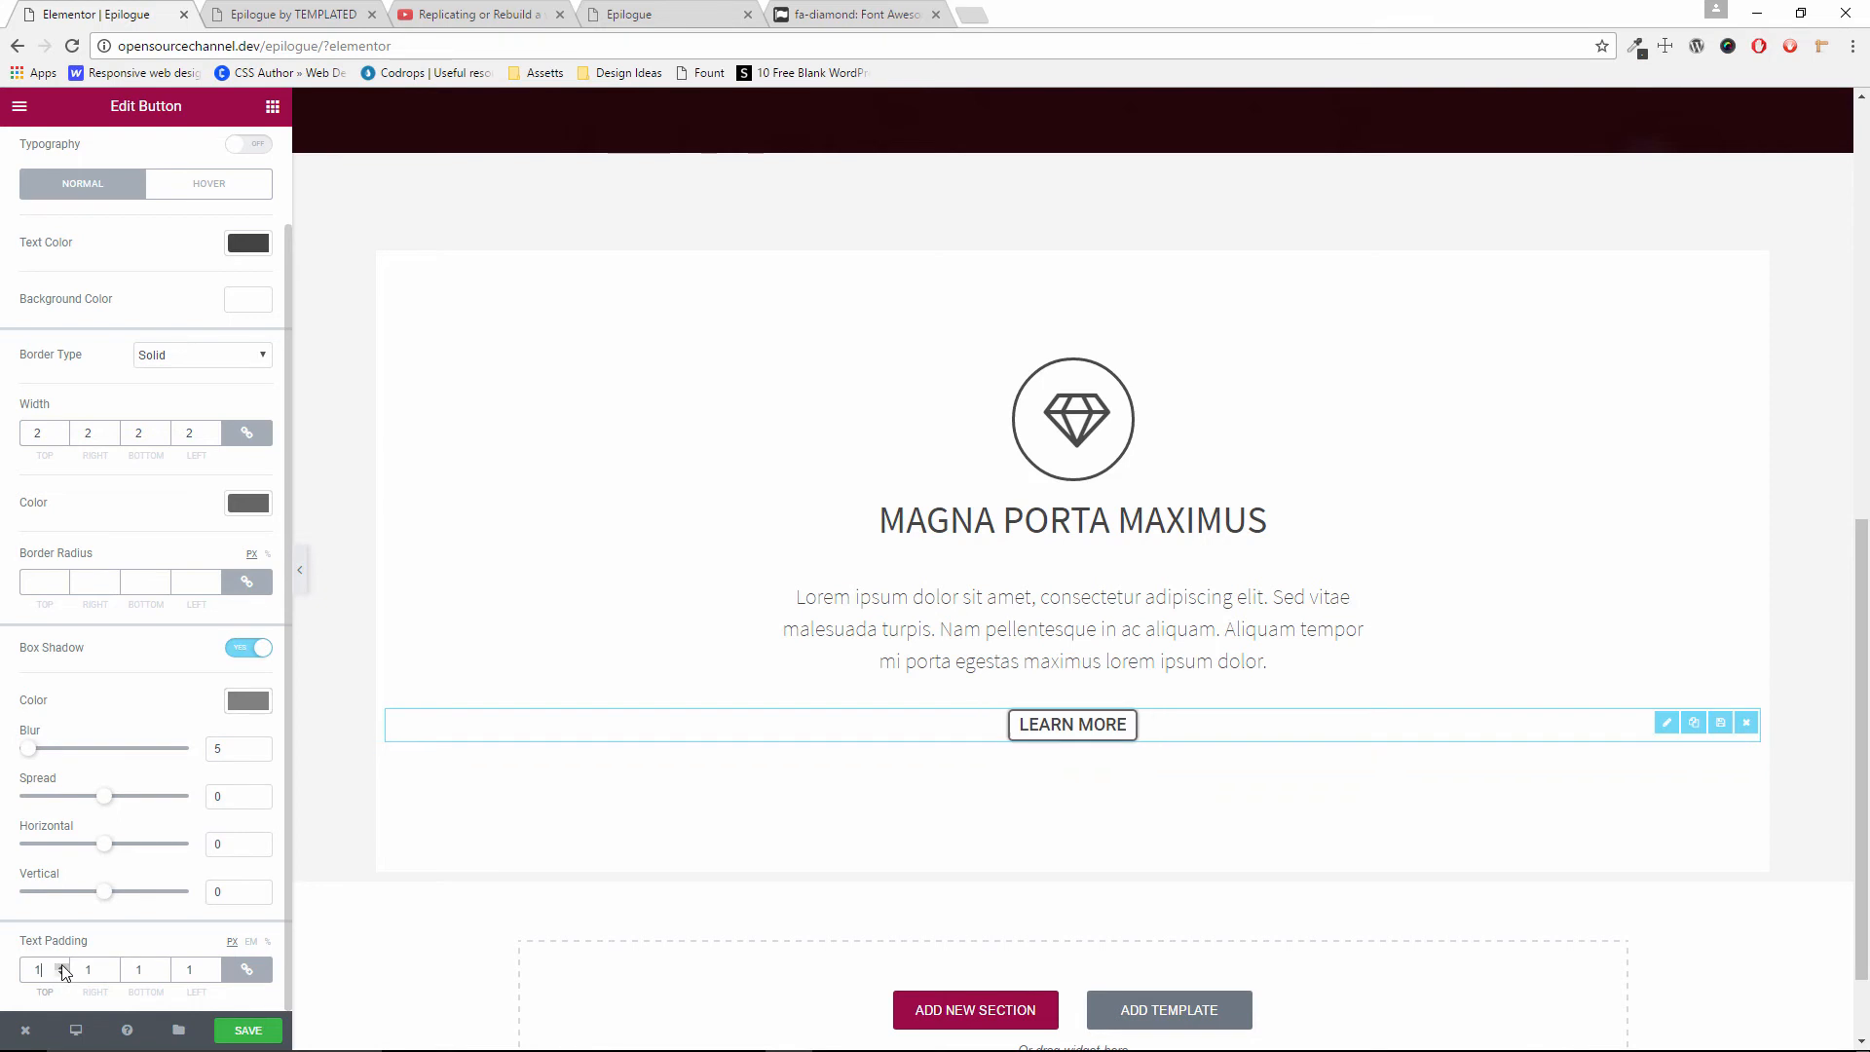
left_click(61, 967)
left_click(62, 974)
left_click(62, 975)
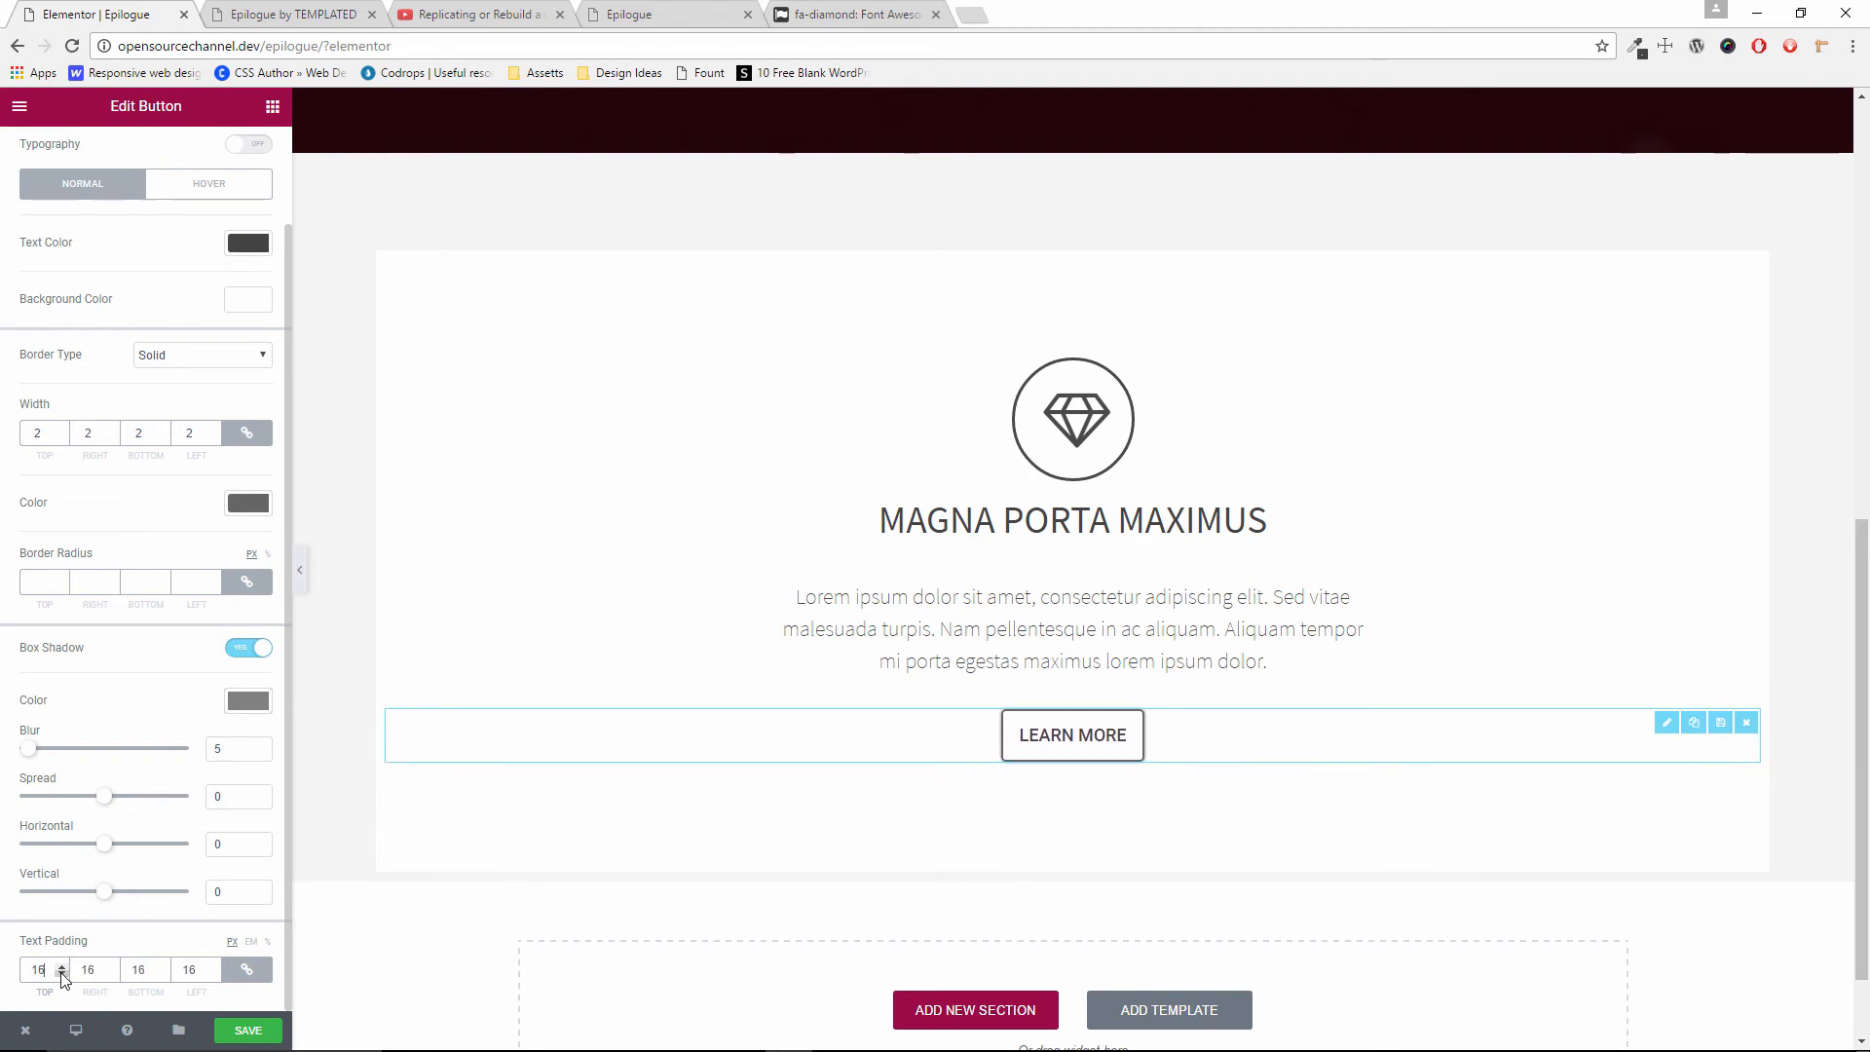
left_click(246, 969)
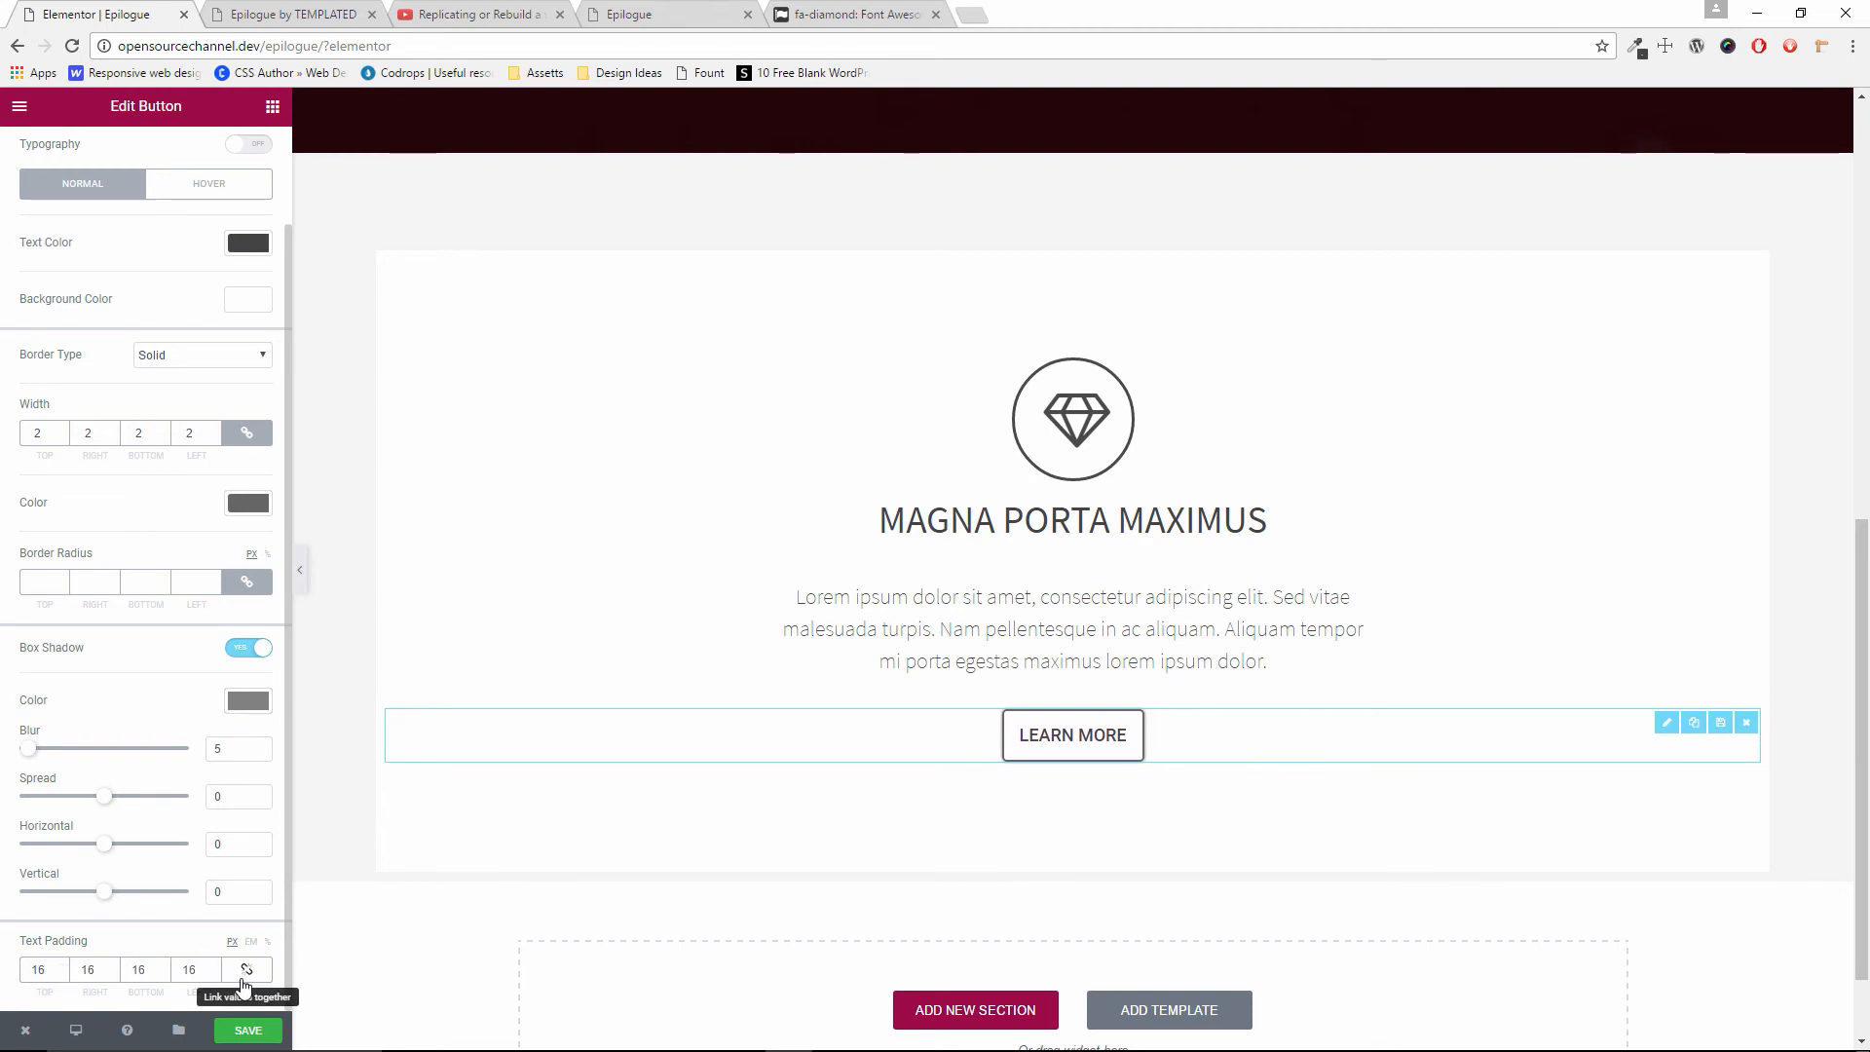
left_click(112, 967)
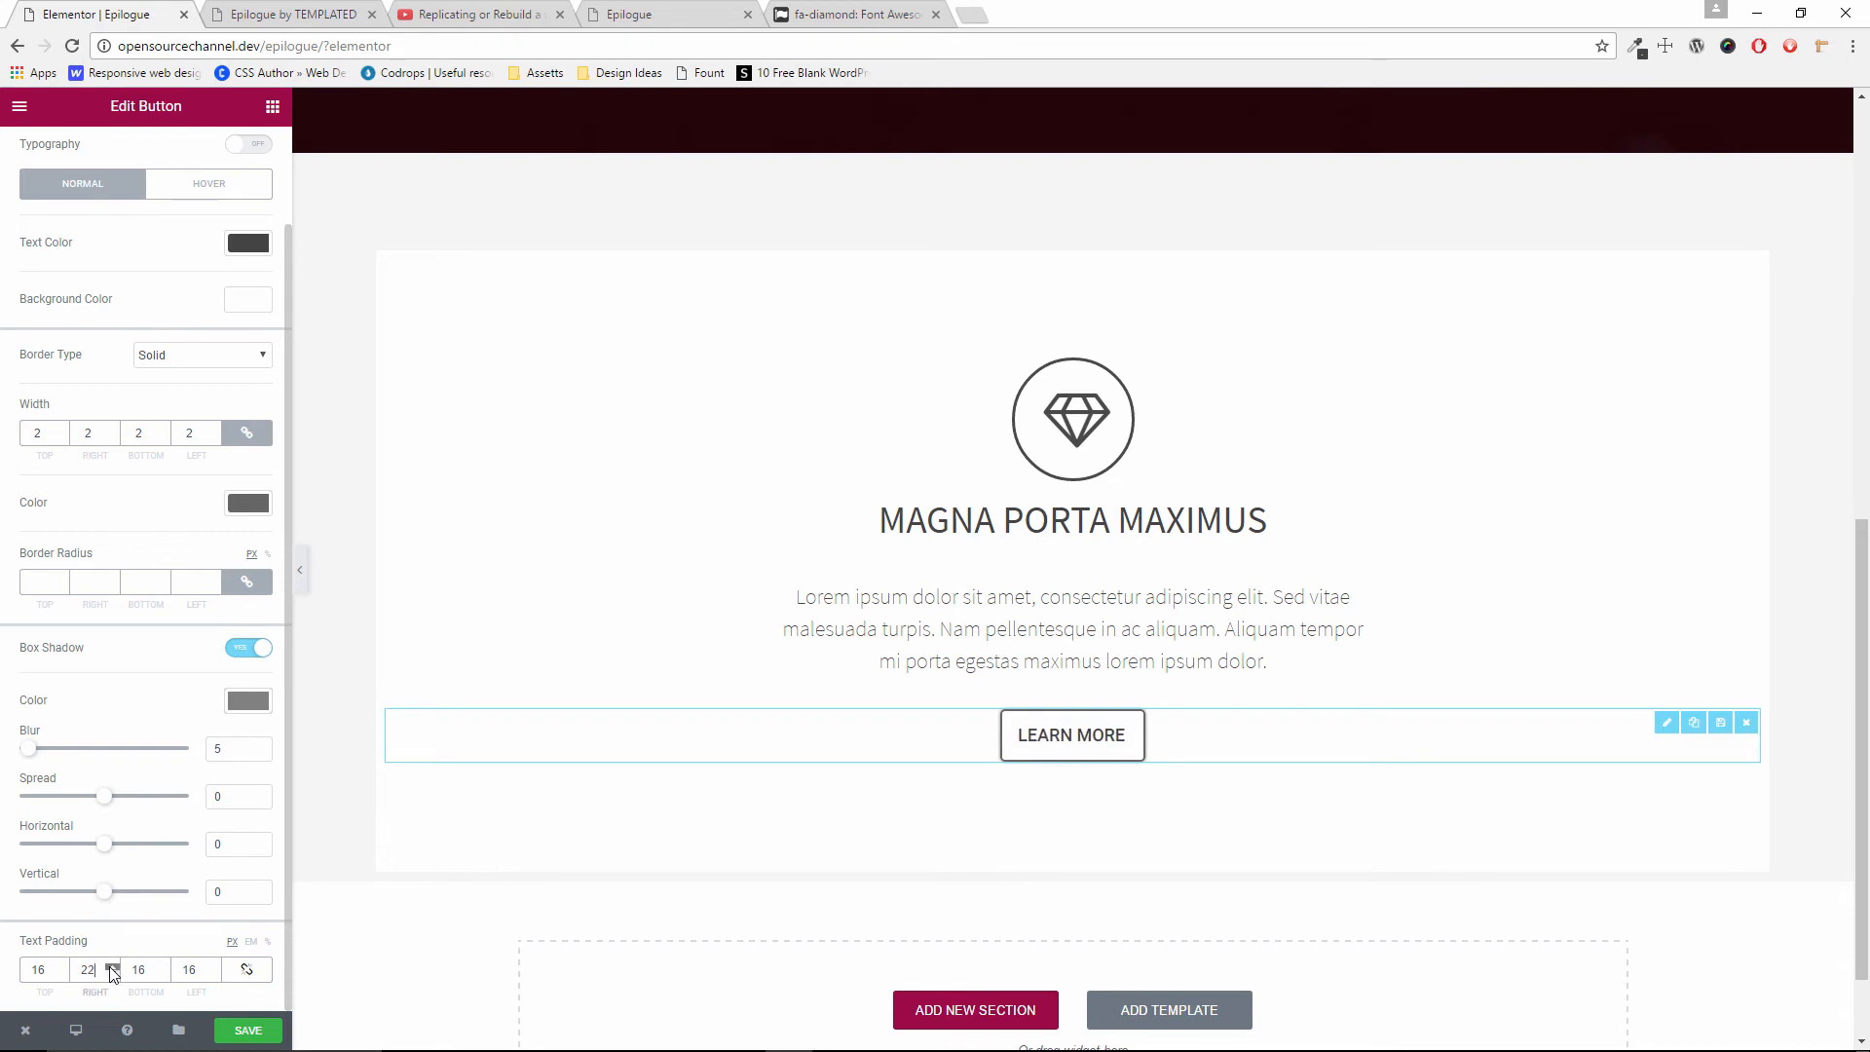
left_click(210, 966)
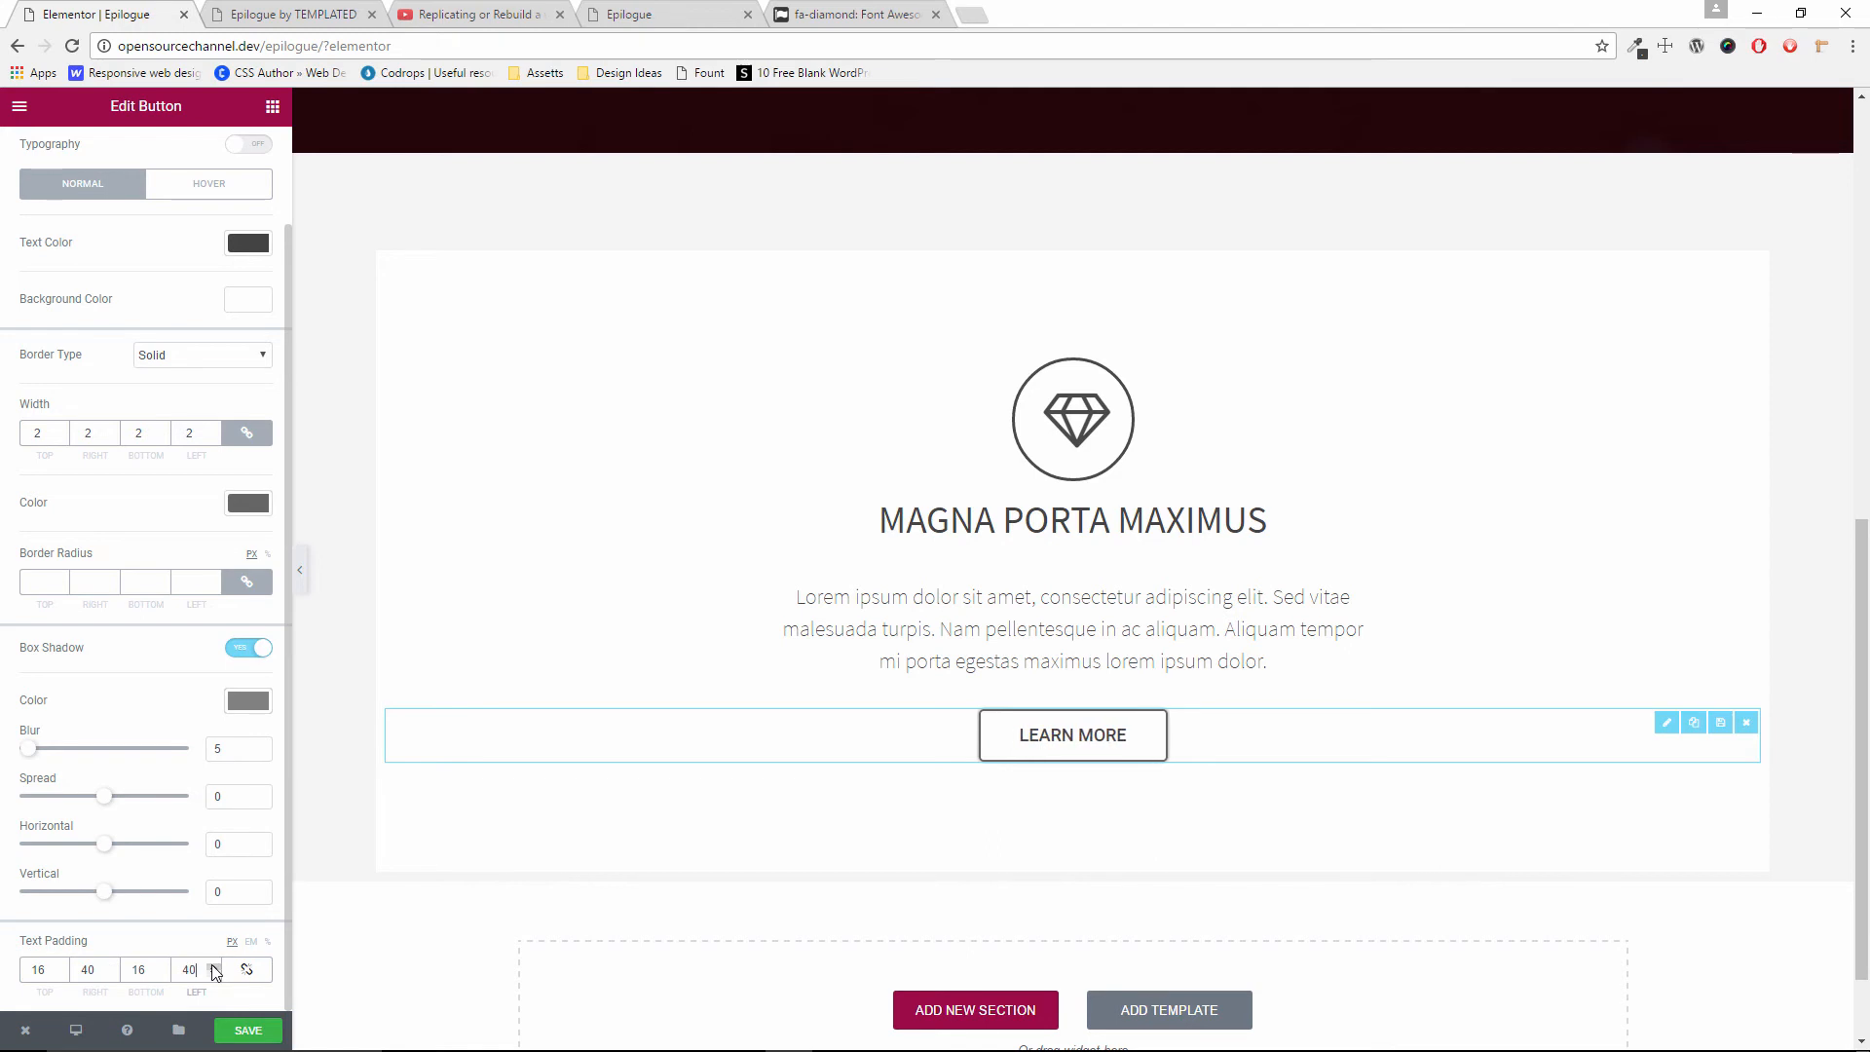
scroll(823, 675, "down", 1)
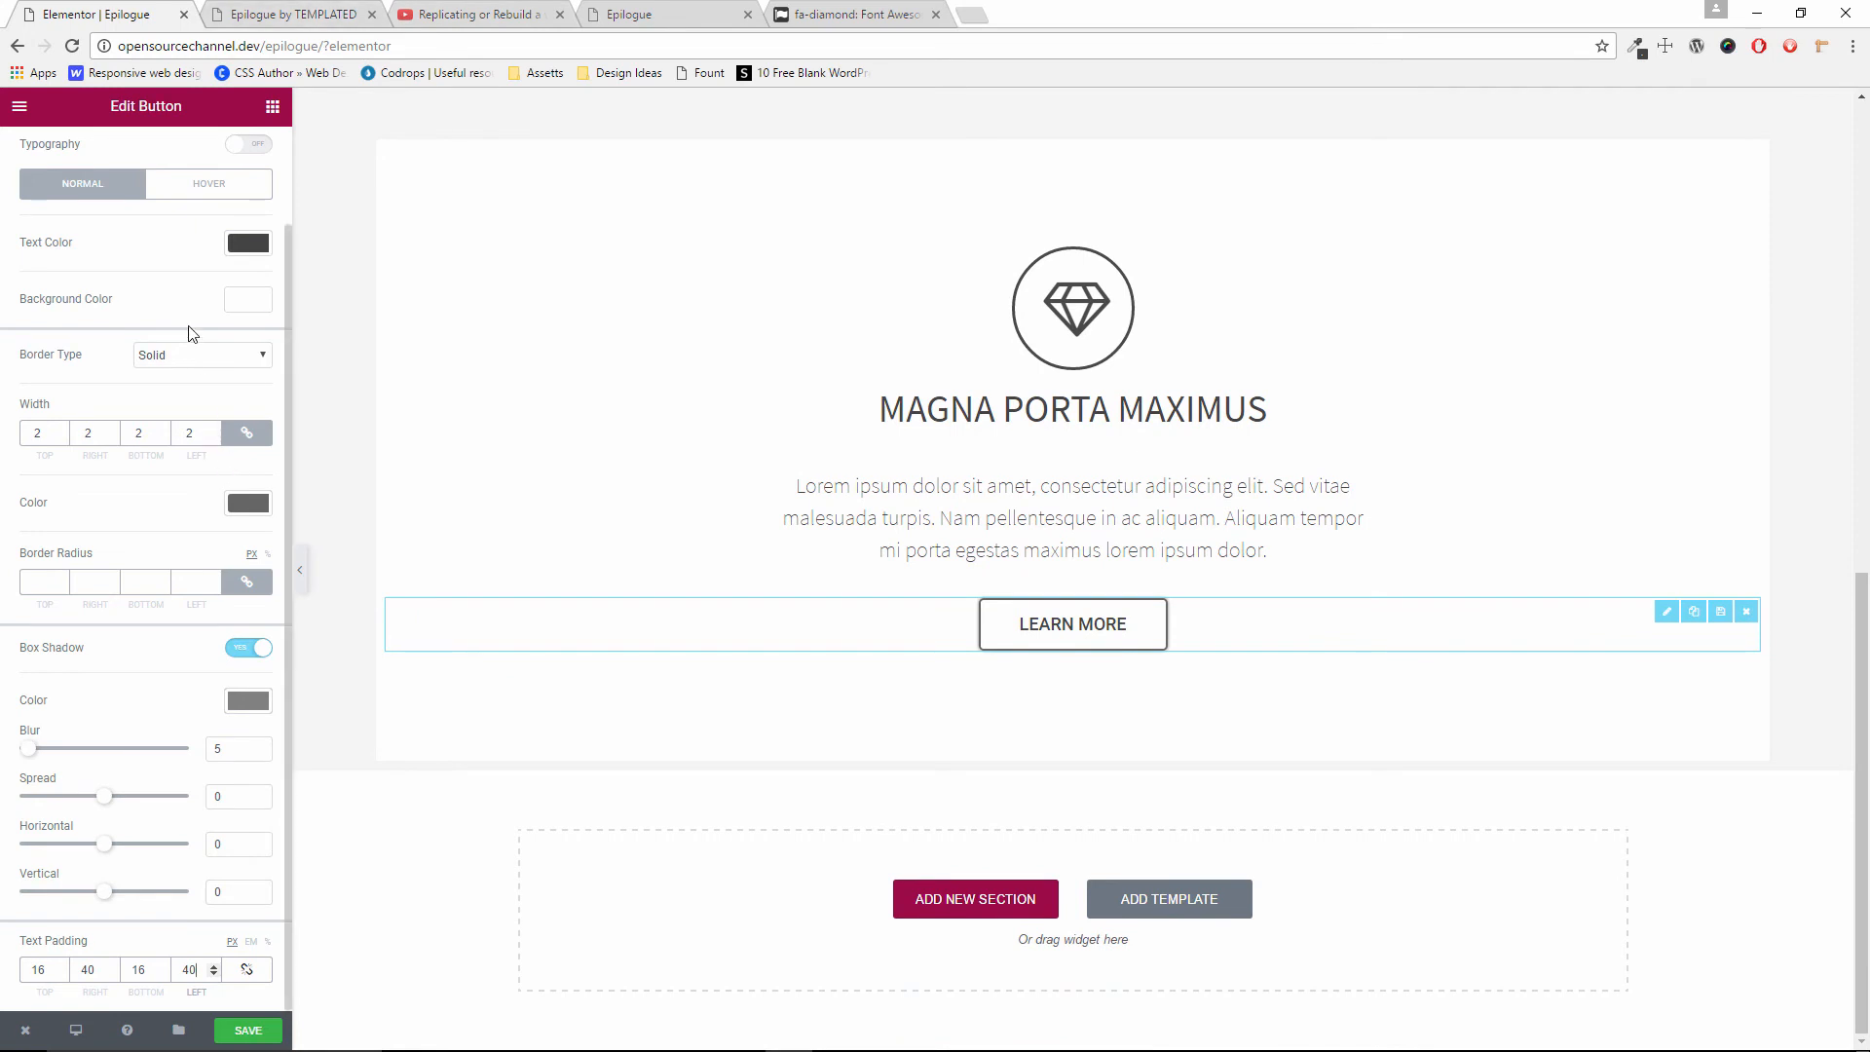
Check the reference button's hover look, set the Learn More button's hover text colour to pink #db008e and copy that hex value
scroll(198, 363, "up", 1)
left_click(208, 296)
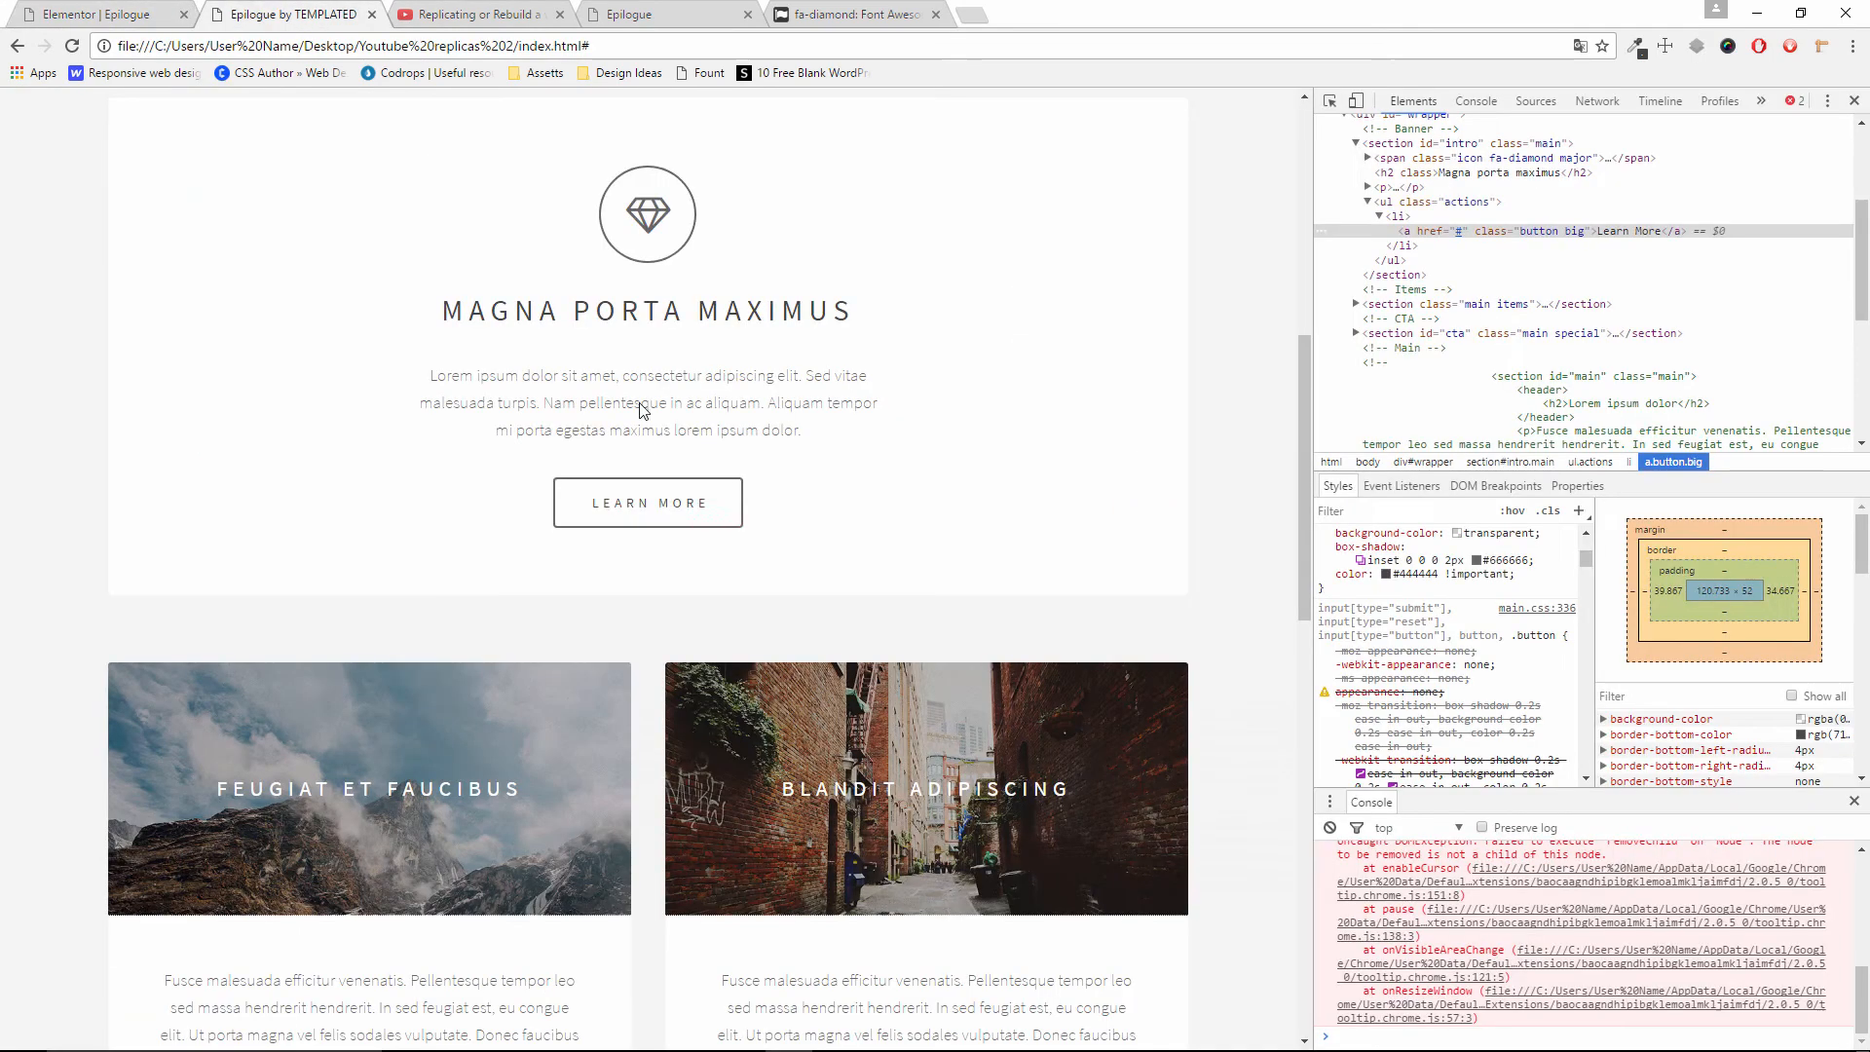
left_click(268, 14)
left_click(107, 14)
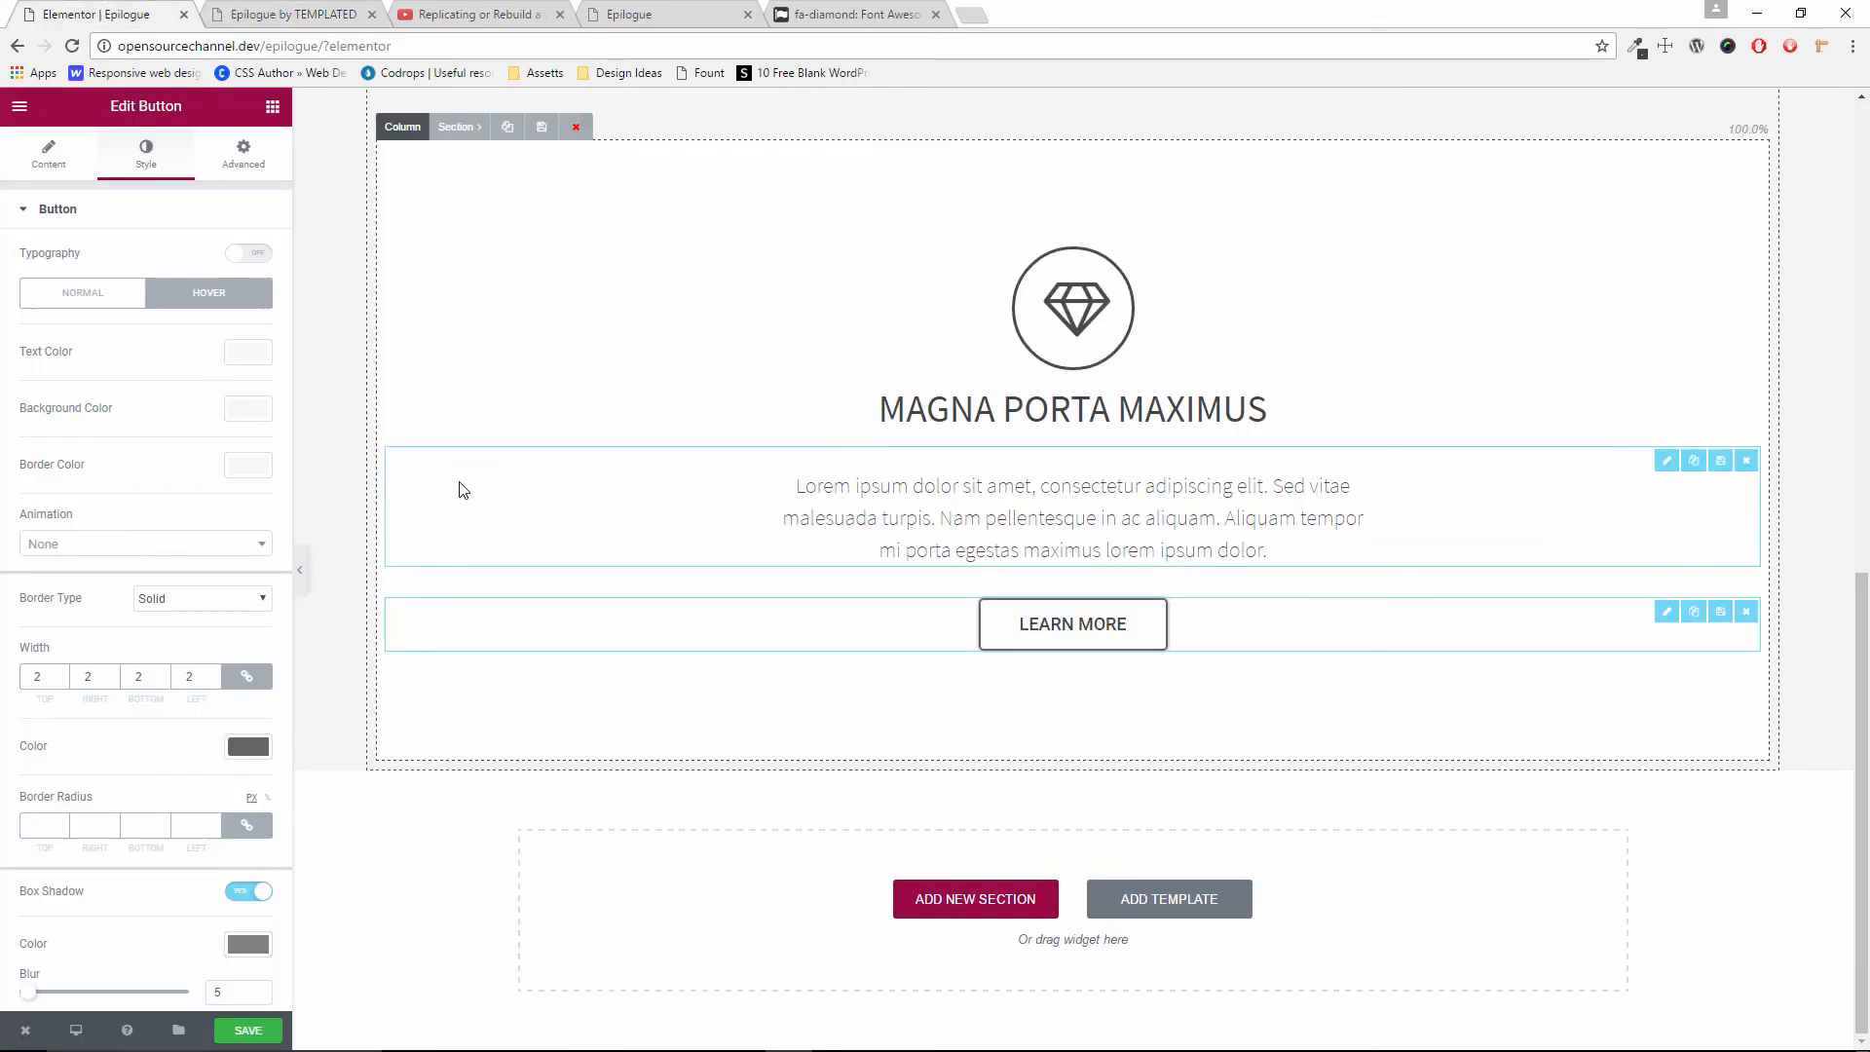
left_click(248, 352)
left_click_drag(232, 425, 236, 377)
left_click_drag(37, 431, 21, 378)
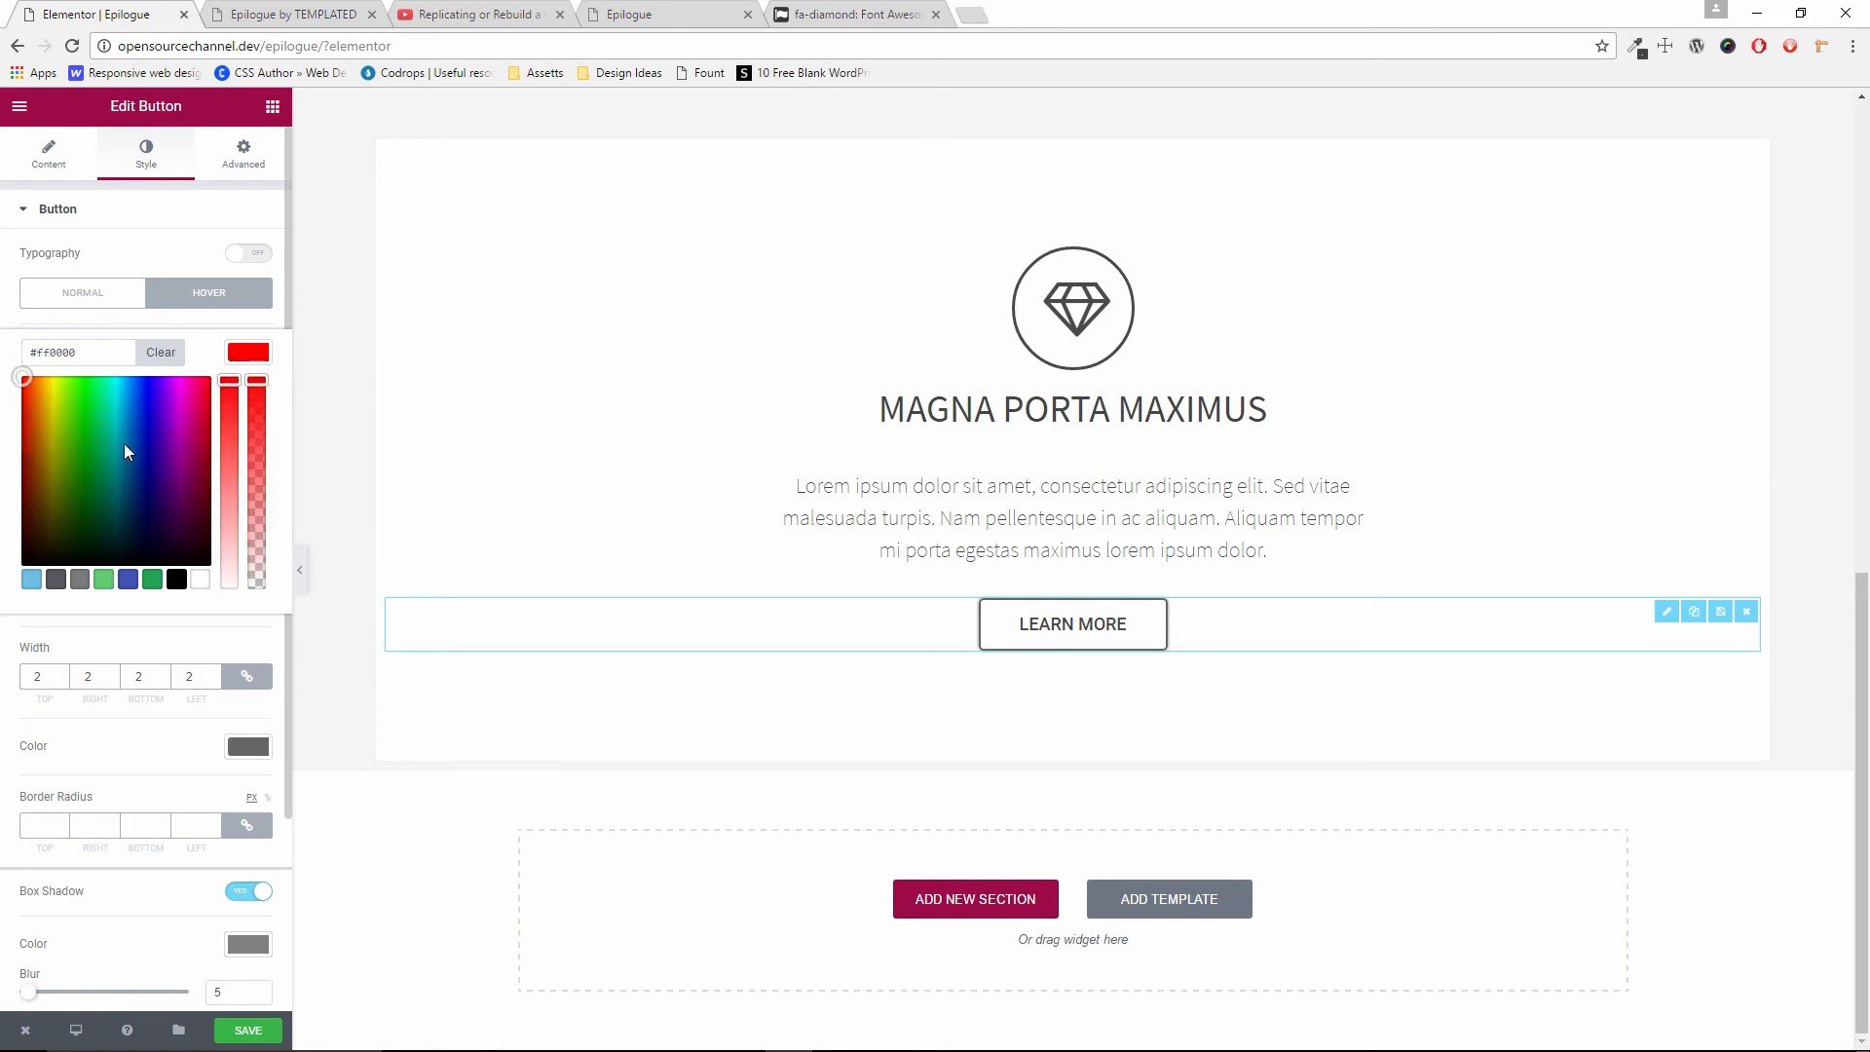
mouse_move(105, 440)
left_mouse_down()
mouse_move(154, 438)
mouse_move(190, 403)
left_mouse_up()
left_click_drag(81, 353, 15, 327)
key("ctrl+c")
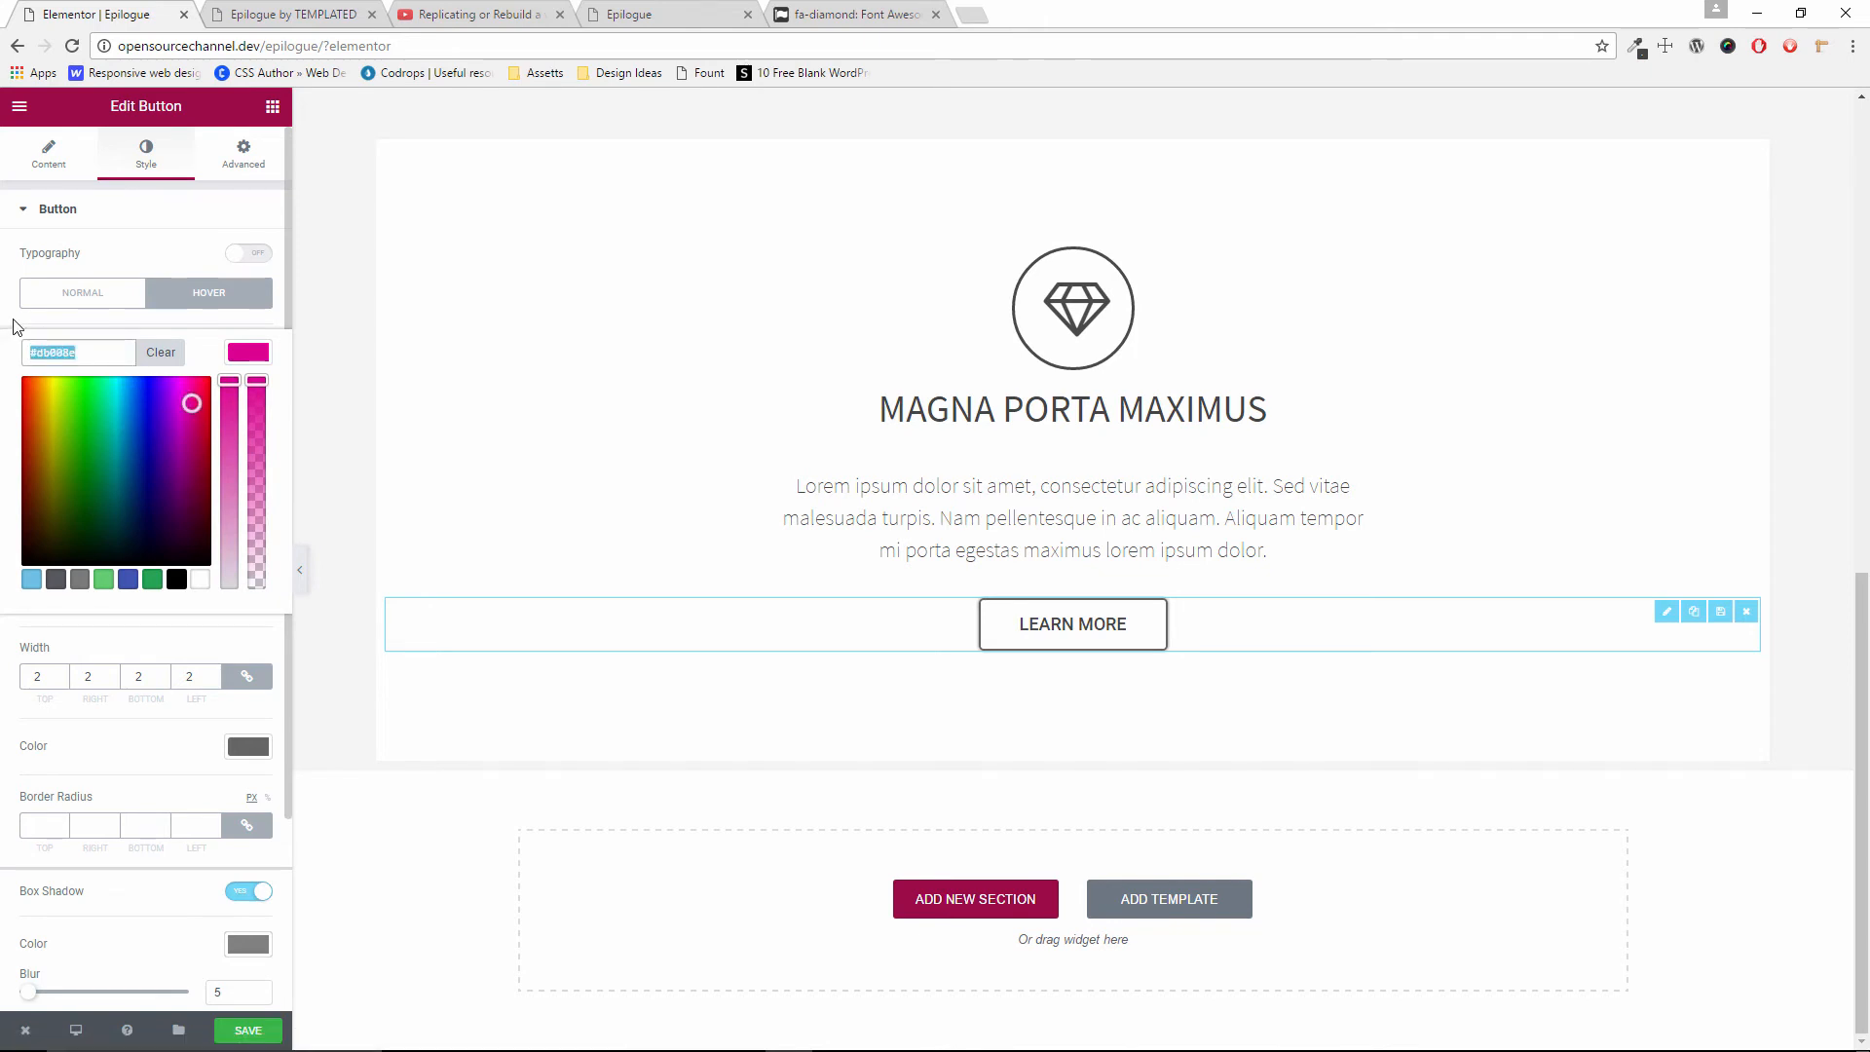
left_click(246, 356)
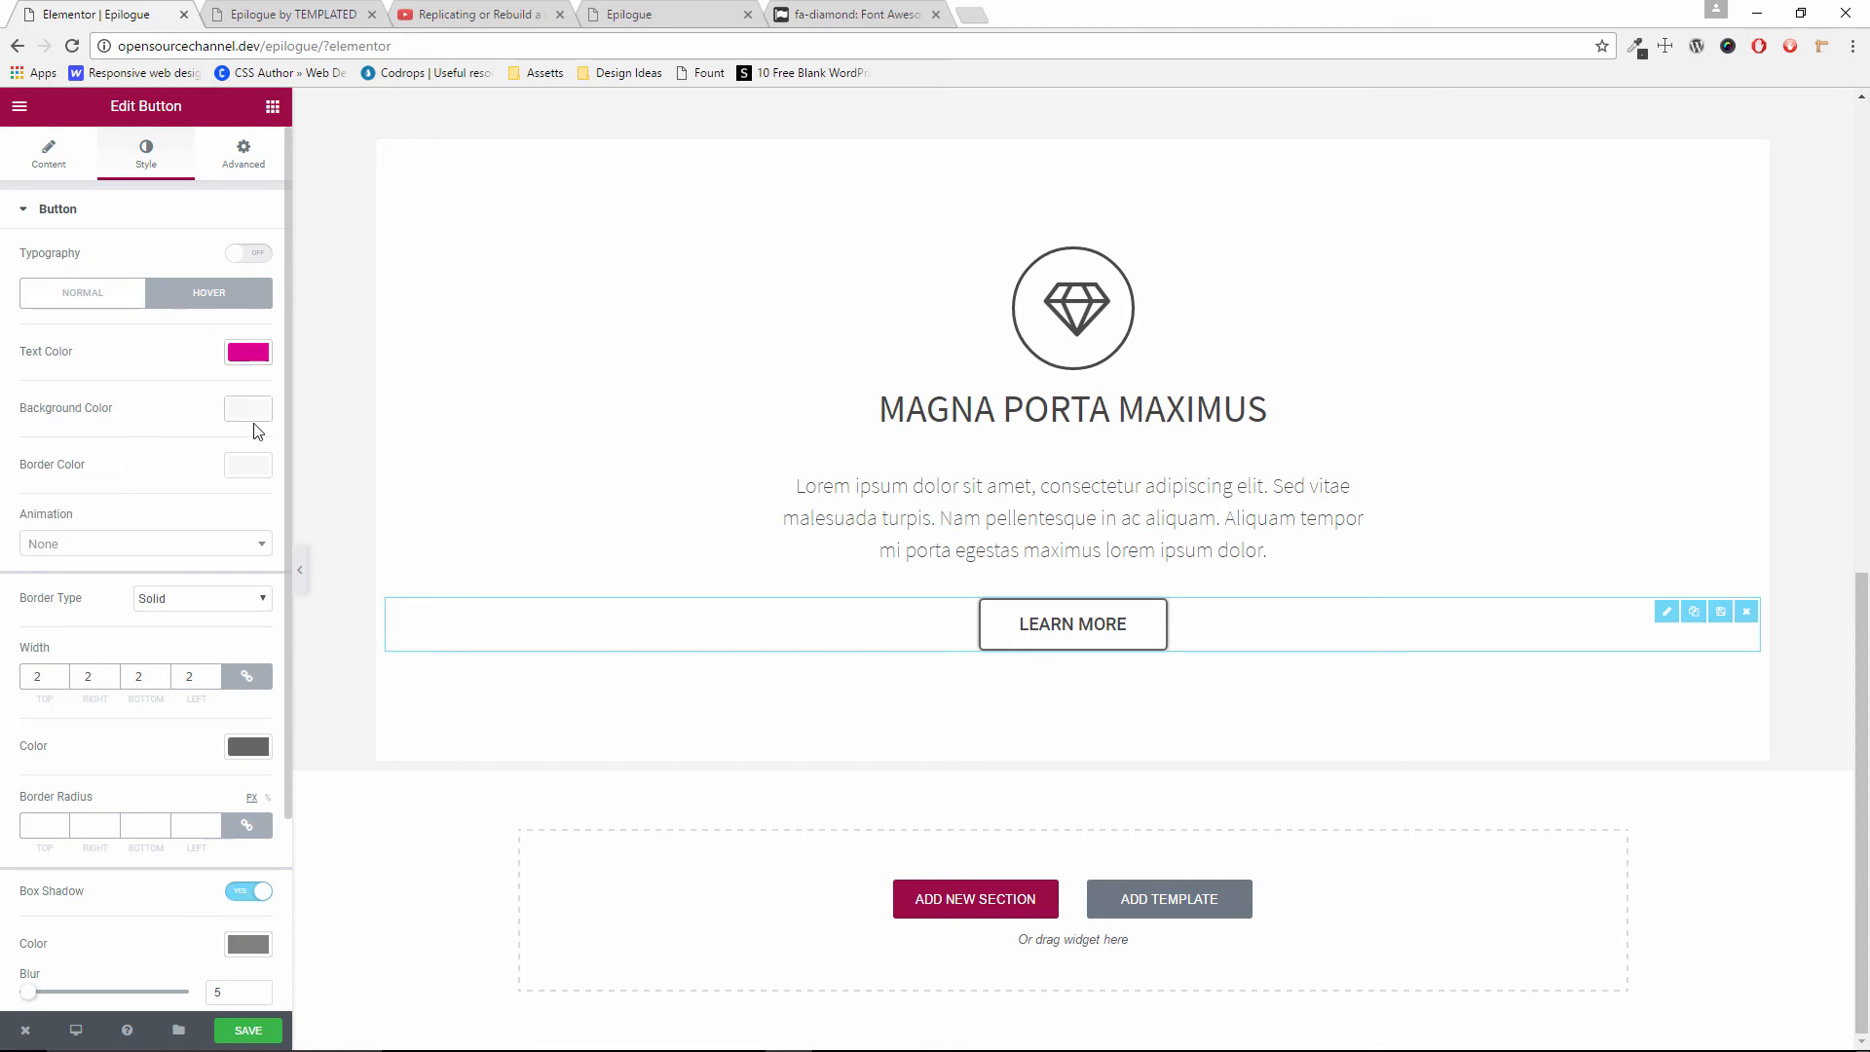
Try the copied pink #db008e as the button's general border colour
left_click(233, 752)
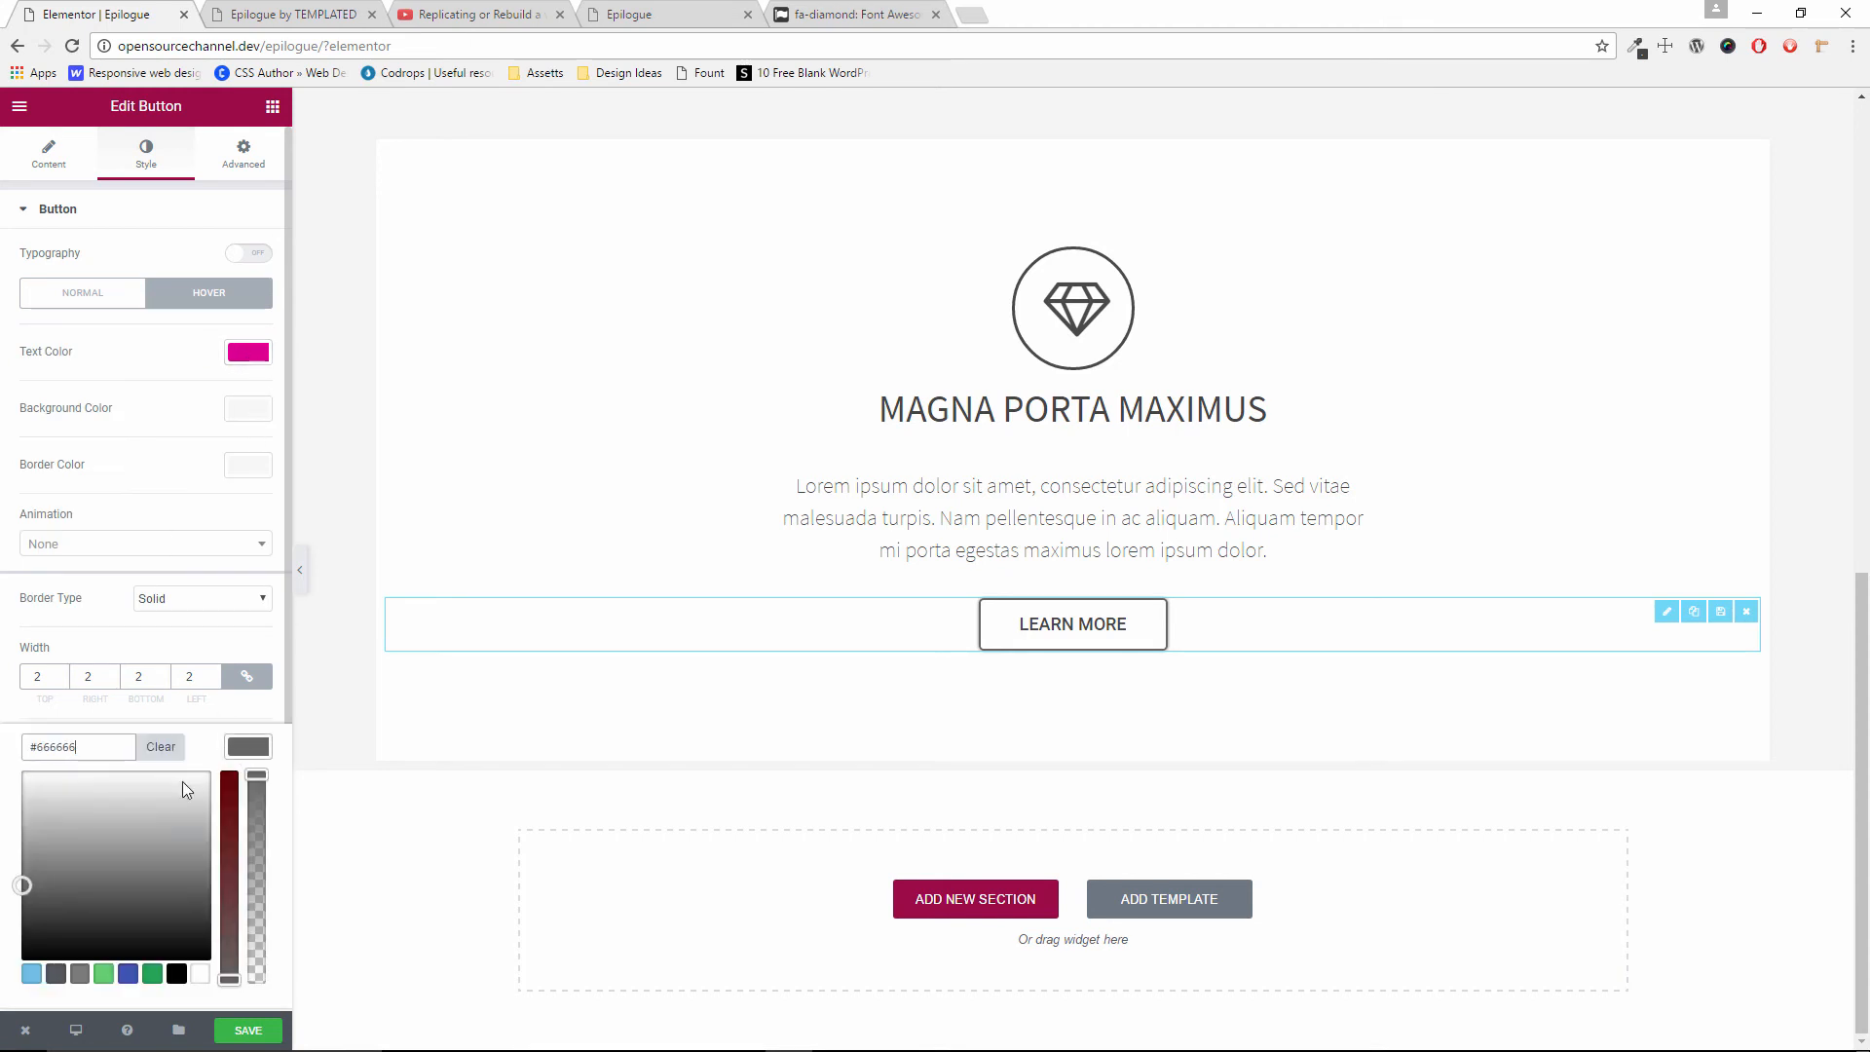
left_click_drag(77, 747, 8, 715)
key("ctrl+v")
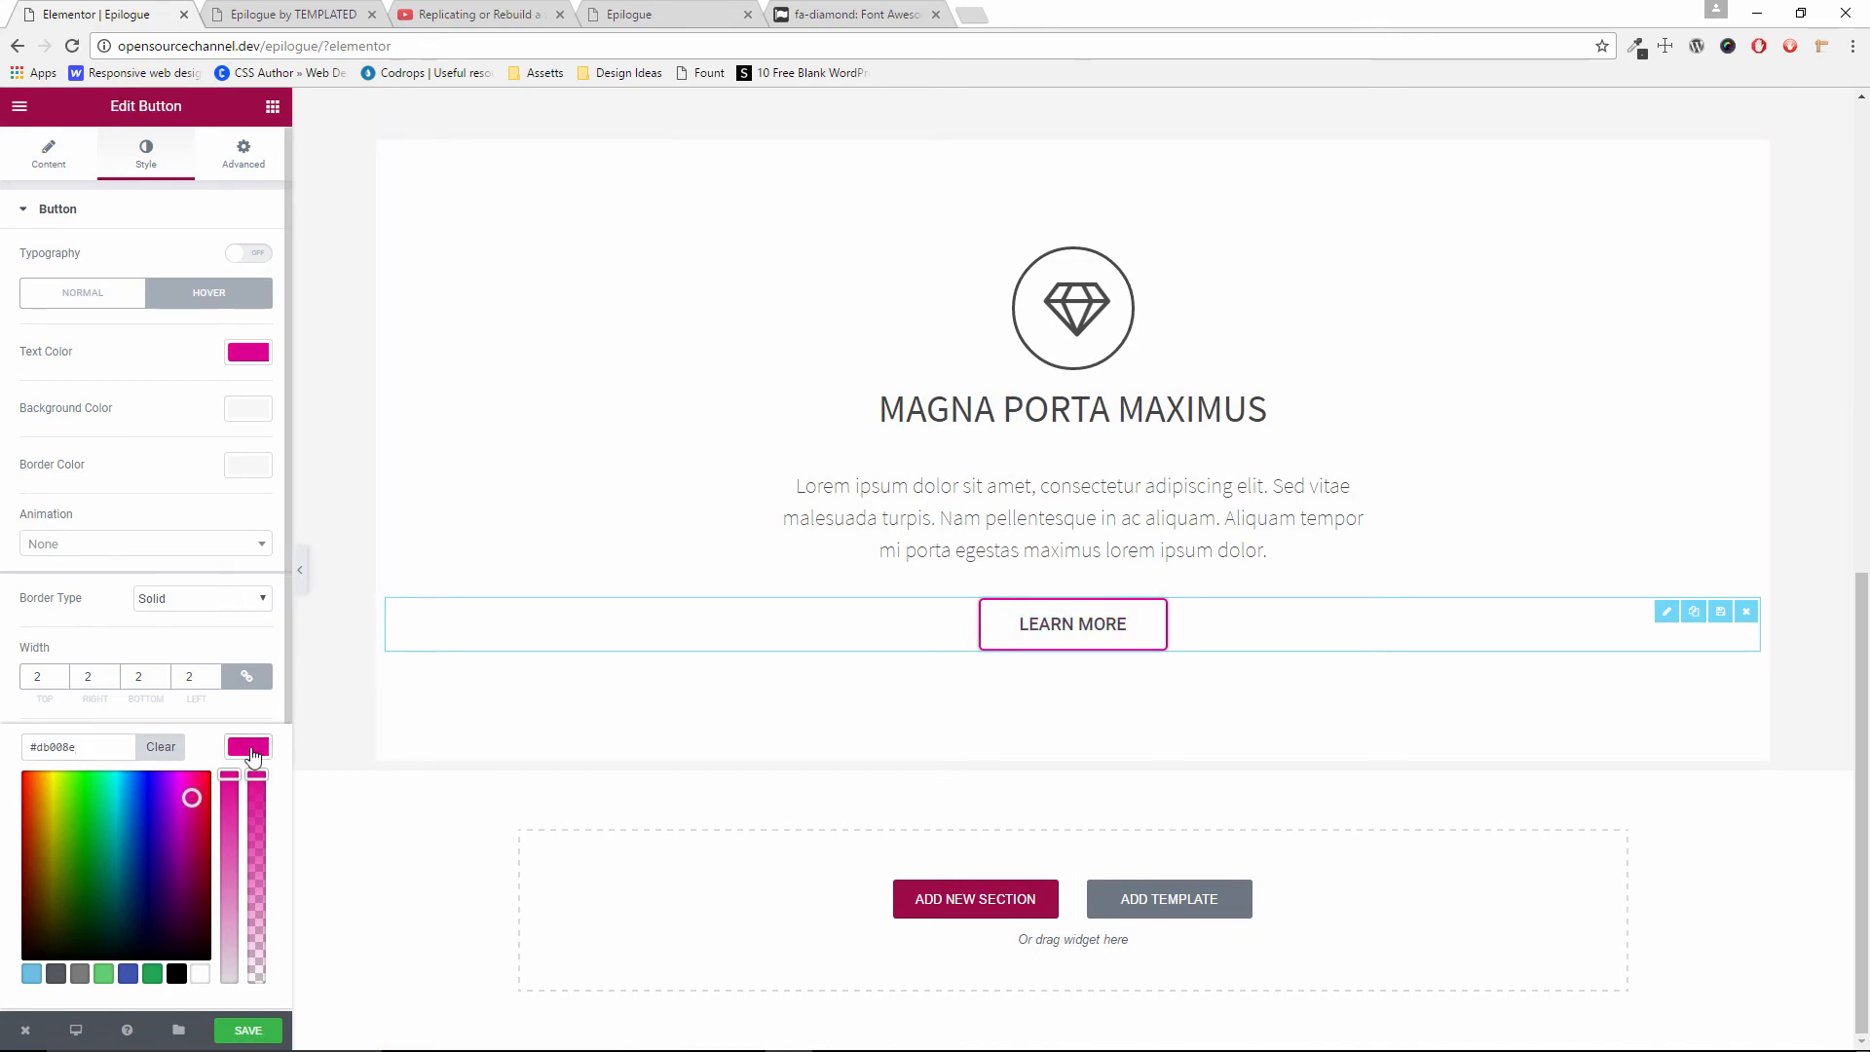
left_click(250, 748)
scroll(251, 755, "down", 1)
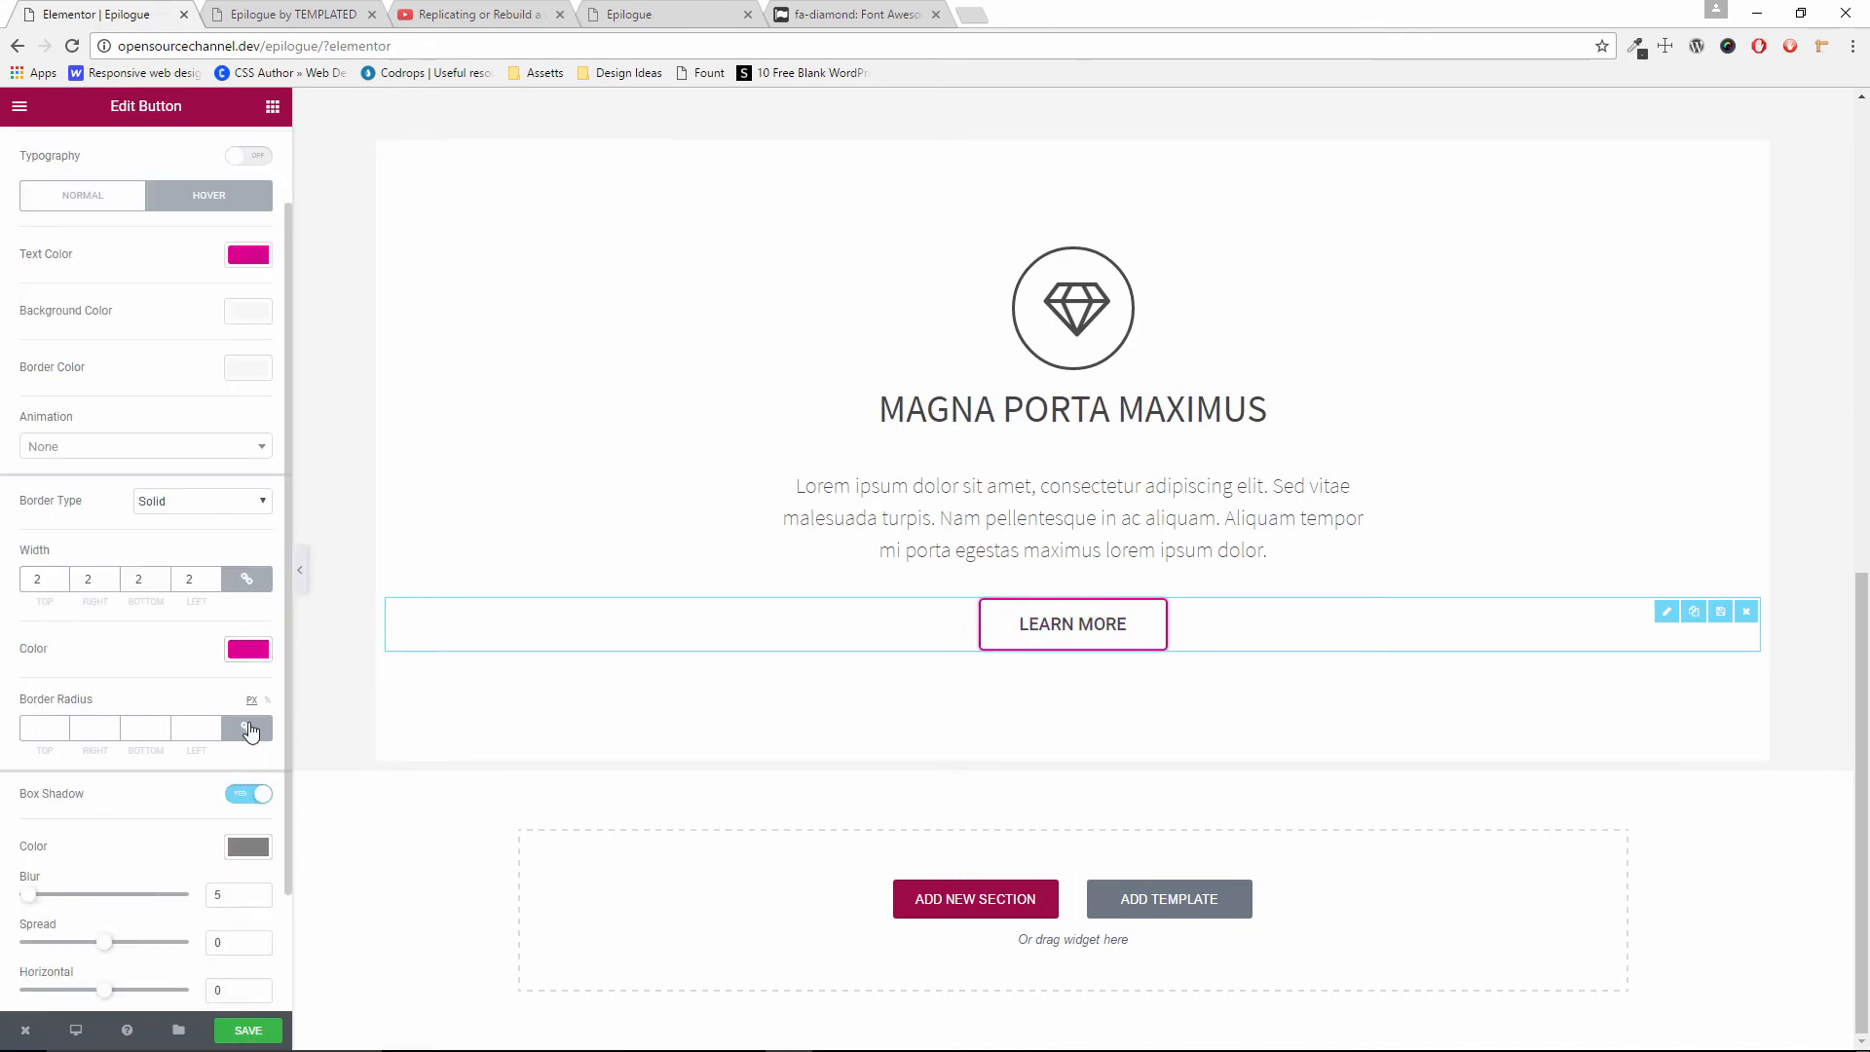
Restore the button's general border colour to #666666
left_click(251, 647)
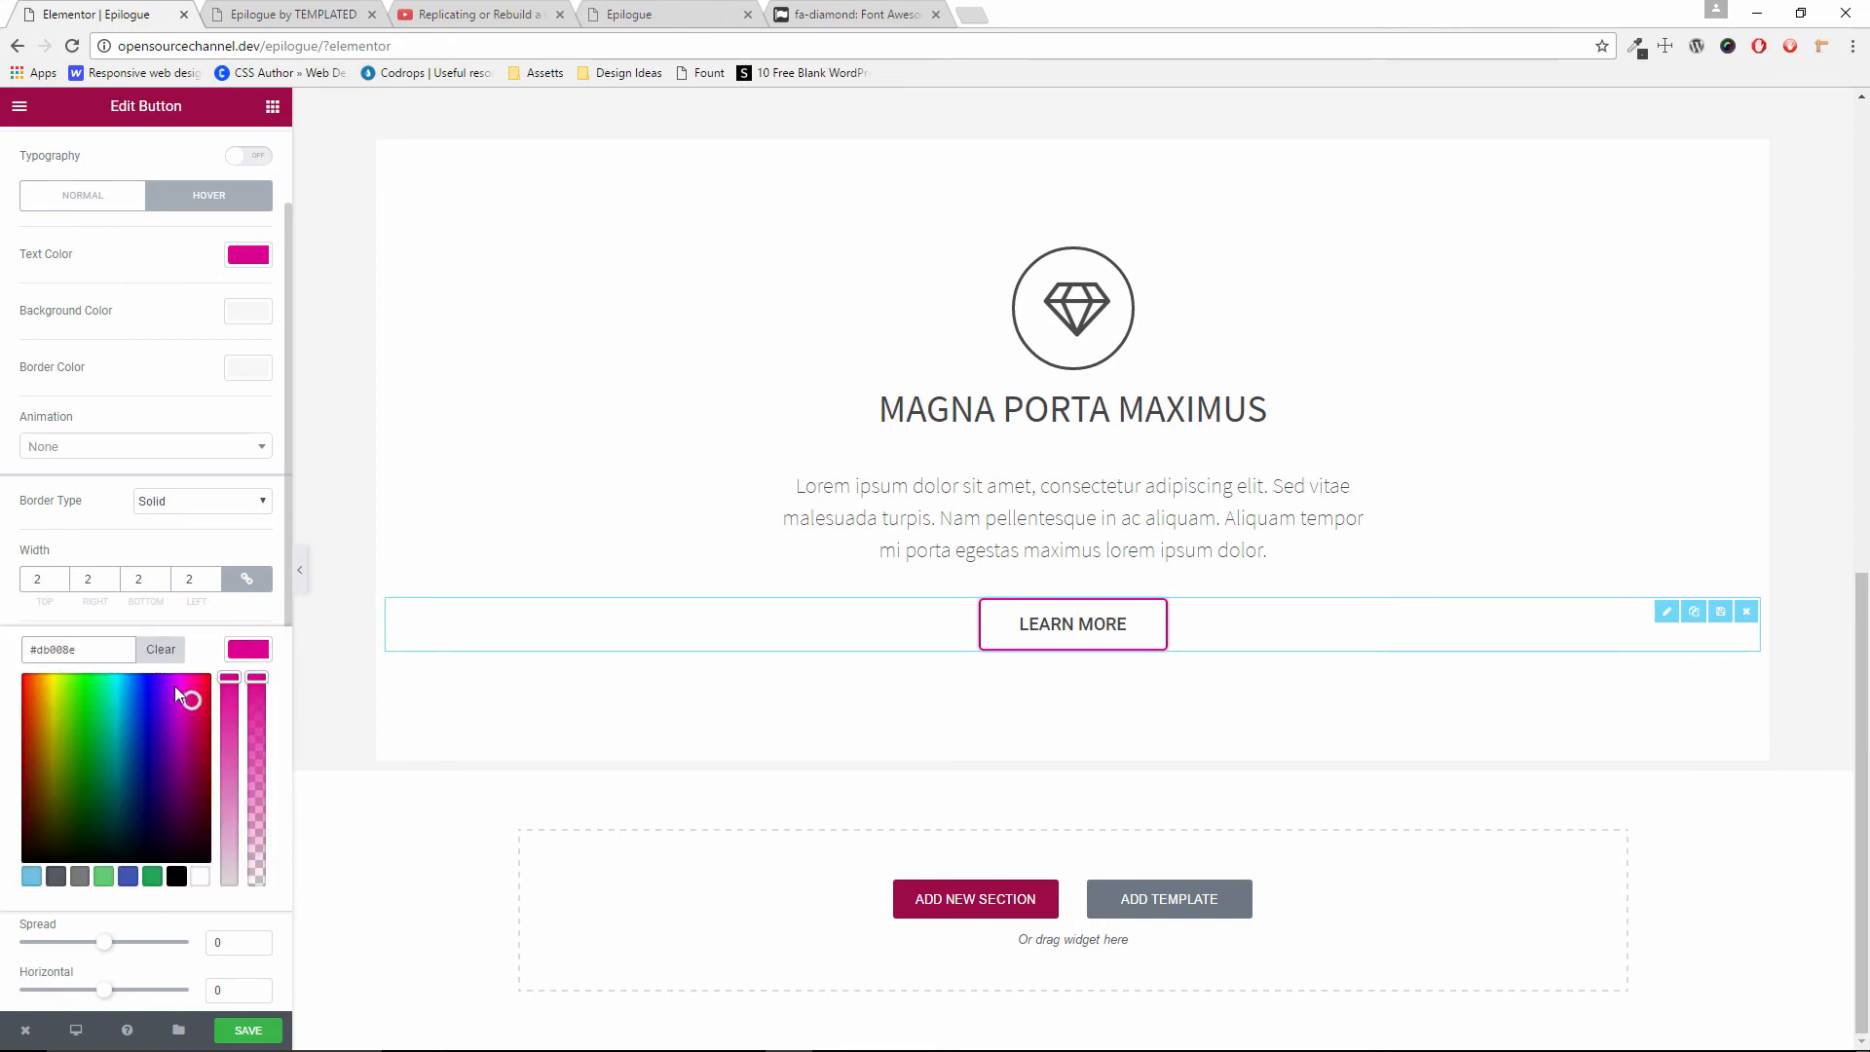
left_click_drag(113, 640, 3, 611)
type("66")
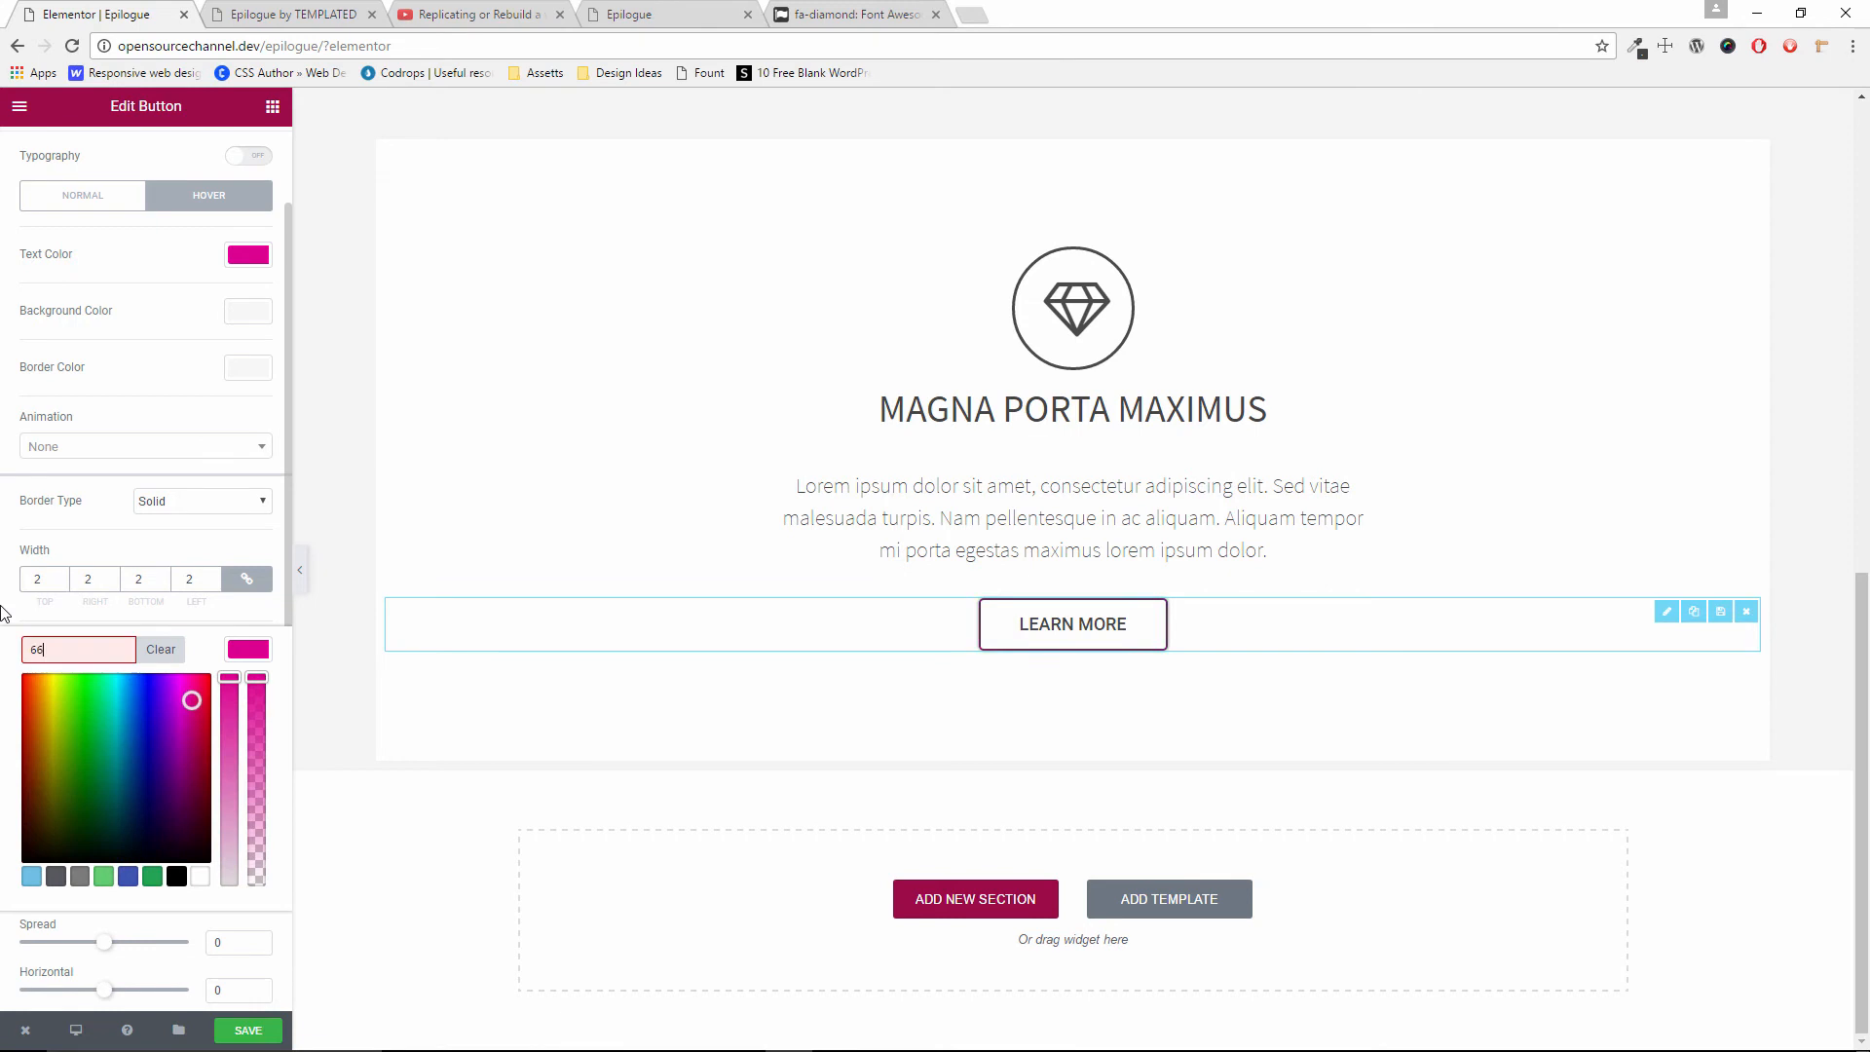
type("6666")
key("Return")
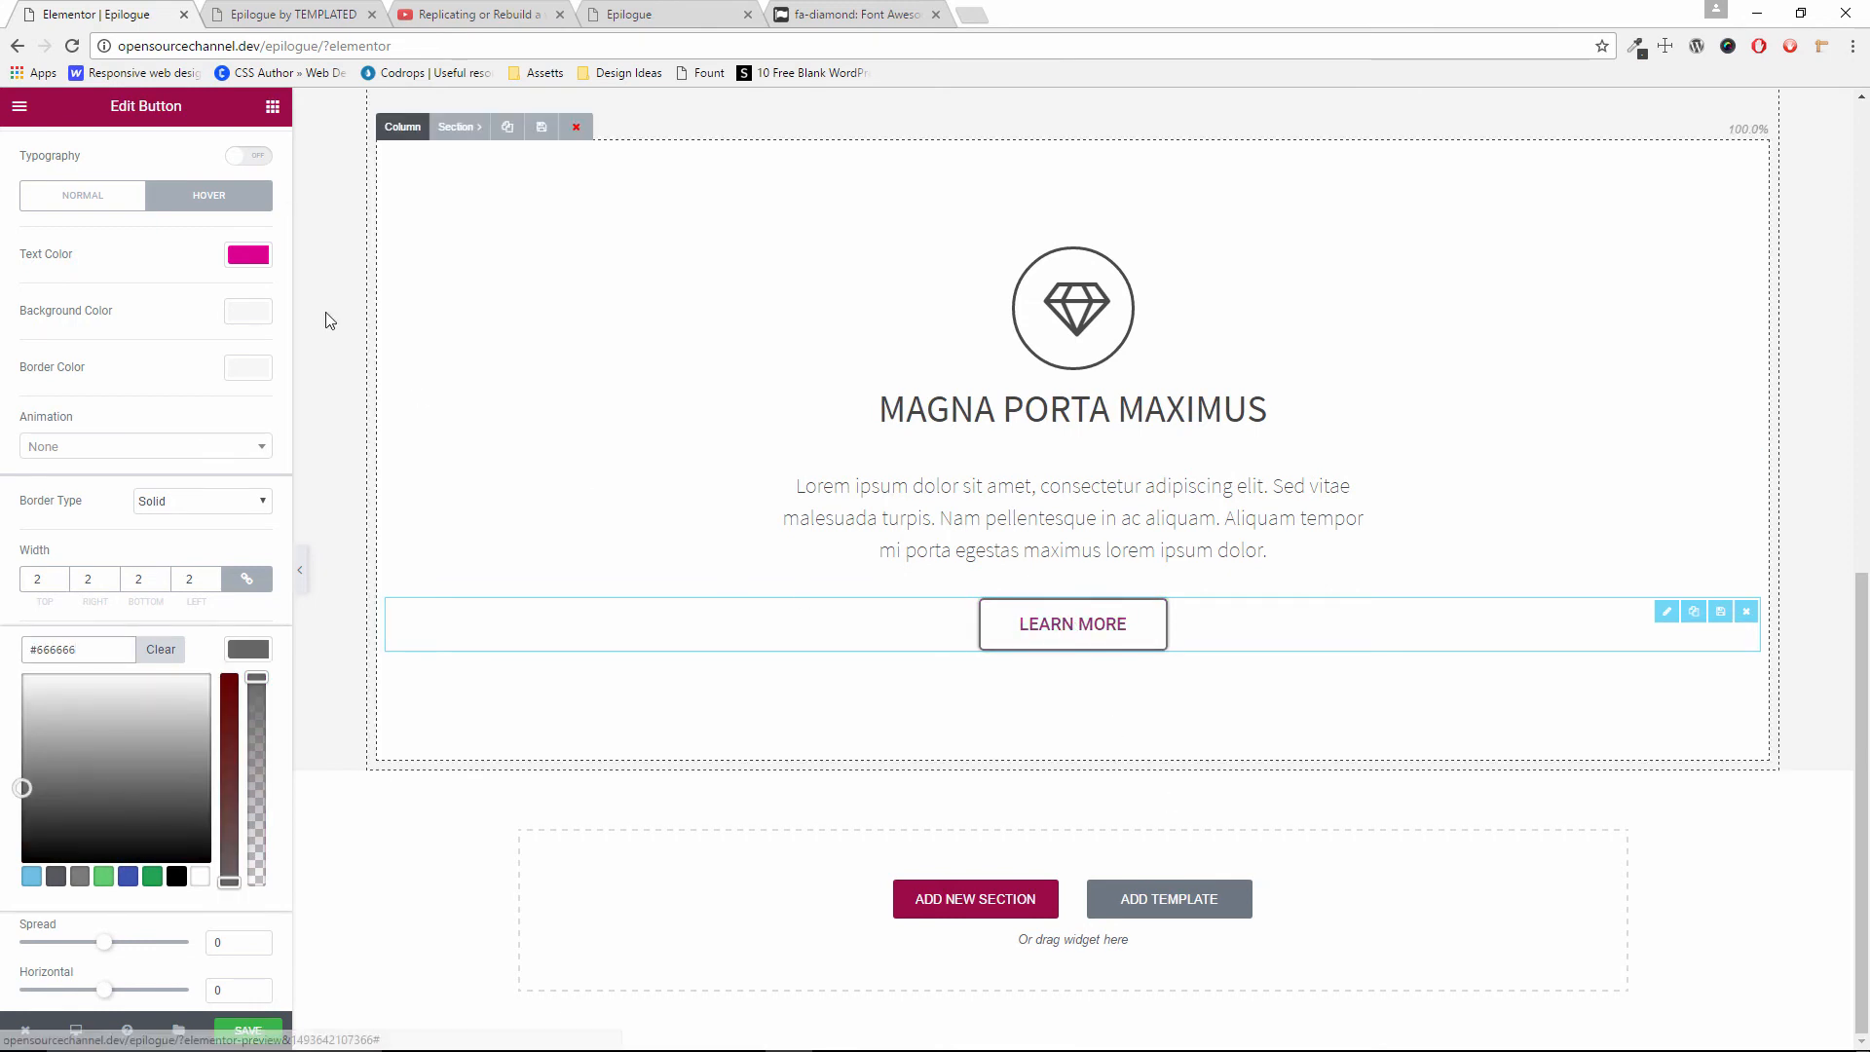
left_click(261, 495)
left_click(265, 501)
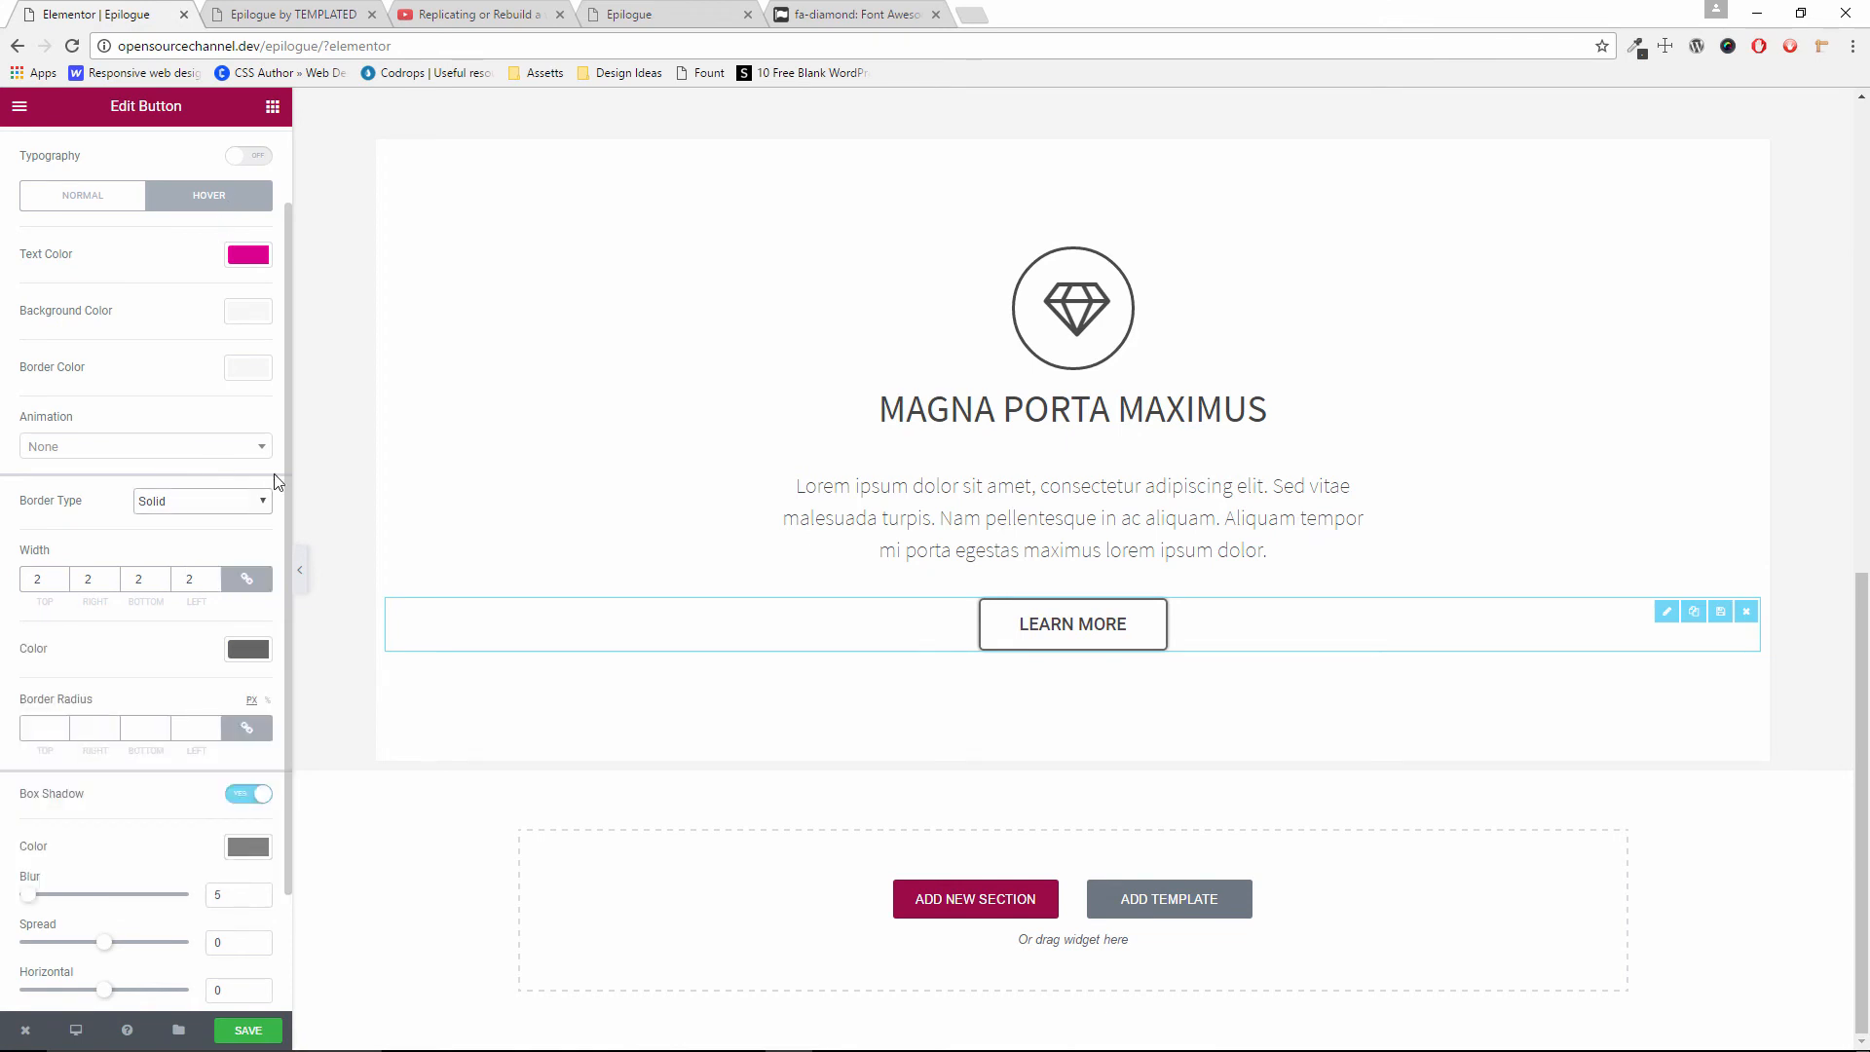
Paste the copied pink #db008e as the button's hover border colour
left_click_drag(291, 448, 302, 426)
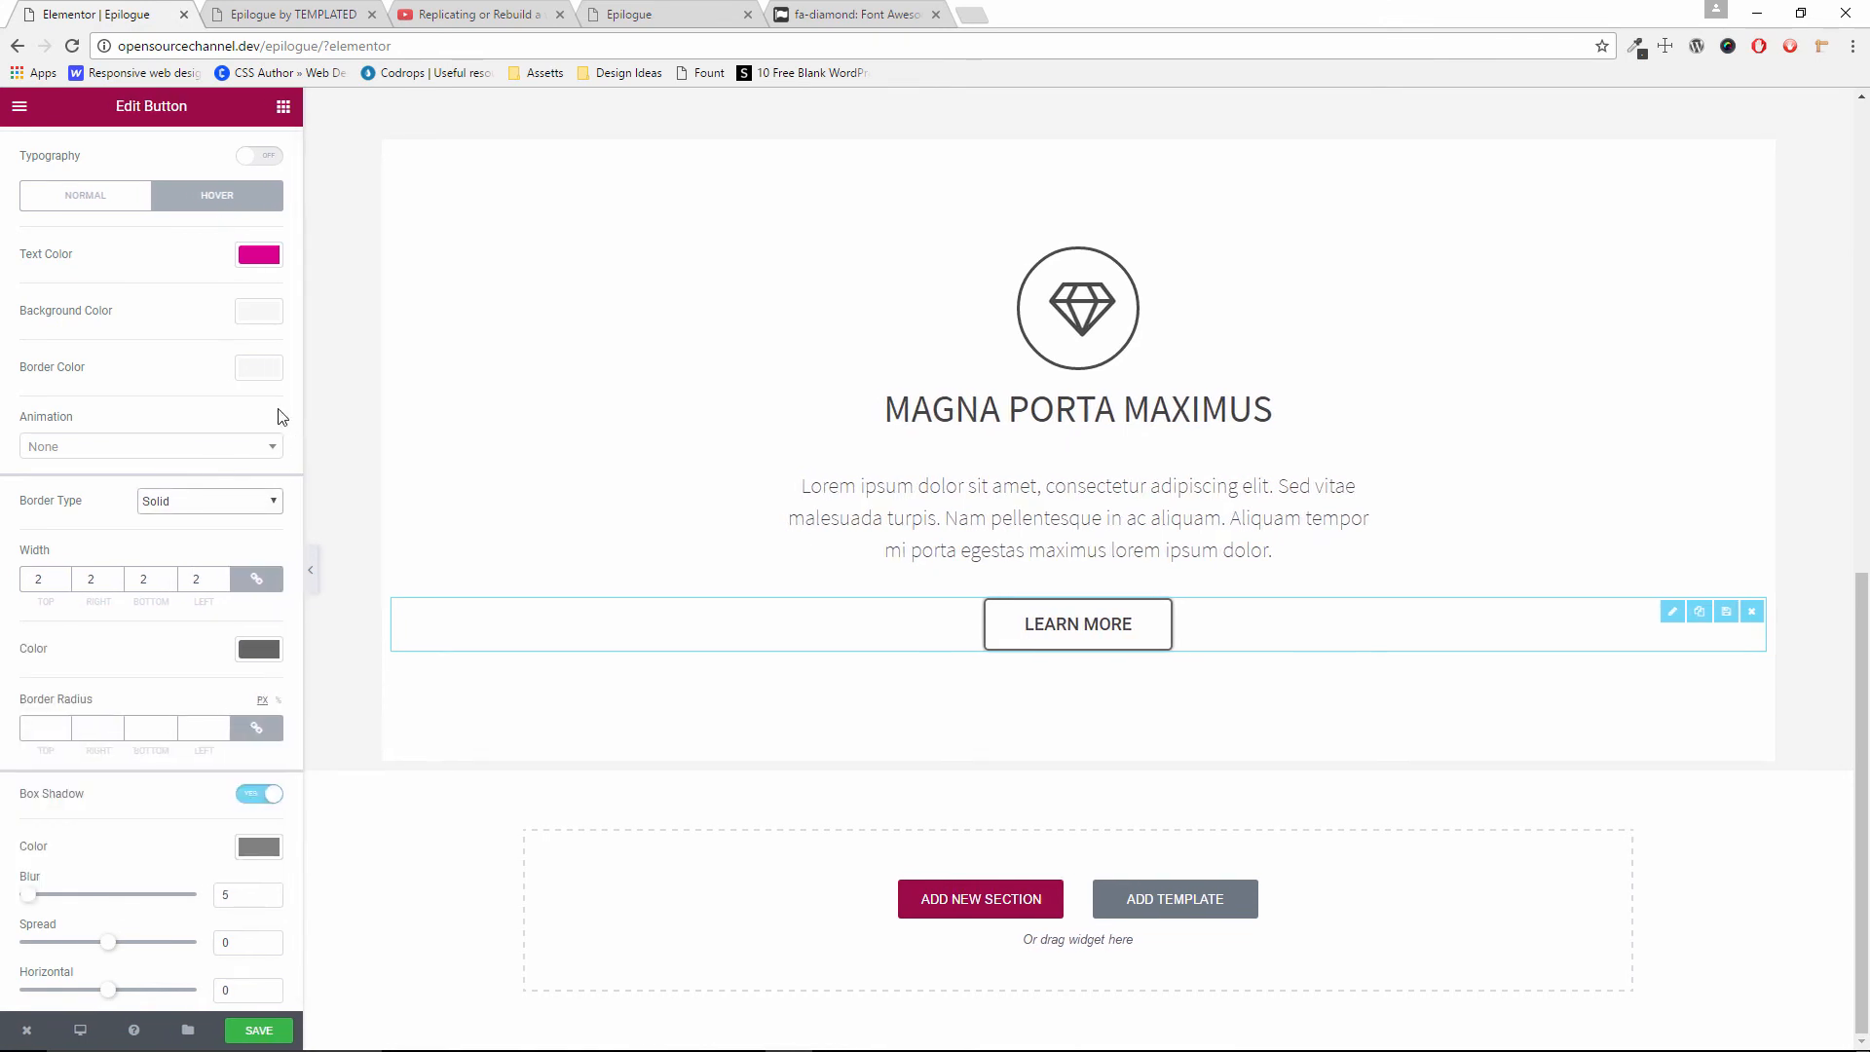
left_click(259, 369)
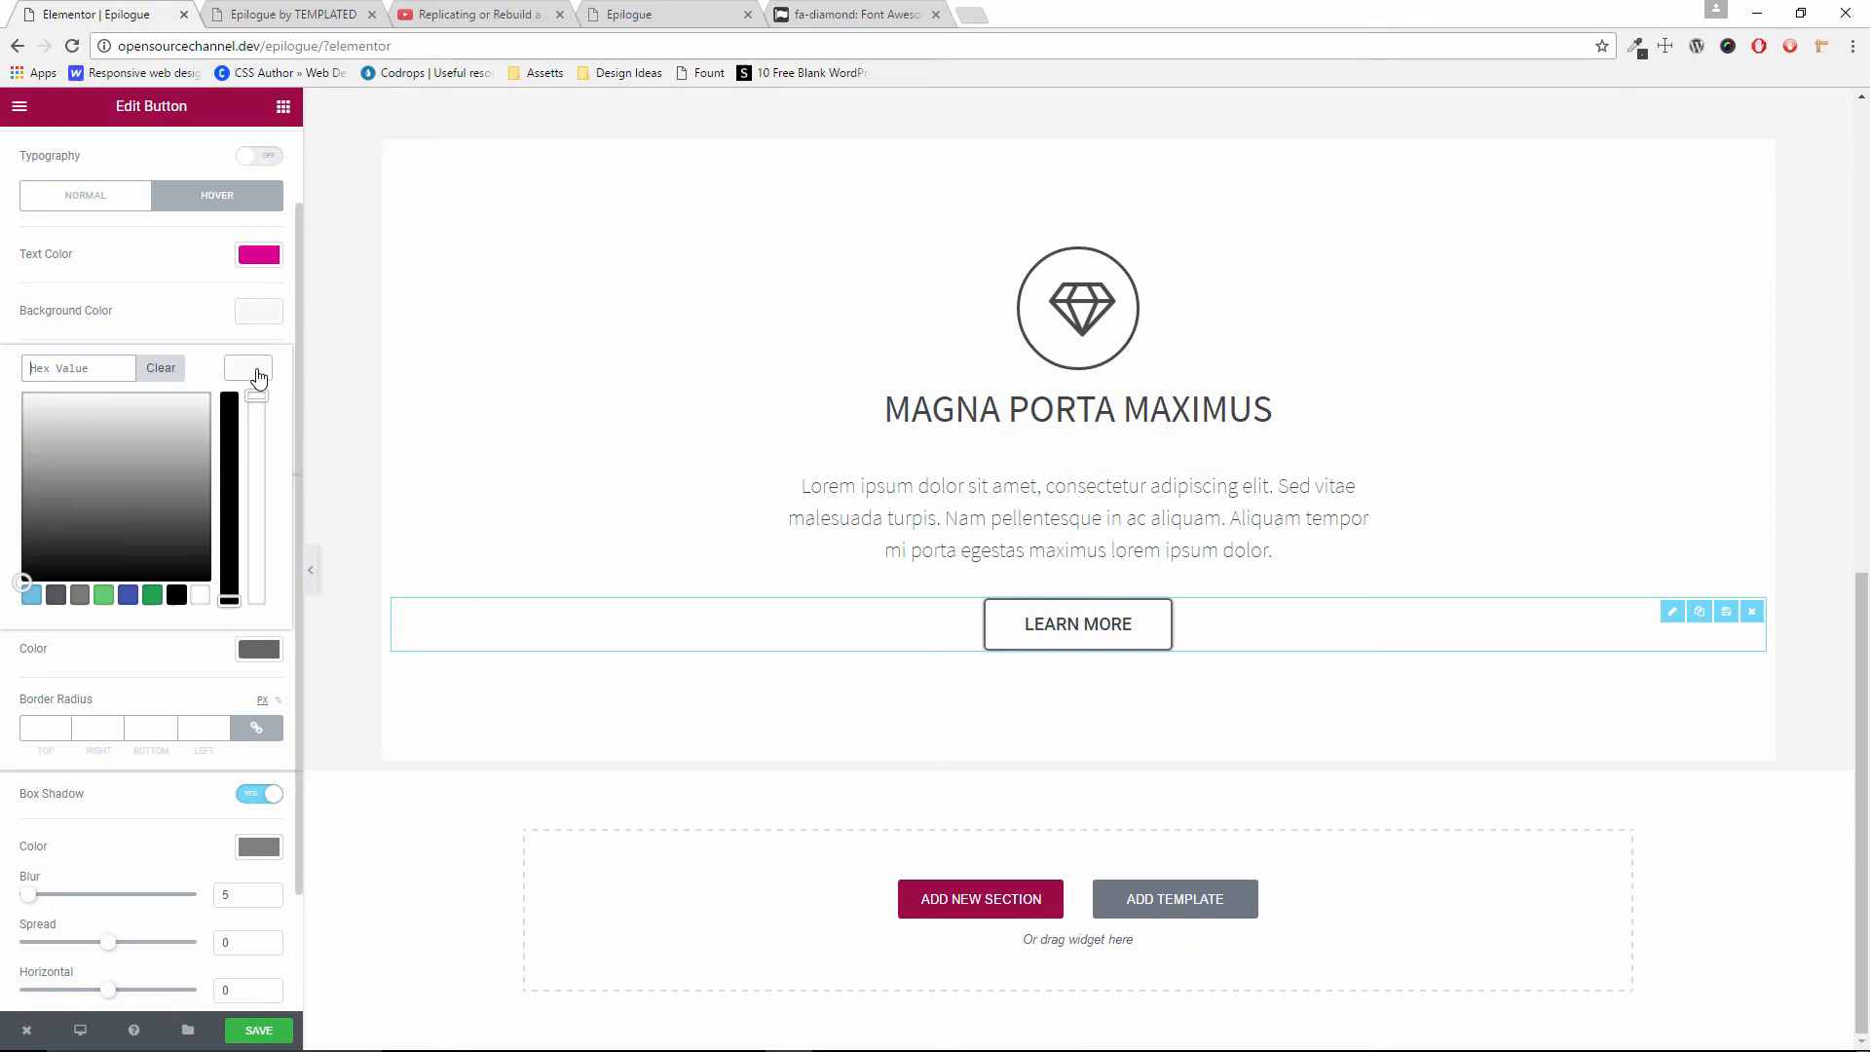
right_click(101, 369)
left_click(148, 483)
scroll(232, 709, "down", 2)
scroll(258, 701, "up", 3)
left_click(256, 467)
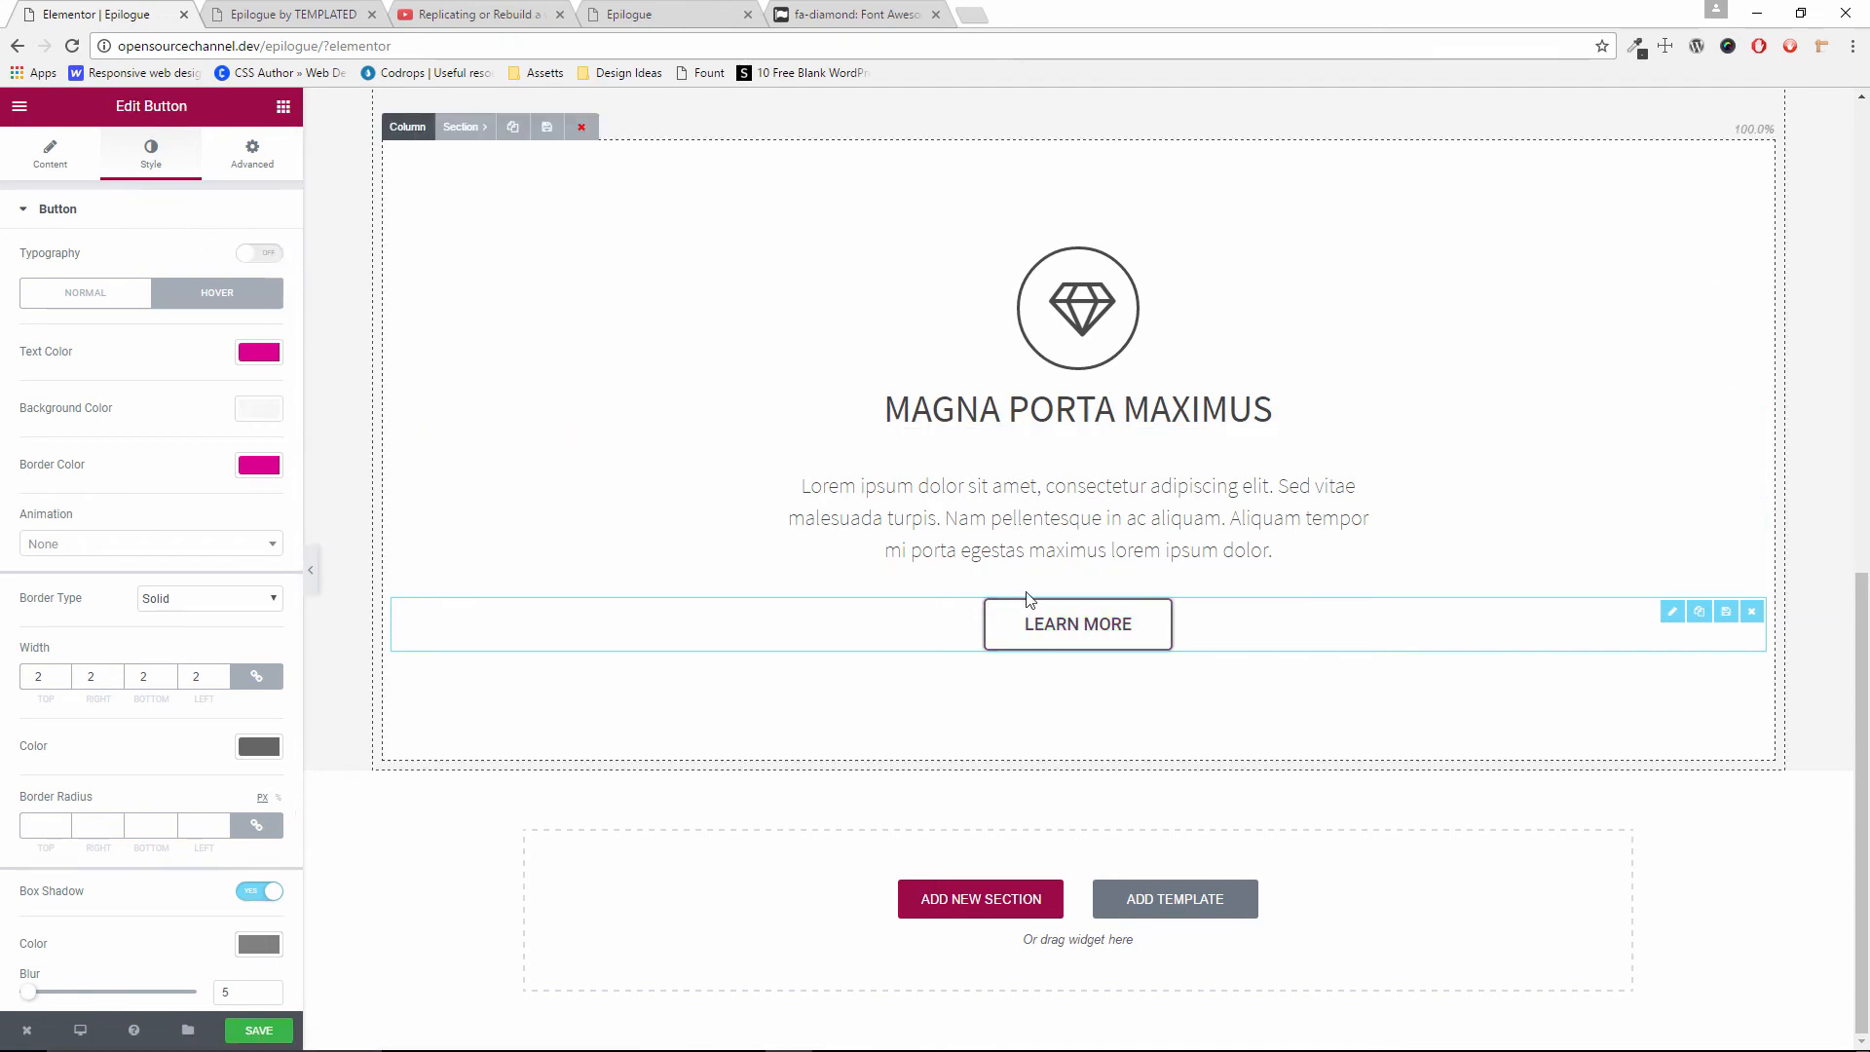
Enable custom typography for the button, close the developer tools on the template page and identify the reference Learn More button's font
left_click(265, 255)
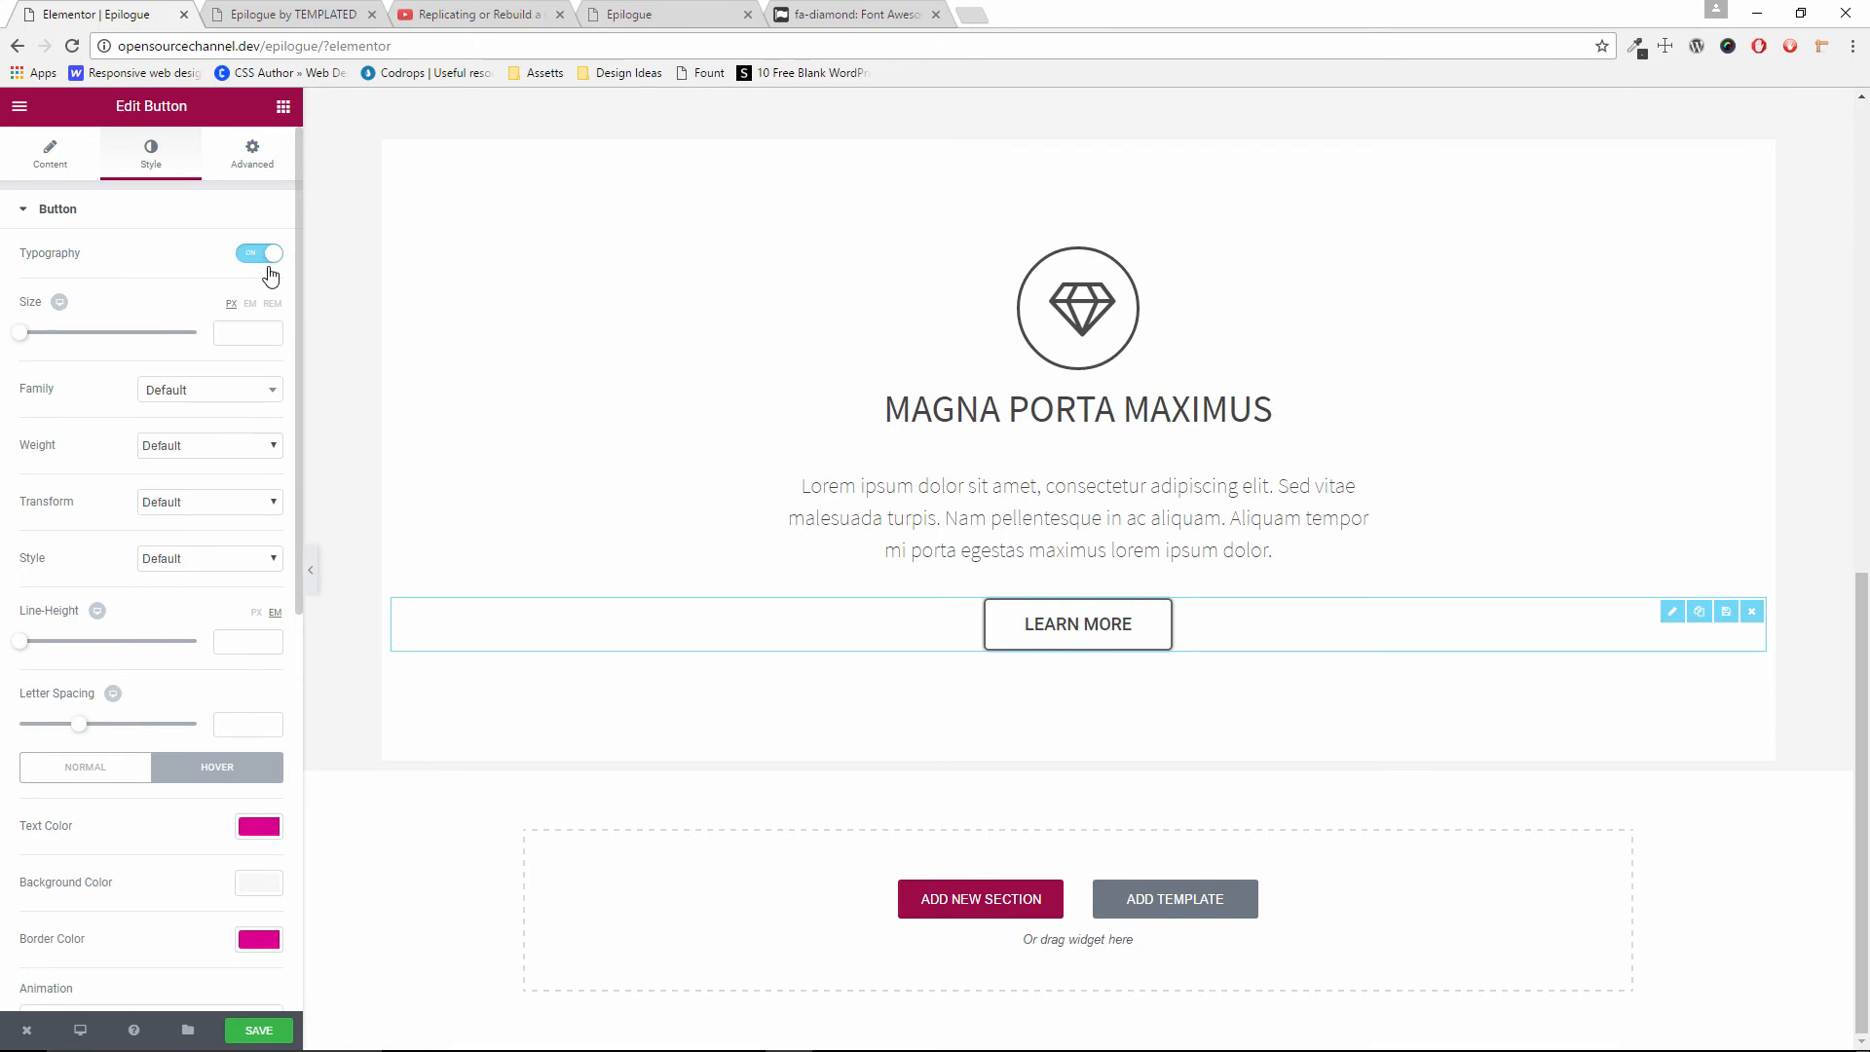
left_click(273, 14)
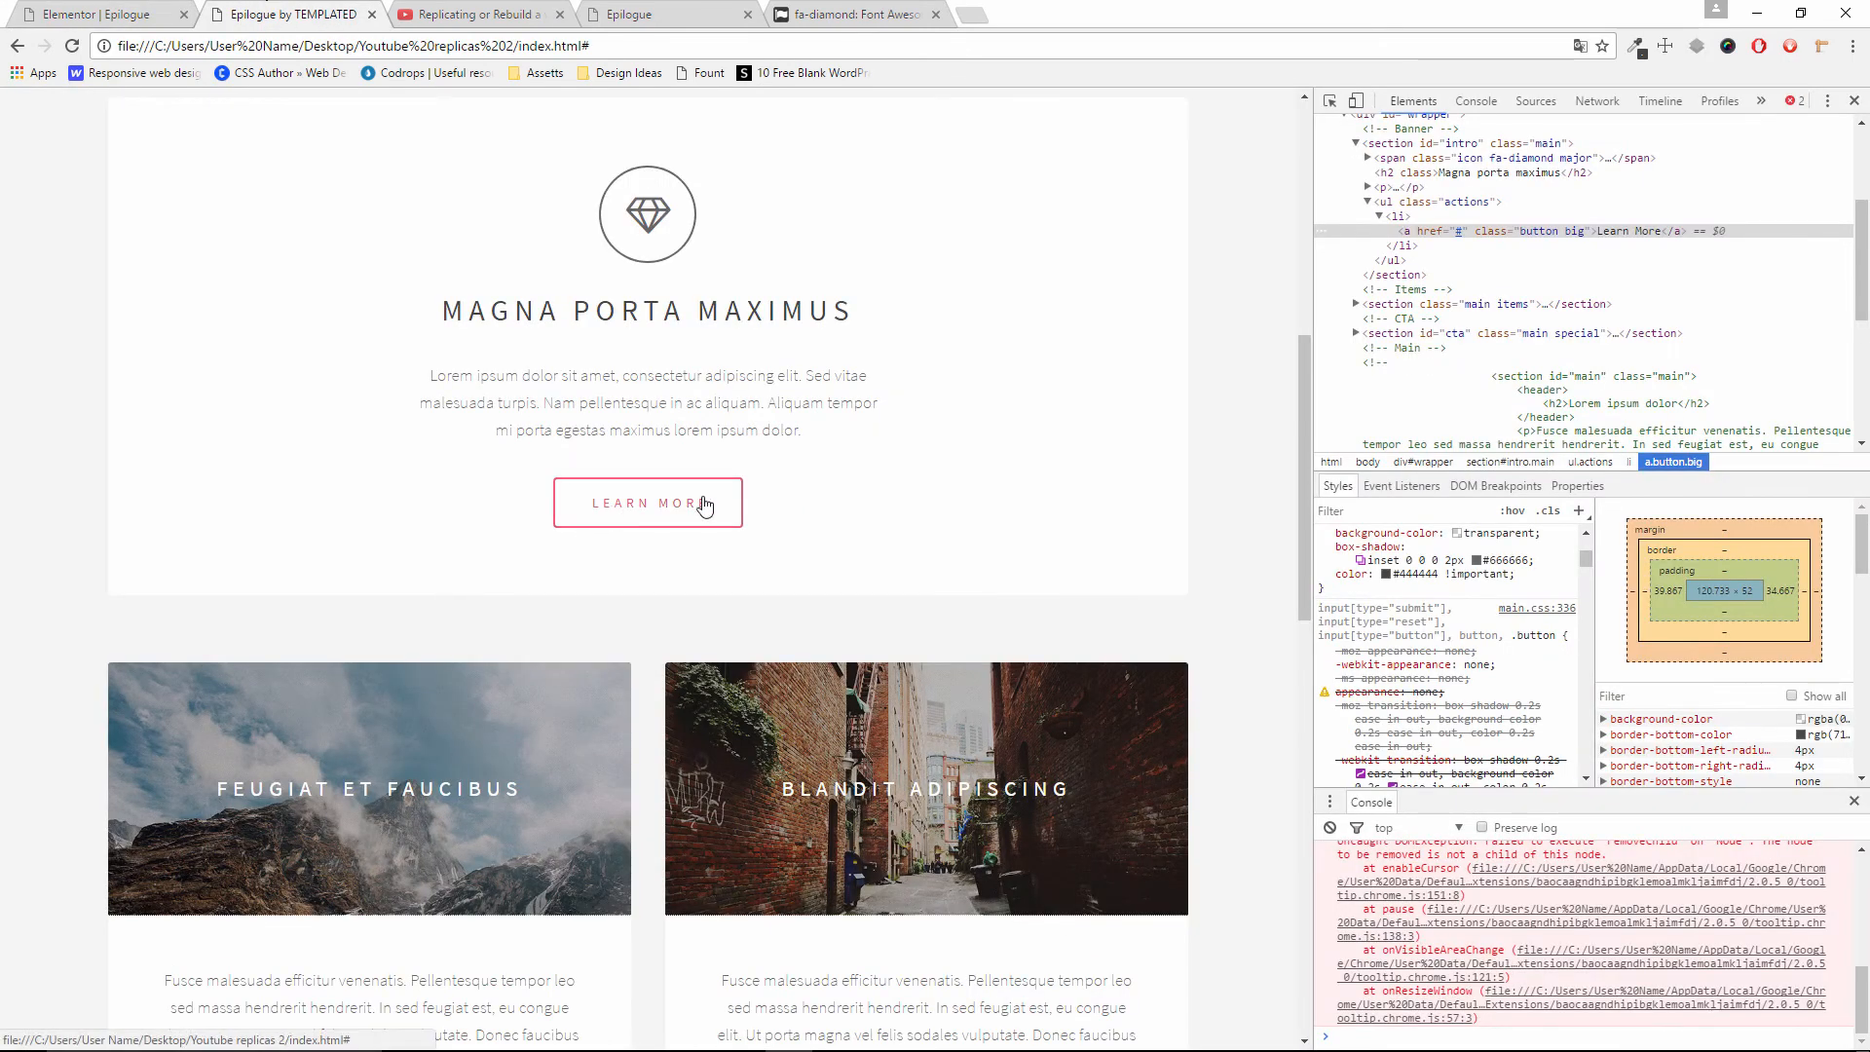
left_click(1854, 100)
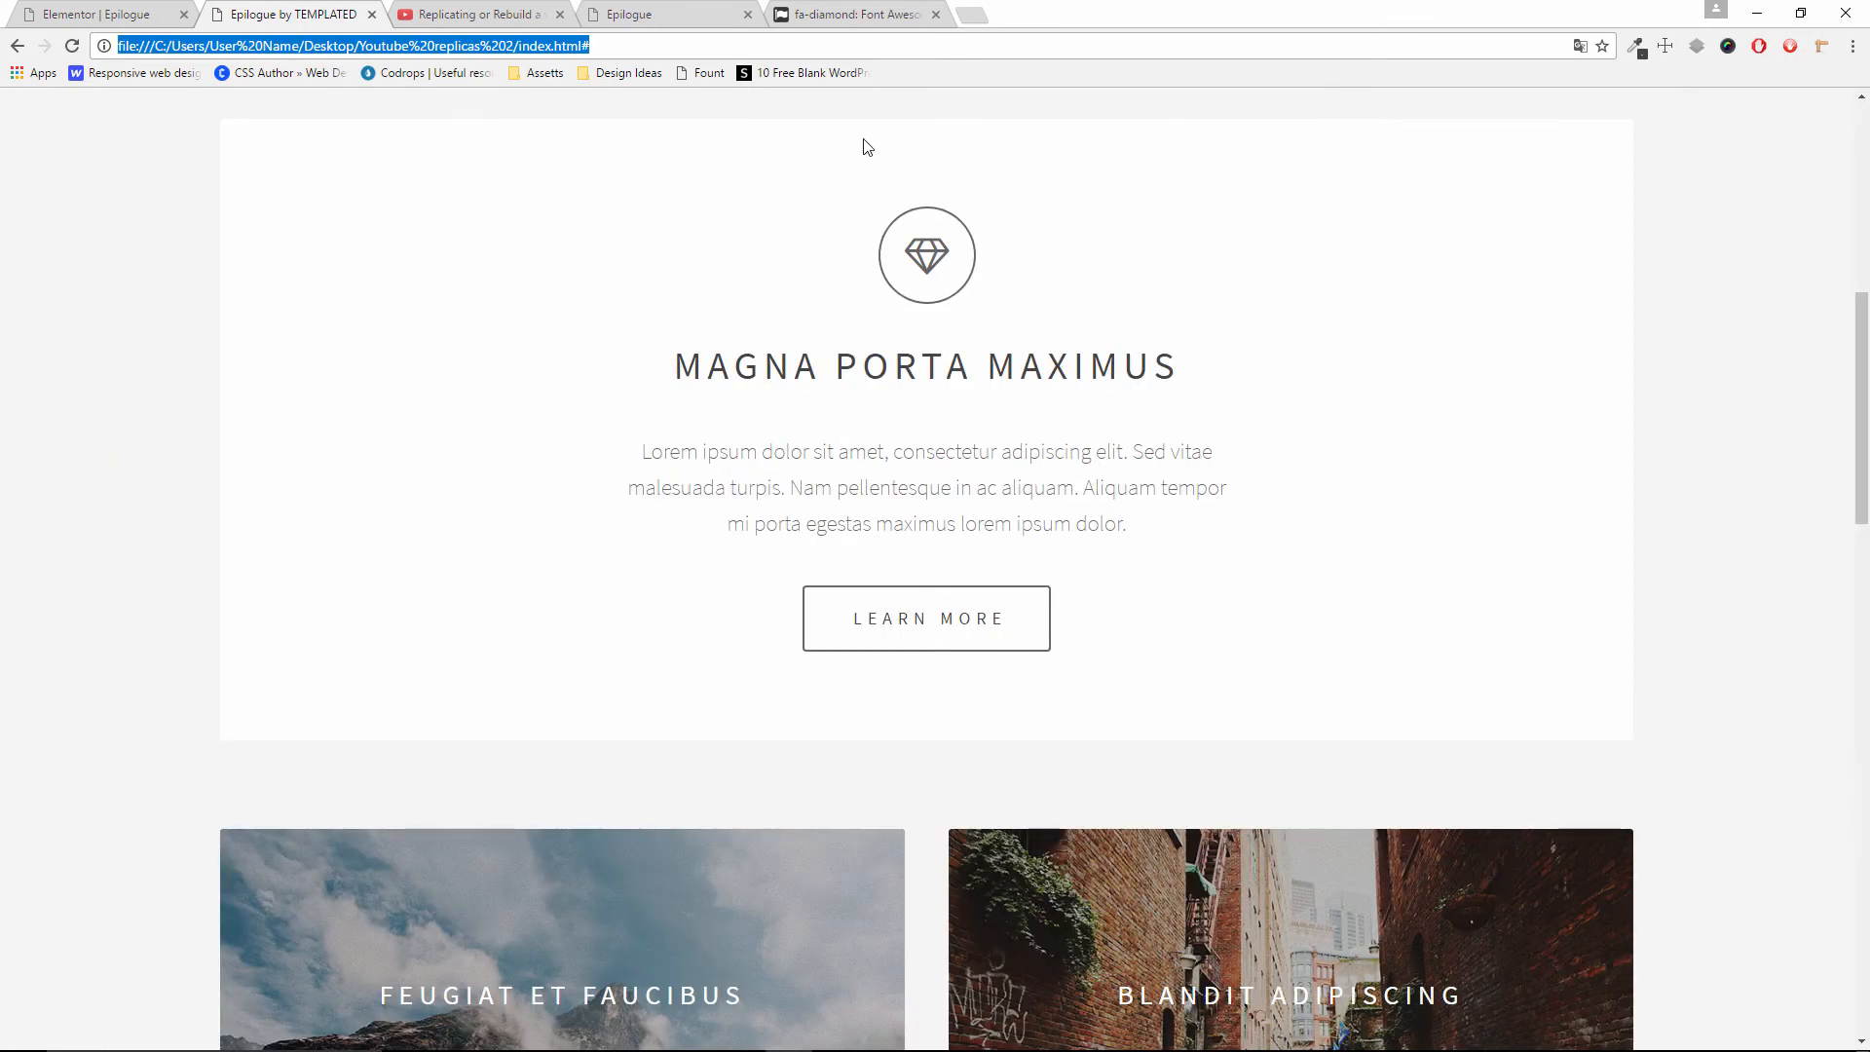
left_click(709, 82)
left_click(923, 621)
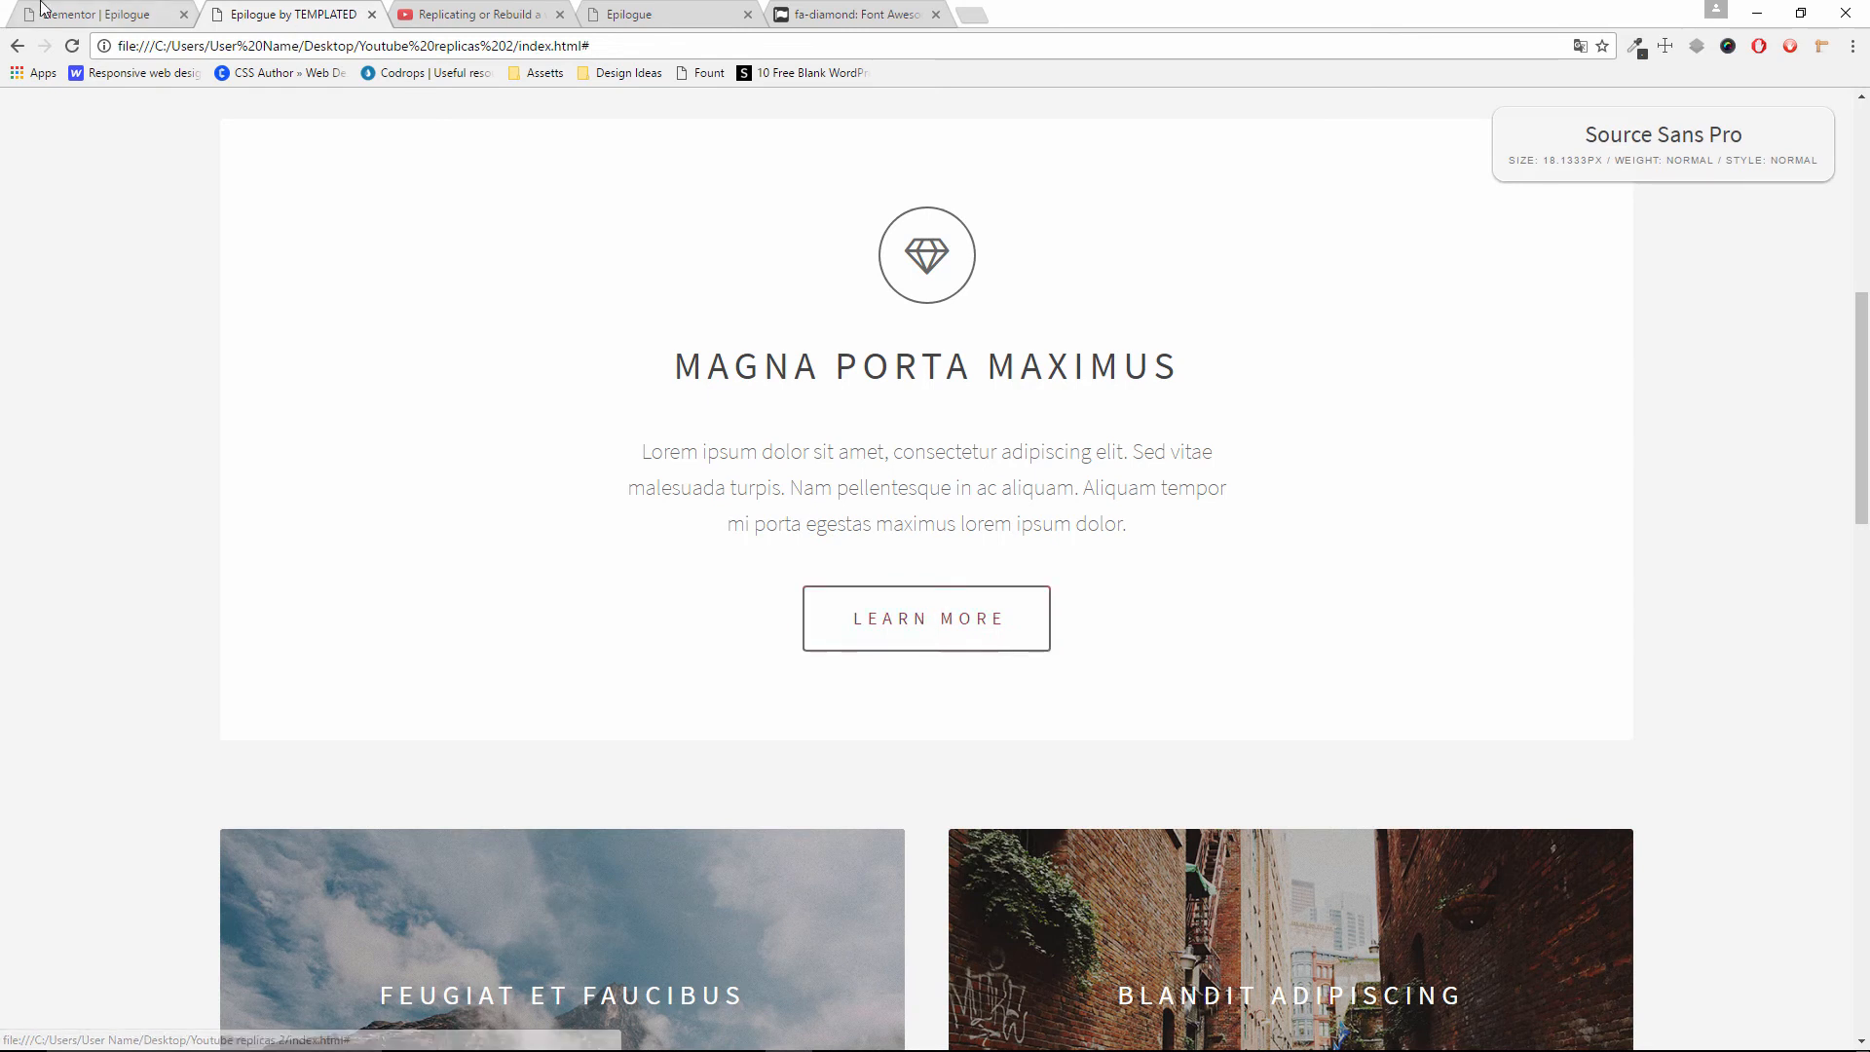
In the Elementor editor, set the button's typography to 18 px Source Sans Pro with Normal weight and Normal style
left_click(97, 13)
left_click(249, 331)
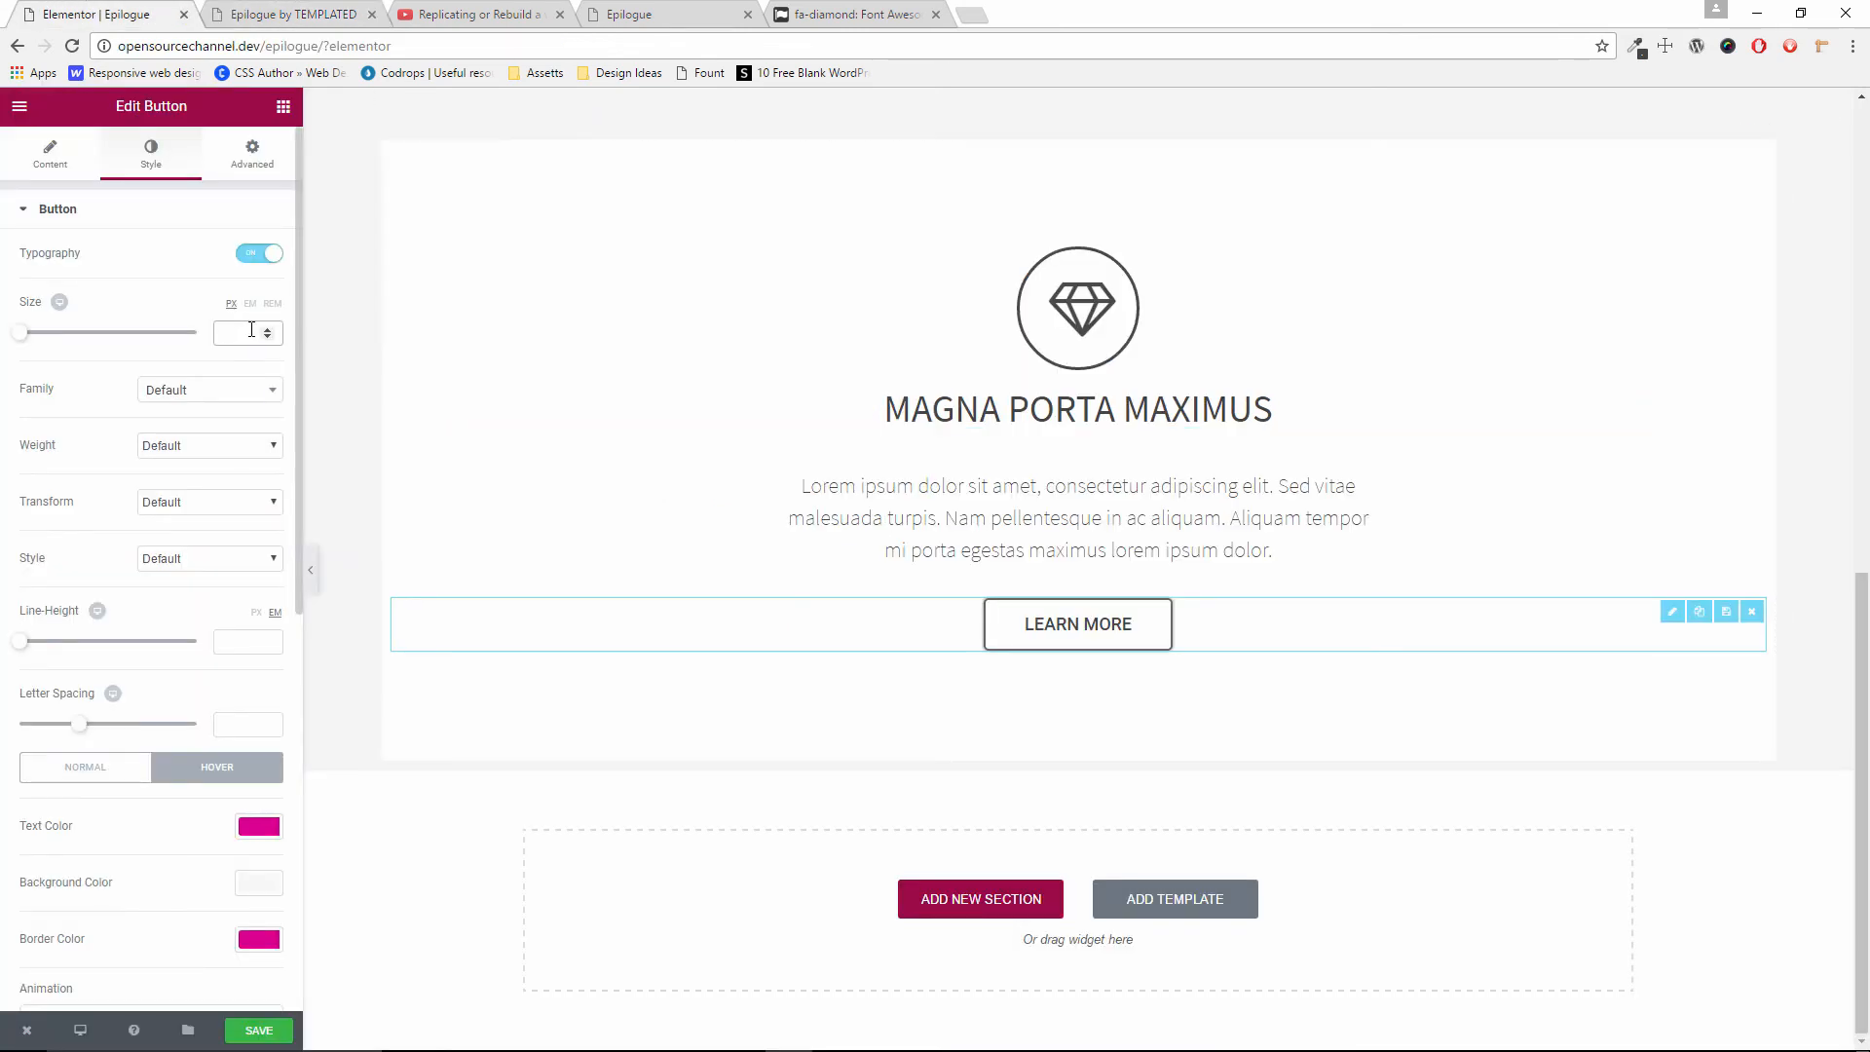
type("18")
left_click(220, 401)
type("sou")
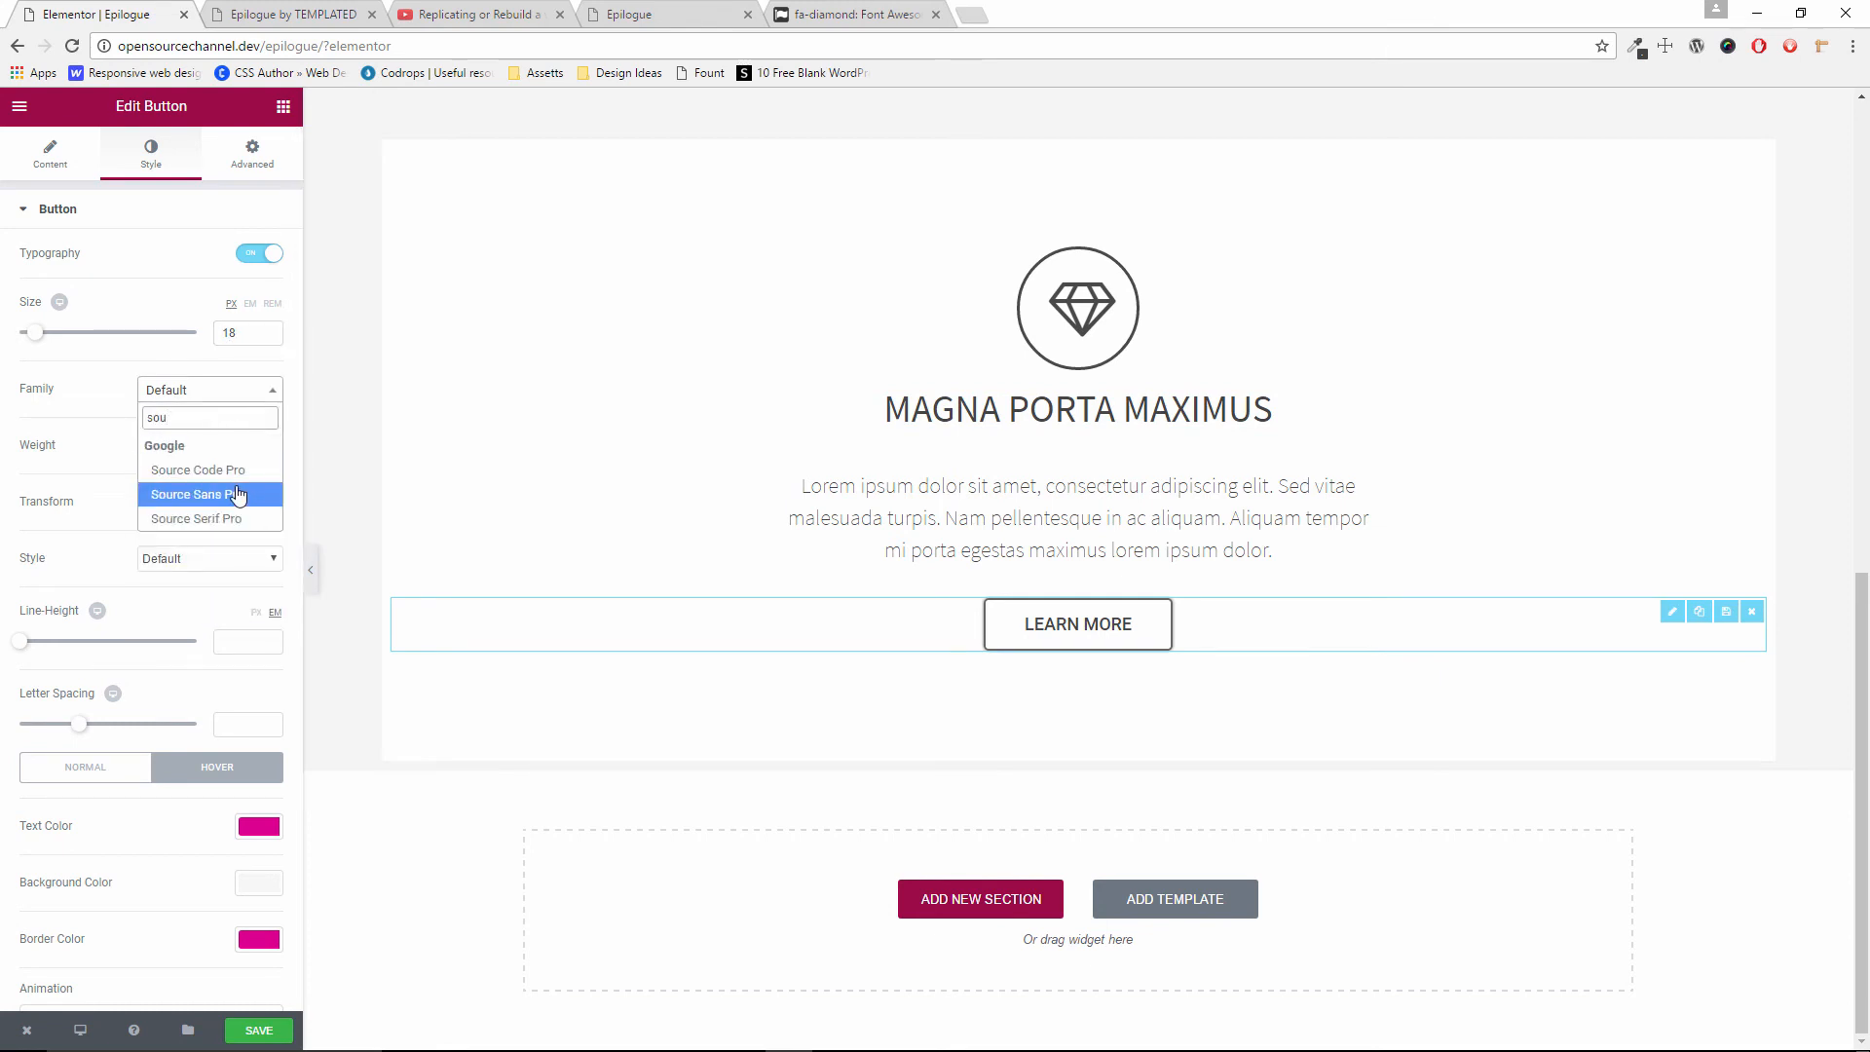
left_click(231, 494)
left_click(222, 451)
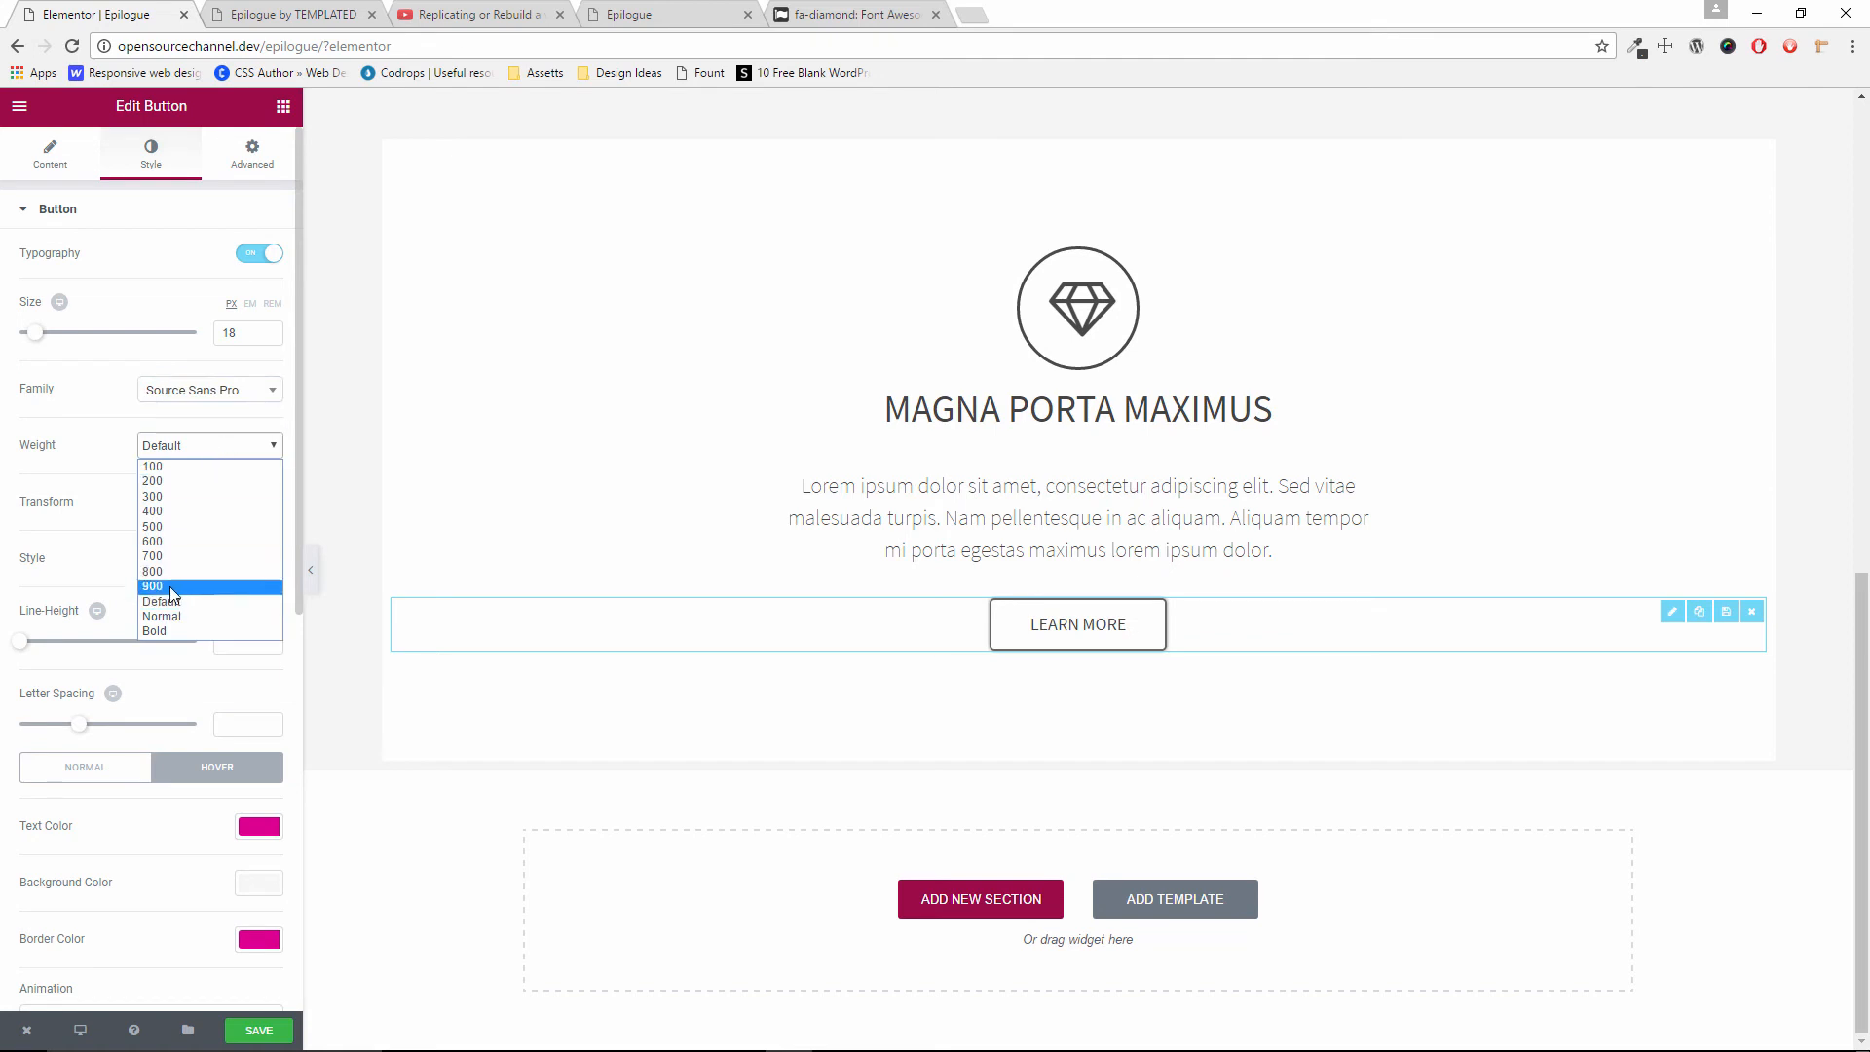
left_click(175, 623)
left_click(196, 565)
left_click(192, 600)
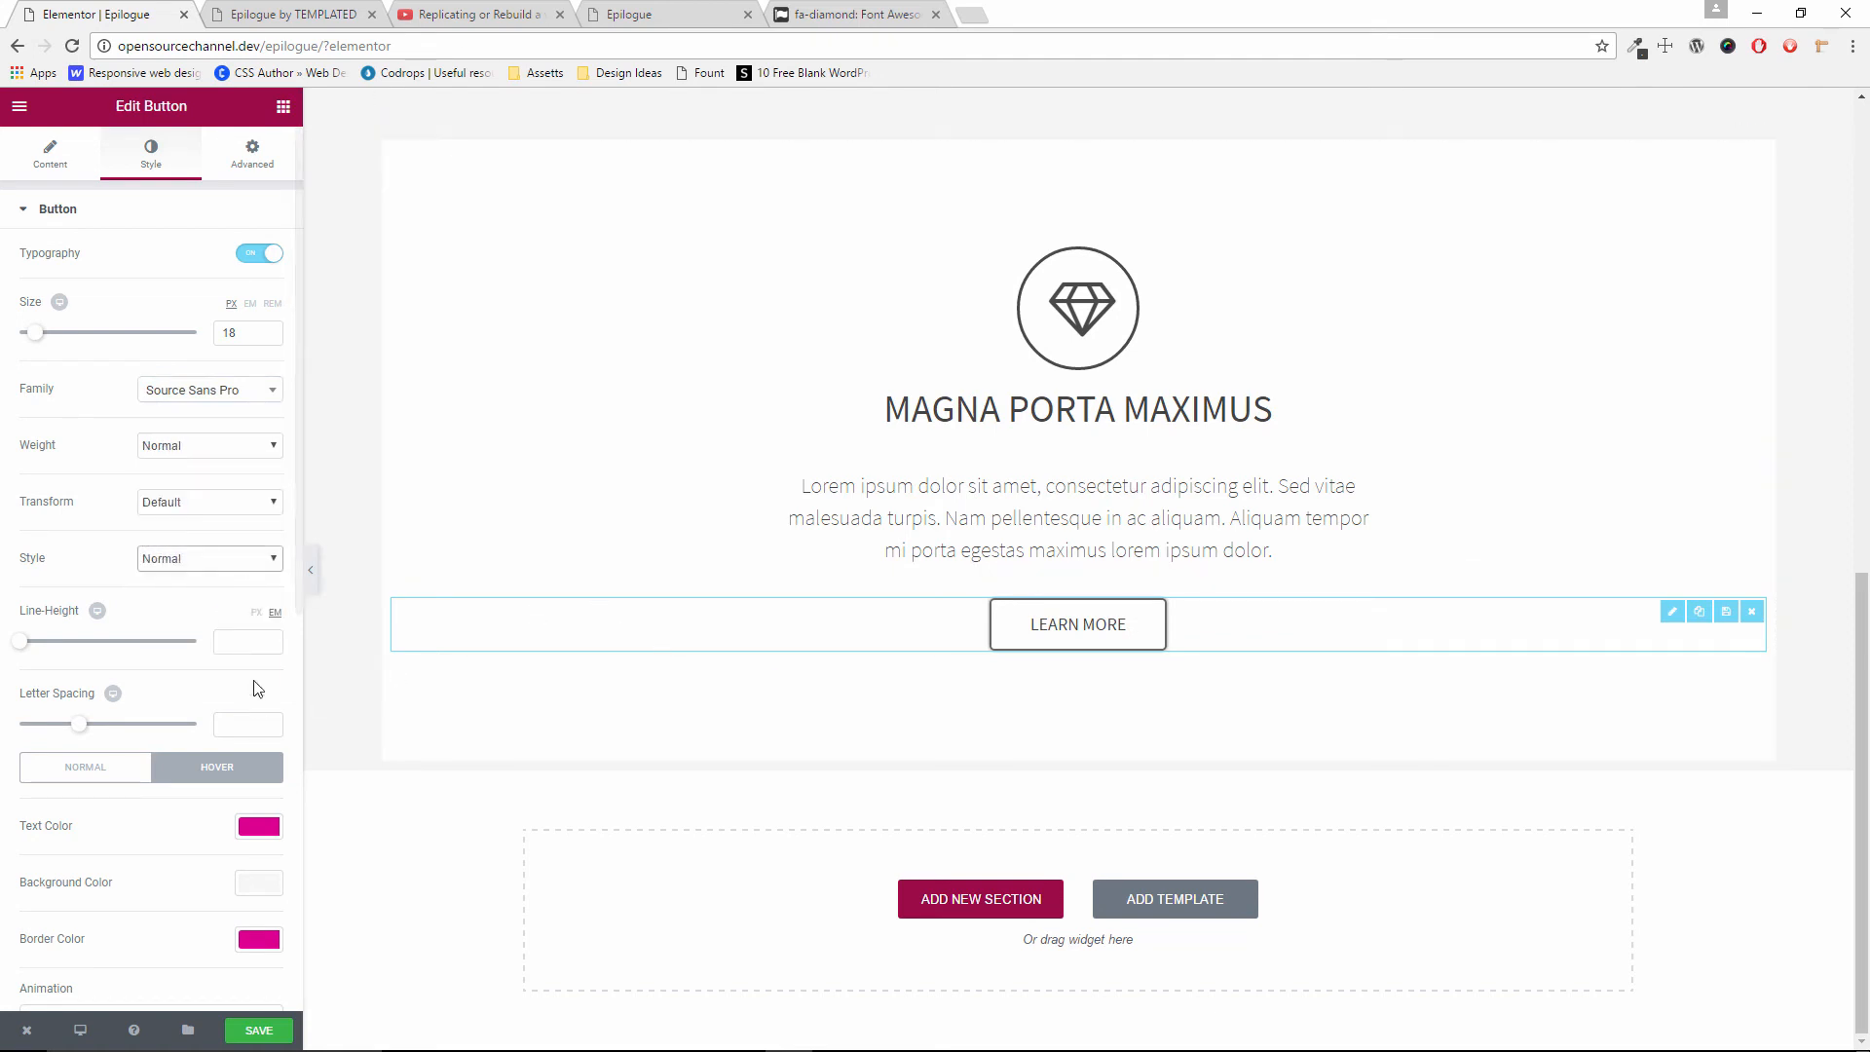
Compare the full-width preview with the template page and set the button's right and left text padding to 60 px
left_click(312, 589)
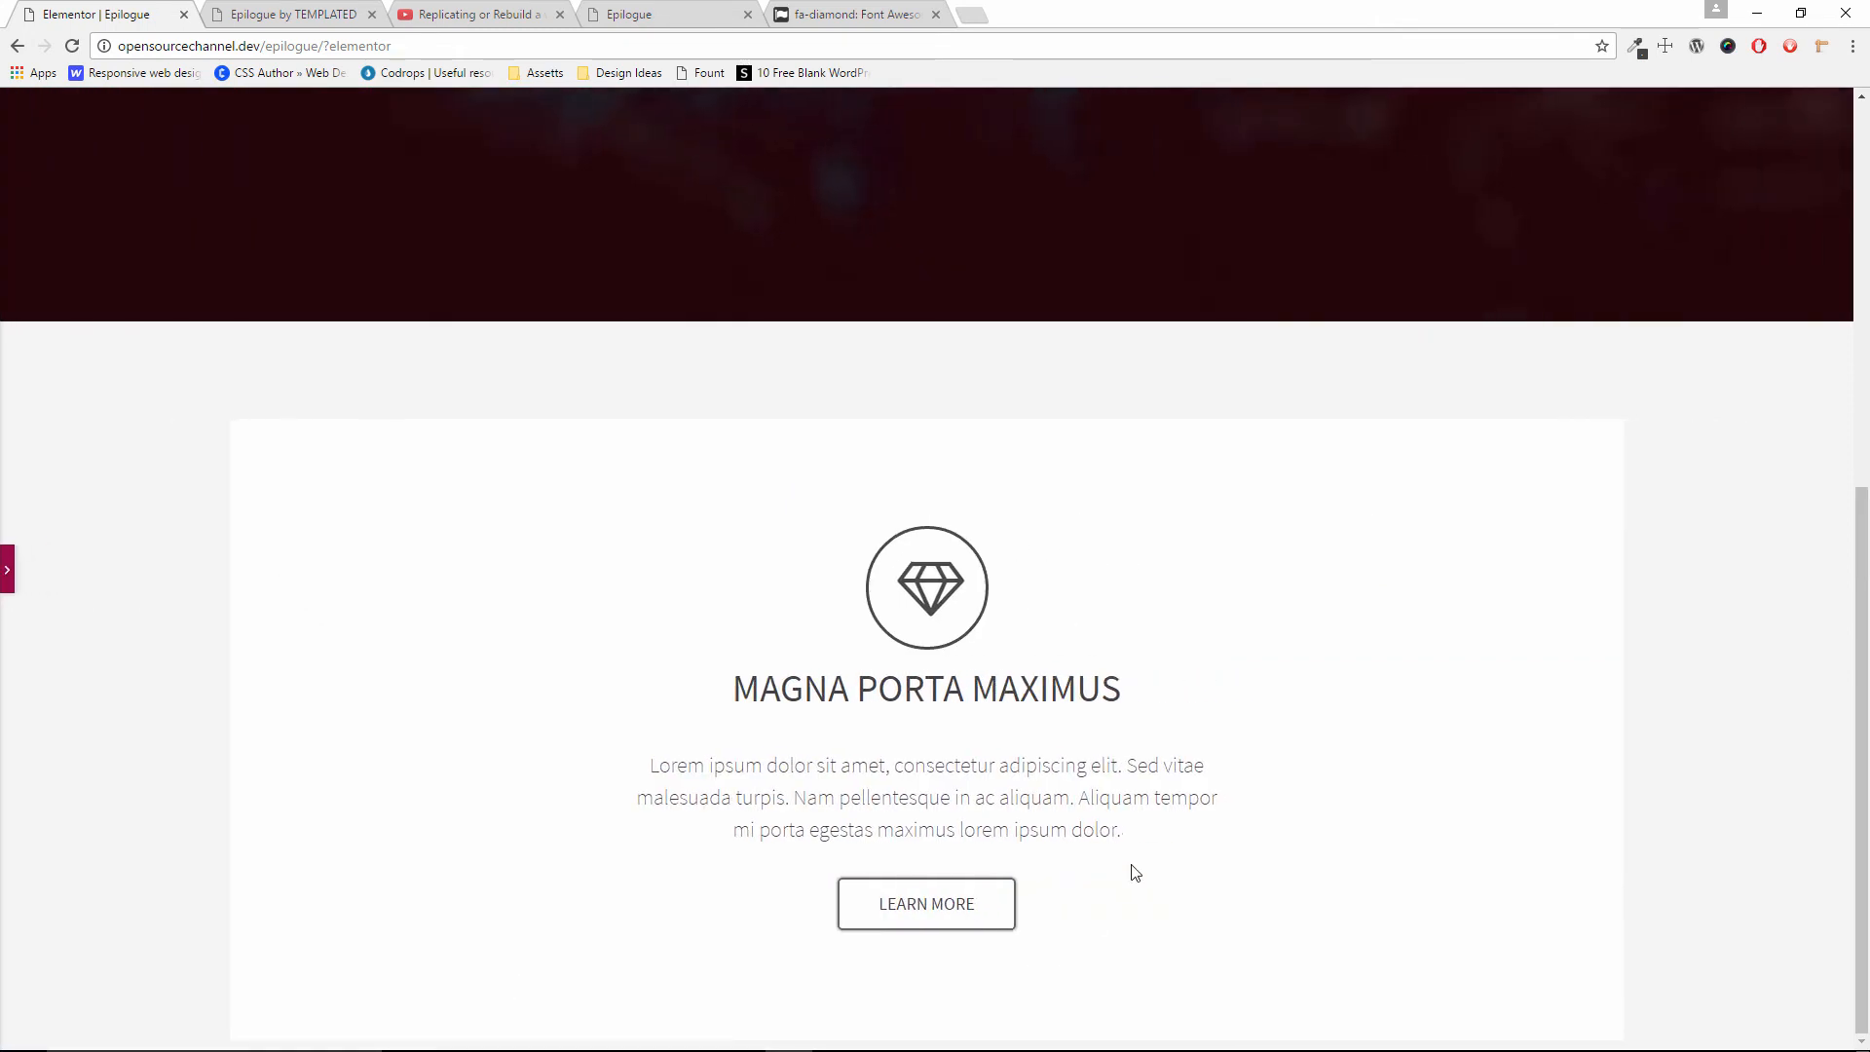
left_click(312, 13)
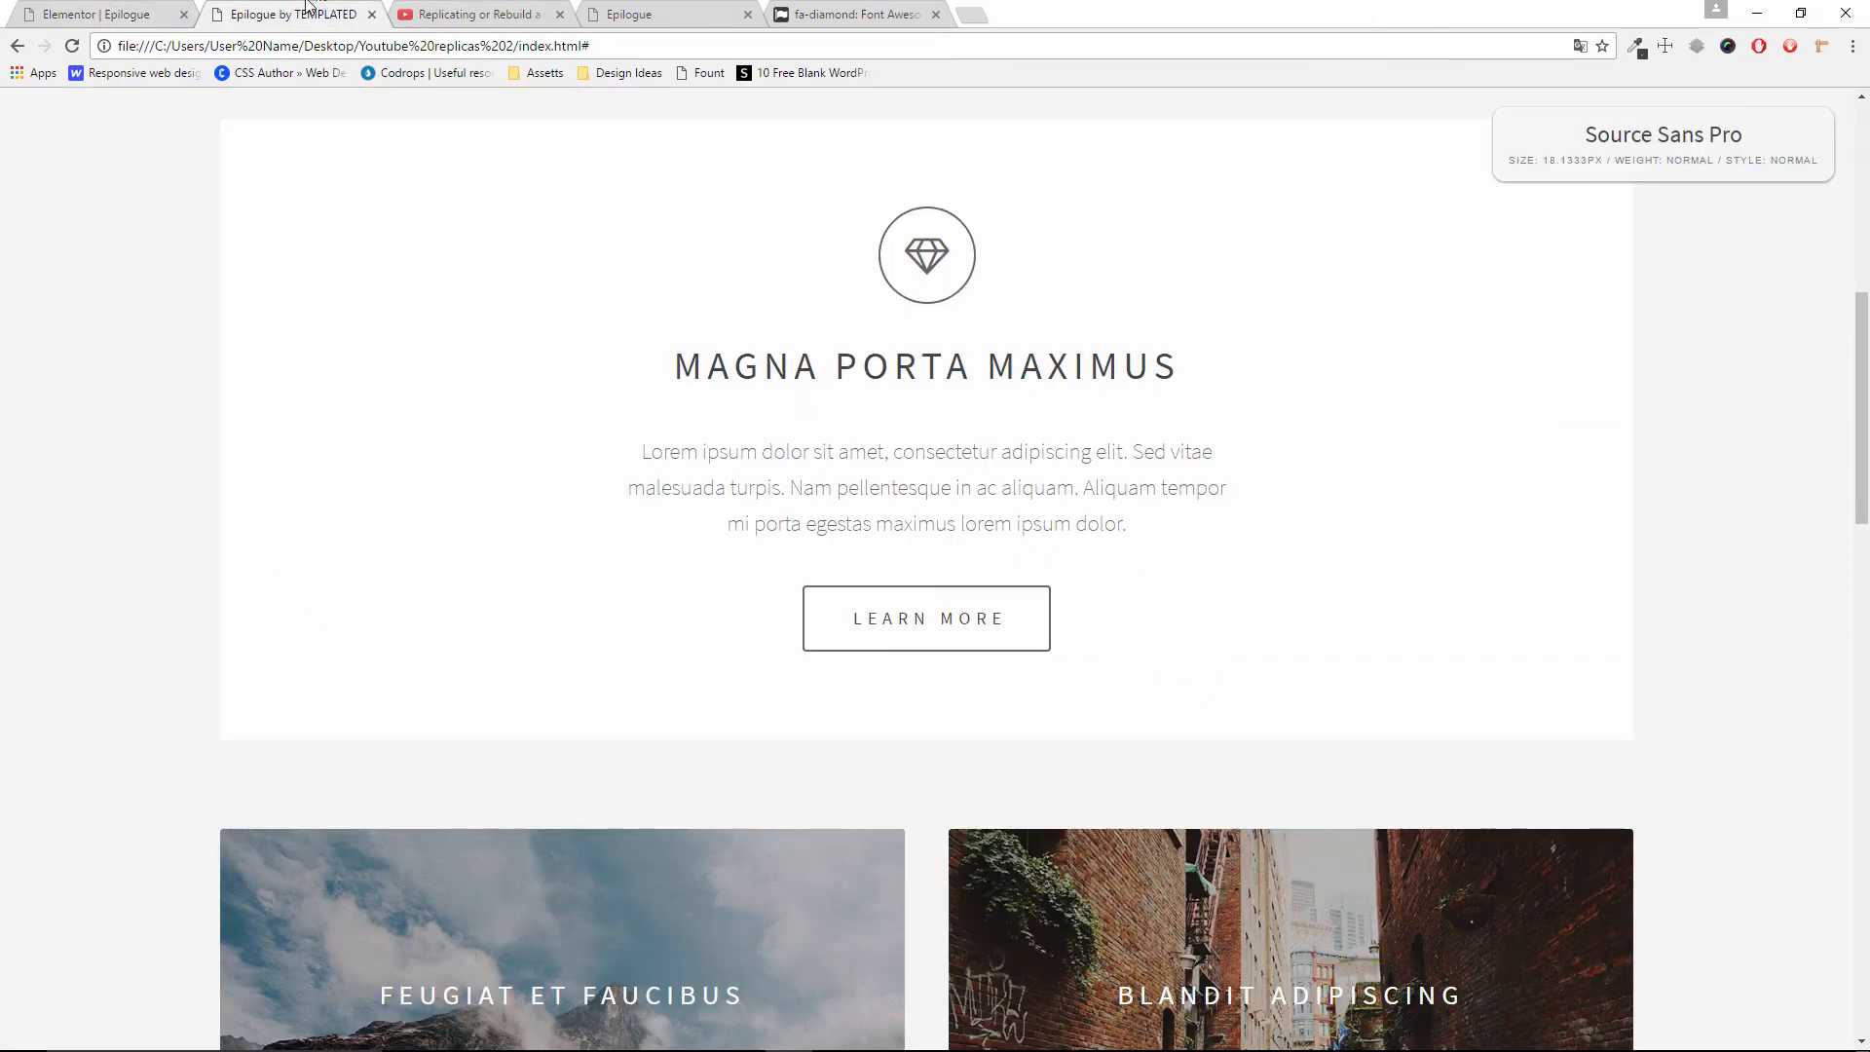
left_click(133, 10)
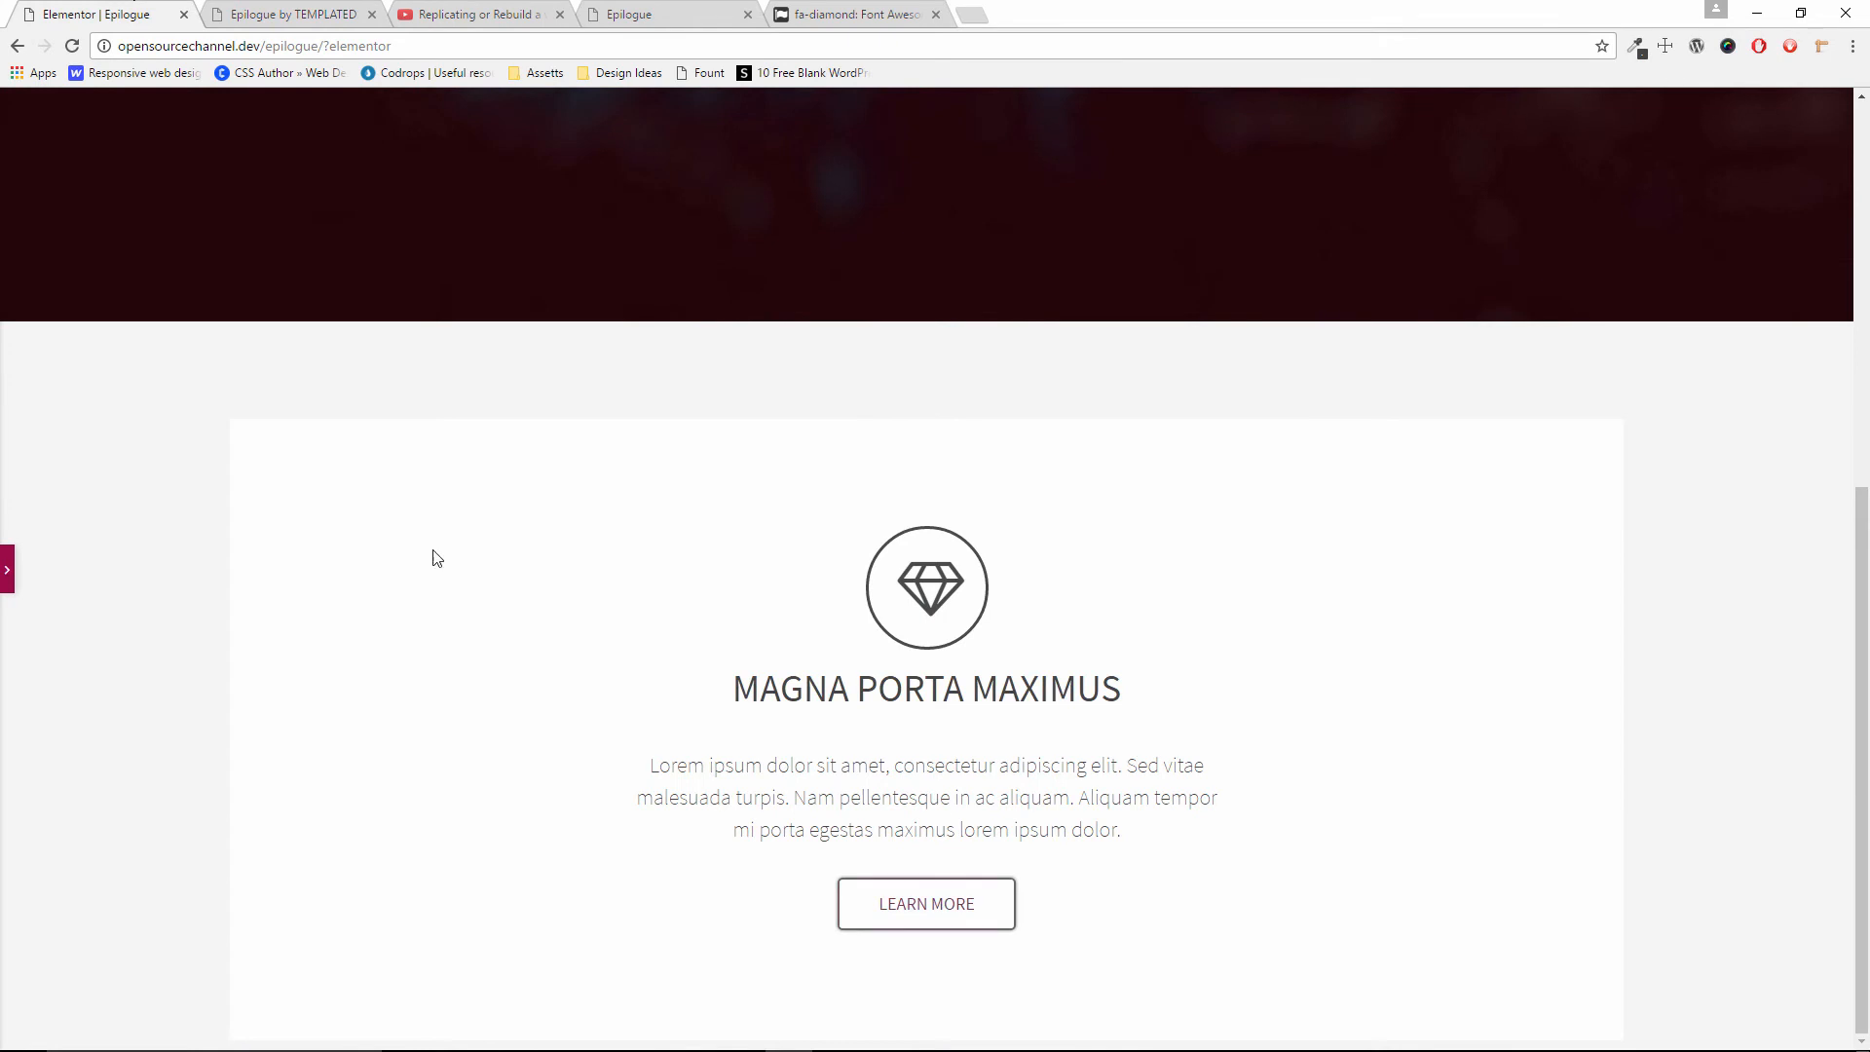
left_click(9, 571)
scroll(244, 718, "down", 10)
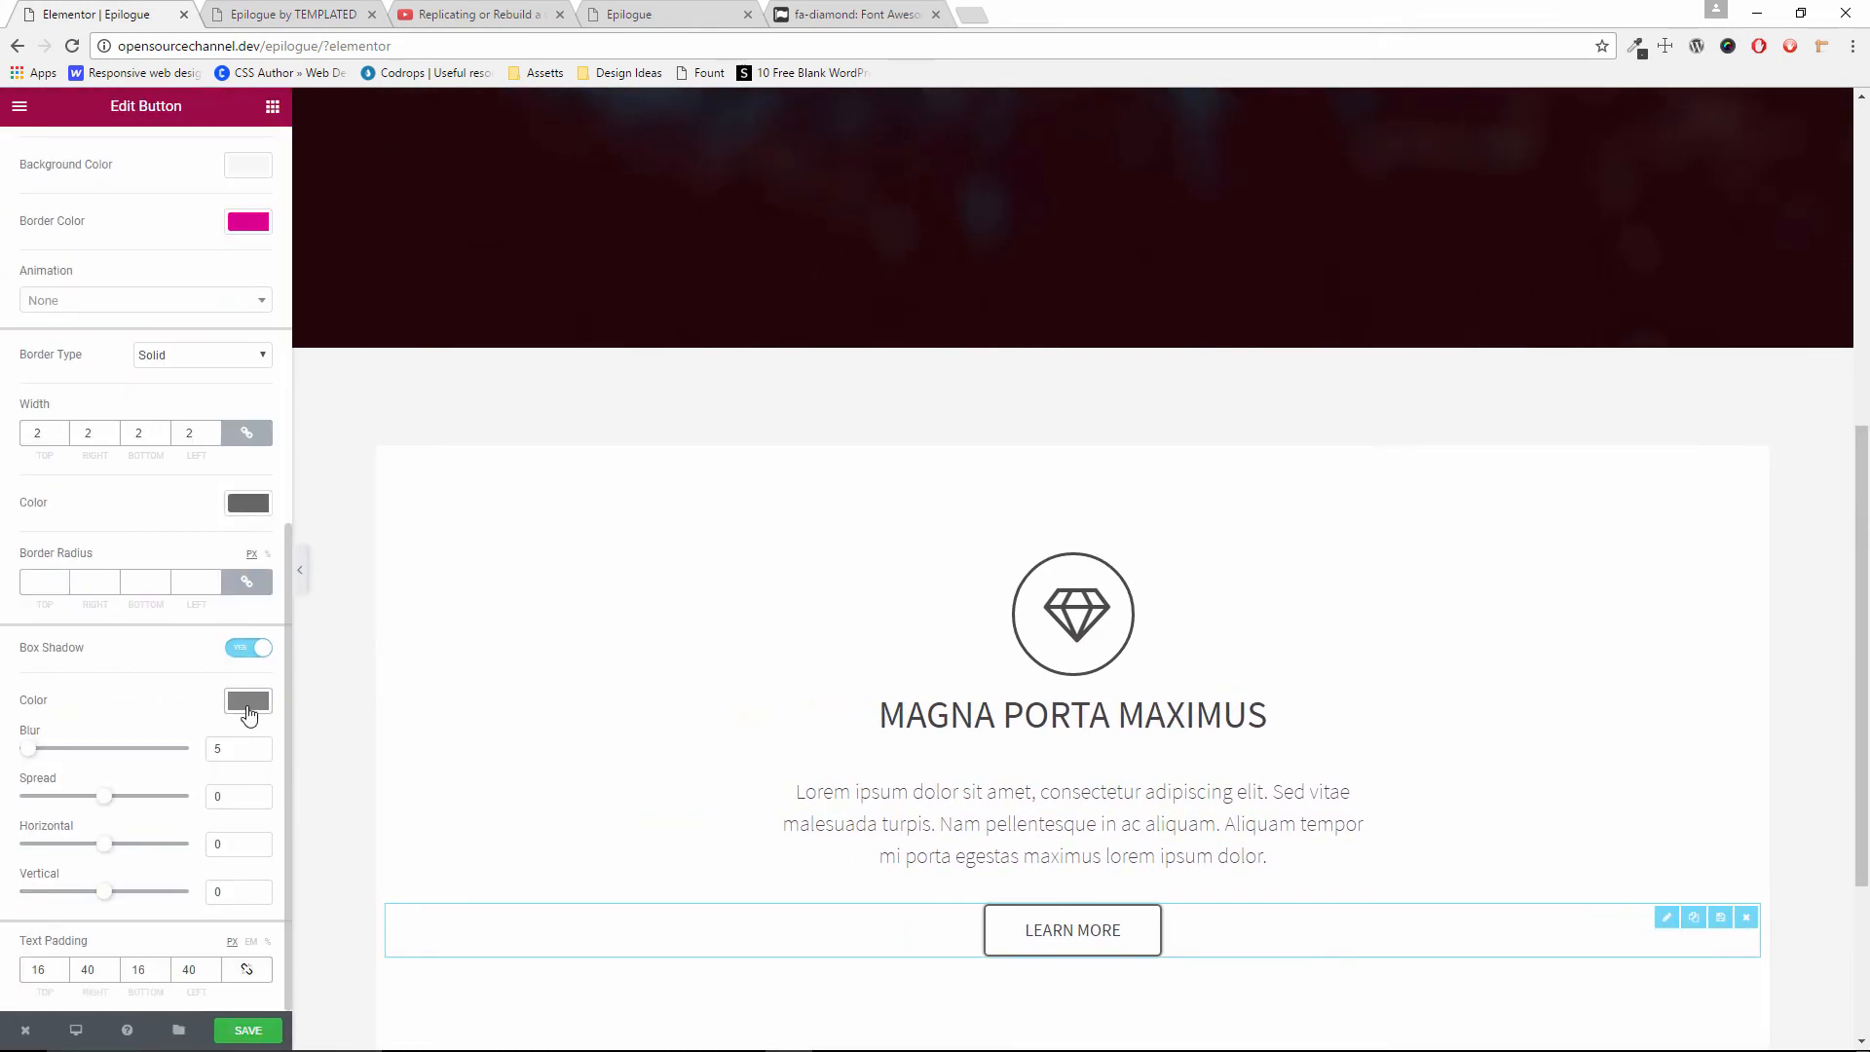
double_click(97, 969)
type("60")
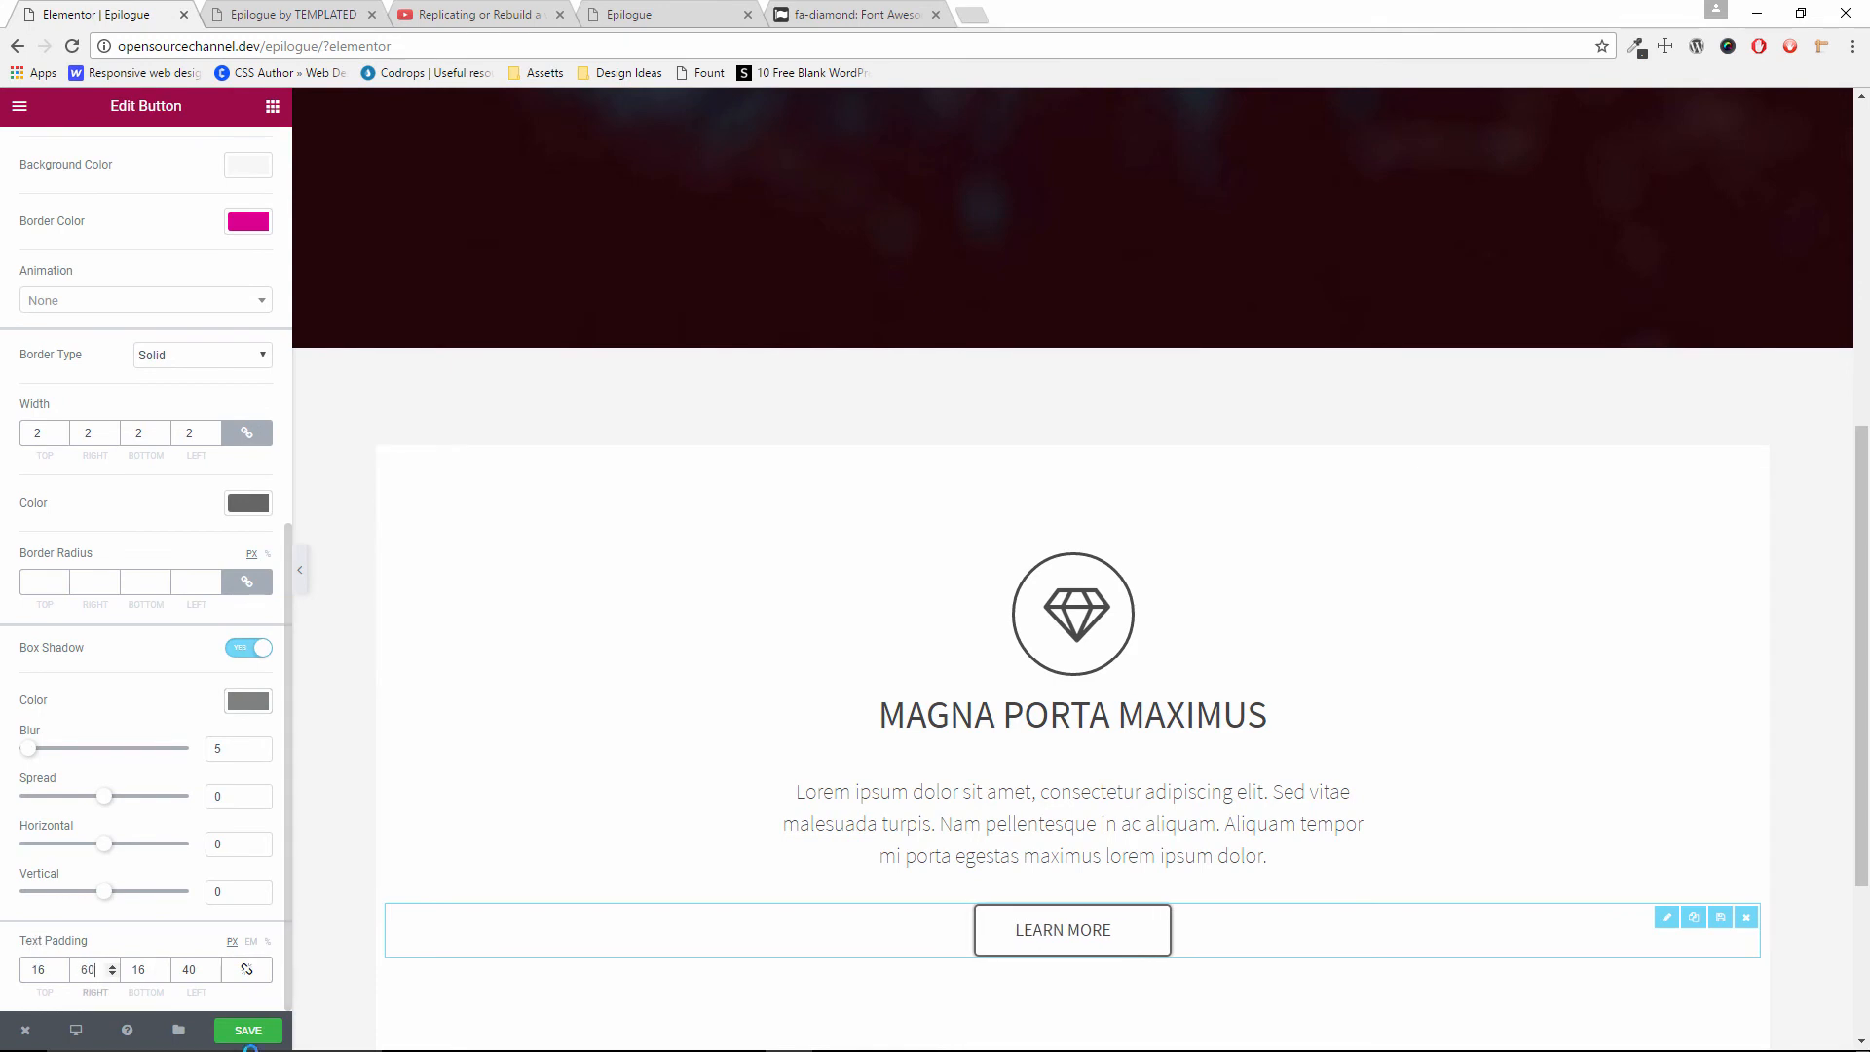
double_click(200, 970)
type("60")
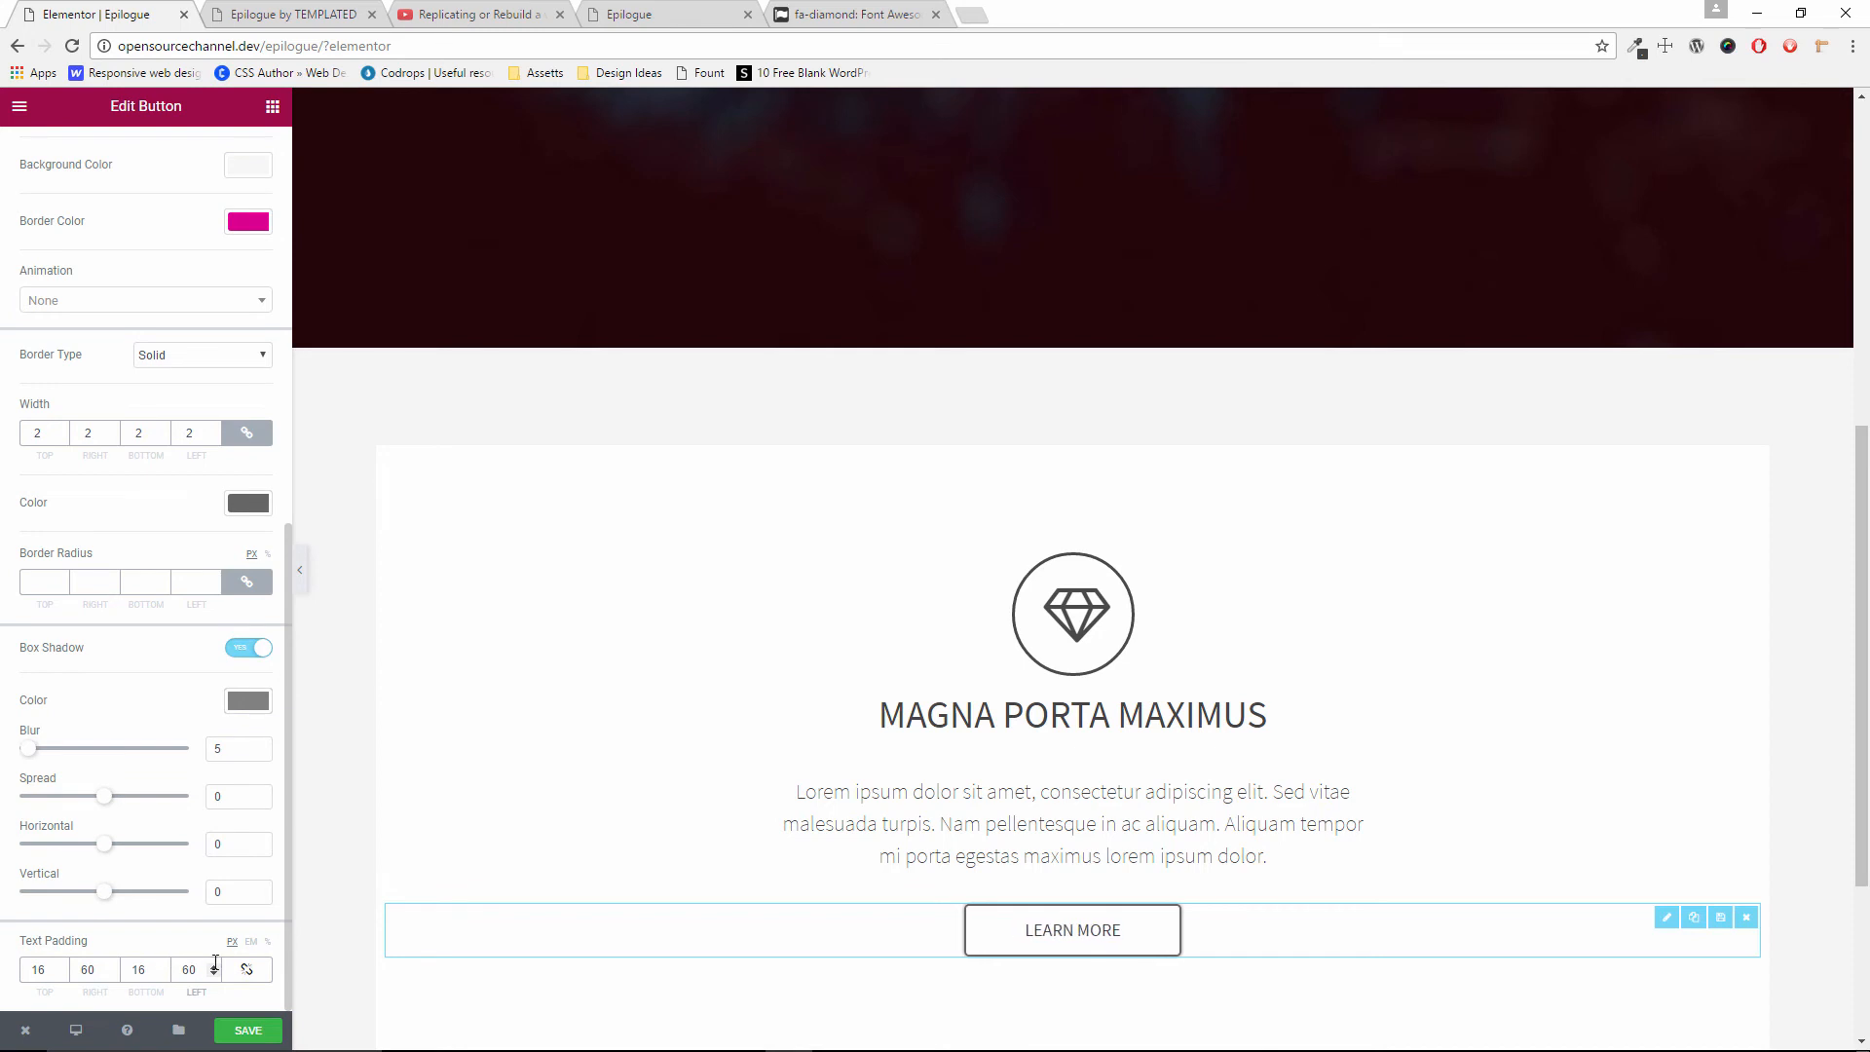
Set the Learn More button's top and bottom text padding to 20 px and compare it with the reference button on the template page
left_click(62, 966)
left_click(62, 966)
left_click(63, 967)
left_click(63, 966)
left_click(163, 965)
left_click(163, 965)
left_click(163, 965)
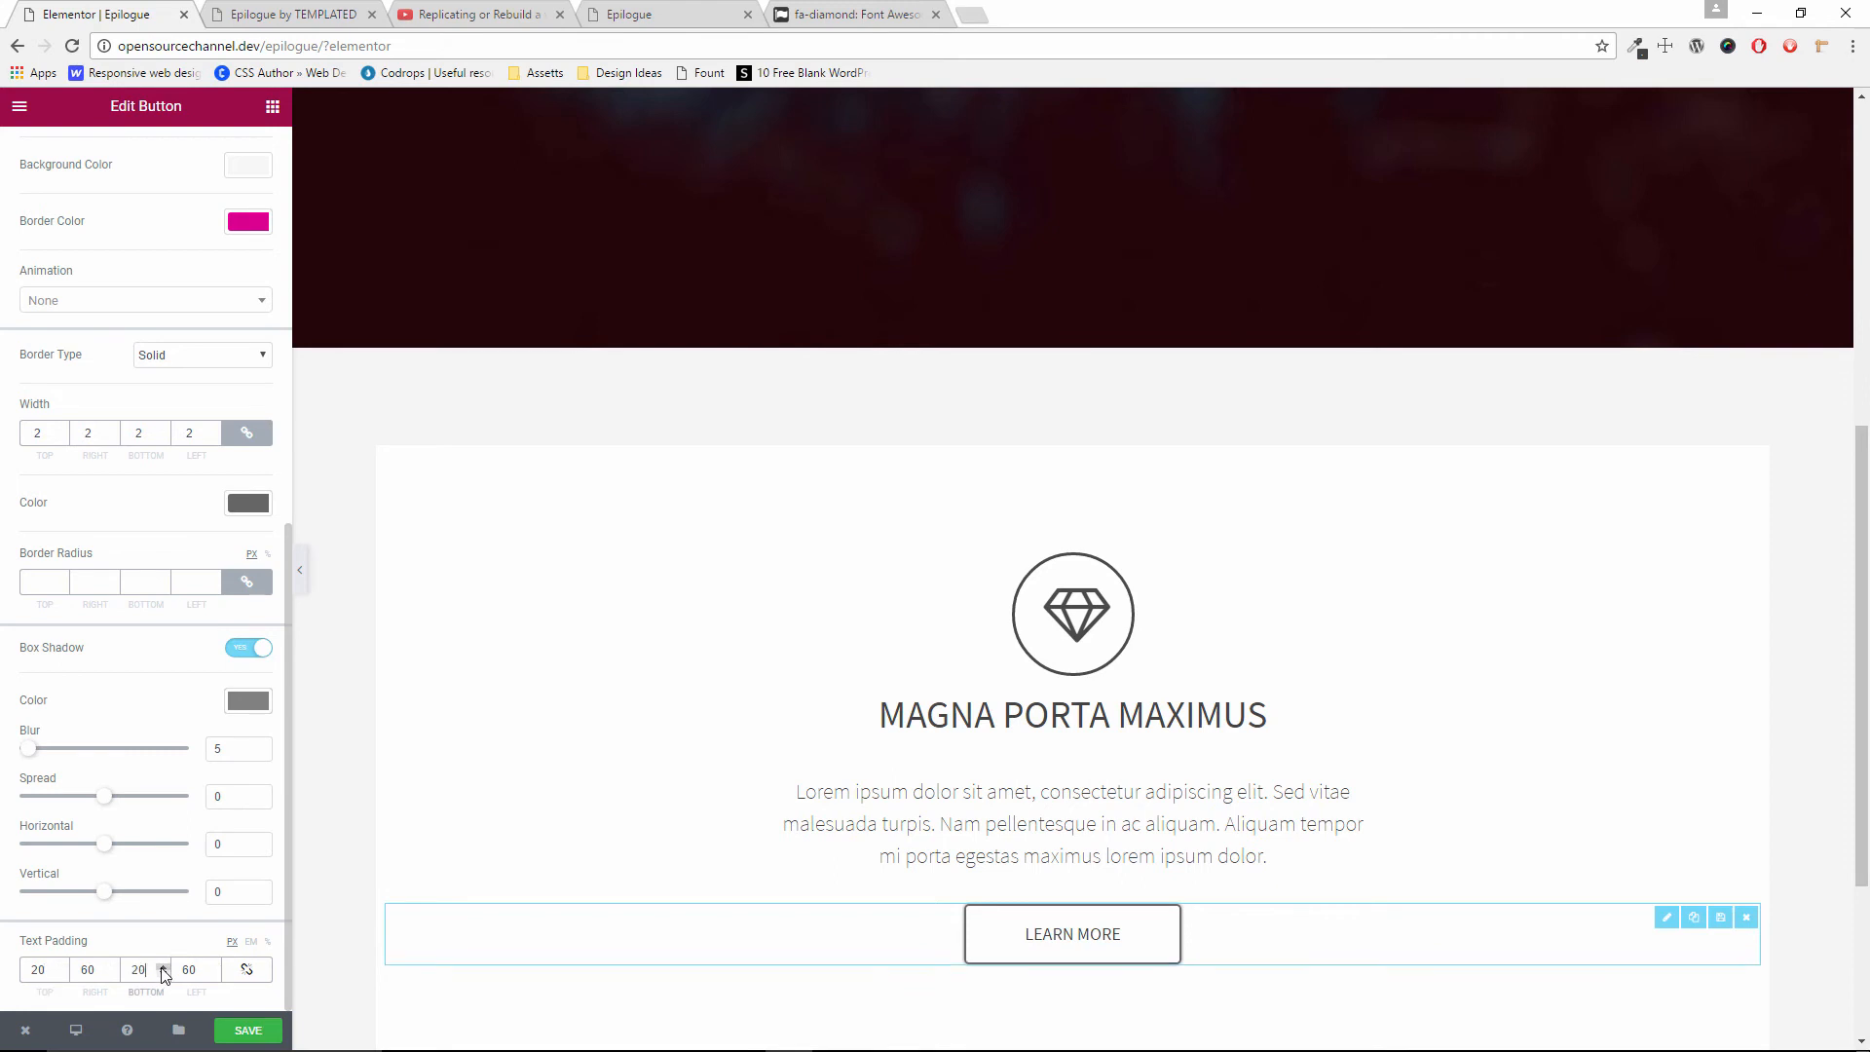
scroll(952, 897, "down", 3)
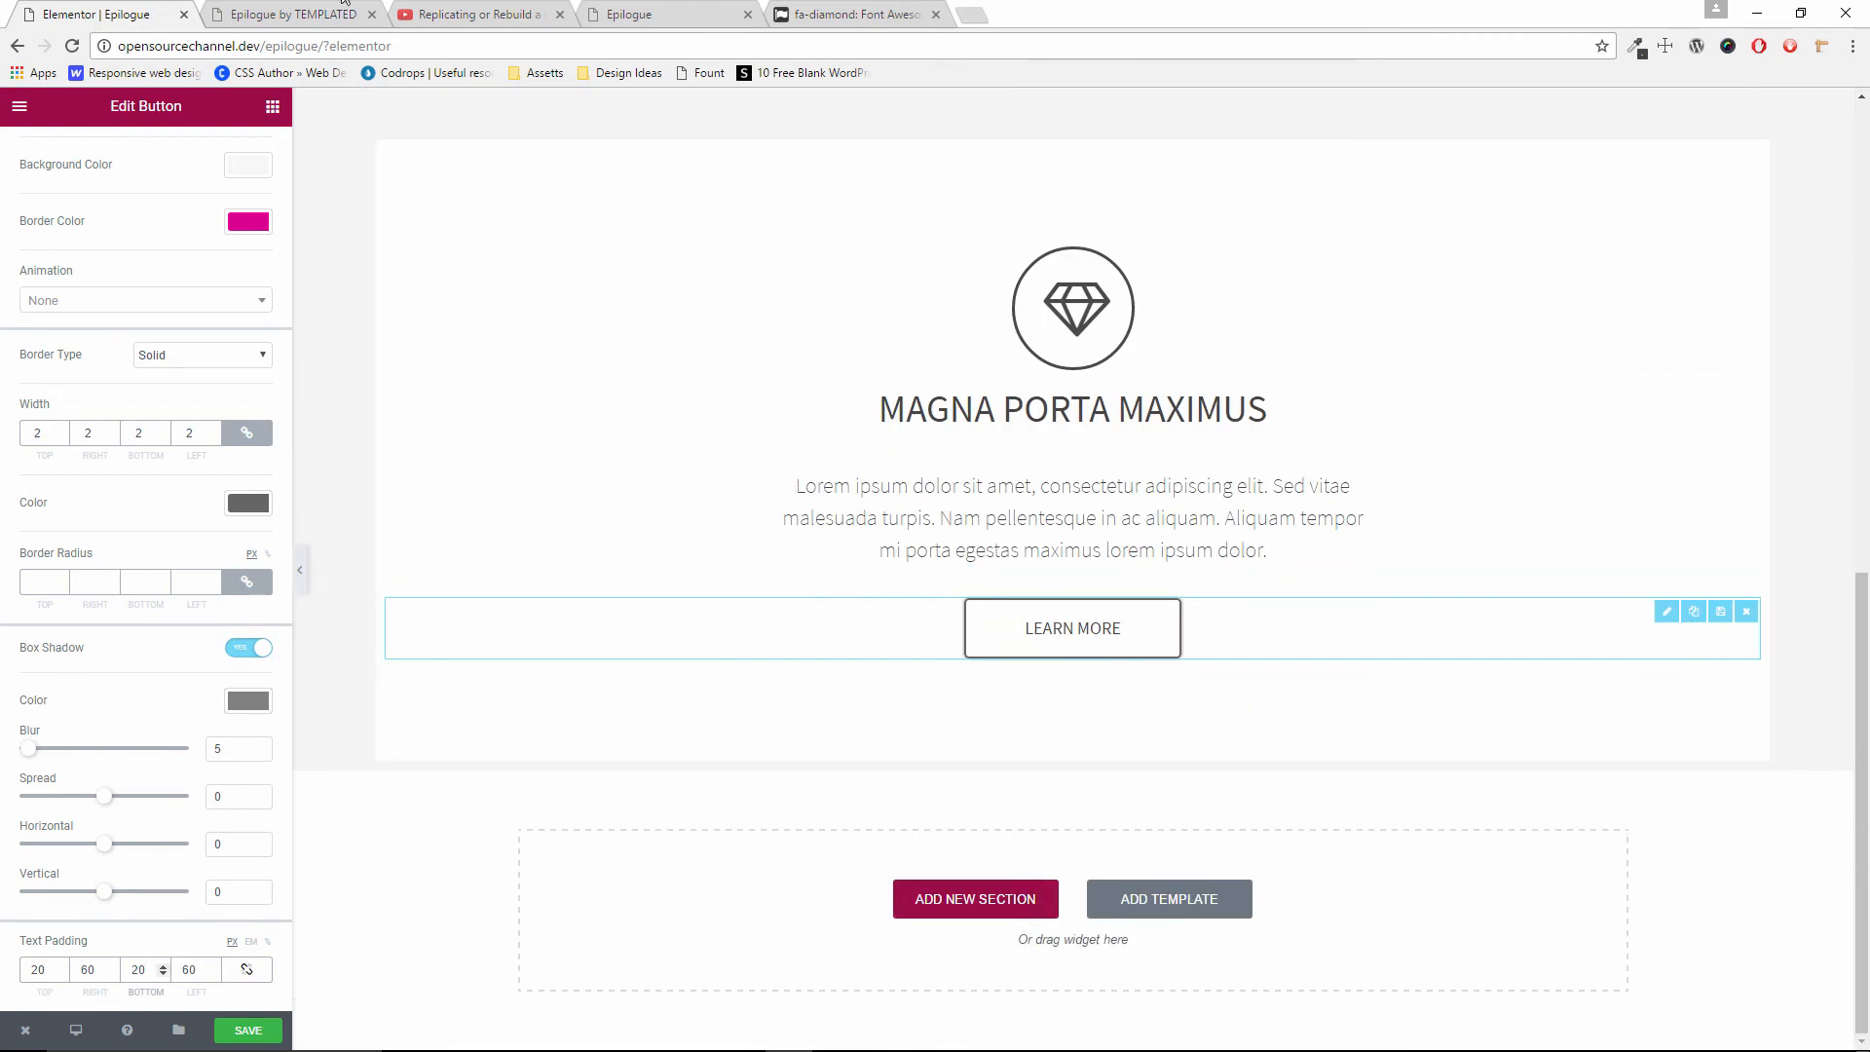
left_click(294, 12)
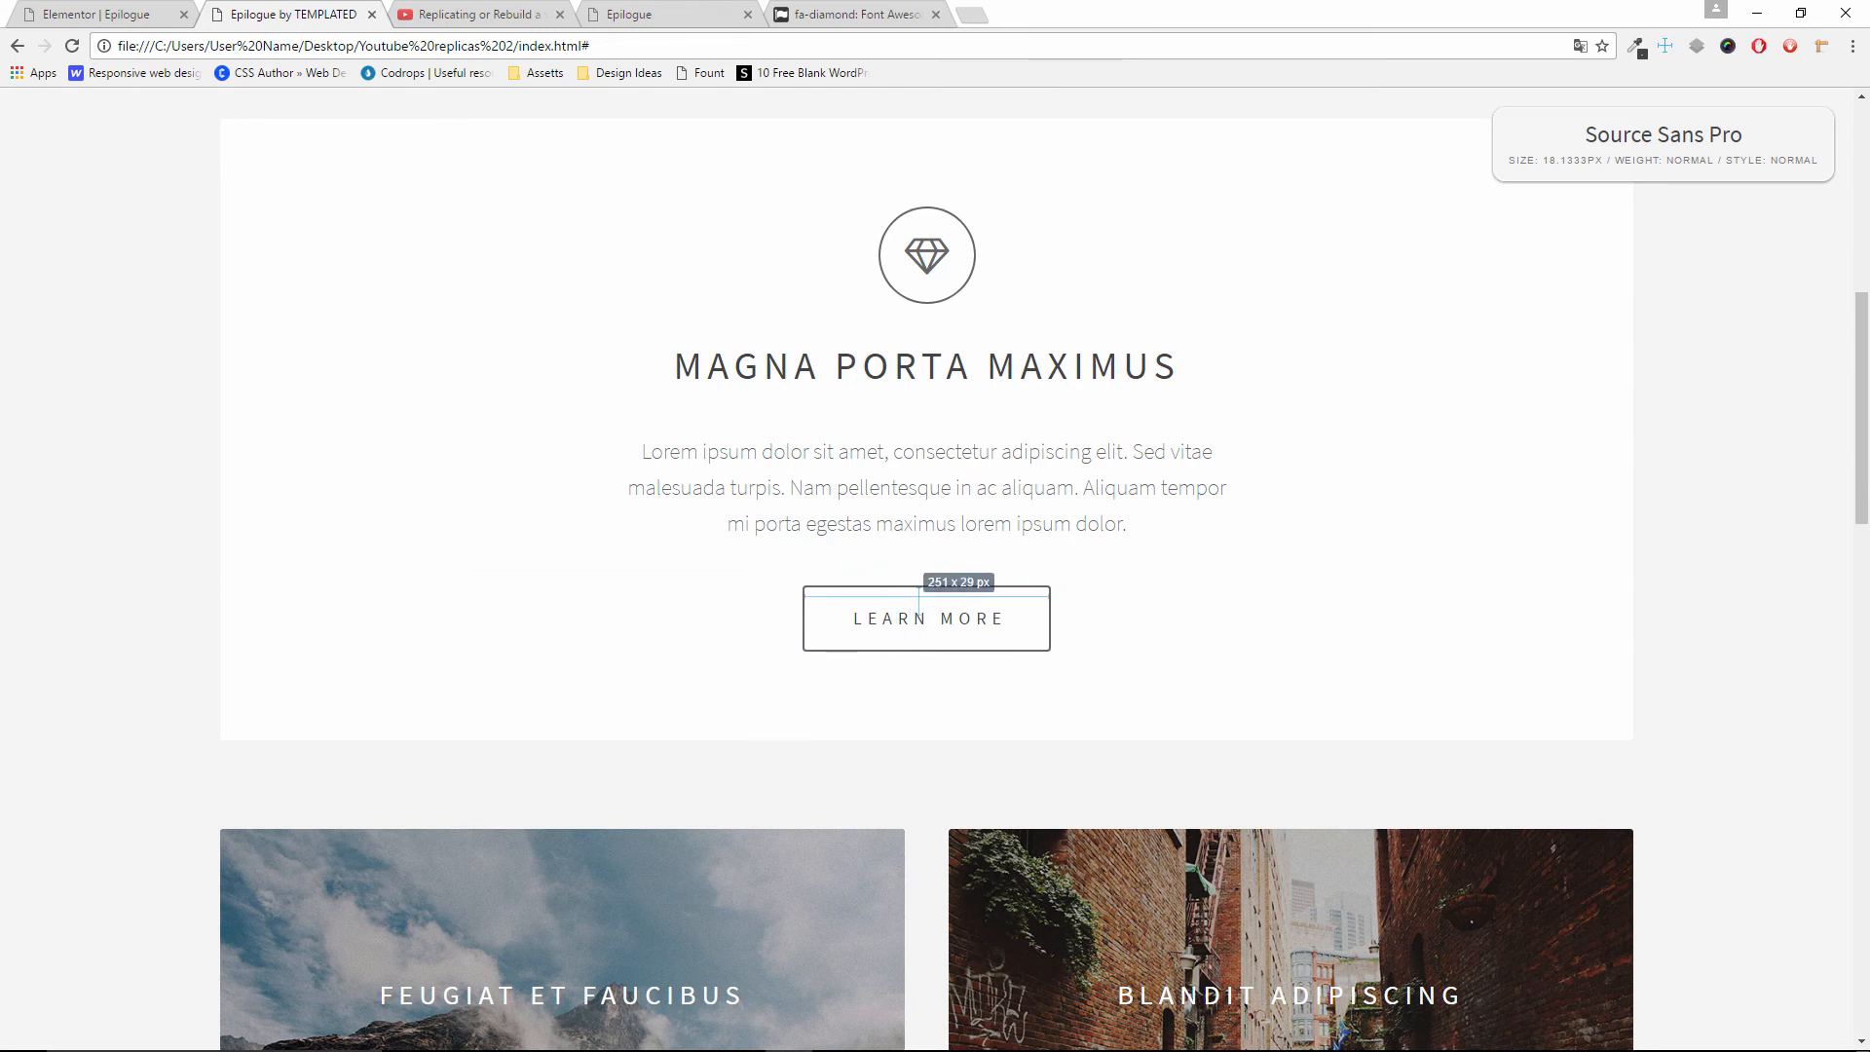
left_click(102, 14)
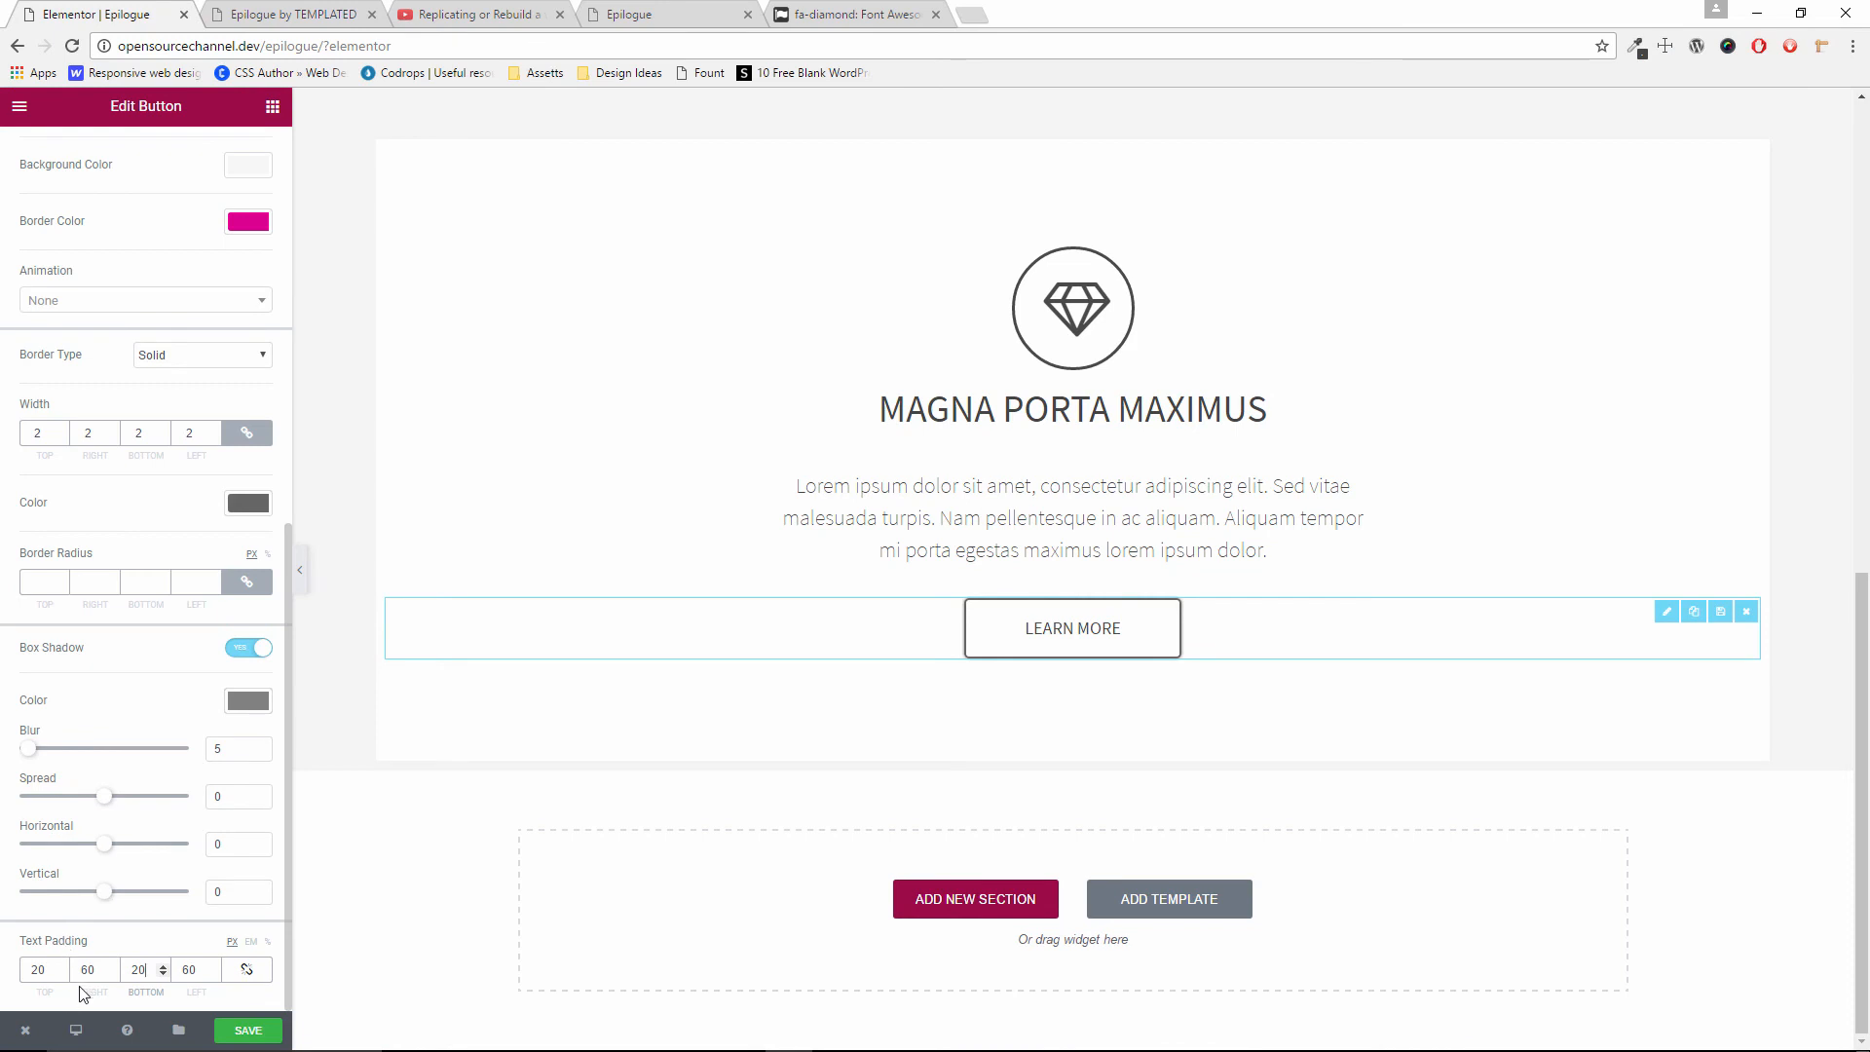
Try 100 px for the button's right and left text padding, compare with the template page and set both back to 60 px
left_click_drag(100, 971, 78, 977)
type("100")
key("Tab")
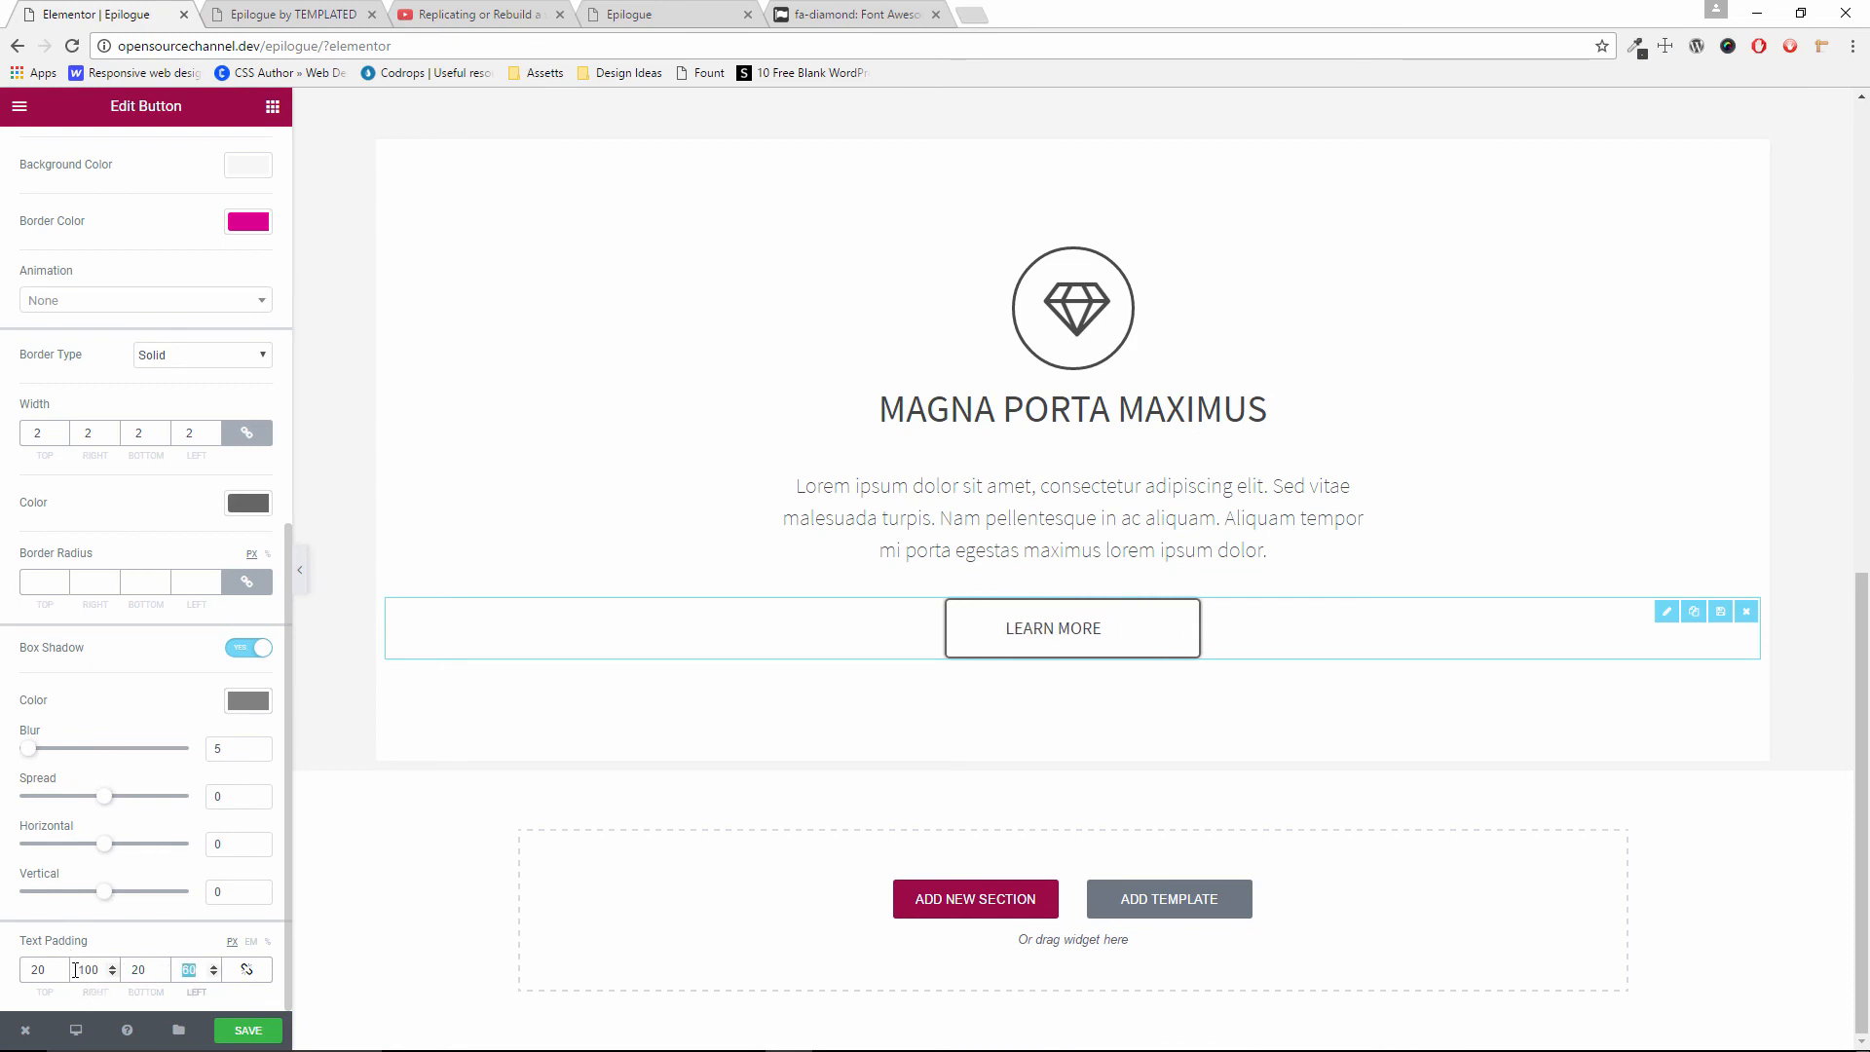
type("100")
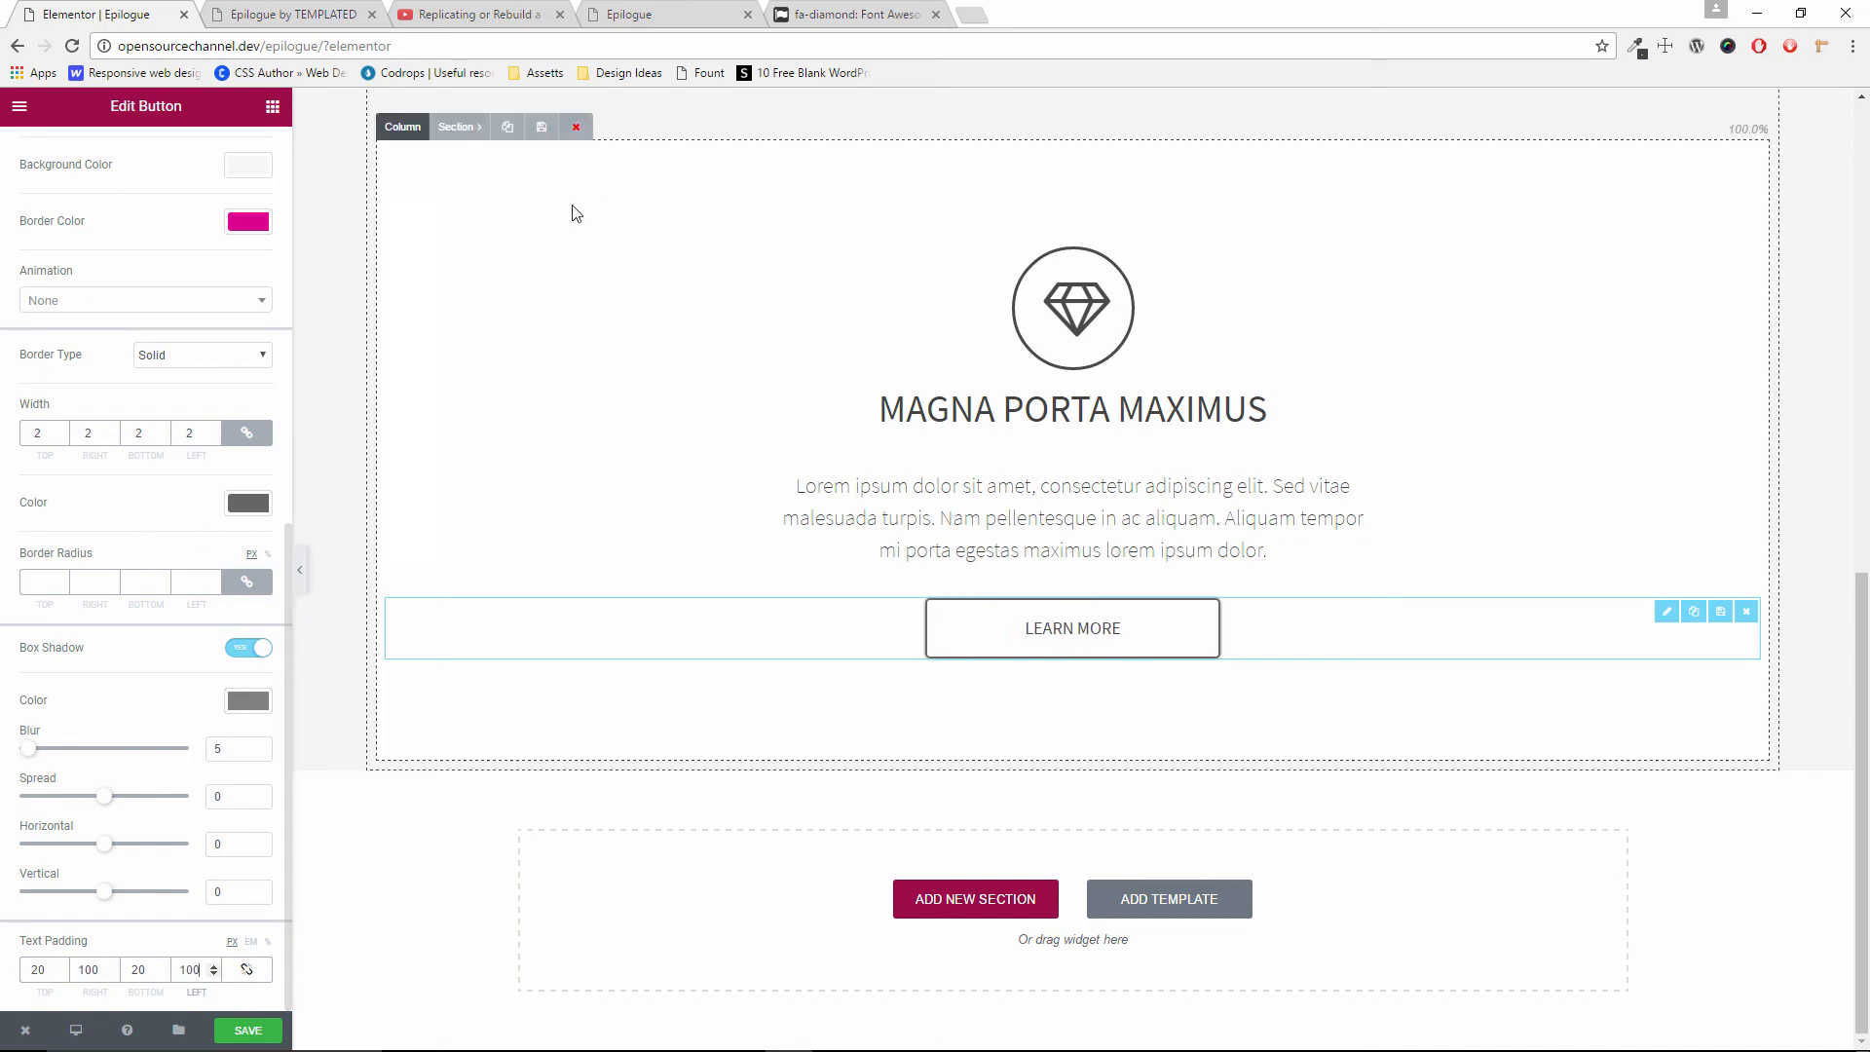
left_click(329, 11)
left_click(119, 13)
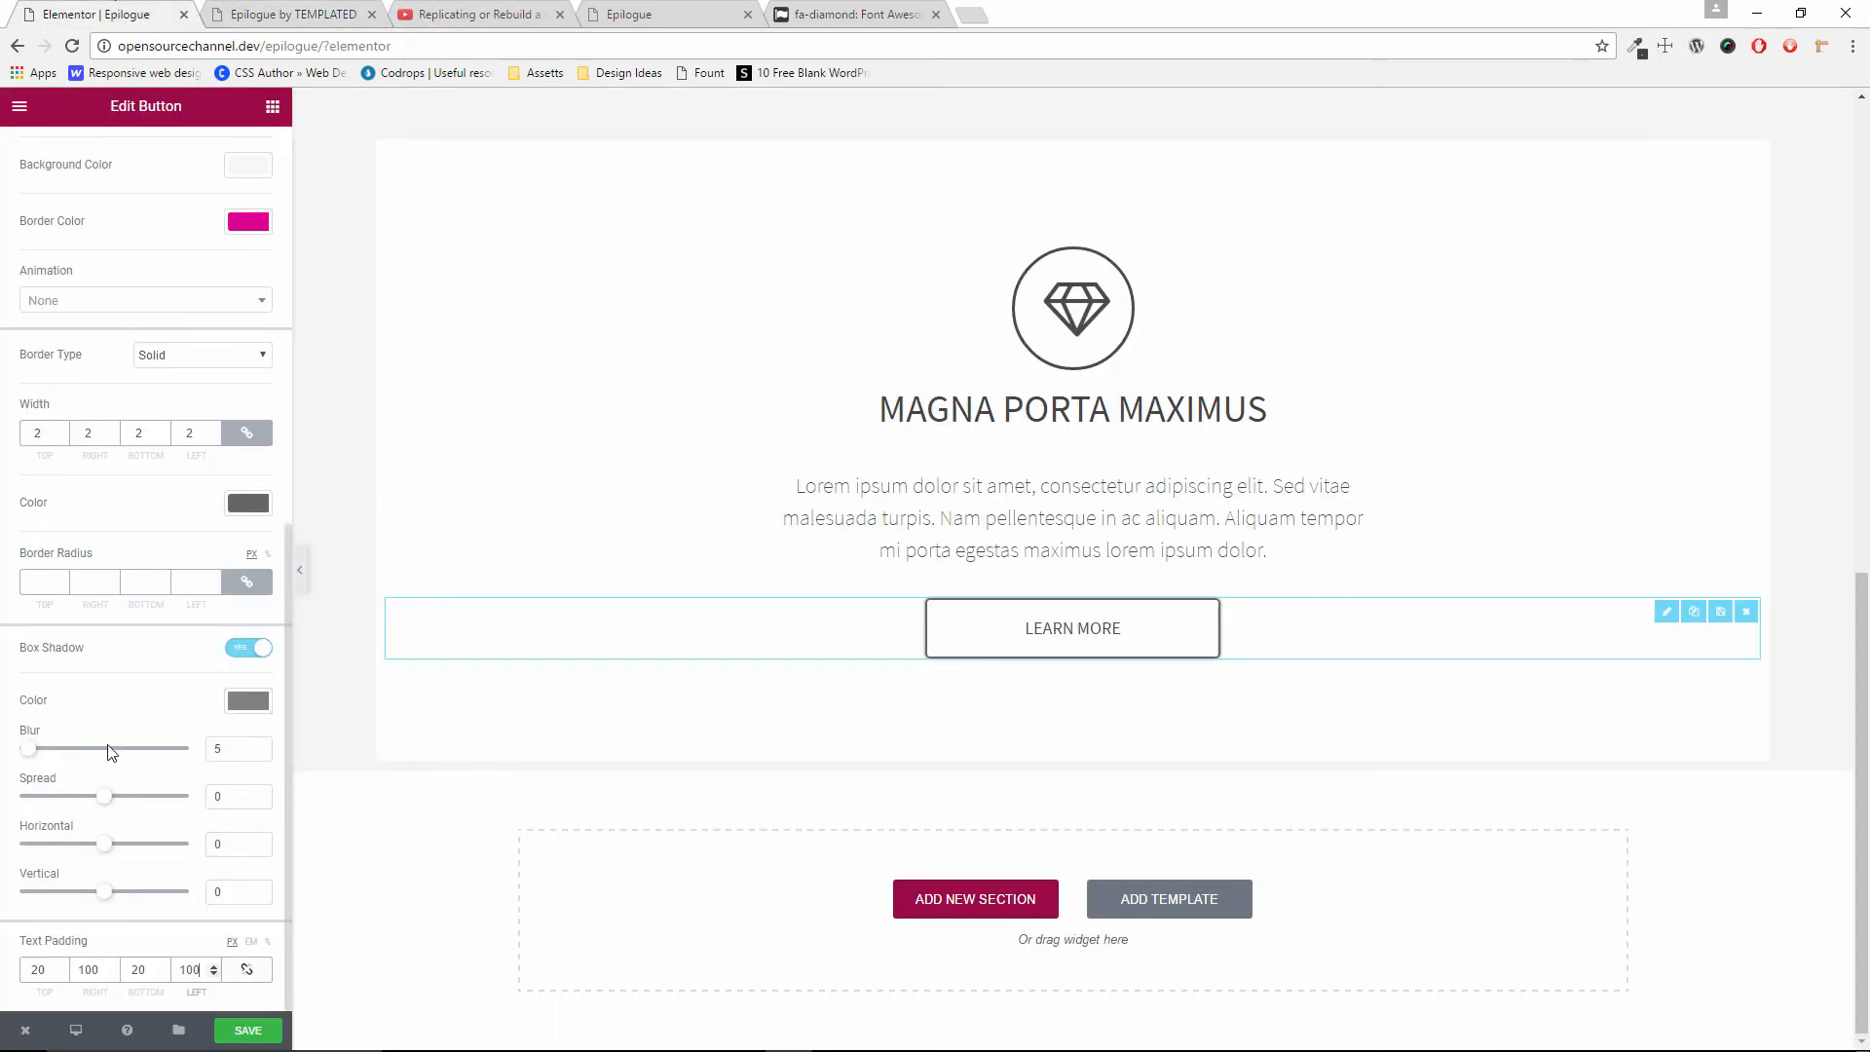
double_click(101, 968)
type("60")
key("Tab")
type("60")
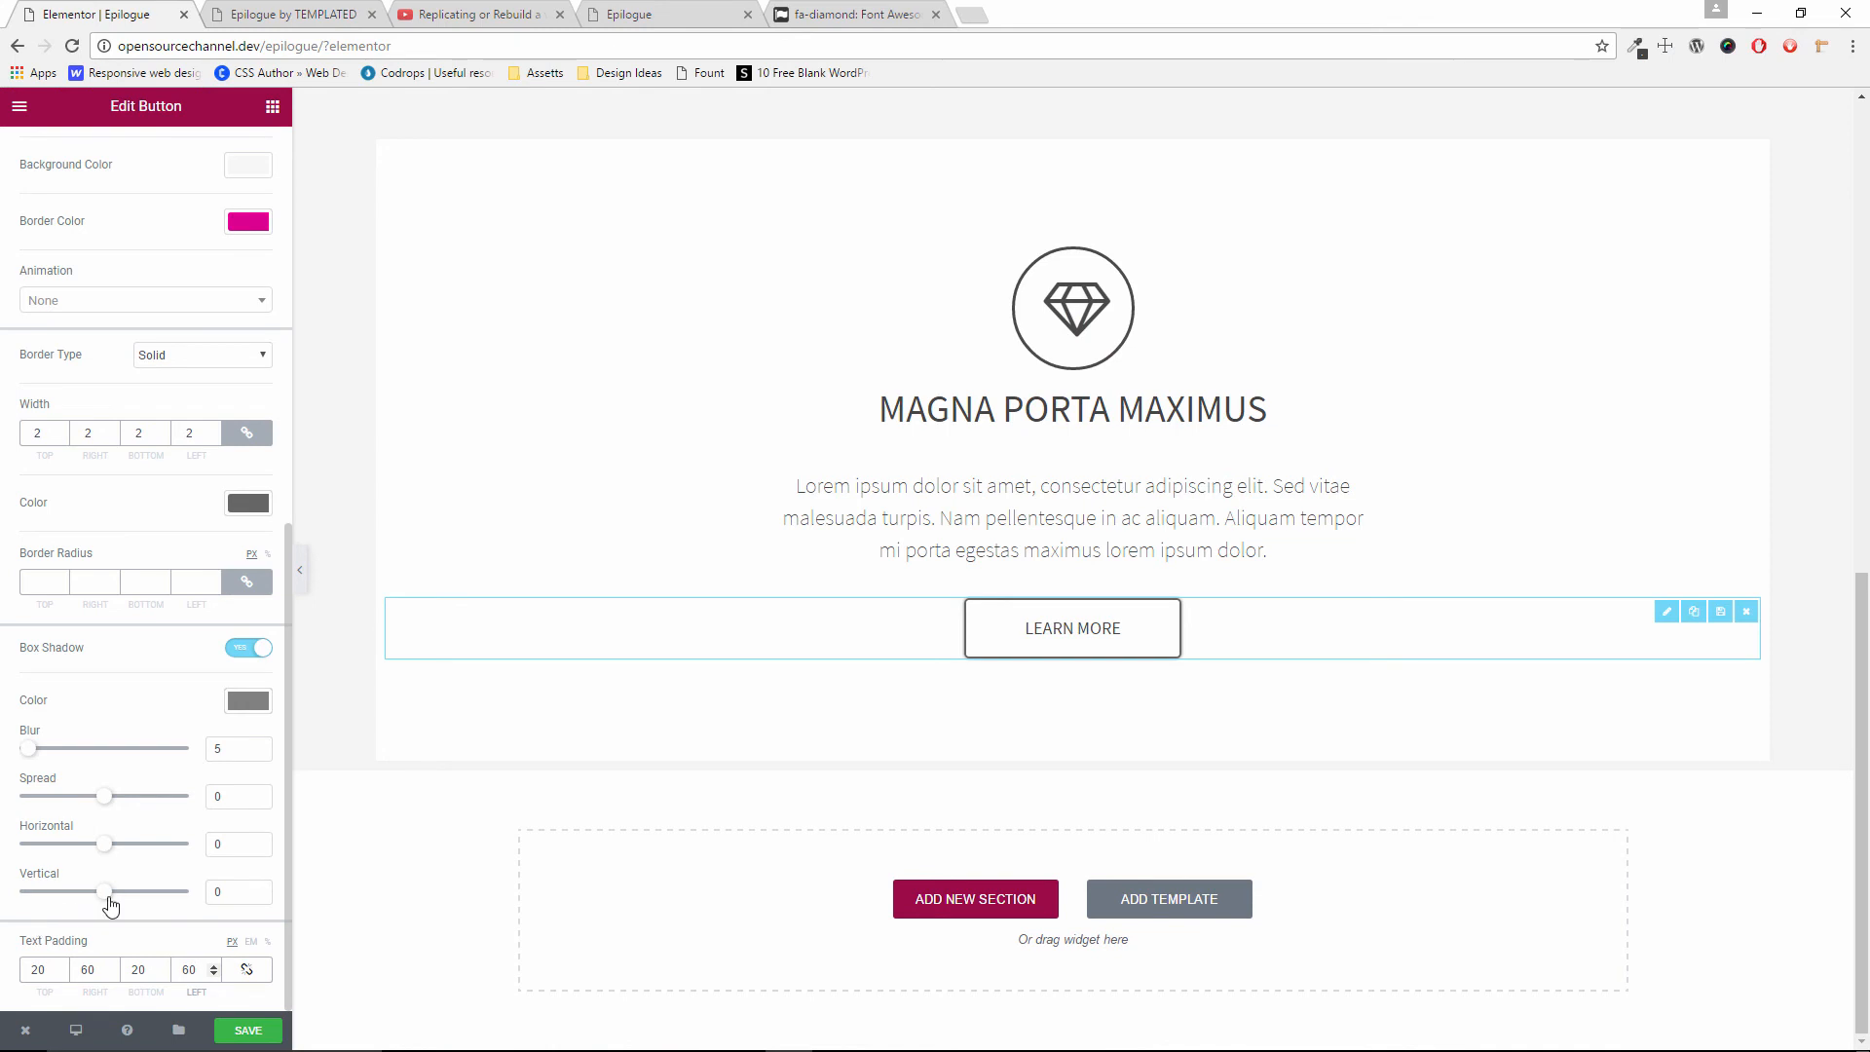
Measure the button in the full-width preview and calculate half of 251-219 with Google in a new browser tab
left_click(302, 583)
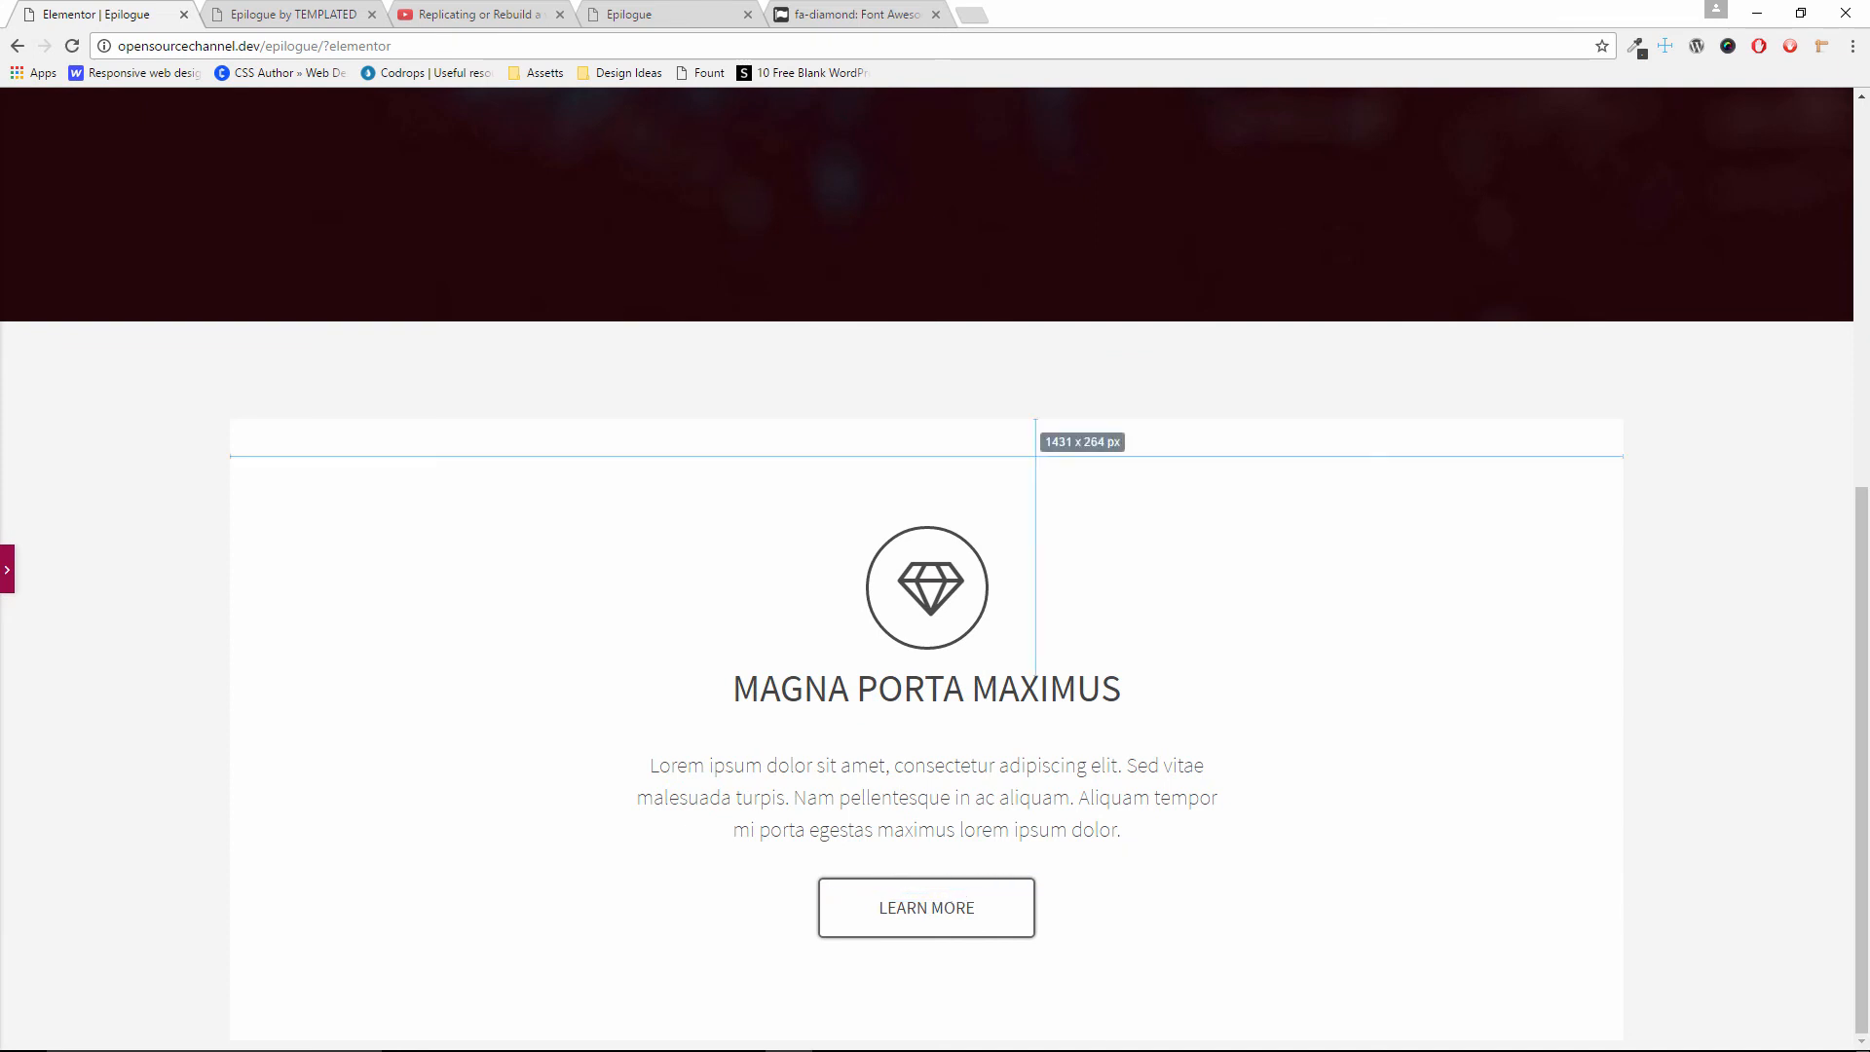
left_click(973, 16)
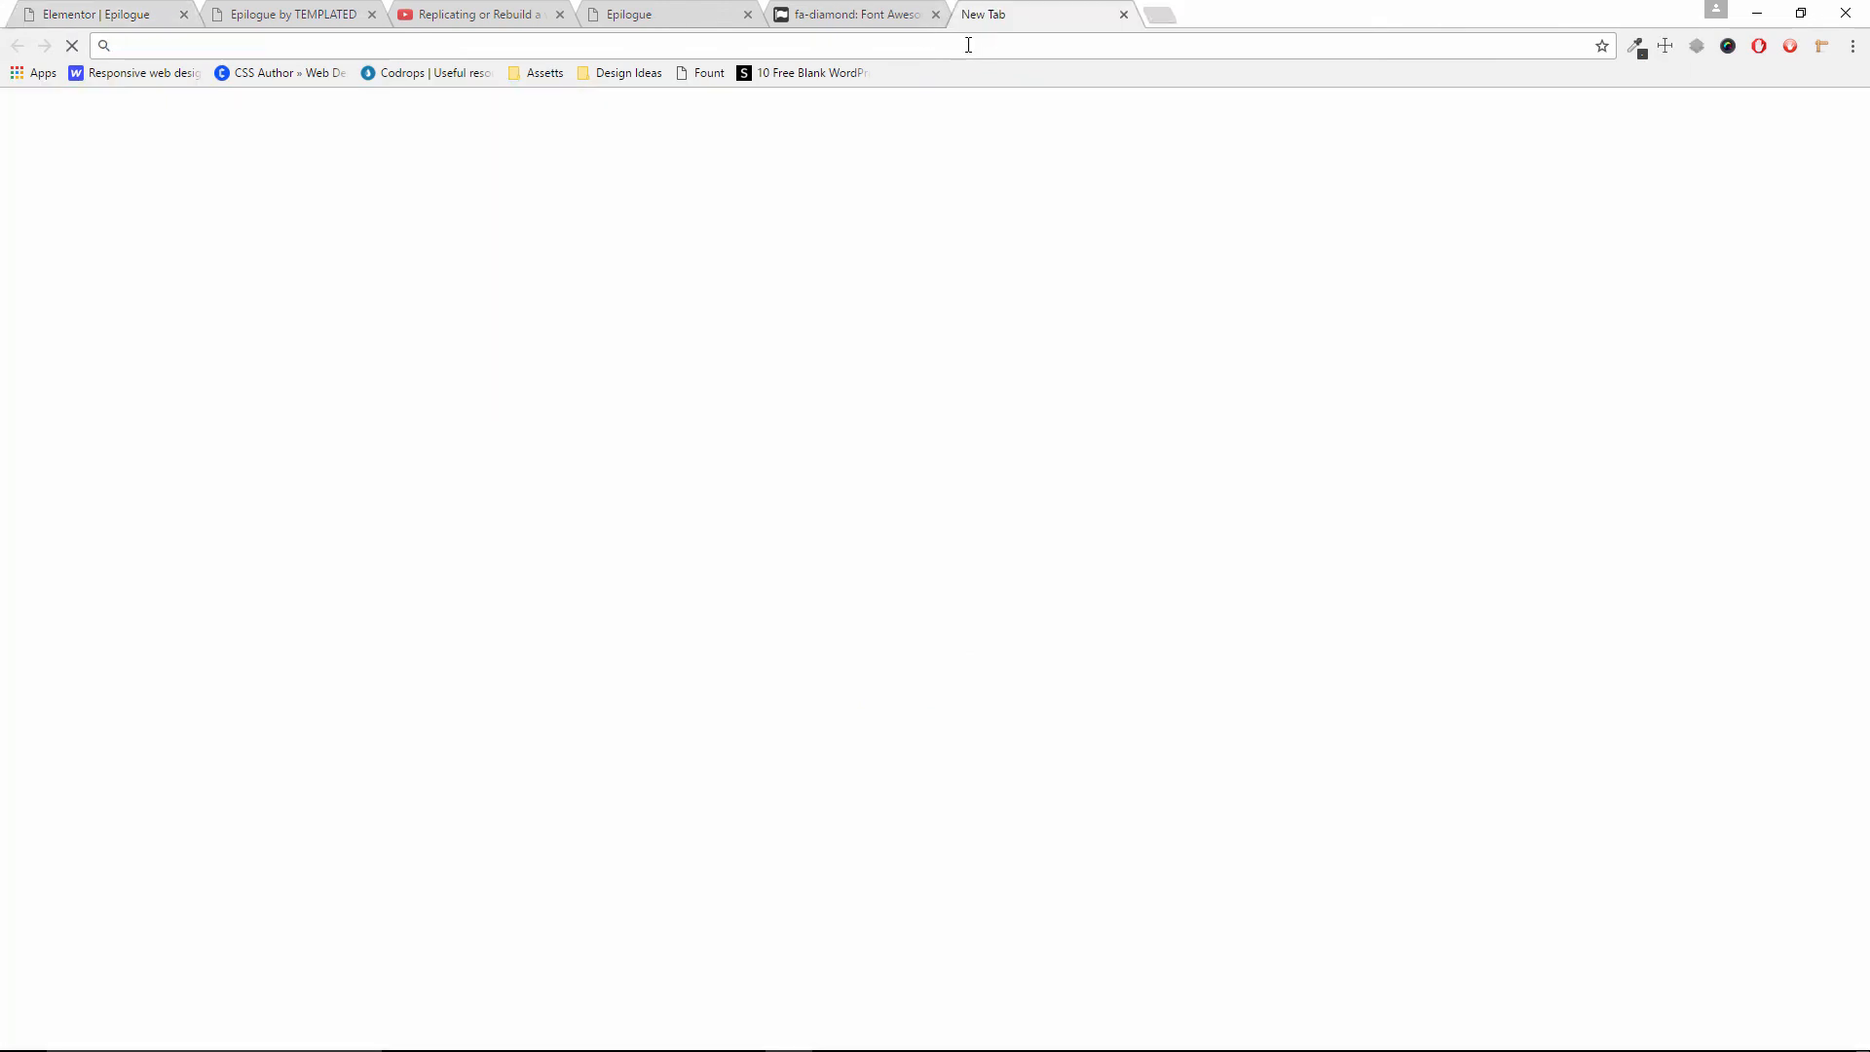
type("251-219")
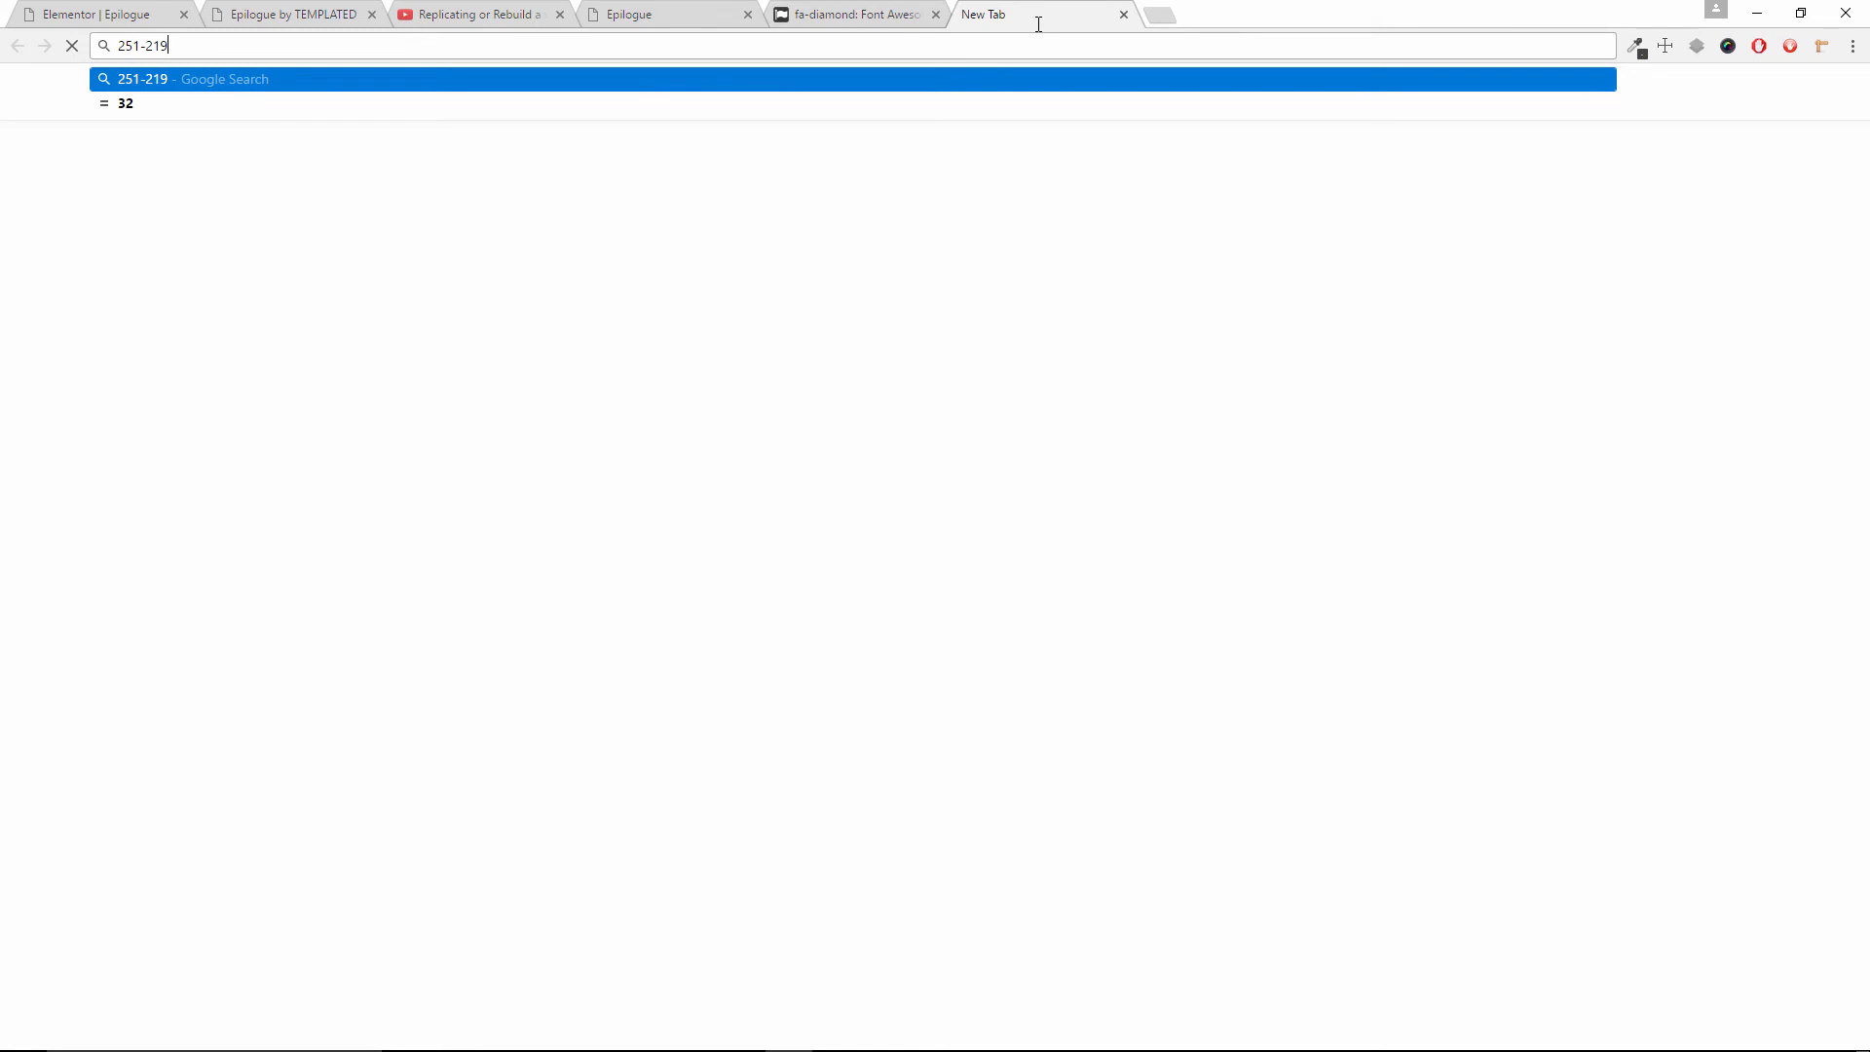
type("/")
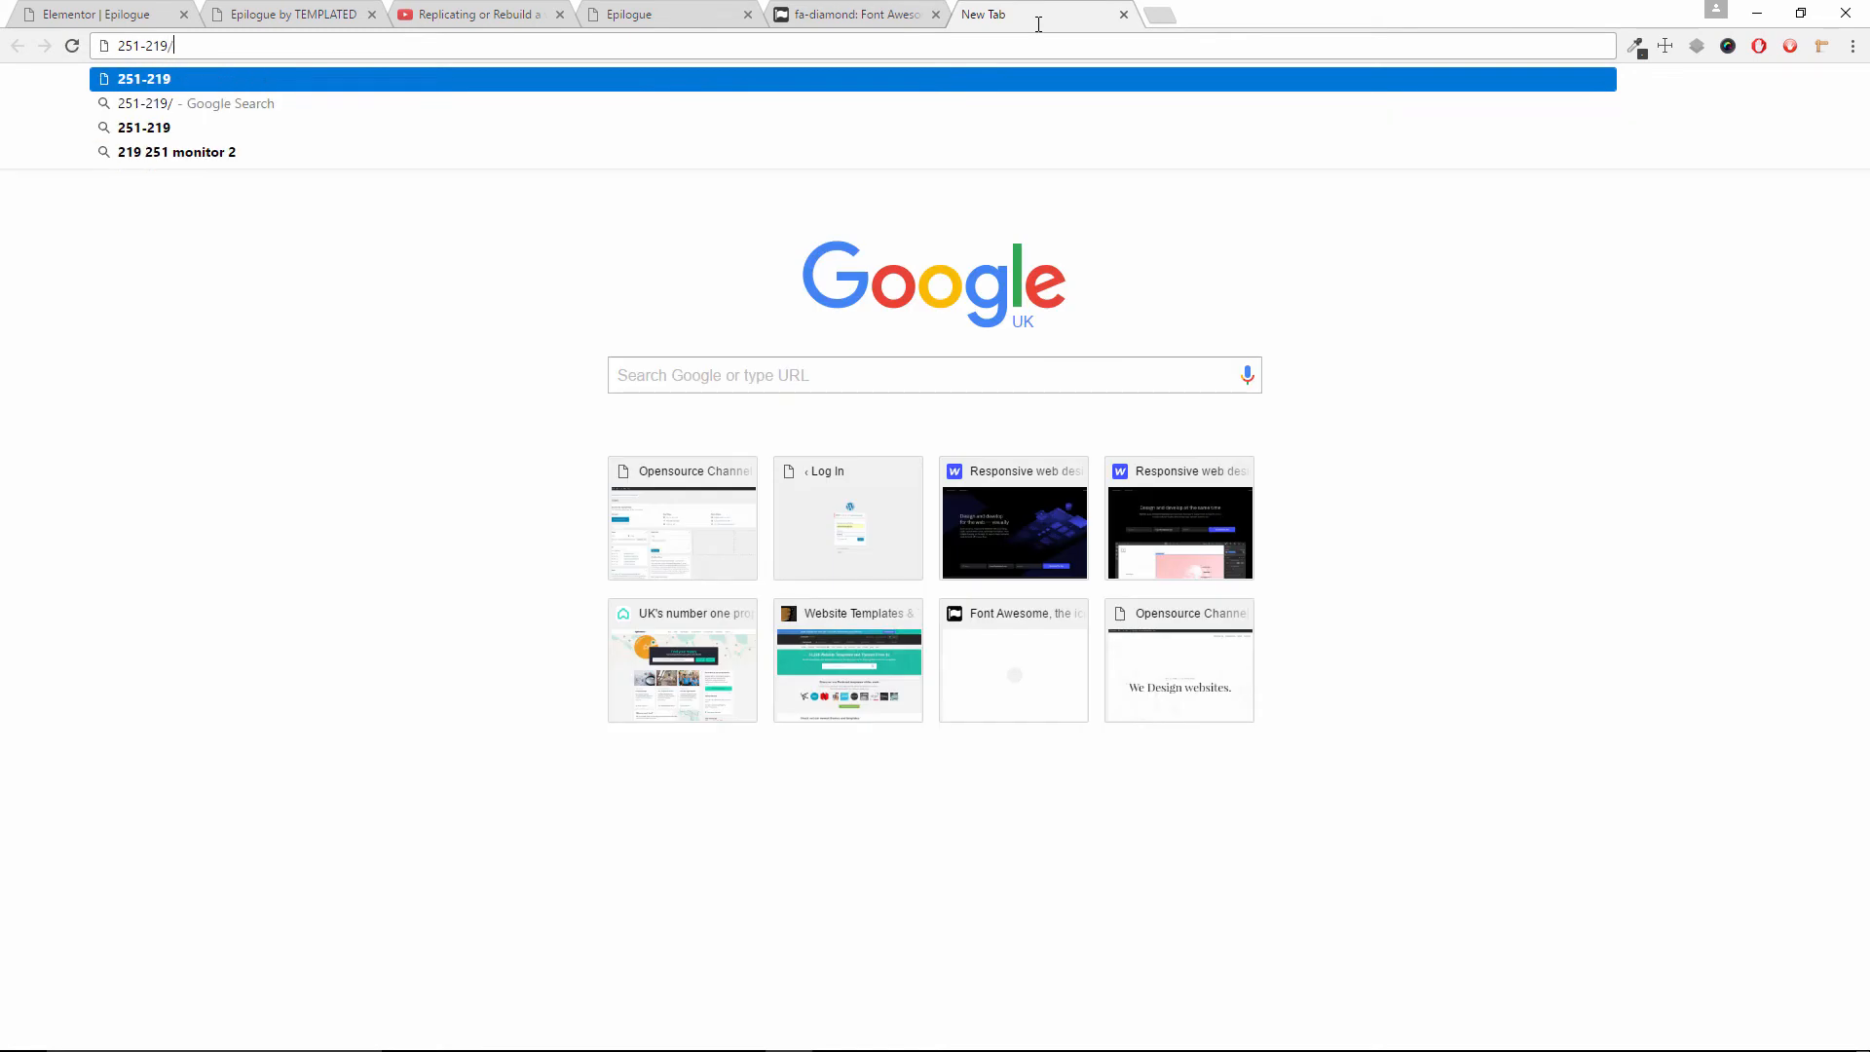
type("2")
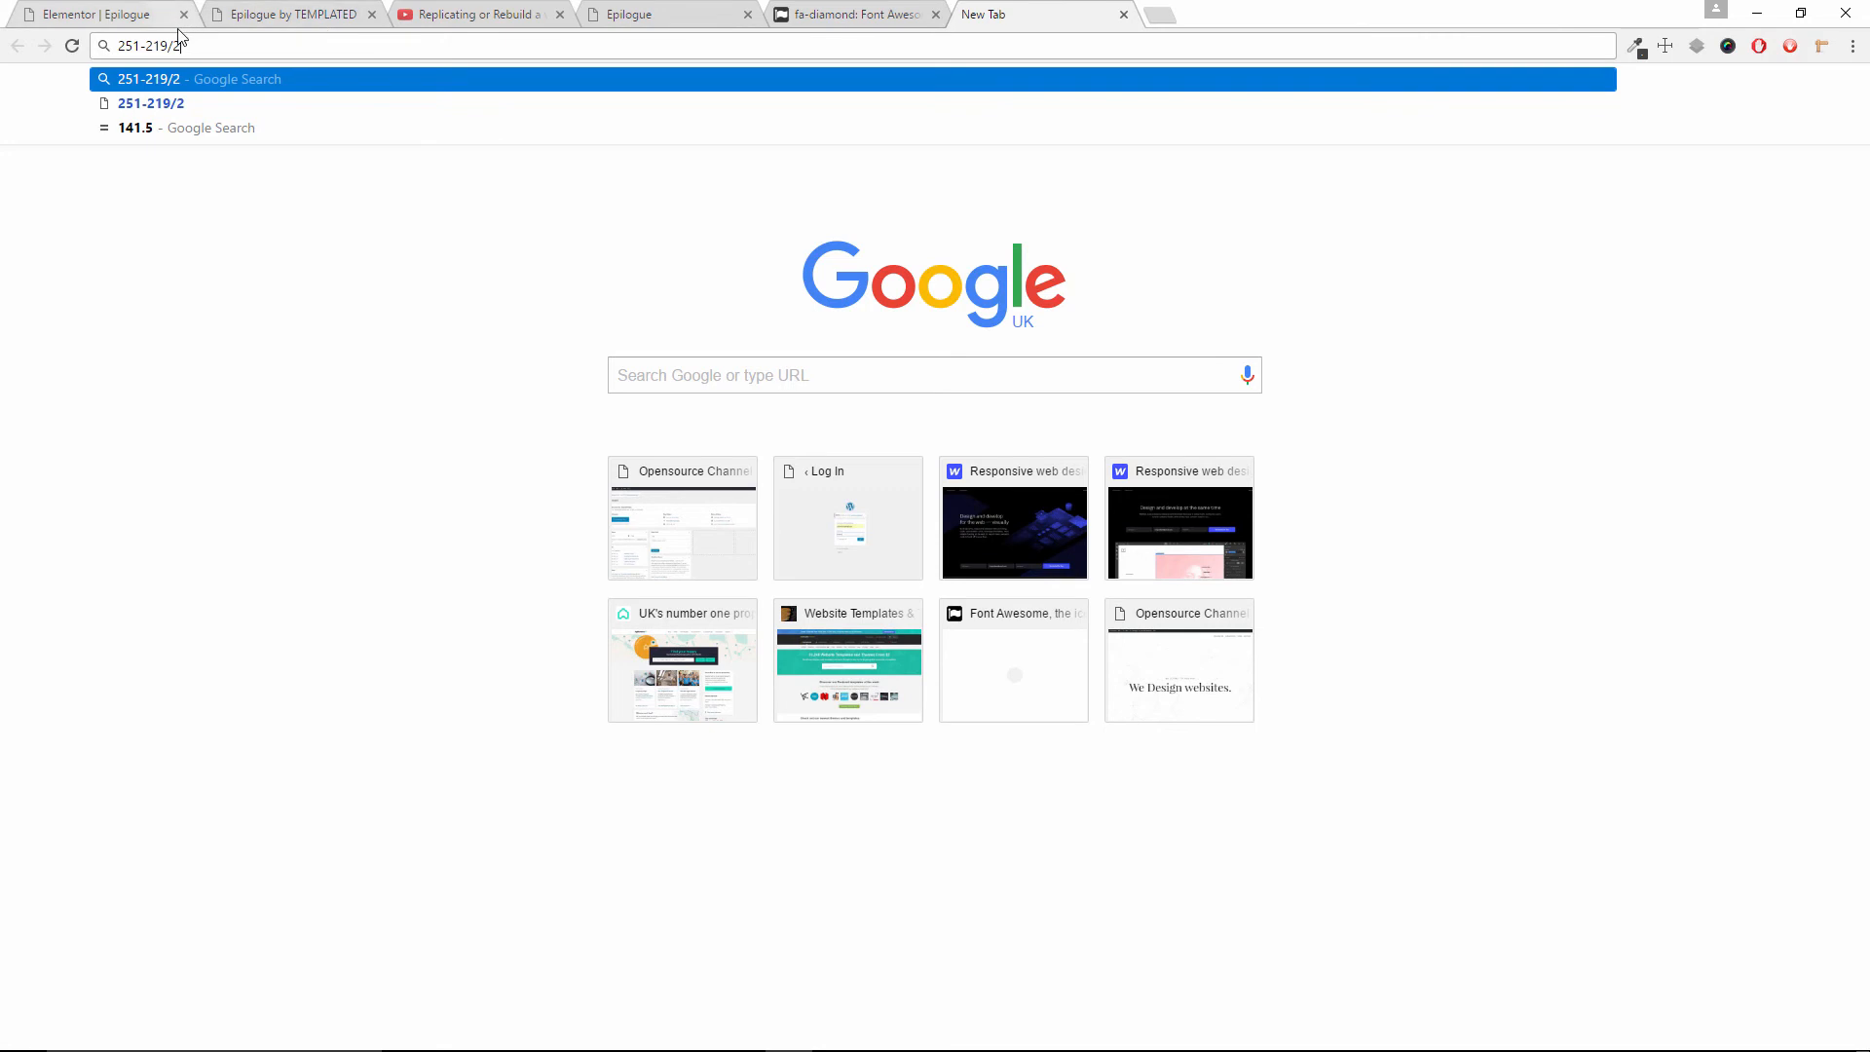
key("BackSpace")
key("Return")
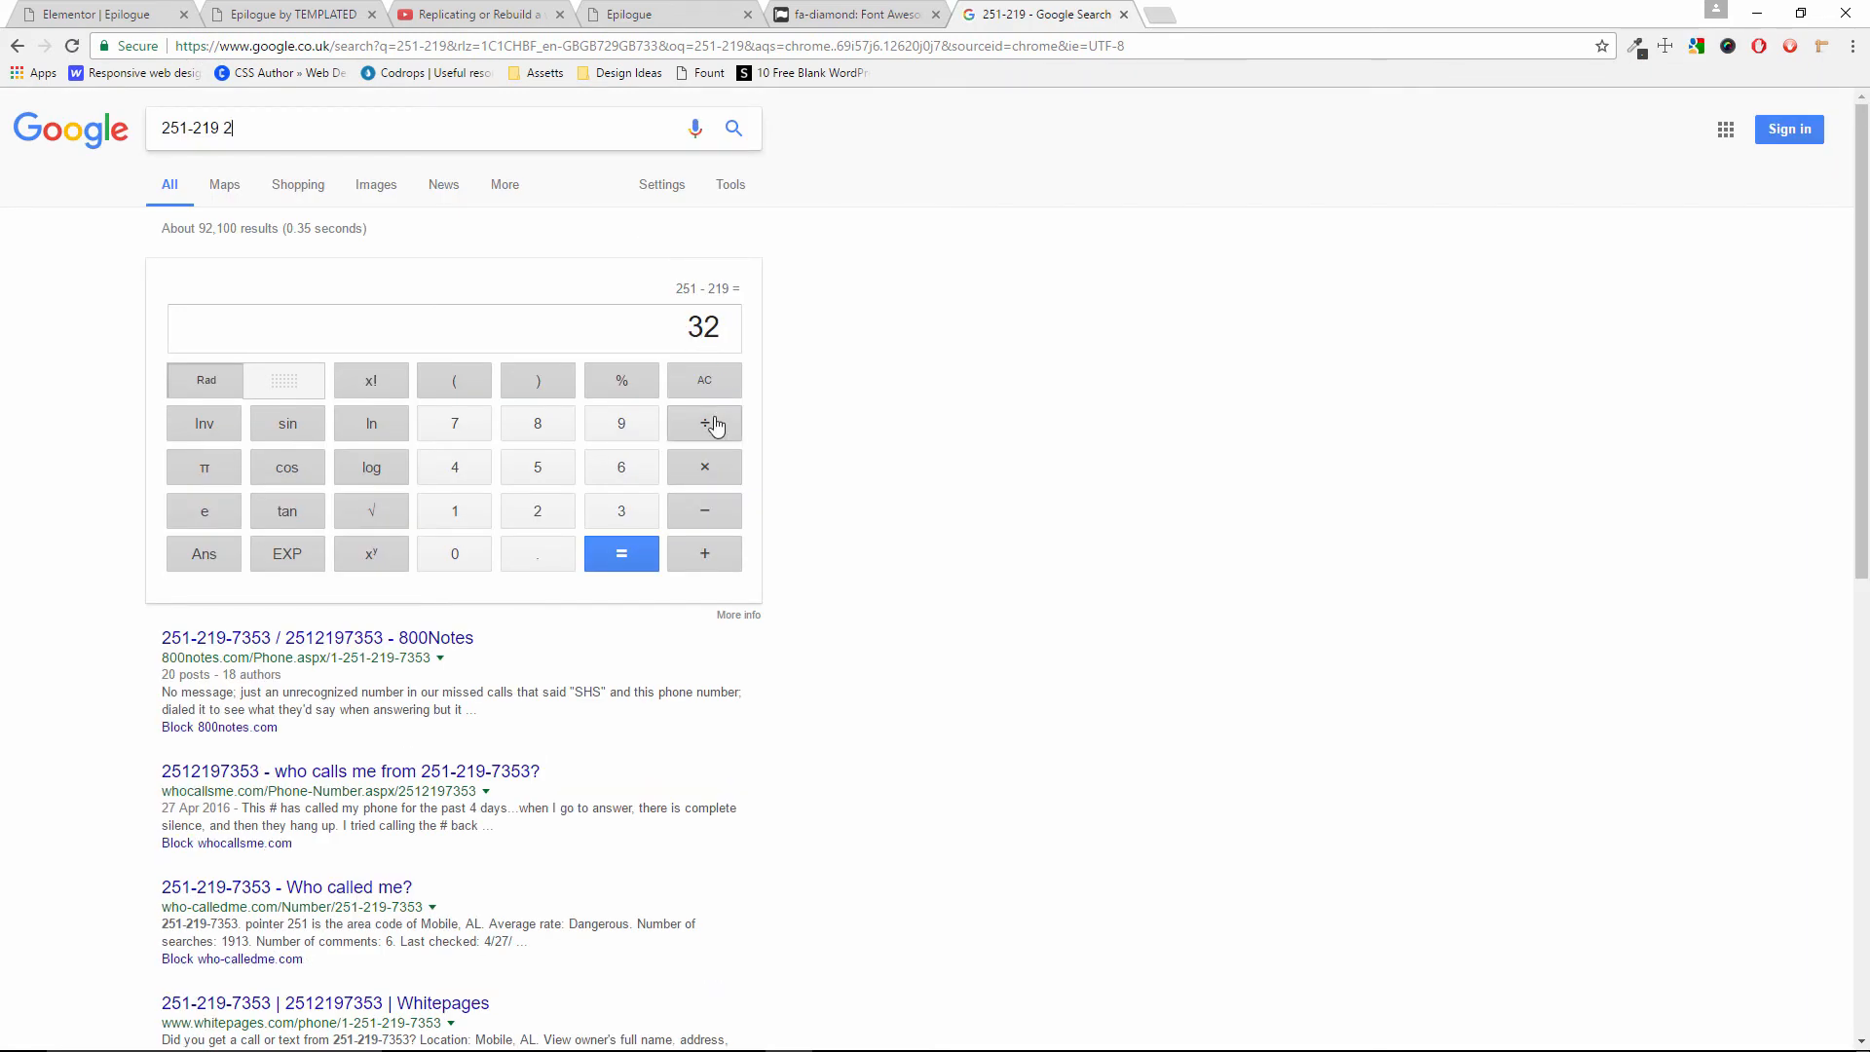
left_click(710, 429)
type("2")
key("Return")
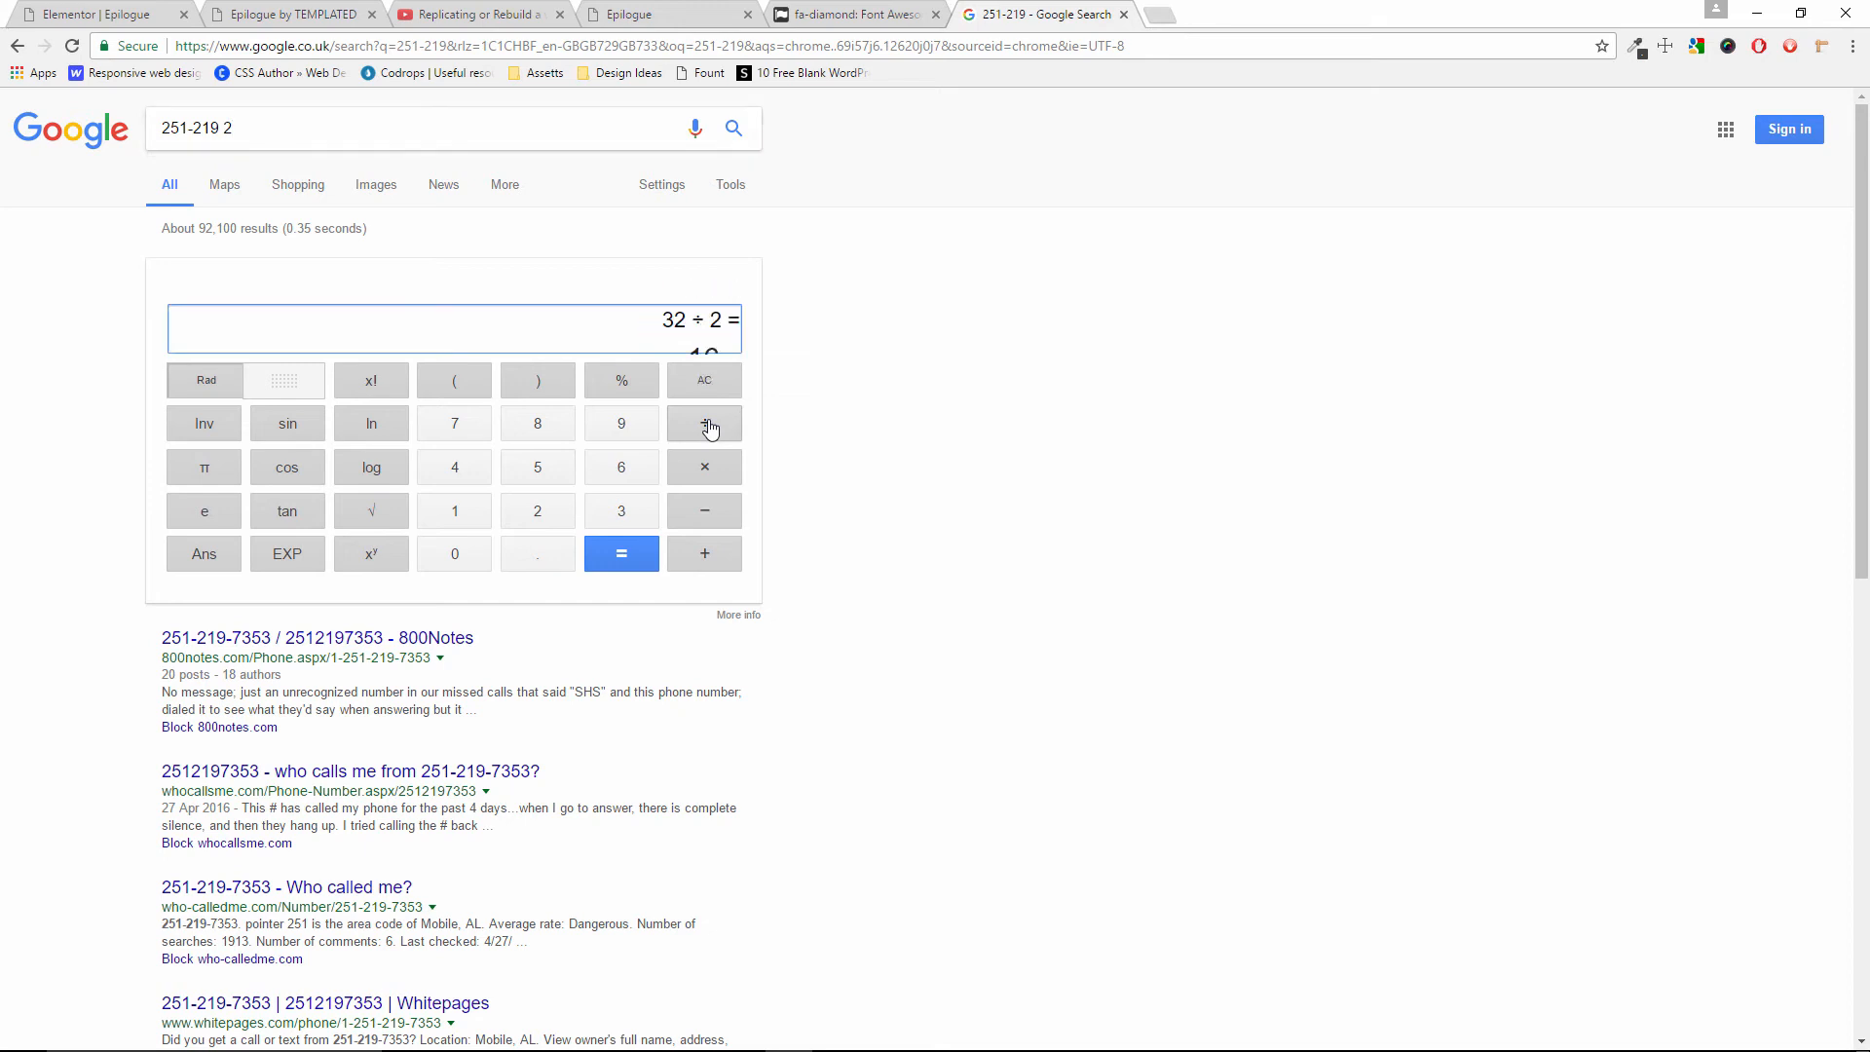
left_click(115, 13)
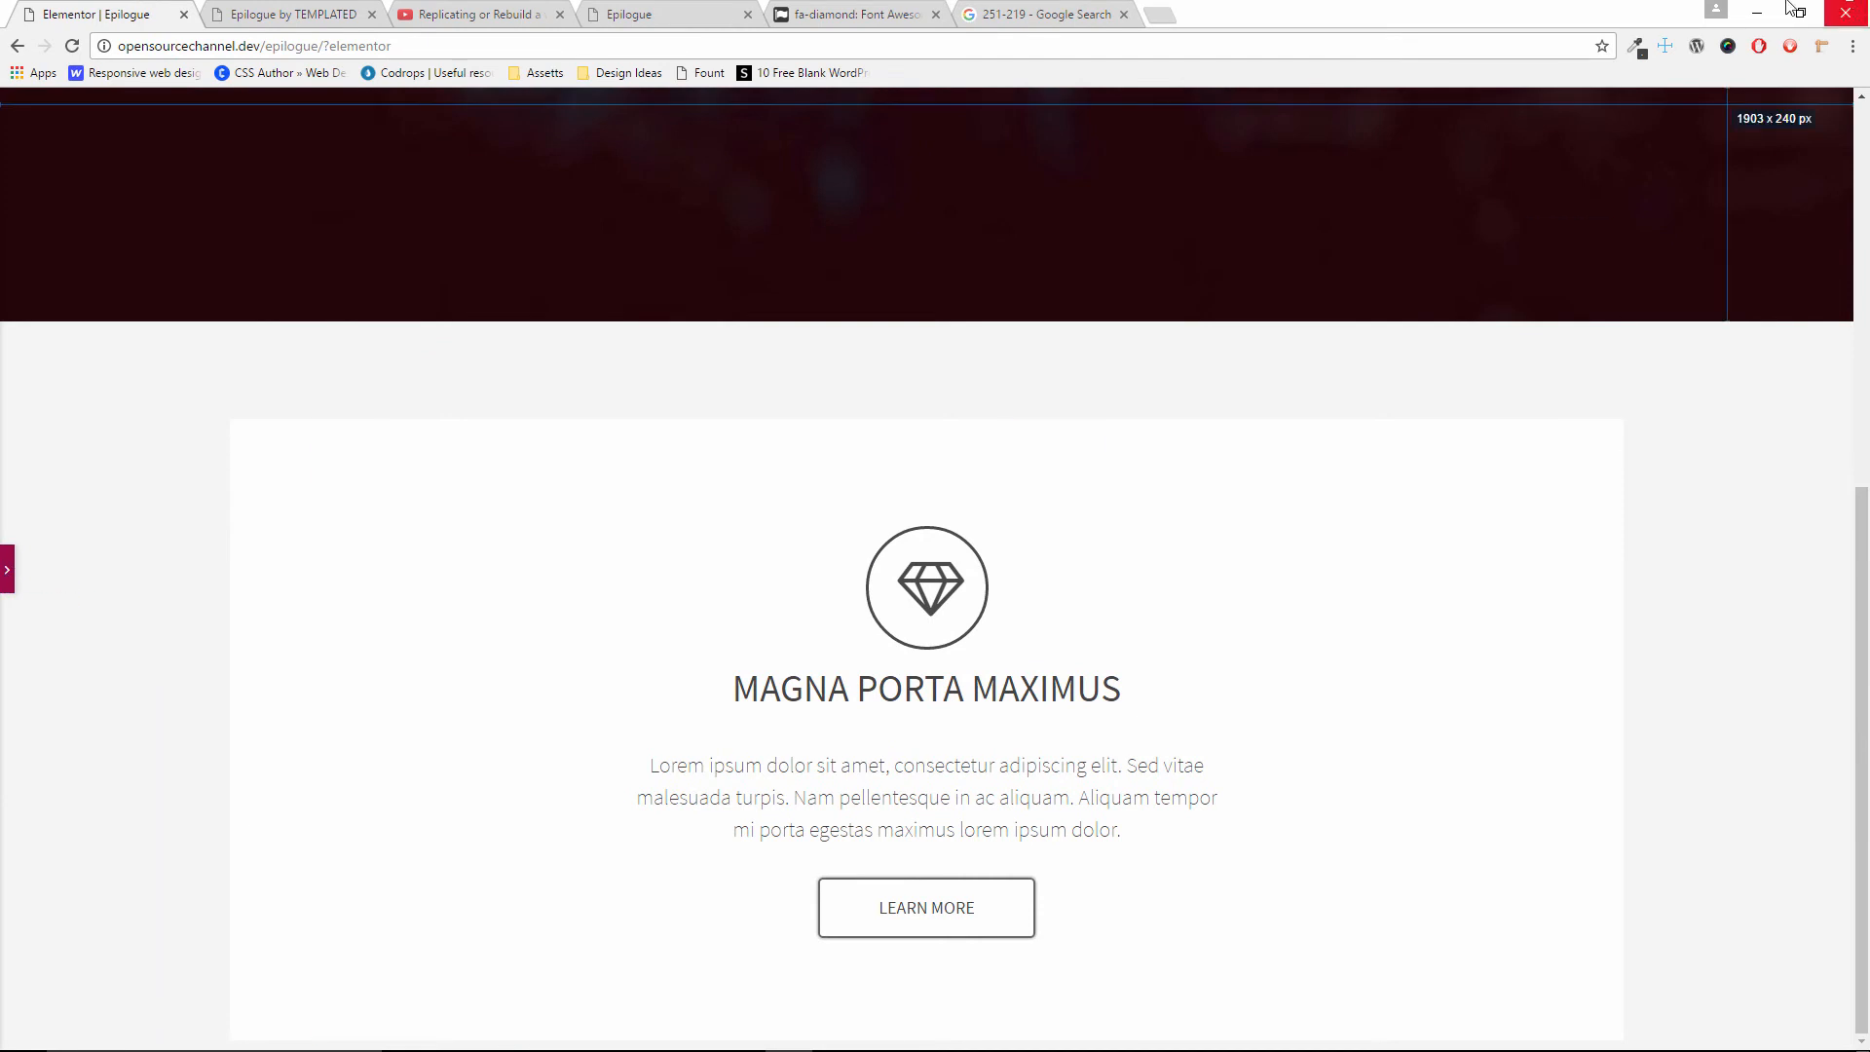
Turn off the measuring tool, set the button's right and left text padding to 76 px and save the page
left_click(1661, 57)
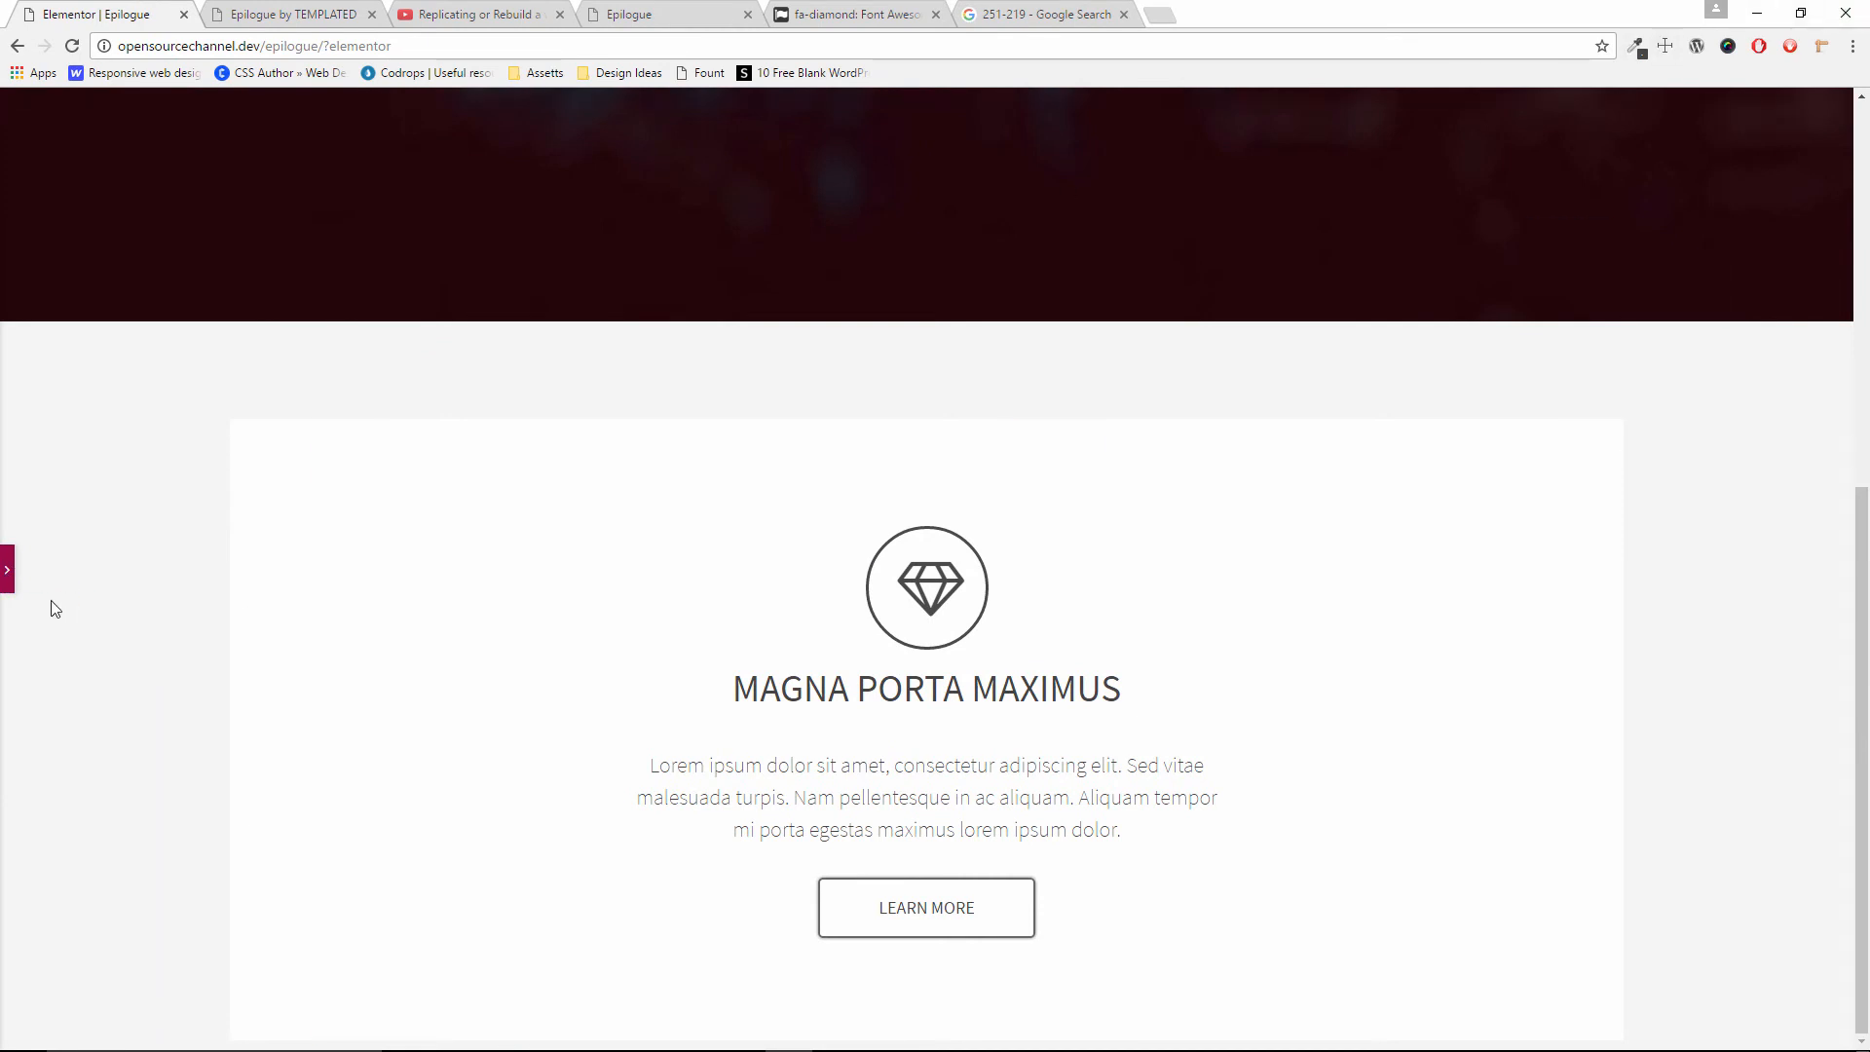
left_click(7, 573)
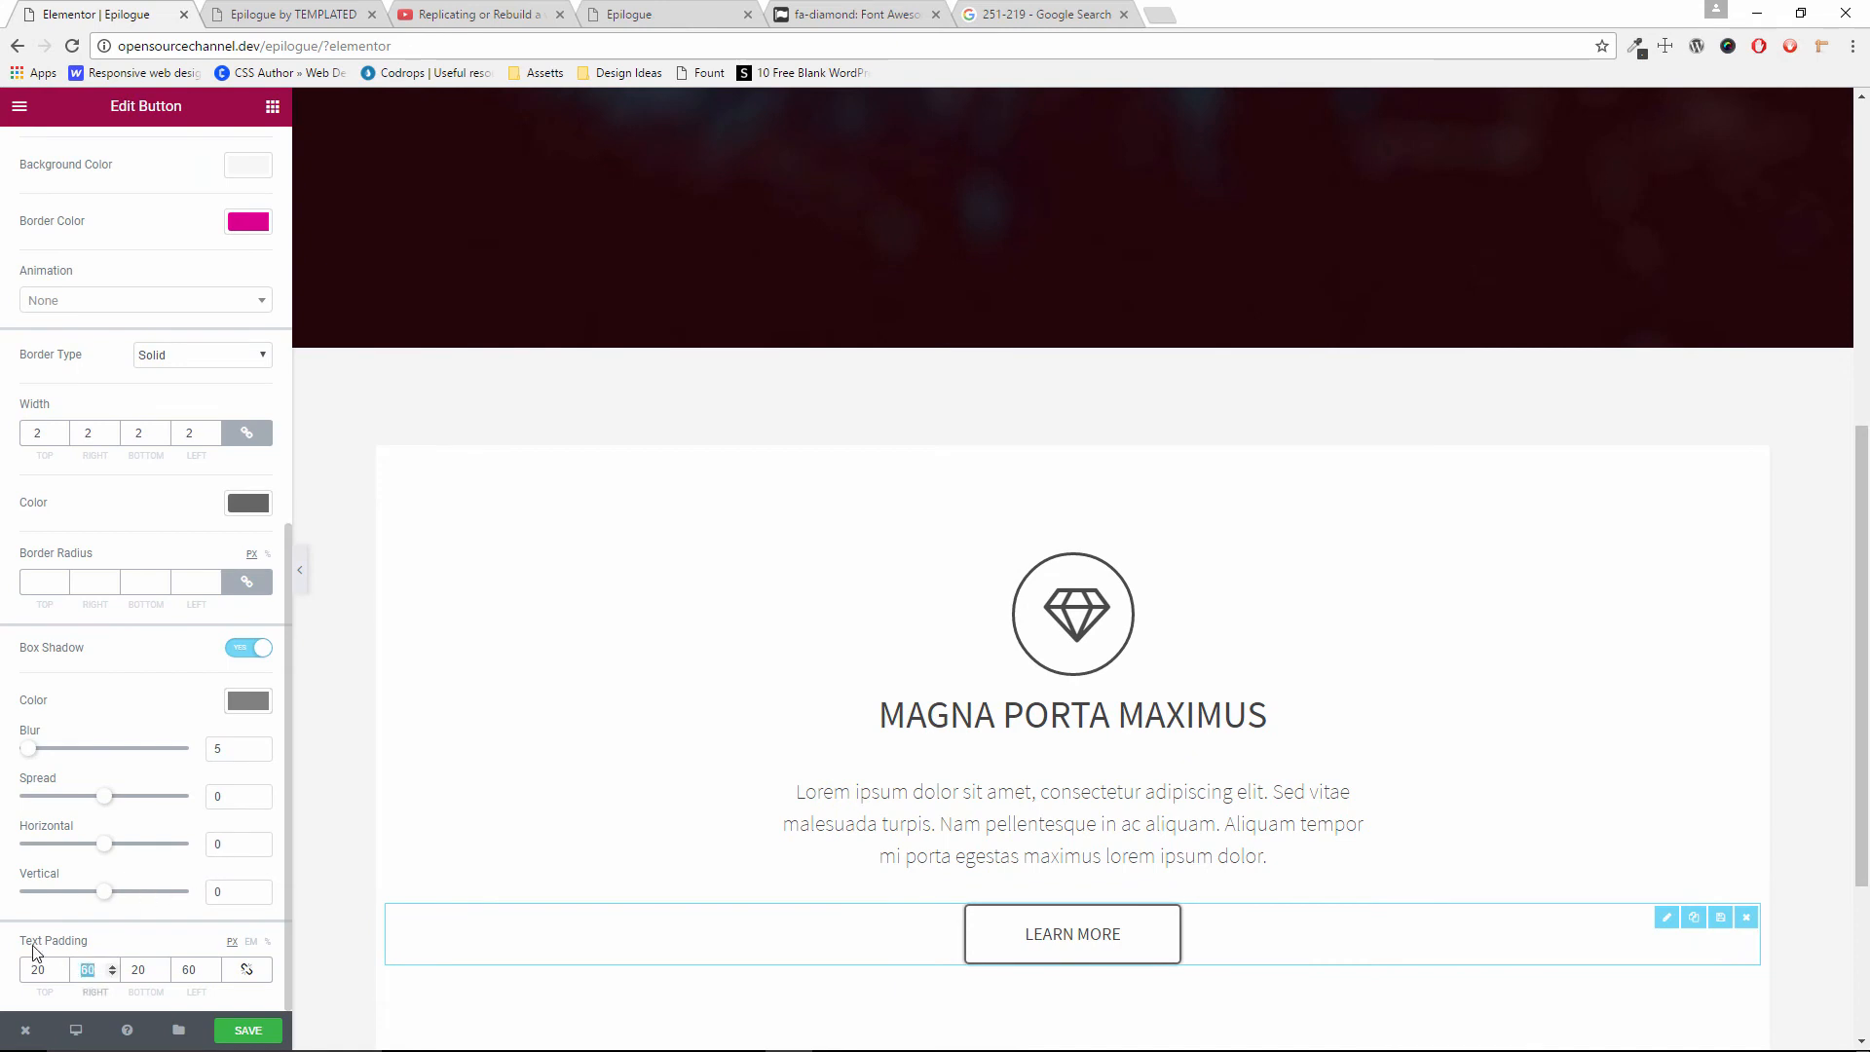
type("7")
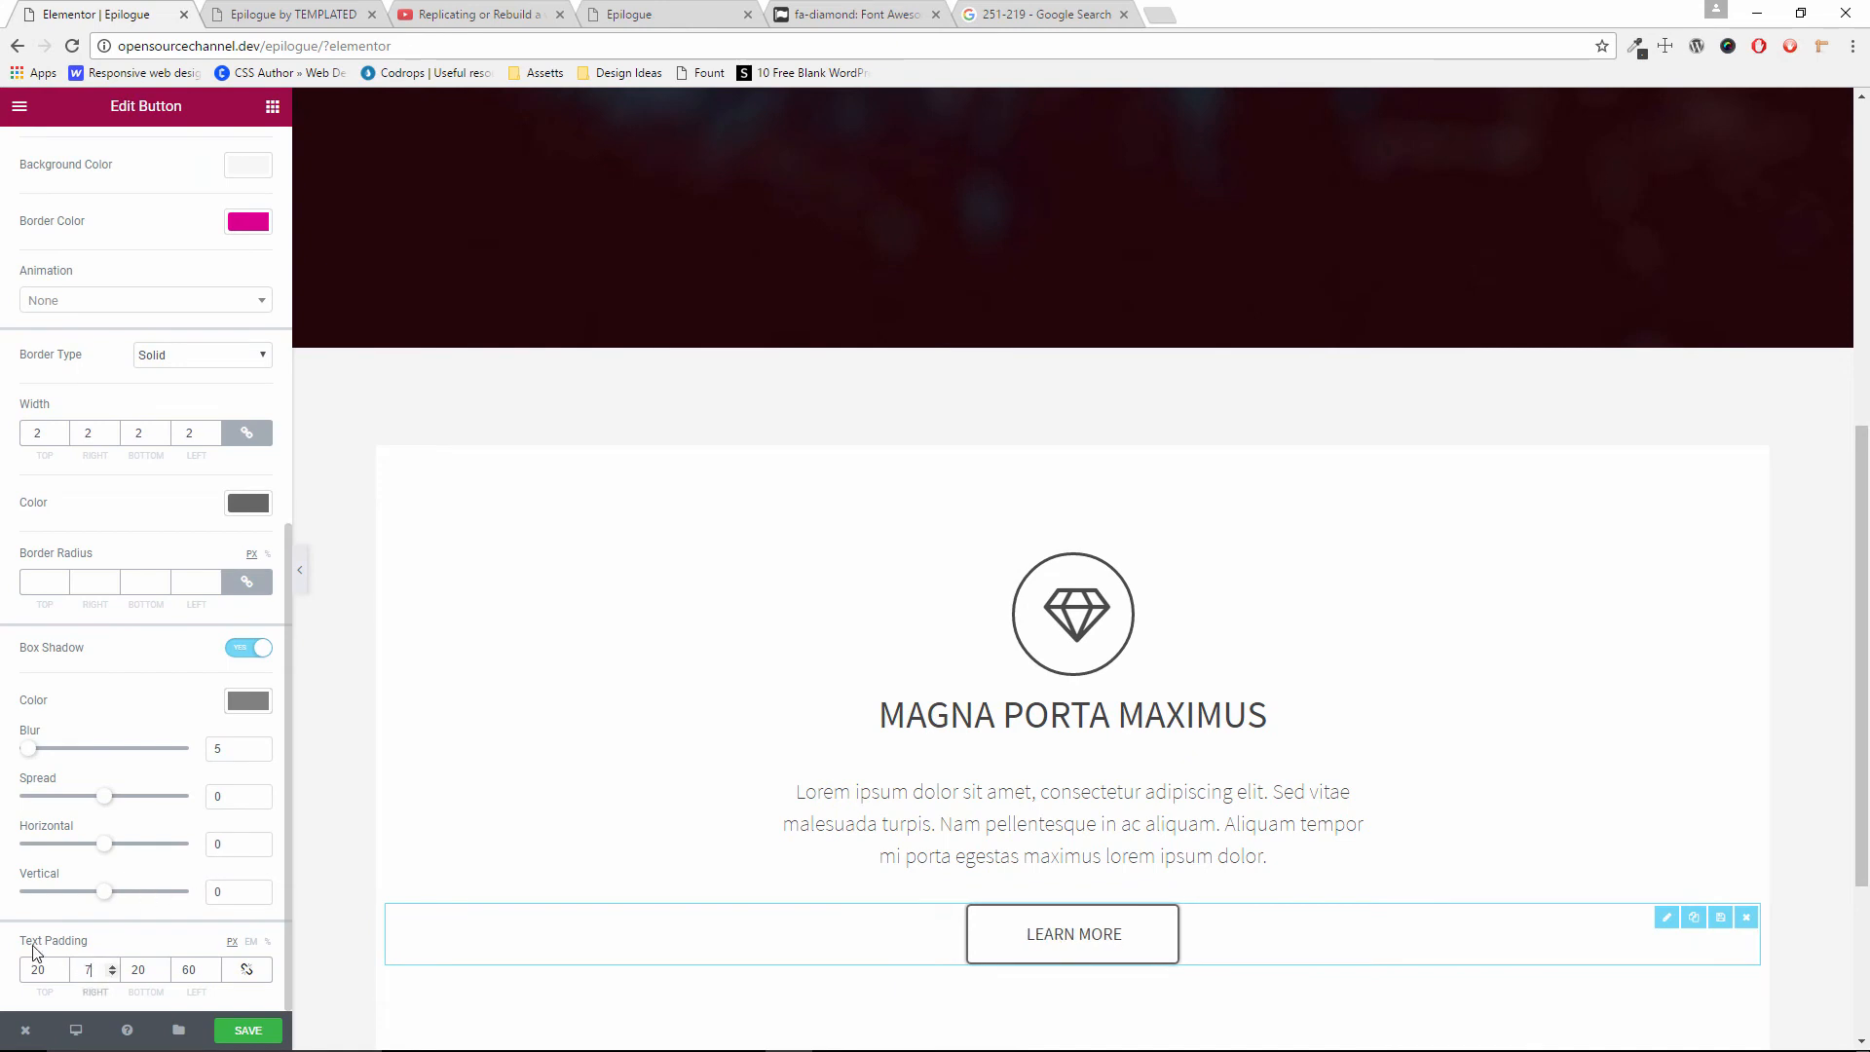
type("6")
left_click(190, 972)
type("76")
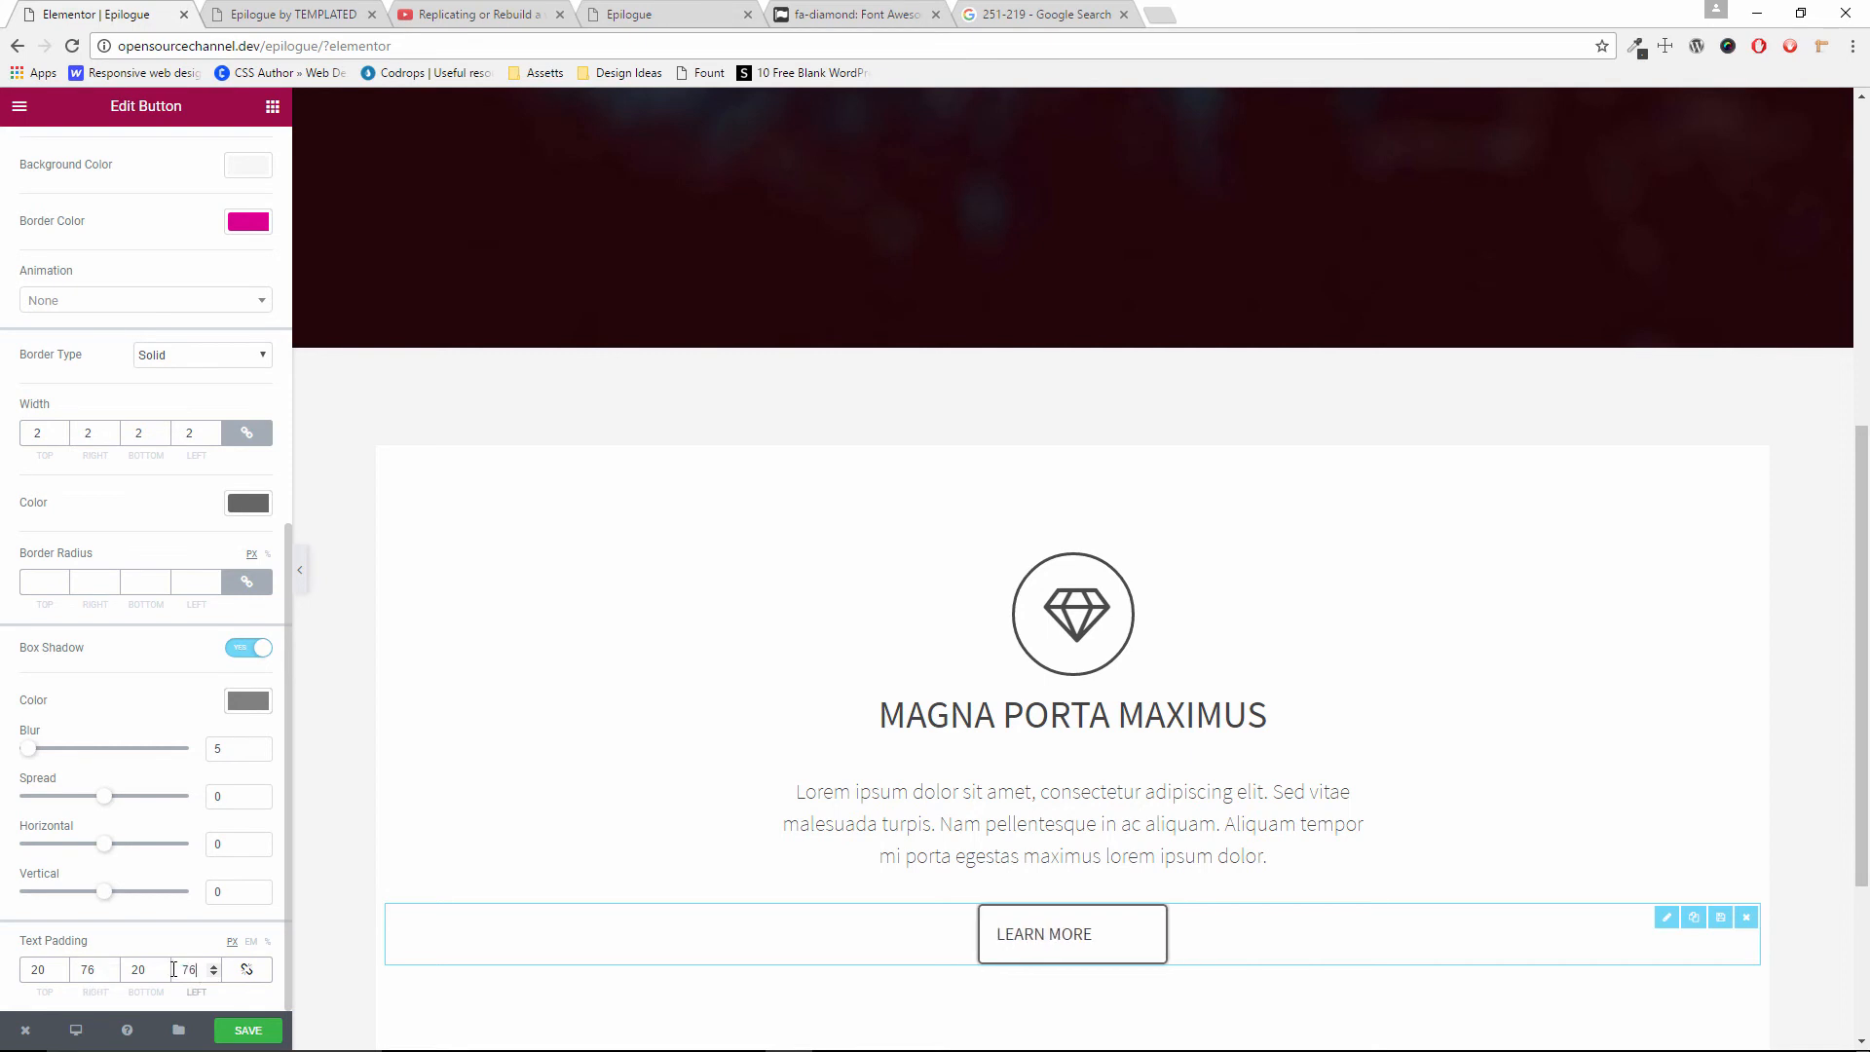
left_click(248, 1031)
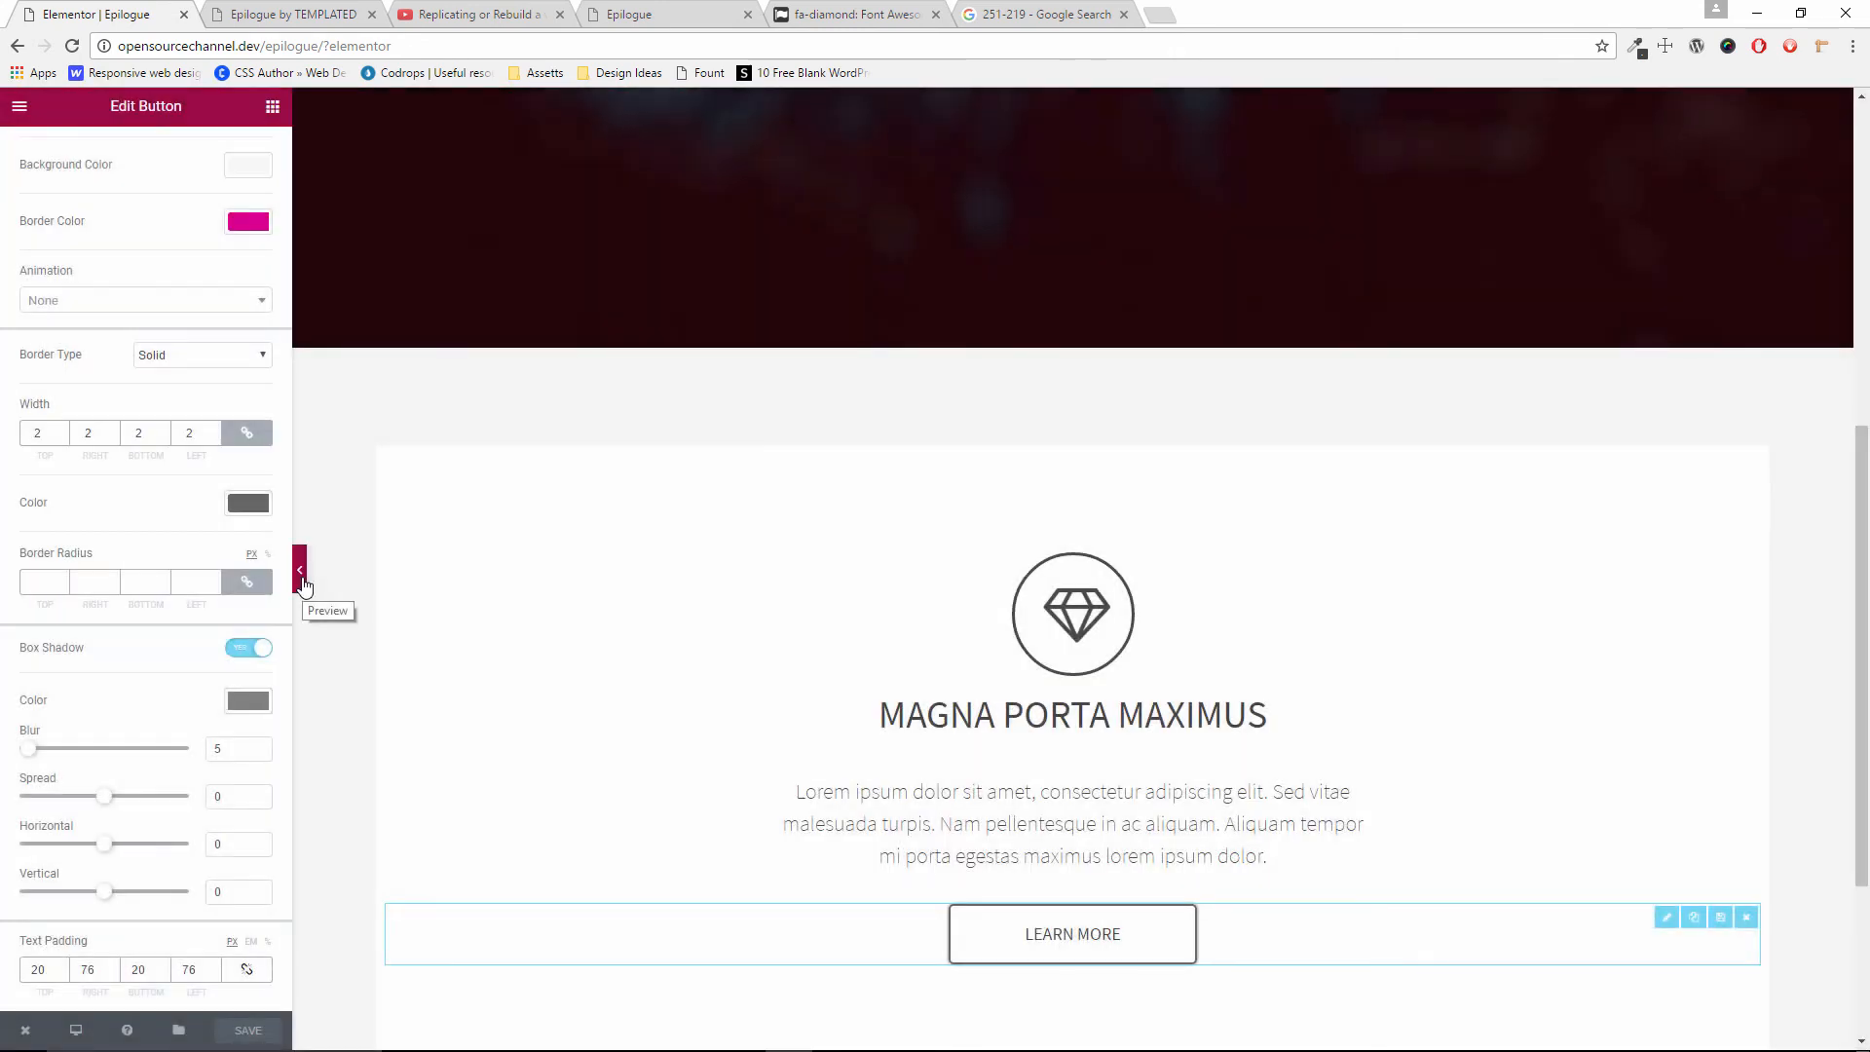
Measure the button in the full-width preview and compare its dimensions with the reference button on the template page
left_click(300, 583)
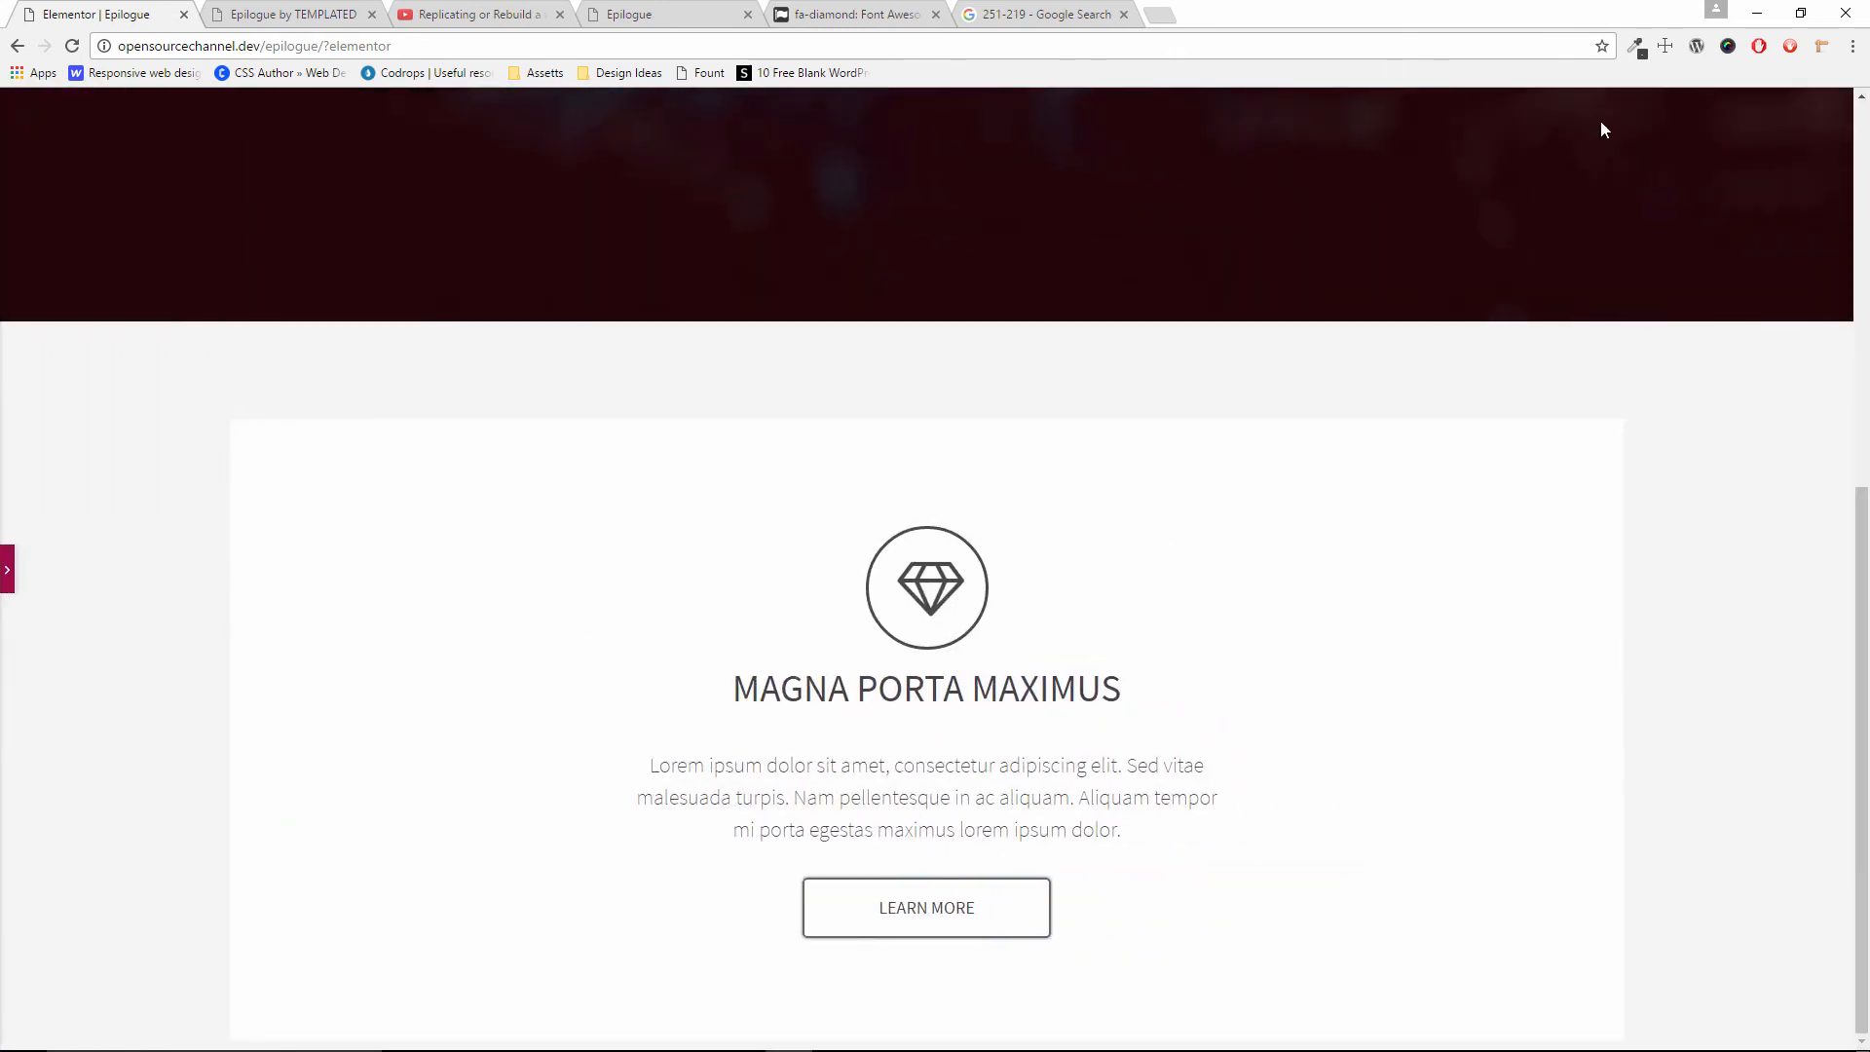
left_click(1665, 46)
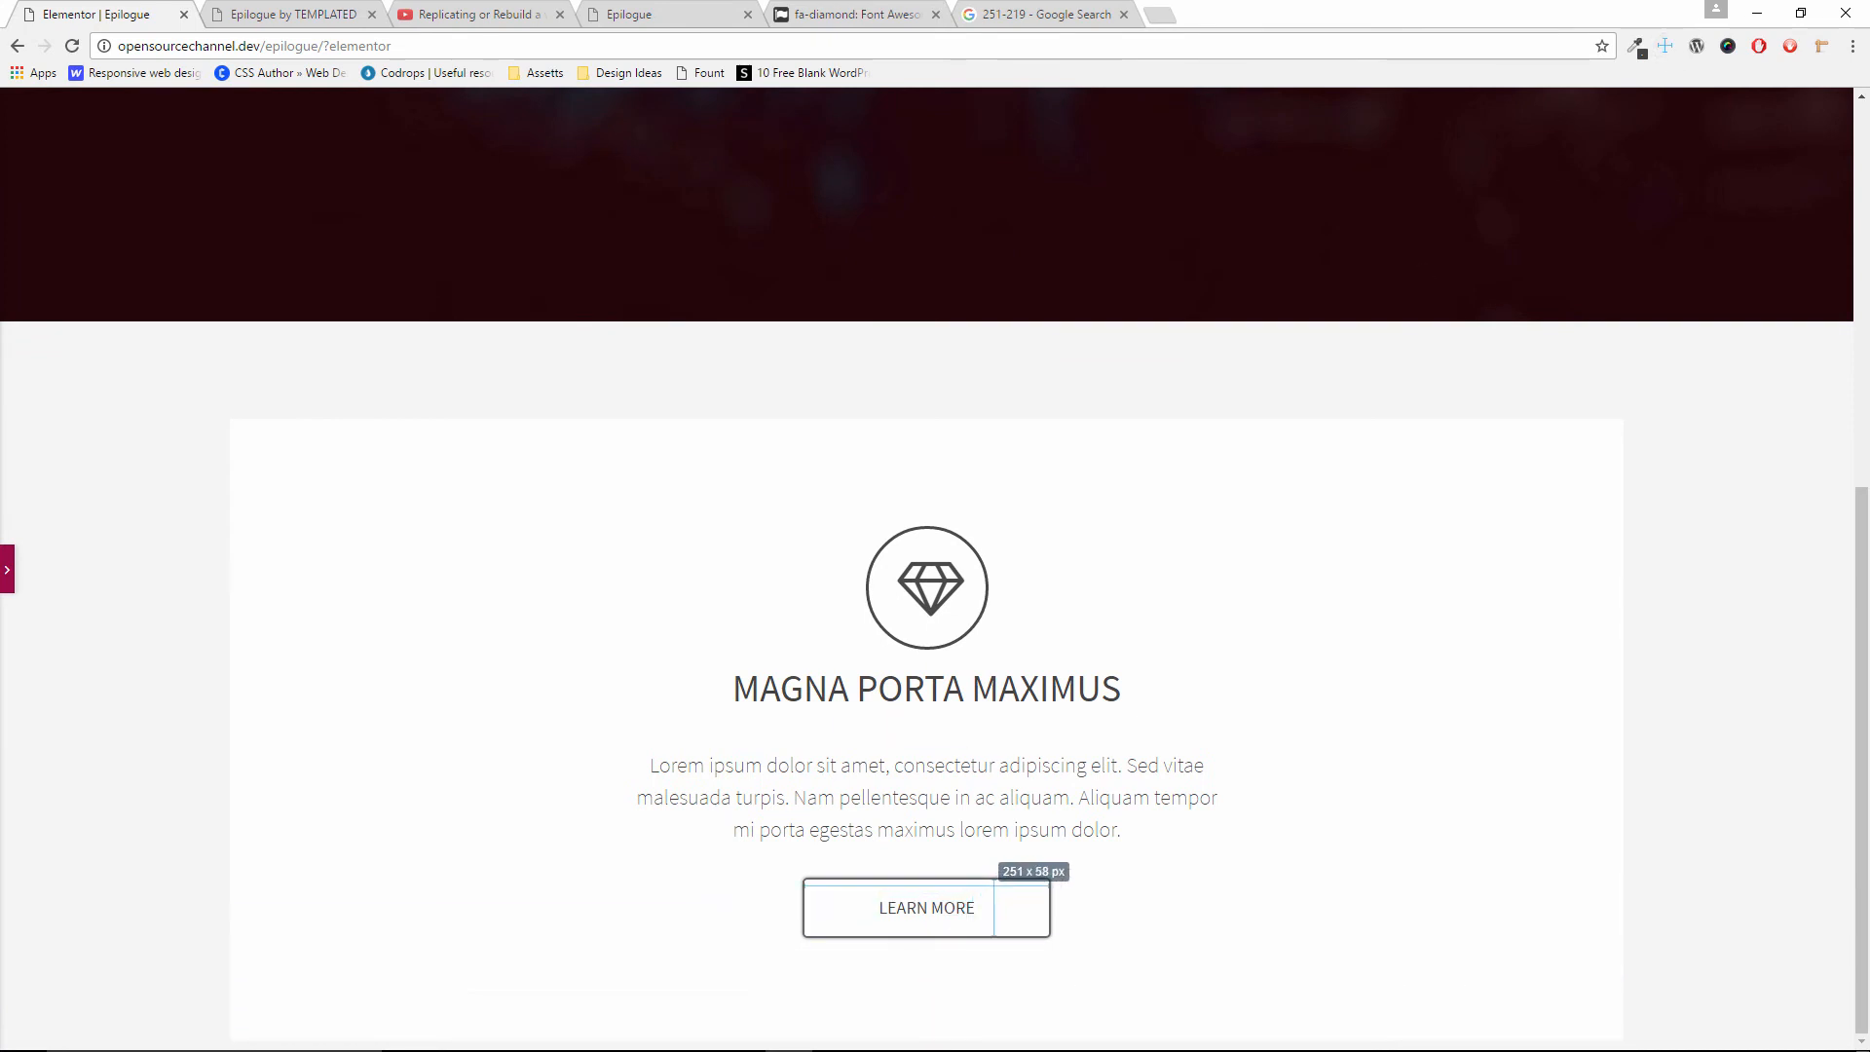
key("ctrl+Tab")
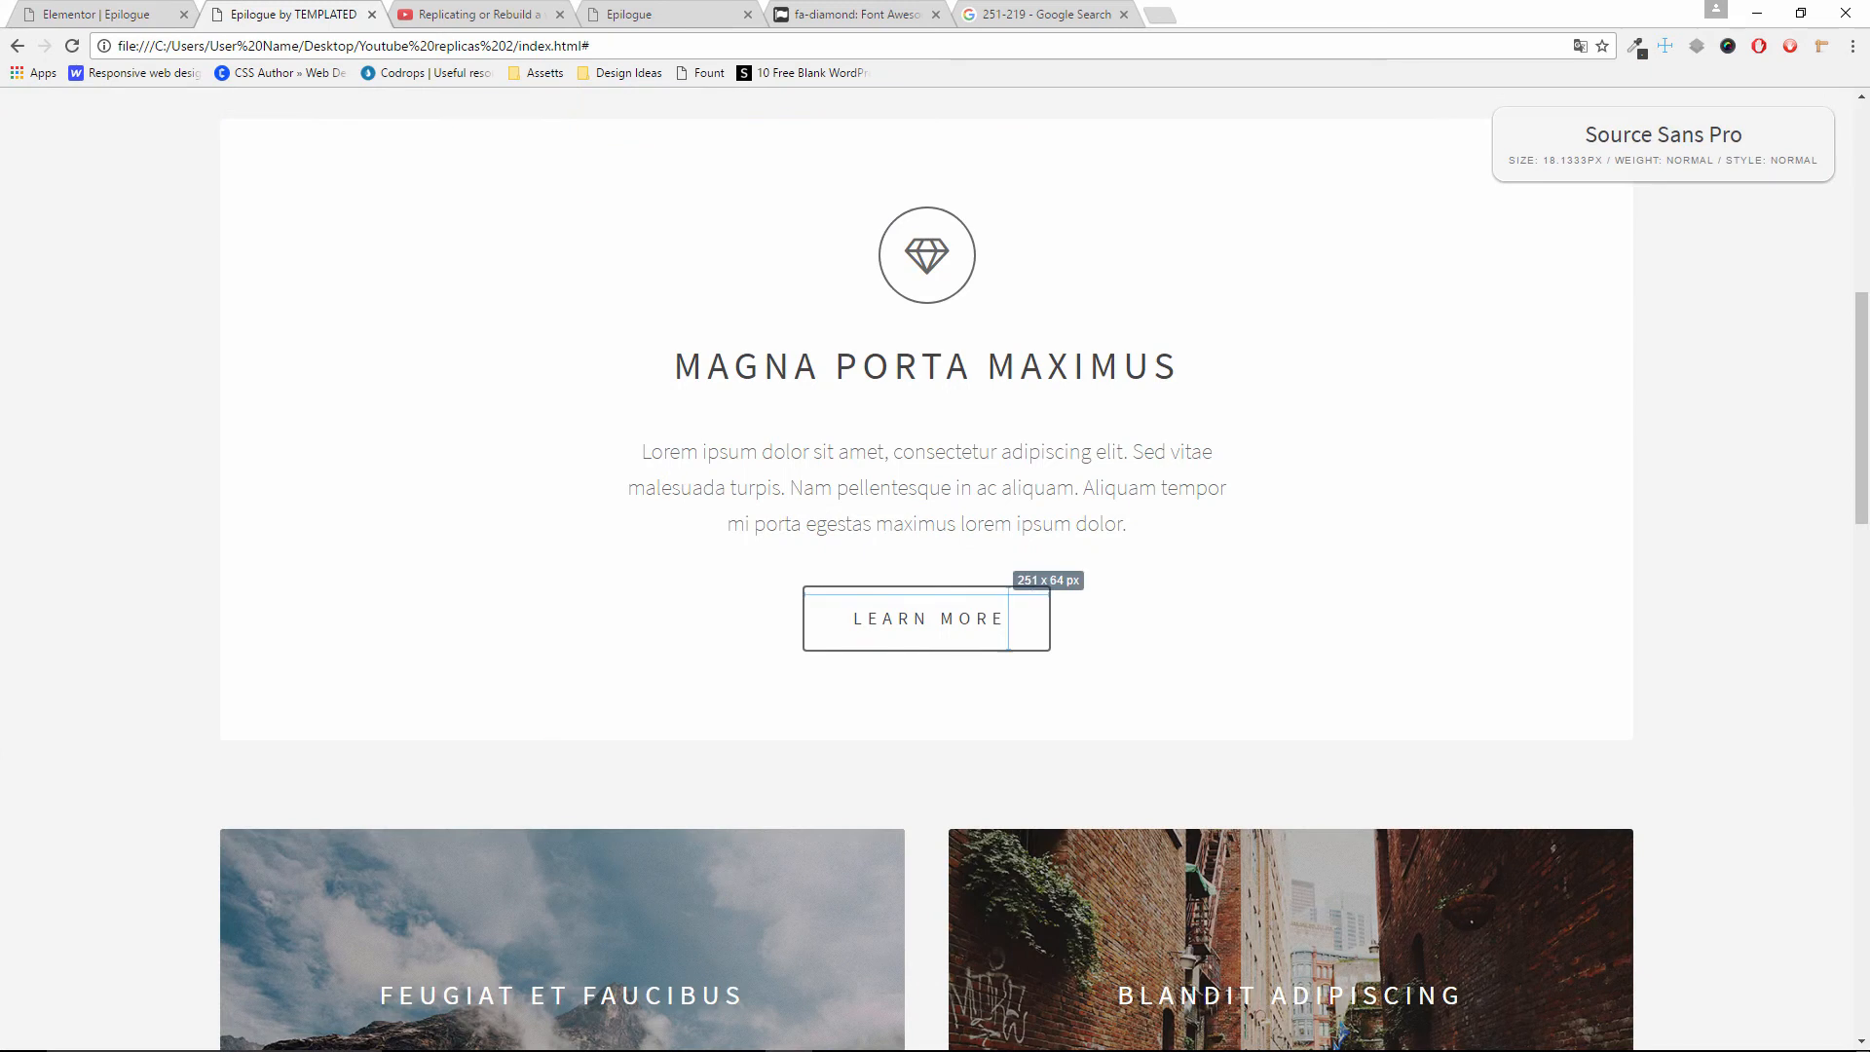
left_click(153, 7)
left_click(251, 8)
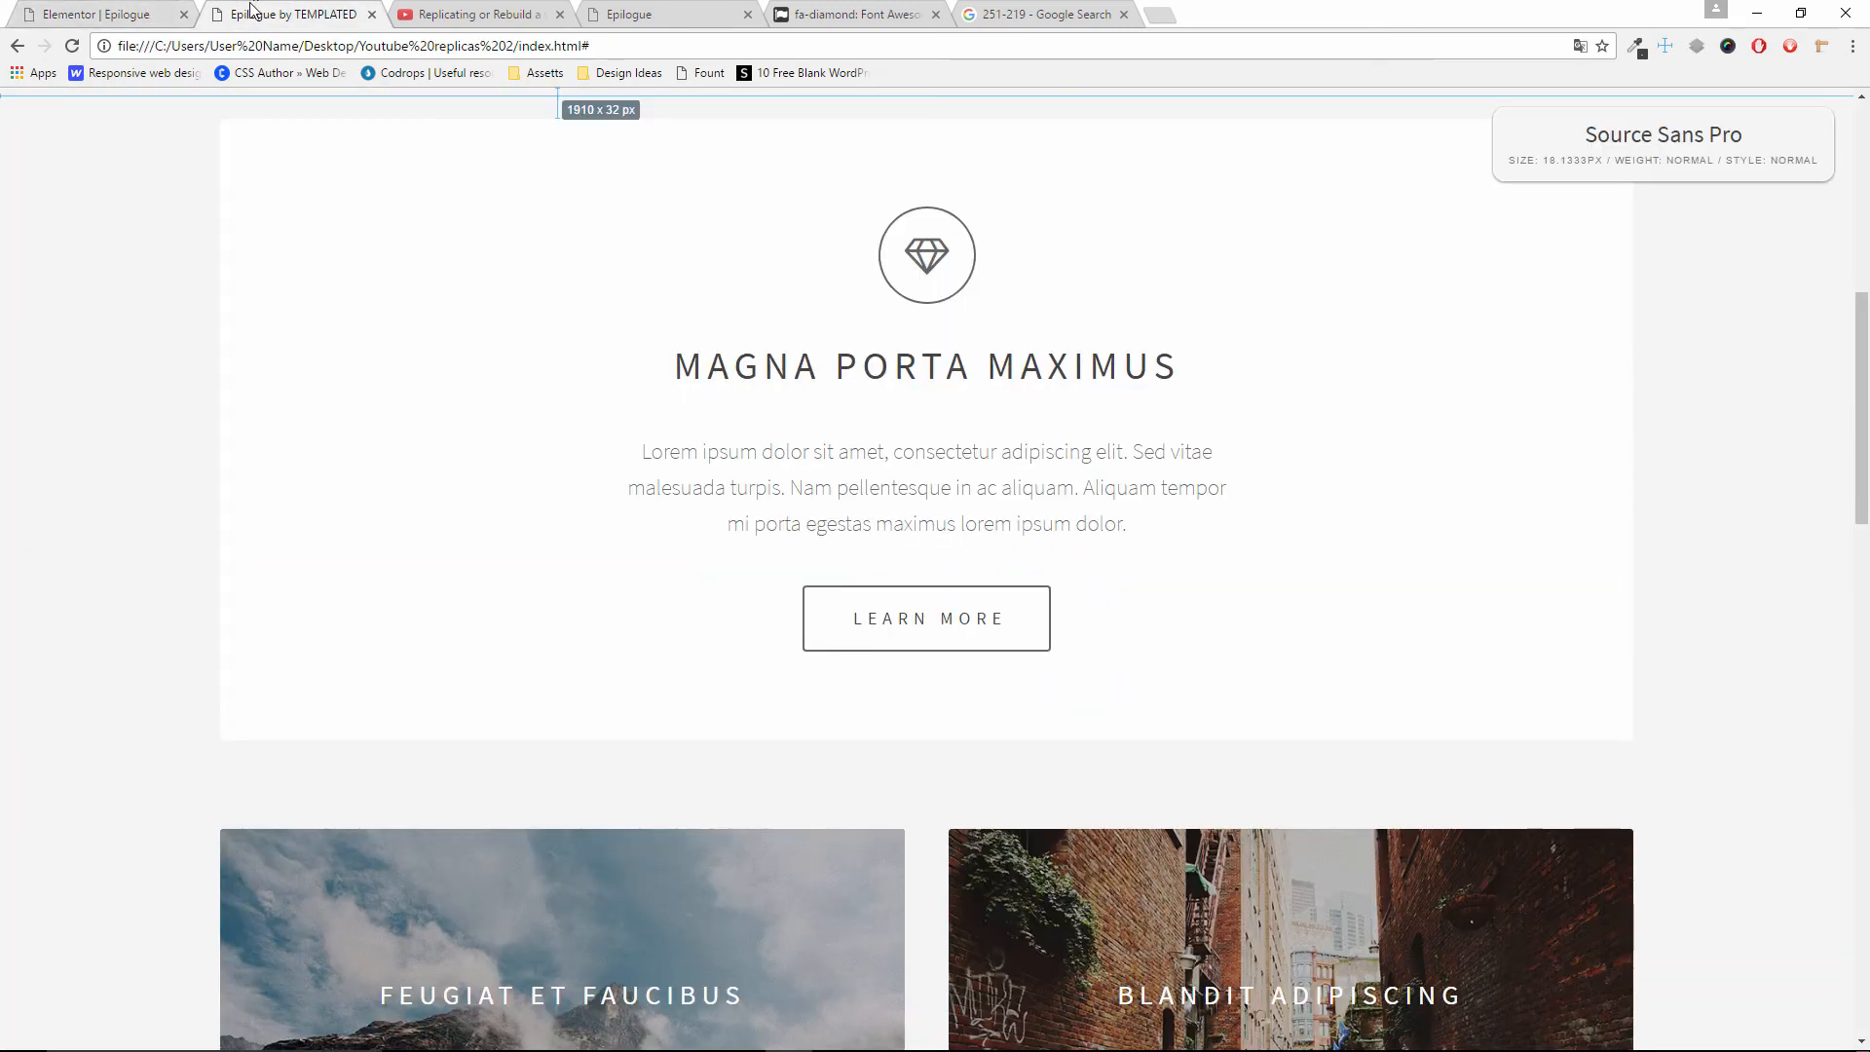
left_click(163, 7)
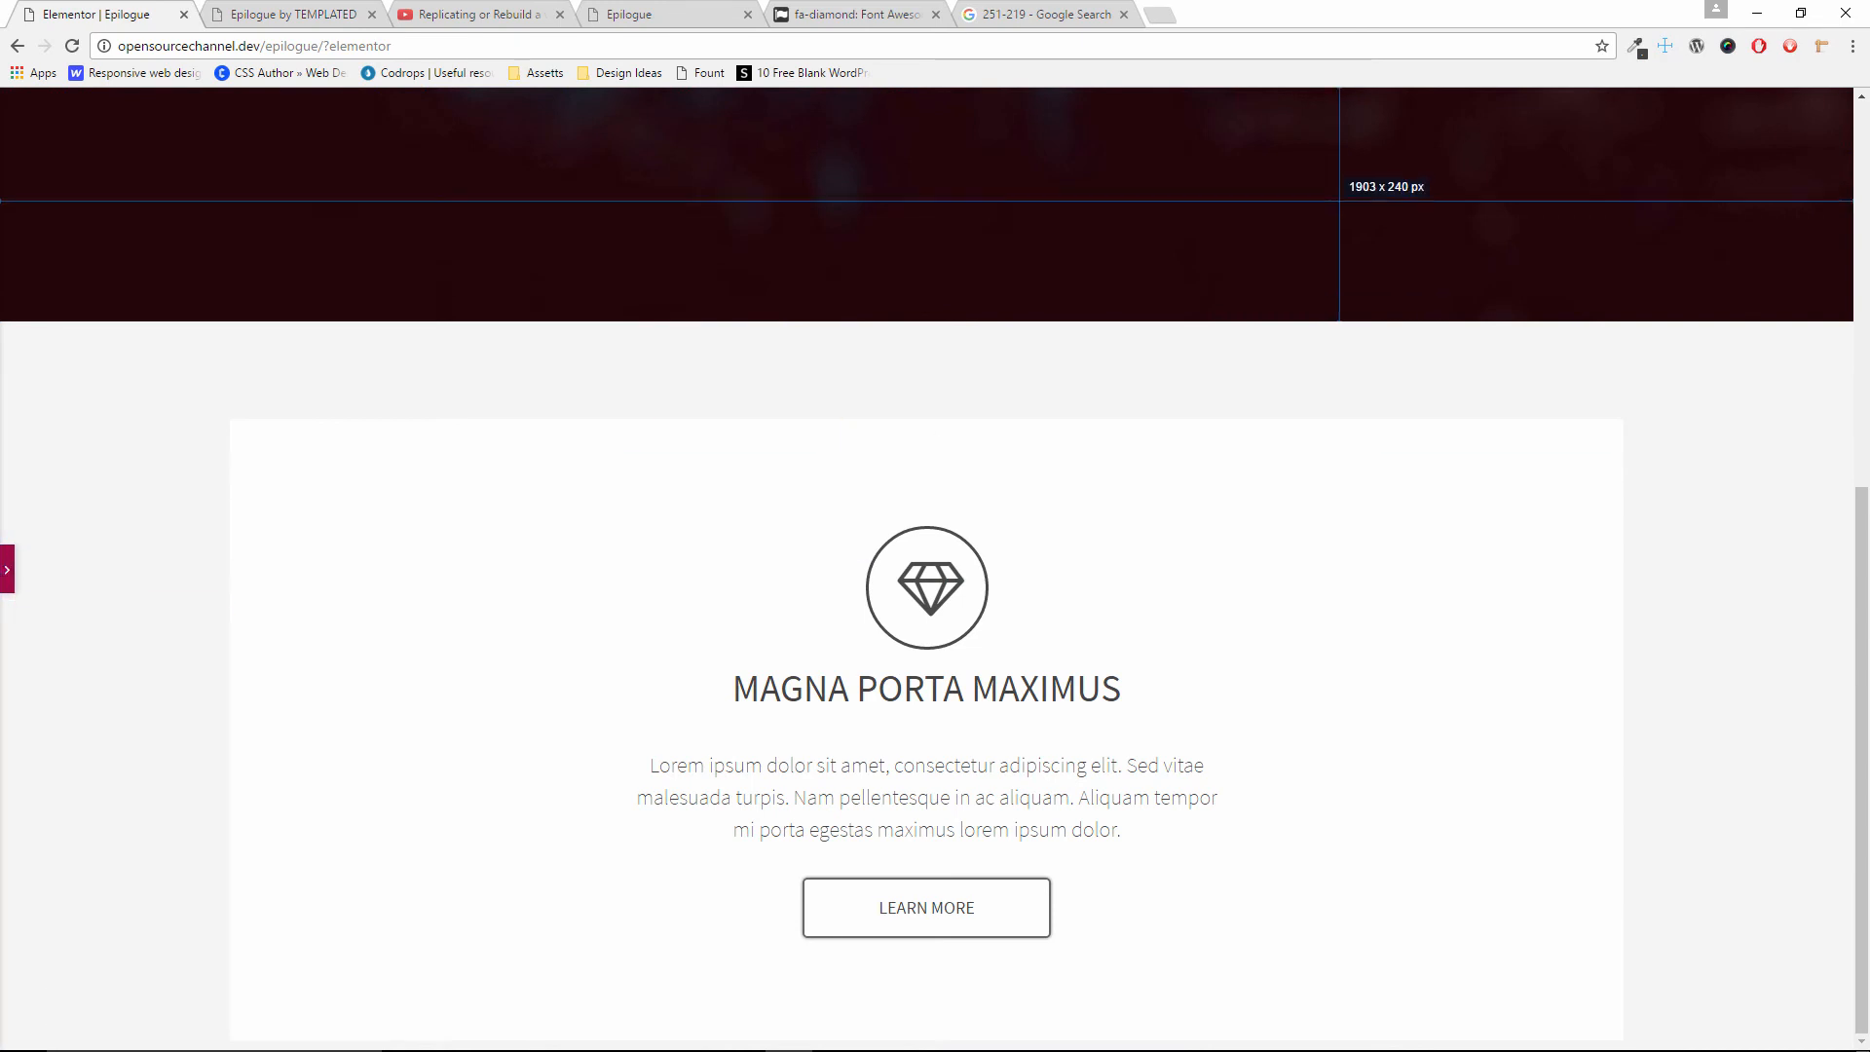
left_click(1665, 46)
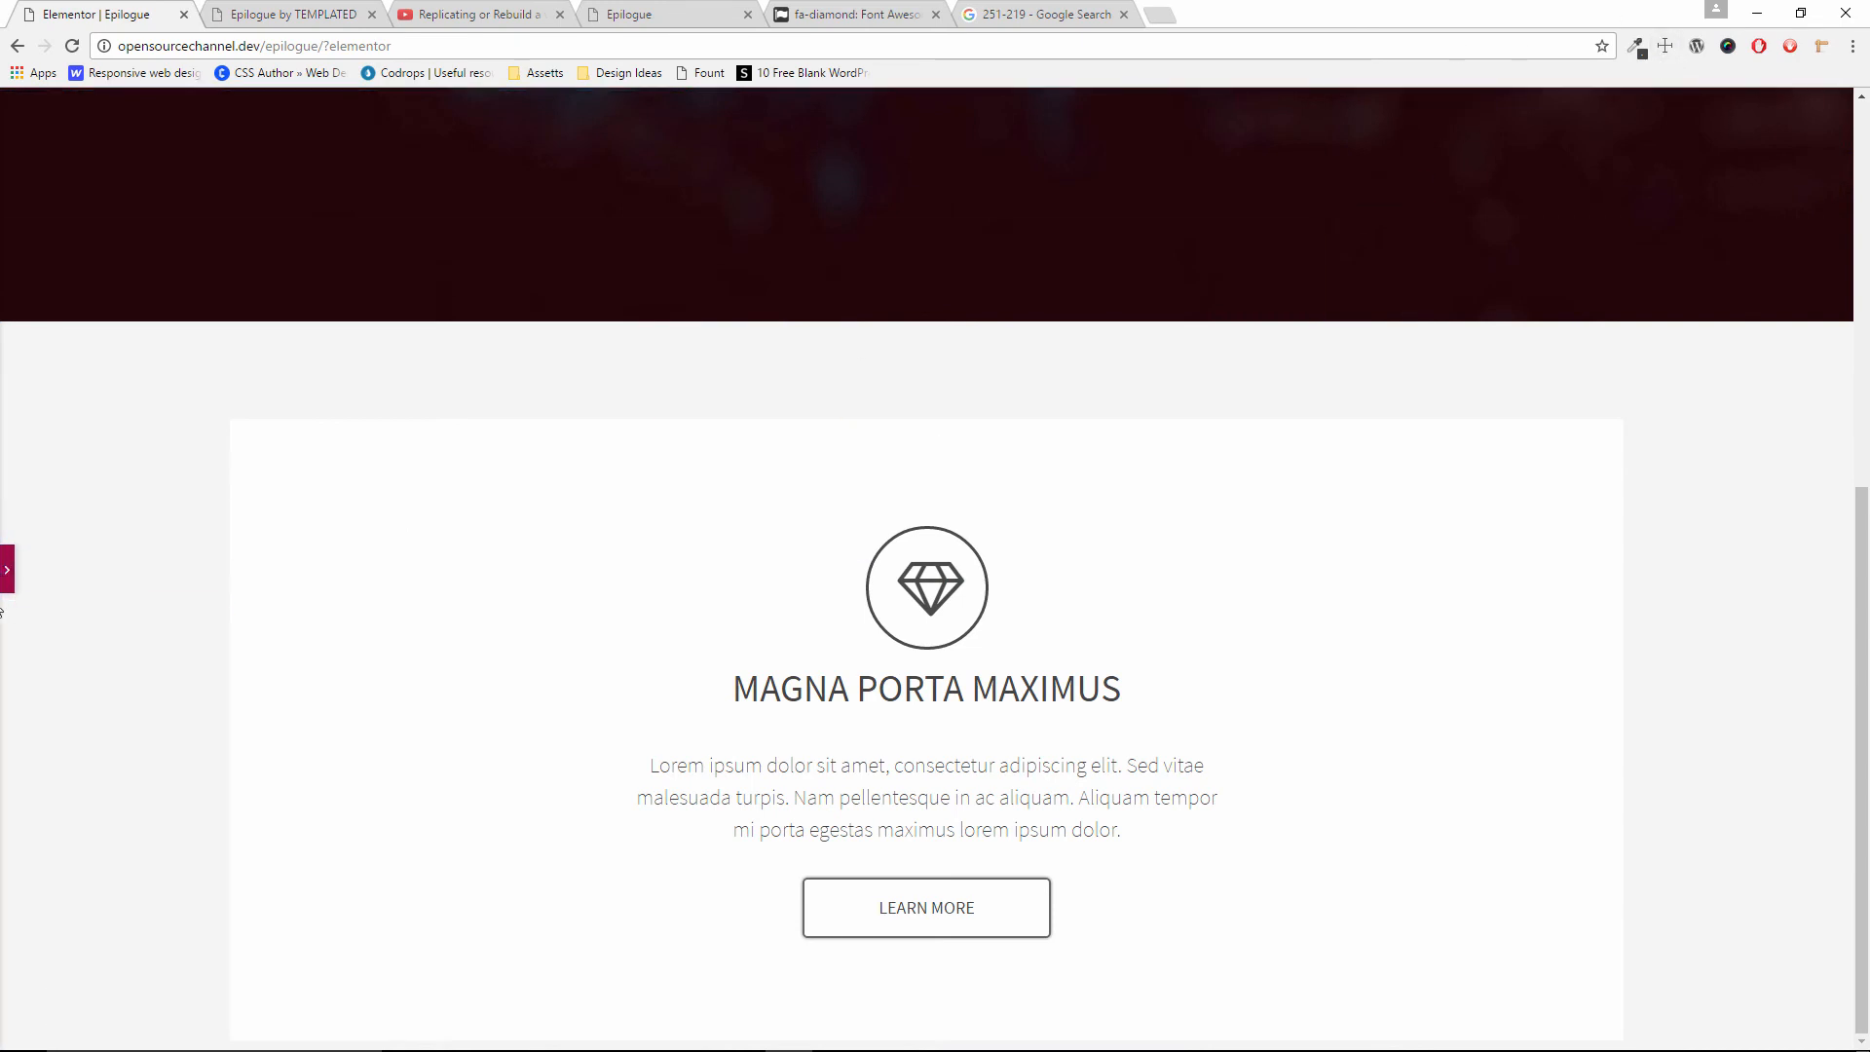
Set the button's top and bottom text padding to 23 px, save the page and compare it with the template page
left_click(7, 570)
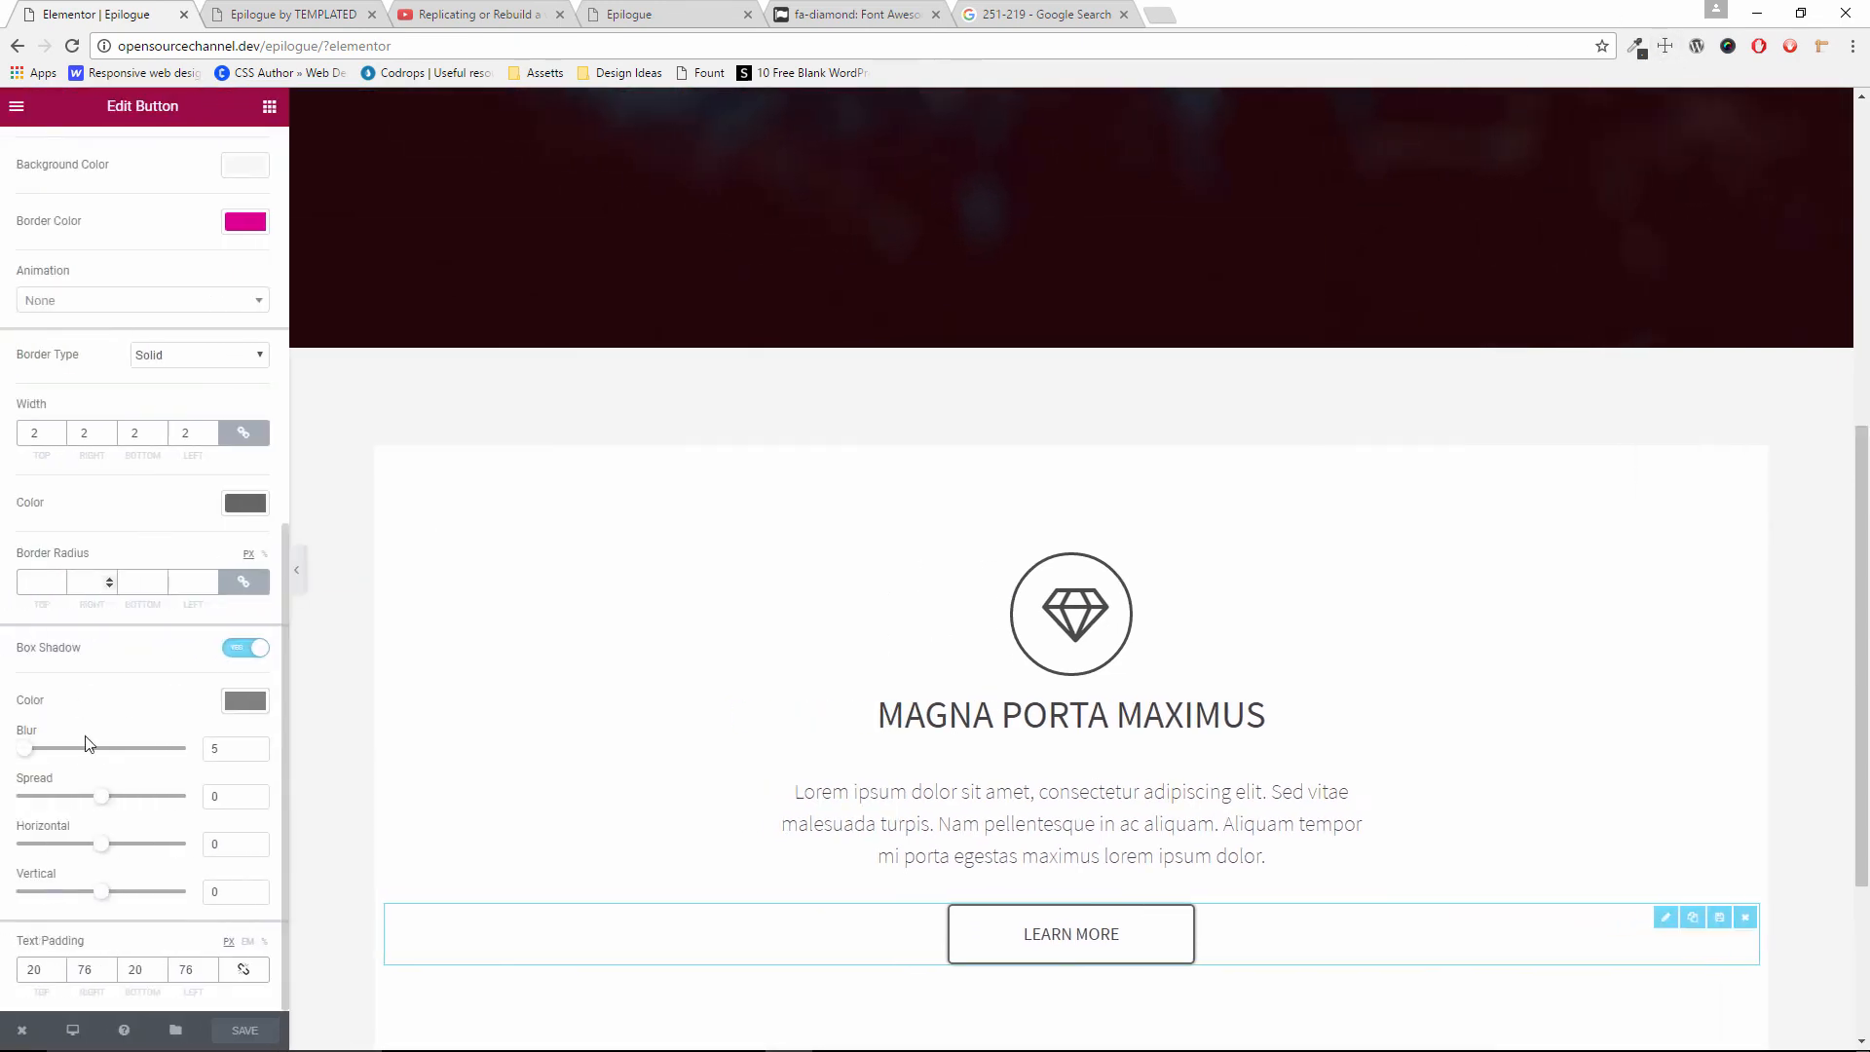
left_click(61, 968)
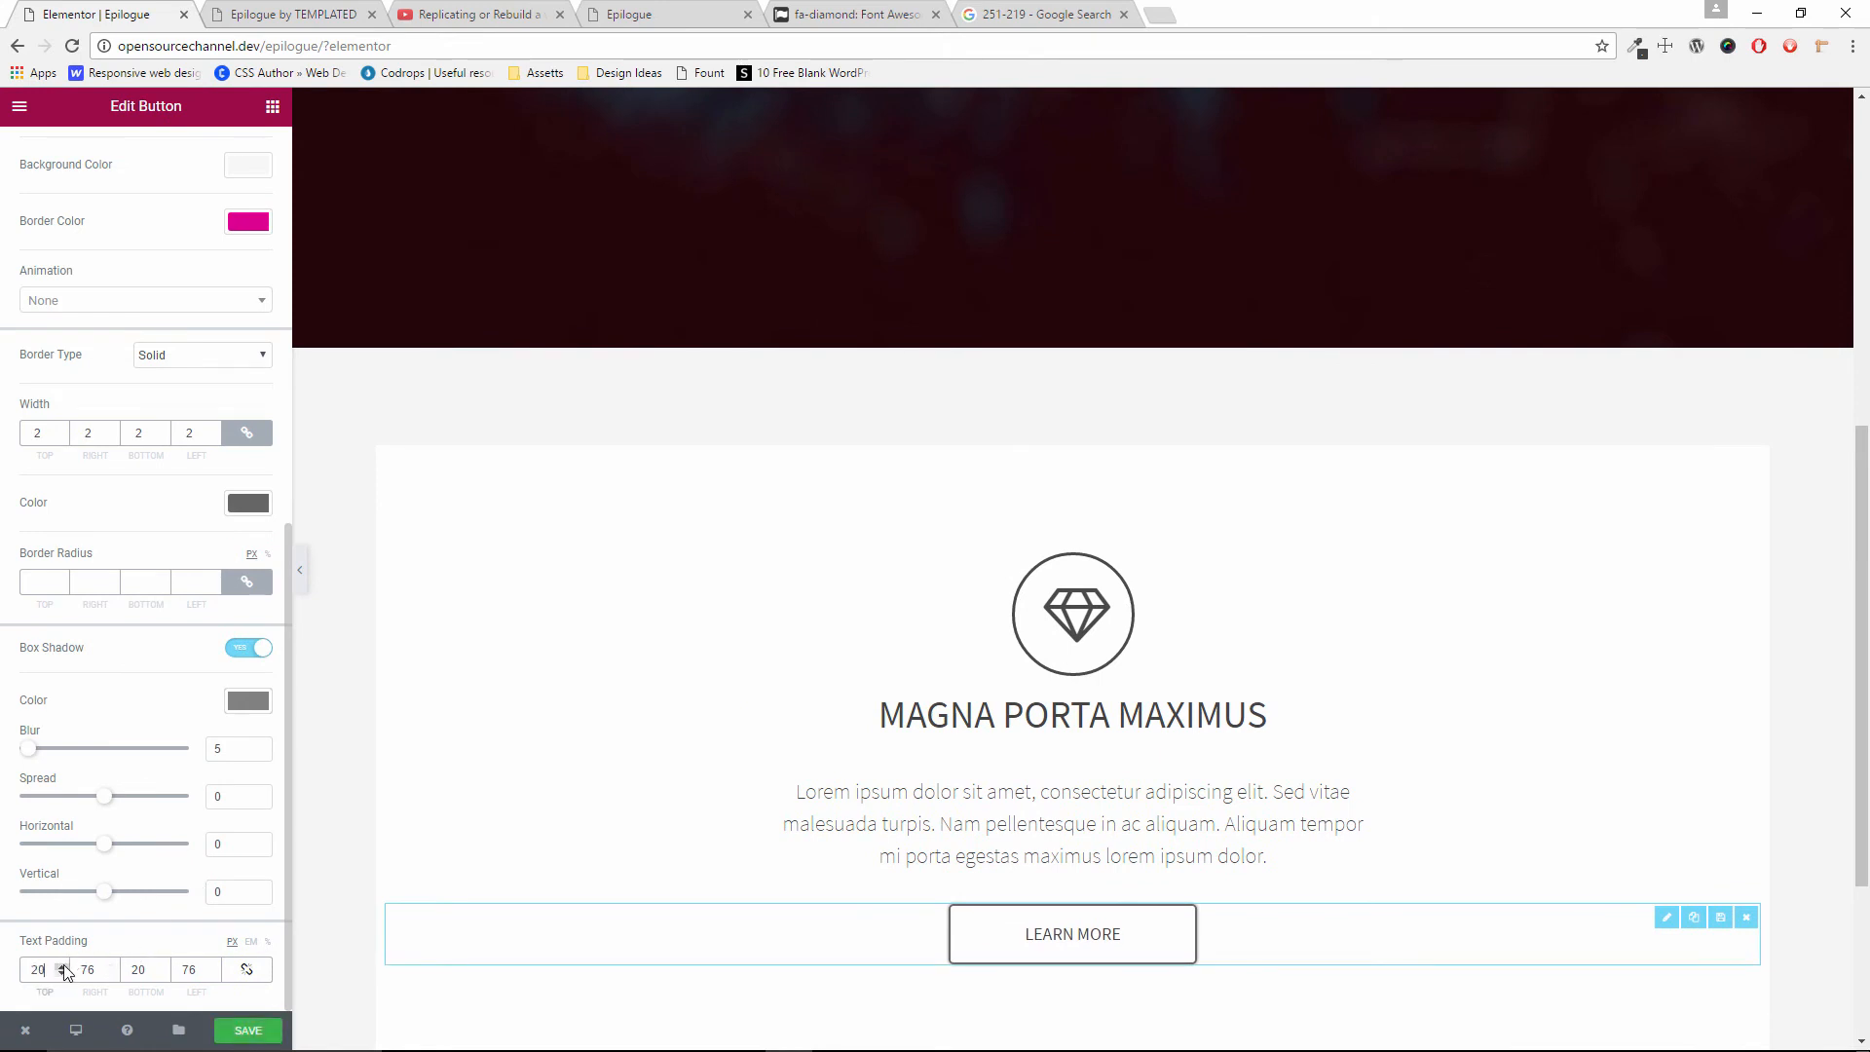
left_click(63, 968)
left_click(62, 967)
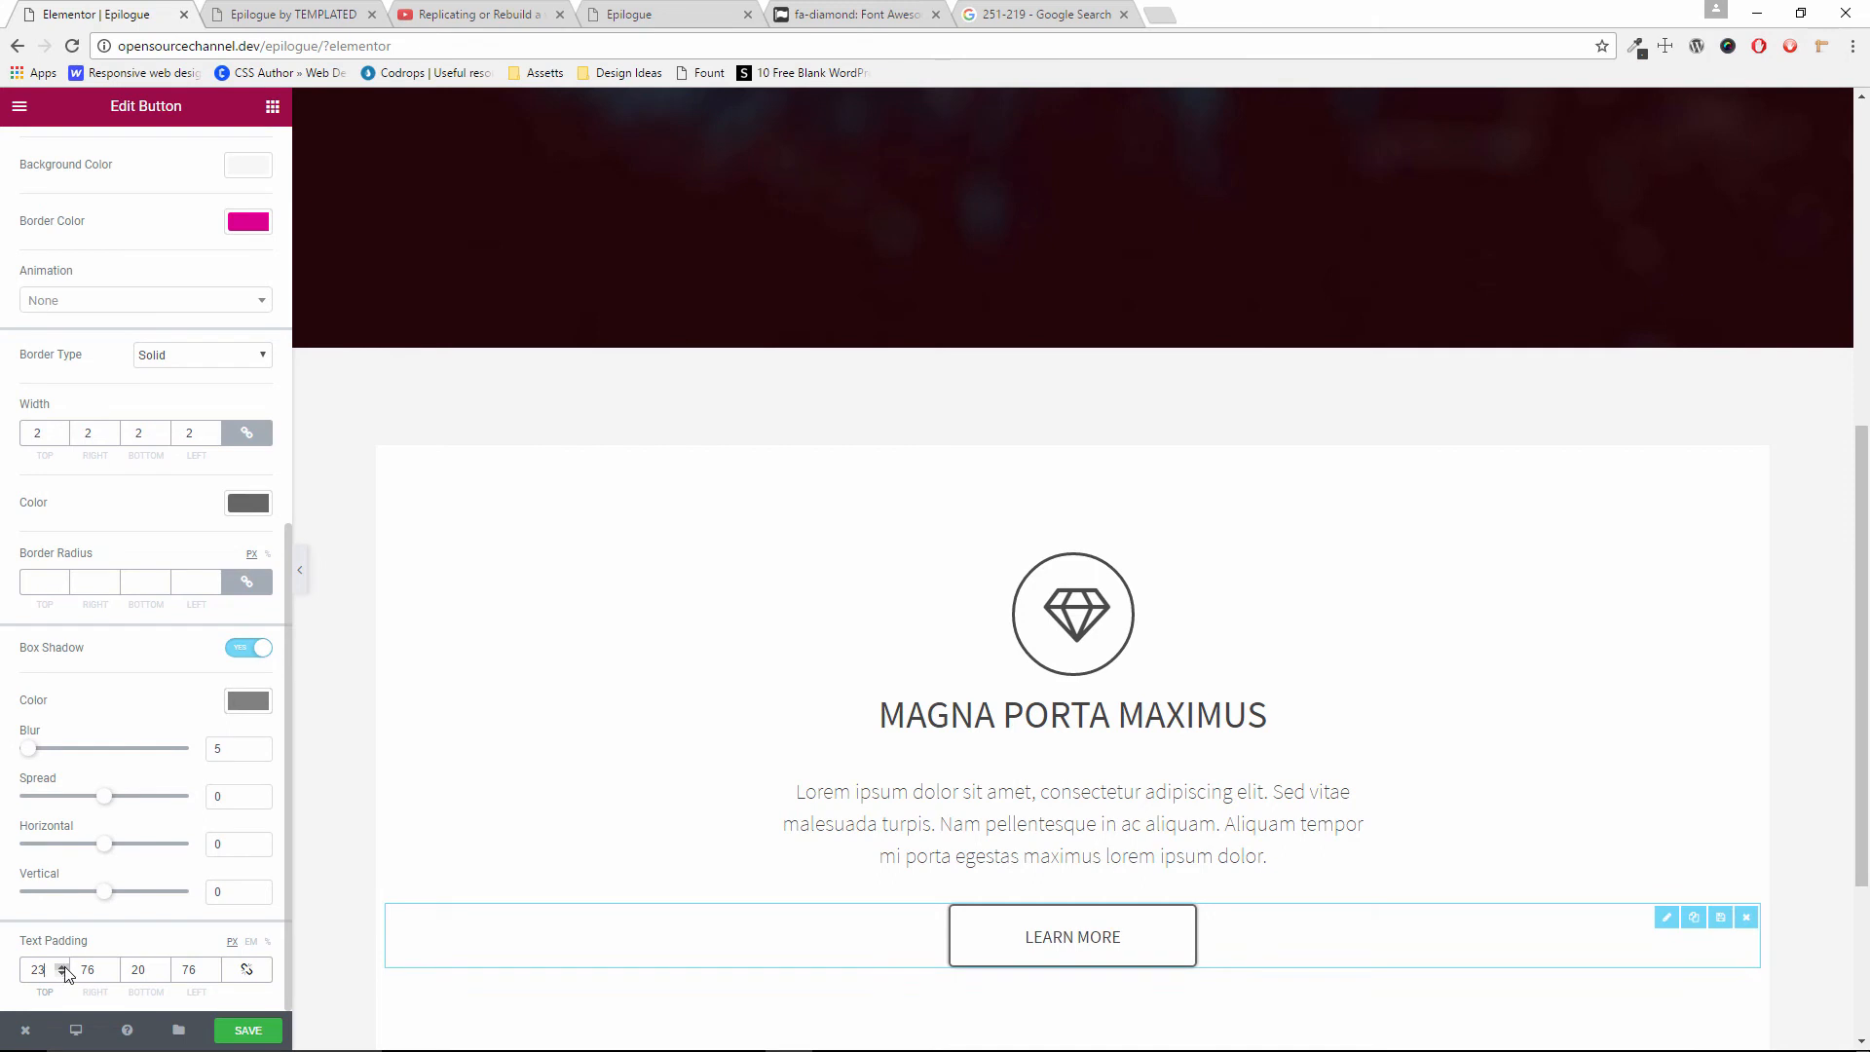
left_click(164, 967)
left_click(164, 967)
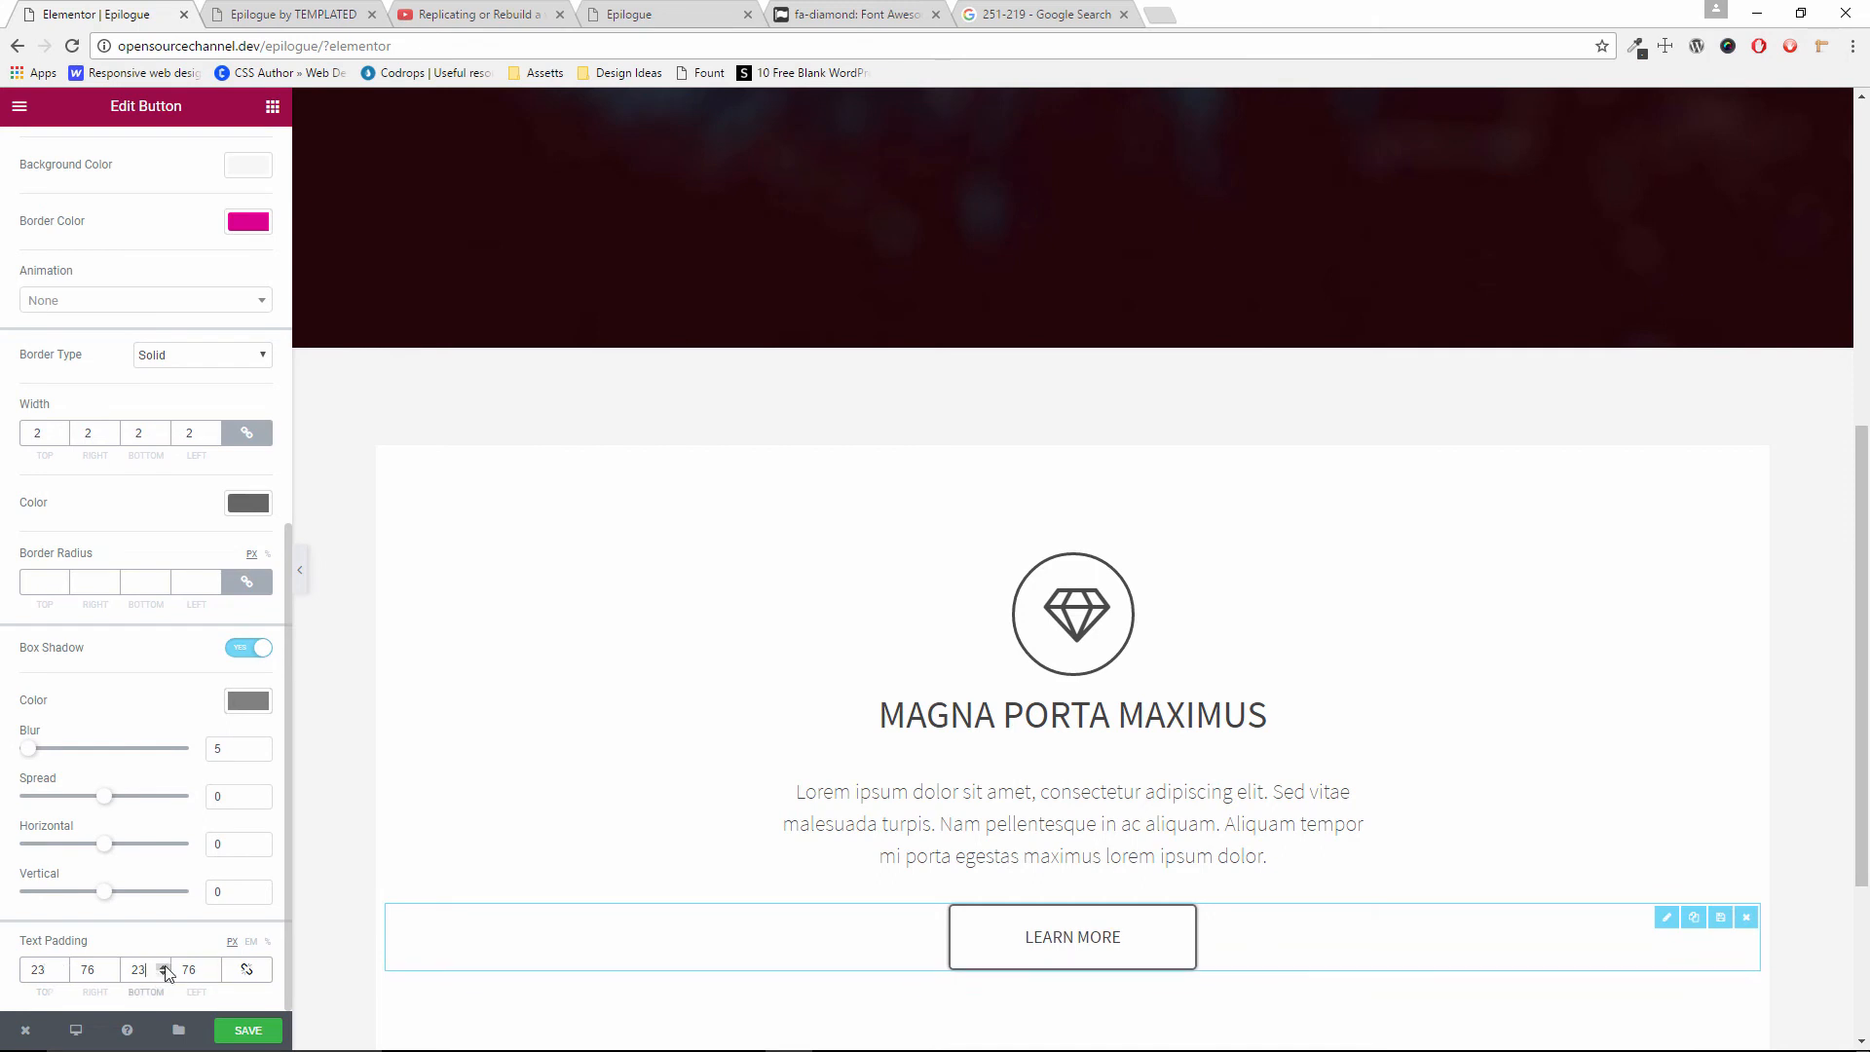
scroll(514, 823, "down", 3)
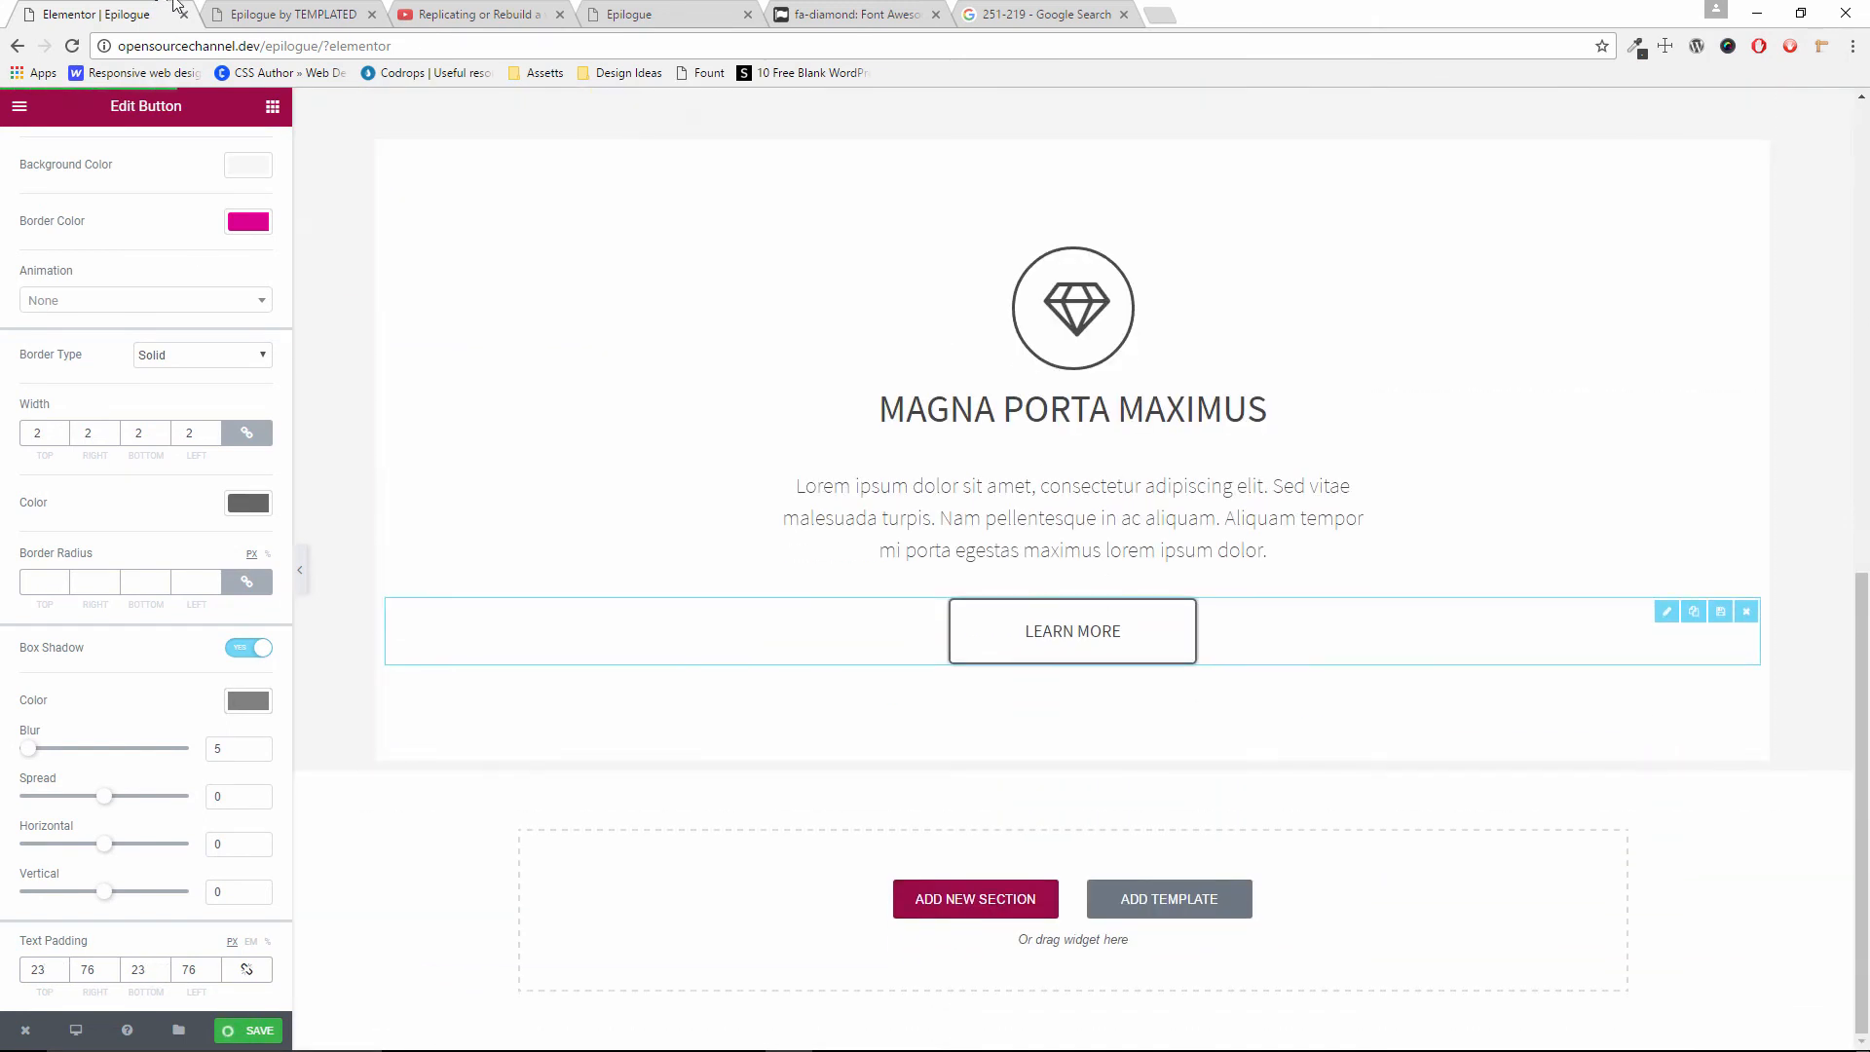
left_click(292, 14)
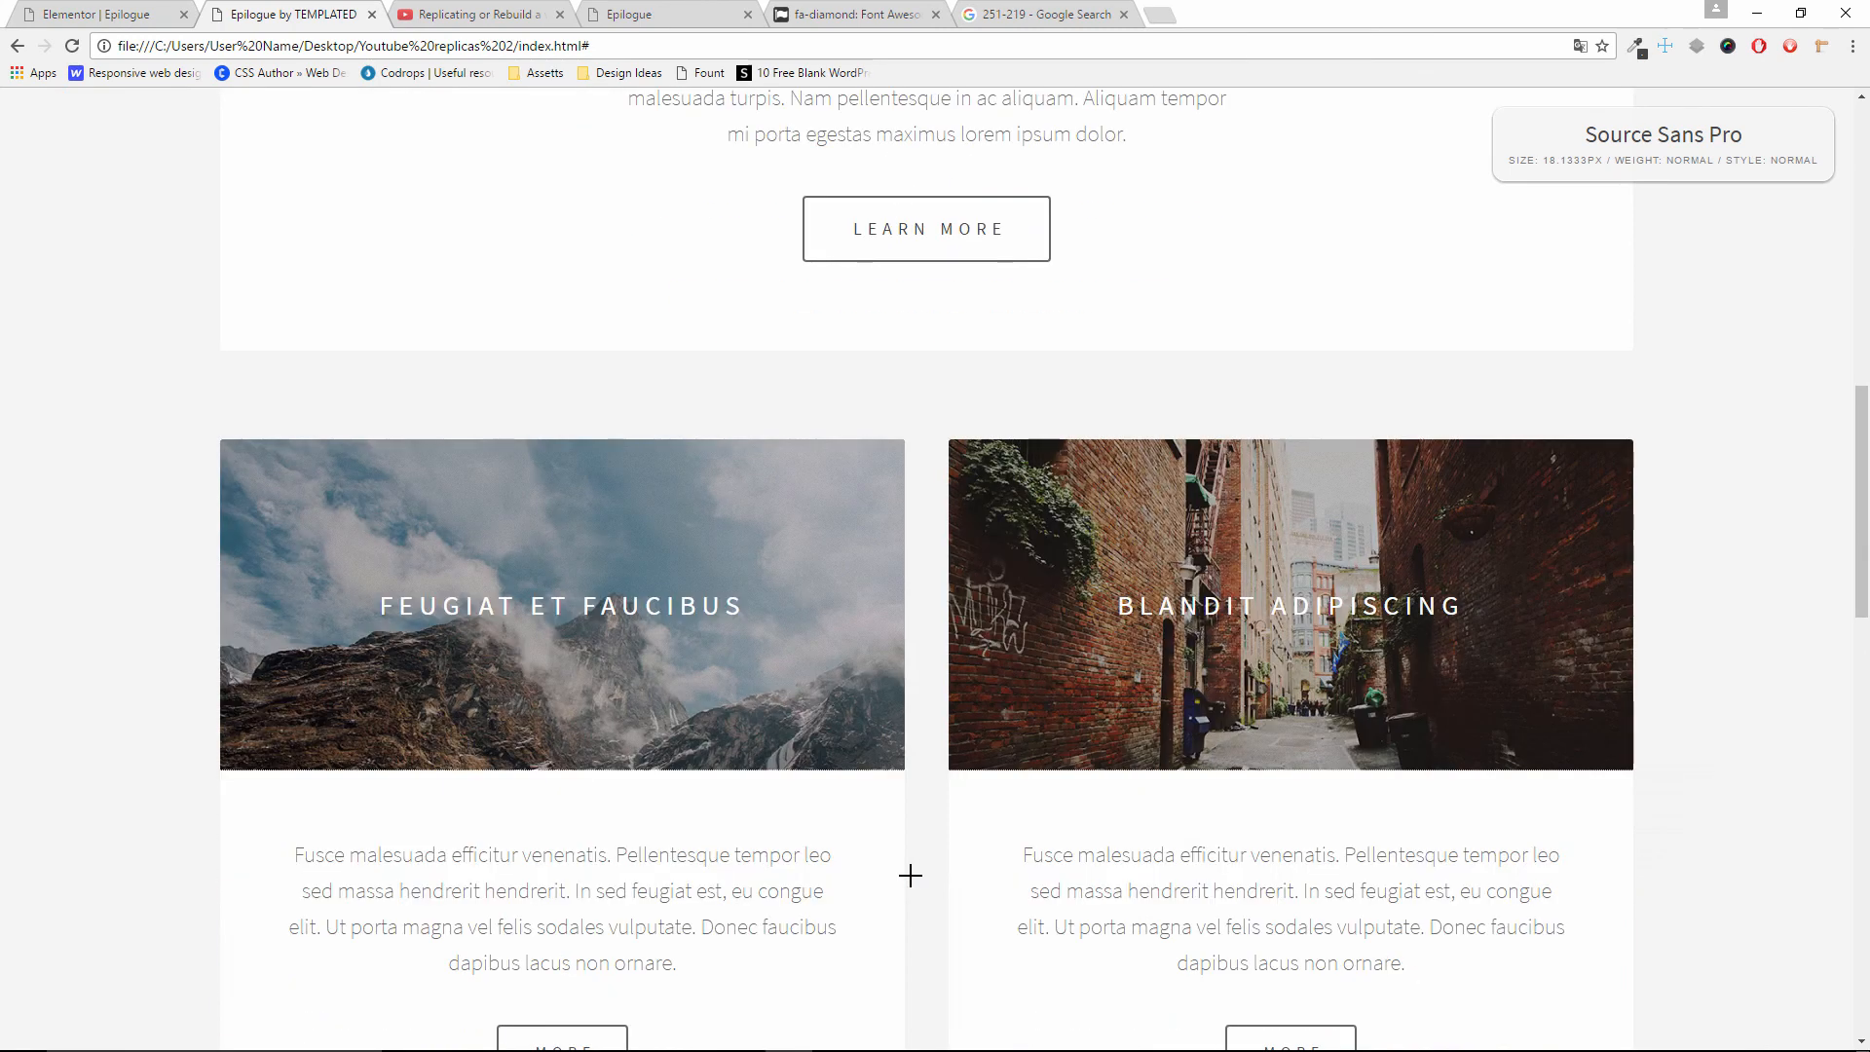
scroll(853, 405, "up", 1)
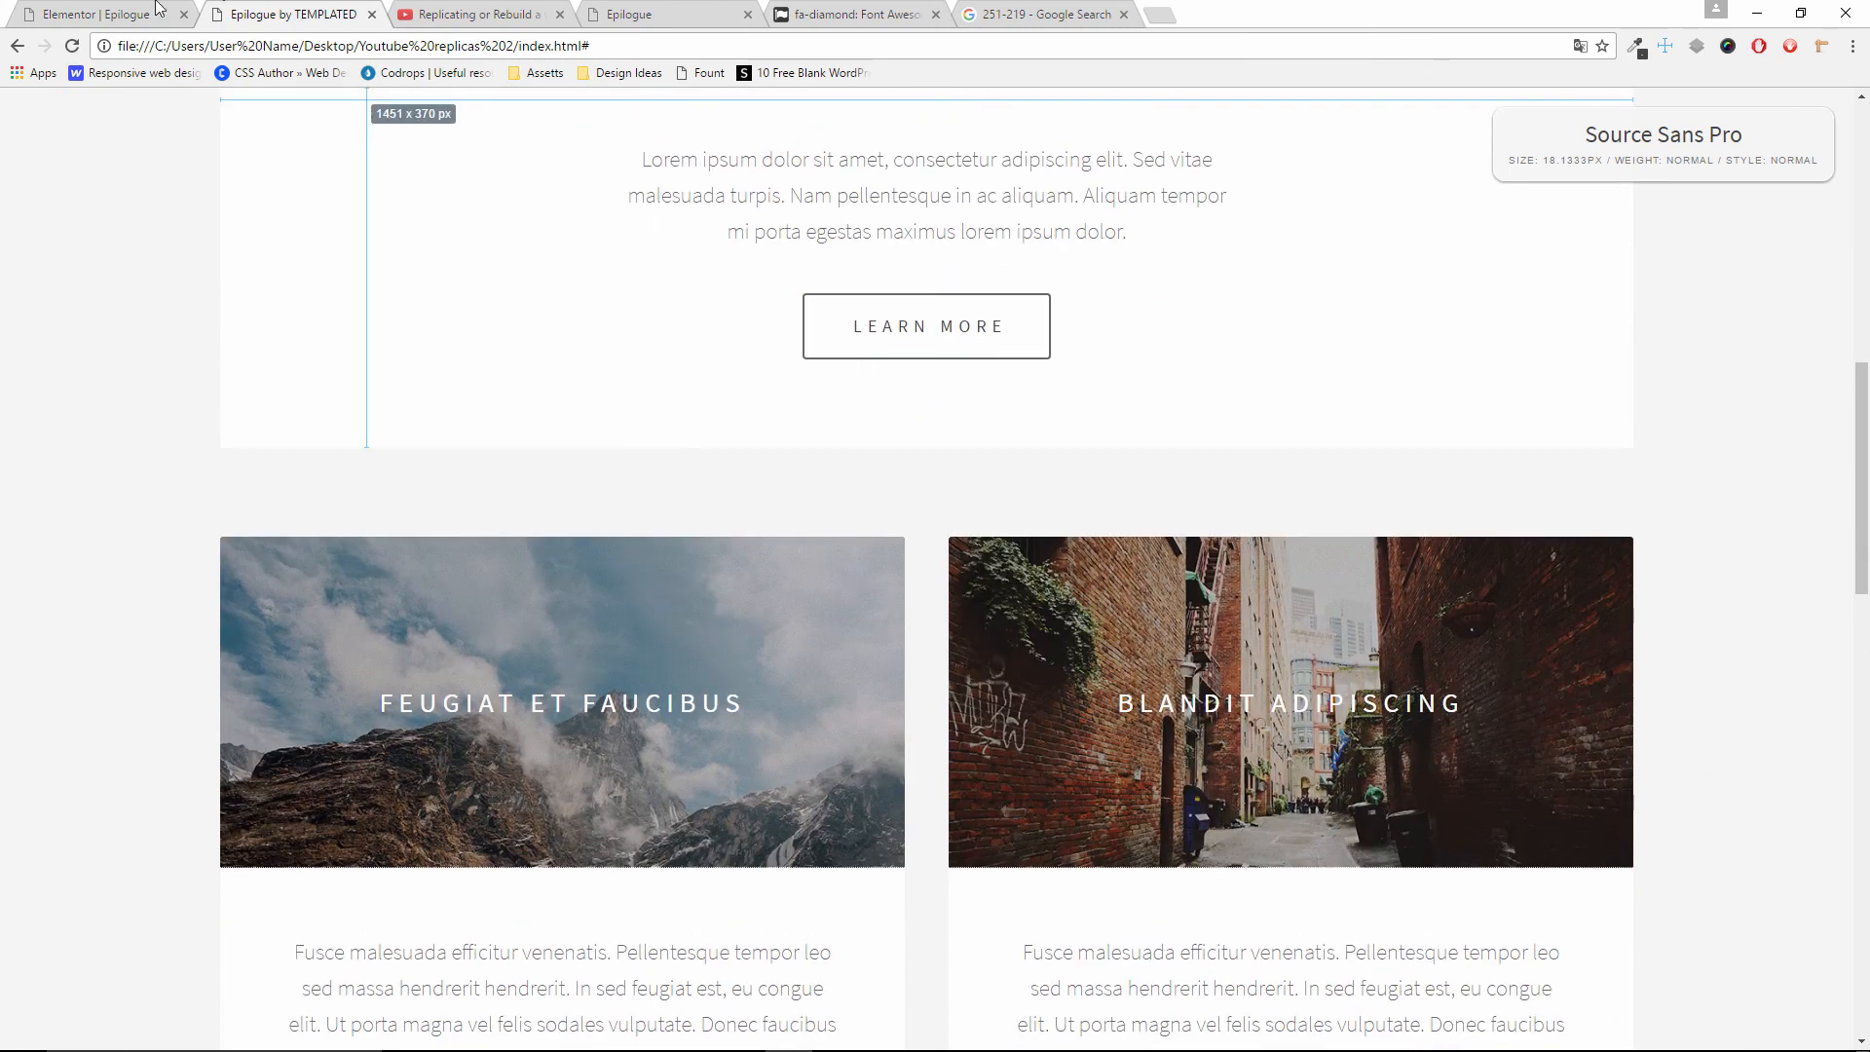
left_click(124, 13)
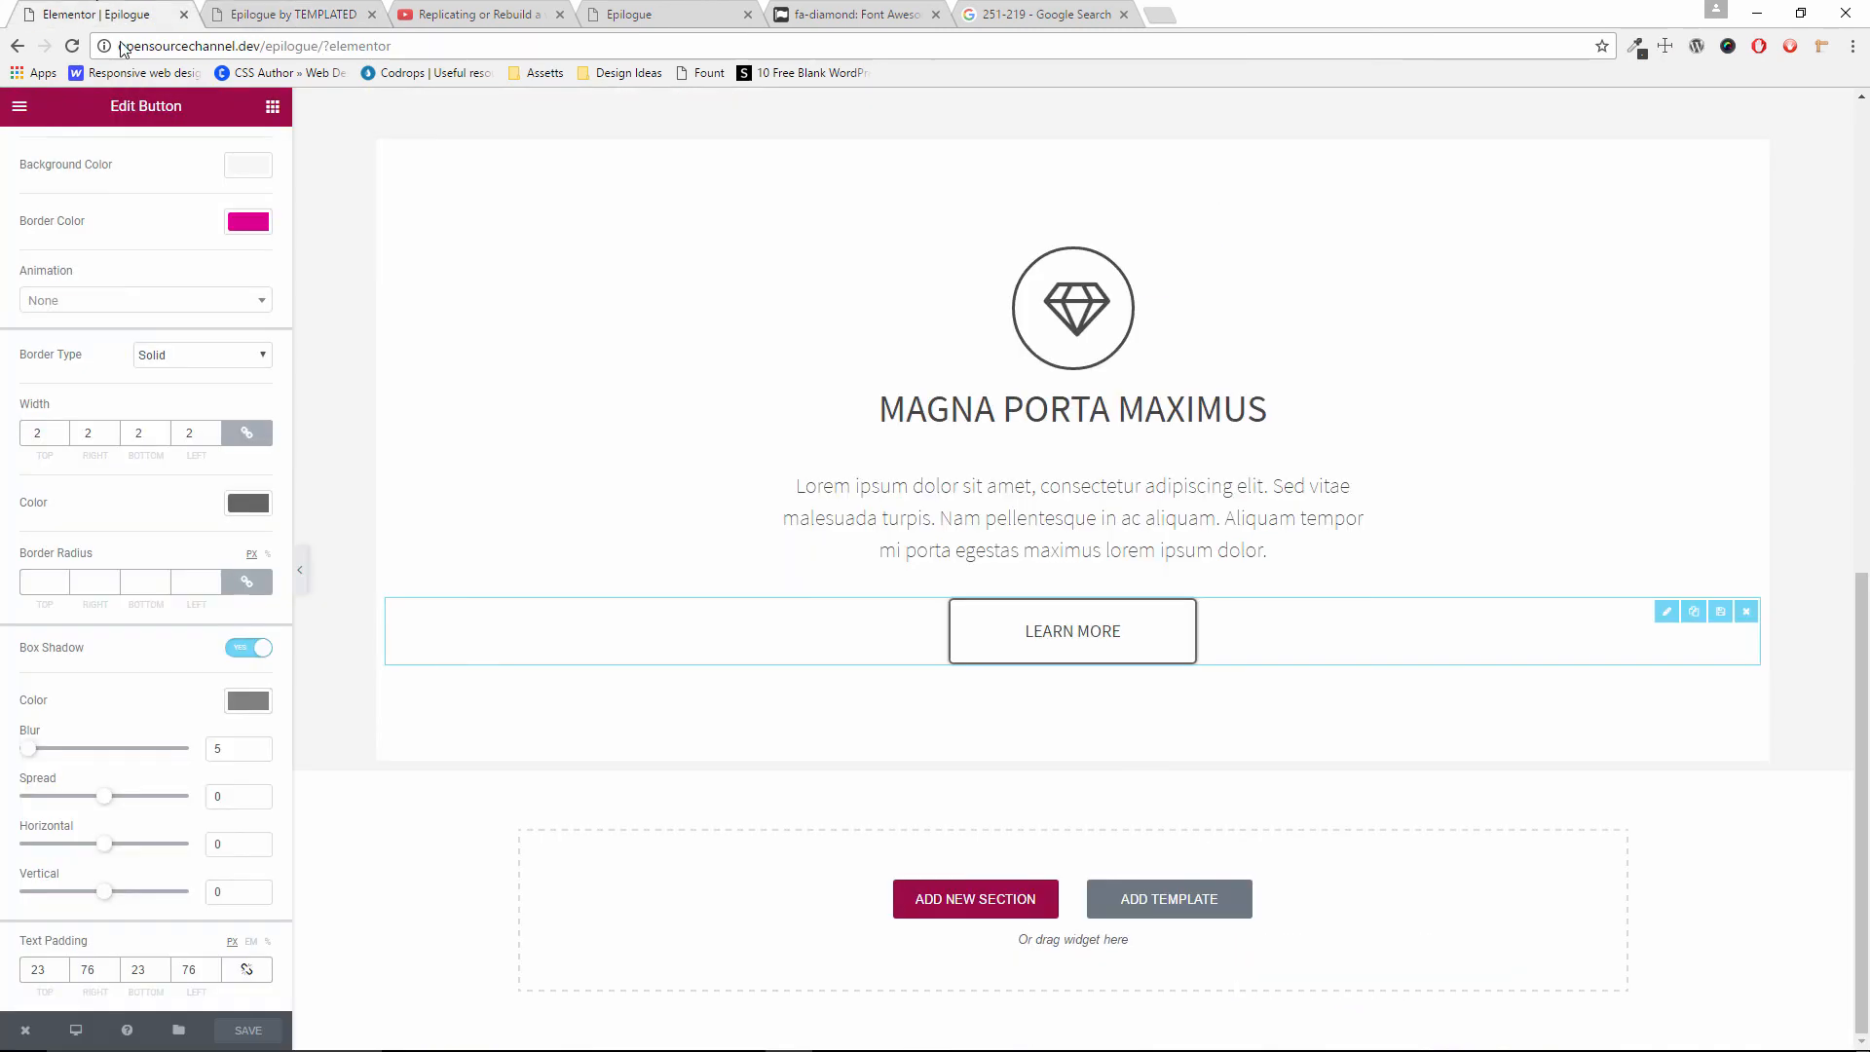
Add a two-column section with equal columns below the intro box and check it against the template page's image row
left_click(992, 906)
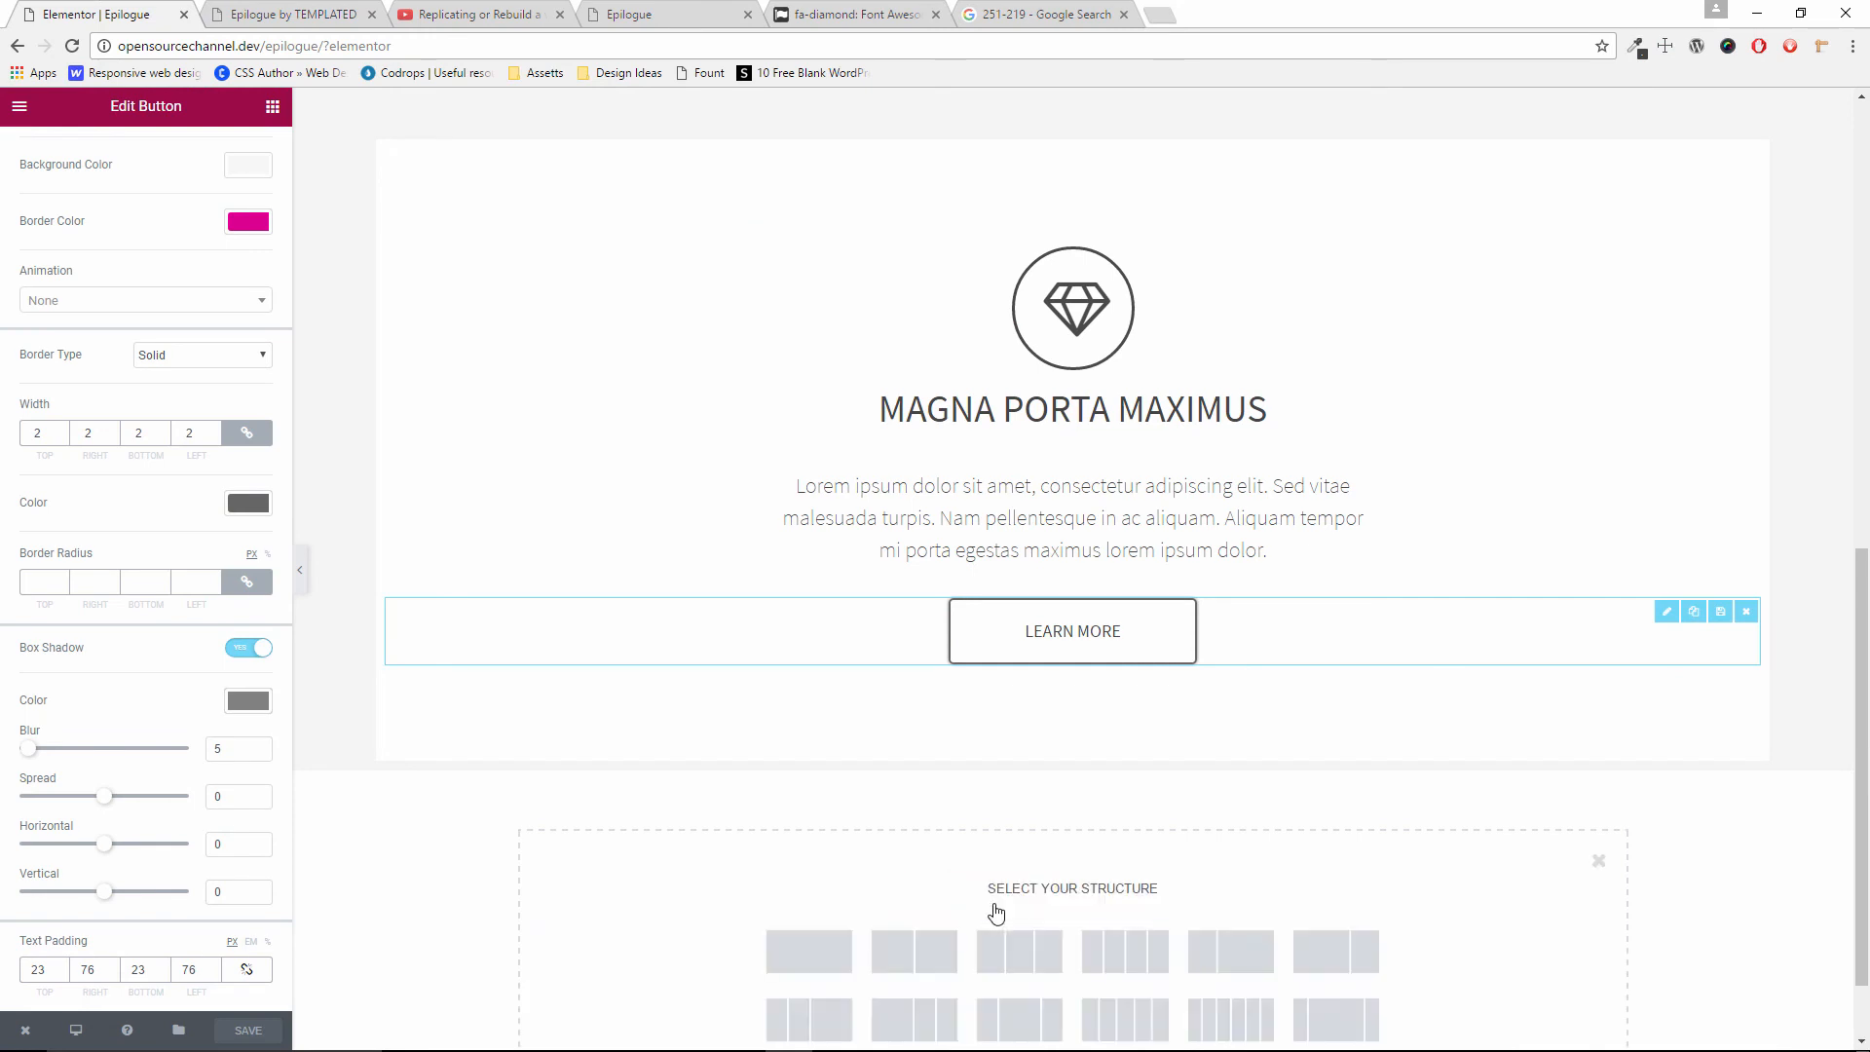
left_click(903, 967)
key("ctrl+Tab")
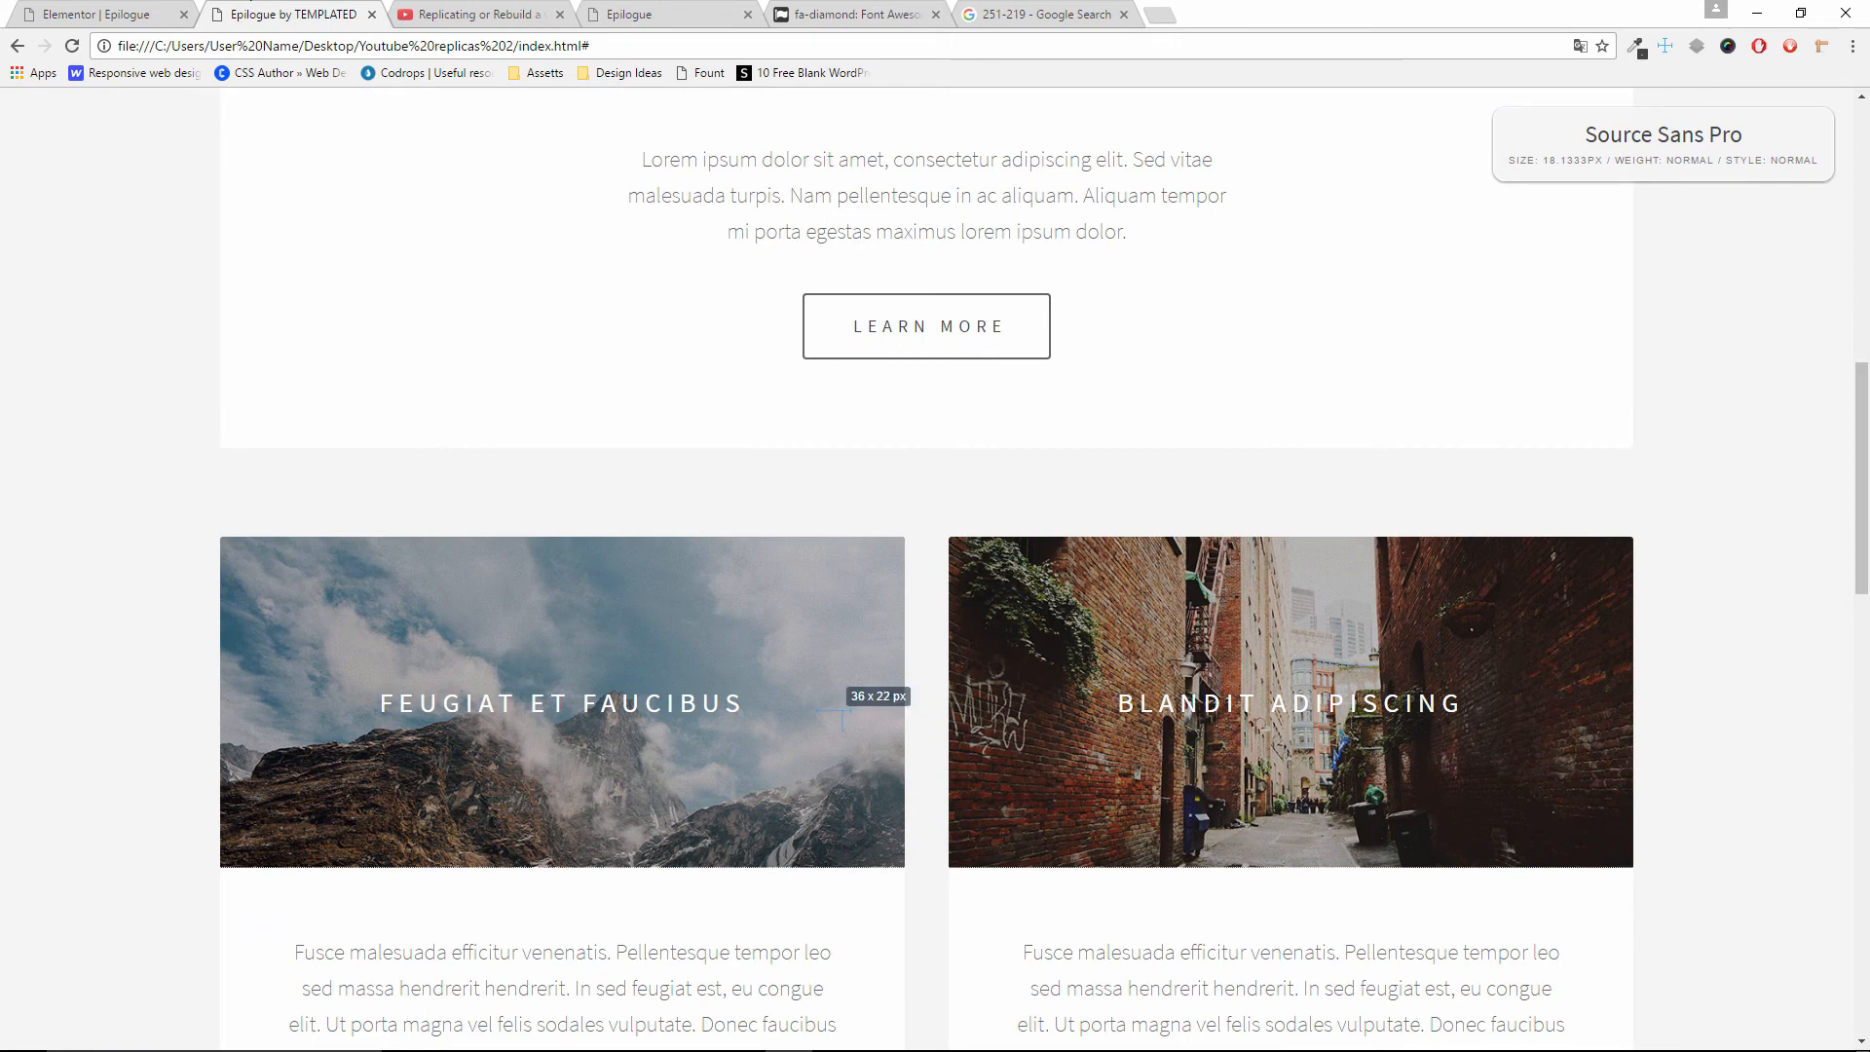
left_click(110, 10)
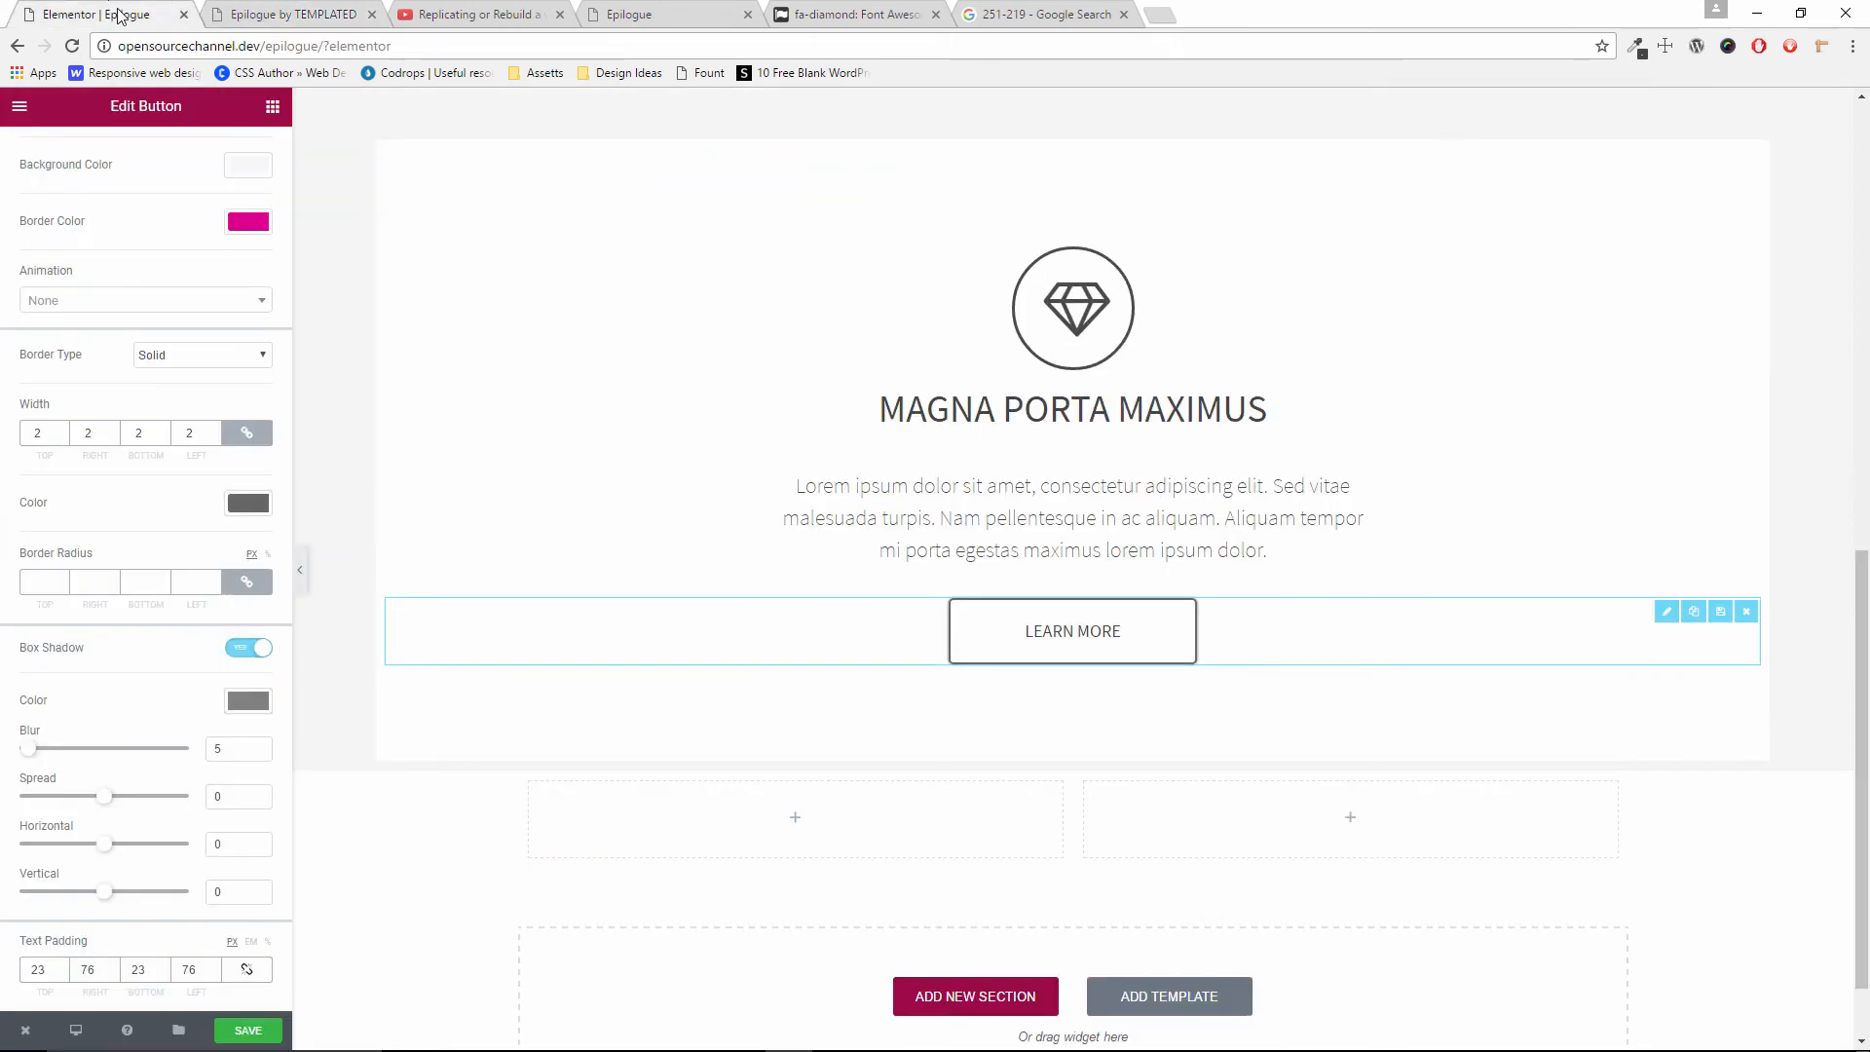
scroll(891, 873, "down", 1)
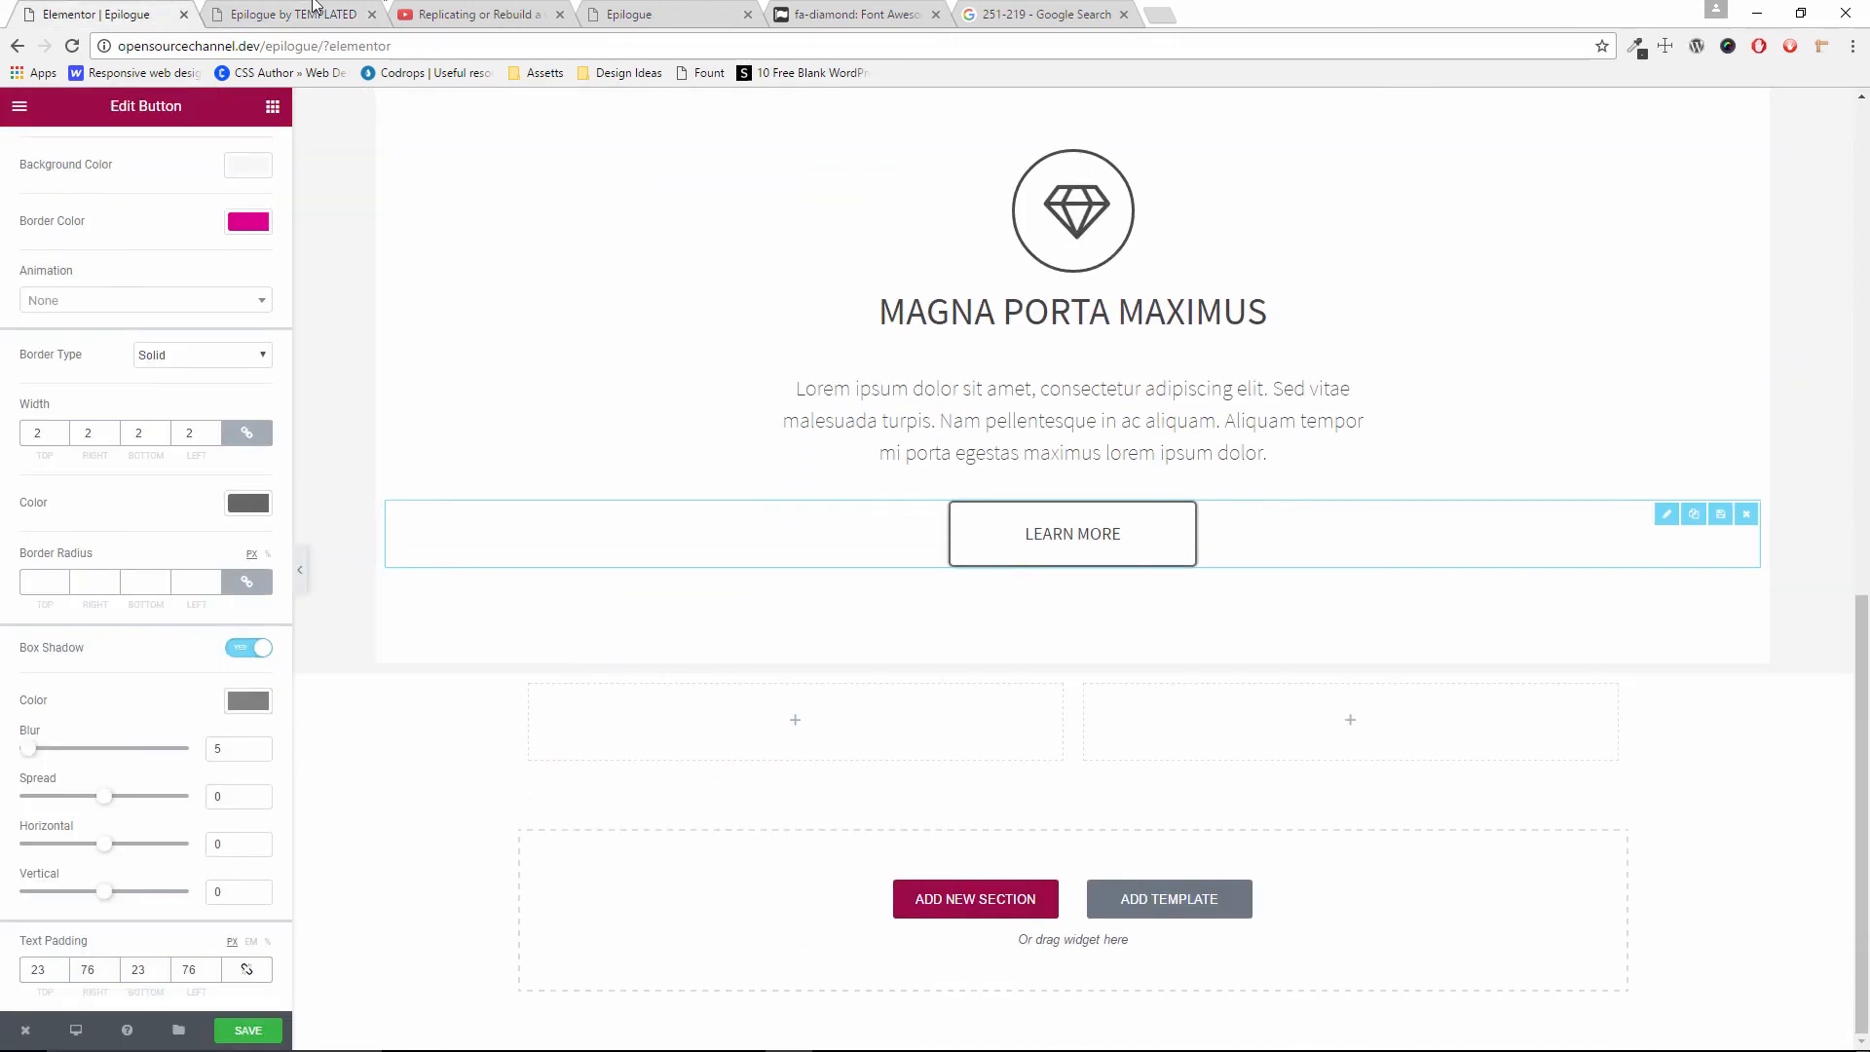
left_click(283, 14)
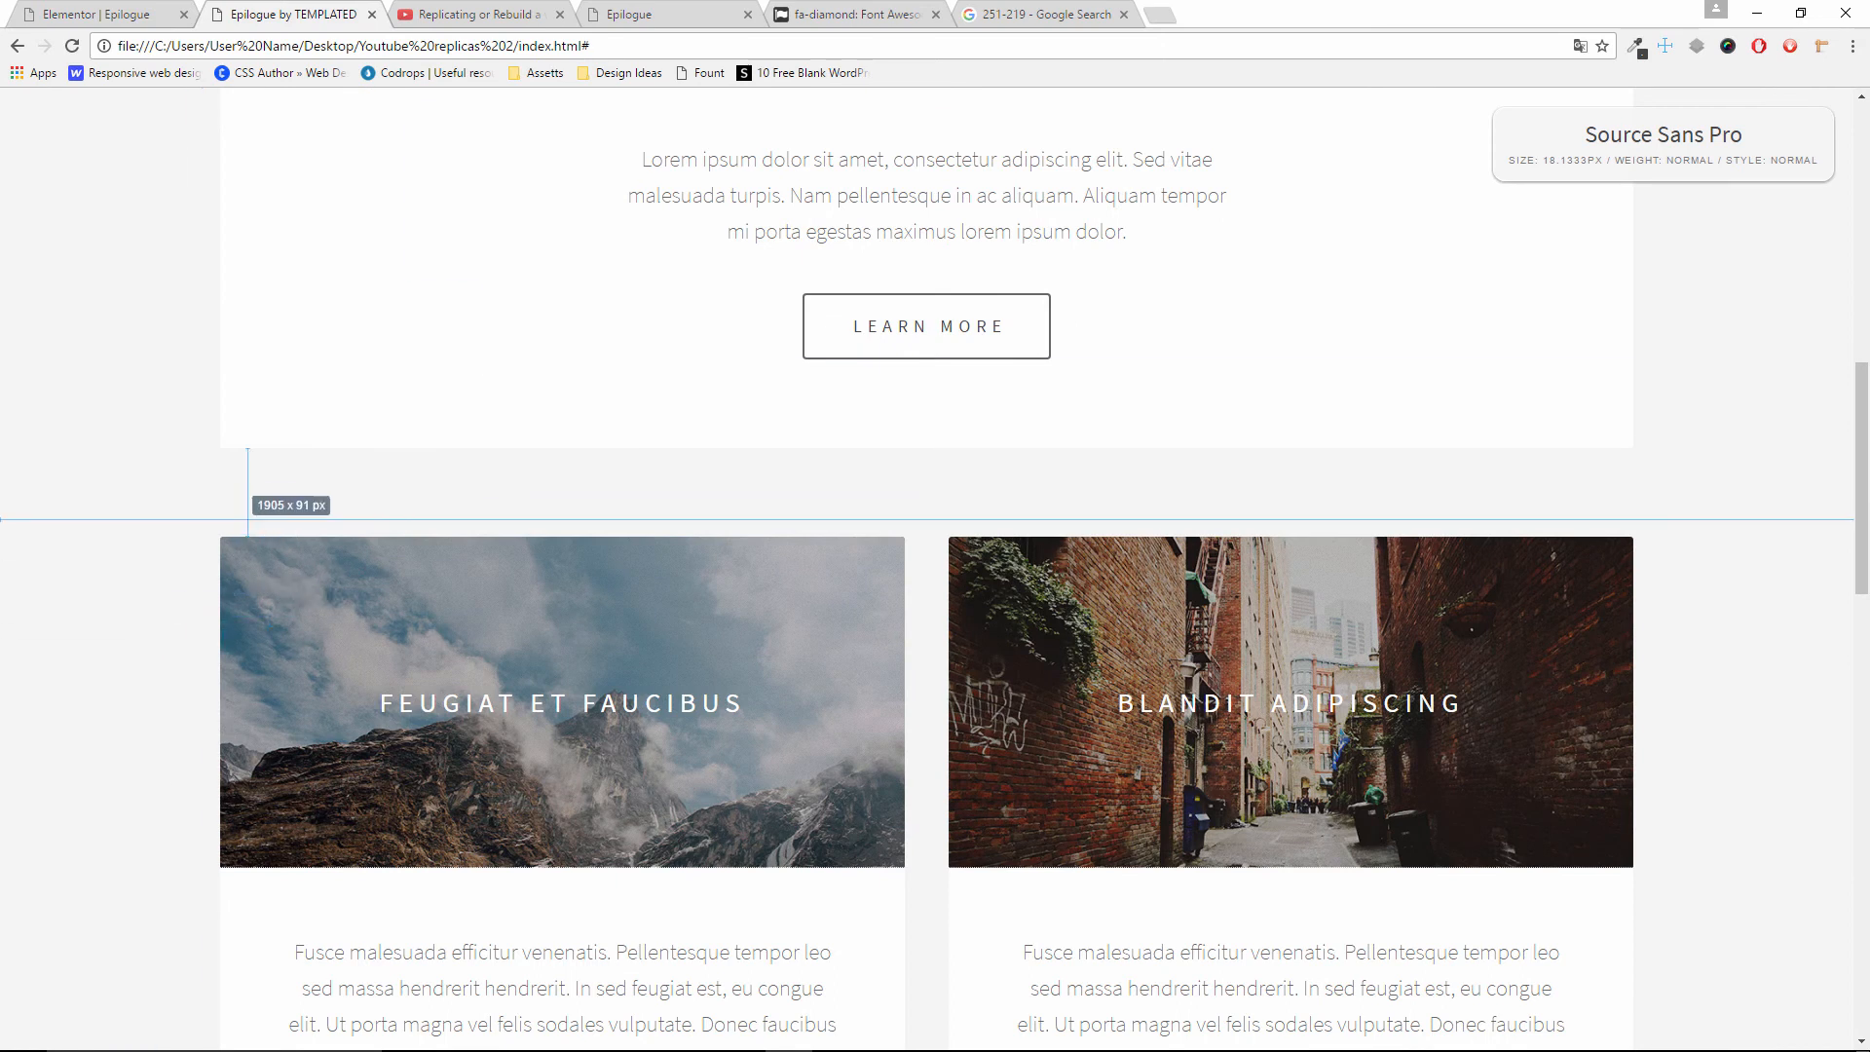
left_click(73, 7)
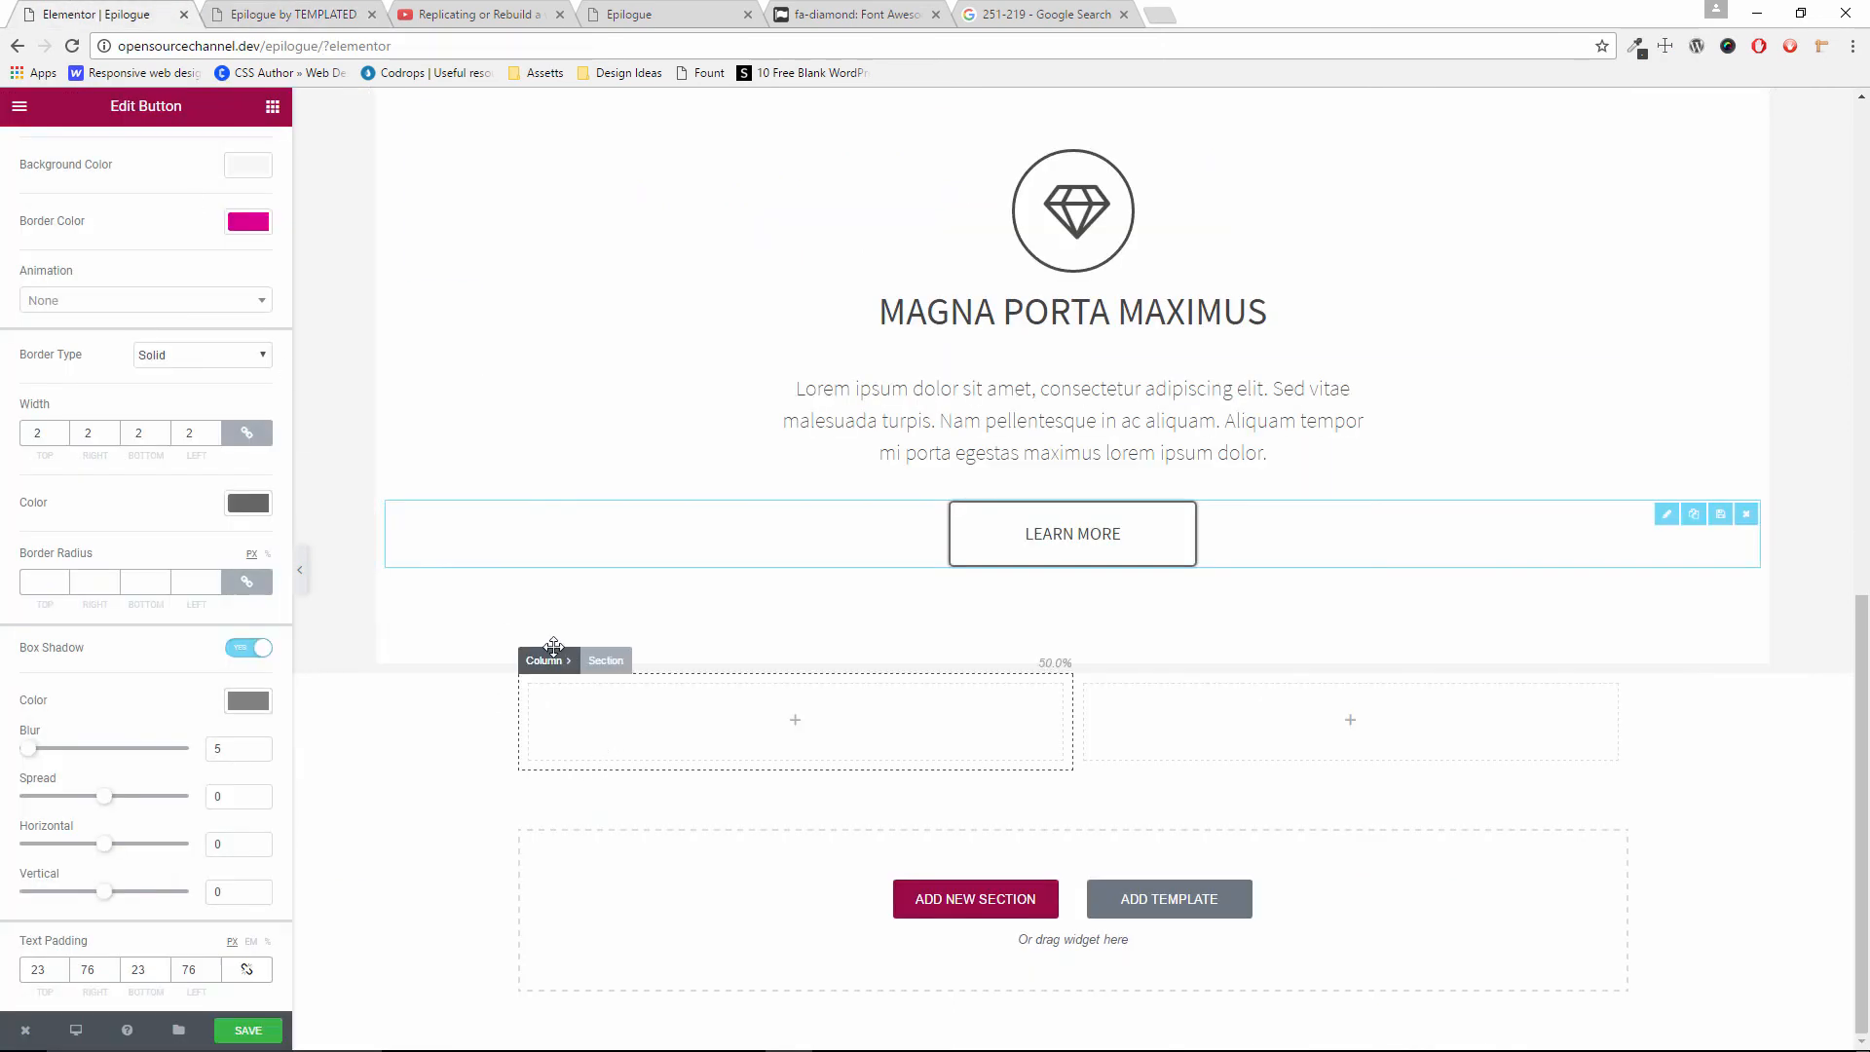
Copy the intro section's content width of 1451 and apply it to the new two-column section
left_click(603, 657)
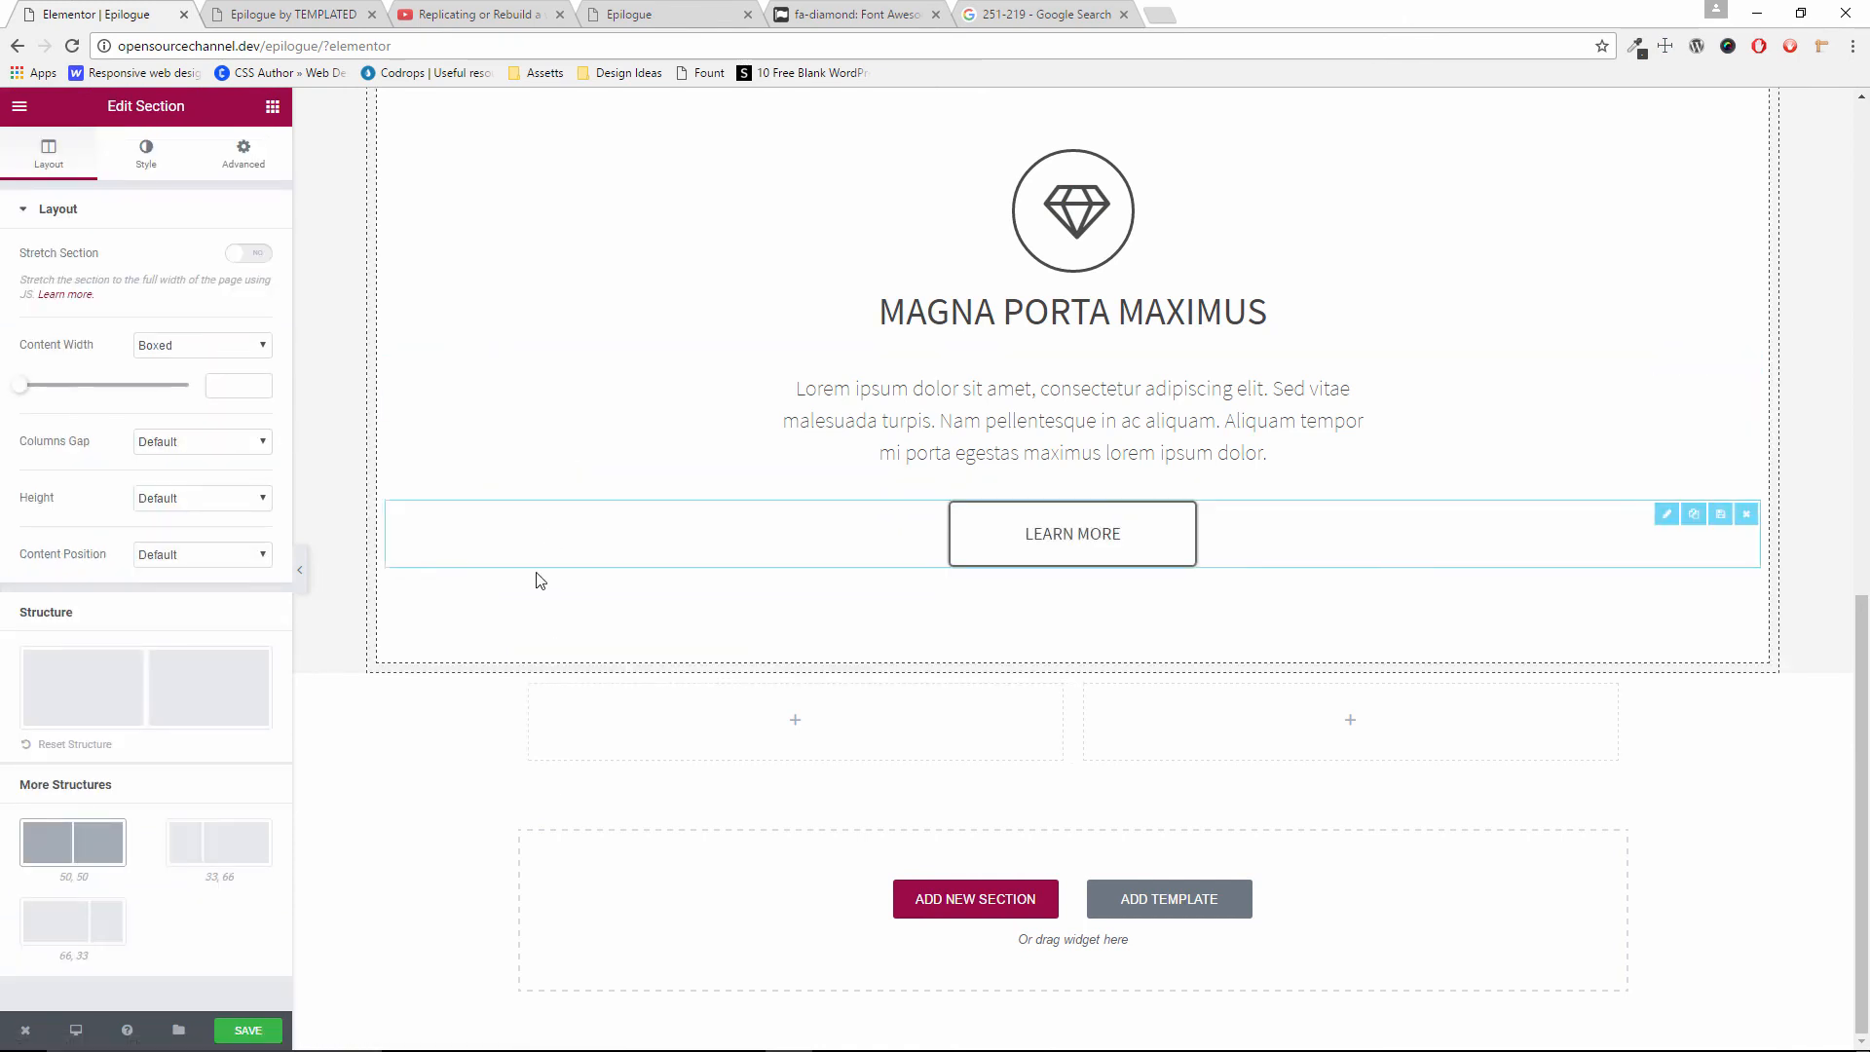
scroll(542, 580, "up", 4)
left_click(440, 322)
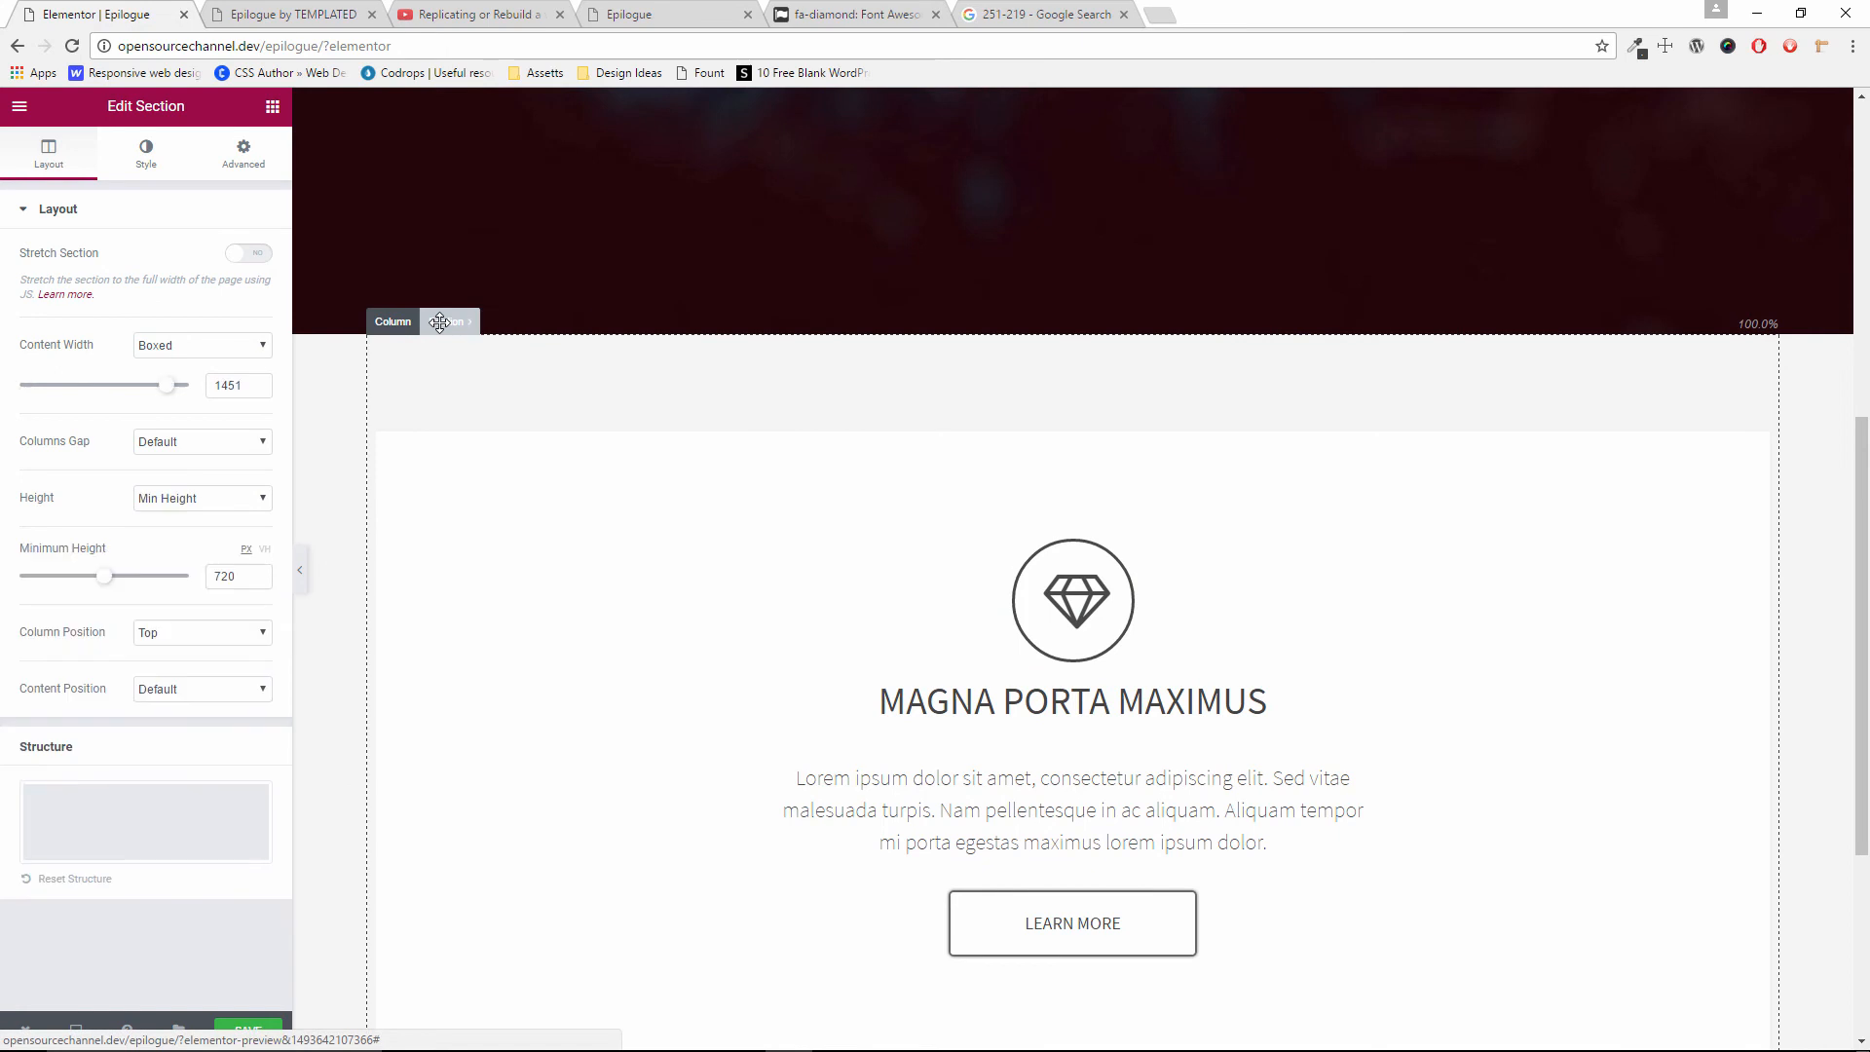
left_click_drag(244, 387, 207, 380)
right_click(220, 386)
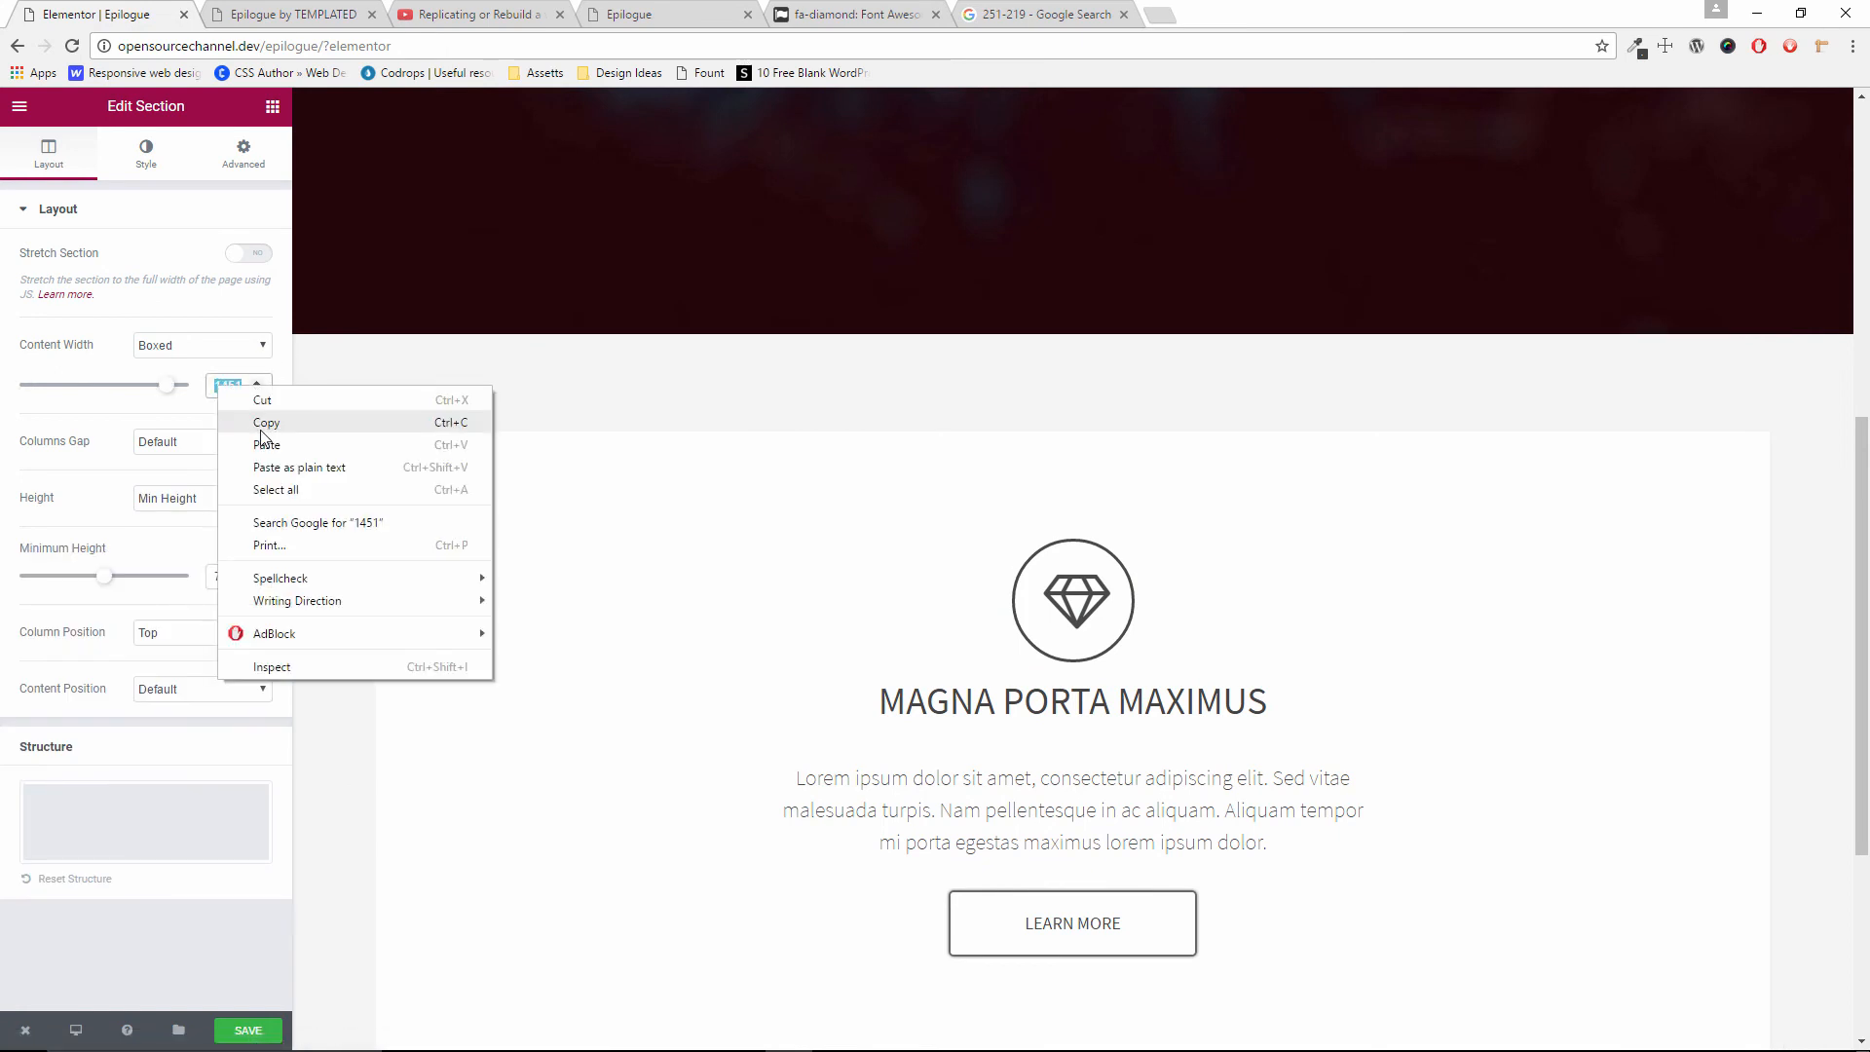
left_click(261, 425)
scroll(393, 558, "down", 2)
scroll(392, 558, "down", 2)
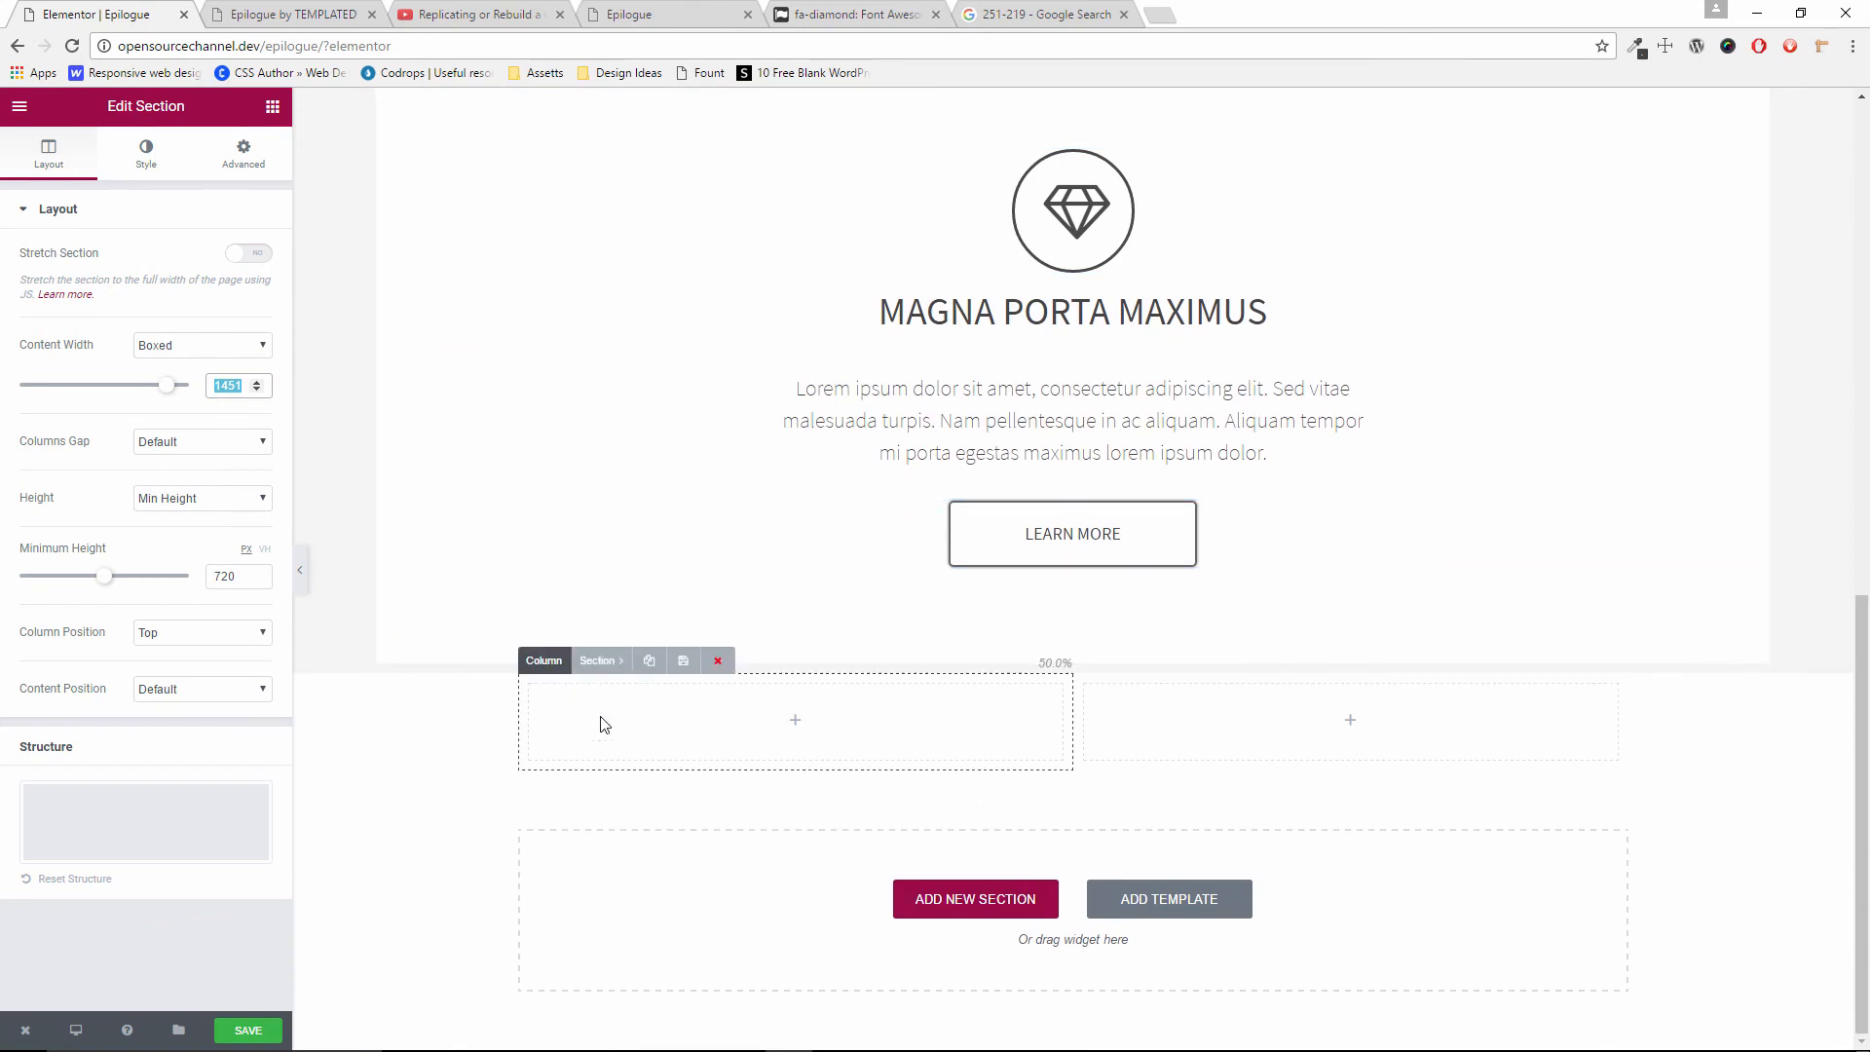
left_click(596, 660)
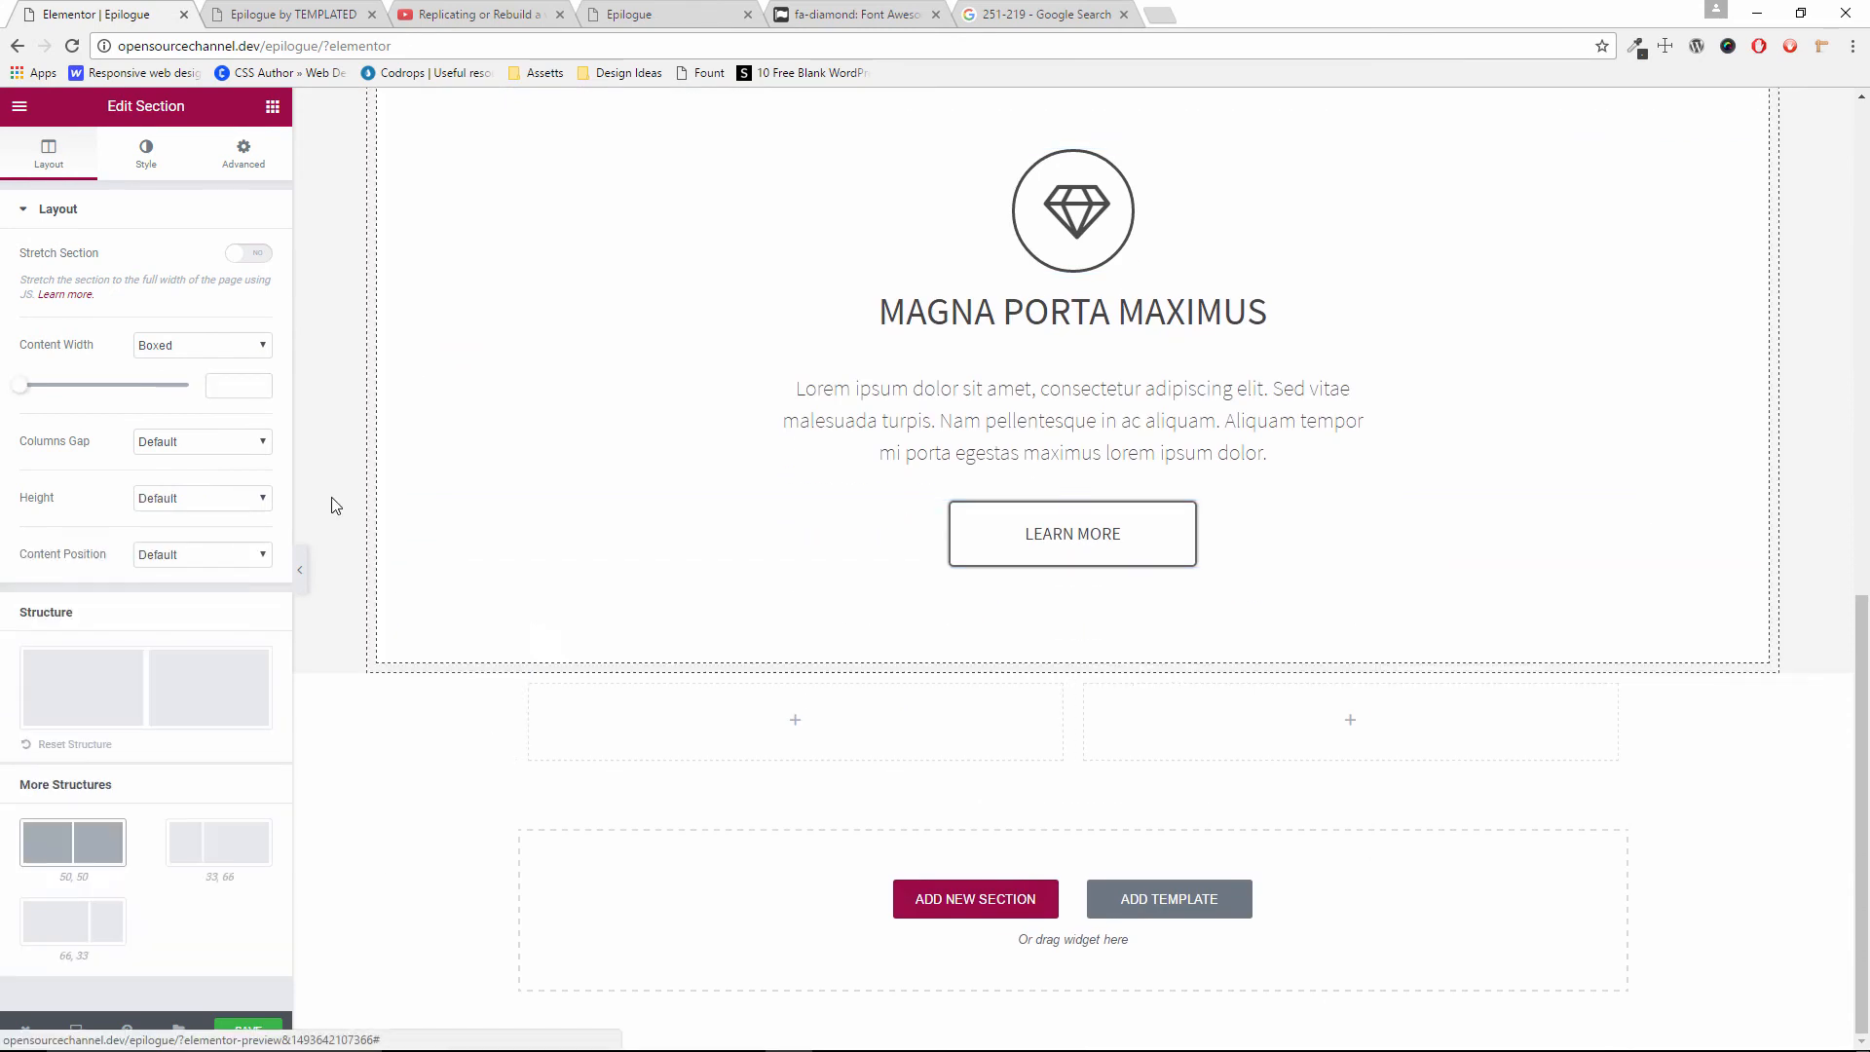
right_click(227, 386)
left_click(268, 499)
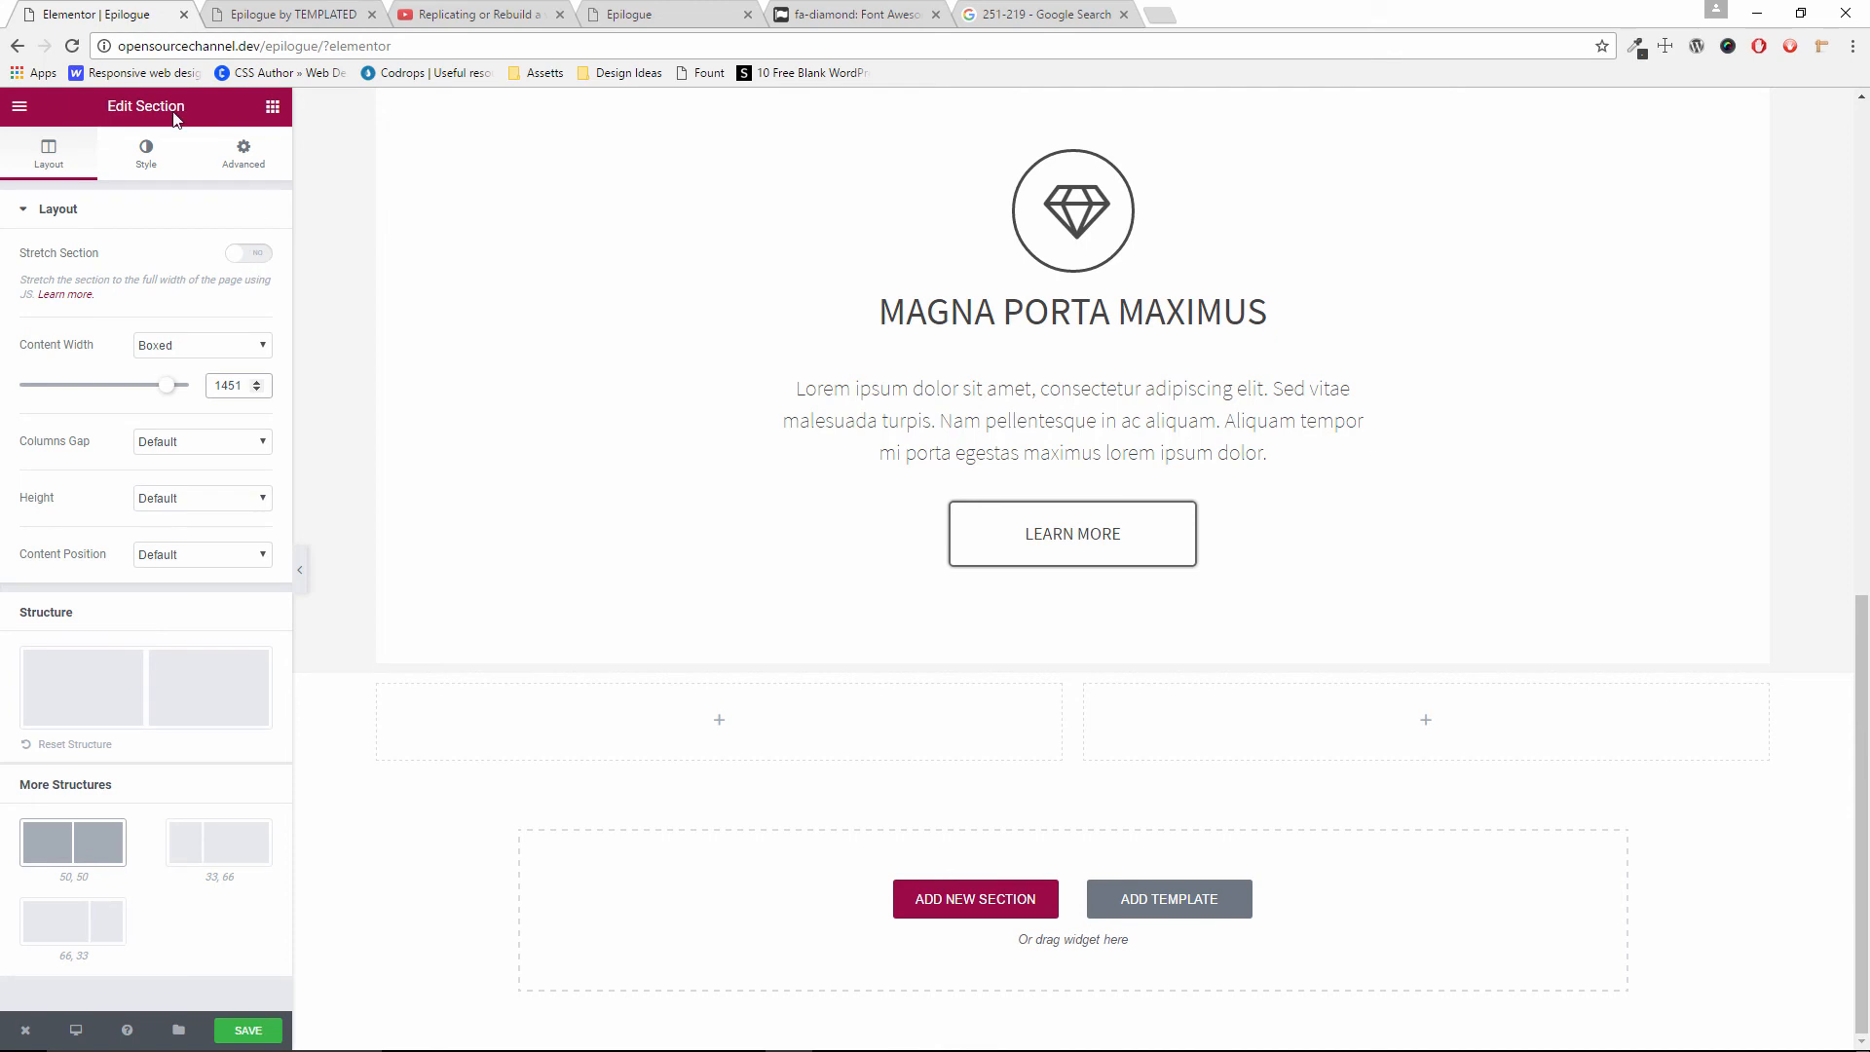
Add an Image widget to the left column of the new section and check it against the template page
left_click(273, 107)
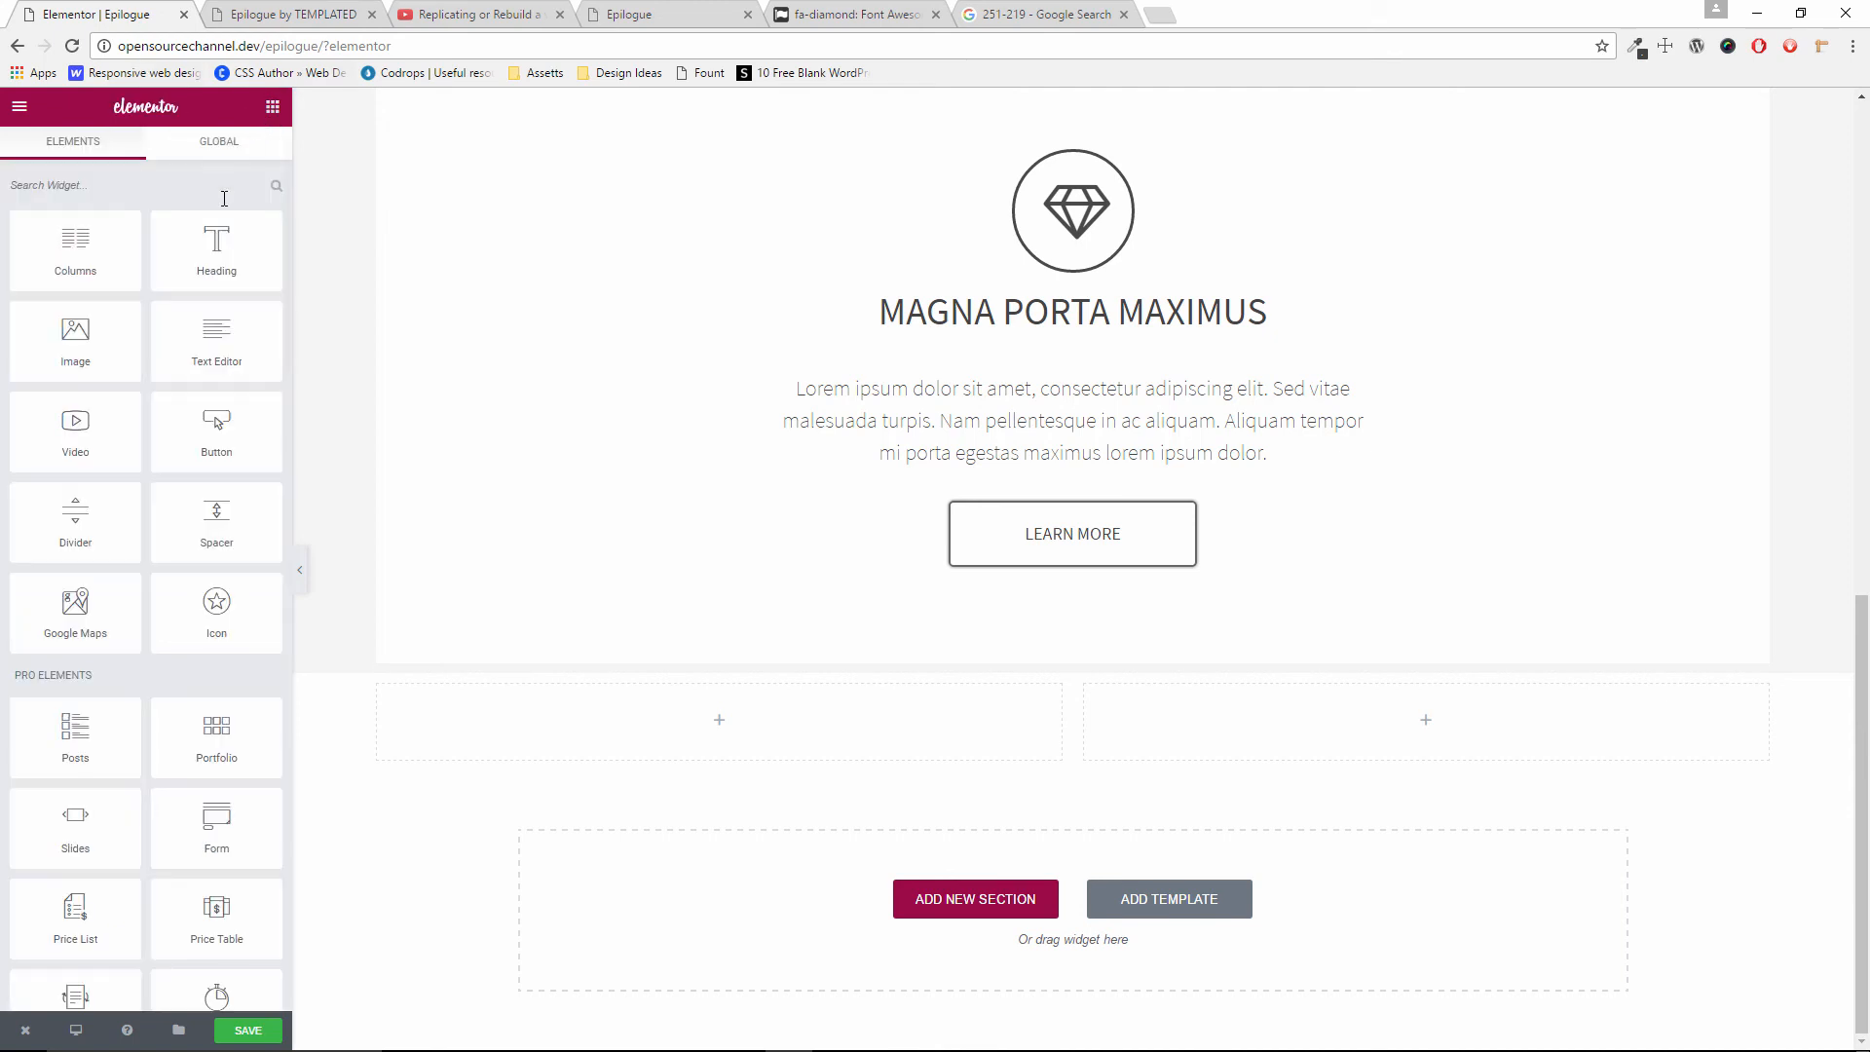
left_click_drag(78, 341, 601, 739)
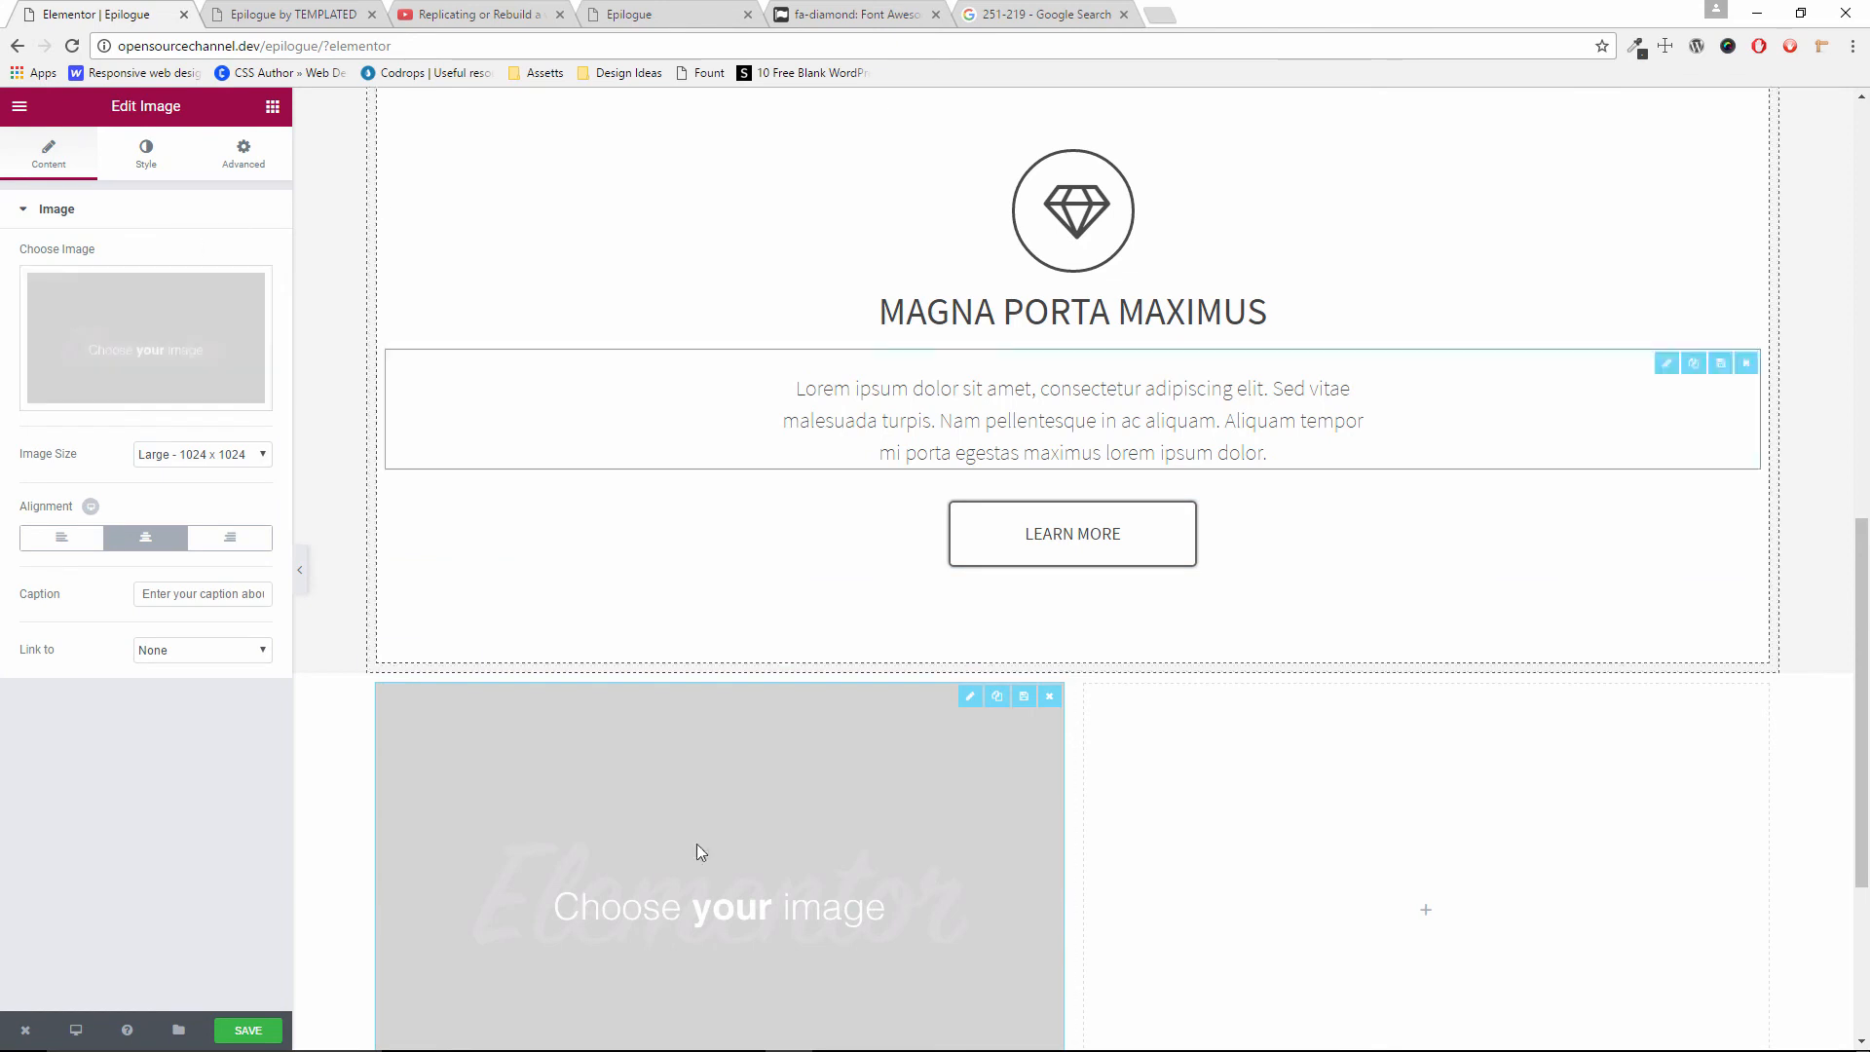
scroll(682, 838, "down", 2)
scroll(708, 872, "down", 2)
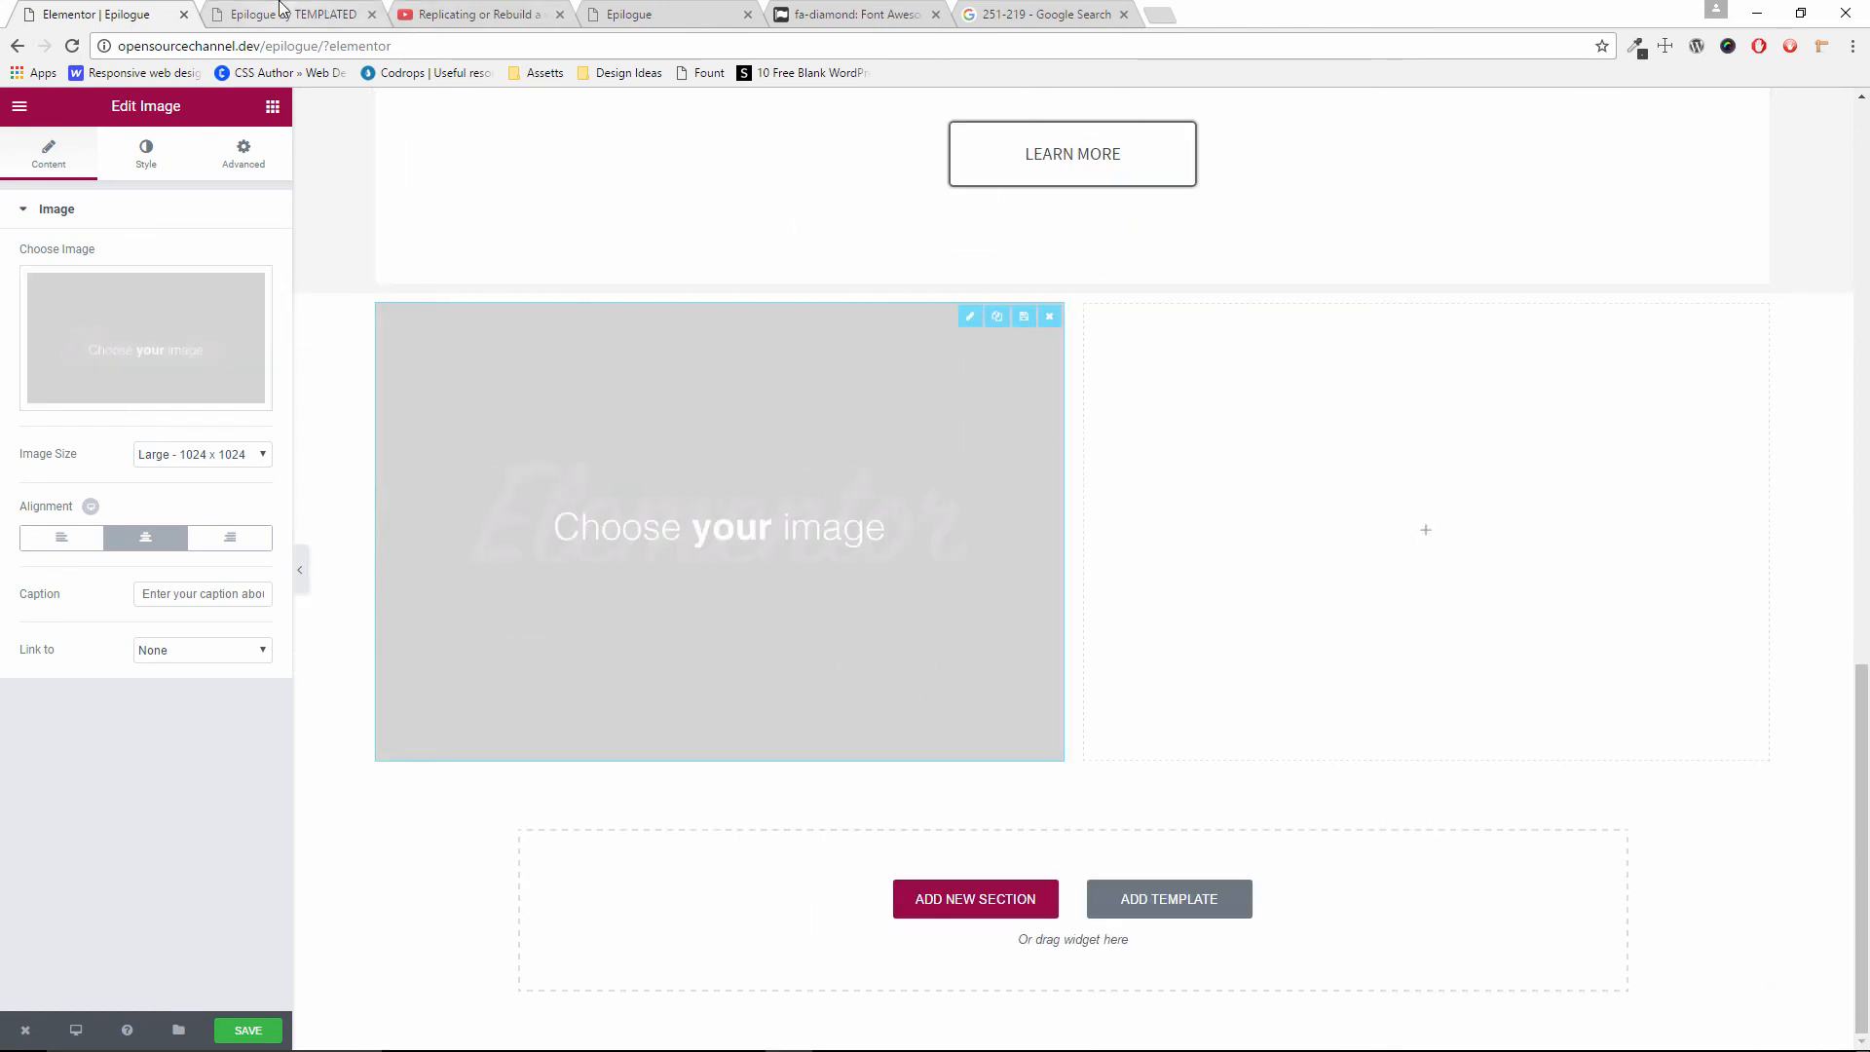
left_click(281, 12)
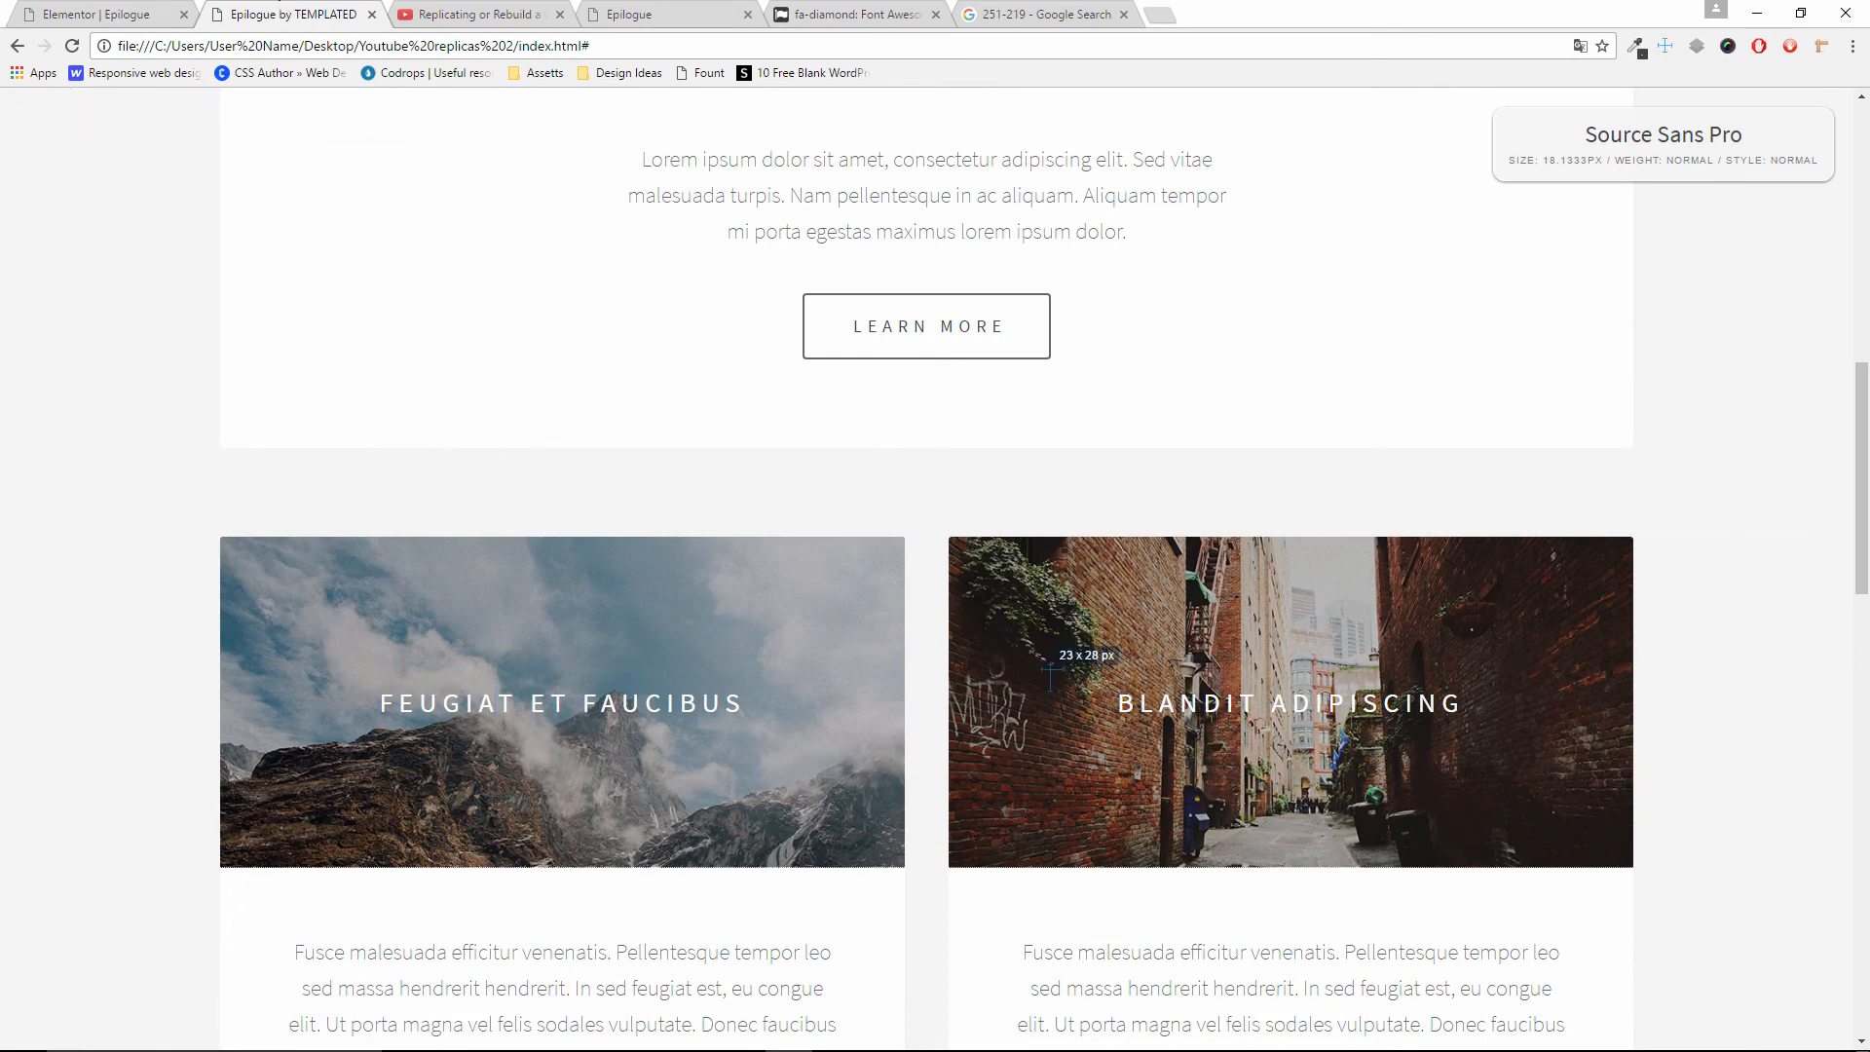
left_click(146, 16)
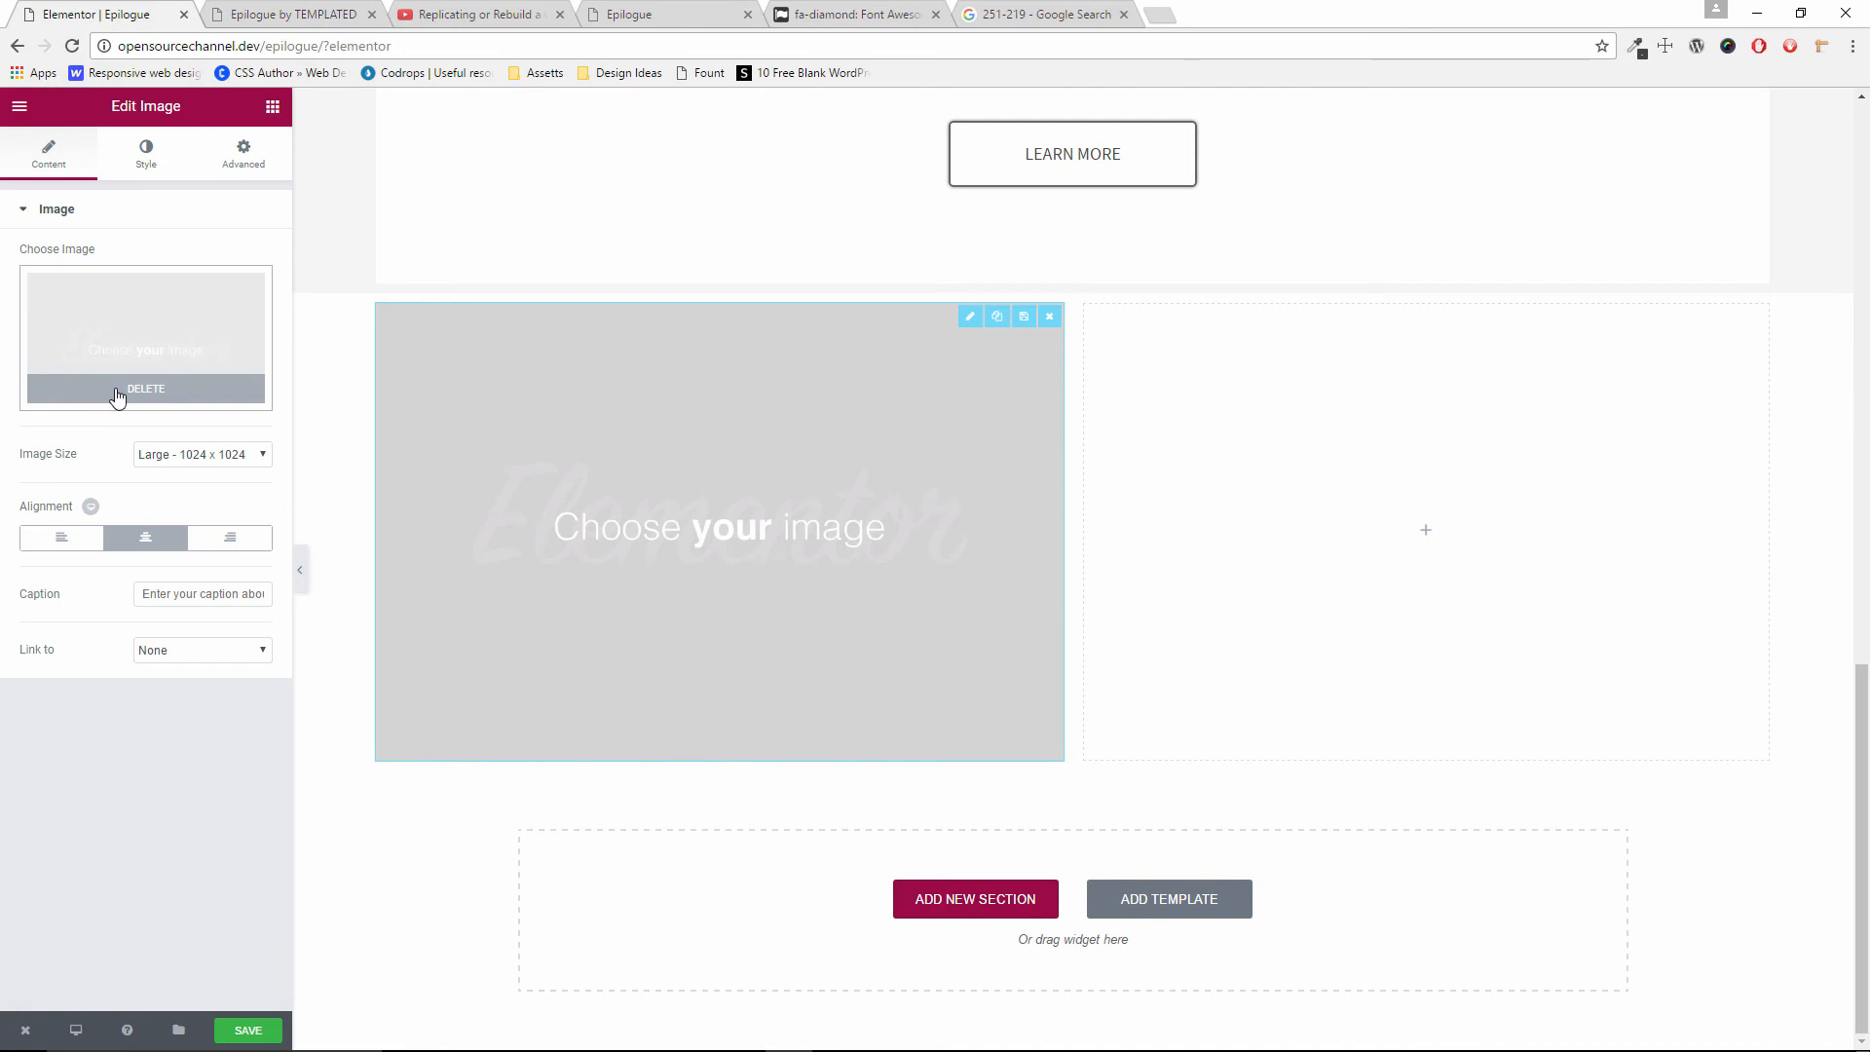
Replace the left column's placeholder image with pic01.jpg from the media library
left_click(115, 389)
left_click(277, 10)
left_click(88, 8)
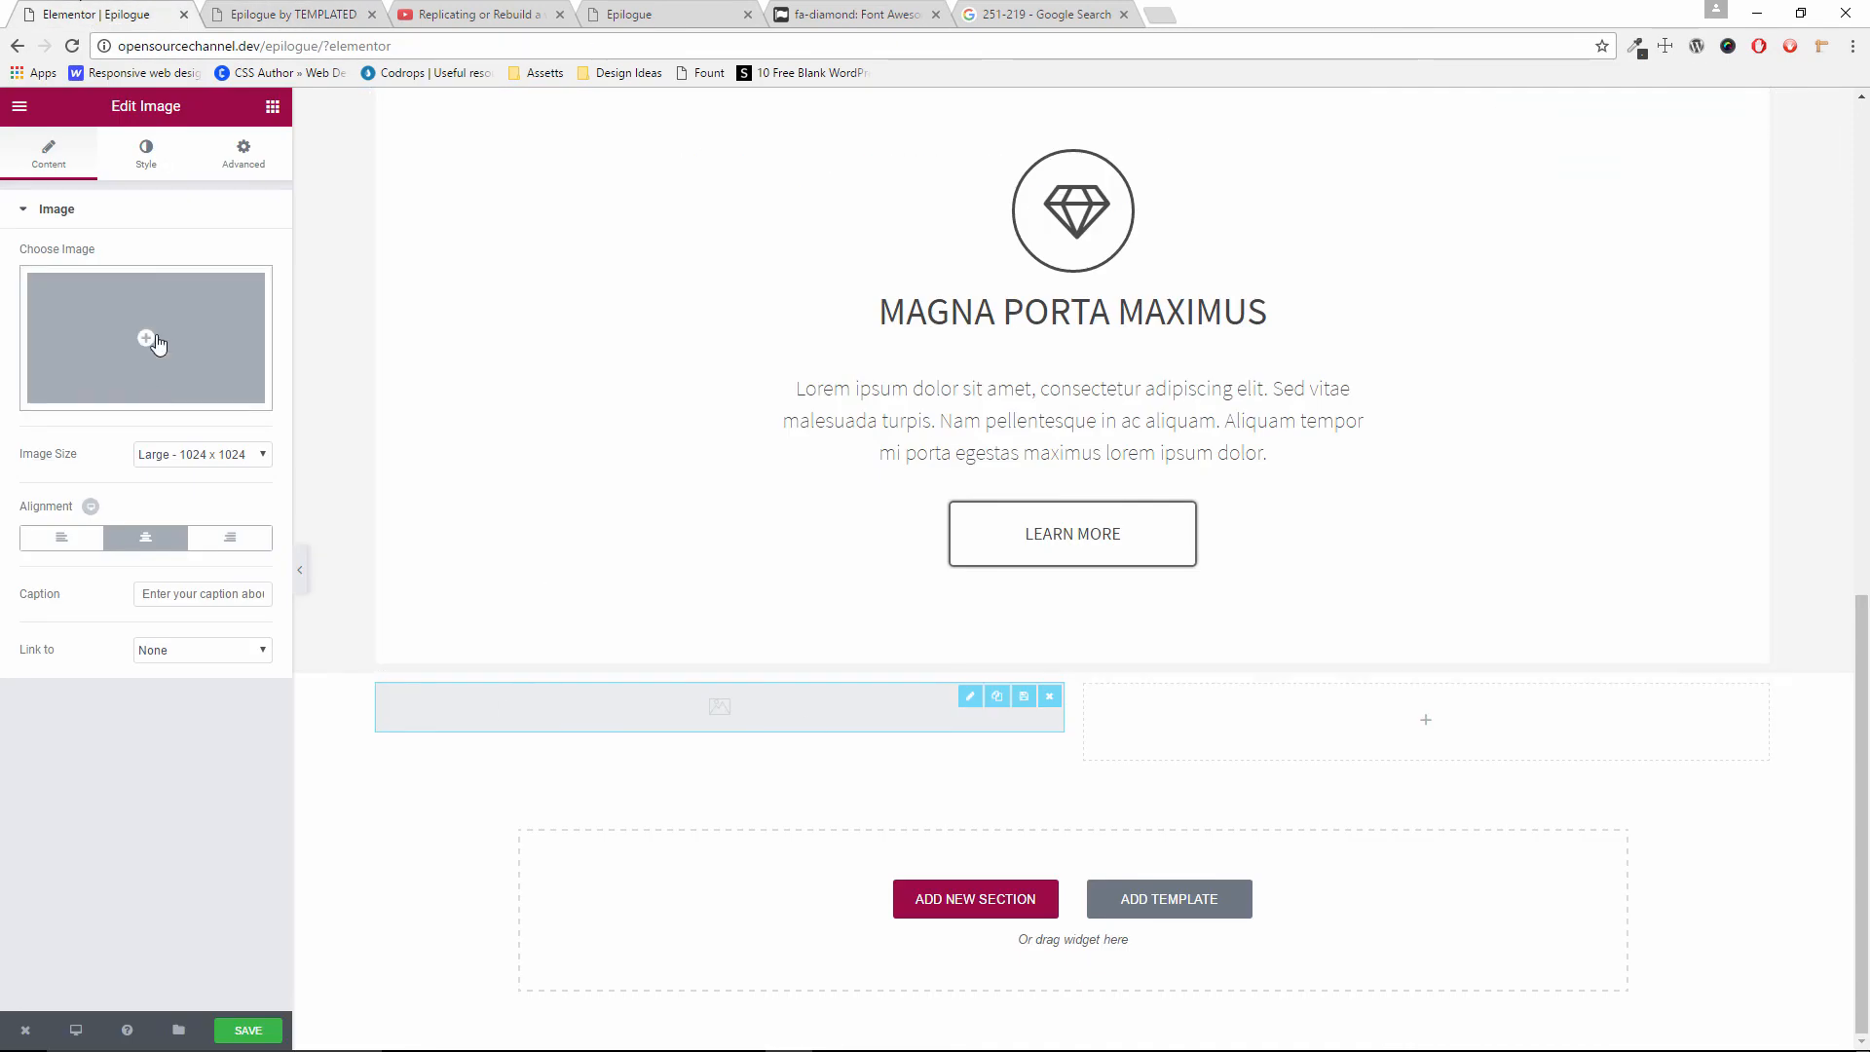
left_click(156, 342)
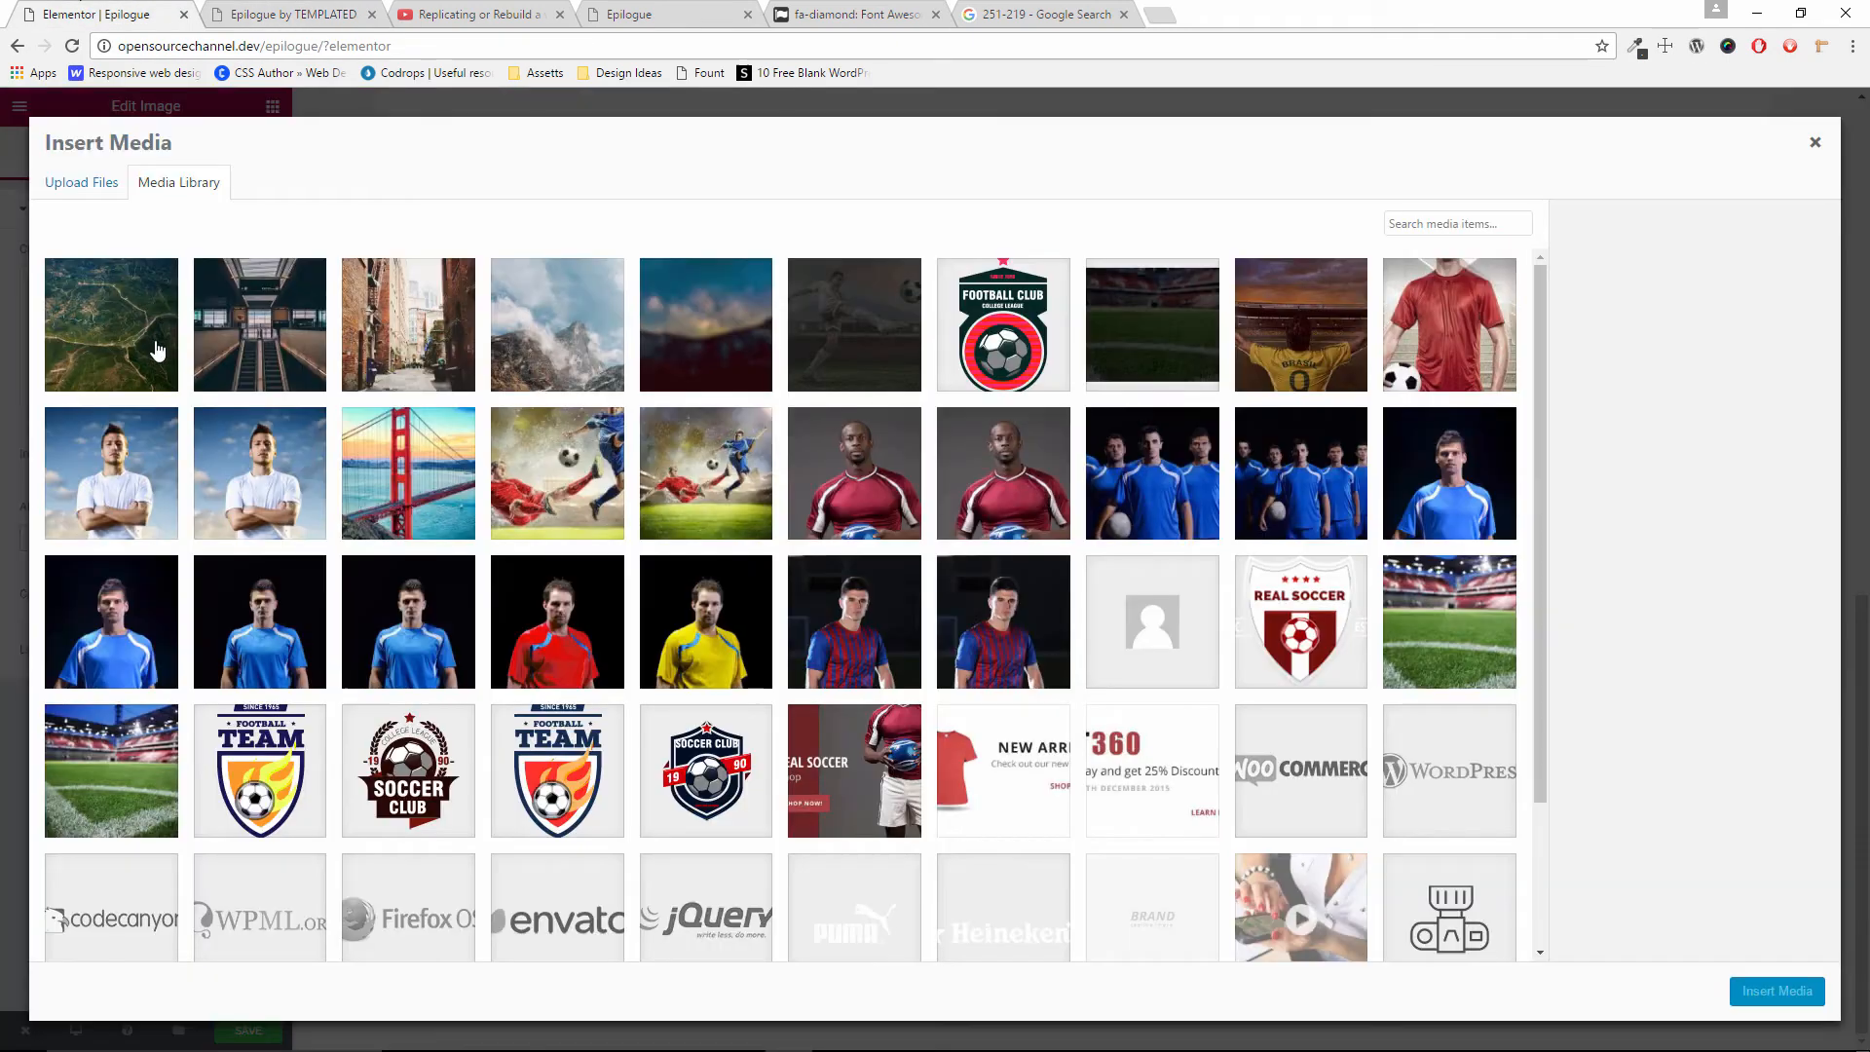
left_click(545, 366)
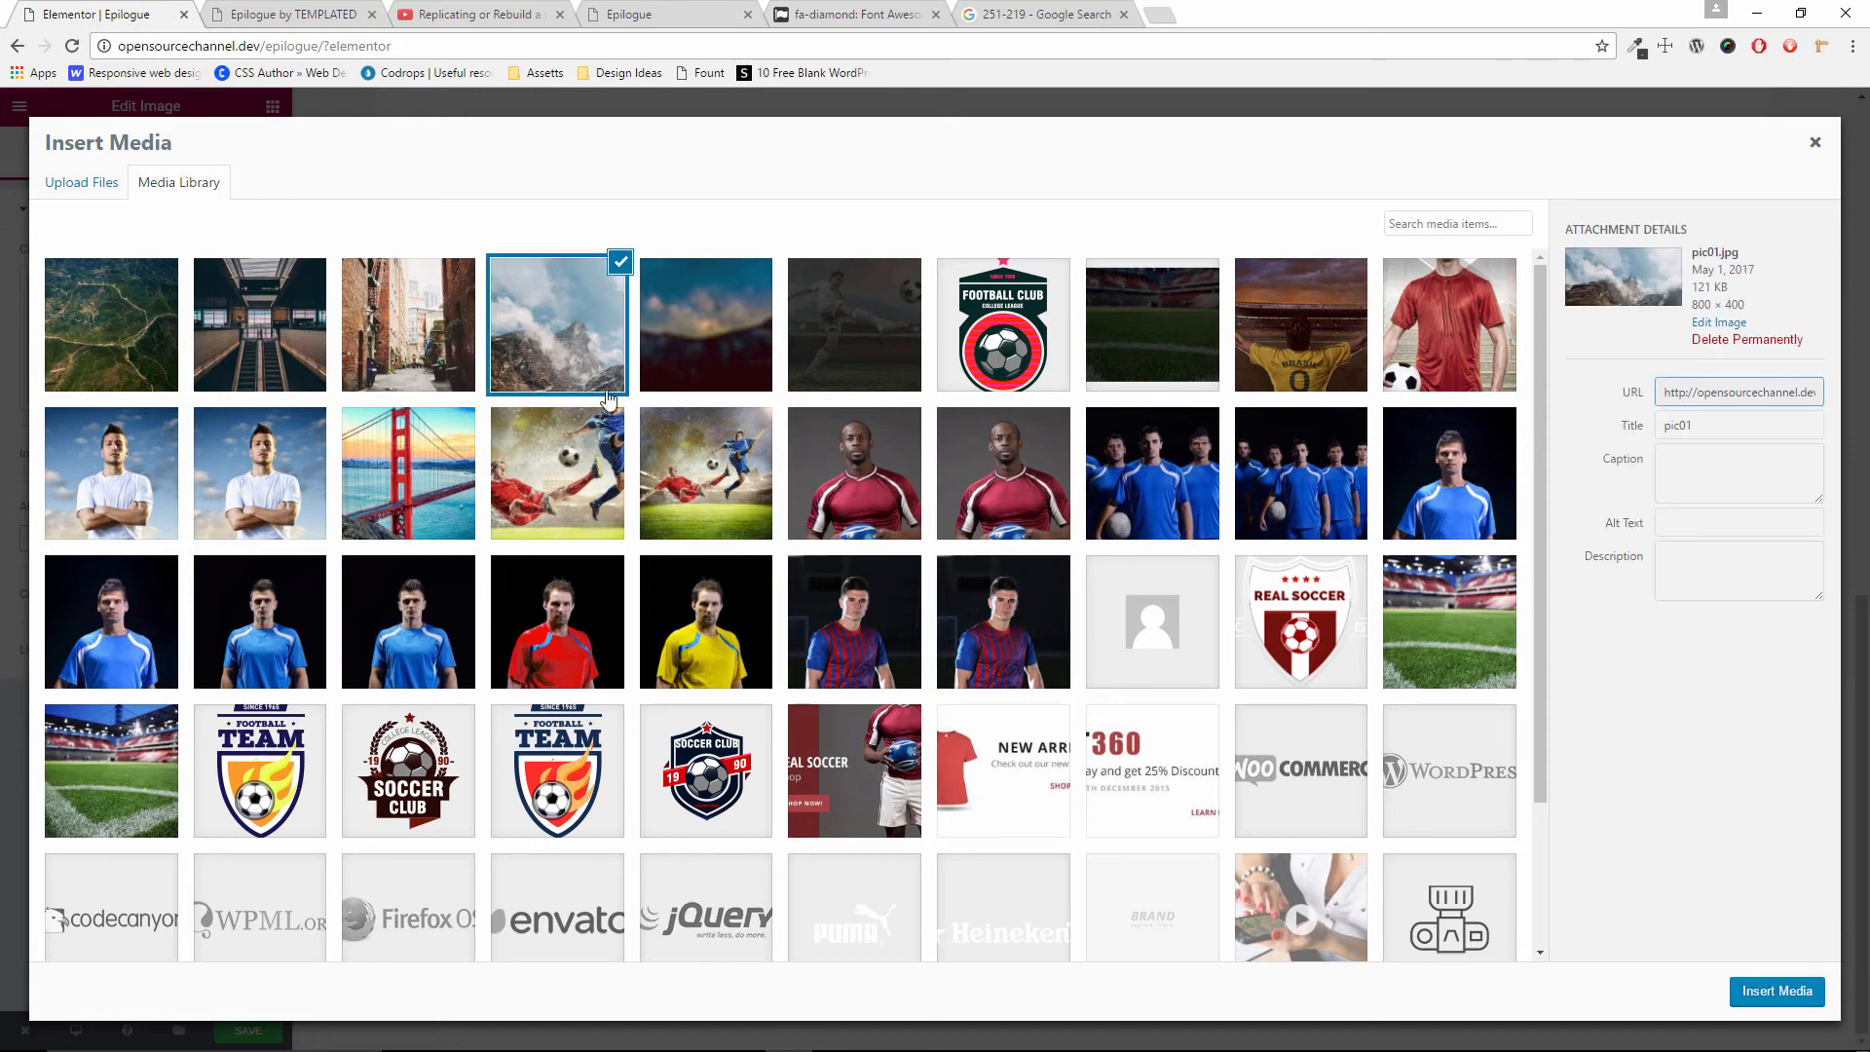
left_click(1766, 994)
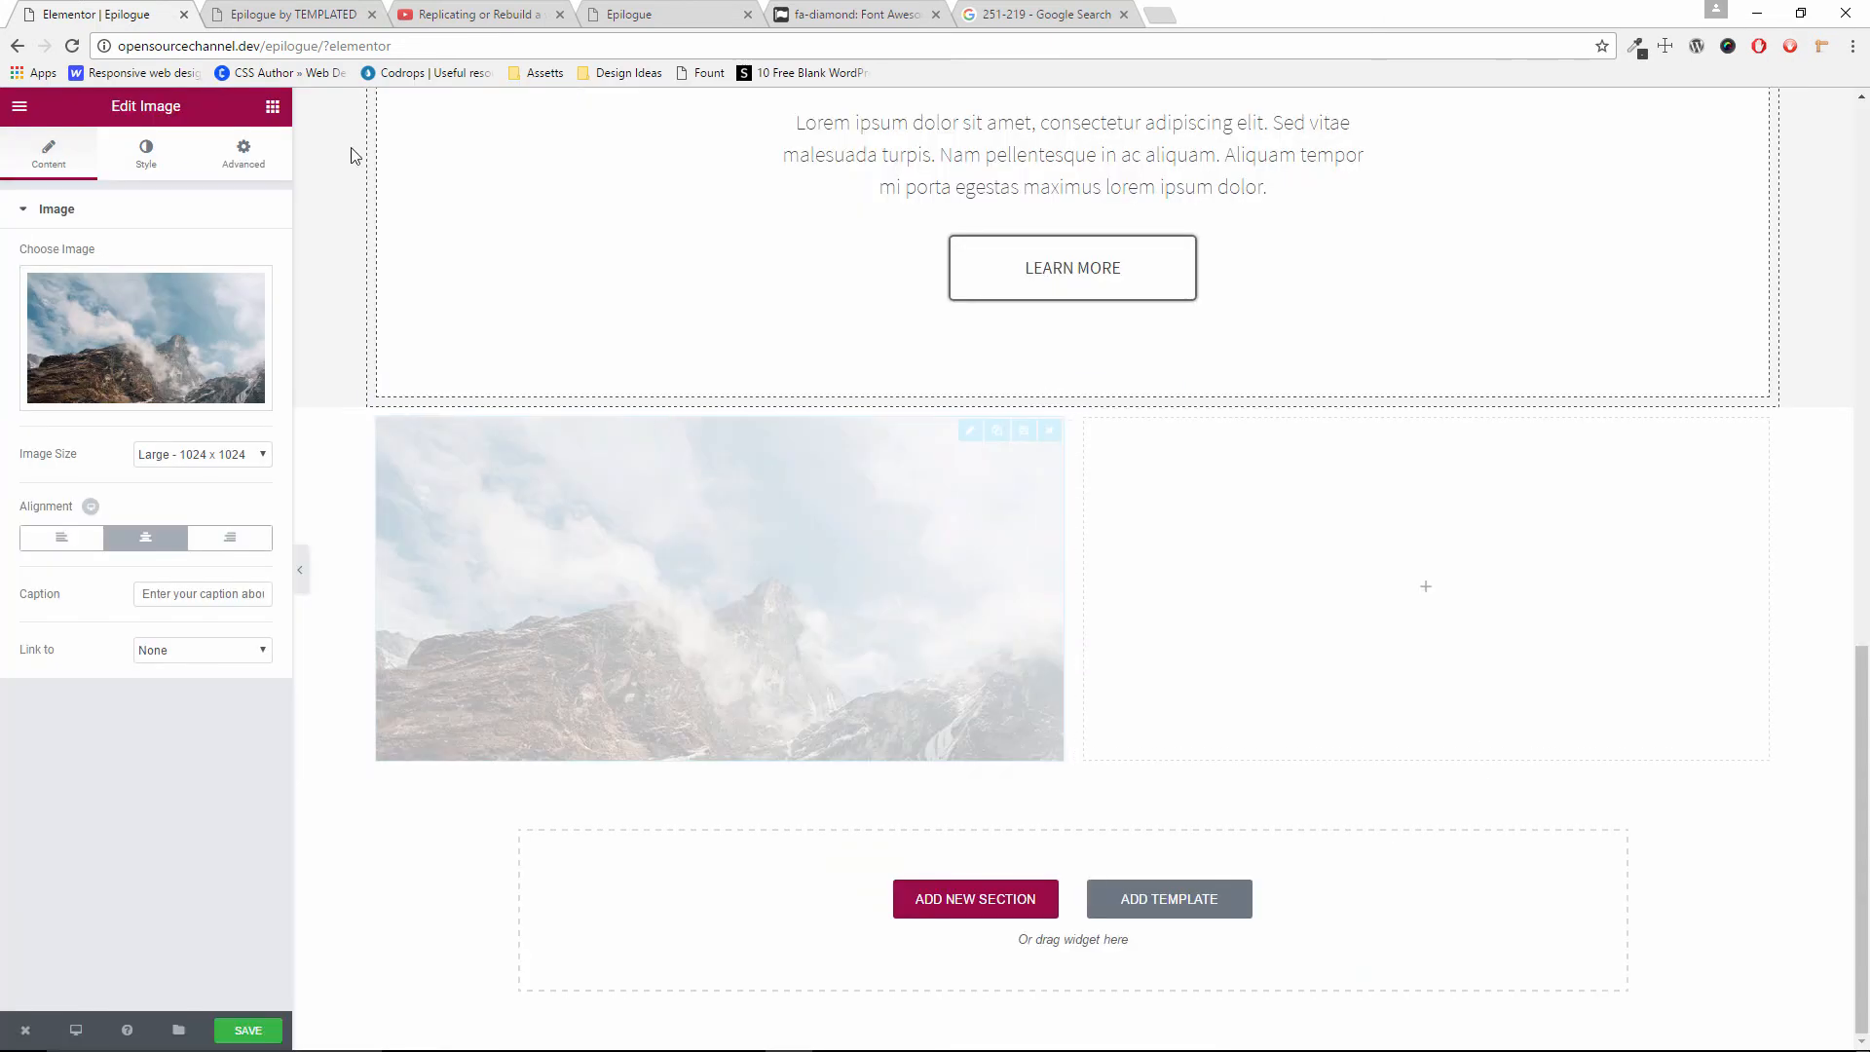
Compare the inserted mountain image with the matching image on the template page
left_click(284, 10)
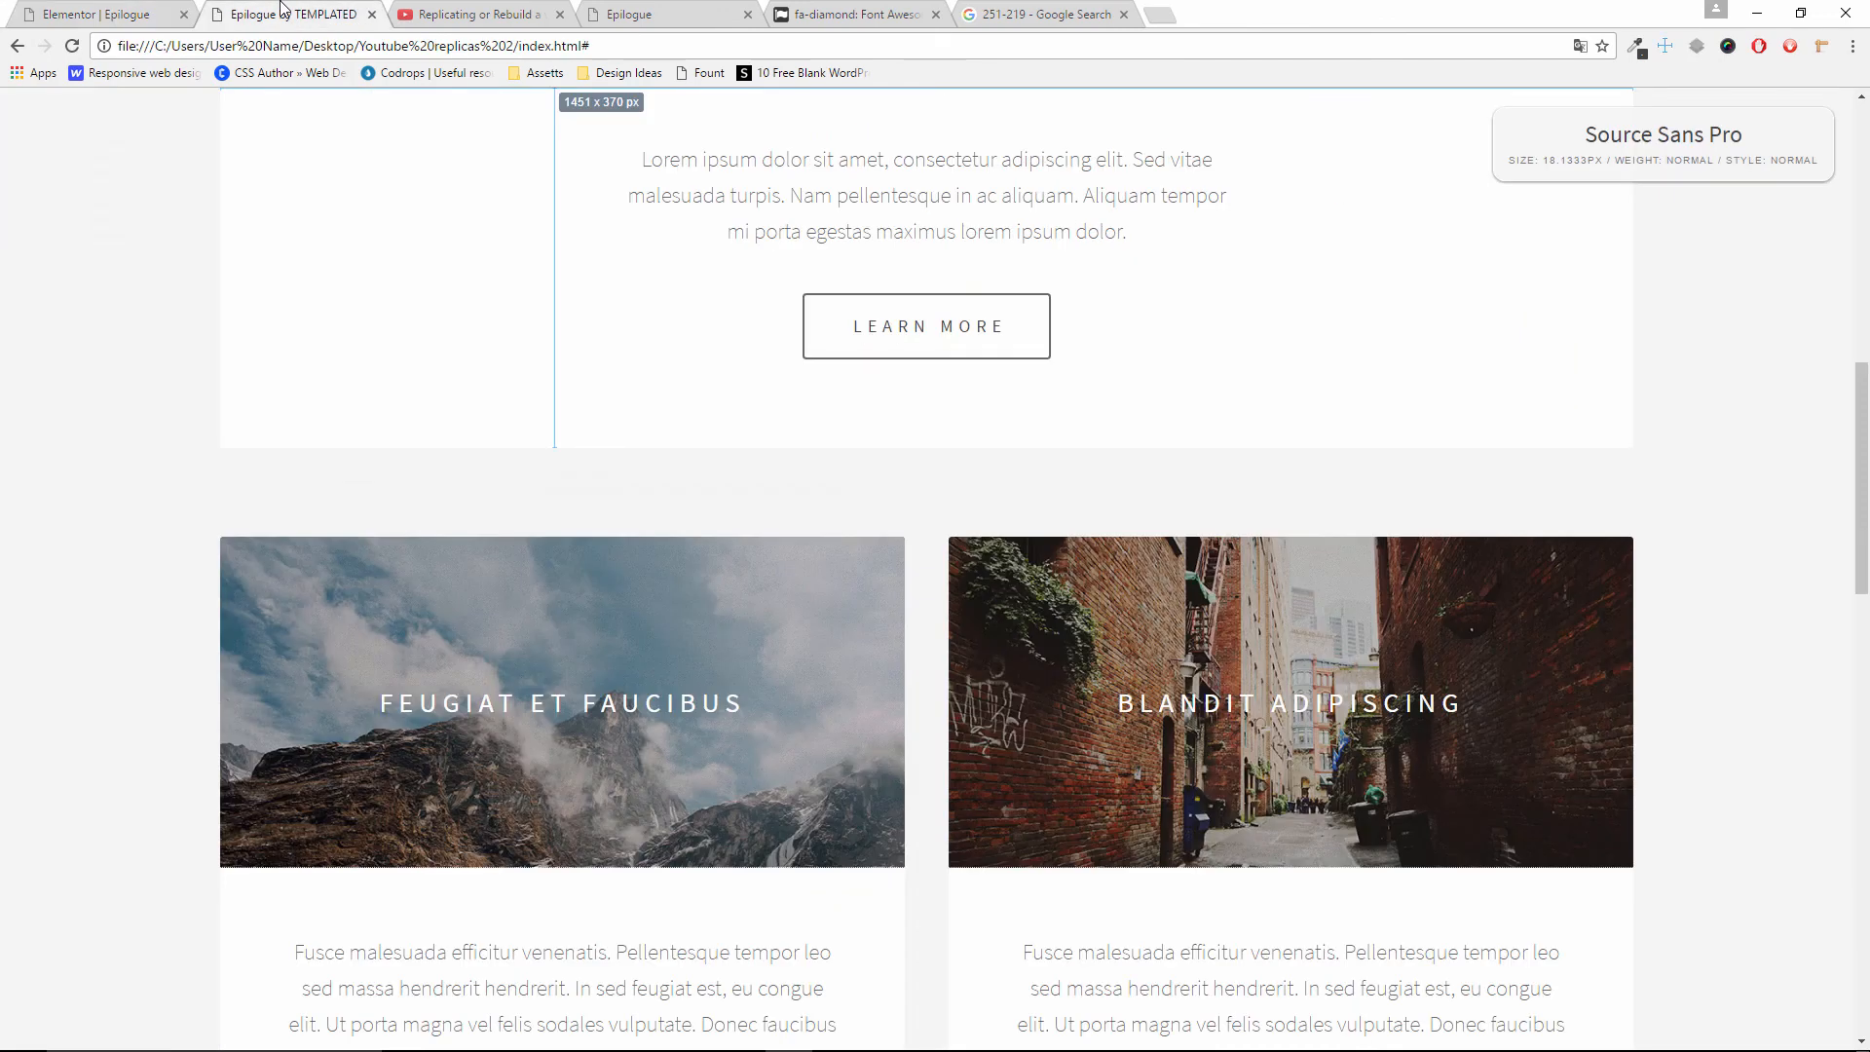
left_click(112, 5)
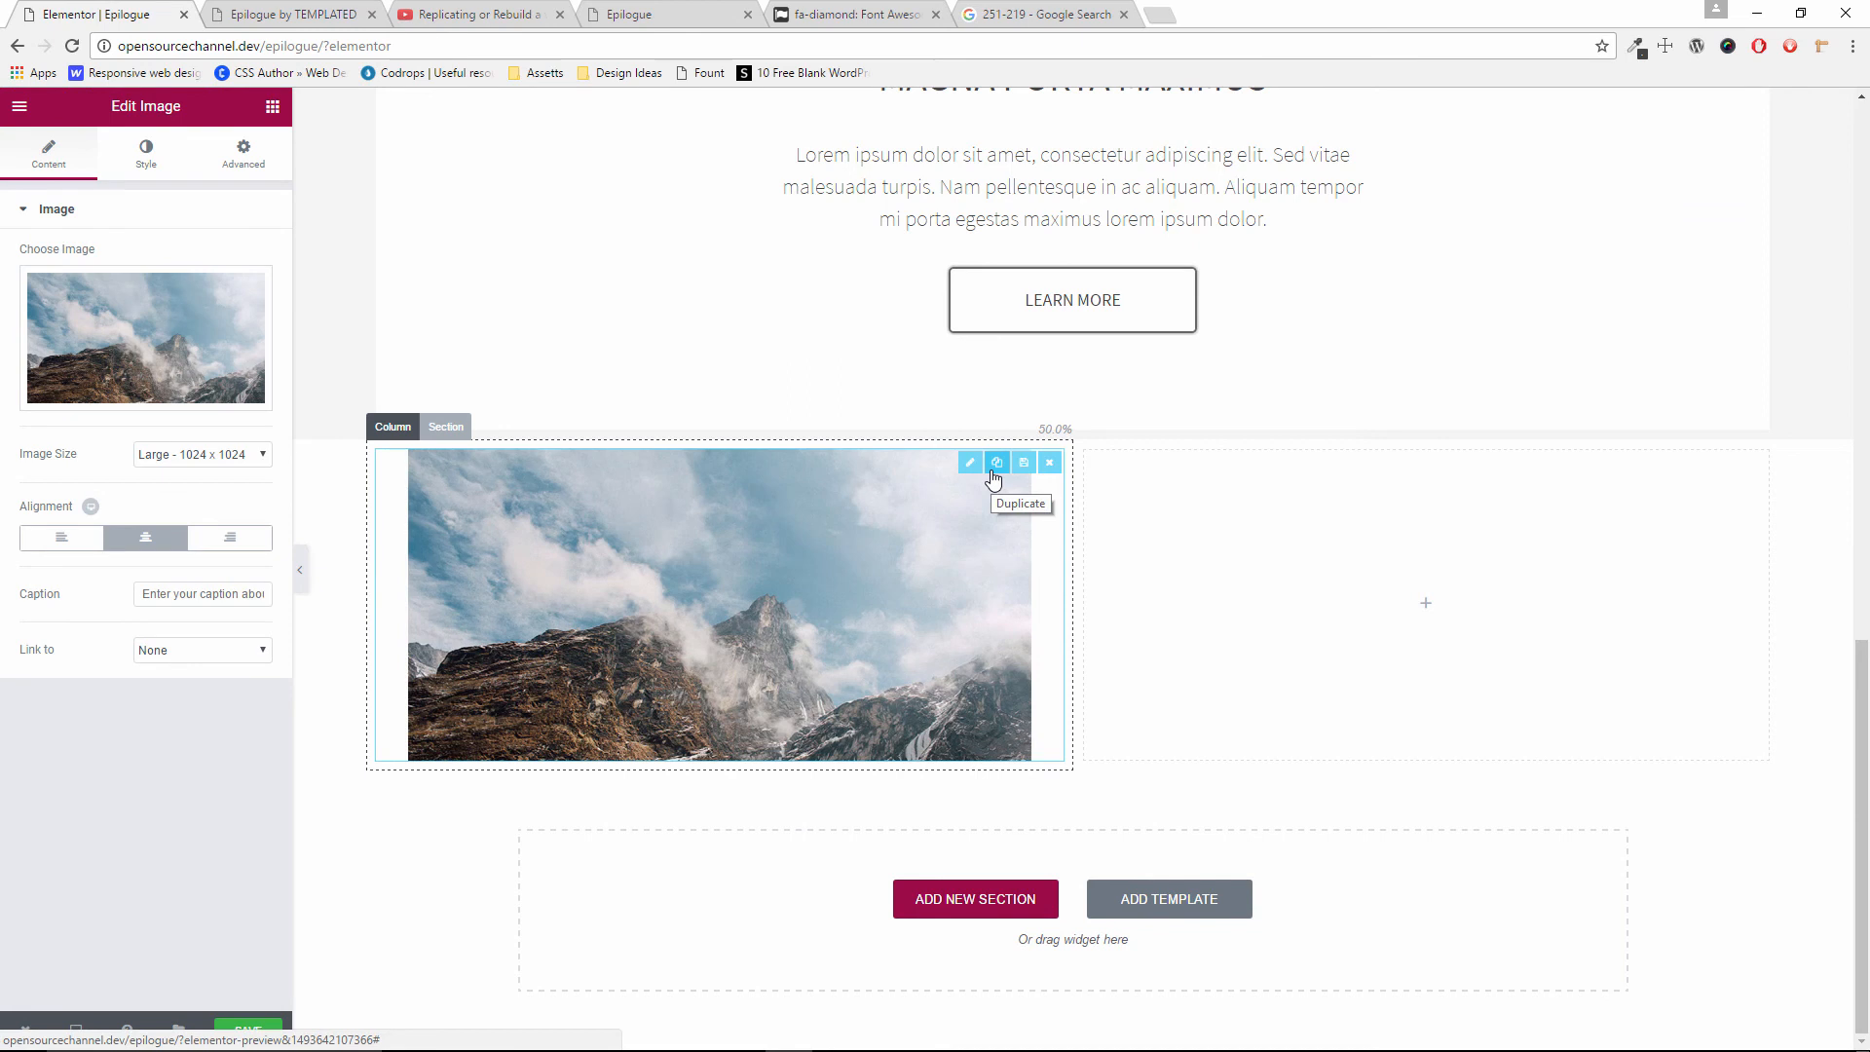
left_click(304, 7)
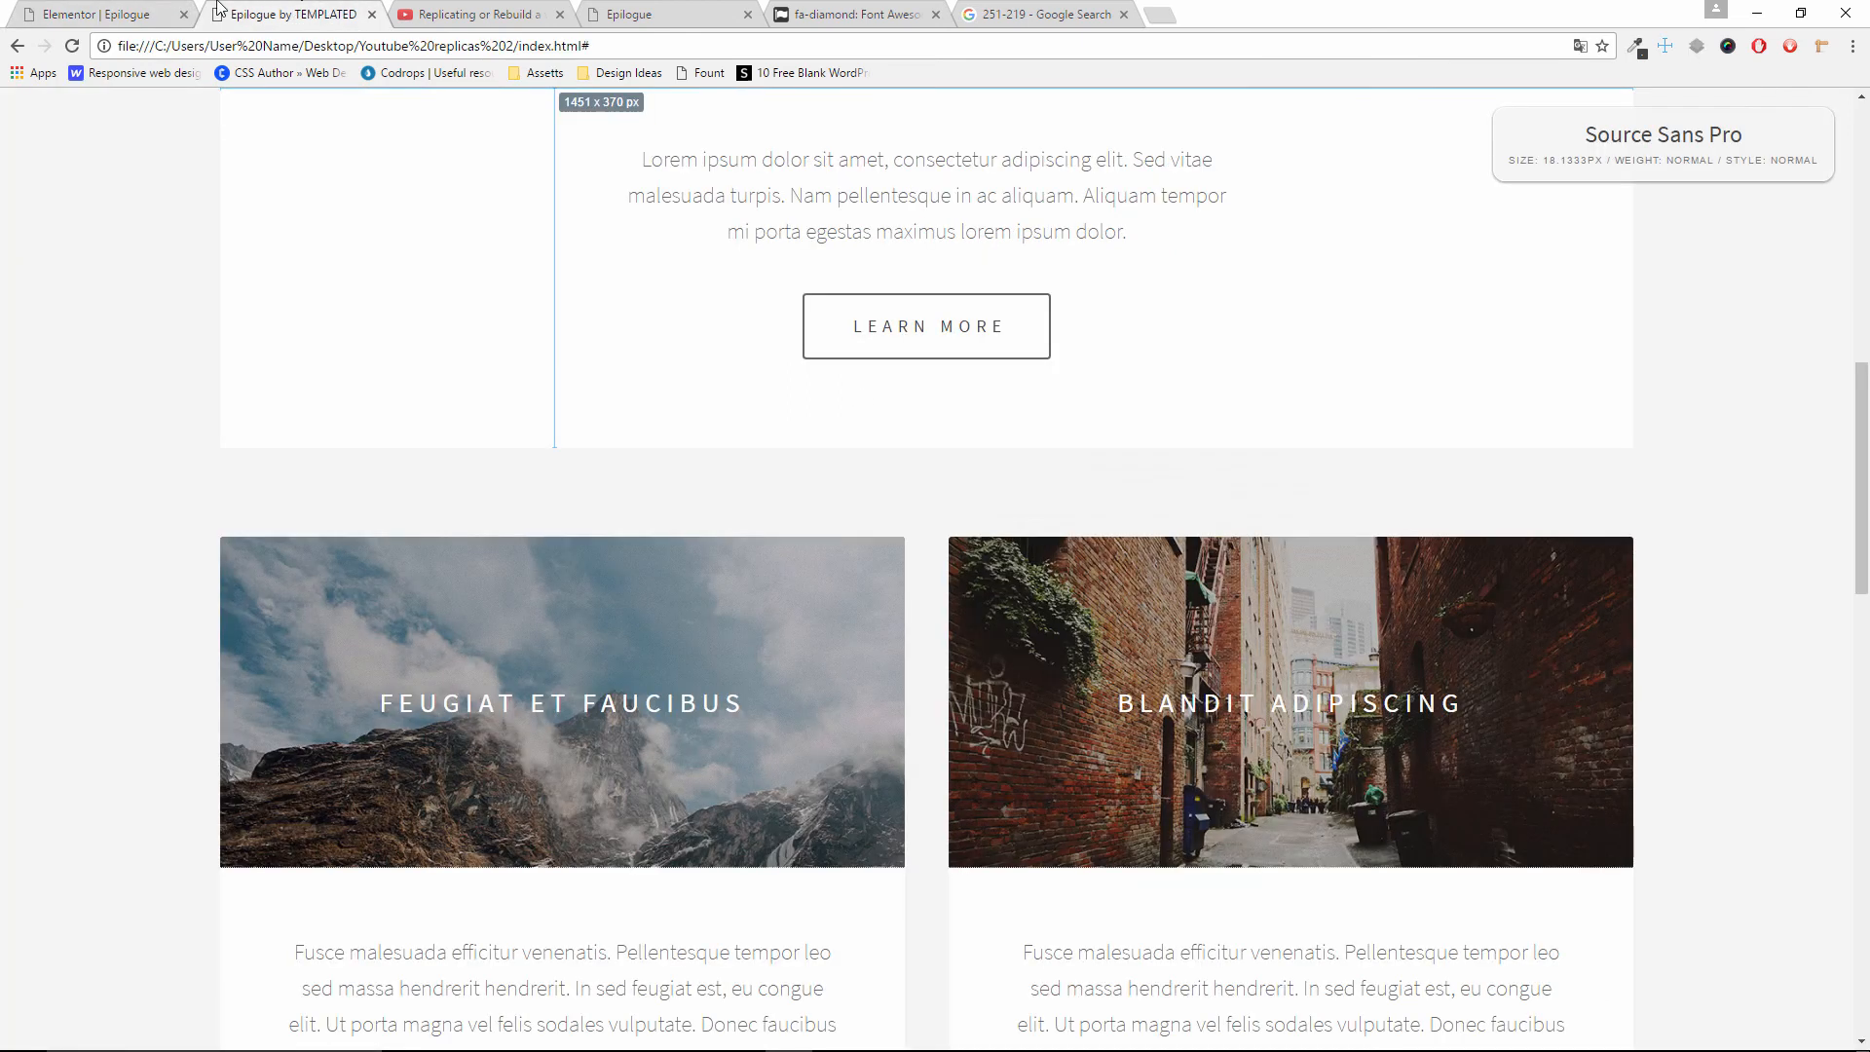
left_click(98, 11)
left_click_drag(998, 519, 972, 689)
scroll(971, 689, "down", 2)
scroll(1093, 553, "up", 5)
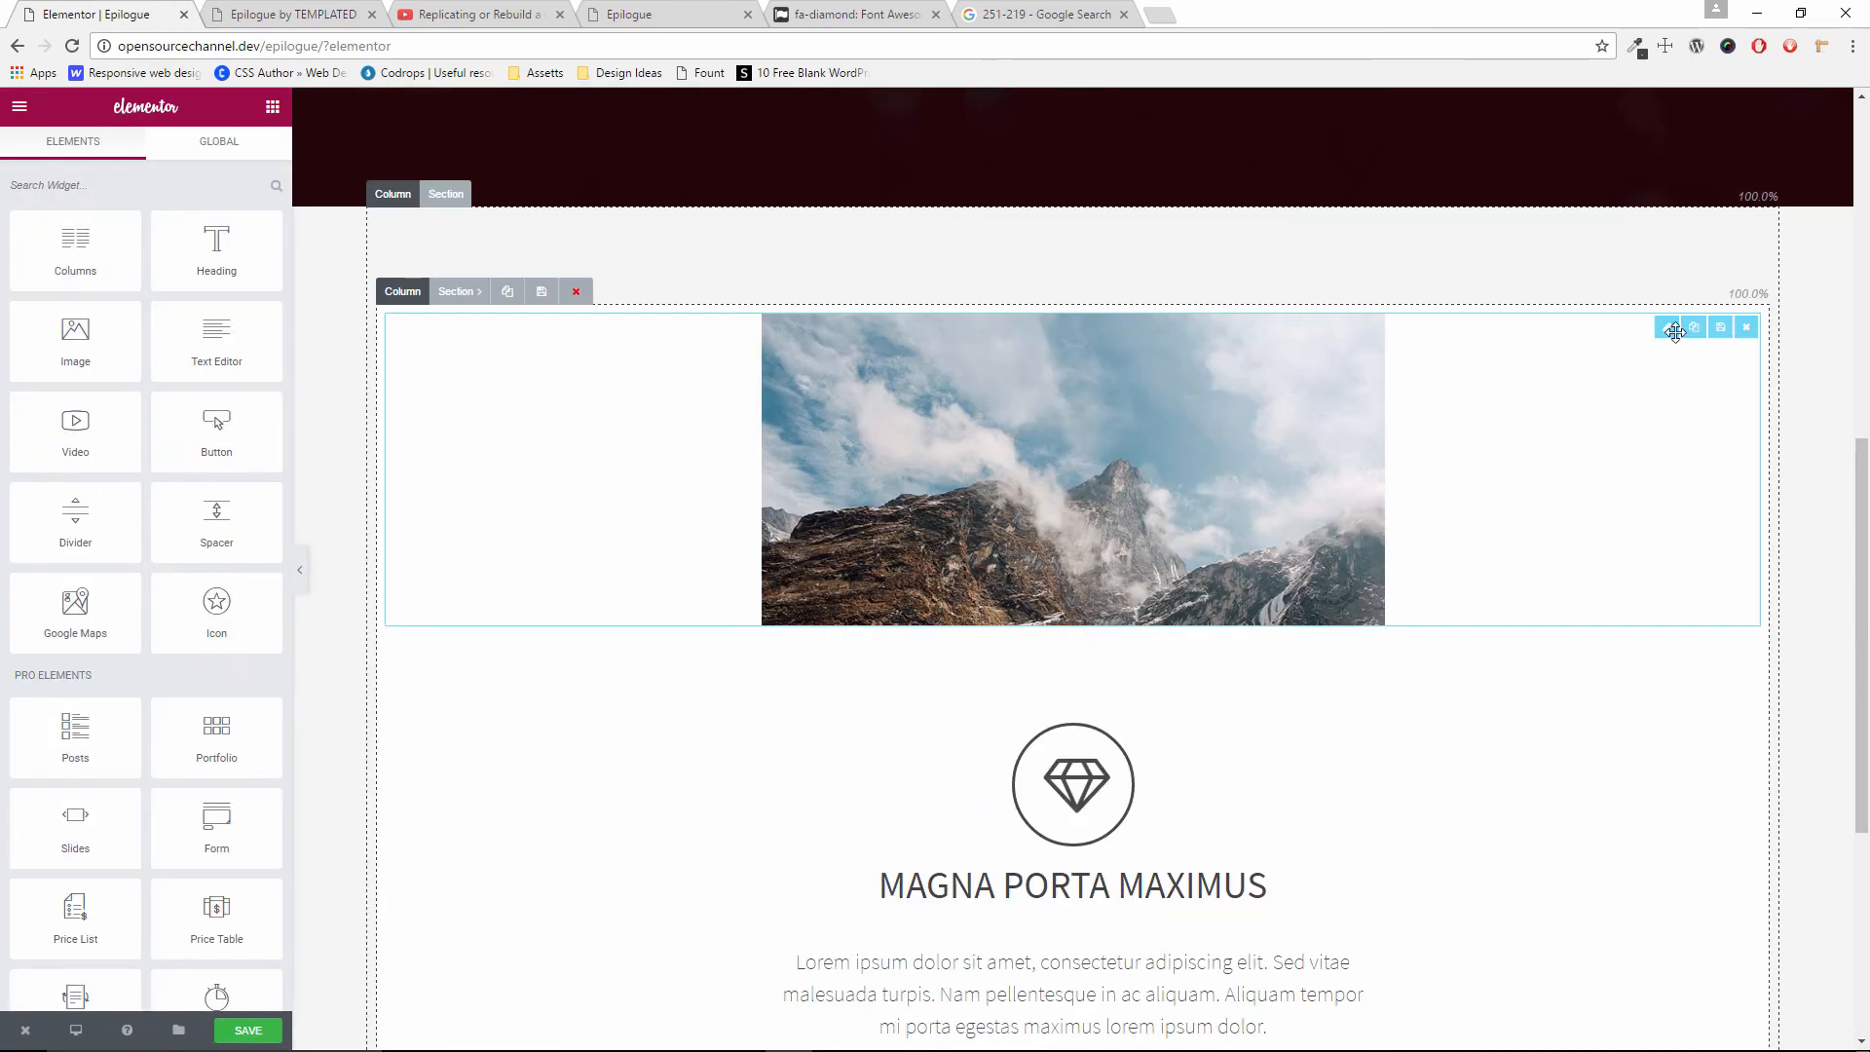
left_click_drag(1671, 328, 907, 857)
Duplicate the mountain image and move the copy into the empty right column
scroll(984, 617, "down", 3)
left_click(995, 462)
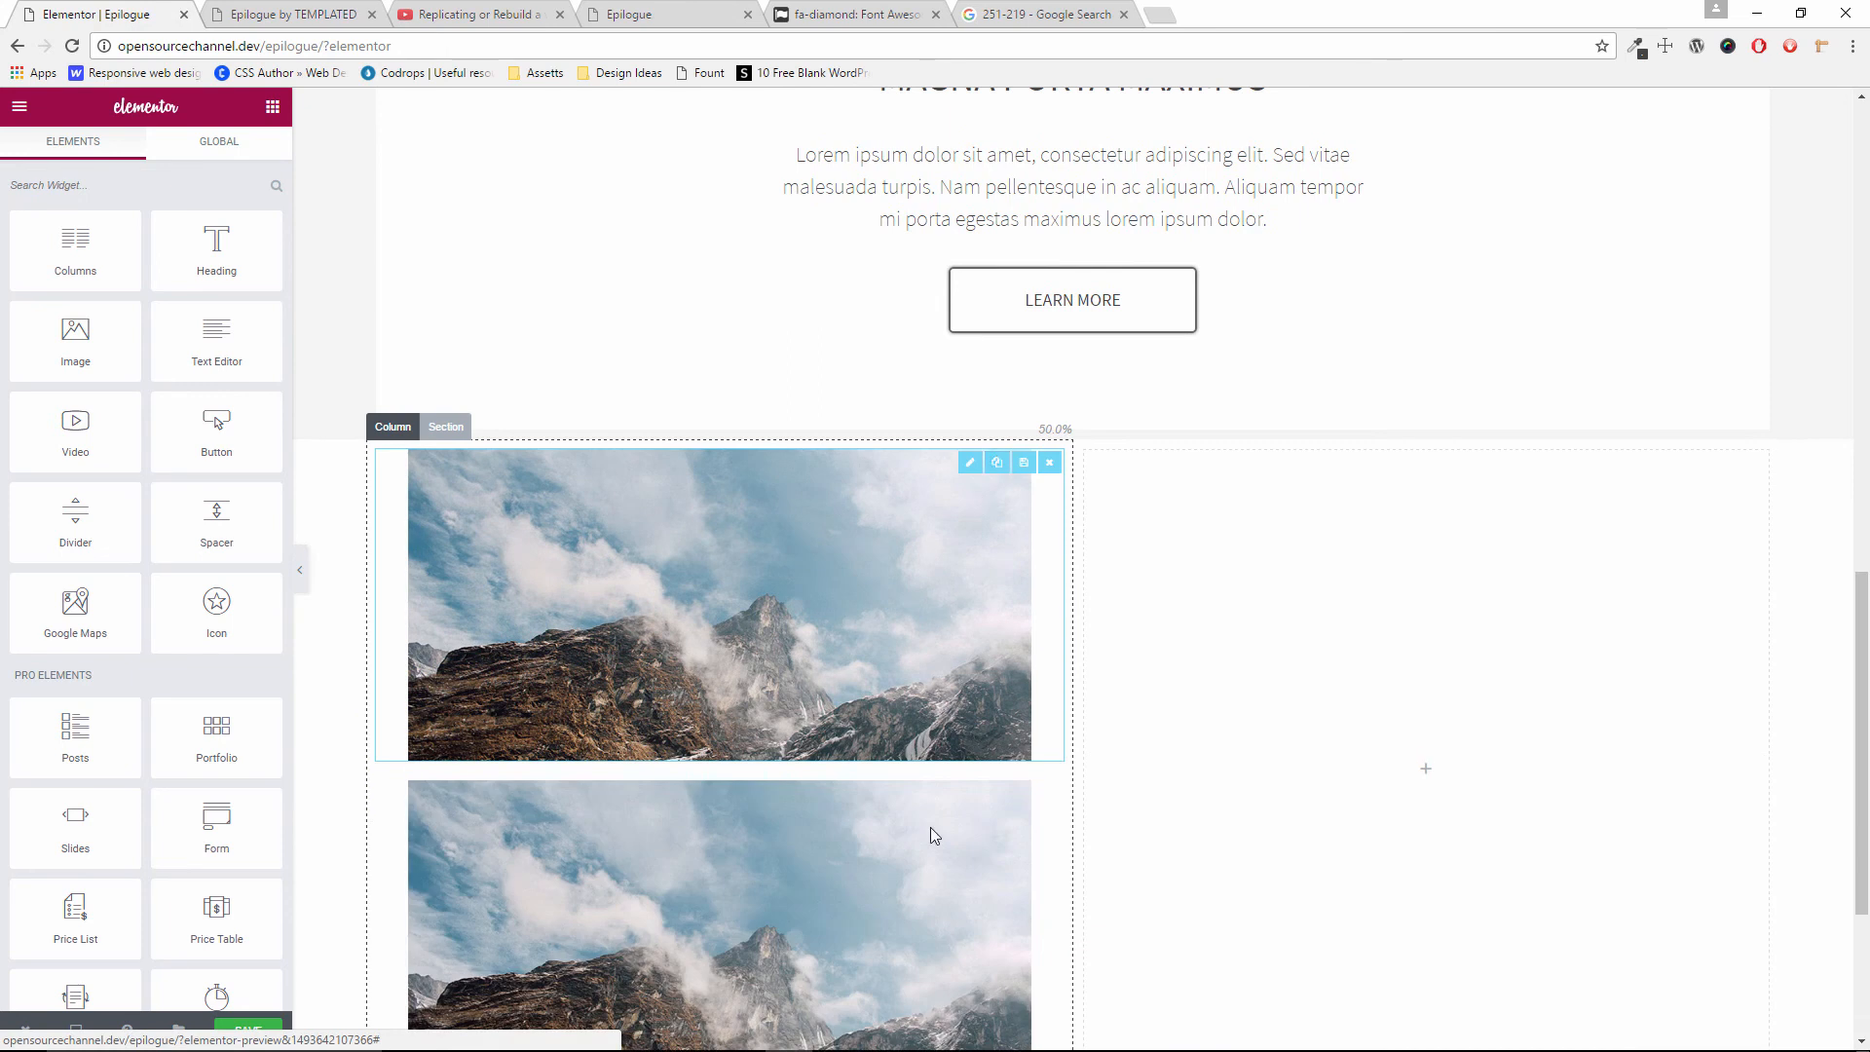
left_click_drag(1032, 770, 1342, 592)
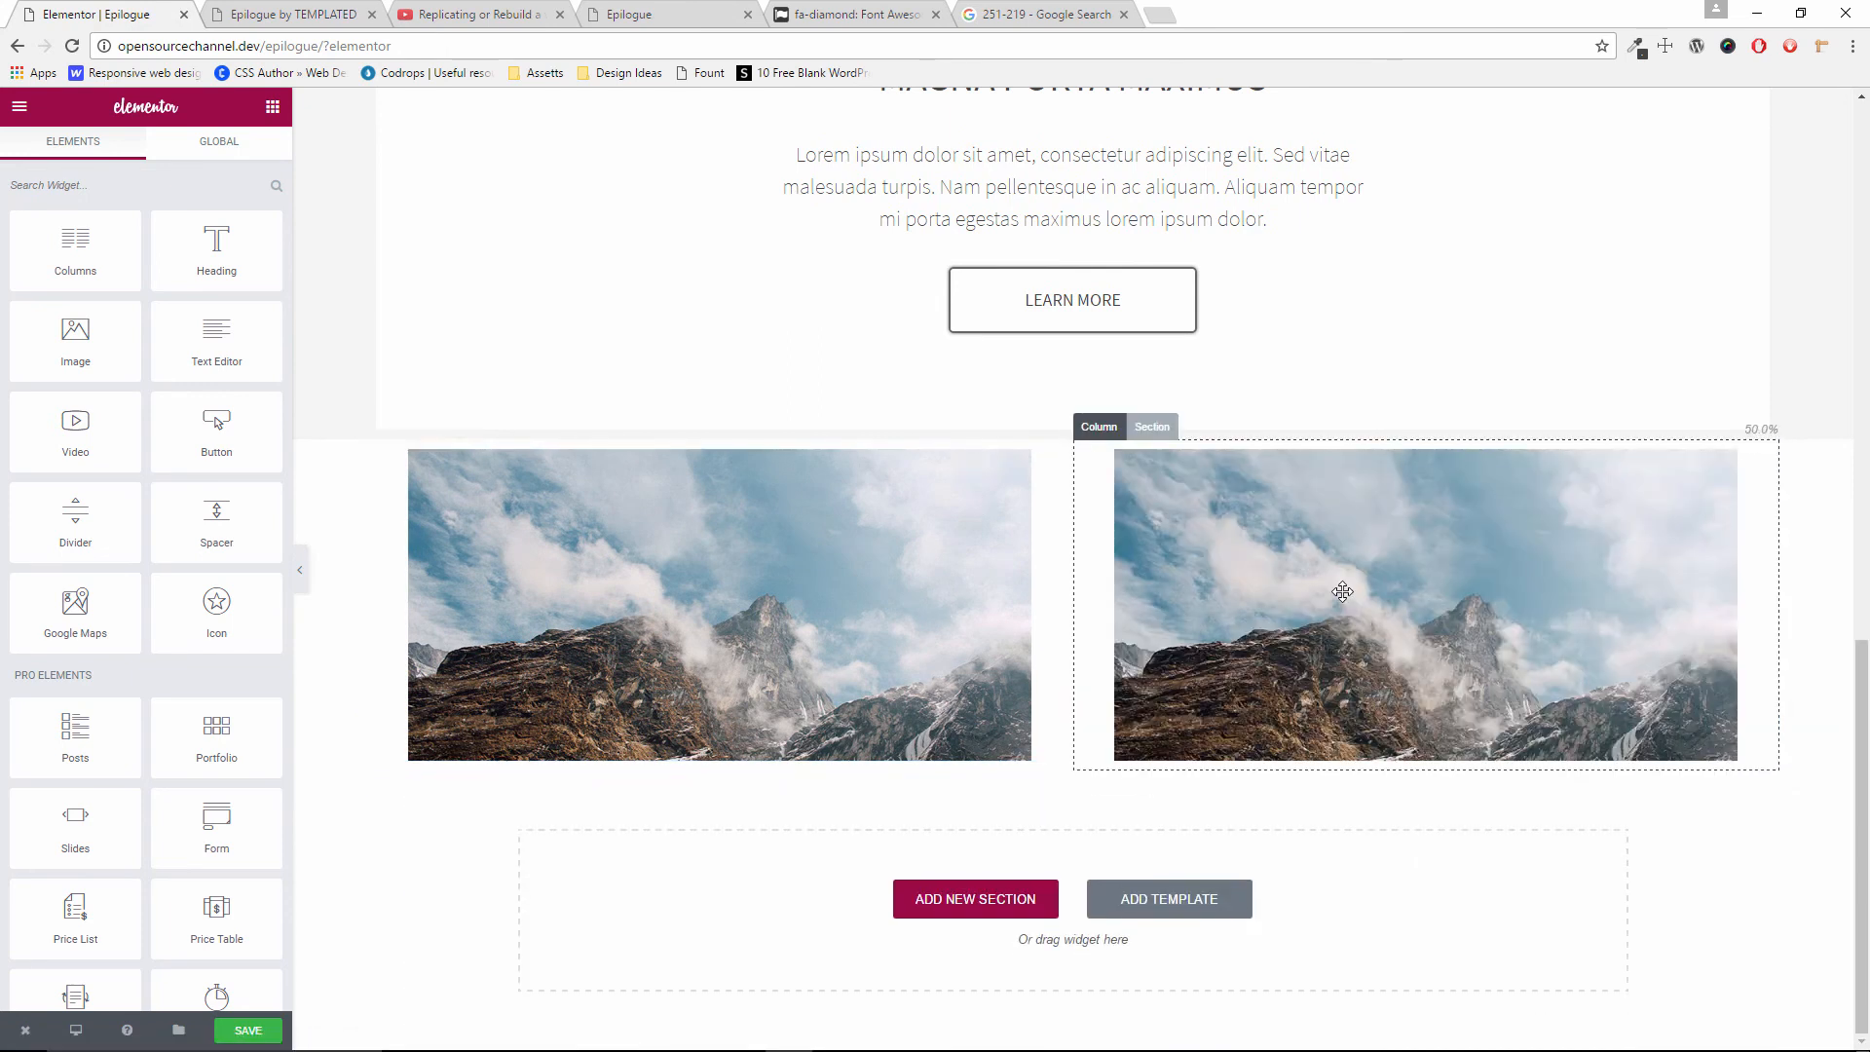
Change the right column's image to pic02.jpg from the media library
left_click(1343, 593)
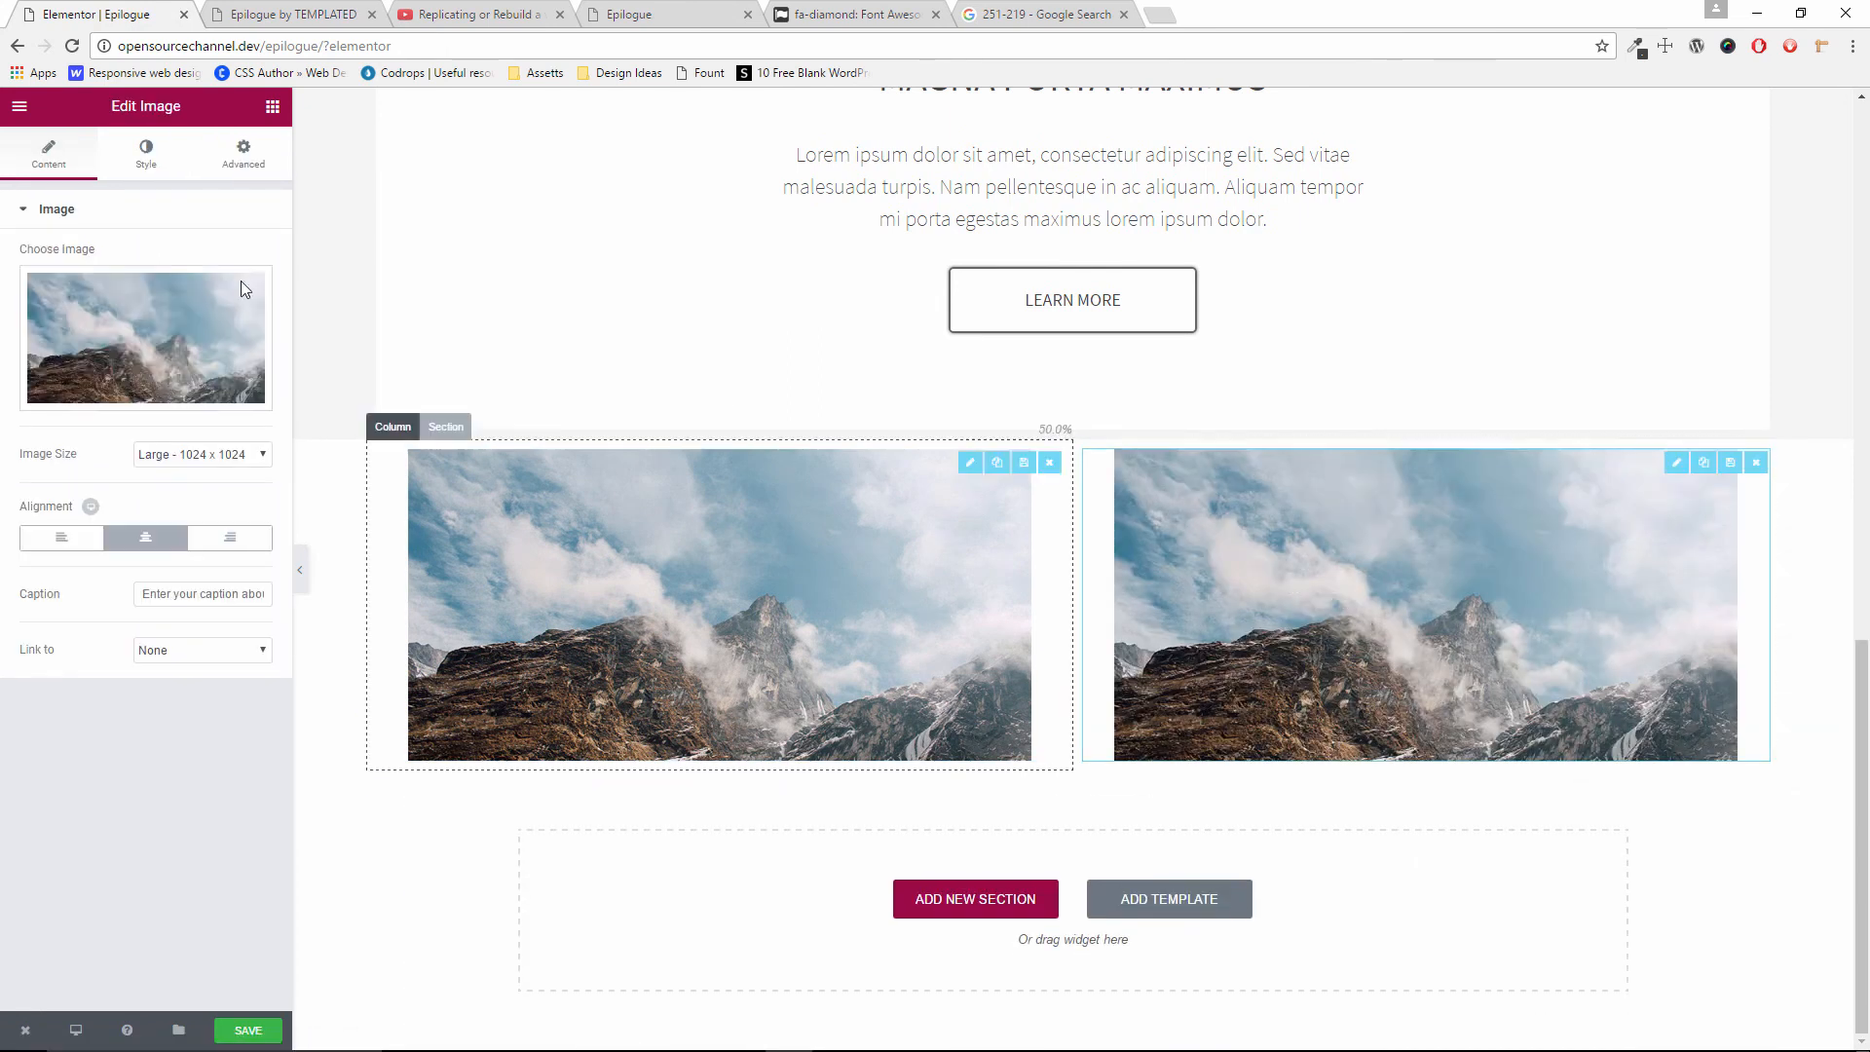
left_click(174, 353)
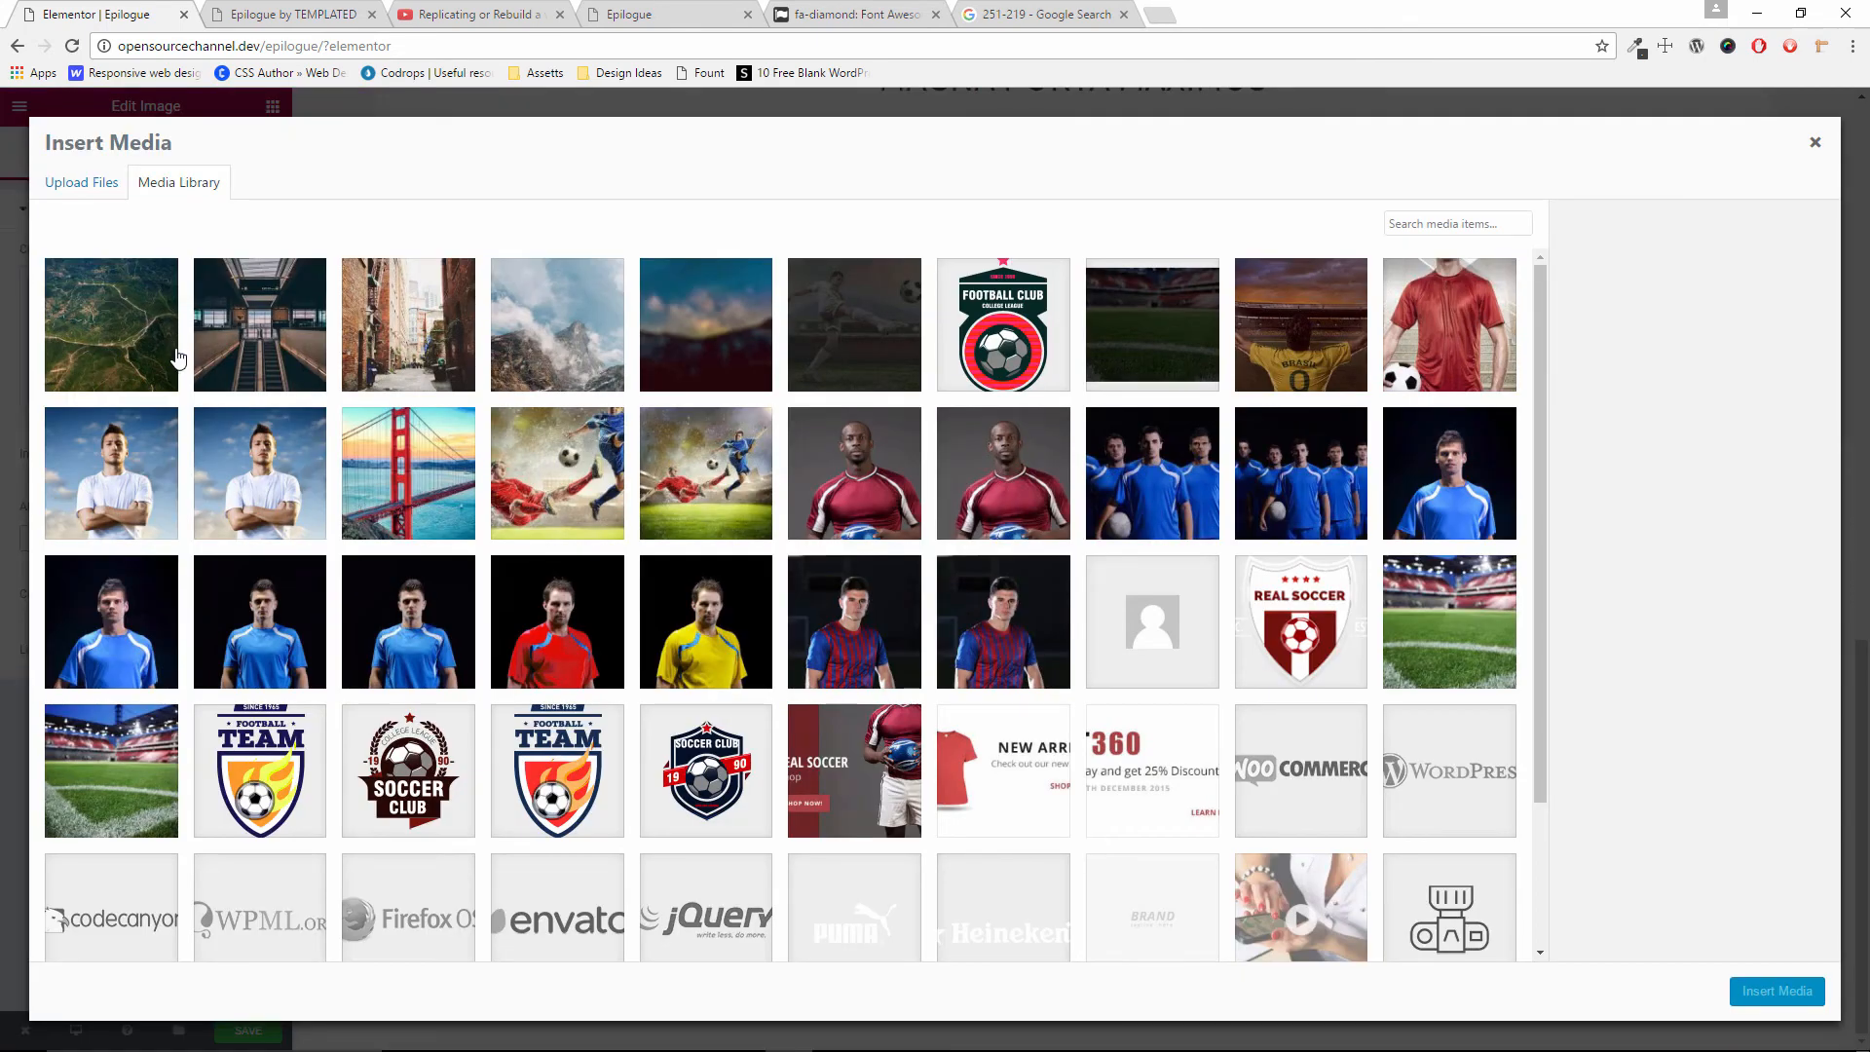
left_click(429, 341)
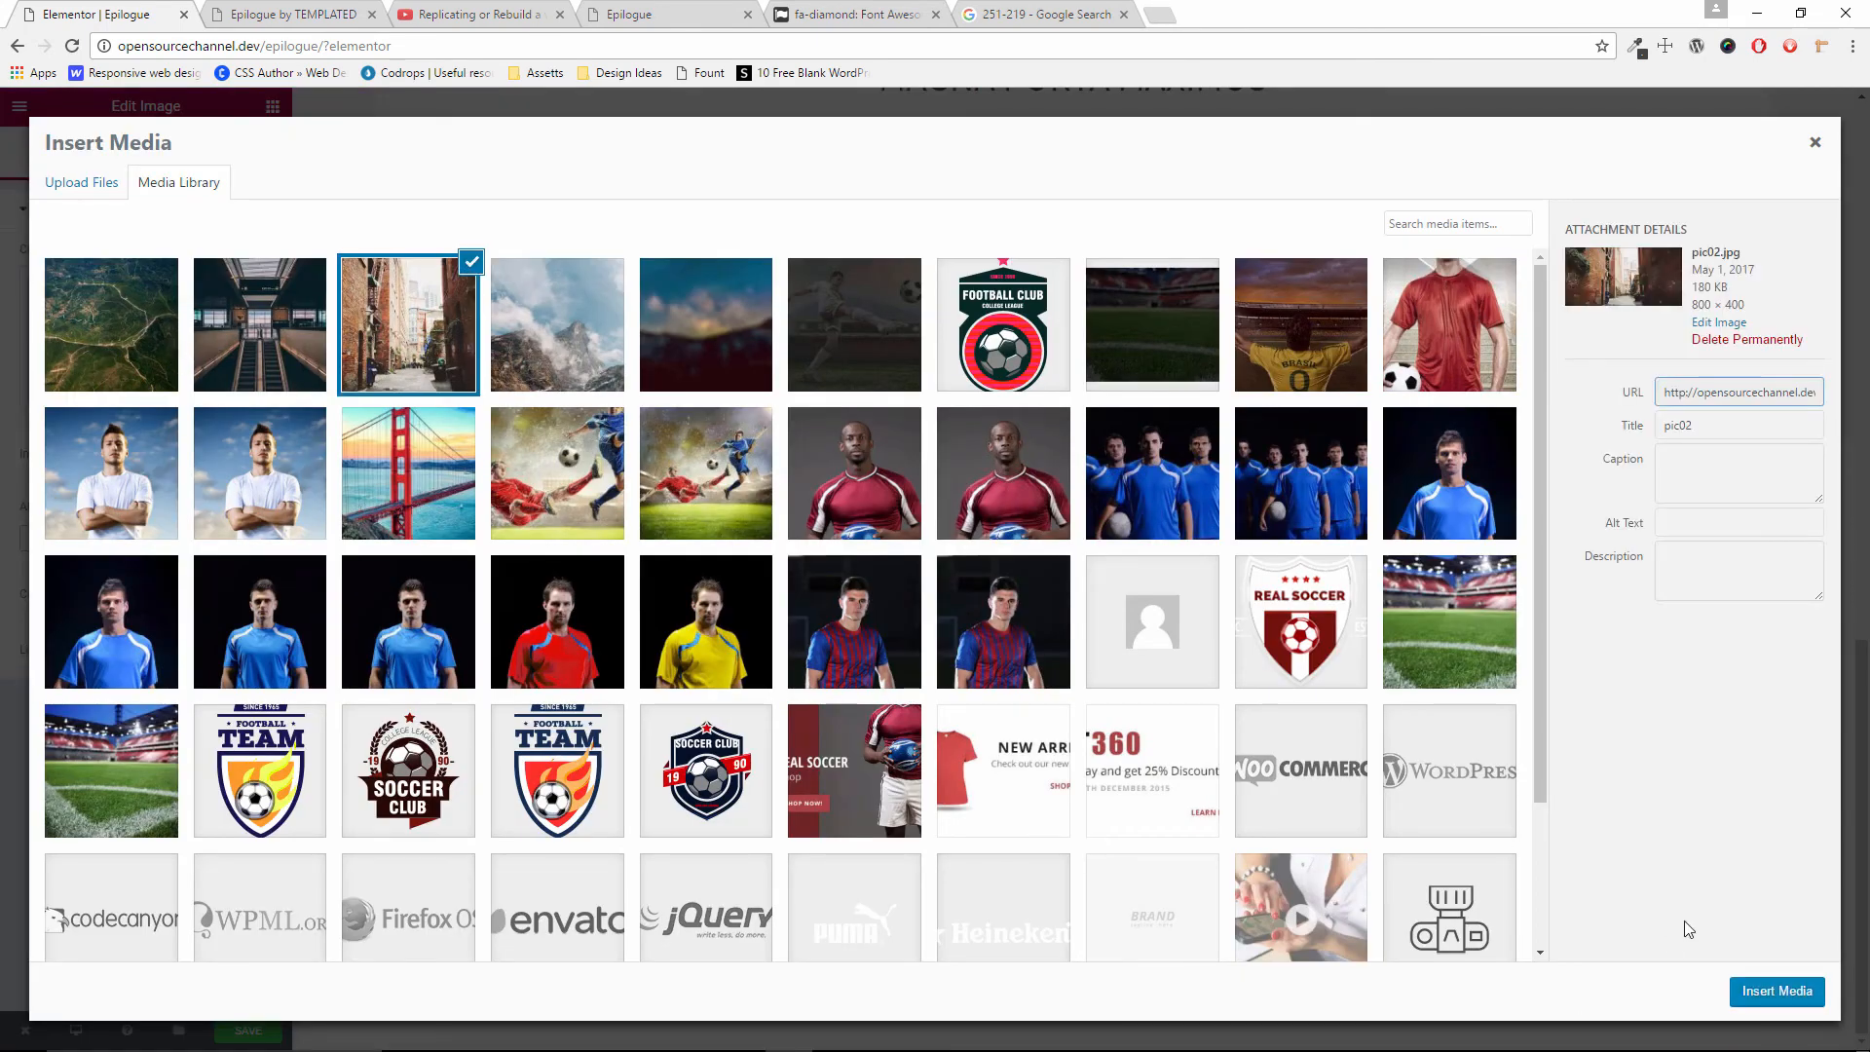
left_click(1756, 993)
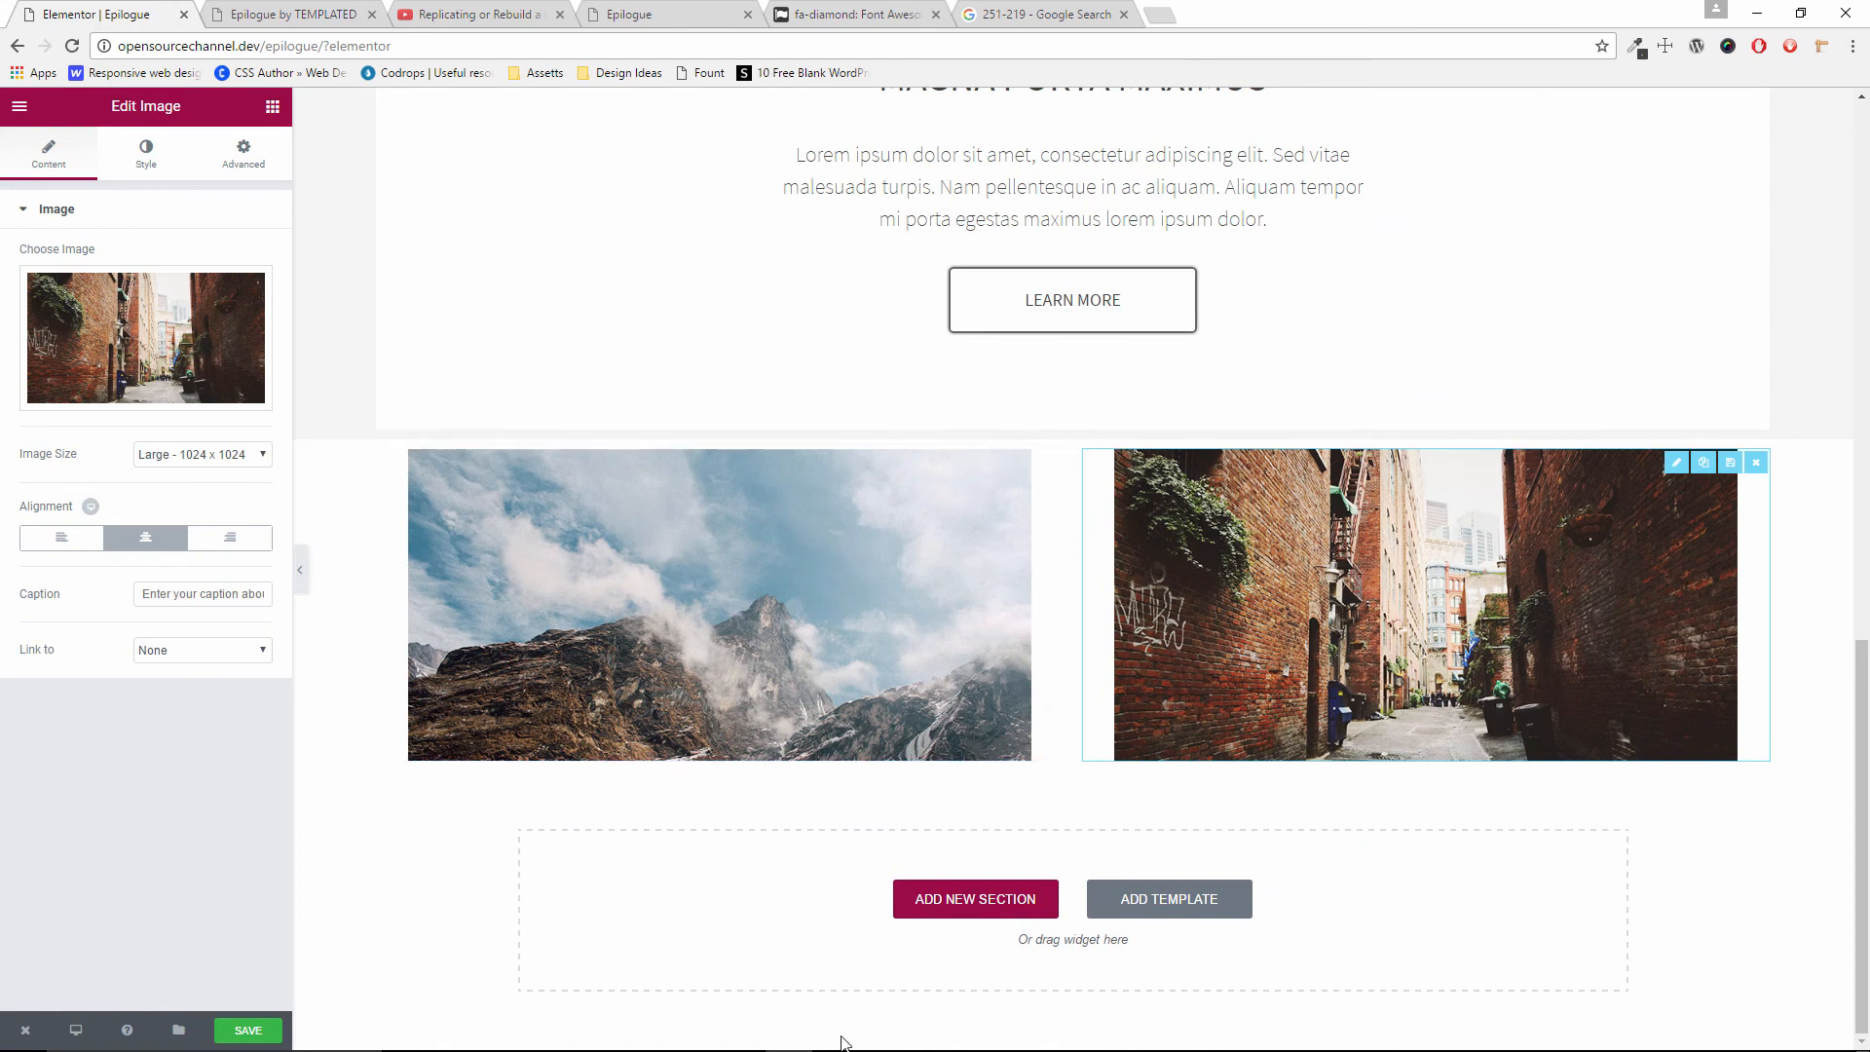
Compare the two-image row with the template page and view it in the full-width preview
left_click(246, 10)
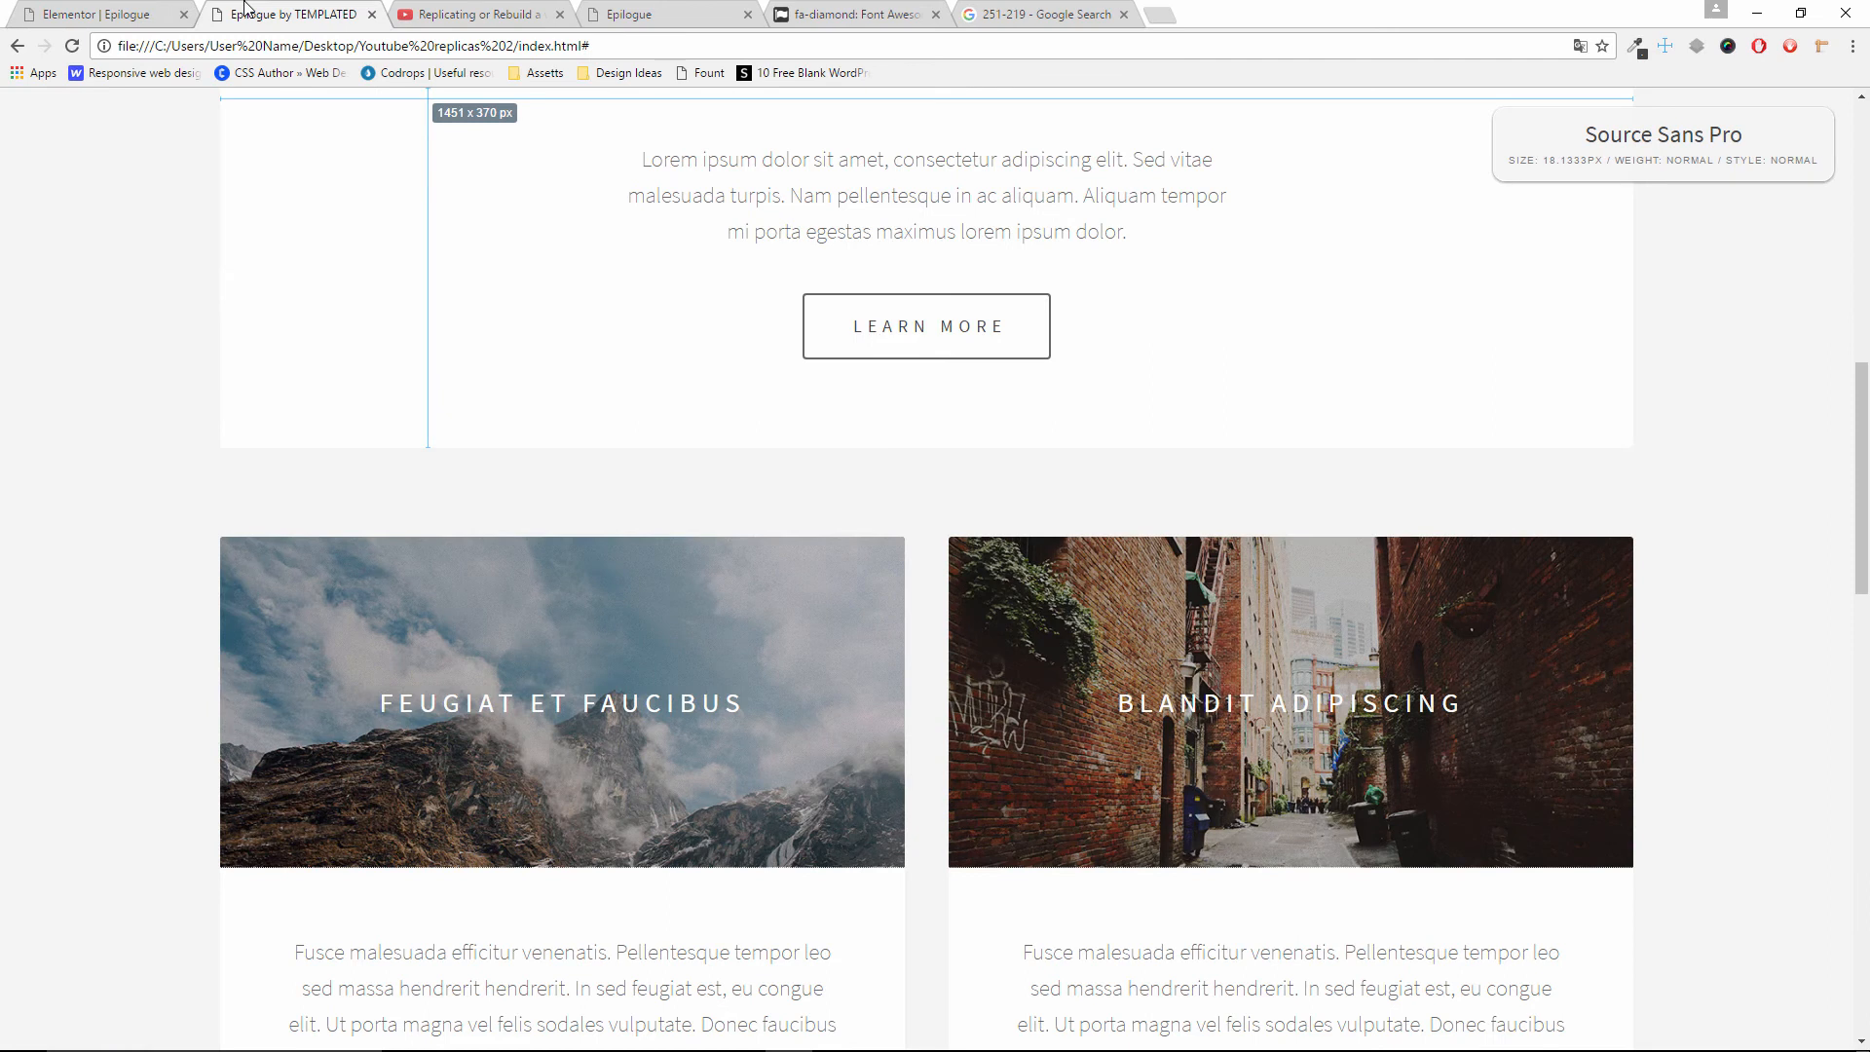
left_click(77, 5)
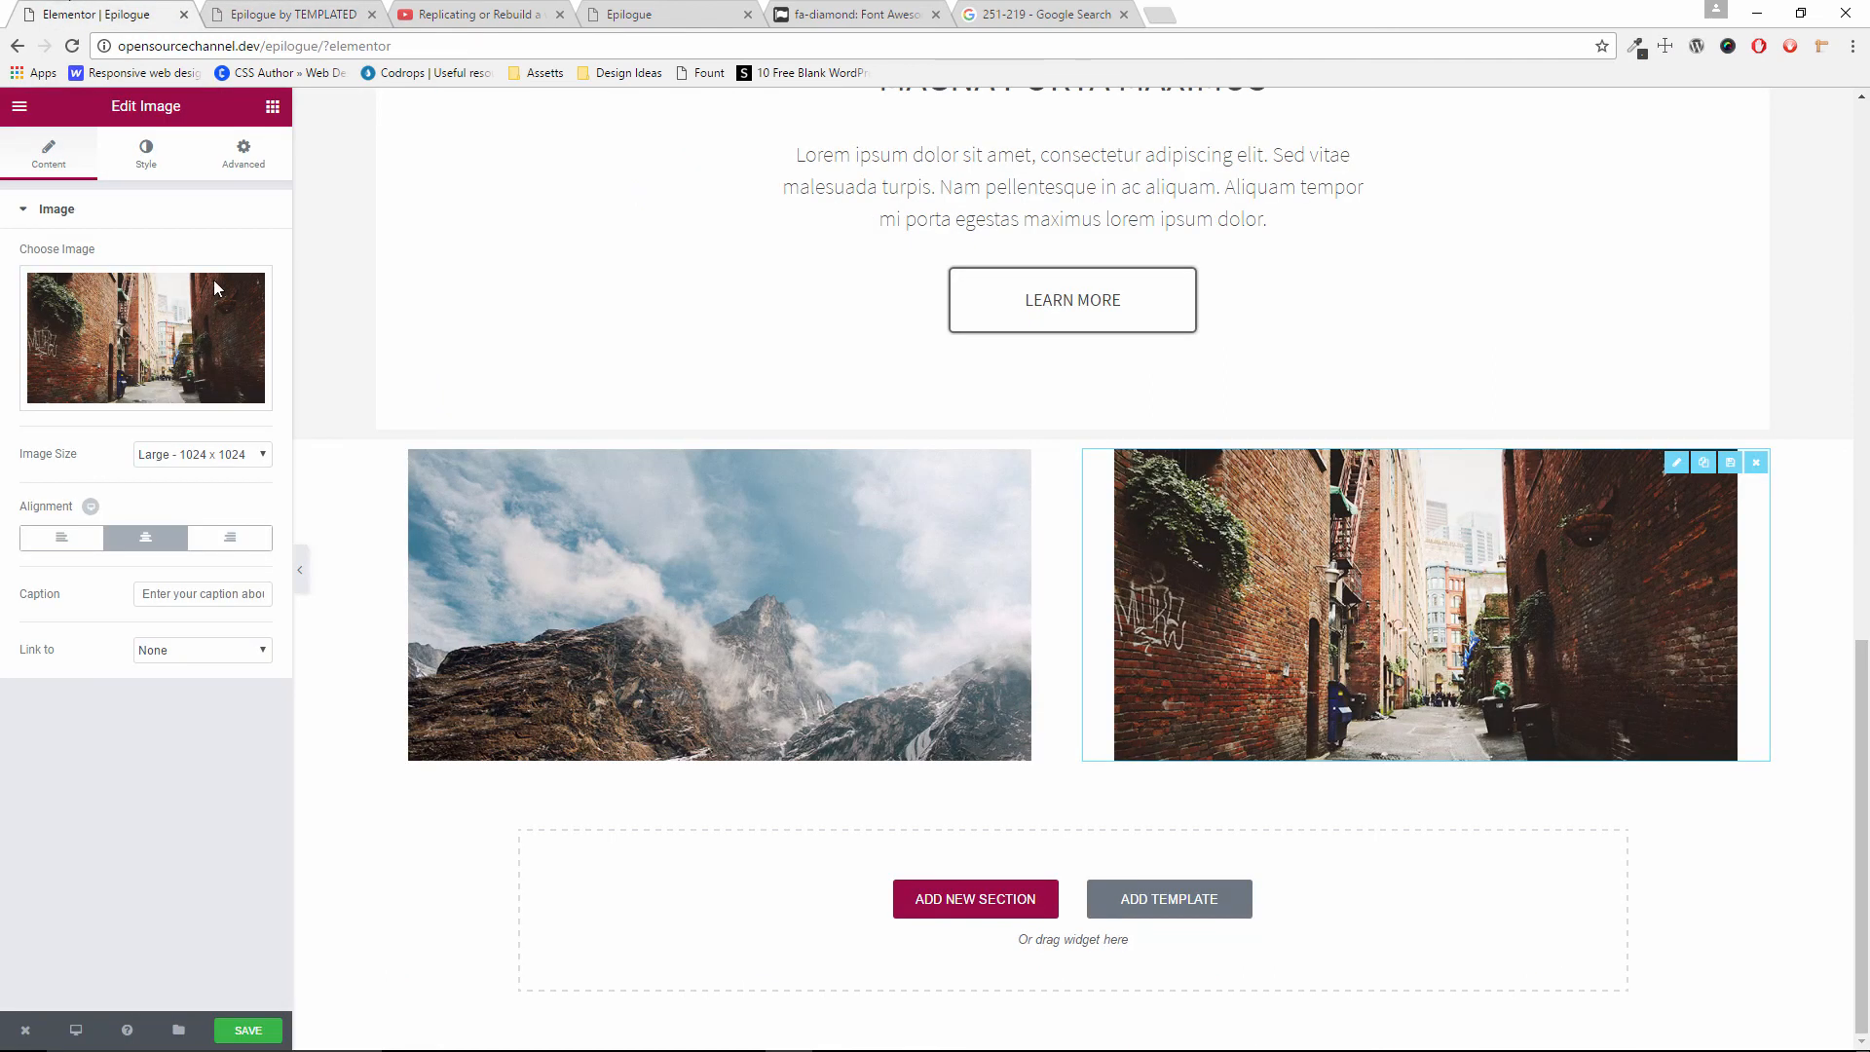
left_click(299, 569)
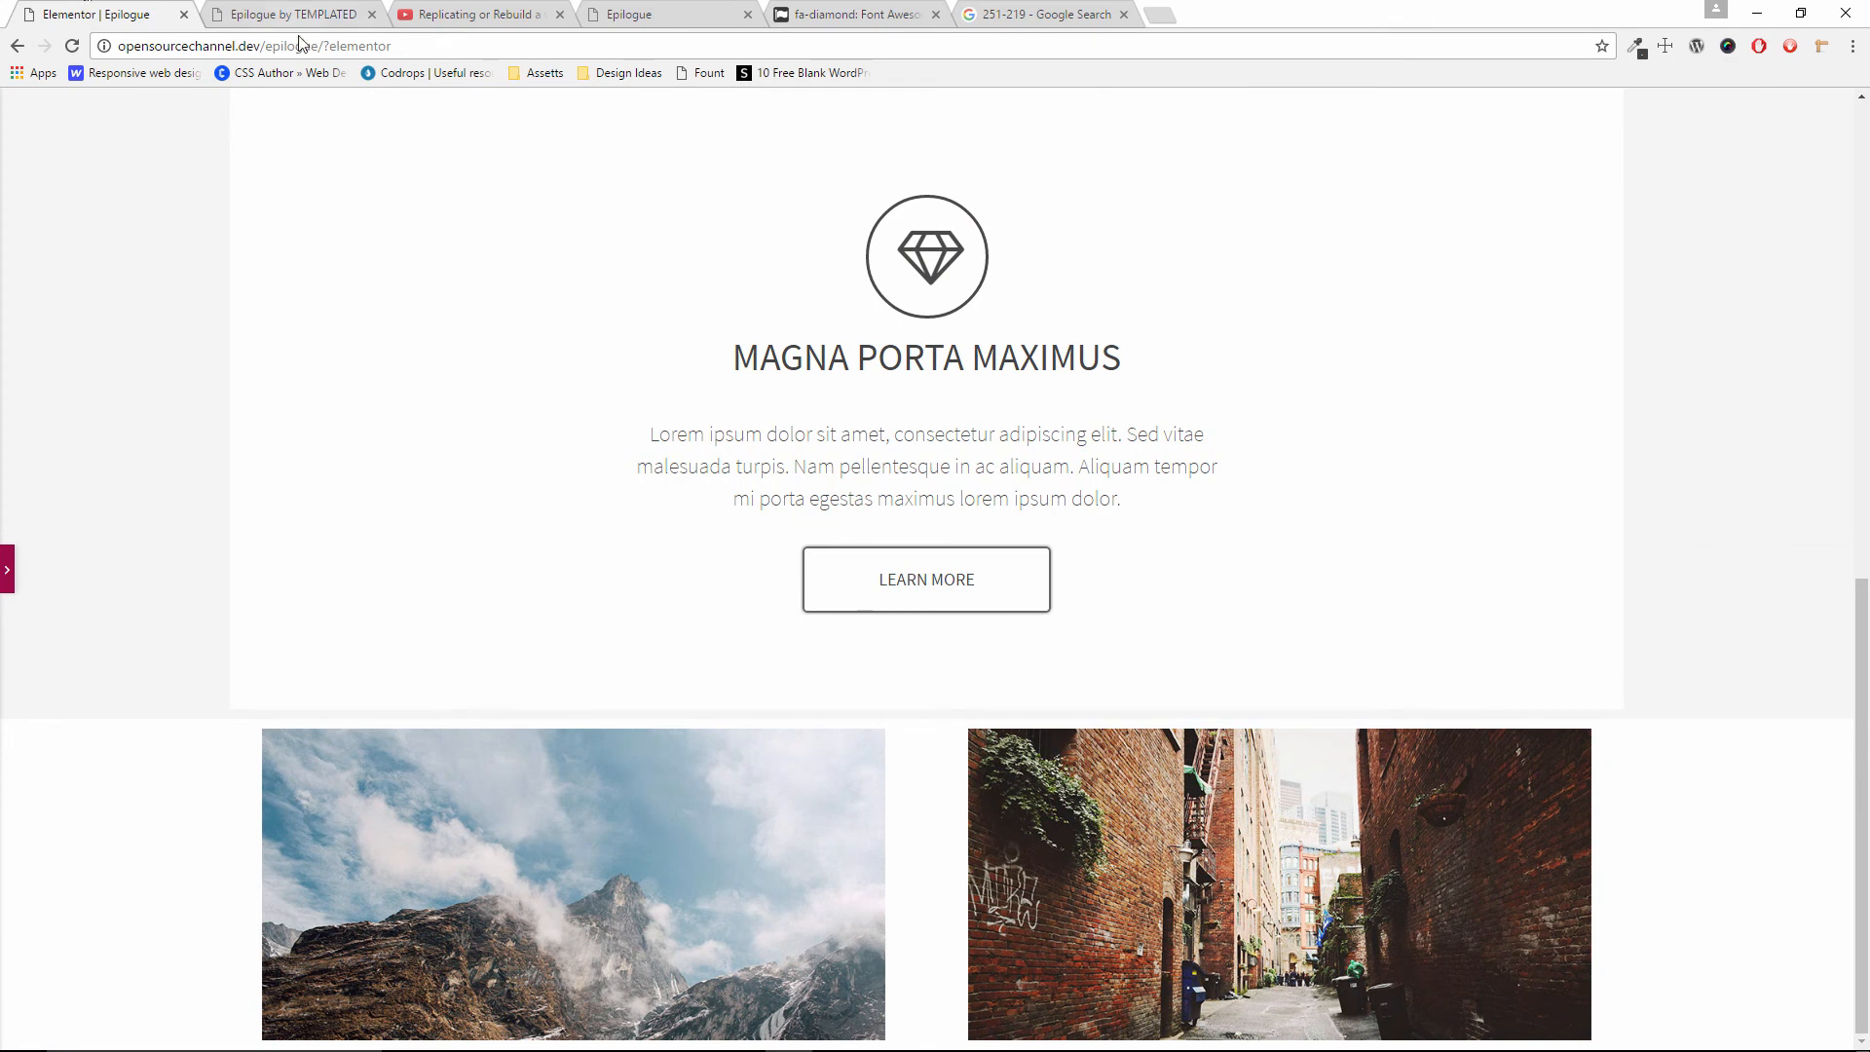
left_click(10, 573)
scroll(859, 807, "down", 3)
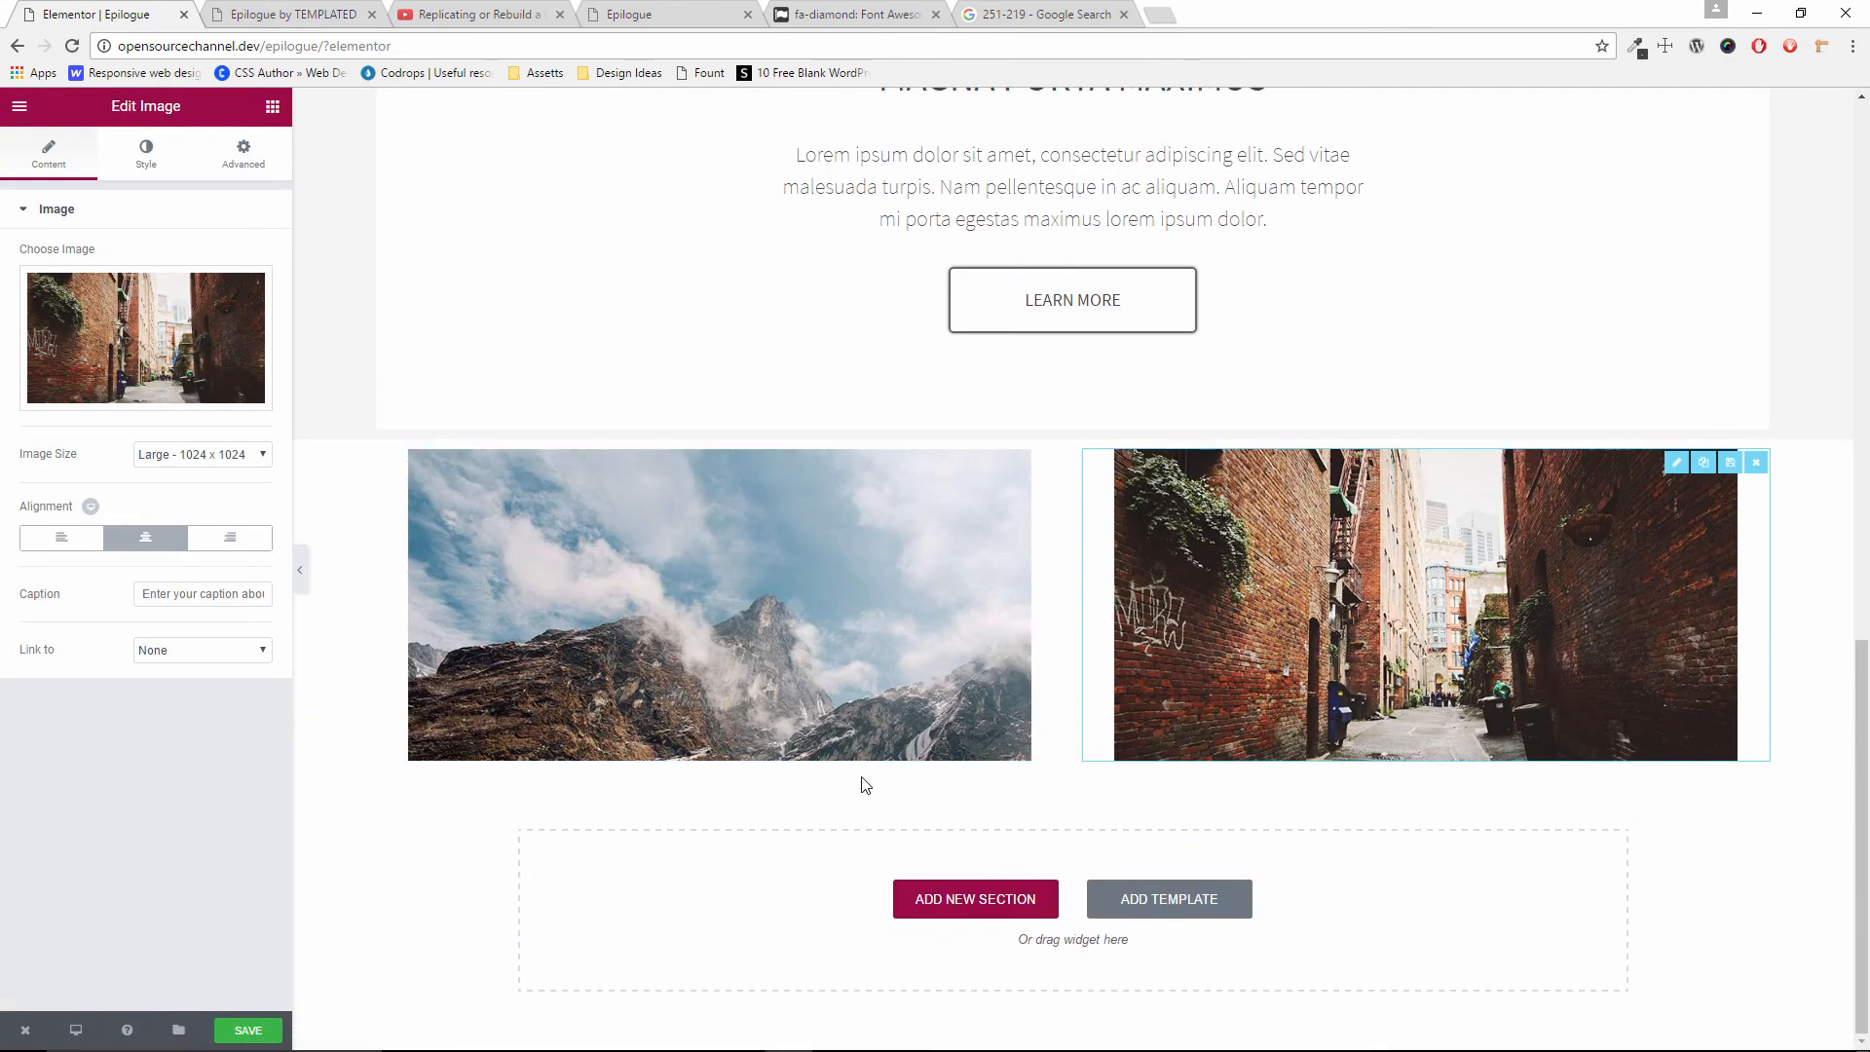
Set the image size of both the mountain image and the alley image to Full
left_click(728, 646)
left_click(159, 457)
left_click(151, 539)
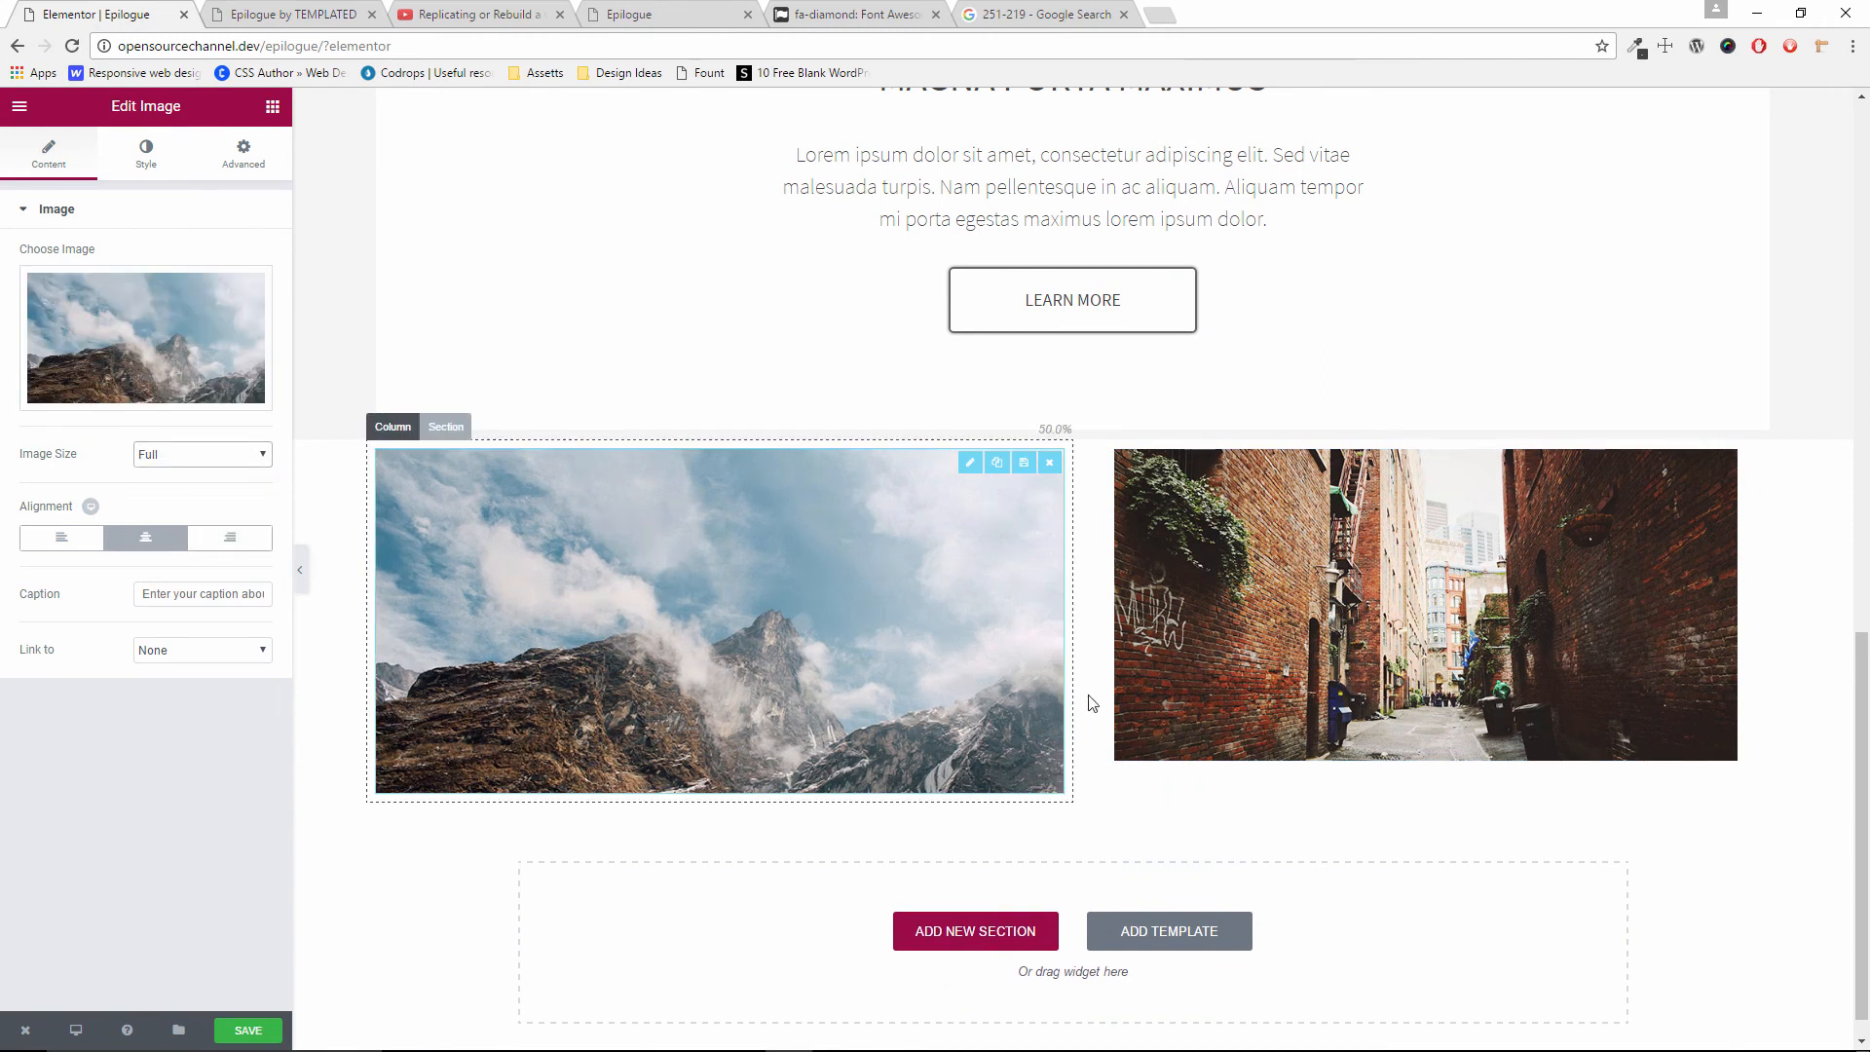
left_click(1267, 696)
left_click(164, 465)
left_click(151, 539)
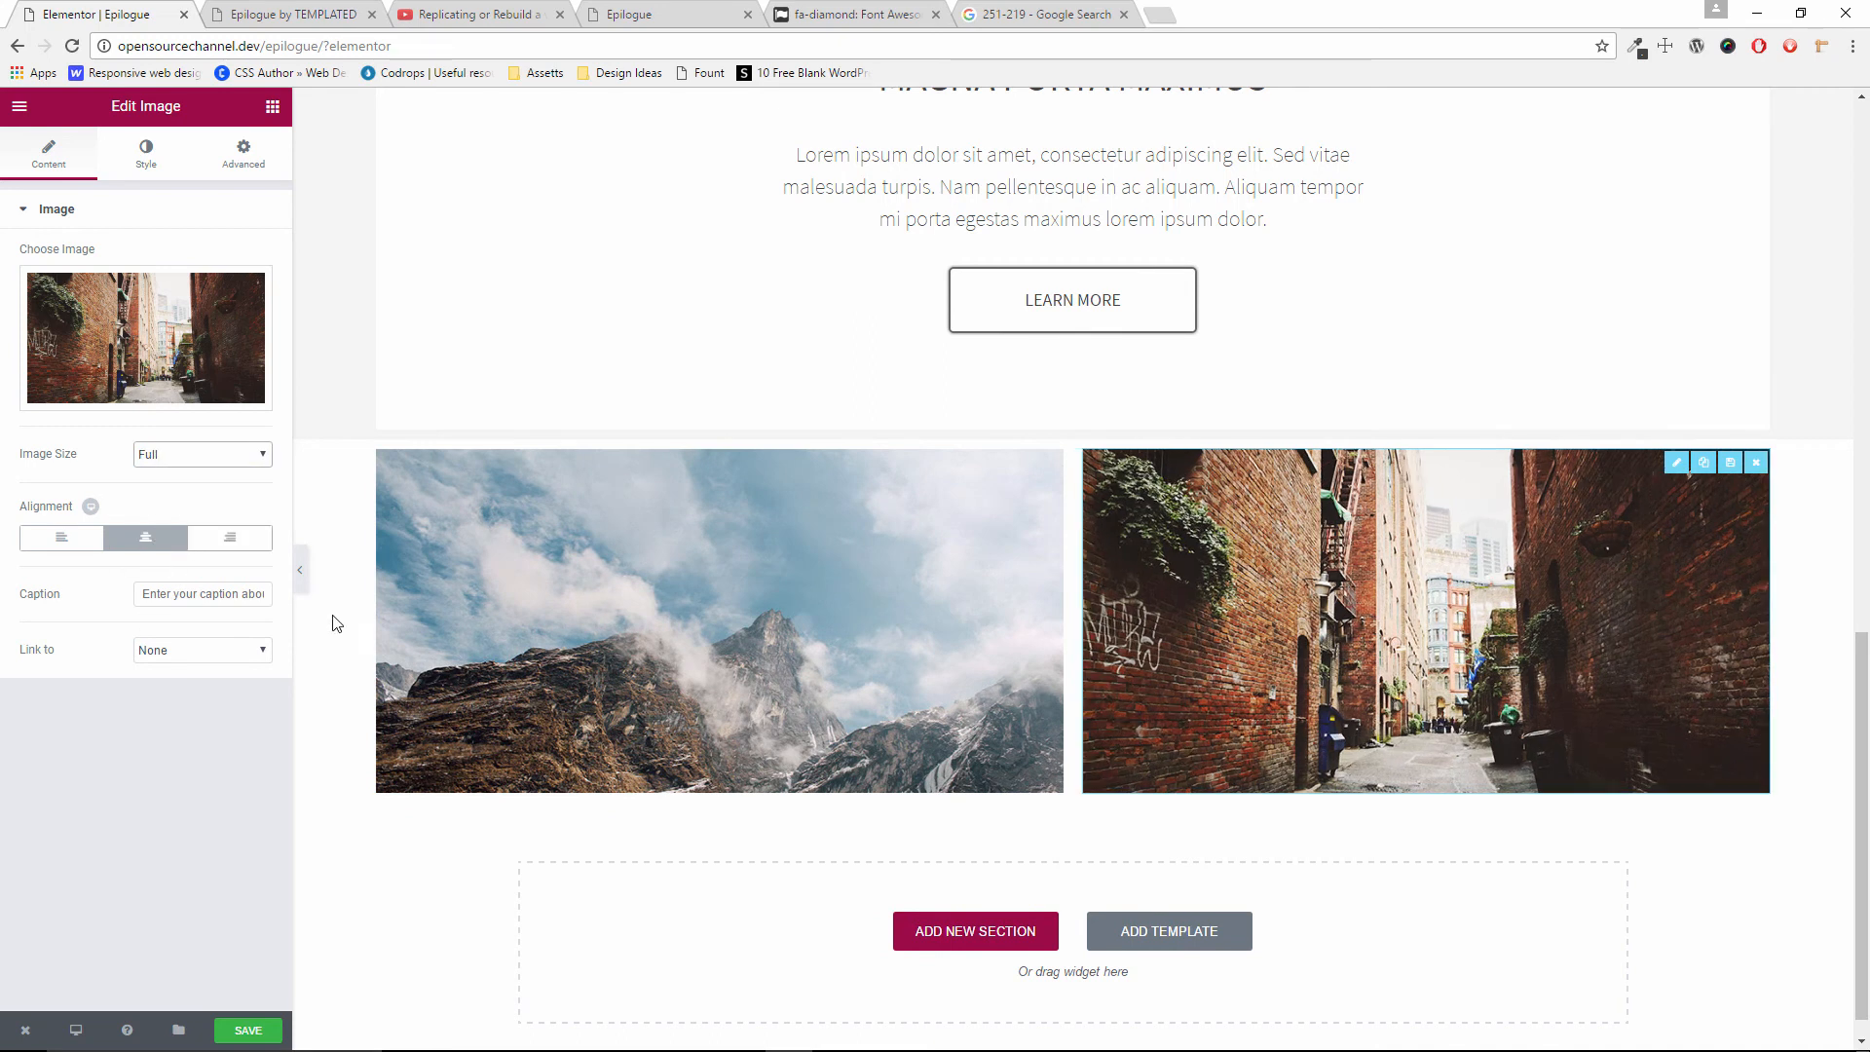
Compare the enlarged image row in the full-width preview with the matching row on the template page
left_click(300, 570)
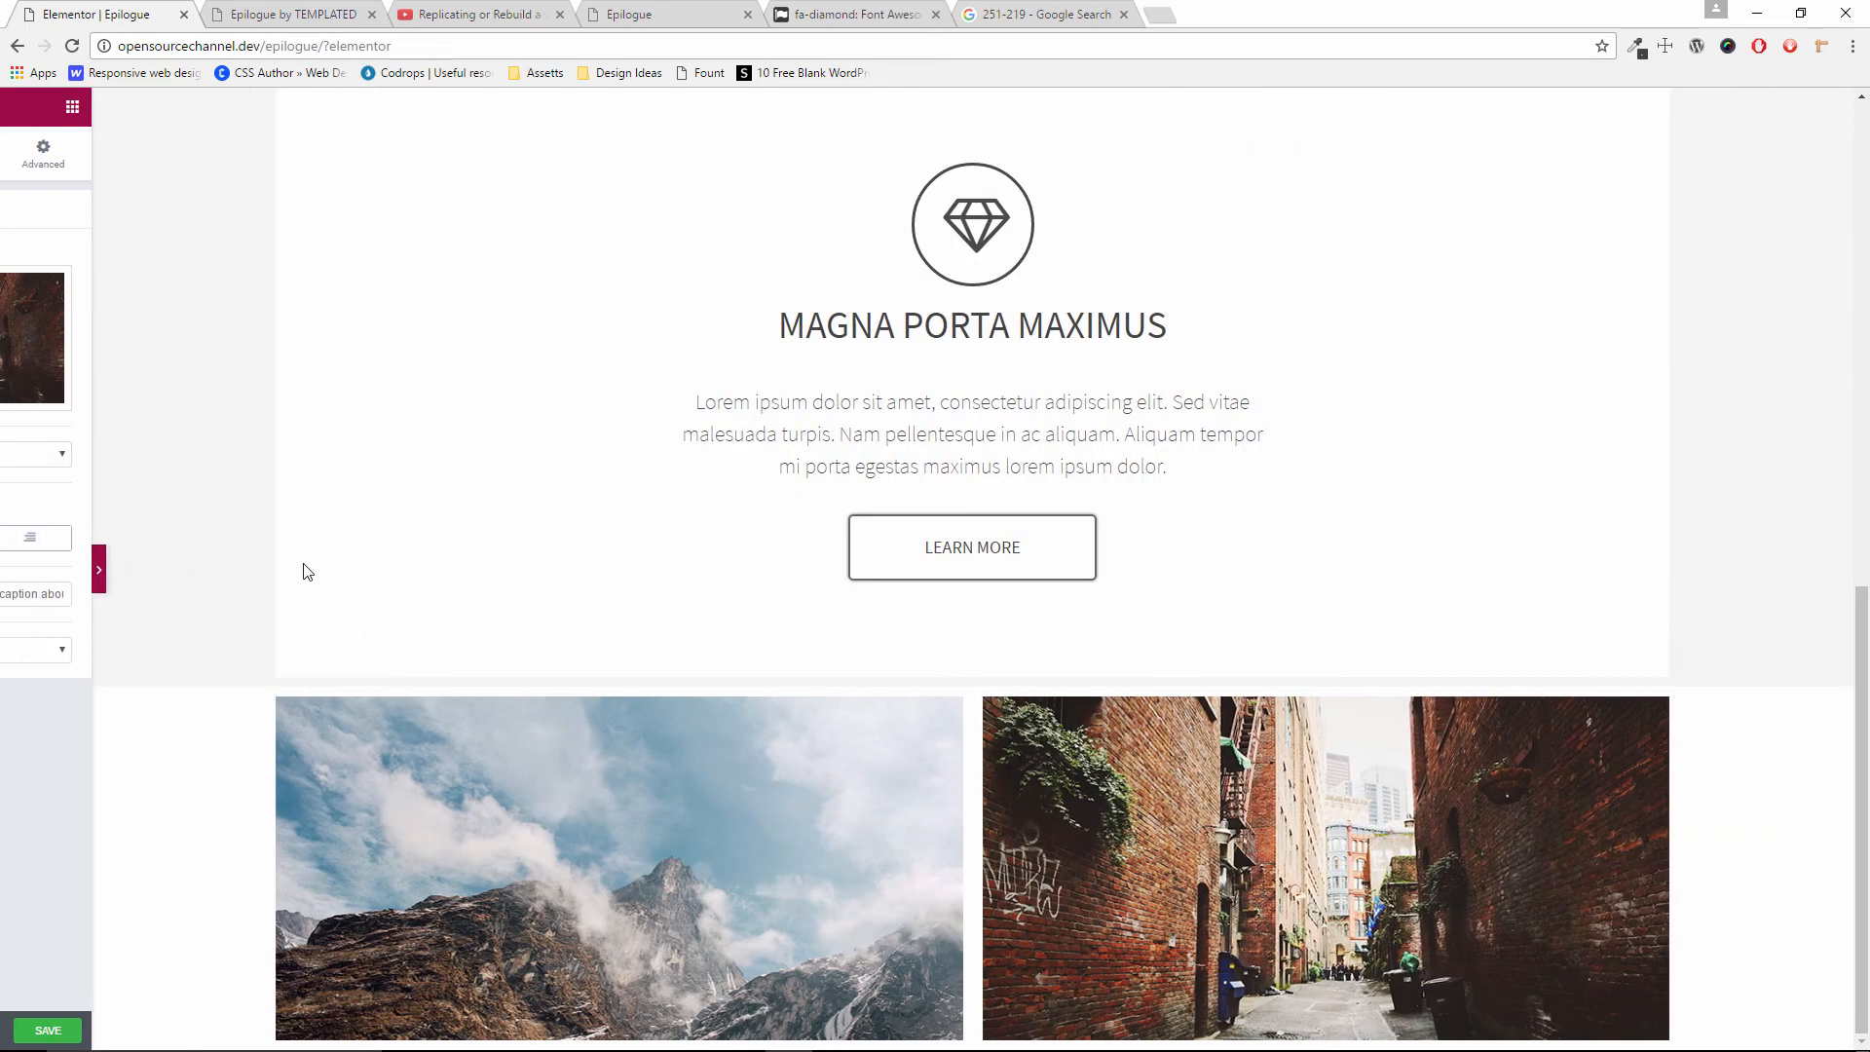
left_click(218, 10)
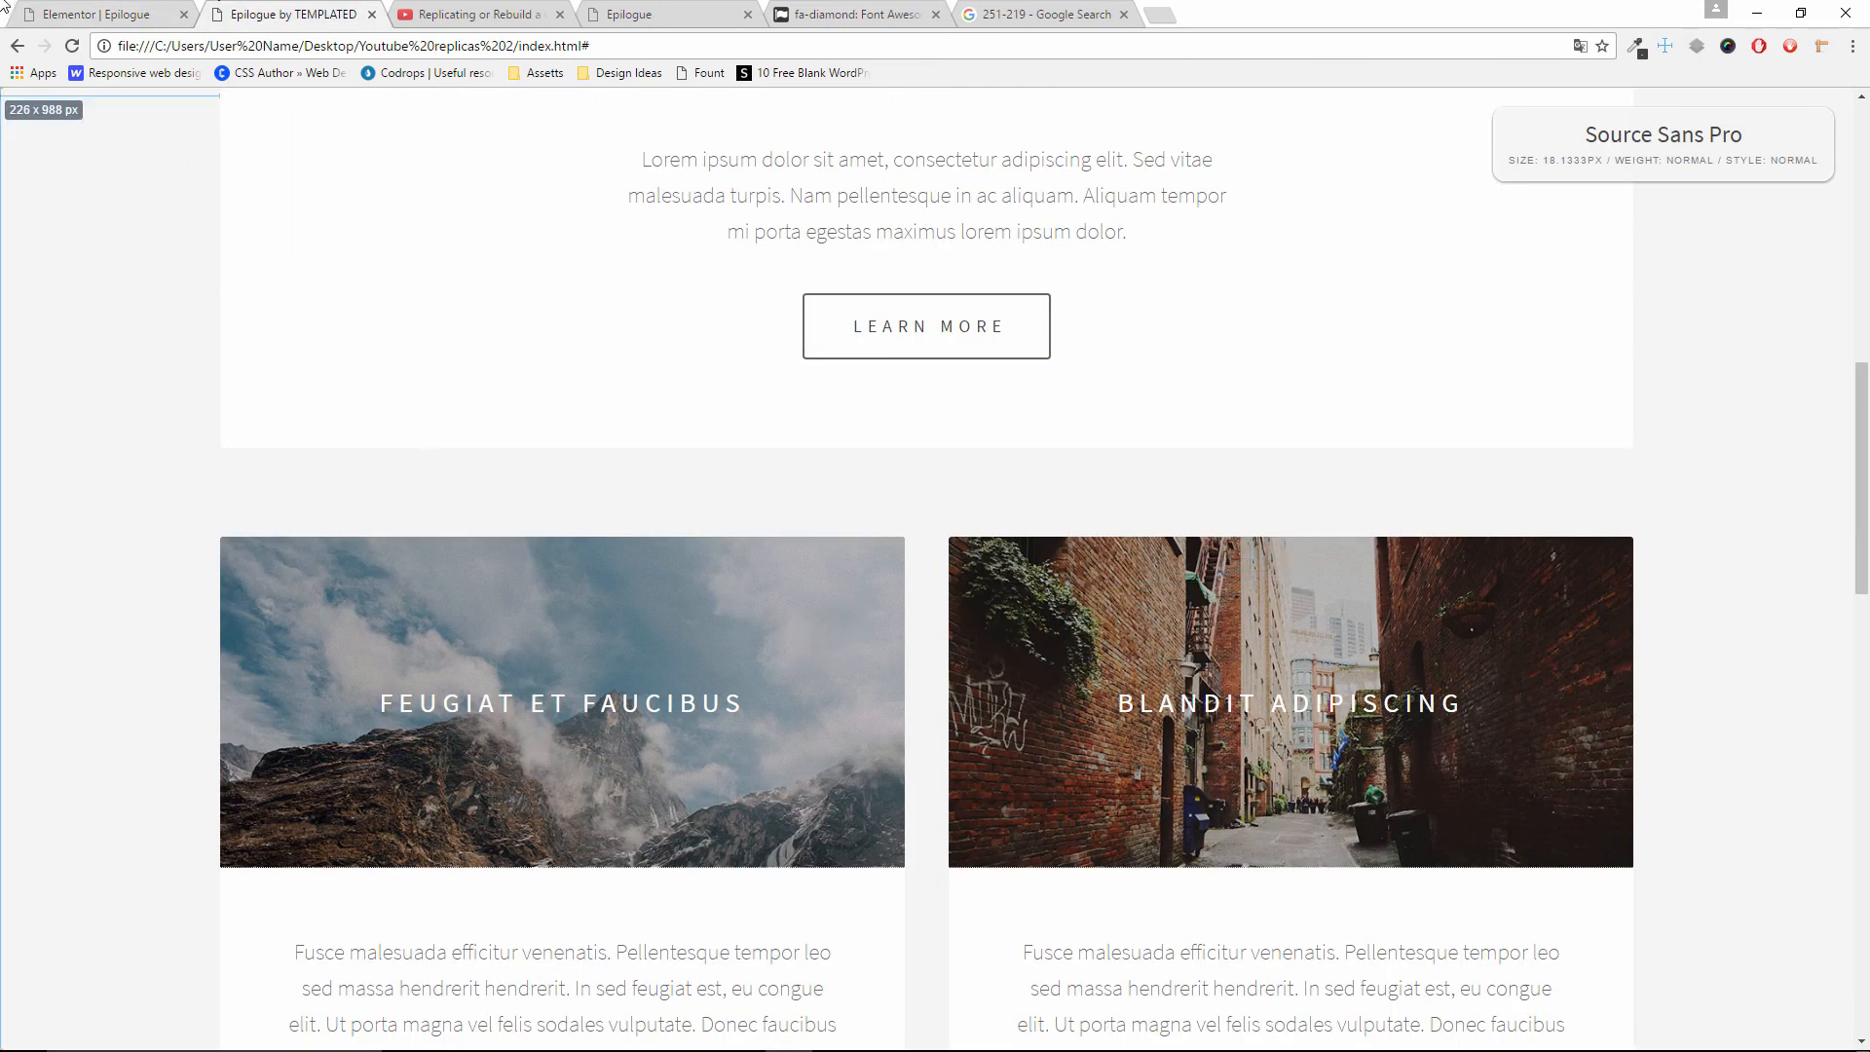
left_click(83, 12)
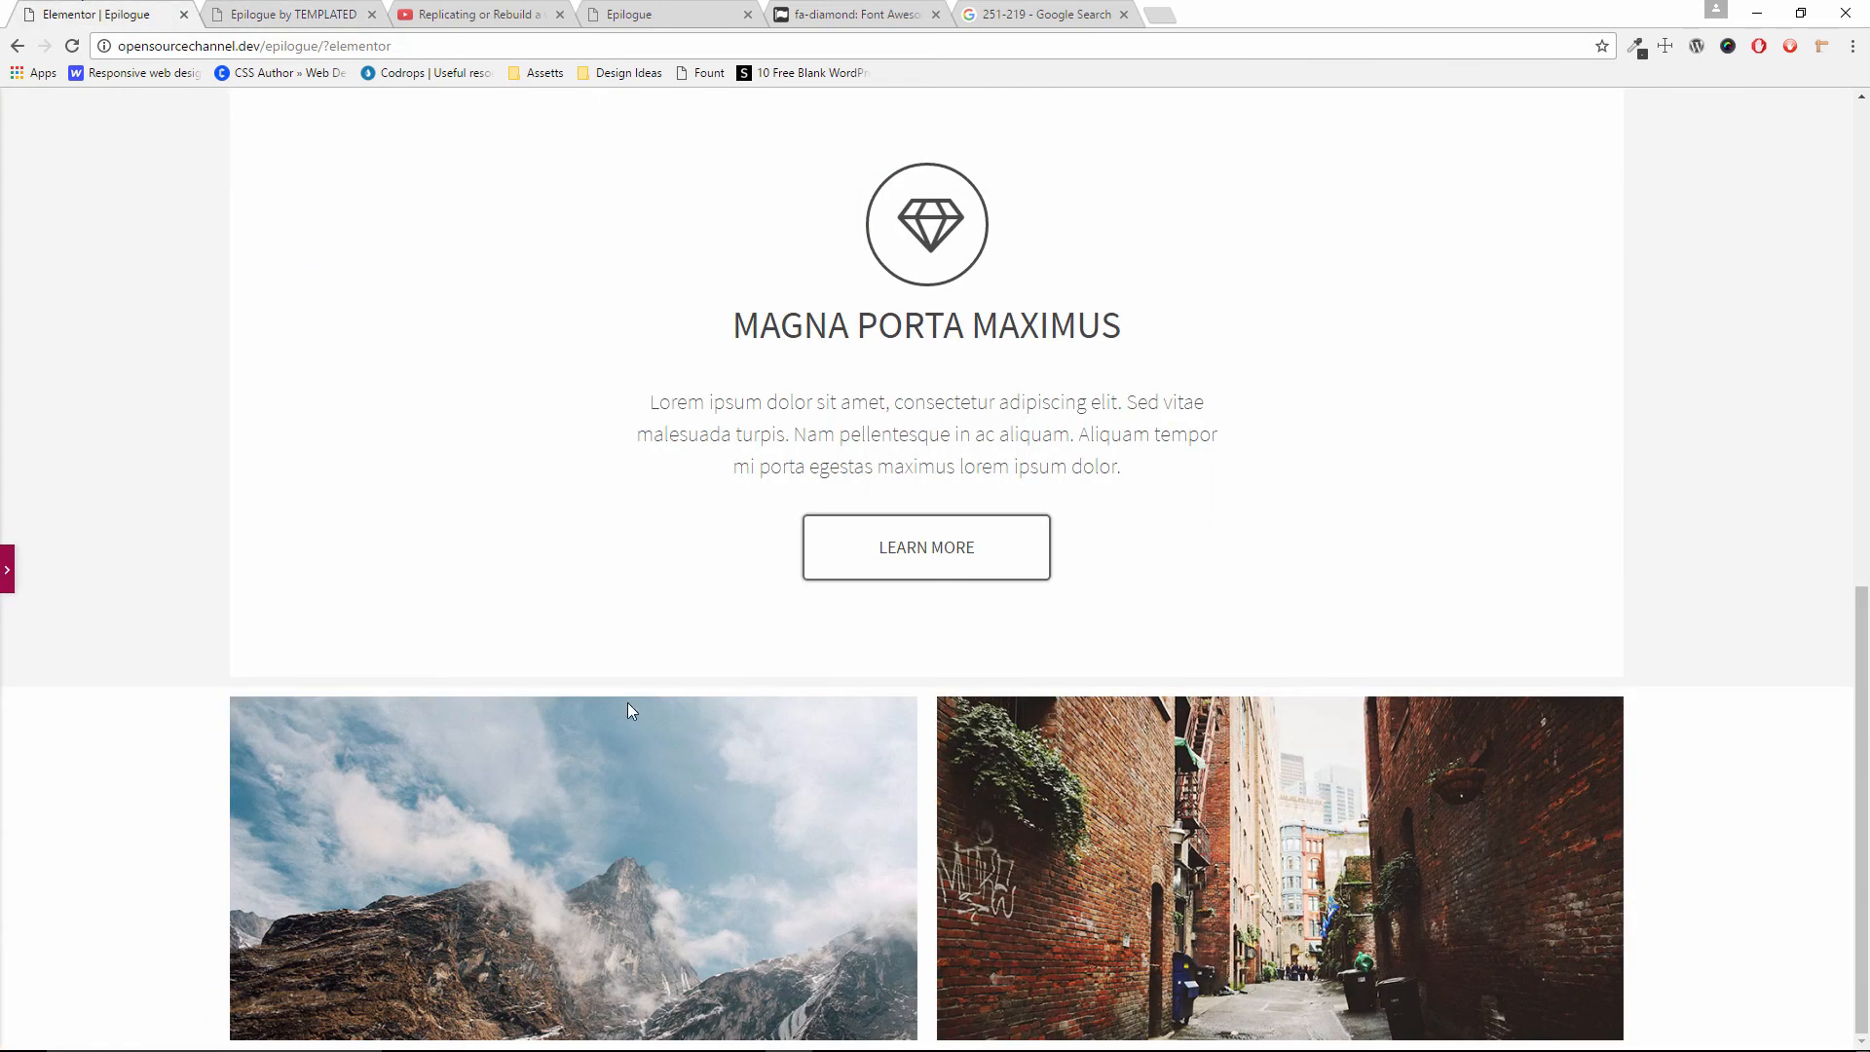
left_click(255, 8)
left_click(49, 8)
scroll(530, 760, "up", 4)
scroll(530, 760, "down", 4)
left_click(7, 574)
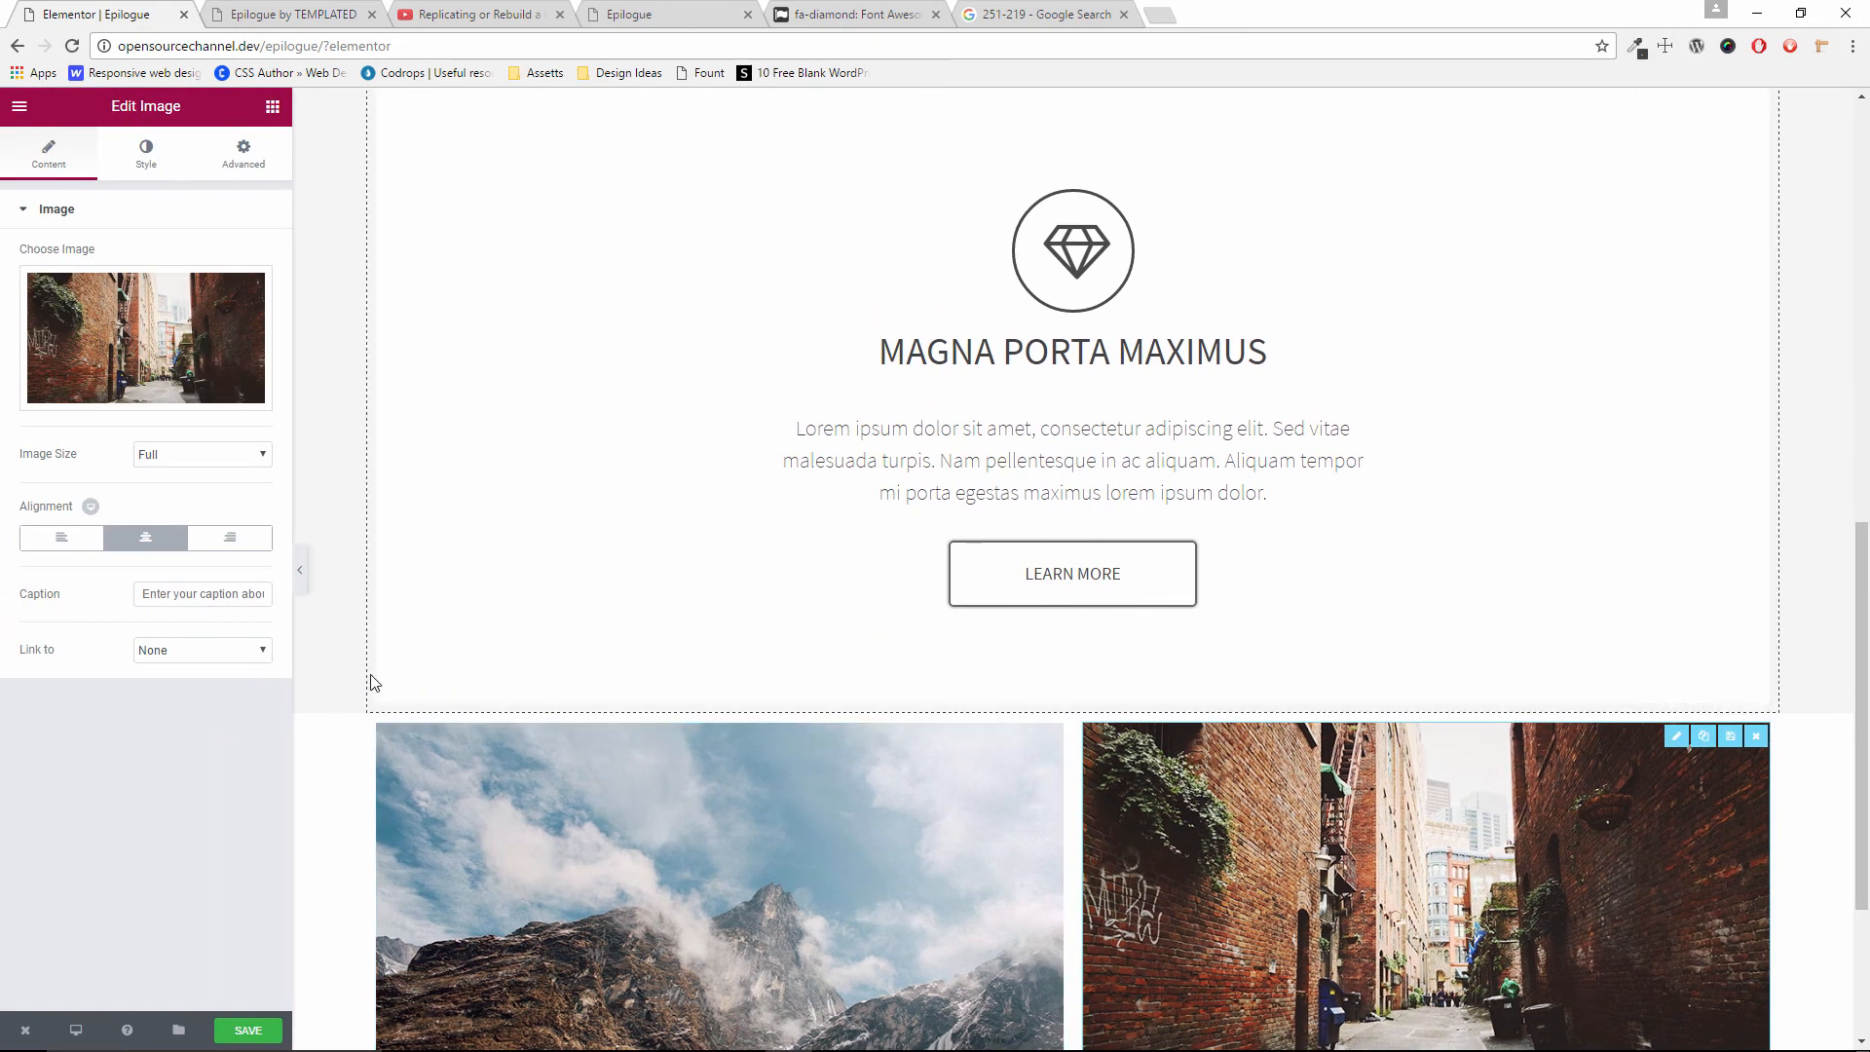
Copy the hex value of the Magna Porta Maximus section's background color
scroll(604, 891, "up", 5)
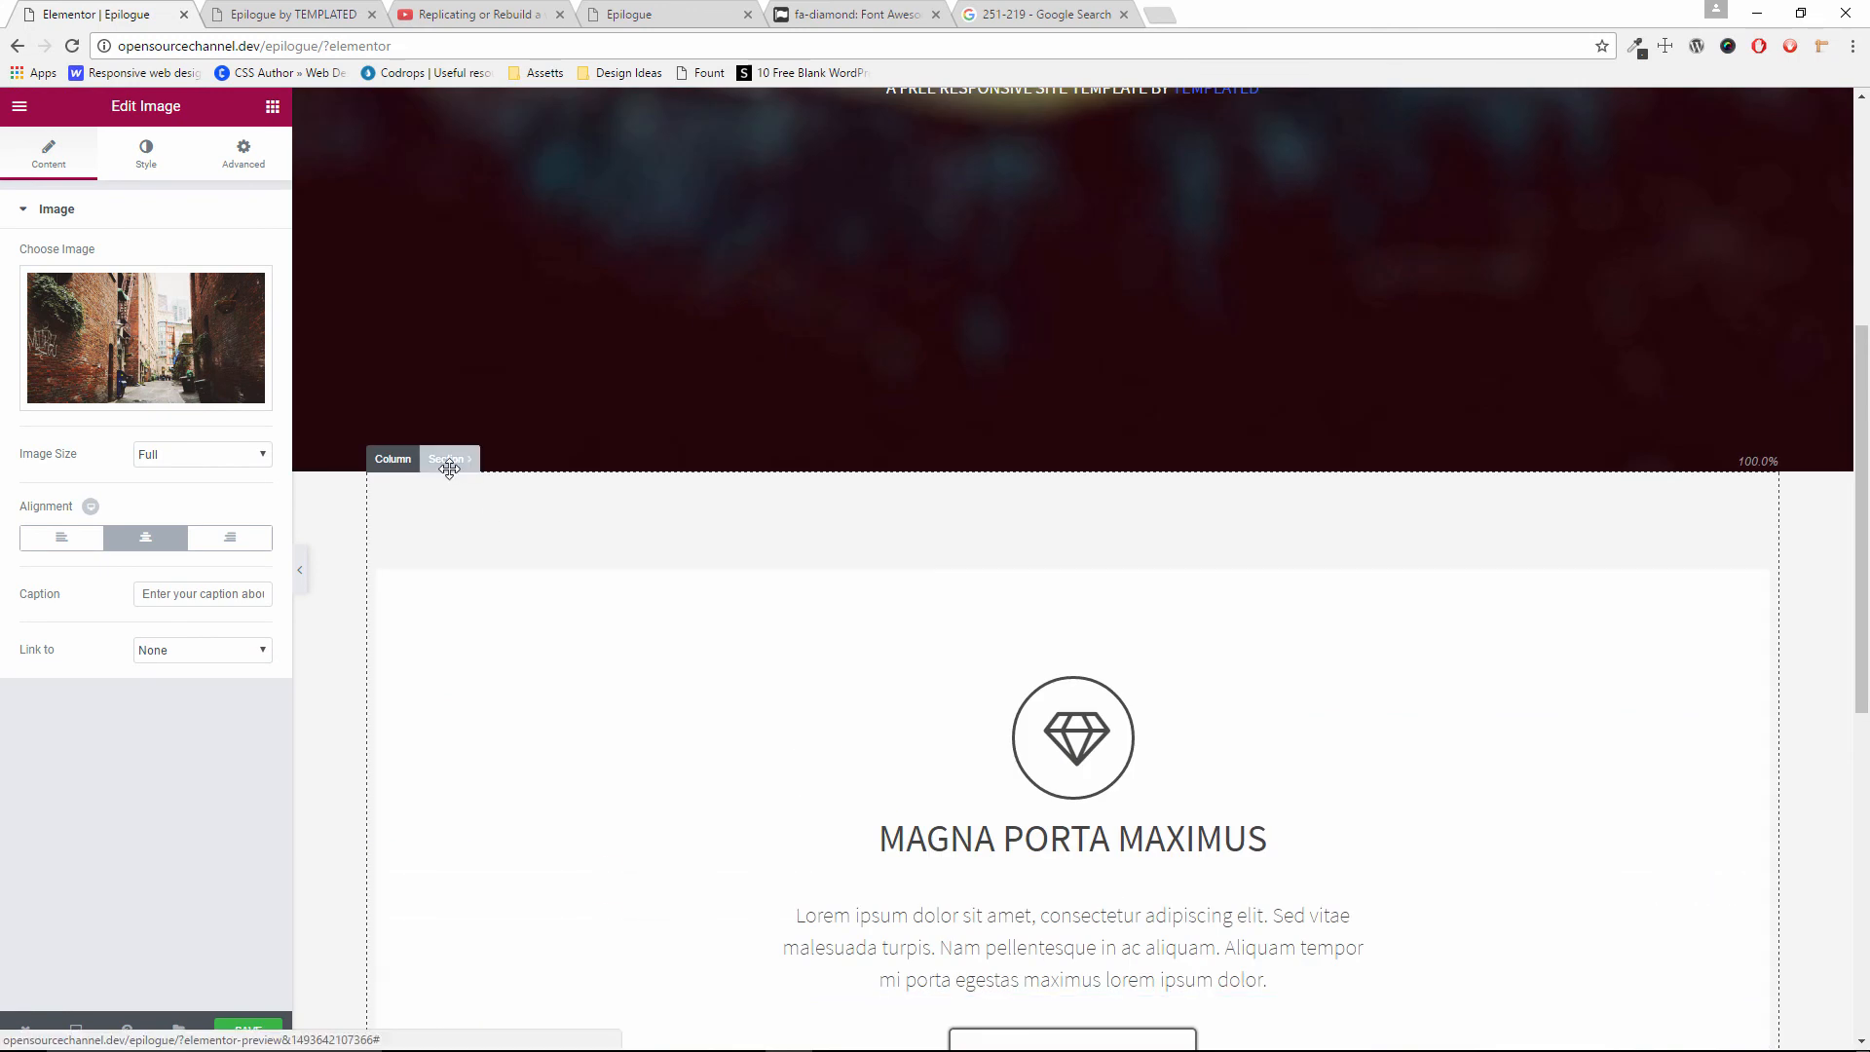
left_click(447, 466)
left_click(146, 159)
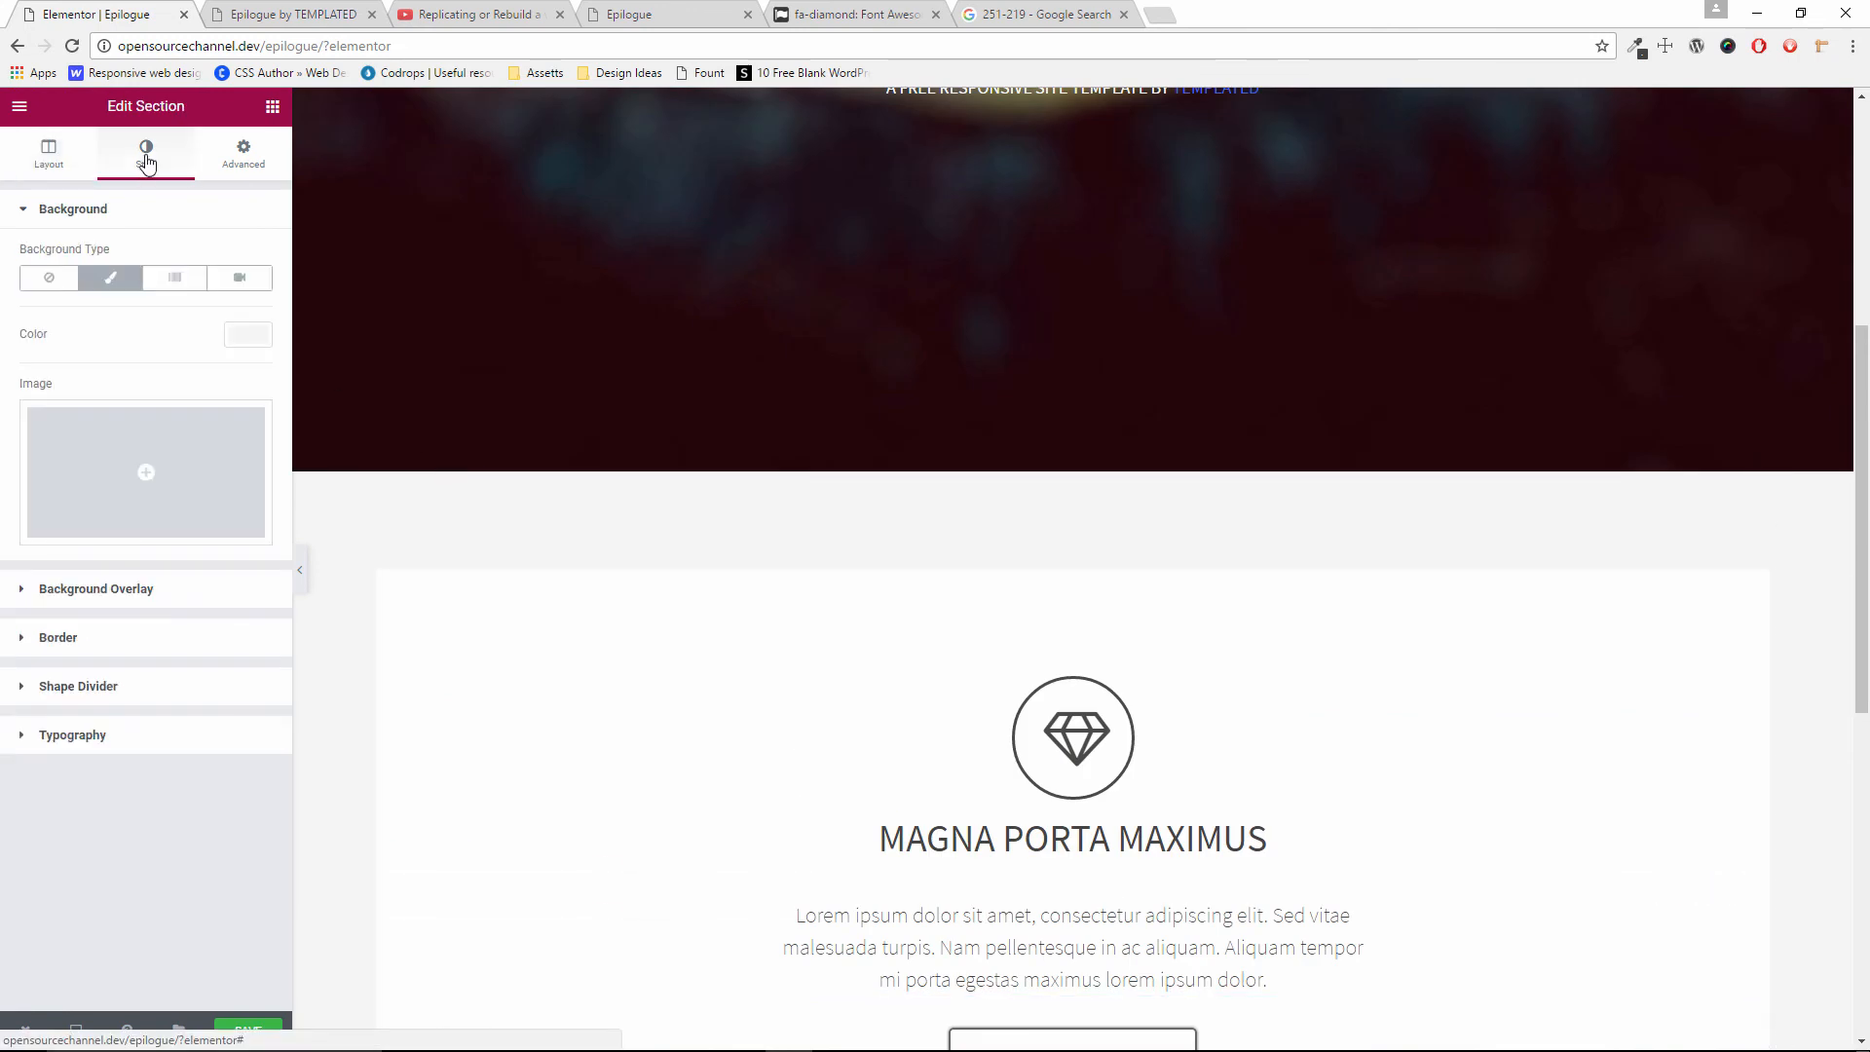
left_click(240, 338)
left_click_drag(113, 342, 20, 338)
right_click(42, 330)
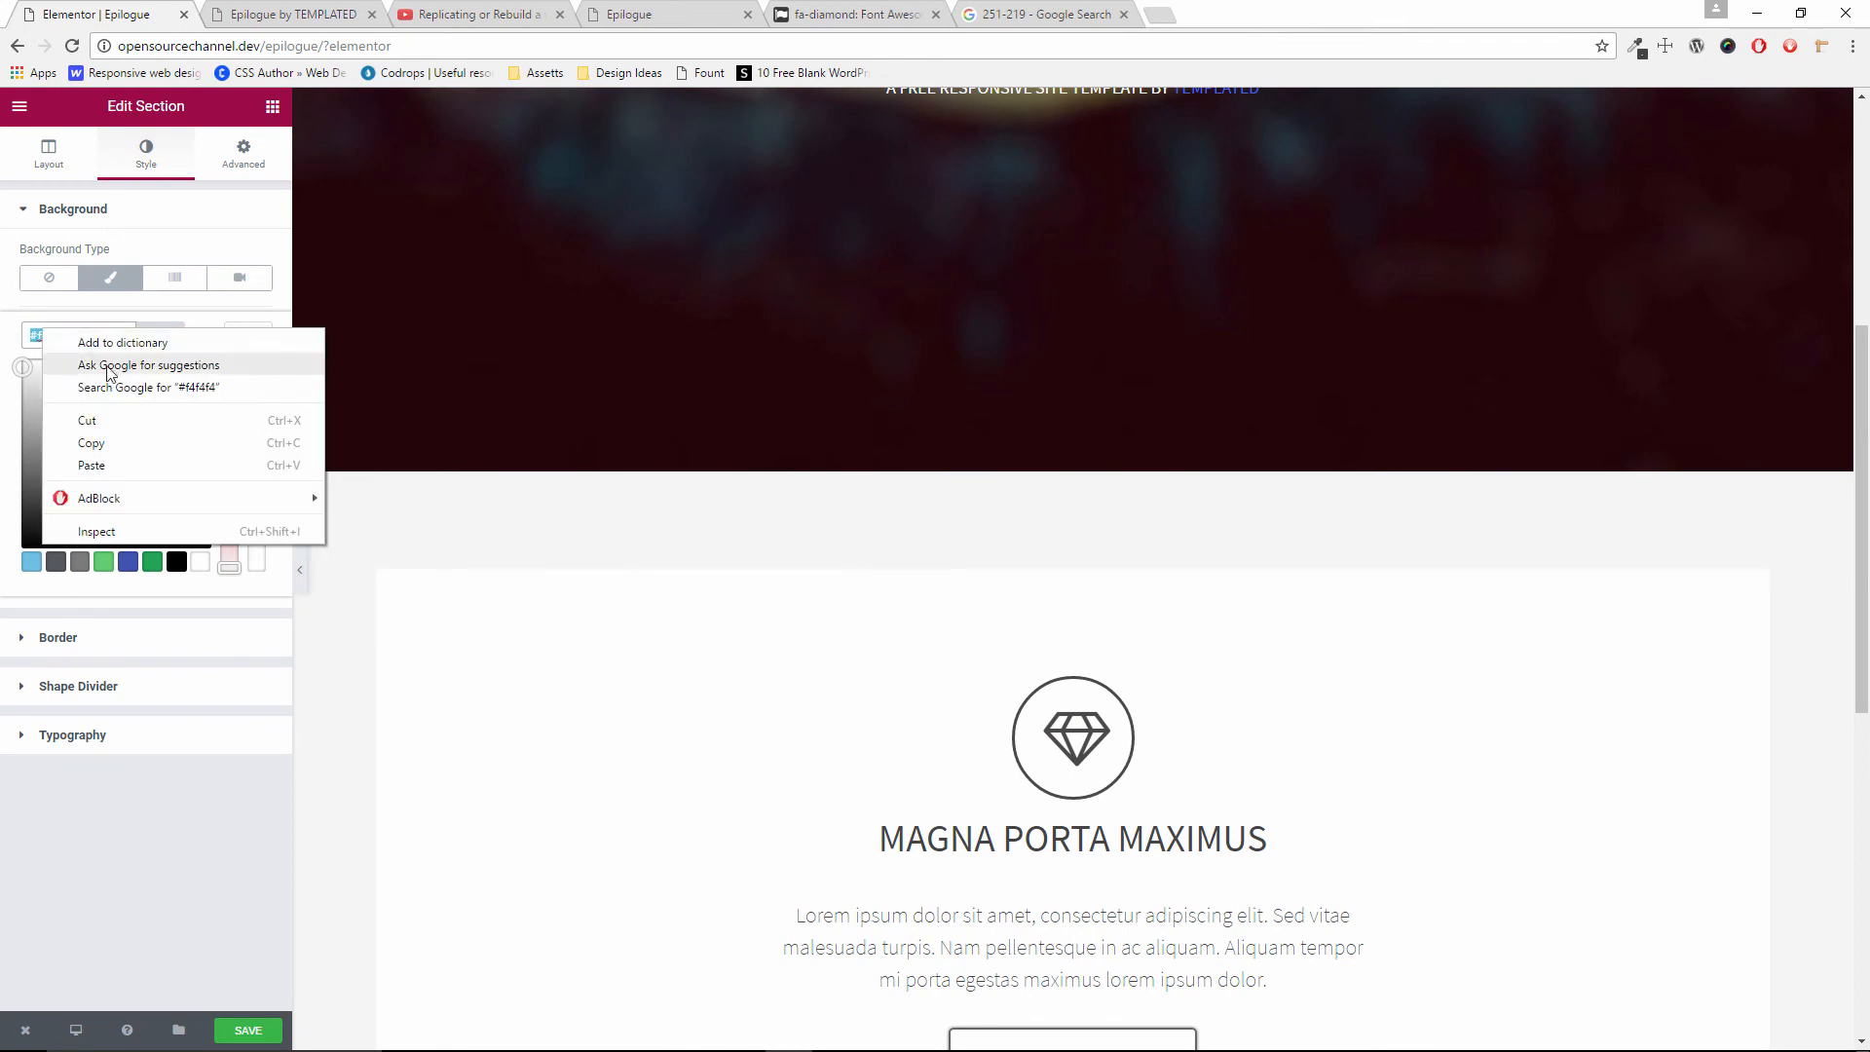
left_click(115, 443)
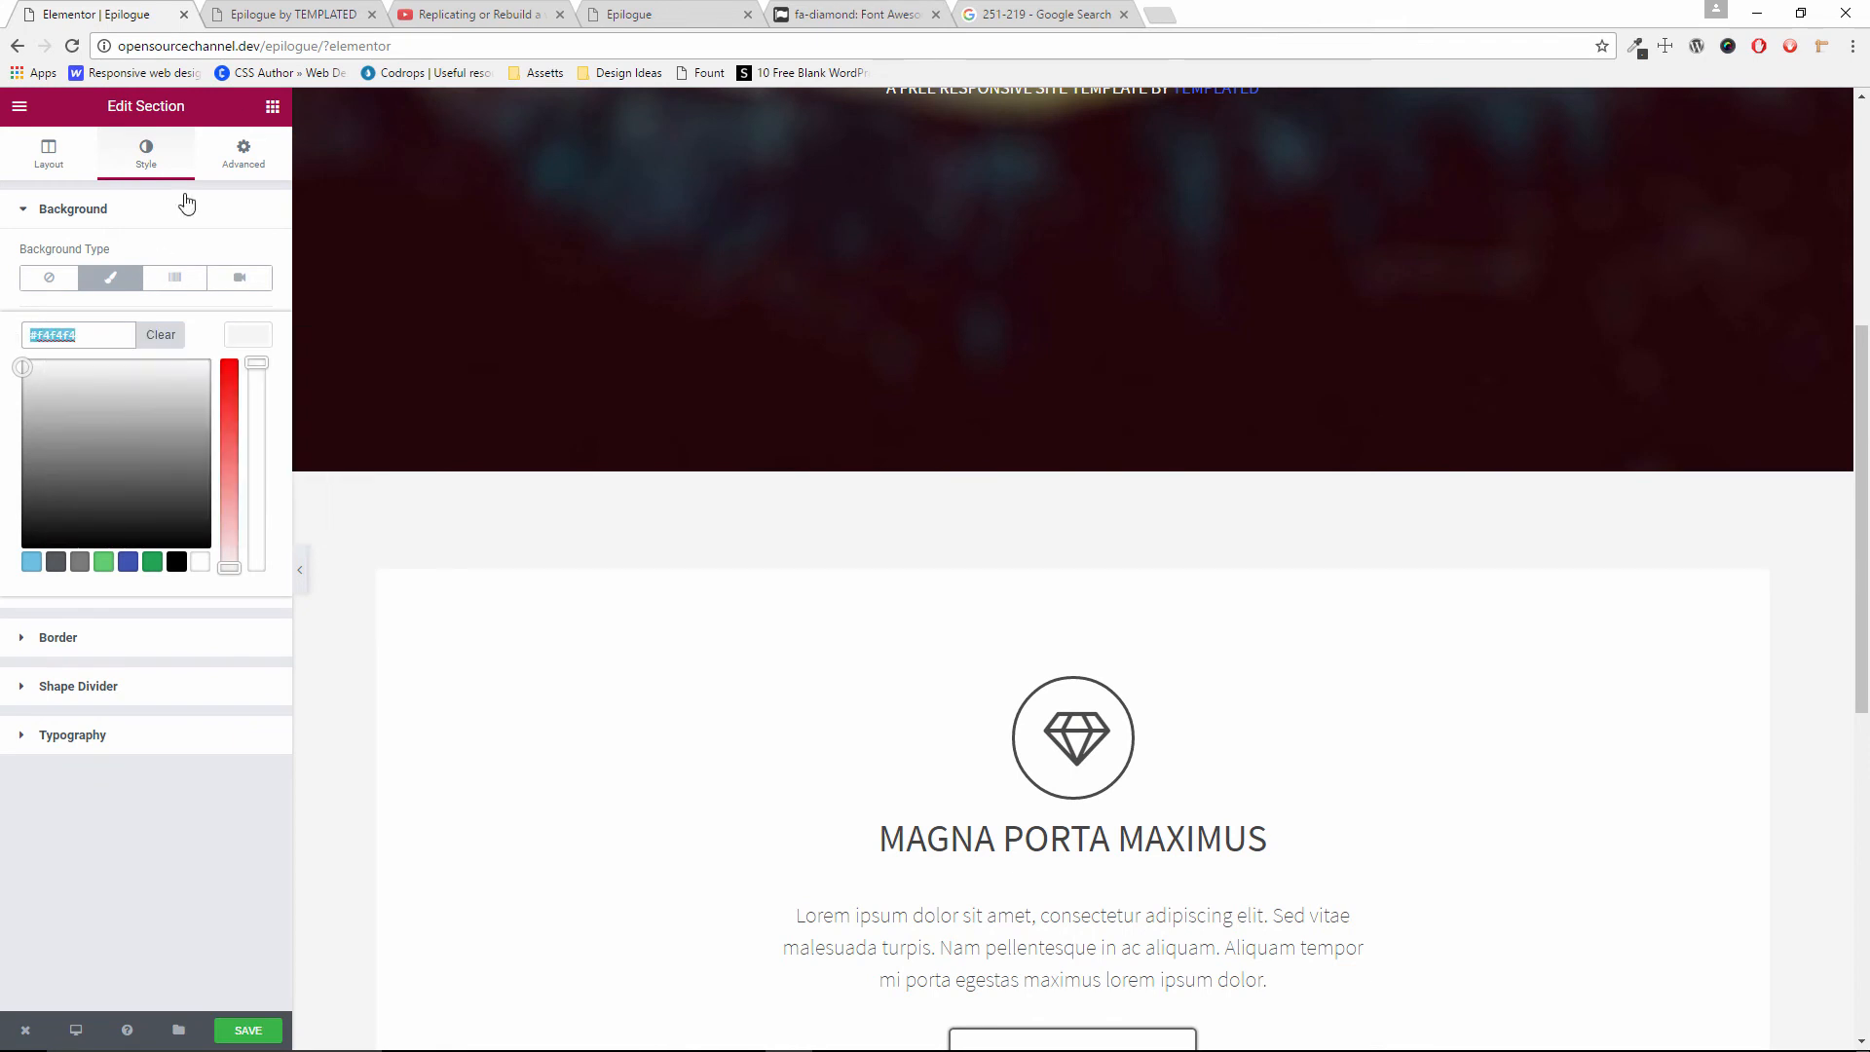
Give the two-image section a classic background with the copied color #f4f4f4
scroll(620, 622, "down", 8)
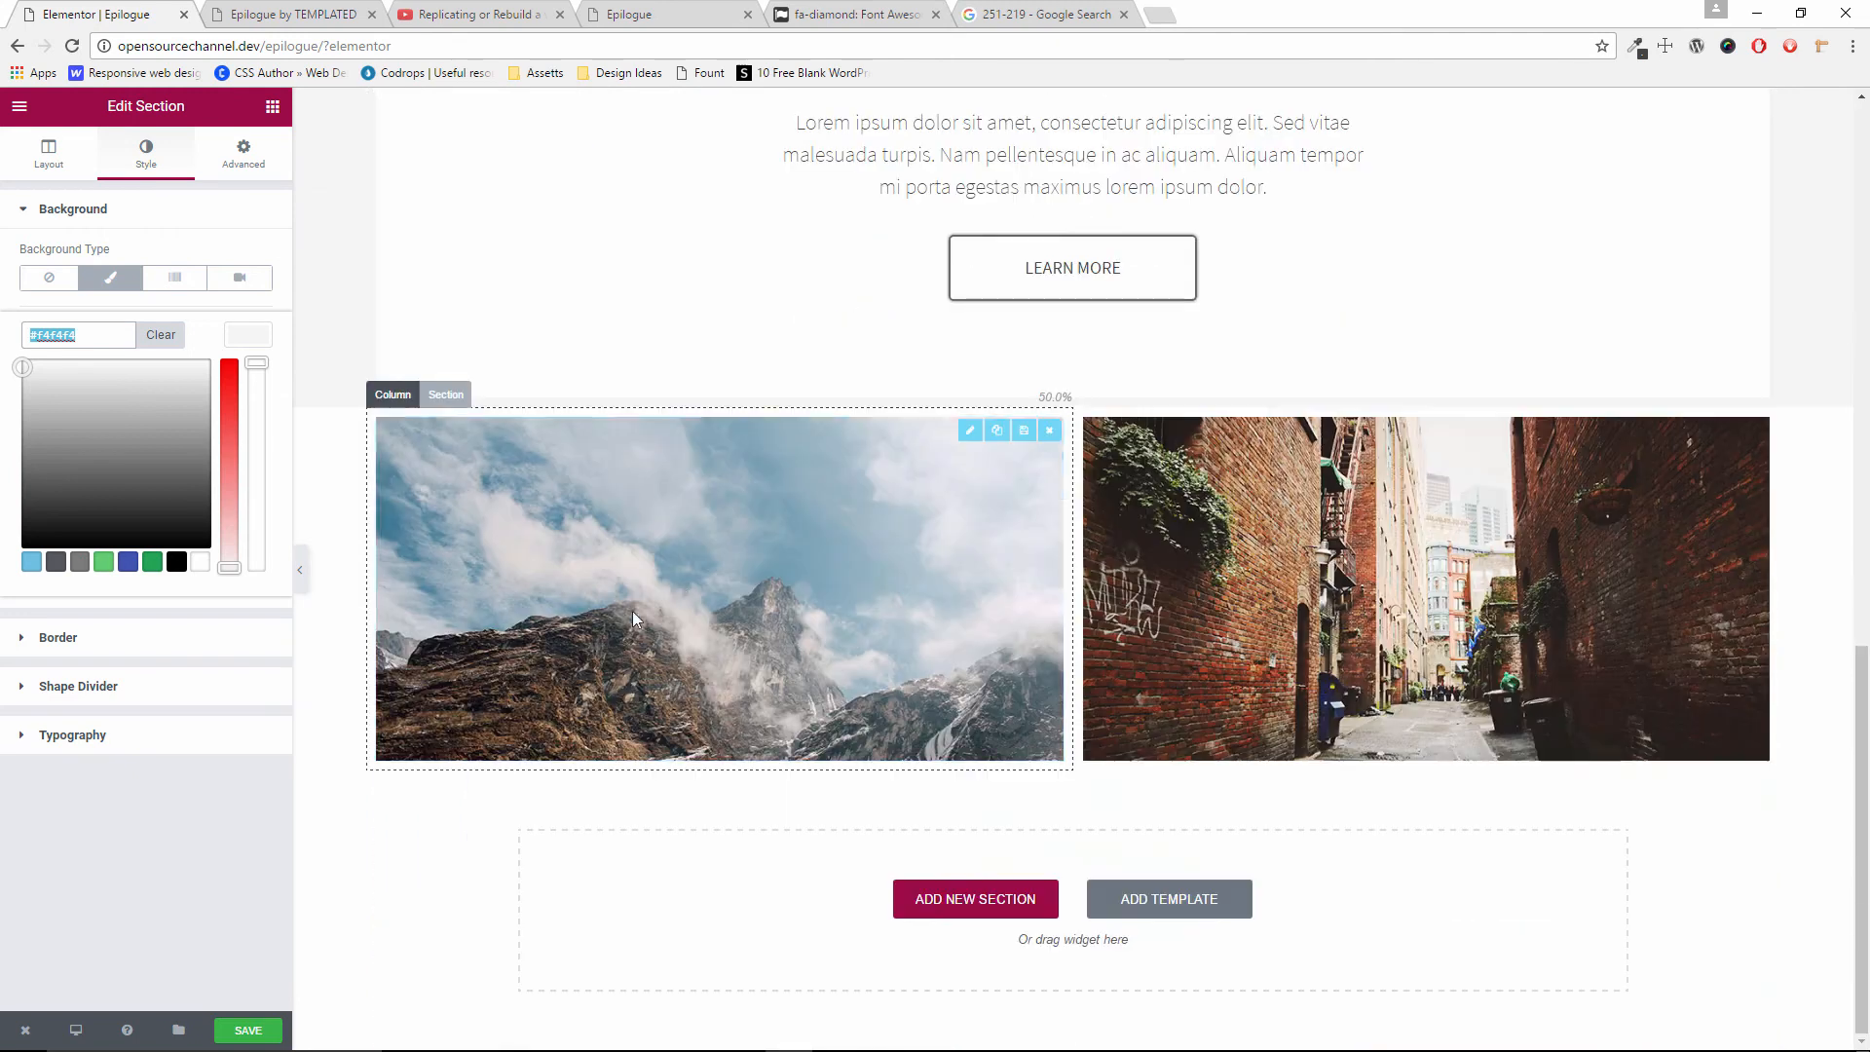
left_click(722, 567)
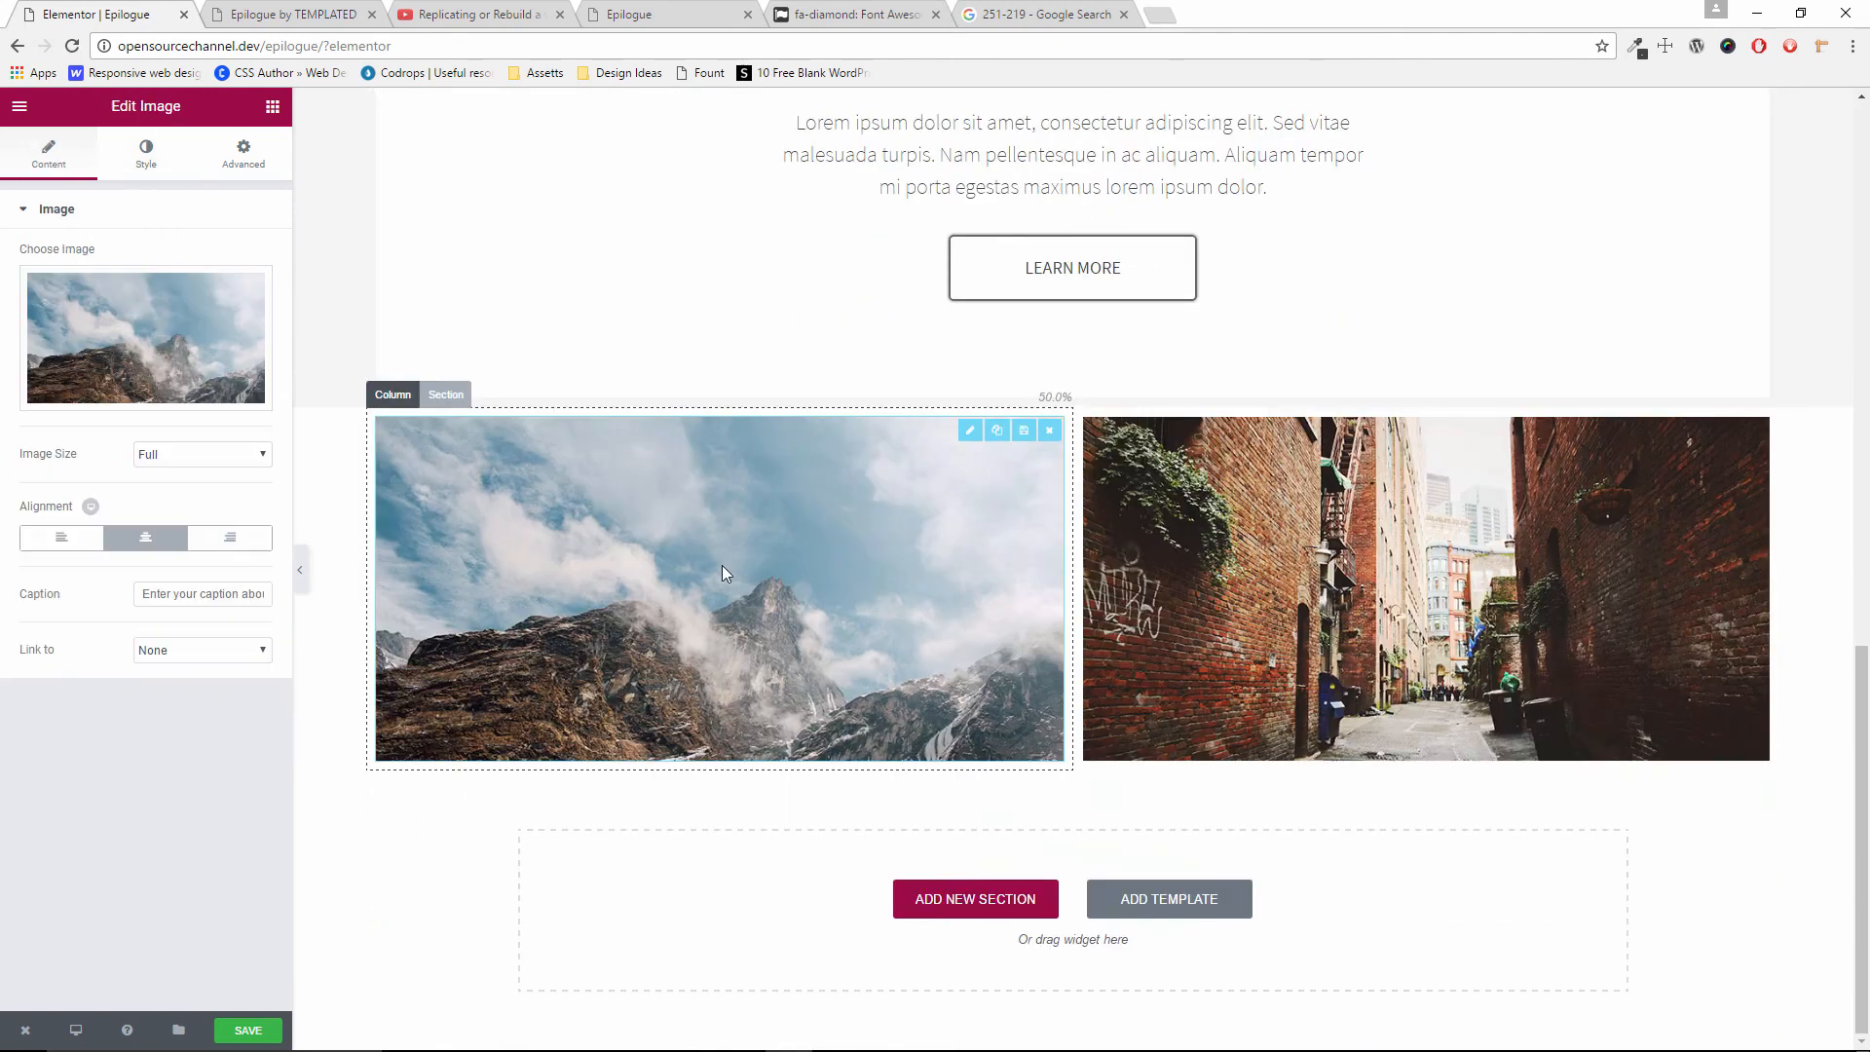
left_click(447, 394)
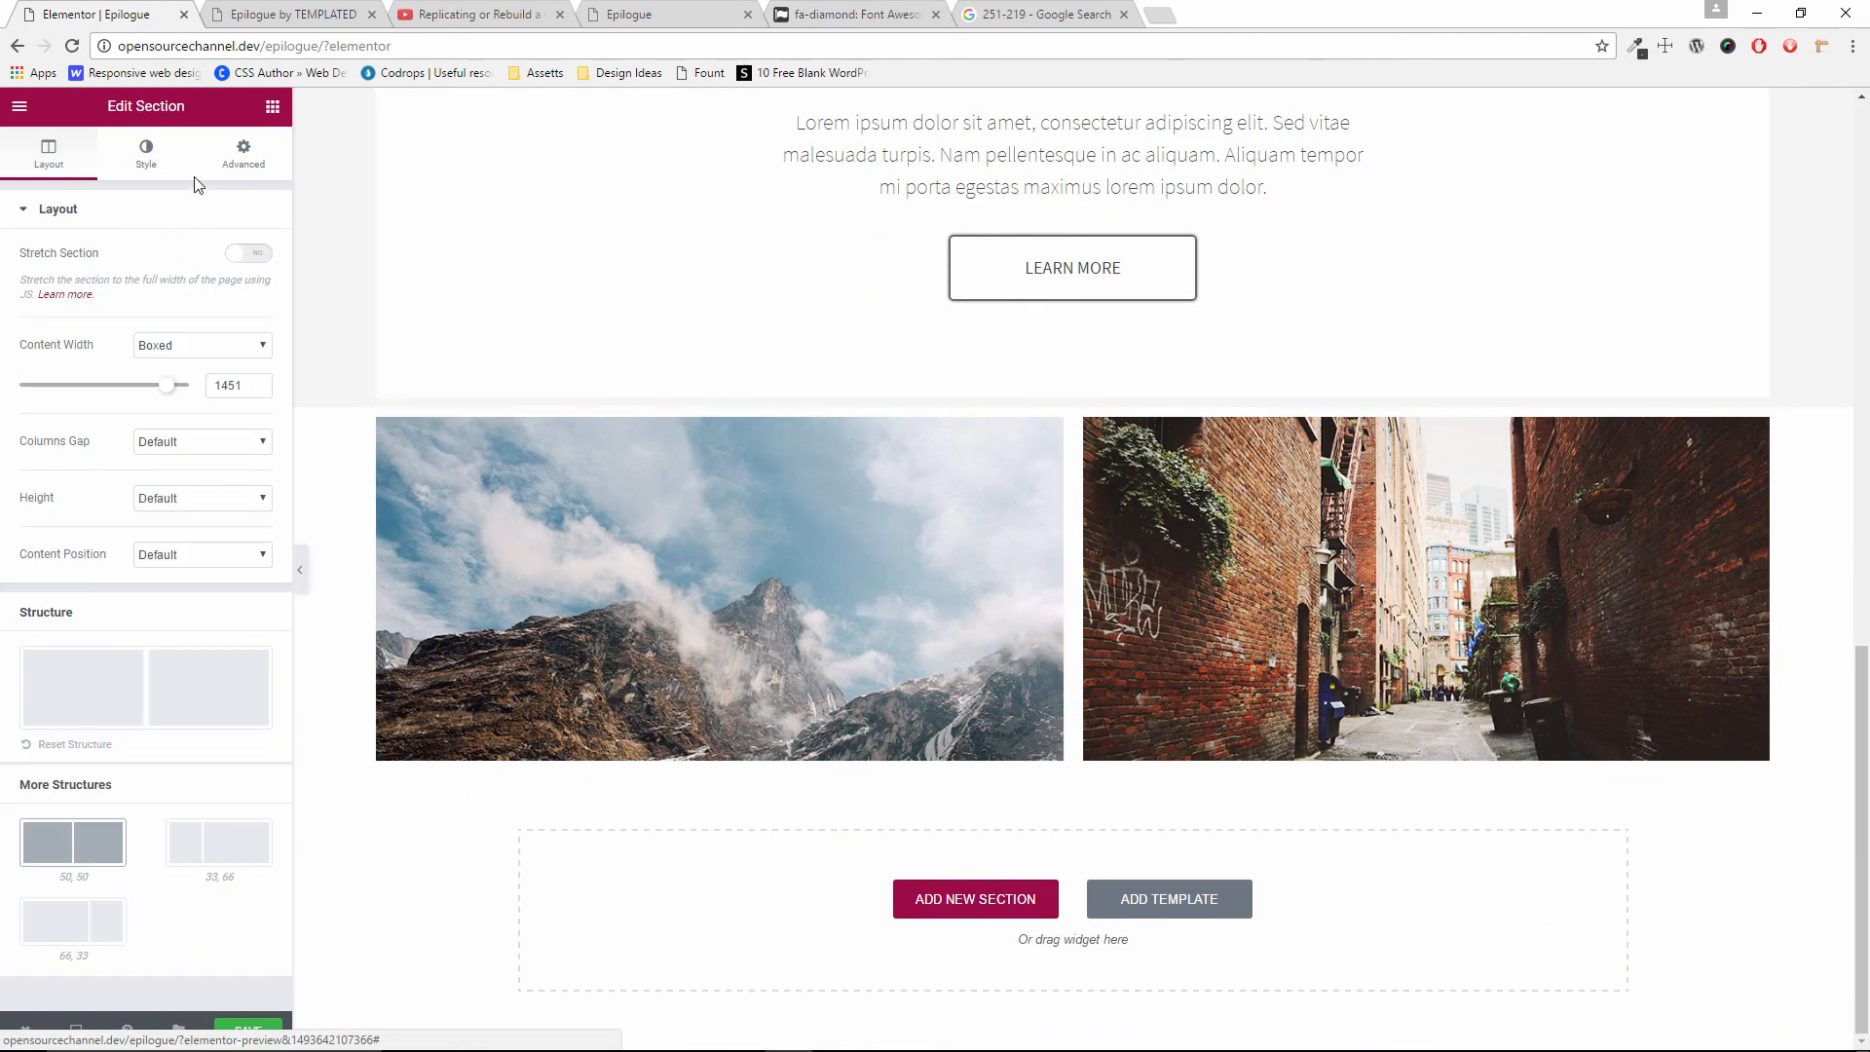
left_click(146, 153)
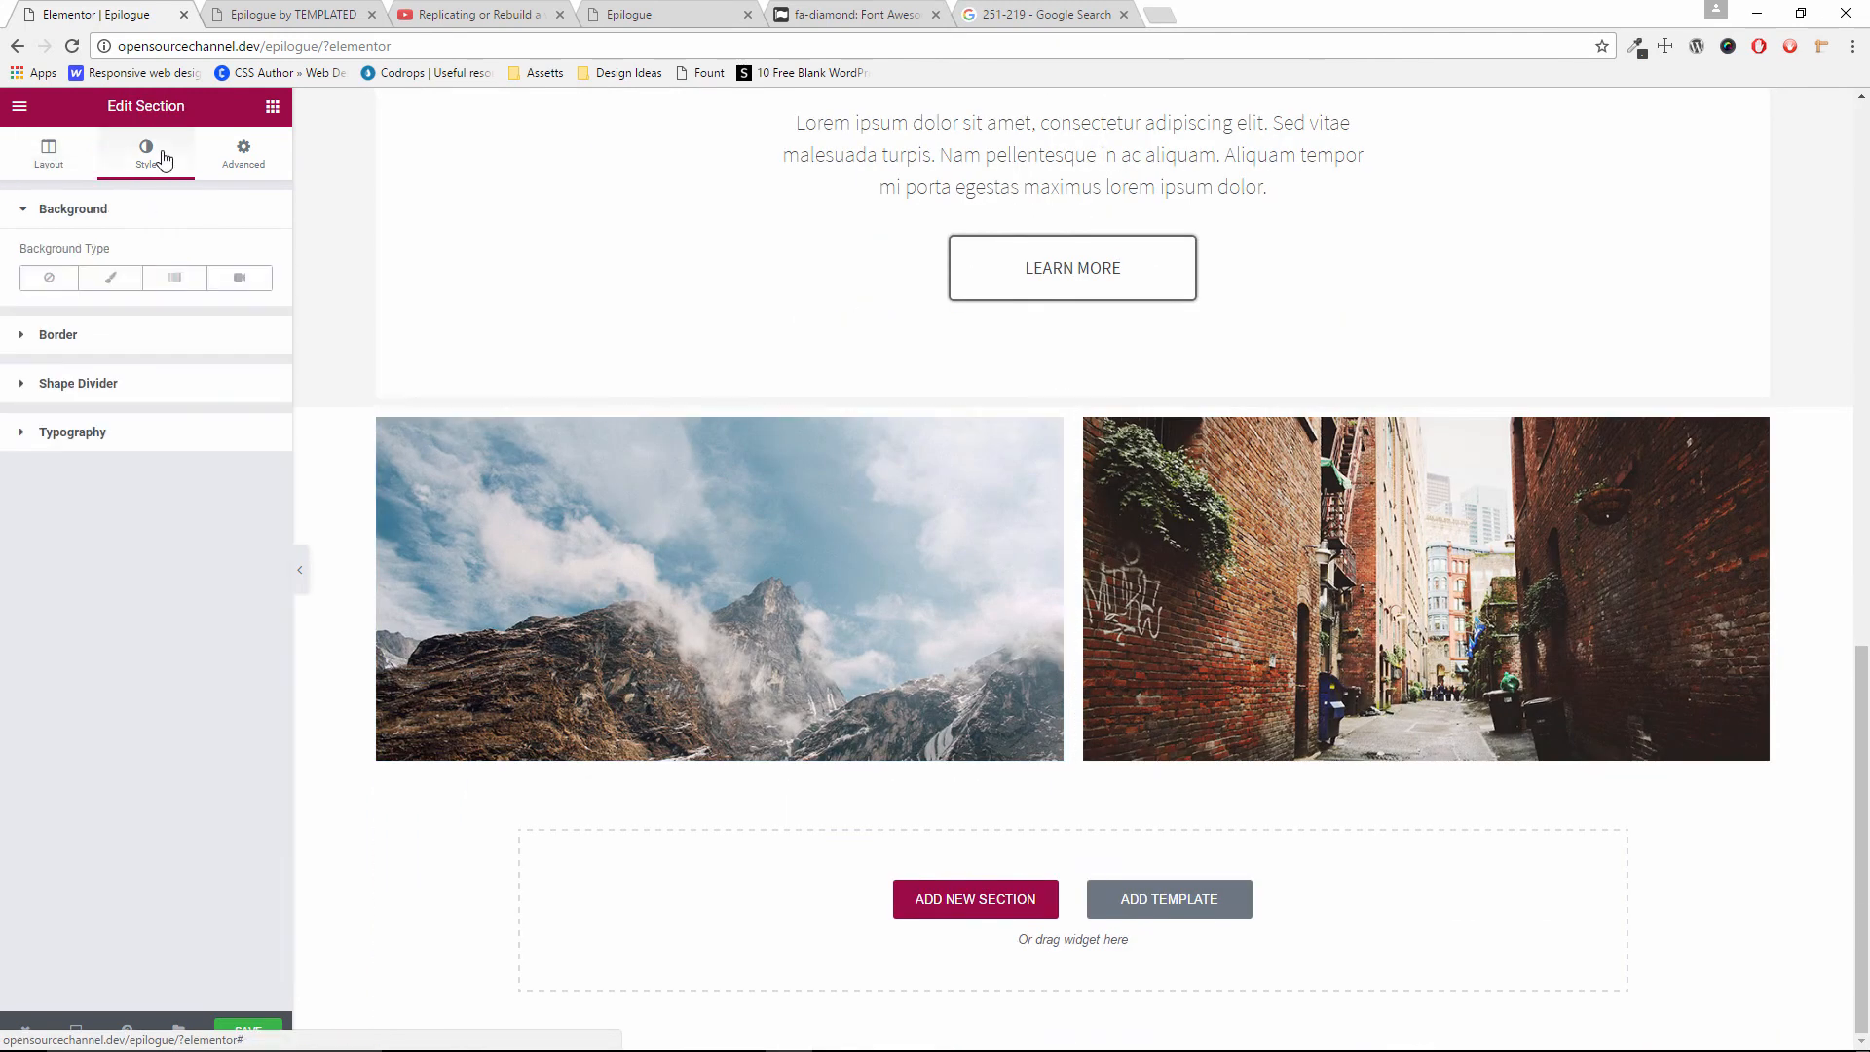
left_click(110, 278)
left_click(246, 337)
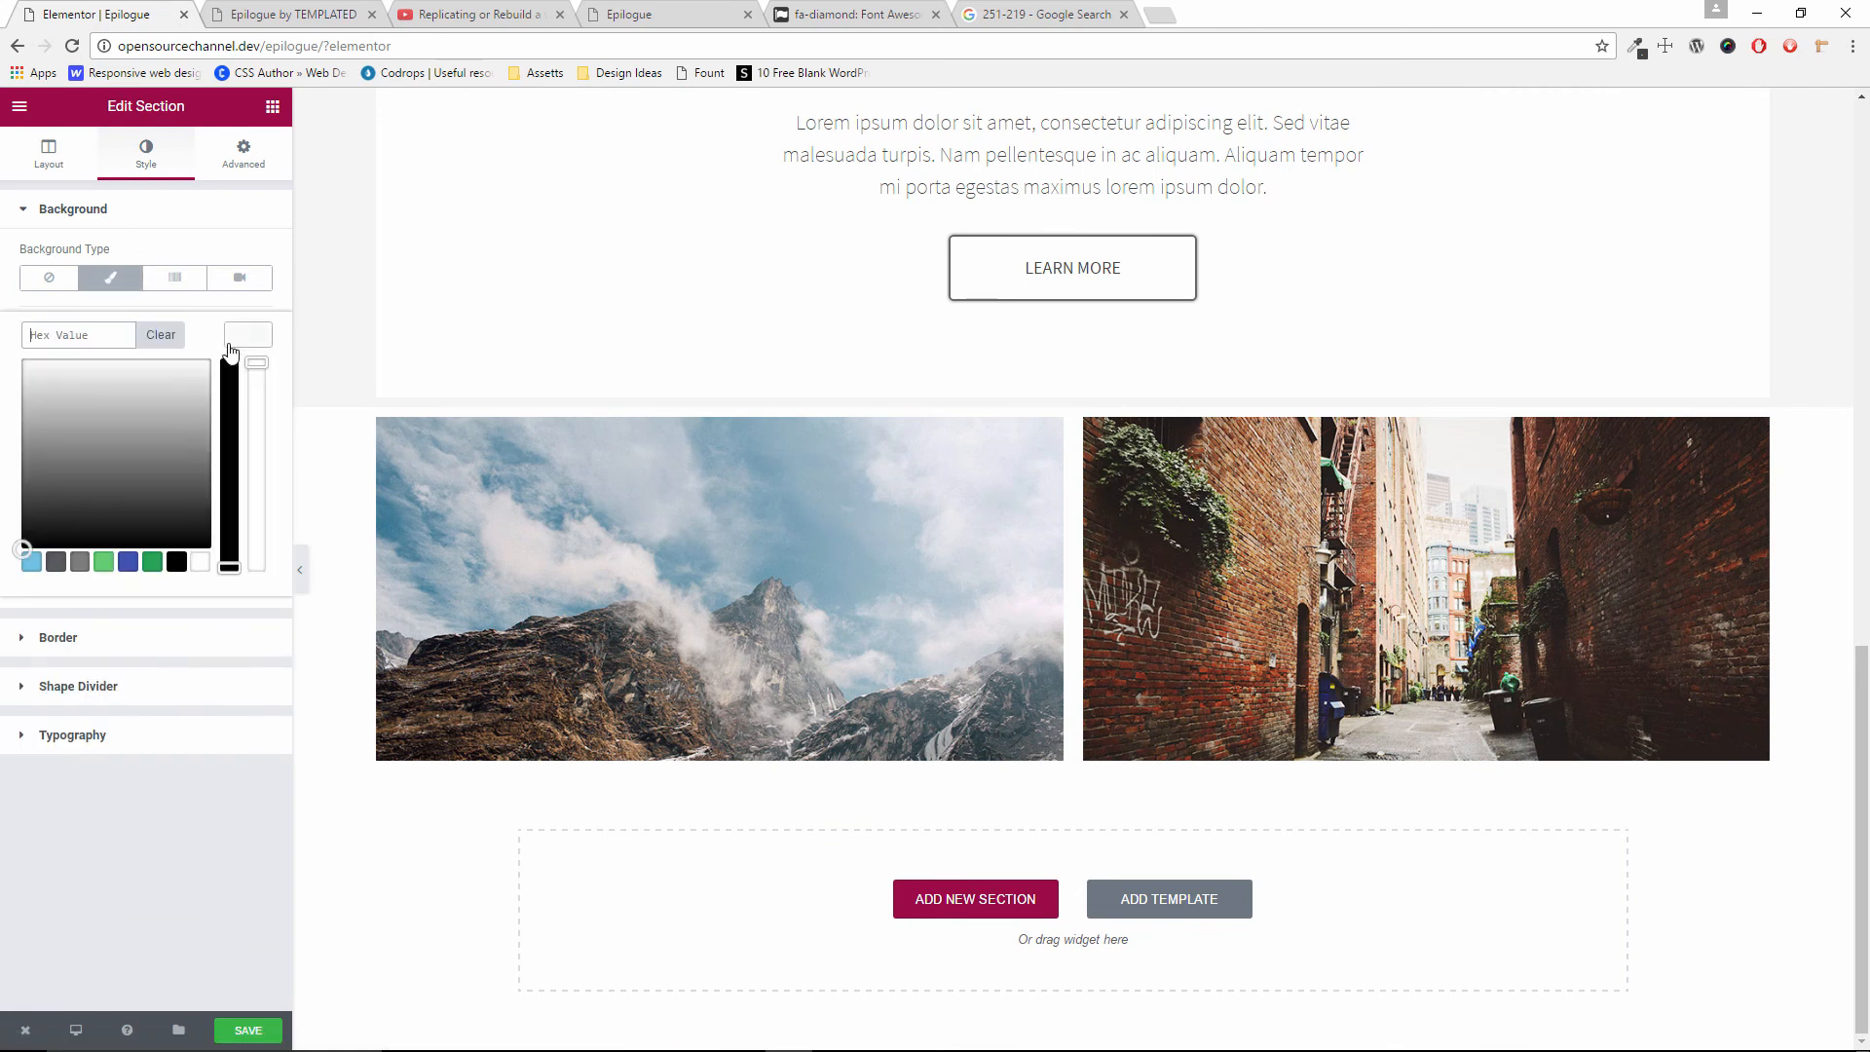
right_click(90, 339)
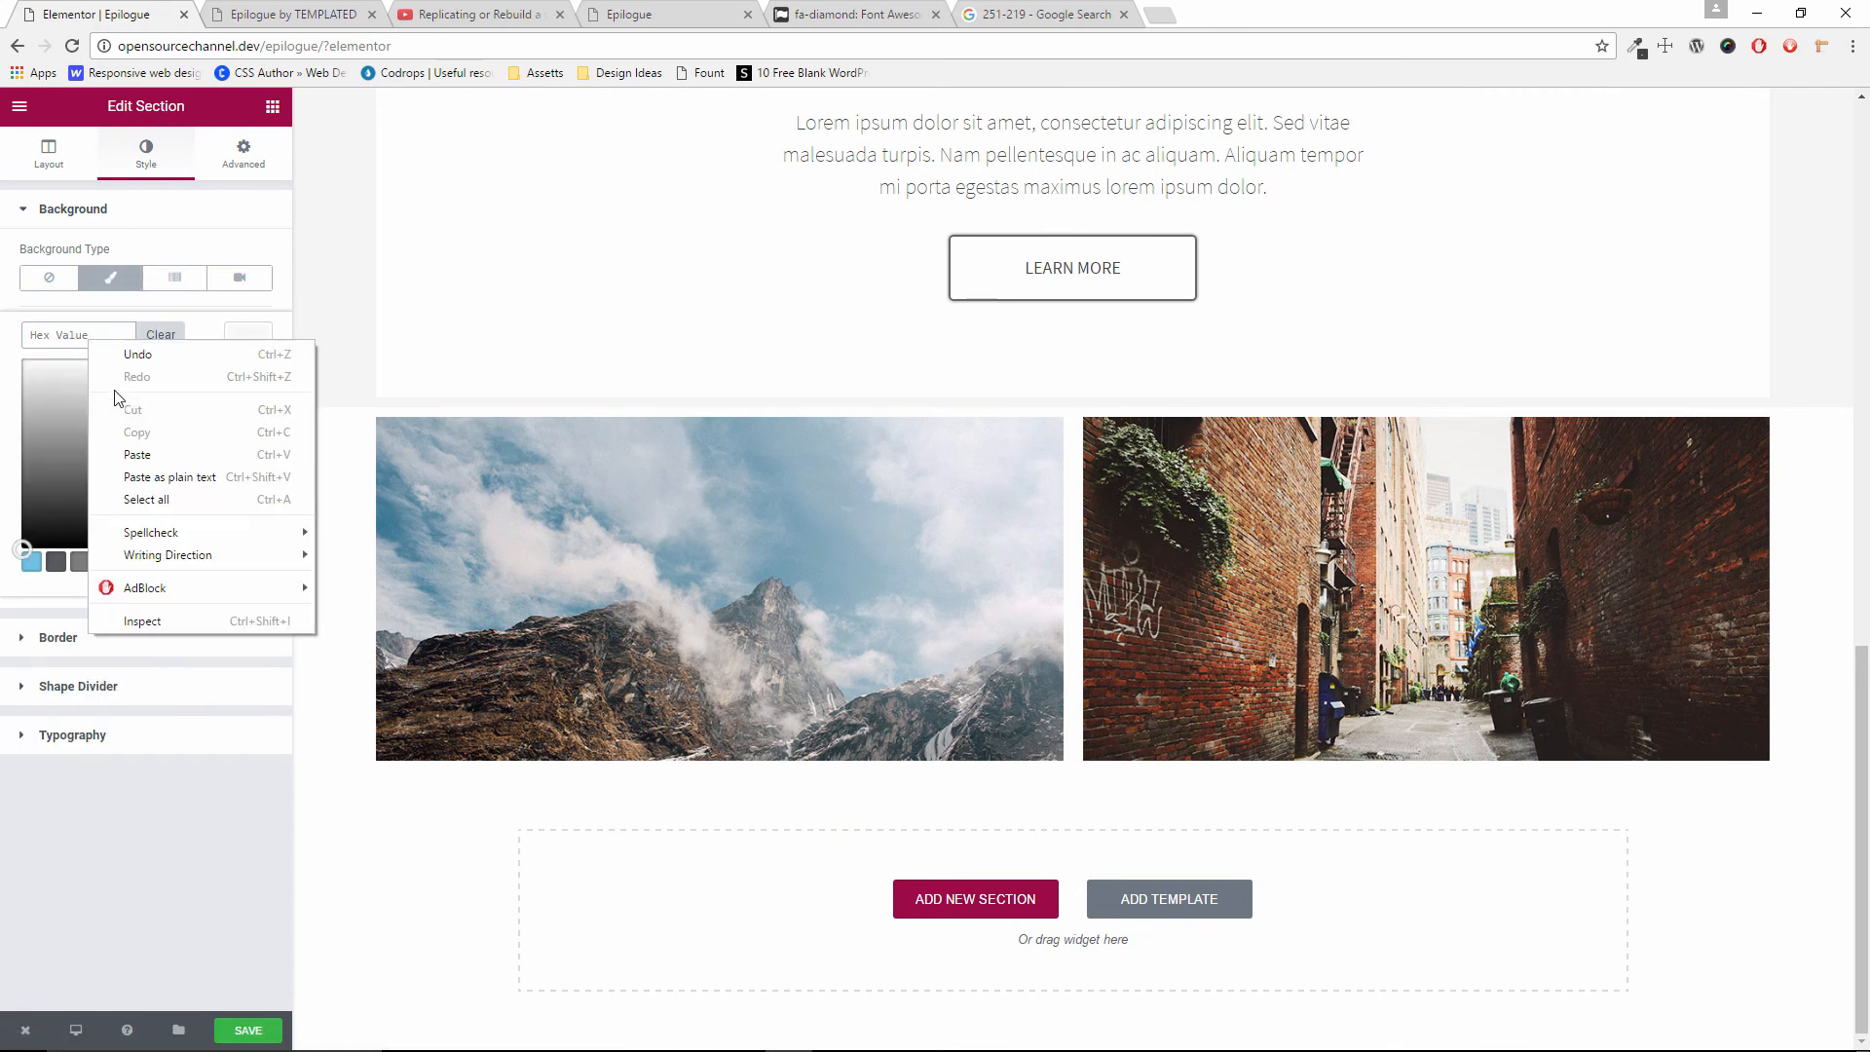
left_click(137, 455)
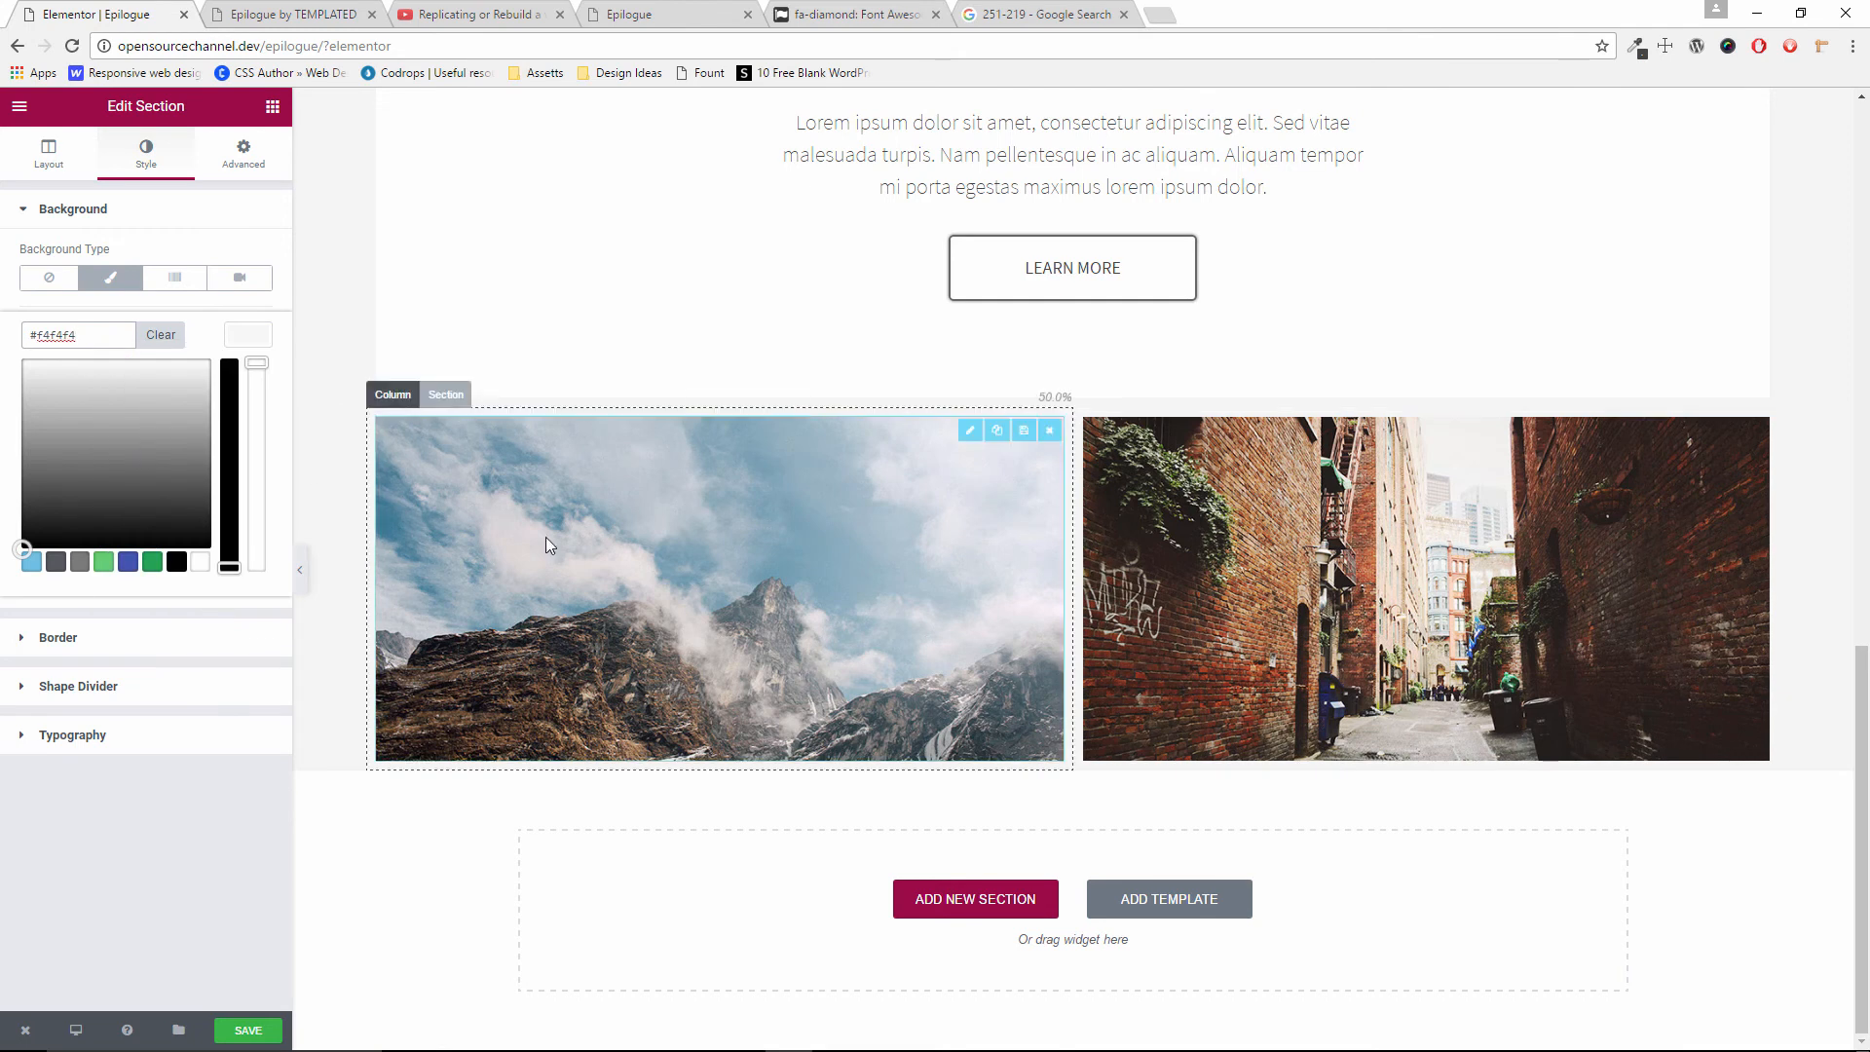
Unlink the image section's padding values and set its top padding to 90 px, checking the spacing on the template page
left_click(240, 158)
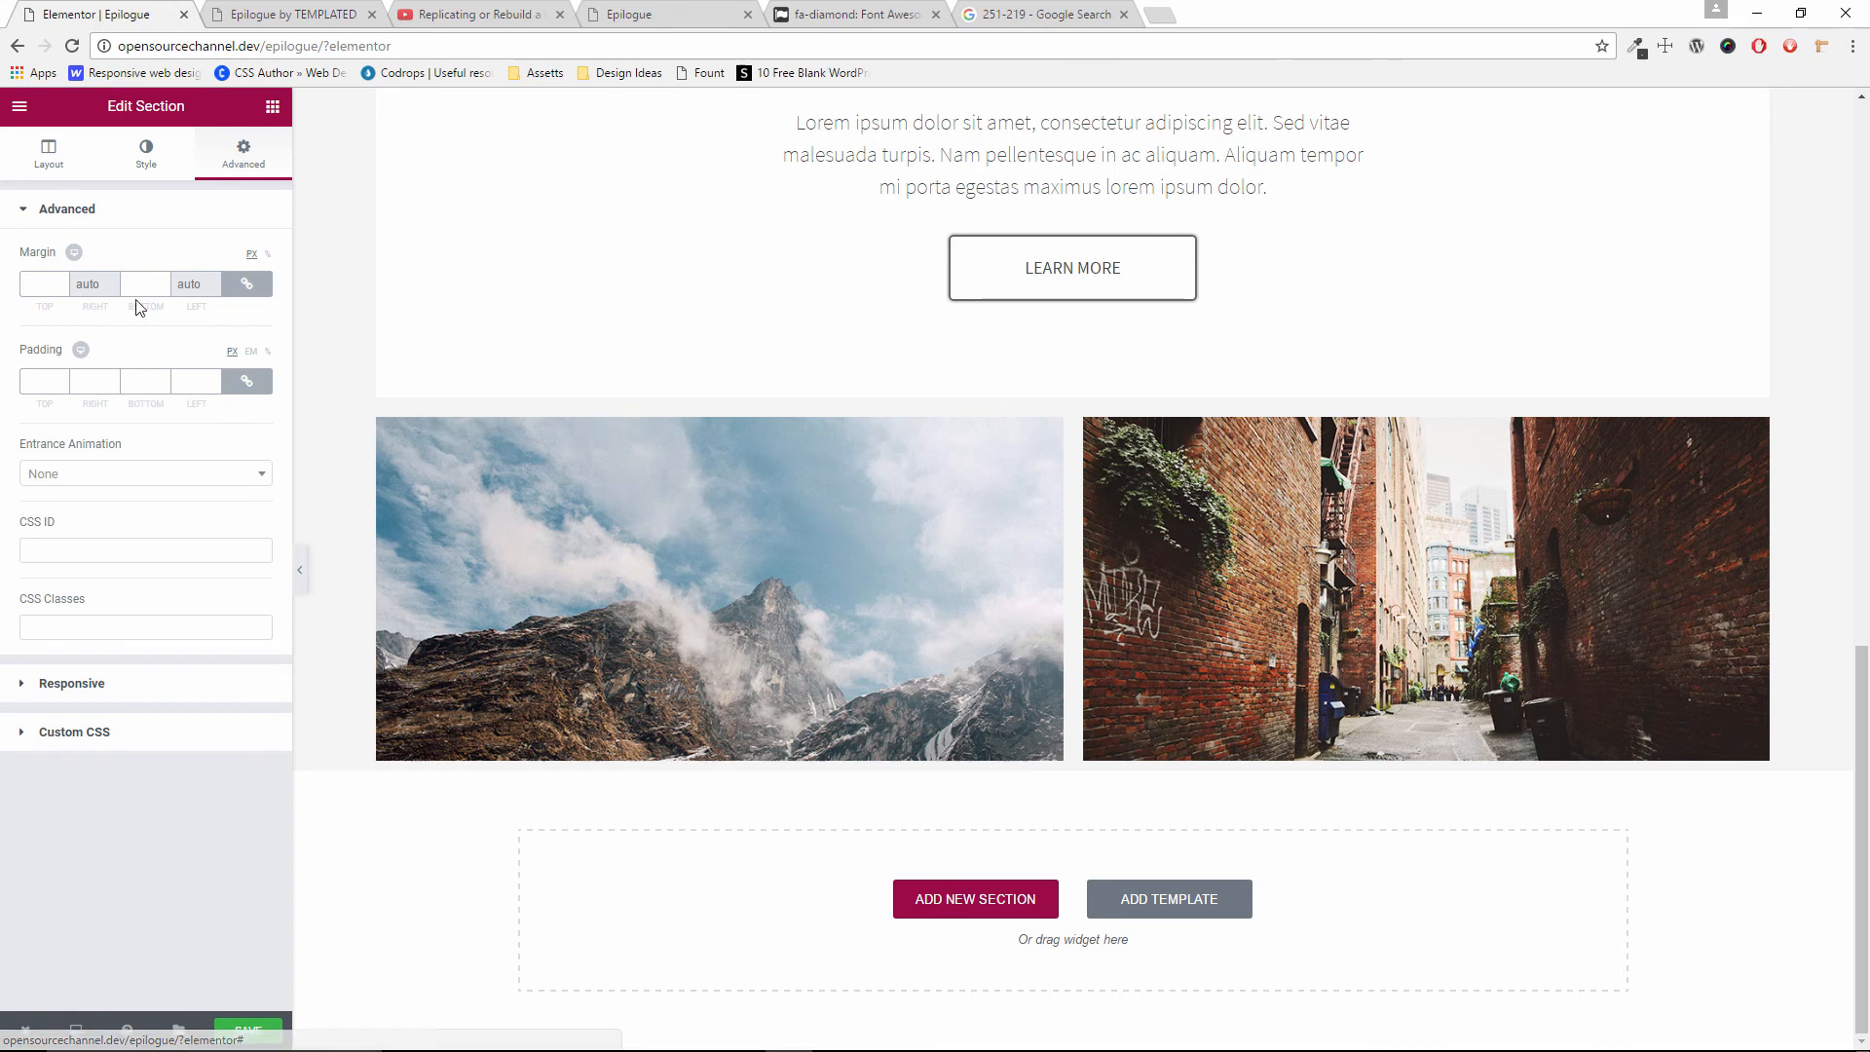
left_click(247, 381)
left_click(61, 379)
left_click_drag(61, 379, 61, 379)
key("ctrl+Tab")
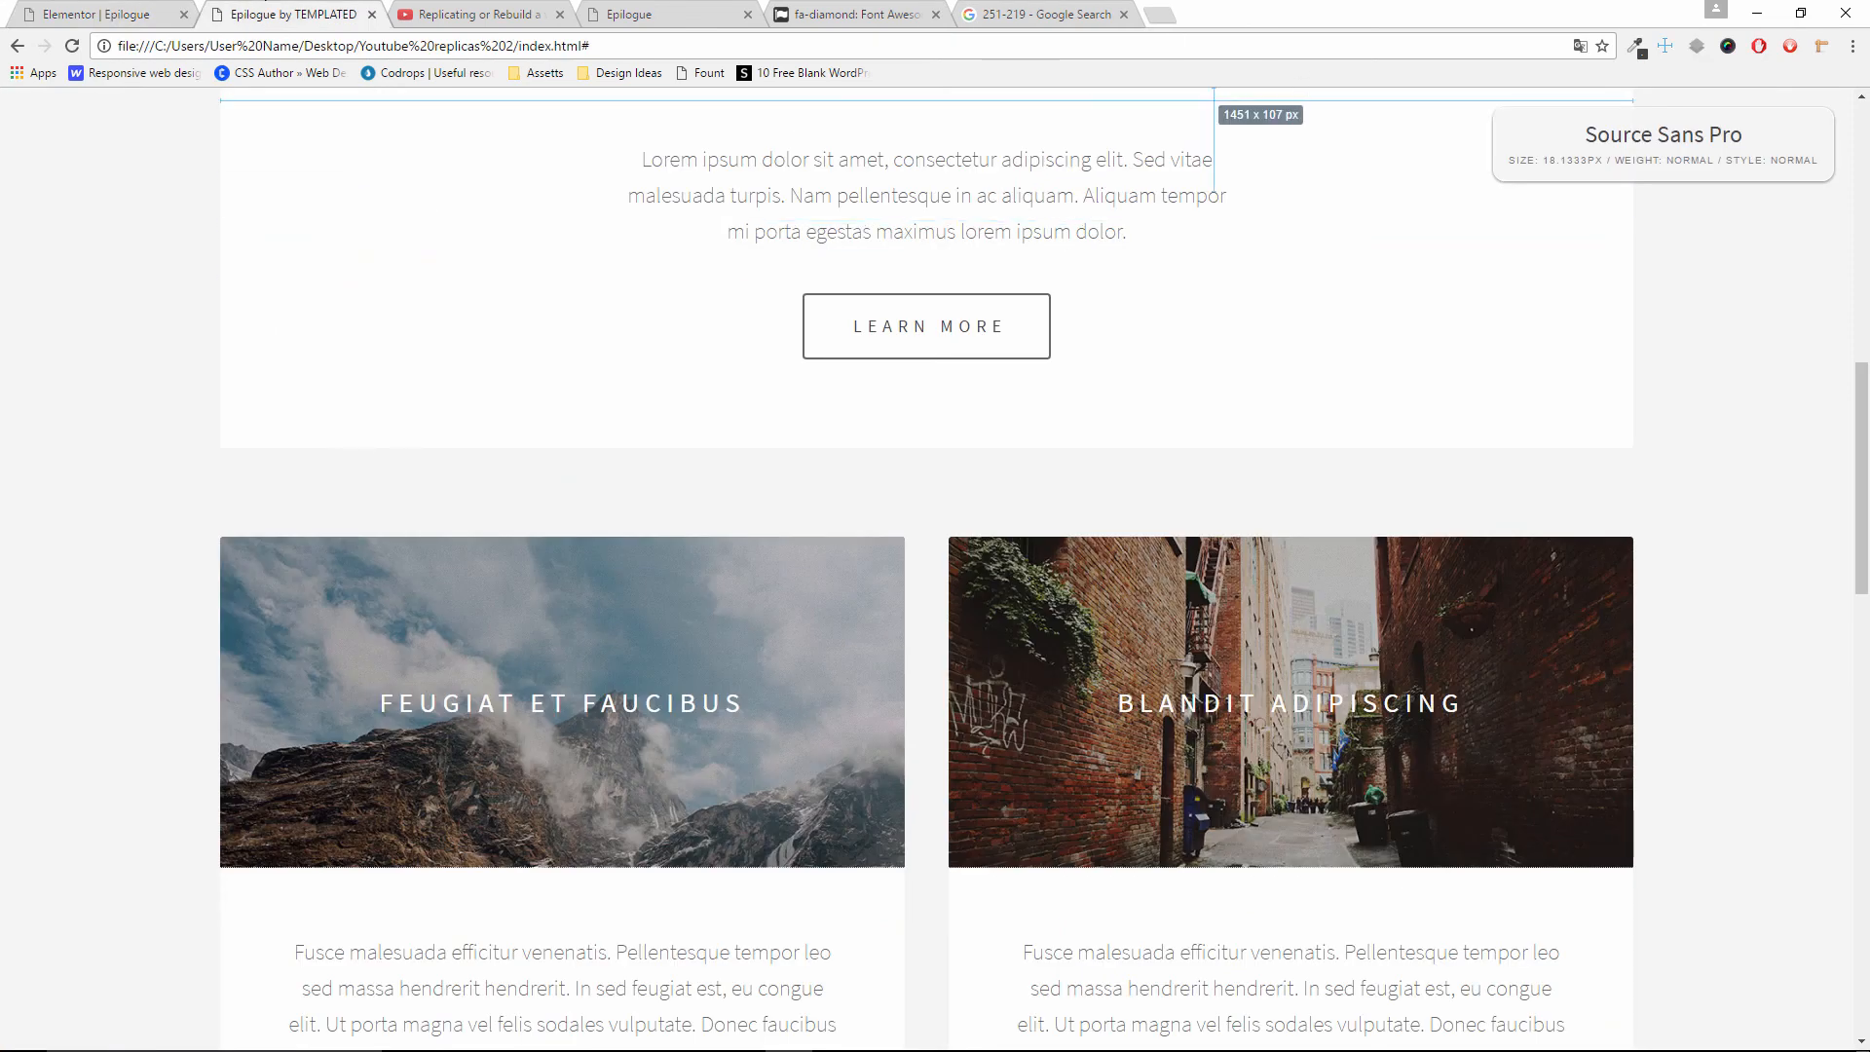
left_click(96, 13)
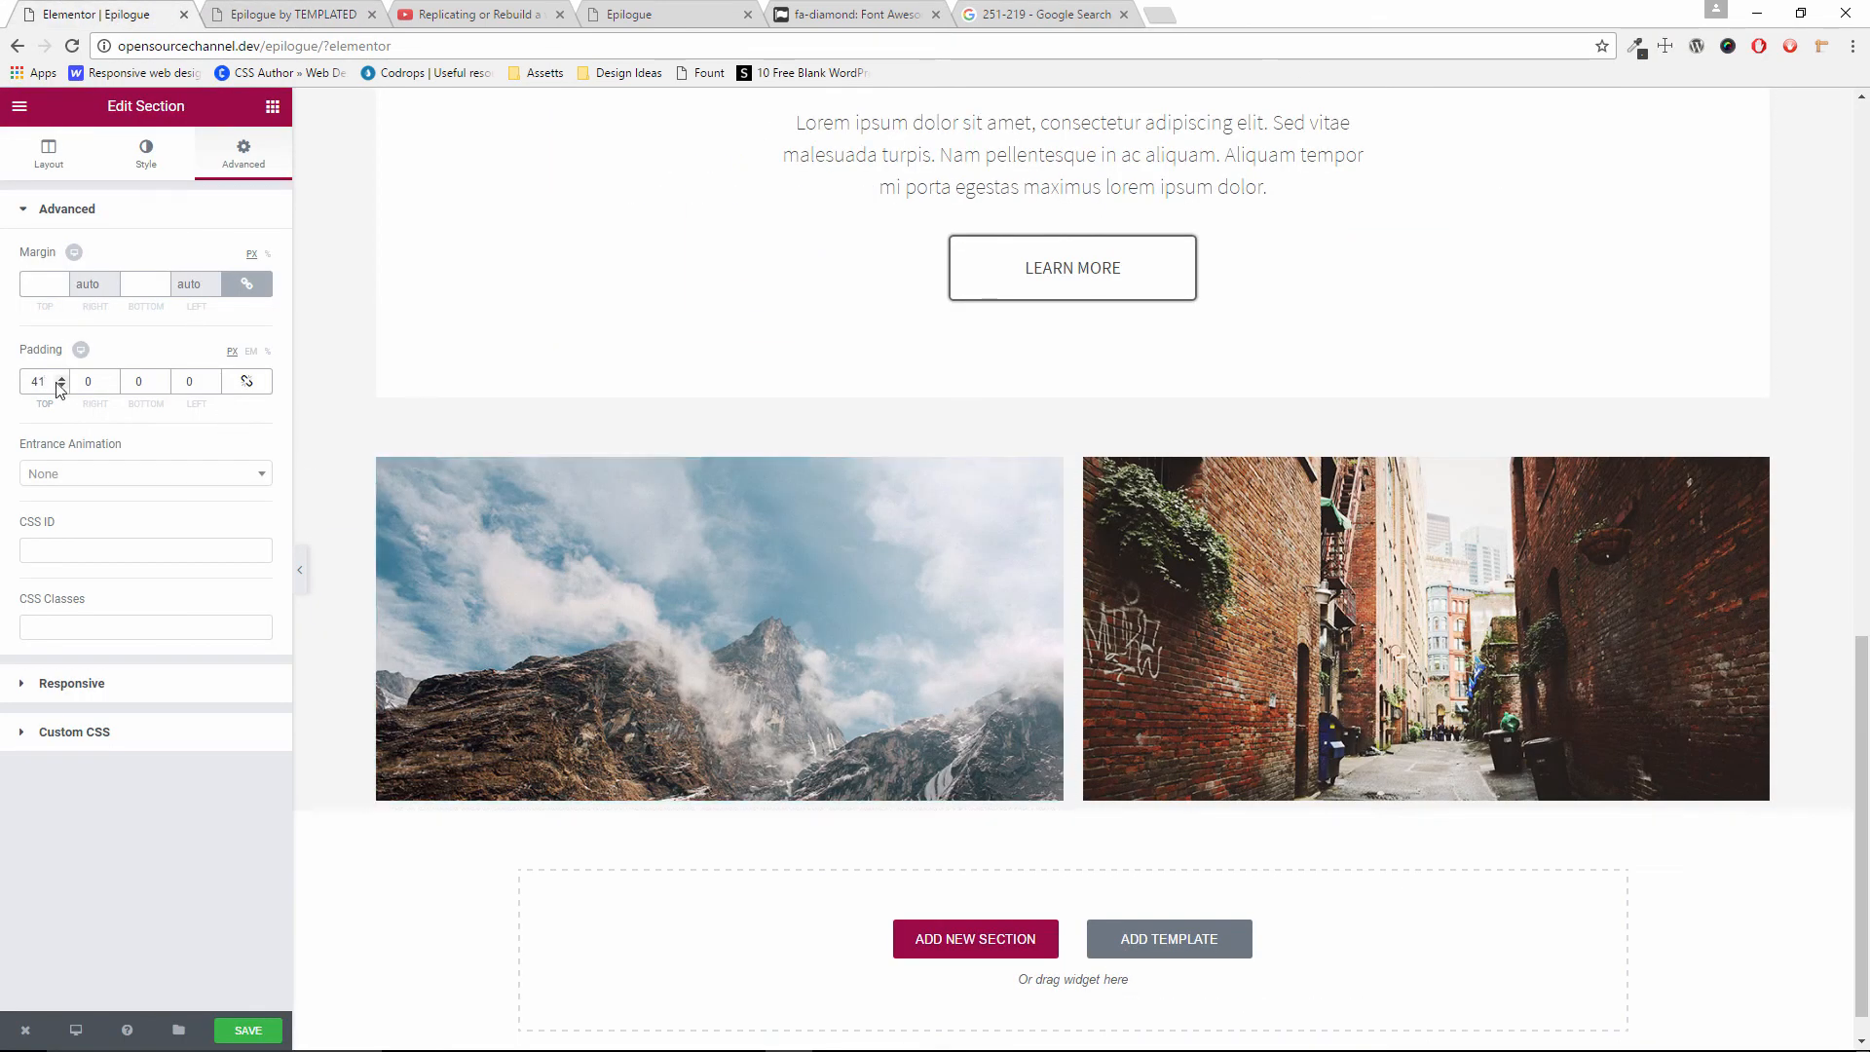
type("90")
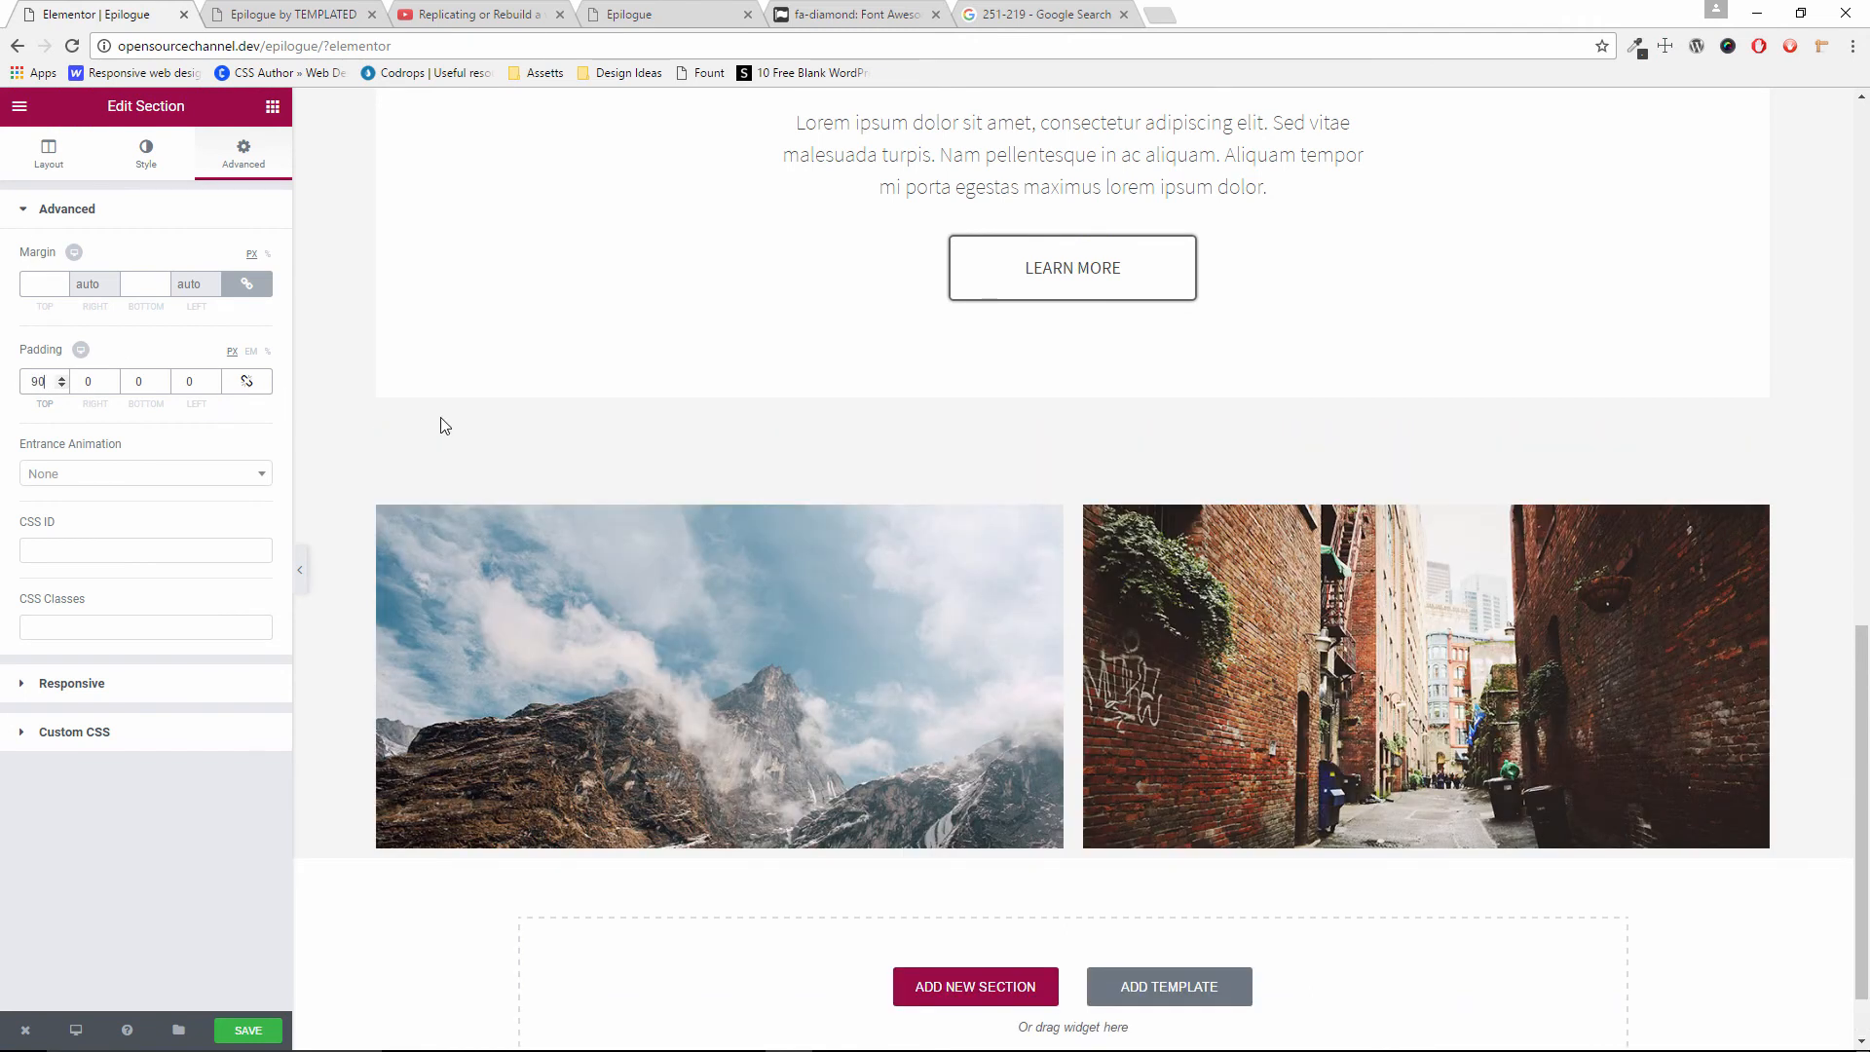
Measure the spacing above the images in the full-width preview and set the image section's top padding to 71 px
left_click(299, 569)
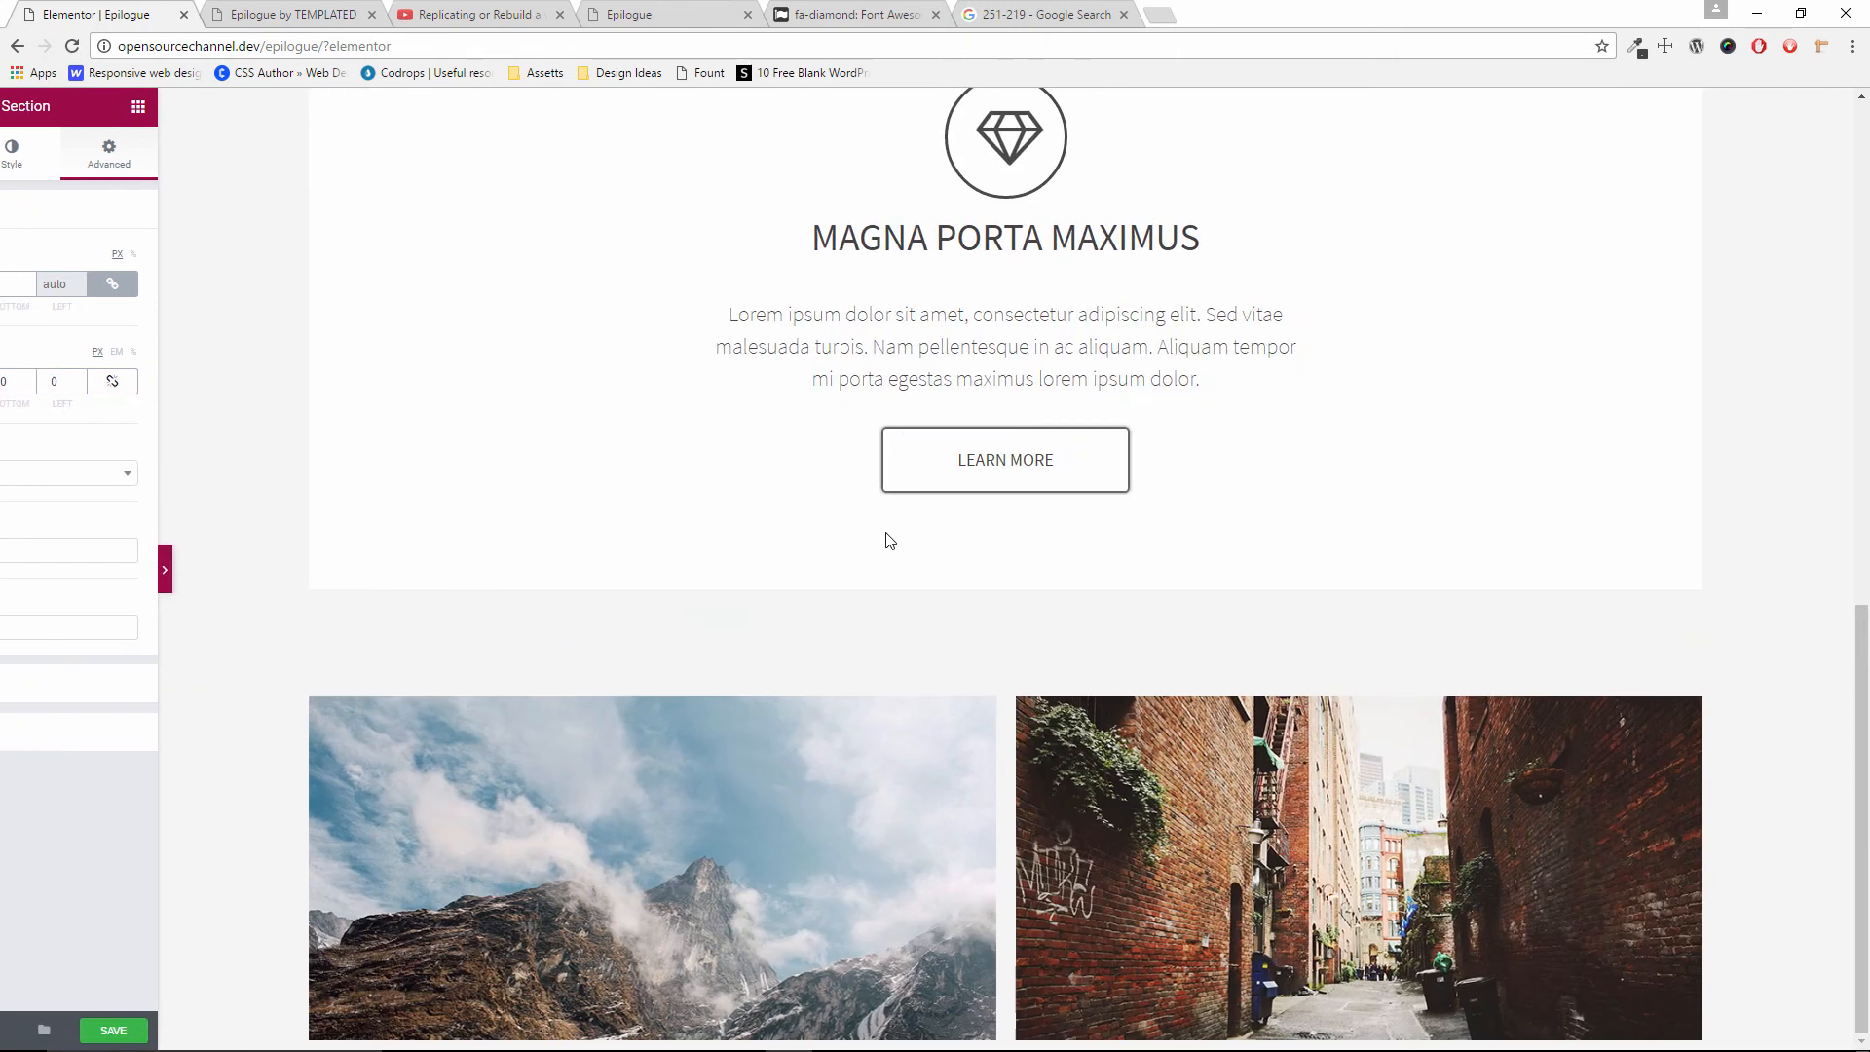
left_click(1664, 49)
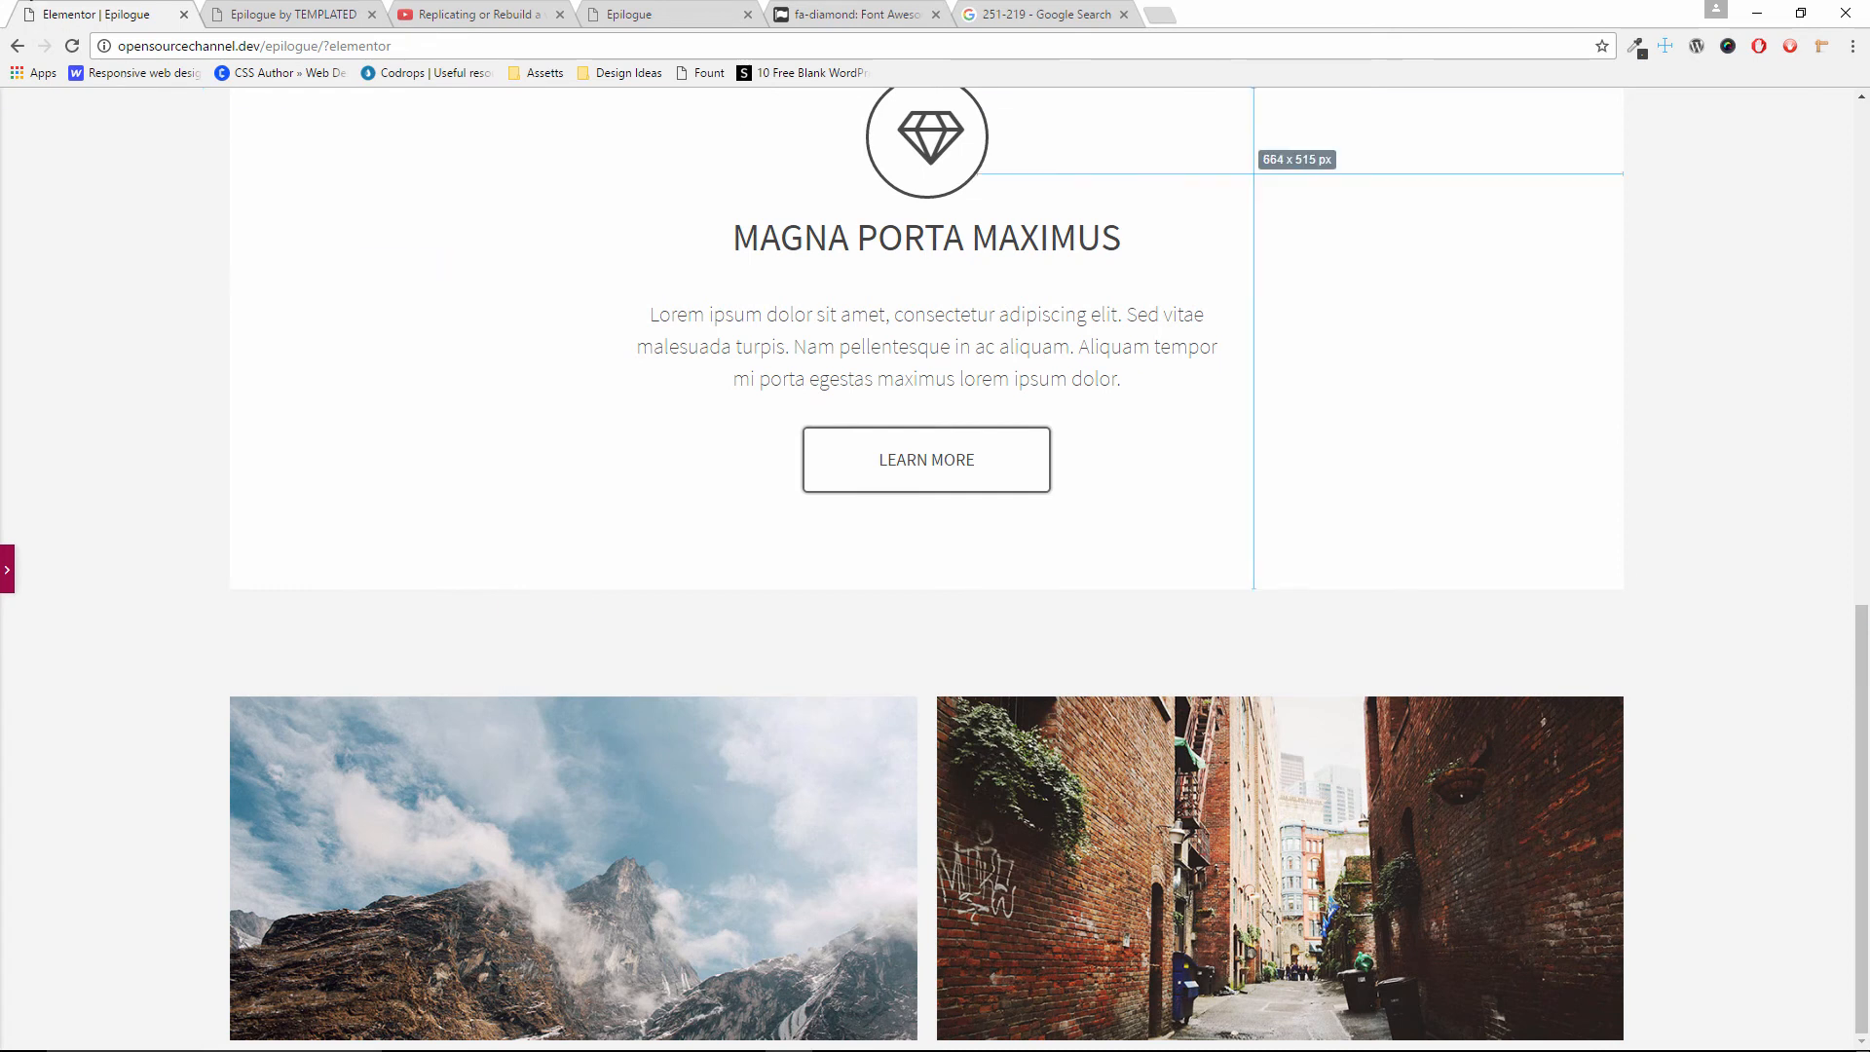
left_click(1664, 49)
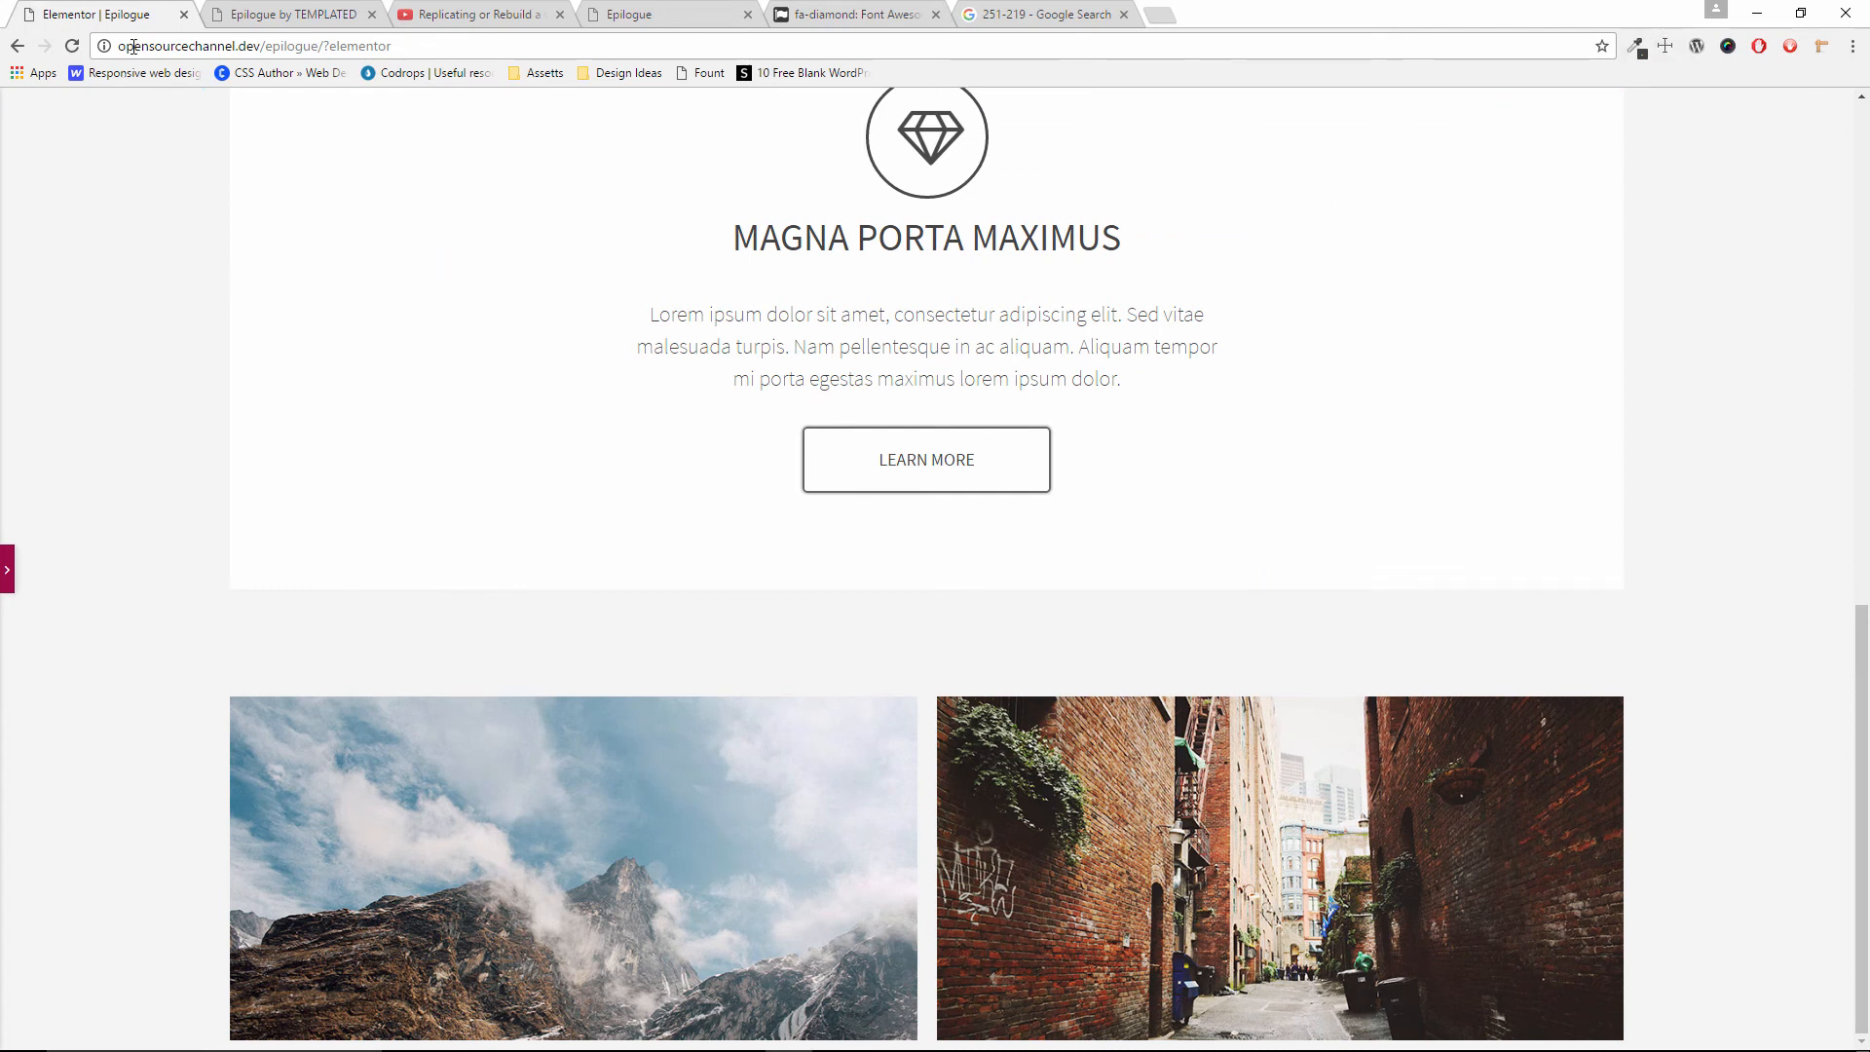
left_click(6, 569)
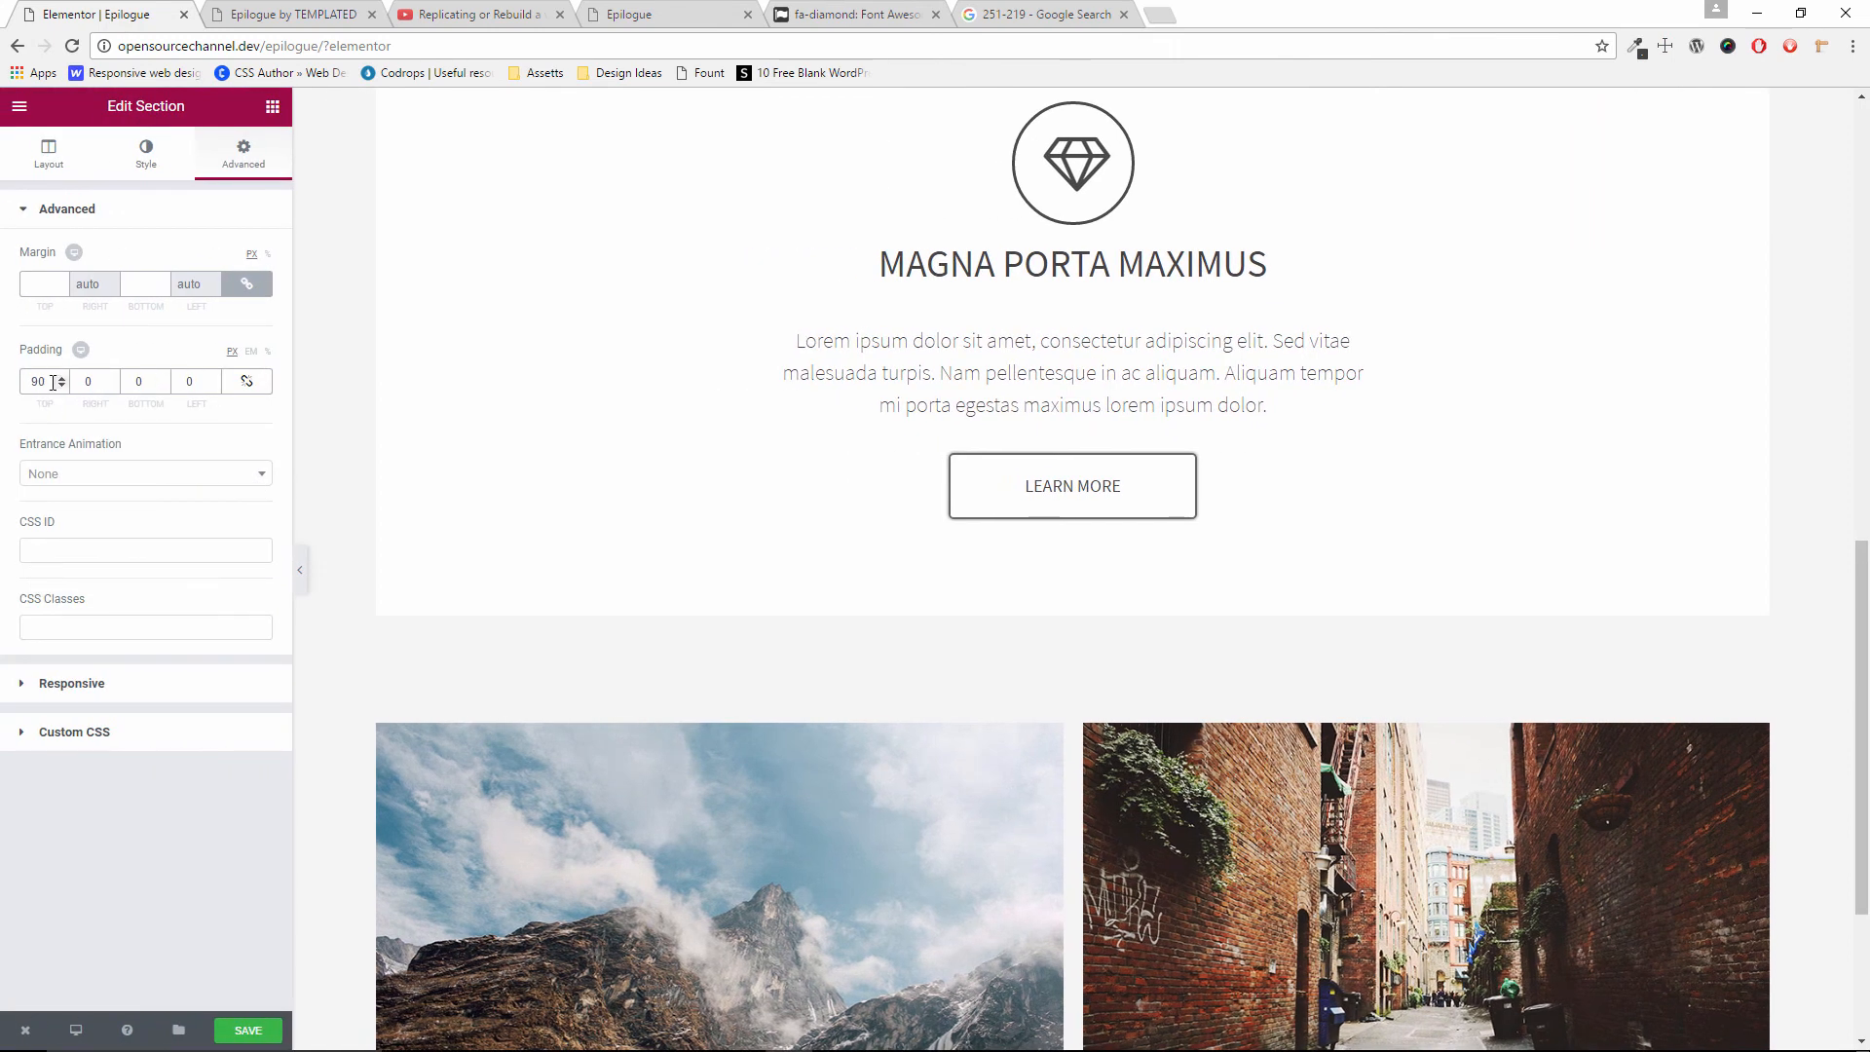
left_click_drag(48, 385, 24, 366)
type("71")
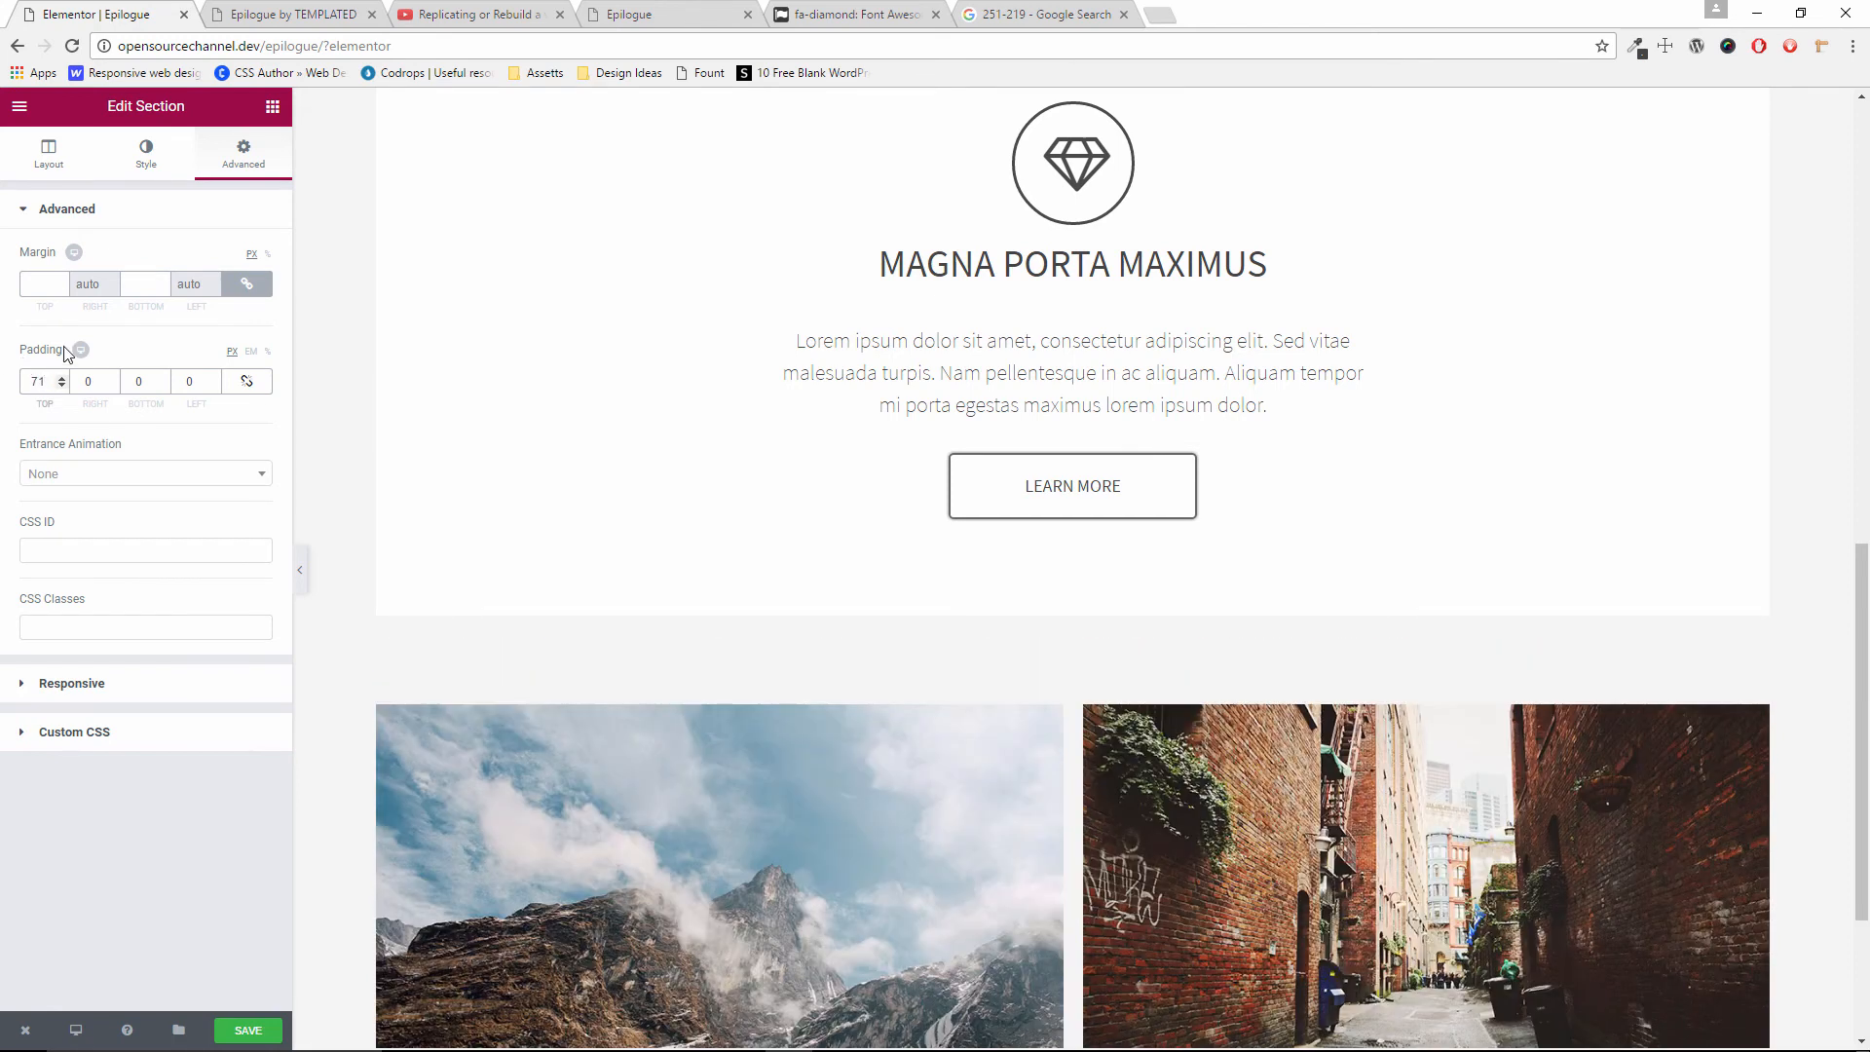
scroll(651, 752, "down", 3)
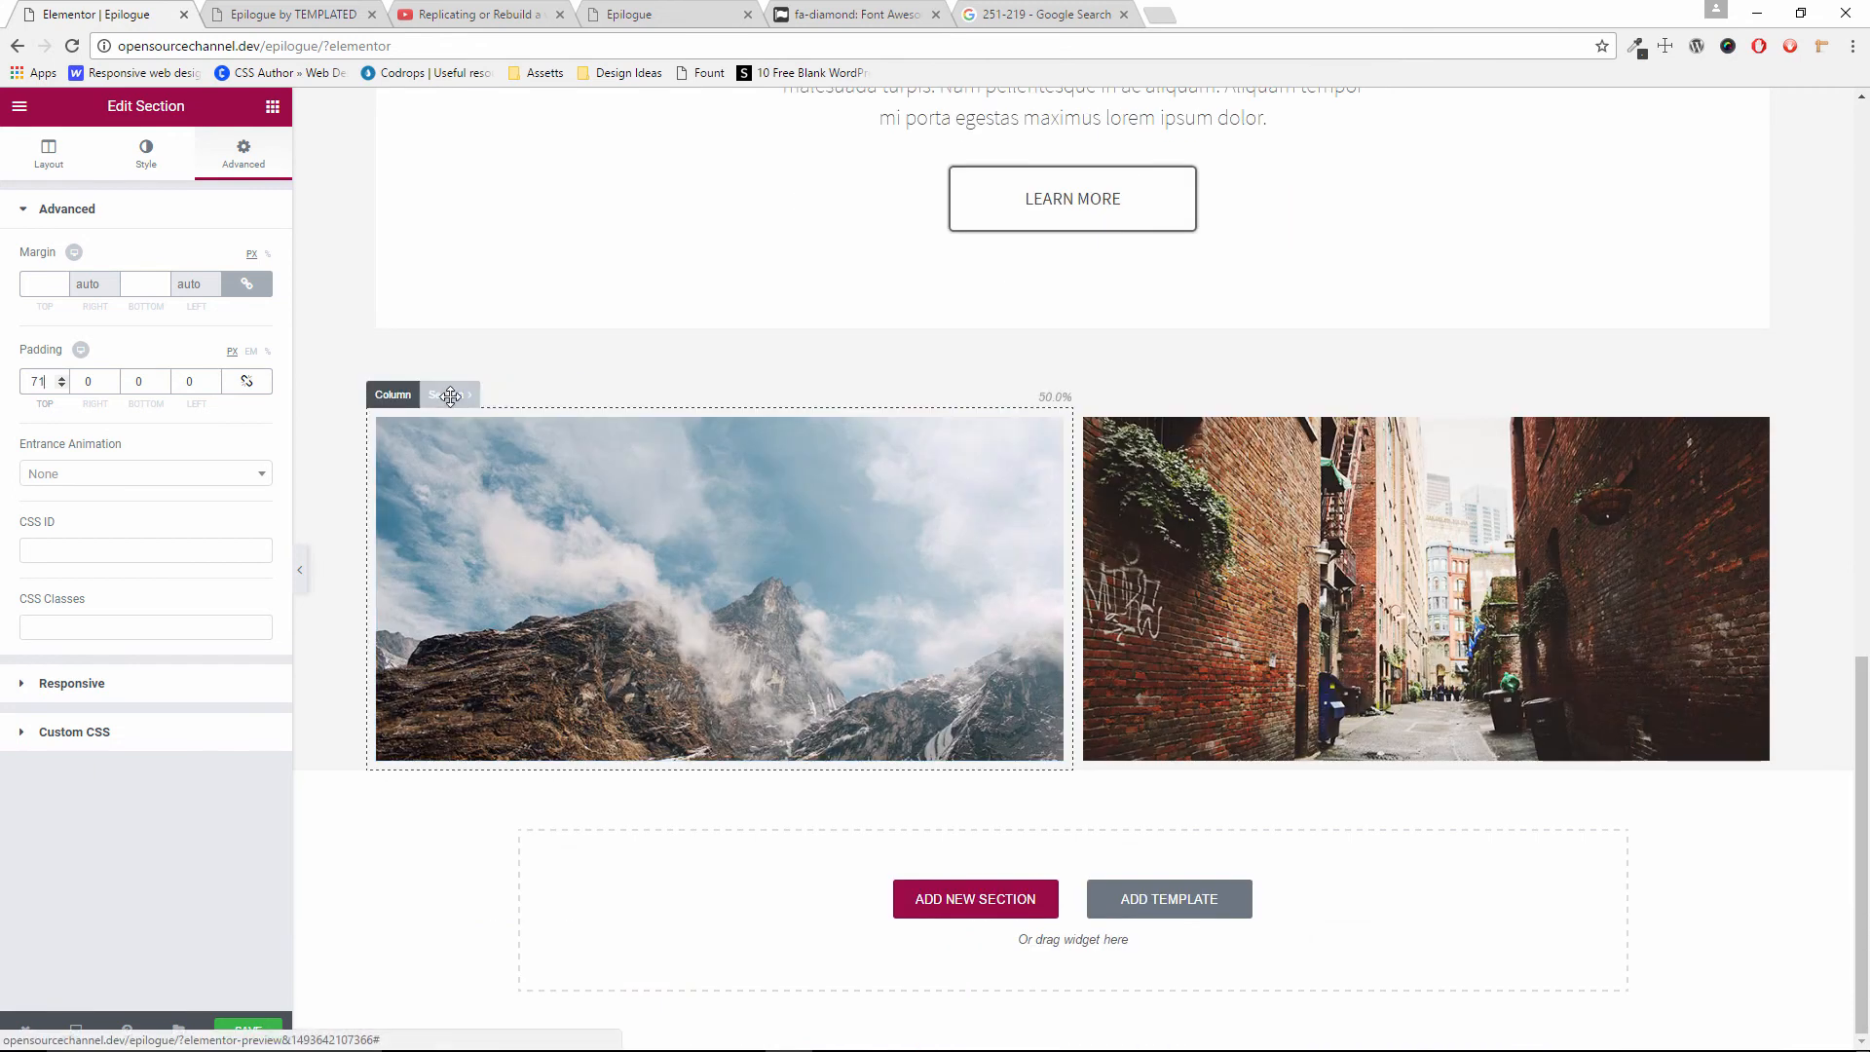
left_click(398, 392)
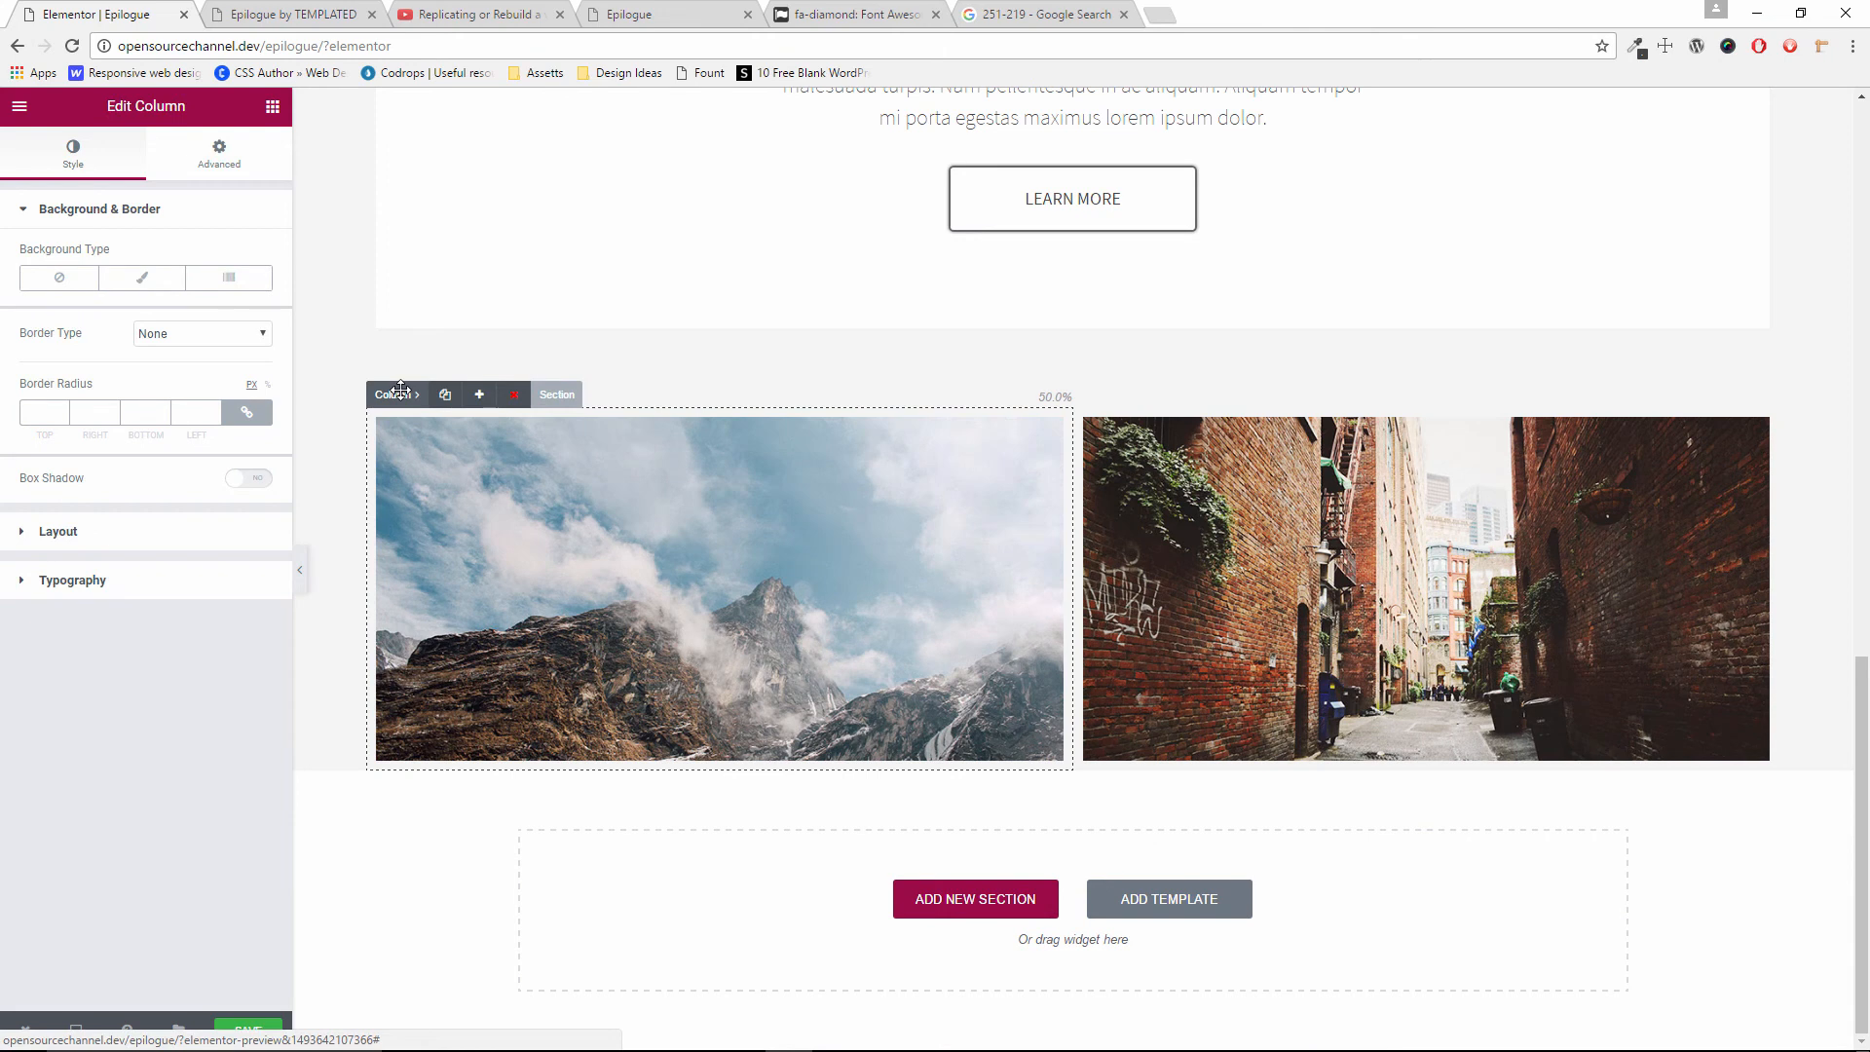
left_click(141, 534)
left_click(230, 304)
left_click(226, 312)
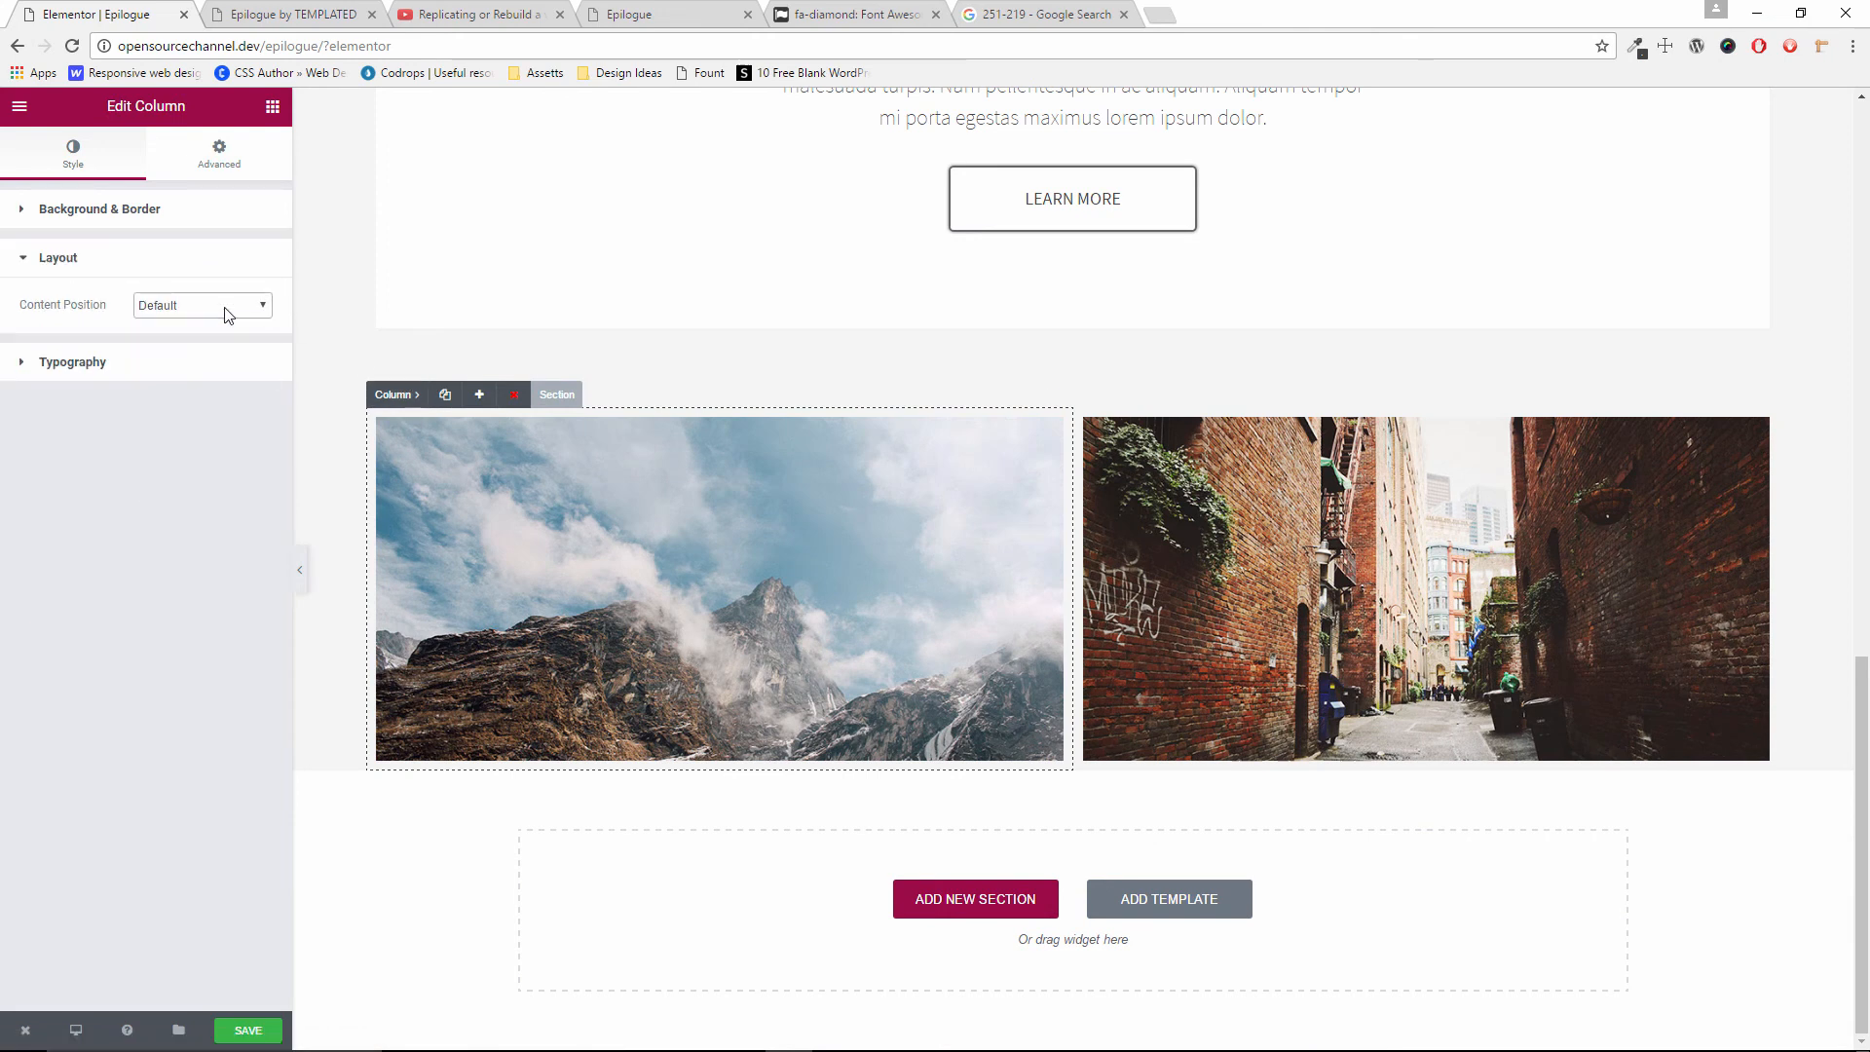
left_click(220, 164)
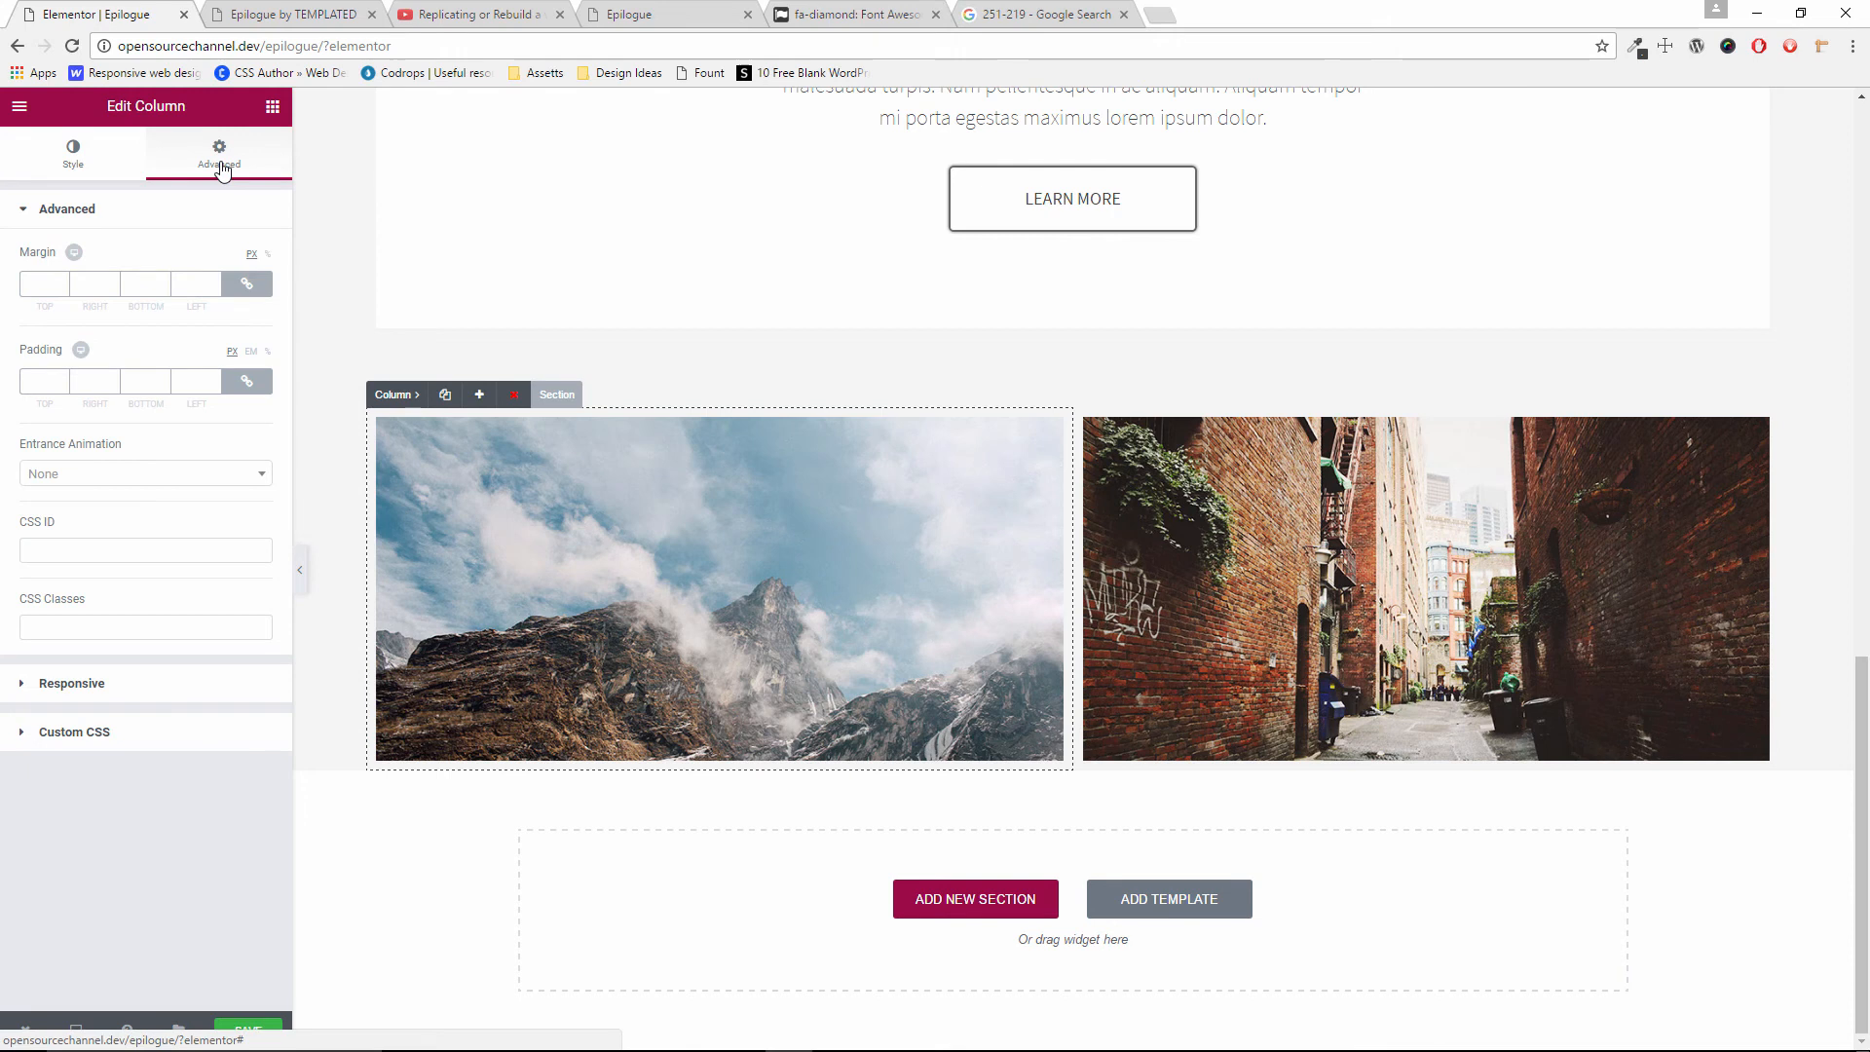
Set the image section's columns gap to Wide and check the row in the full-width preview
left_click(554, 394)
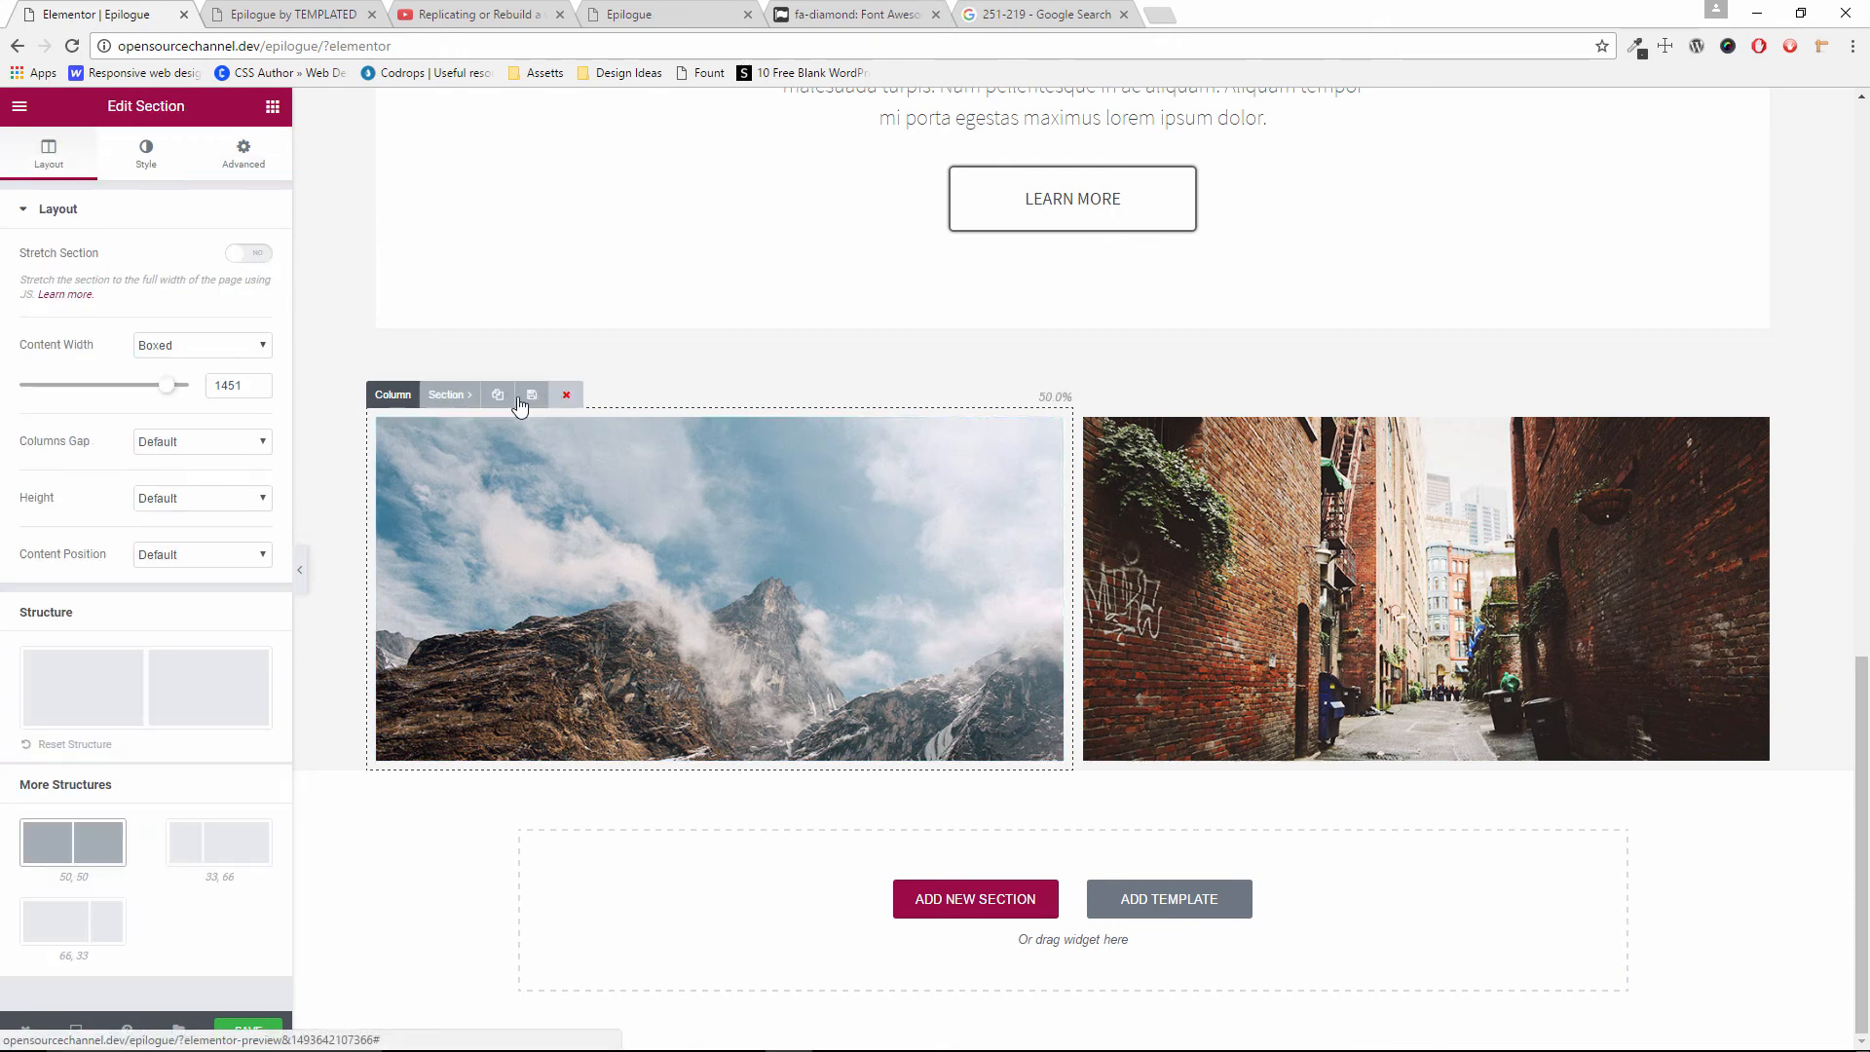
left_click(222, 444)
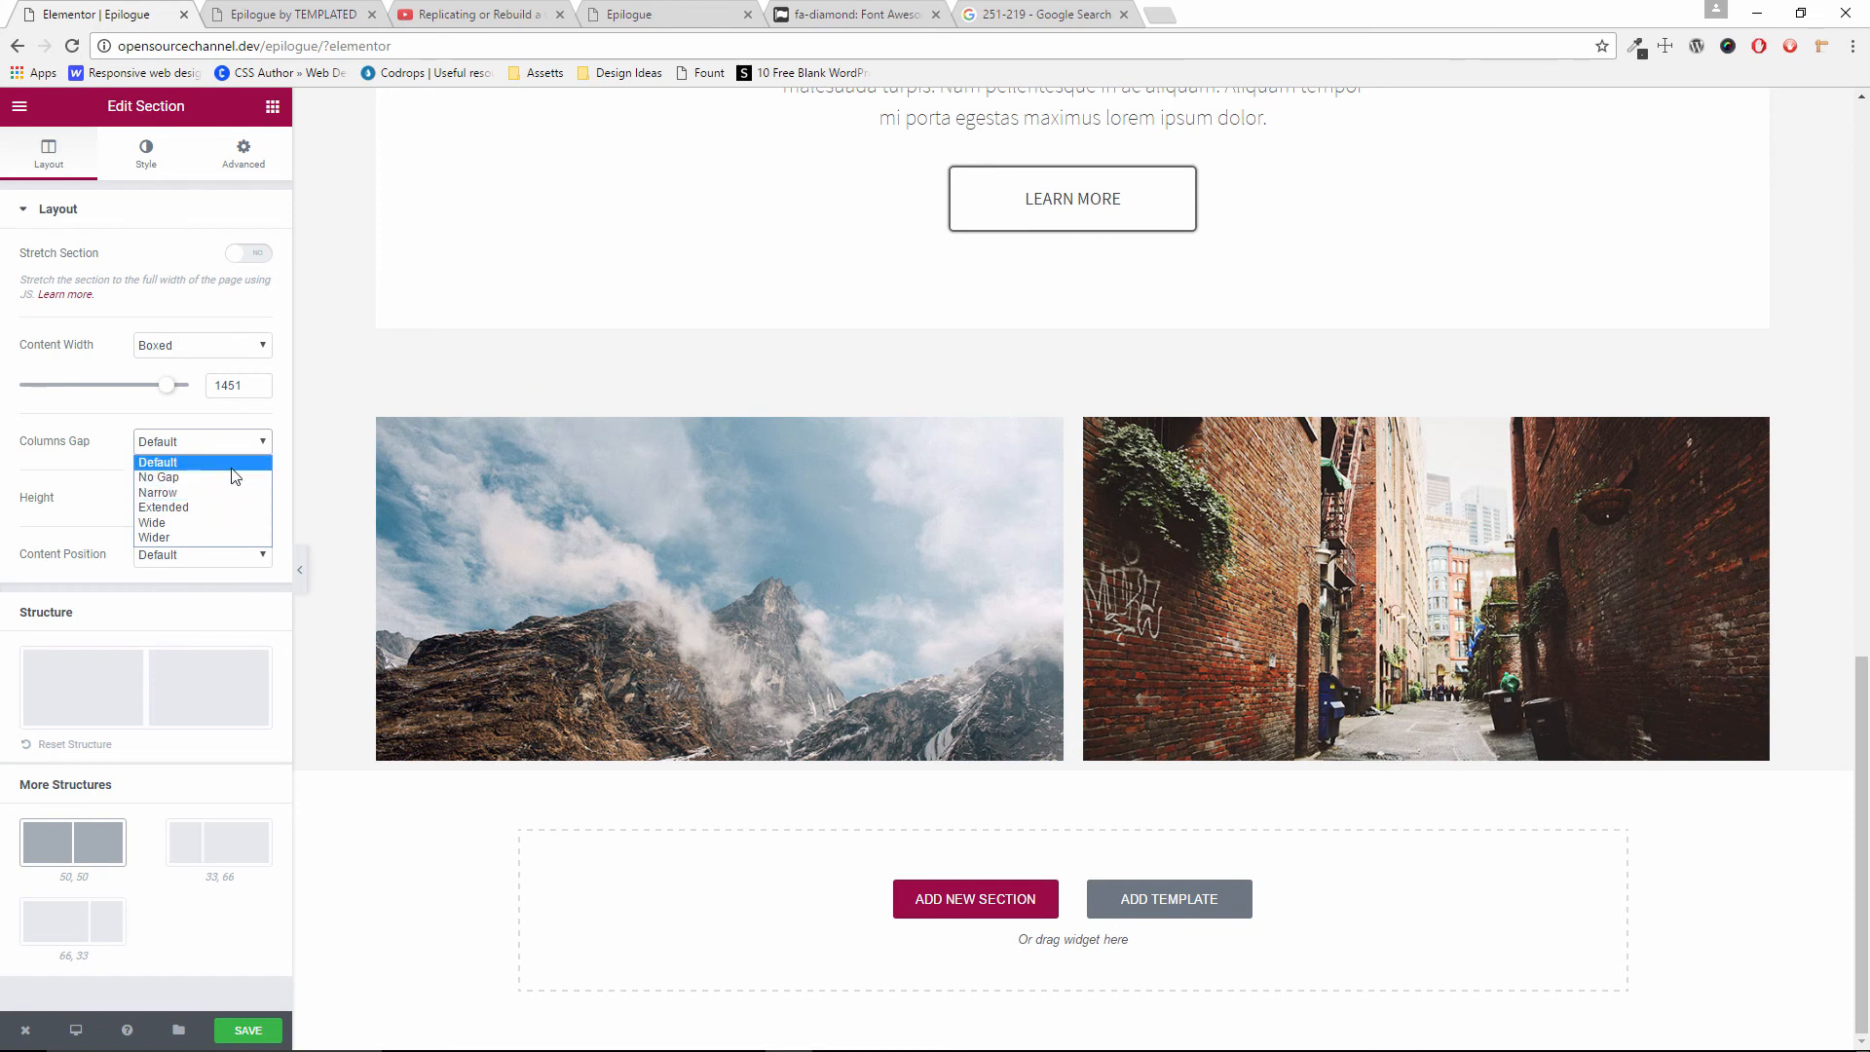
left_click(228, 523)
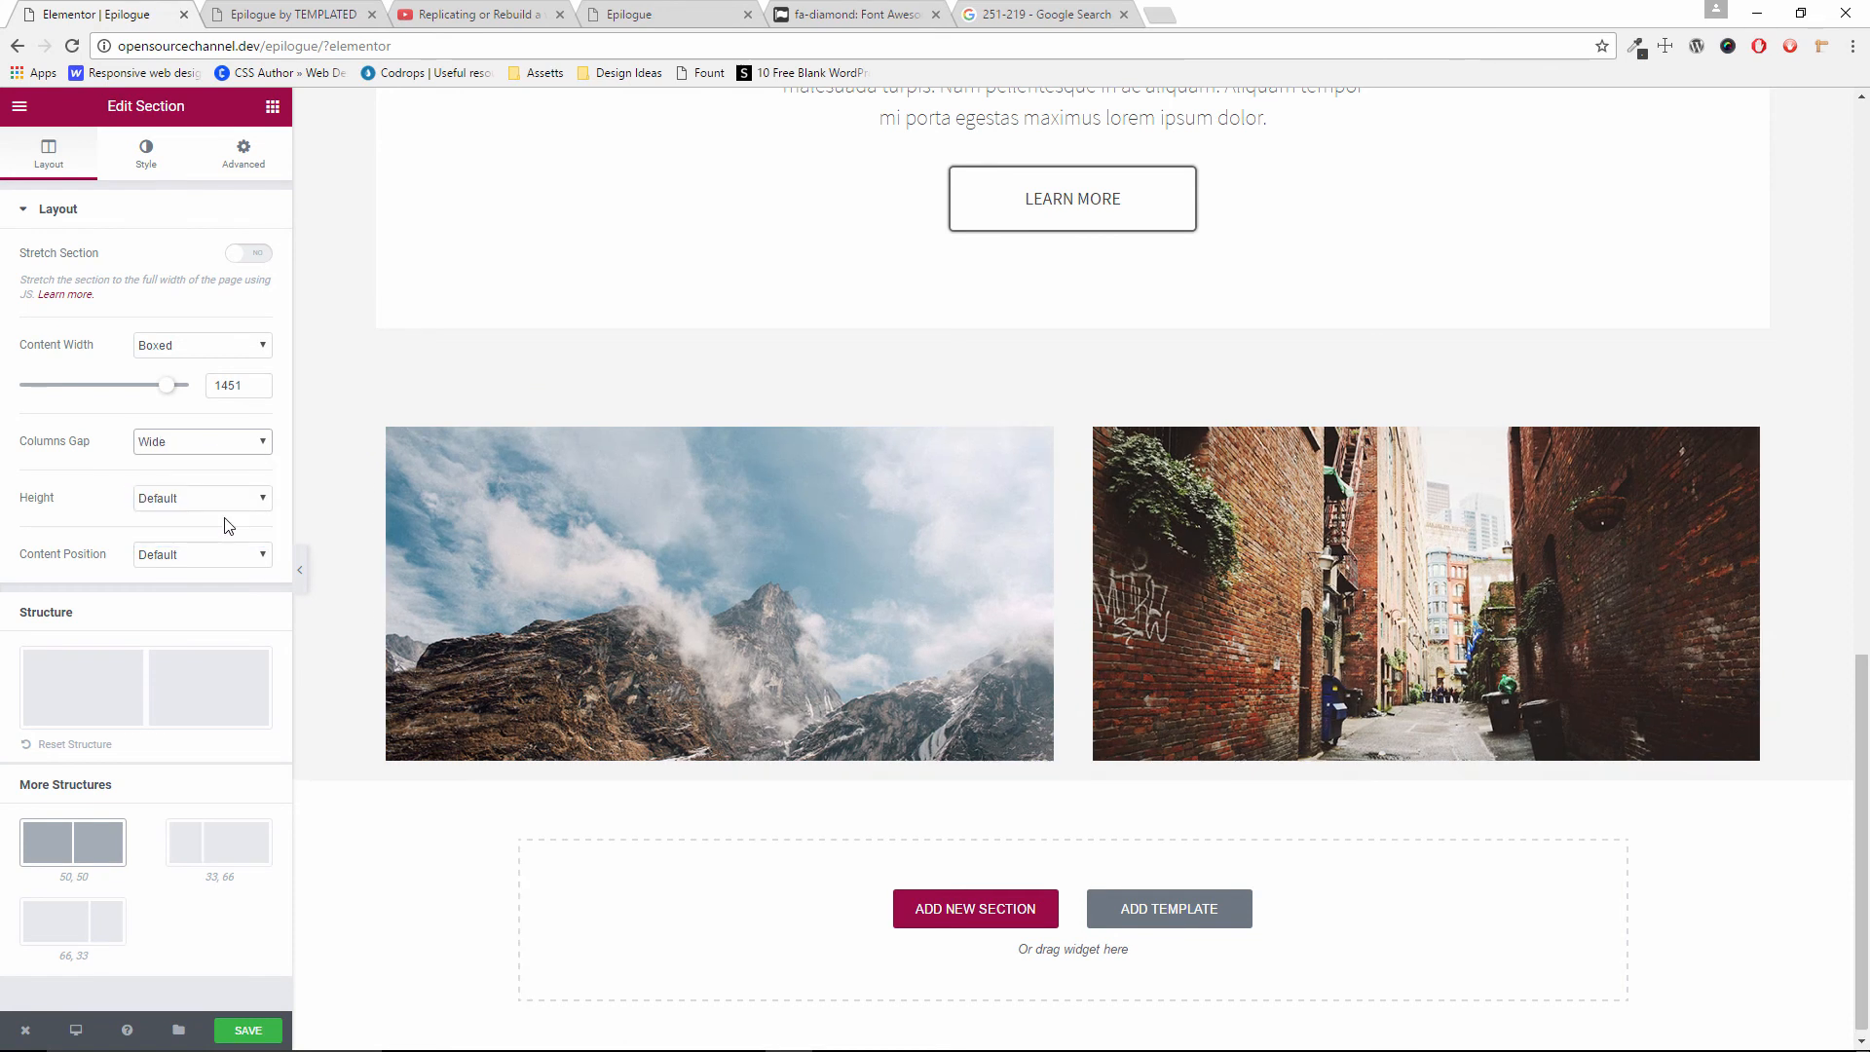
left_click(301, 570)
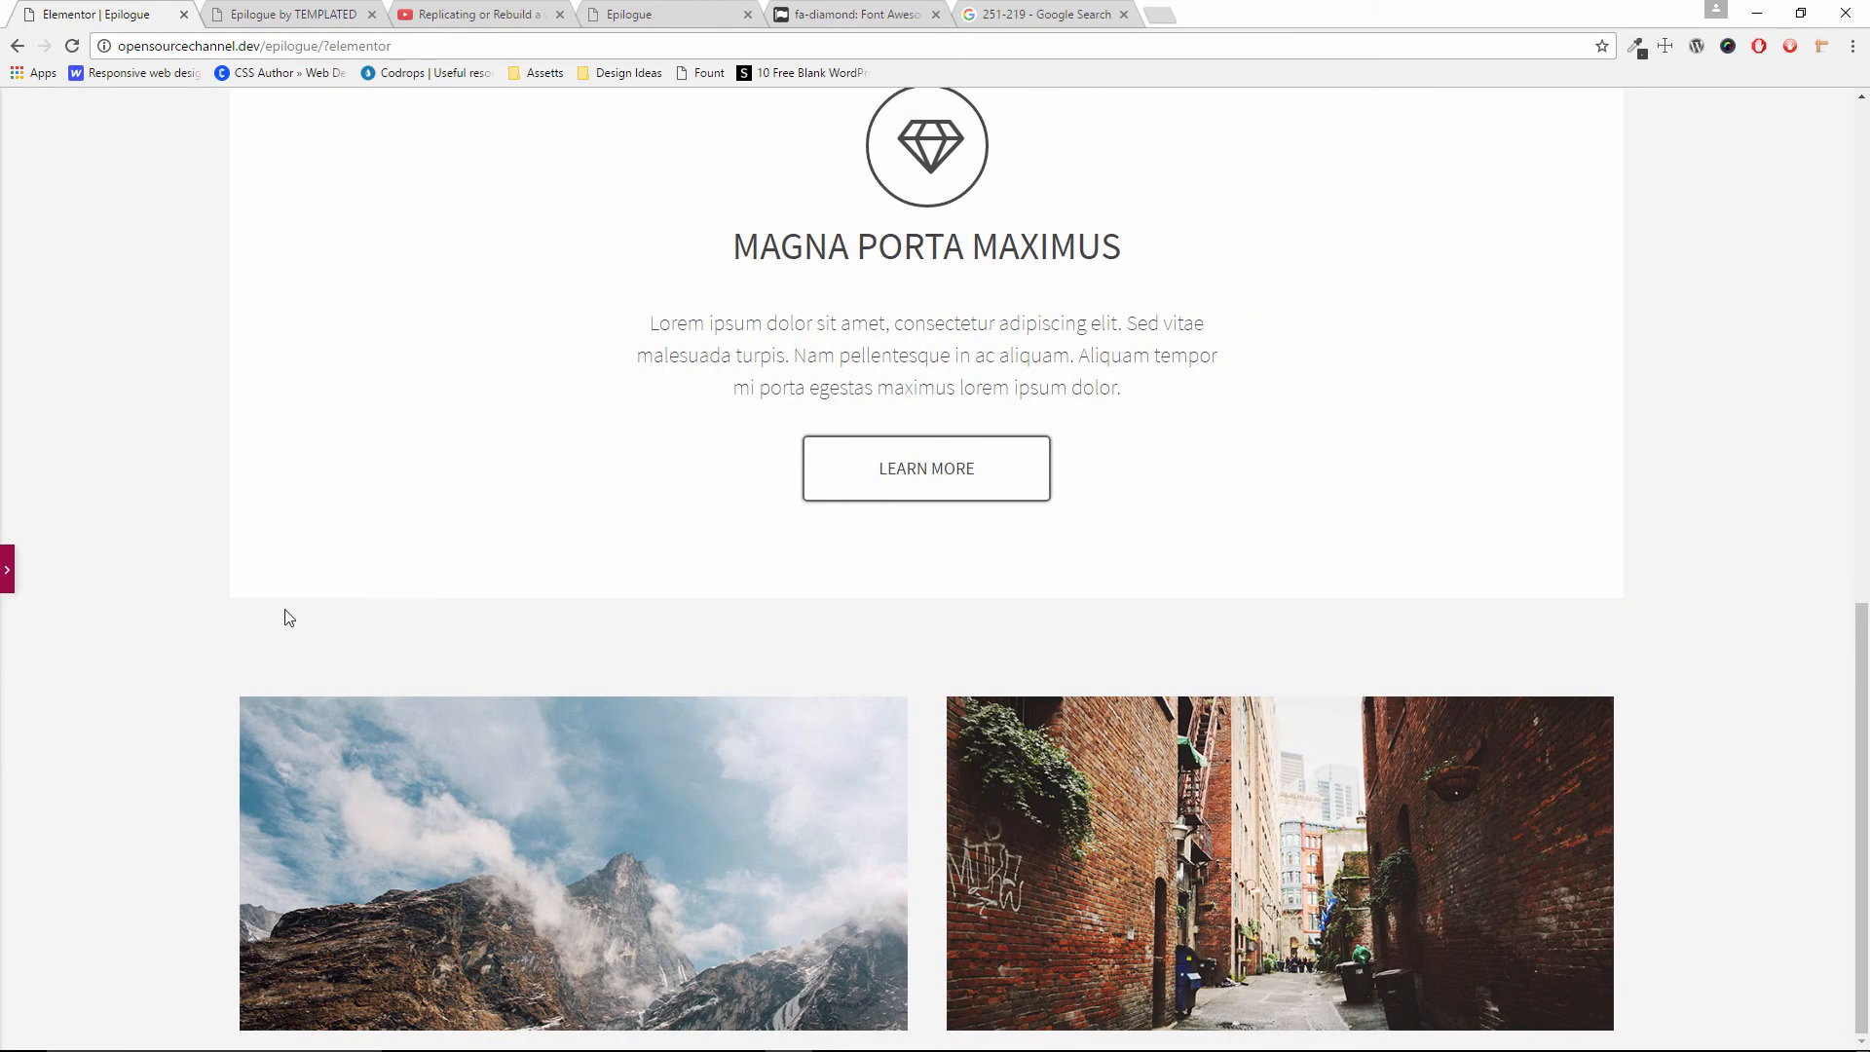
left_click(8, 560)
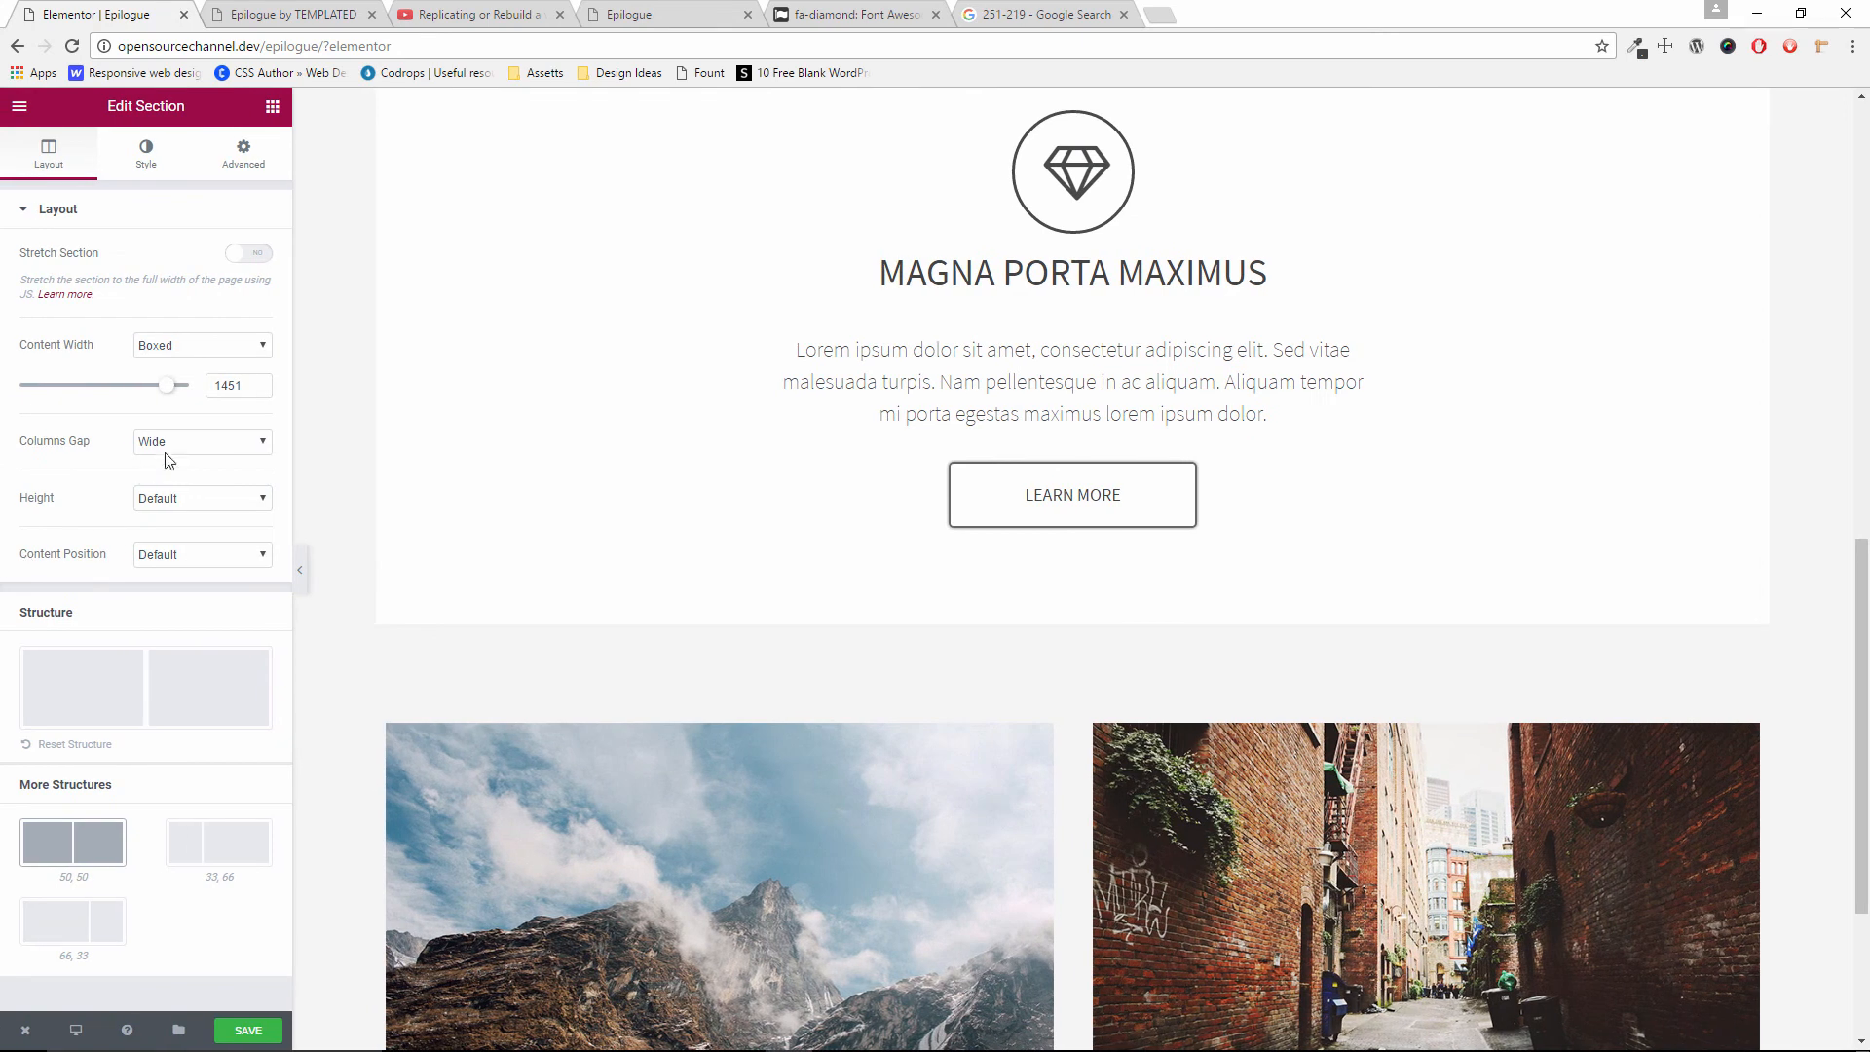
Set the two-image section's columns gap to Extended and keep its height at Default
left_click(185, 444)
left_click(188, 507)
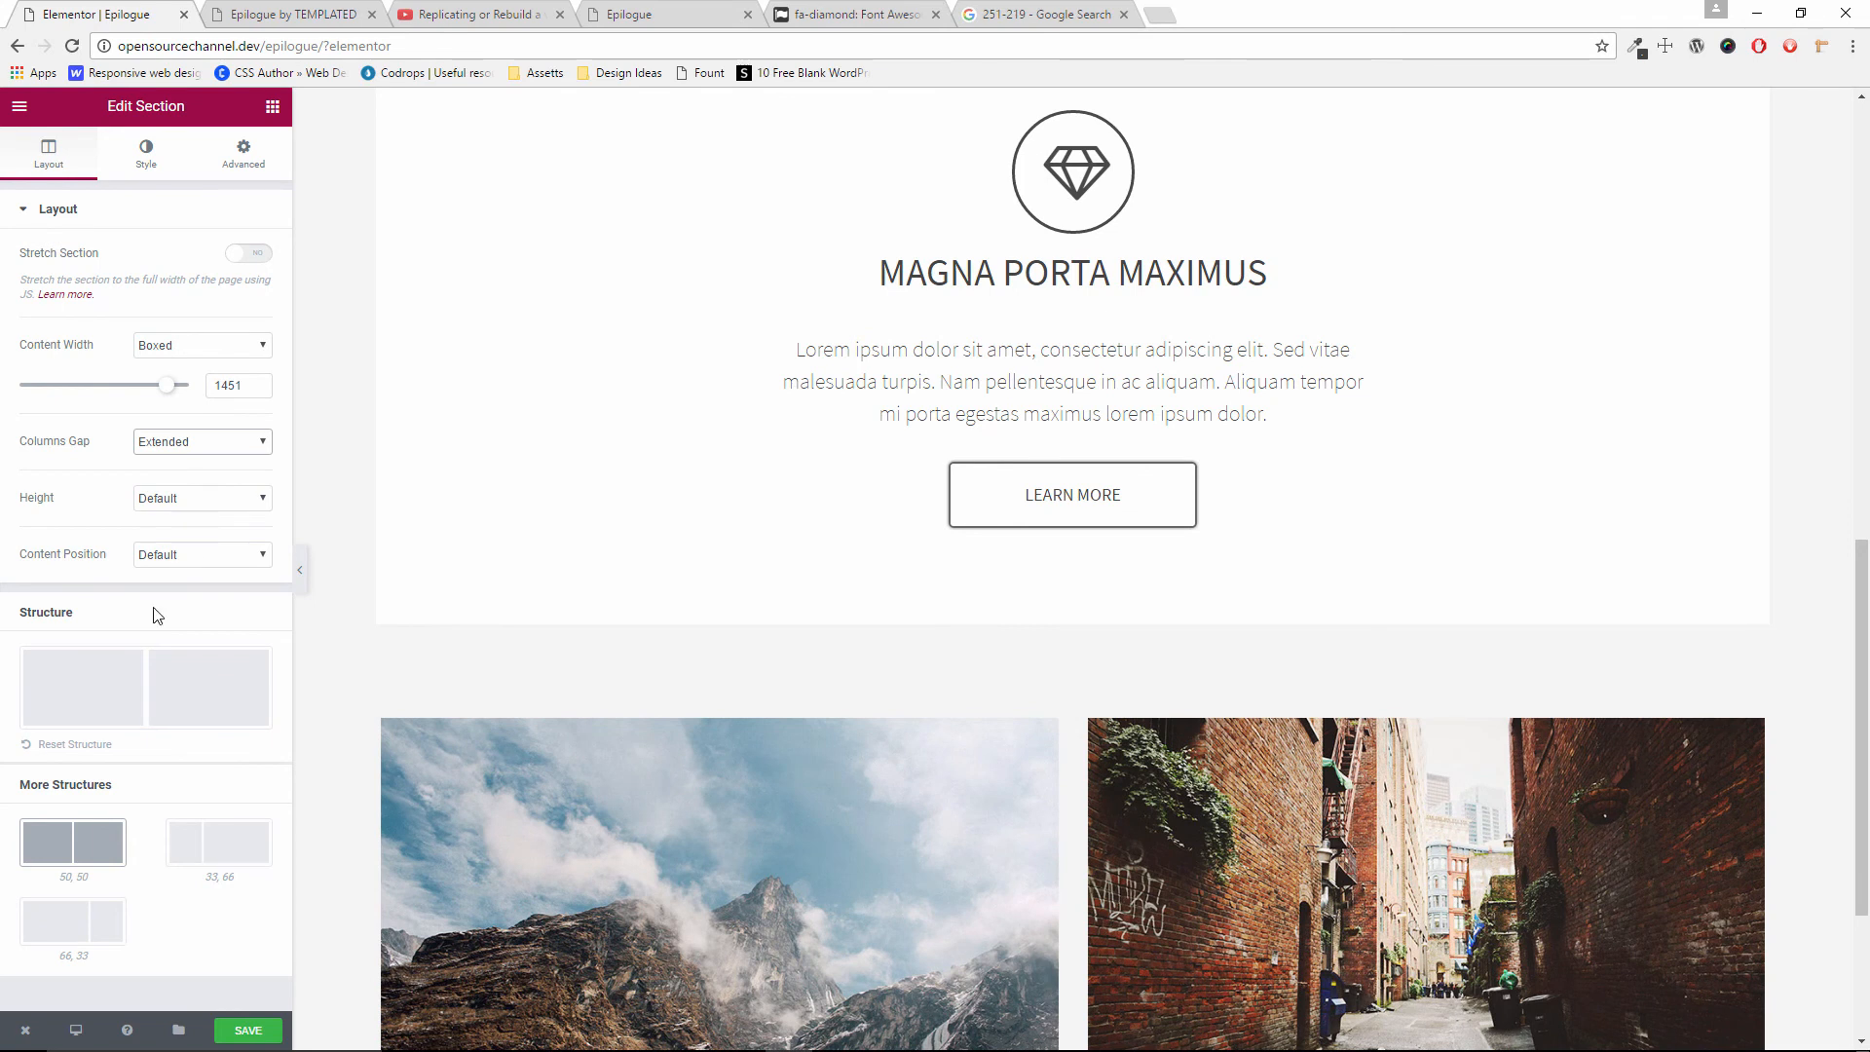
left_click(203, 452)
left_click(200, 506)
left_click(207, 499)
left_click(207, 500)
scroll(705, 855, "down", 3)
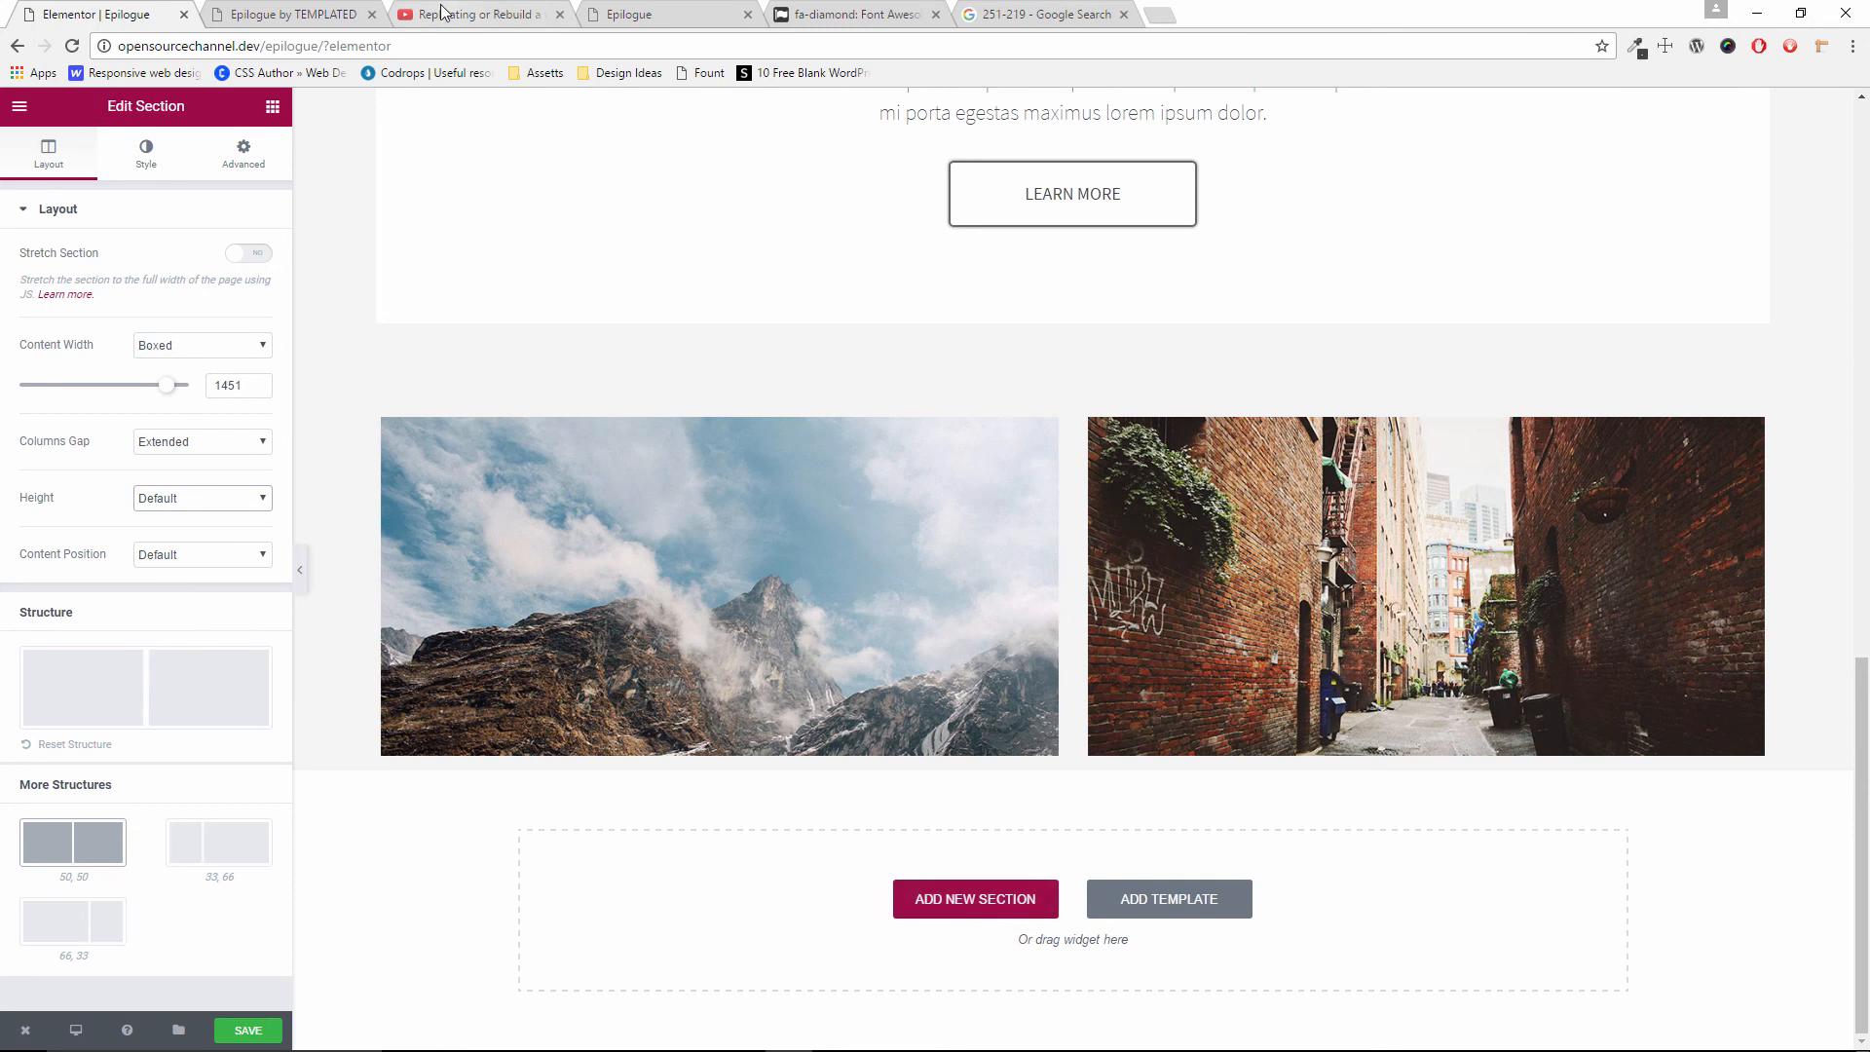
Check the text blocks below the images on the template page and add a new two-column section under the image row
left_click(282, 14)
scroll(673, 492, "down", 5)
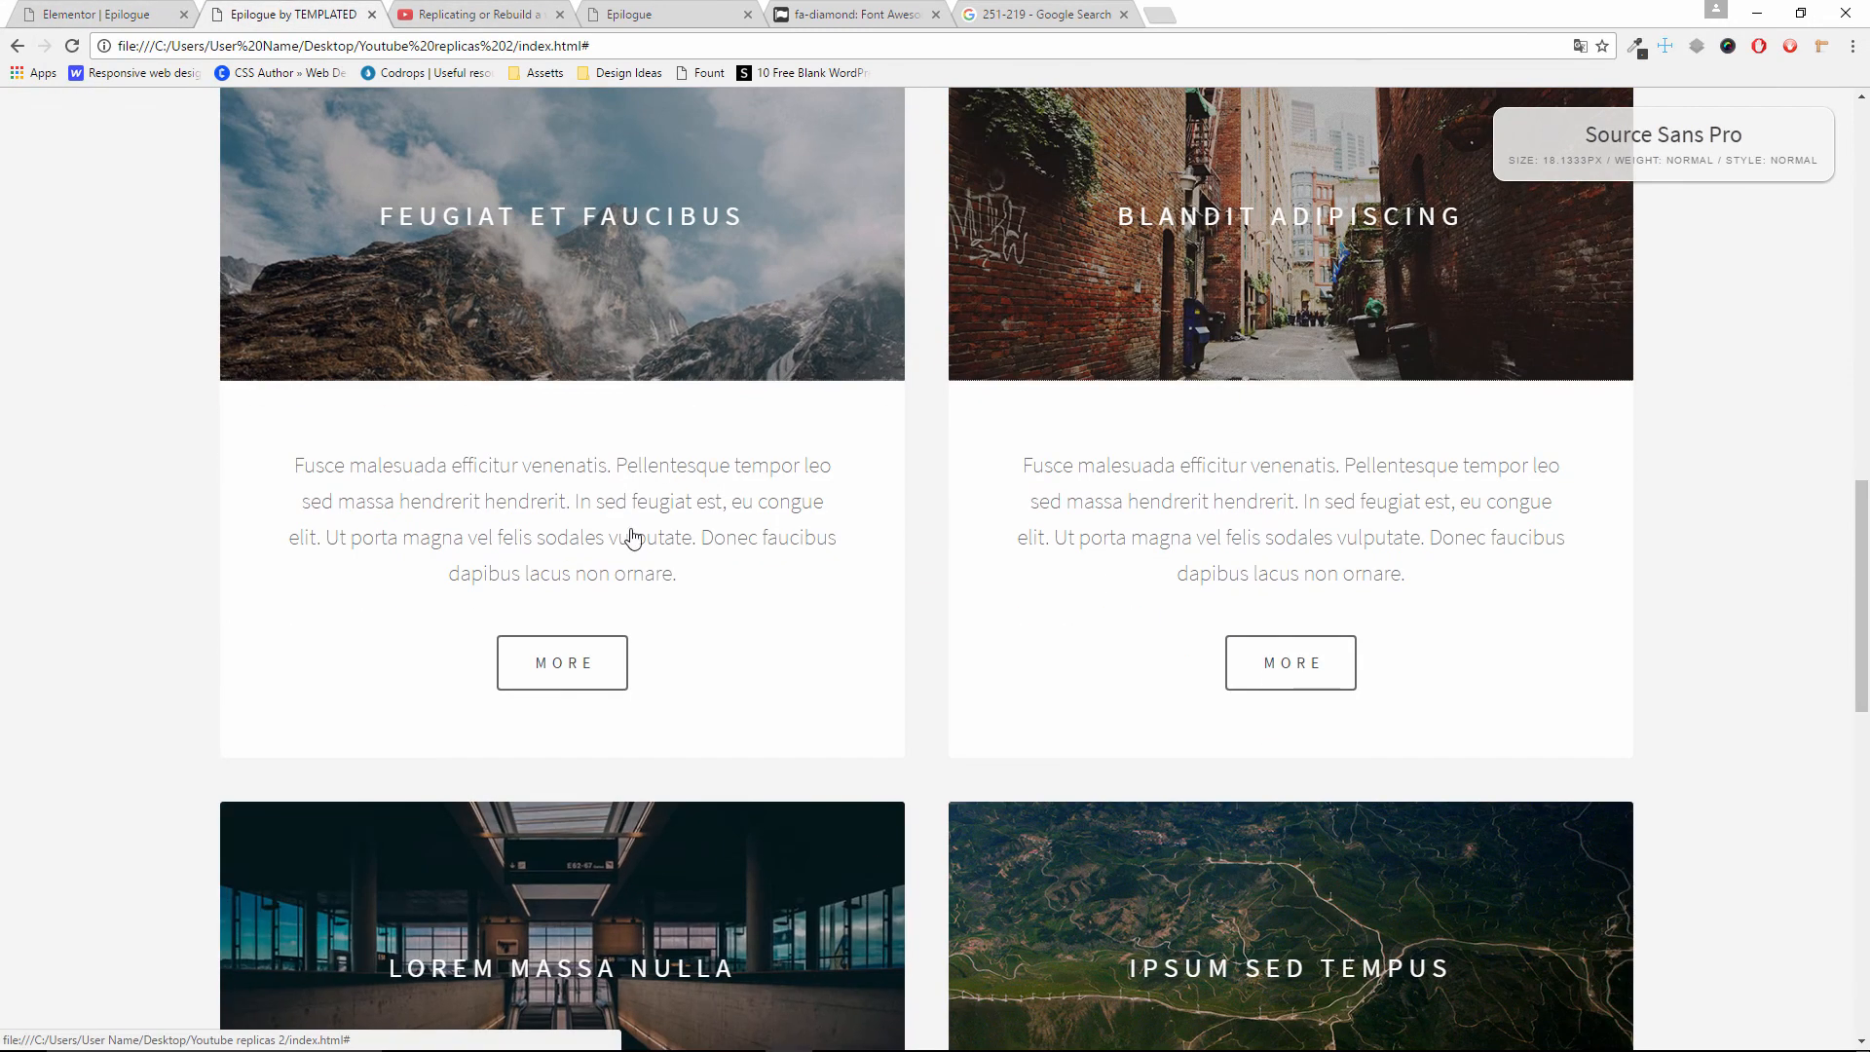
left_click(76, 11)
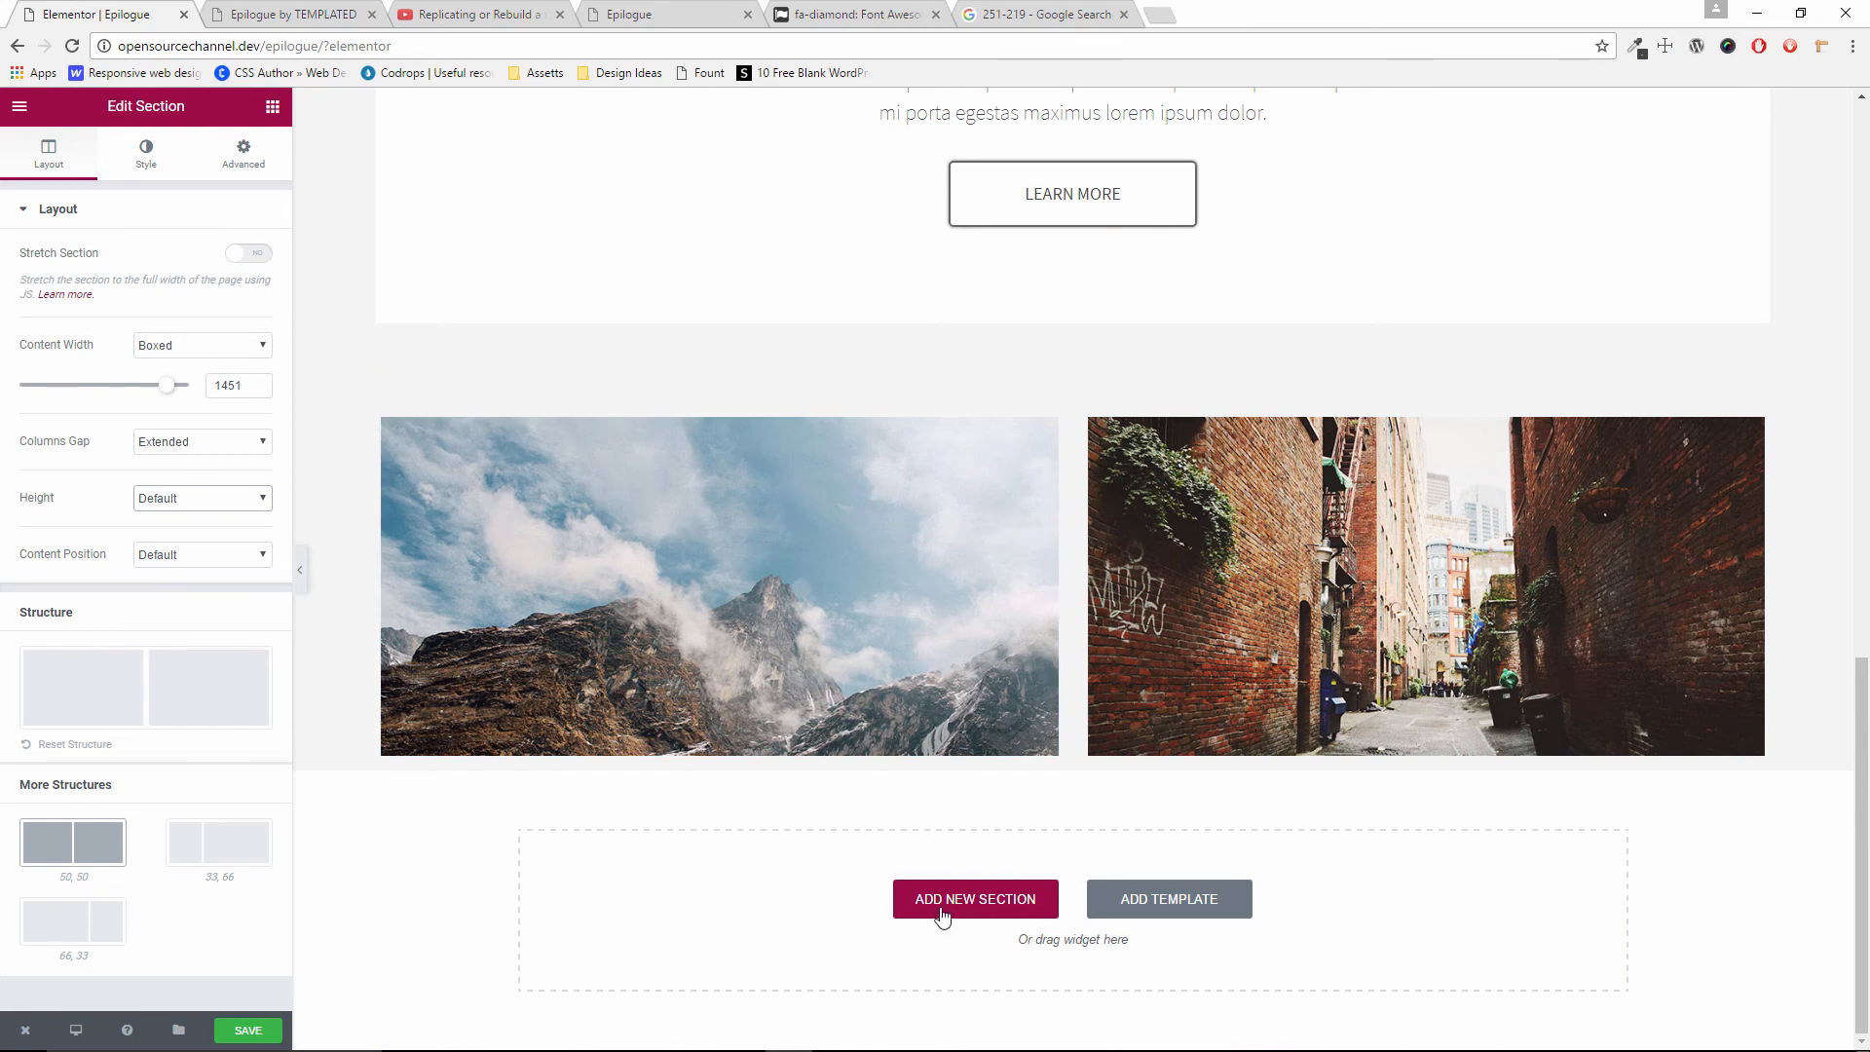
left_click(247, 12)
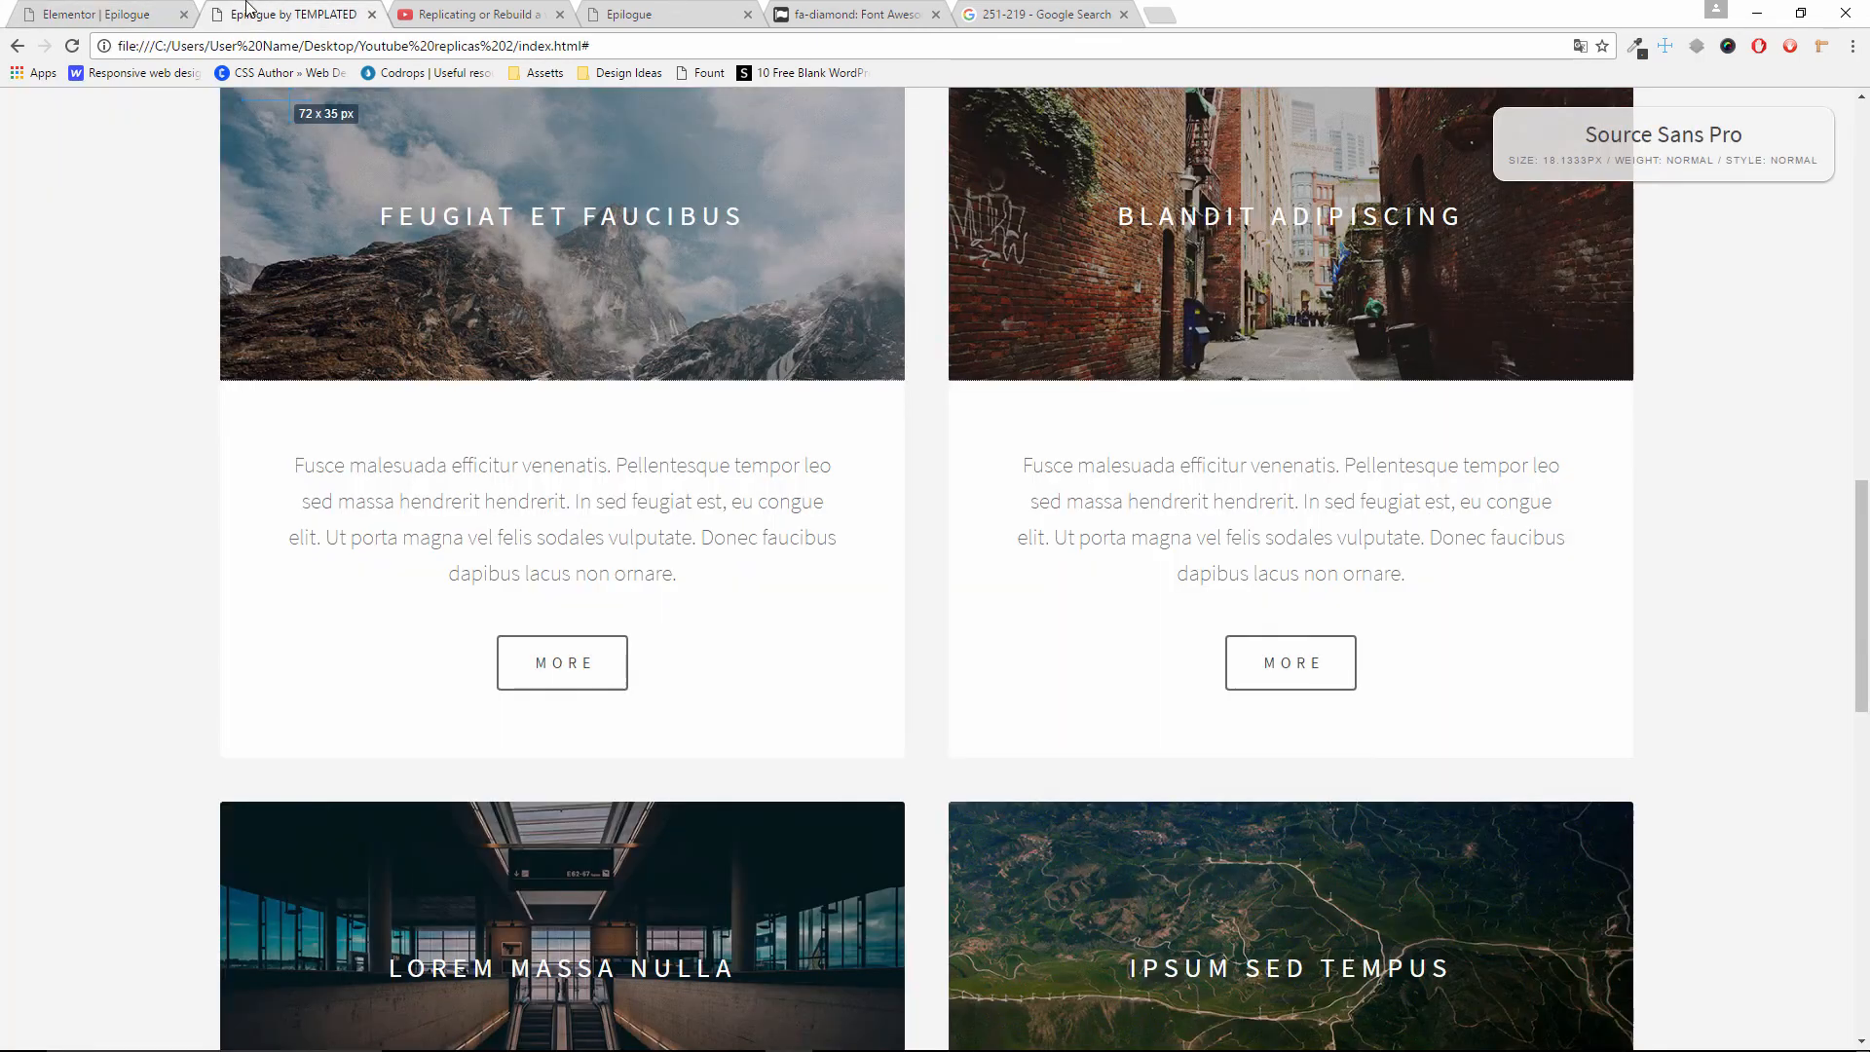
left_click(37, 11)
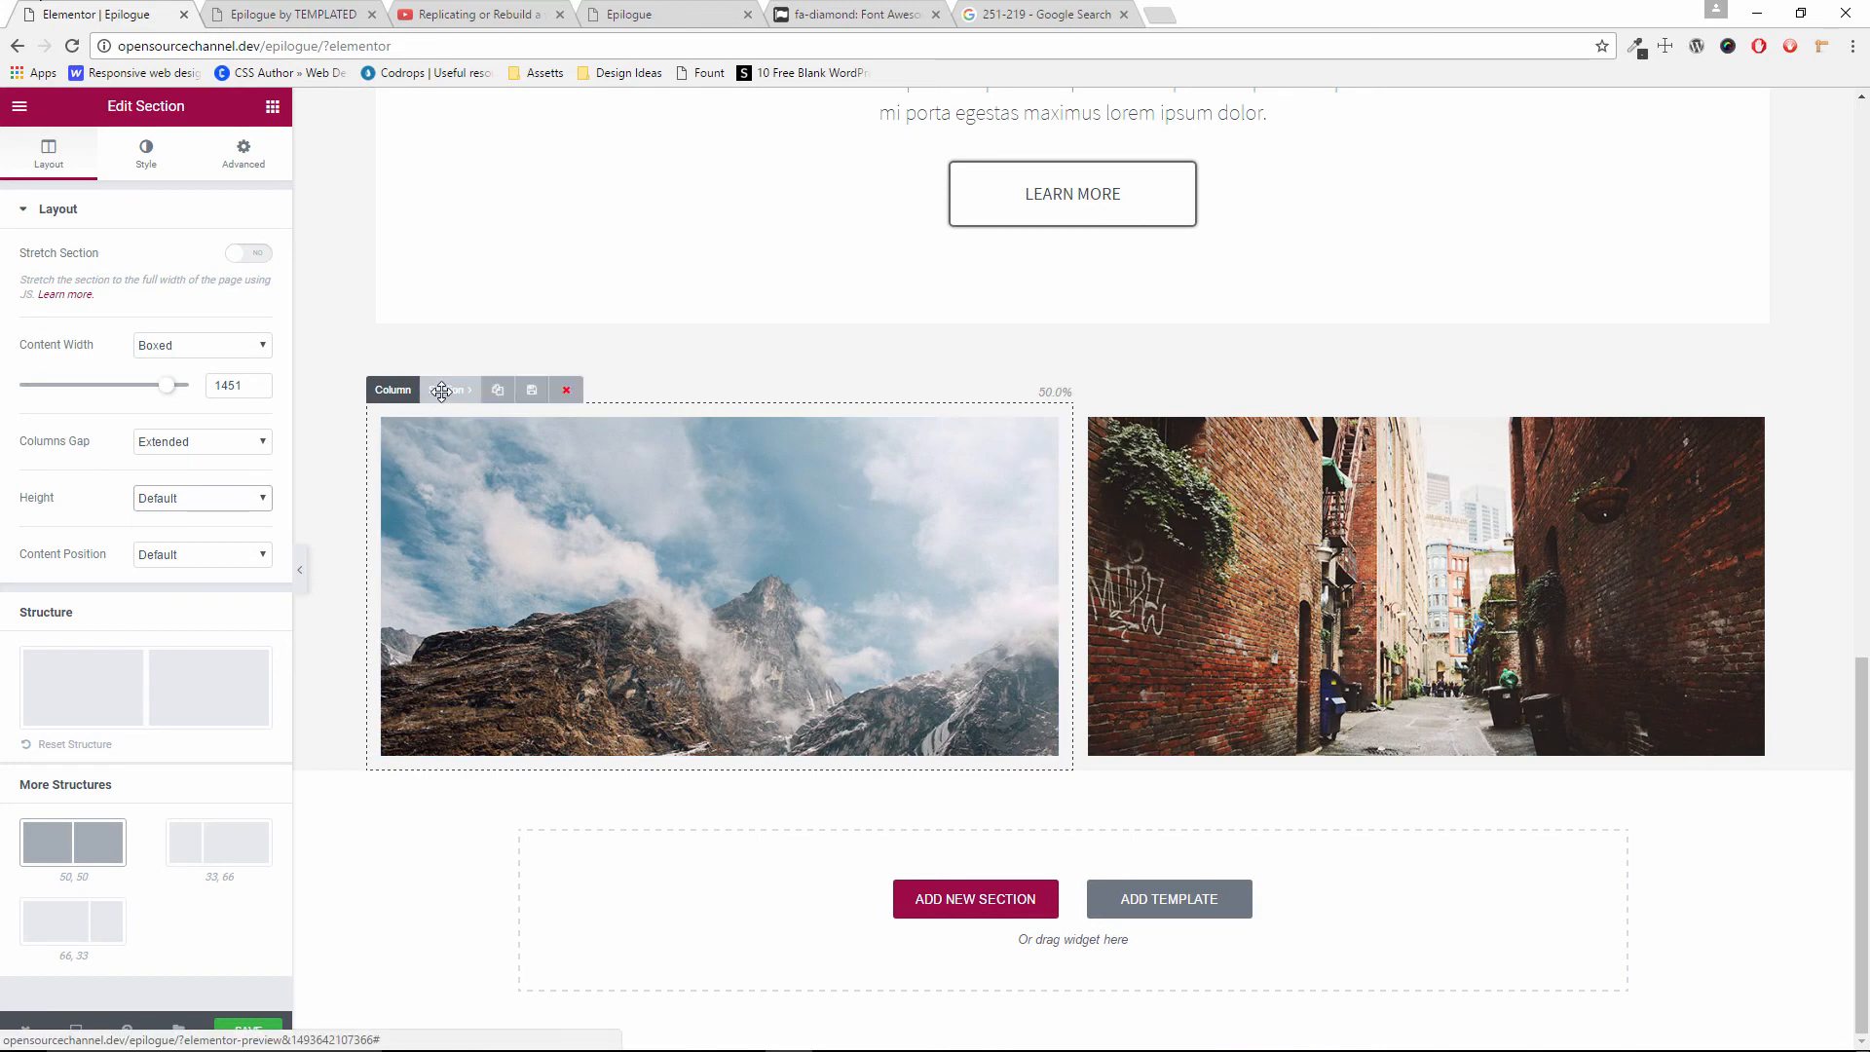
left_click(146, 156)
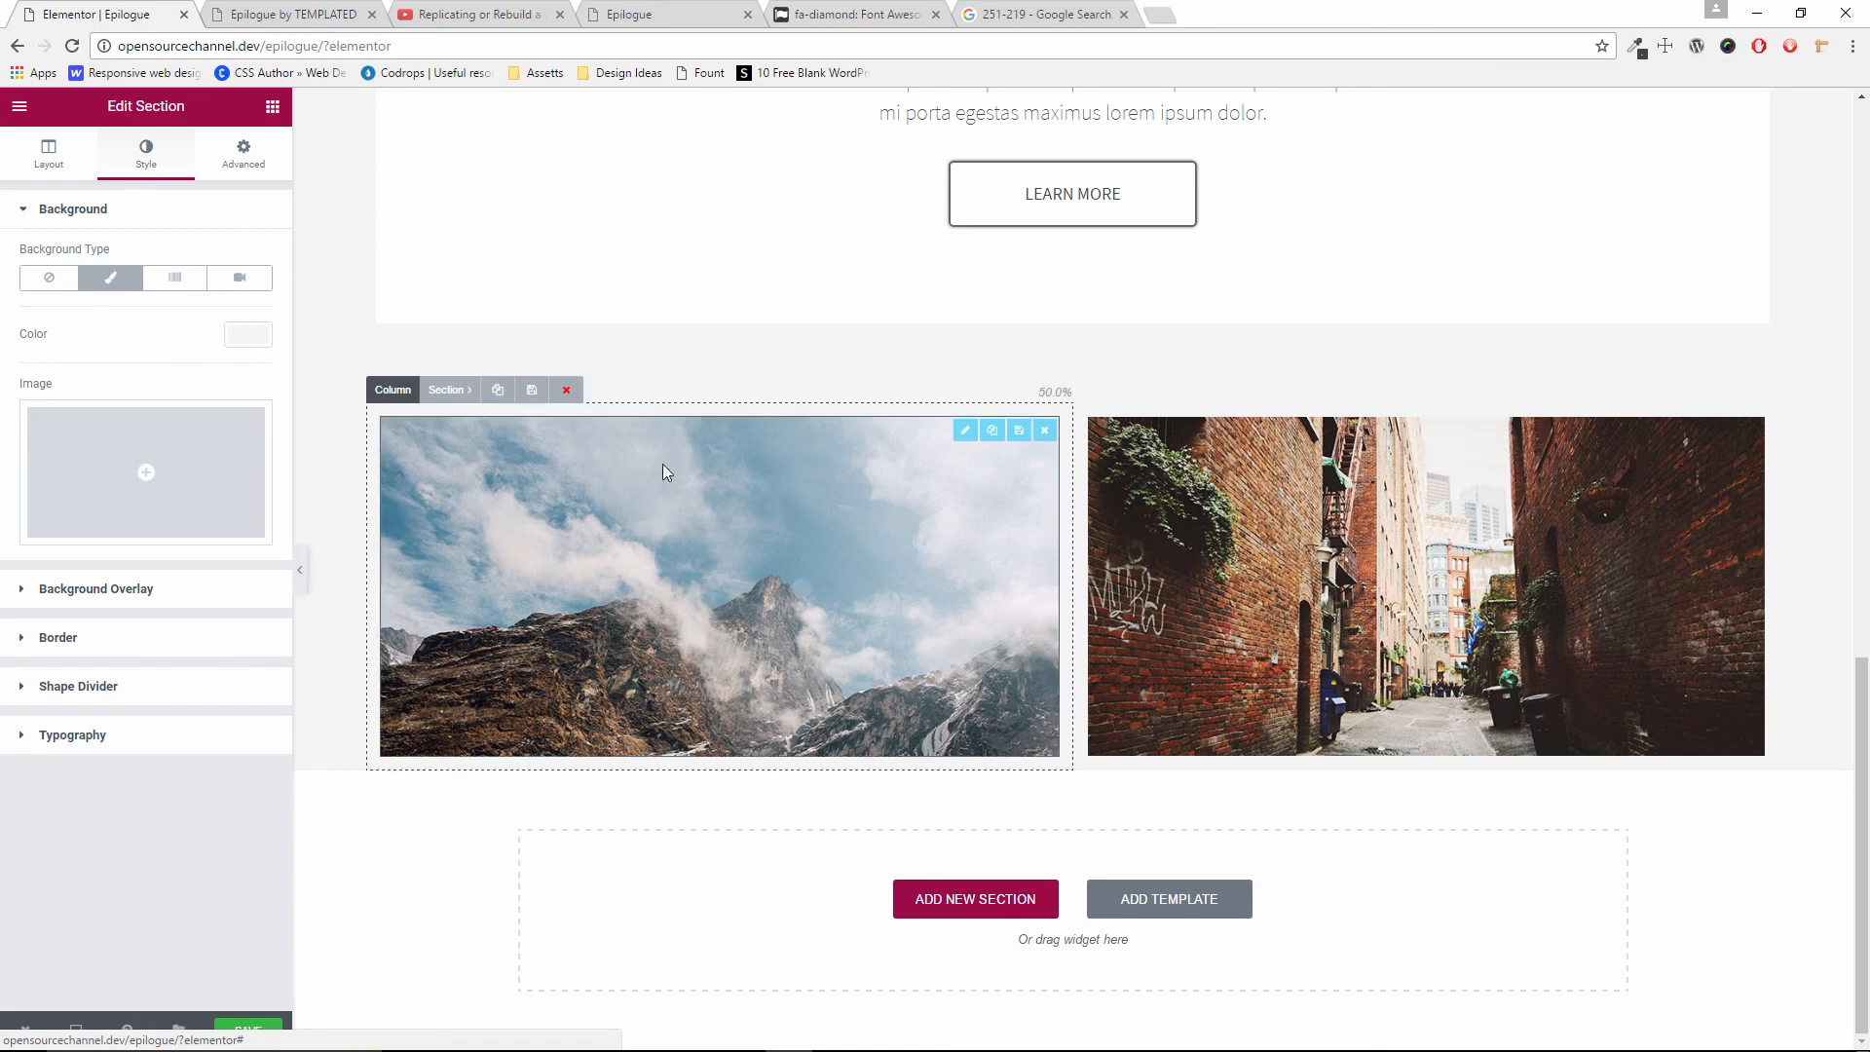
left_click(995, 911)
left_click(923, 959)
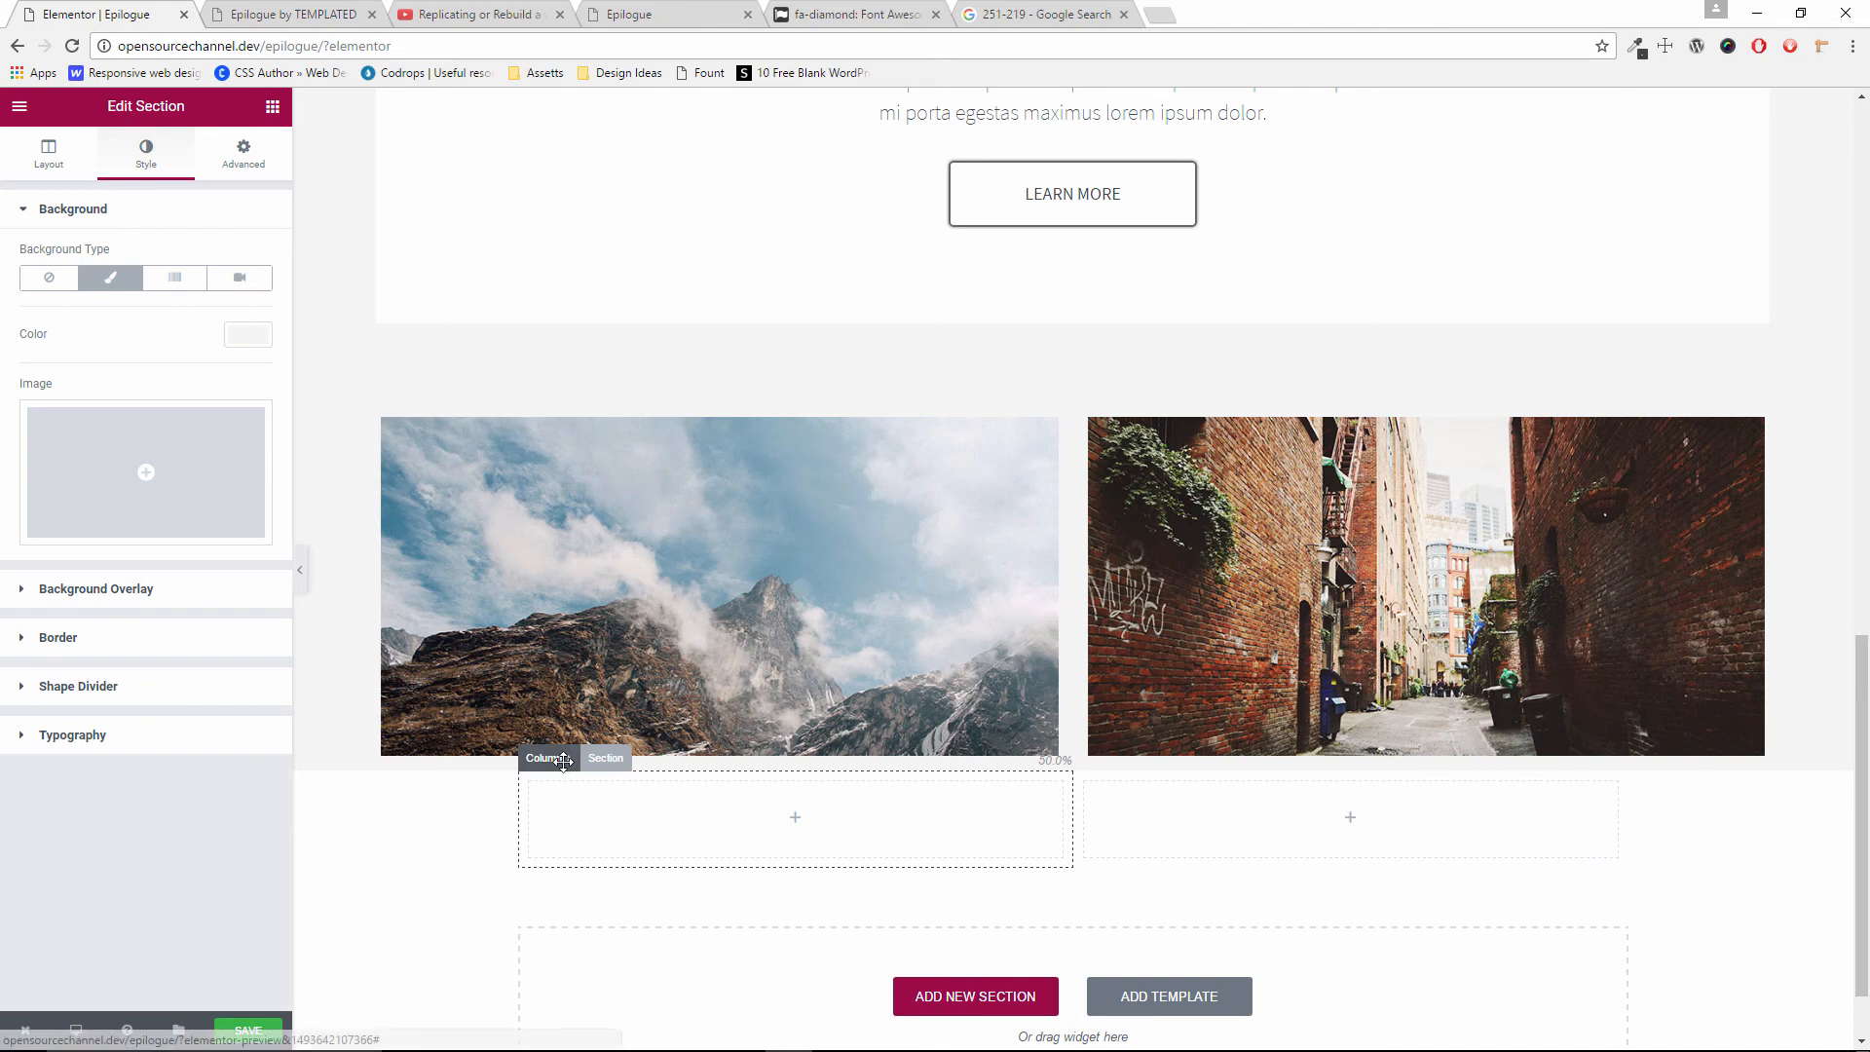
Copy the image section's content width and apply it to the new two-column section as 1451
left_click(601, 761)
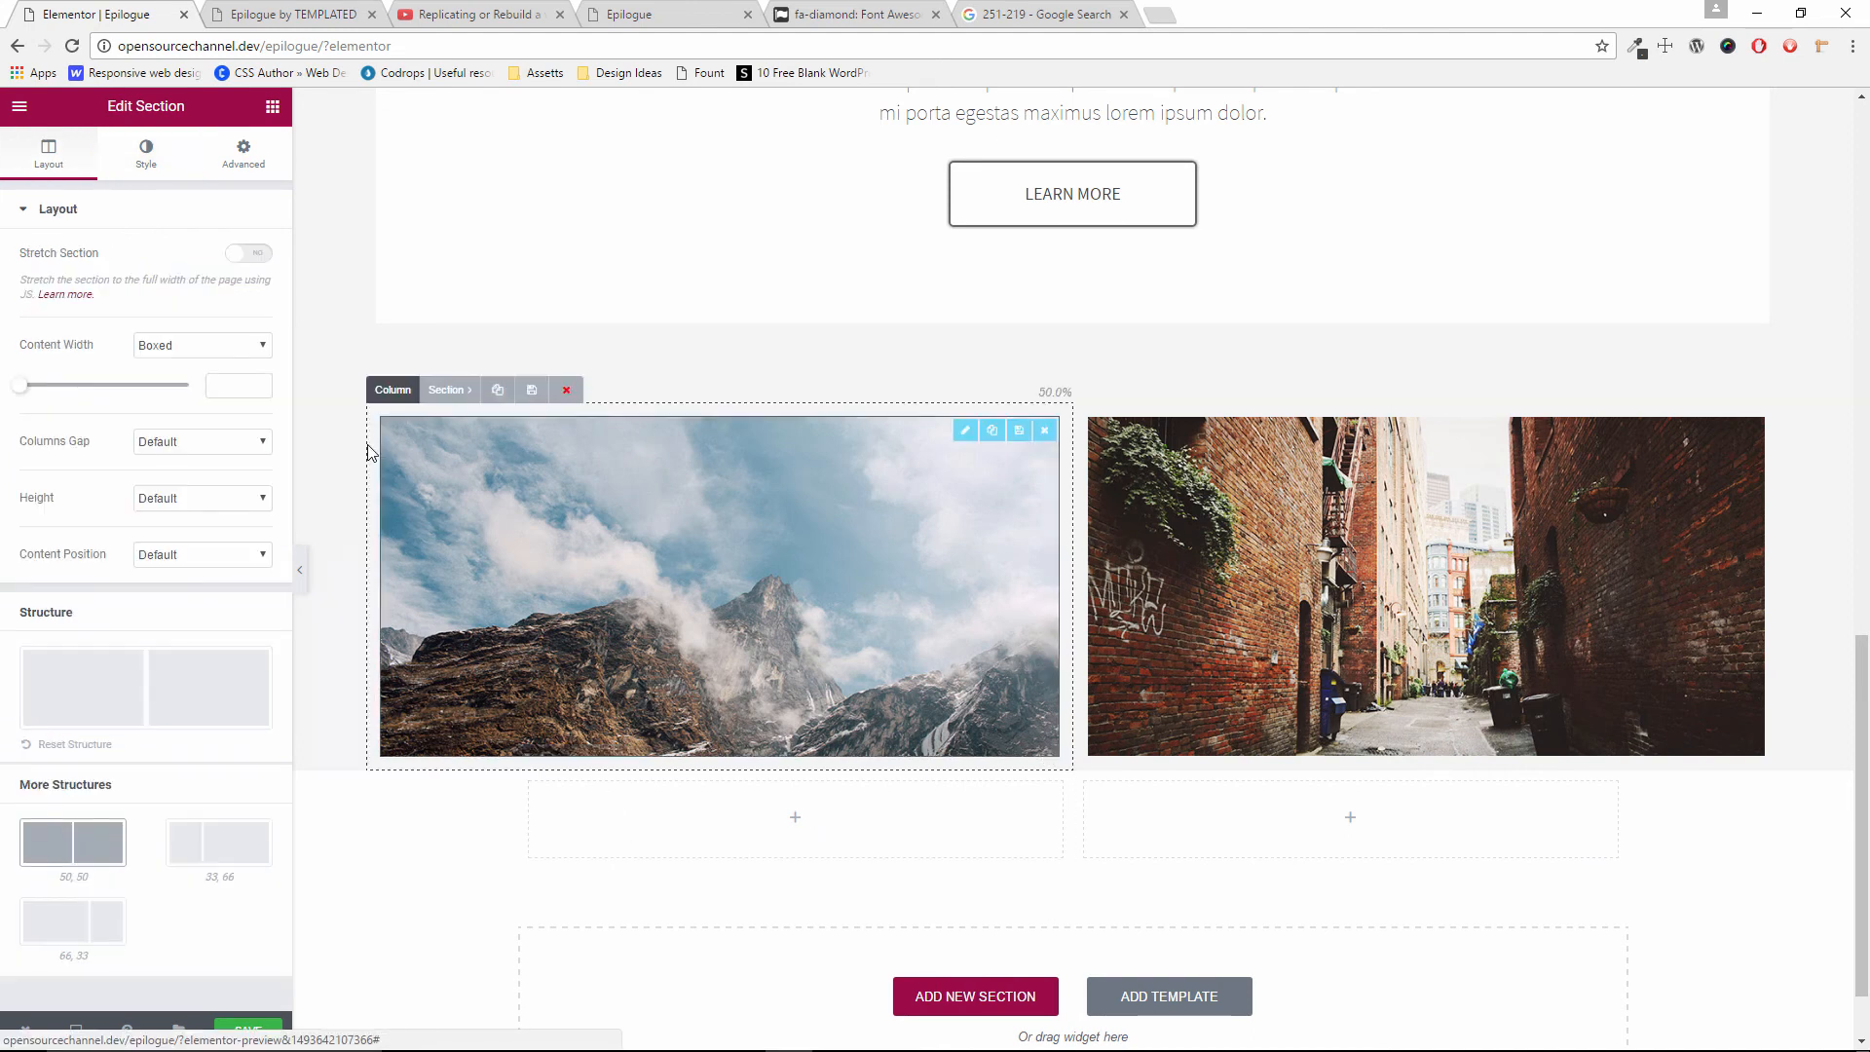
right_click(229, 380)
left_click(539, 554)
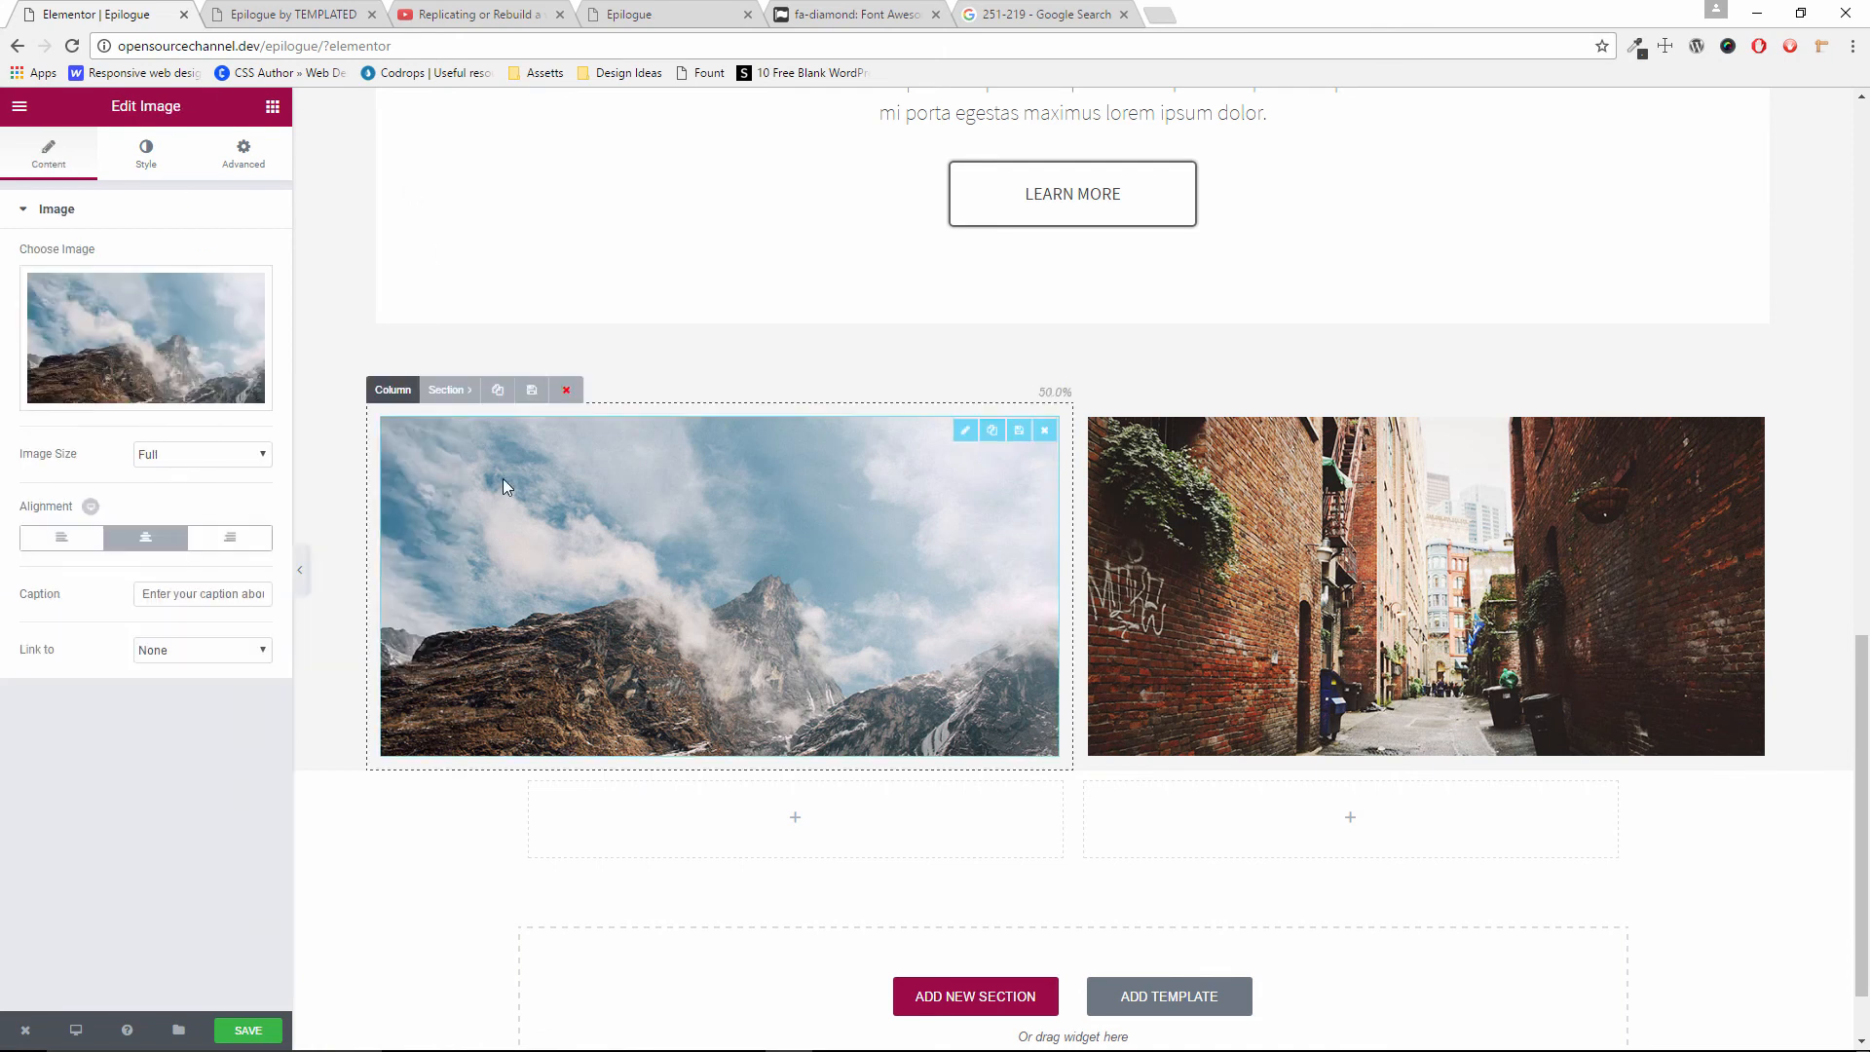
left_click(453, 393)
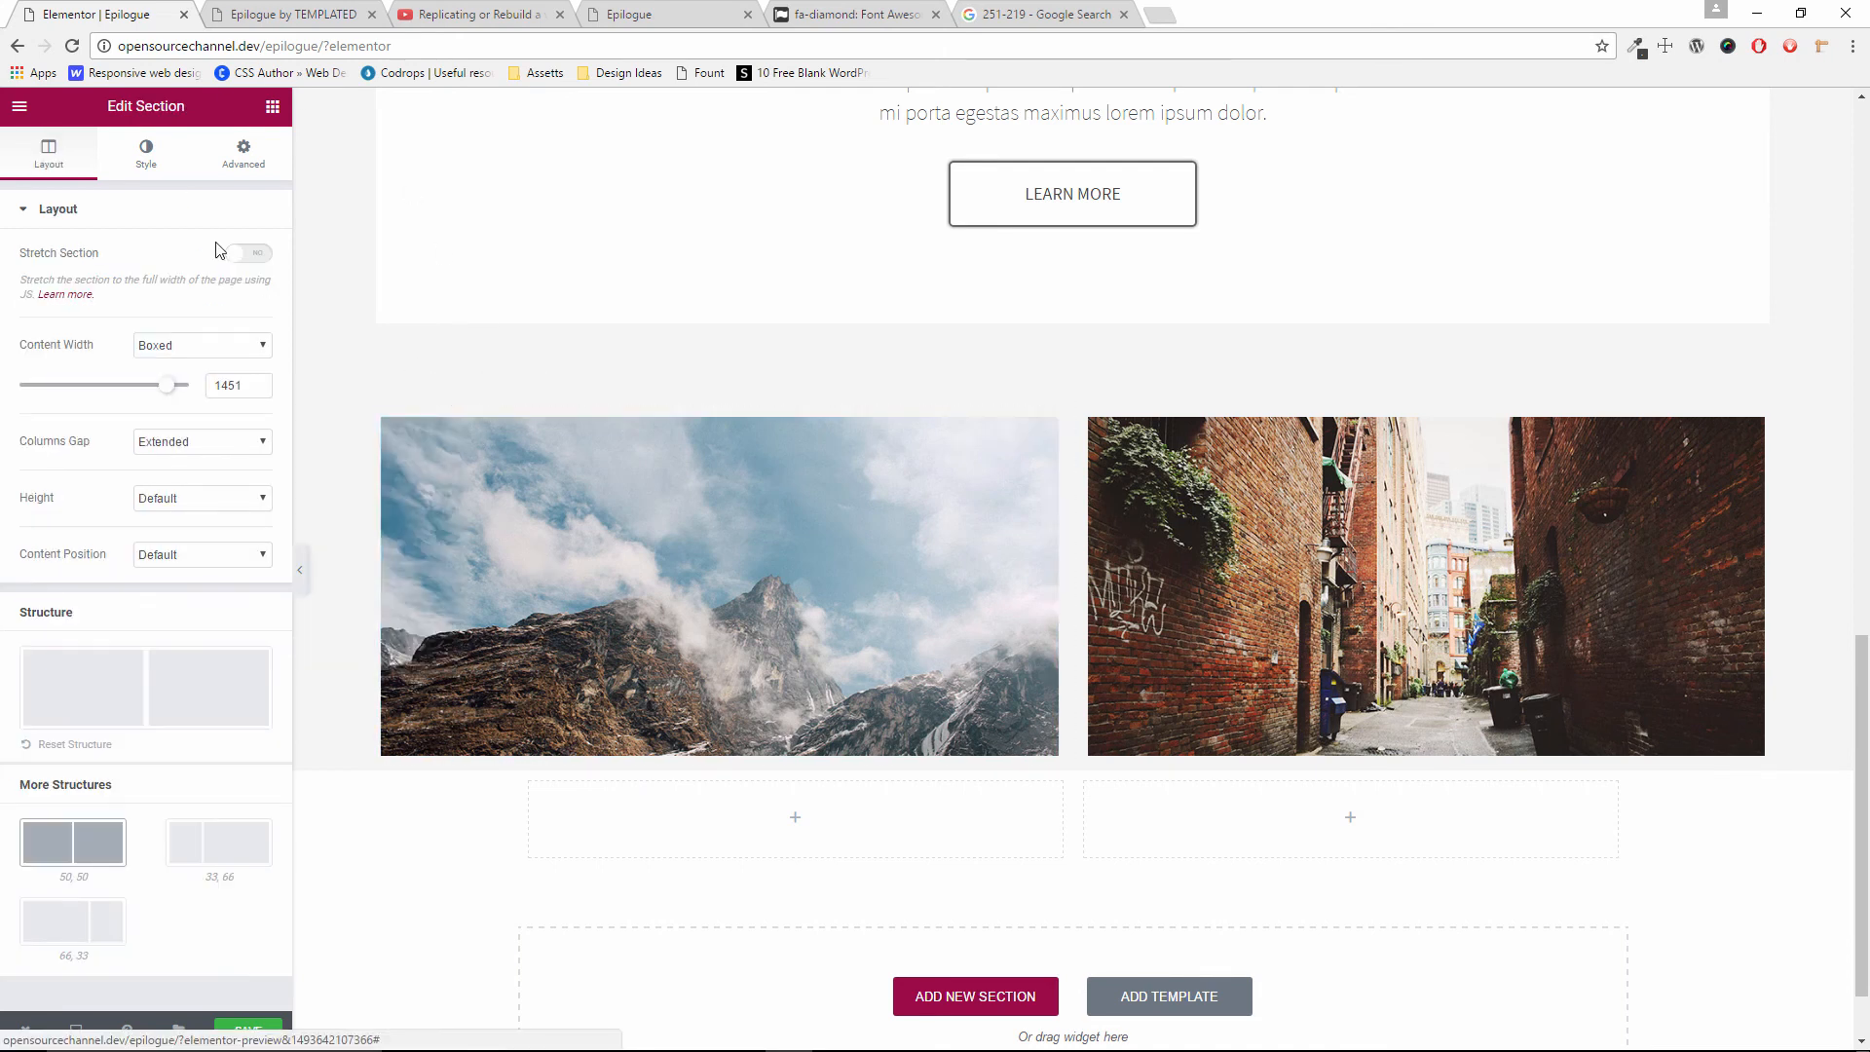
left_click_drag(244, 386, 210, 383)
right_click(229, 388)
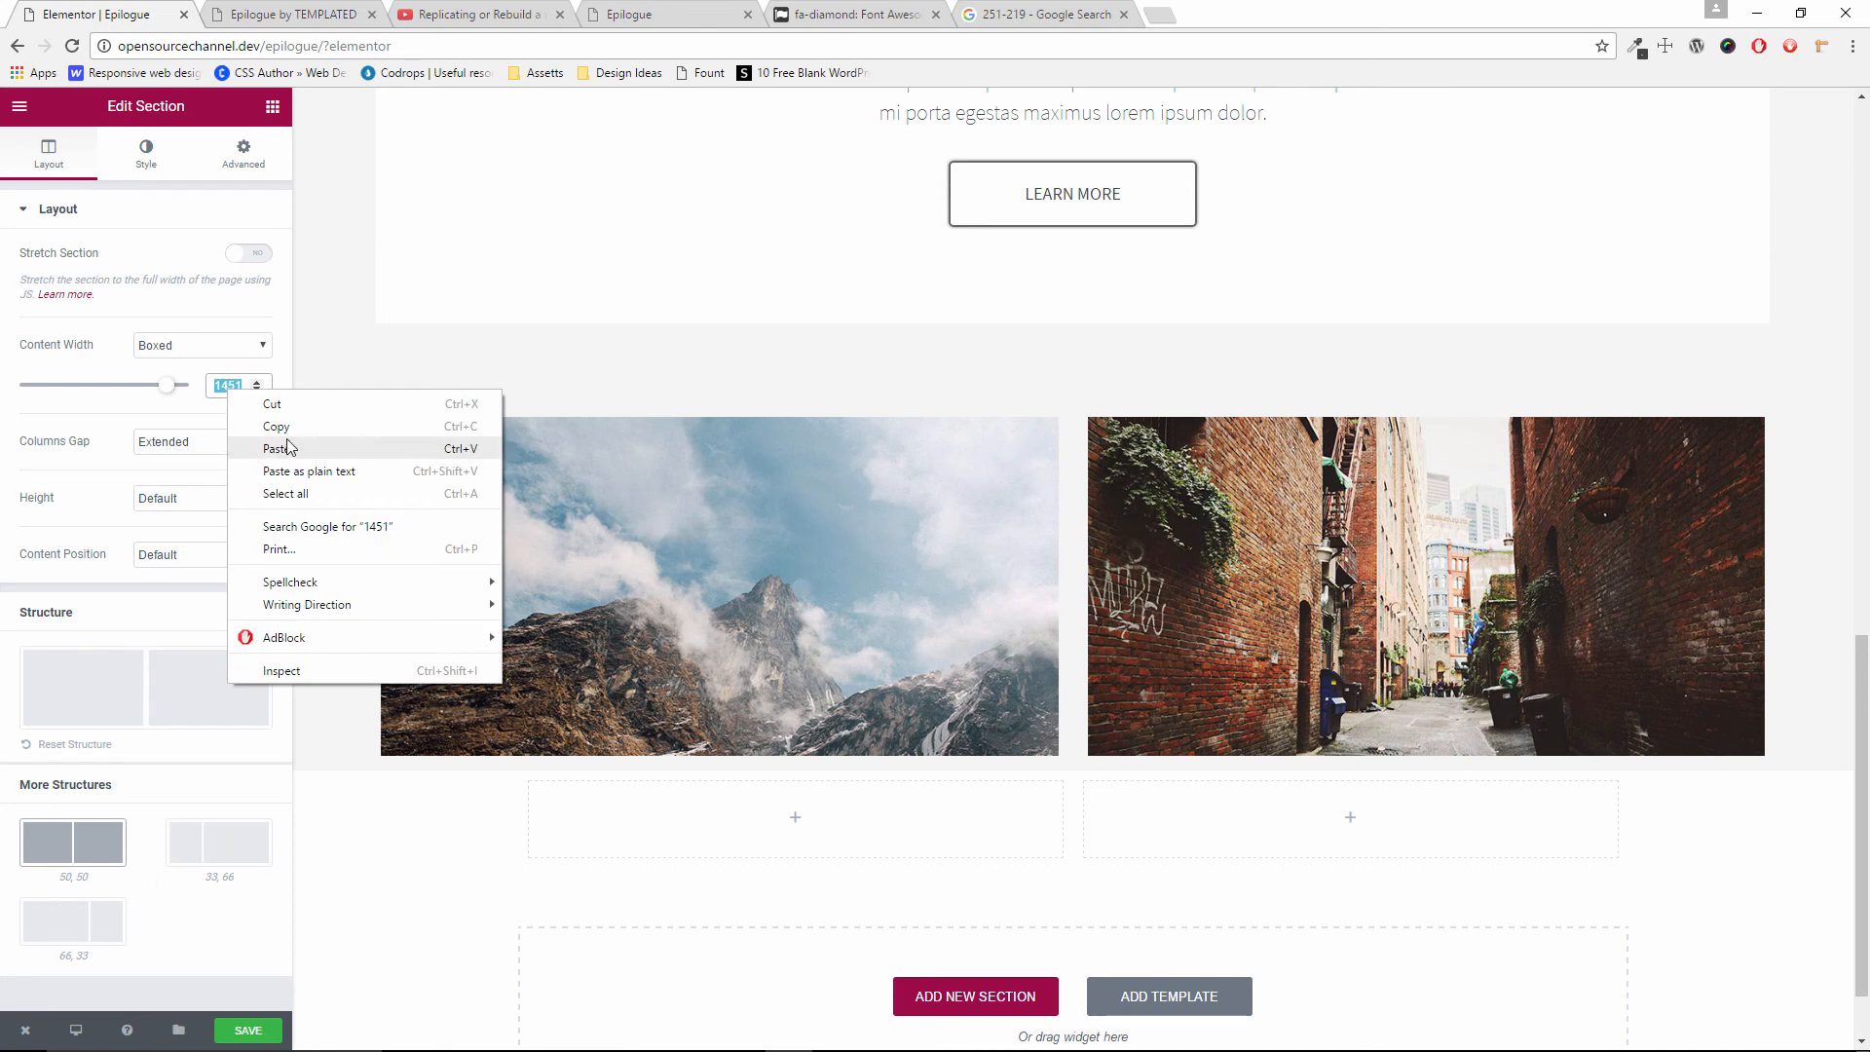
left_click(293, 421)
left_click(630, 808)
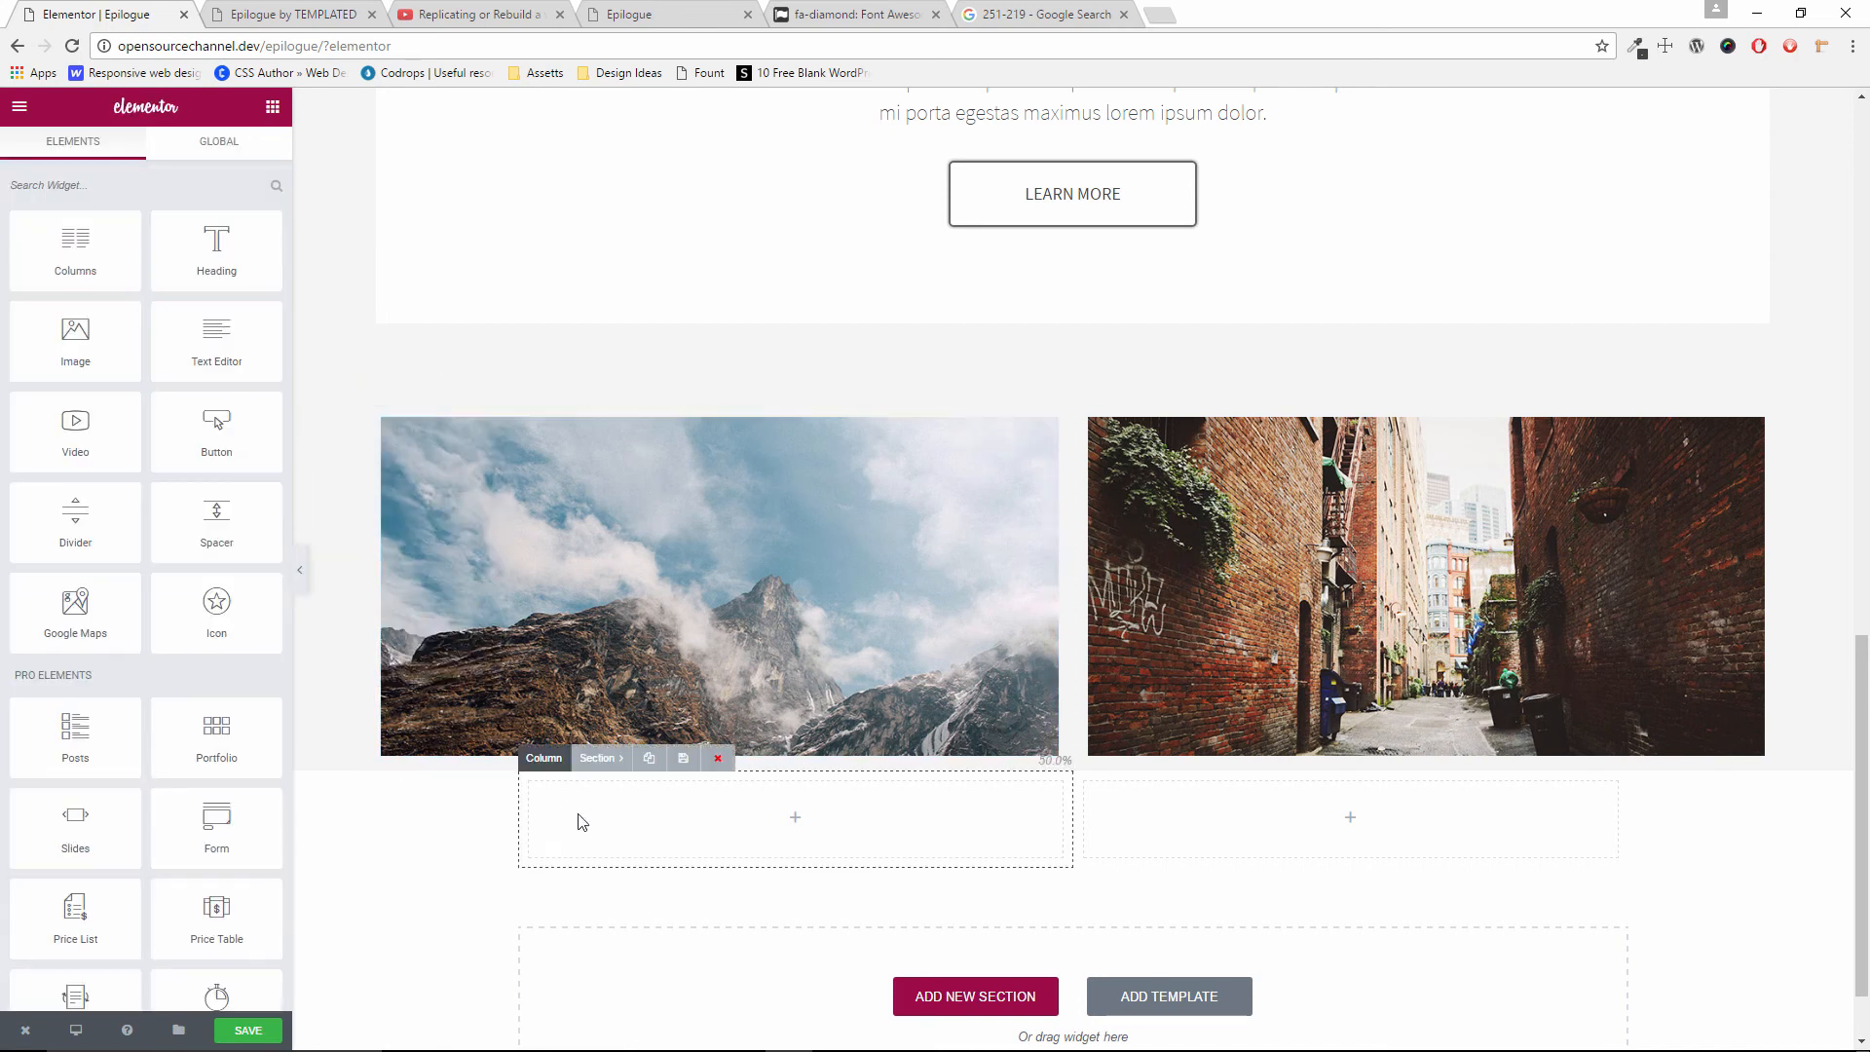
left_click(597, 758)
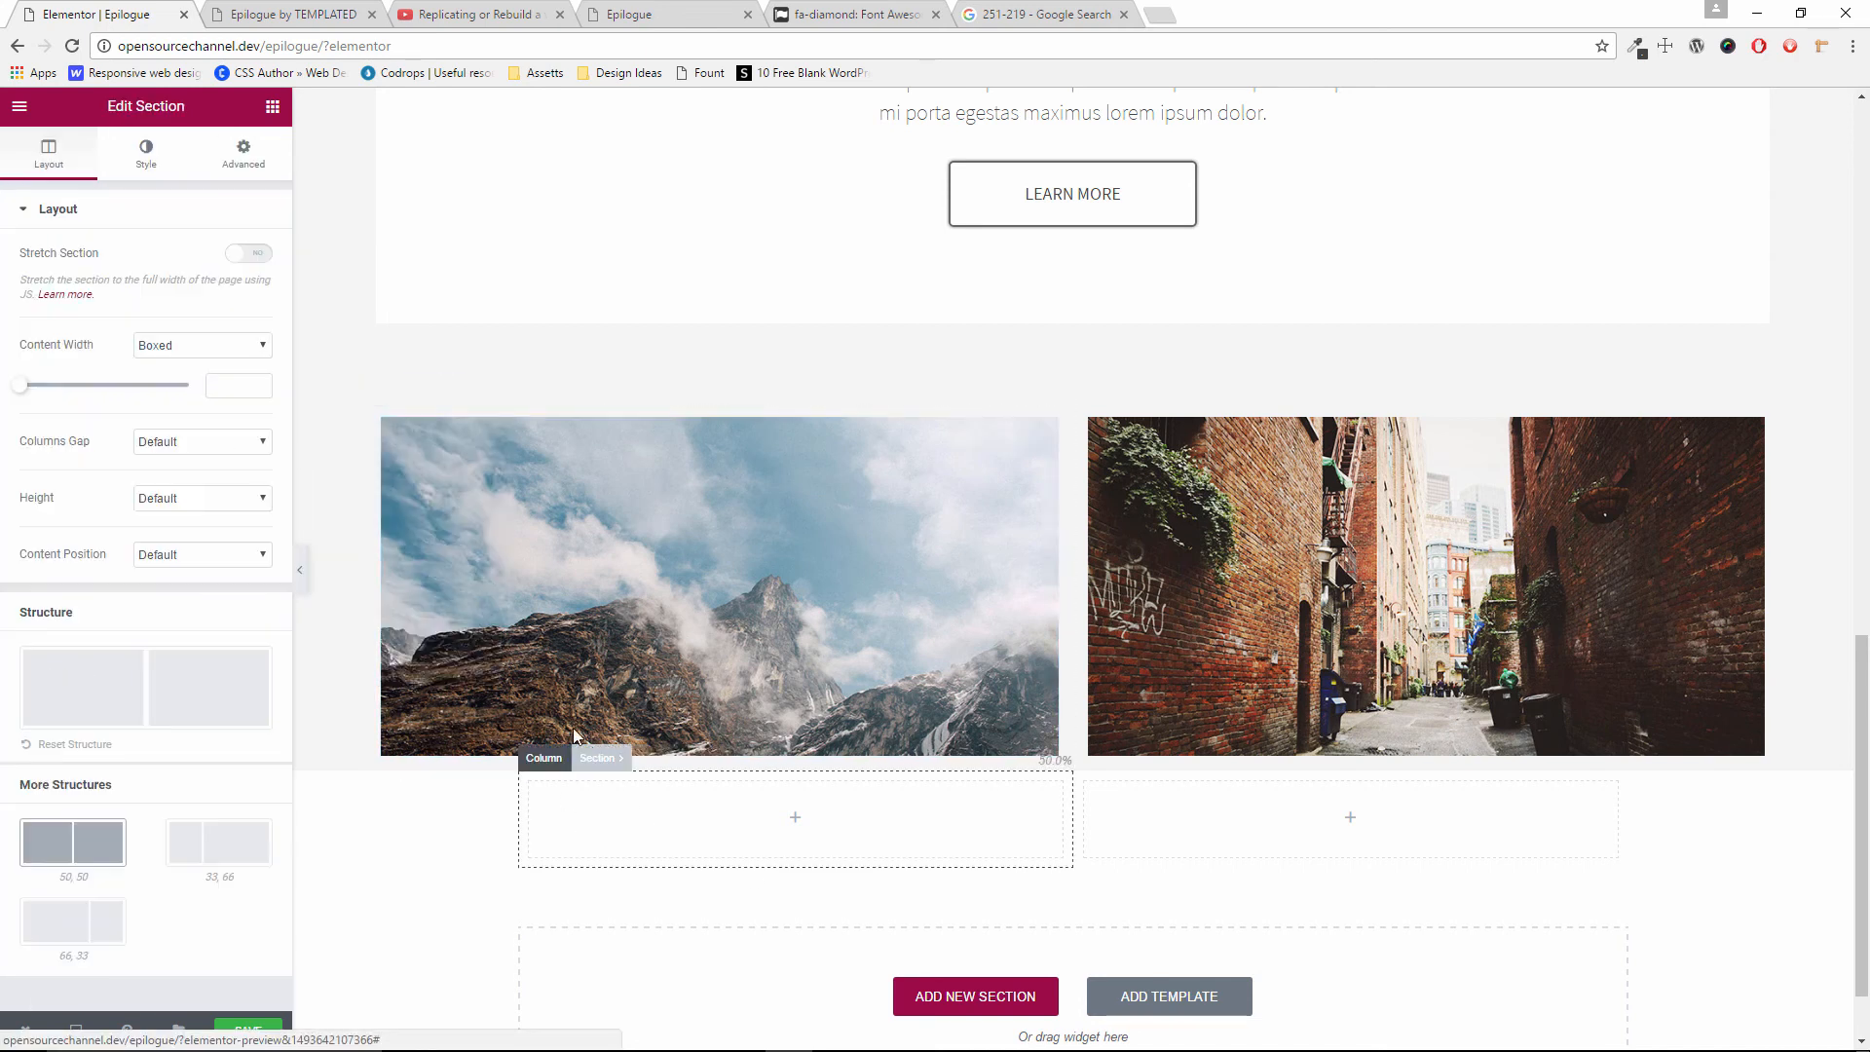
right_click(241, 385)
left_click(268, 502)
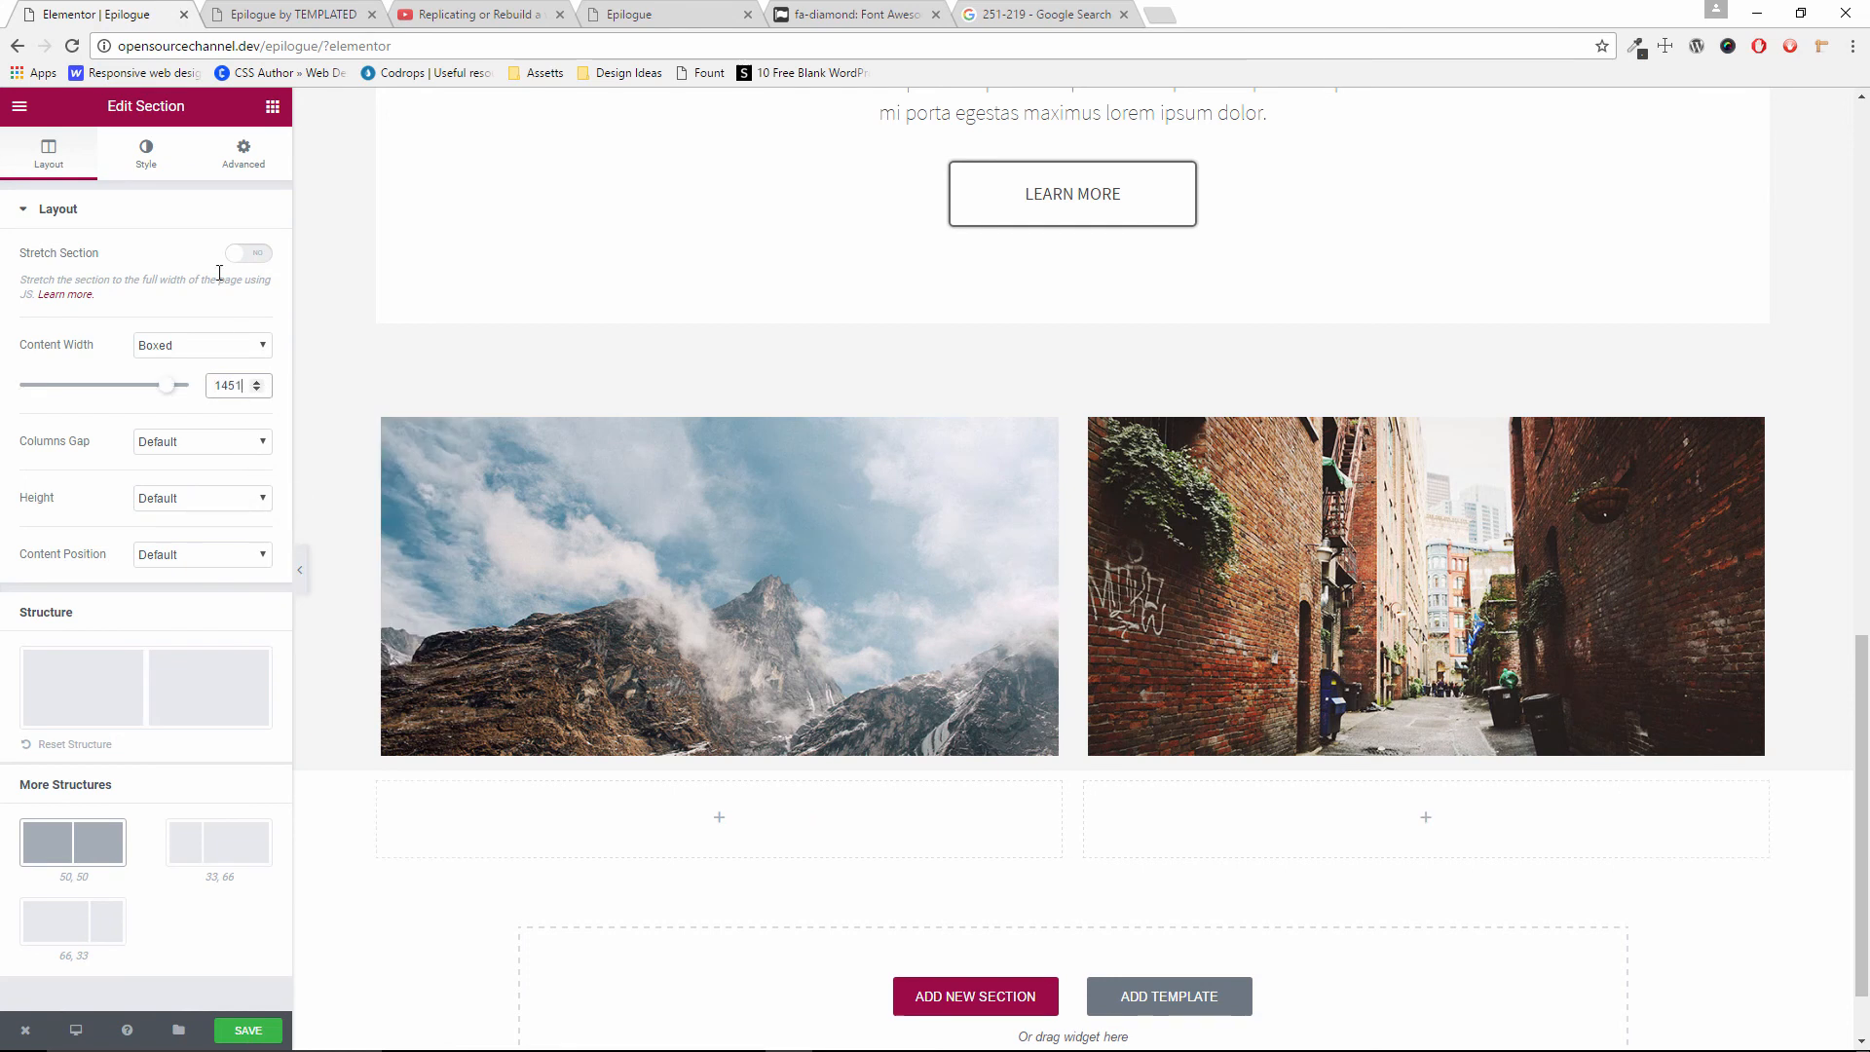
Give the new two-column section a classic background in white #ffffff and compare it with the template page
left_click(148, 161)
left_click(119, 287)
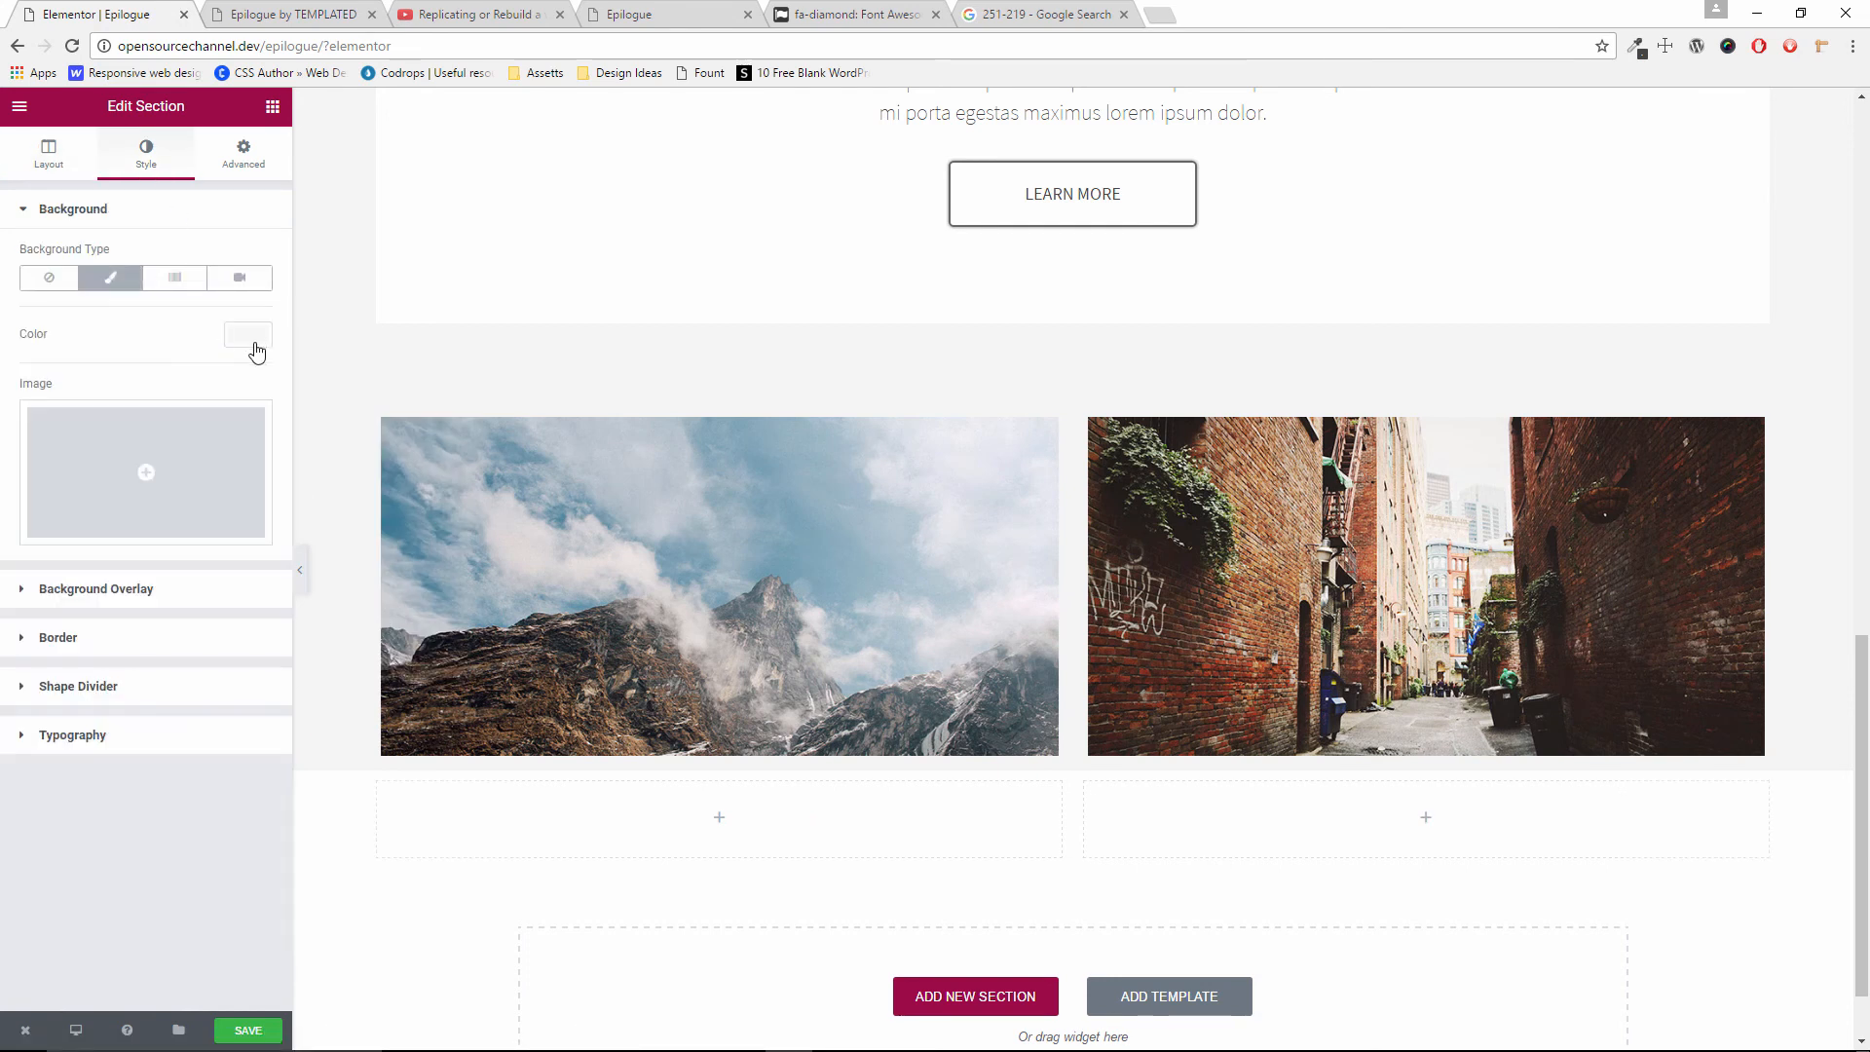
left_click(247, 343)
left_click(200, 564)
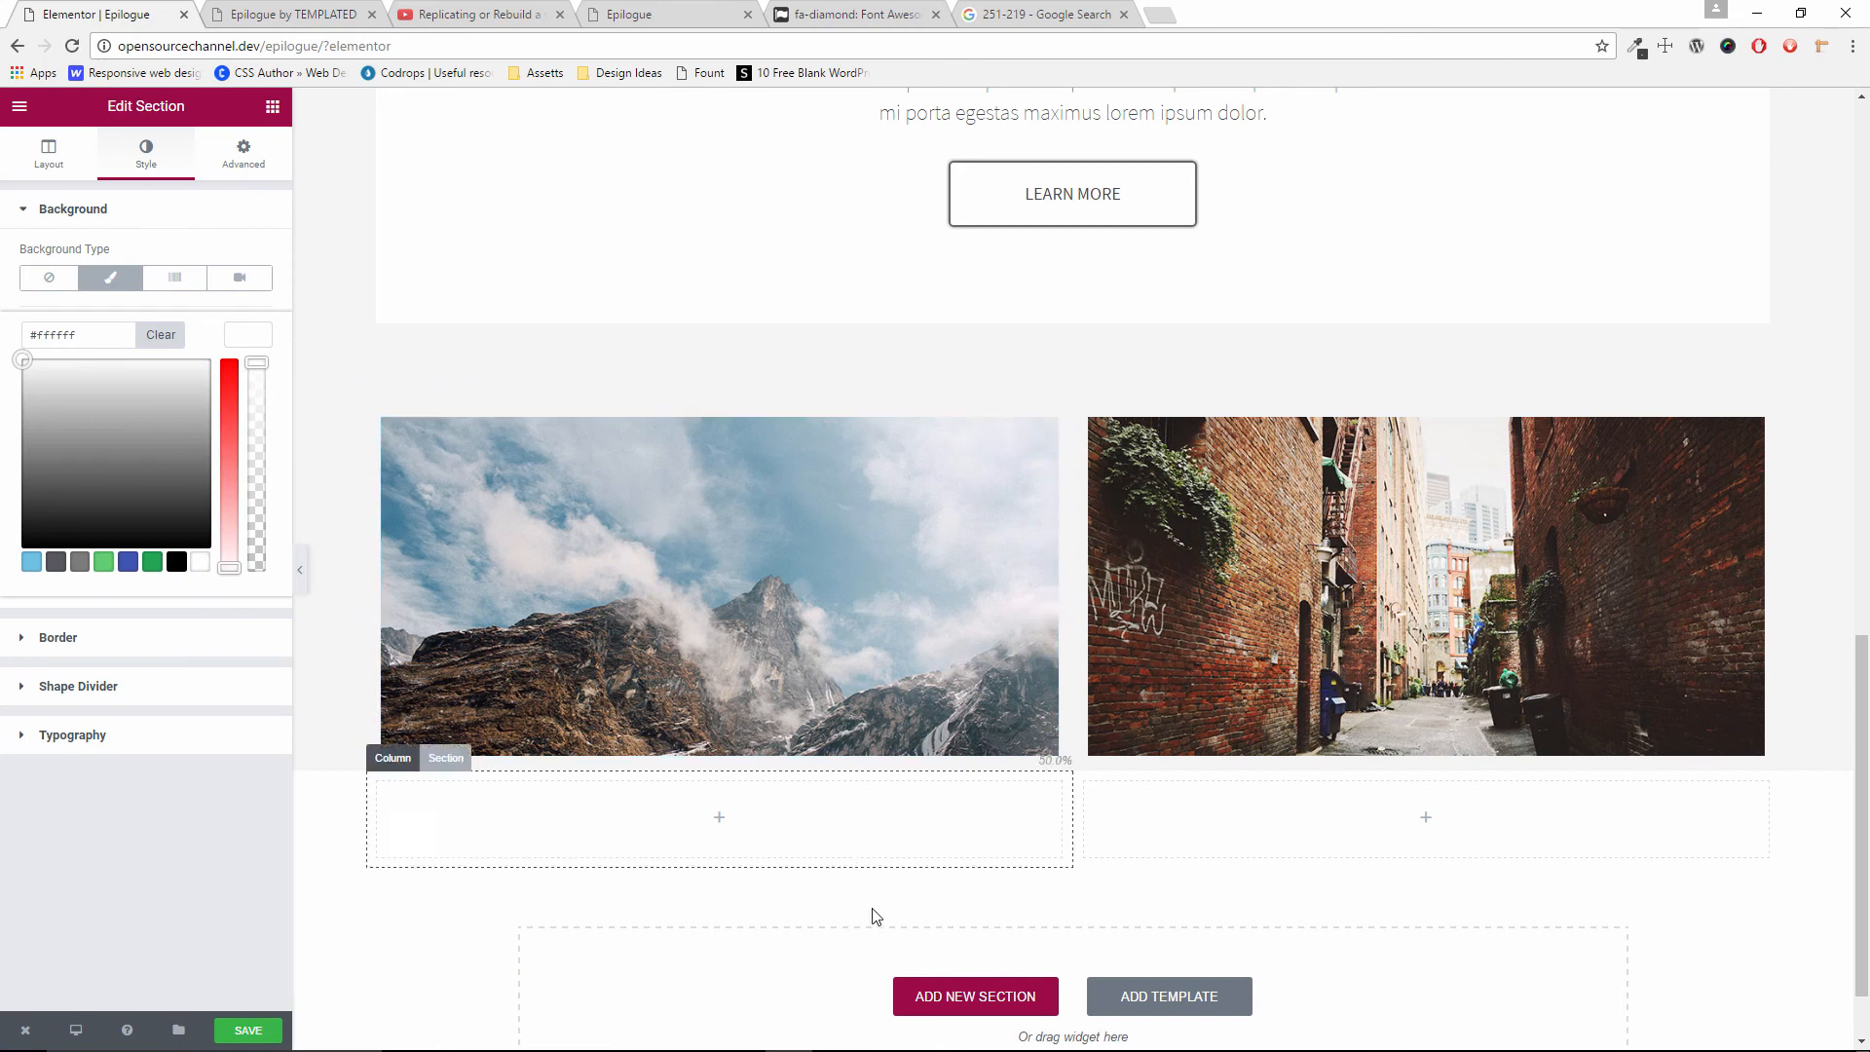
scroll(895, 912, "down", 1)
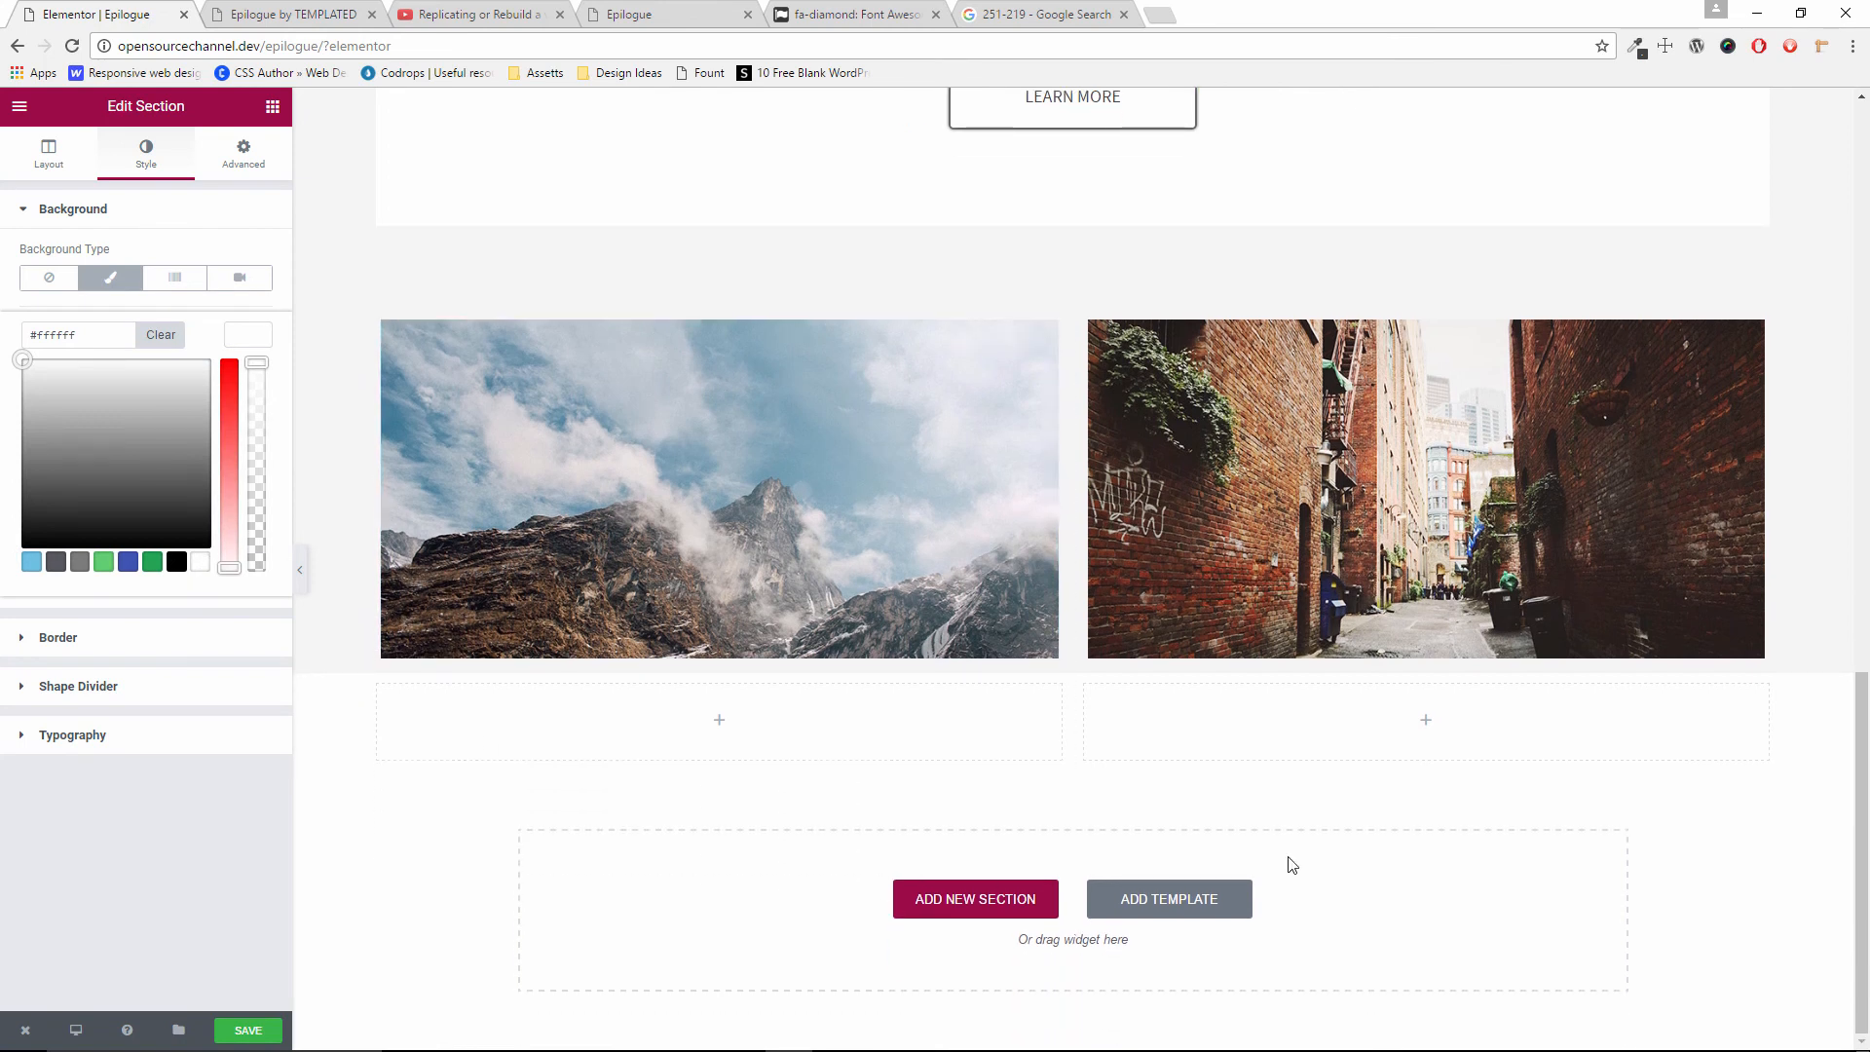
left_click(331, 12)
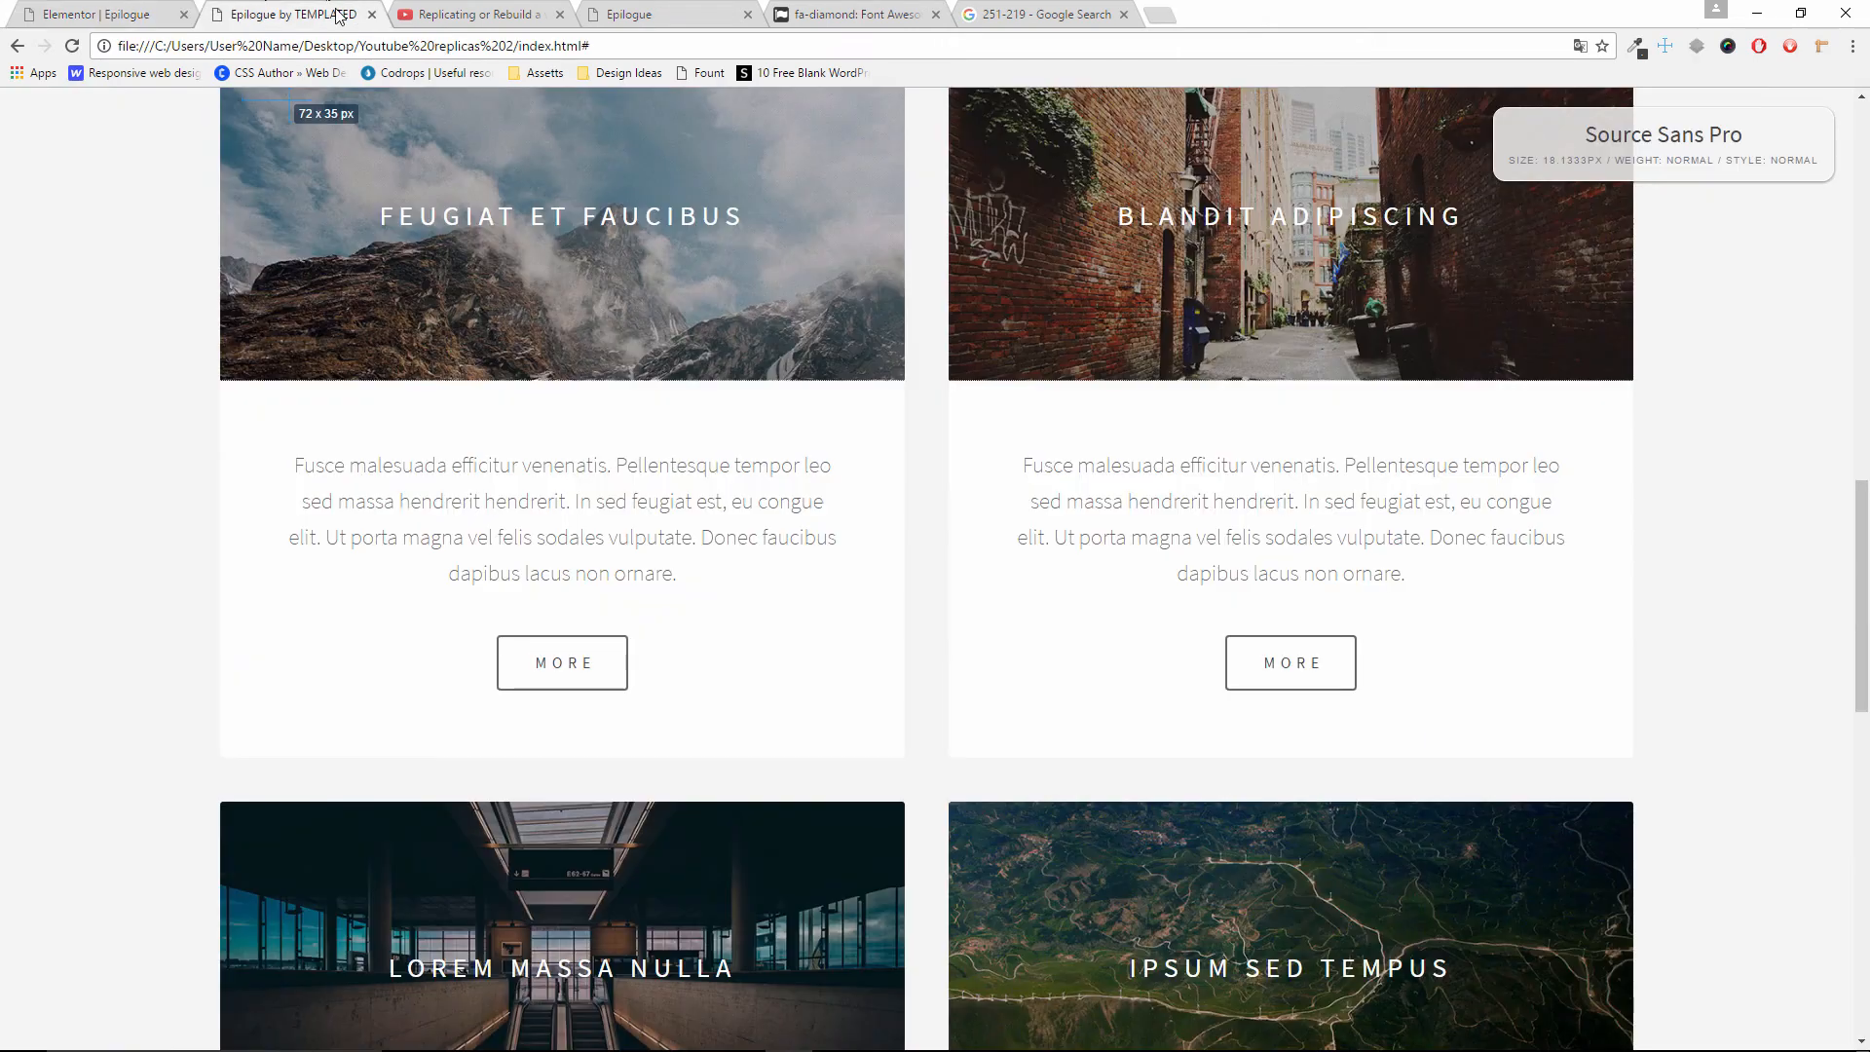
left_click(1665, 51)
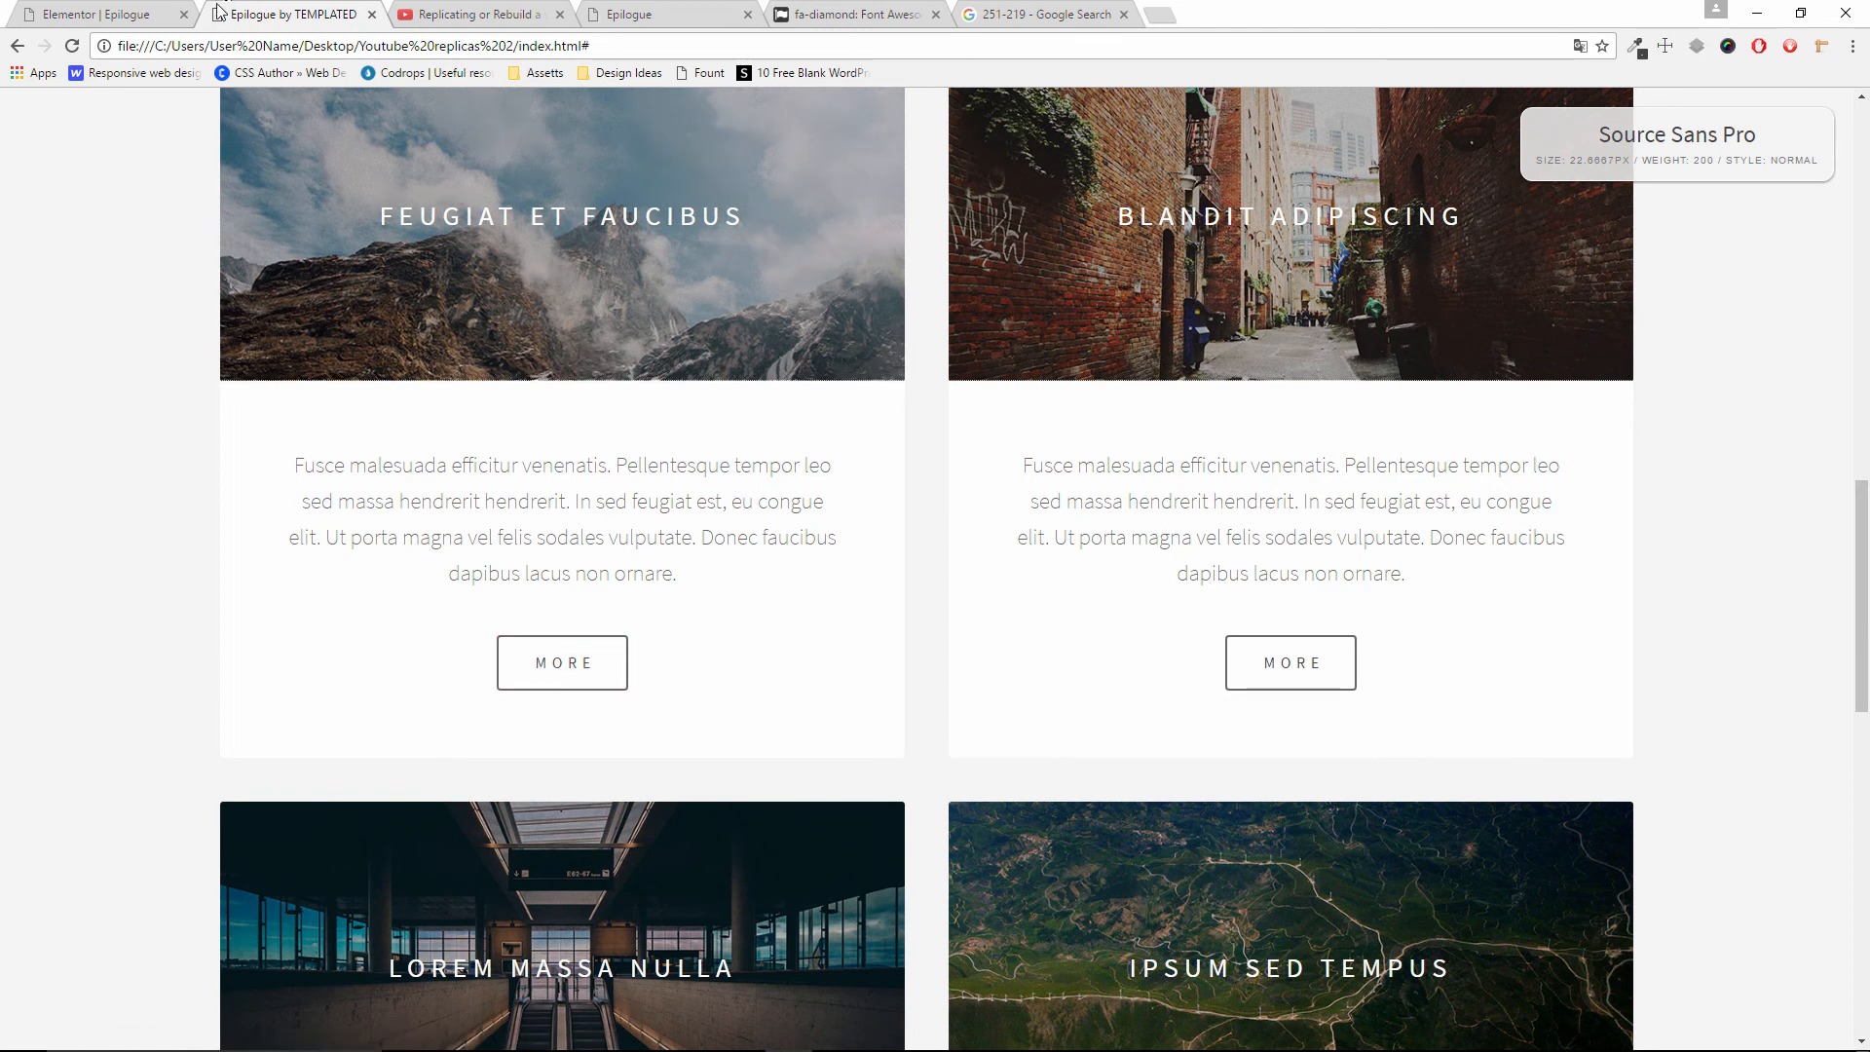
left_click(107, 13)
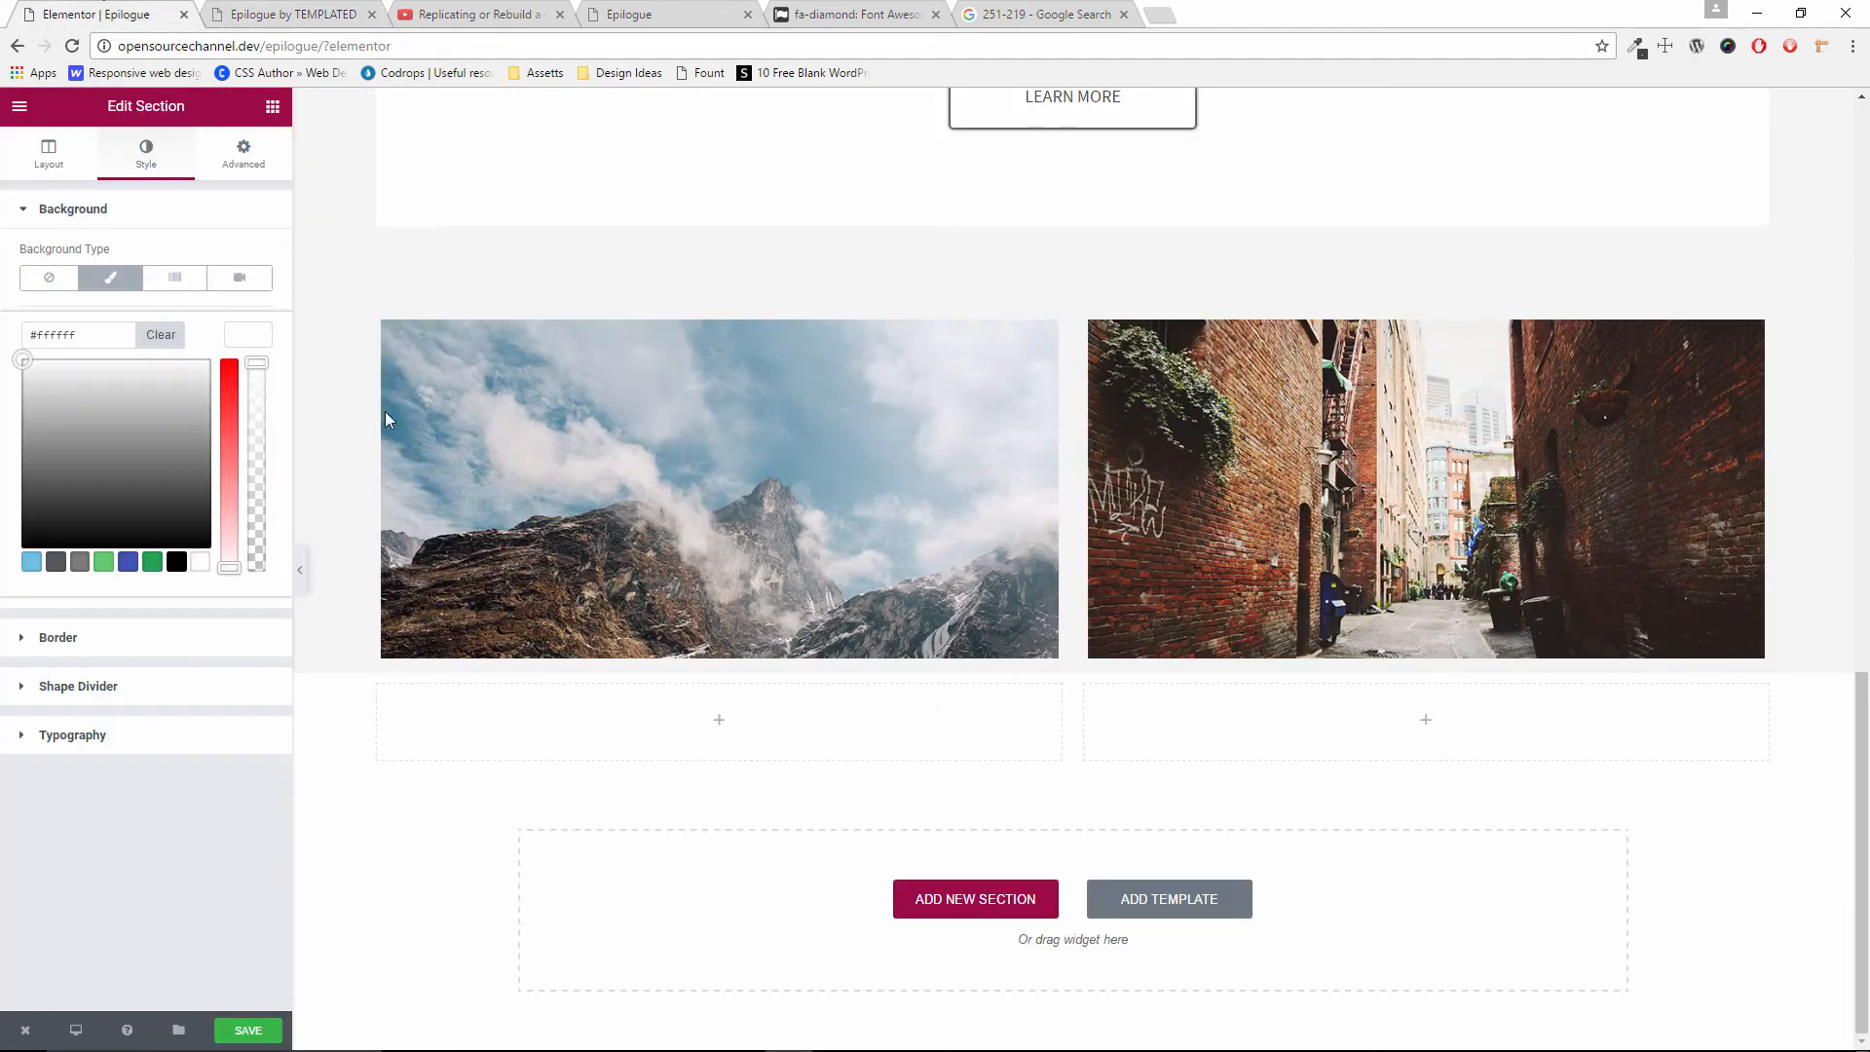
Duplicate the text block under the Magna Porta Maximus heading and move the copy into the new section's left column
scroll(394, 406, "up", 4)
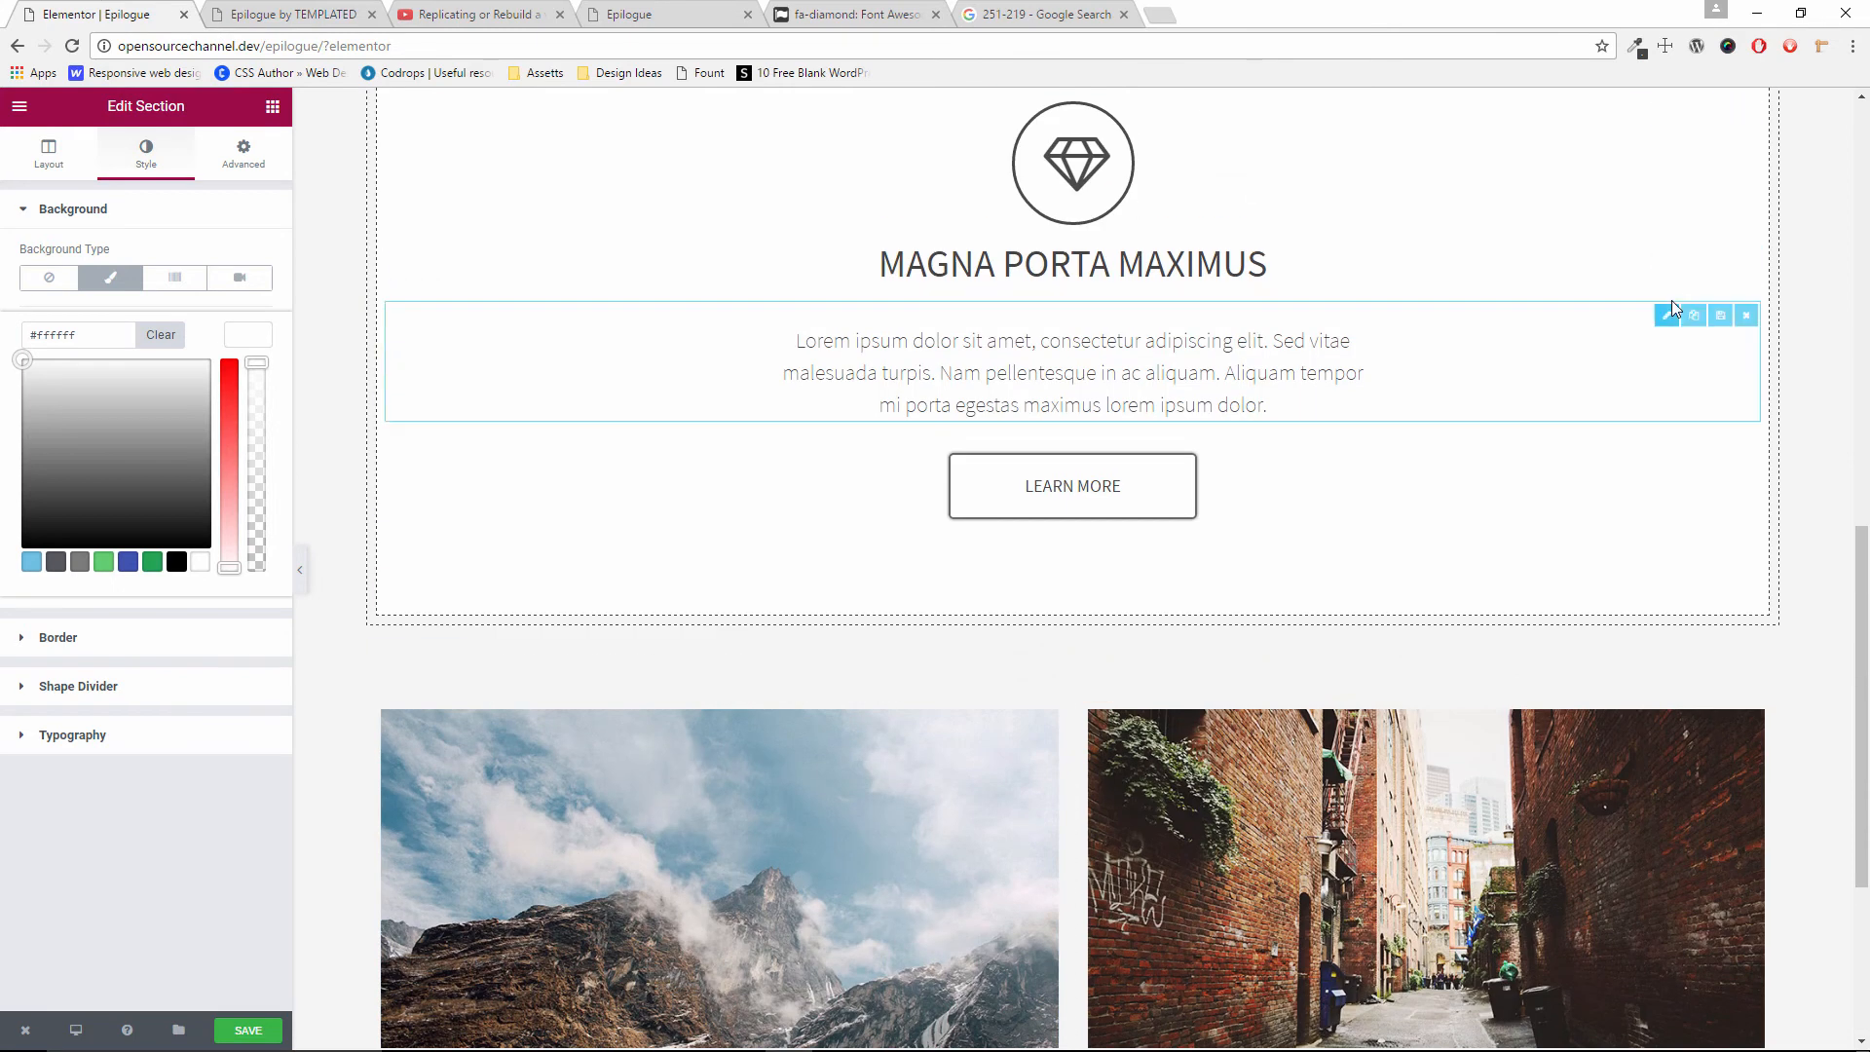
left_click(1648, 331)
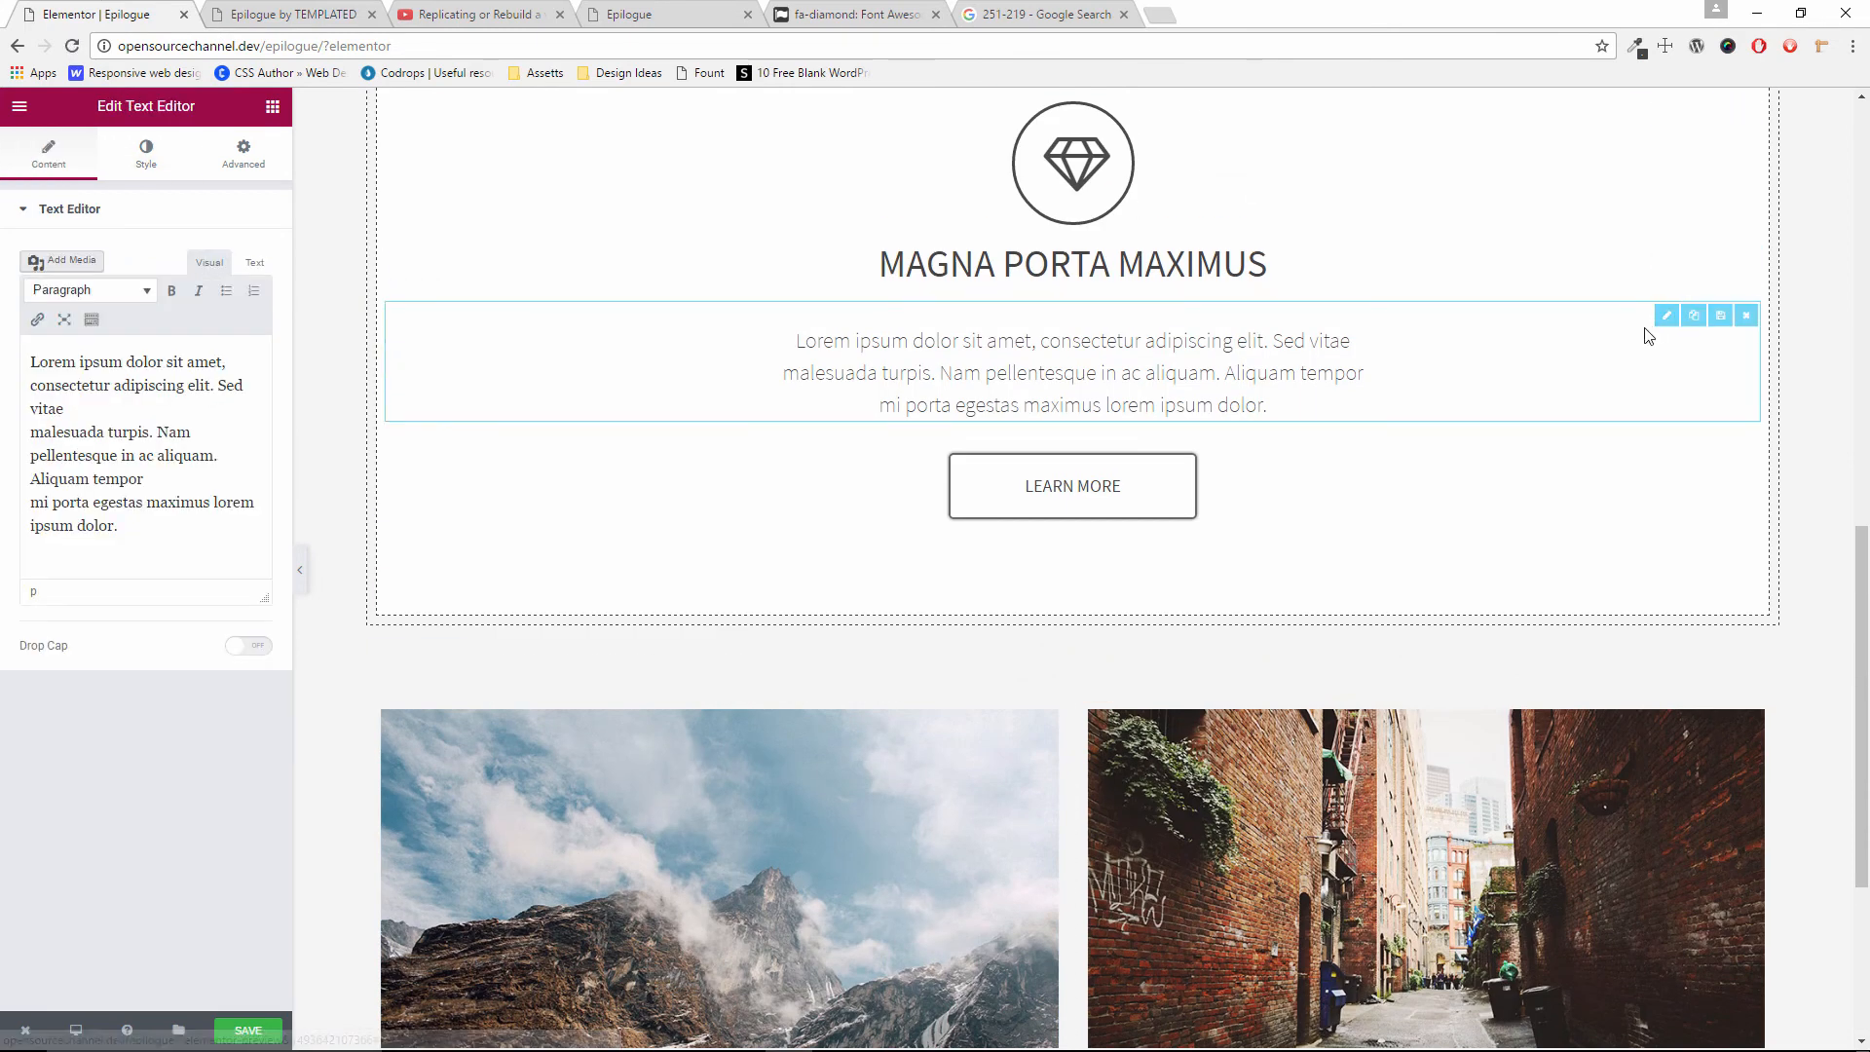
left_click(1694, 315)
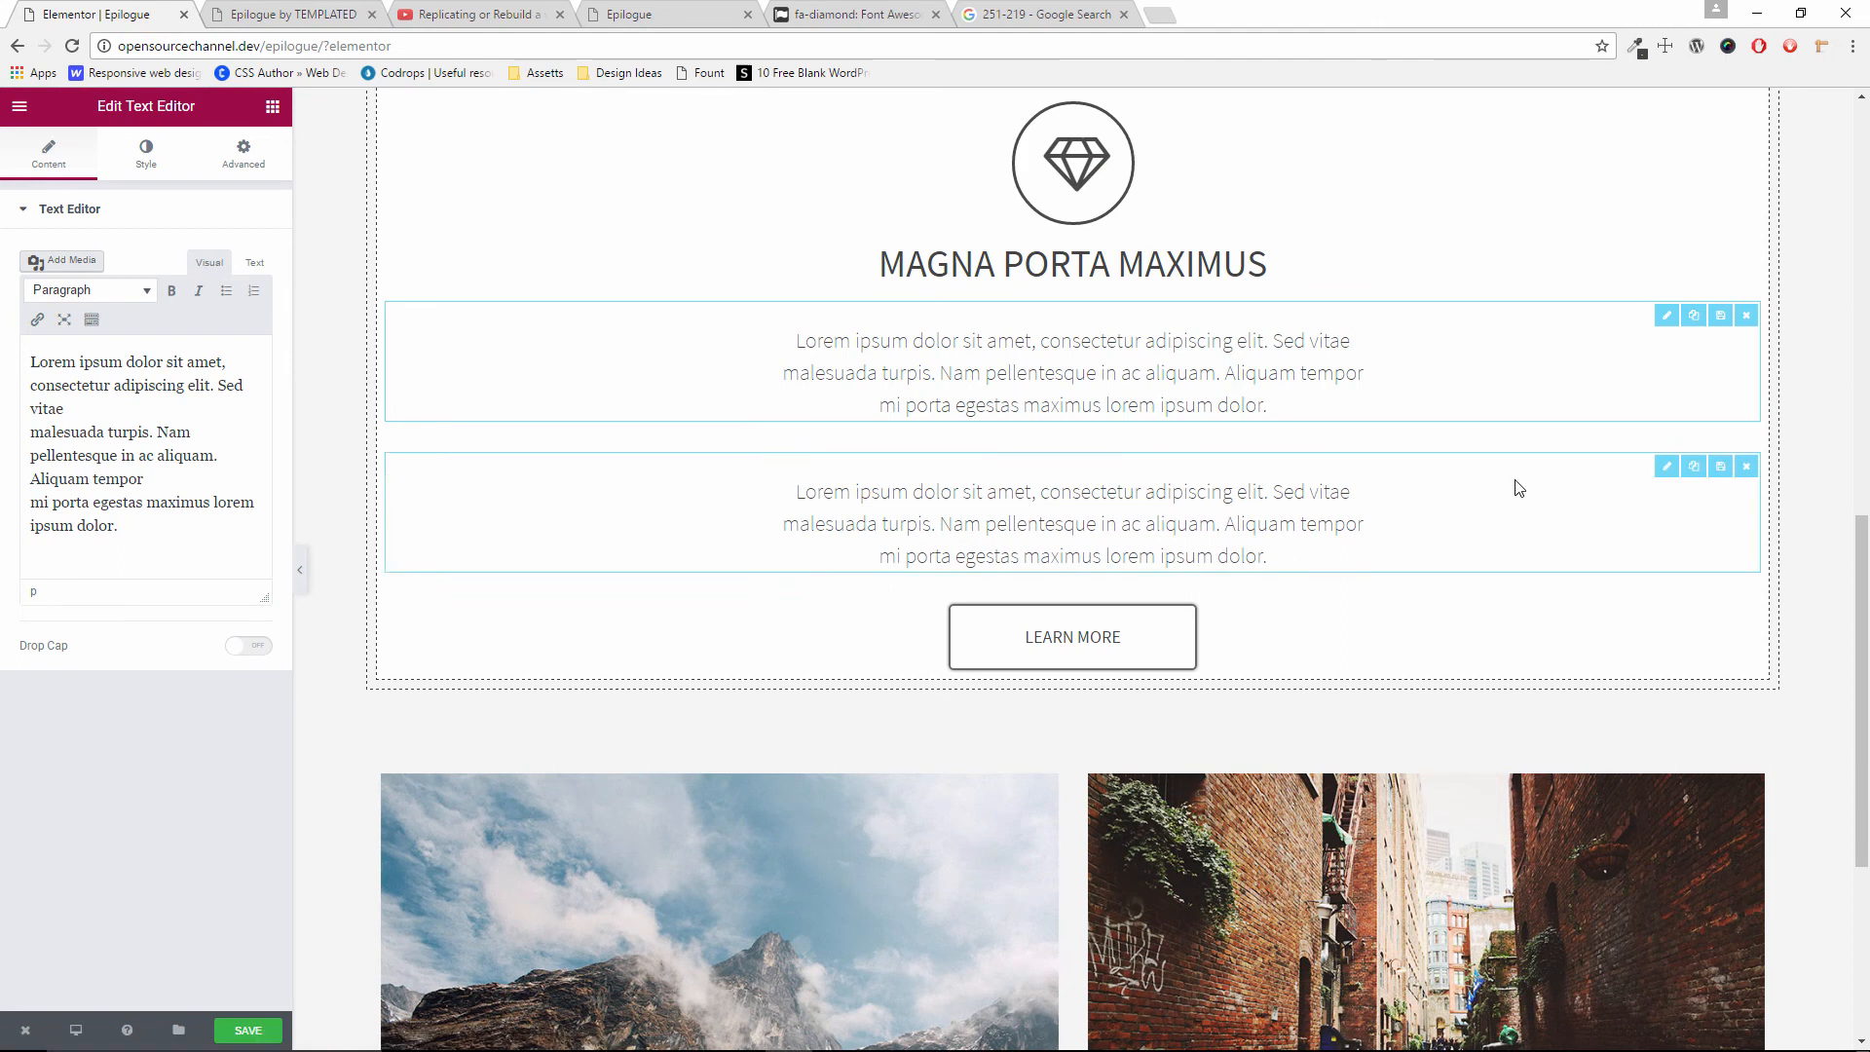
mouse_move(1667, 465)
left_mouse_down()
mouse_move(1568, 477)
mouse_move(906, 831)
mouse_move(974, 994)
mouse_move(882, 1037)
mouse_move(877, 861)
left_mouse_up()
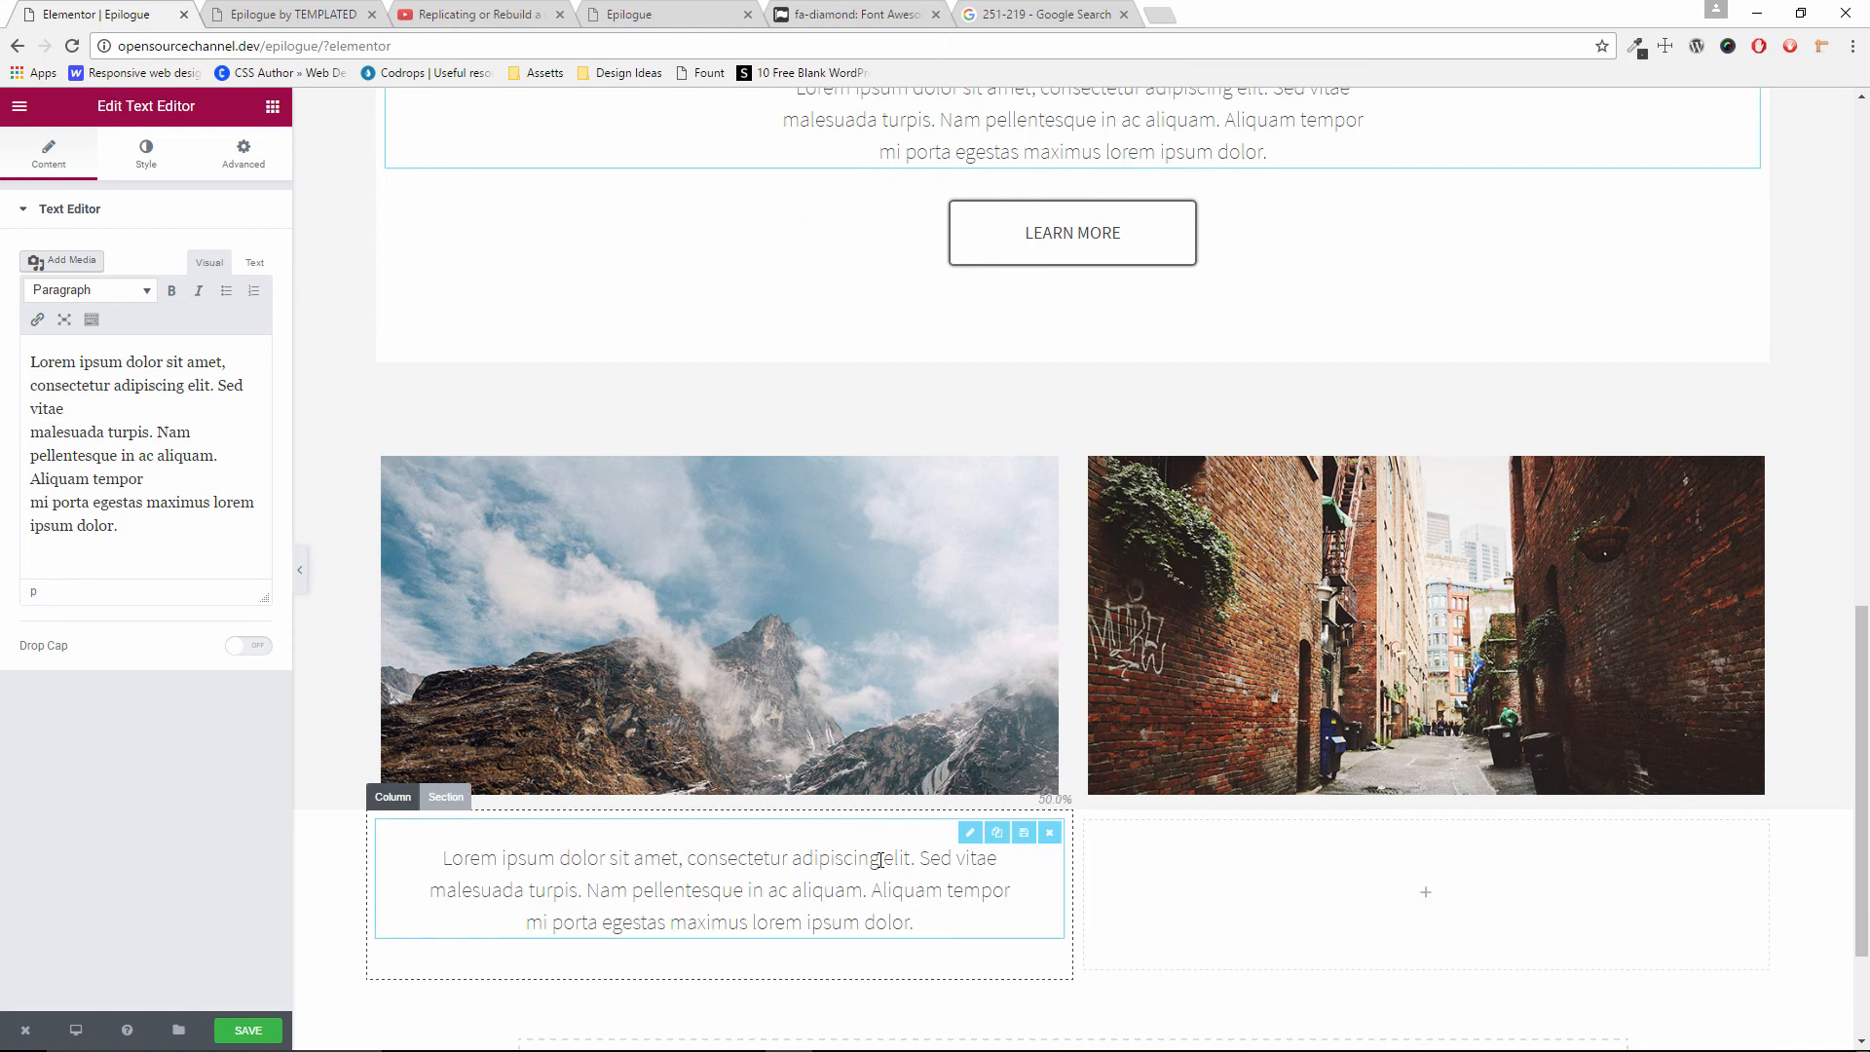
Replace the duplicated block's text with the "Fusce malesuada efficitur venenatis" paragraph copied from the template page
left_click(275, 10)
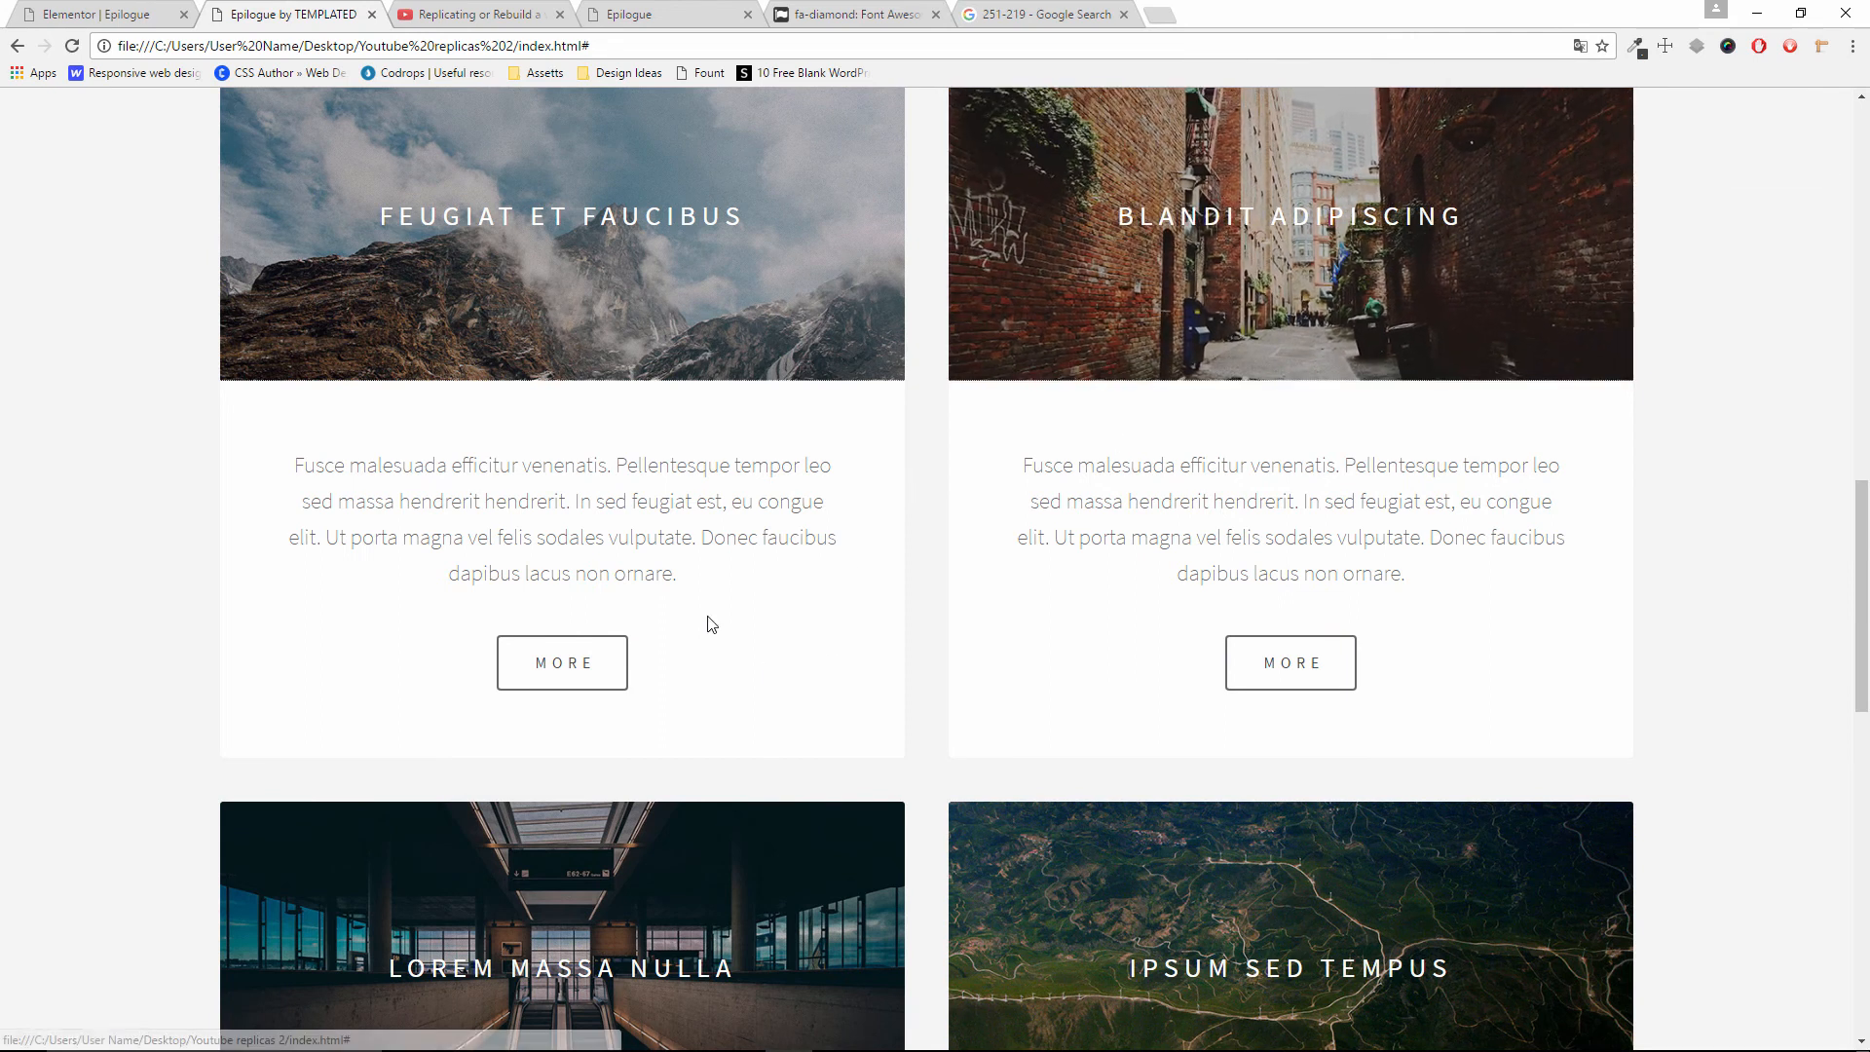
left_click_drag(677, 575, 296, 465)
triple_click(296, 467)
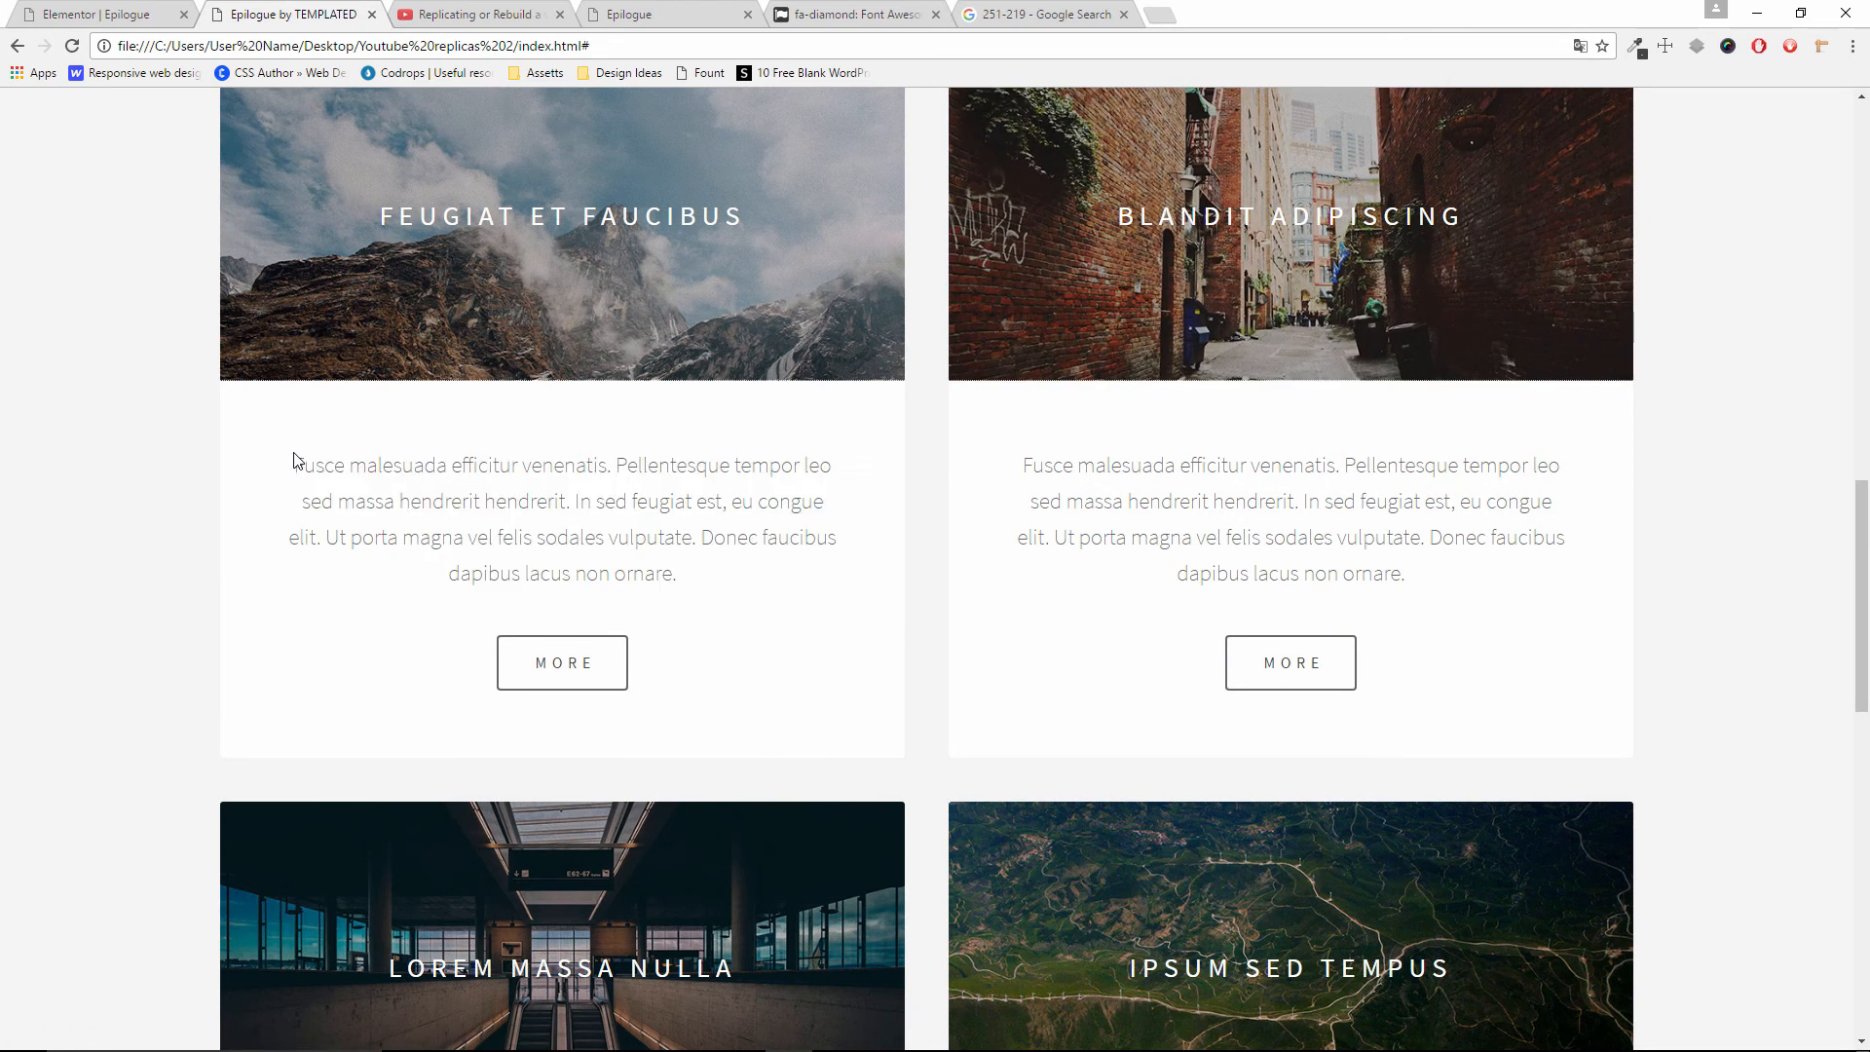
right_click(347, 494)
left_click(390, 499)
key("ctrl+1")
left_click(716, 866)
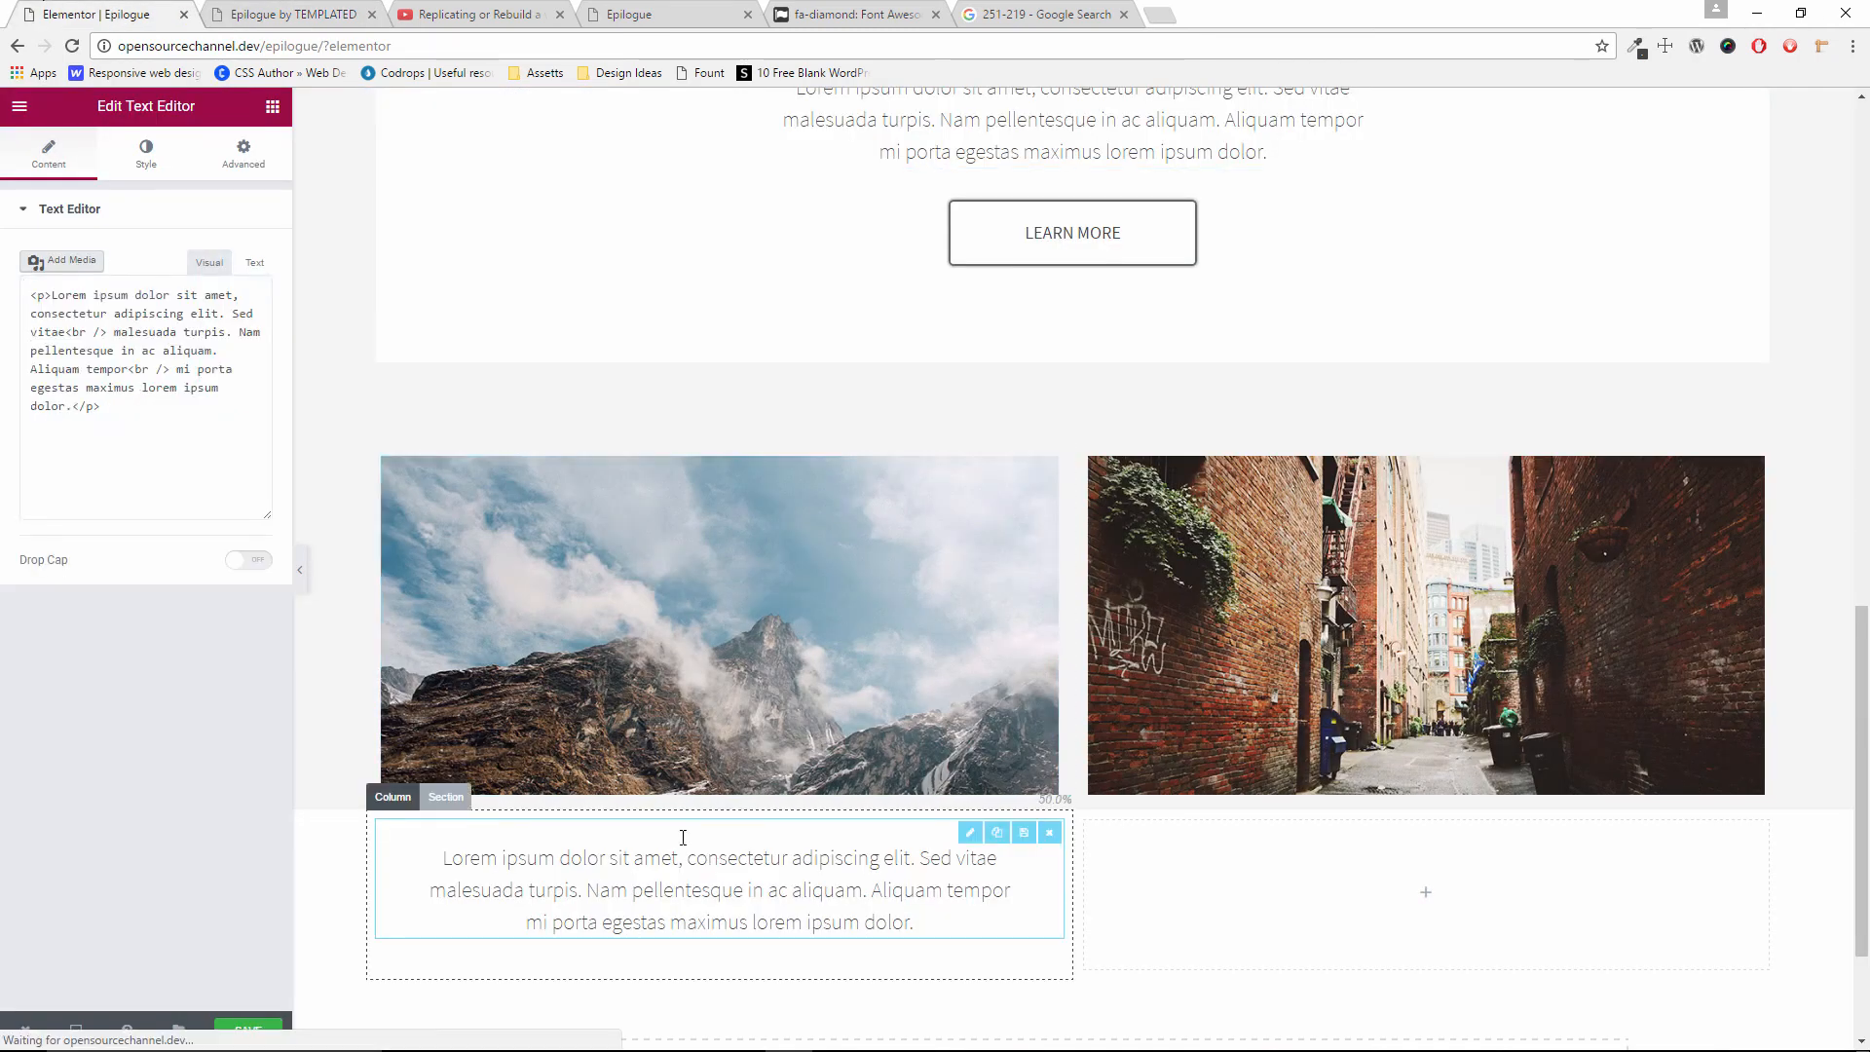
left_click_drag(125, 527, 15, 302)
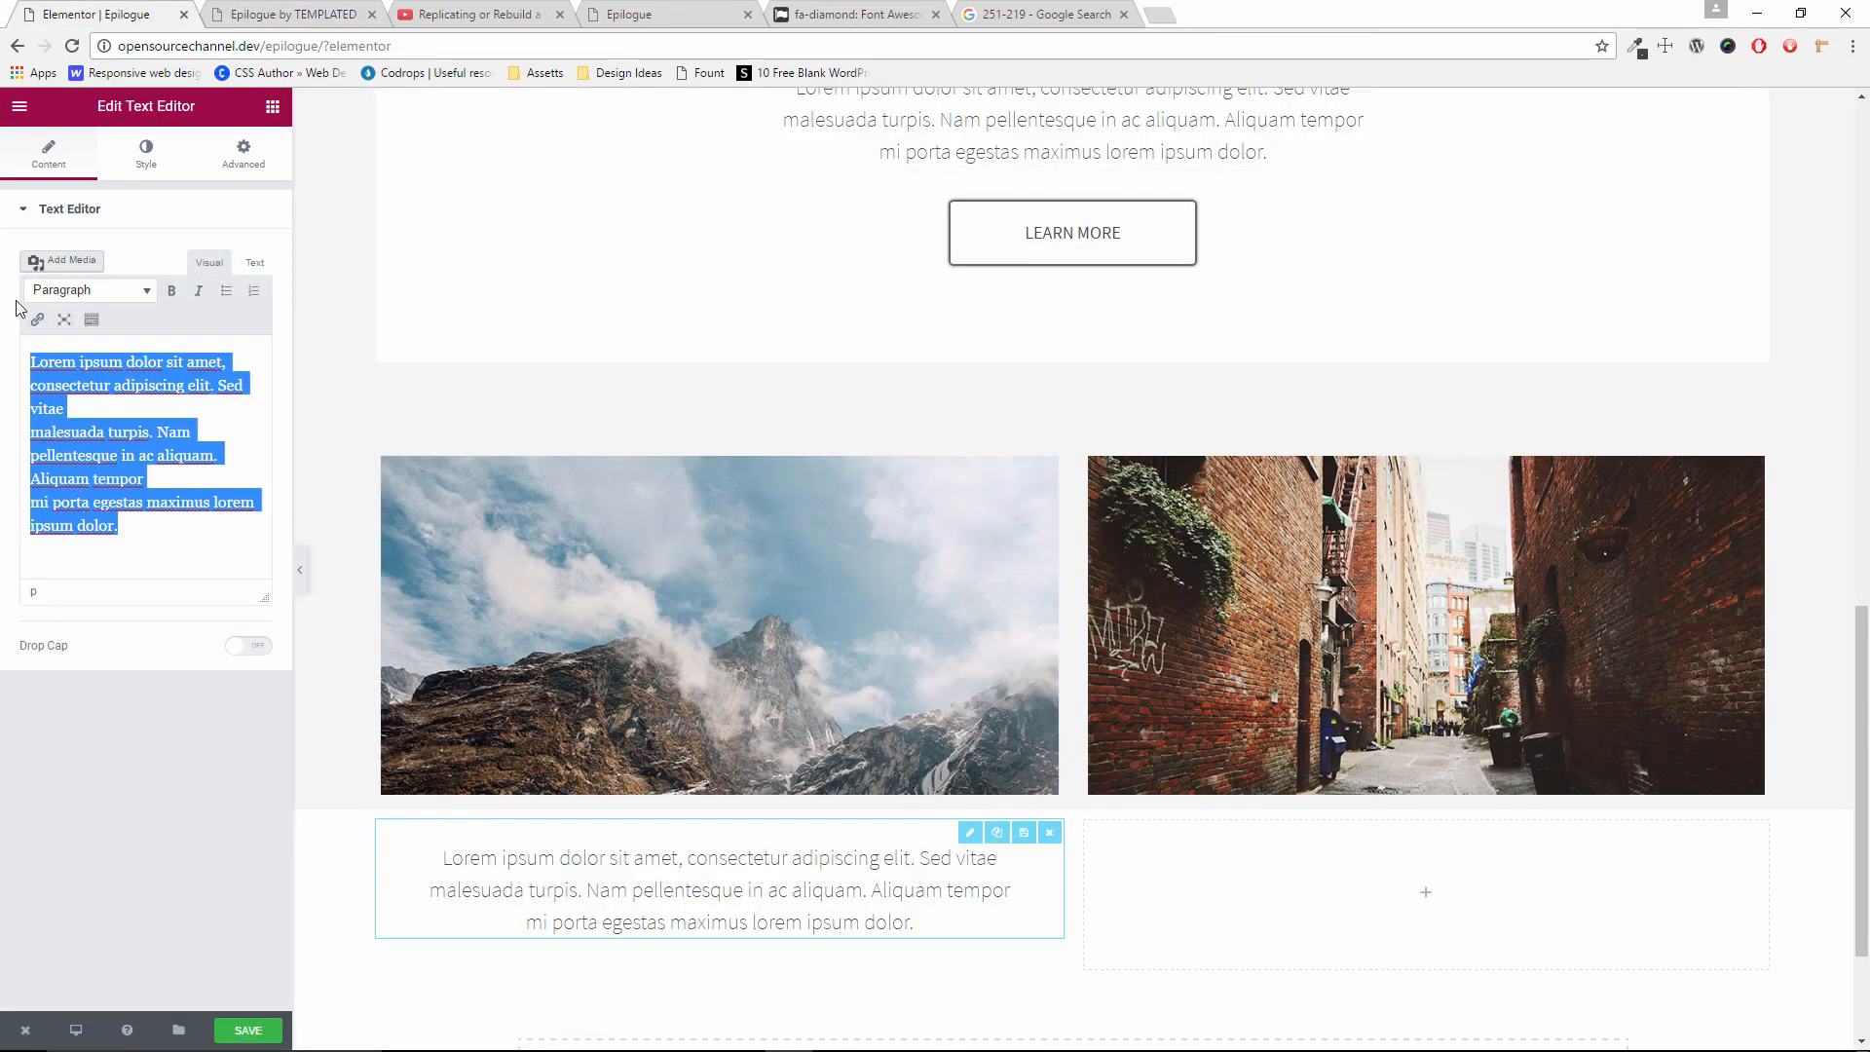
key("ctrl+v")
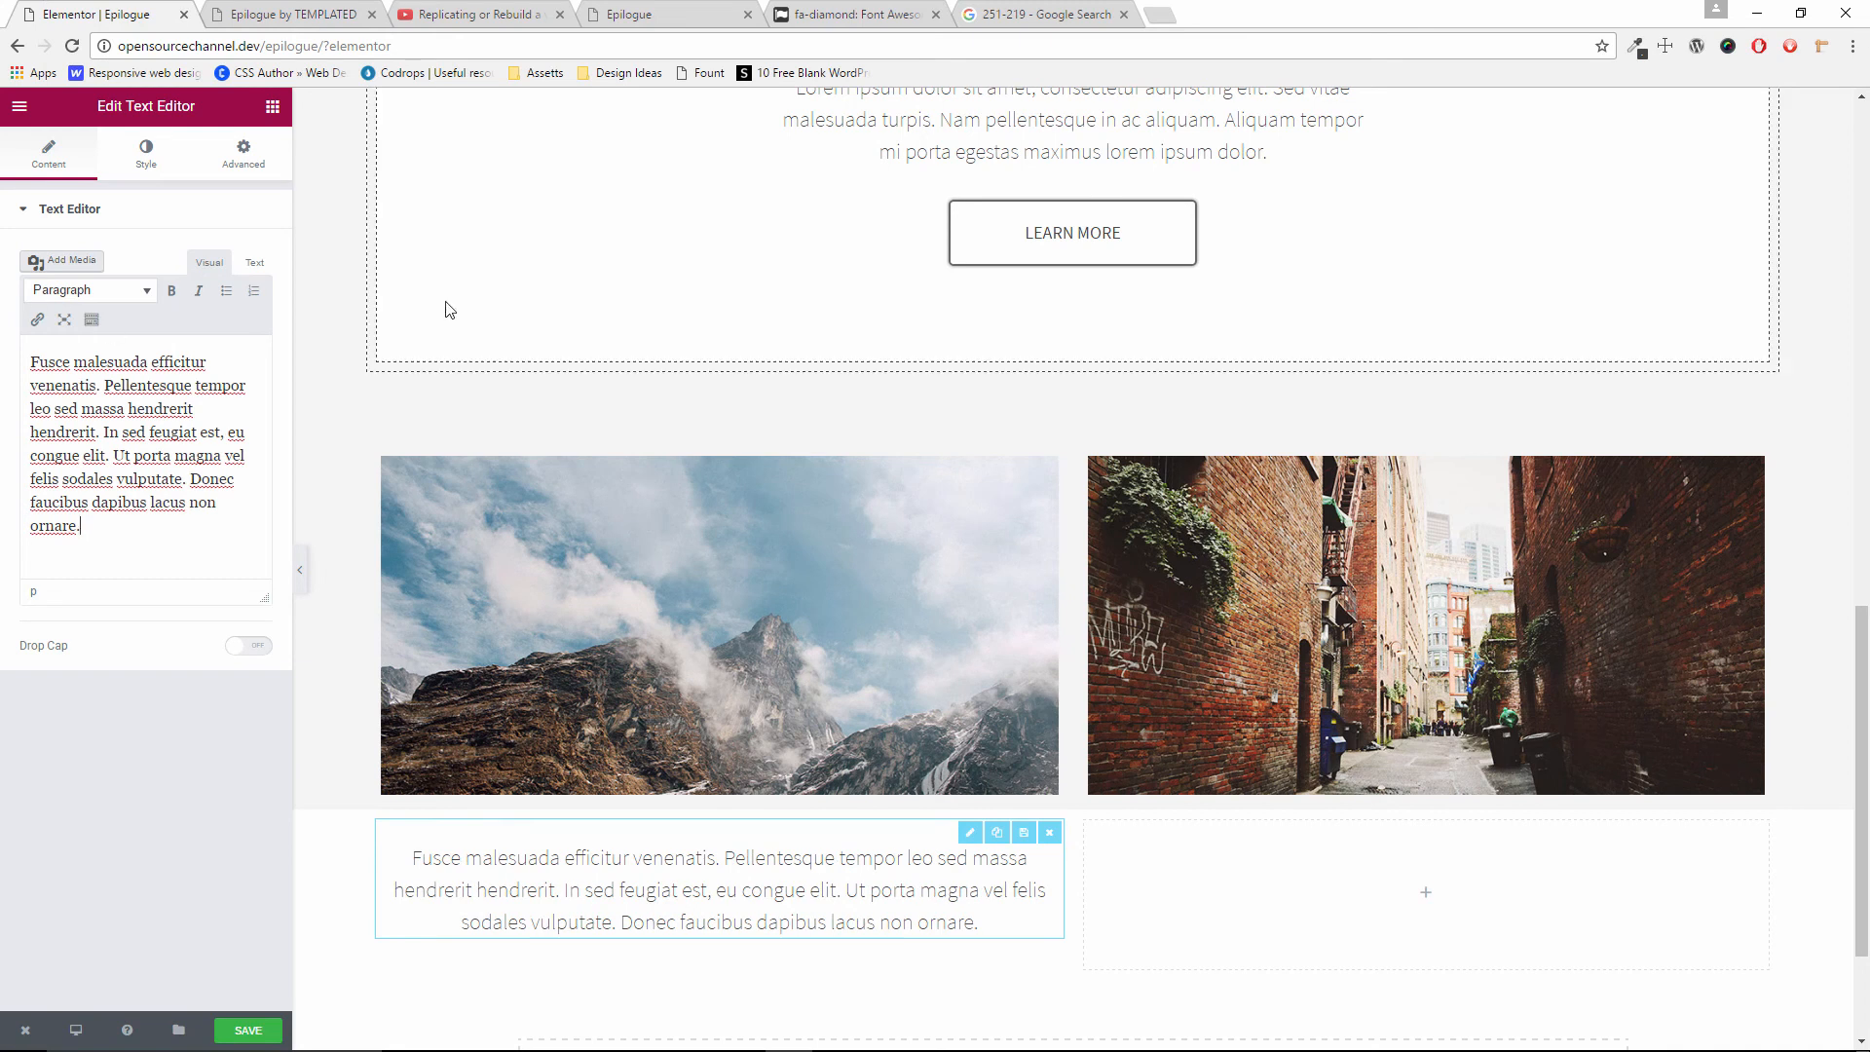
Check the paragraph's spacing on the template page, then link the text block's margin values and raise them to 14 px
left_click(273, 12)
left_click(131, 7)
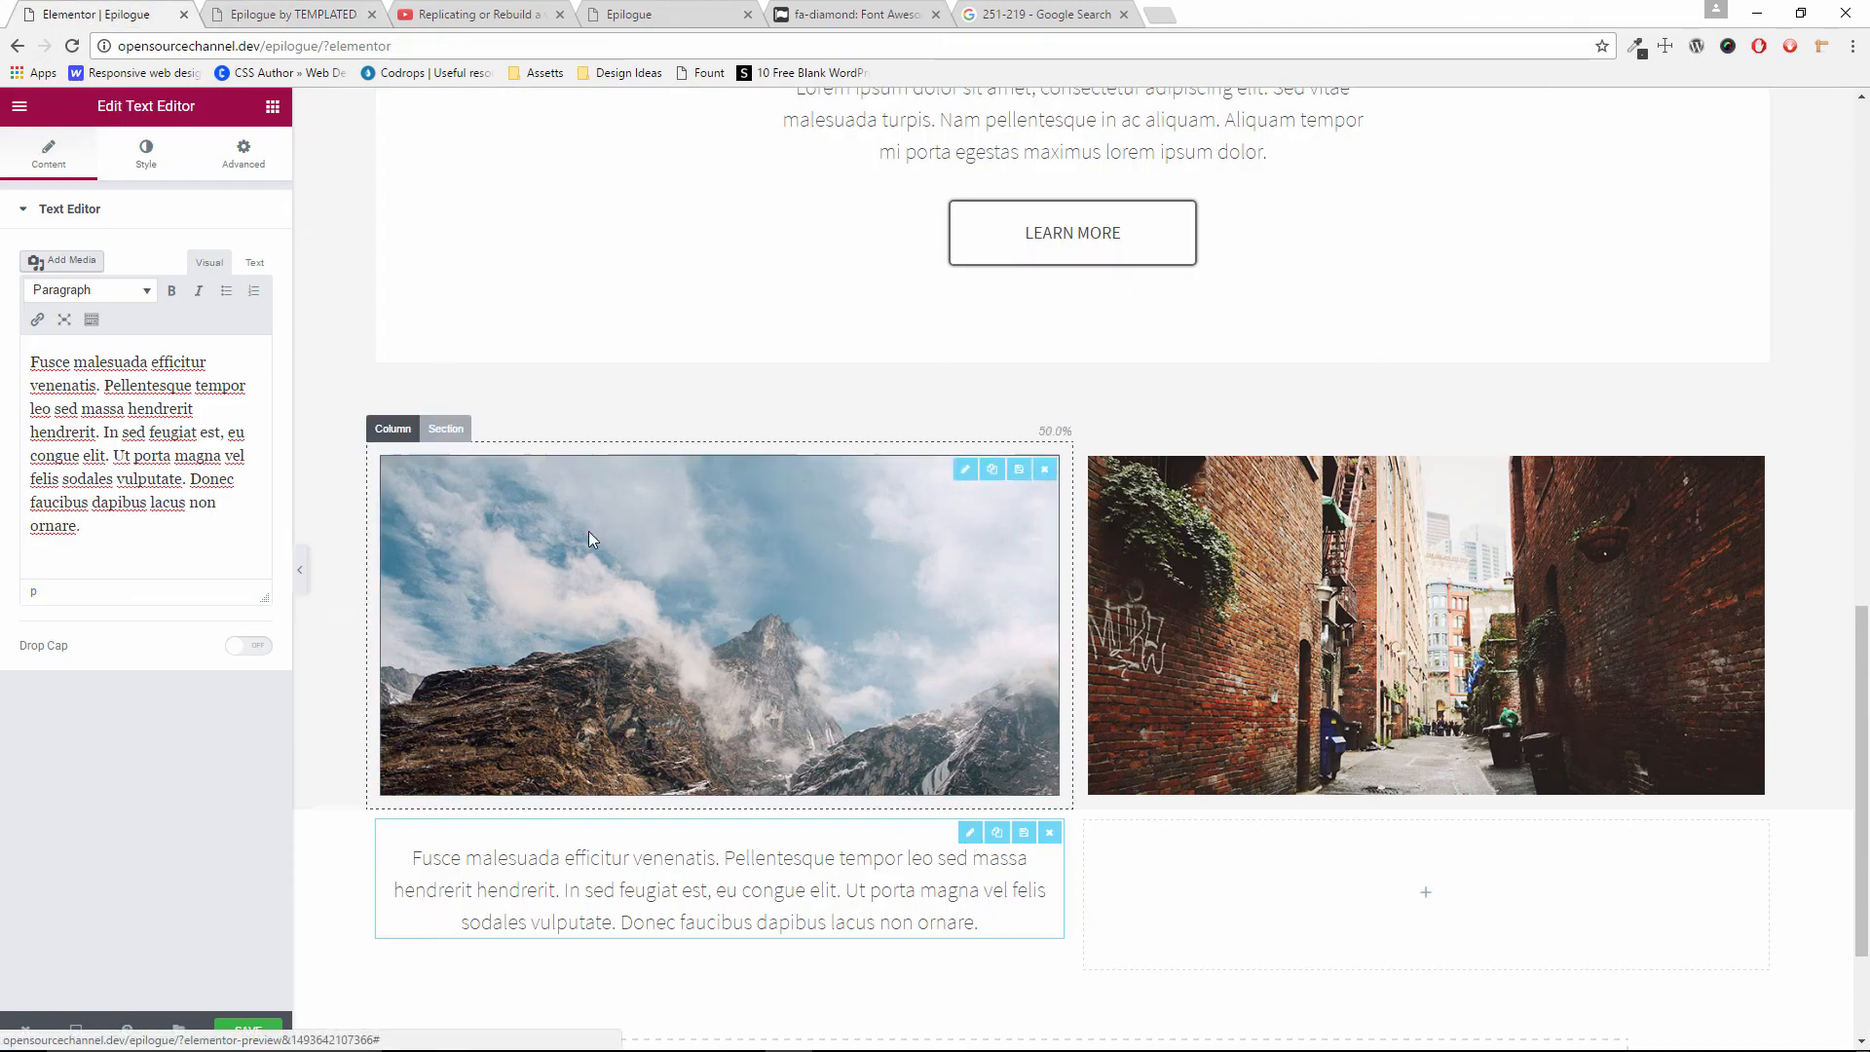
left_click(243, 156)
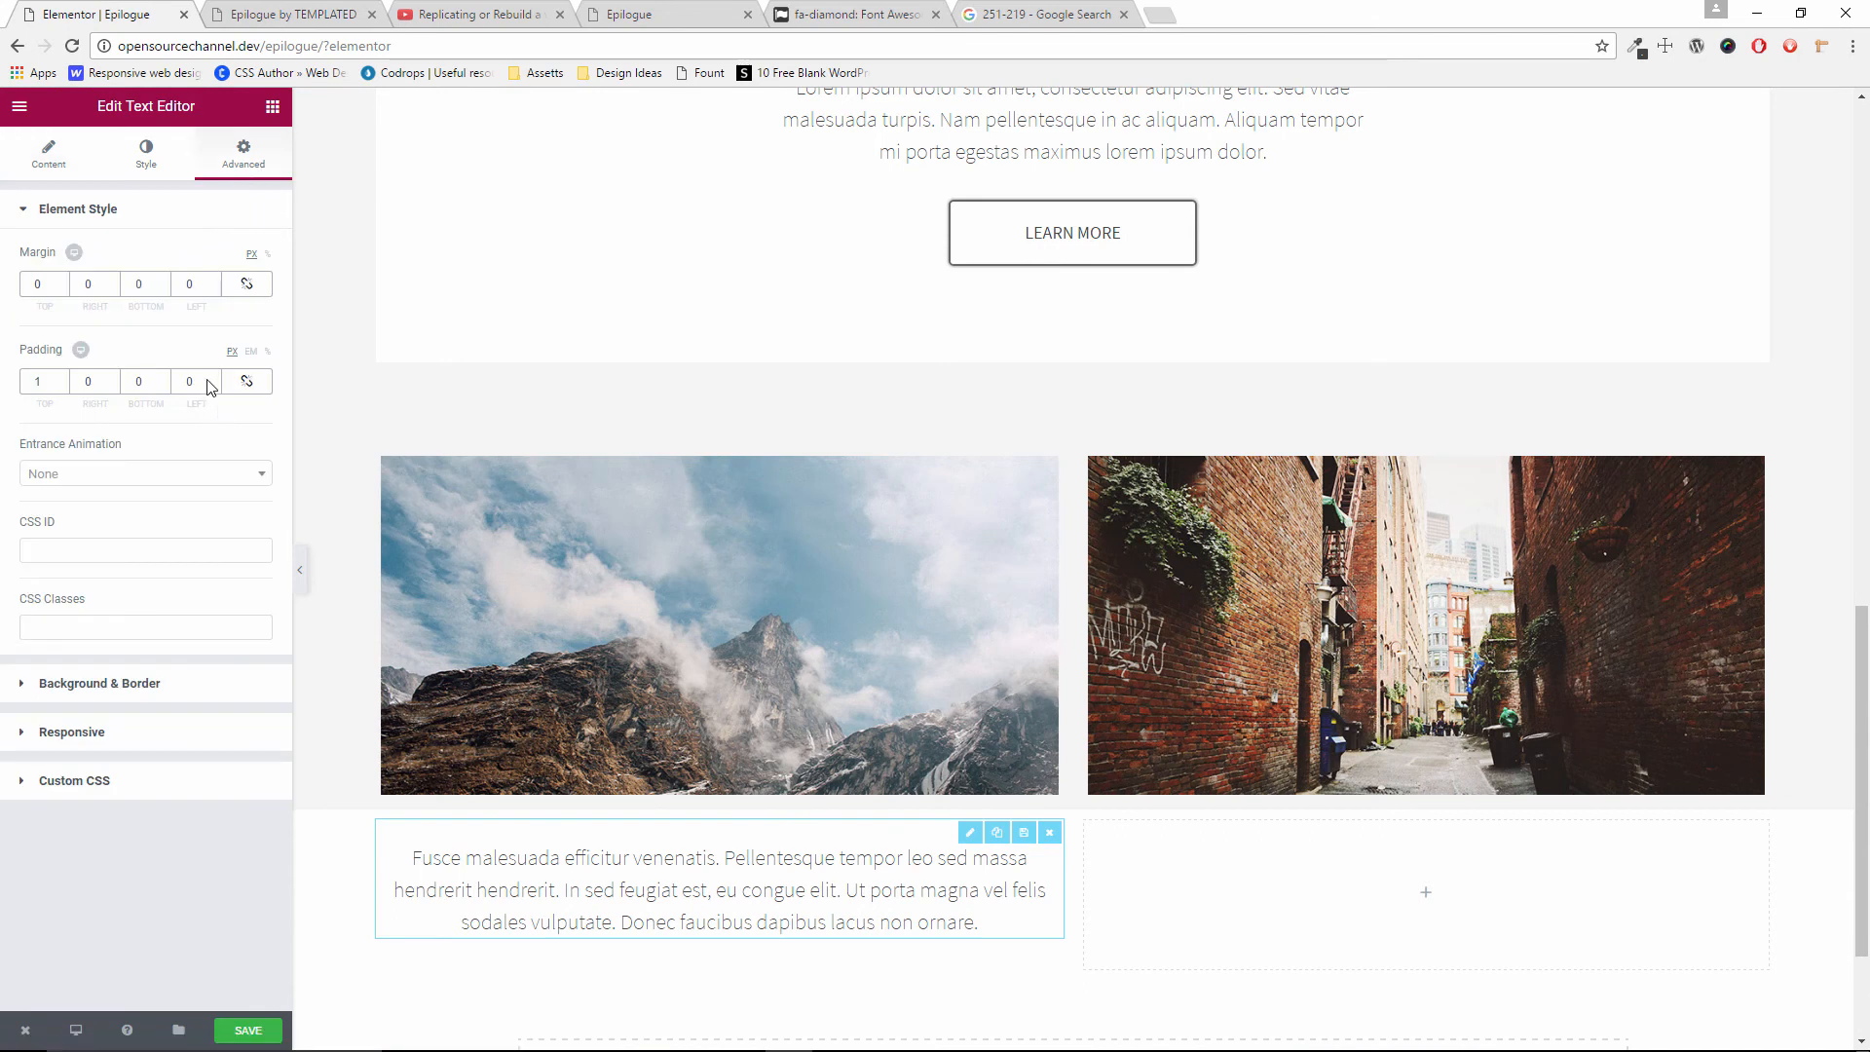
left_click(239, 284)
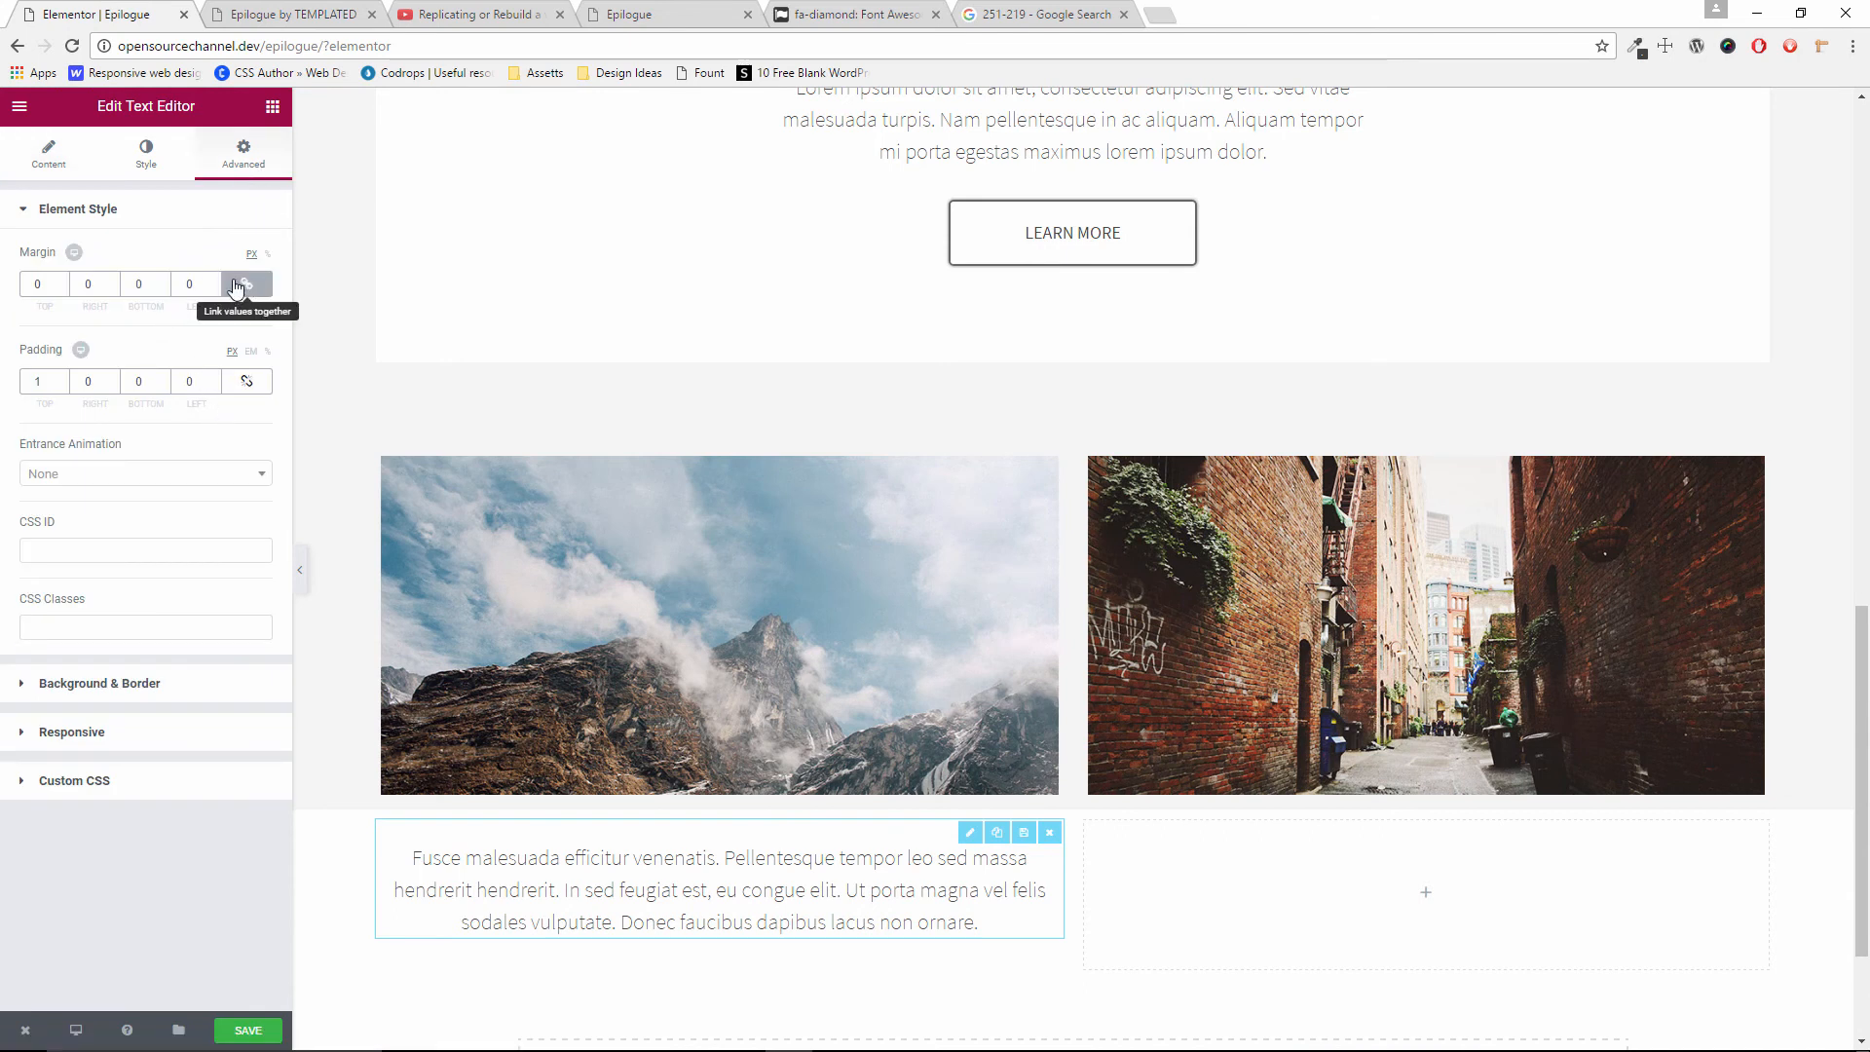
left_click(114, 281)
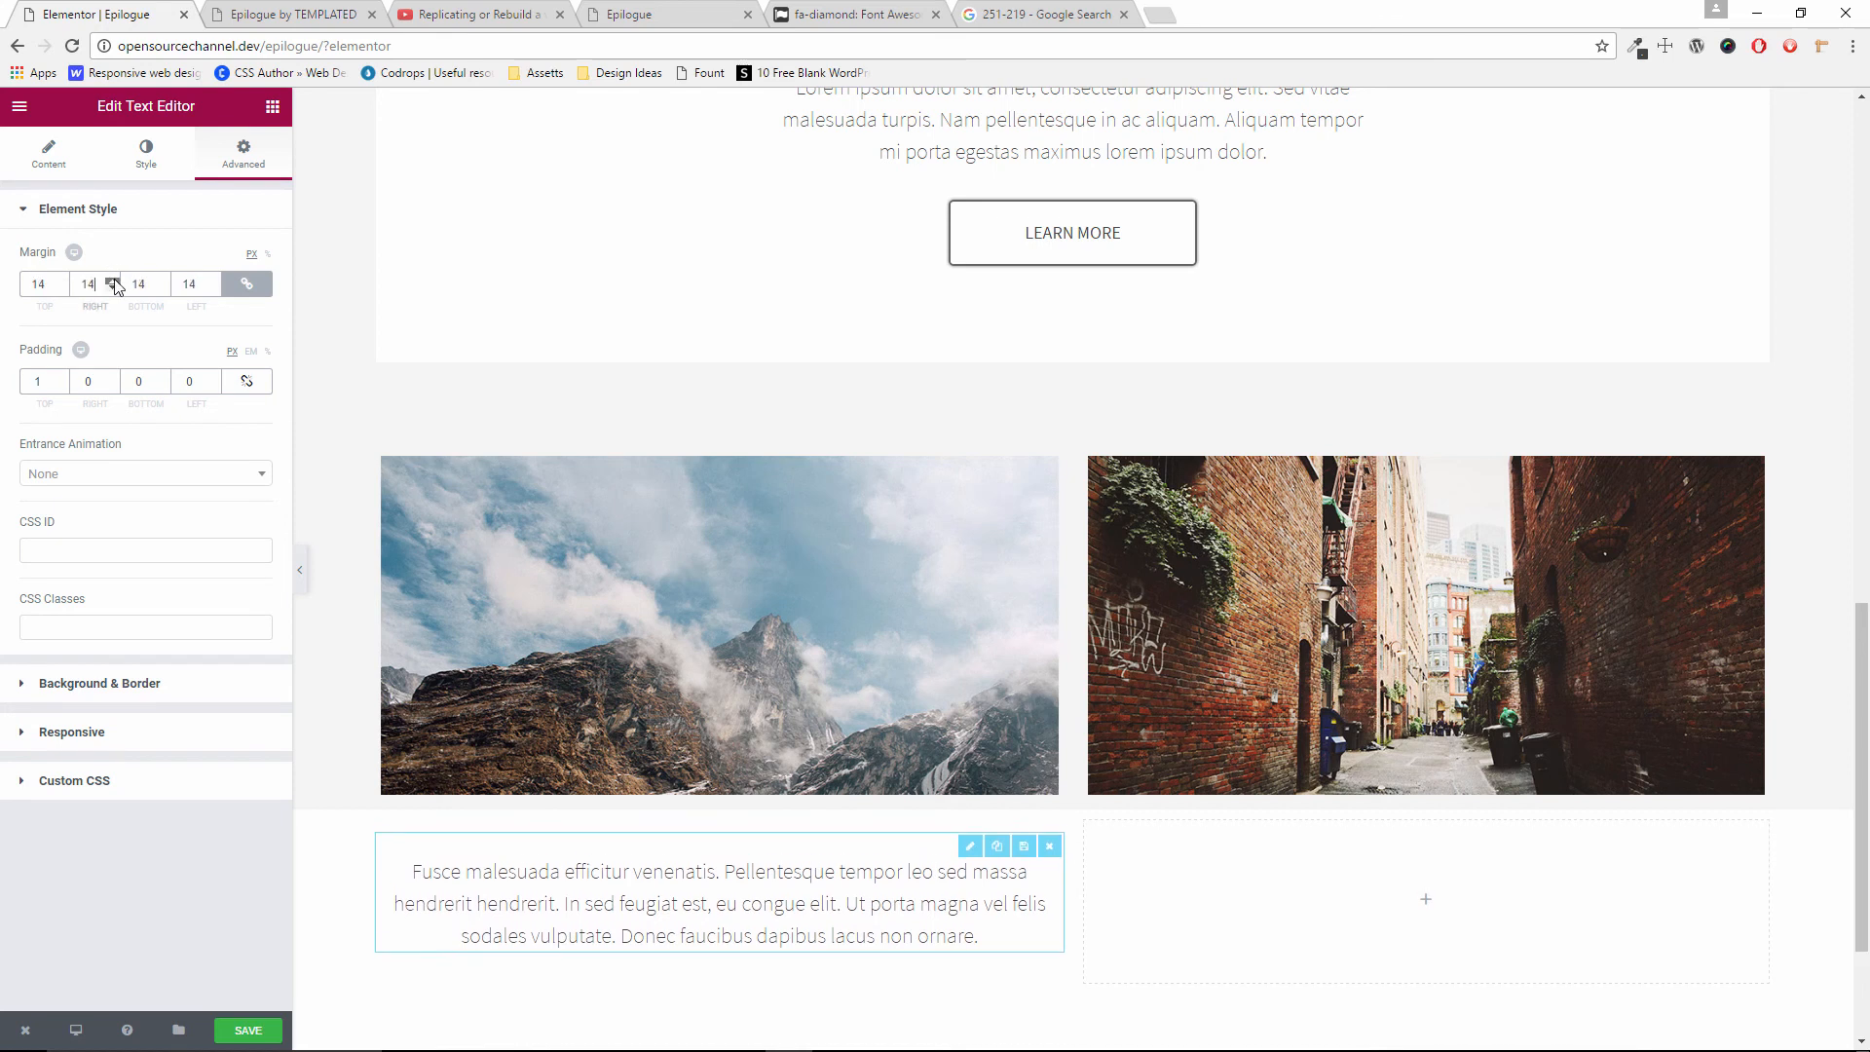
Set all margins of the paragraph below the mountain image to 24, unlink them, and raise the left margin to 63
left_click(114, 280)
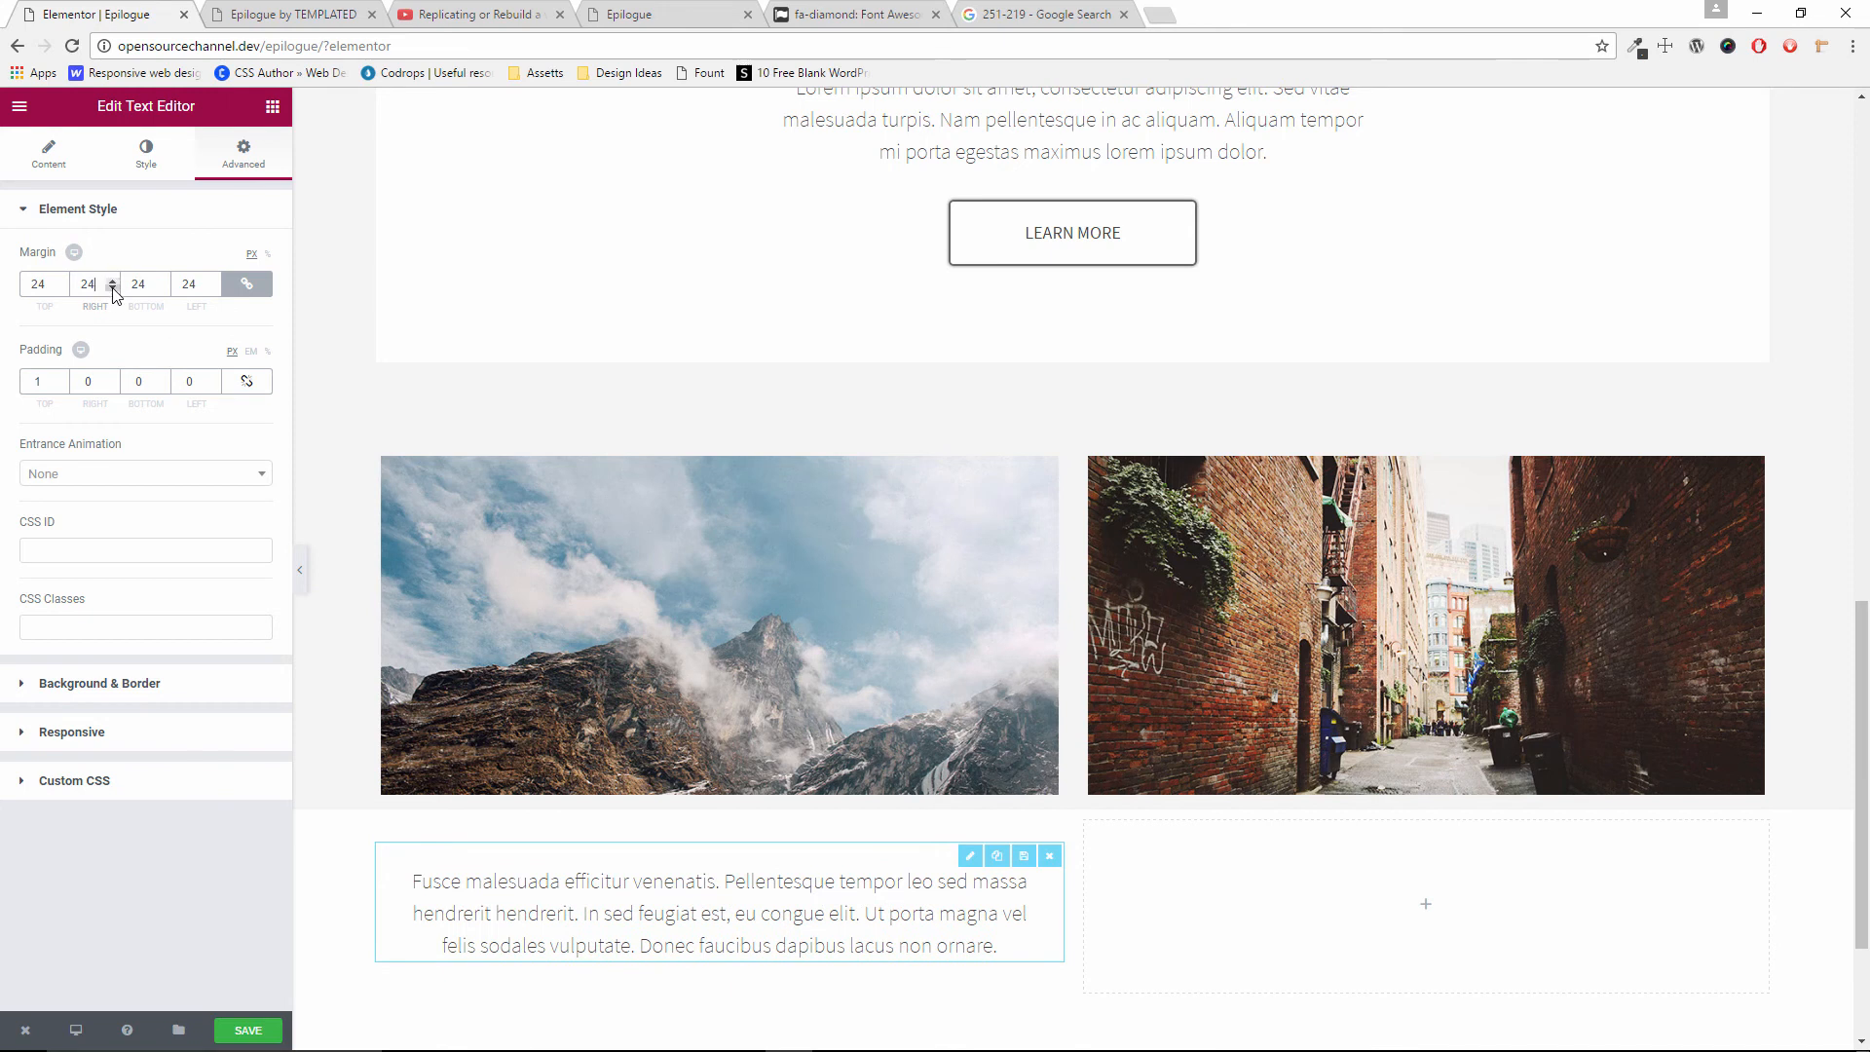
left_click(247, 290)
type("30")
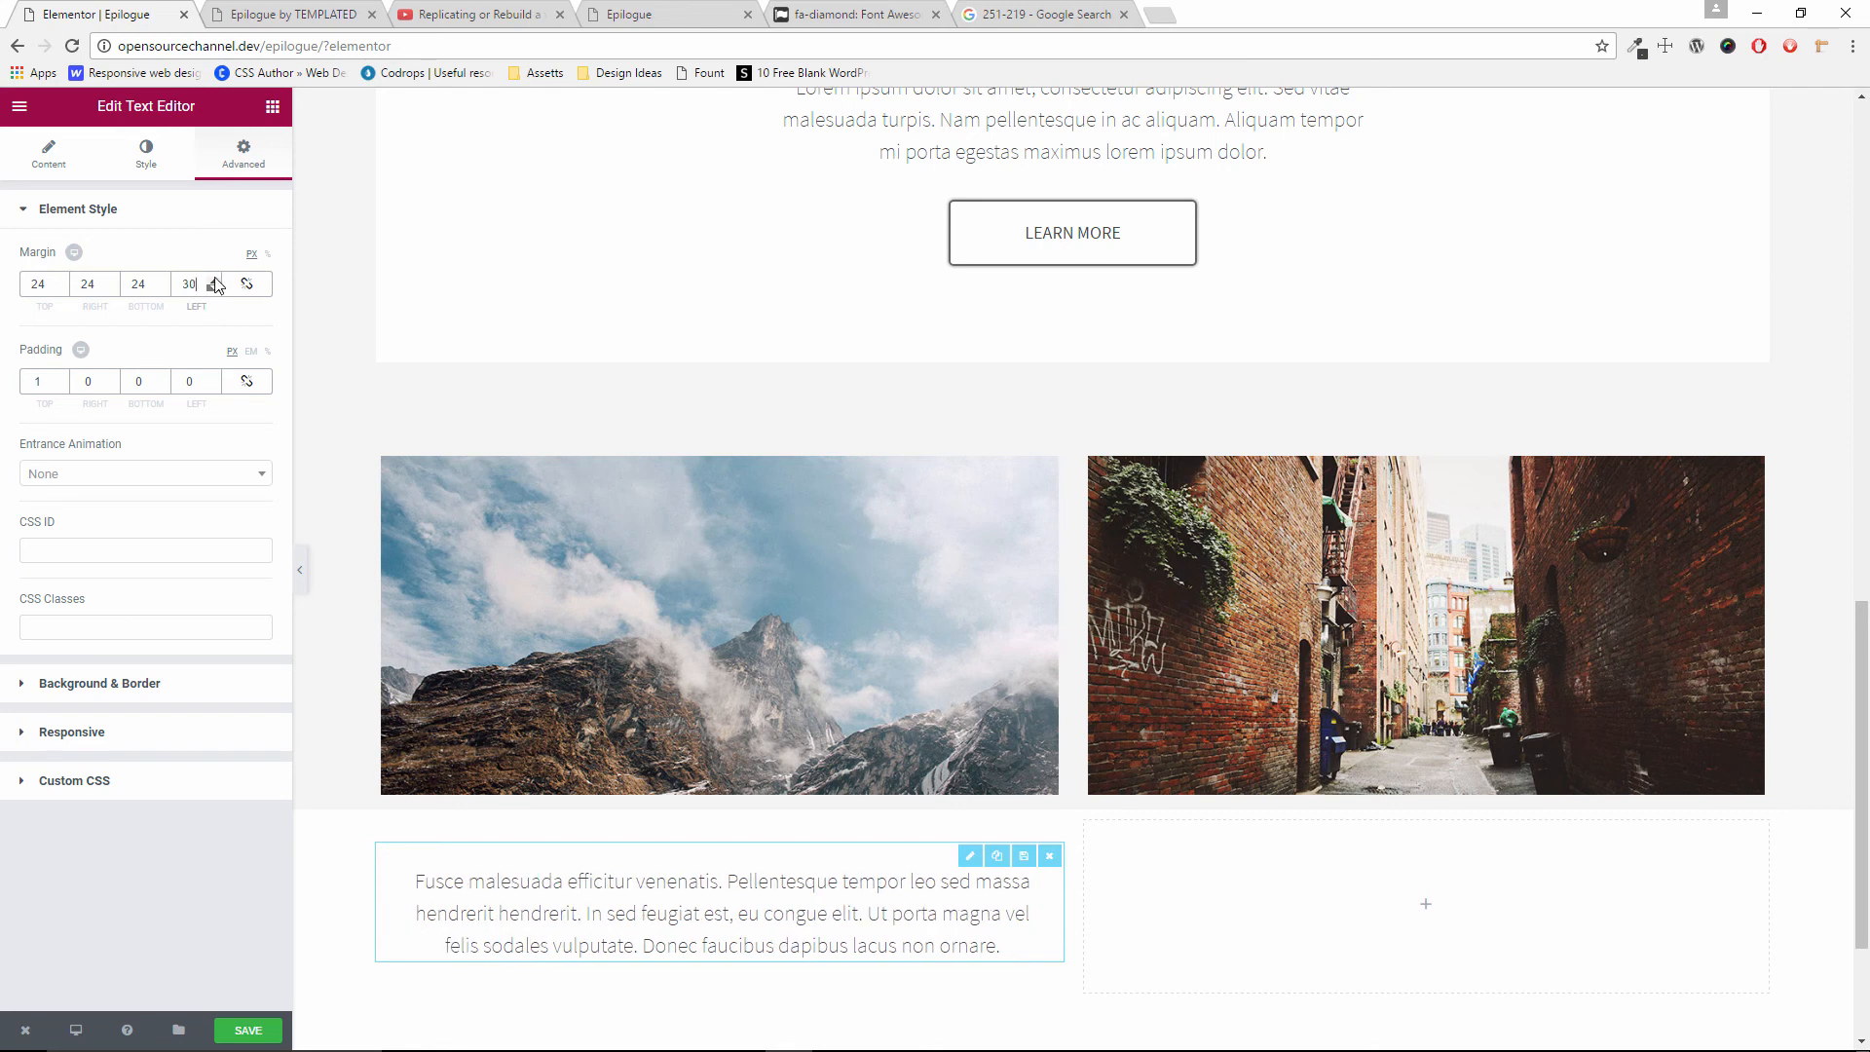
left_click_drag(213, 281, 215, 286)
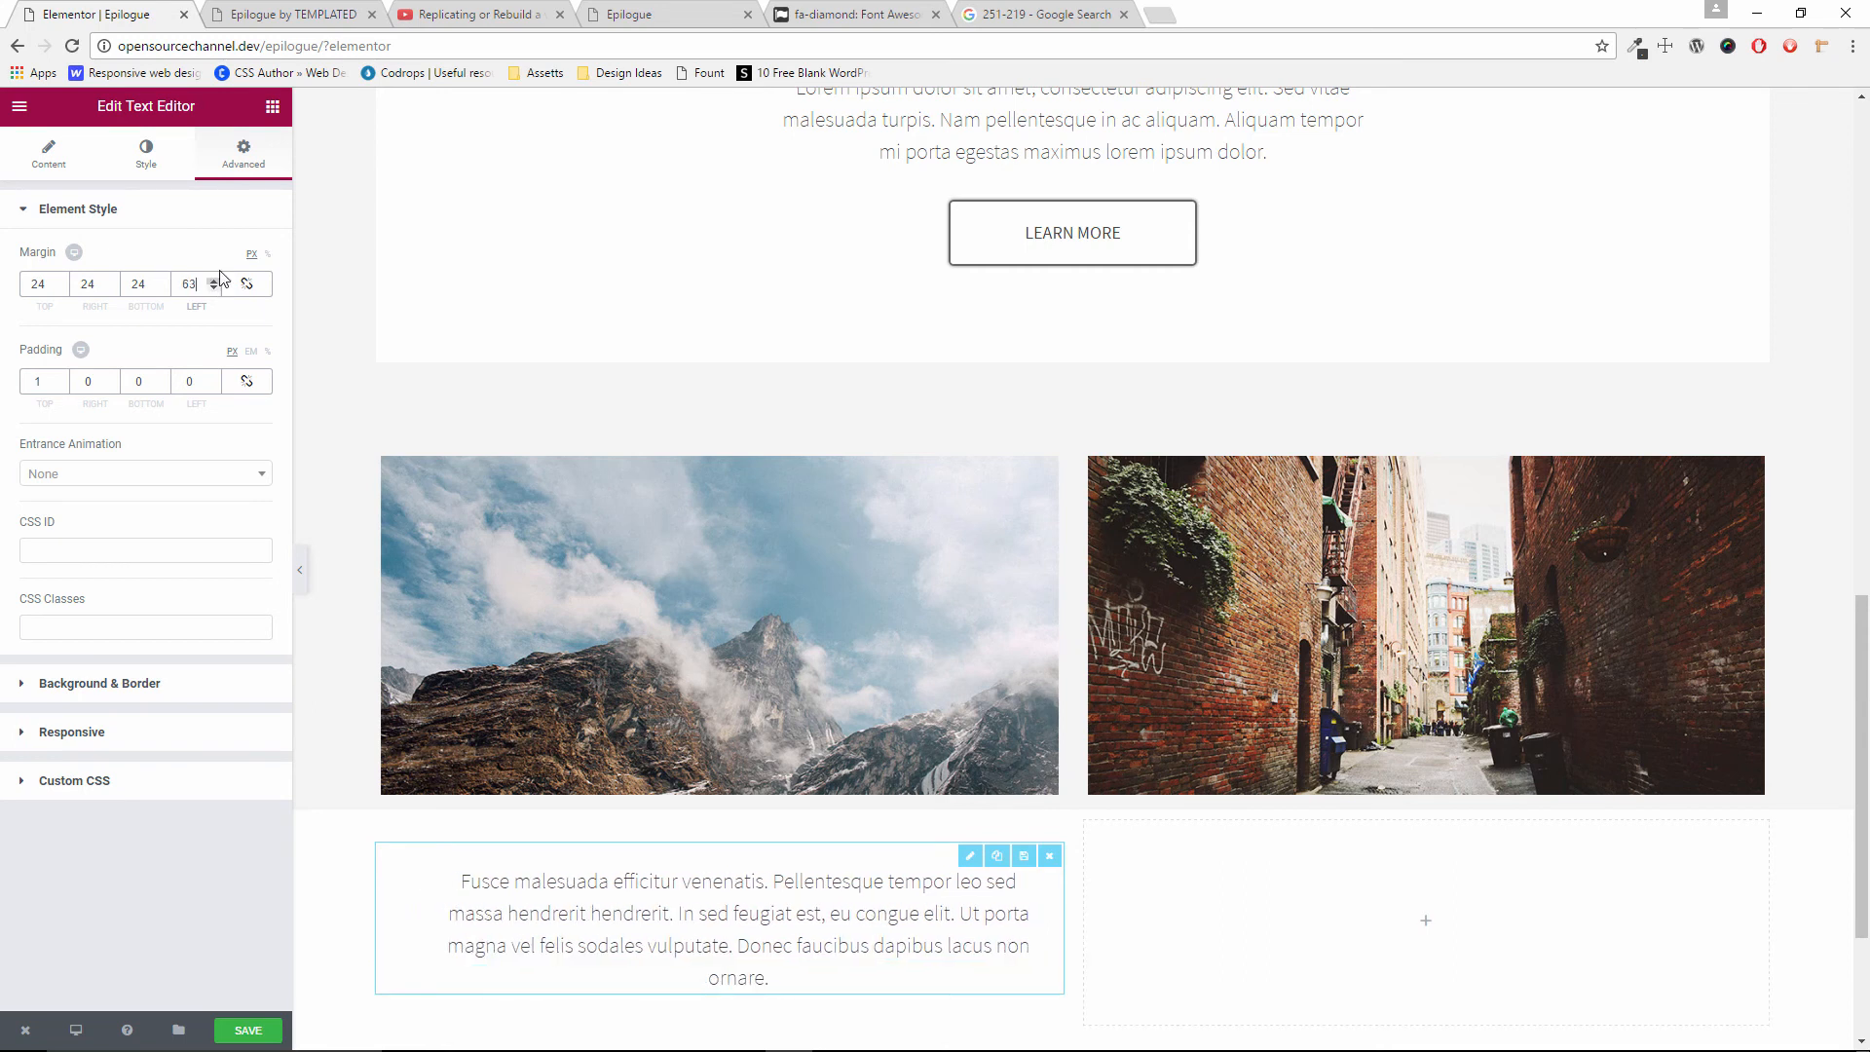
Compare the paragraph with the Epilogue reference page and set its left and right margins to 60
left_click(269, 6)
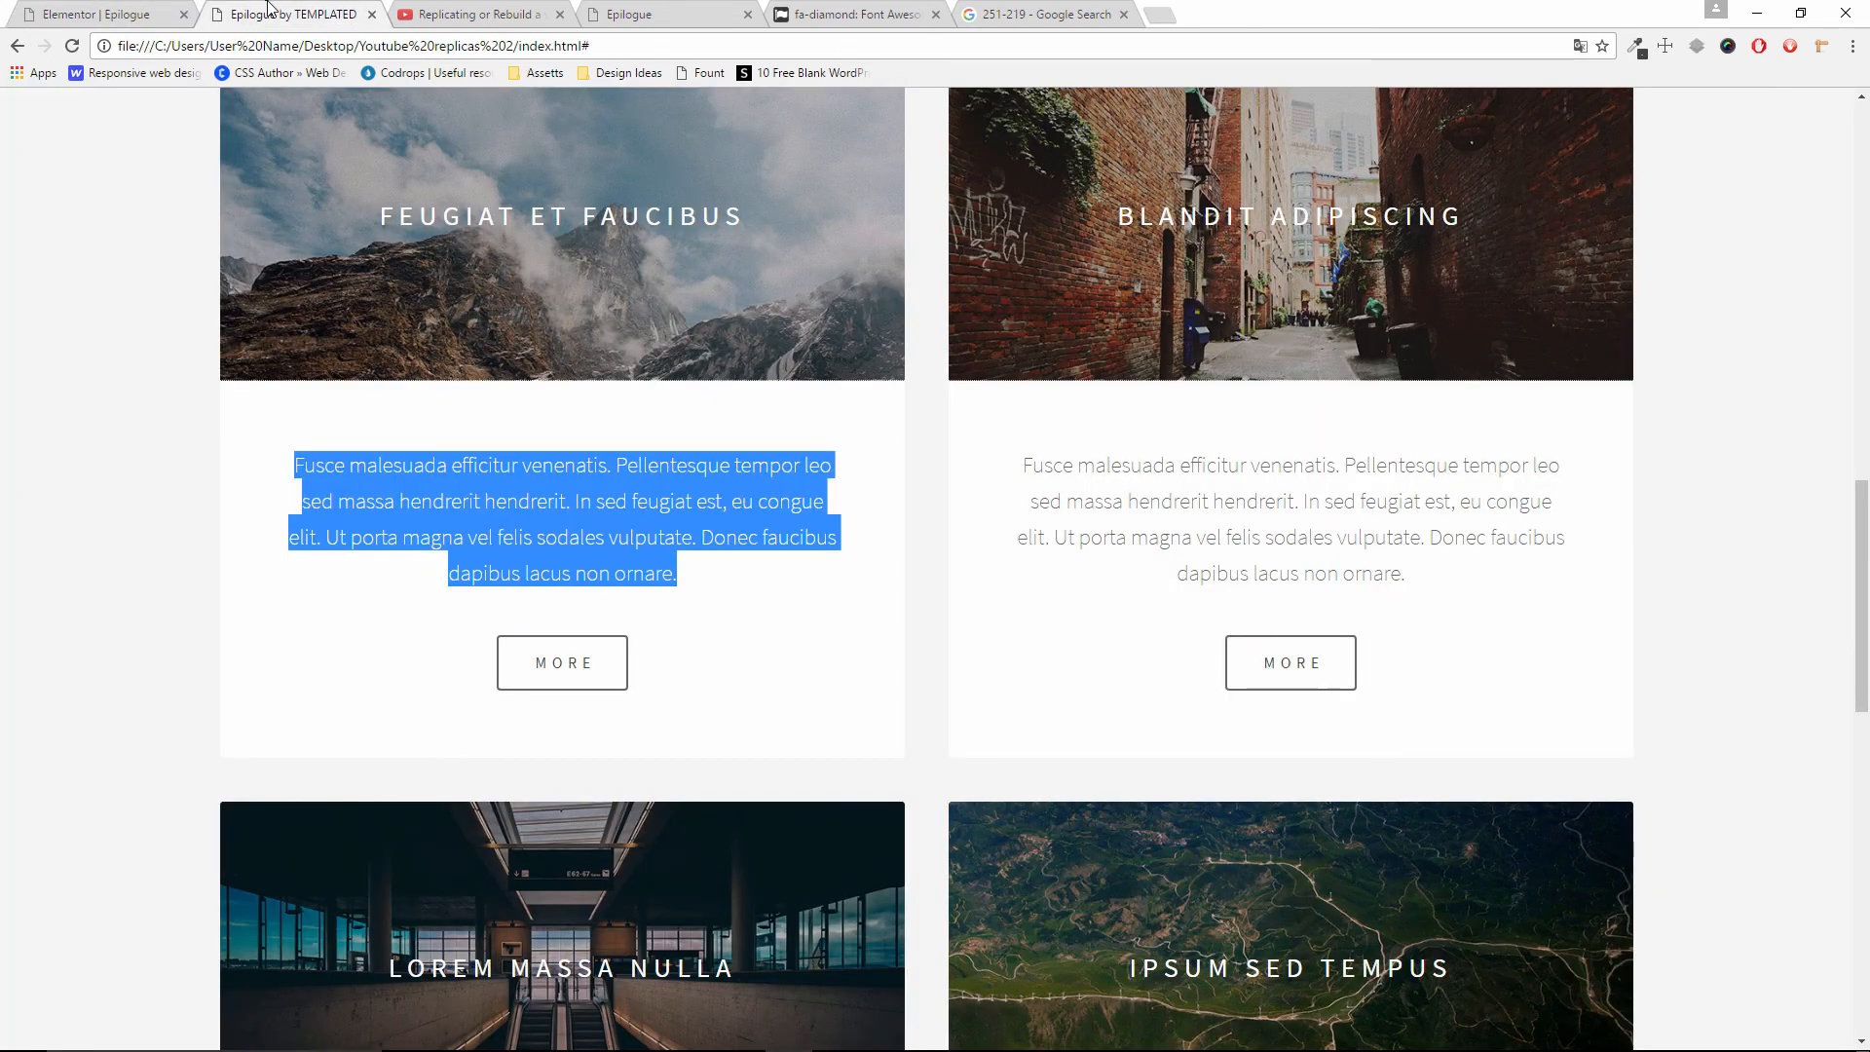
left_click(110, 9)
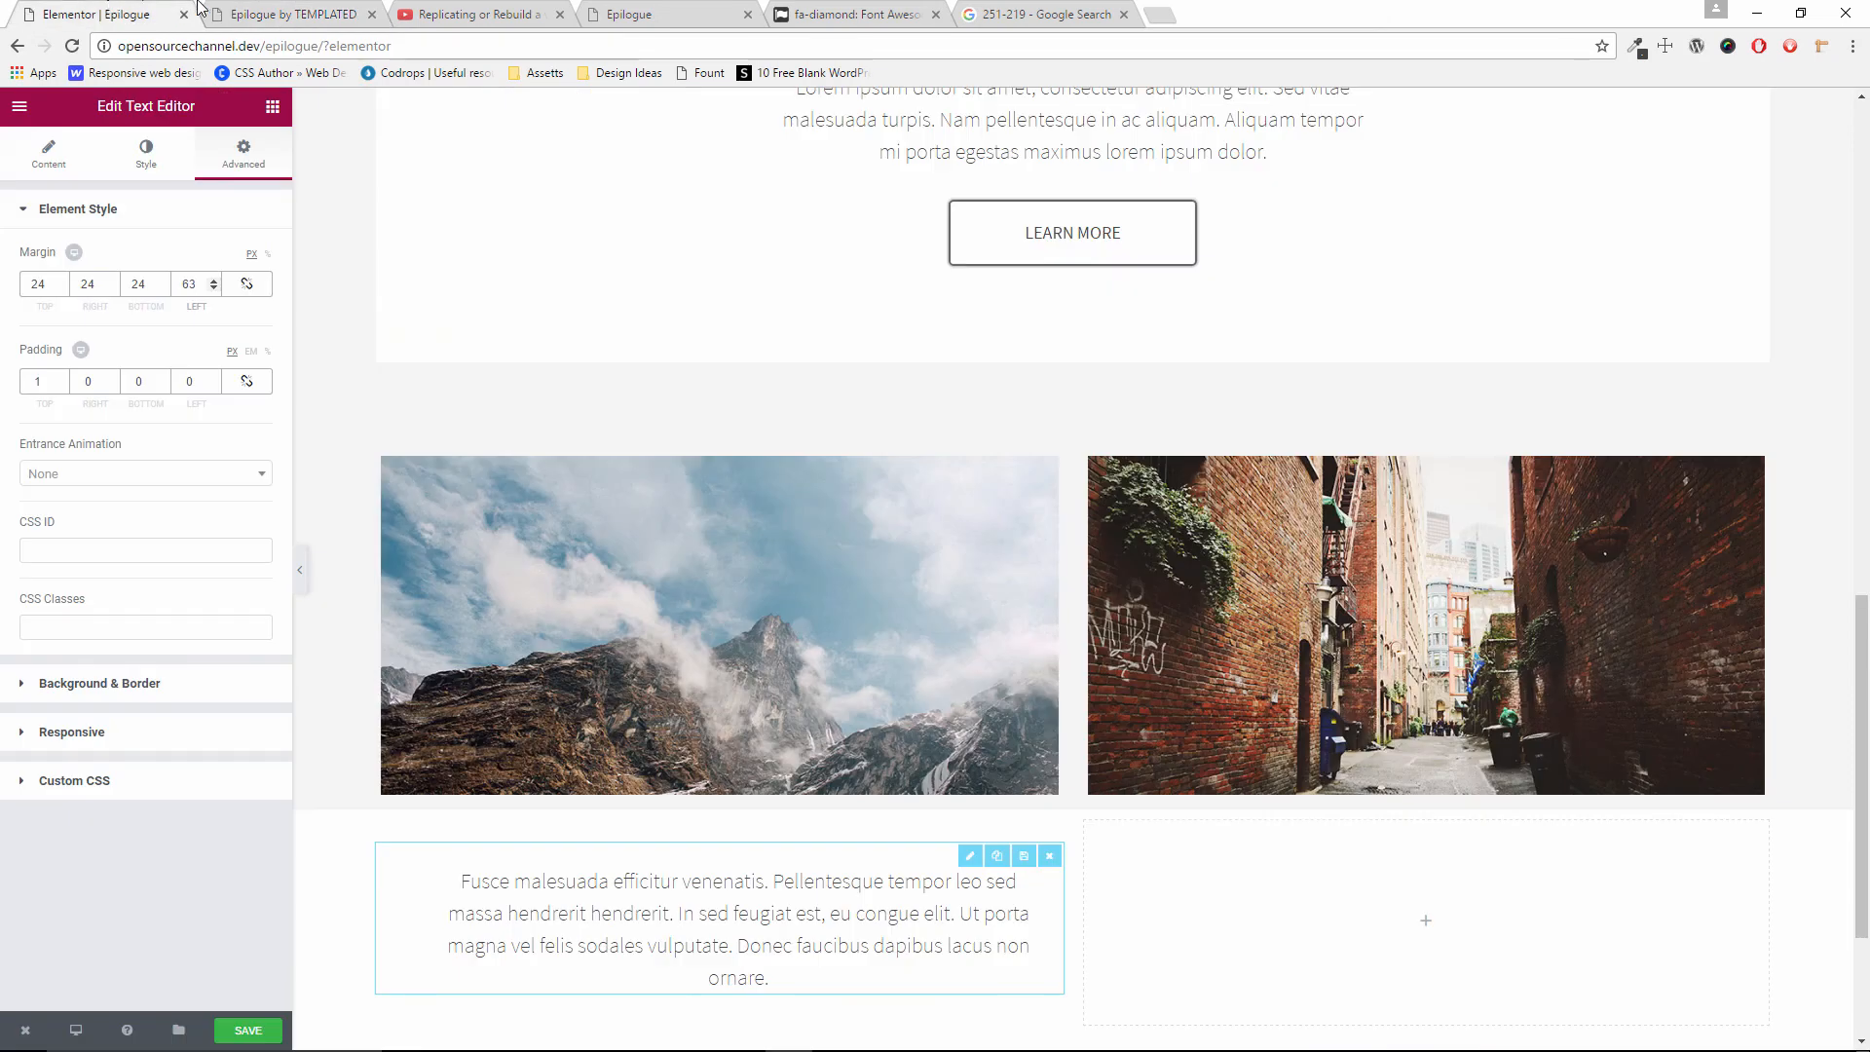
left_click(251, 10)
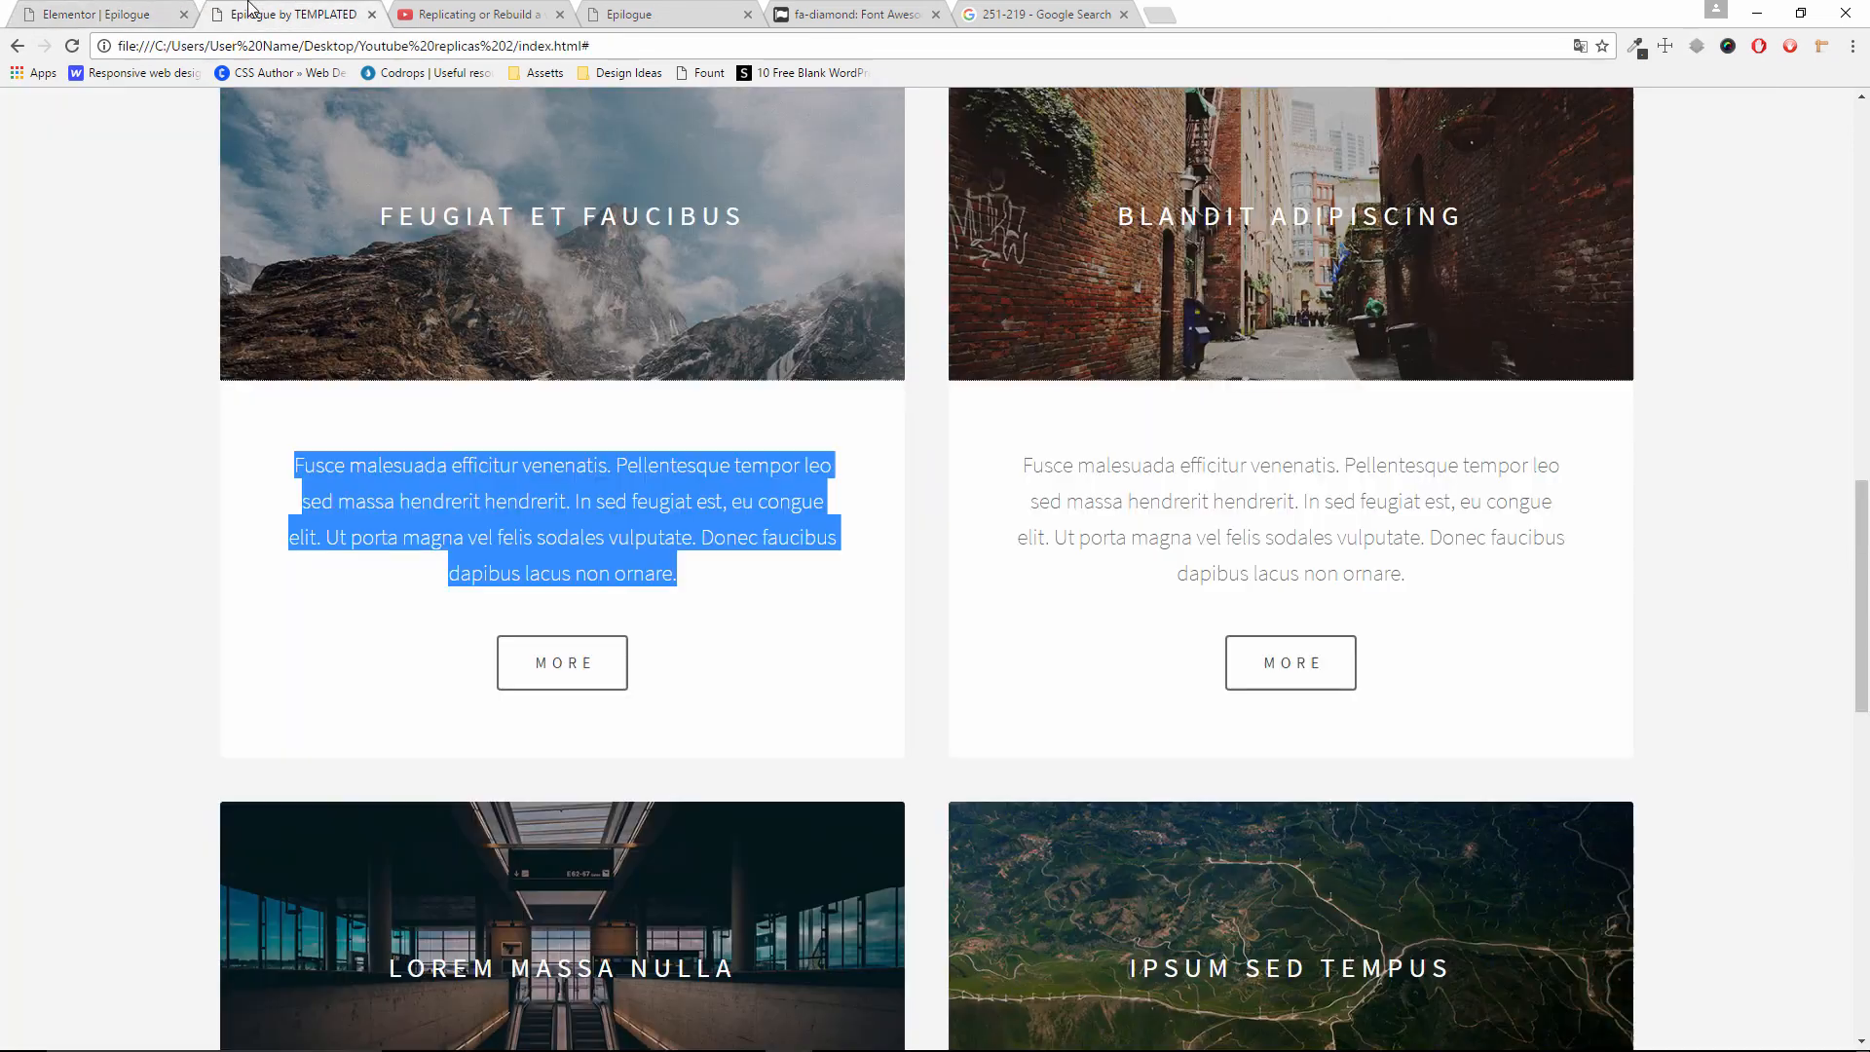
left_click(139, 8)
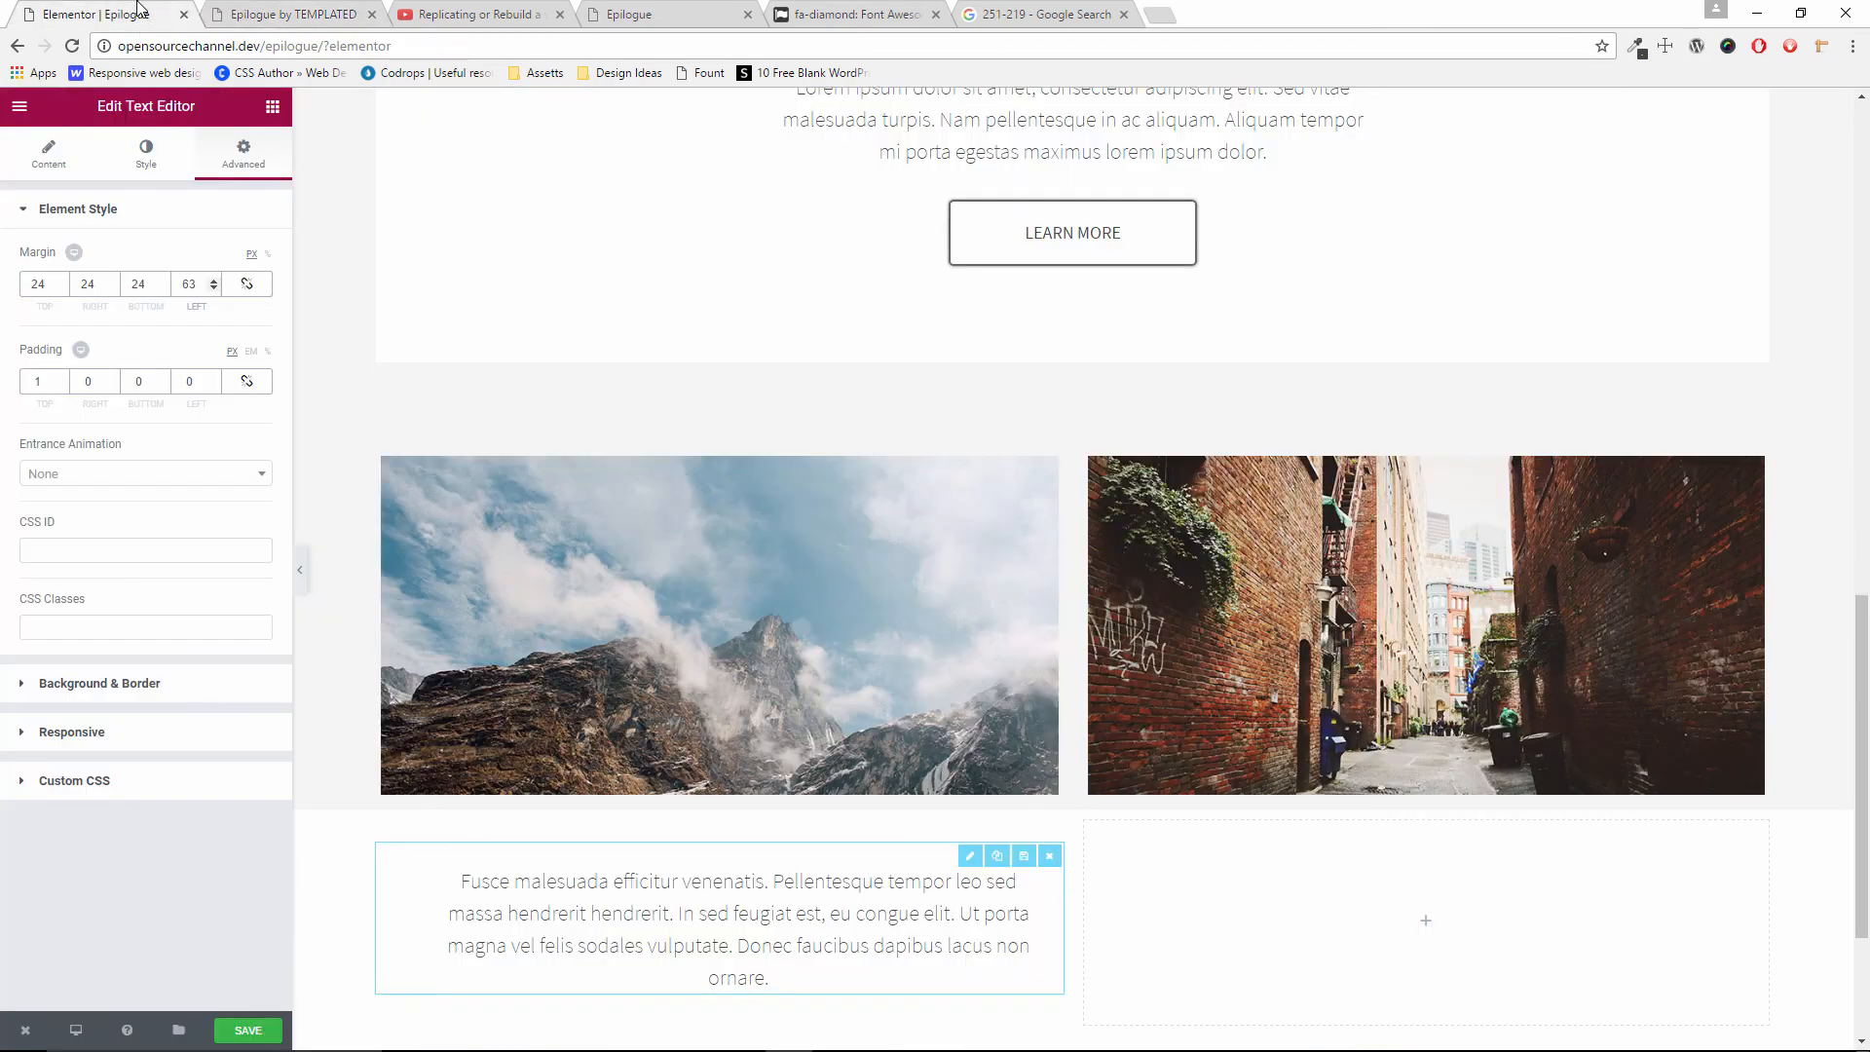
left_click(211, 288)
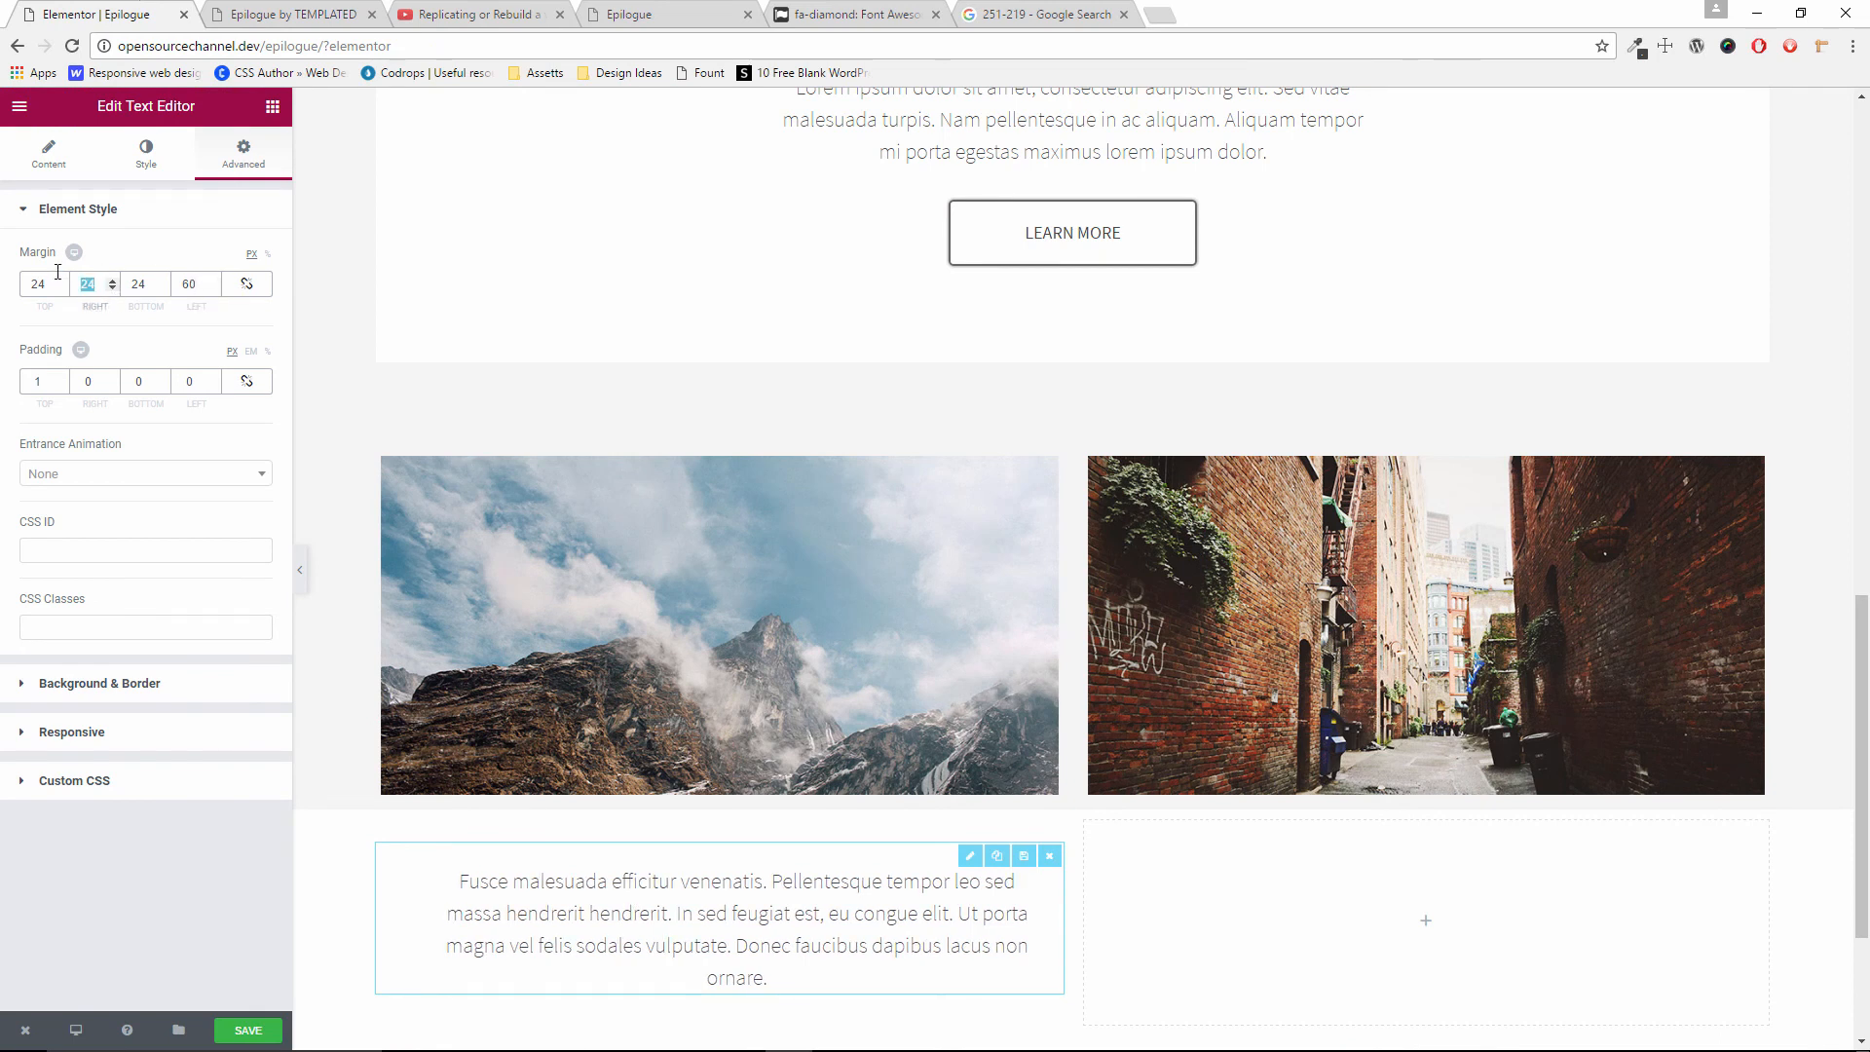
type("60")
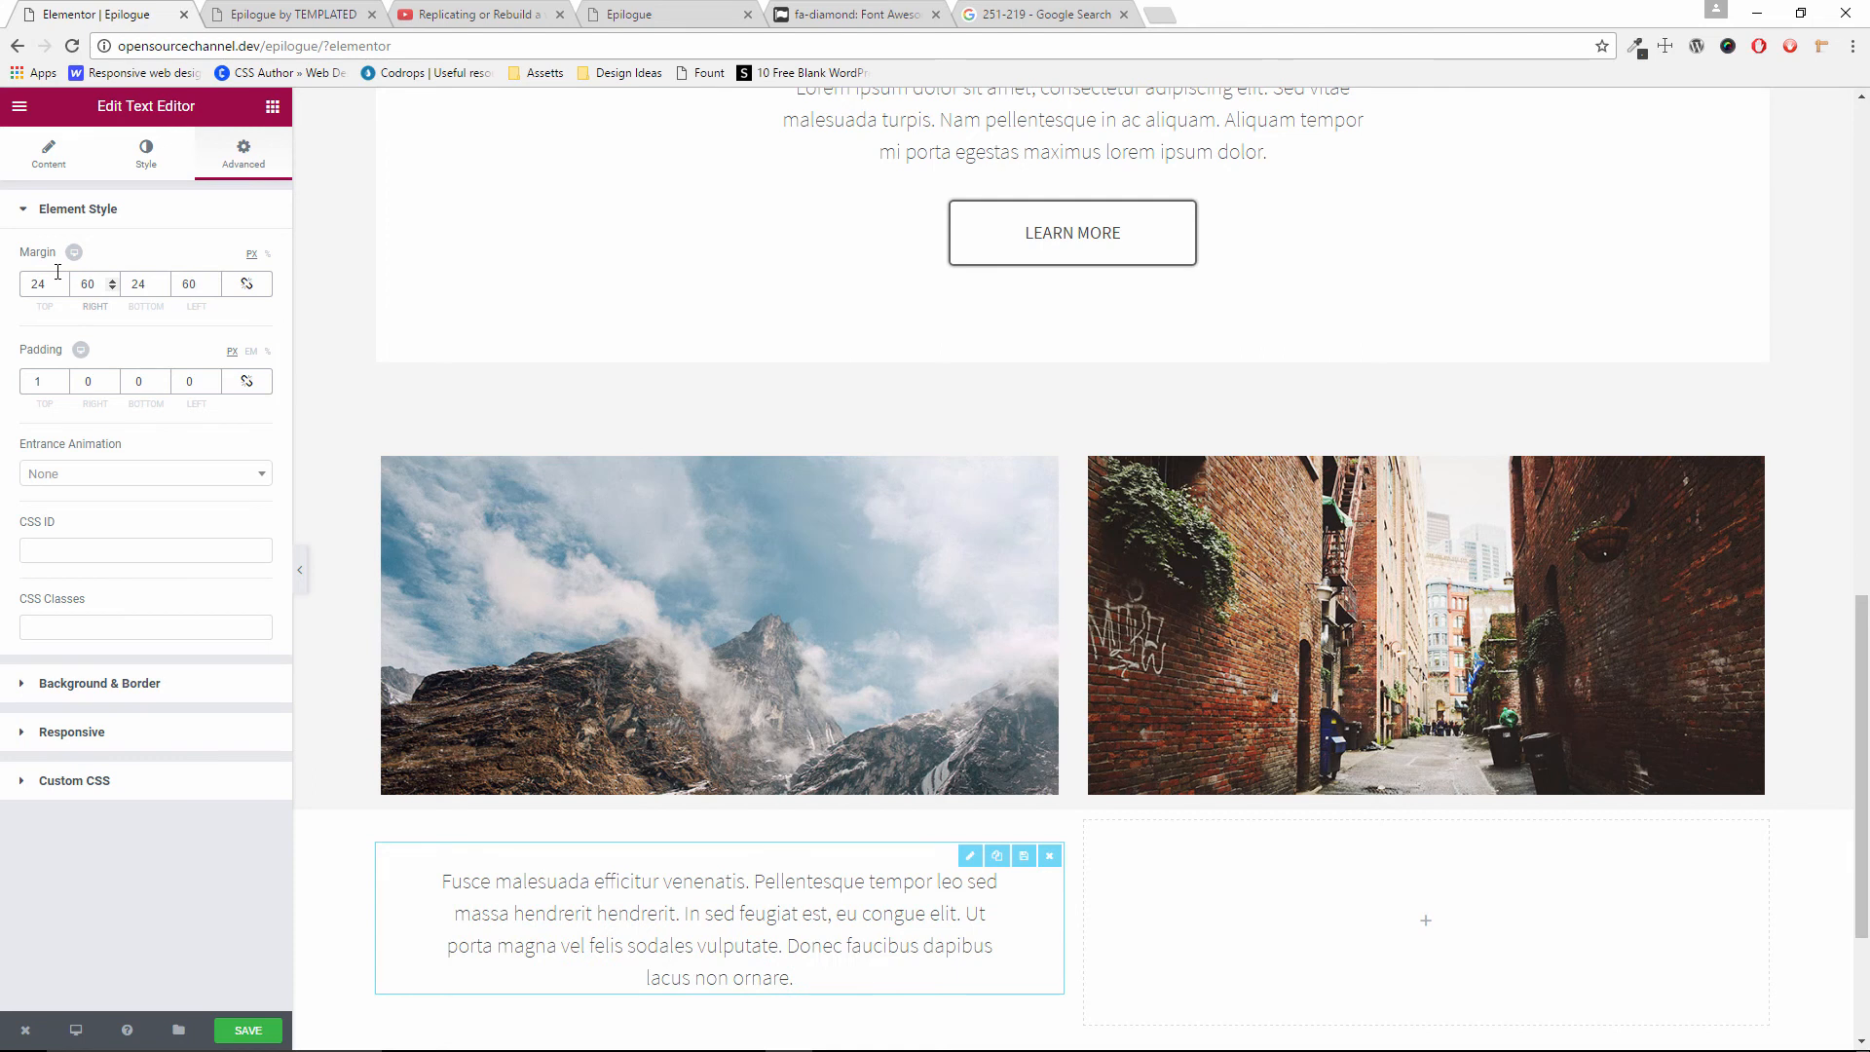
Check the paragraph's width on the reference page again and set the right and left margins to 50
left_click(233, 12)
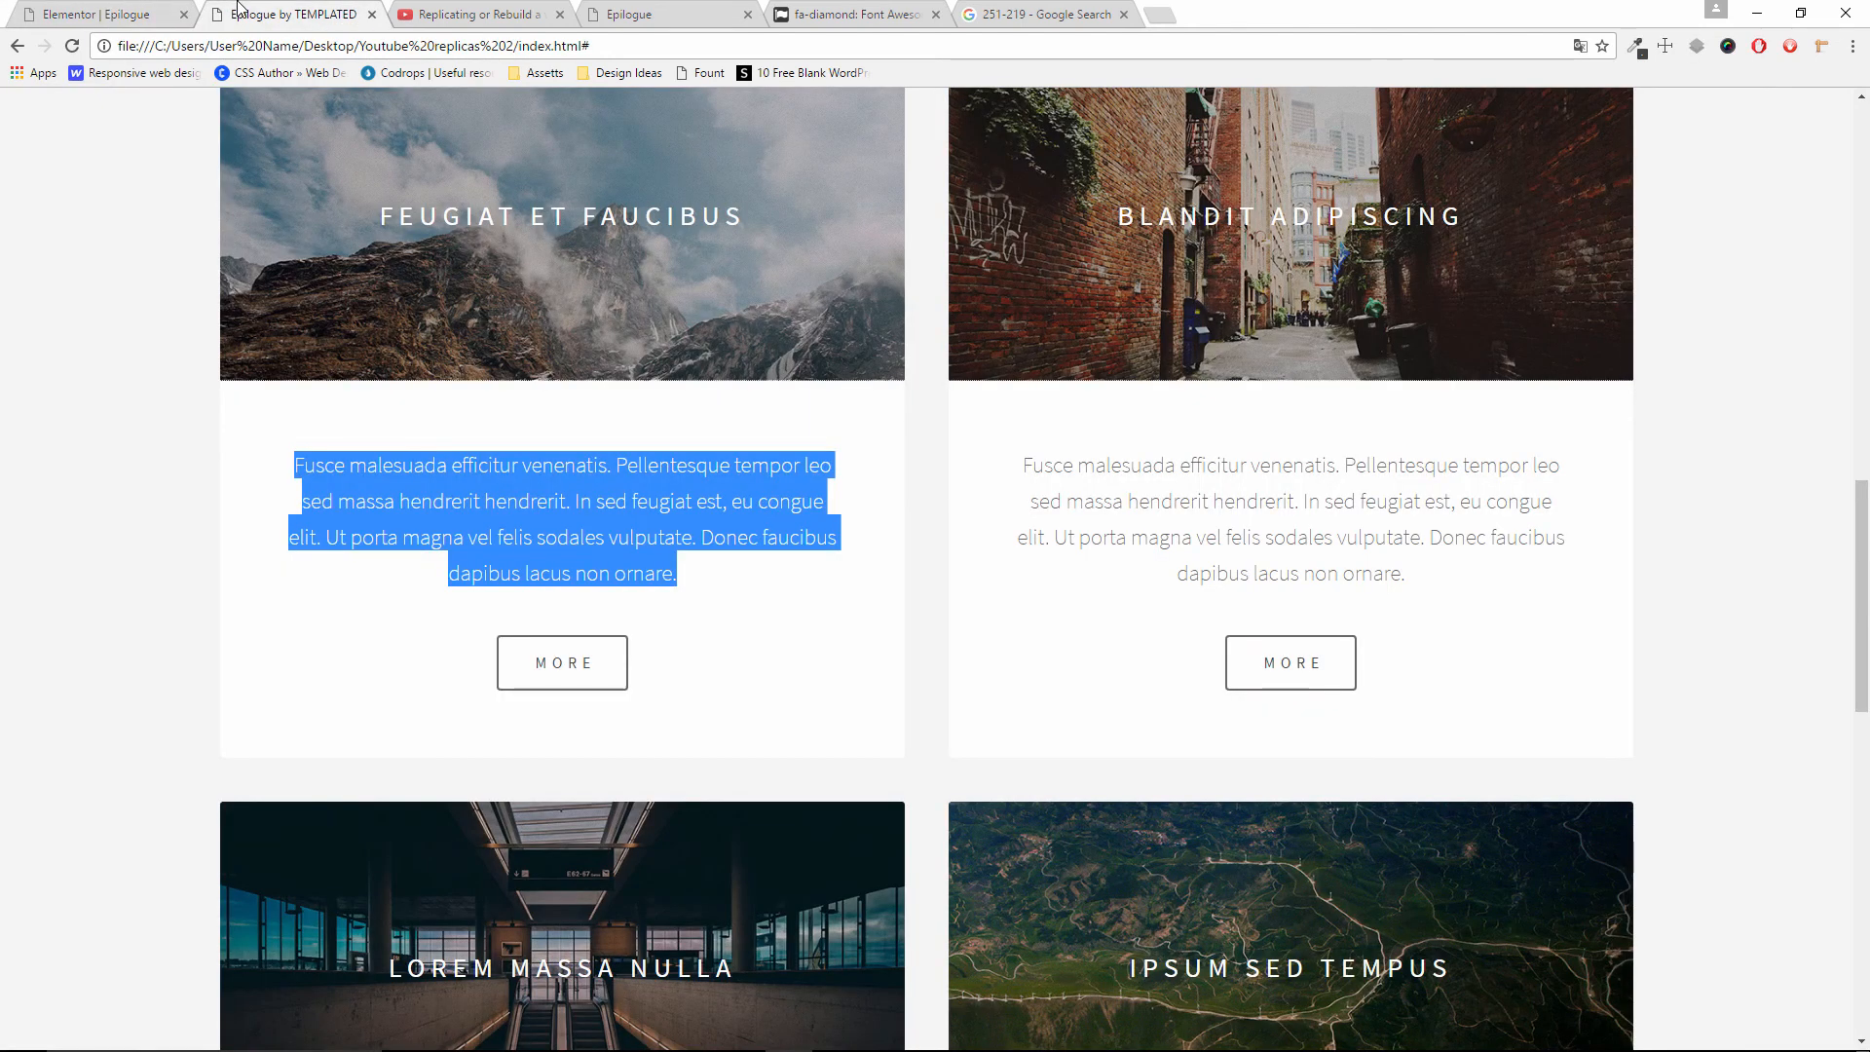
left_click(83, 12)
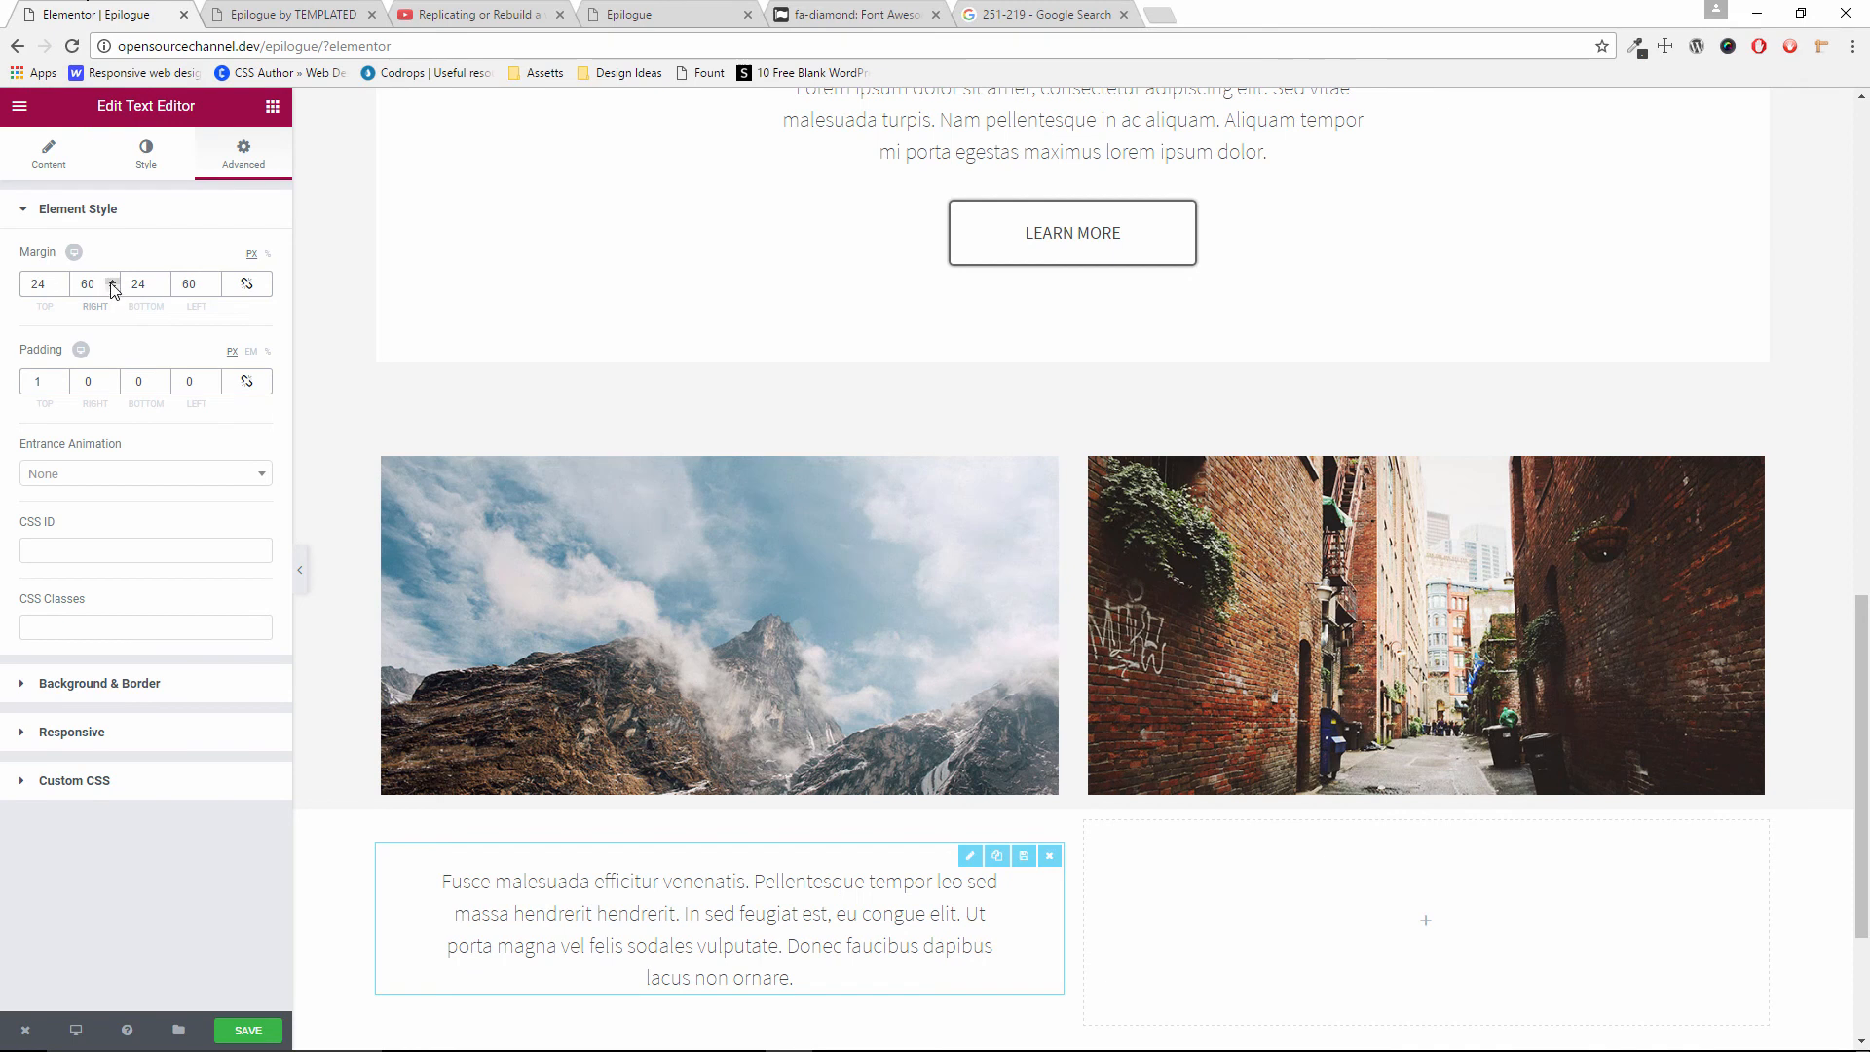
scroll(112, 289, "down", 12)
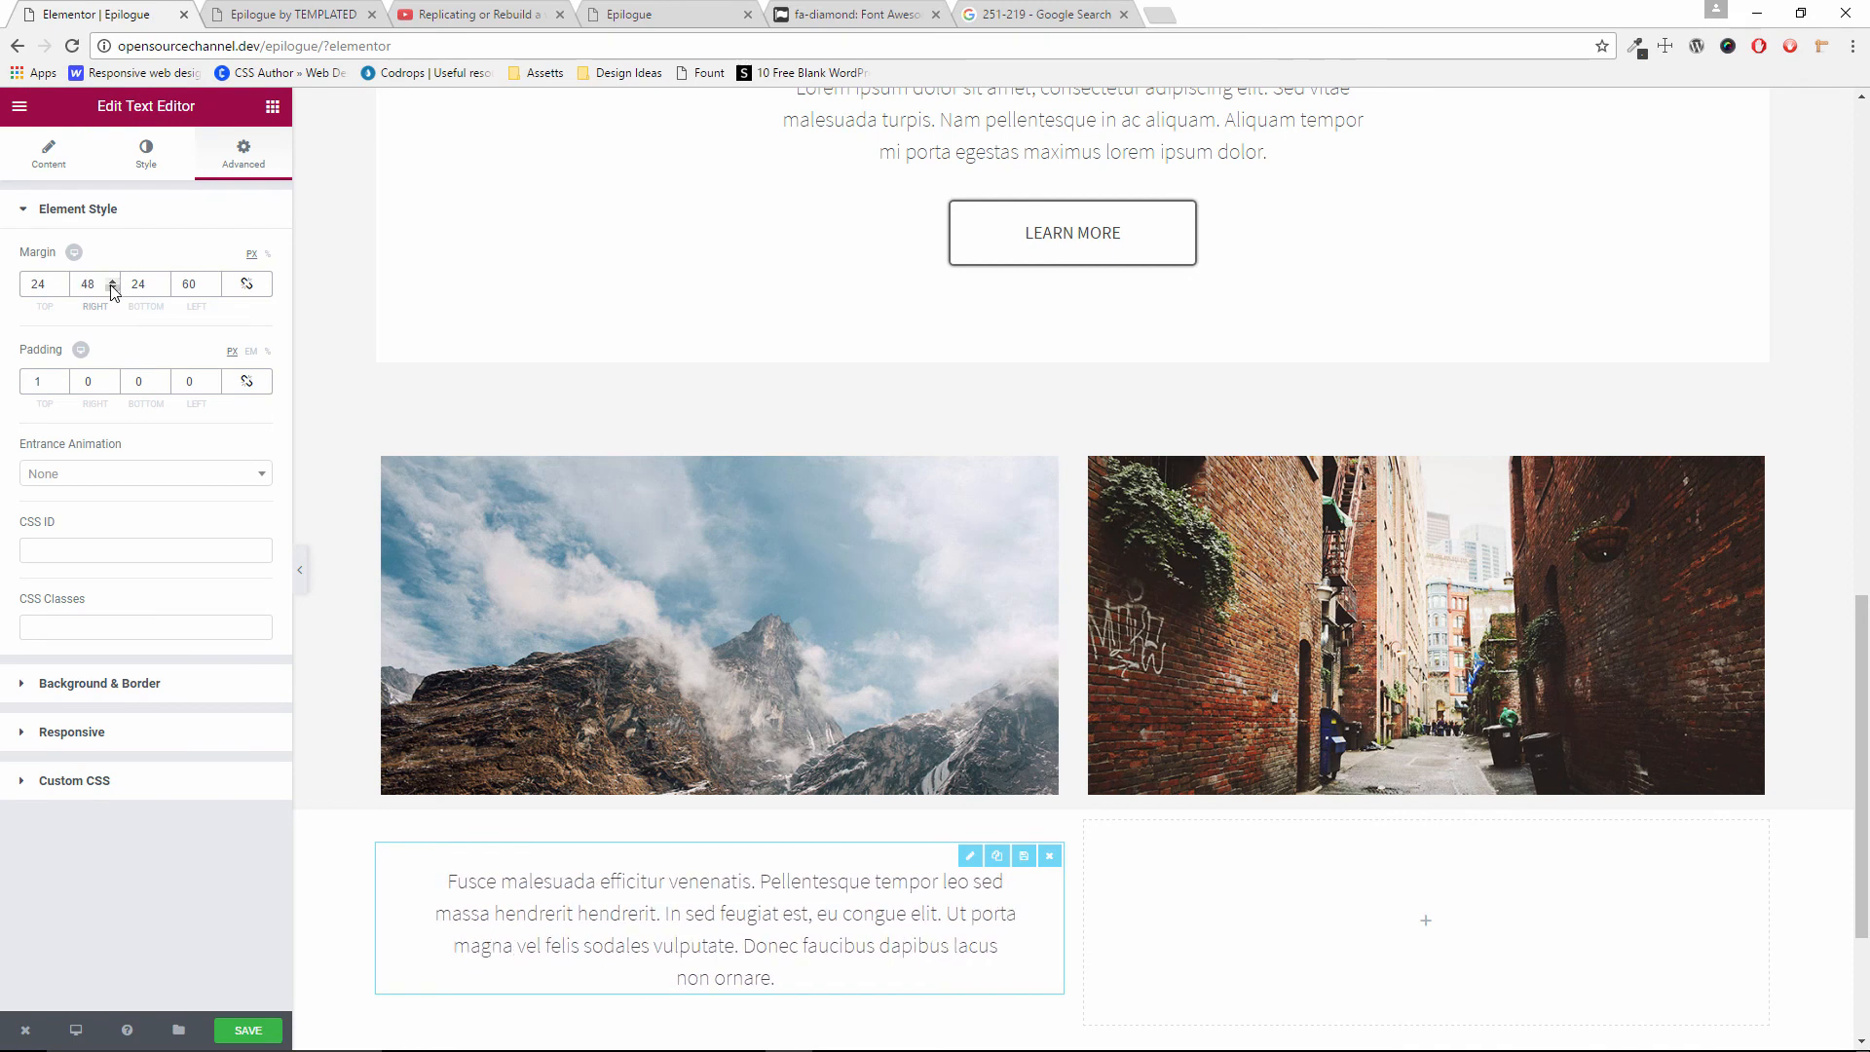
scroll(112, 284, "up", 2)
double_click(196, 287)
type("50")
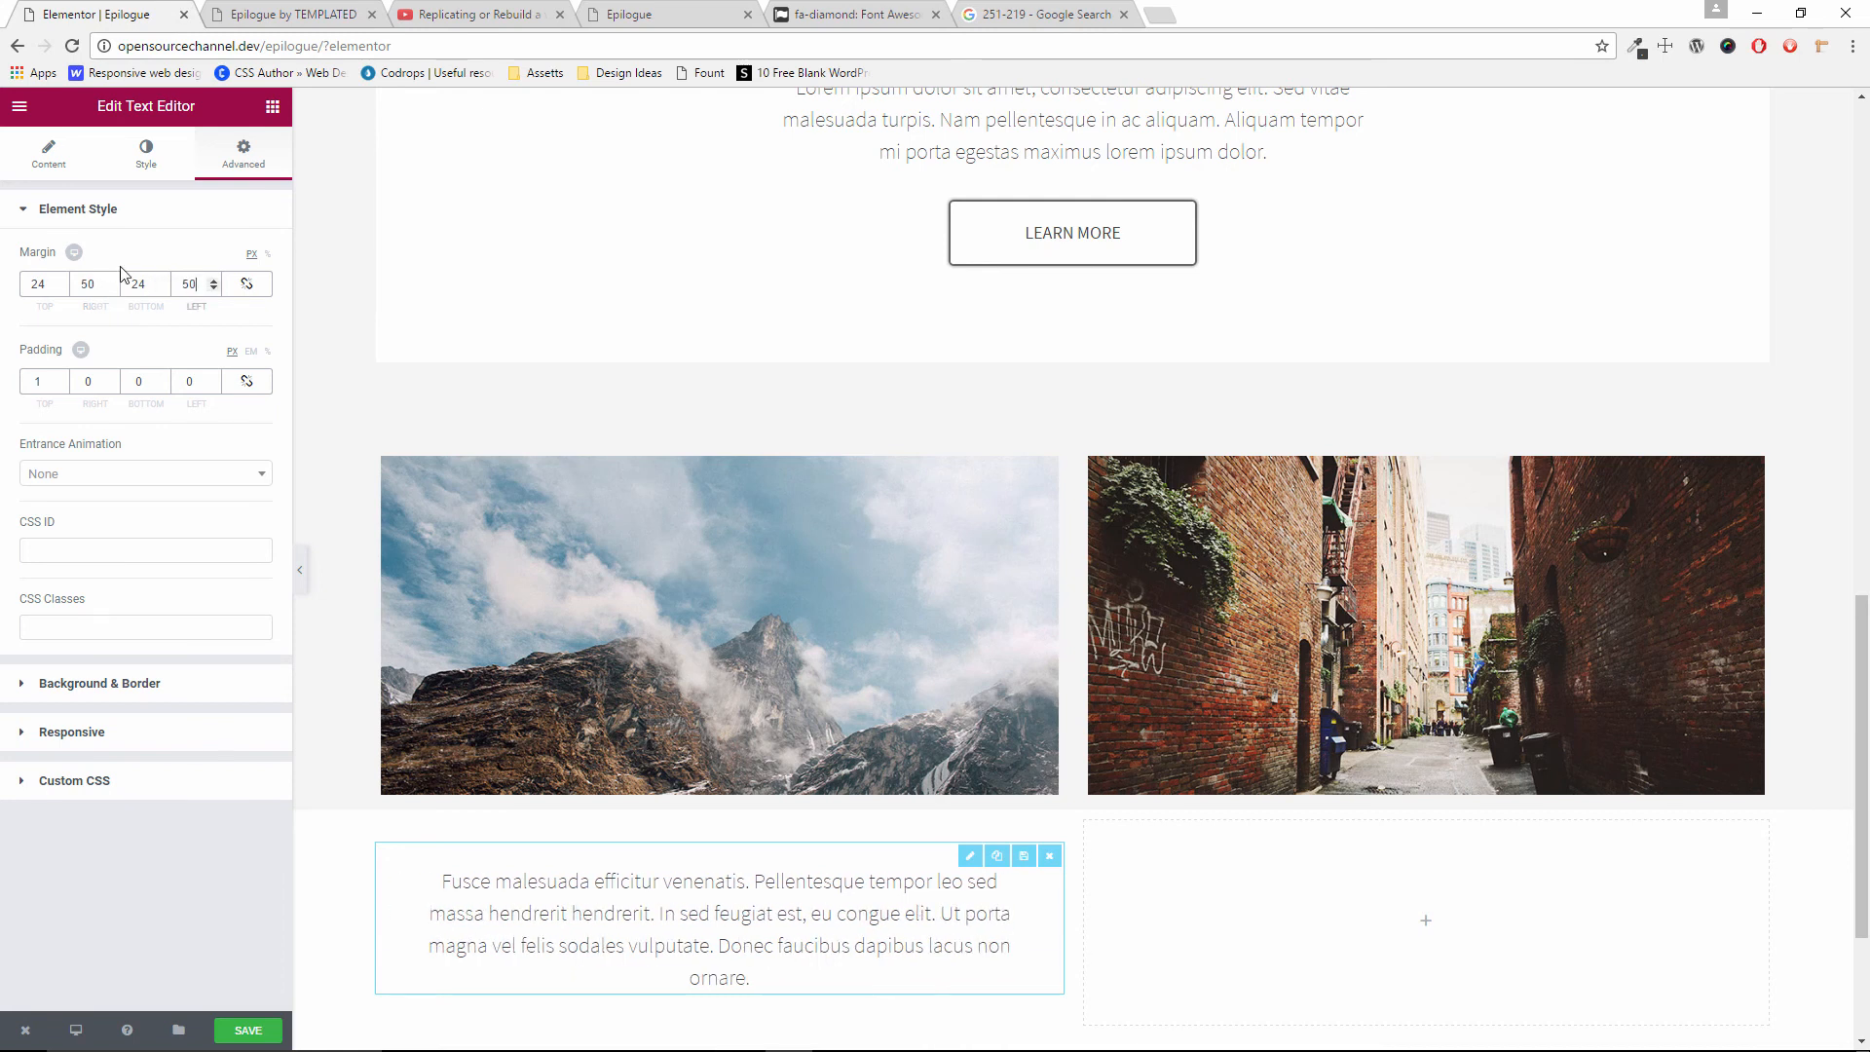
Narrow the paragraph by setting its right and left margins to 75
left_click(214, 283)
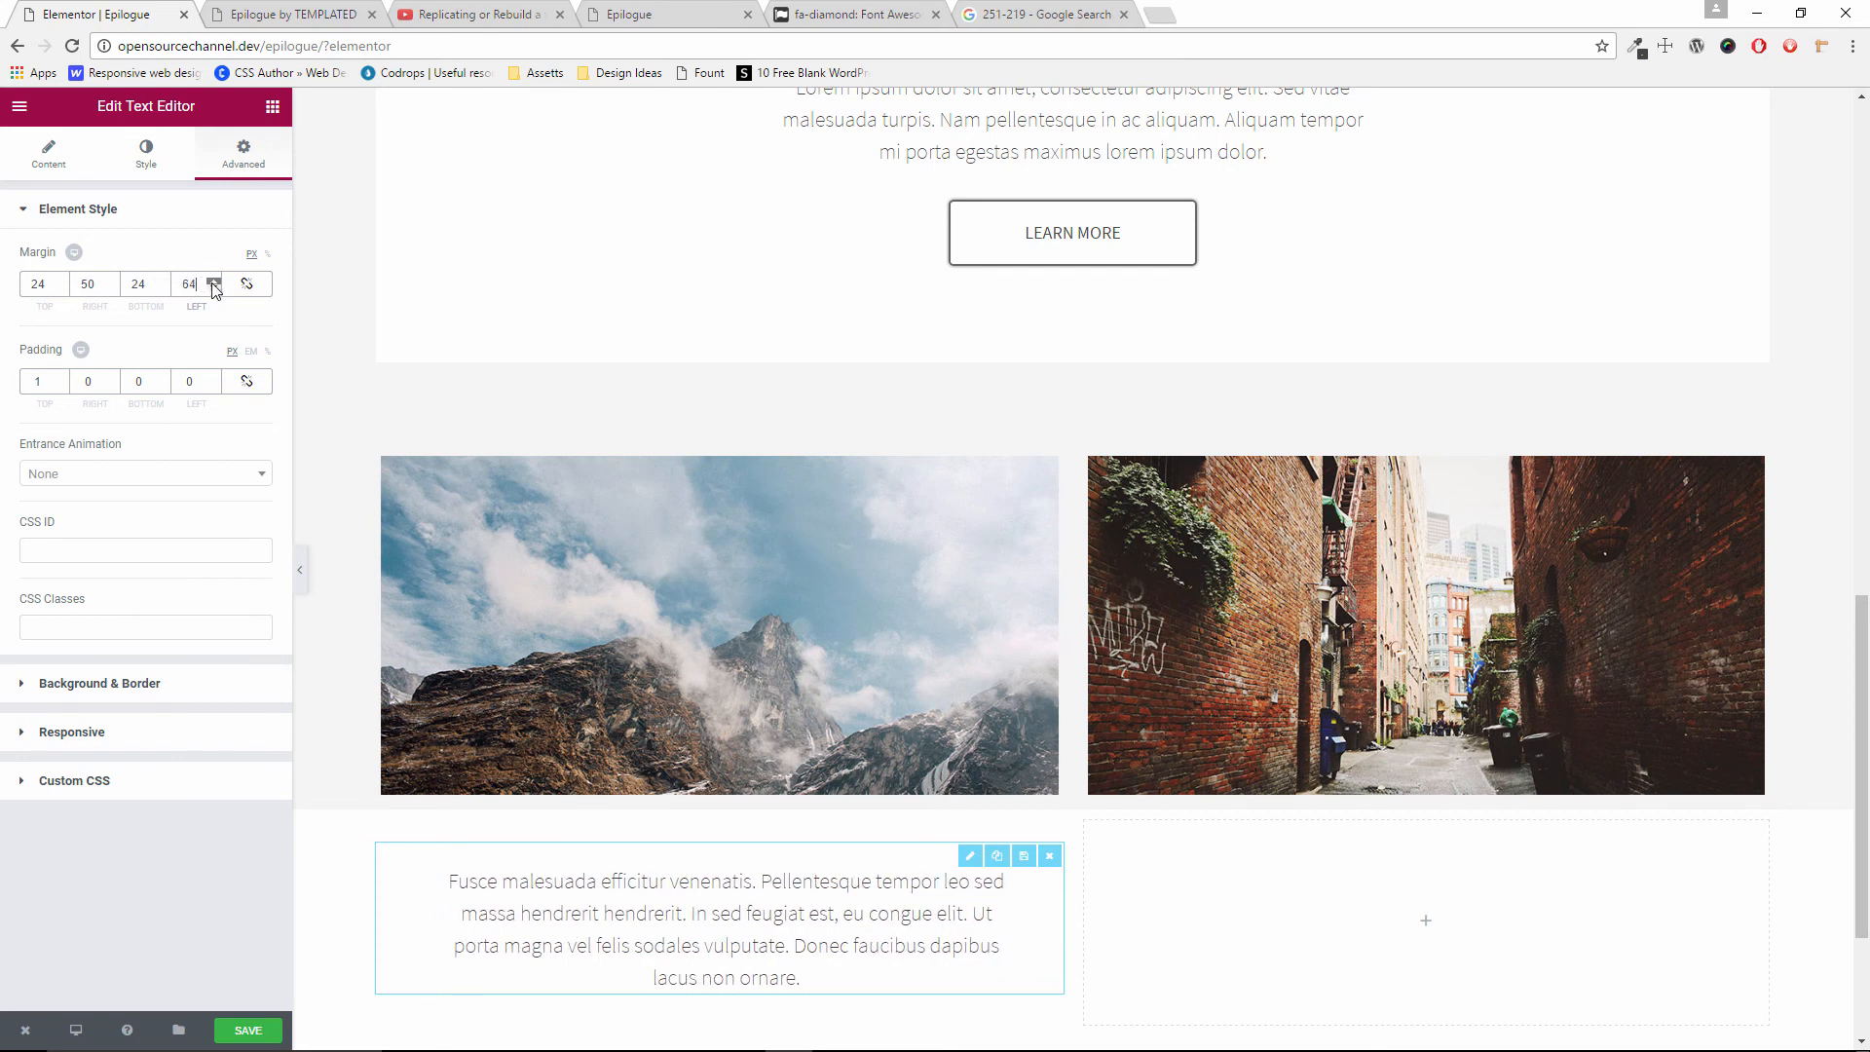
left_click(215, 290)
left_click(112, 281)
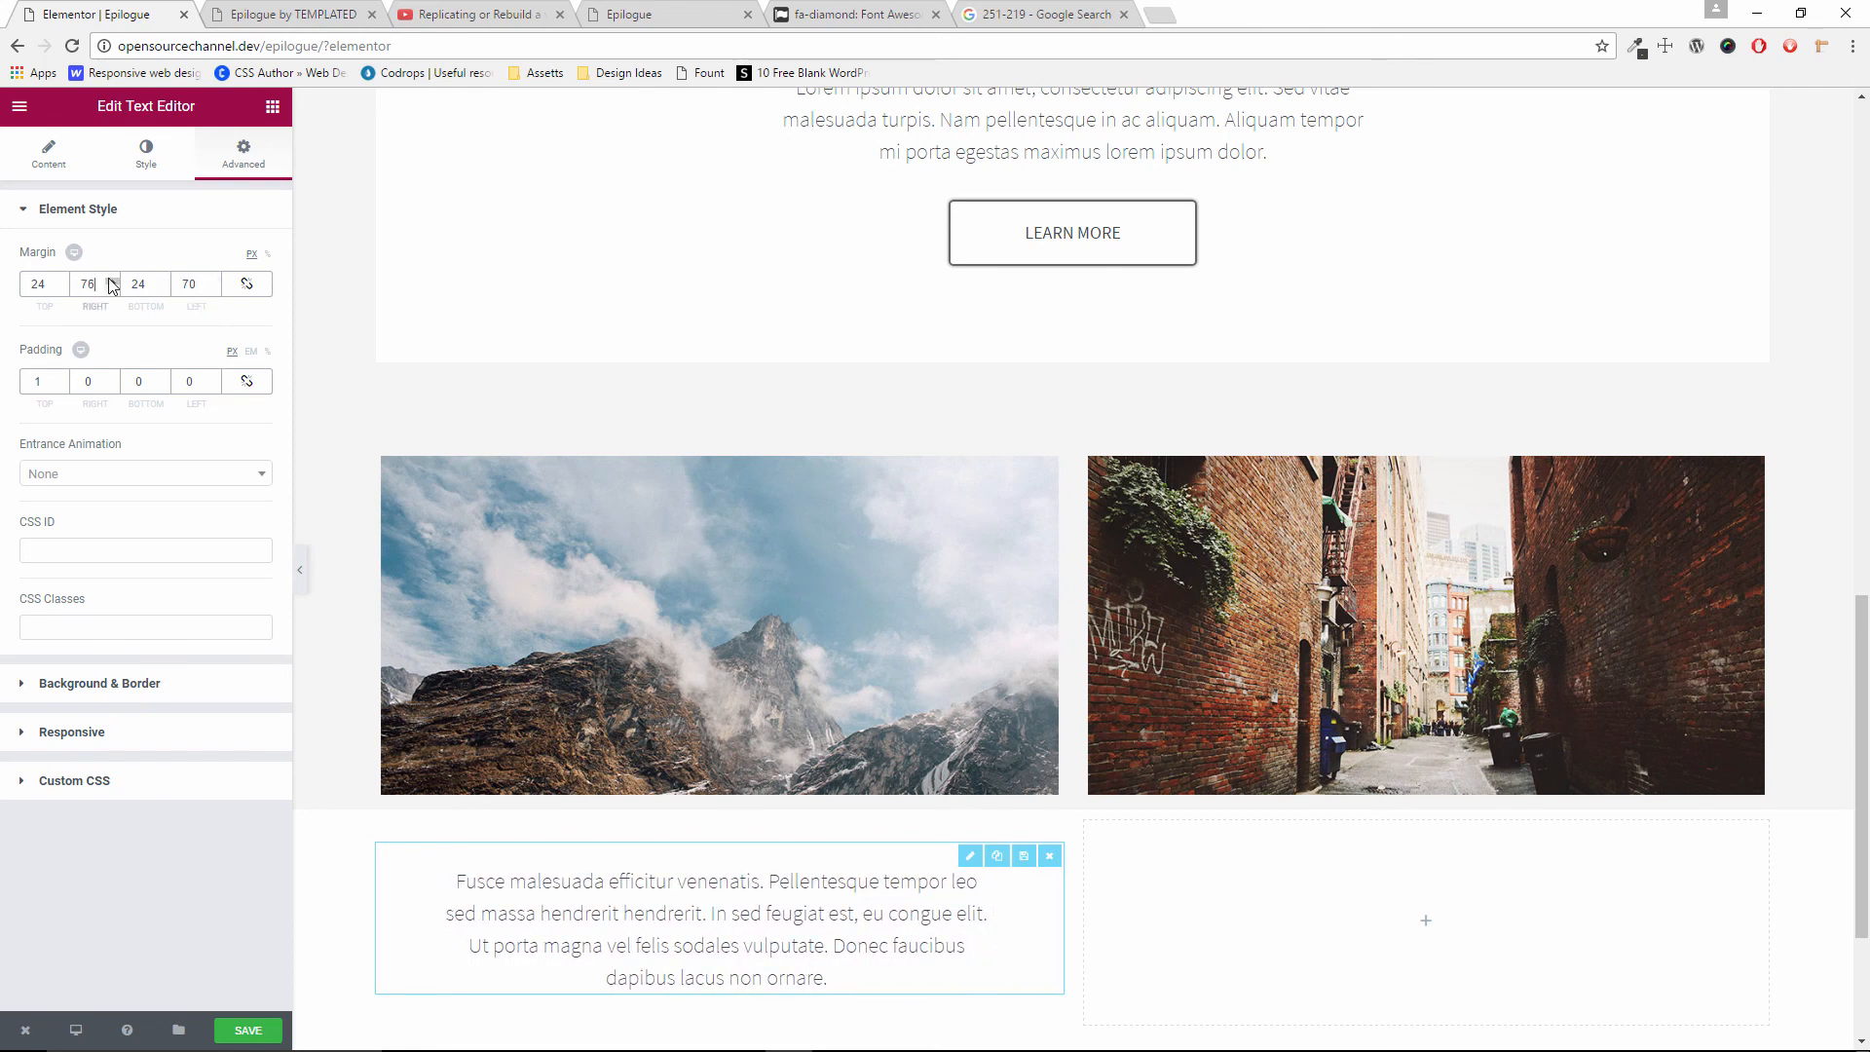
left_click(112, 288)
double_click(188, 283)
type("75")
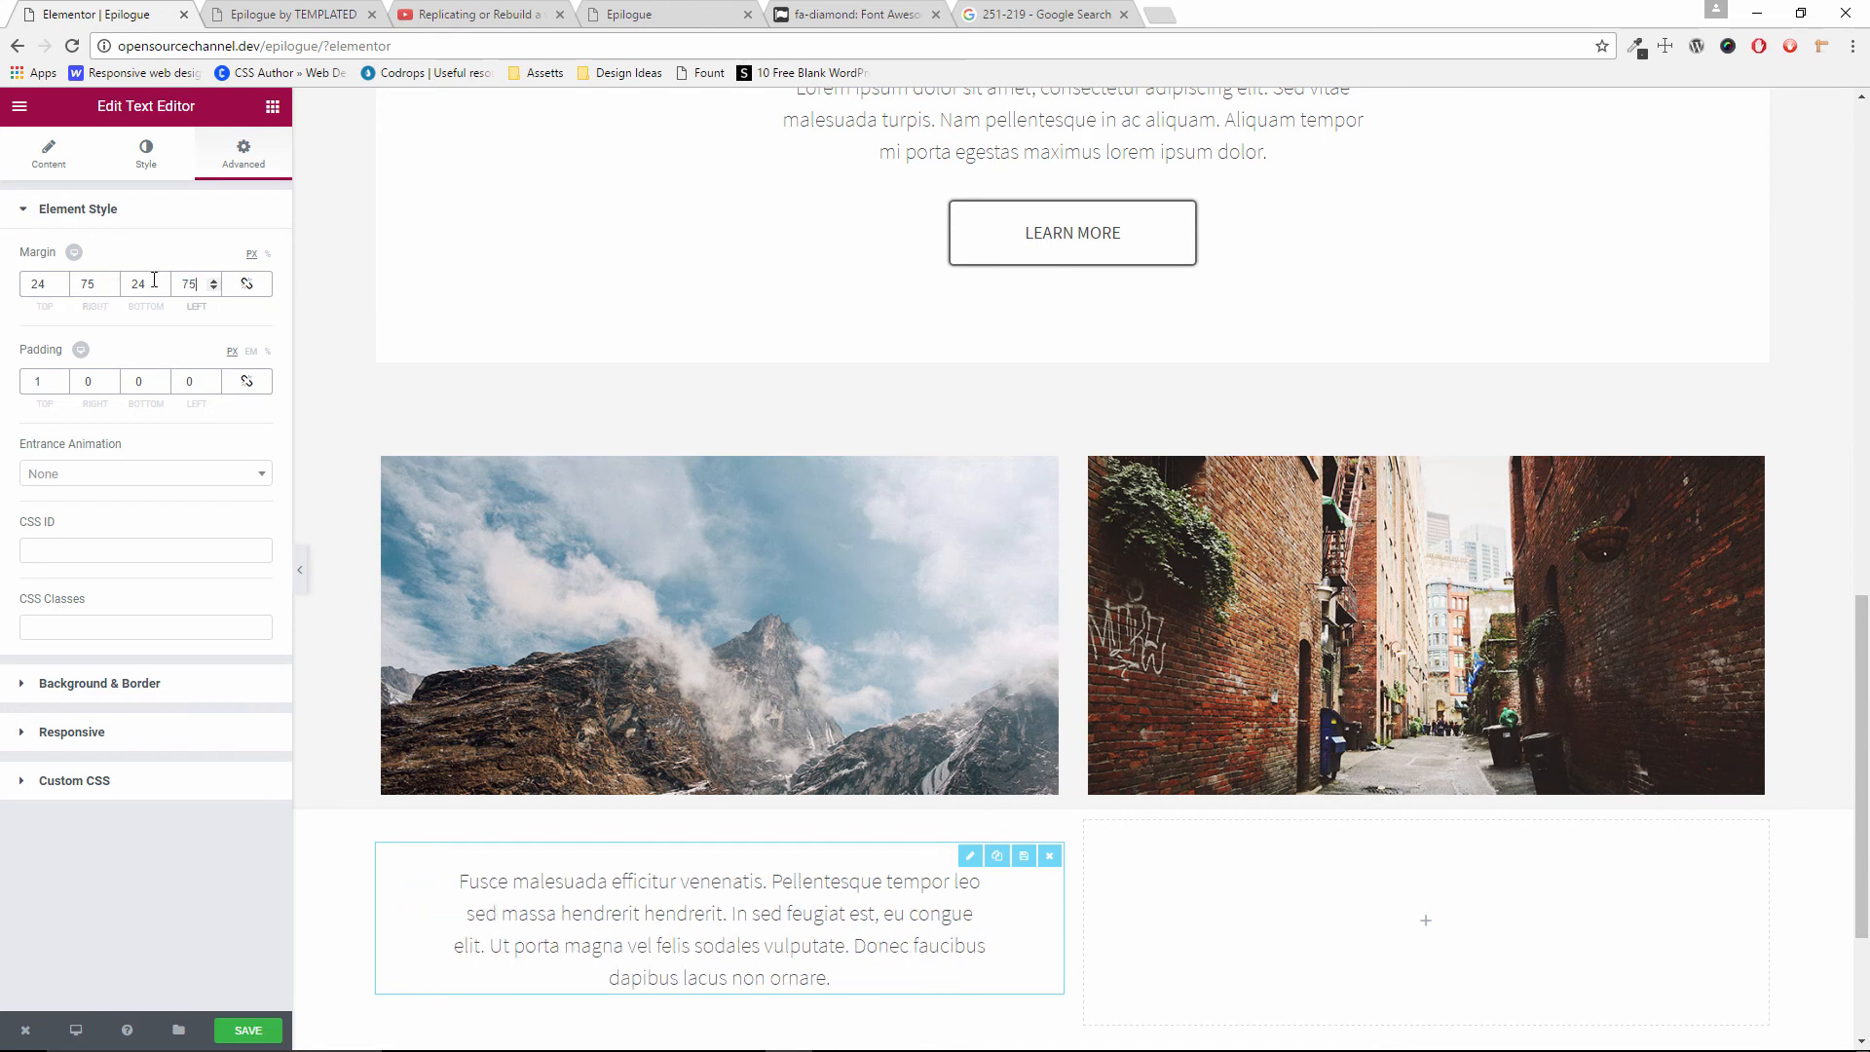
Move the paragraph under the alley image and duplicate it so each column below the two images holds one copy
scroll(974, 857, "down", 3)
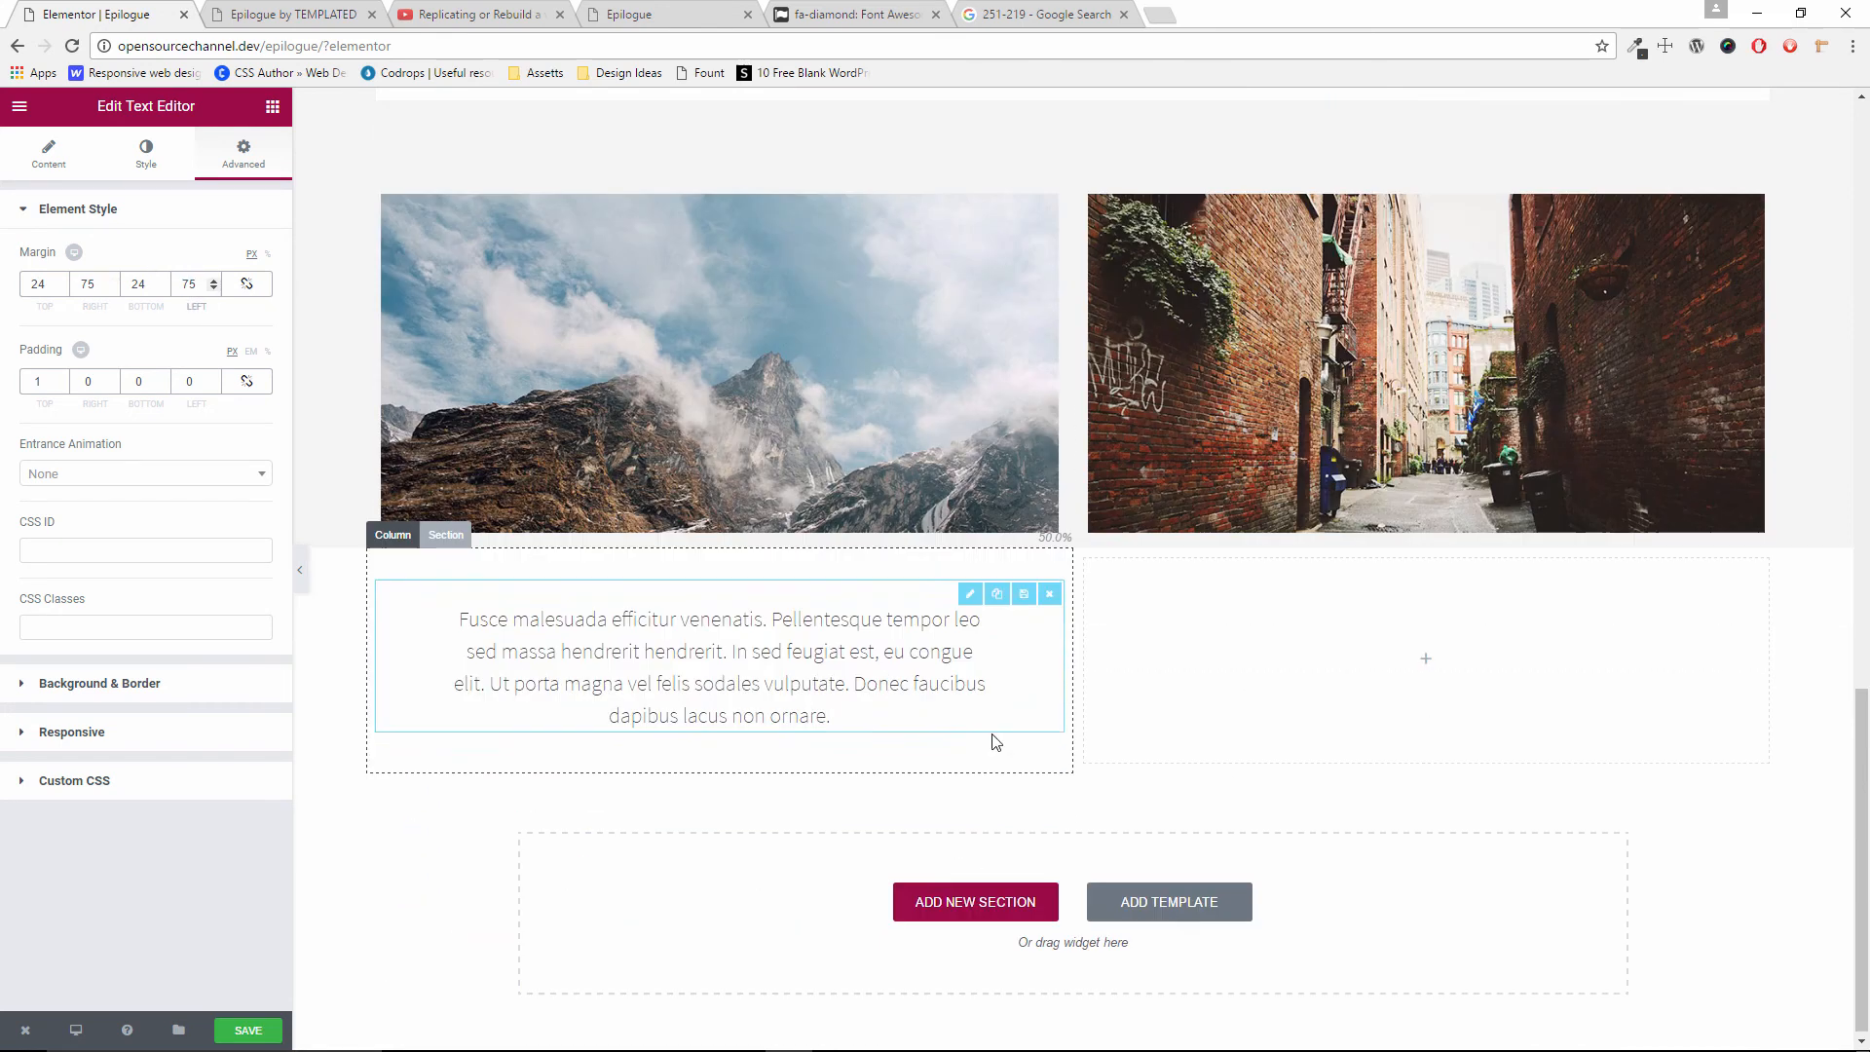
left_click_drag(998, 597, 950, 721)
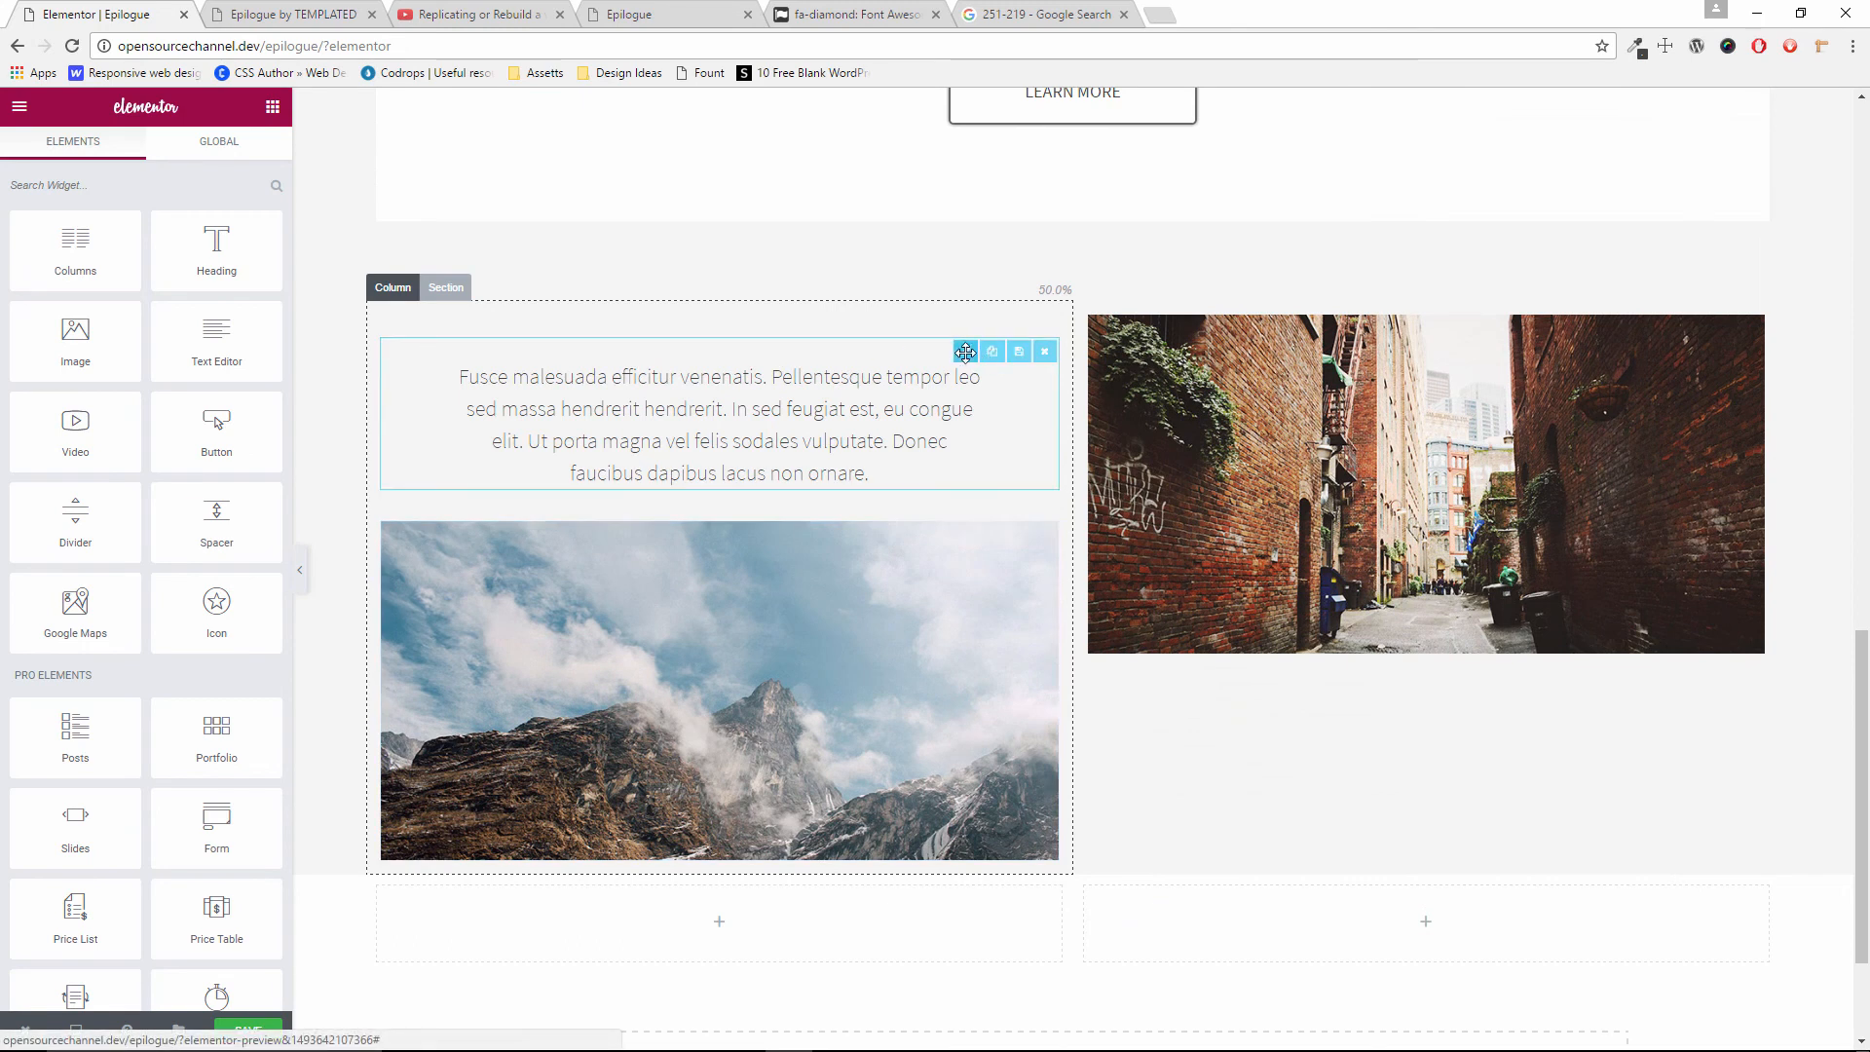
left_click_drag(964, 353, 1220, 725)
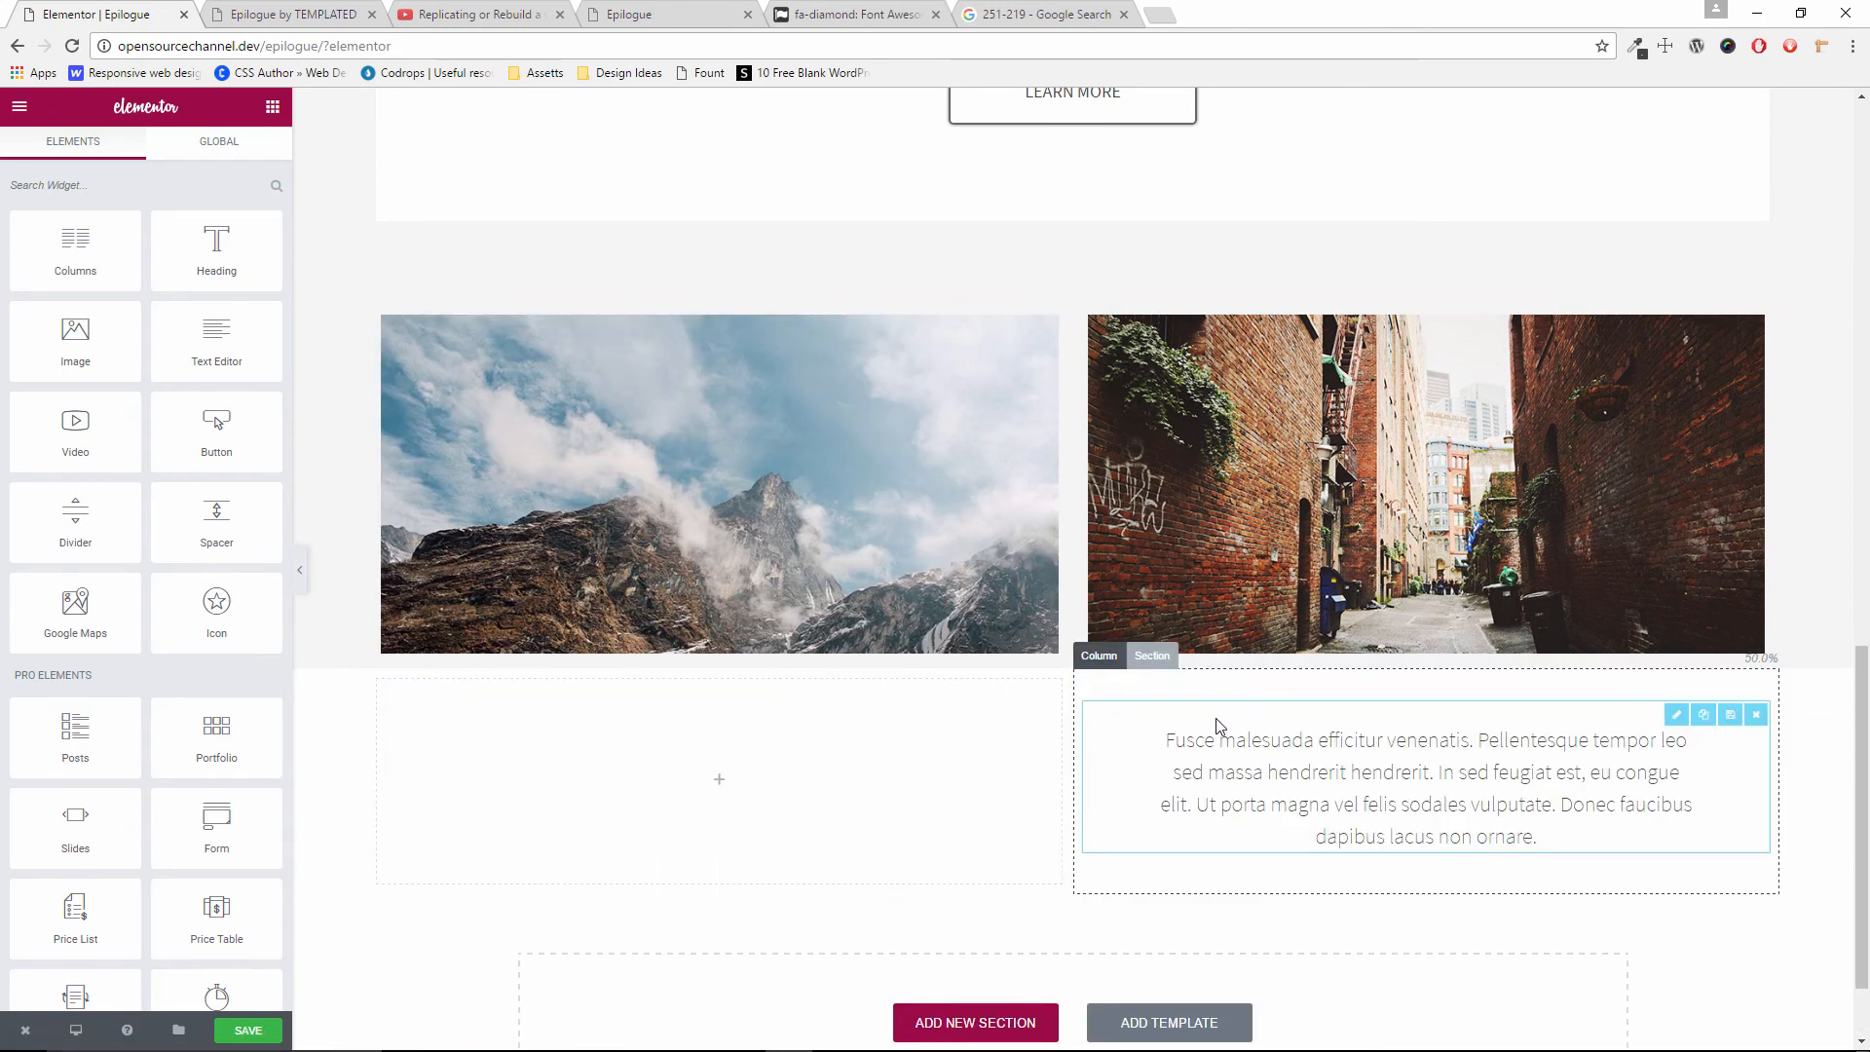
left_click(1703, 714)
left_click_drag(1671, 896, 886, 813)
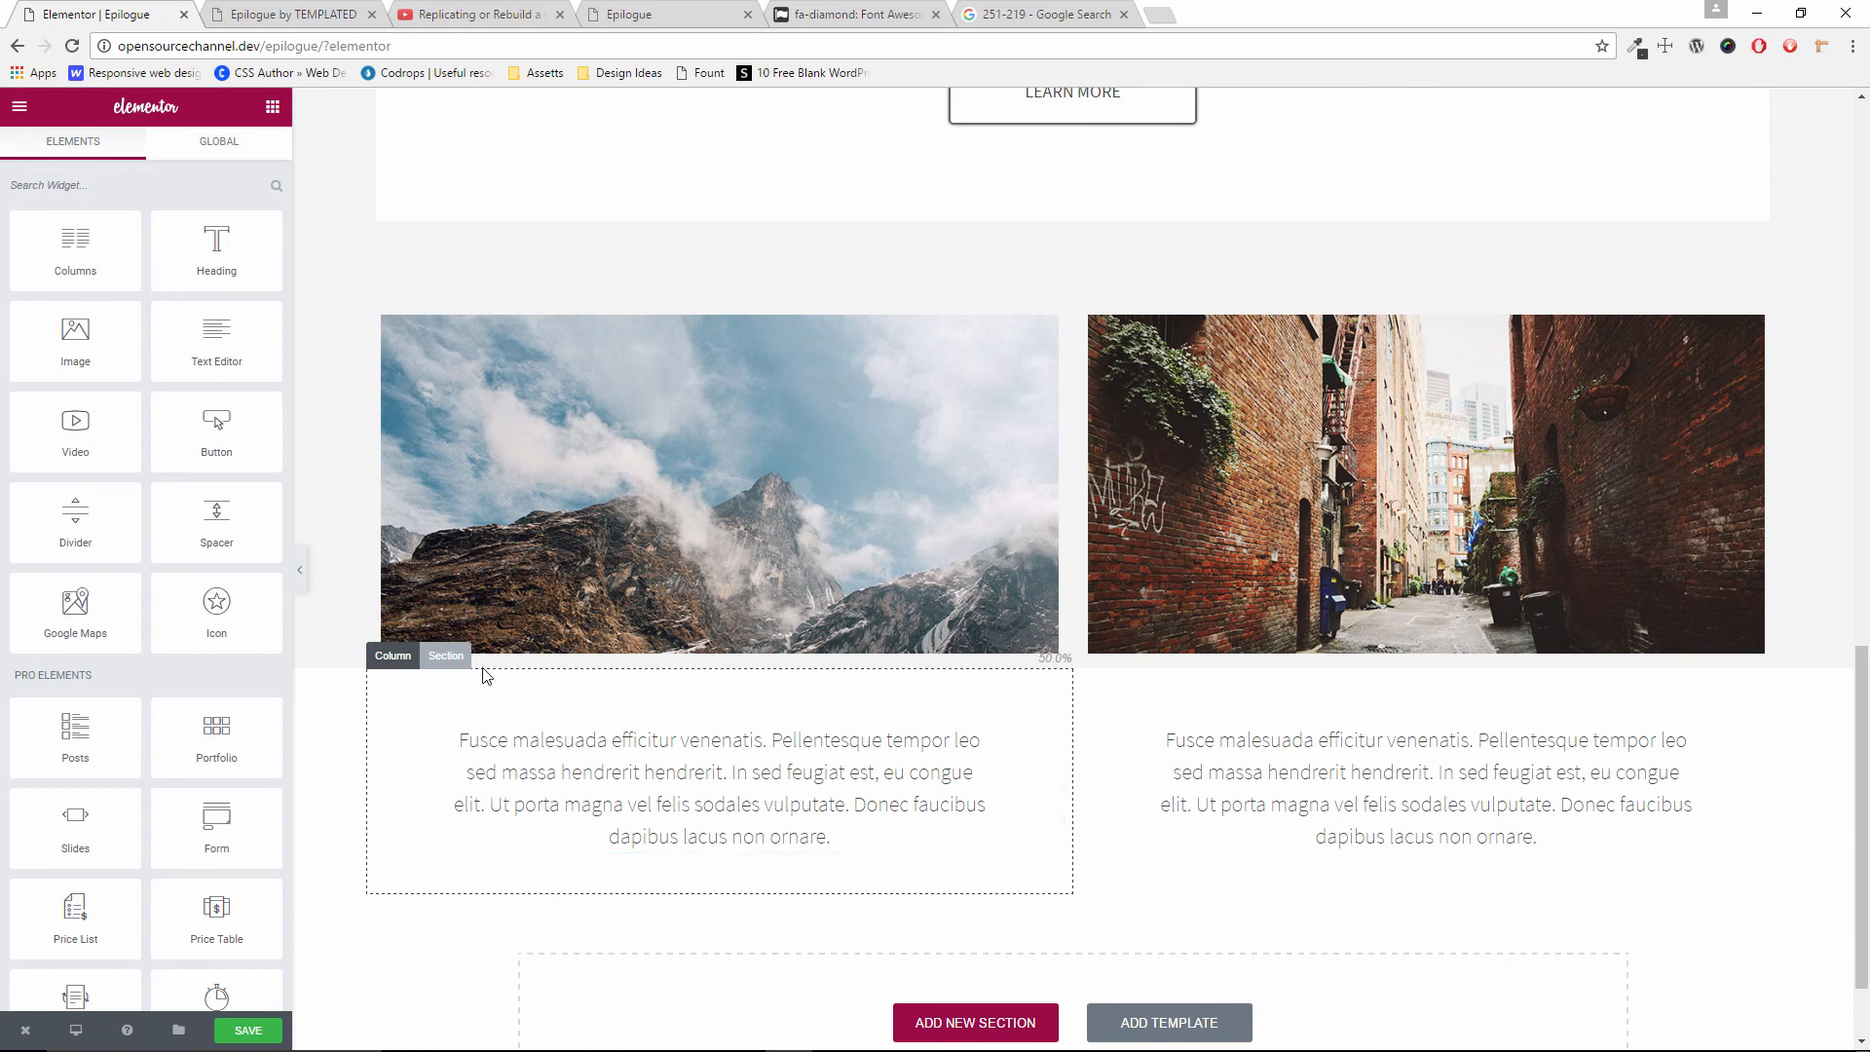
Examine the text section's layout and advanced settings and compare the section with the Epilogue reference page
left_click(446, 656)
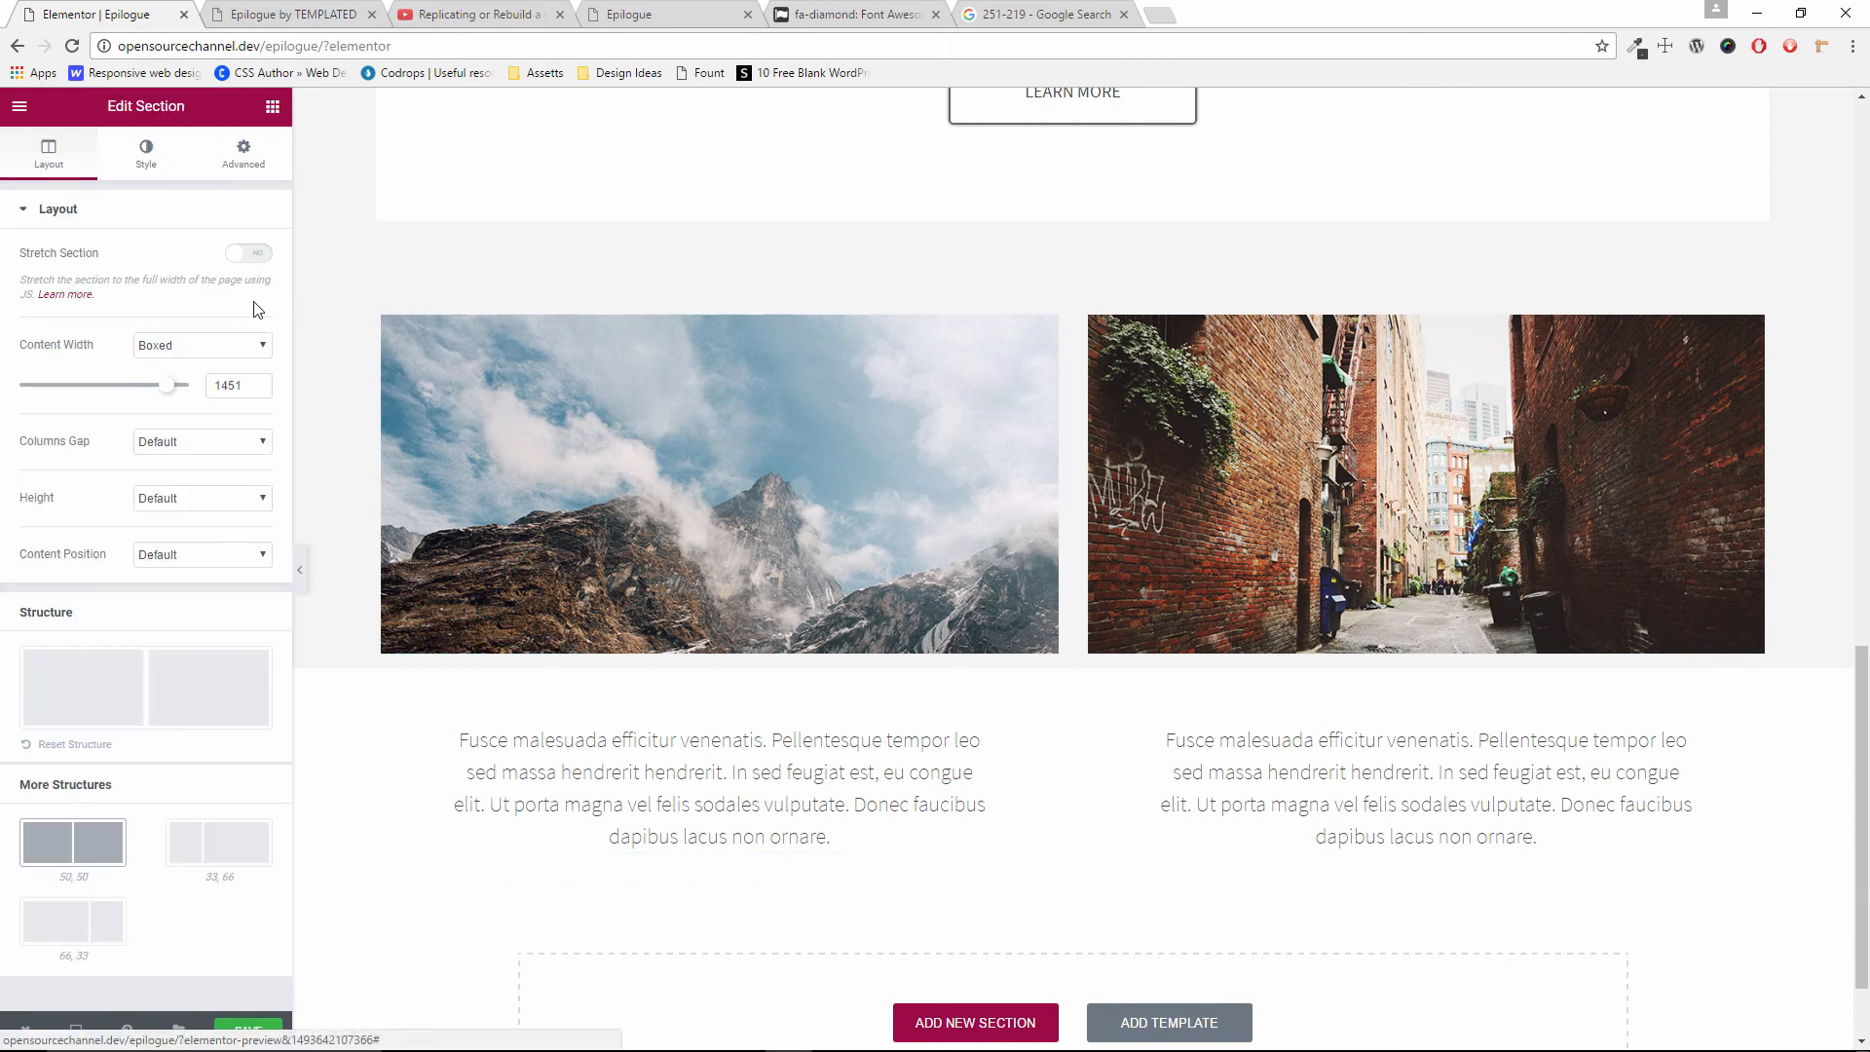
left_click(245, 154)
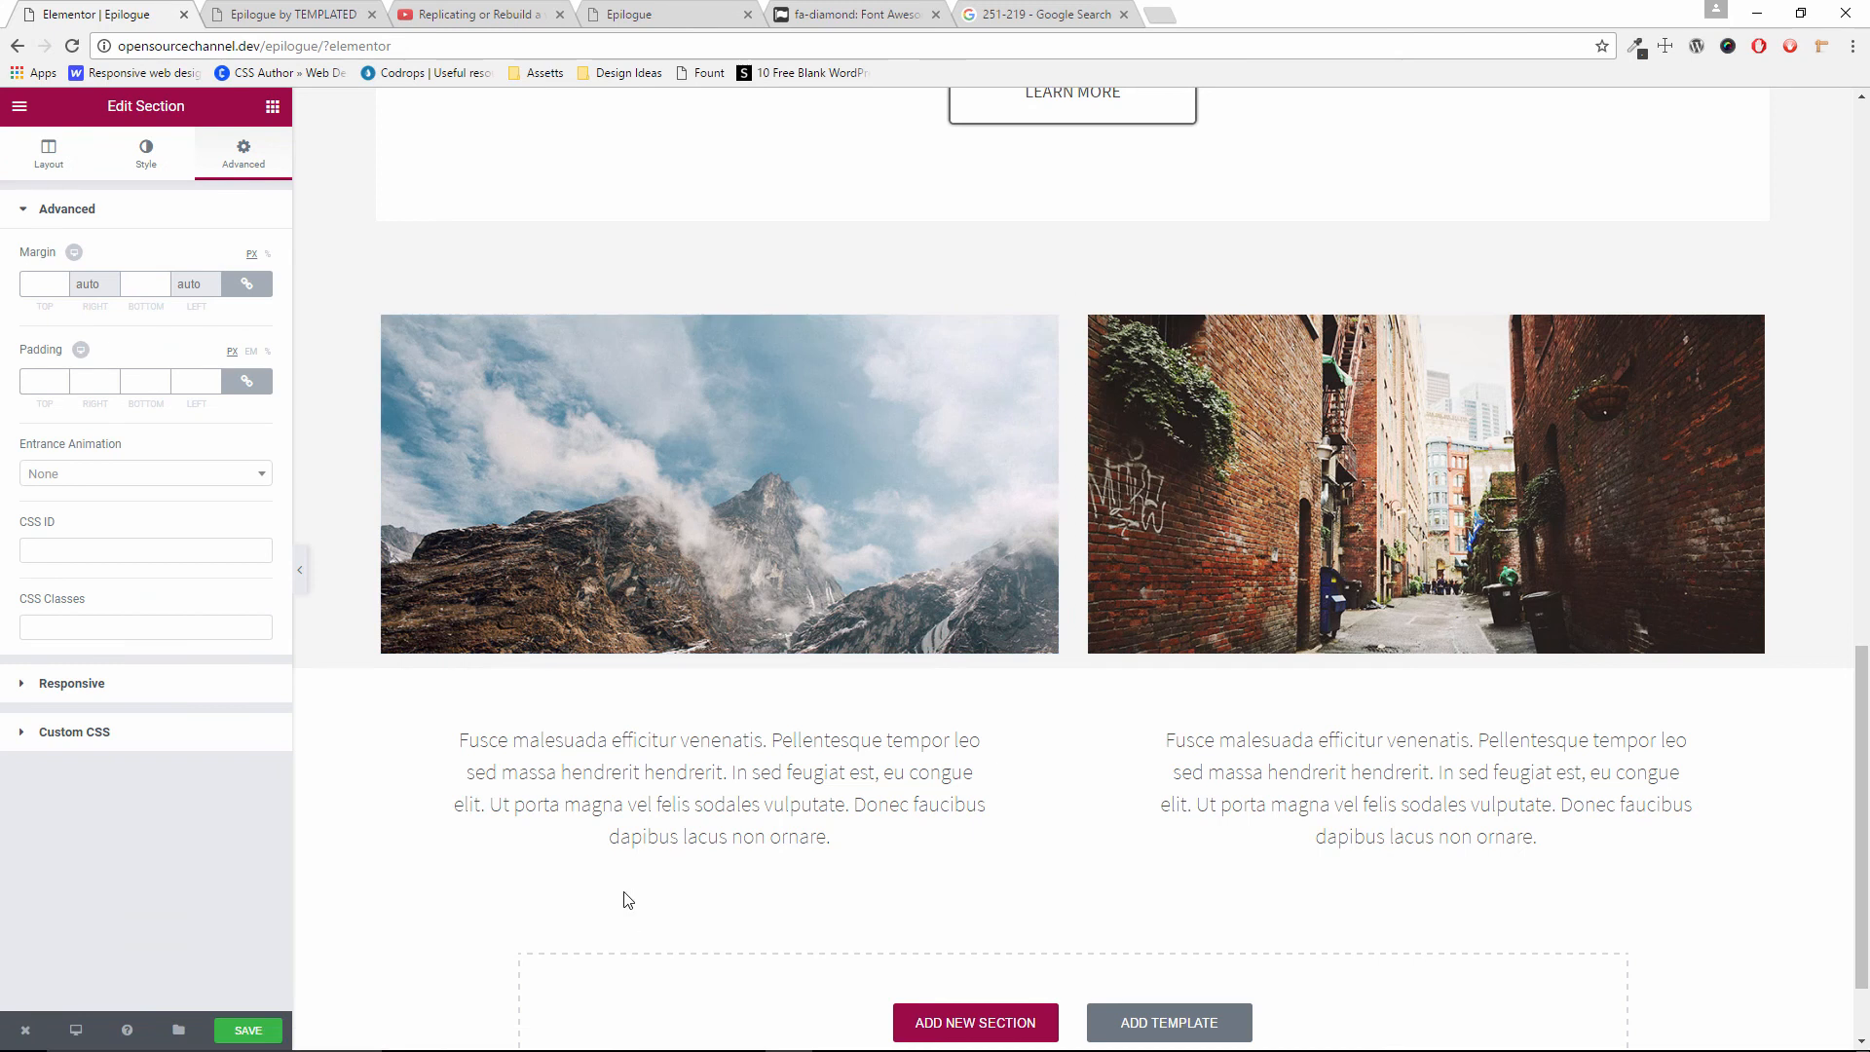
left_click(305, 8)
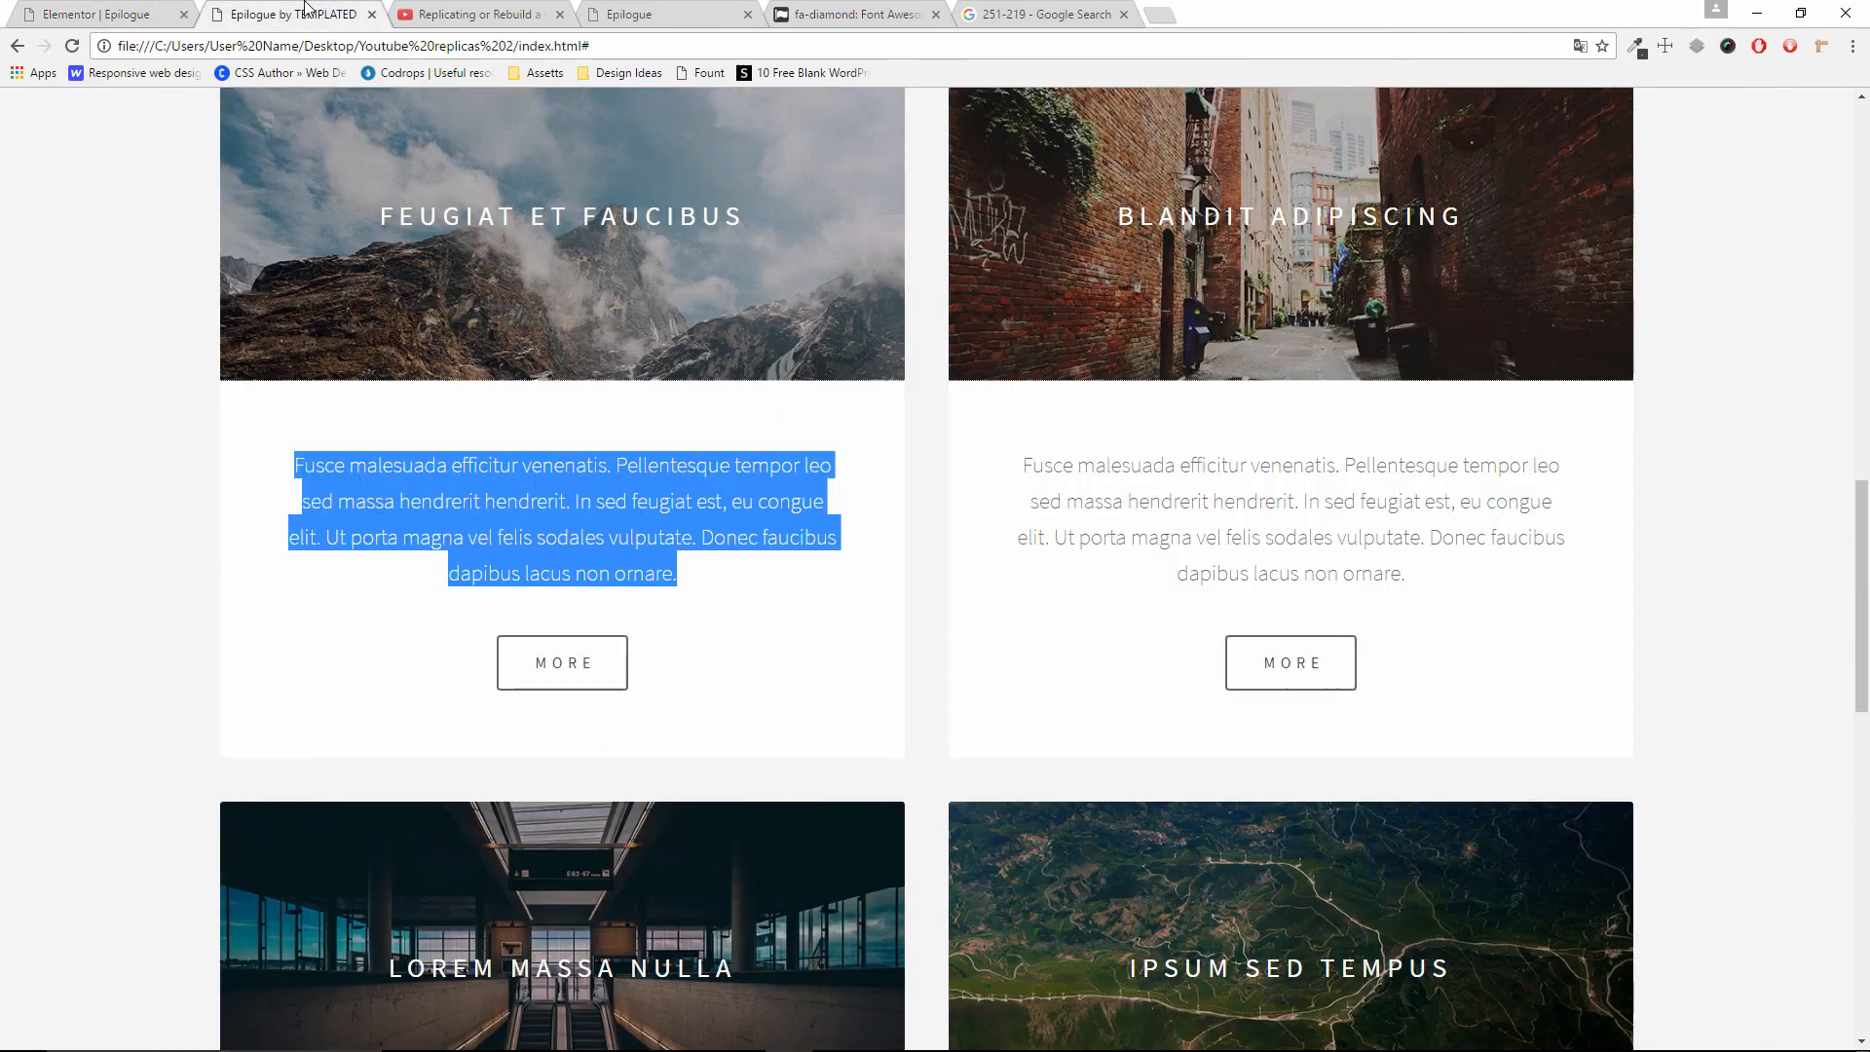
left_click(83, 5)
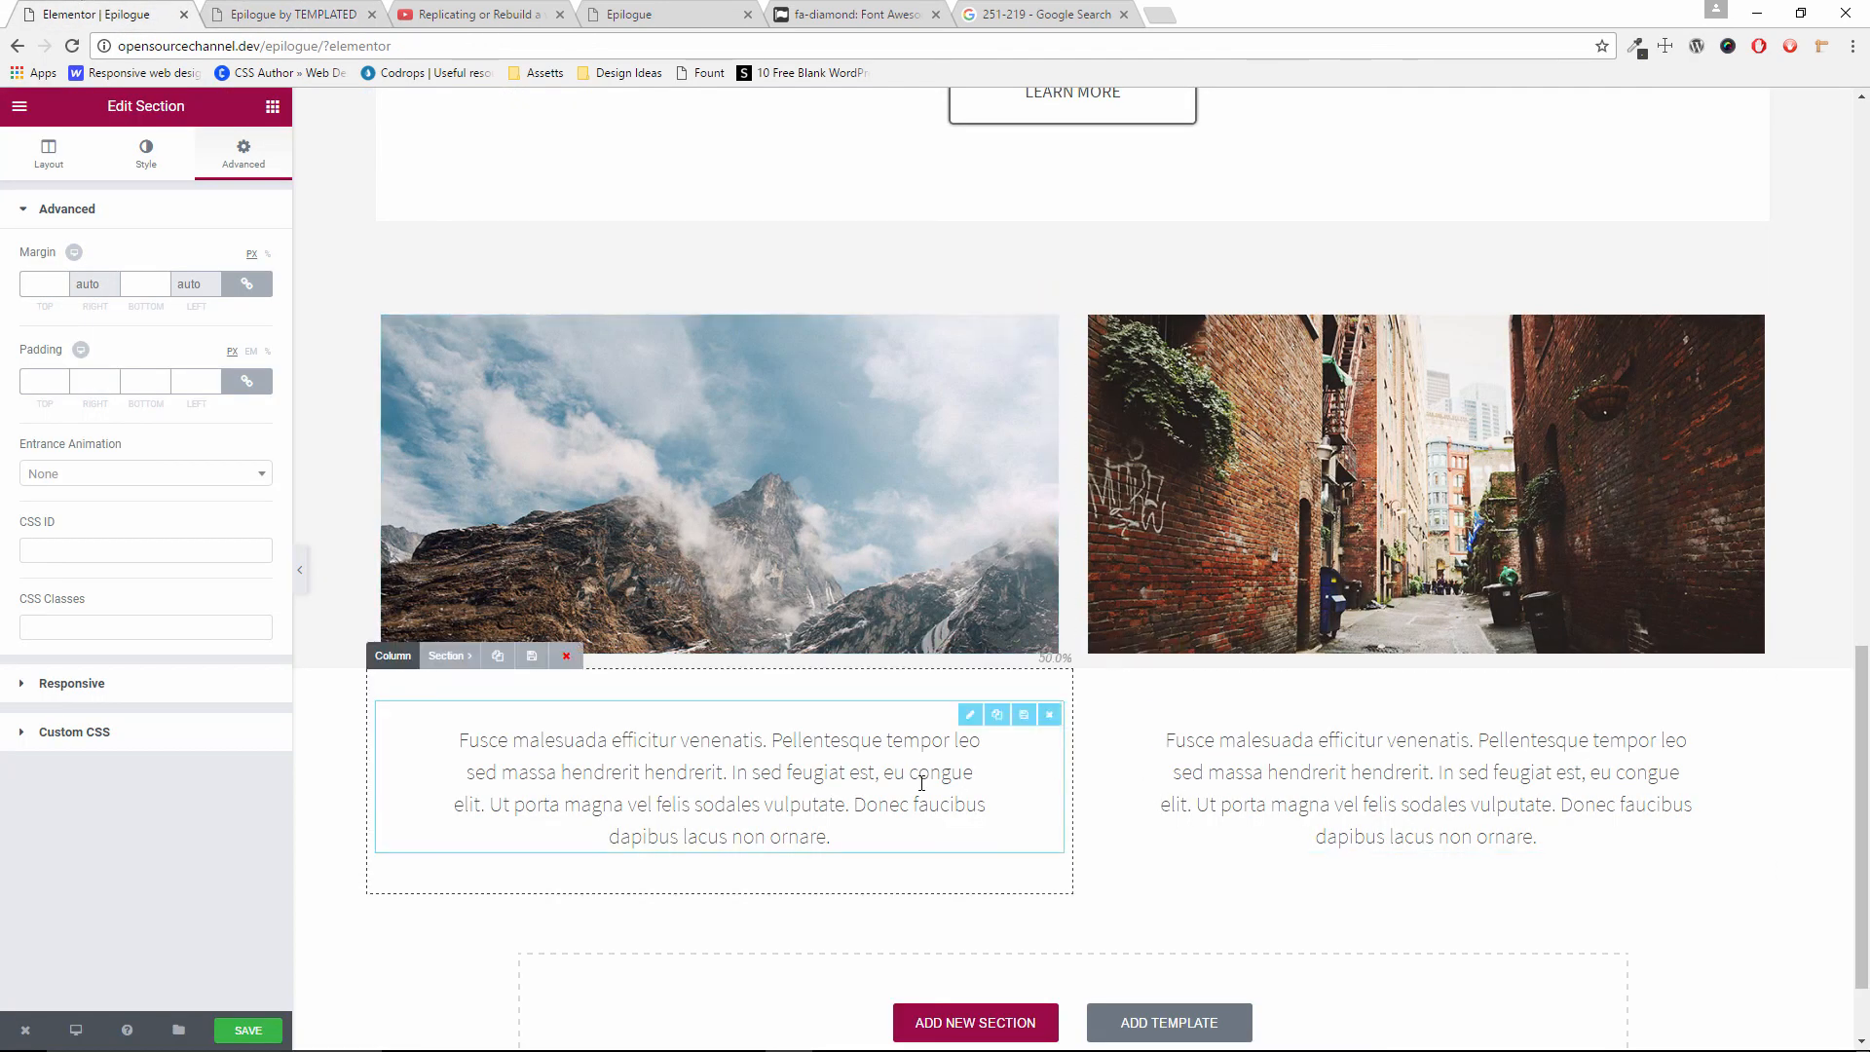
Add a two-column inner section above the mountain image
scroll(1043, 968, "down", 1)
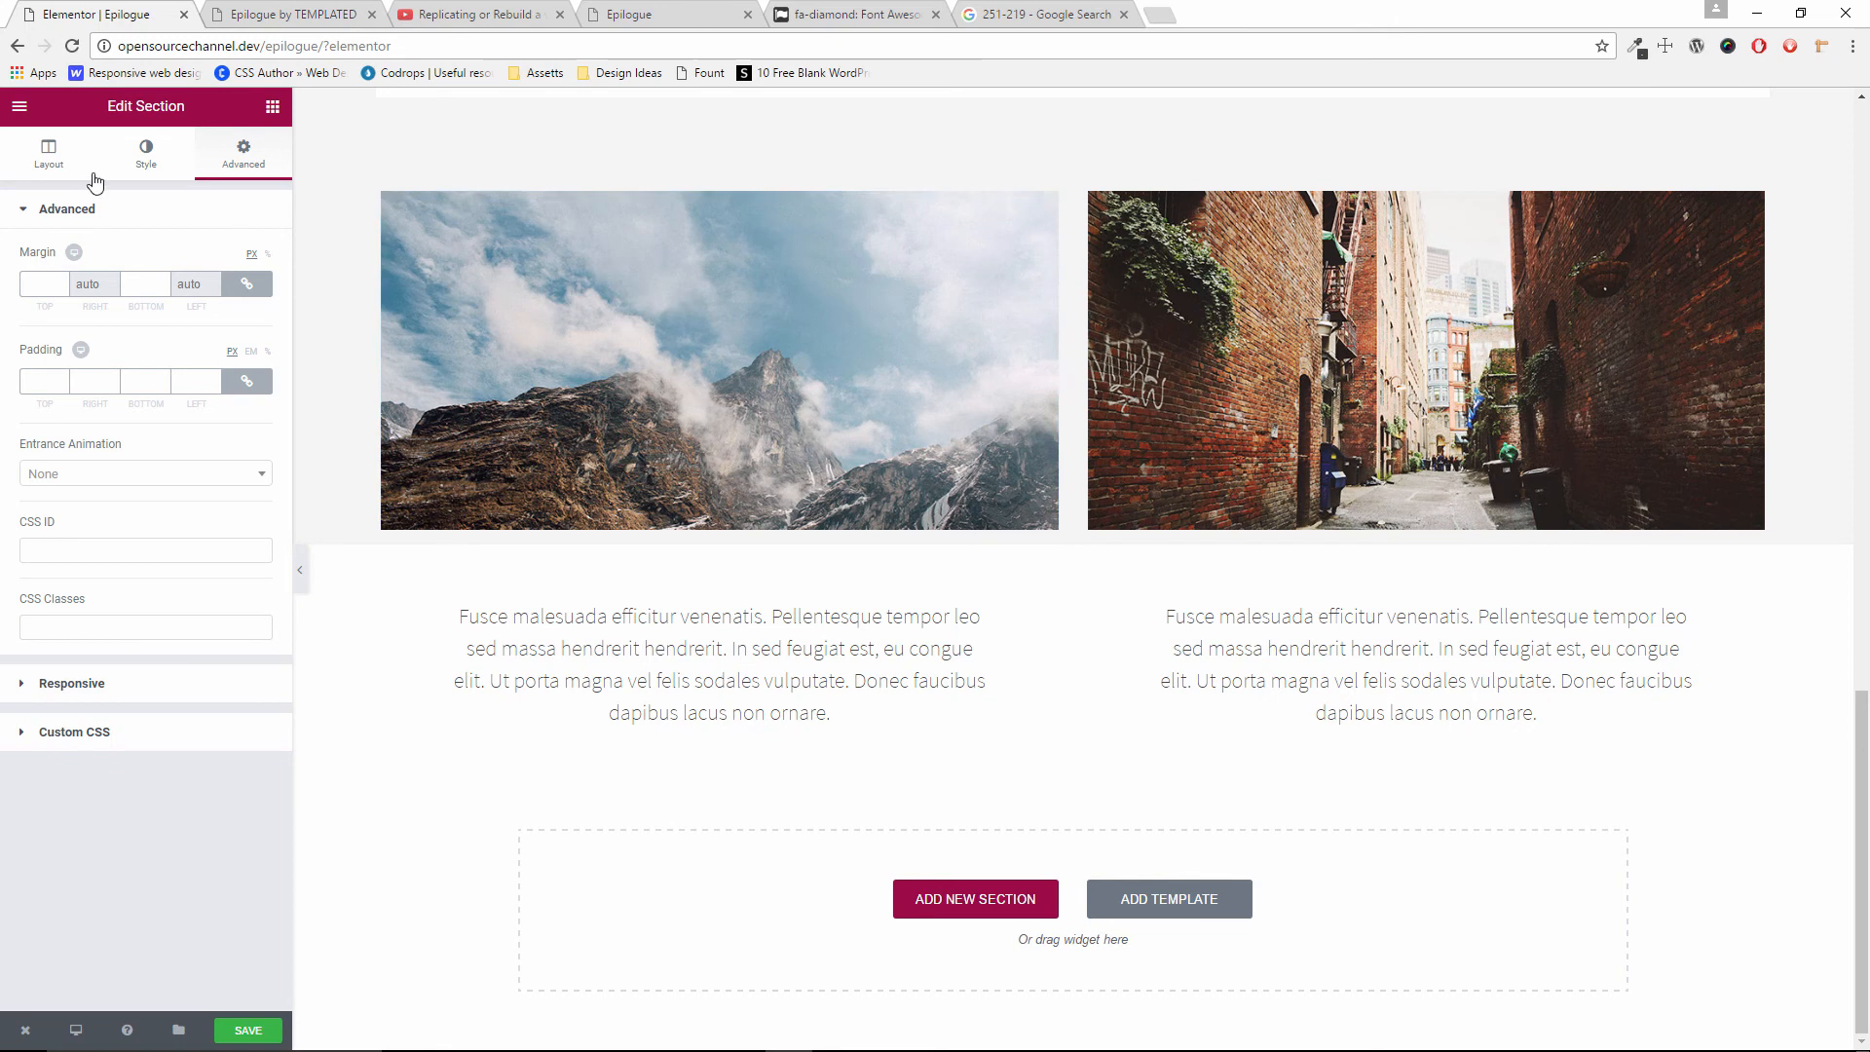
left_click(273, 107)
left_click_drag(75, 244, 521, 238)
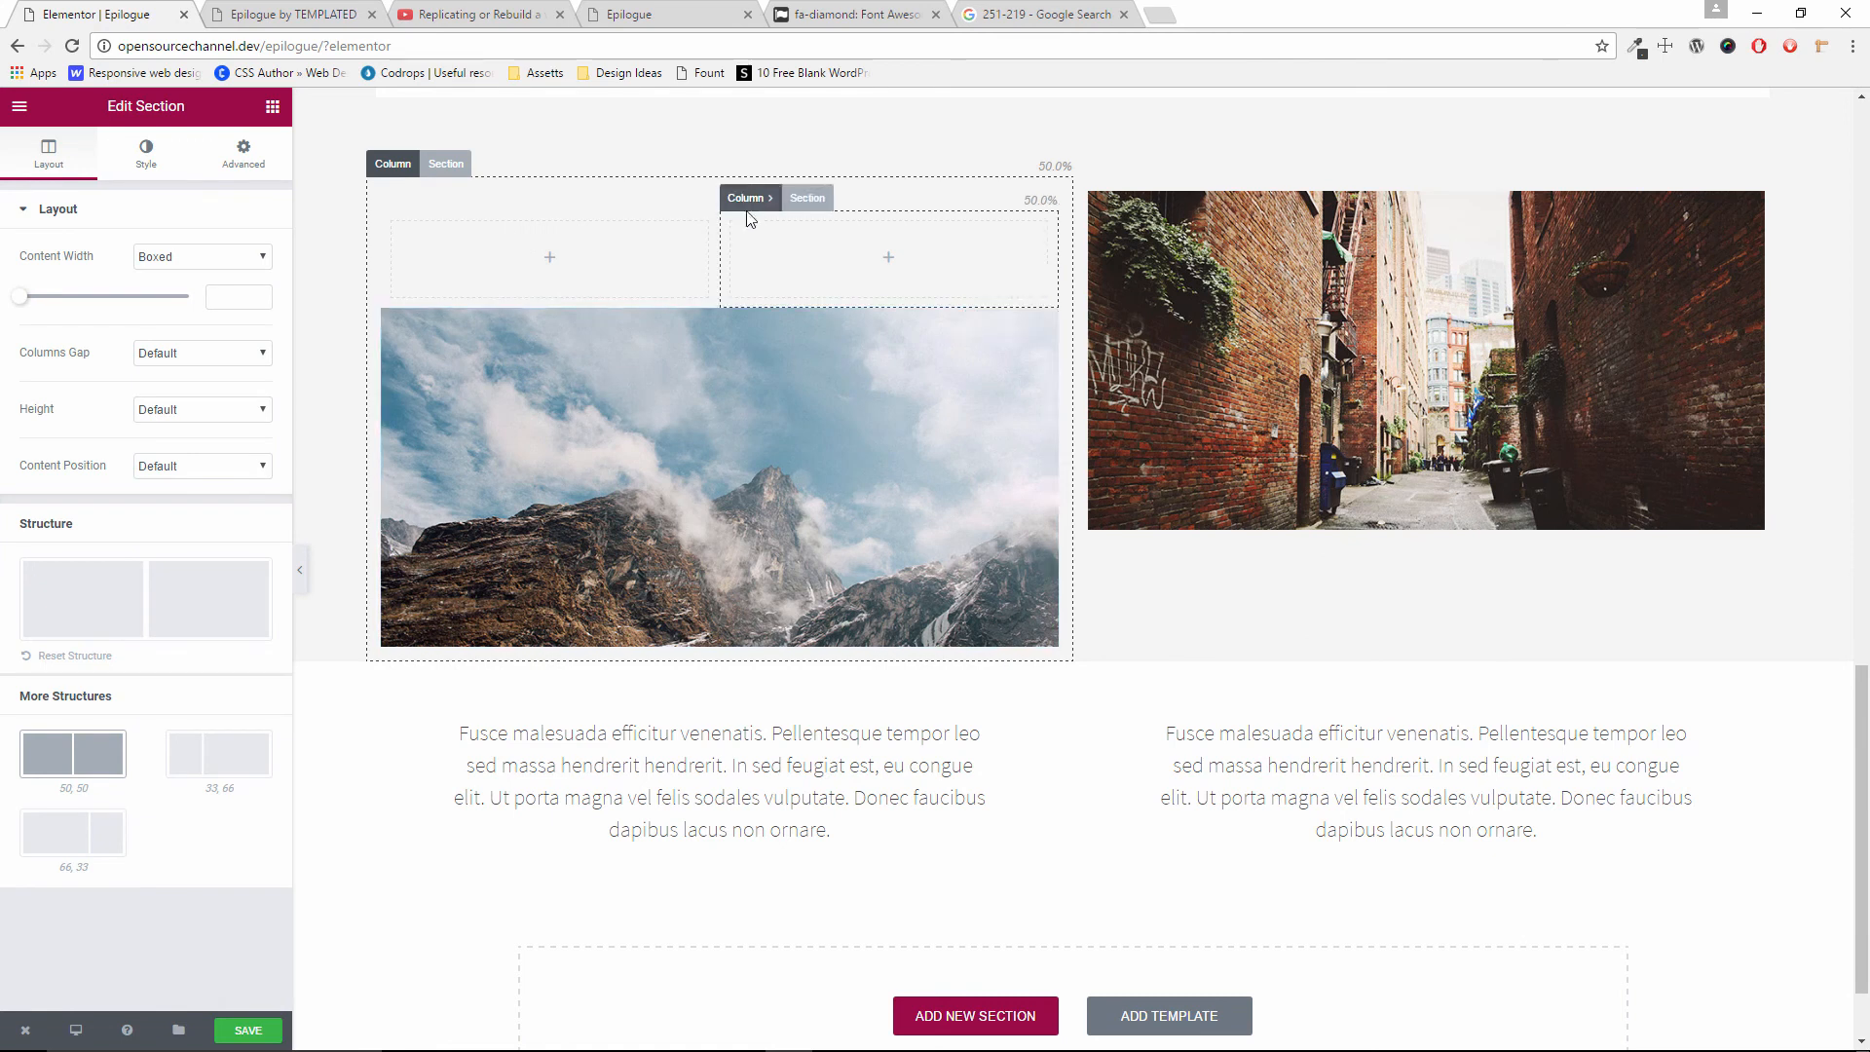
Try to move the second inner column into the column that holds the alley image
left_click_drag(750, 199, 1111, 197)
right_click(1106, 202)
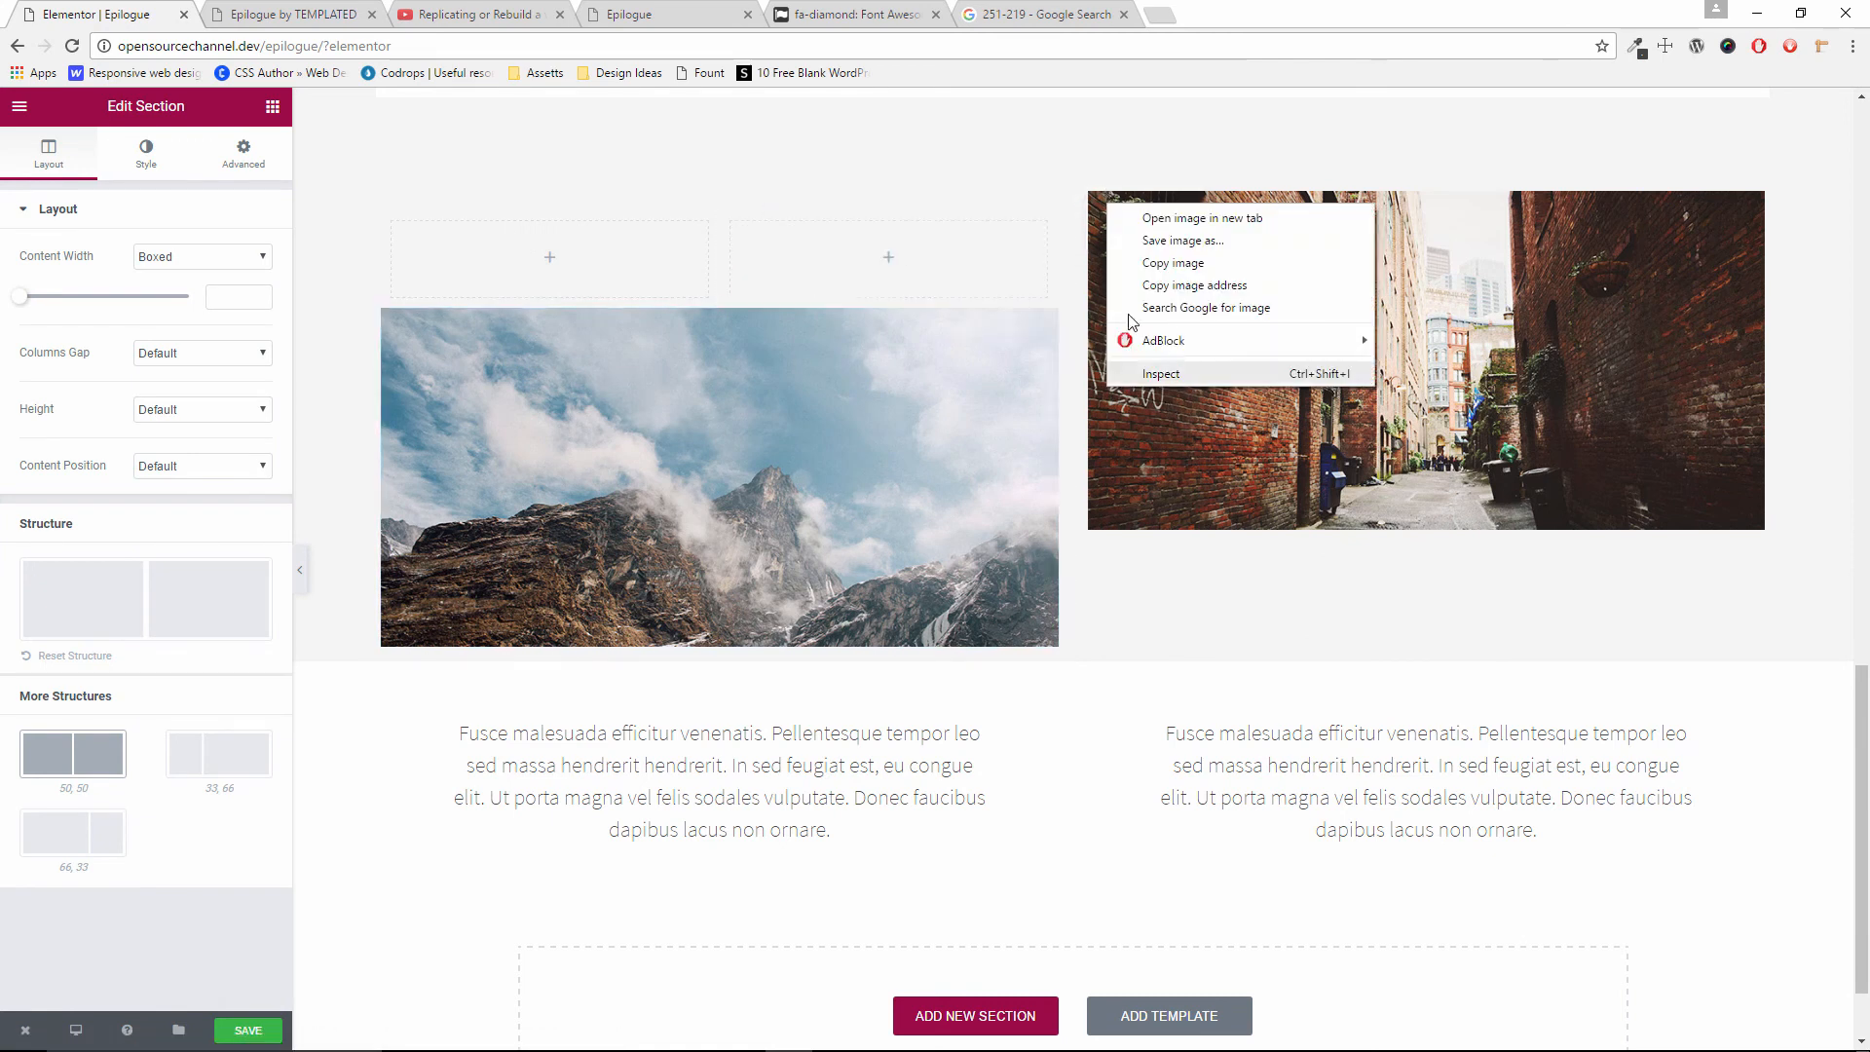
left_click(790, 264)
left_click_drag(745, 198, 1127, 168)
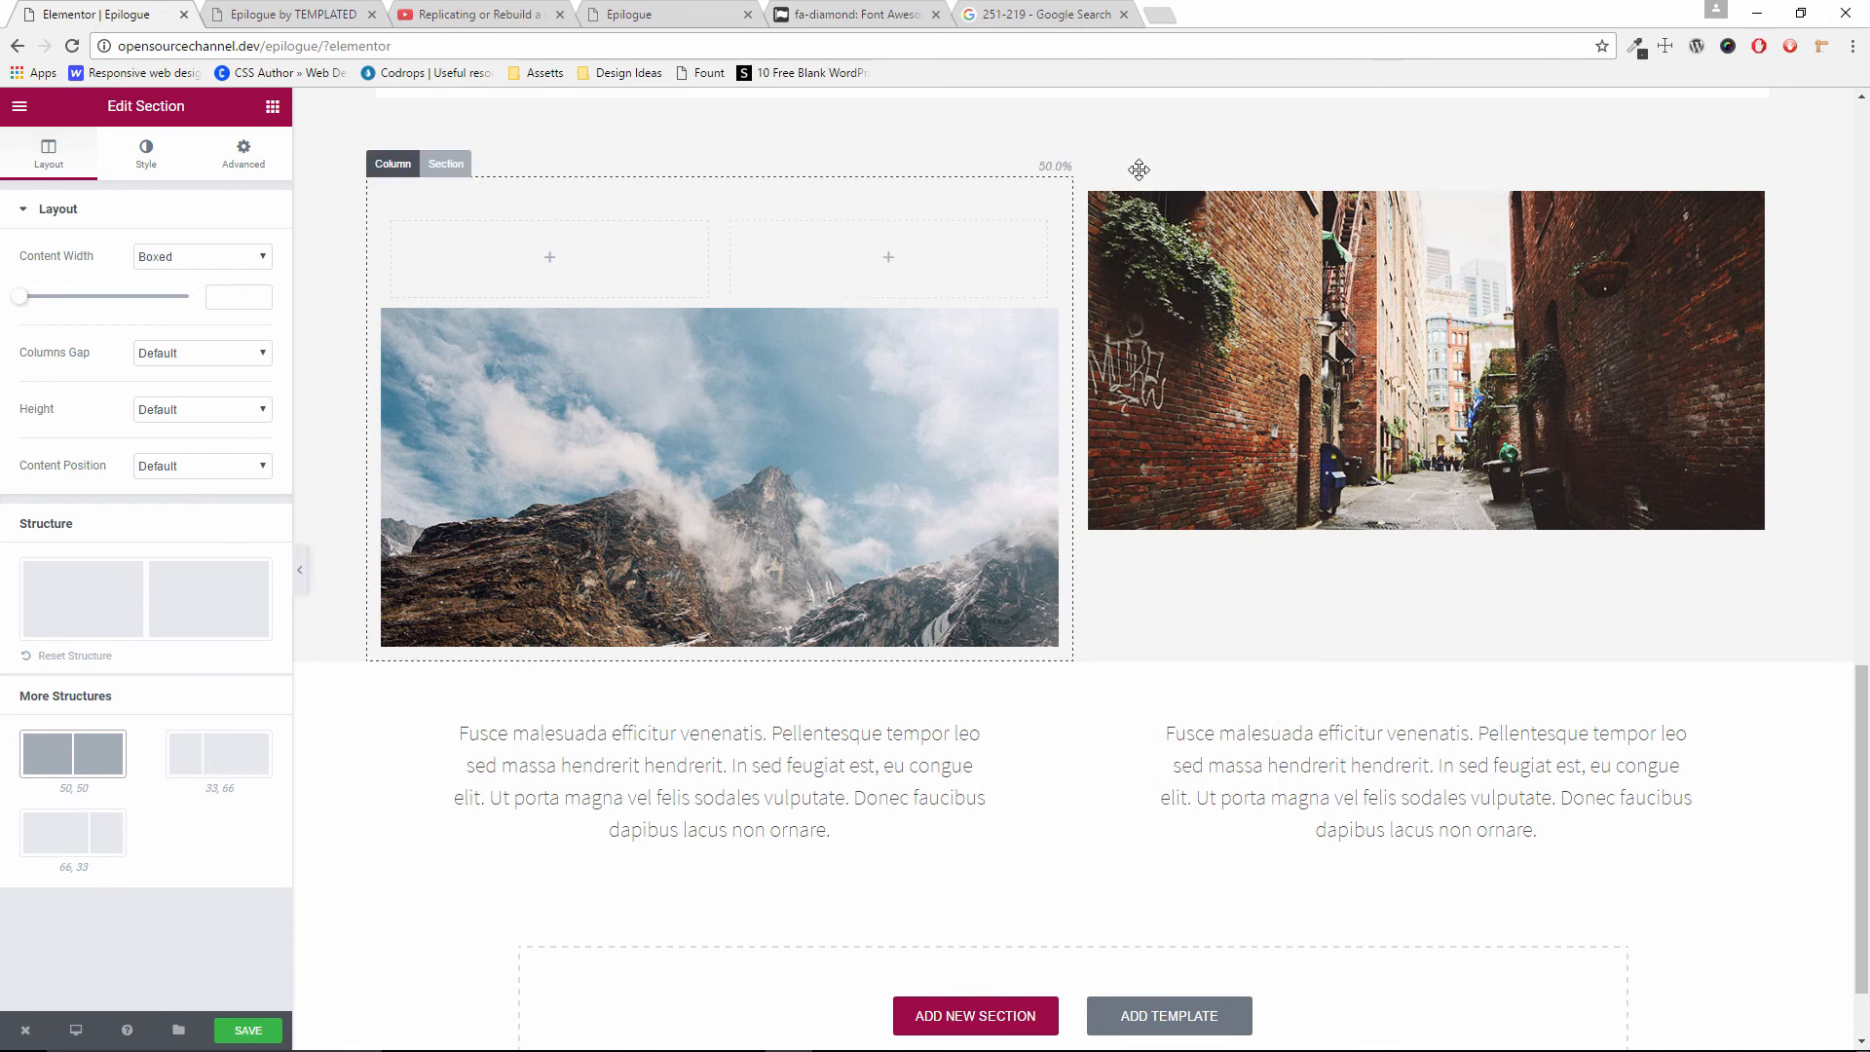
left_click(799, 248)
Delete the second inner column above the mountain image and move that image into the remaining inner column
left_click(755, 198)
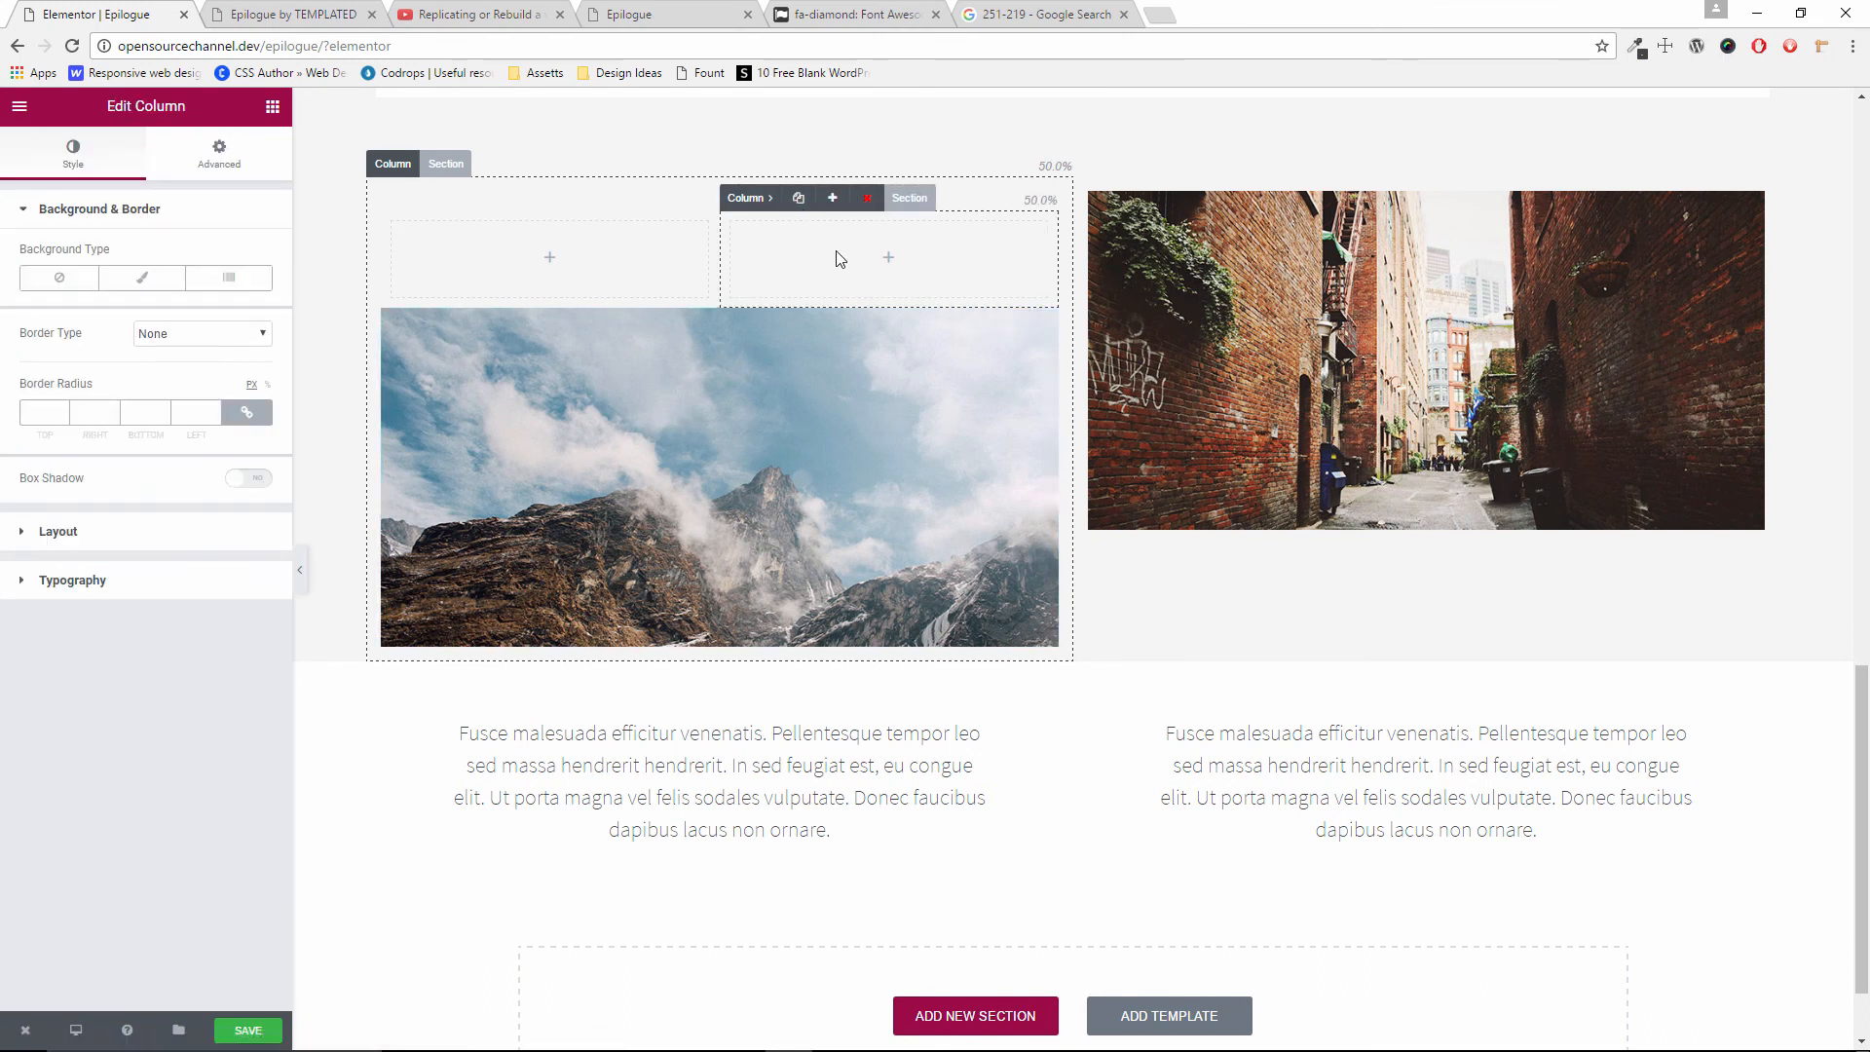
left_click(867, 199)
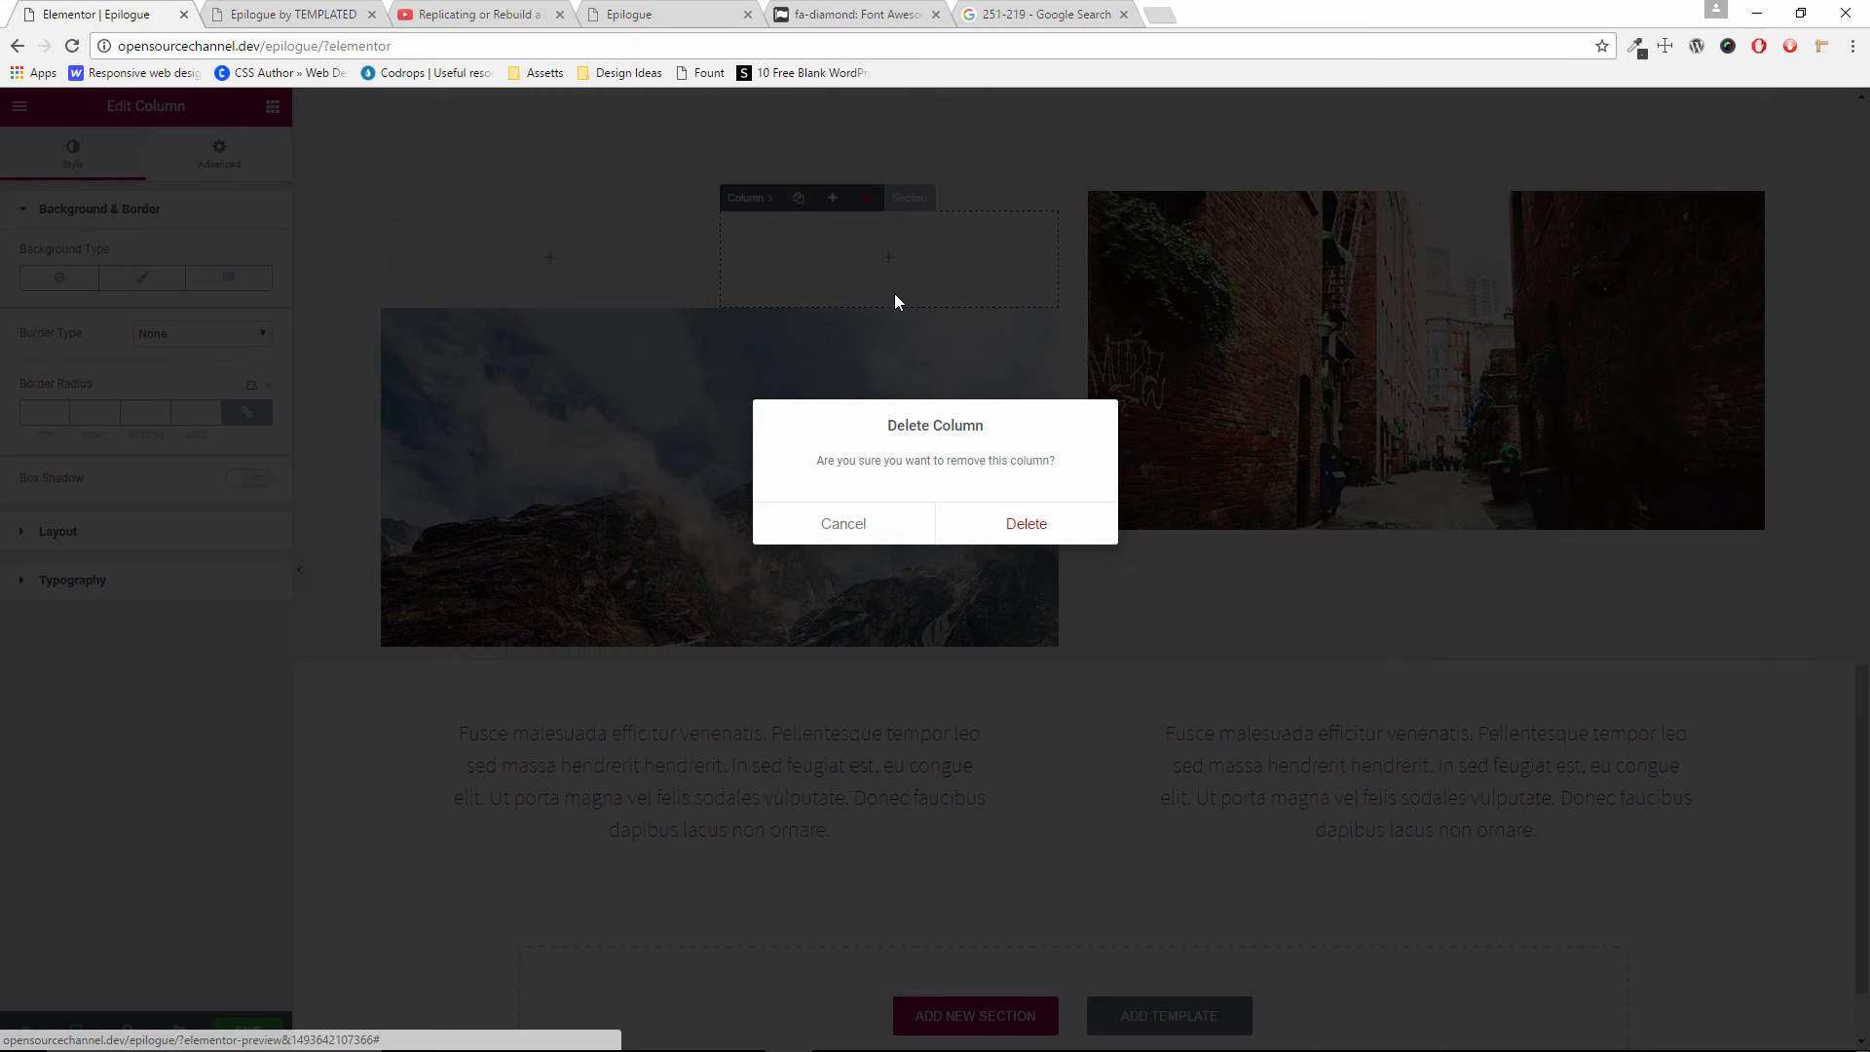
left_click(1037, 526)
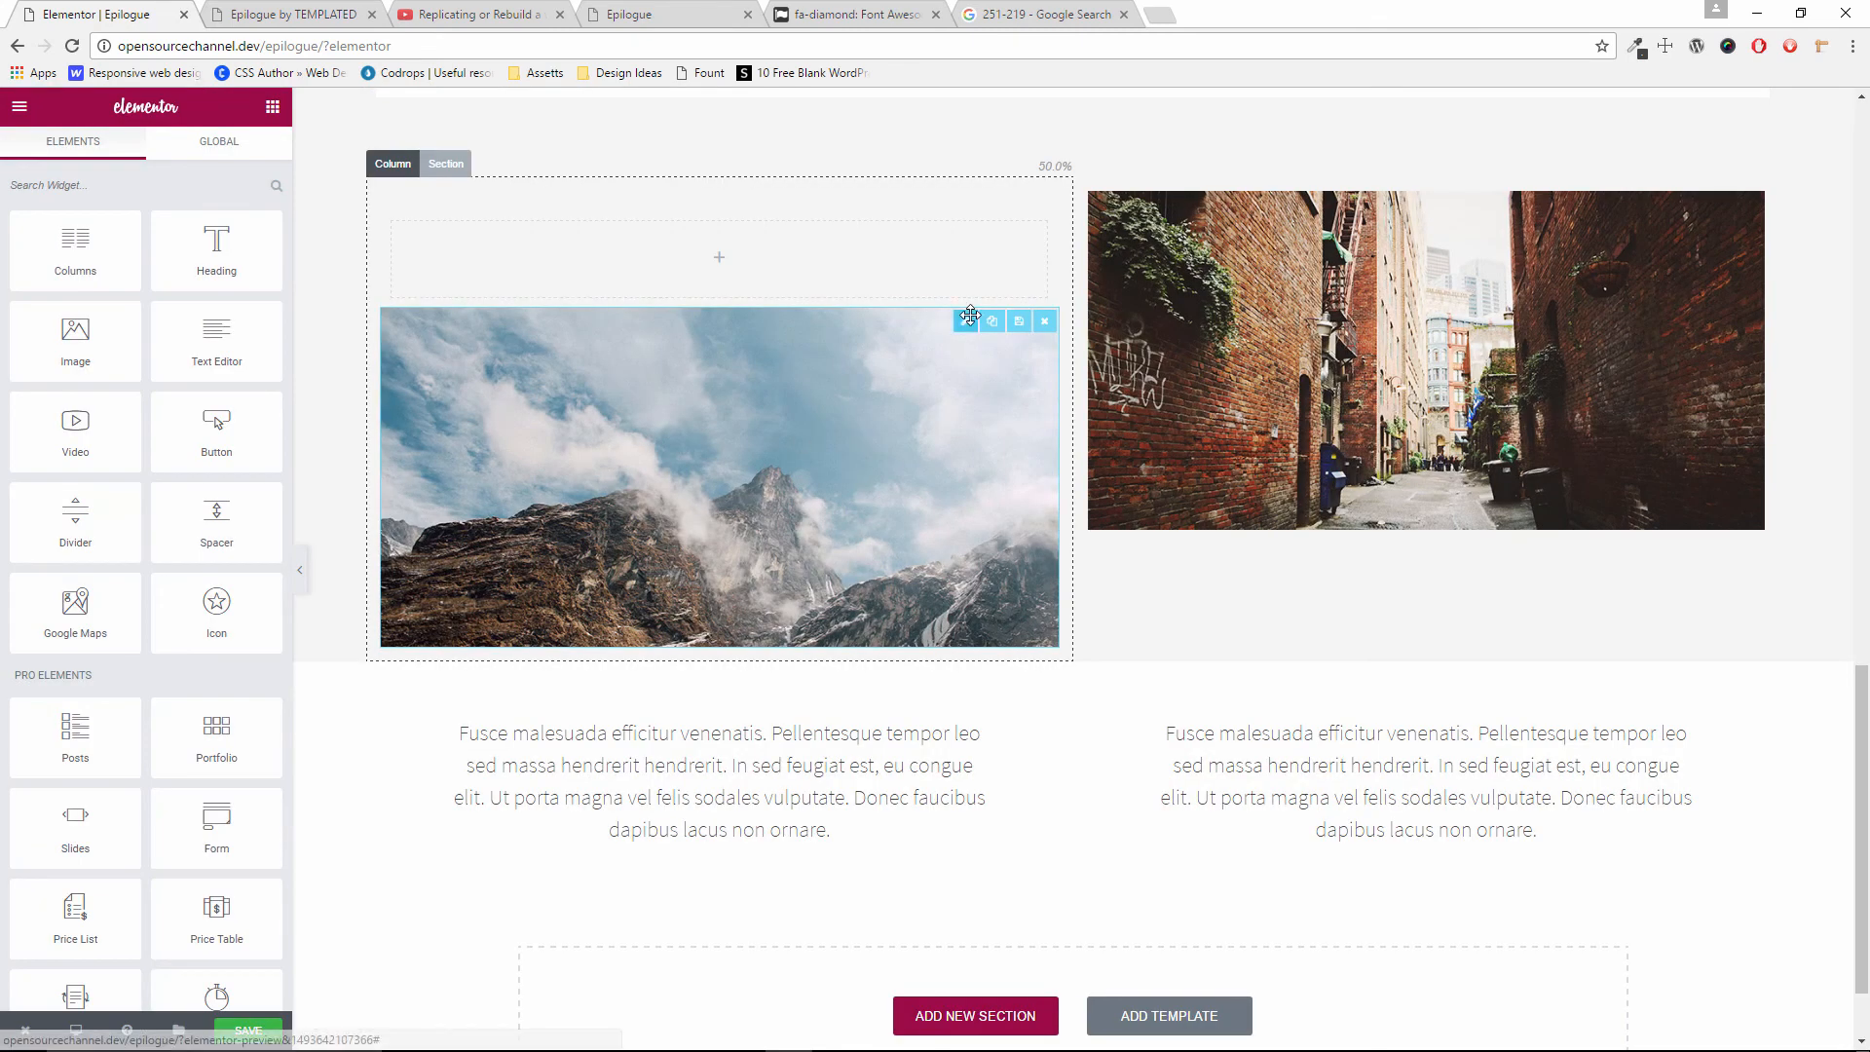
left_click_drag(961, 292, 962, 243)
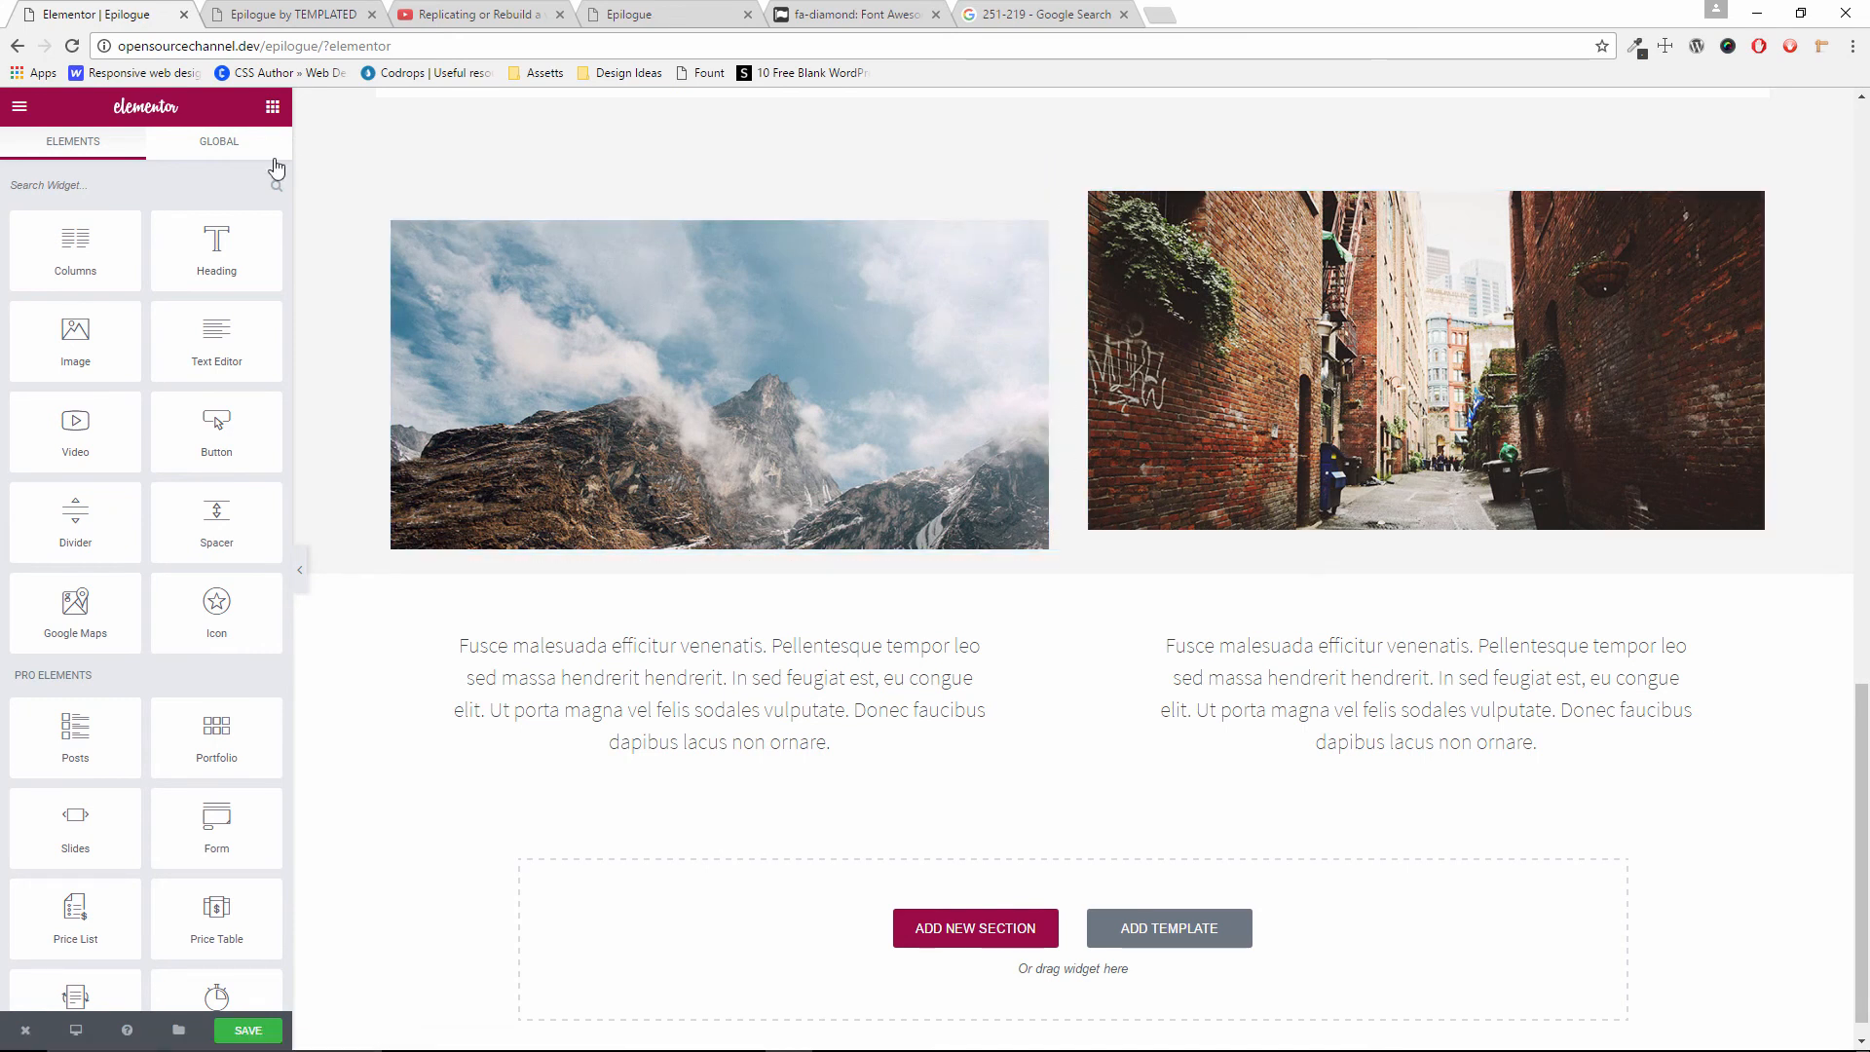
Add a two-column inner section above the alley image and delete its second column
left_click_drag(68, 265, 1213, 204)
left_click(1510, 243)
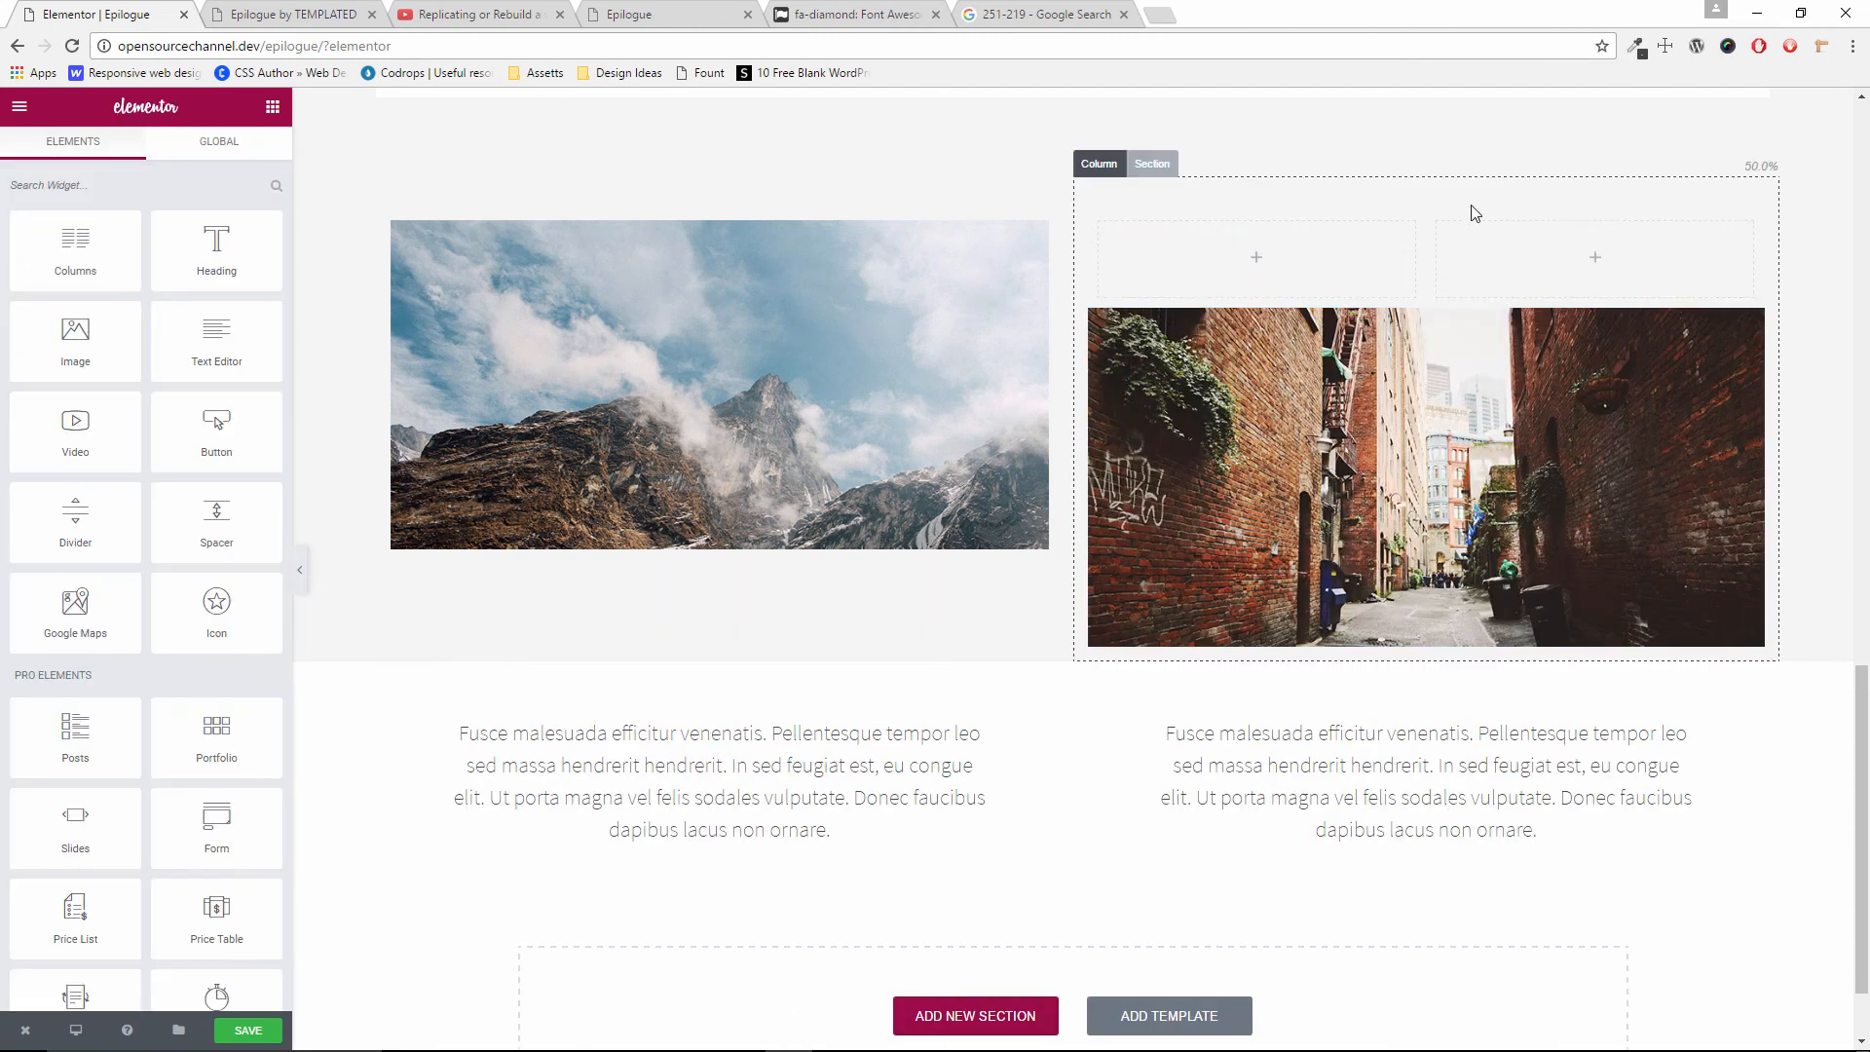
left_click(1451, 200)
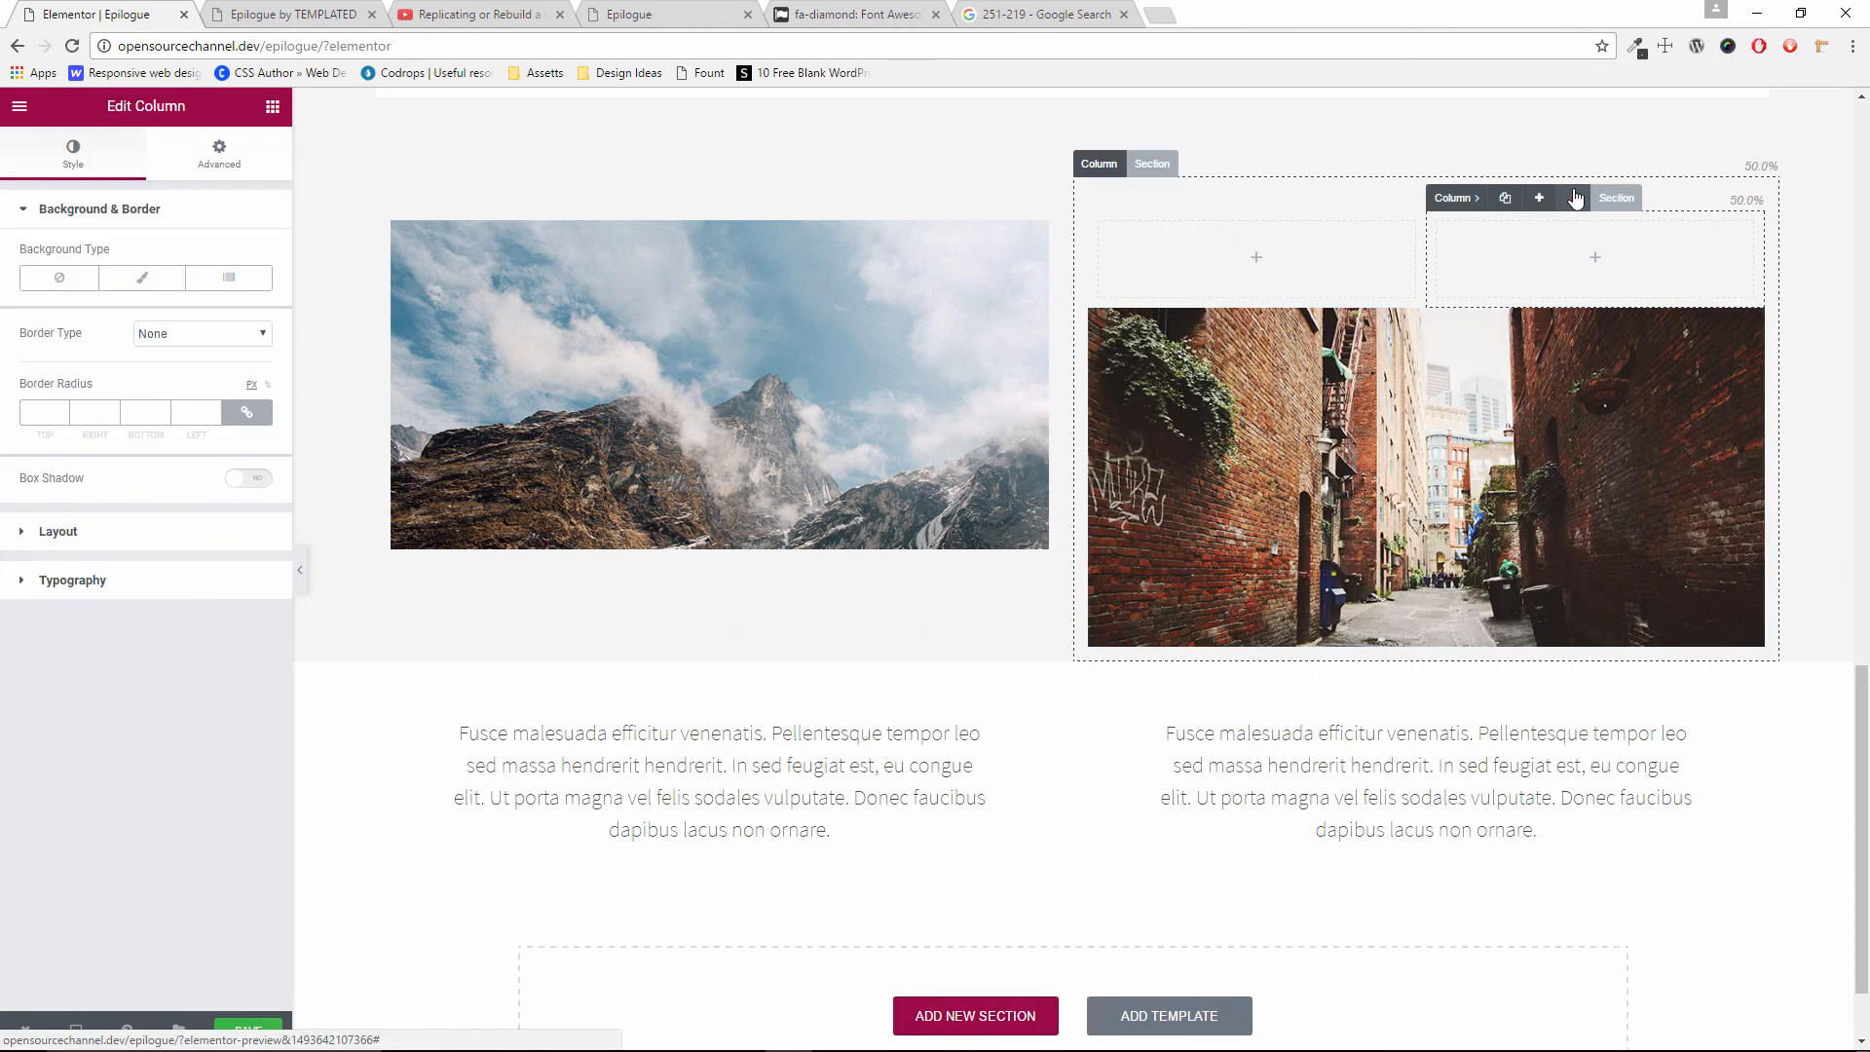
left_click(1573, 198)
left_click(1051, 529)
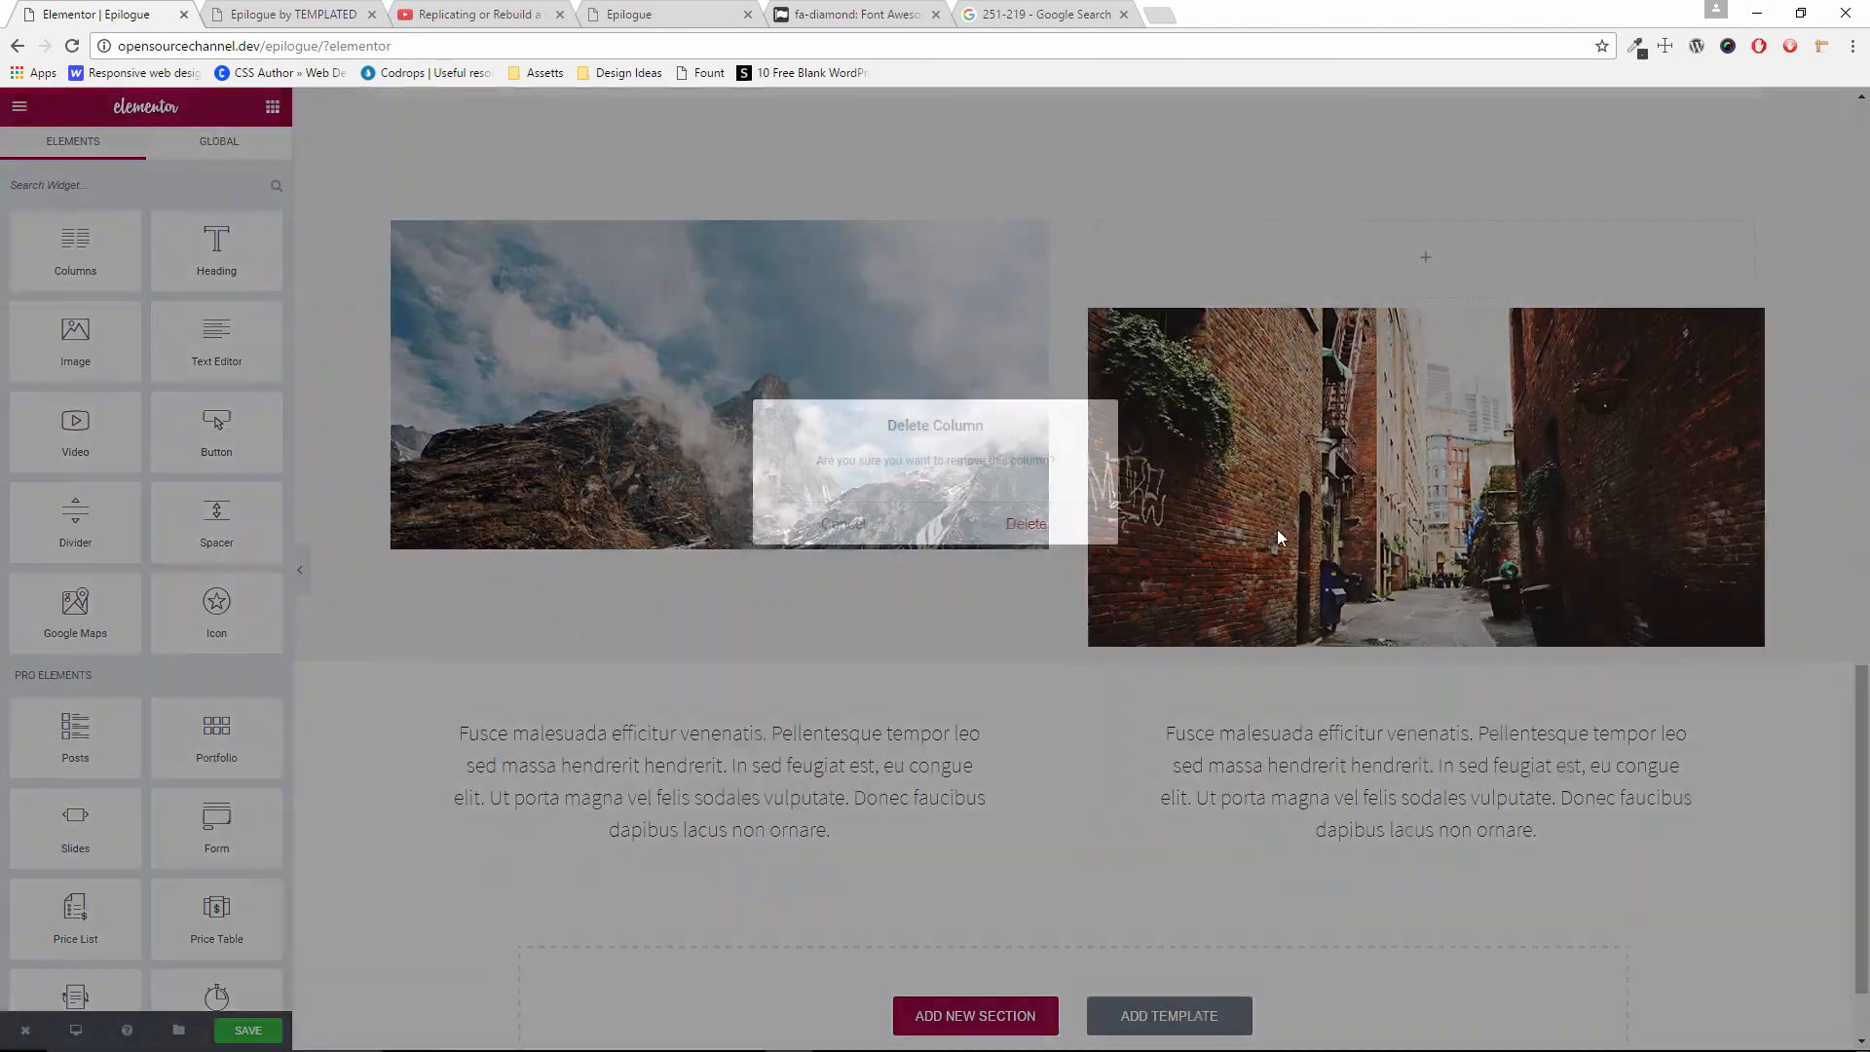
Move the alley image into the empty inner column above it and check the layout against the reference page
left_click(1314, 401)
left_click_drag(1632, 342, 1654, 261)
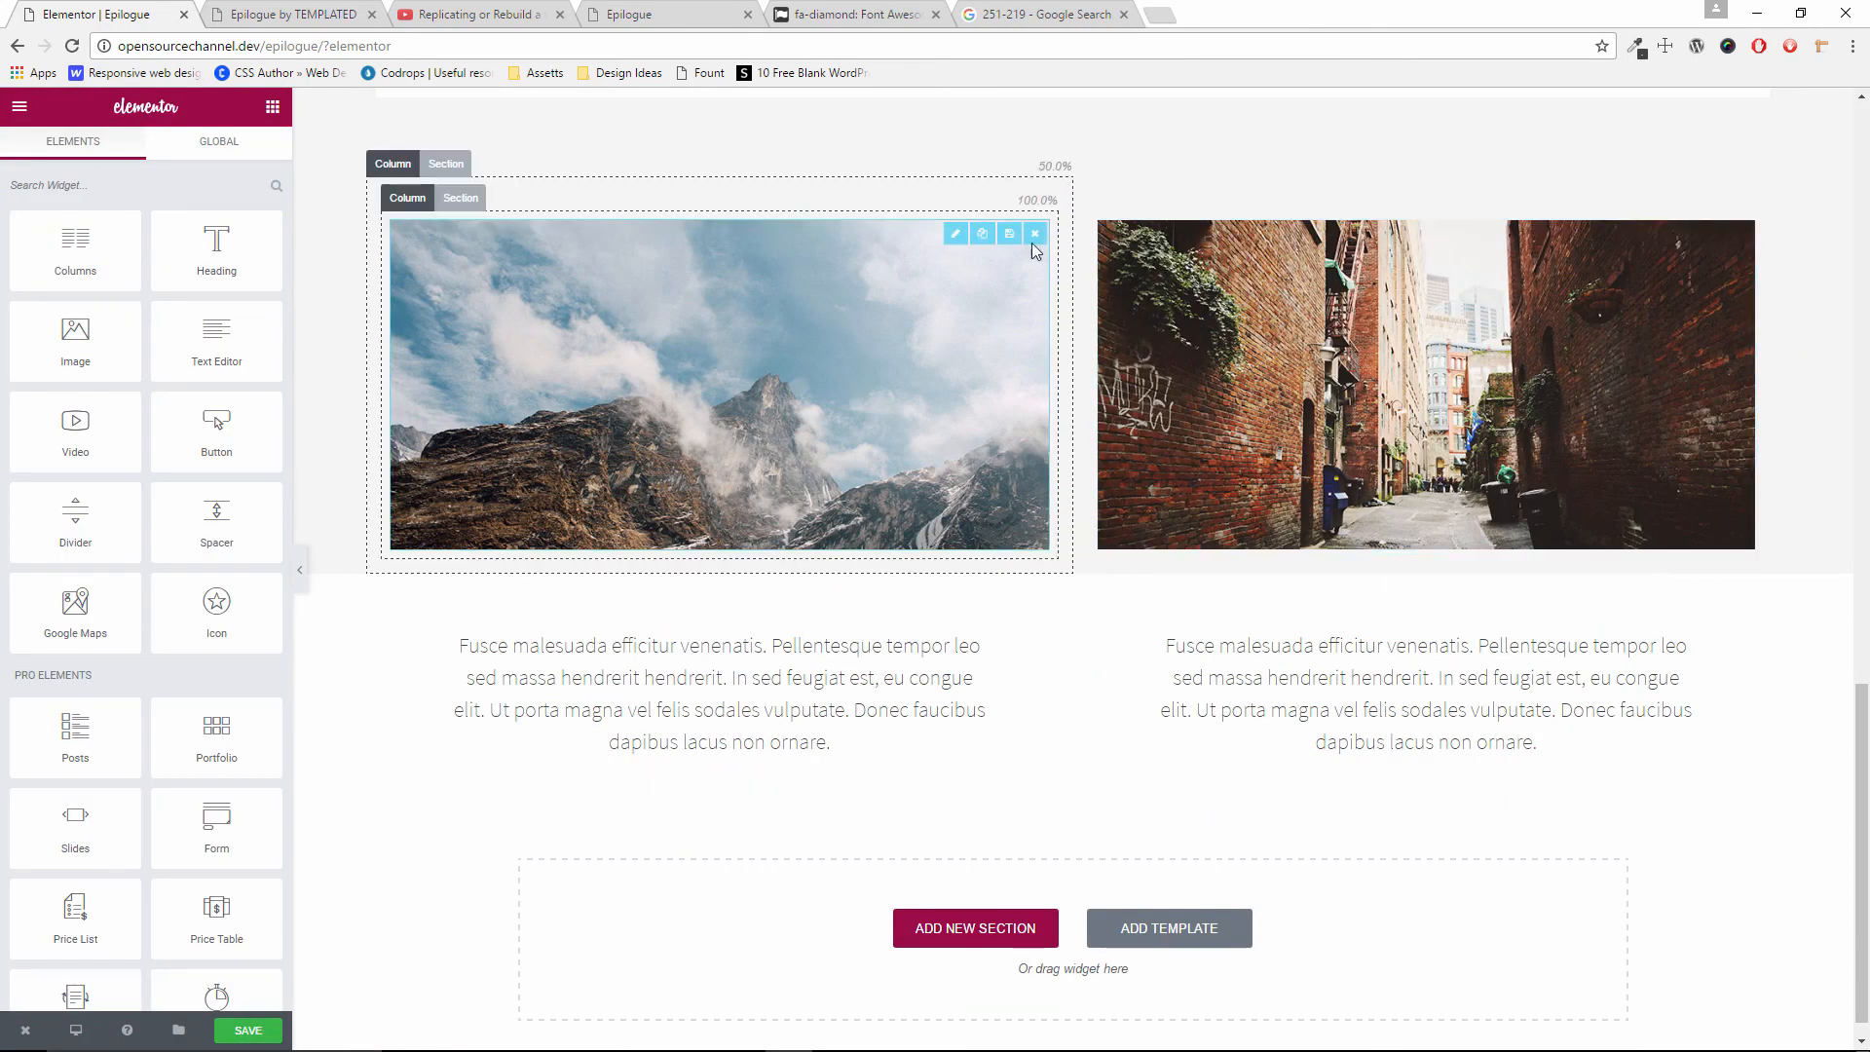
left_click(259, 11)
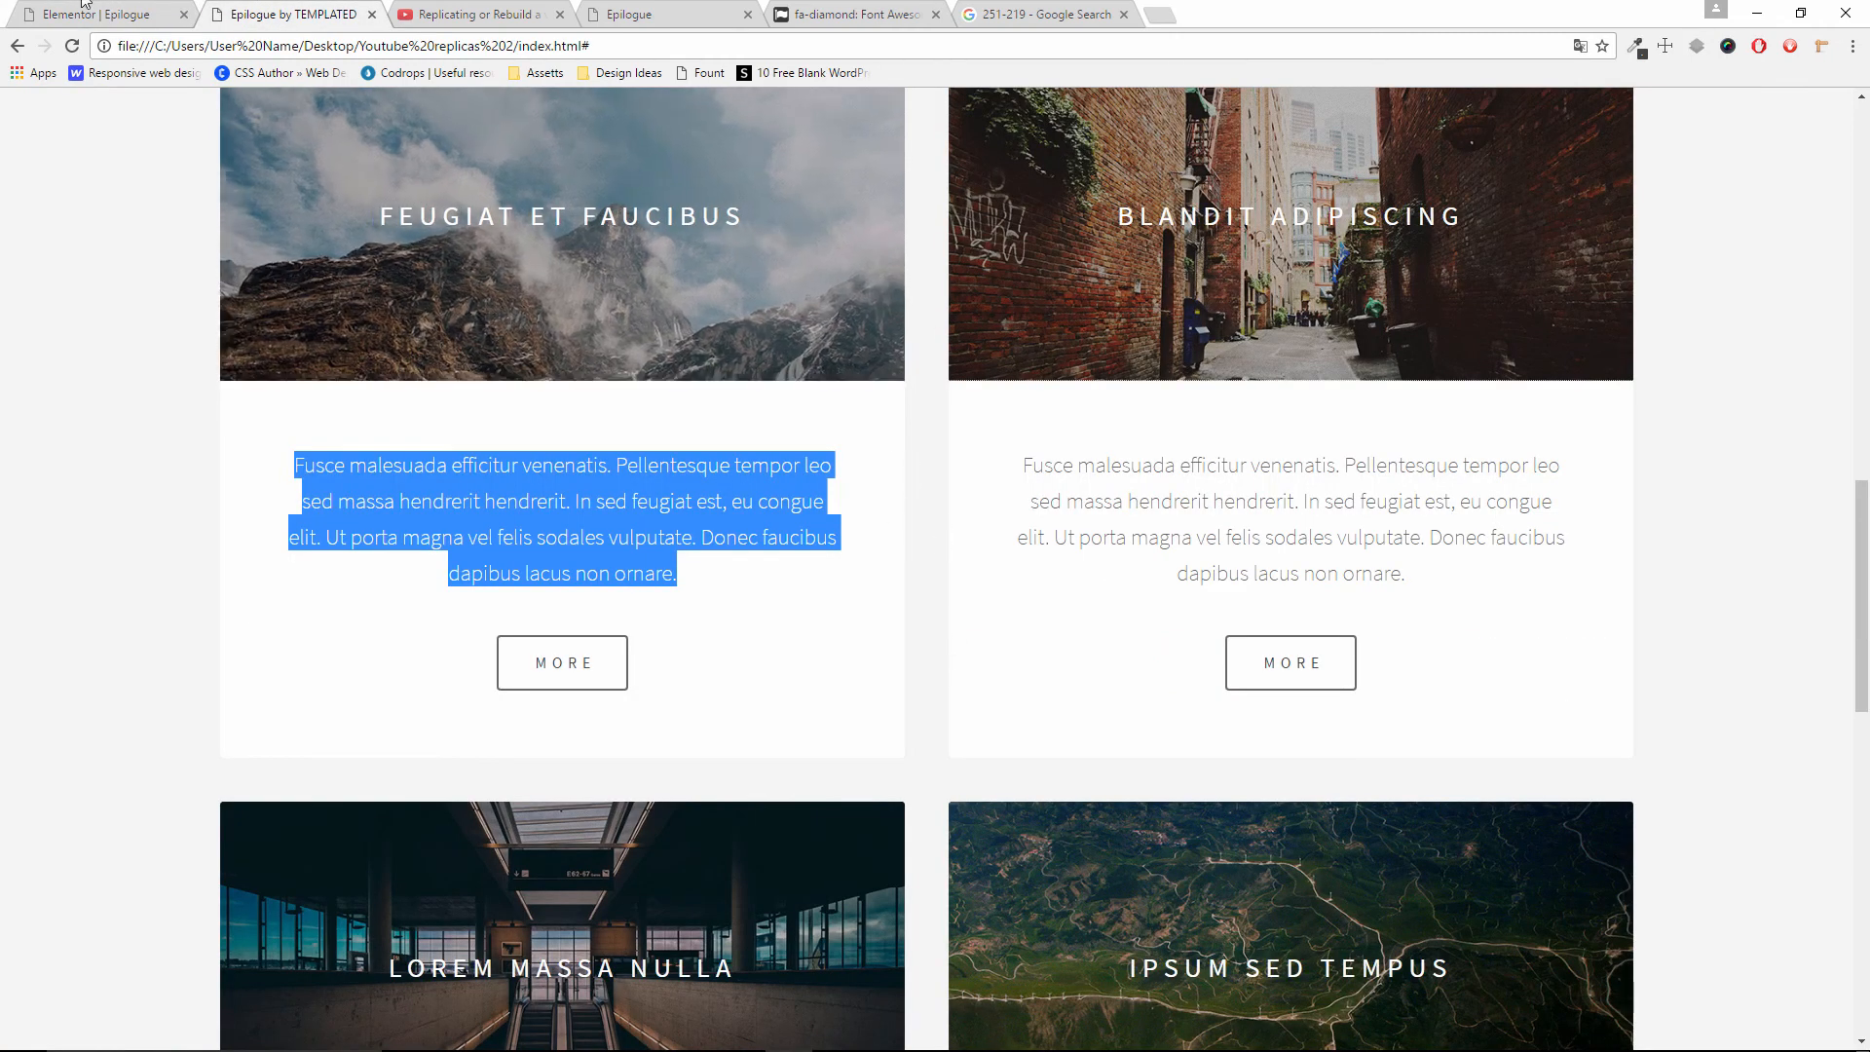
left_click(120, 15)
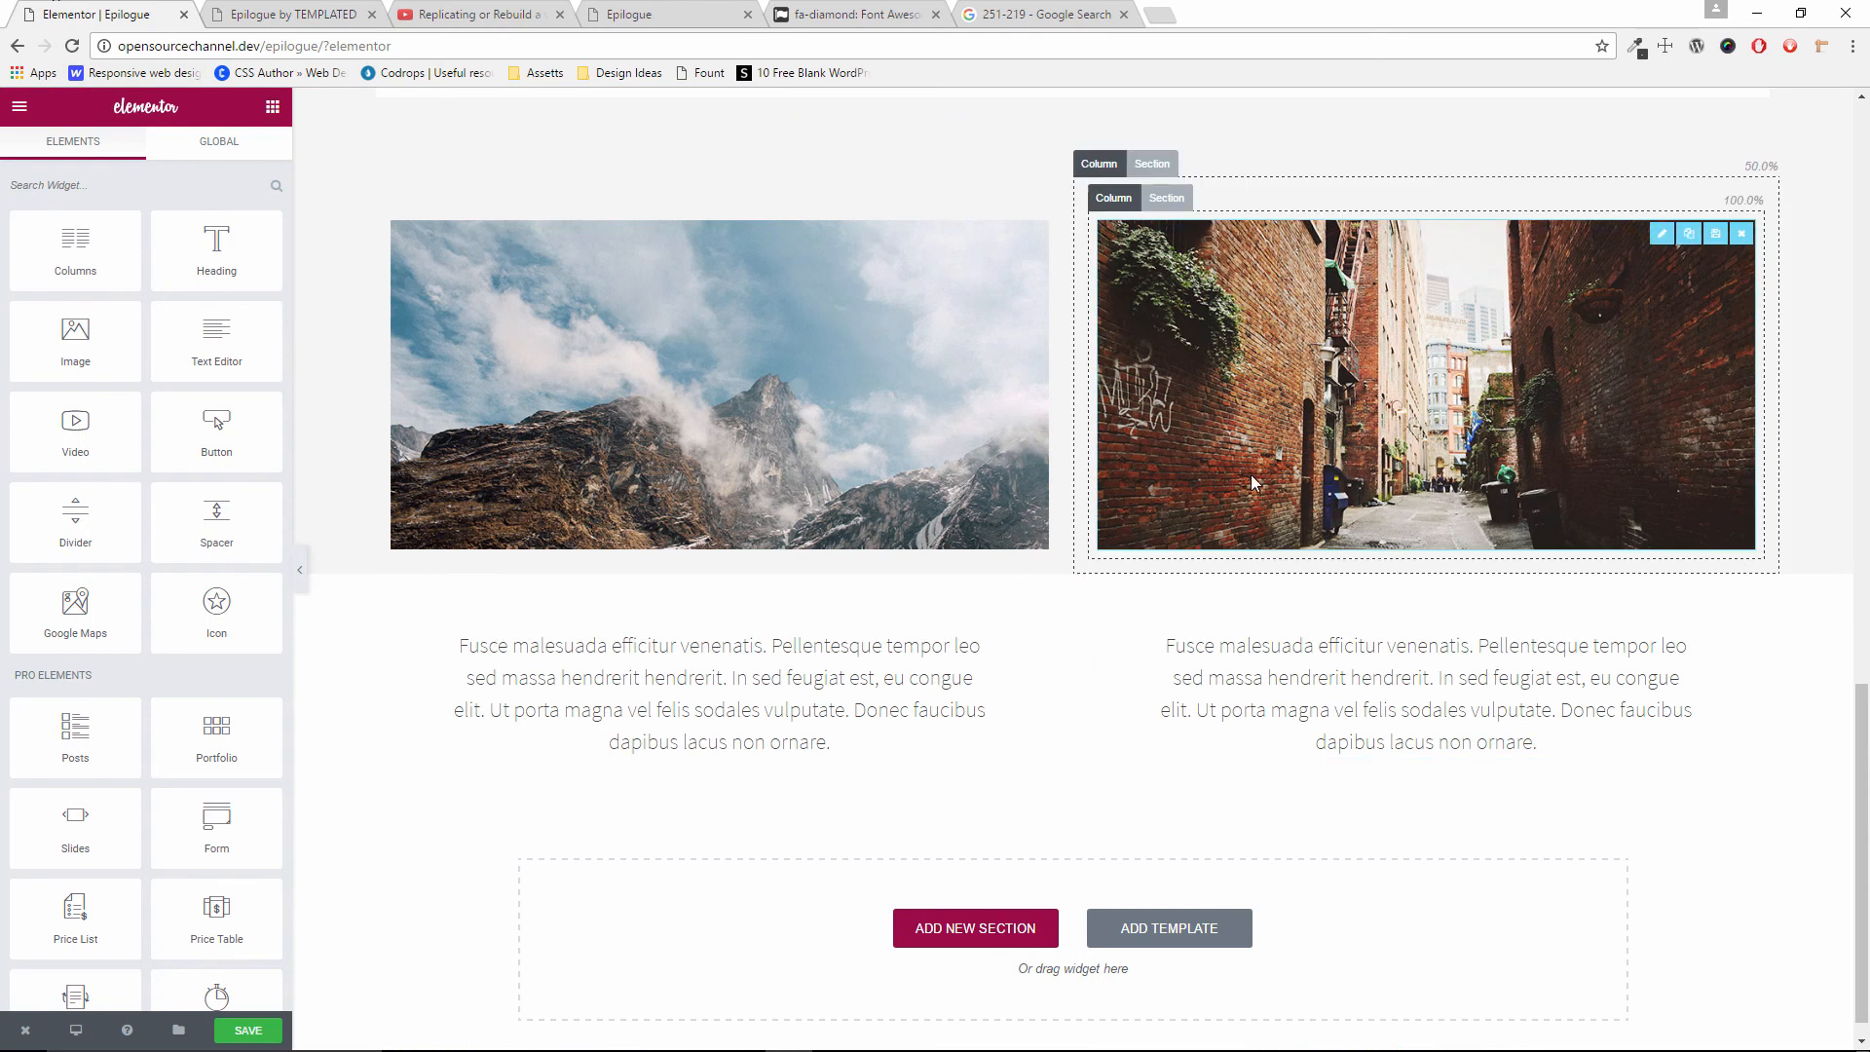
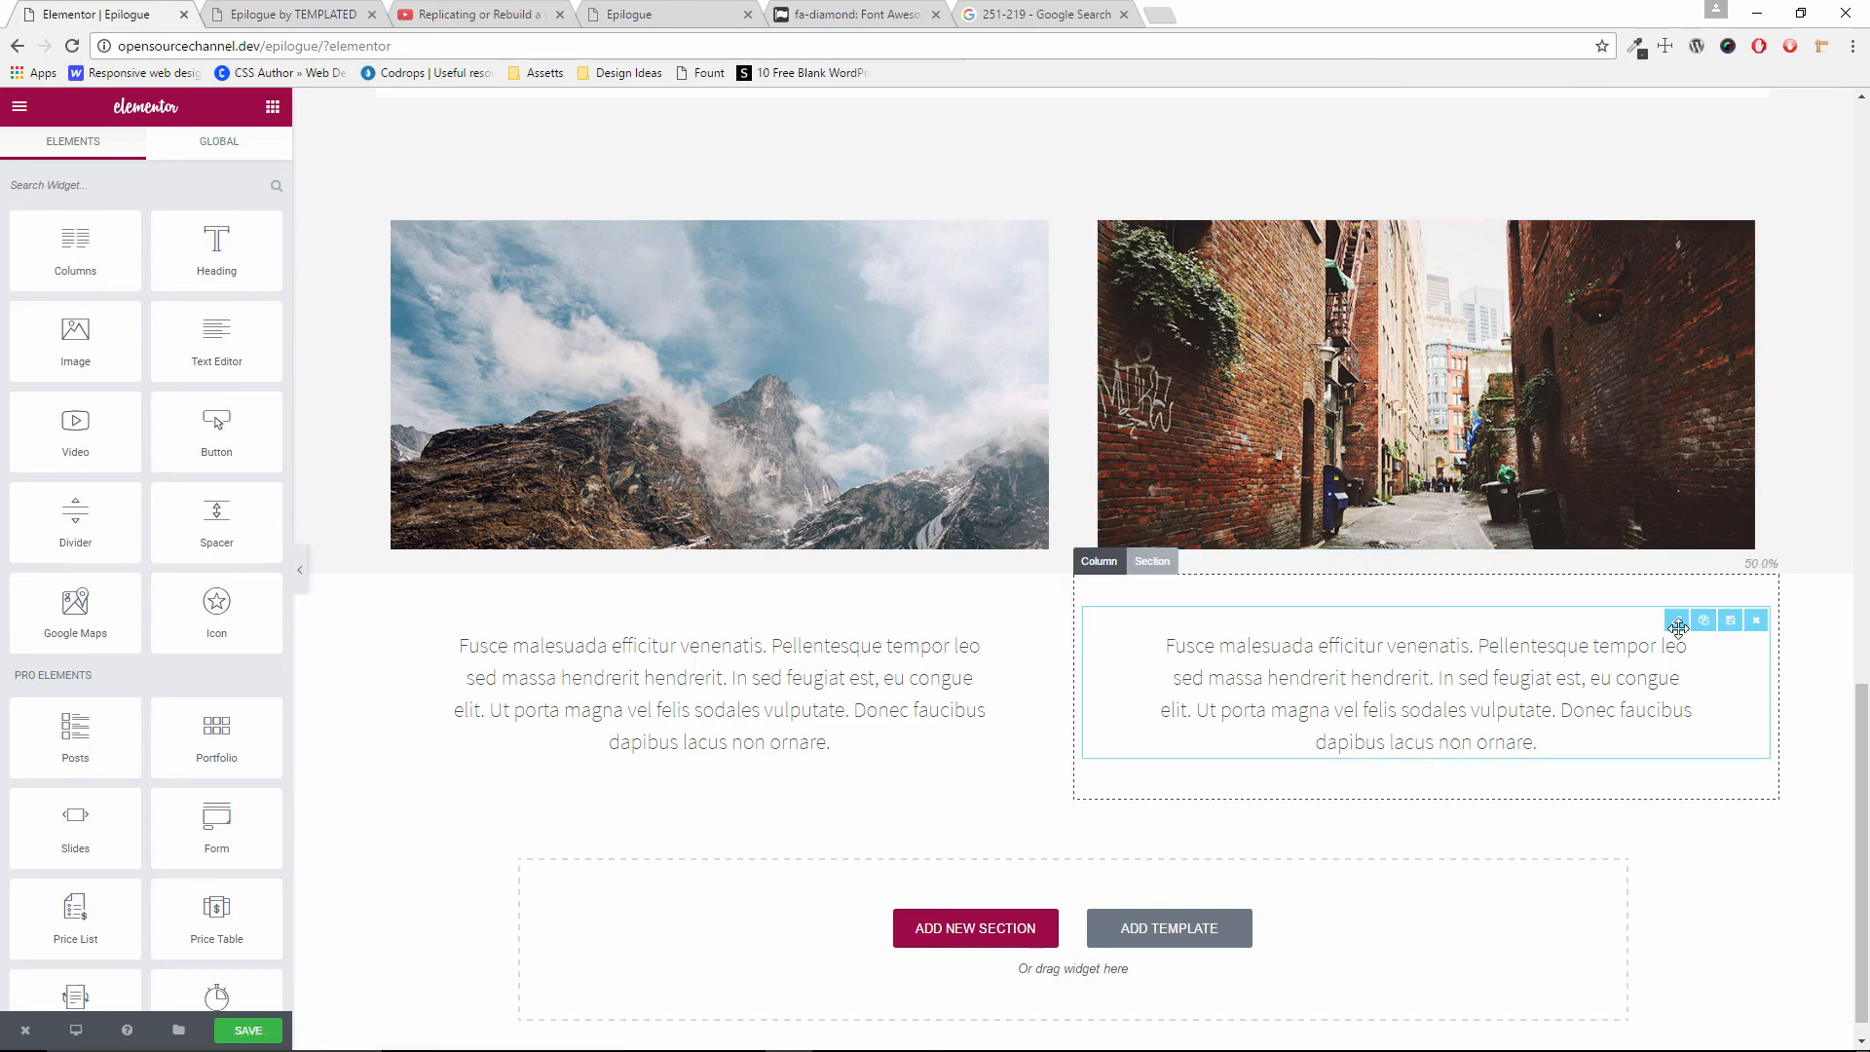
Move both paragraphs from the lower section to beneath their images in the section above, and delete the emptied two-column section
left_click_drag(1679, 639, 1633, 555)
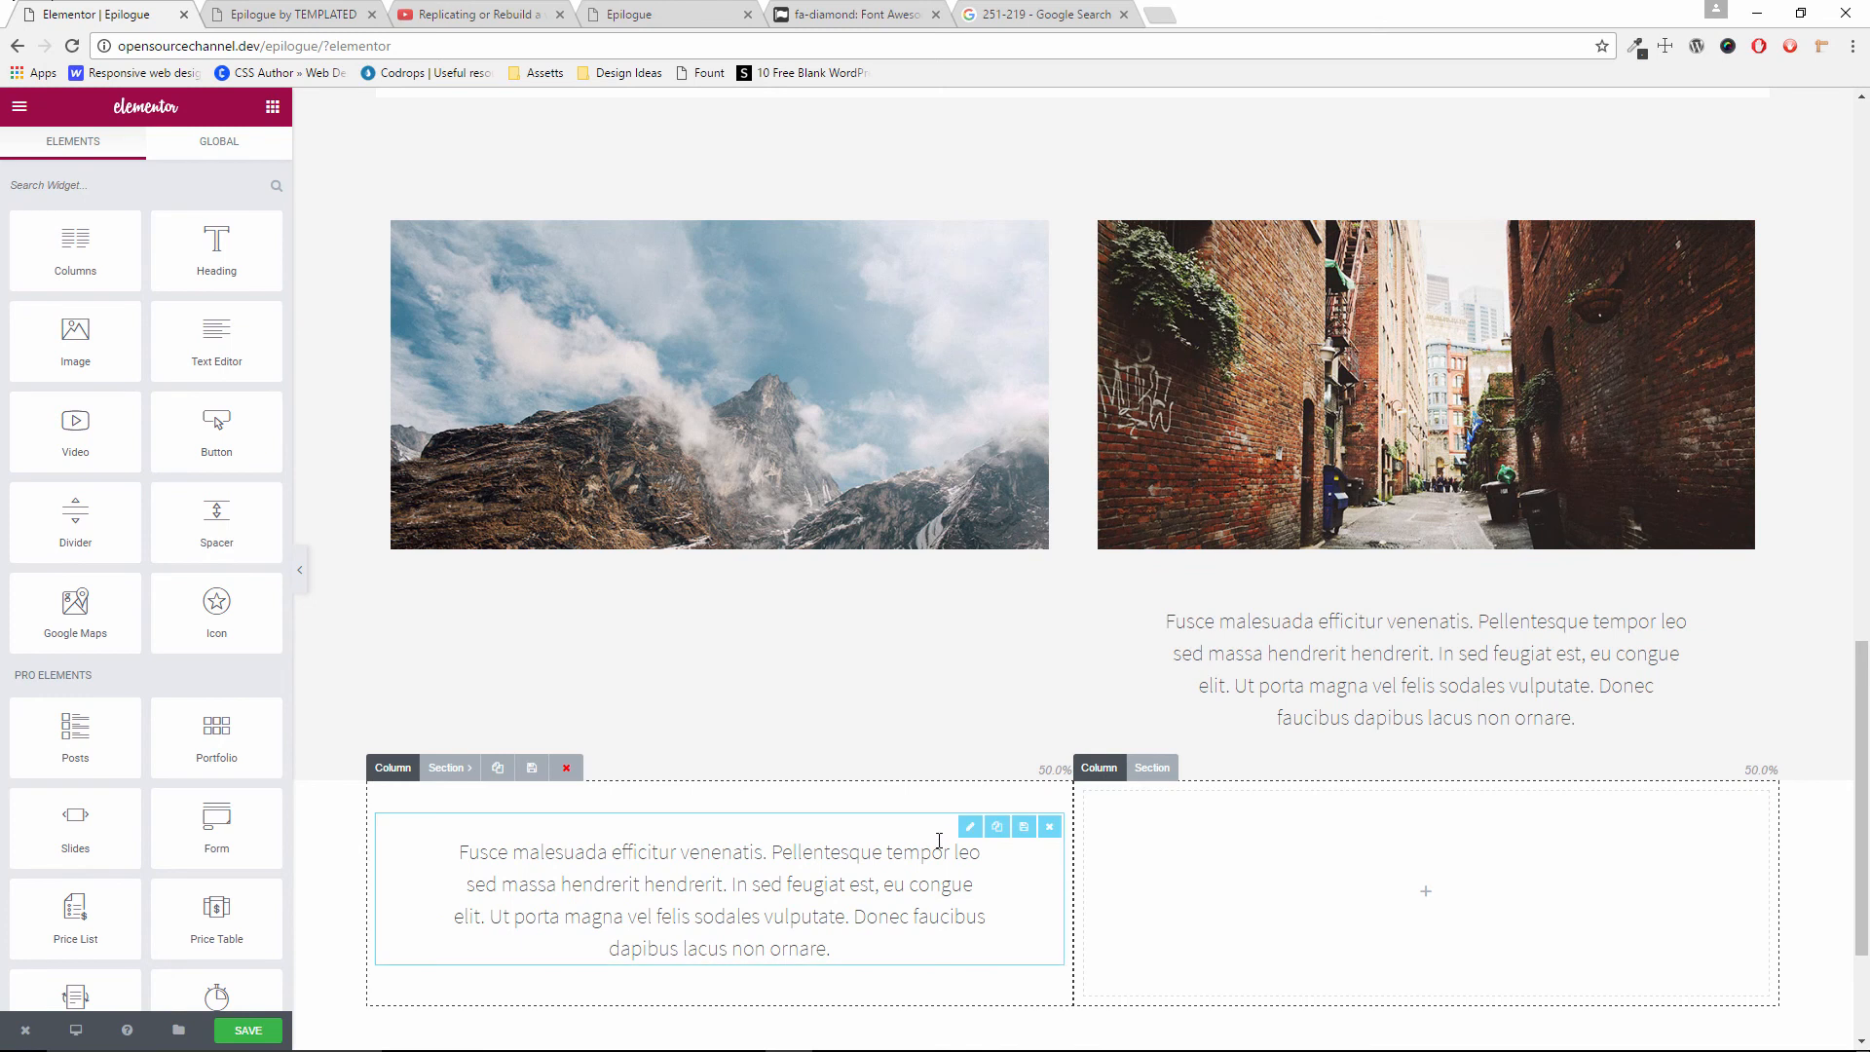
left_click_drag(970, 826, 938, 668)
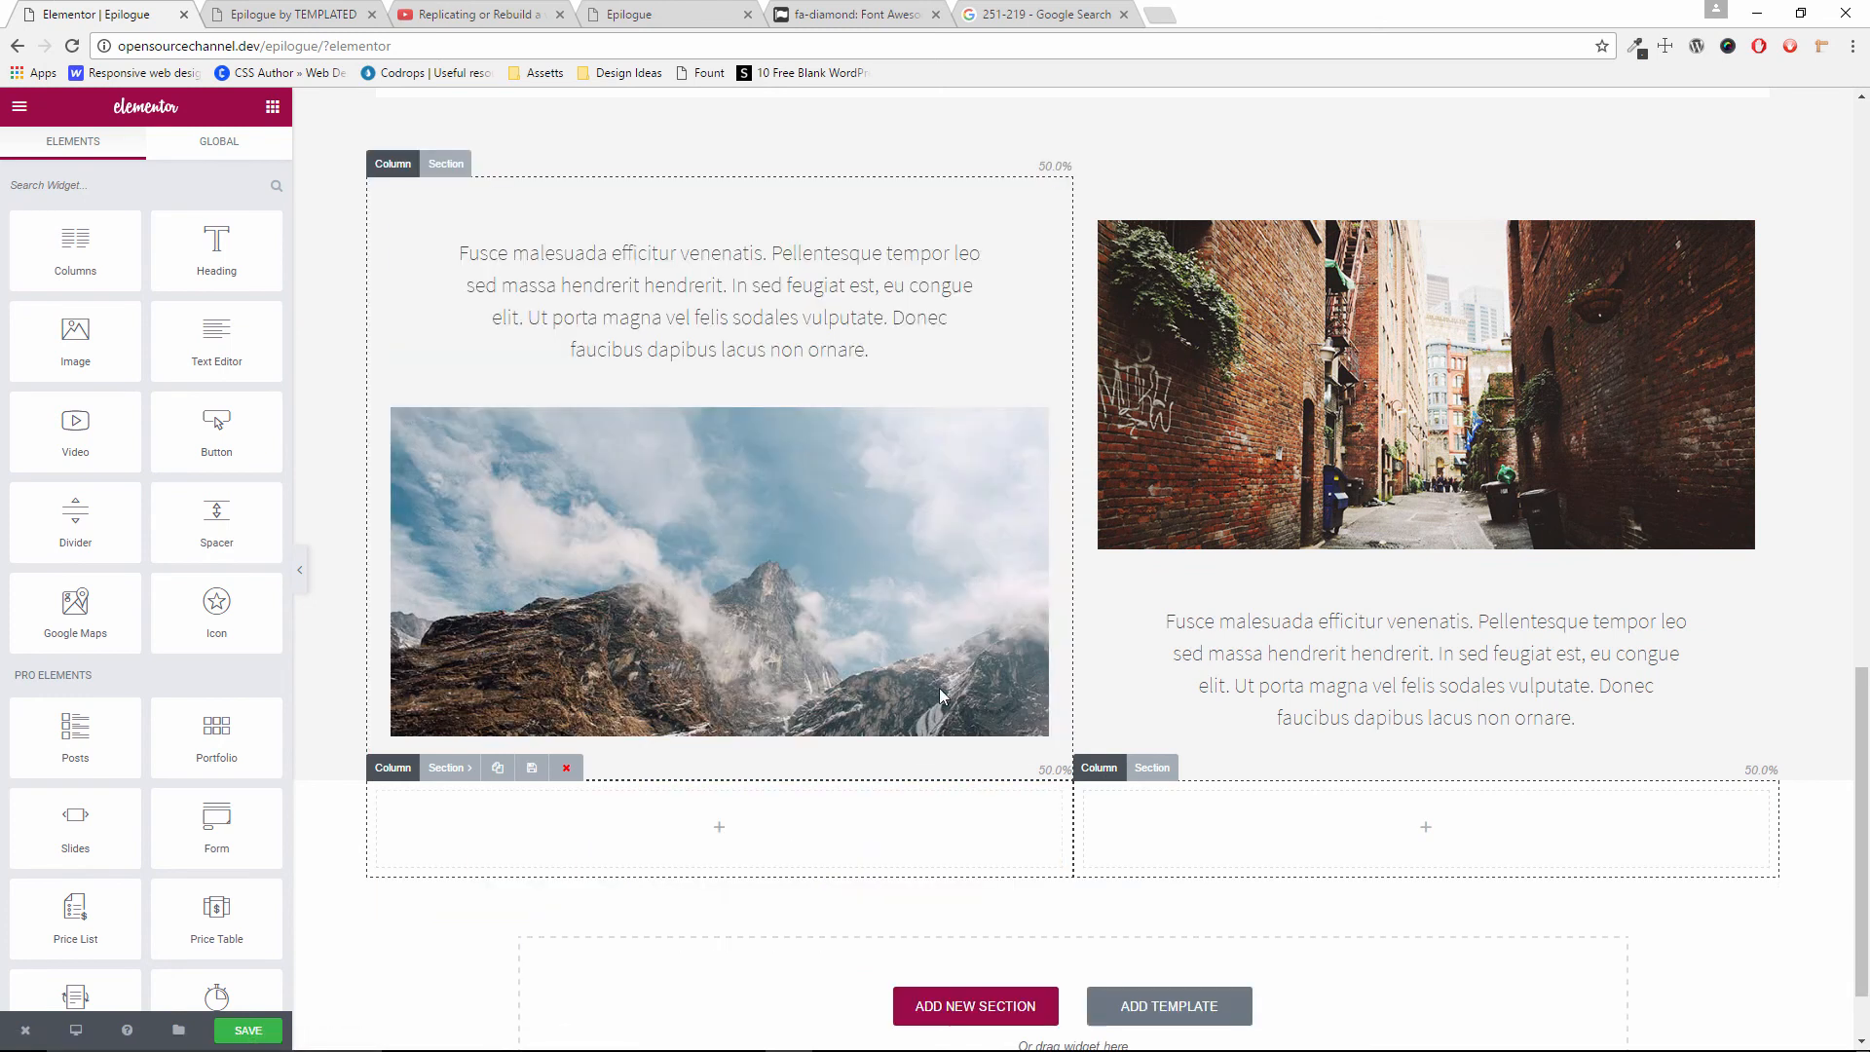
left_click(459, 770)
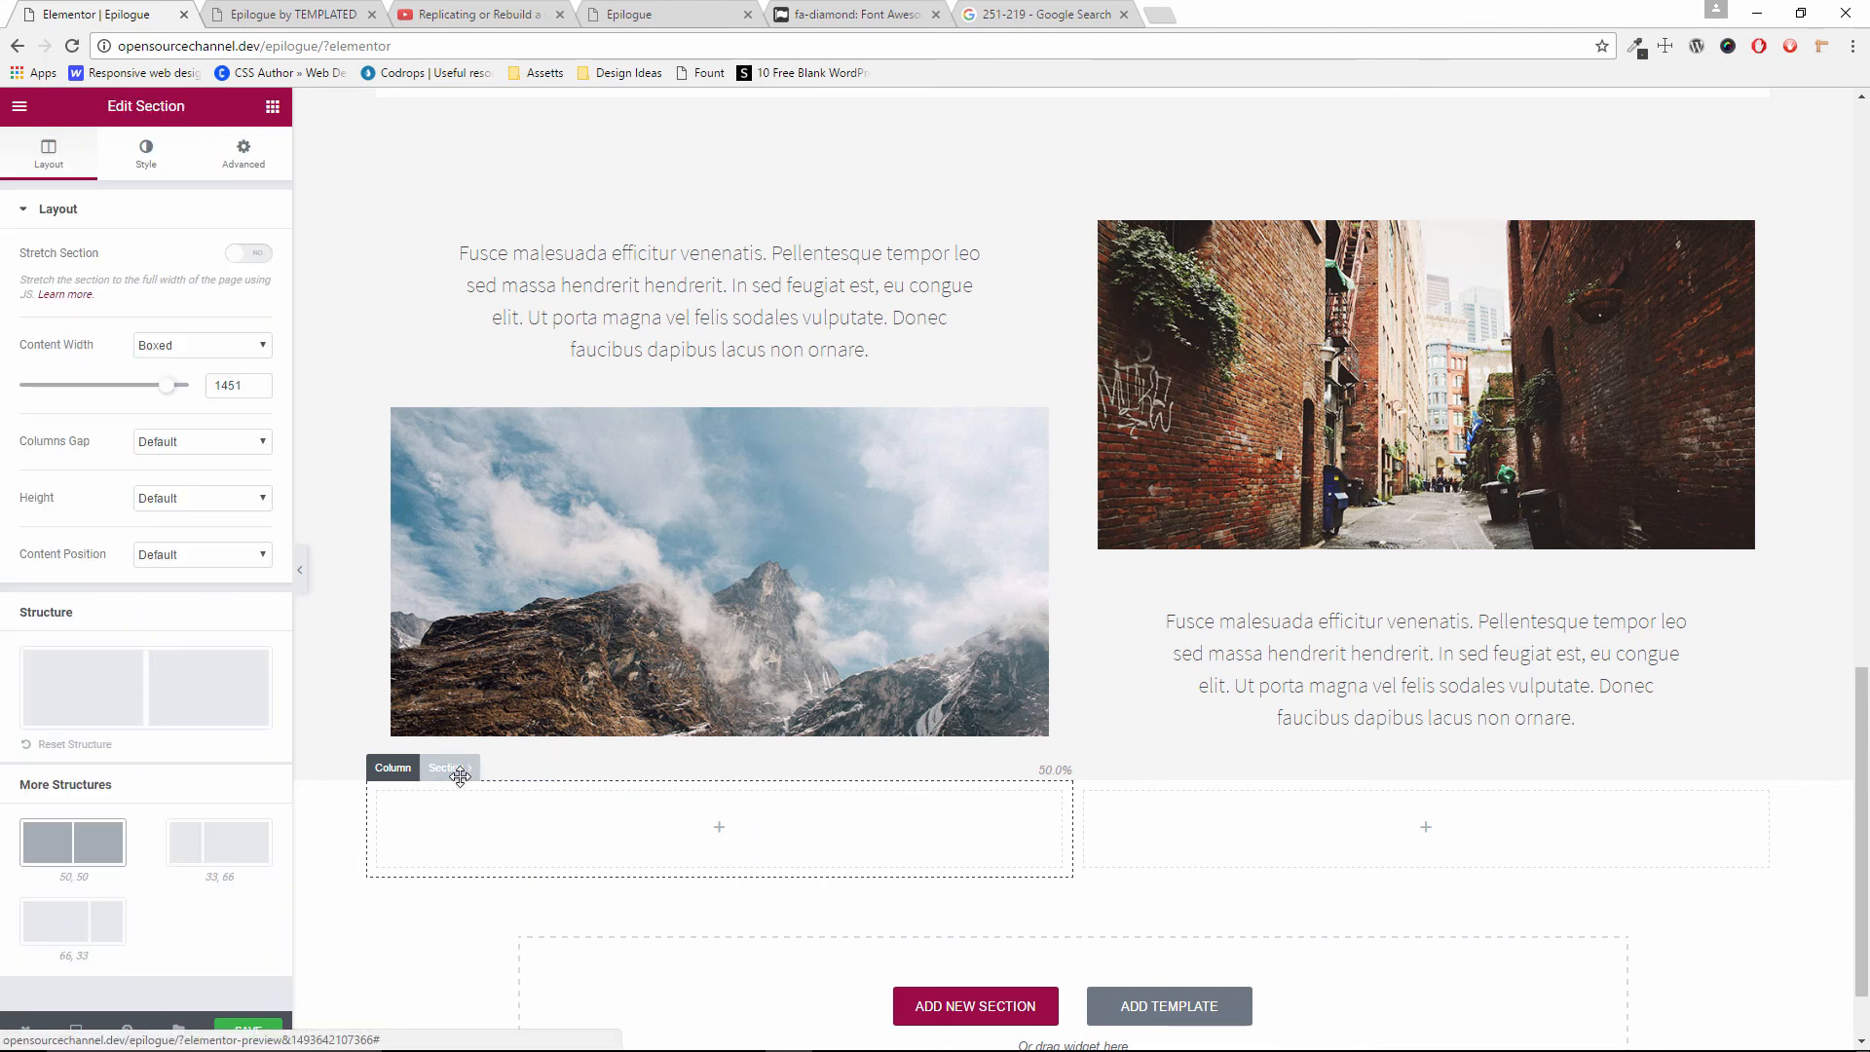
mouse_move(452, 774)
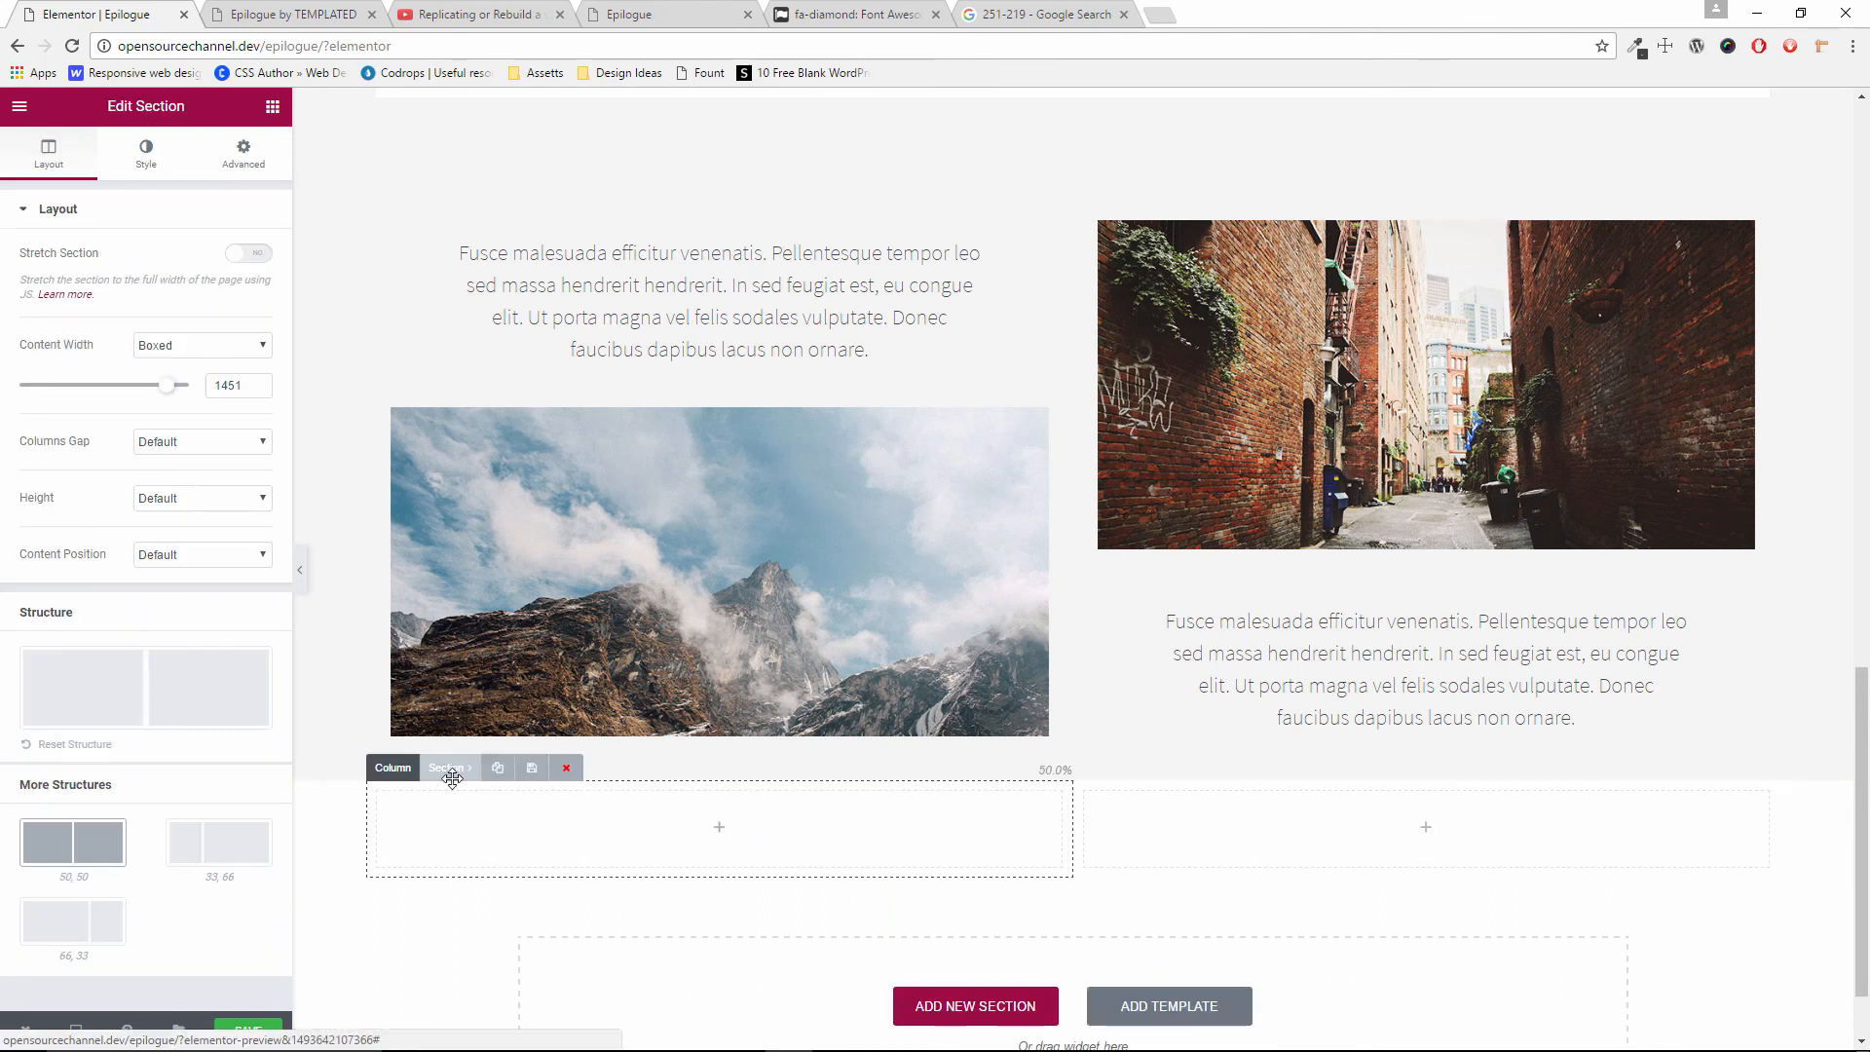
left_click(566, 768)
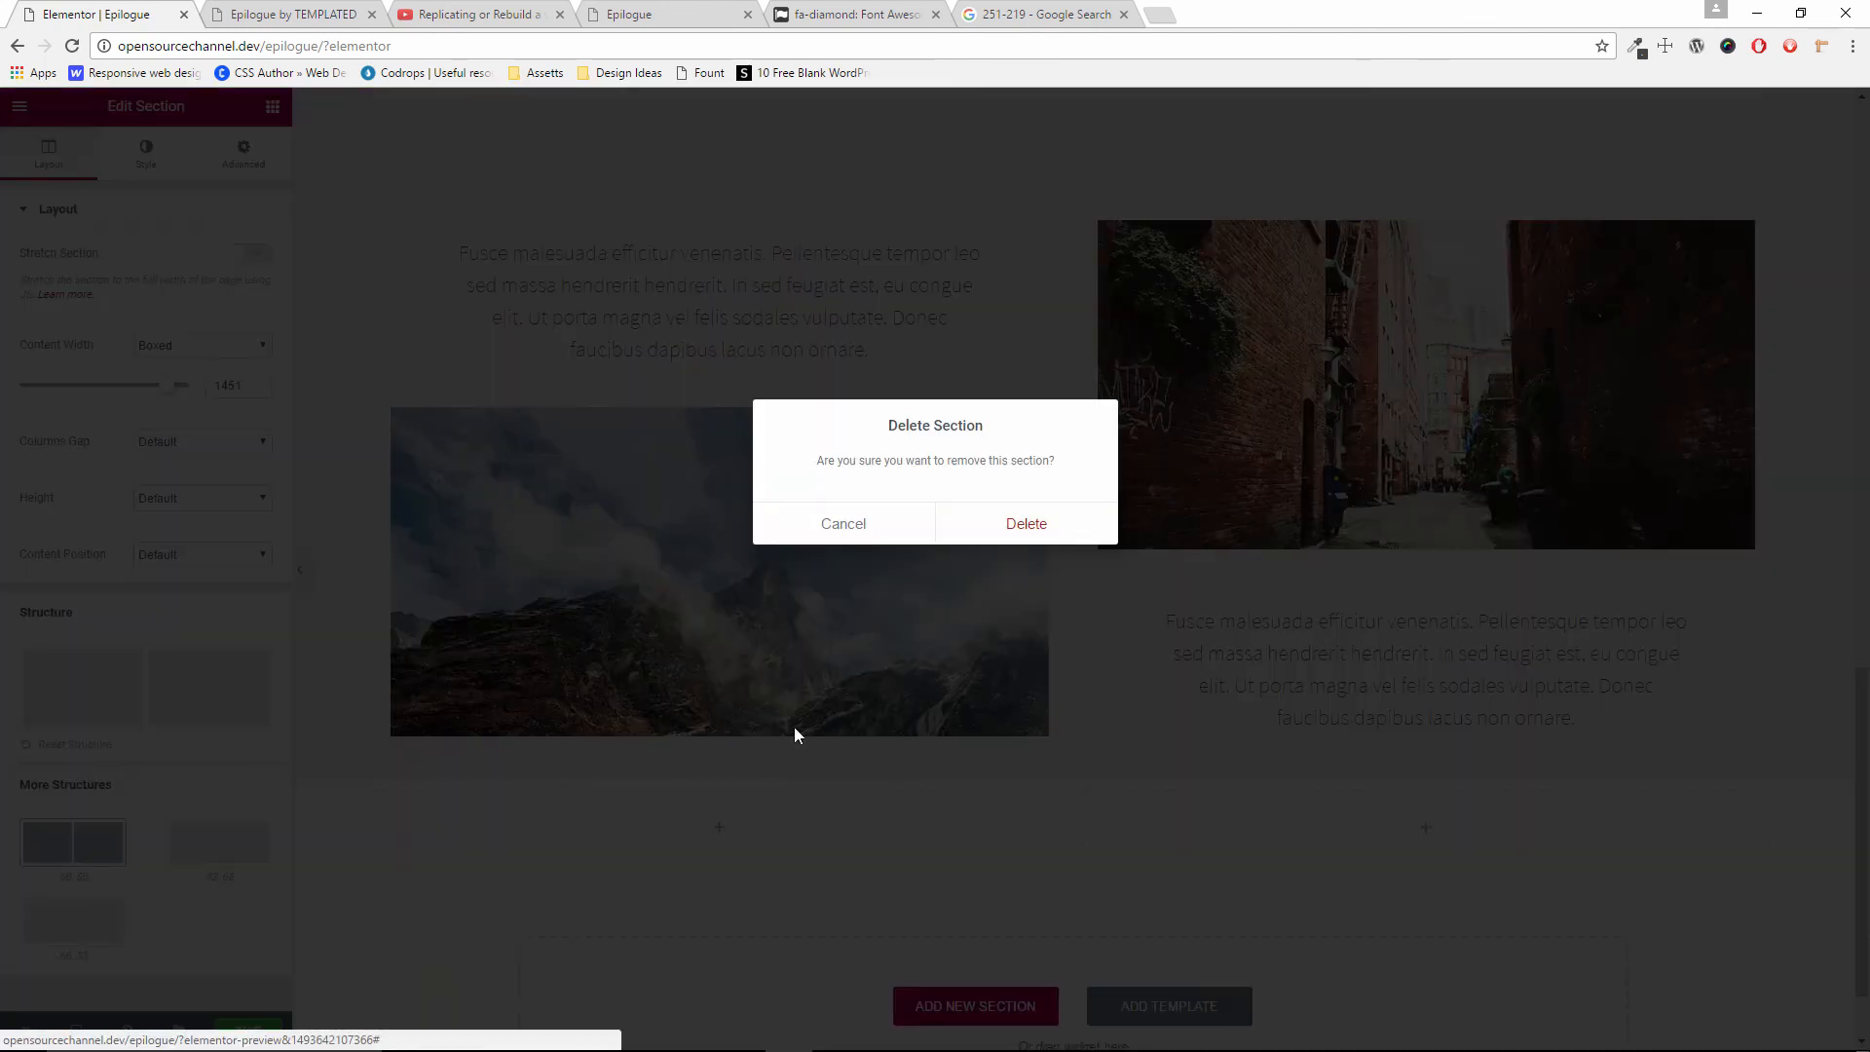
left_click(1020, 532)
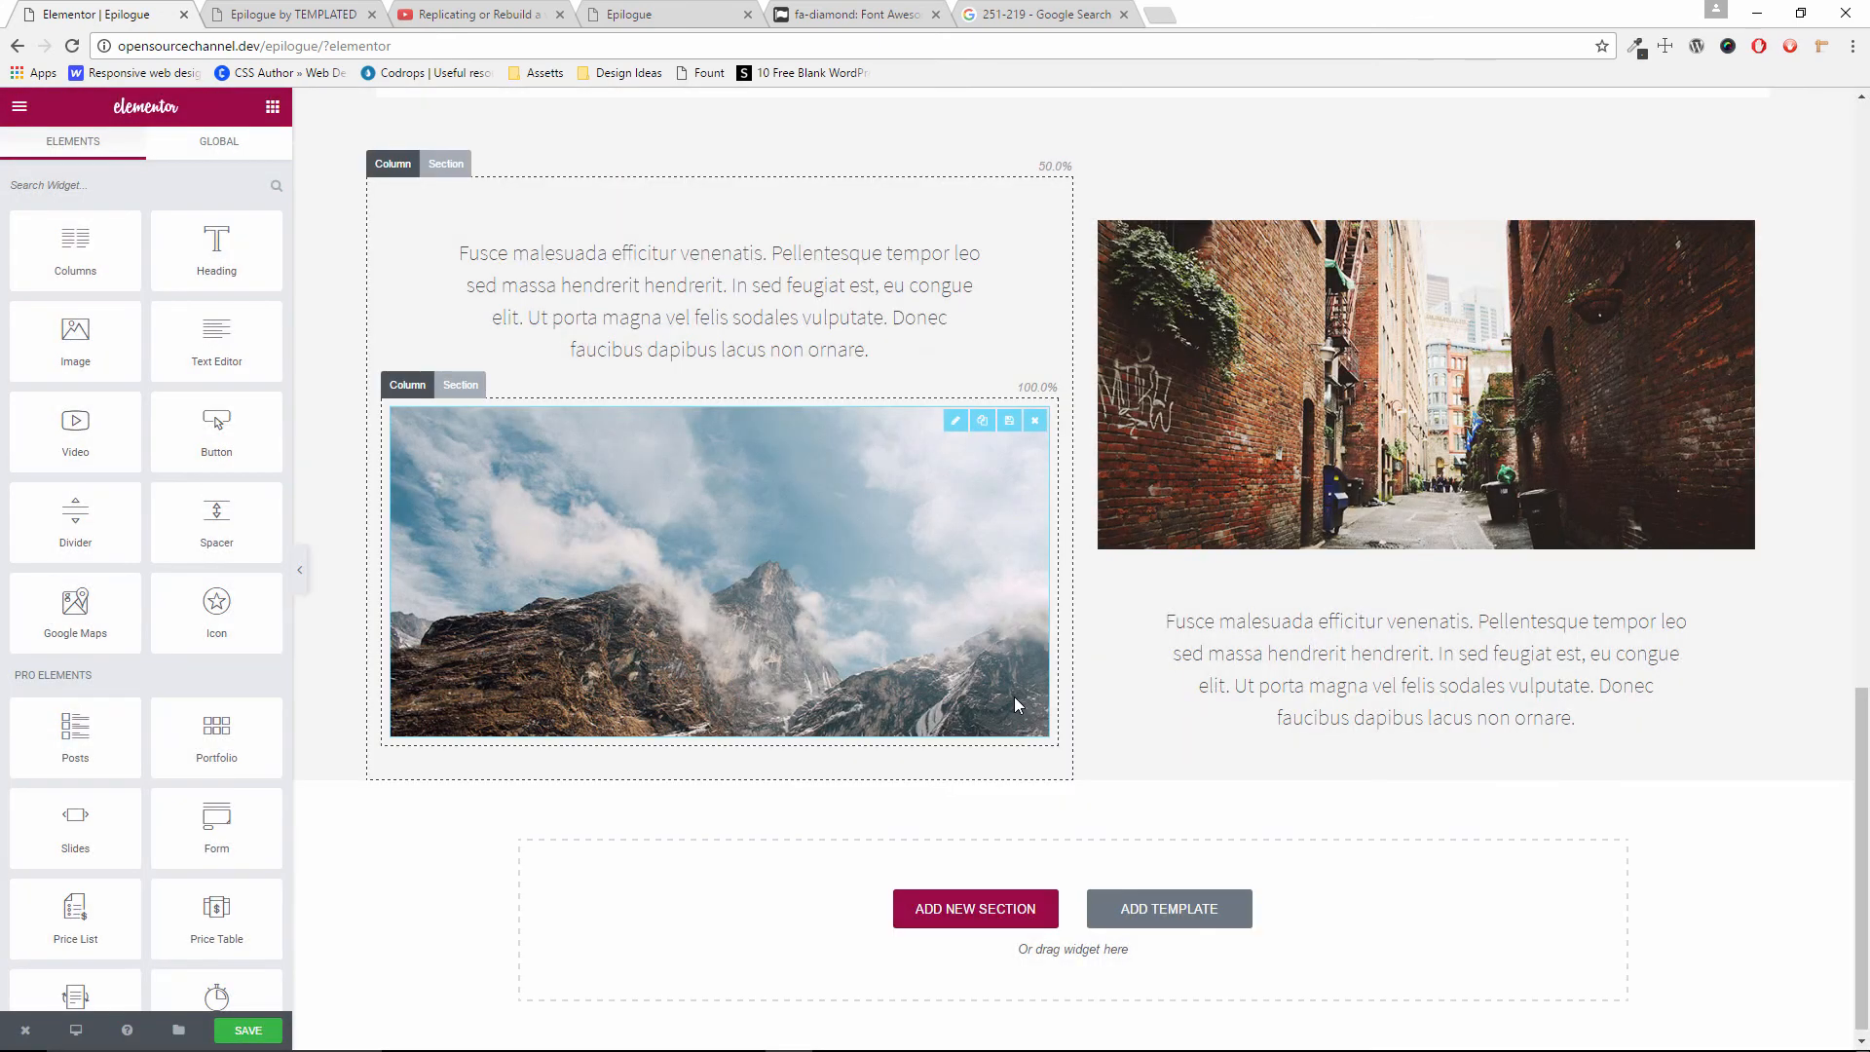
mouse_move(964, 228)
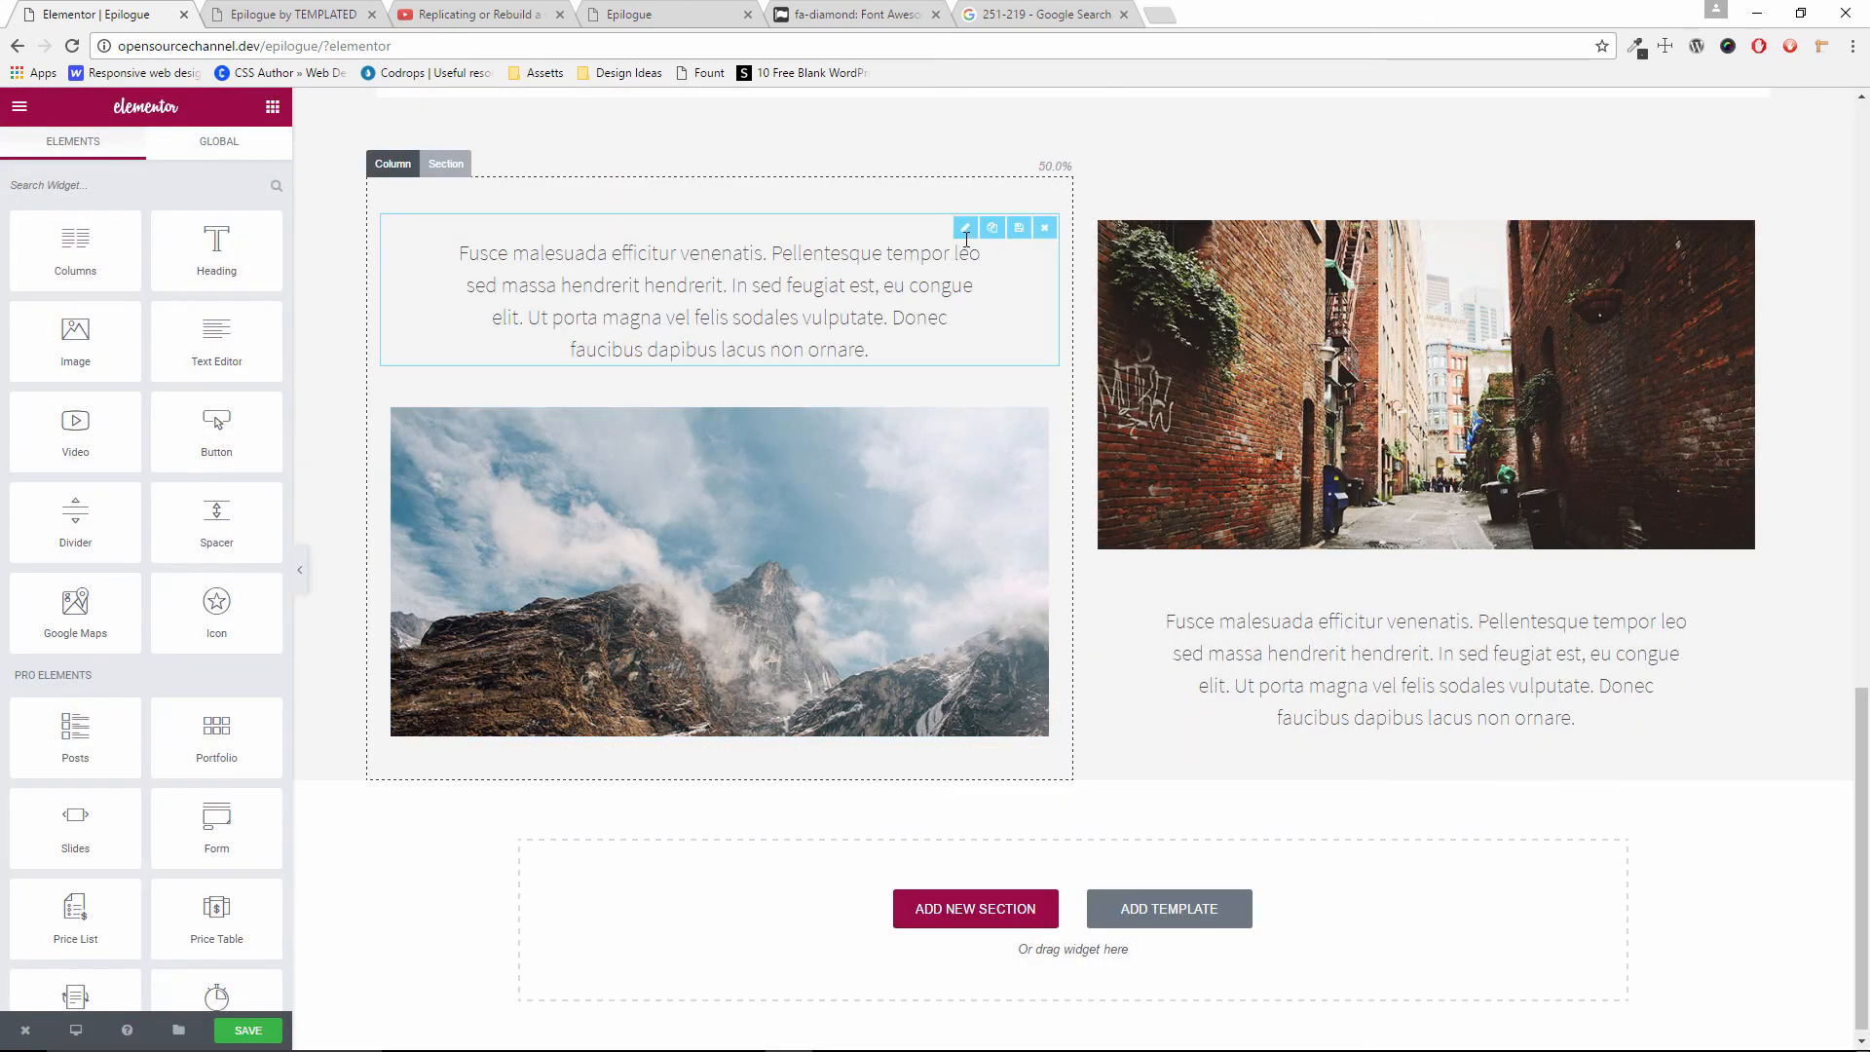
left_click_drag(965, 228, 940, 623)
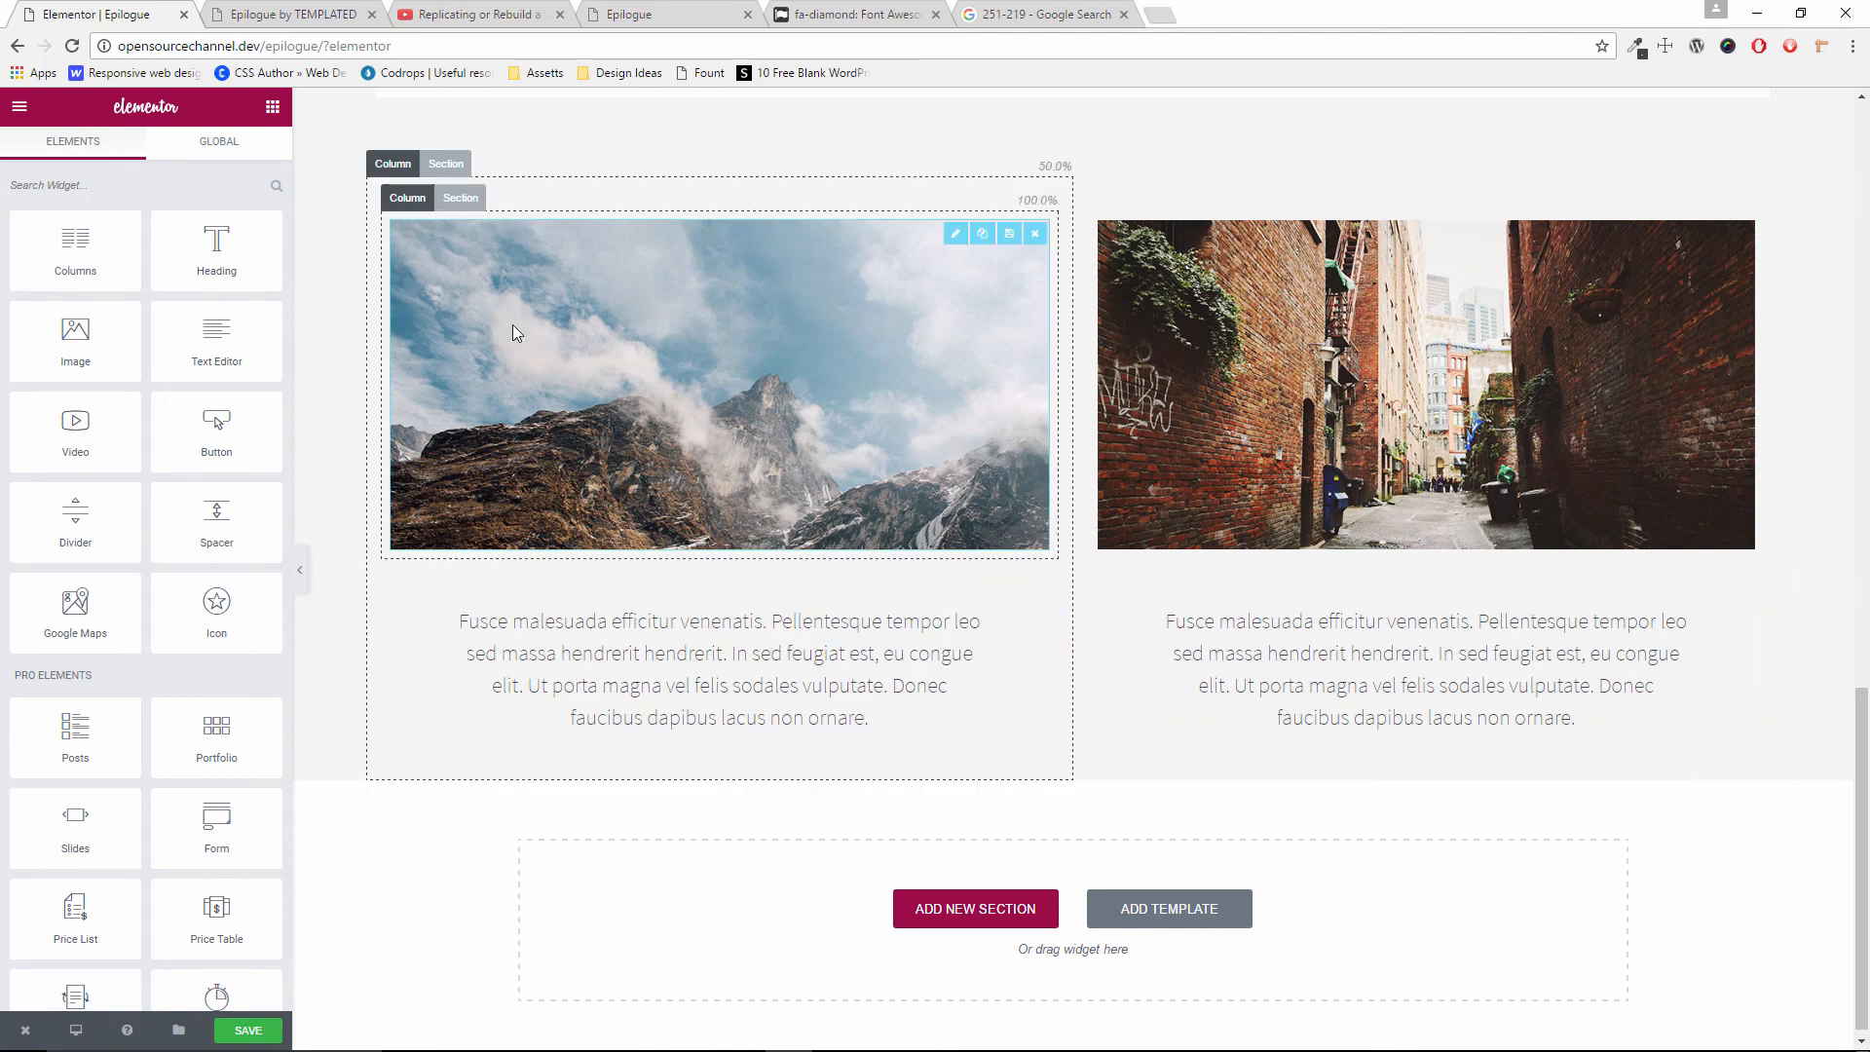
Give the inner section holding the mountain image a classic white background
left_click(455, 194)
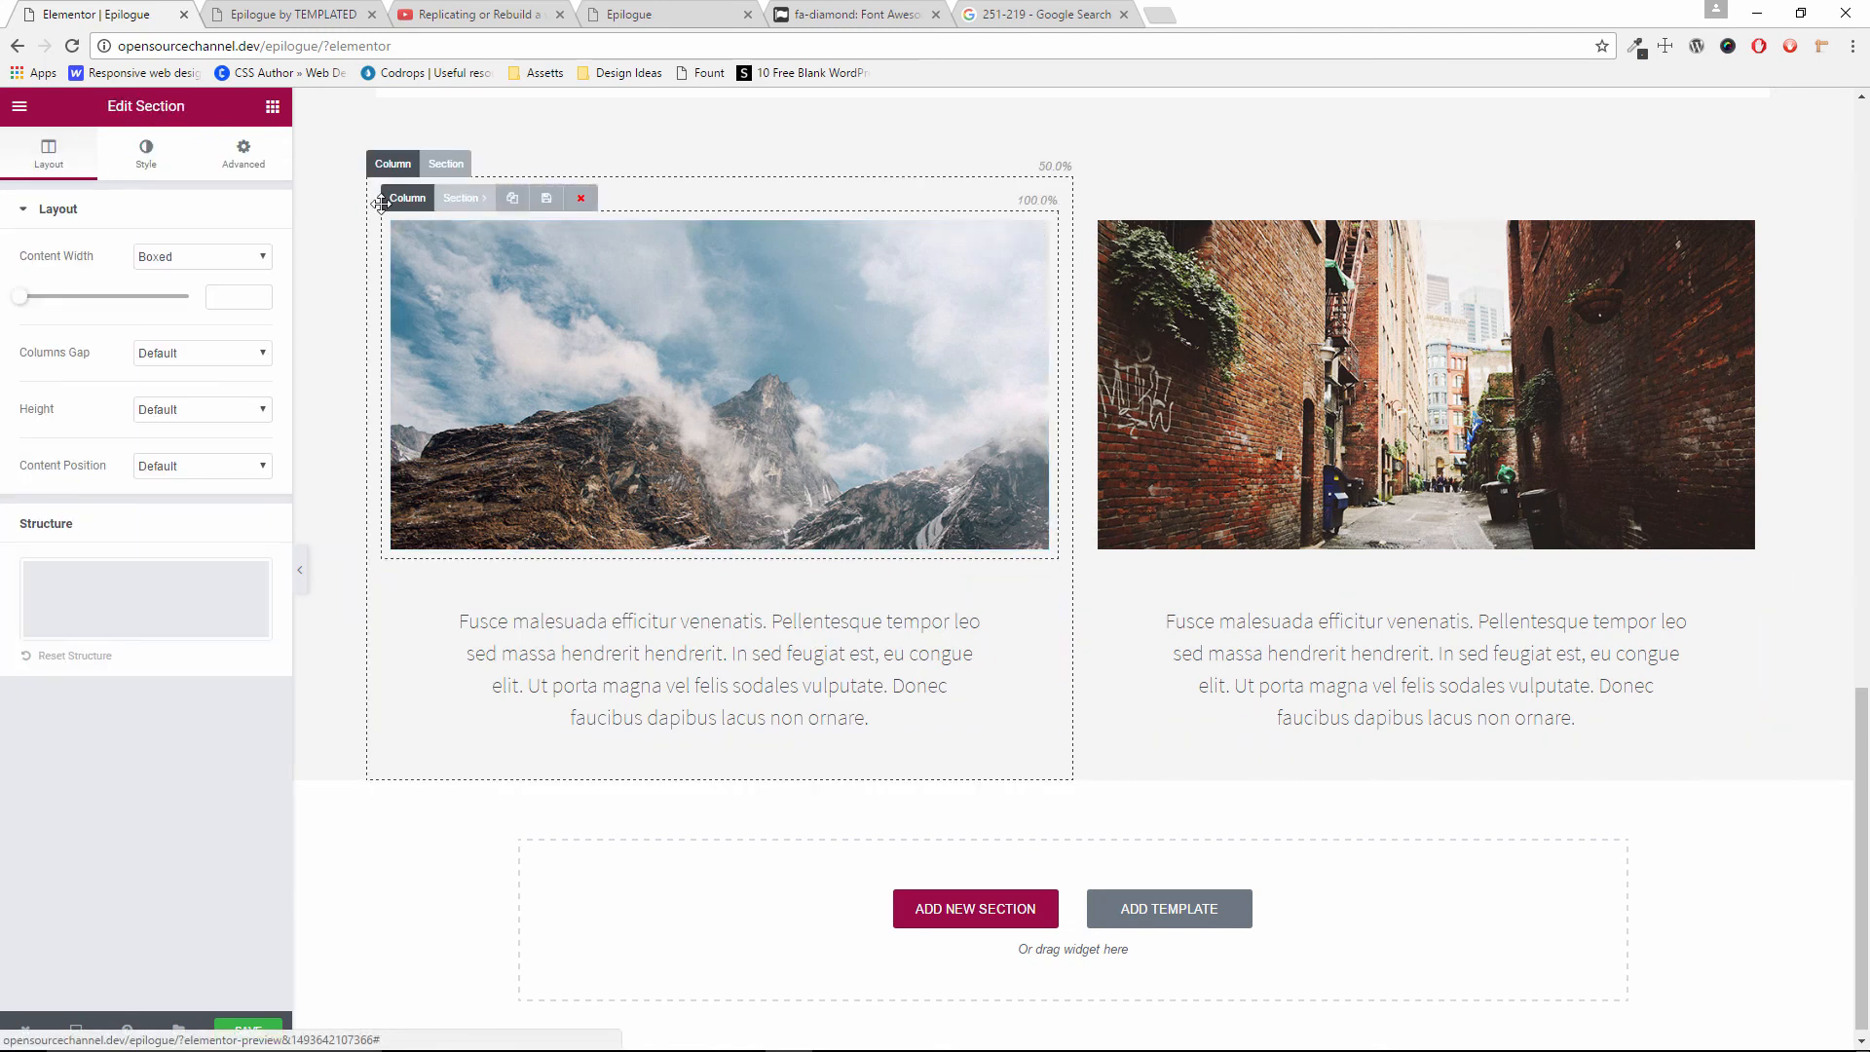
left_click(146, 151)
left_click(110, 277)
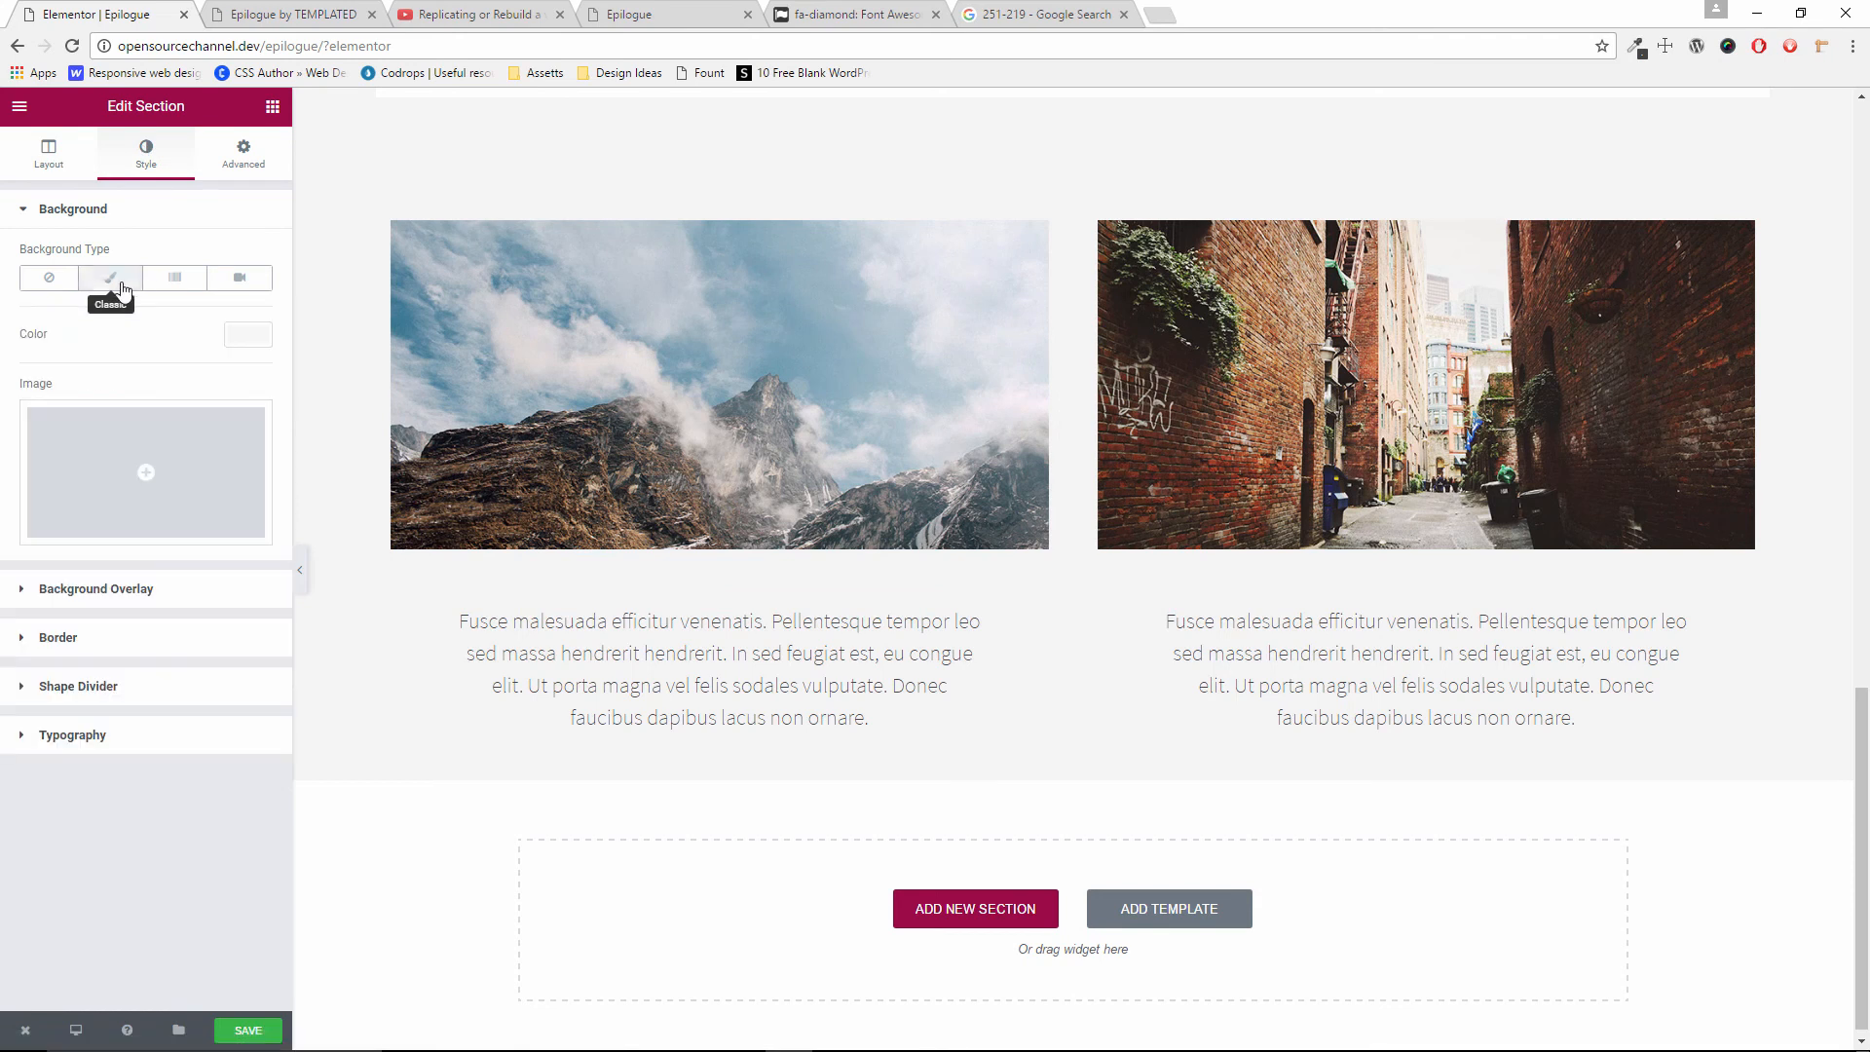
left_click(245, 335)
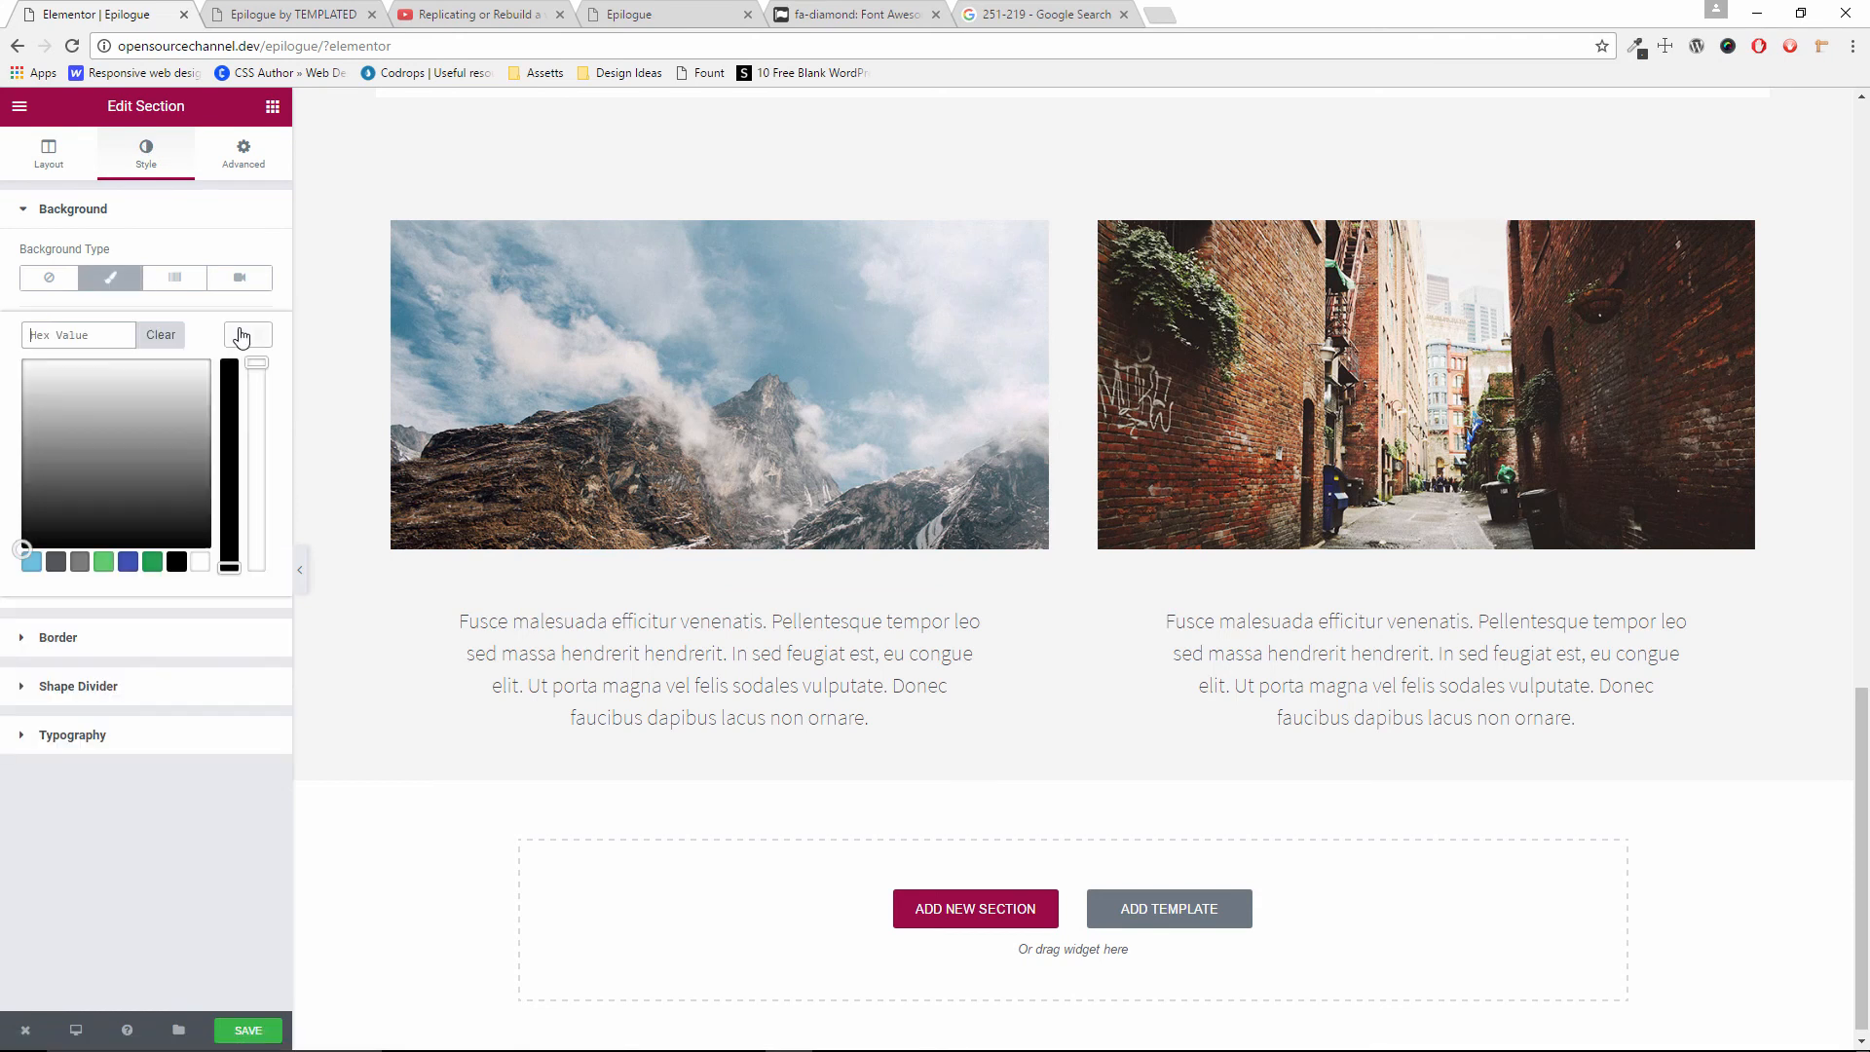
left_click(200, 563)
left_click(1204, 444)
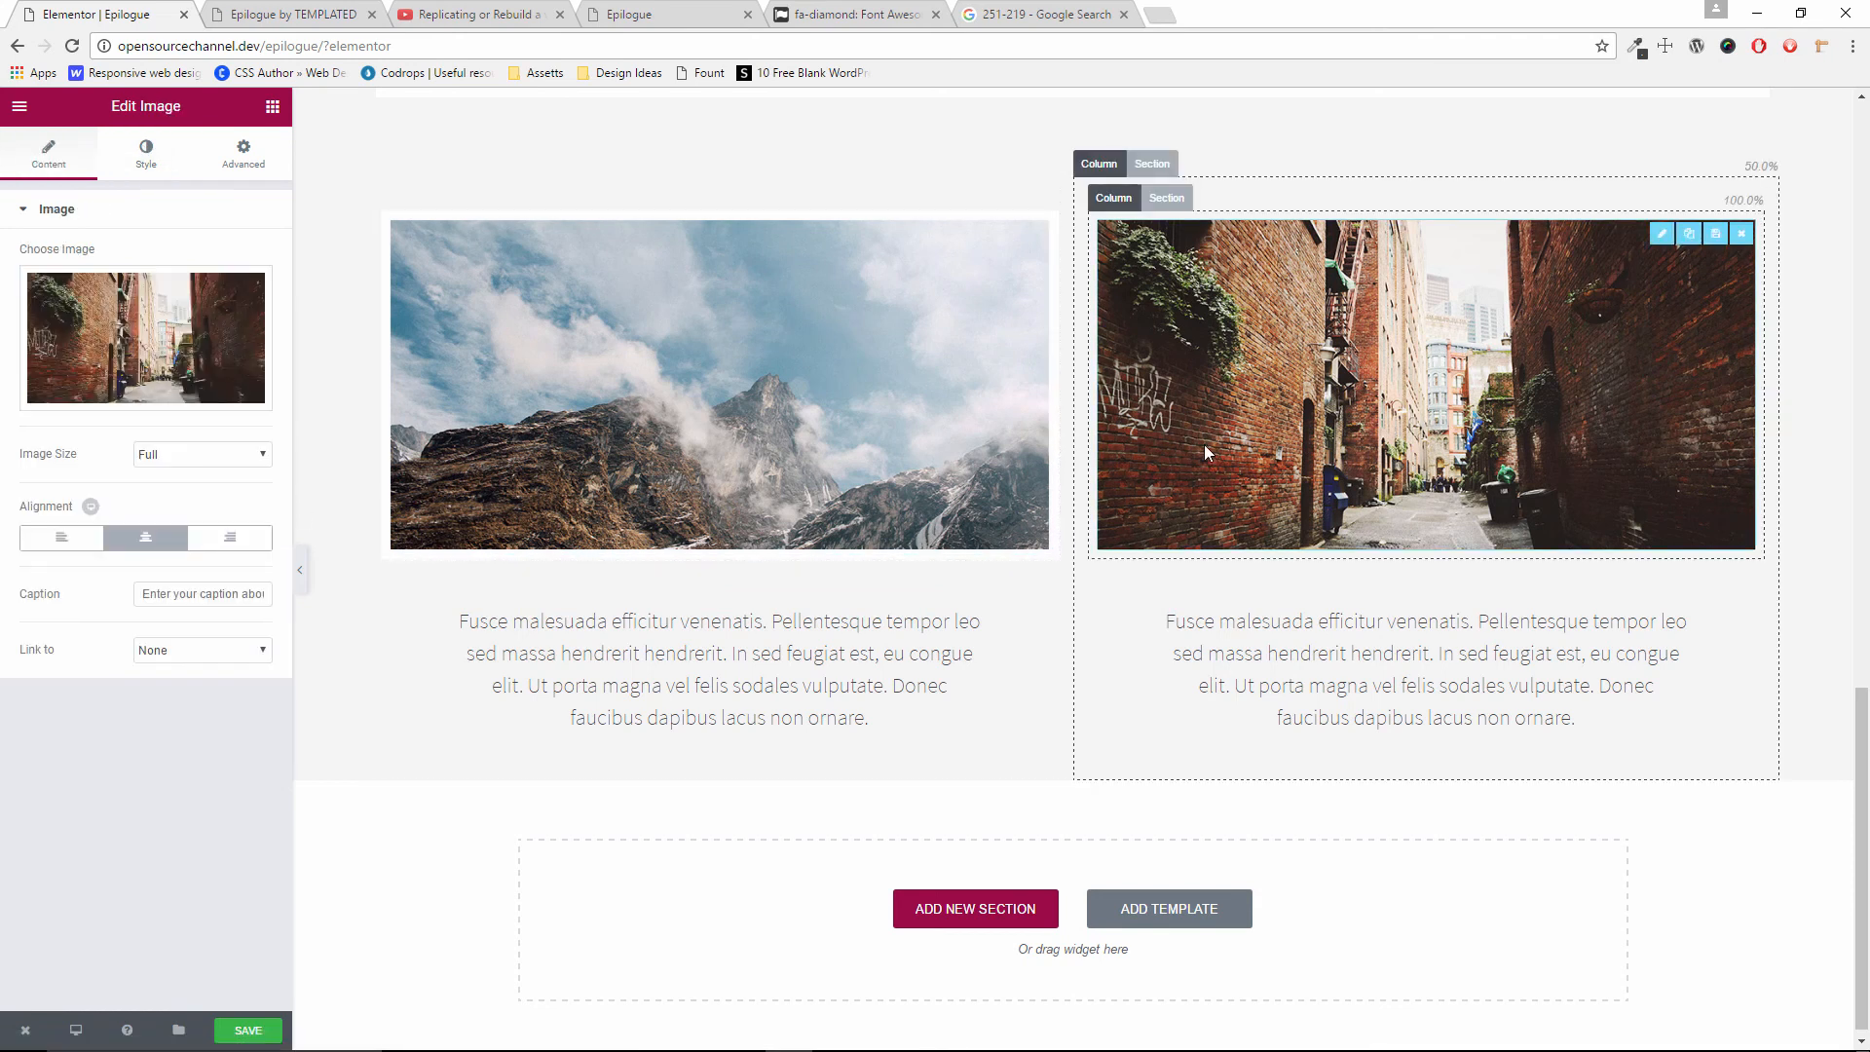
left_click(163, 168)
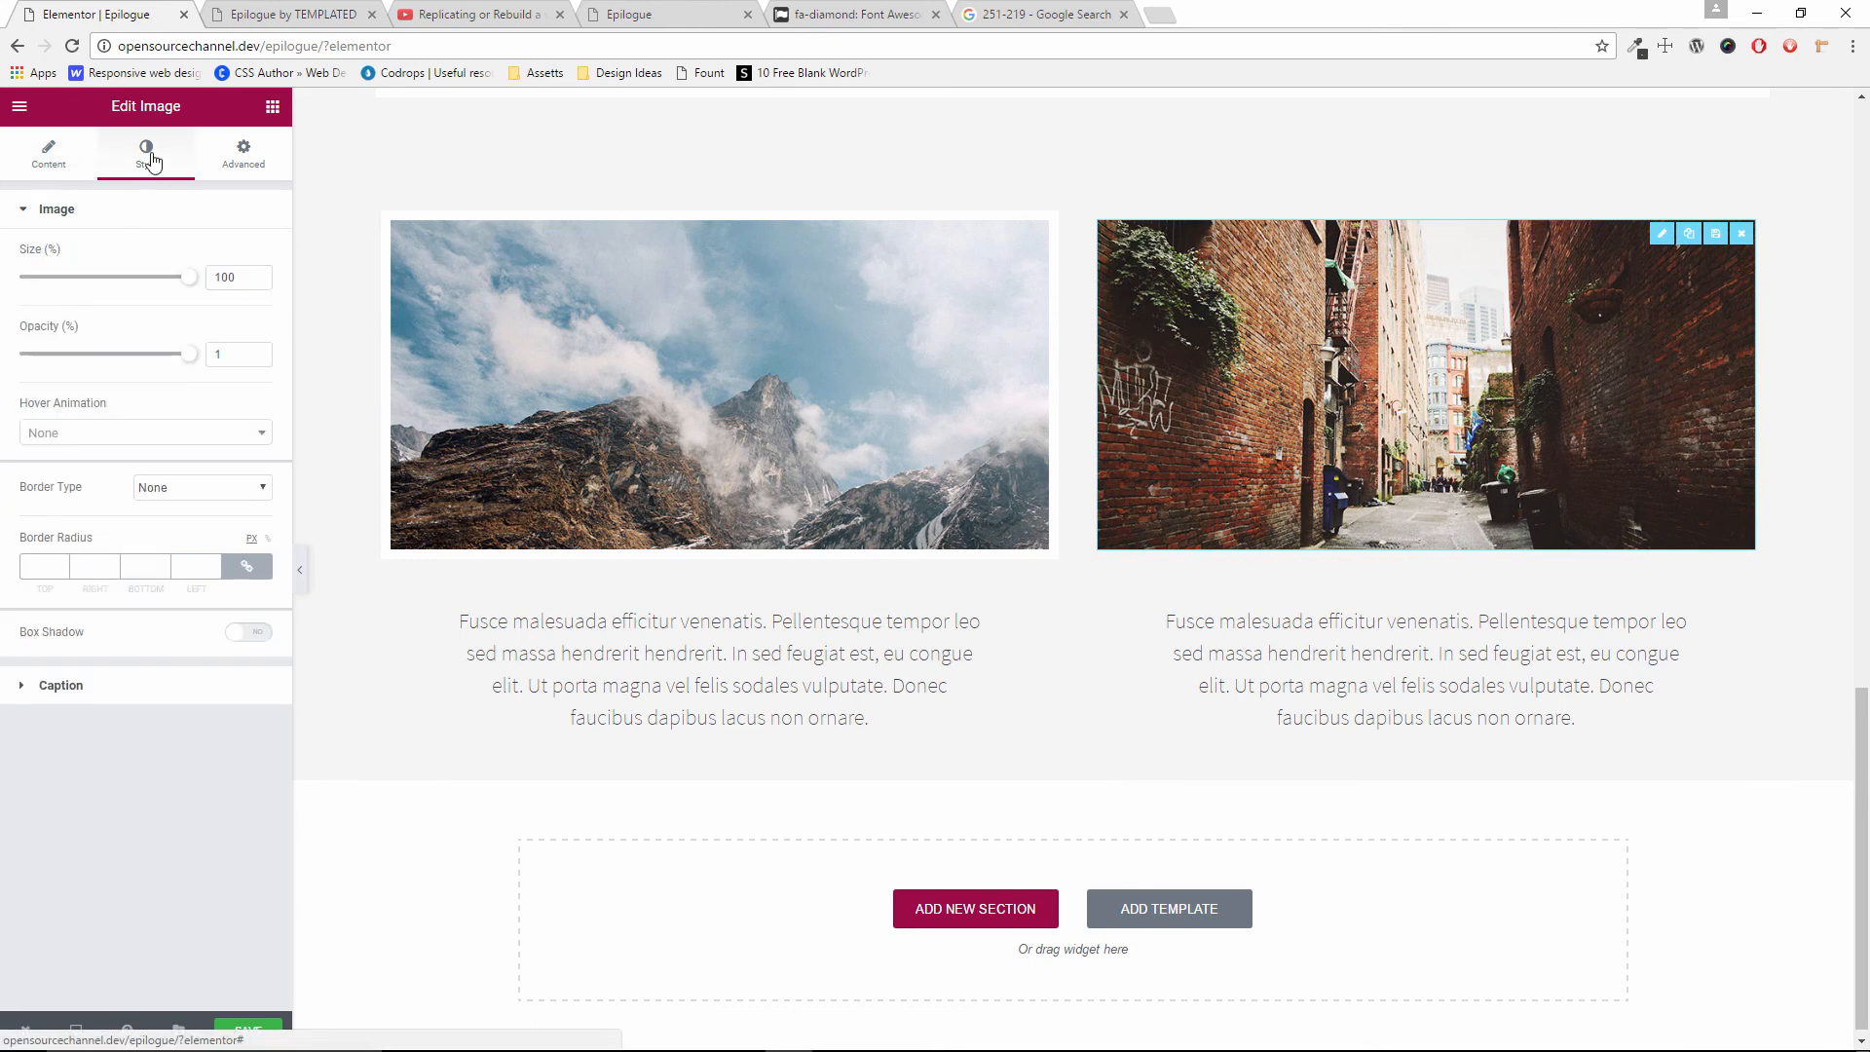
left_click(250, 159)
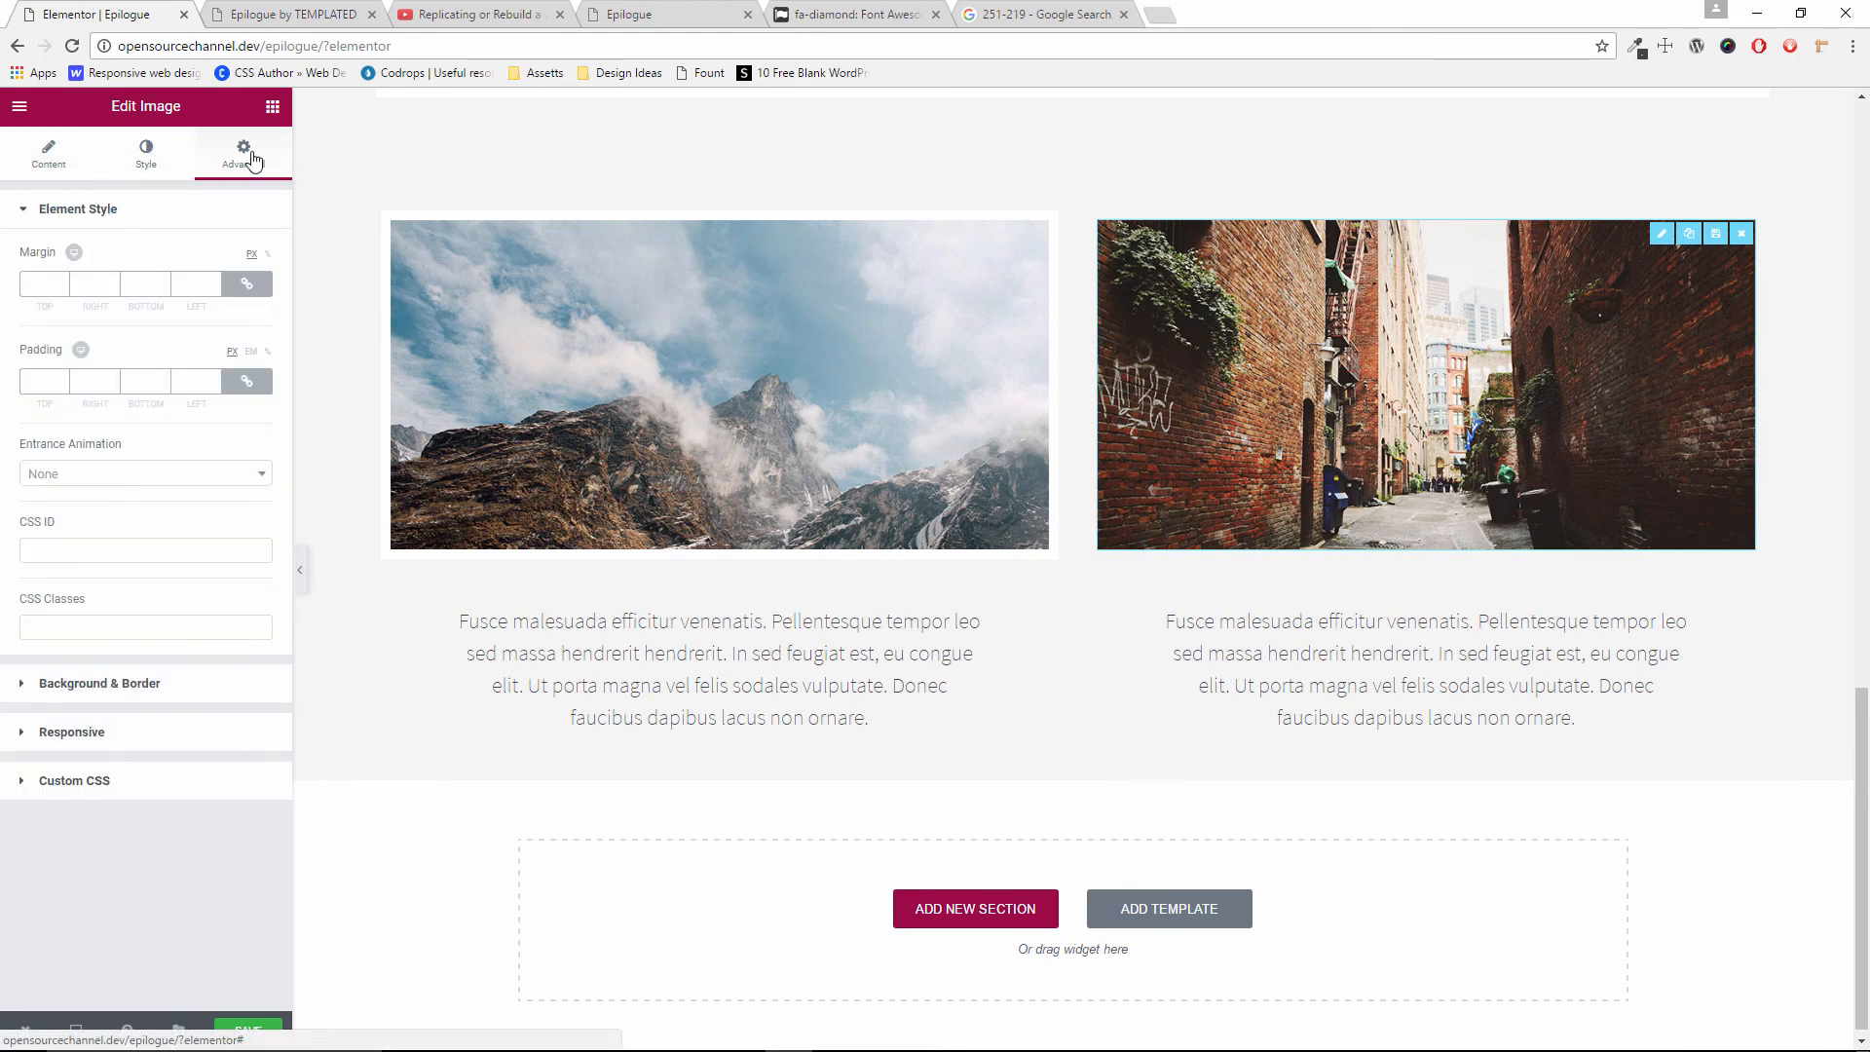
left_click(928, 510)
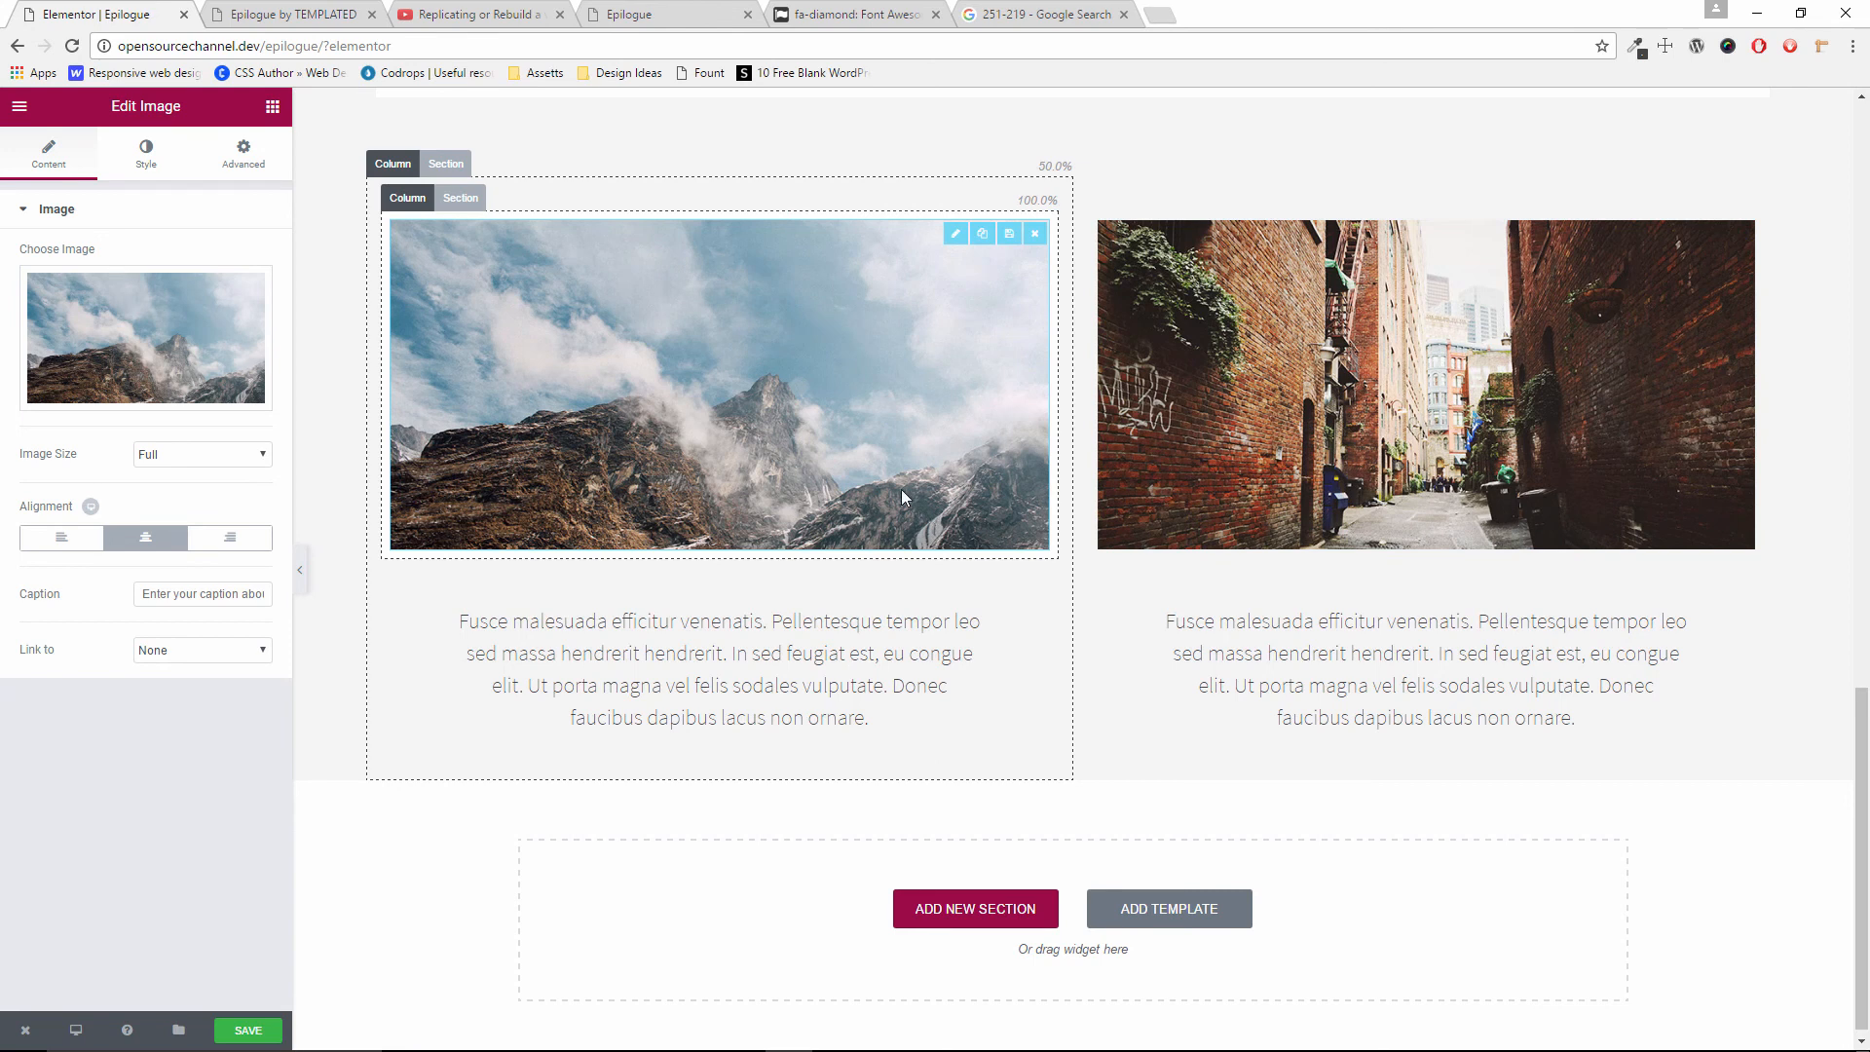
left_click(146, 154)
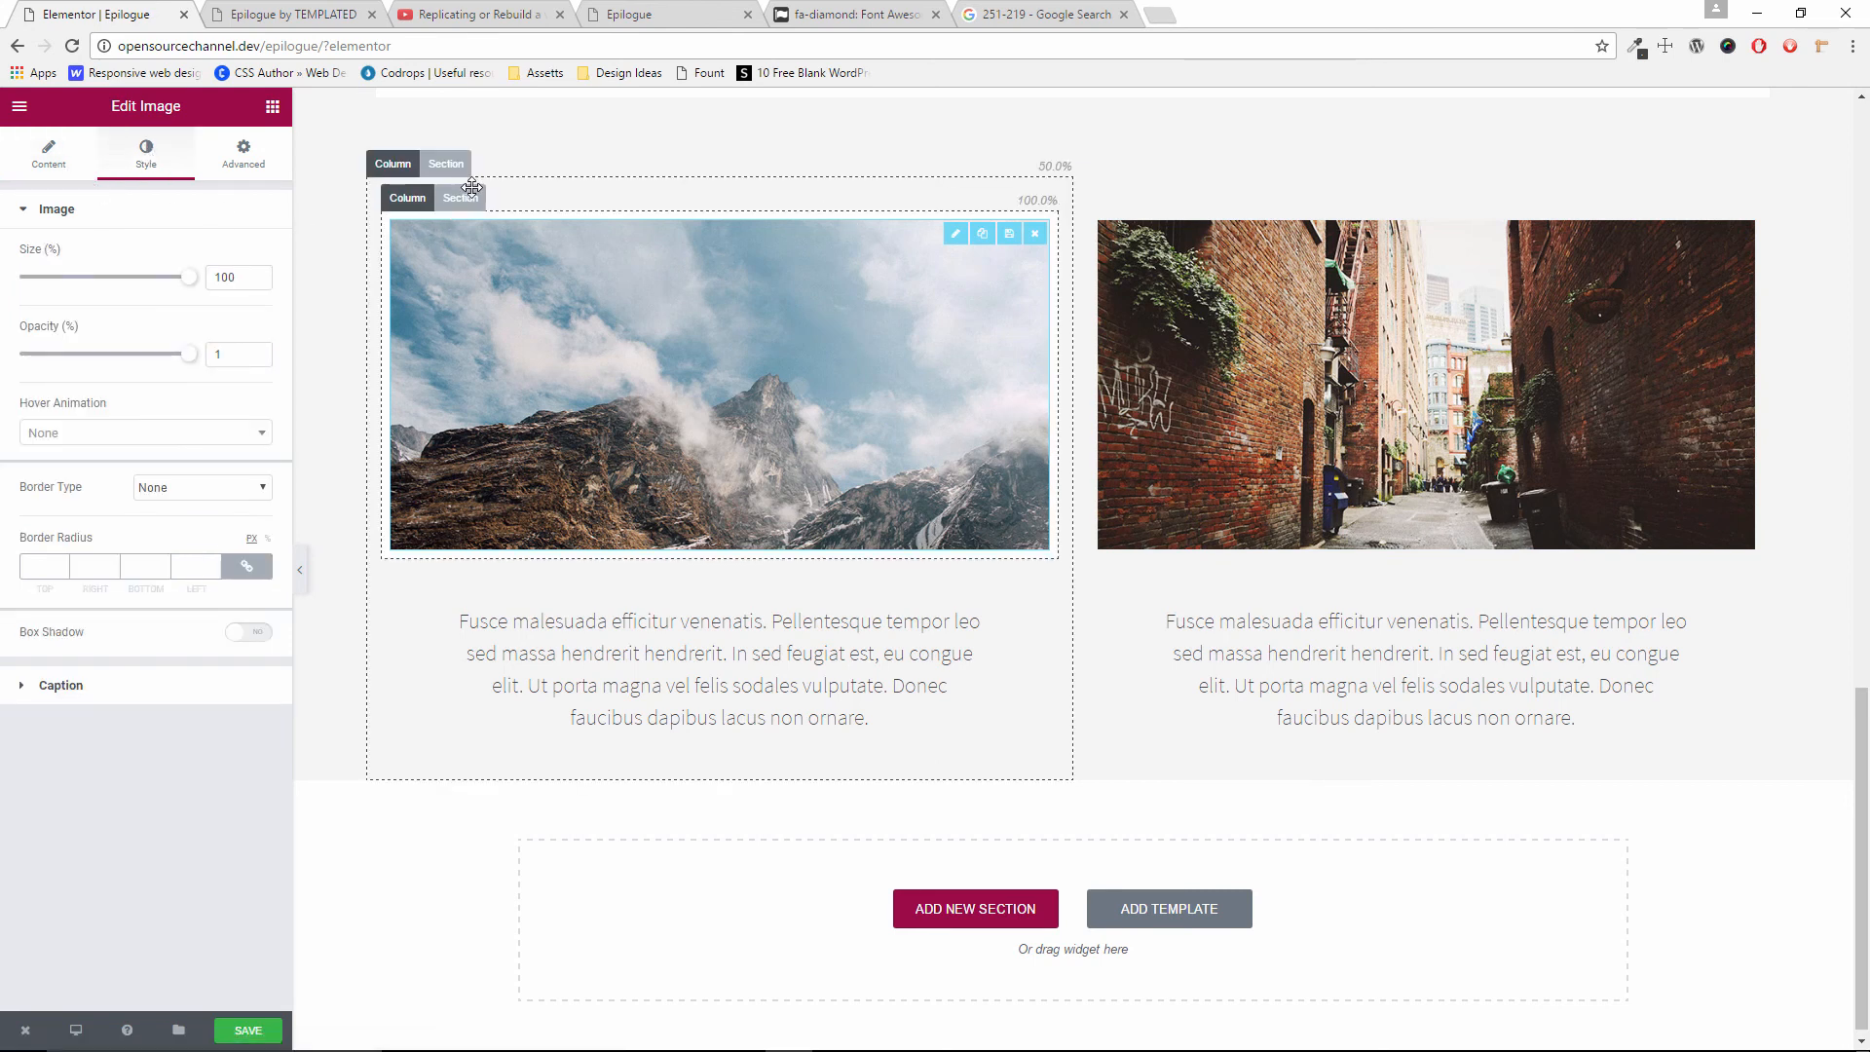
left_click(459, 199)
left_click(166, 158)
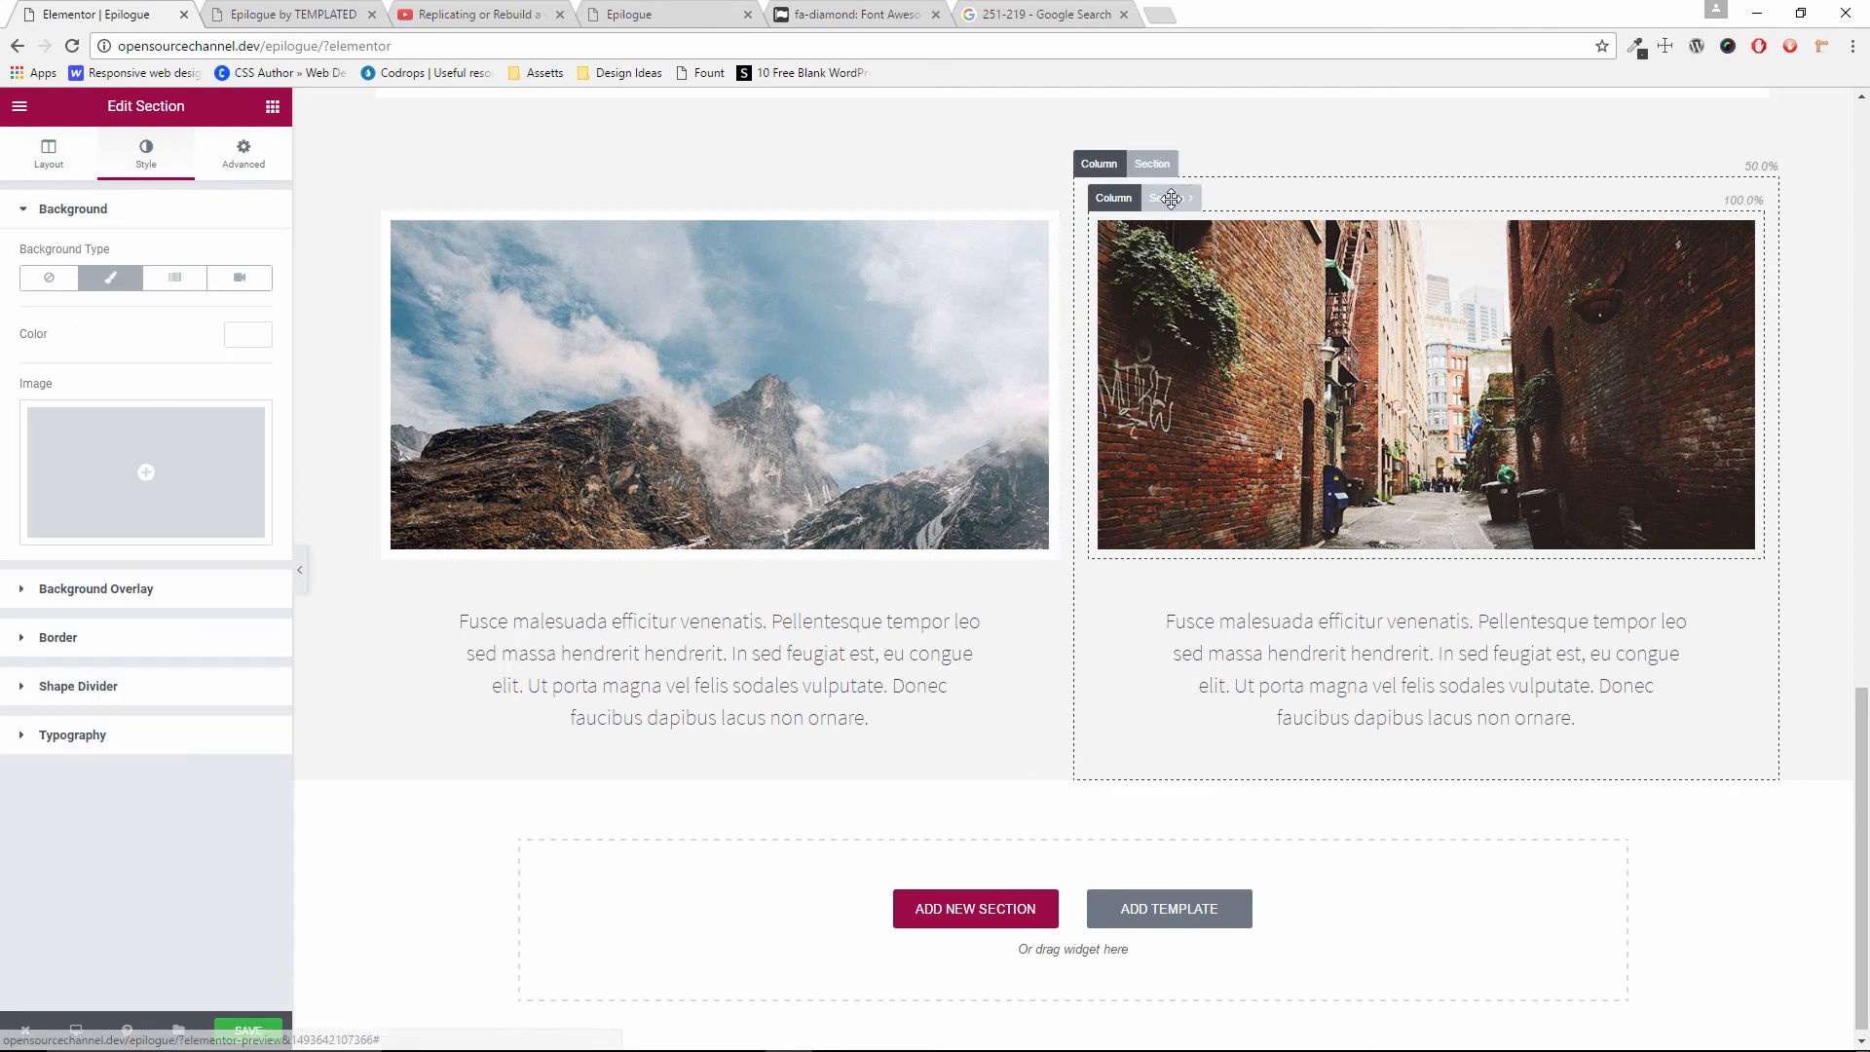
Give the inner section holding the alley image a classic background with the color #ffffff
left_click(1165, 199)
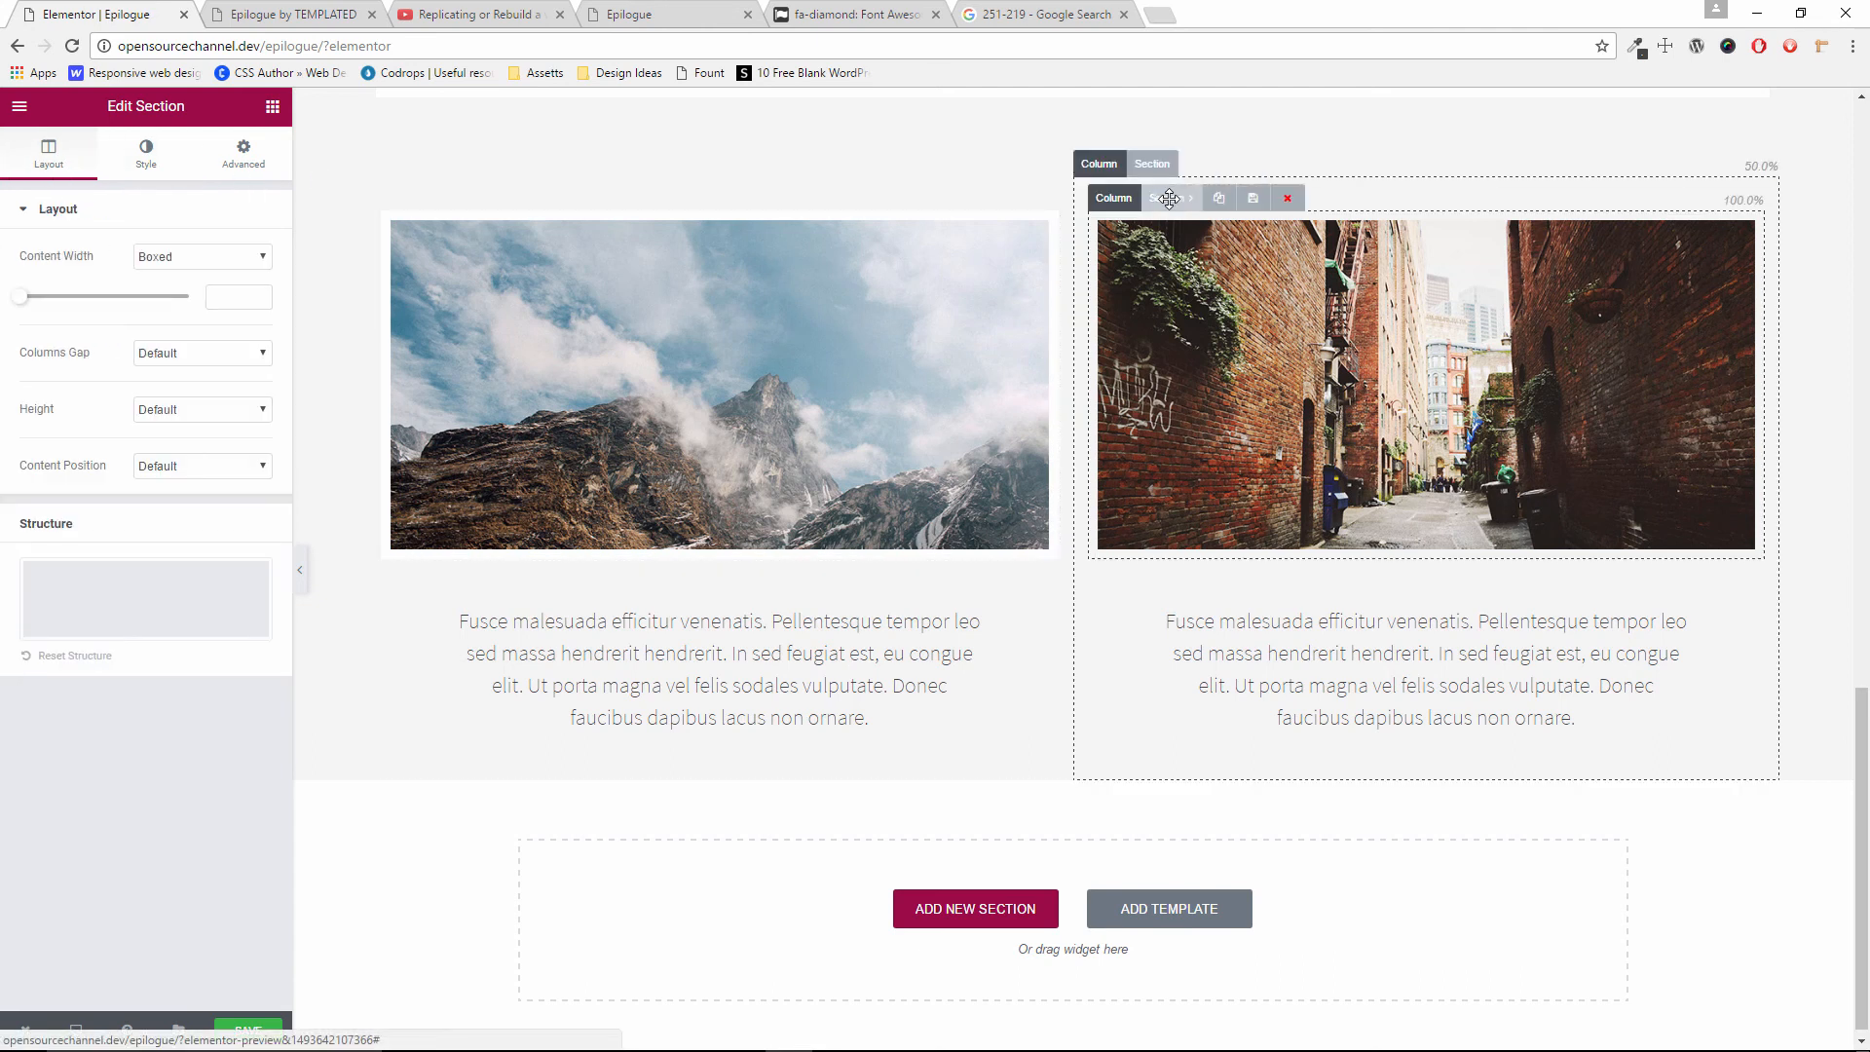
left_click(144, 161)
left_click(110, 278)
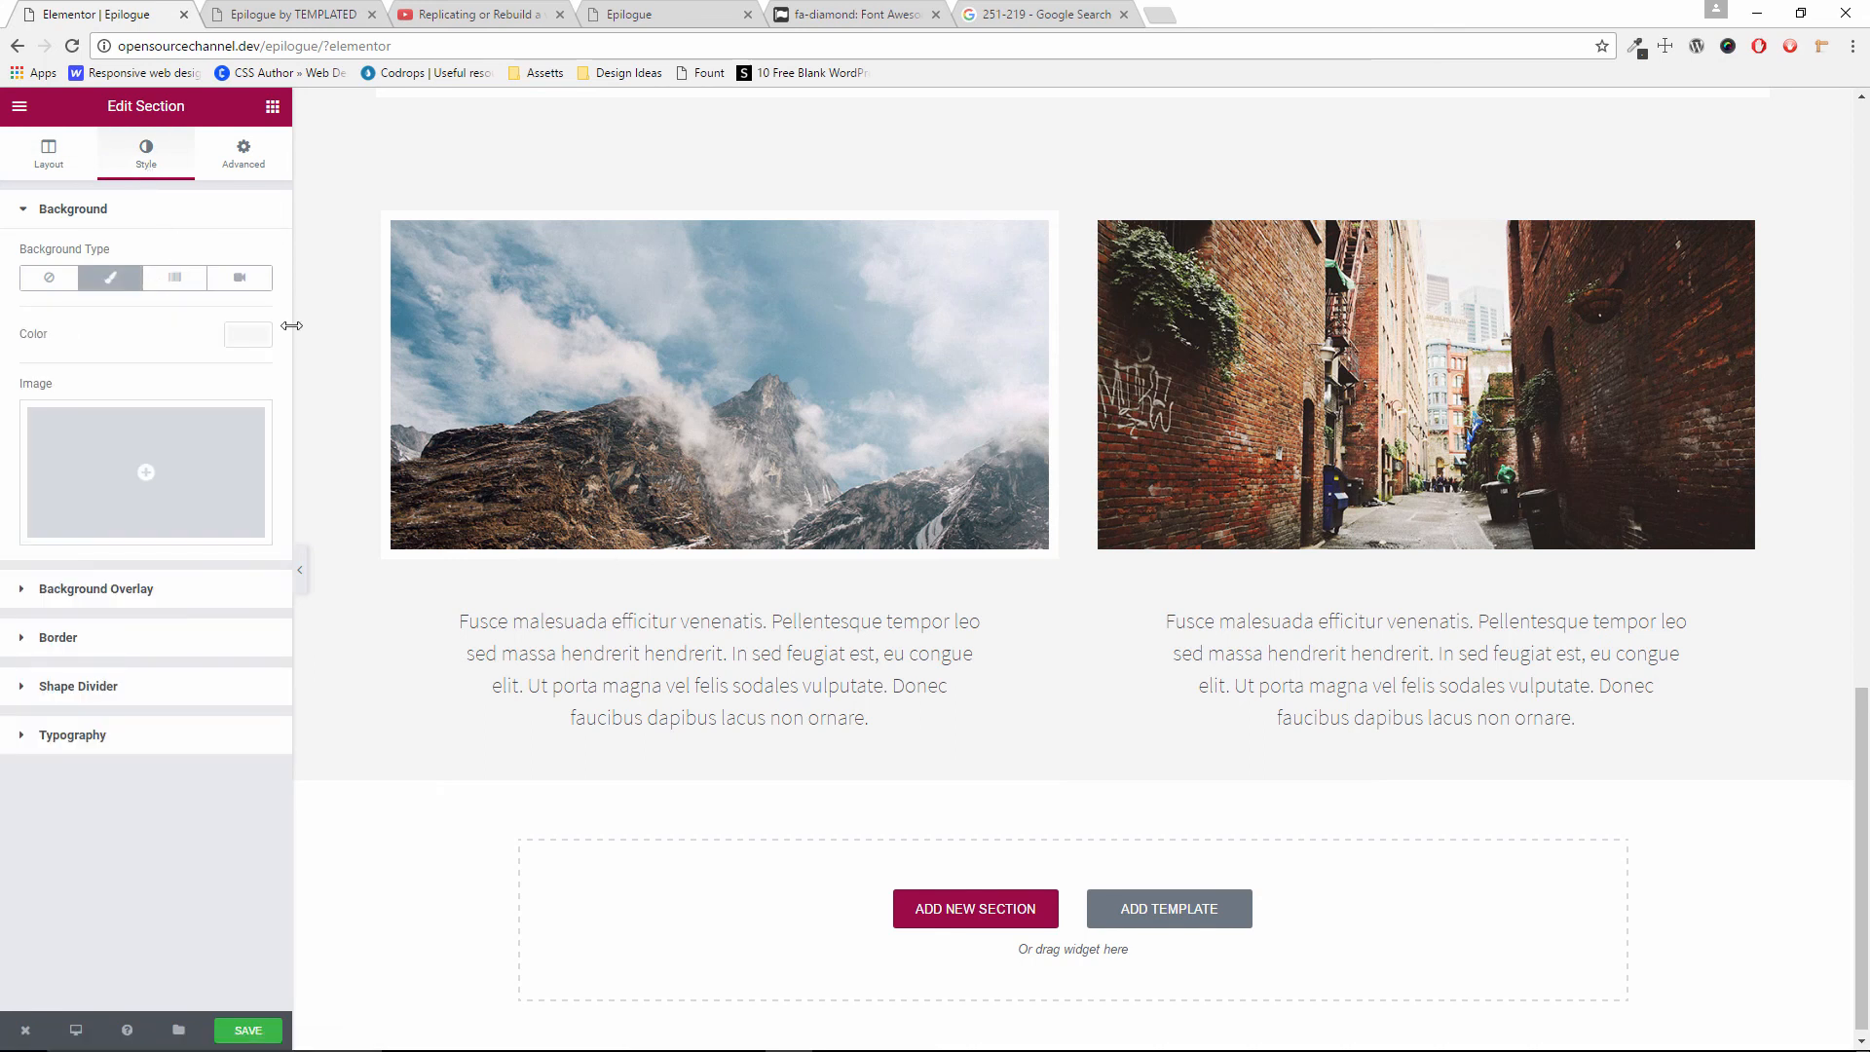
left_click(257, 339)
left_click(200, 563)
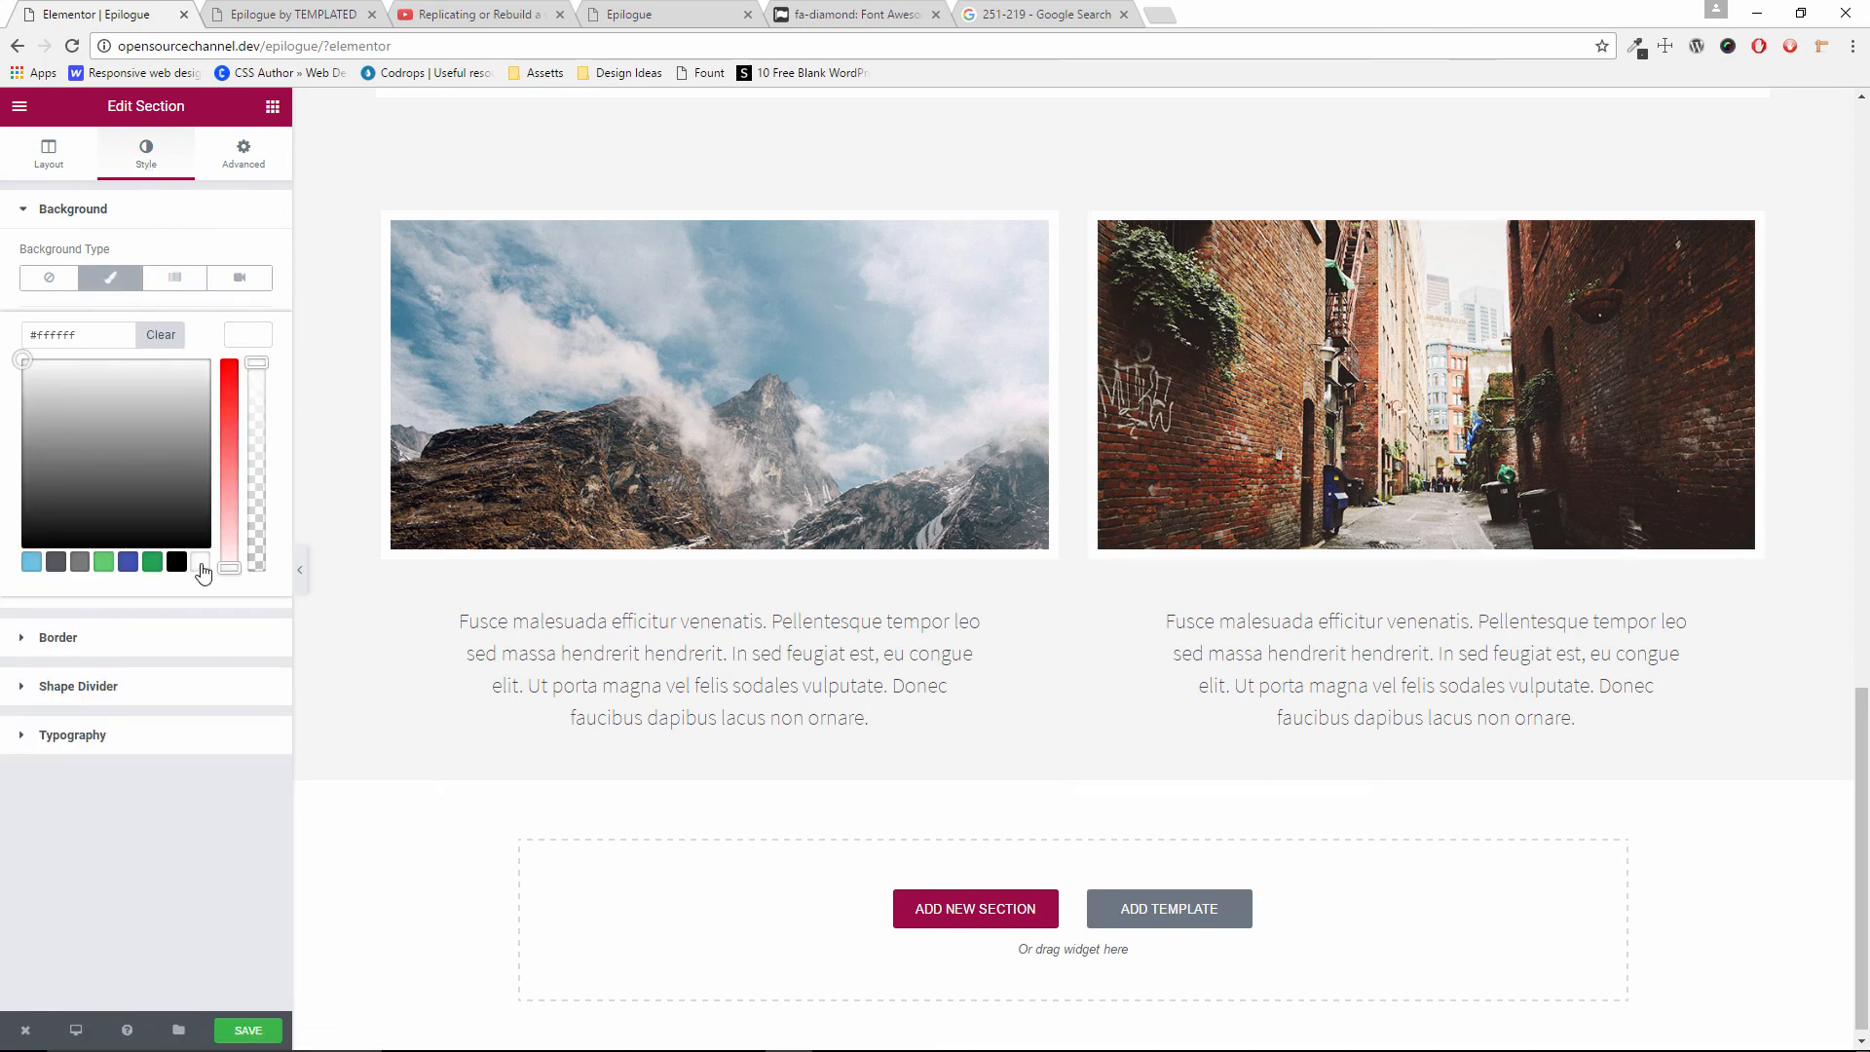
Compare with the reference page's image cards and move each paragraph into the white inner section beneath its image
left_click(938, 372)
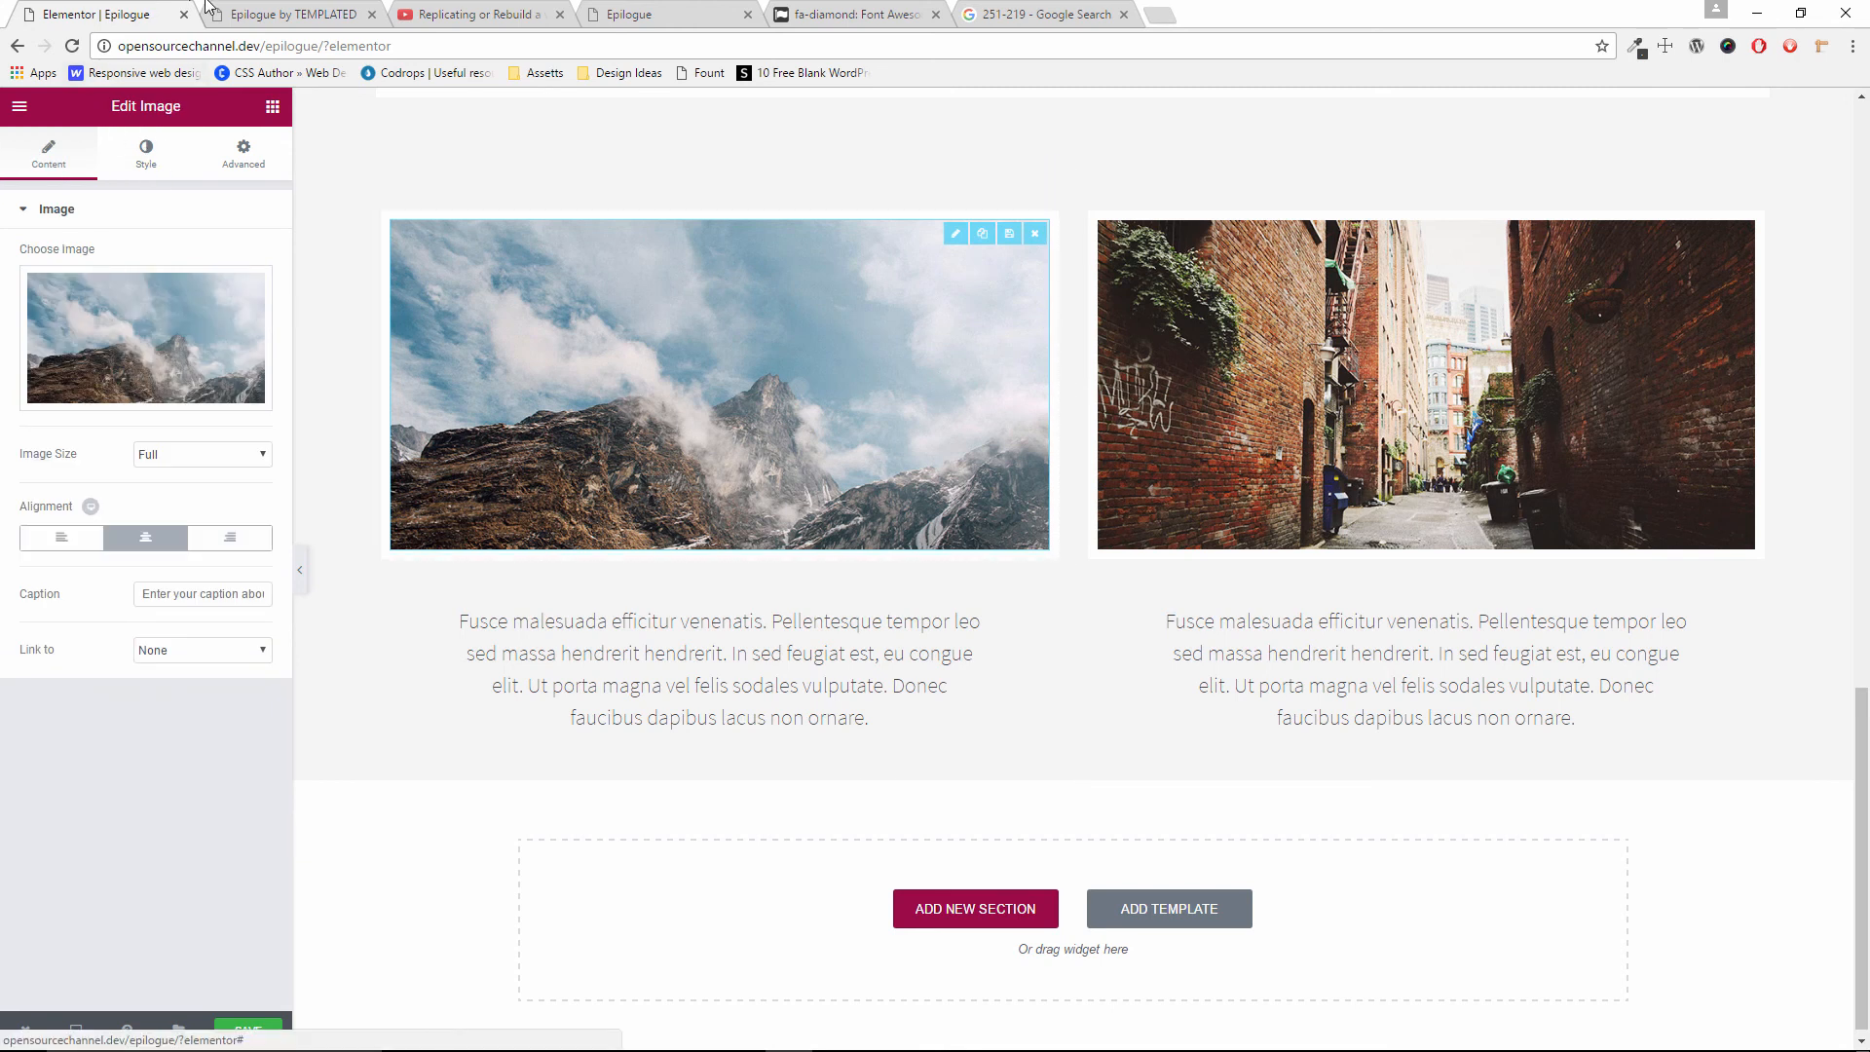
left_click(247, 13)
scroll(621, 563, "up", 3)
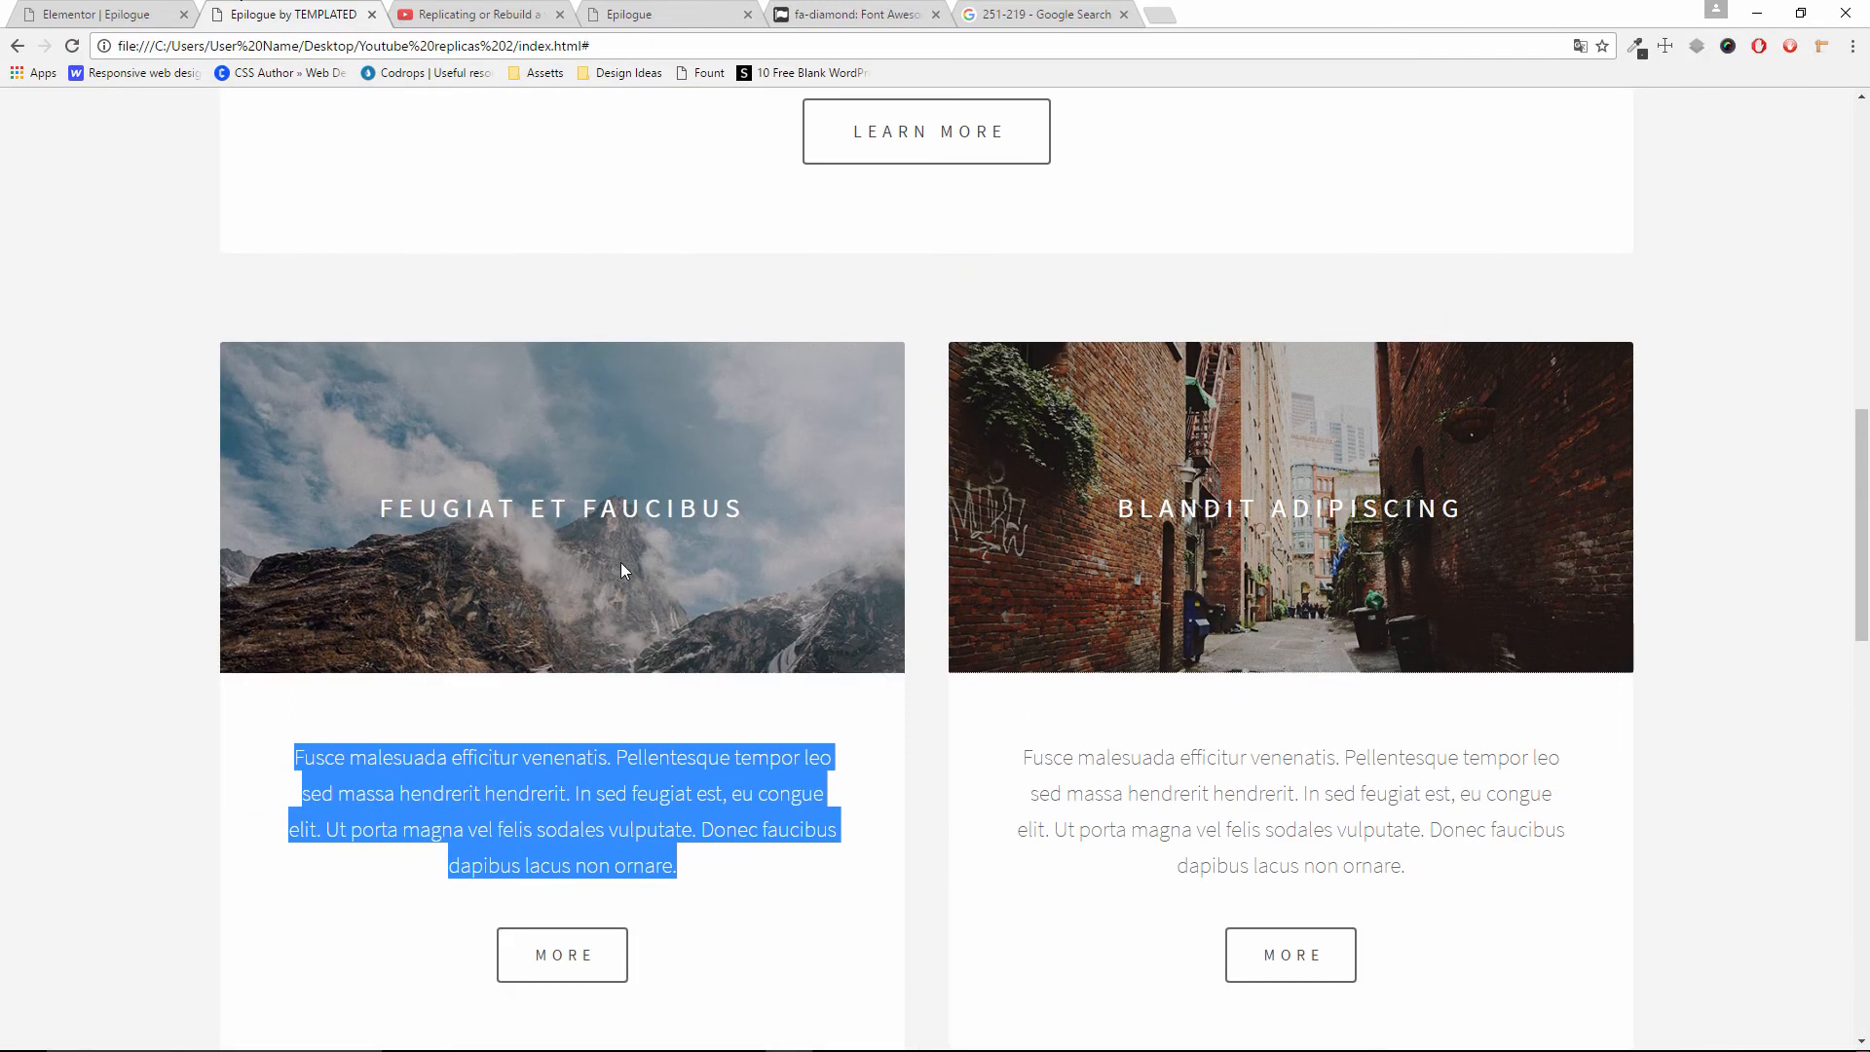
scroll(622, 563, "down", 1)
left_click(121, 9)
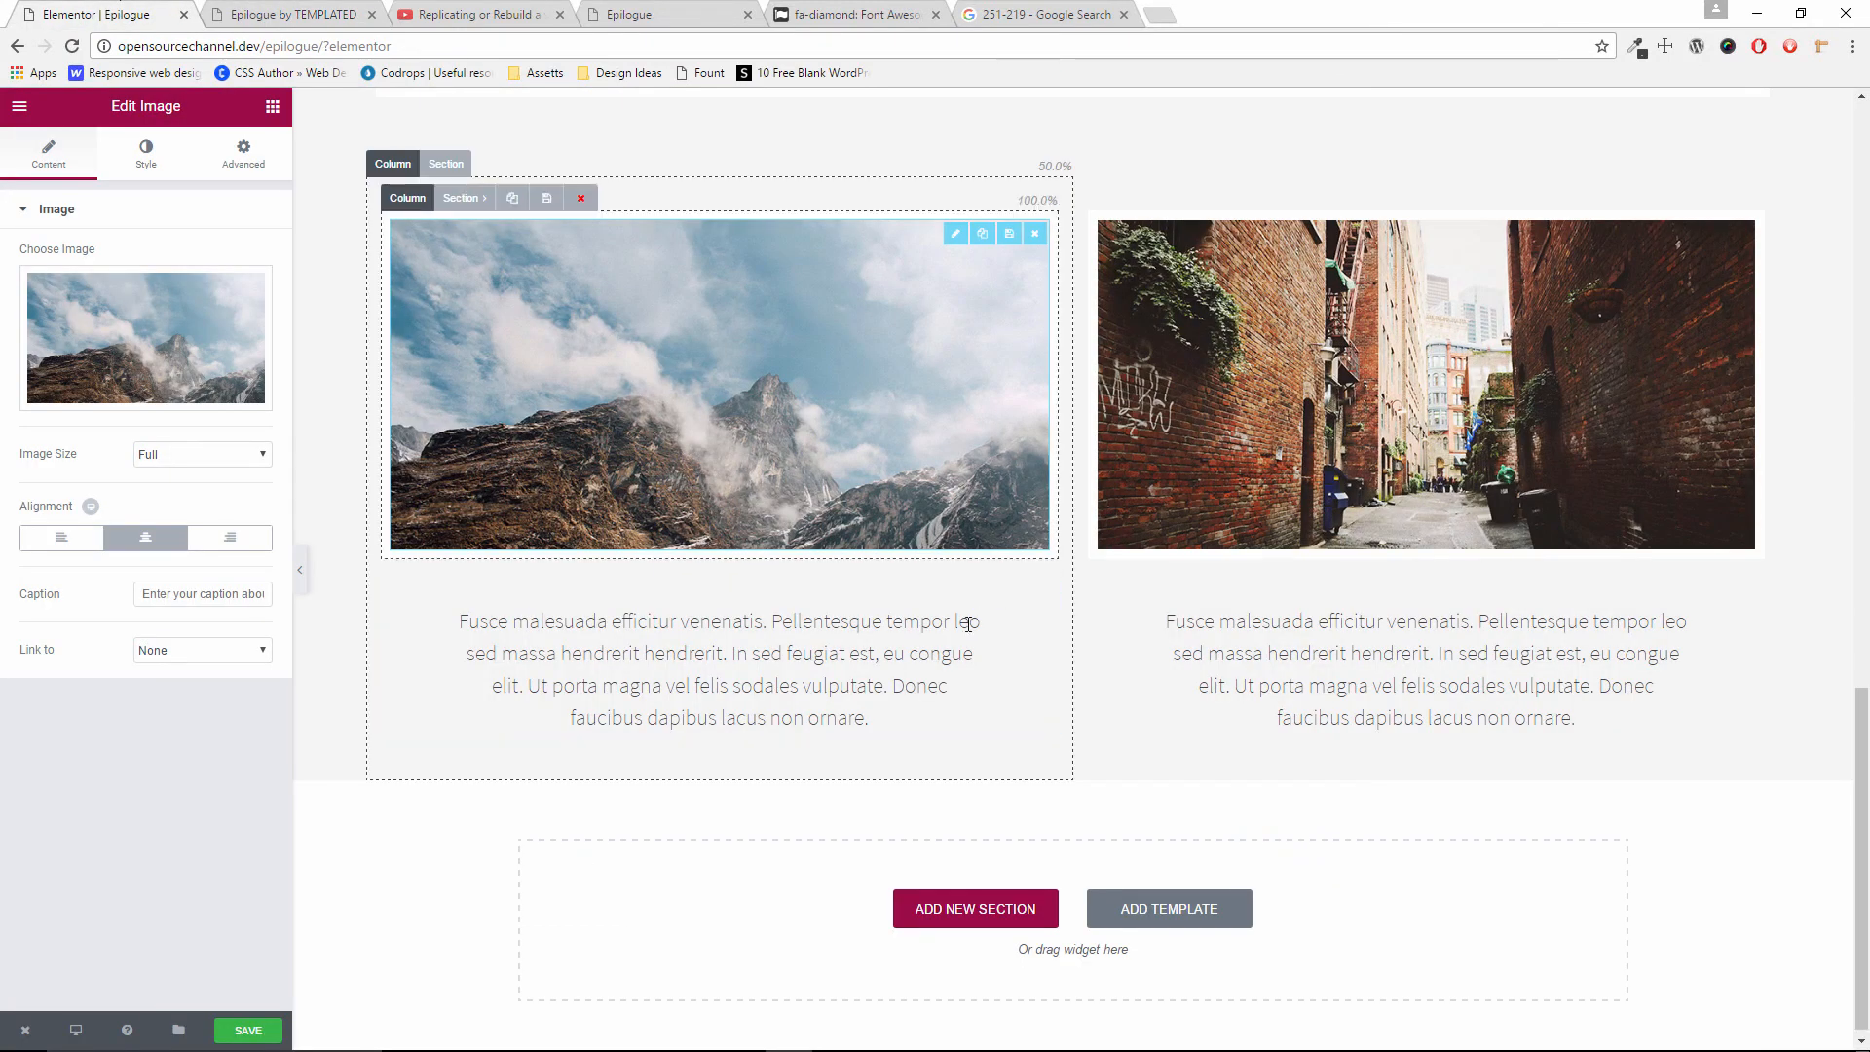
left_click(912, 665)
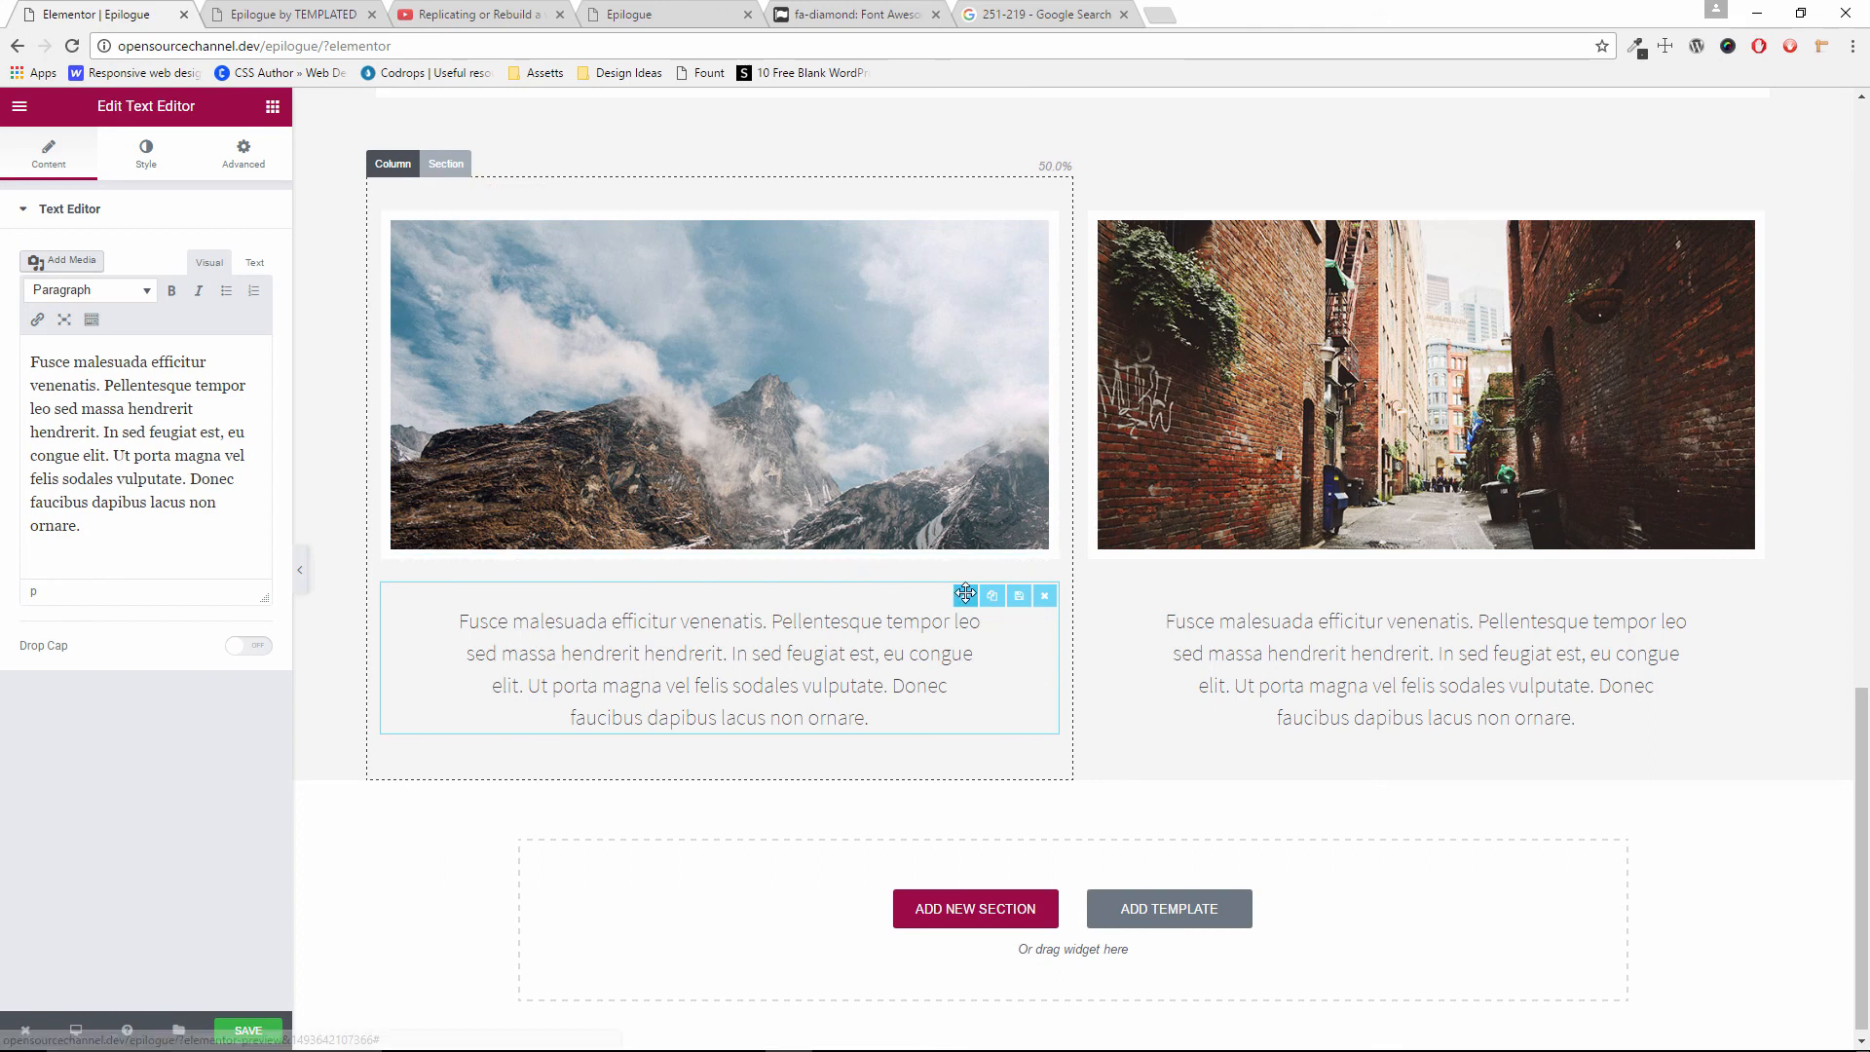
left_click_drag(964, 595, 961, 275)
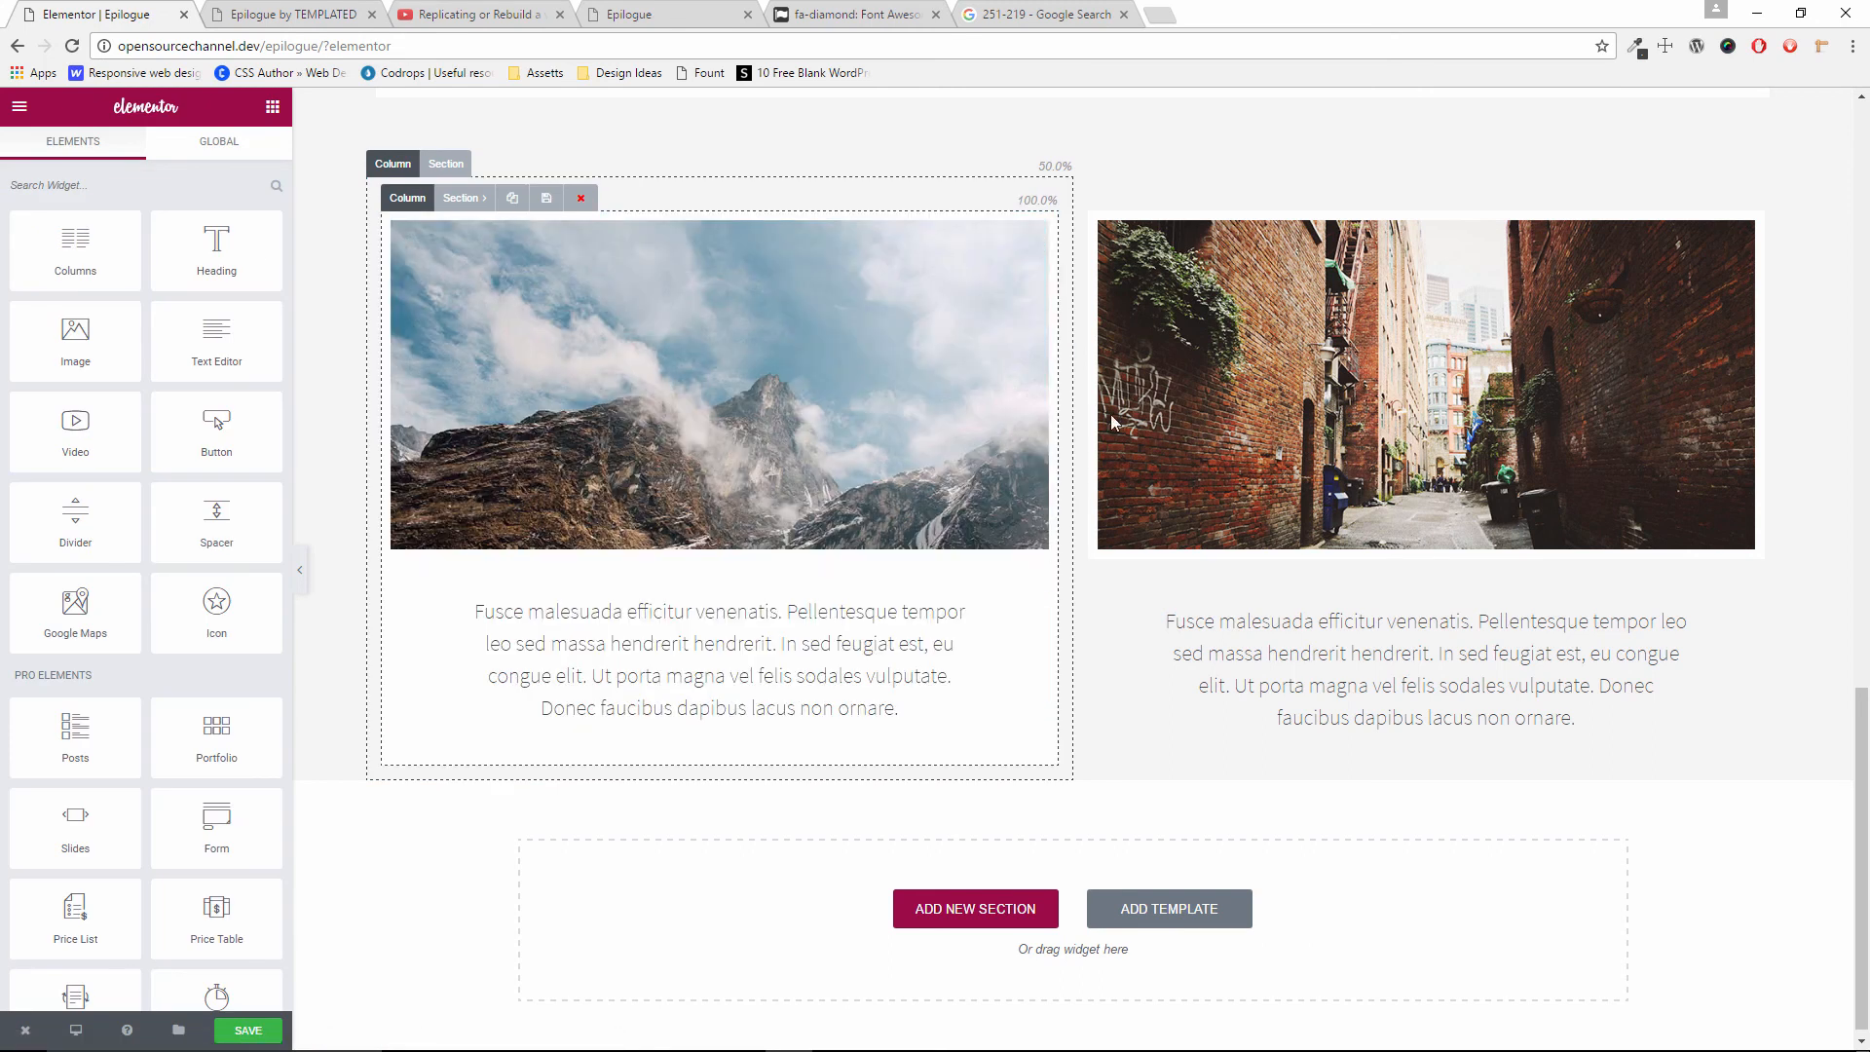
left_click_drag(1659, 611, 1661, 275)
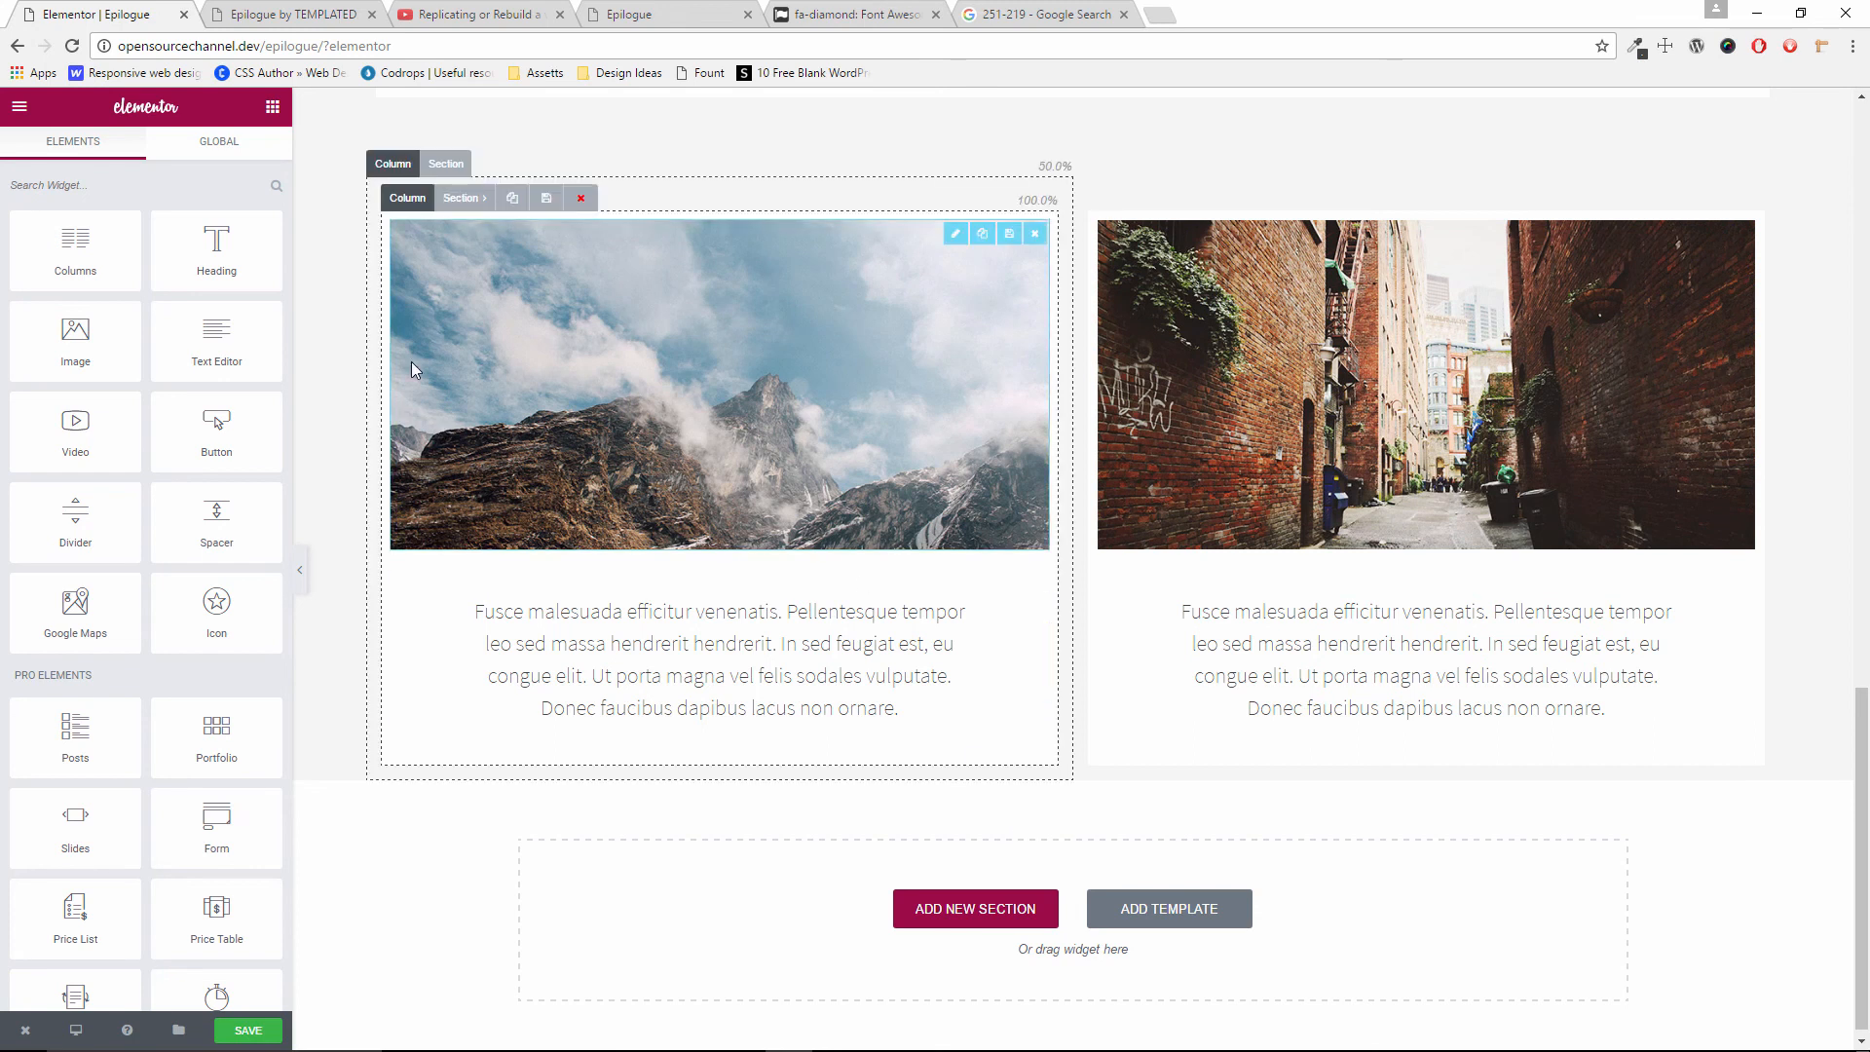
Check the cards' MORE buttons on the reference page and duplicate the LEARN MORE button under MAGNA PORTA MAXIMUS
left_click(321, 14)
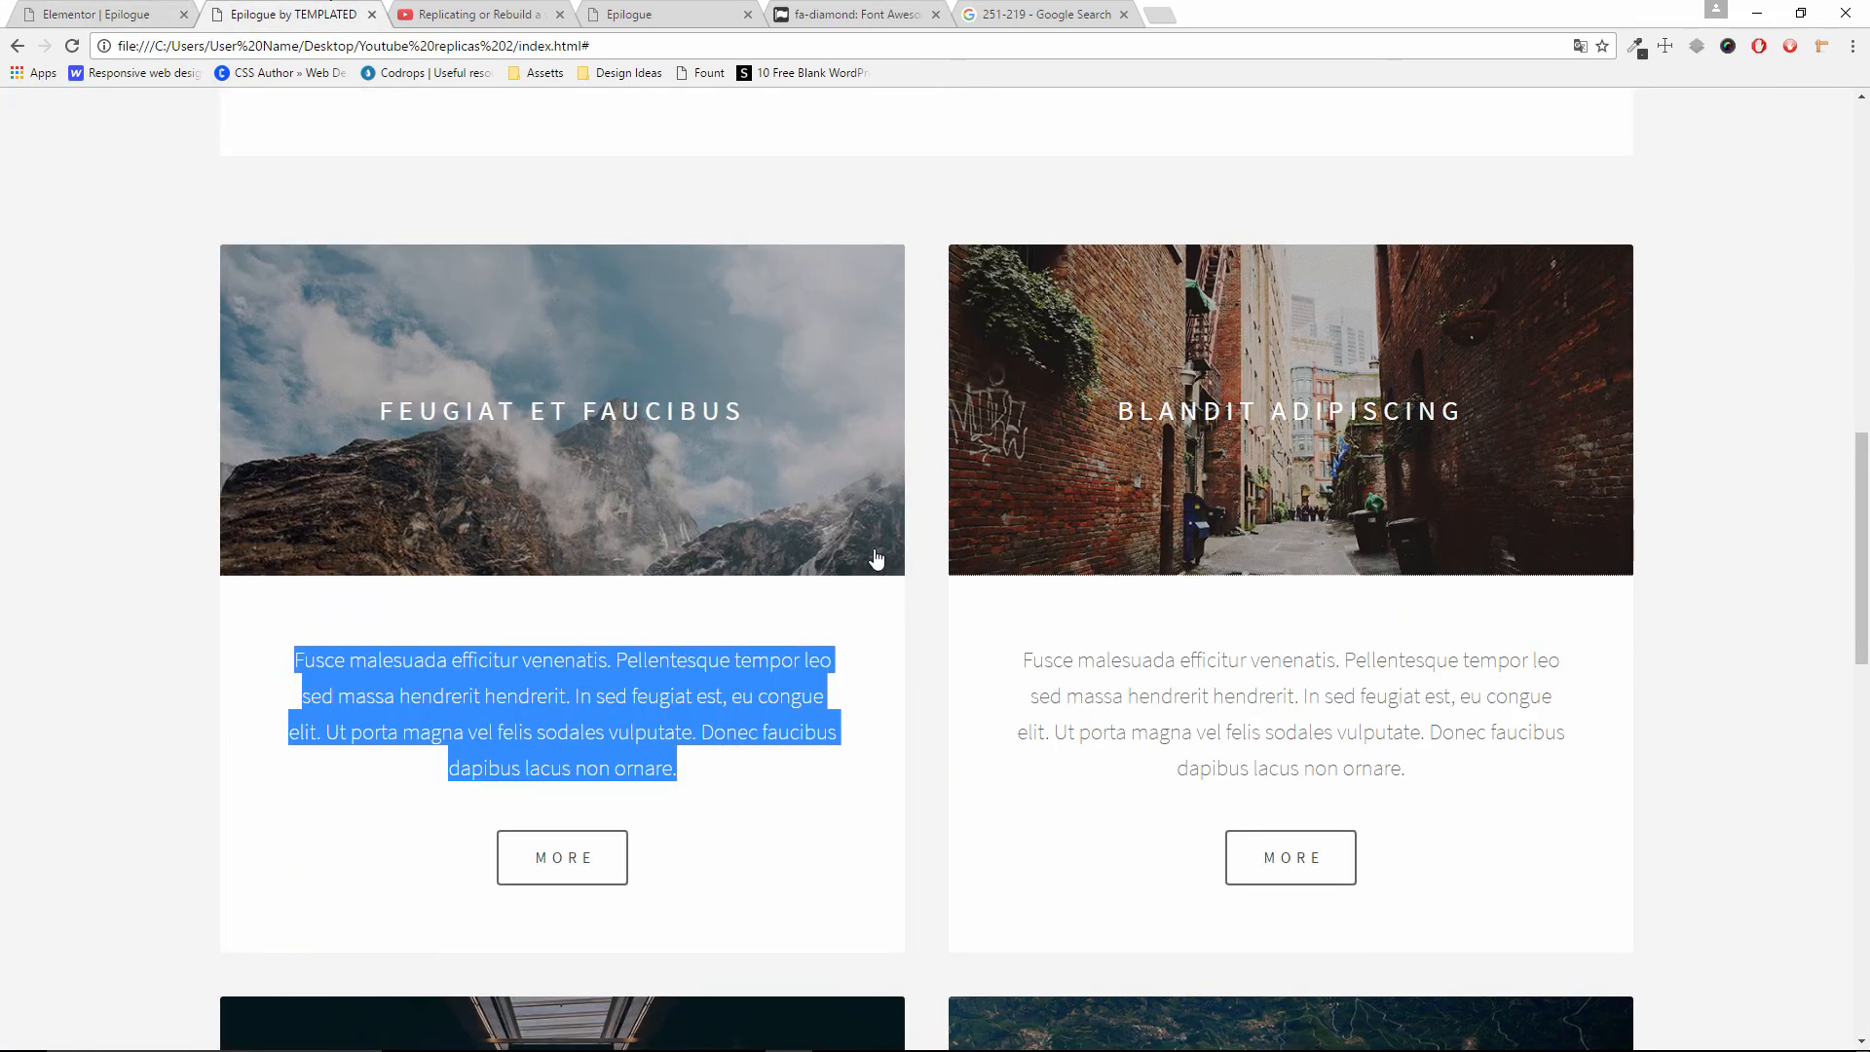
scroll(875, 558, "down", 2)
left_click(78, 10)
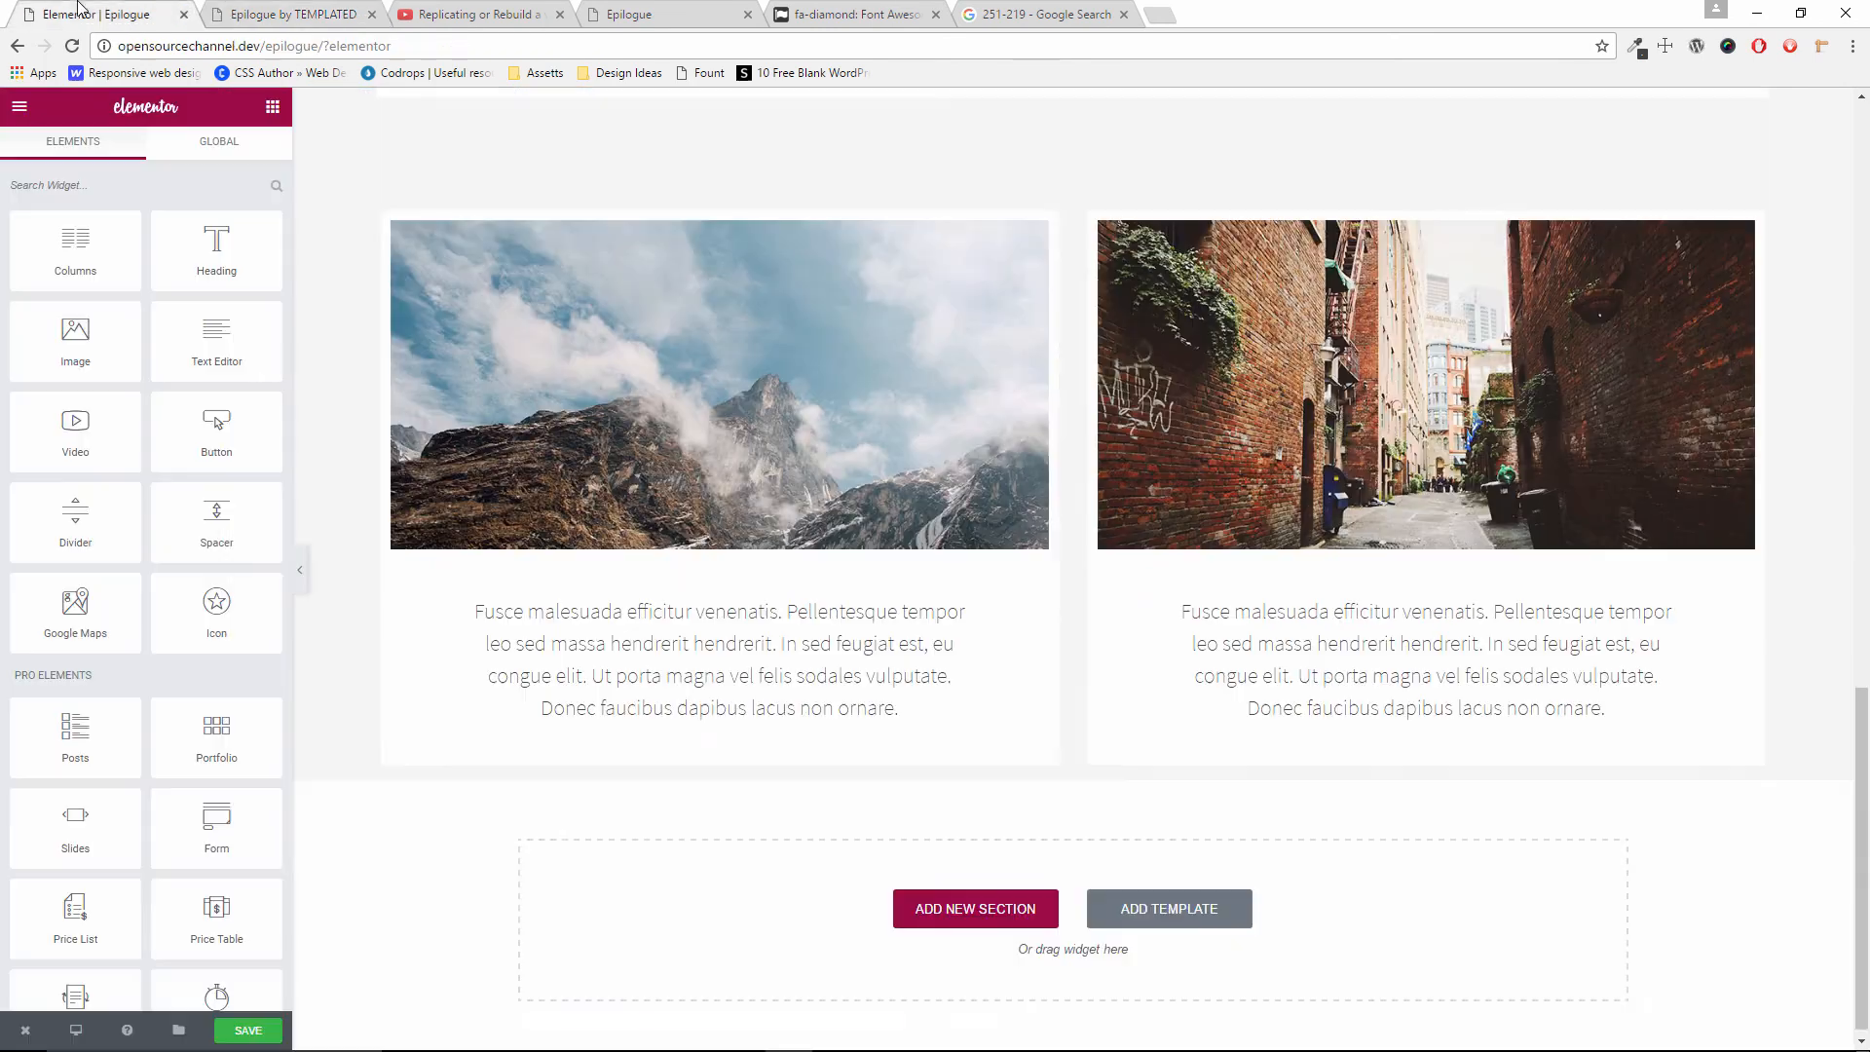
scroll(626, 639, "up", 4)
left_click(1087, 353)
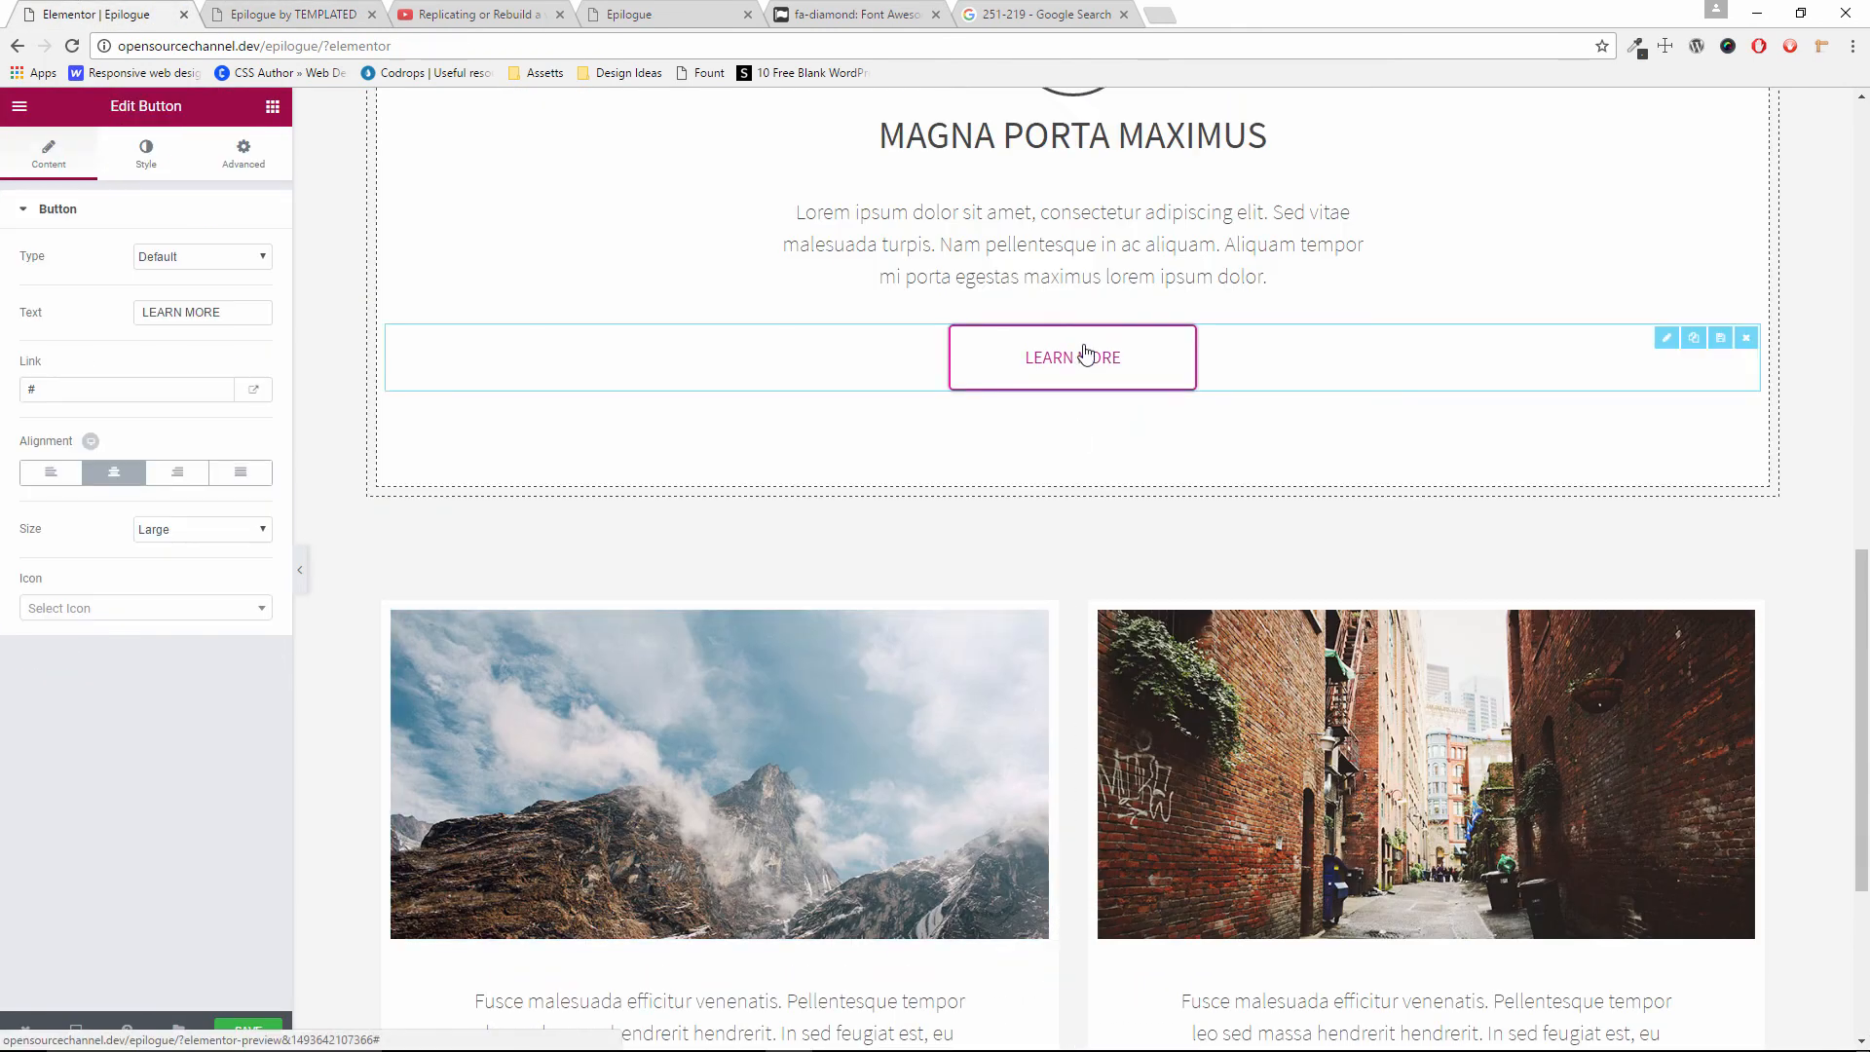
right_click(1776, 390)
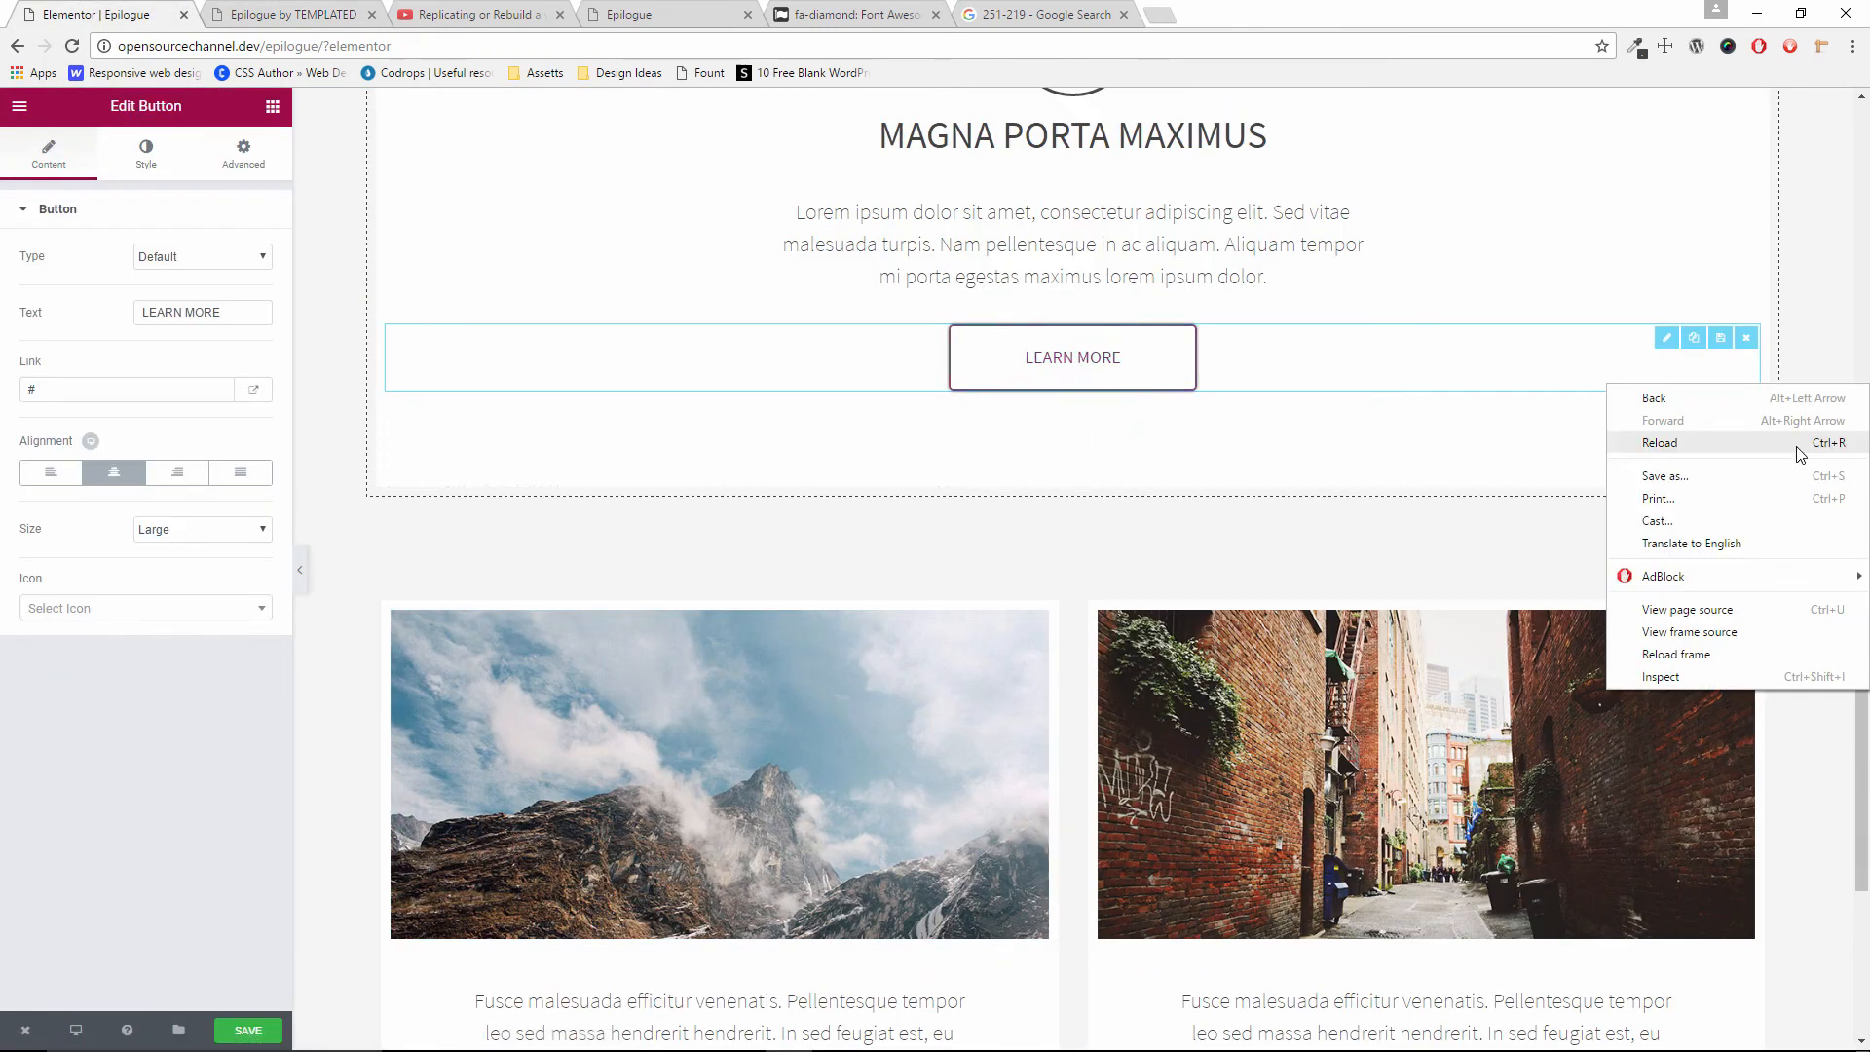
left_click(1693, 339)
left_click(1693, 339)
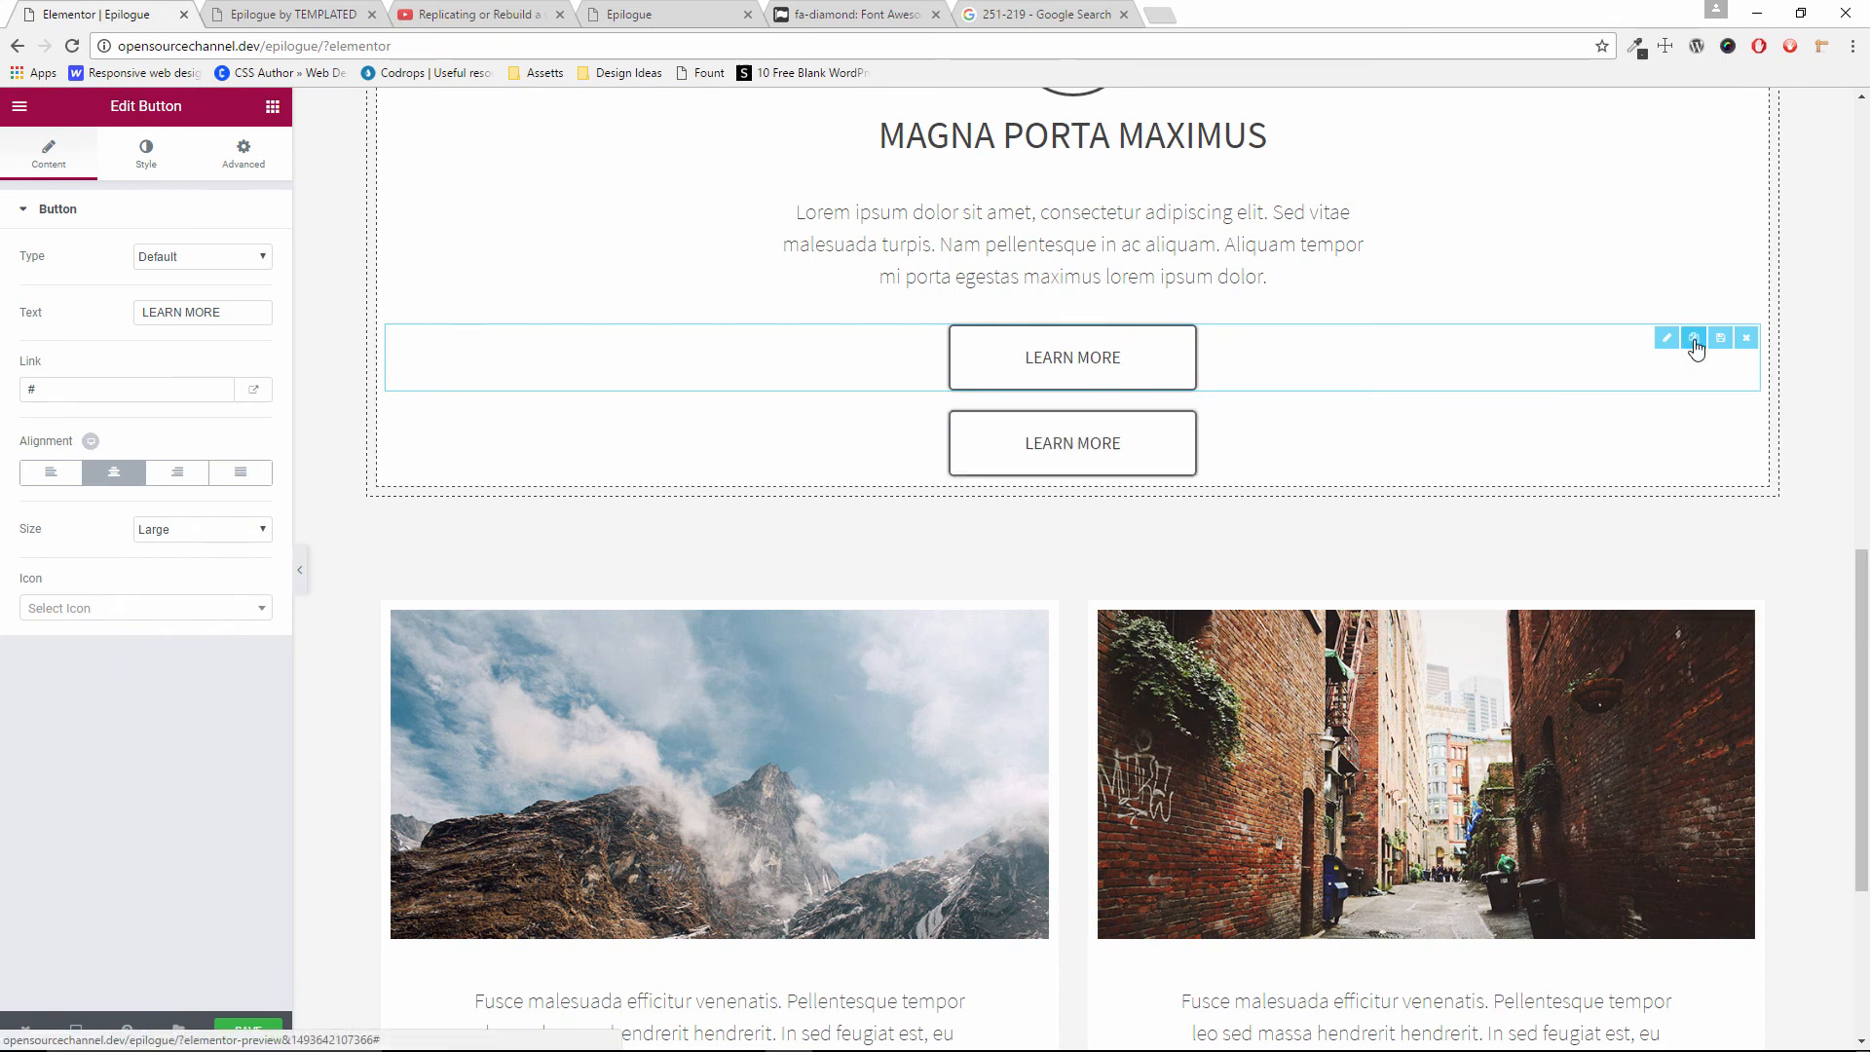
Move the duplicated LEARN MORE button into the mountain card, duplicate it for the alley card, and place each button beneath its card's paragraph
left_click_drag(1667, 425, 863, 959)
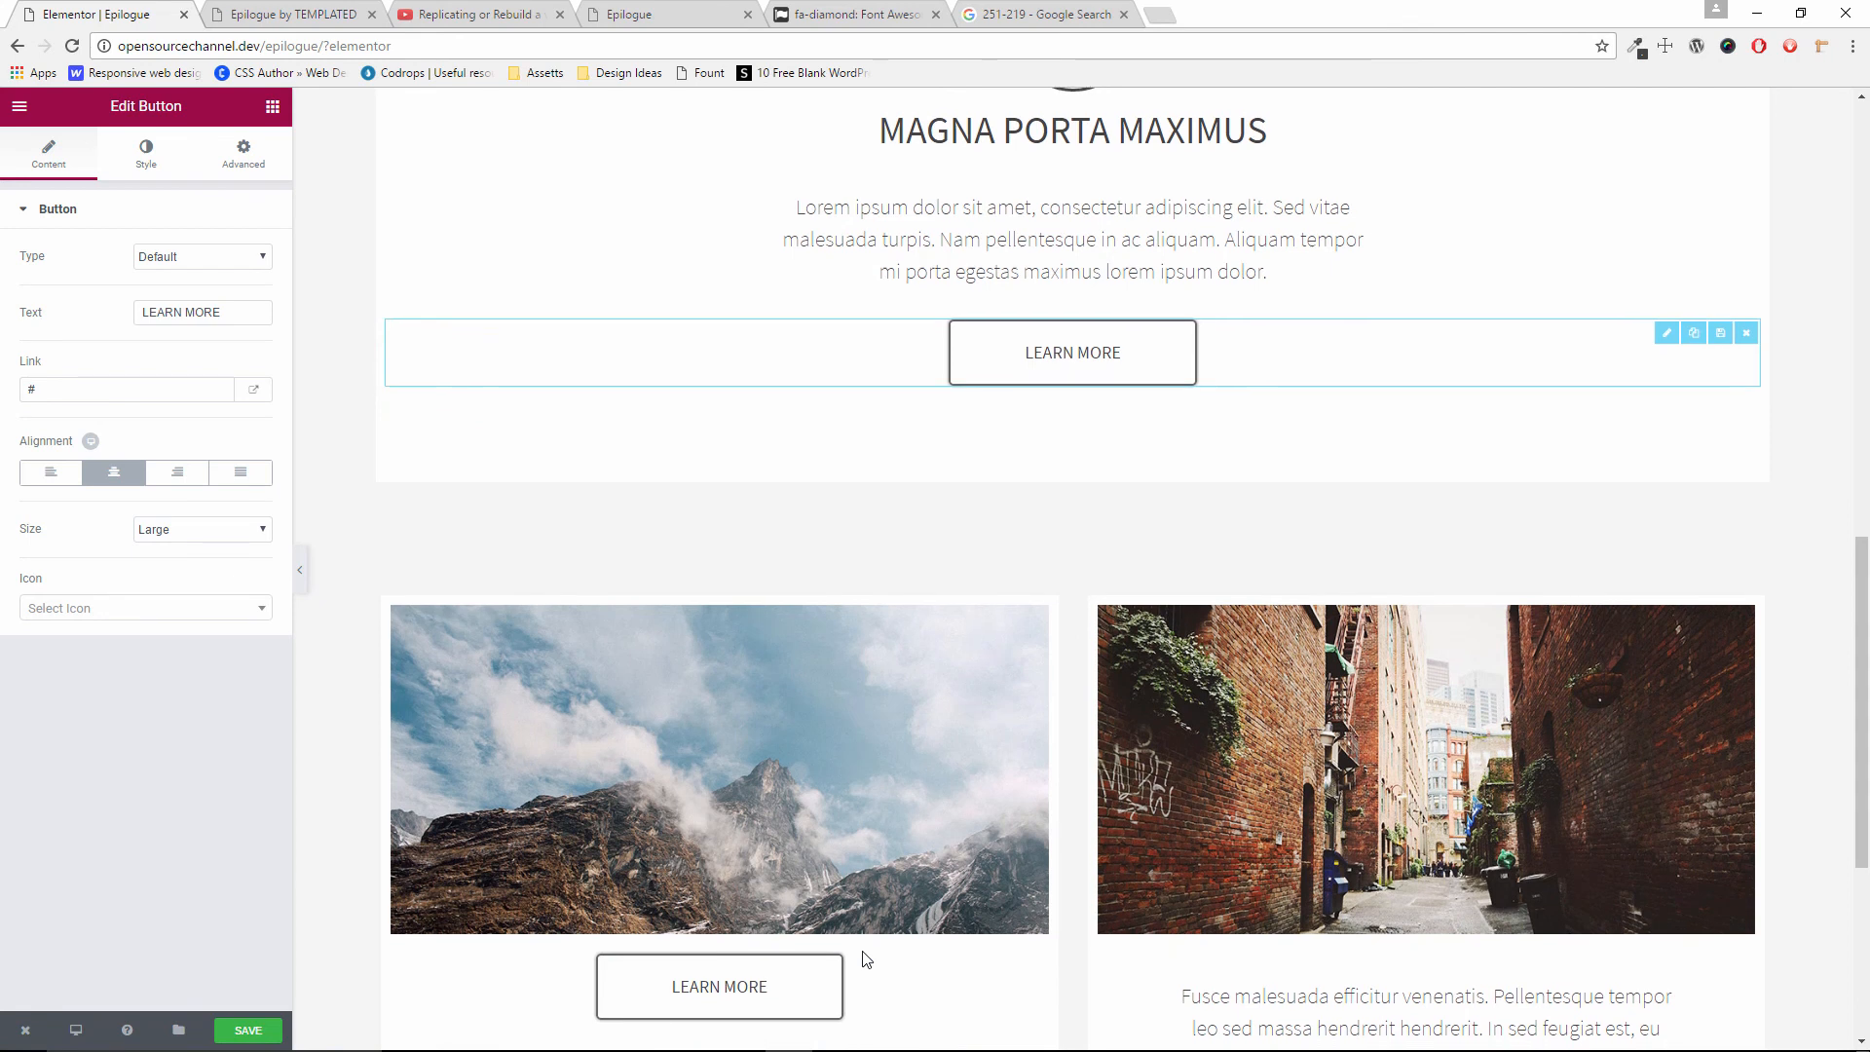
scroll(866, 906, "down", 4)
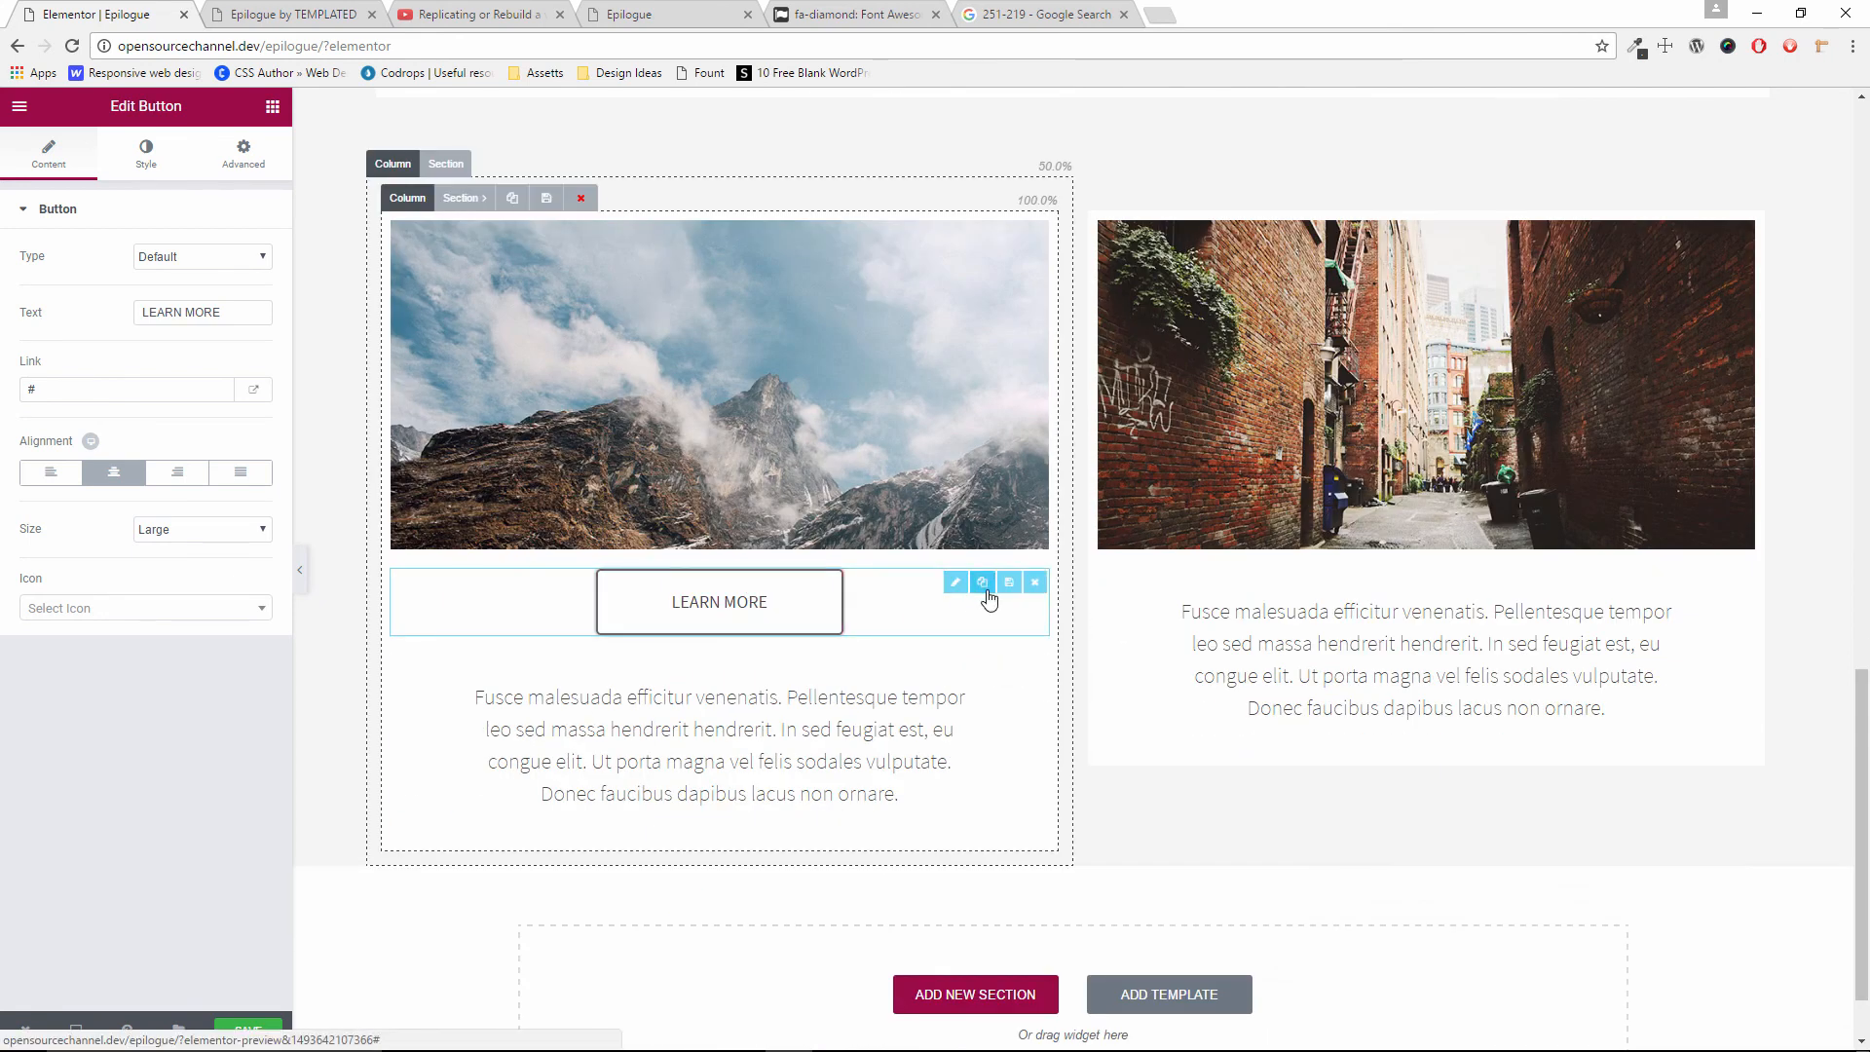
left_click(983, 582)
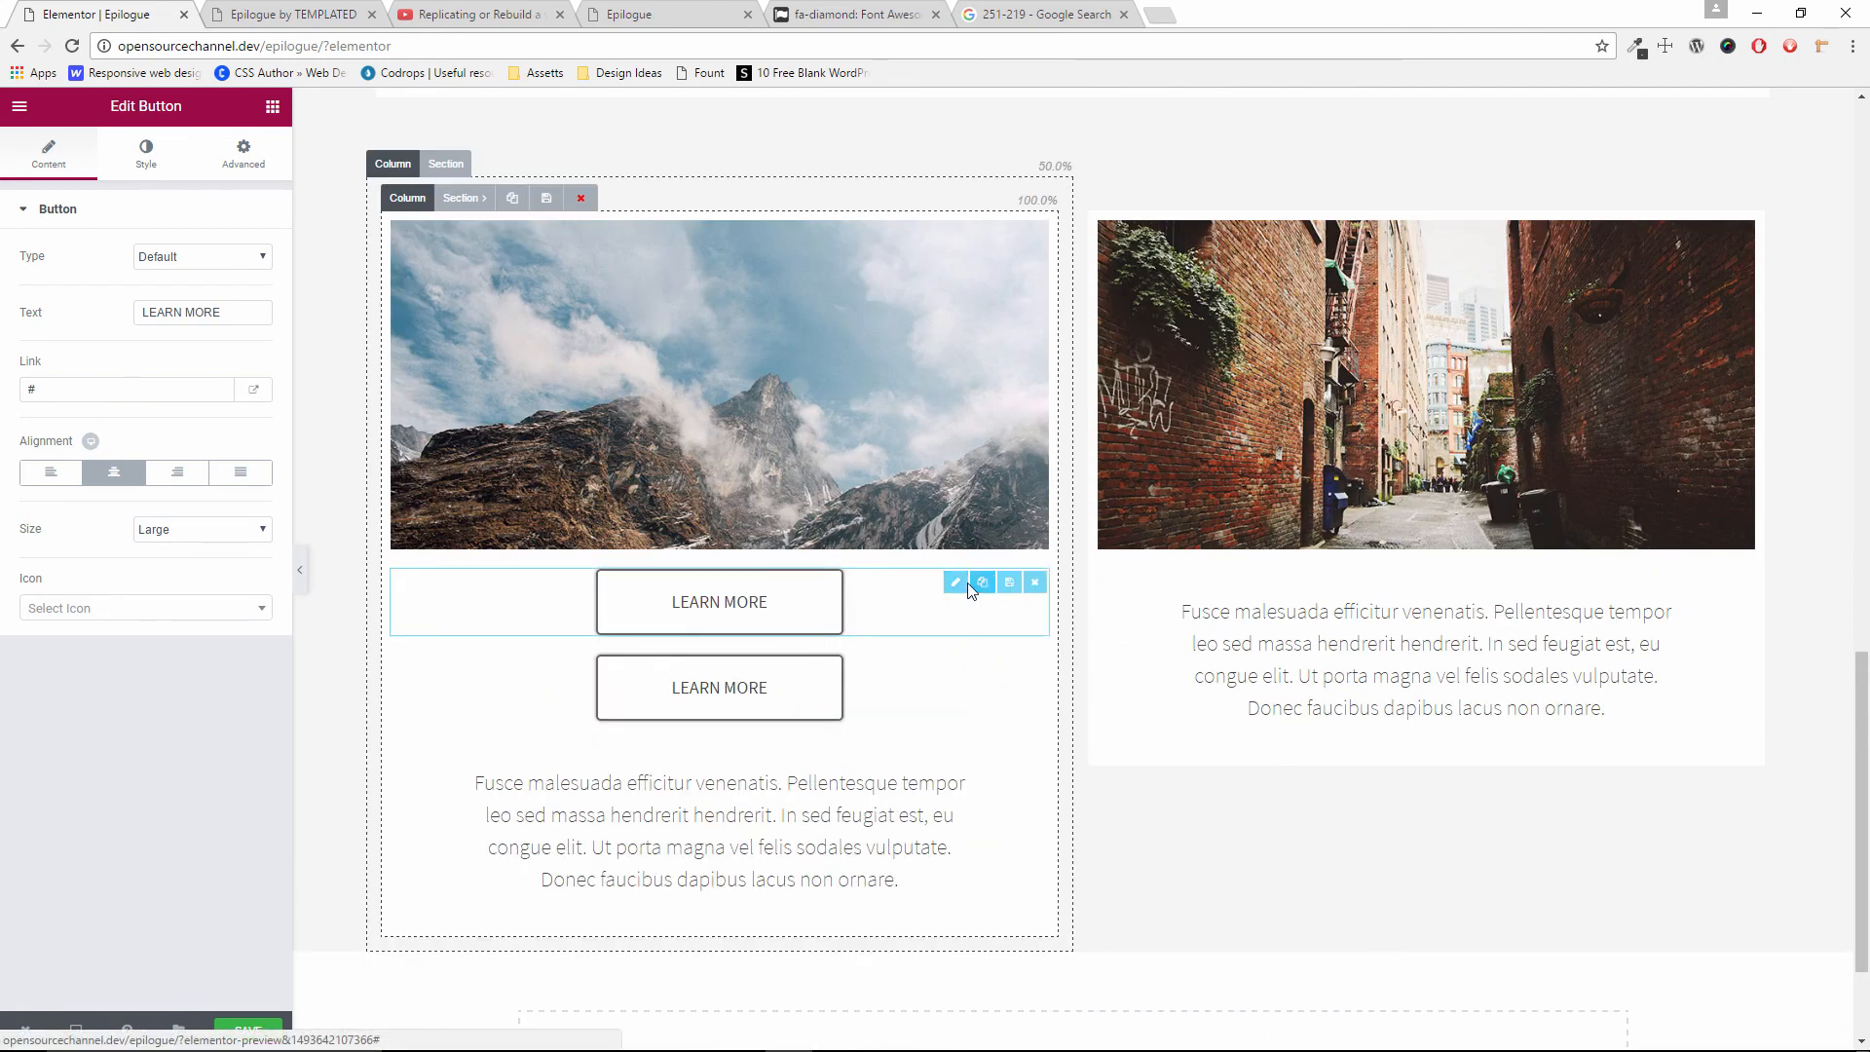
left_click_drag(956, 583, 1265, 744)
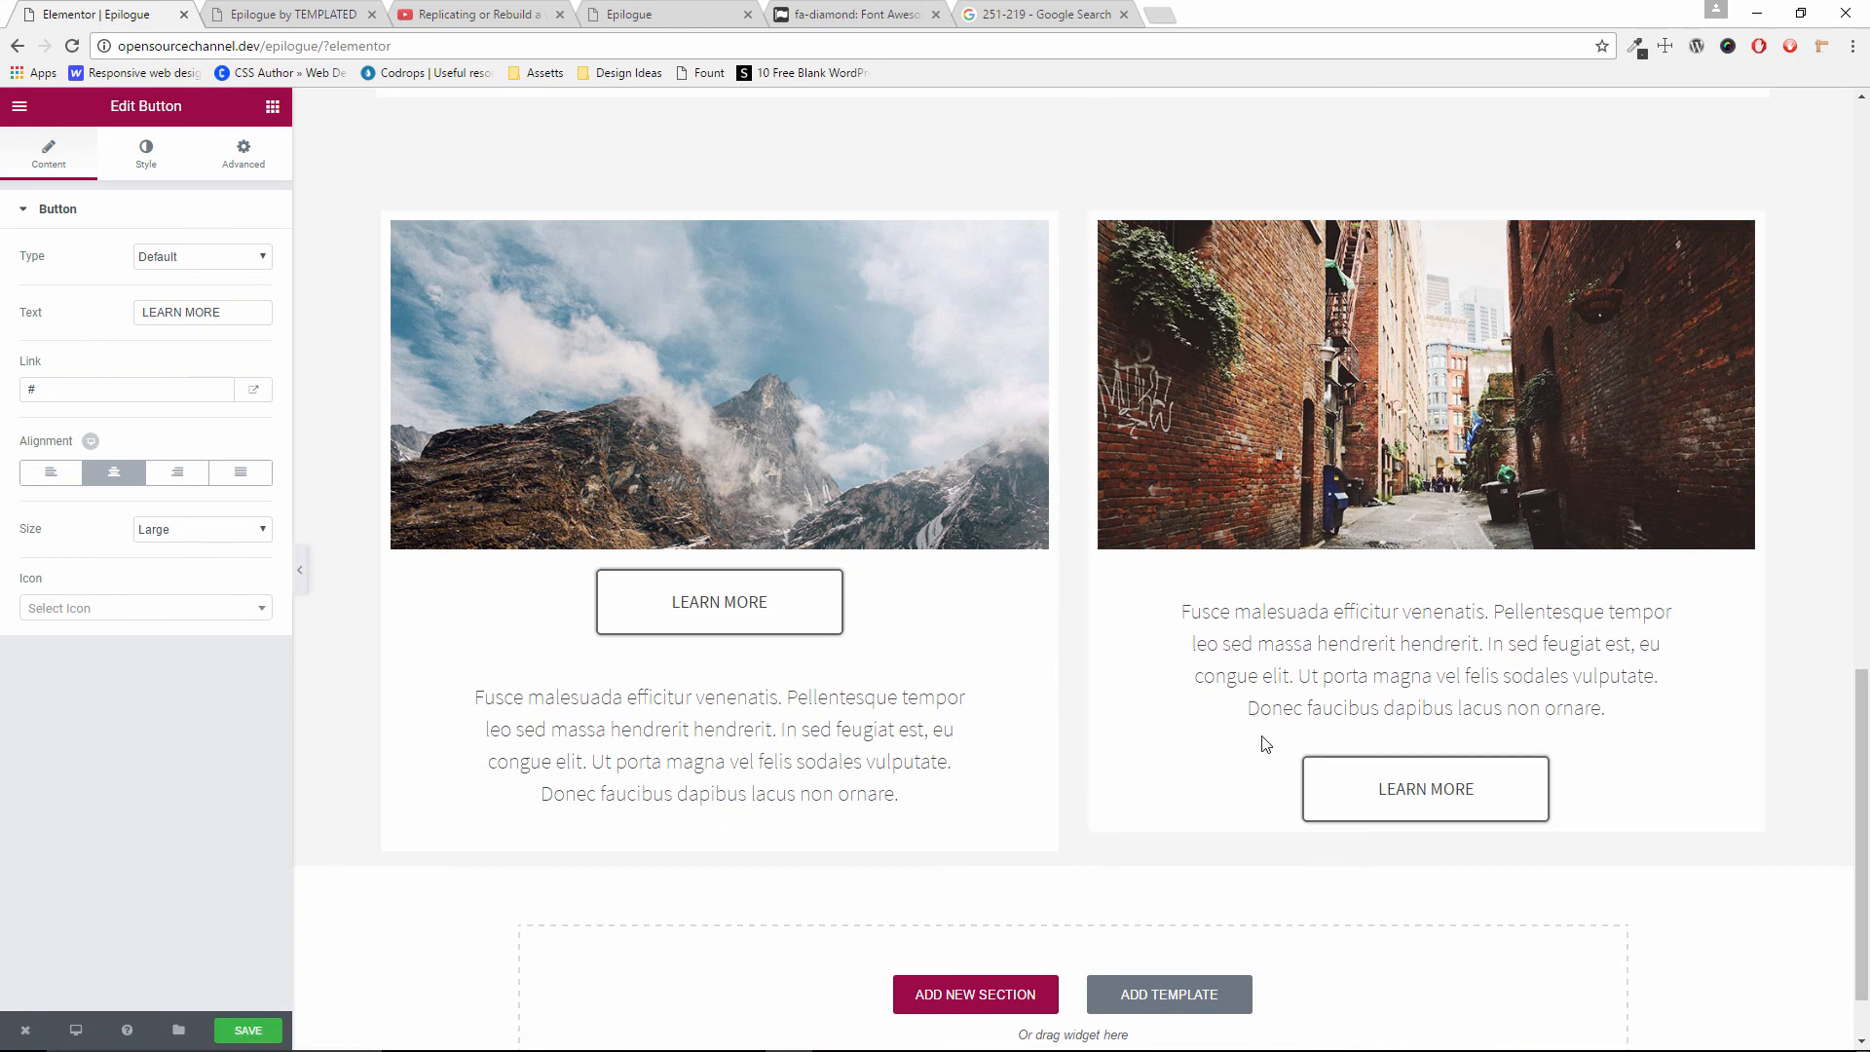
mouse_move(954, 580)
left_mouse_down()
mouse_move(943, 764)
mouse_move(952, 604)
left_mouse_up()
left_click_drag(959, 674, 969, 584)
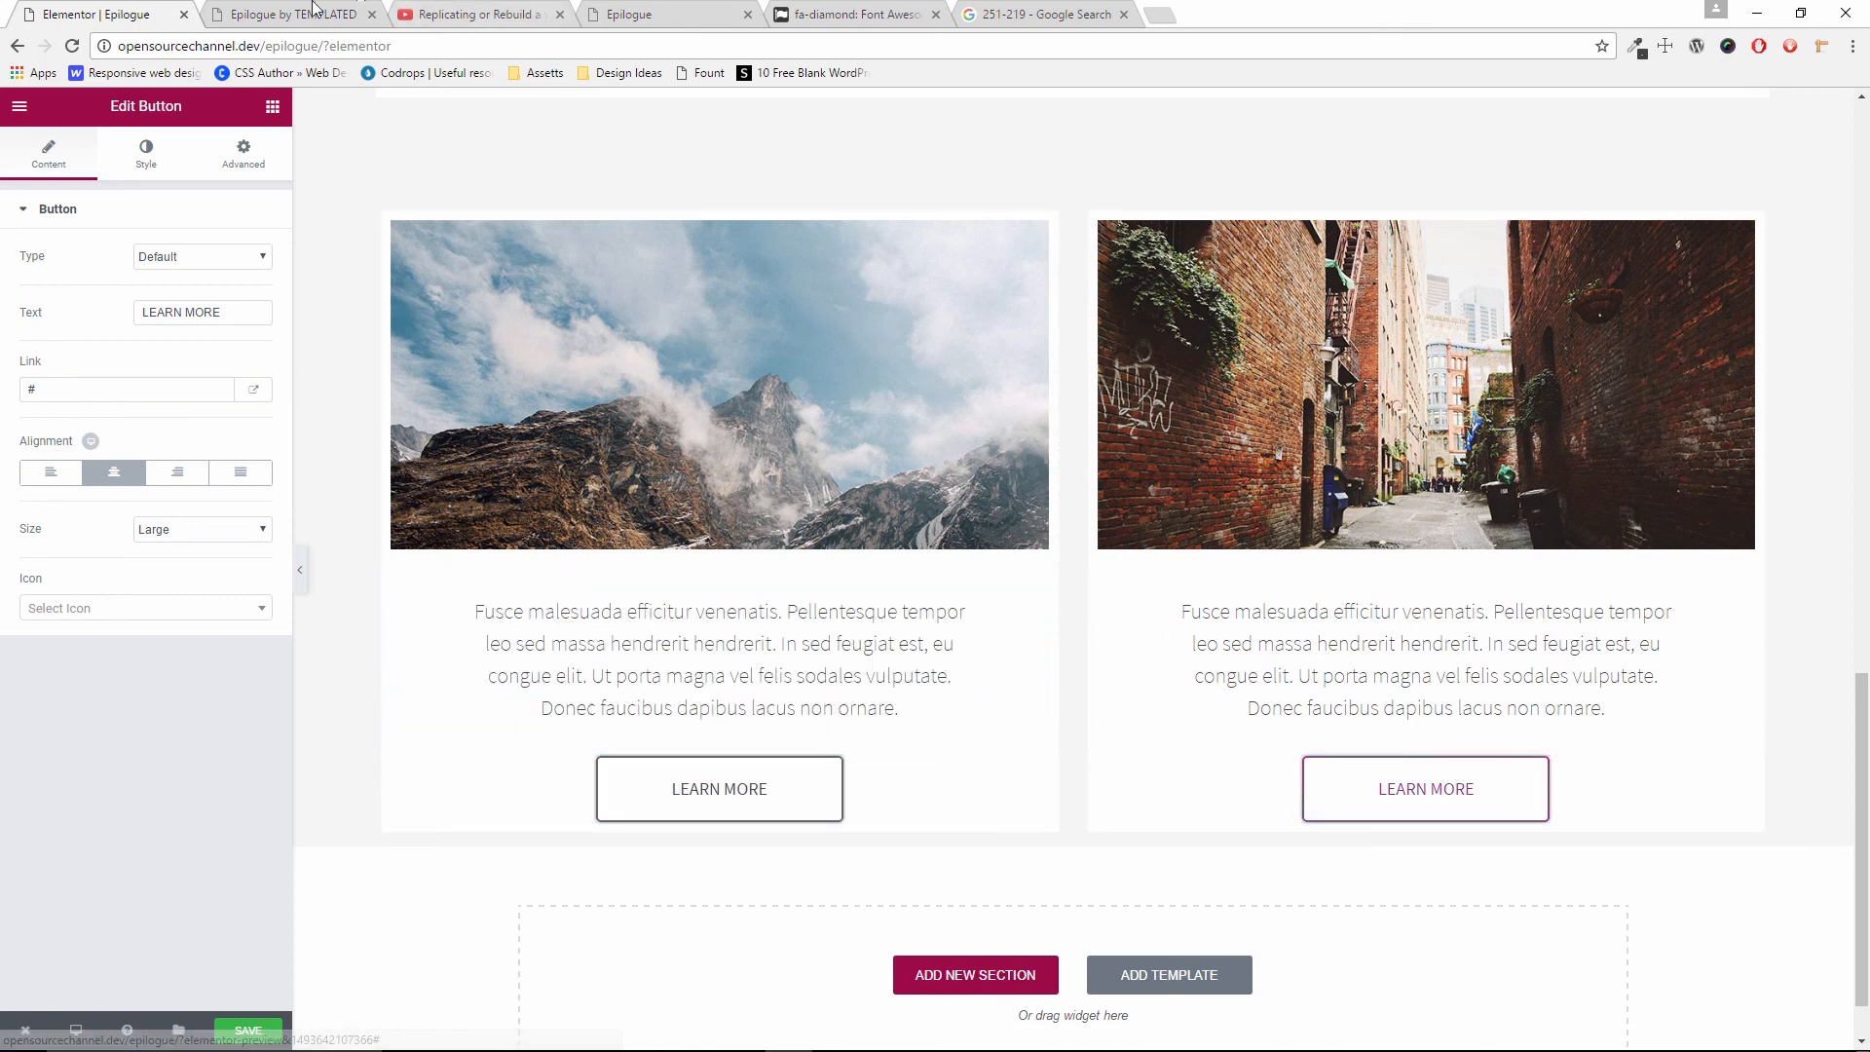
Check the reference page's cards and change the button text in both the mountain and alley cards to MORE
left_click(270, 7)
left_click(141, 11)
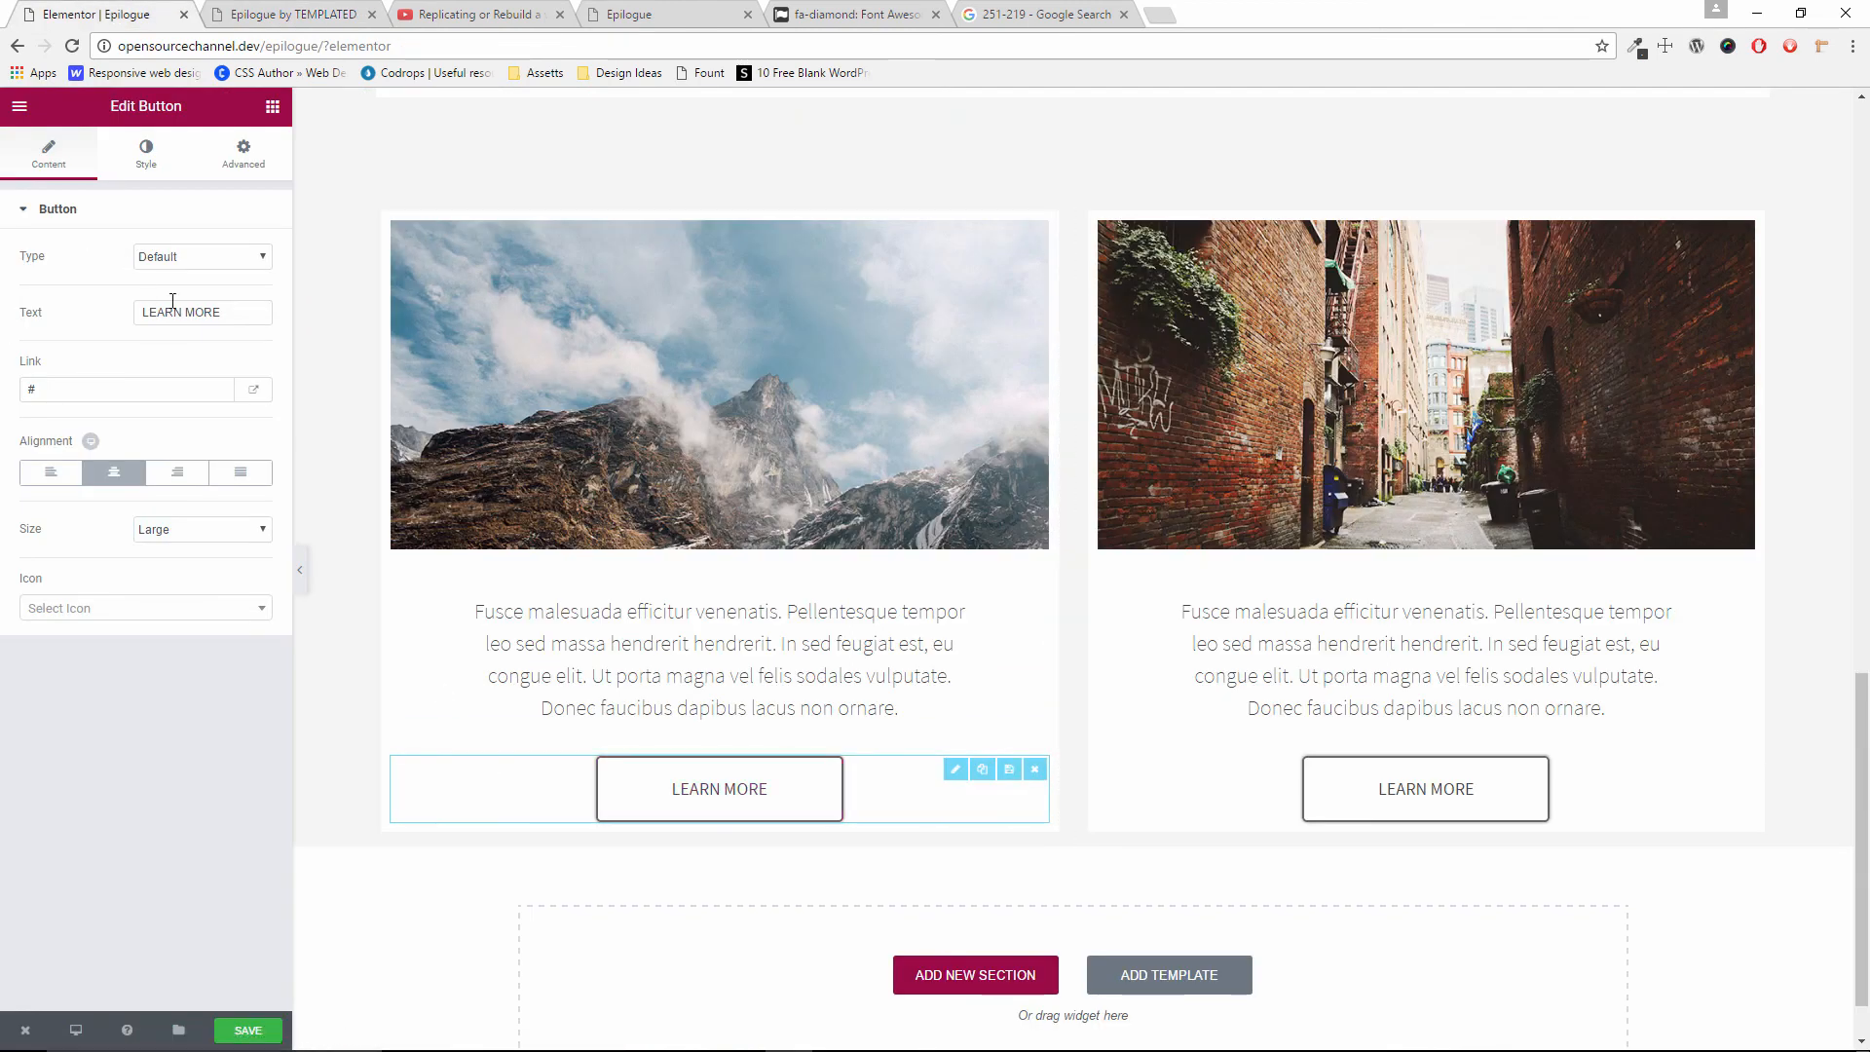
left_click_drag(184, 315, 107, 306)
key("BackSpace")
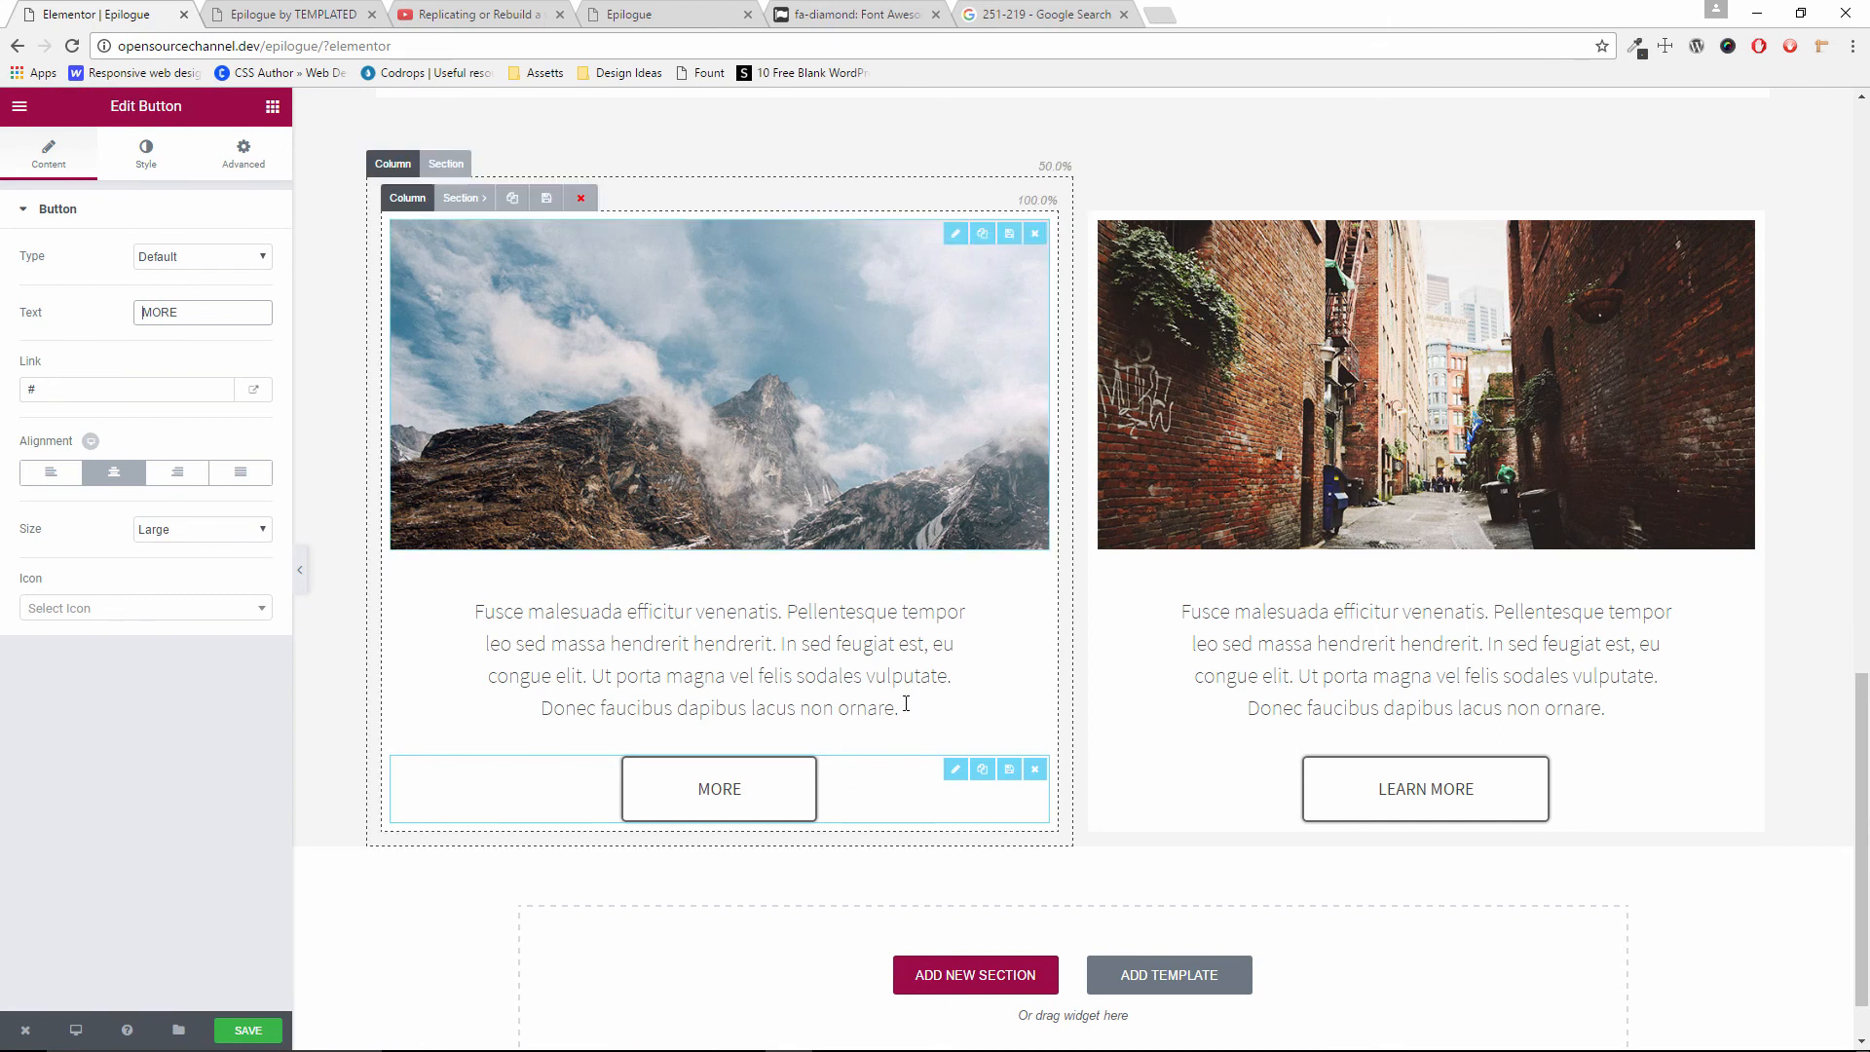
left_click(1411, 815)
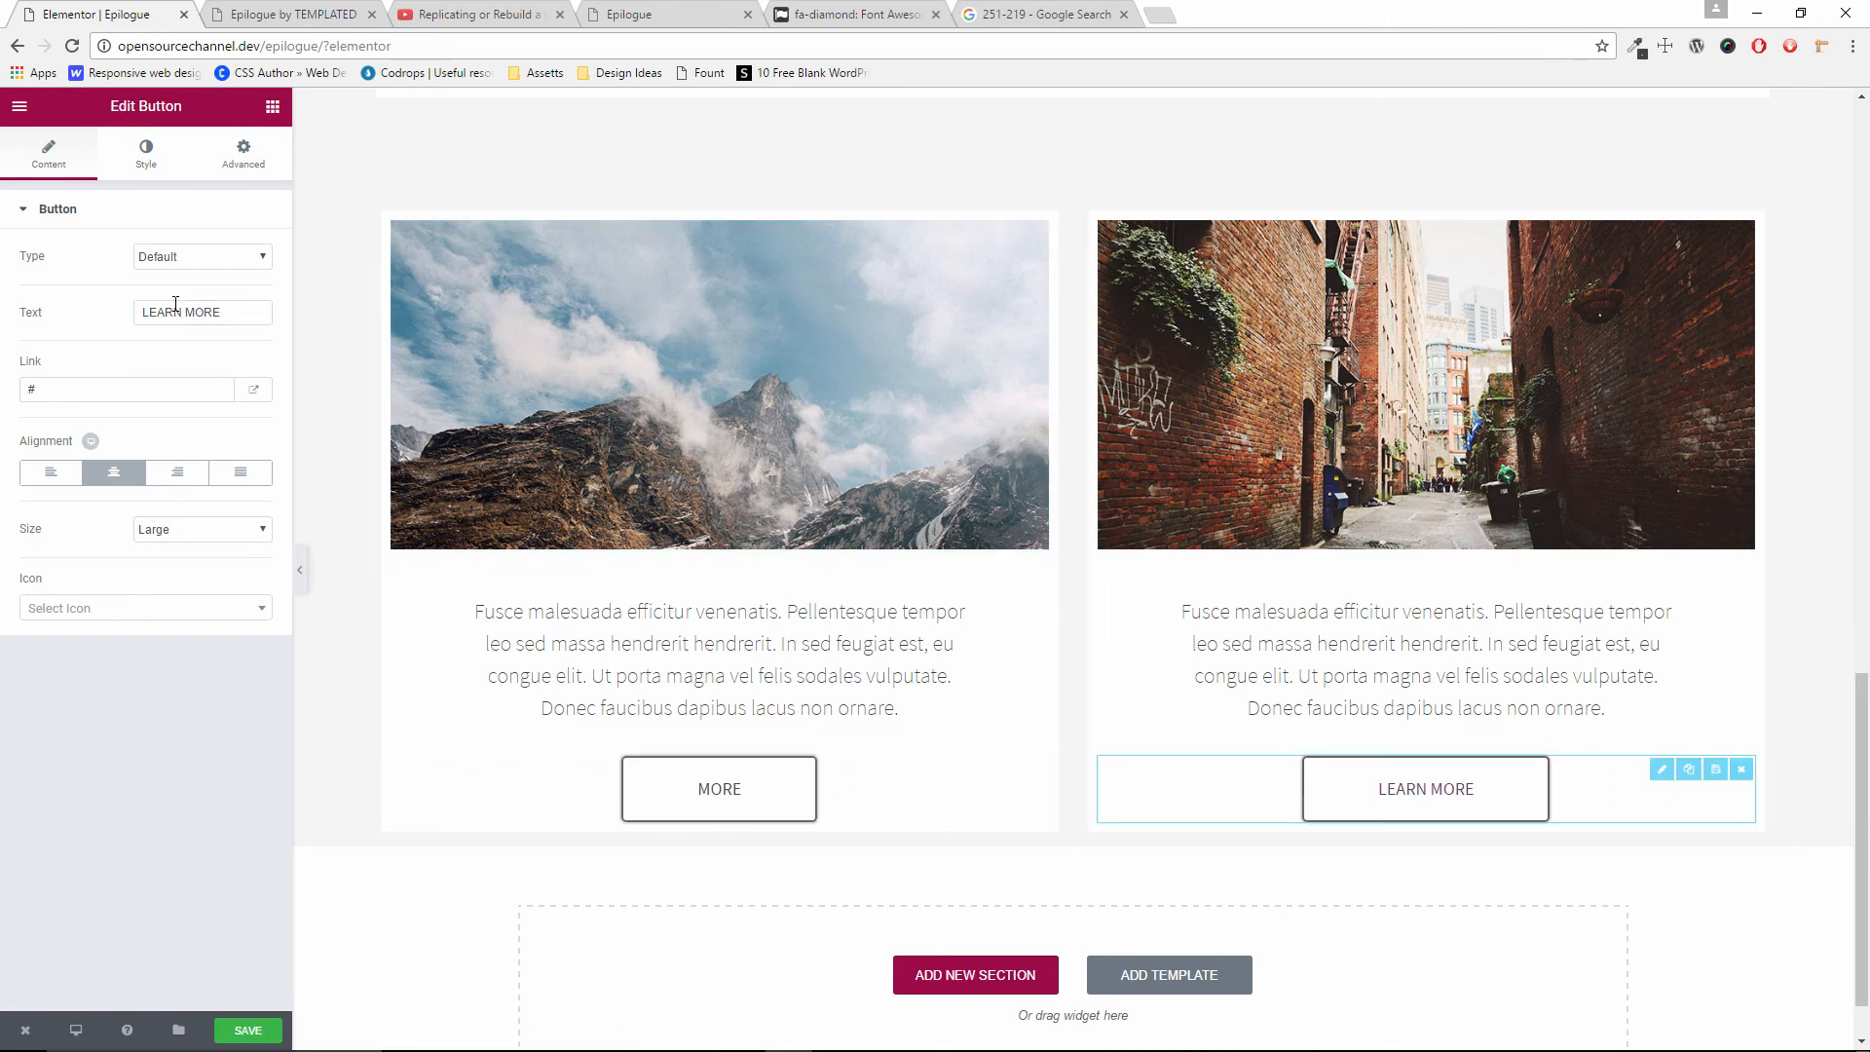
left_click_drag(184, 313, 117, 298)
key("BackSpace")
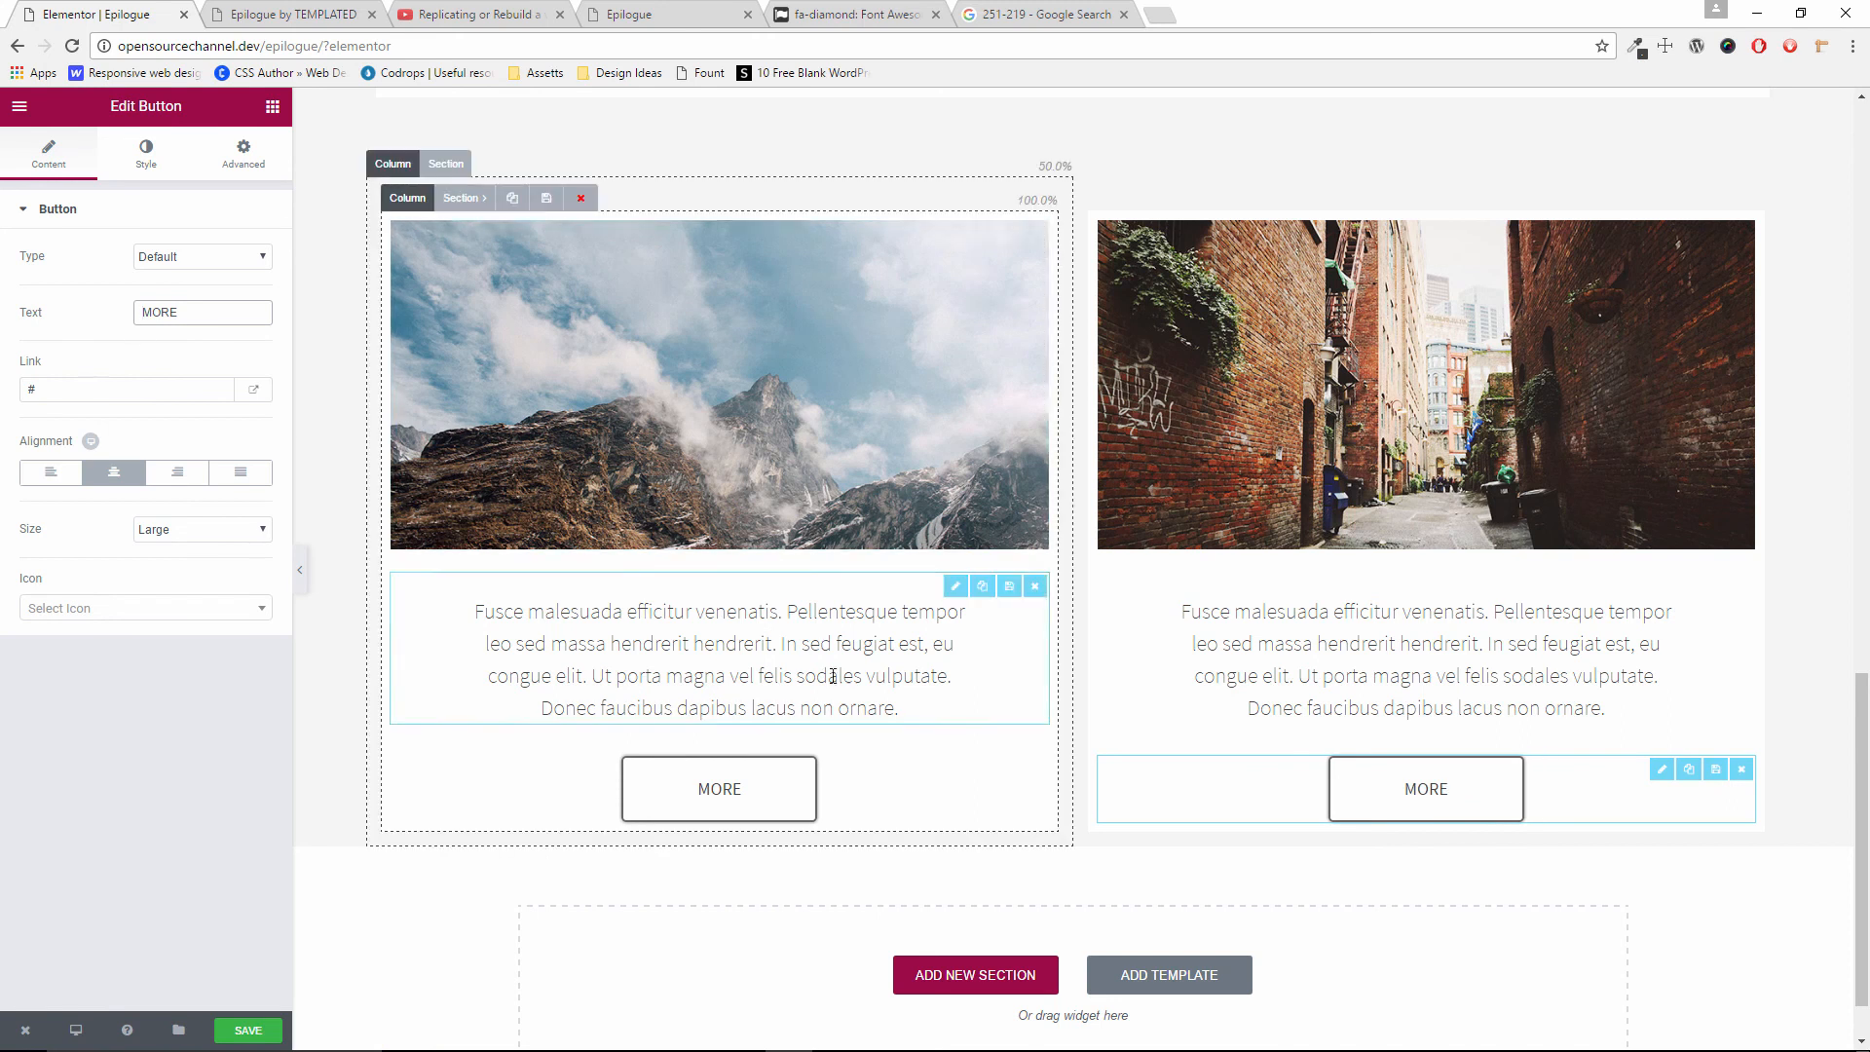
Compare the card spacing with the reference page and give the mountain card's inner section an unlinked bottom padding of 30 px
left_click(330, 8)
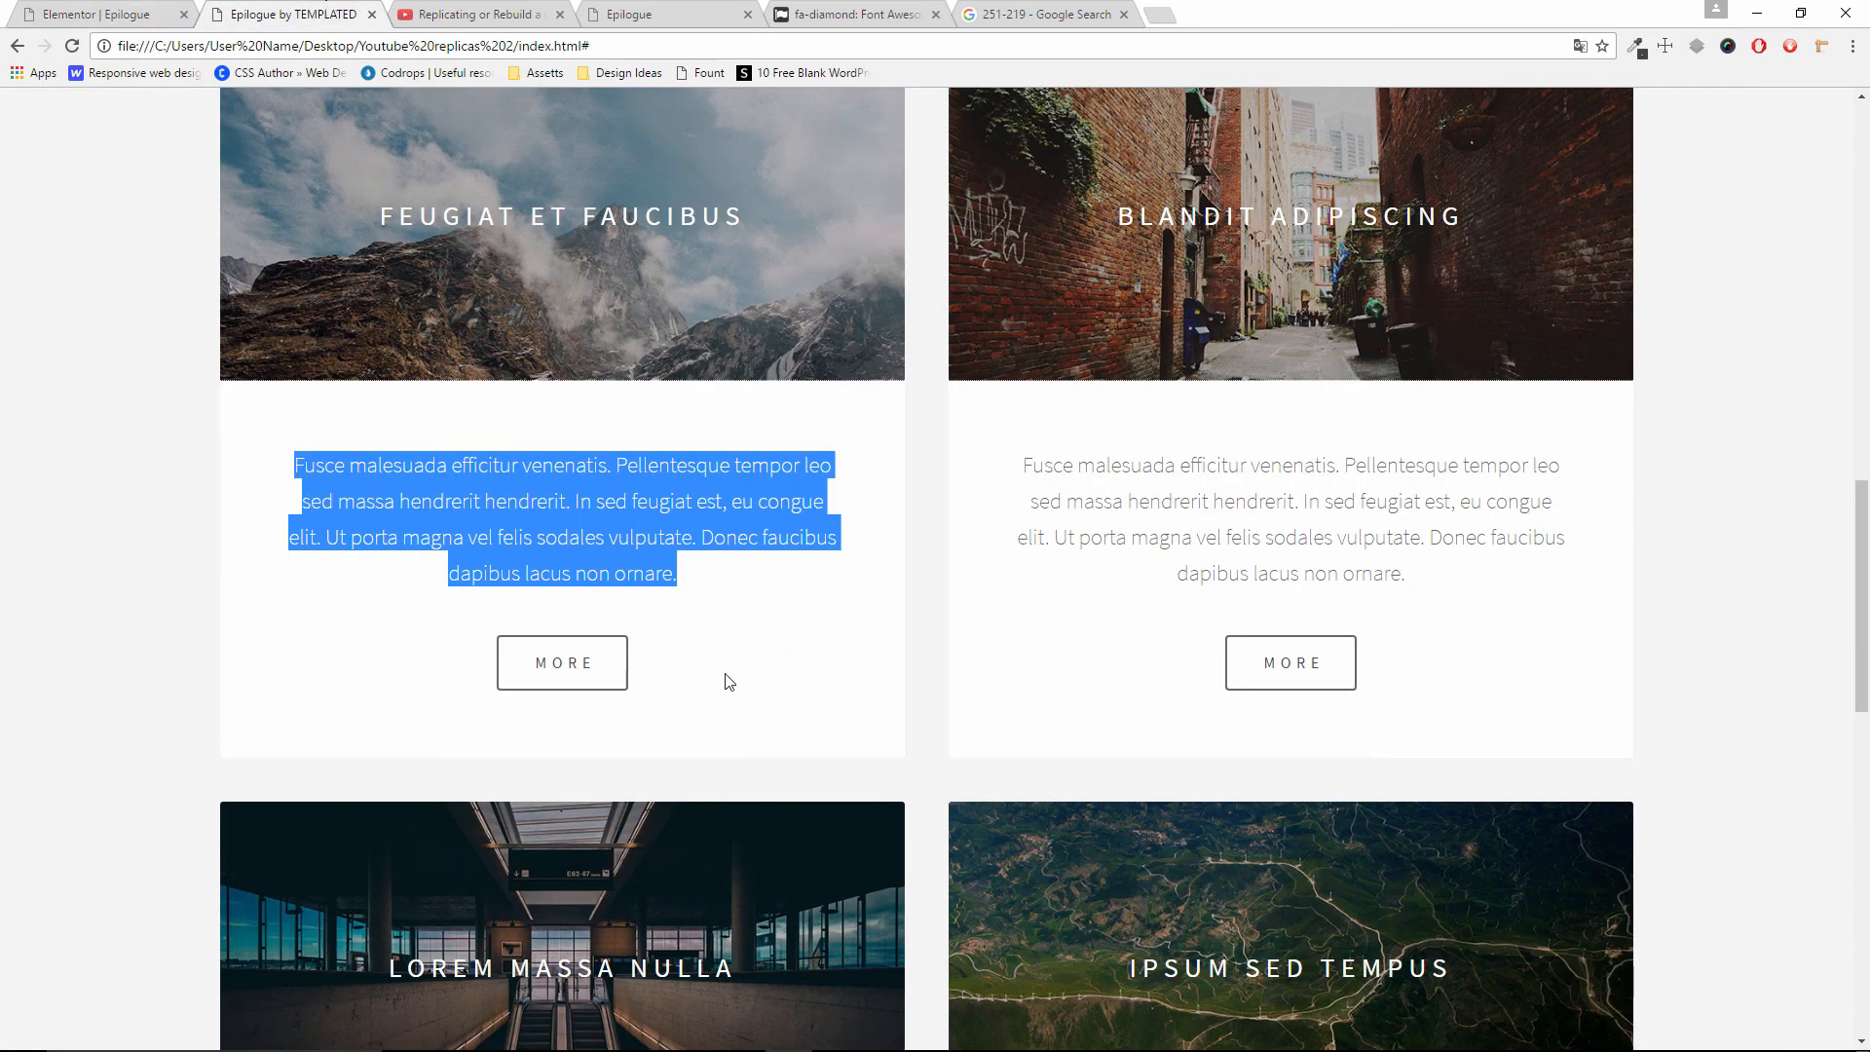
left_click(151, 14)
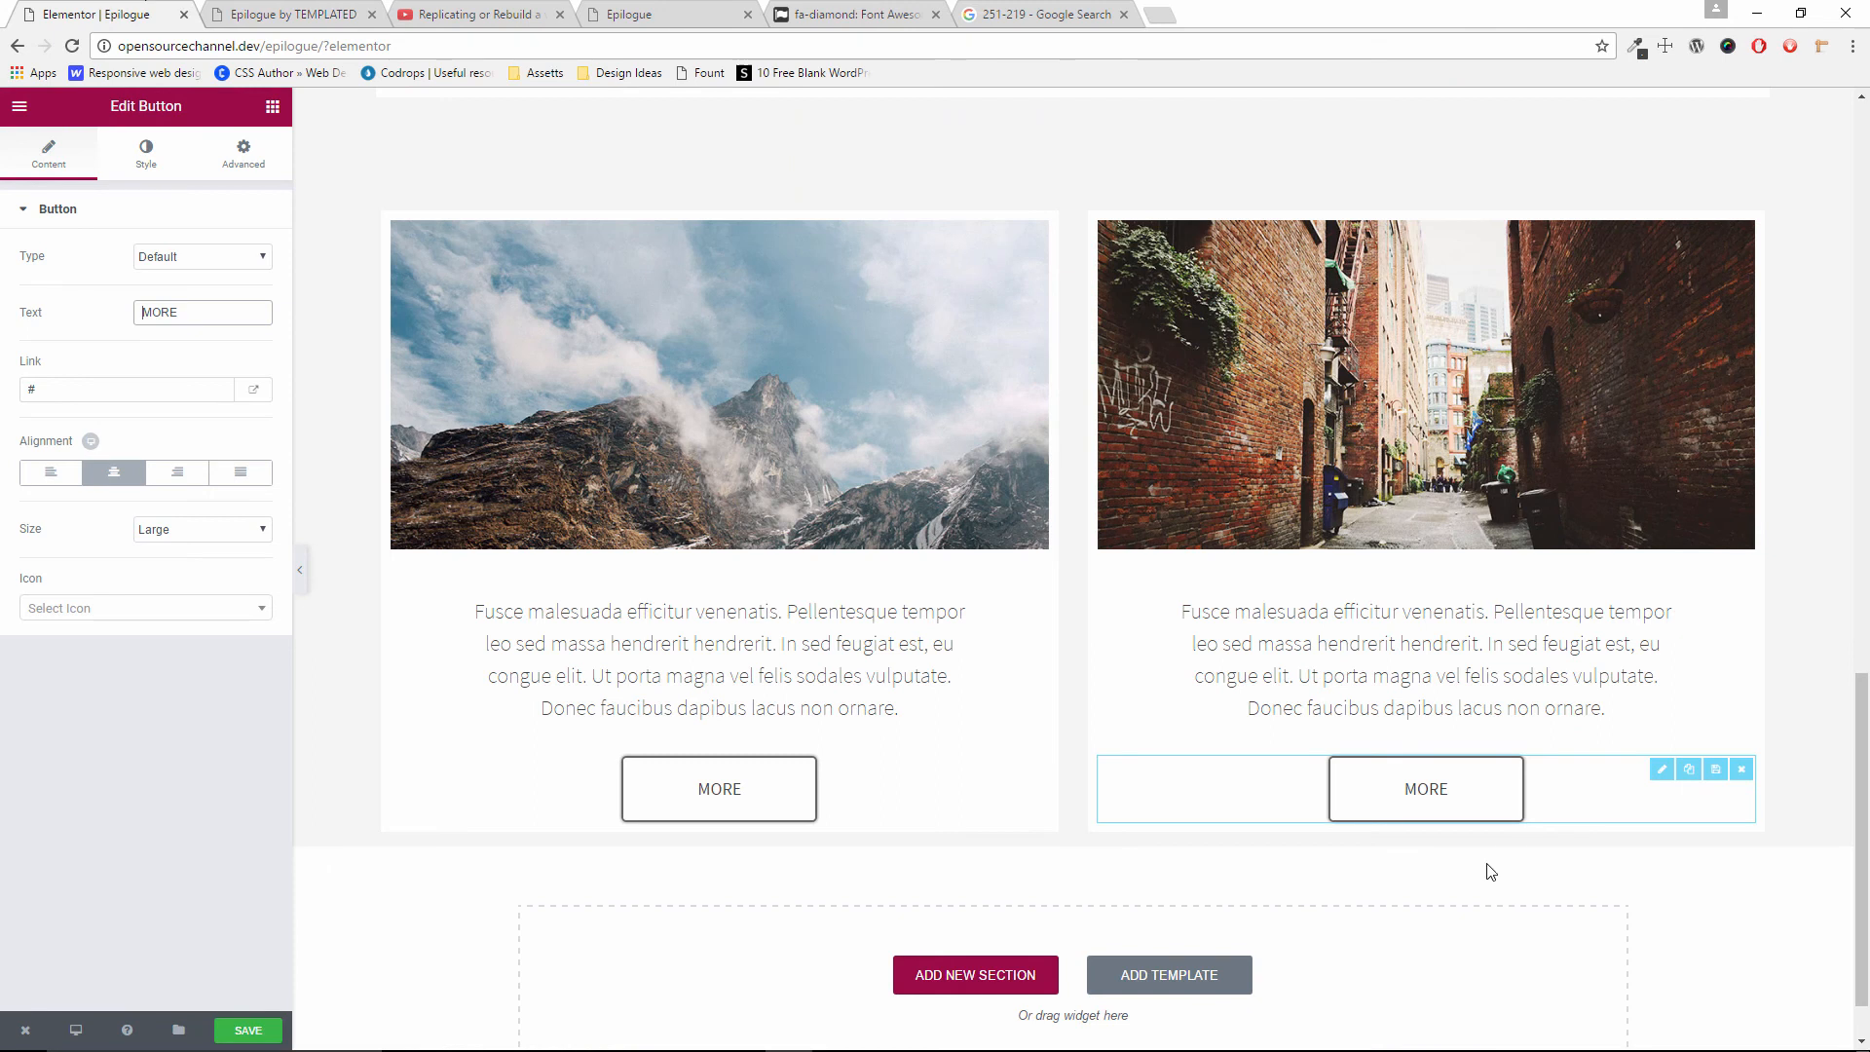
left_click(709, 796)
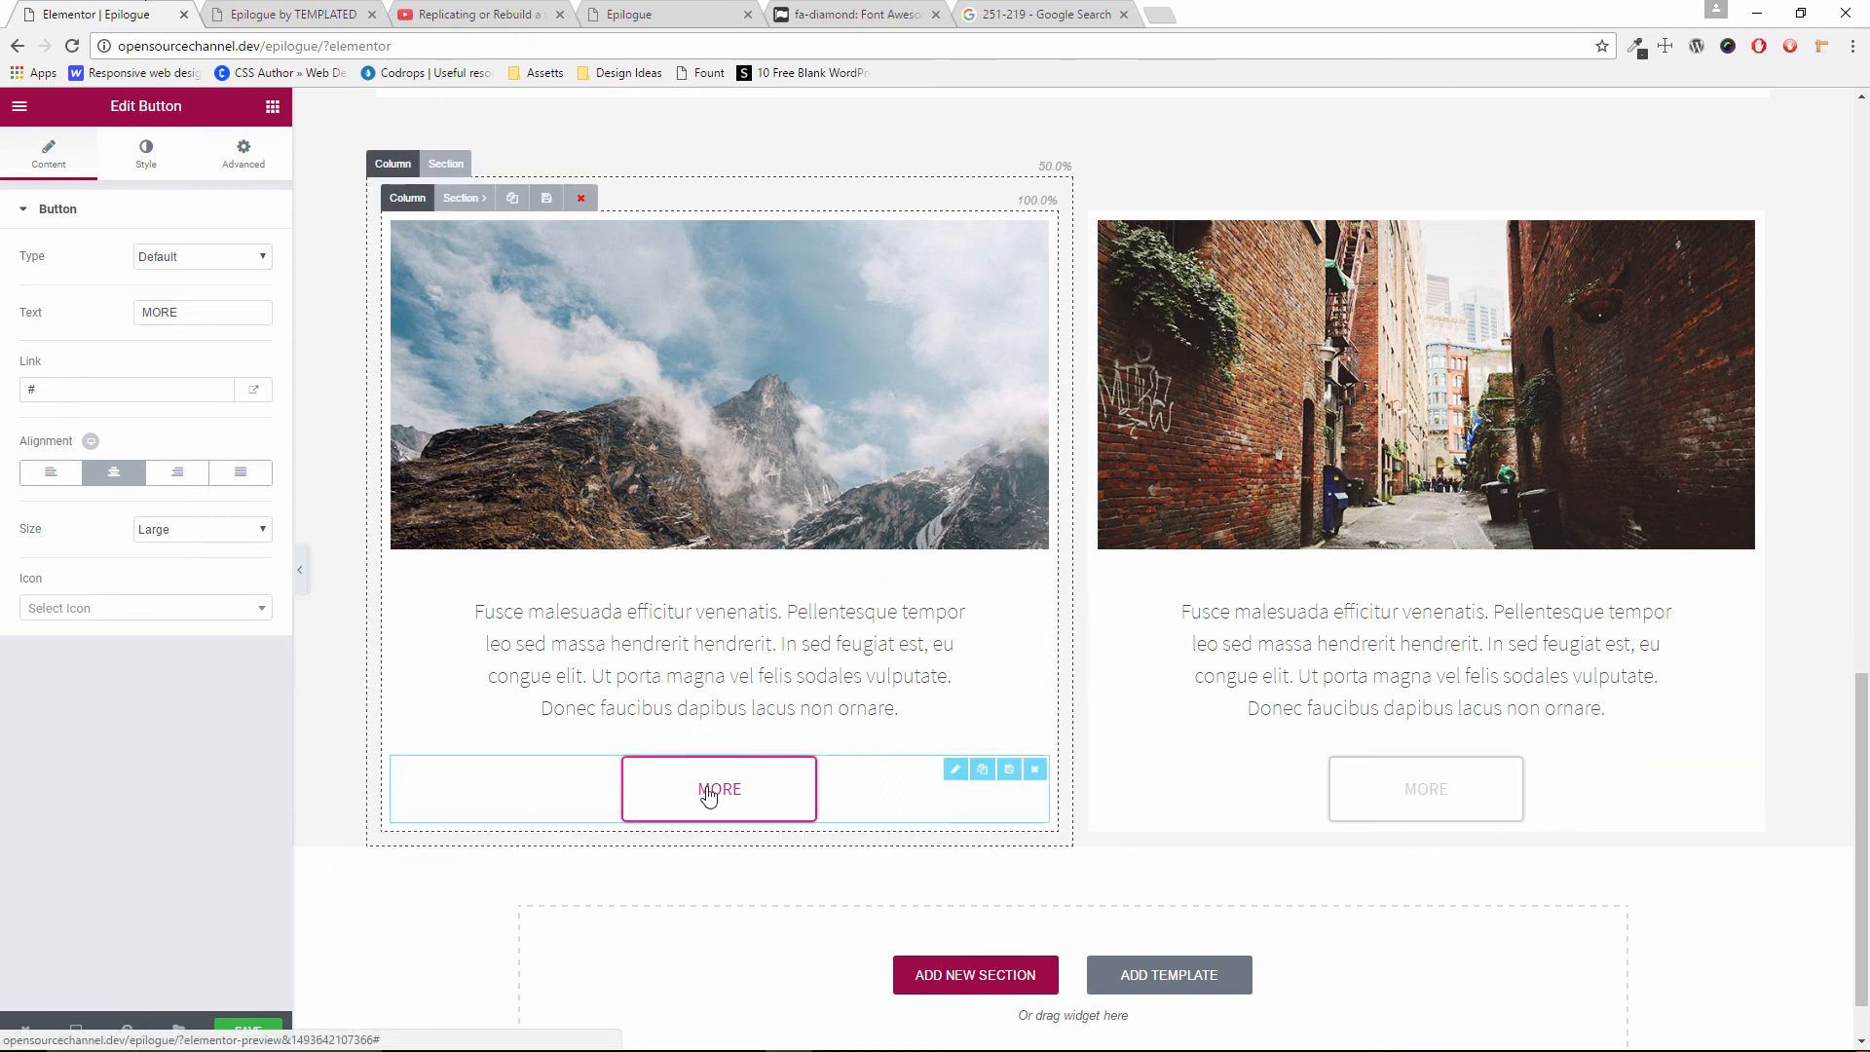
left_click(244, 158)
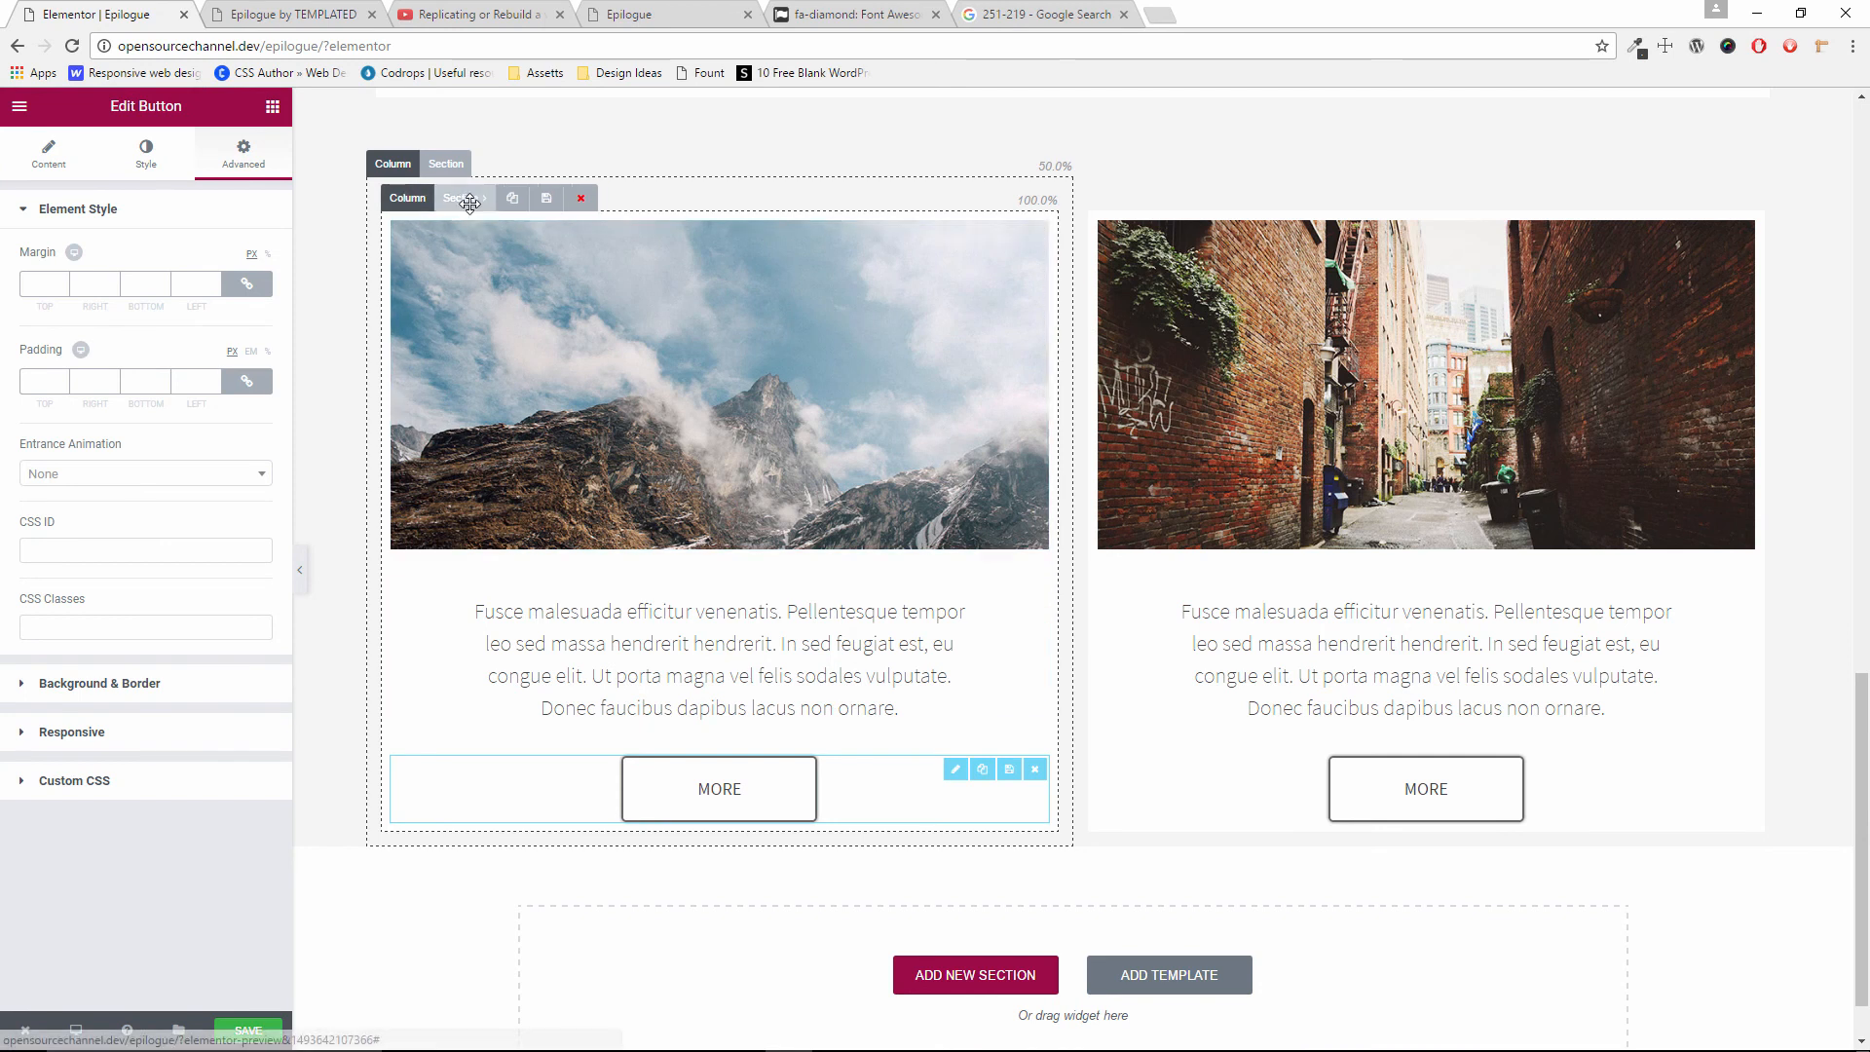
left_click(466, 199)
left_click(256, 159)
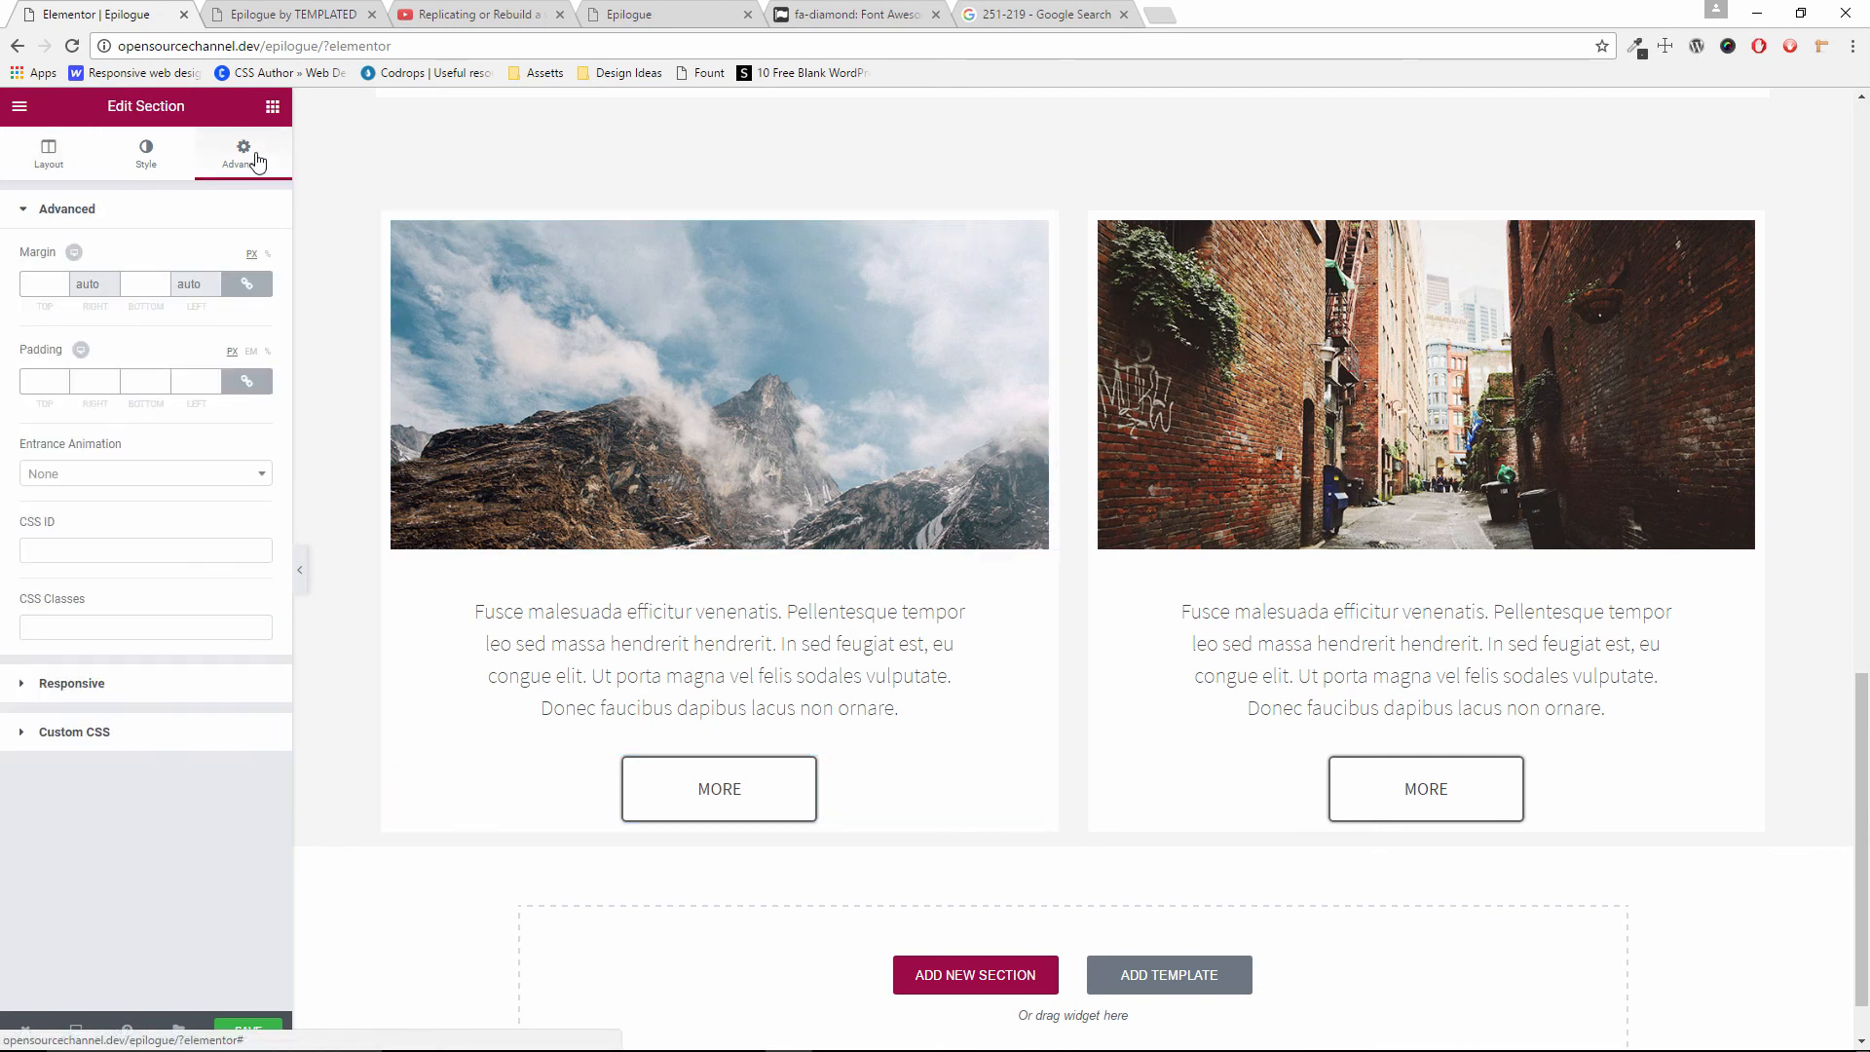
left_click(247, 381)
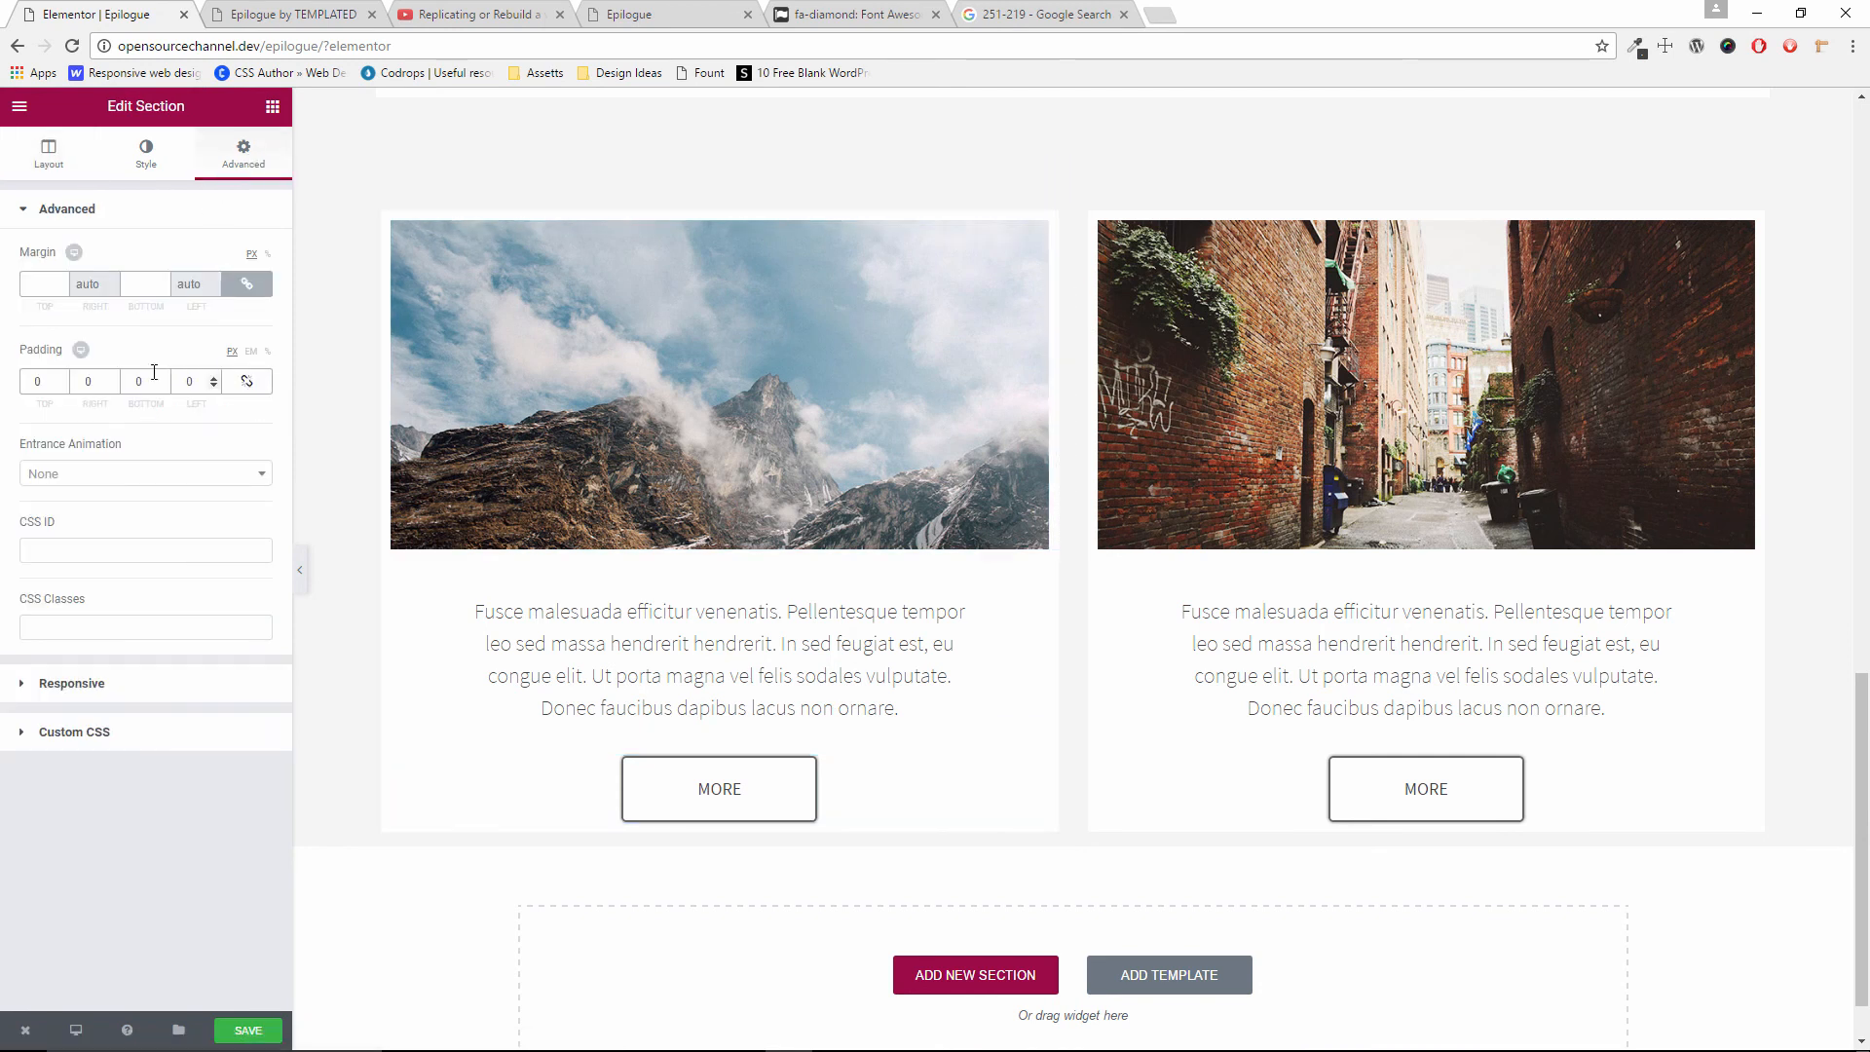
type("30")
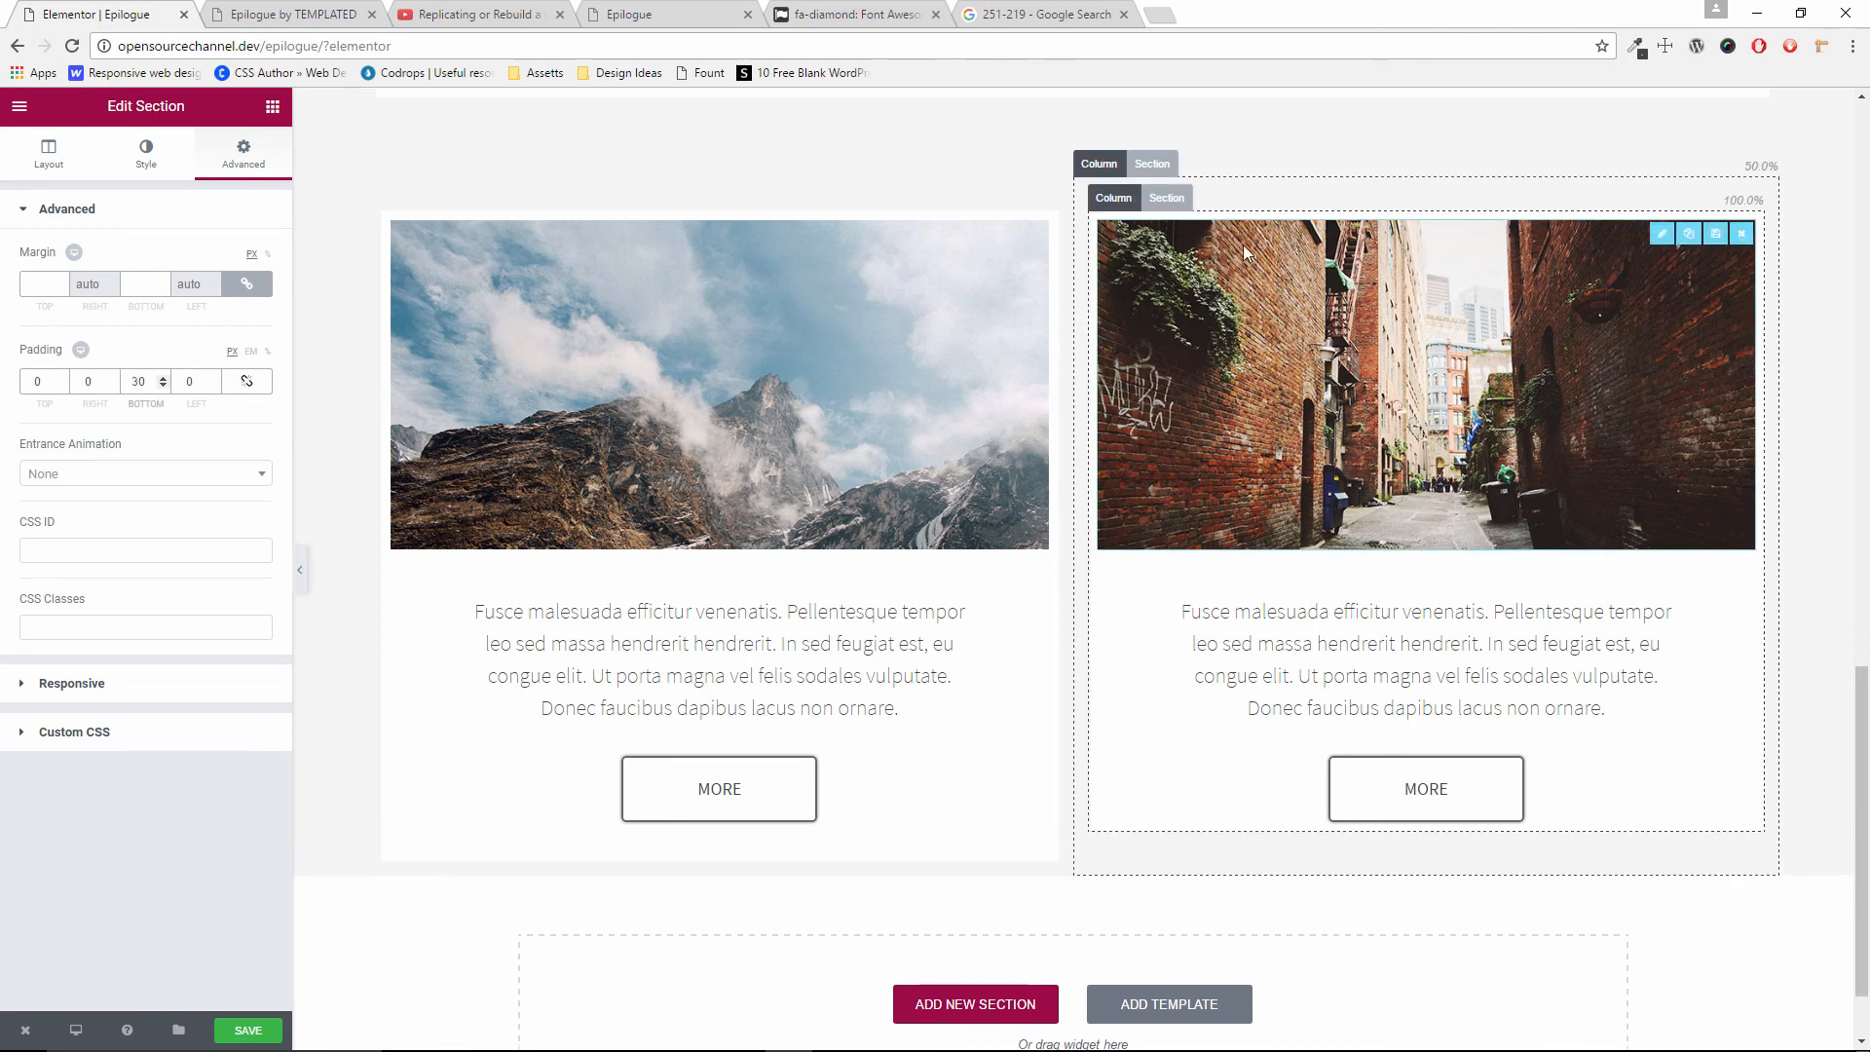
Unlink the padding of the alley card's inner section and set its bottom padding to 30 px
left_click(1181, 192)
left_click(243, 154)
left_click(252, 380)
type("30")
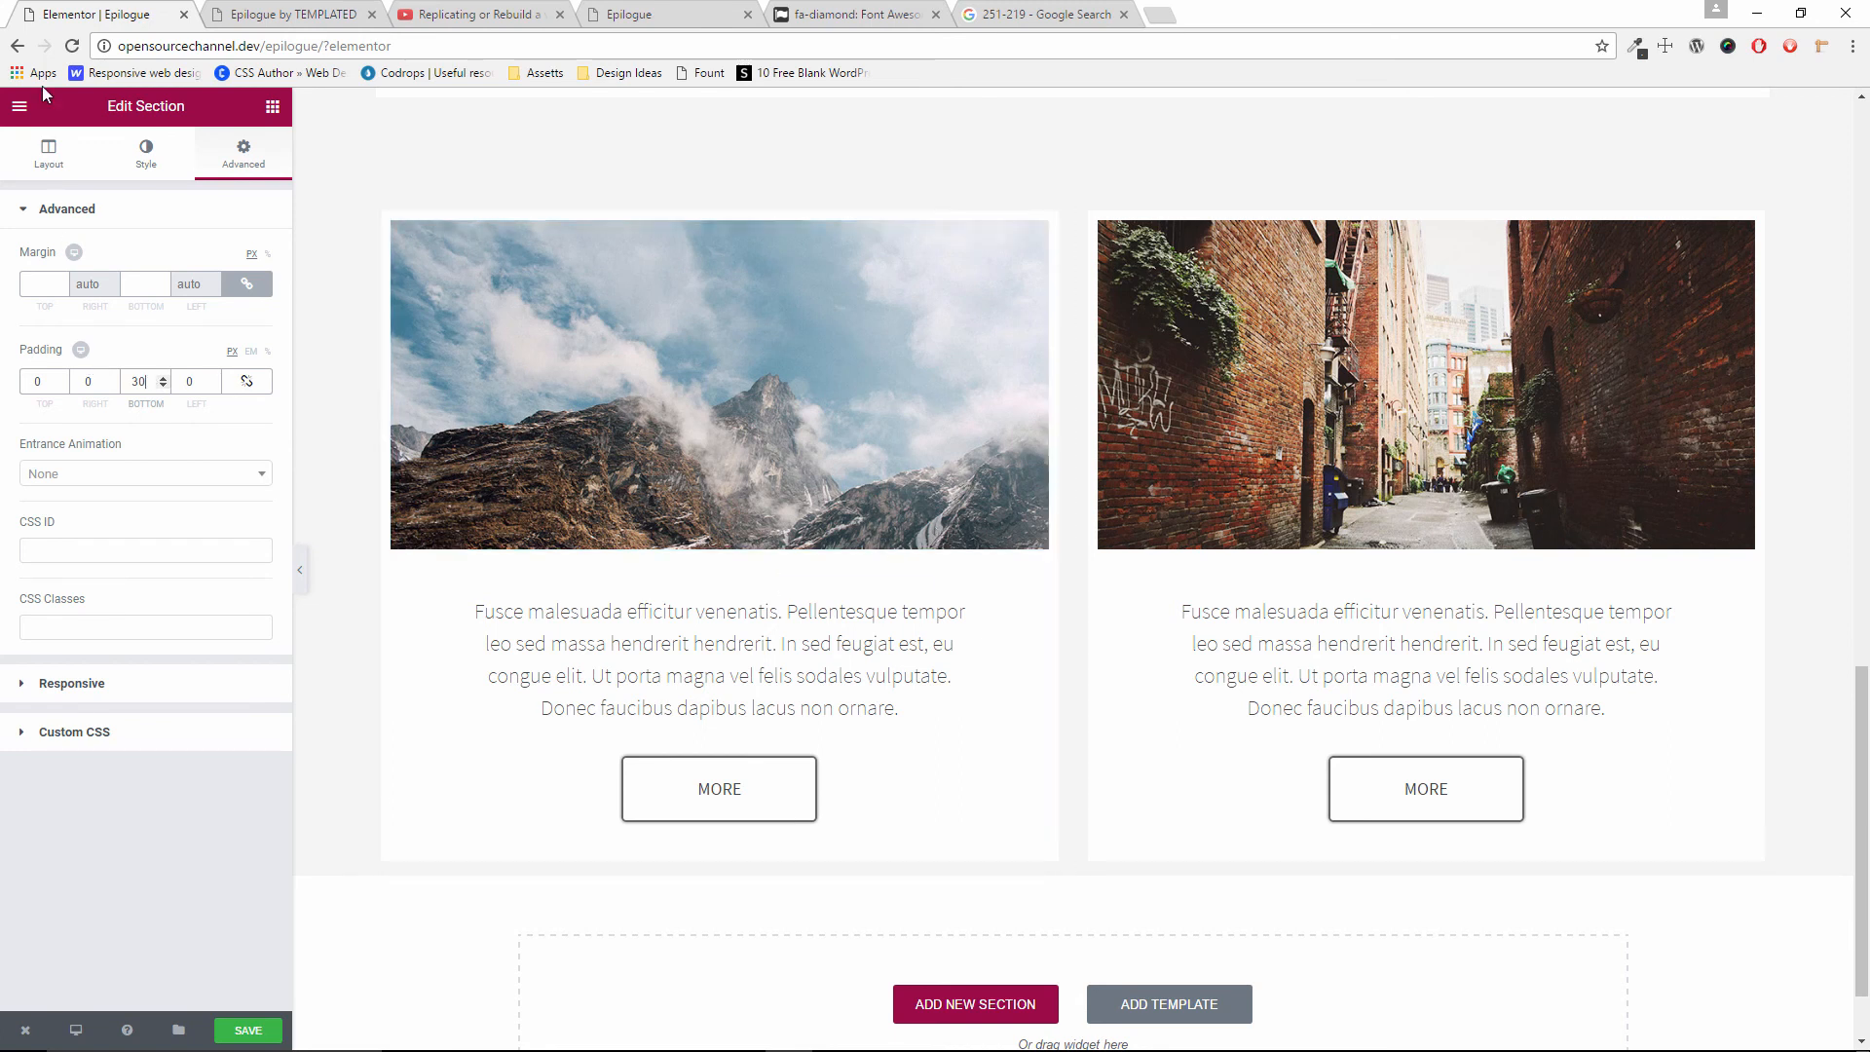
Unlink the mountain image's margins and set its top margin to -10 px
left_click(46, 167)
left_click(710, 436)
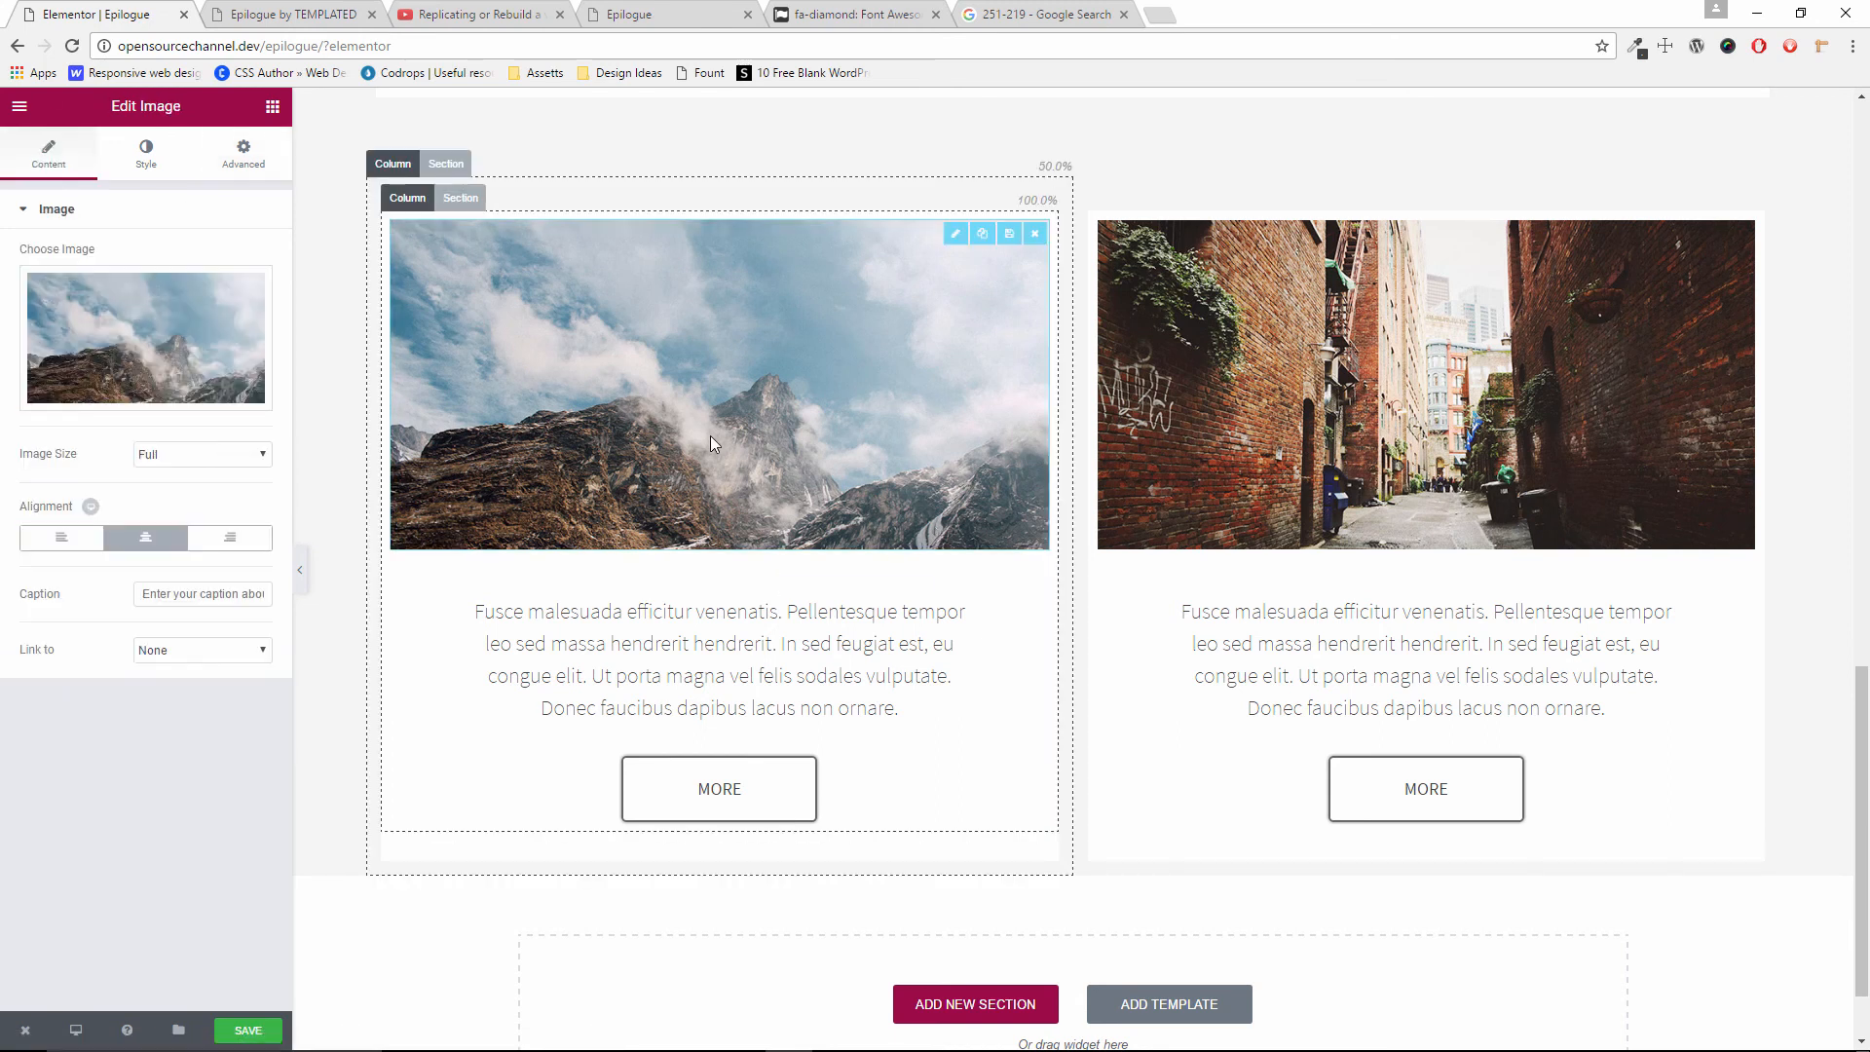
left_click(157, 160)
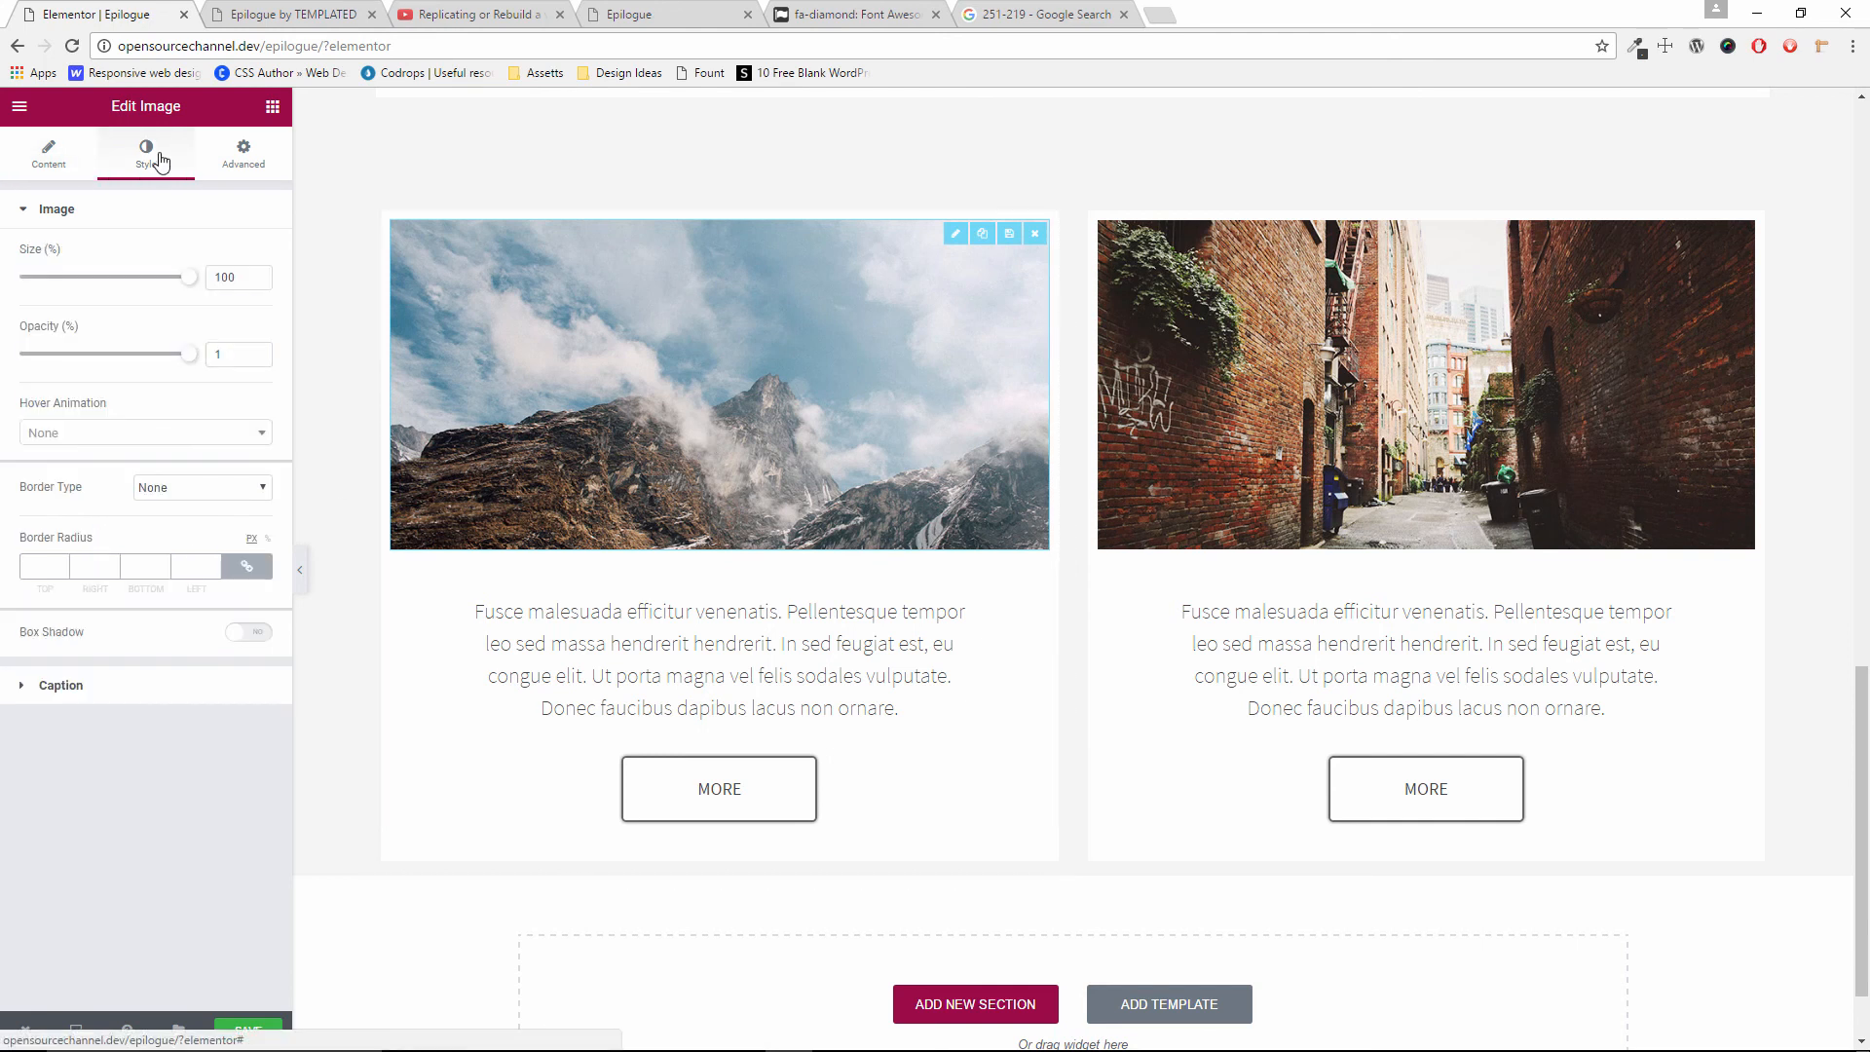
left_click(253, 161)
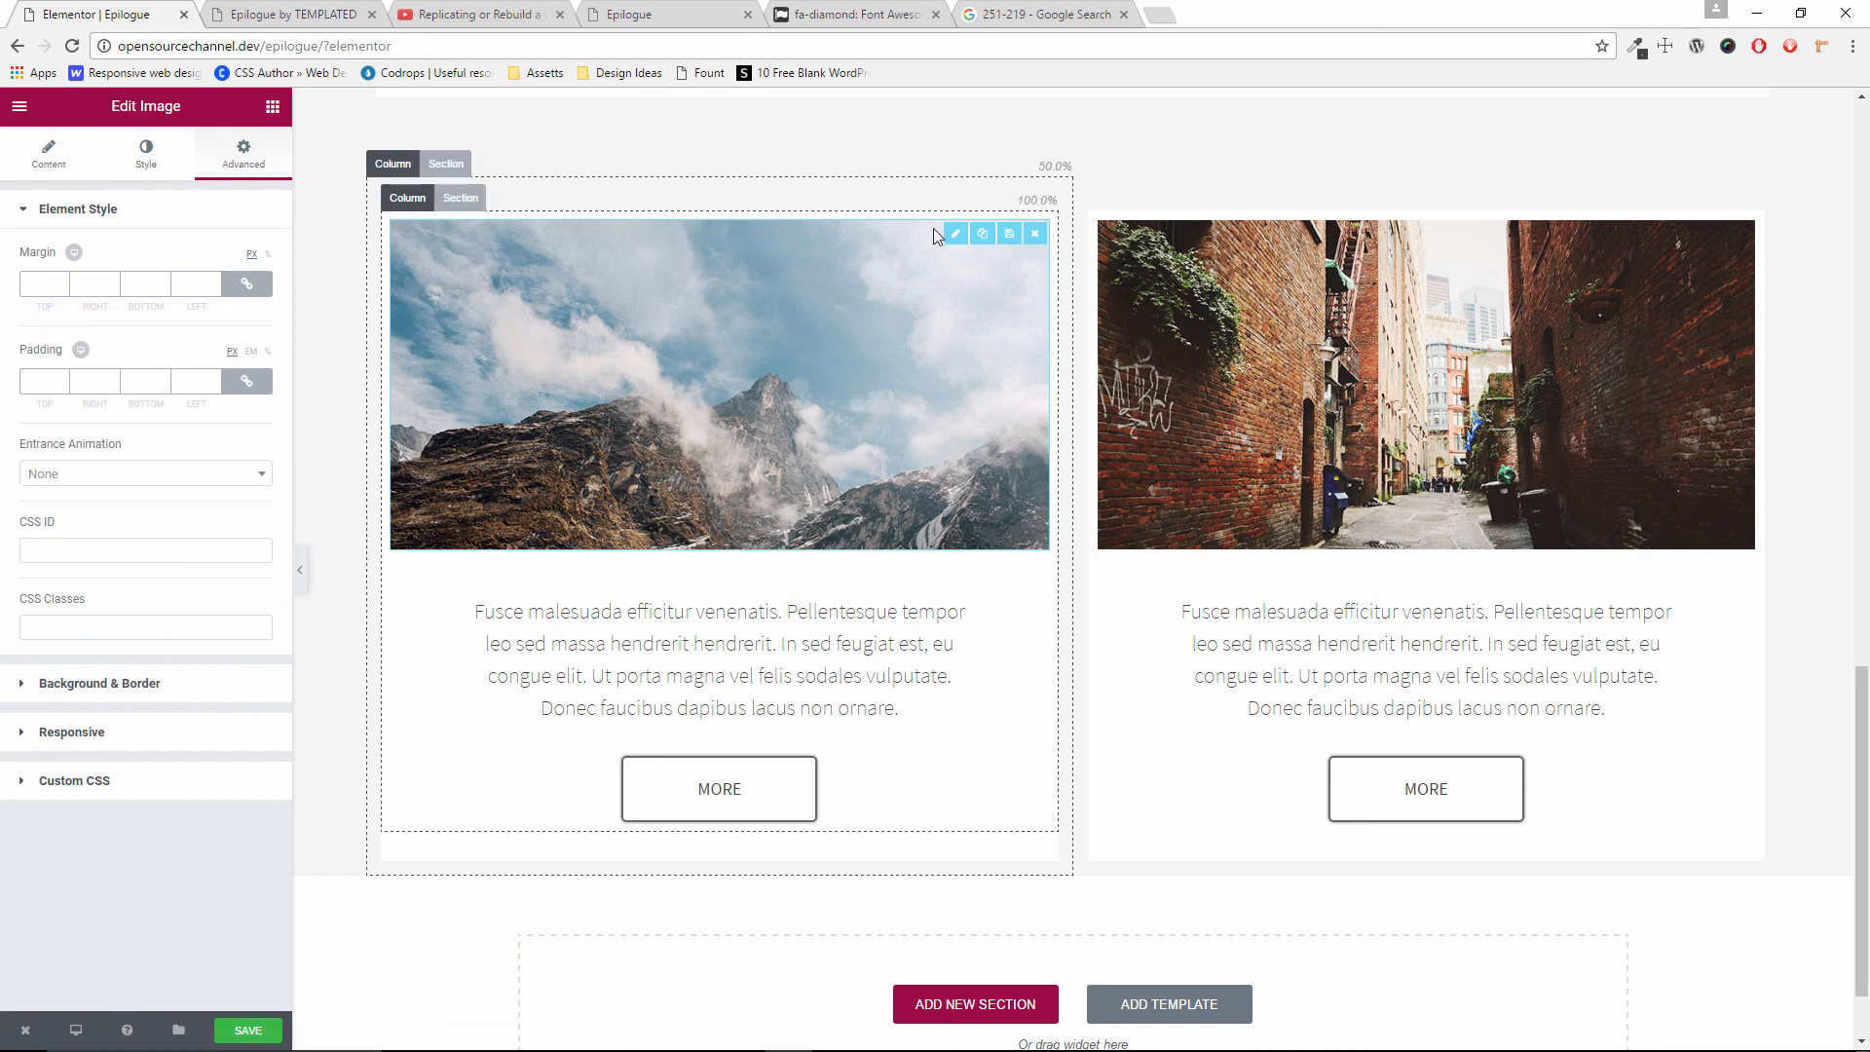
left_click(245, 282)
left_click(63, 289)
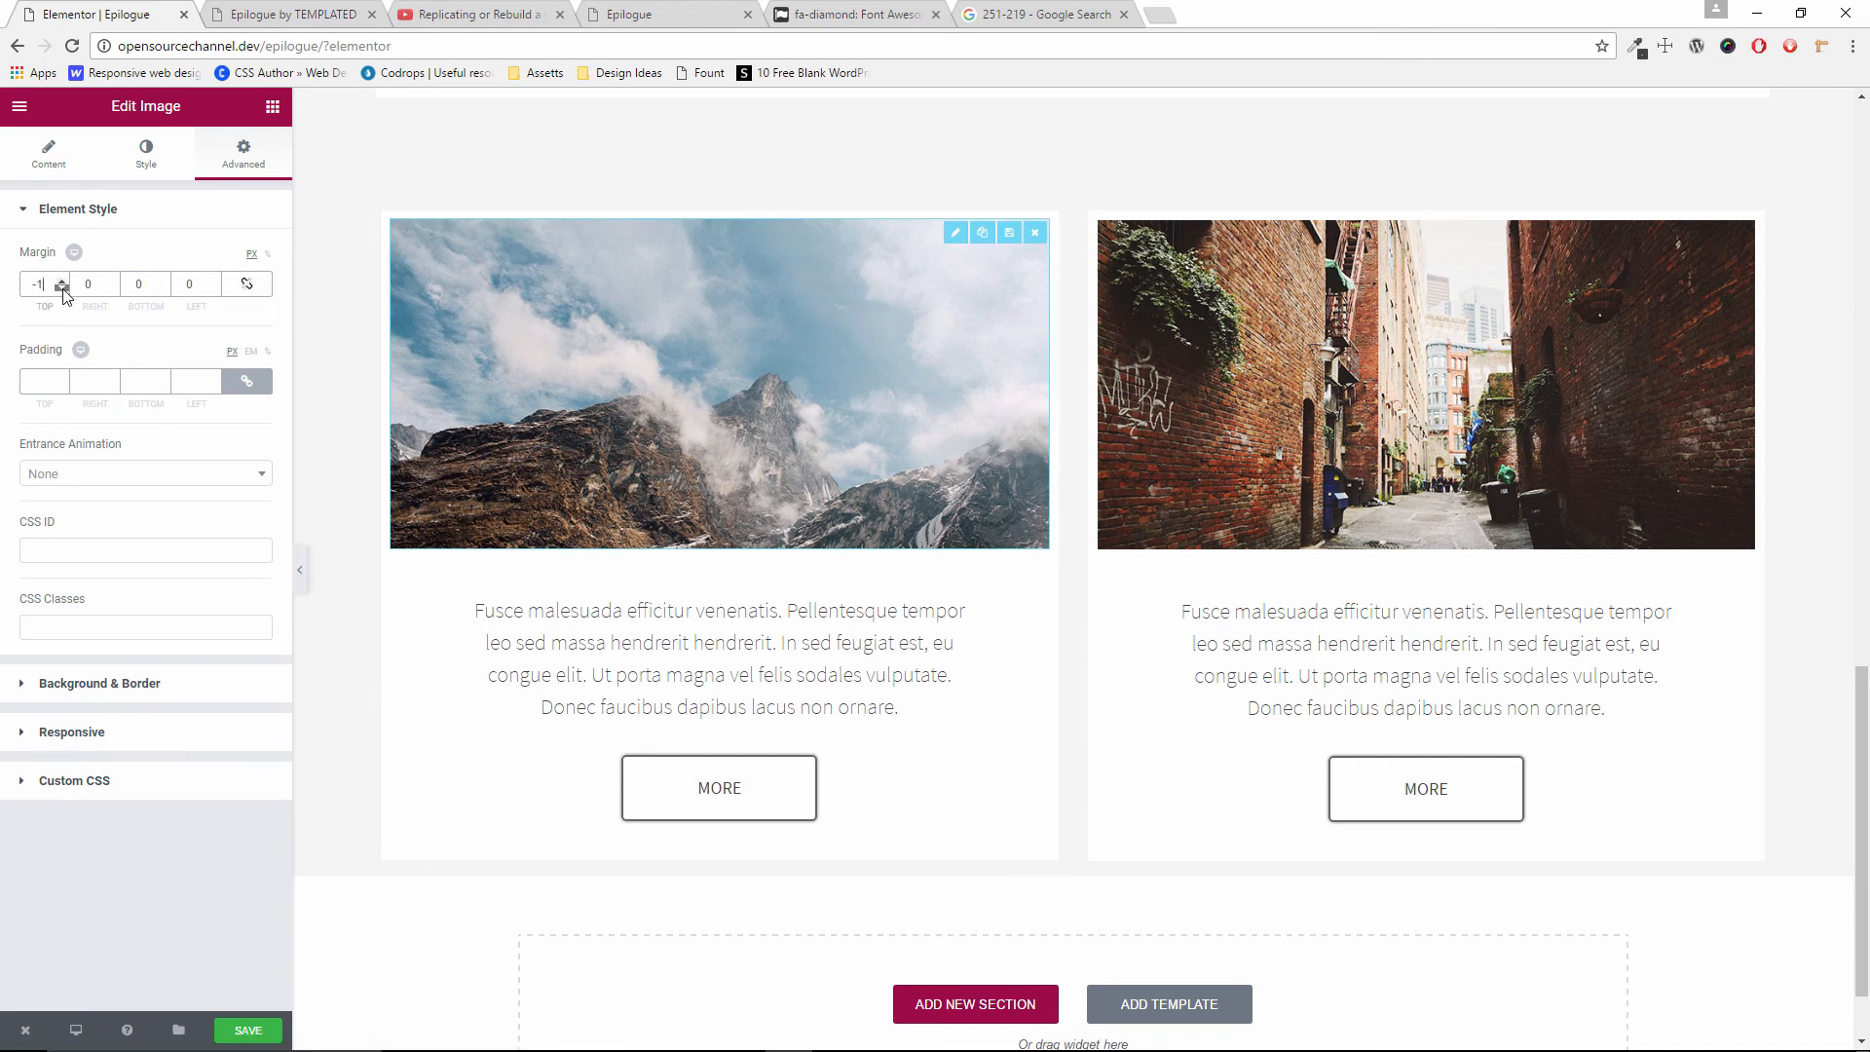
left_click(62, 289)
left_click(62, 289)
left_click(63, 289)
left_click(62, 290)
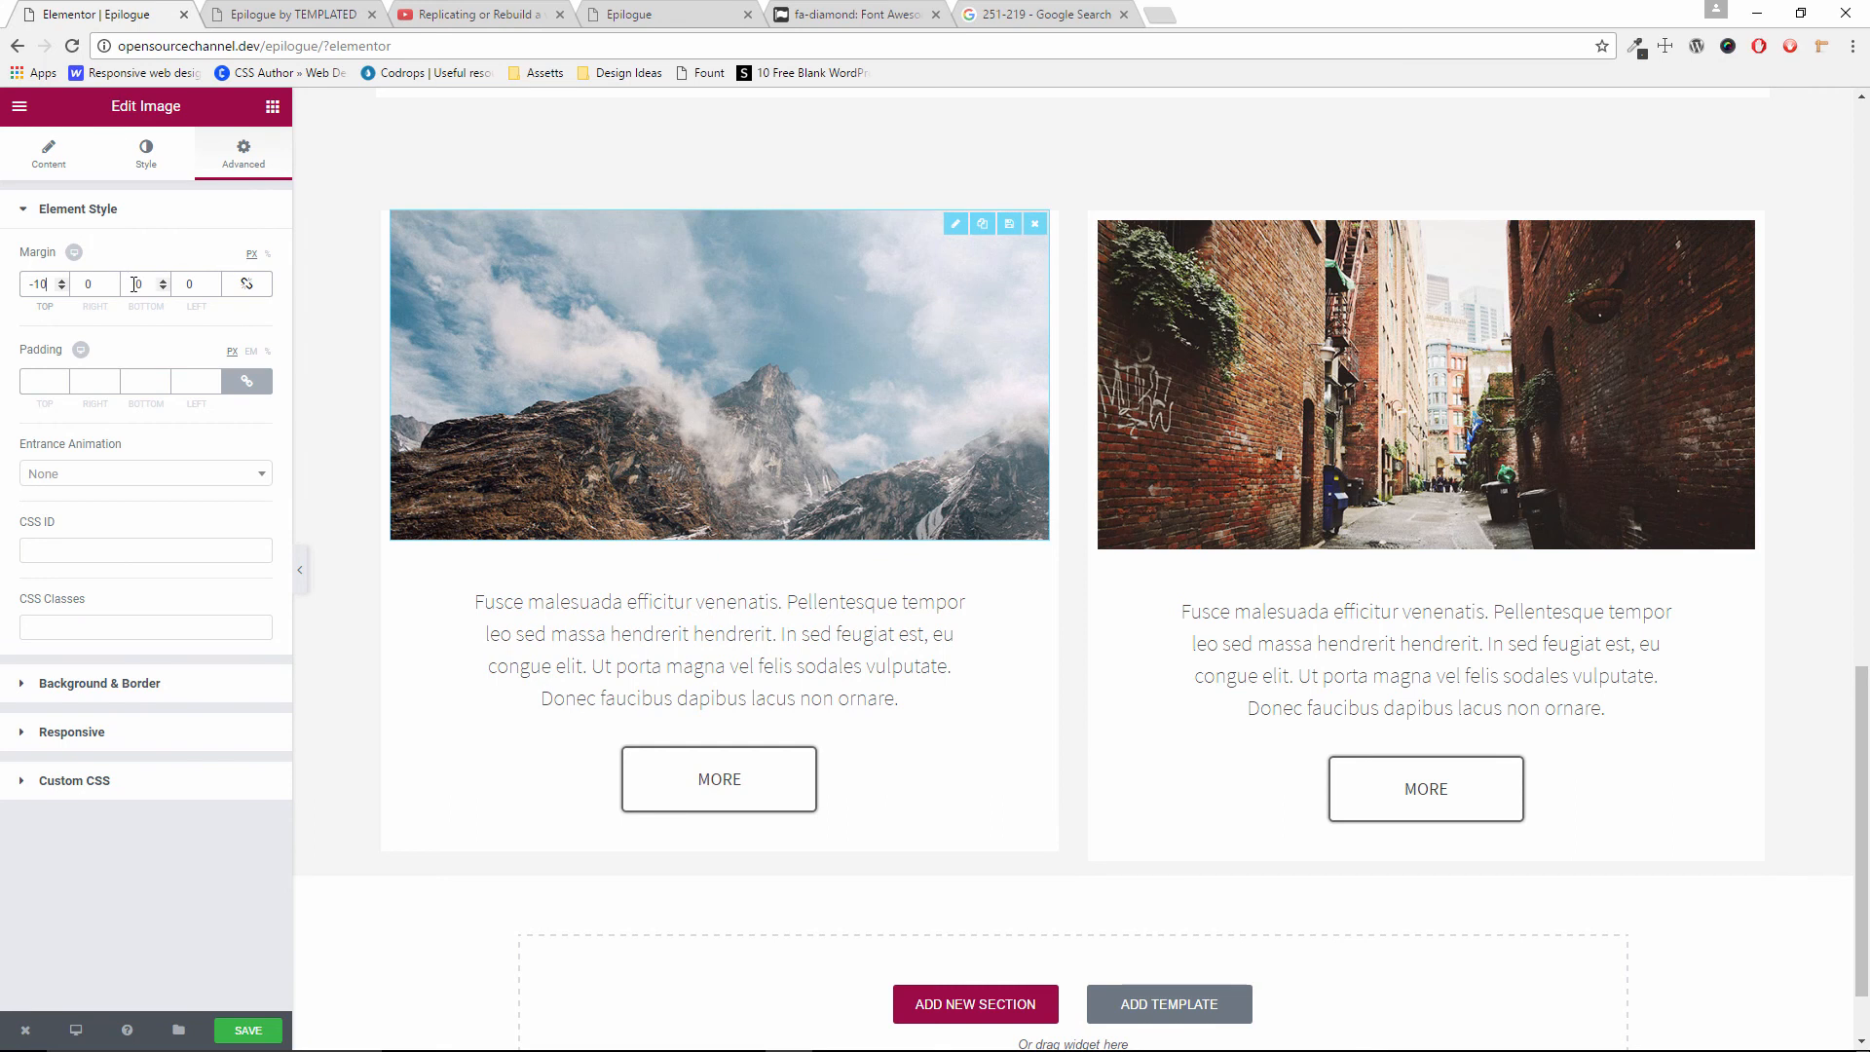
Set the mountain image's left margin to -10 px
left_click(214, 280)
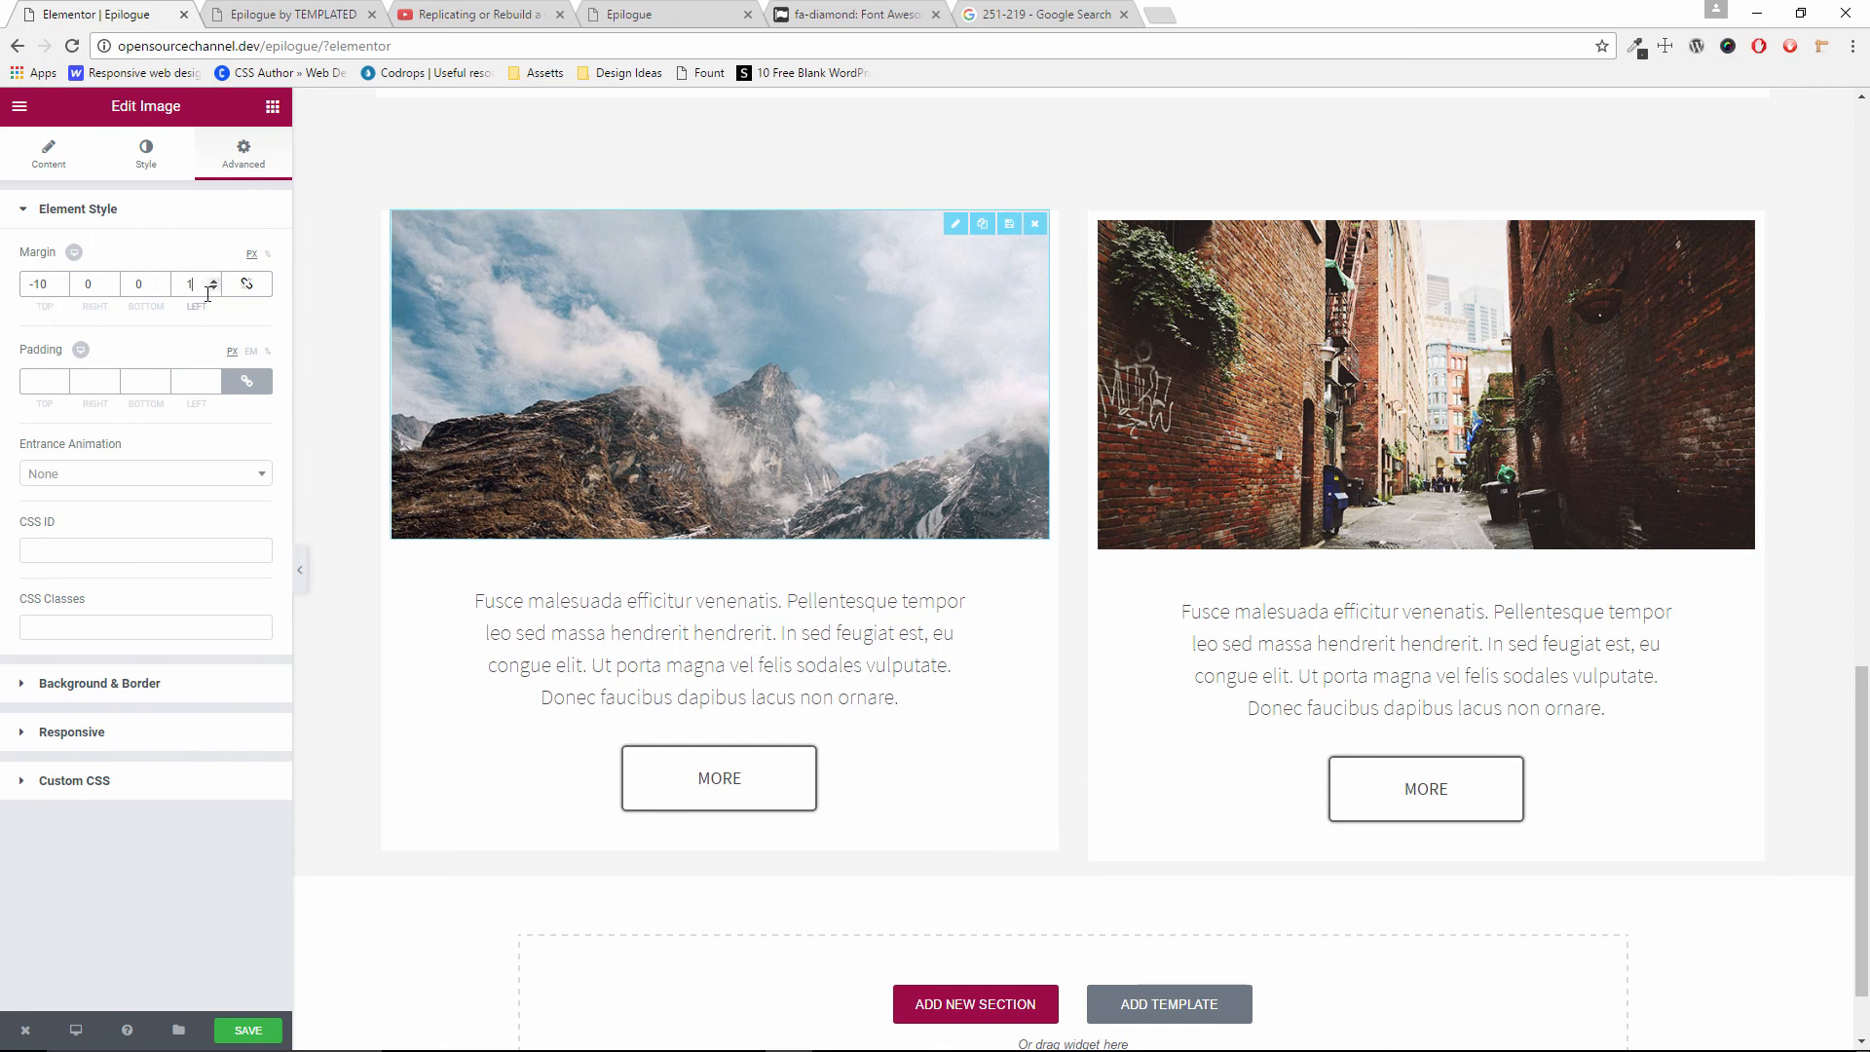
left_click(213, 289)
left_click(213, 289)
left_click(214, 288)
left_click(213, 288)
left_click(213, 288)
left_click(213, 289)
left_click(213, 288)
left_click(213, 289)
left_click(214, 289)
left_click(213, 289)
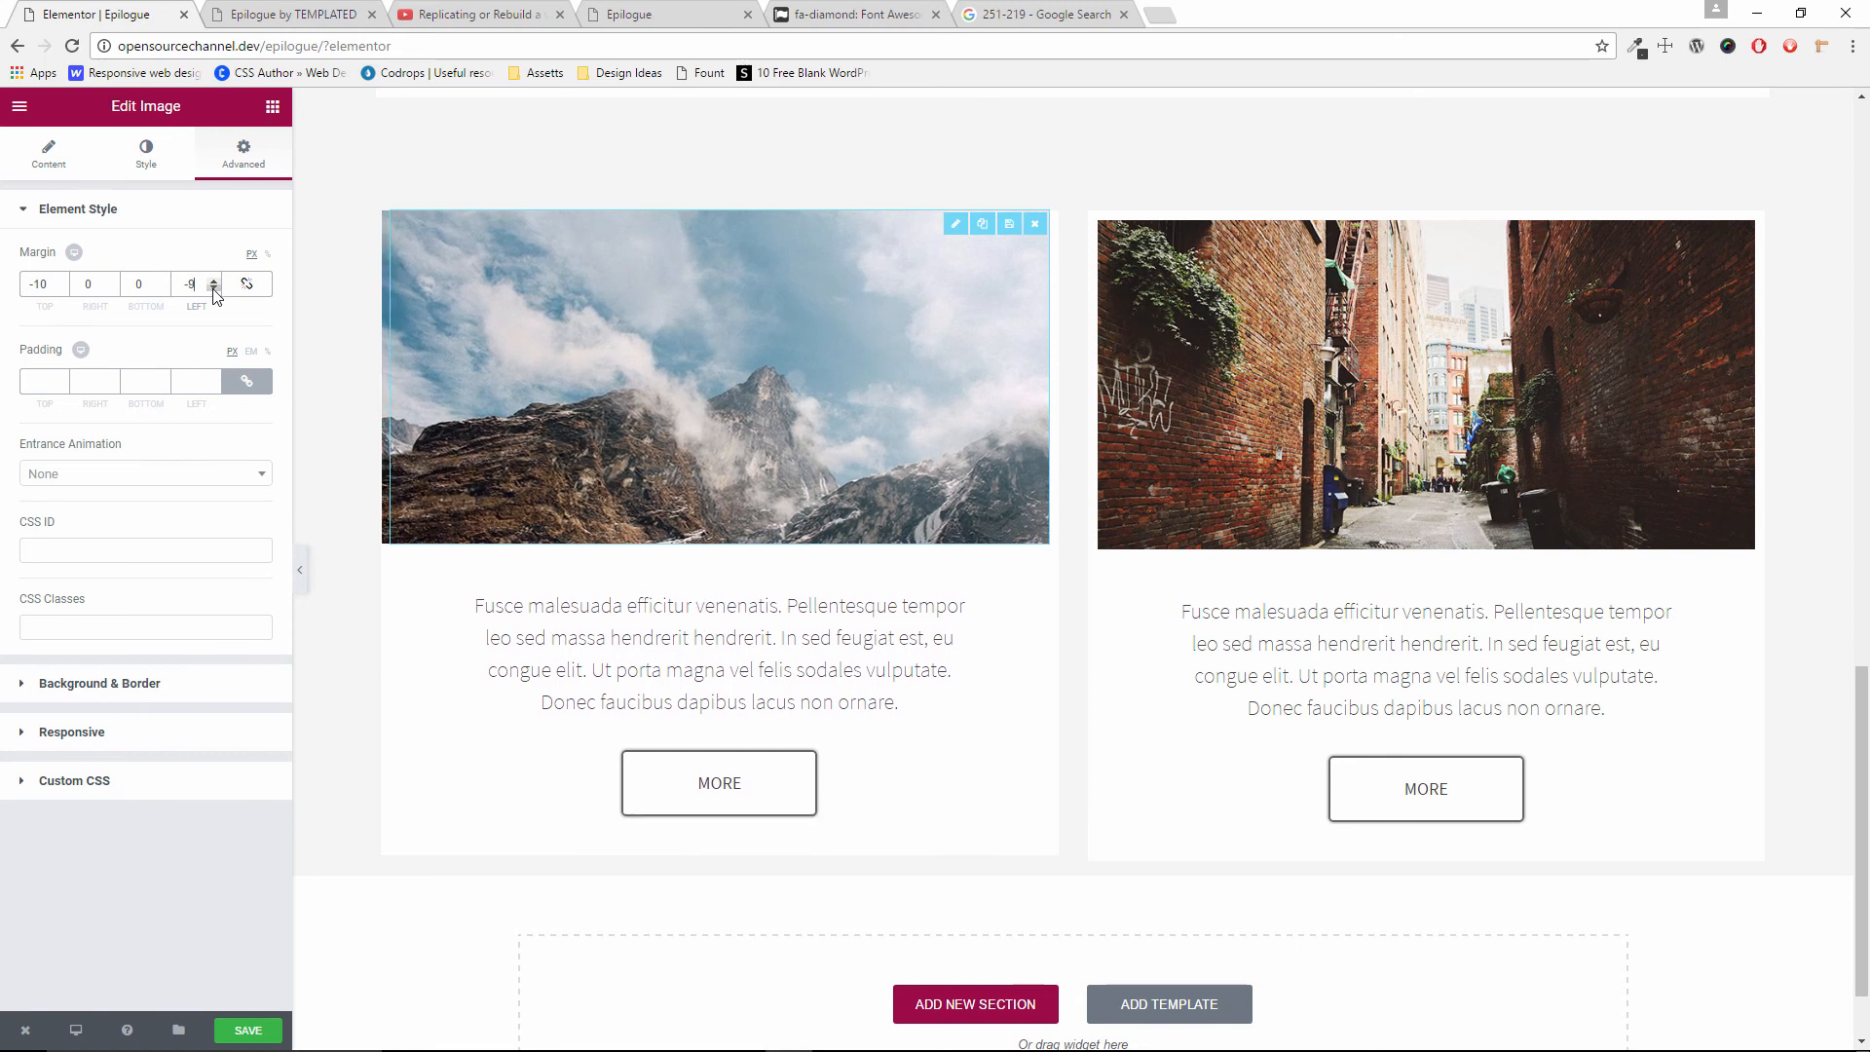
left_click(214, 289)
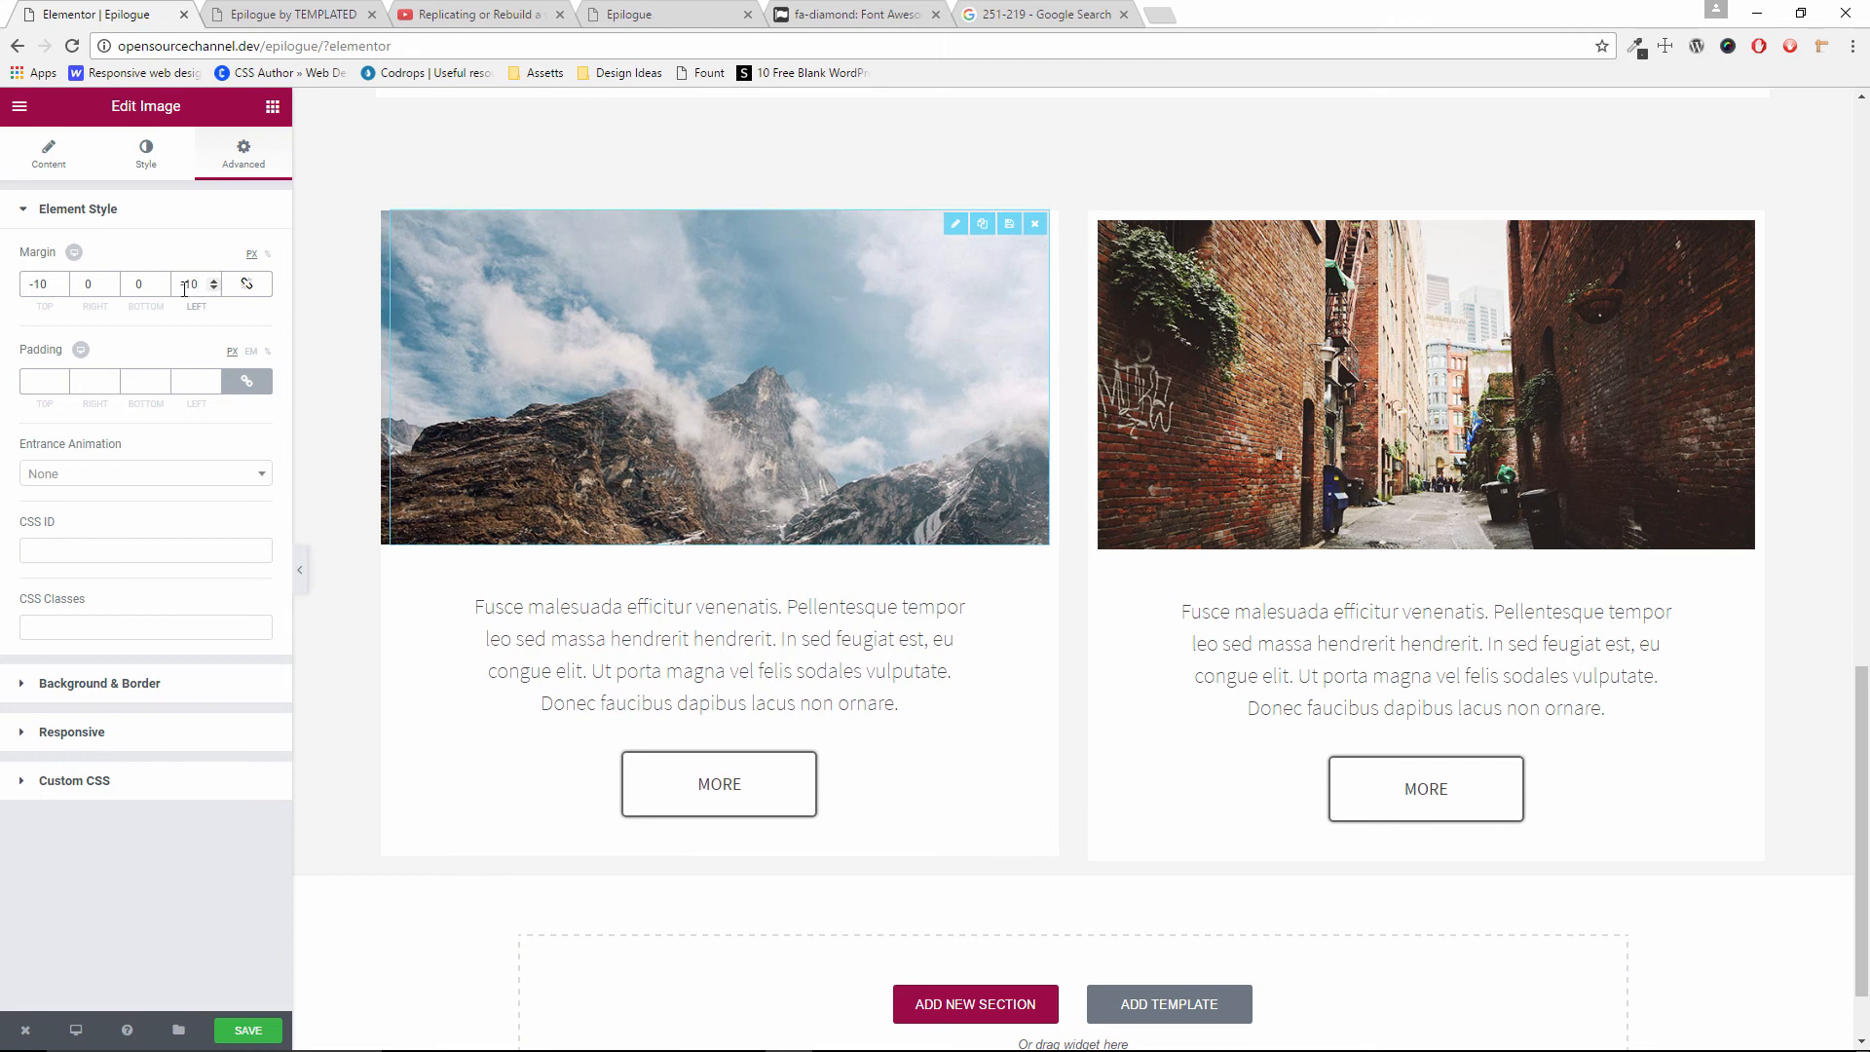
Set the mountain image's right margin to -10 px
left_click(95, 285)
type("10")
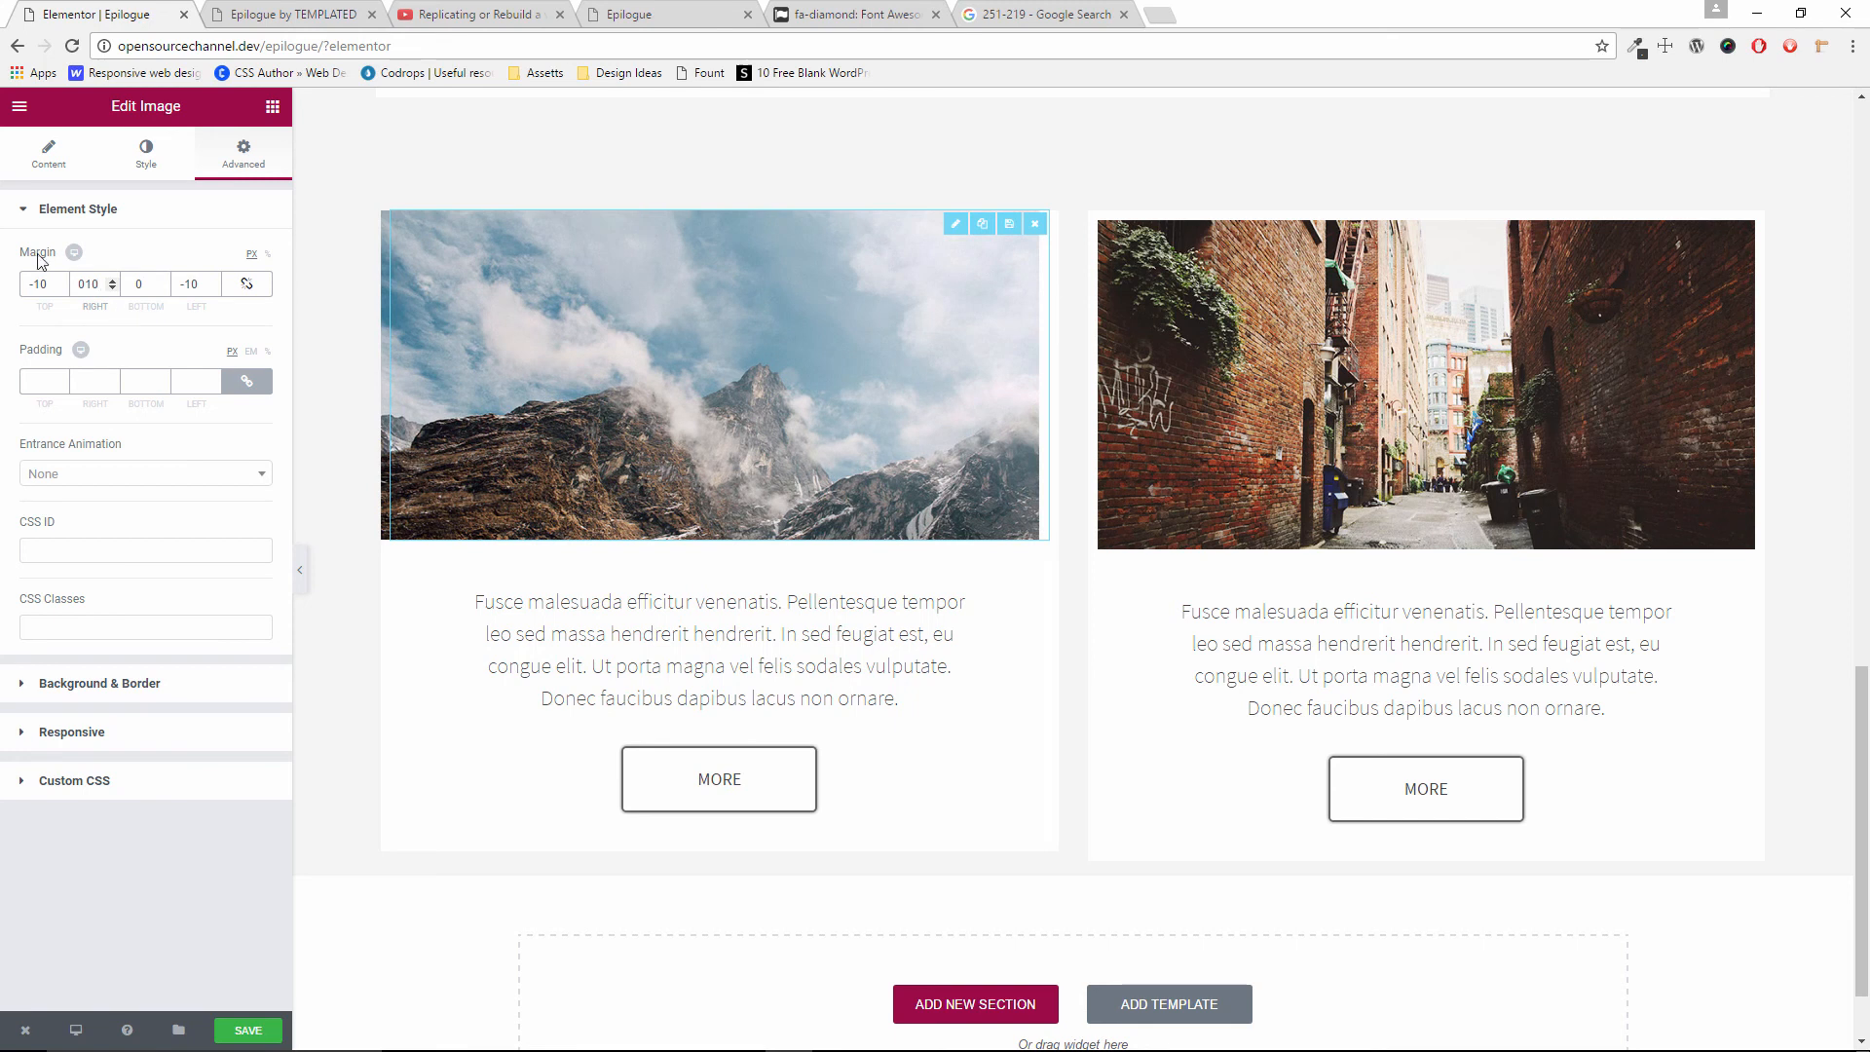
left_click(115, 289)
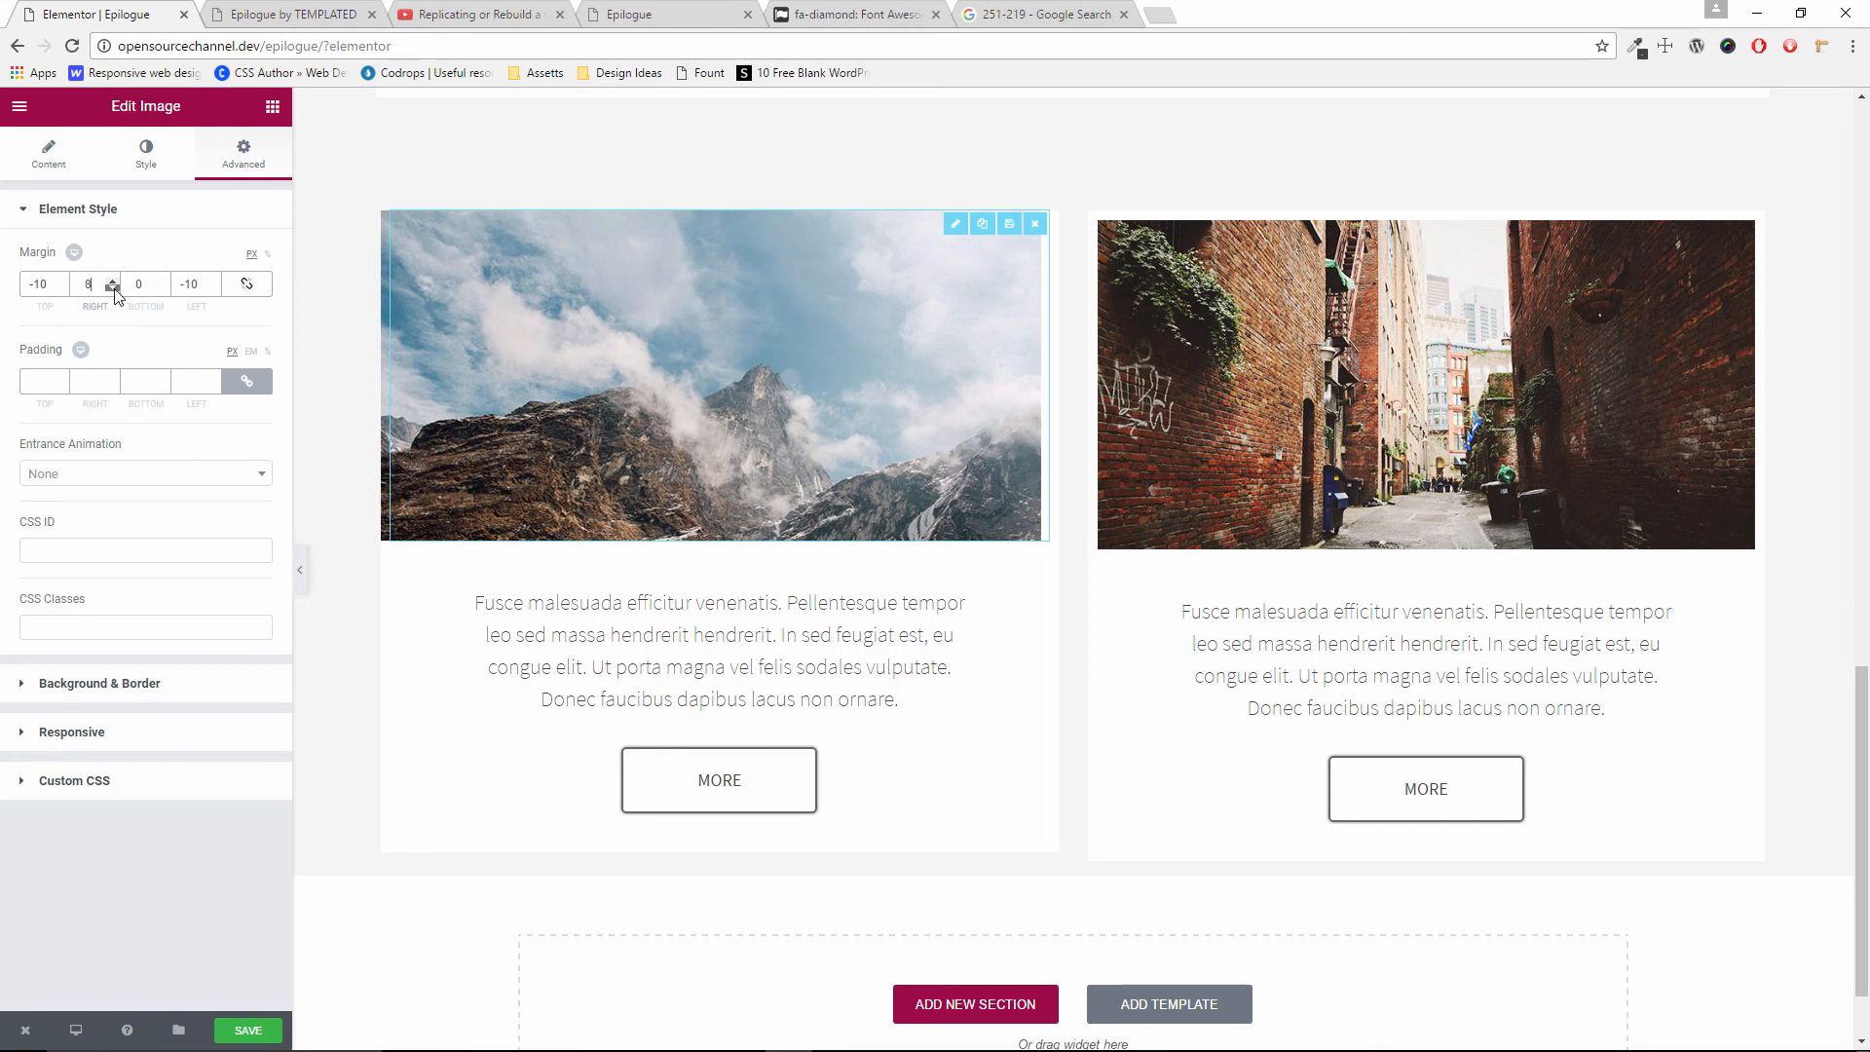
left_click(115, 289)
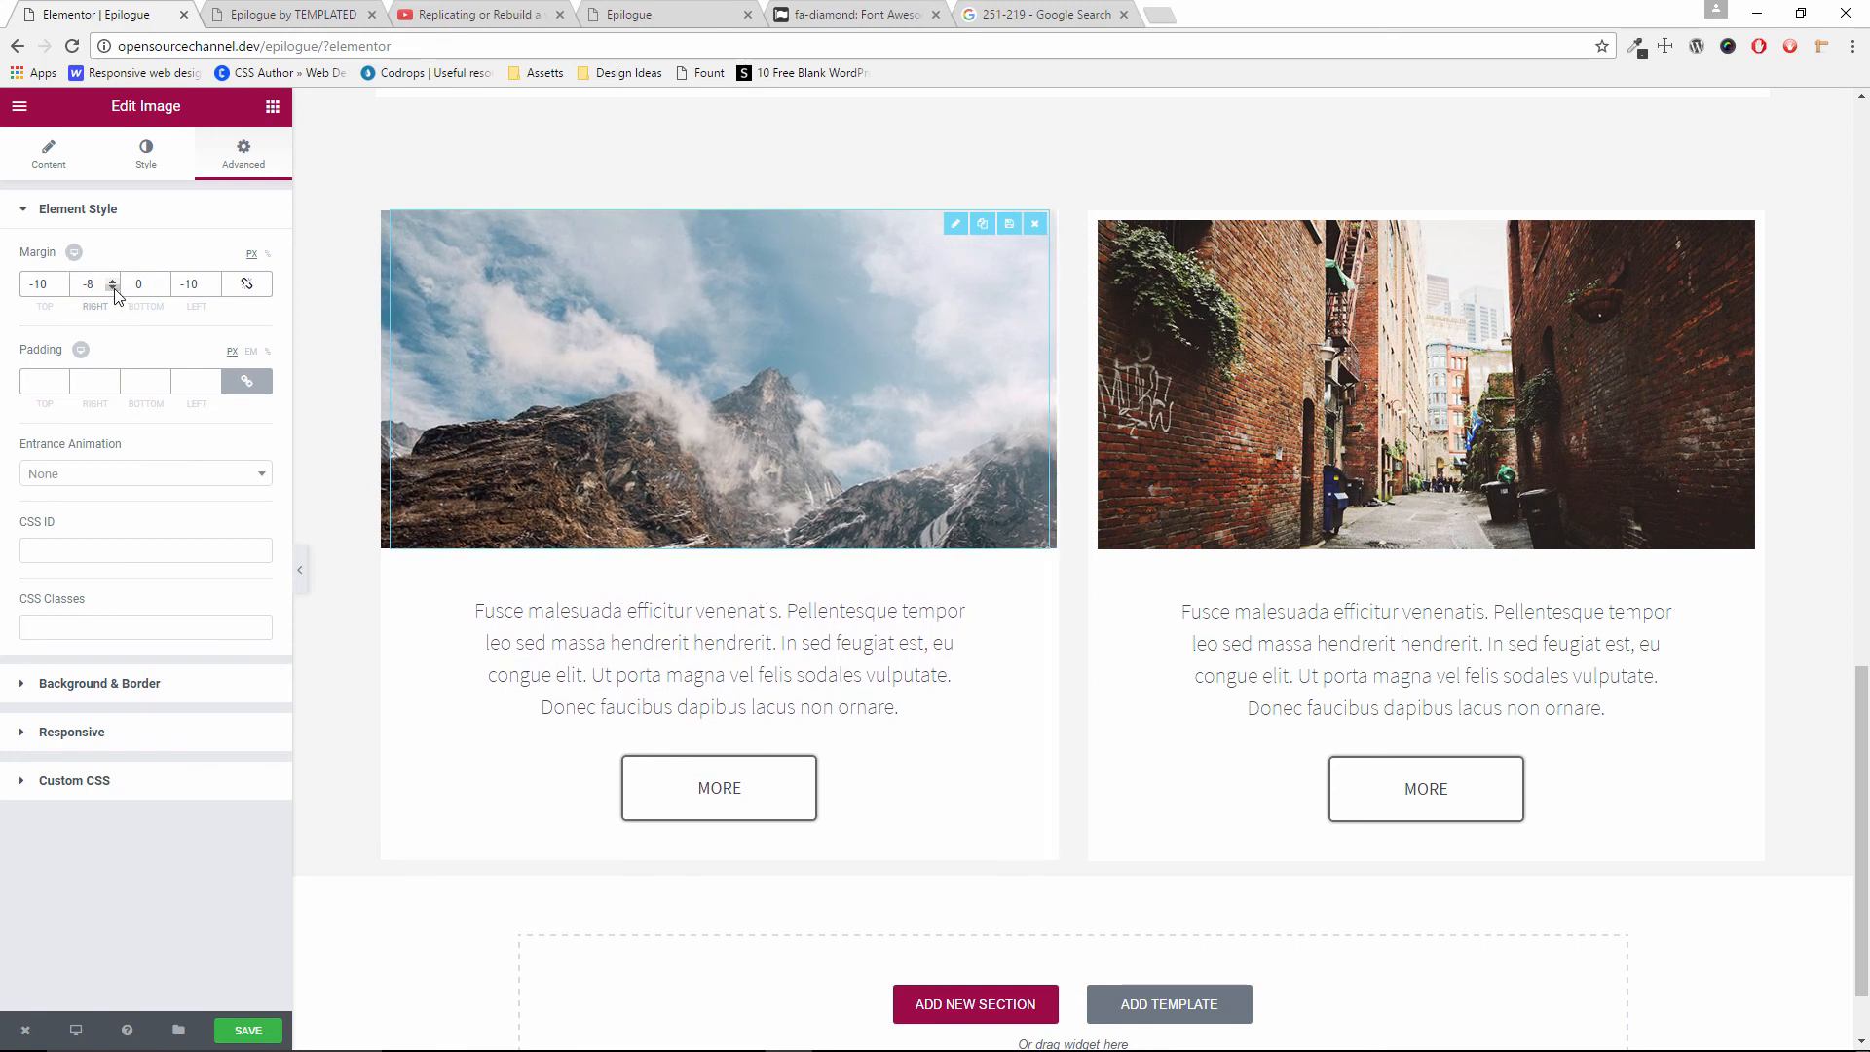
left_click(115, 290)
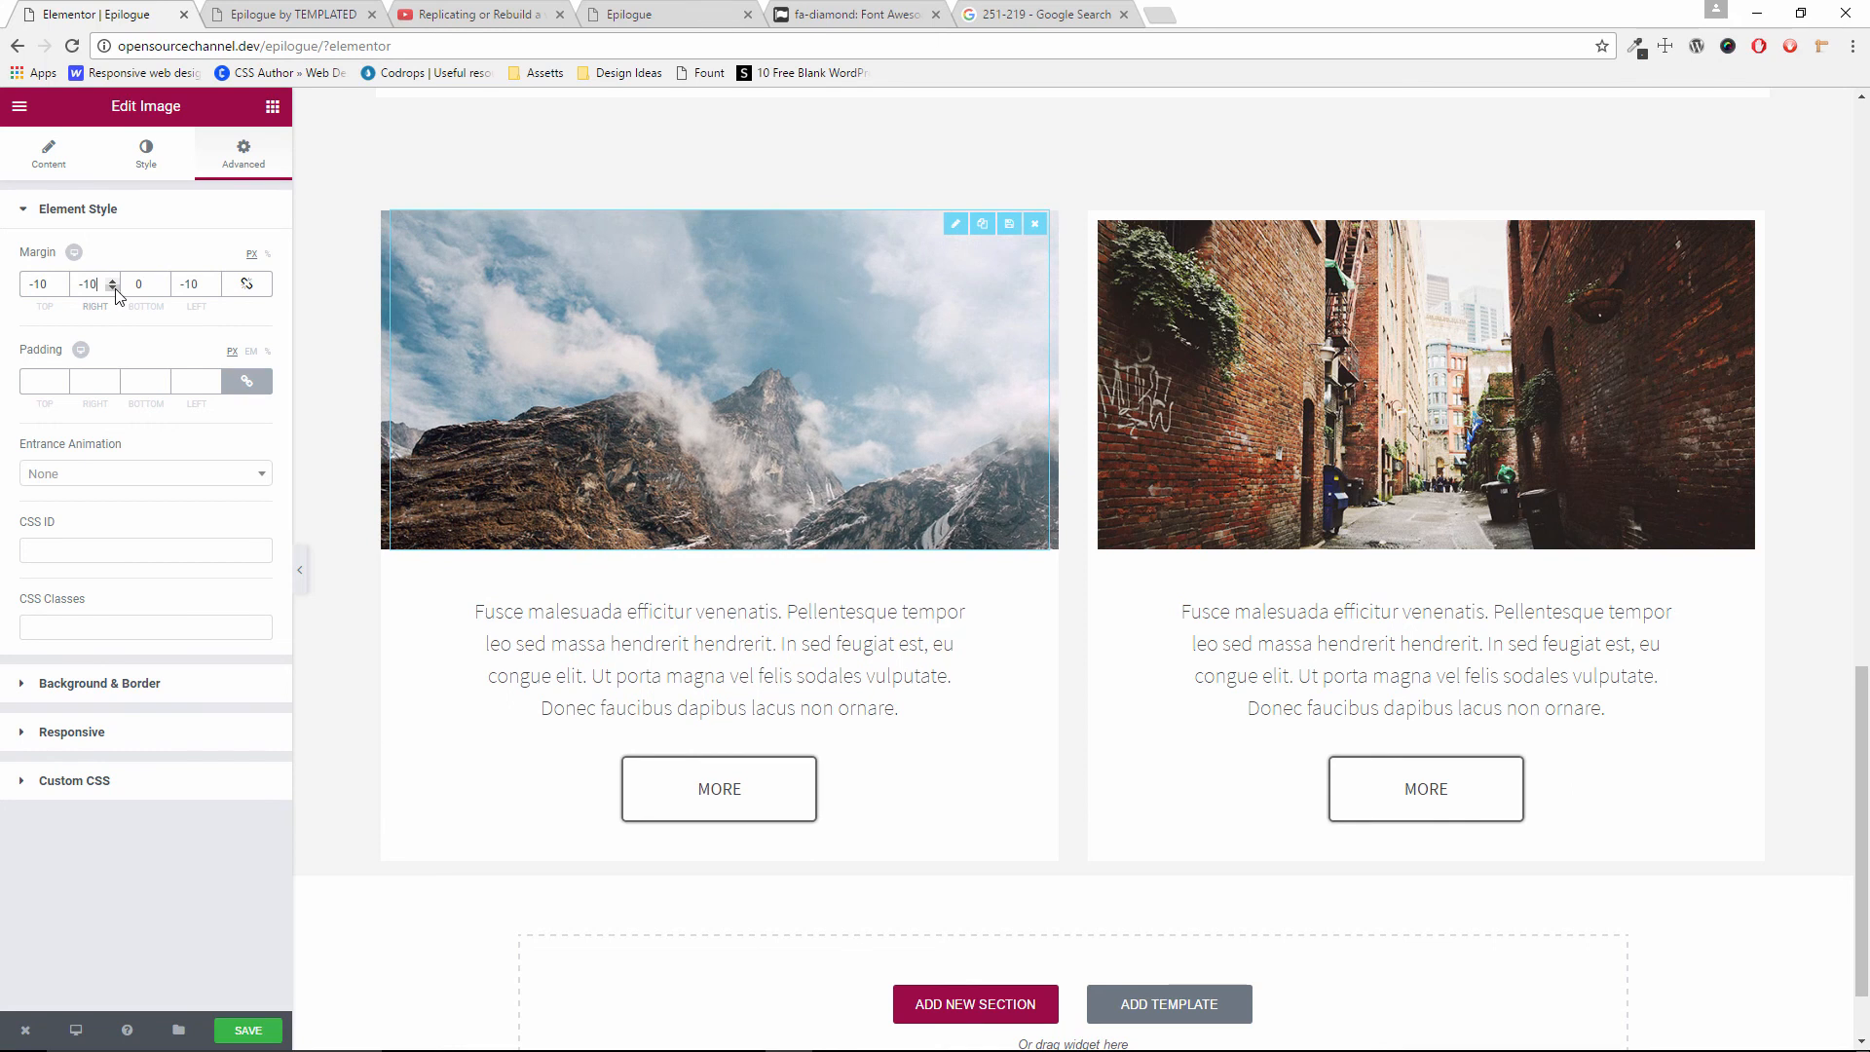
Compare the alley image with the mountain image and review the mountain image's margin settings
left_click(1189, 446)
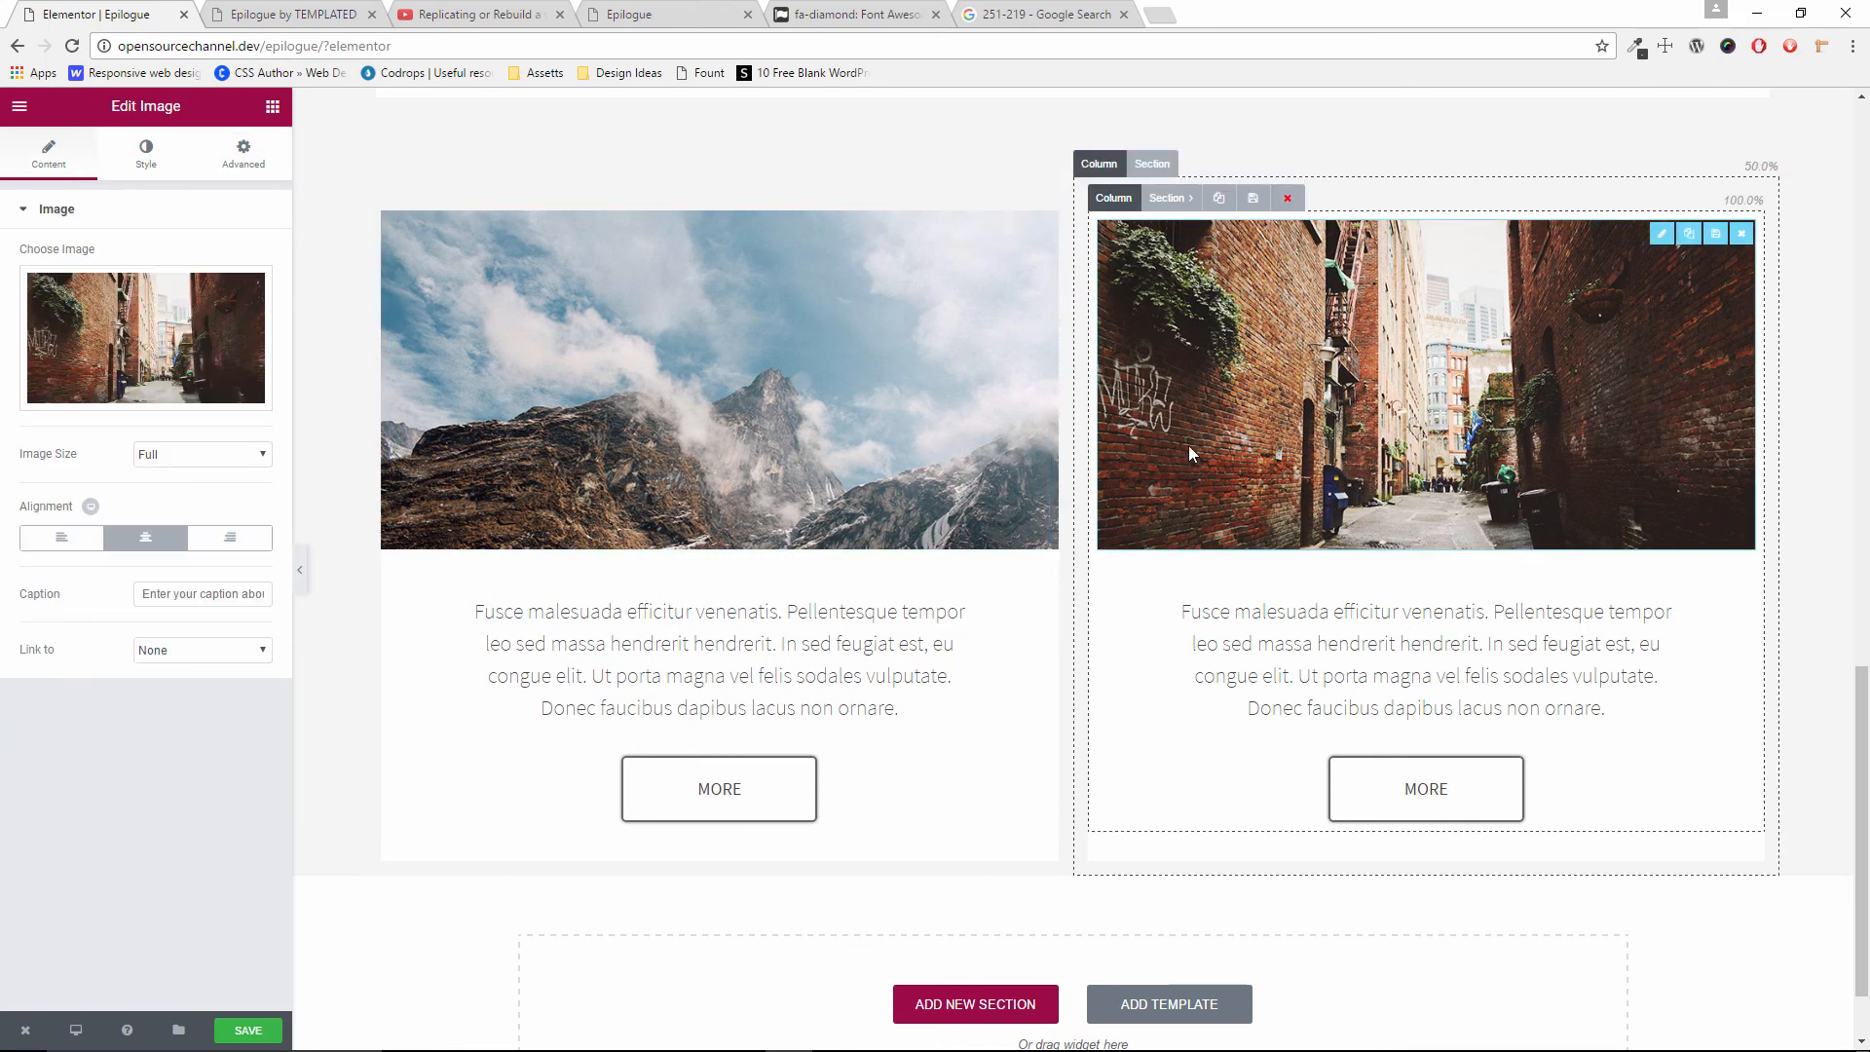
left_click(1169, 198)
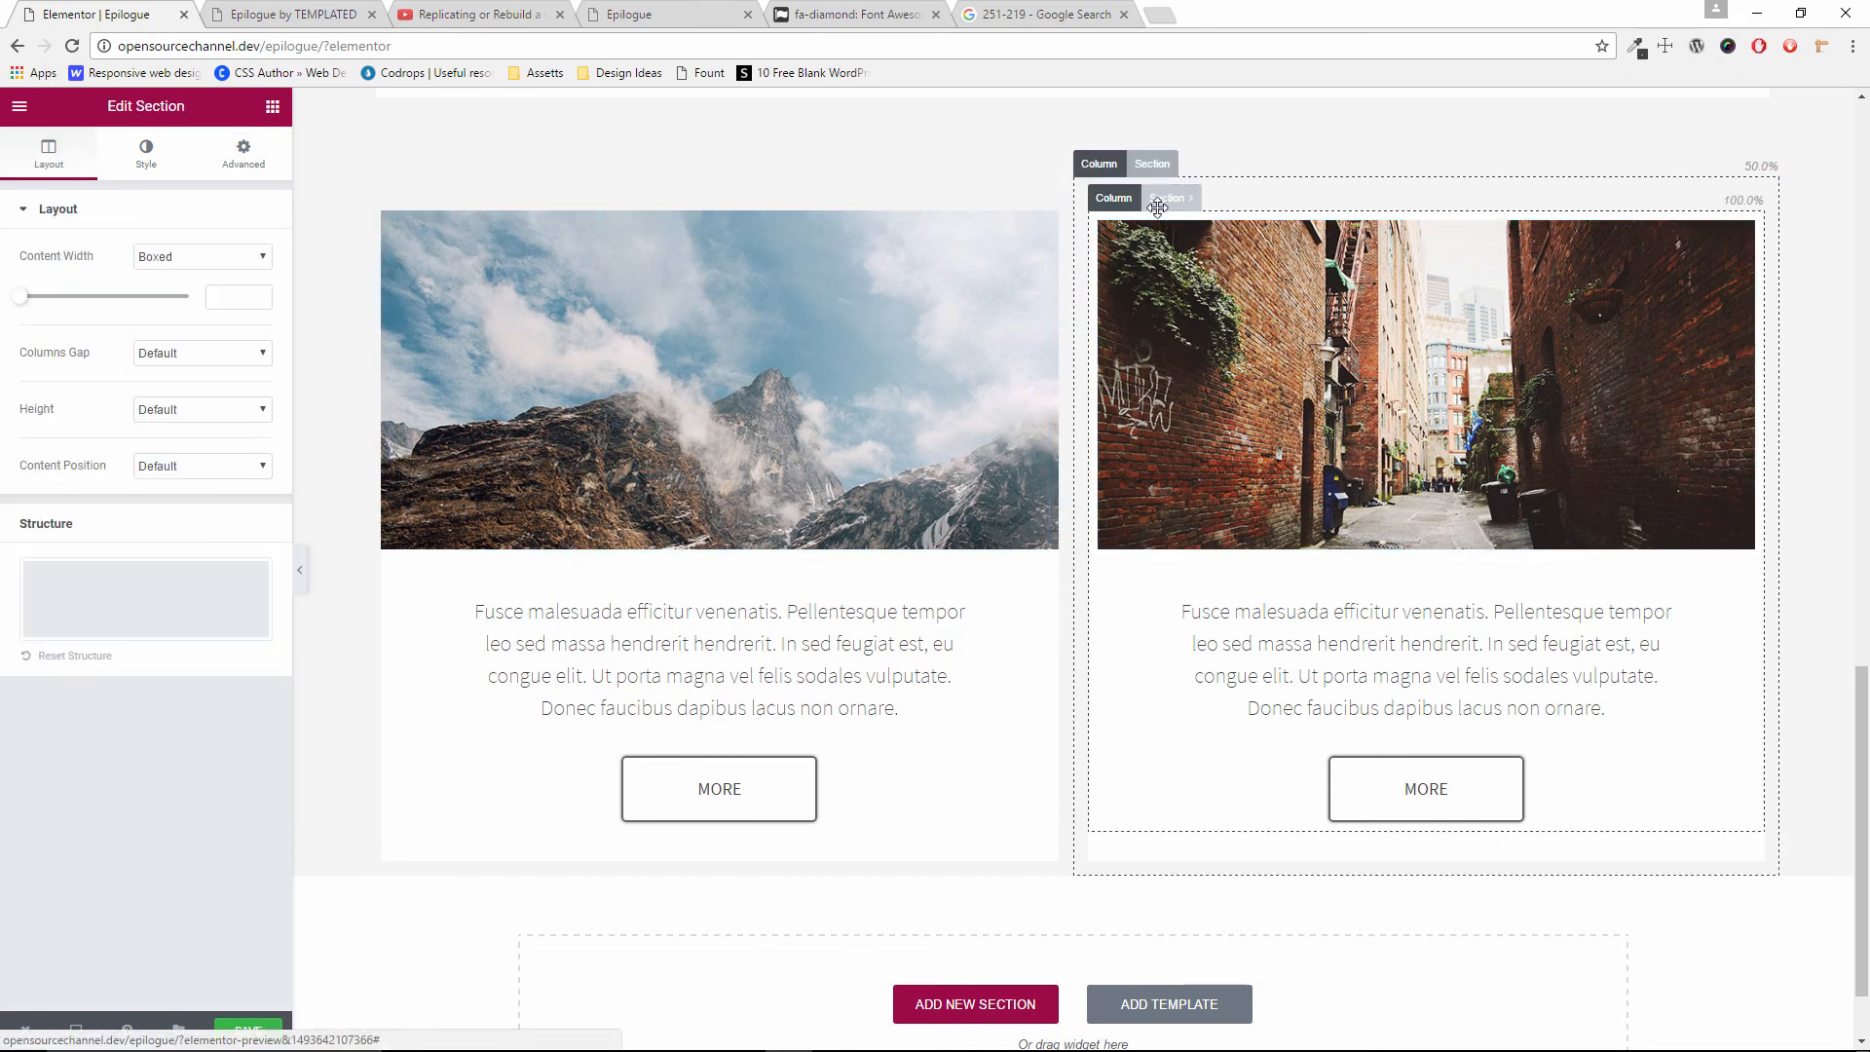
left_click(785, 342)
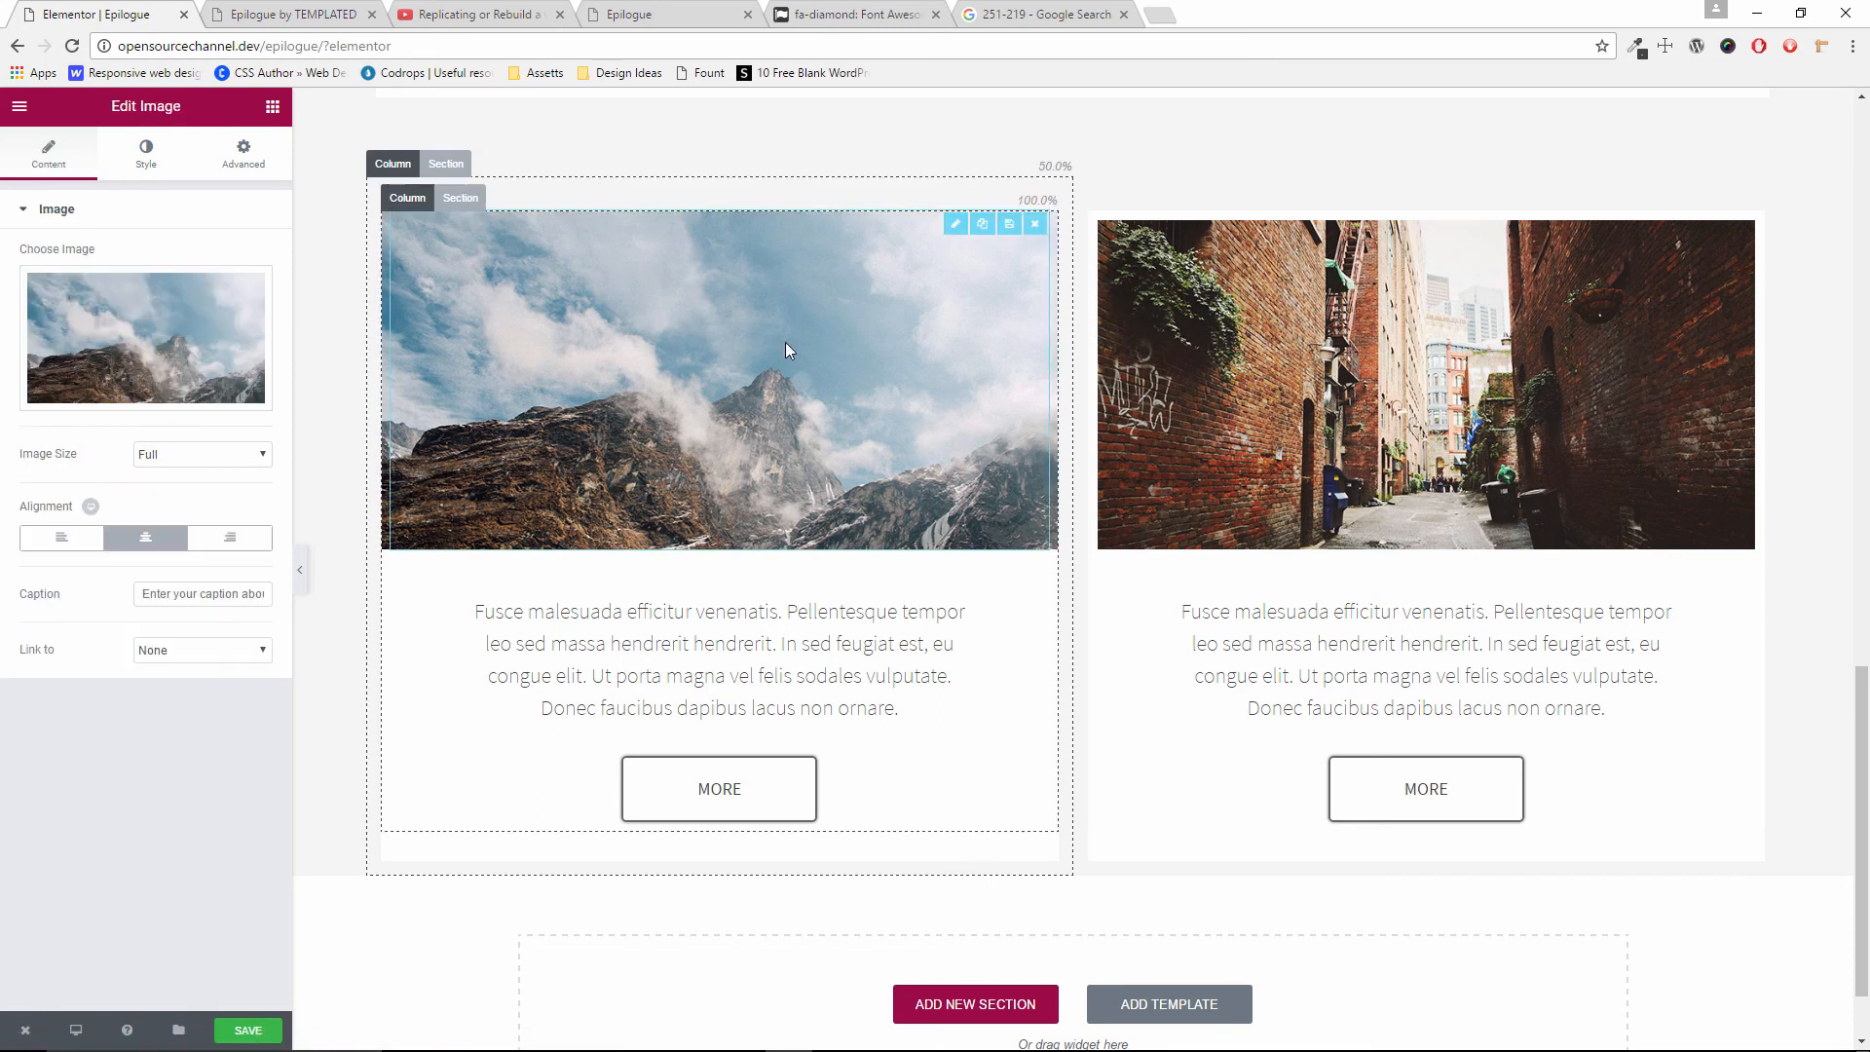
left_click(1196, 349)
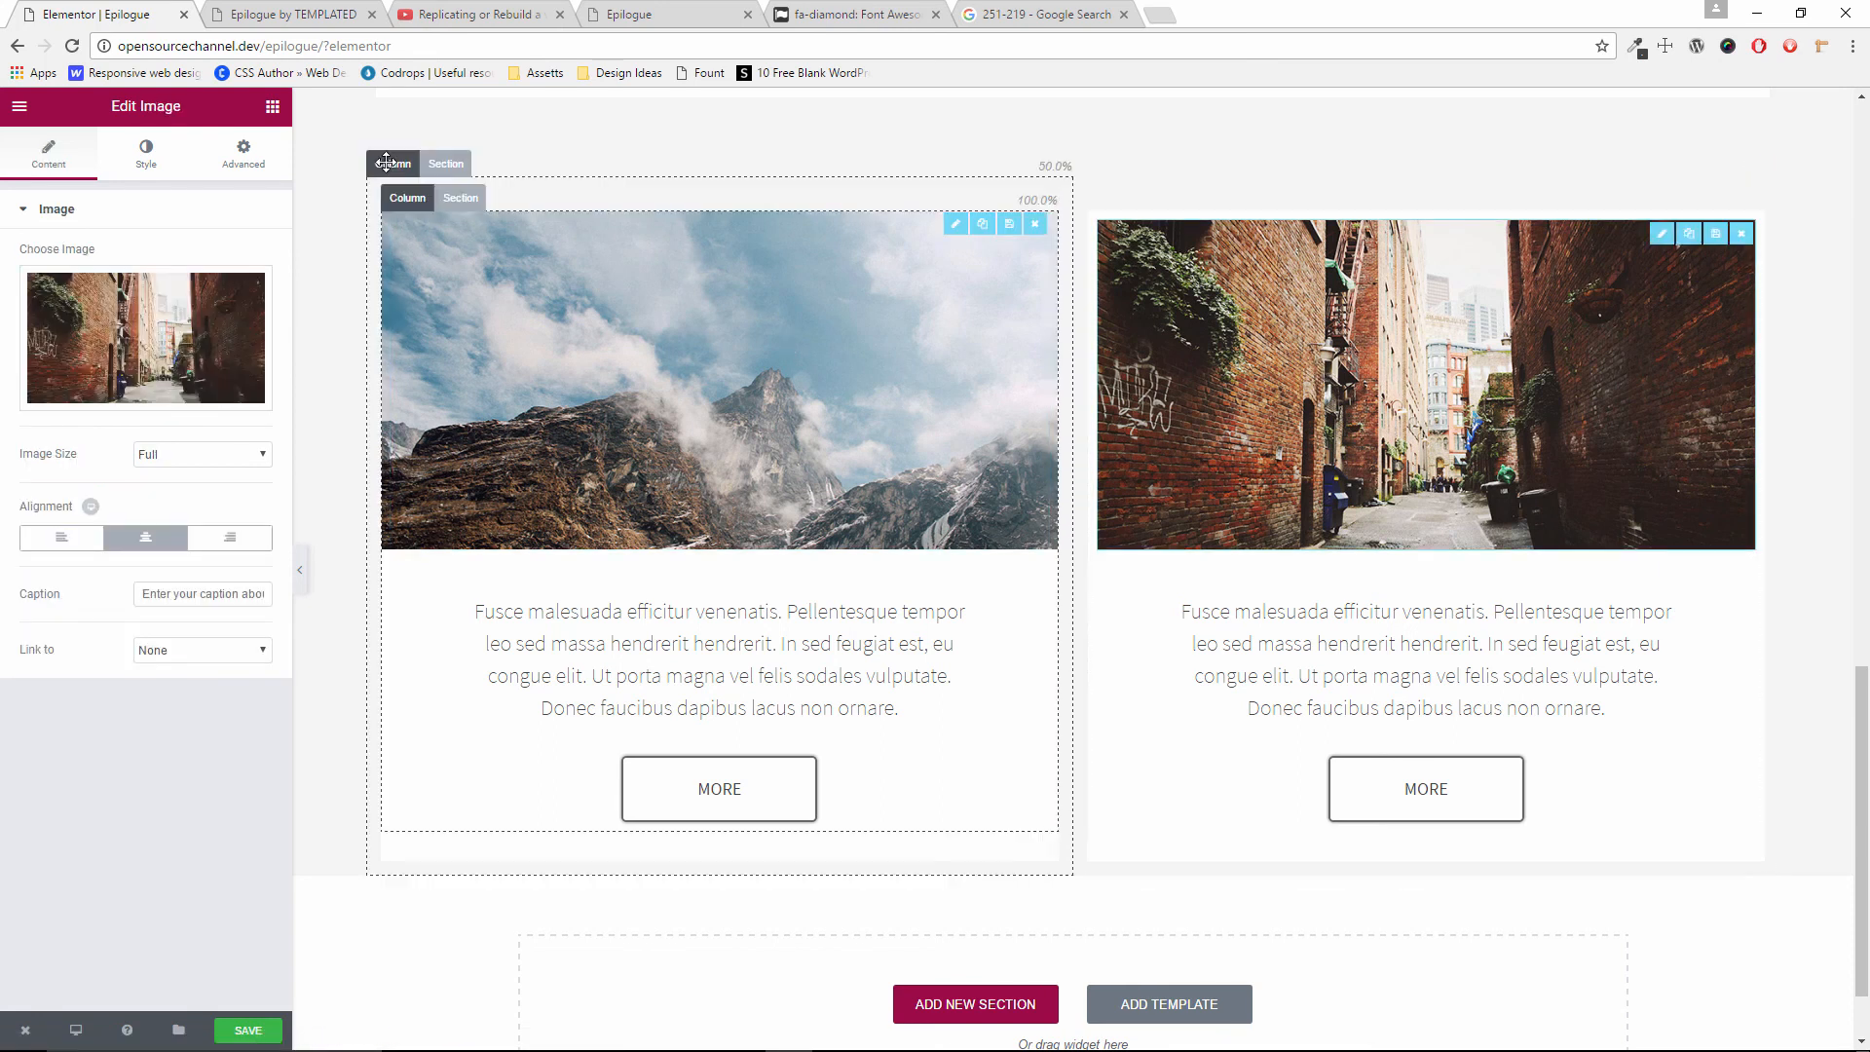
left_click(243, 161)
left_click(718, 431)
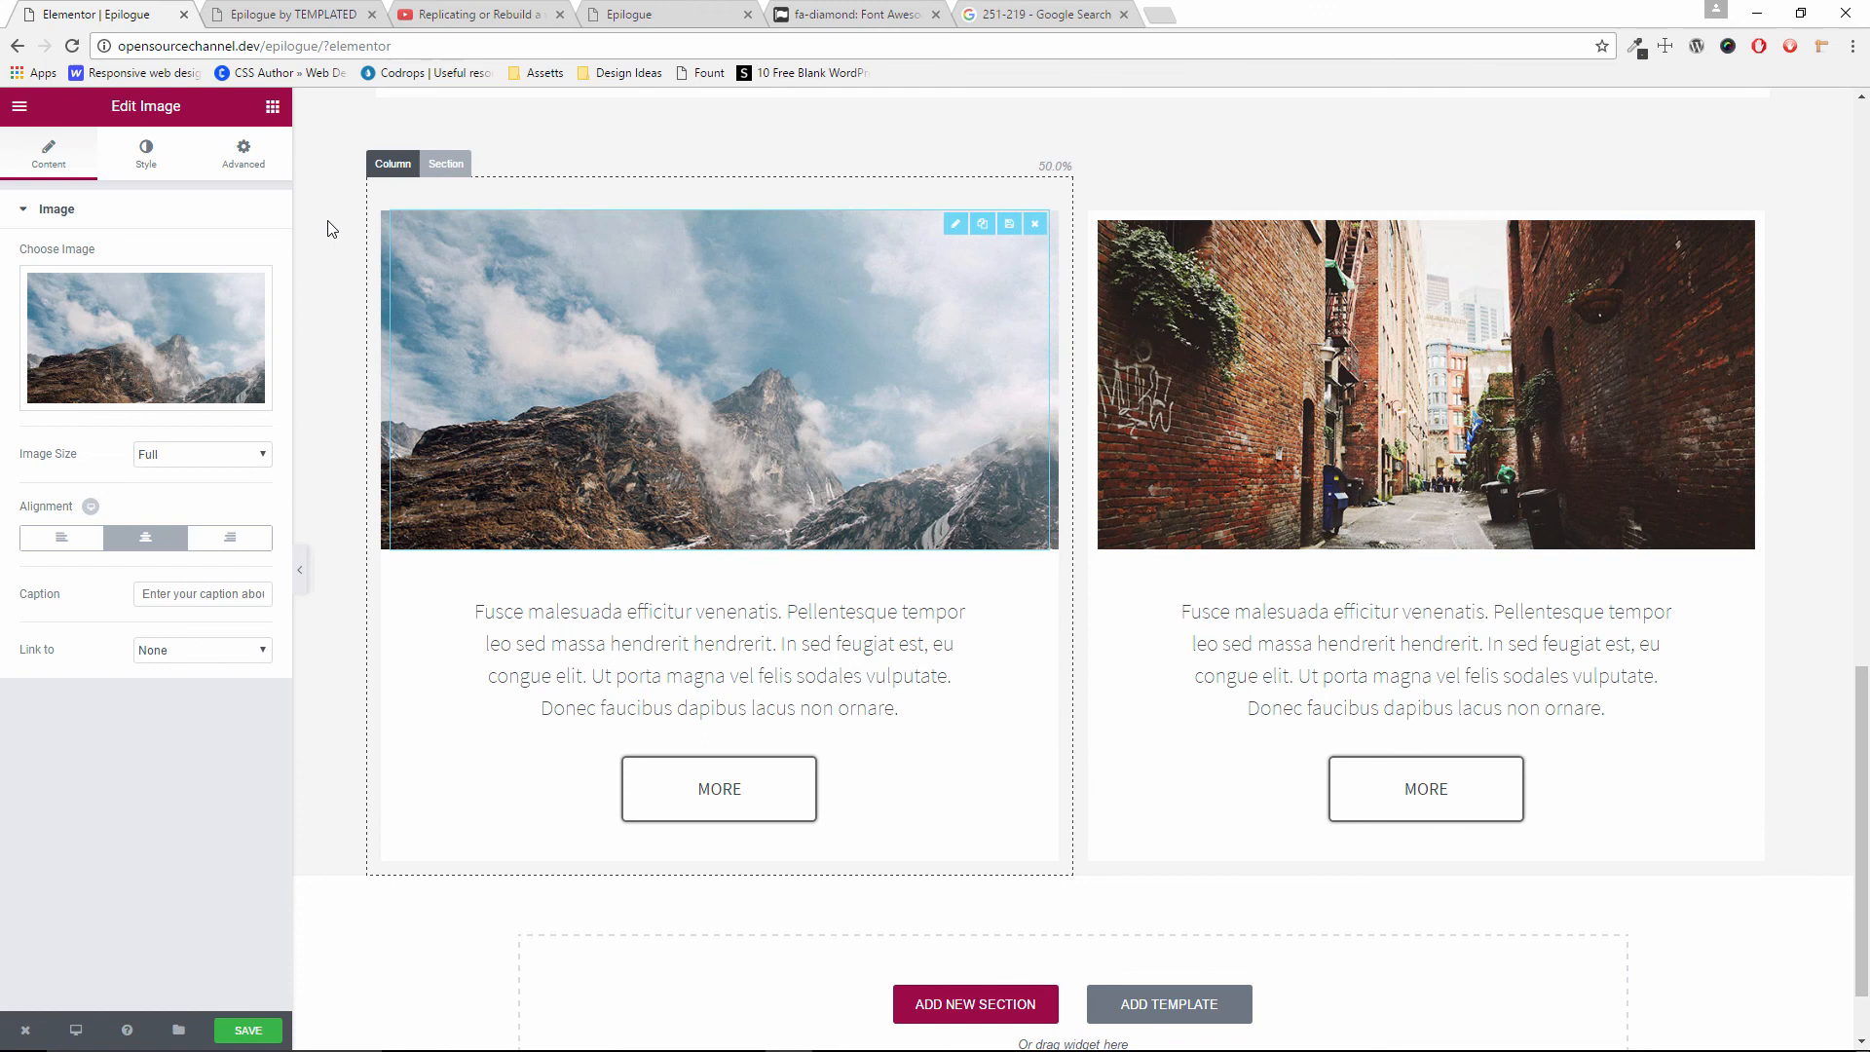
left_click(243, 156)
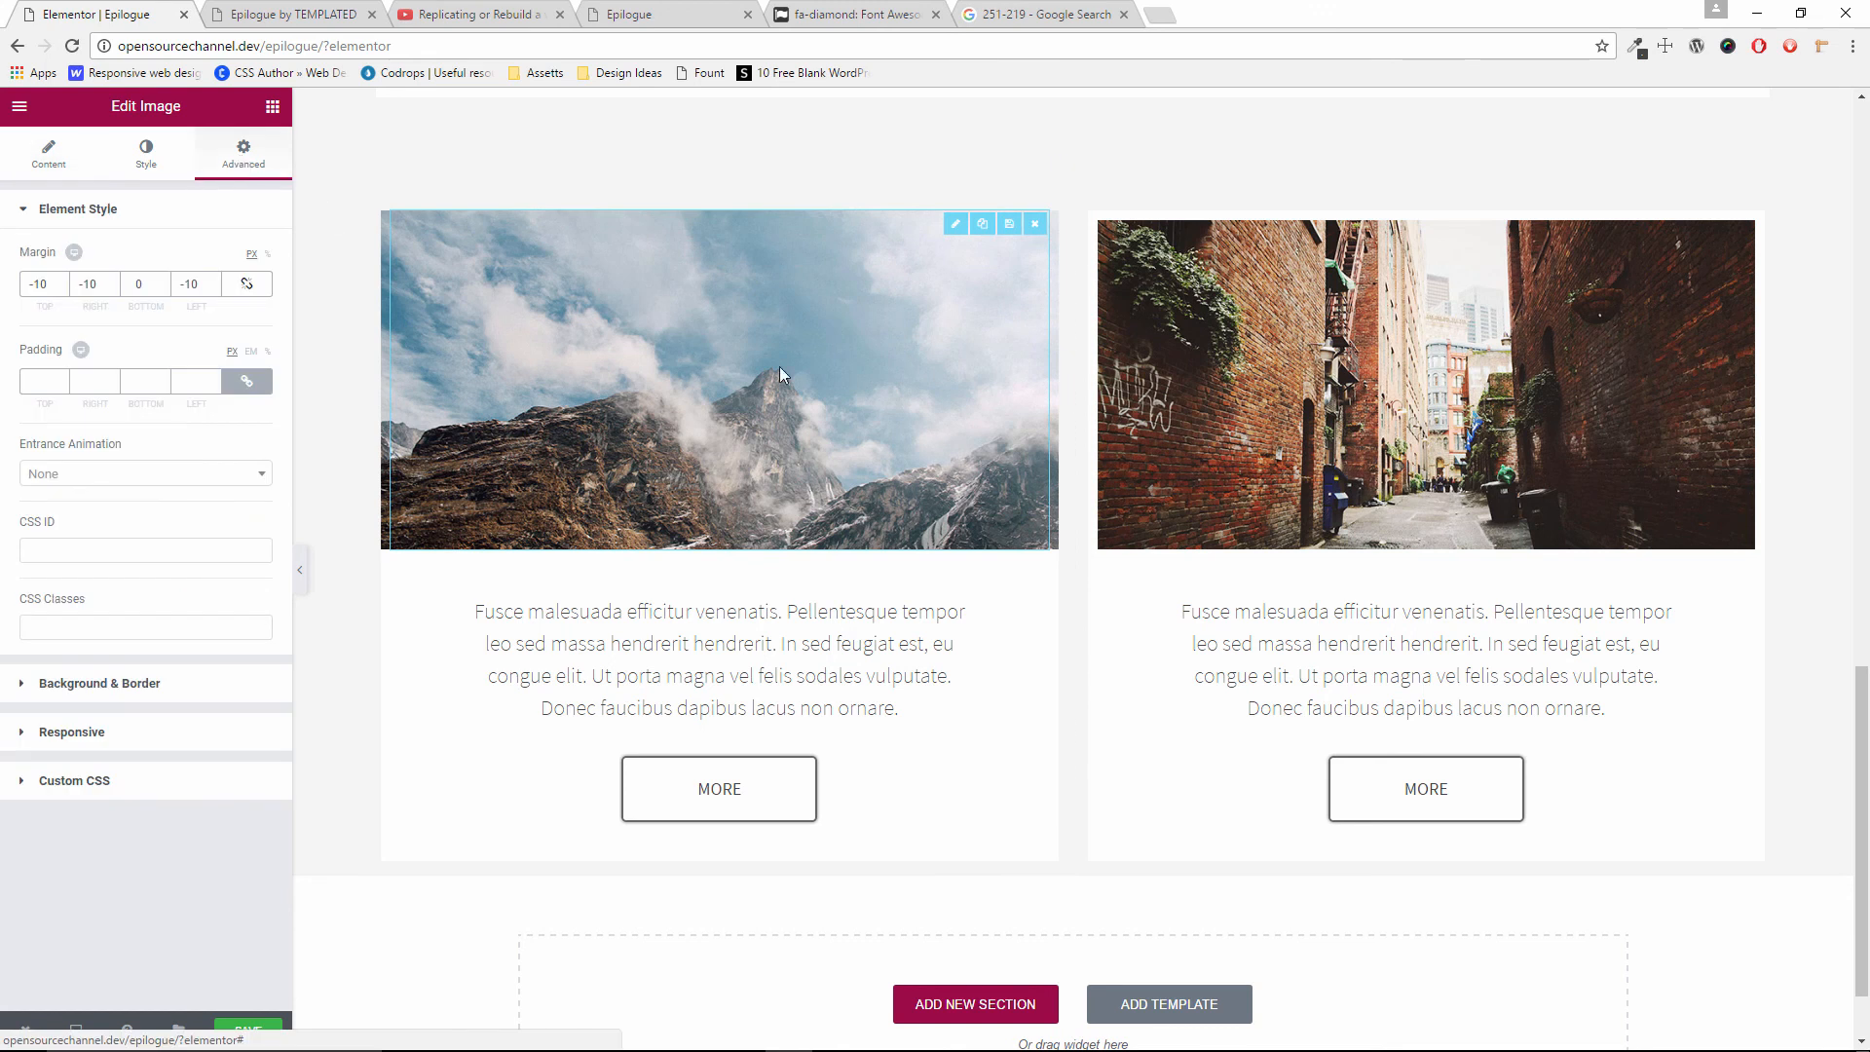
Unlink the alley image's margins and set its top margin to -10 px
left_click(1305, 446)
left_click(244, 159)
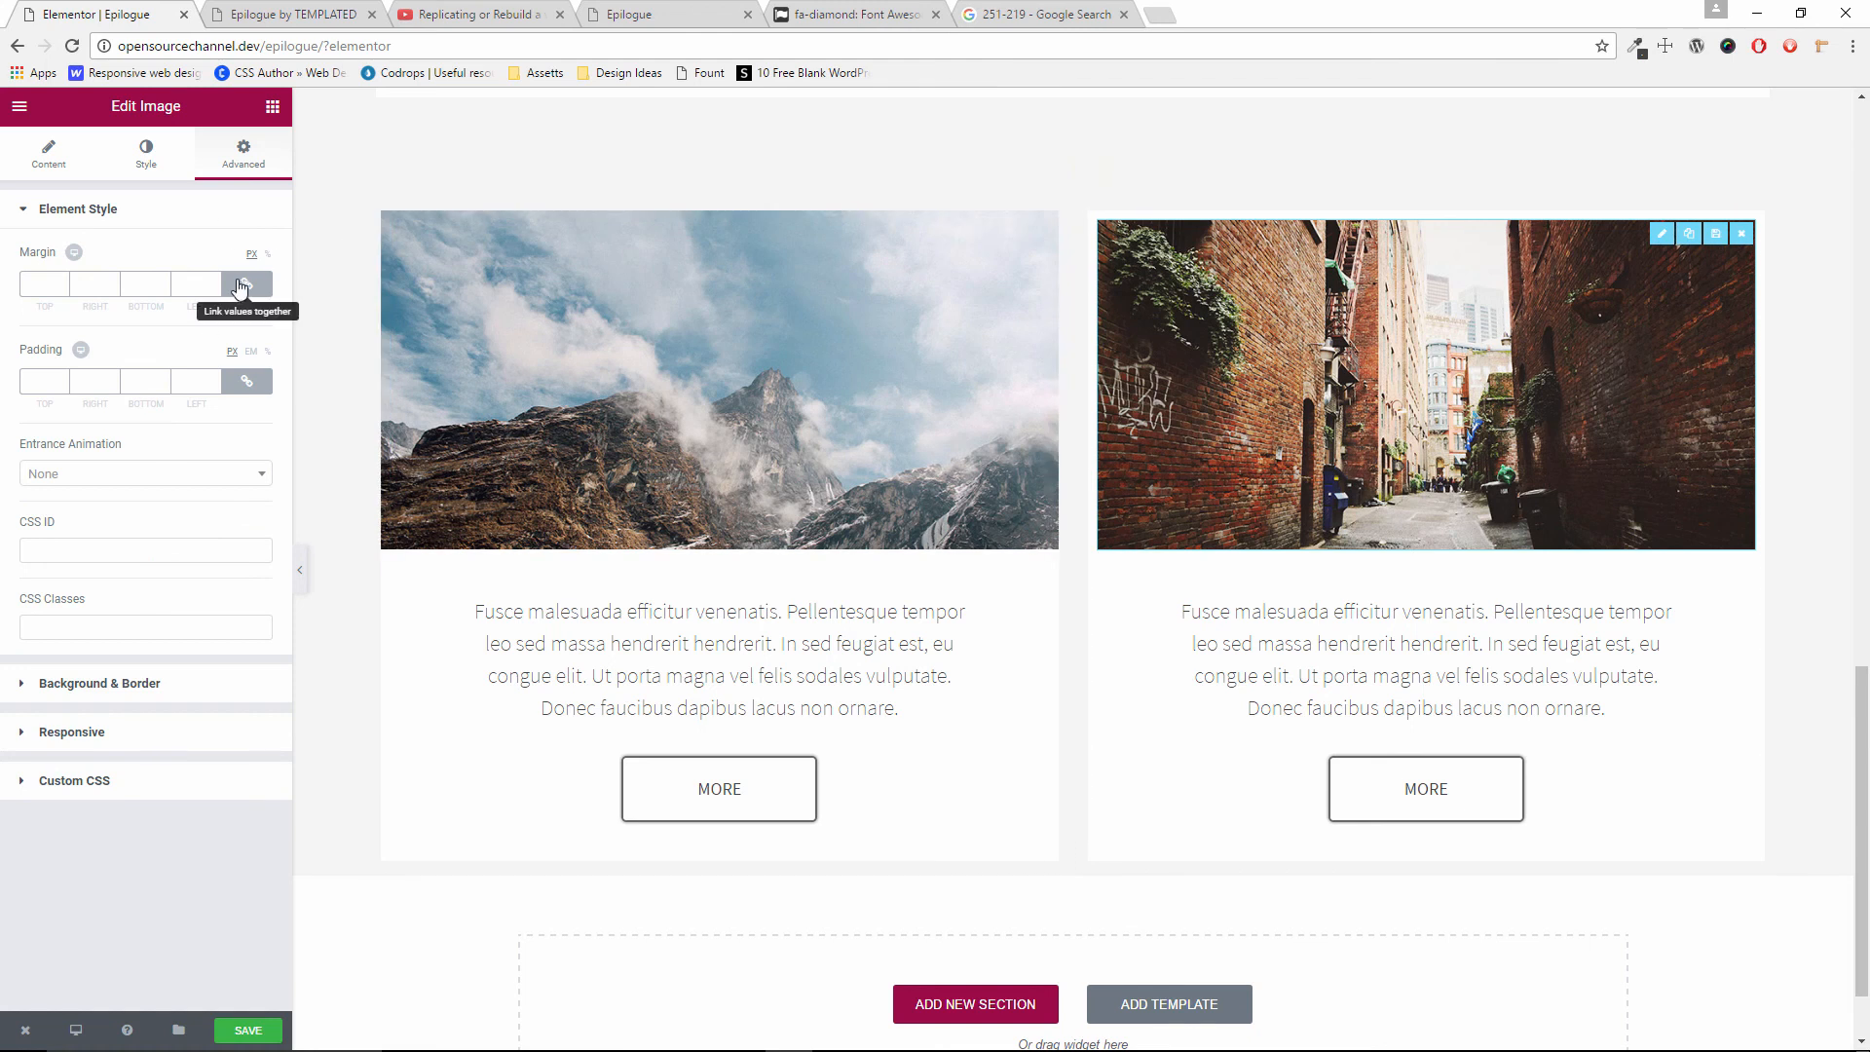
left_click(242, 283)
left_click(61, 288)
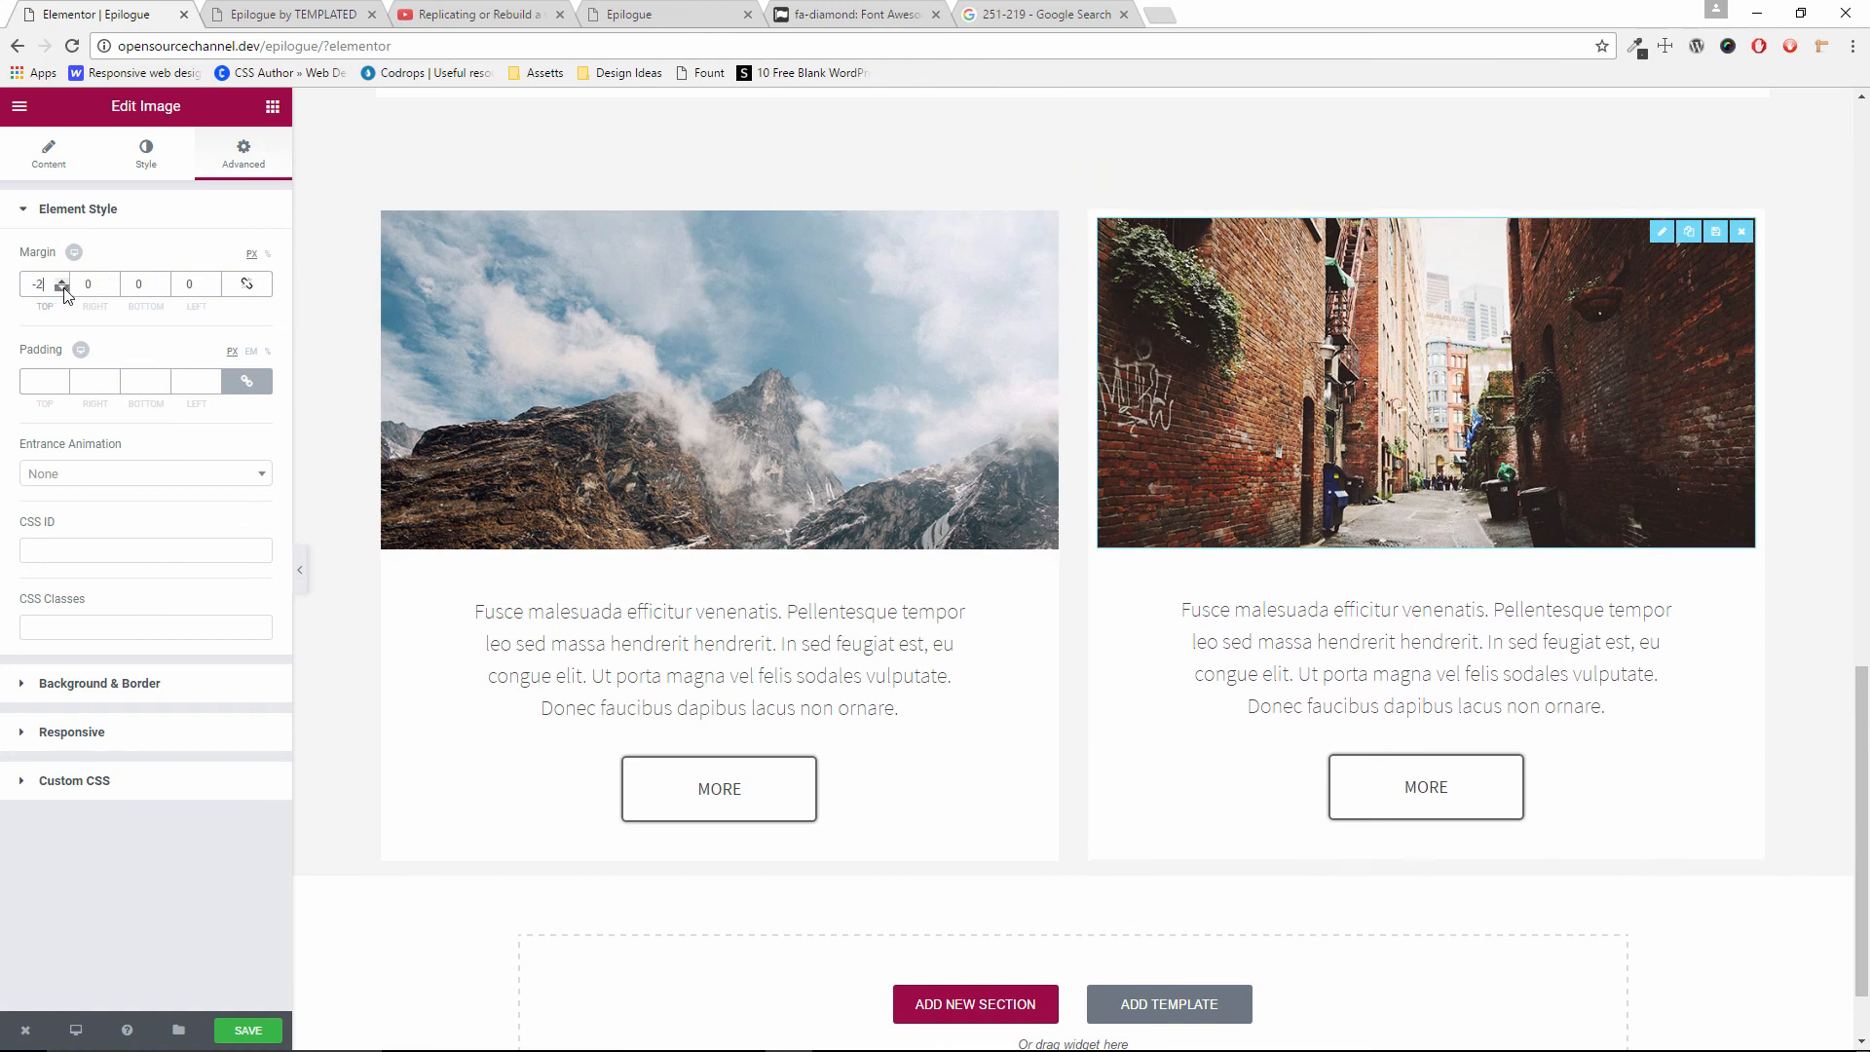
left_click(61, 288)
left_click(61, 288)
Set the alley image's right and left margins to -10 px
left_click(113, 288)
left_click(115, 281)
left_click(213, 288)
left_click(214, 288)
left_click(213, 289)
left_click(214, 288)
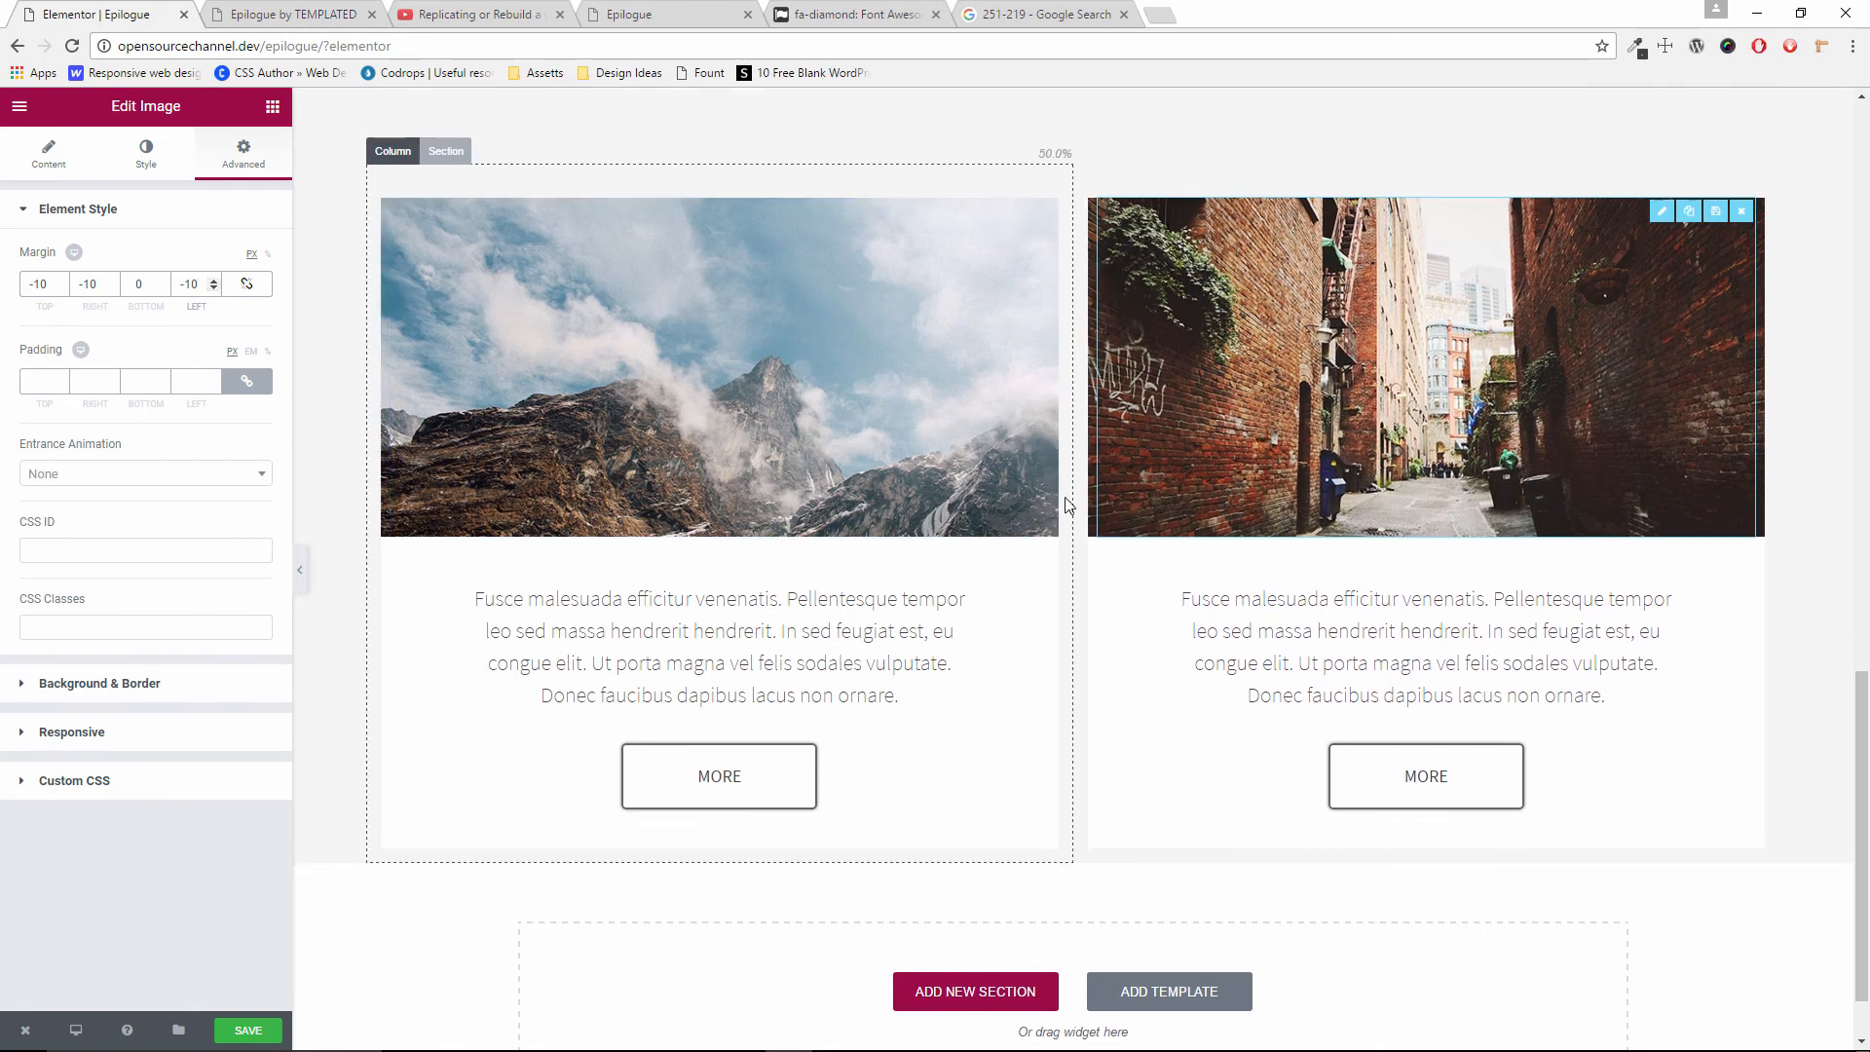
Review the reference page's card rows, their images and the spacing between the rows
scroll(1062, 499, "down", 1)
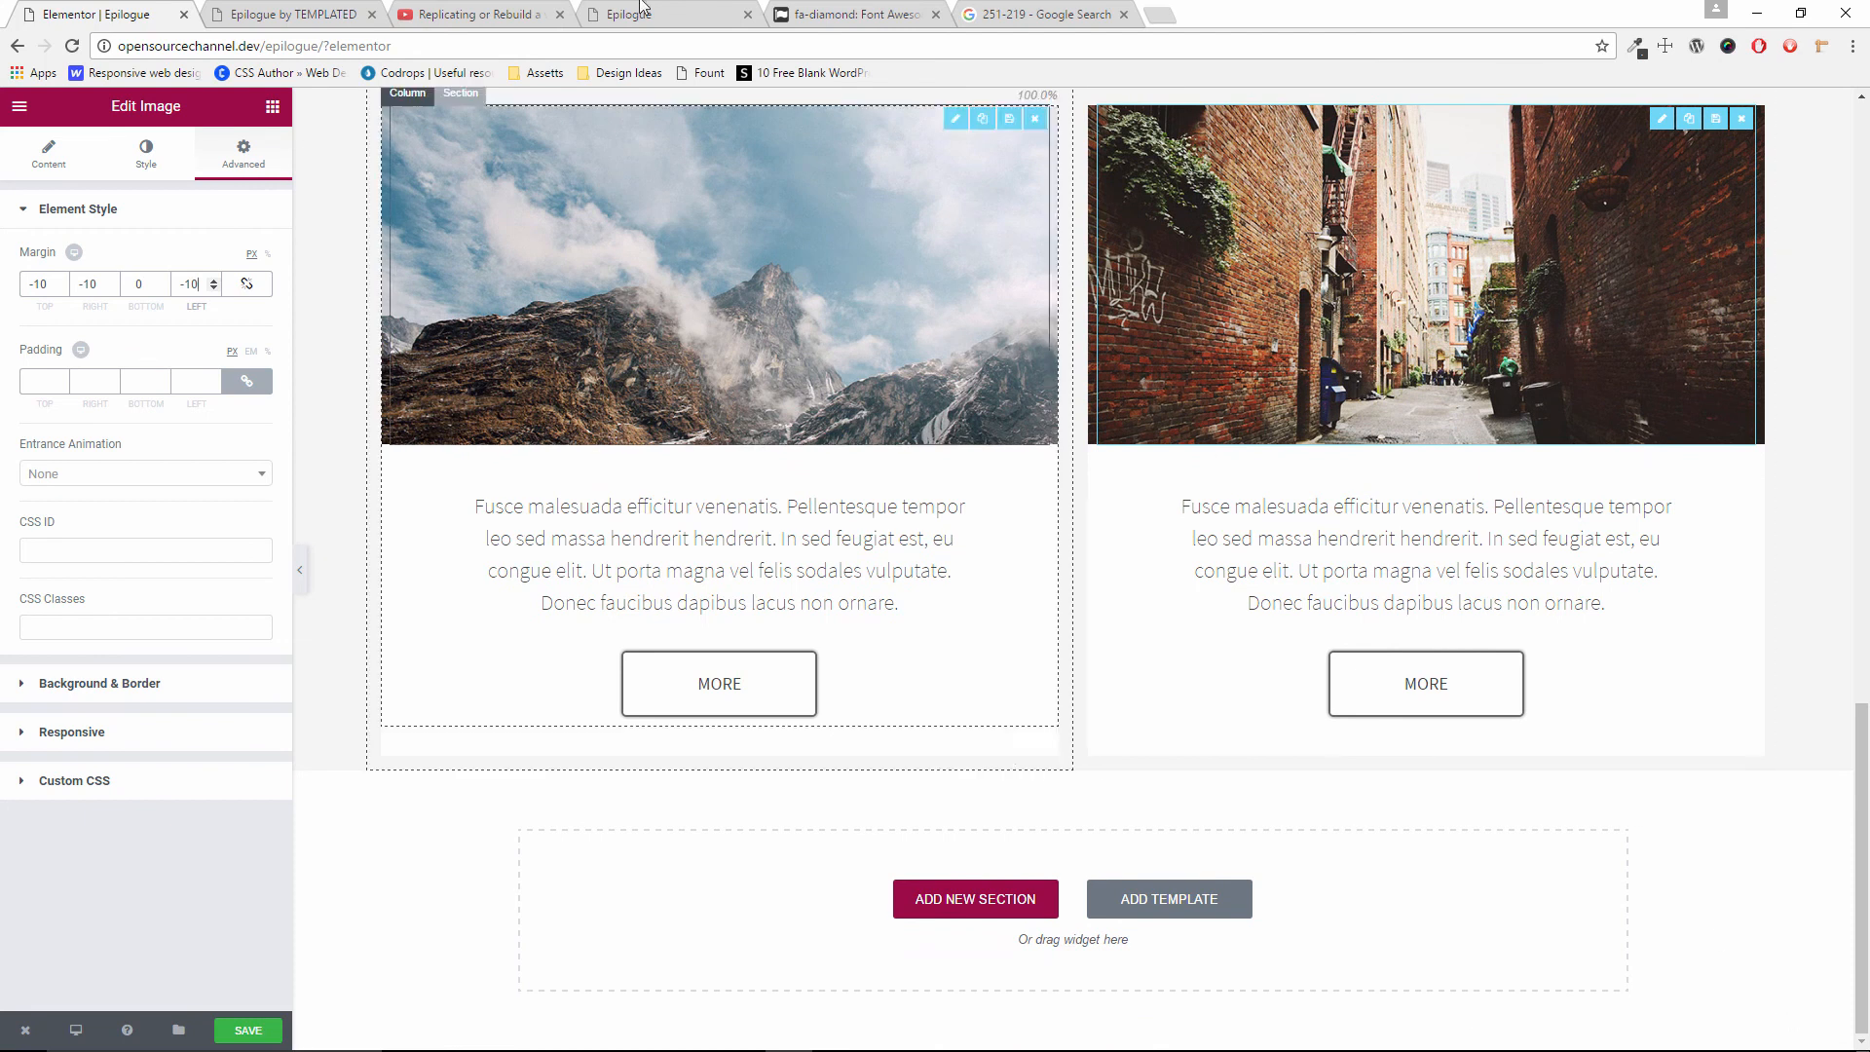
left_click(282, 12)
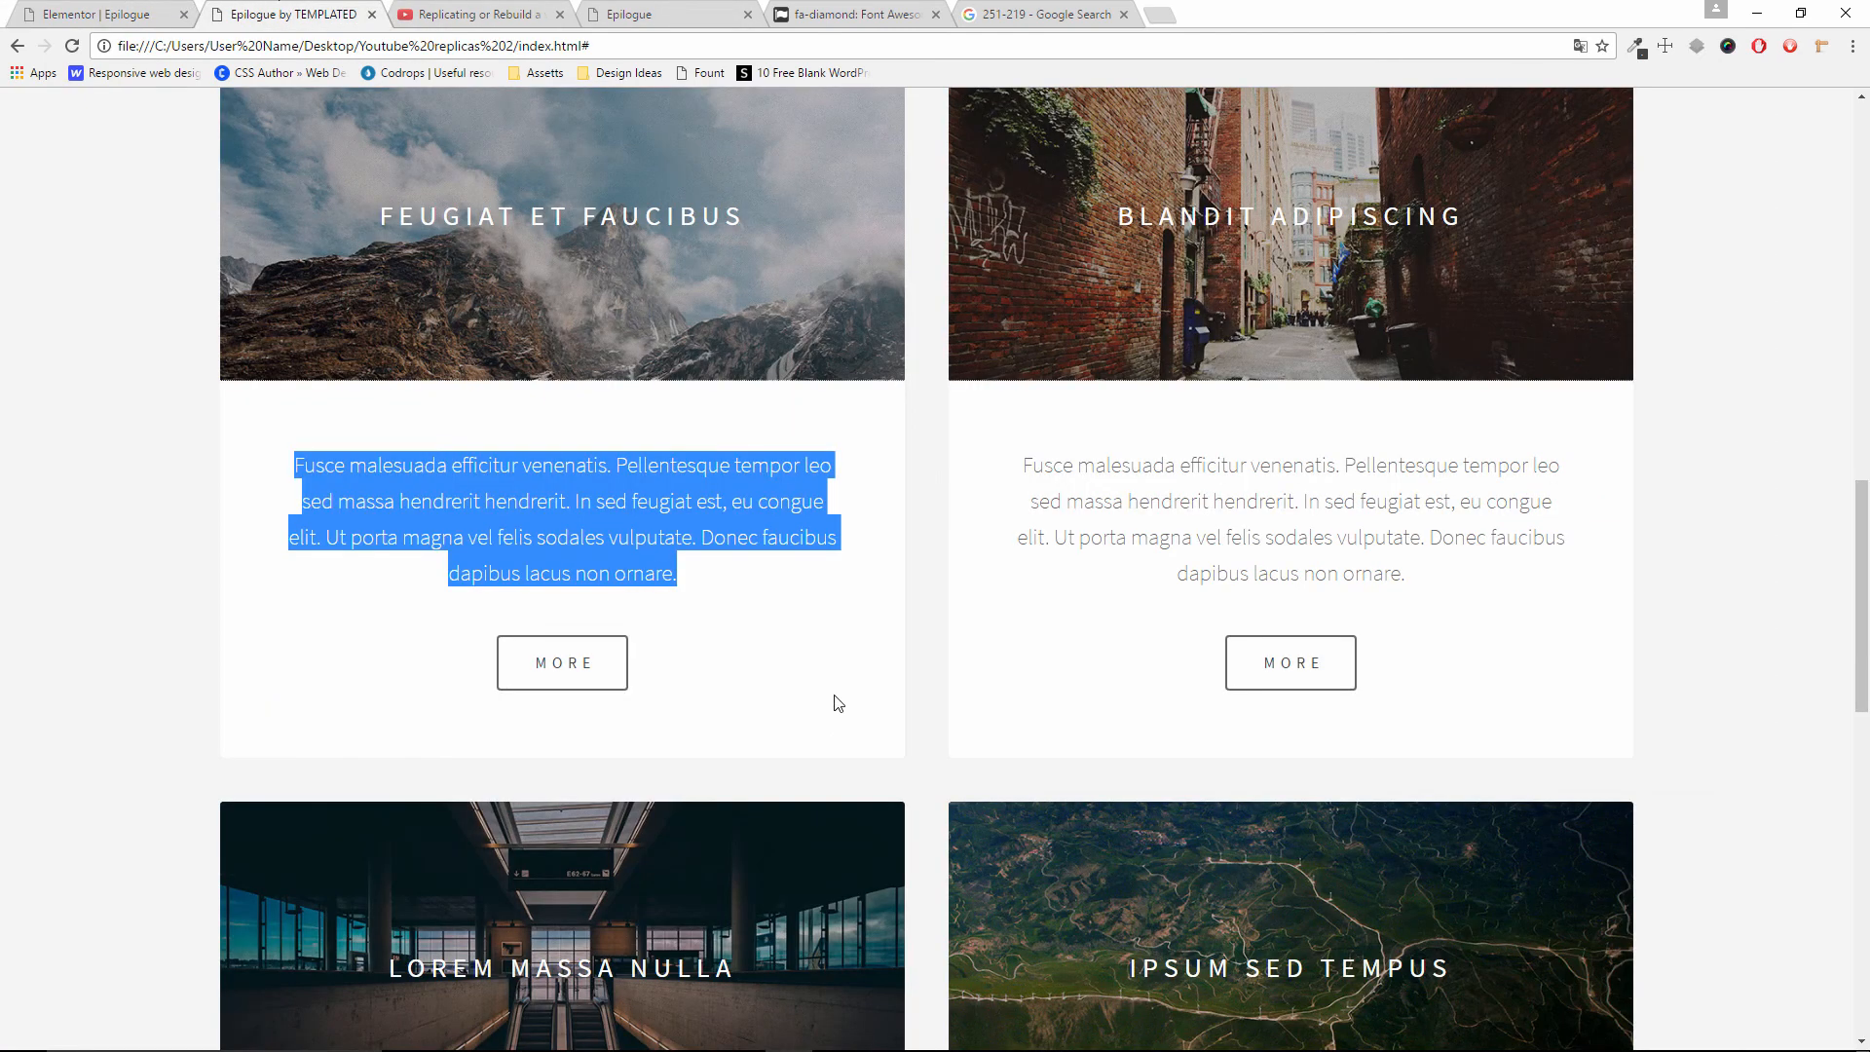
scroll(838, 702, "down", 4)
scroll(838, 702, "up", 3)
scroll(838, 701, "down", 5)
scroll(836, 703, "down", 3)
scroll(836, 703, "up", 6)
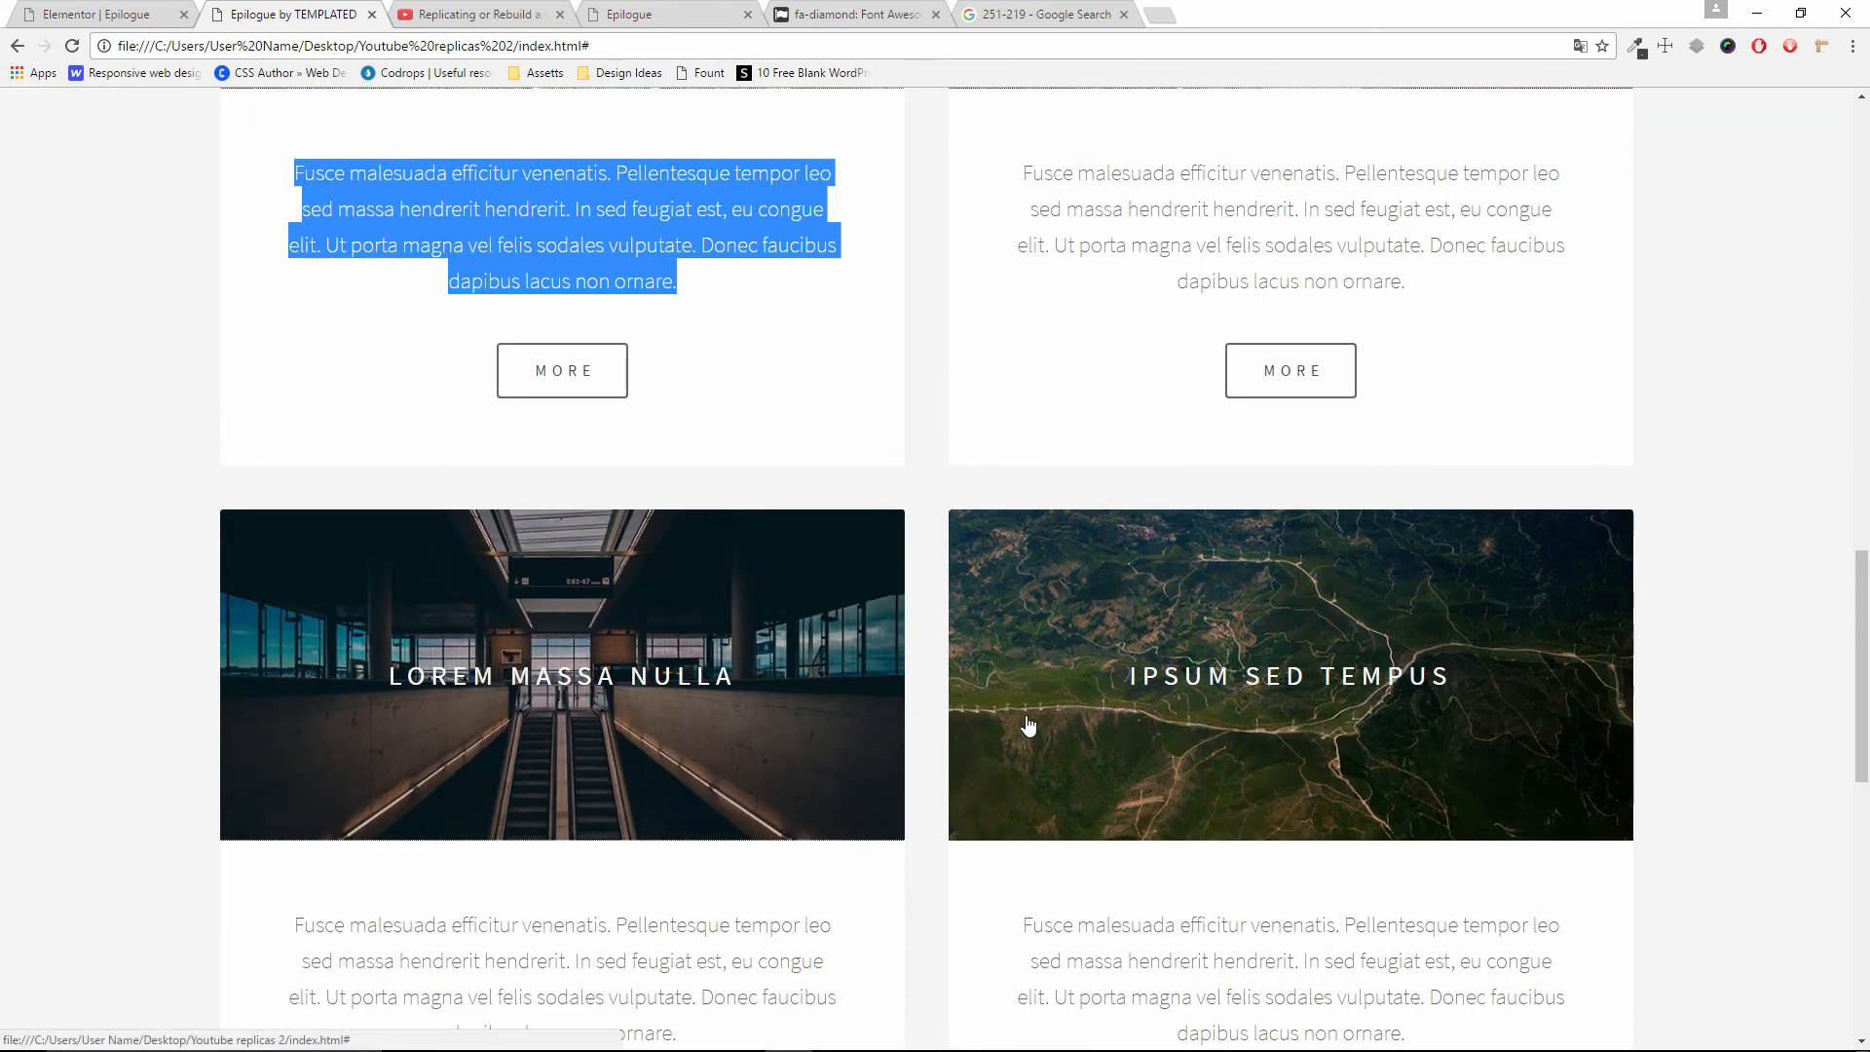
scroll(758, 553, "up", 5)
left_click(95, 13)
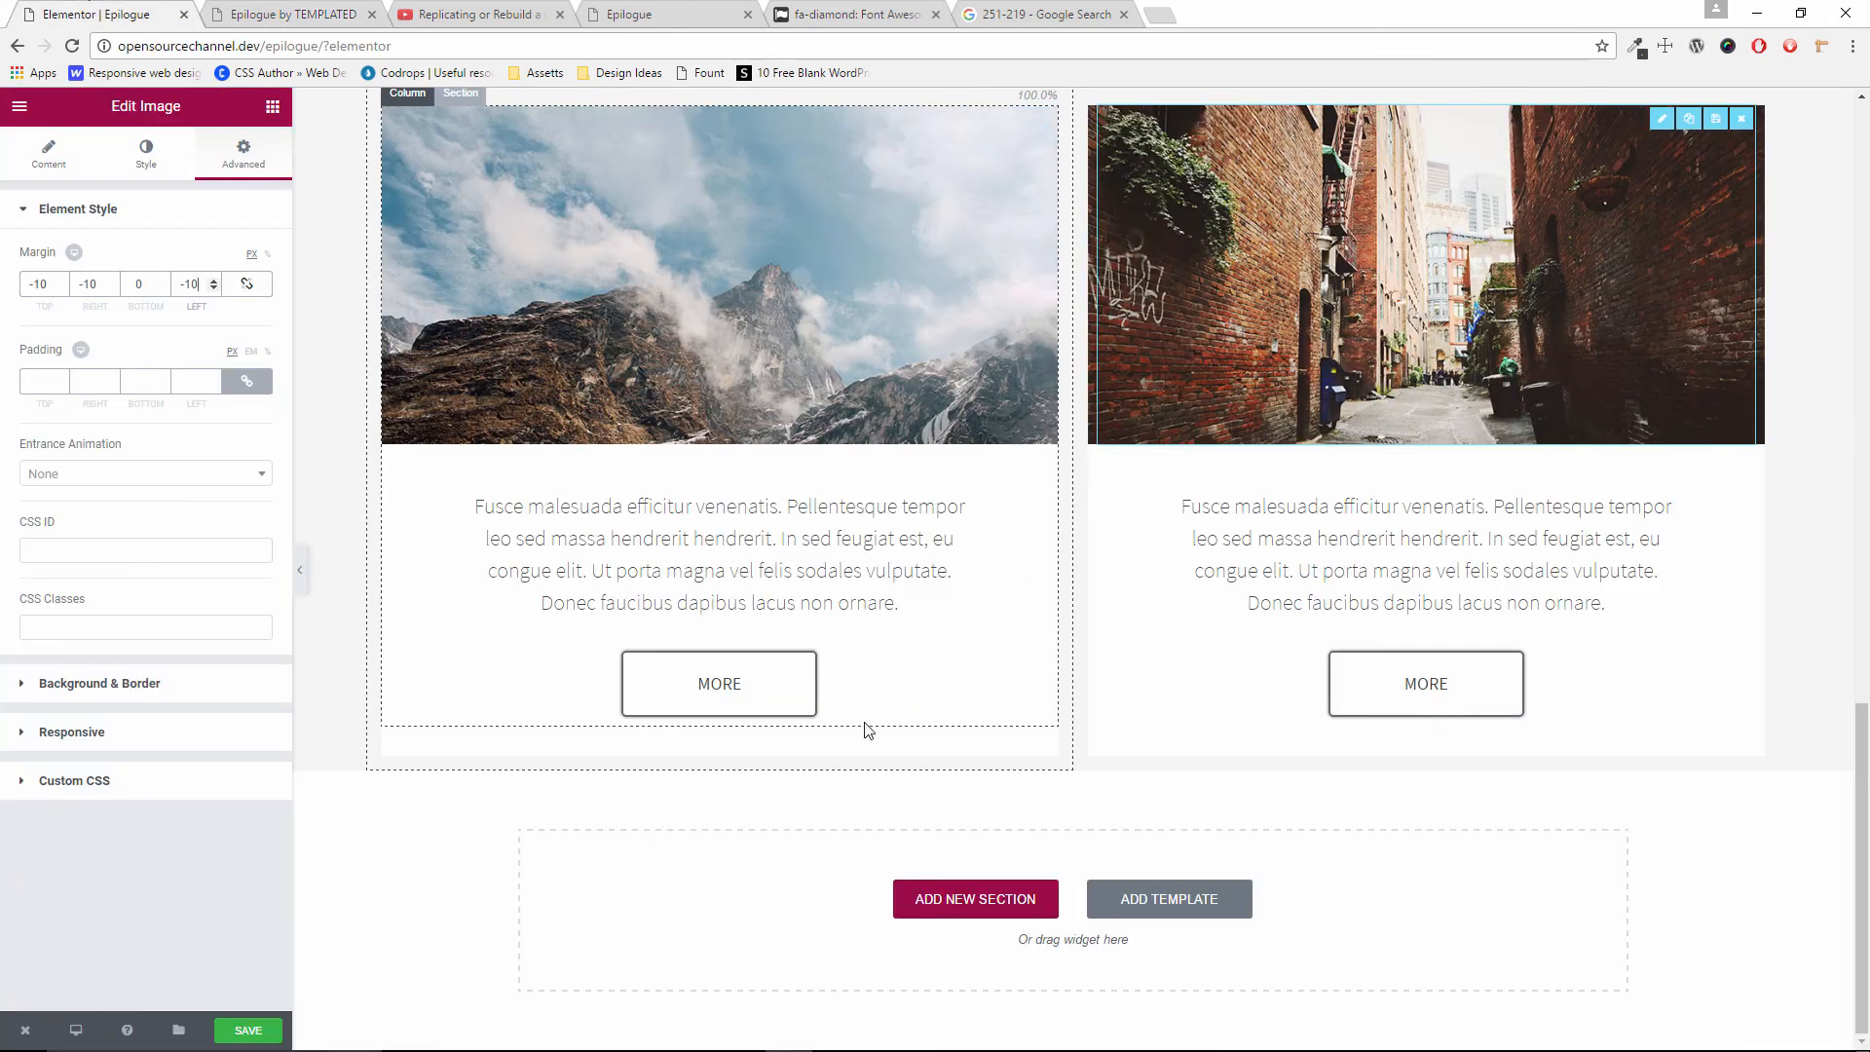
Duplicate the section that holds the mountain and alley cards
scroll(862, 730, "up", 5)
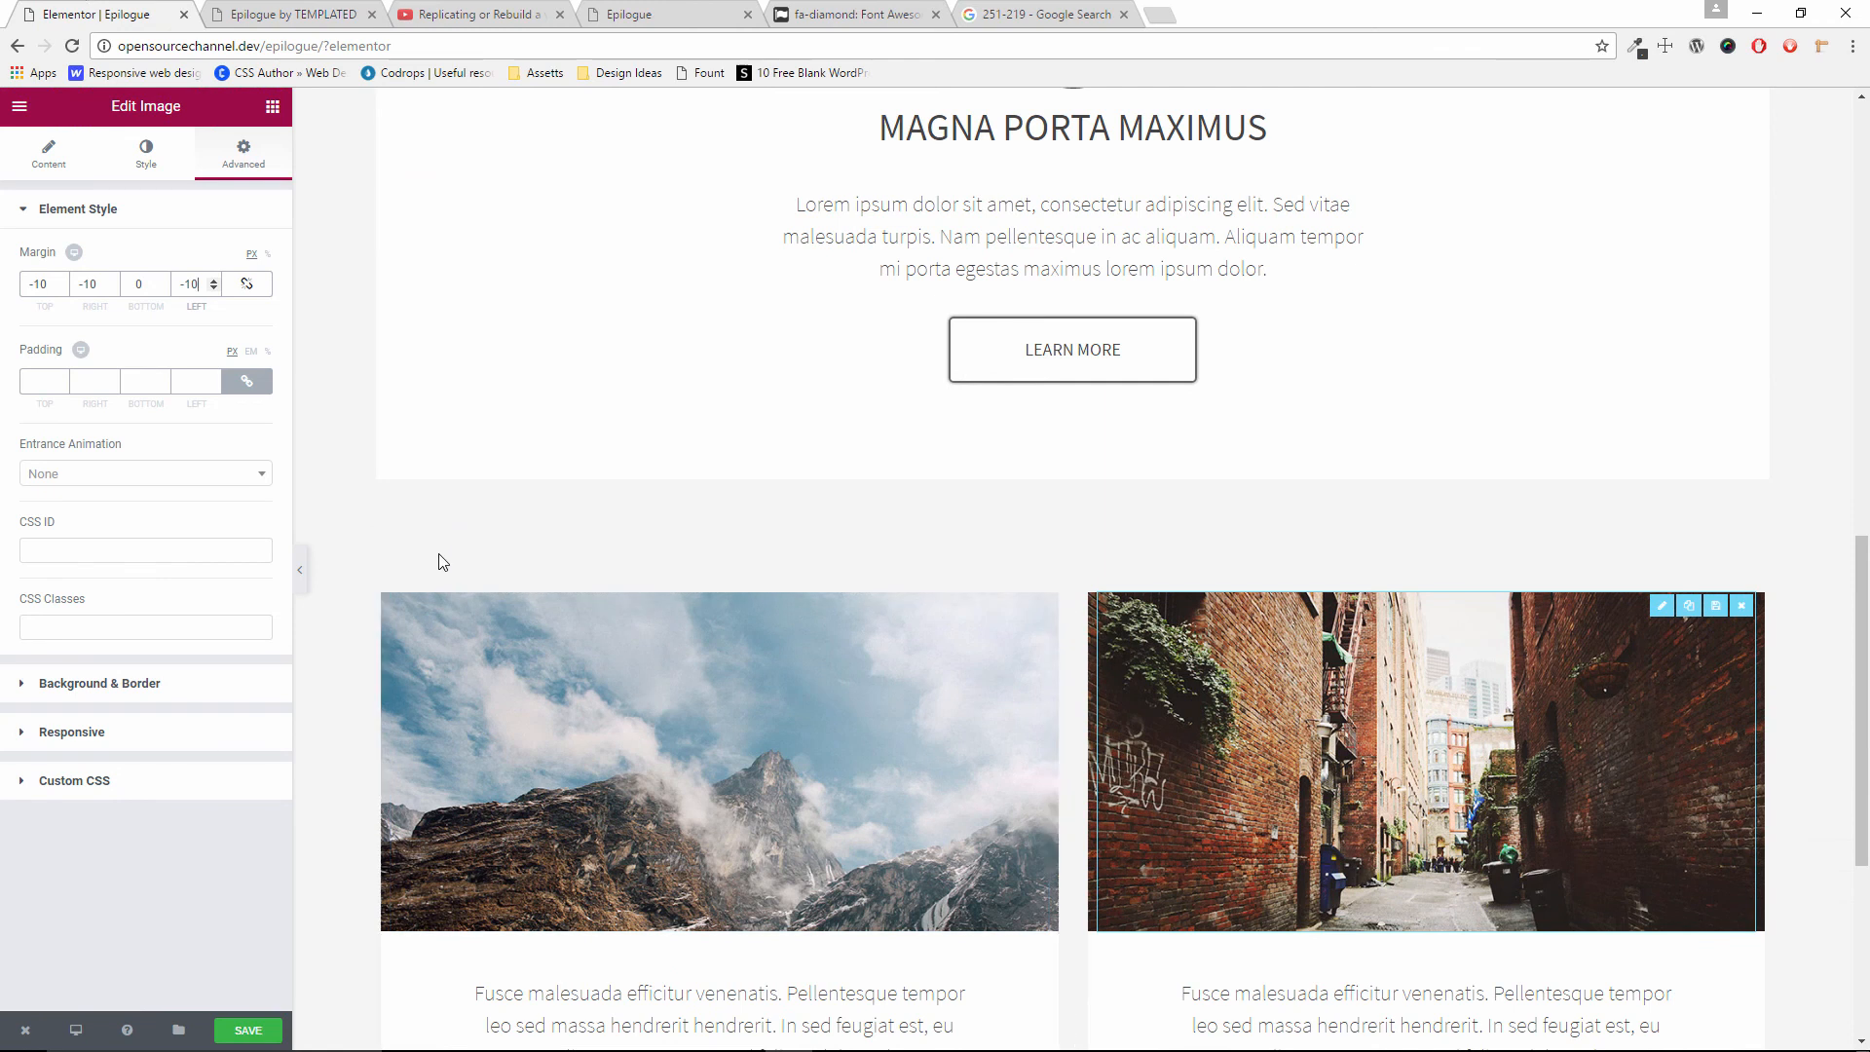
left_click(456, 548)
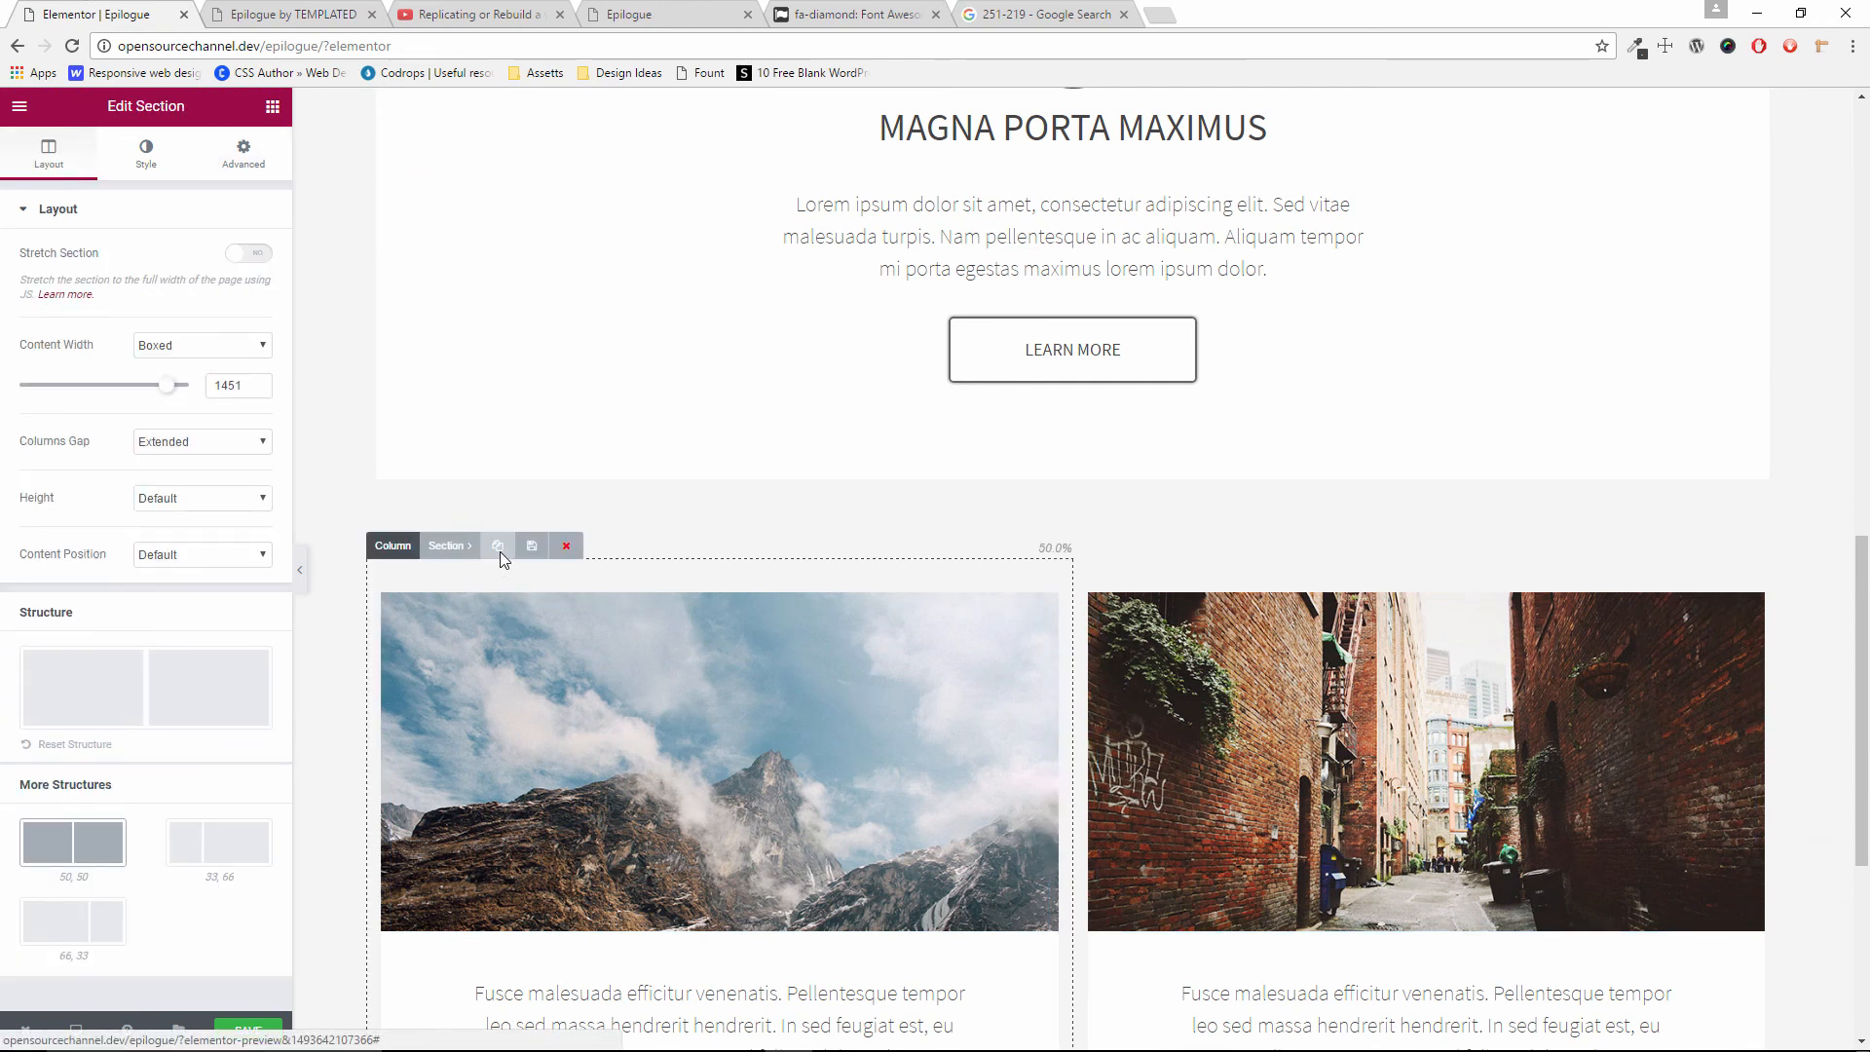
left_click(497, 547)
scroll(696, 732, "down", 9)
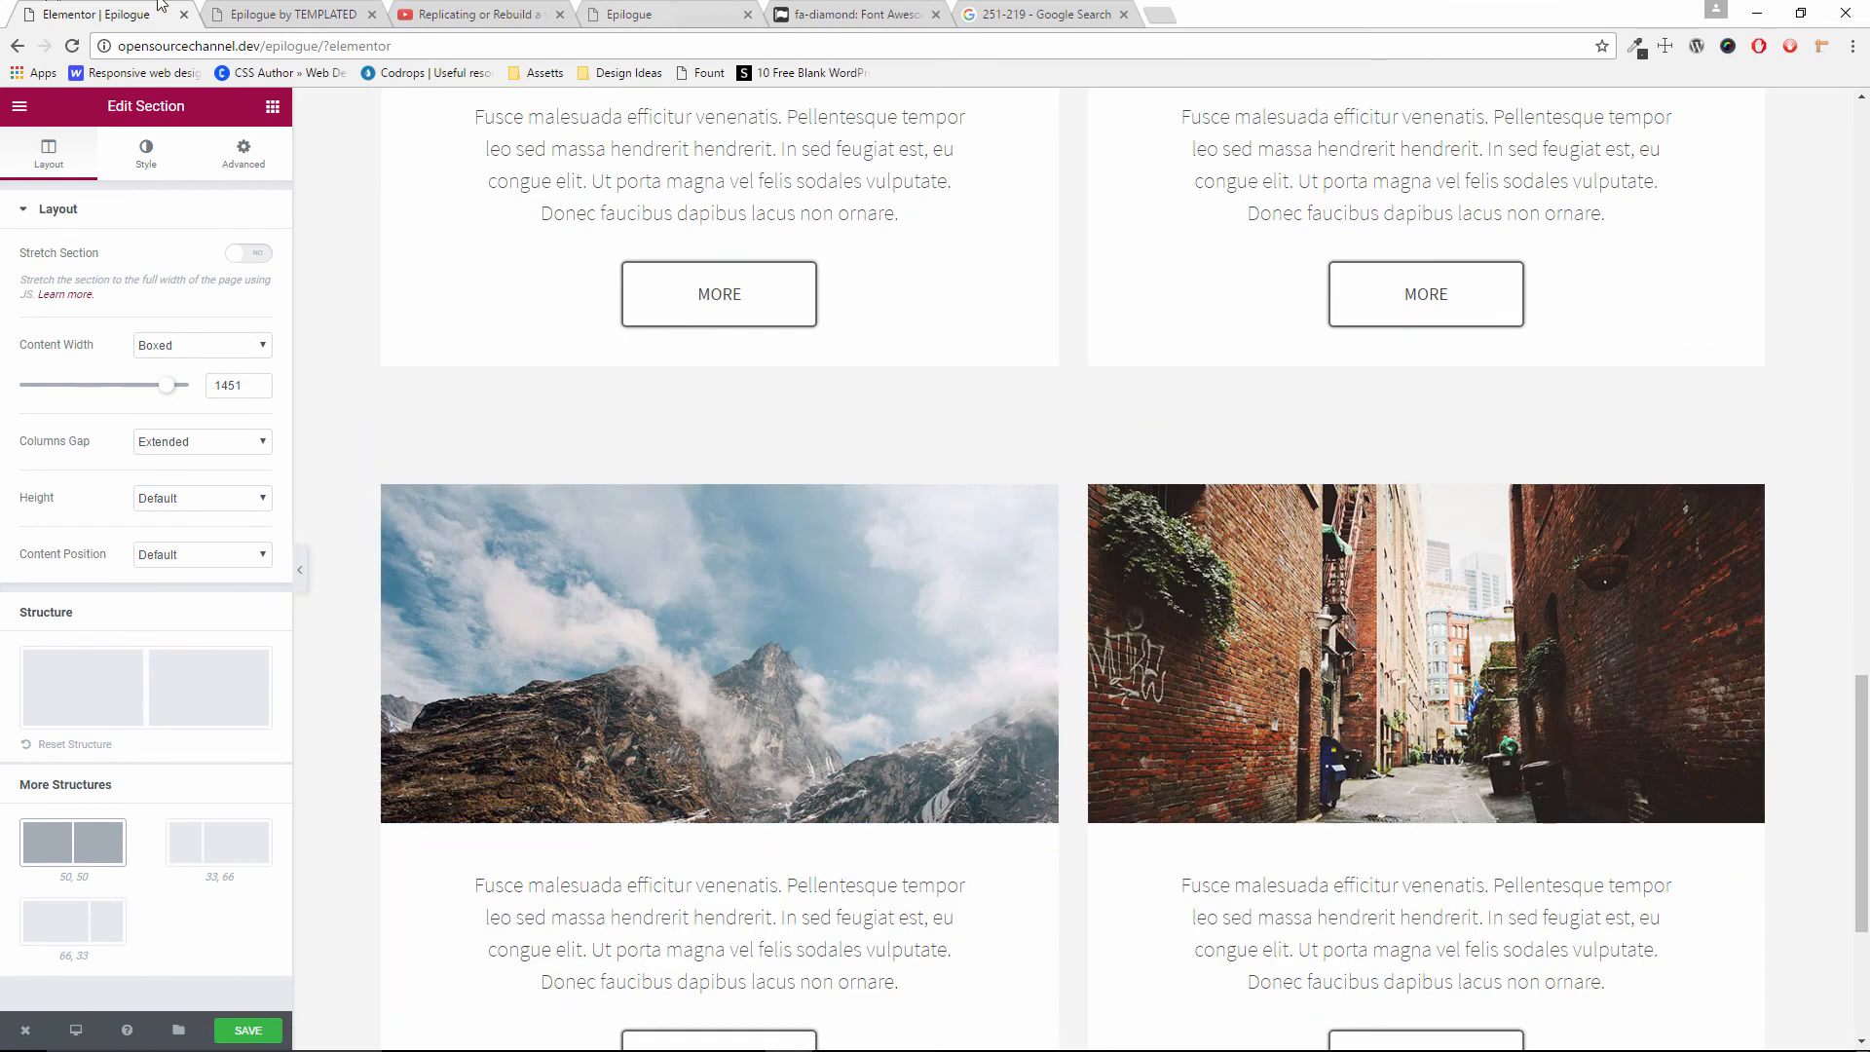
Check the row spacing on the reference page and set the duplicated section's top padding to 0 px
key("ctrl+Tab")
scroll(680, 458, "up", 2)
scroll(680, 452, "down", 4)
scroll(686, 462, "down", 3)
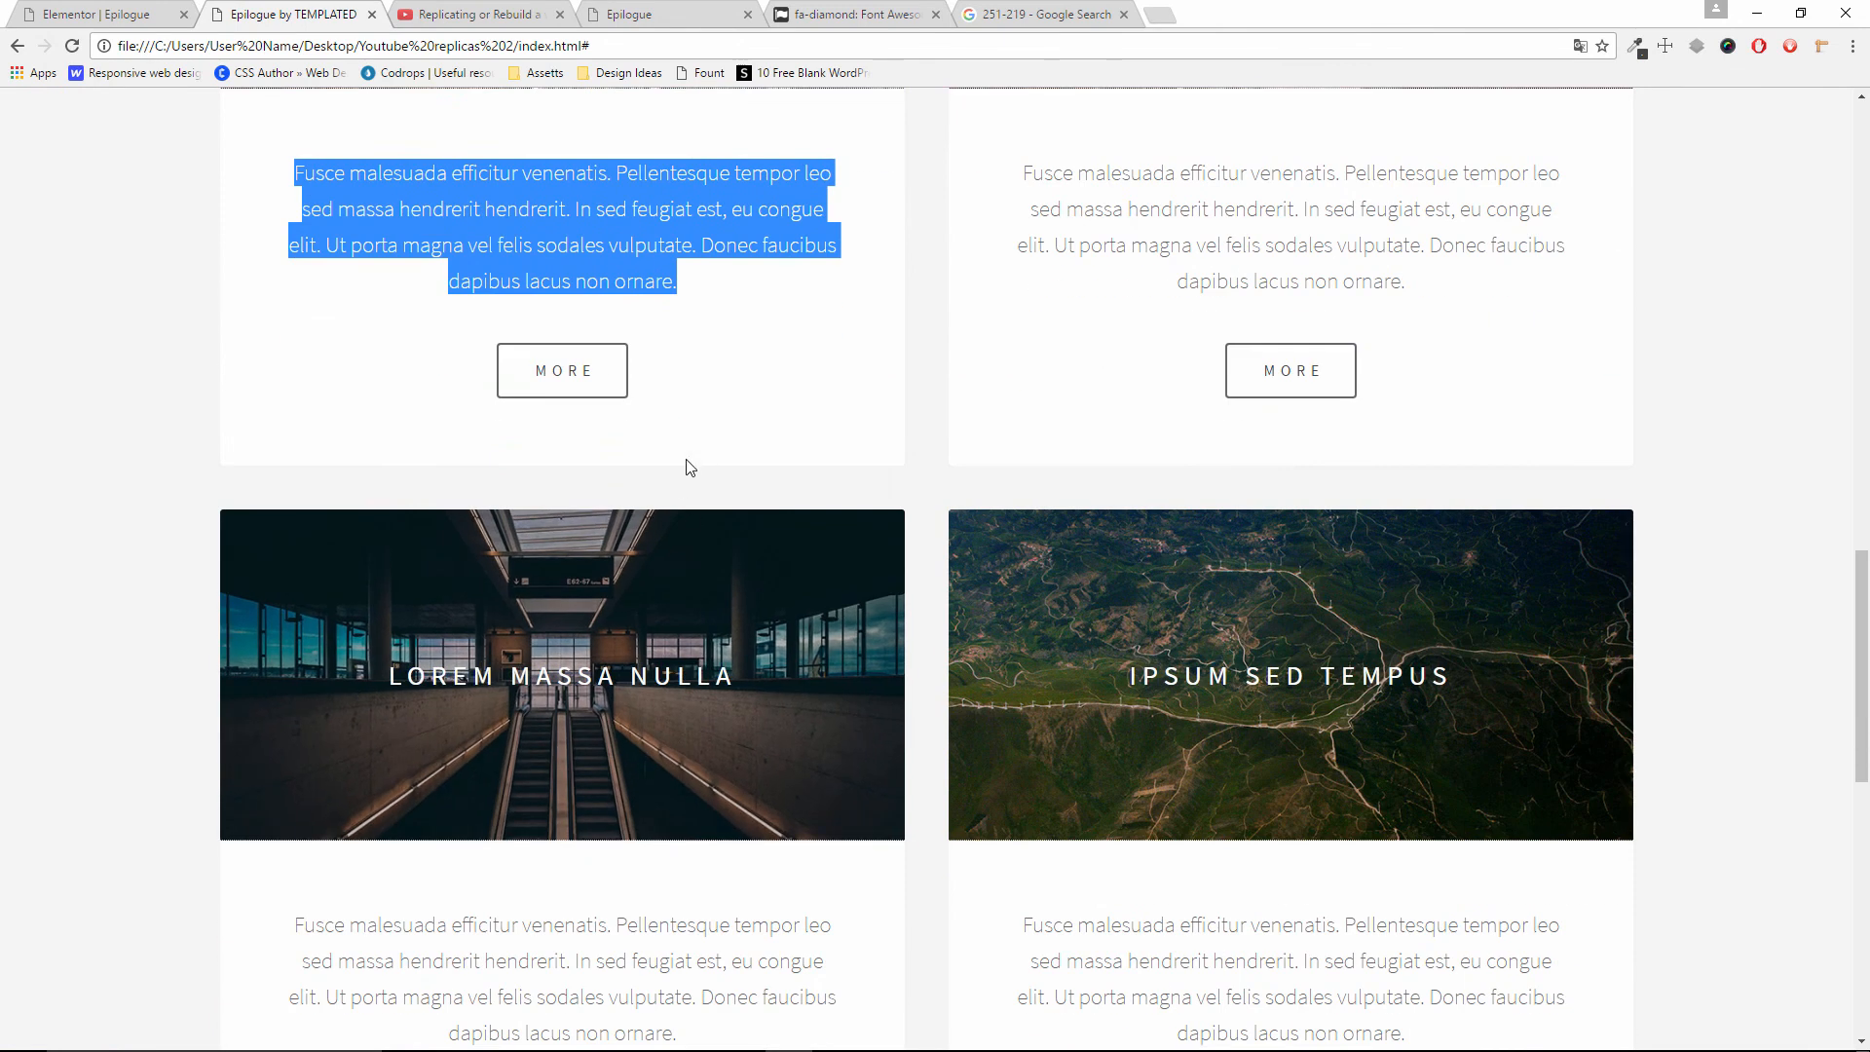
left_click(126, 11)
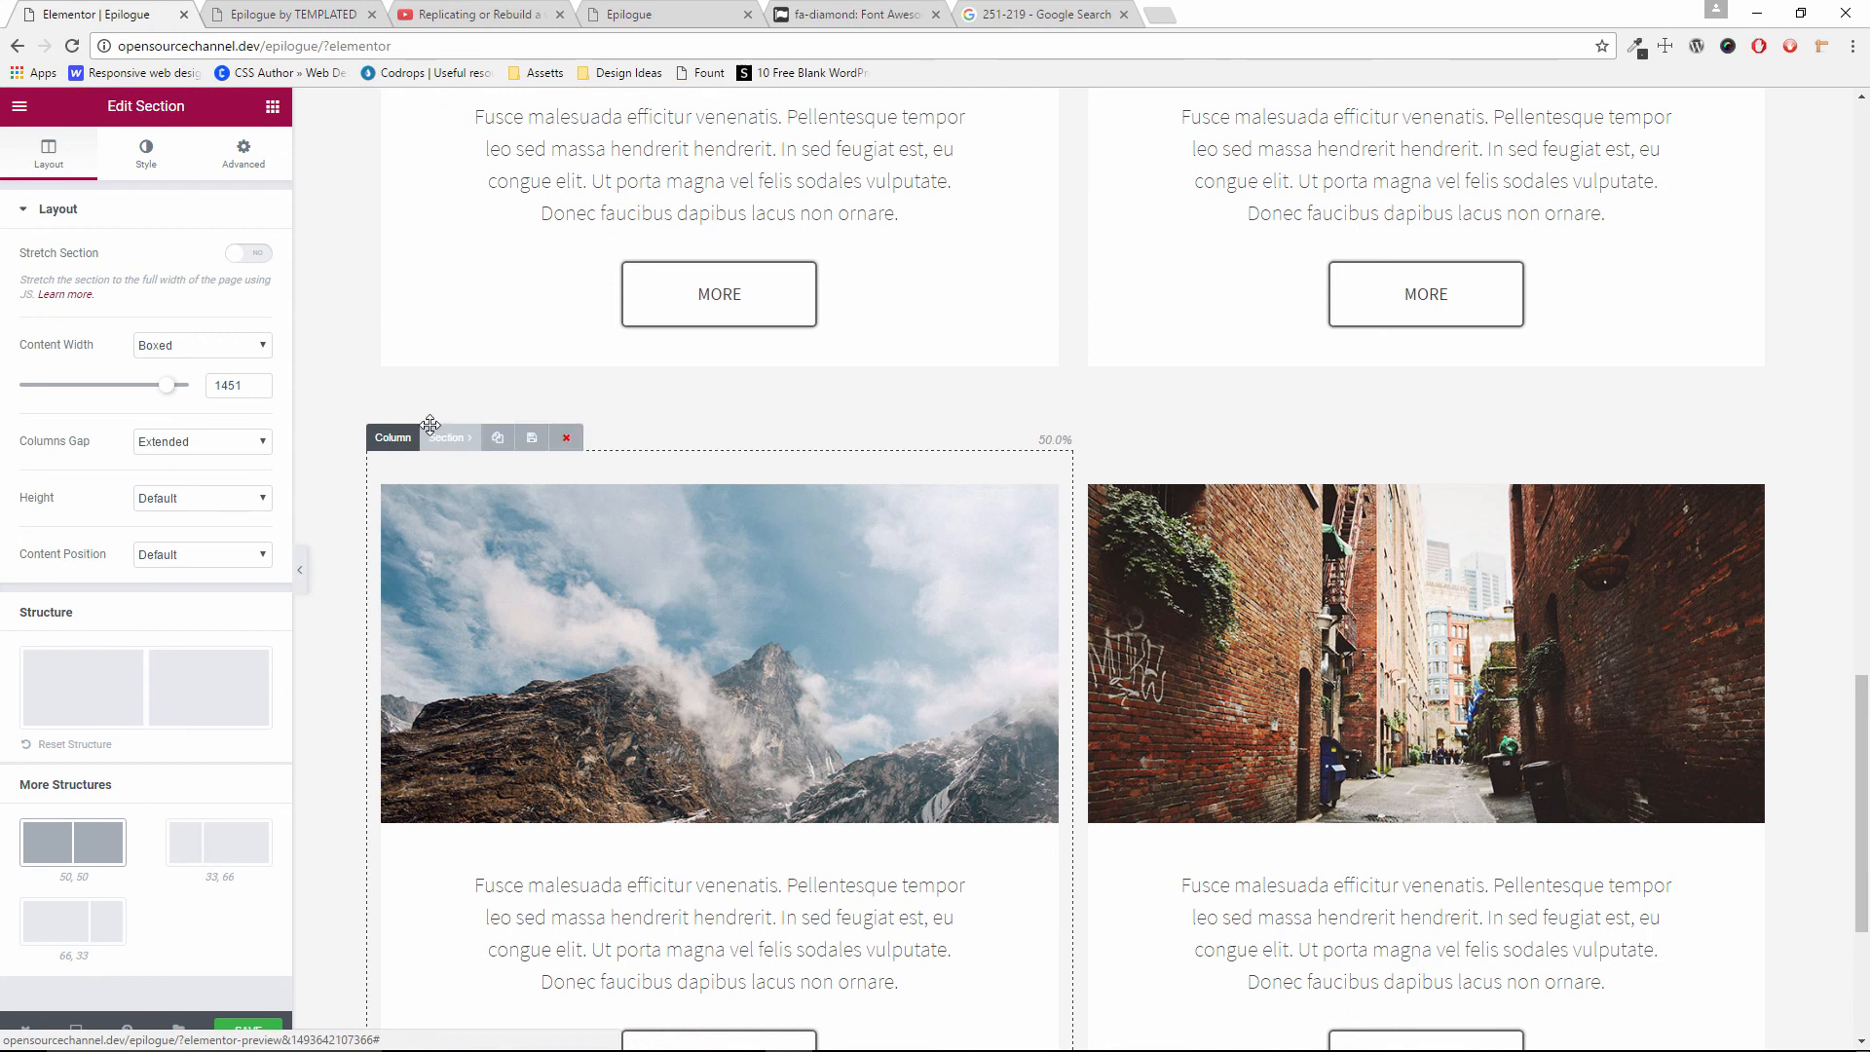
left_click(244, 159)
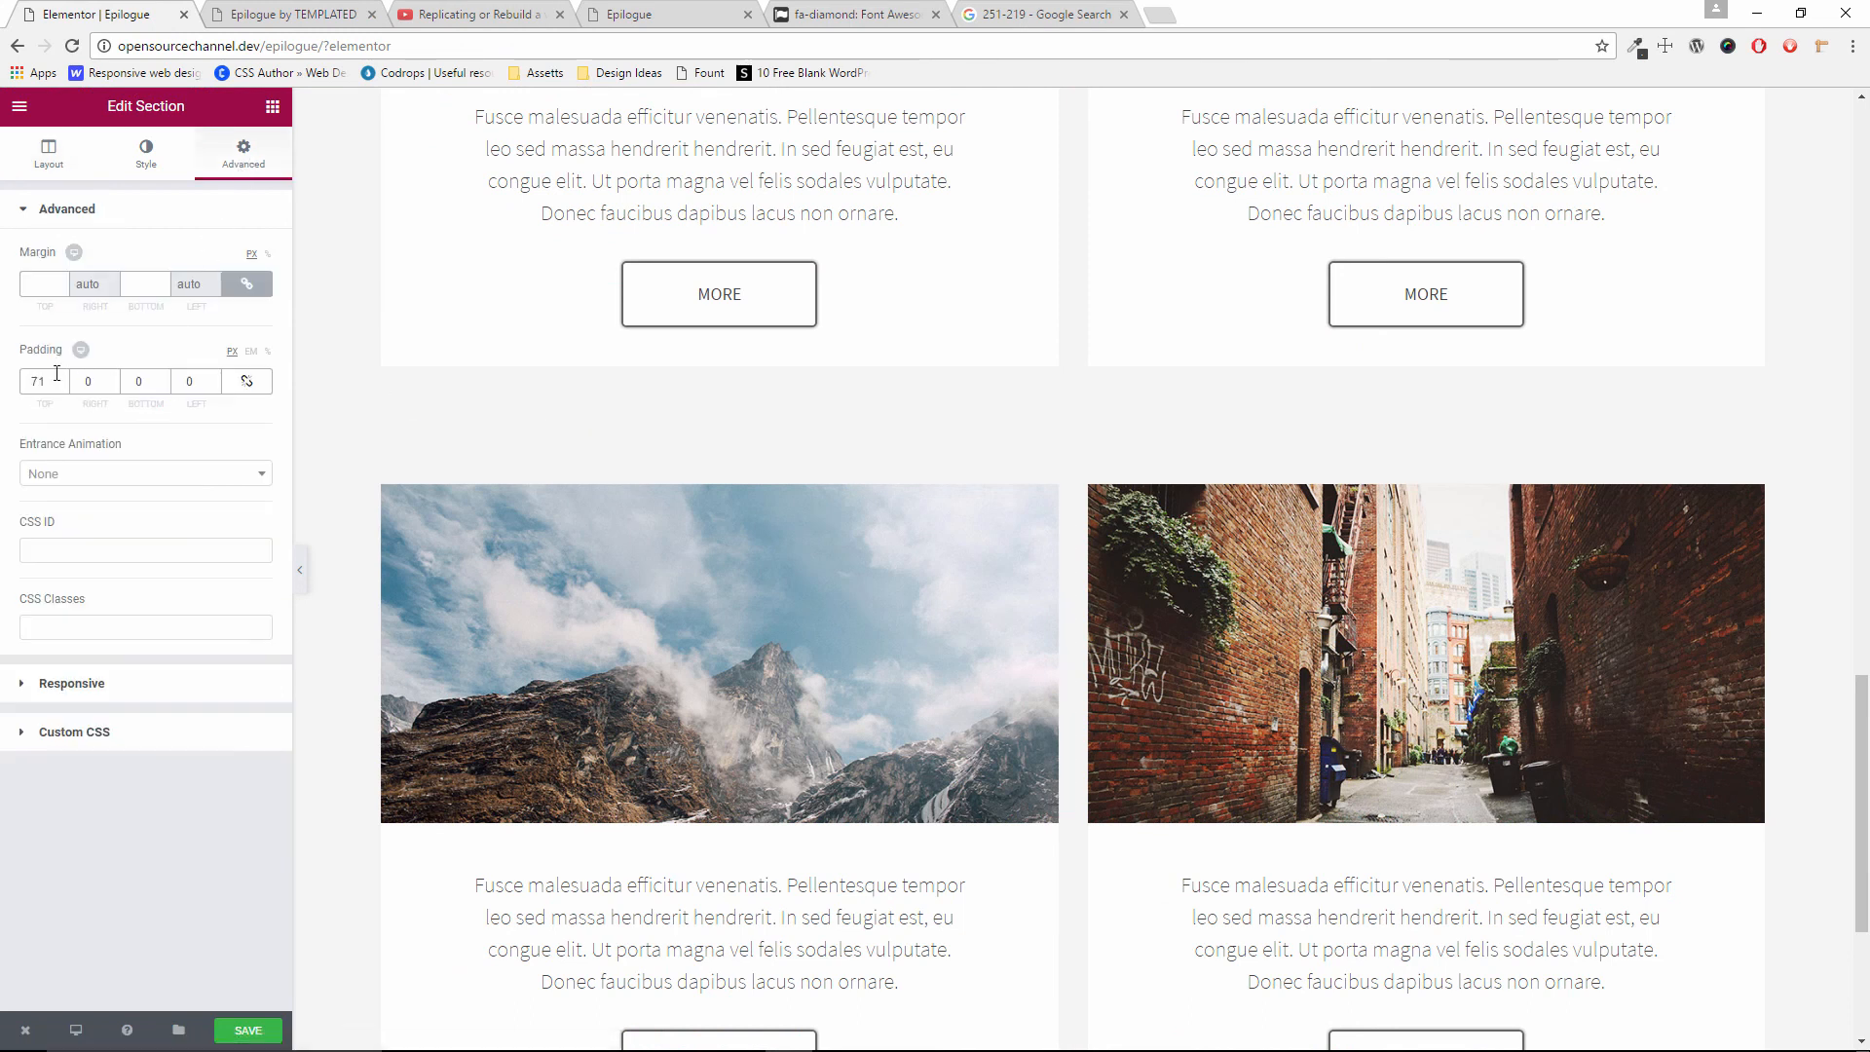
type("10")
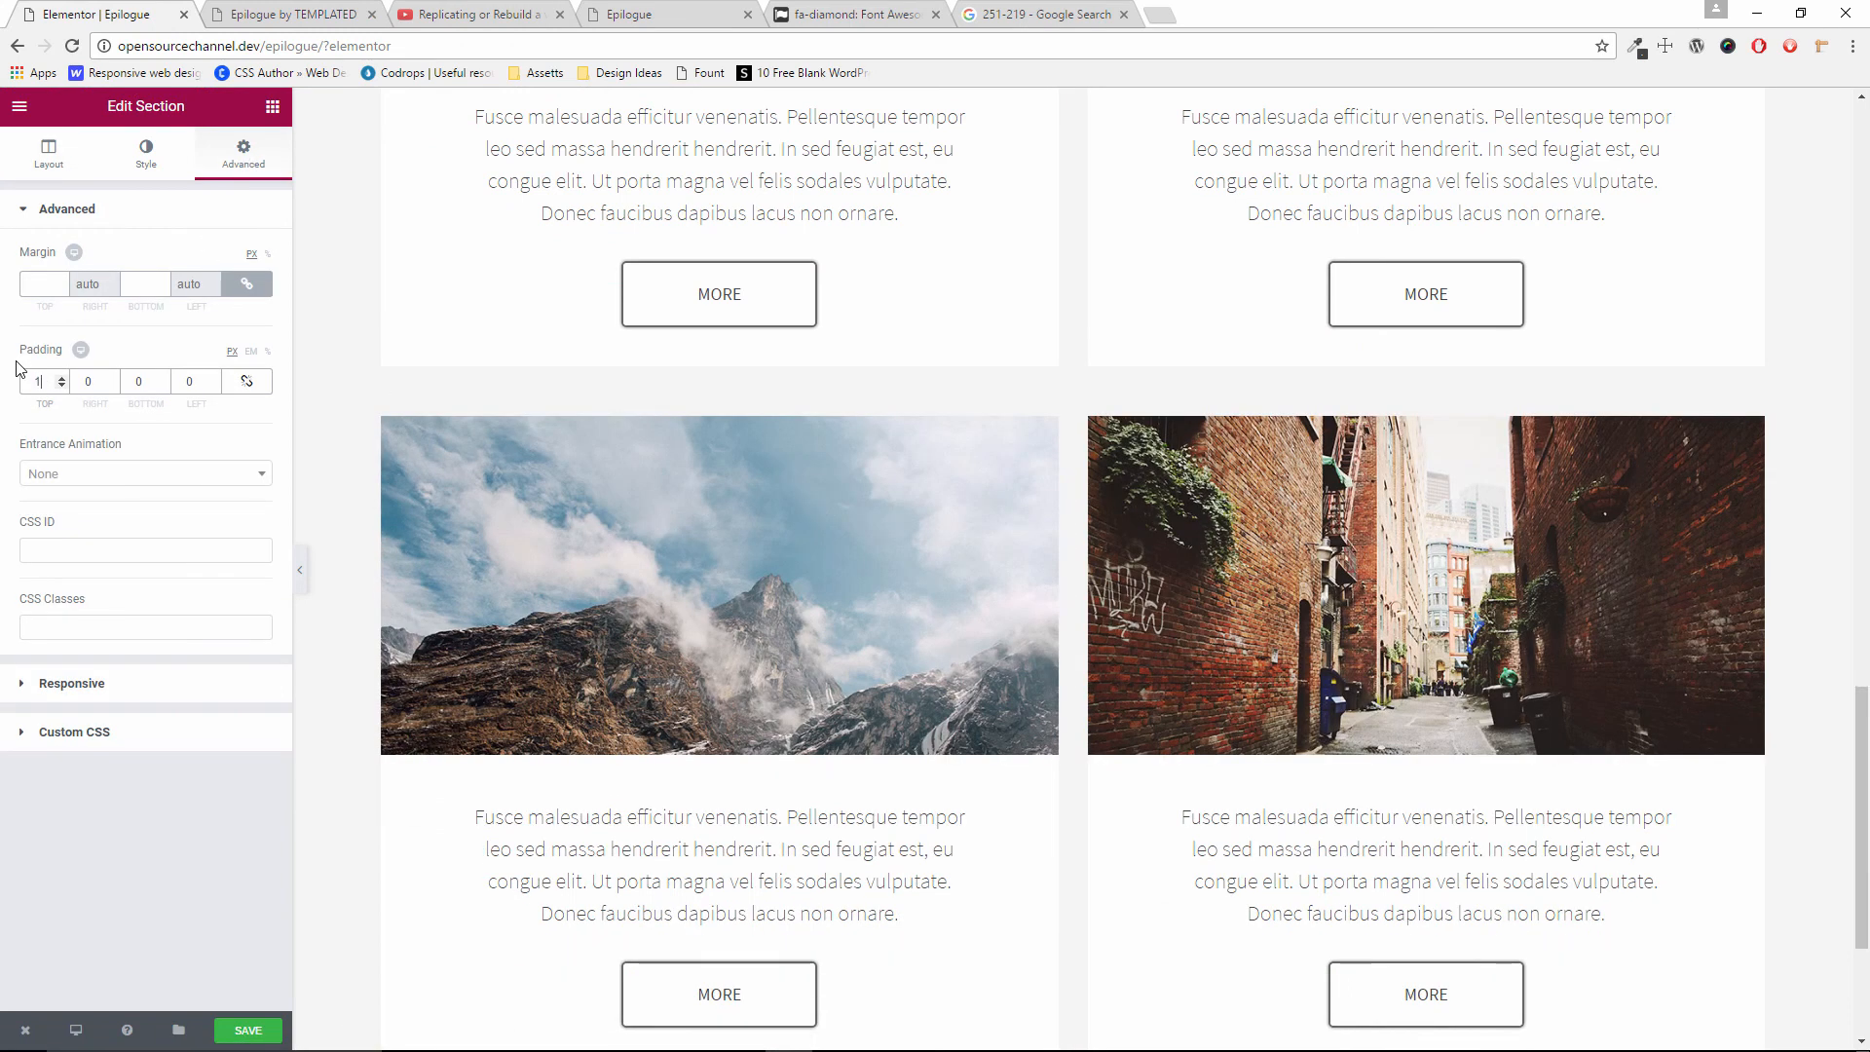
left_click(61, 387)
left_click(60, 387)
left_click(61, 387)
left_click(61, 387)
left_click(60, 386)
left_click(61, 387)
left_click(61, 387)
left_click(60, 387)
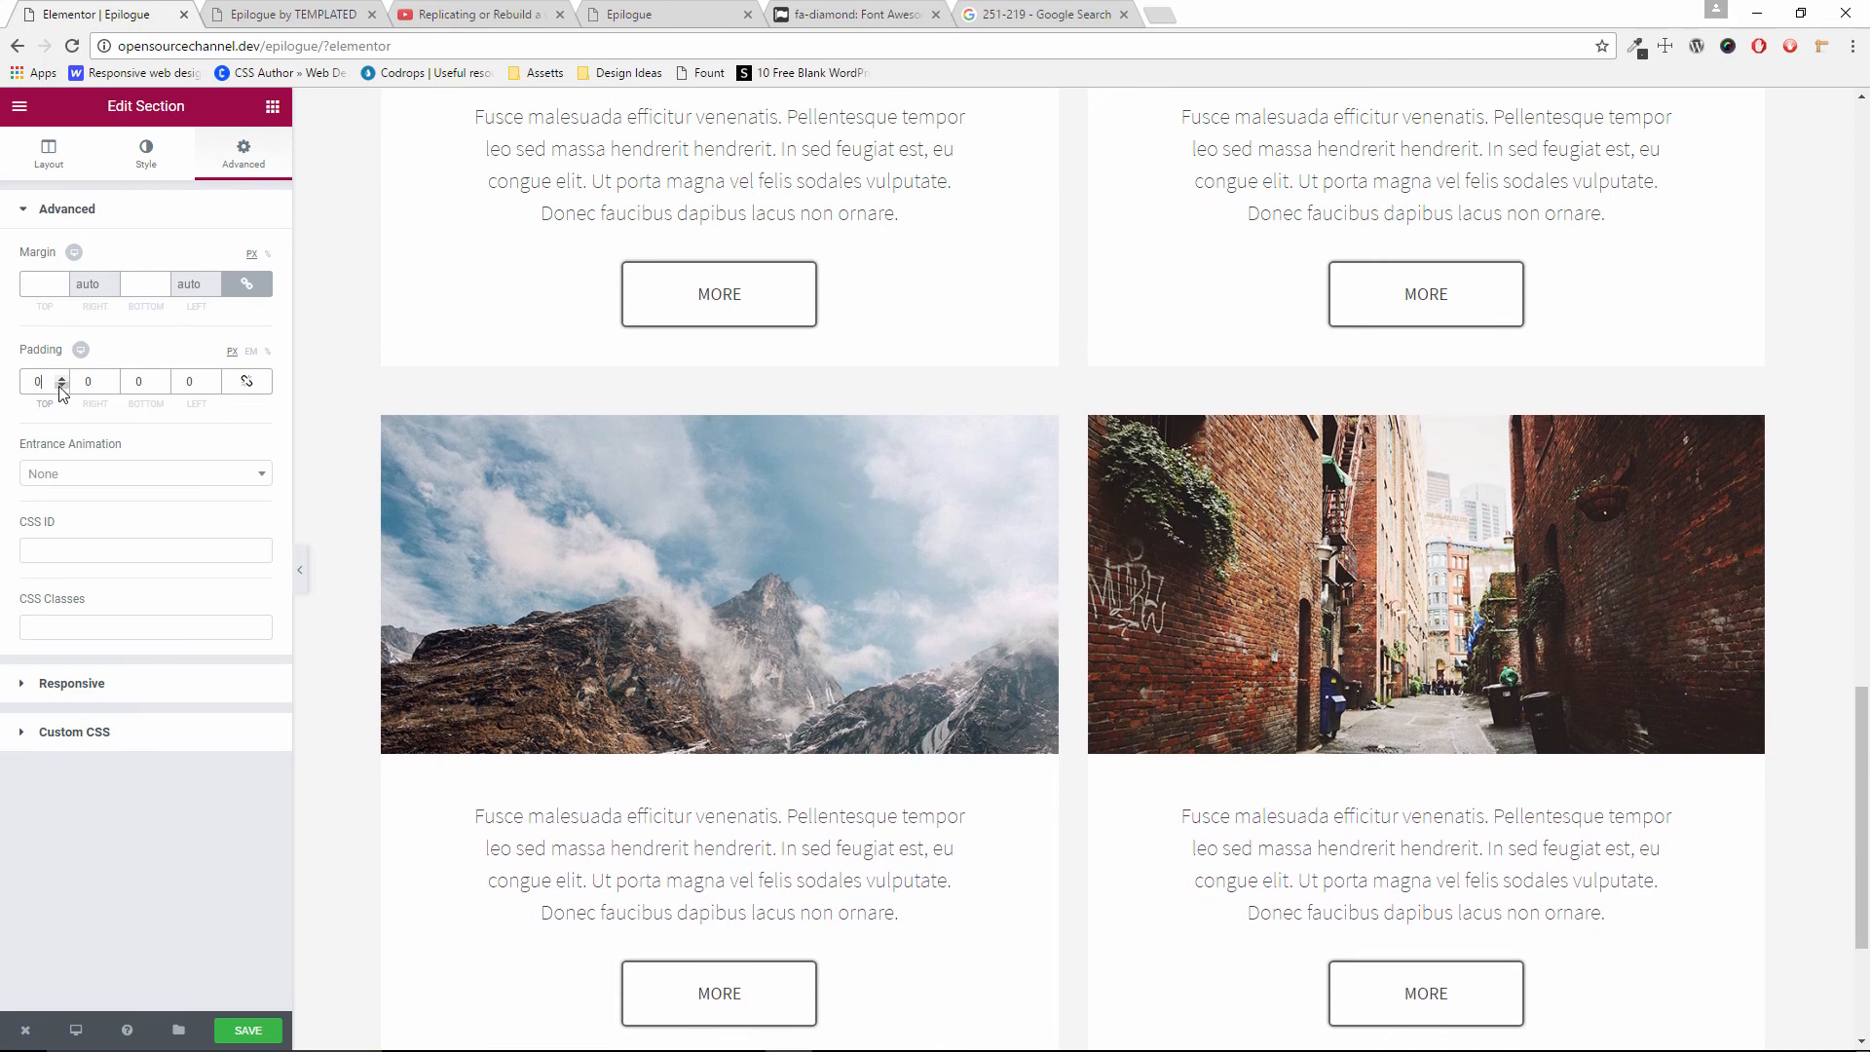
Replace the mountain image in the duplicated row with pic03.jpg from the media library
left_click(794, 635)
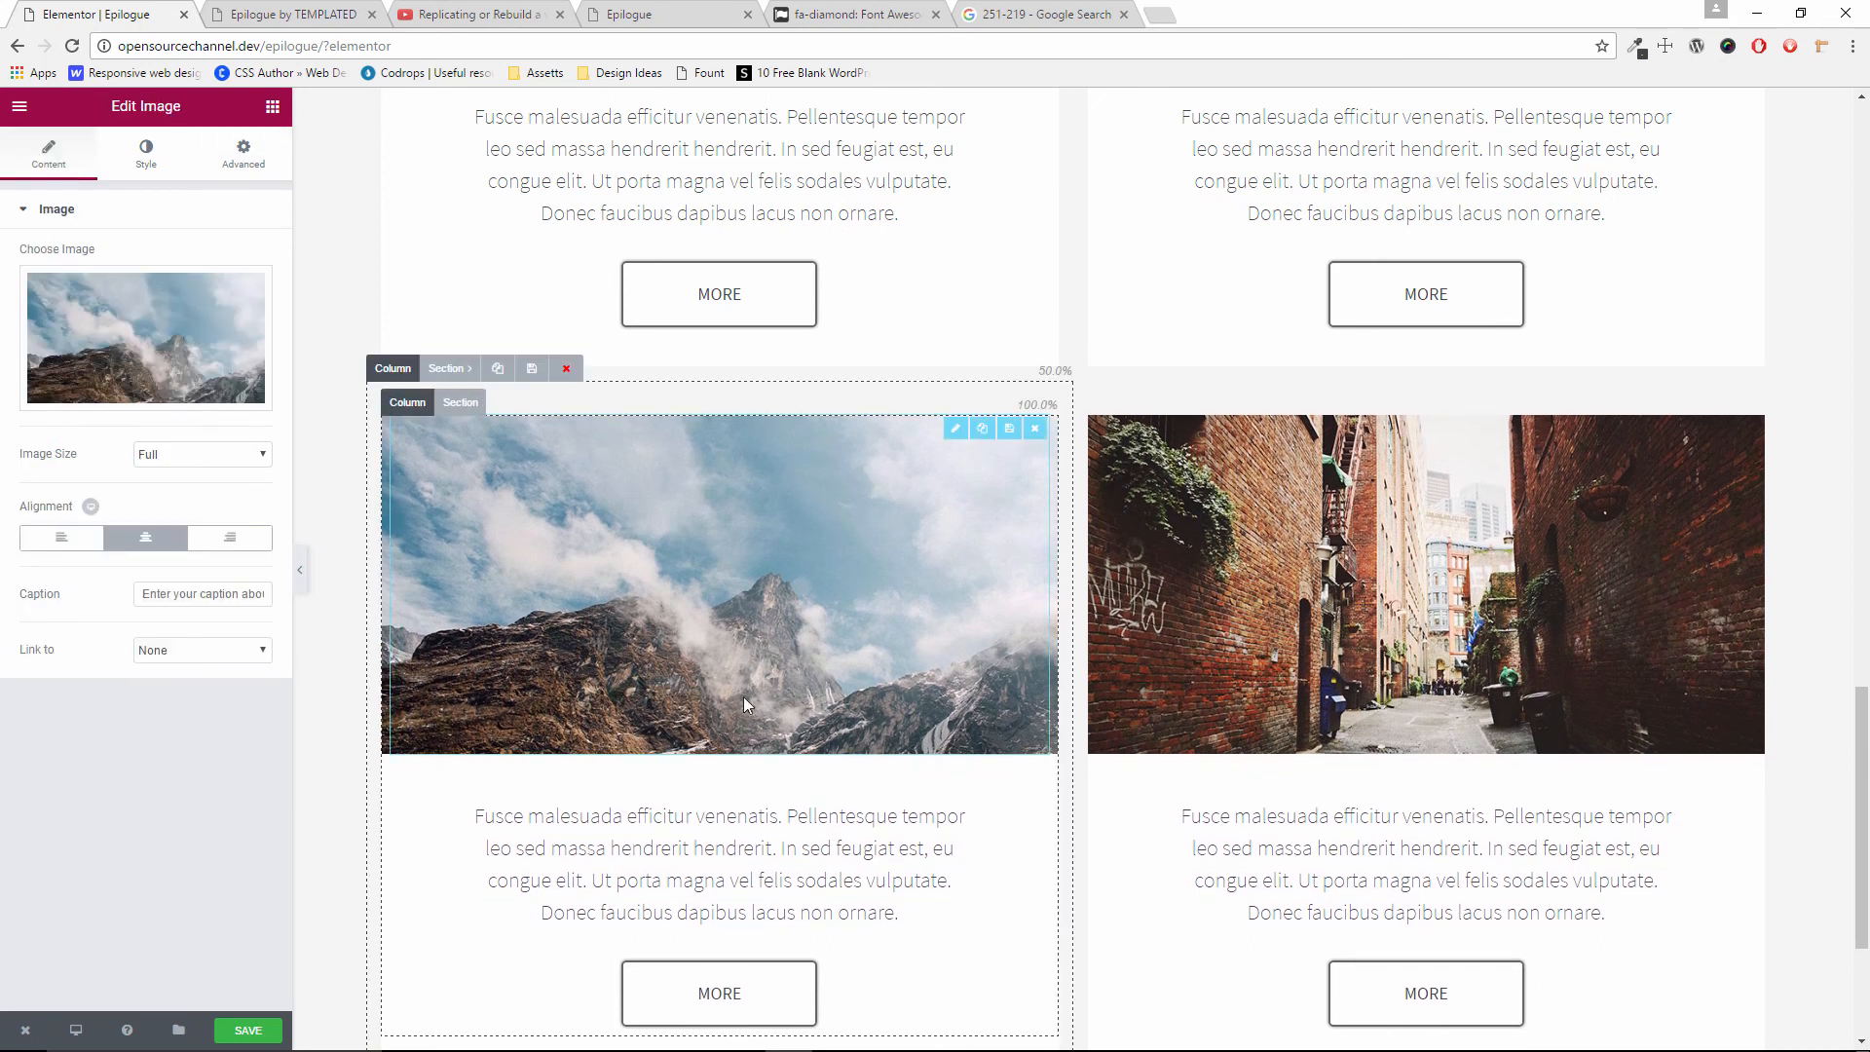
left_click(310, 10)
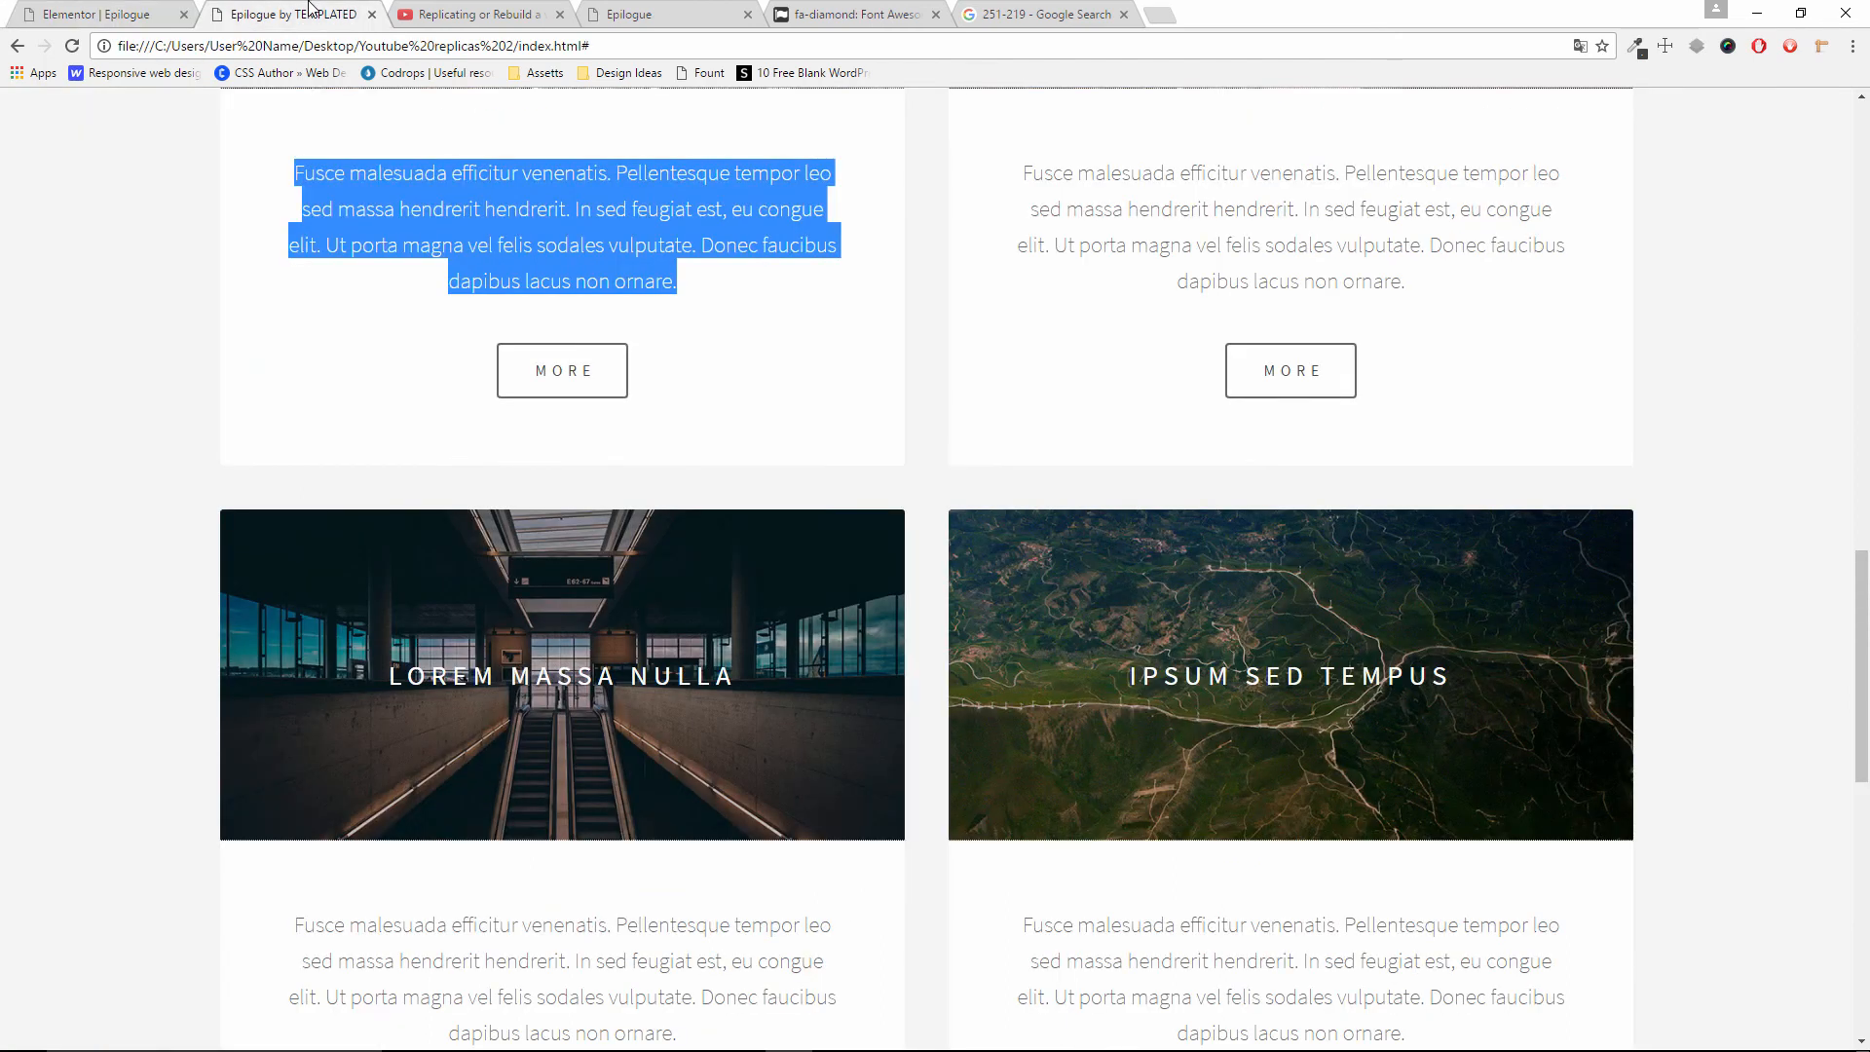
left_click(134, 10)
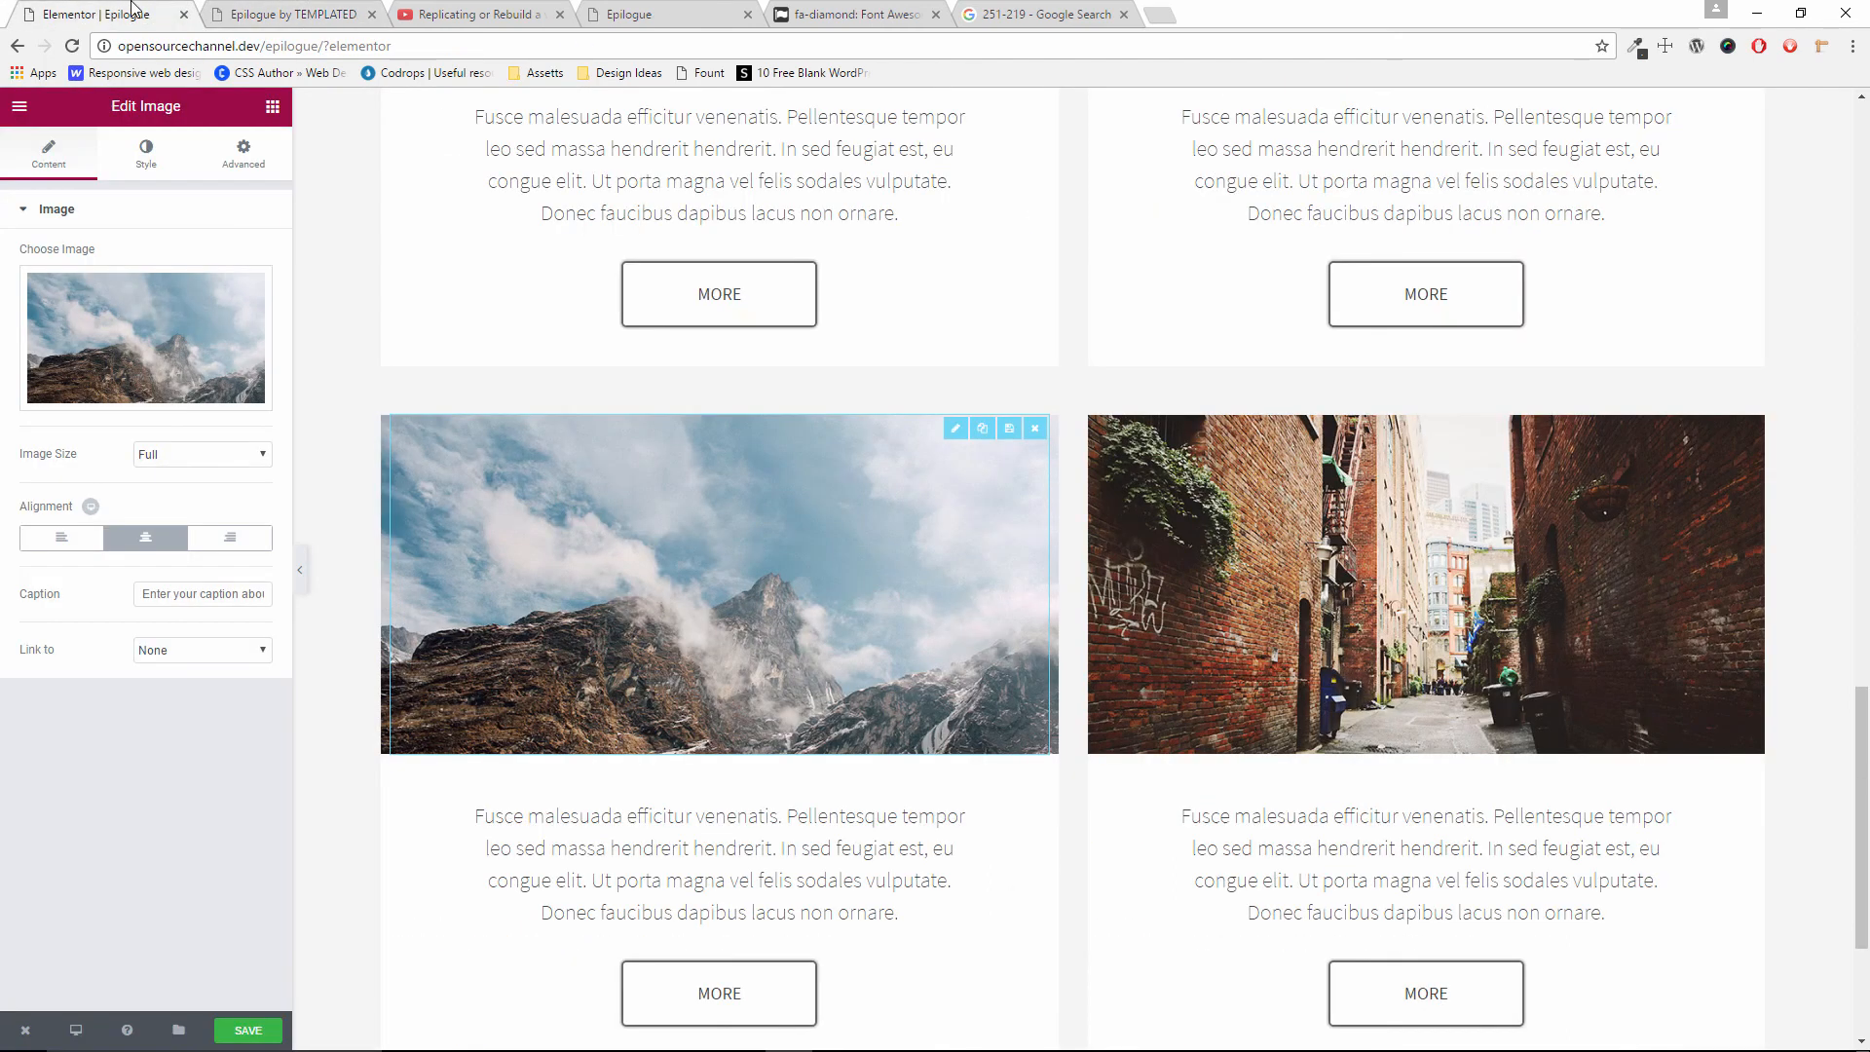
left_click(171, 371)
left_click(243, 362)
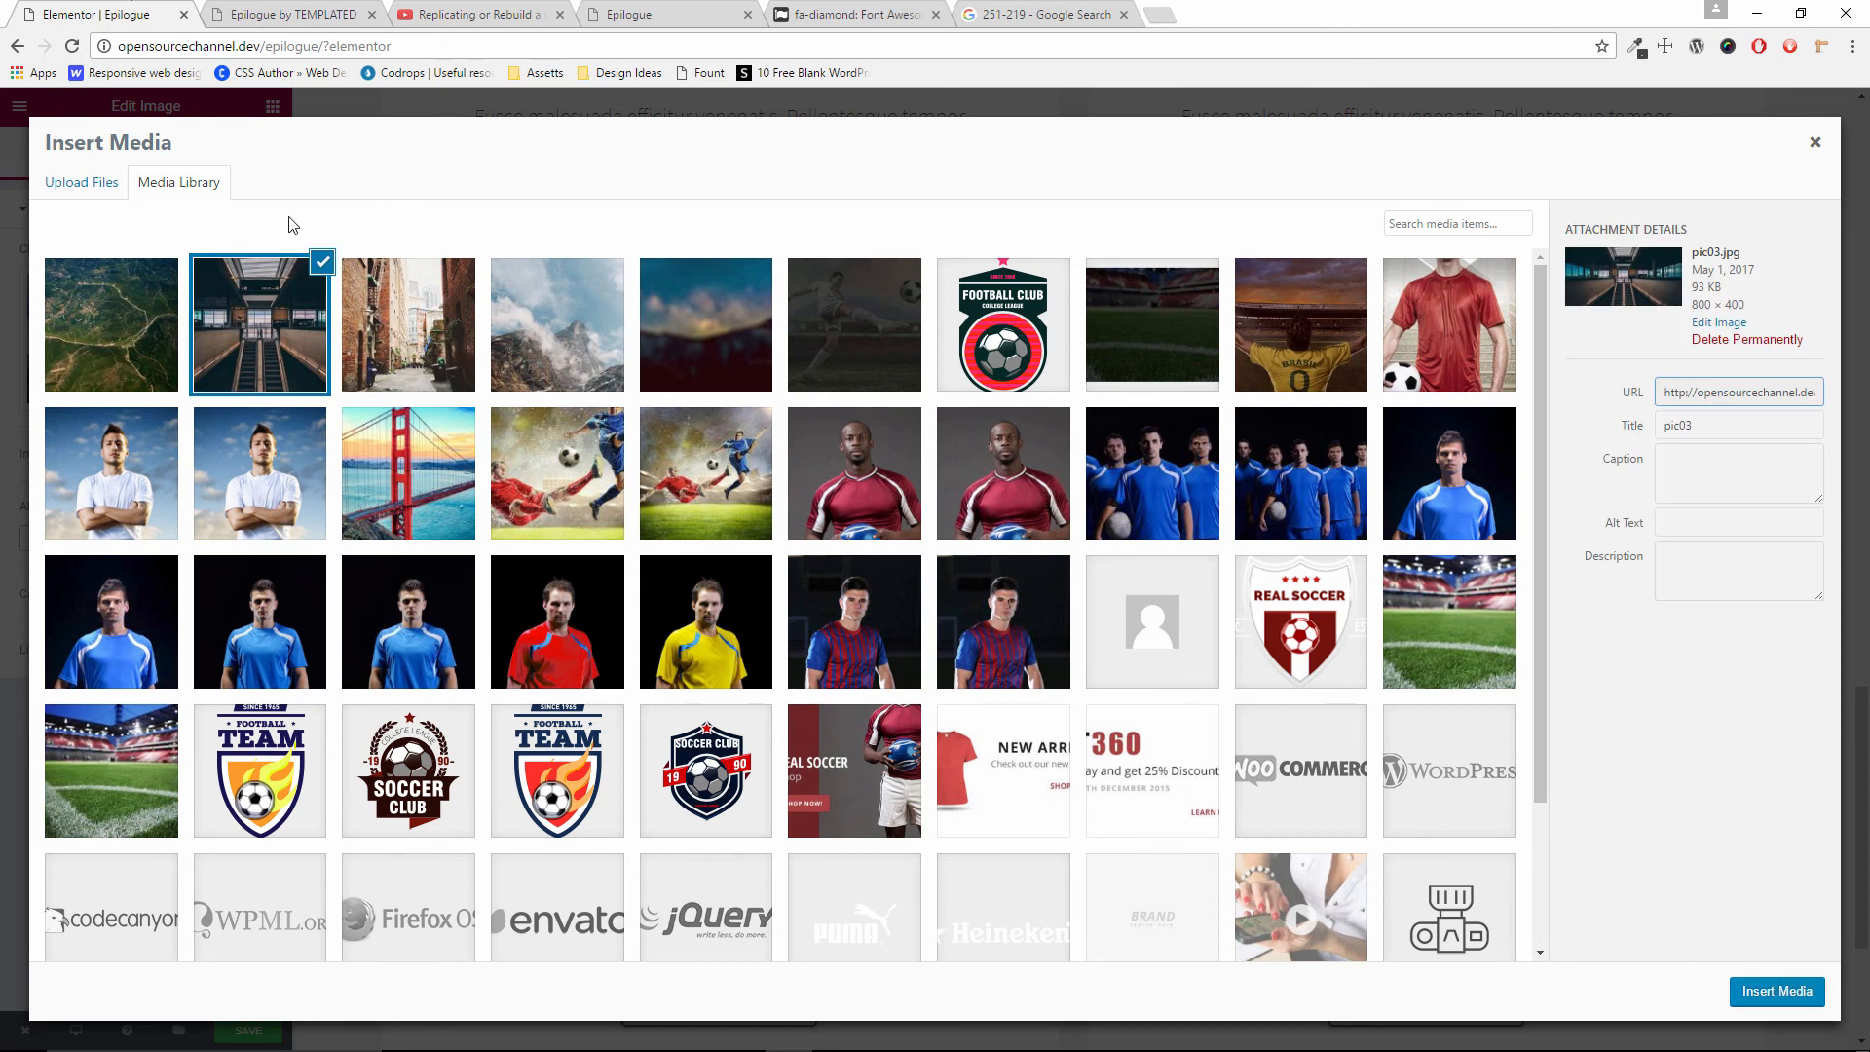
left_click(1777, 990)
Replace the alley image in the duplicated row with pic04.jpg from the media library
left_click(1463, 635)
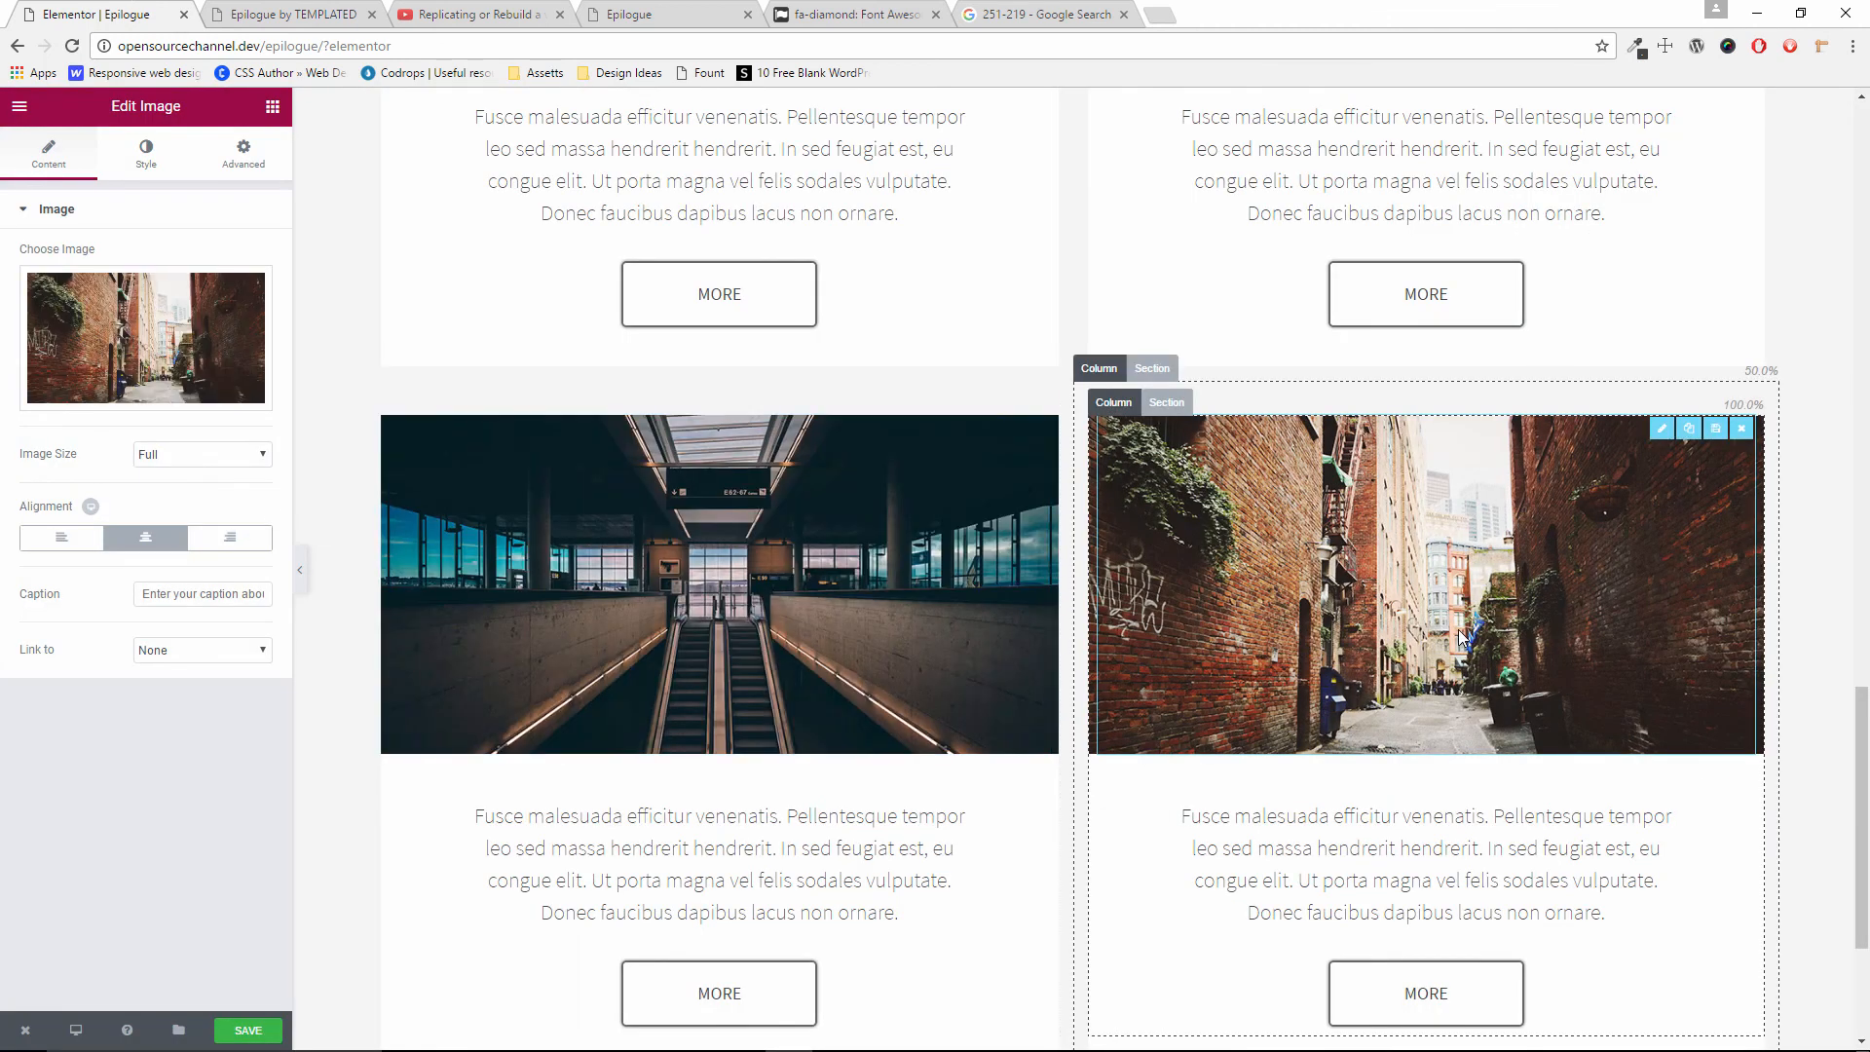
left_click(271, 12)
left_click(107, 12)
left_click(209, 399)
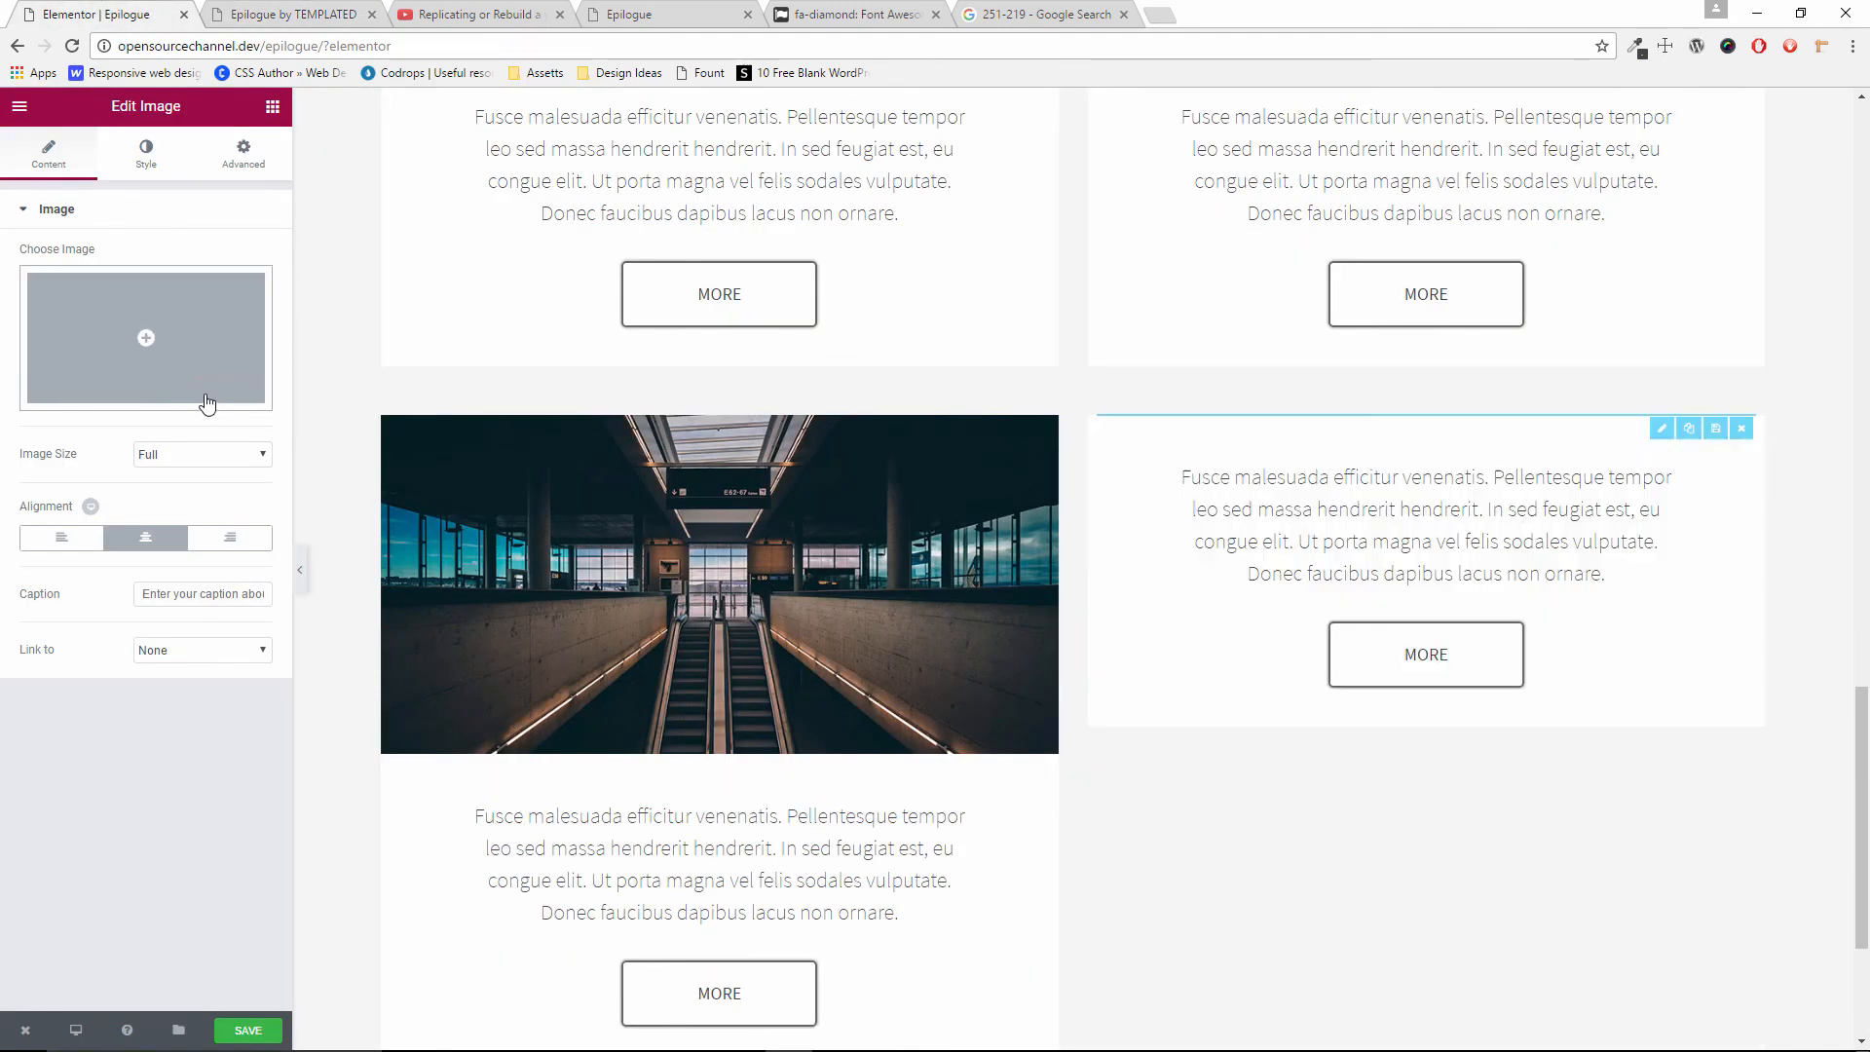
left_click(172, 349)
left_click(72, 322)
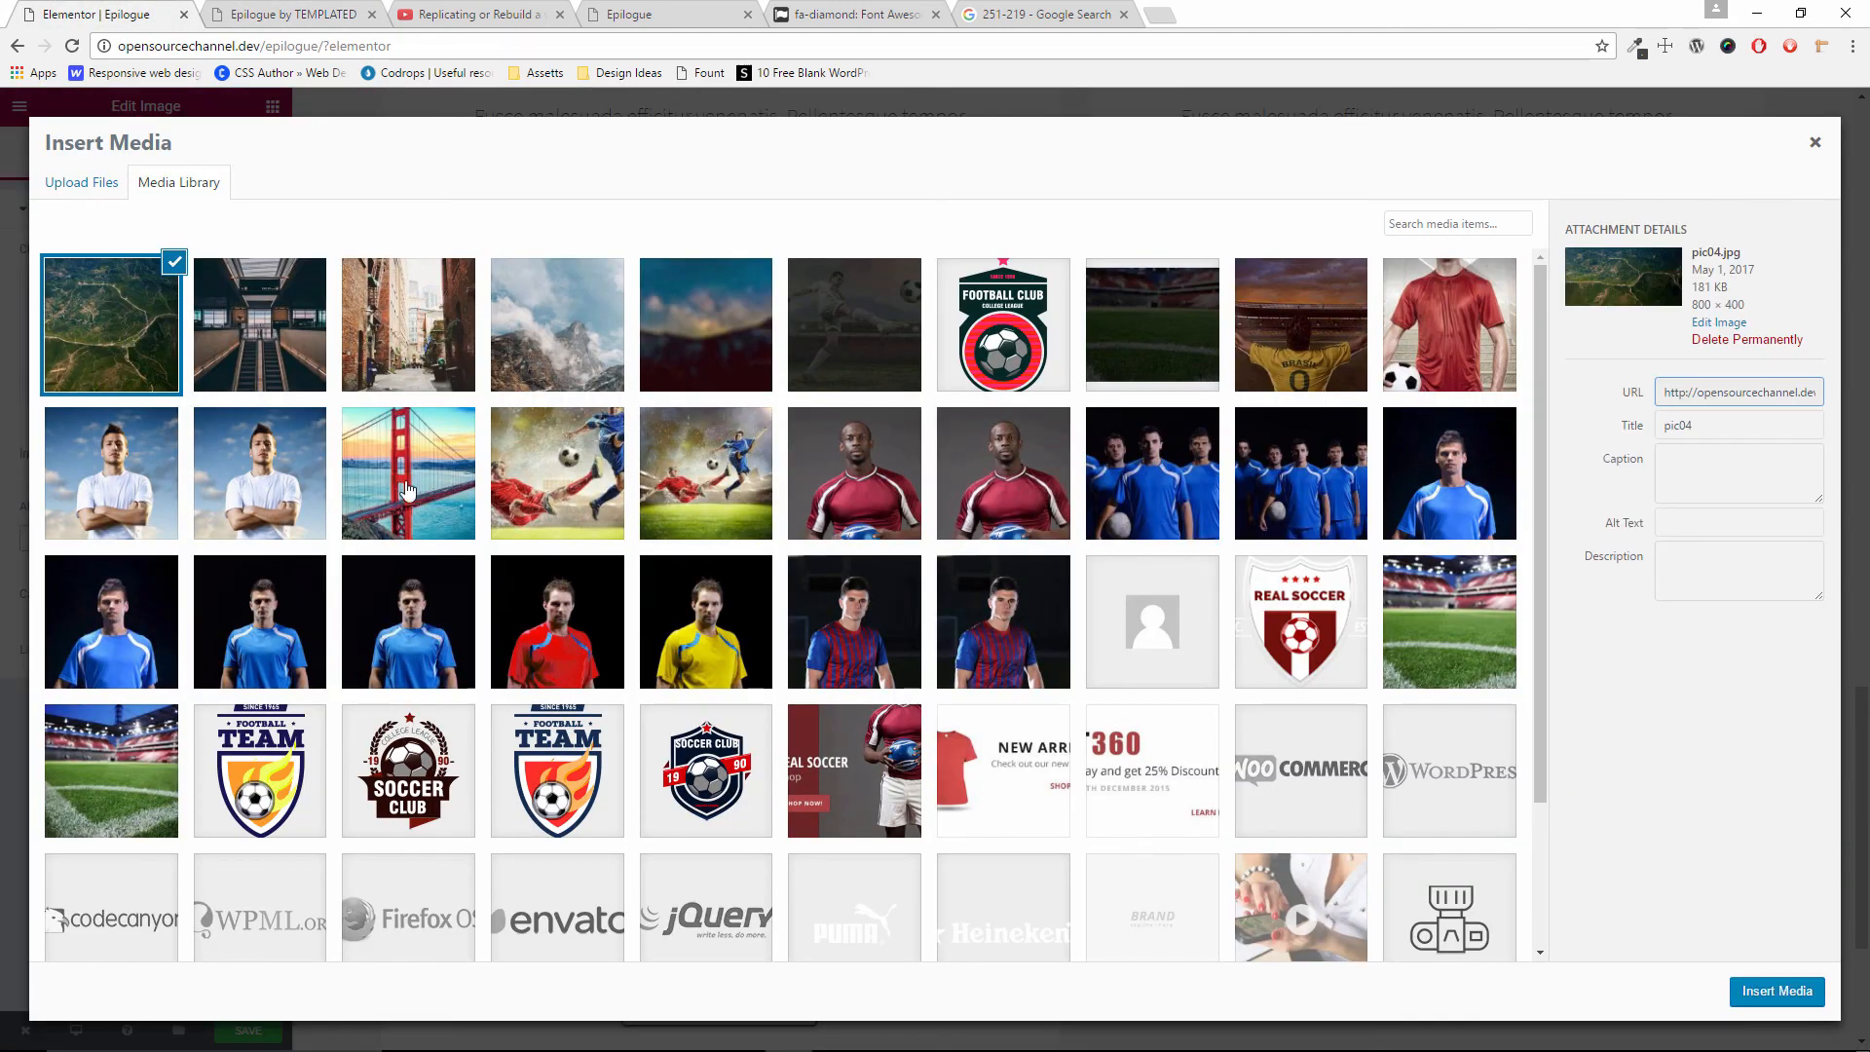
left_click(1777, 992)
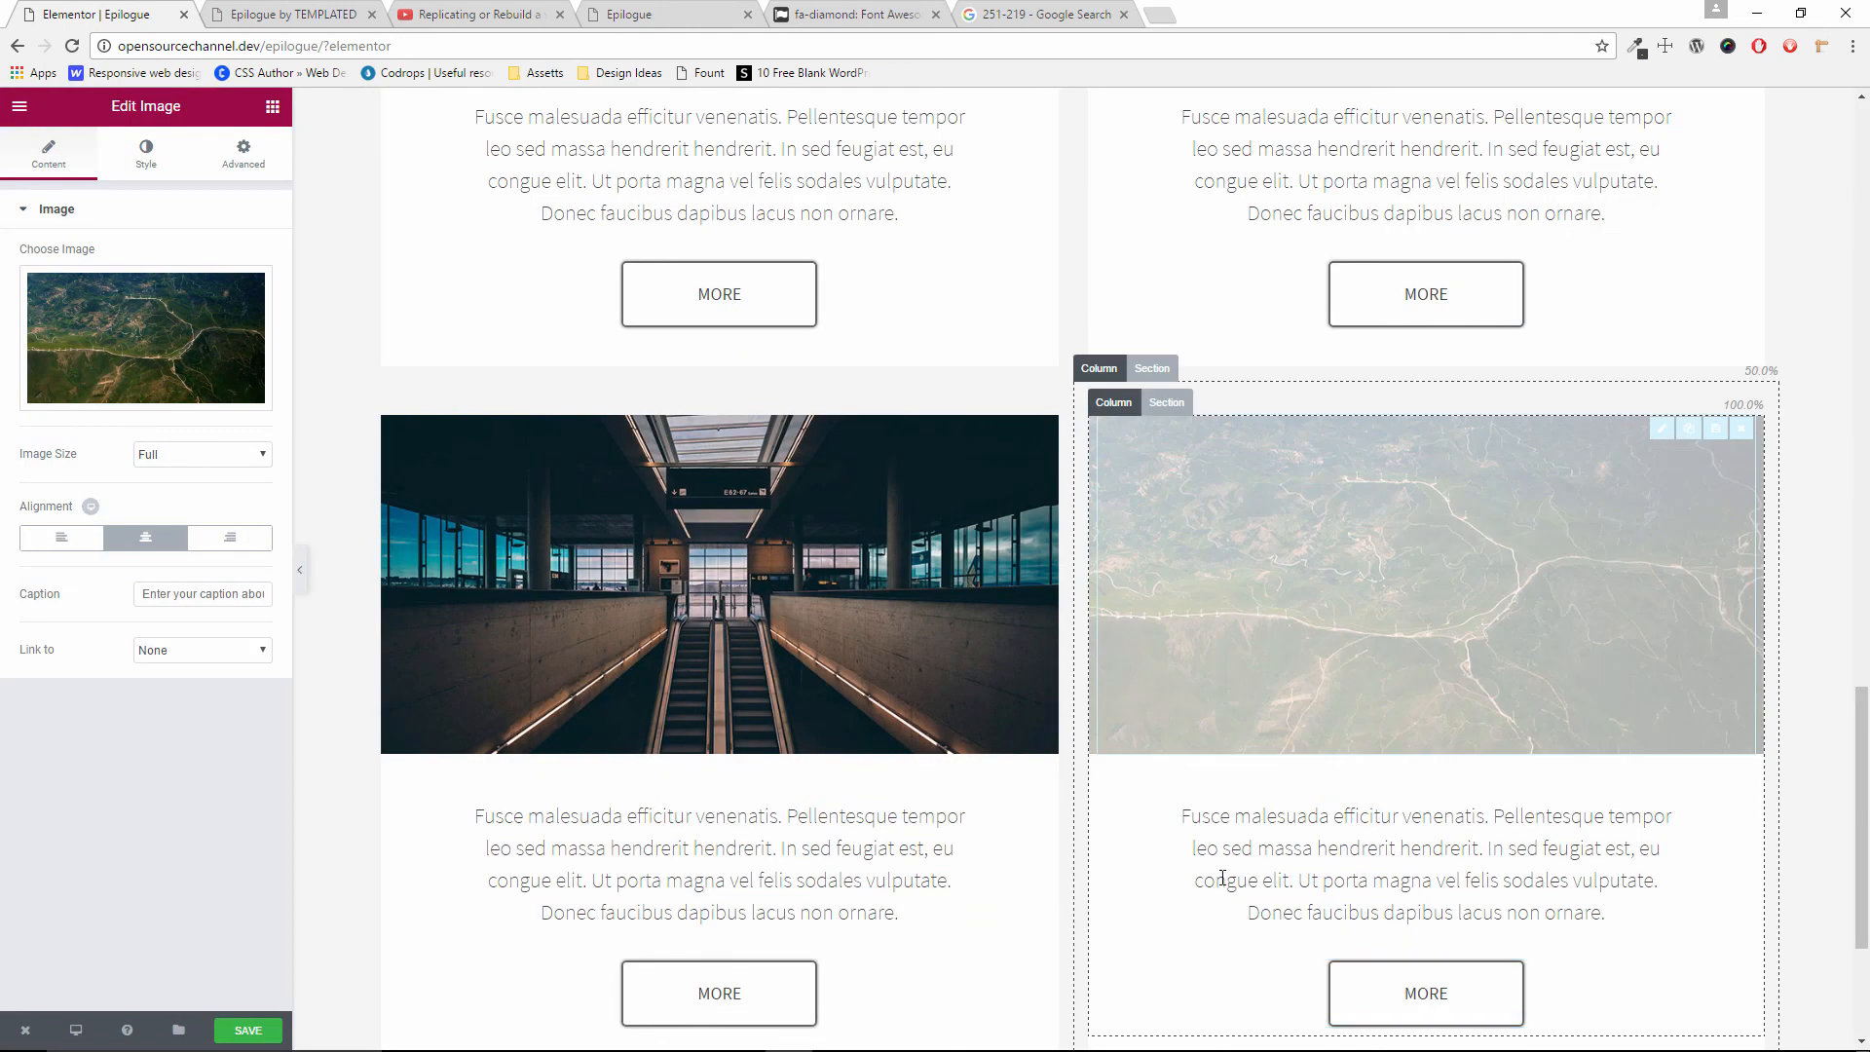
Compare the four finished cards with the card rows on the reference page
scroll(1662, 926, "down", 3)
scroll(1662, 926, "up", 3)
scroll(1650, 937, "up", 4)
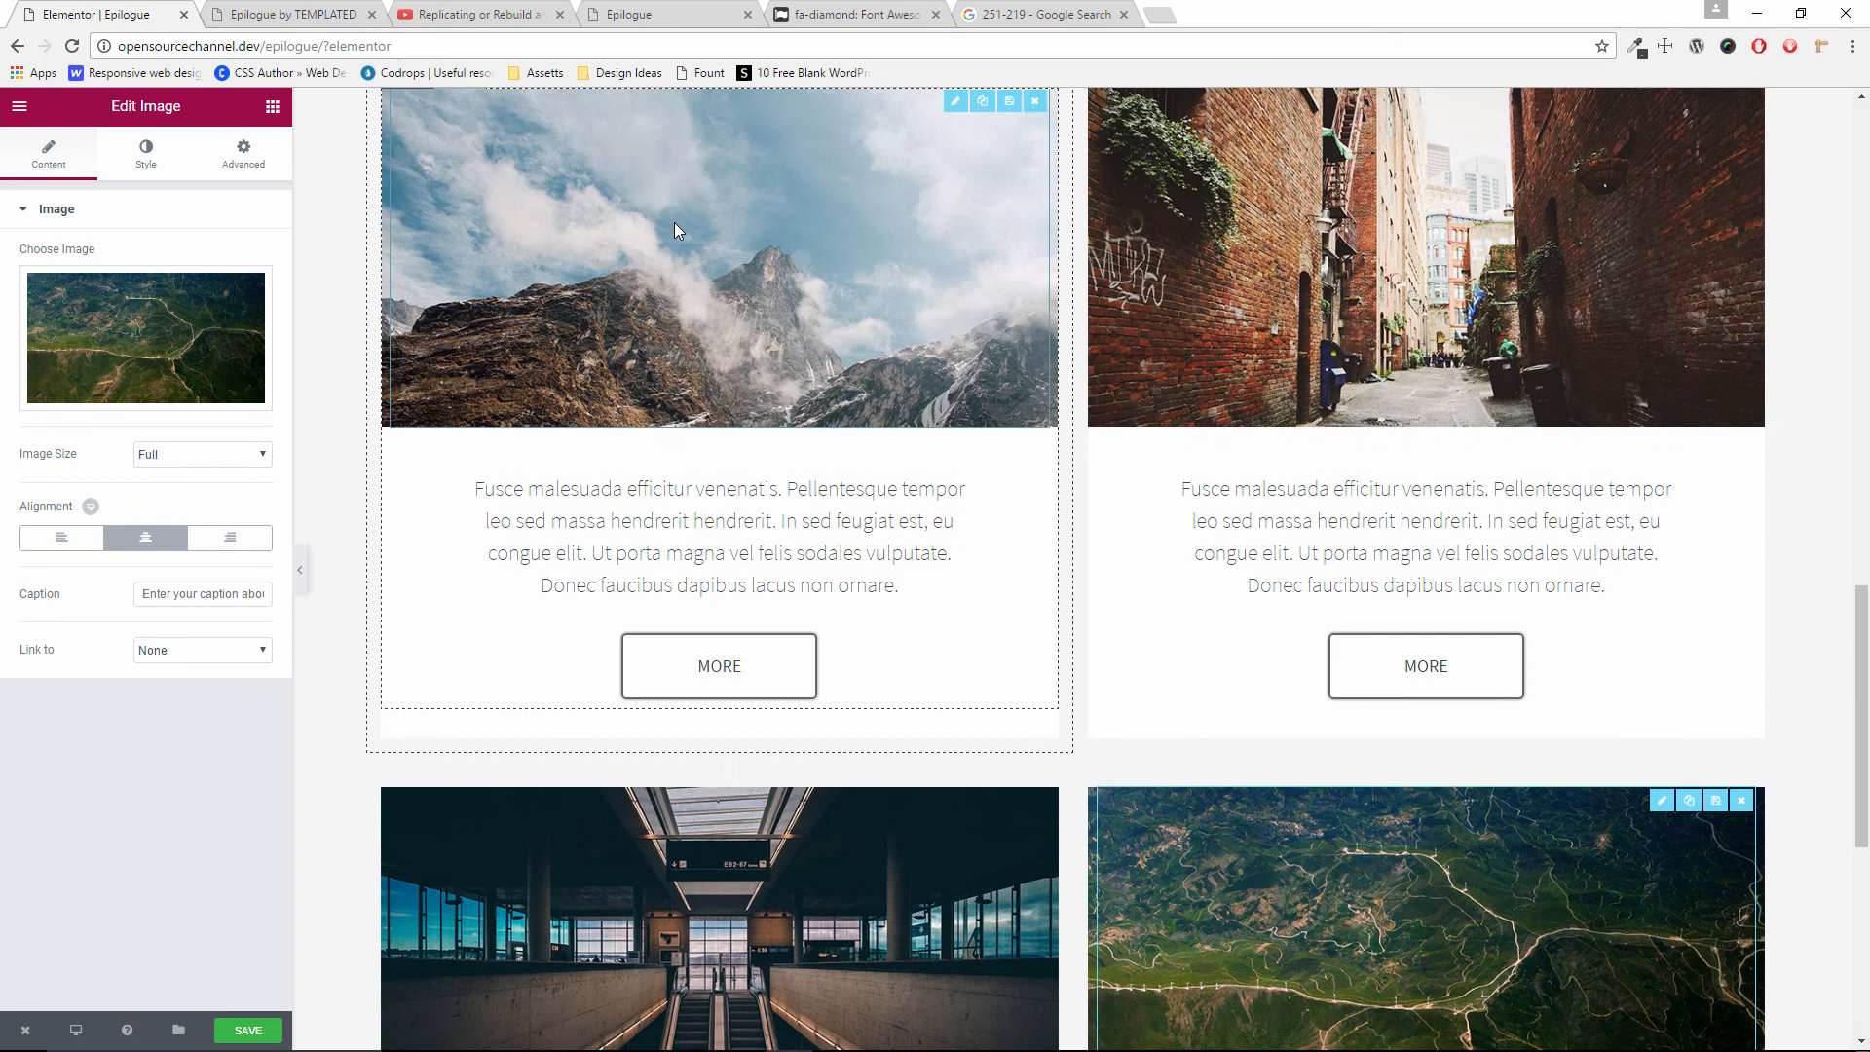
left_click(292, 14)
scroll(1013, 603, "down", 4)
scroll(1003, 604, "up", 8)
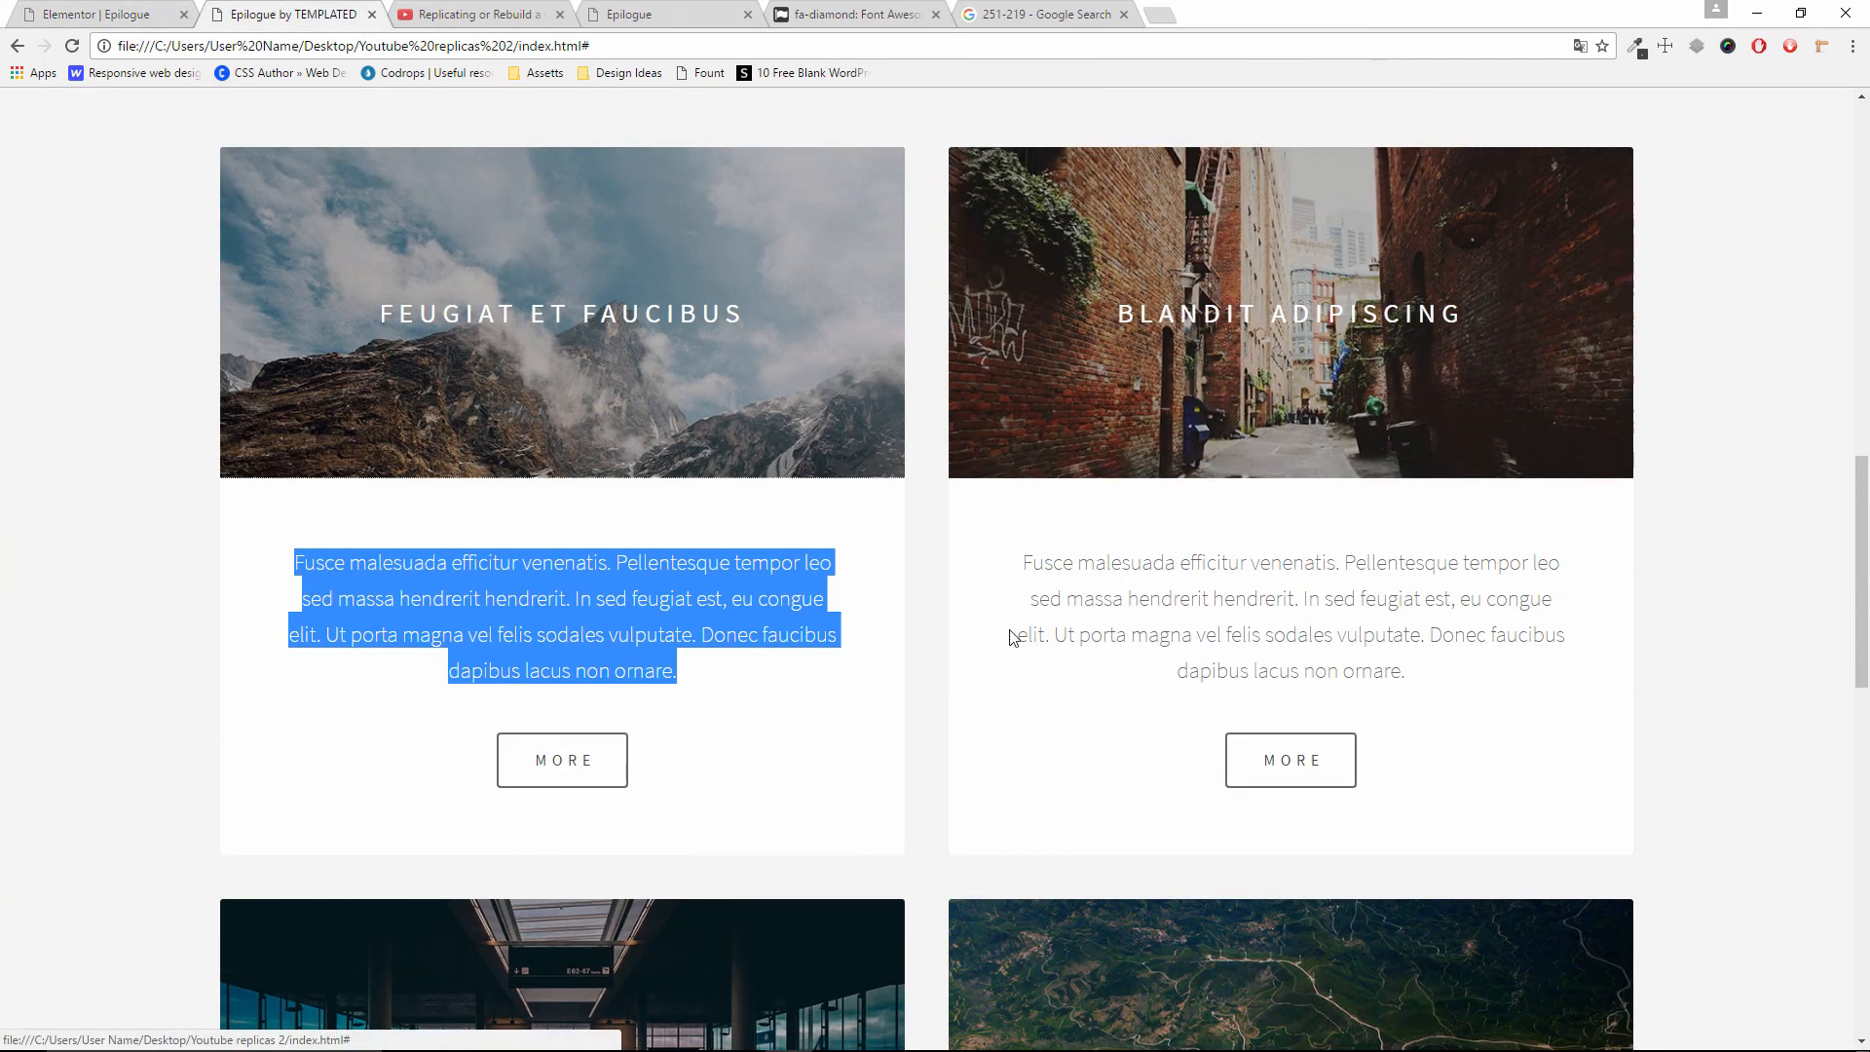
scroll(1014, 633, "down", 4)
key("ctrl+shift+Tab")
Add an empty single-column section below the cards and set its background type to Classic
left_click(598, 661)
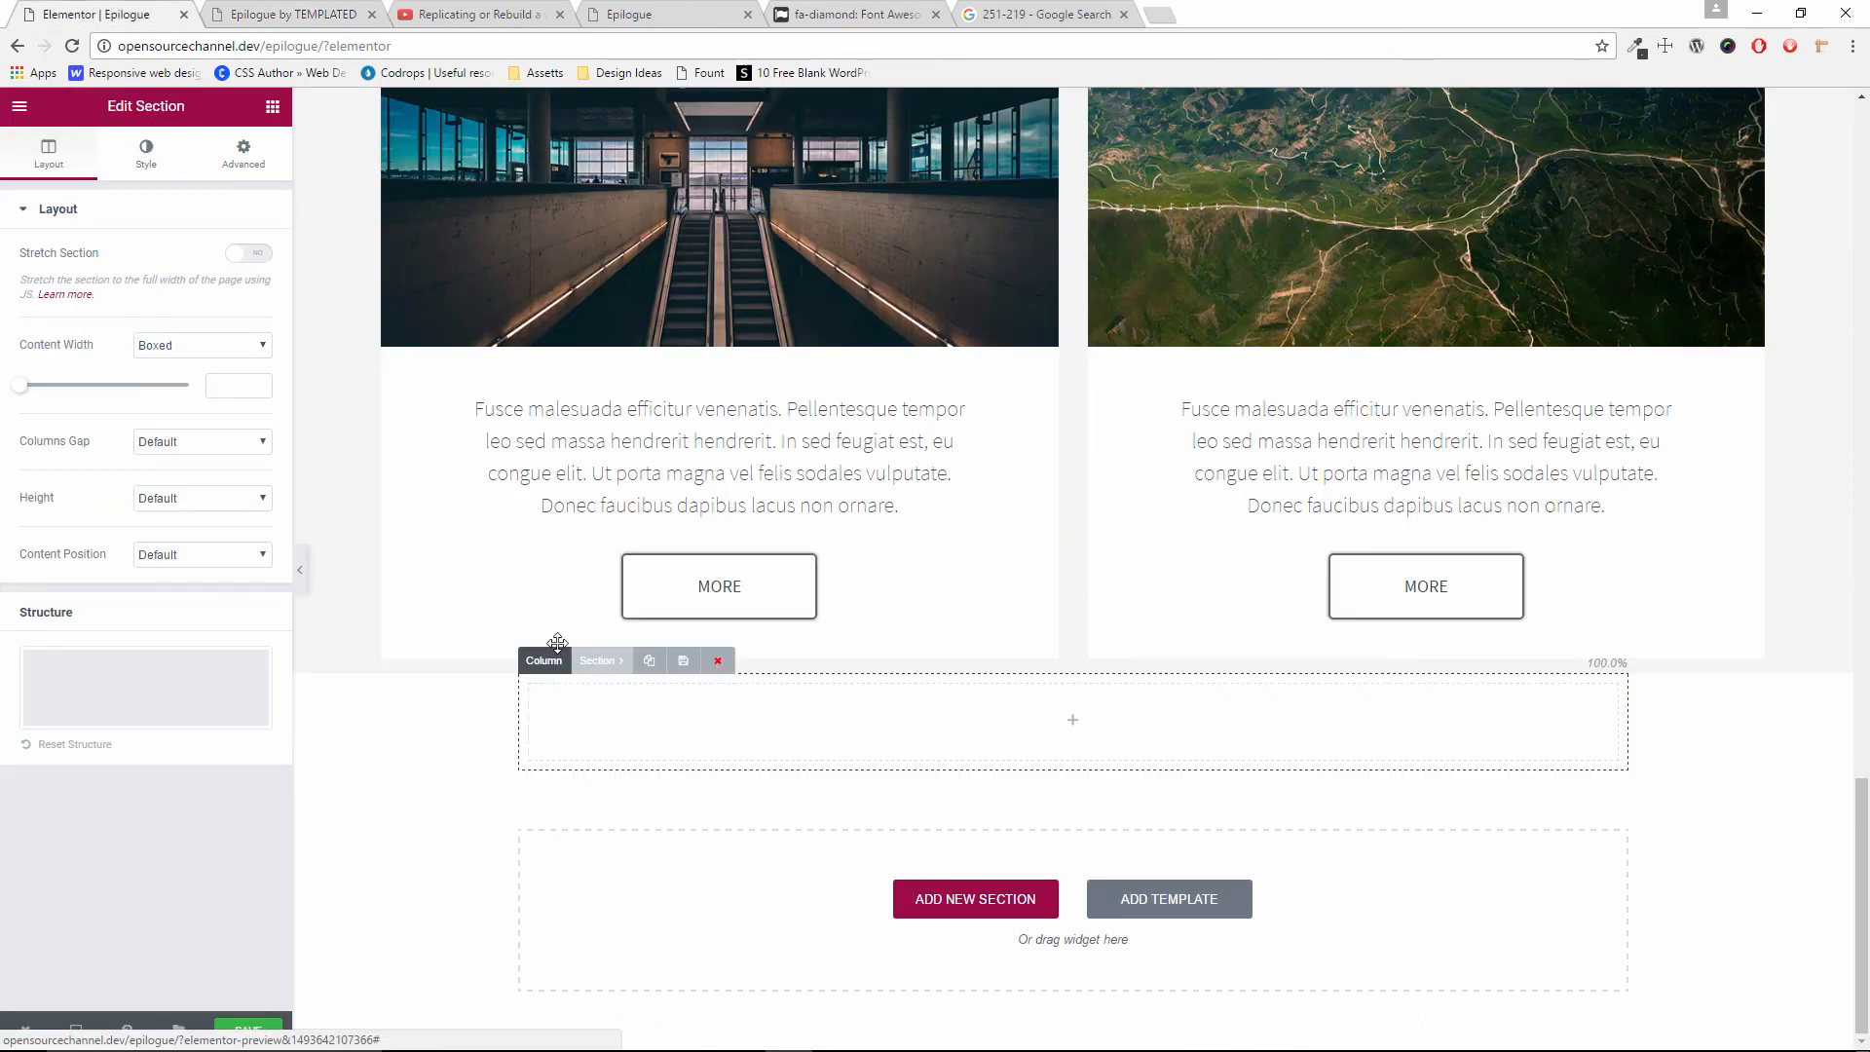
left_click(146, 164)
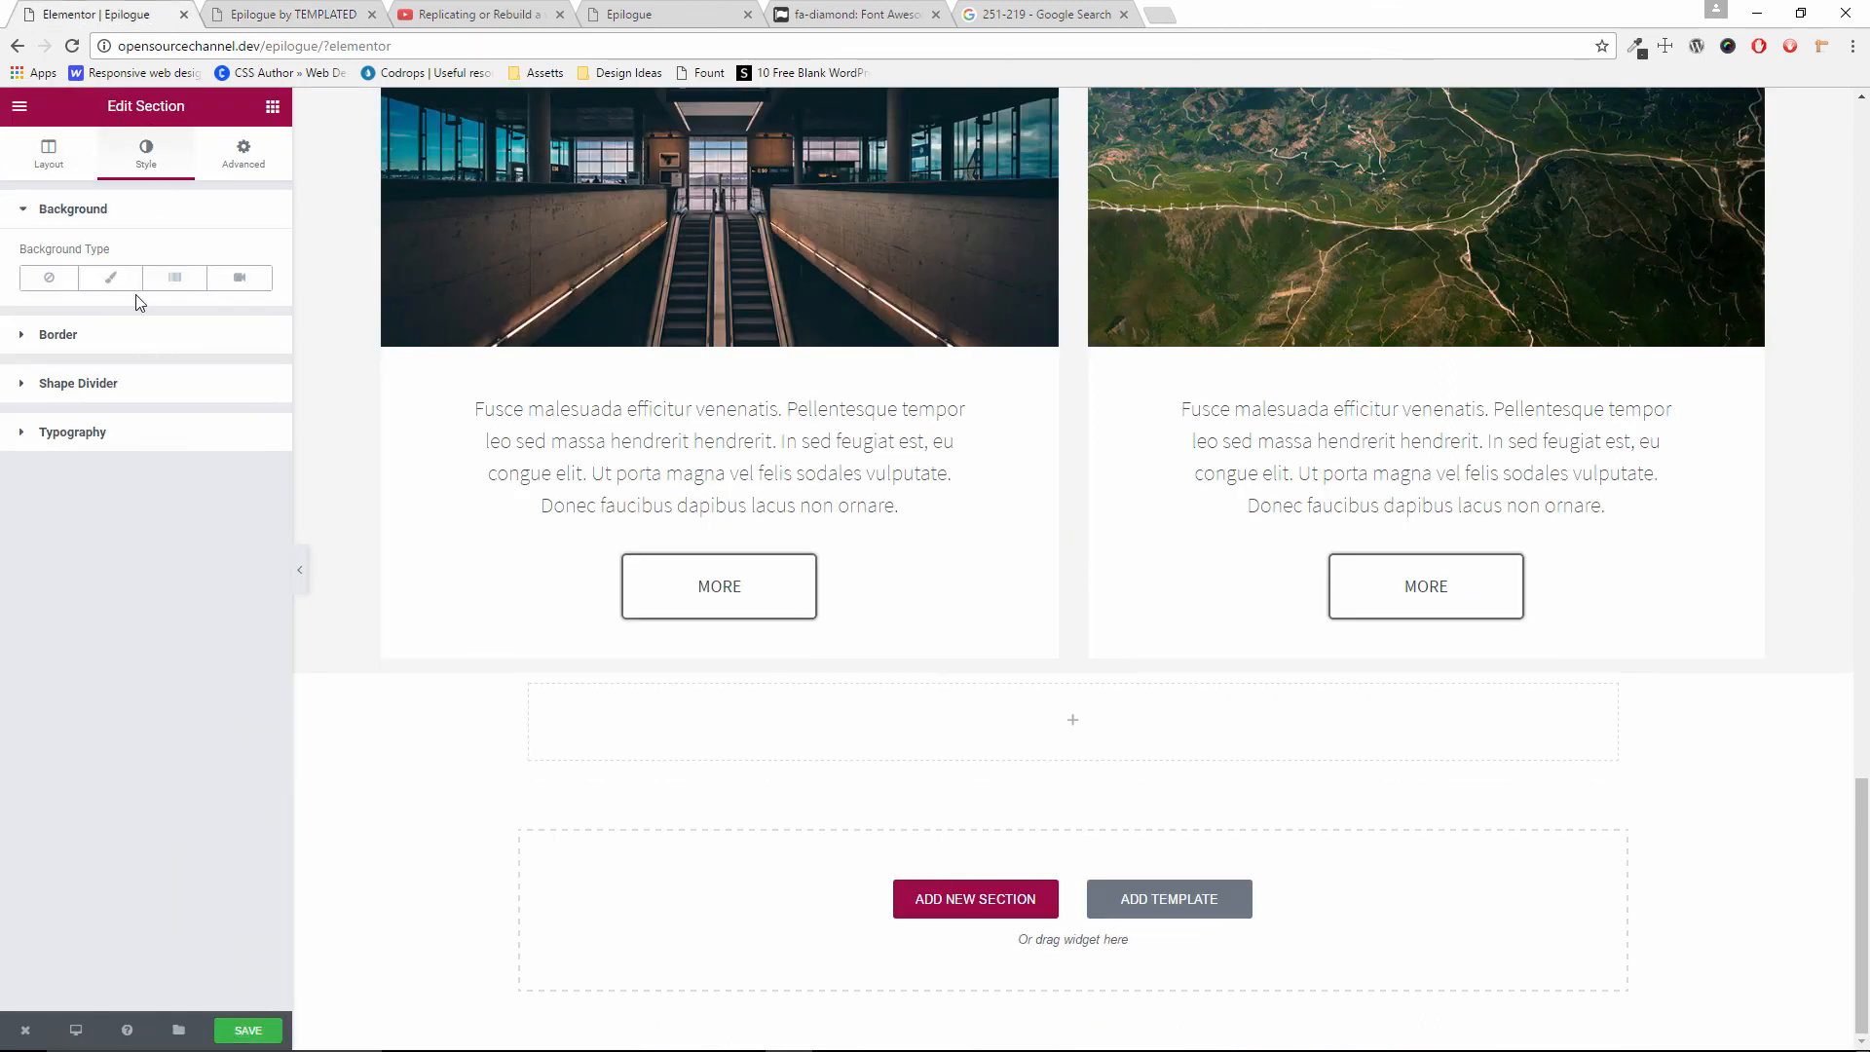
left_click(110, 278)
Copy the background colour code of the section containing the Magna Porta Maximus card
scroll(421, 629, "up", 15)
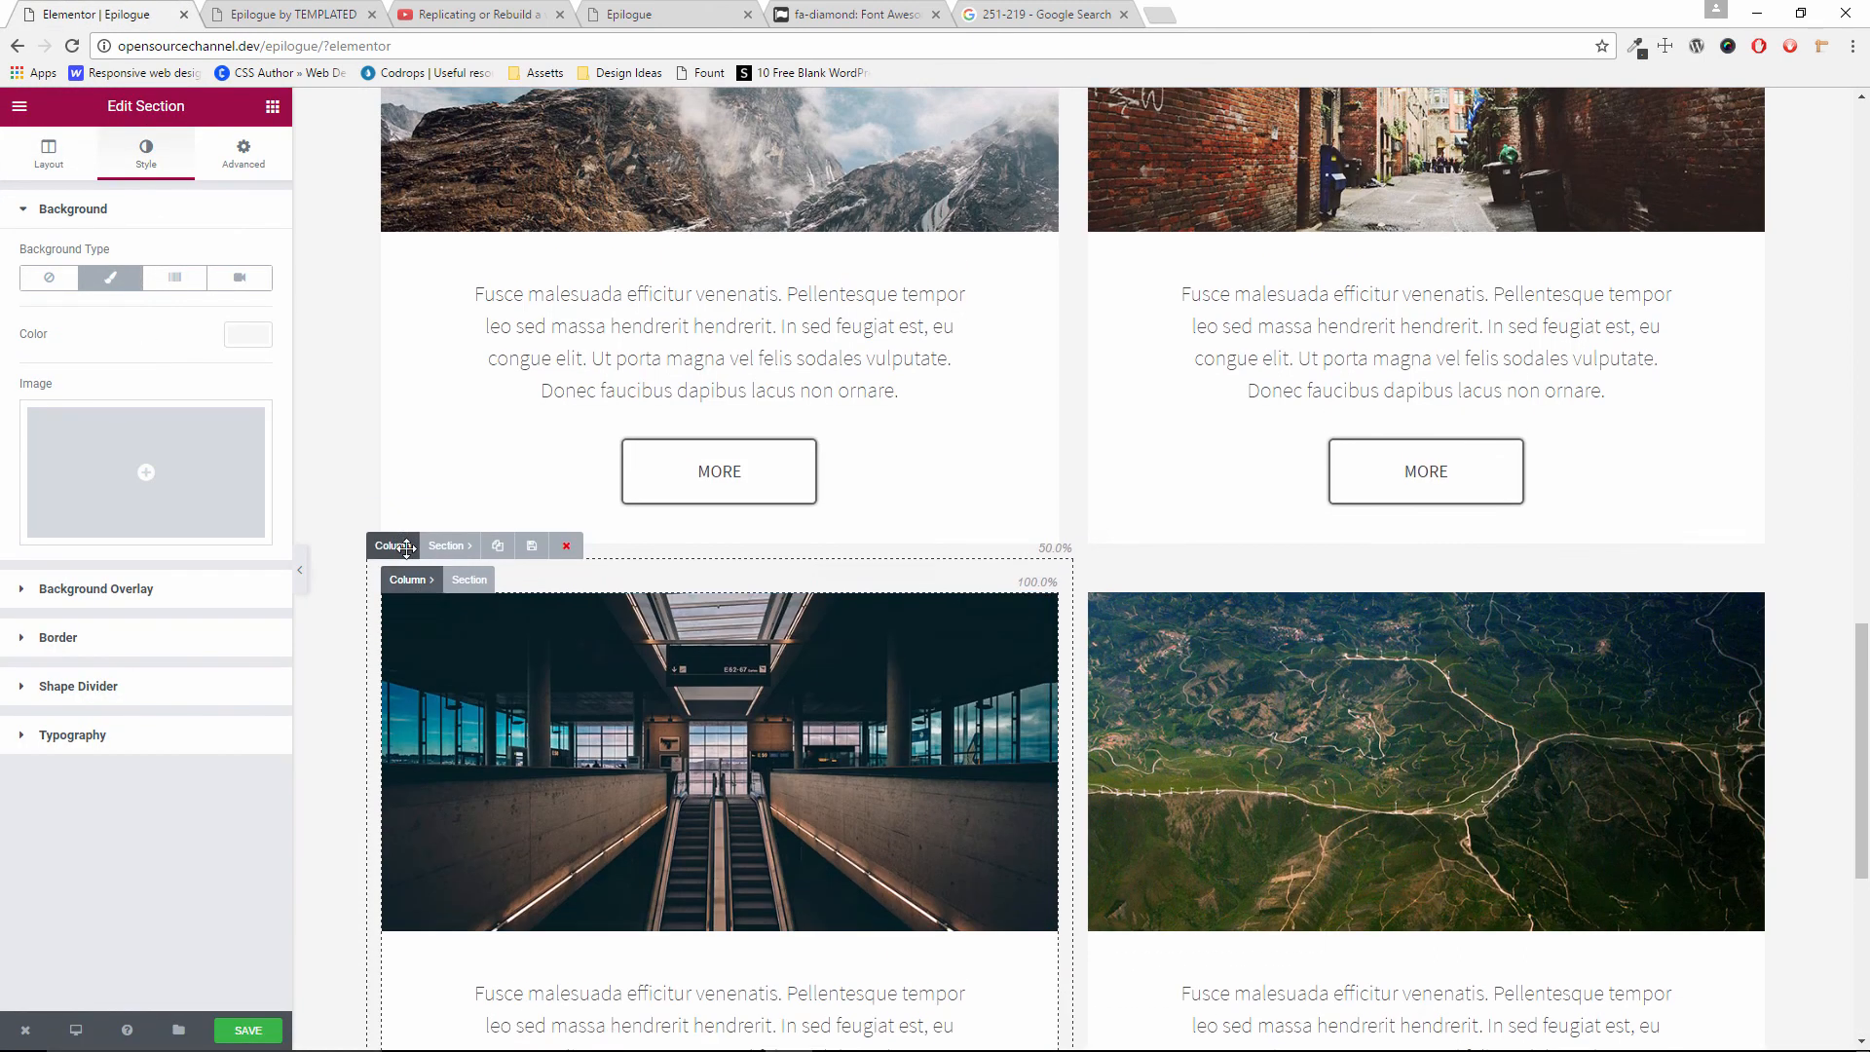
scroll(346, 510, "up", 8)
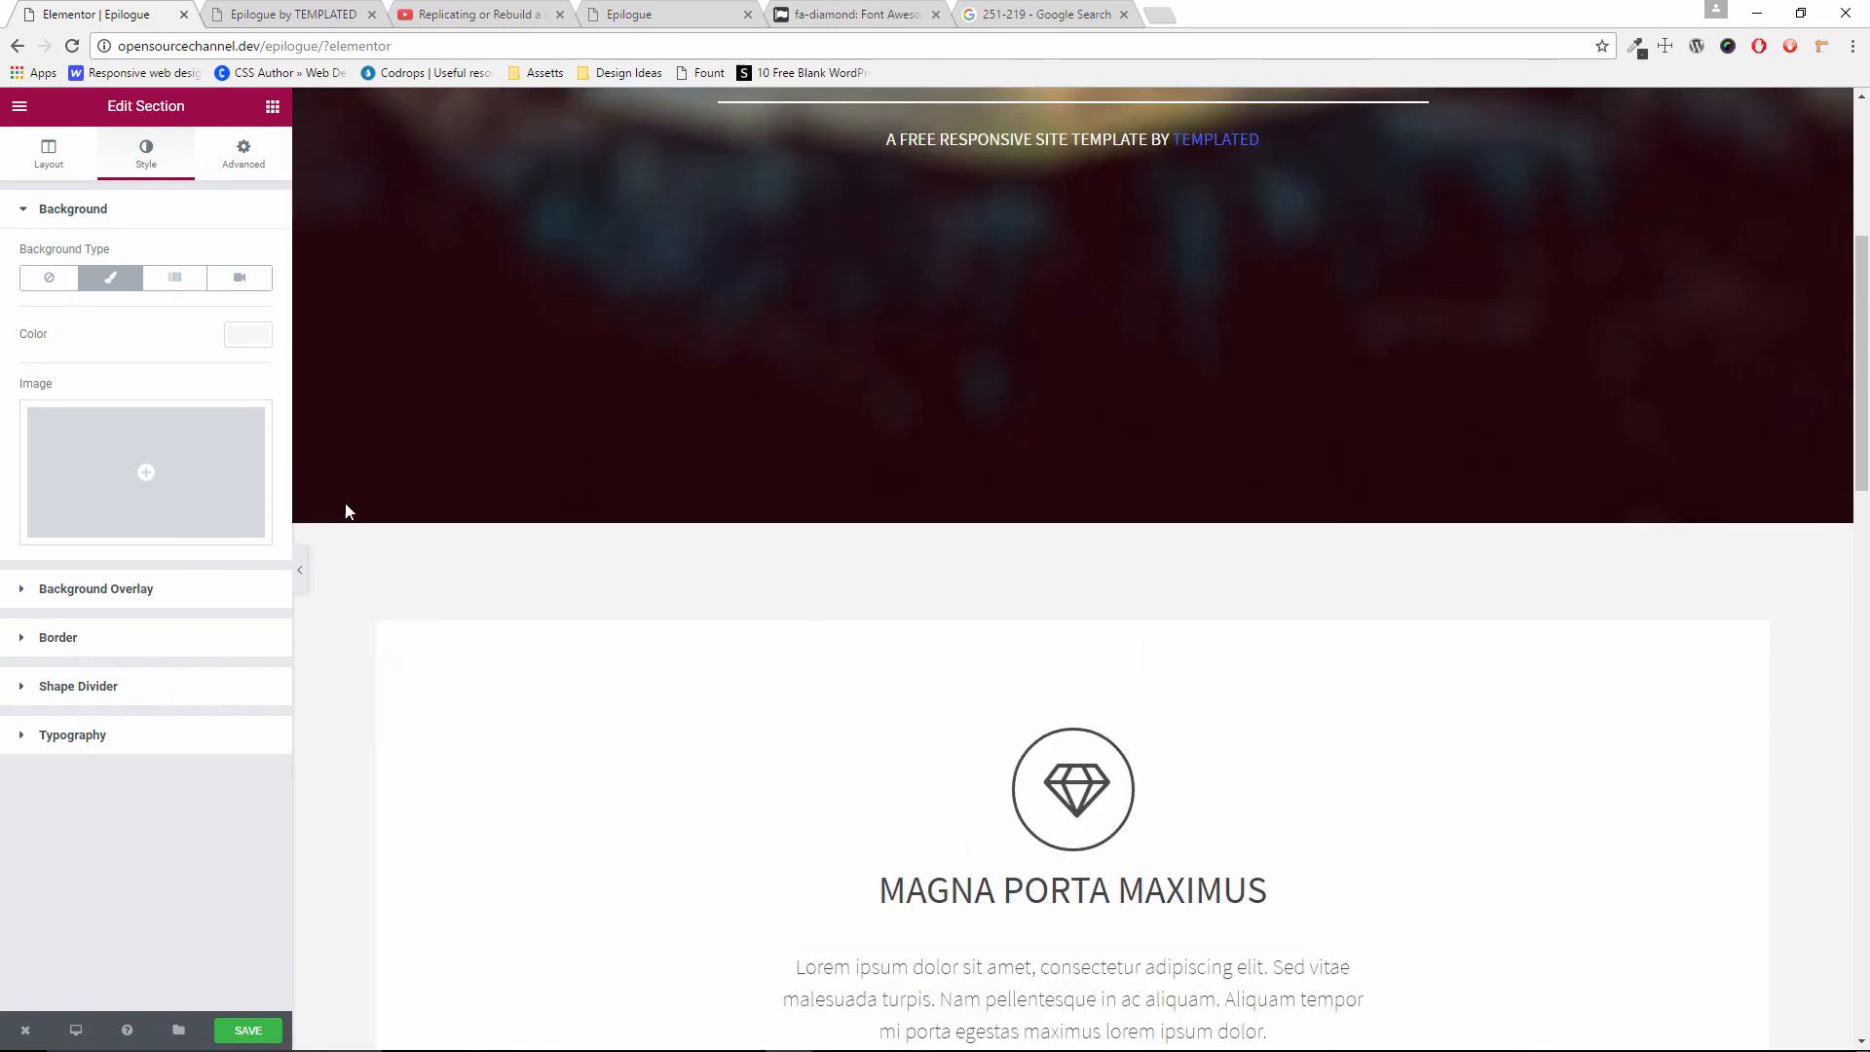
scroll(346, 510, "down", 7)
left_click(447, 217)
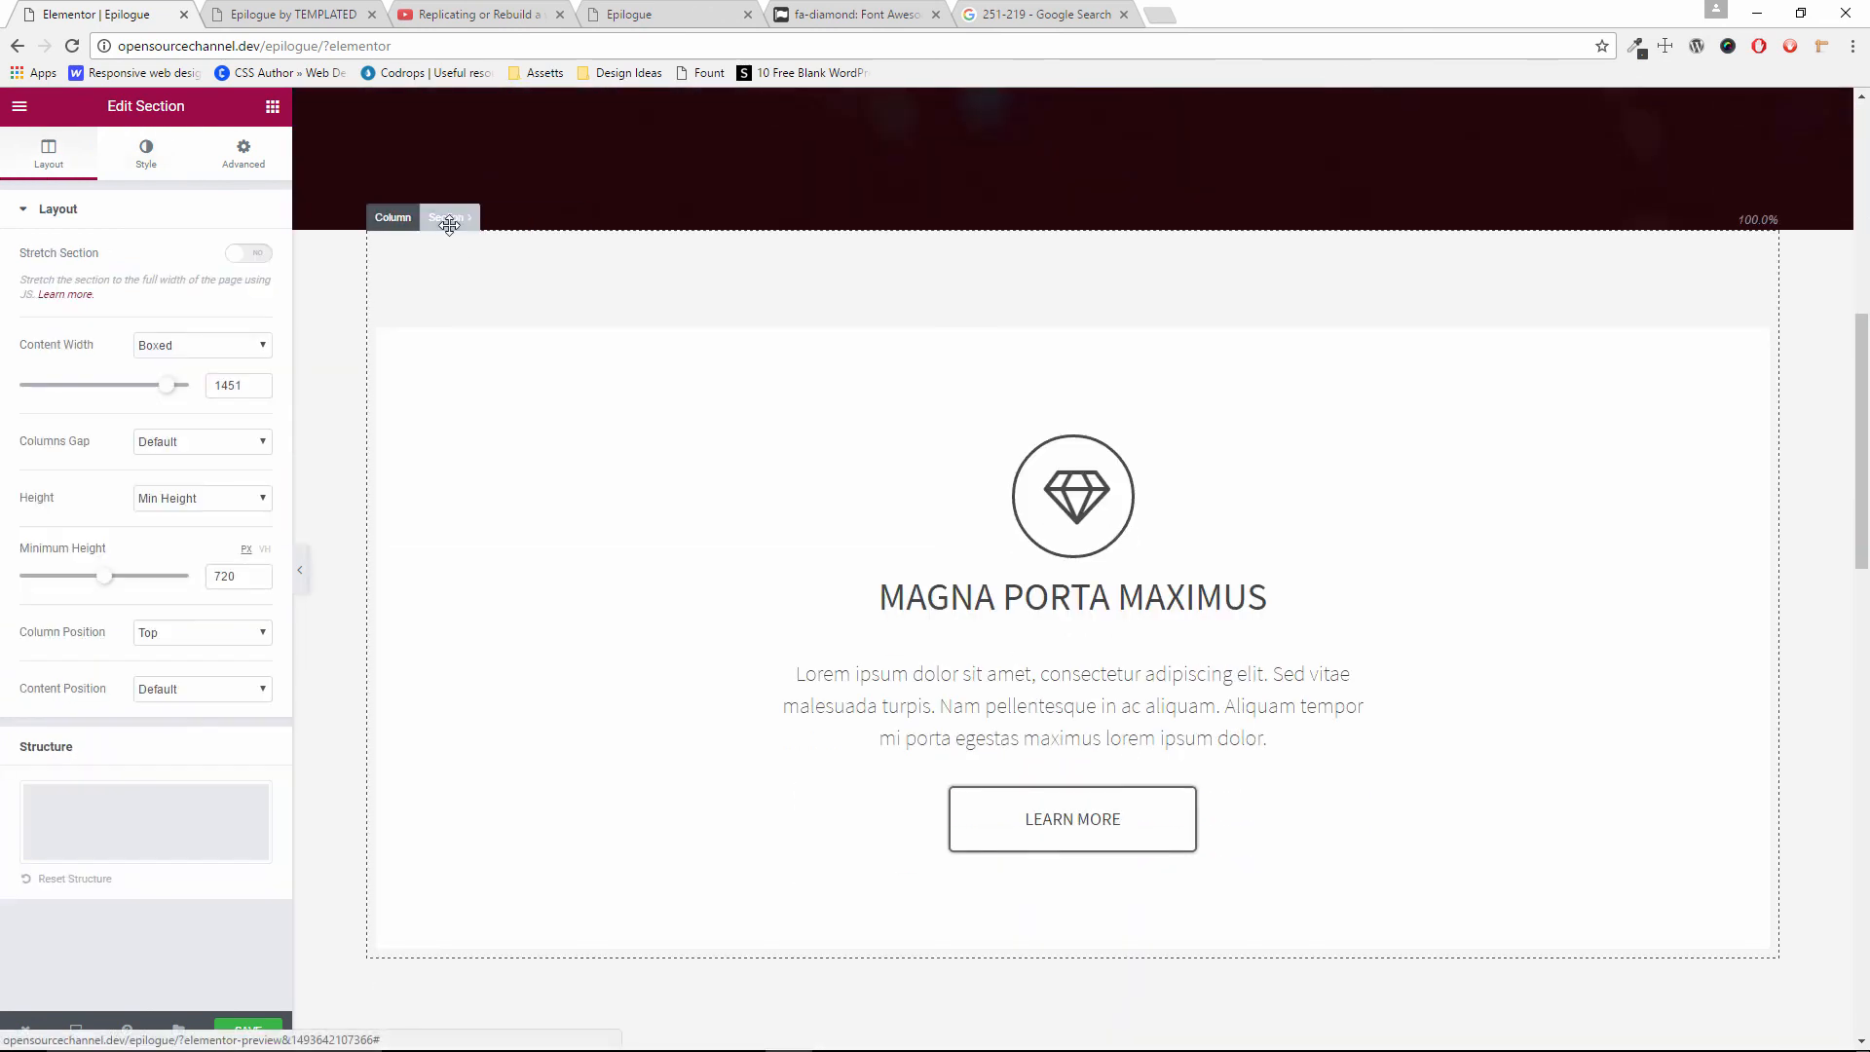
left_click(146, 154)
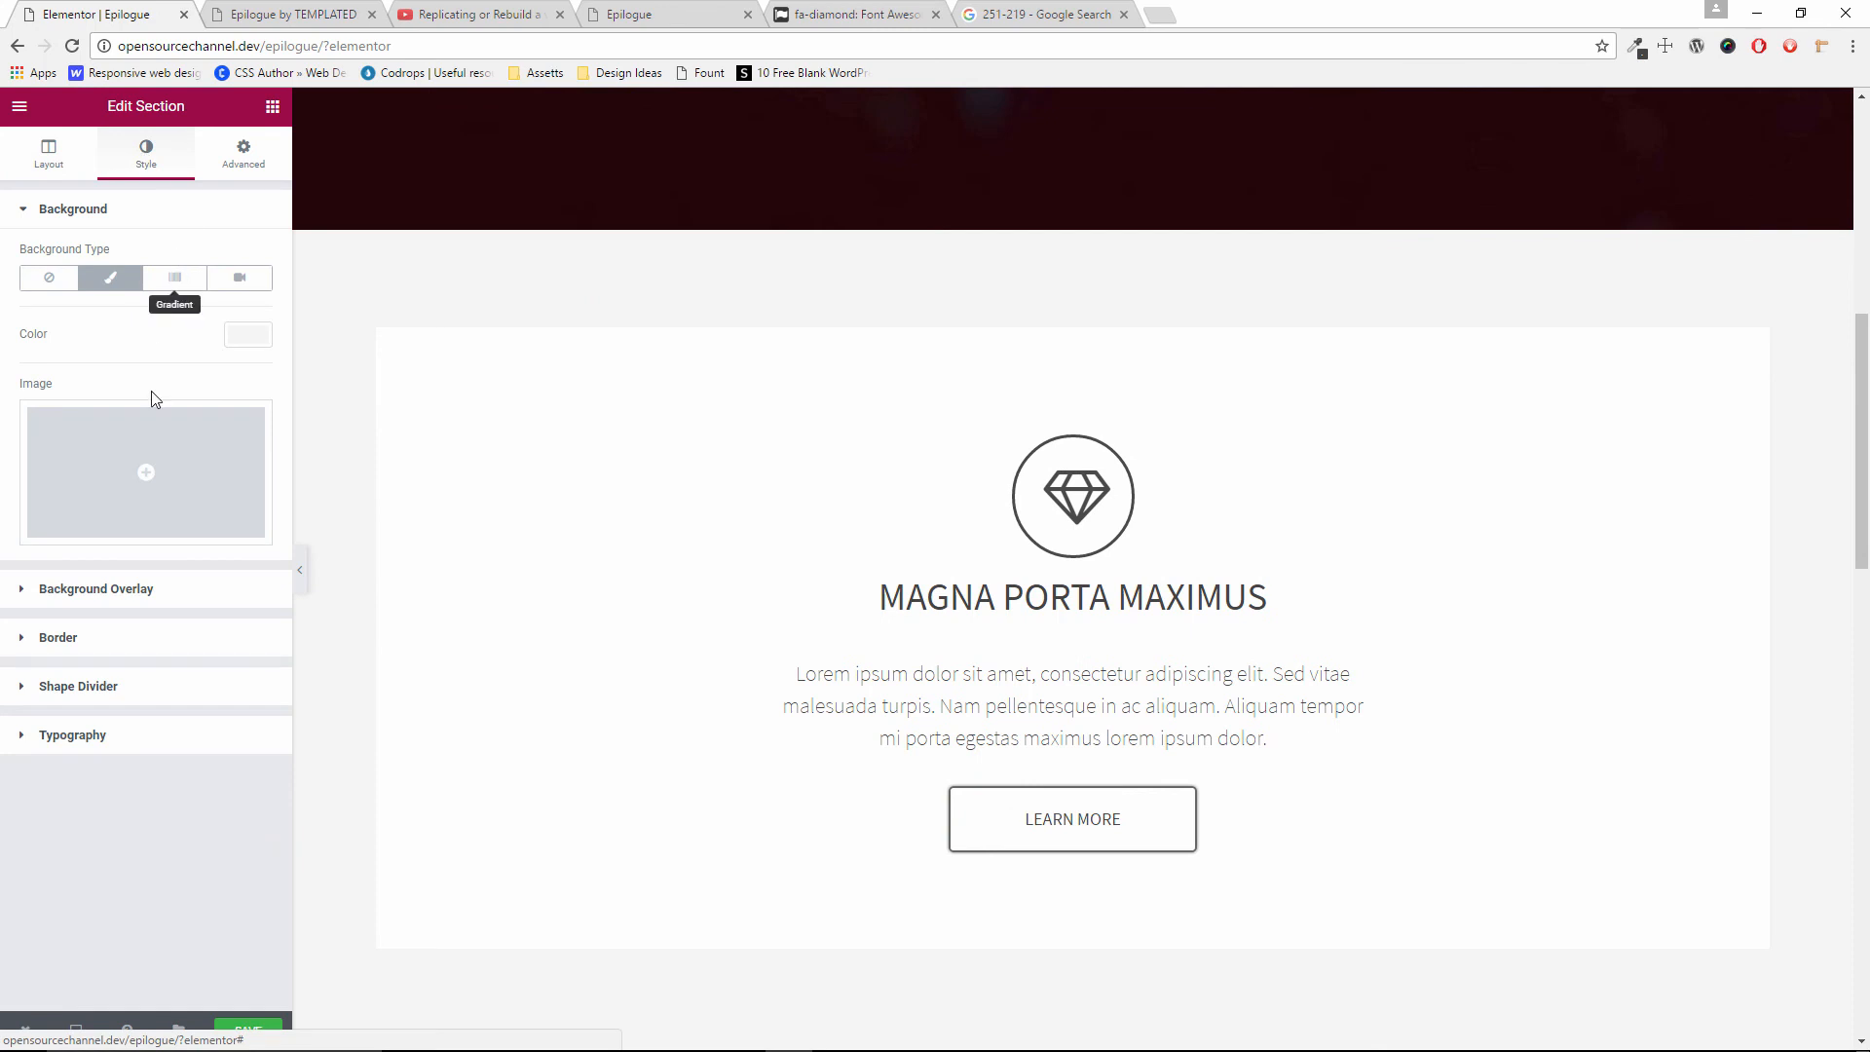
left_click(246, 335)
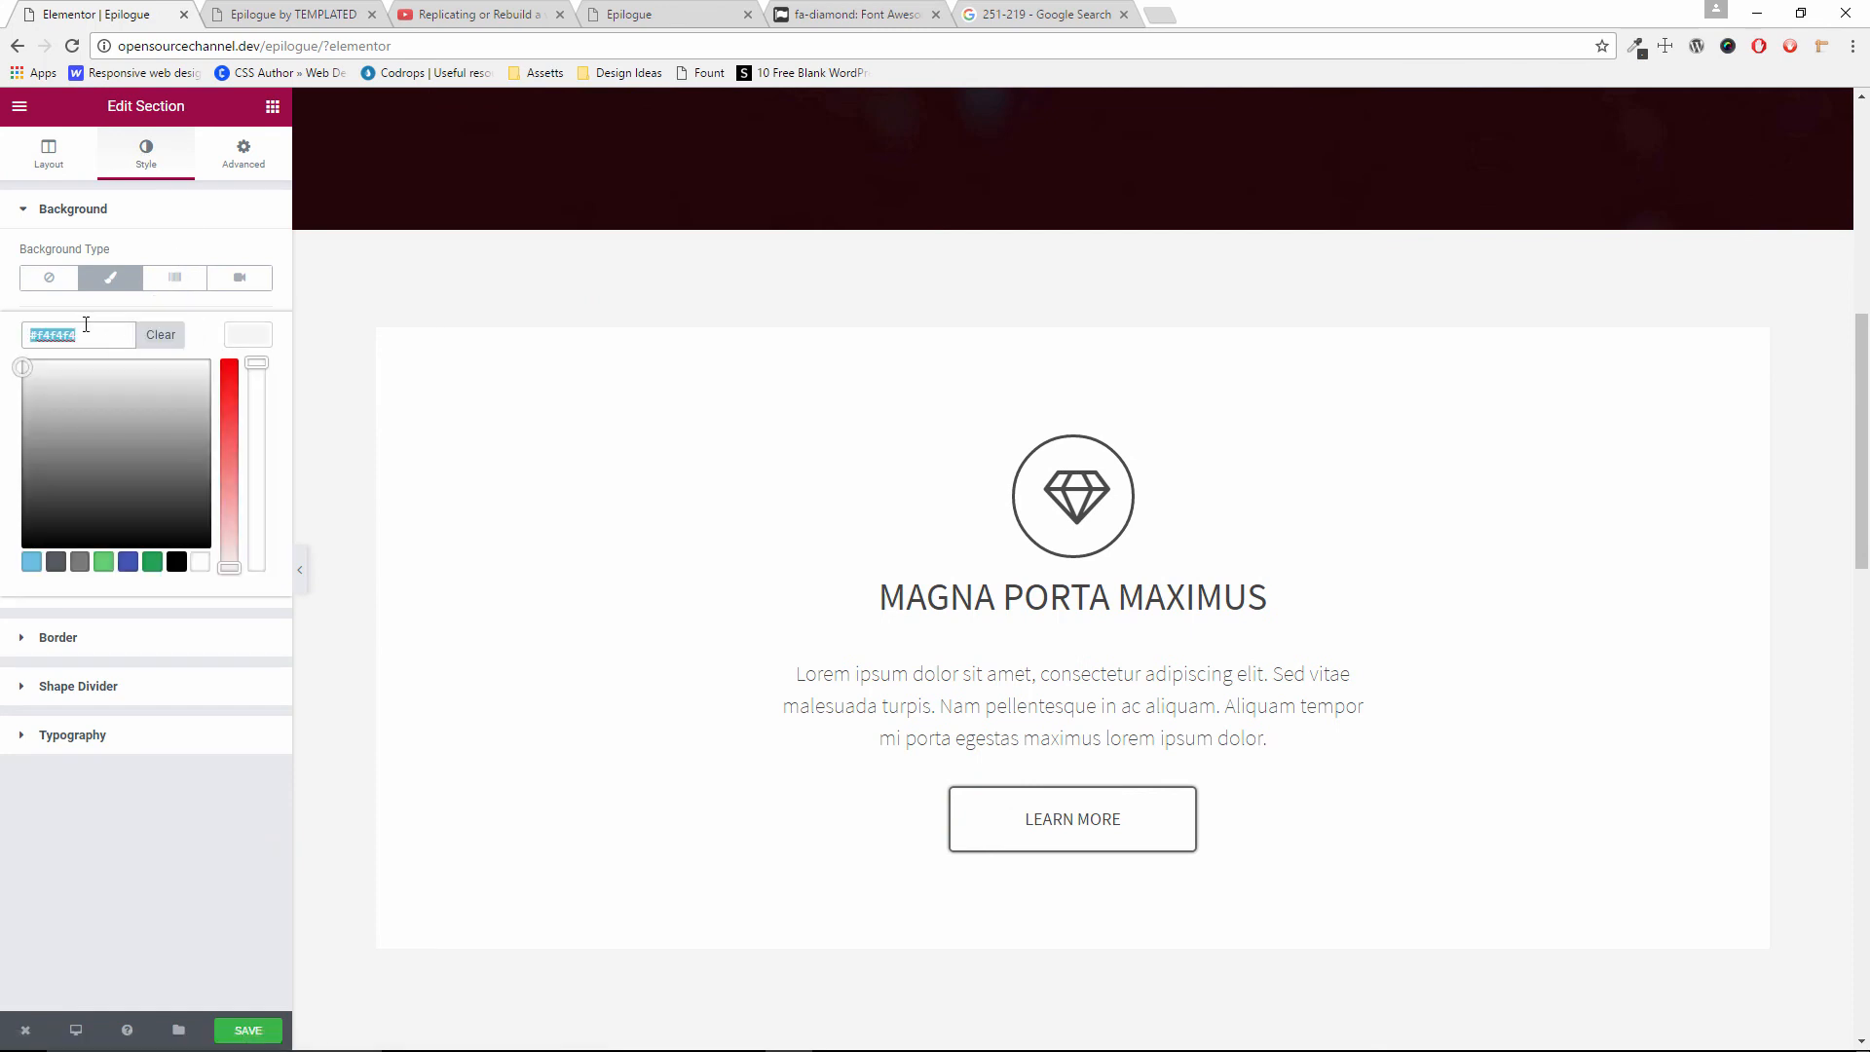
right_click(51, 336)
left_click(107, 446)
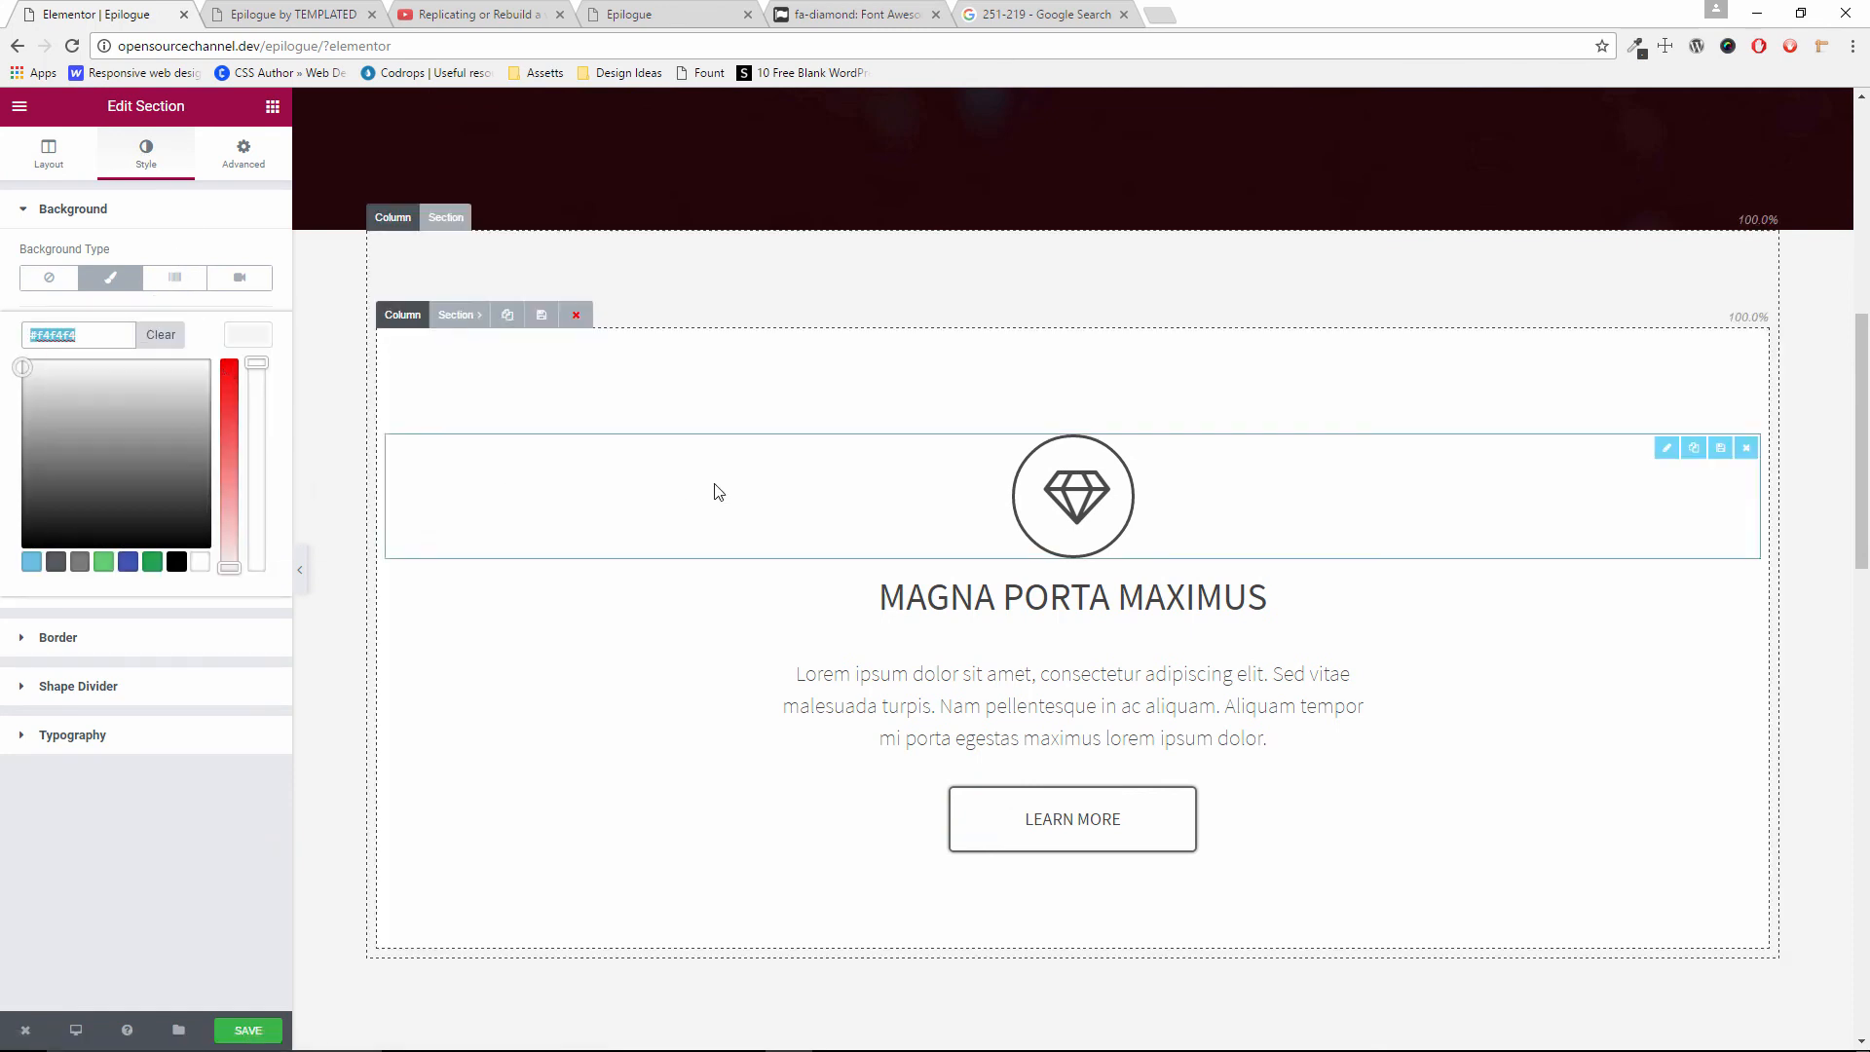
Set the new empty section's background colour to the copied #f4f4f4 code
scroll(721, 541, "down", 5)
scroll(721, 541, "down", 13)
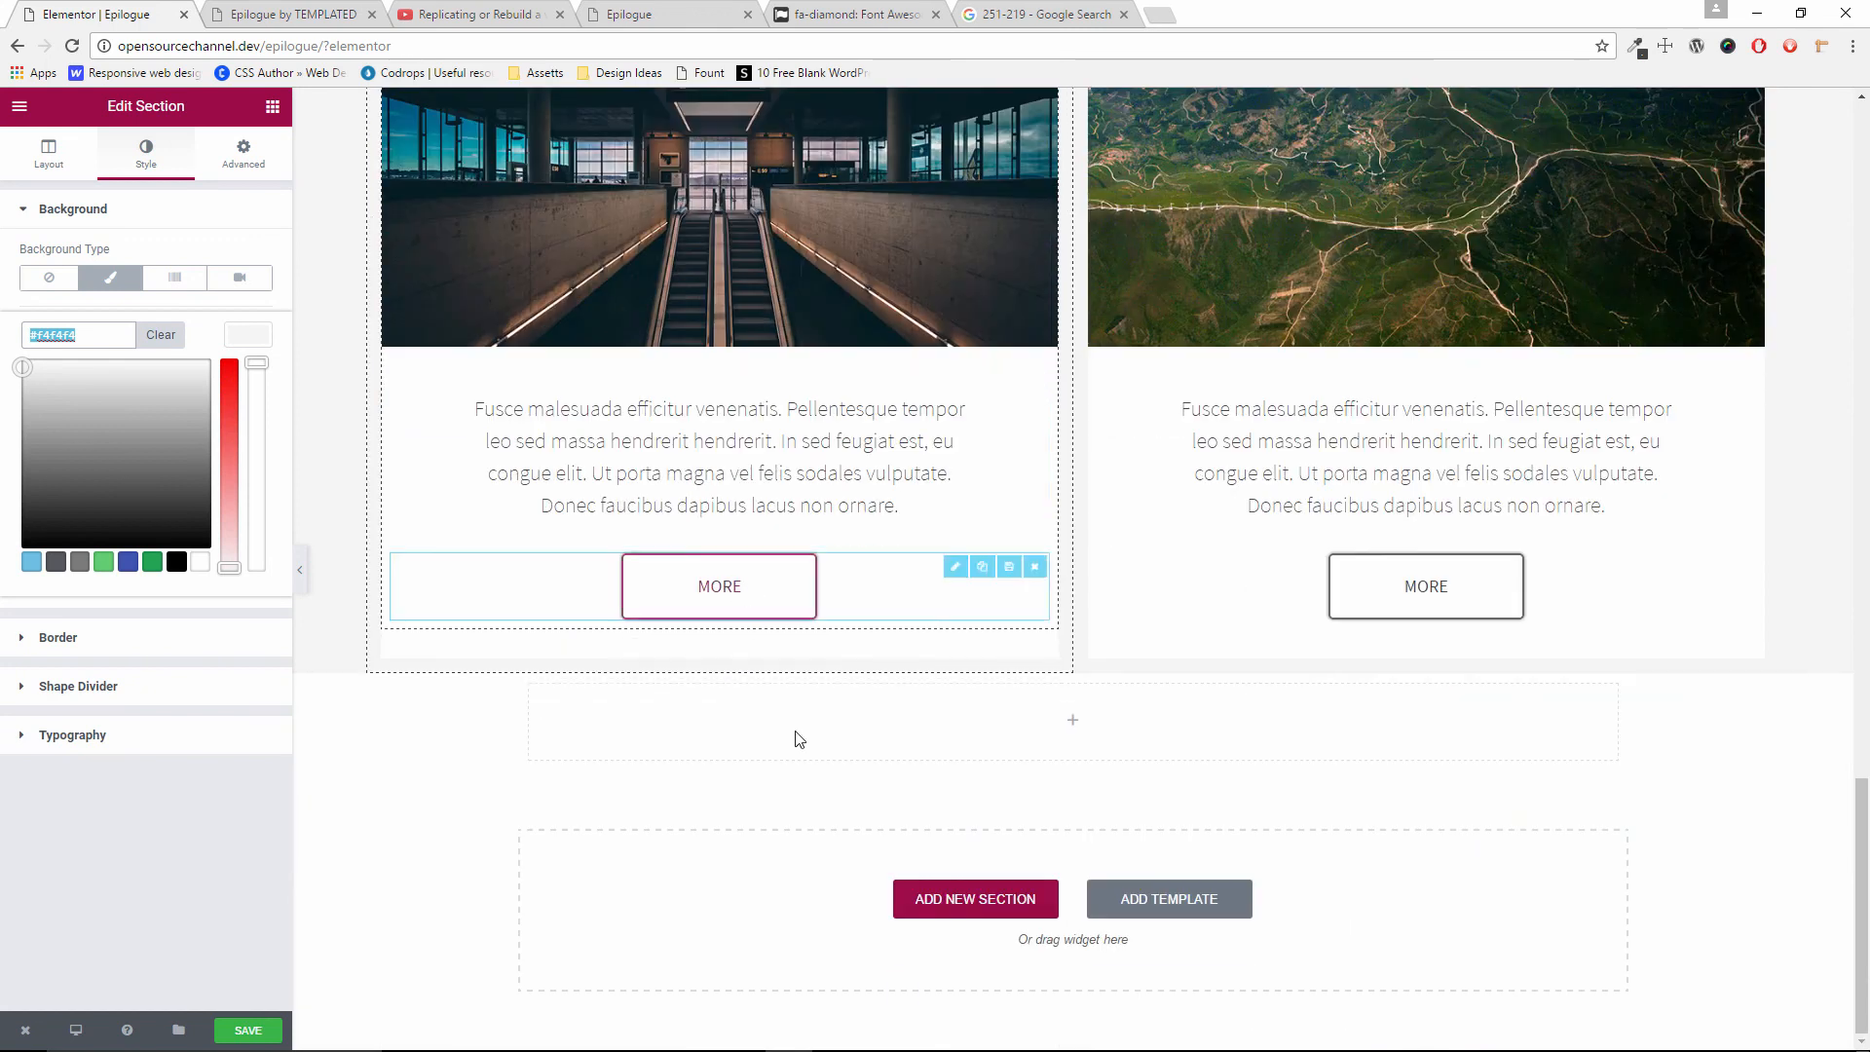
left_click(723, 716)
left_click(597, 661)
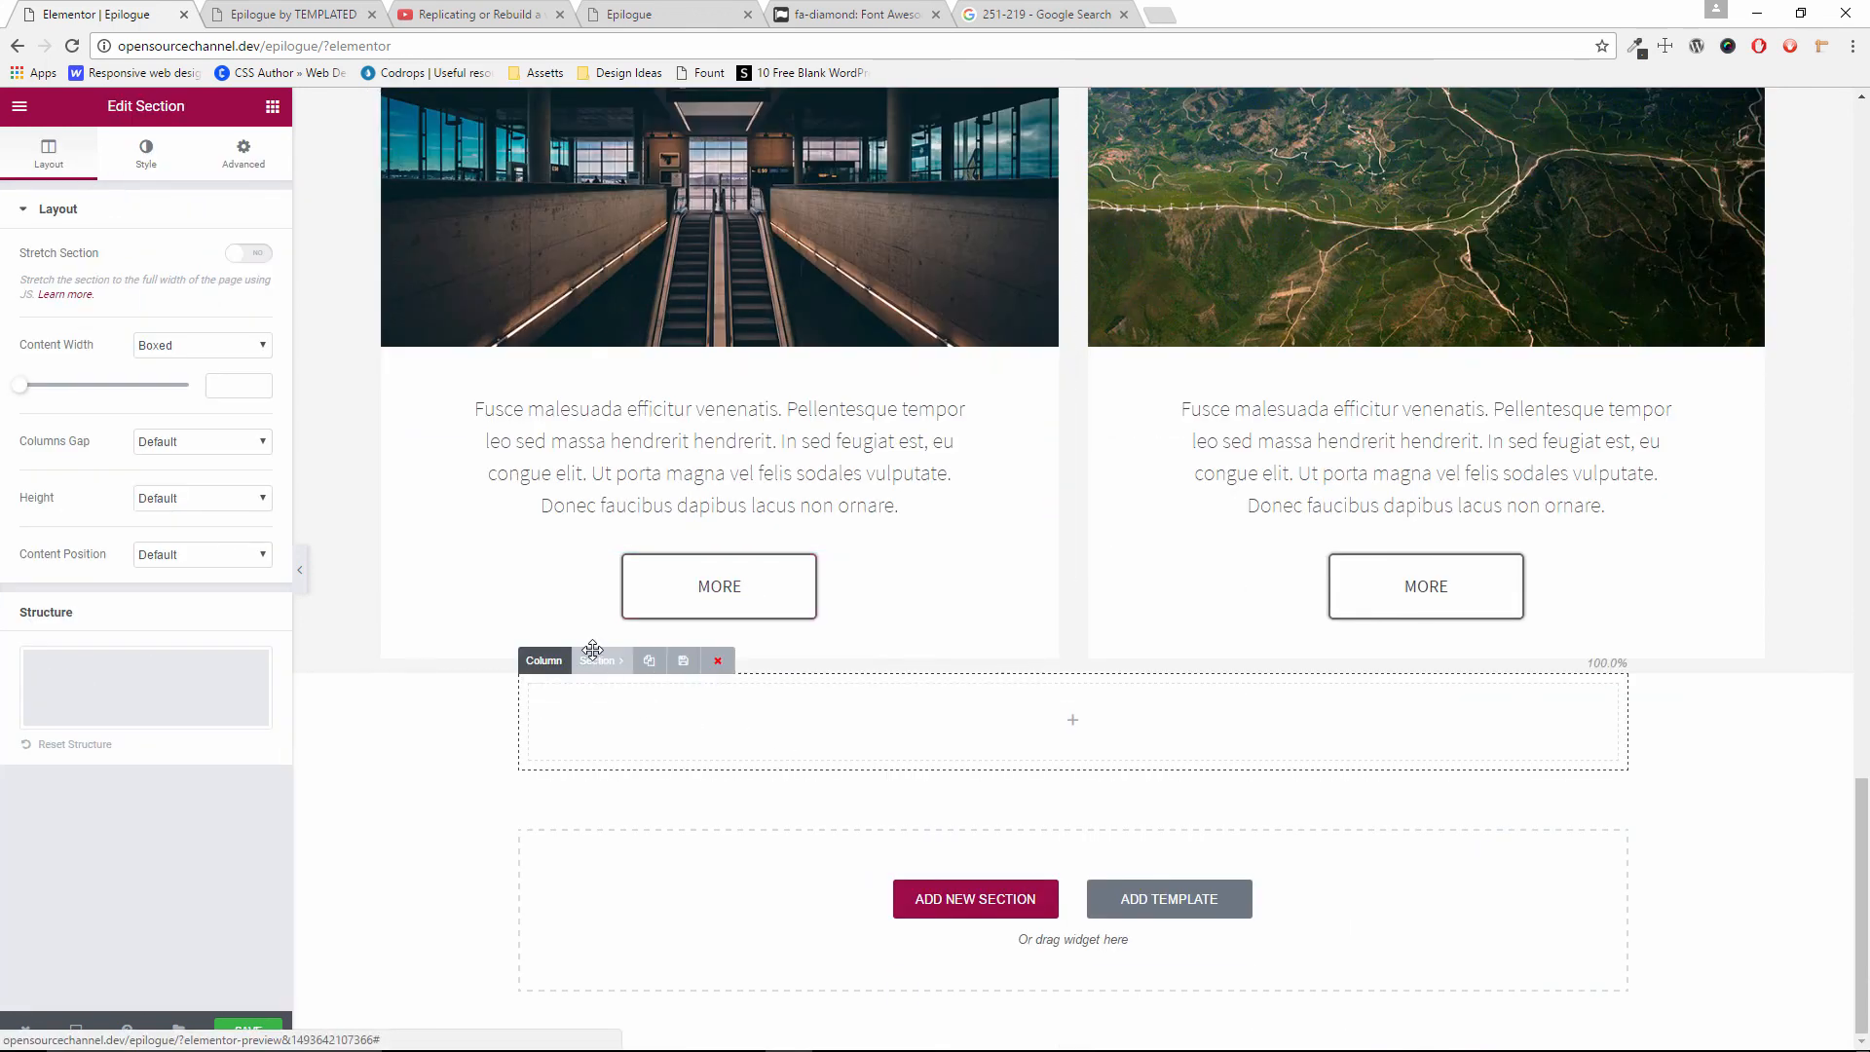
left_click(144, 171)
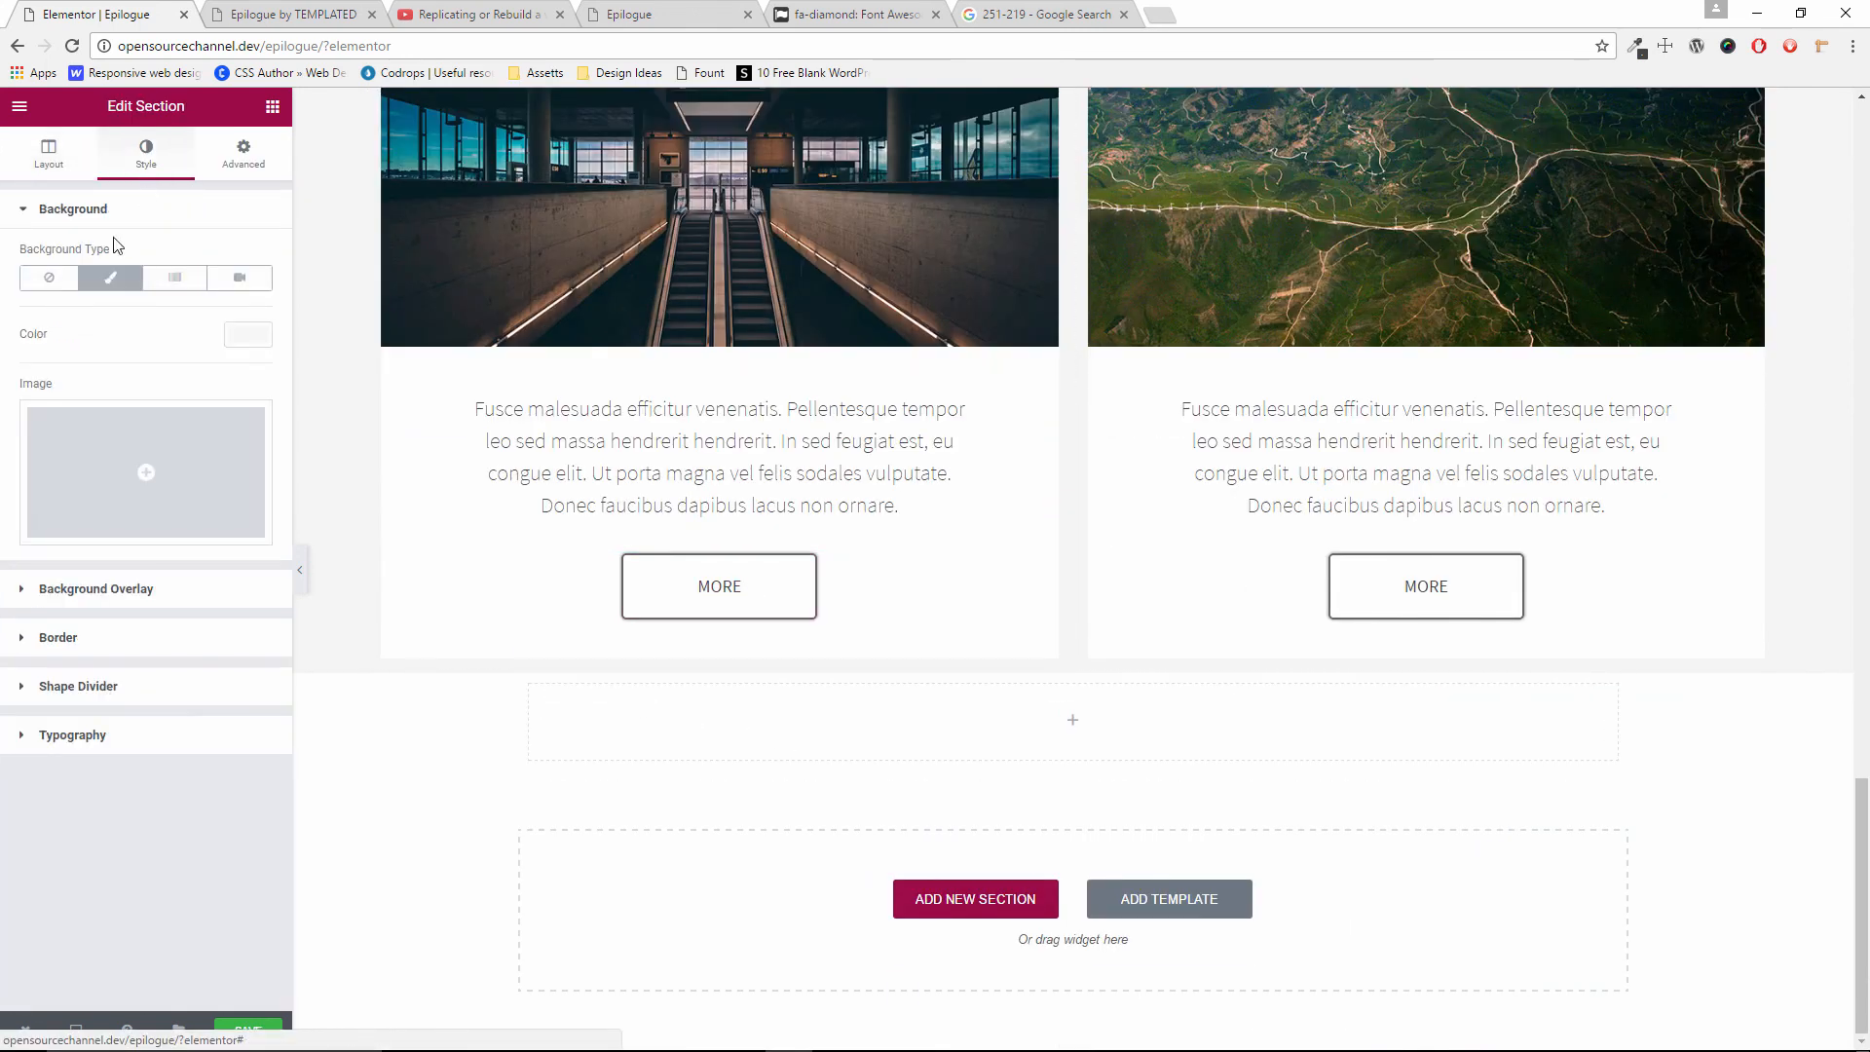
left_click(250, 336)
right_click(128, 337)
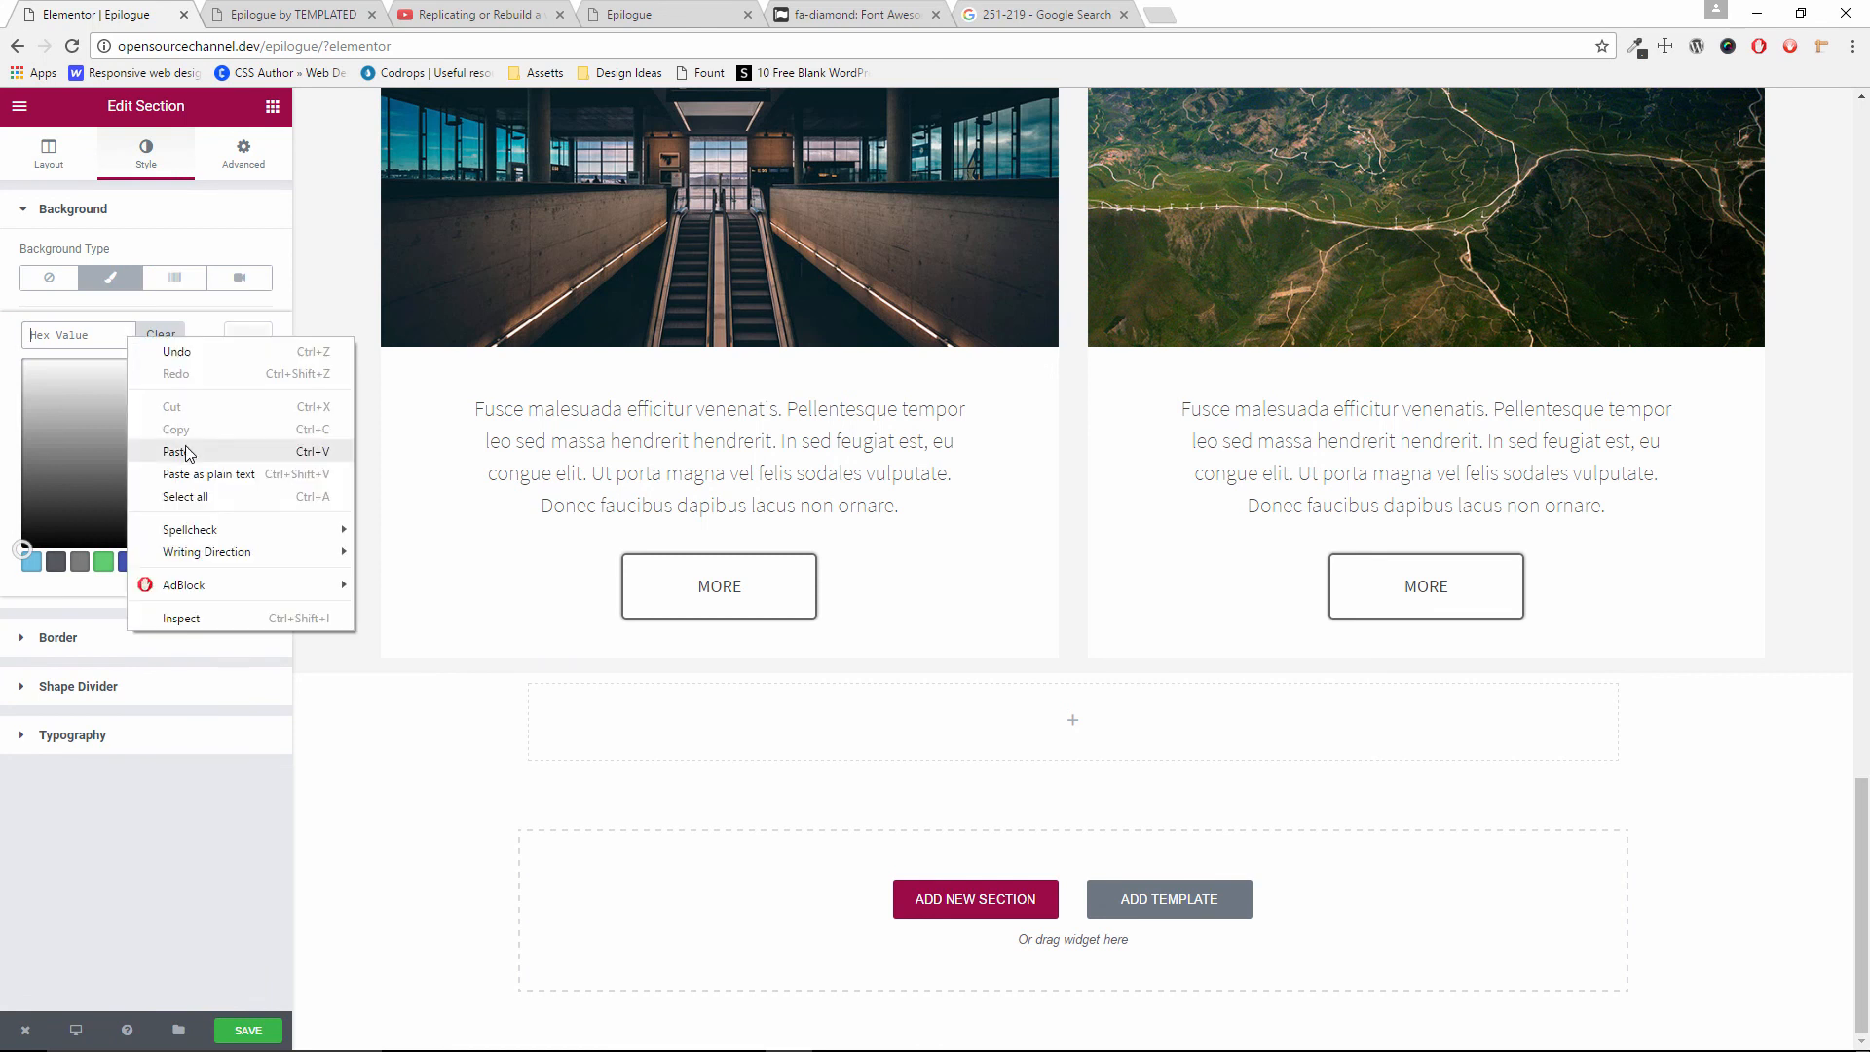
left_click(185, 446)
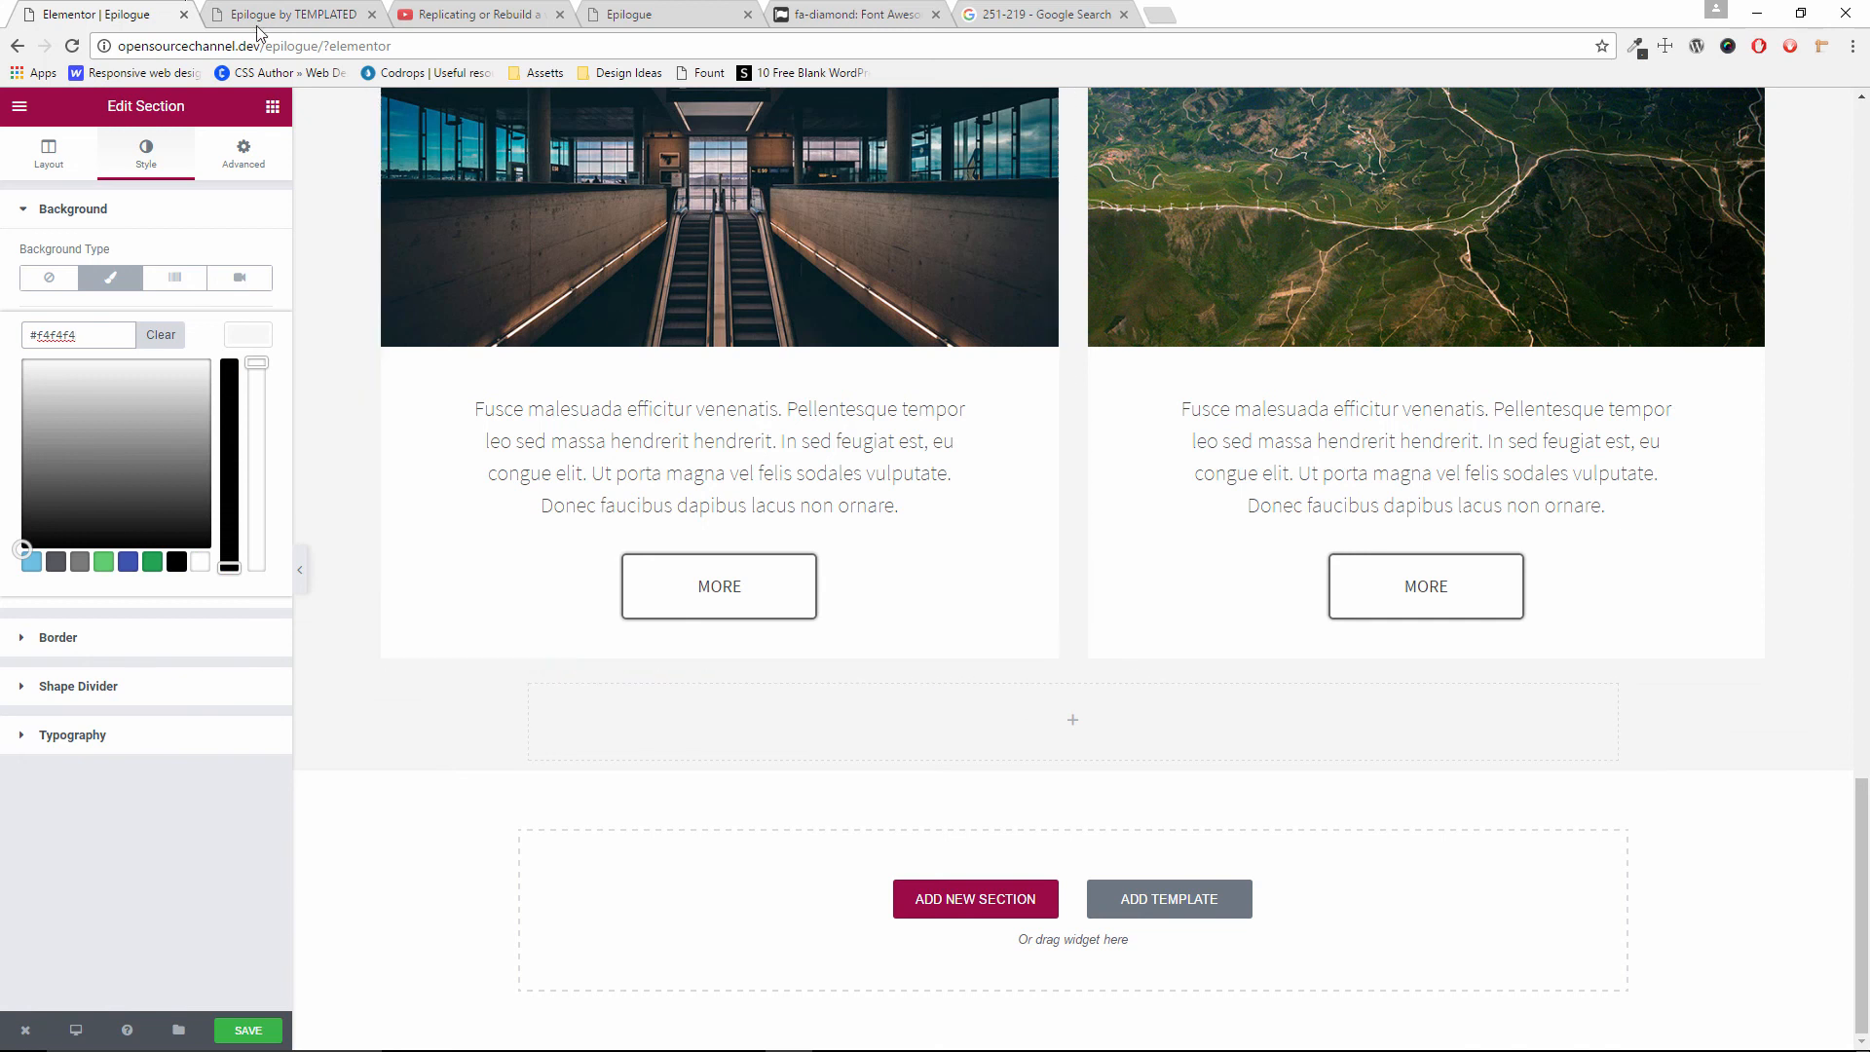
Add a Heading widget to the new grey section, with a Text Editor widget directly below it
key("ctrl+Tab")
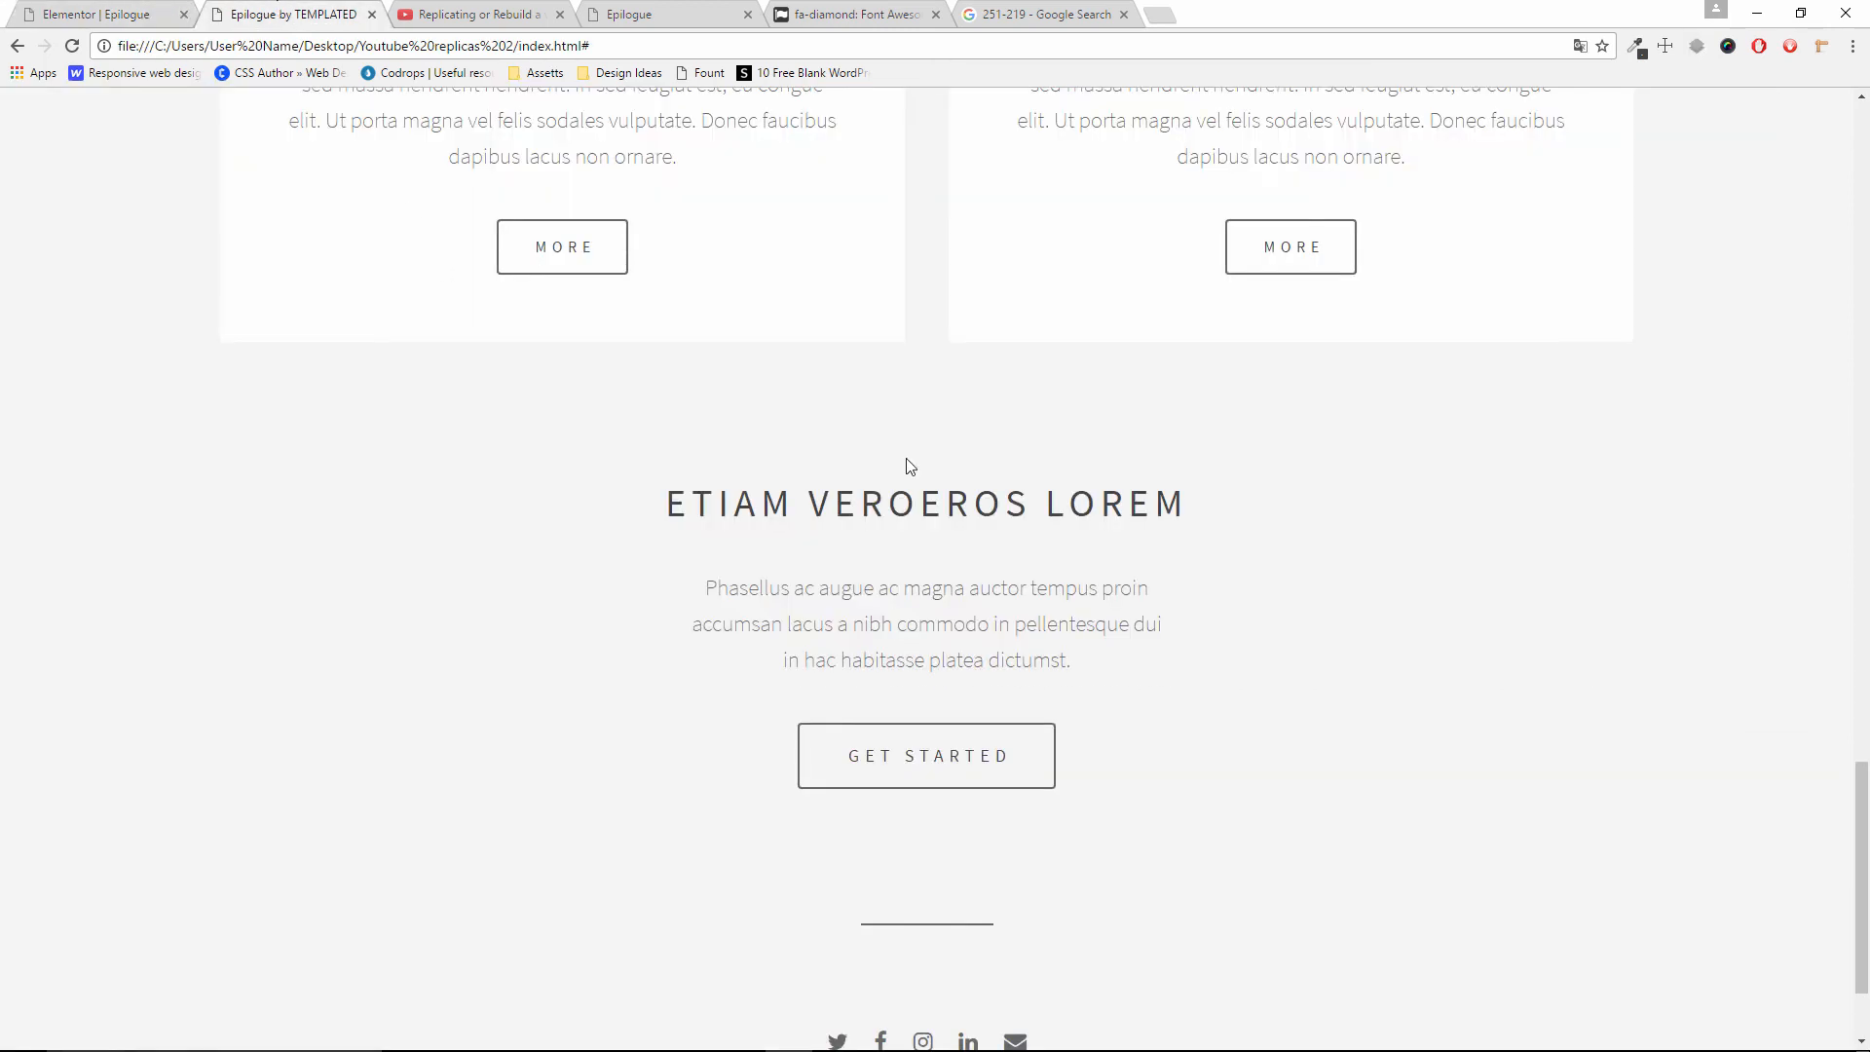
left_click(124, 12)
left_click_drag(222, 282, 954, 672)
left_click(270, 12)
left_click(73, 8)
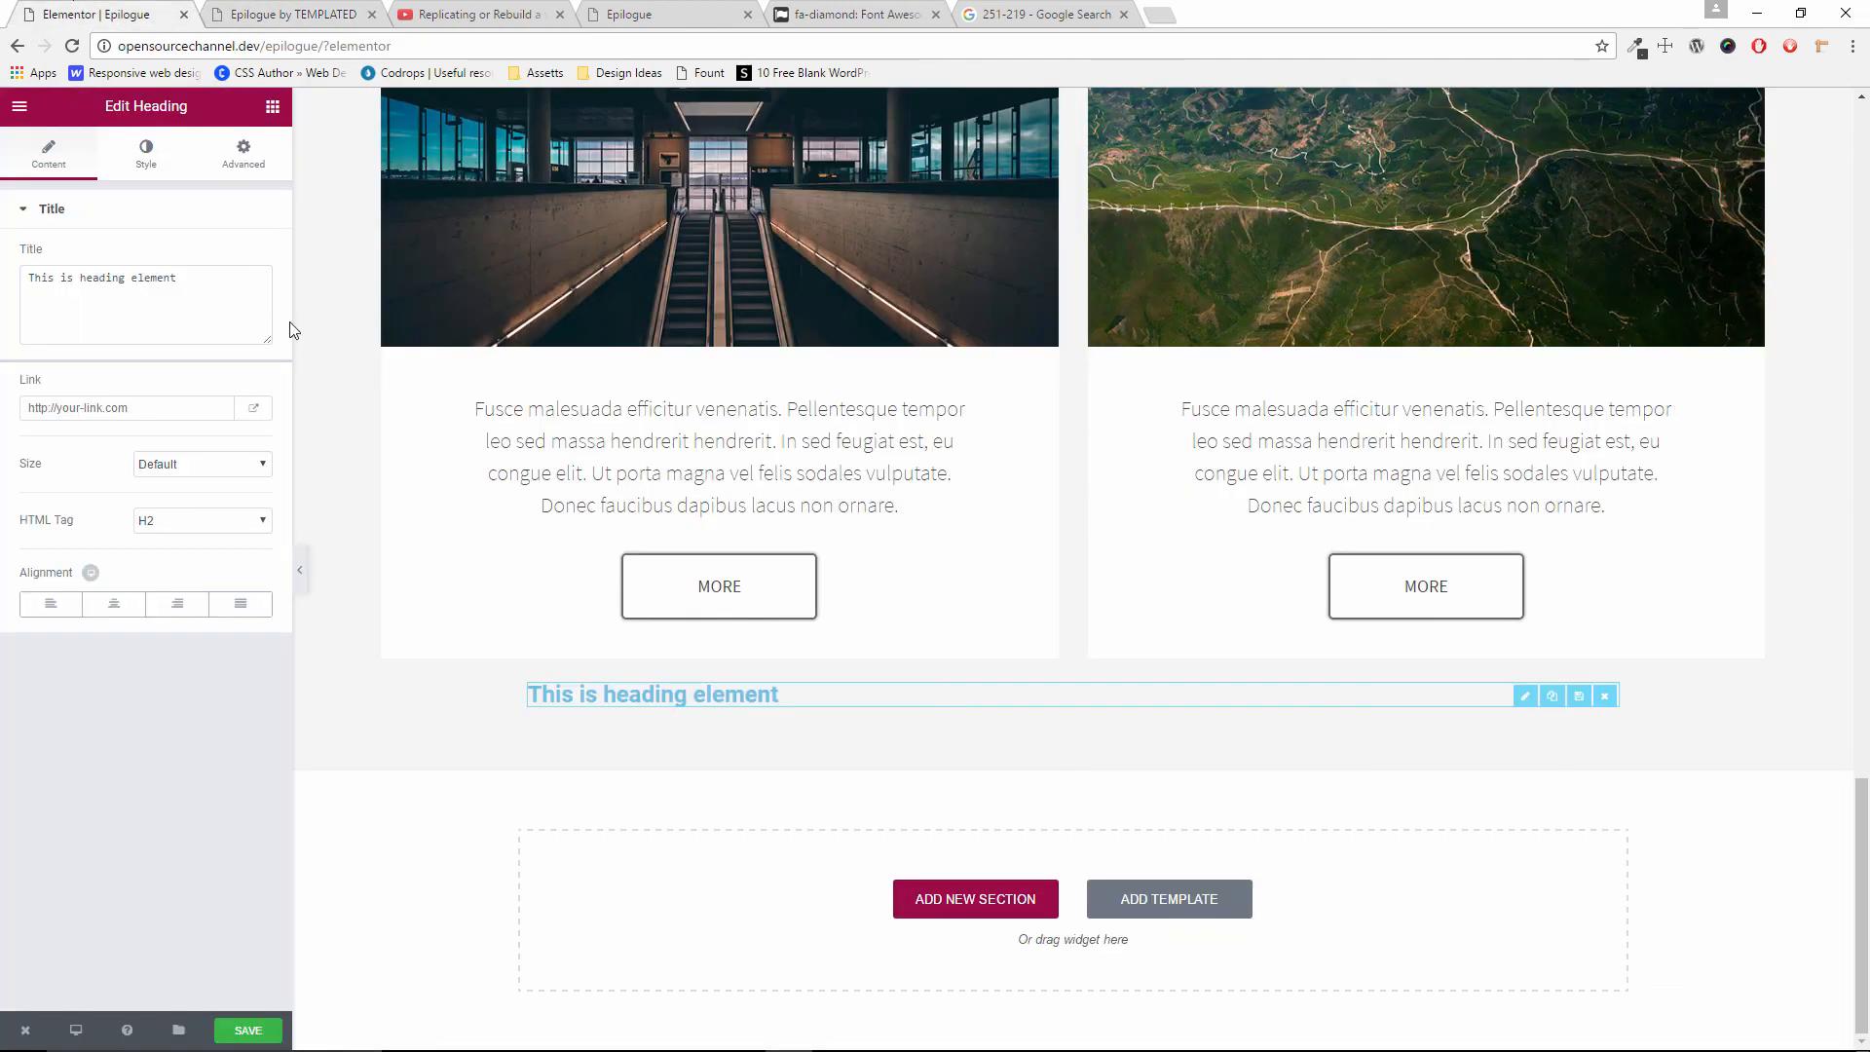
left_click(272, 107)
left_click_drag(216, 336, 863, 714)
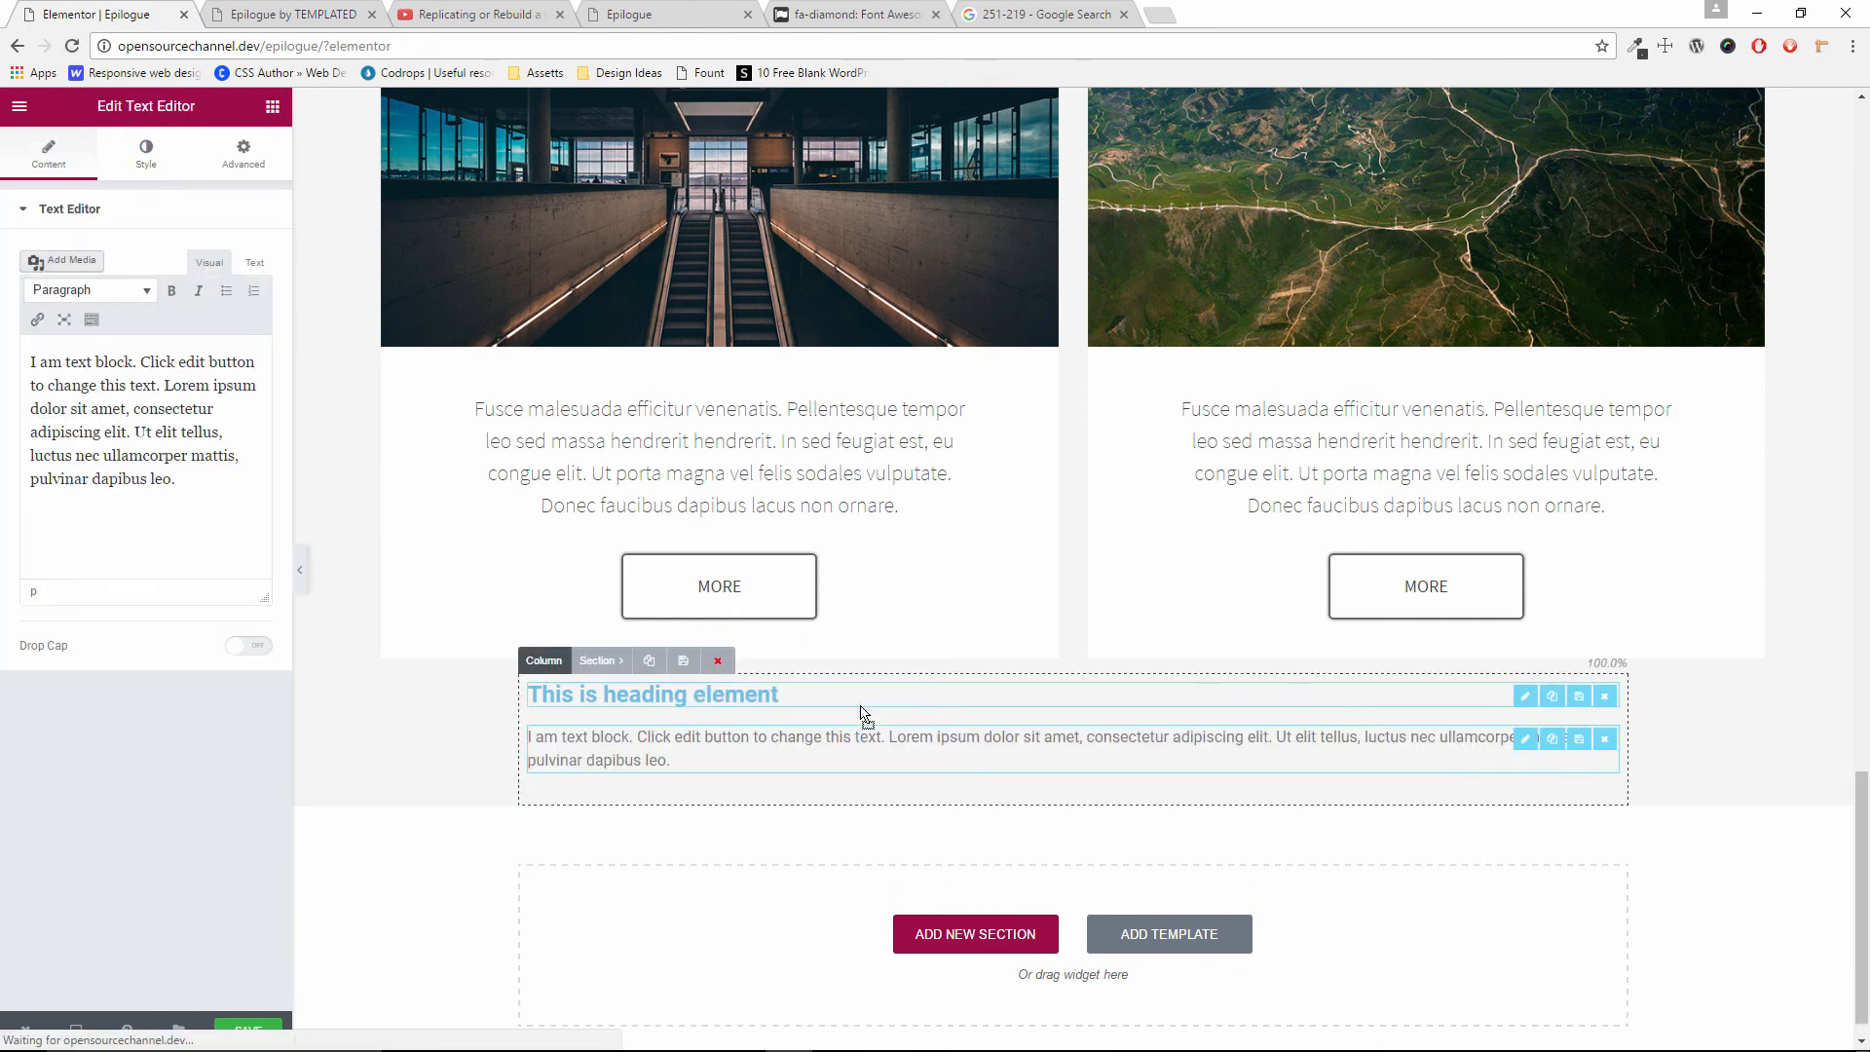
Centre-align the new section's text block and heading
left_click(146, 167)
left_click(124, 295)
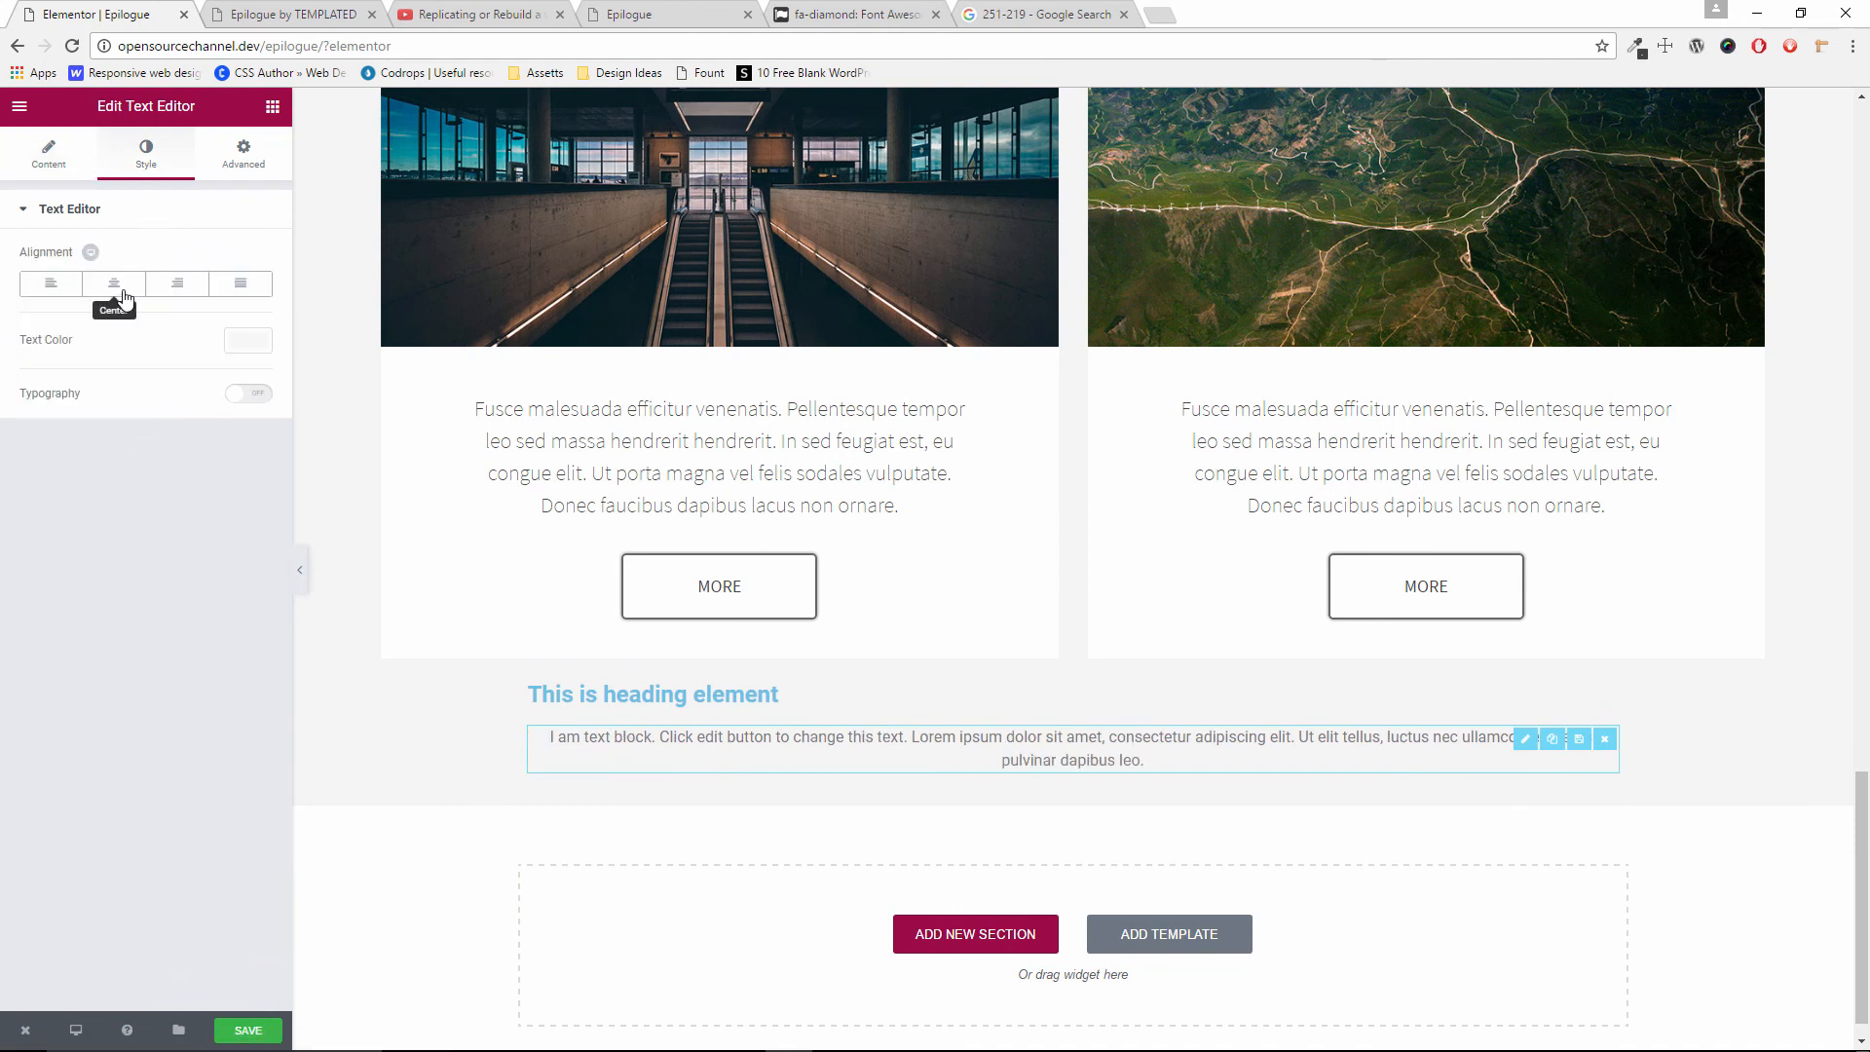
left_click(717, 704)
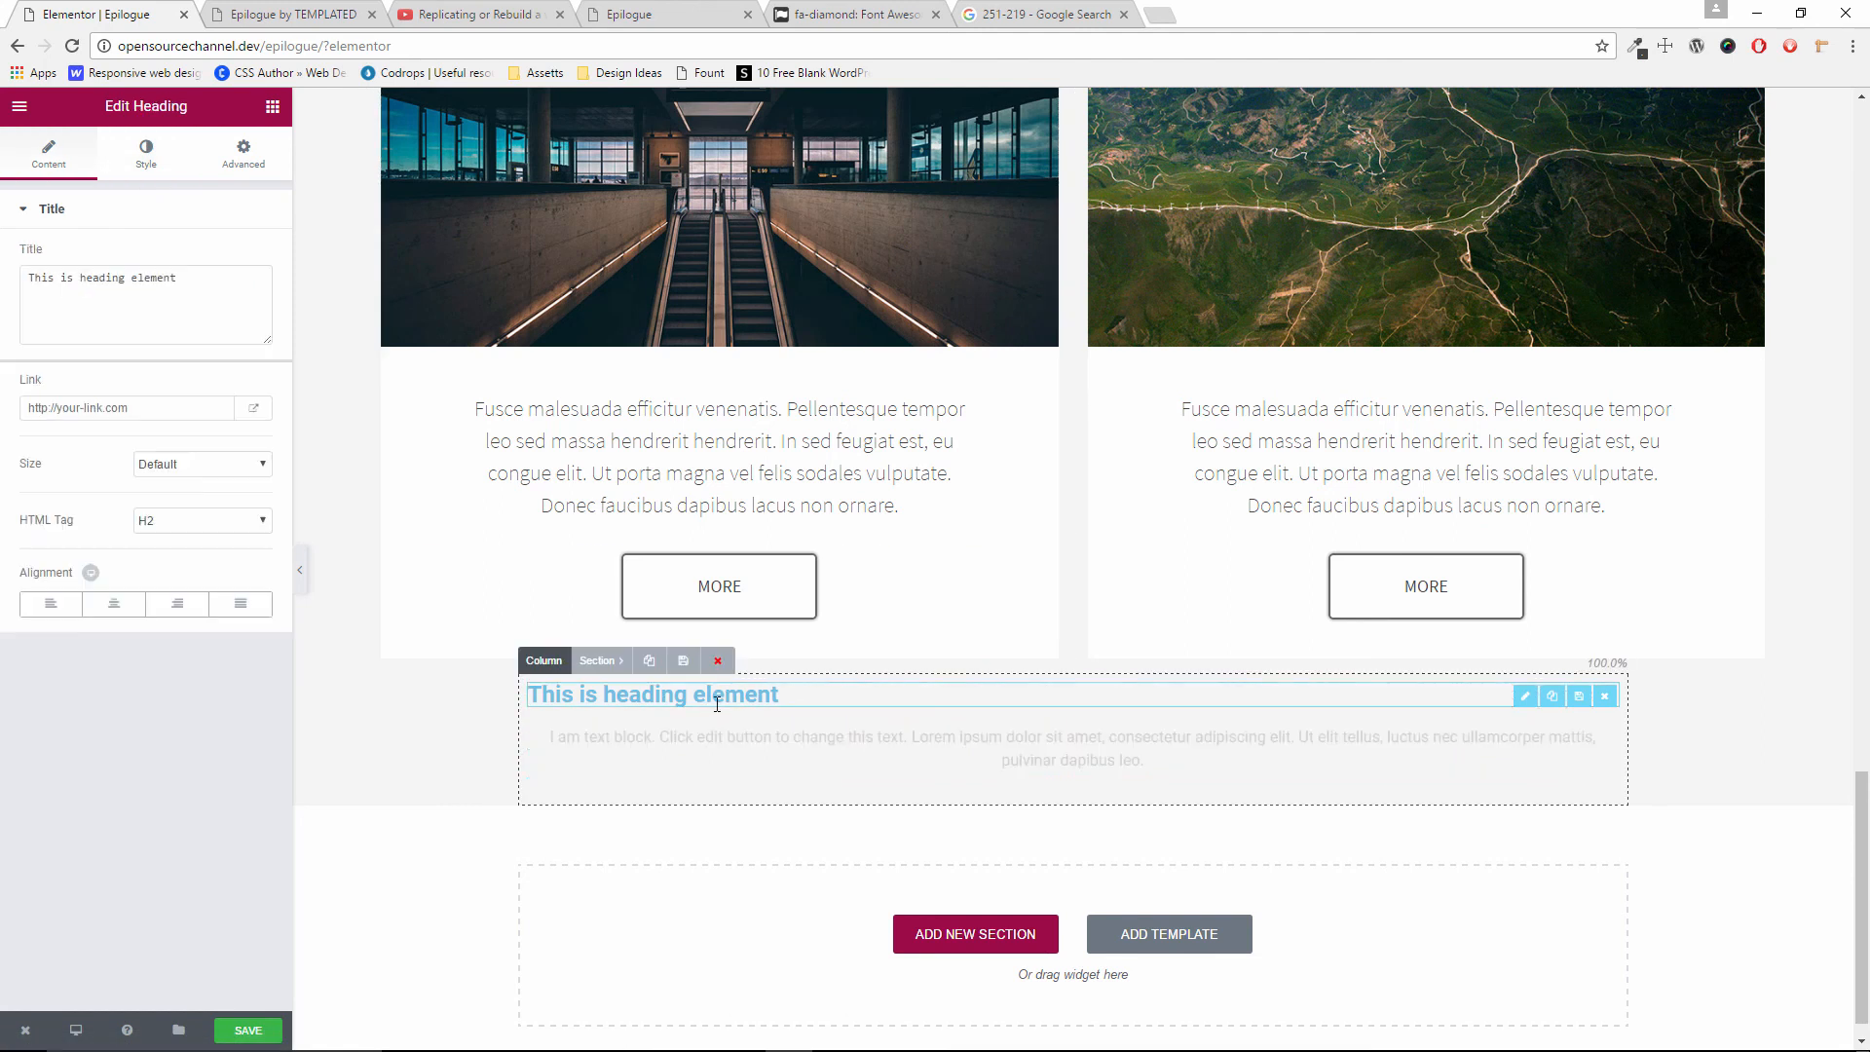
left_click(115, 606)
Duplicate the LEARN MORE button of the Magna Porta Maximus card and move the copy below the new section's text block
left_click(268, 7)
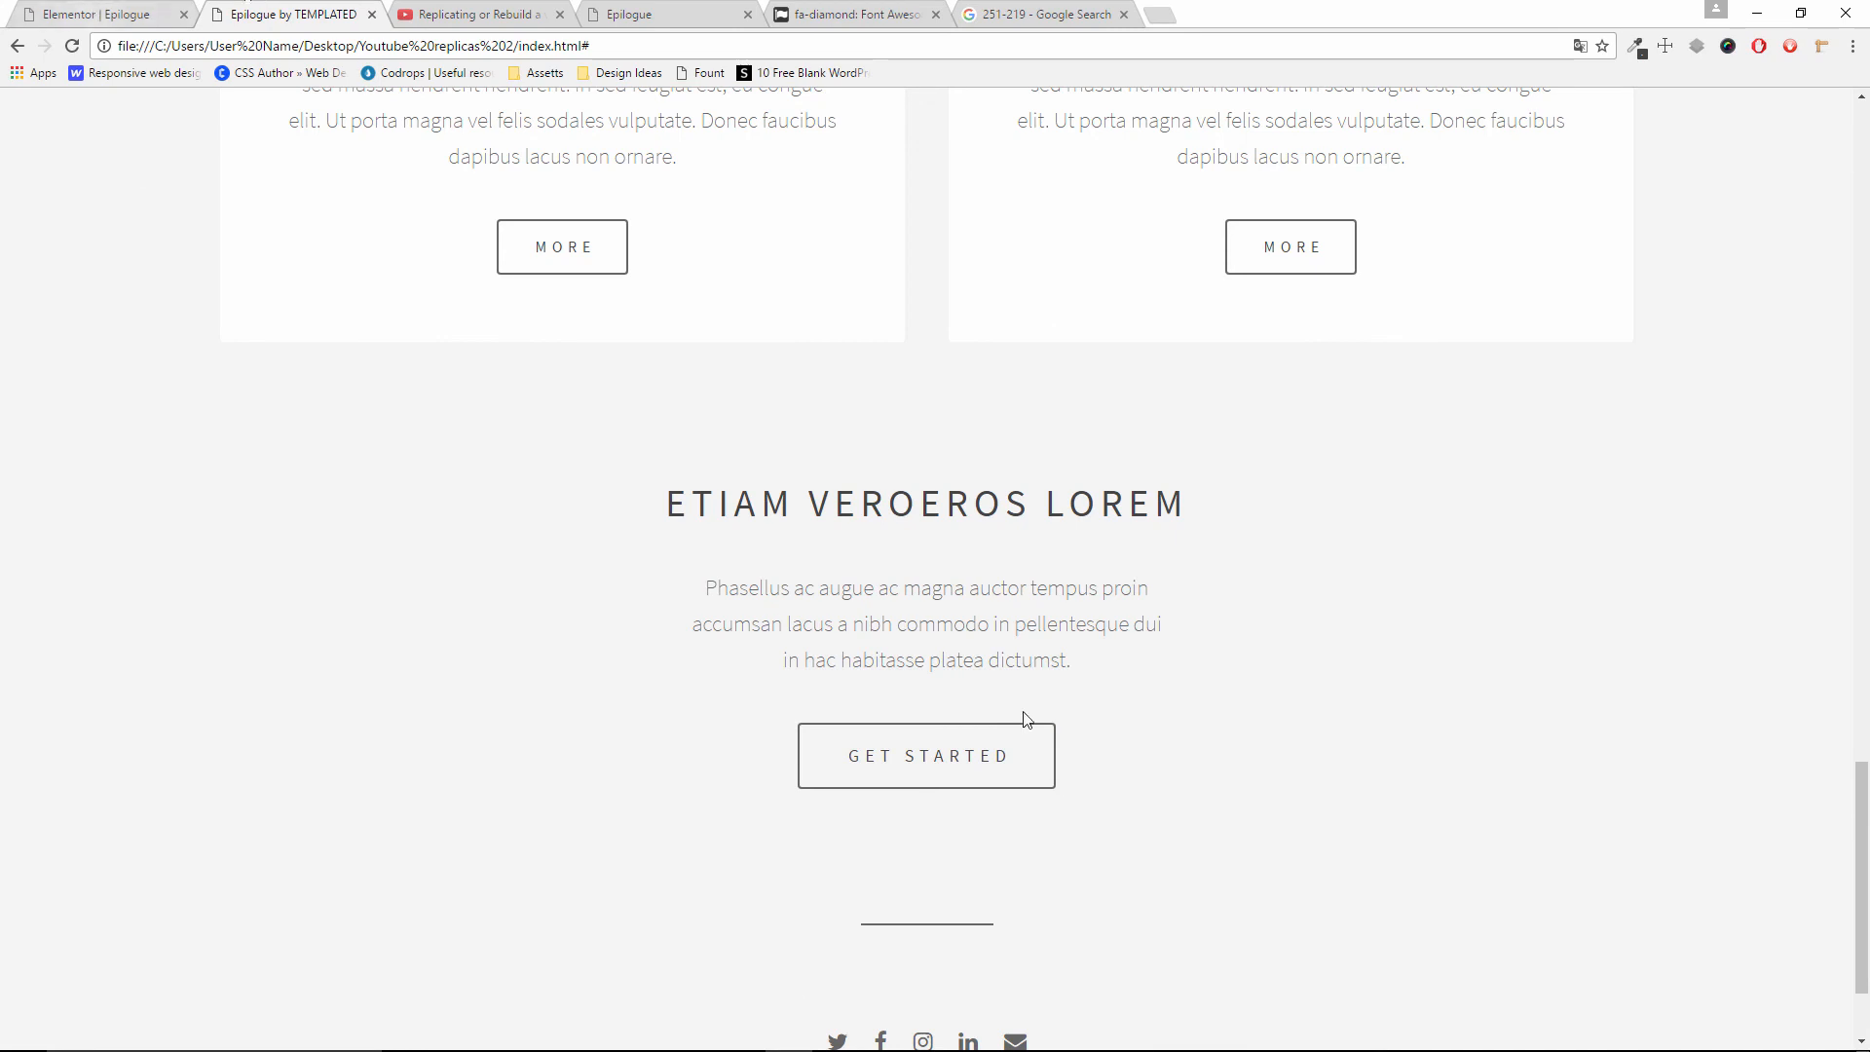
scroll(835, 856, "up", 4)
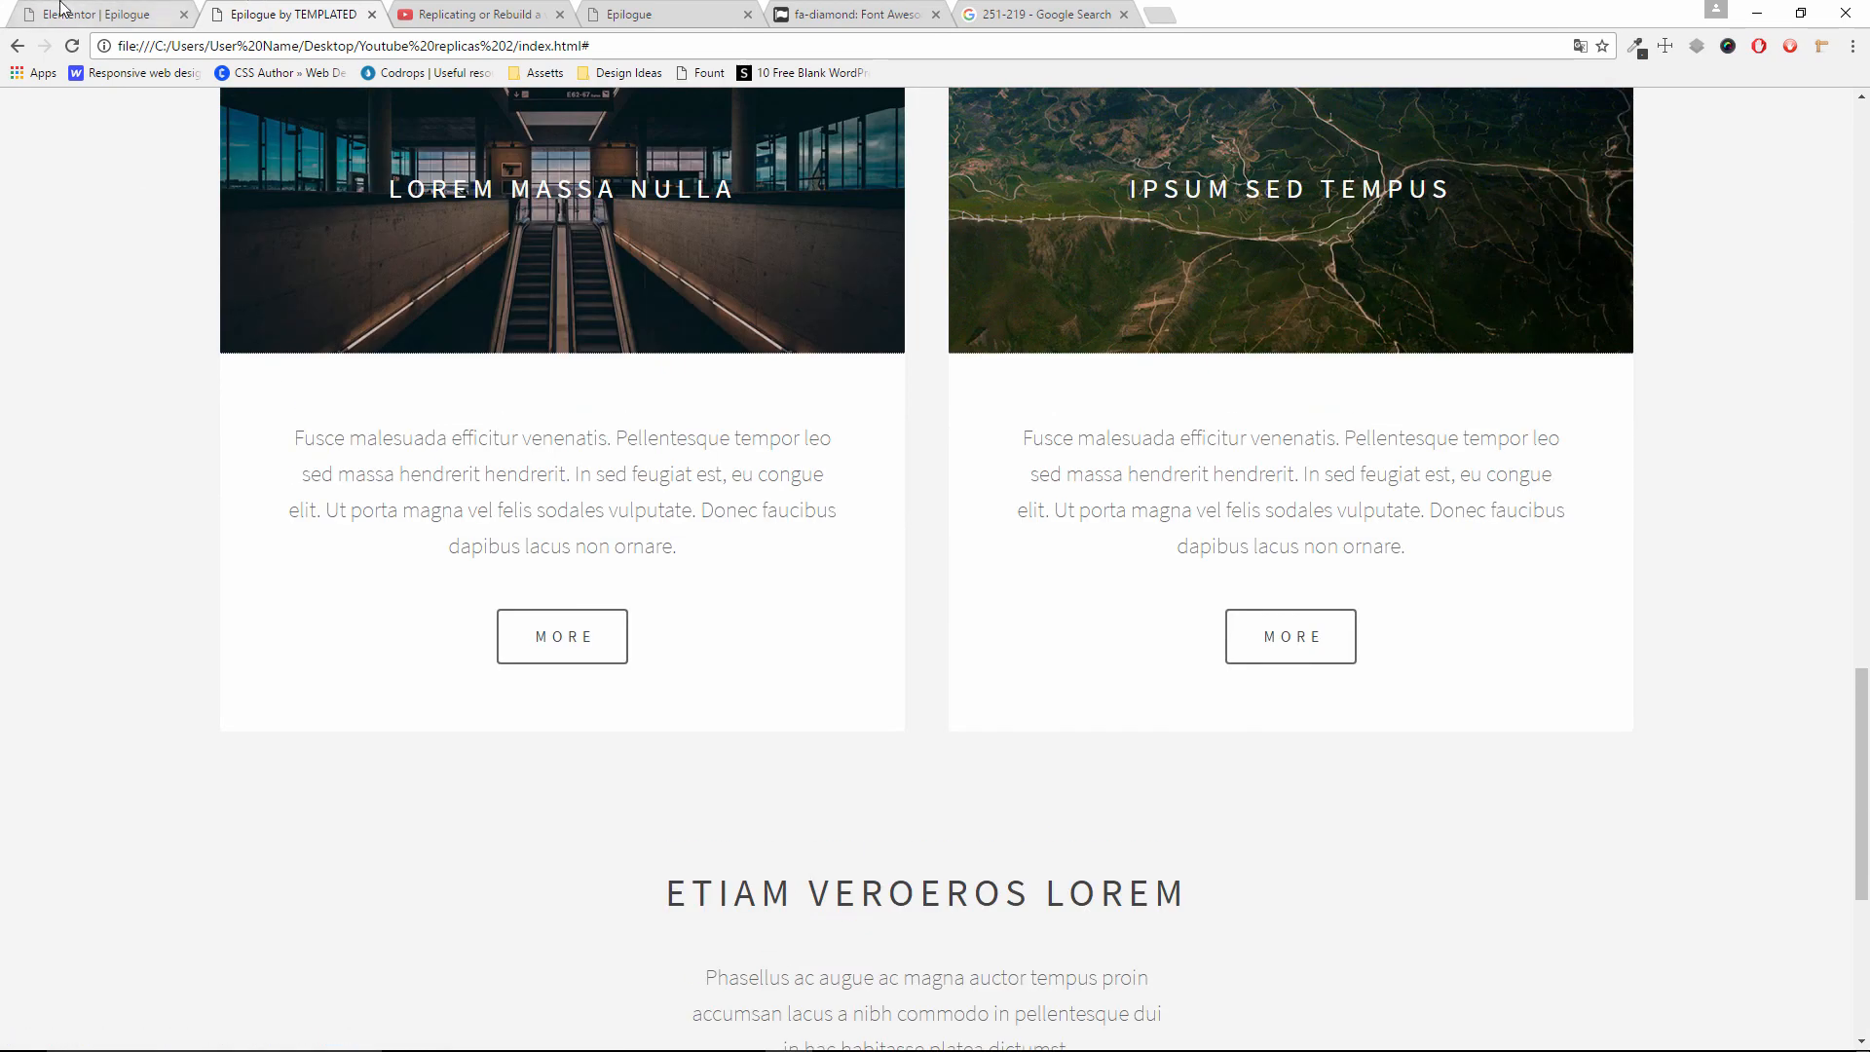
left_click(61, 8)
scroll(792, 734, "up", 10)
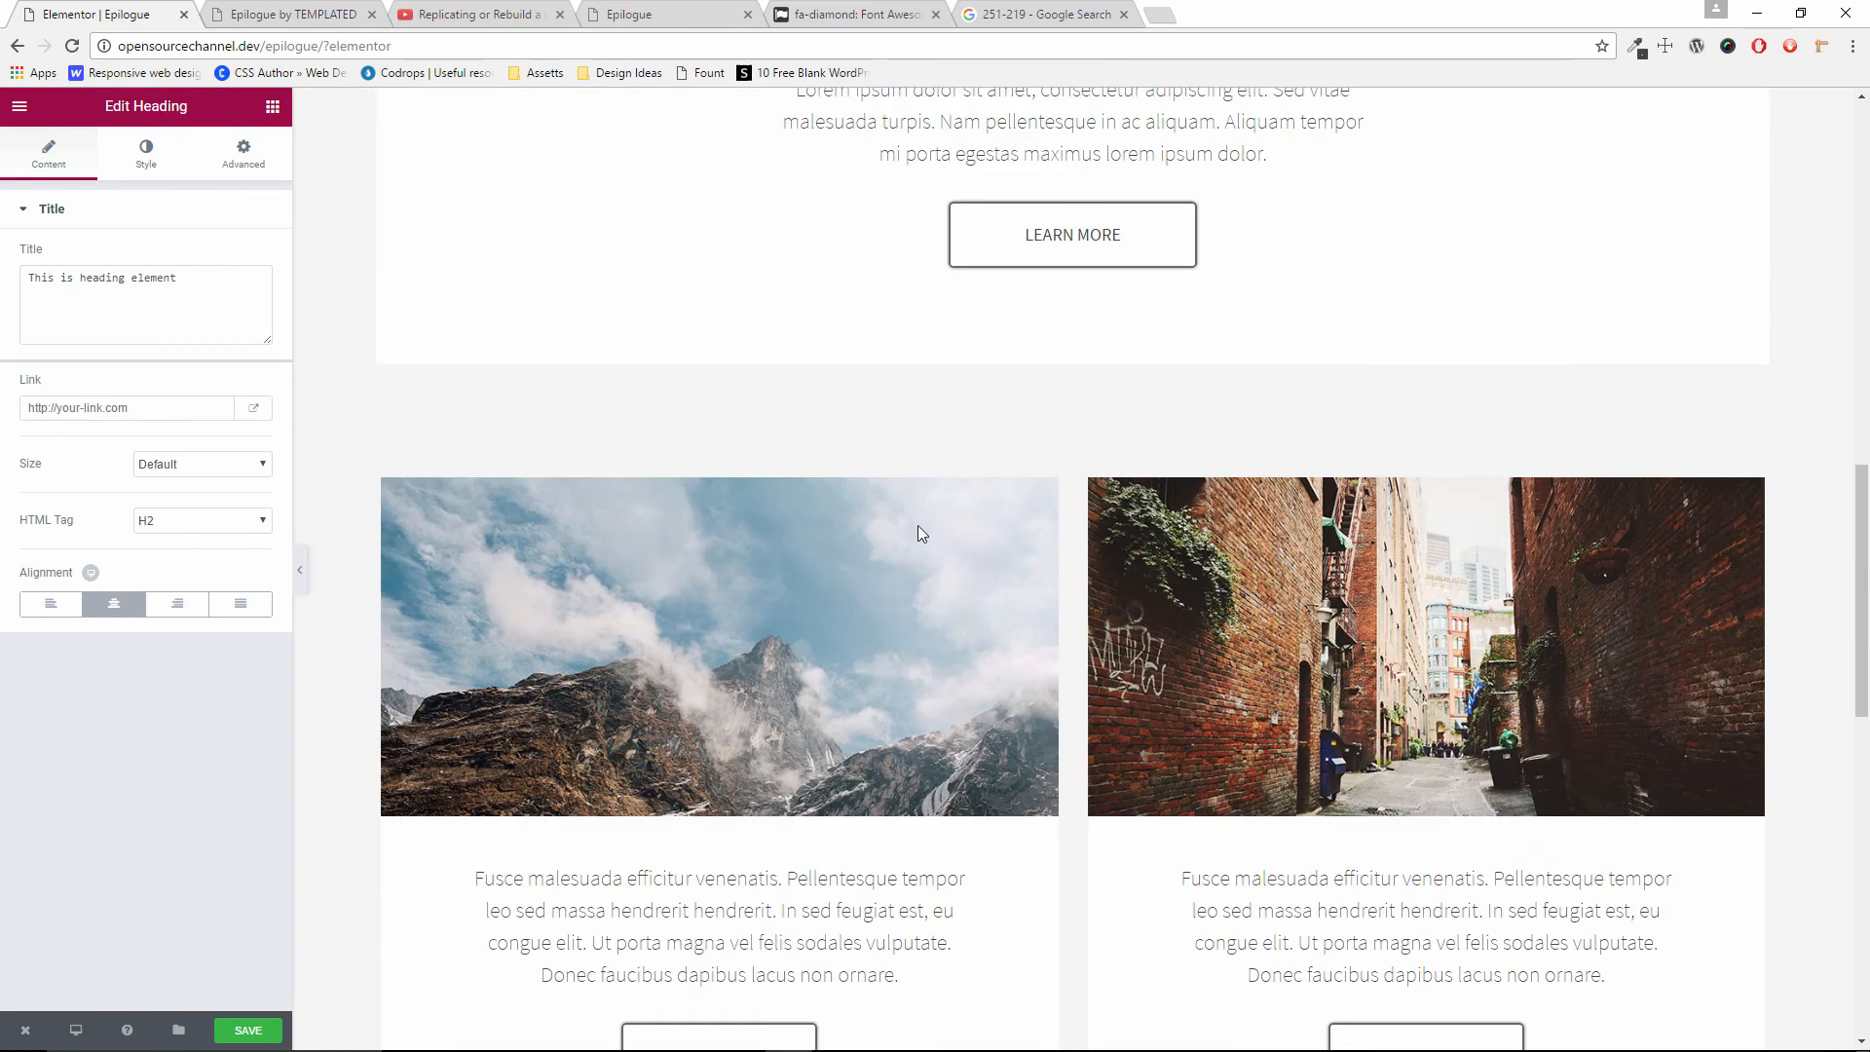
scroll(855, 663, "up", 3)
left_click(1107, 542)
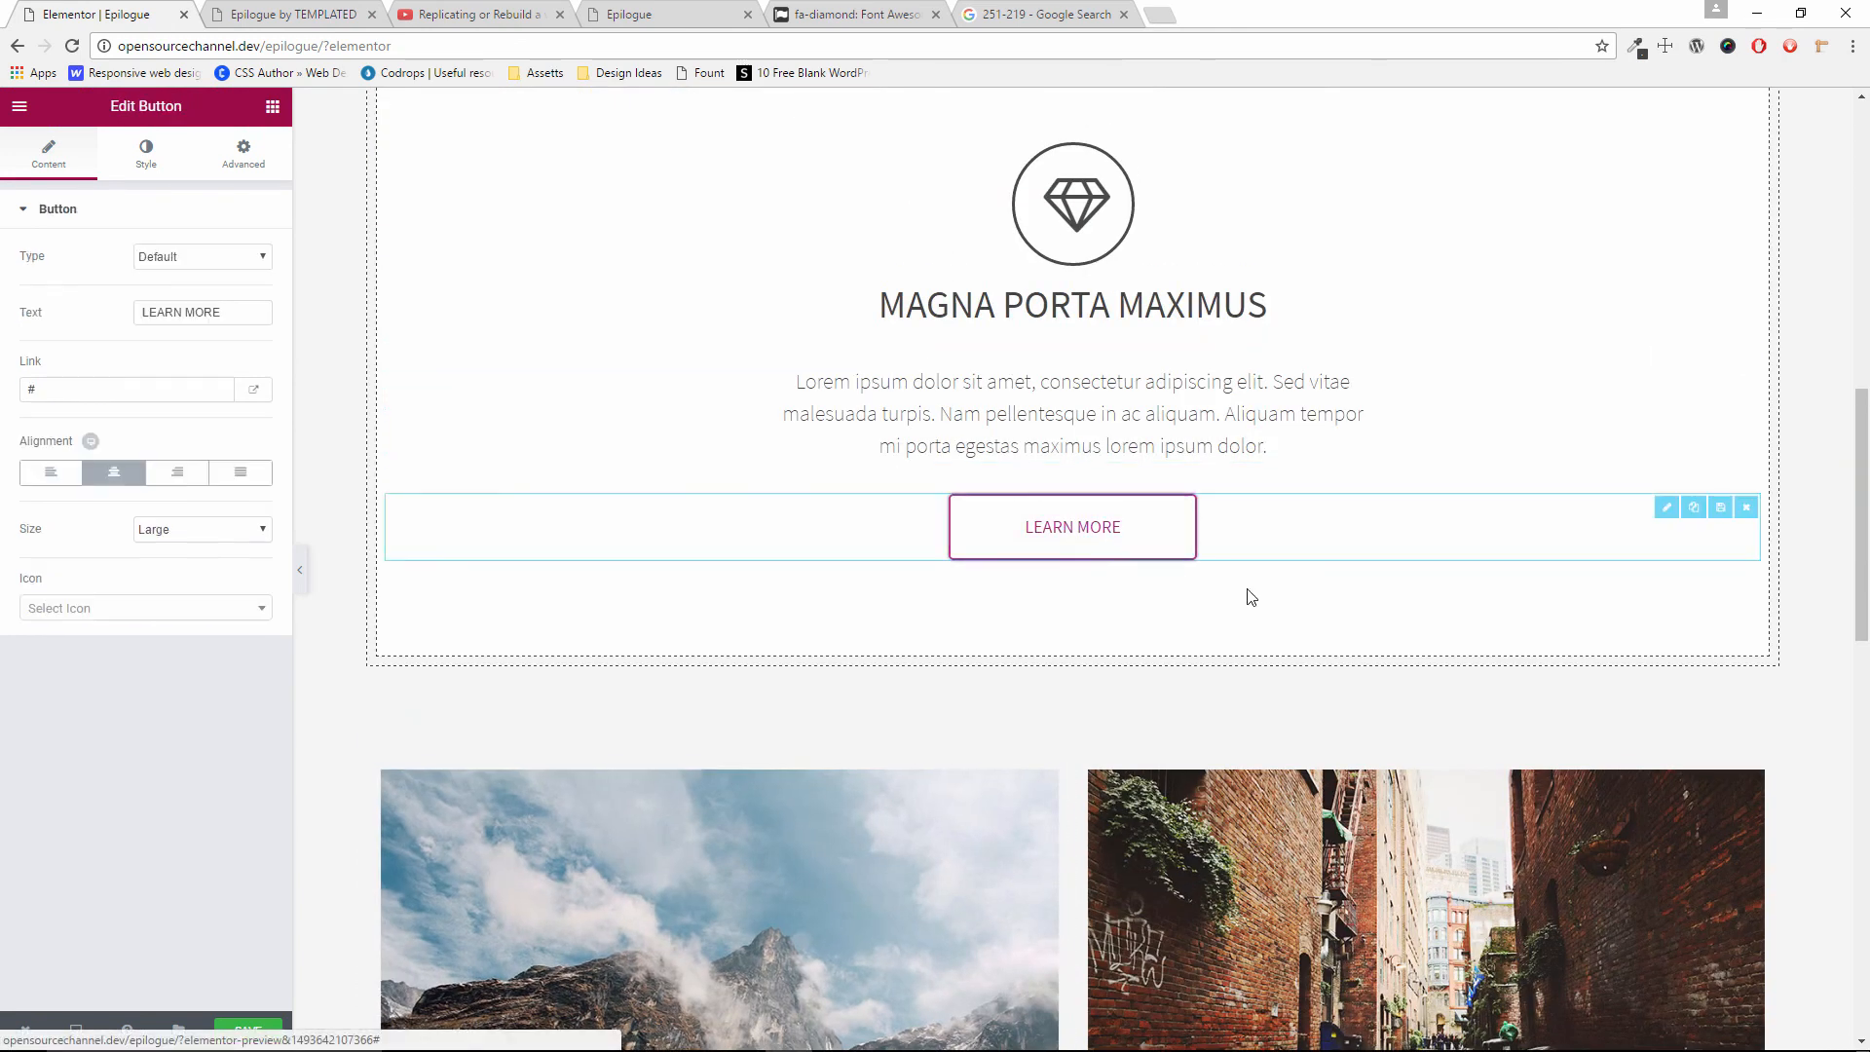
left_click(1694, 507)
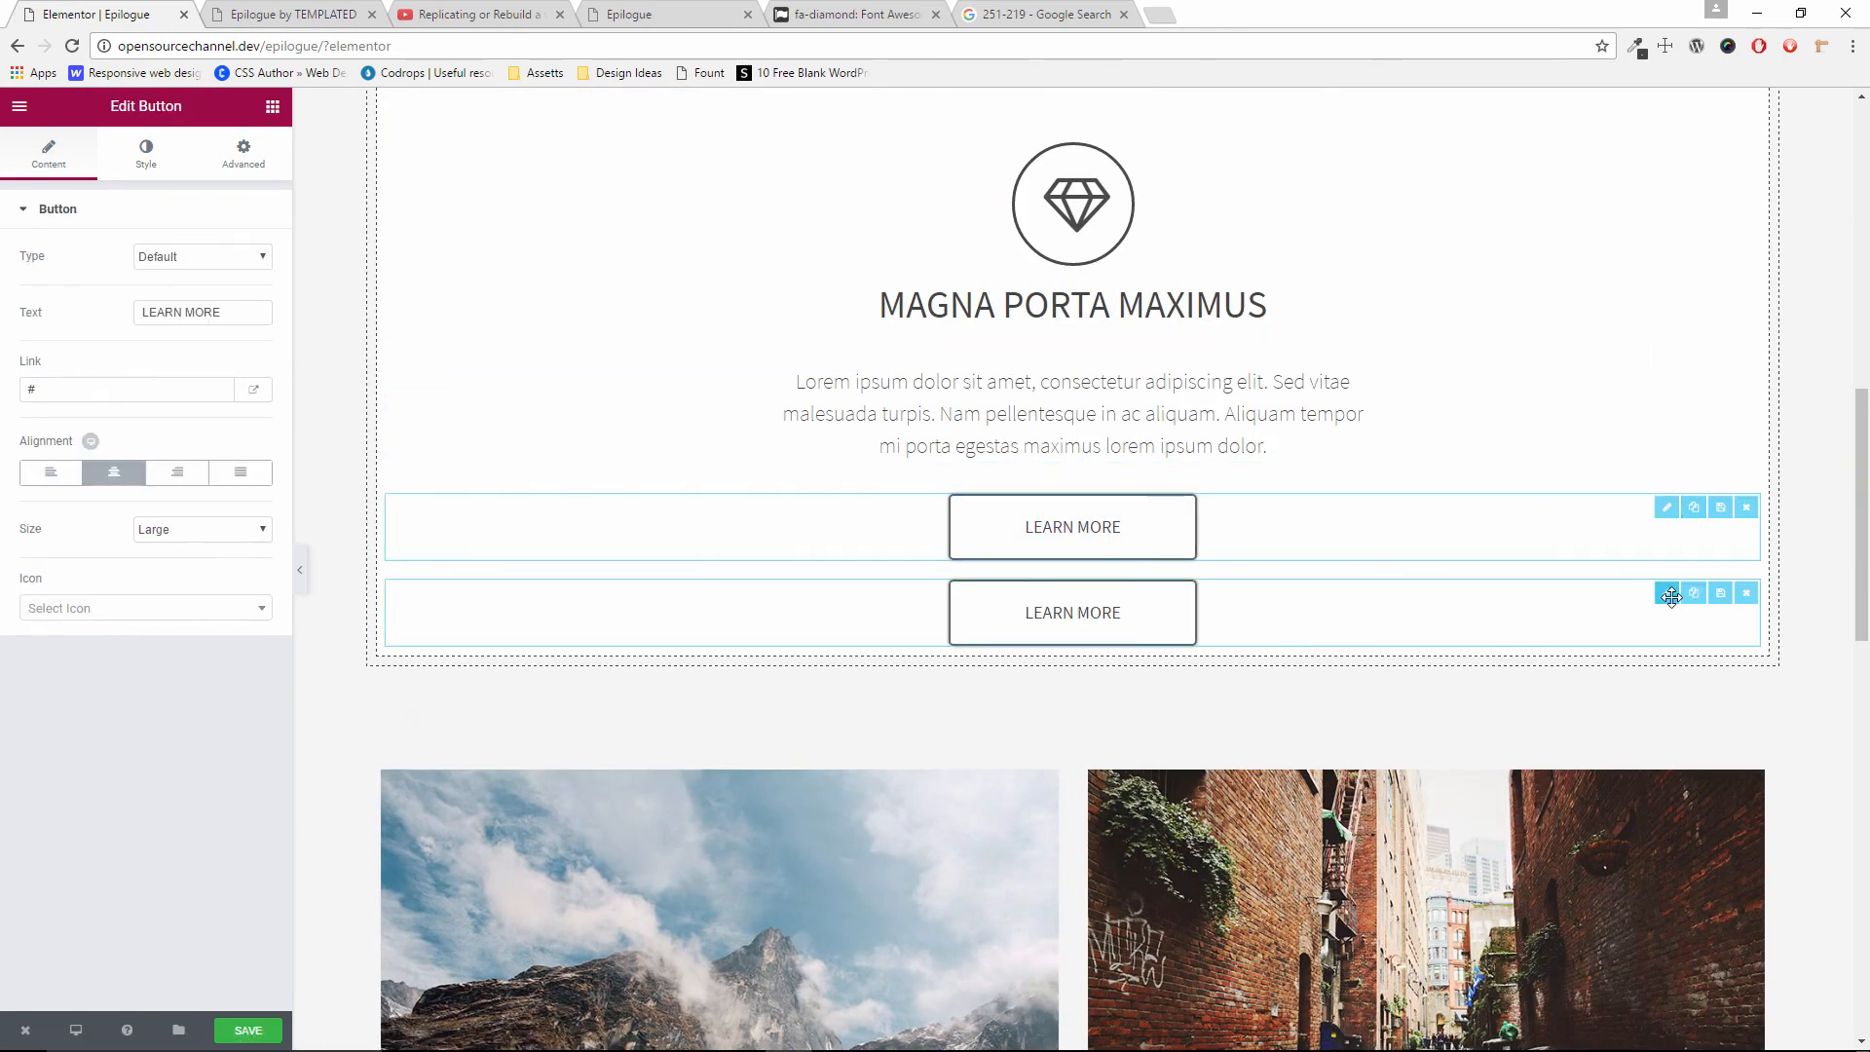
left_click_drag(1665, 594, 1110, 817)
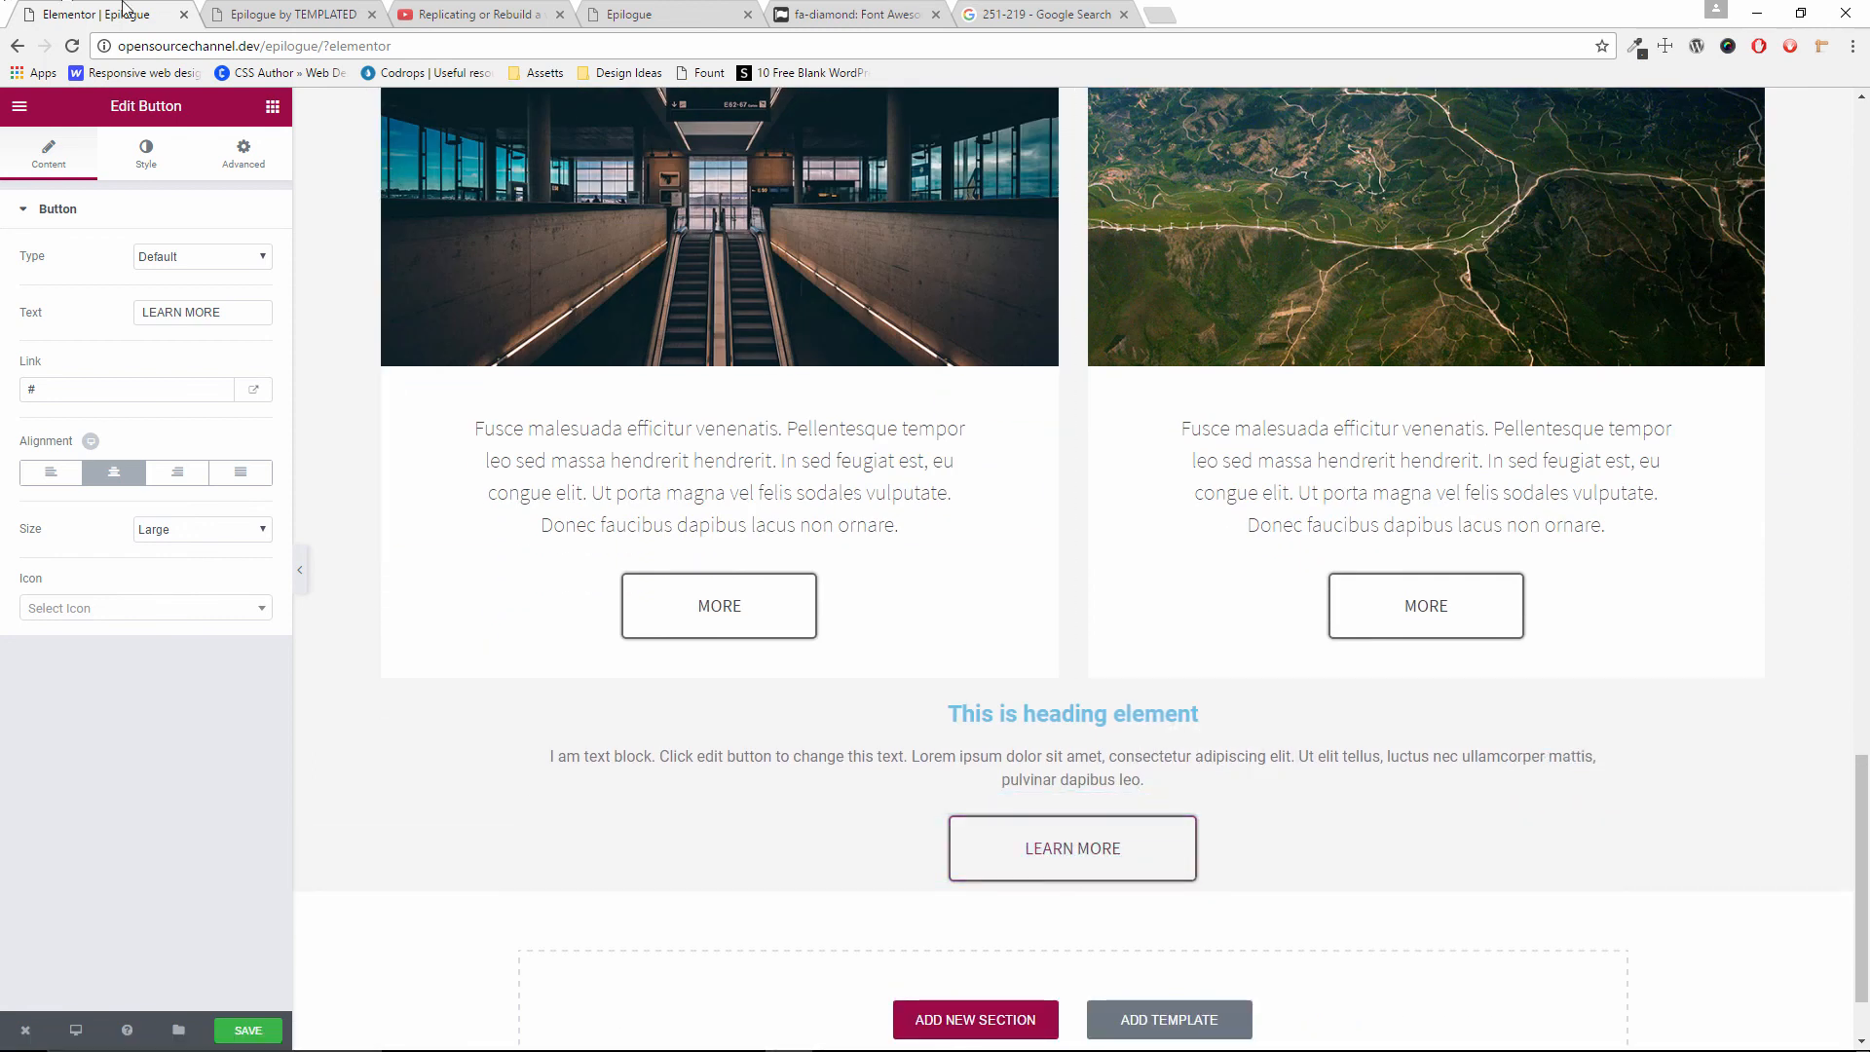
Replace the new section's heading title with ETIAM VEROEROS LOREM, copied from the reference page
left_click(282, 14)
scroll(805, 592, "down", 5)
left_click_drag(1208, 398, 705, 344)
right_click(758, 409)
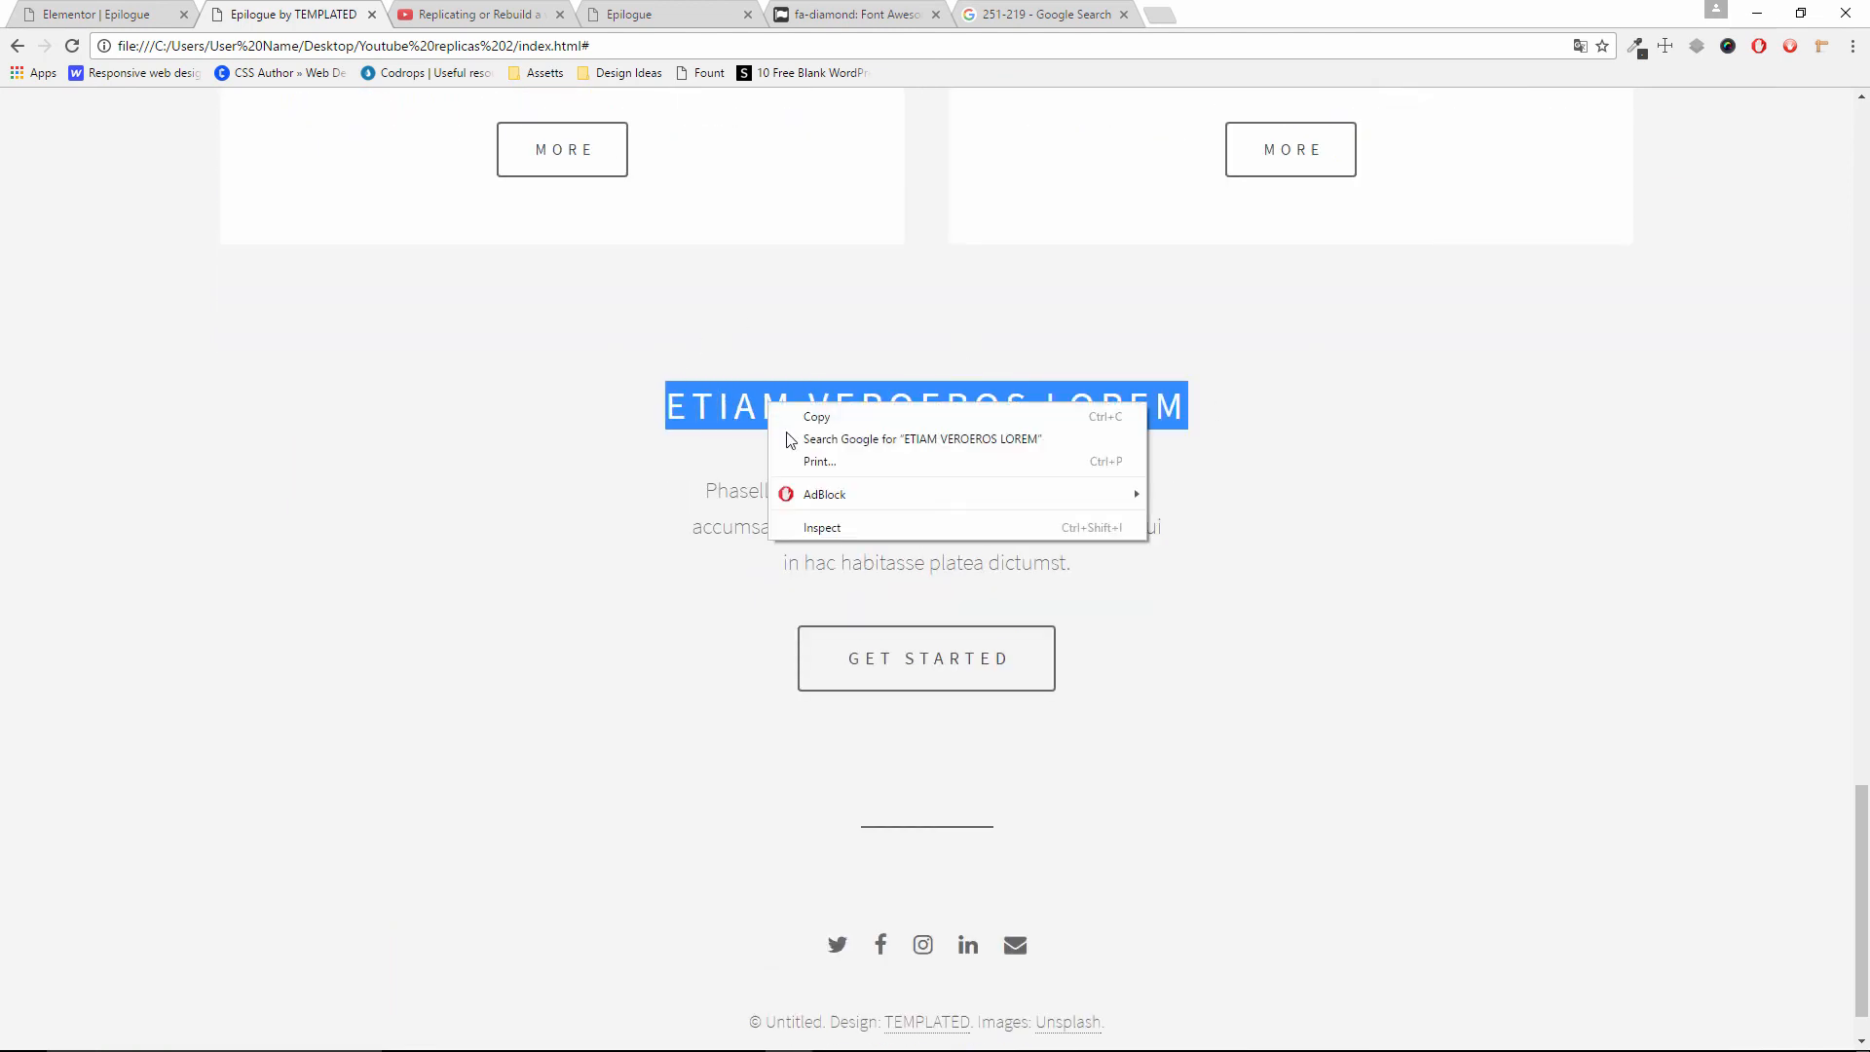
left_click(784, 414)
left_click(161, 14)
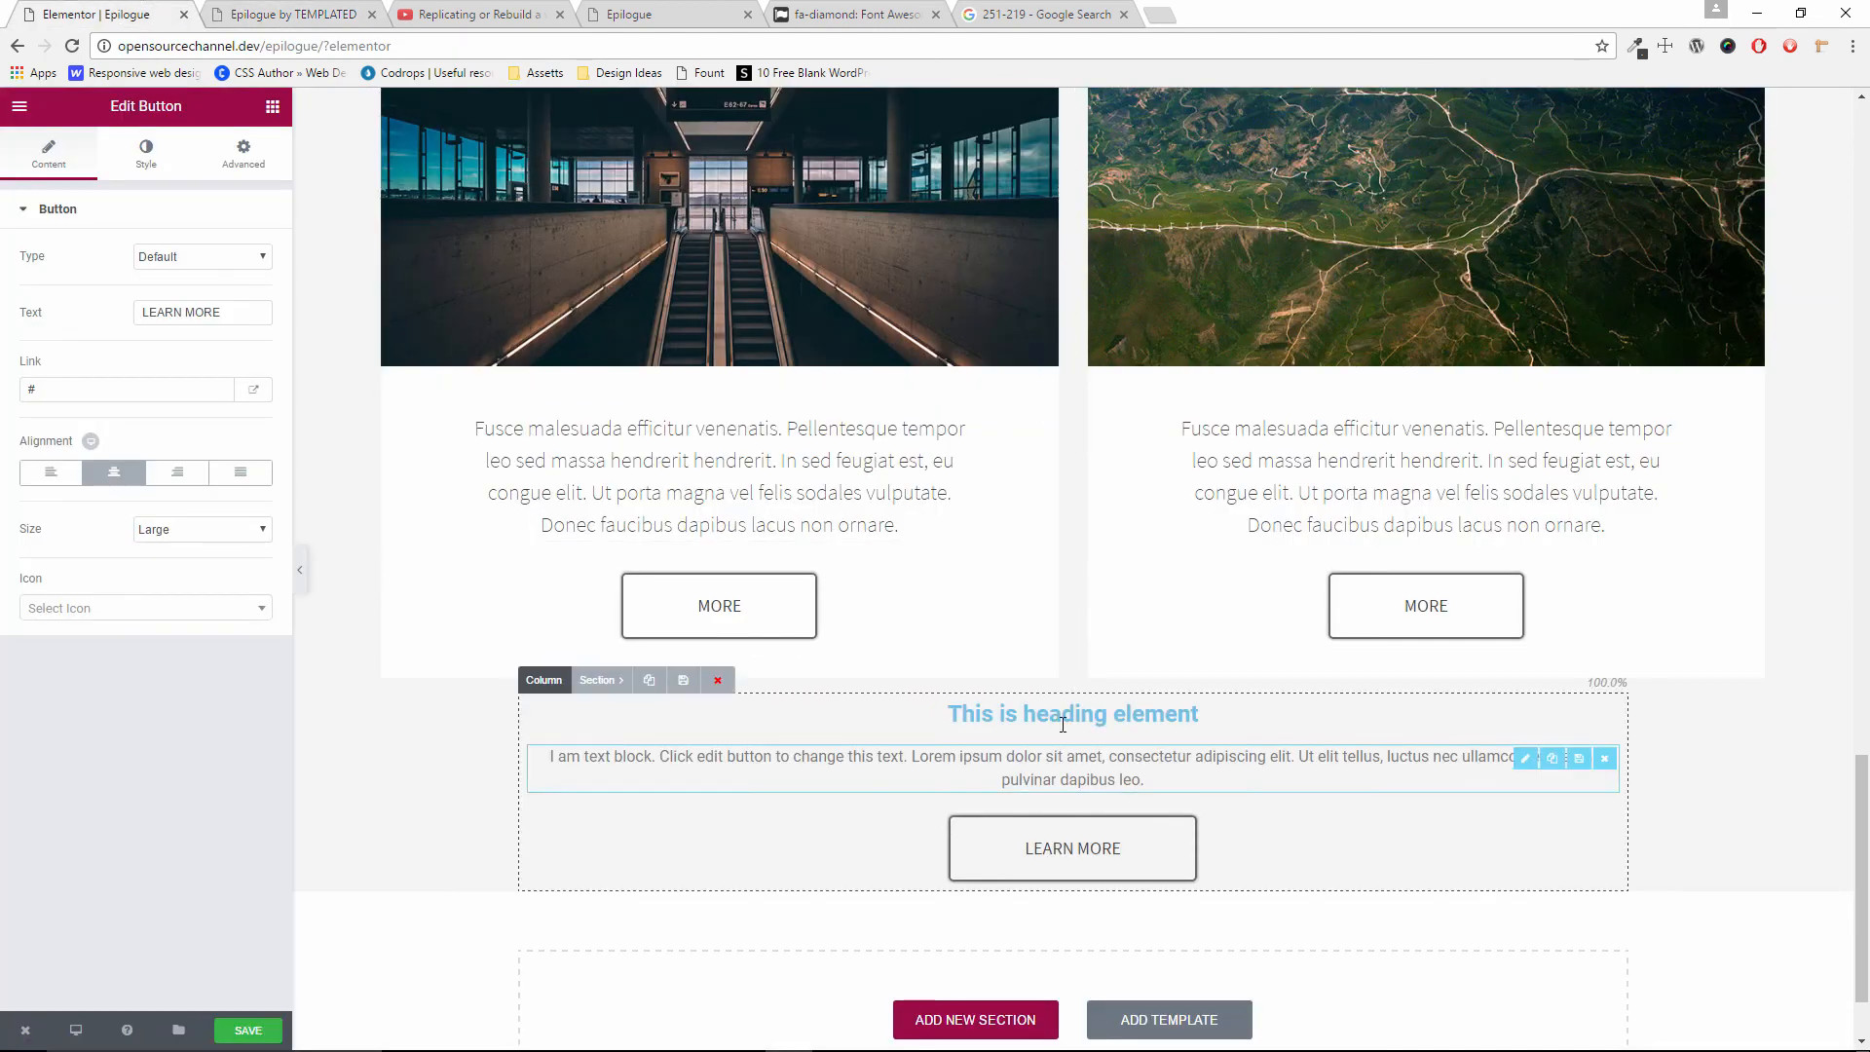
left_click(1071, 714)
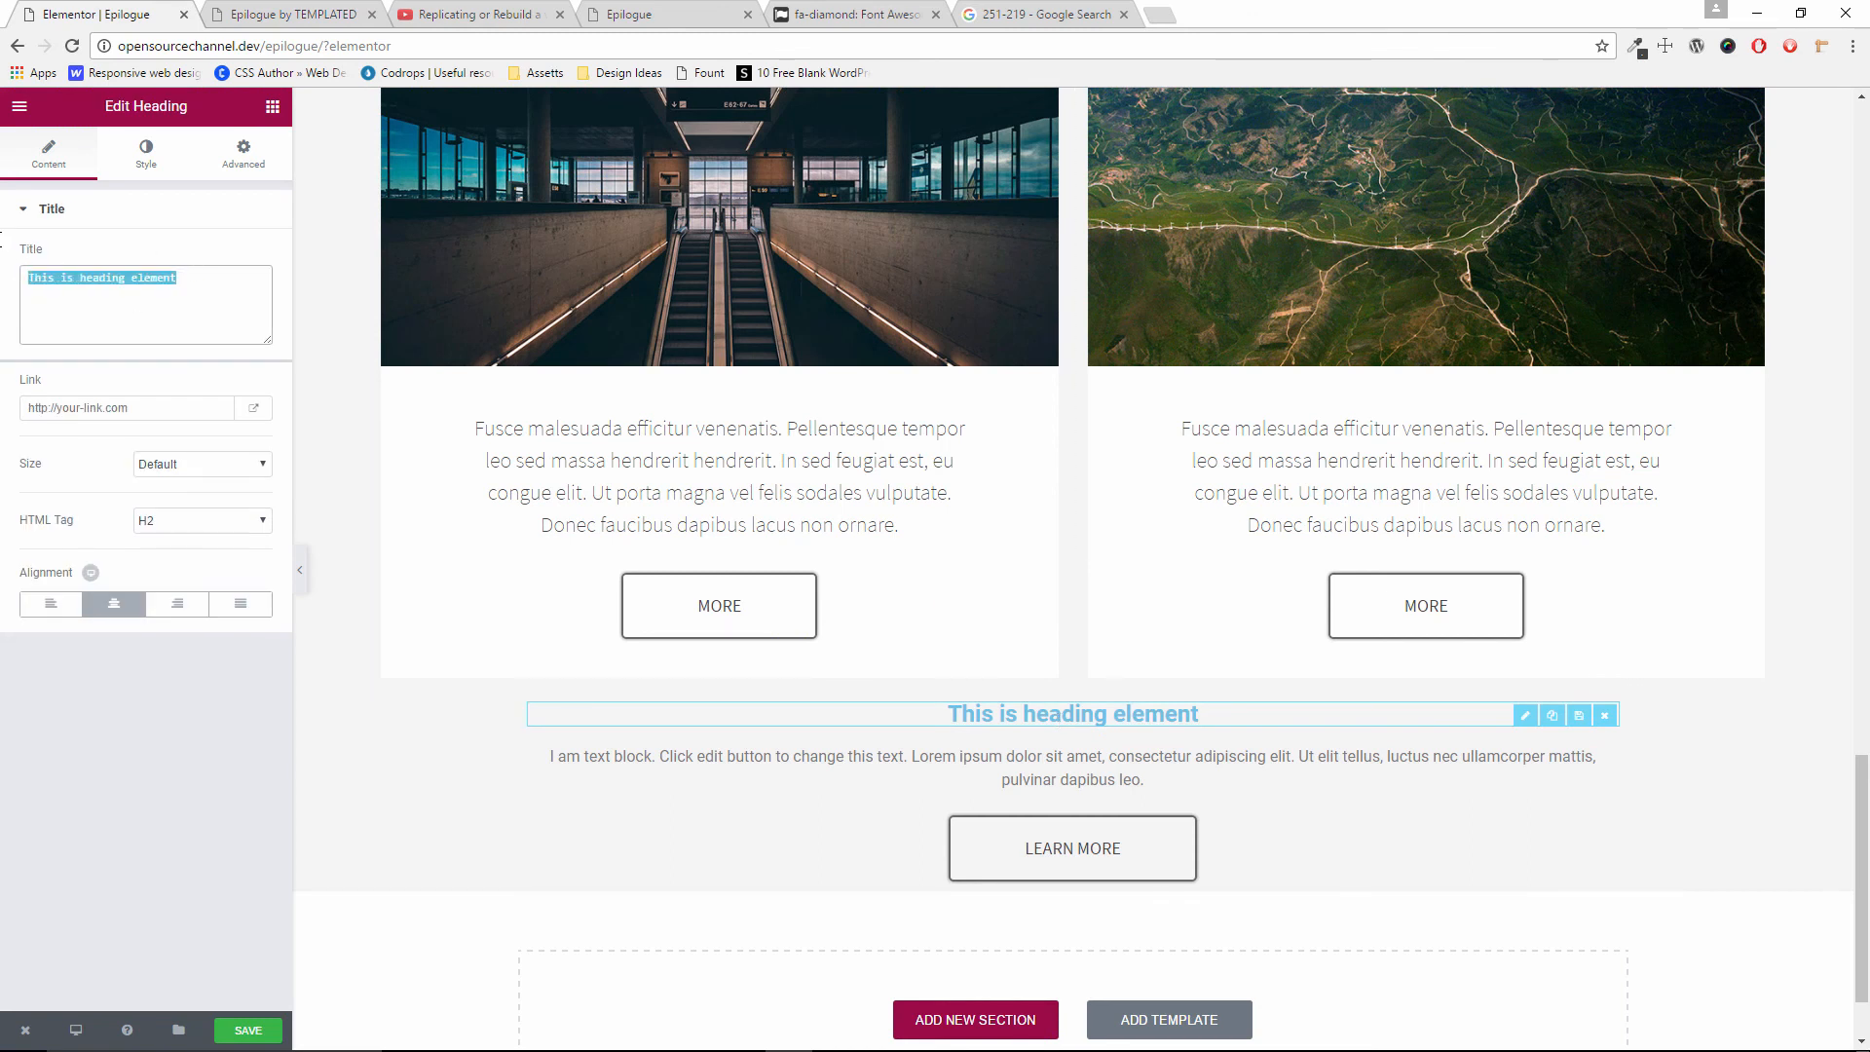
key("ctrl+v")
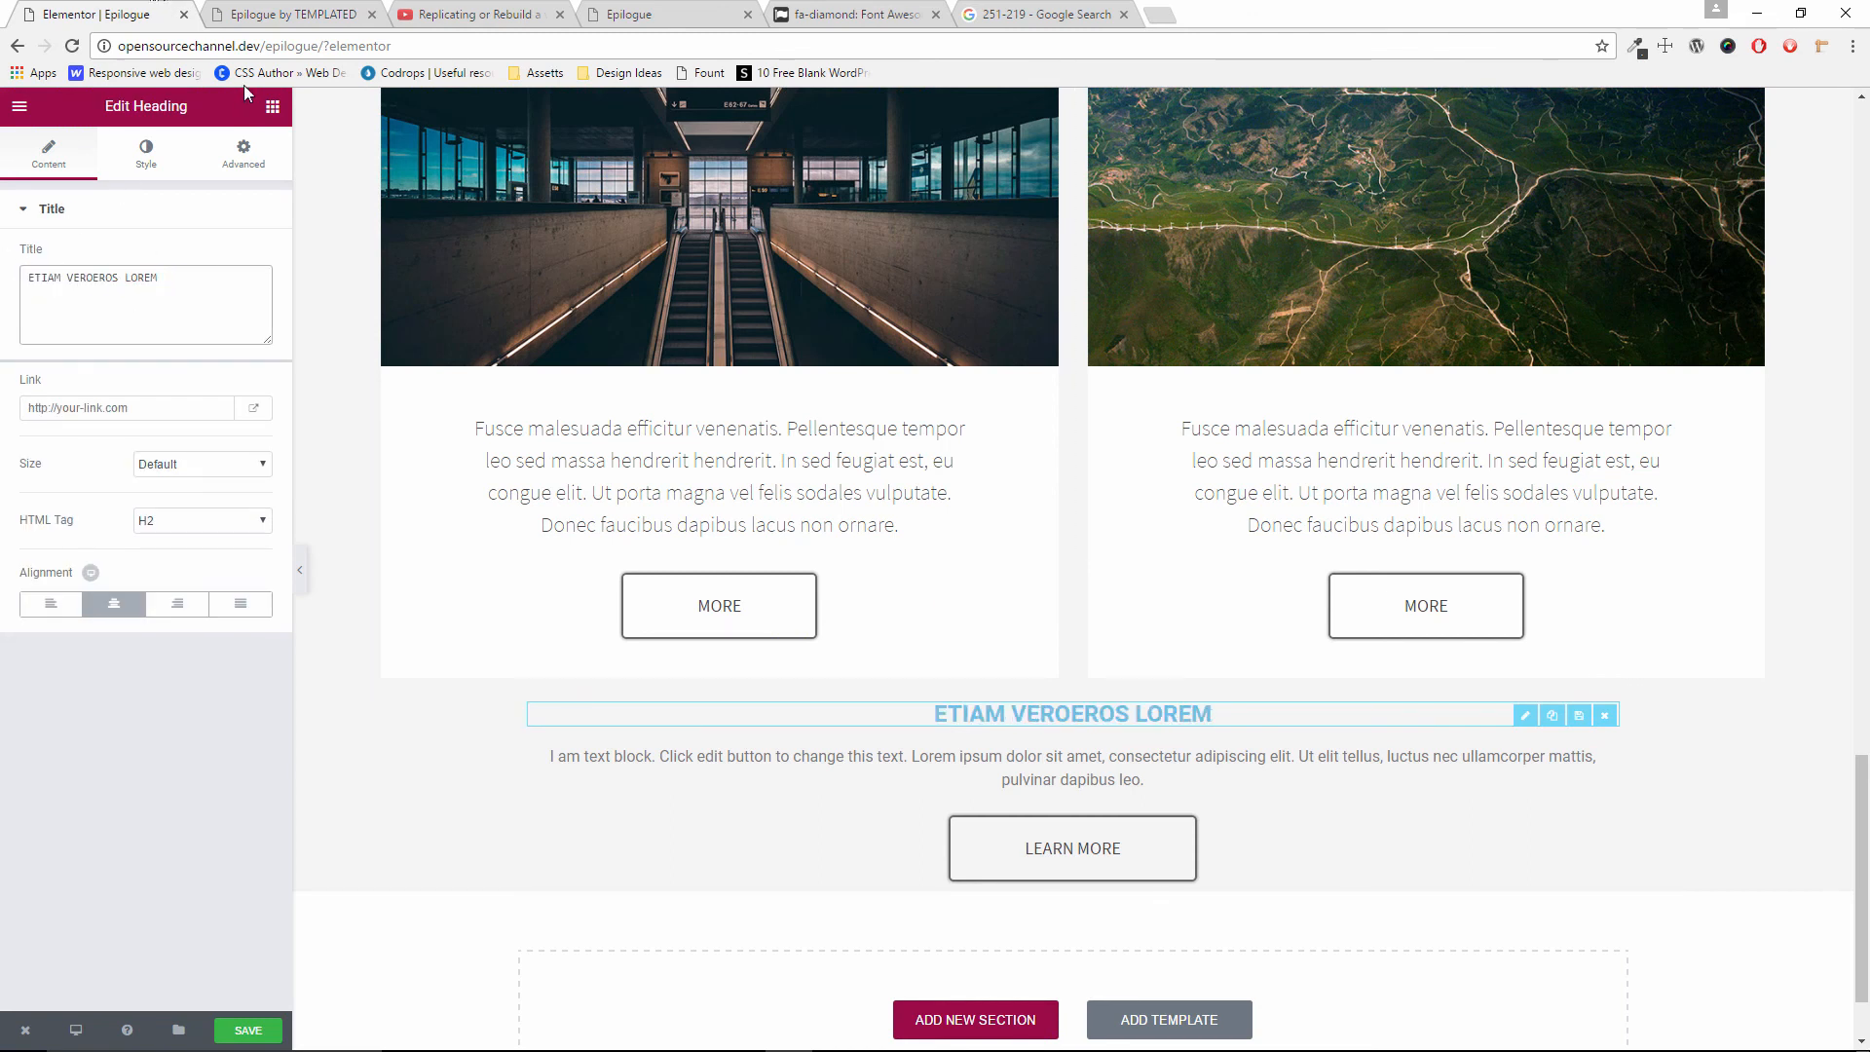
Replace the text block's placeholder with the "Phasellus ac augue ac magna" paragraph copied from the reference page
left_click(286, 12)
left_click(1208, 573)
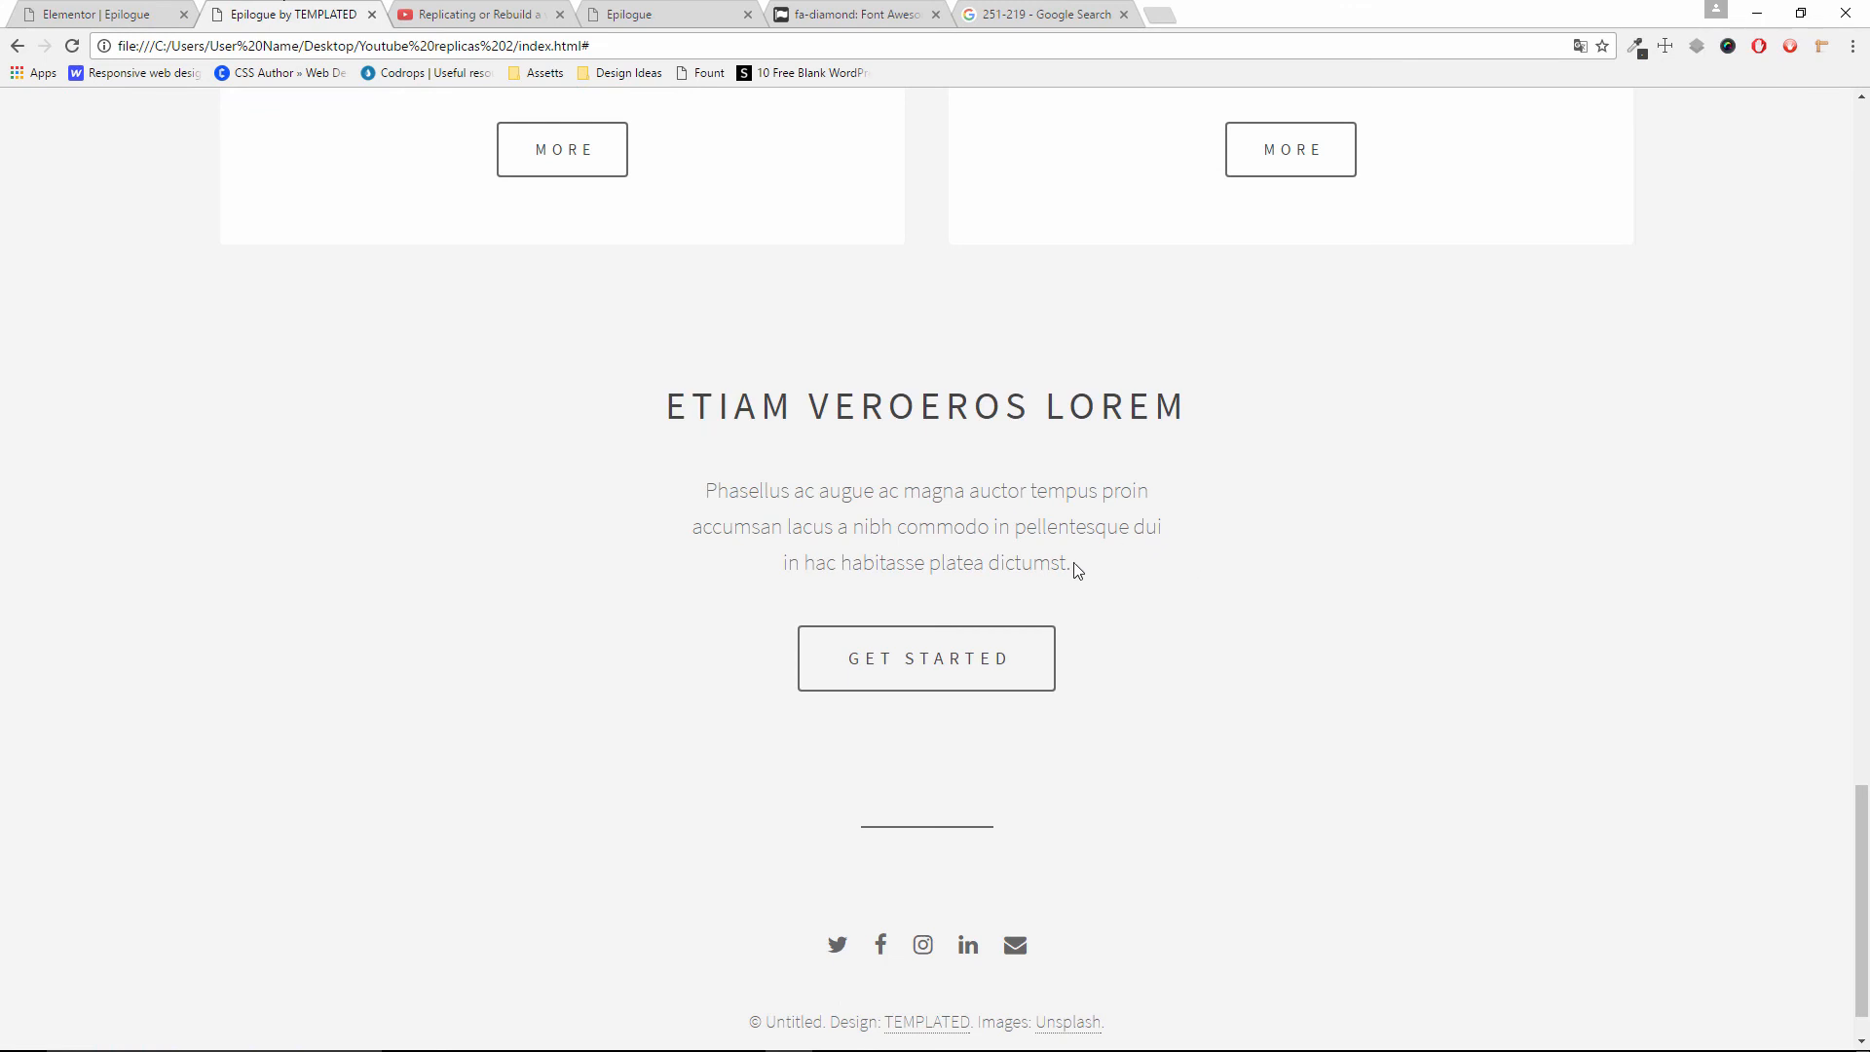
left_click_drag(1077, 567, 760, 461)
right_click(778, 521)
left_click(845, 542)
key("ctrl+Page_Up")
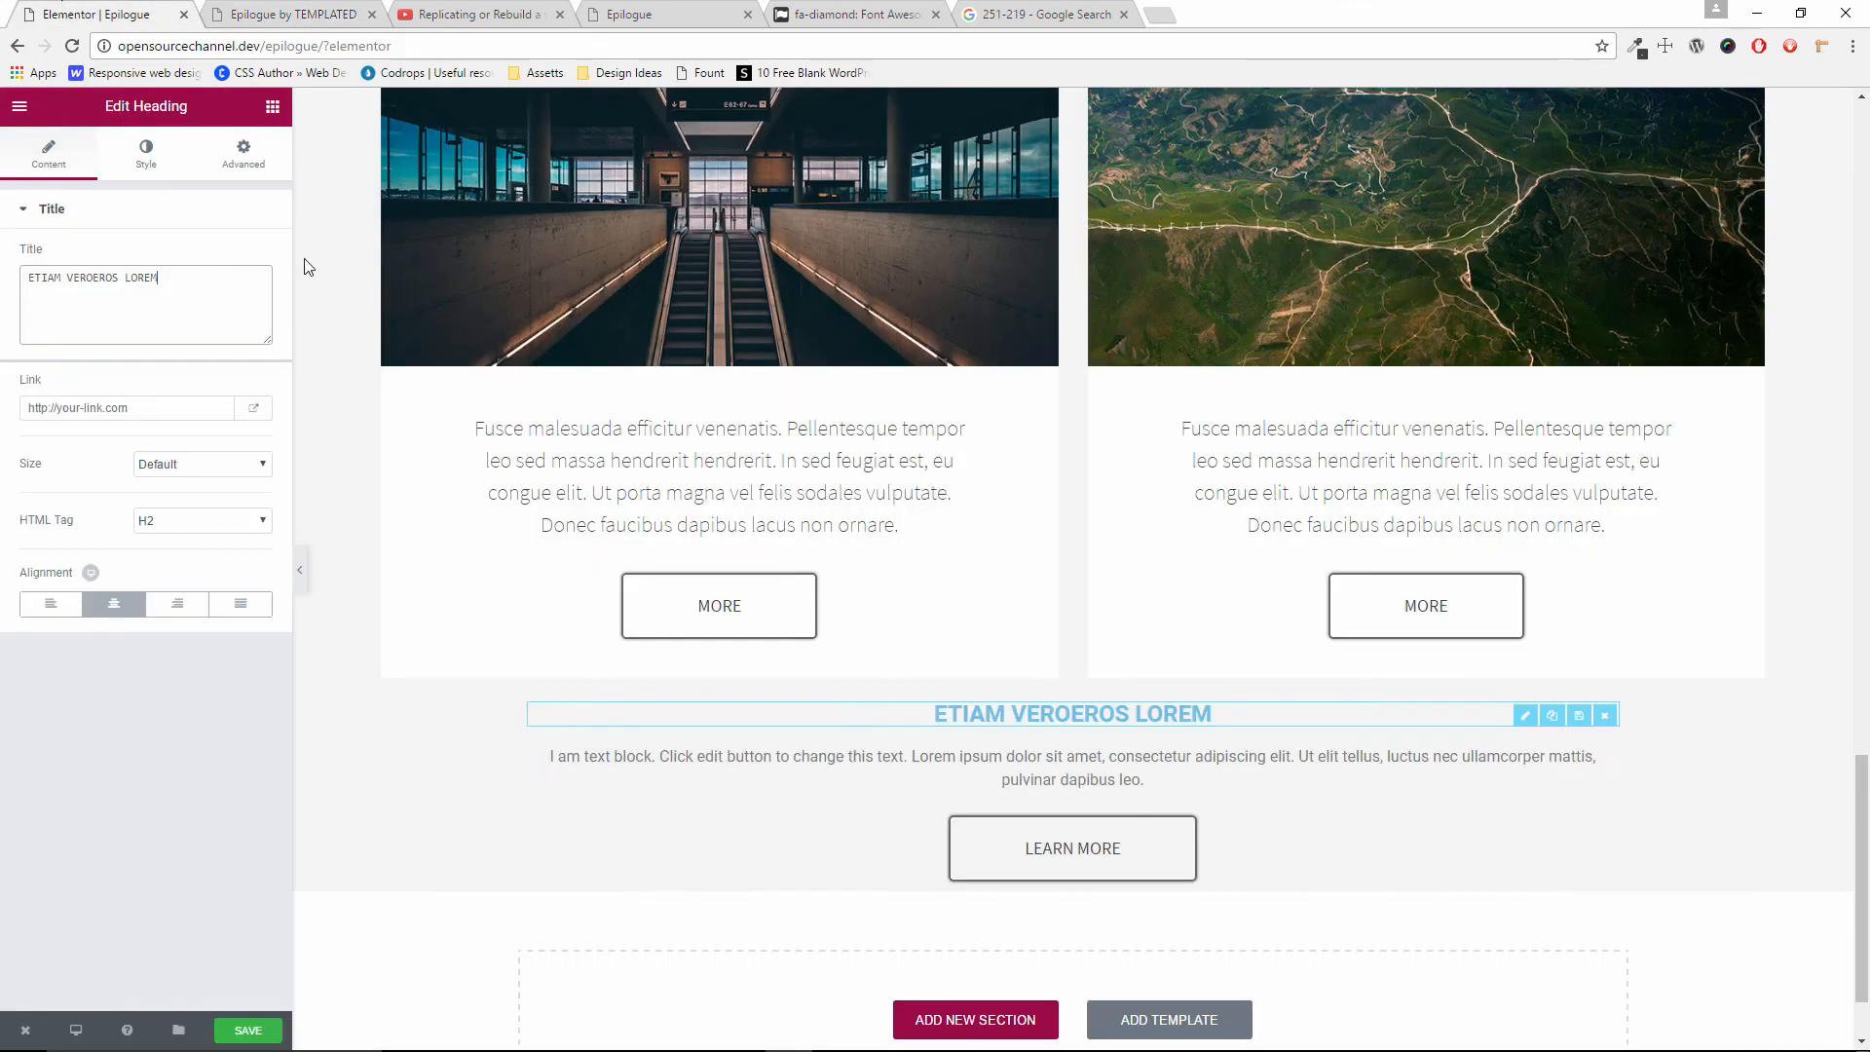
left_click(967, 777)
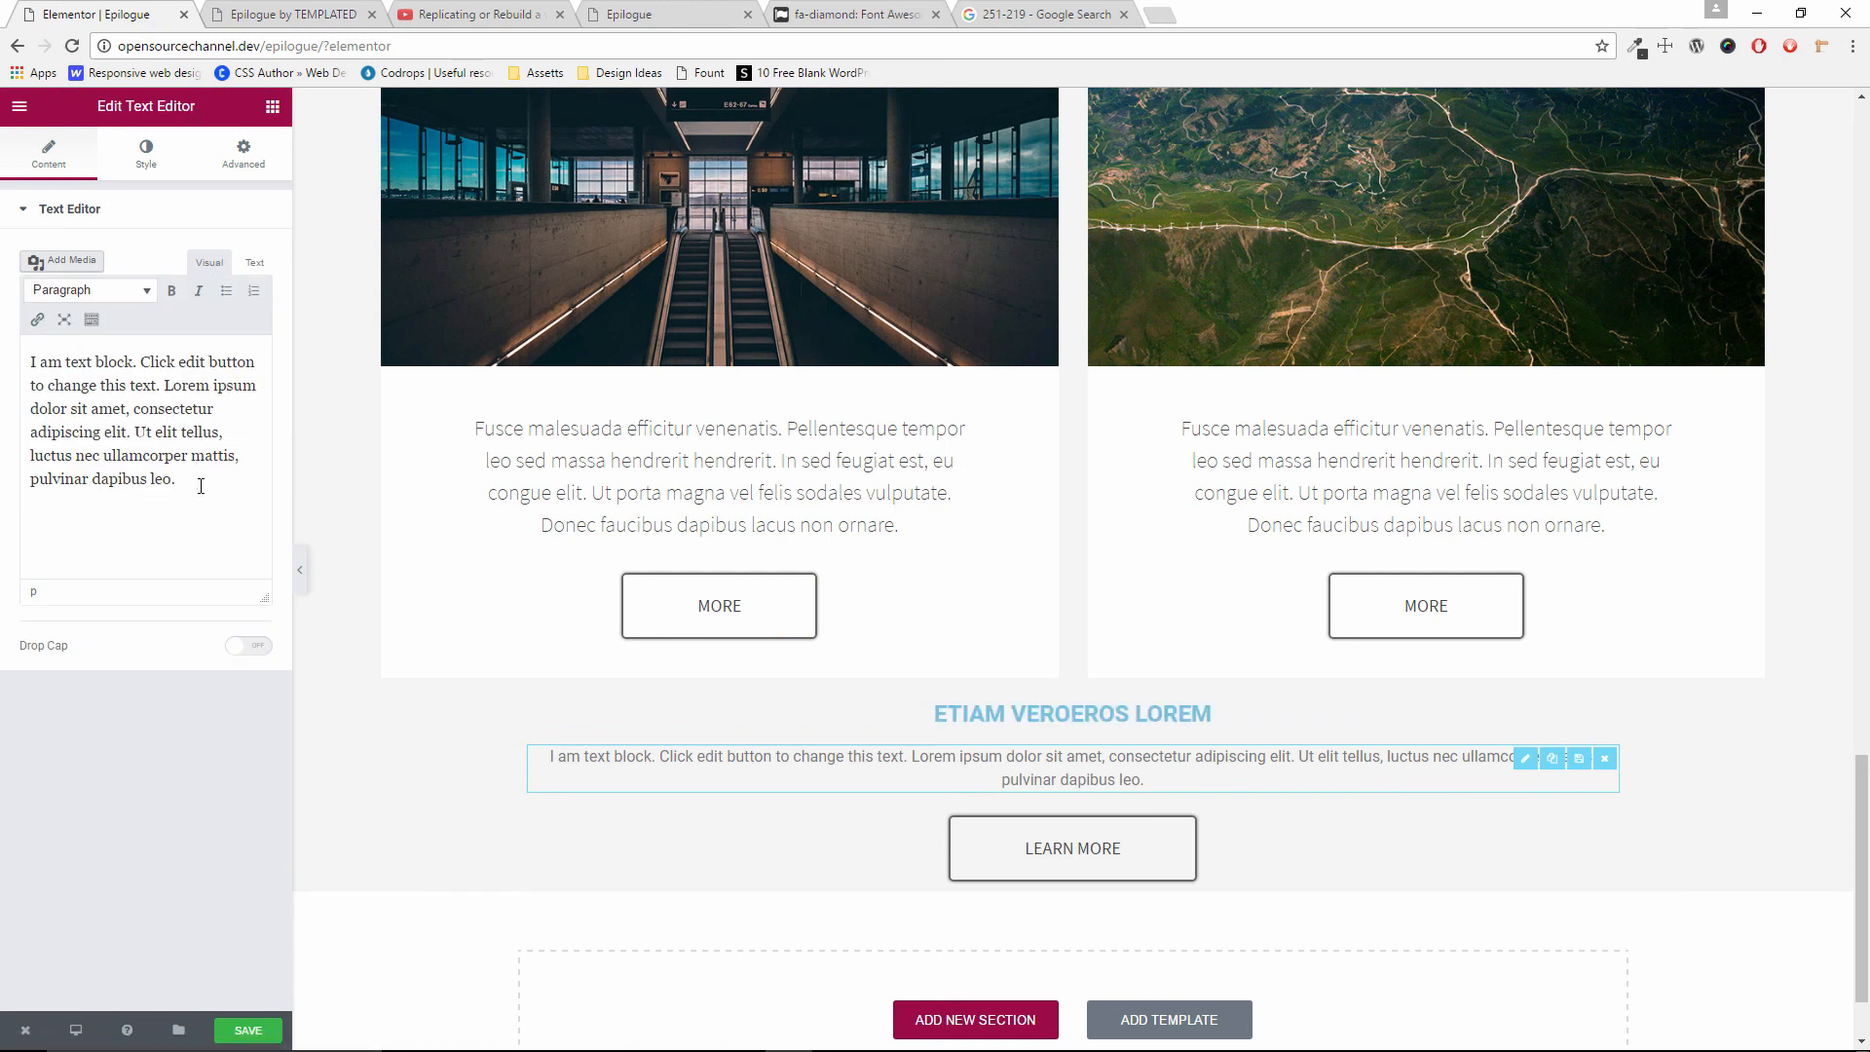
left_click_drag(198, 487, 2, 188)
key("ctrl+v")
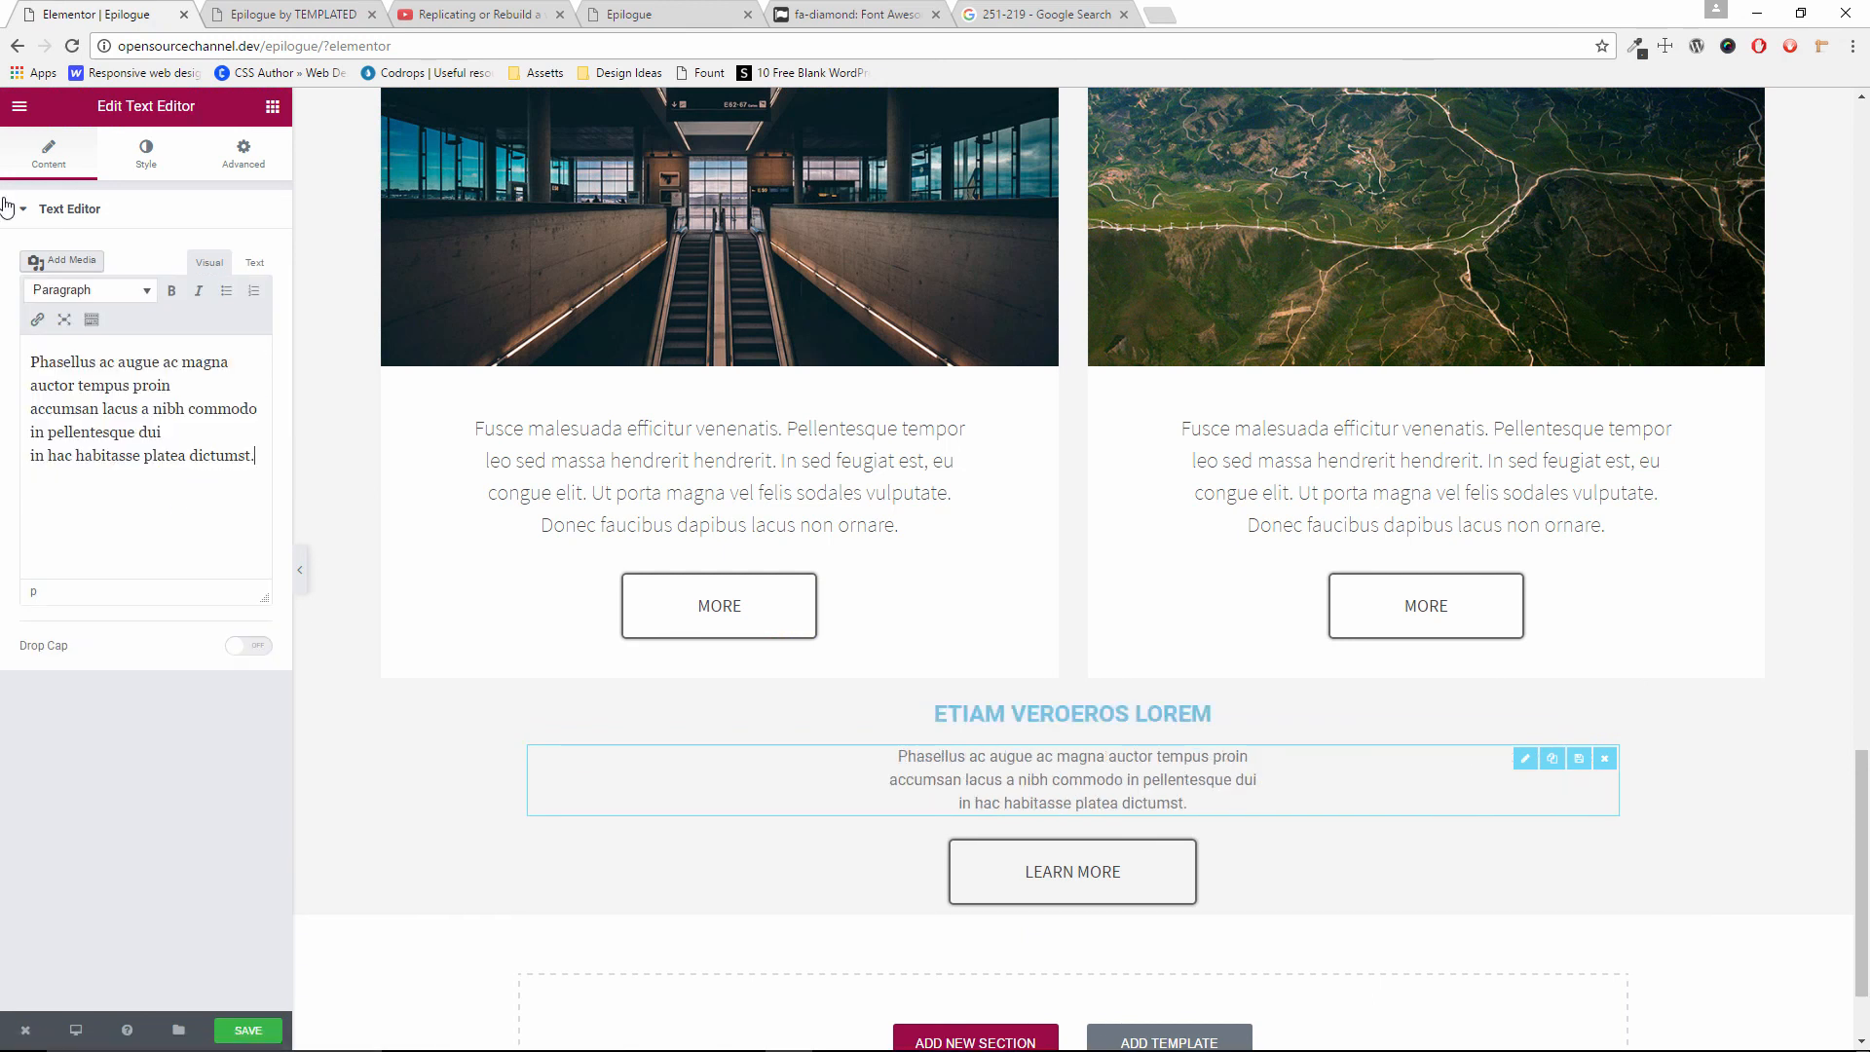
Set the Phasellus text block's text colour to #444444
left_click(145, 161)
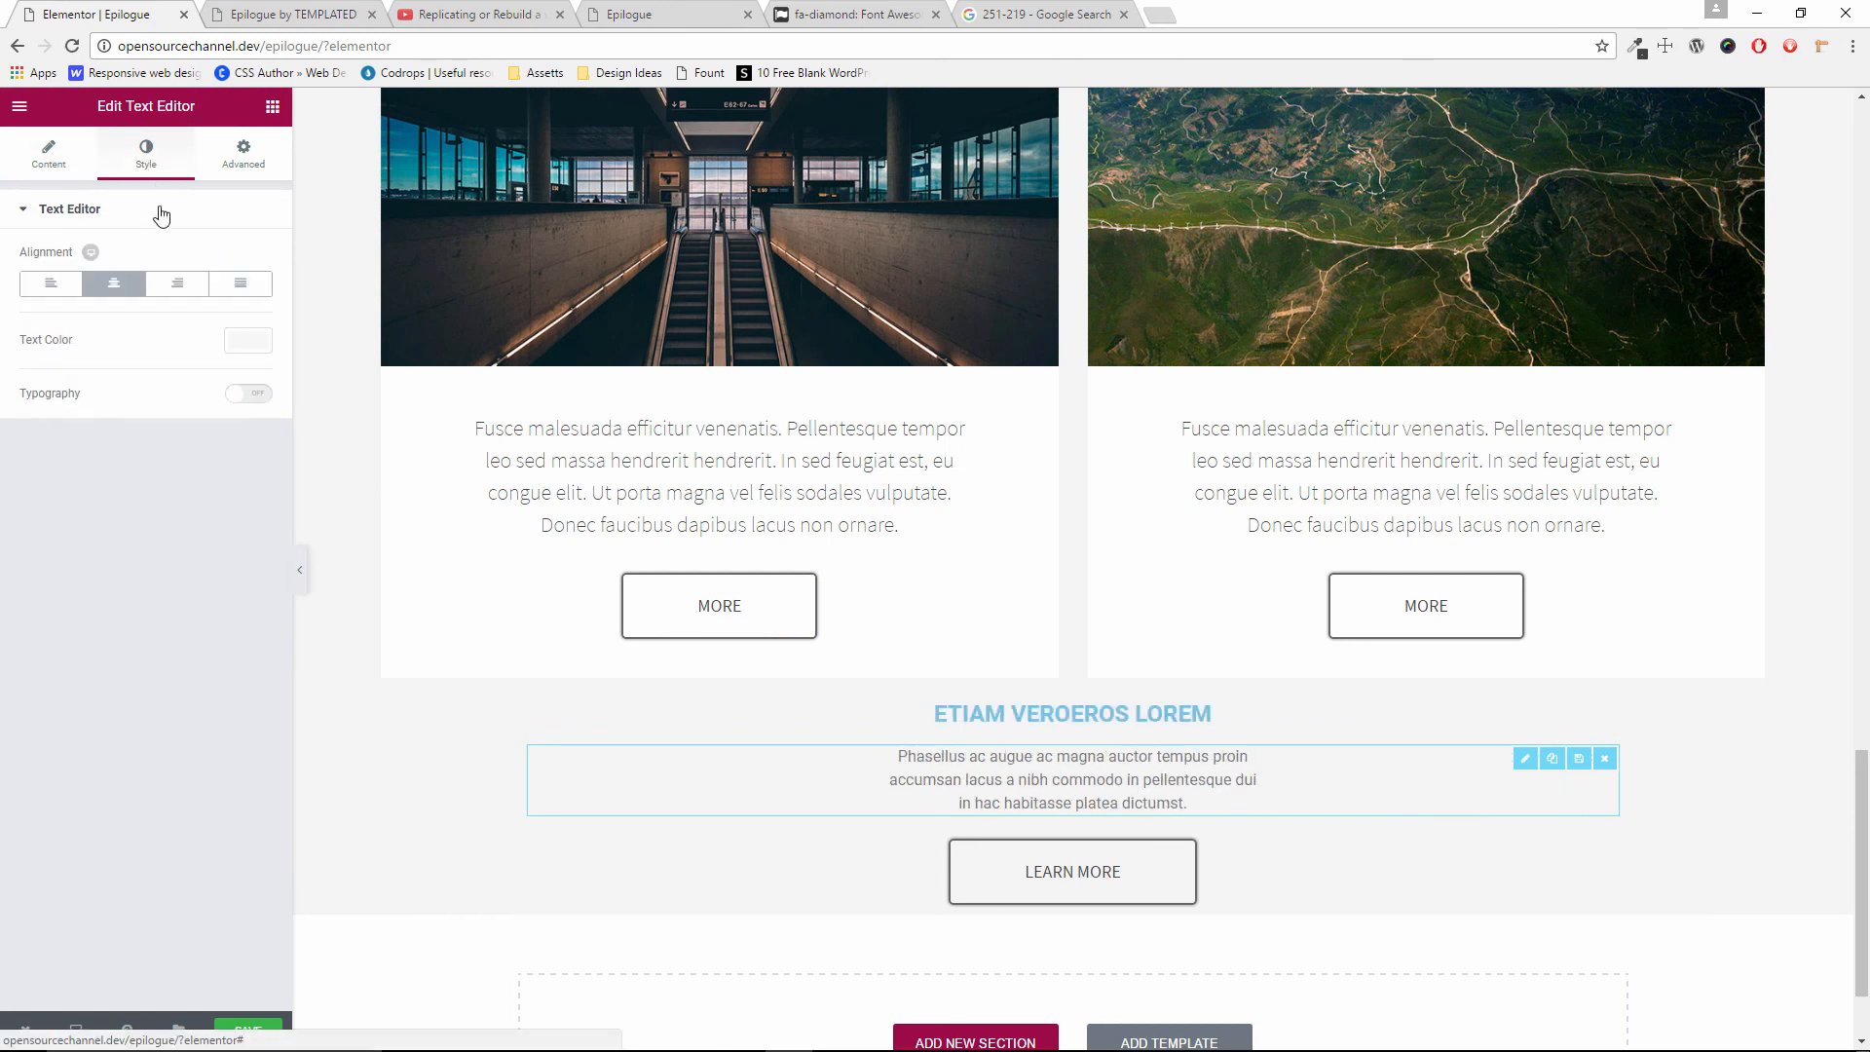
left_click(247, 342)
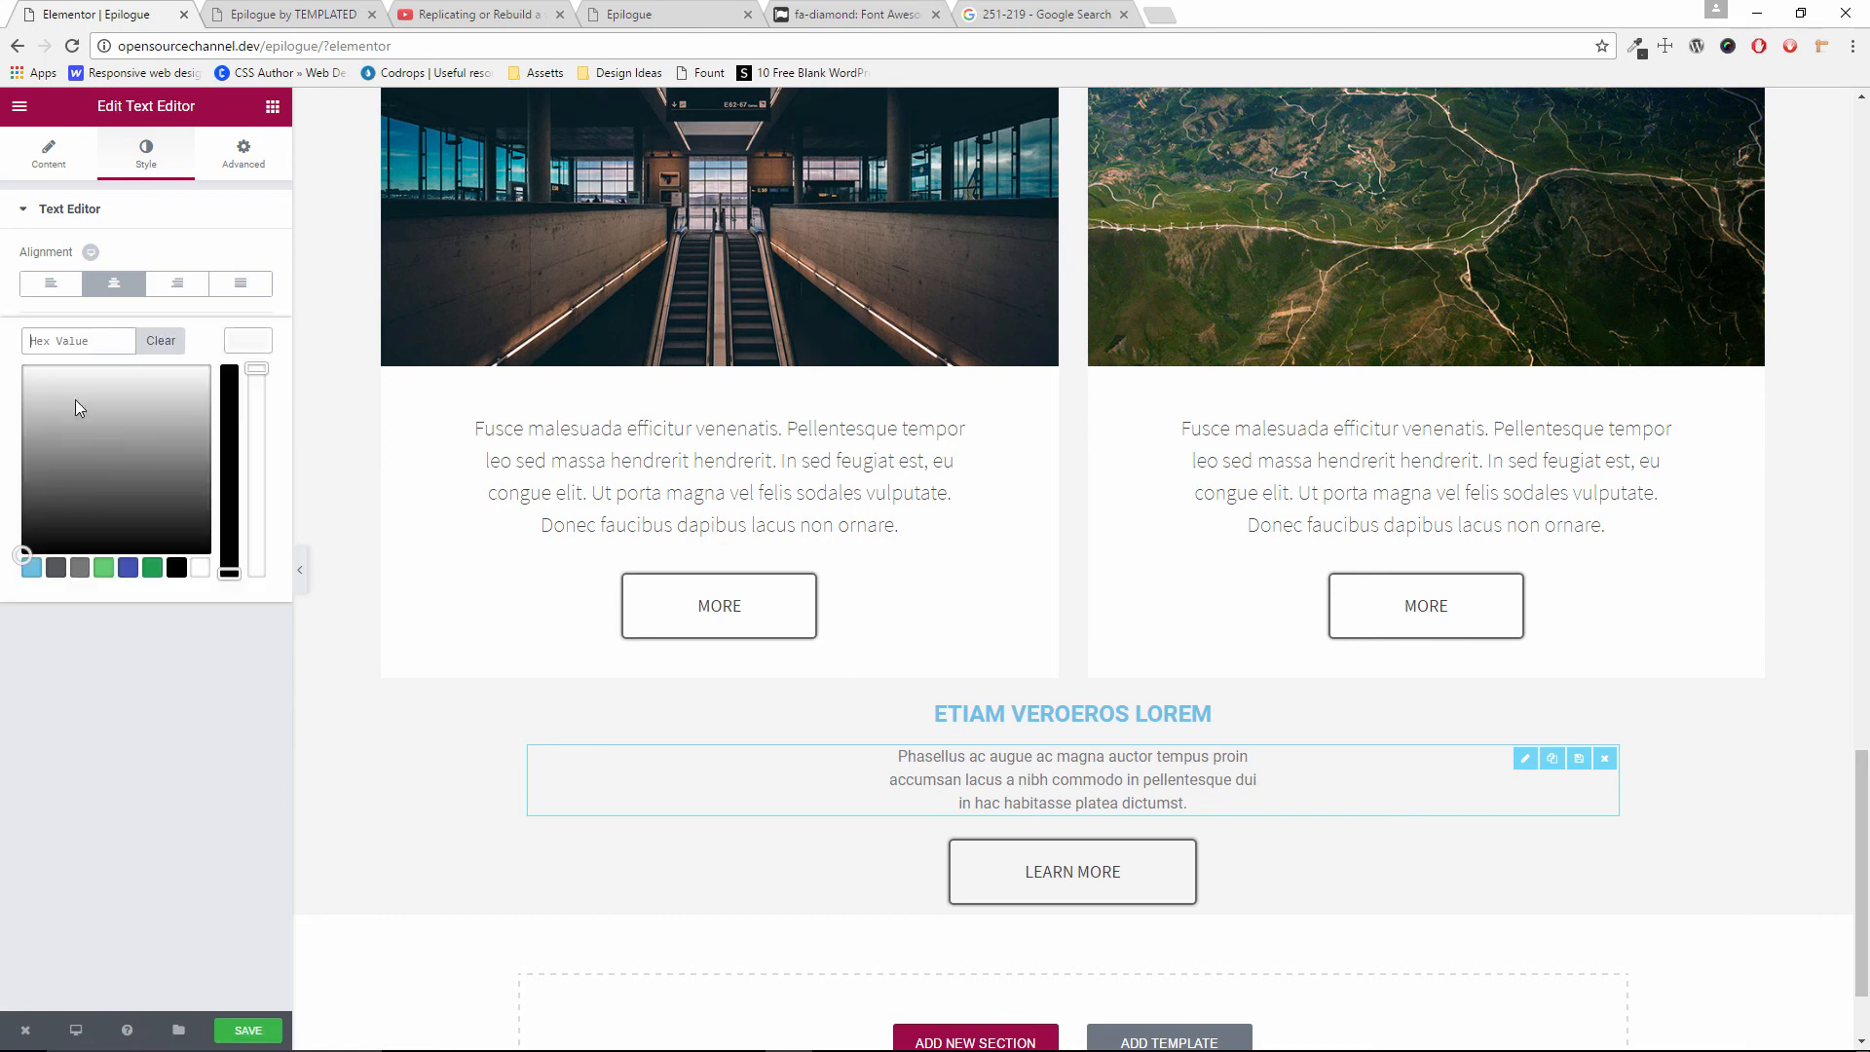
left_click(105, 342)
type("#444444")
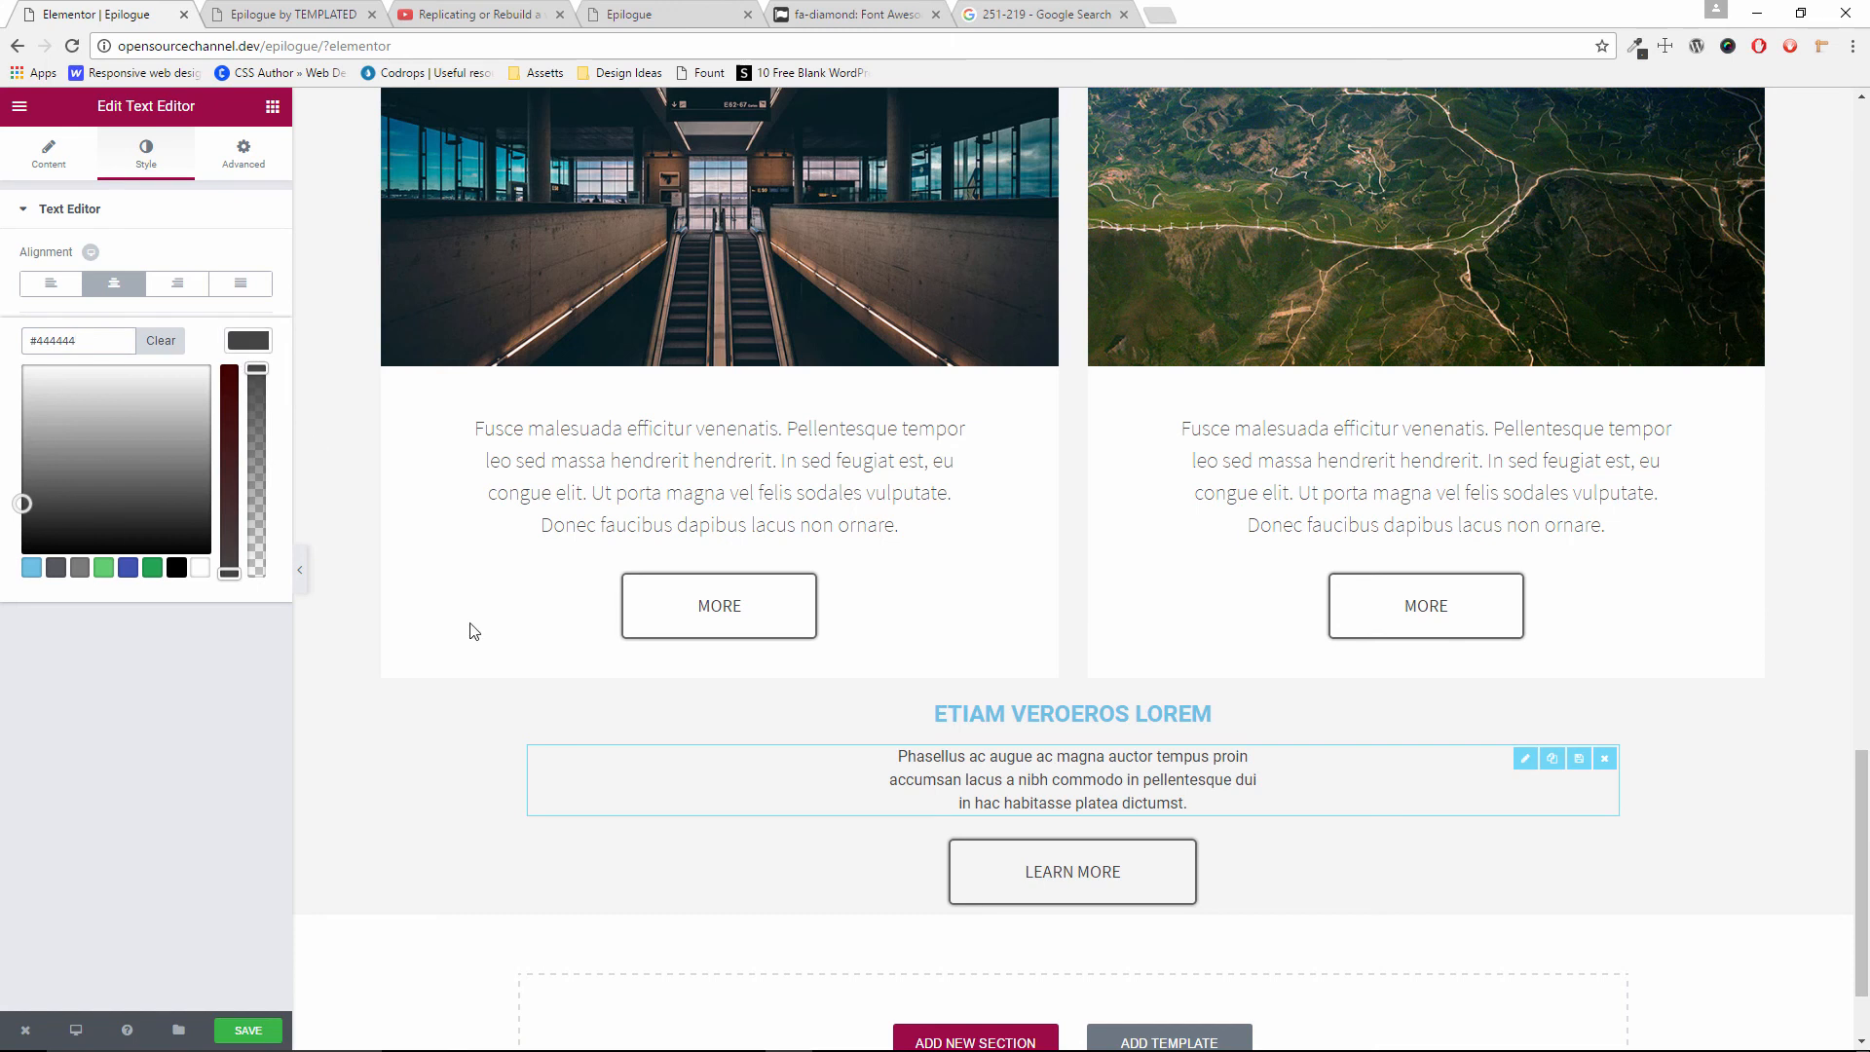
Check the reference page's heading and paragraph fonts, and set the Phasellus text block to 22 px Source Sans Pro
left_click(259, 10)
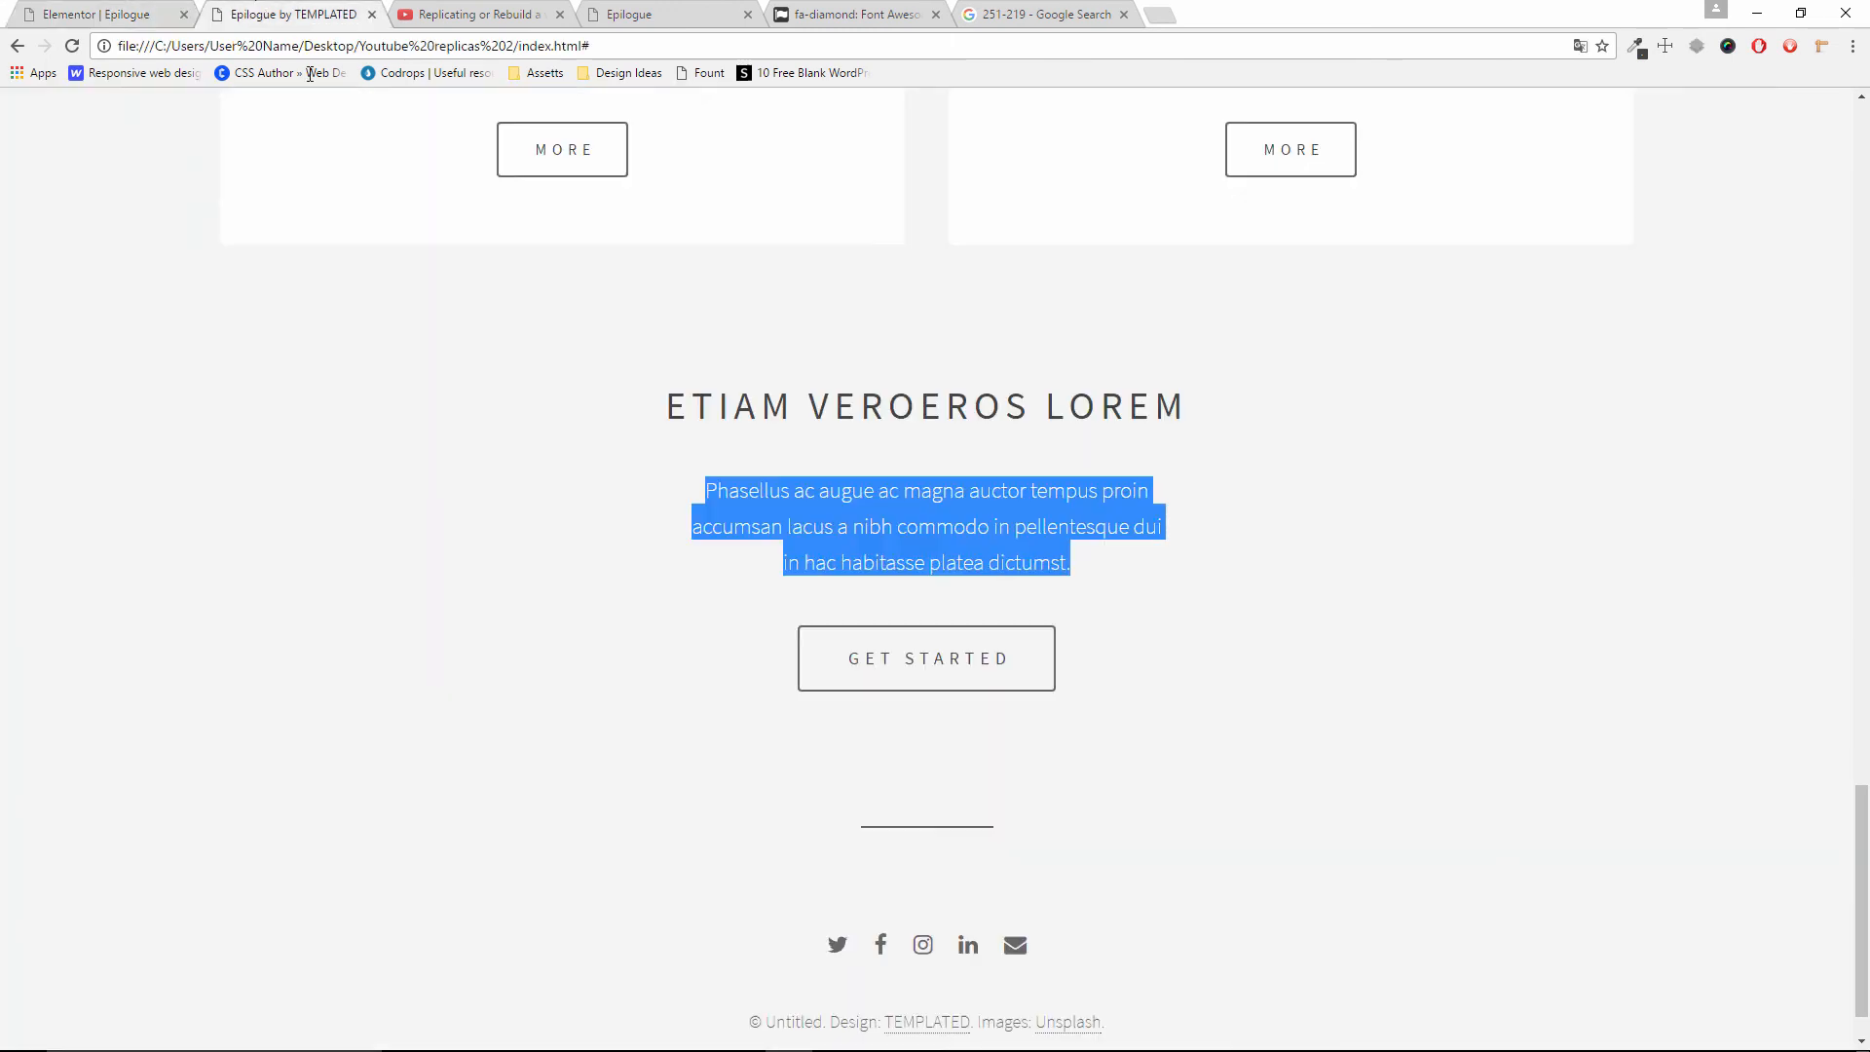
left_click(886, 391)
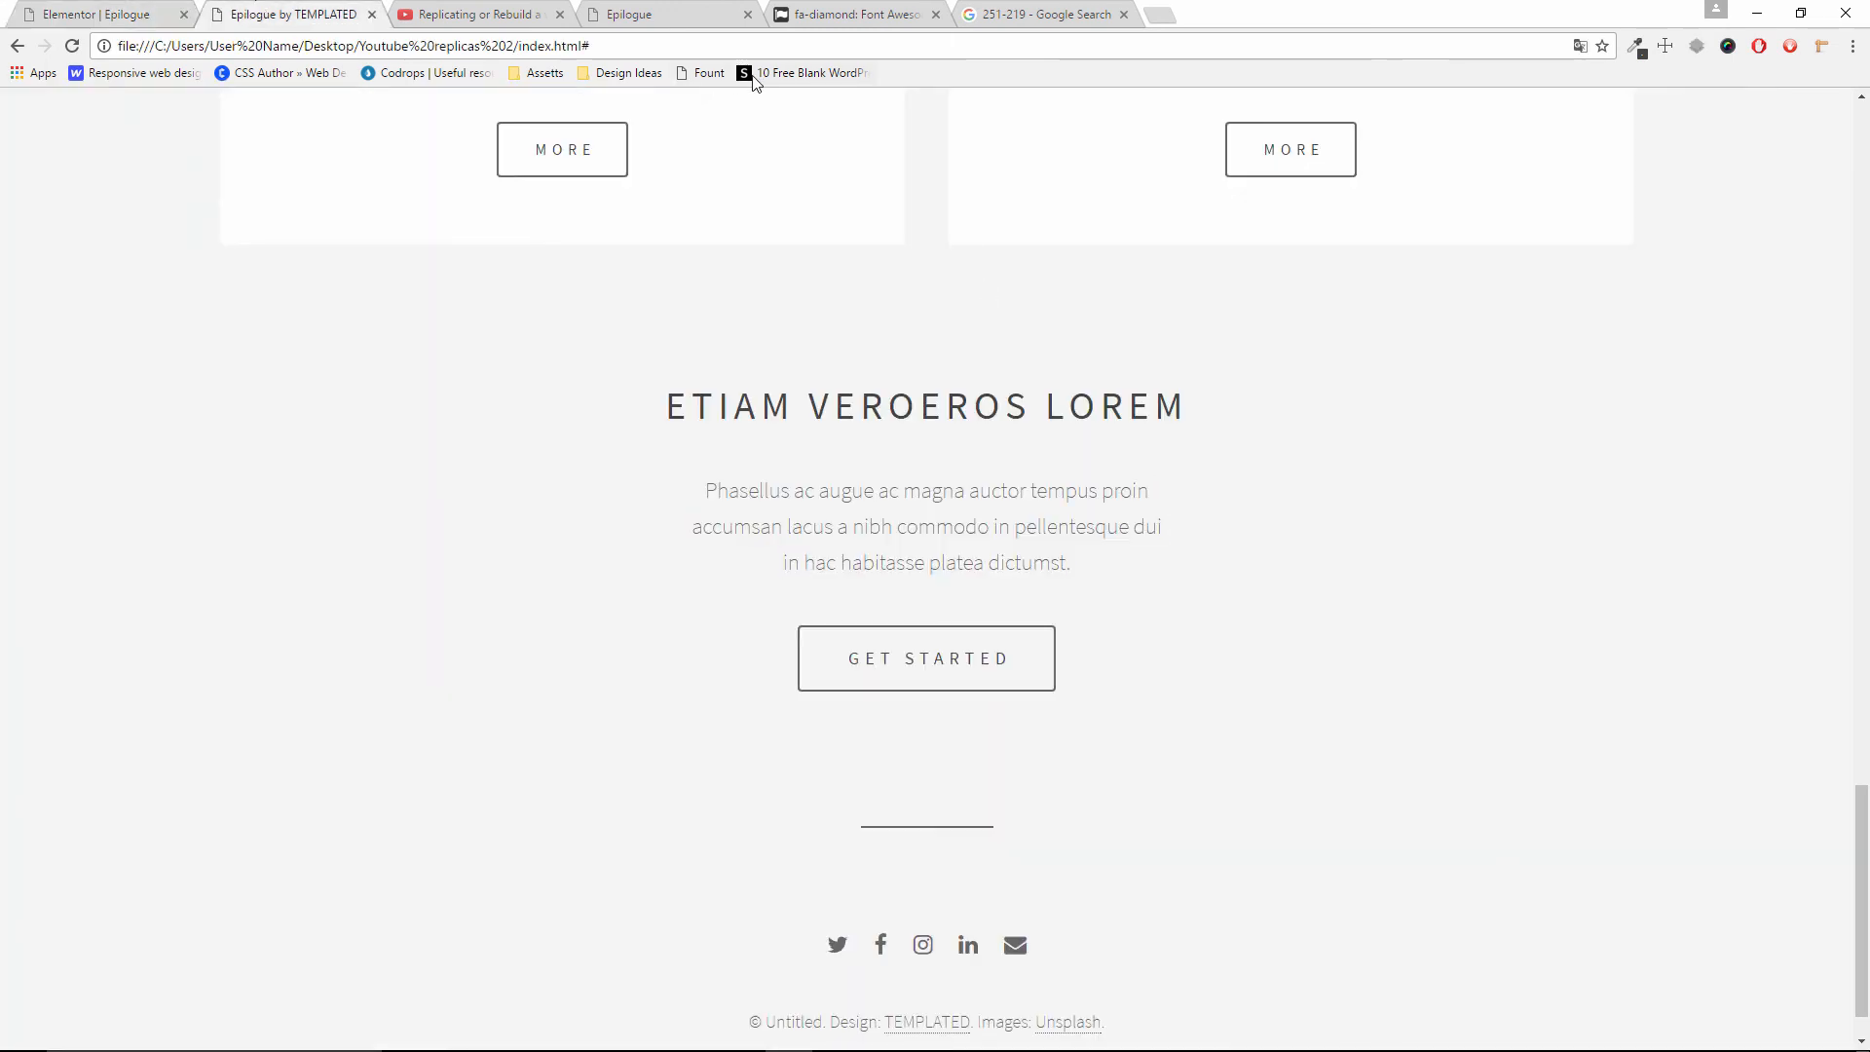
left_click(855, 395)
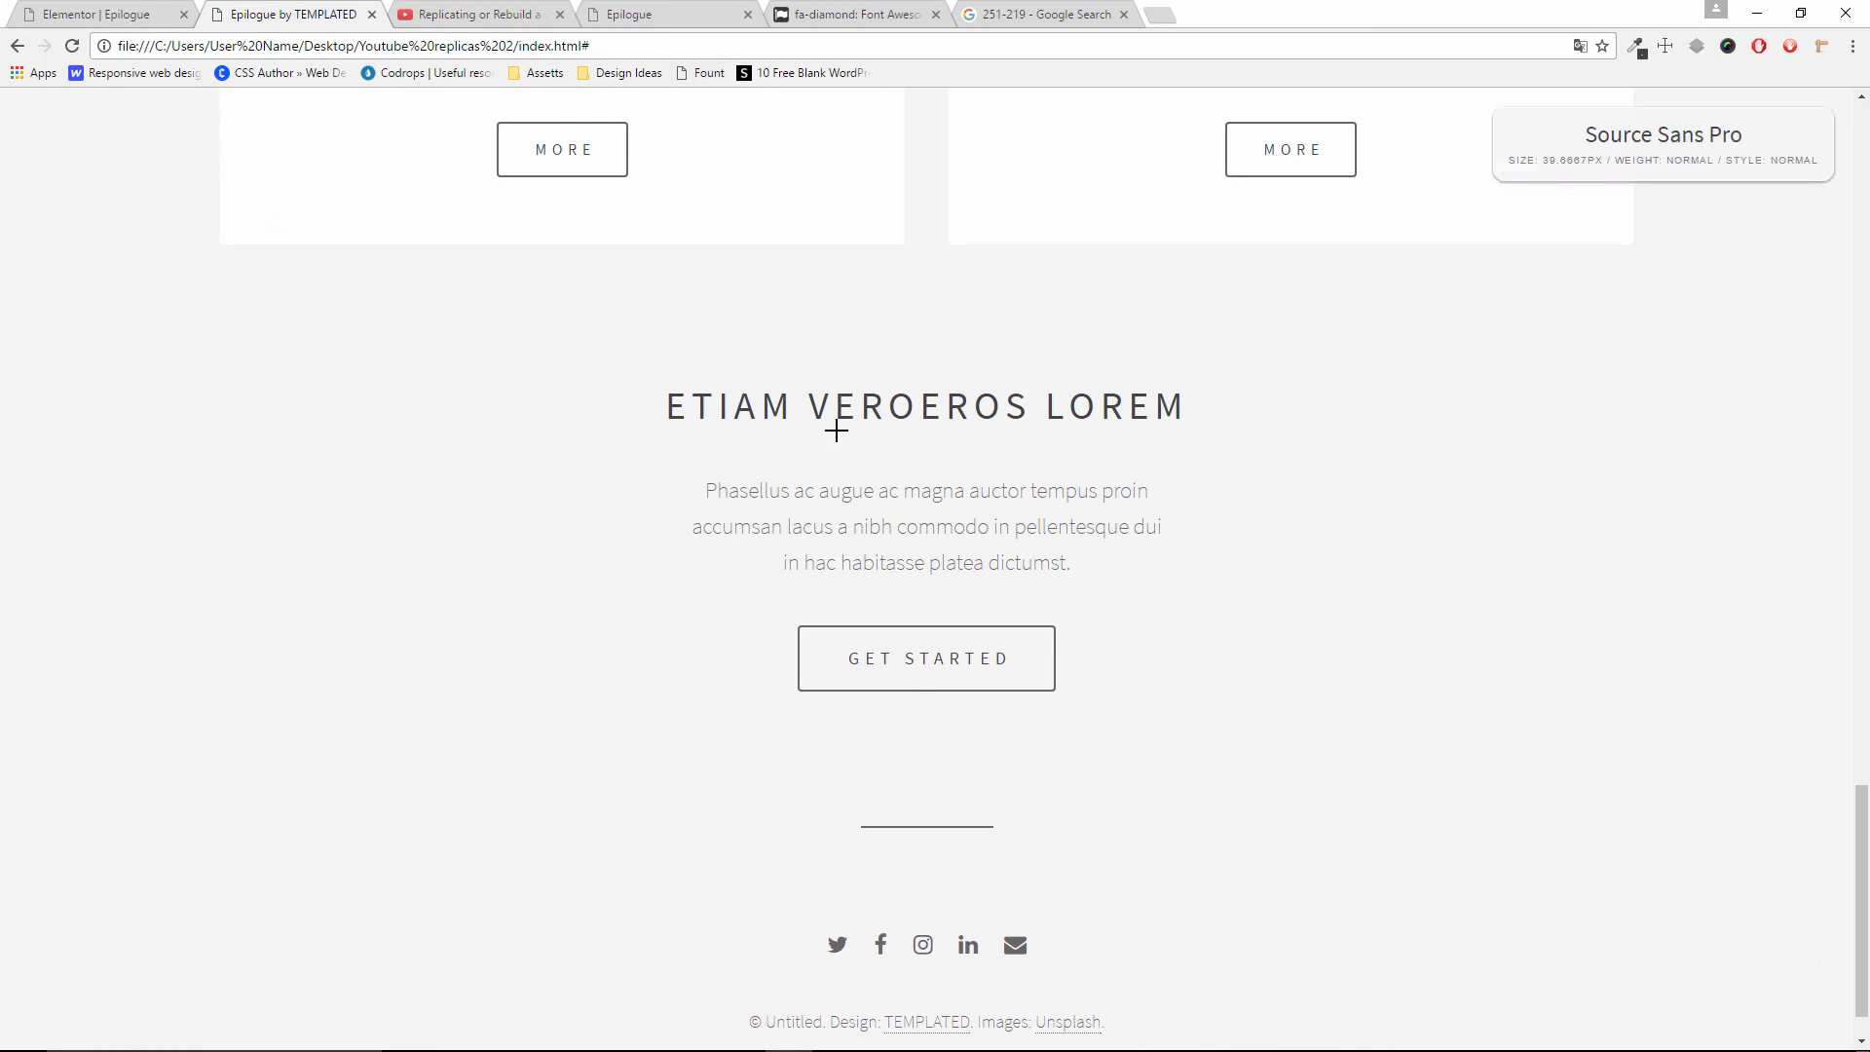
left_click(875, 504)
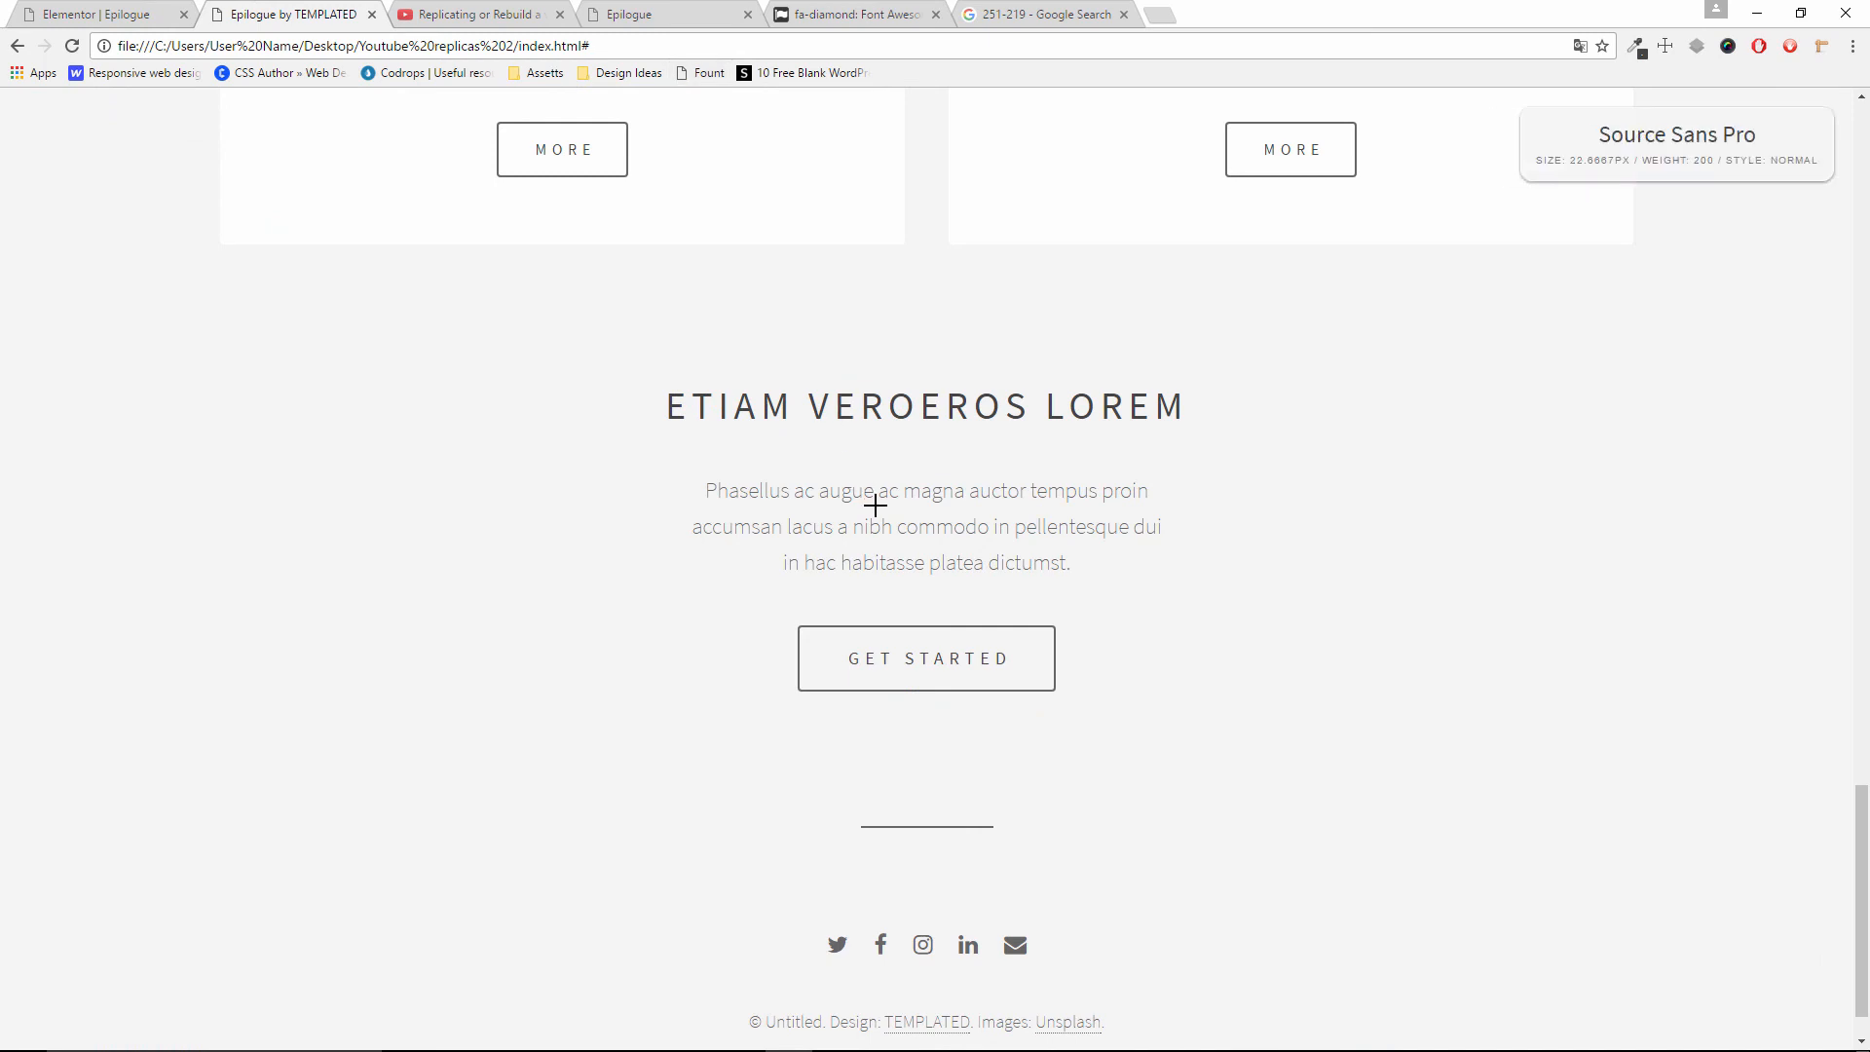
left_click(148, 14)
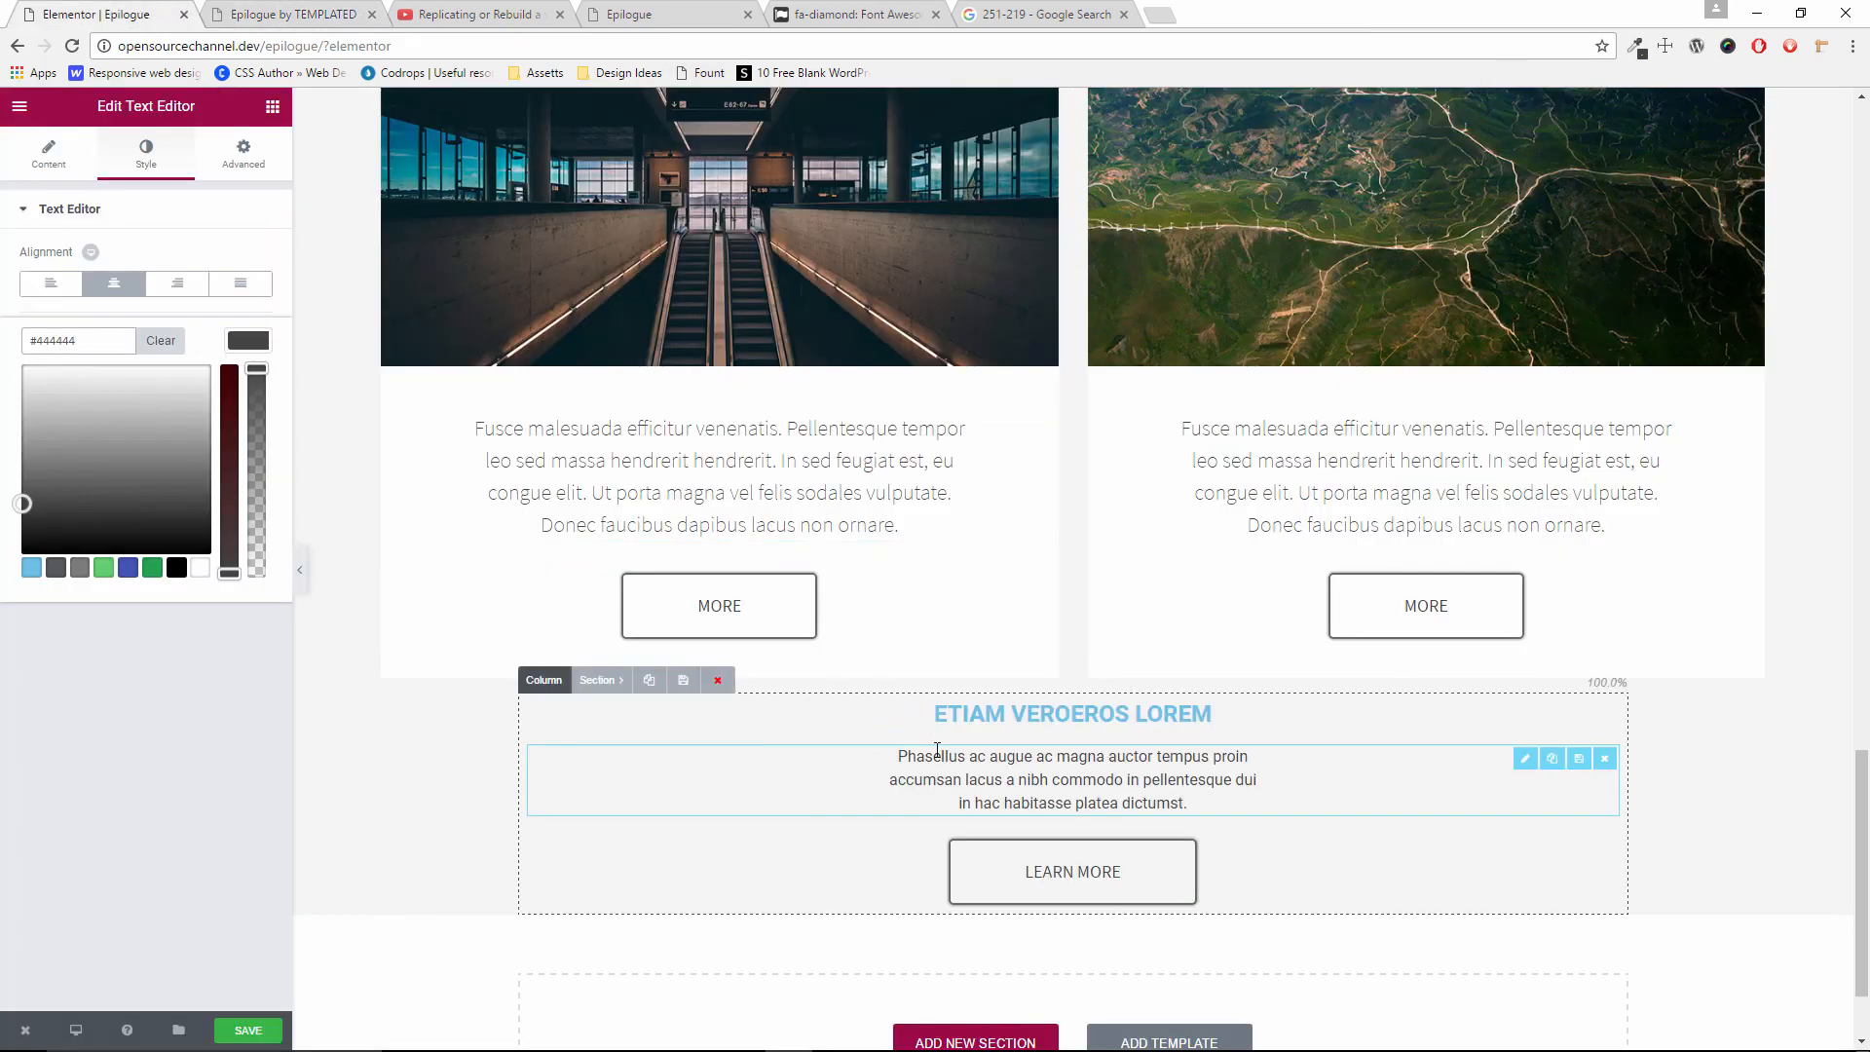
left_click(237, 343)
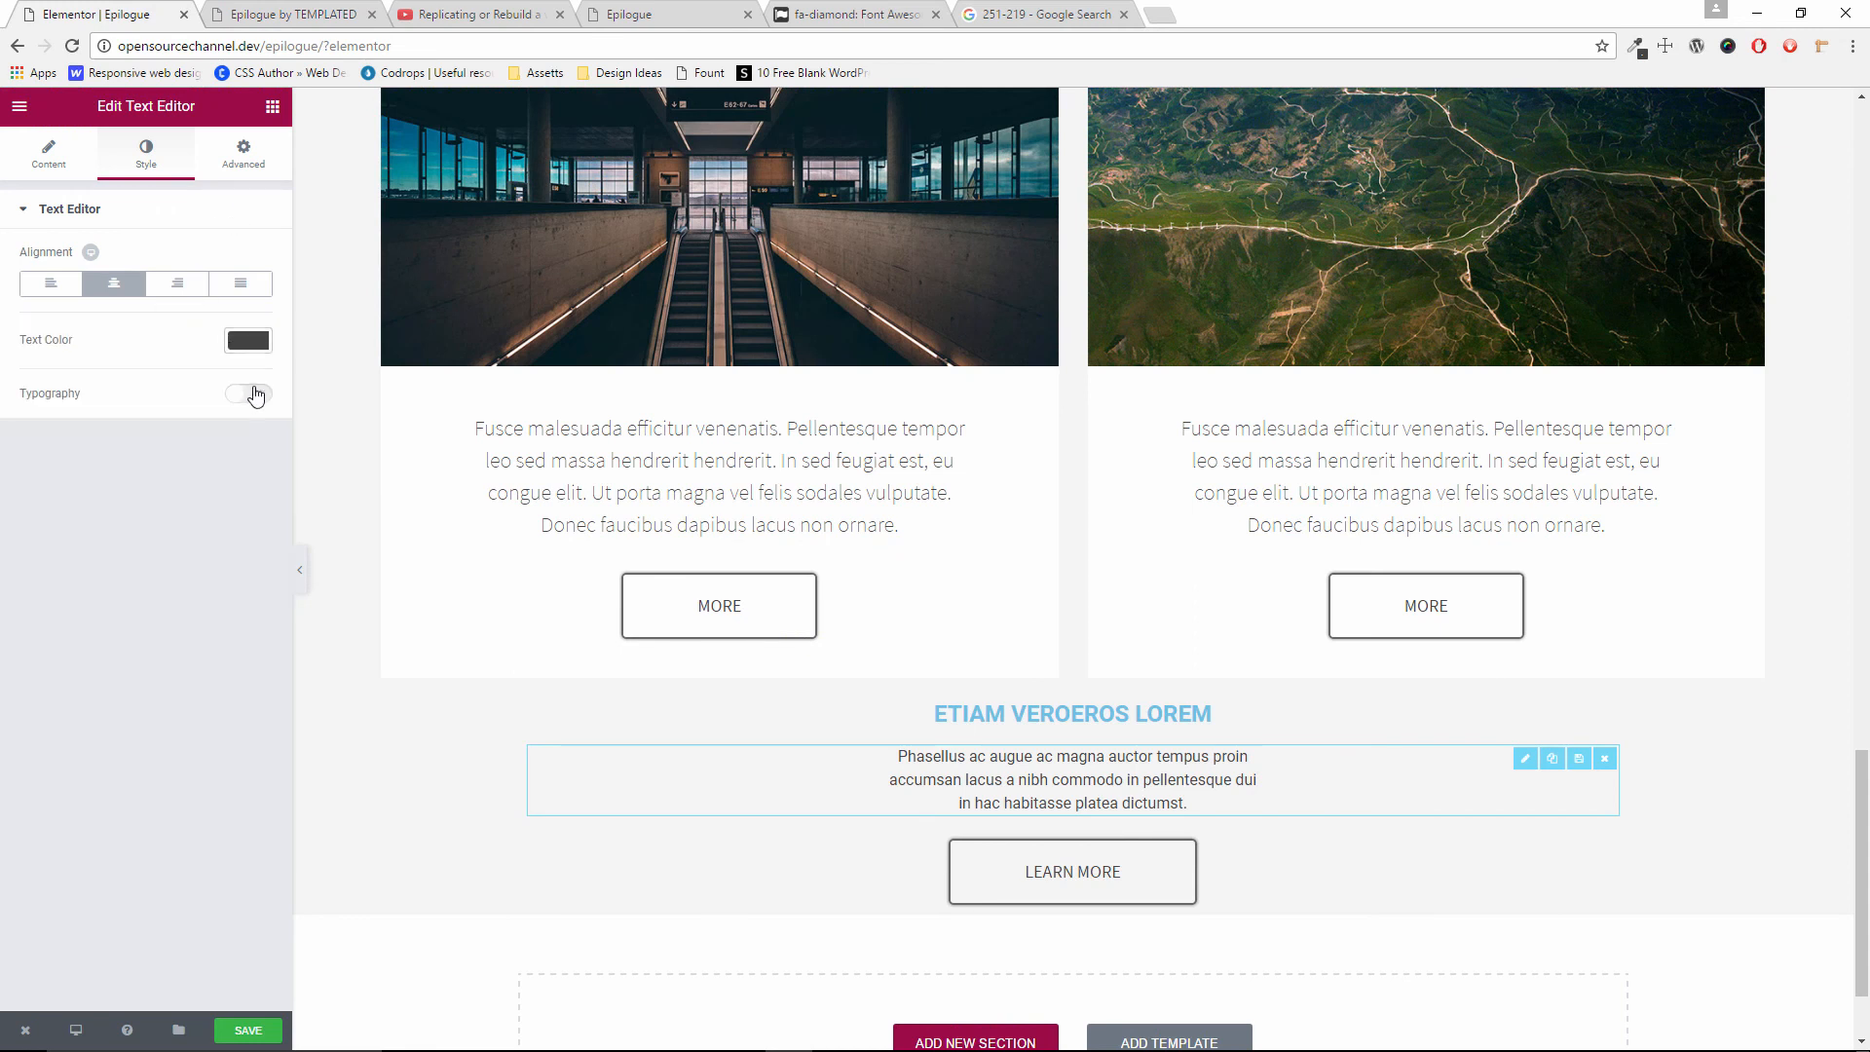
left_click(250, 391)
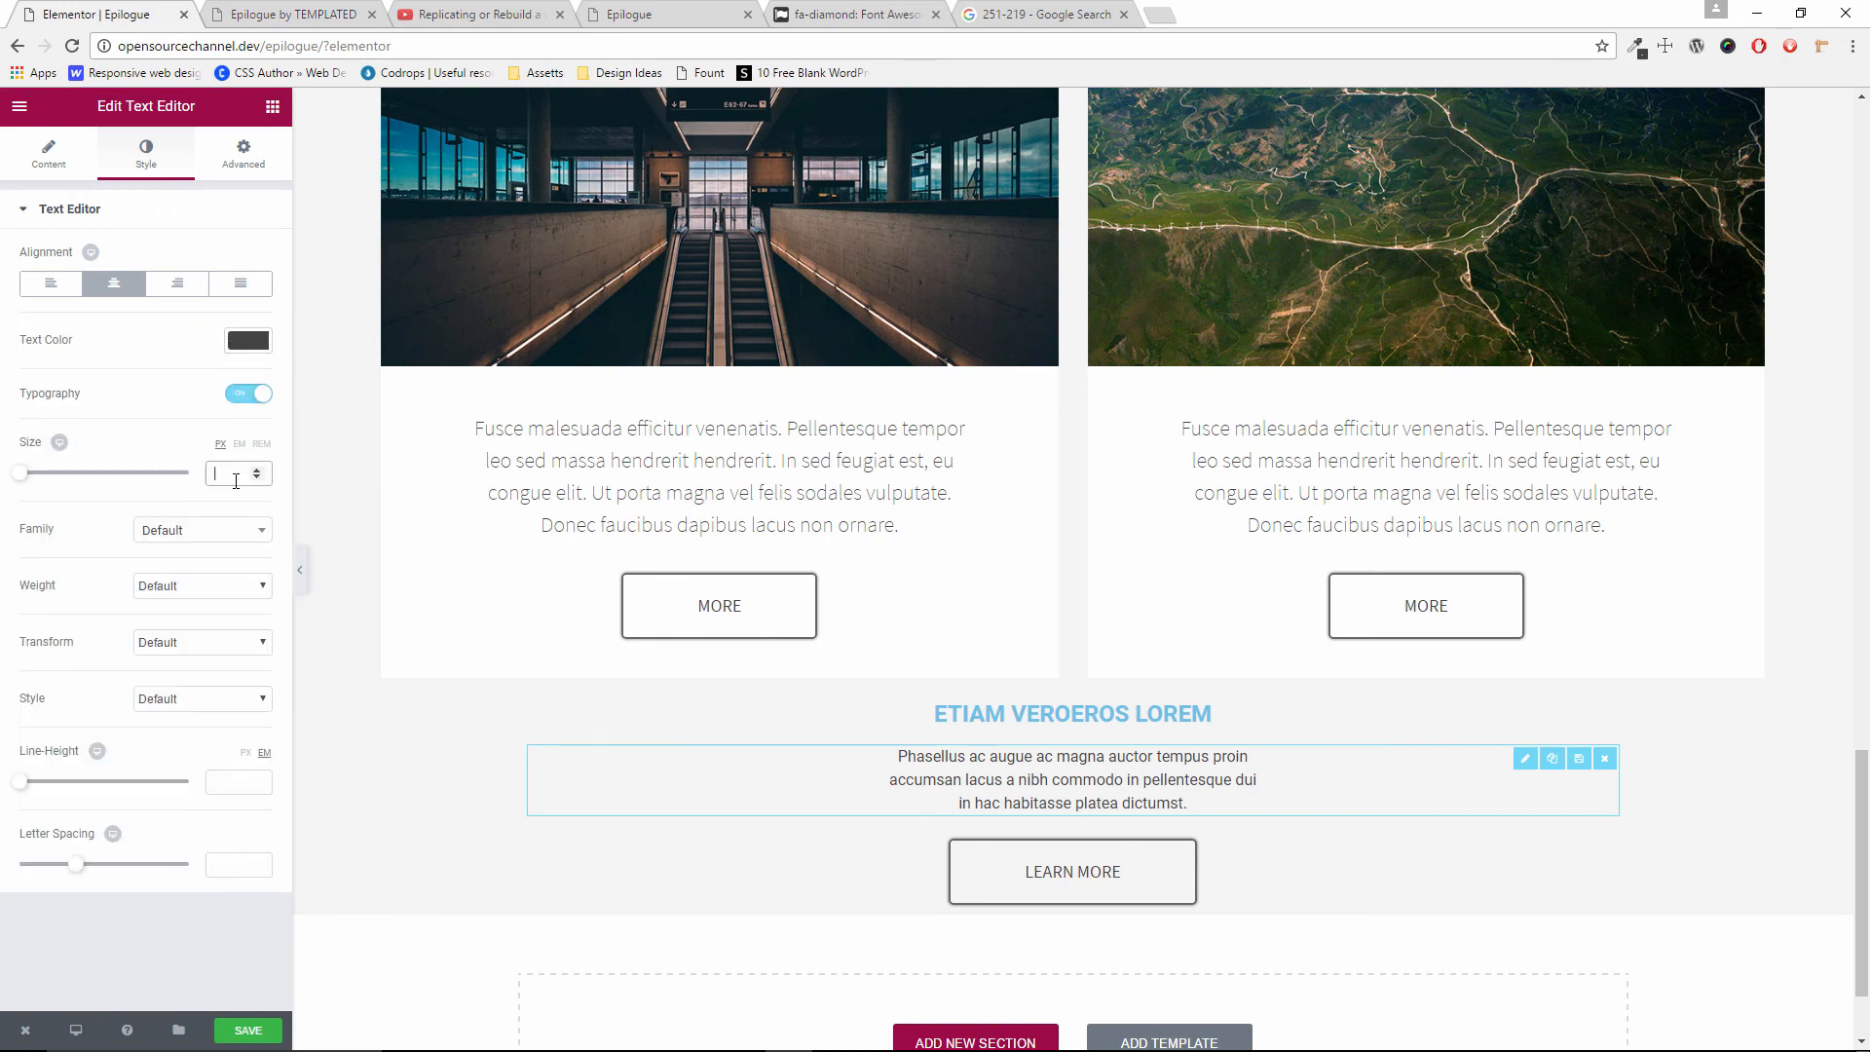
left_click(236, 473)
type("22")
left_click(214, 530)
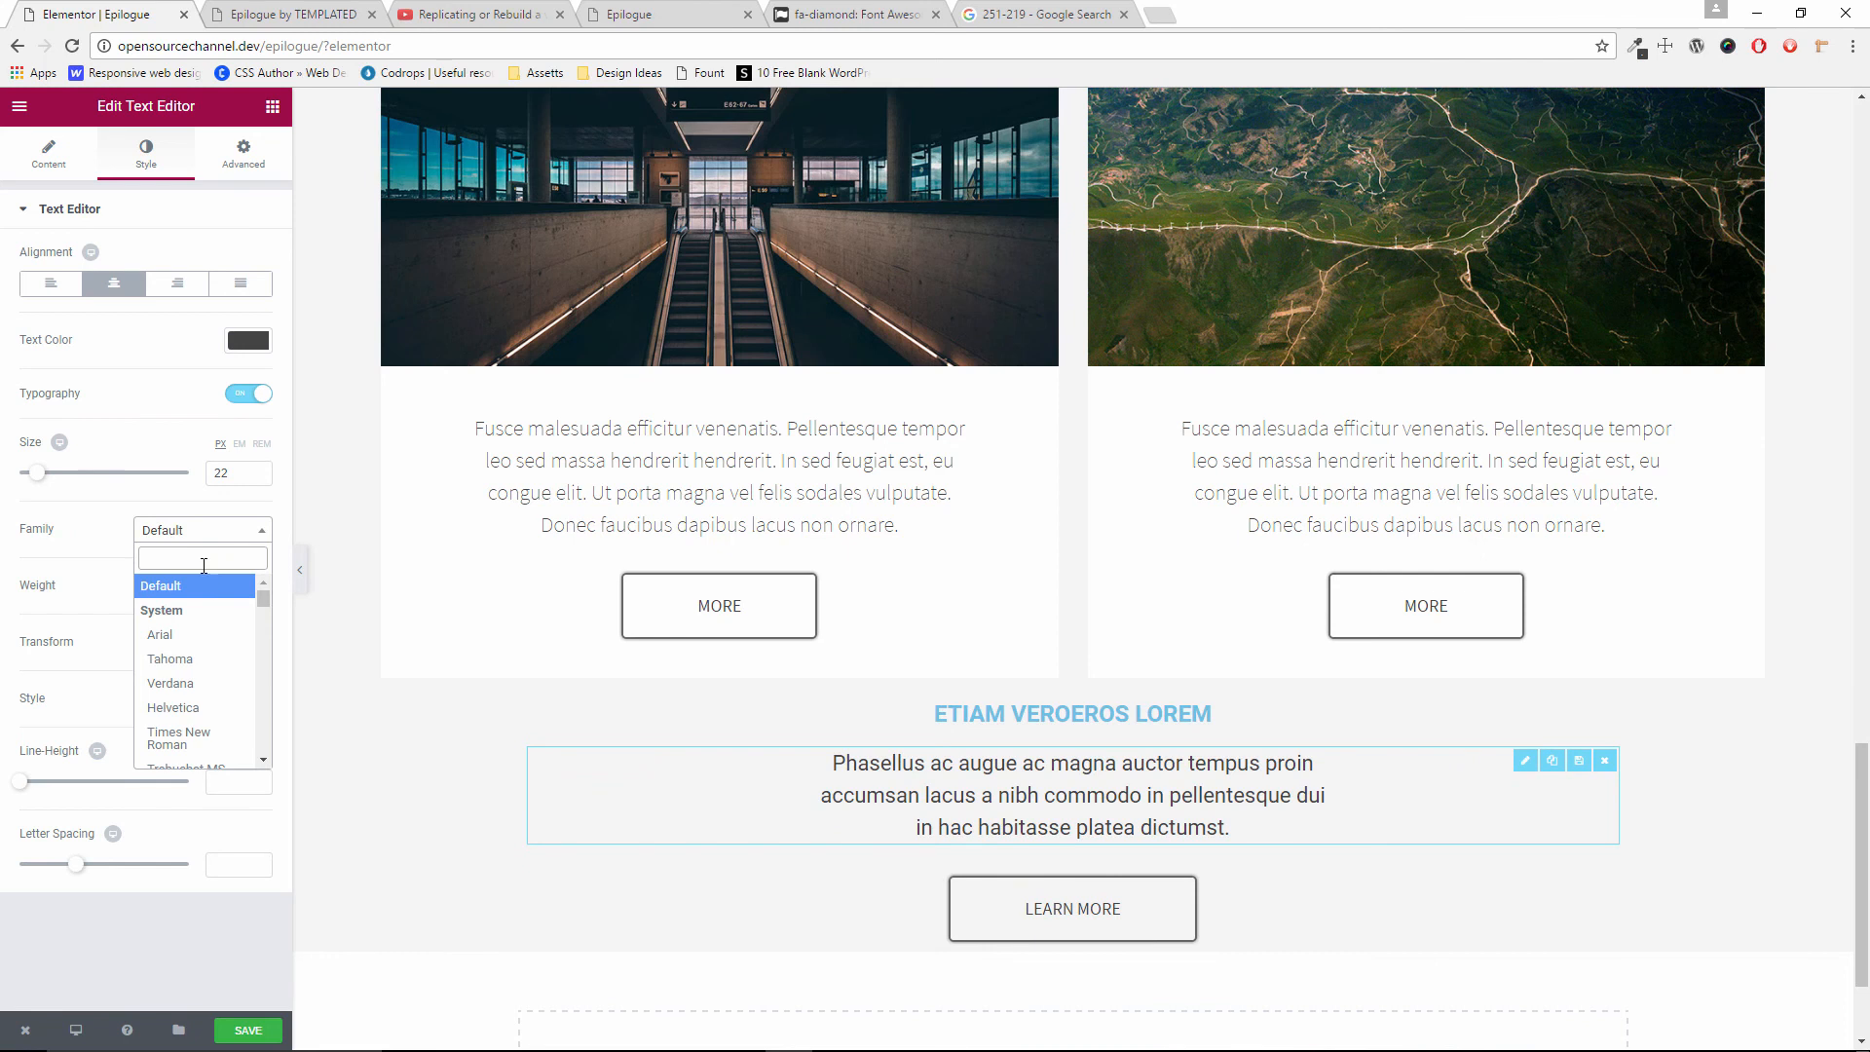
type("sou")
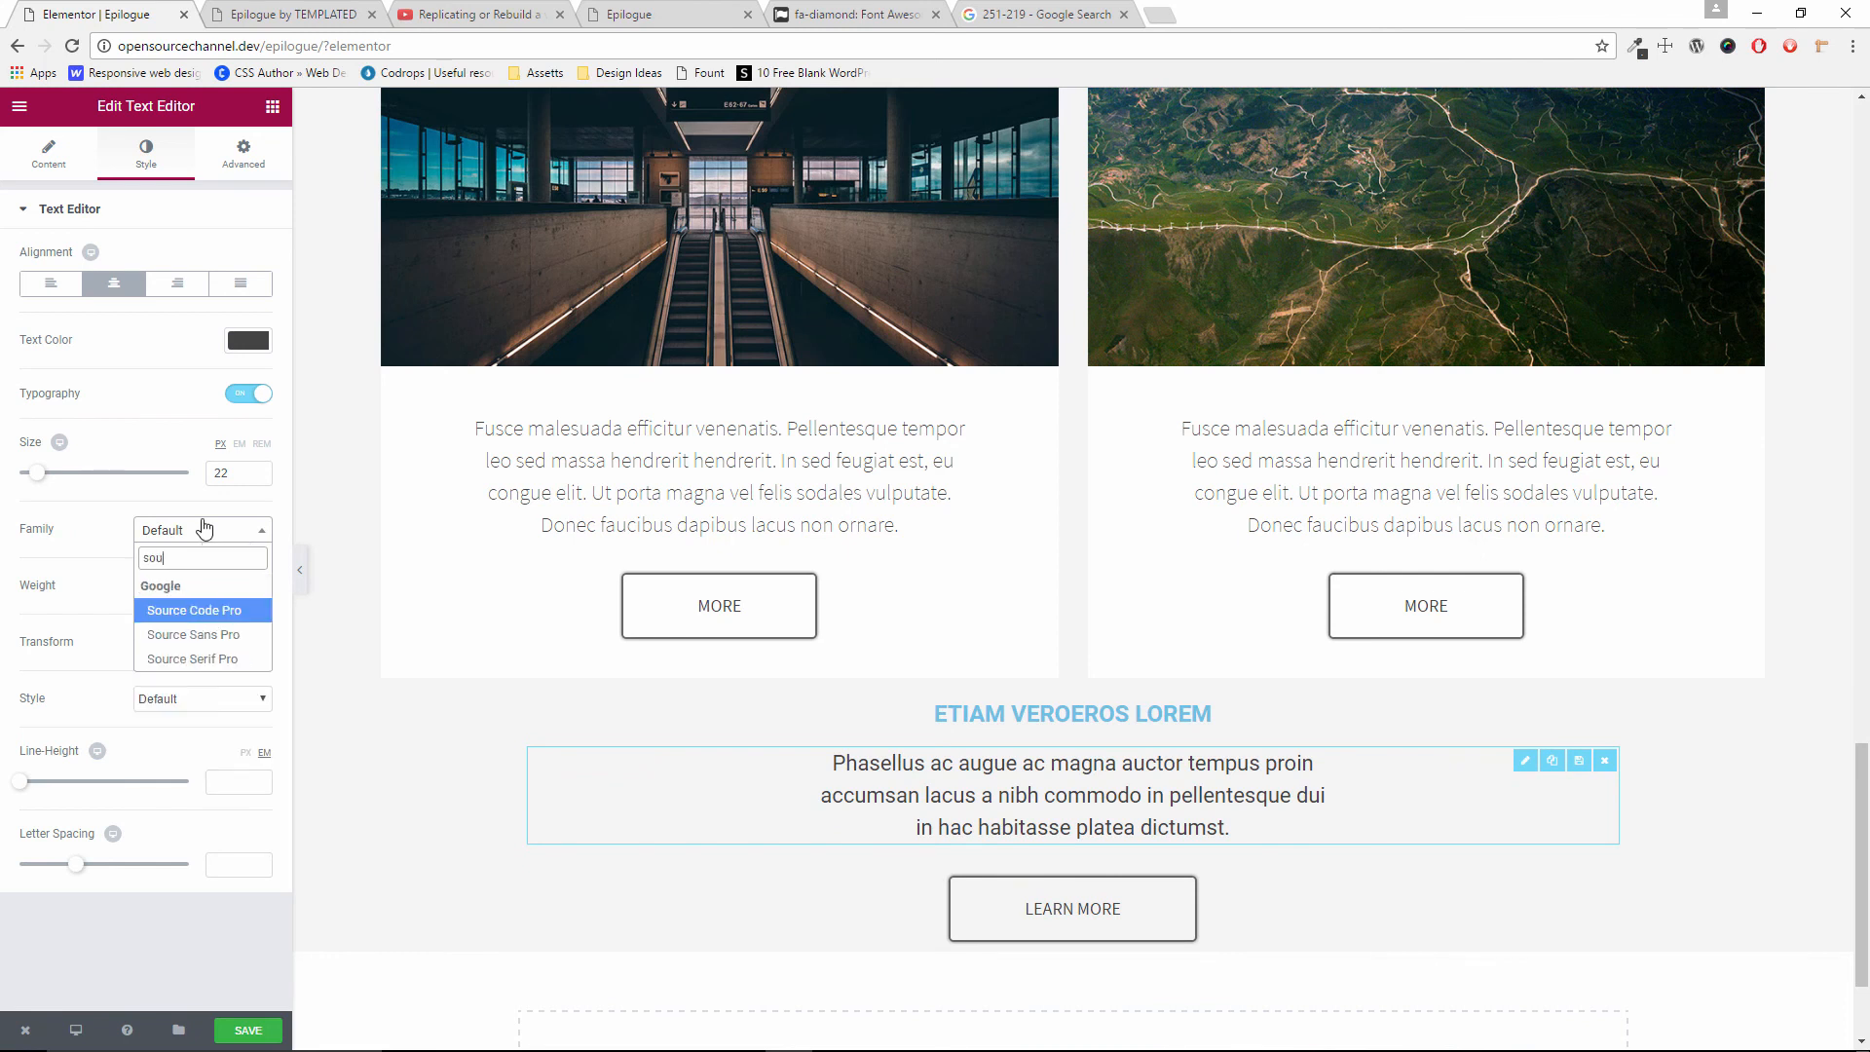
left_click(207, 631)
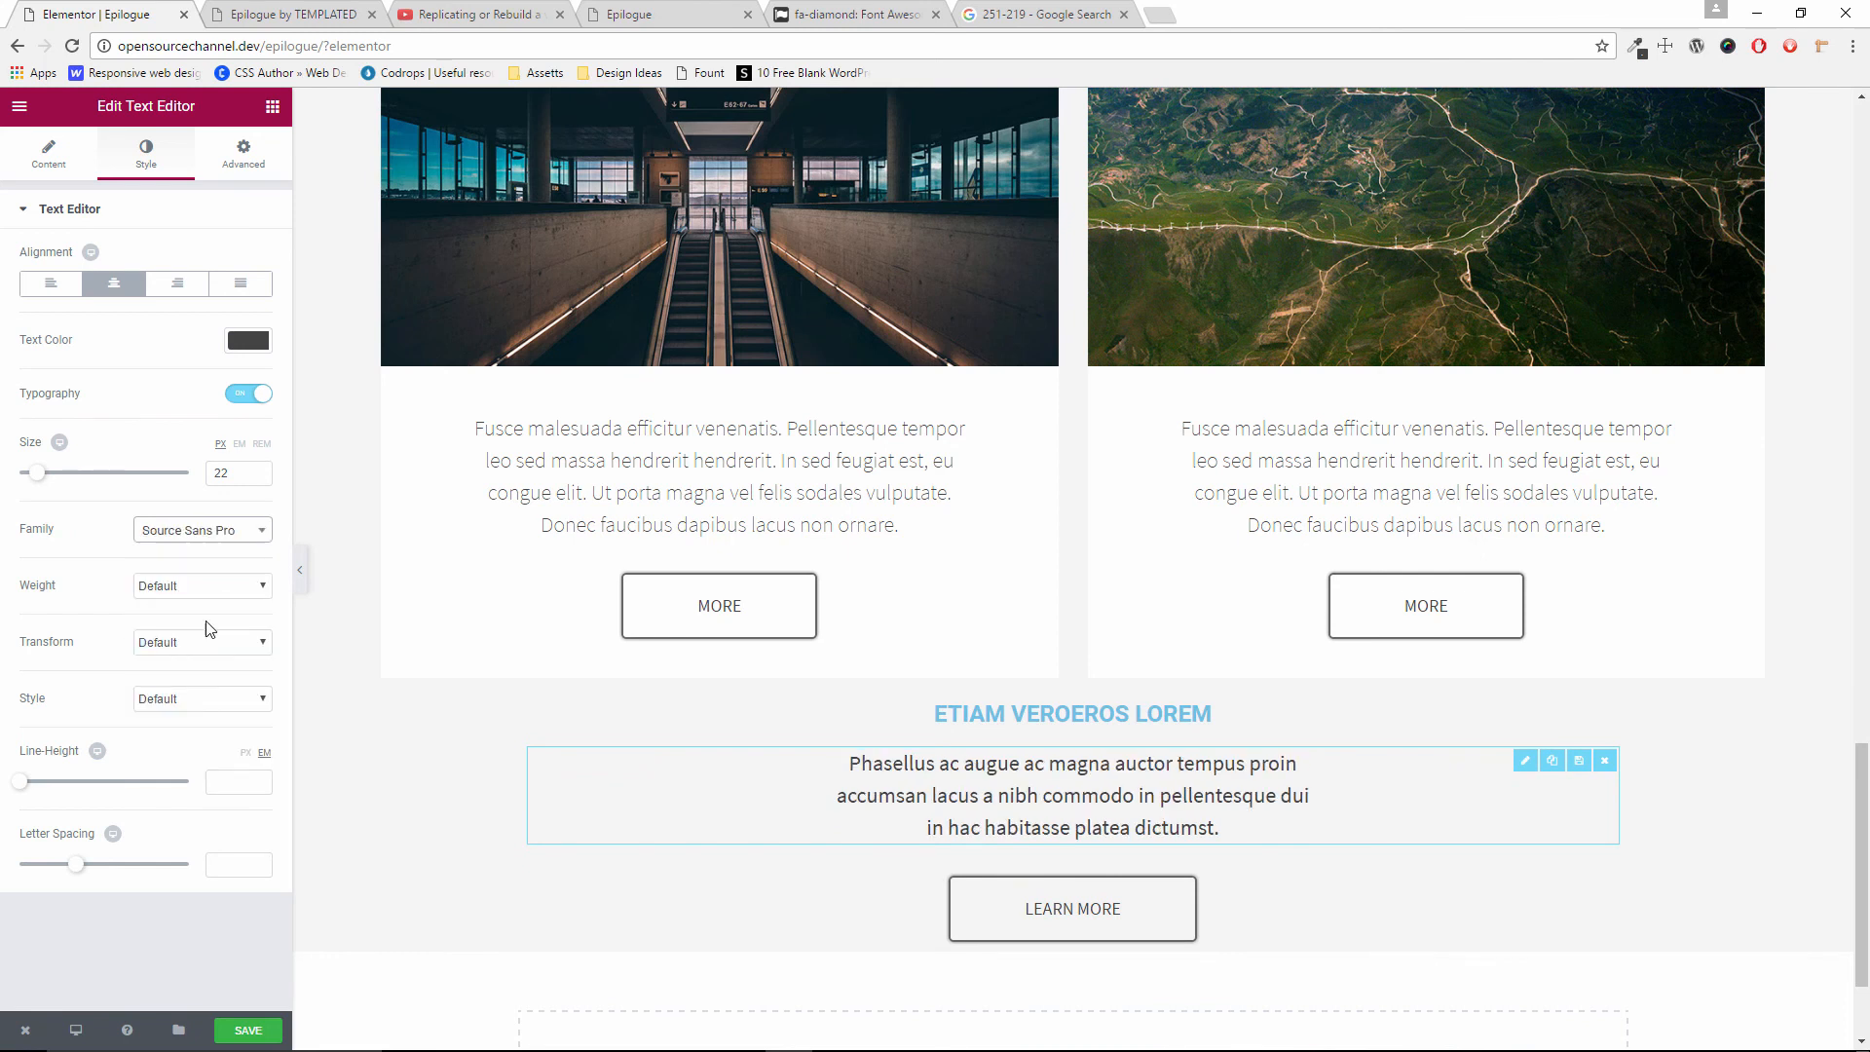
Set the Phasellus text block's font weight to 200 and its font style to Normal, matching the reference paragraph
left_click(220, 6)
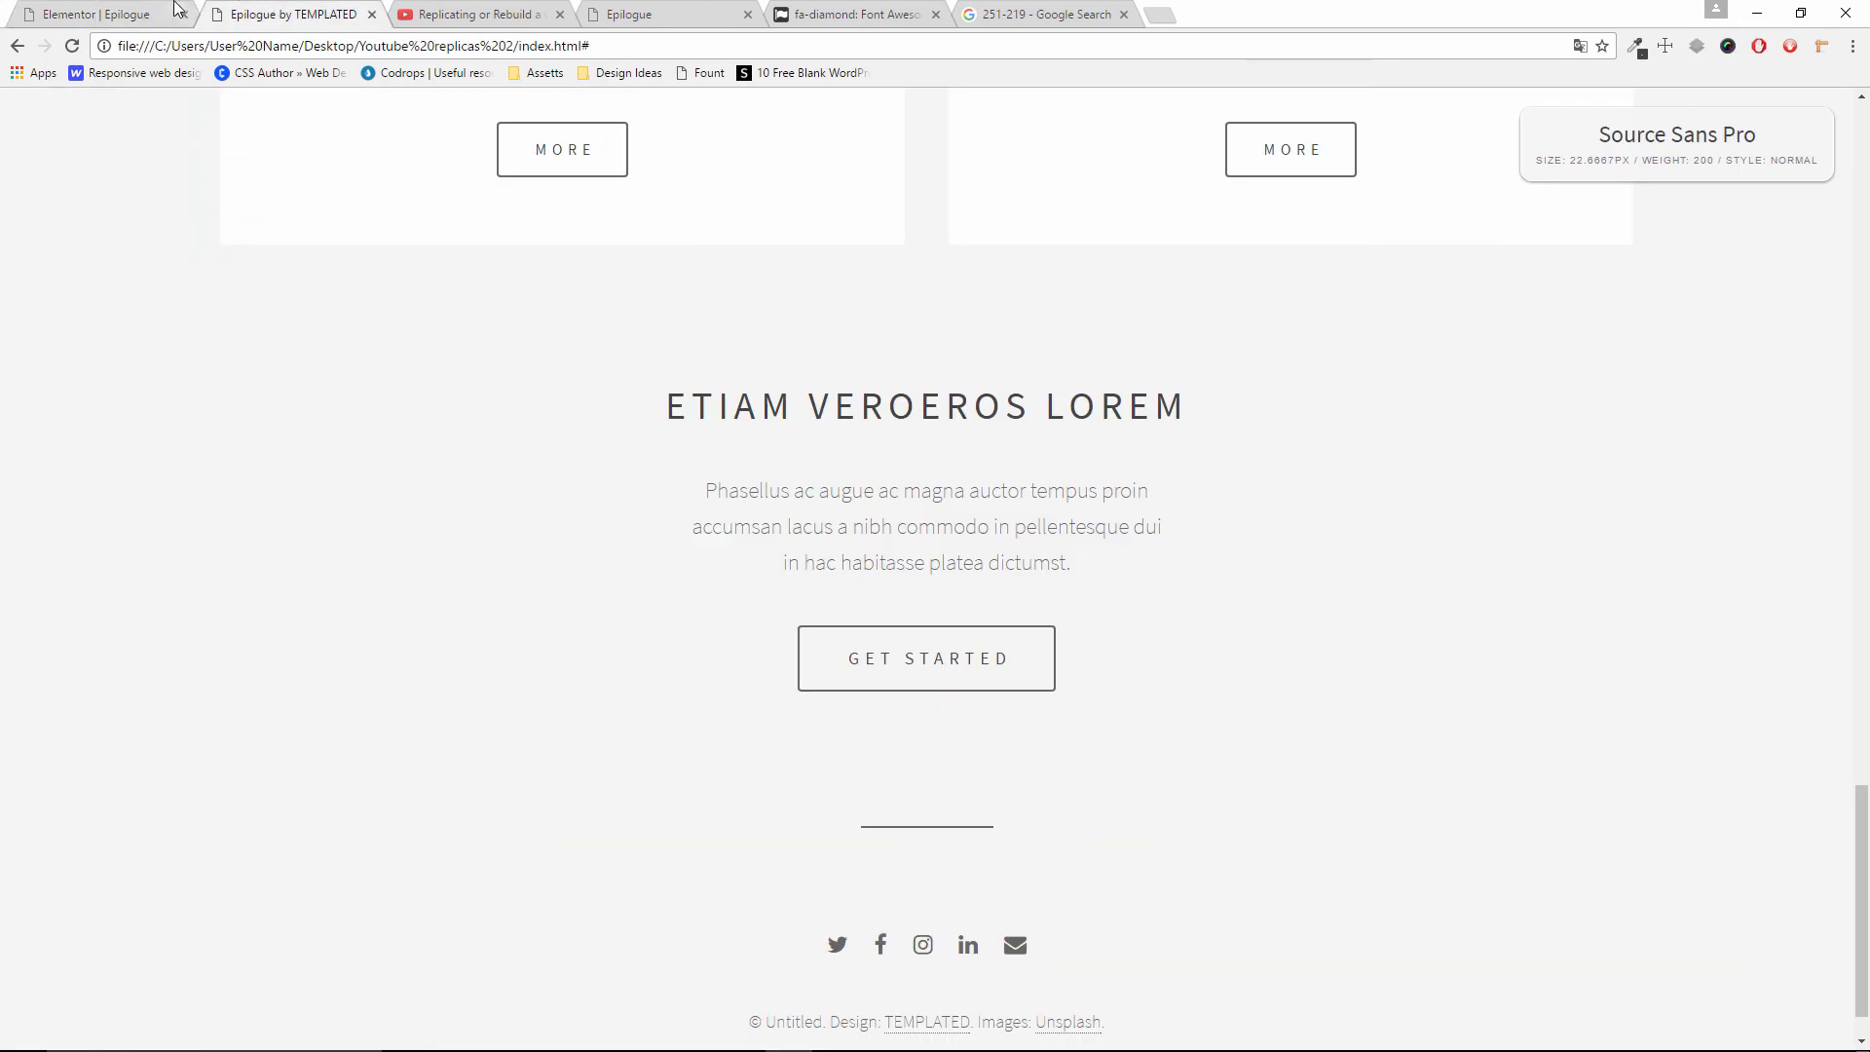
left_click(144, 8)
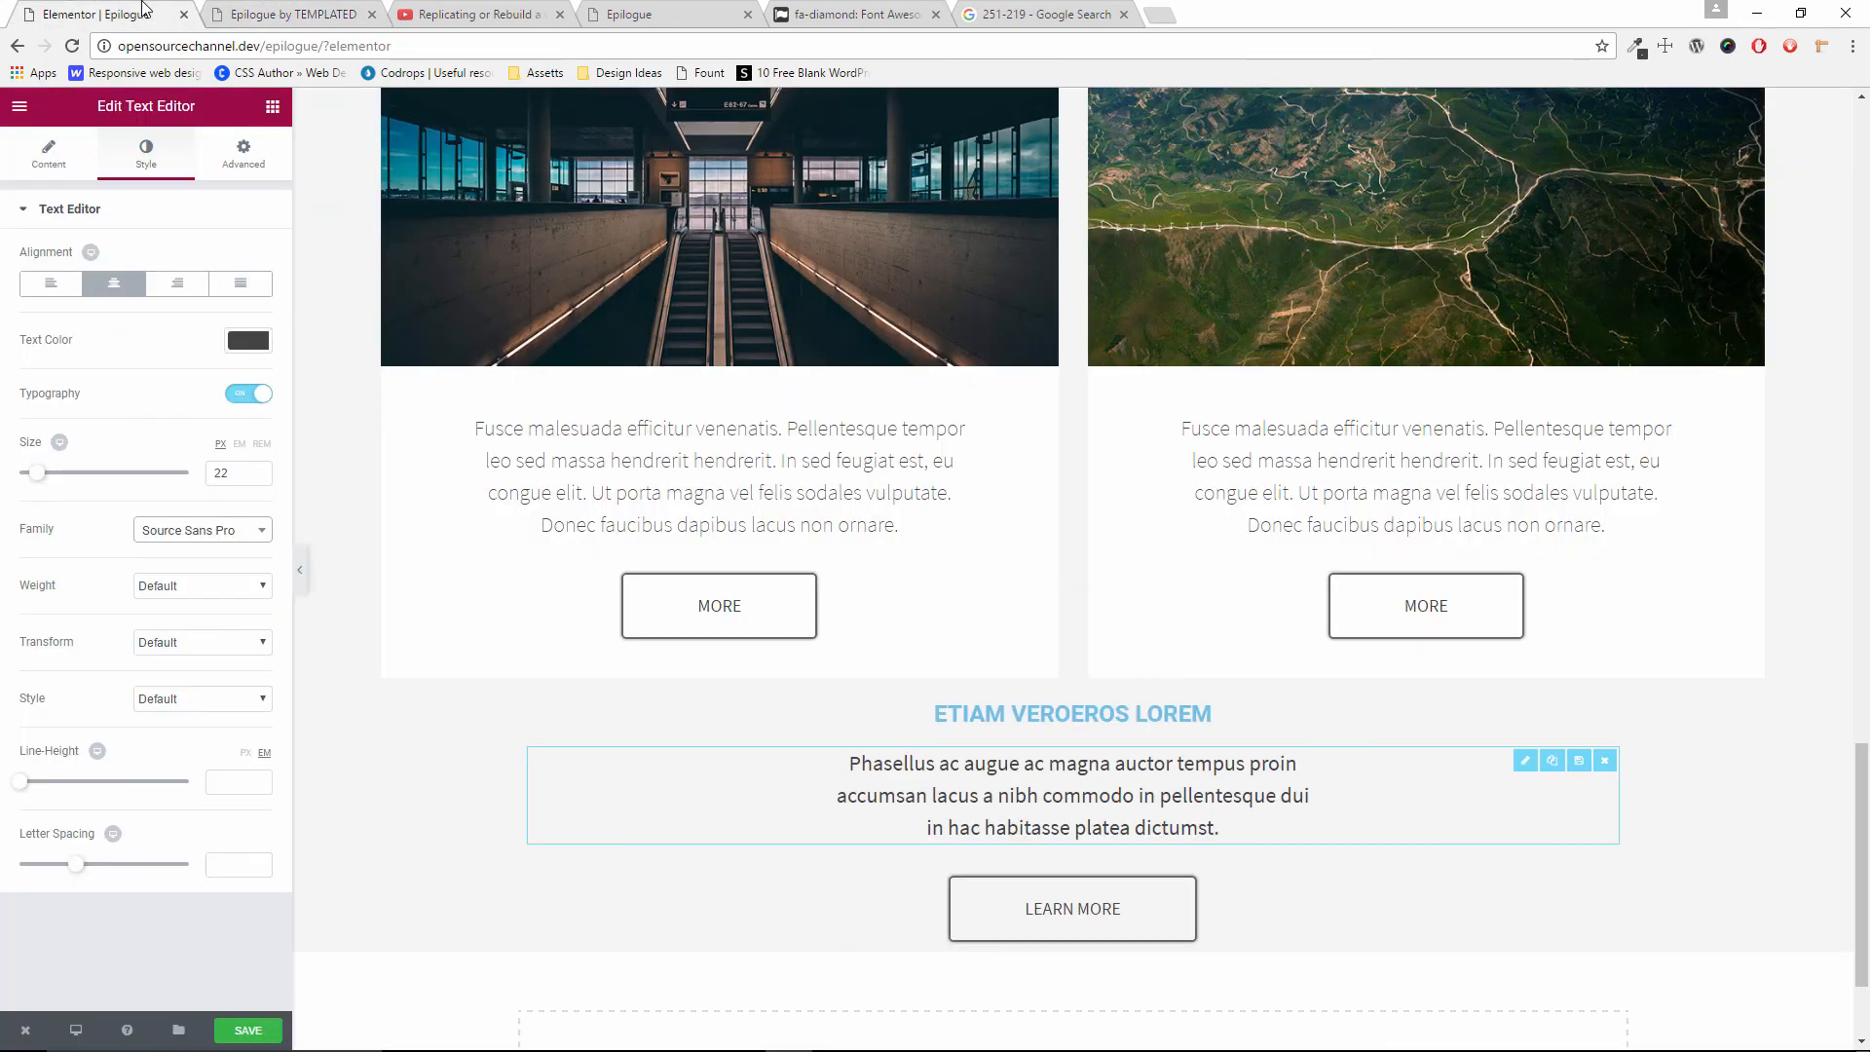
left_click(204, 585)
left_click(206, 631)
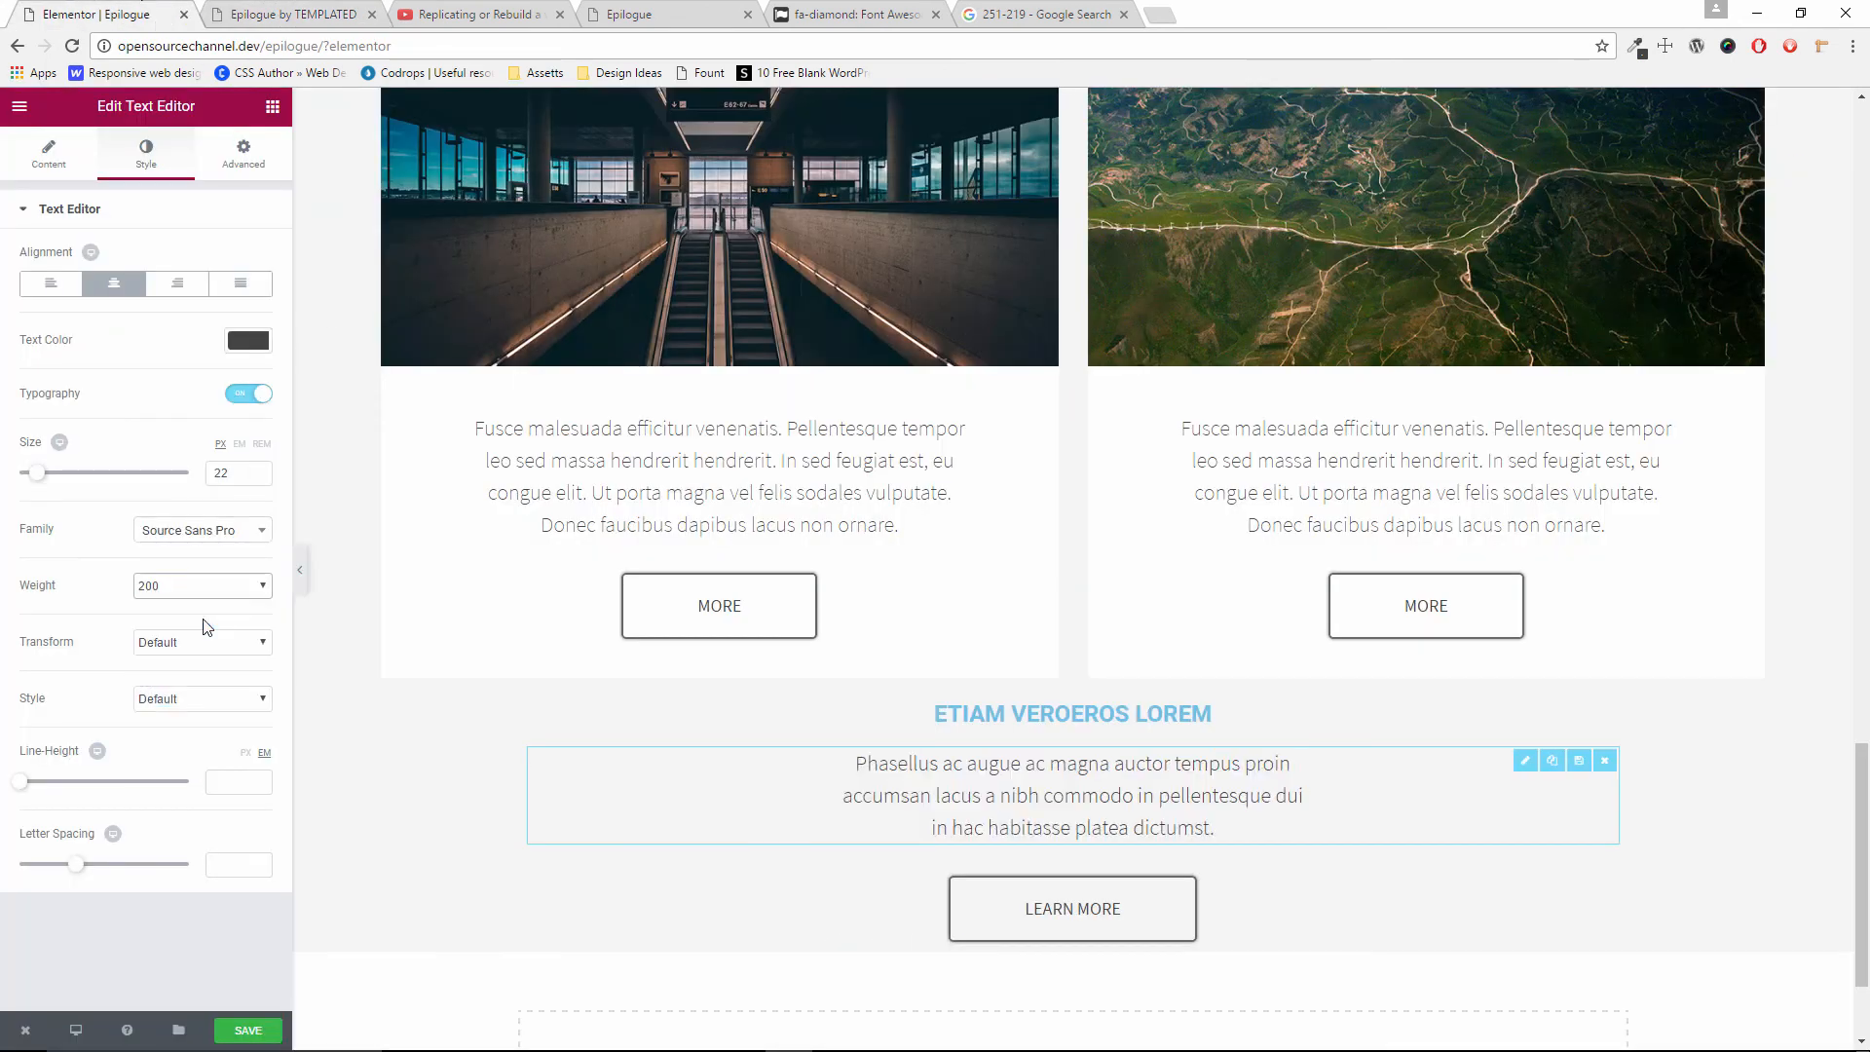
left_click(206, 699)
left_click(204, 730)
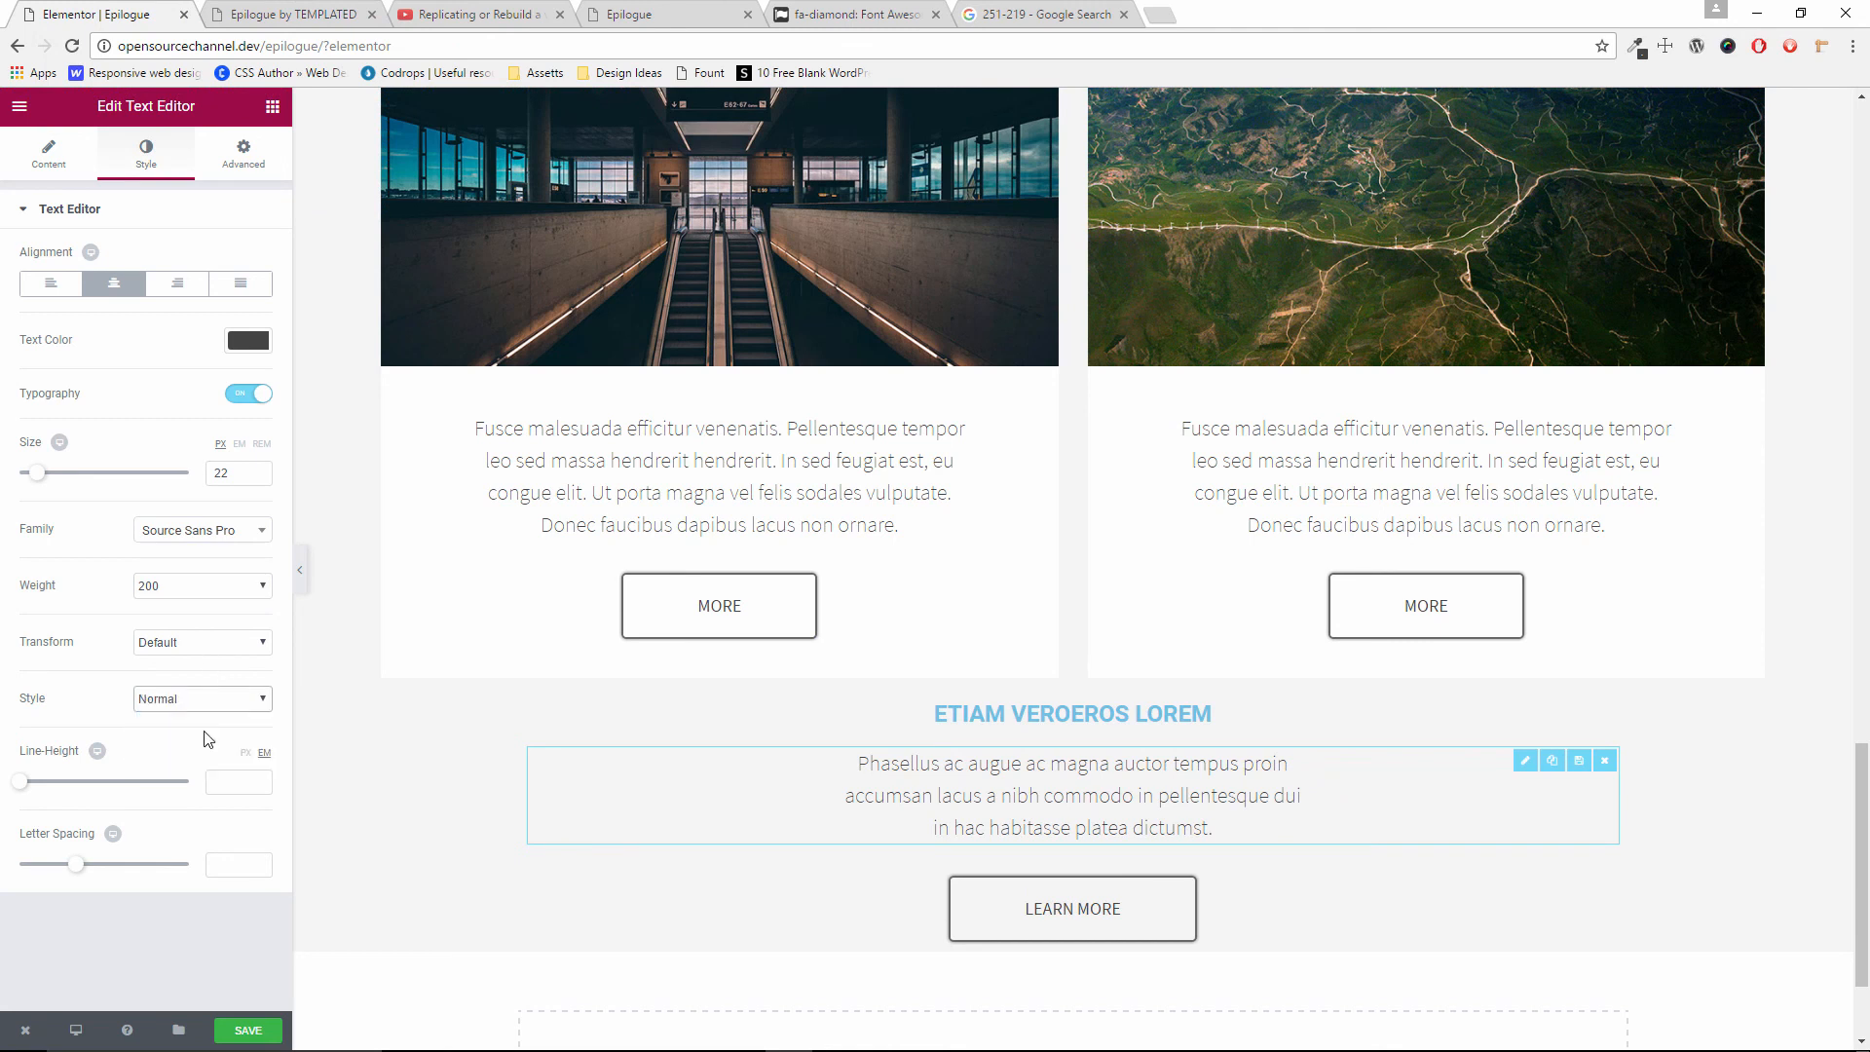
Check the reference heading's font and set the ETIAM VEROEROS LOREM heading's text colour to #444444
left_click(925, 720)
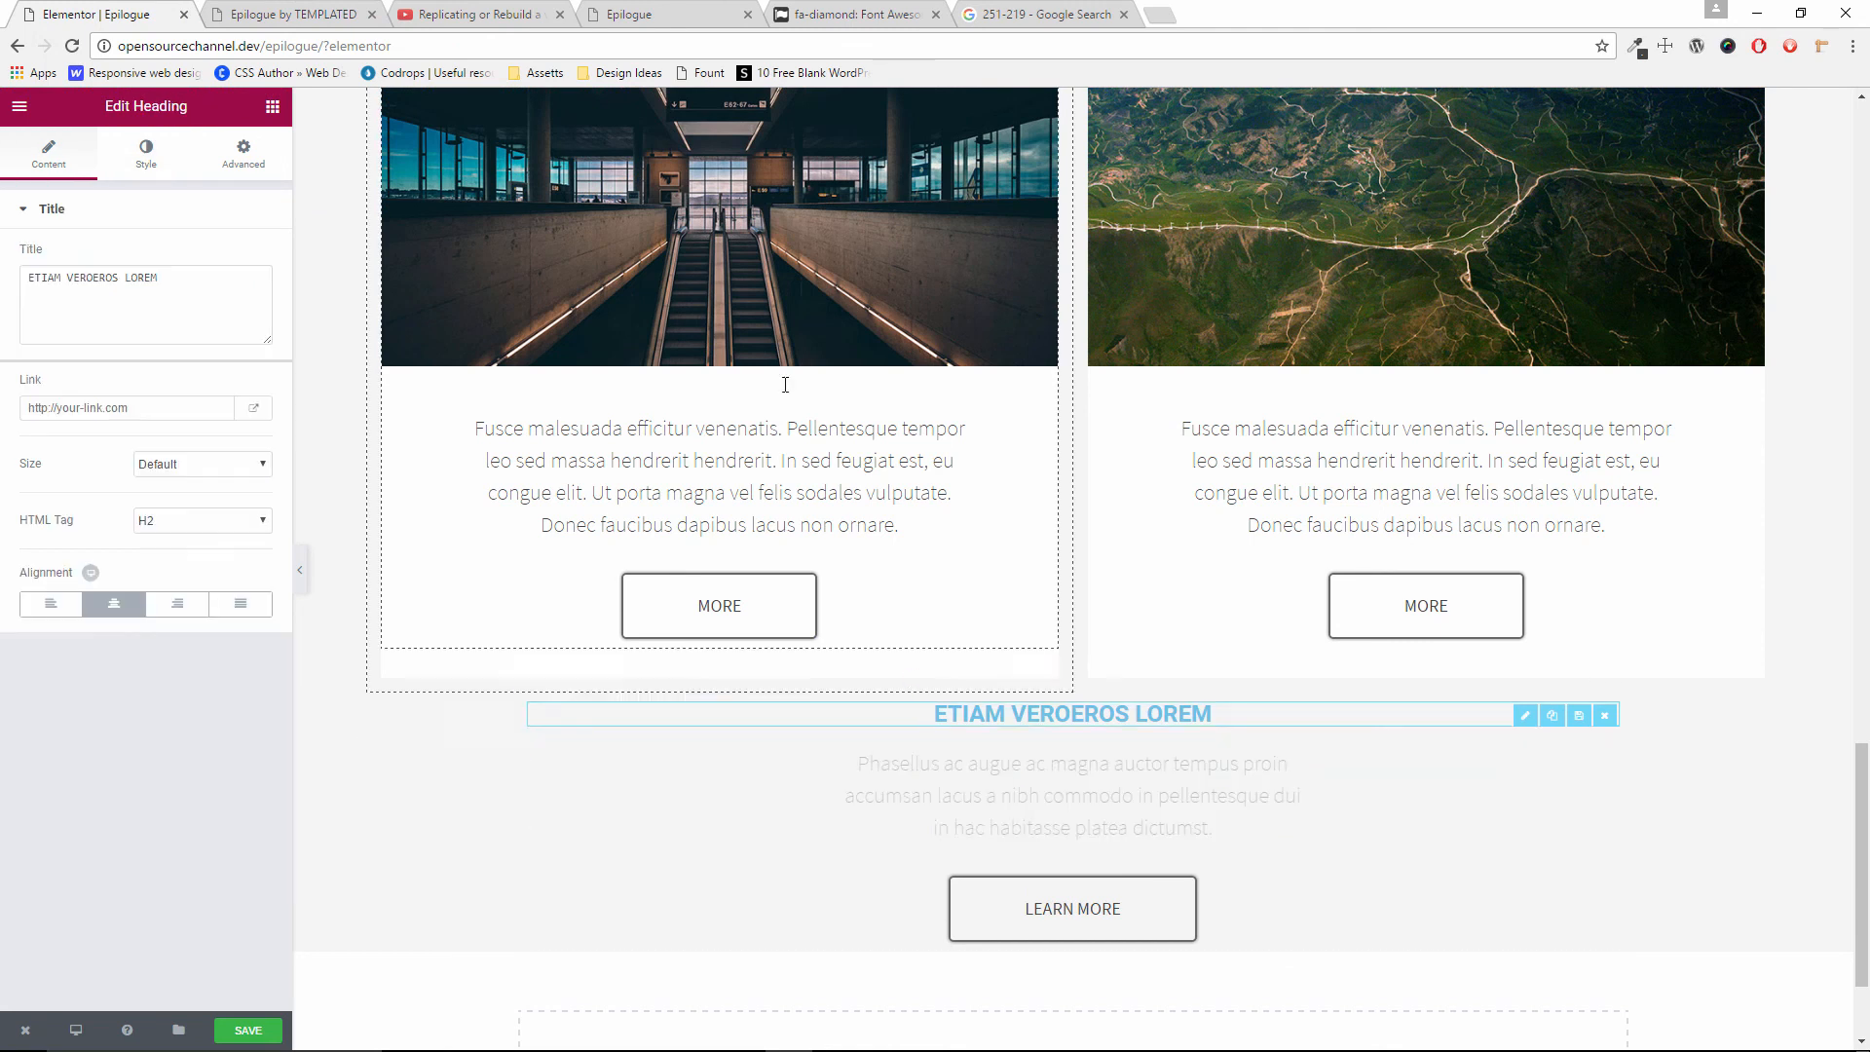
left_click(279, 12)
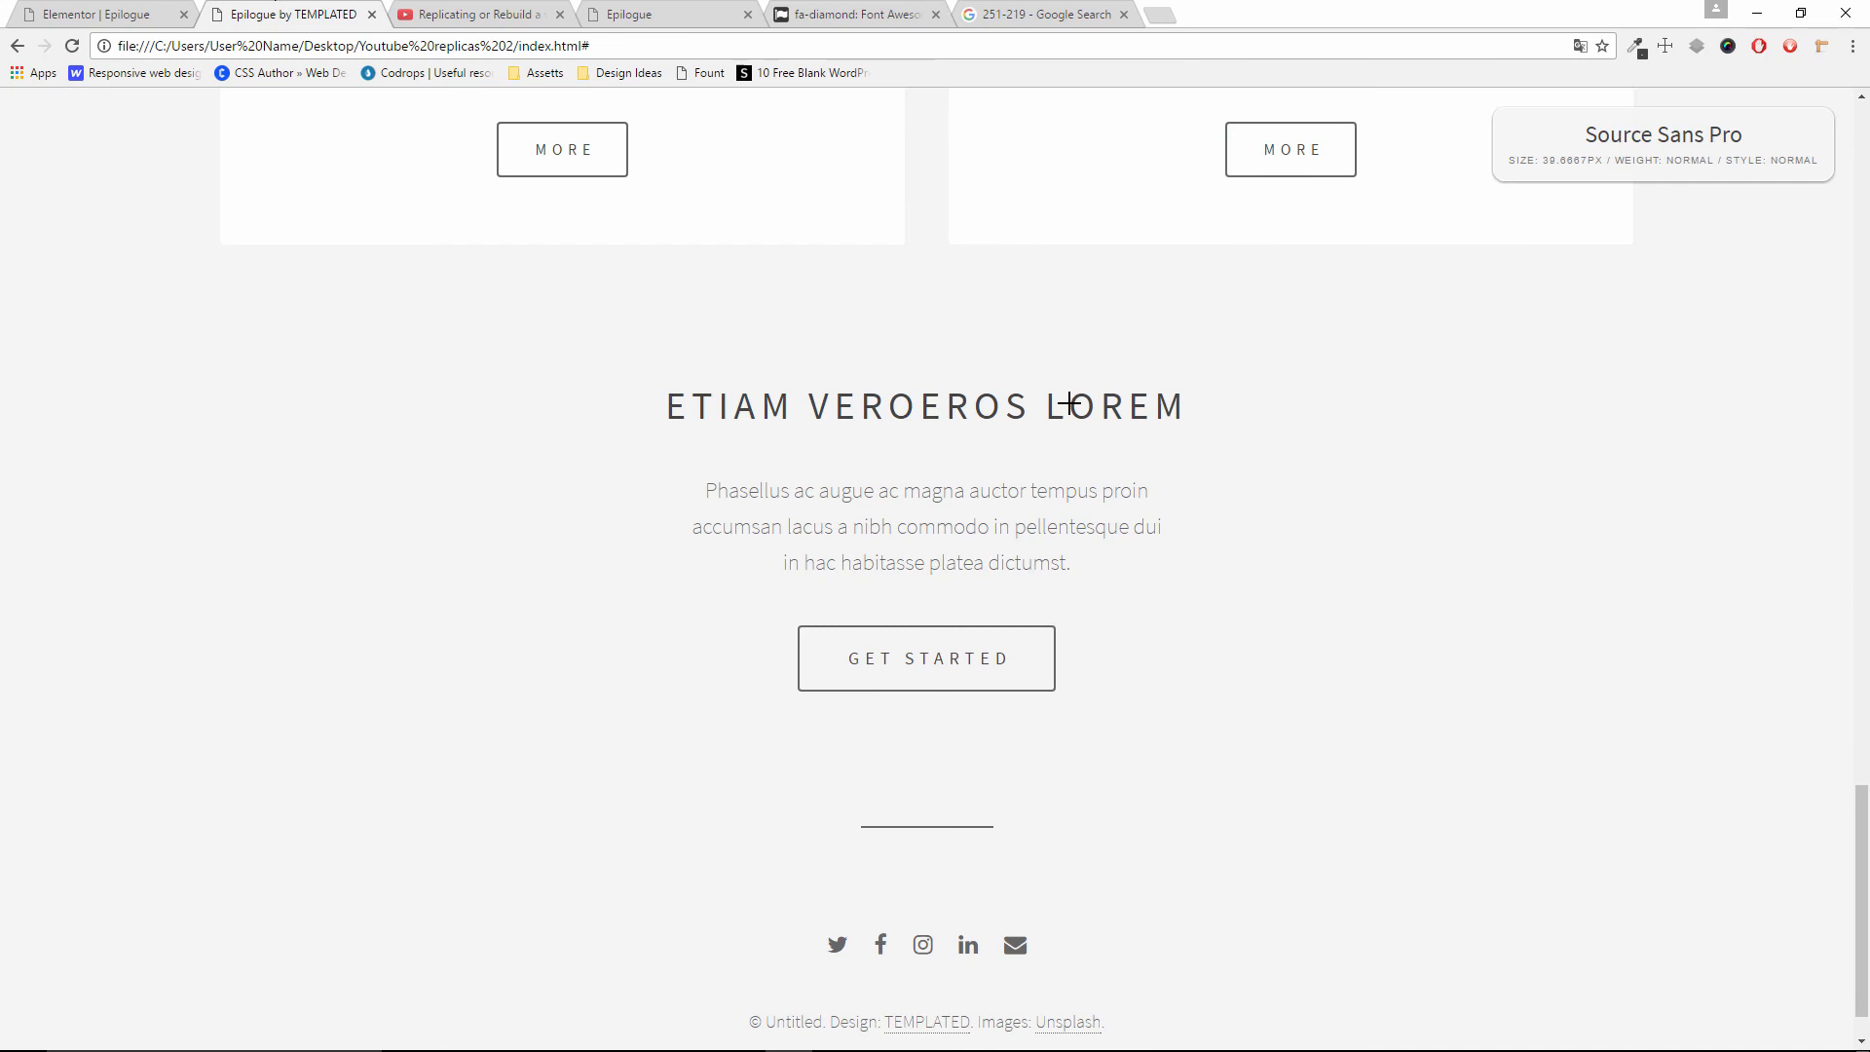
left_click(146, 14)
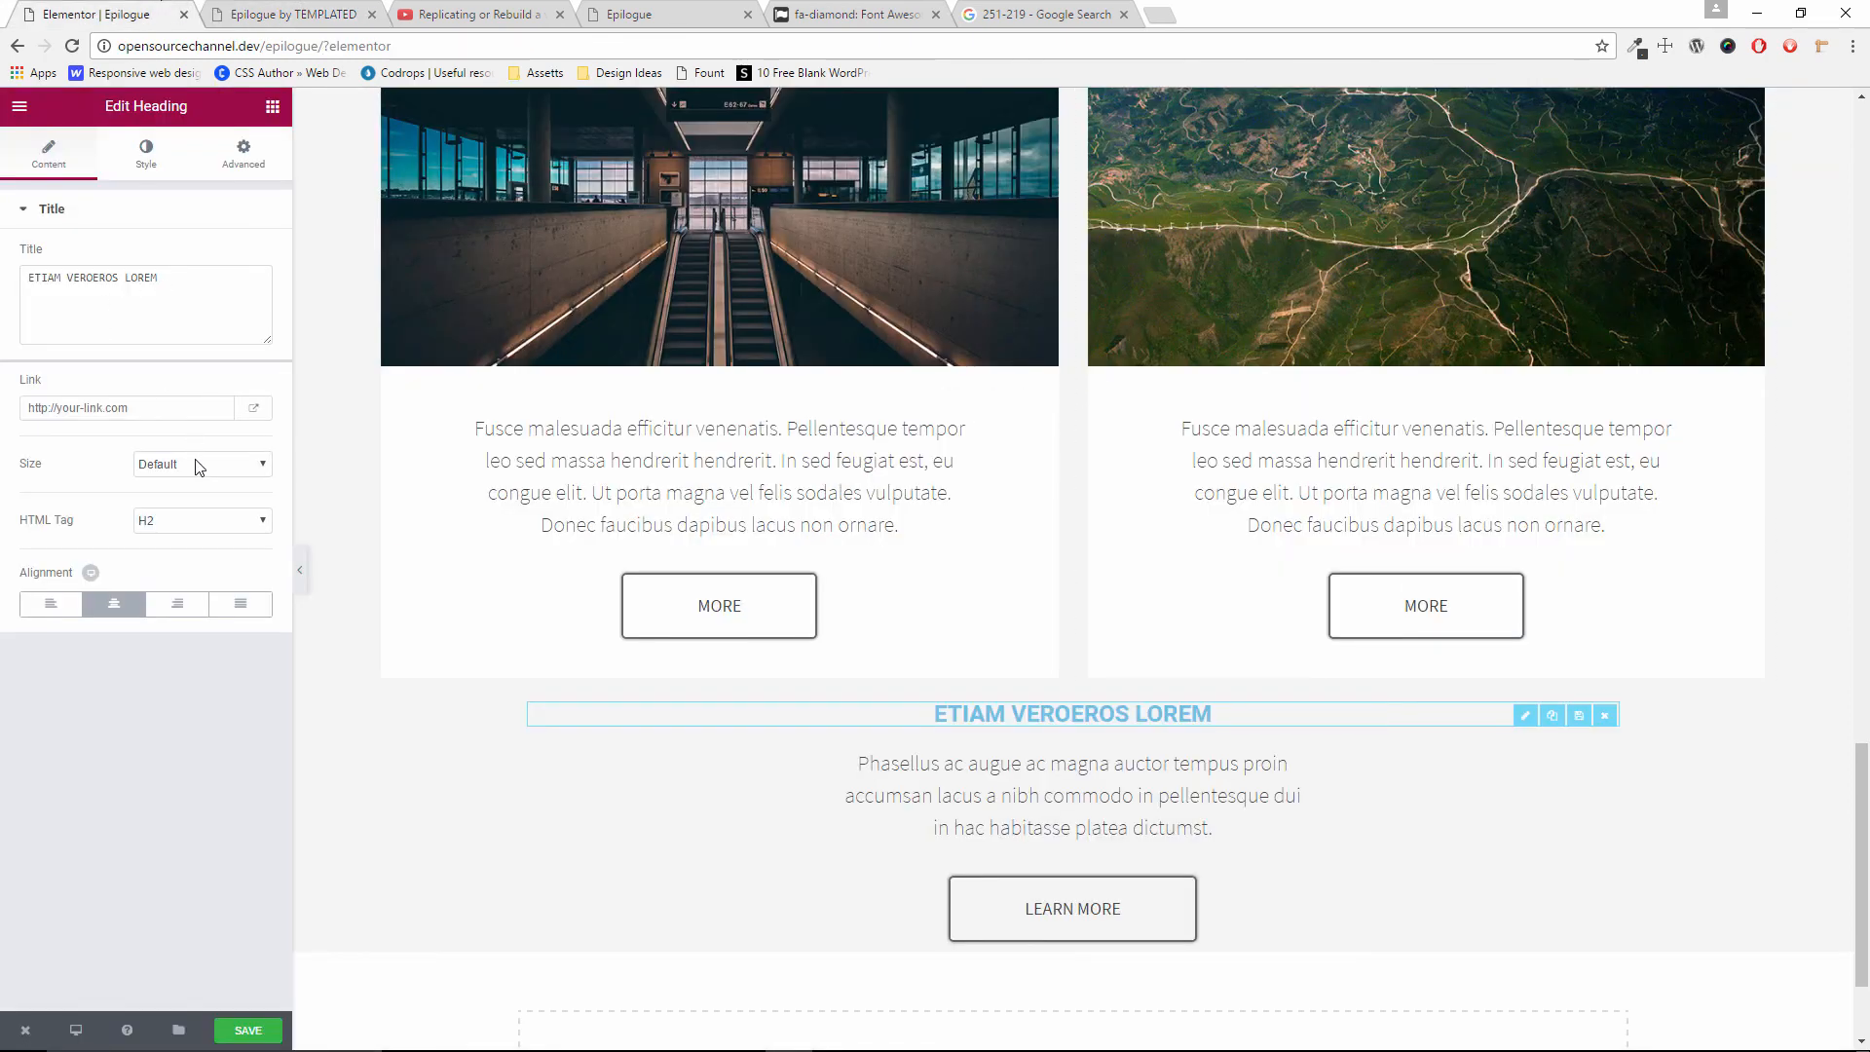
left_click(162, 154)
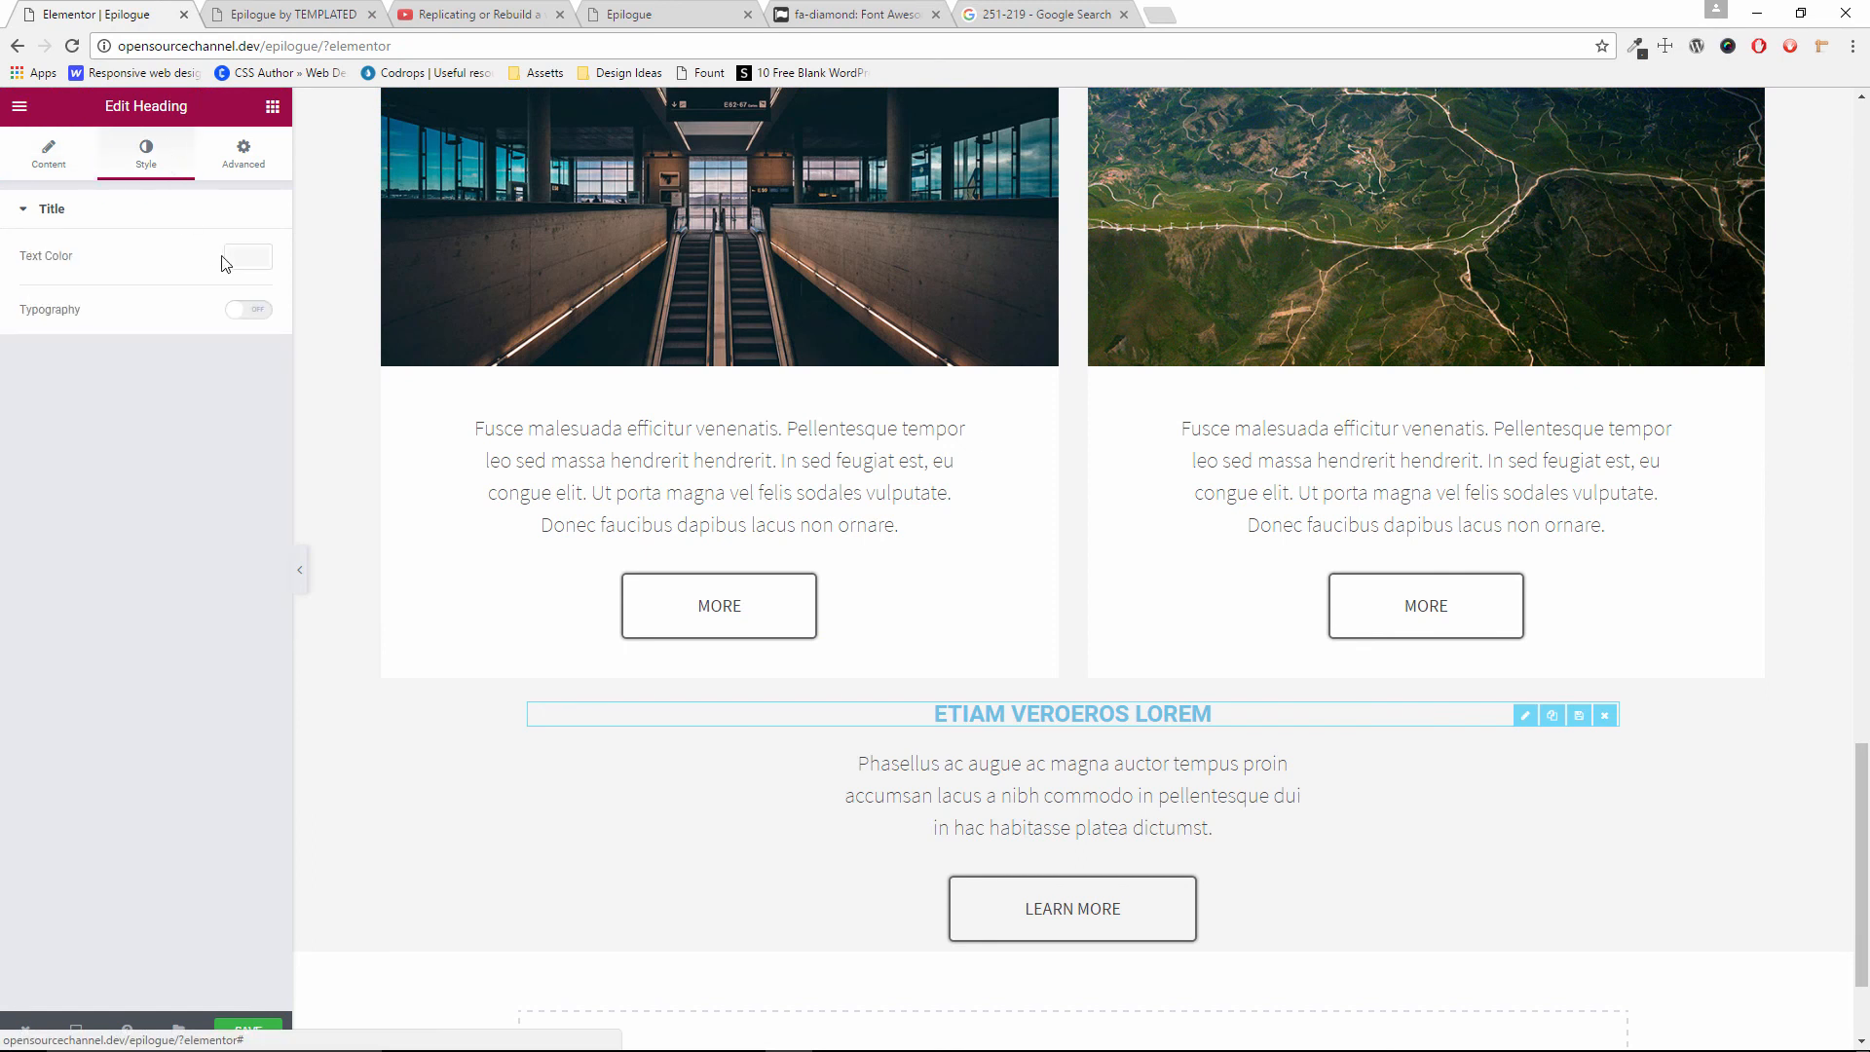
left_click(252, 260)
type("#444444")
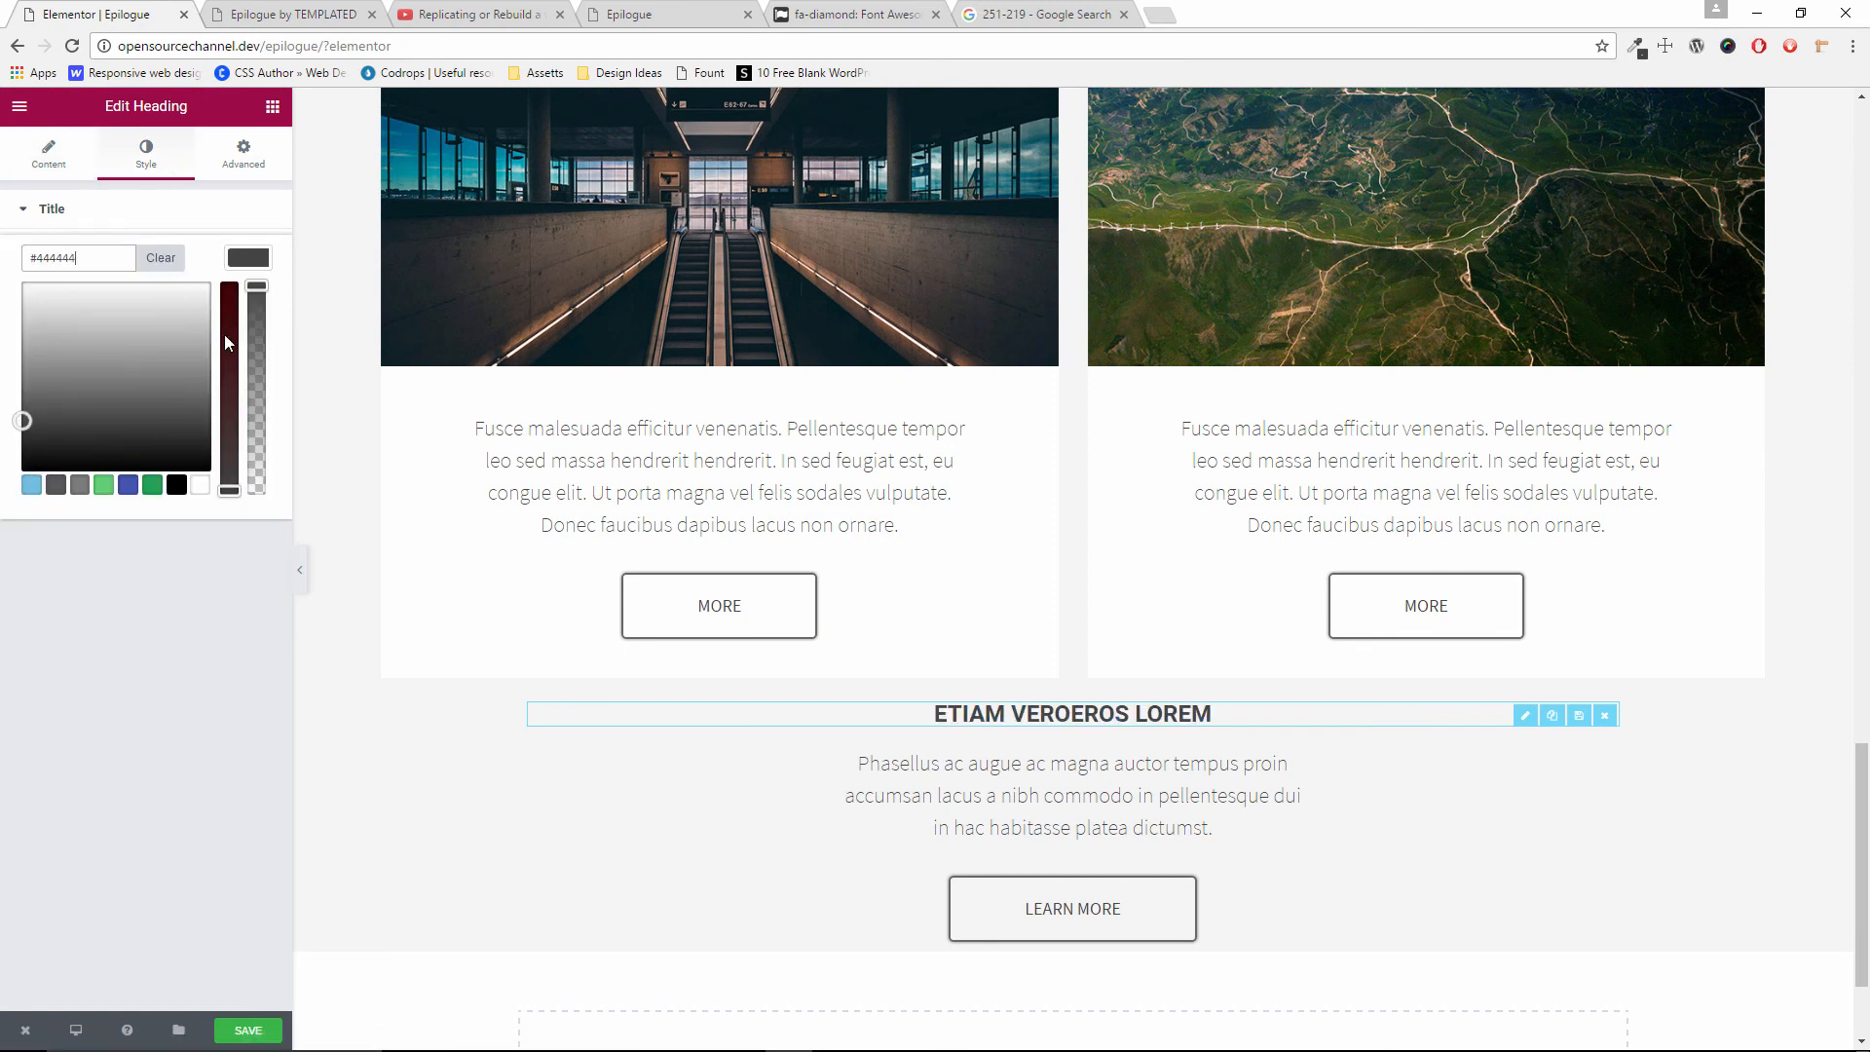
left_click(249, 257)
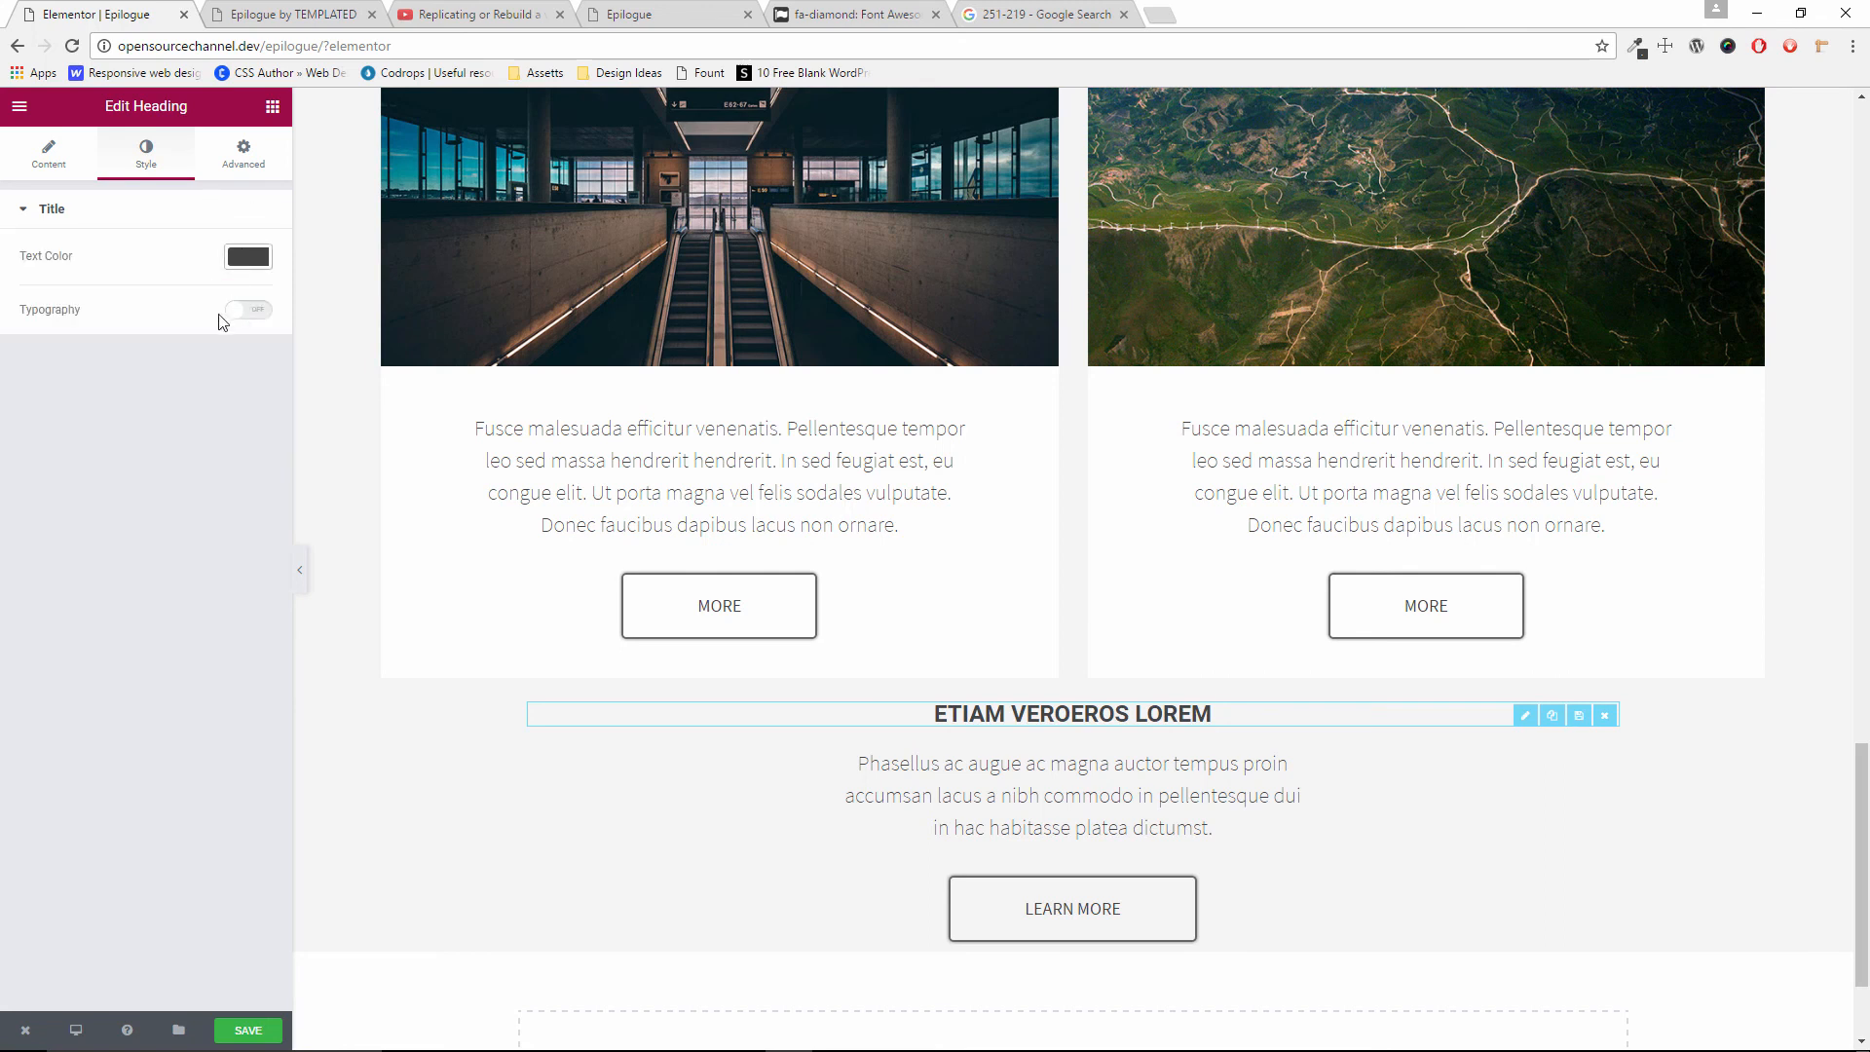
Enable custom typography for the ETIAM VEROEROS LOREM heading with size 39 px and the Source Sans Pro family
left_click(249, 310)
left_click(224, 387)
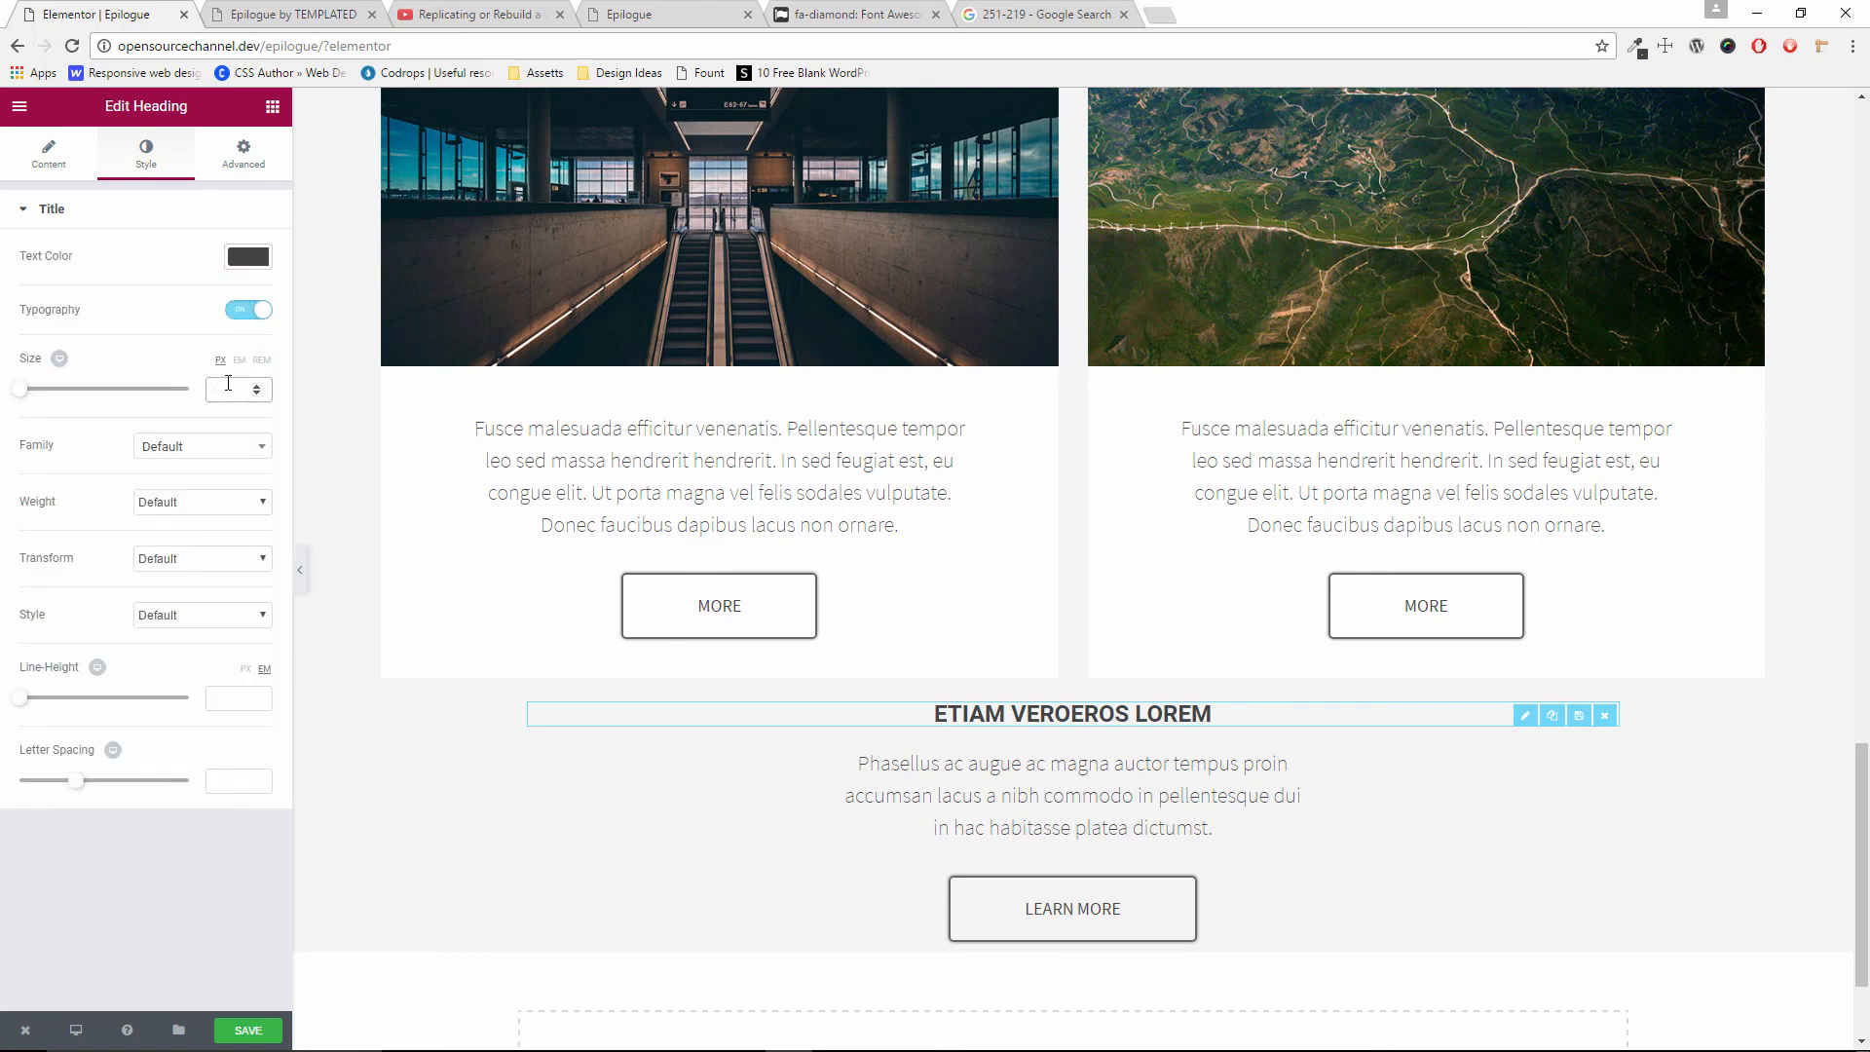
type("39")
left_click(216, 448)
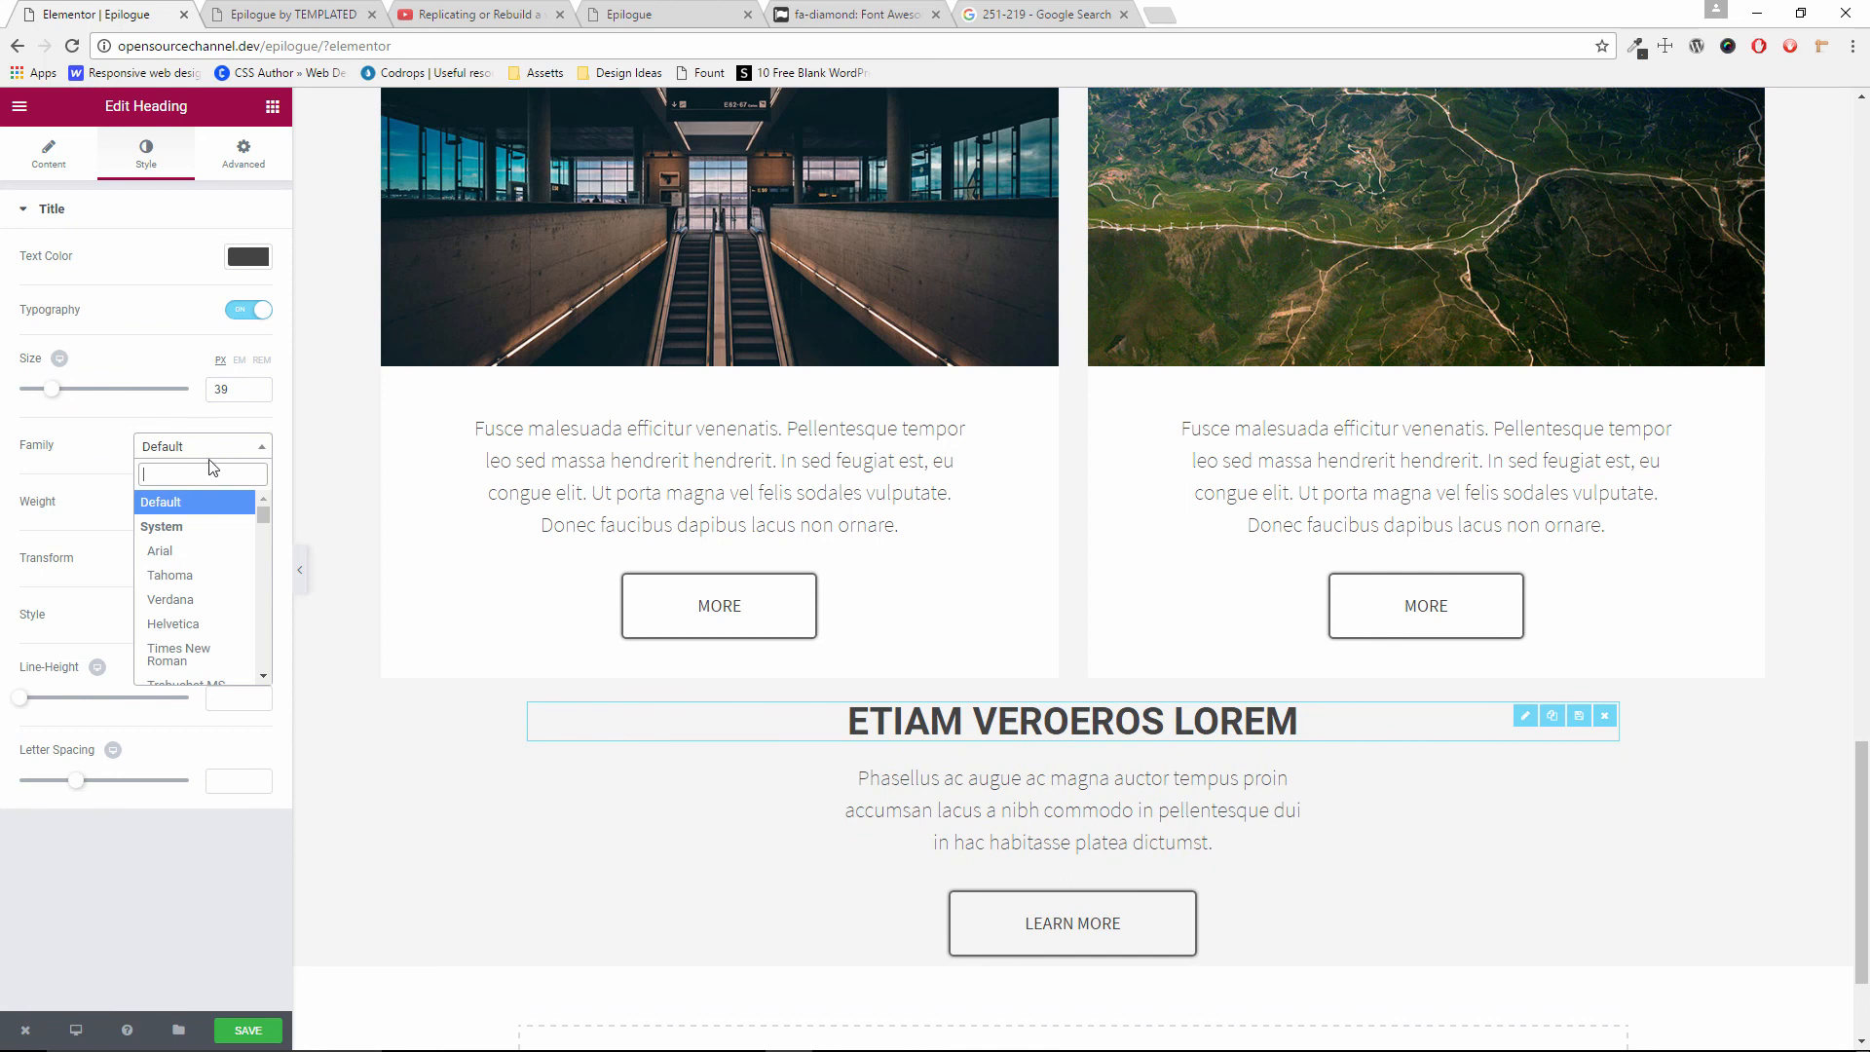
type("sou")
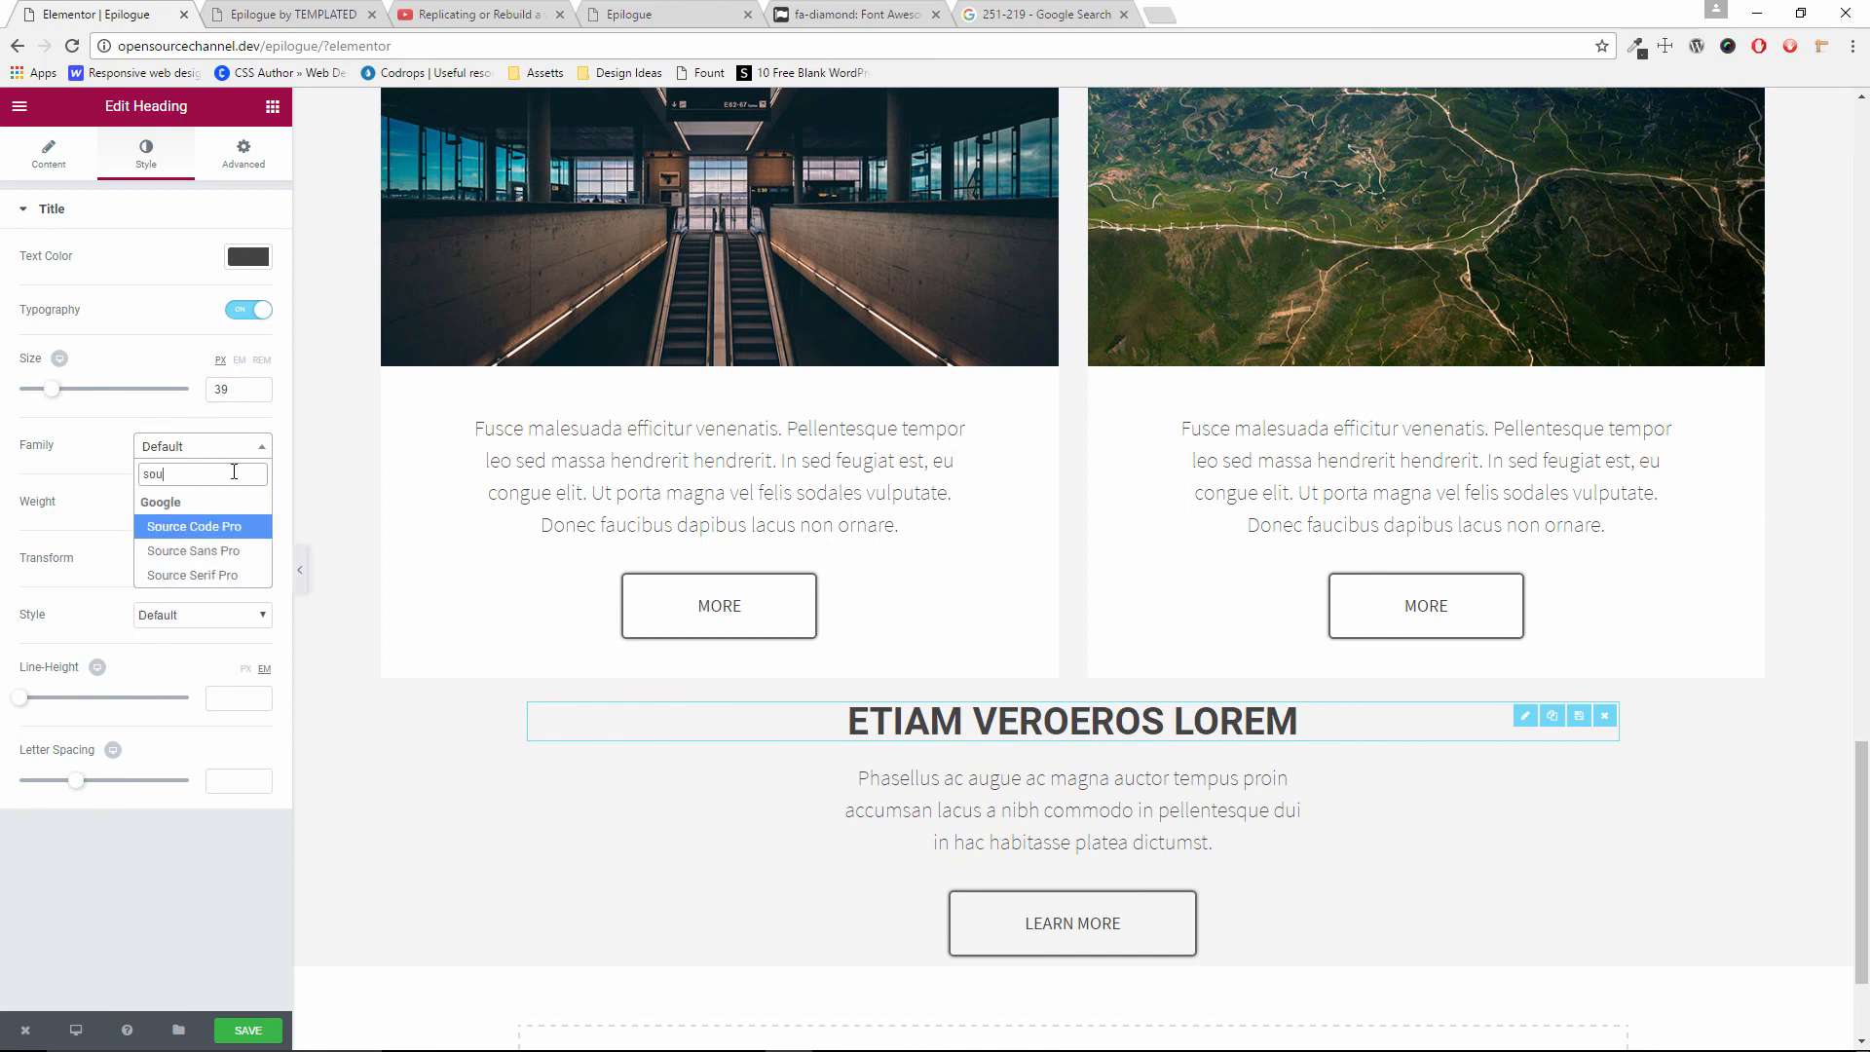
left_click(171, 551)
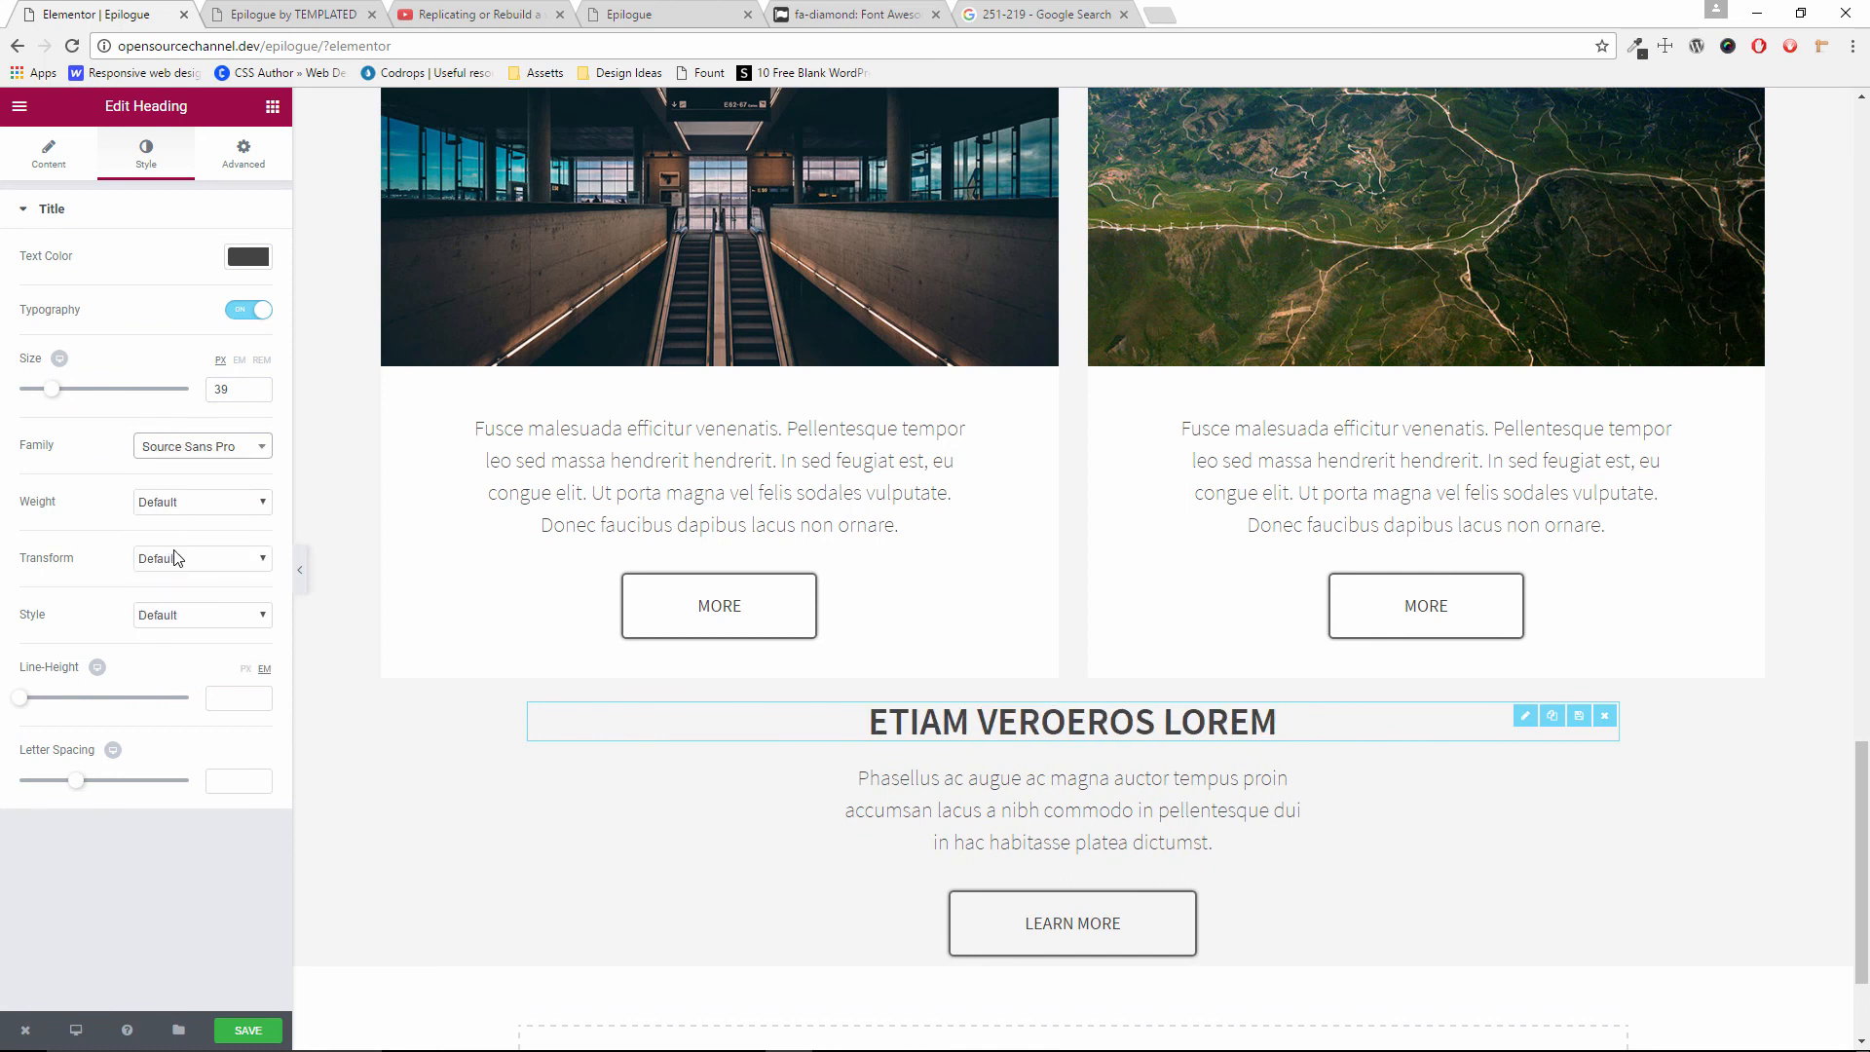
Set both the weight and the font style of the ETIAM VEROEROS LOREM heading to Normal
left_click(200, 502)
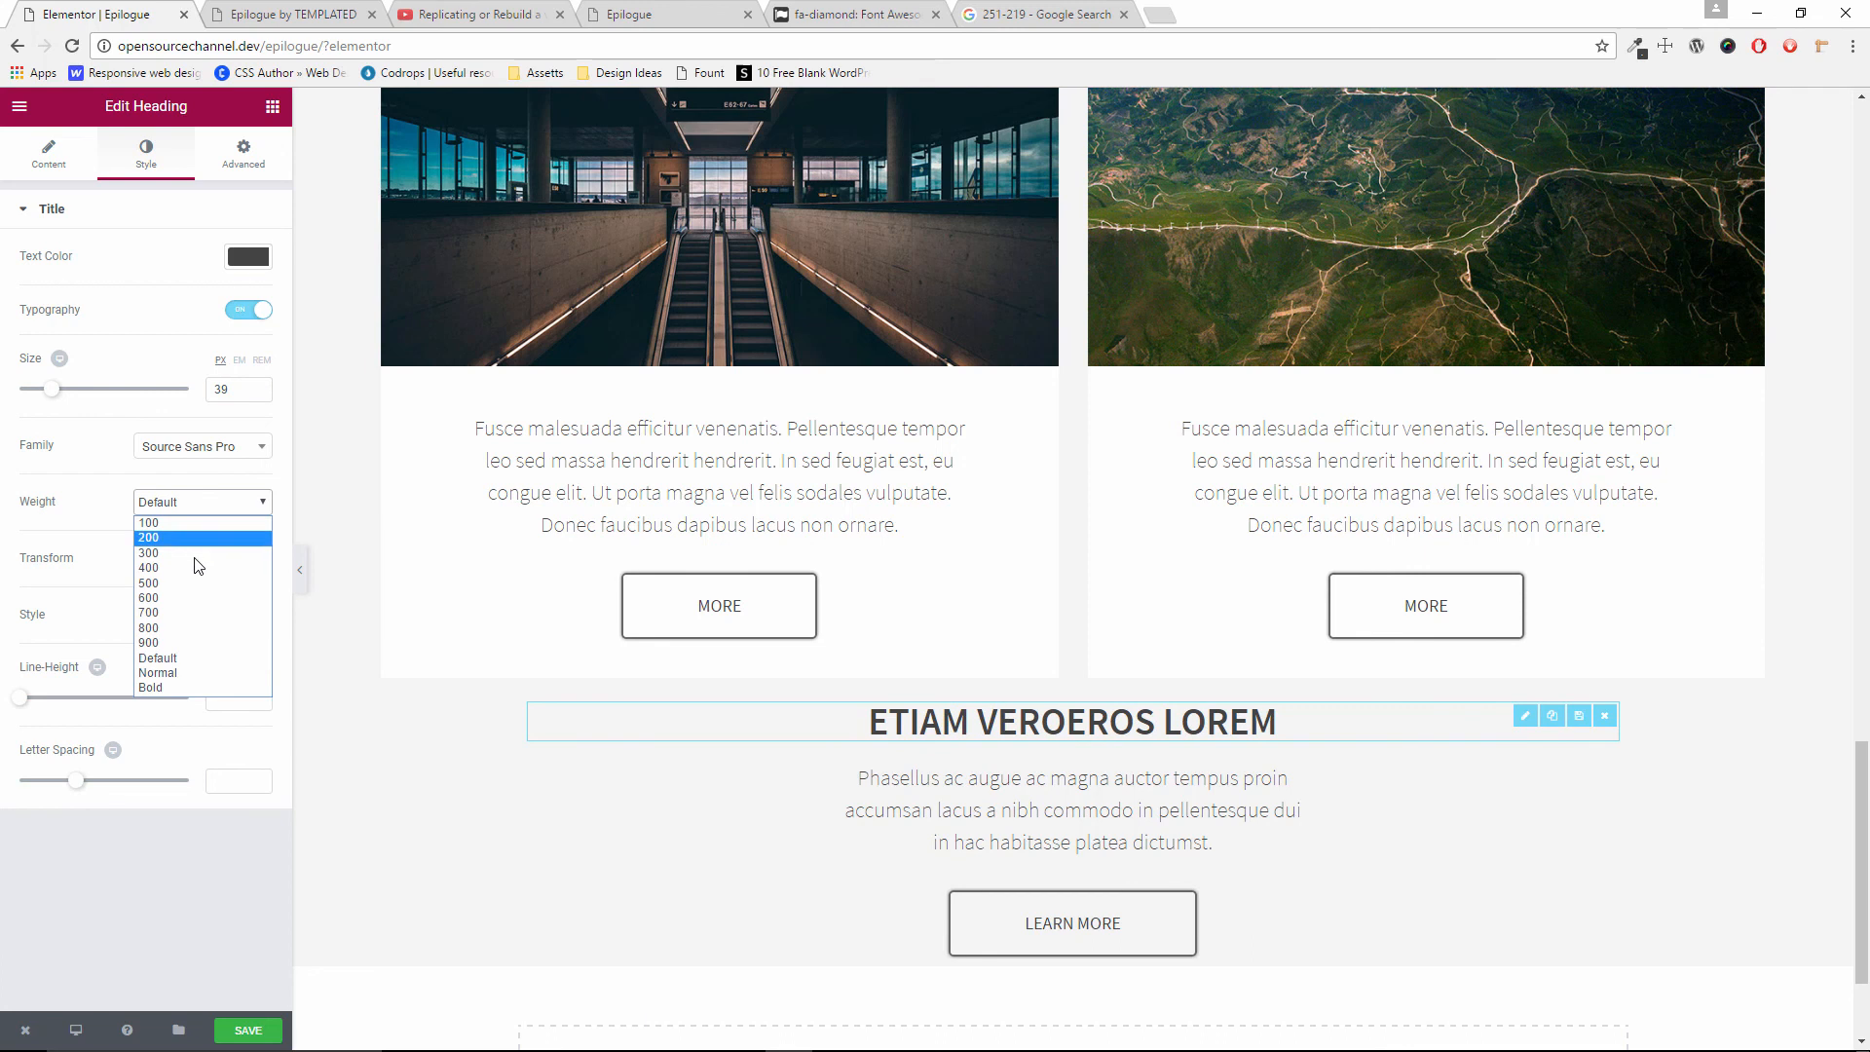
left_click(173, 671)
left_click(193, 614)
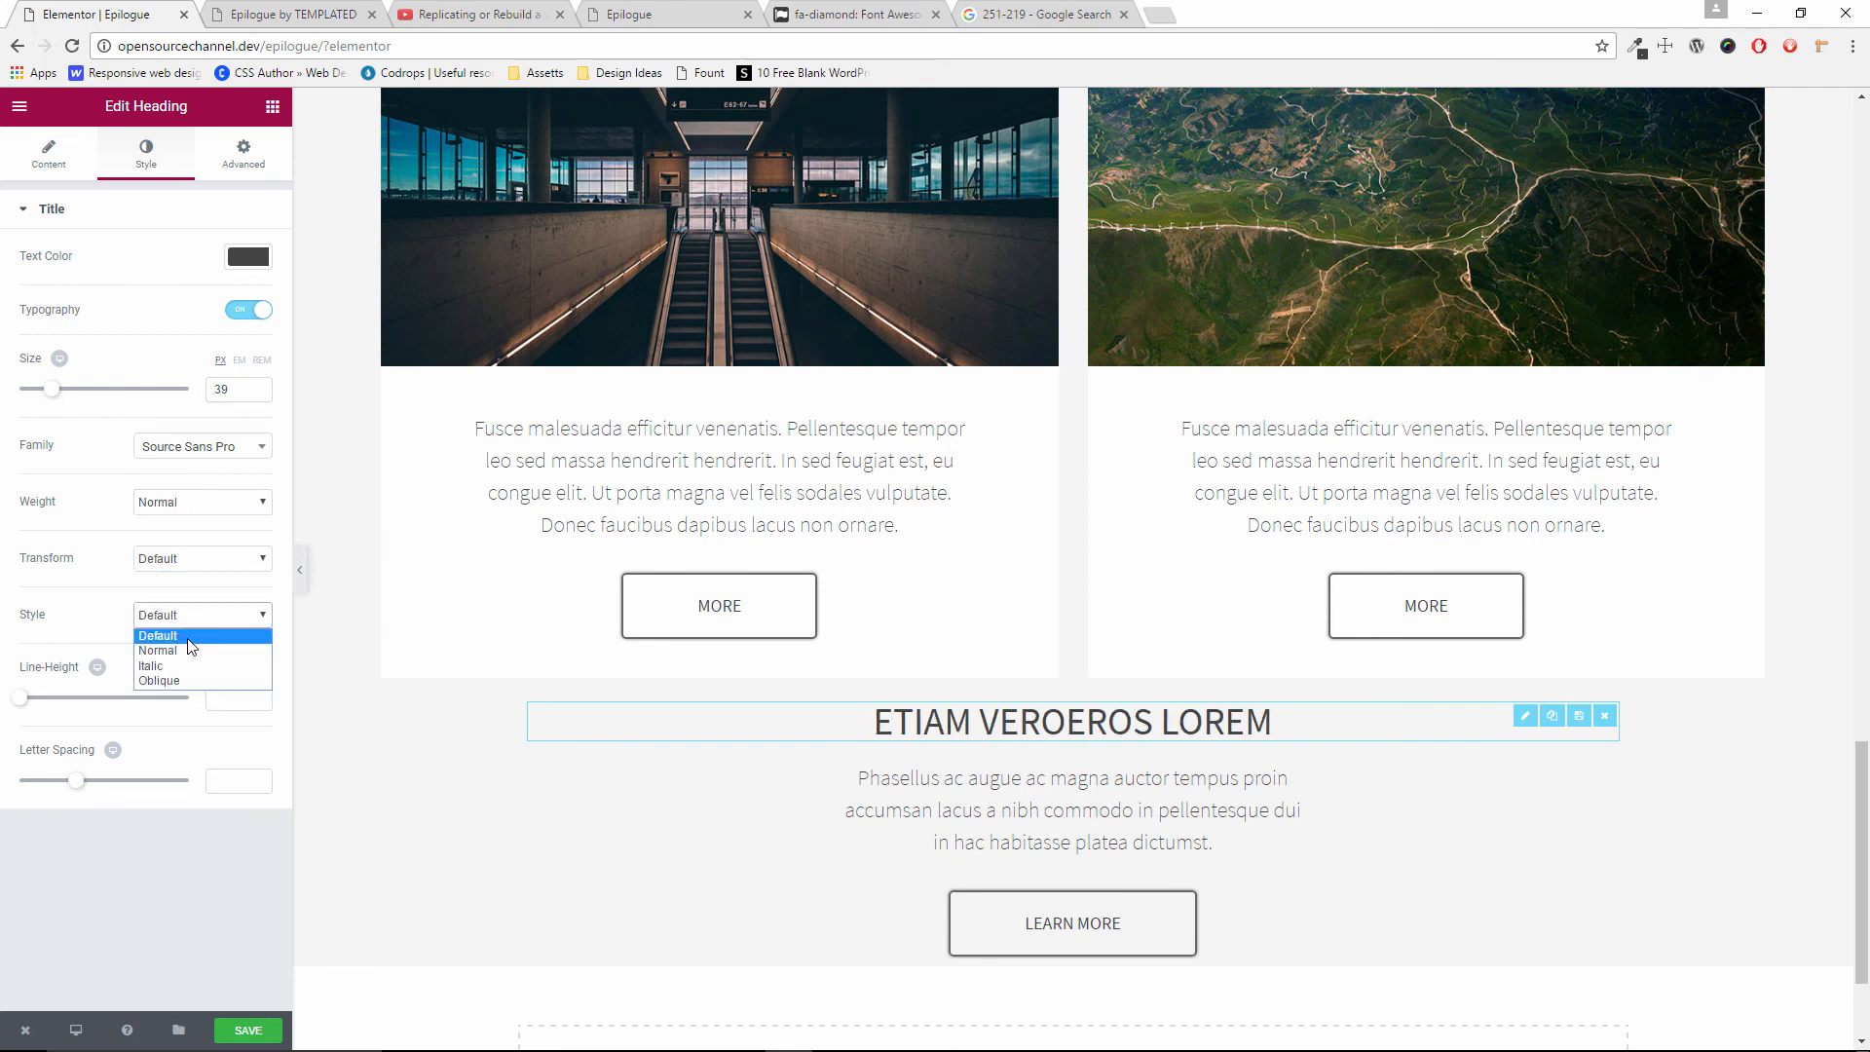
left_click(178, 649)
Compare the heading's spacing with the reference page and give the ETIAM VEROEROS LOREM heading 50 px of top padding only
left_click(280, 12)
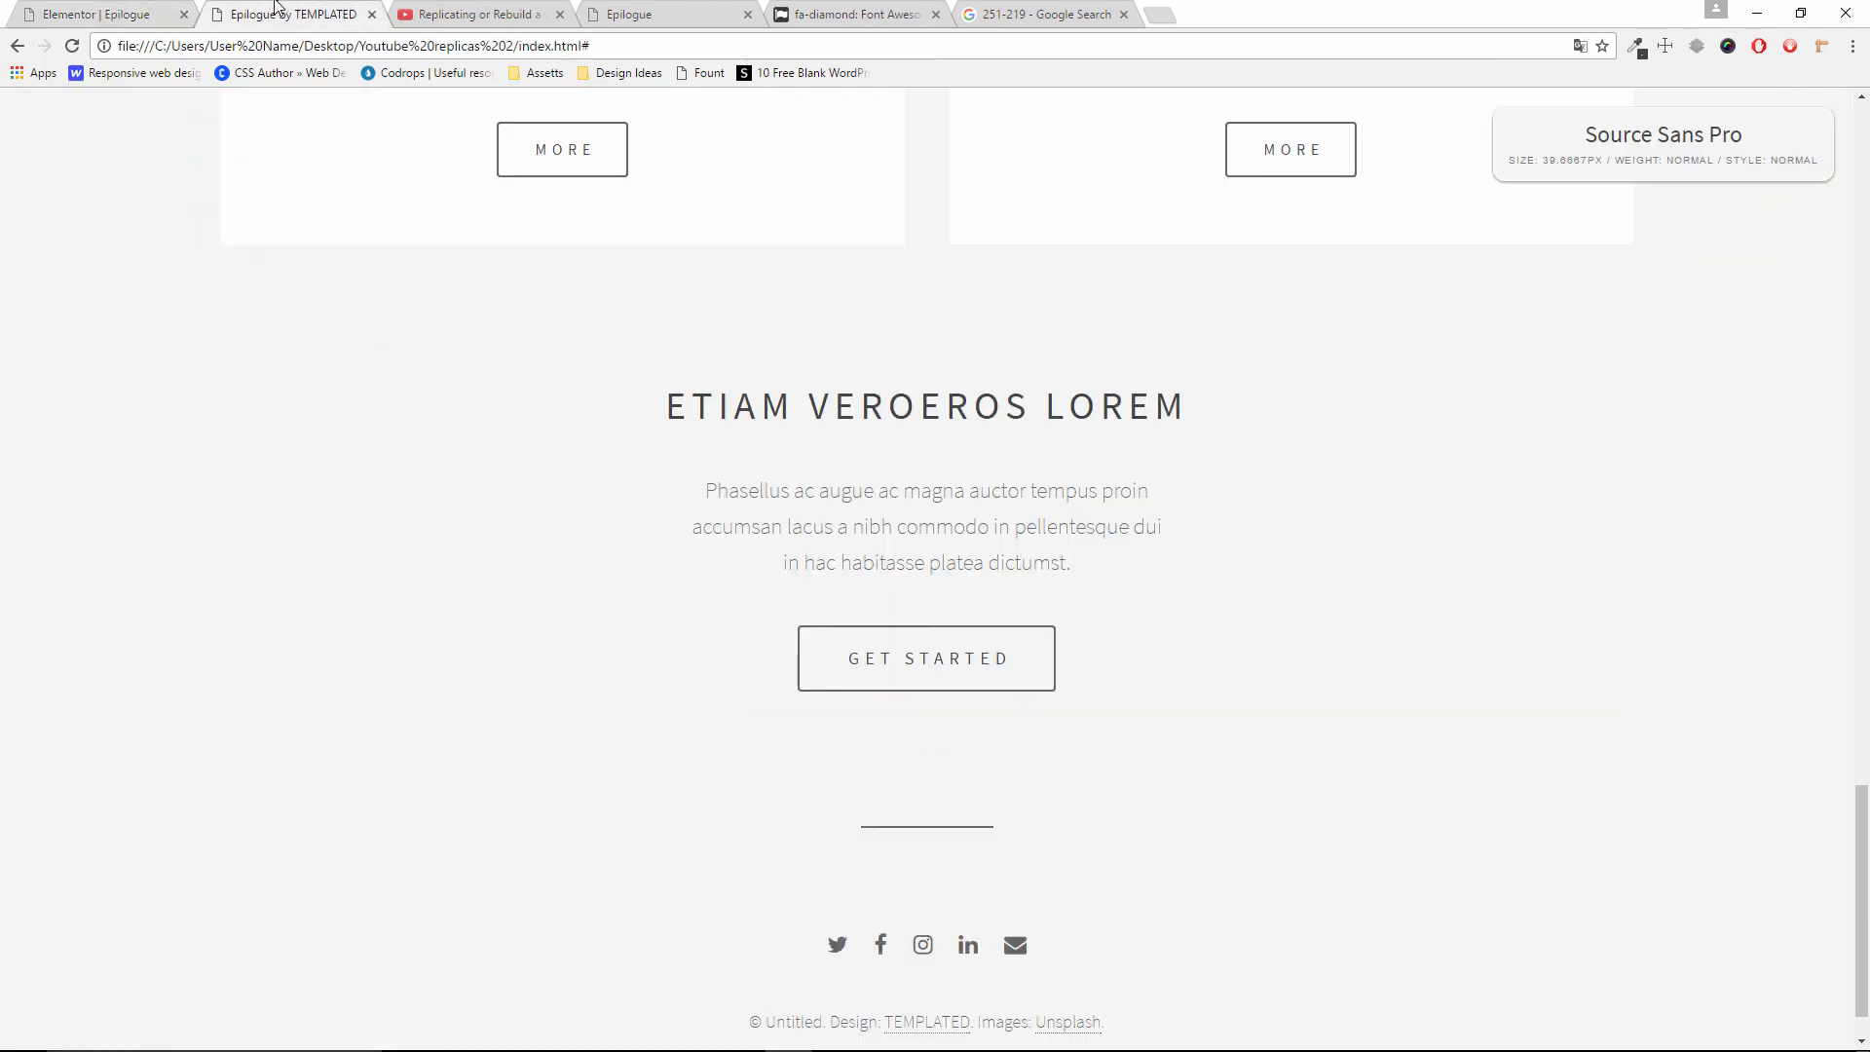
left_click(148, 13)
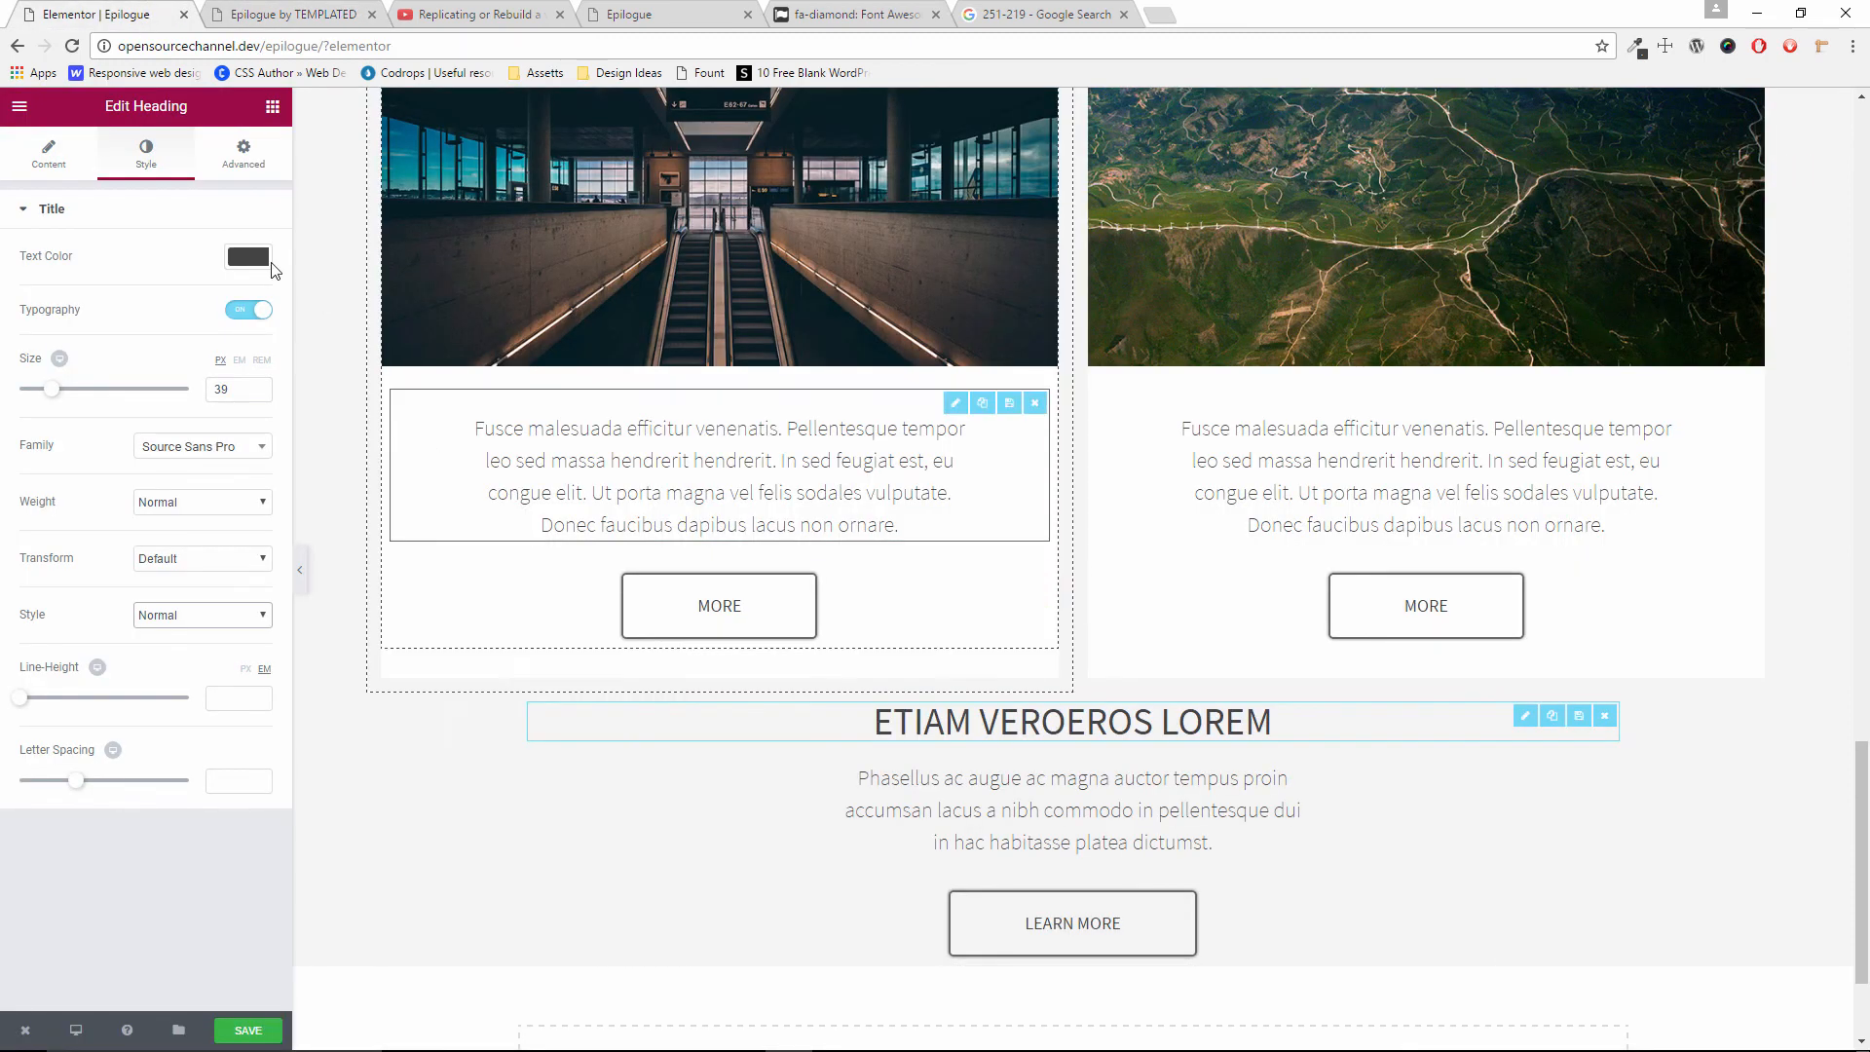
left_click(251, 173)
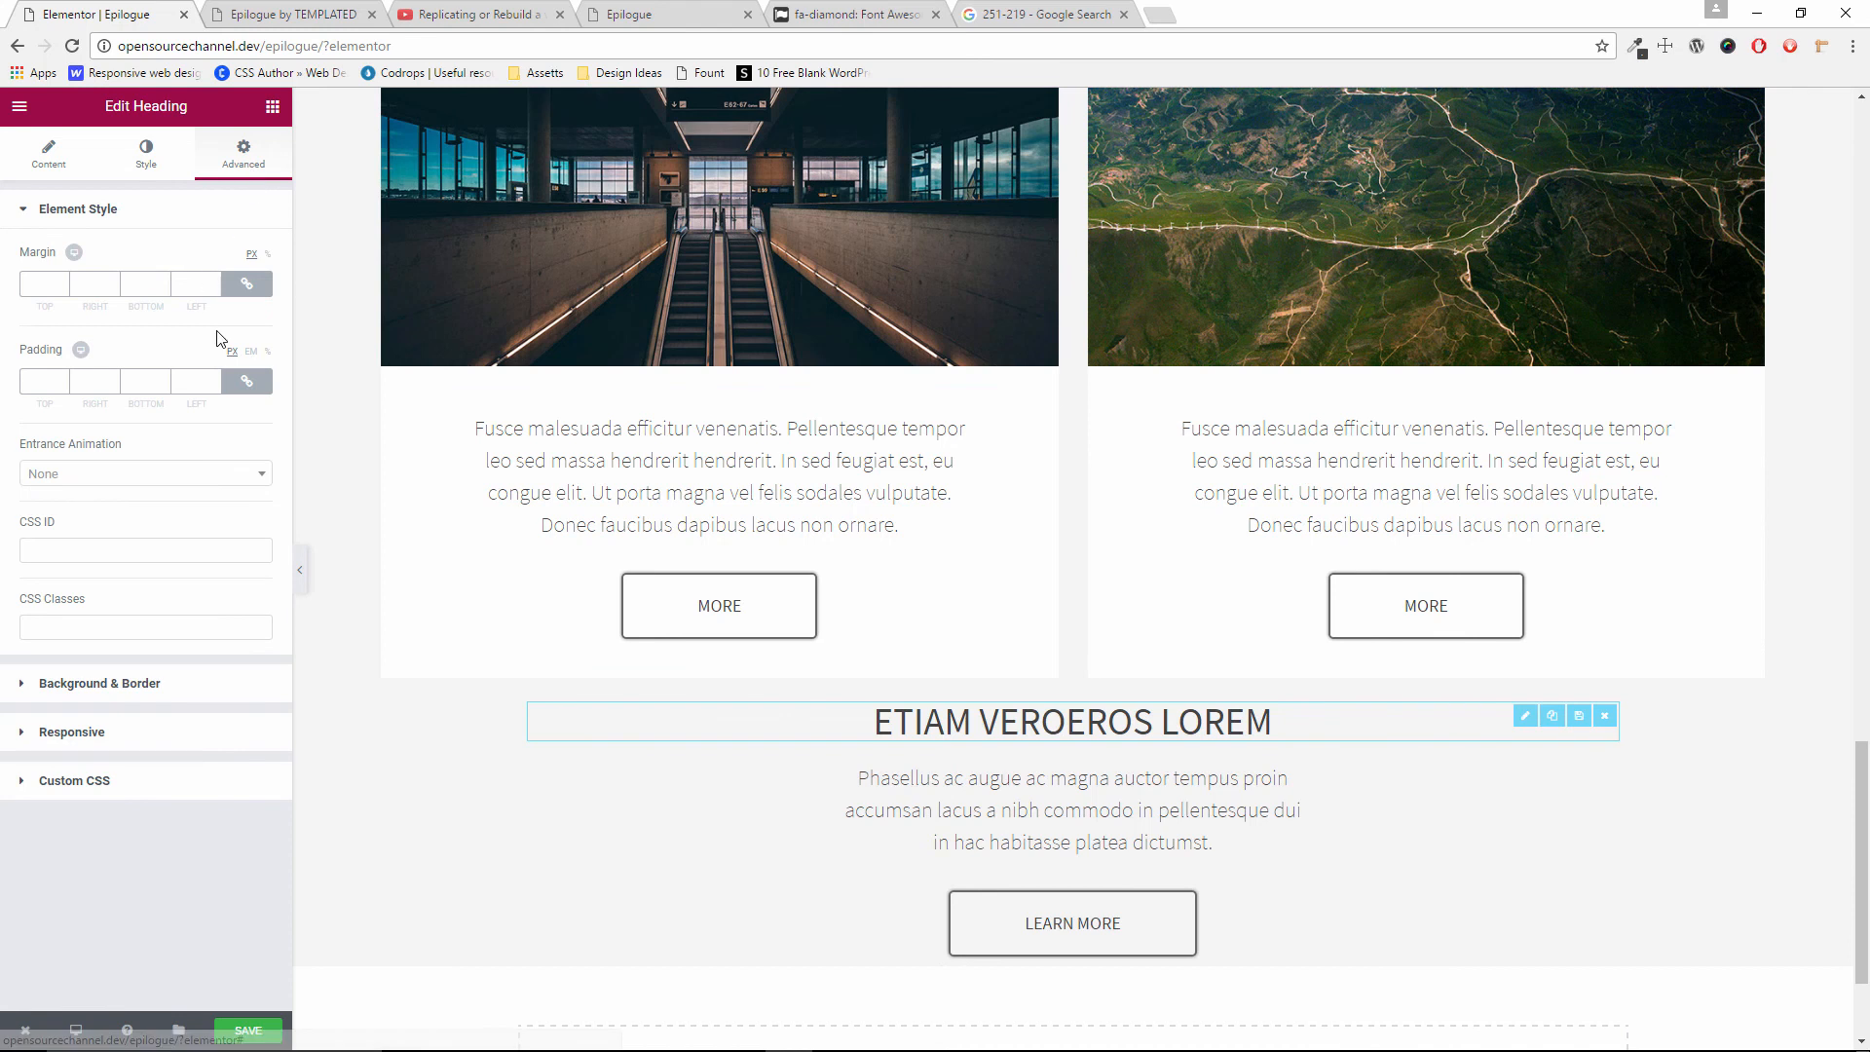
left_click(247, 381)
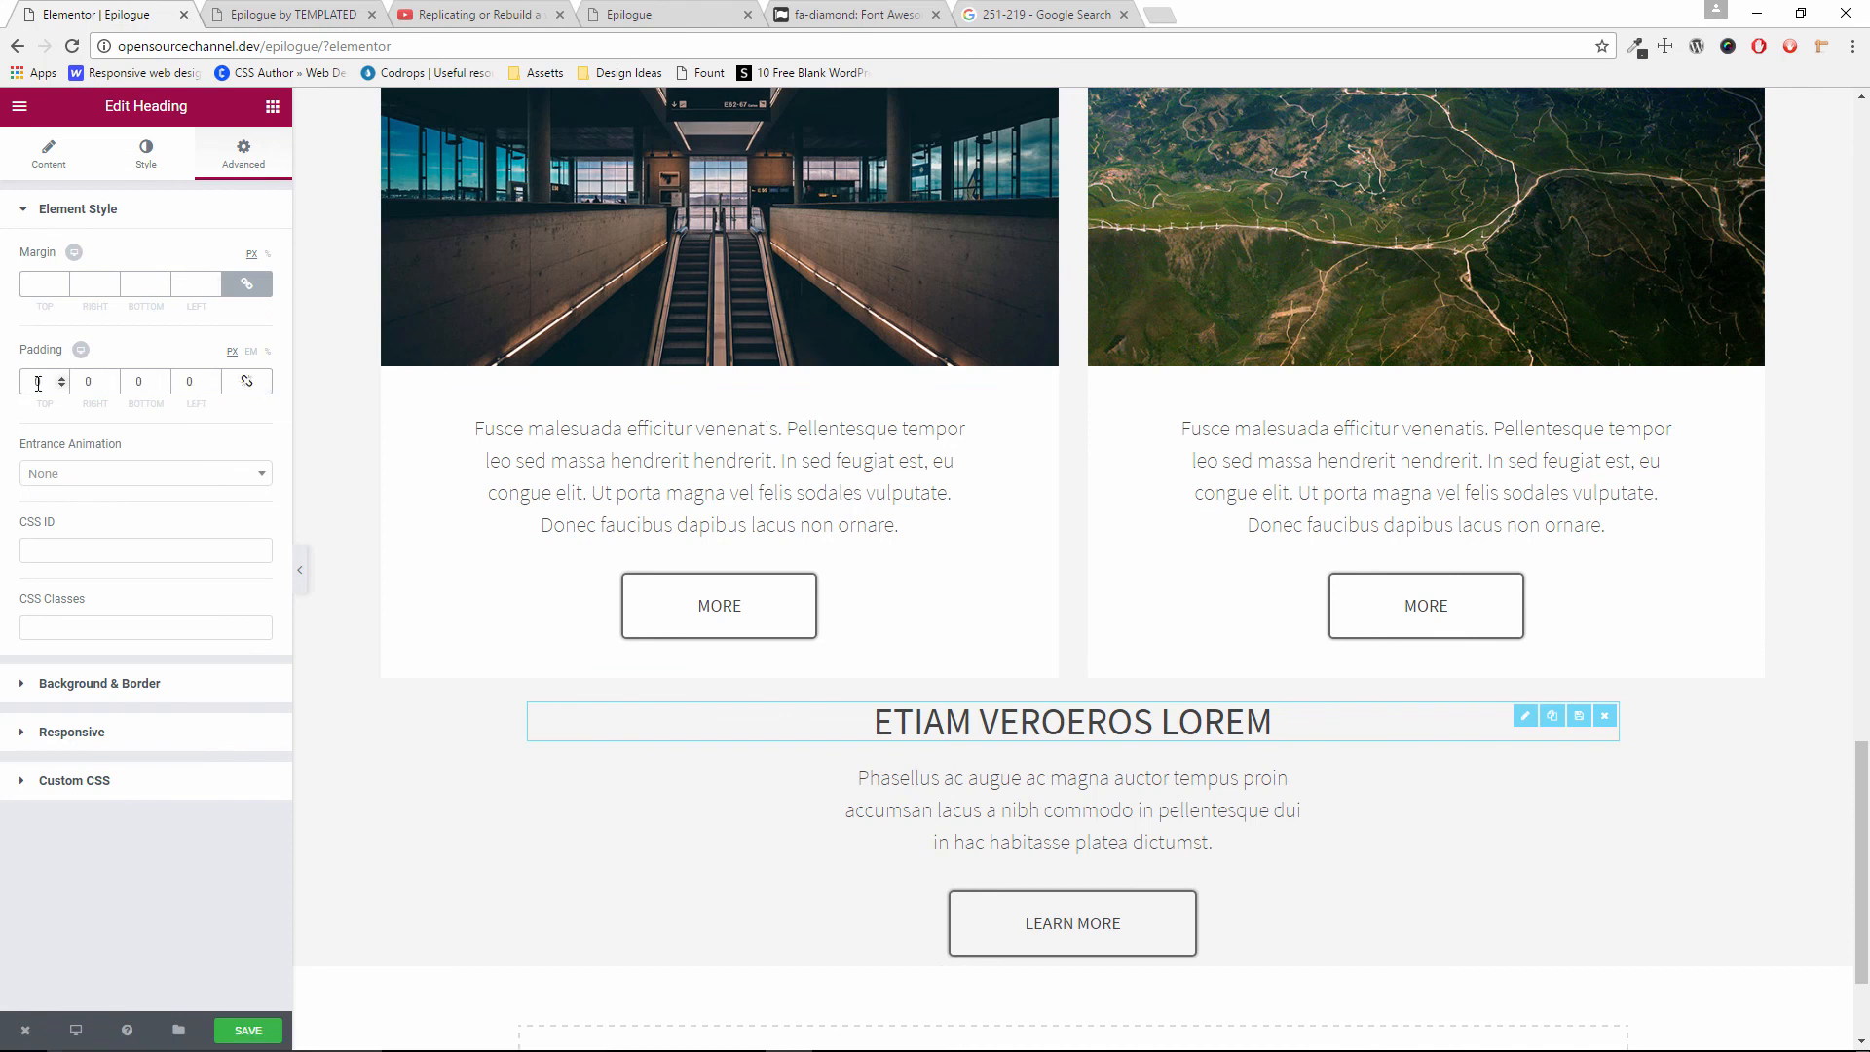
type("50")
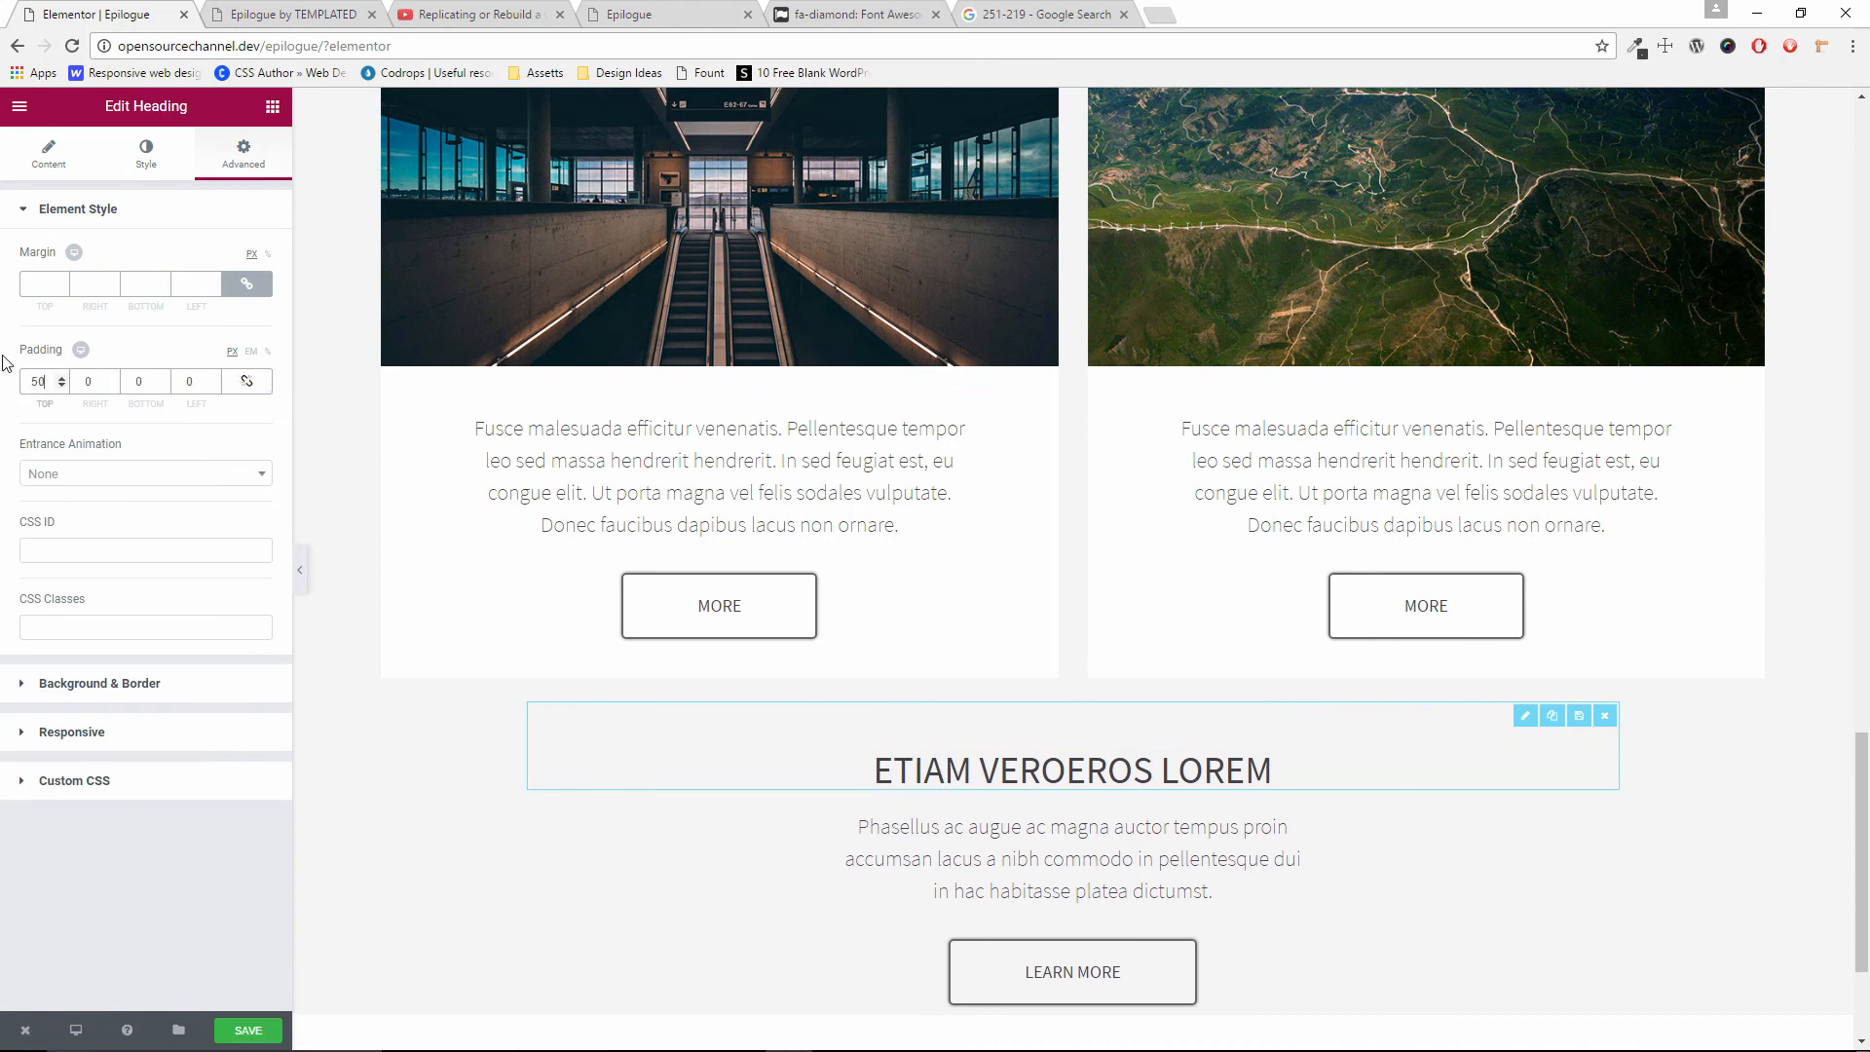
Compare the paragraph spacing with the reference page and give the Phasellus text block 10 px of top padding only
left_click(259, 15)
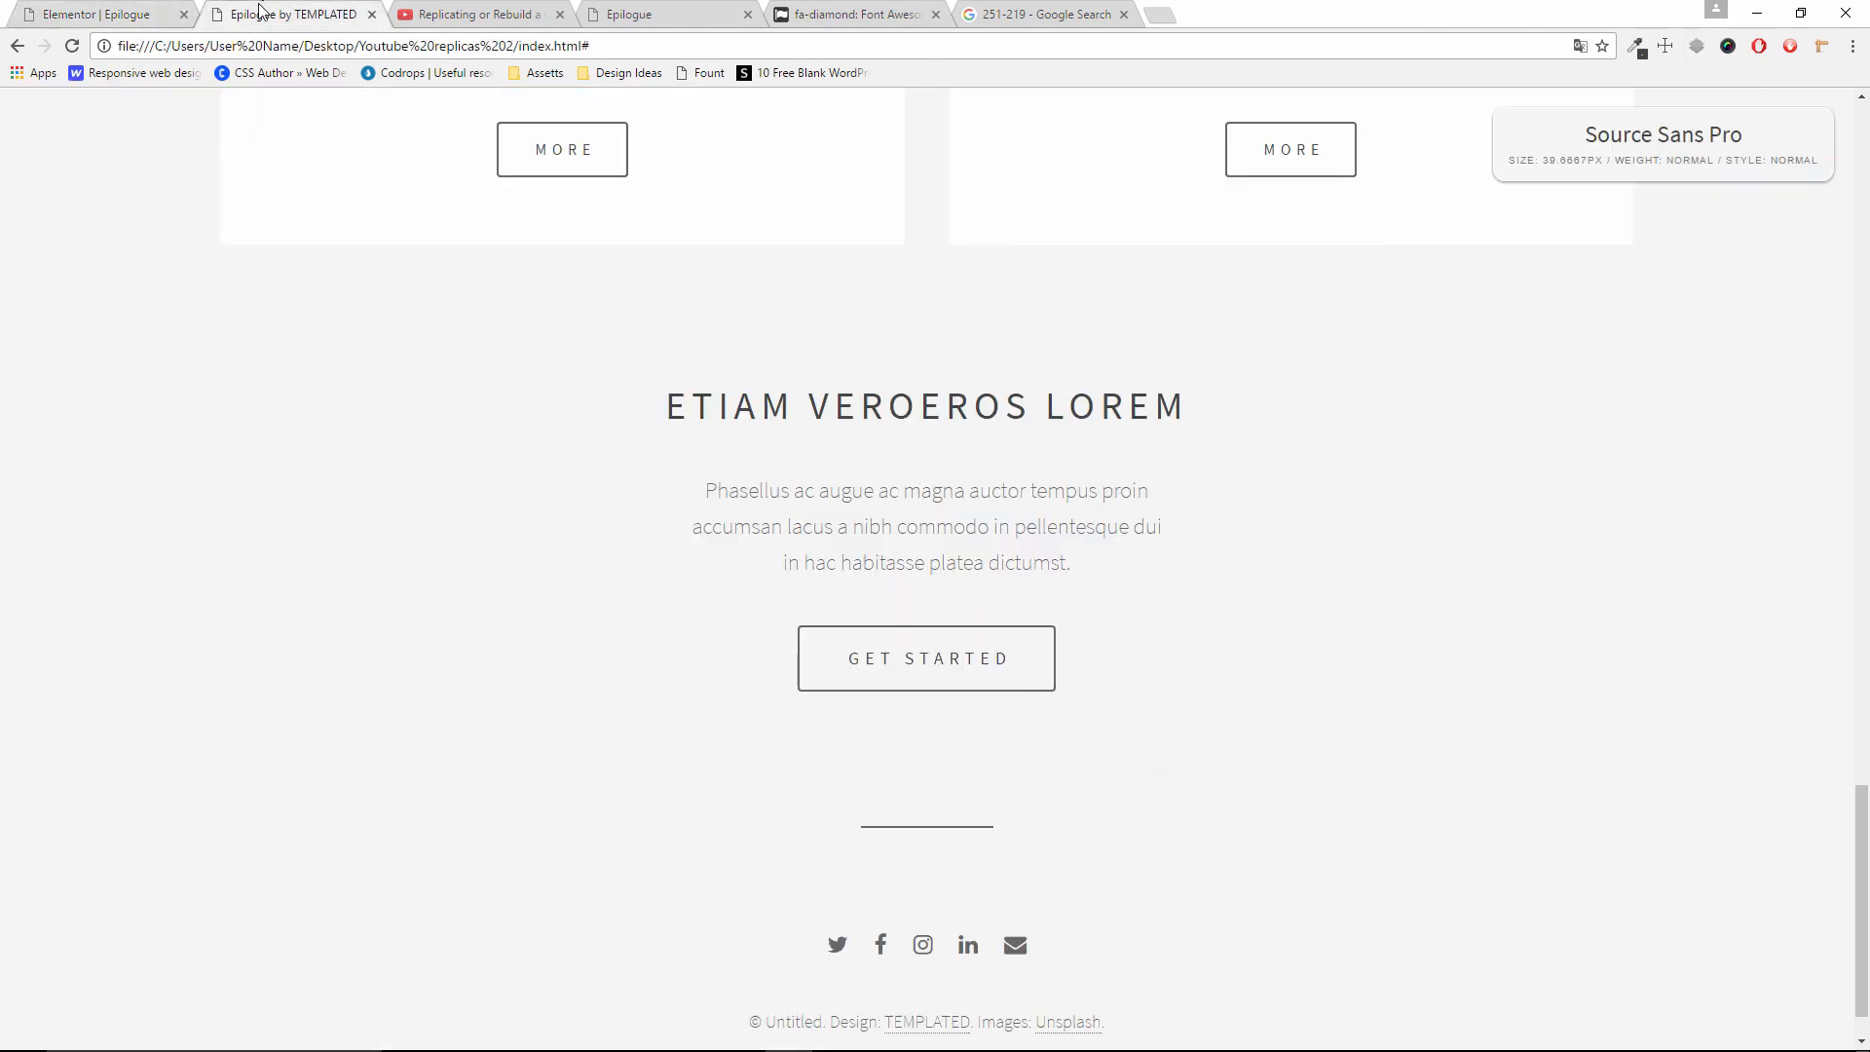
left_click(130, 20)
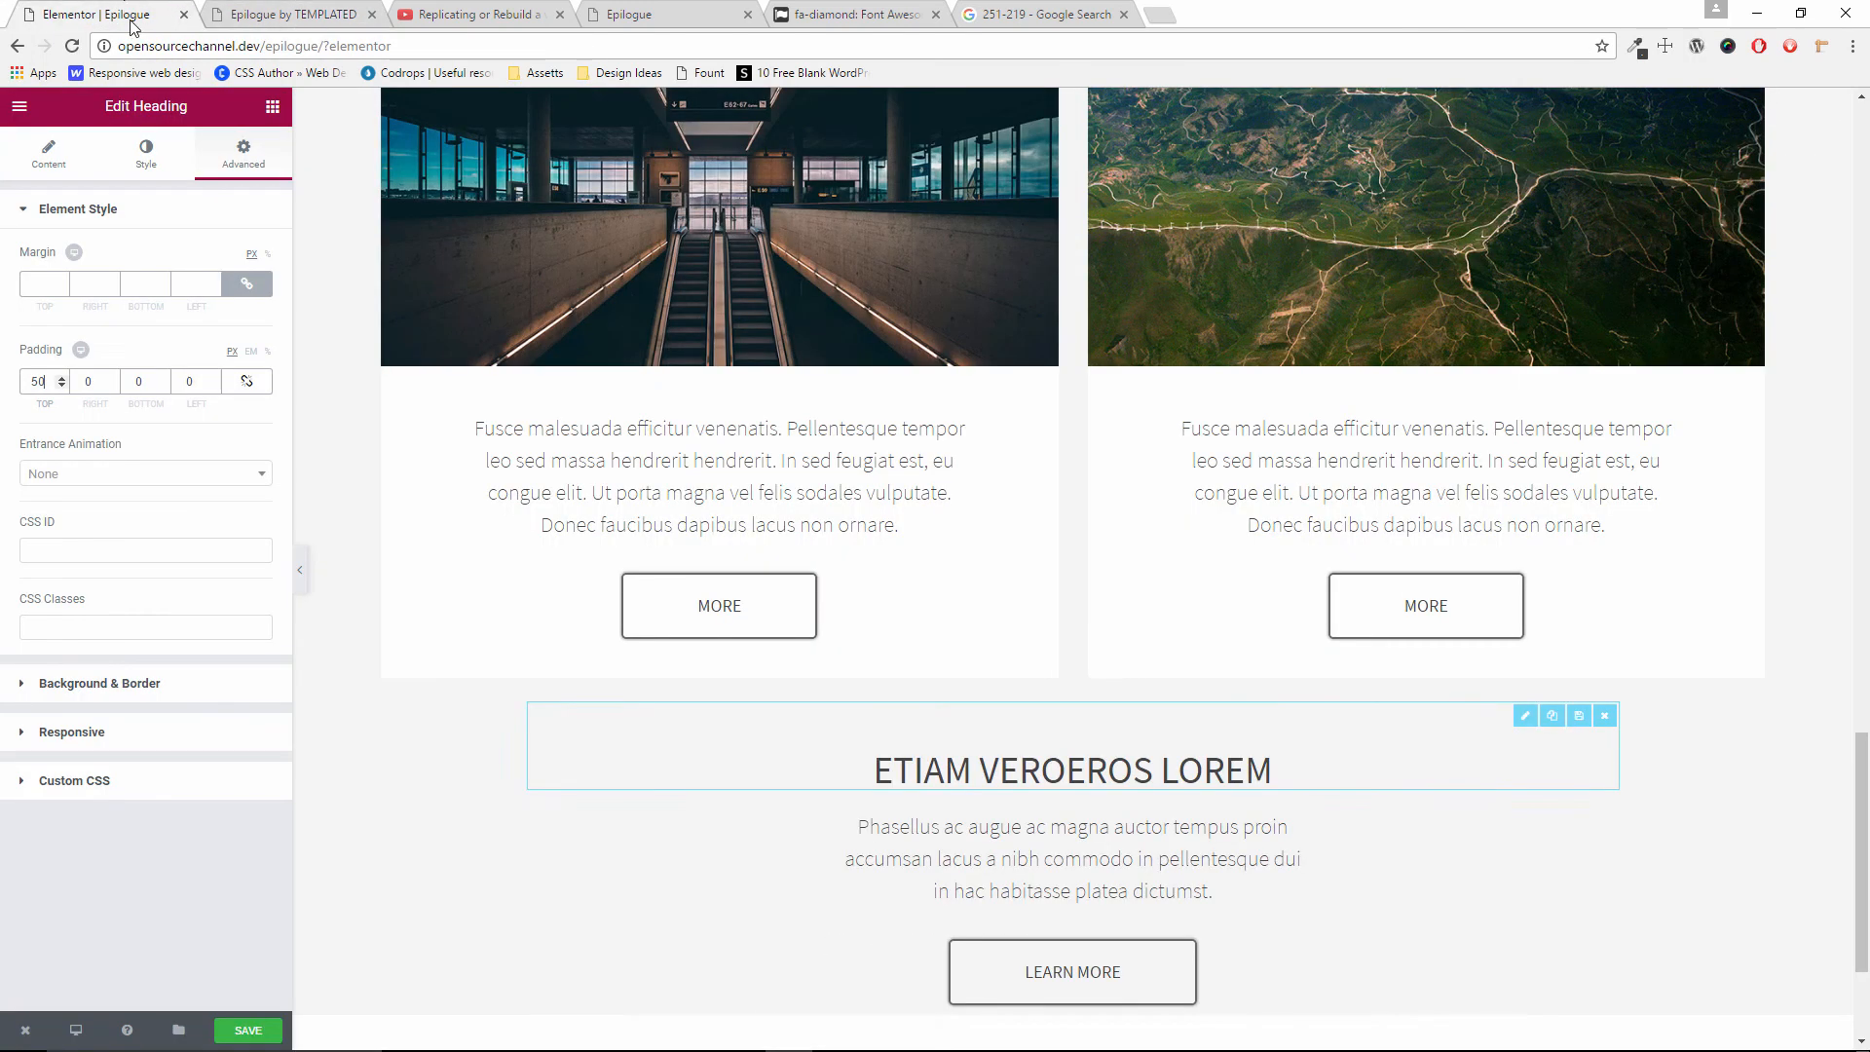
left_click(956, 844)
left_click(244, 154)
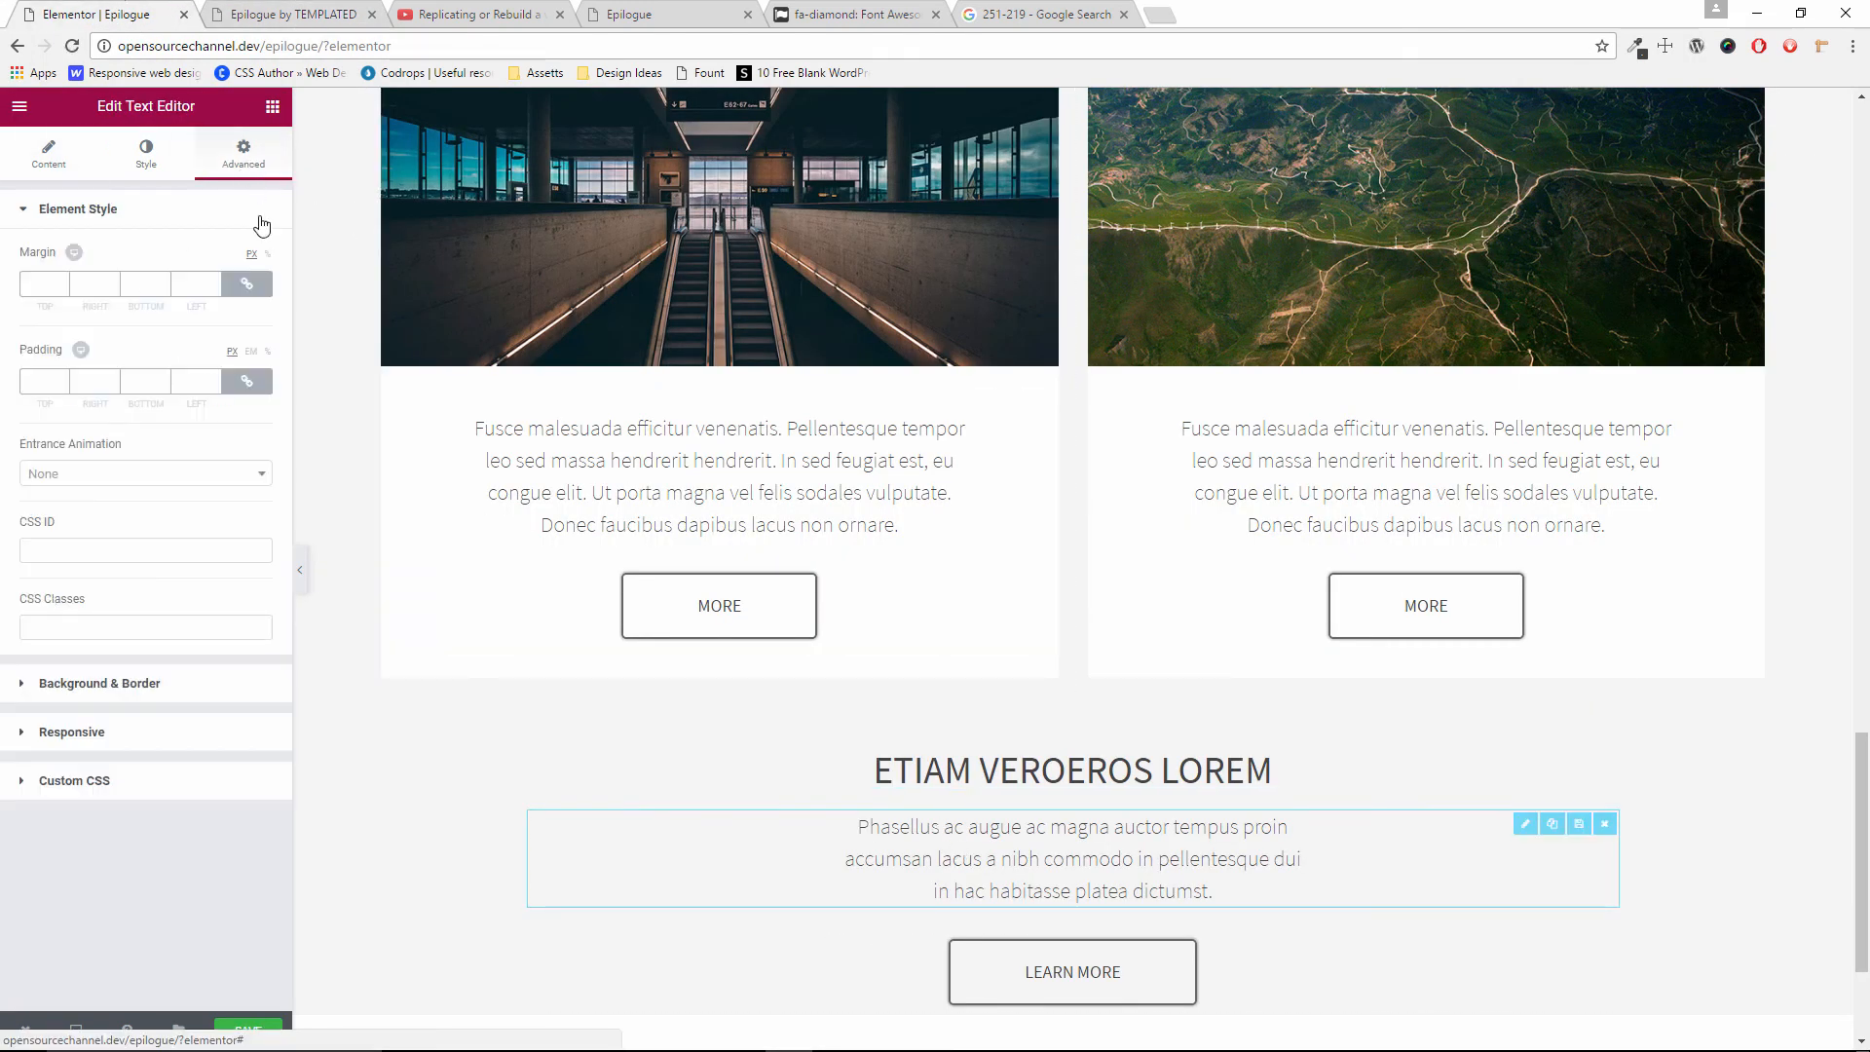
left_click(251, 381)
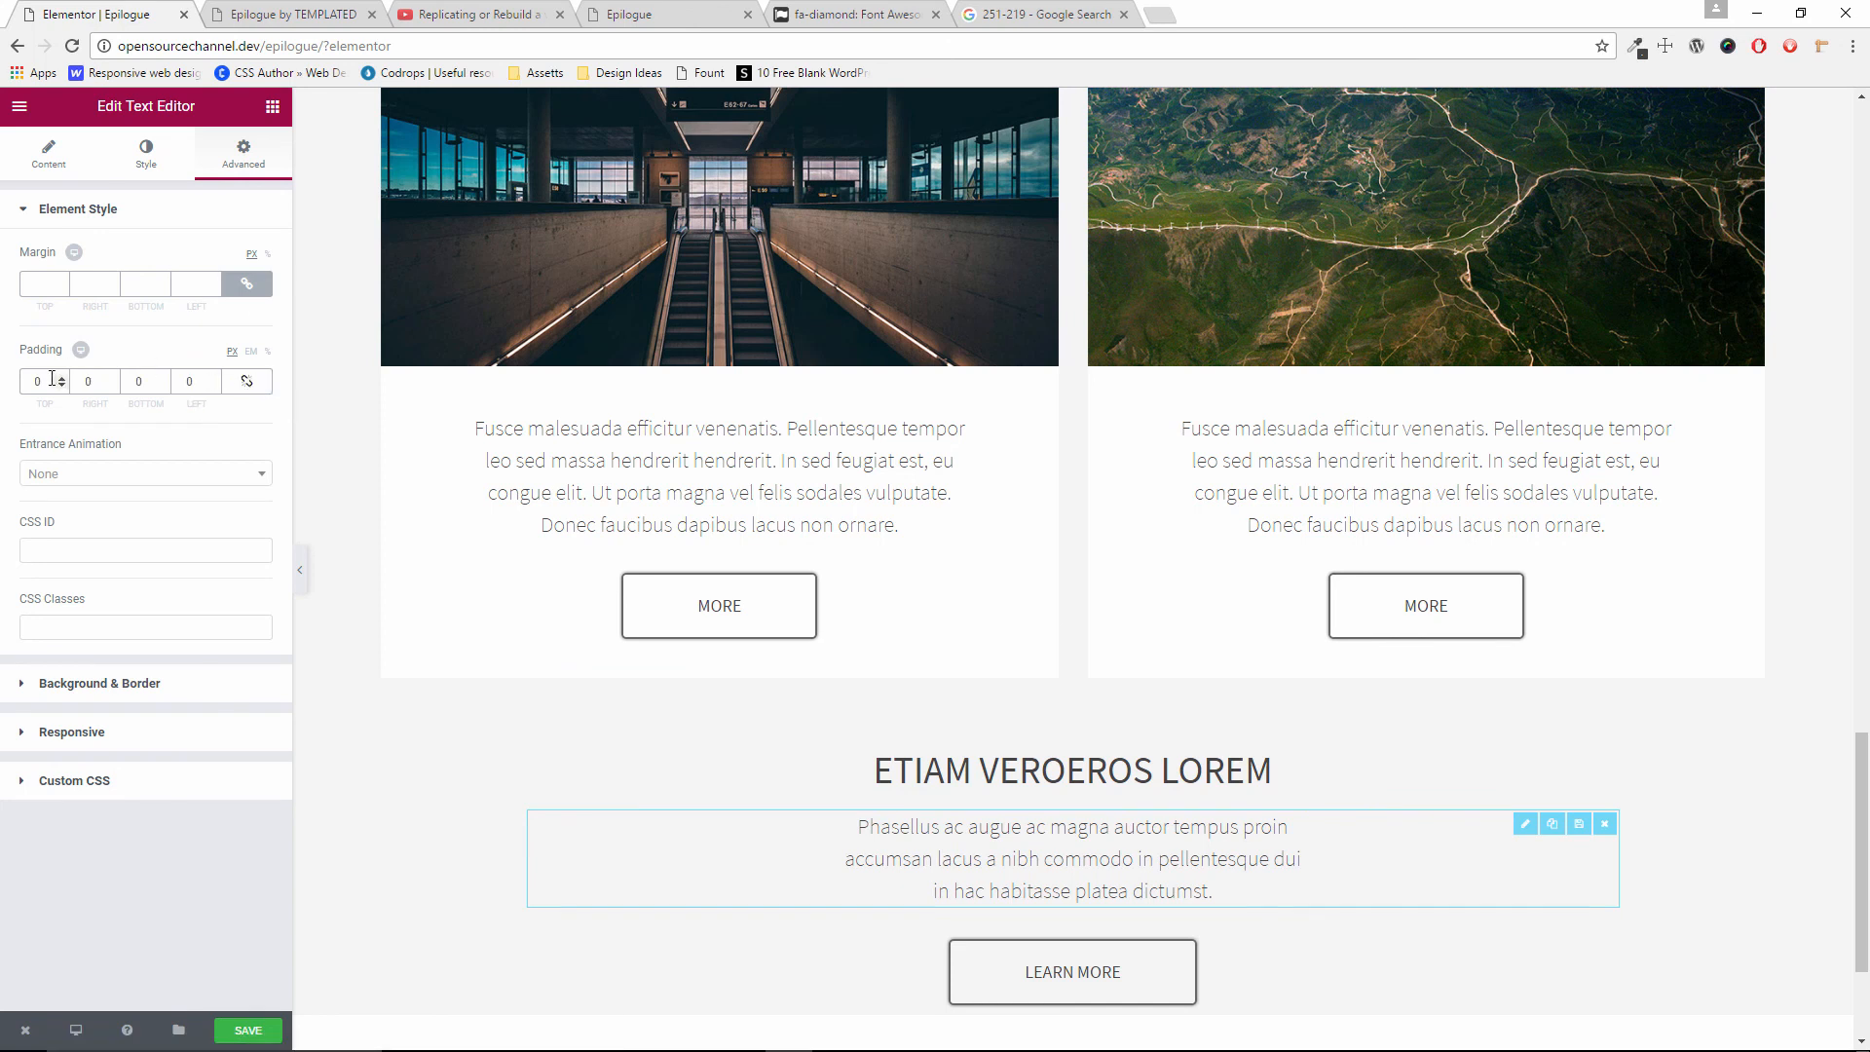
type("30")
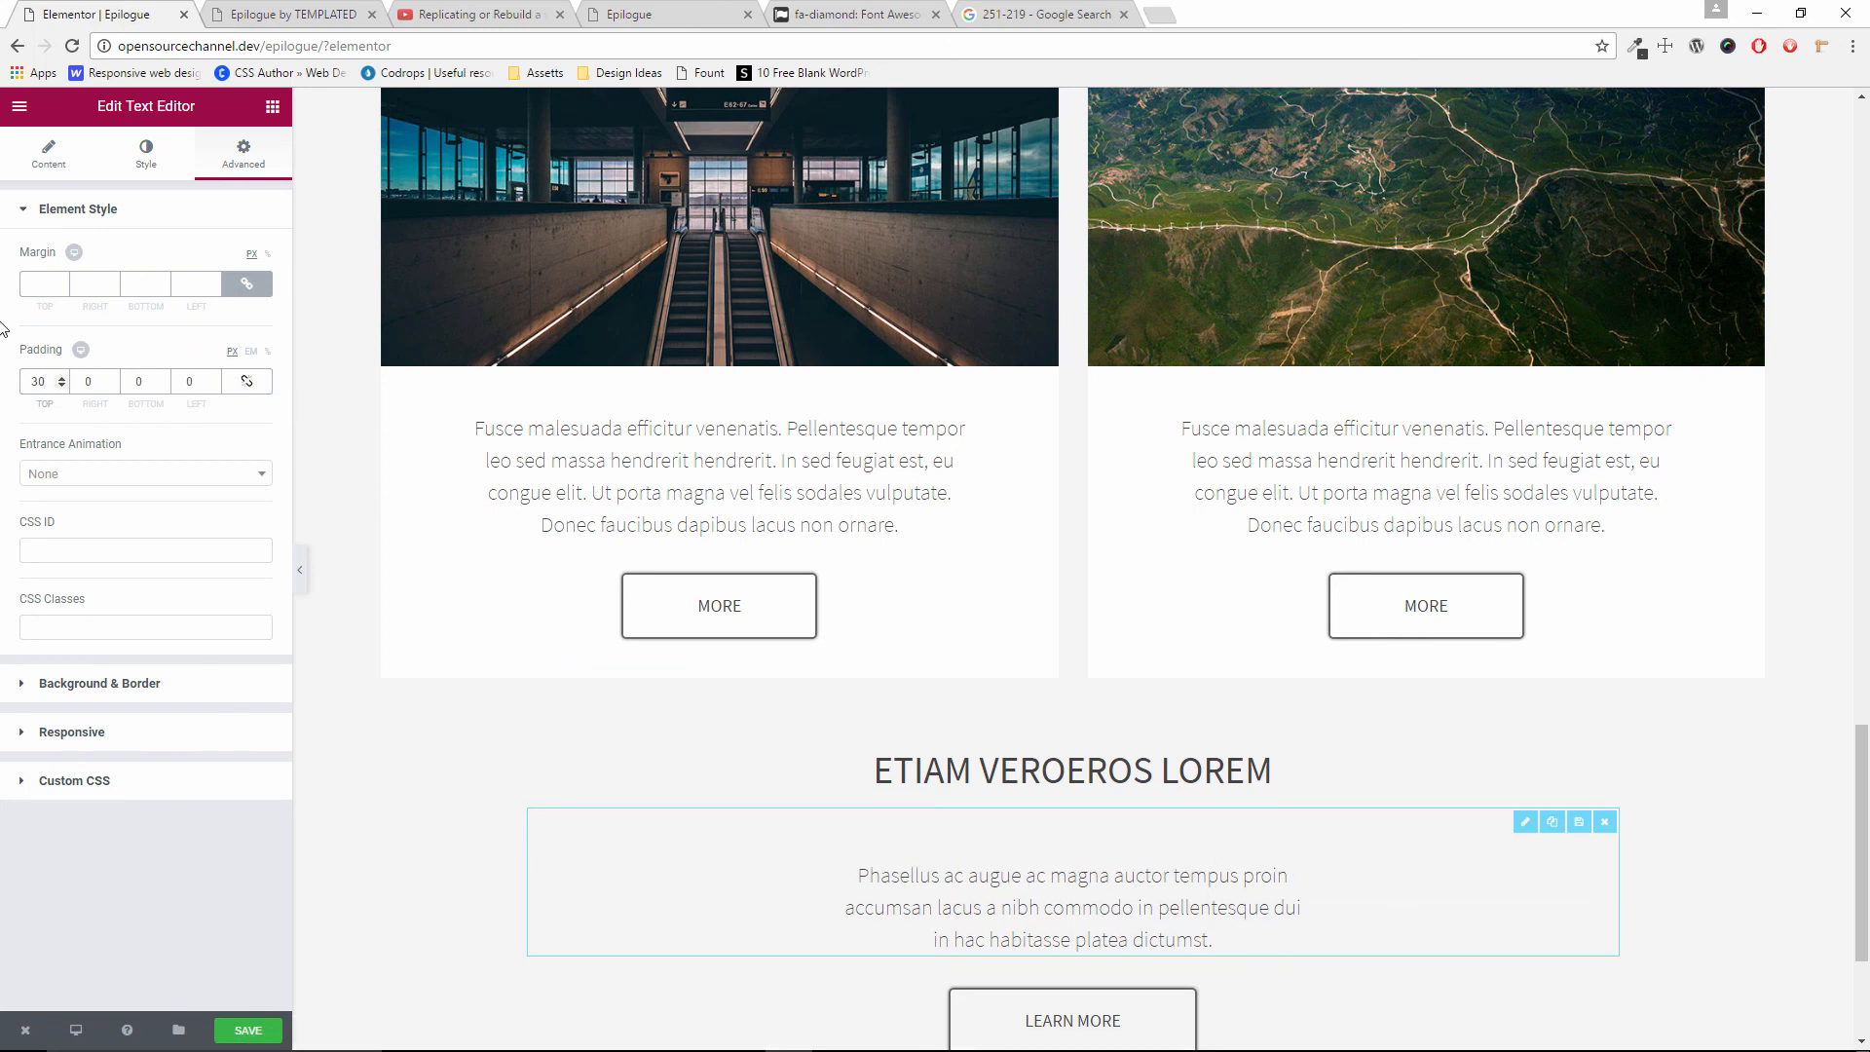
key("BackSpace")
key("BackSpace")
type("0")
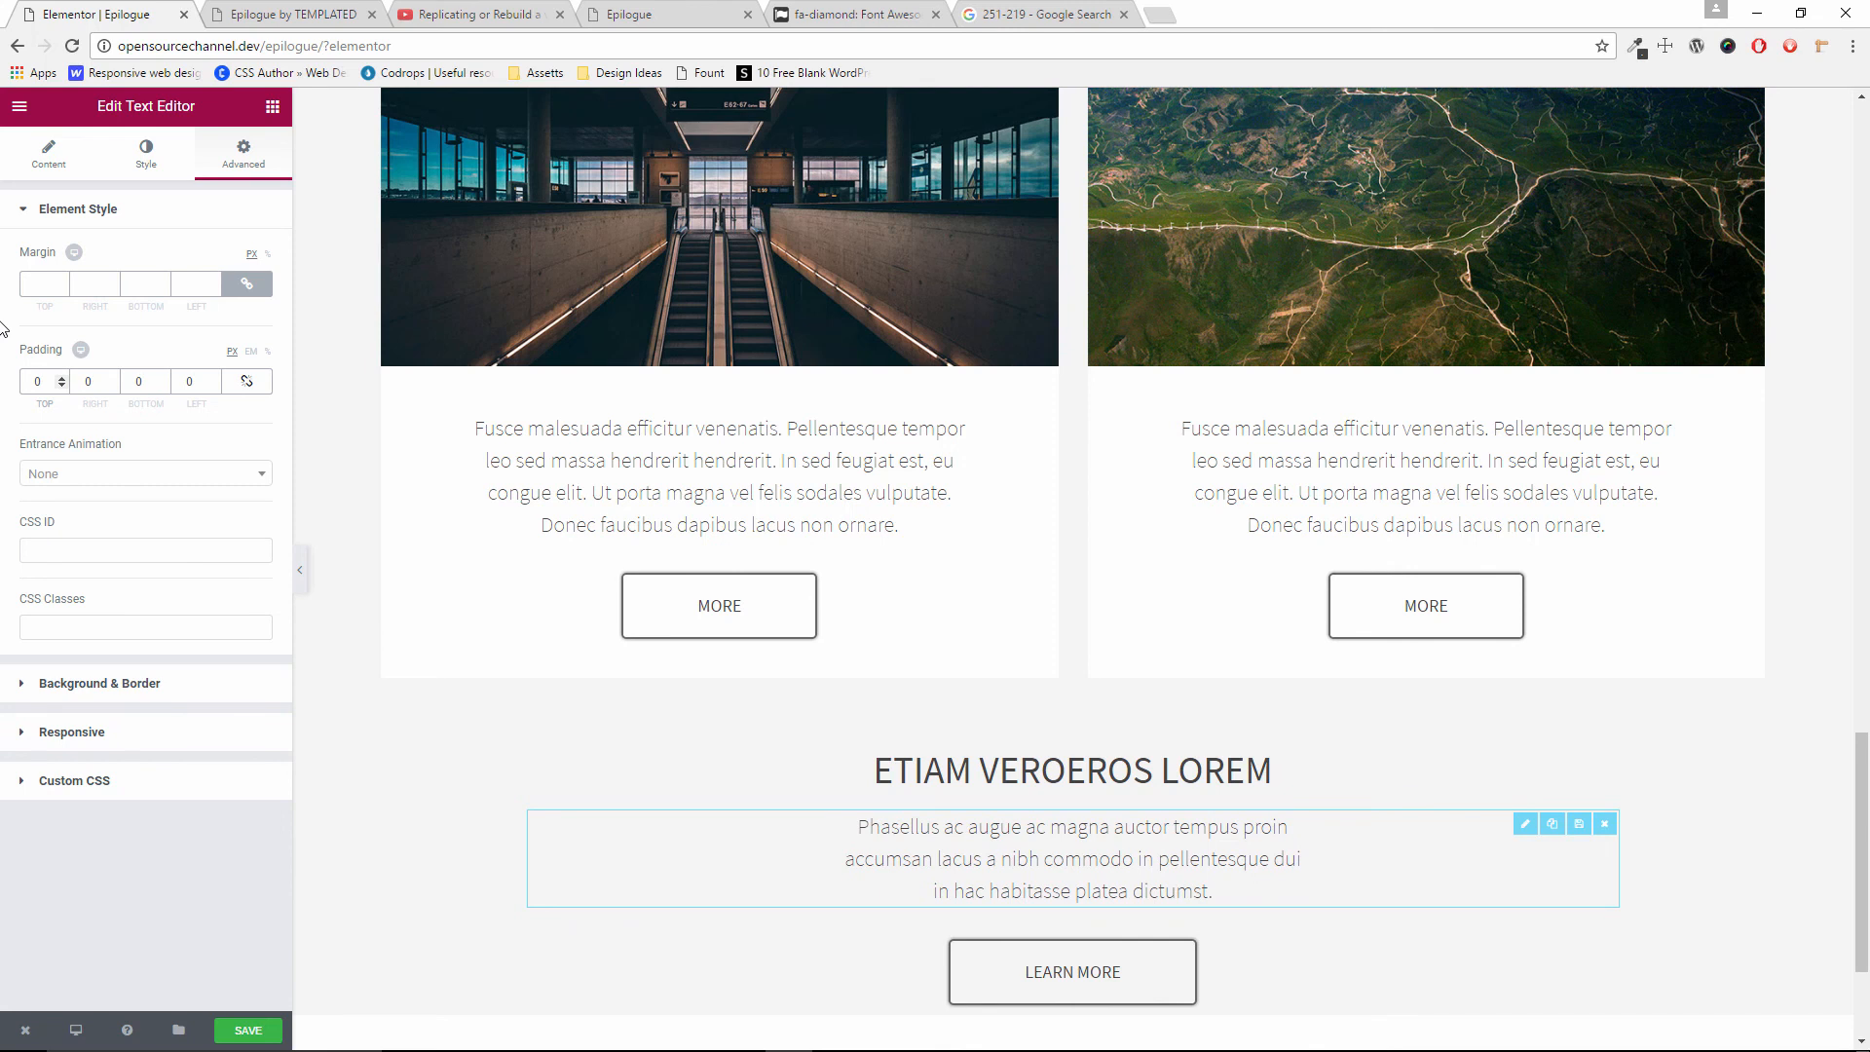
type("15")
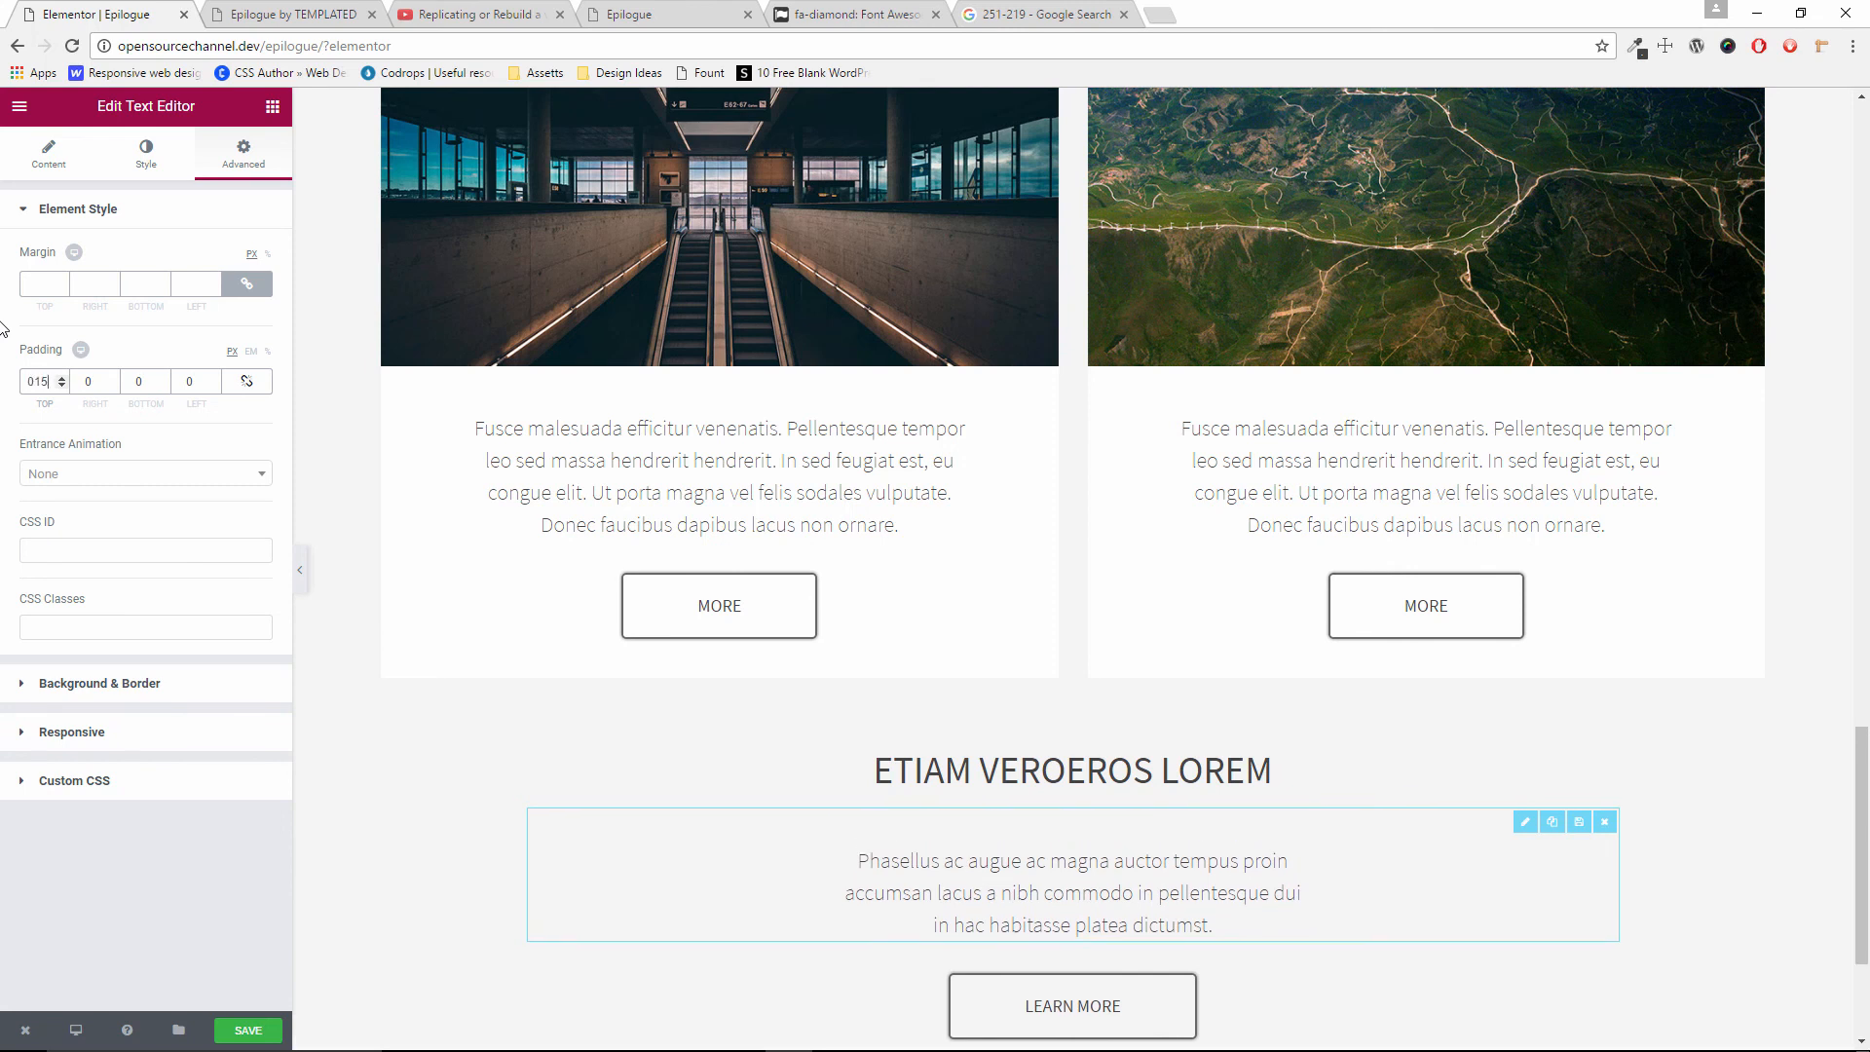
key("BackSpace")
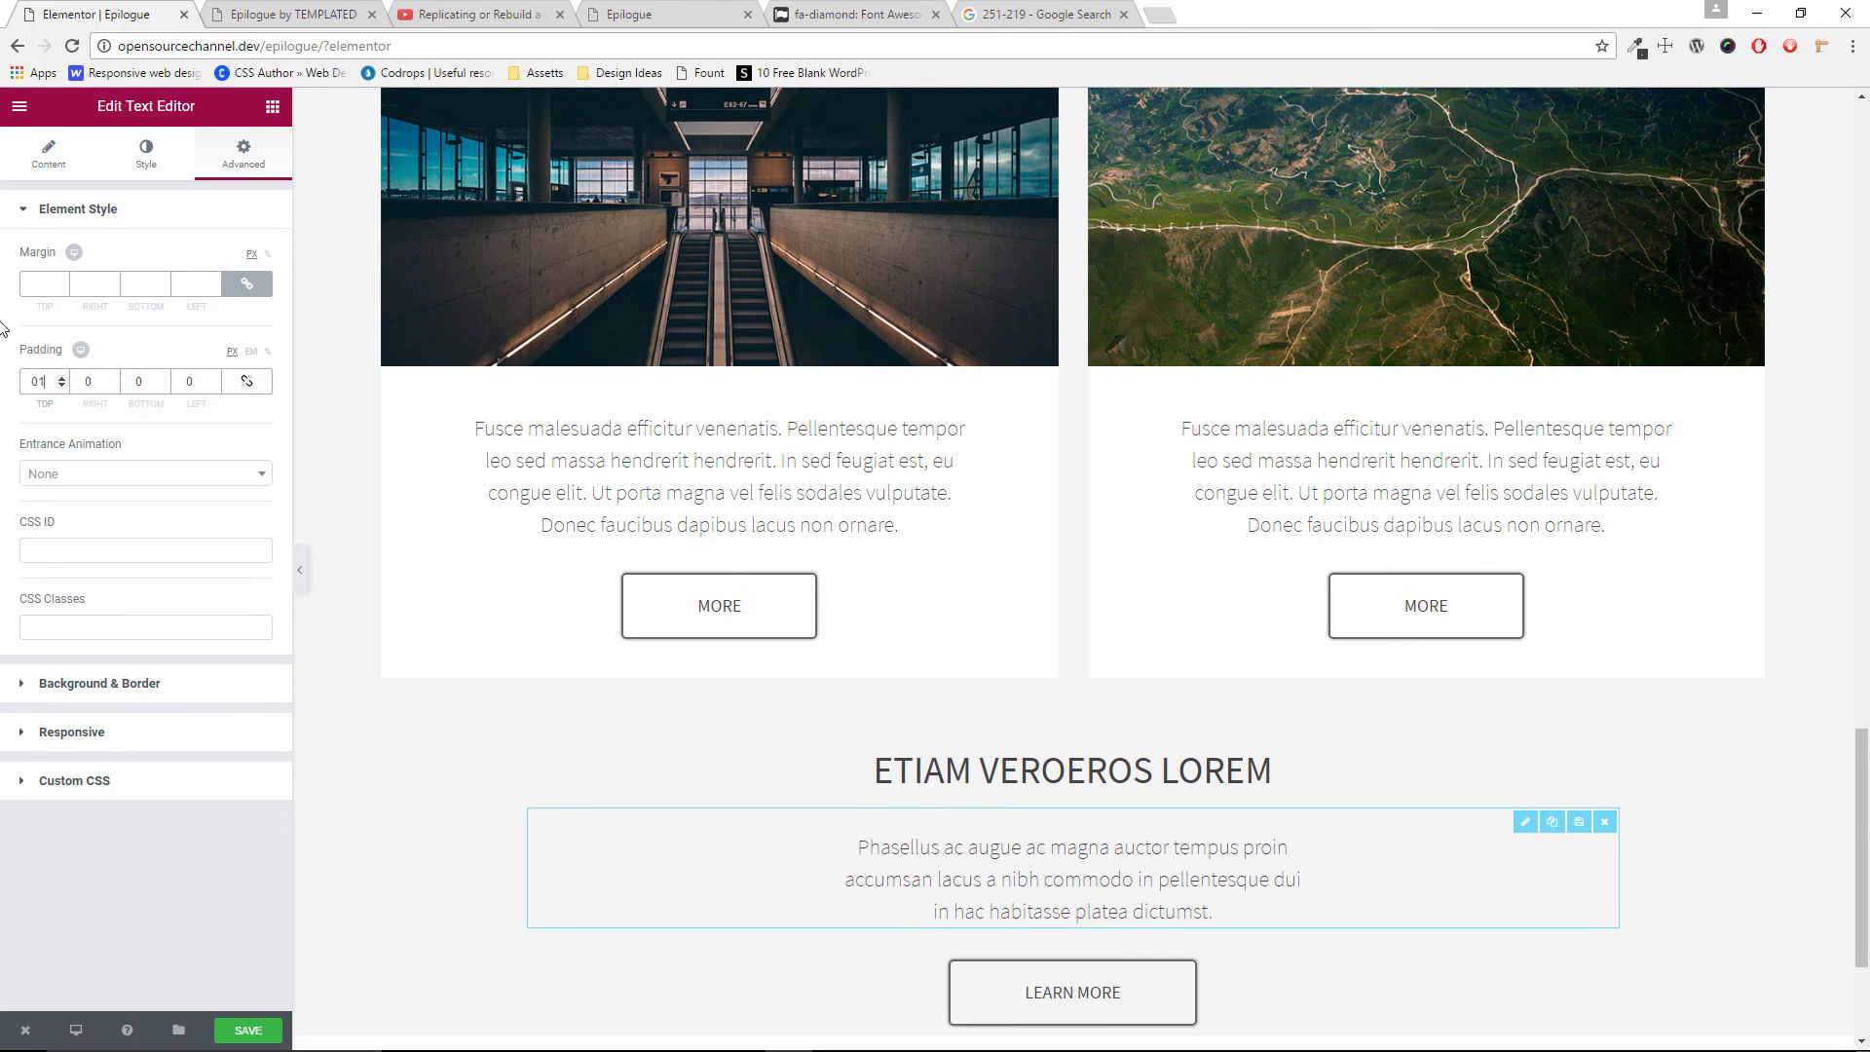
type("0")
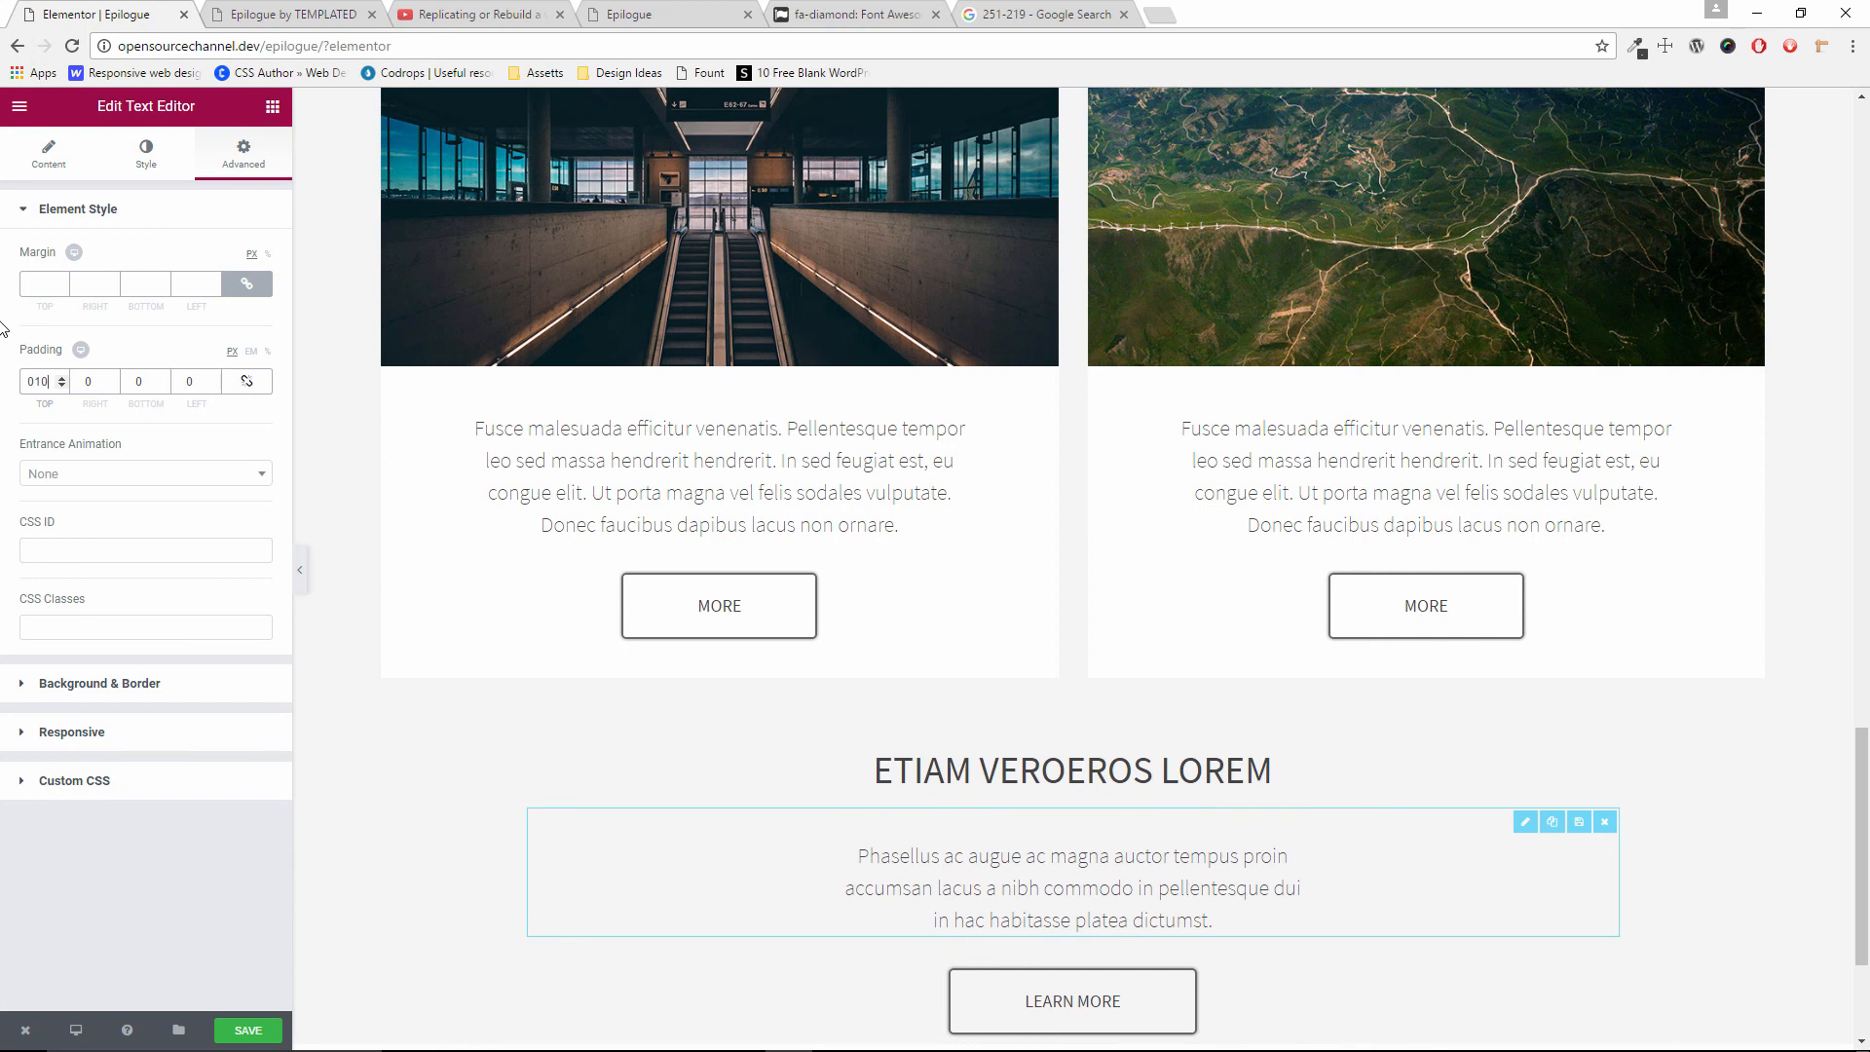
scroll(390, 545, "down", 3)
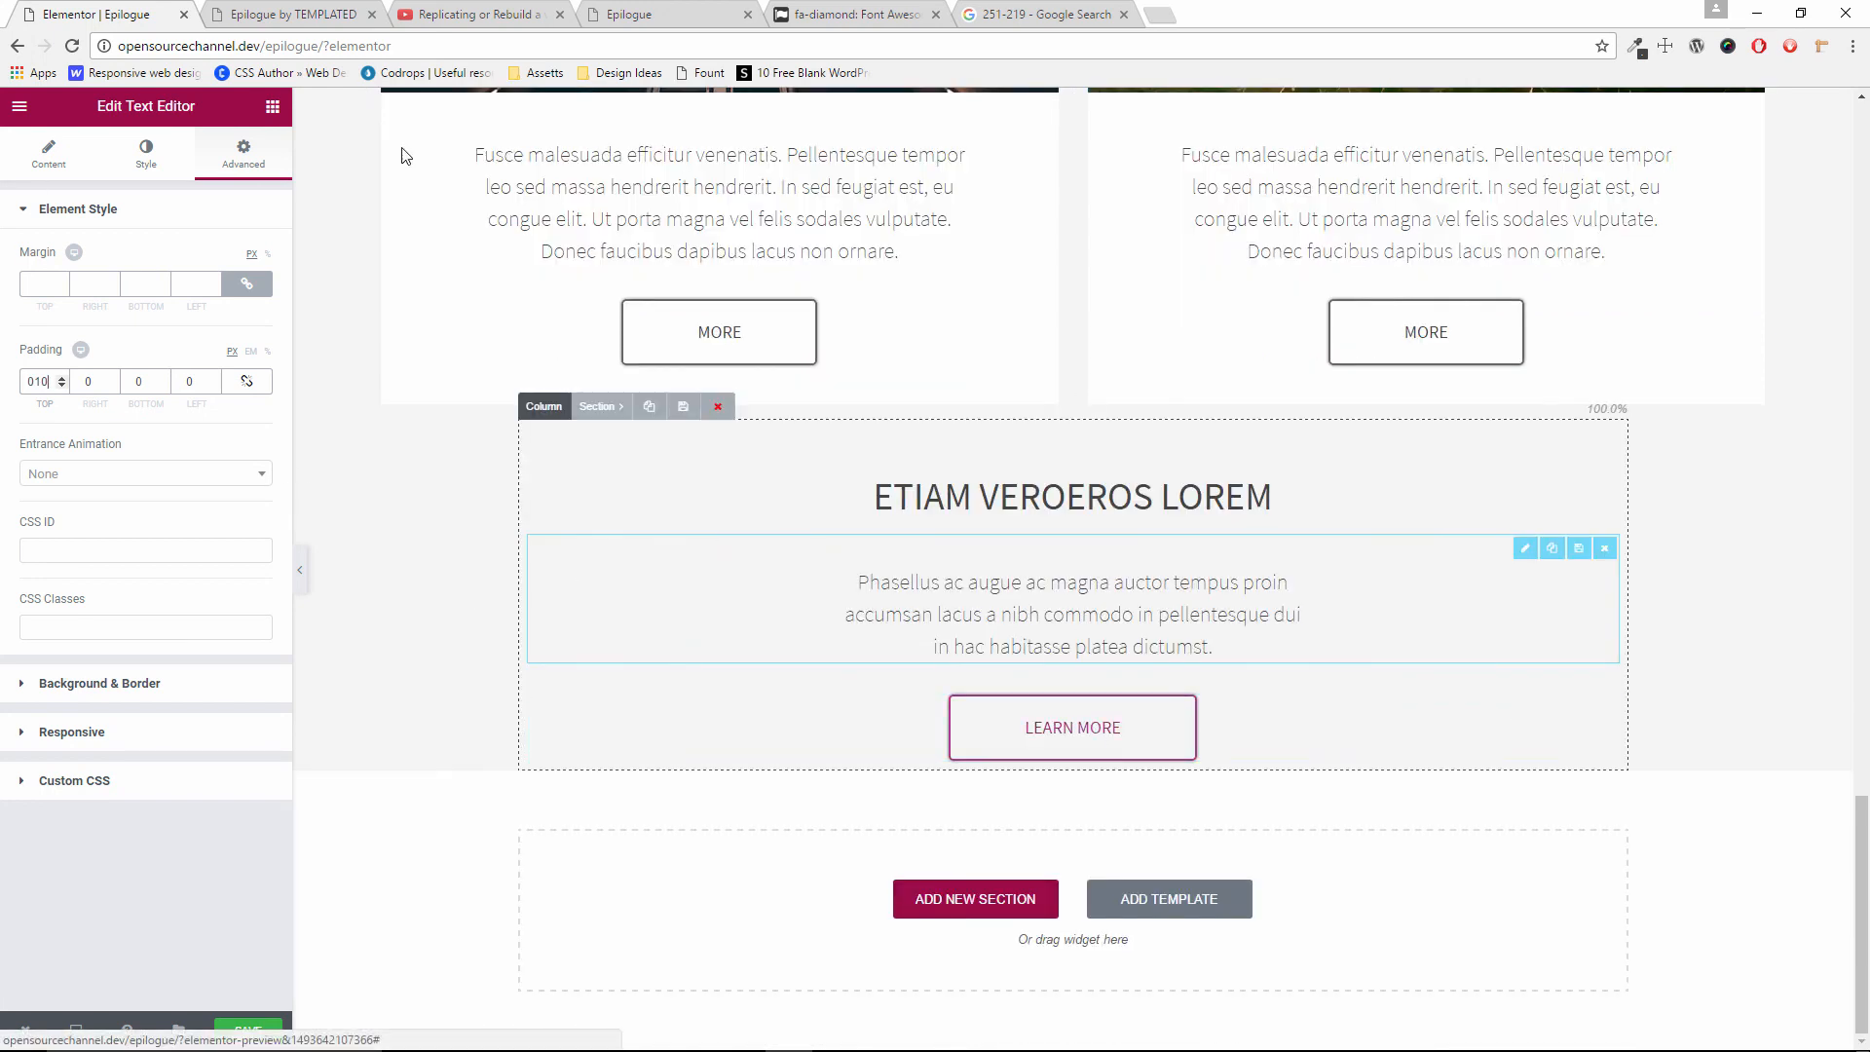
Check the reference page and give the LEARN MORE button 10 px of top padding only
left_click(292, 13)
left_click(68, 8)
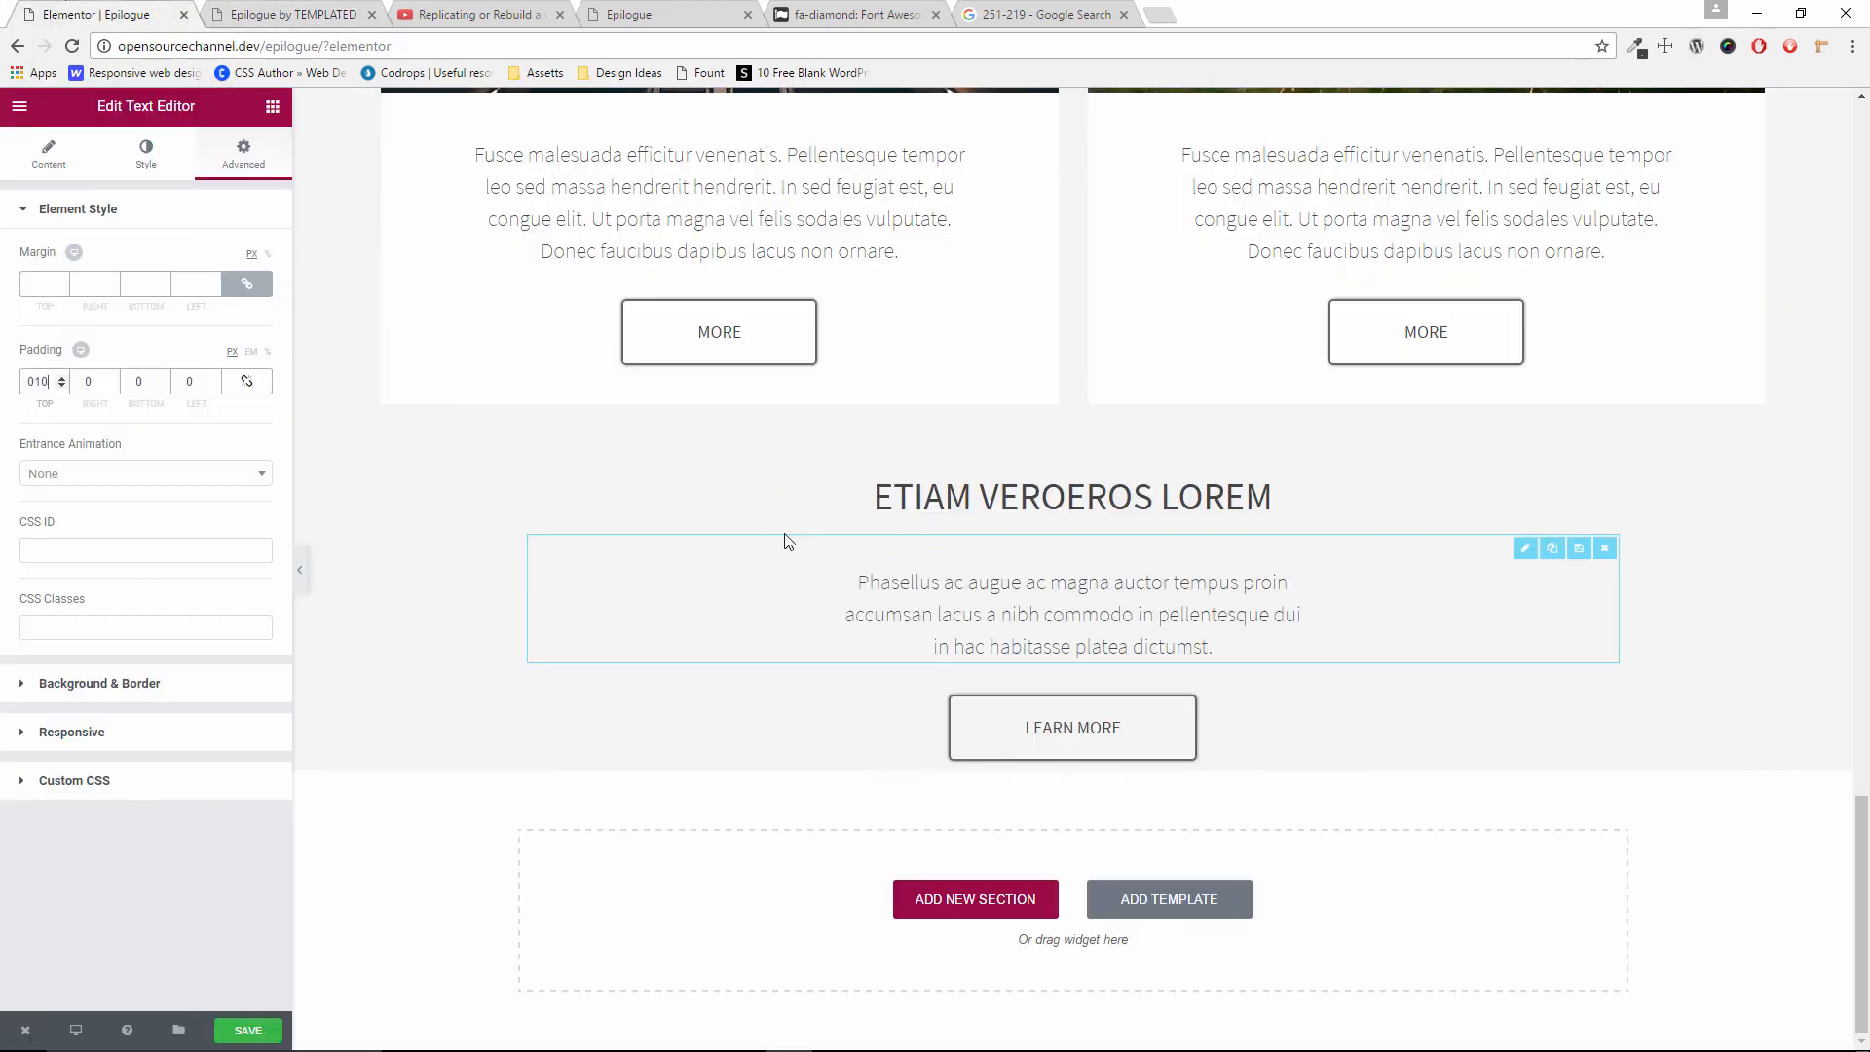
left_click(1003, 748)
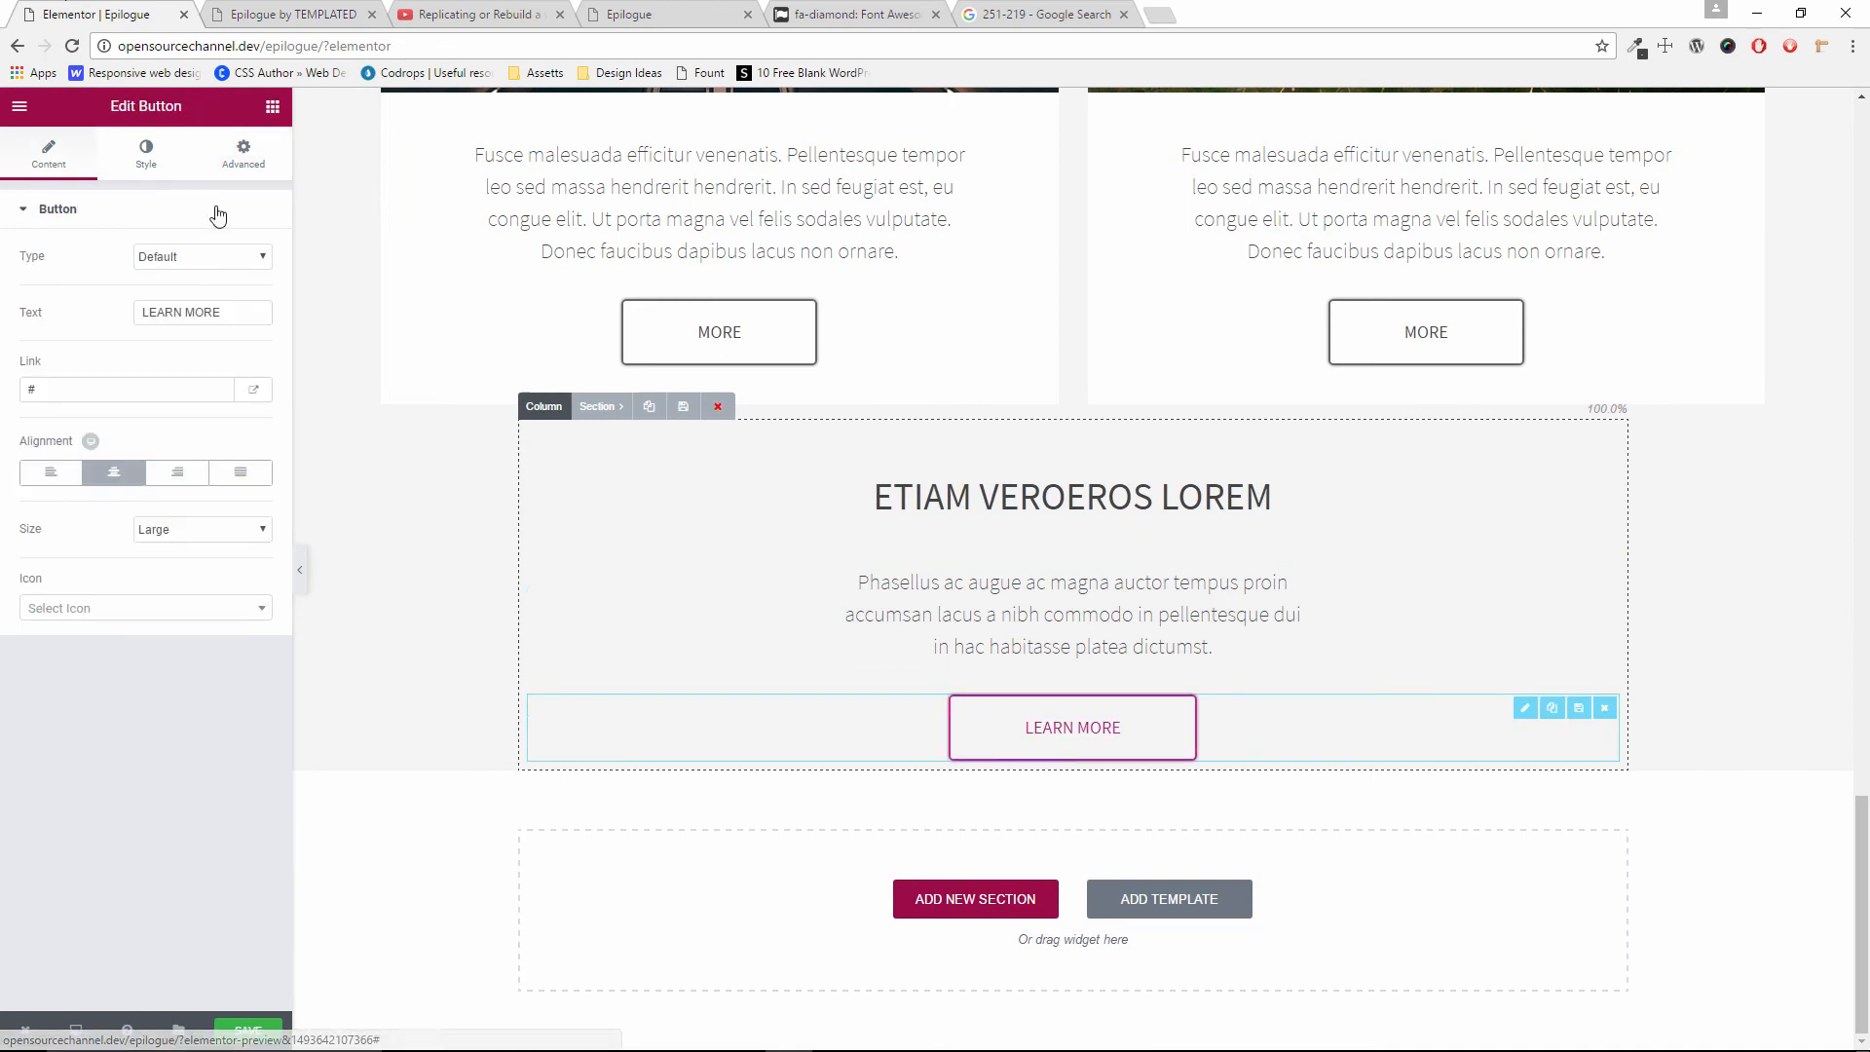
left_click(244, 154)
left_click(243, 385)
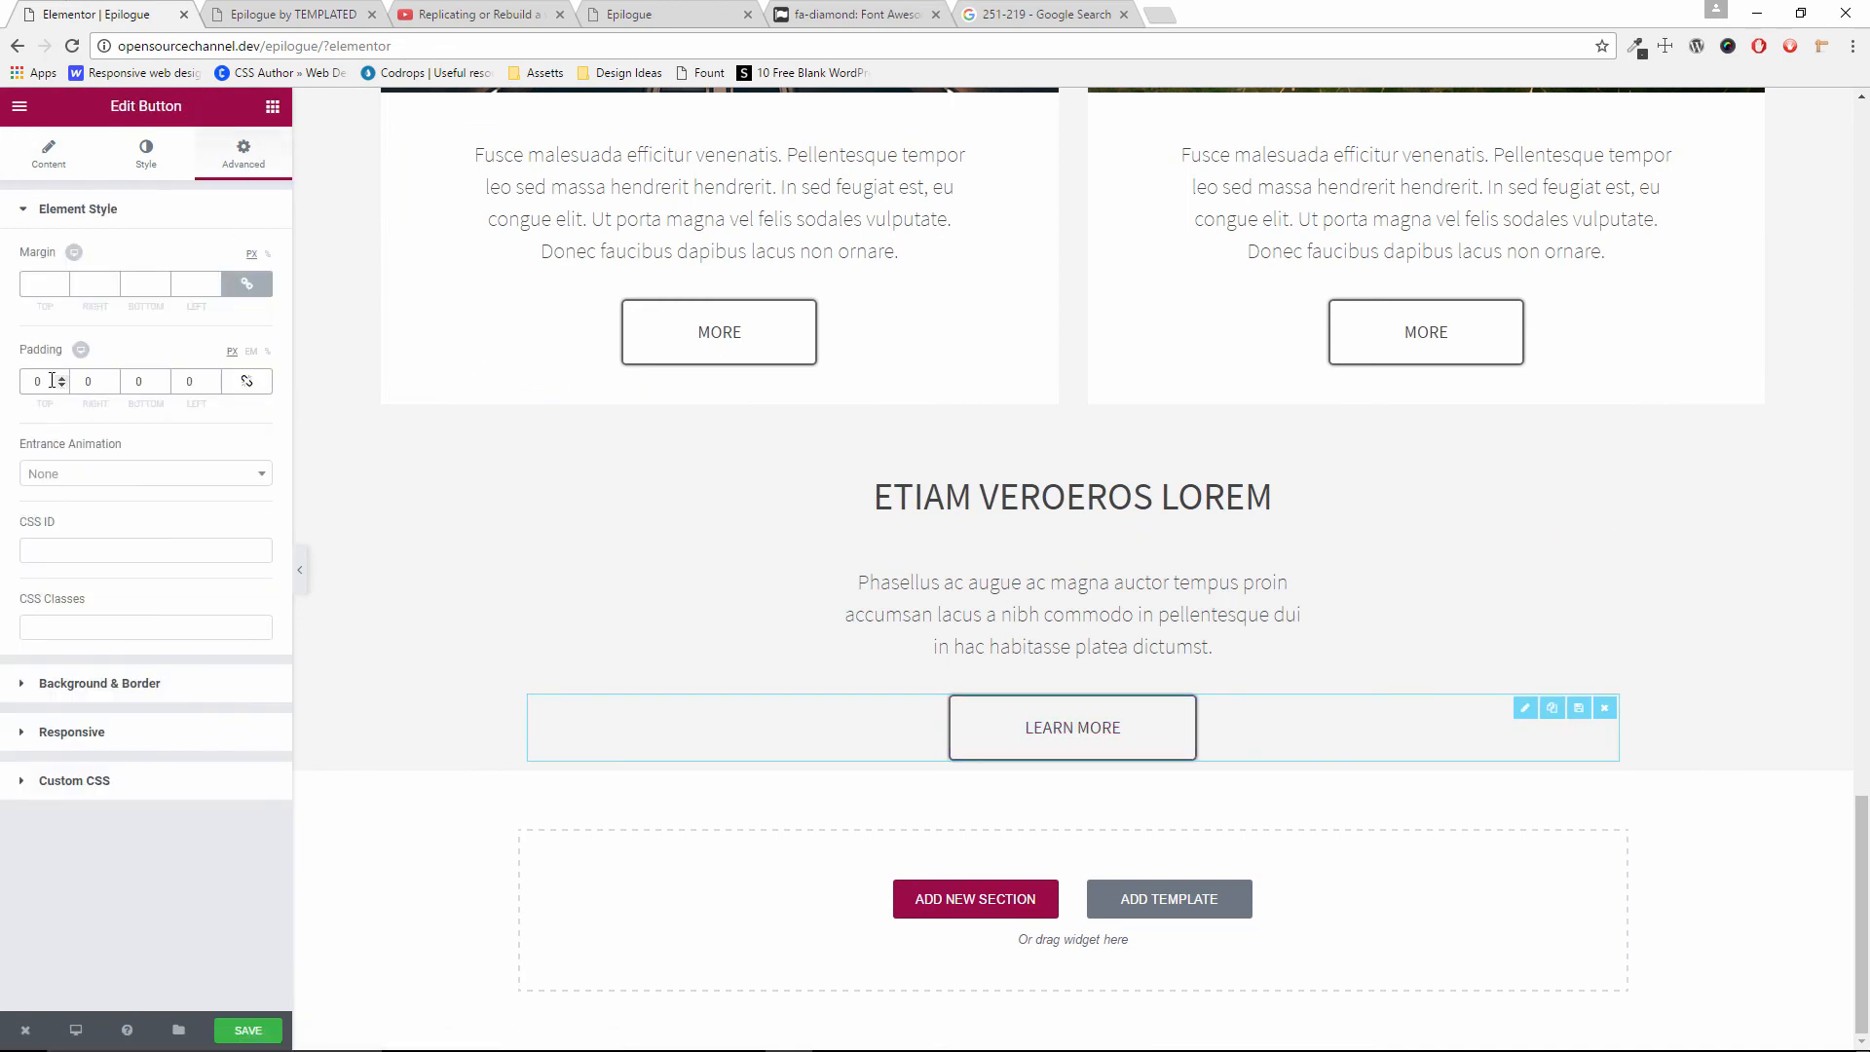
type("5")
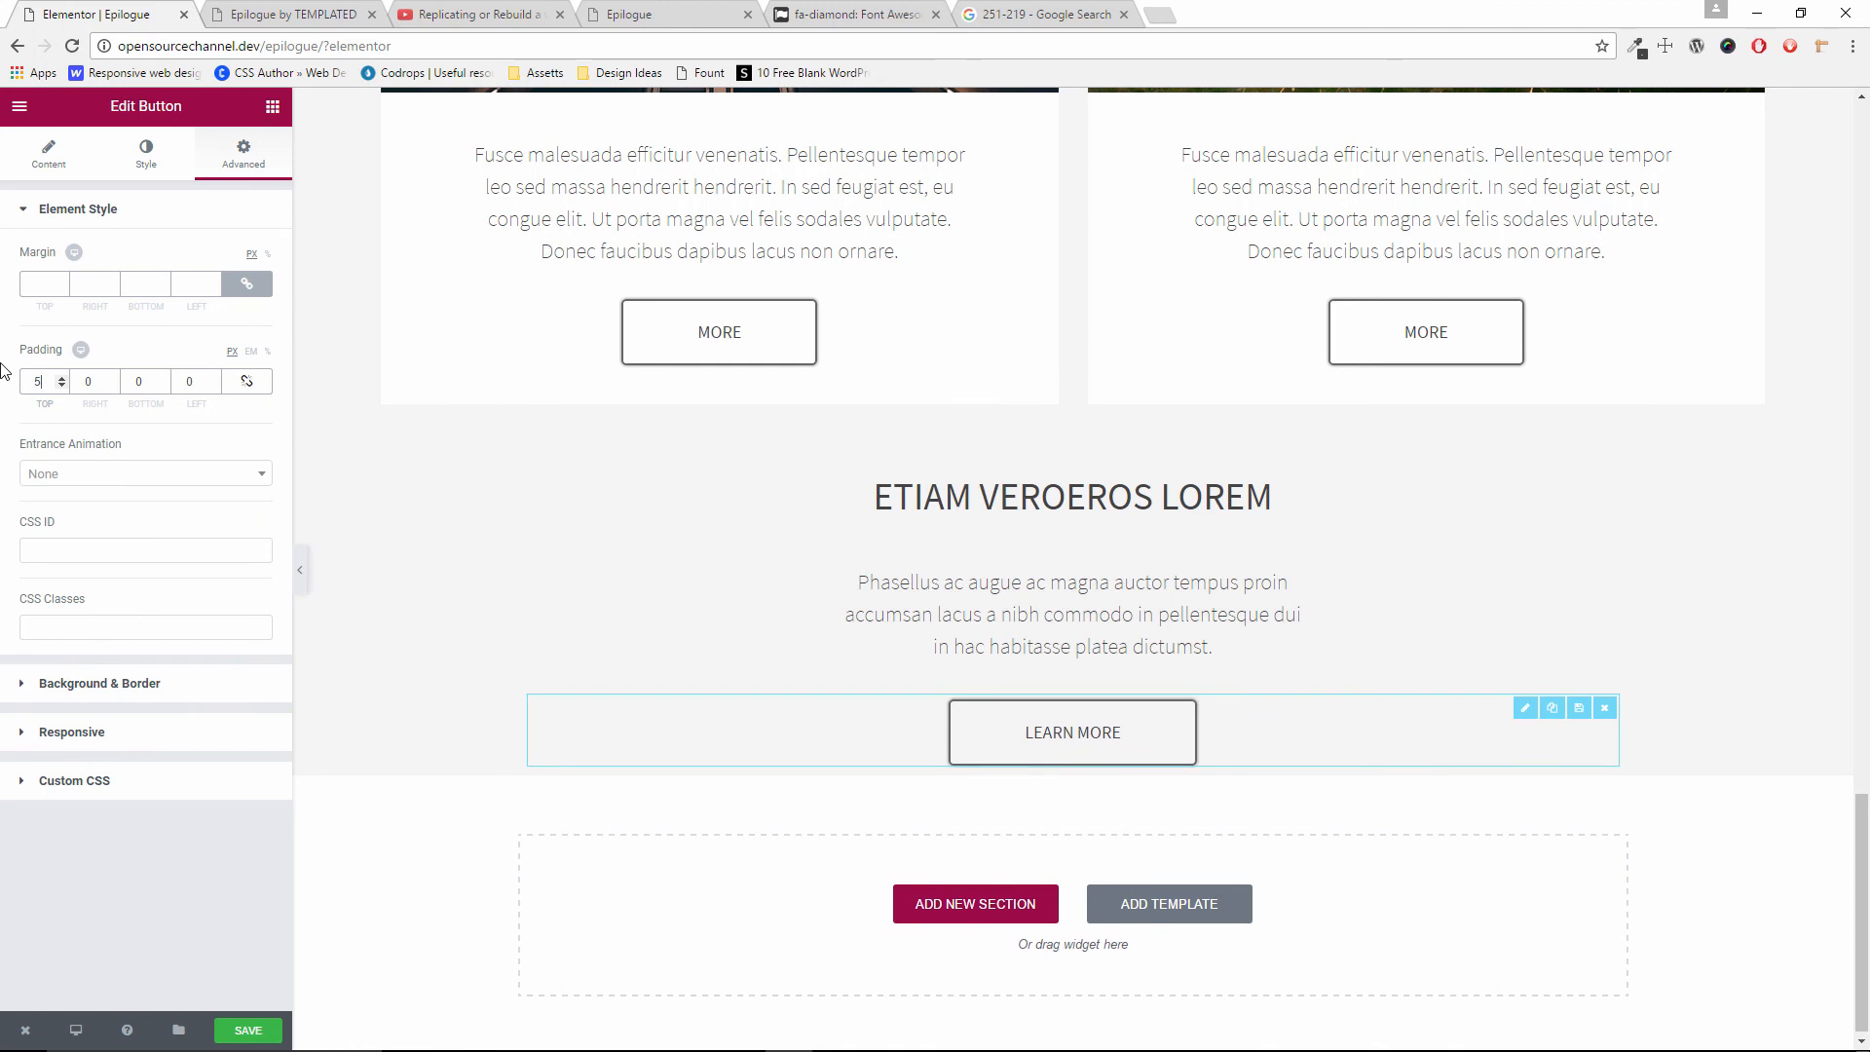
key("BackSpace")
type("010")
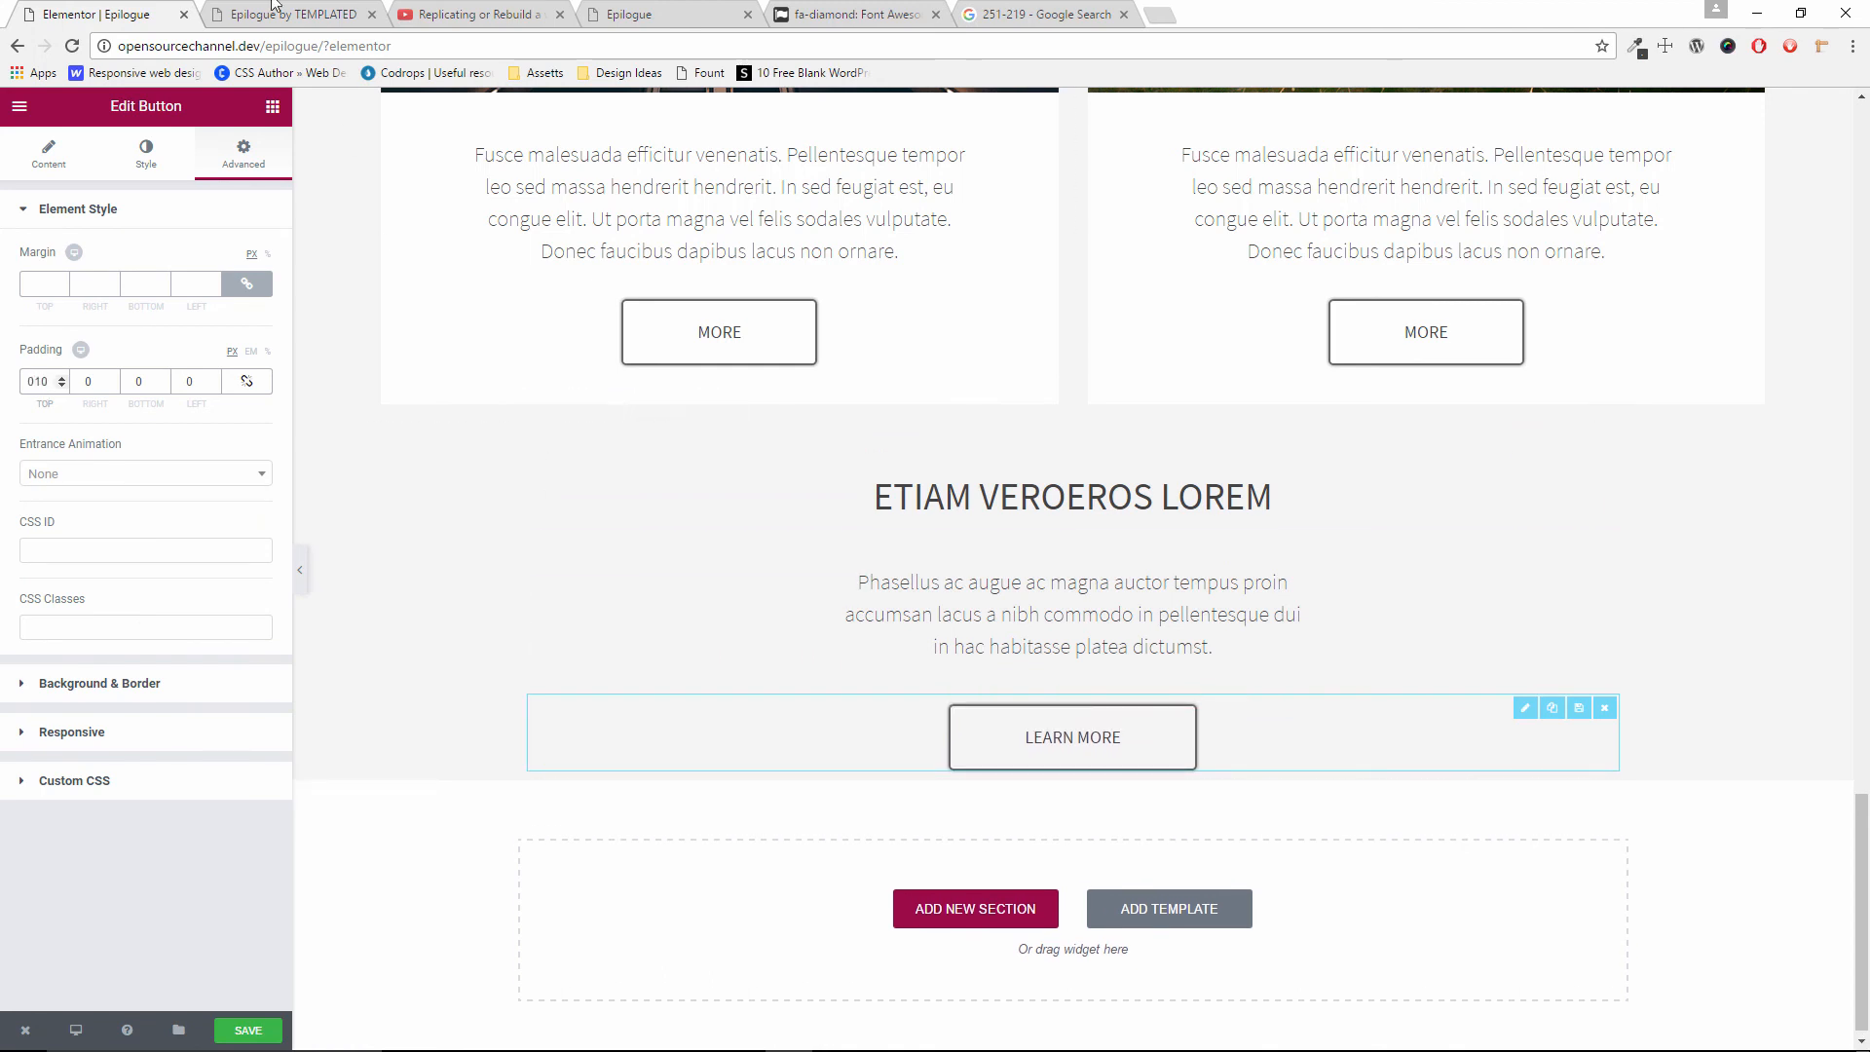
Look at the line below the button on the reference page and add a Divider widget beneath the LEARN MORE button
left_click(255, 11)
scroll(1014, 769, "down", 1)
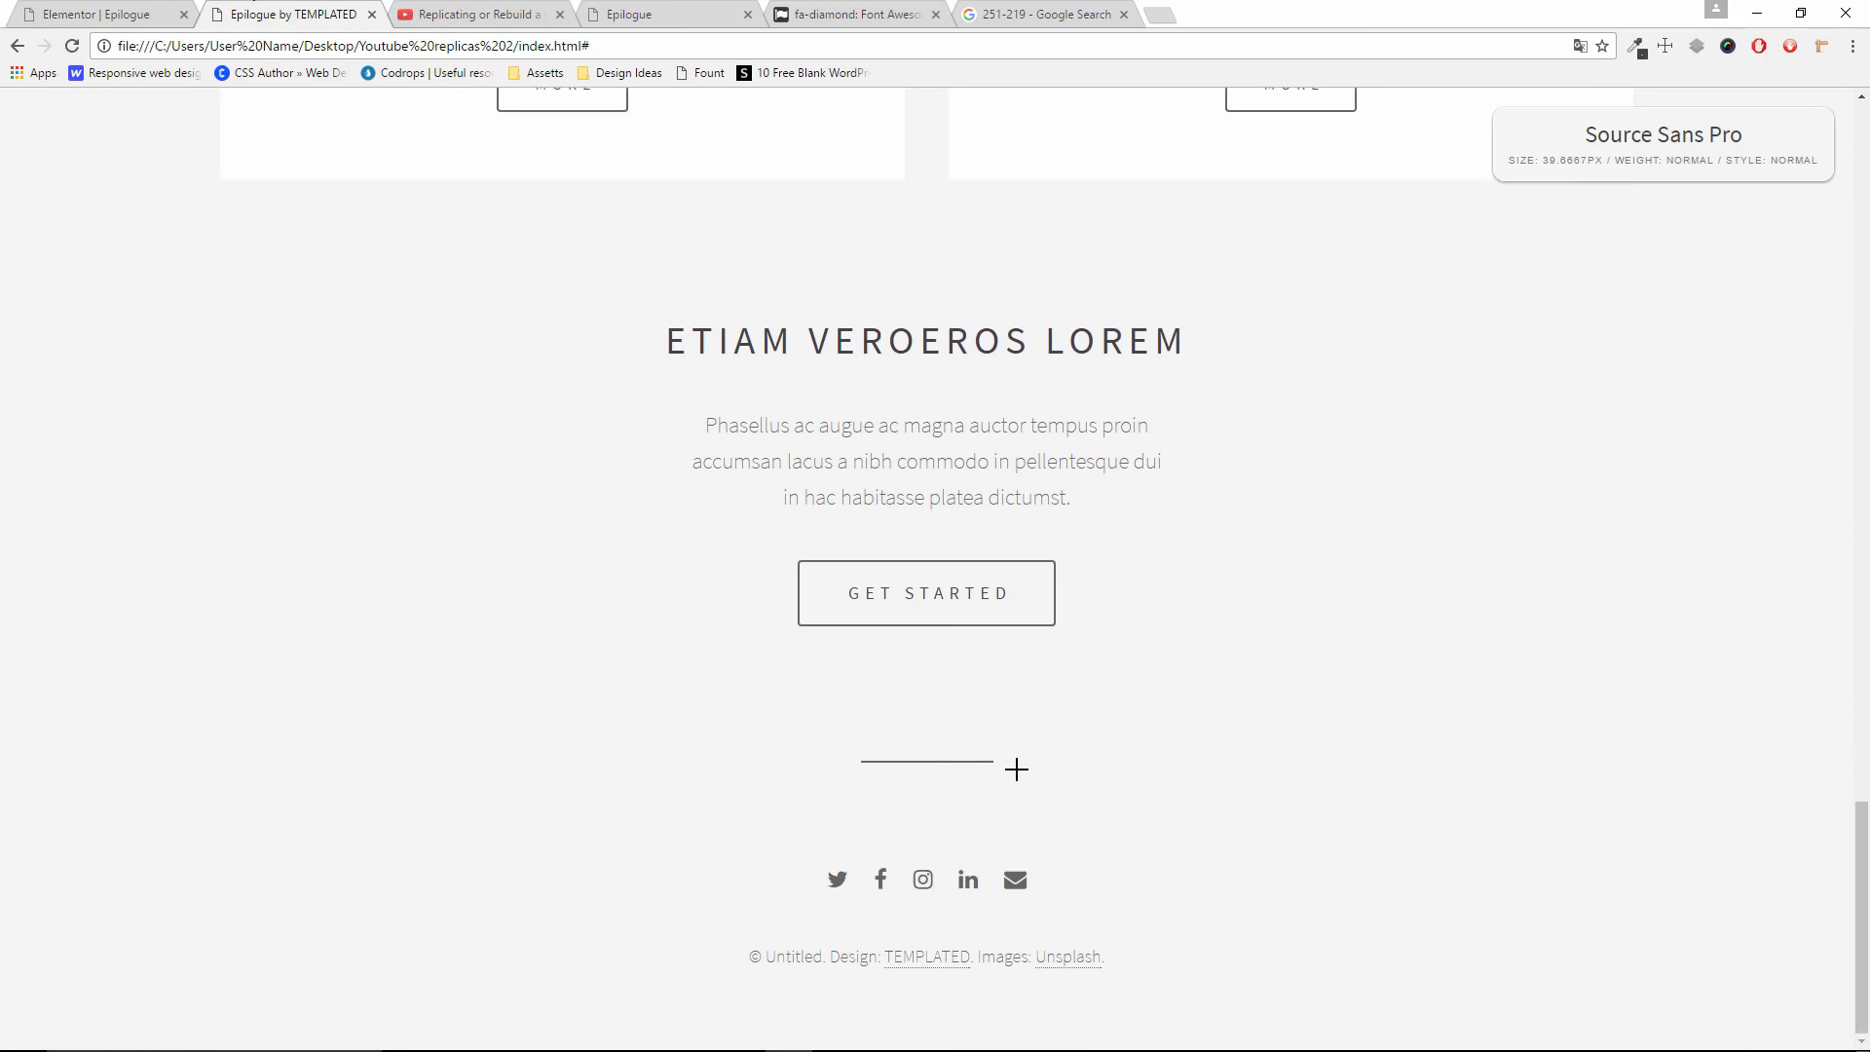
left_click(91, 8)
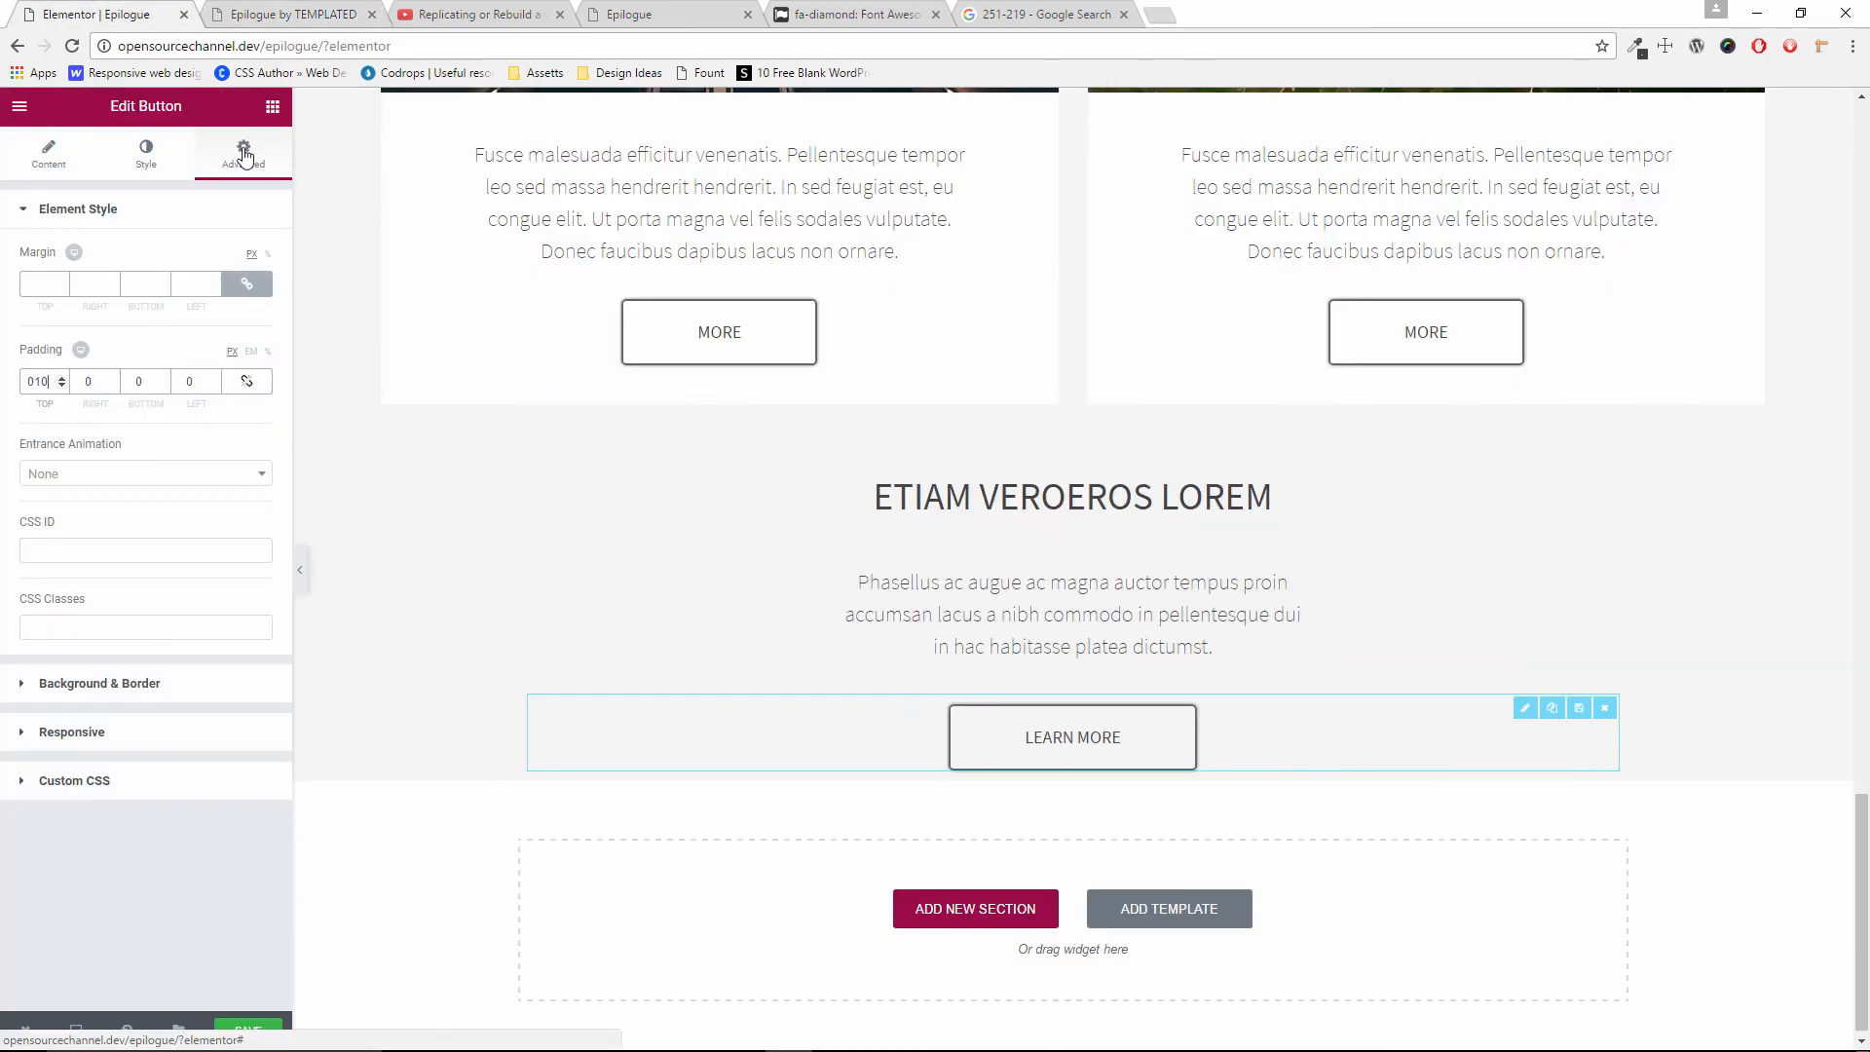
left_click(273, 106)
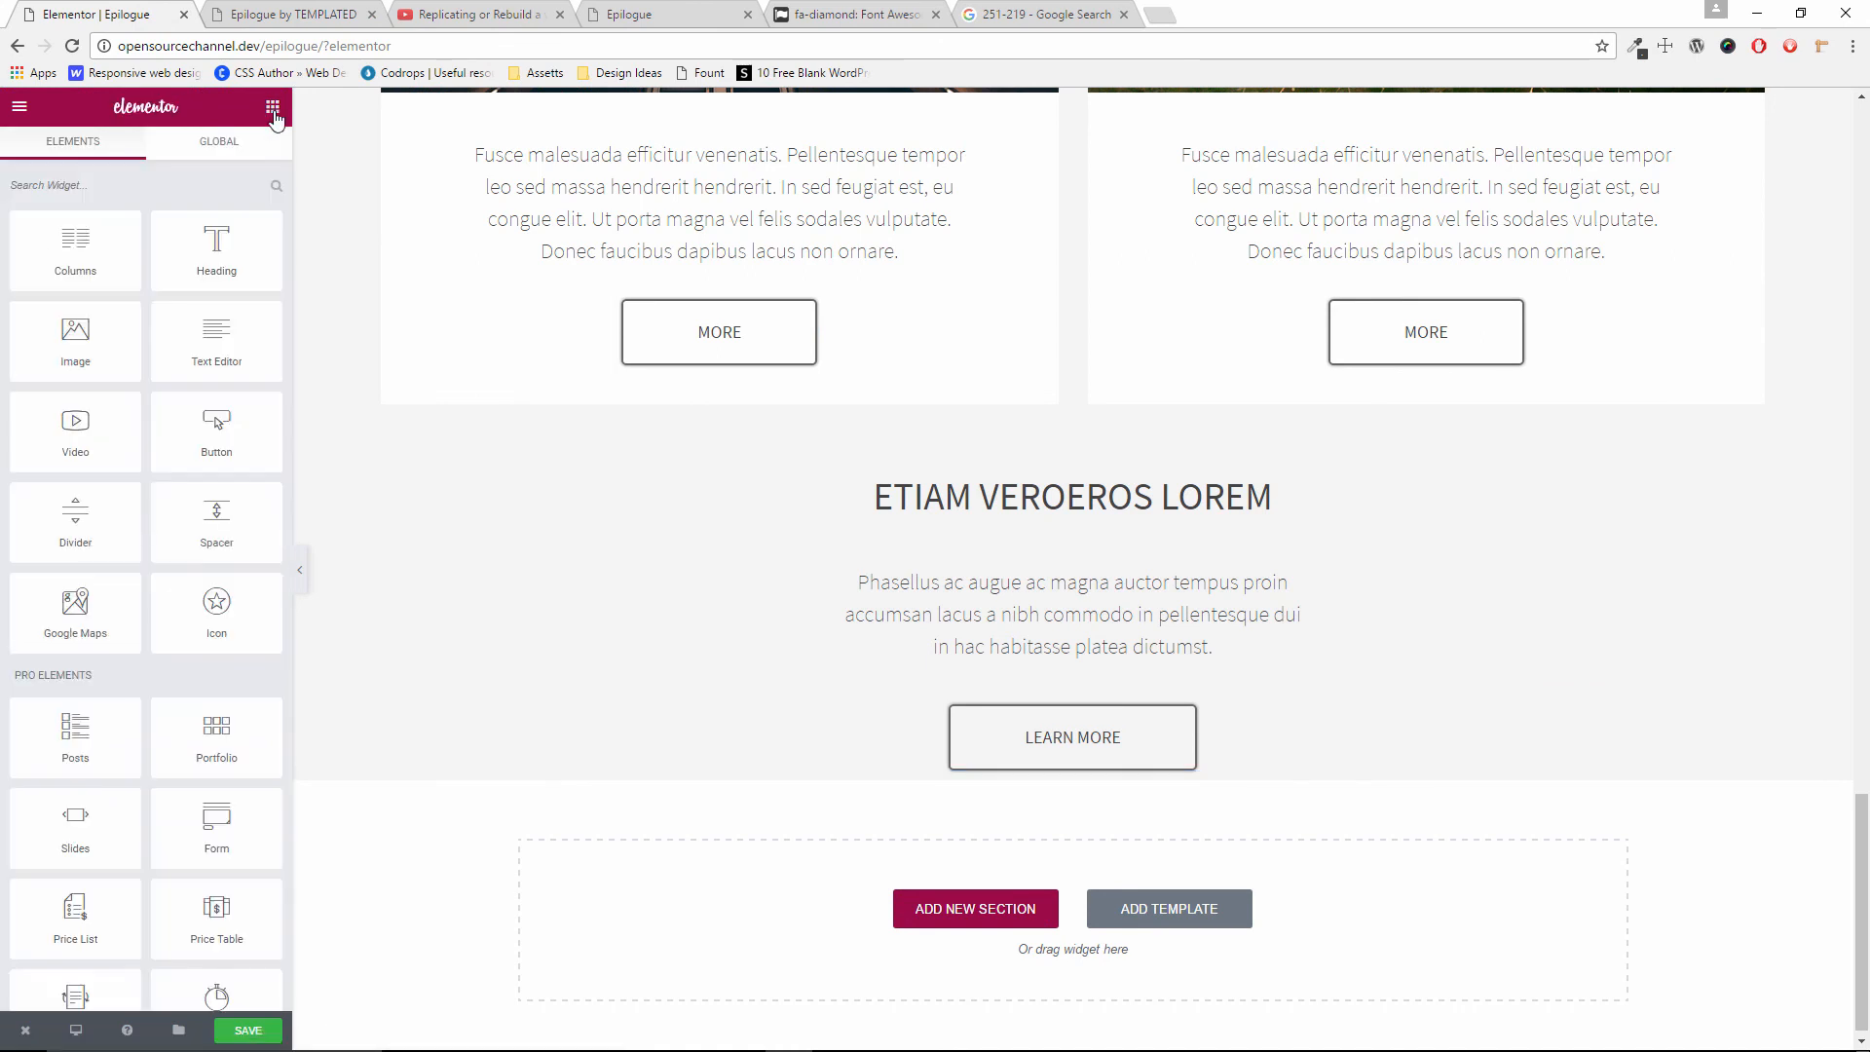
left_click_drag(73, 516, 1054, 763)
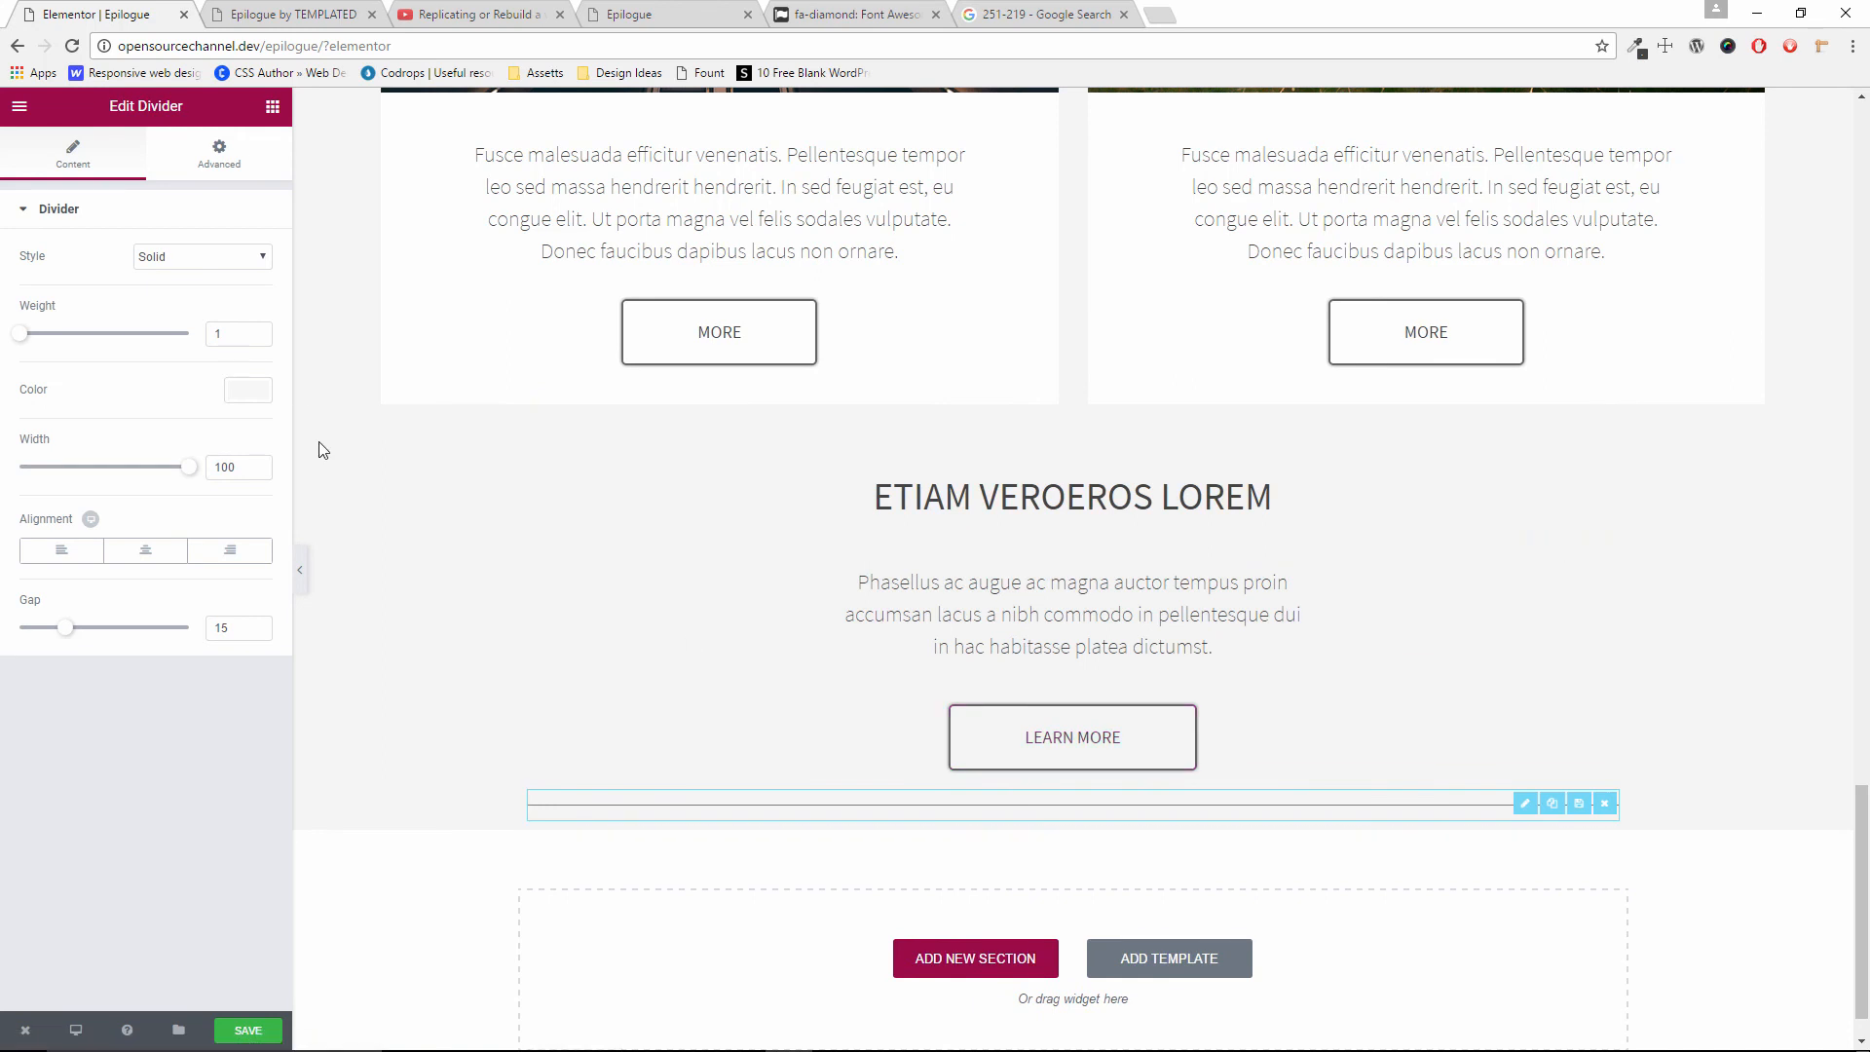
Set the divider's weight to 3 and its width to 23, and align it to the centre
left_click(258, 332)
left_click(258, 333)
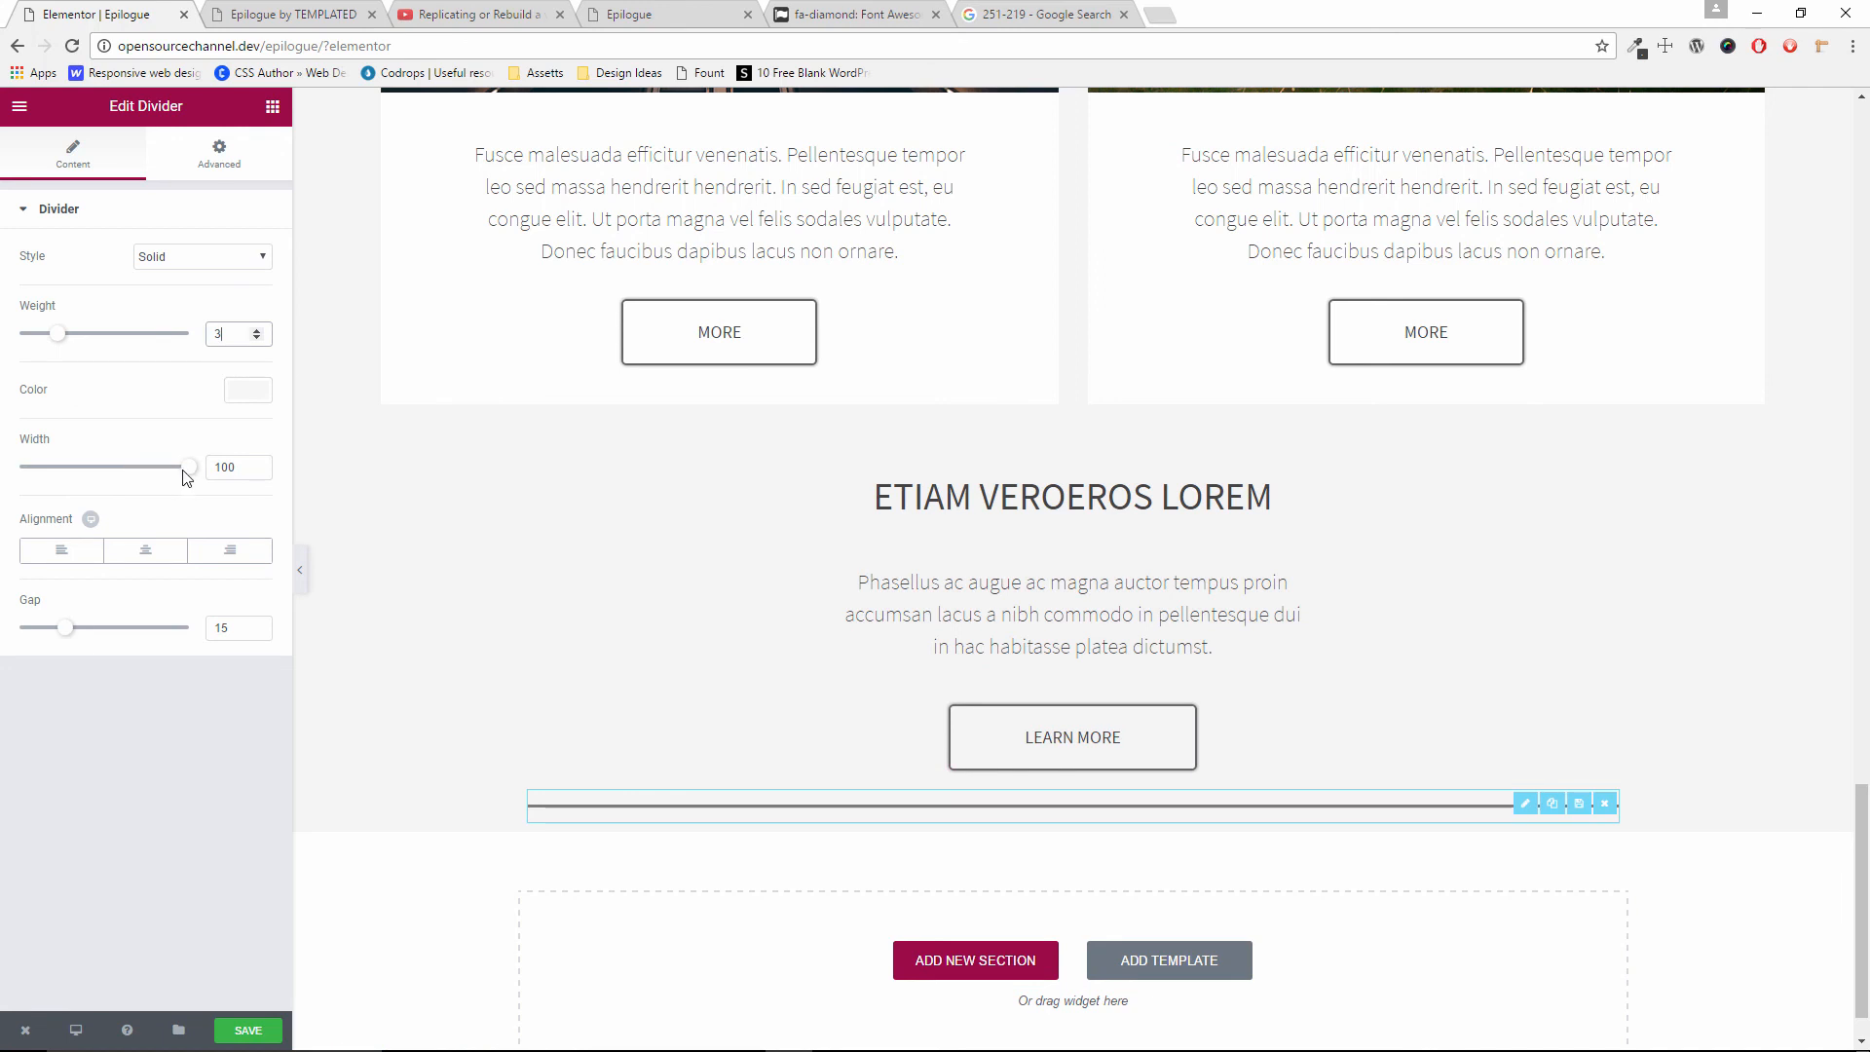
left_click_drag(187, 470, 61, 479)
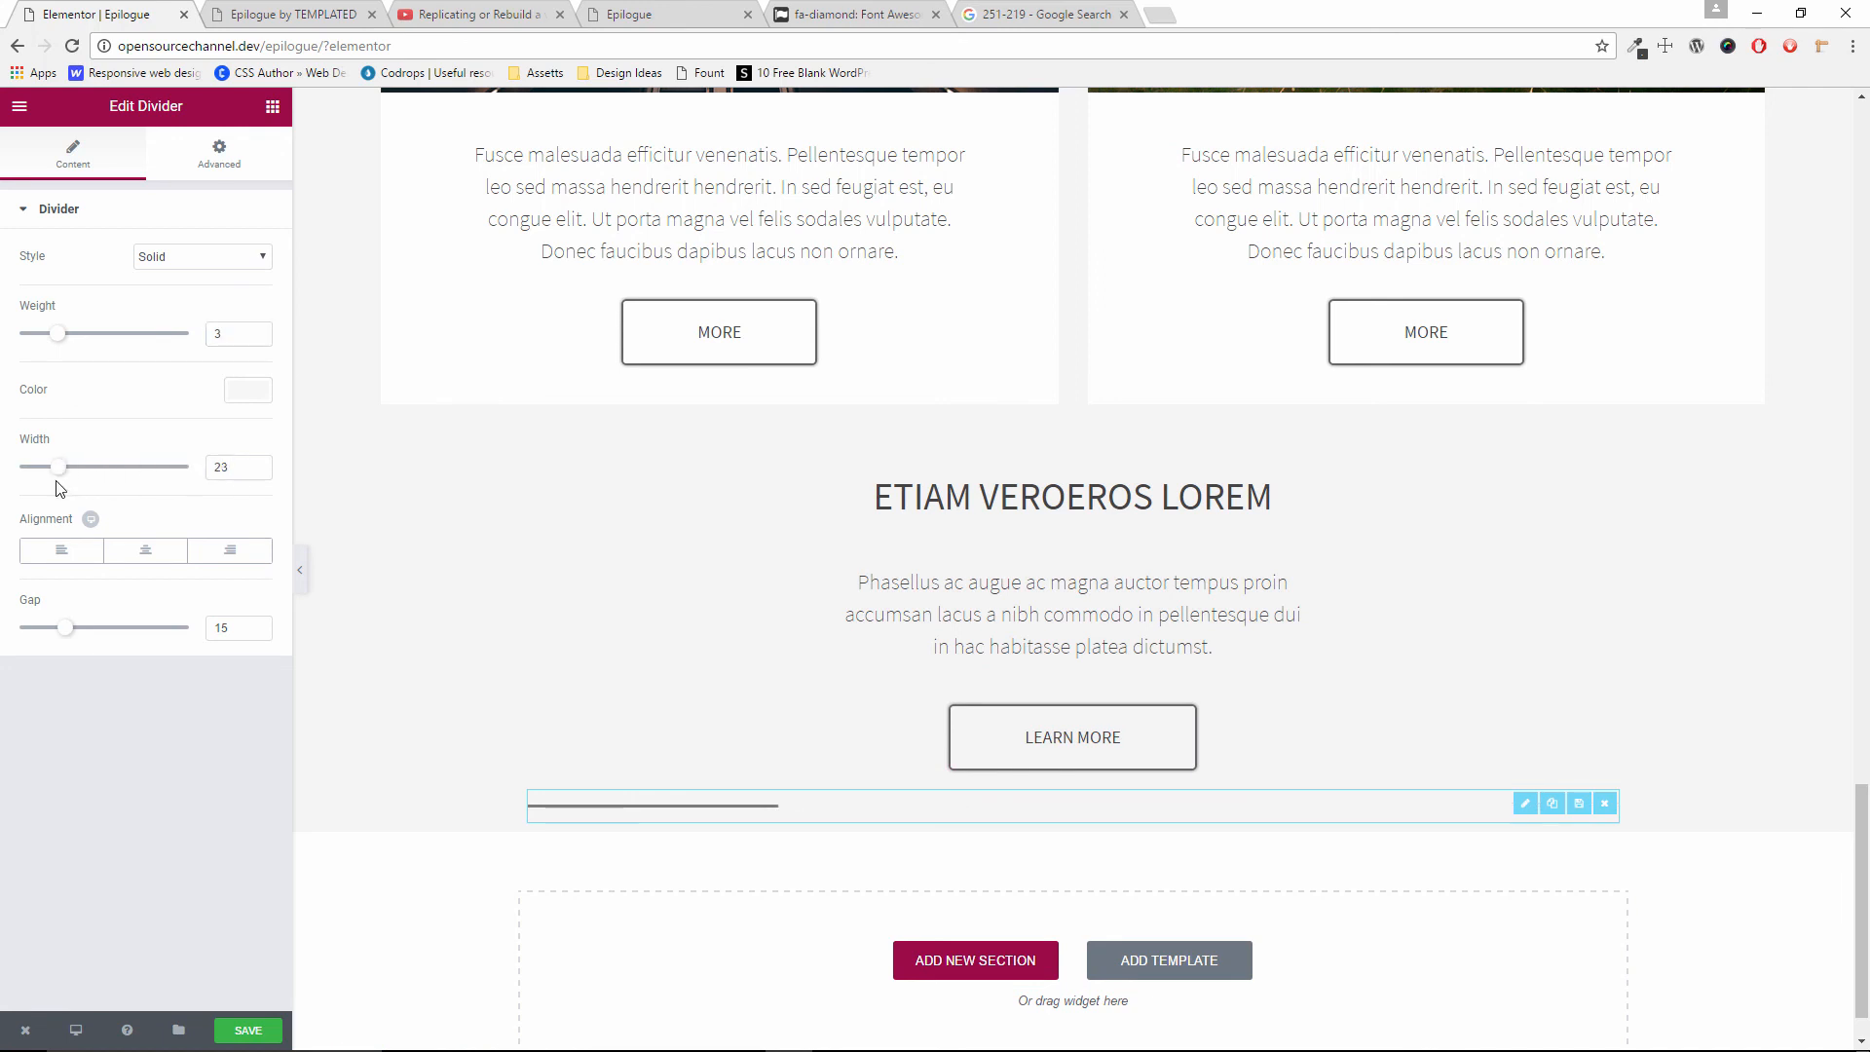
left_click(146, 550)
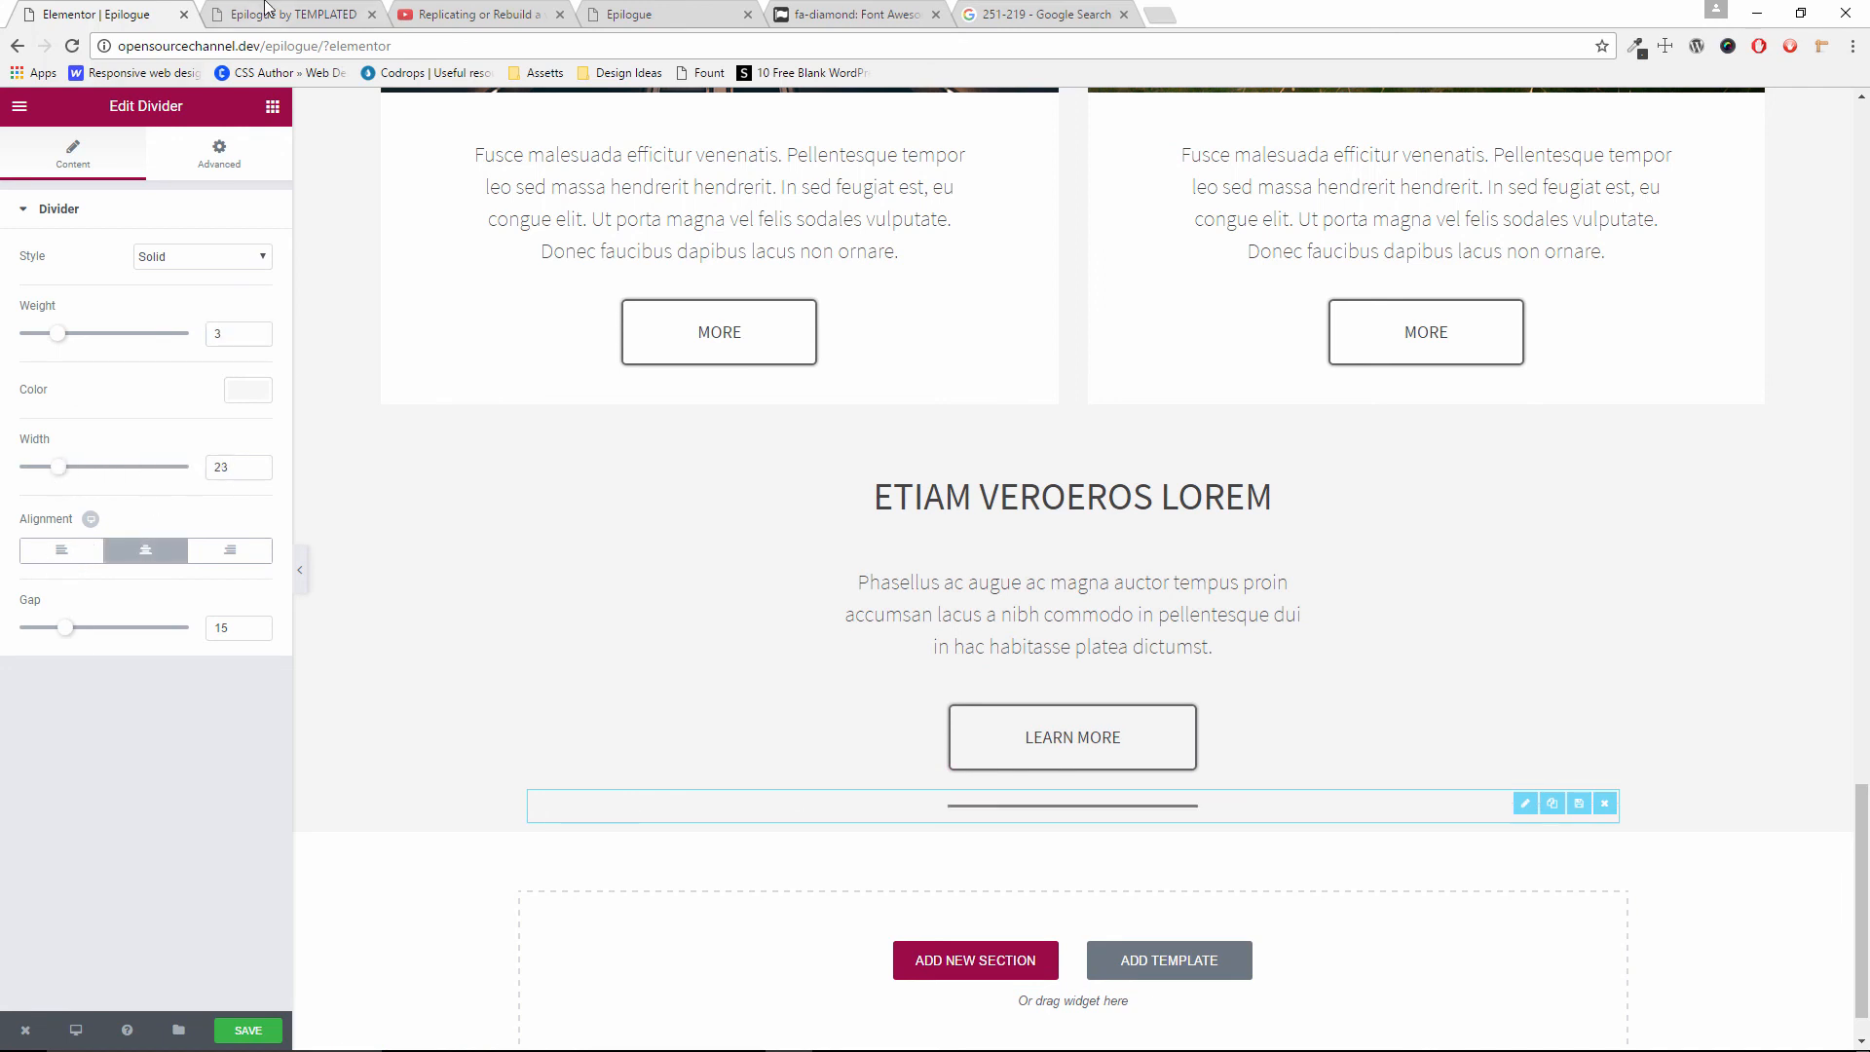
Compare the divider with the reference line, then shorten its width to 14 and reduce its gap to 2
left_click(265, 13)
left_click(103, 13)
left_click_drag(60, 473, 46, 474)
left_click_drag(67, 629, 300, 654)
left_click_drag(124, 631, 3, 658)
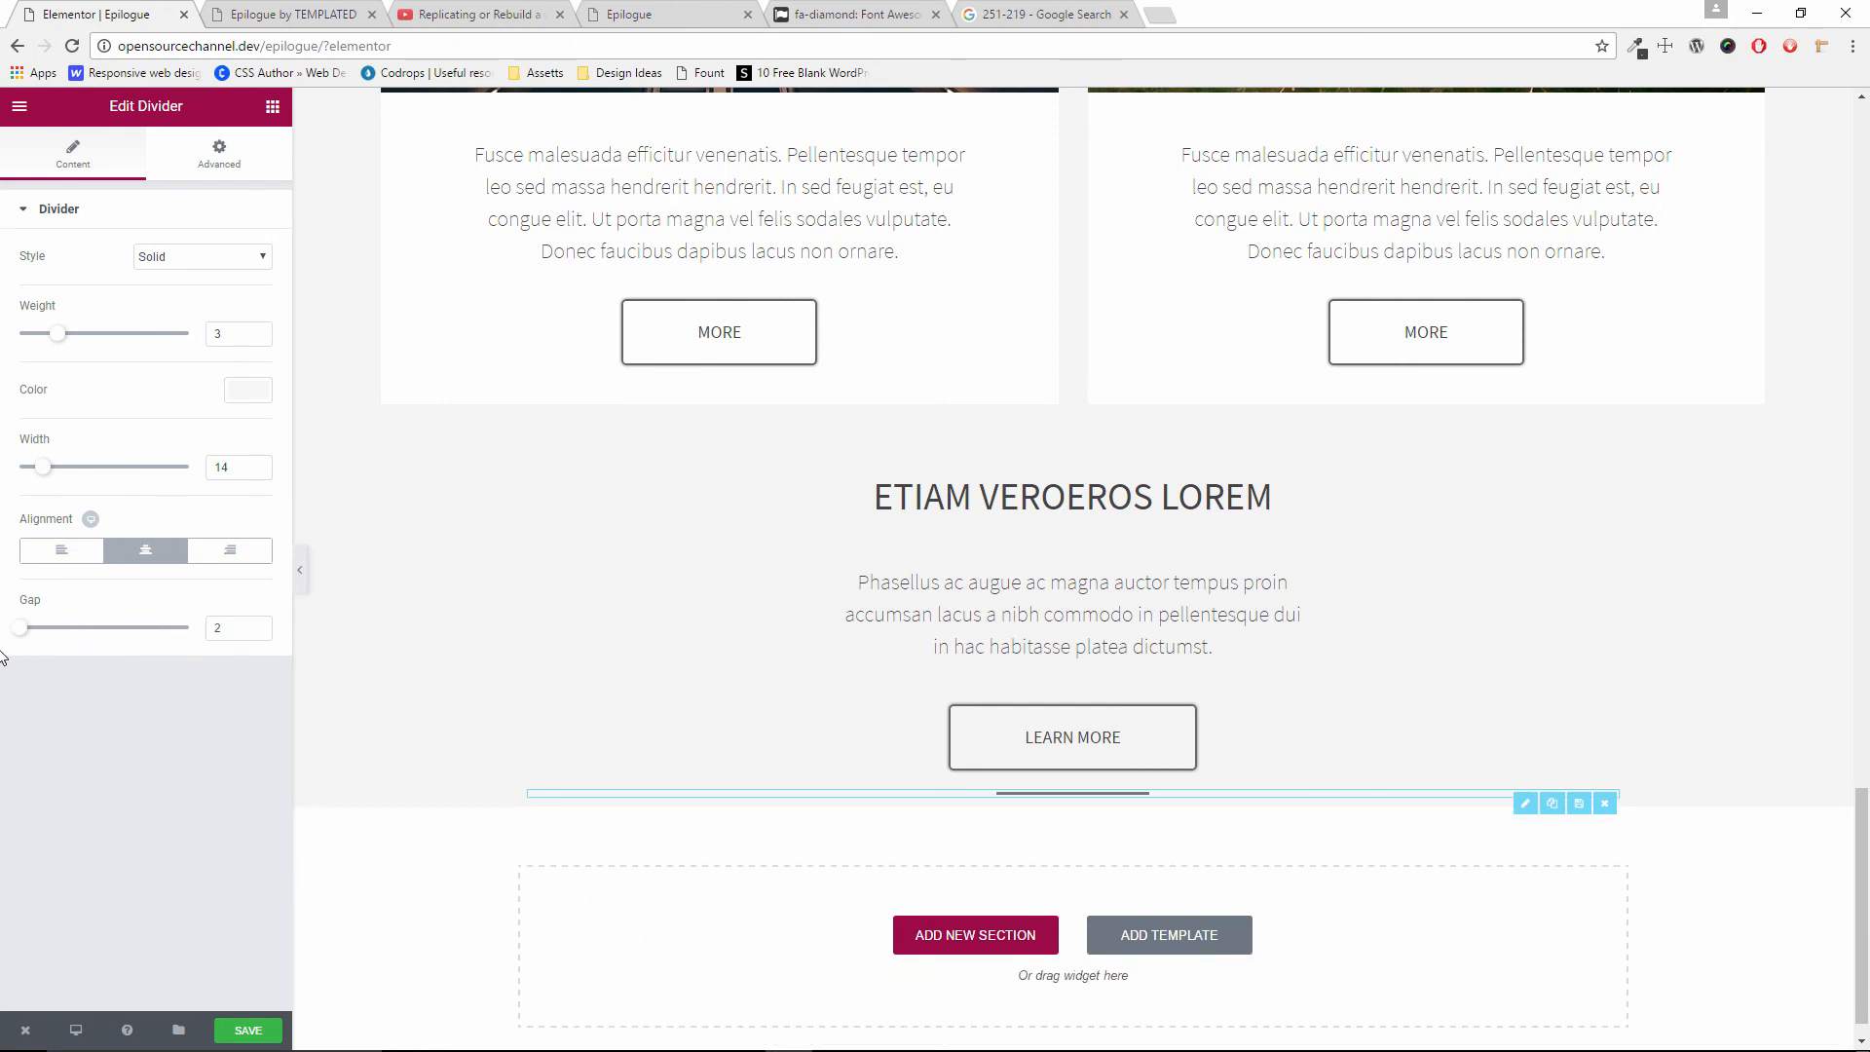
Give the divider 50 px of top padding and 50 px of bottom padding, leaving the sides at 0
left_click(216, 156)
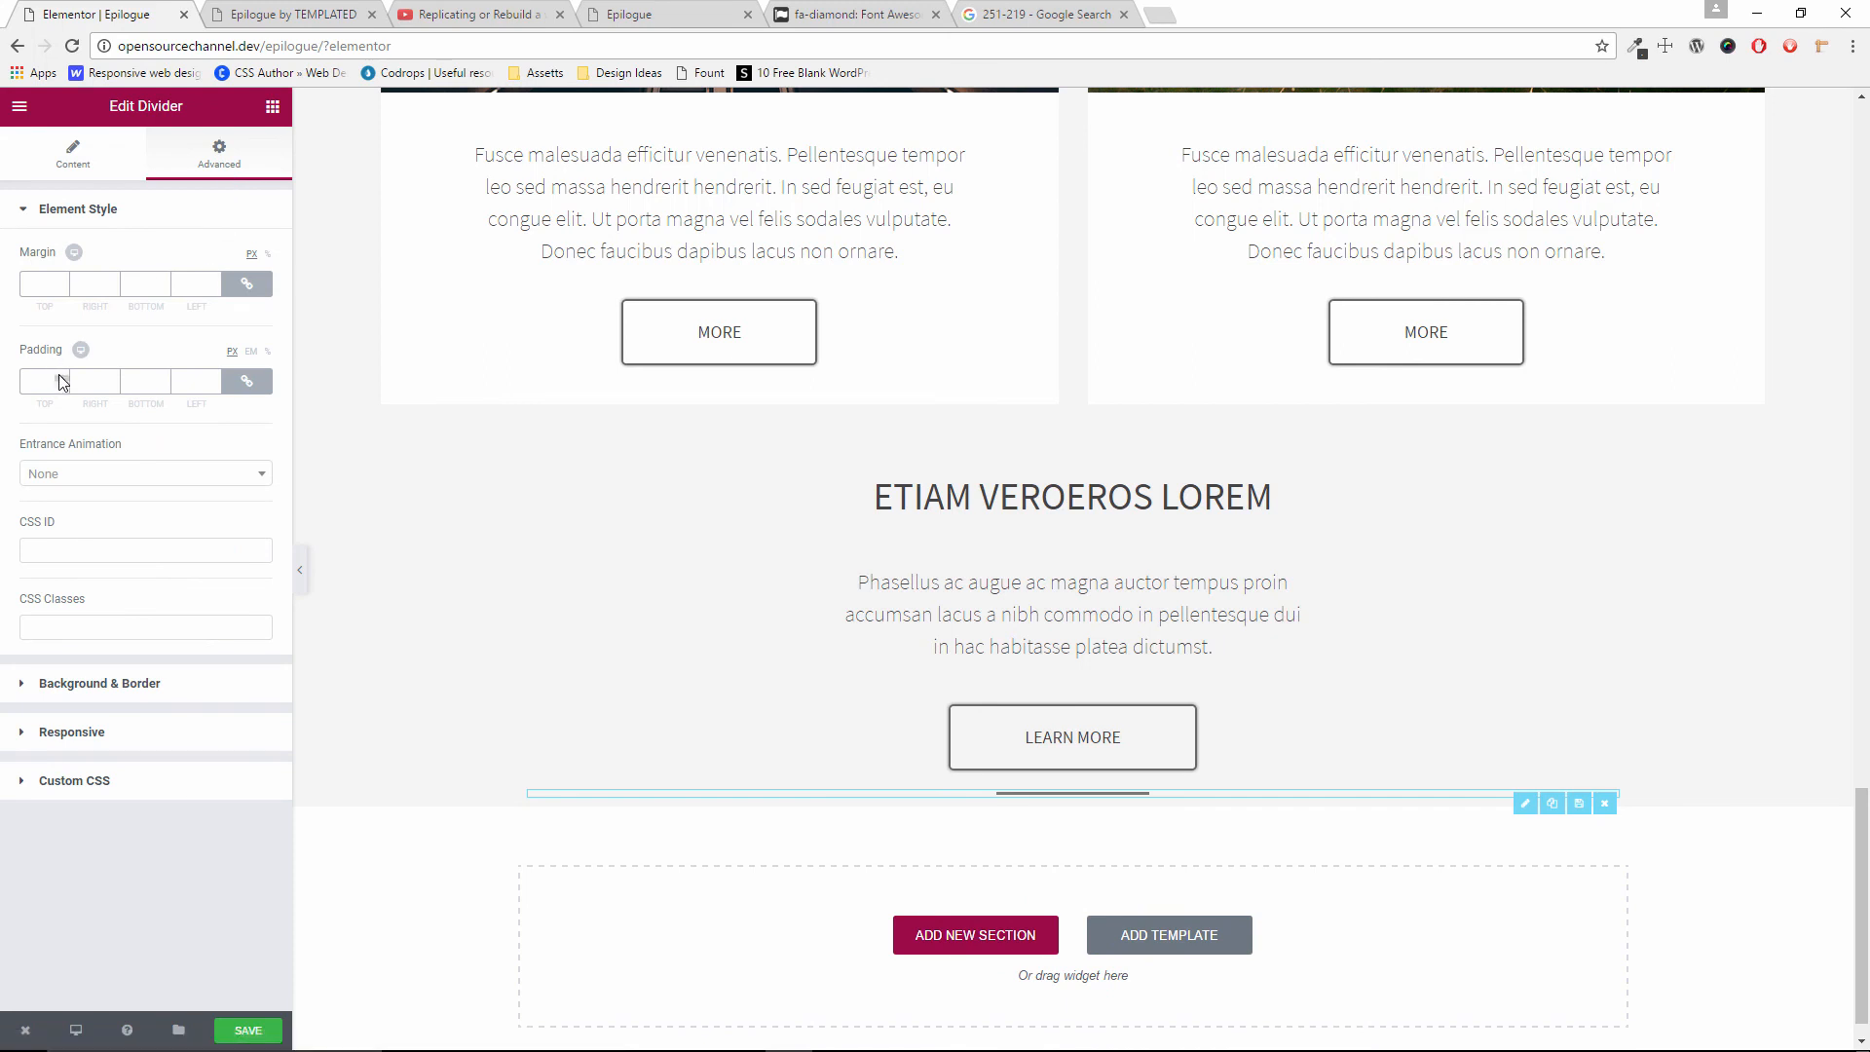
left_click(246, 380)
type("50")
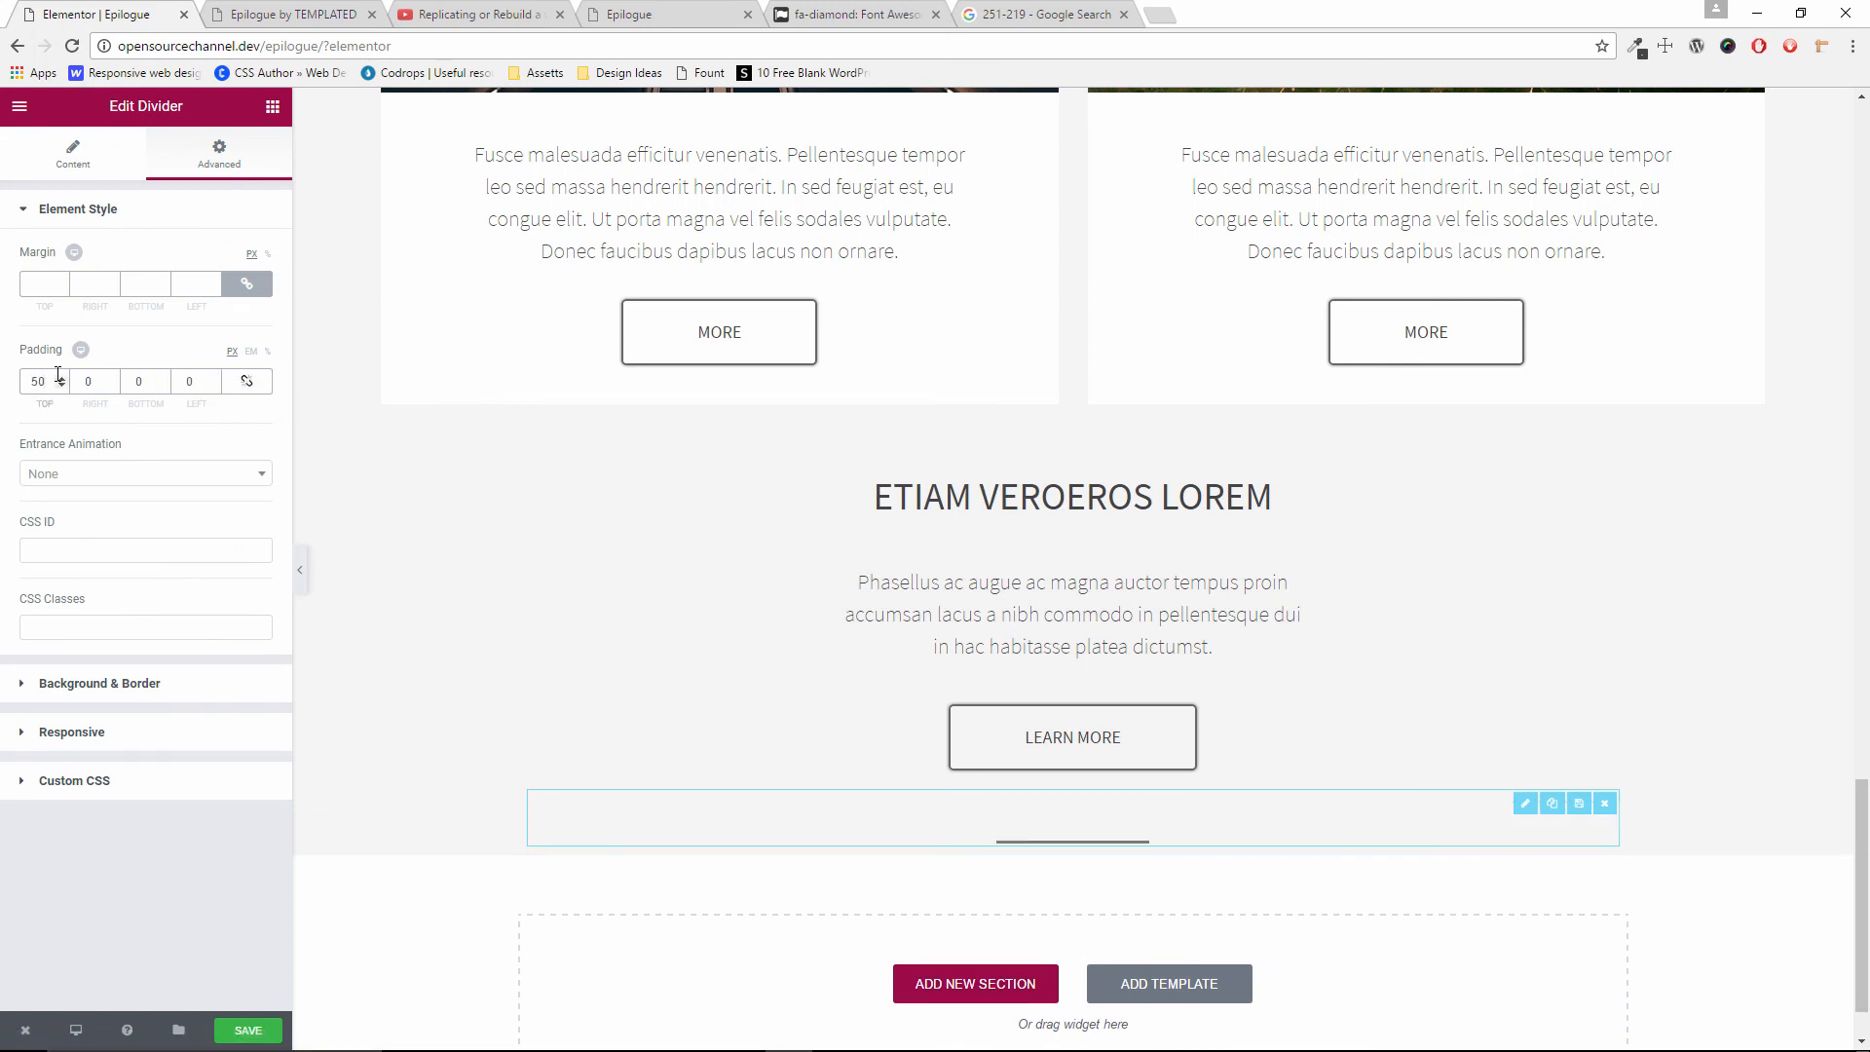
left_click(139, 381)
type("50")
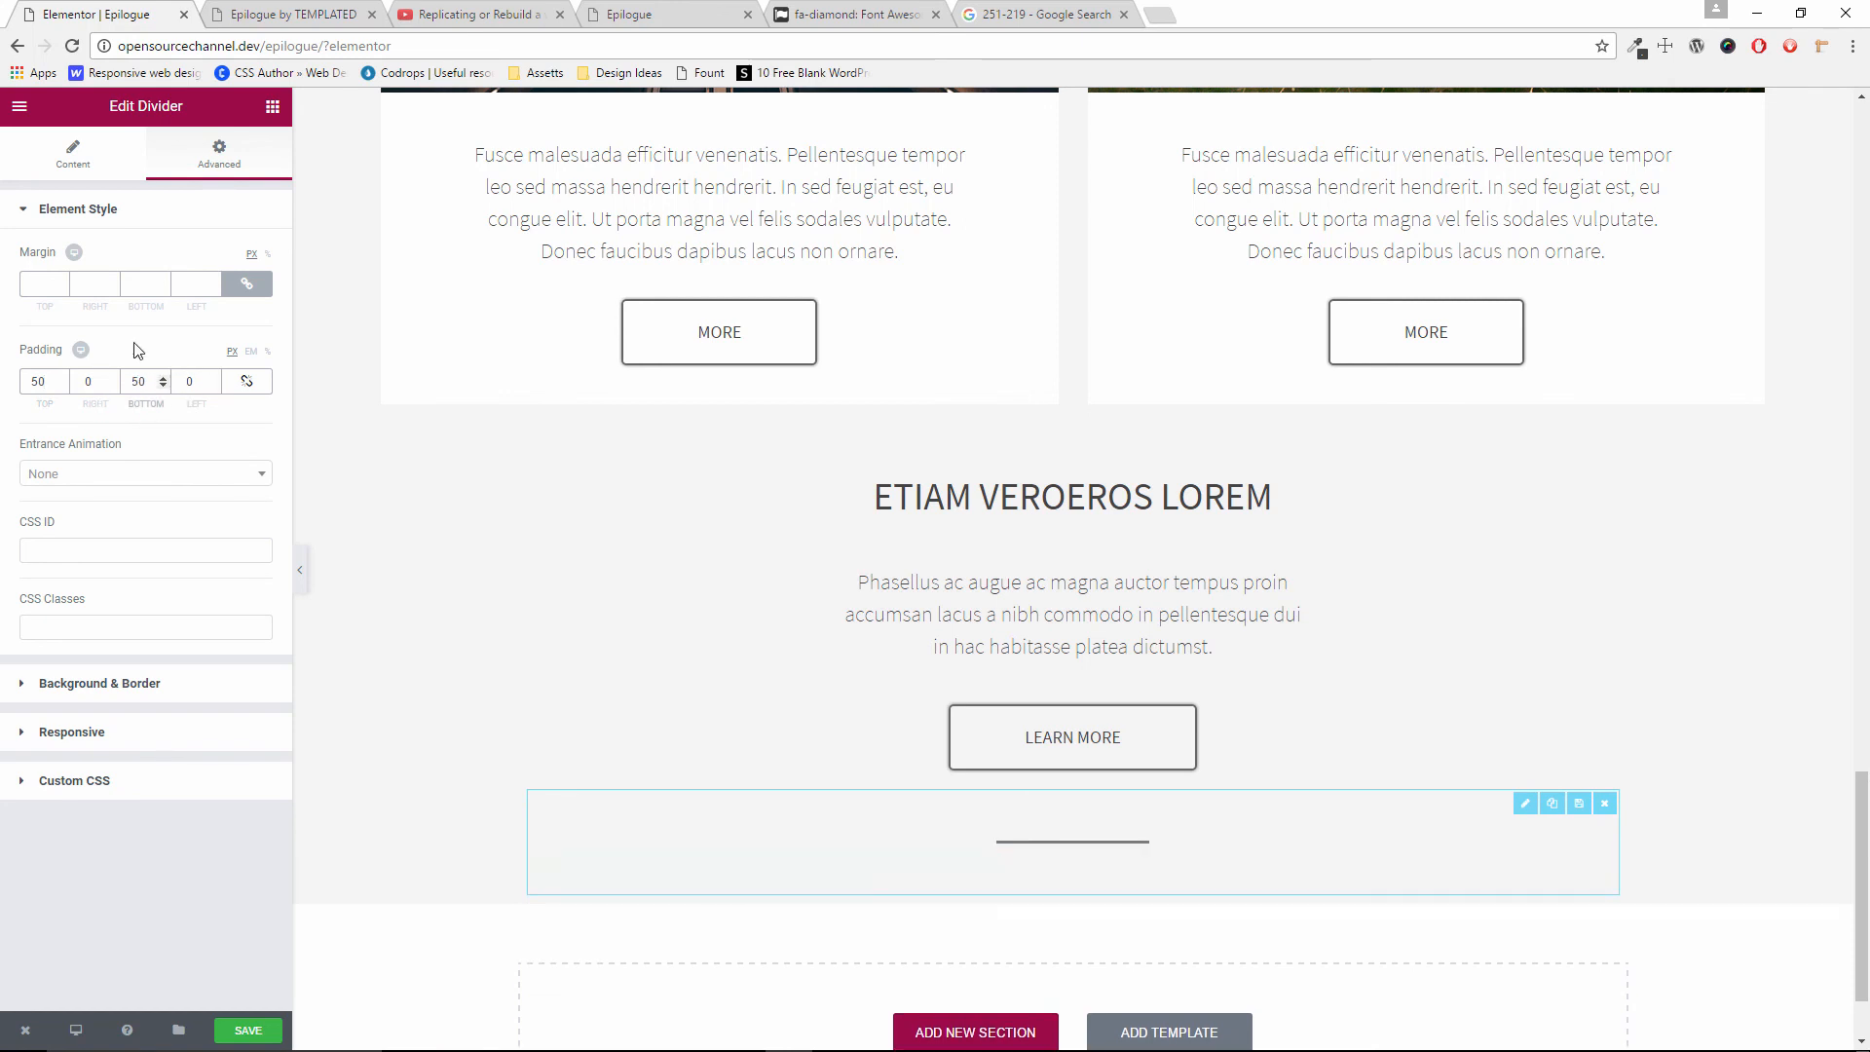
Check the footer icons on the reference page, then find the Social Icons widget and add it beneath the divider
left_click(312, 14)
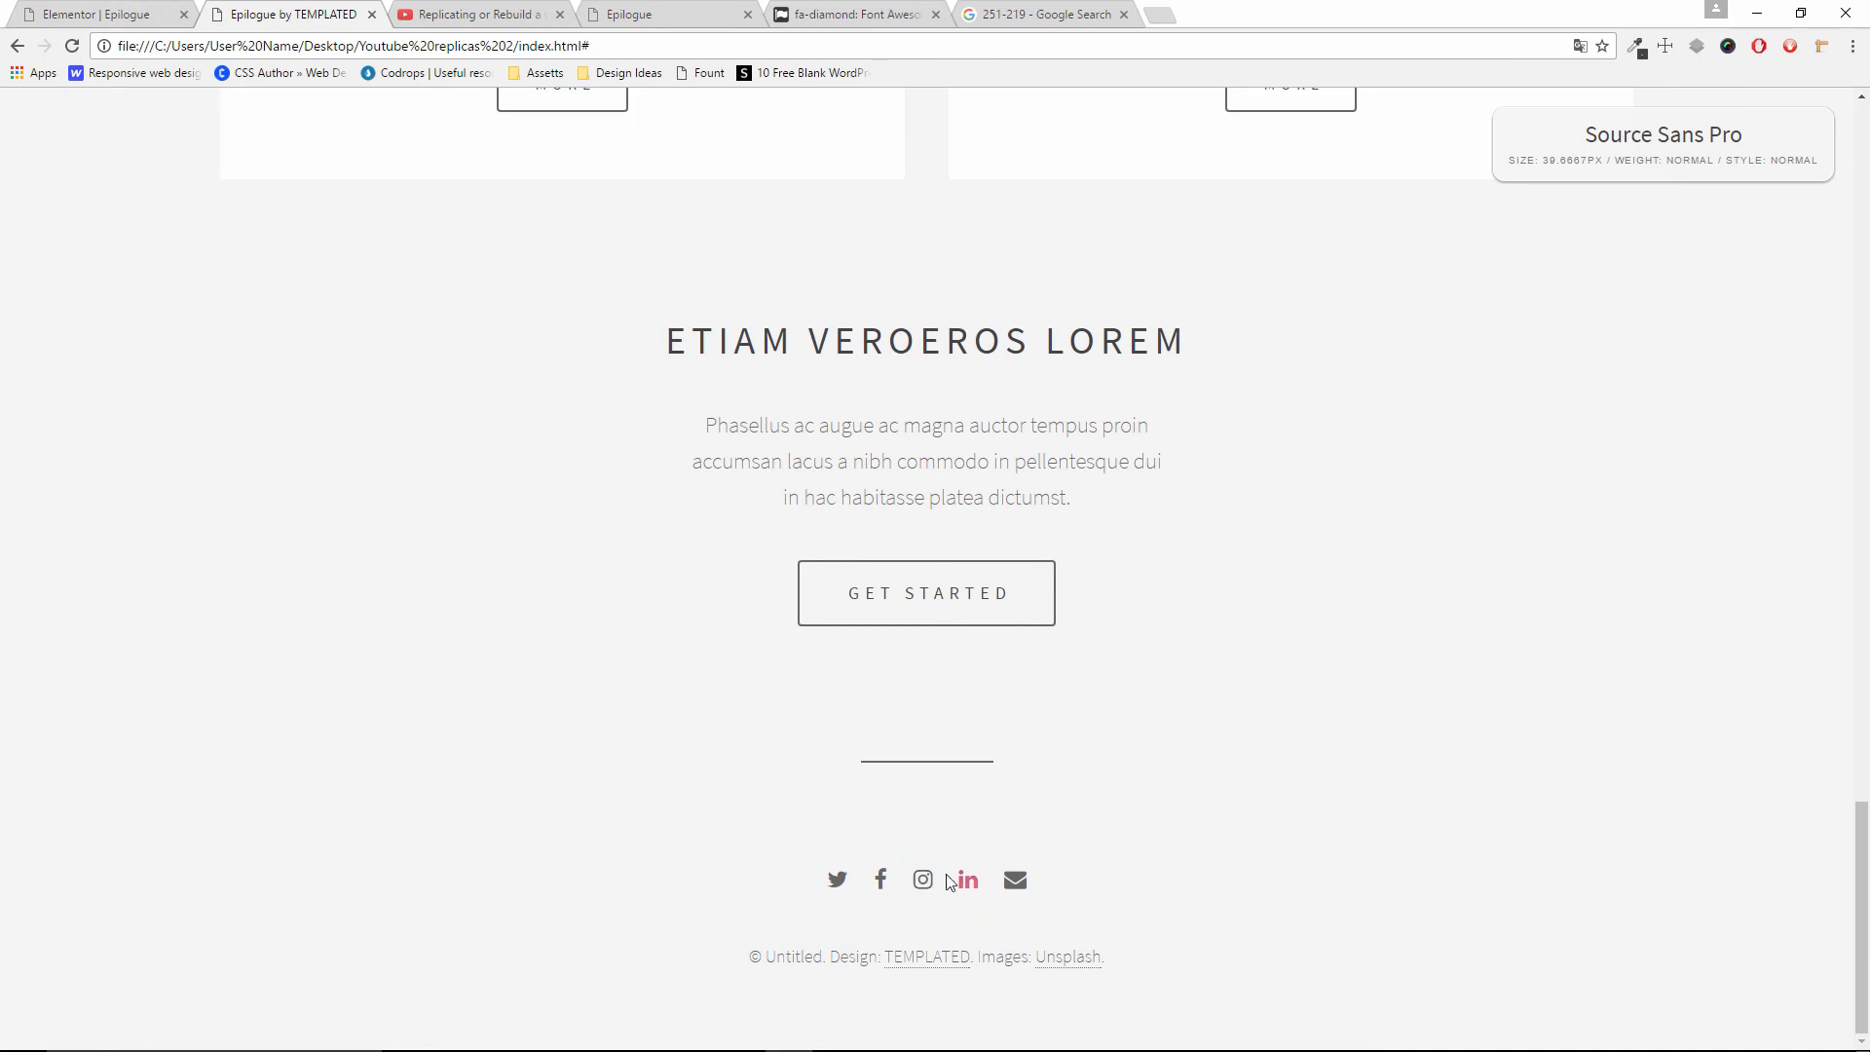
left_click(103, 13)
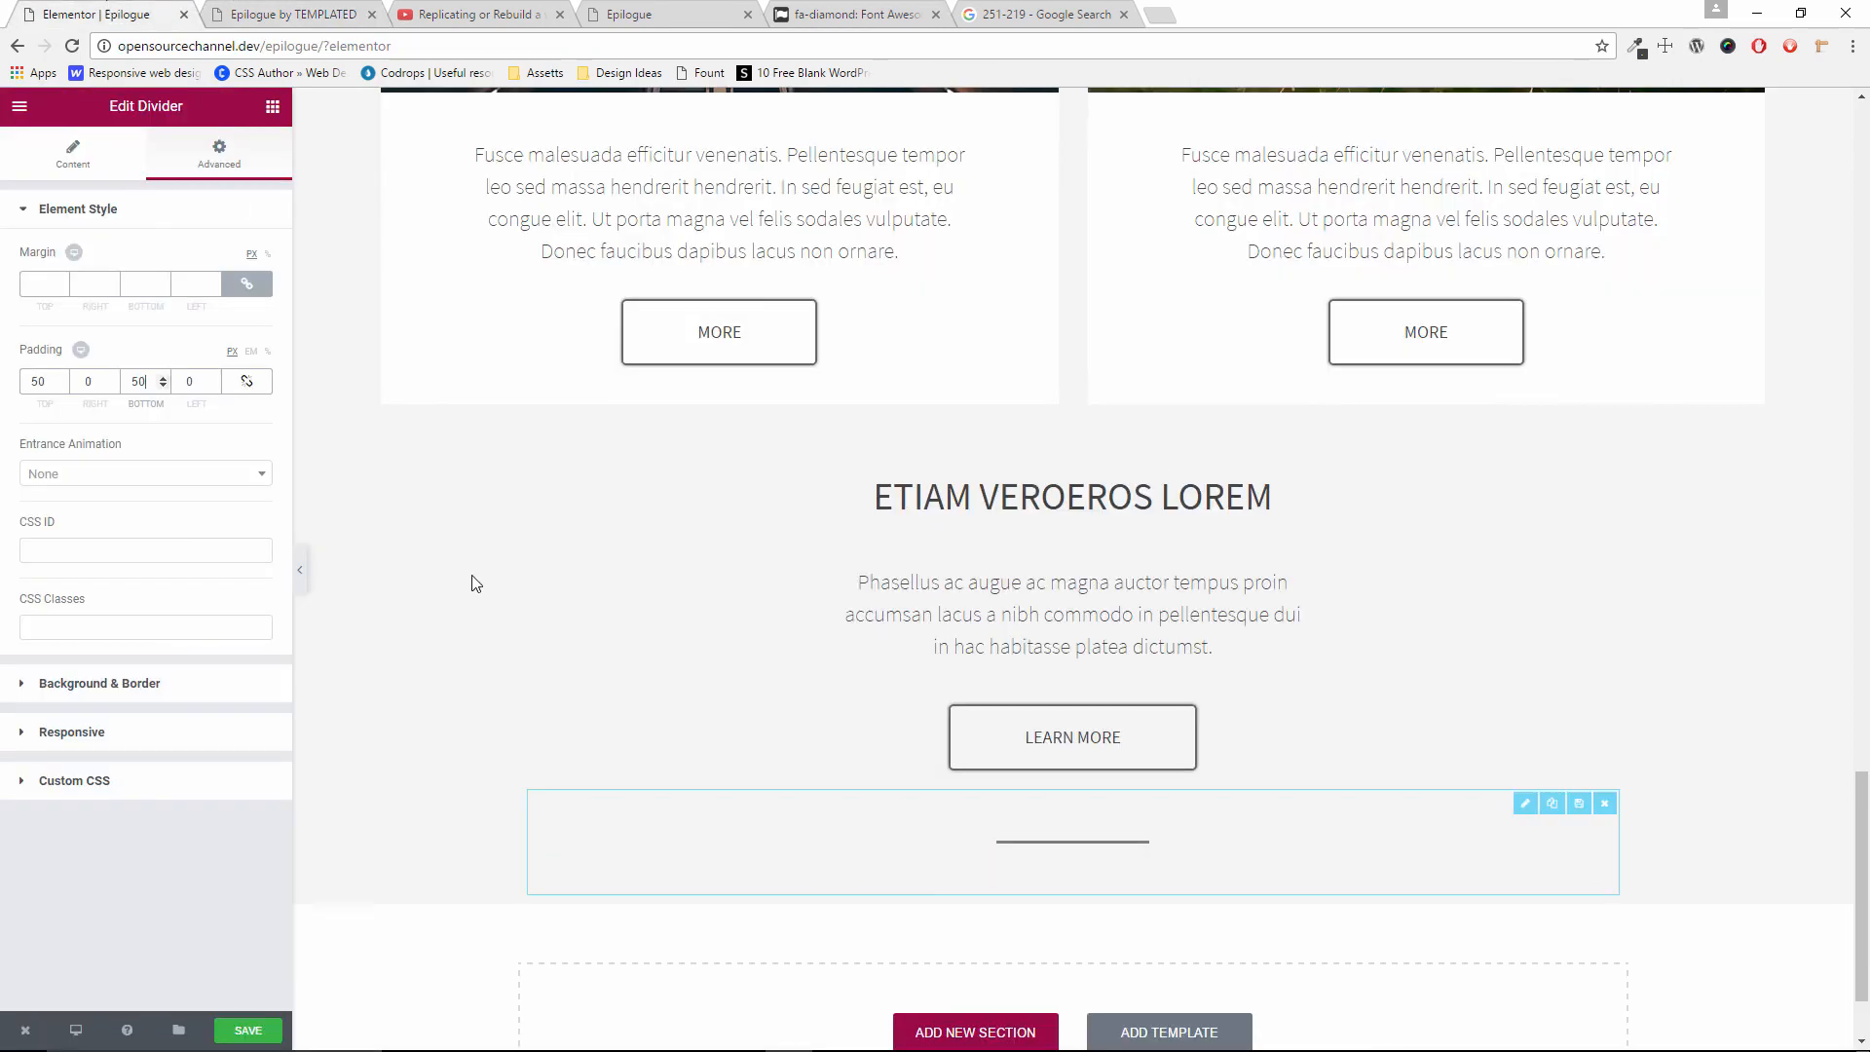
left_click(275, 115)
scroll(769, 728, "down", 1)
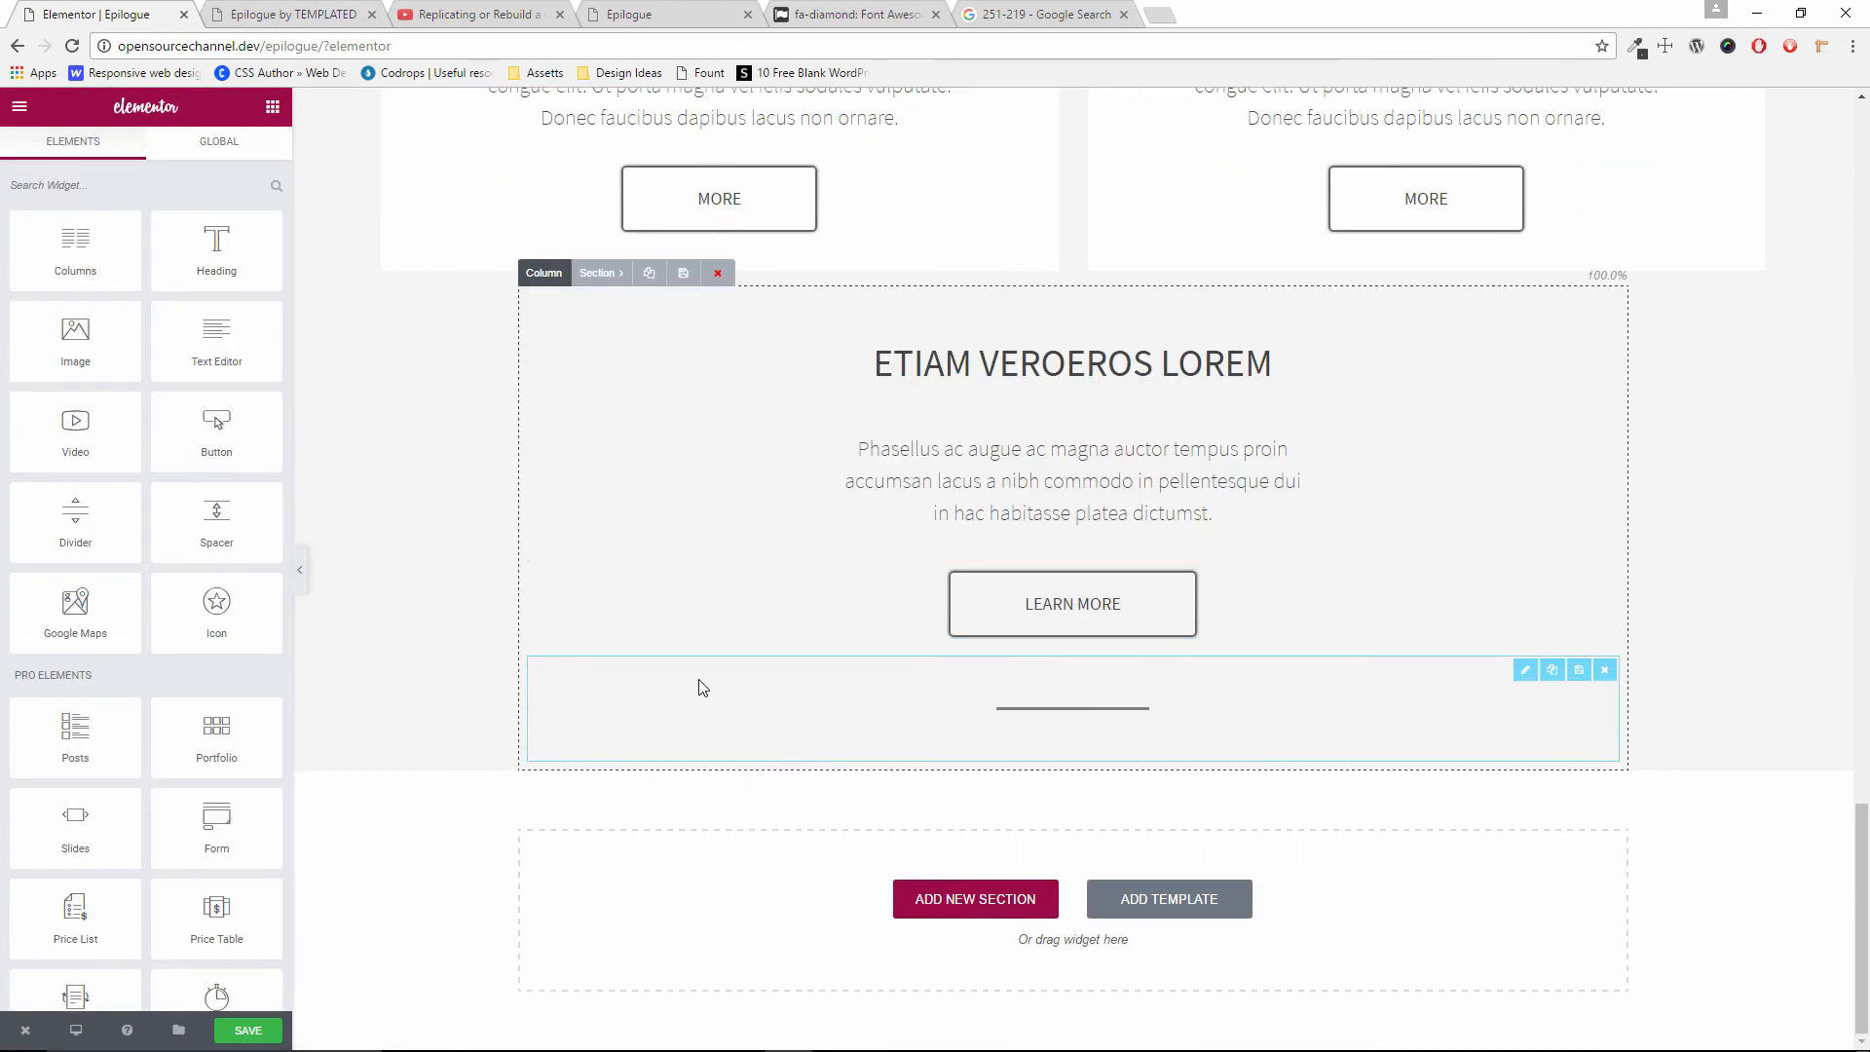
left_click(127, 187)
type("so")
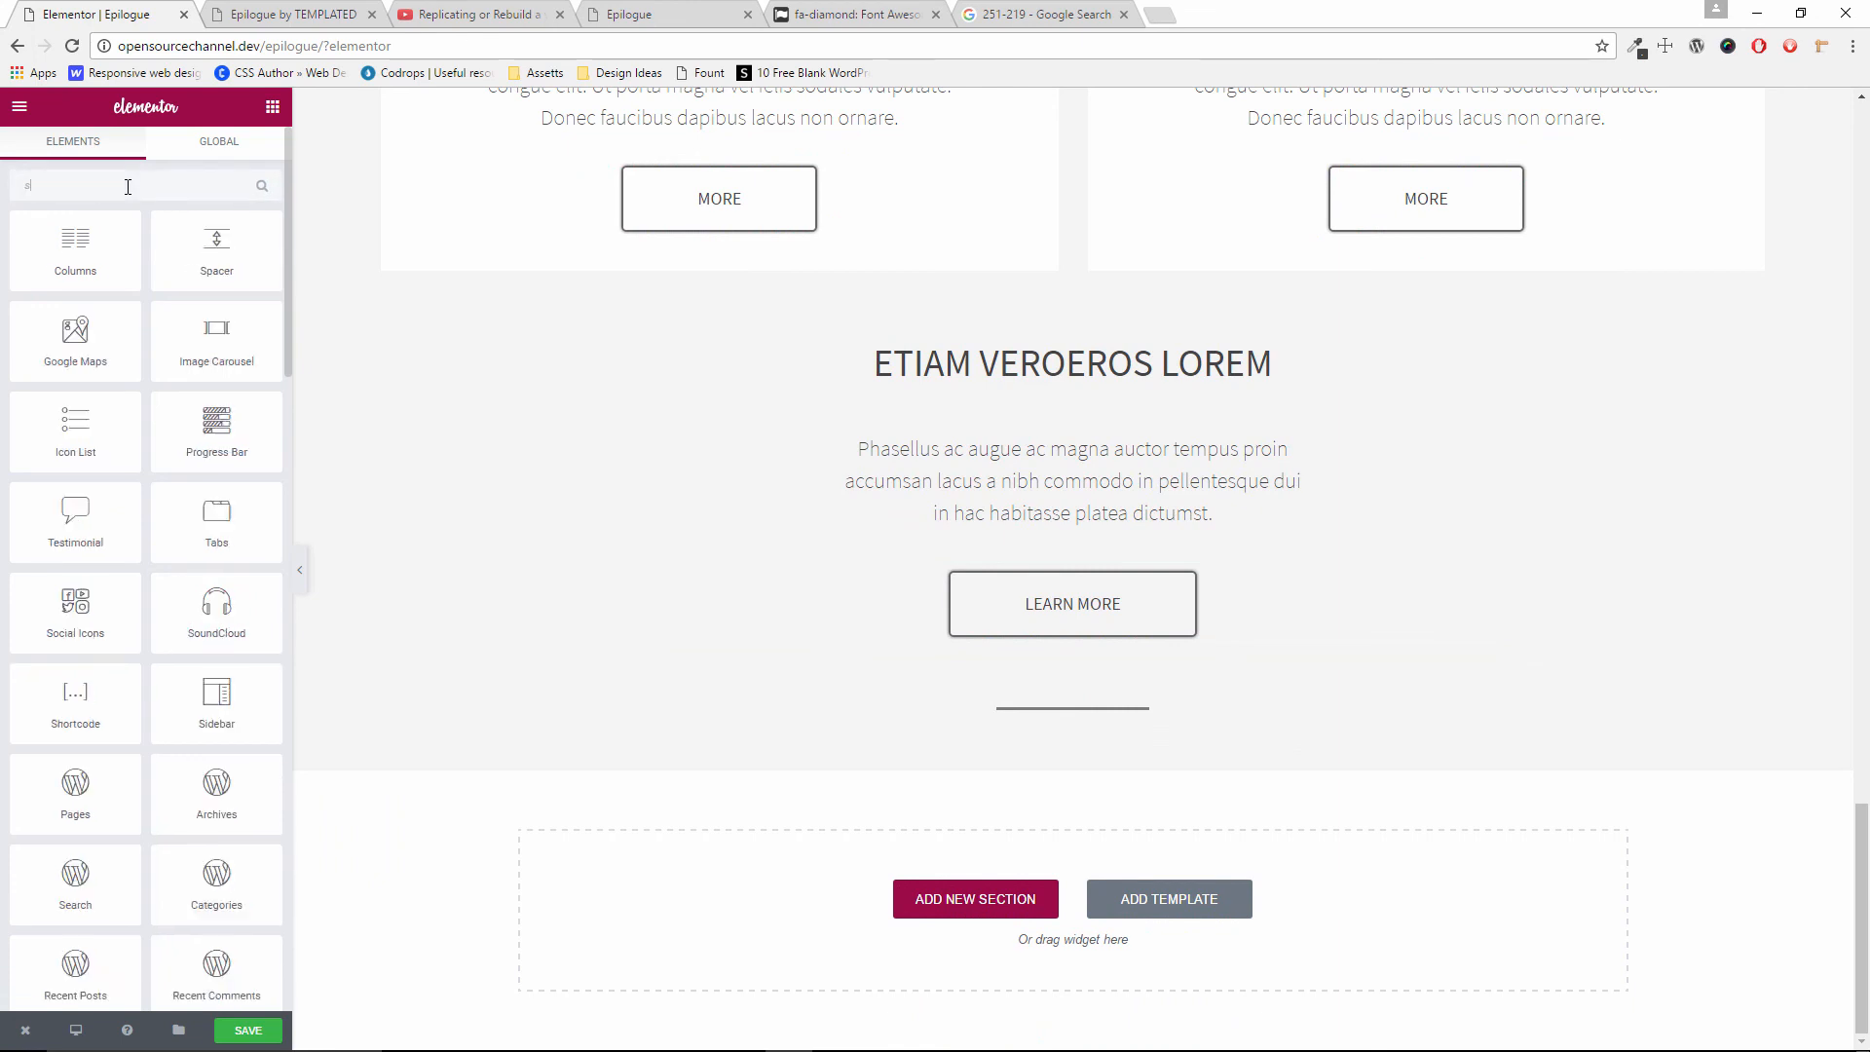
left_click_drag(66, 267, 1011, 757)
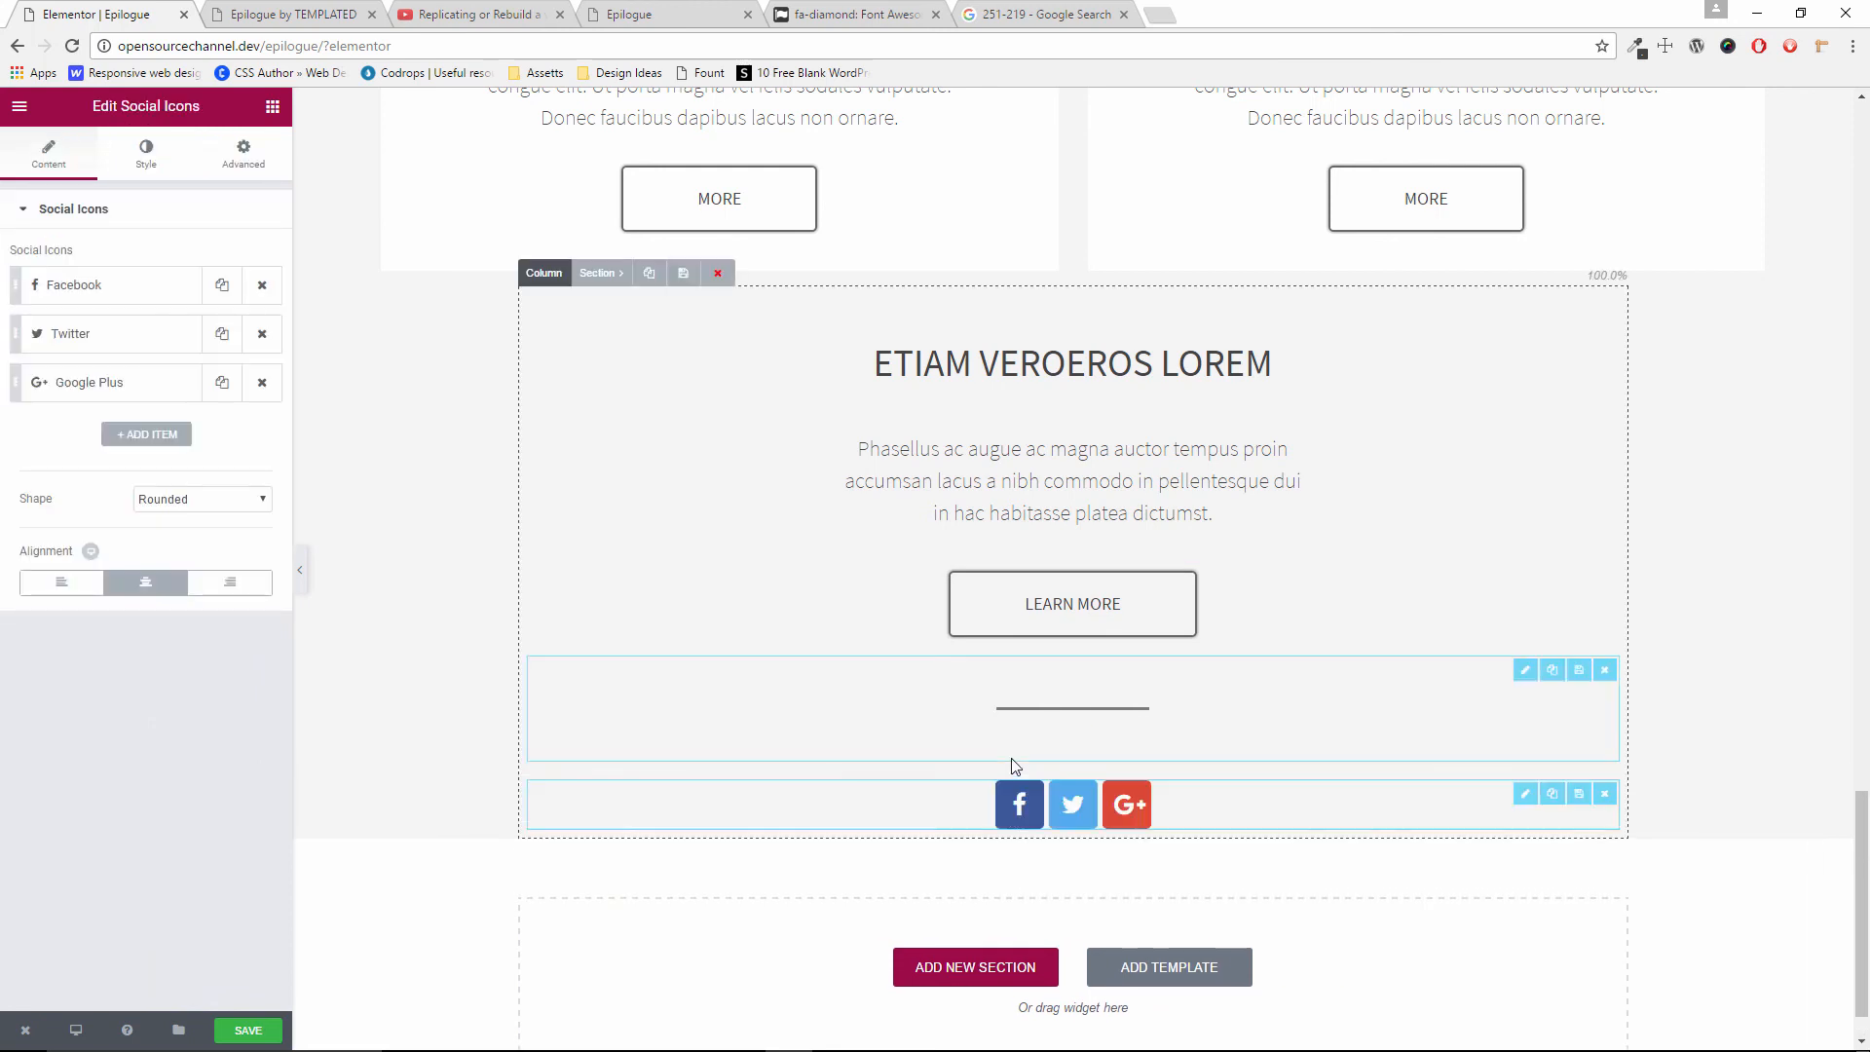
Switch the social icons to custom colours and set their primary colour to #444444, comparing them with the reference footer
left_click(238, 13)
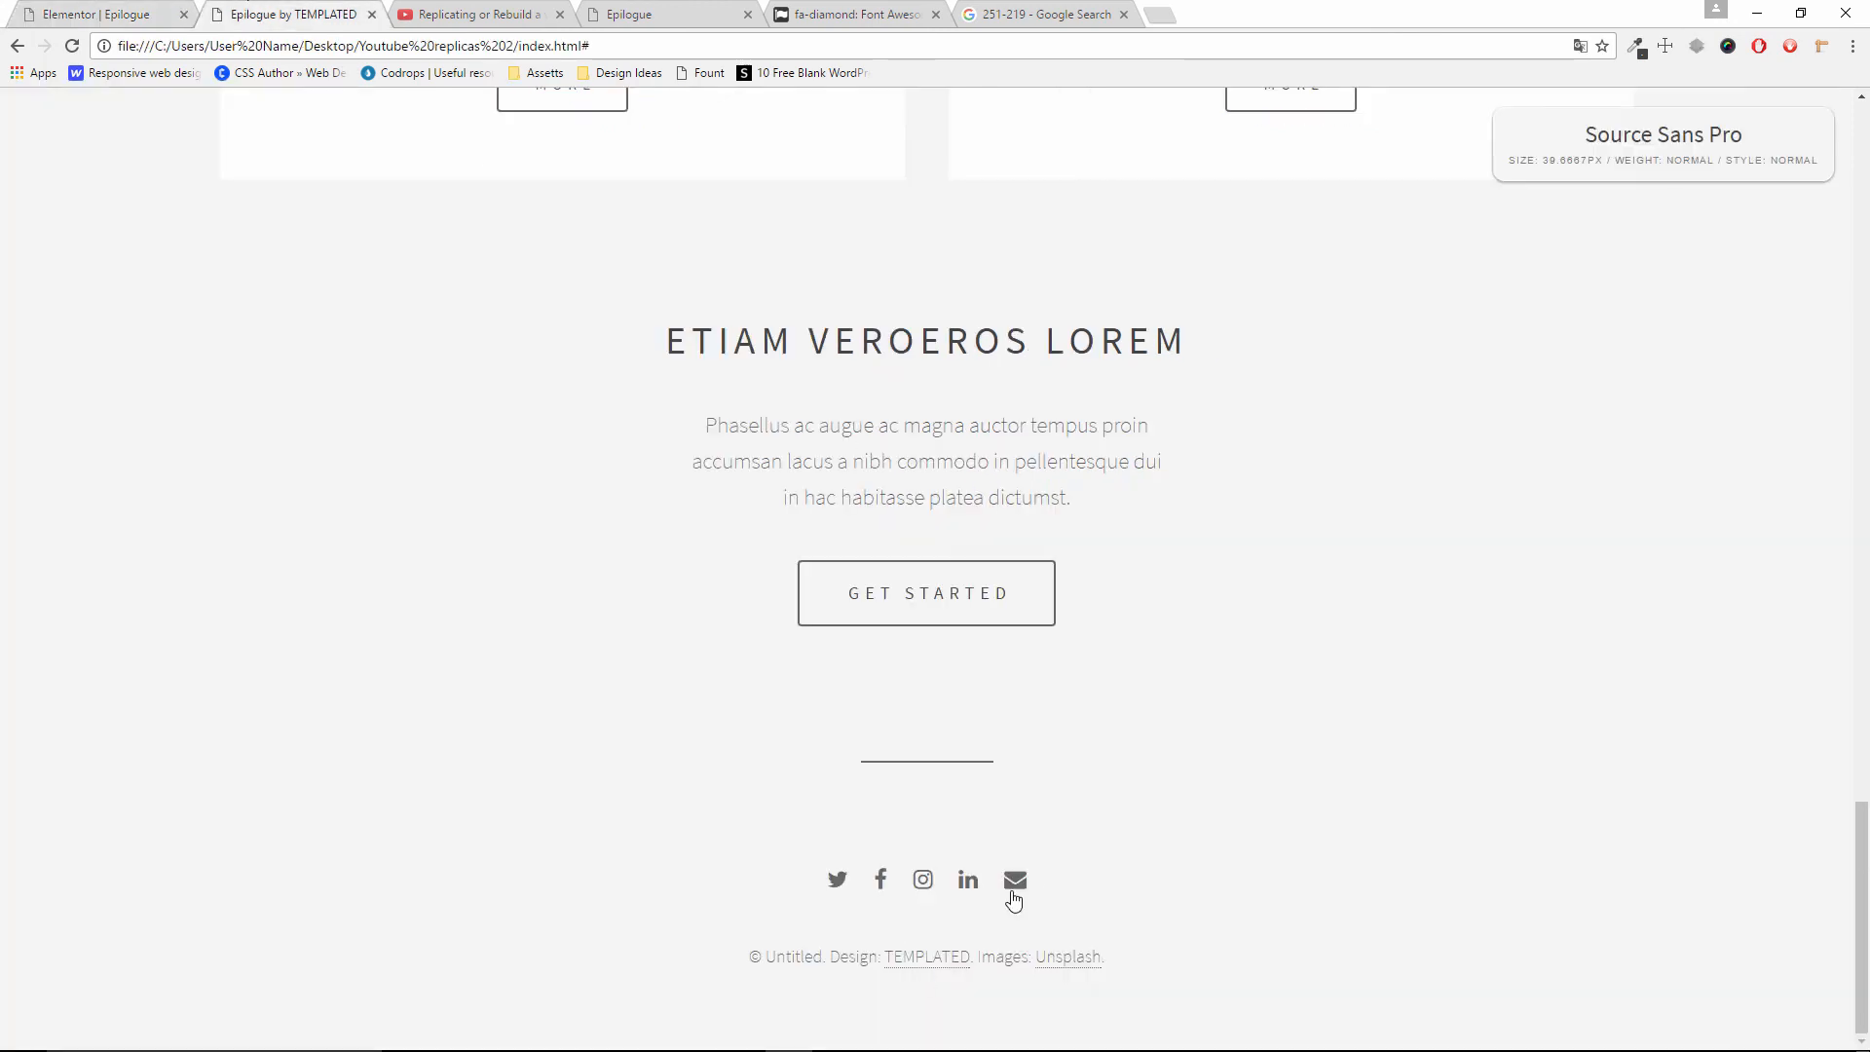
left_click(115, 12)
left_click(145, 156)
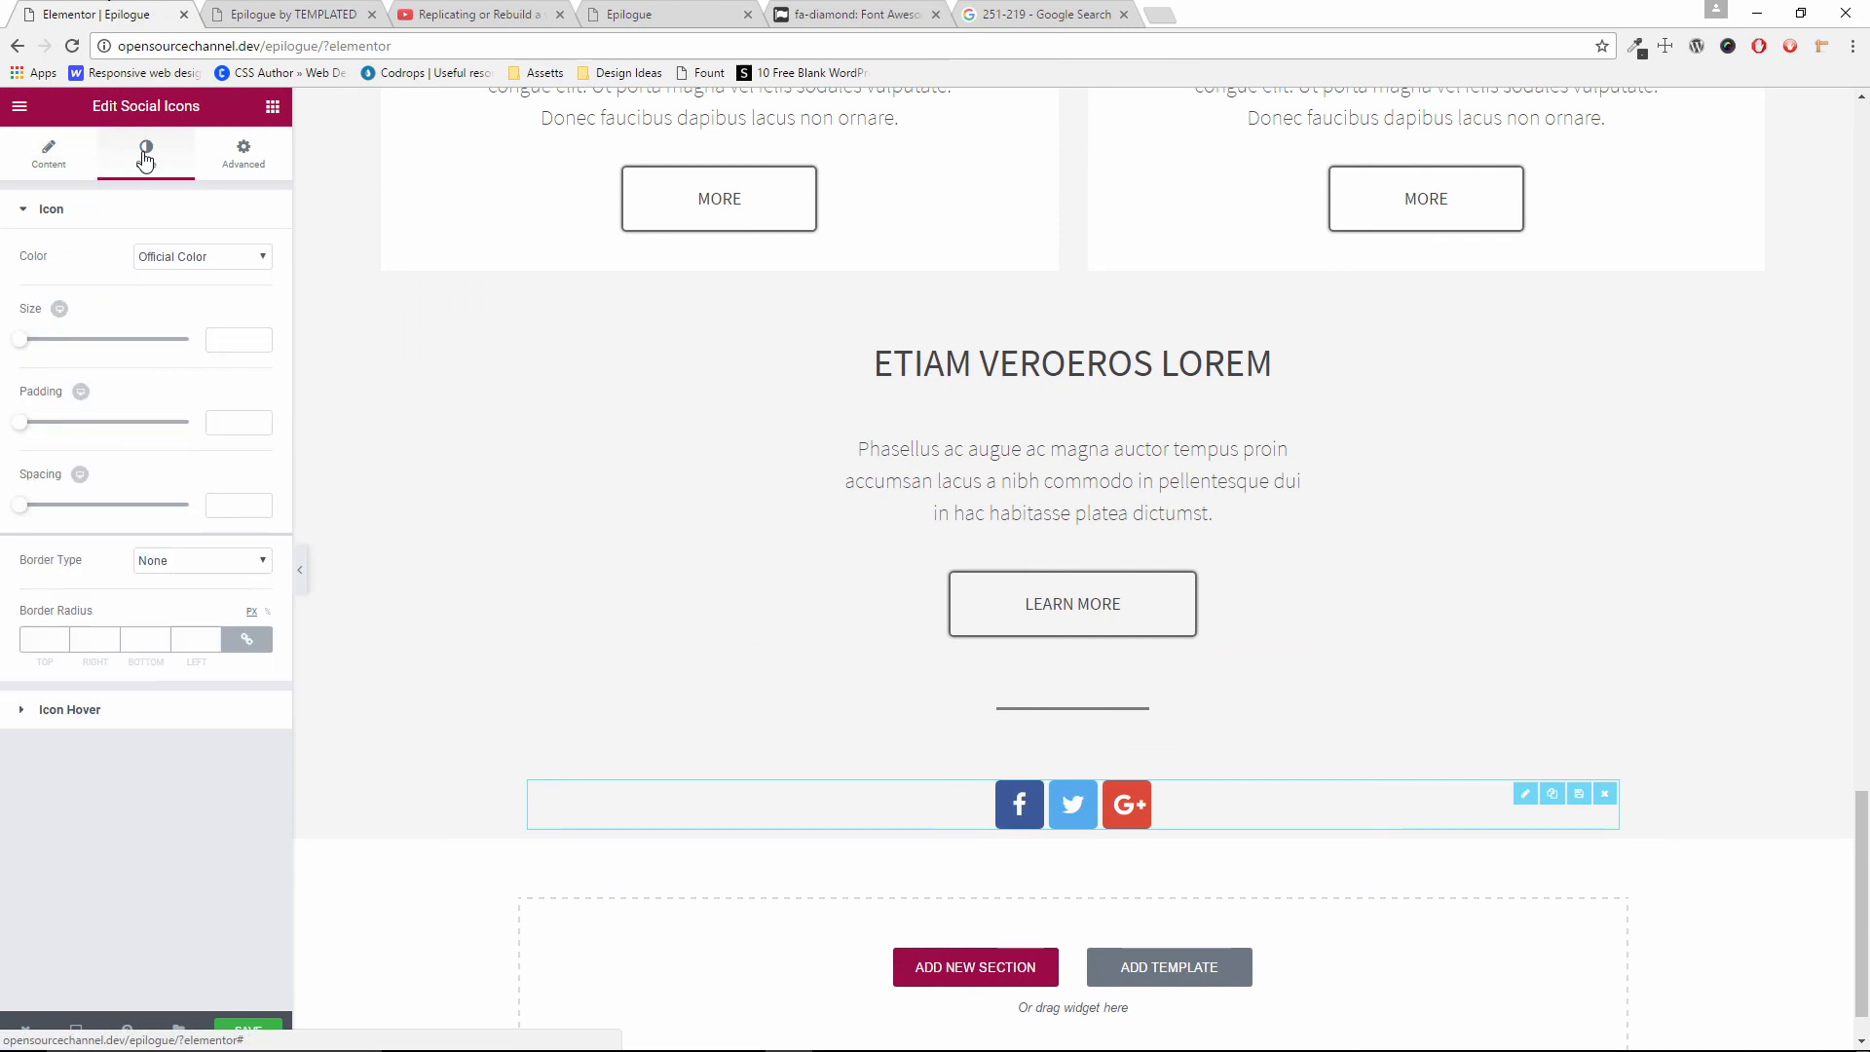
left_click(215, 258)
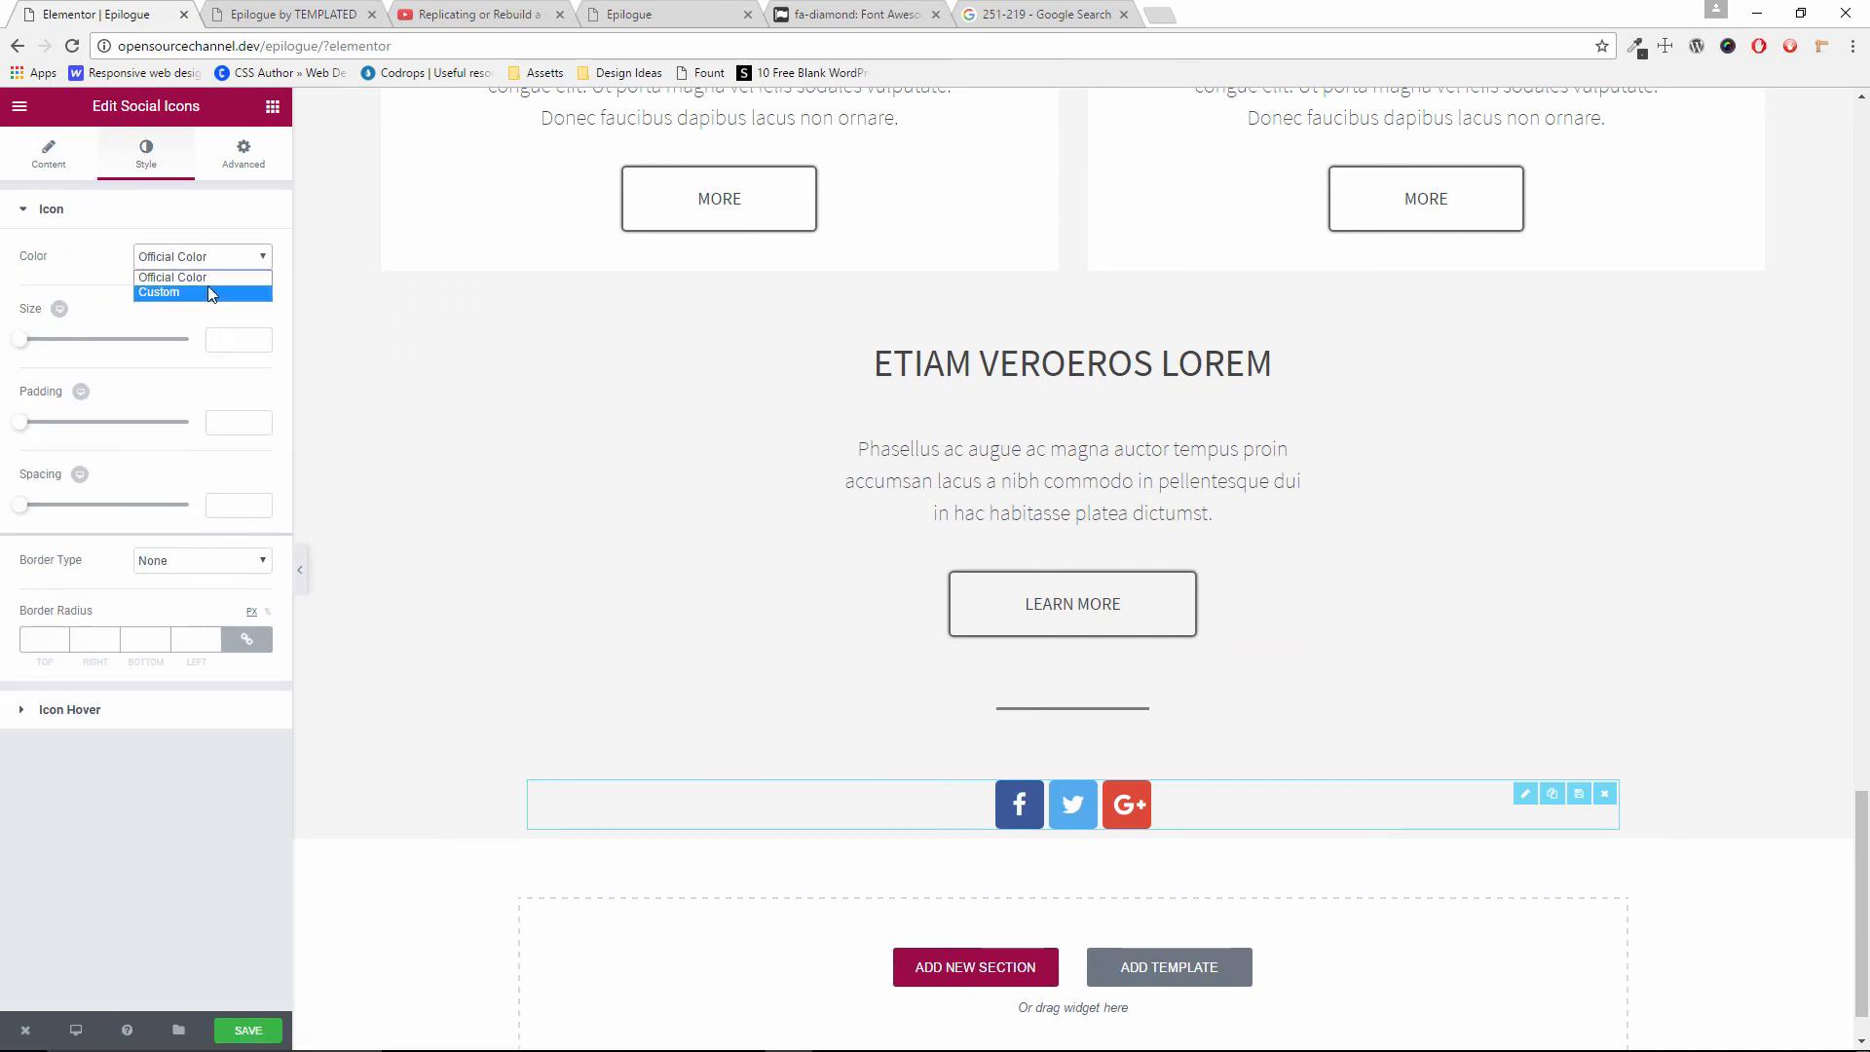
left_click(216, 288)
left_click(248, 314)
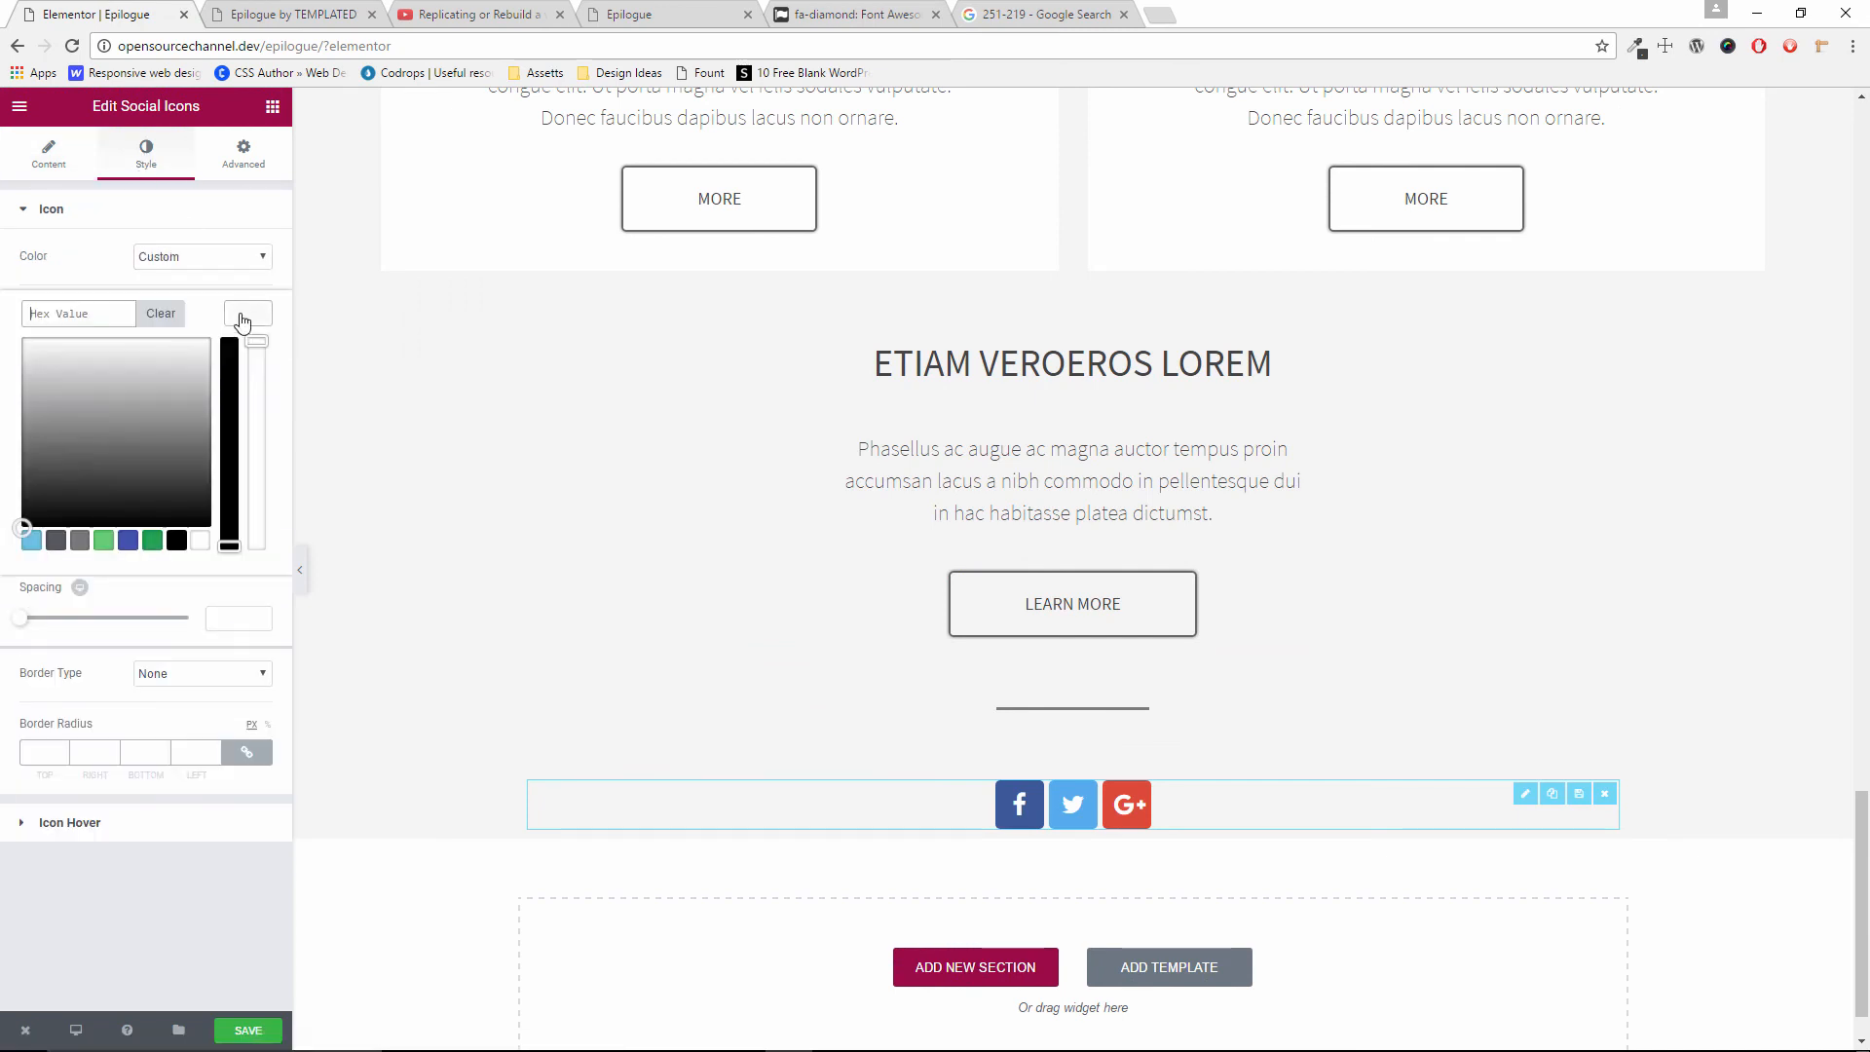
type("#444444")
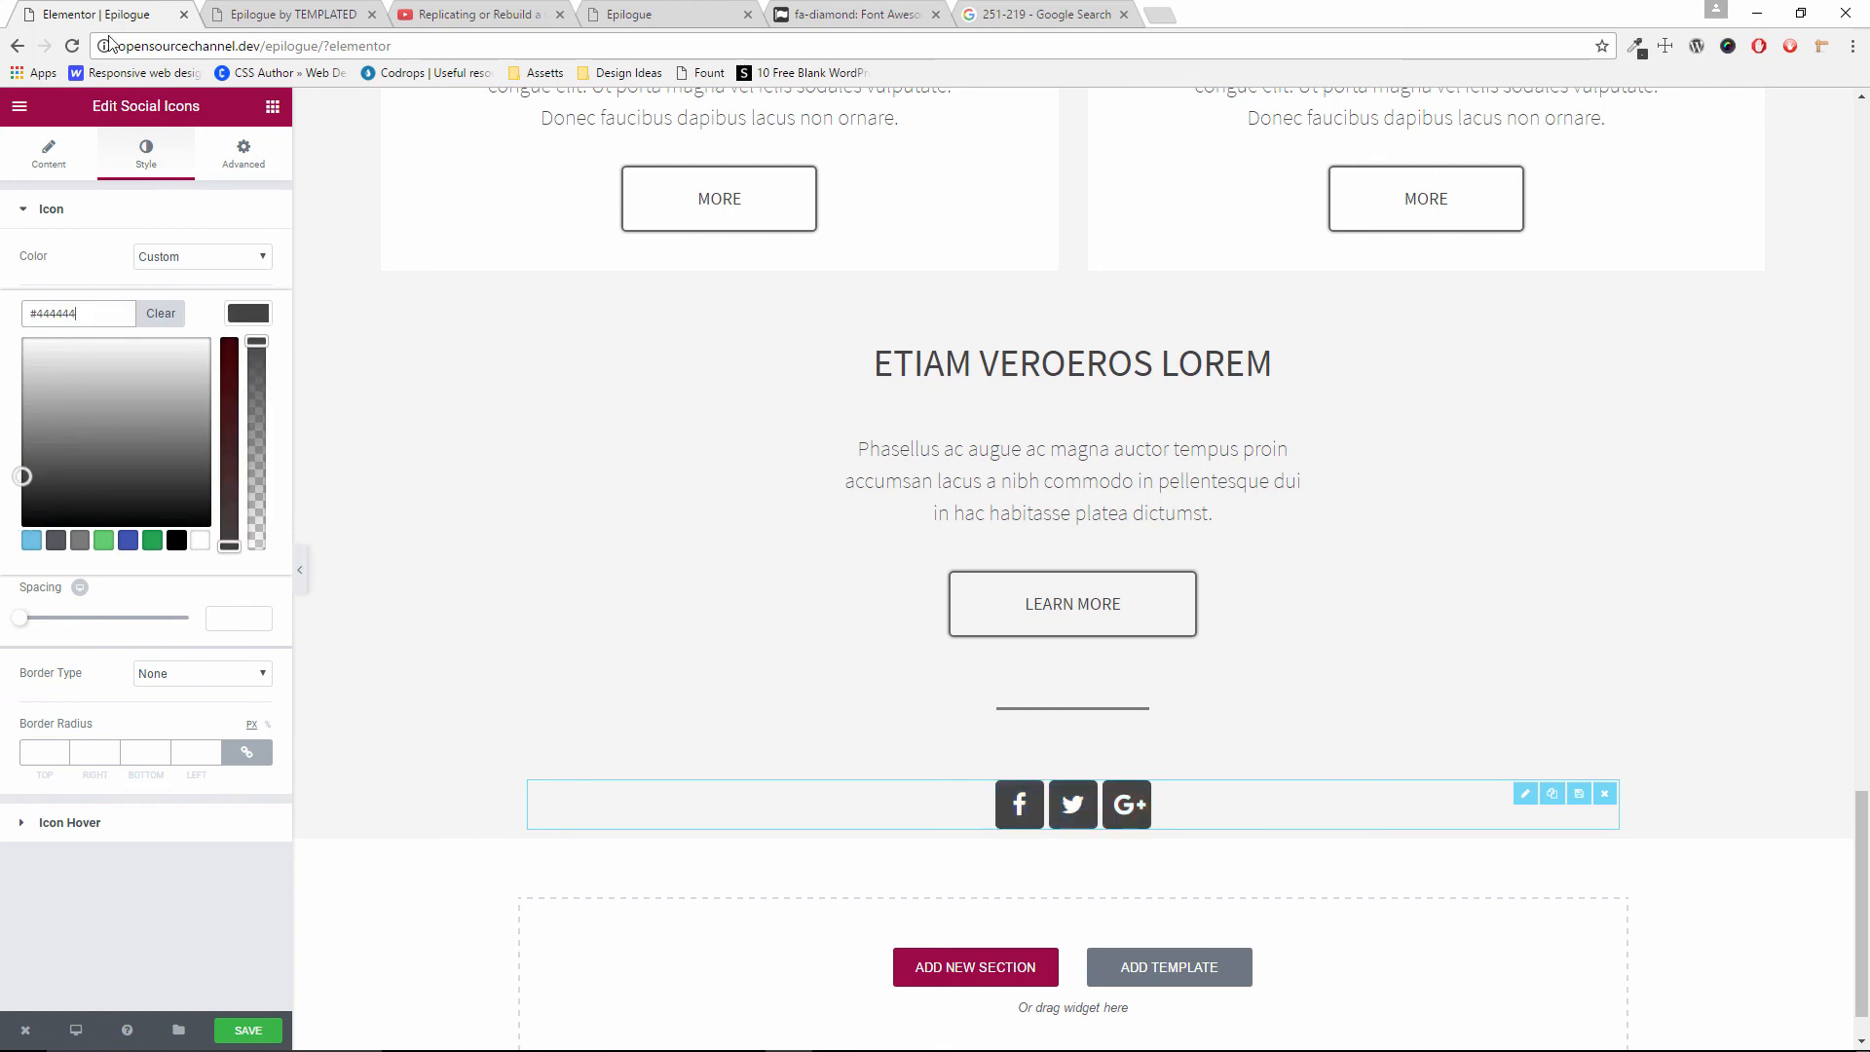
left_click(266, 7)
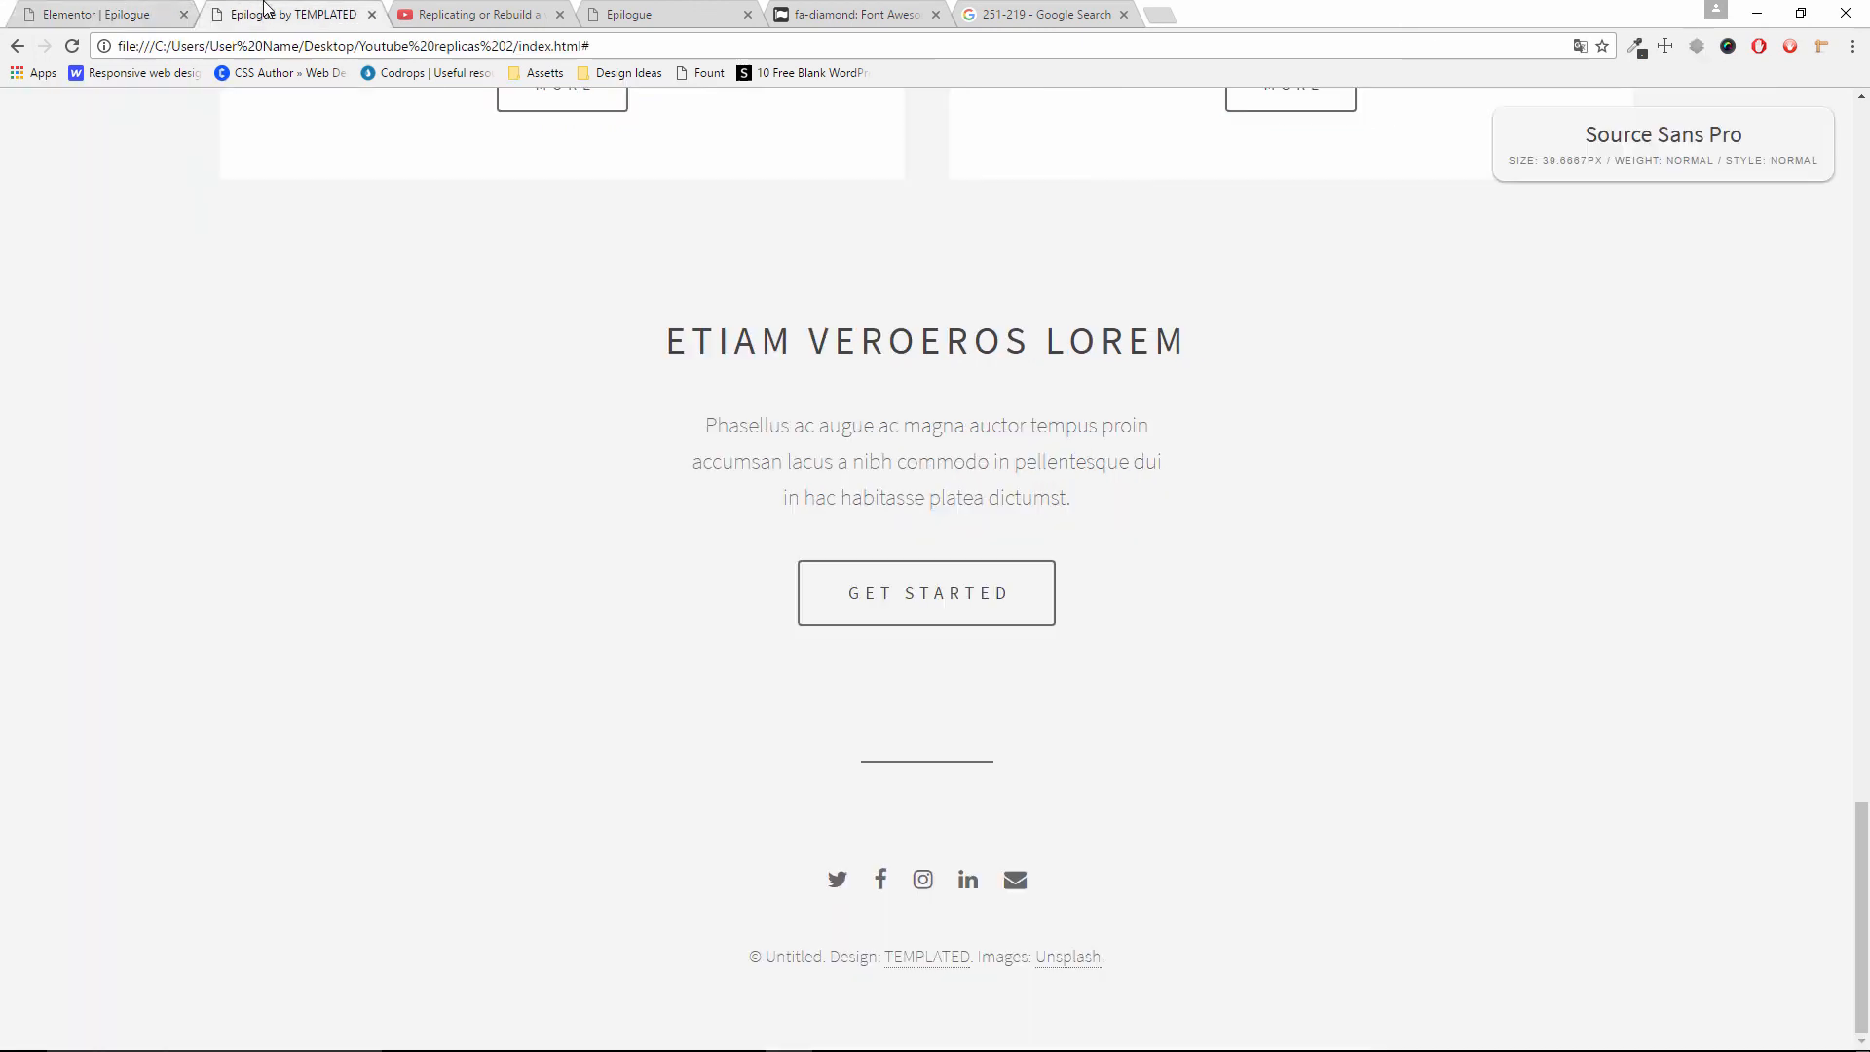
left_click(133, 10)
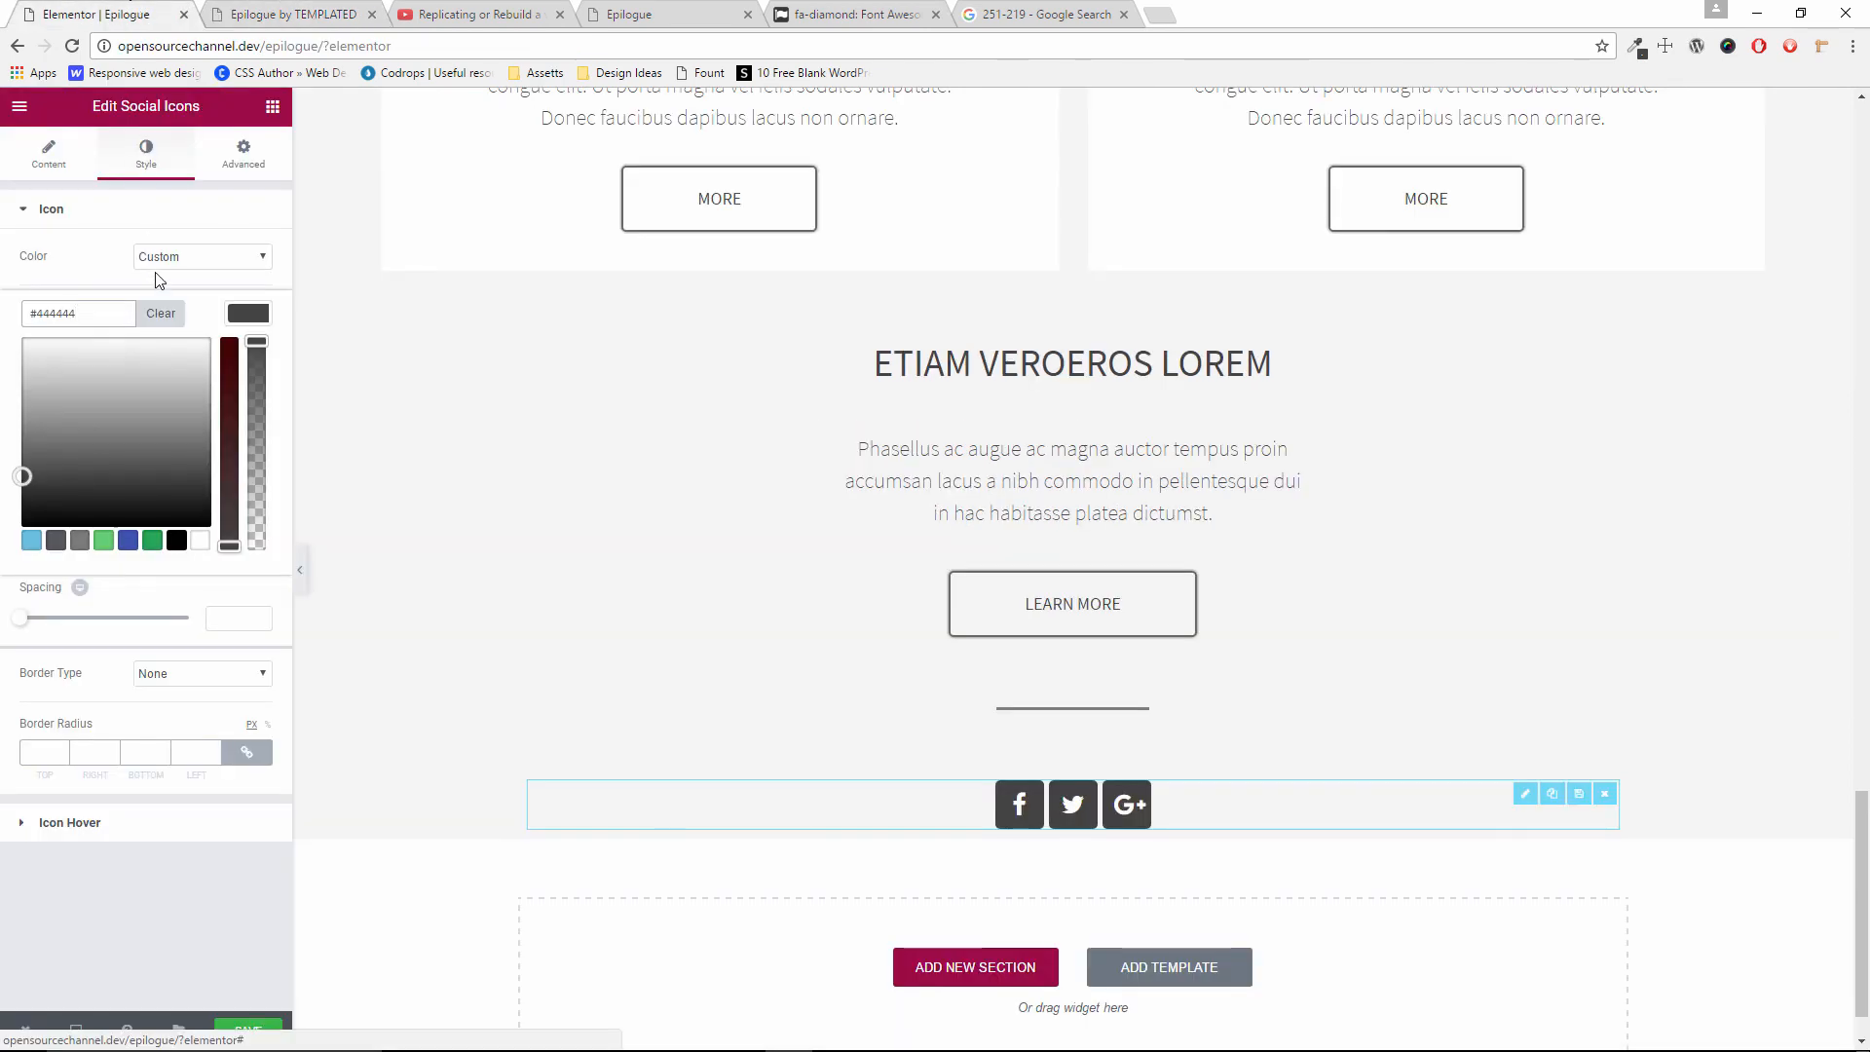
left_click(244, 313)
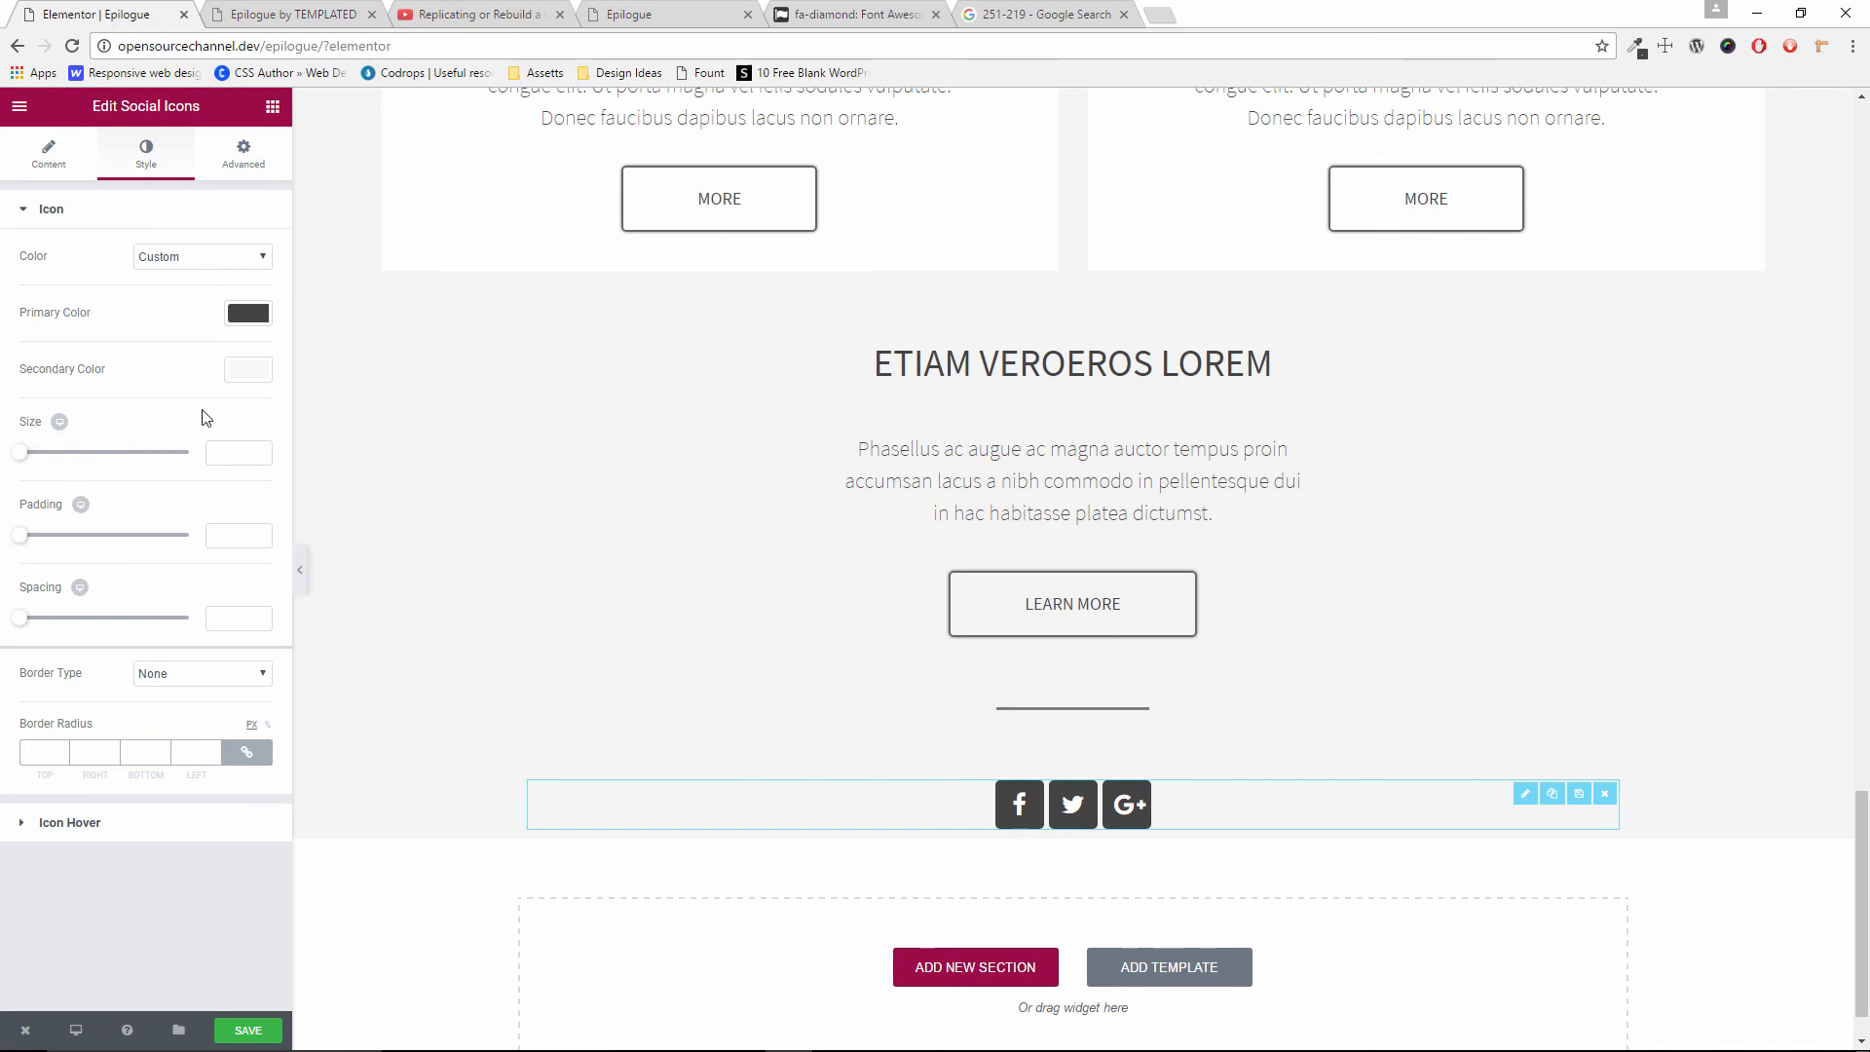
Try the available shapes for the social icons and set the shape to Square
left_click(44, 150)
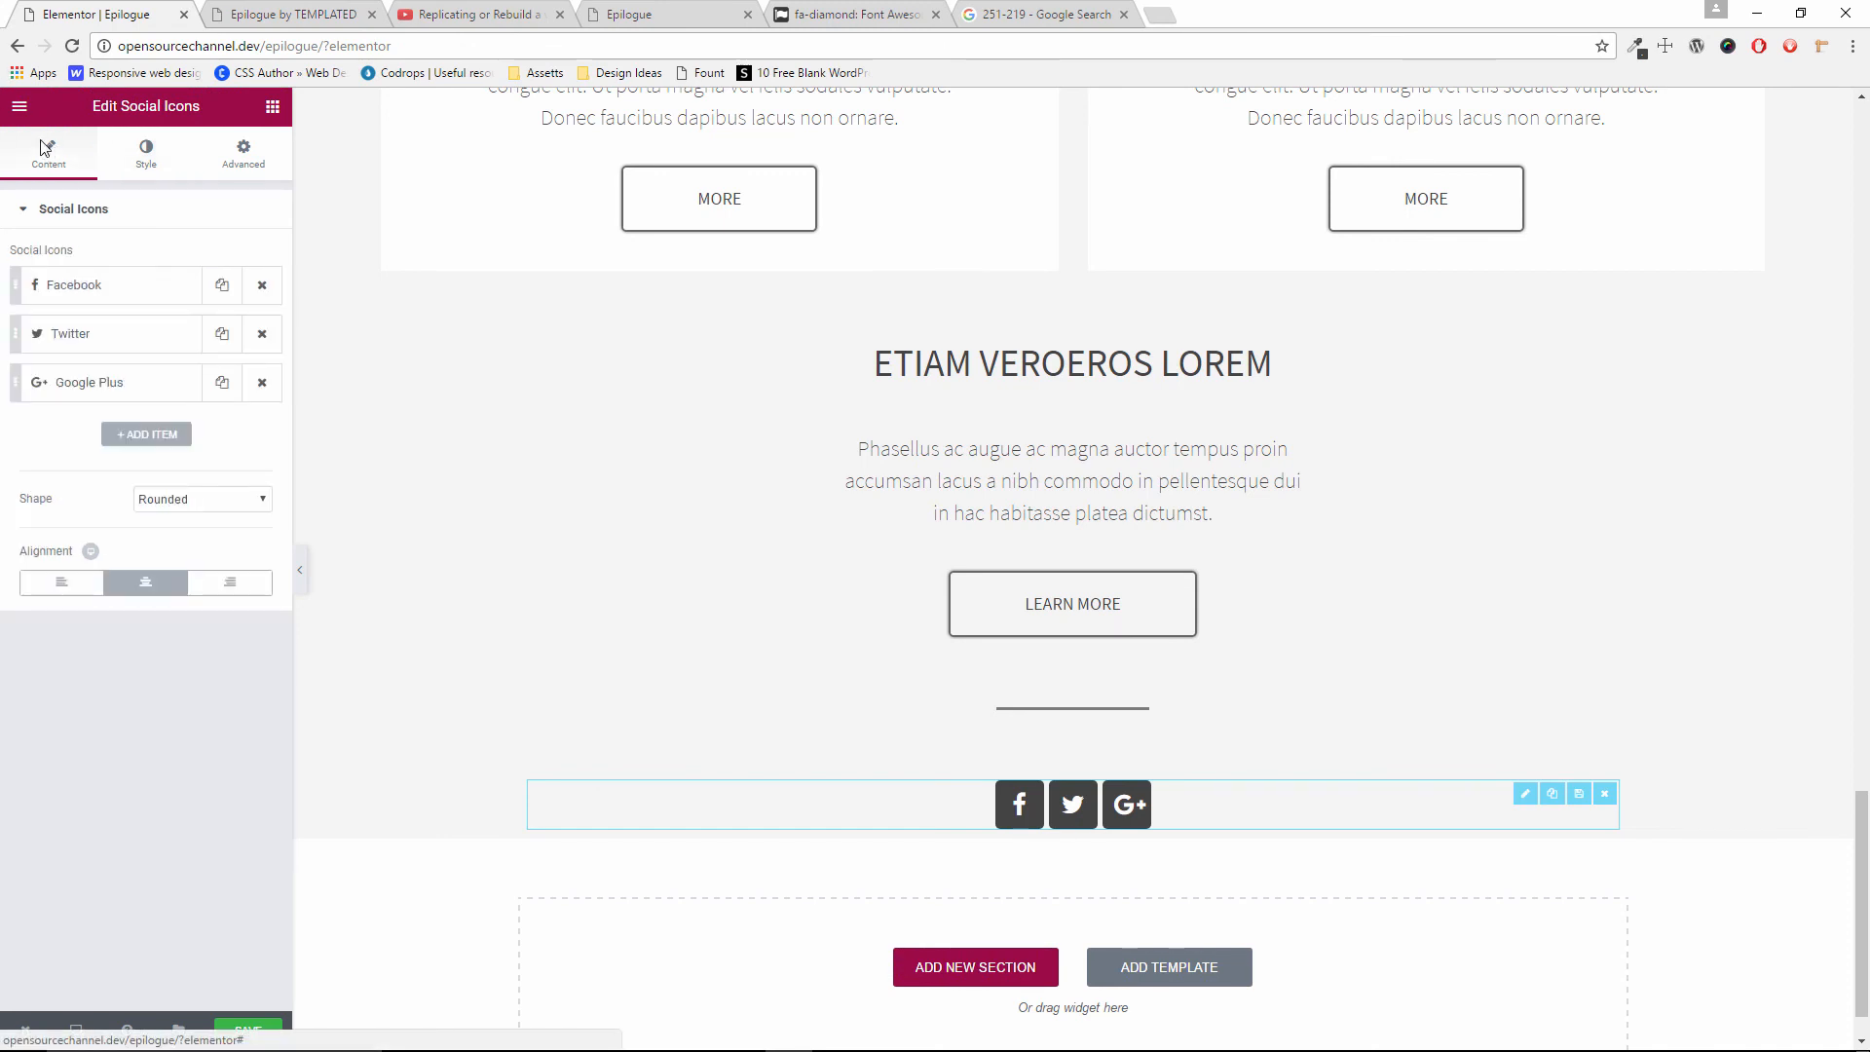
left_click(182, 500)
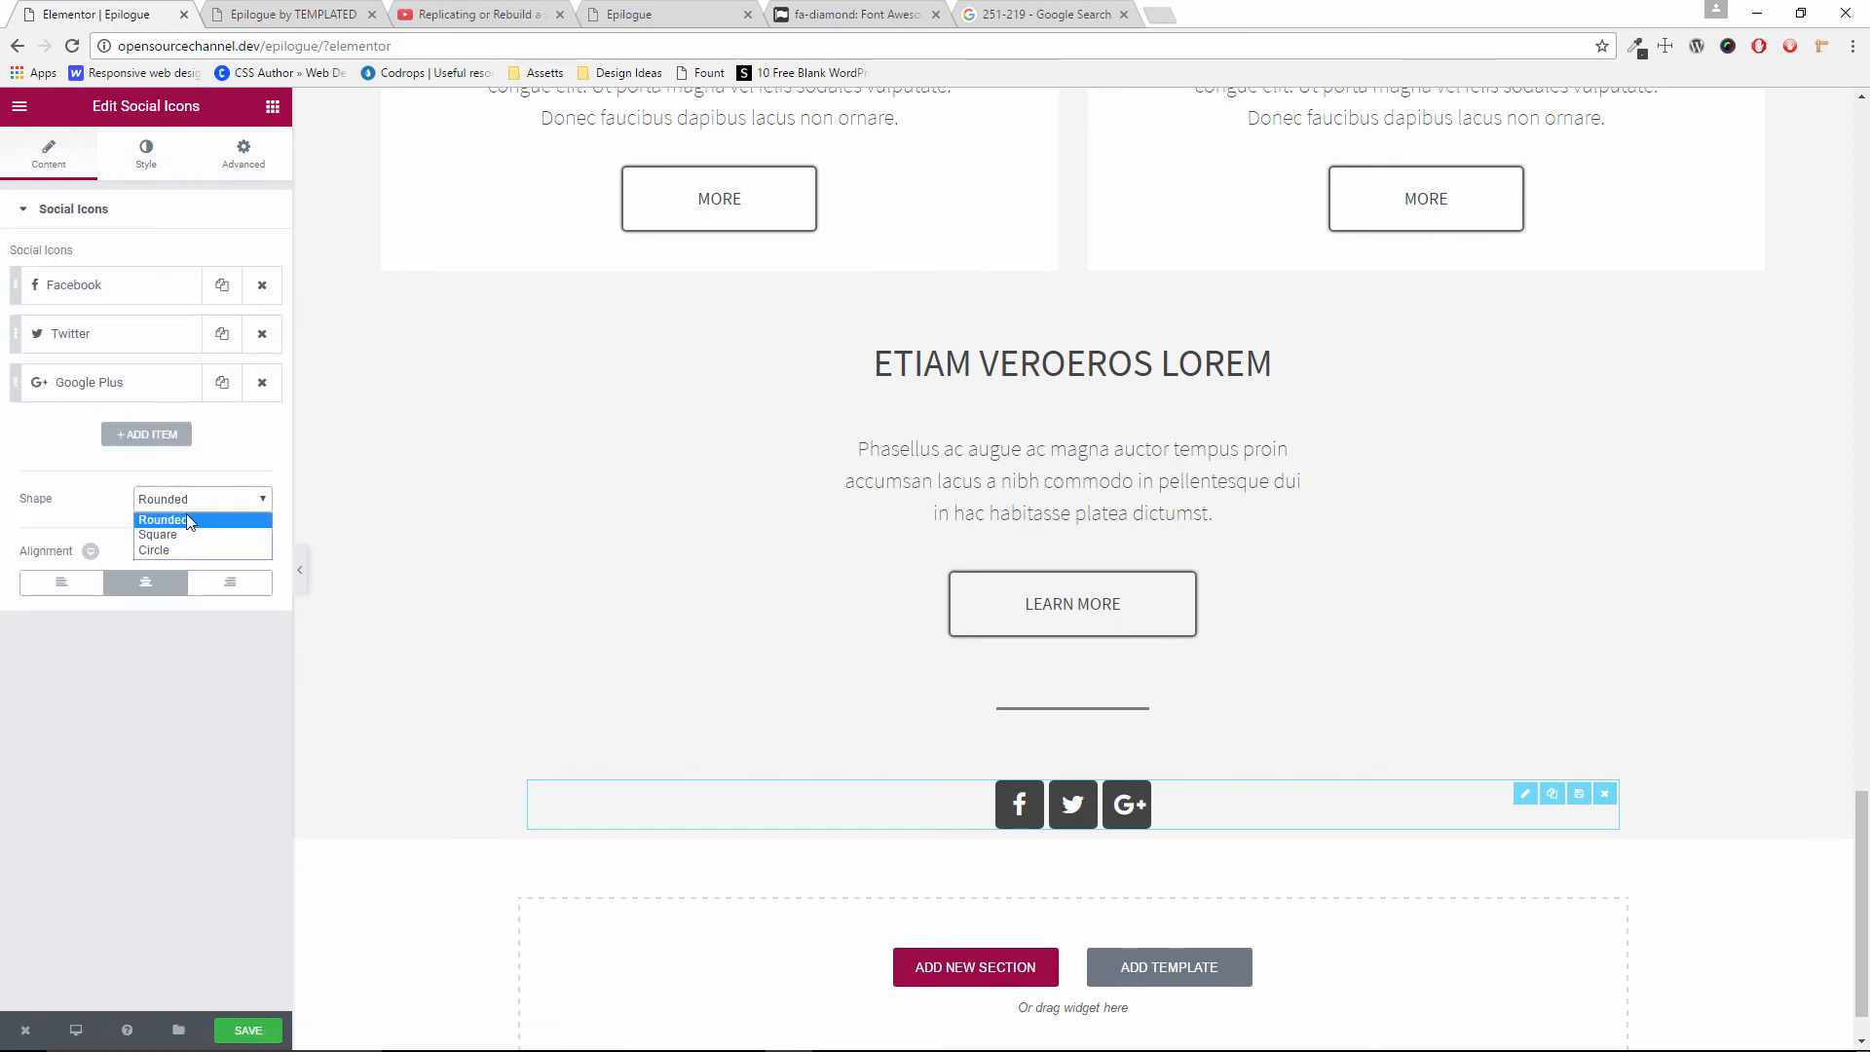
key("Down")
left_click(192, 536)
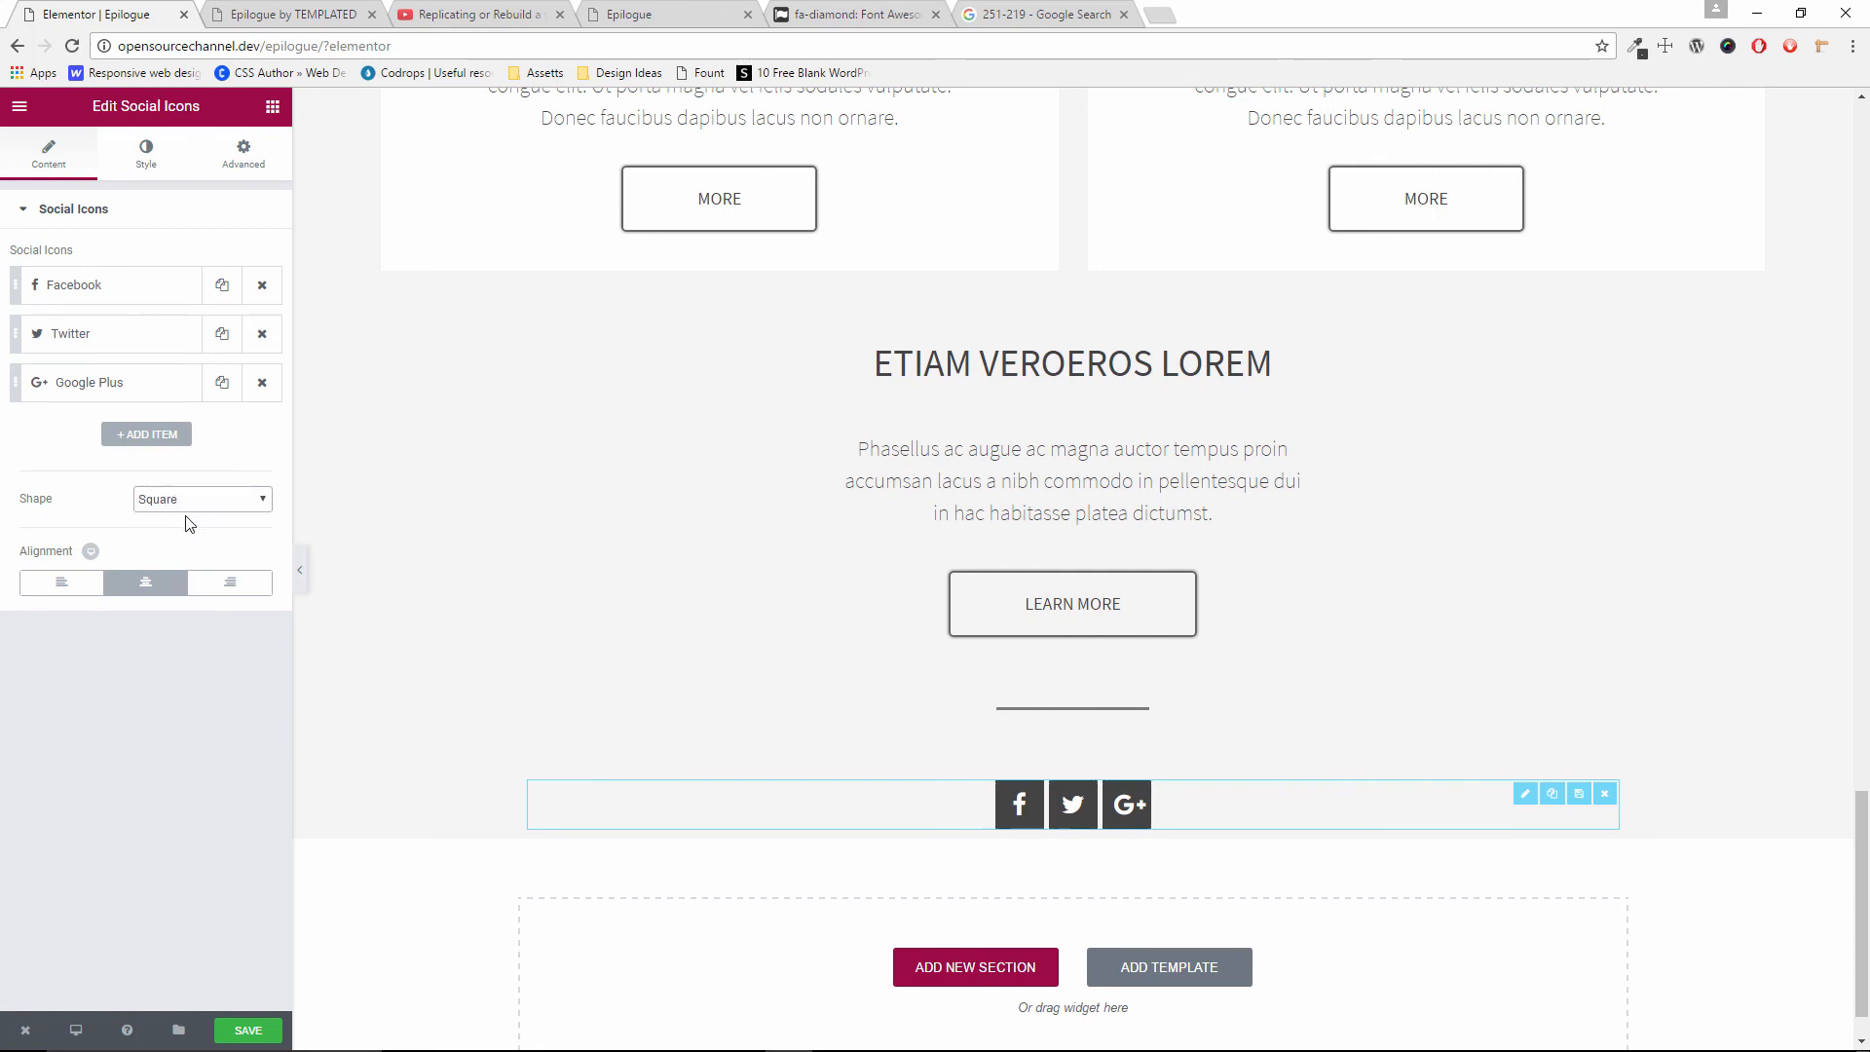
left_click(182, 501)
left_click(176, 540)
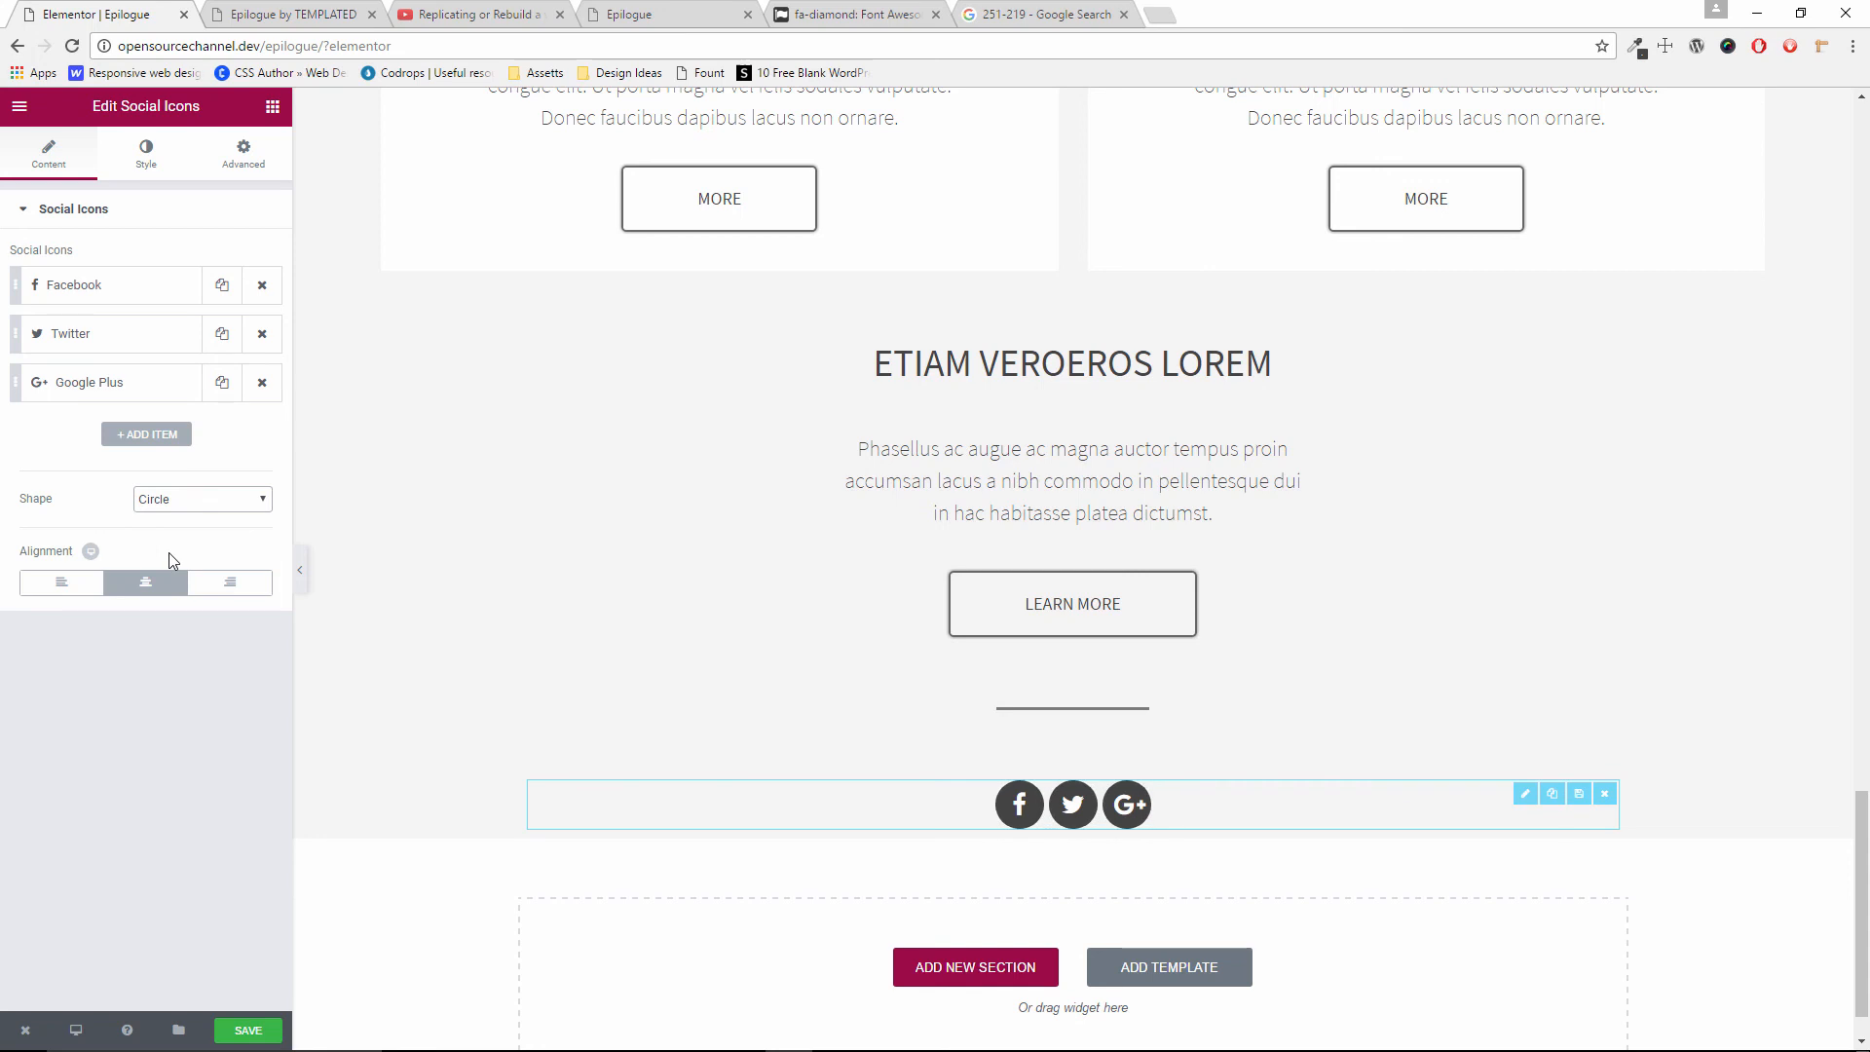
left_click(196, 503)
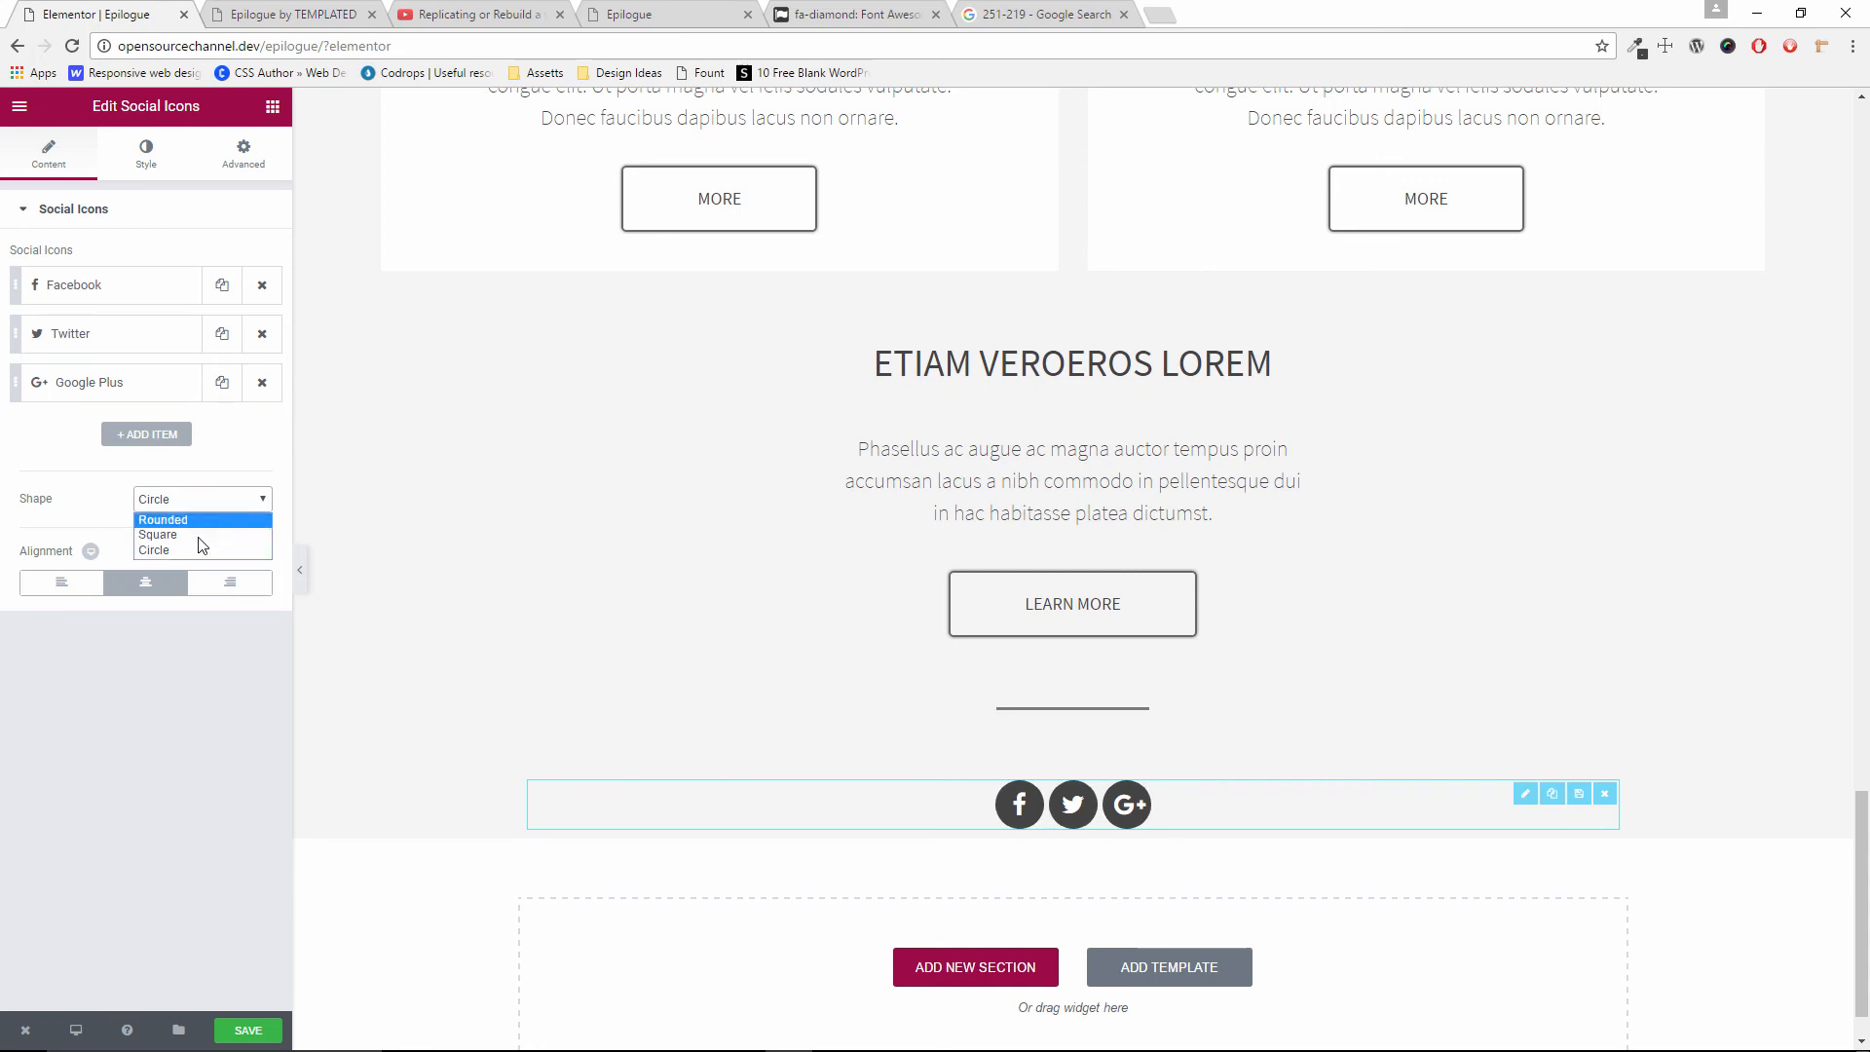
left_click(195, 535)
Set the social icons' secondary colour to #444444
left_click(154, 157)
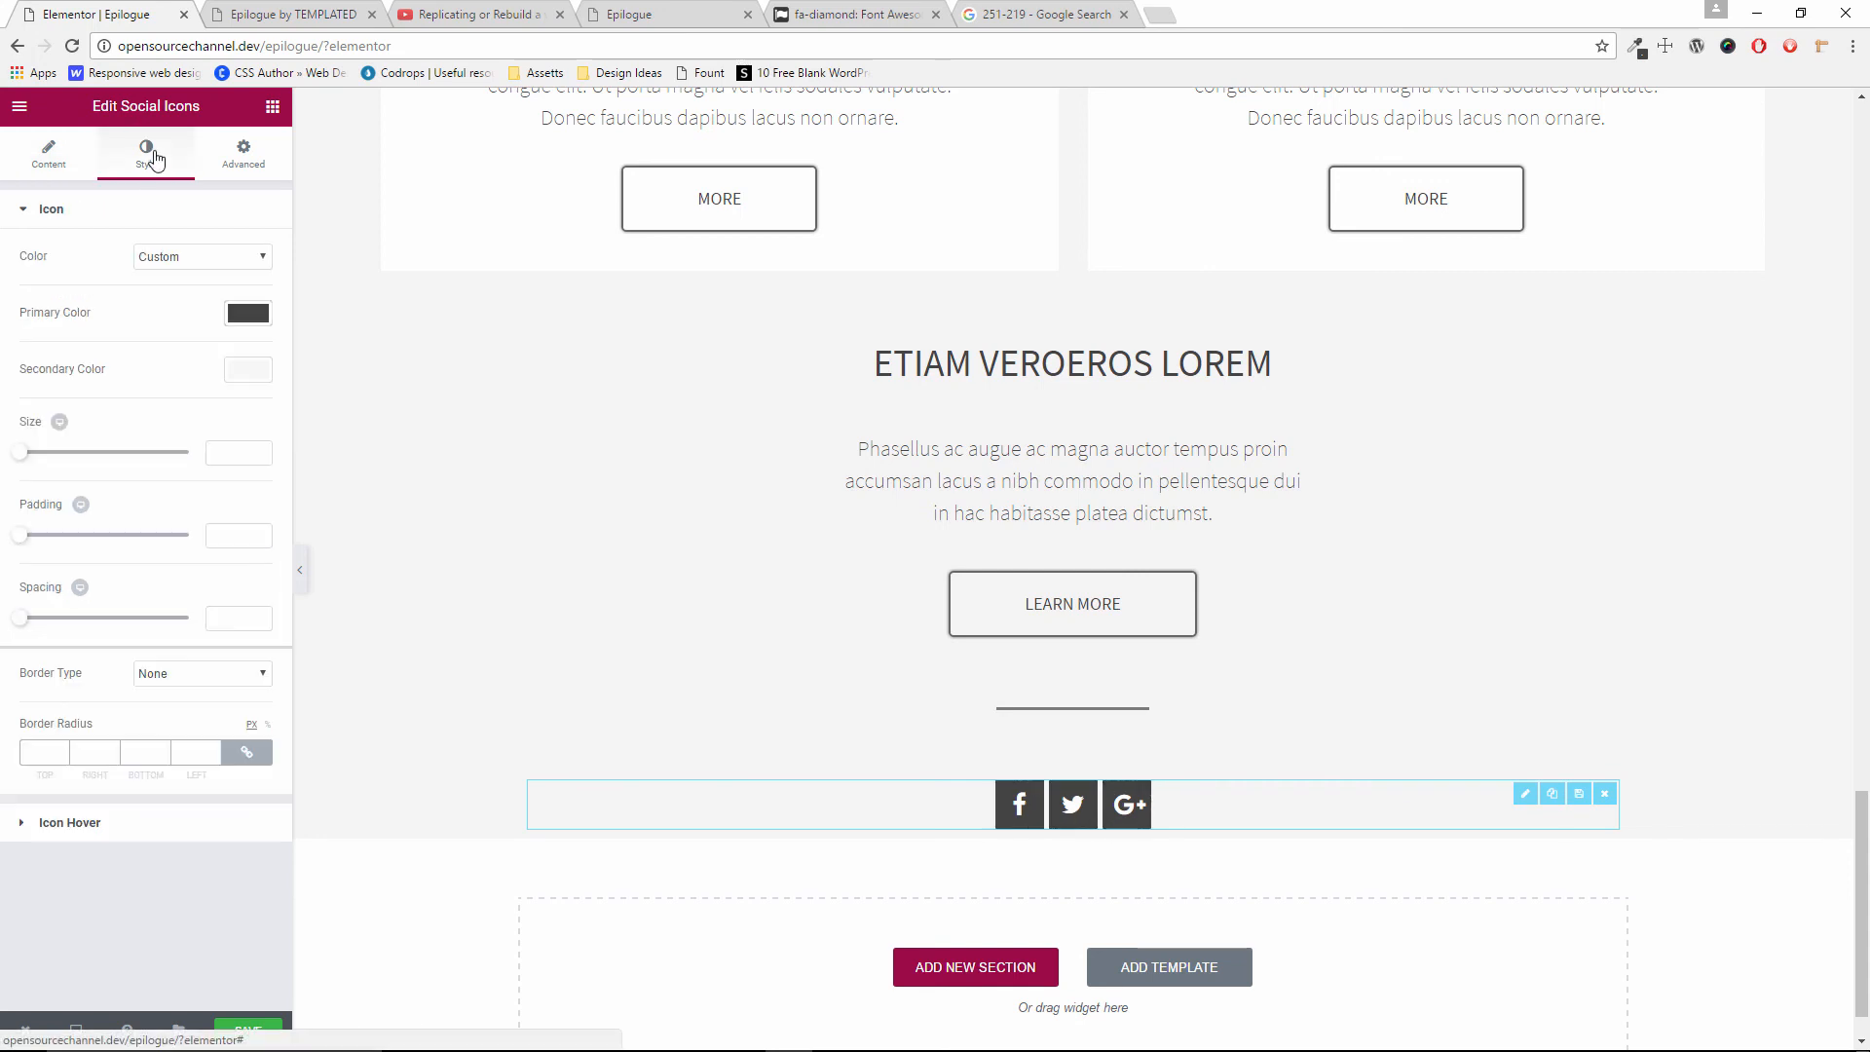
left_click(245, 368)
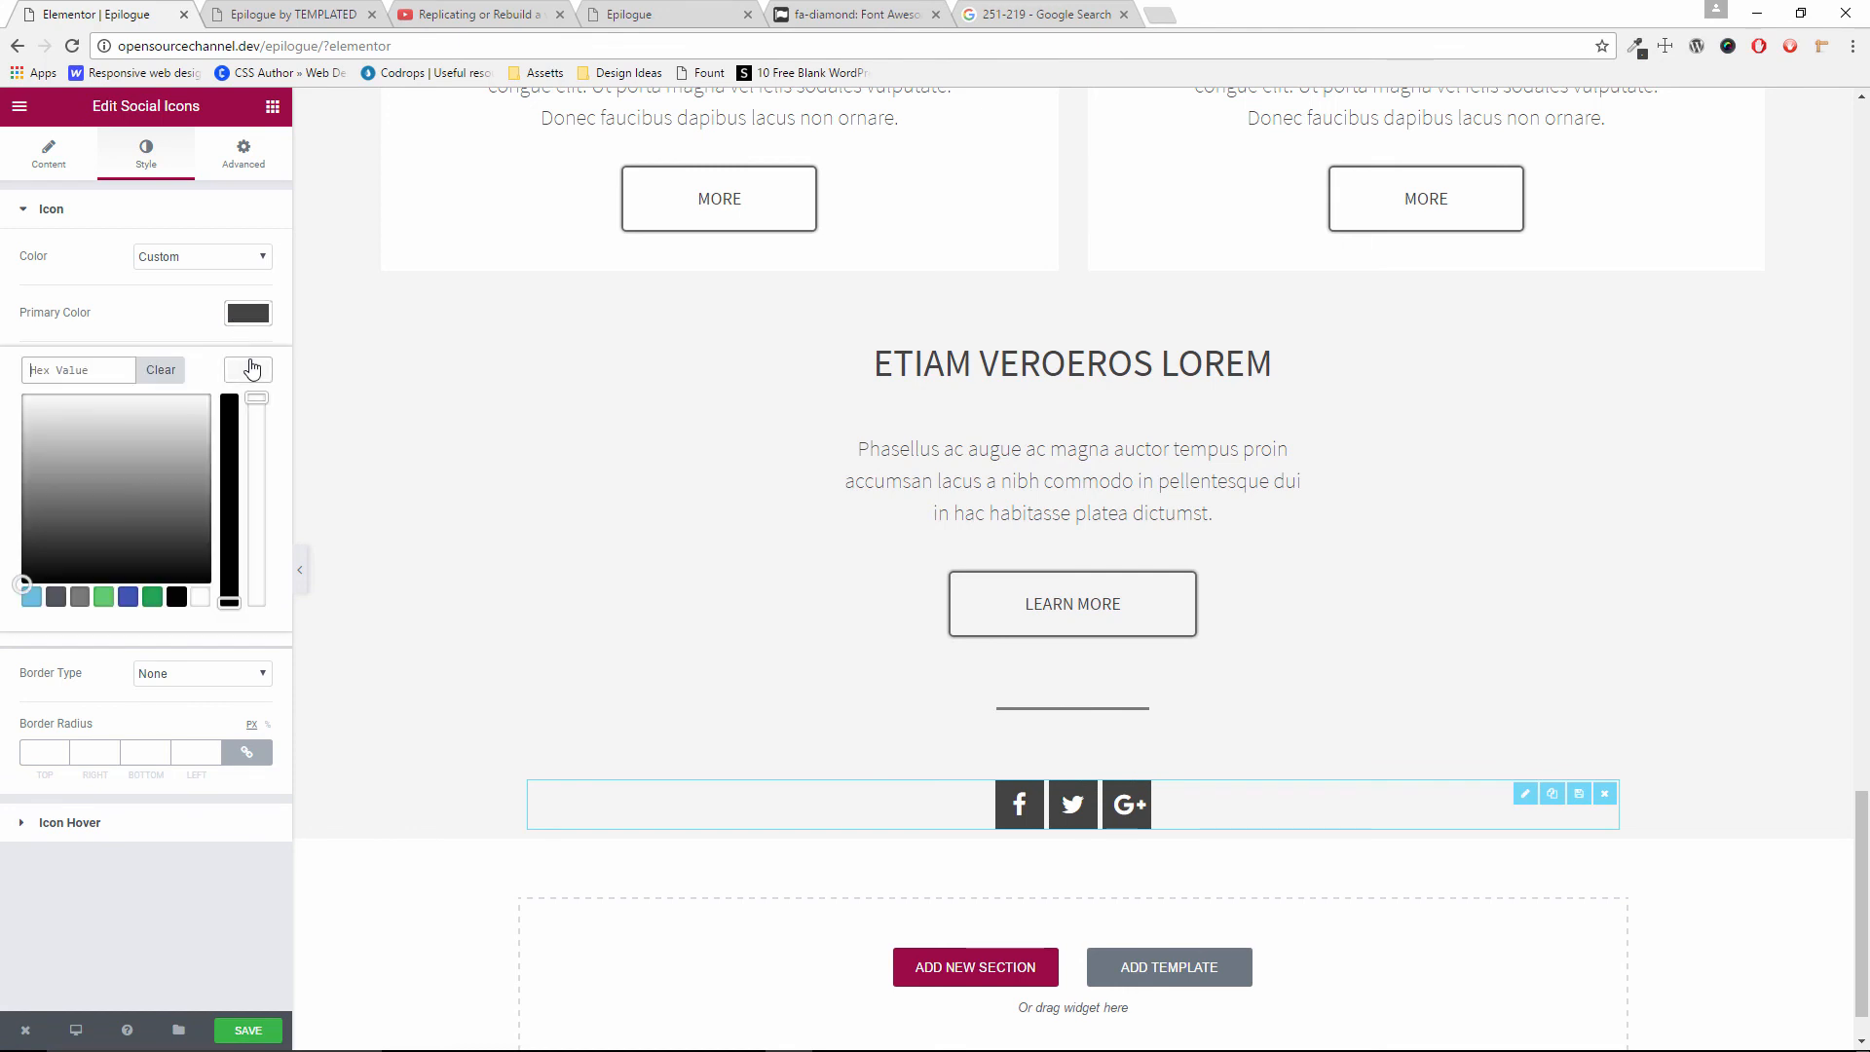
mouse_move(257, 399)
left_mouse_down()
mouse_move(261, 564)
mouse_move(244, 389)
left_mouse_up()
left_click(99, 366)
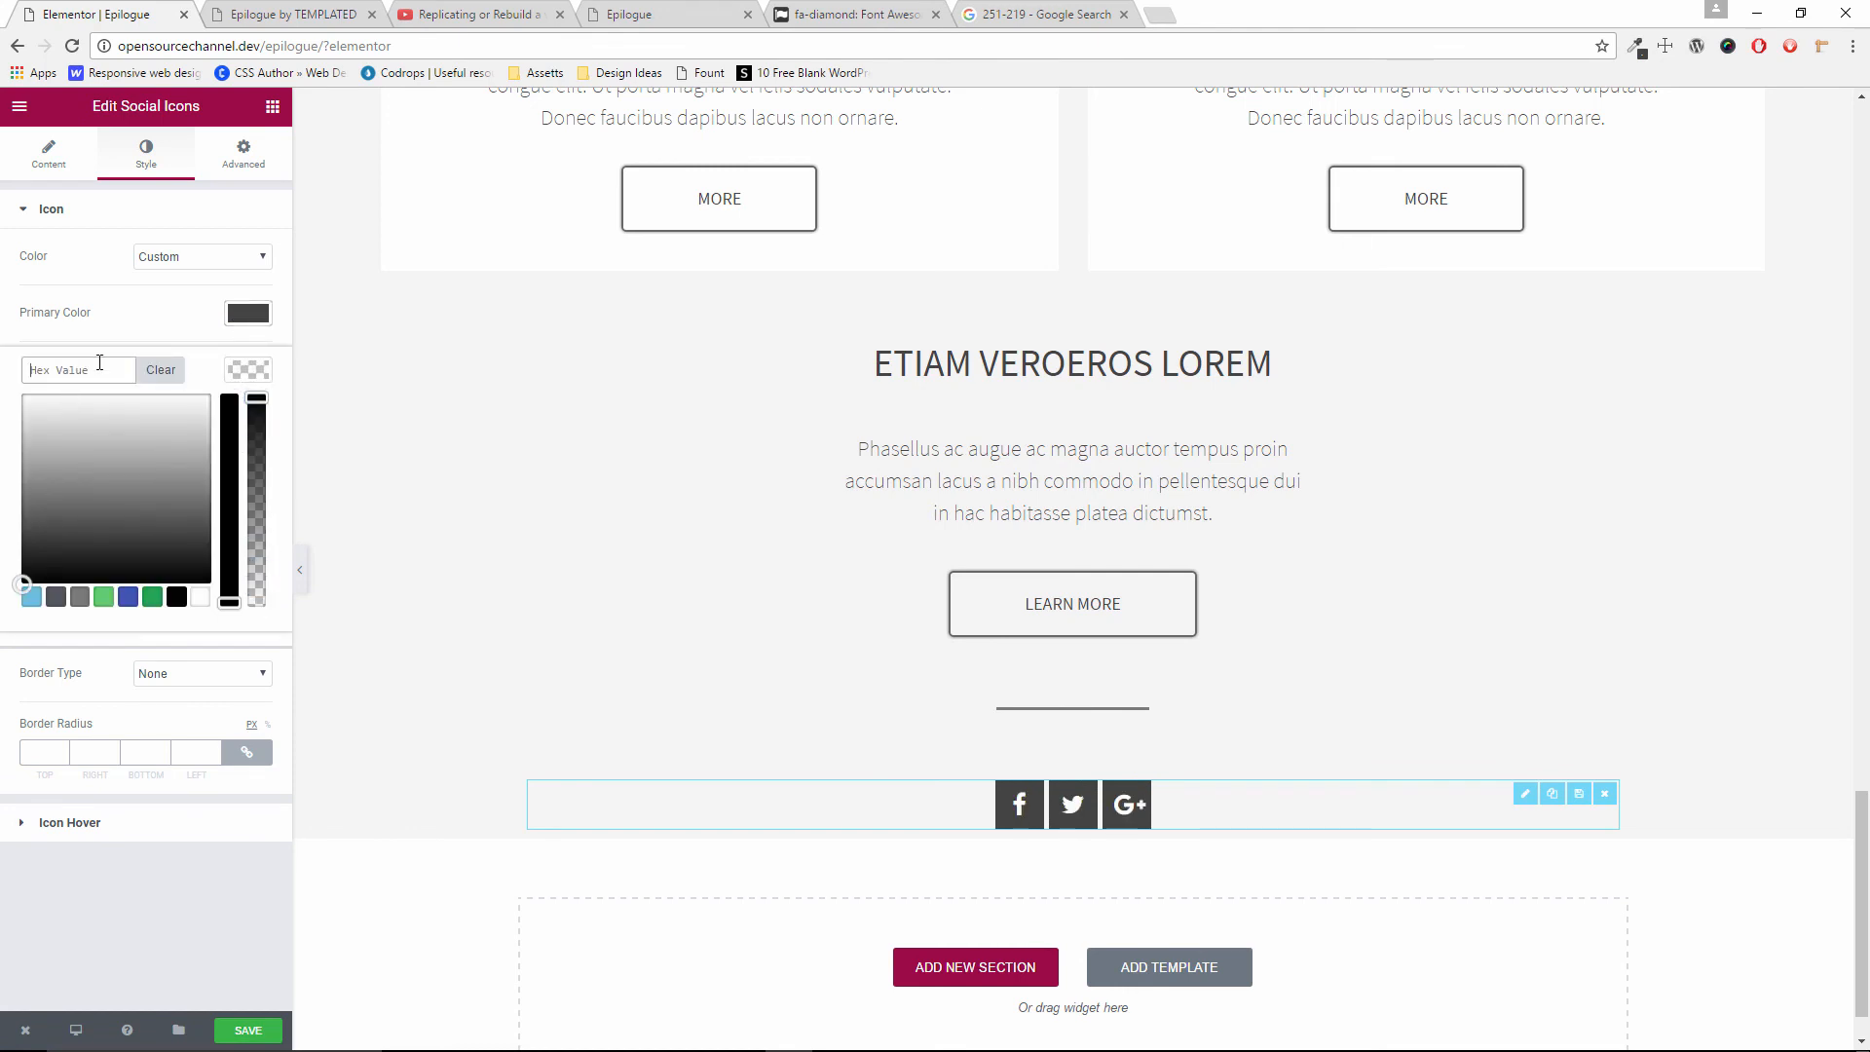
type("#444444")
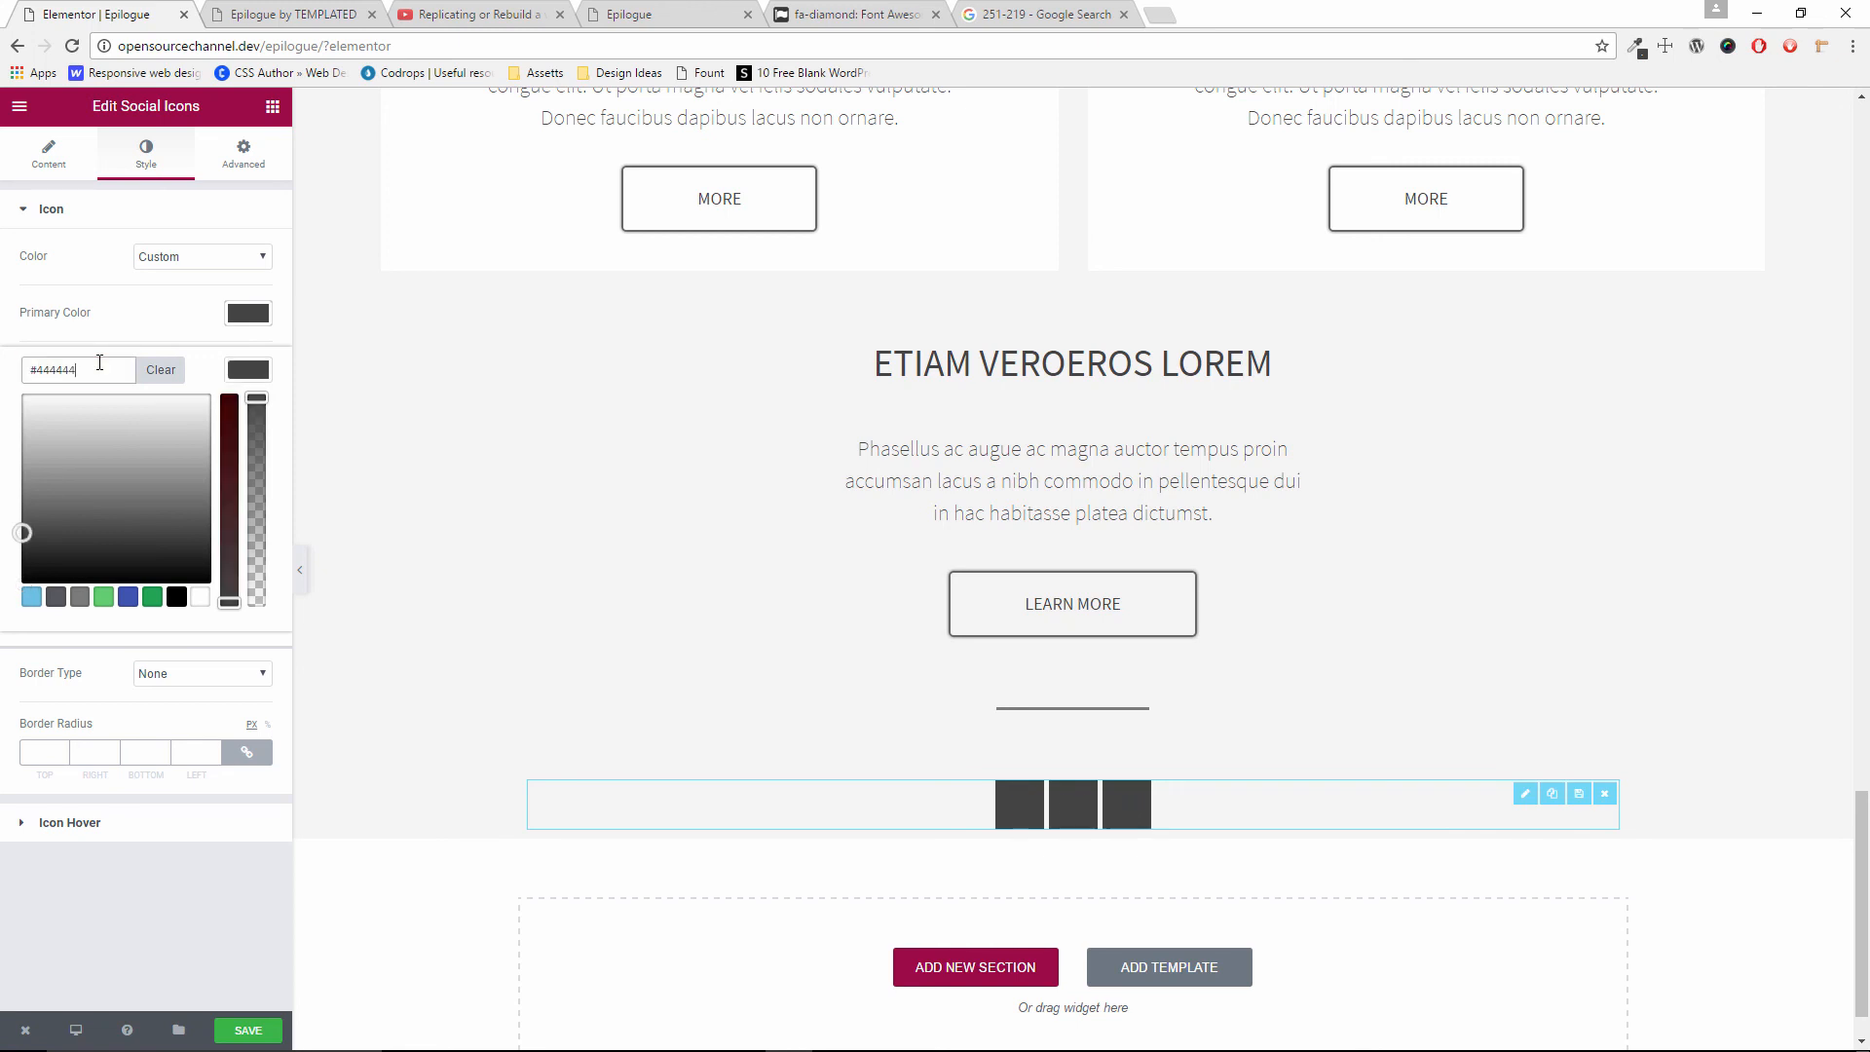
Make the social icons' primary colour fully transparent and set their spacing to 0
left_click(247, 322)
left_click(247, 316)
left_click(251, 319)
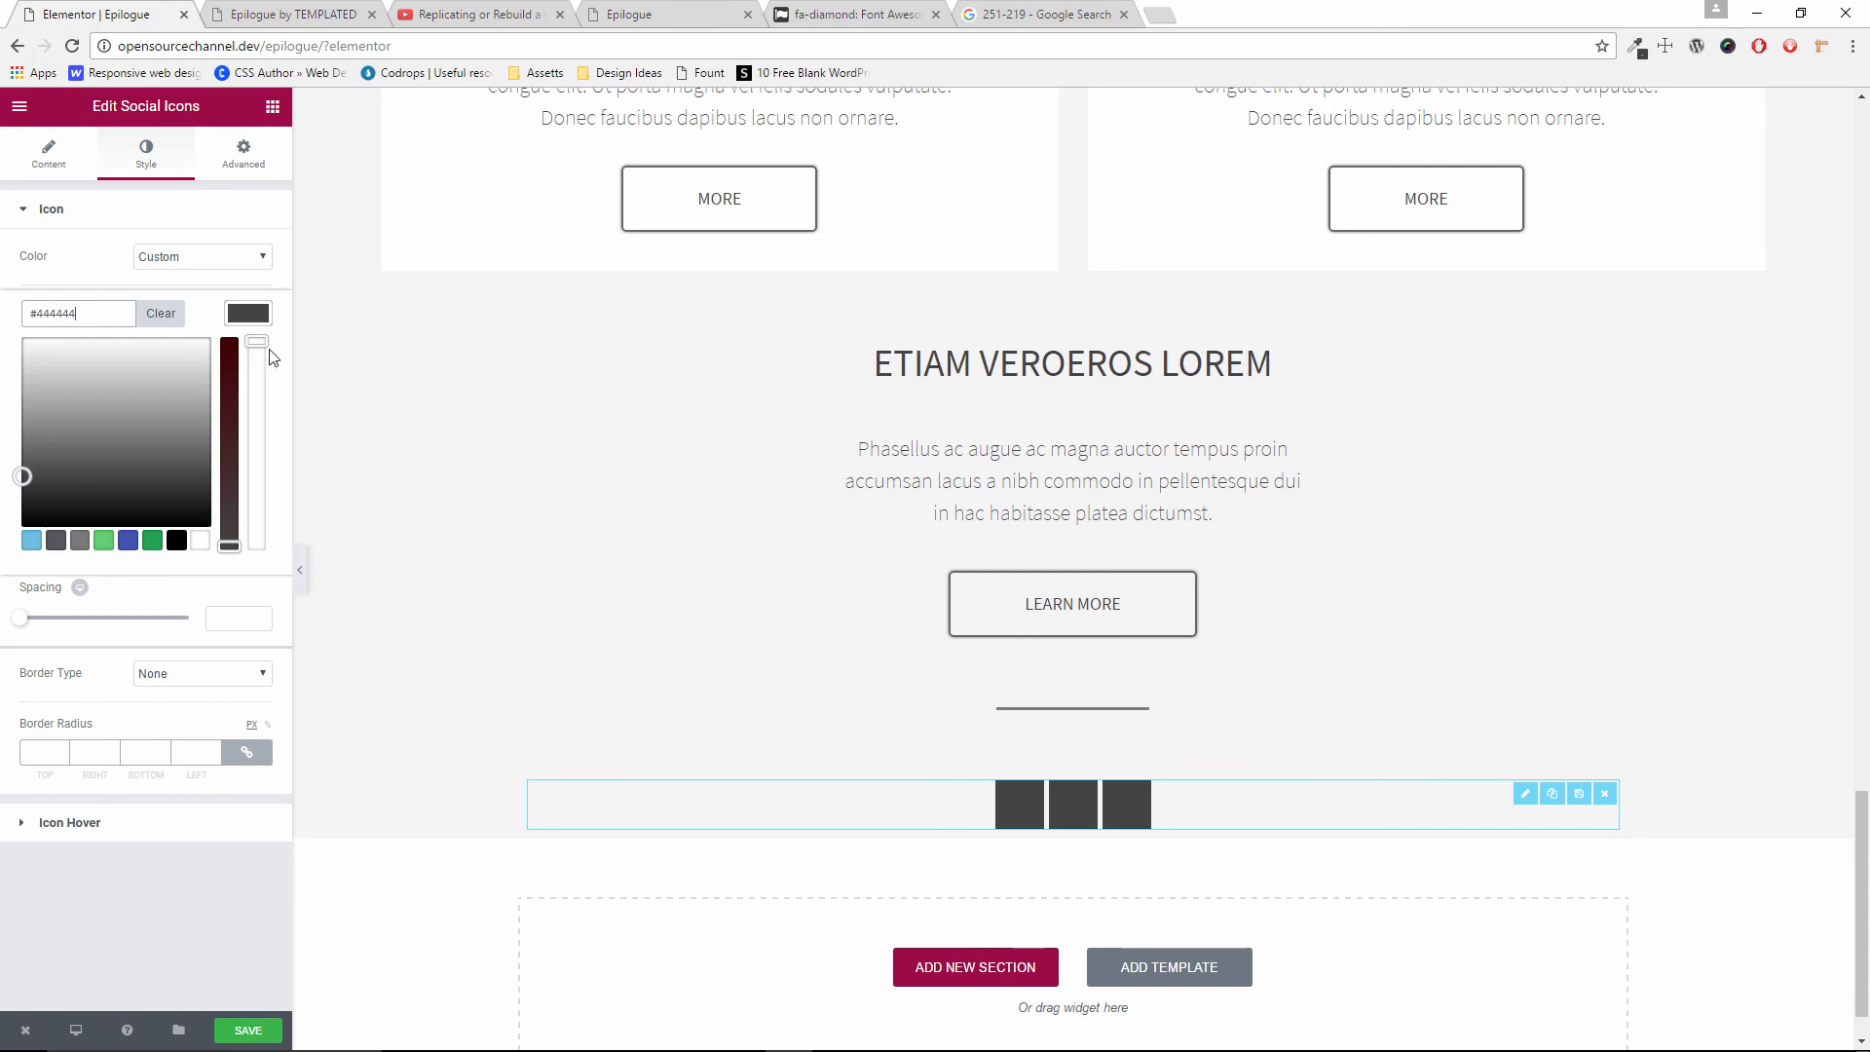
left_click_drag(257, 342, 231, 629)
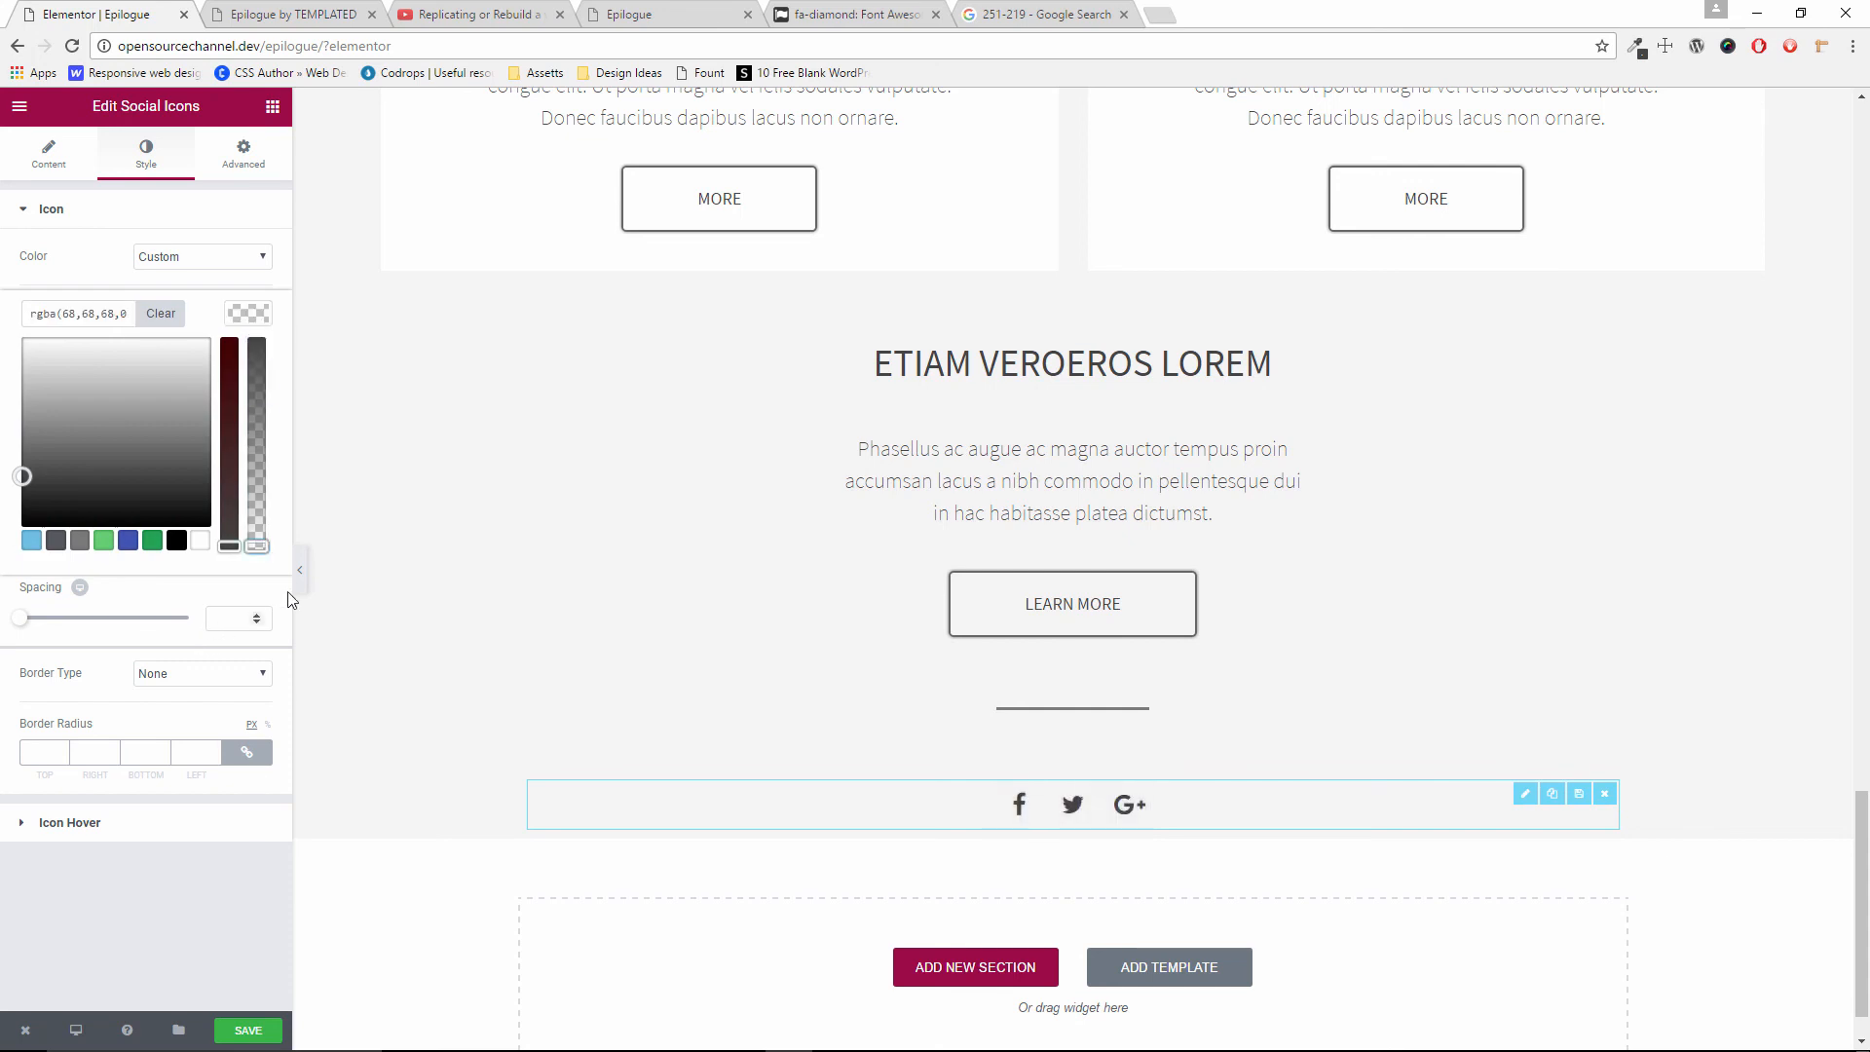
left_click(19, 618)
left_click(5, 624)
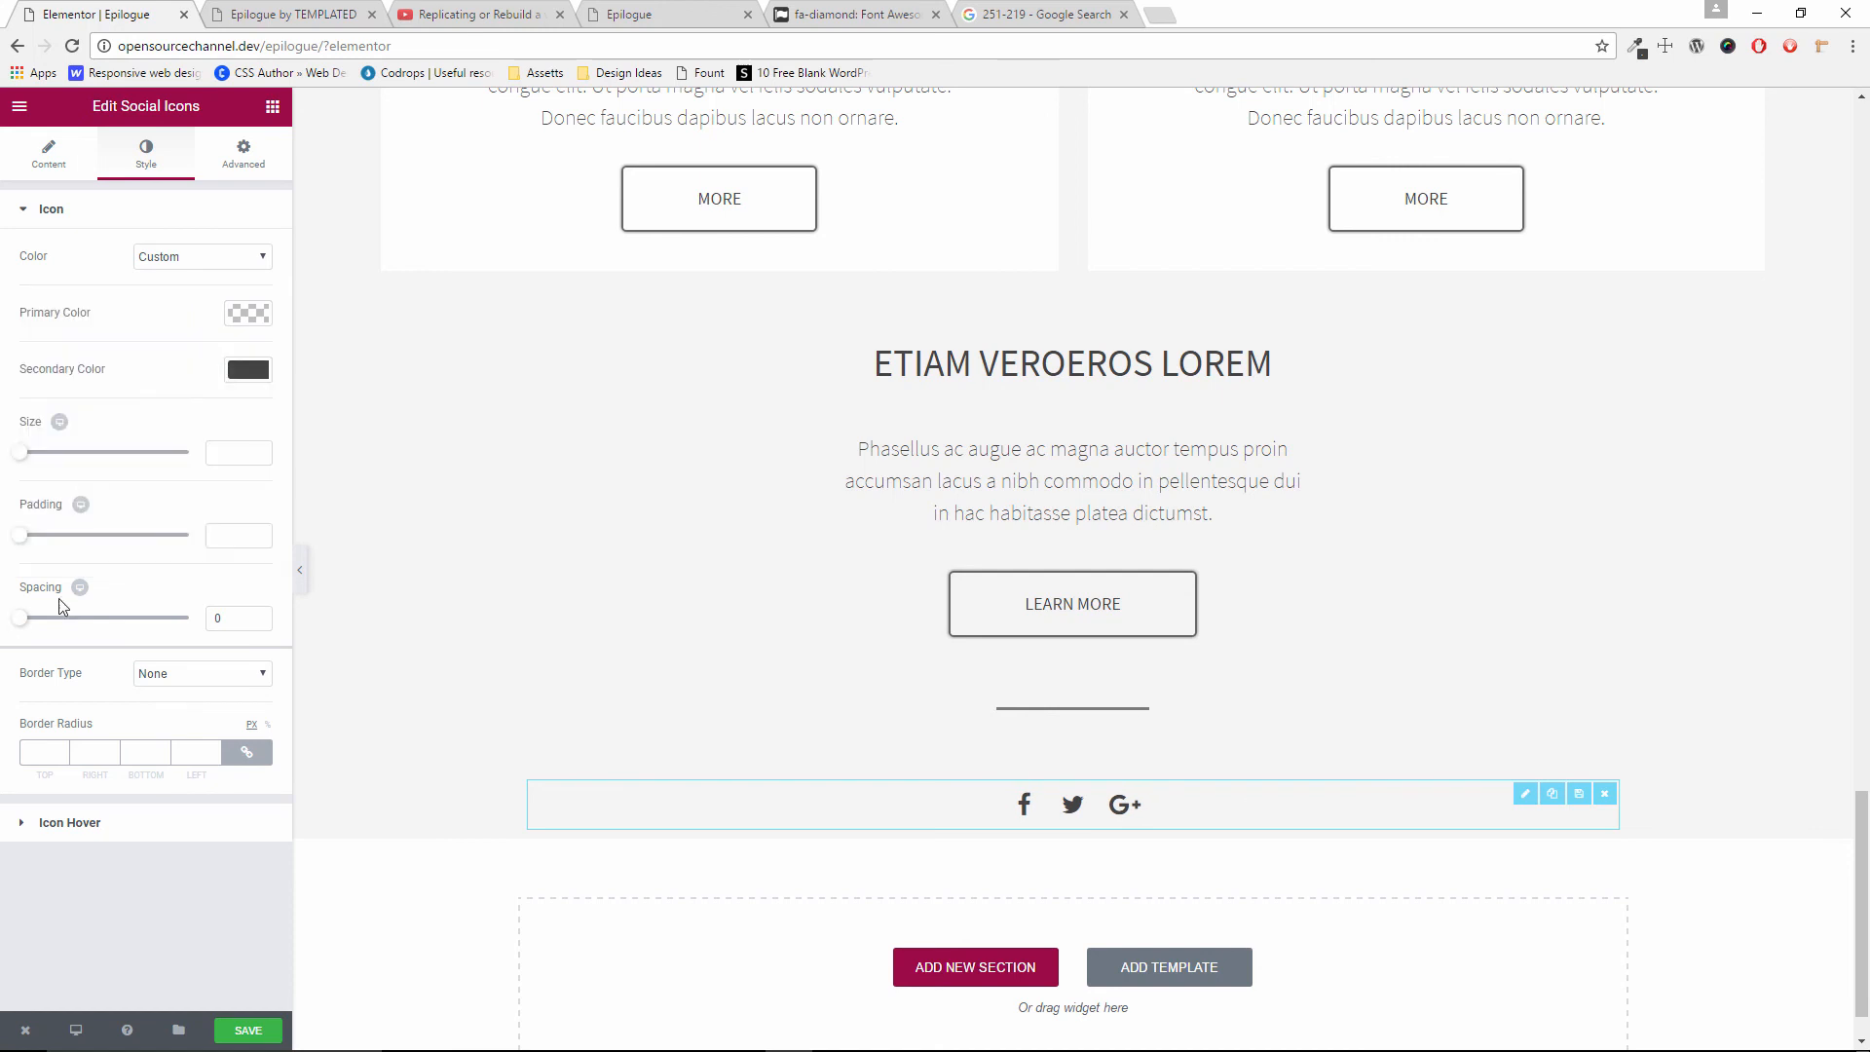
Check the icon order on the reference page and move the Twitter item above Facebook
left_click(50, 160)
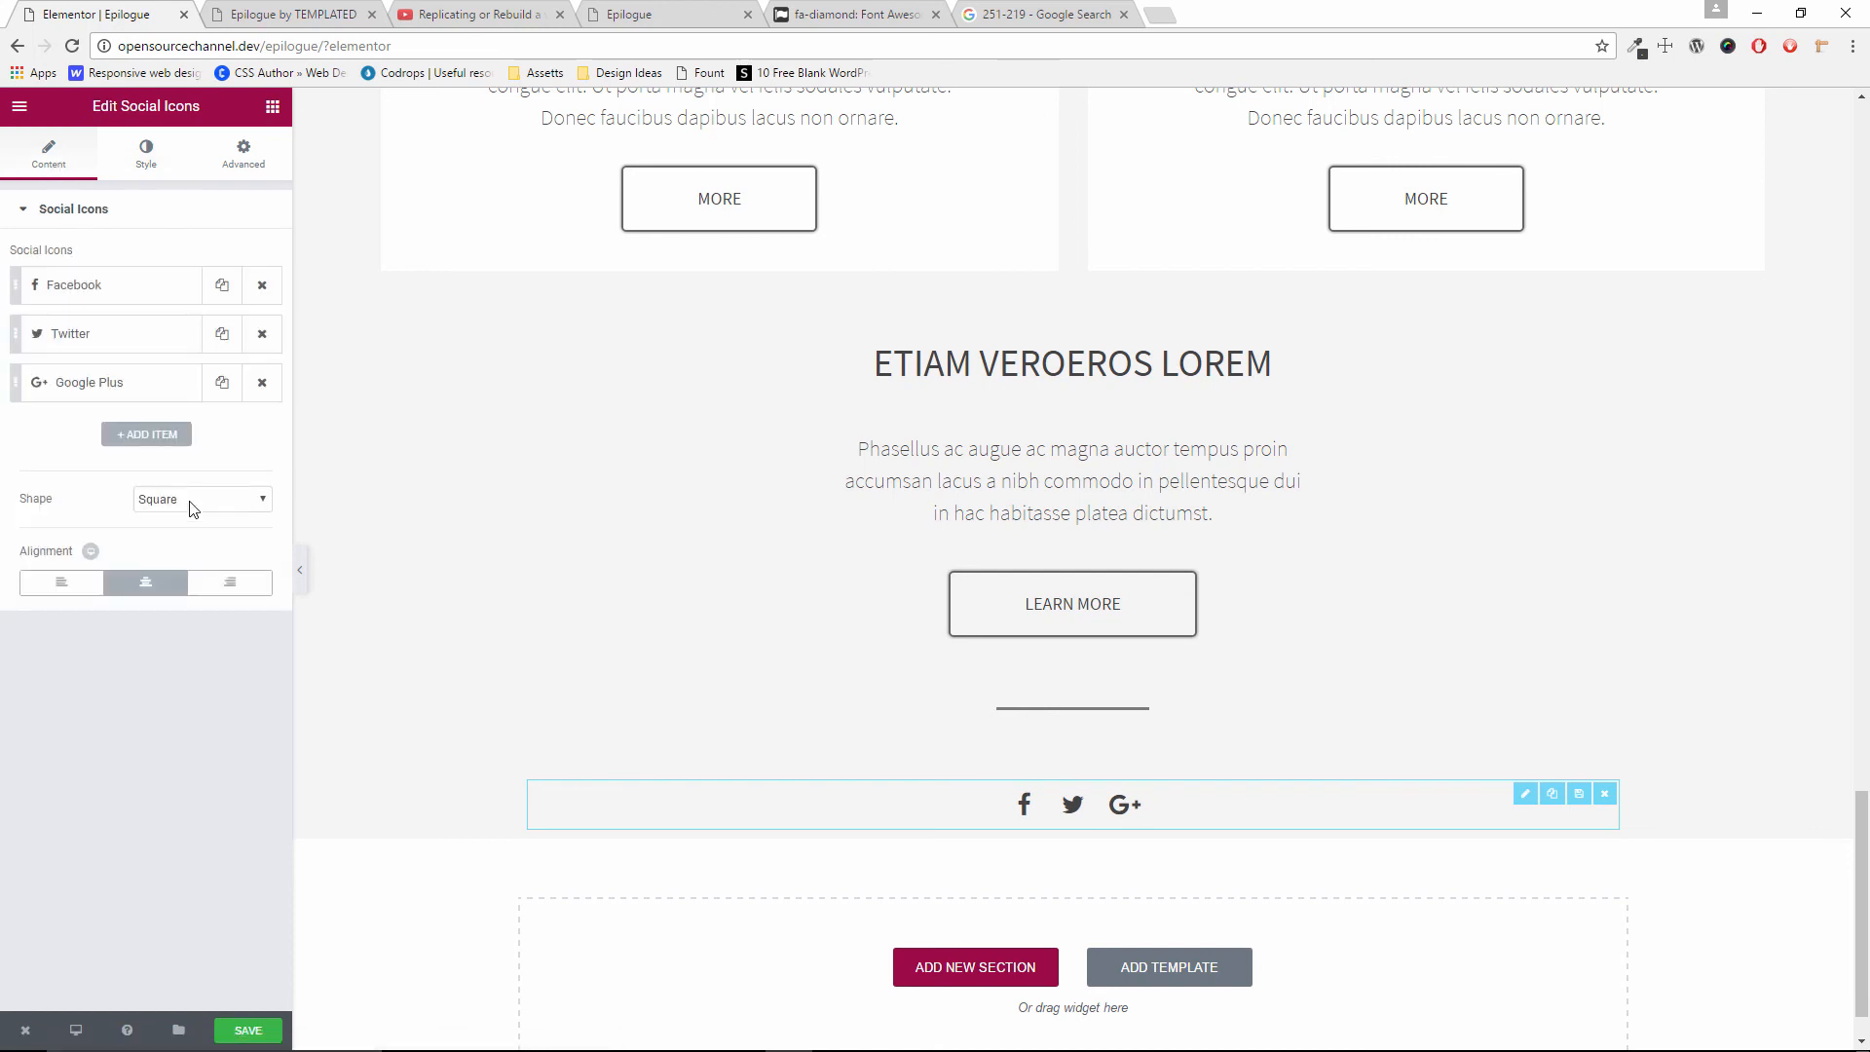
left_click(269, 9)
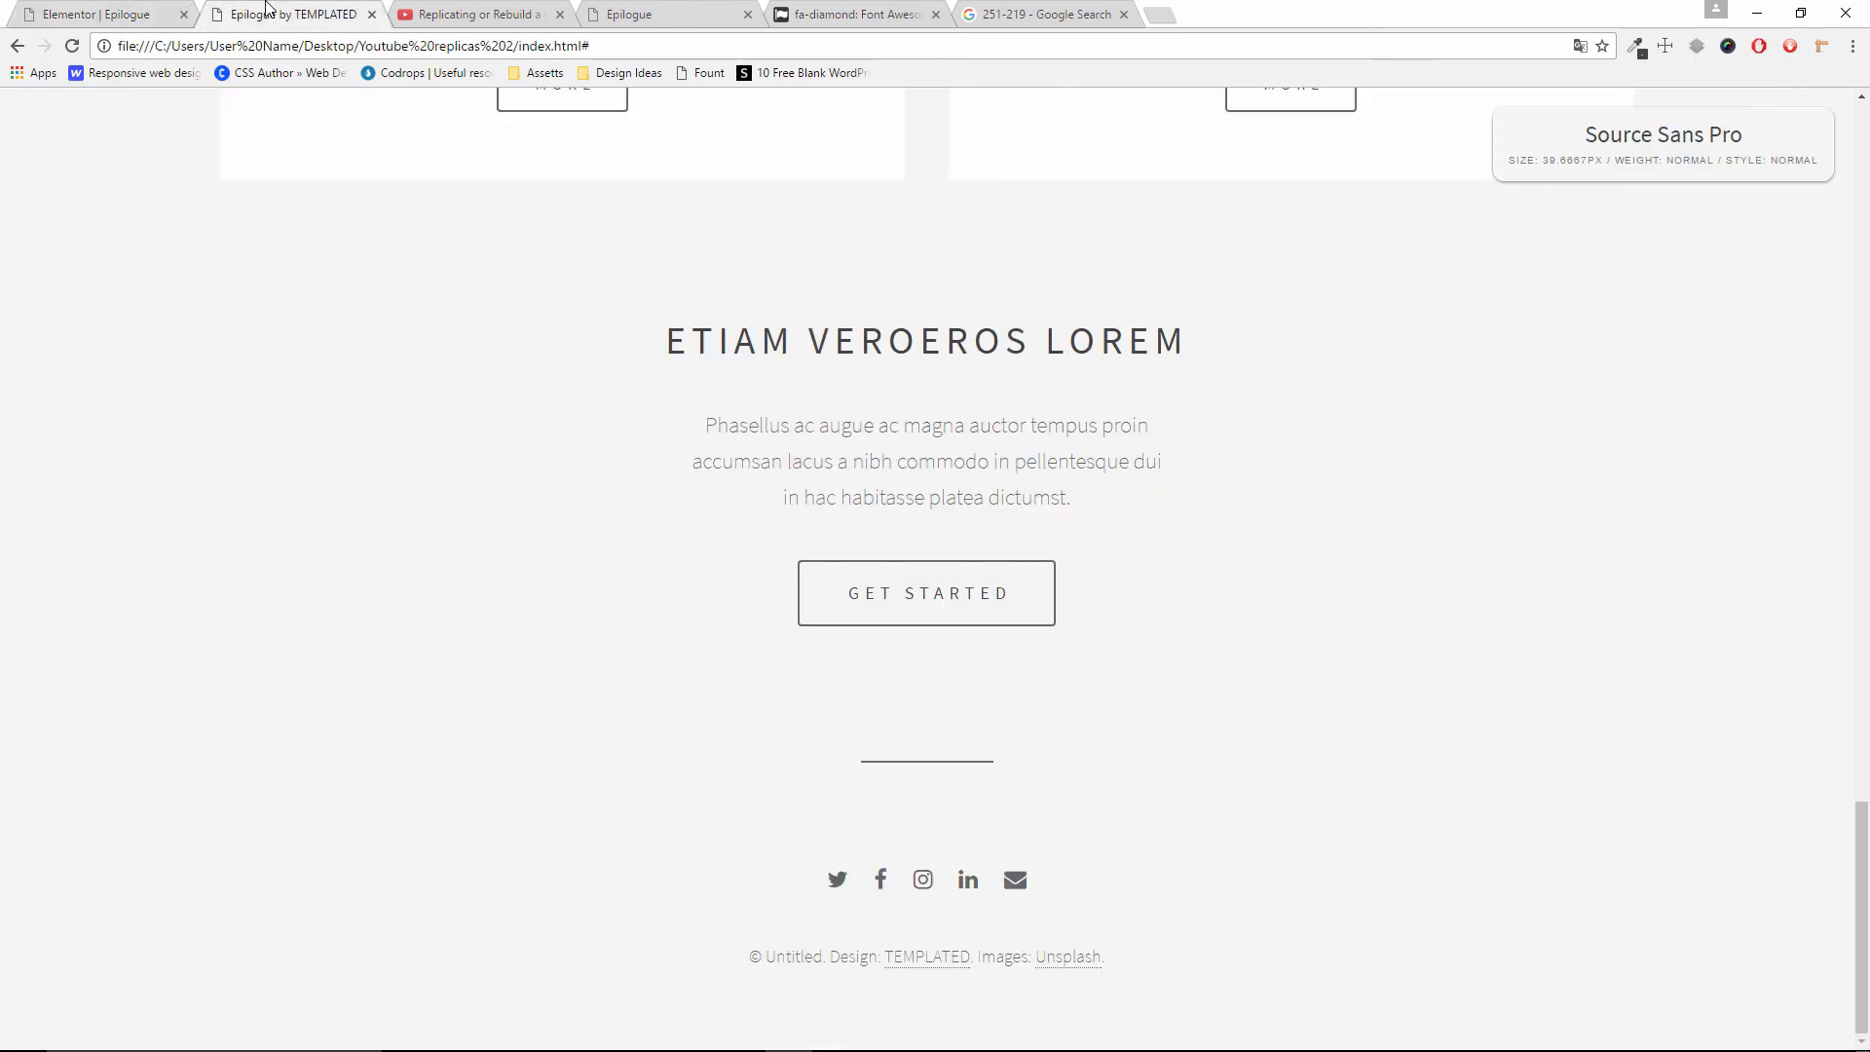
left_click(134, 12)
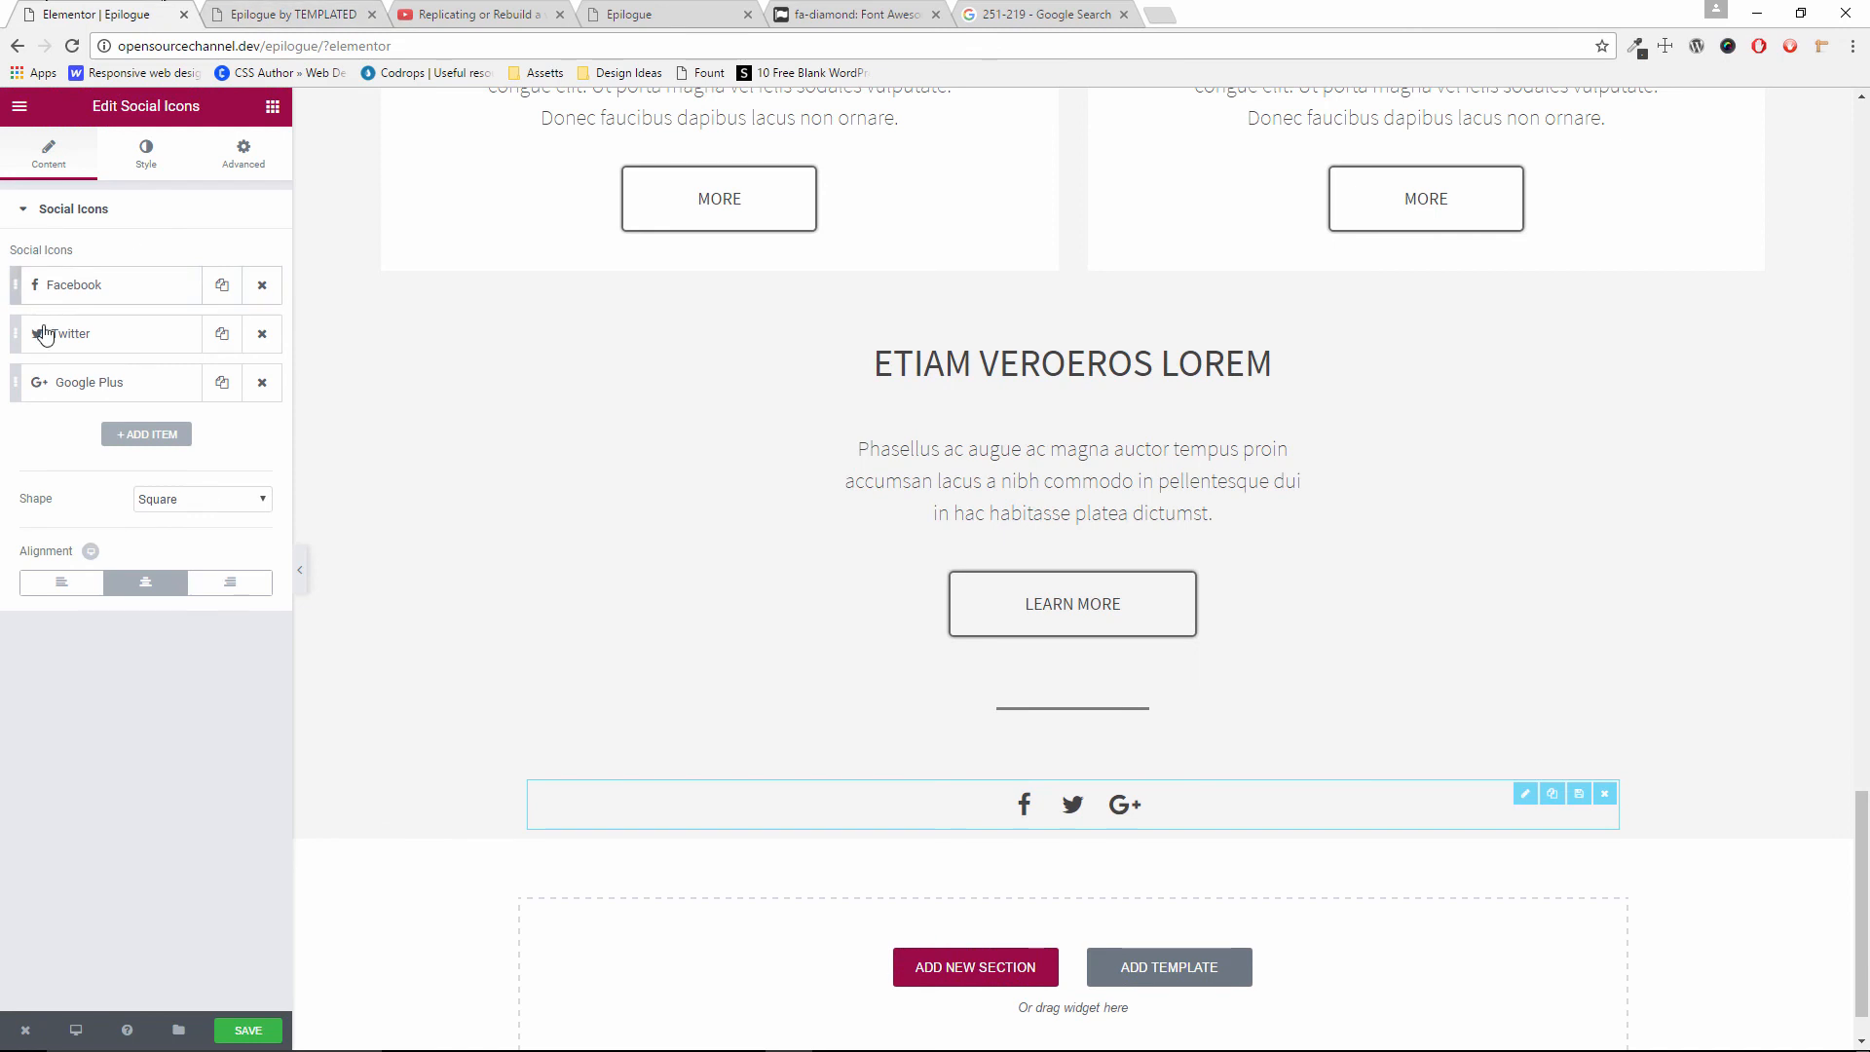
left_click(287, 11)
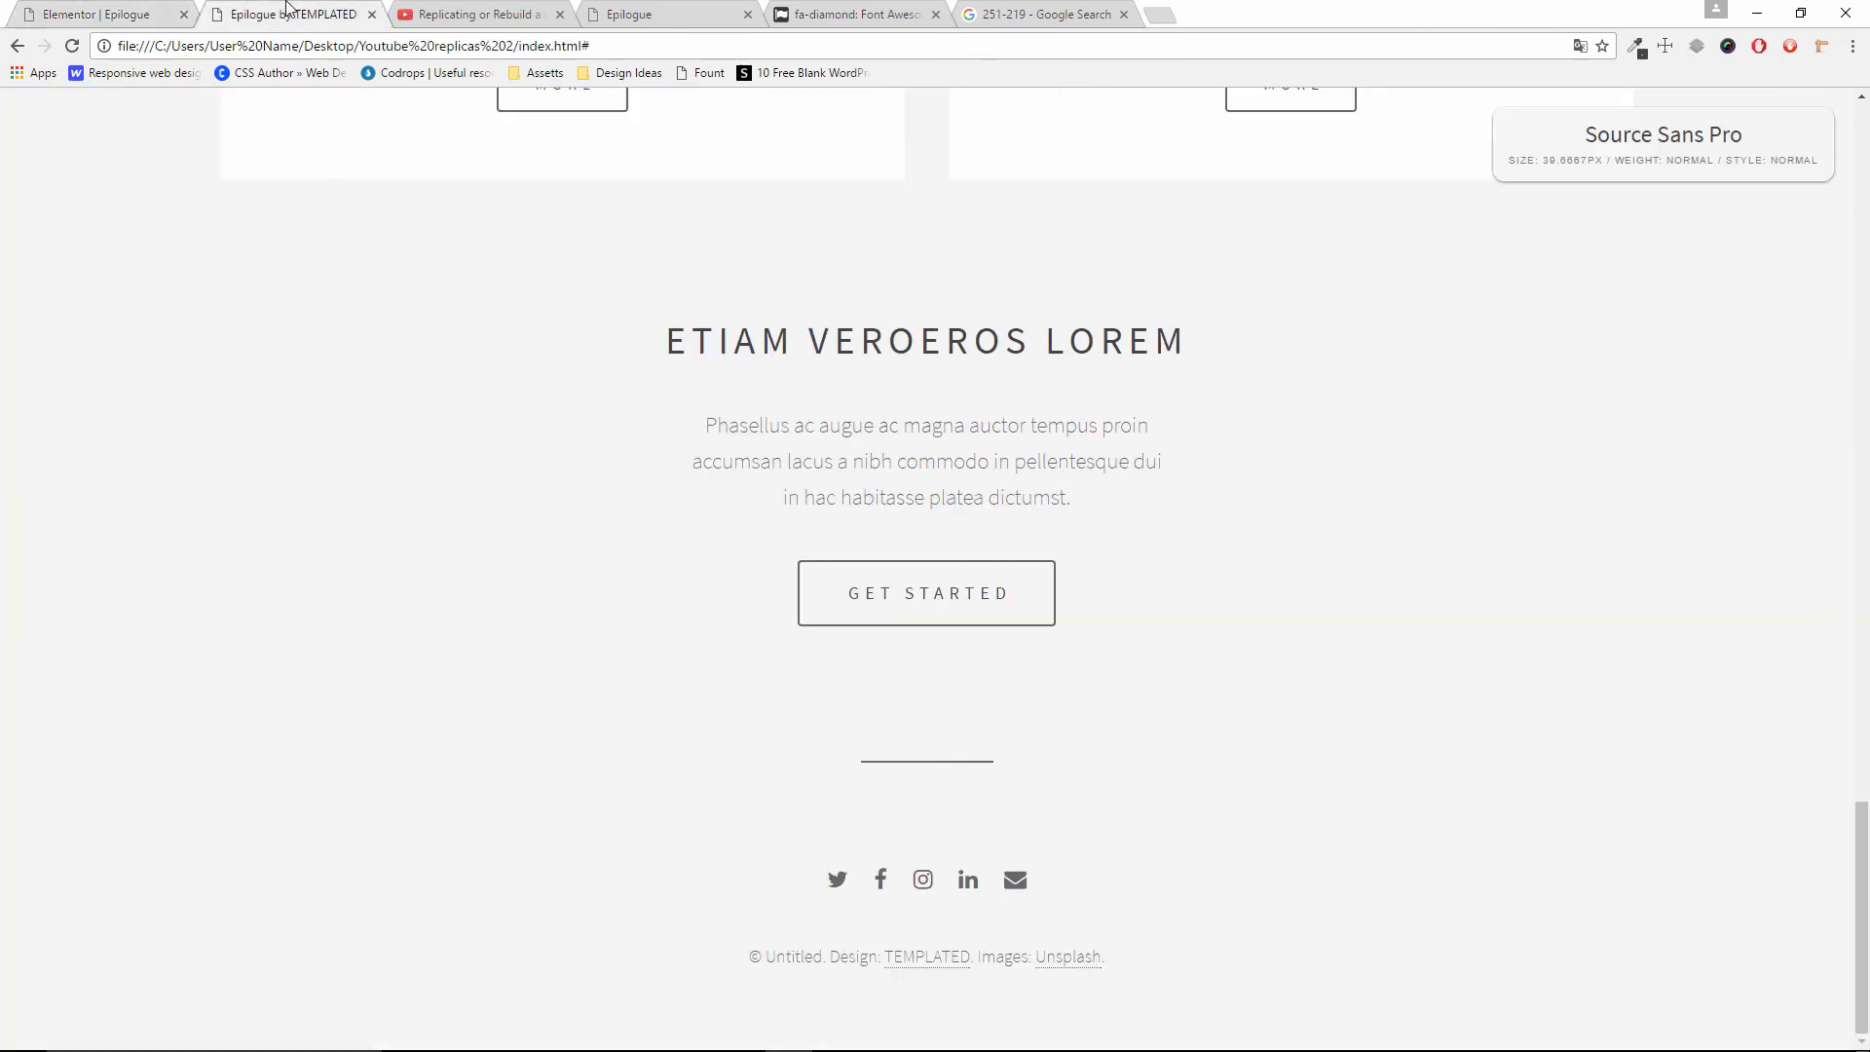
left_click(110, 10)
left_click_drag(79, 336, 83, 287)
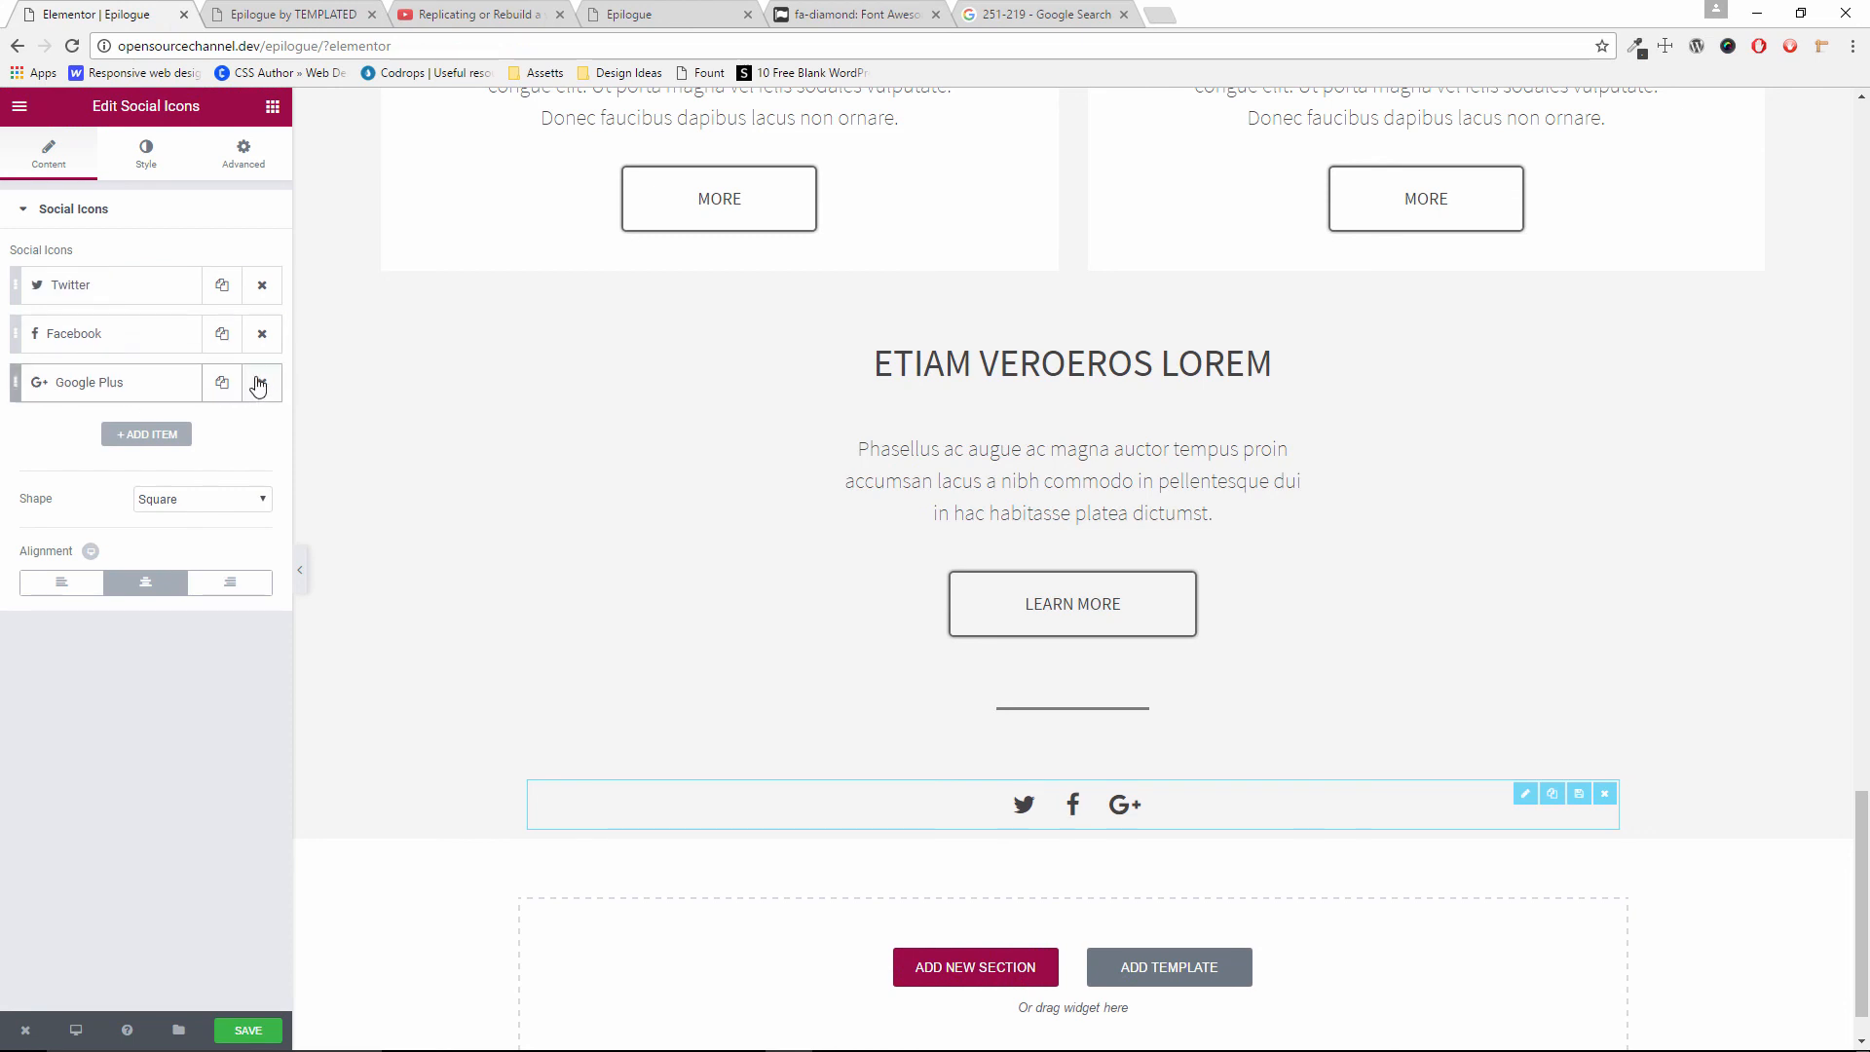
Delete the Google Plus item, add a default Wordpress item and duplicate it, then check the reference footer's icons
left_click(261, 382)
left_click(165, 387)
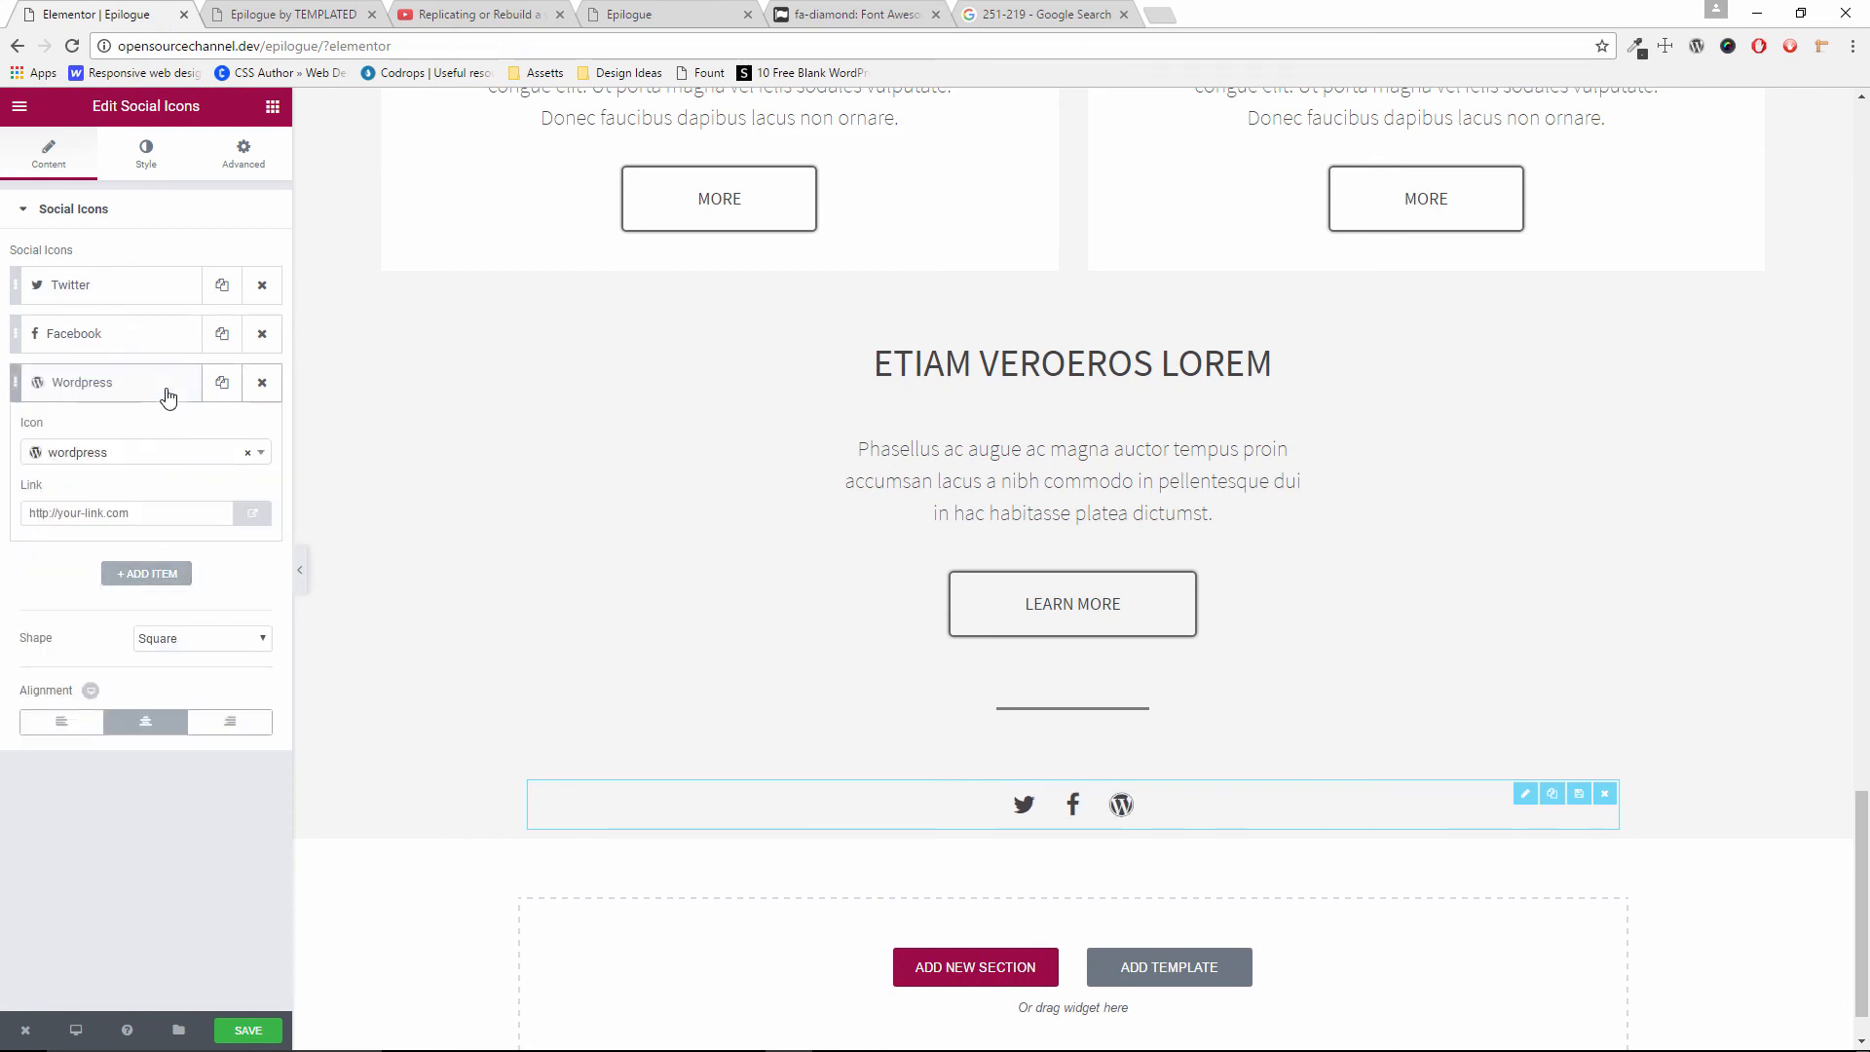
left_click(166, 389)
left_click(221, 382)
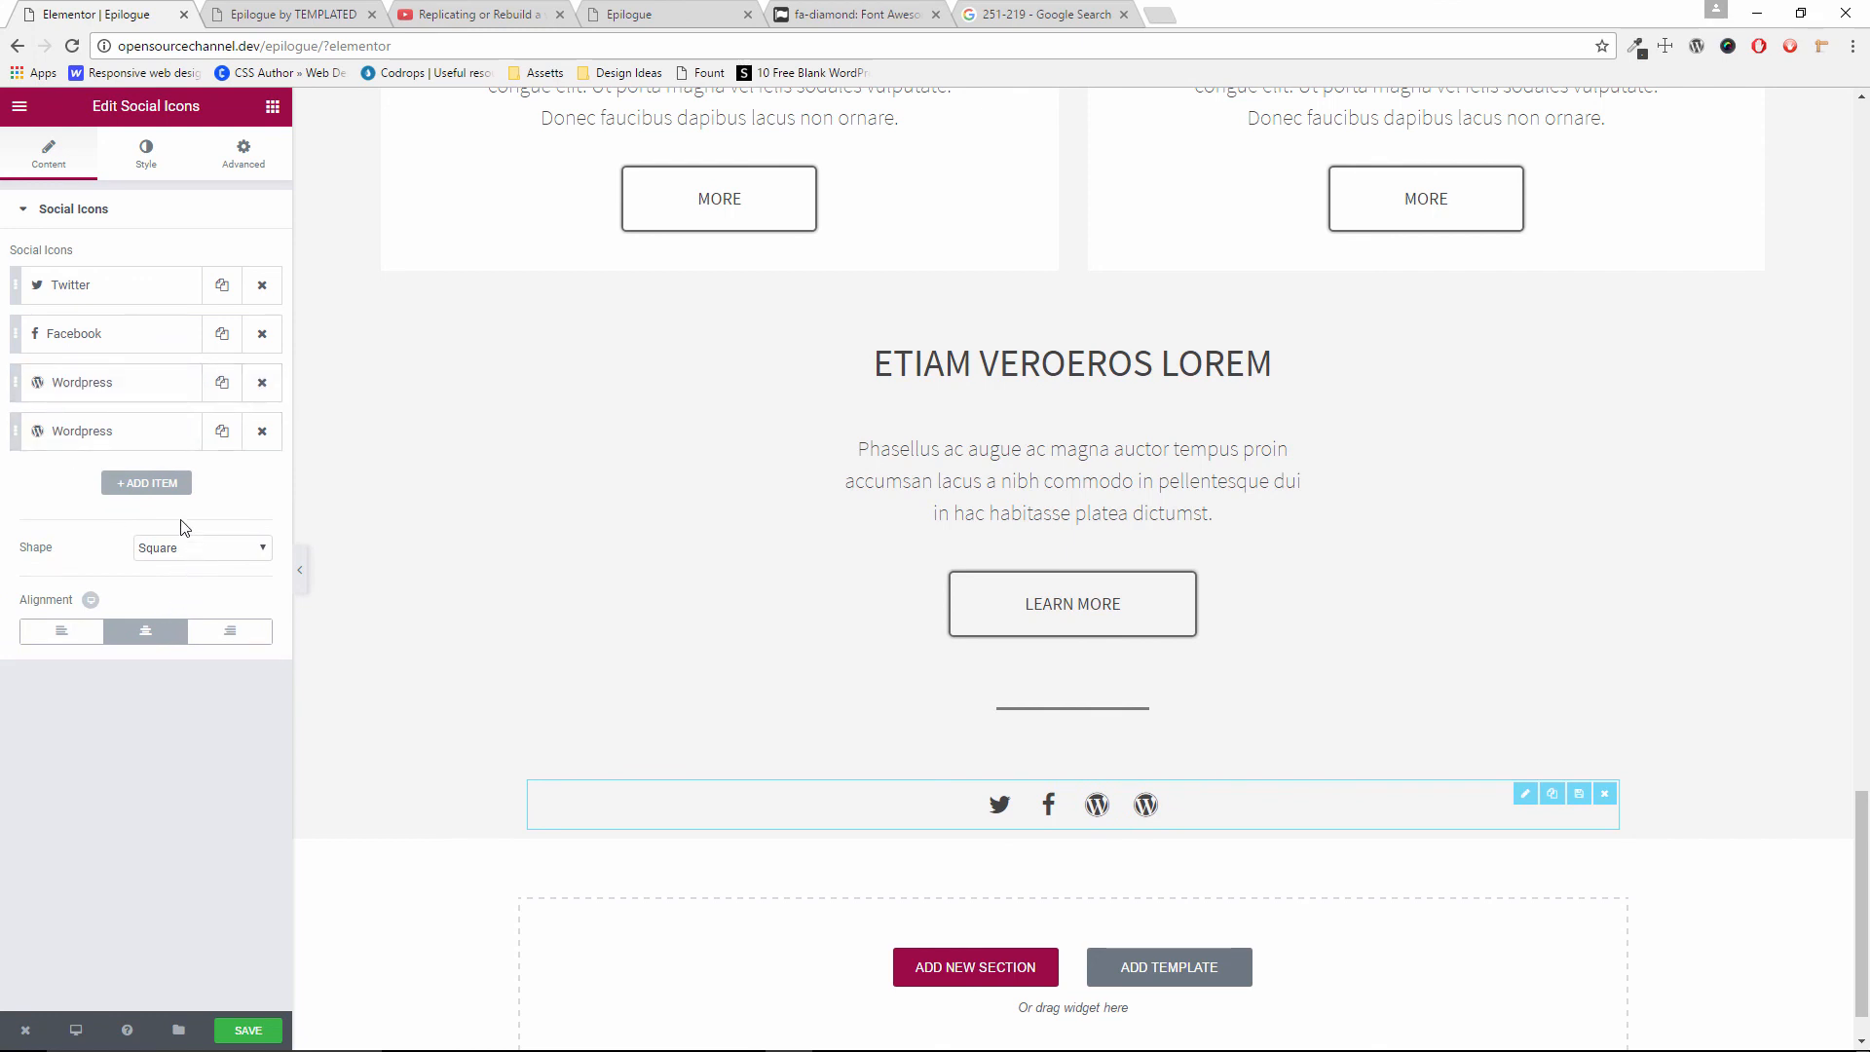
left_click(247, 9)
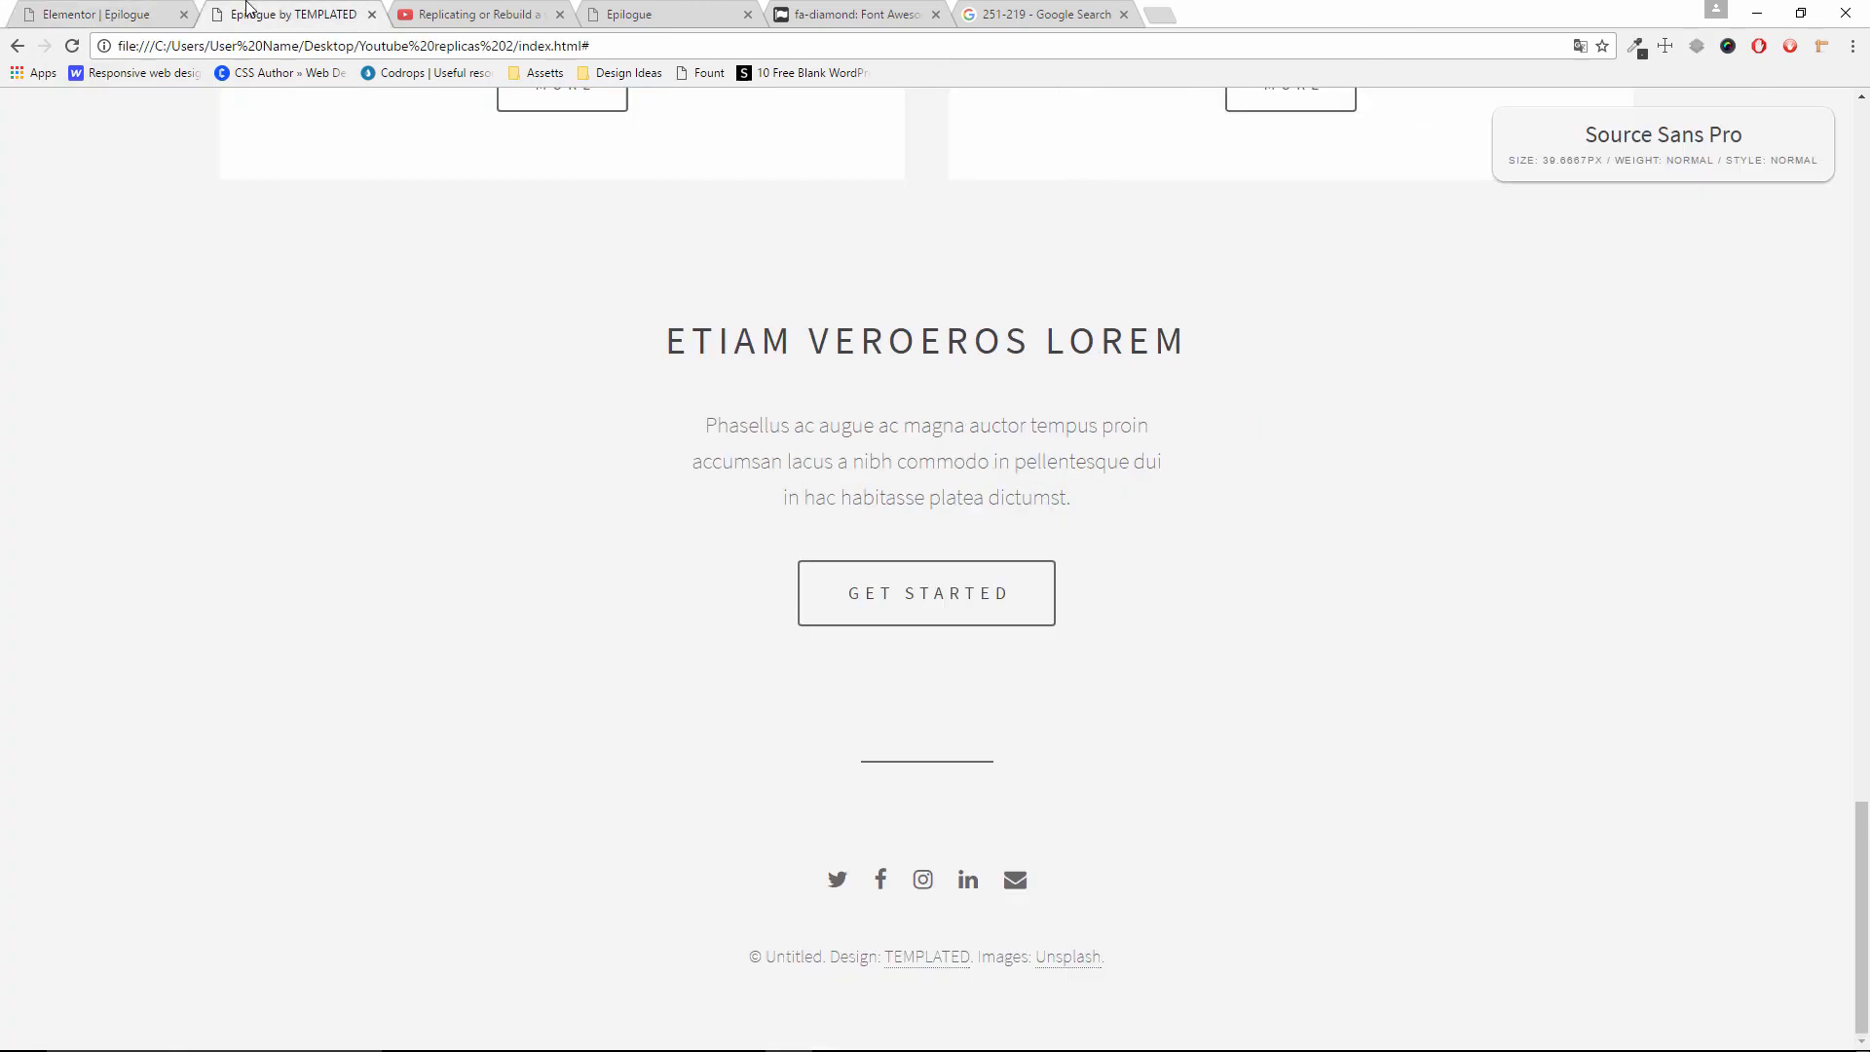
left_click(169, 8)
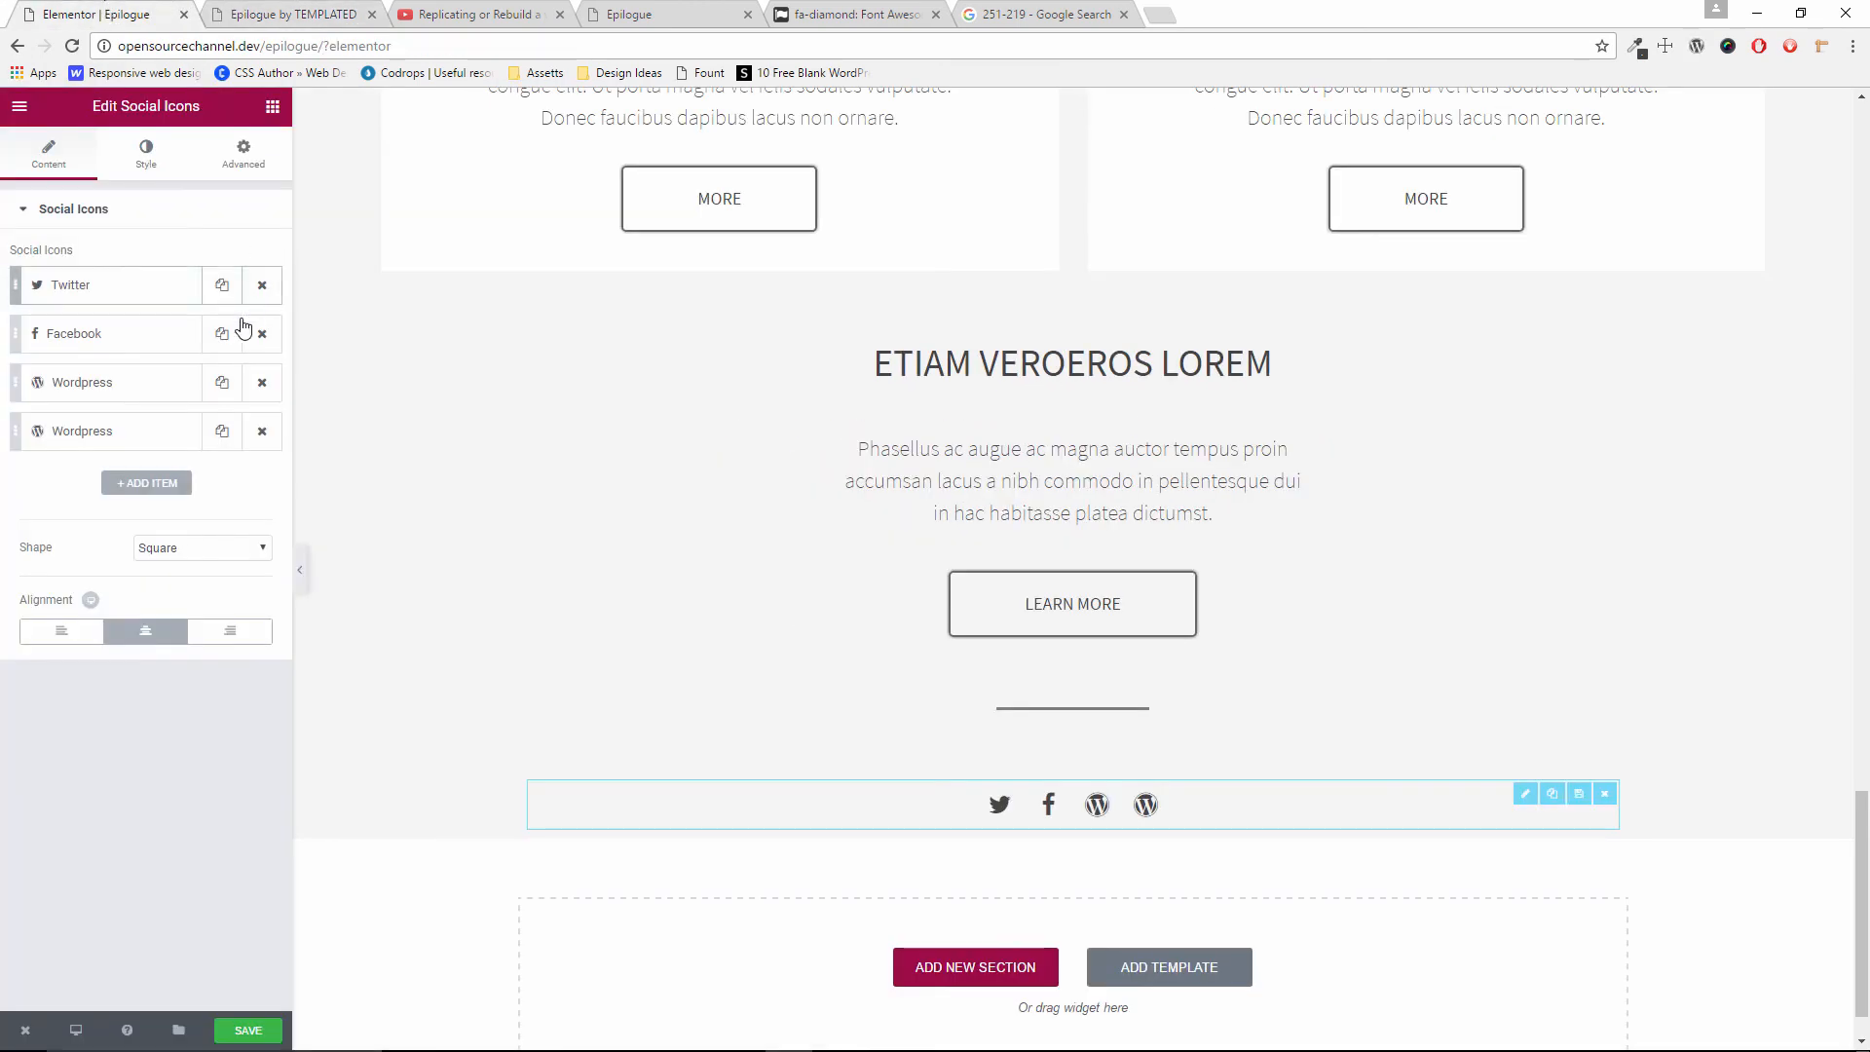
Add a fifth social icon item and set its icon to envelope
left_click(154, 484)
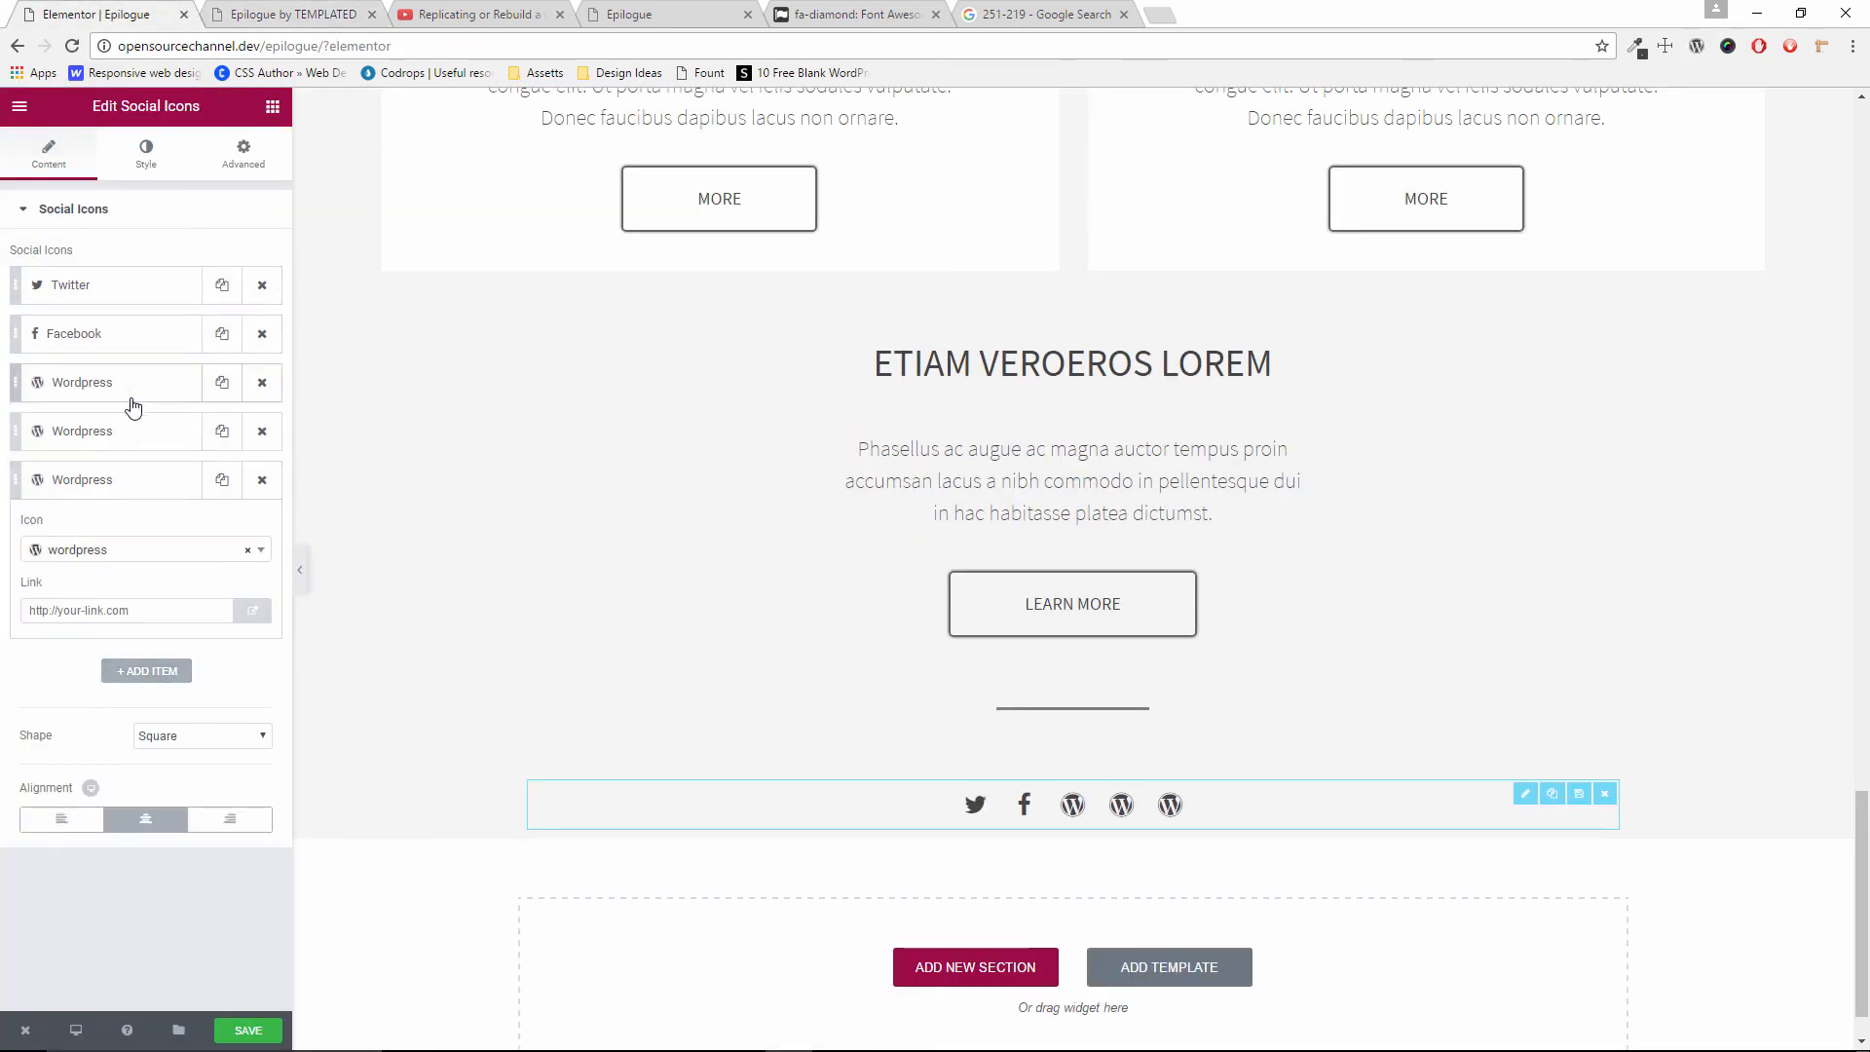
left_click(151, 551)
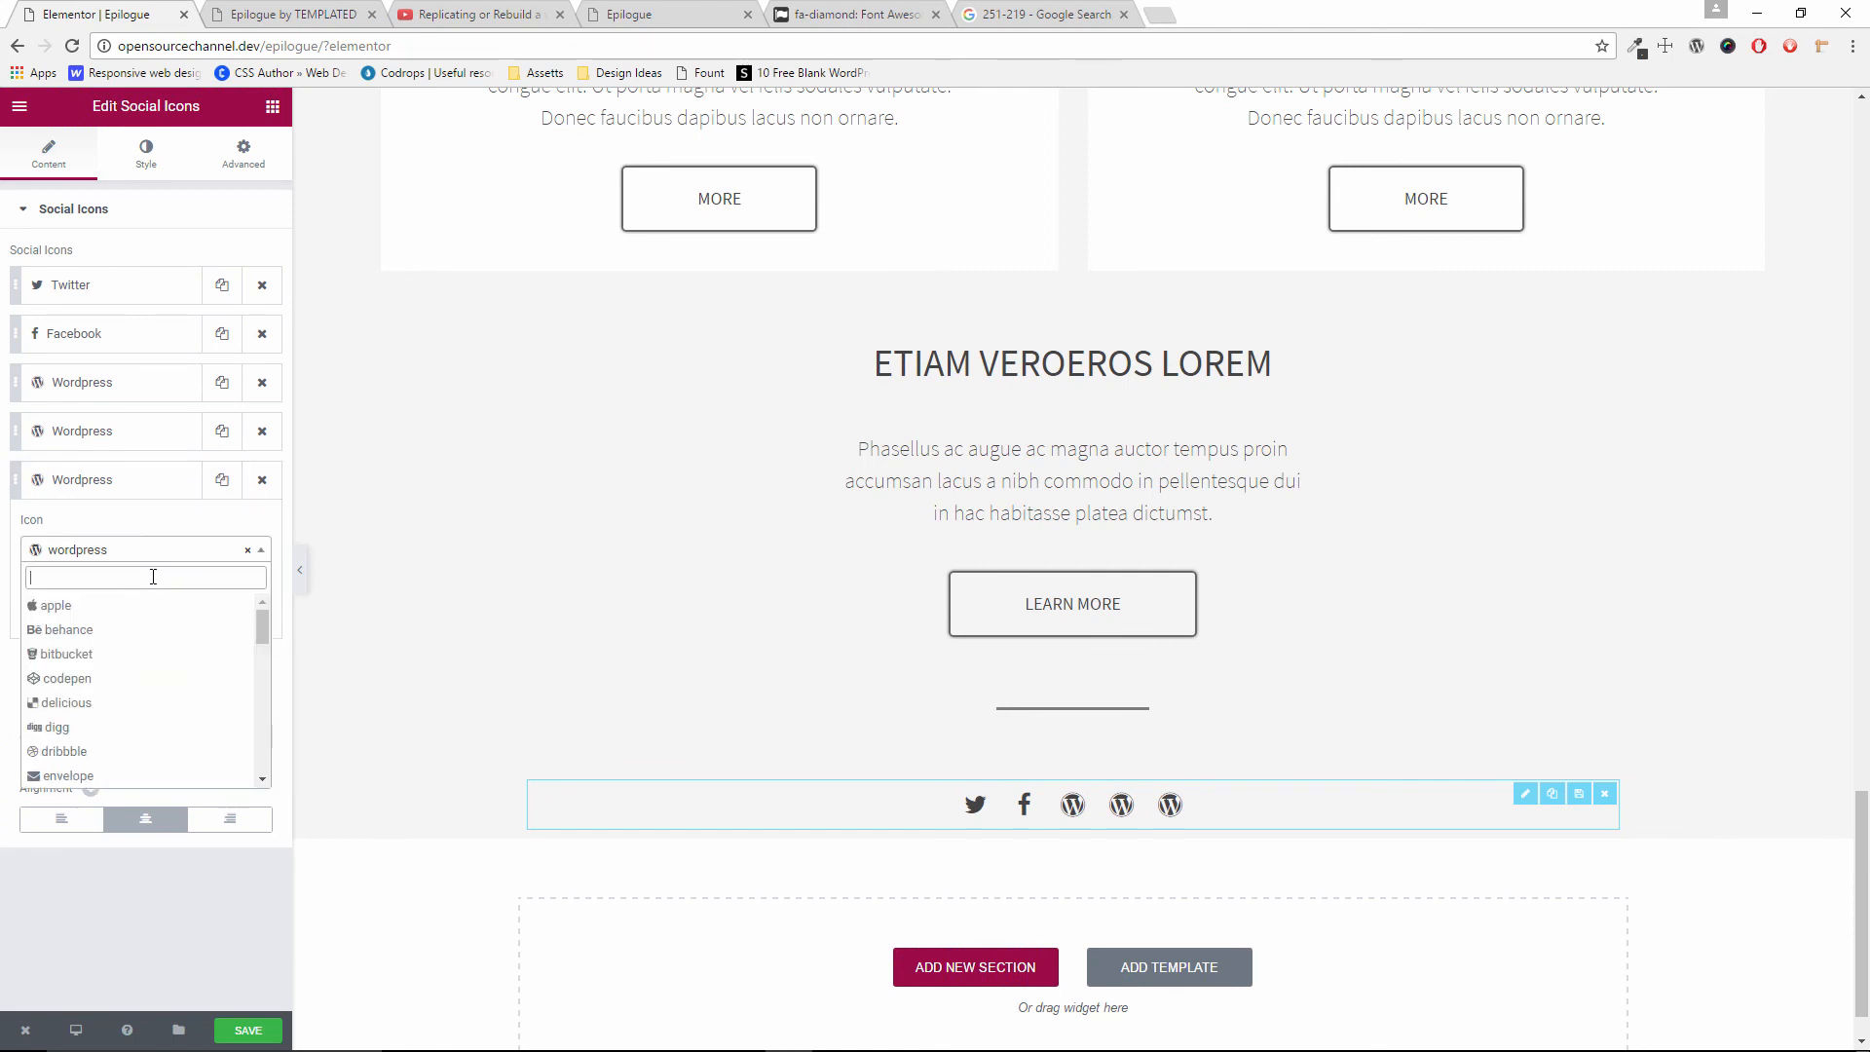
type("m")
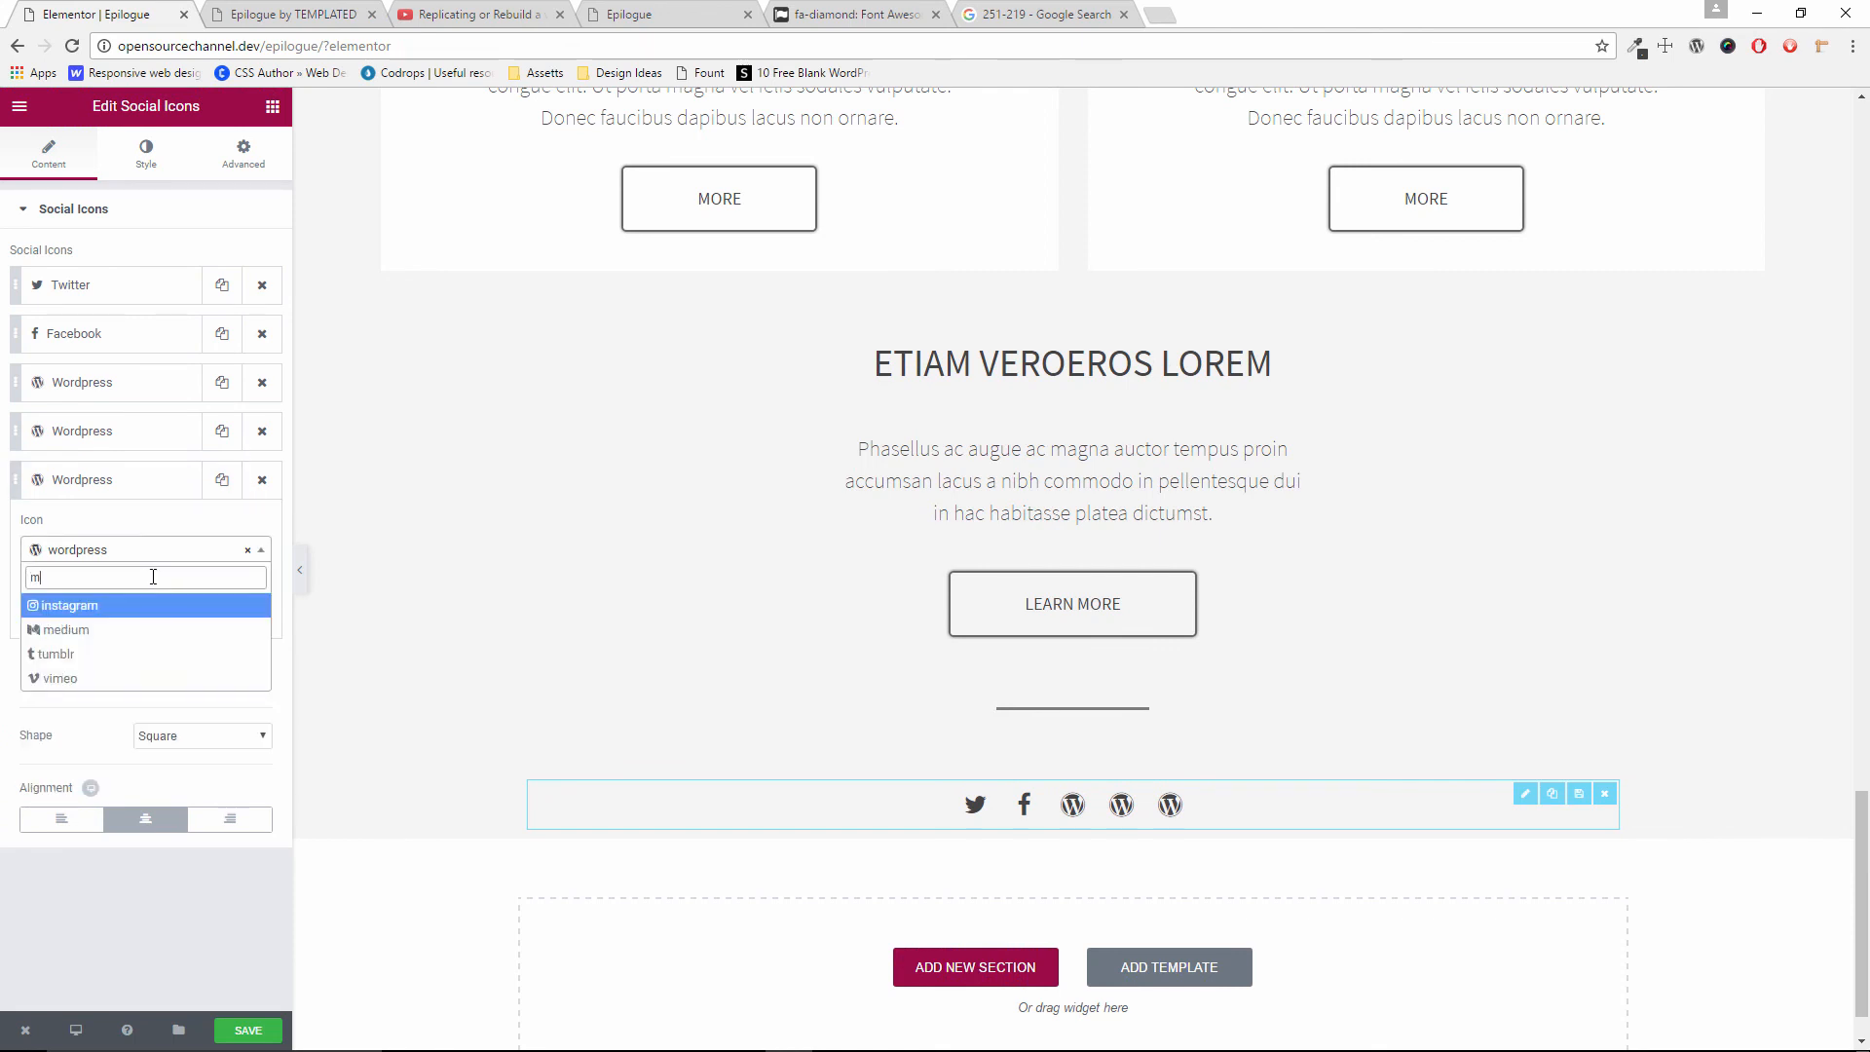
type("a")
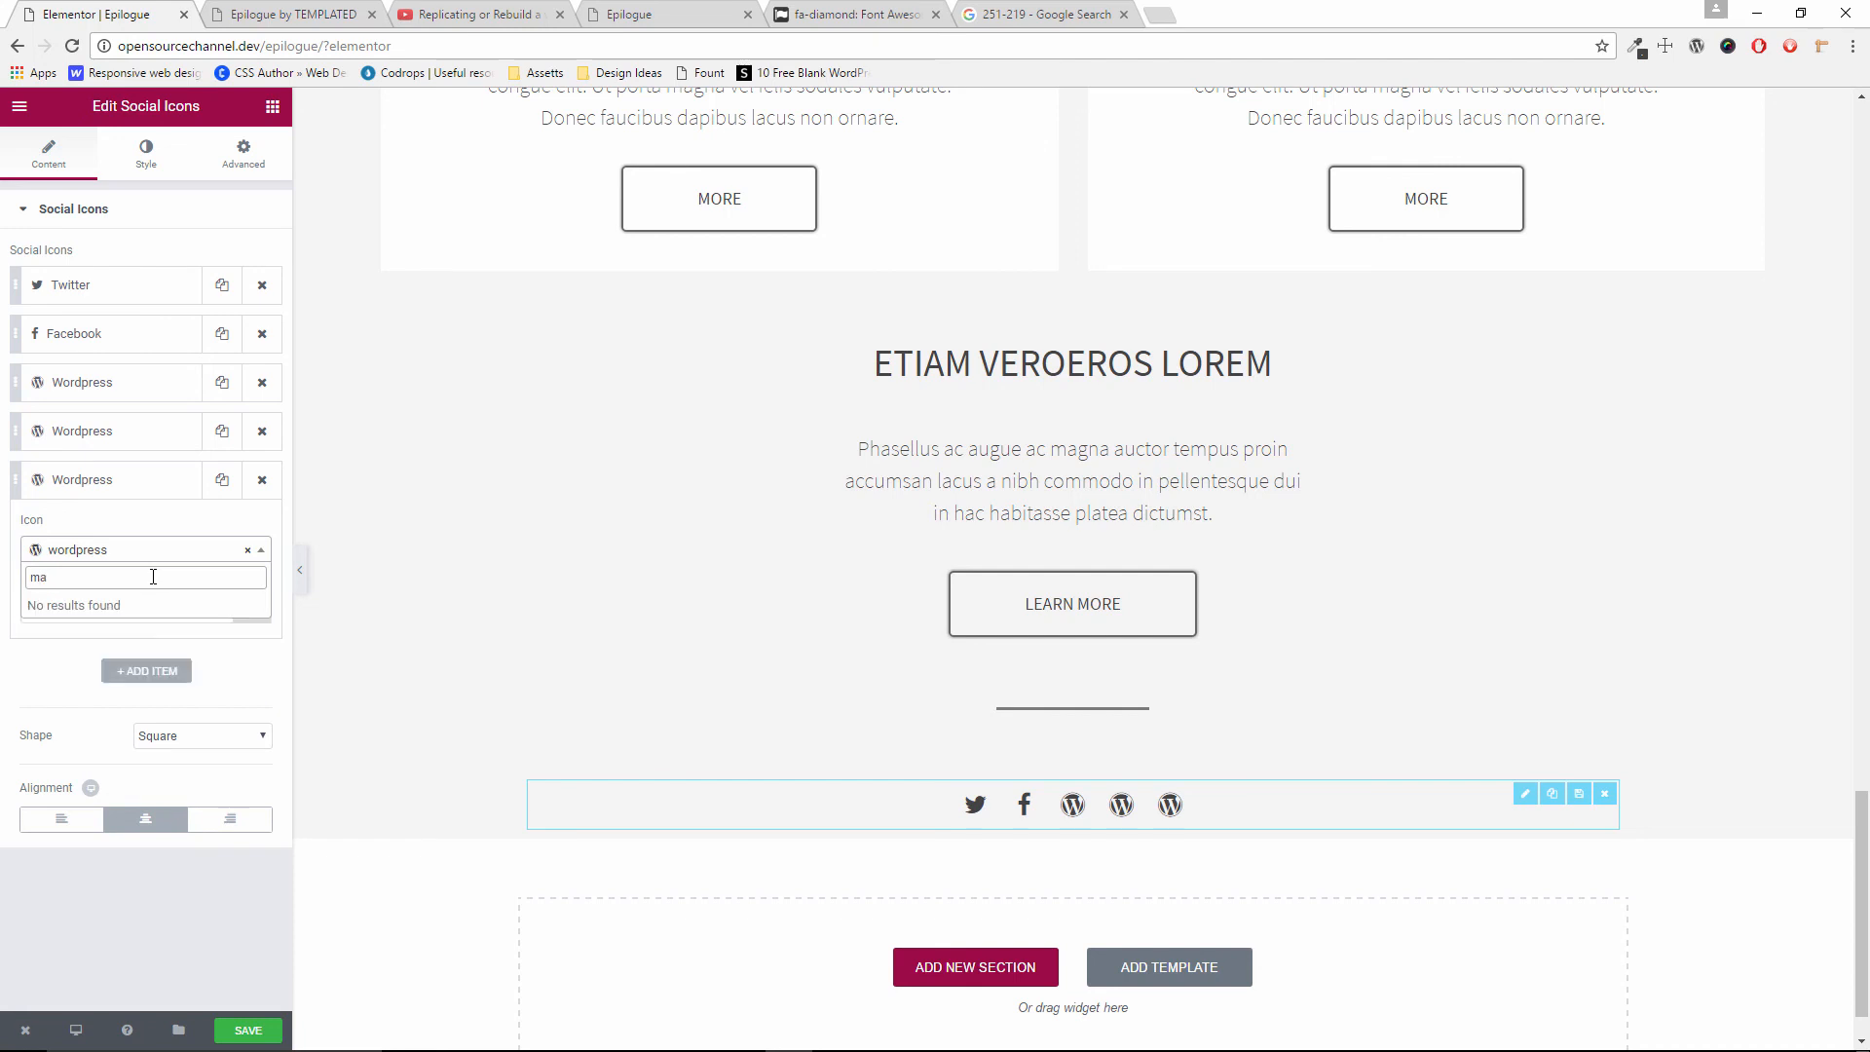
key("BackSpace")
key("BackSpace")
type("em")
key("BackSpace")
key("BackSpace")
key("BackSpace")
left_click(104, 777)
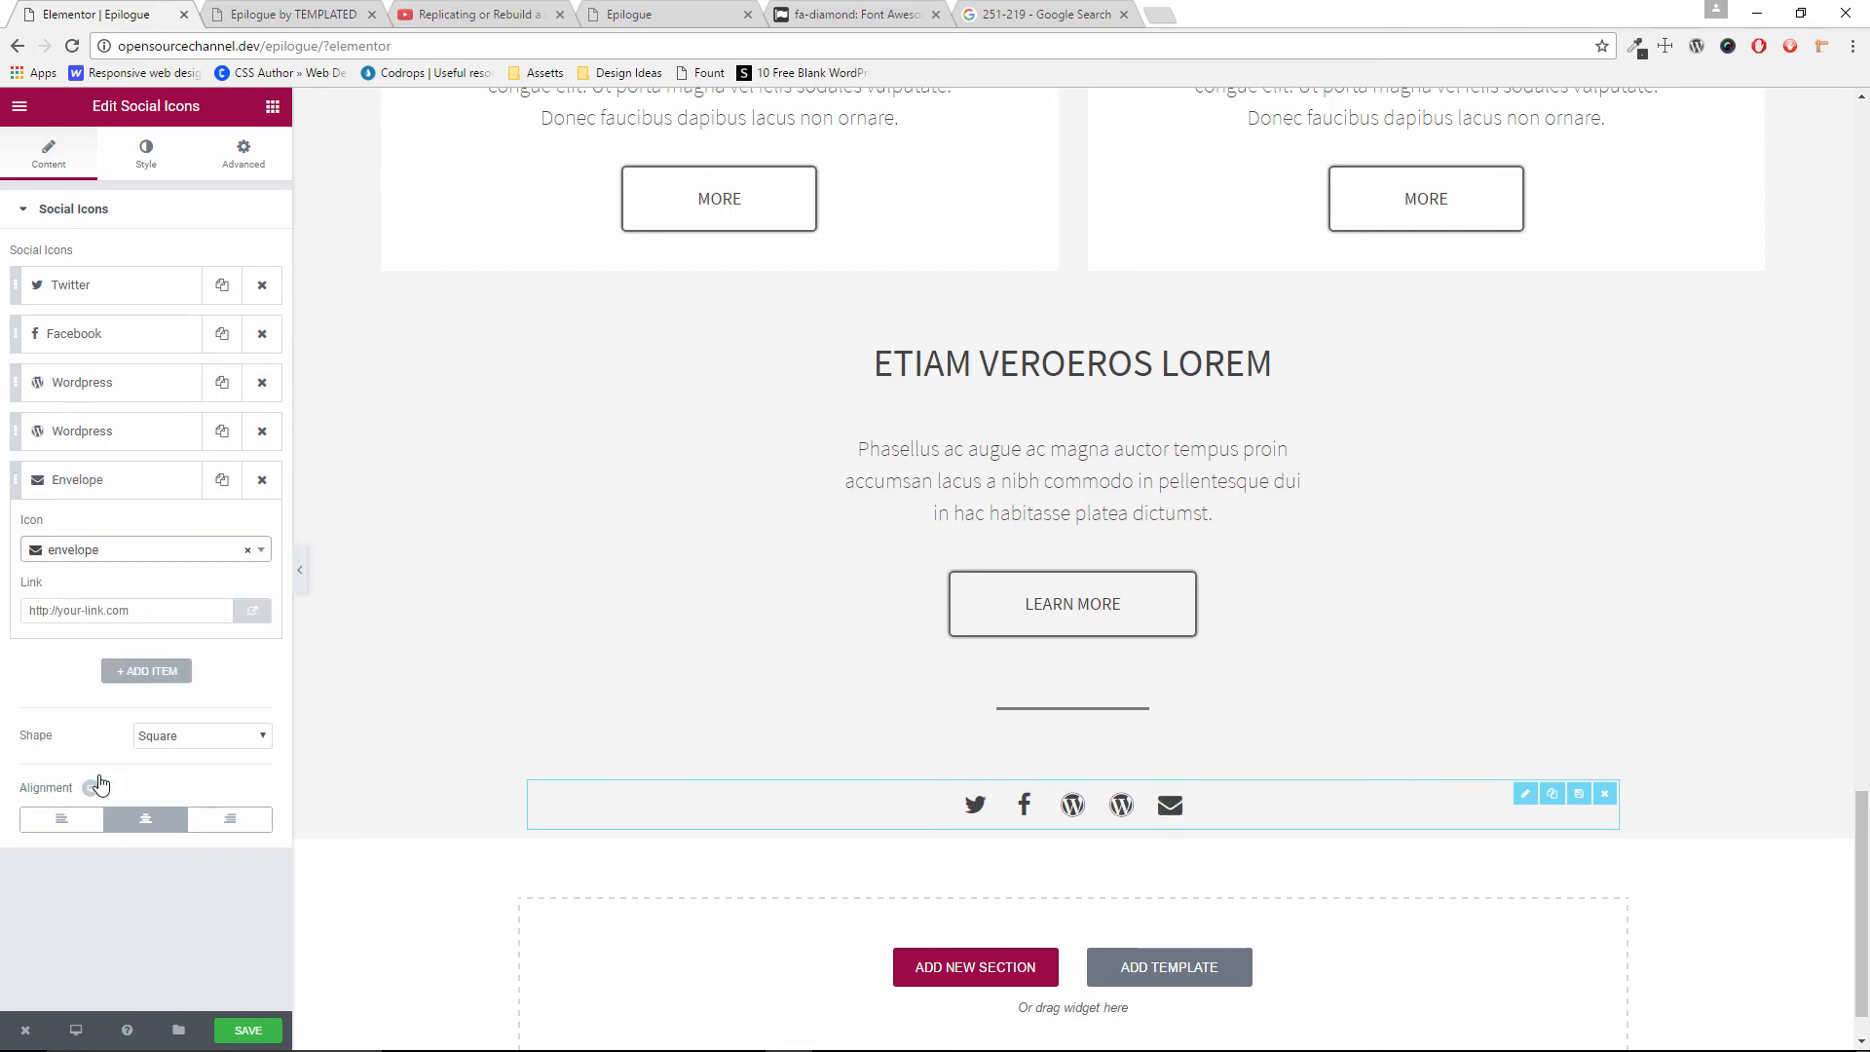
Check the icon order on the reference page and set the fourth social icon item to linkedin
left_click(146, 436)
left_click(307, 12)
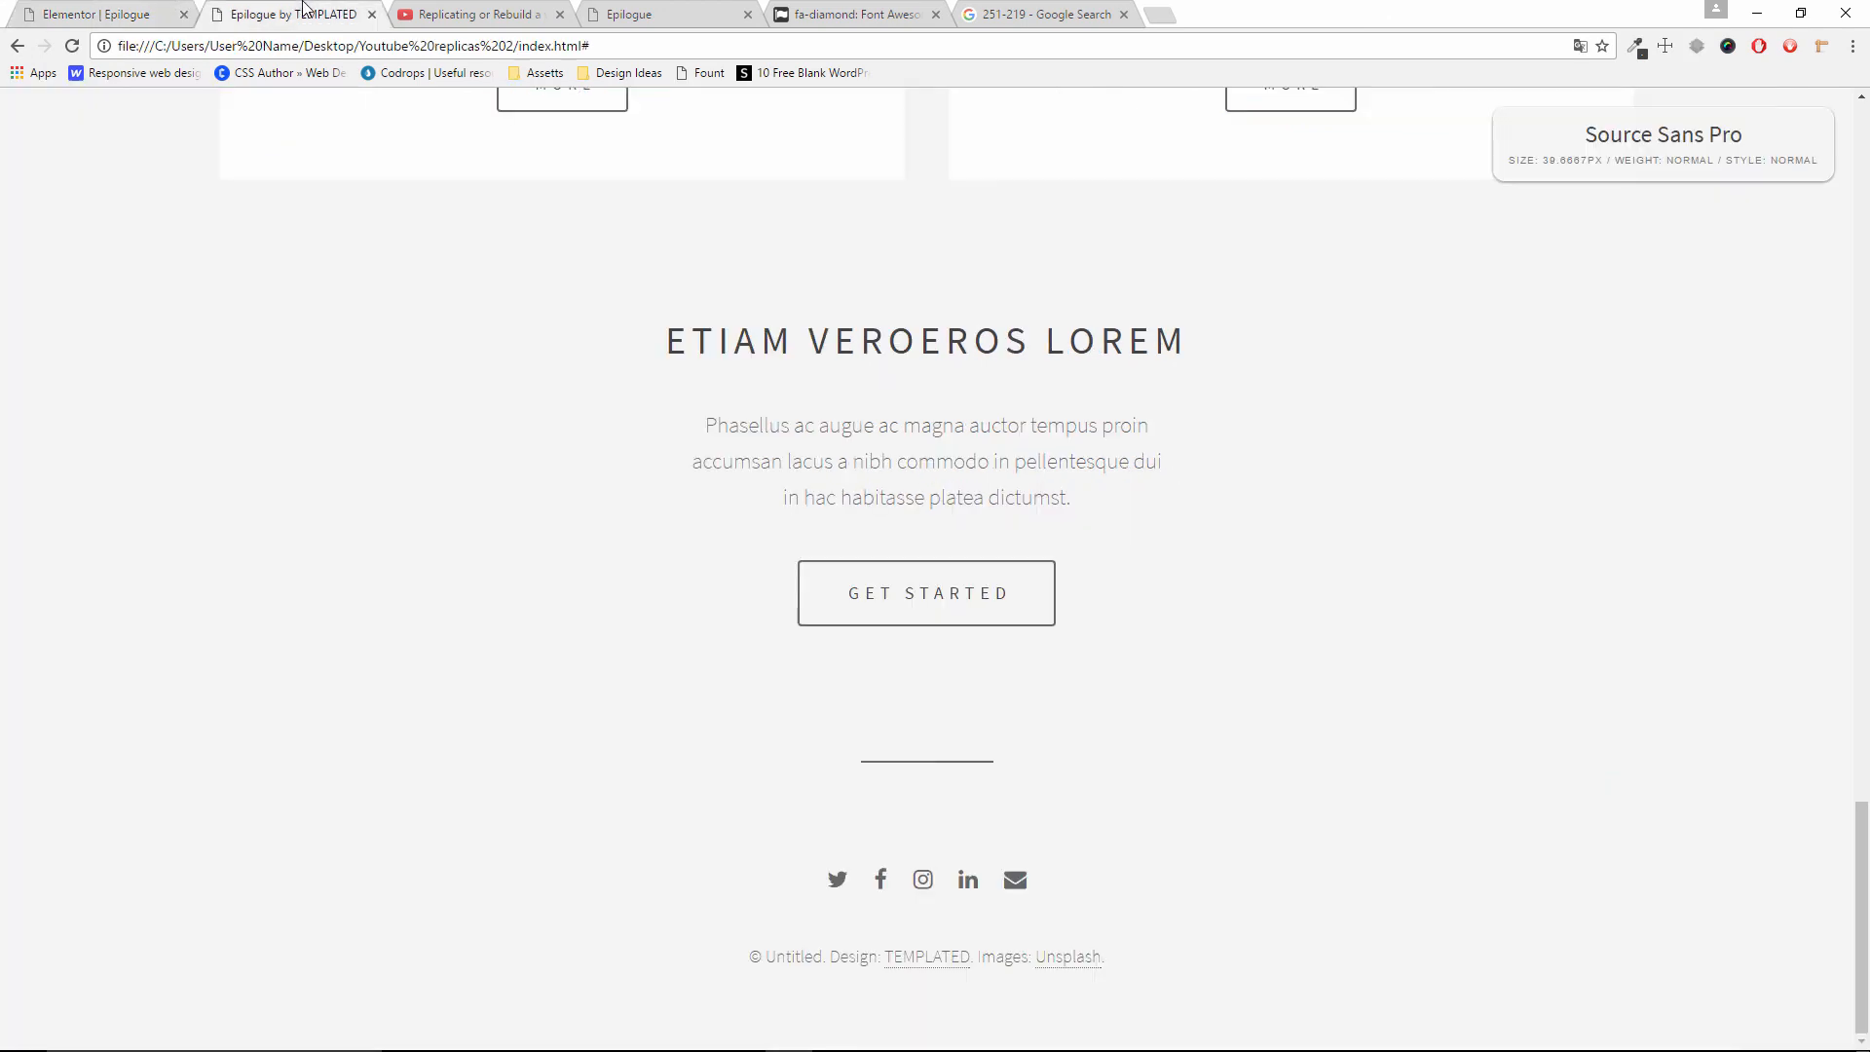
left_click(151, 17)
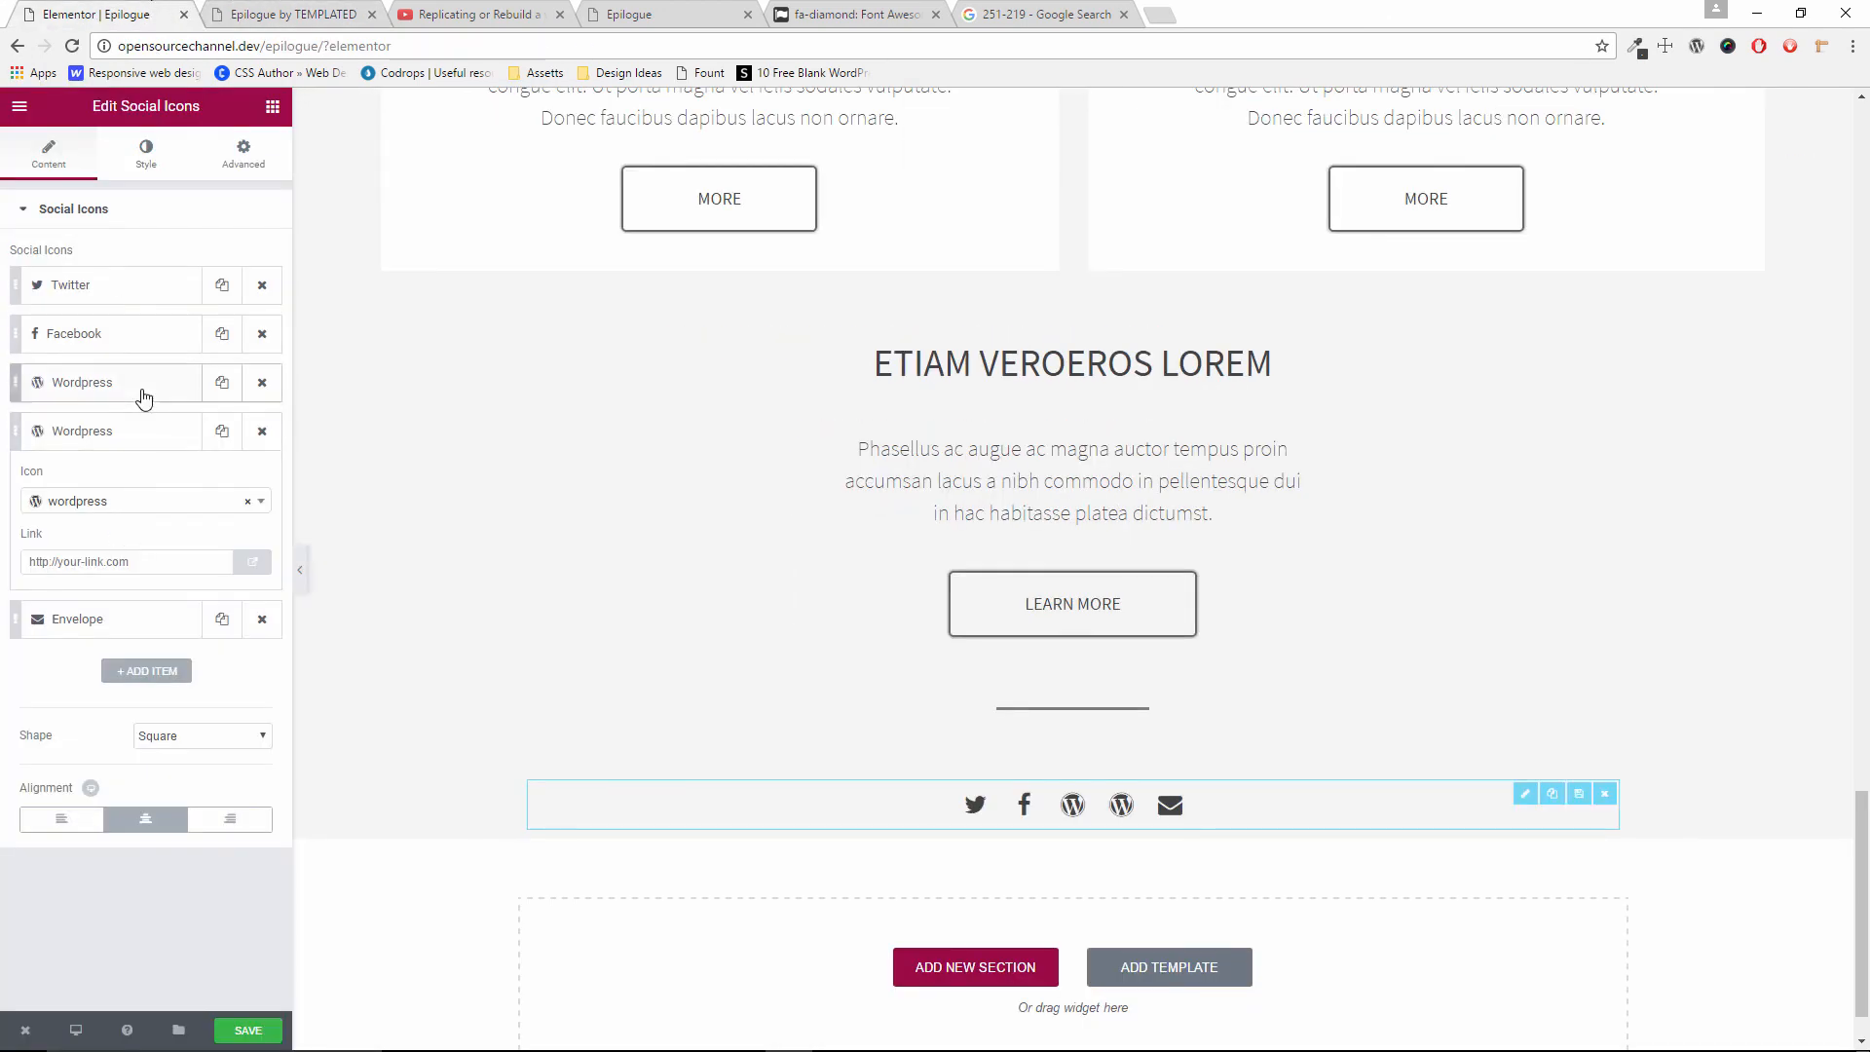
left_click(148, 503)
type("lin")
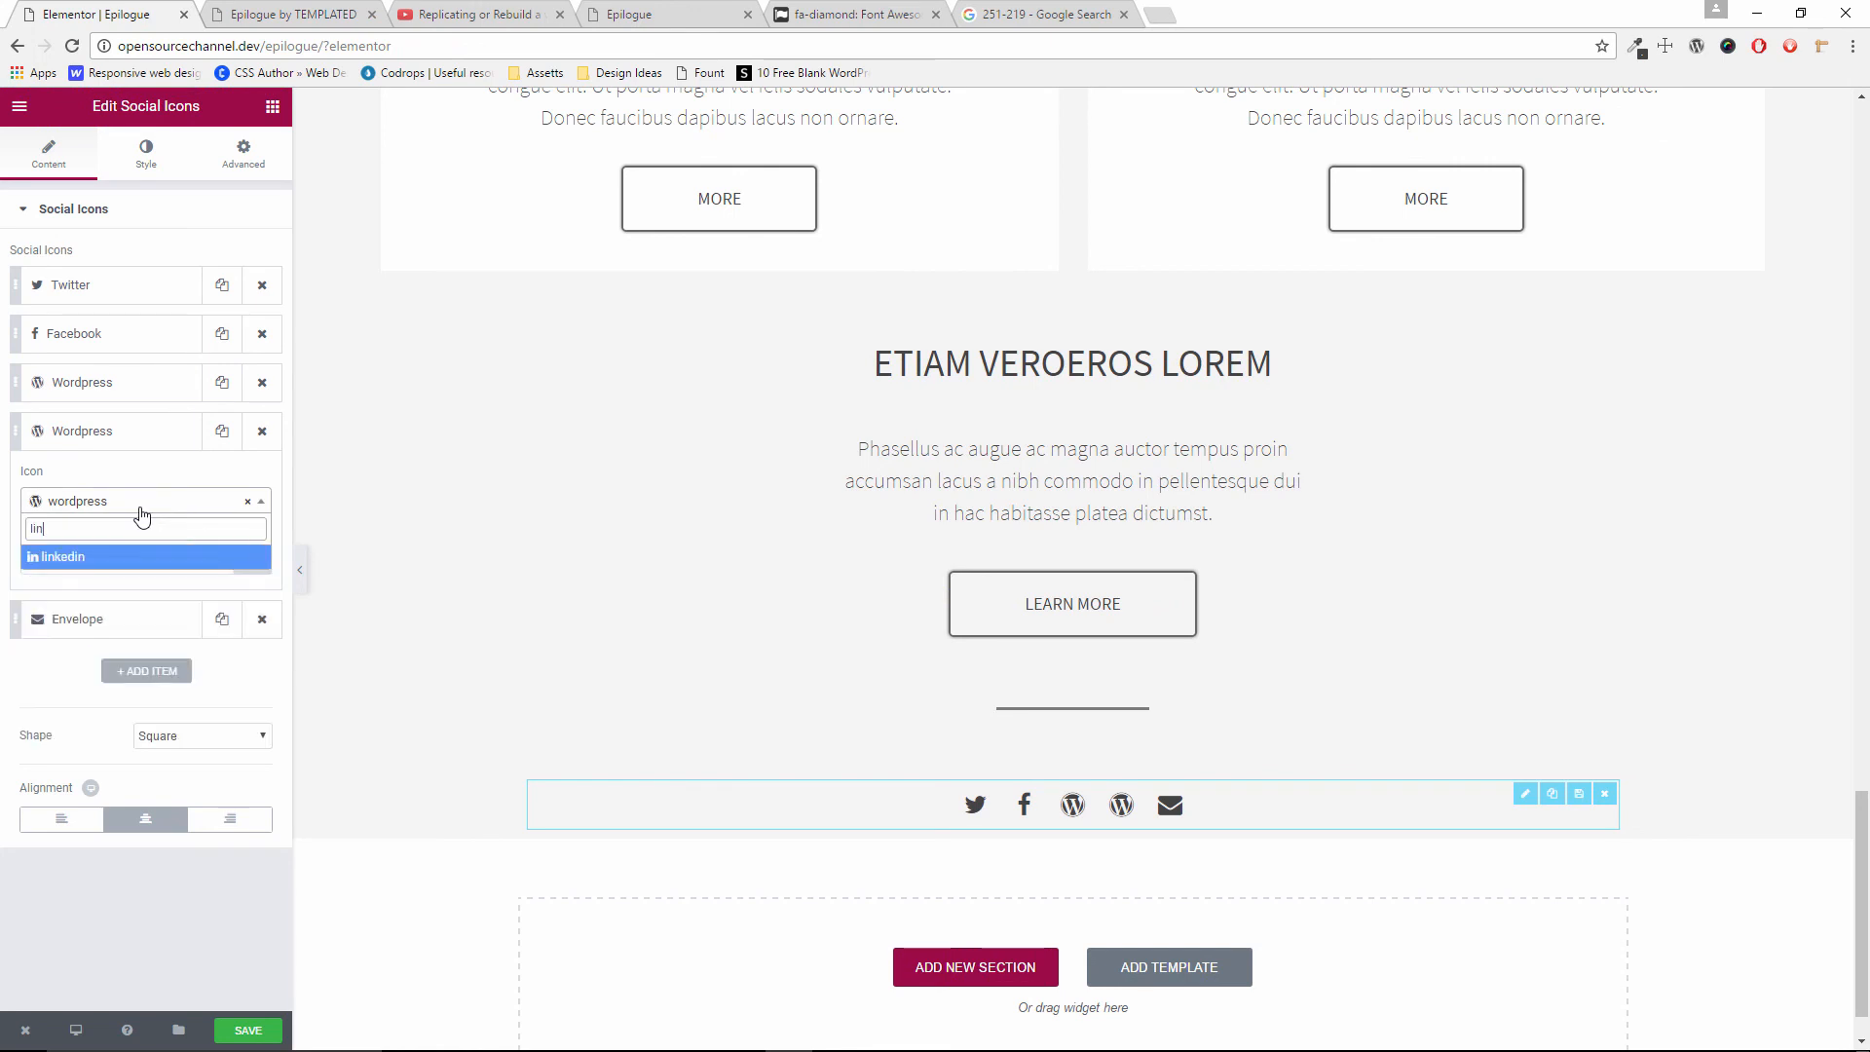
left_click(92, 563)
Set the third social icon item, the remaining Wordpress one, to instagram and save the page
left_click(106, 382)
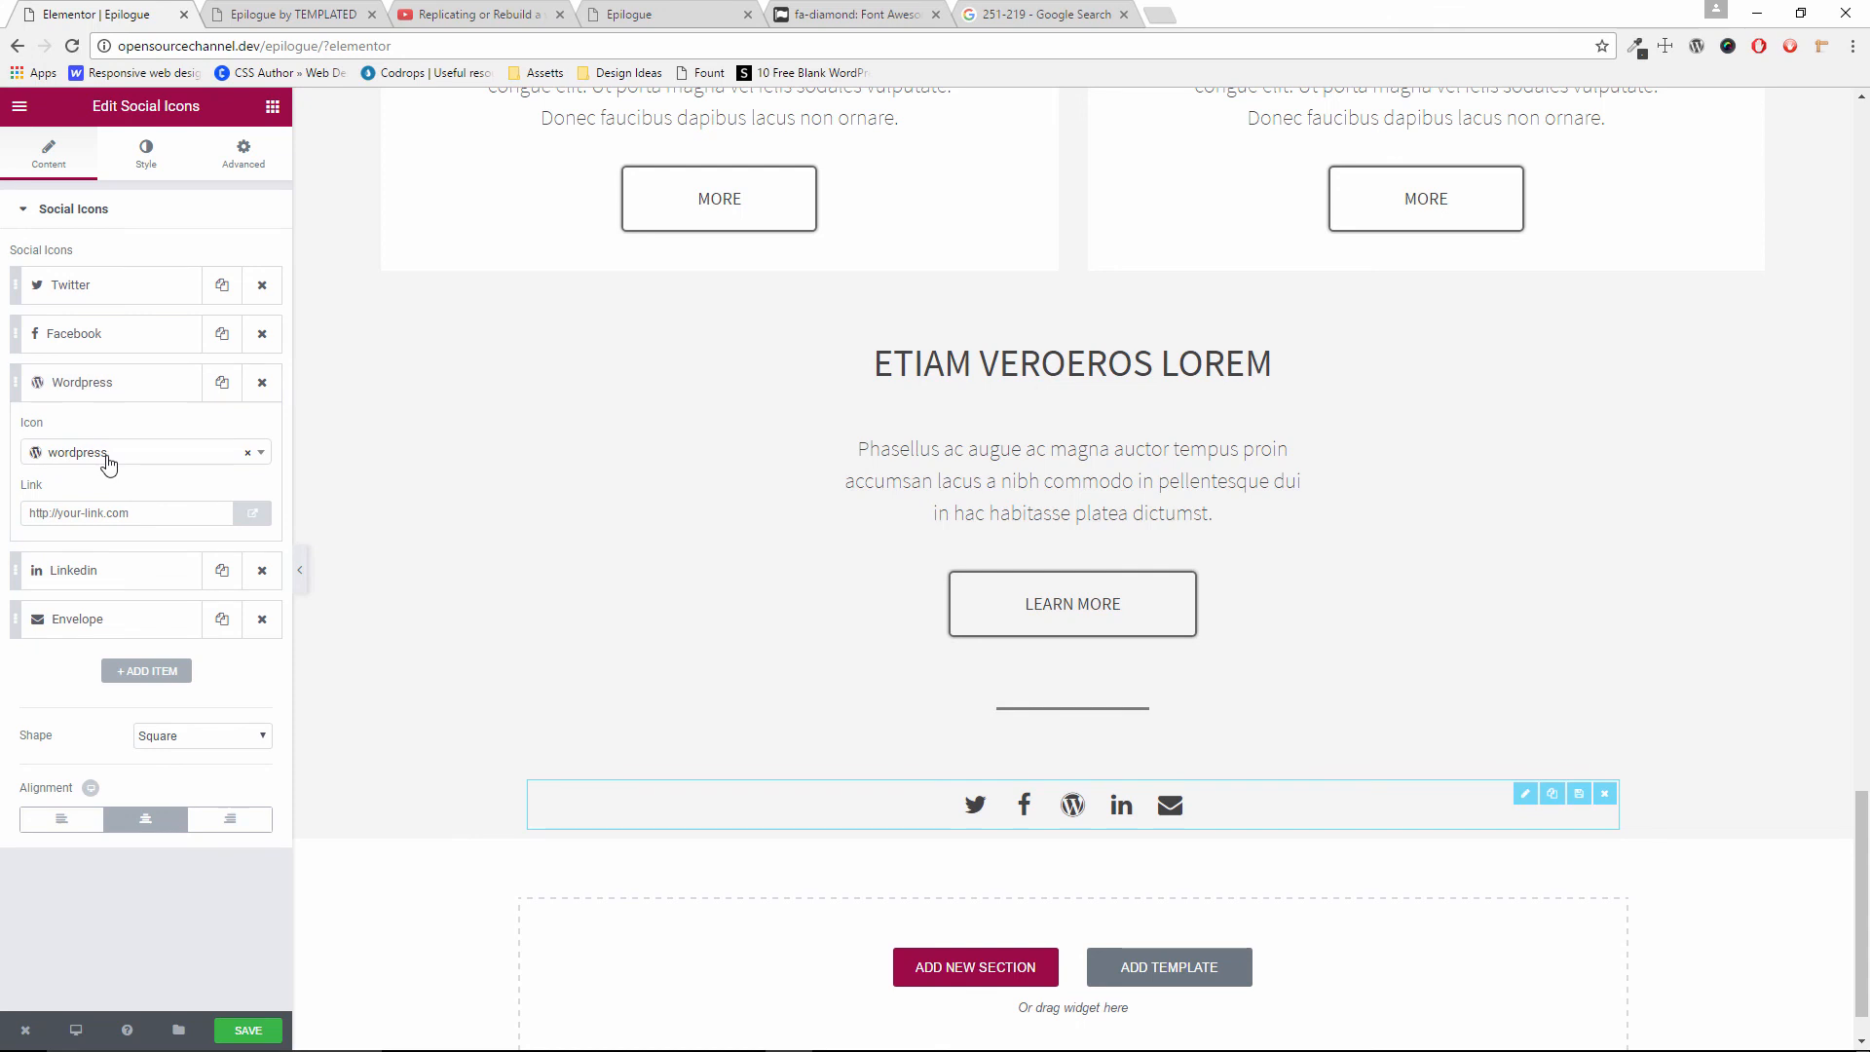
left_click(108, 465)
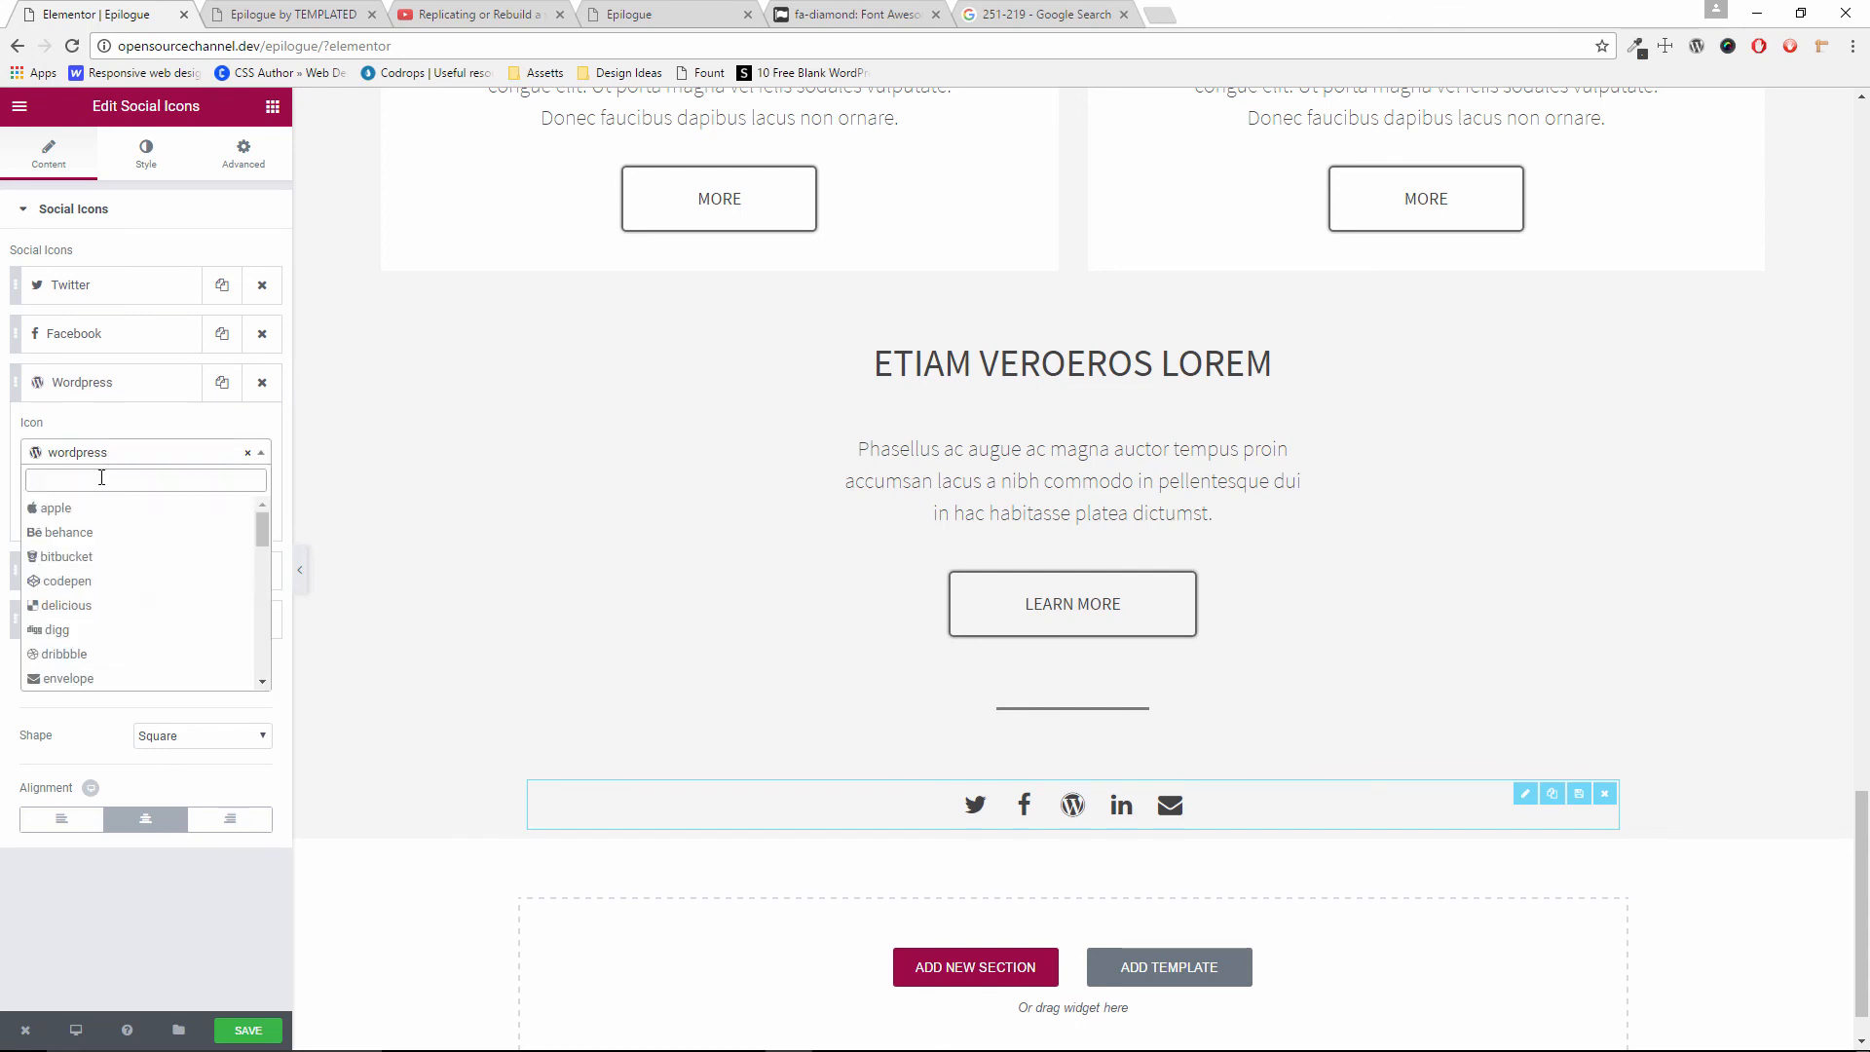
type("in")
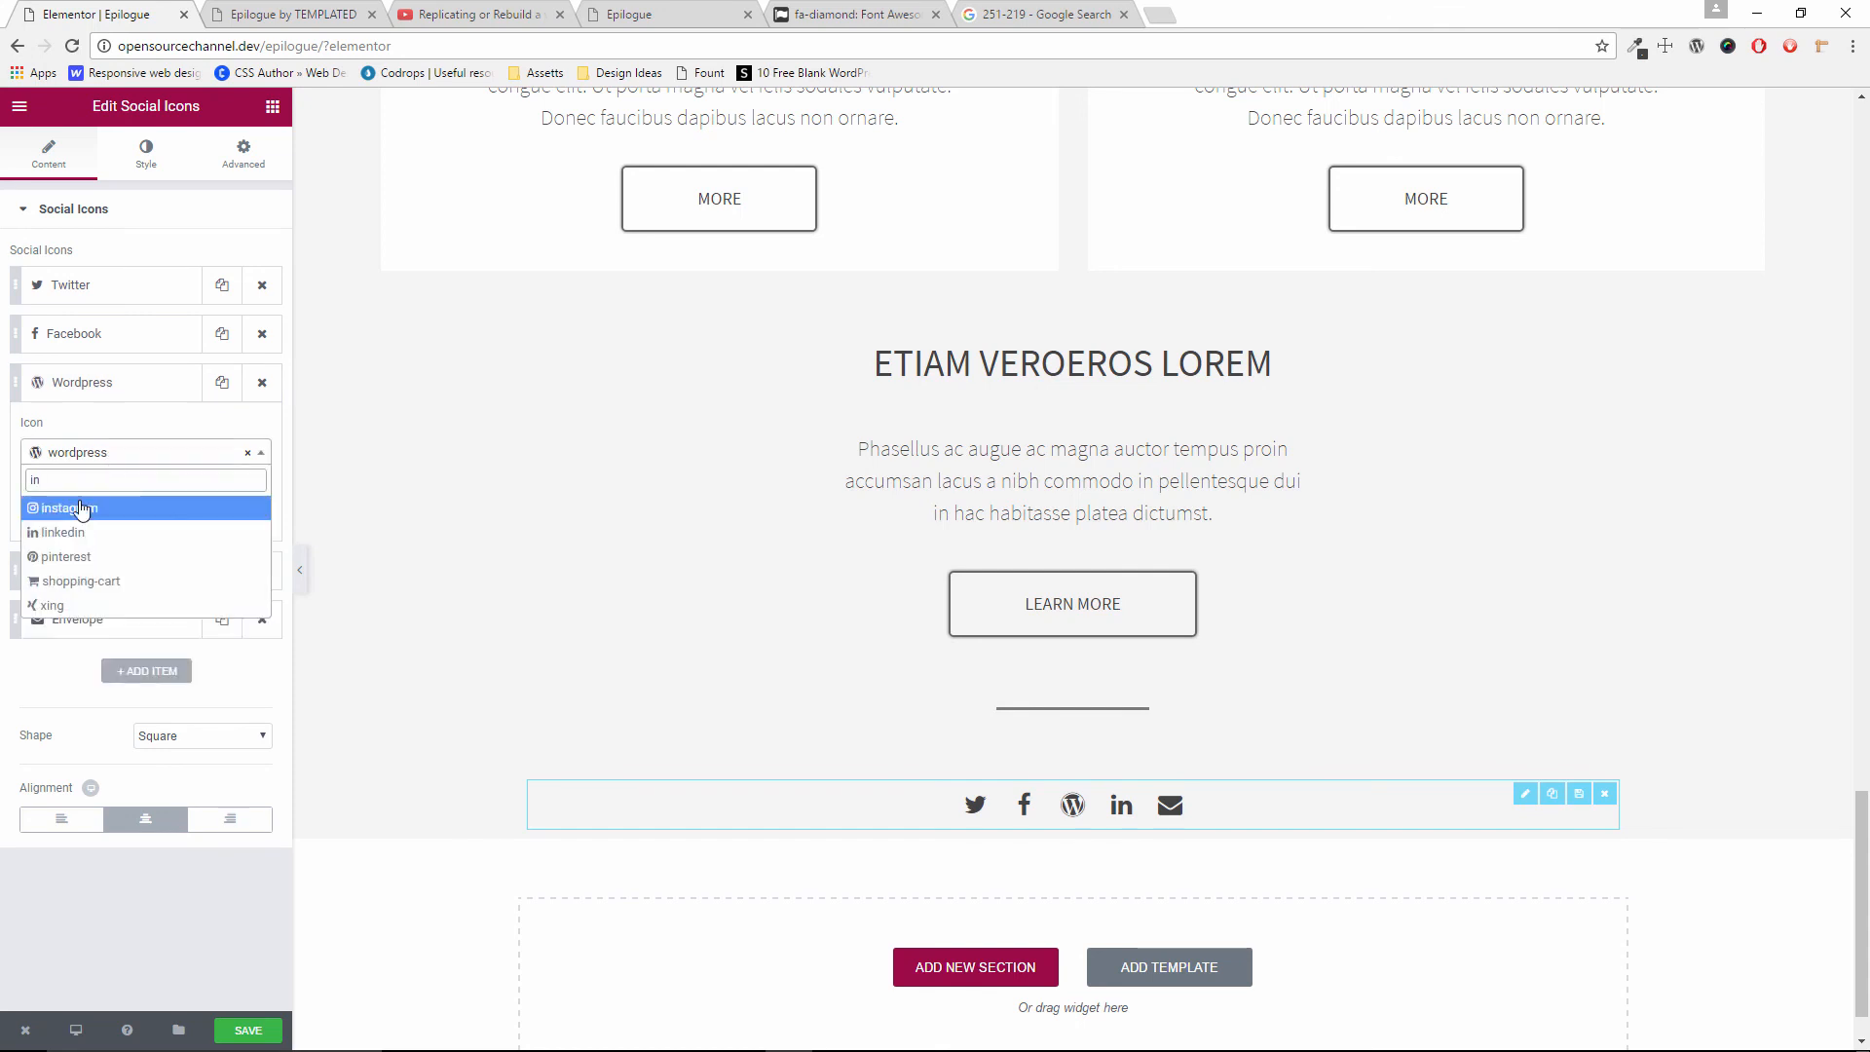
left_click(81, 510)
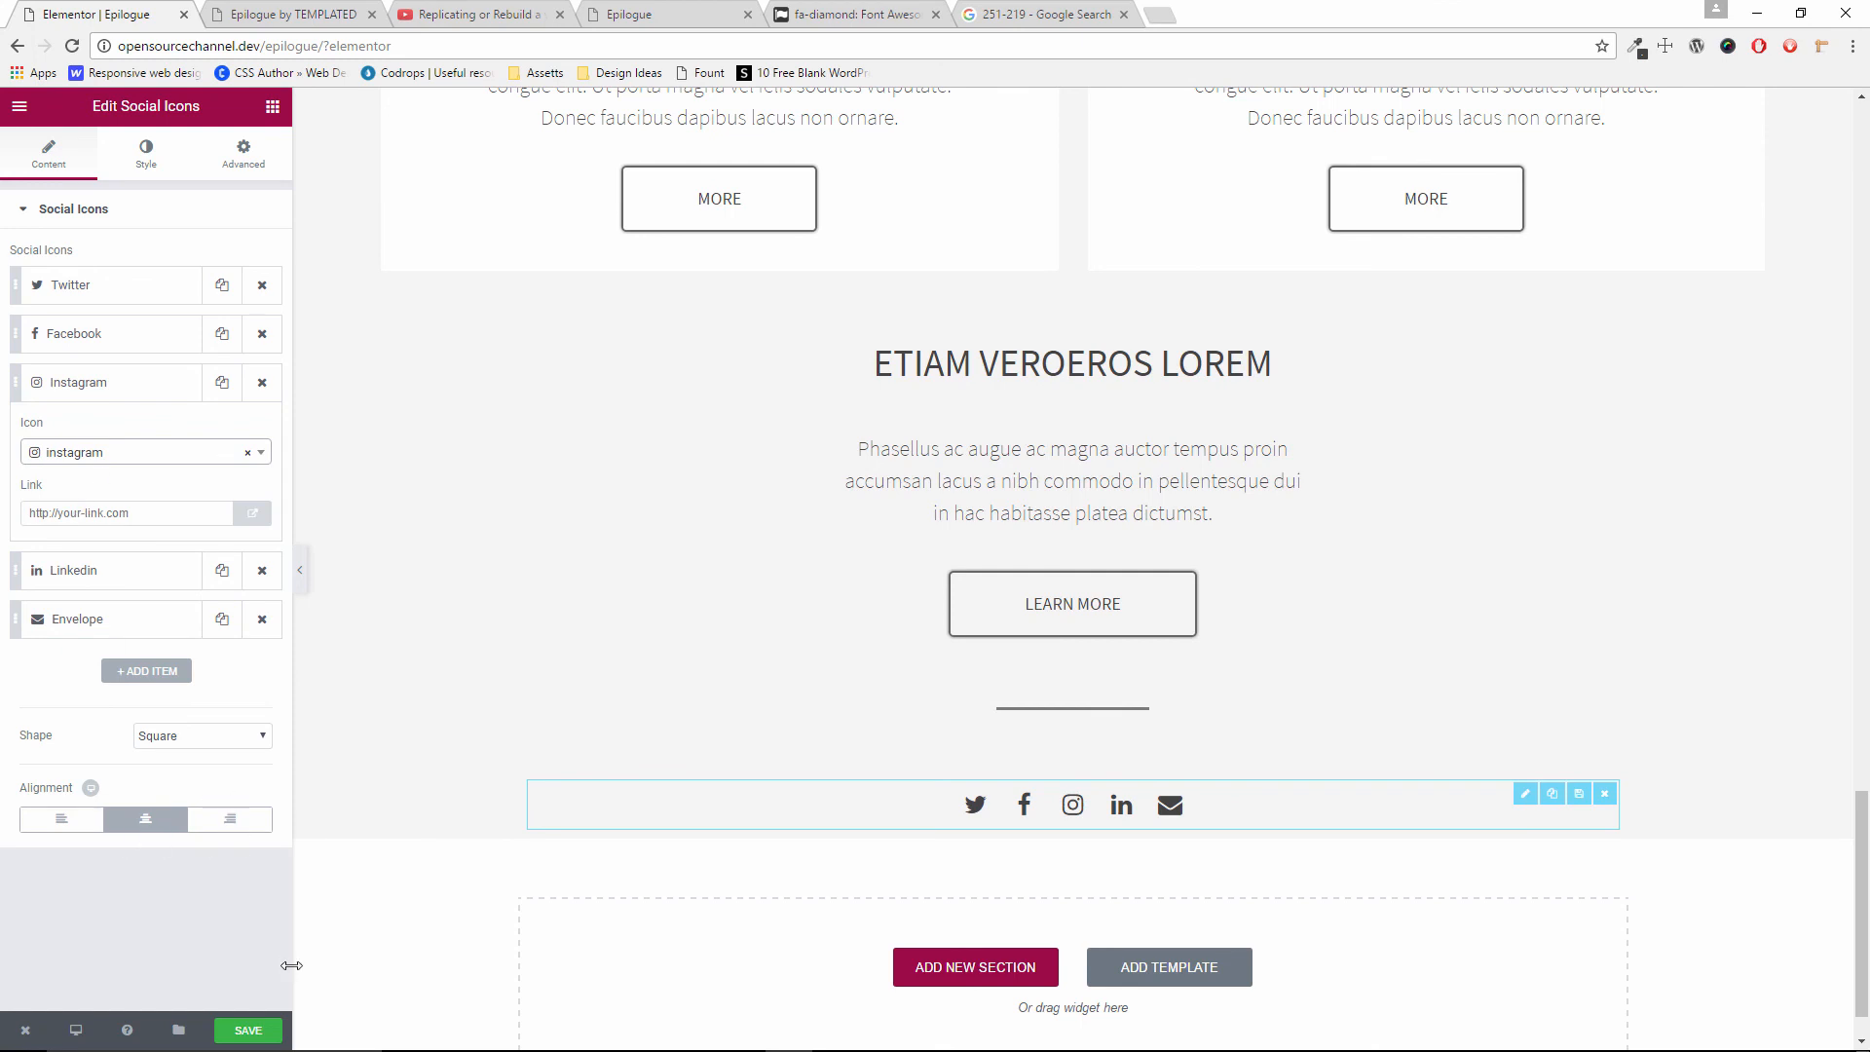
left_click(251, 1035)
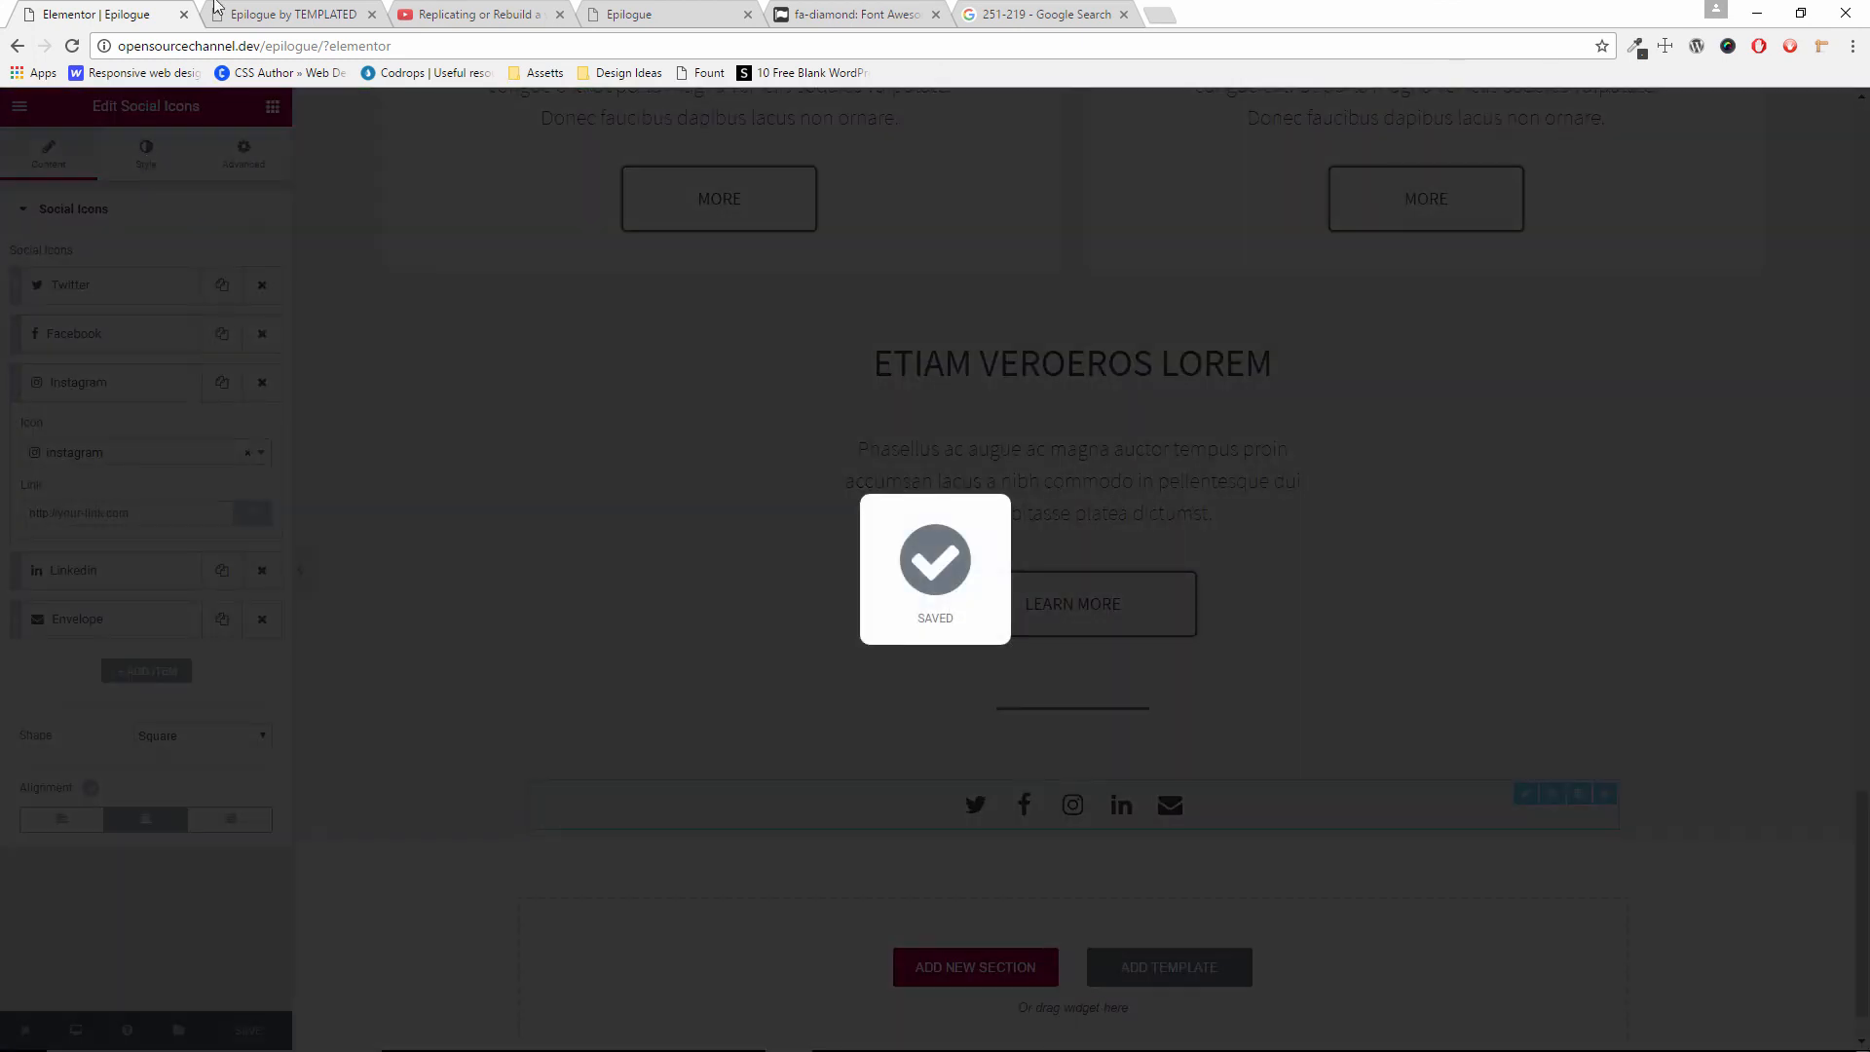
Compare the social icons with the reference footer, unlink their padding values and set the top padding to 15 px
left_click(294, 12)
left_click(91, 7)
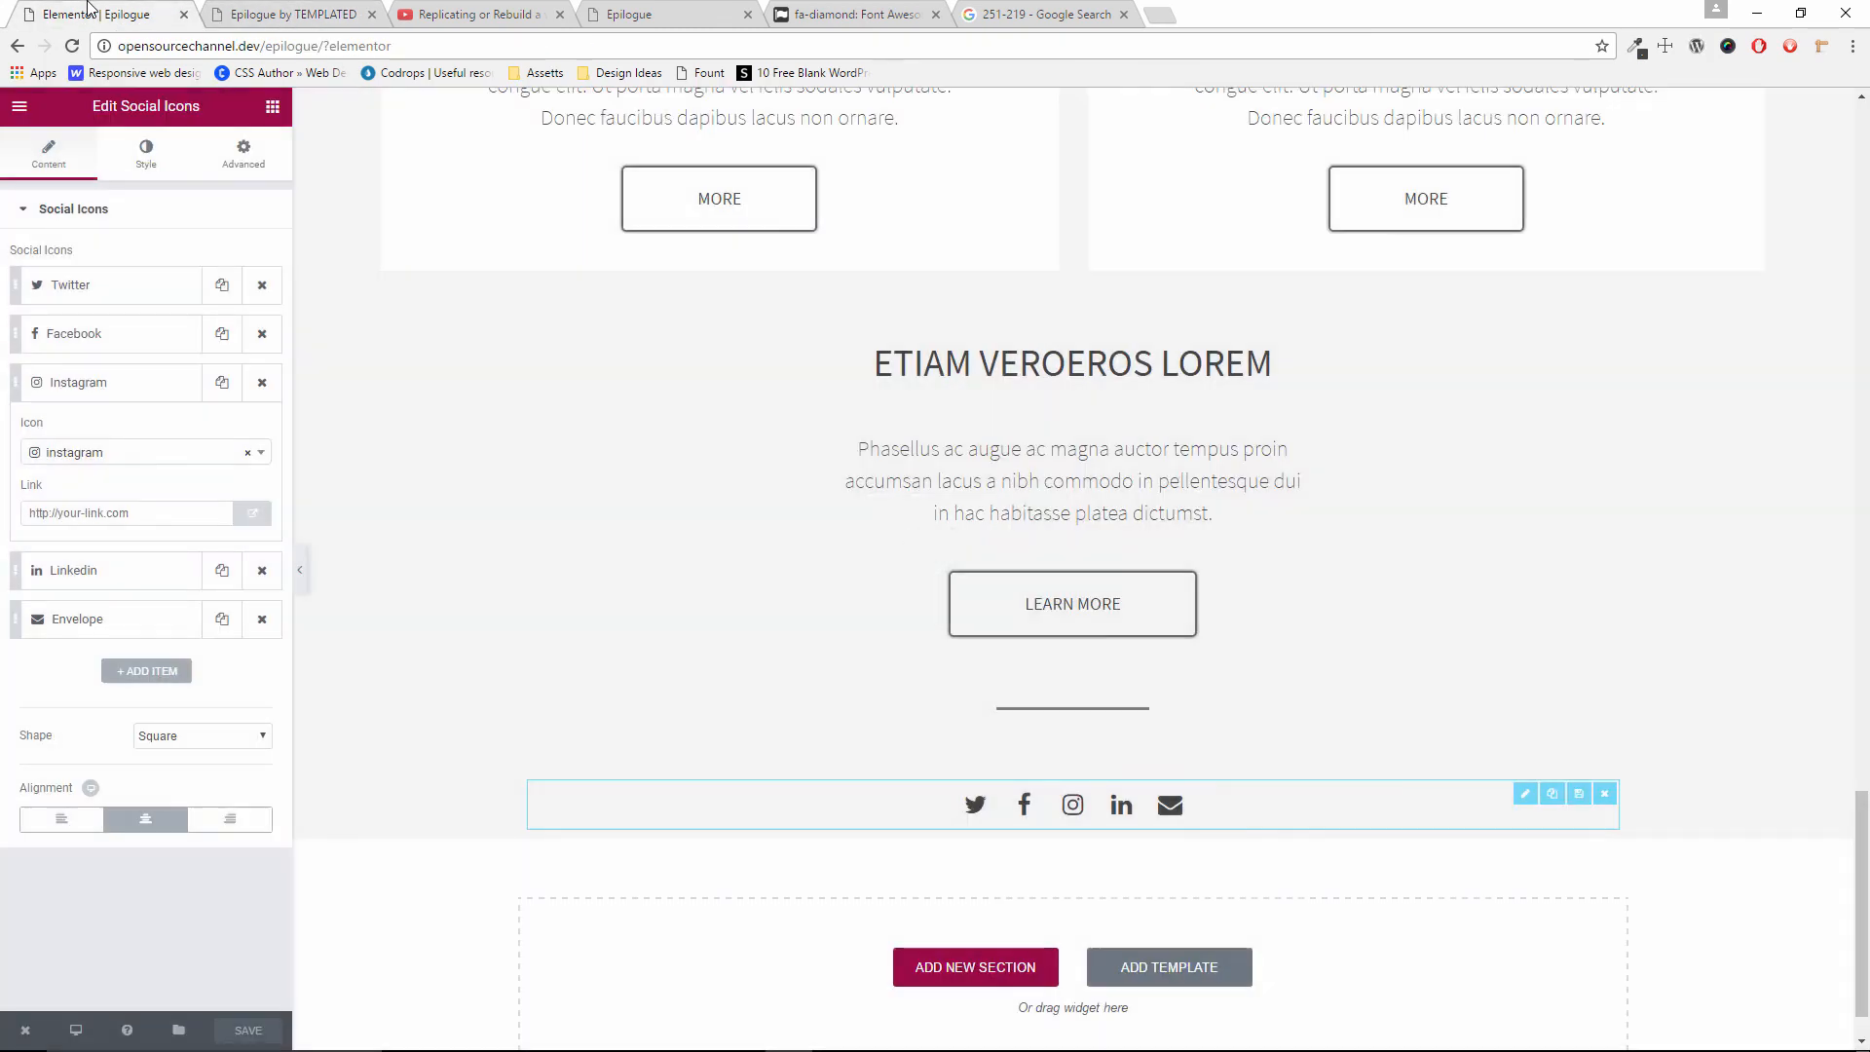
left_click(266, 5)
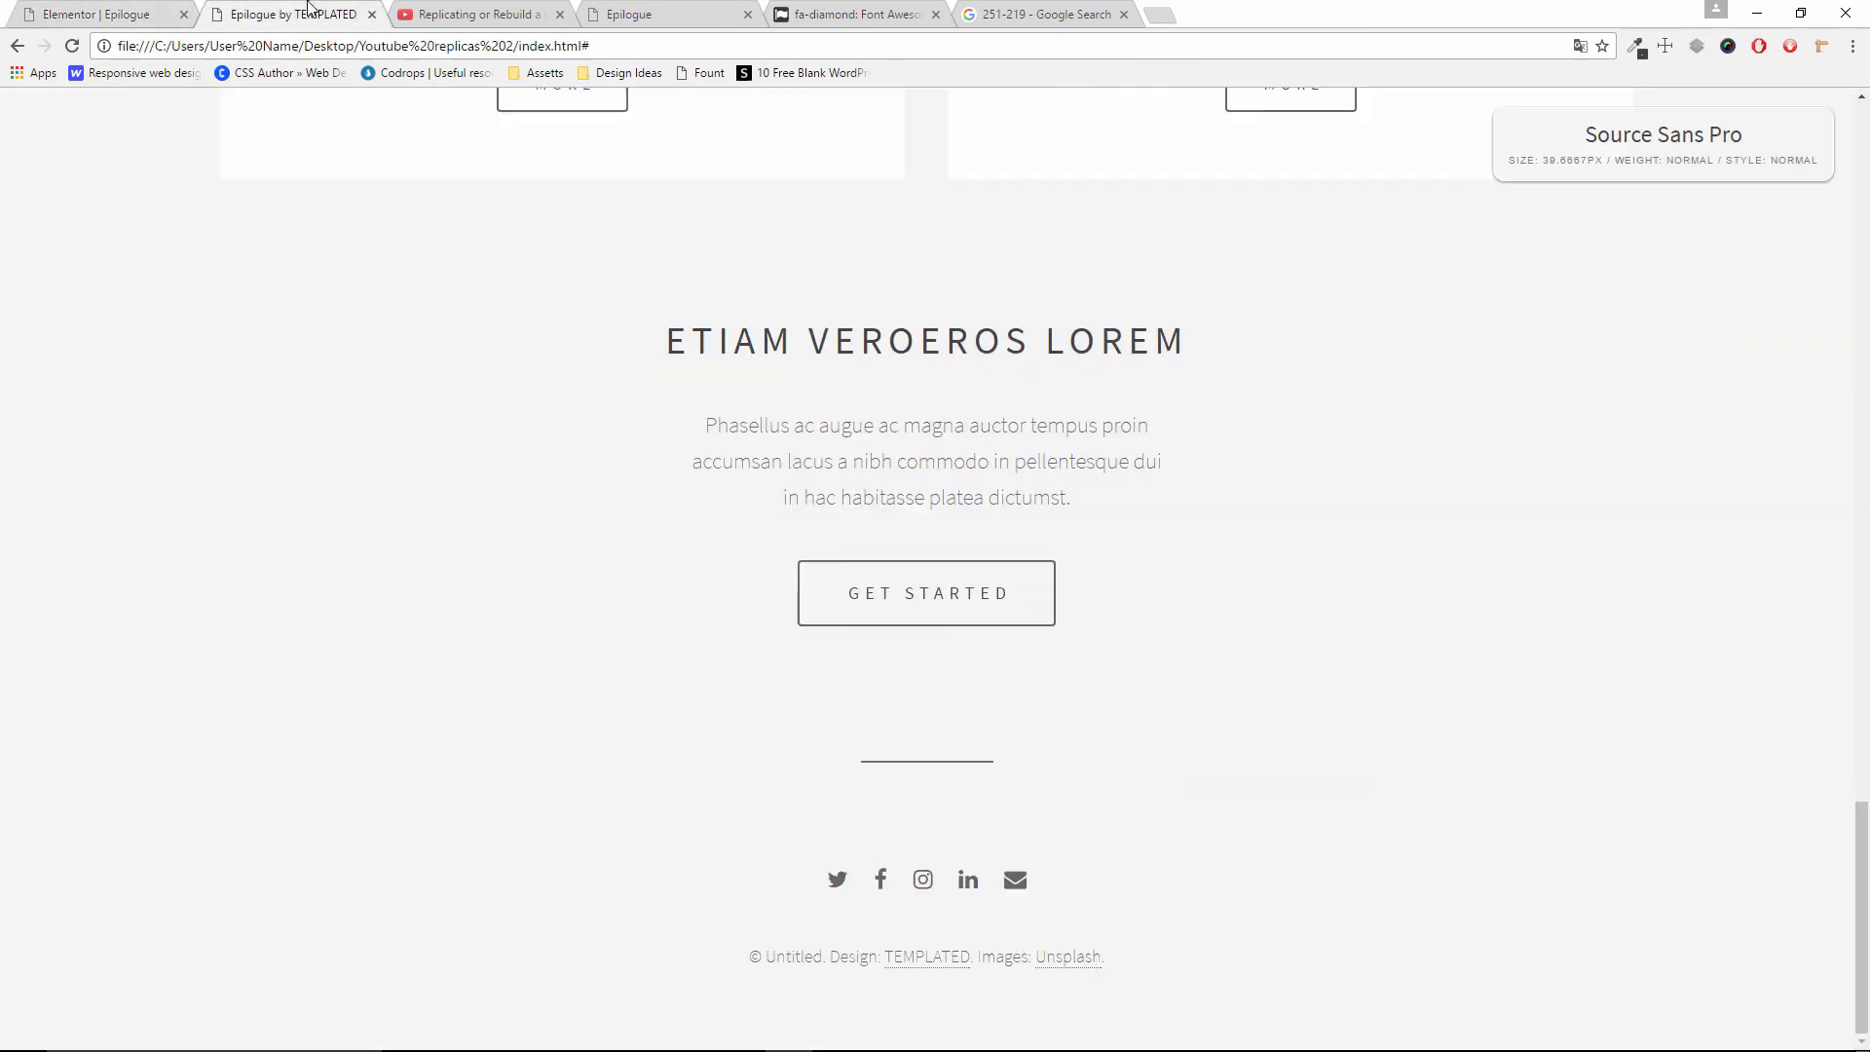
left_click(89, 10)
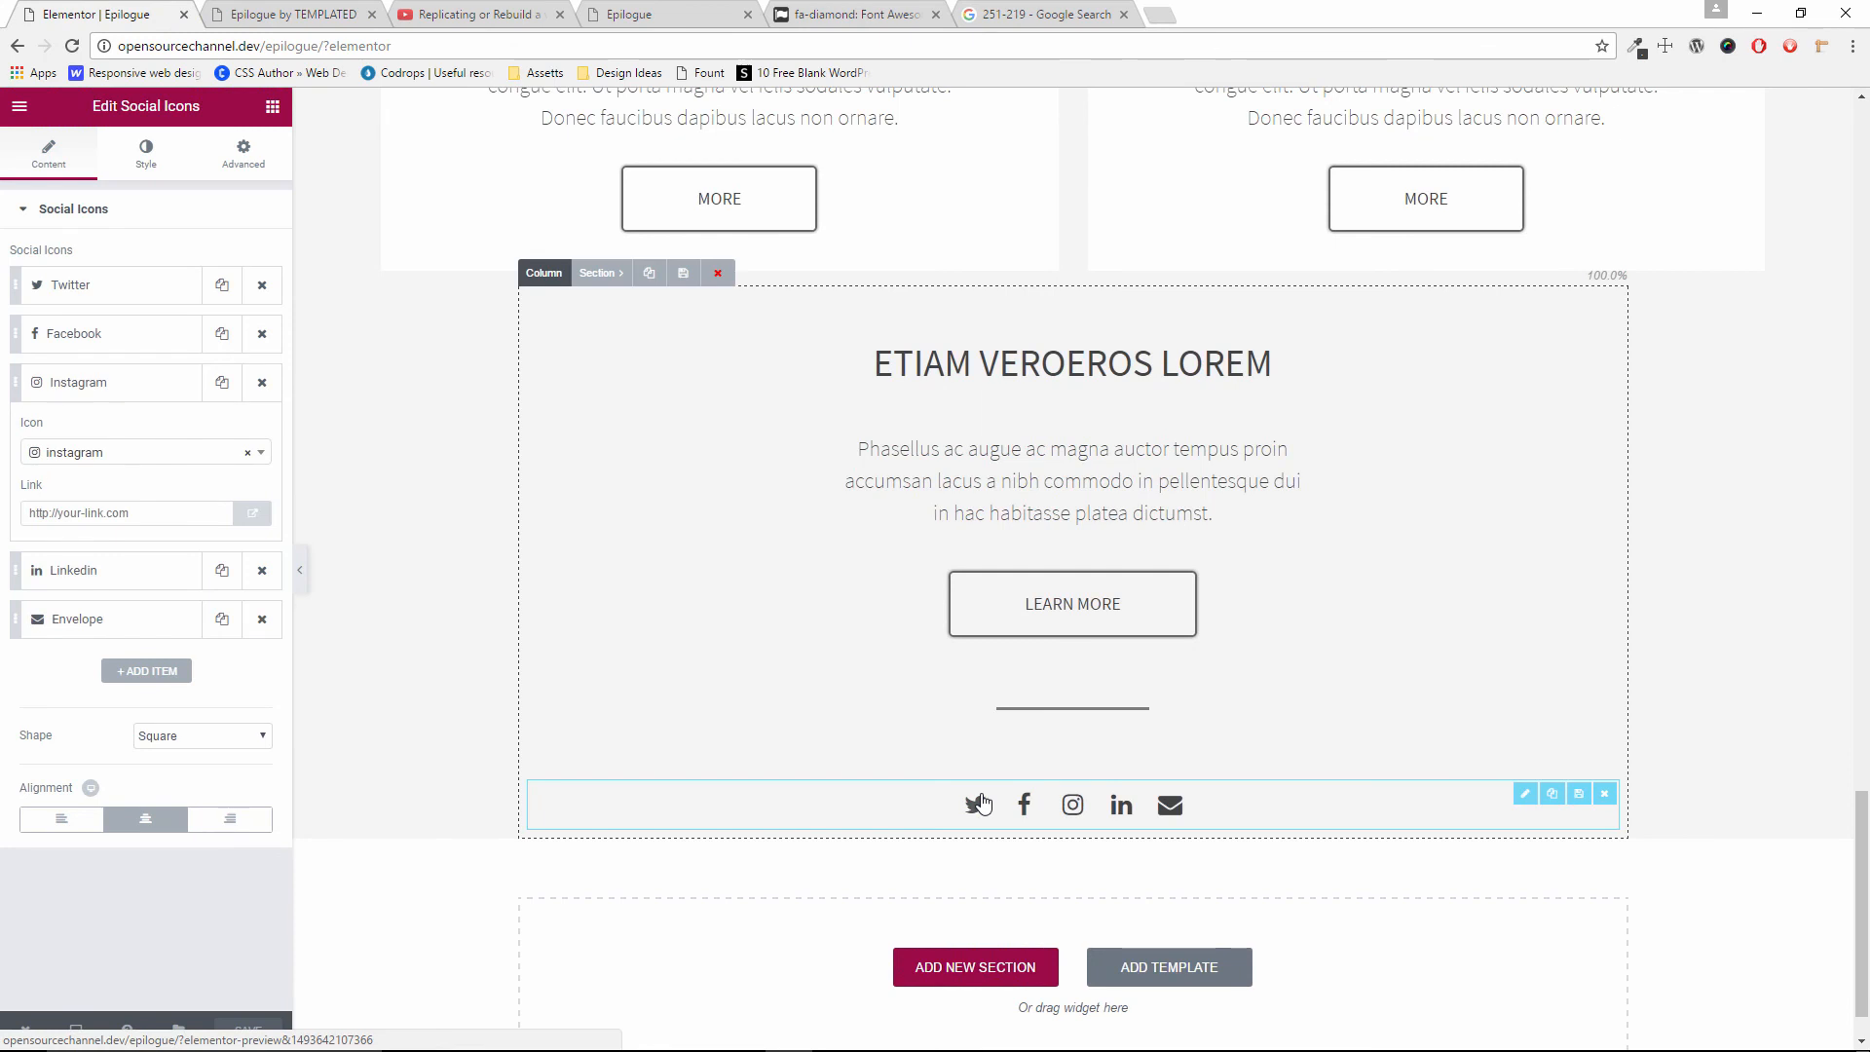
left_click(244, 154)
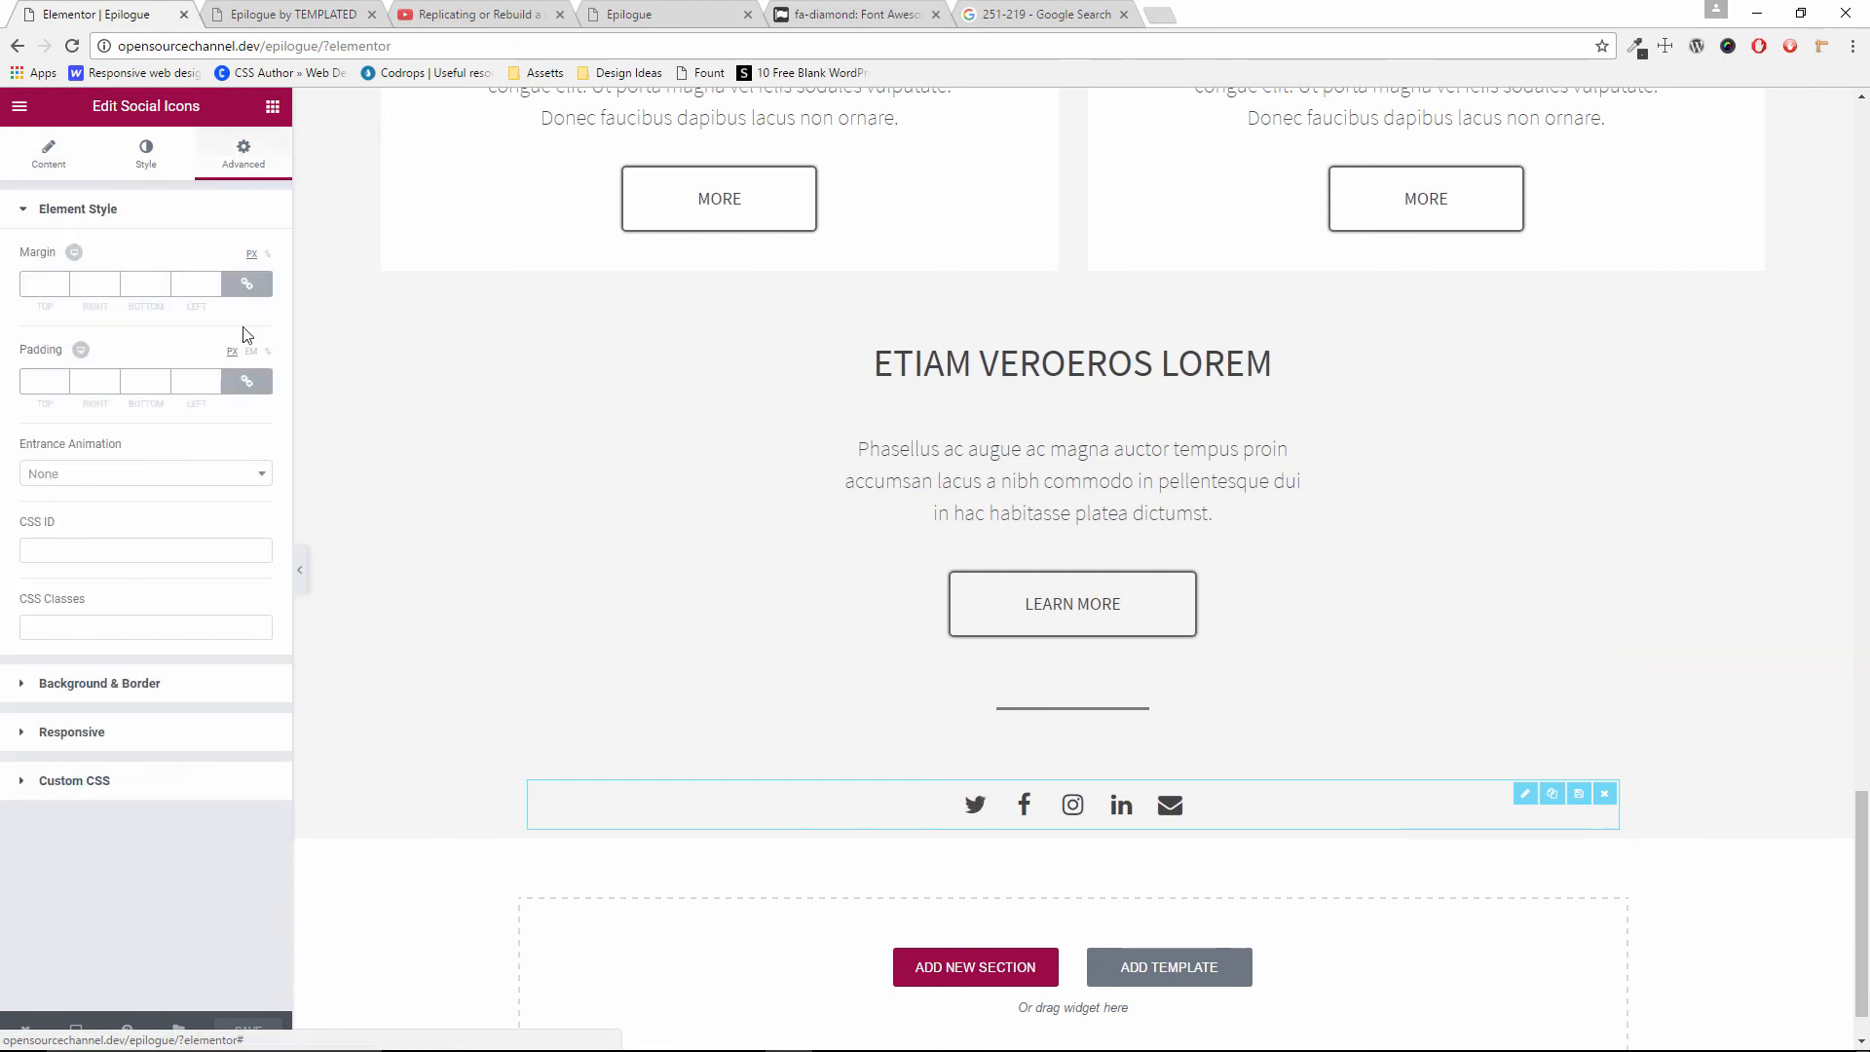
left_click(247, 381)
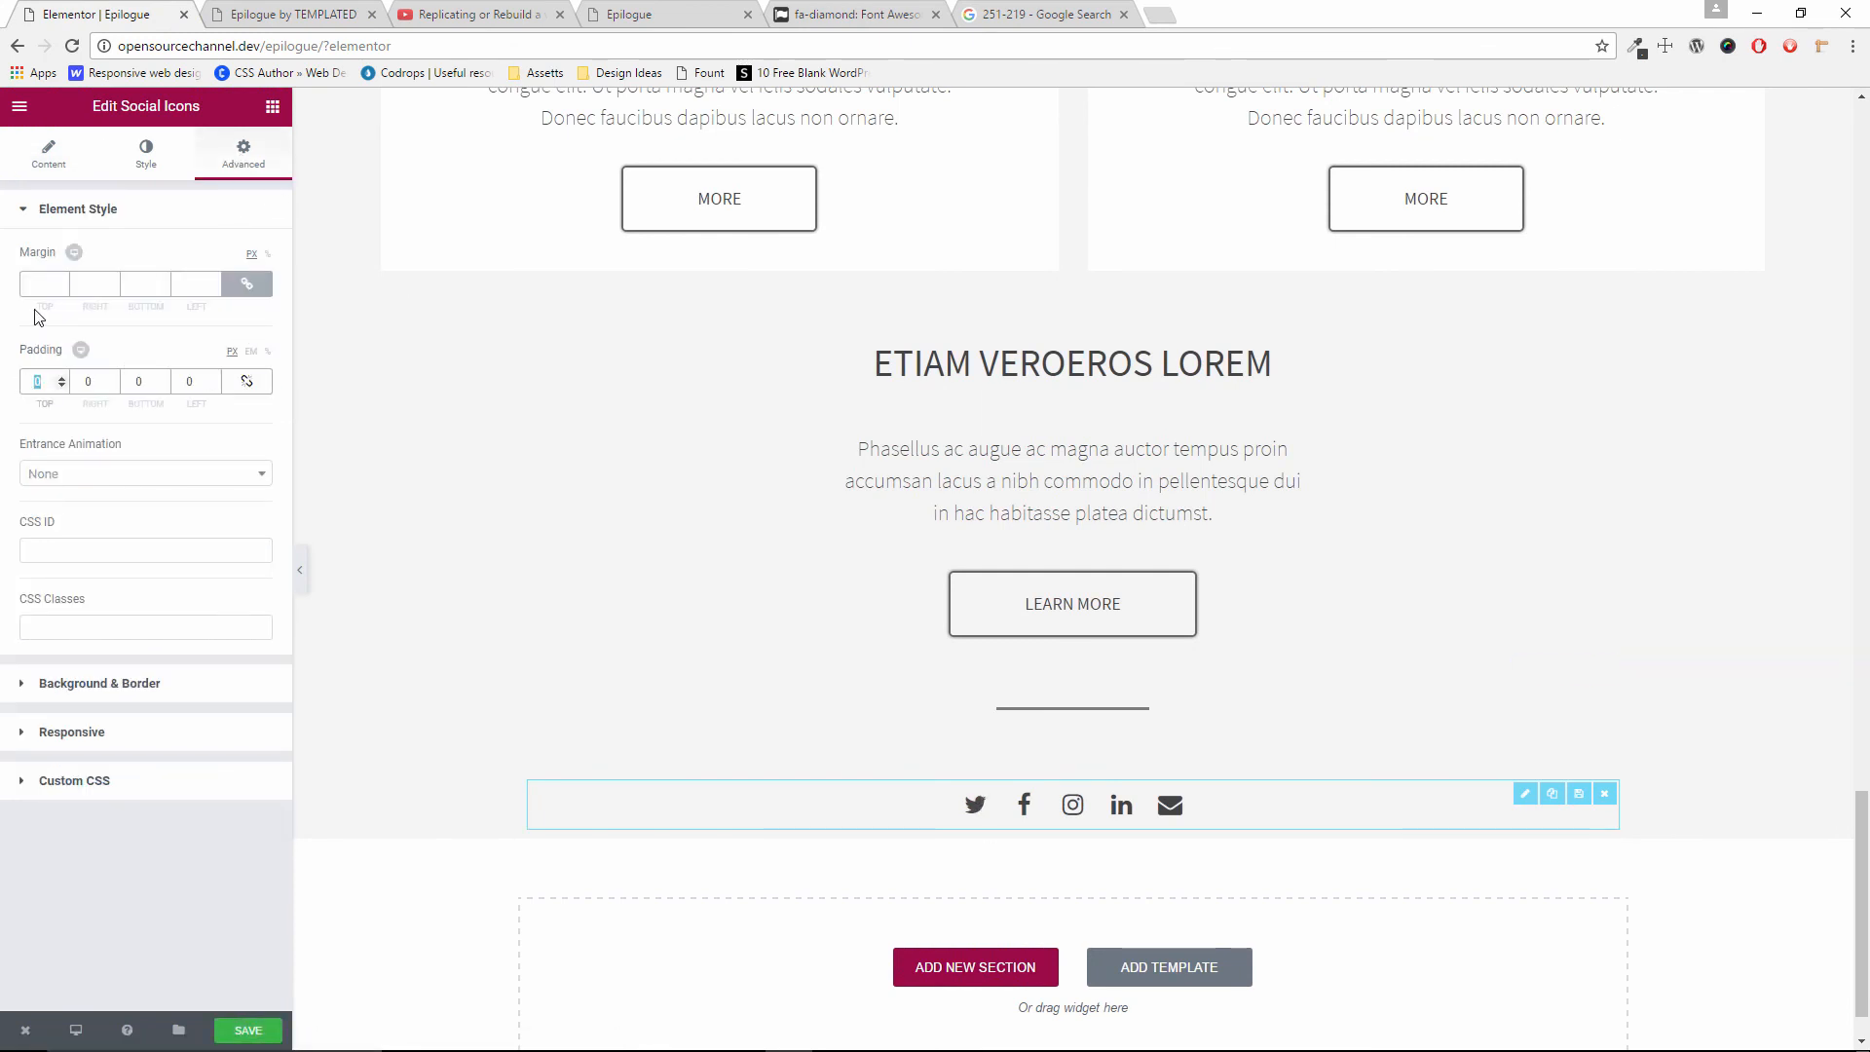
type("10")
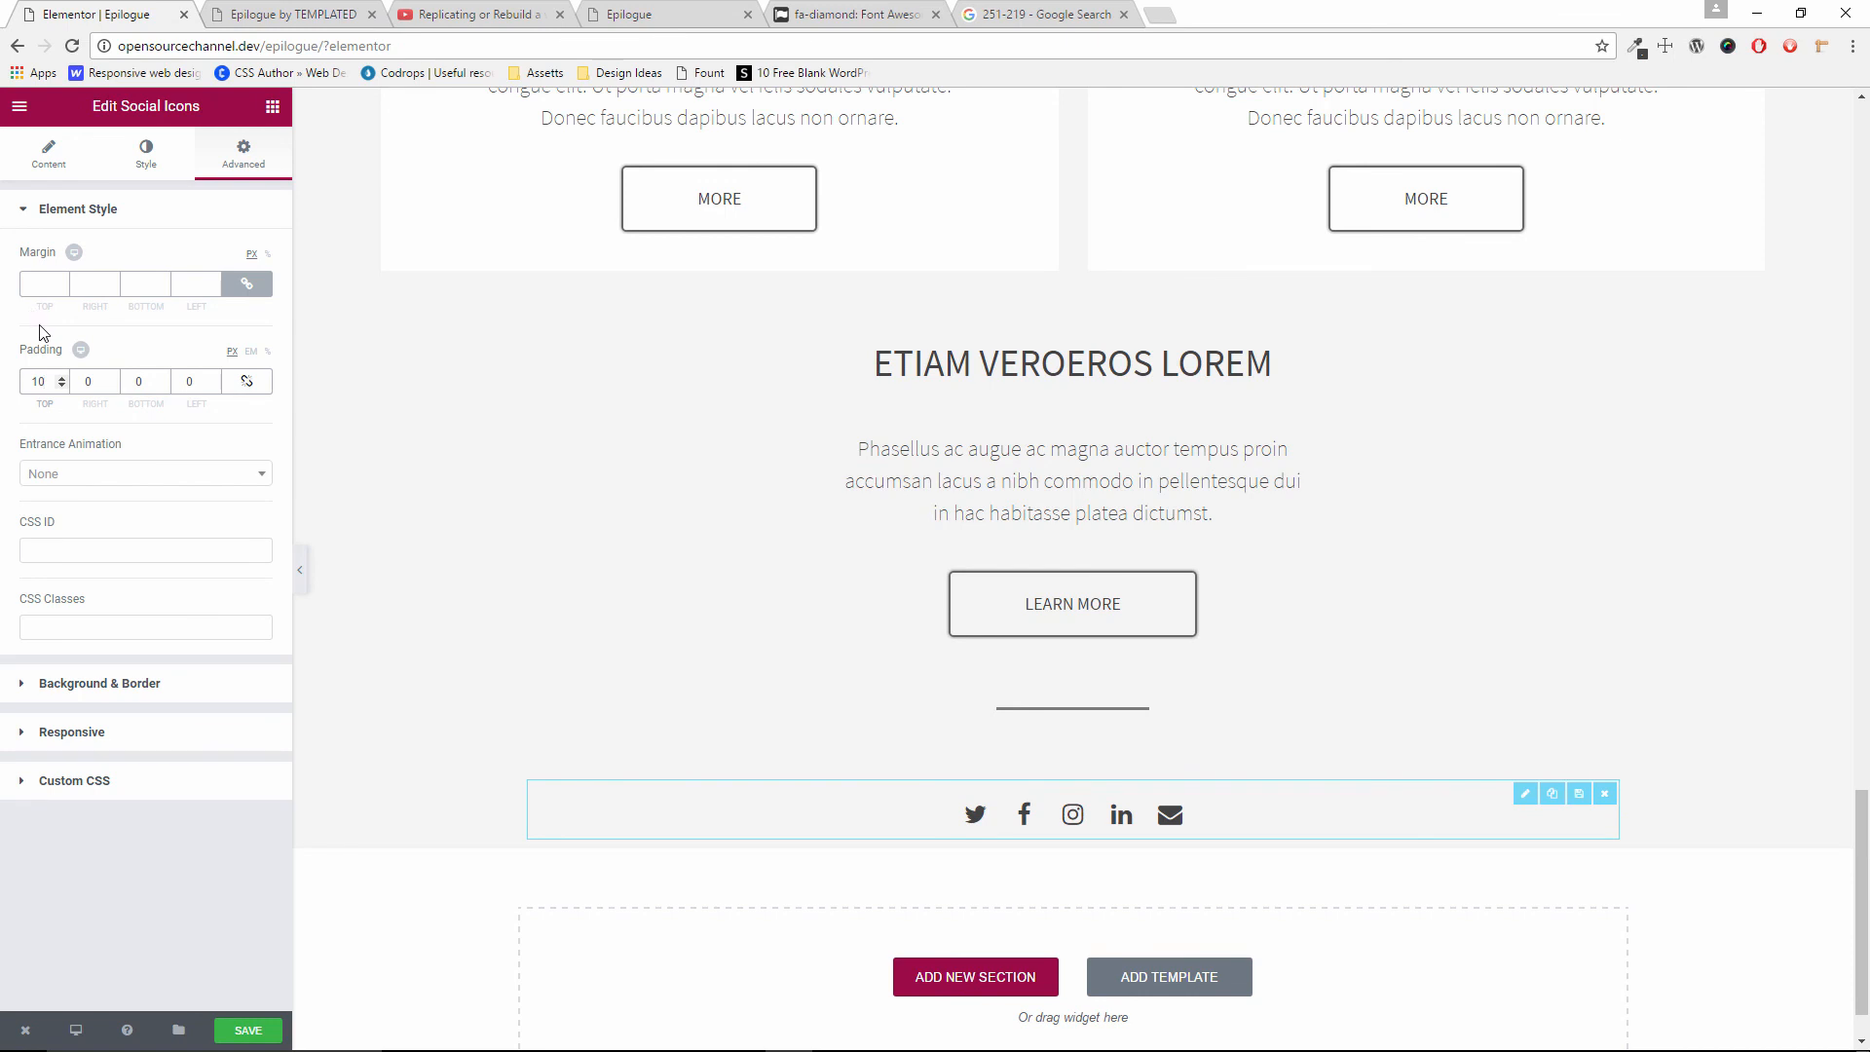
left_click(61, 378)
left_click(61, 378)
left_click(62, 378)
left_click(61, 377)
left_click(62, 378)
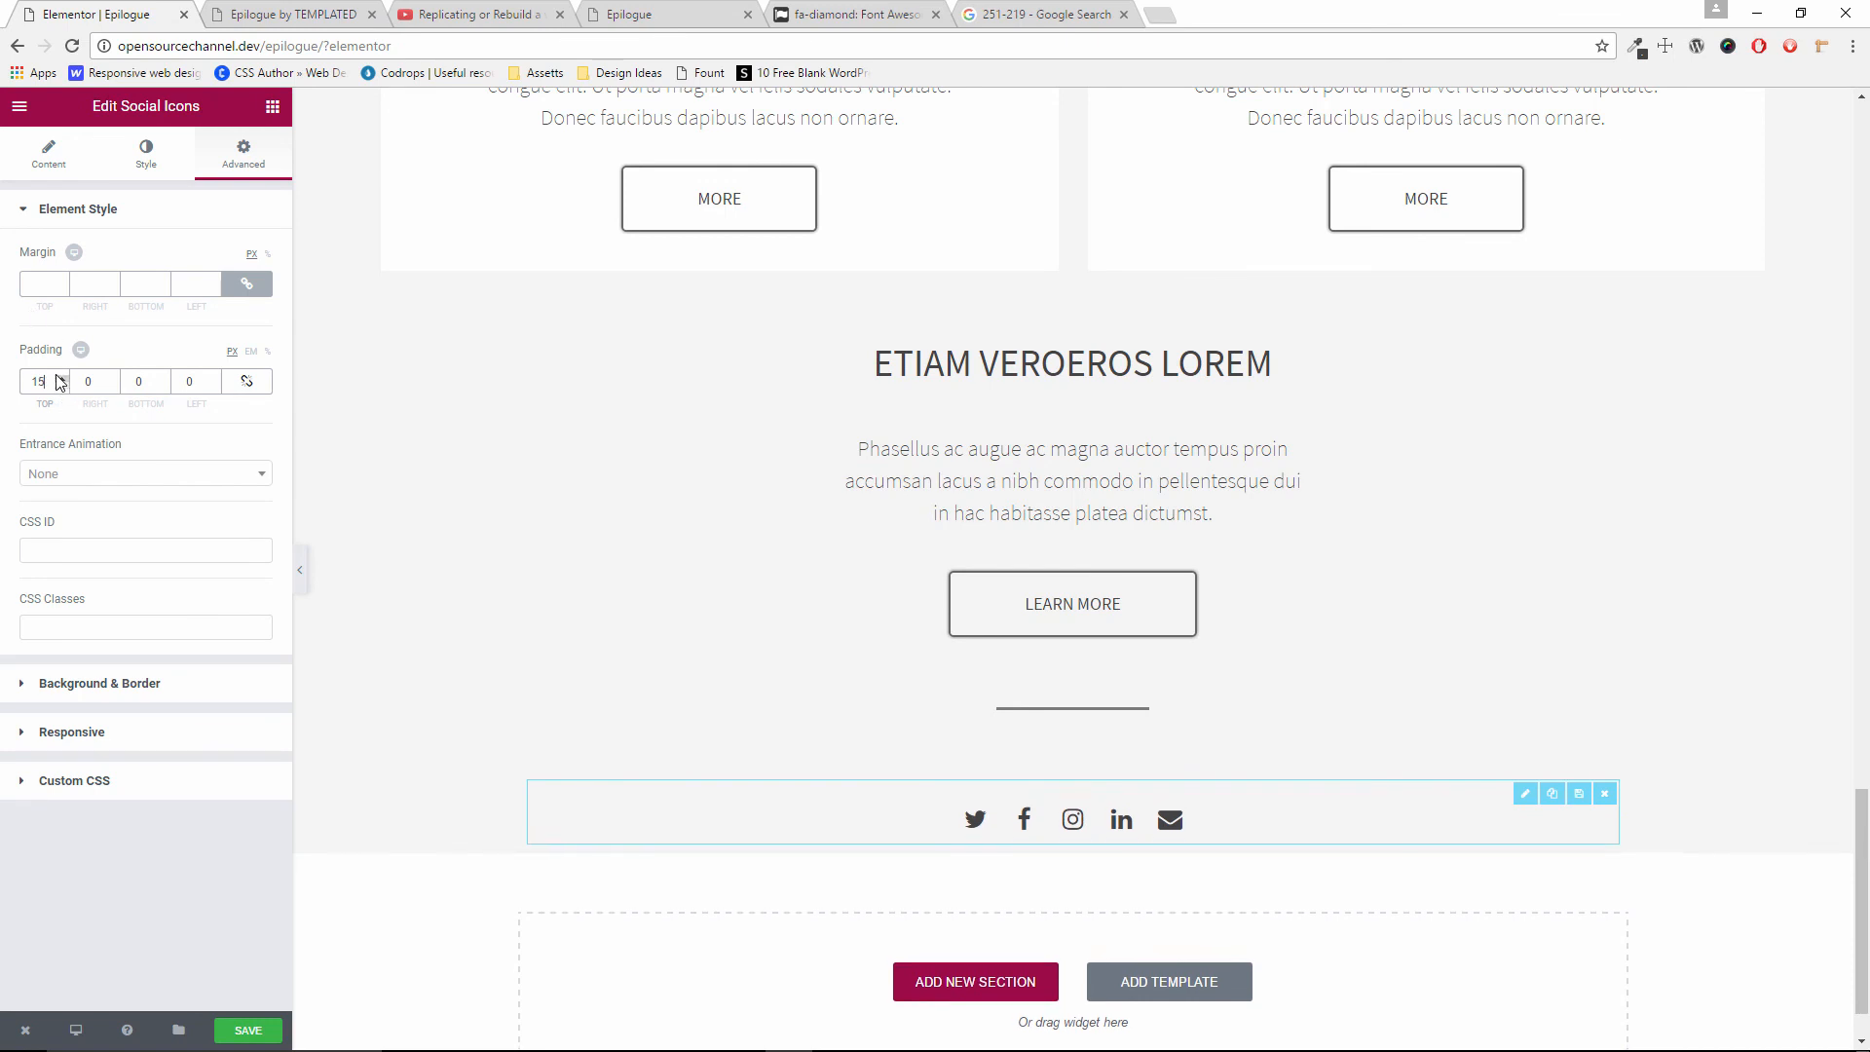
Set the social icons' size to 22, comparing it with the icons in the reference footer
left_click(141, 170)
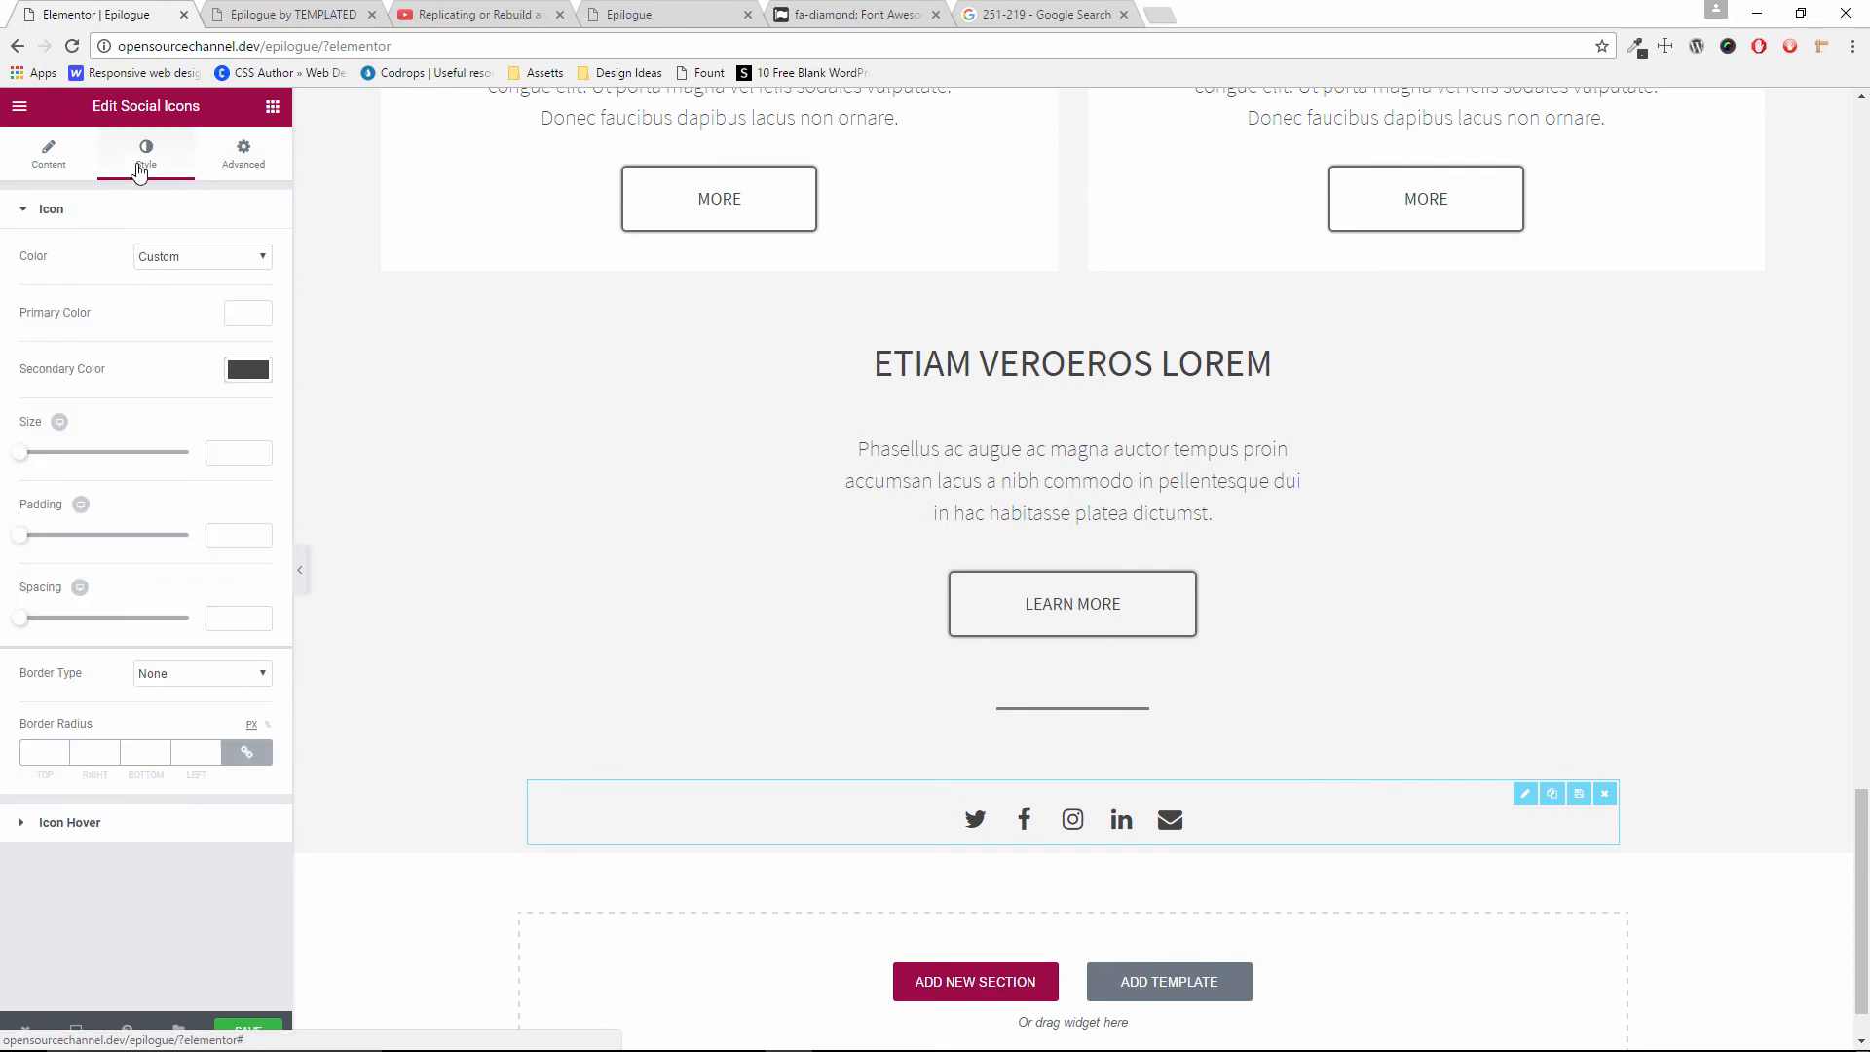
left_click(256, 458)
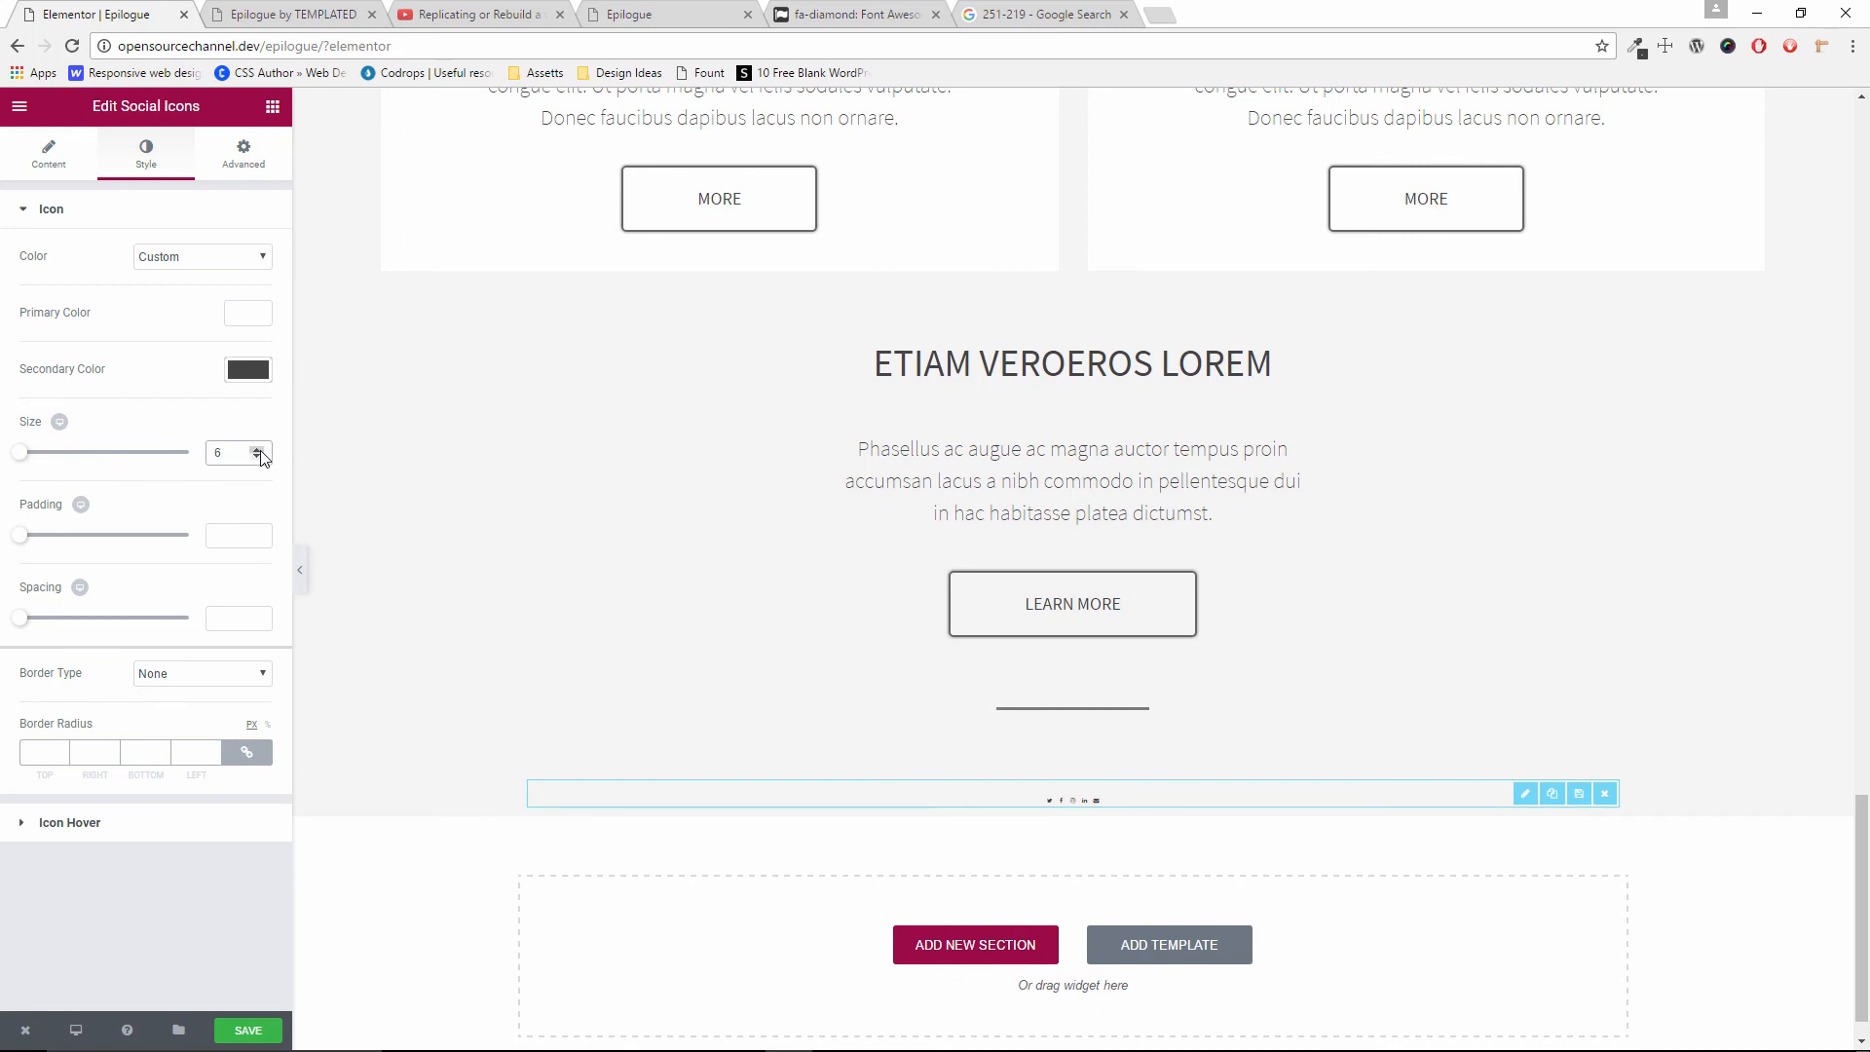
left_click(259, 450)
left_click(259, 450)
left_click(259, 450)
left_click(259, 451)
left_click(259, 450)
left_click(259, 450)
left_click(259, 451)
left_click(260, 450)
left_click(283, 11)
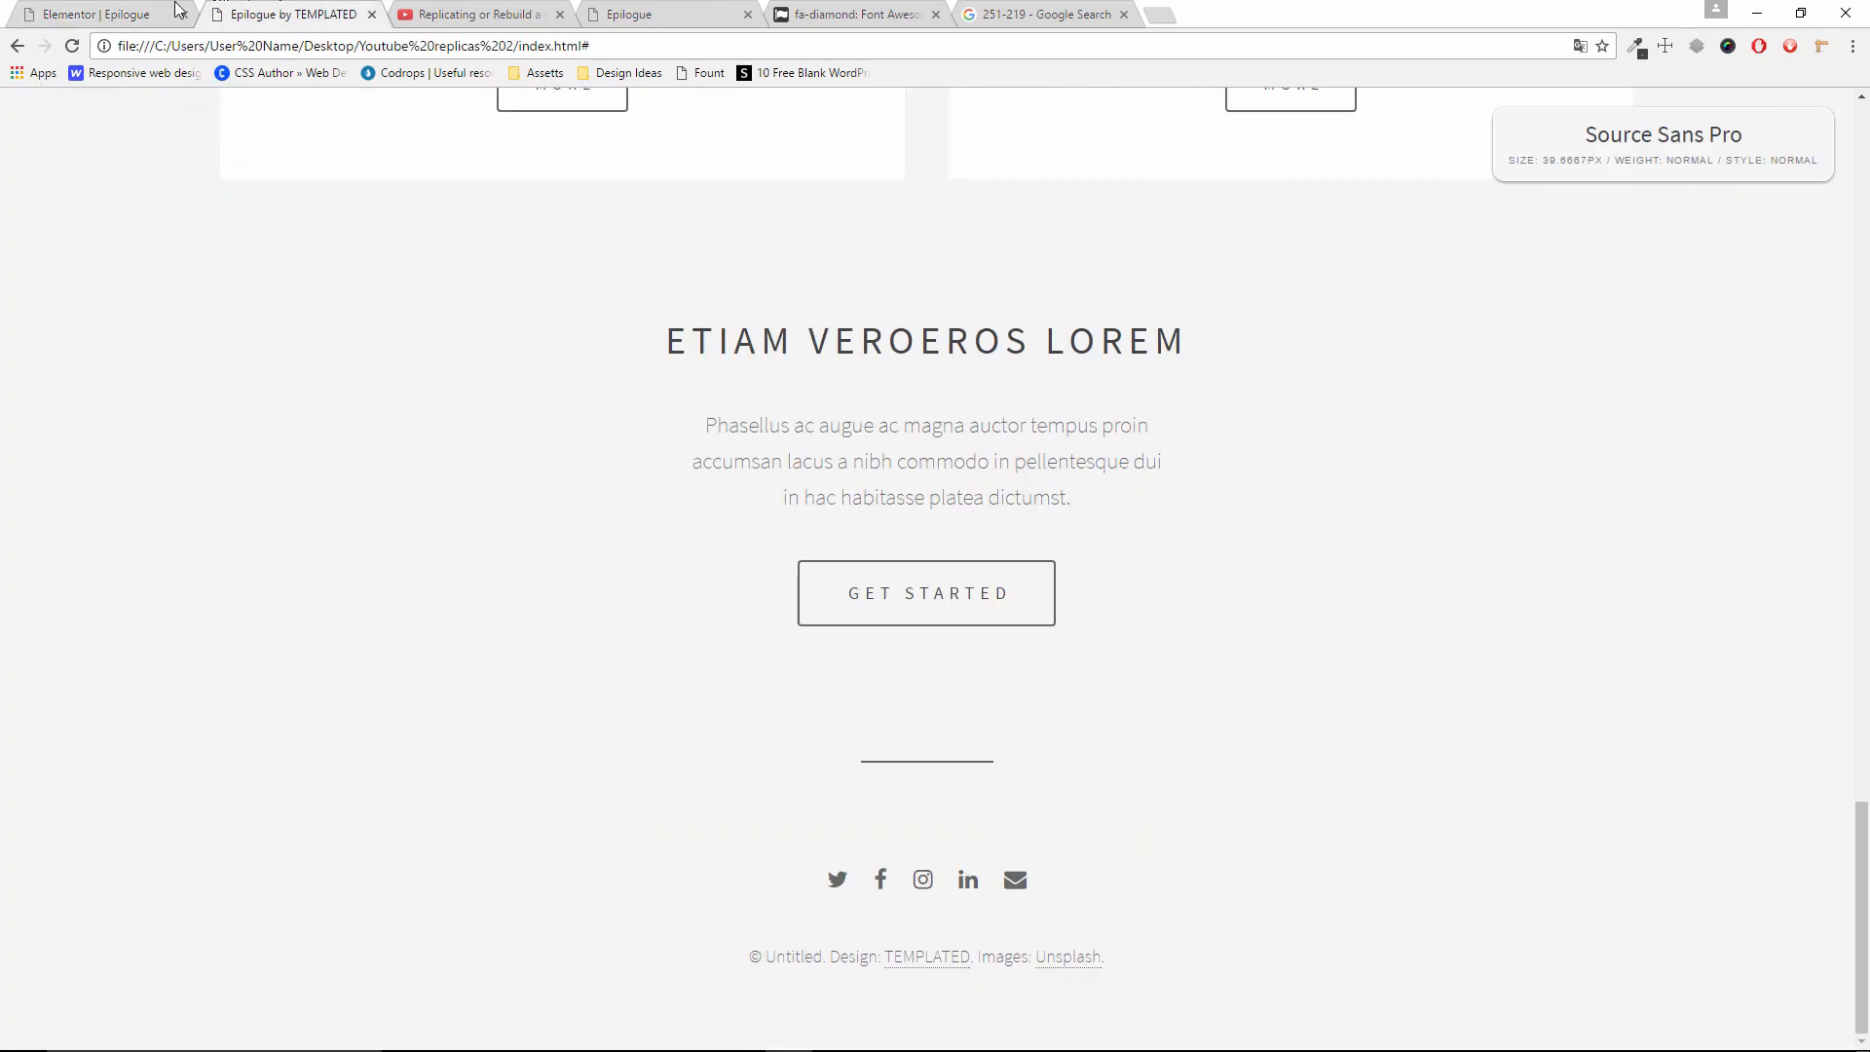
left_click(110, 16)
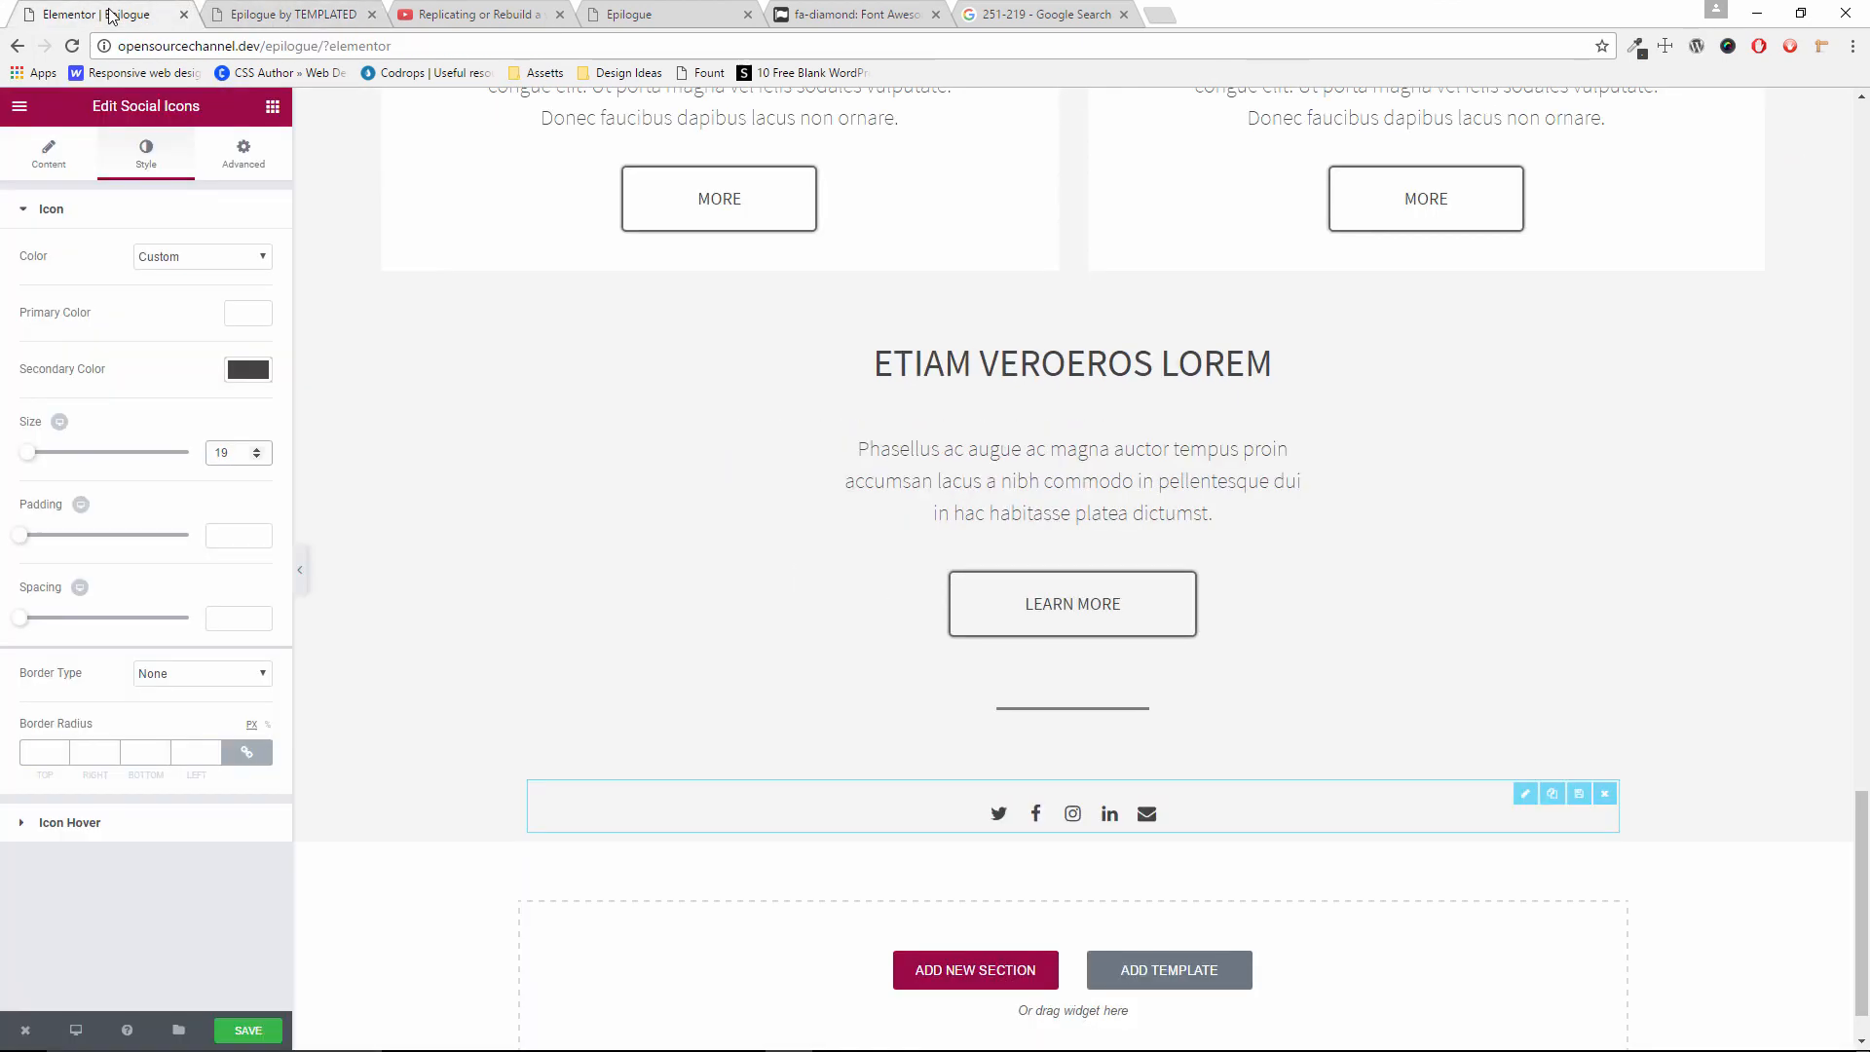
left_click(255, 450)
left_click(255, 450)
left_click(255, 450)
left_click(255, 450)
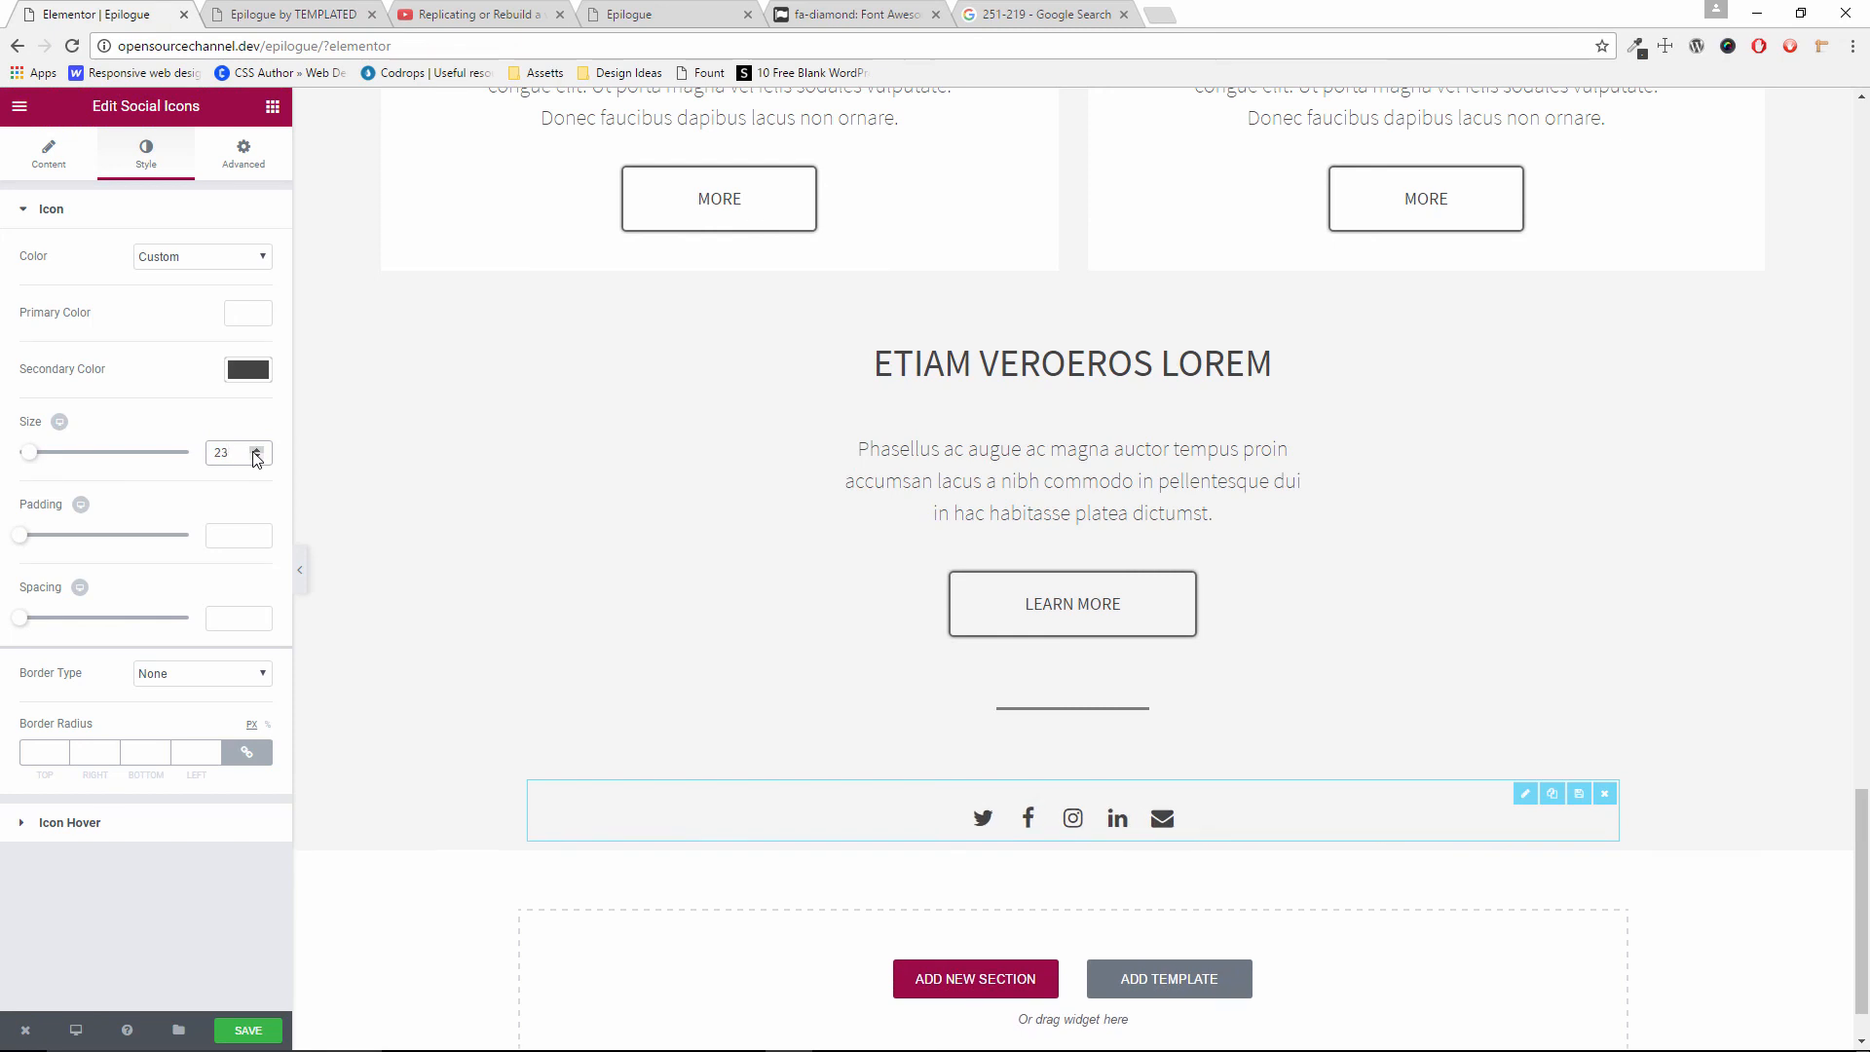
left_click(256, 457)
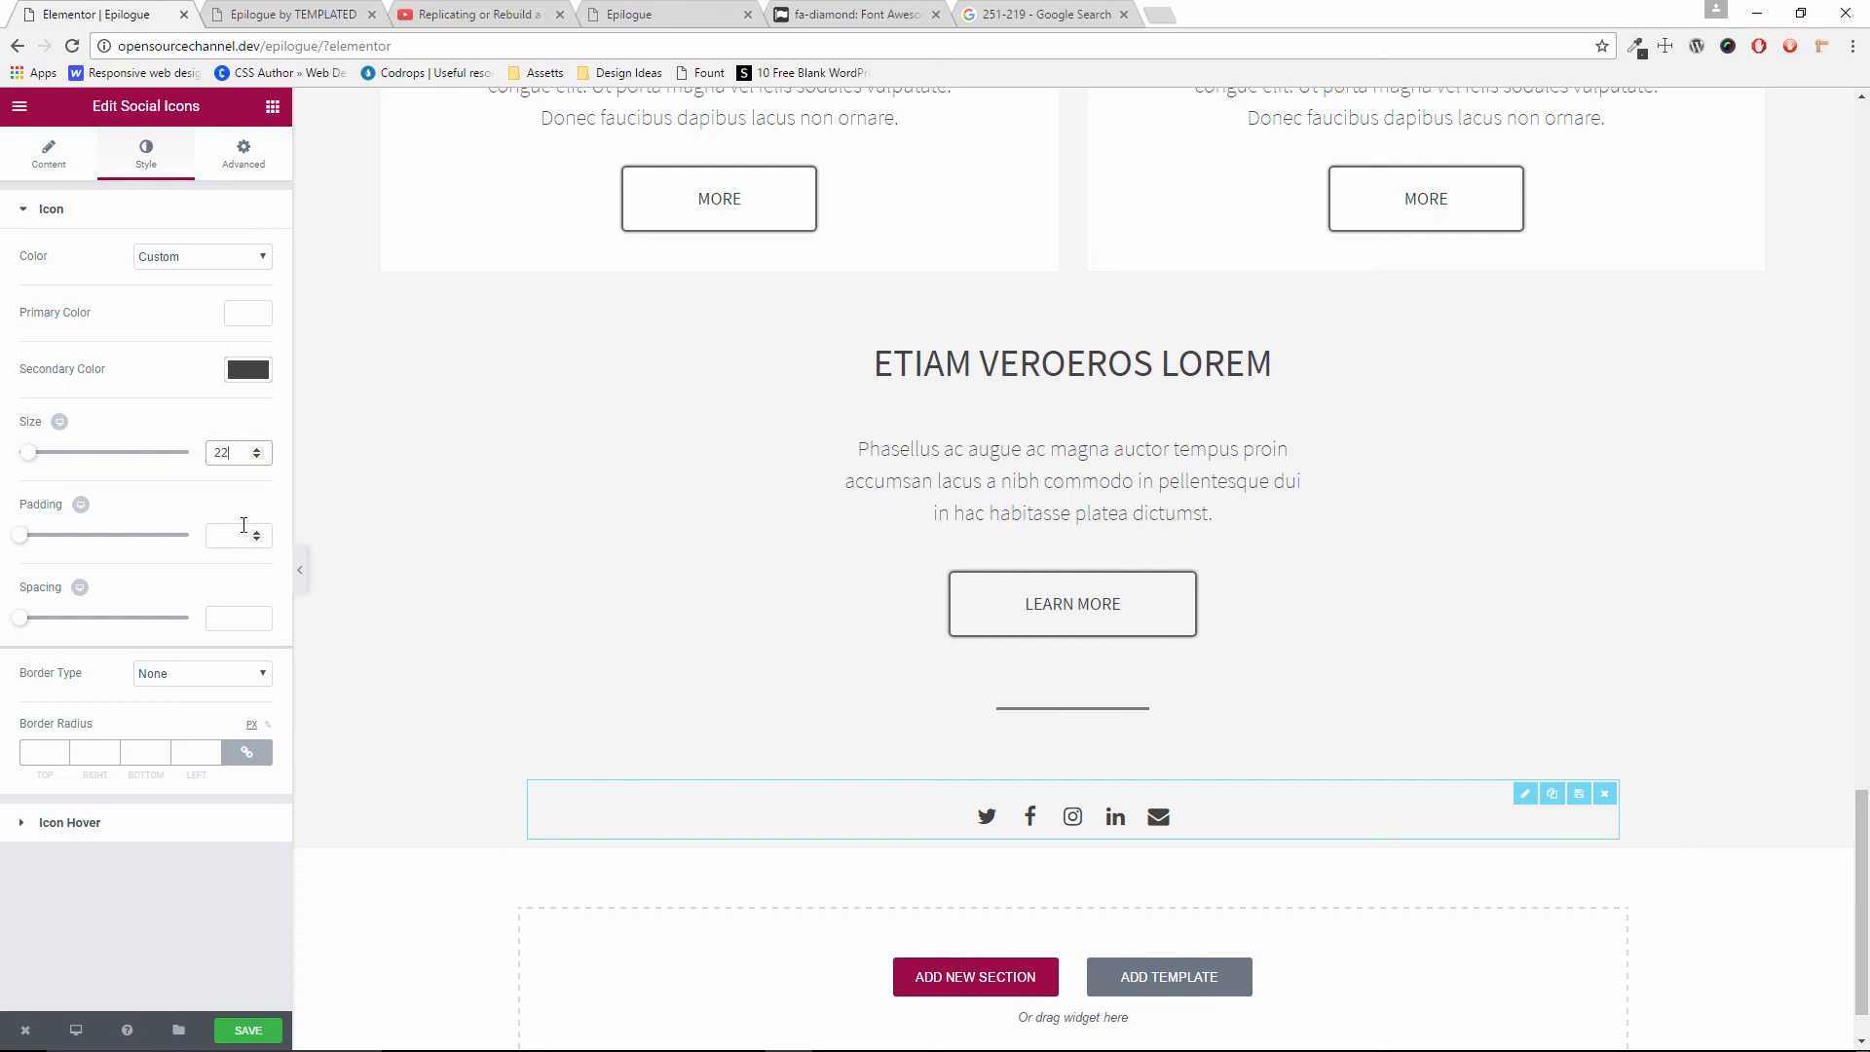
left_click(49, 154)
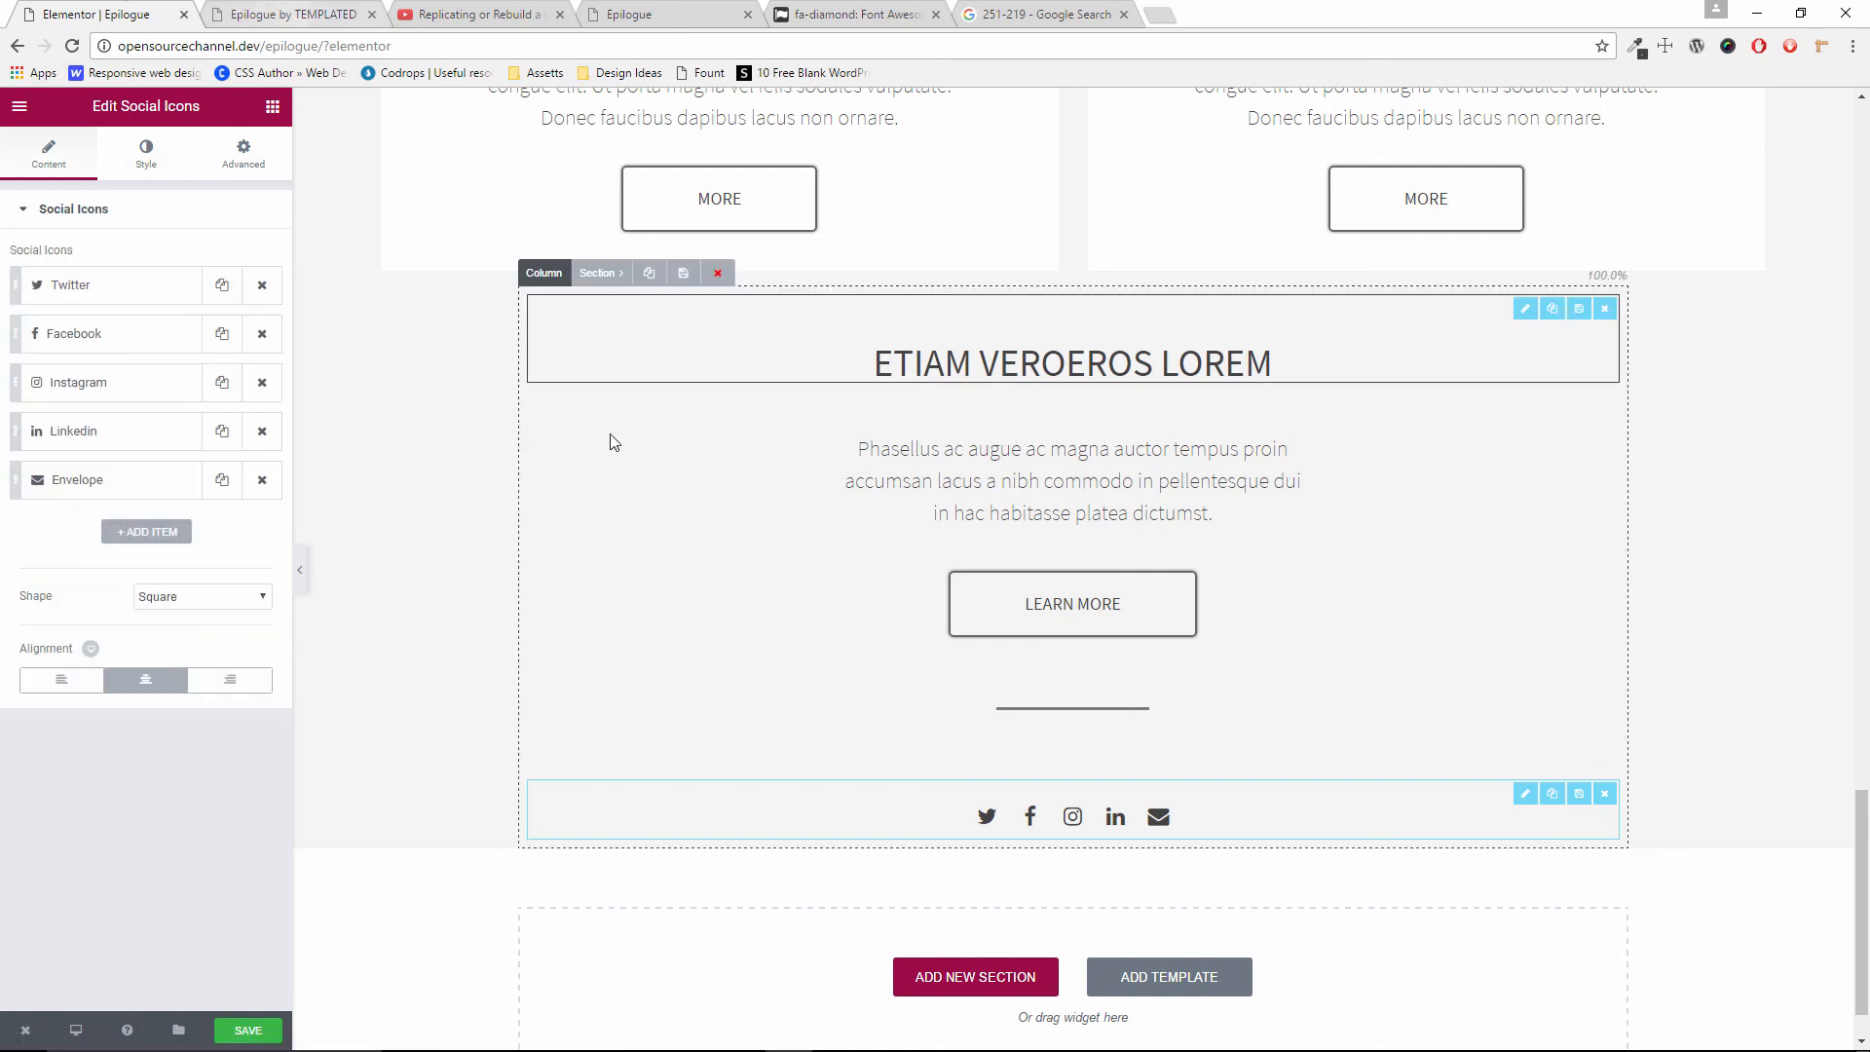
Inspect the font of the reference page's copyright line and copy the text "© Untitled. Design: TEMPLATED. Images: Unsplash."
left_click(316, 9)
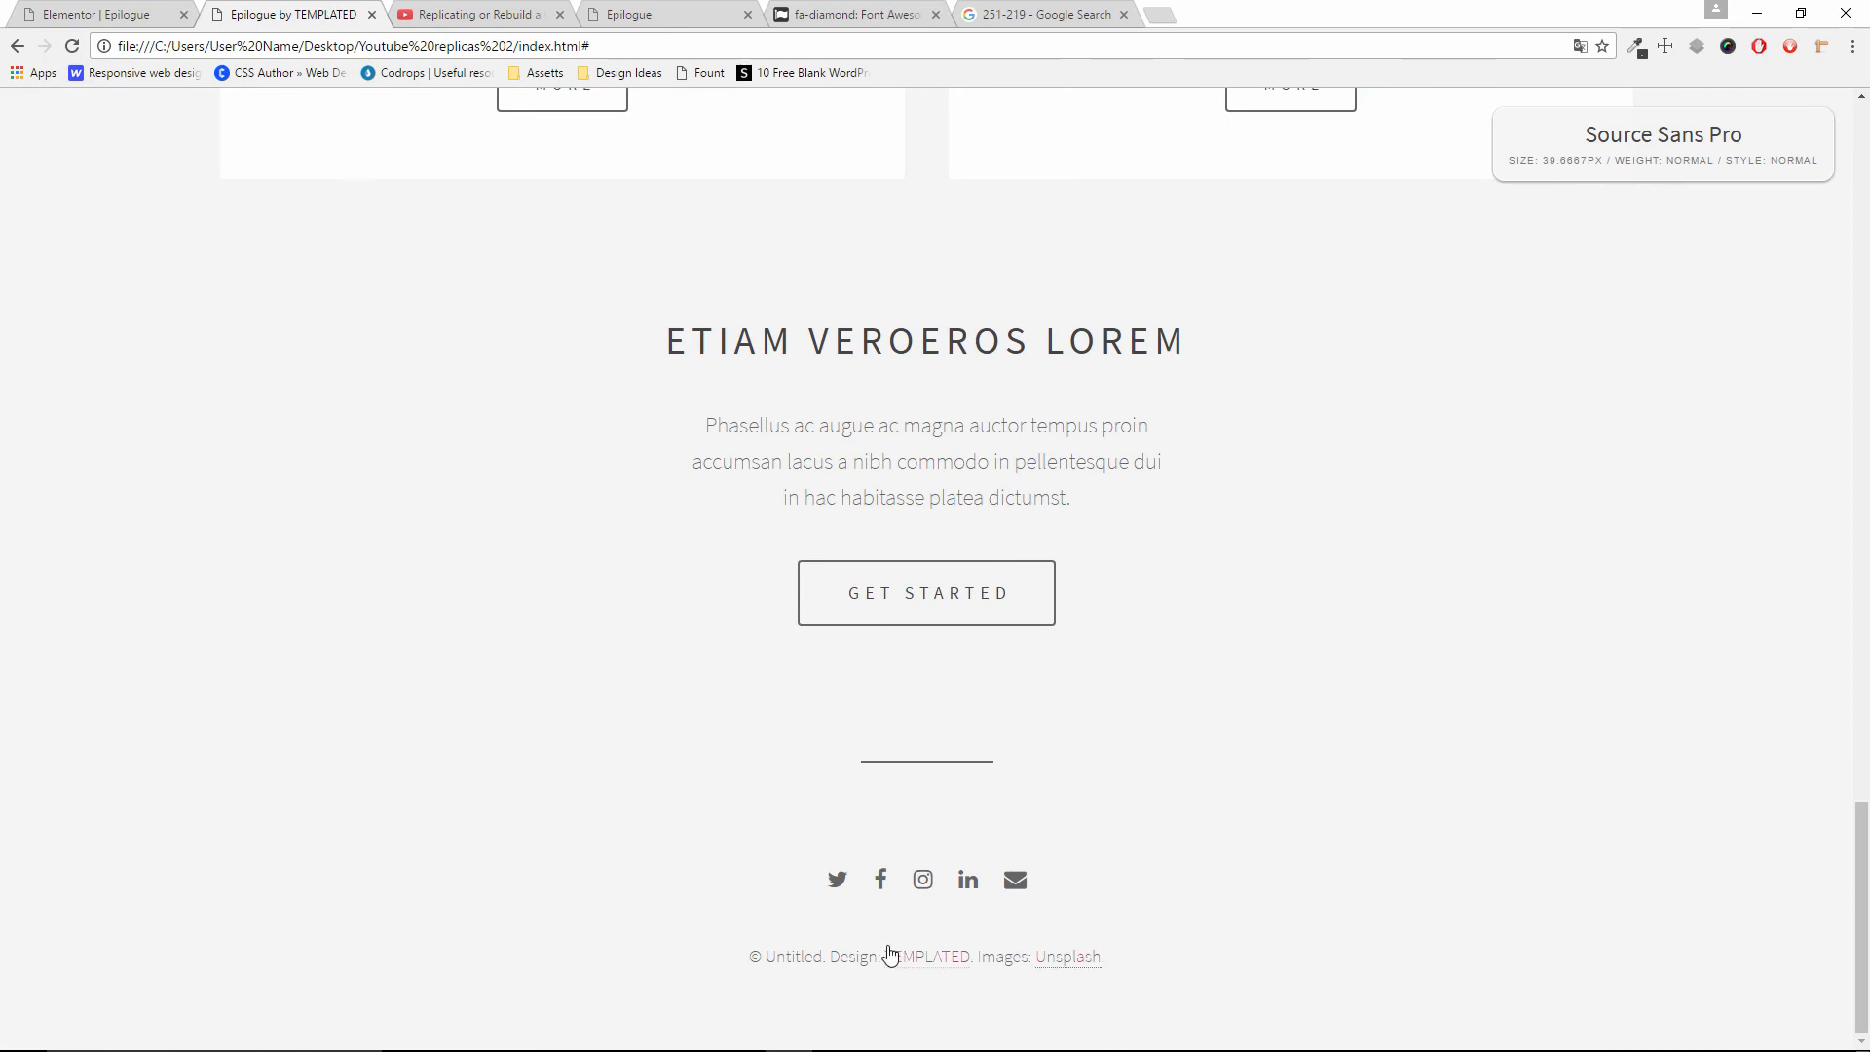
left_click(861, 957)
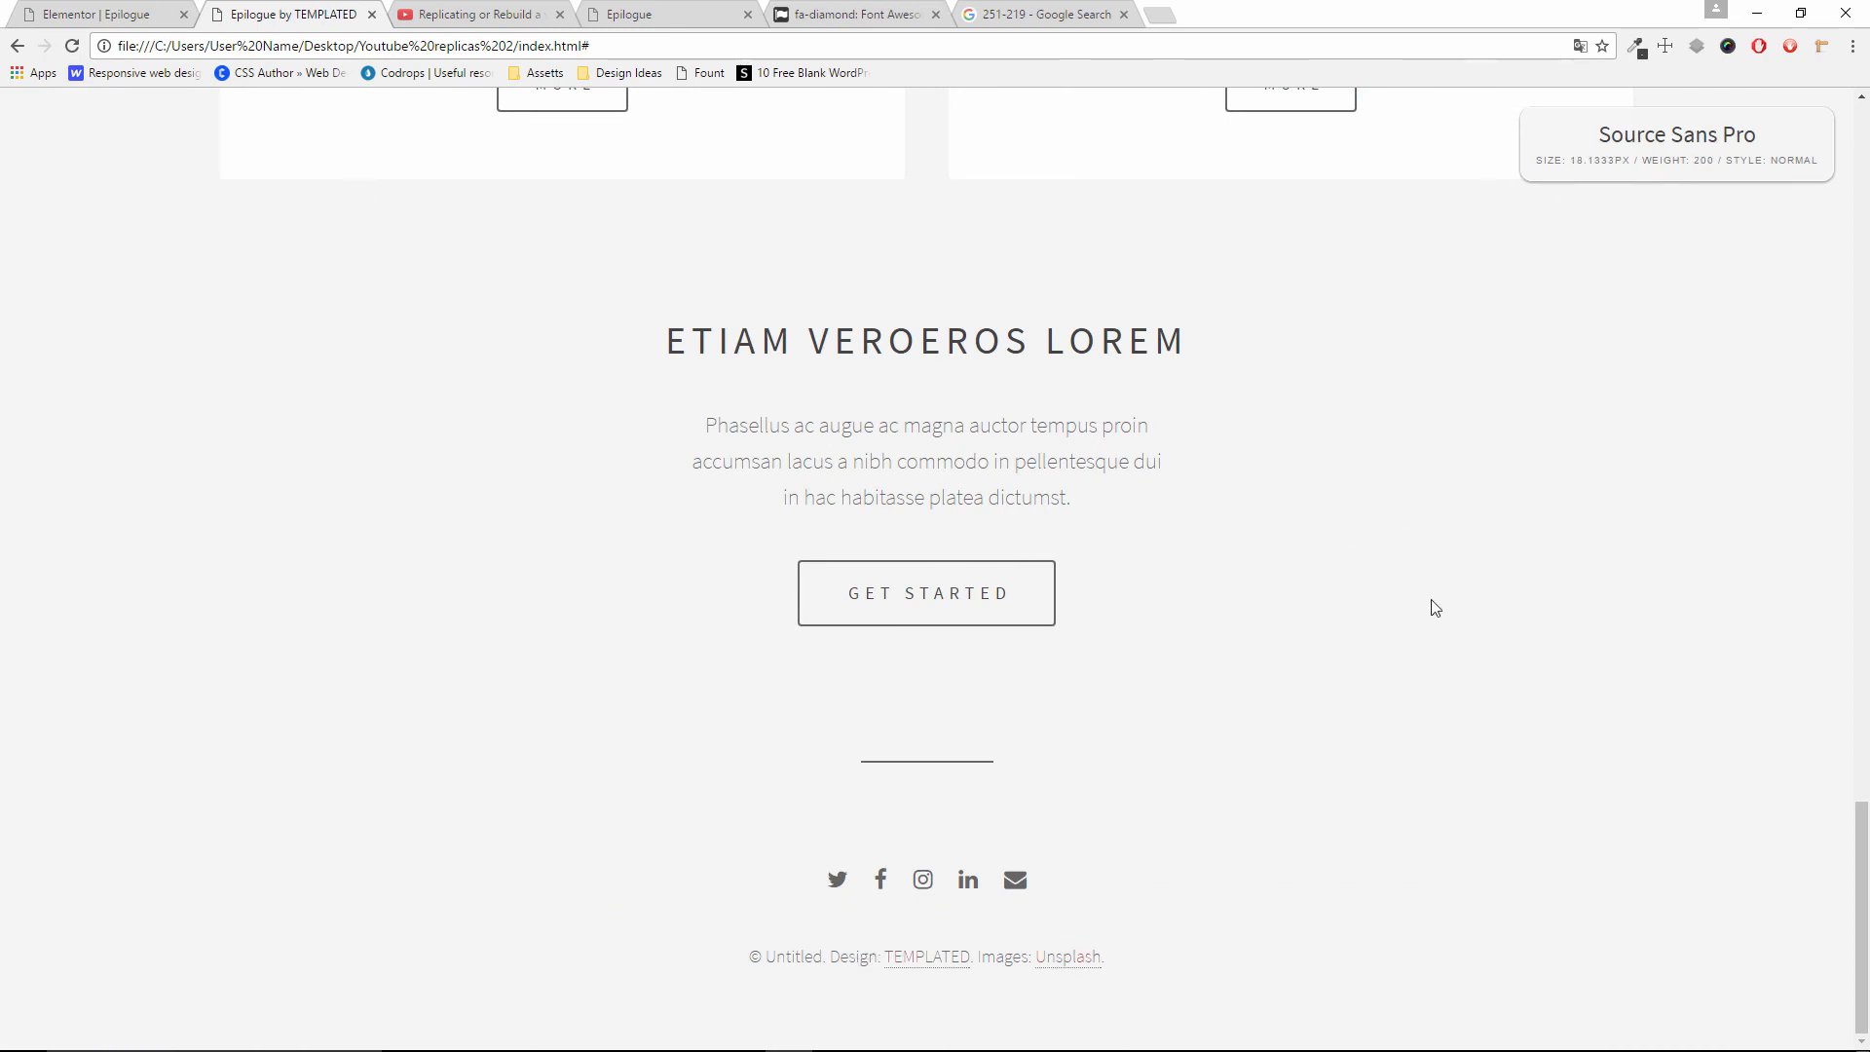
key("Escape")
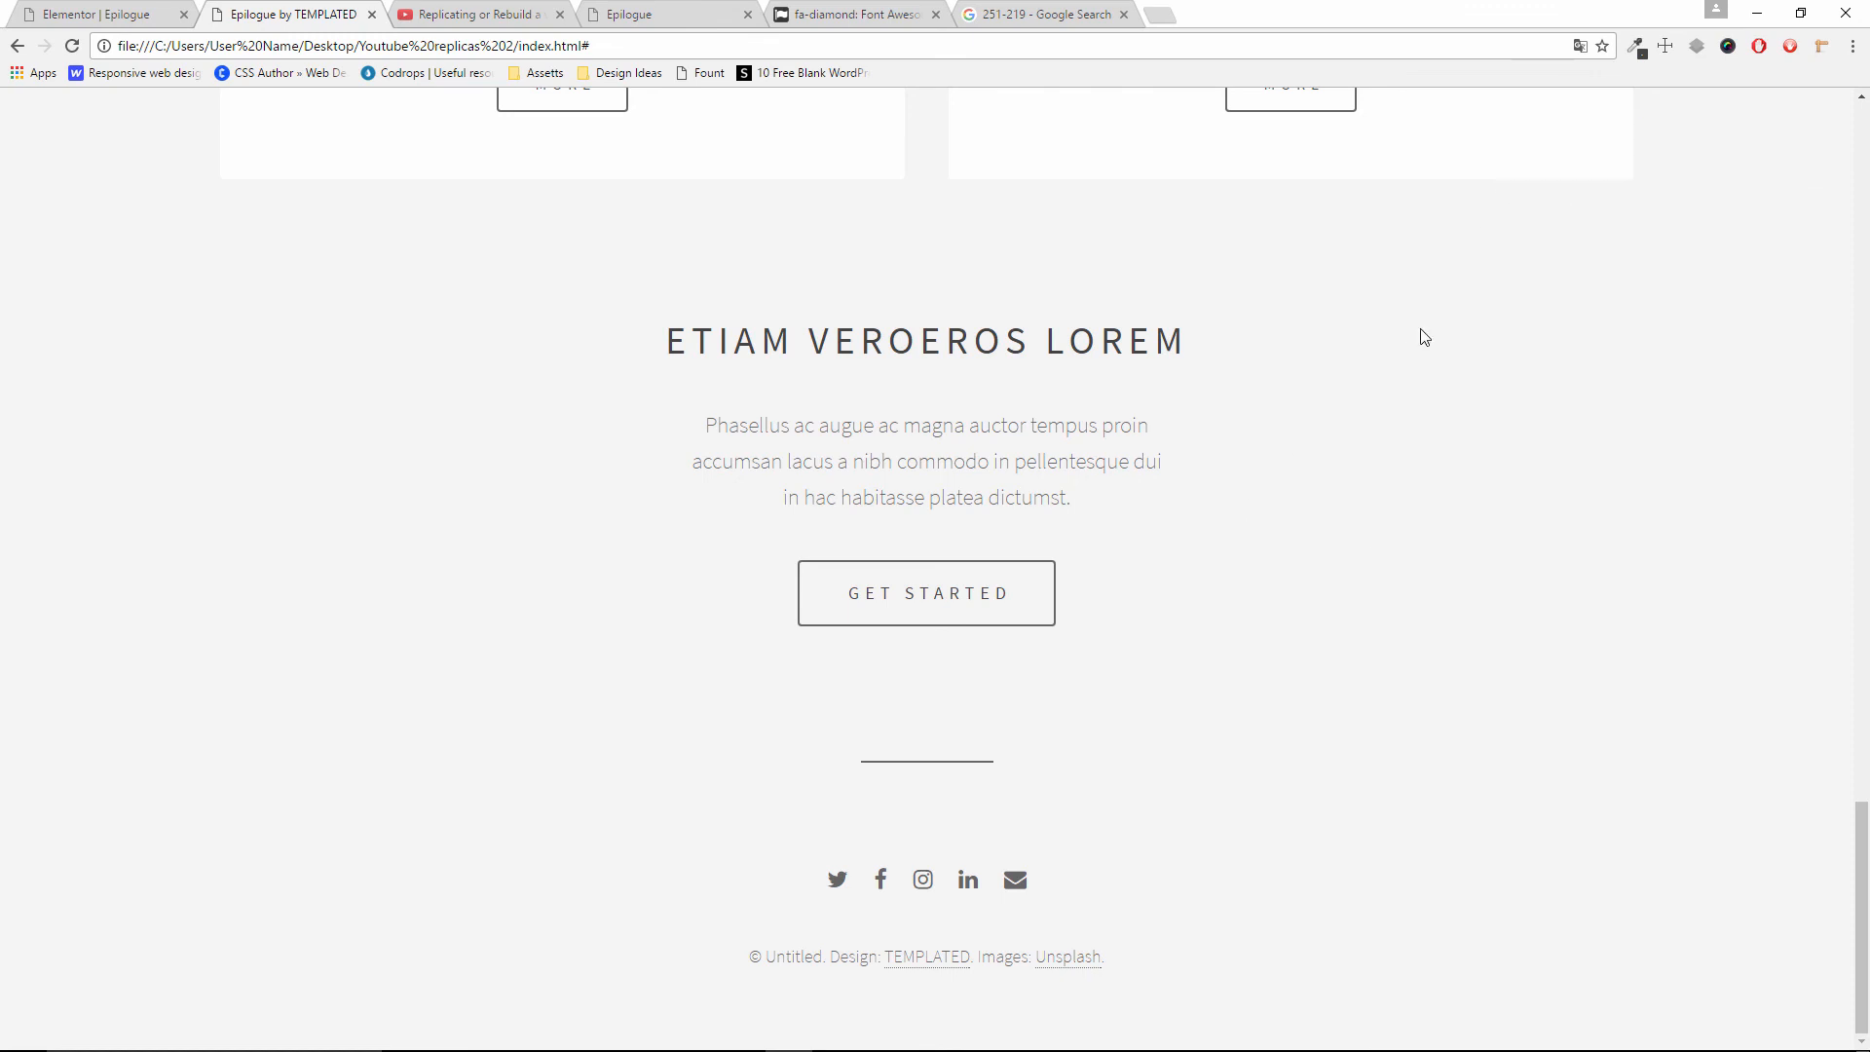
left_click_drag(1149, 965, 789, 947)
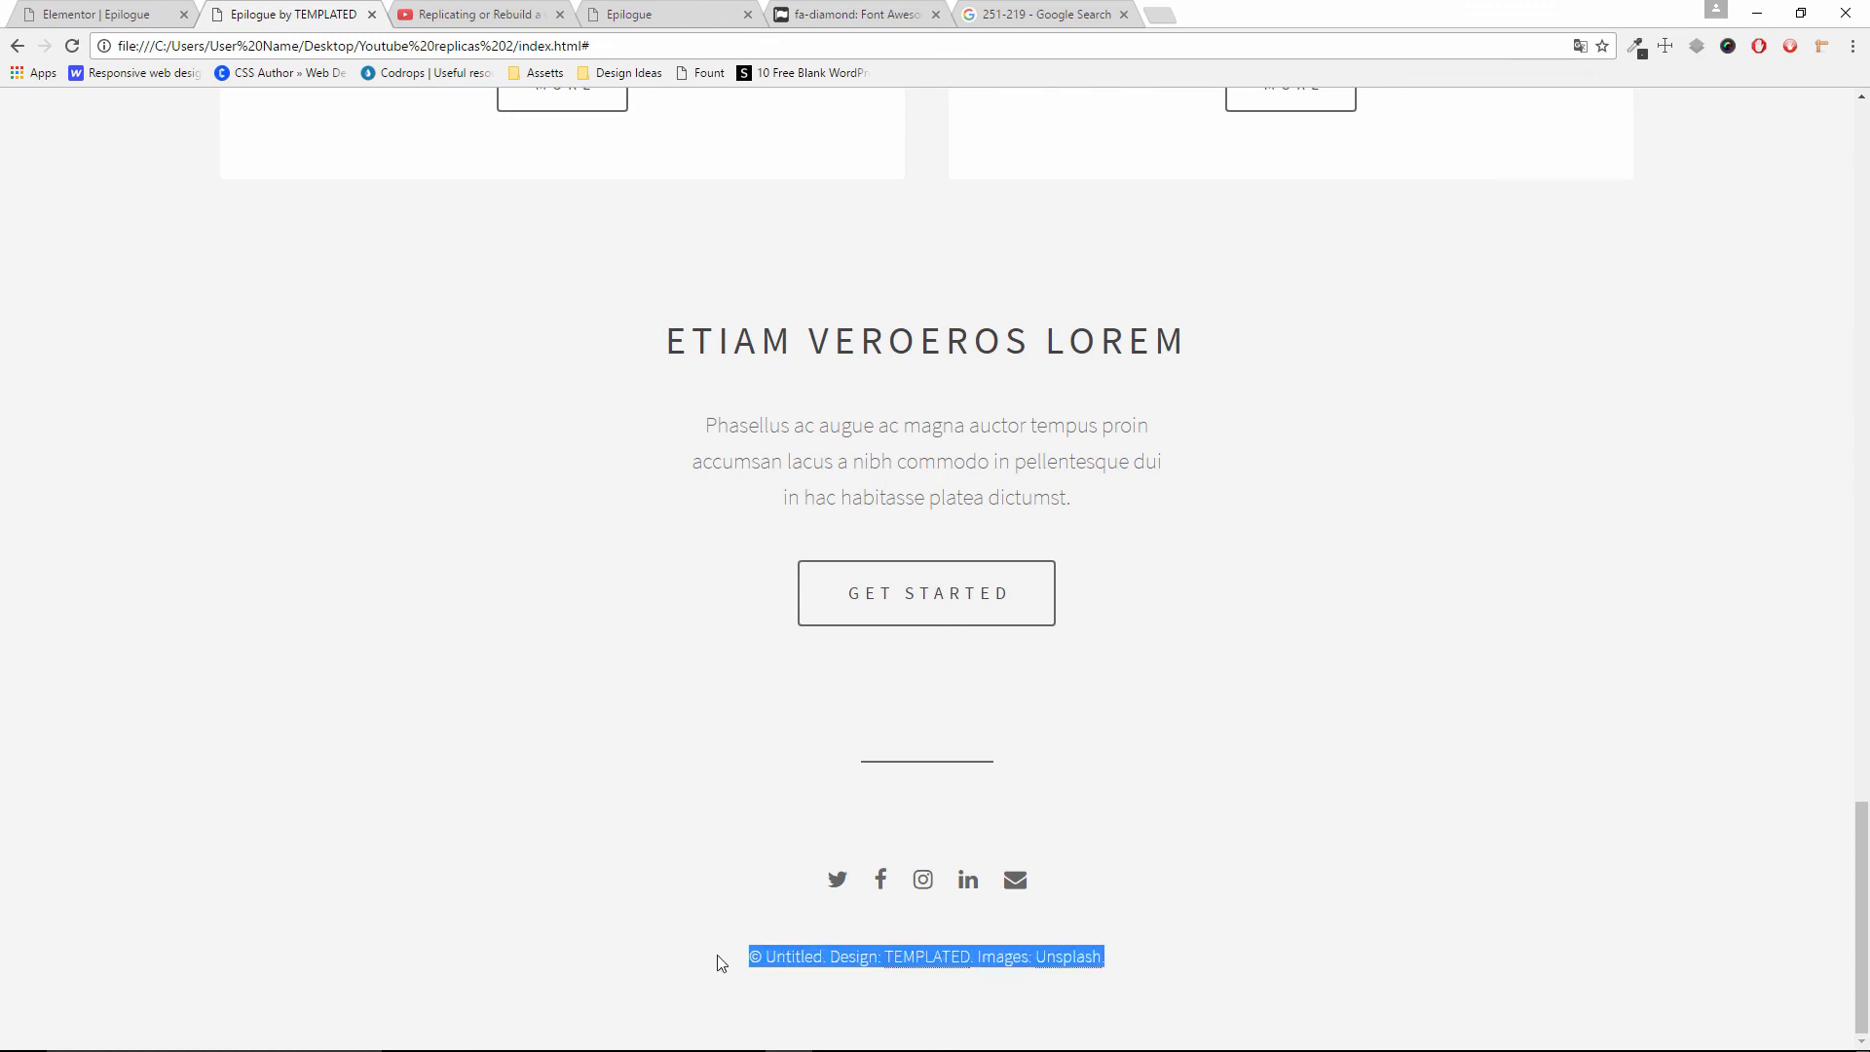
right_click(769, 957)
left_click(828, 833)
Add a Text Editor widget below the social icons and replace its placeholder text with the copied copyright line
left_click(147, 12)
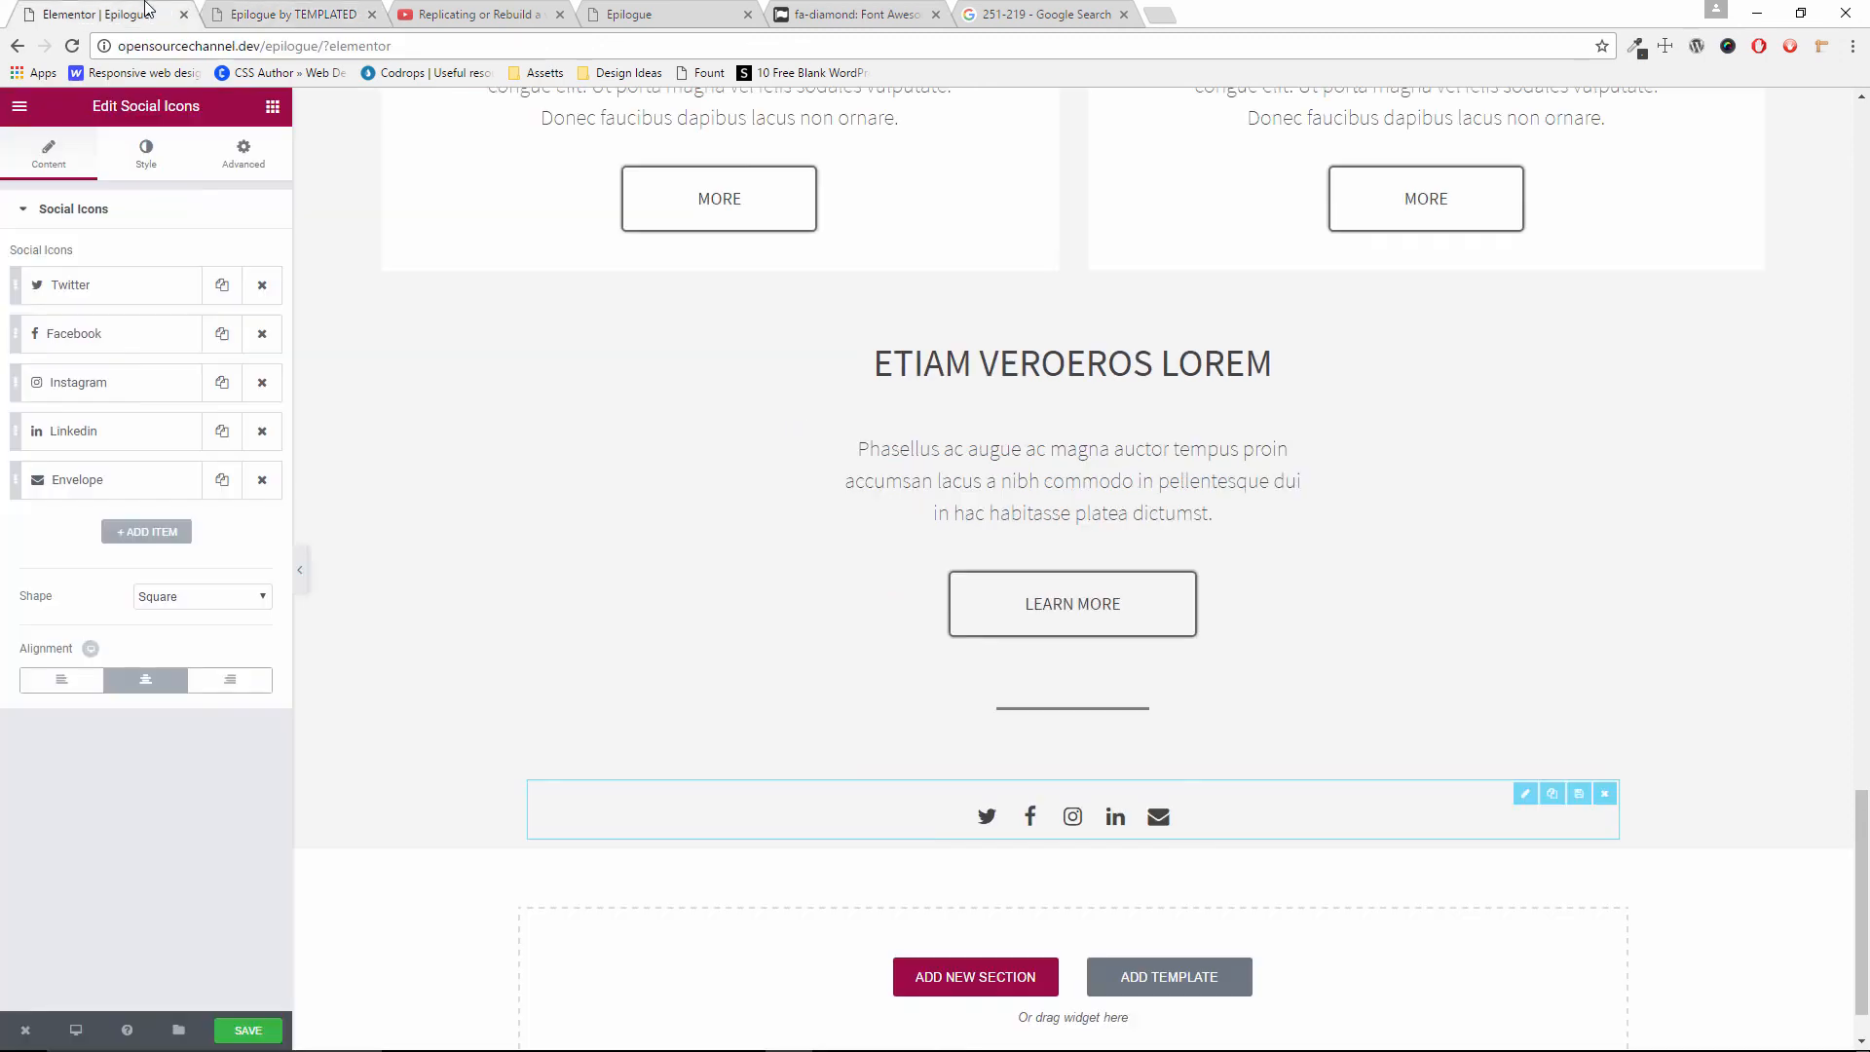
left_click(273, 108)
left_click_drag(267, 341, 1135, 836)
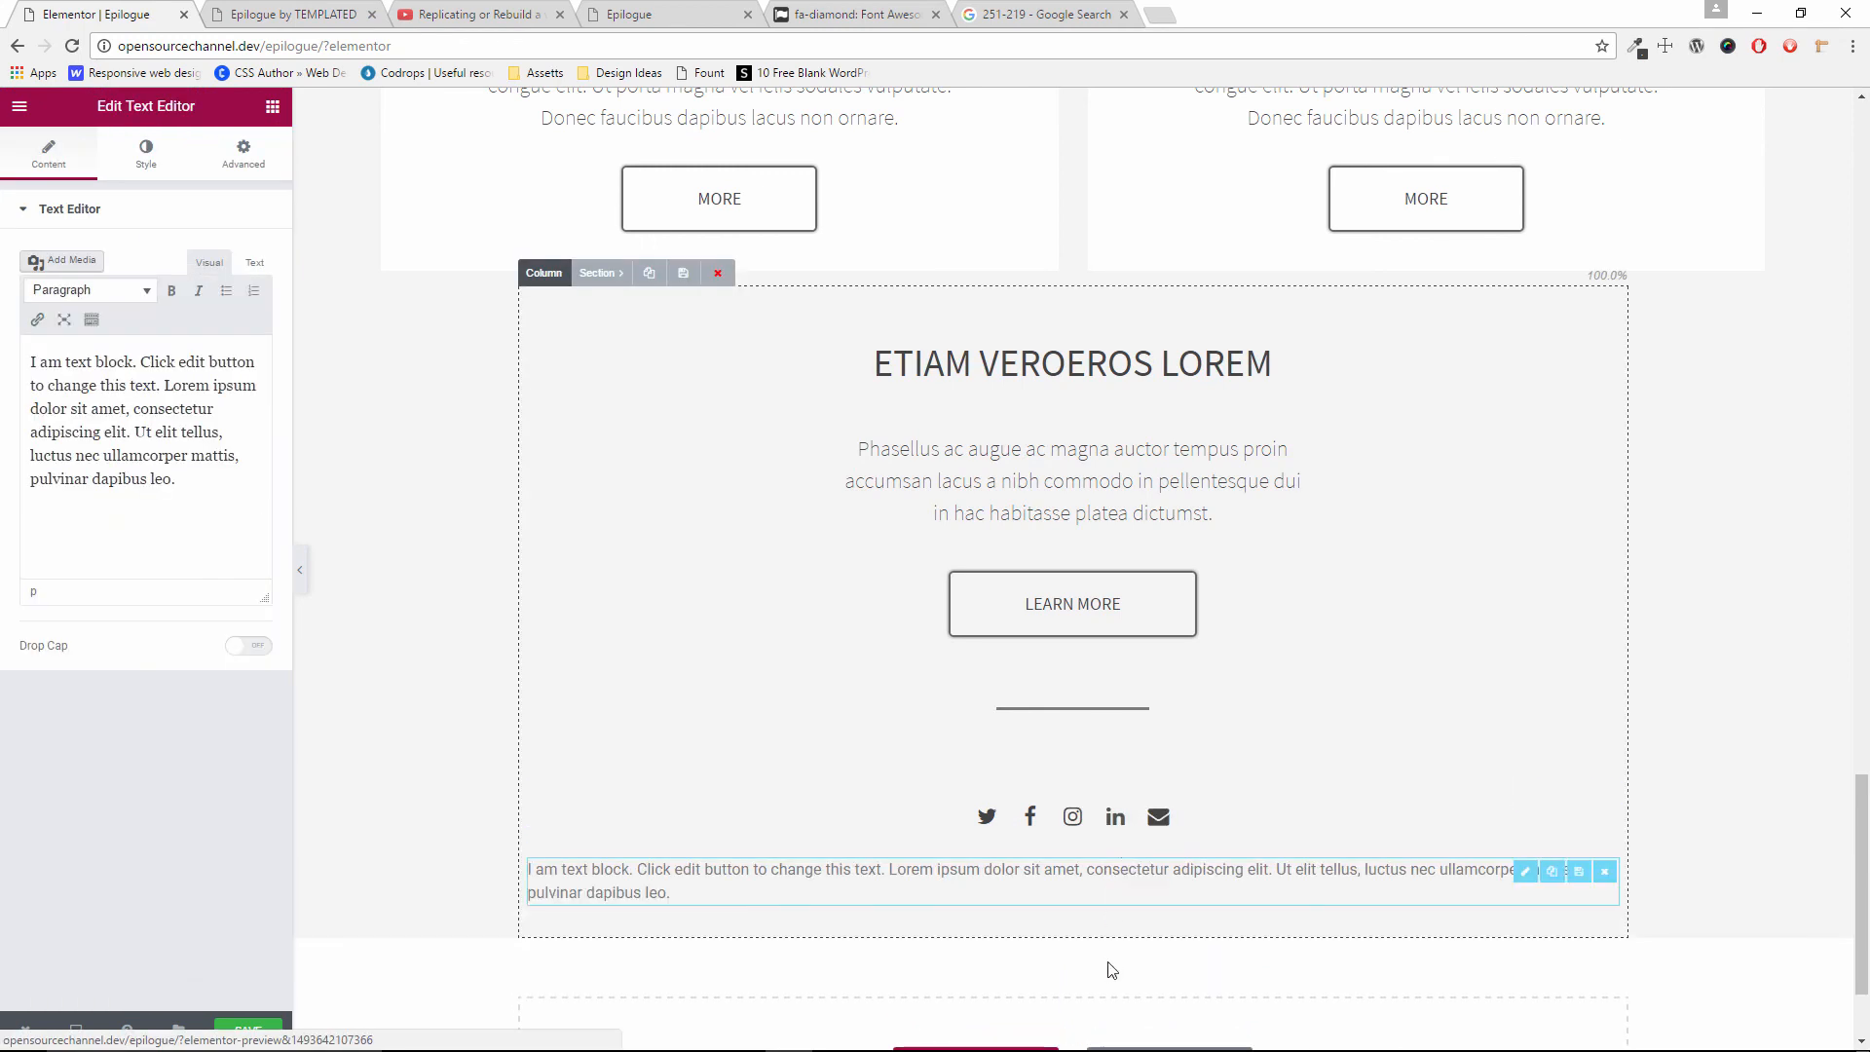
left_click_drag(198, 494, 3, 209)
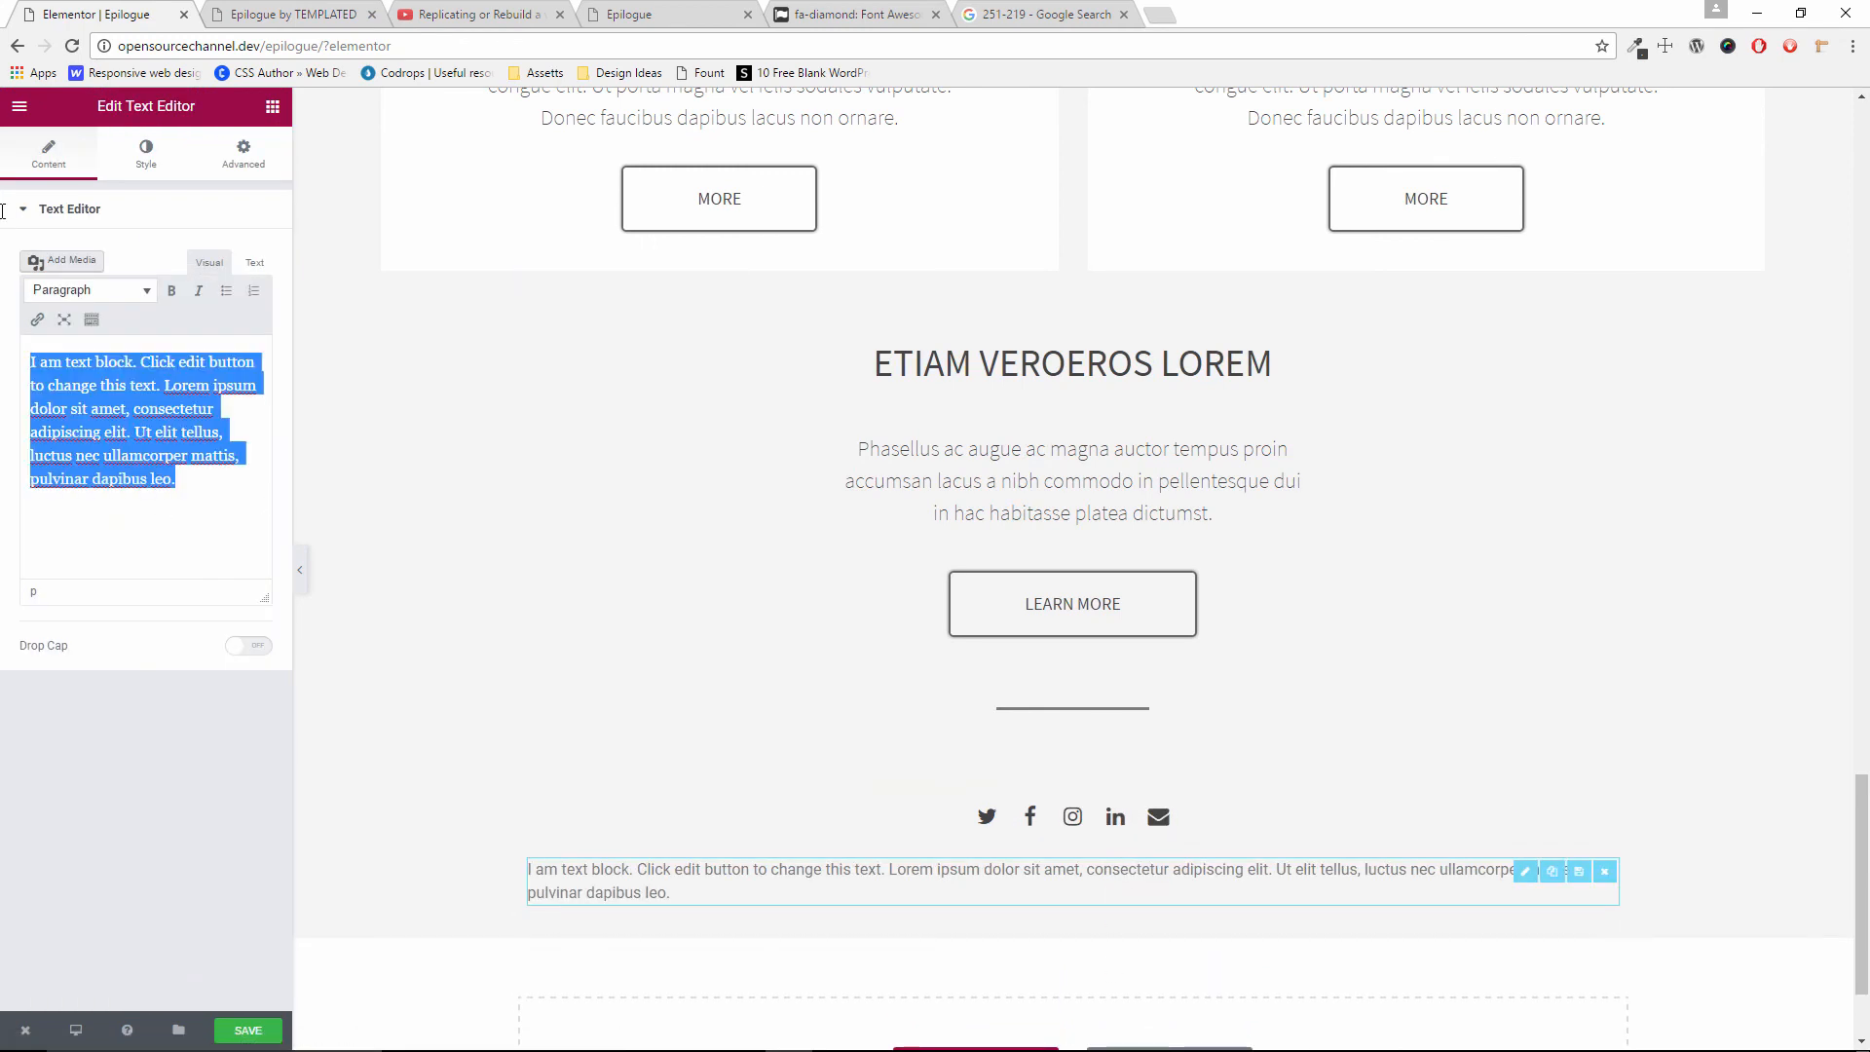
key("ctrl+v")
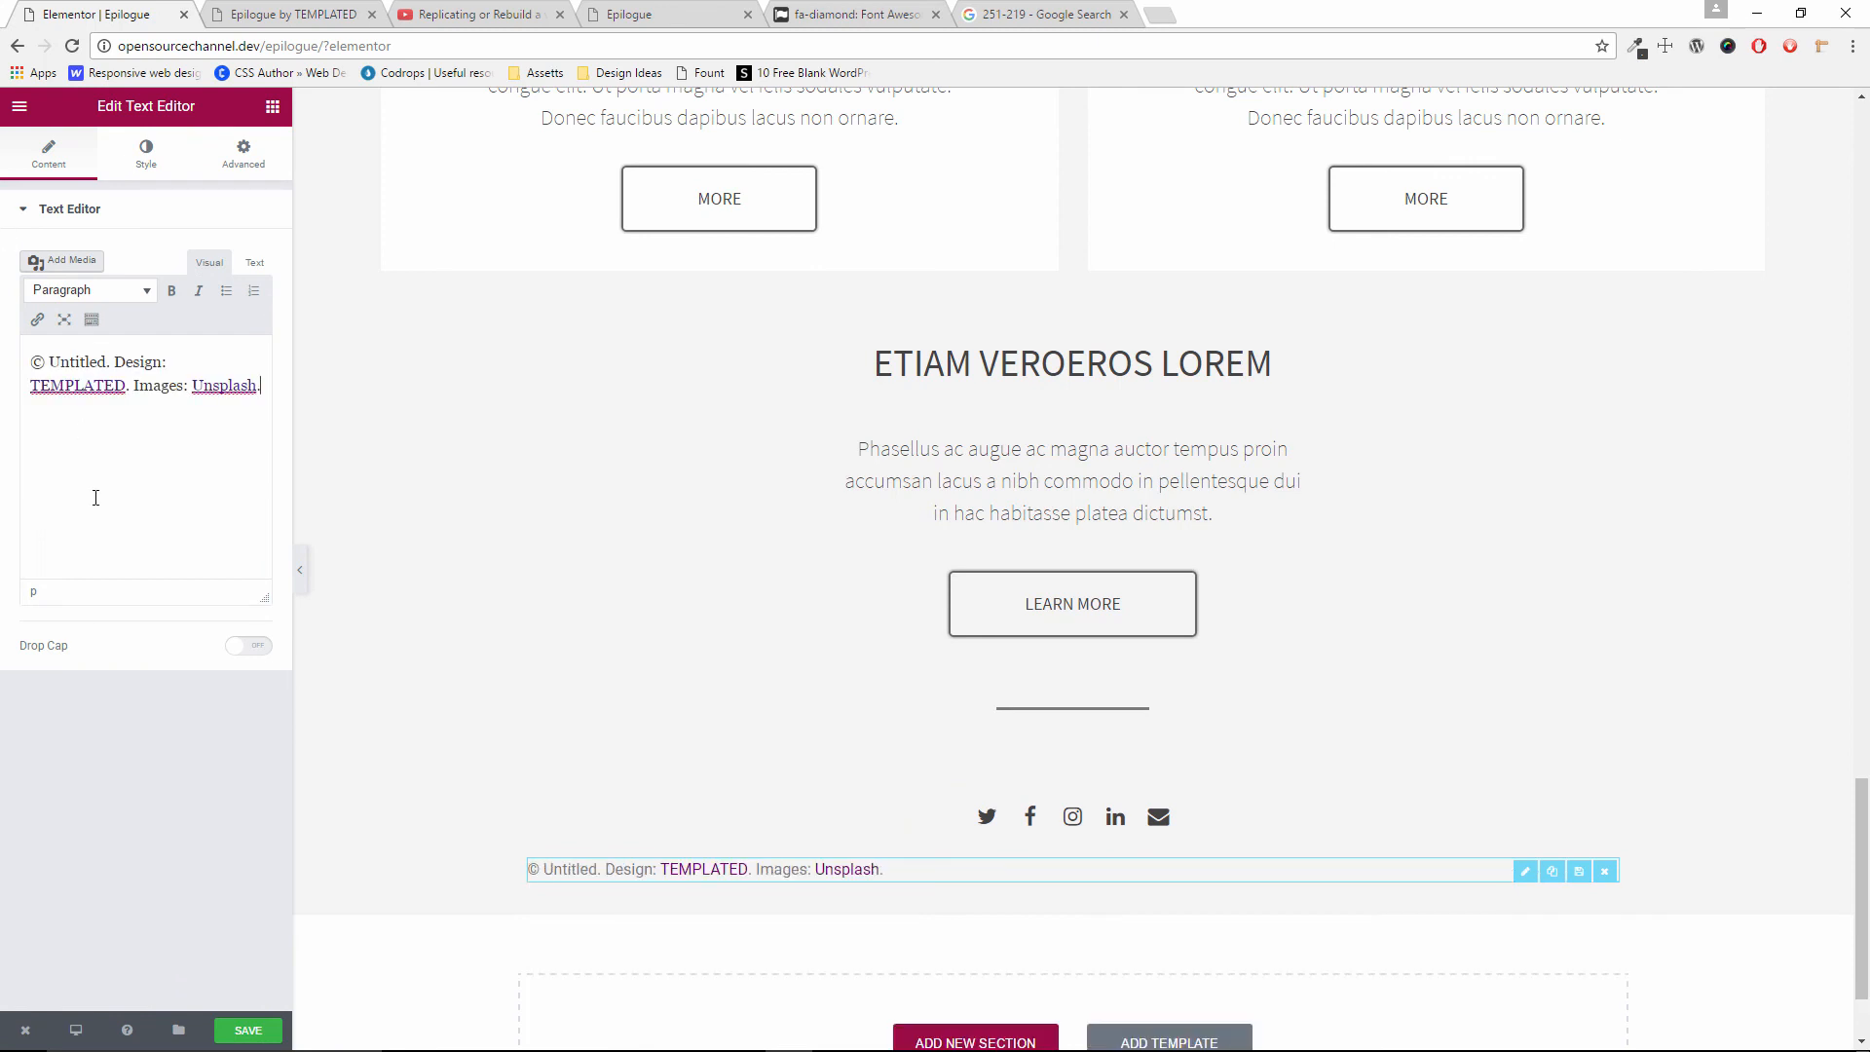
Centre-align the copyright text and compare it with the copyright line on the reference page
left_click(155, 136)
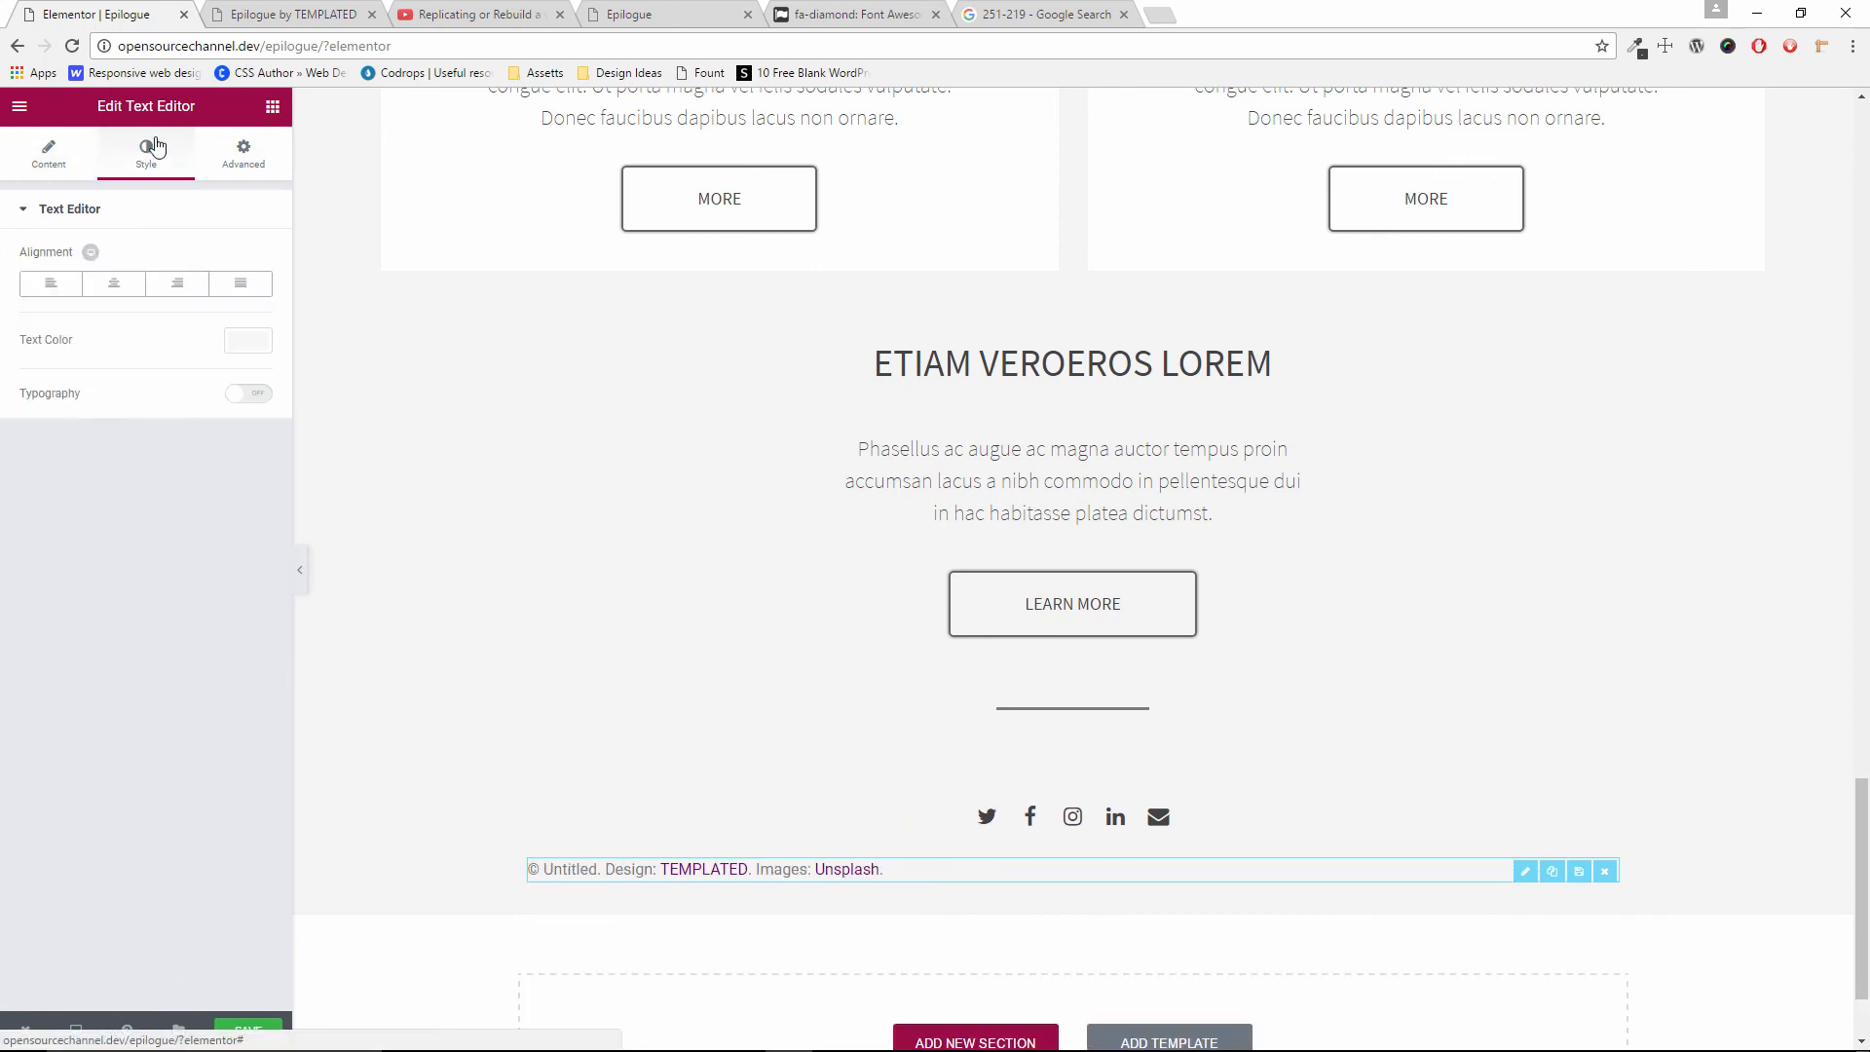
left_click(120, 289)
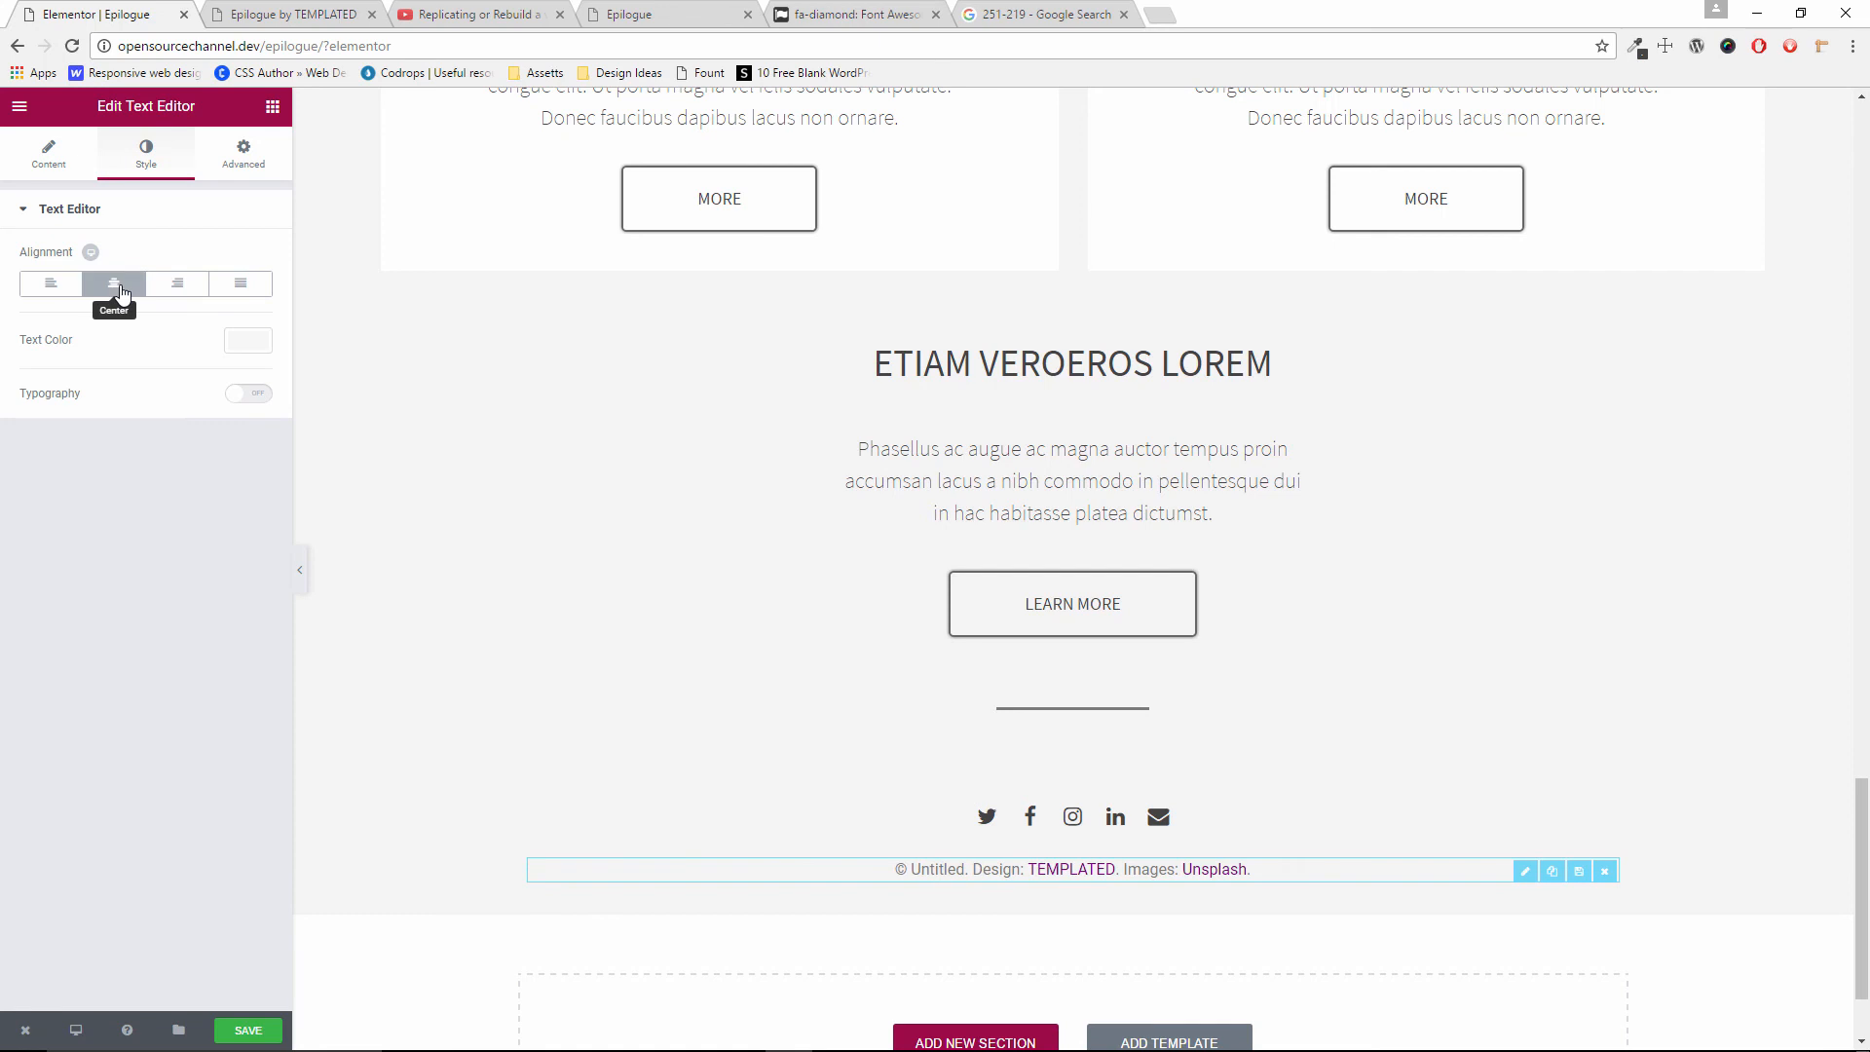
left_click(279, 10)
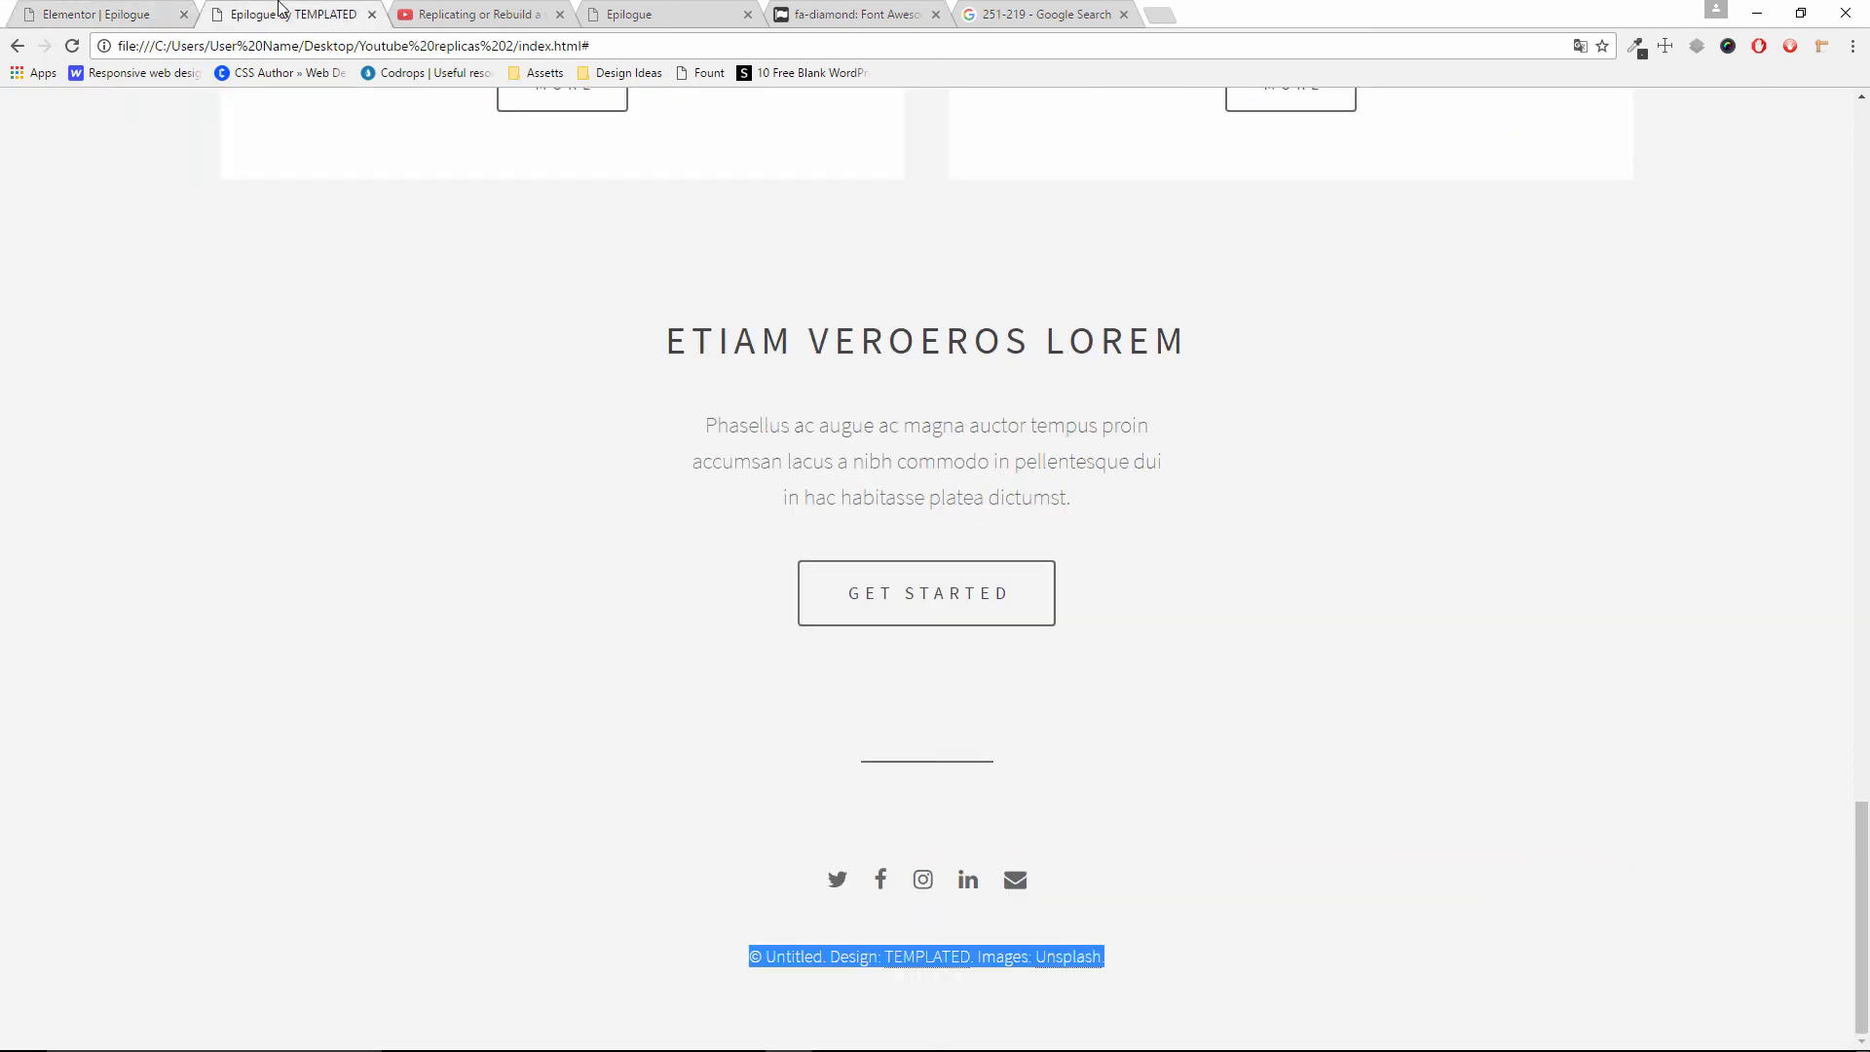
left_click(1231, 849)
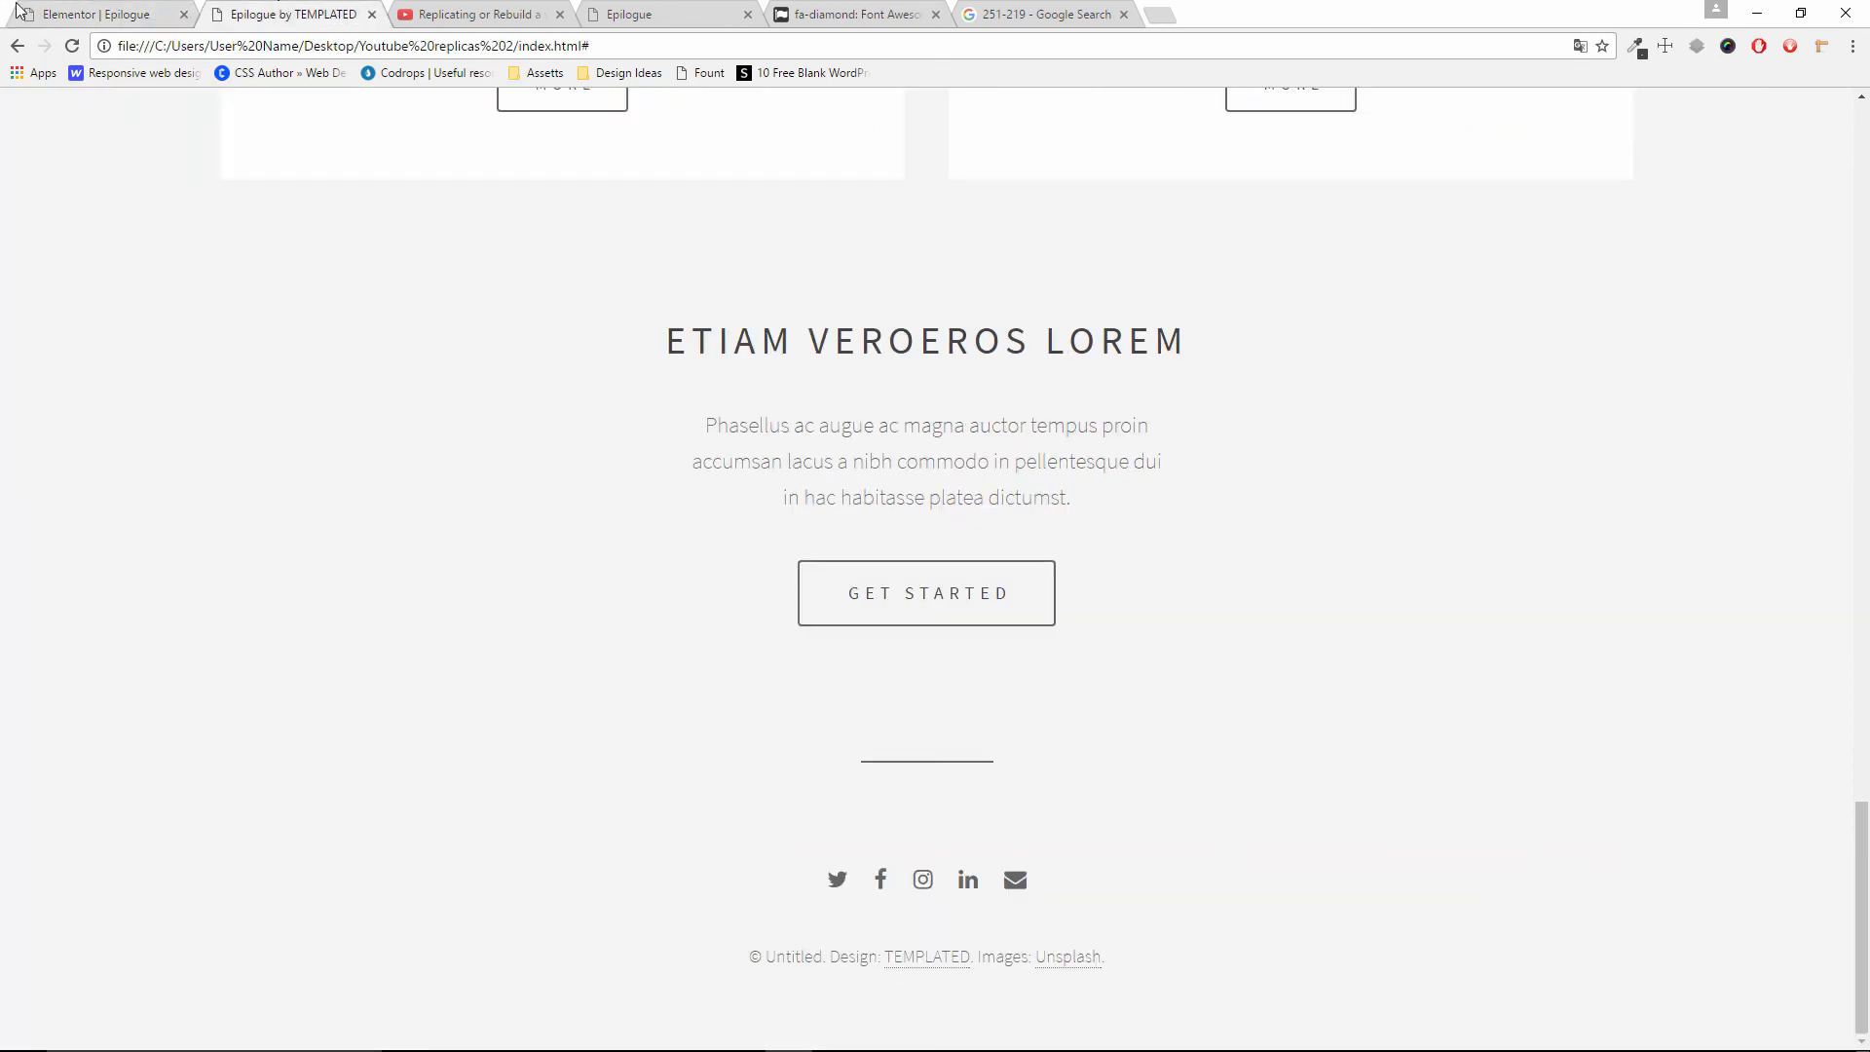
left_click(67, 9)
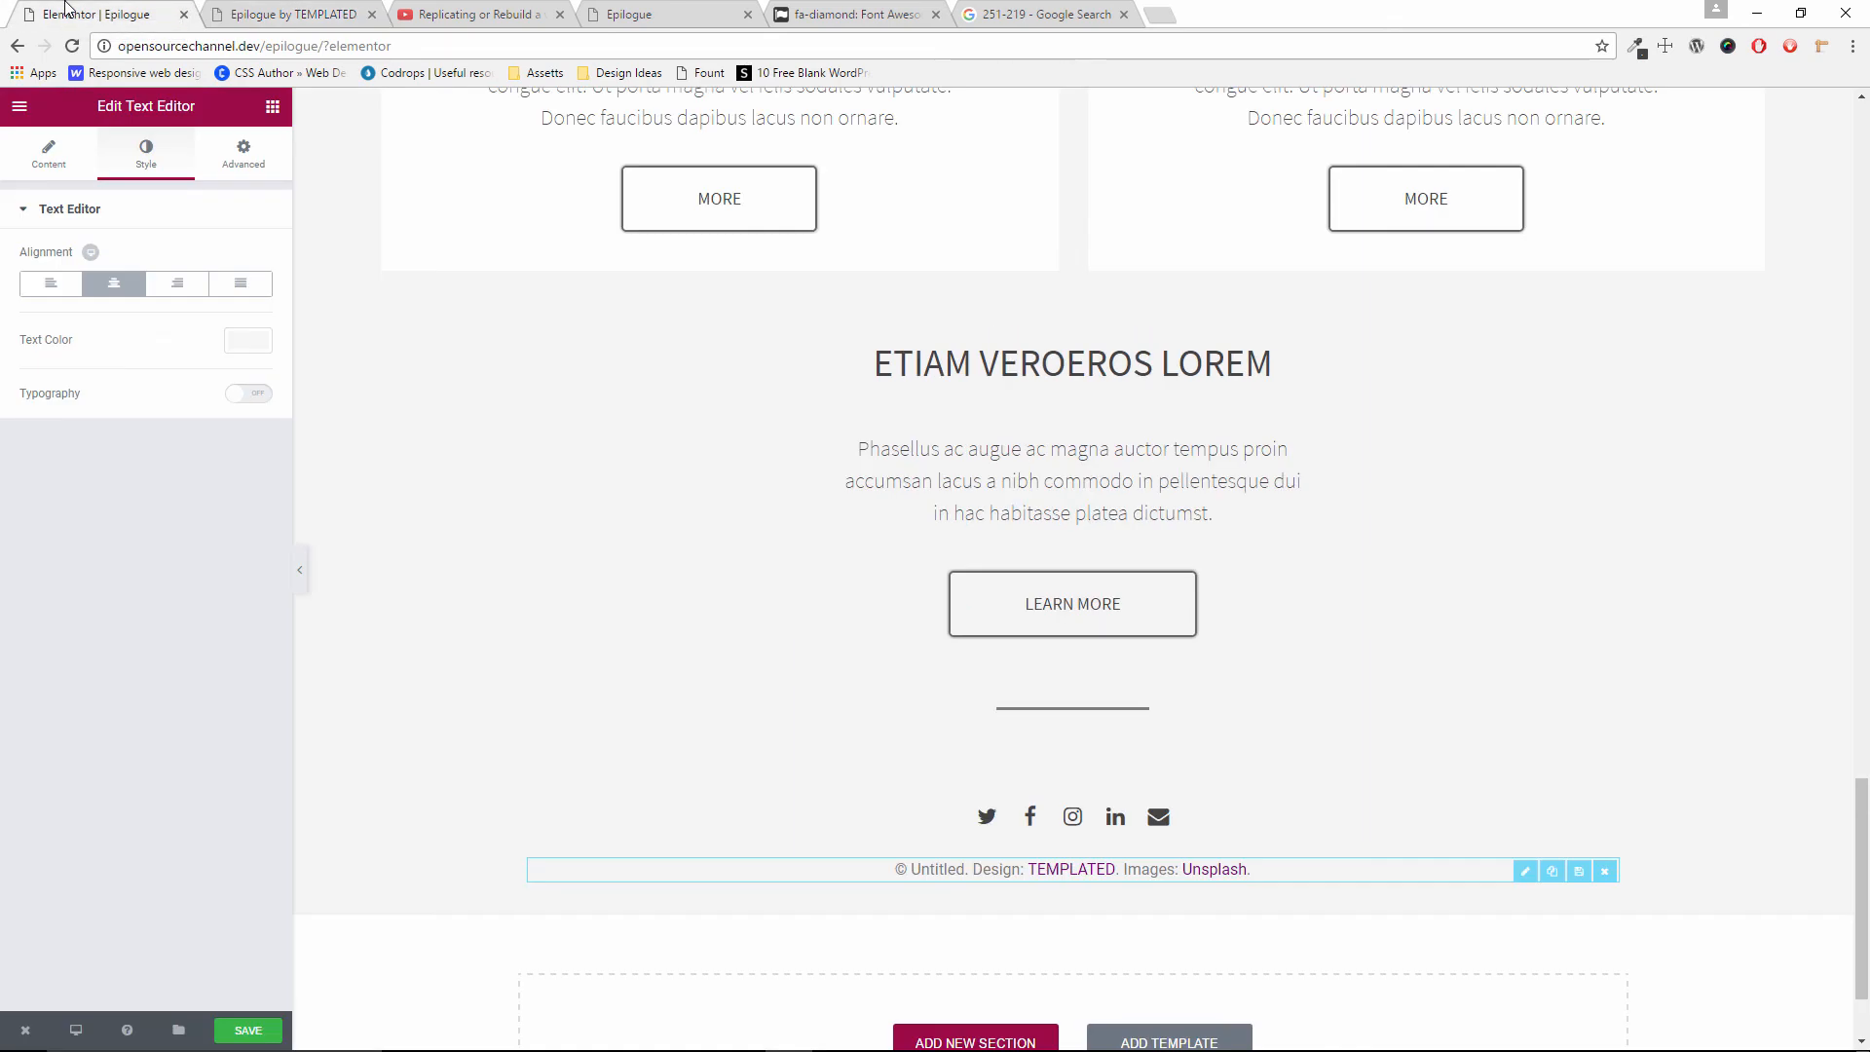
Set the copyright line's text colour to the dark grey #636363
left_click(255, 347)
mouse_move(173, 397)
left_mouse_down()
mouse_move(12, 489)
mouse_move(33, 480)
left_mouse_up()
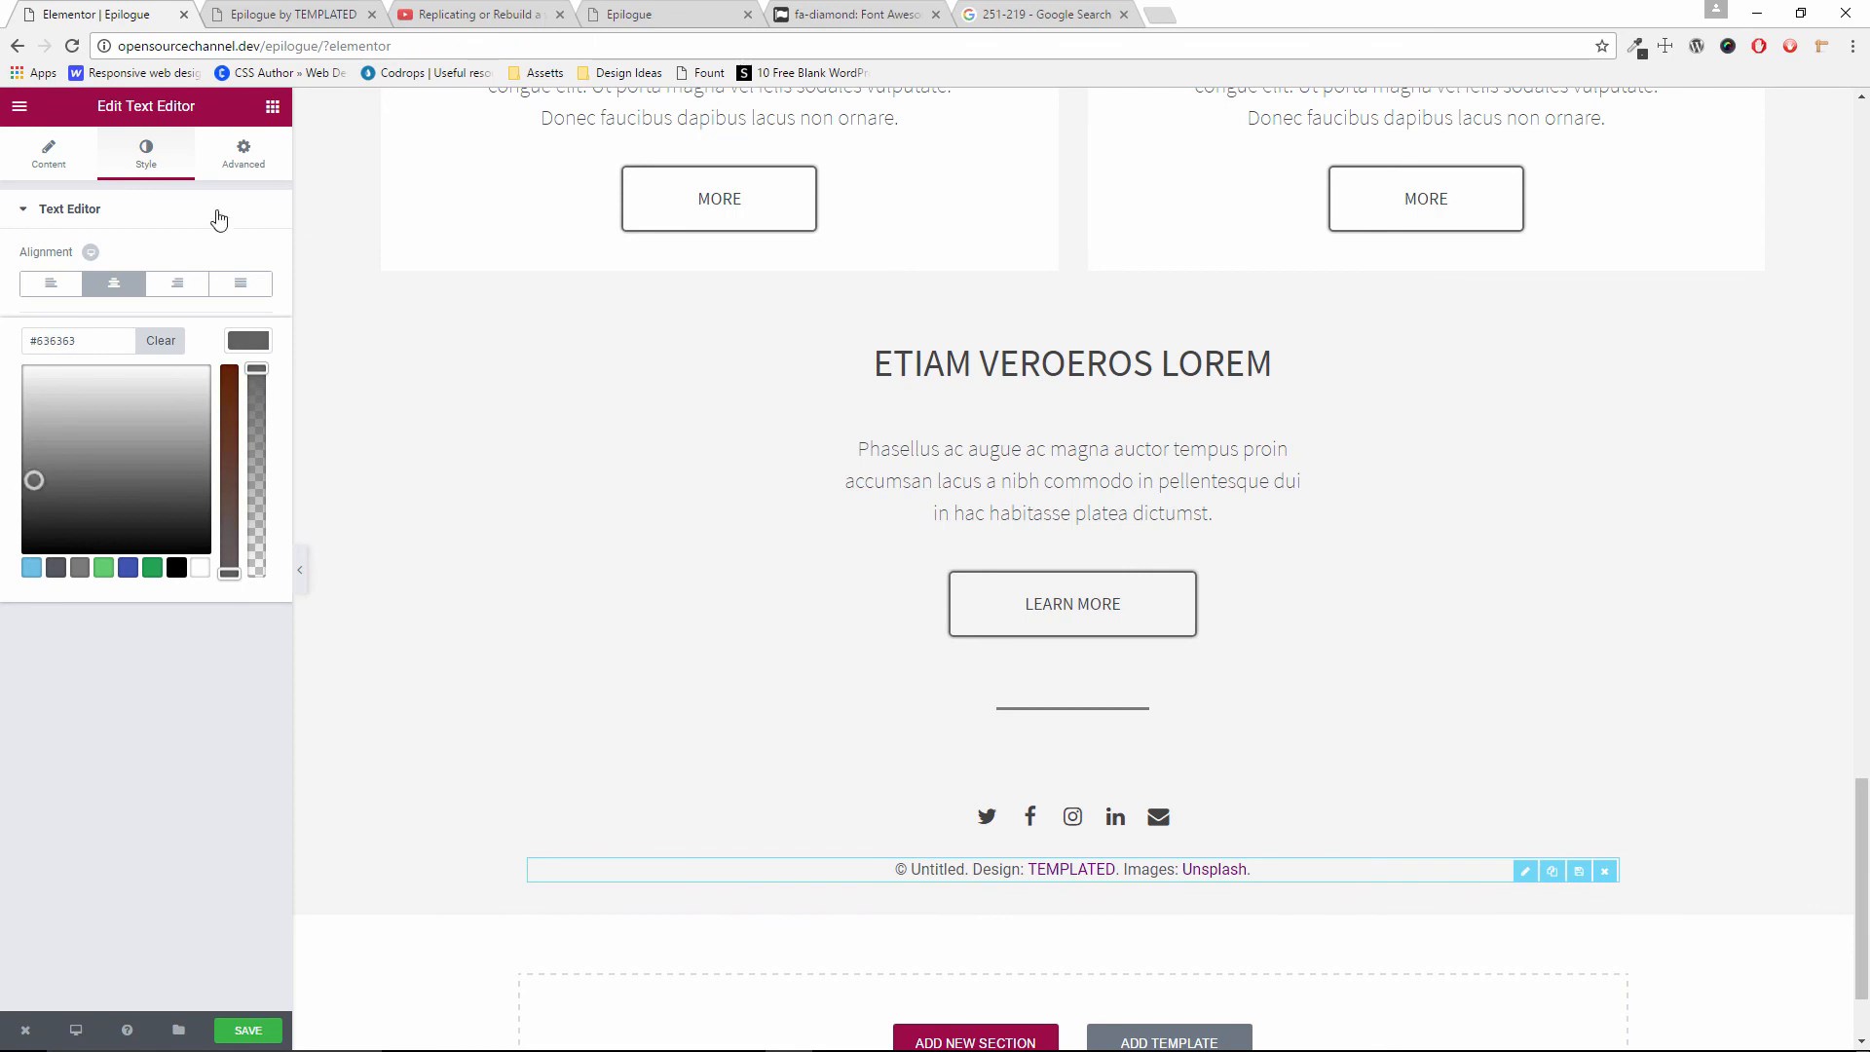
Replace the copyright widget's linked markup with the plain text "© Untitled. Design: TEMPLATED. Images: Unsplash." and save the page
left_click(84, 177)
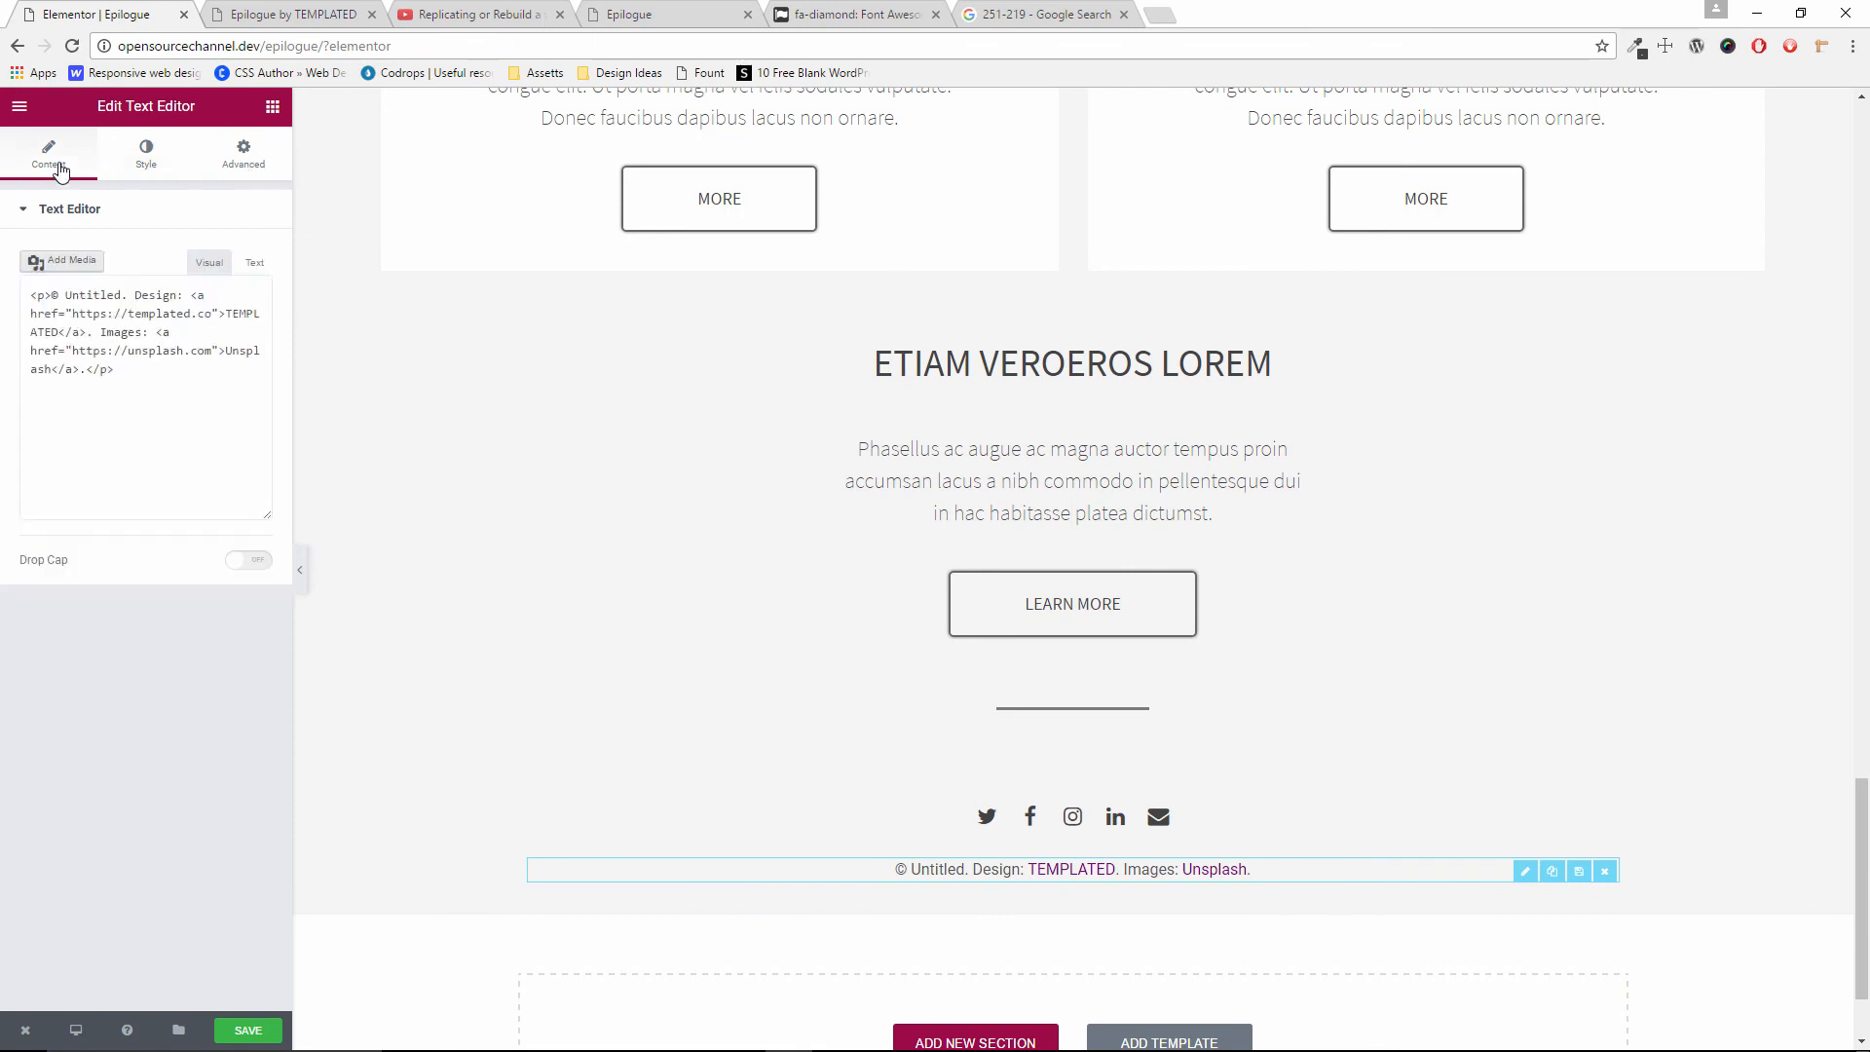
left_click_drag(268, 392, 30, 353)
right_click(36, 361)
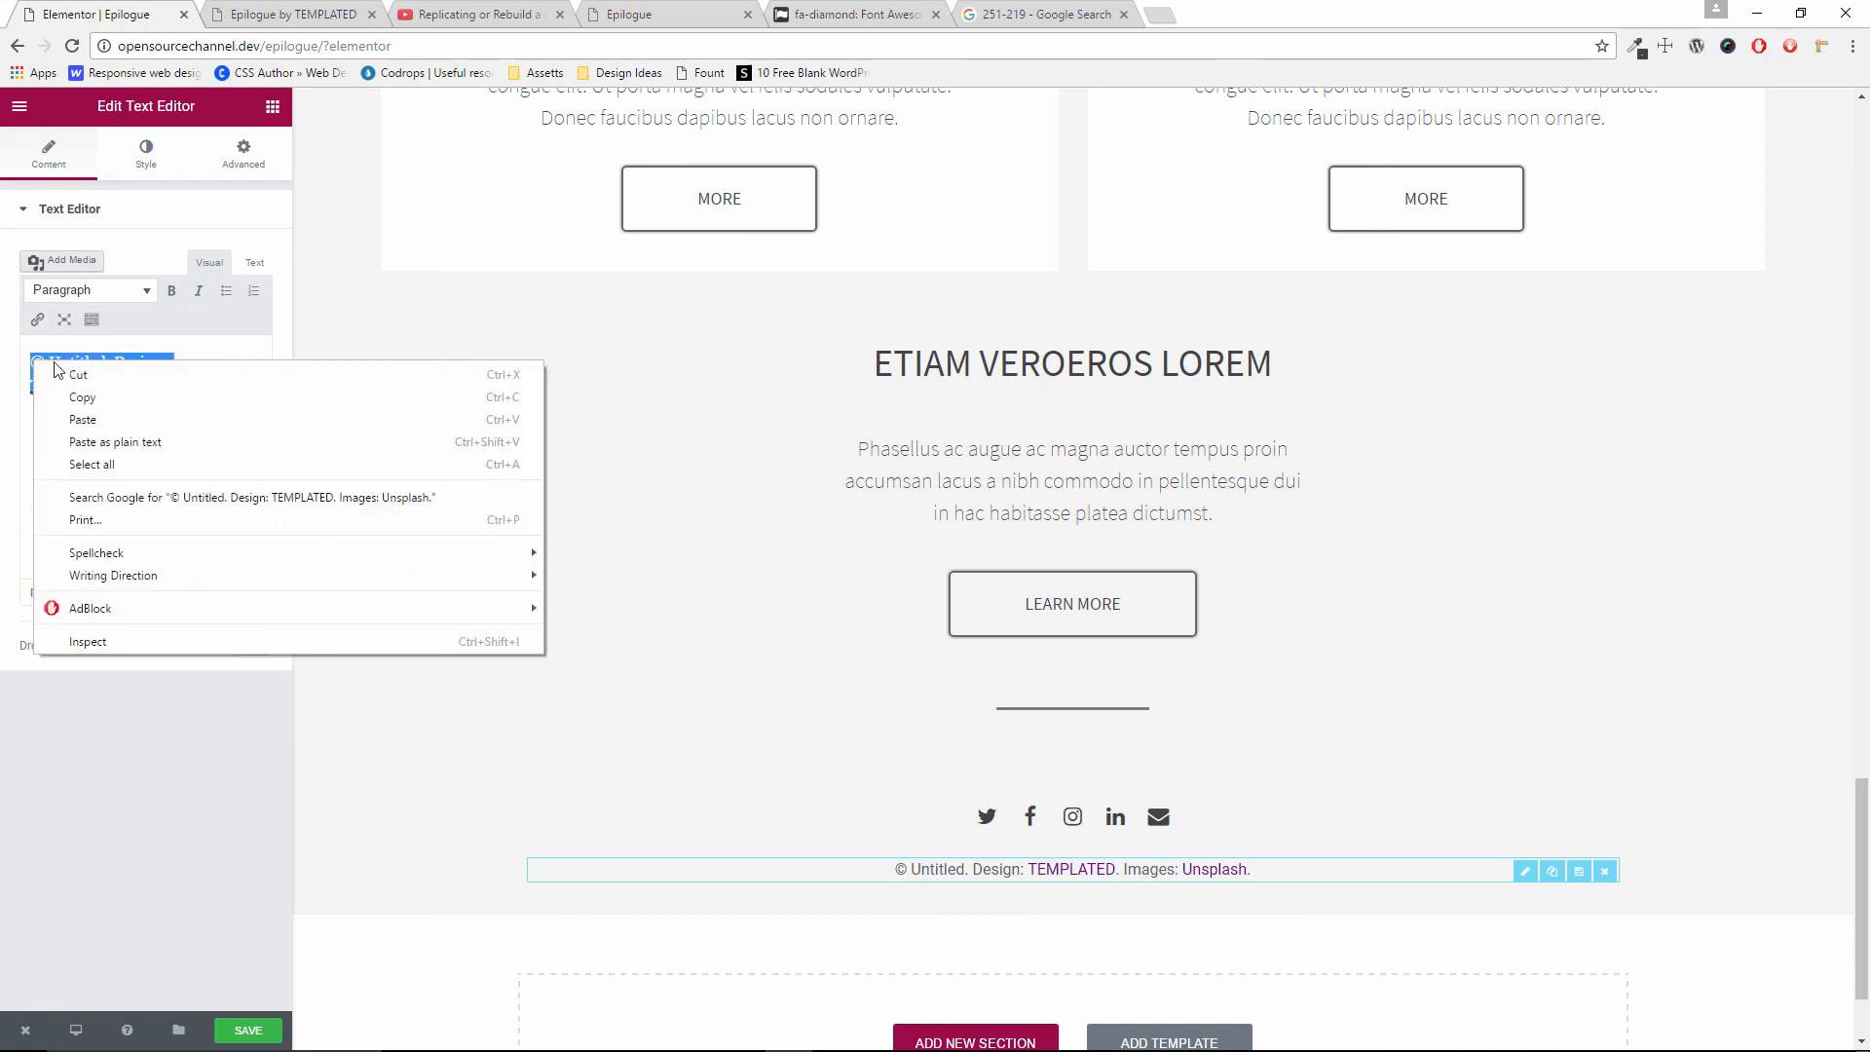
left_click(91, 398)
left_click(244, 265)
left_click_drag(171, 446, 2, 280)
key("BackSpace")
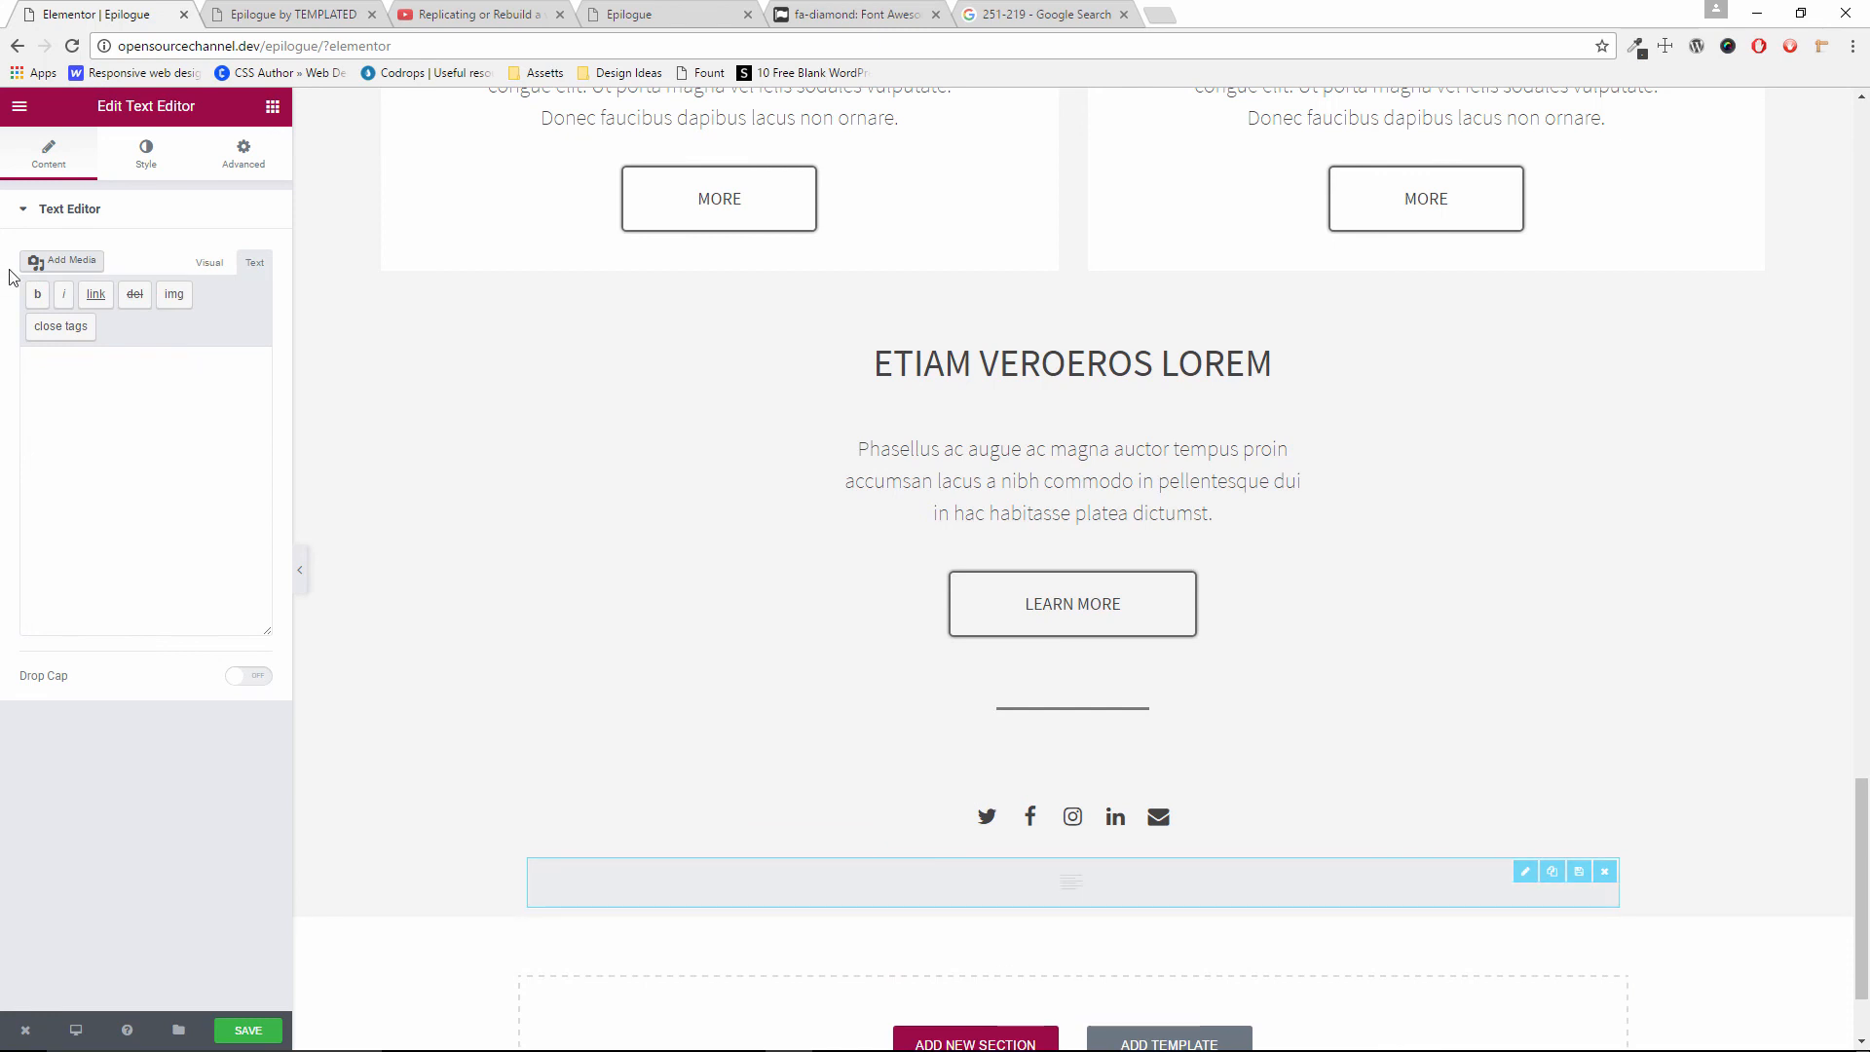
key("ctrl+v")
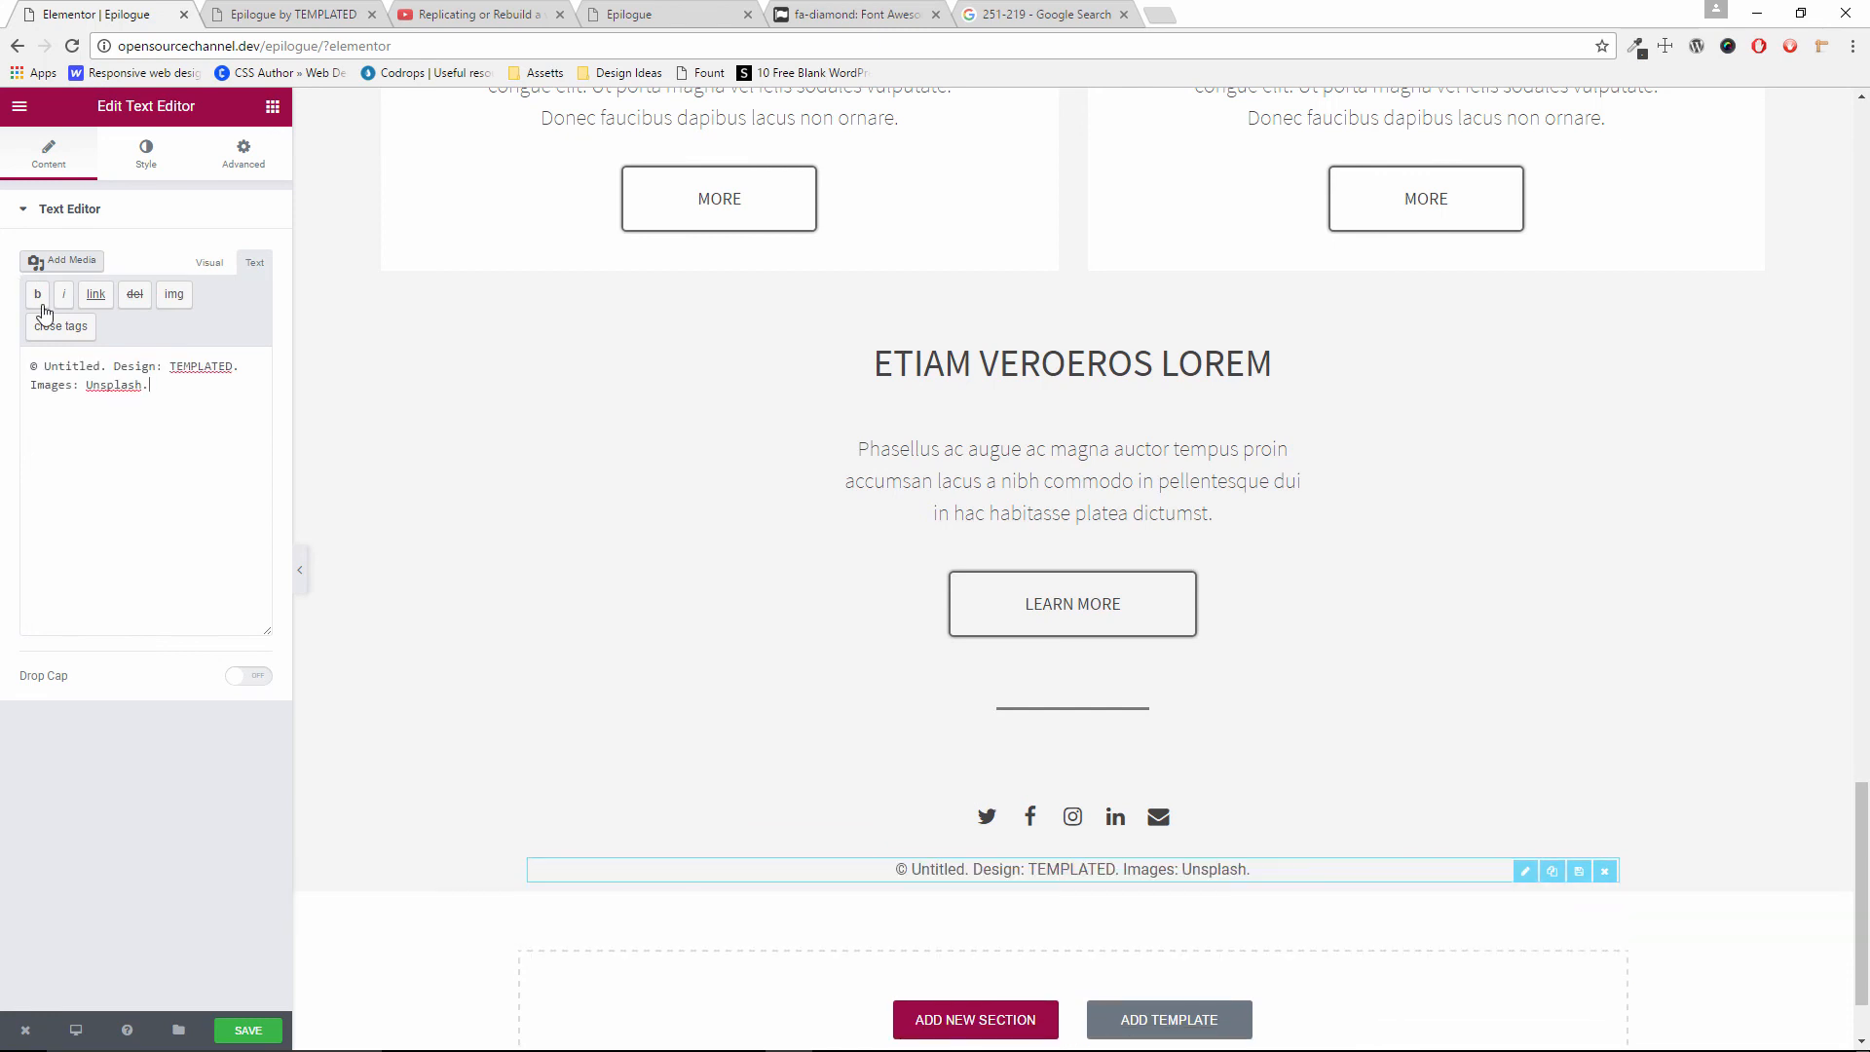
left_click(251, 1029)
Check the reference footer's spacing, then unlink the copyright text's padding and set it to 10 px top and 30 px bottom
left_click(297, 14)
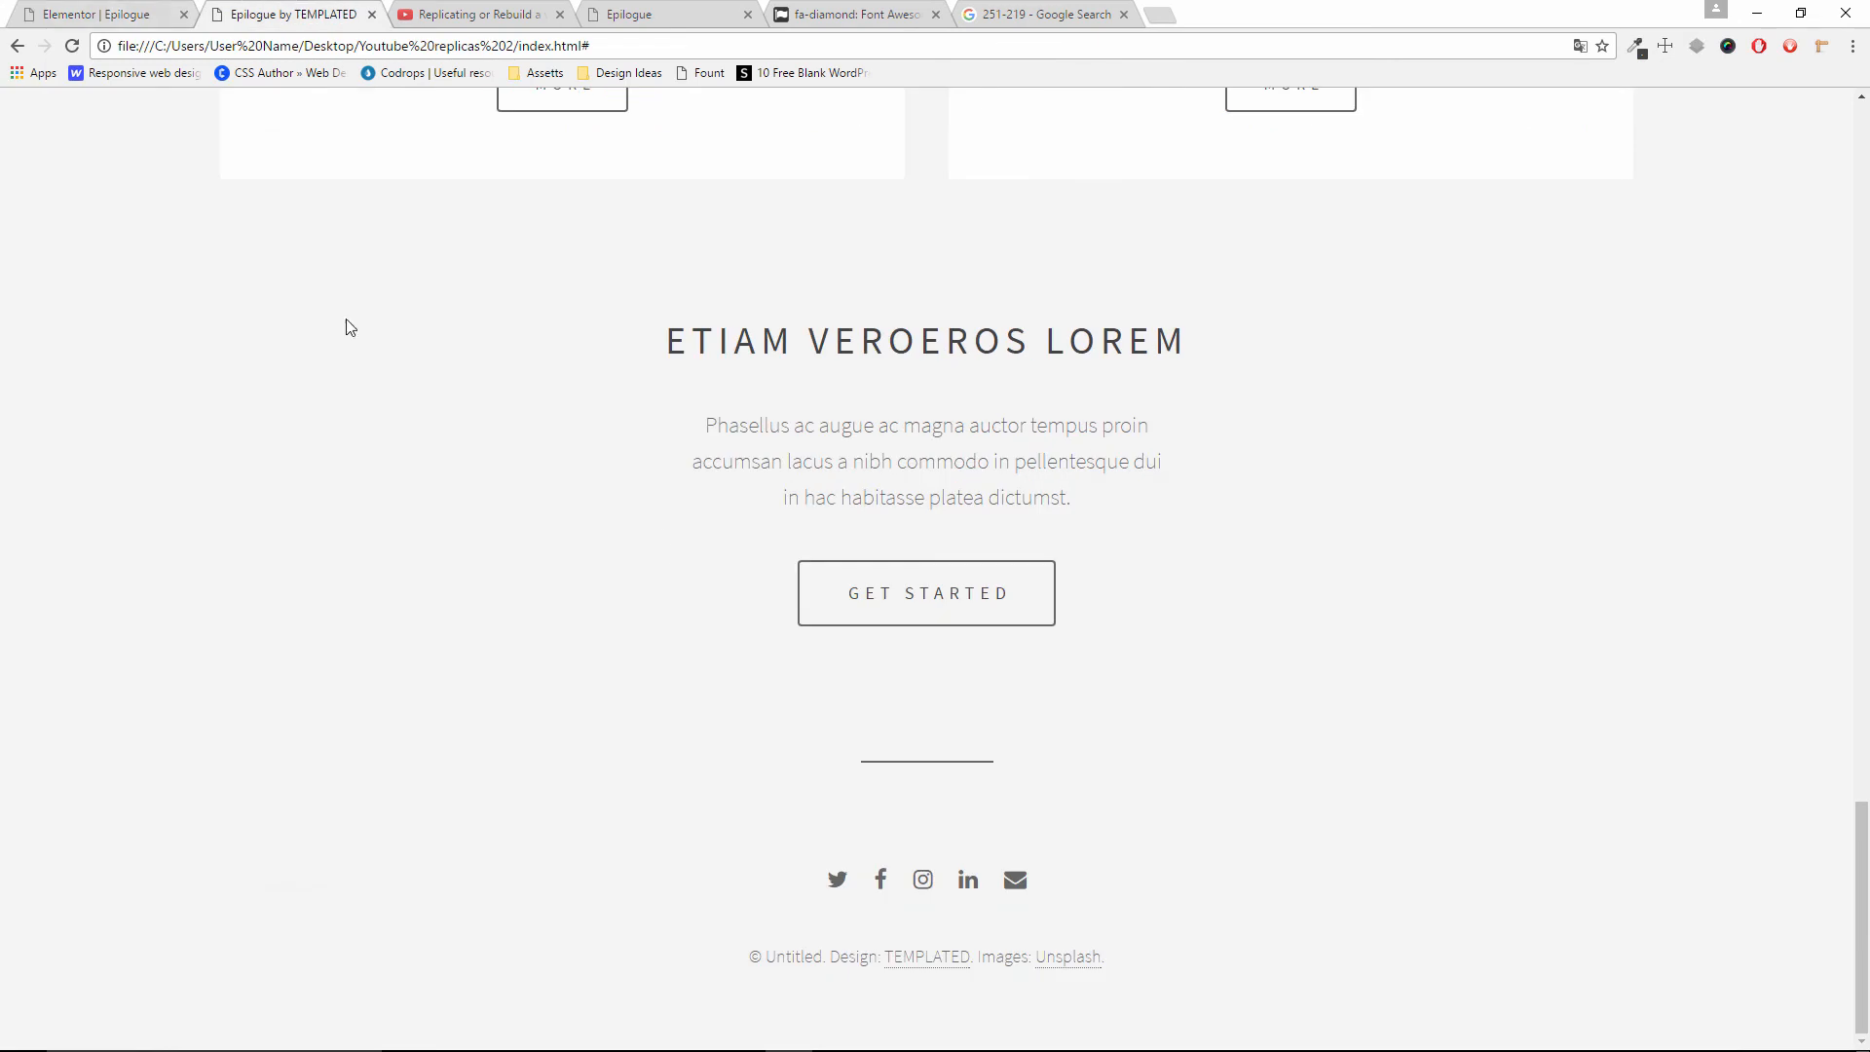
left_click(44, 14)
left_click(251, 166)
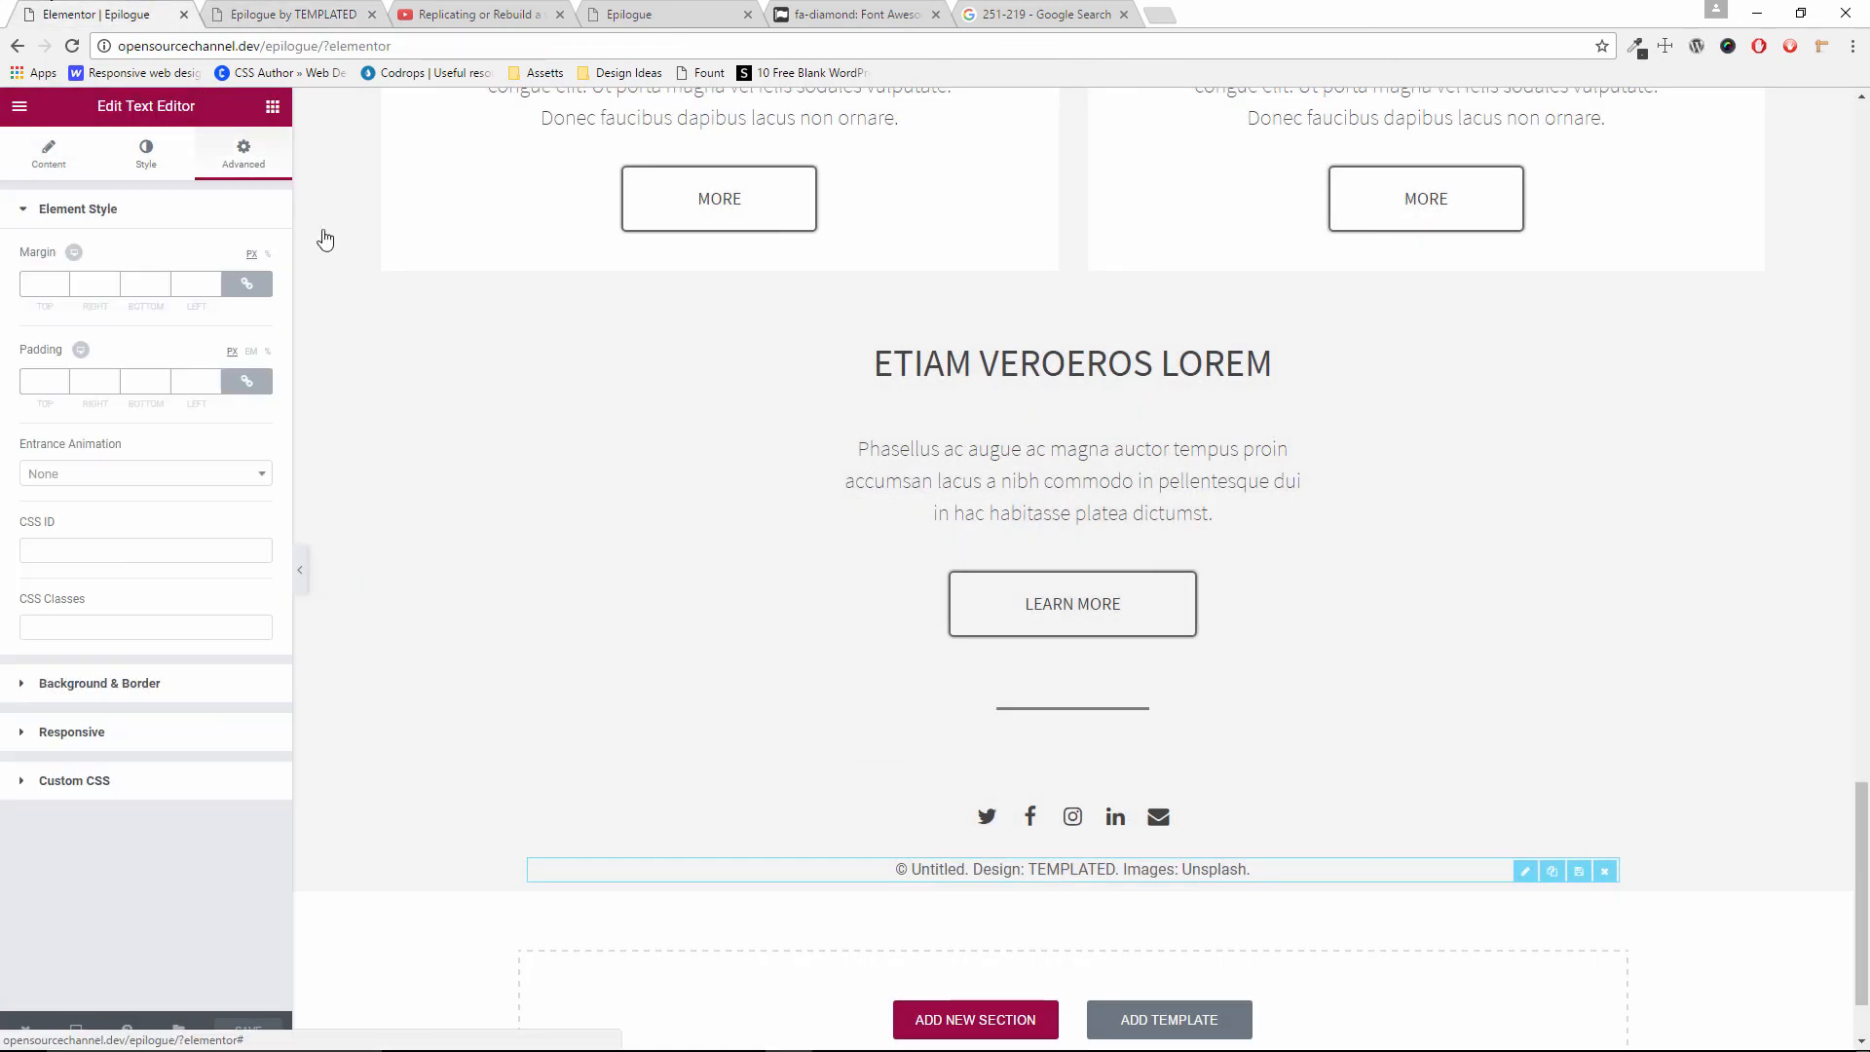
left_click(248, 381)
type("10")
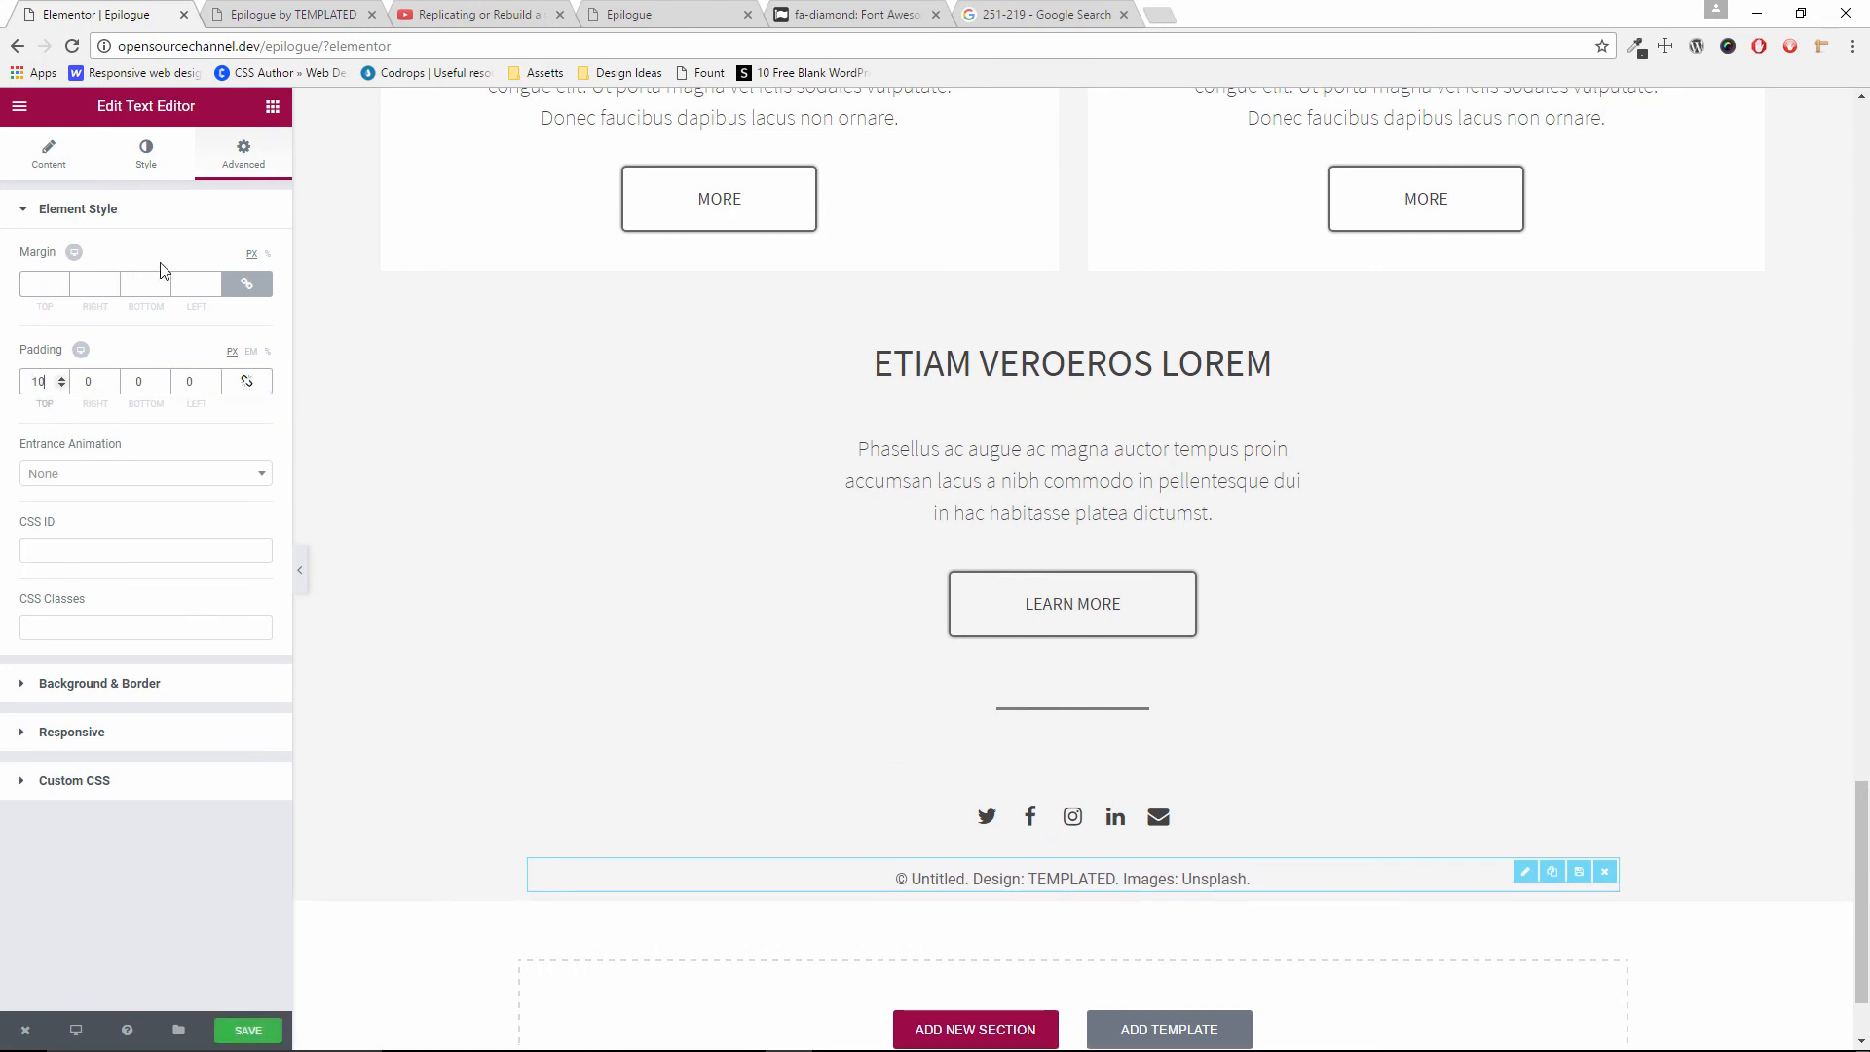
key("Tab")
key("Tab")
type("15")
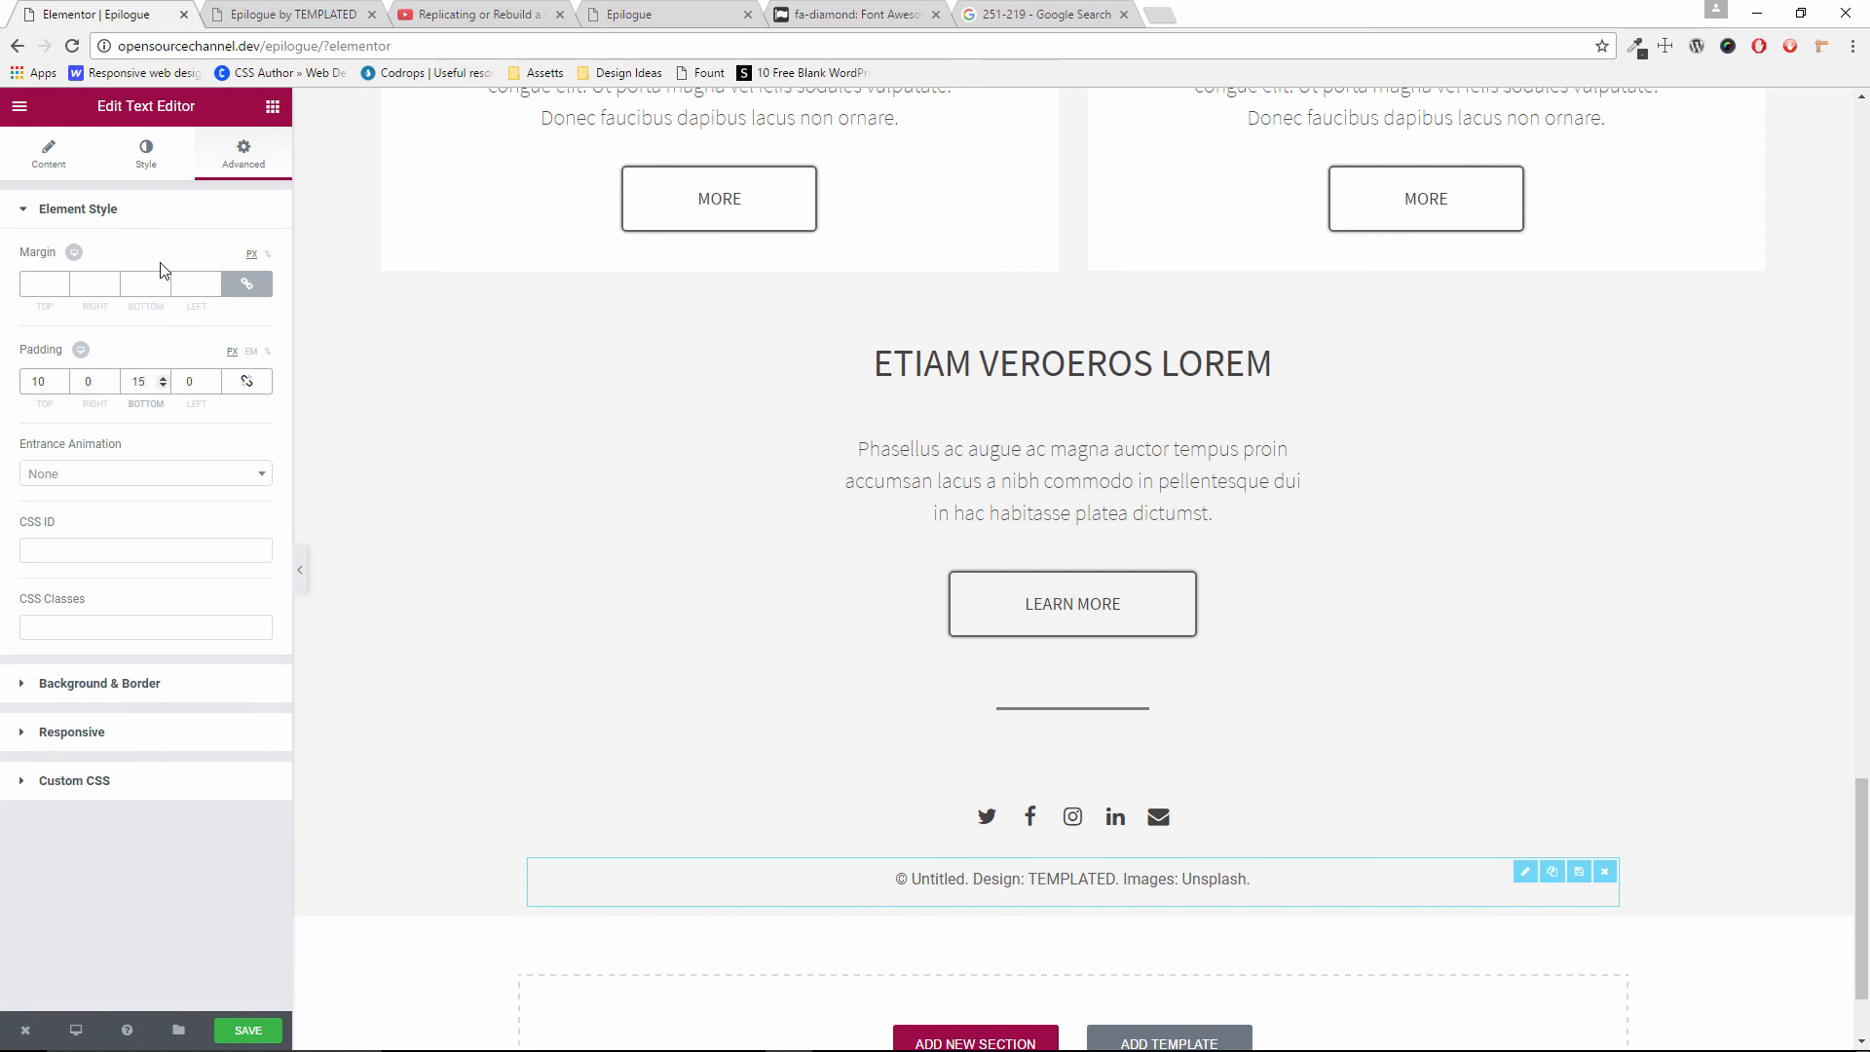
key("BackSpace")
key("BackSpace")
type("030")
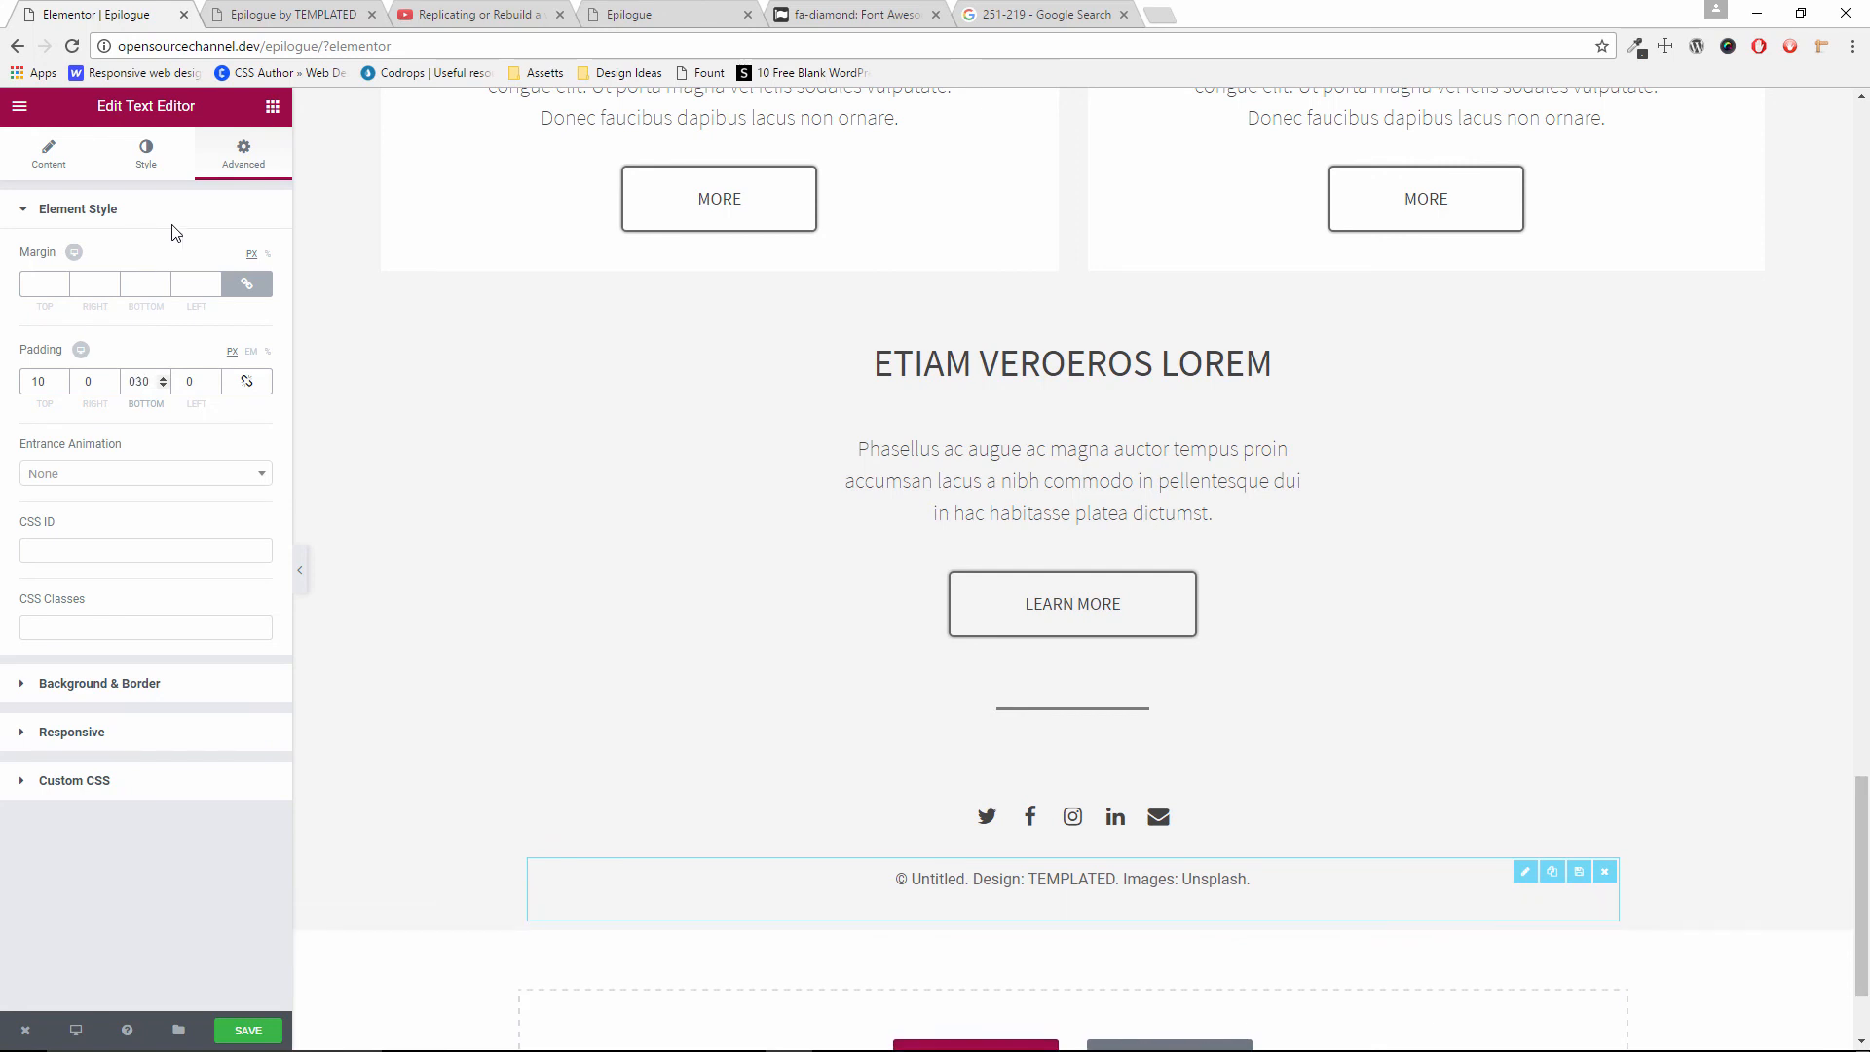
Measure the space below the reference copyright line, set the copyright text's bottom padding to 84 px, and save the page
left_click(290, 9)
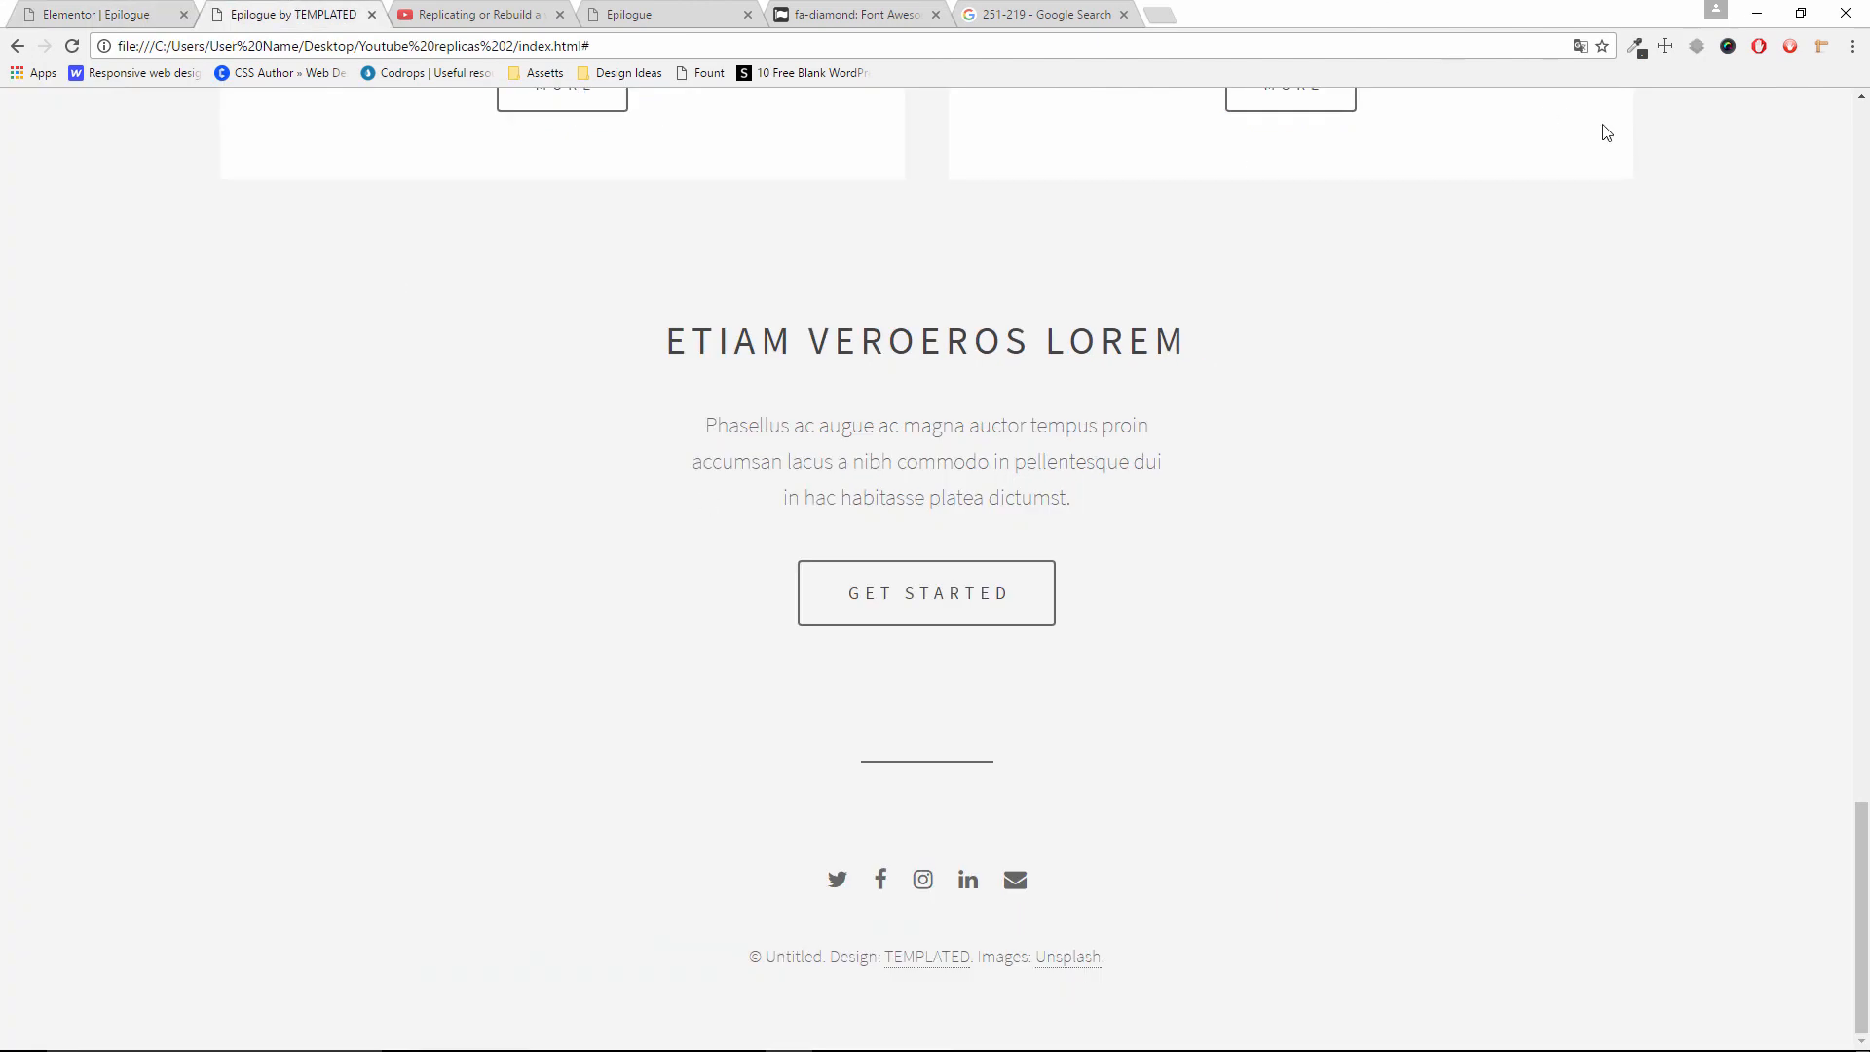
left_click(1668, 48)
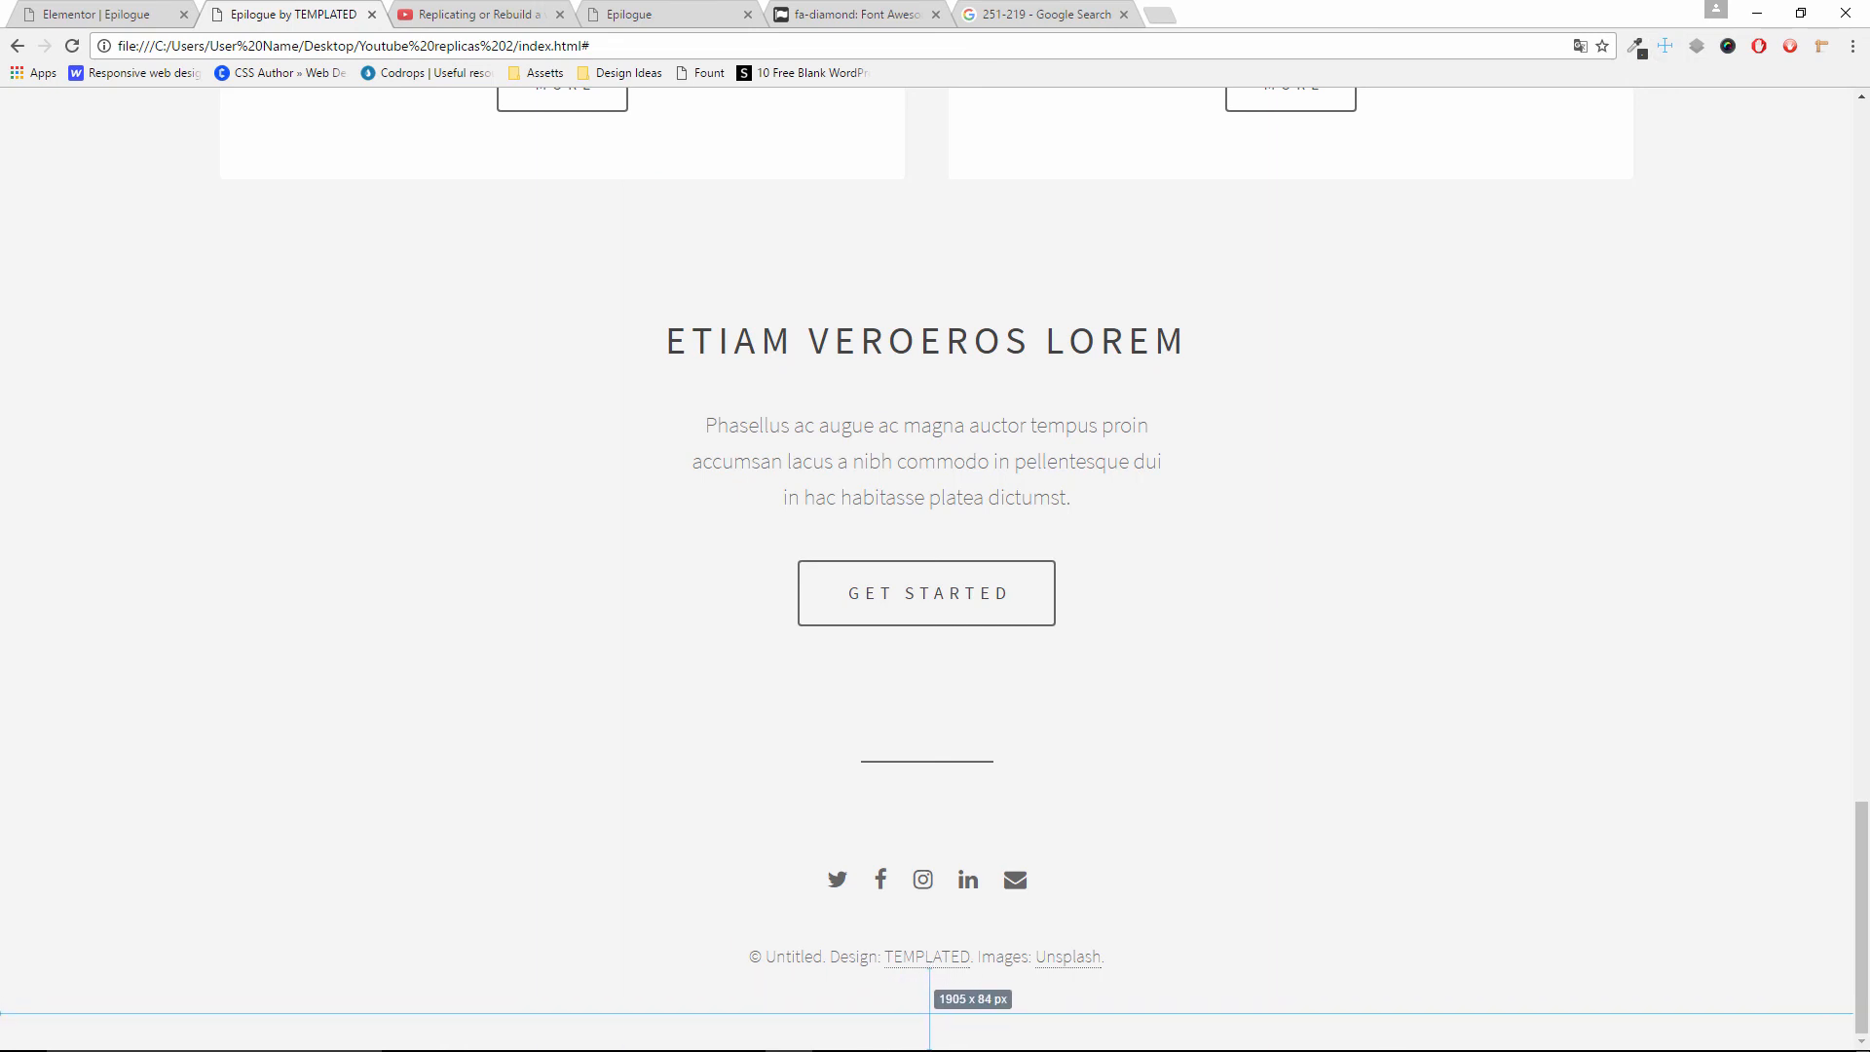
left_click(95, 13)
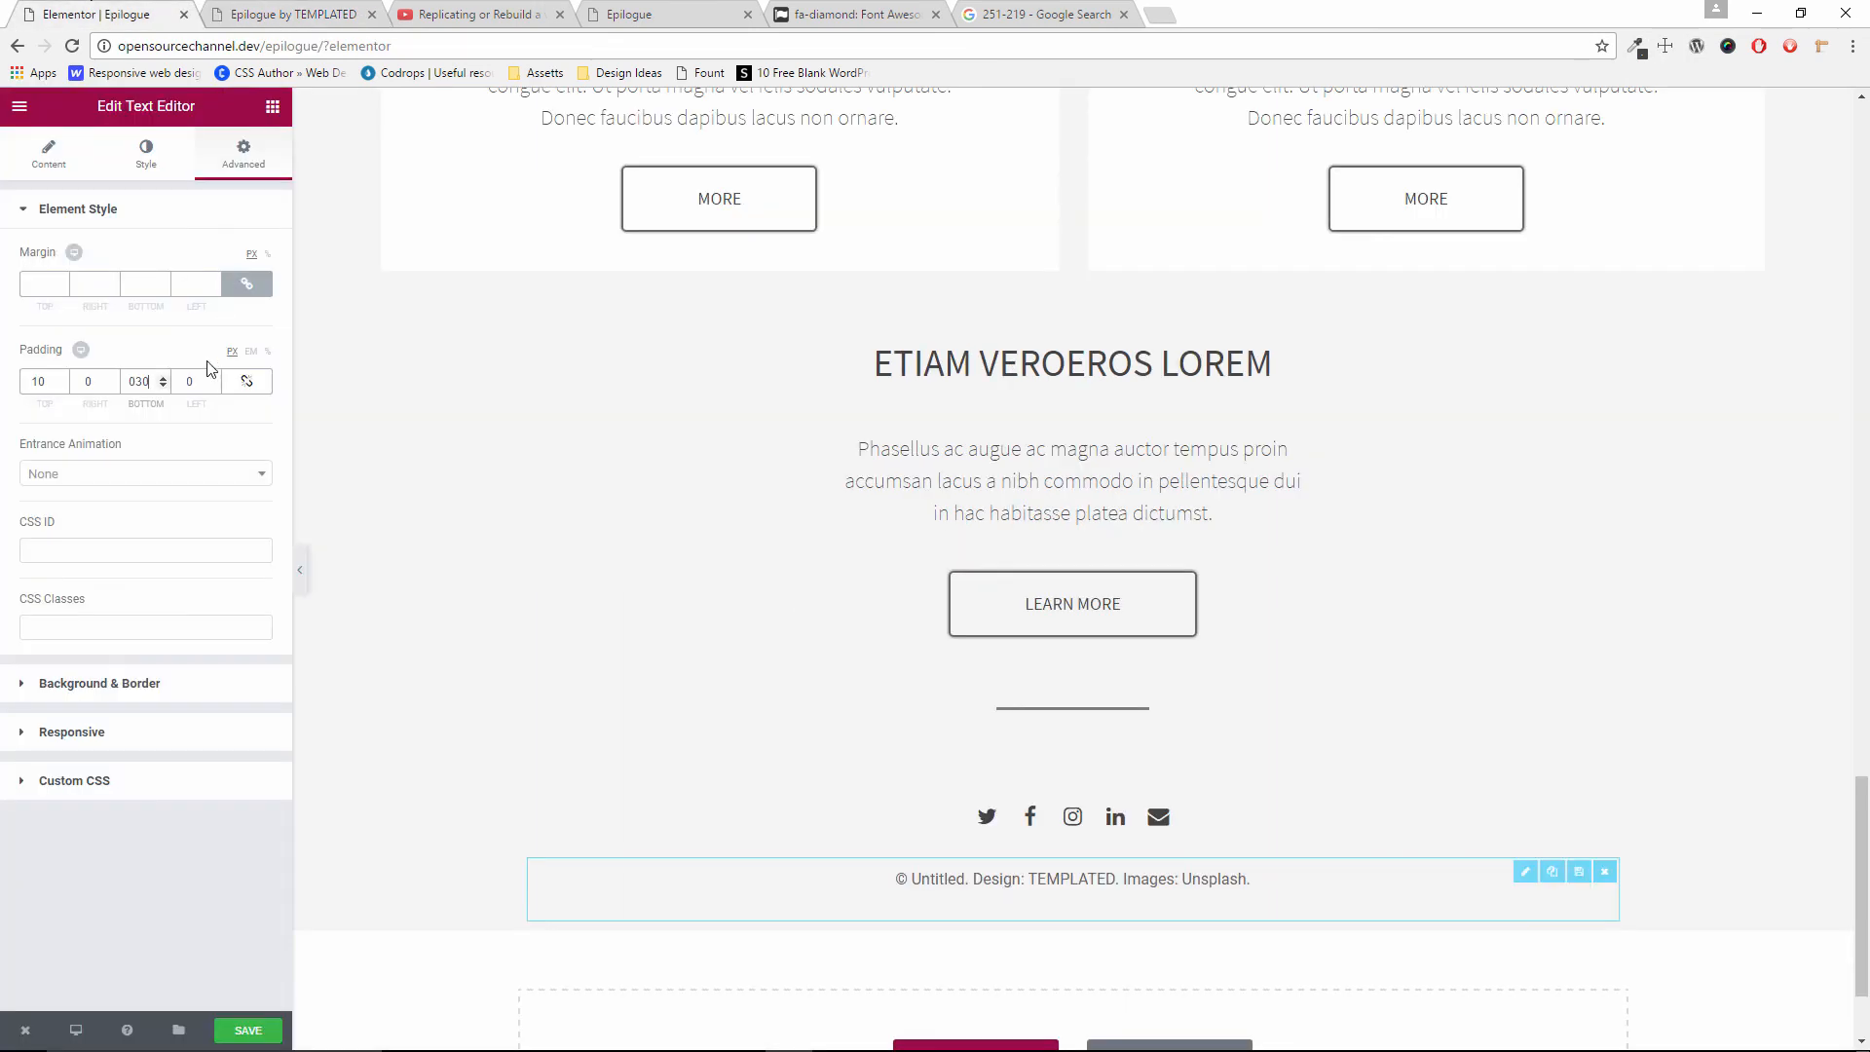
double_click(154, 381)
type("50")
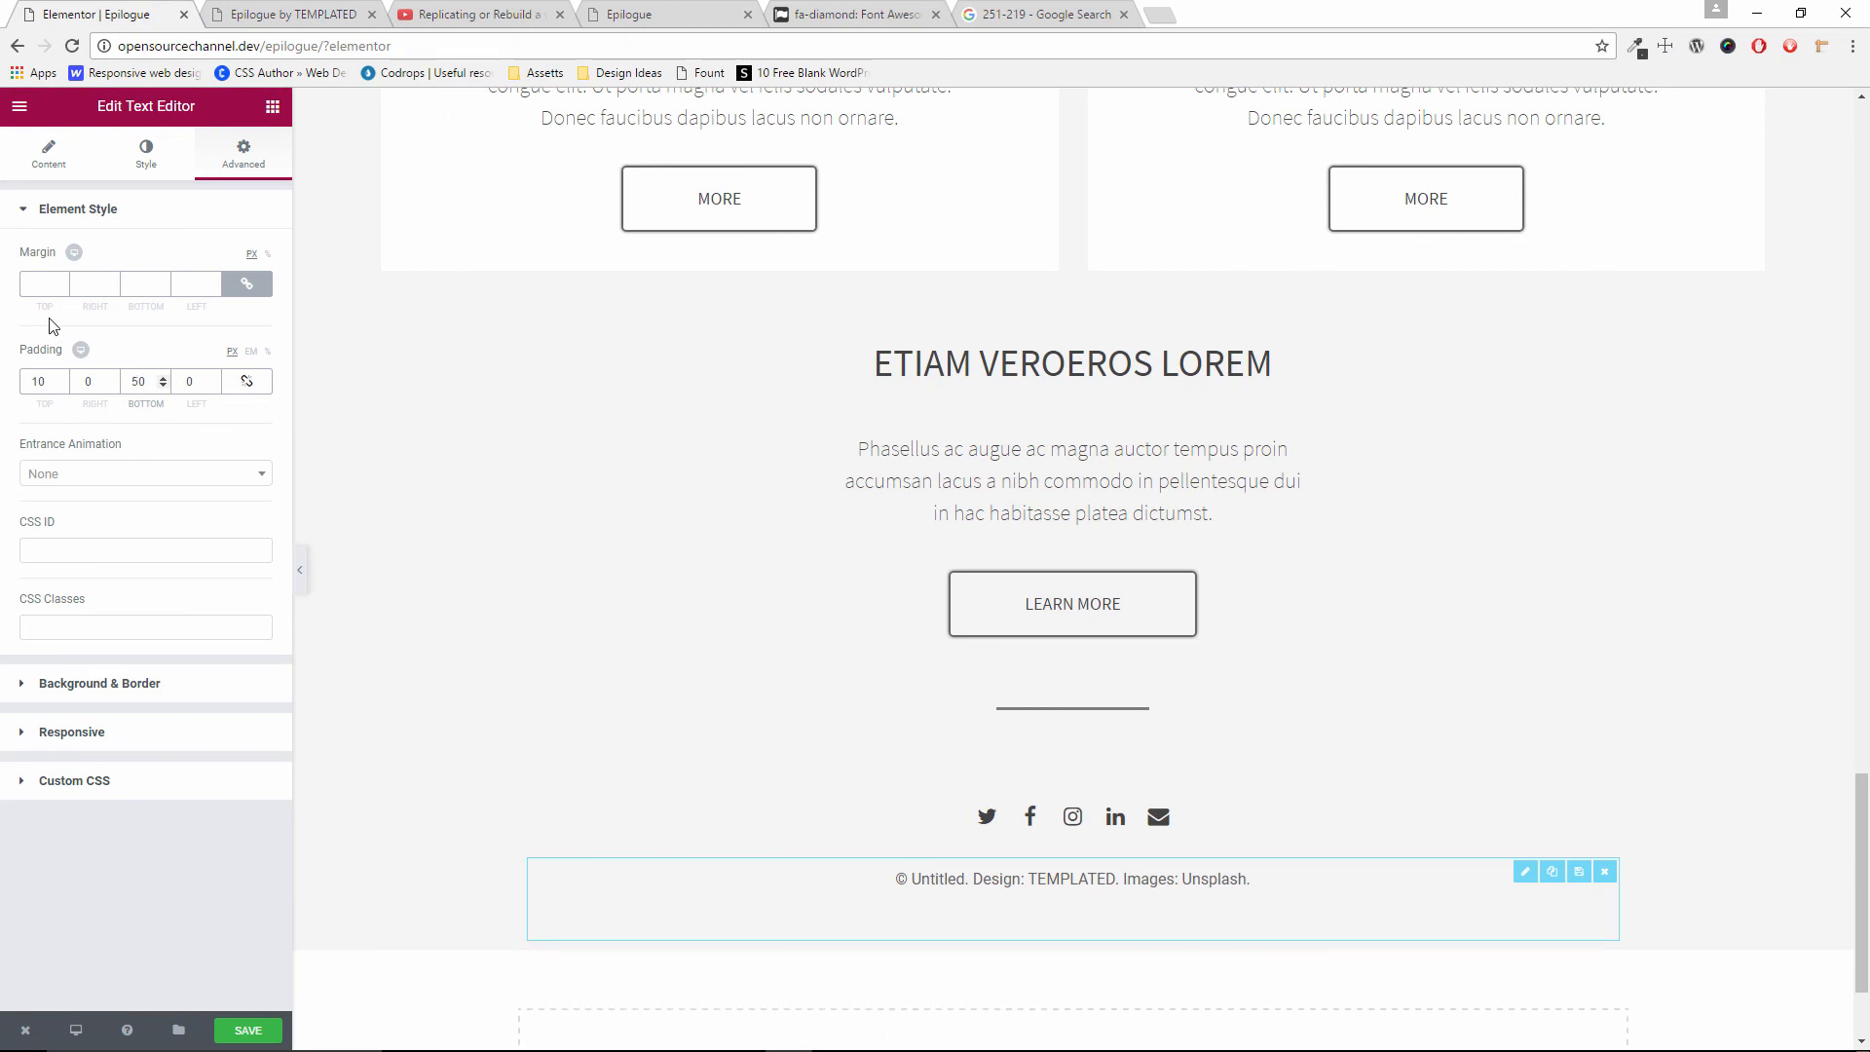
key("BackSpace")
key("BackSpace")
type("084")
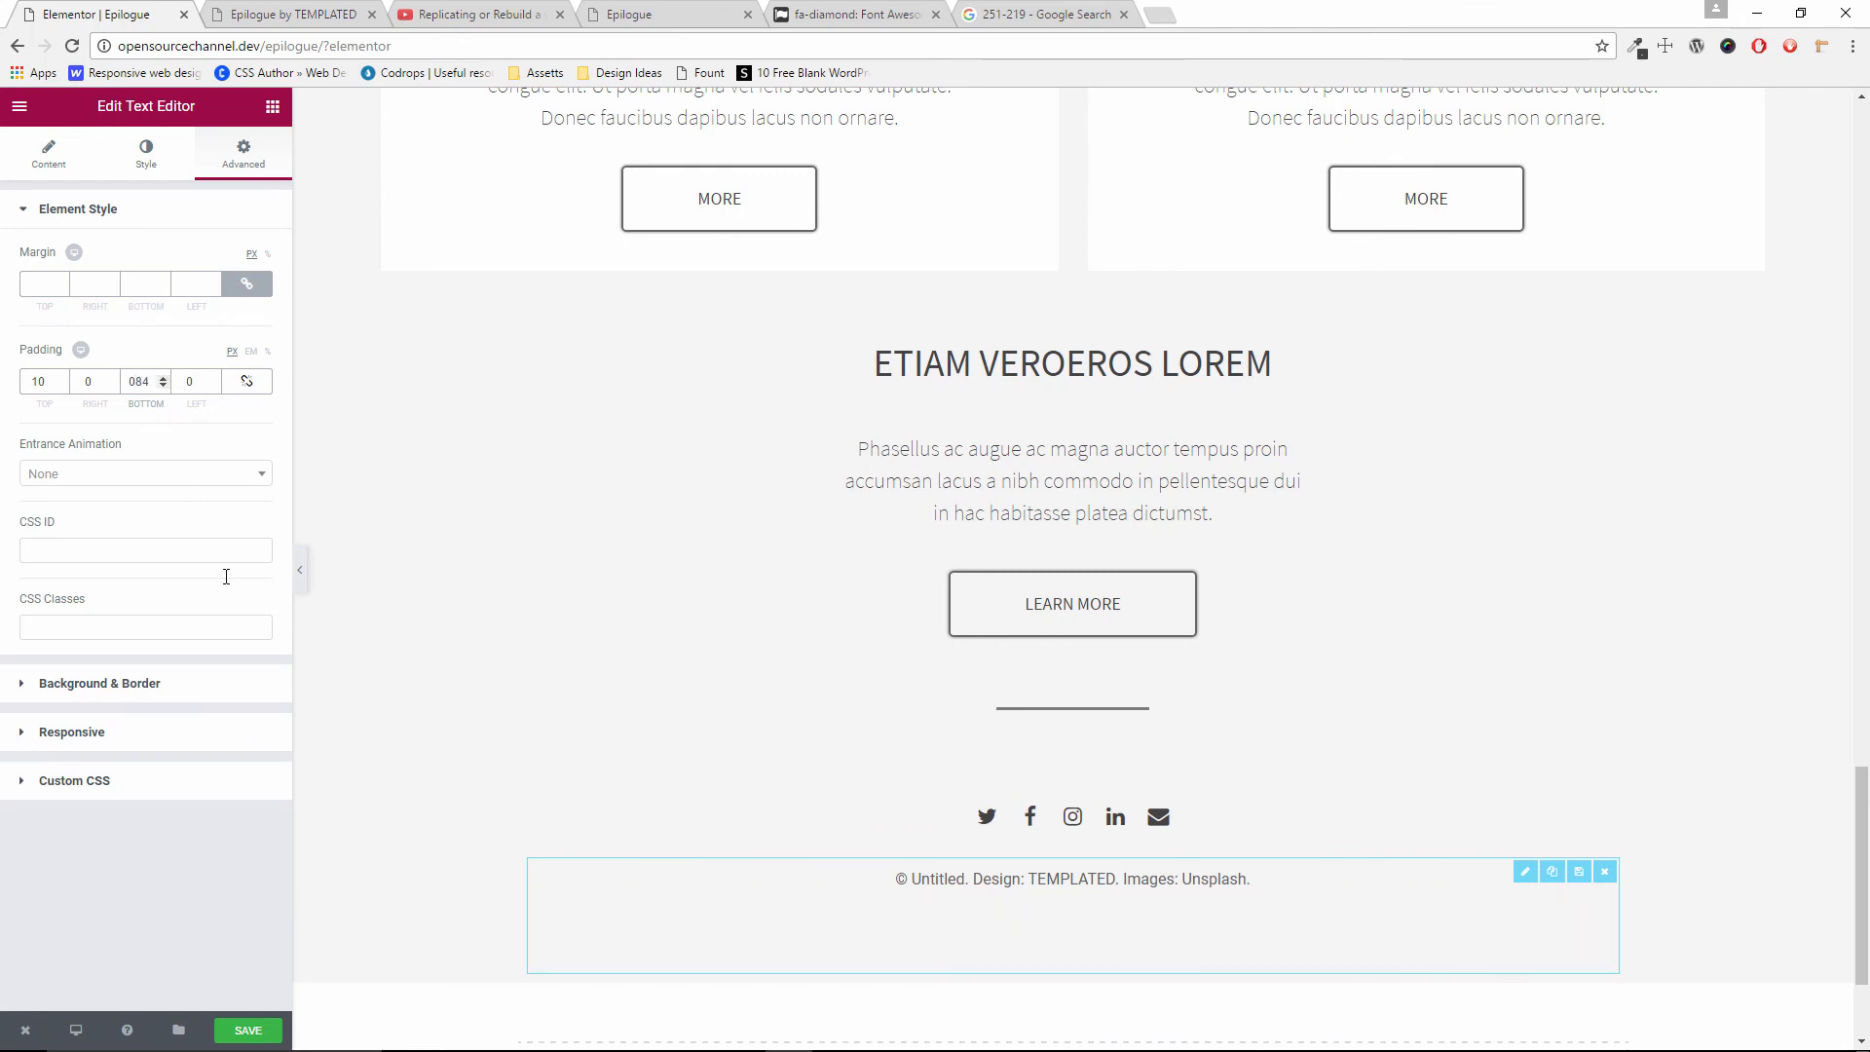
left_click(253, 1035)
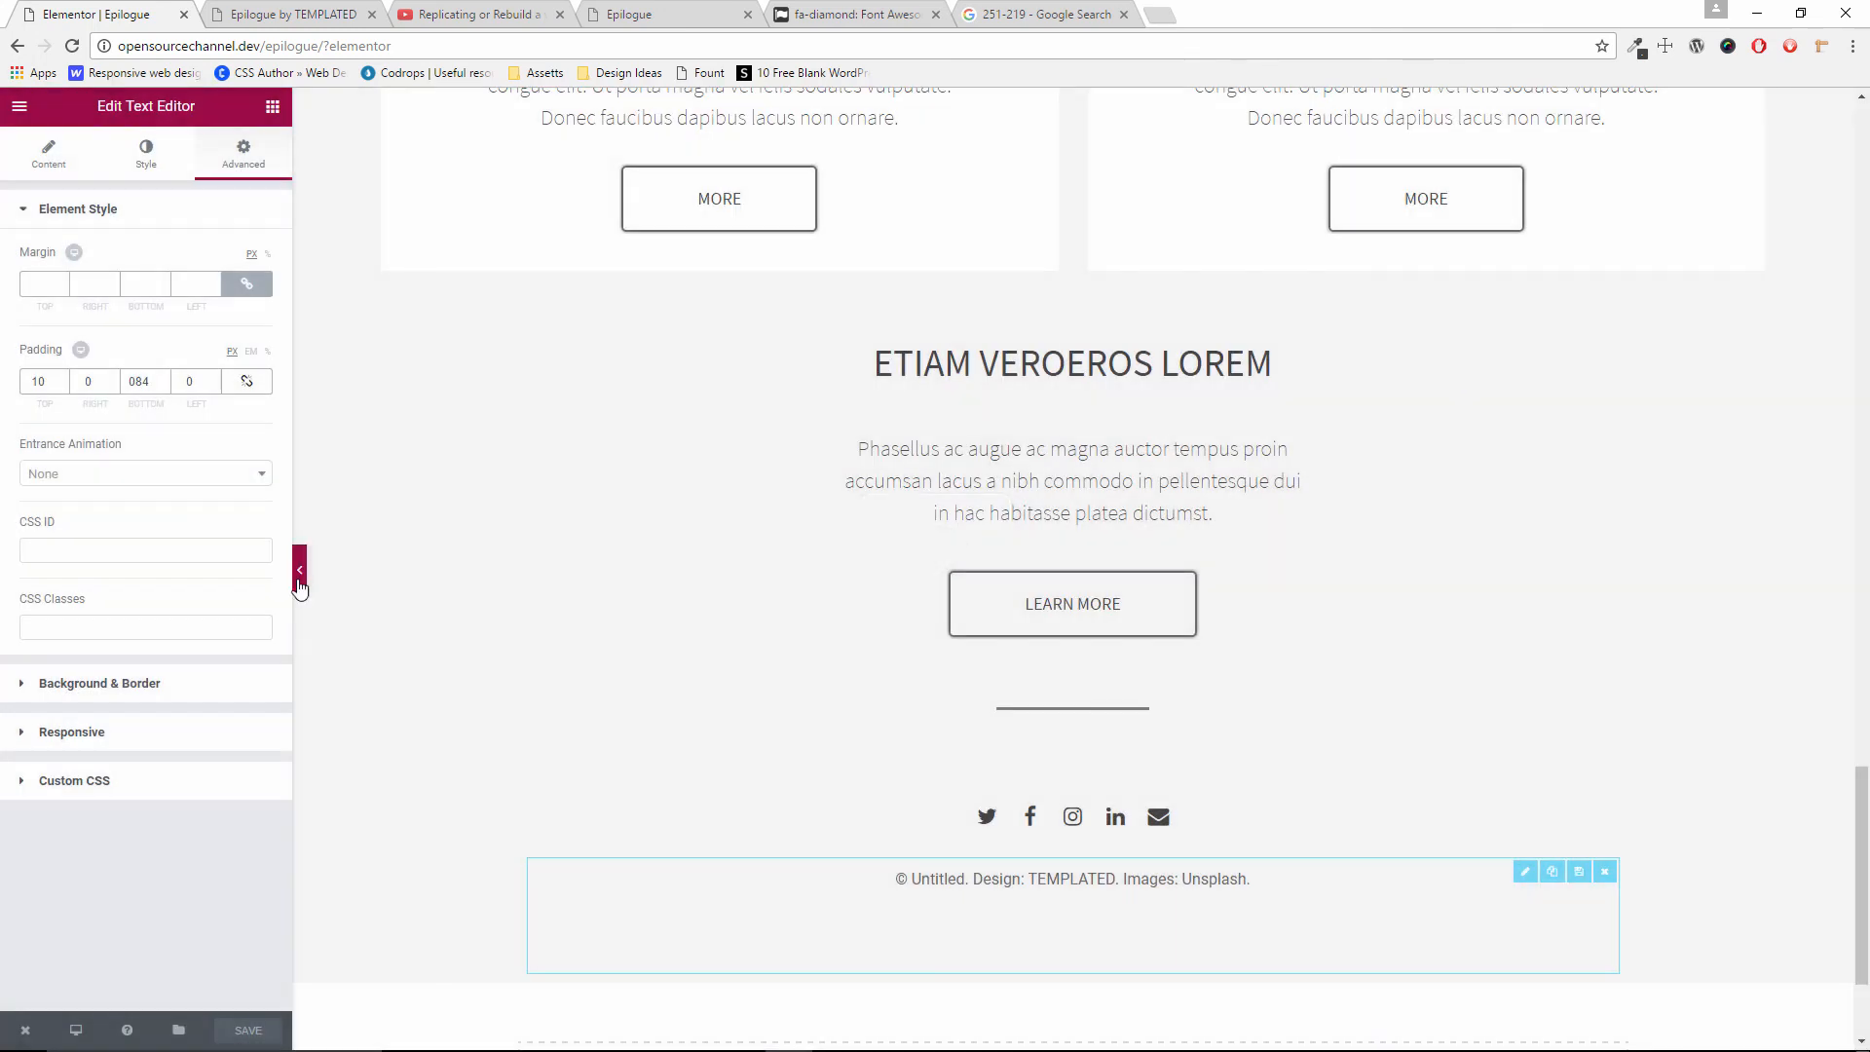
Preview the rebuilt page without the editing panel and review its sections from the hero to the footer
left_click(297, 575)
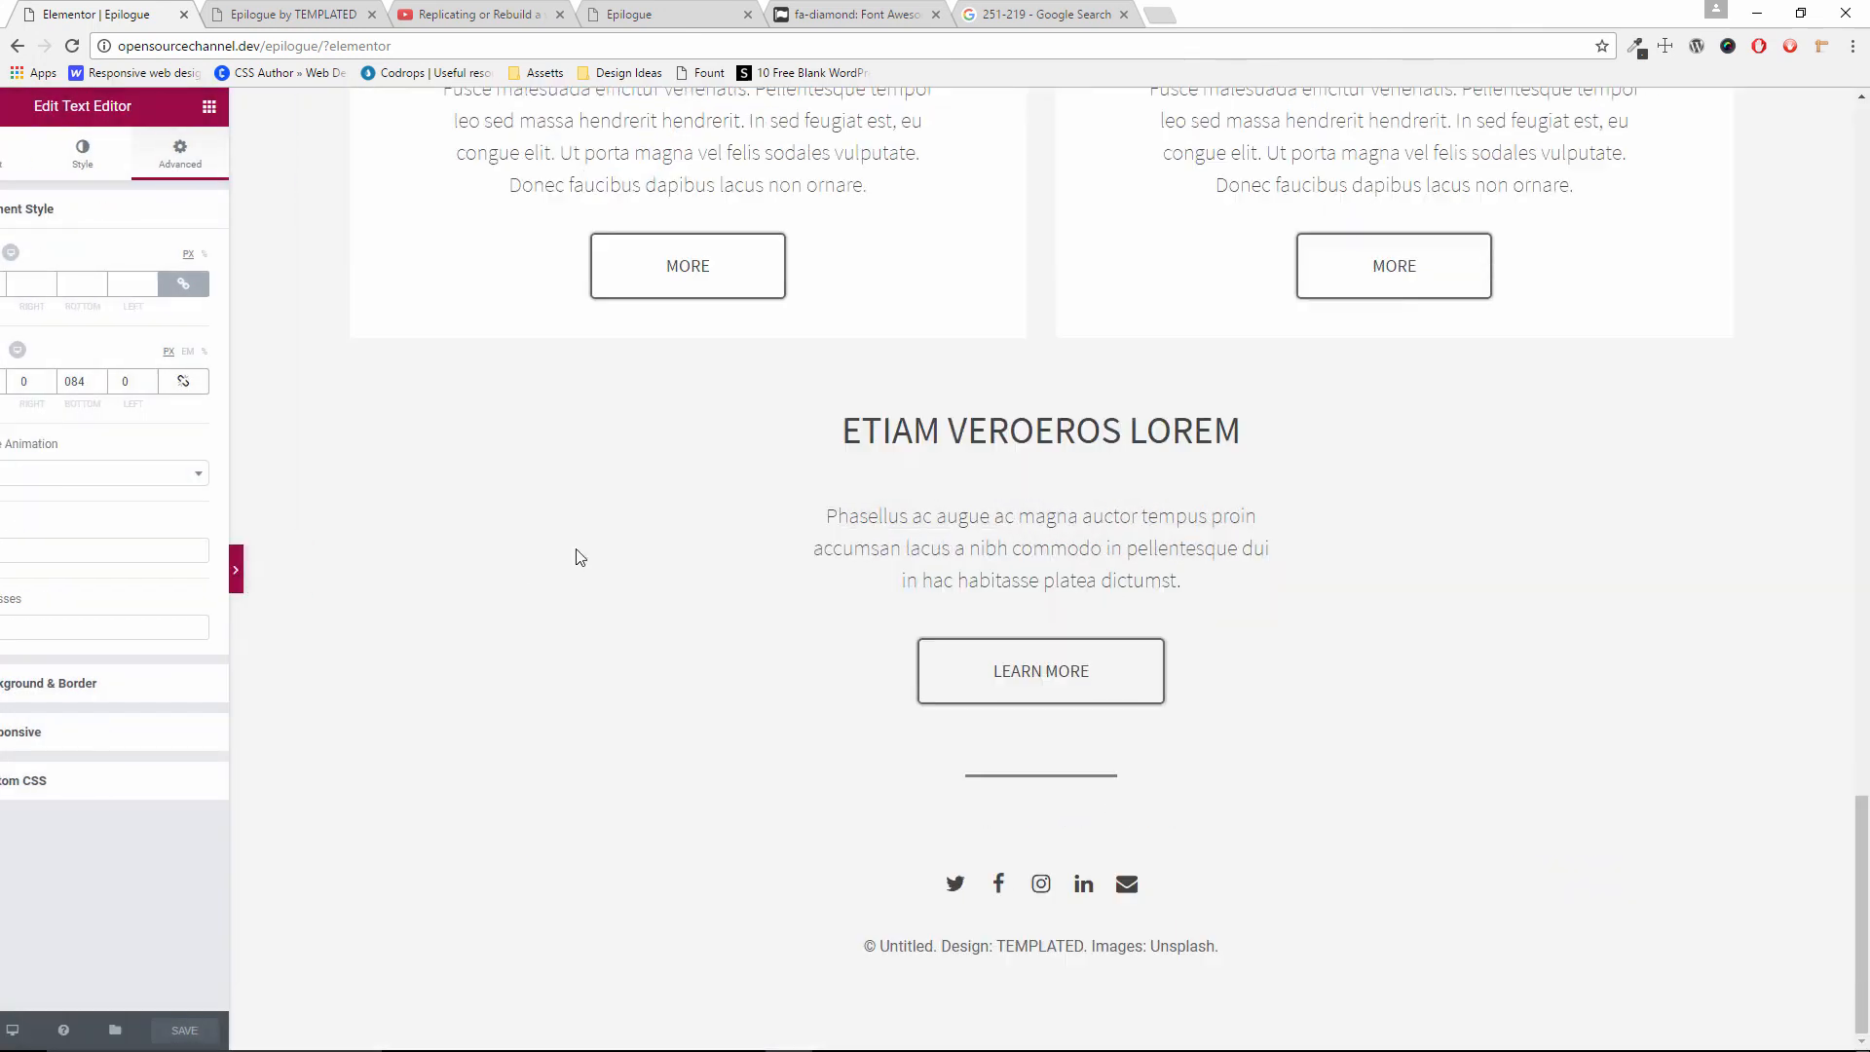
scroll(594, 545, "up", 20)
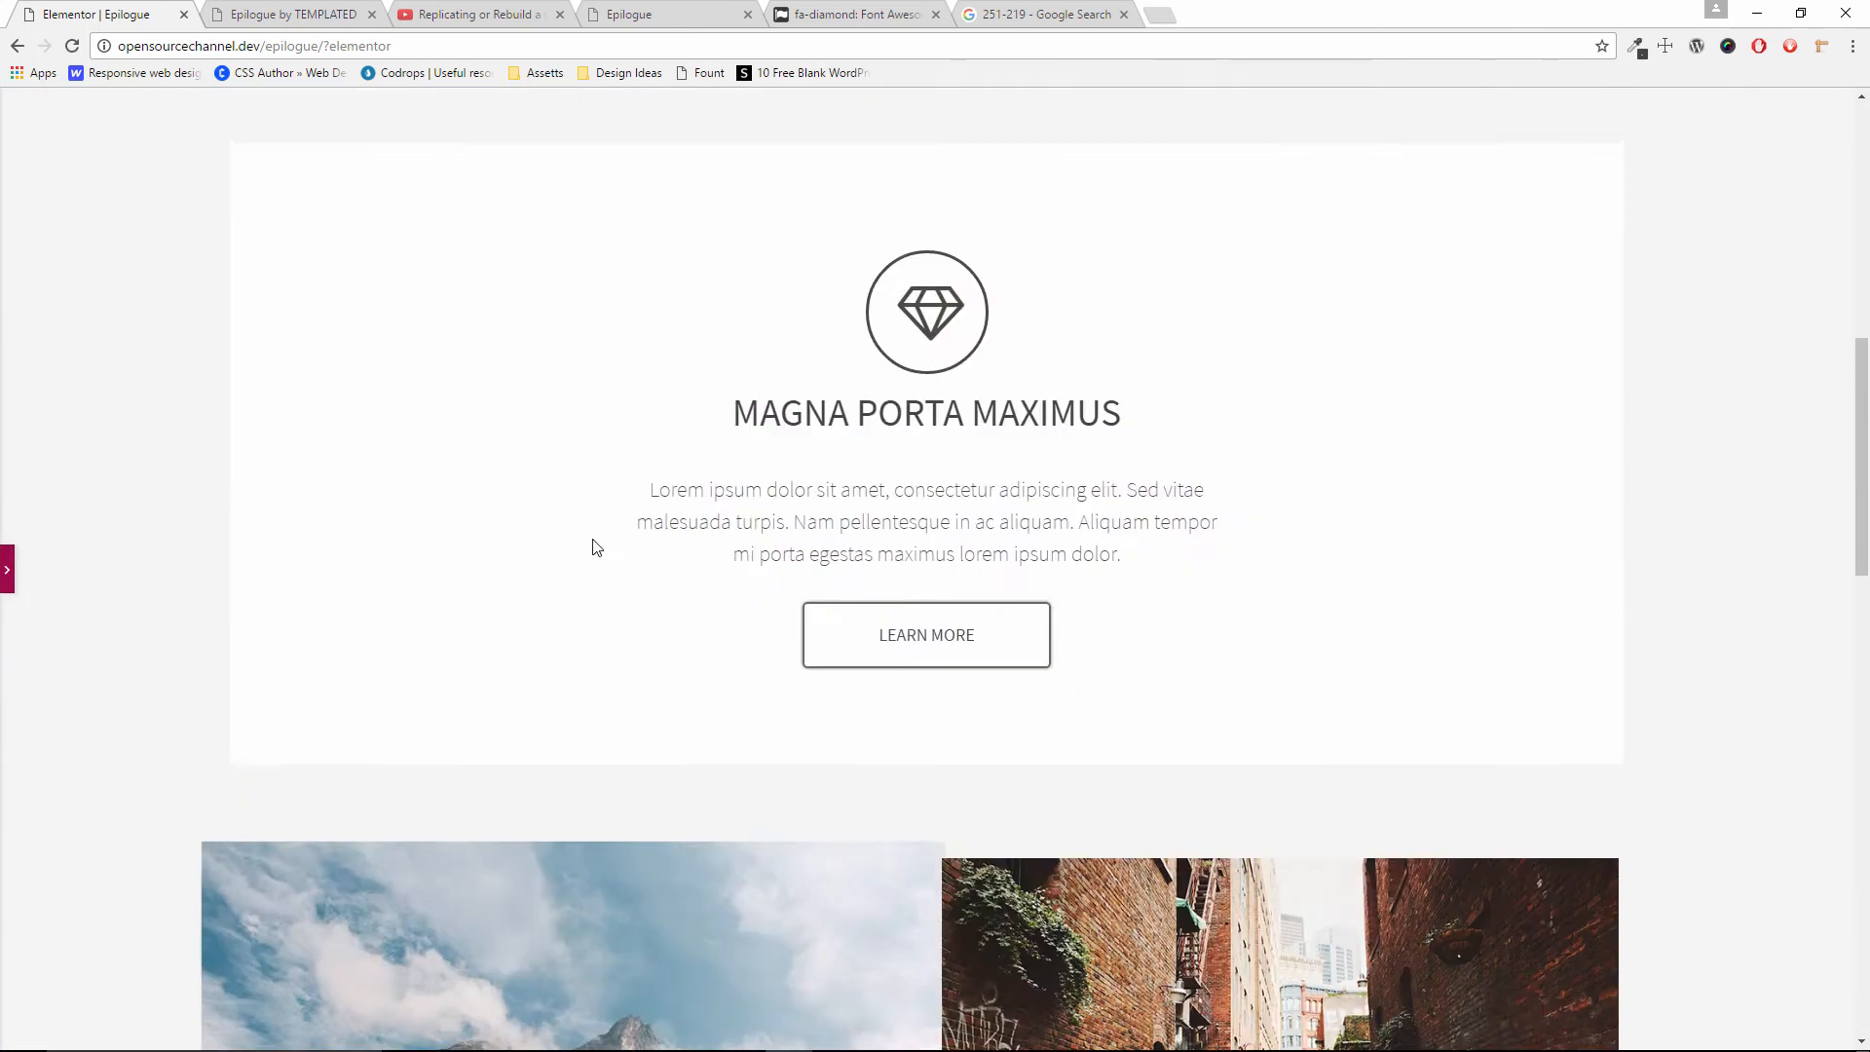
scroll(596, 545, "down", 12)
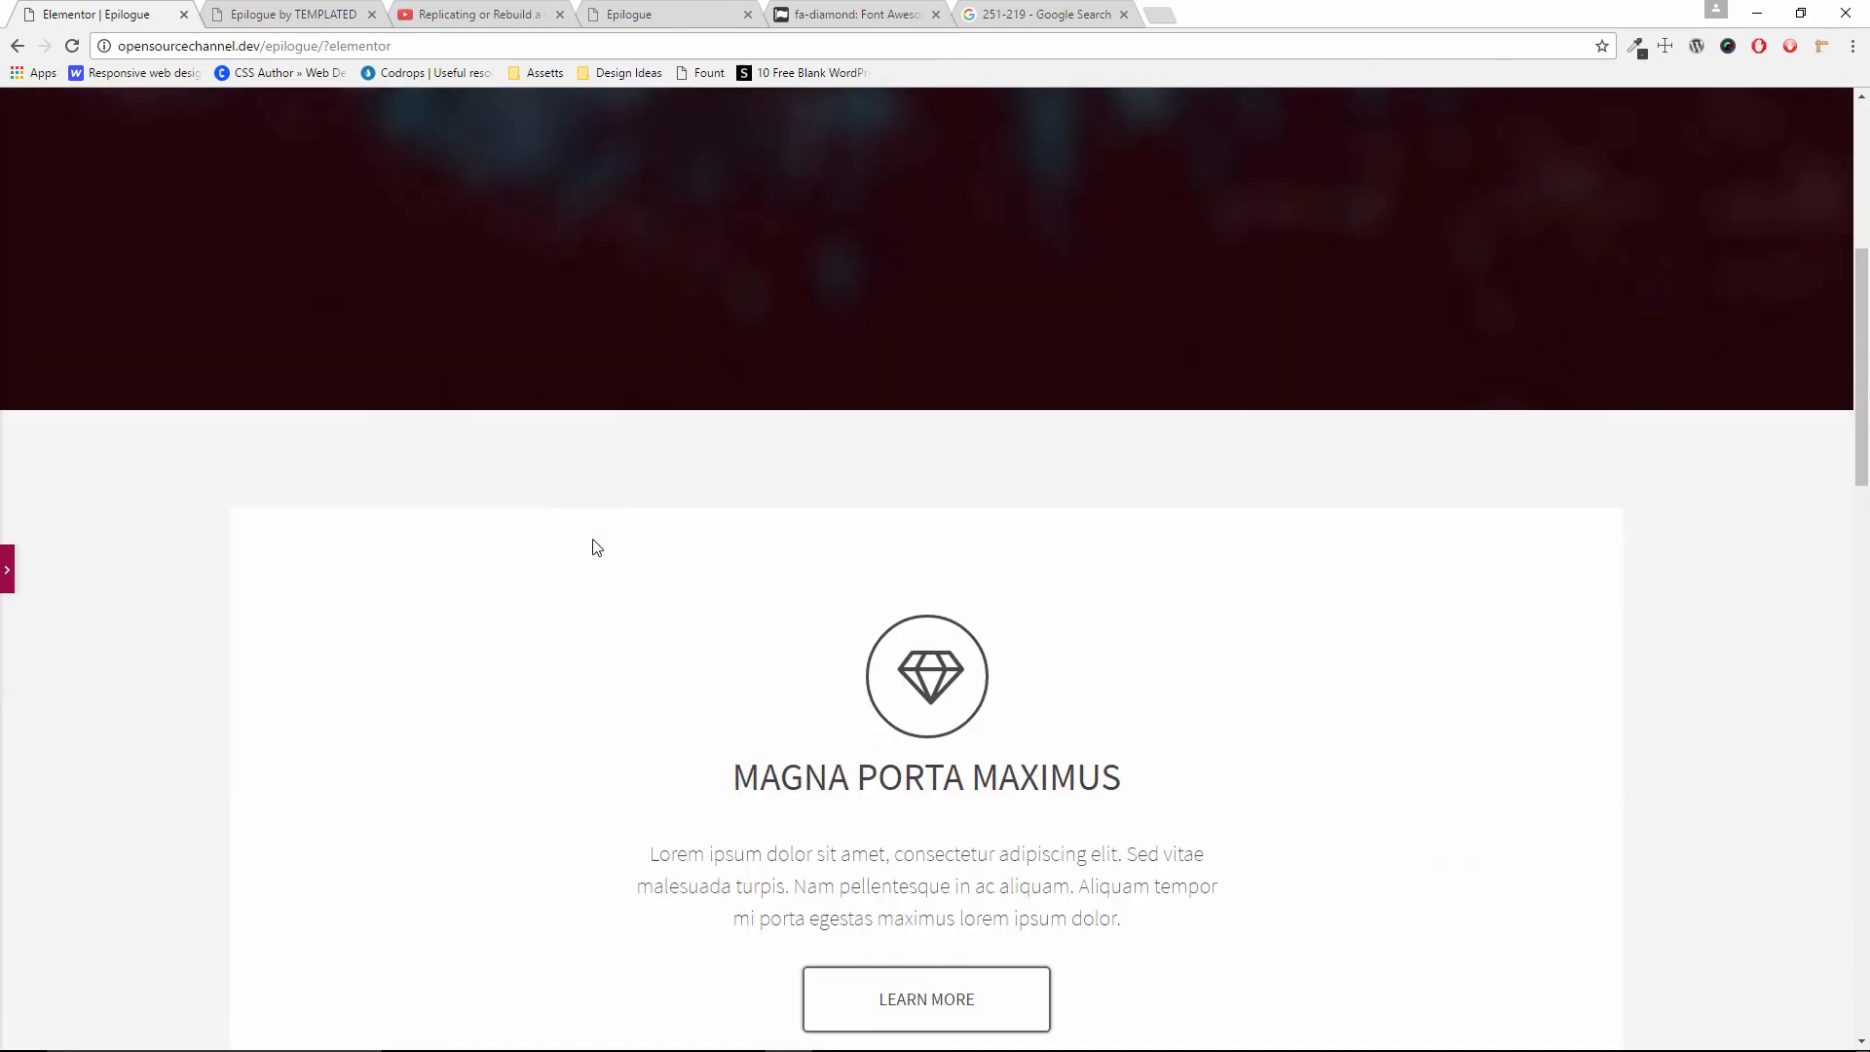
scroll(592, 540, "down", 8)
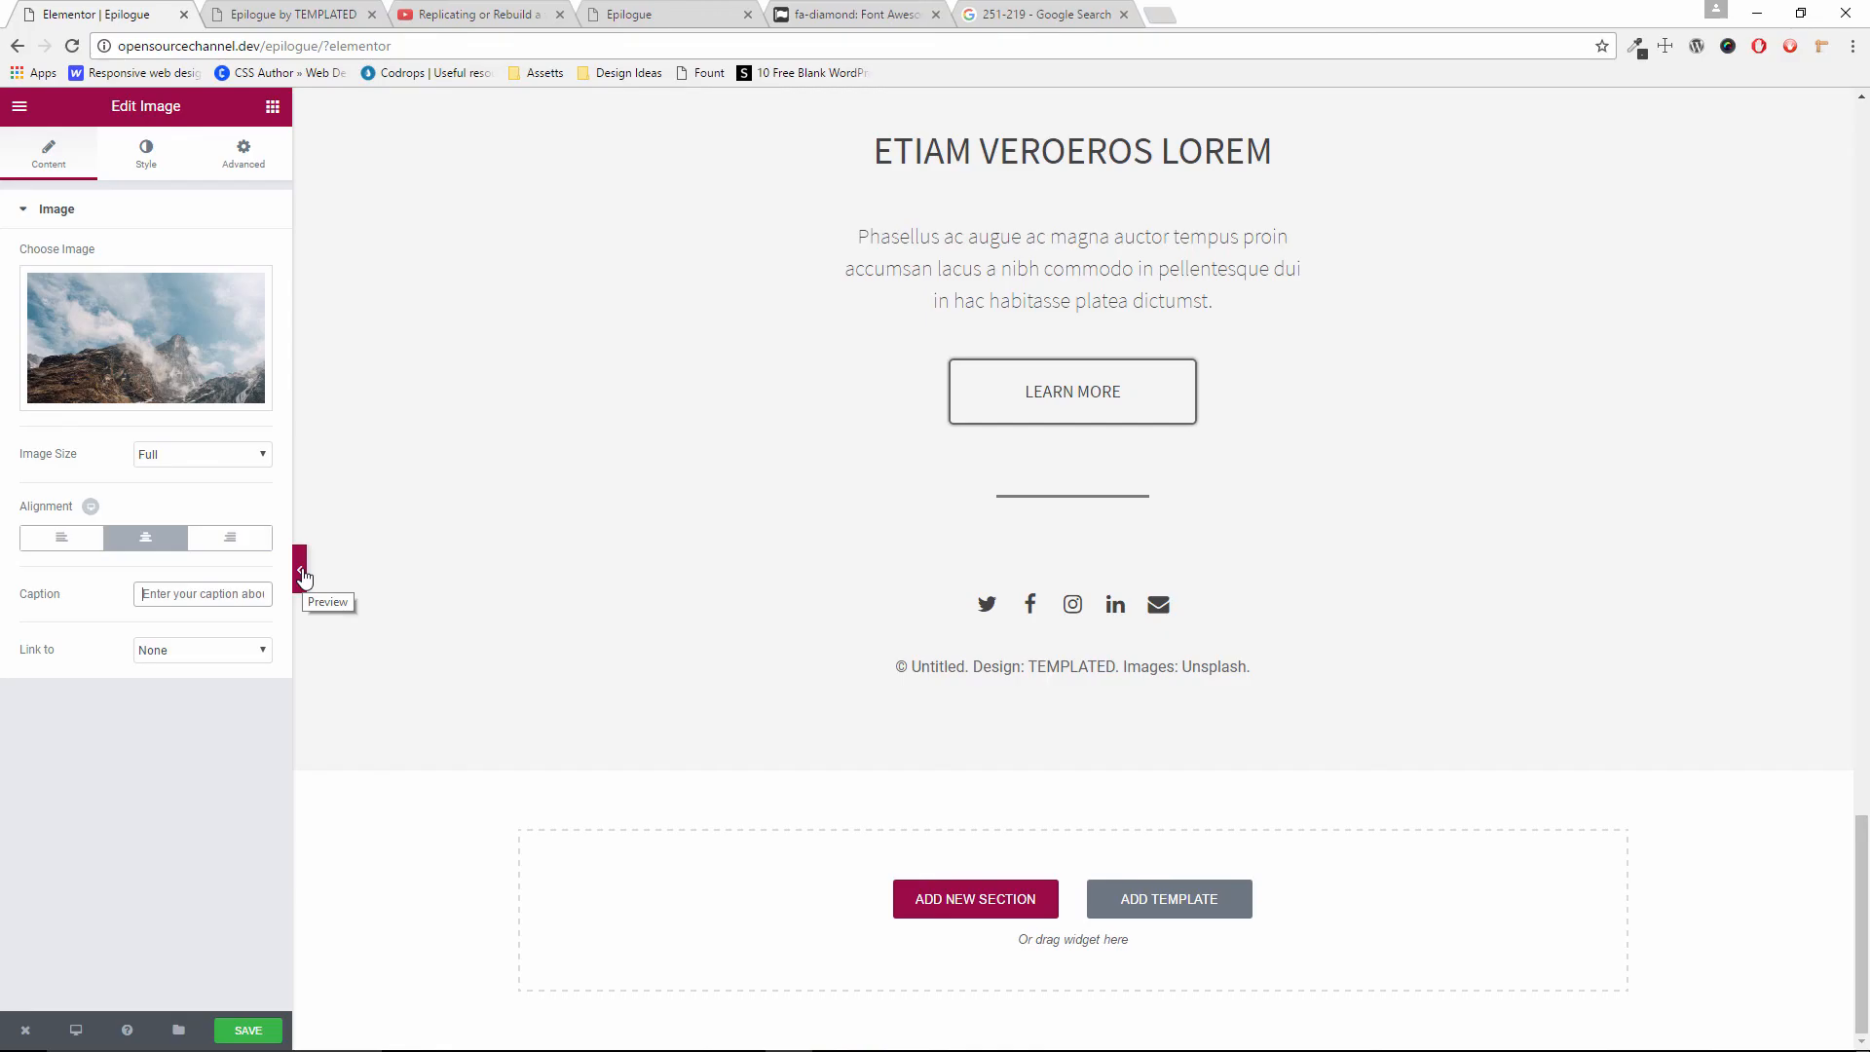
left_click(301, 573)
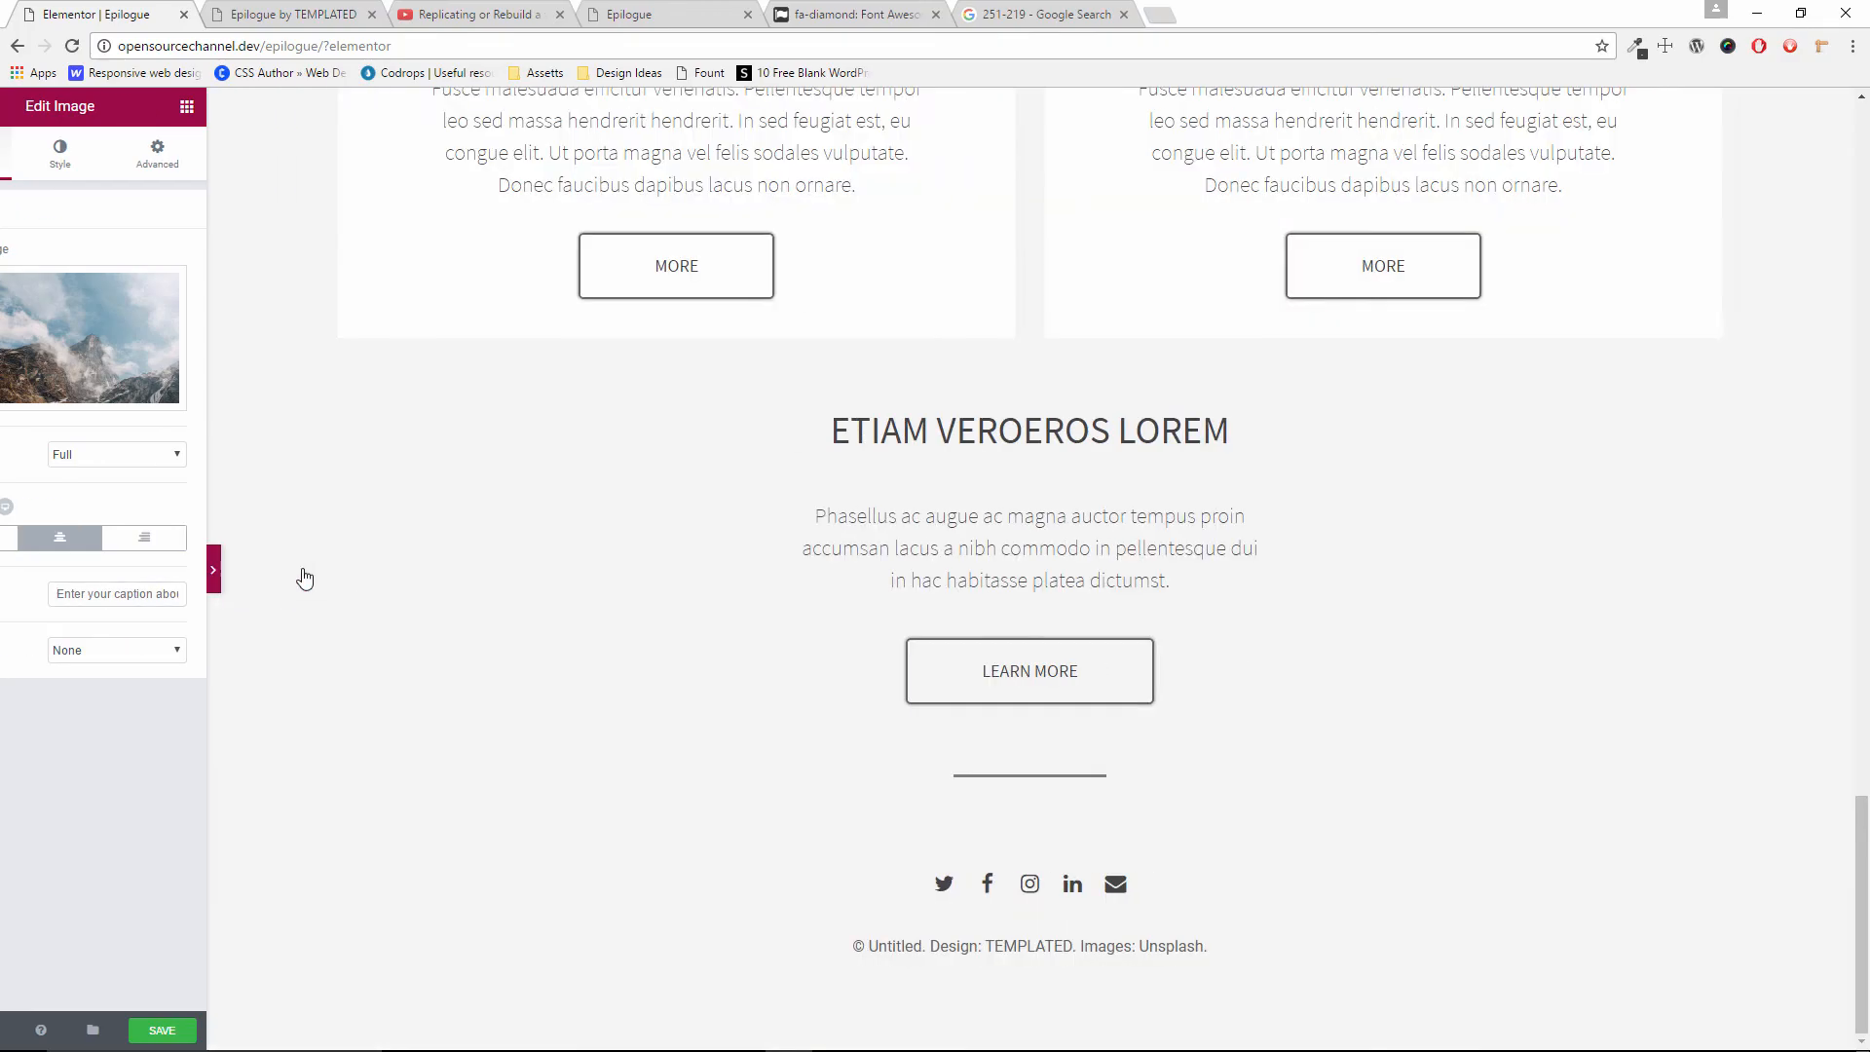
Restore the browser window to a smaller size and vary its width to check how the rebuilt page adapts
left_click(1801, 14)
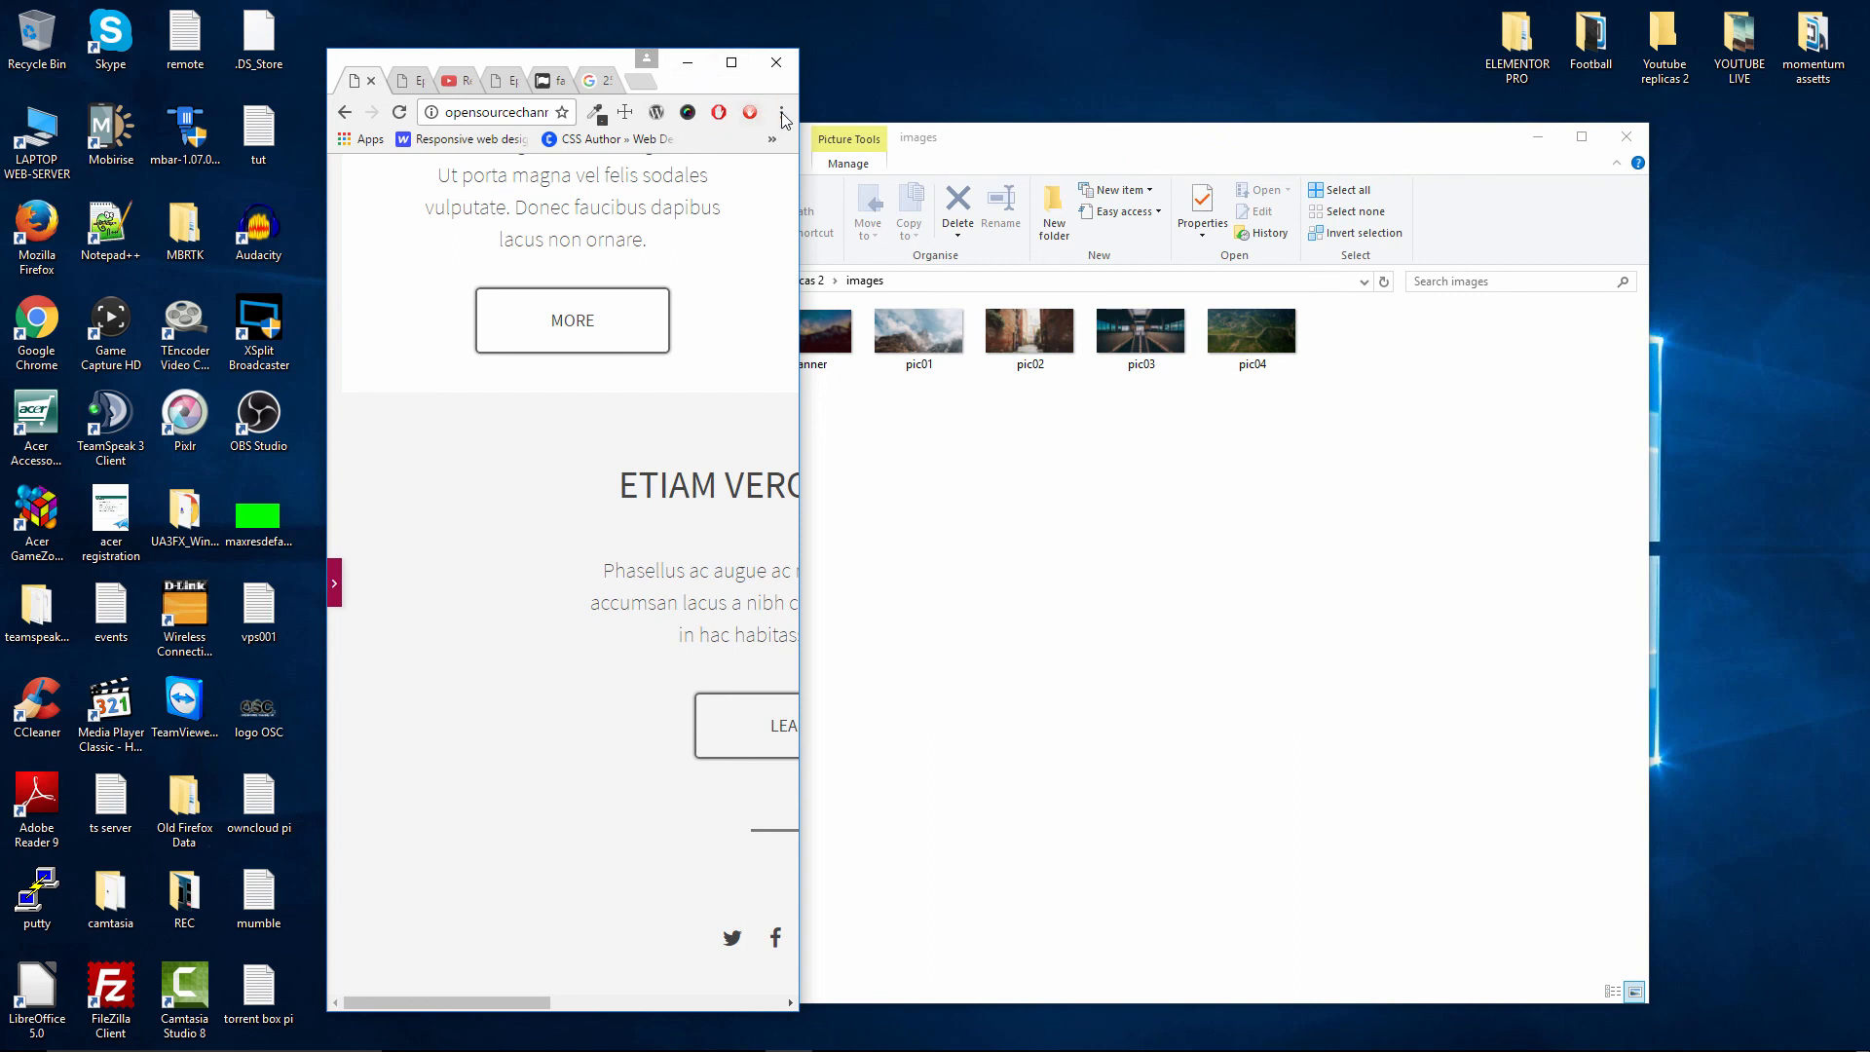
left_click_drag(798, 124, 1133, 138)
scroll(1061, 448, "up", 10)
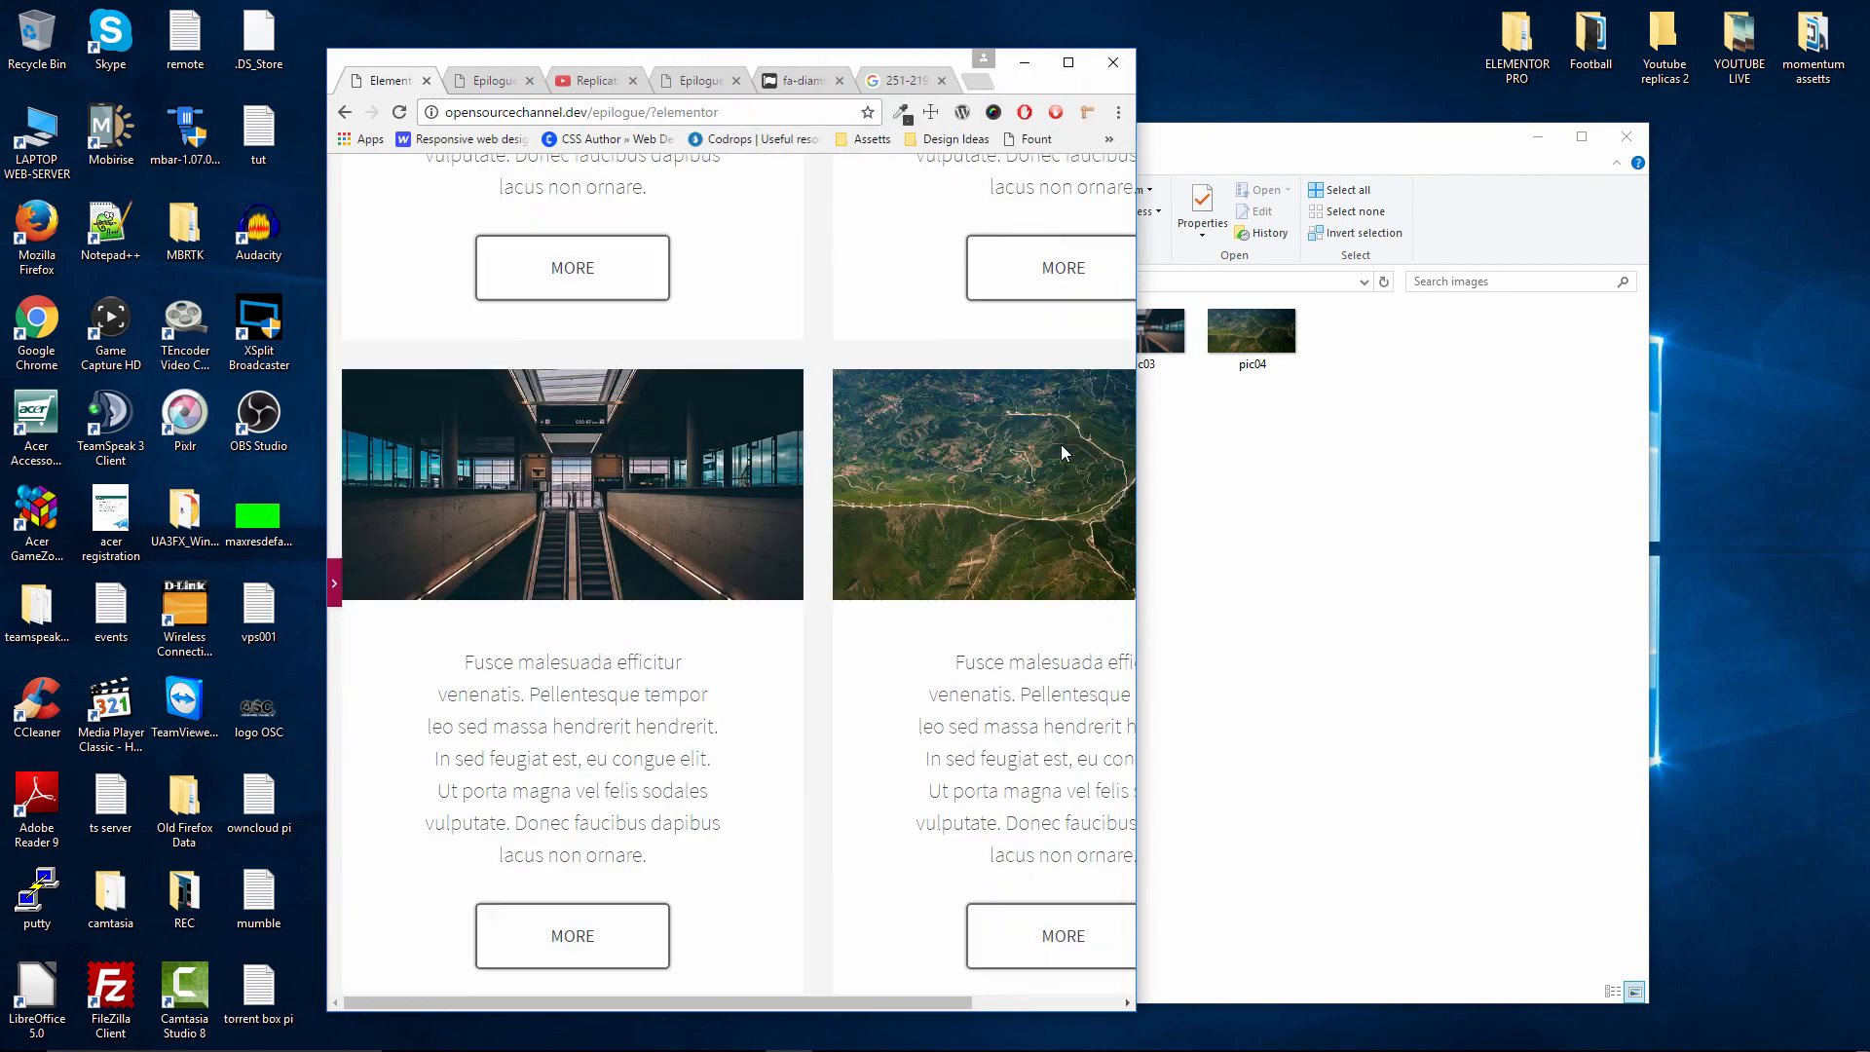
scroll(1061, 444, "up", 5)
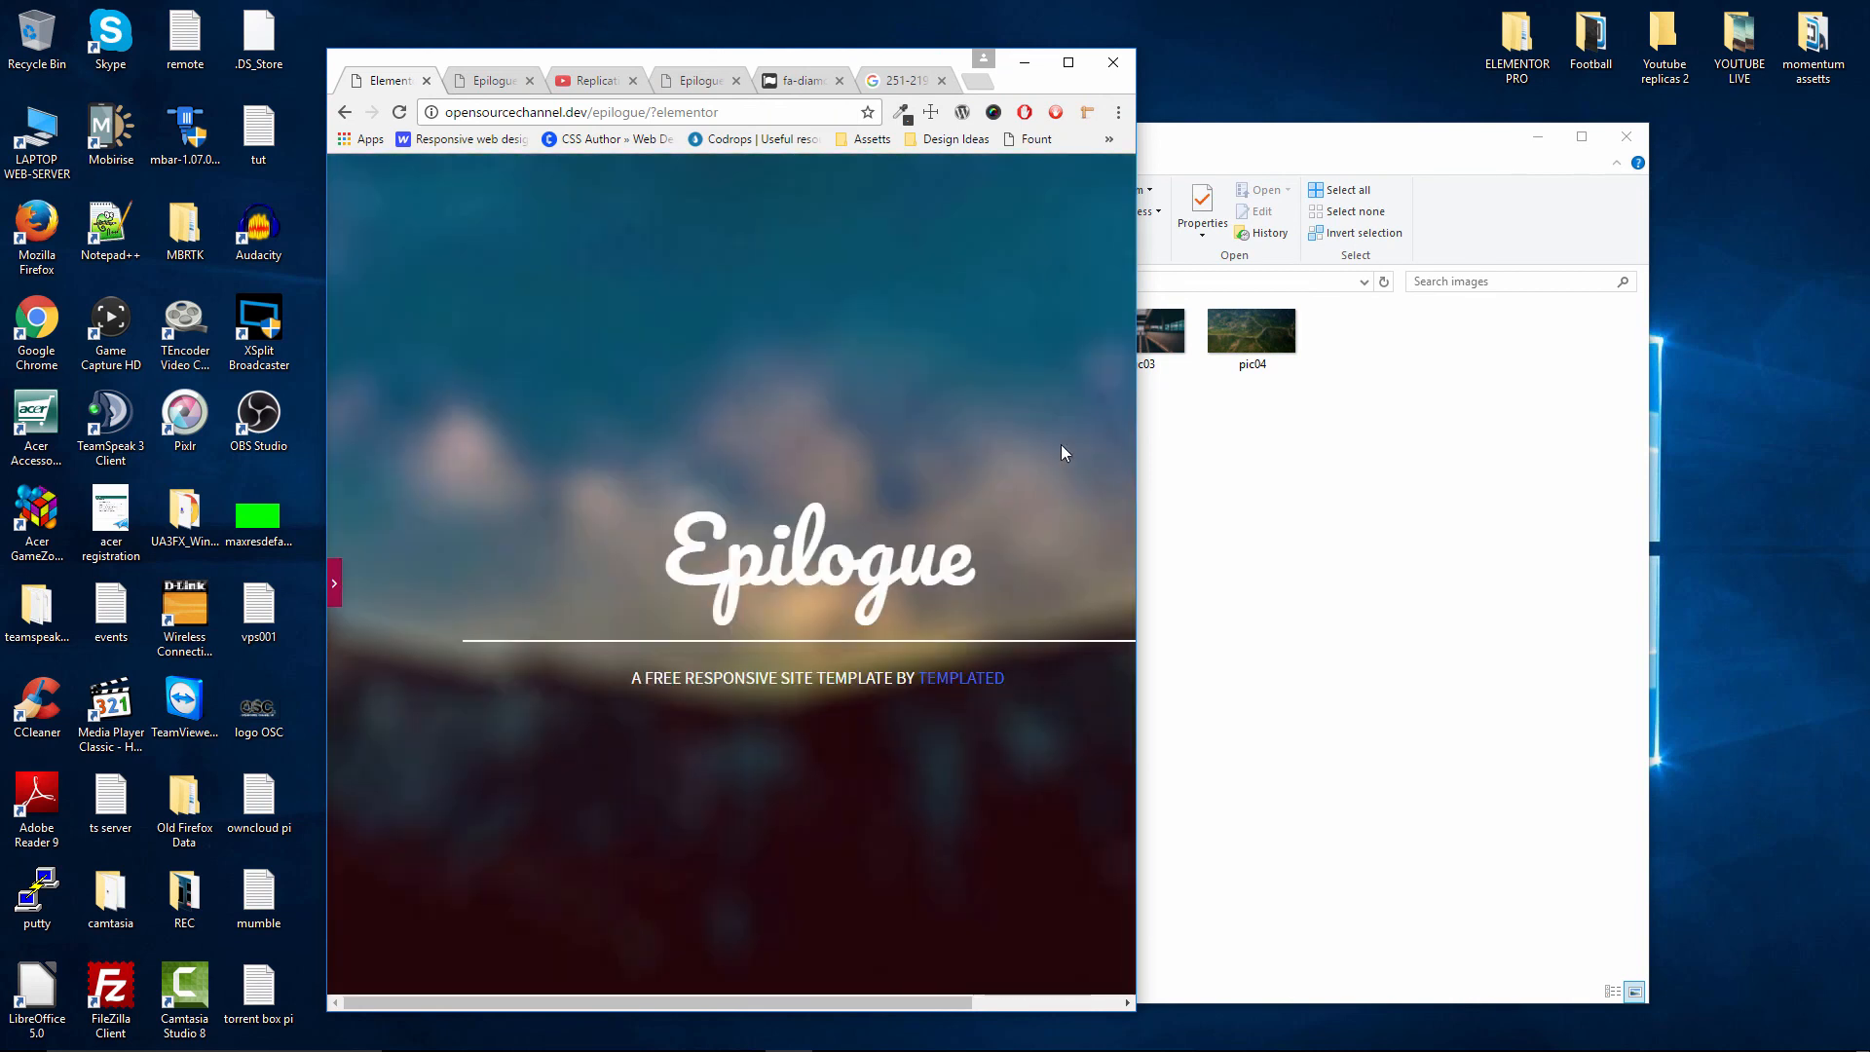
left_click(1072, 66)
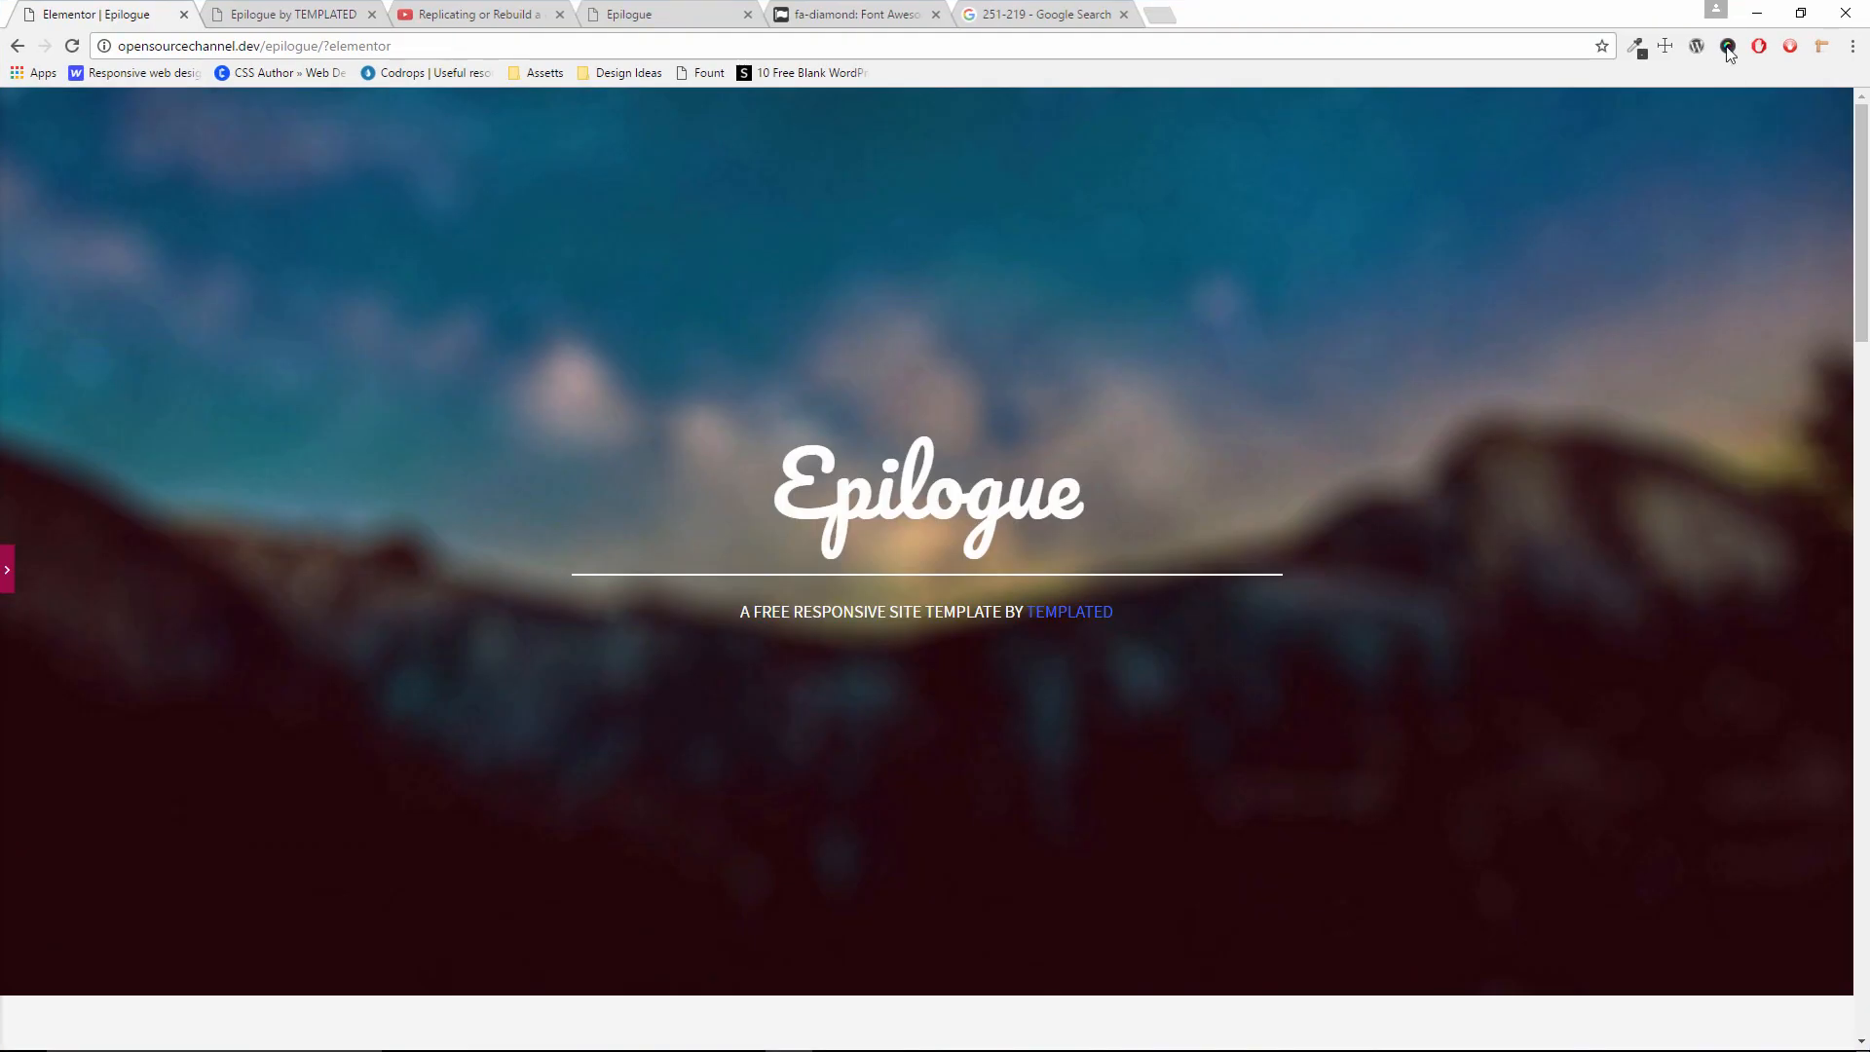
left_click(1805, 13)
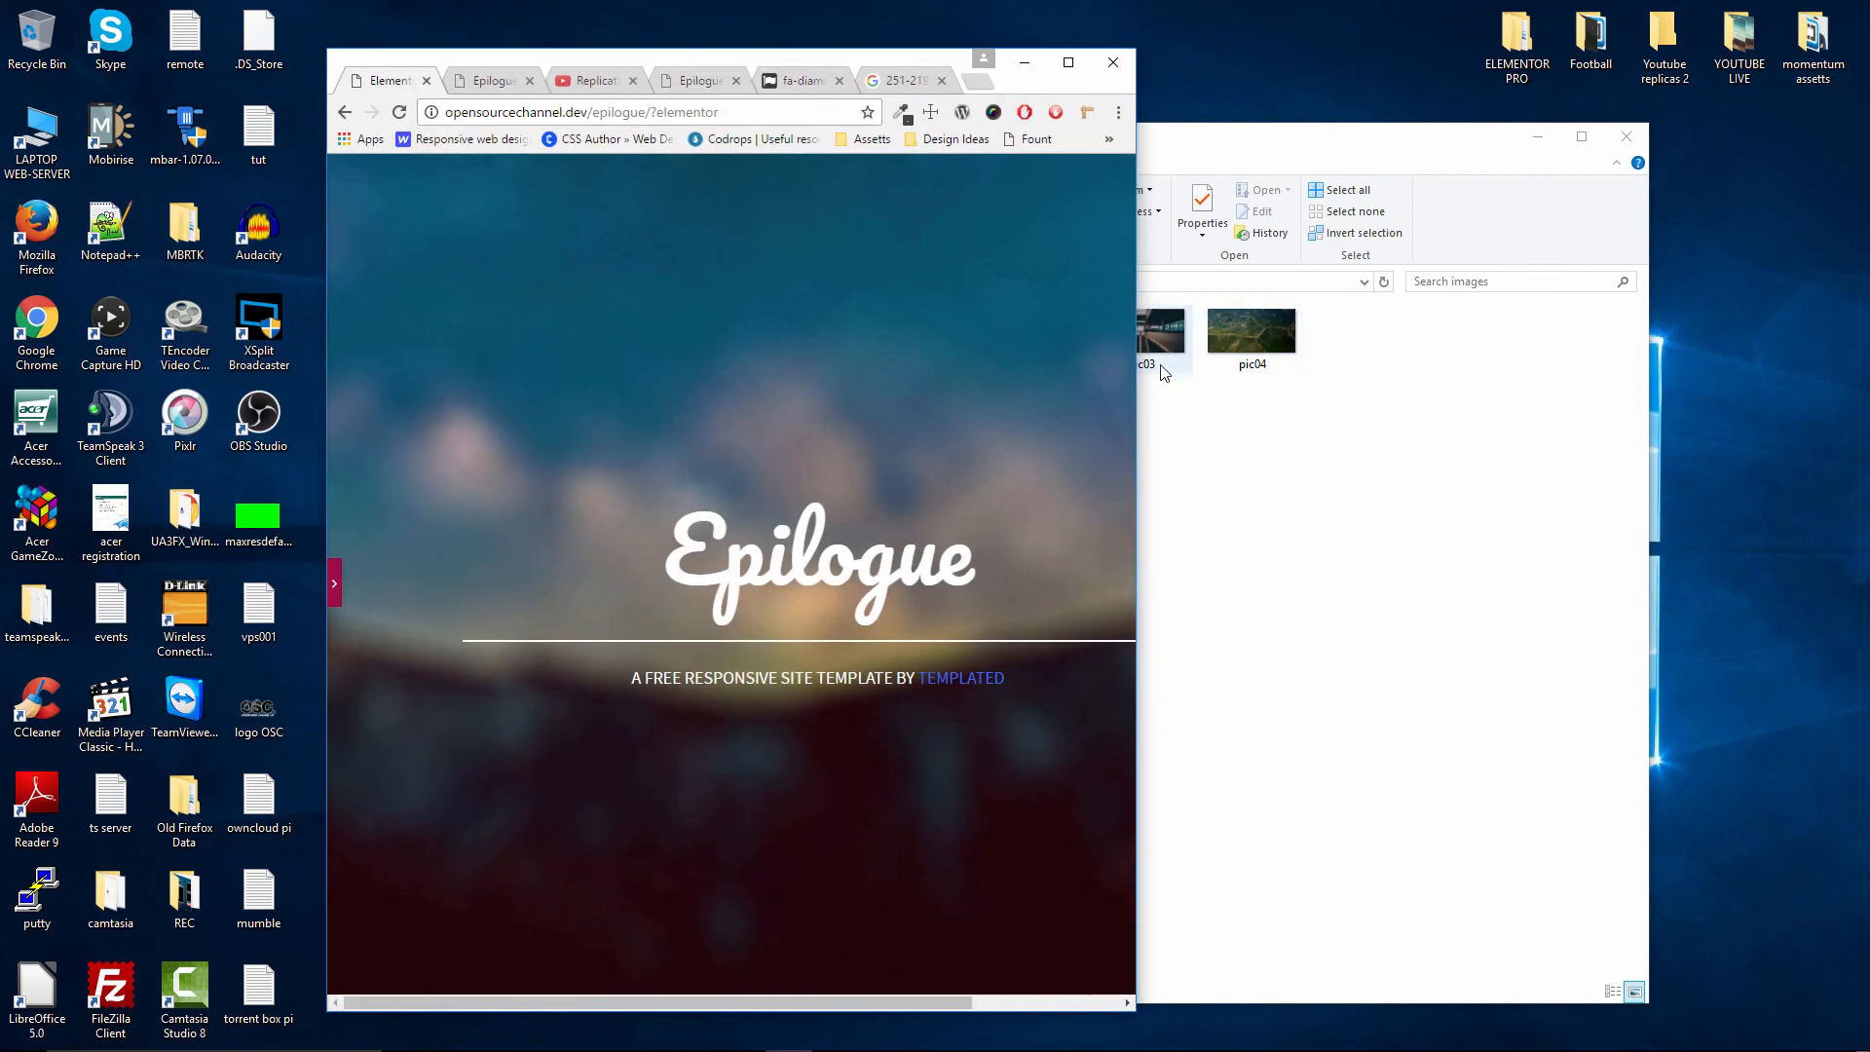
left_click_drag(1138, 379, 1317, 370)
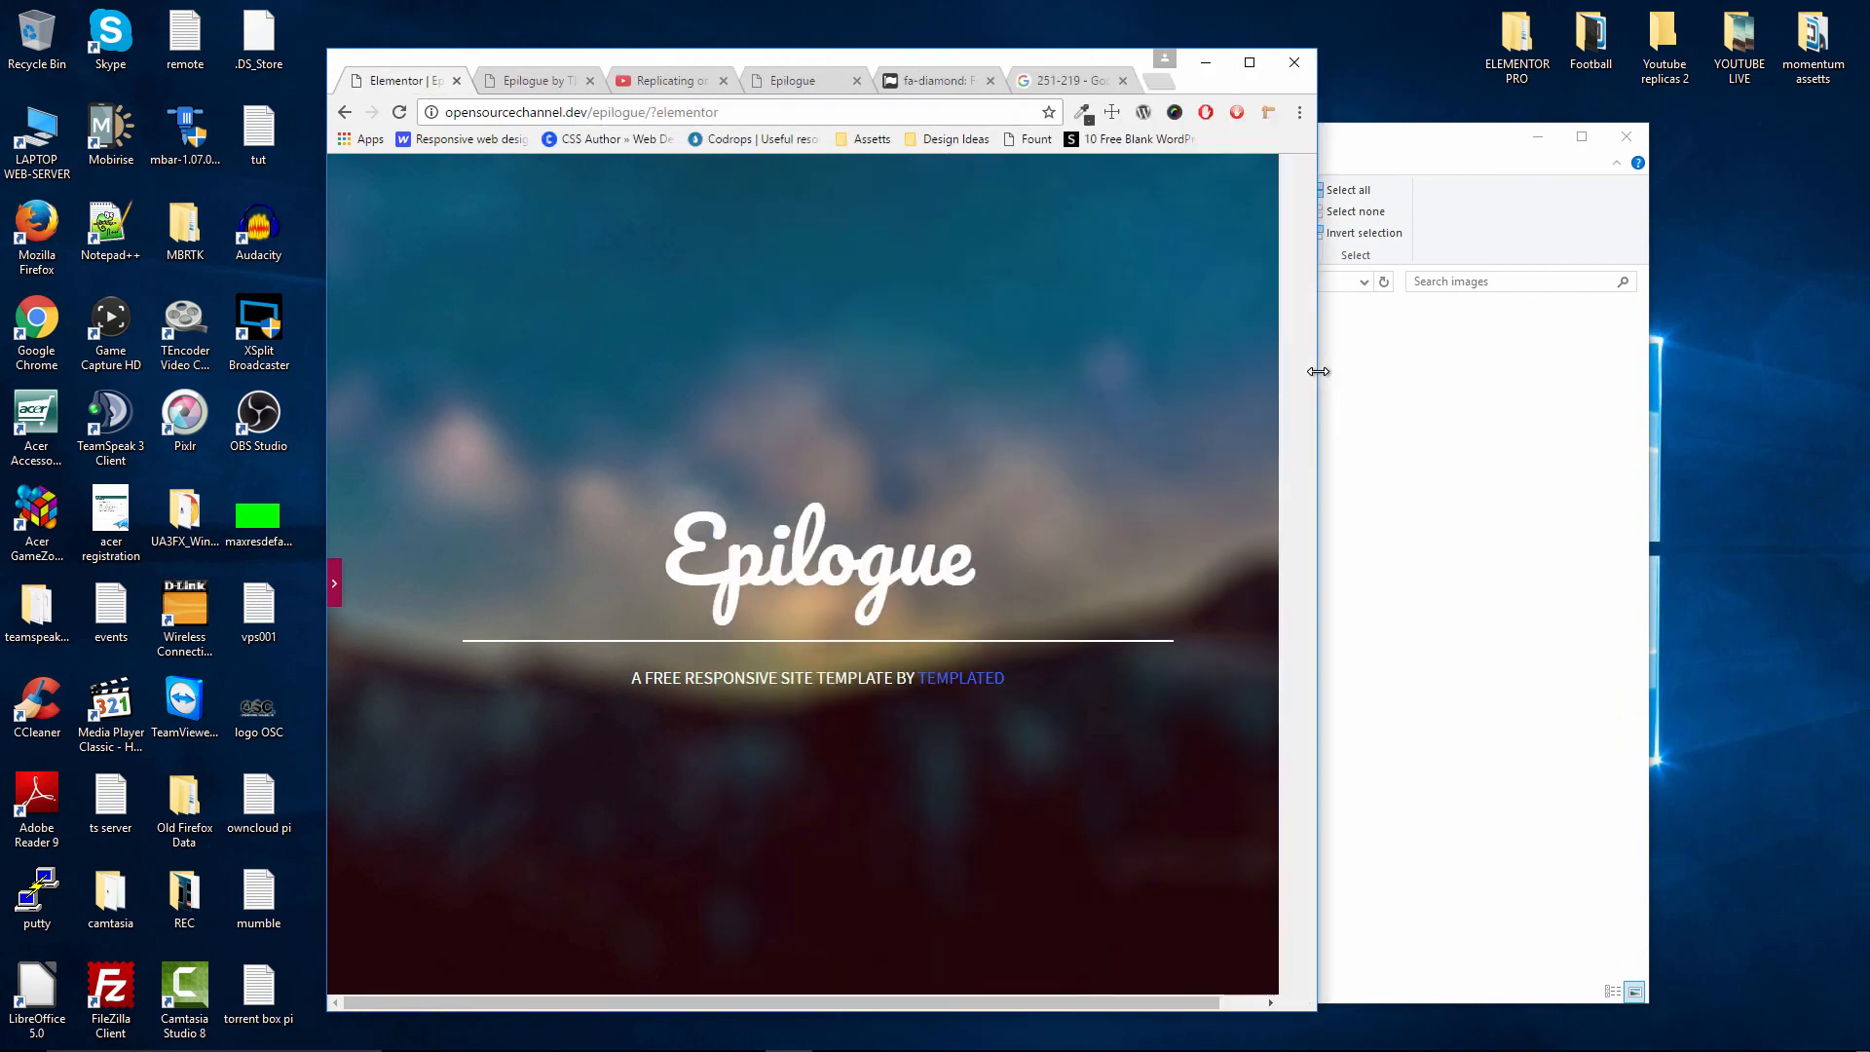
Check how the reference Epilogue page adapts to a narrower browser window, then maximise the window again
left_click(540, 78)
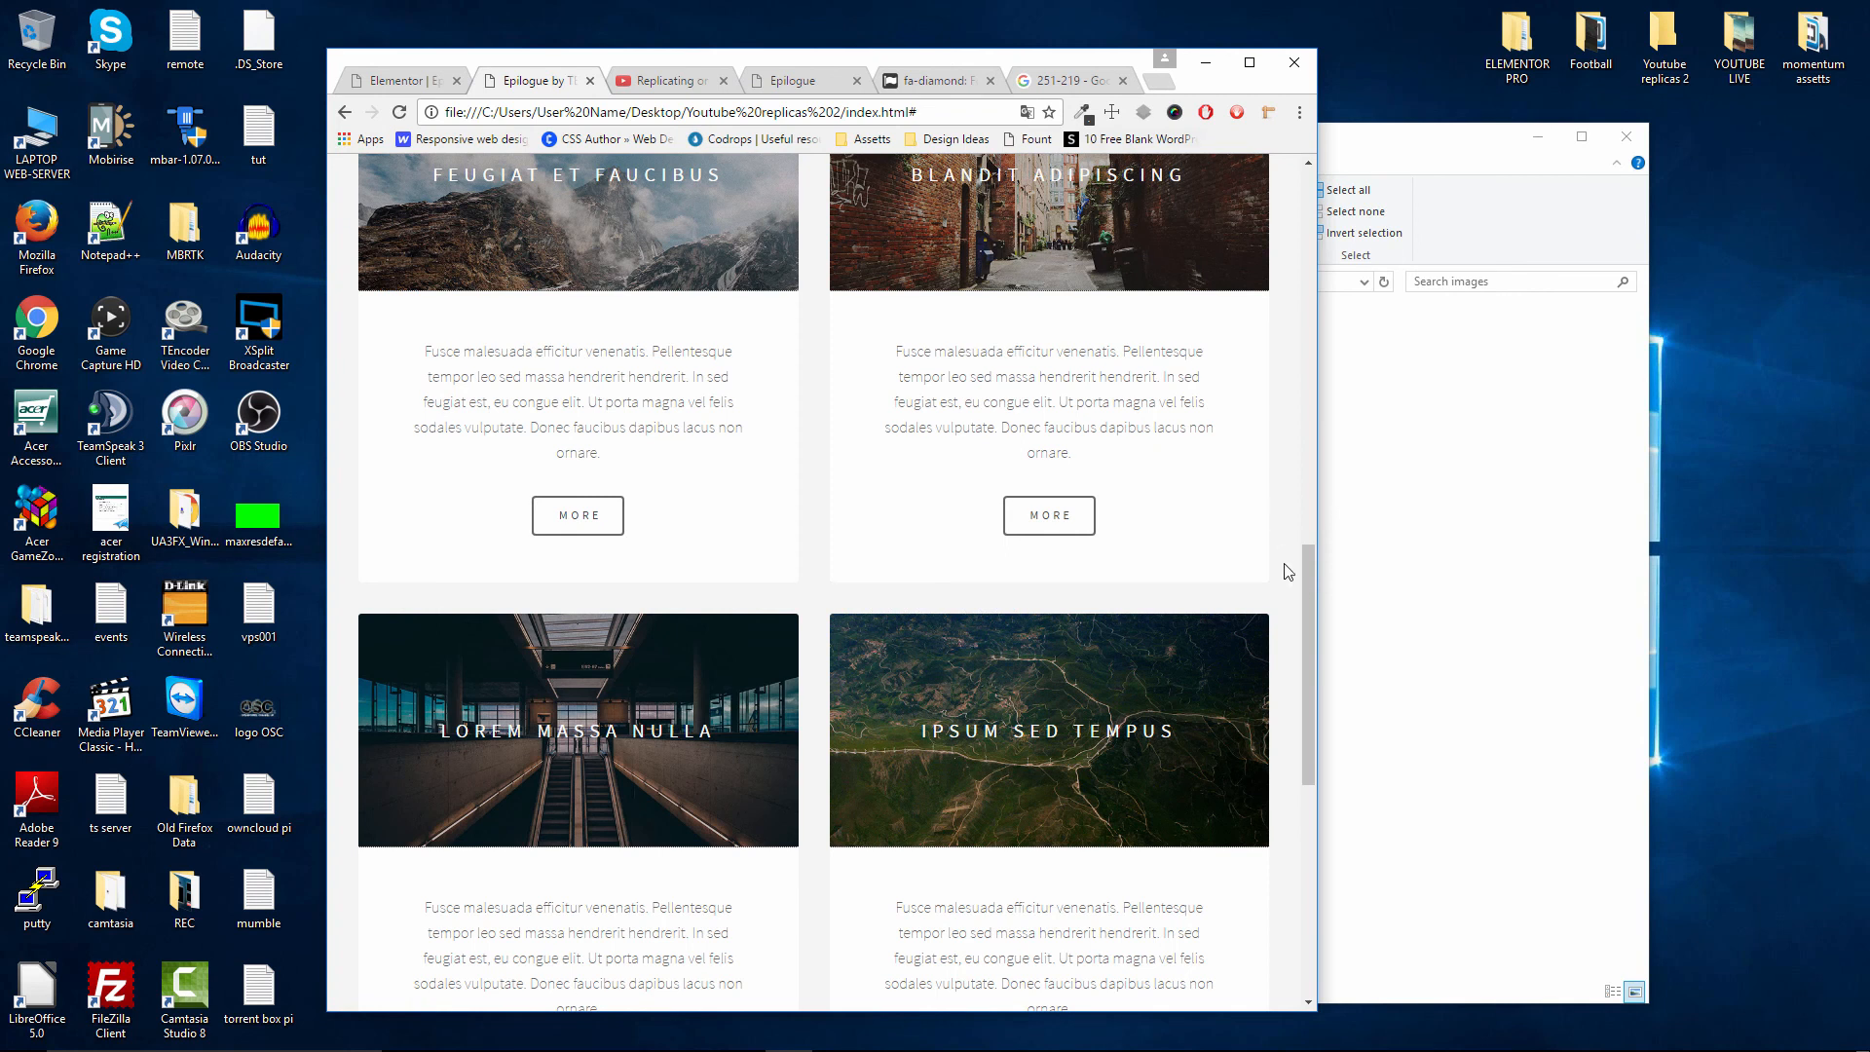
left_click_drag(1307, 581, 1255, 239)
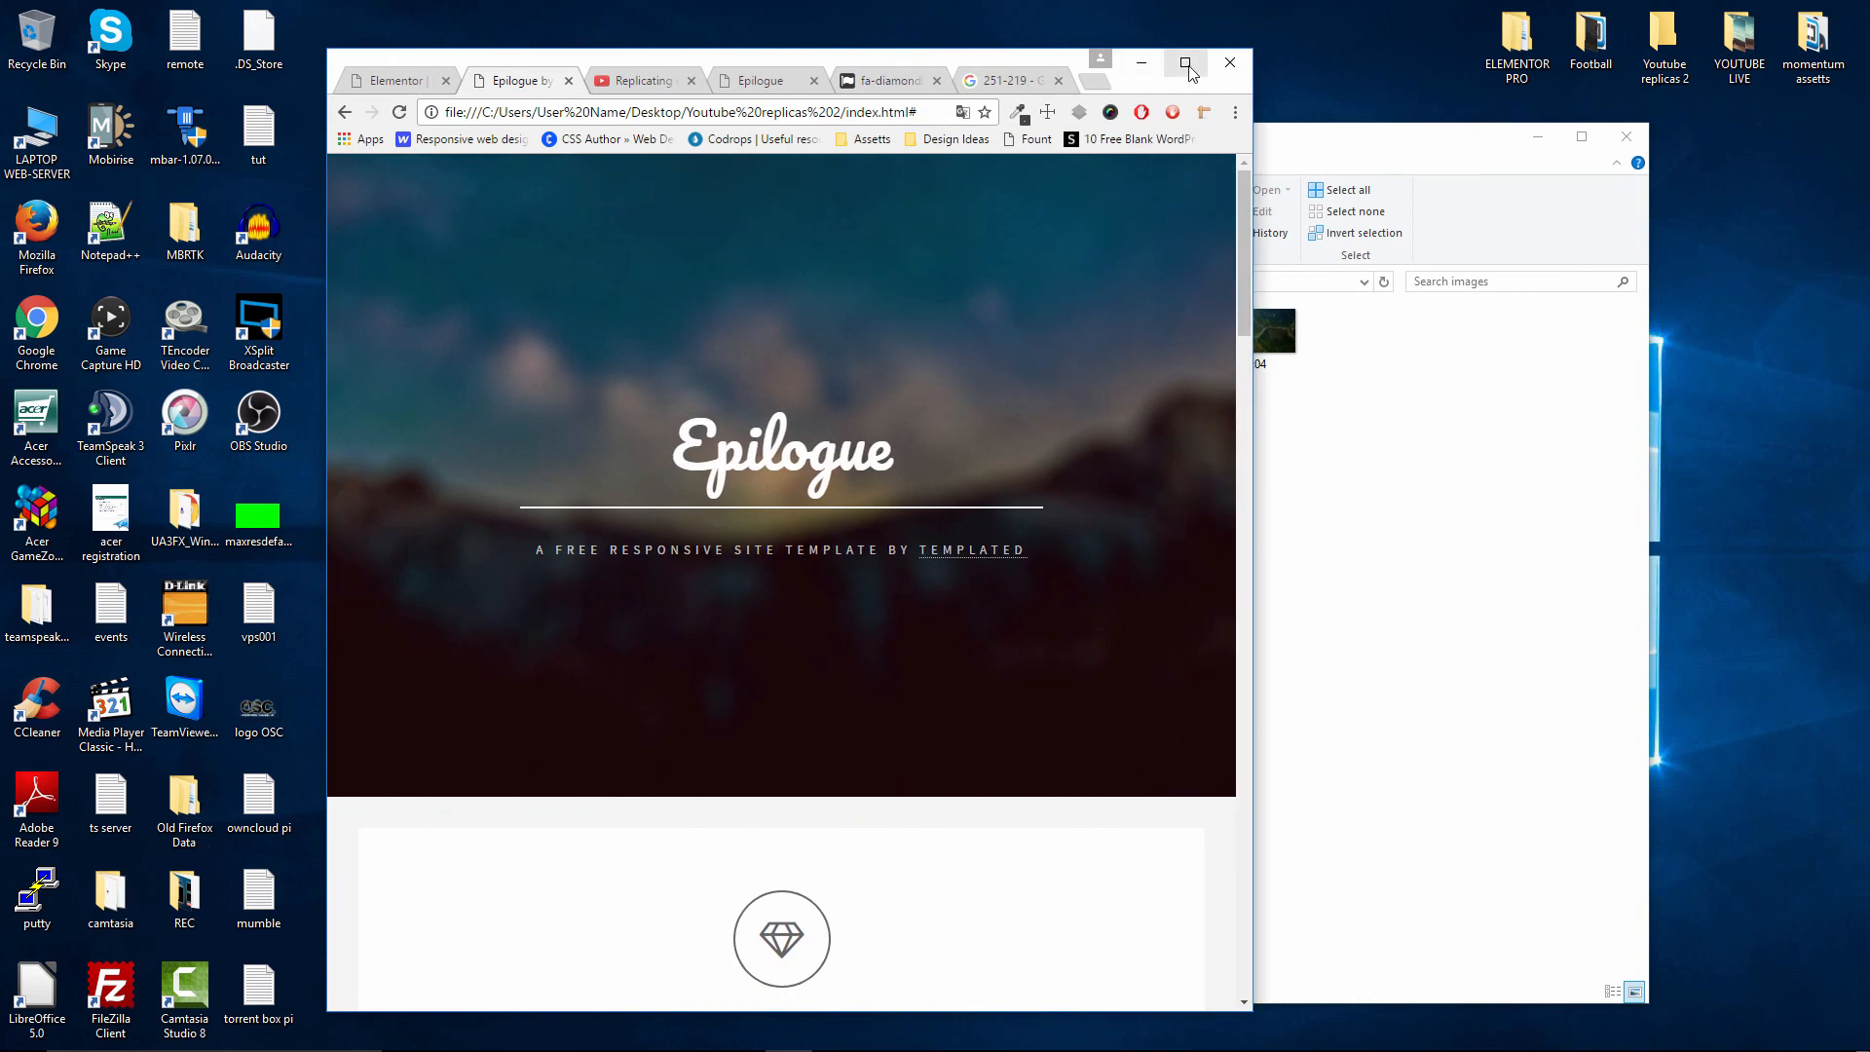
left_click(1188, 66)
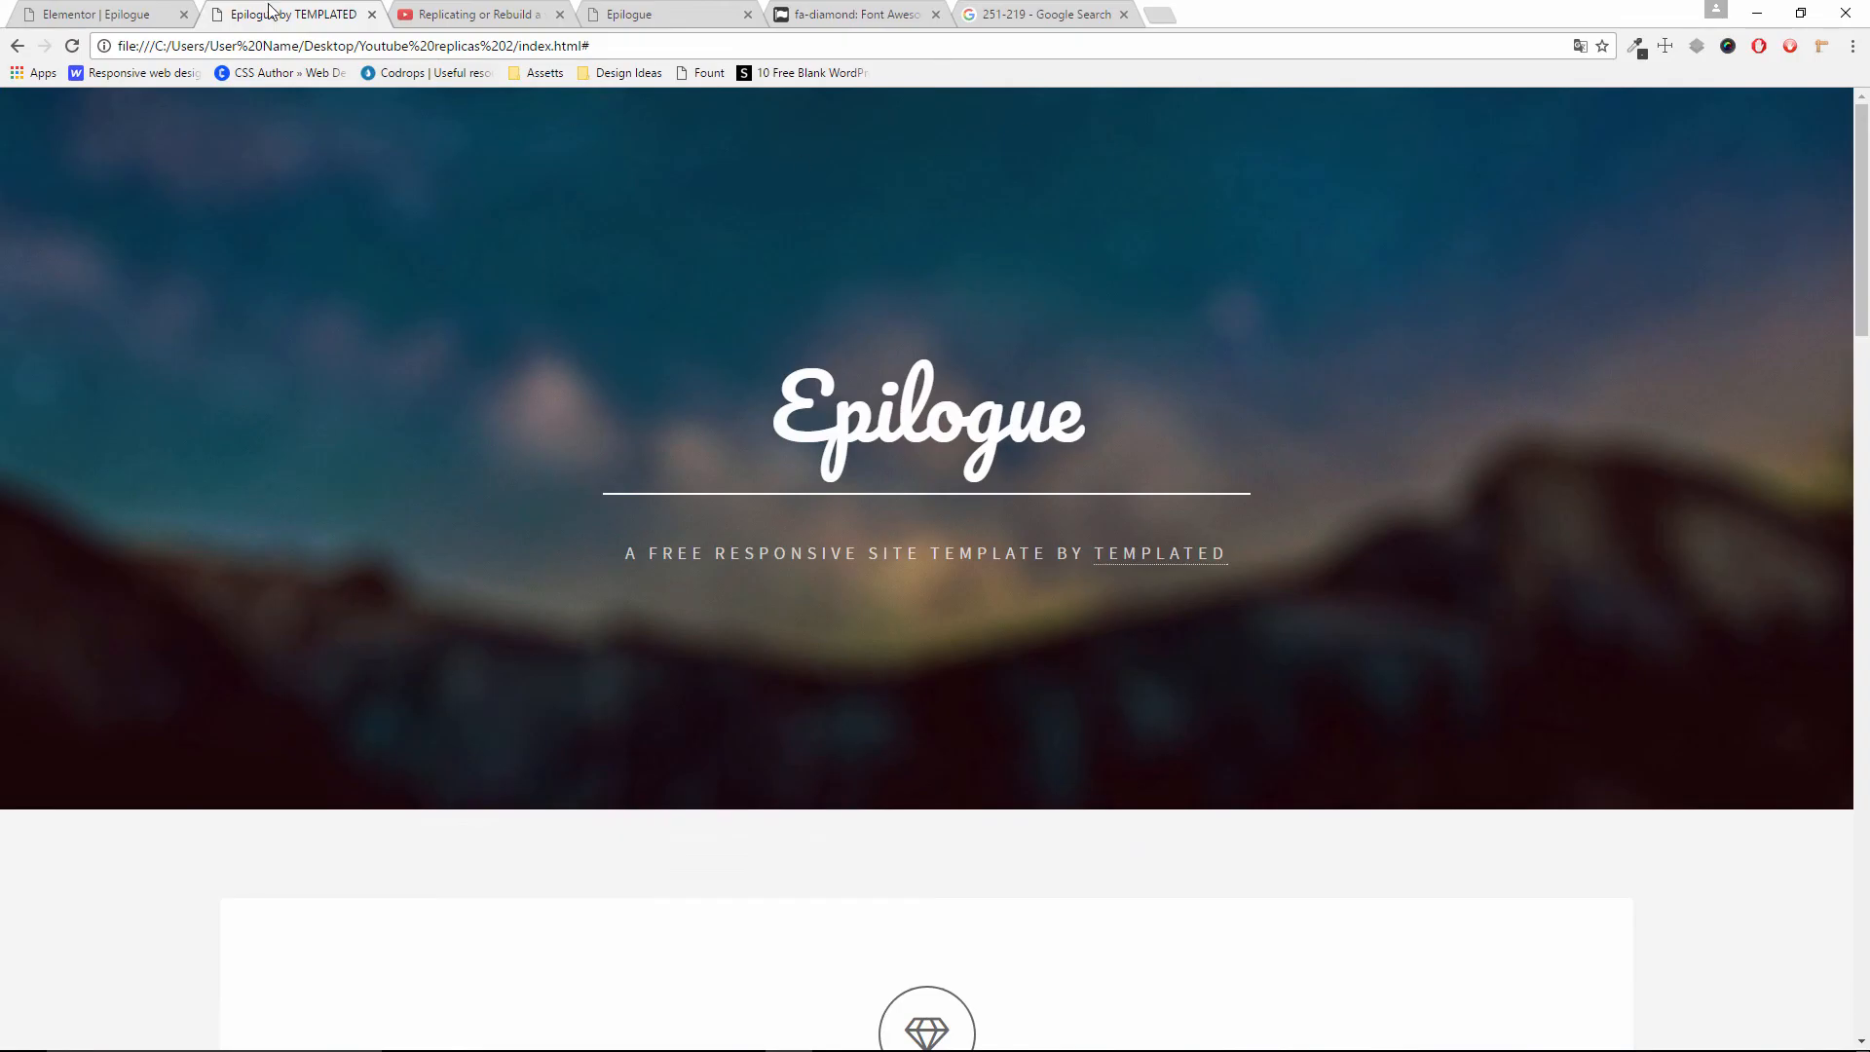
Return to the Elementor page, restore the editing panel, switch to the tablet preview and go to the hero section
left_click(40, 9)
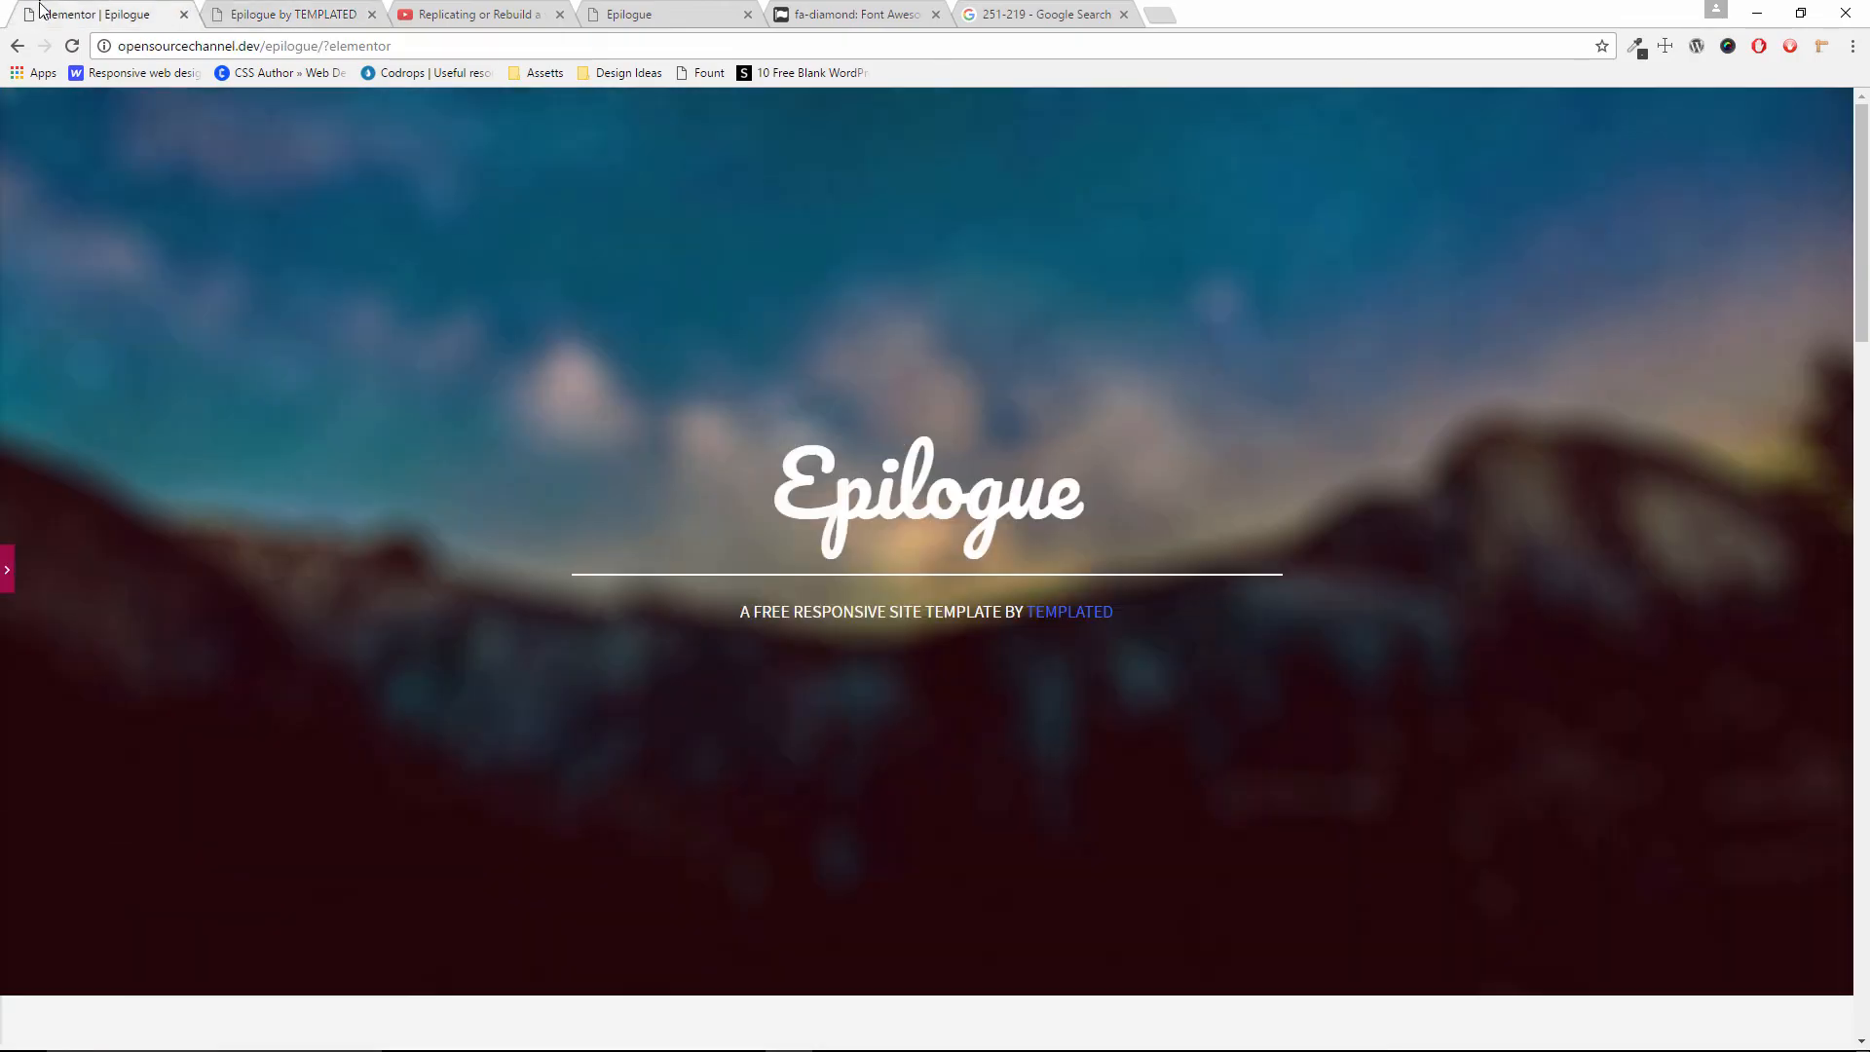
left_click(11, 574)
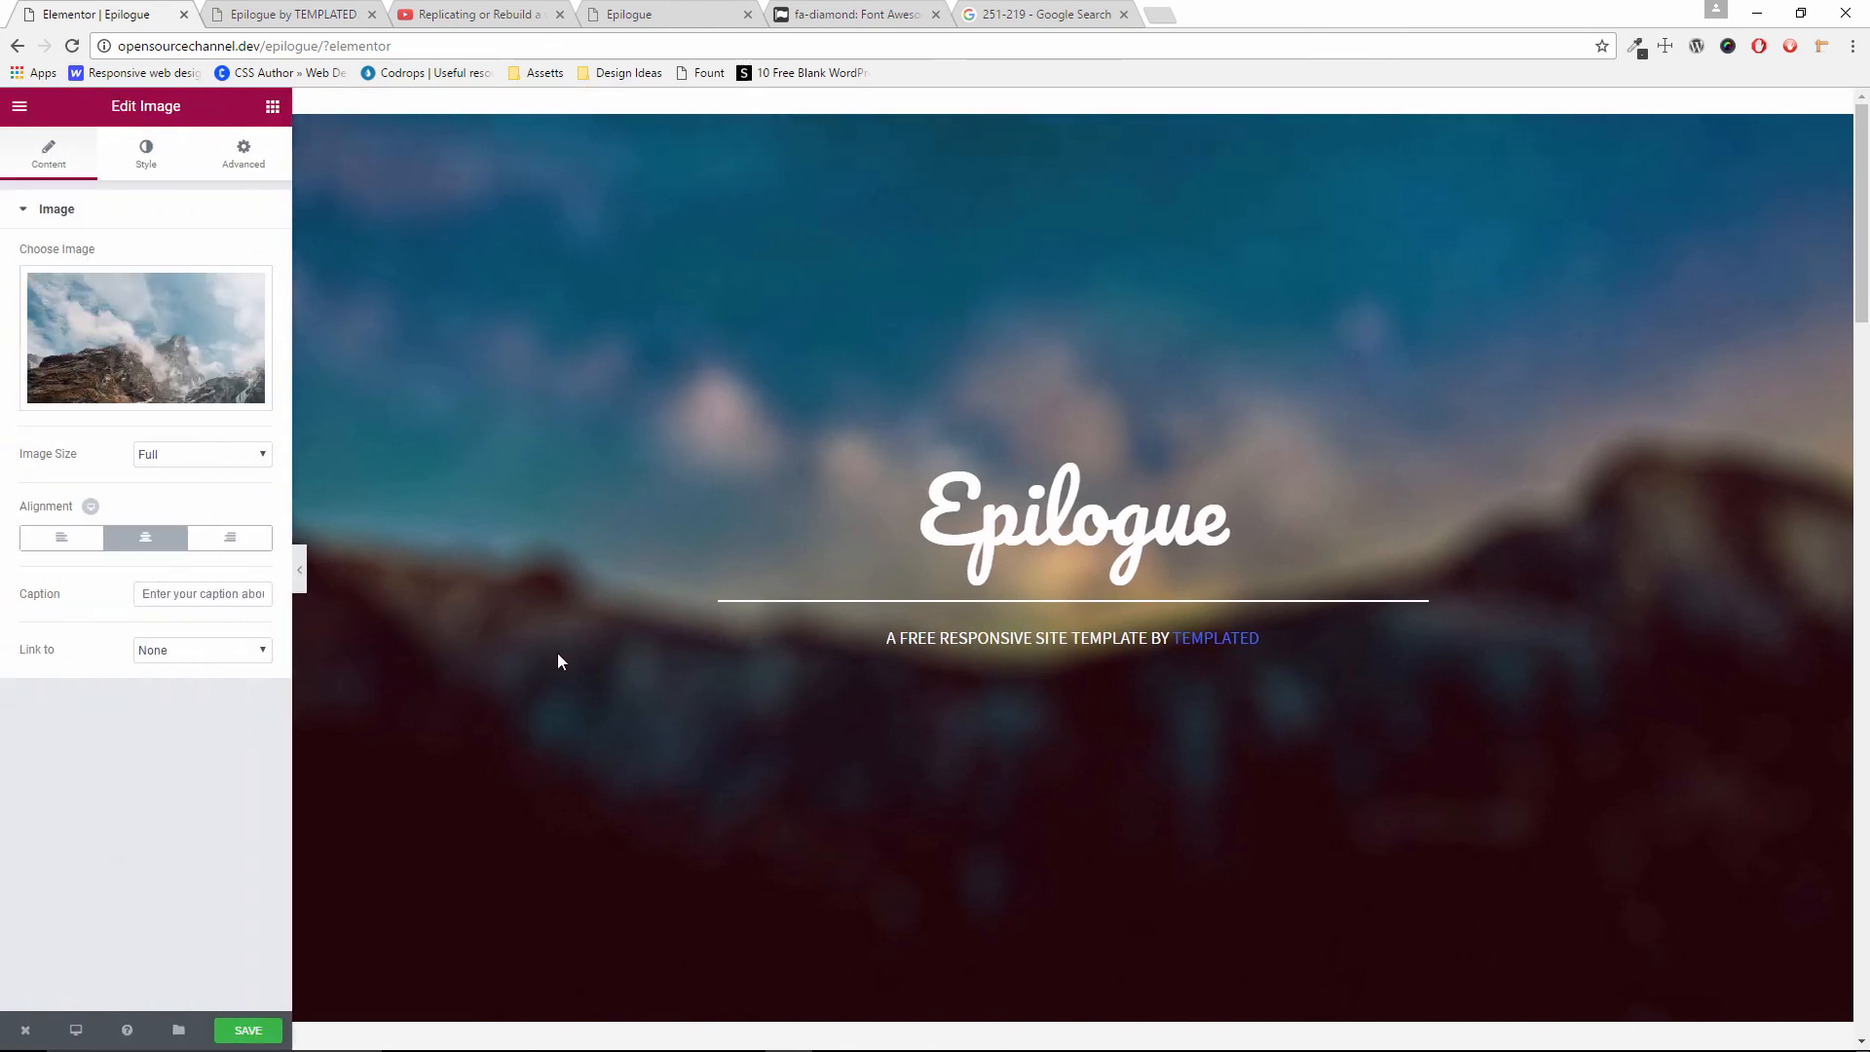
scroll(1151, 522, "down", 10)
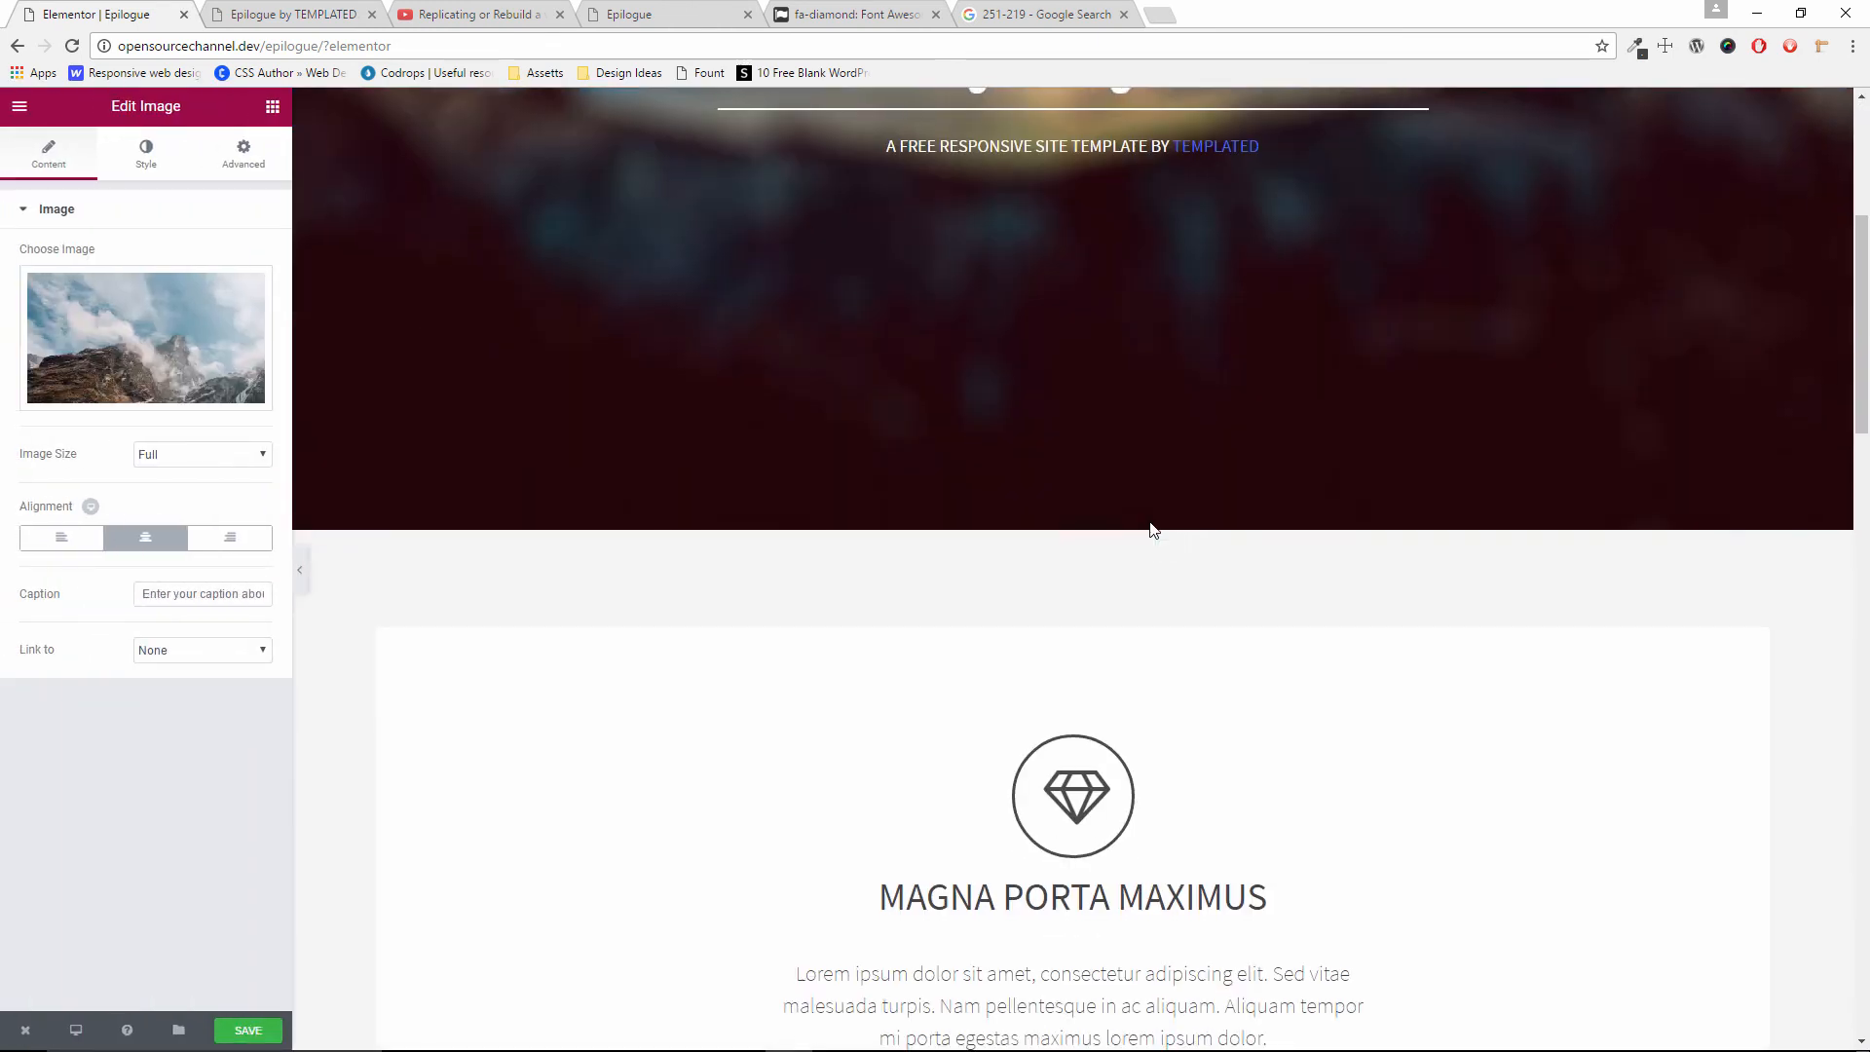
scroll(1151, 522, "down", 15)
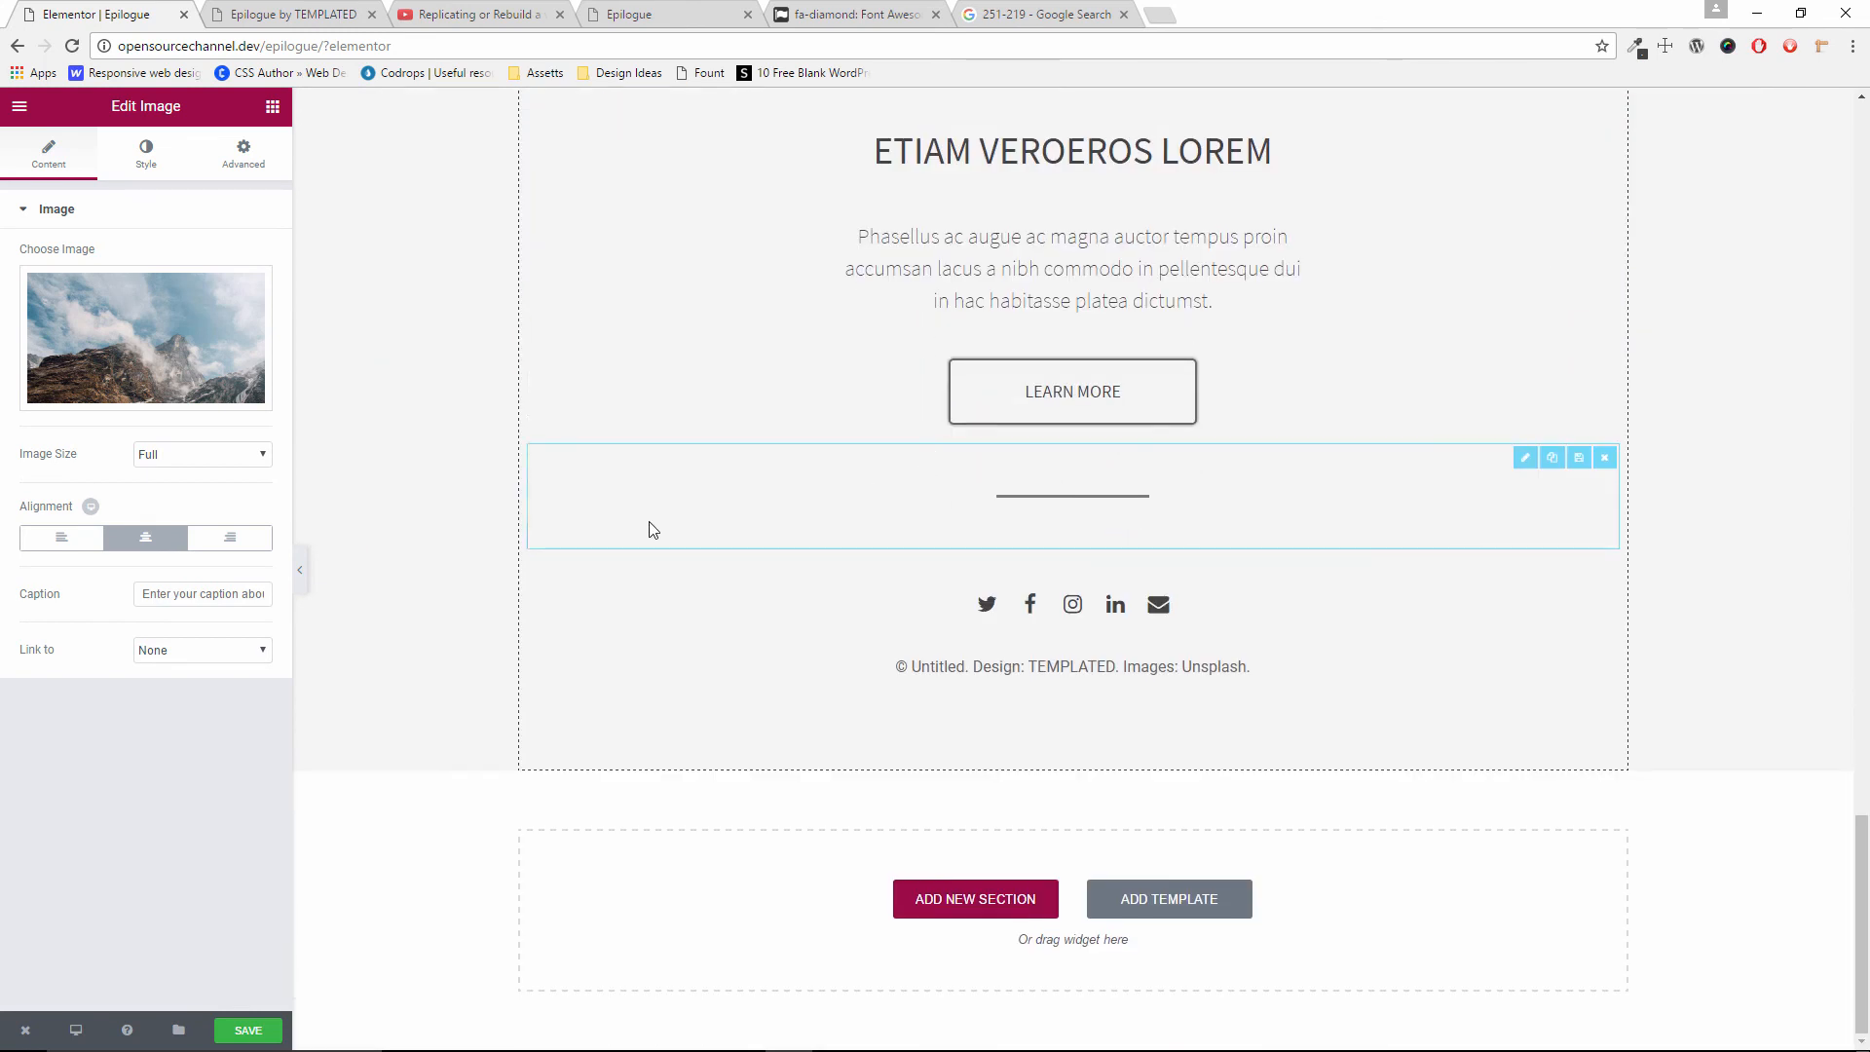
mouse_move(76, 1026)
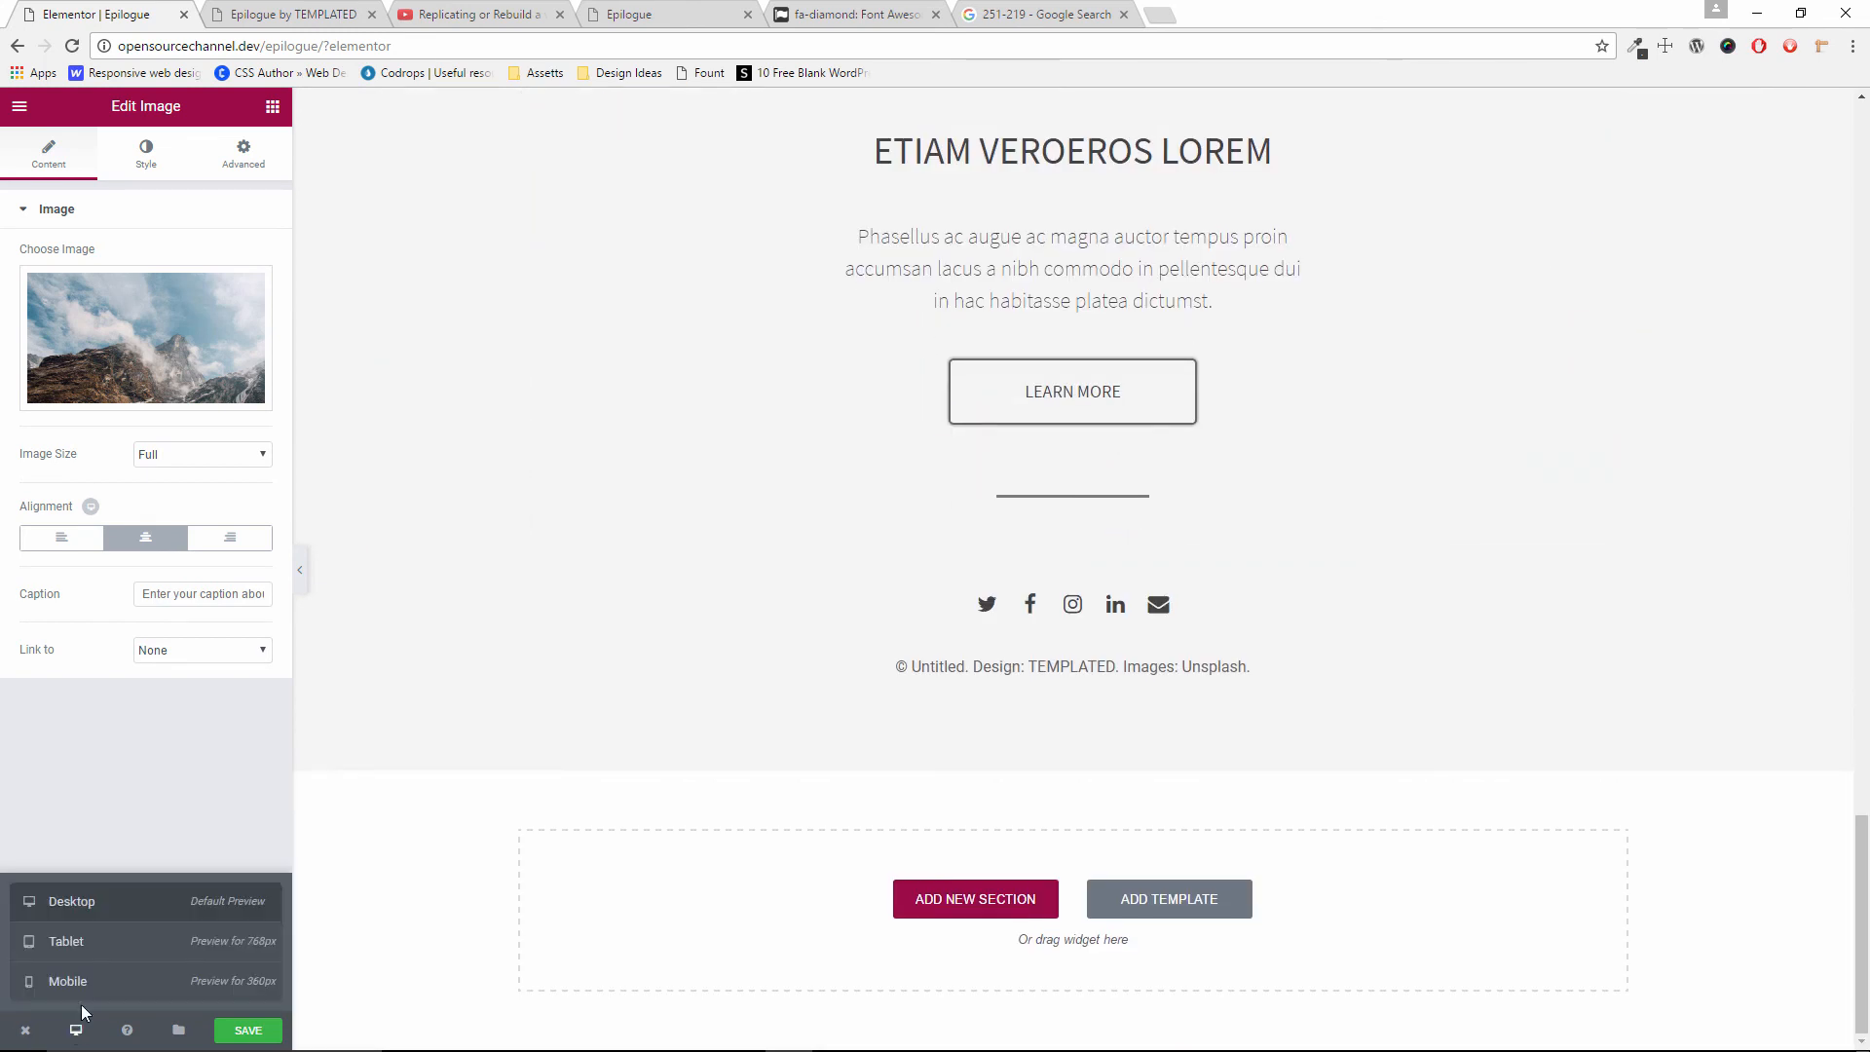
left_click(104, 943)
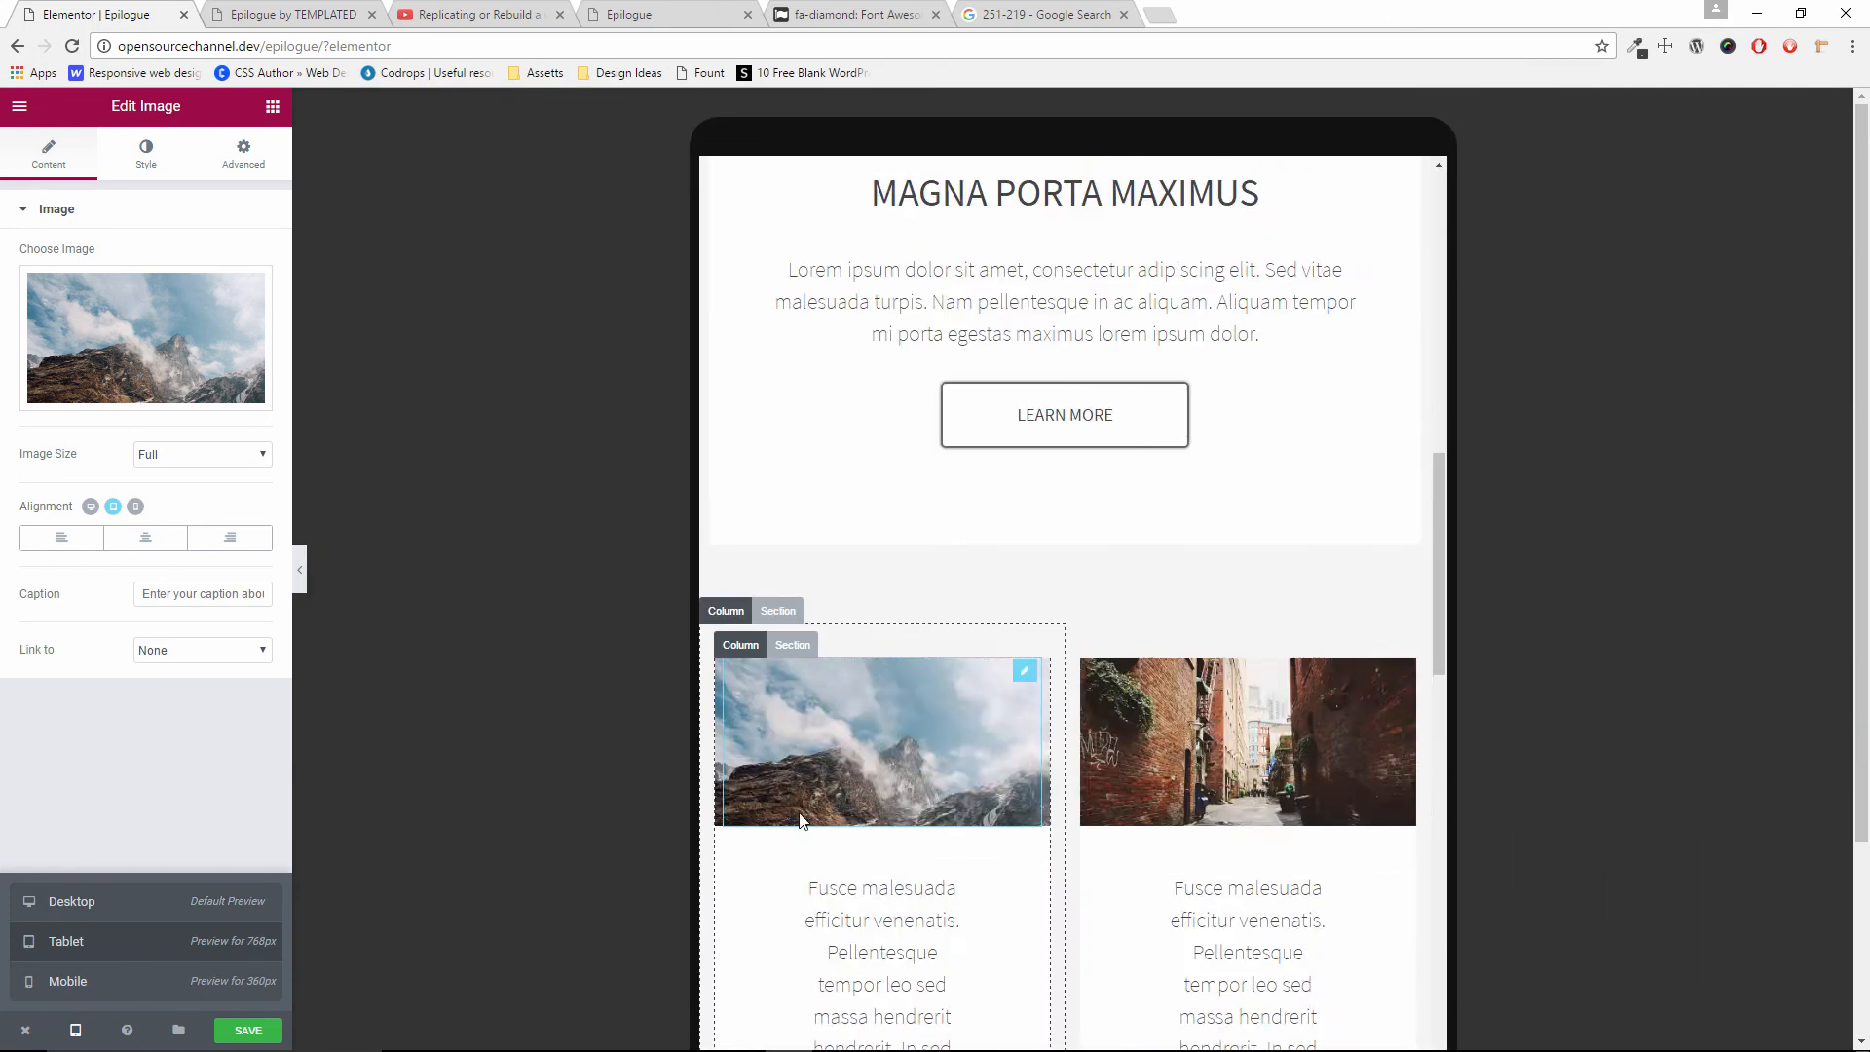
scroll(830, 799, "up", 10)
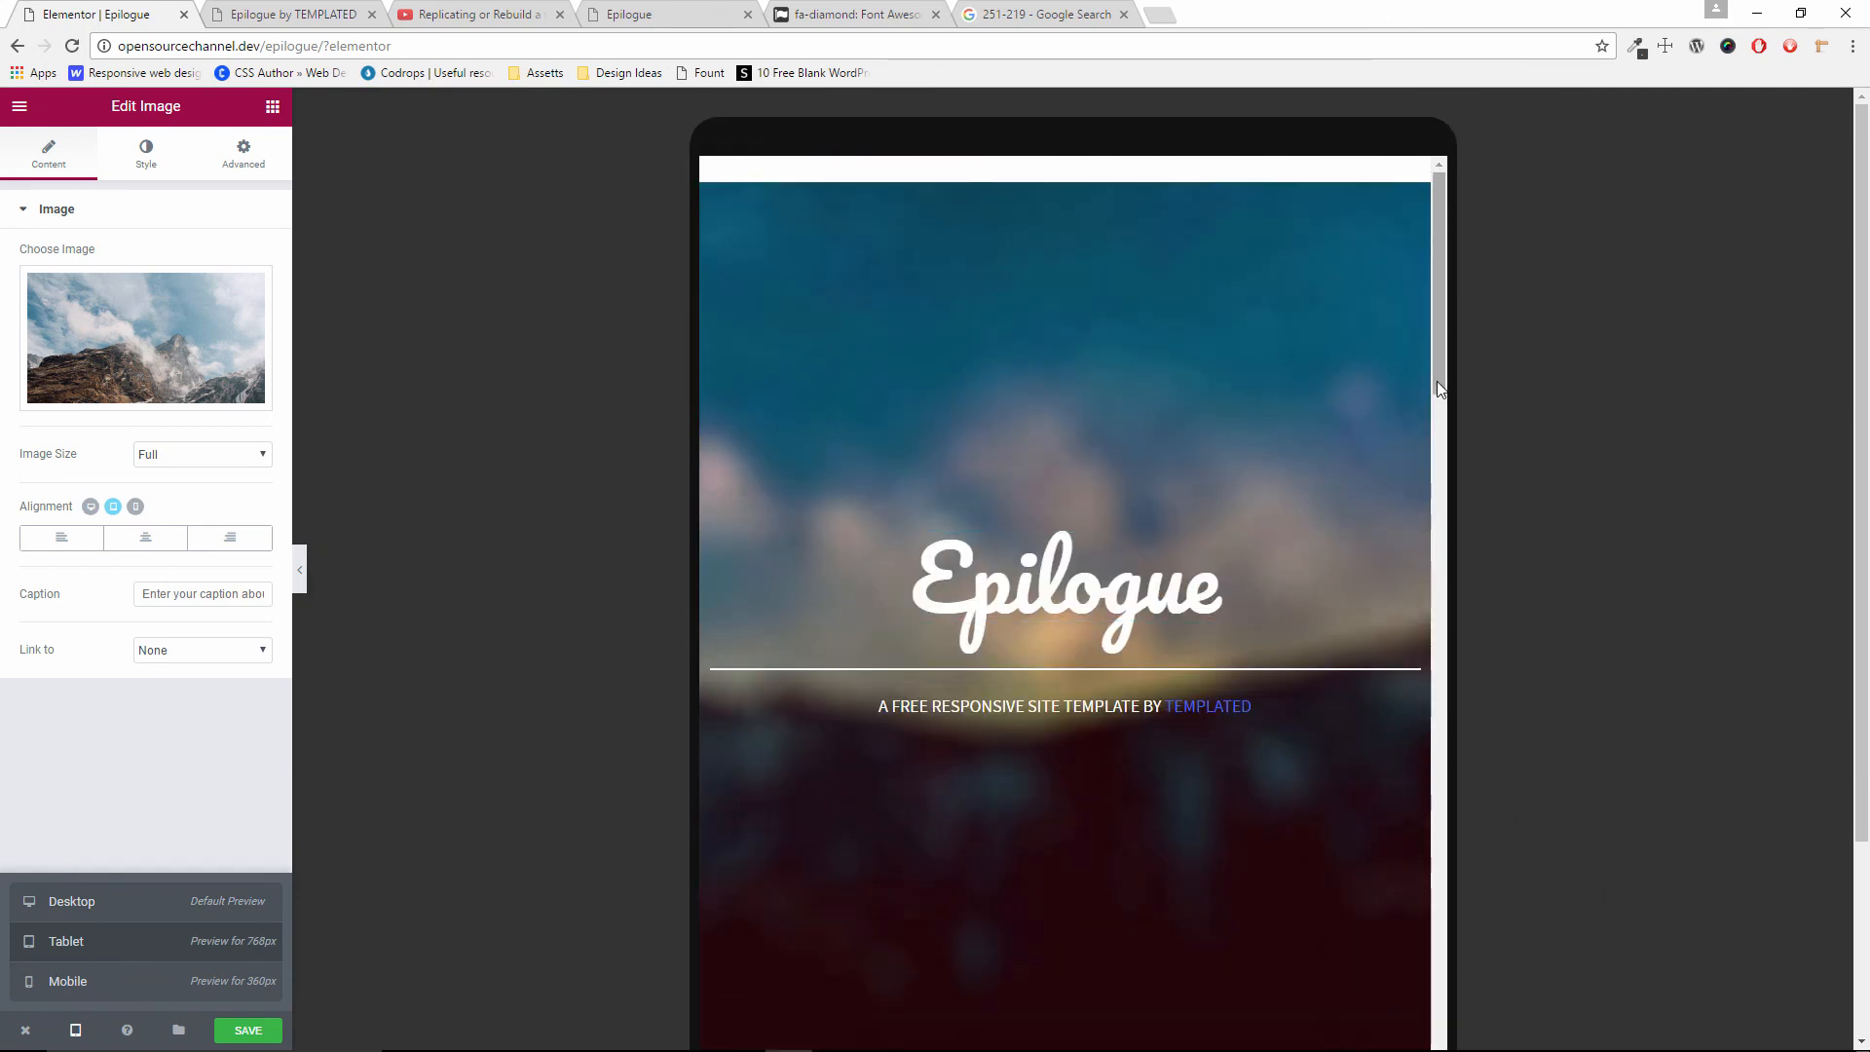
Set the Epilogue hero heading's font size to 70 px for the tablet layout
left_click(1039, 597)
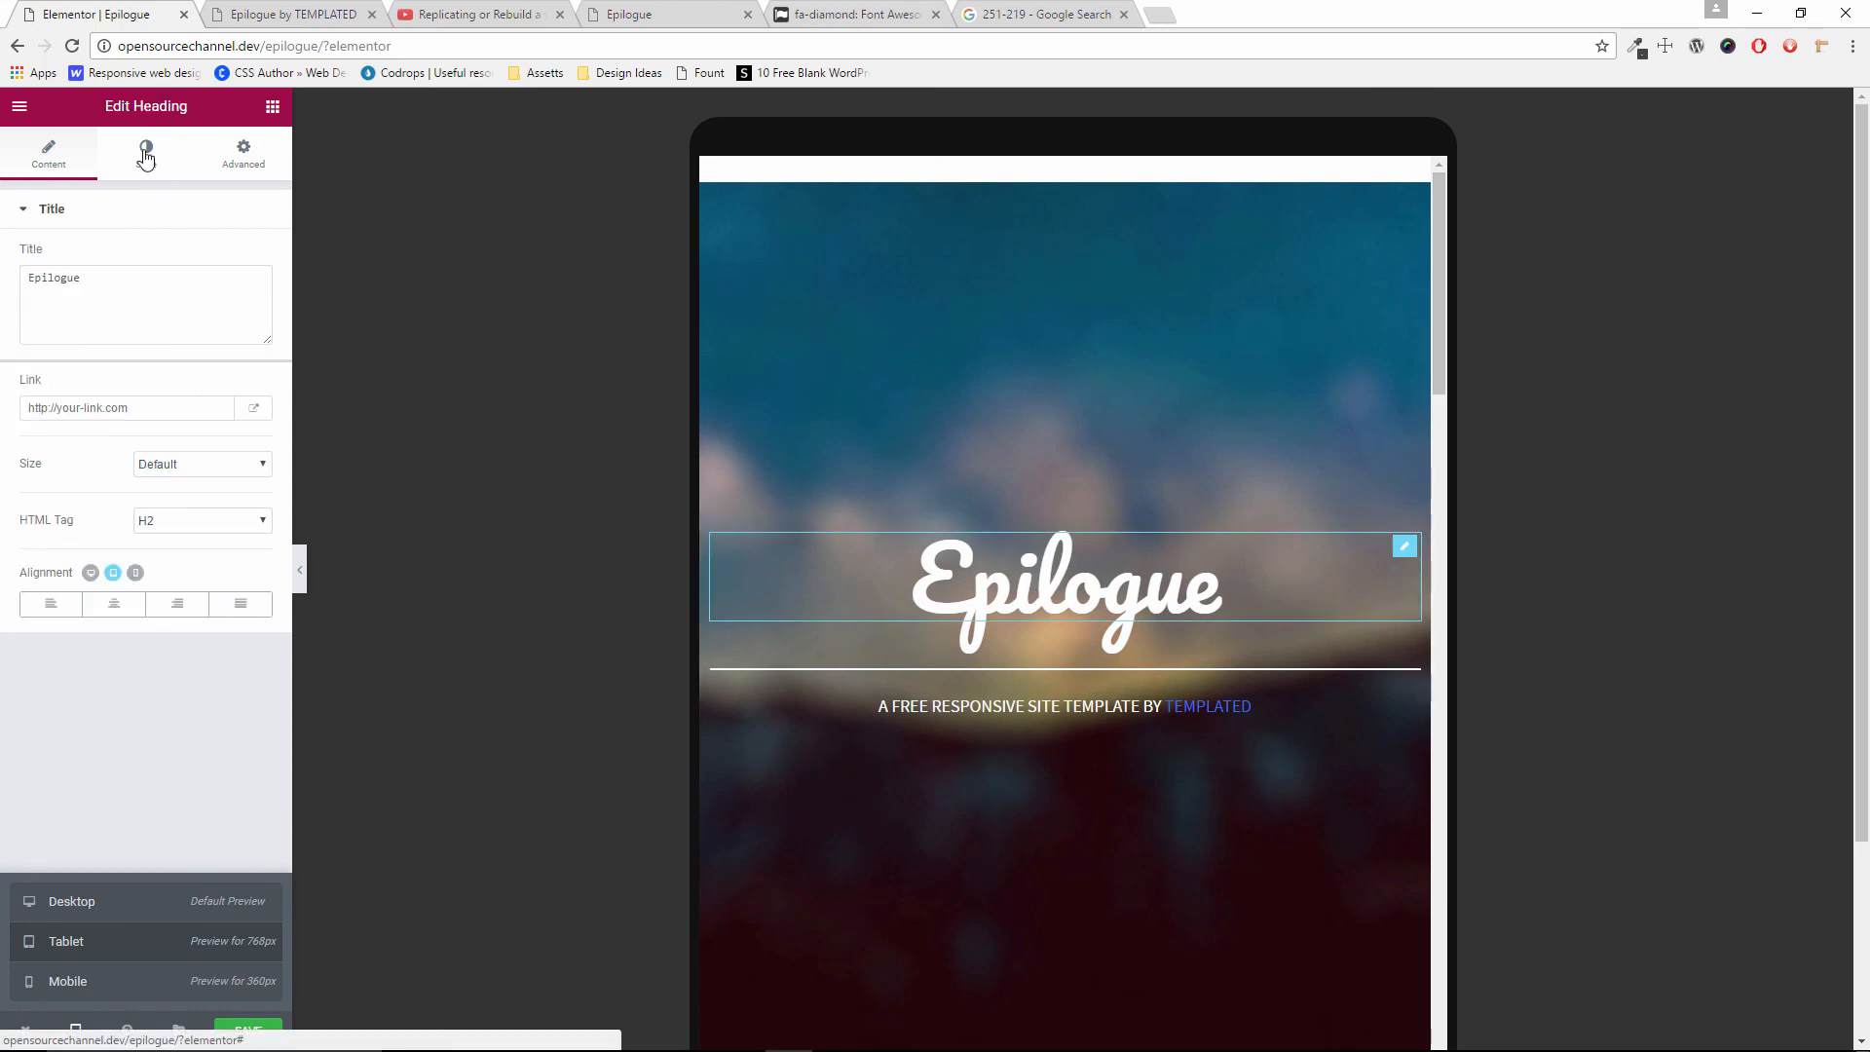
left_click(146, 154)
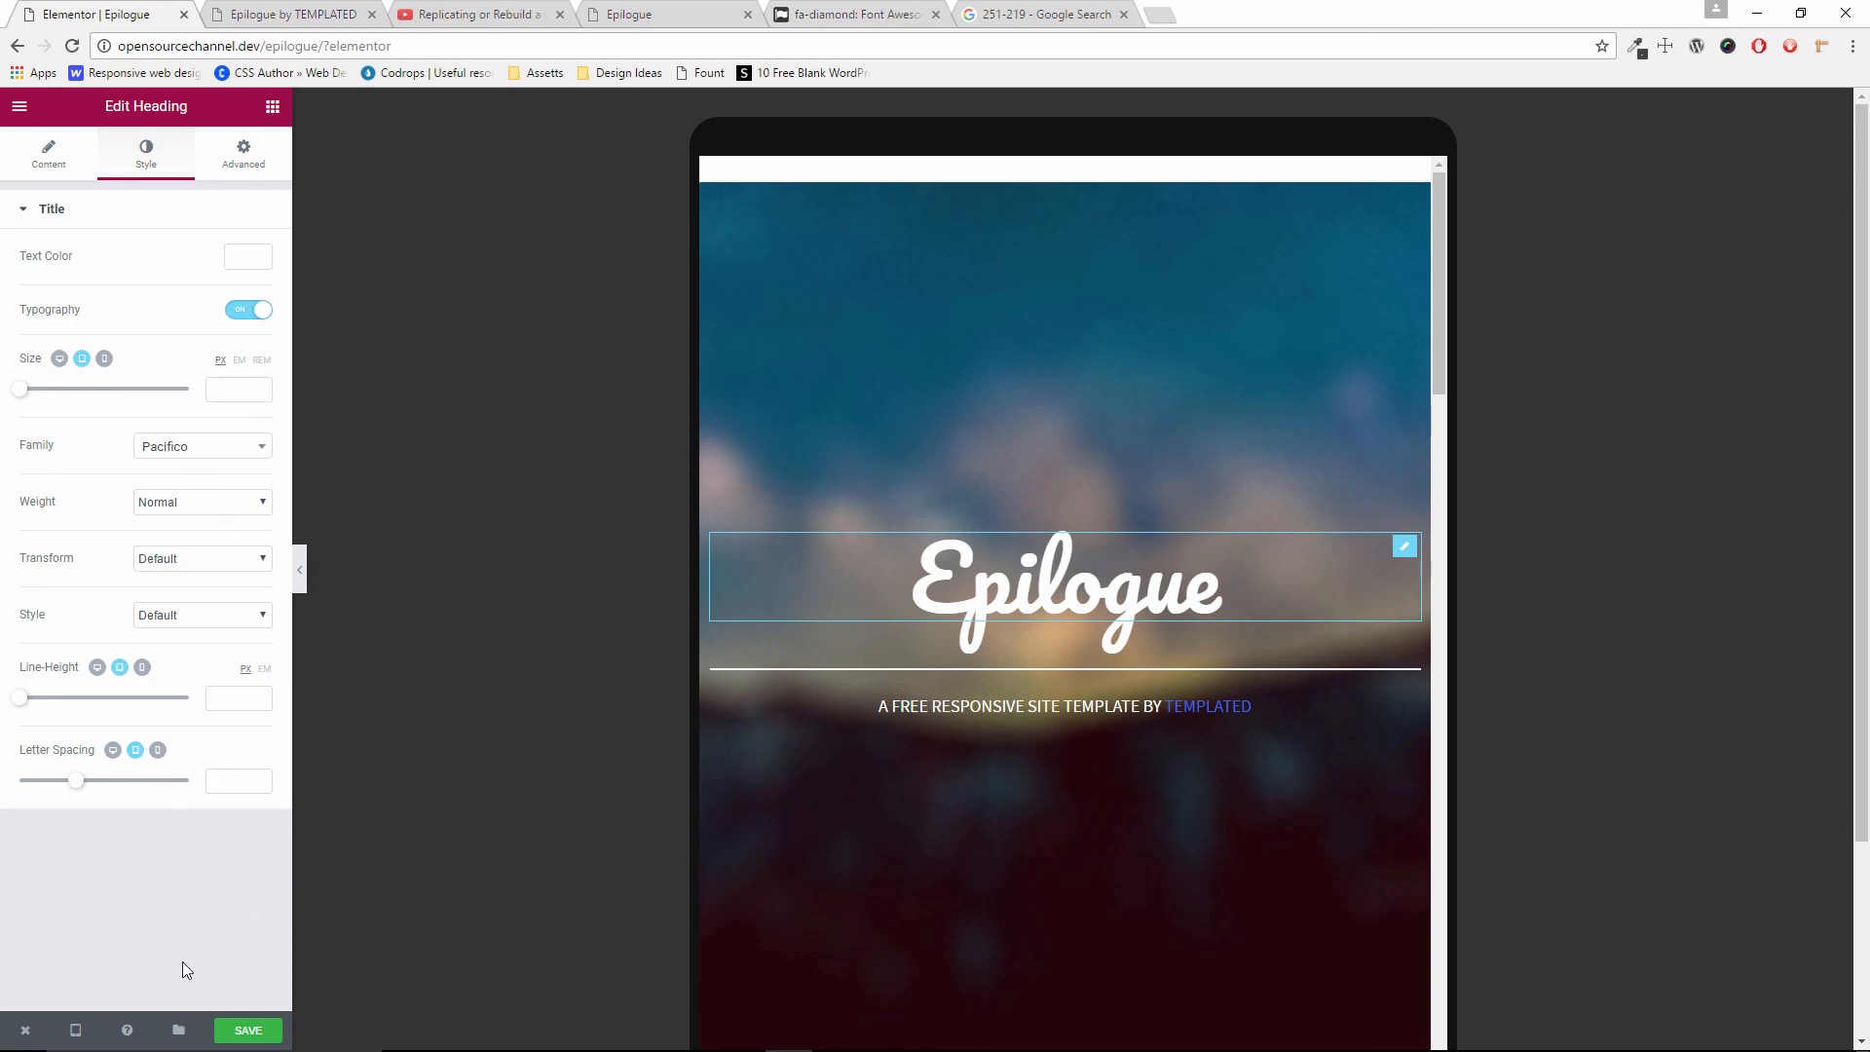
left_click(78, 1030)
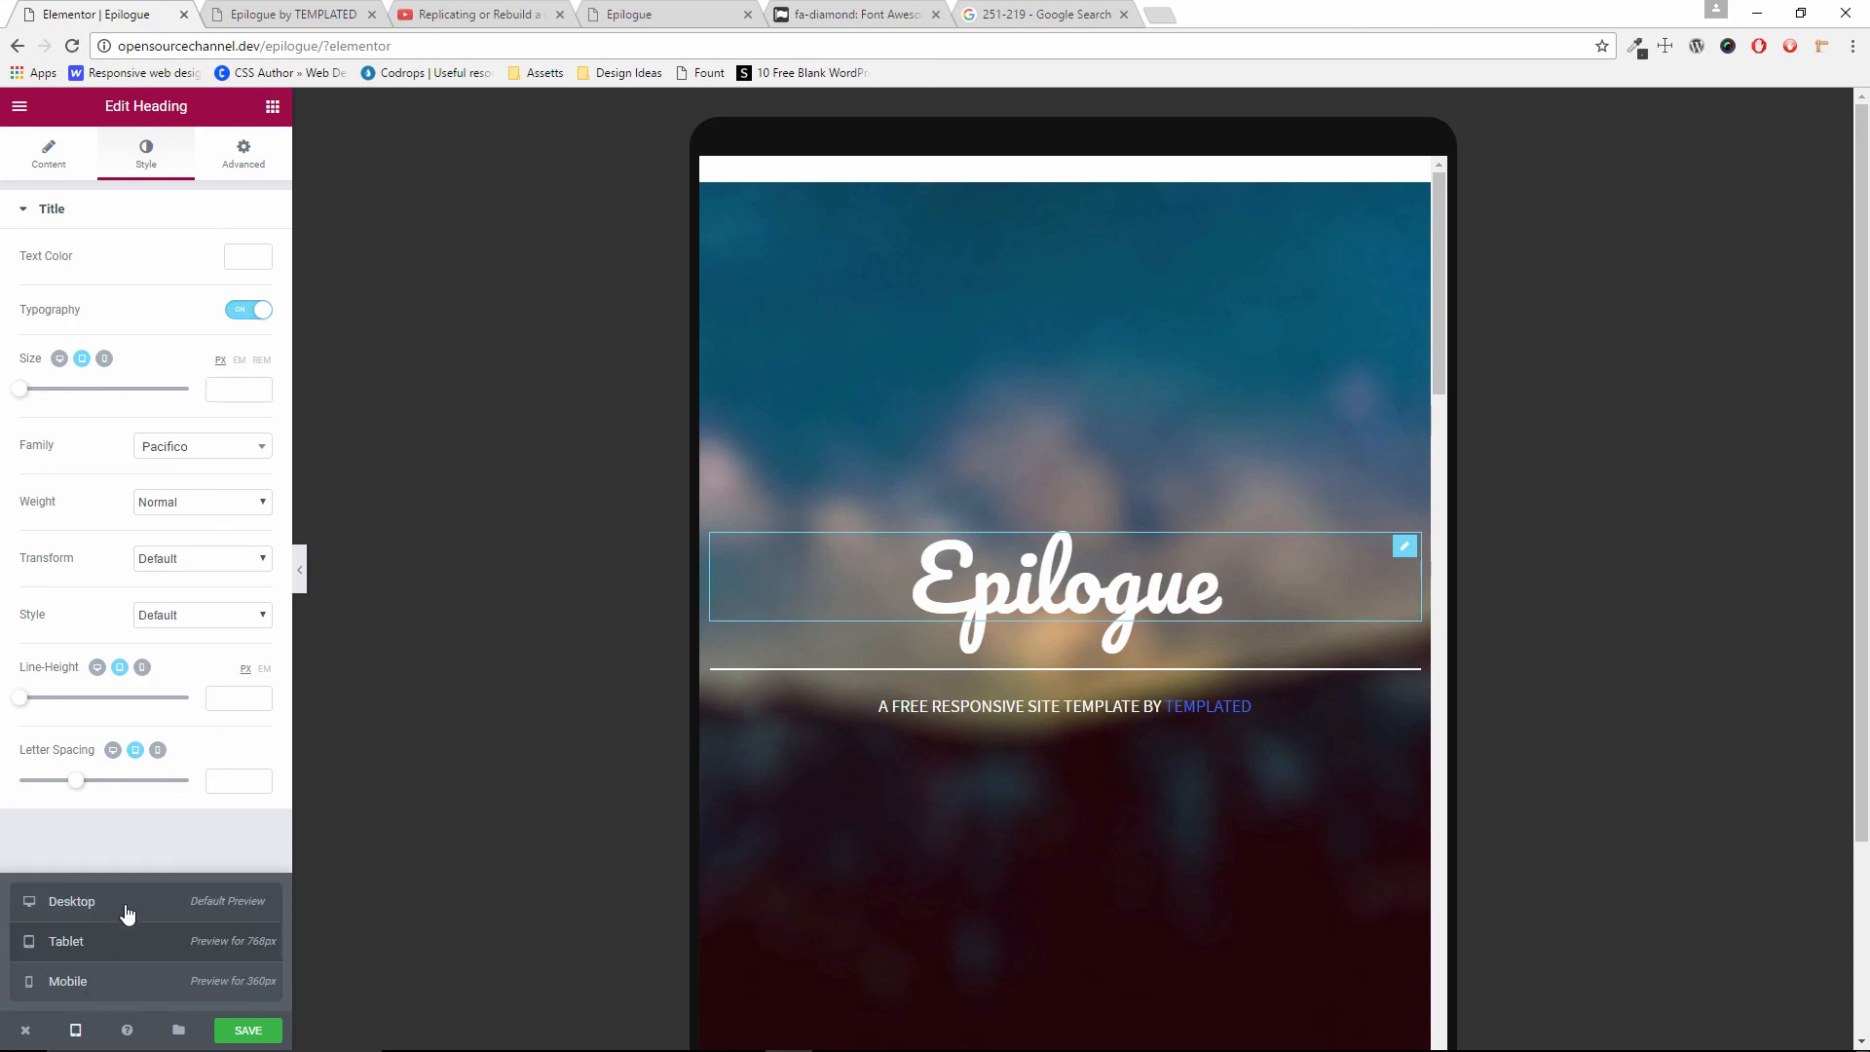
left_click(127, 912)
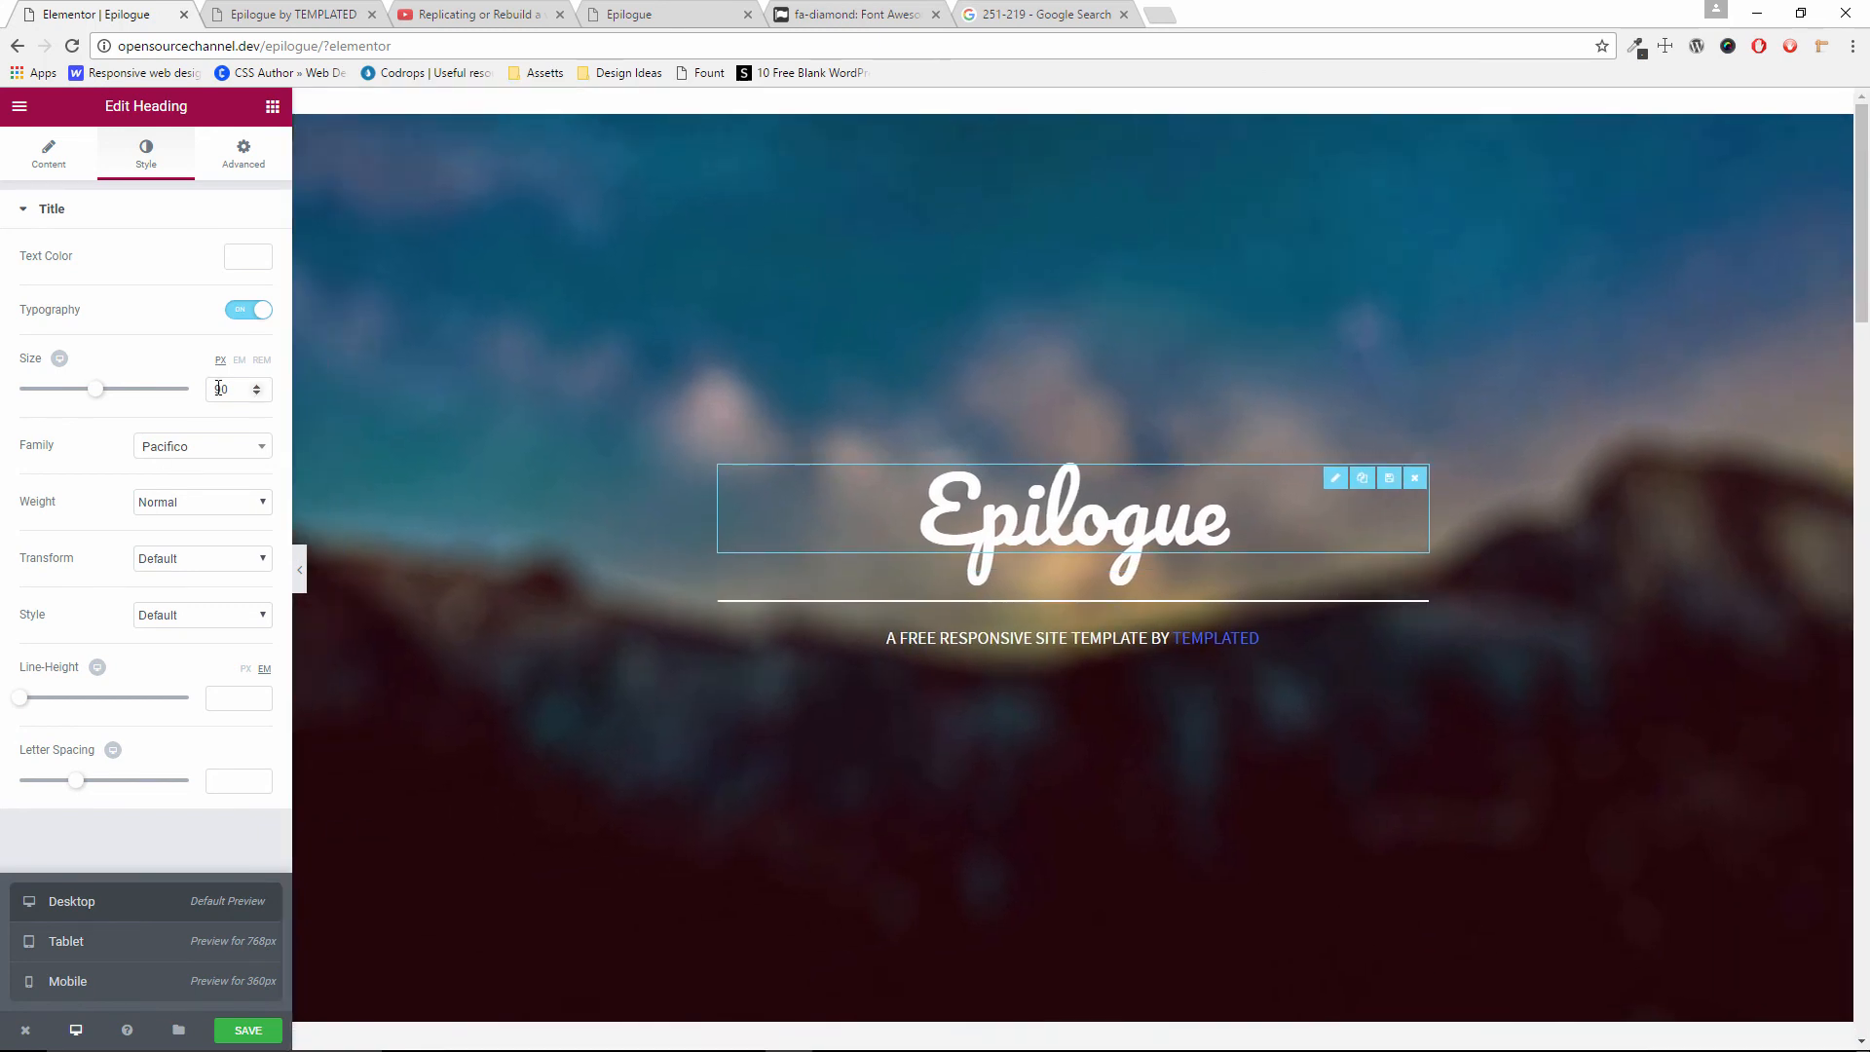
left_click(68, 941)
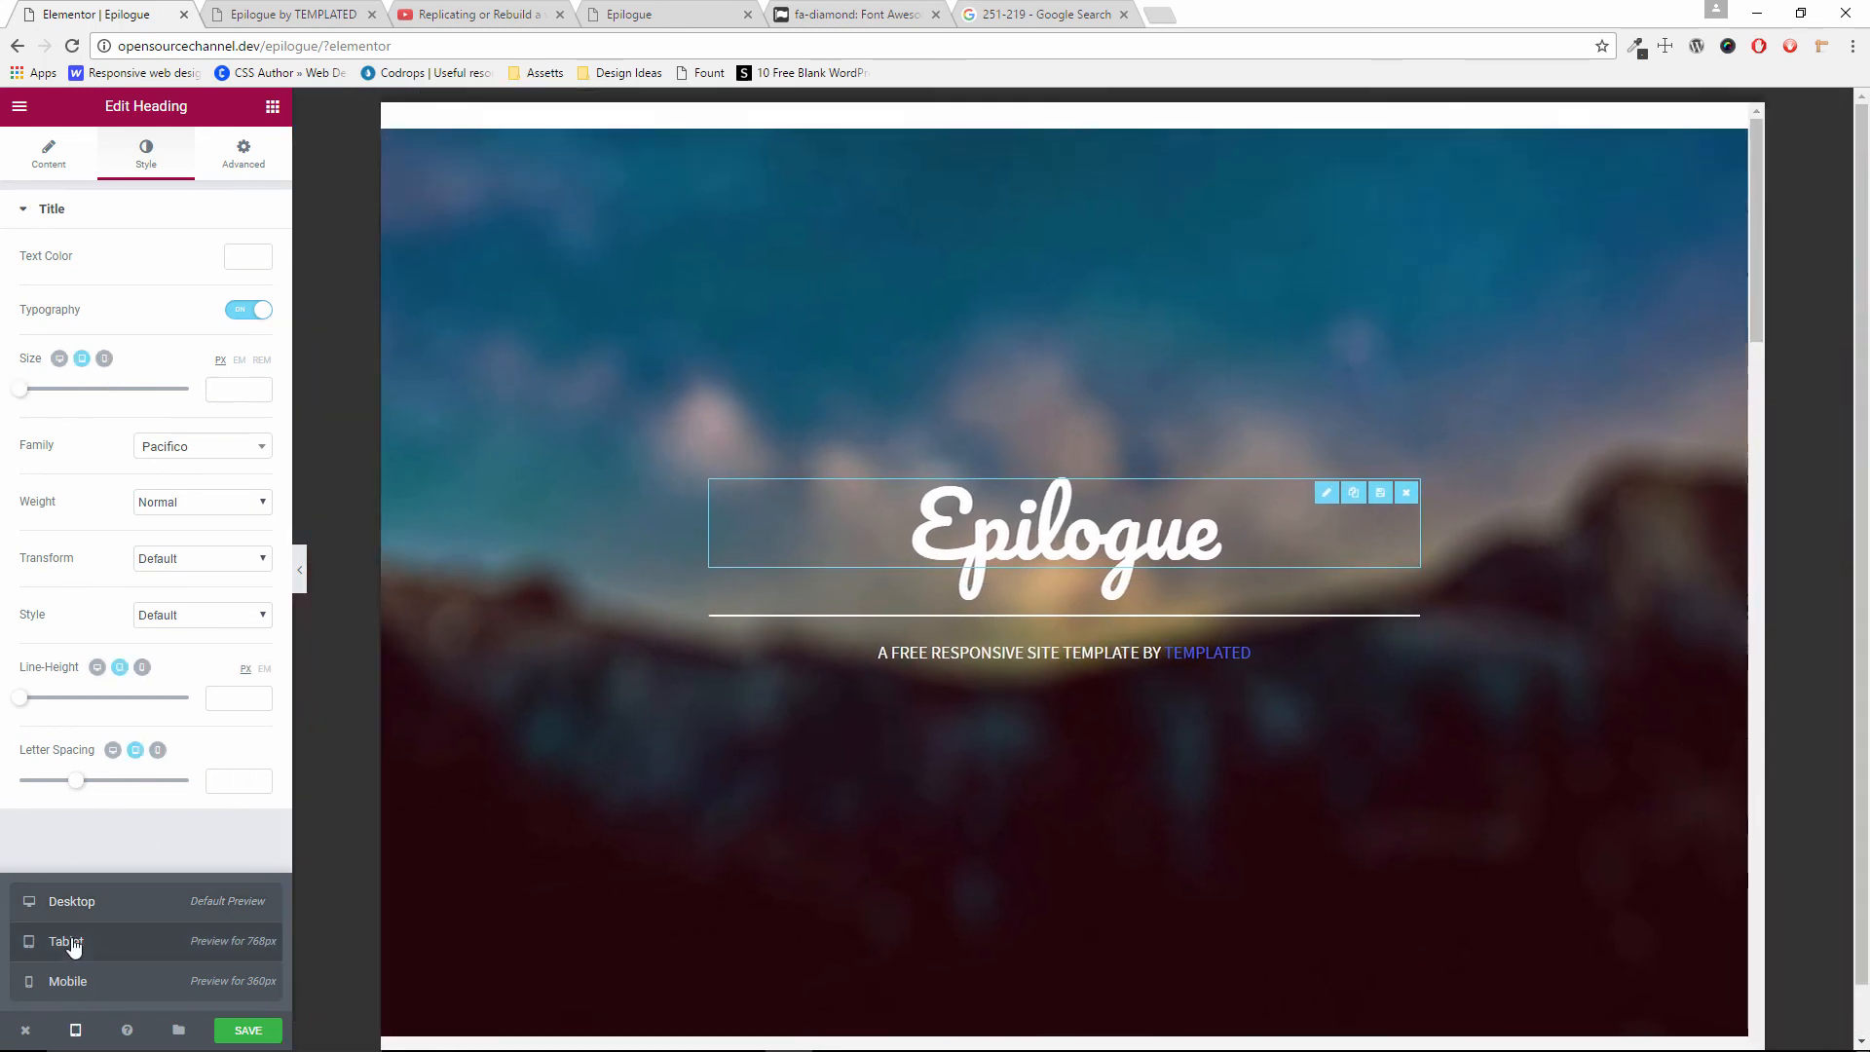
left_click(239, 389)
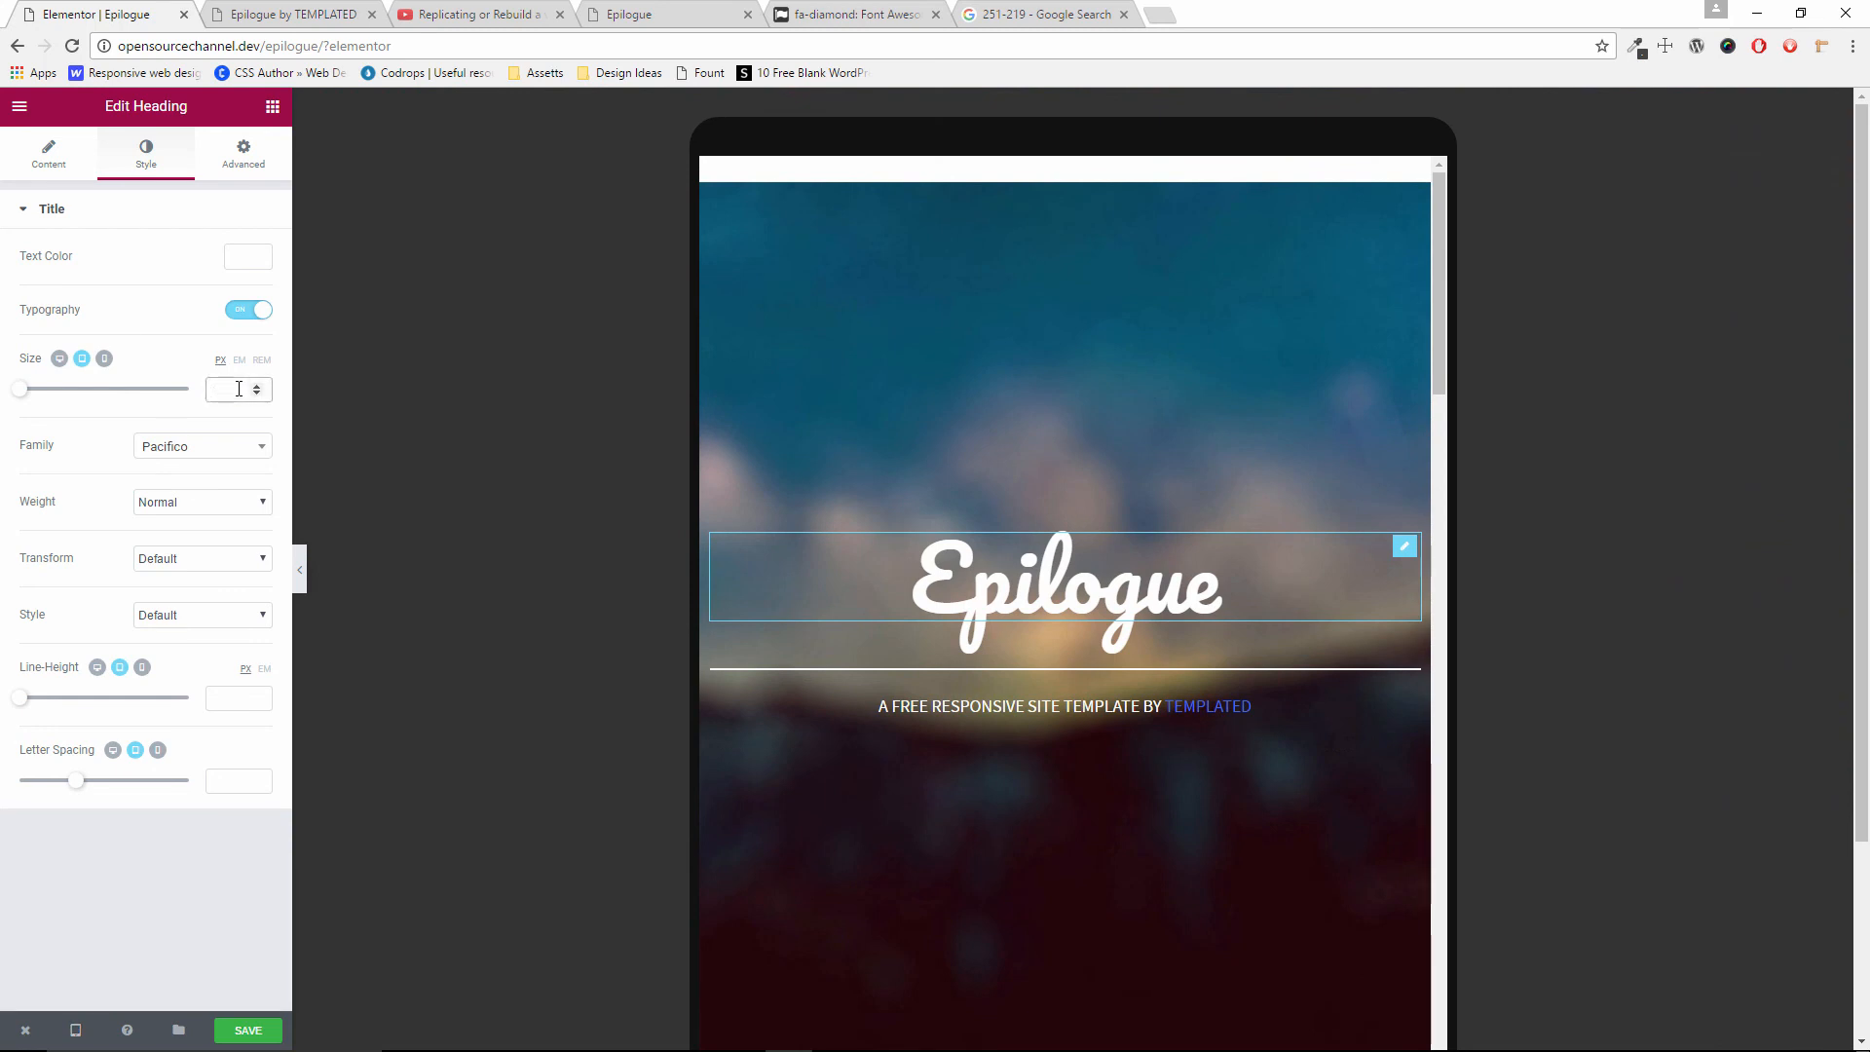
type("60")
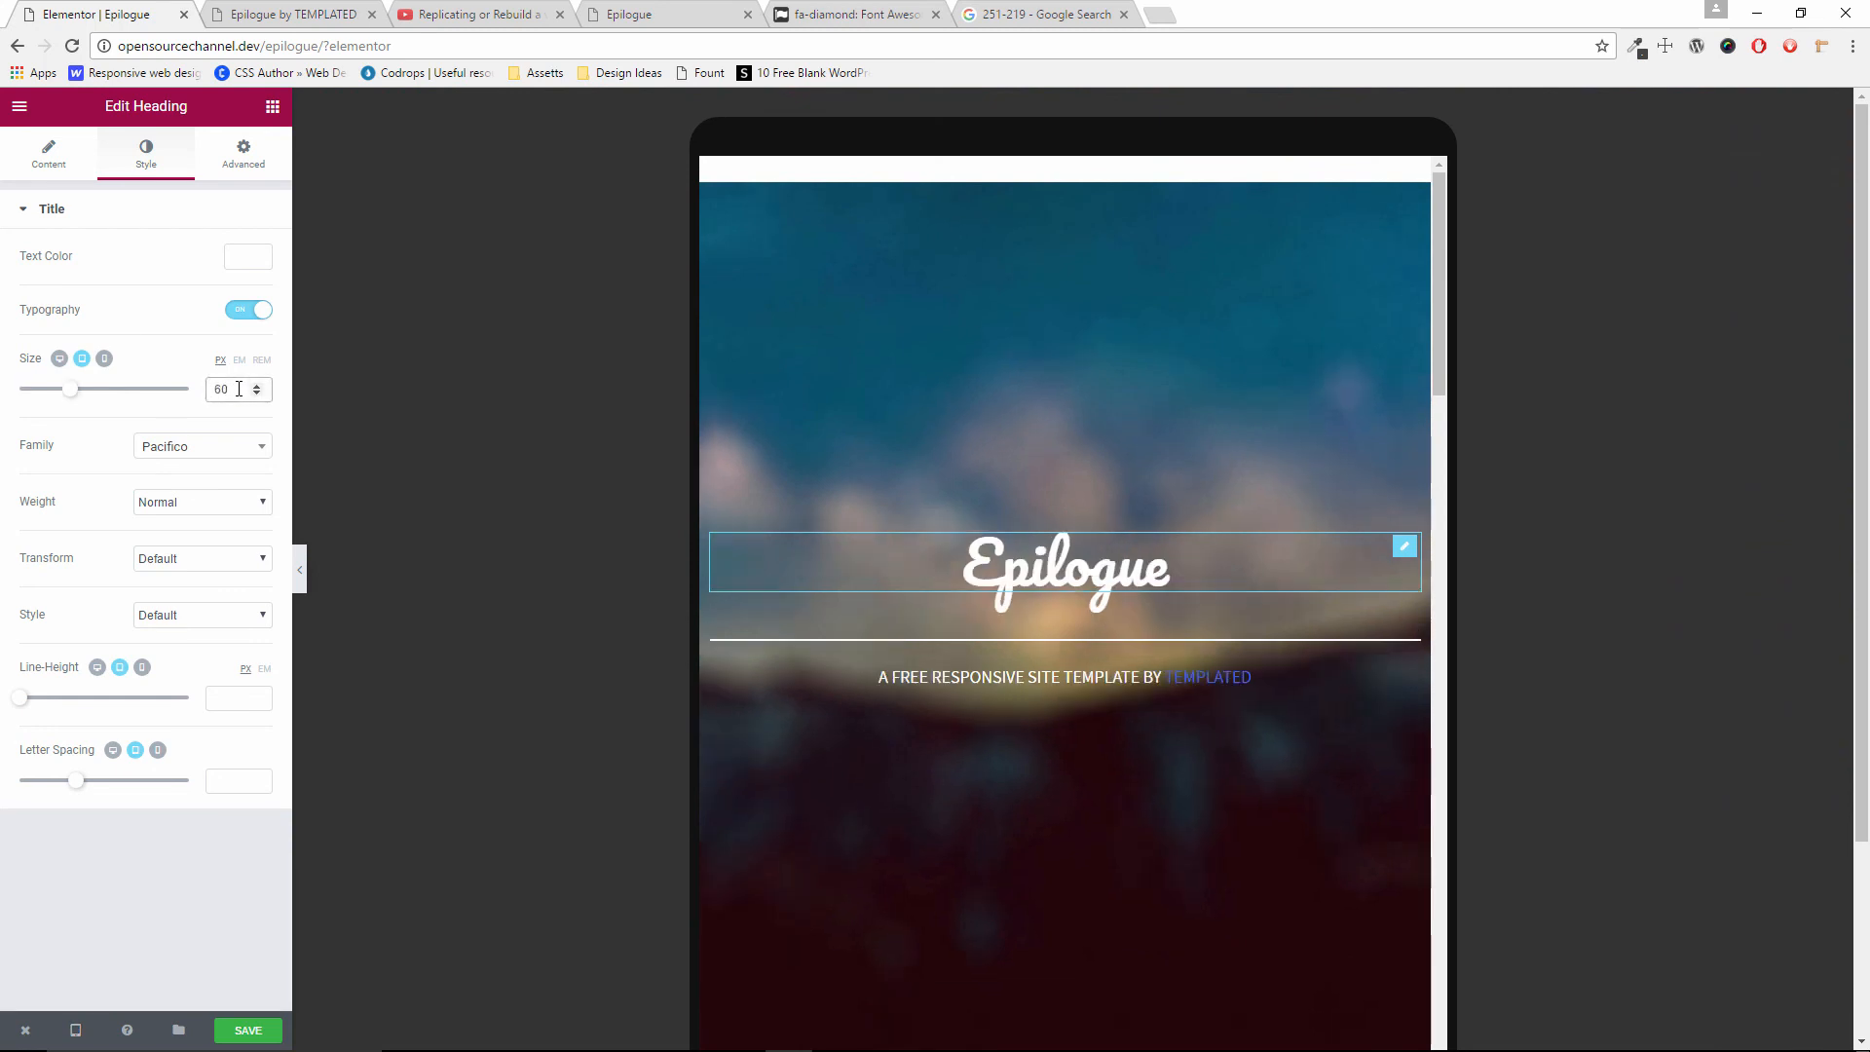
key("BackSpace")
key("BackSpace")
type("70")
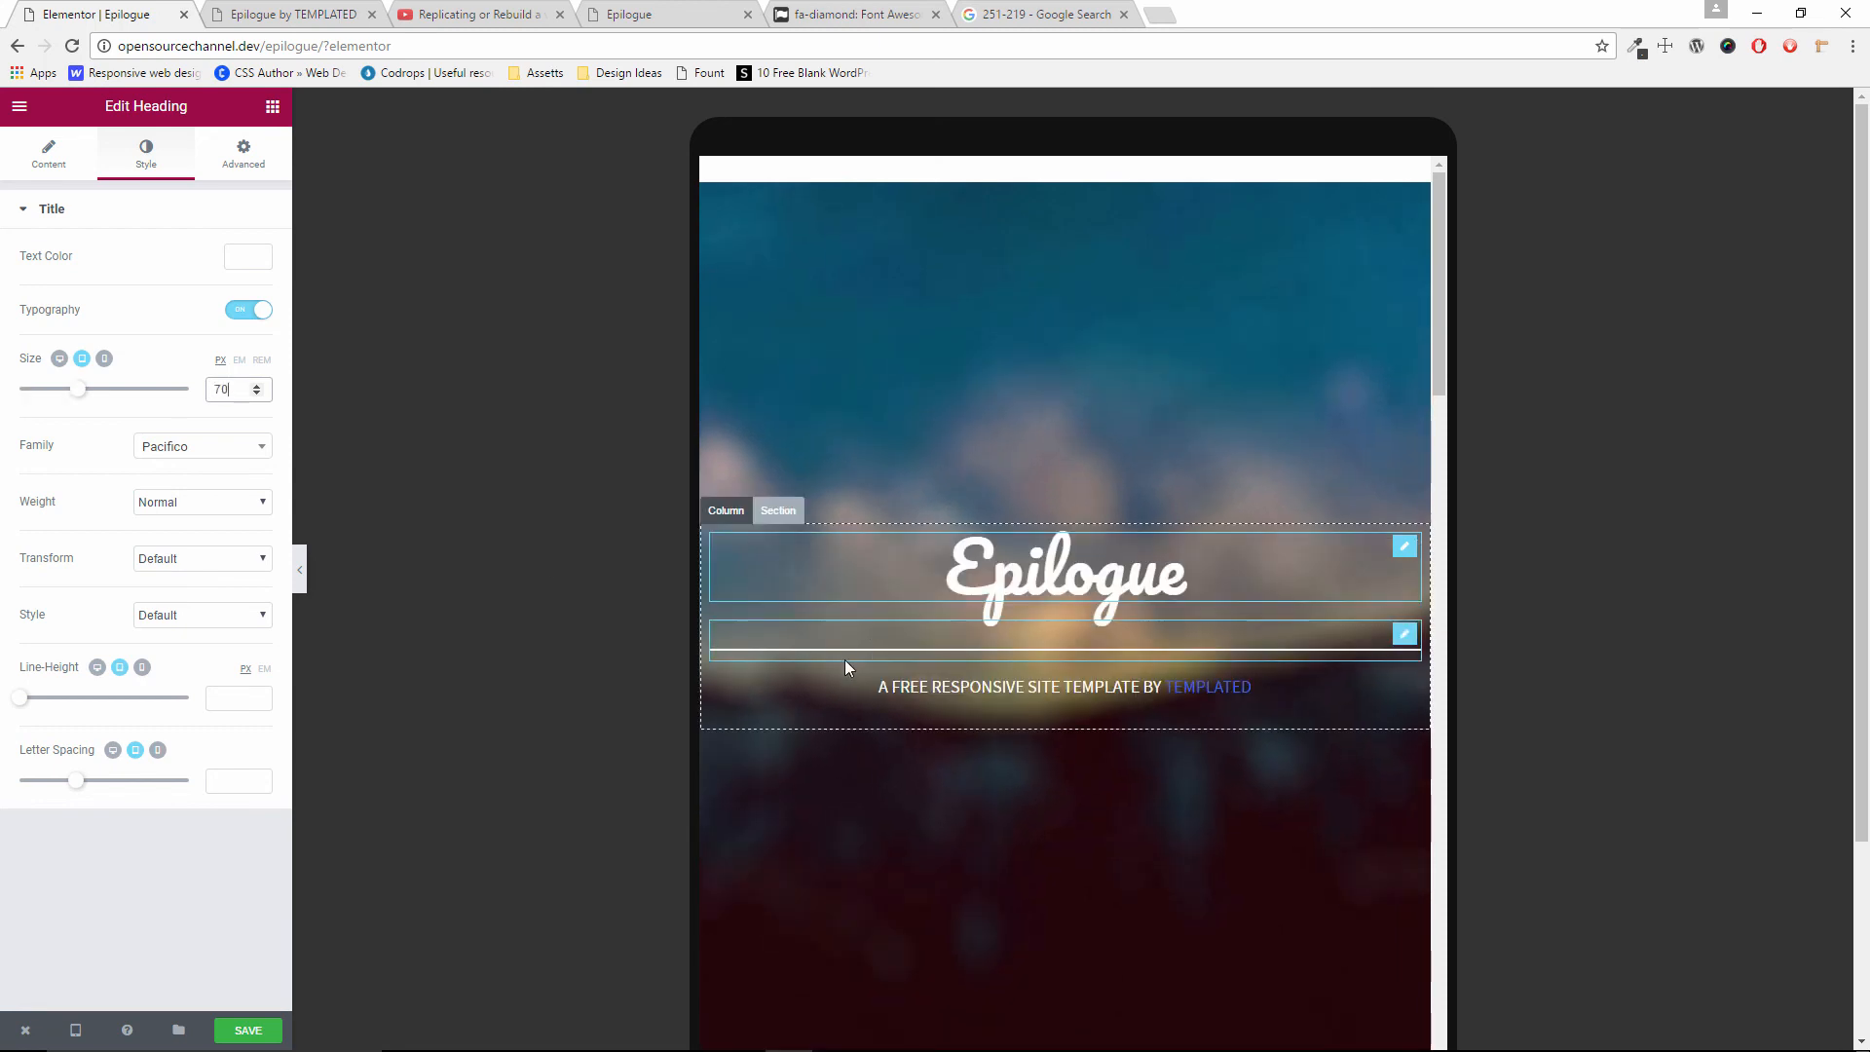
Centre the hero divider for tablet and shorten its width so it extends only slightly beyond the tagline on both sides
left_click(862, 645)
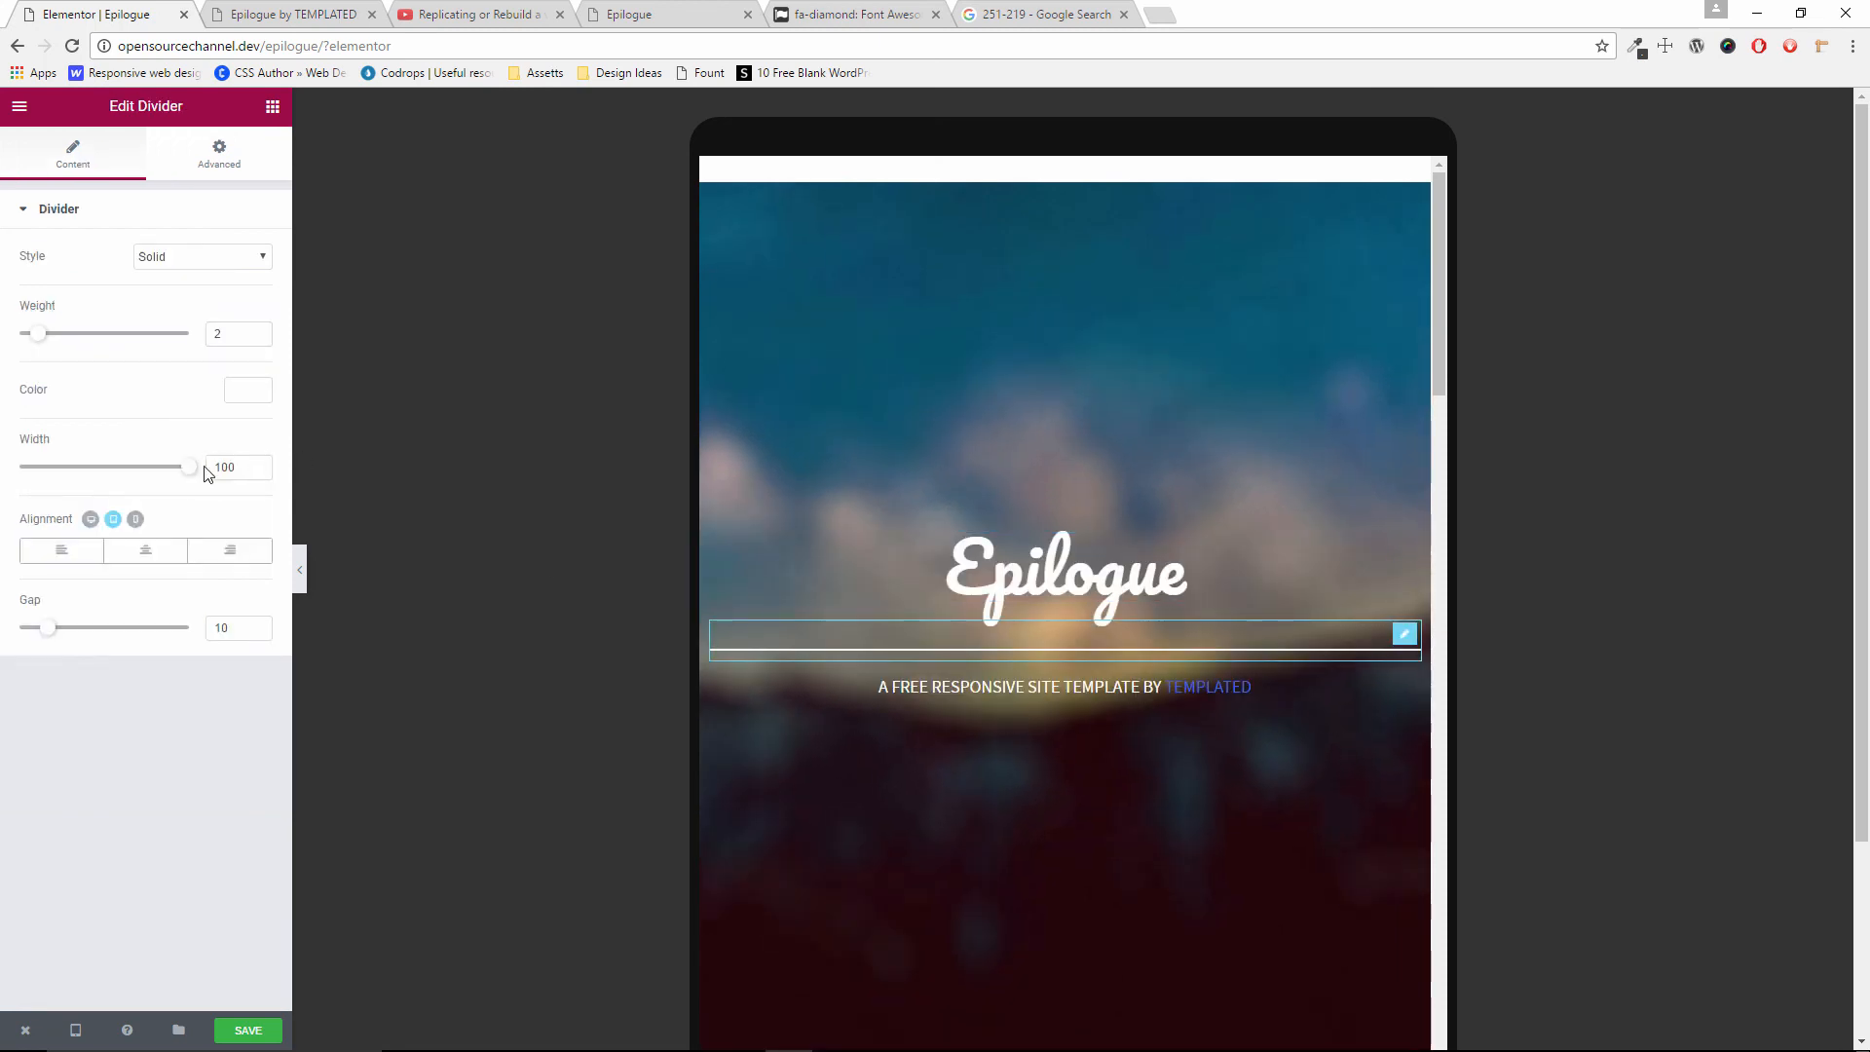
left_click_drag(187, 474, 147, 474)
left_click(146, 549)
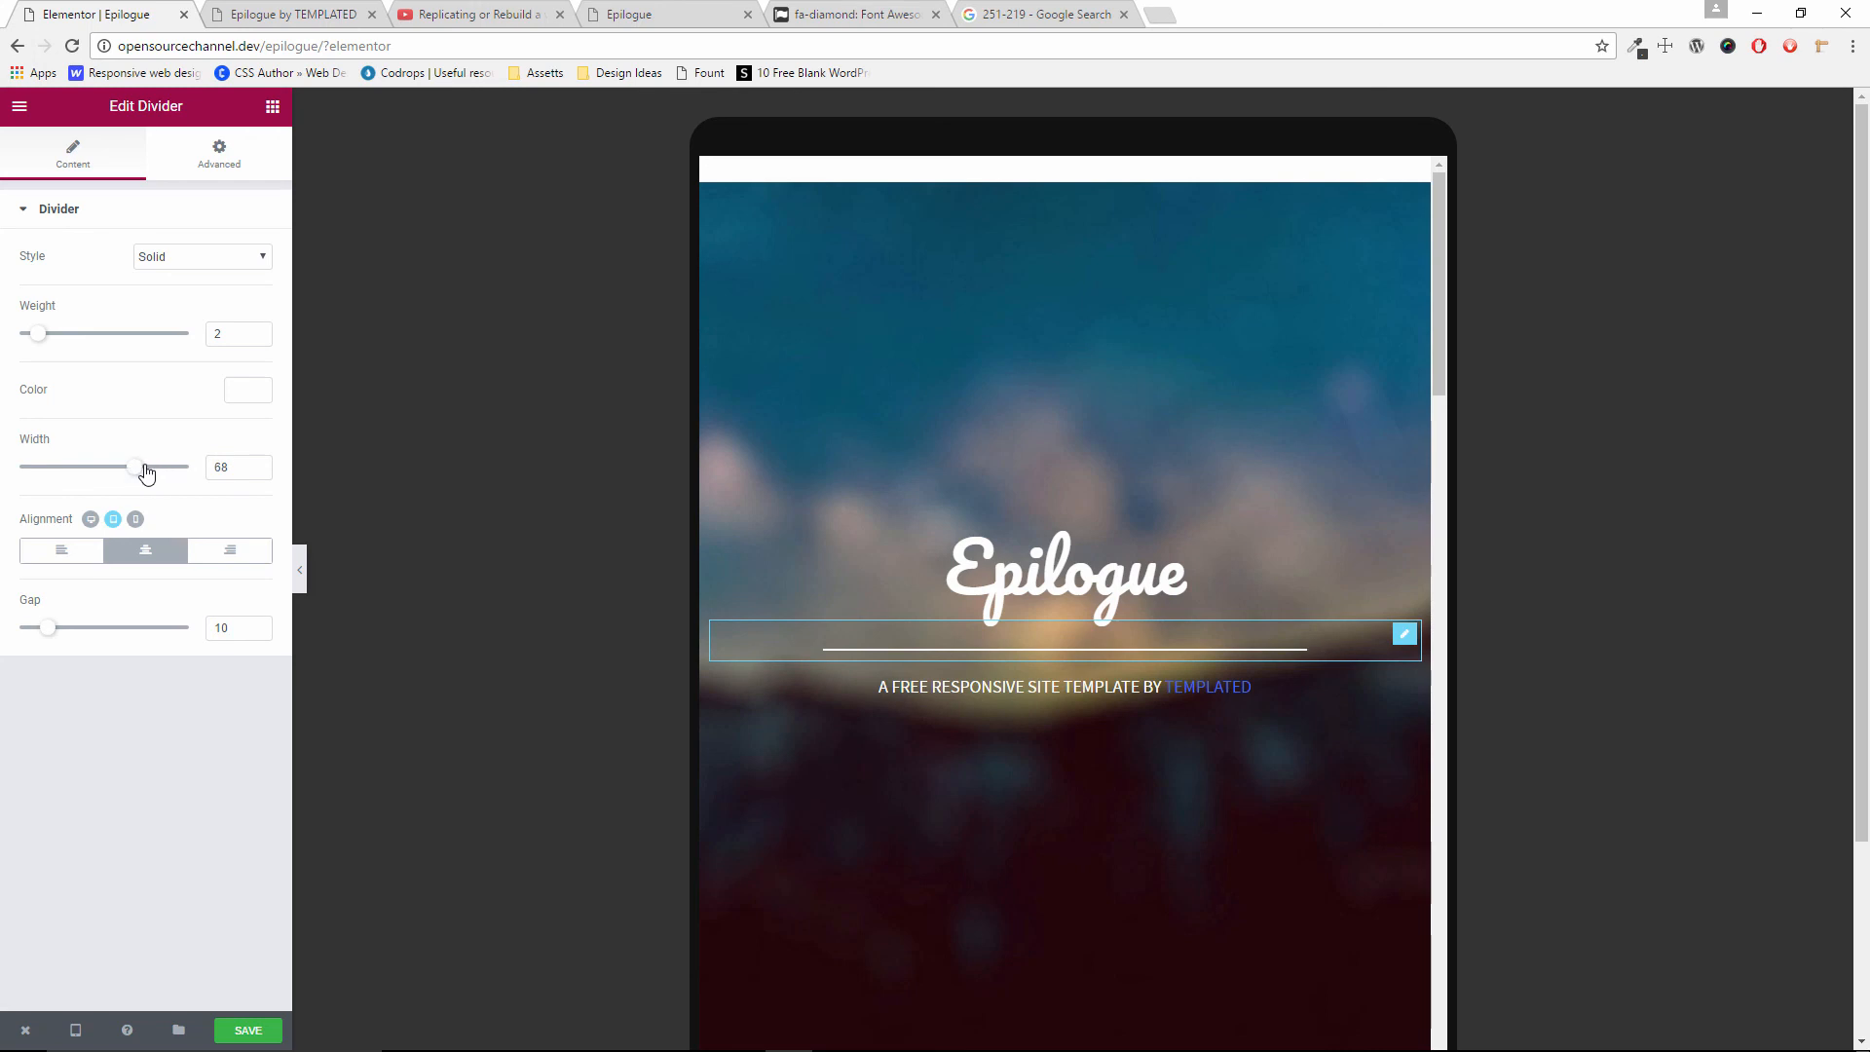
left_click(248, 10)
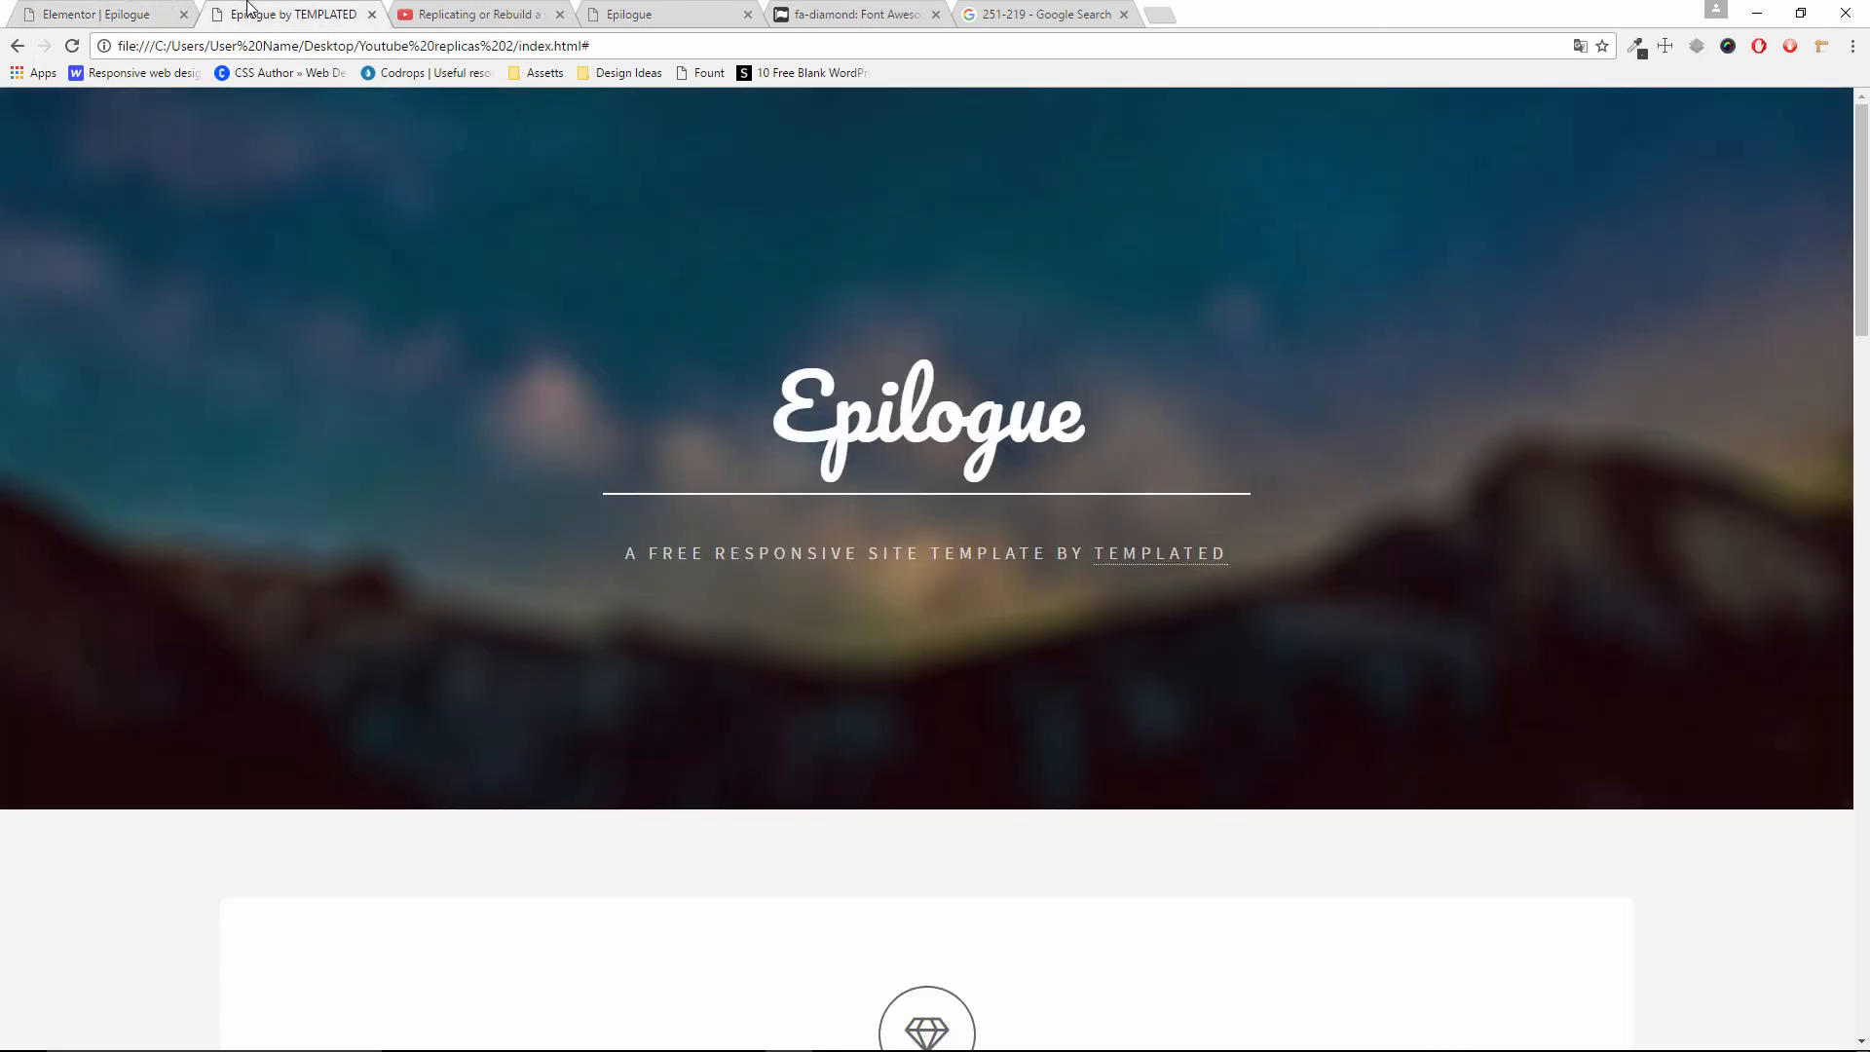
left_click(129, 14)
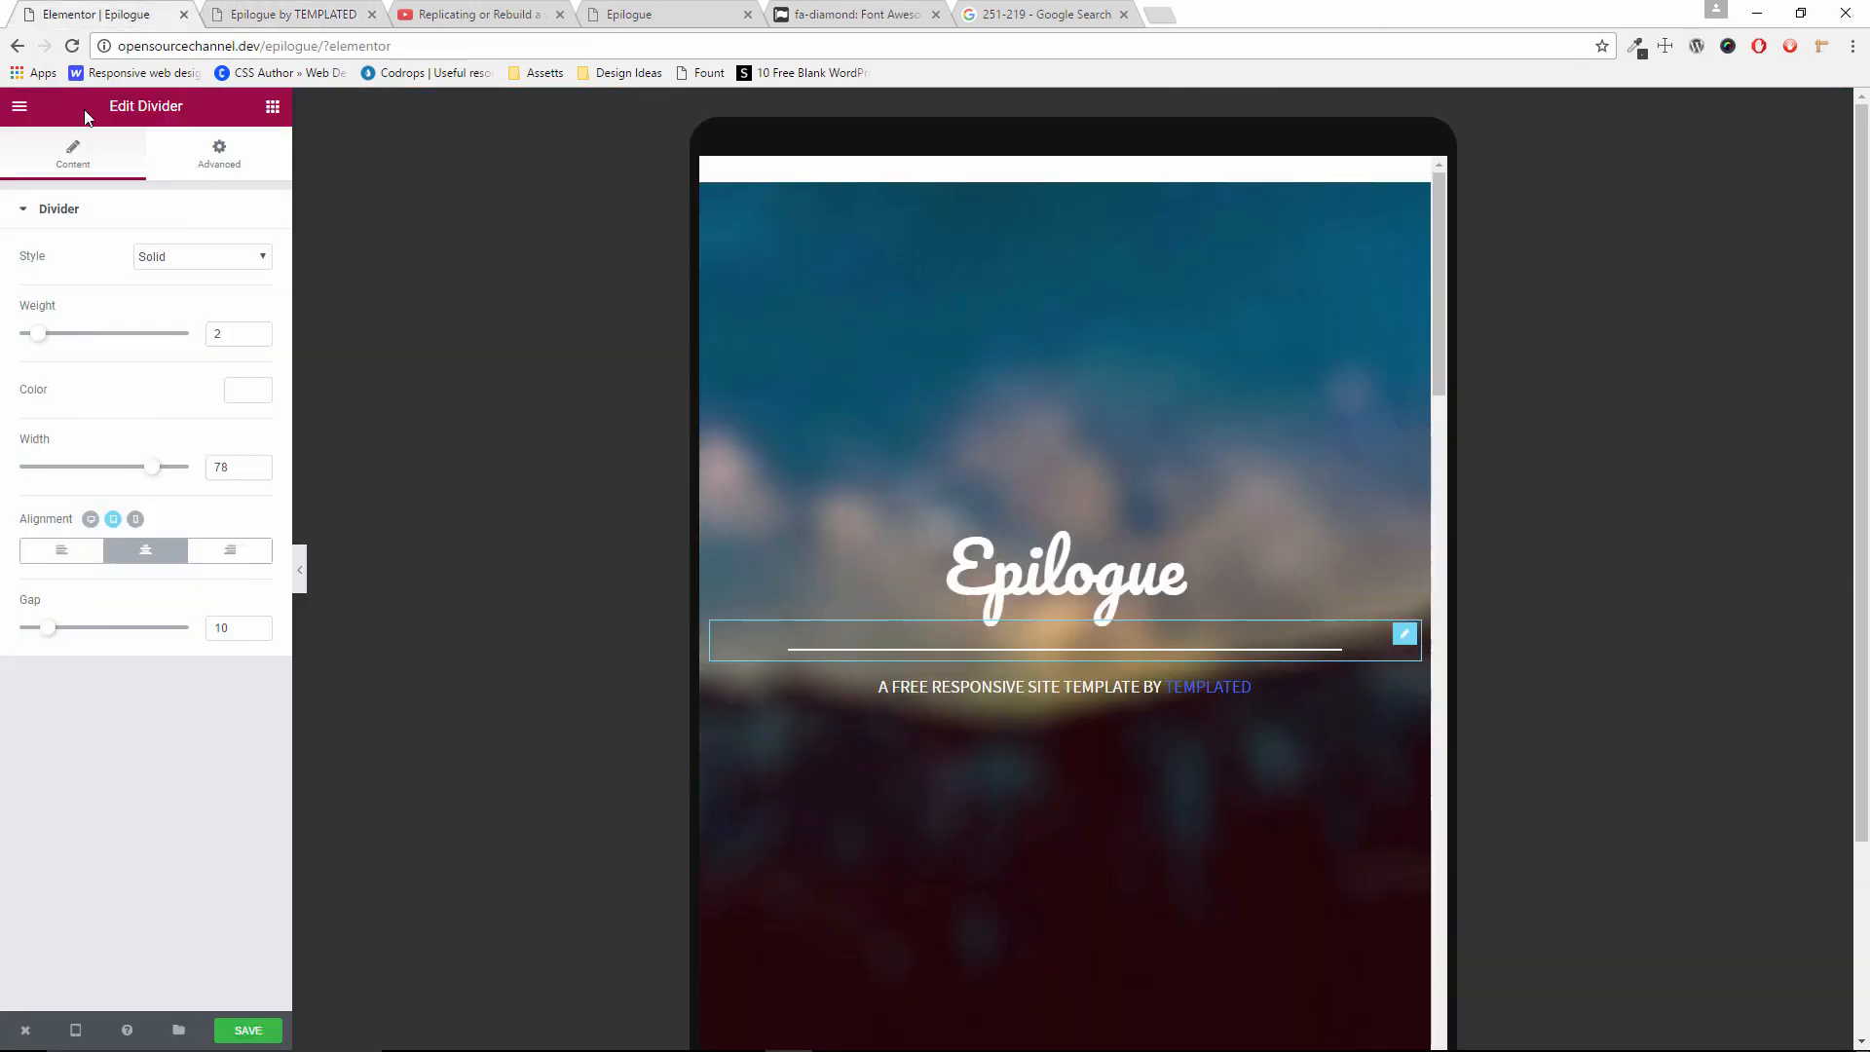
left_click_drag(152, 469, 133, 482)
Compare the tablet layout with the reference Epilogue page in a smaller browser window, then maximise the window and review Elementor's remaining tablet sections
left_click(939, 694)
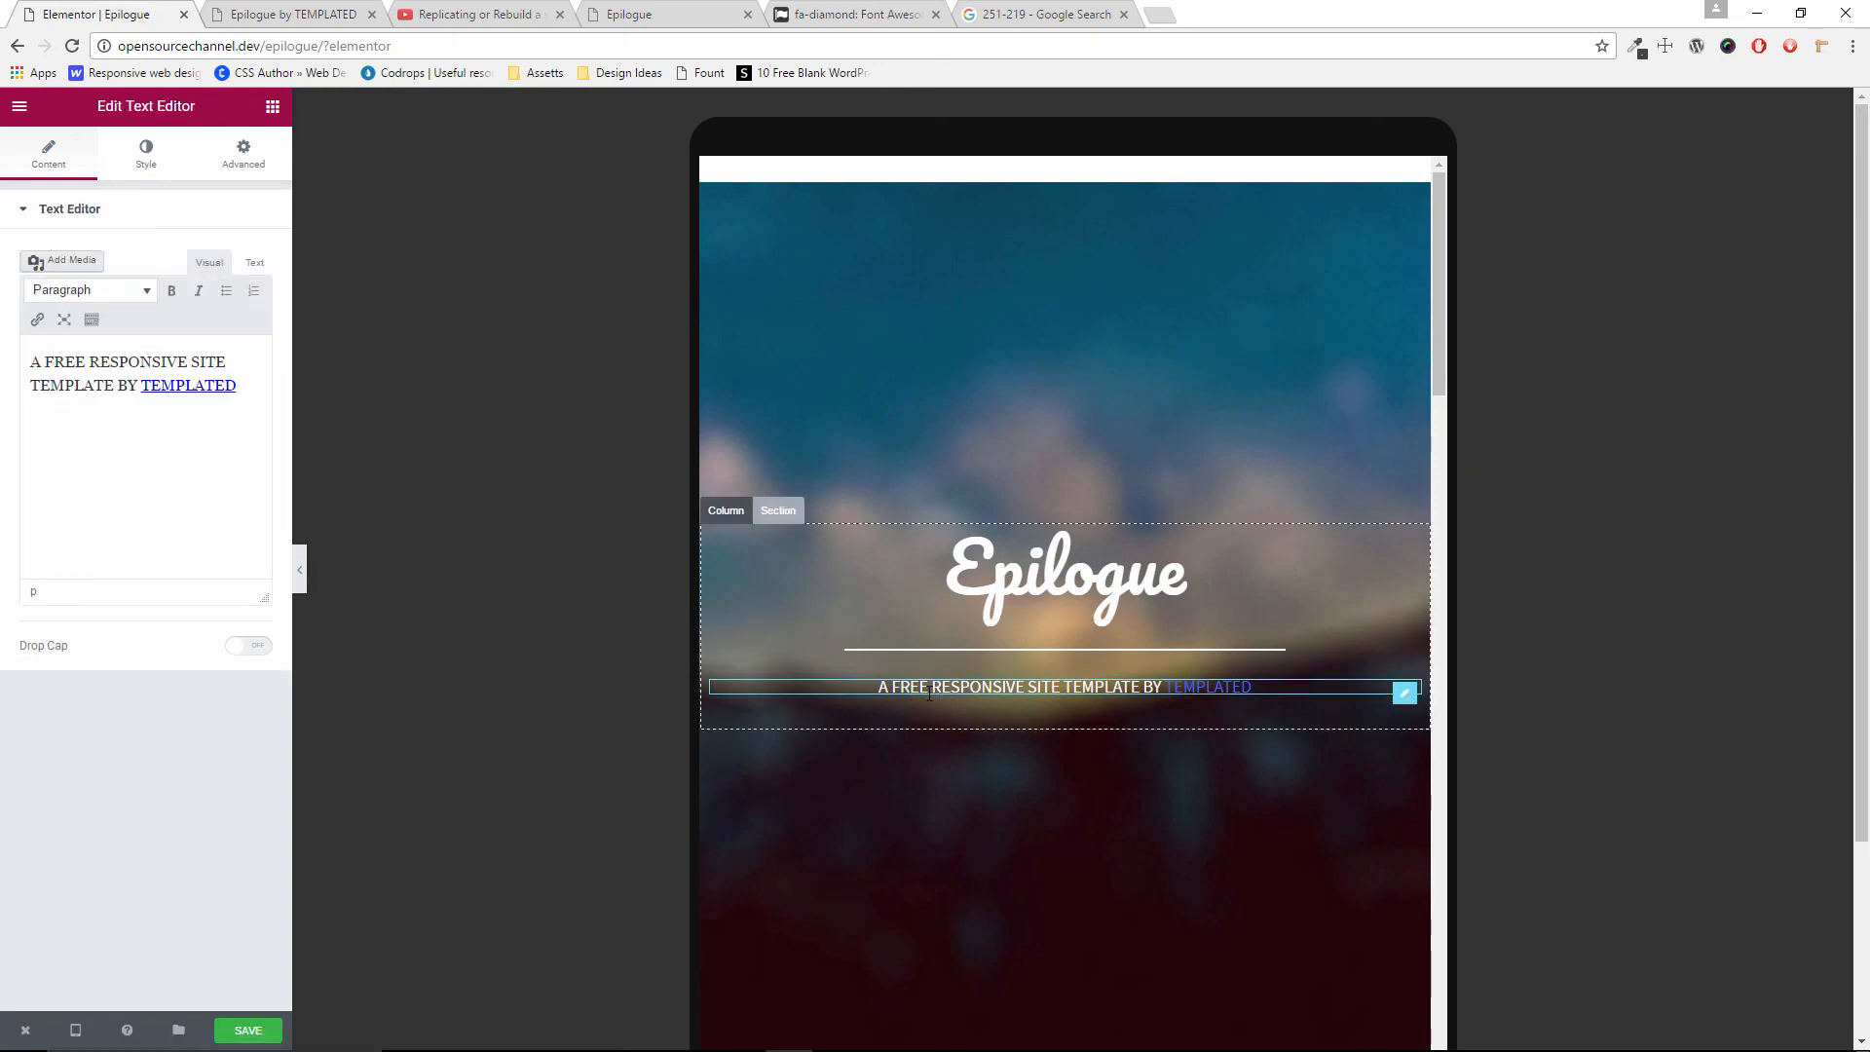
scroll(968, 757, "down", 2)
scroll(967, 758, "down", 4)
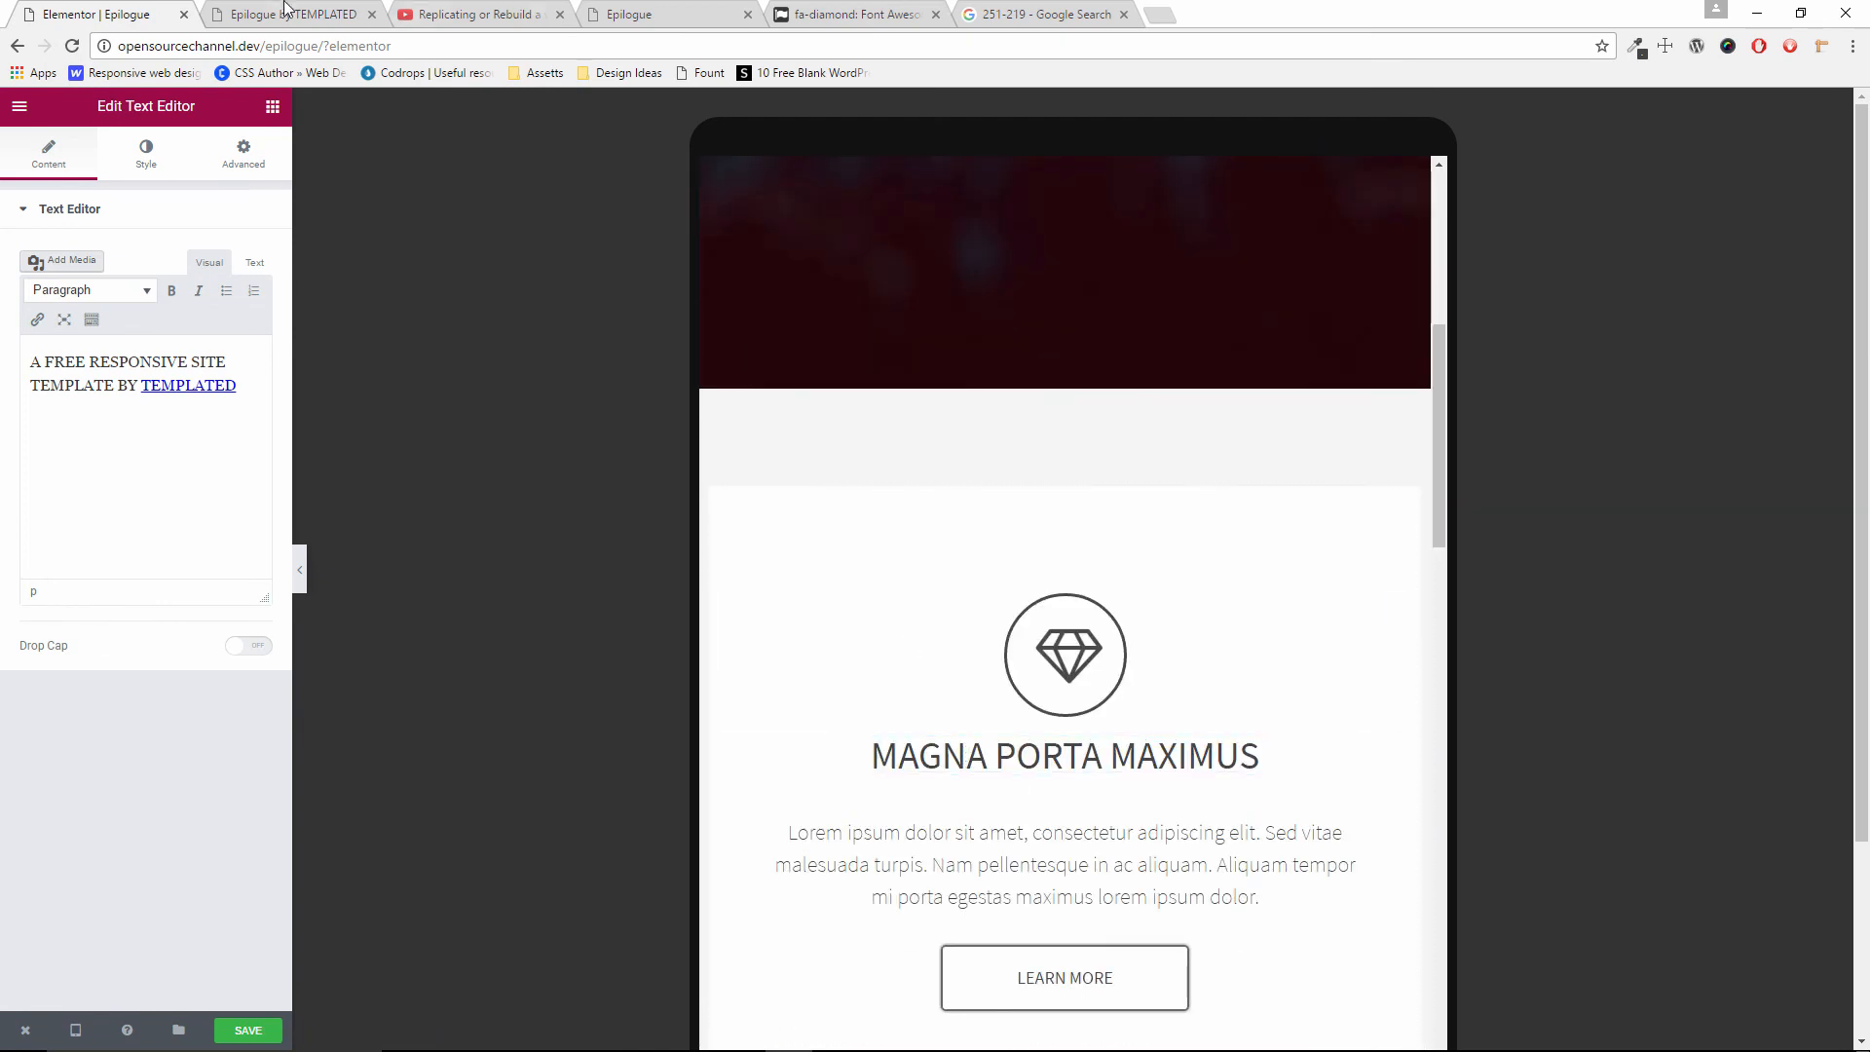
left_click(259, 13)
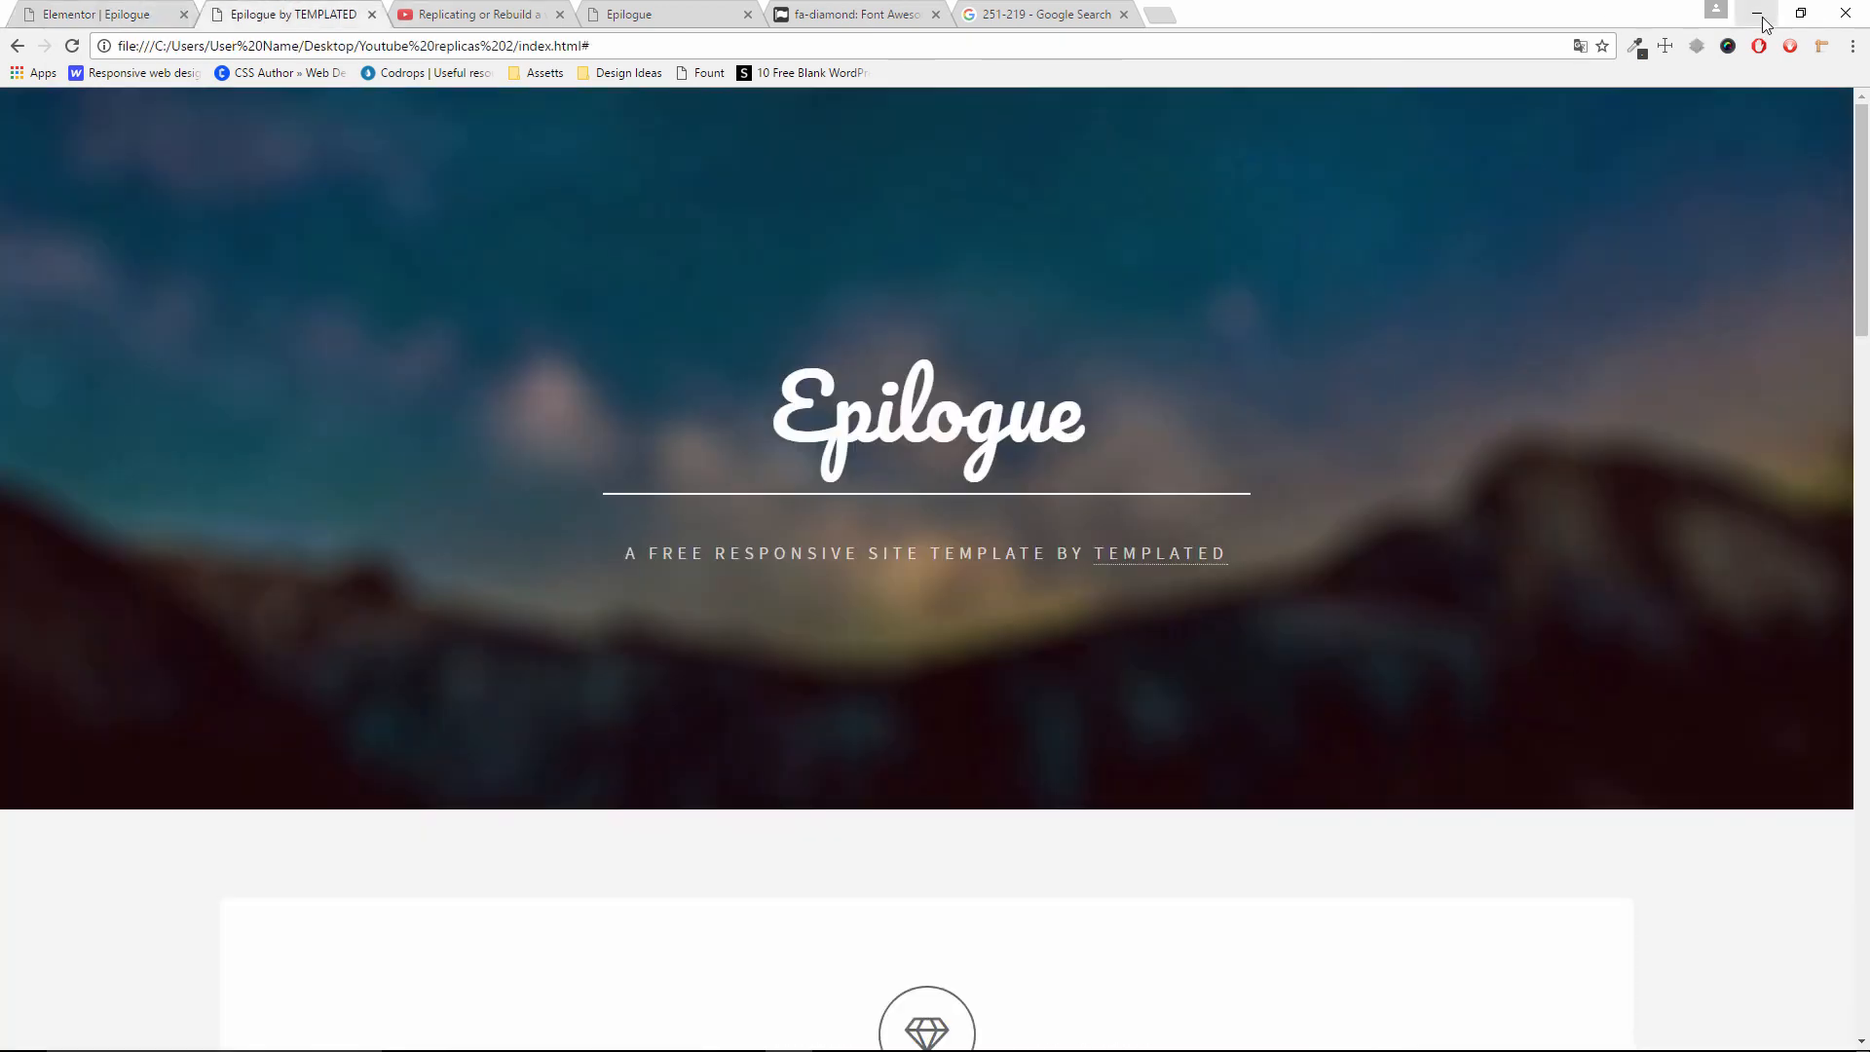
left_click(1802, 12)
scroll(994, 478, "down", 3)
scroll(991, 473, "down", 2)
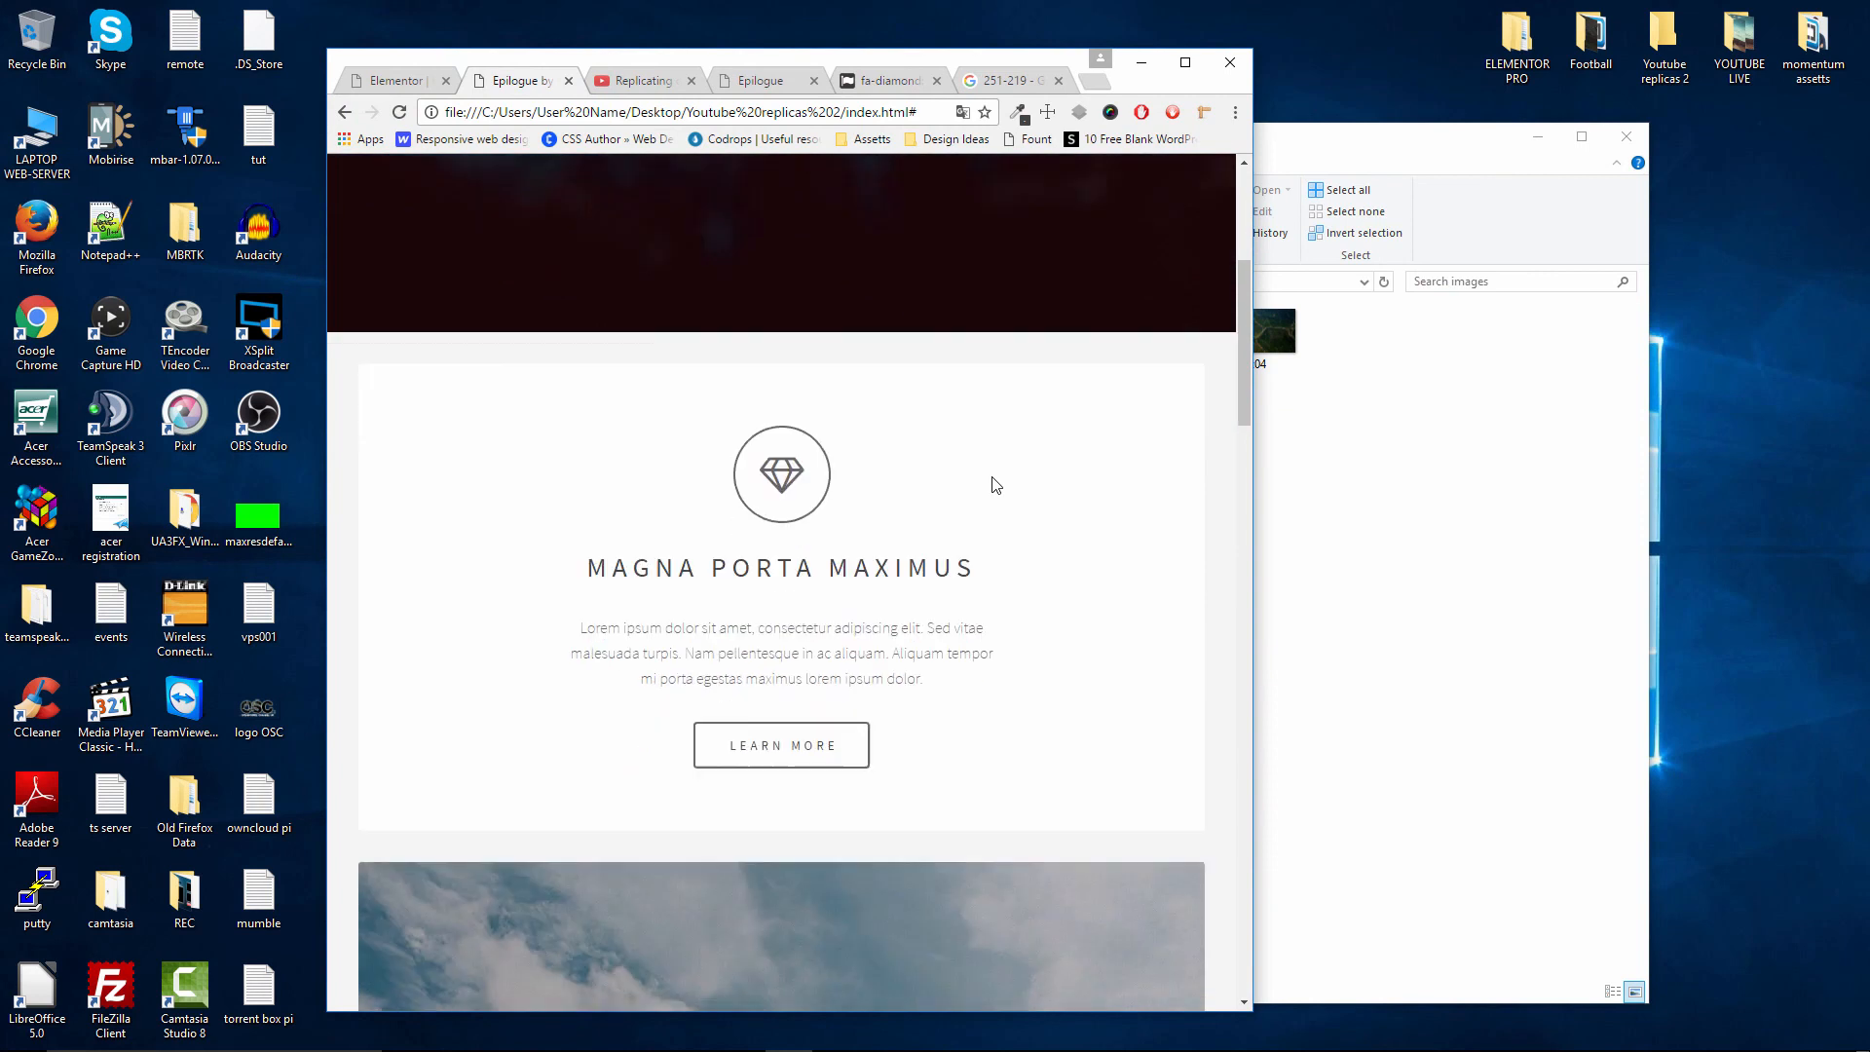
left_click(410, 81)
left_click(1185, 63)
scroll(1062, 521, "down", 3)
scroll(1093, 534, "down", 5)
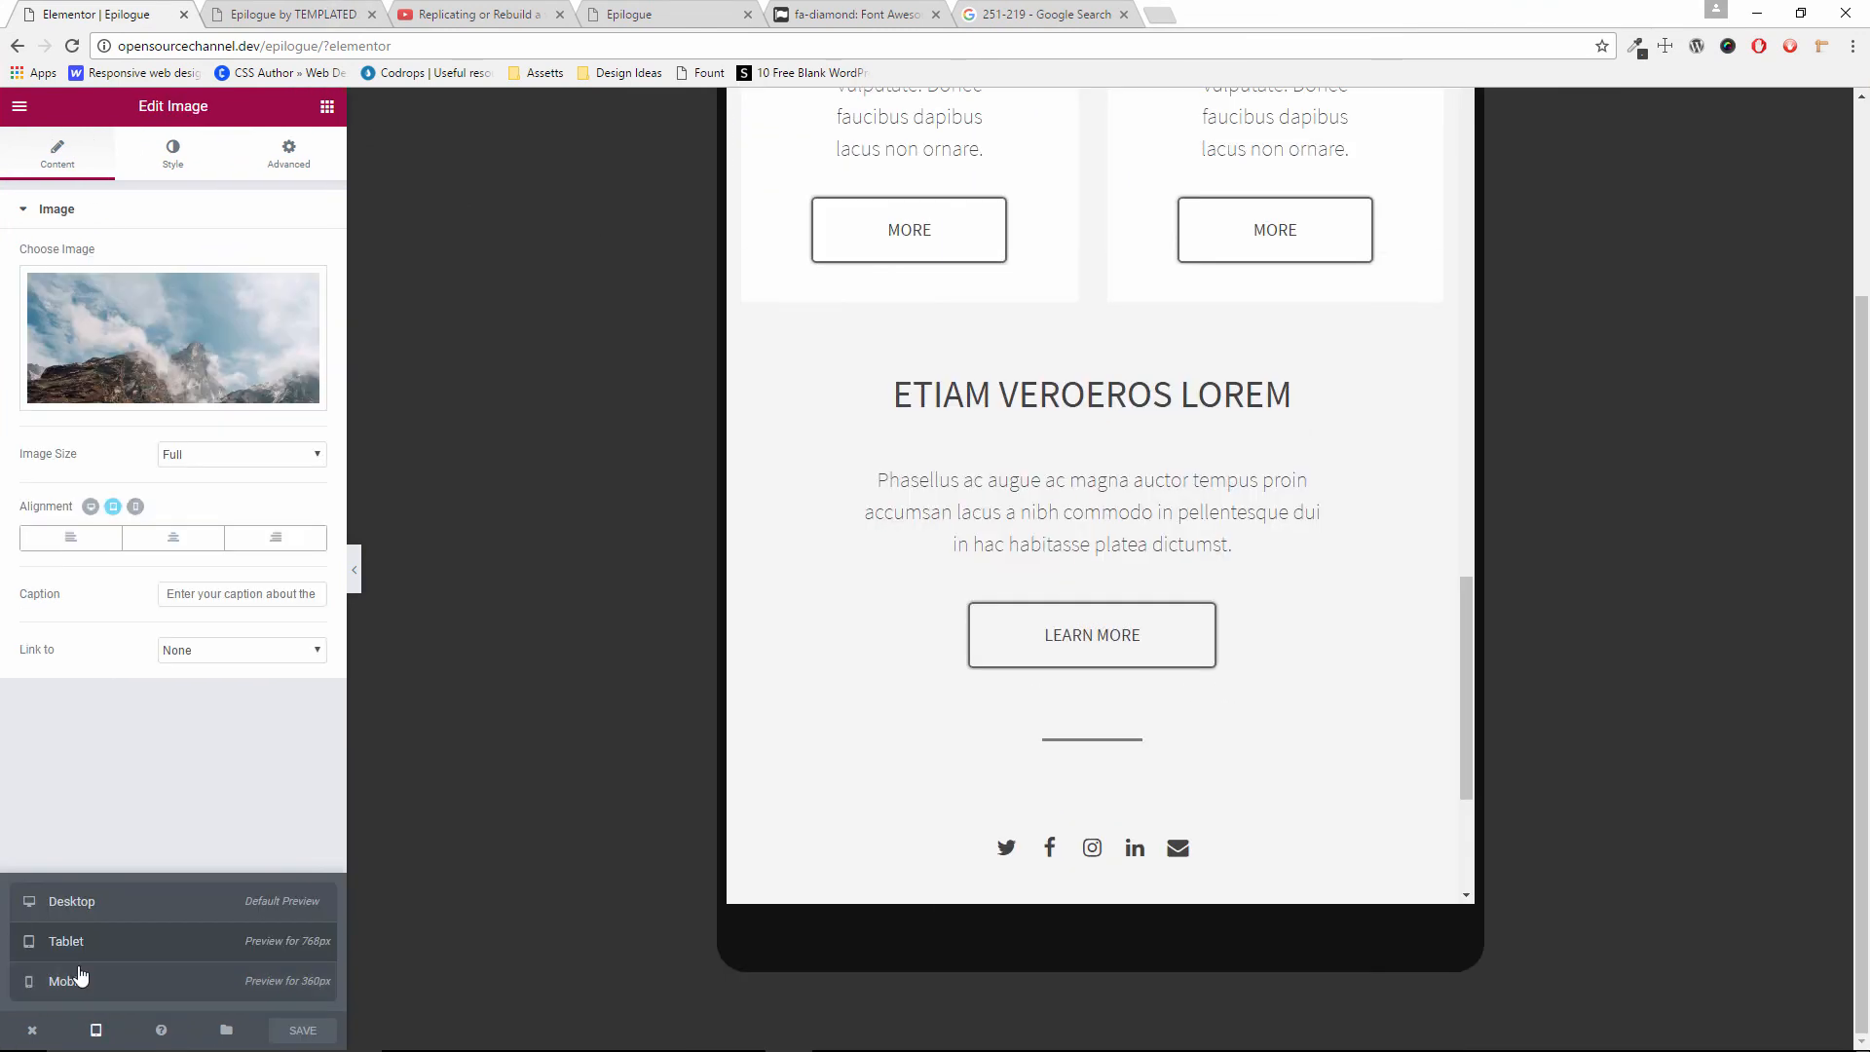
Switch to the mobile preview and review the page's sections down to the footer
left_click(70, 981)
scroll(1107, 595, "down", 10)
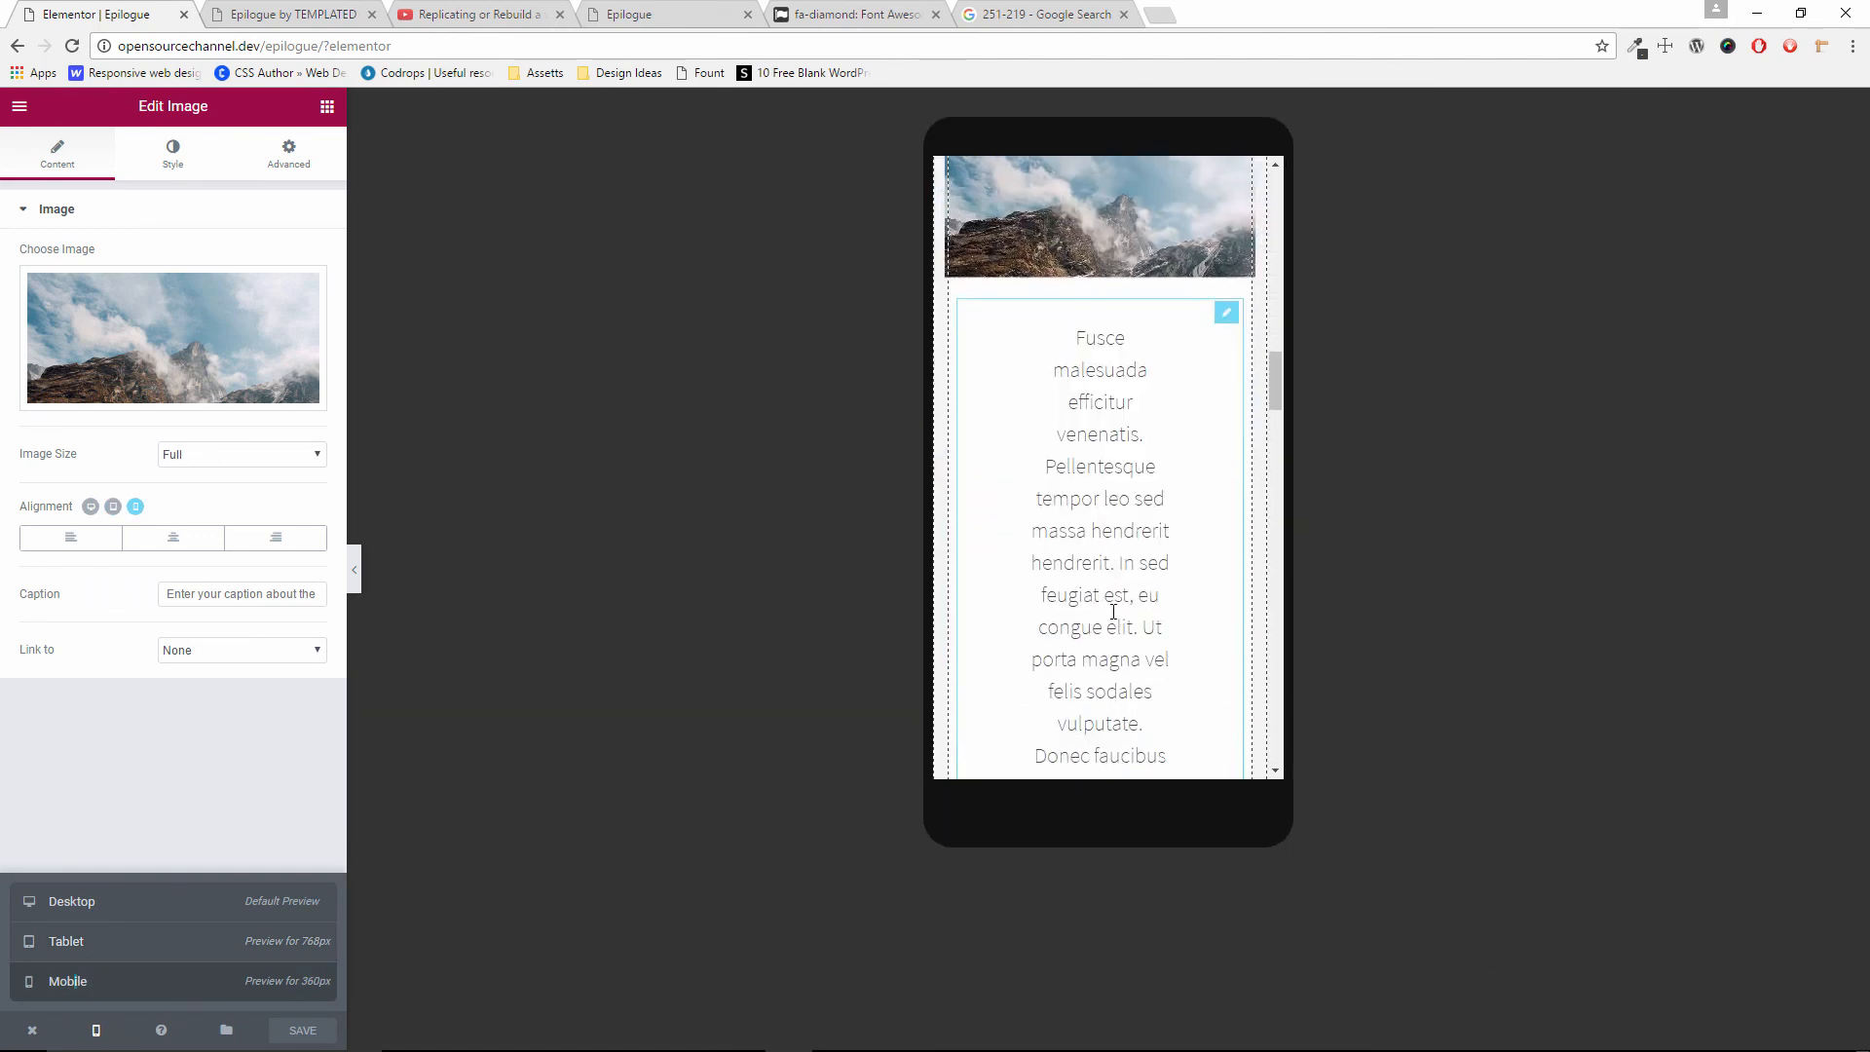
left_click_drag(1277, 500, 1297, 798)
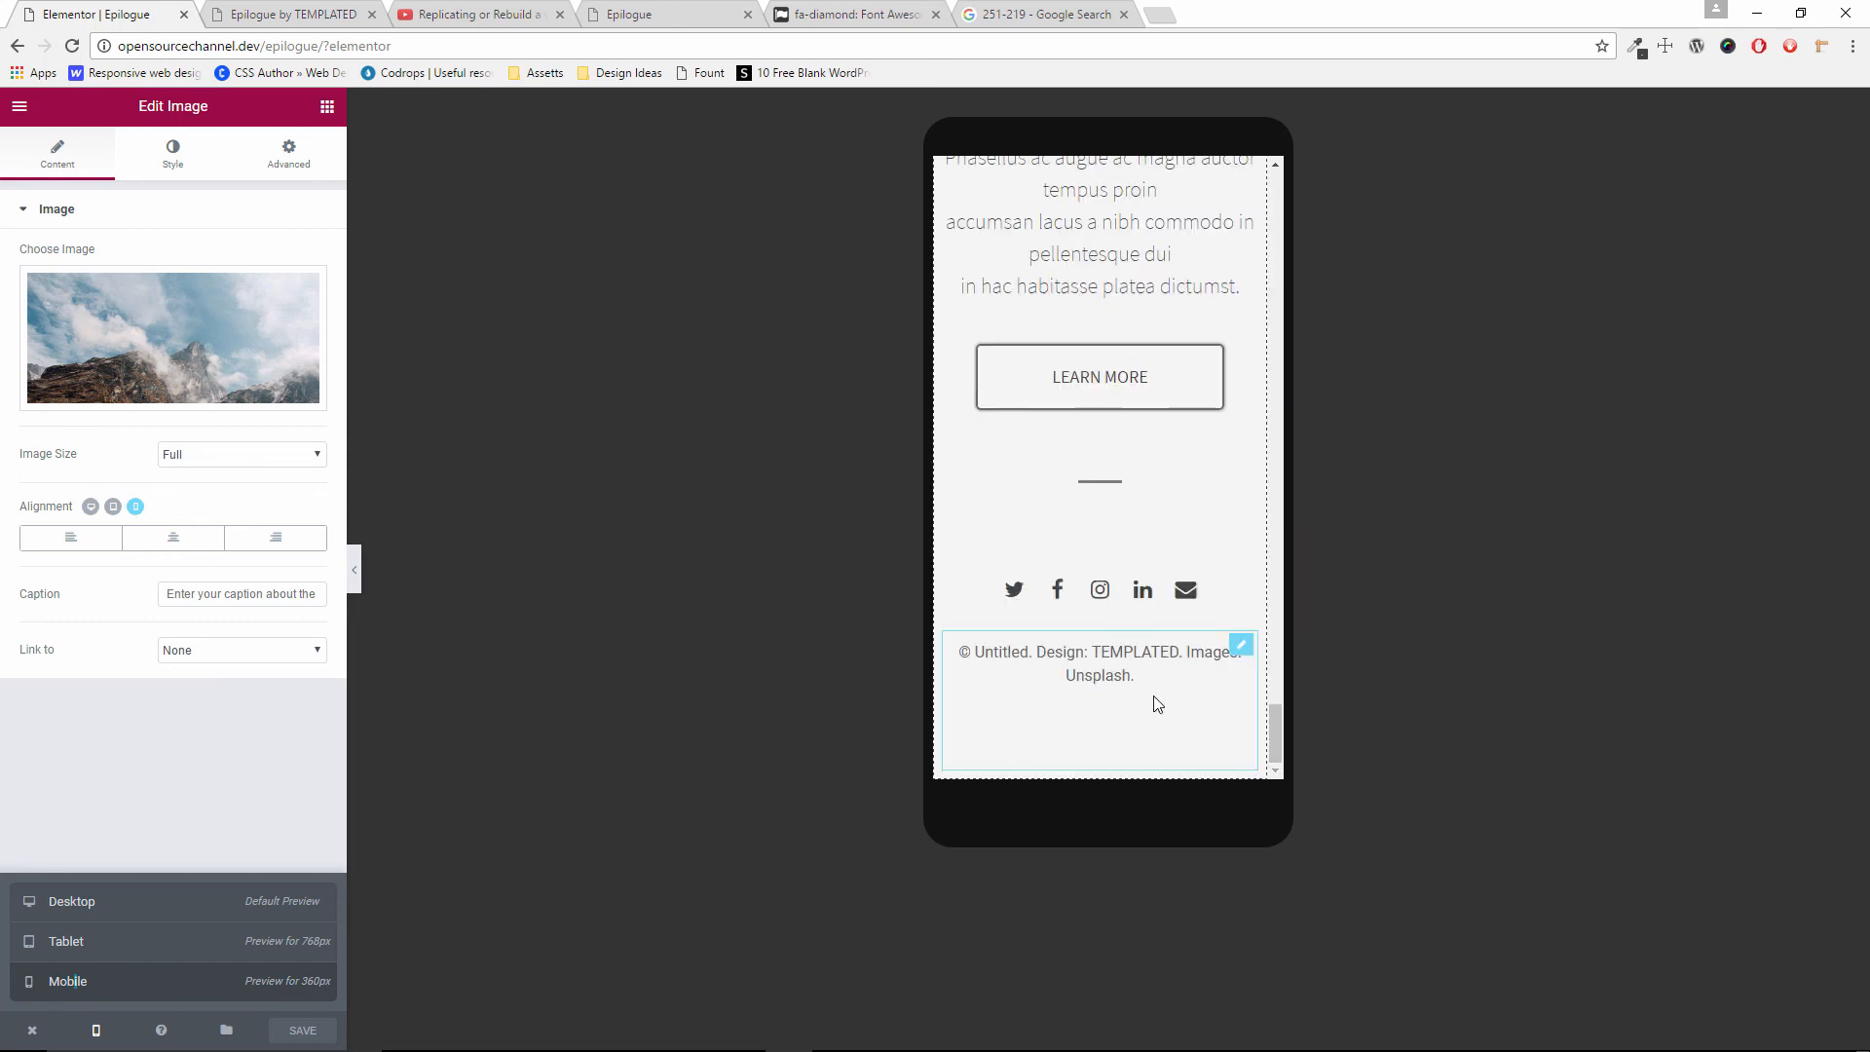
Enable custom typography for the footer copyright text, with the Source Sans Pro family and a mobile font size of 14 px
left_click(1133, 668)
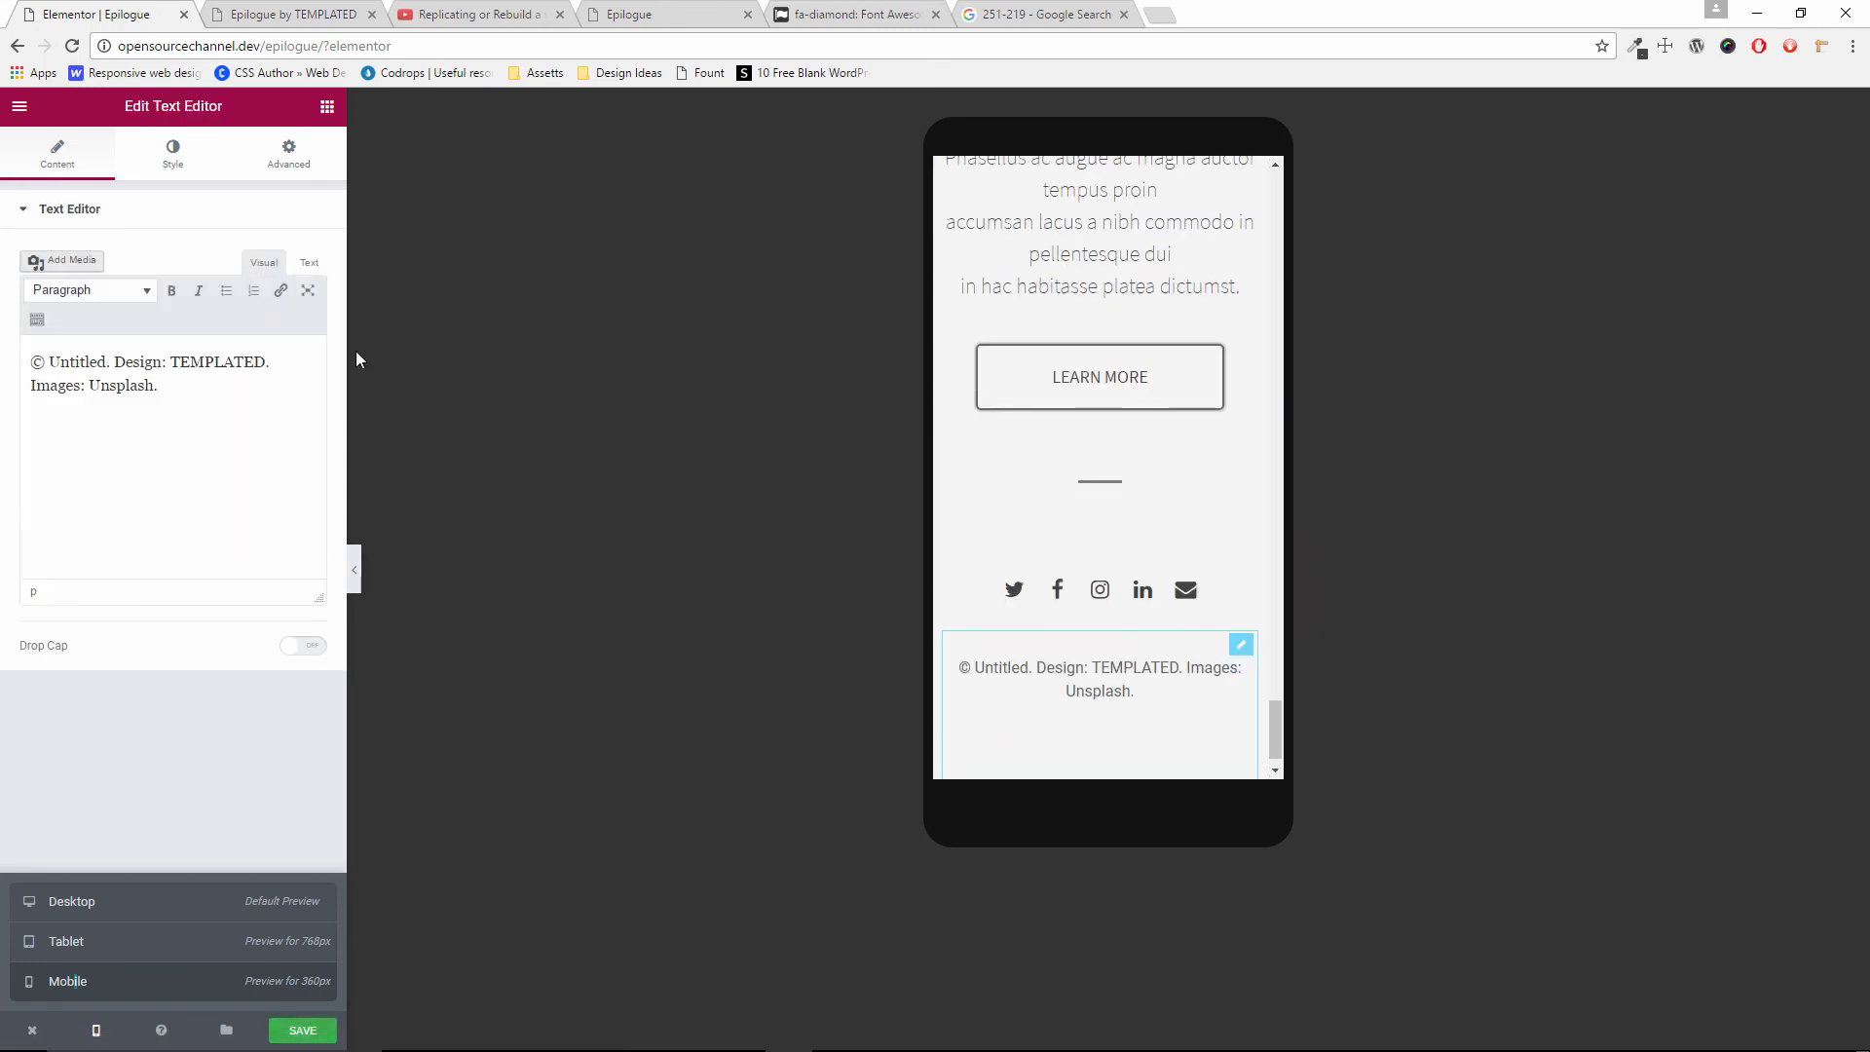
left_click(189, 168)
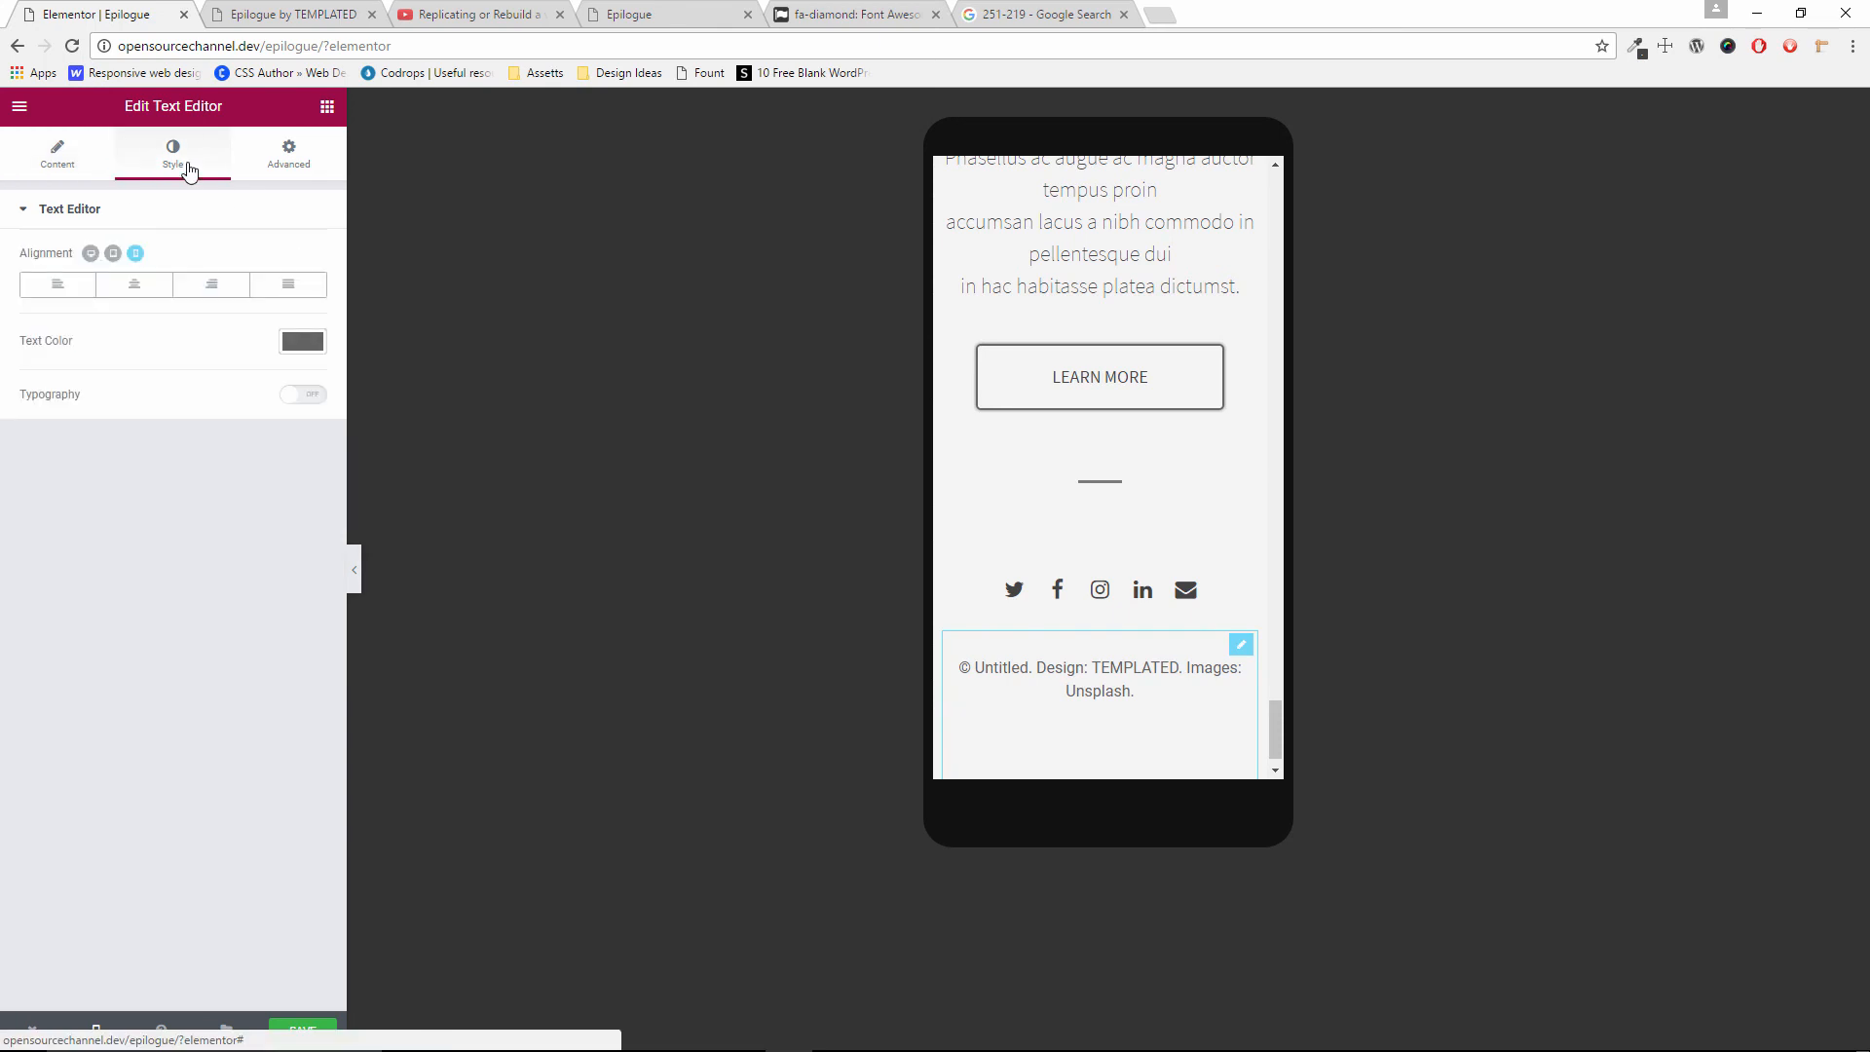
left_click(310, 397)
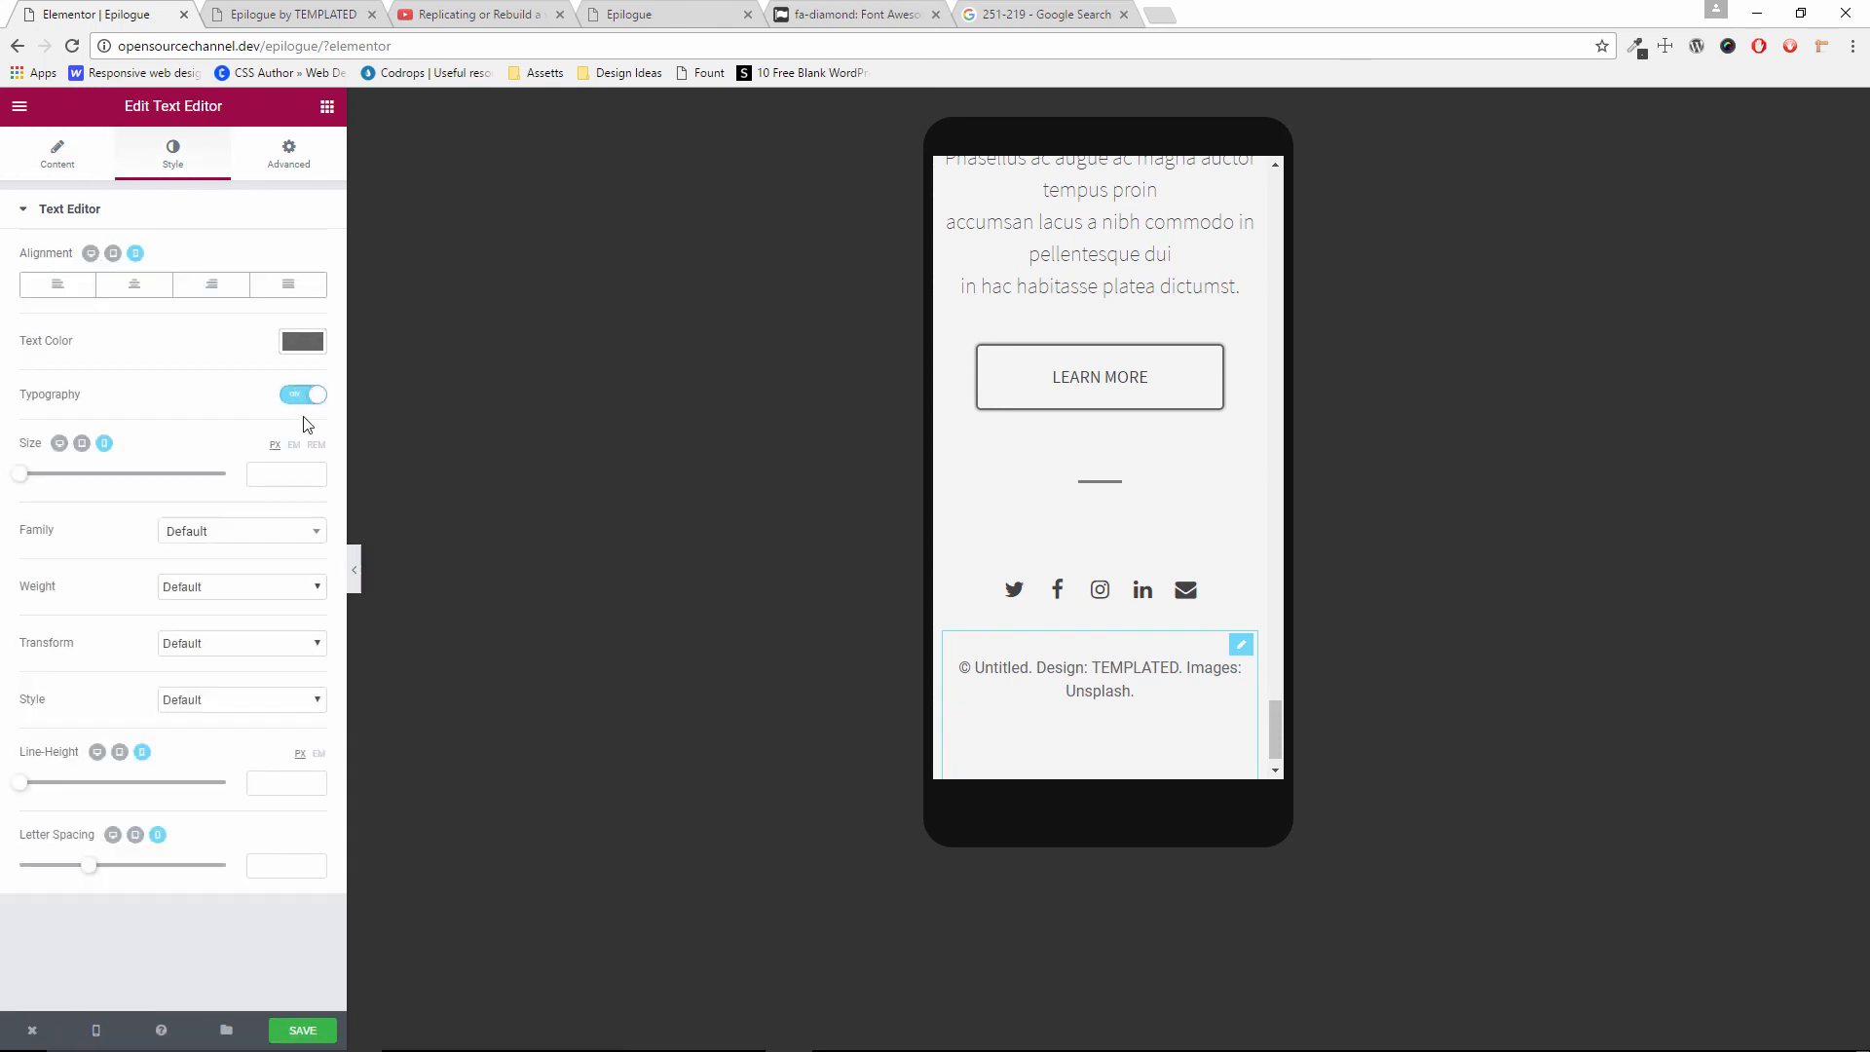
left_click(227, 533)
type("sou")
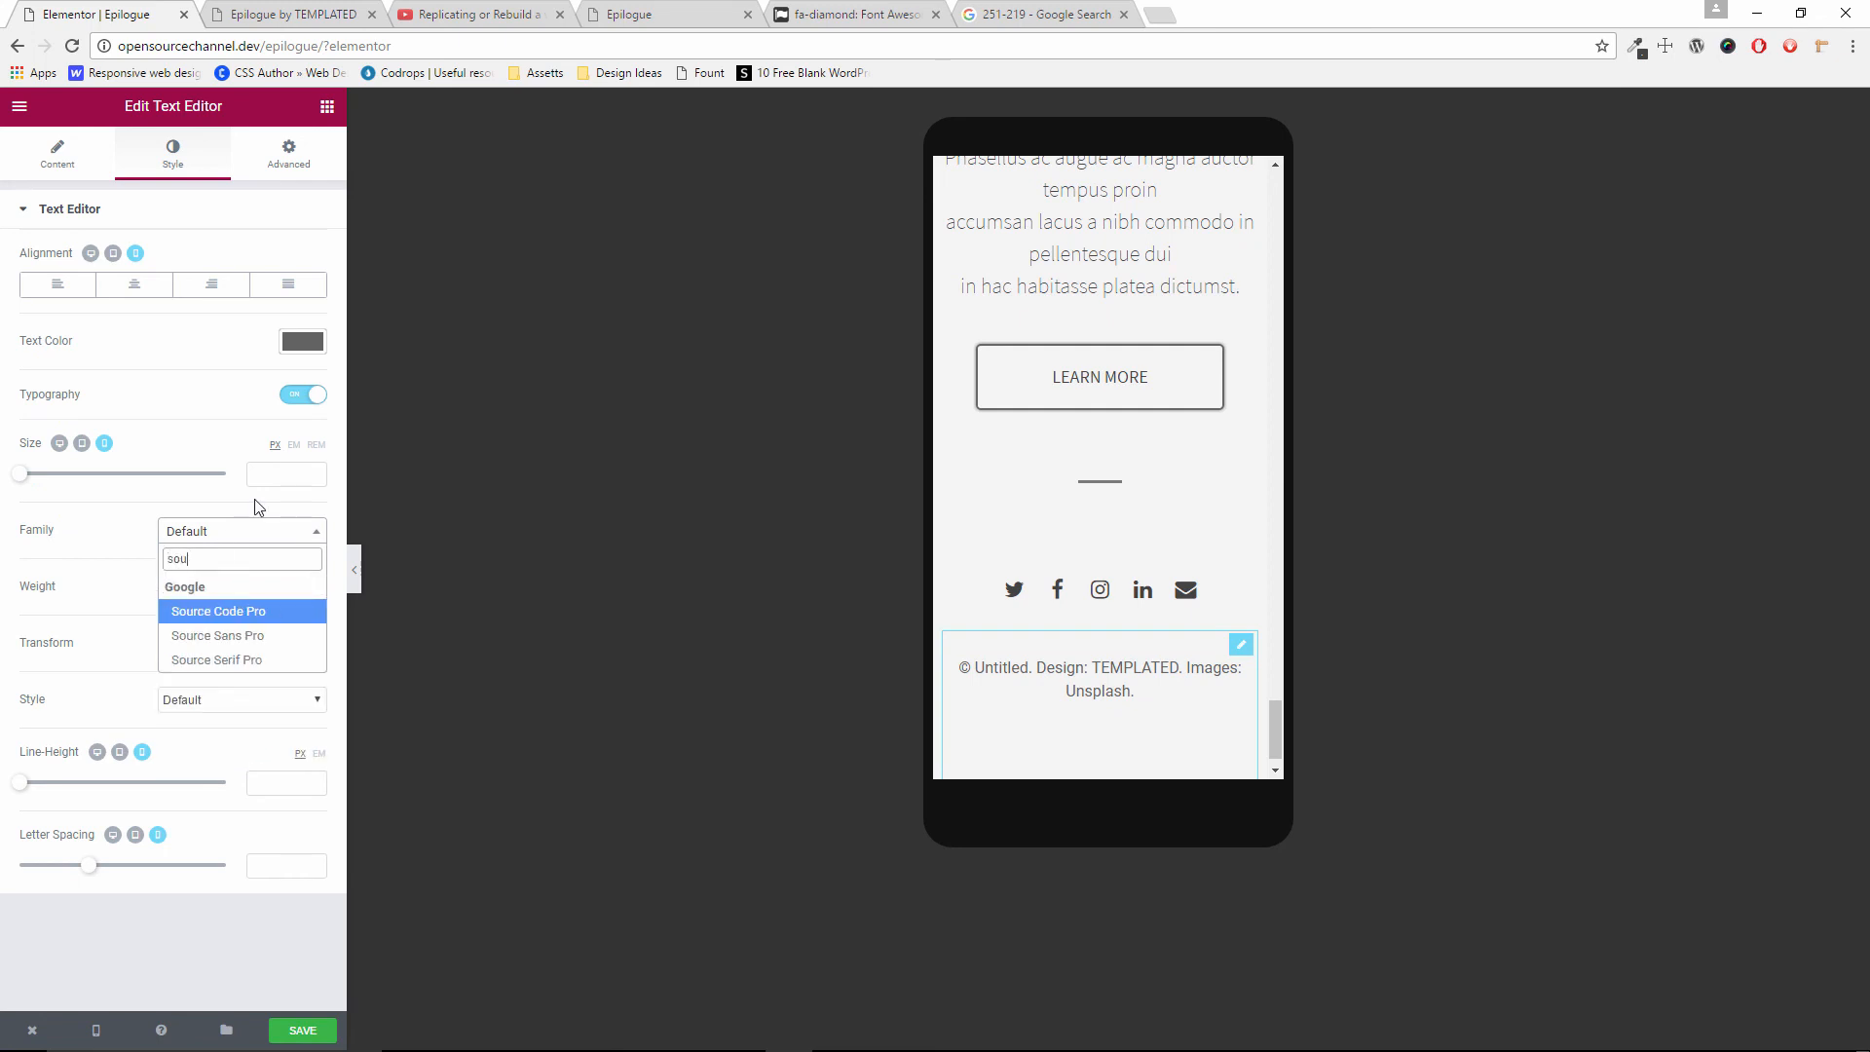
left_click(239, 635)
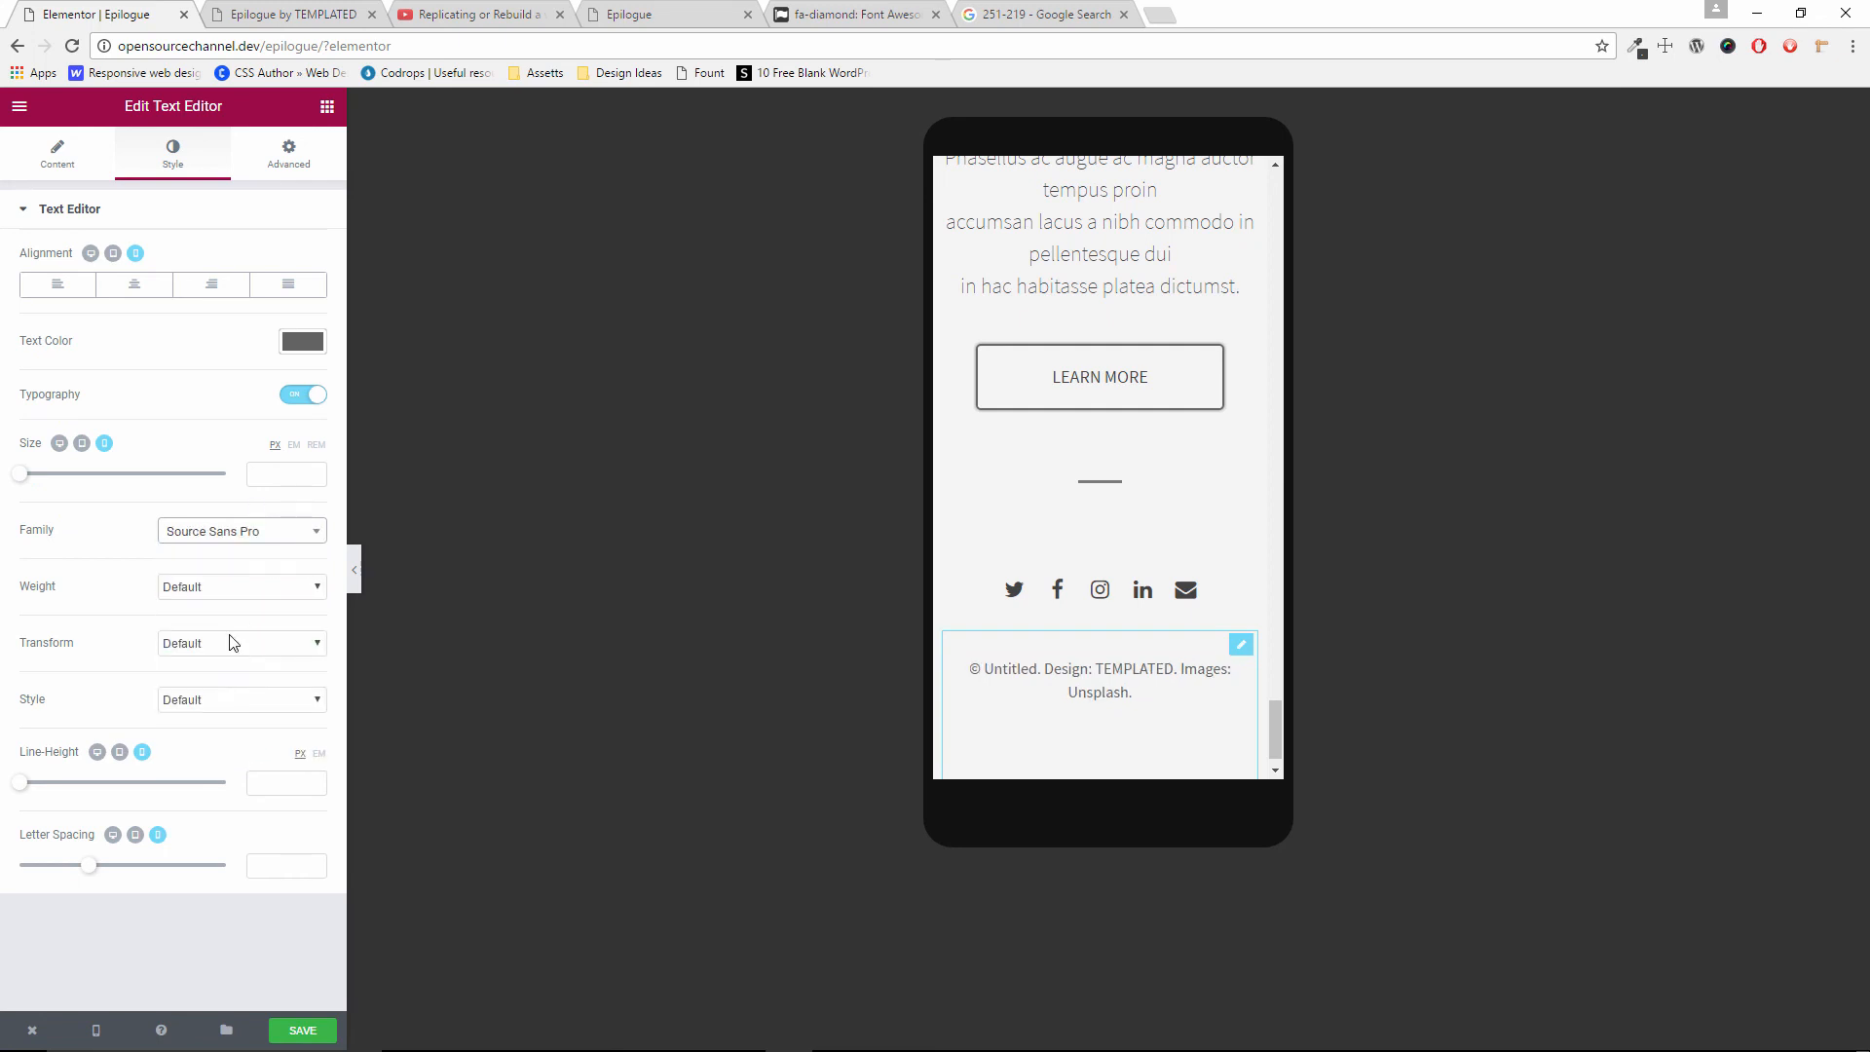
left_click(312, 473)
type("3")
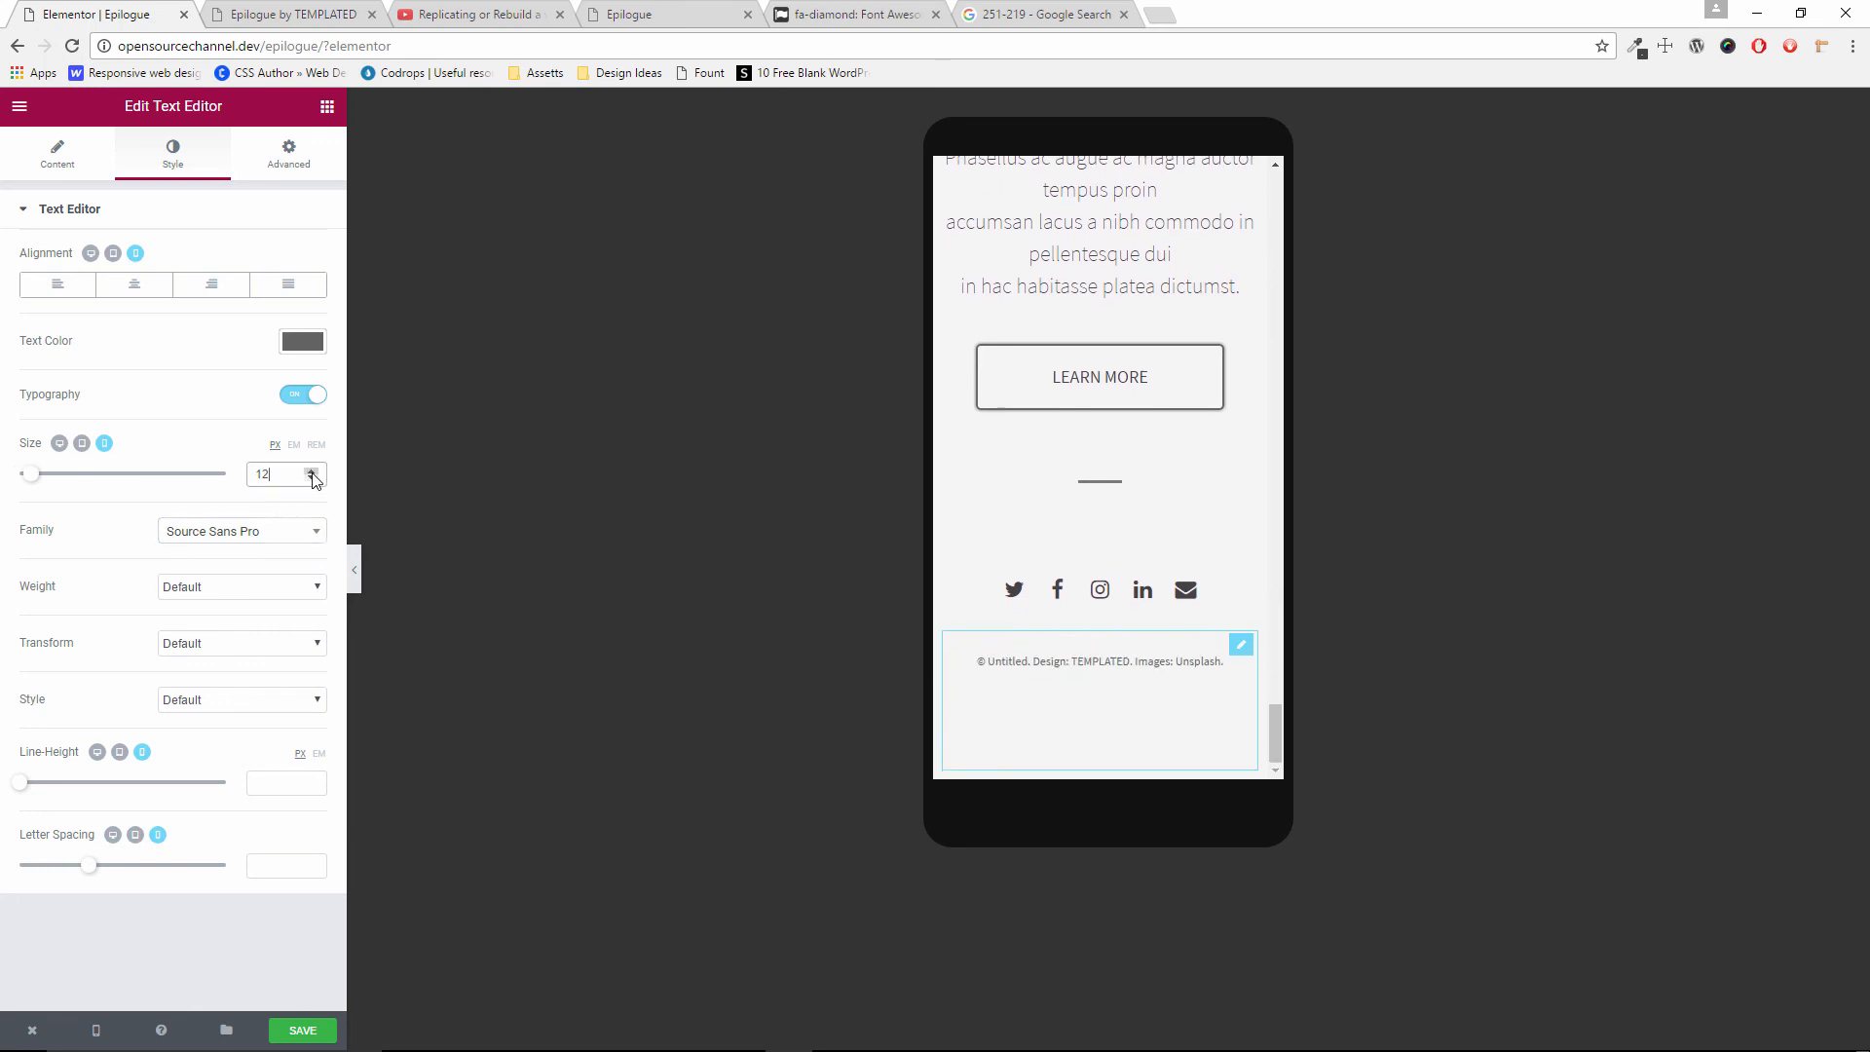
left_click(312, 472)
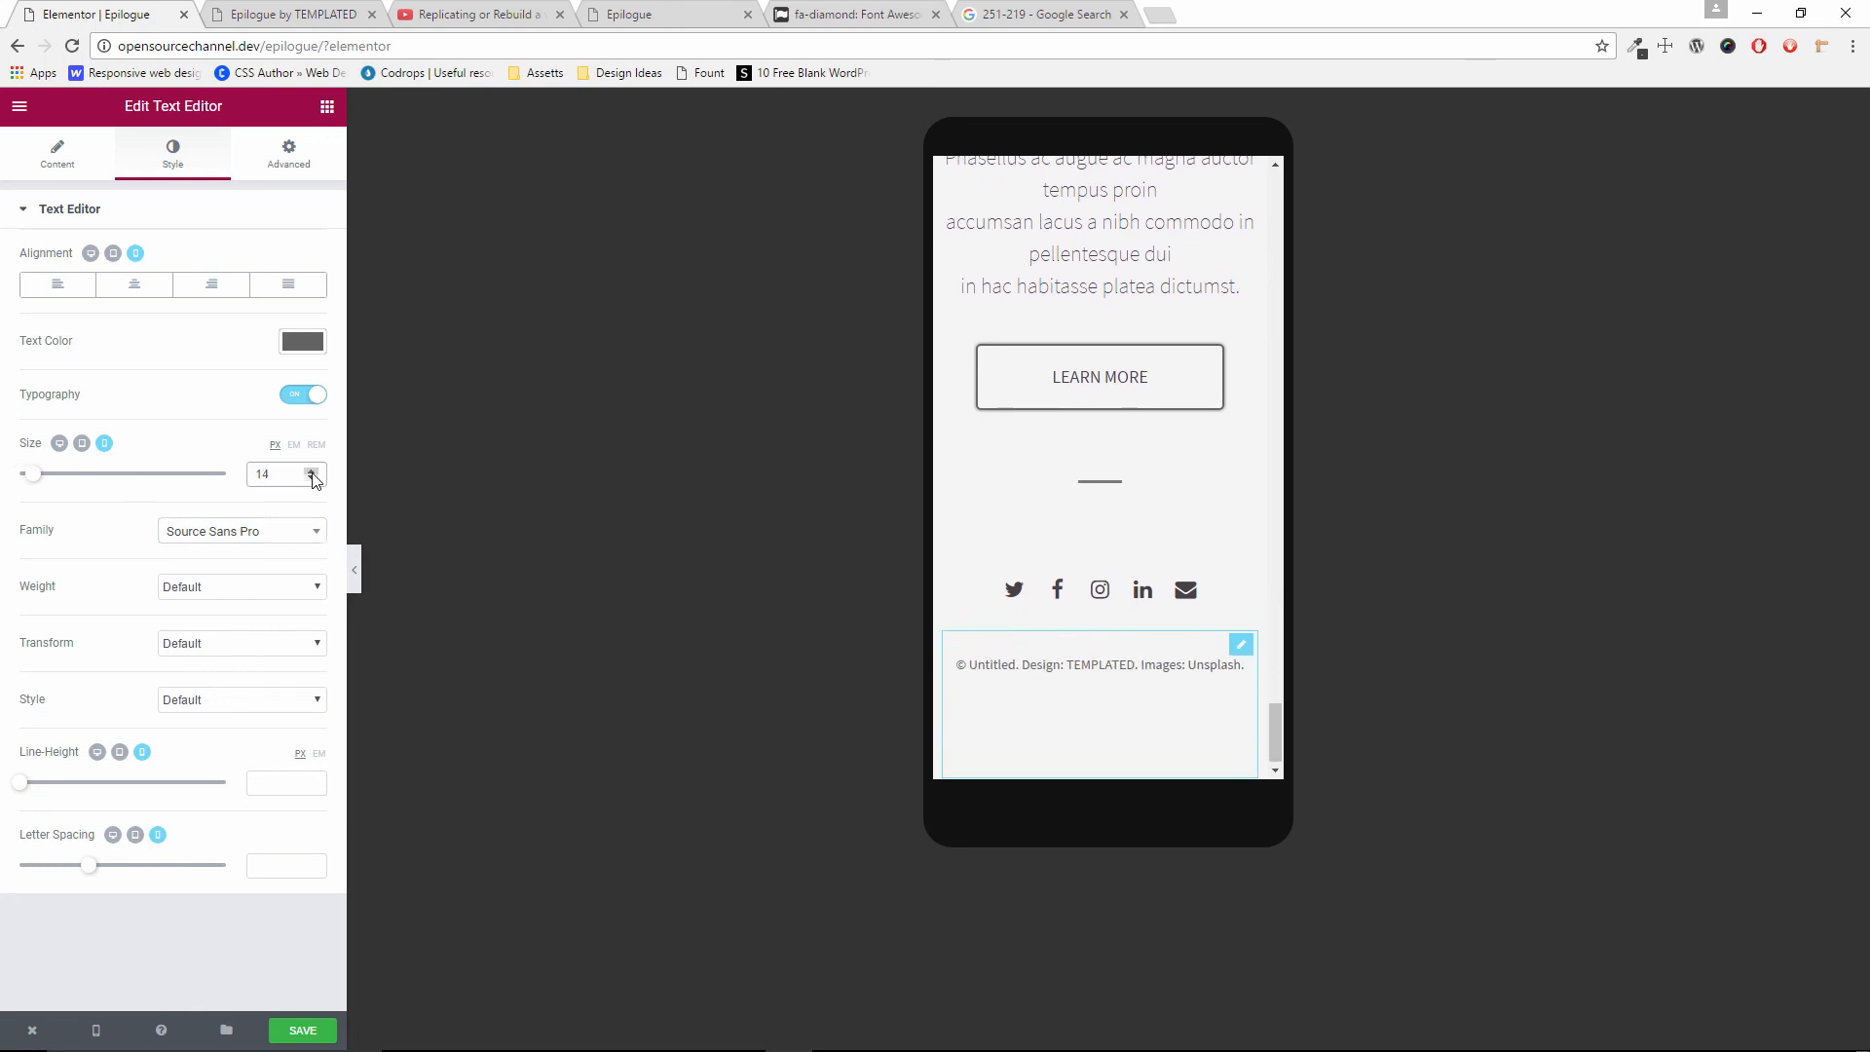
Set the mobile font size of the paragraph under the ETIAM VEROEROS LOREM heading to 14 px
scroll(1031, 499, "up", 3)
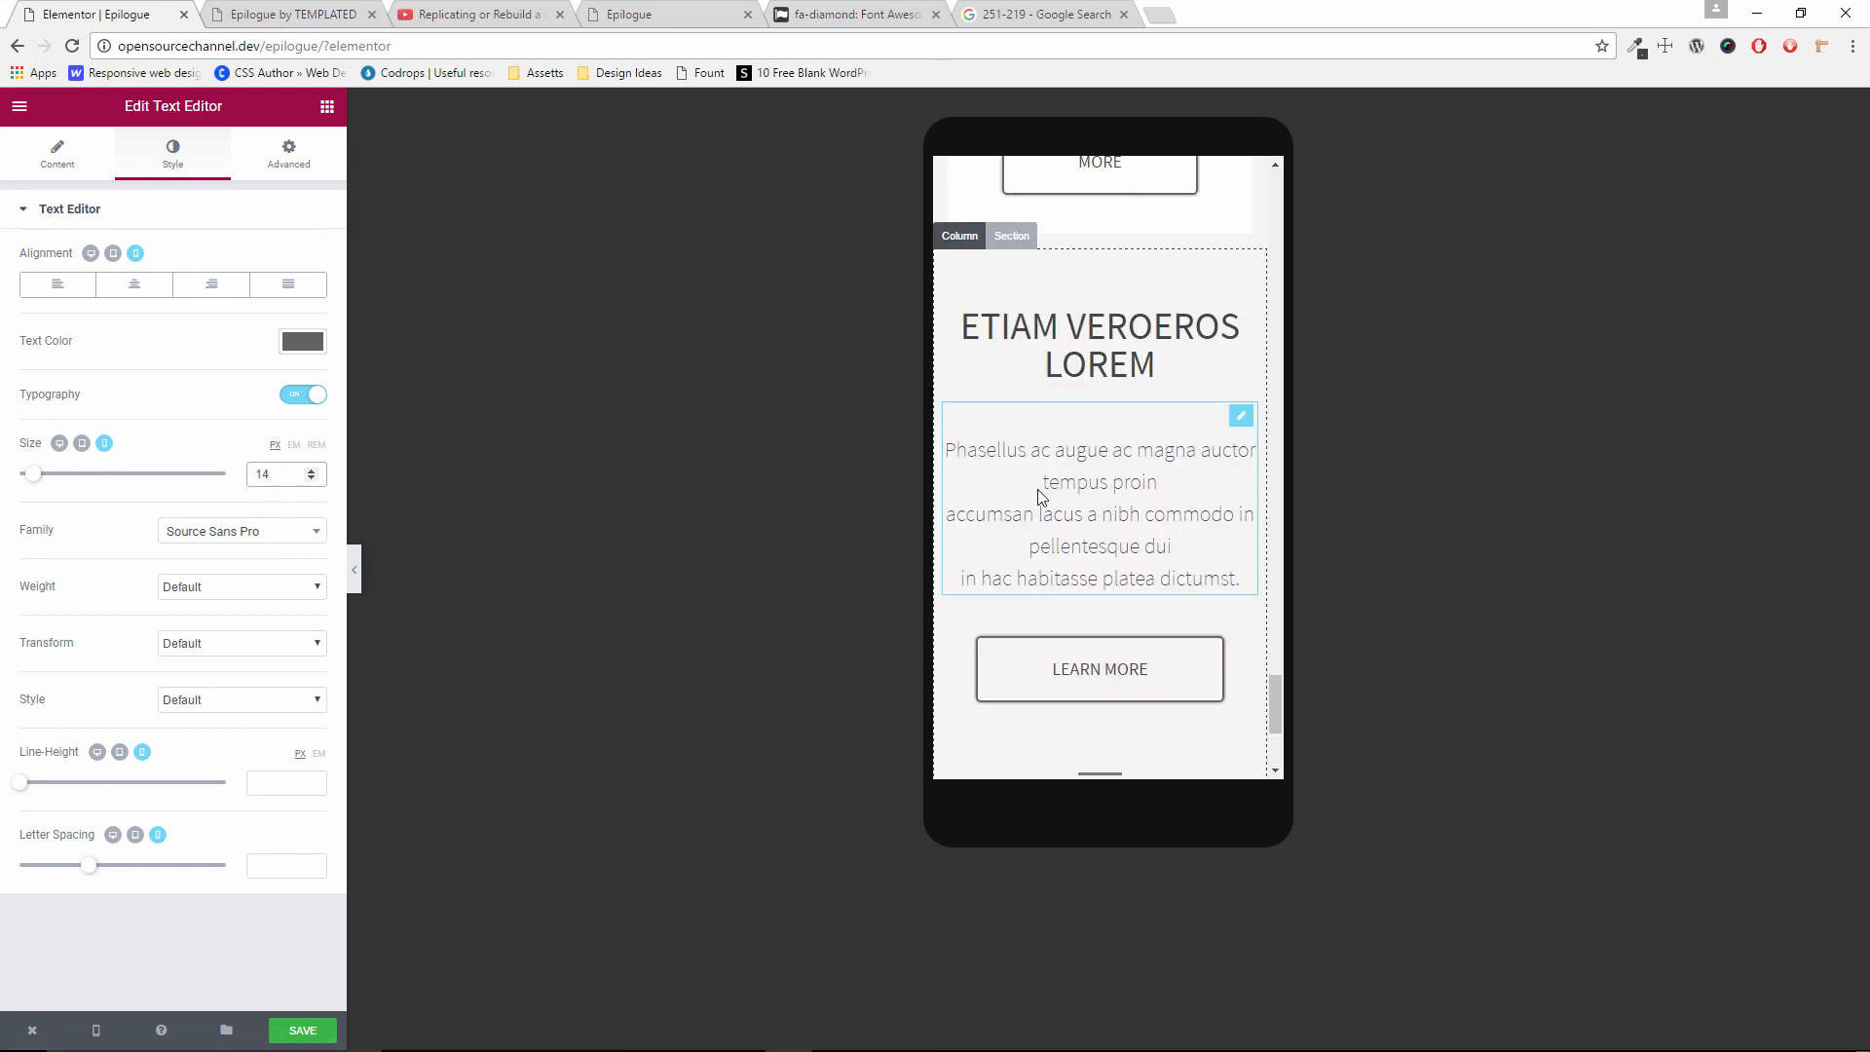
left_click(1031, 492)
left_click(183, 153)
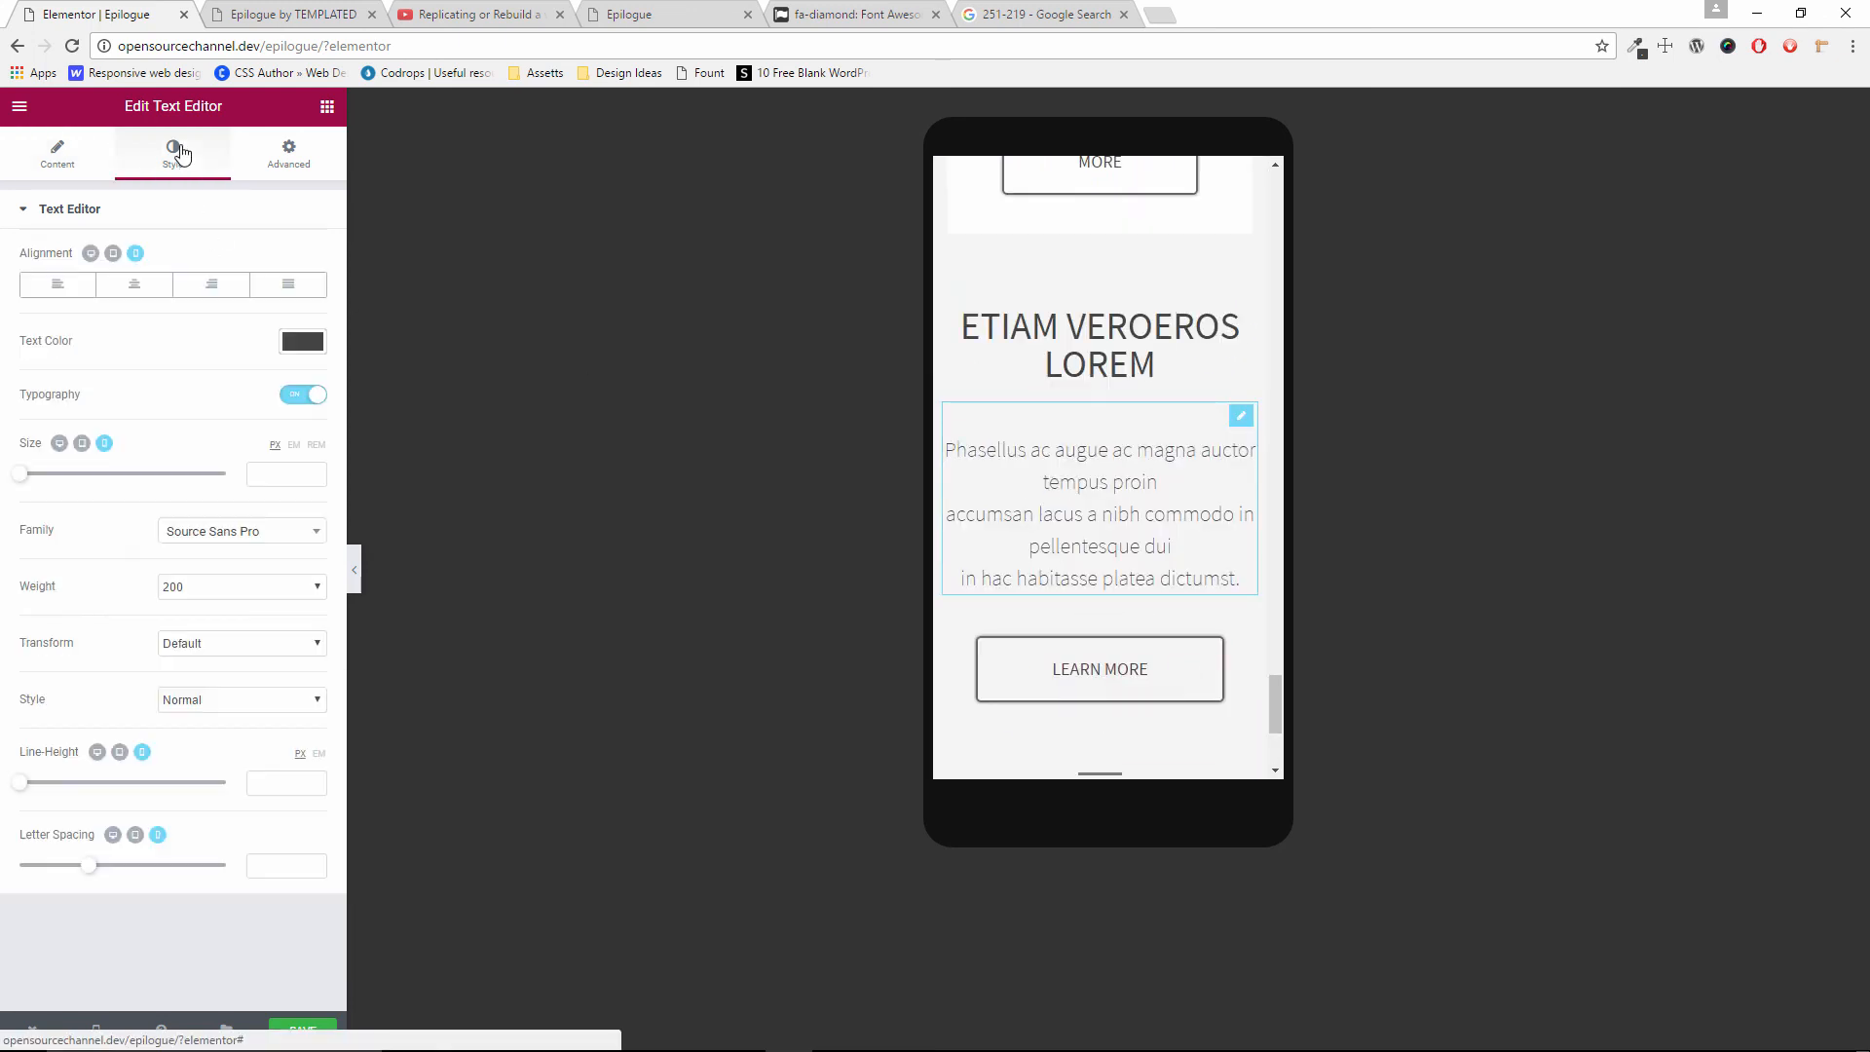
left_click(307, 471)
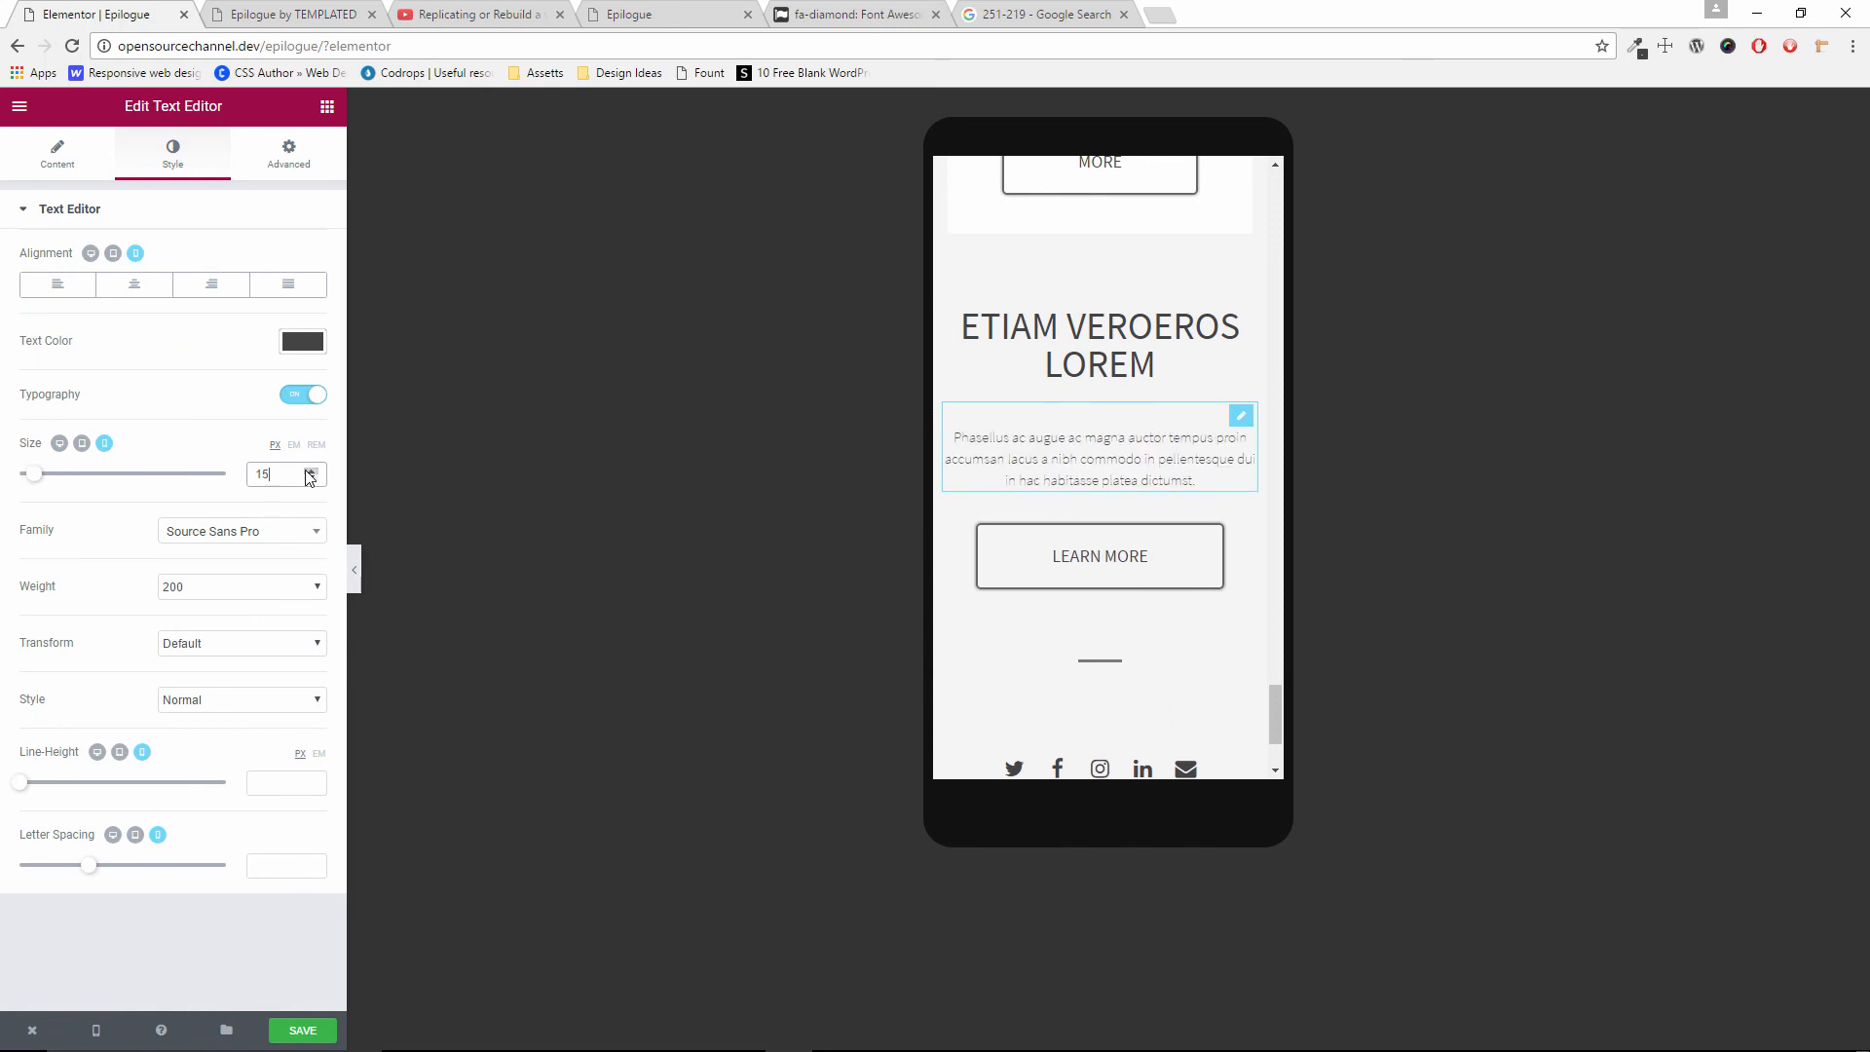
left_click(311, 471)
left_click(310, 470)
left_click(311, 471)
left_click(311, 470)
left_click(311, 470)
left_click(311, 471)
left_click(310, 470)
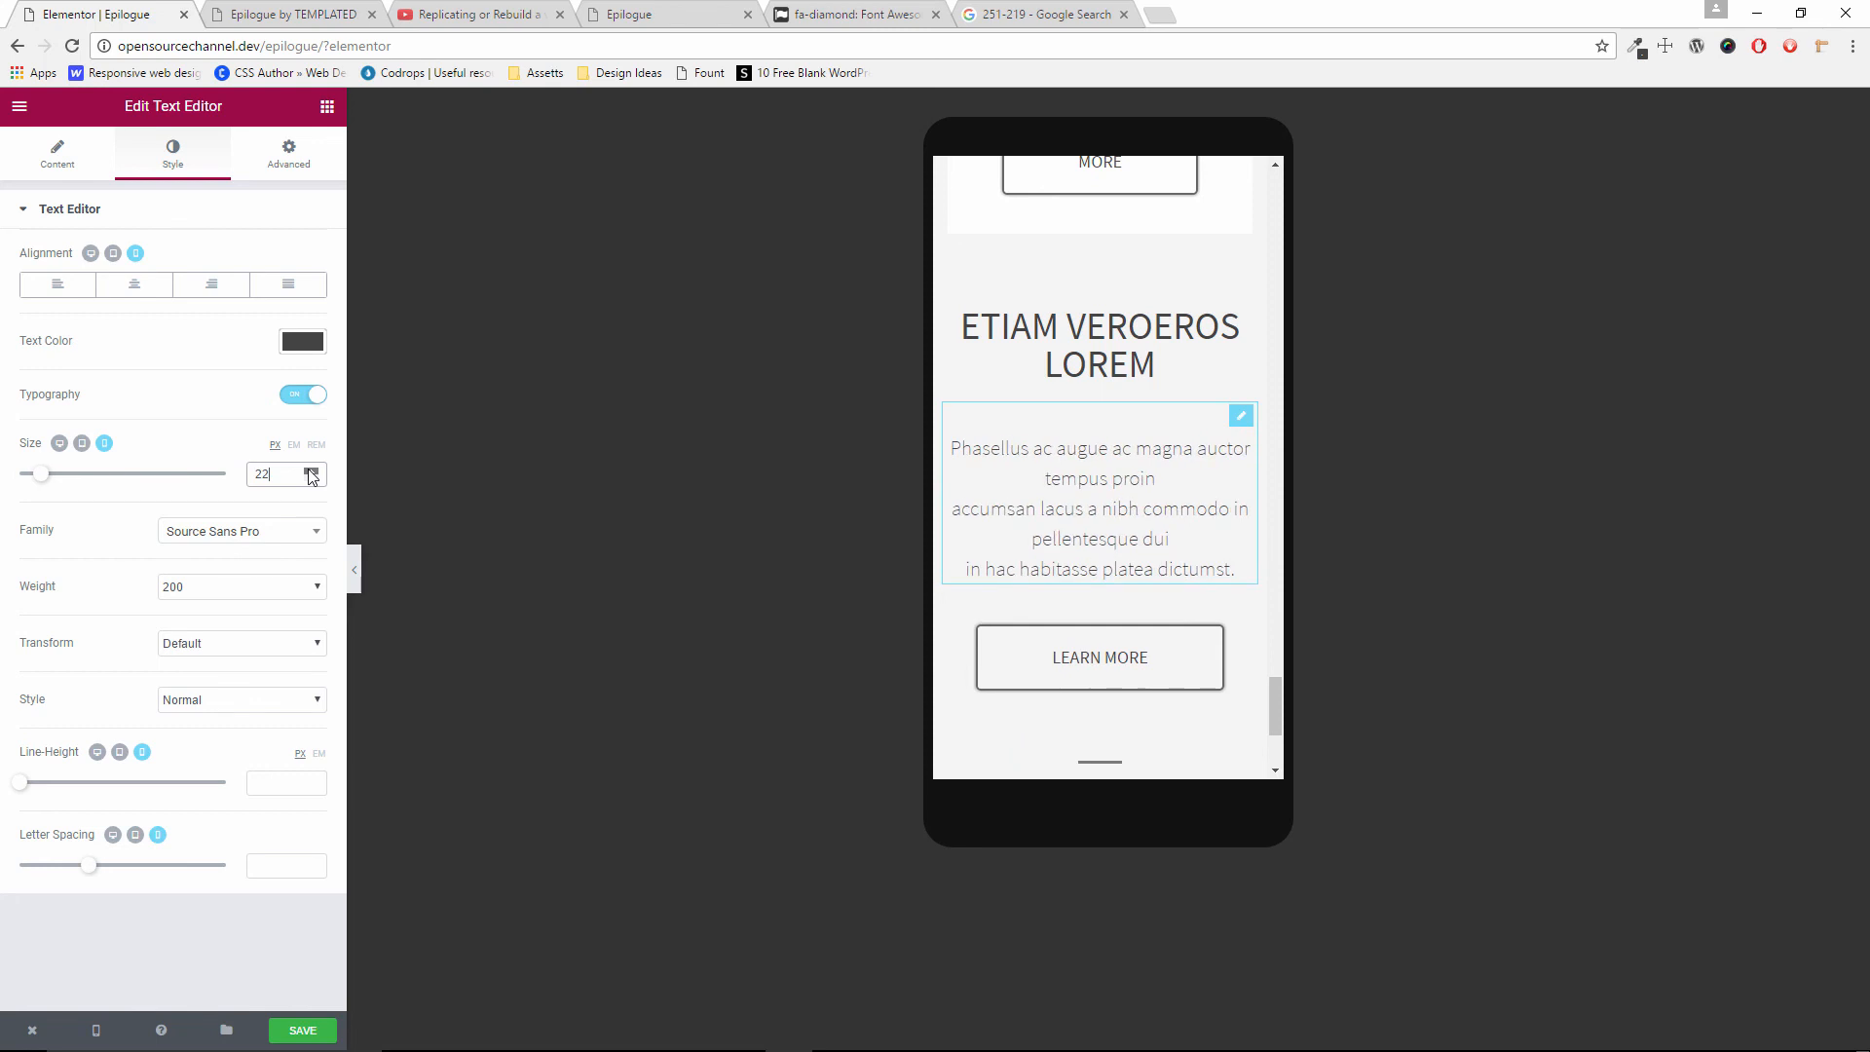
left_click(312, 478)
left_click(311, 479)
left_click(312, 478)
left_click(312, 478)
left_click(312, 478)
left_click(312, 478)
left_click(312, 479)
left_click(312, 479)
Set the mobile font size of the ETIAM VEROEROS LOREM heading to 28 px
left_click(1003, 336)
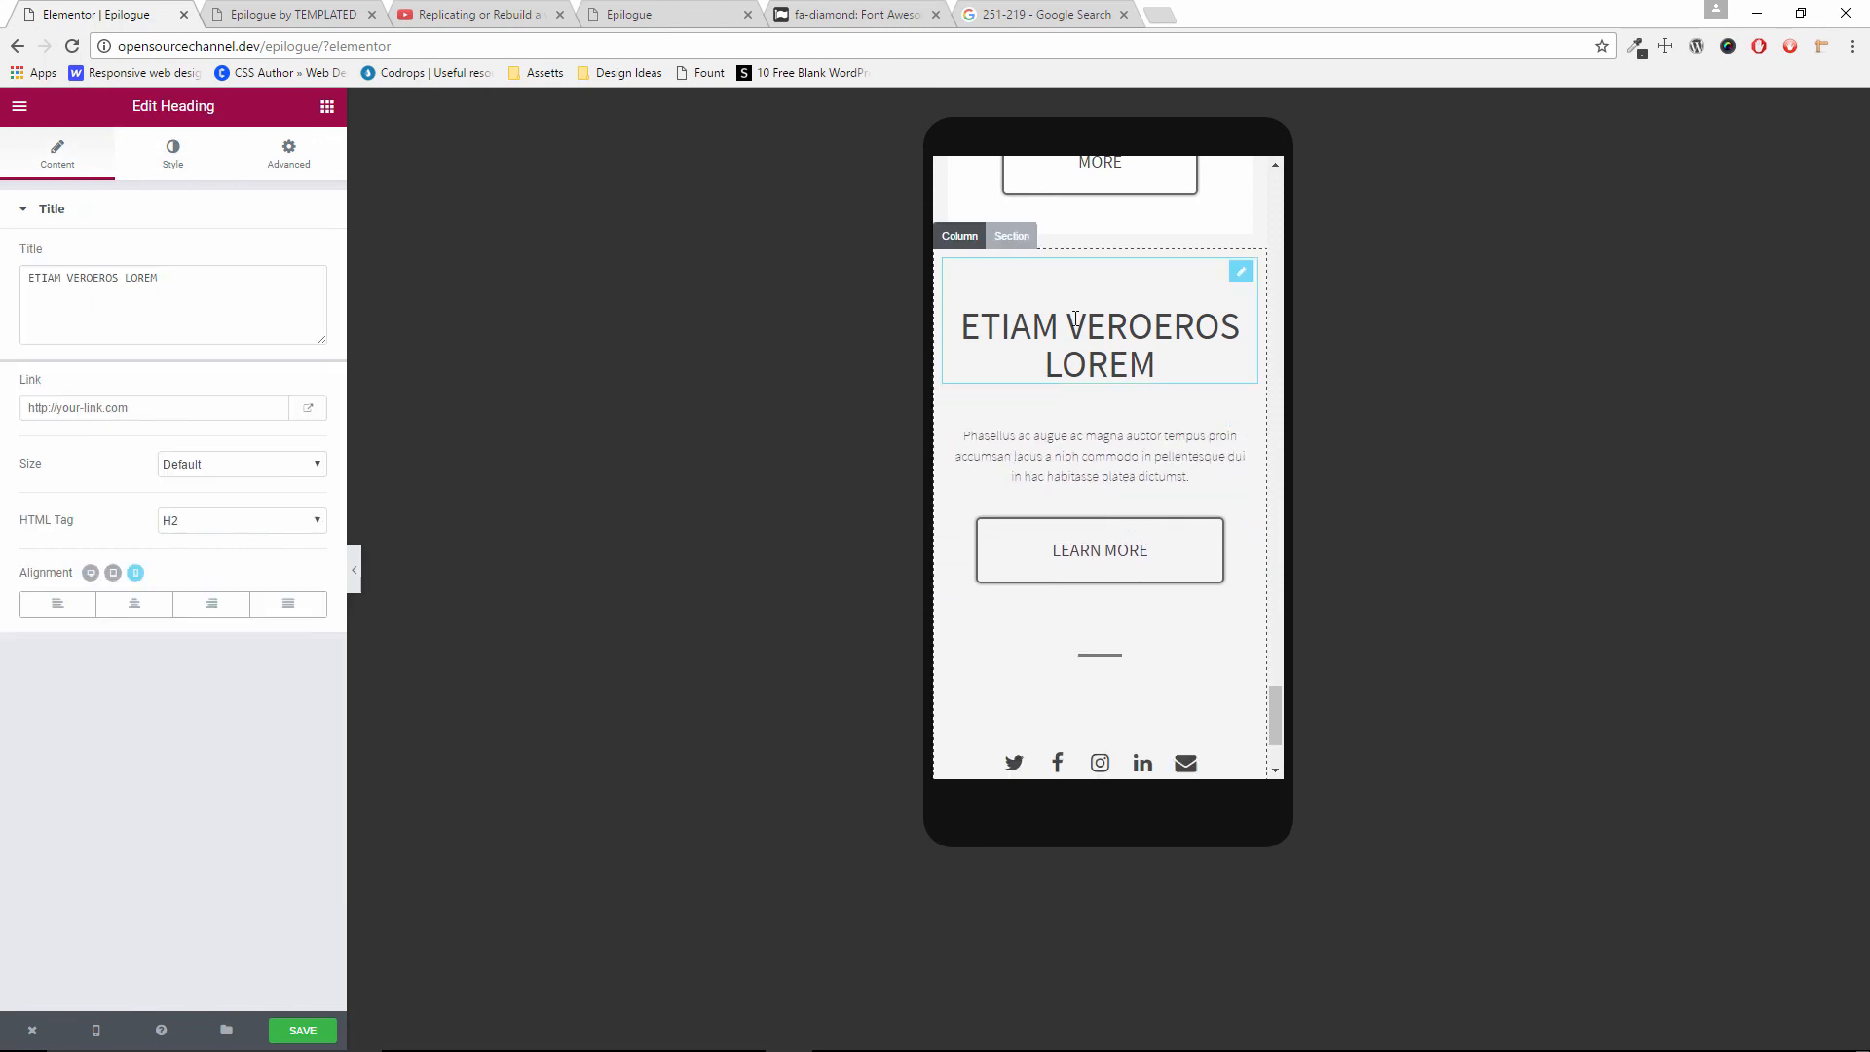
left_click(185, 167)
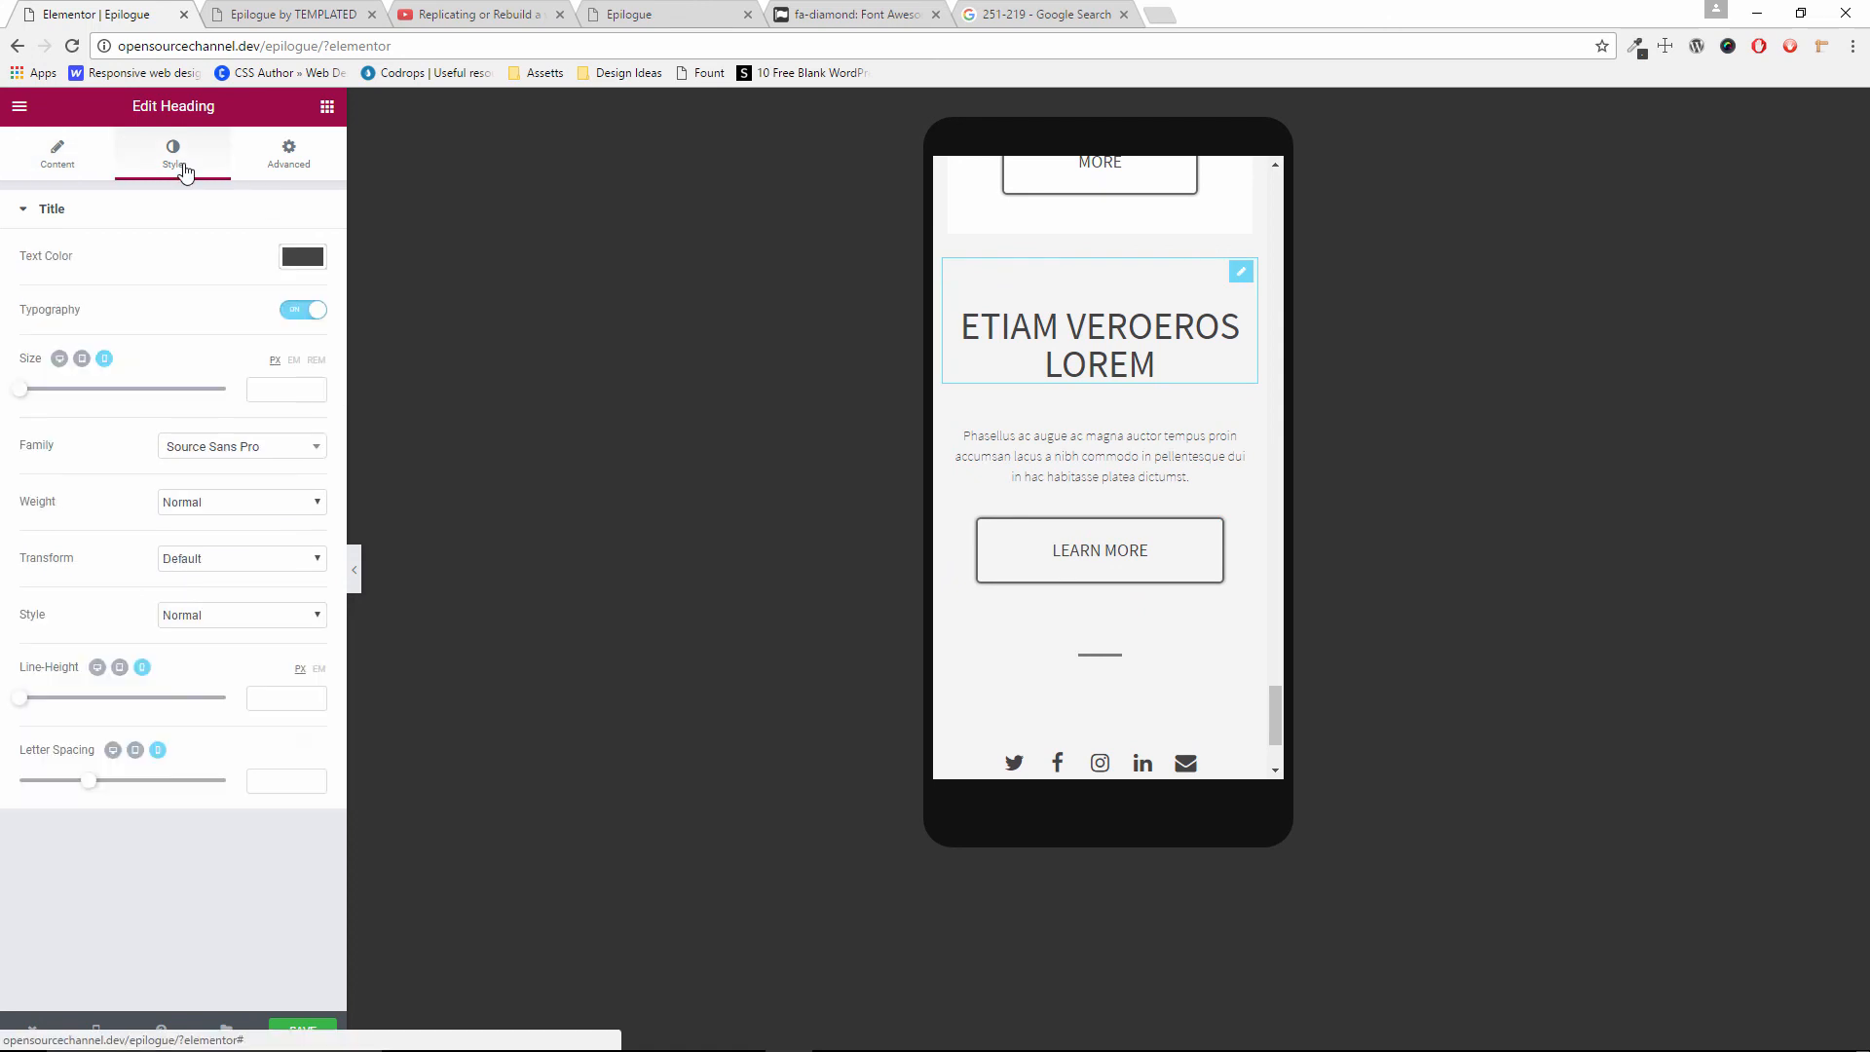
left_click(312, 386)
left_click(312, 387)
left_click(313, 387)
left_click(313, 387)
left_click(313, 387)
left_click(313, 387)
left_click(312, 387)
left_click(312, 387)
left_click(313, 386)
left_click(313, 386)
left_click(313, 387)
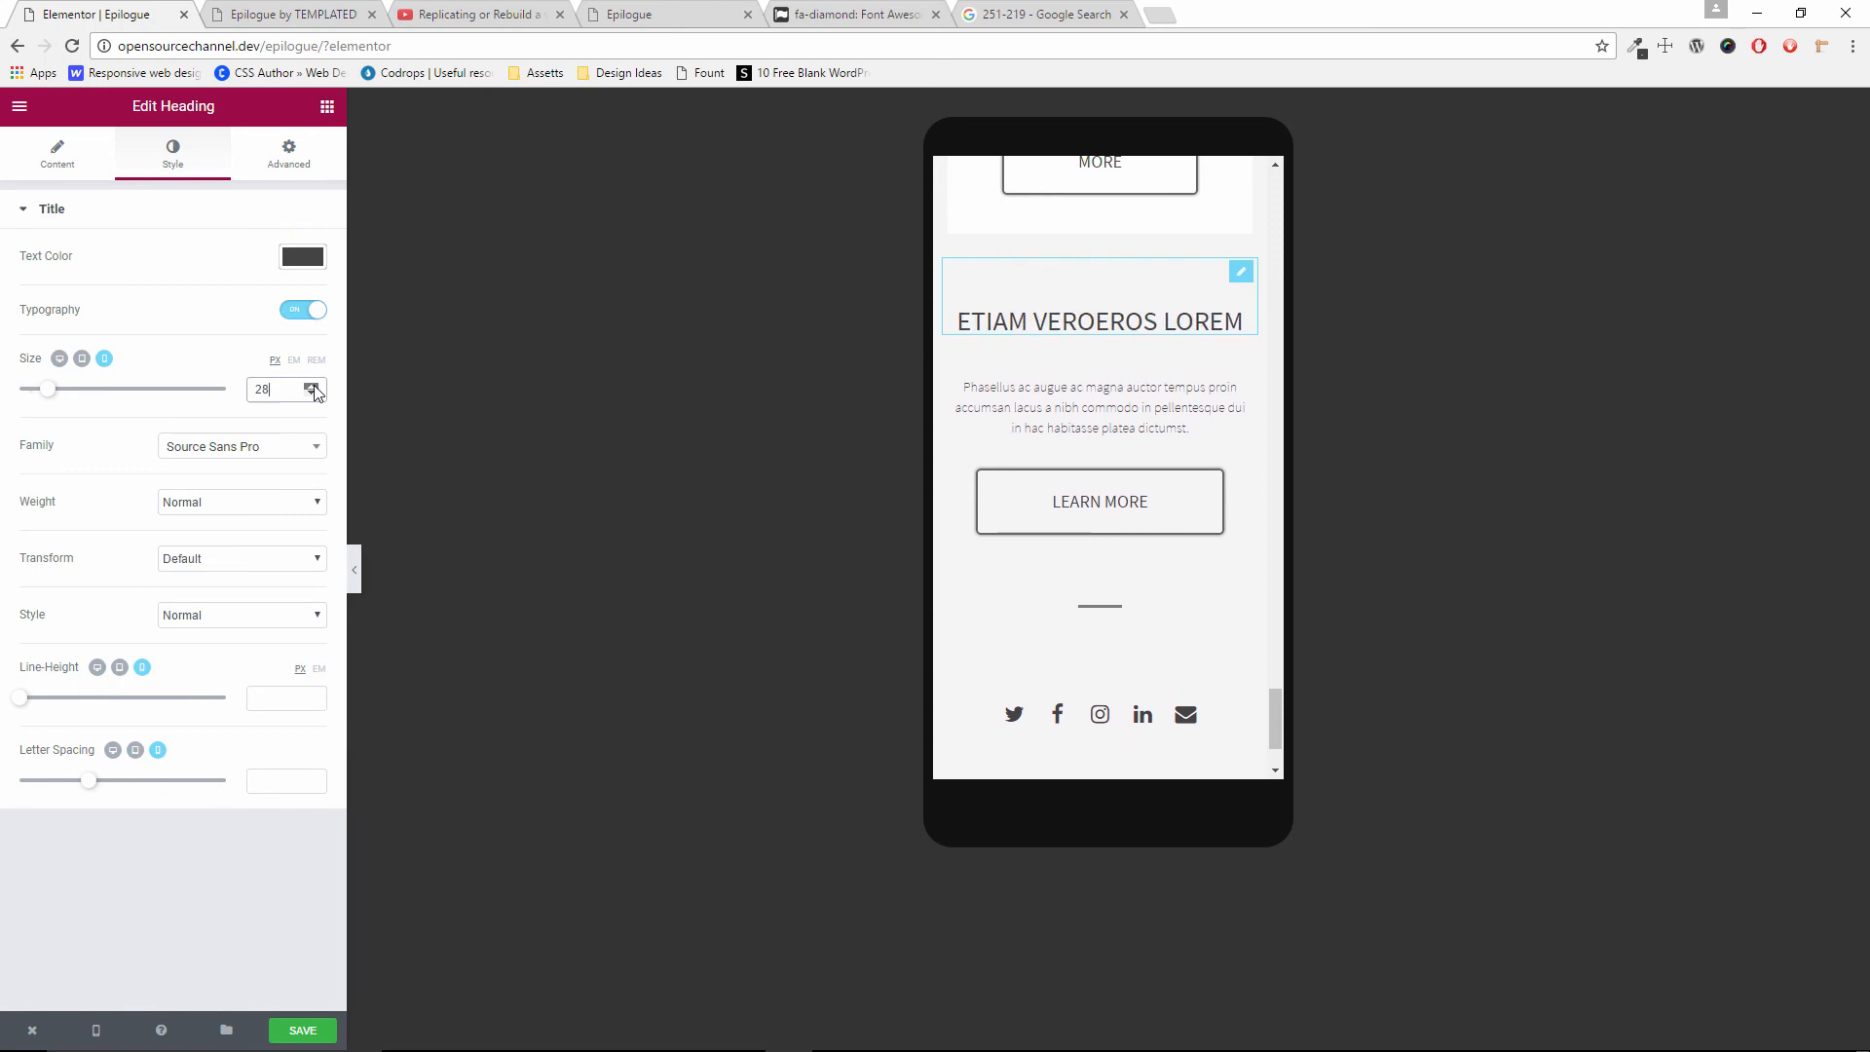
Look over the mobile sections above the heading, save the page, and place the live Epilogue browser tab beside the editor's
scroll(1156, 551, "up", 8)
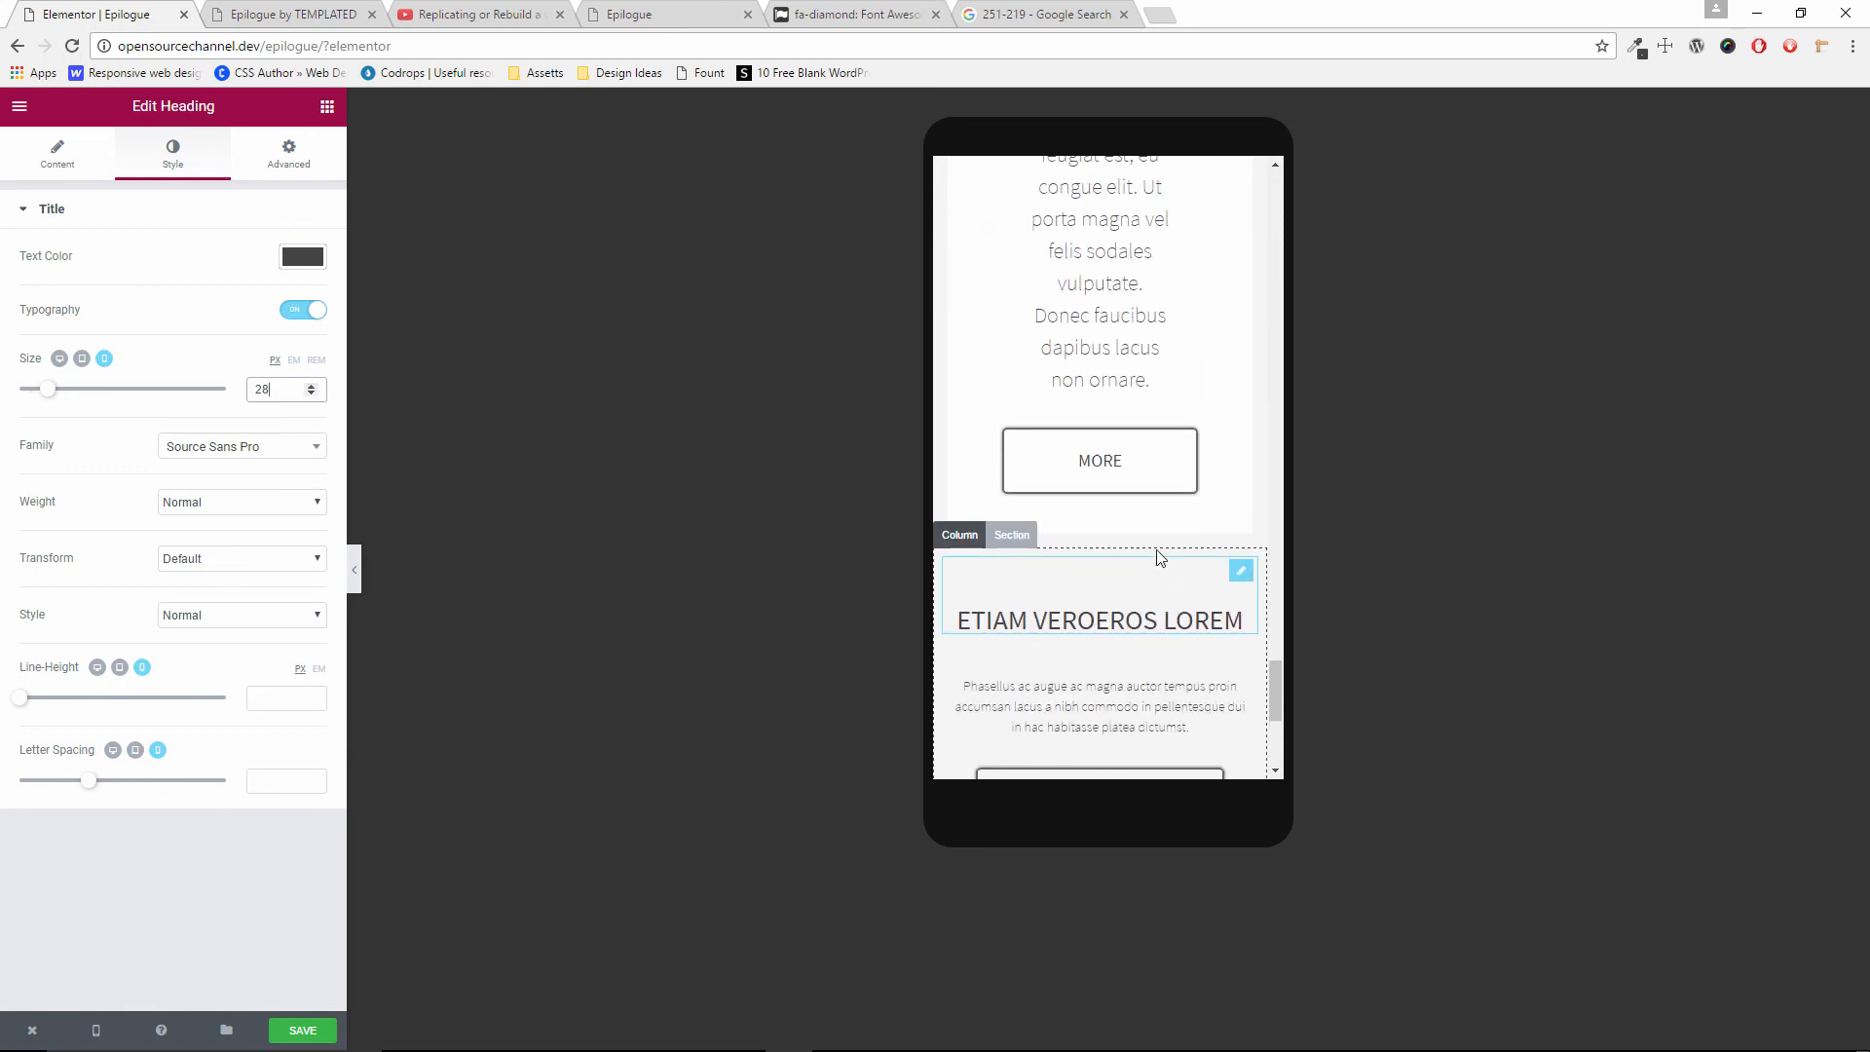
scroll(1159, 558, "up", 6)
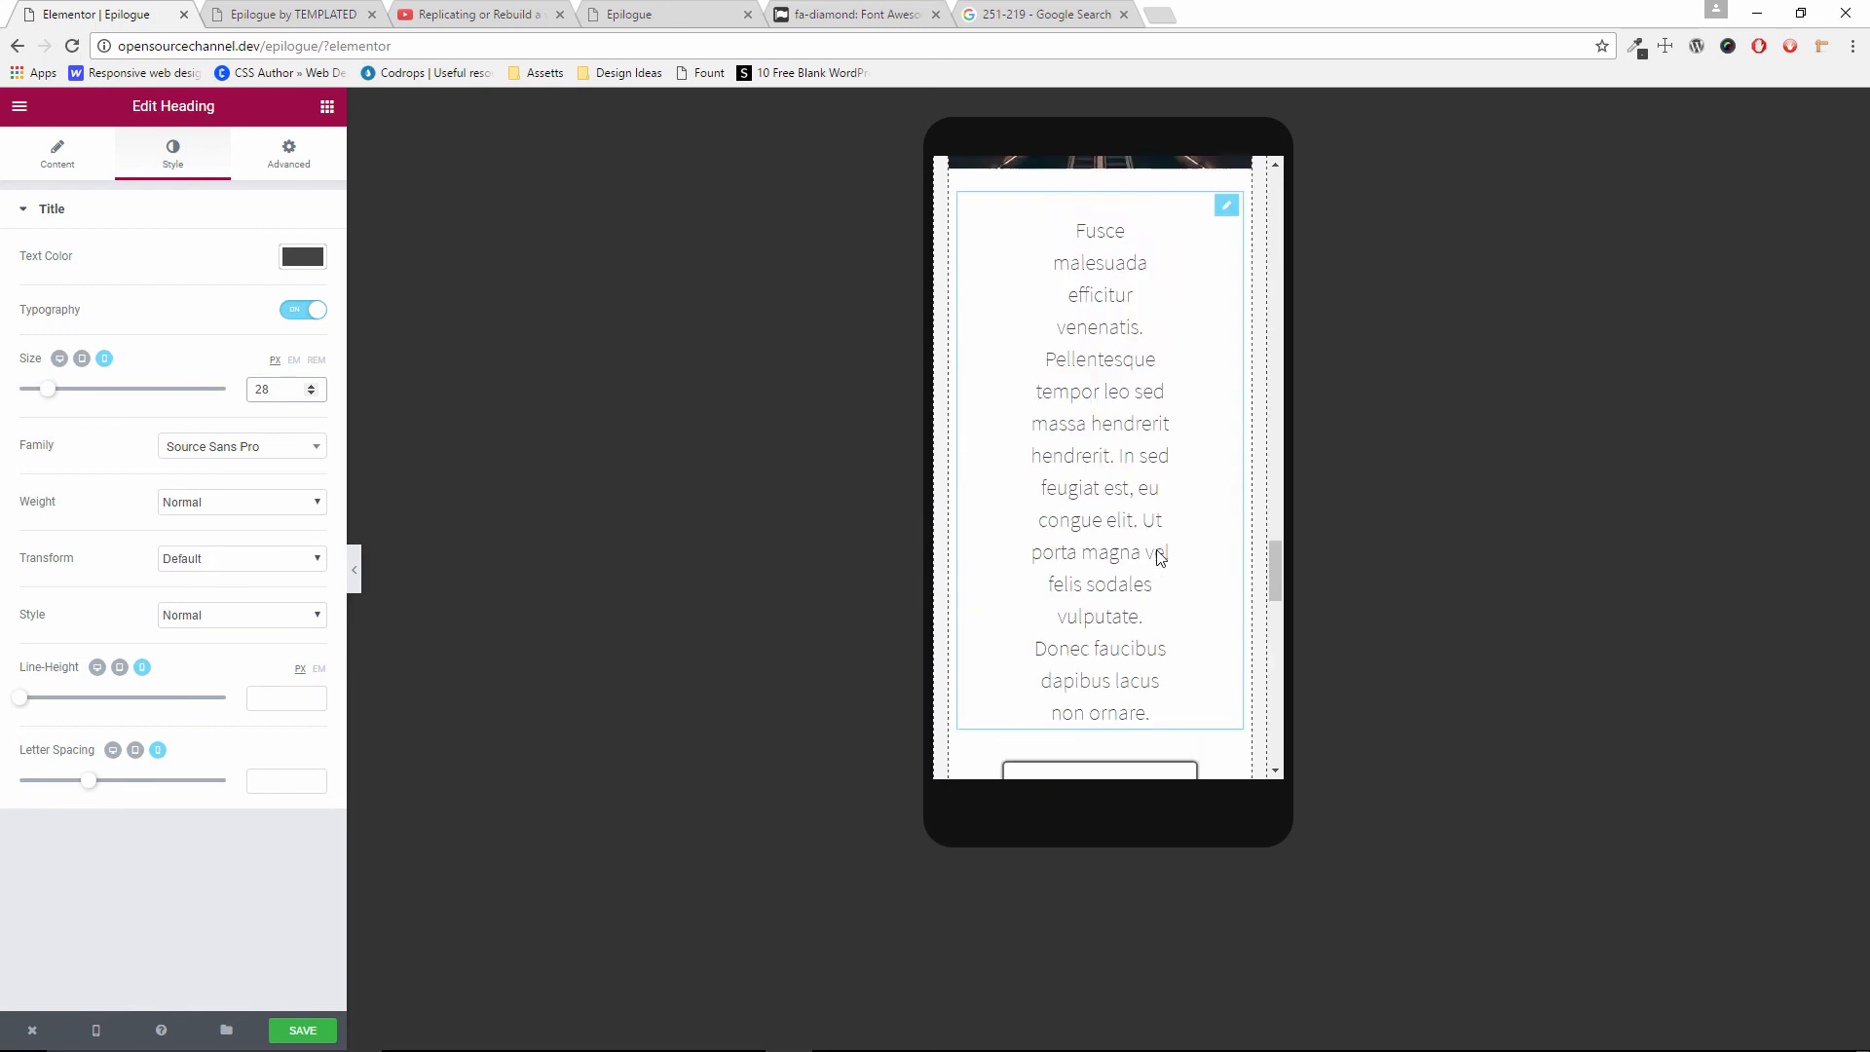
scroll(1160, 557, "up", 10)
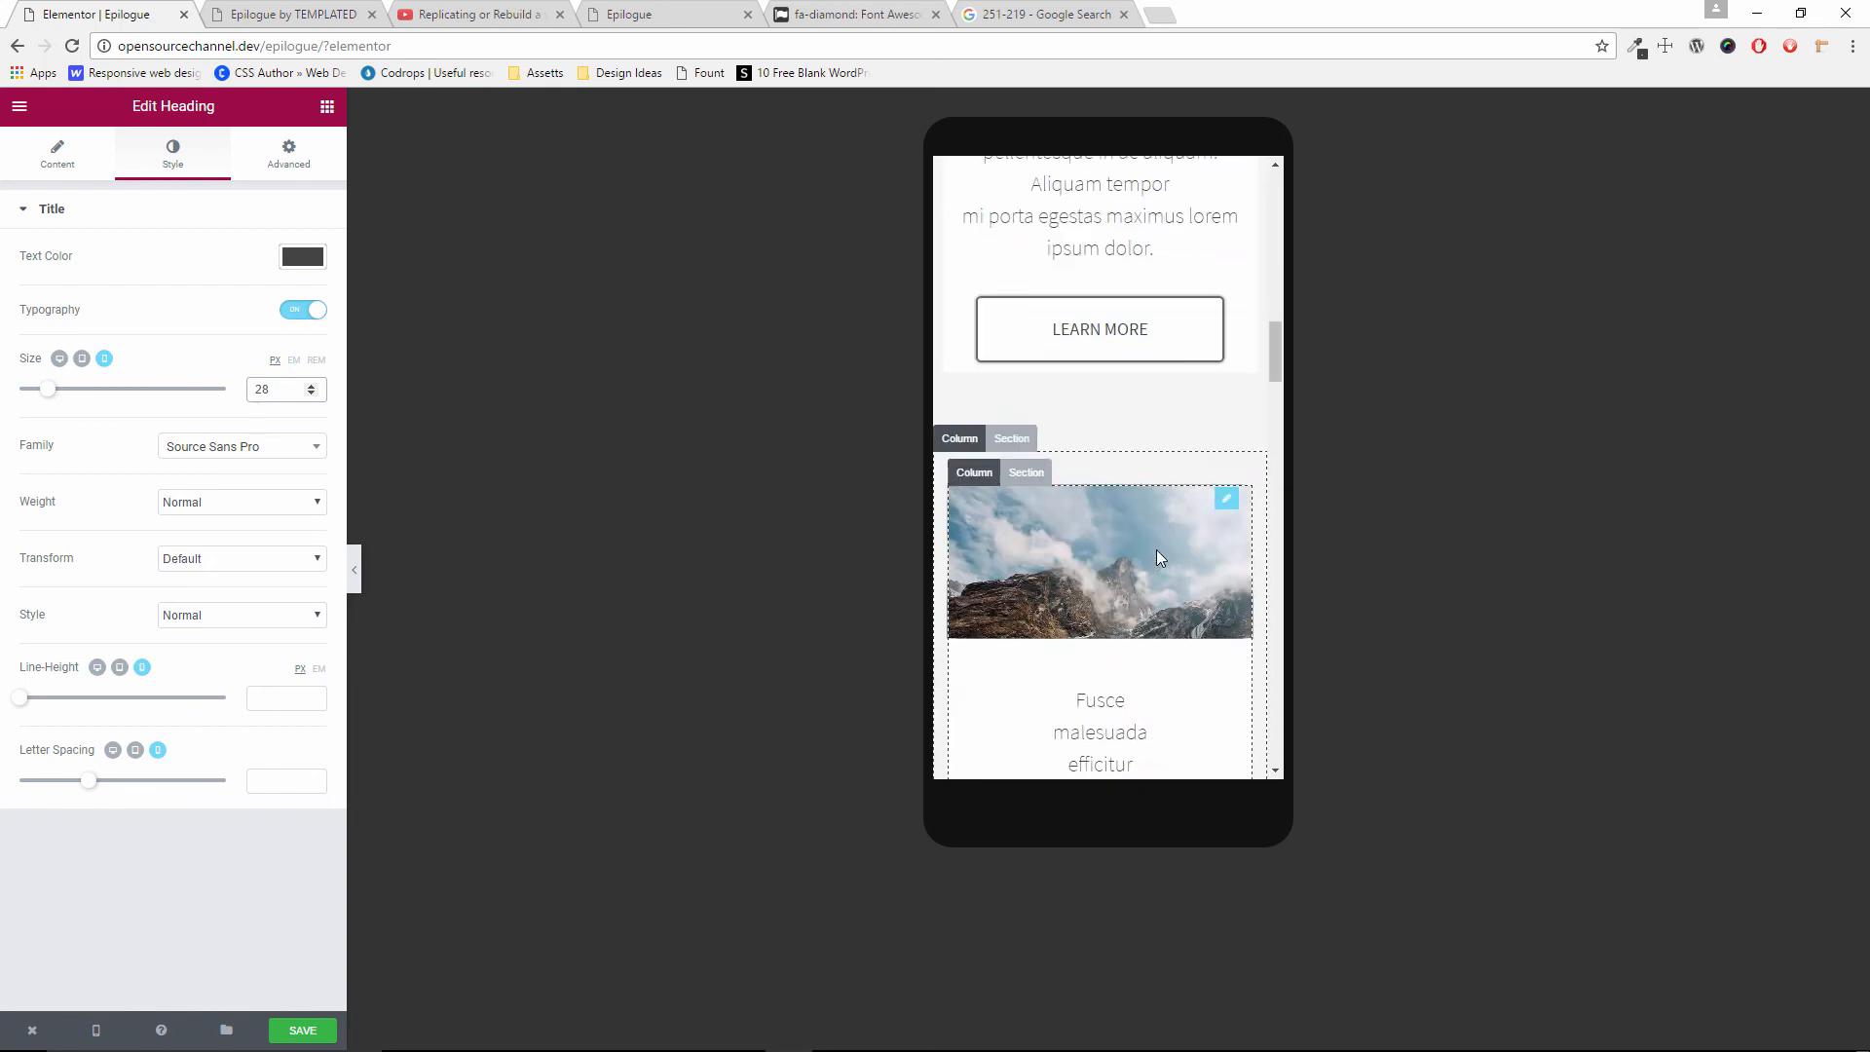
left_click(311, 1029)
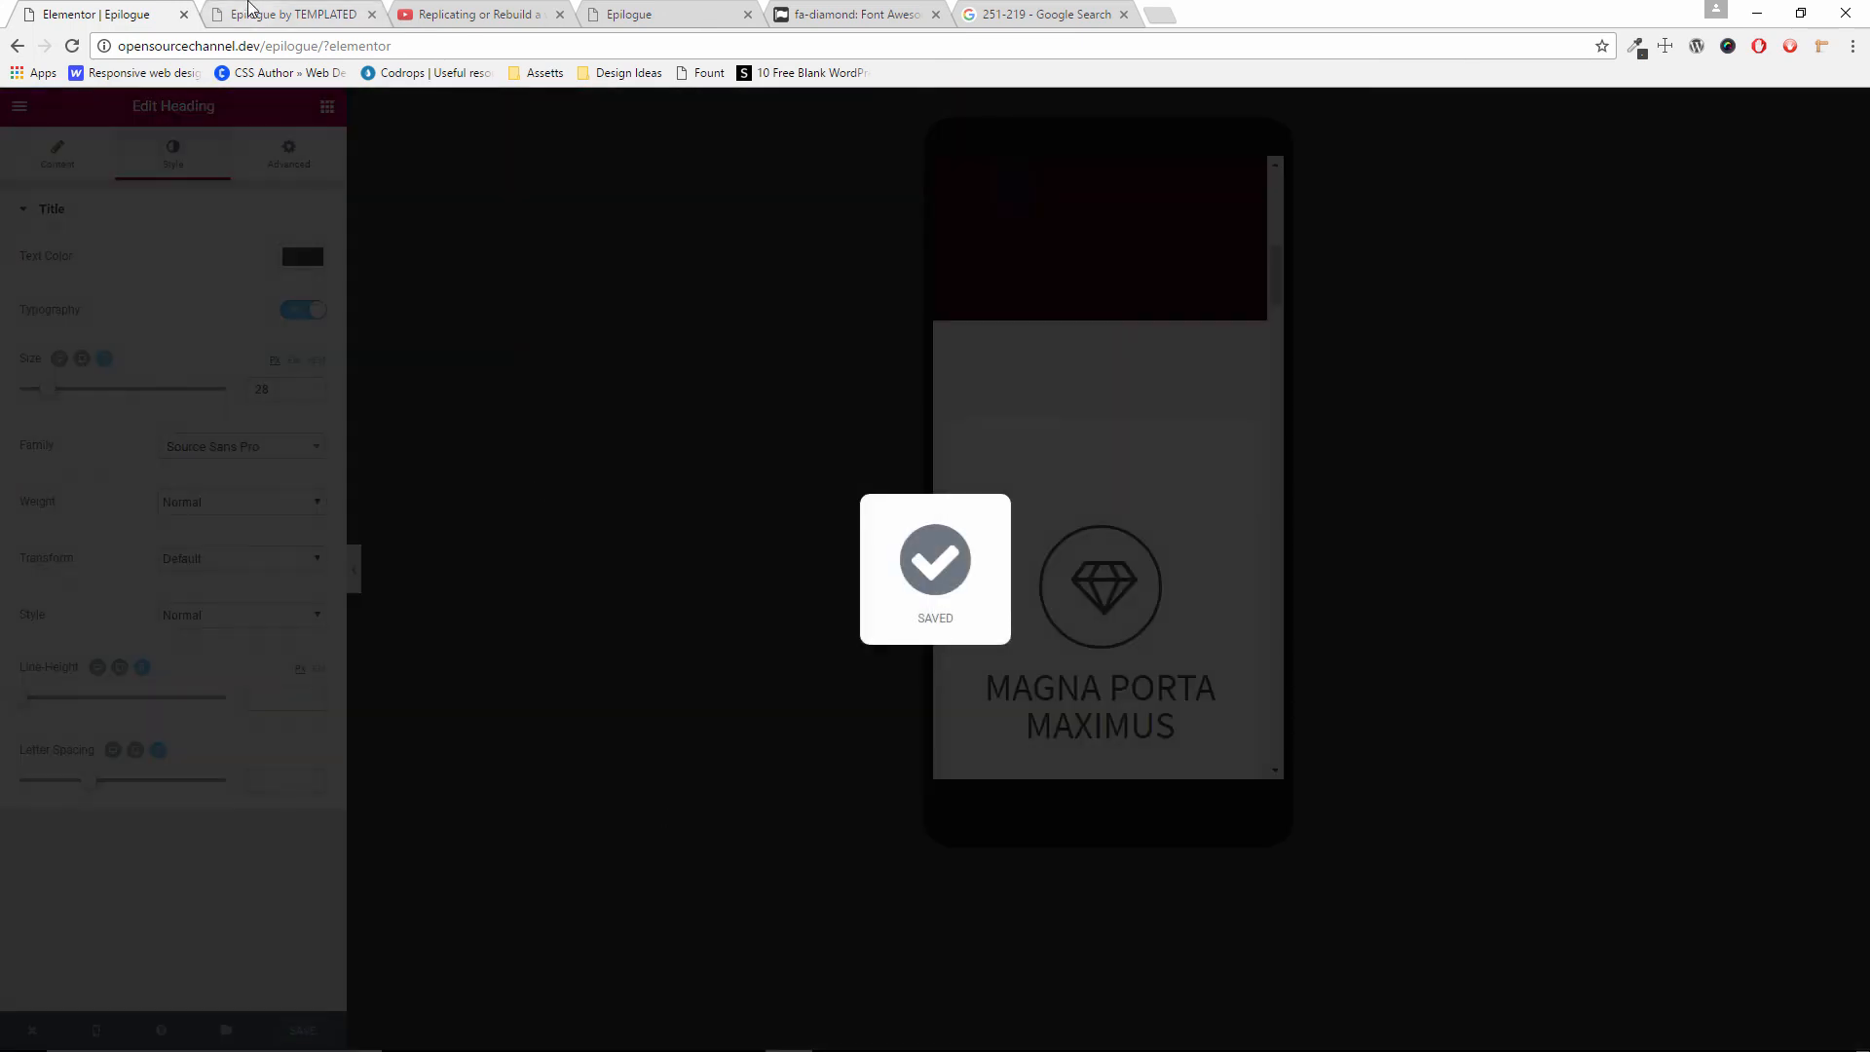
left_click(249, 14)
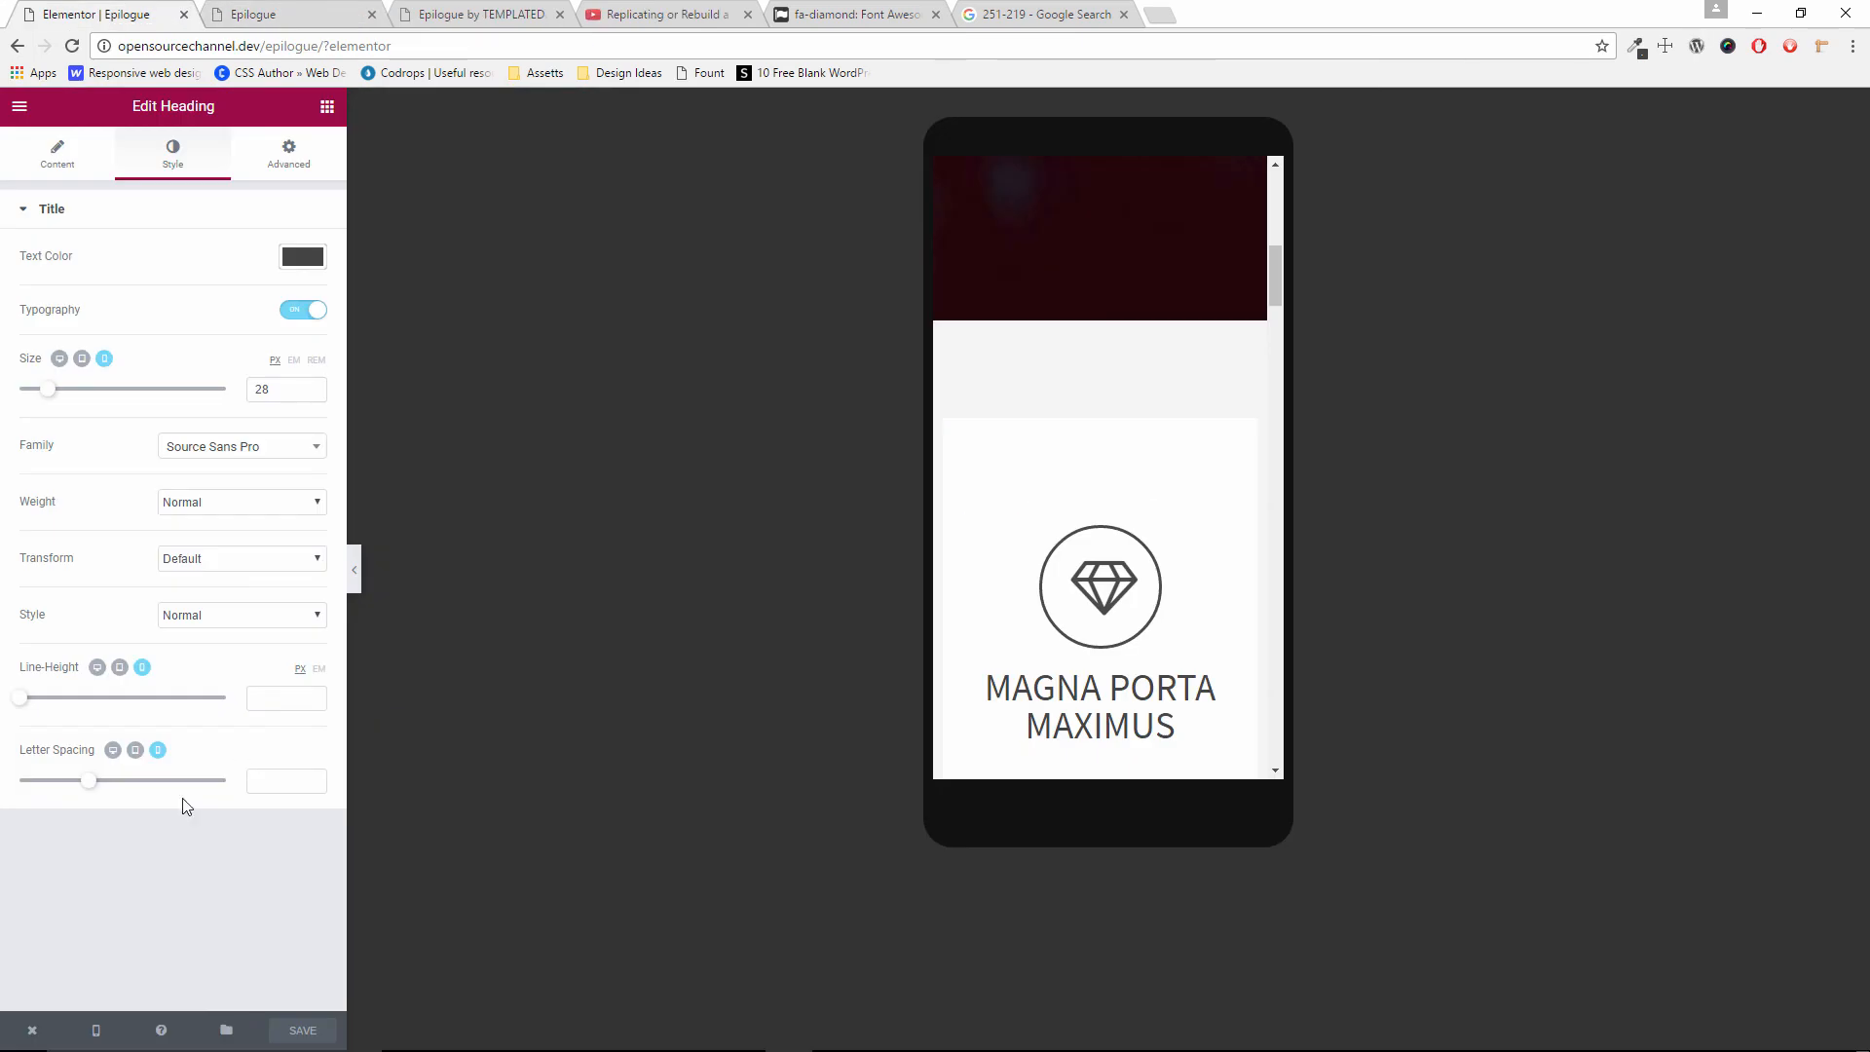
Examine the tablet layout down to the footer in a smaller browser window, and maximise the window
left_click(94, 1031)
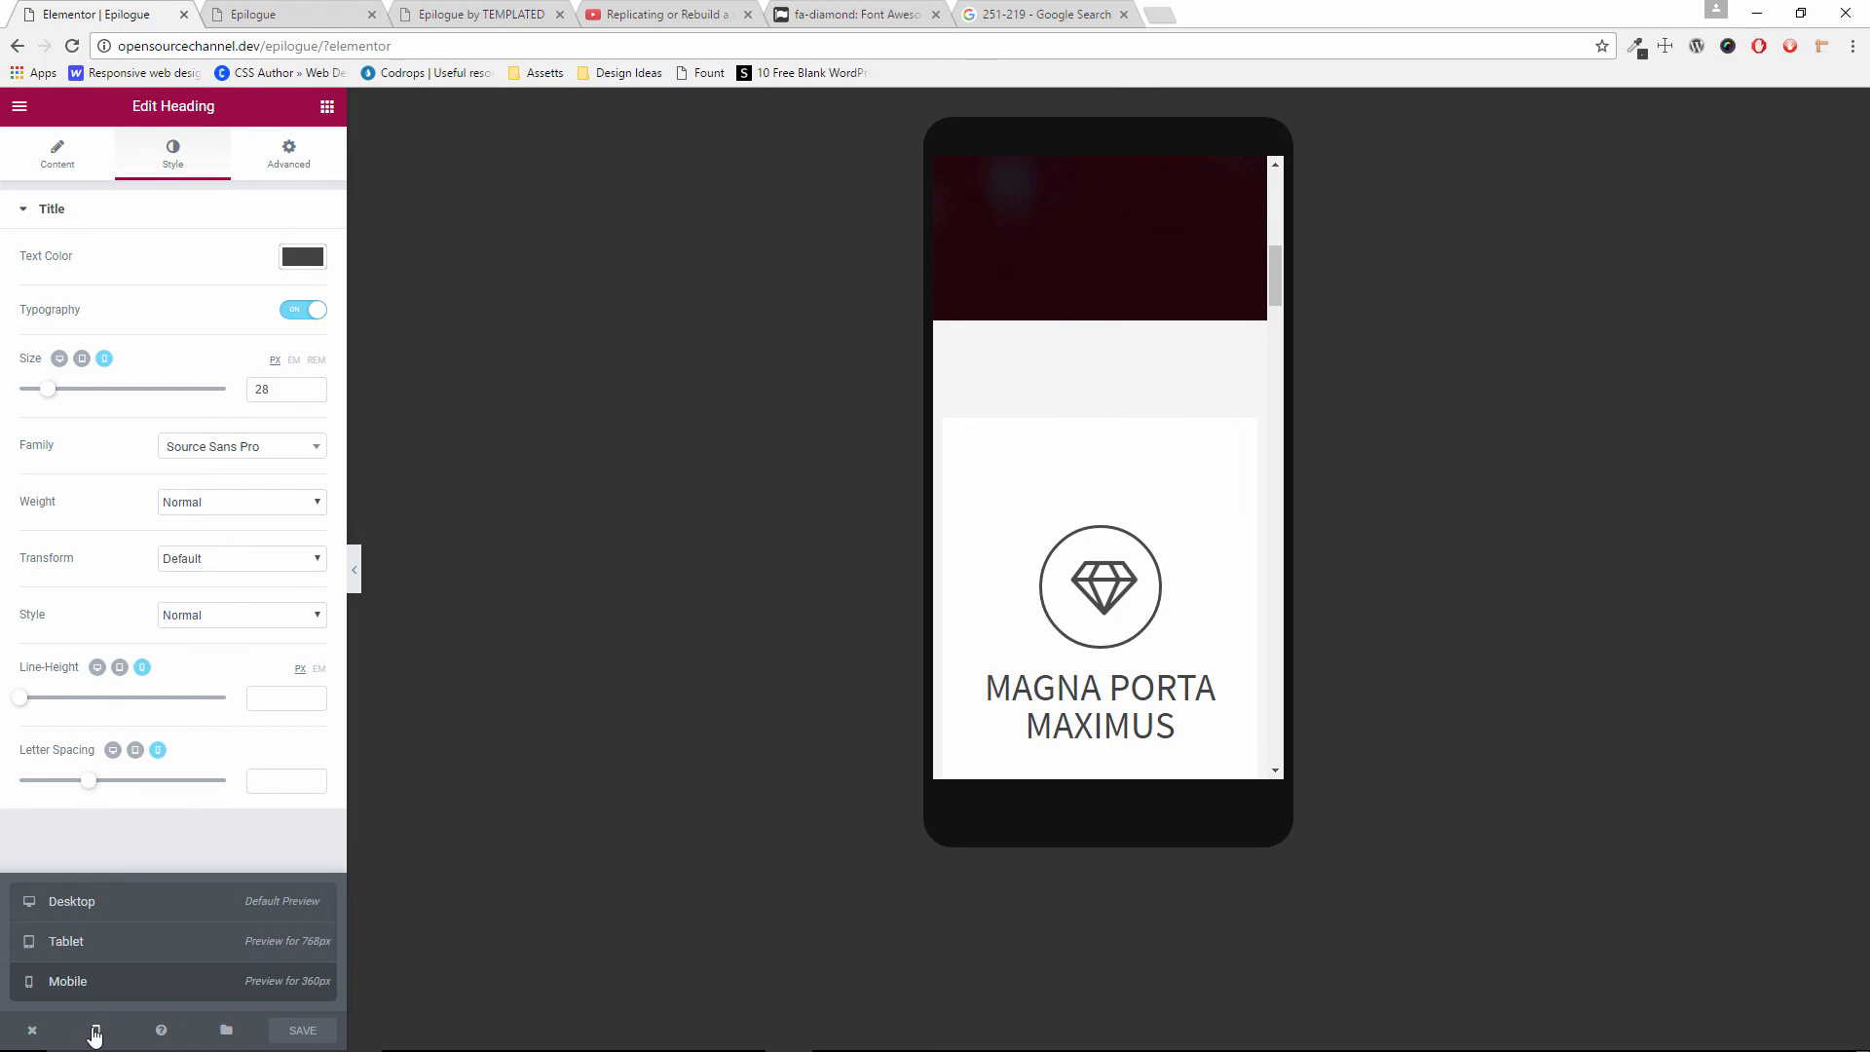
left_click(127, 904)
left_click(120, 952)
left_click(116, 984)
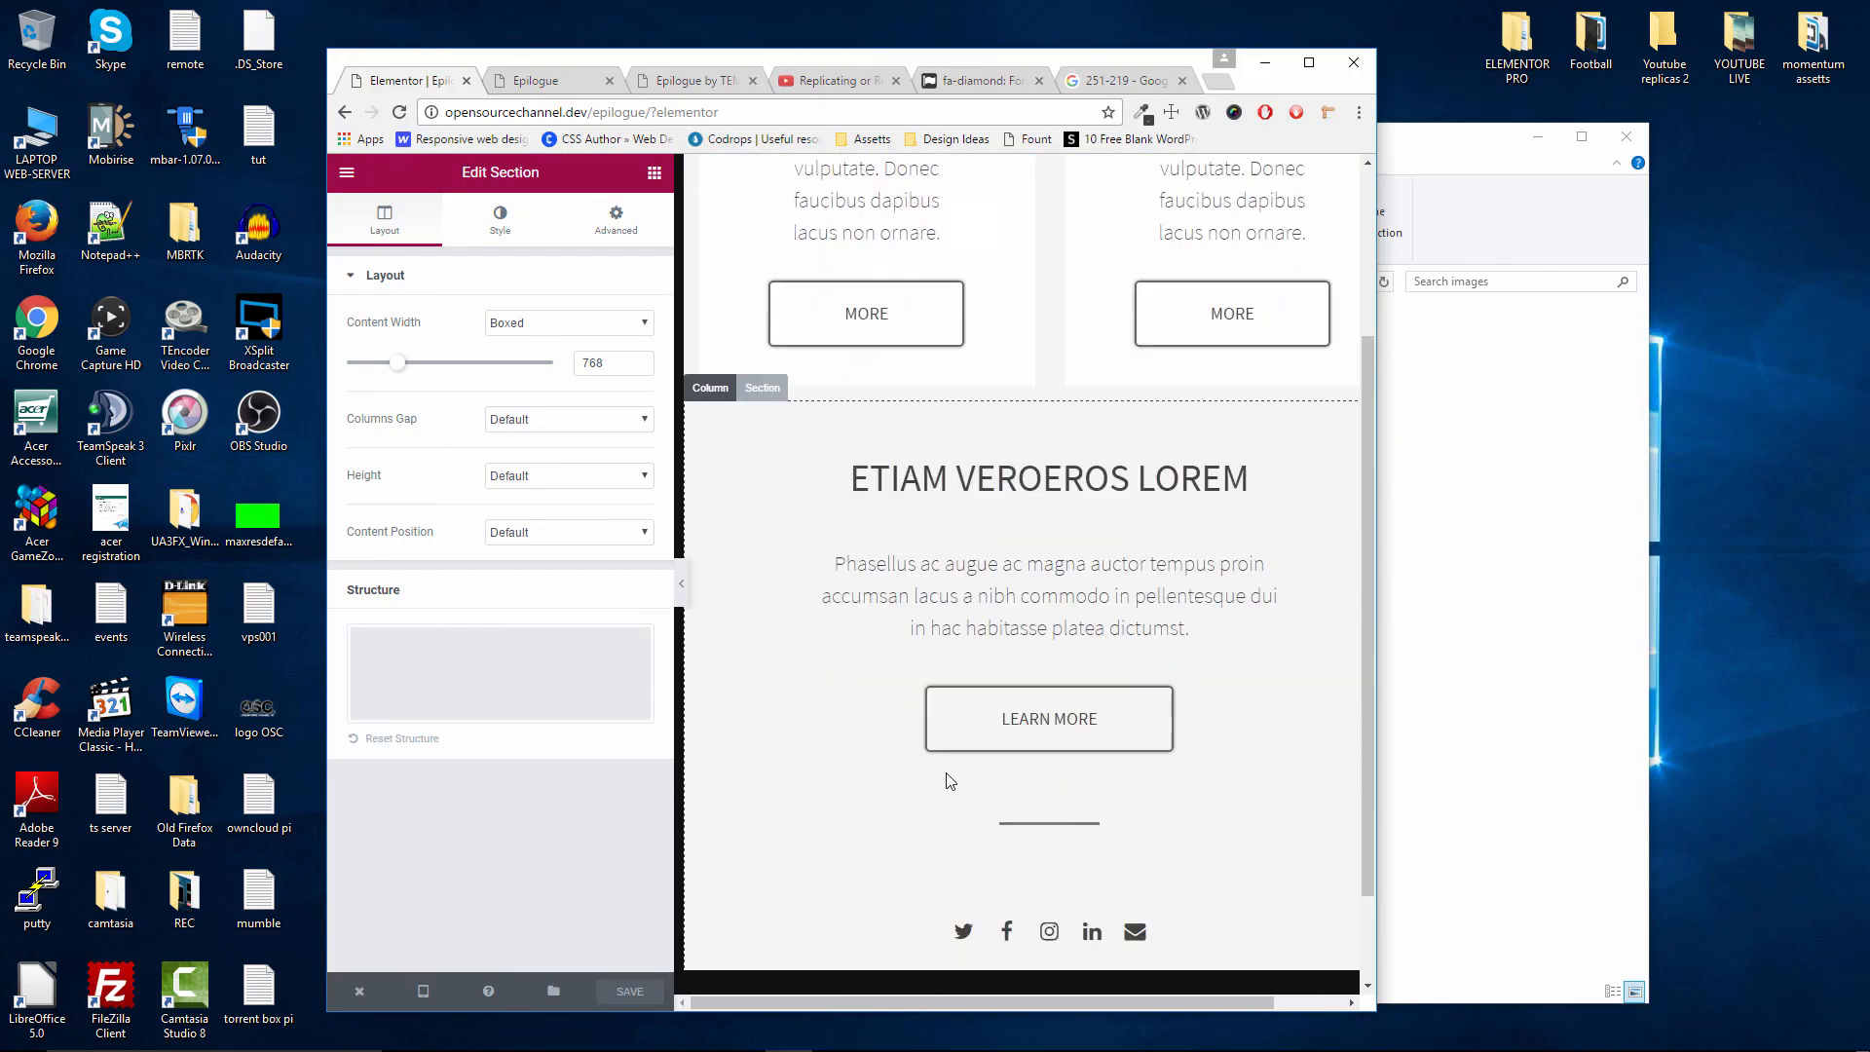
scroll(949, 781, "down", 6)
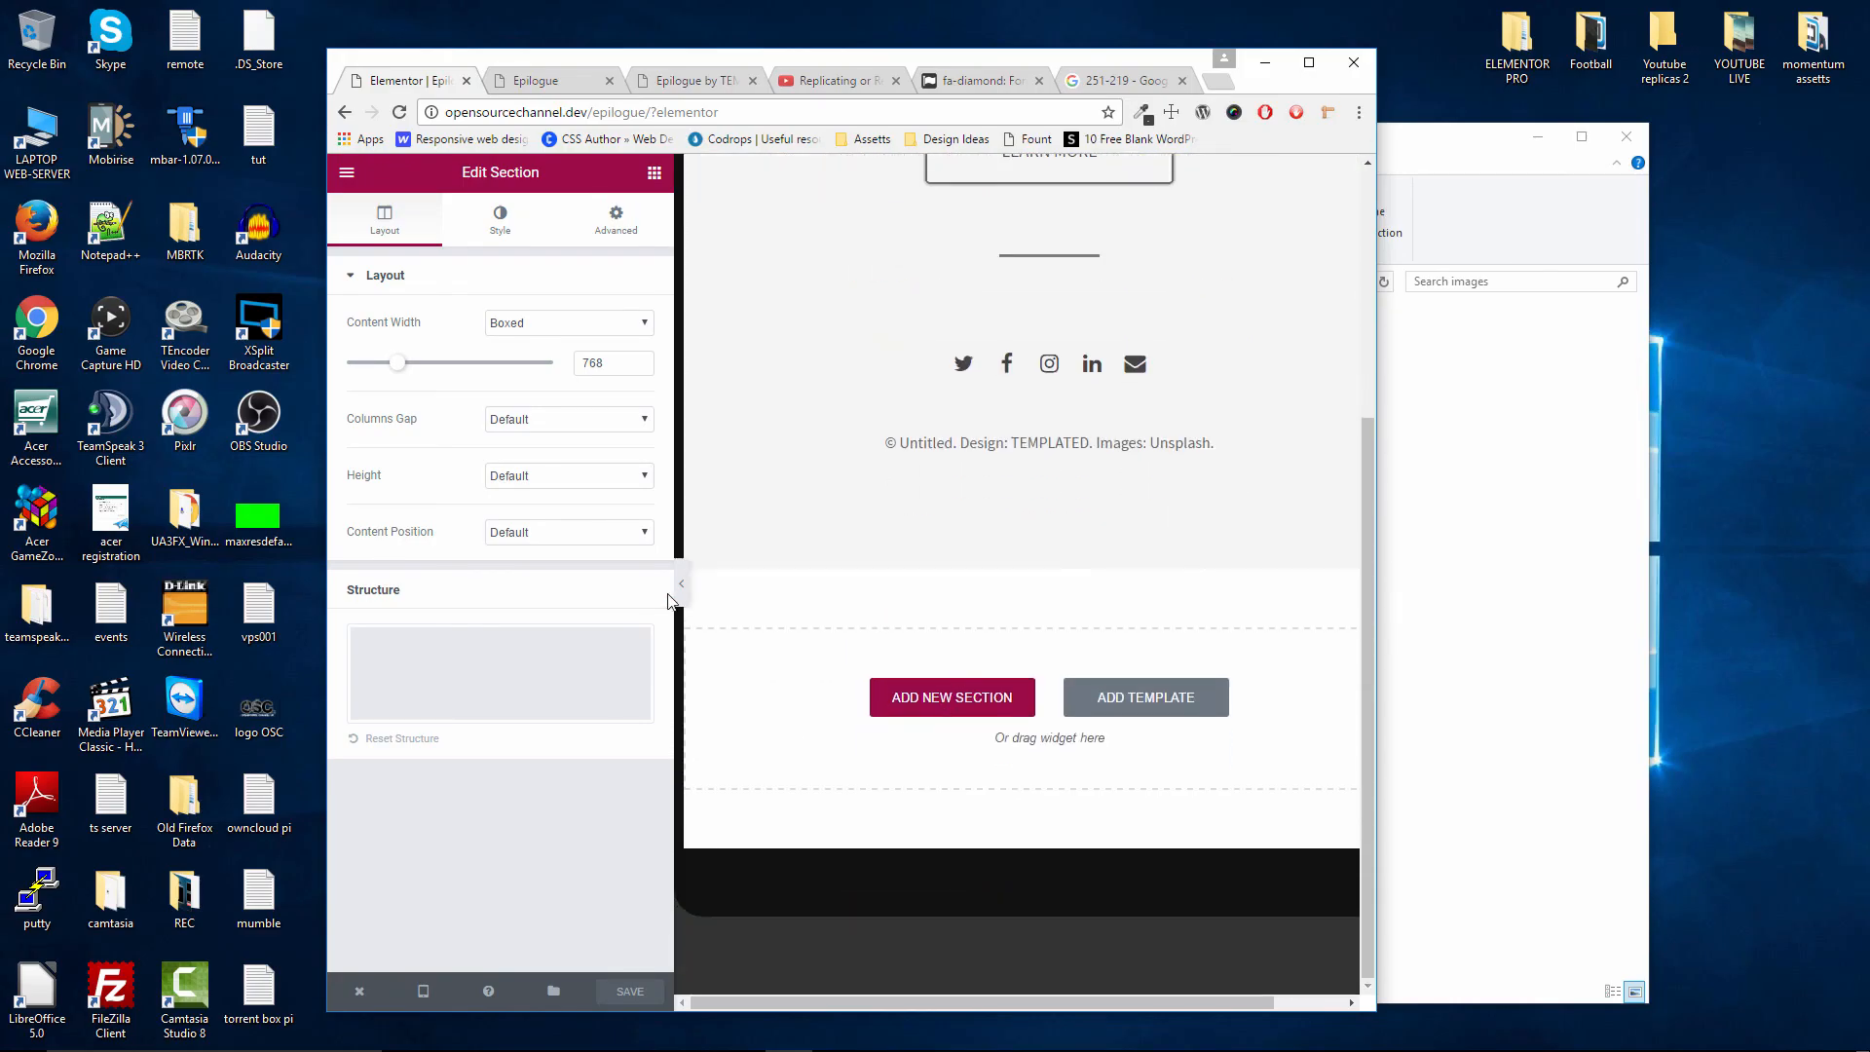
left_click(1308, 62)
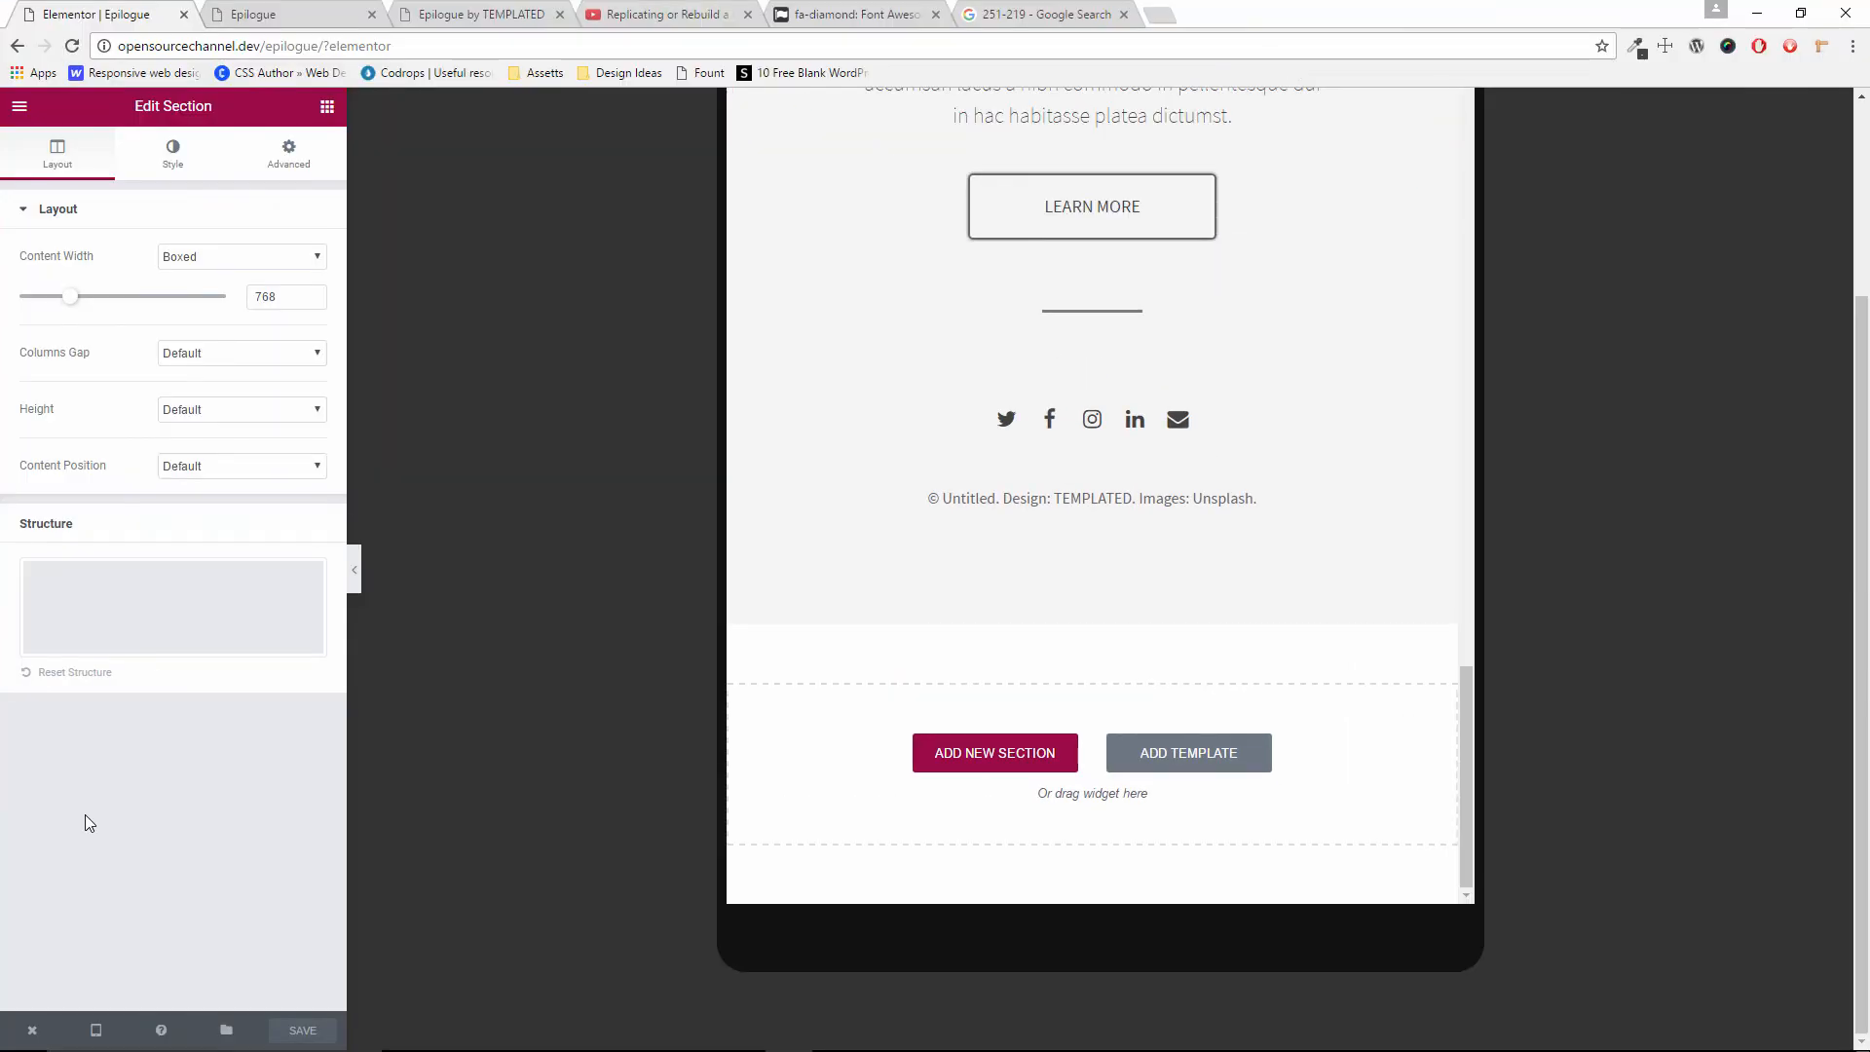
Switch to the desktop preview and review the MAGNA PORTA MAXIMUS section and the image columns
left_click(98, 1032)
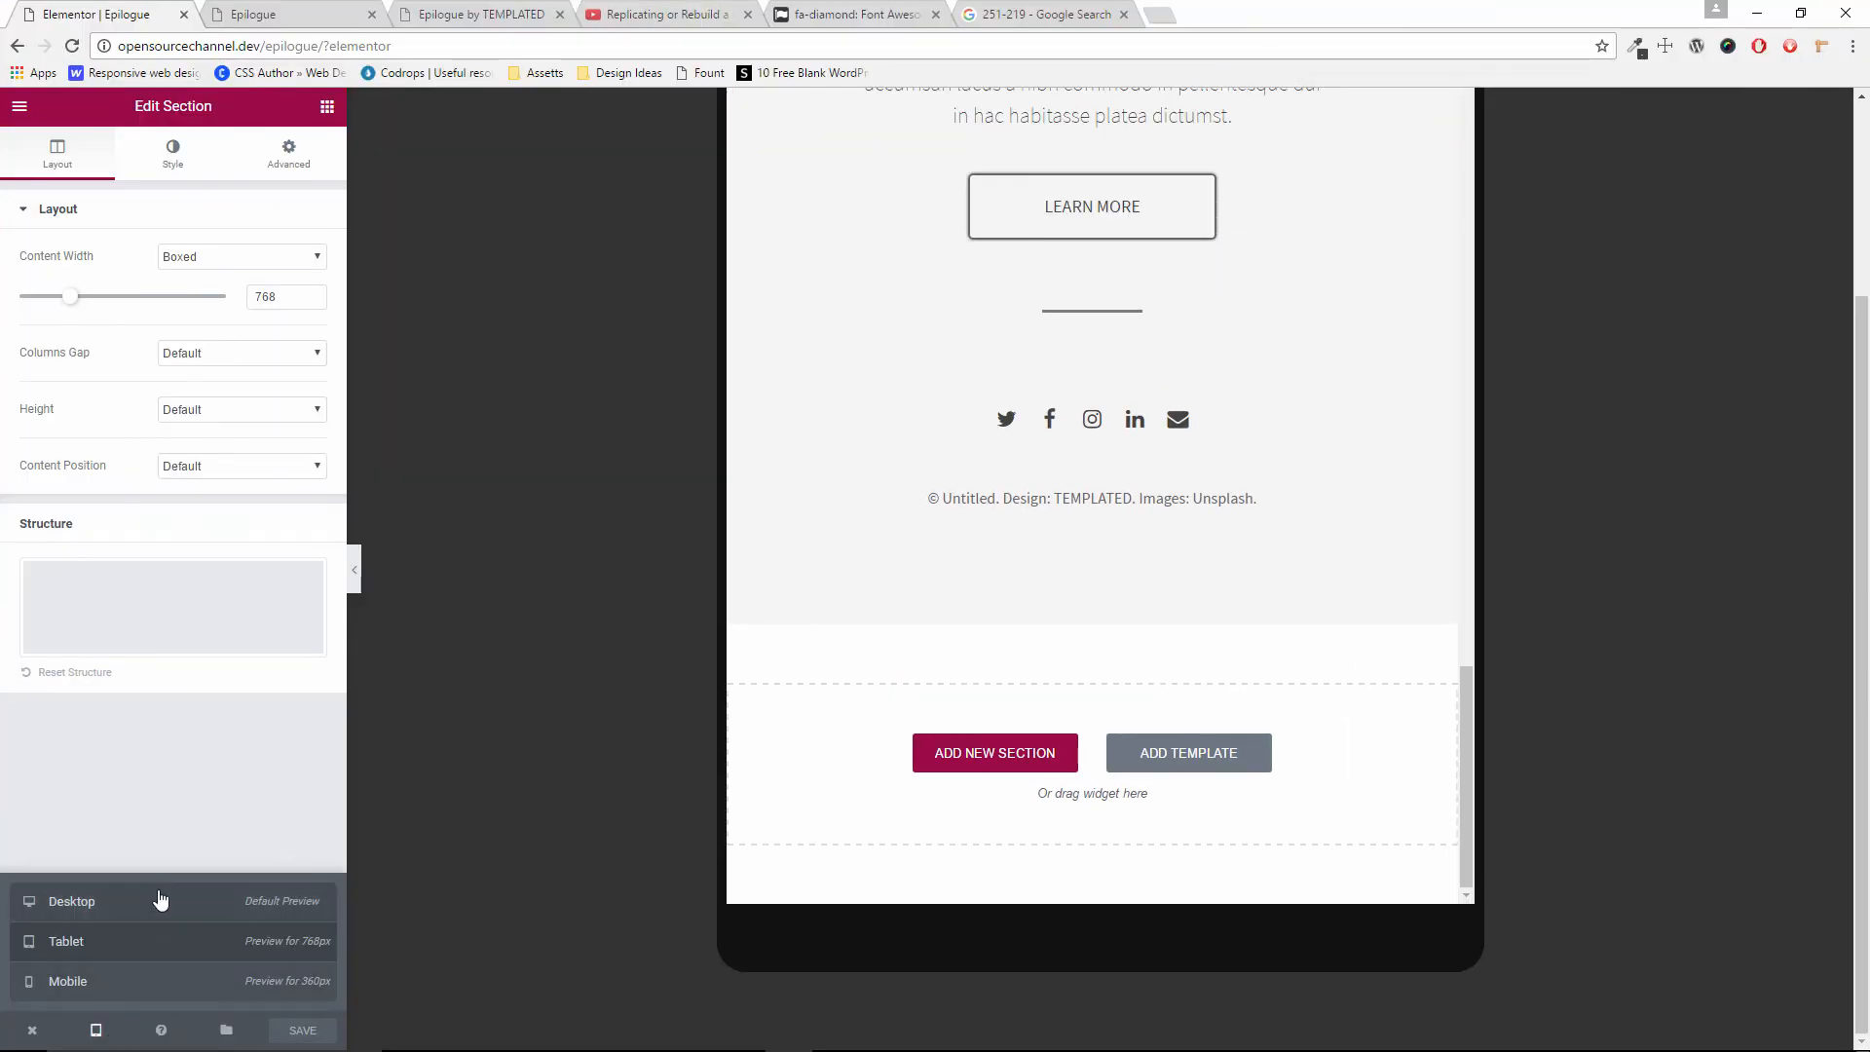
left_click(158, 902)
scroll(421, 689, "up", 10)
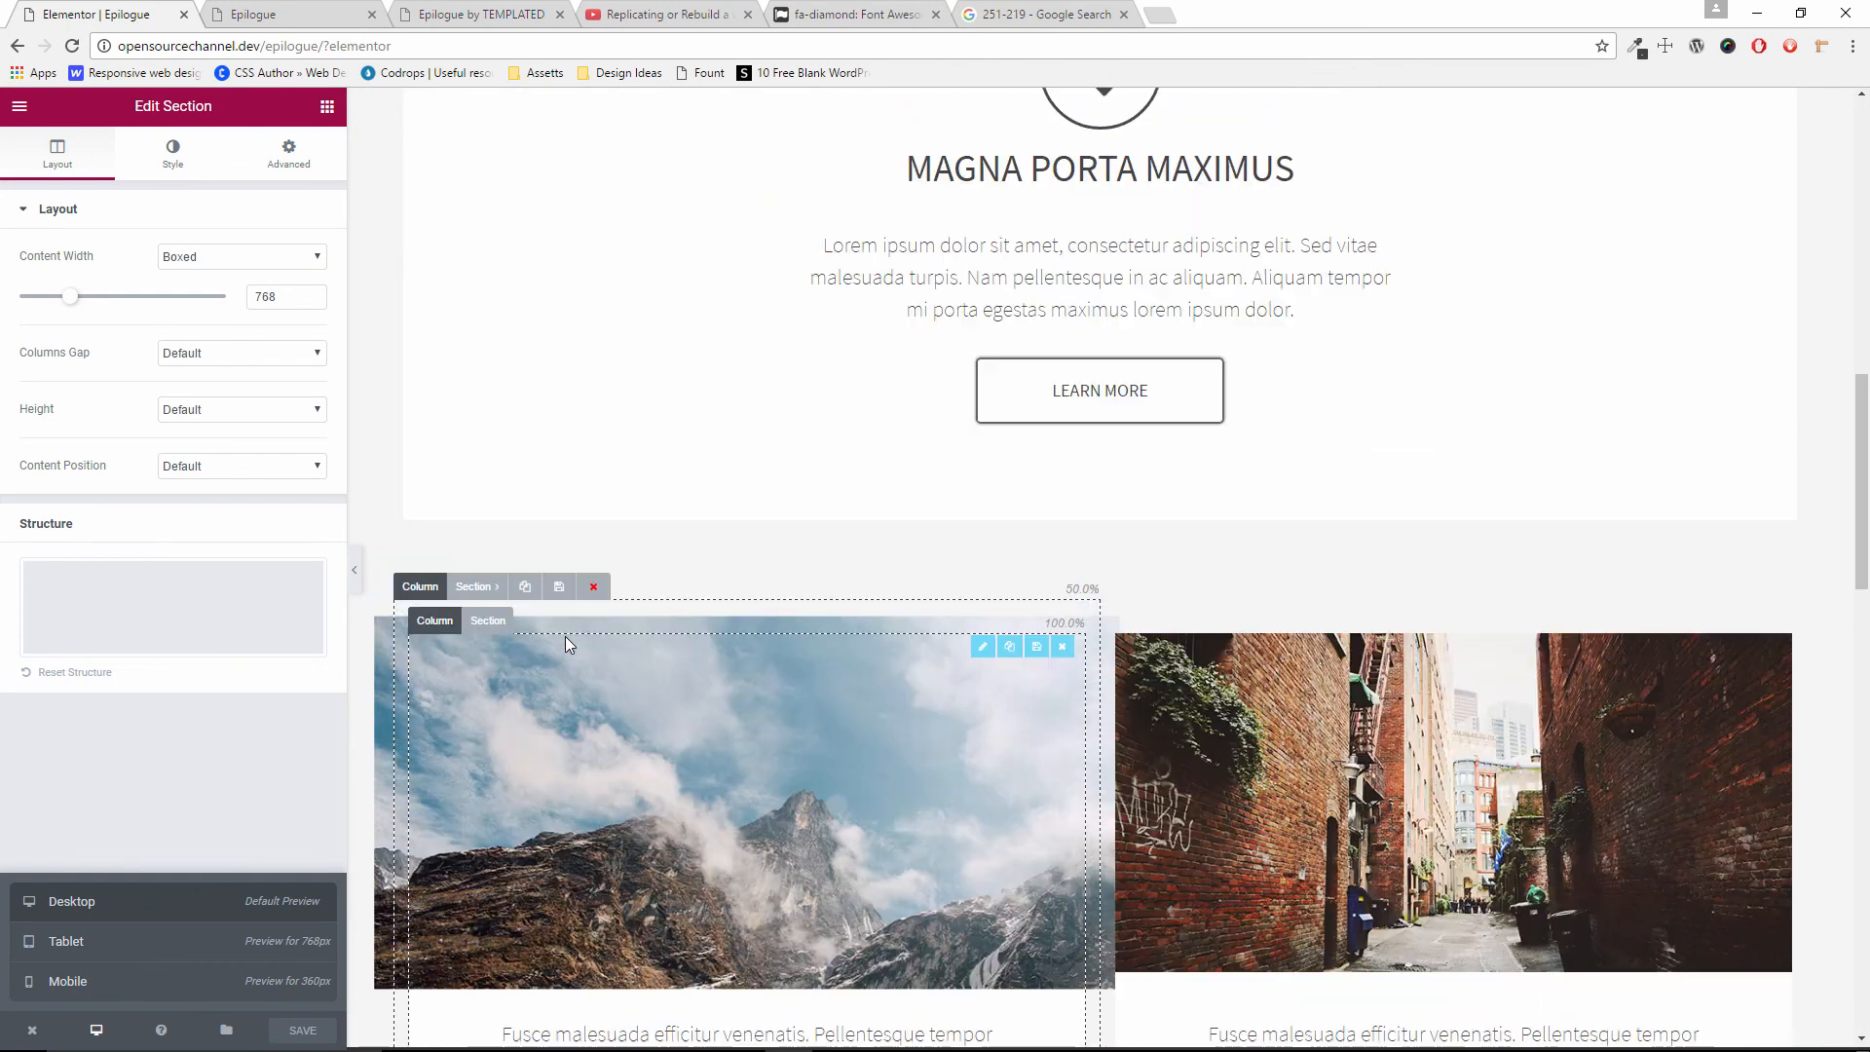
scroll(565, 635, "down", 3)
Close the YouTube video and Google Search pages, and show the live Epilogue page
left_click(616, 11)
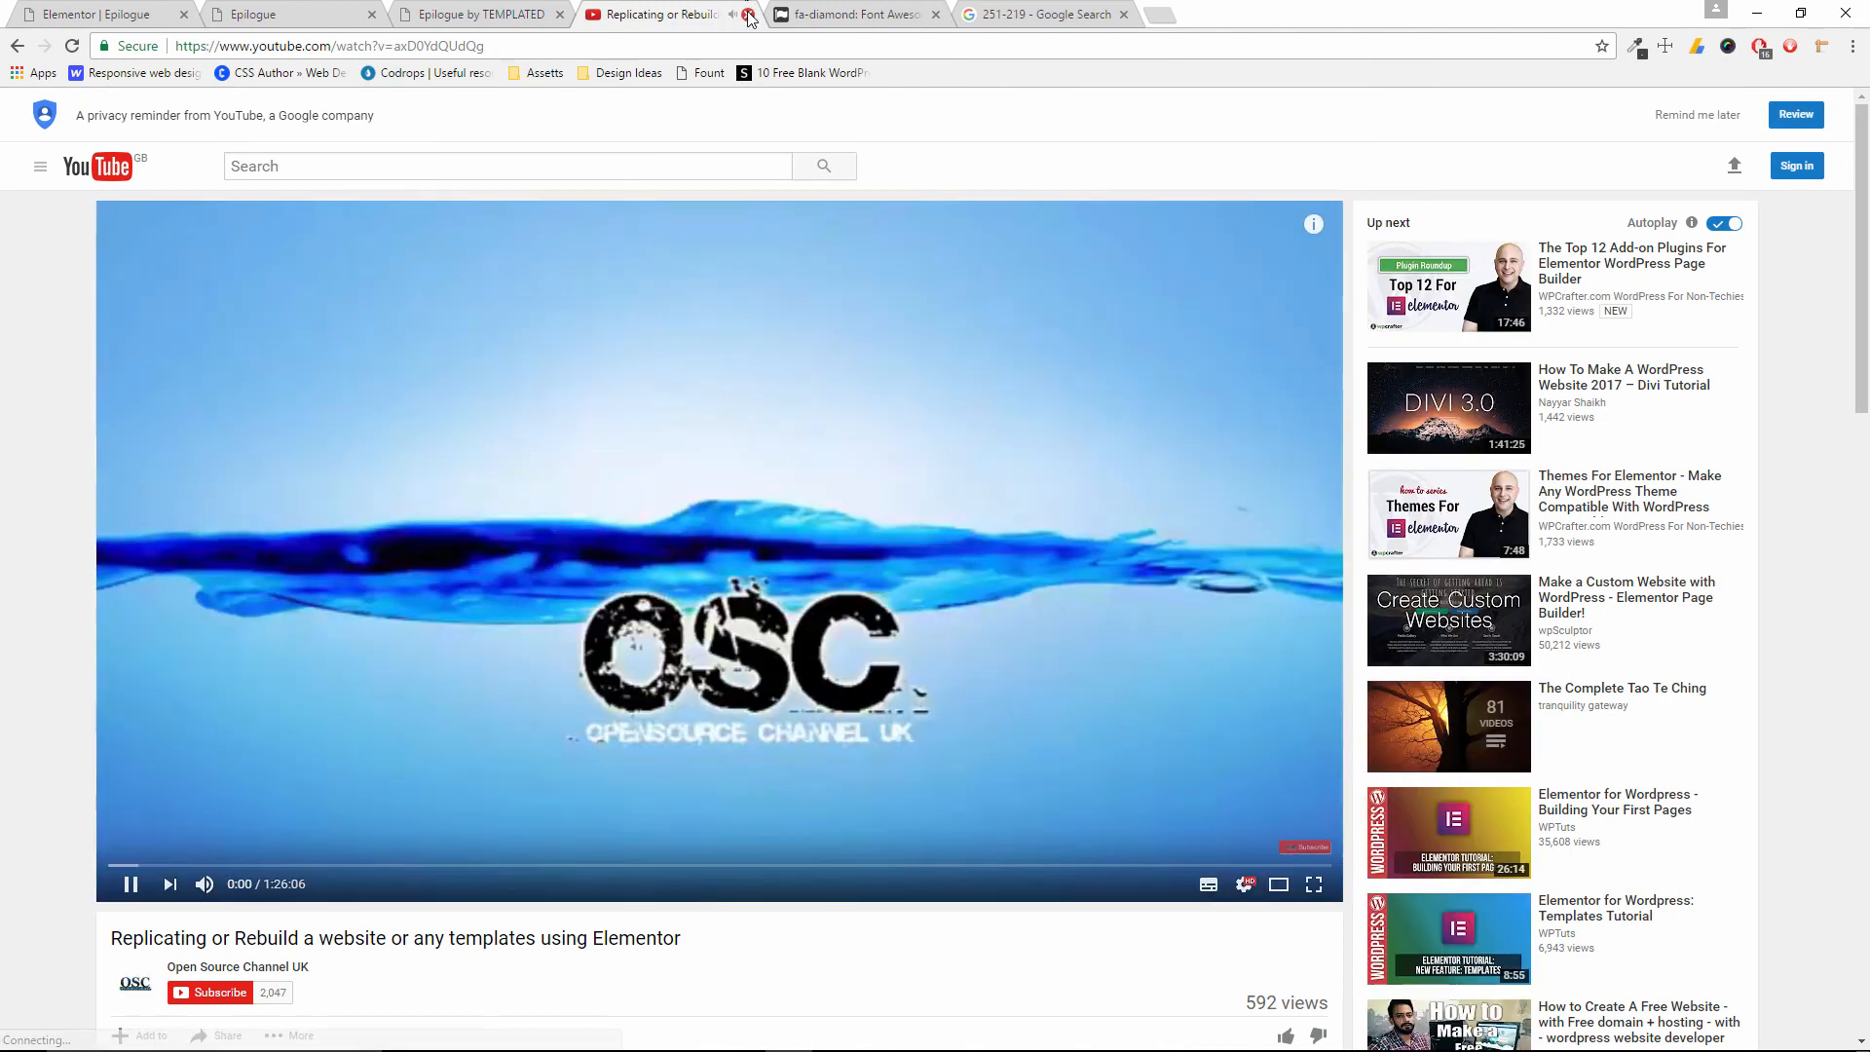
left_click(749, 15)
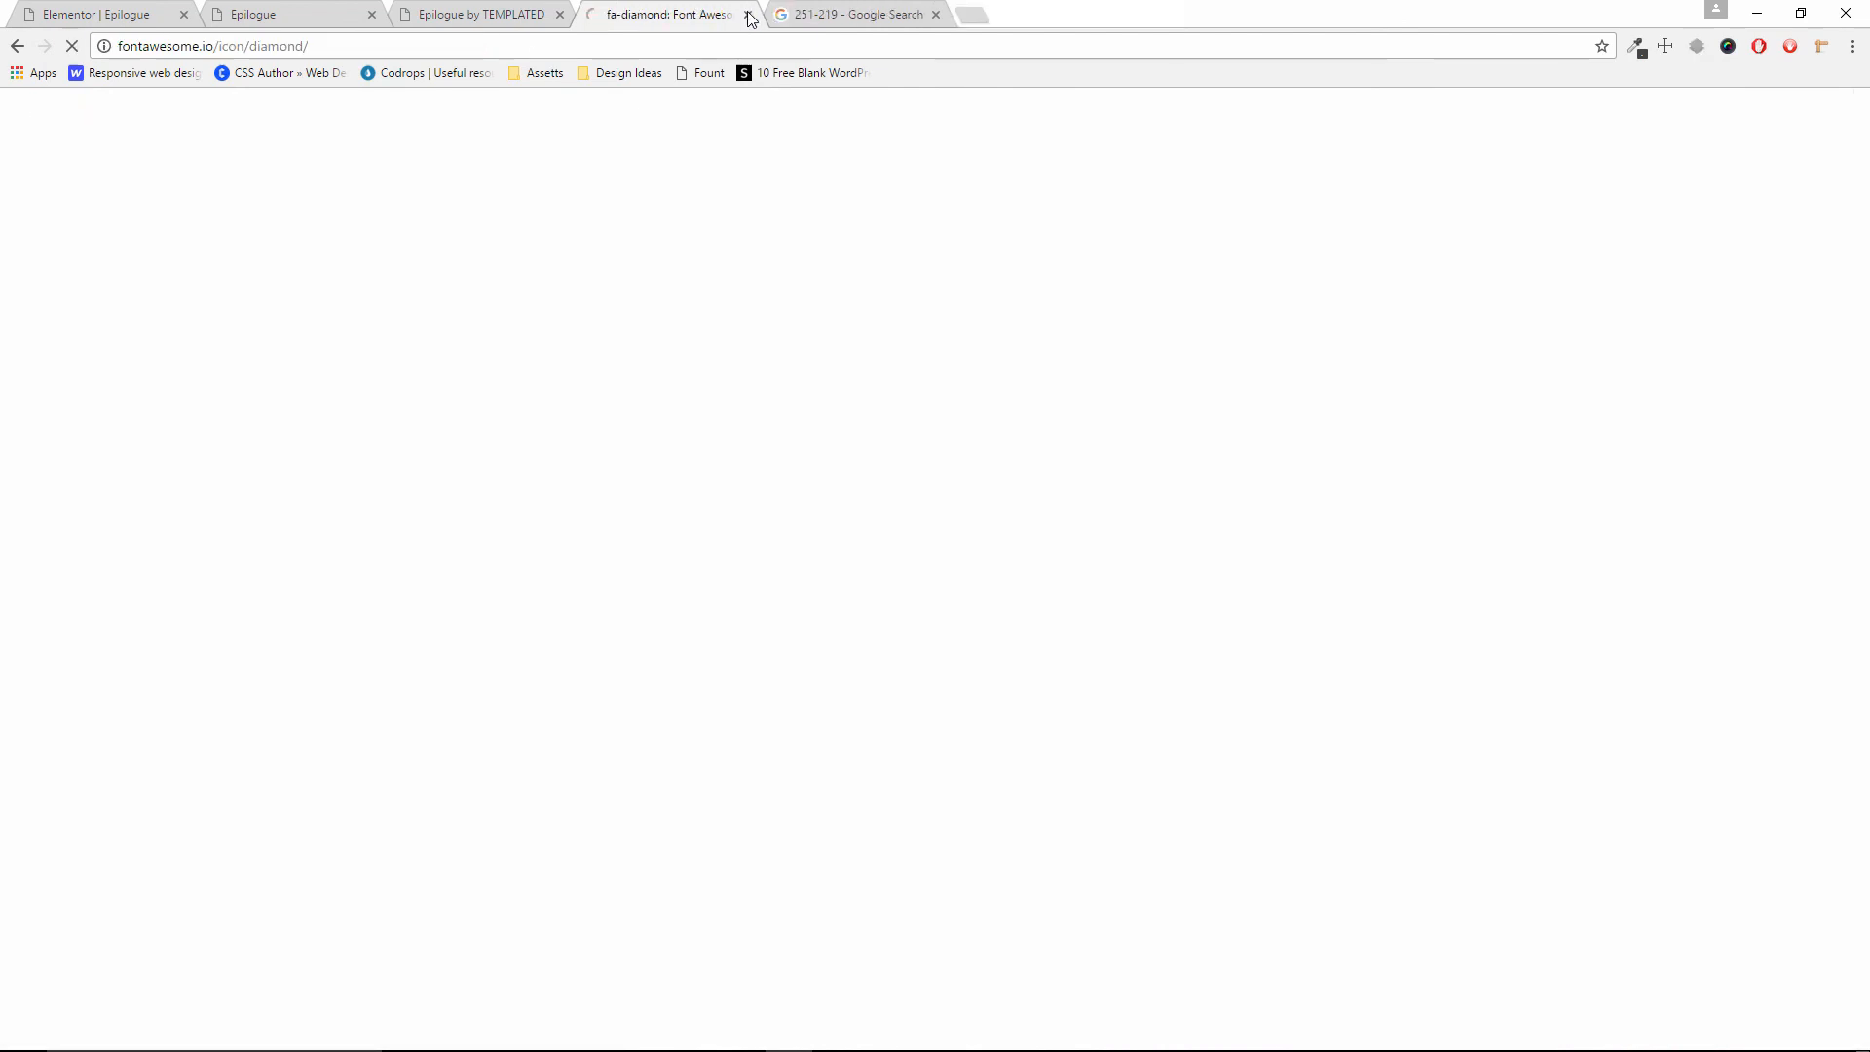
left_click(933, 16)
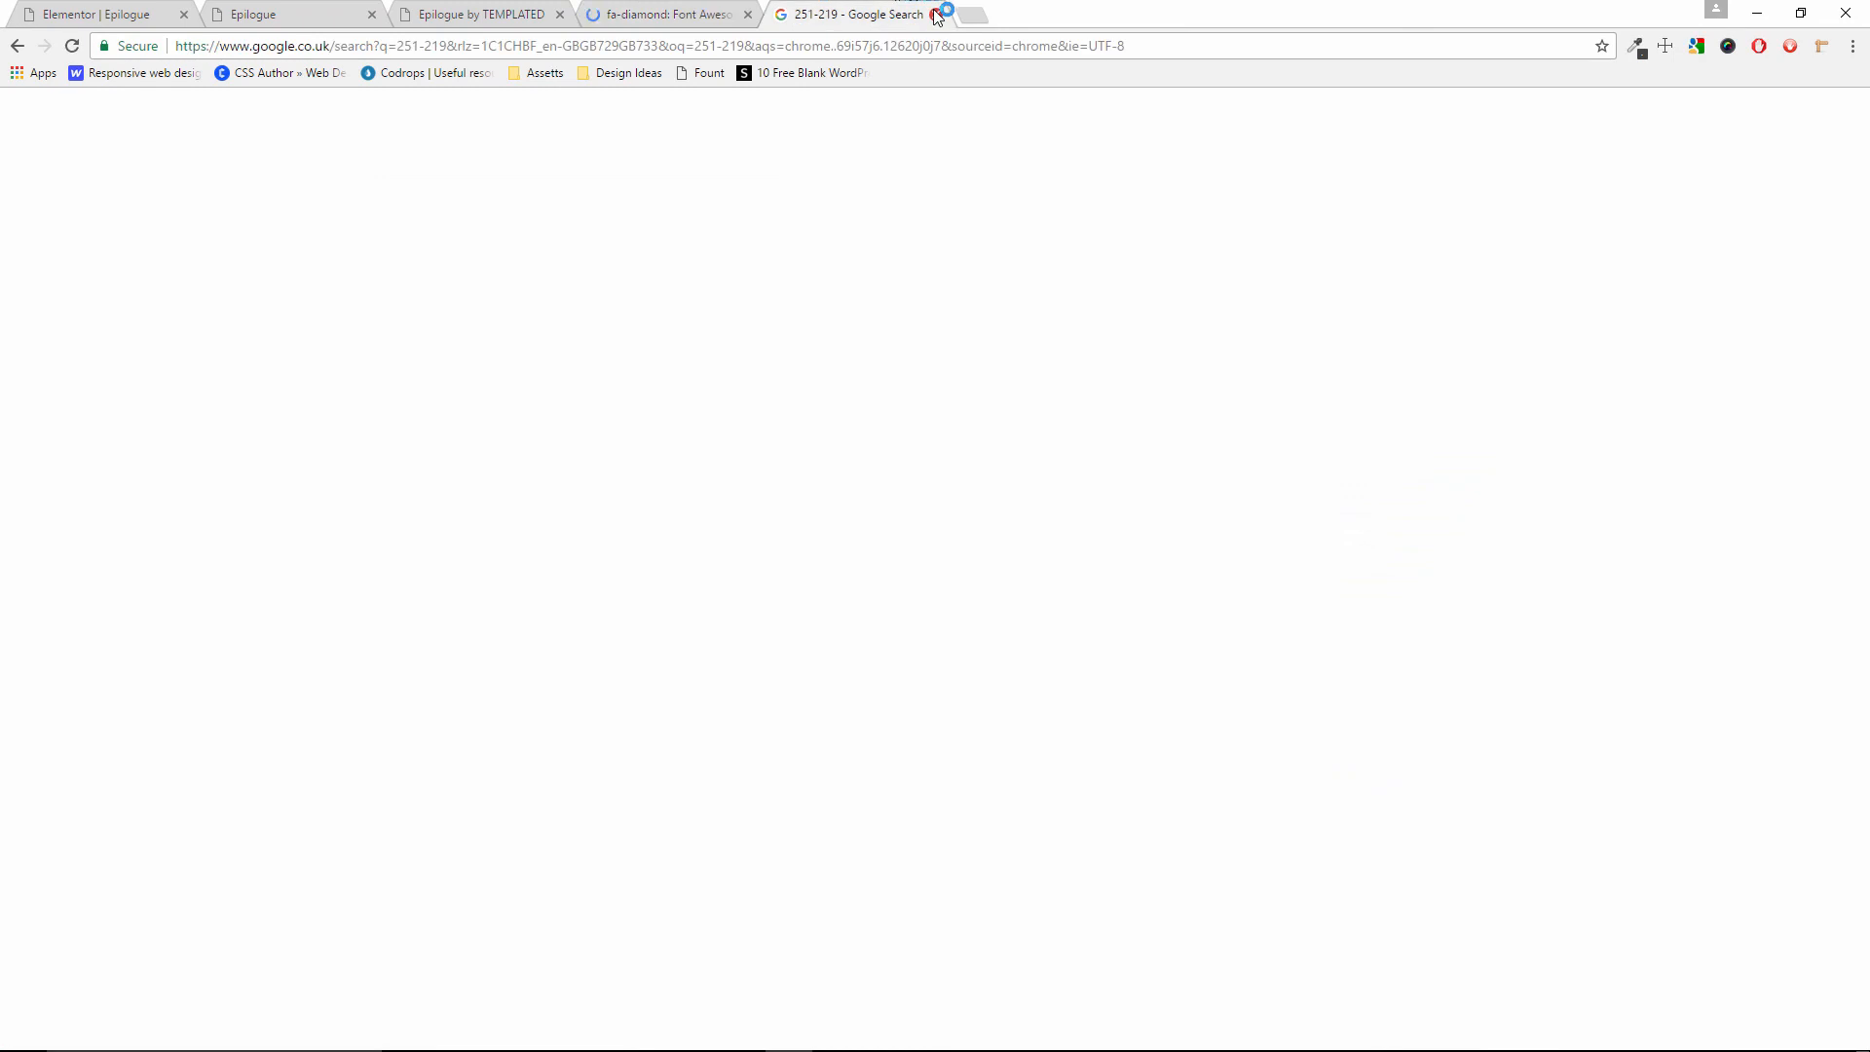
left_click(936, 17)
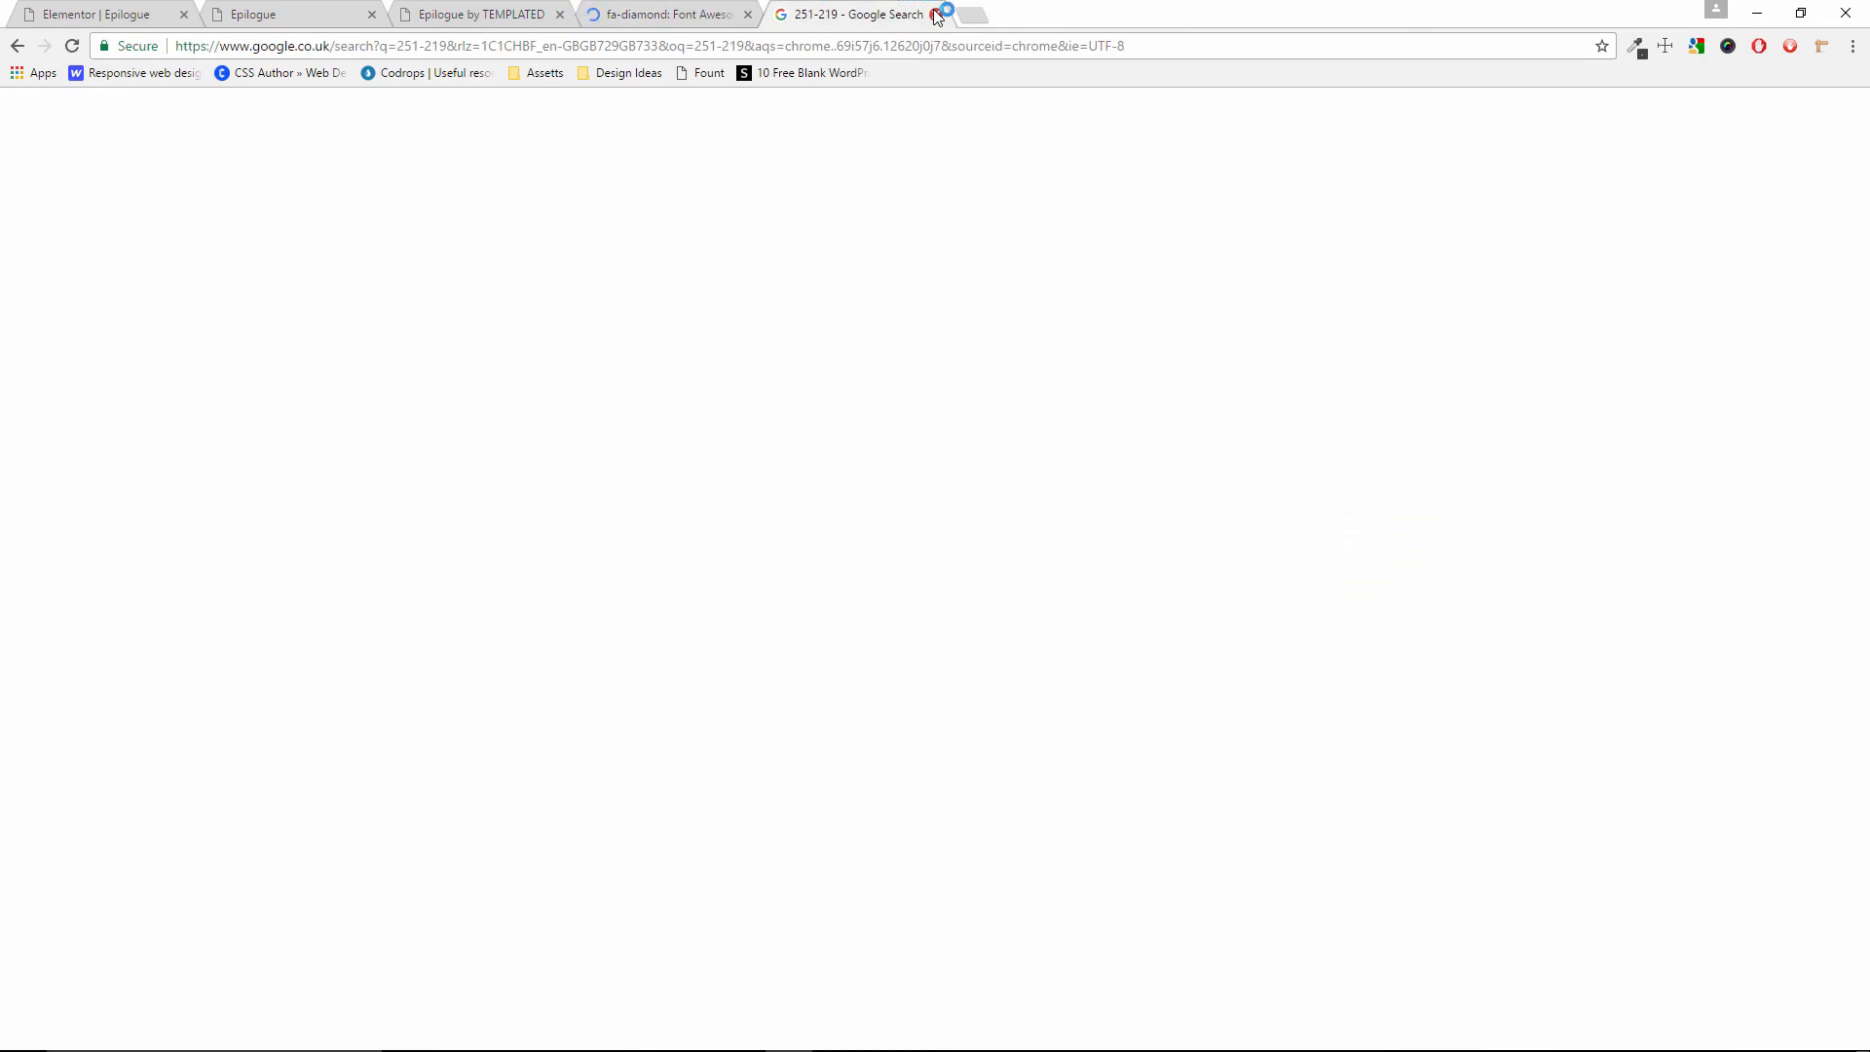
left_click(285, 10)
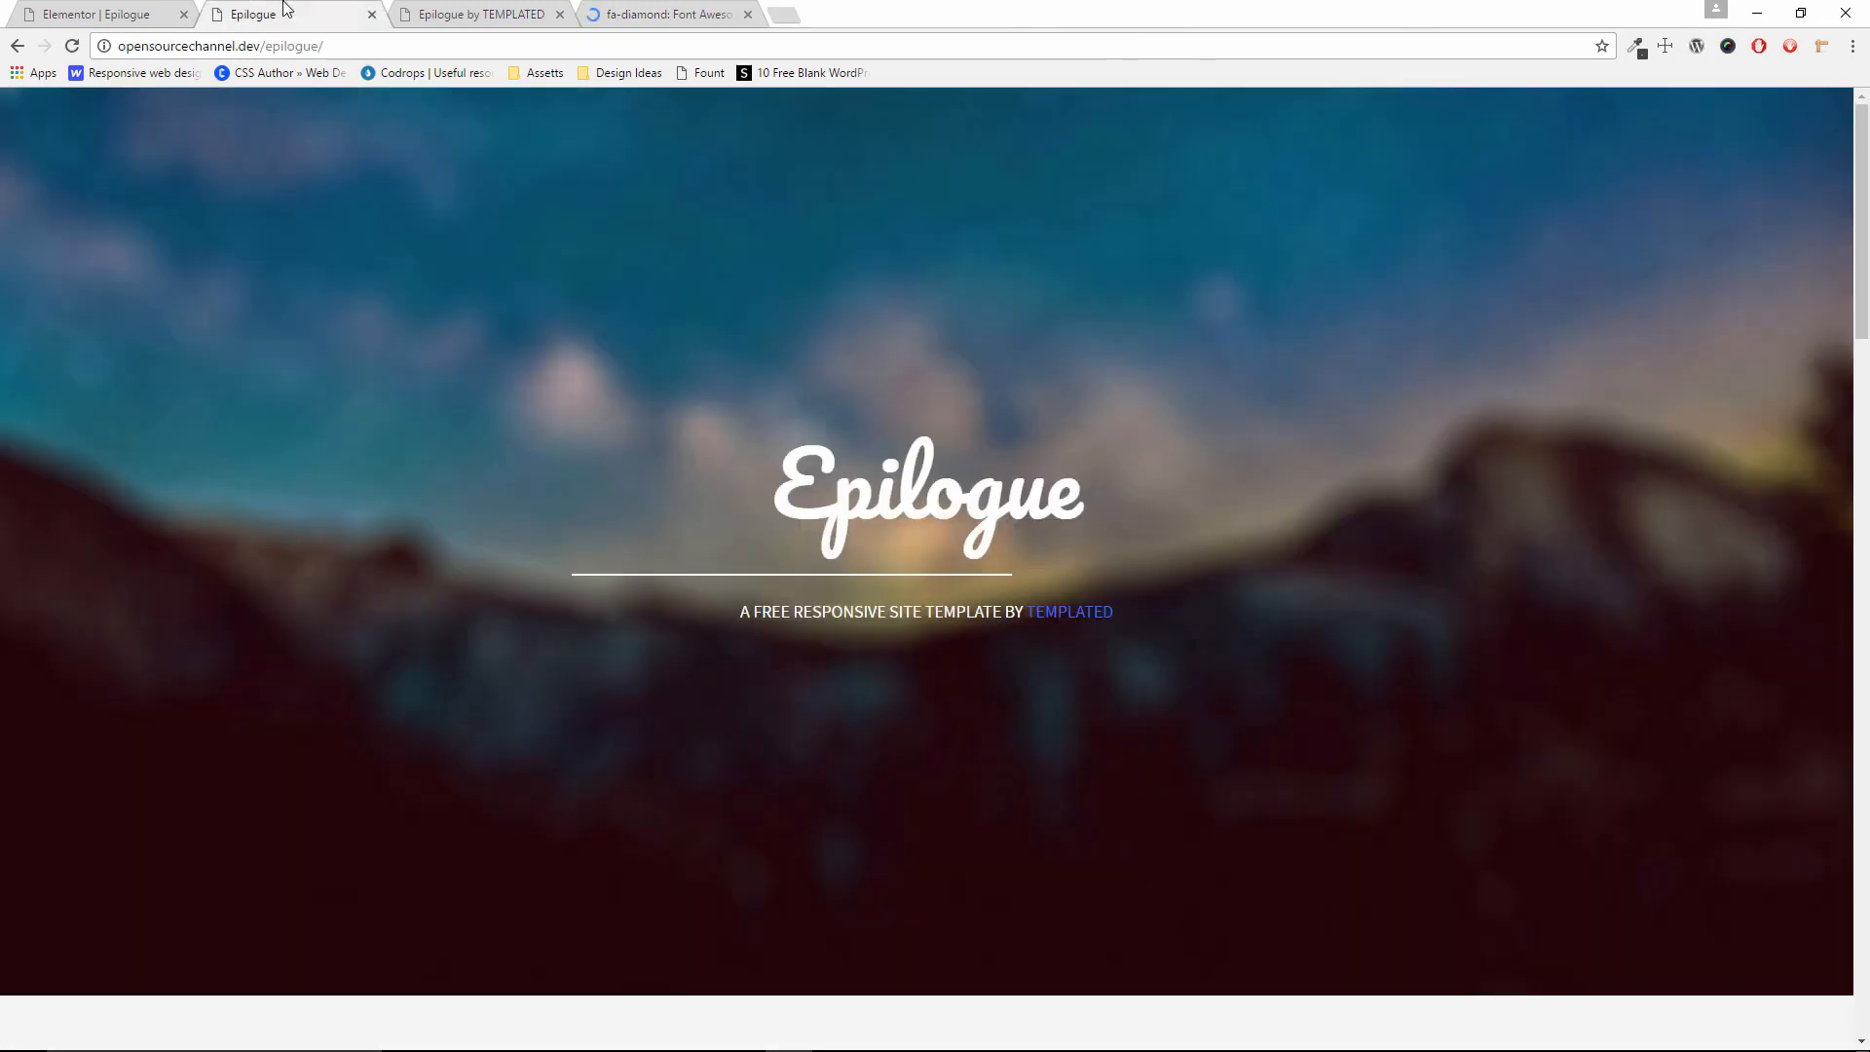